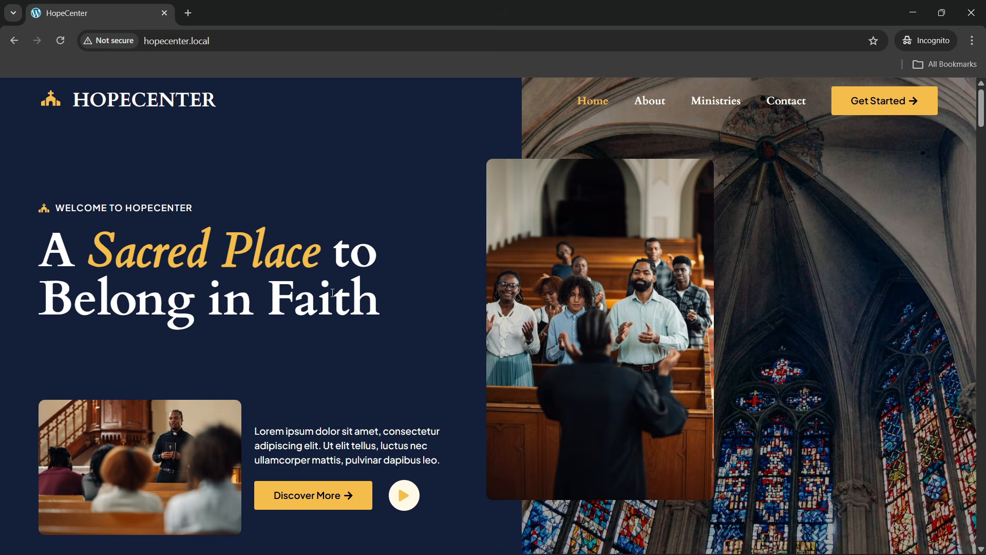
Reload the hopecenter.local homepage from the address bar
scroll(380, 281, down, 5)
scroll(377, 300, up, 3)
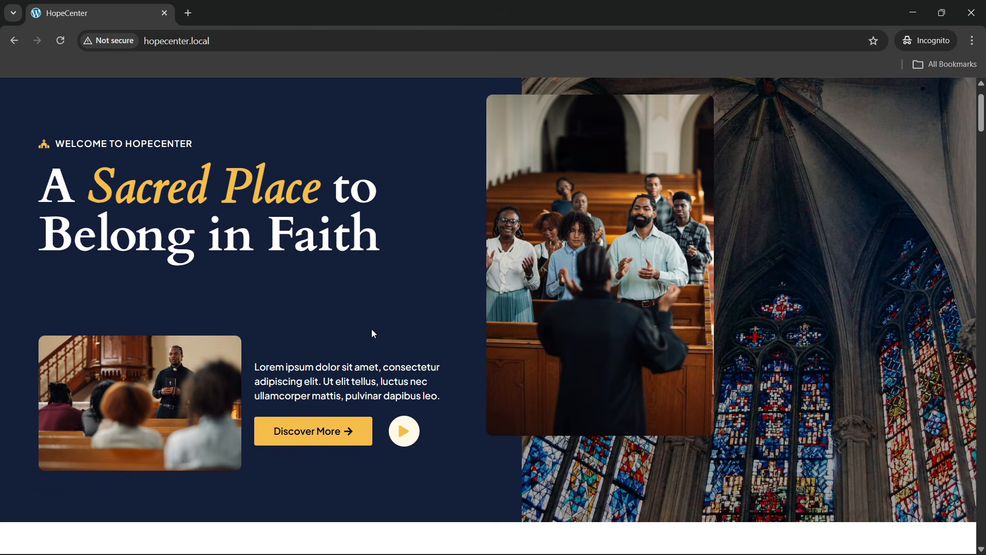
scroll(357, 356, up, 1)
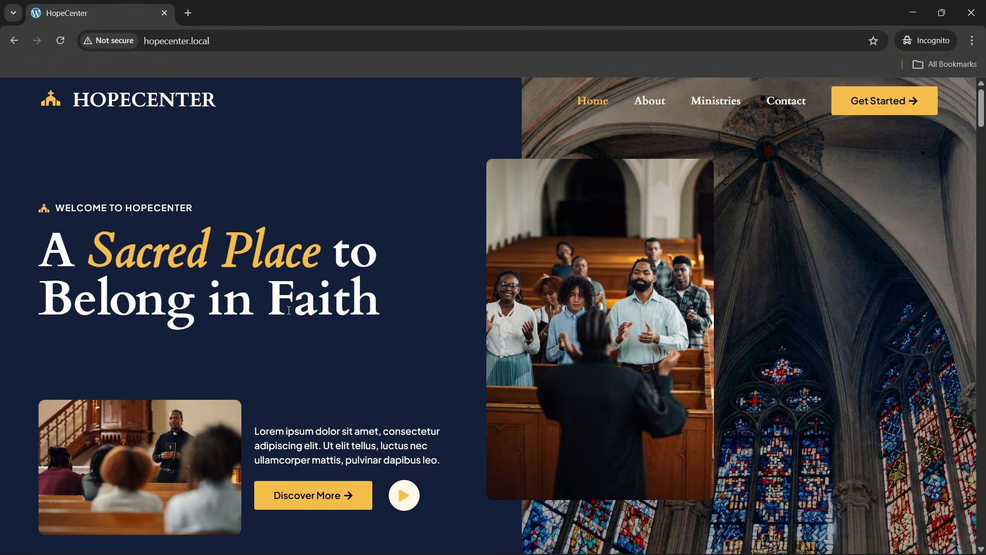
scroll(314, 313, down, 5)
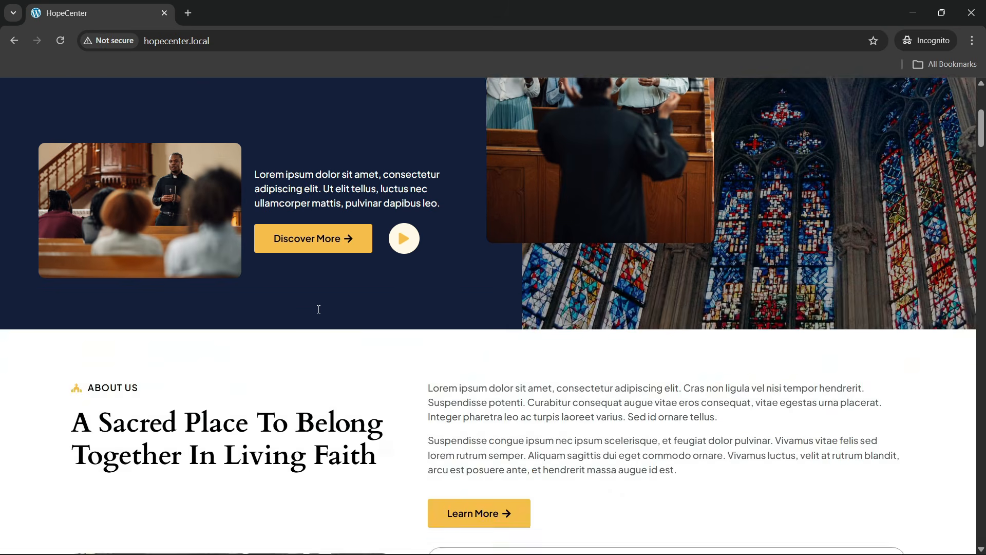
scroll(319, 308, up, 5)
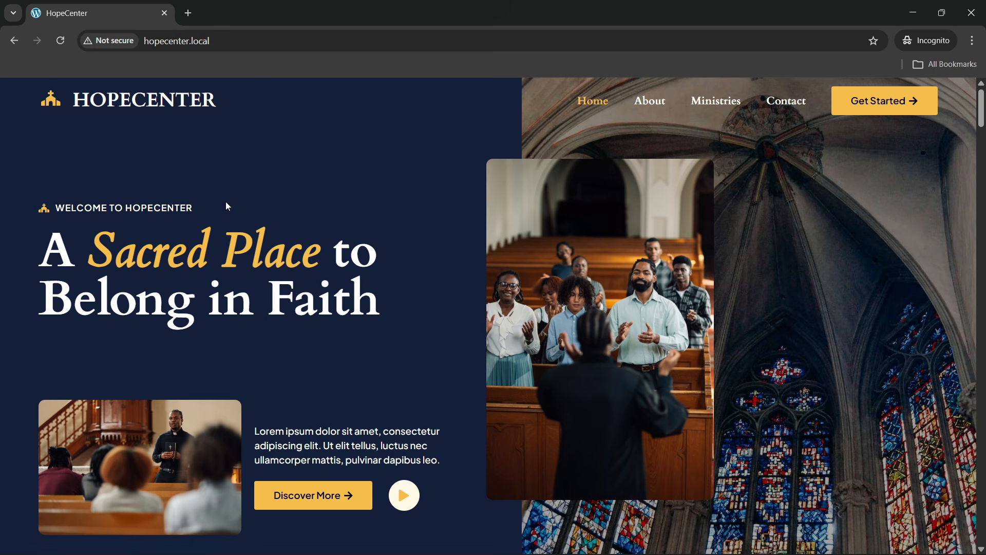
click(246, 46)
key(Return)
Reload the homepage once more and scroll down to the About Us section
click(239, 40)
key(Return)
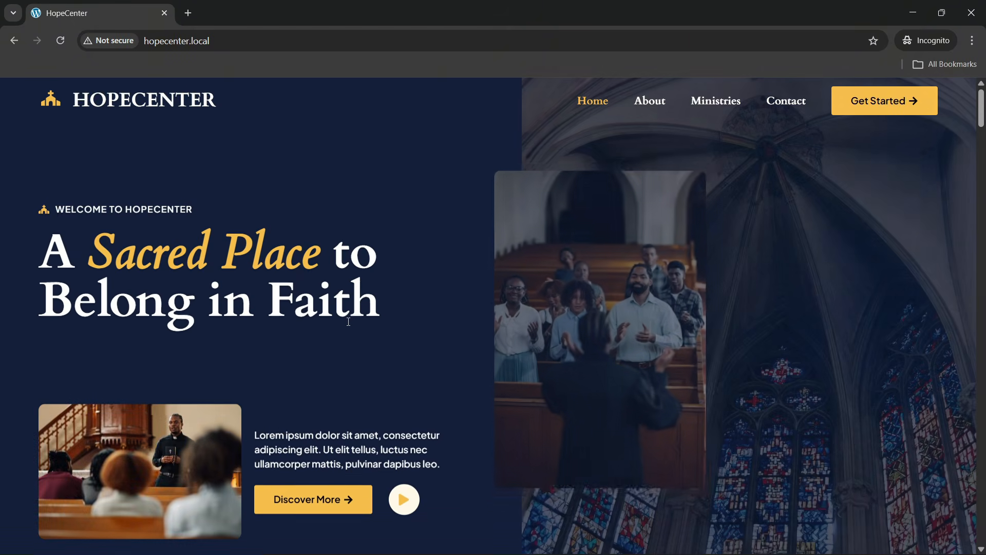
scroll(174, 258, down, 1)
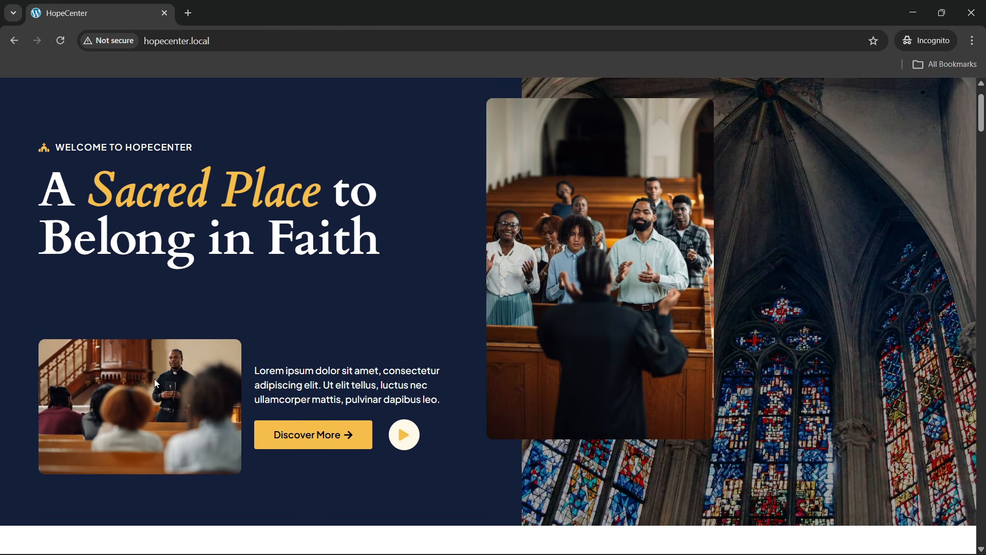
scroll(118, 334, up, 1)
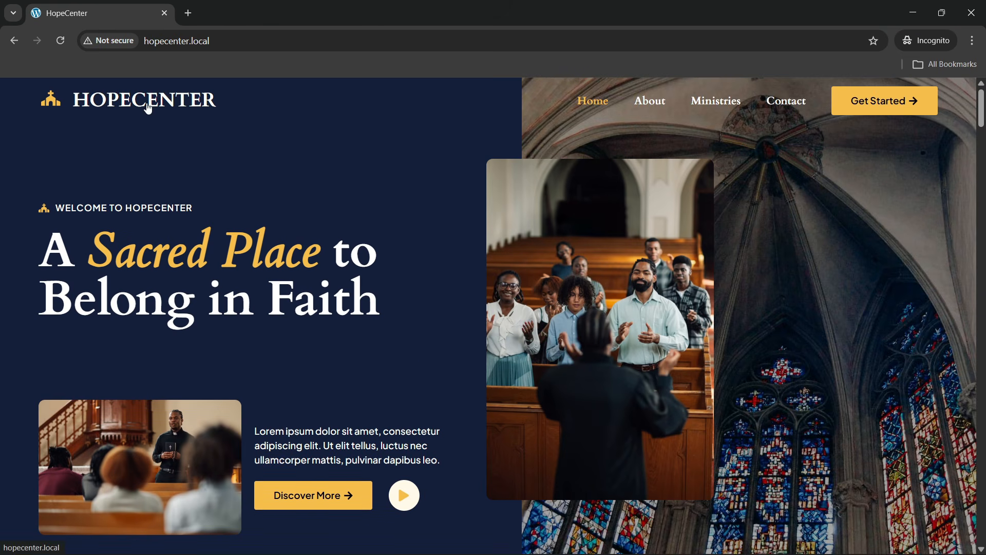
scroll(189, 258, down, 2)
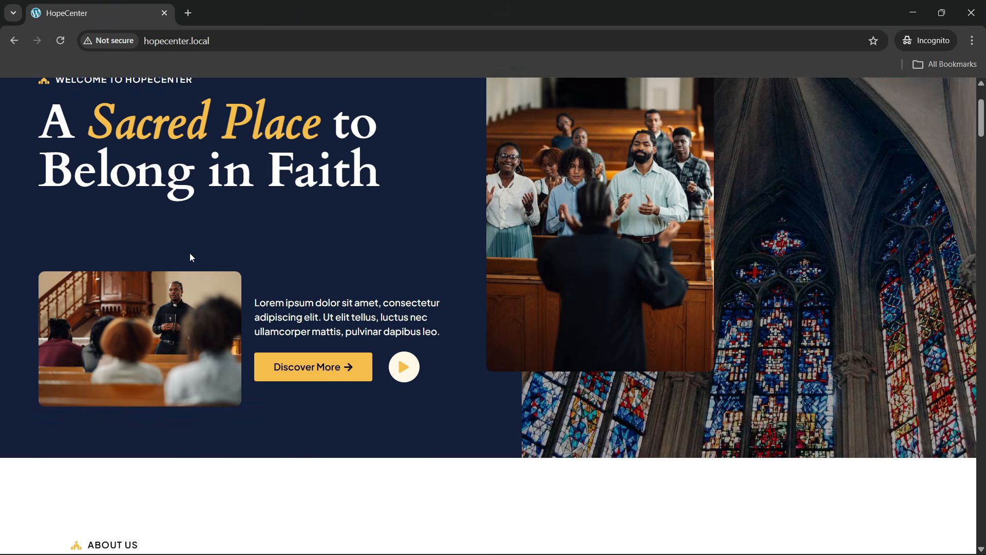
scroll(193, 308, up, 2)
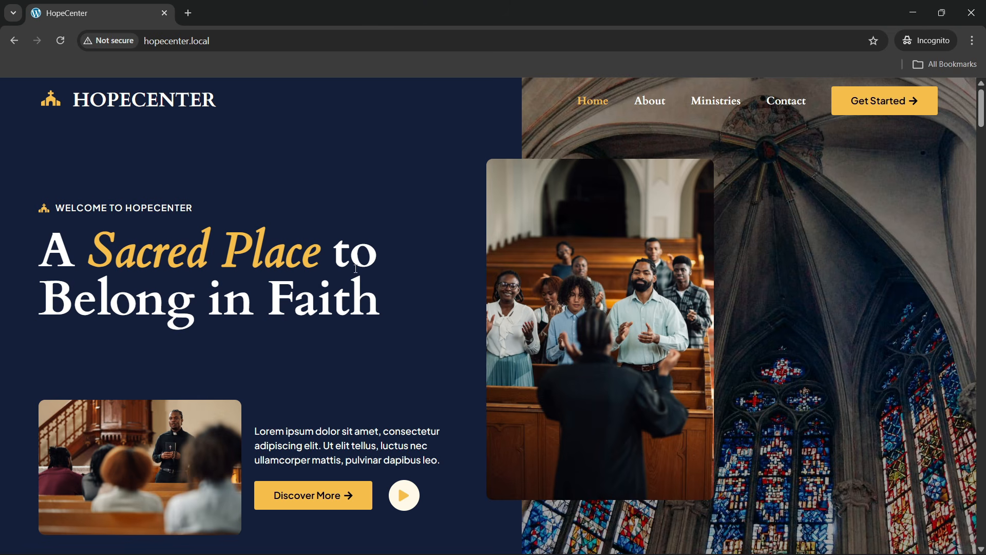
scroll(355, 268, down, 9)
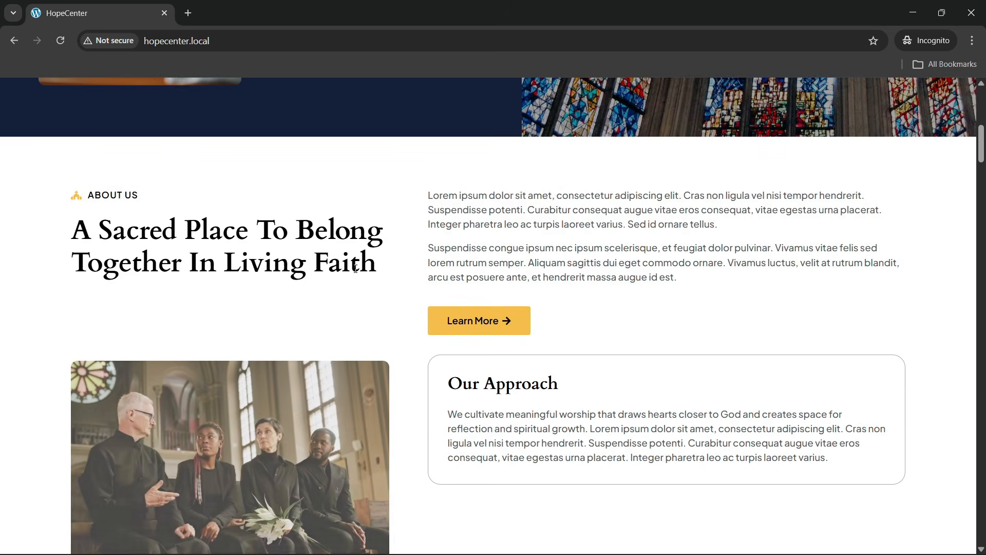
Reload the homepage and scroll past About Us and the six Ministries cards to What We Believe
scroll(355, 268, down, 1)
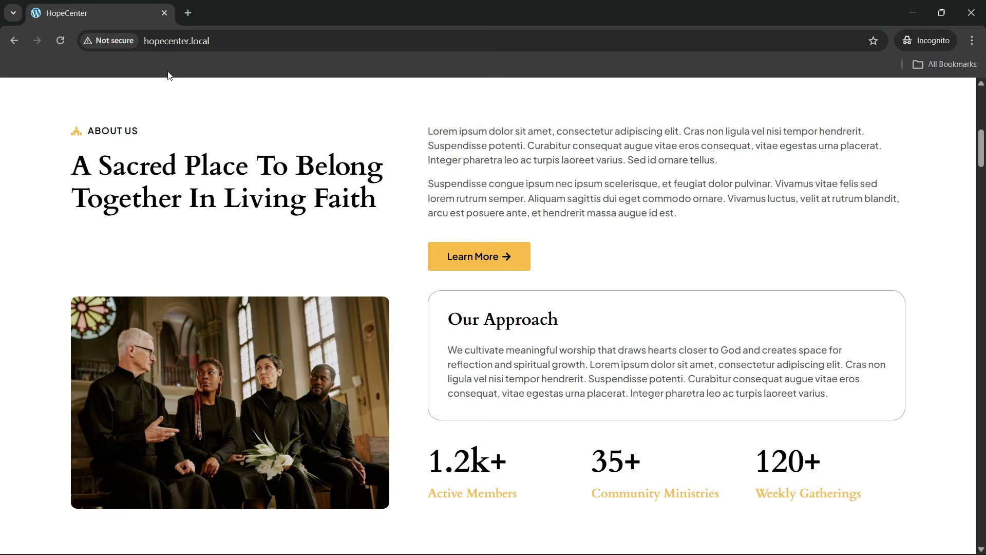
click(239, 40)
key(Return)
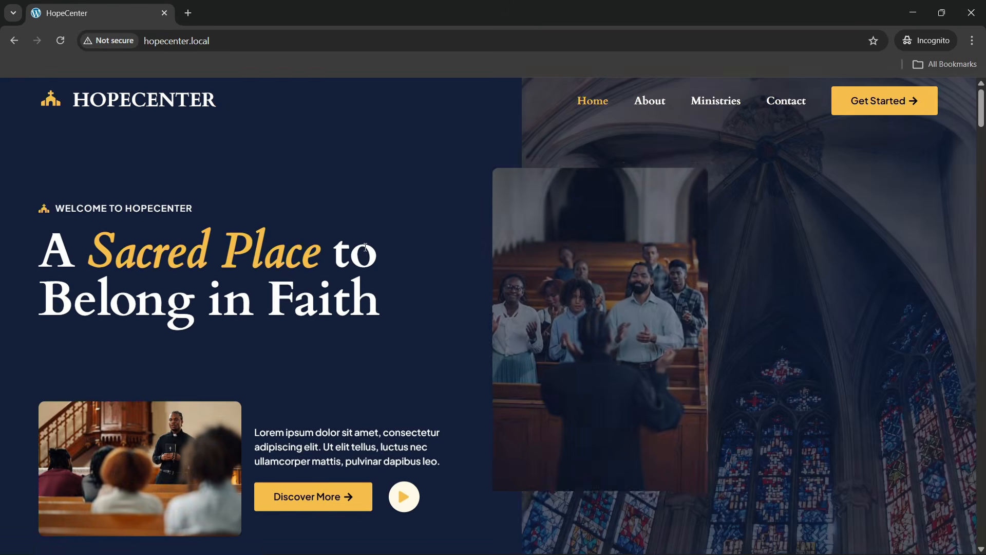
scroll(383, 260, down, 10)
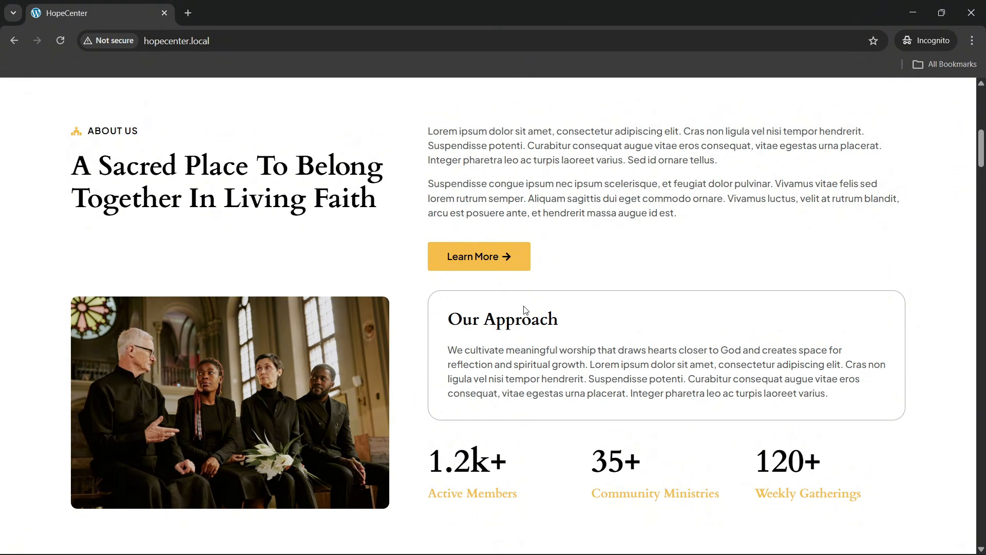
scroll(427, 375, down, 9)
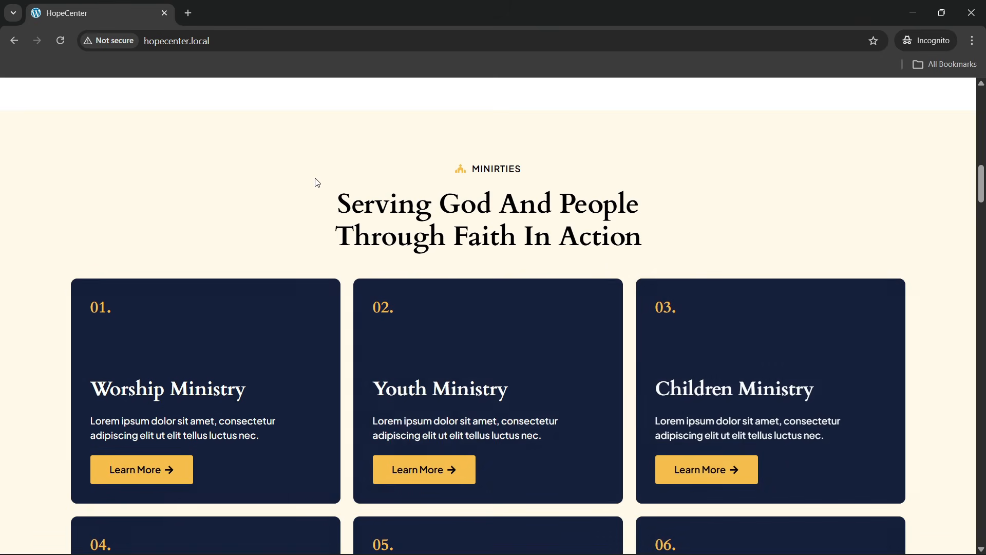
scroll(316, 184, down, 1)
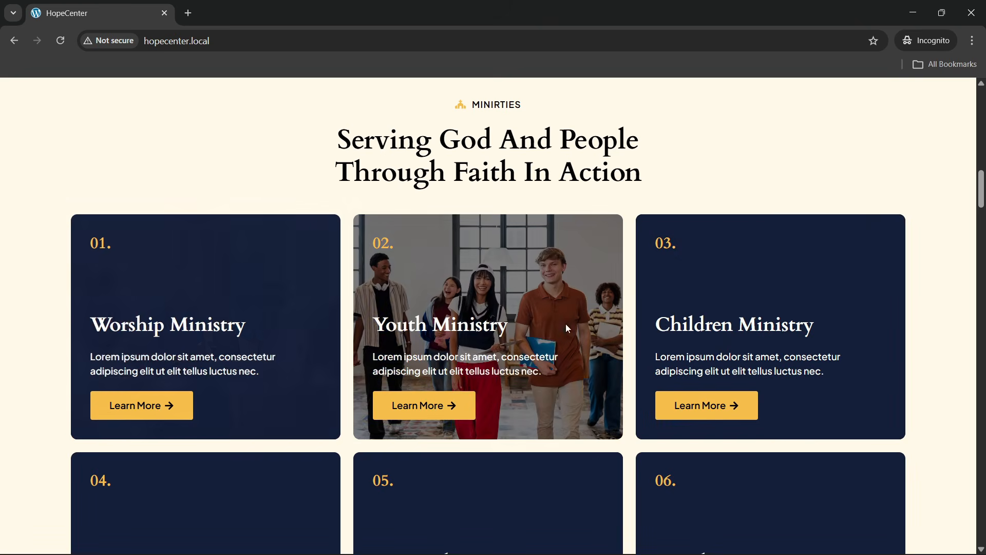
scroll(709, 348, down, 1)
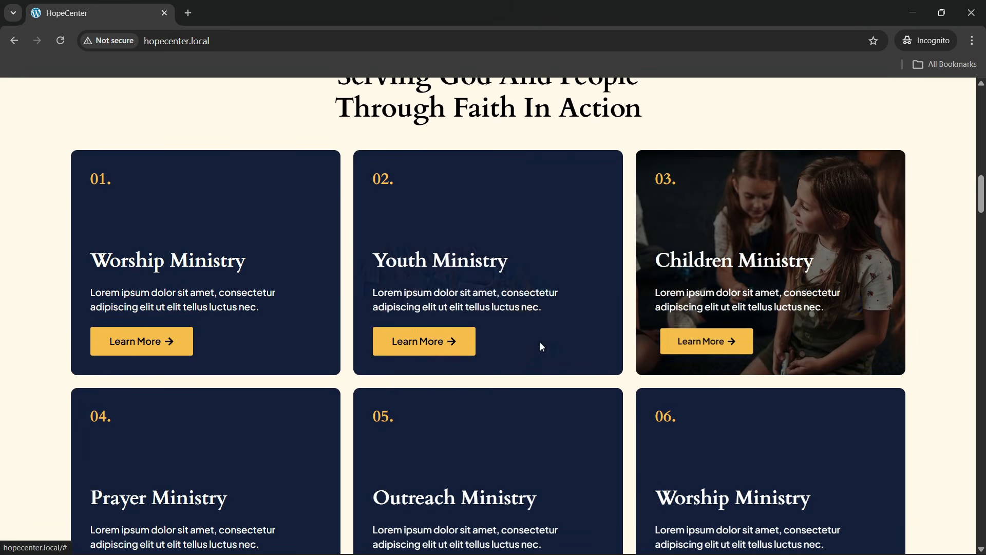
scroll(153, 348, up, 1)
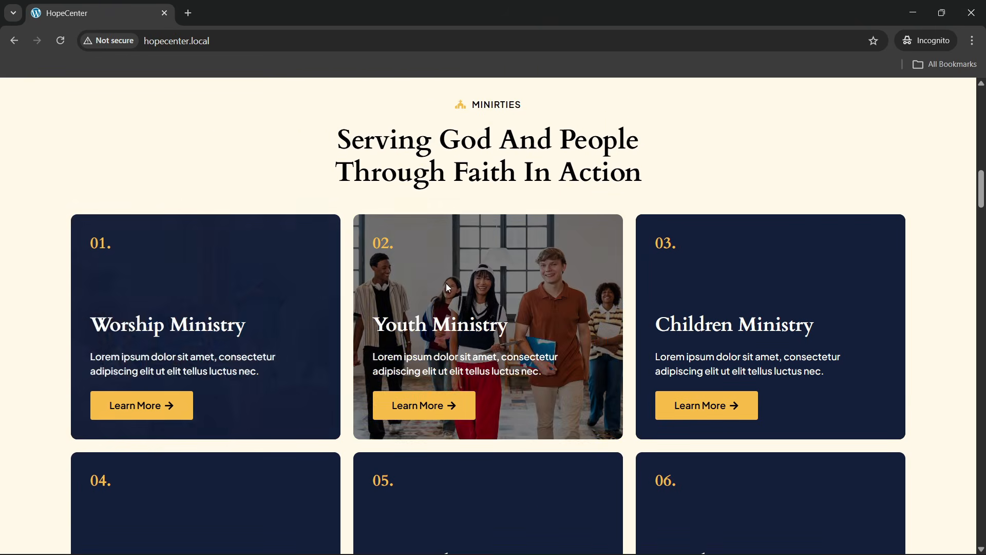
scroll(816, 289, down, 1)
scroll(815, 289, down, 2)
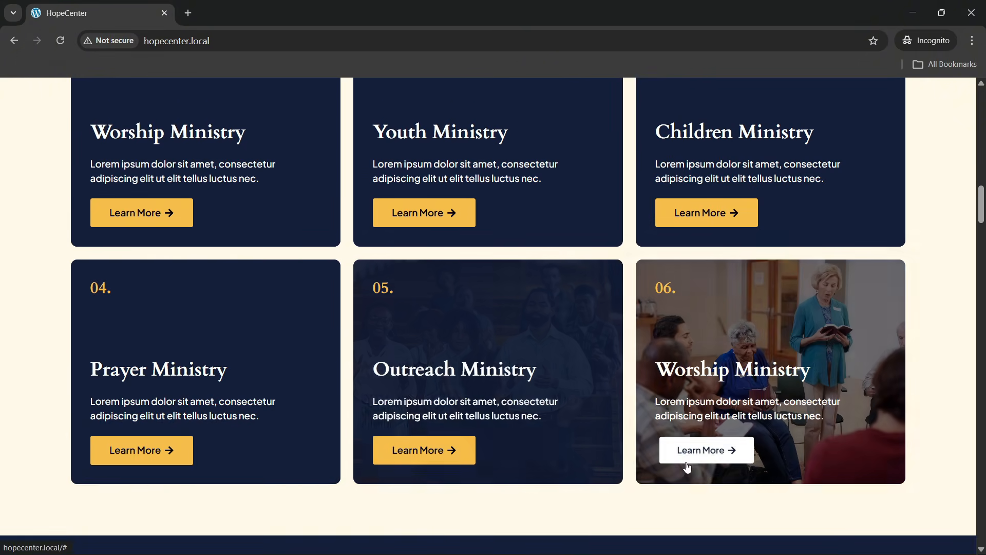
scroll(678, 452, up, 2)
scroll(331, 258, down, 9)
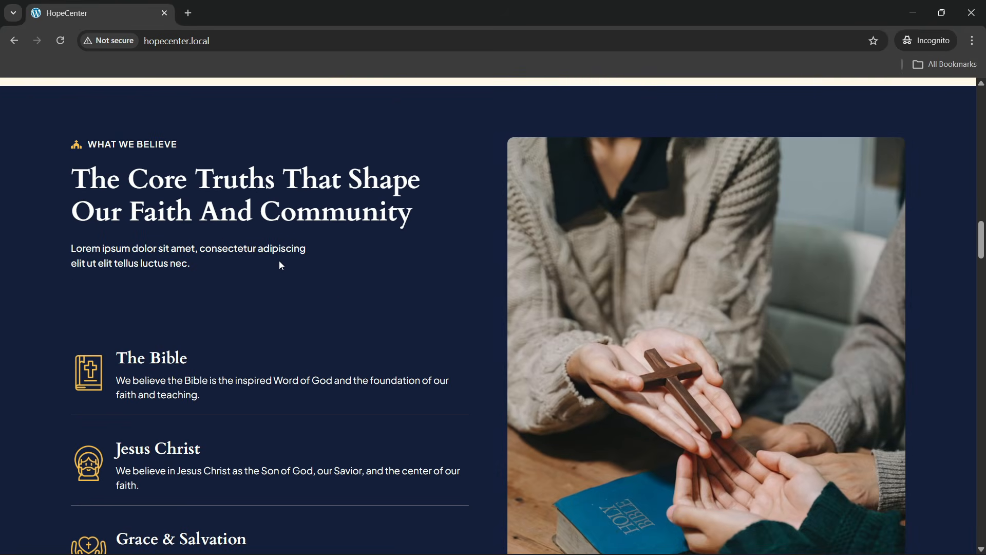
Scroll past What We Believe and the Sunday Worship Service event to the testimonials
scroll(280, 263, down, 1)
scroll(280, 263, up, 1)
scroll(211, 276, down, 1)
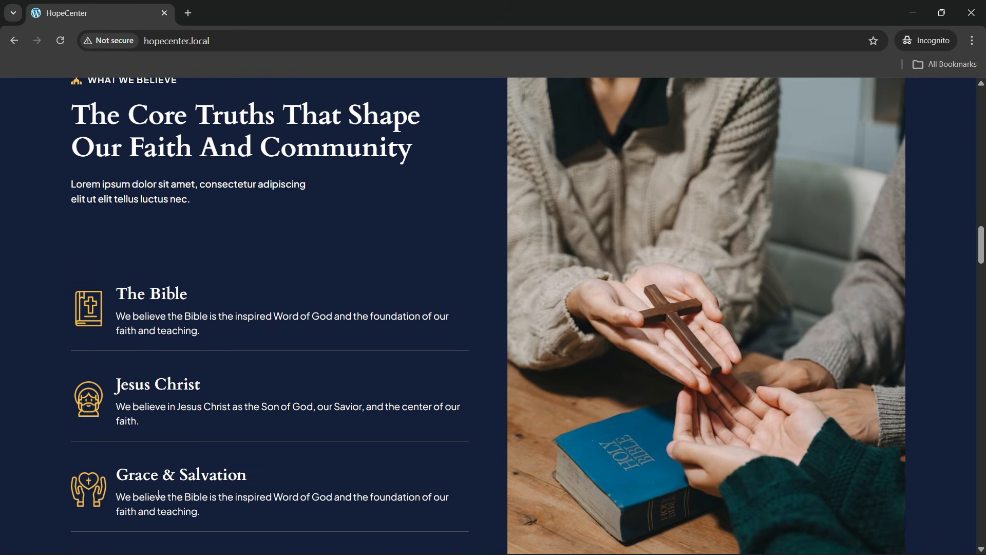
scroll(626, 427, up, 1)
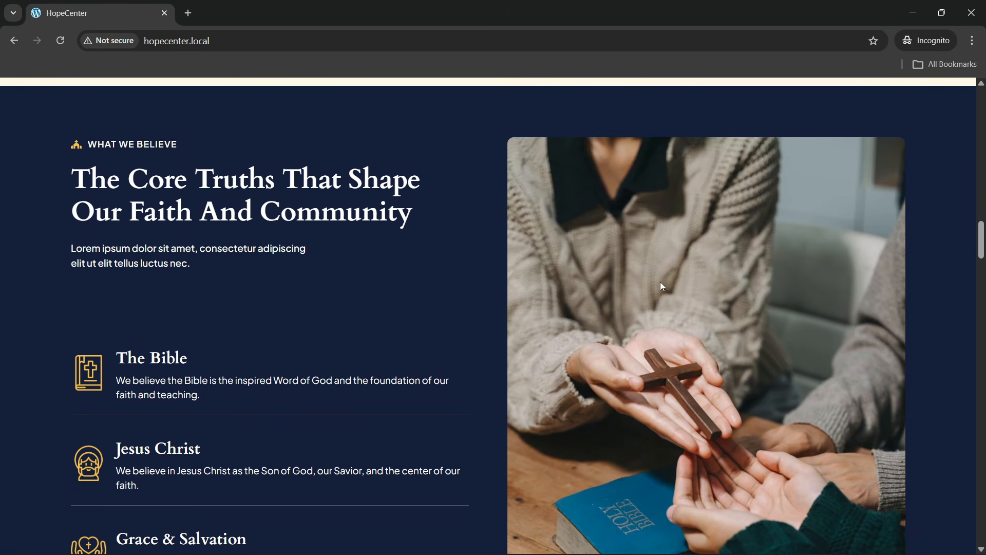
scroll(607, 297, down, 7)
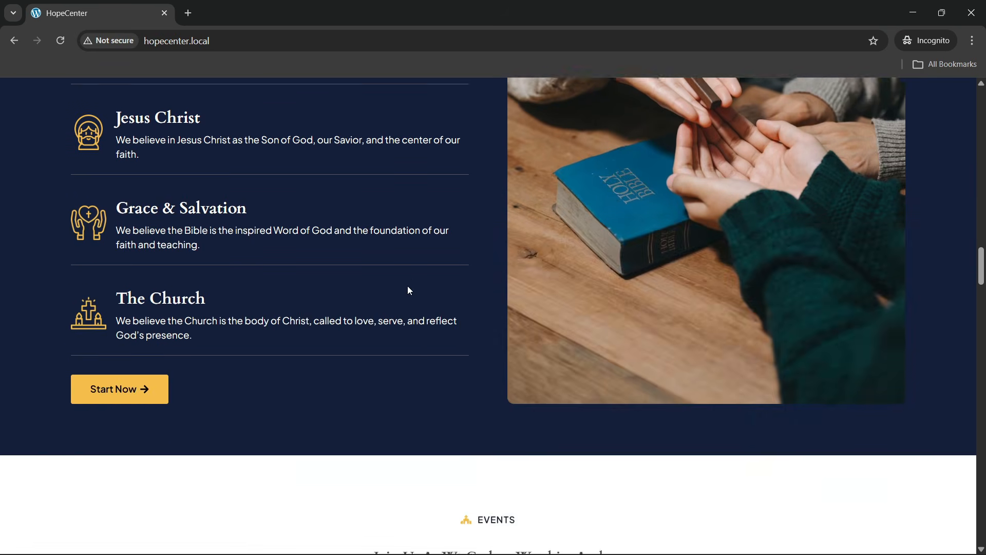
scroll(151, 276, down, 4)
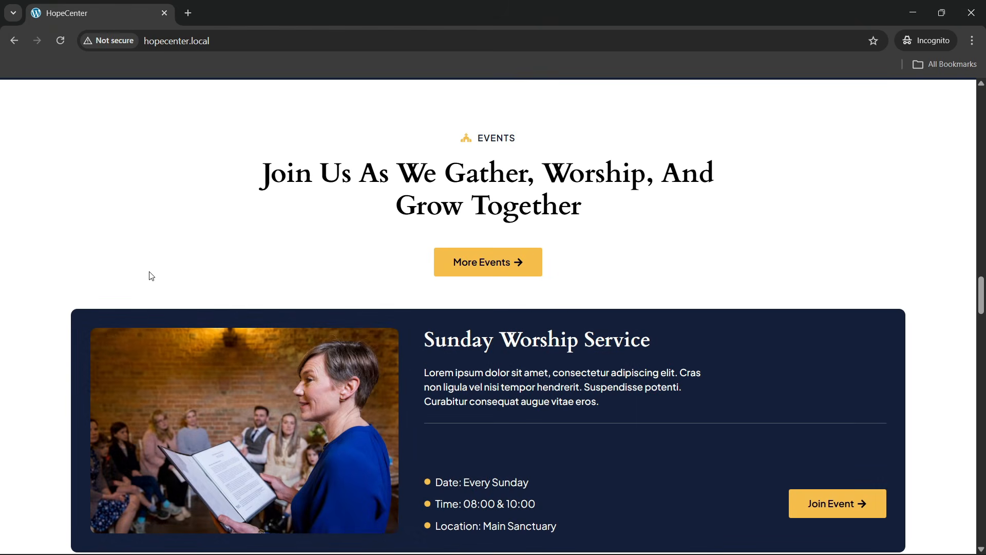
scroll(149, 272, down, 1)
scroll(150, 272, up, 1)
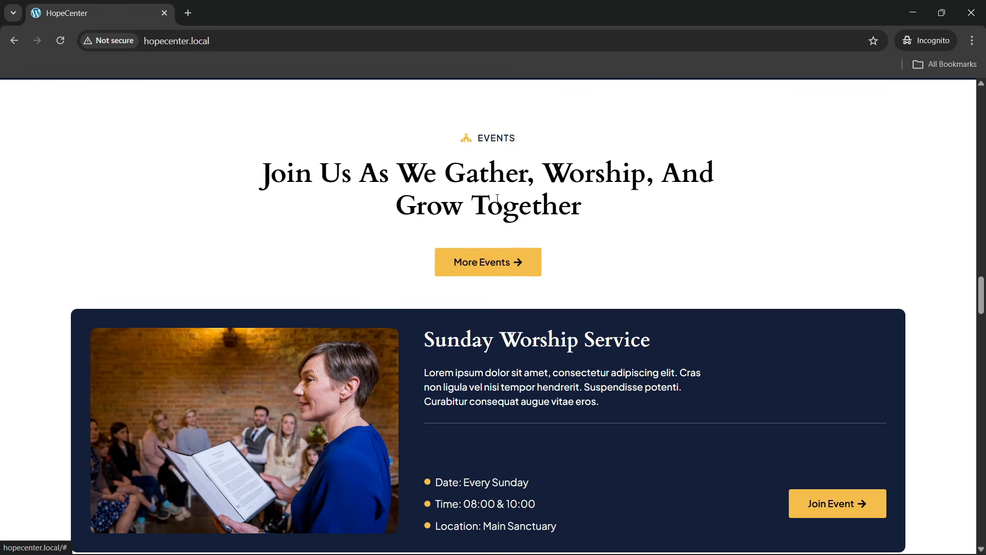
scroll(344, 263, down, 2)
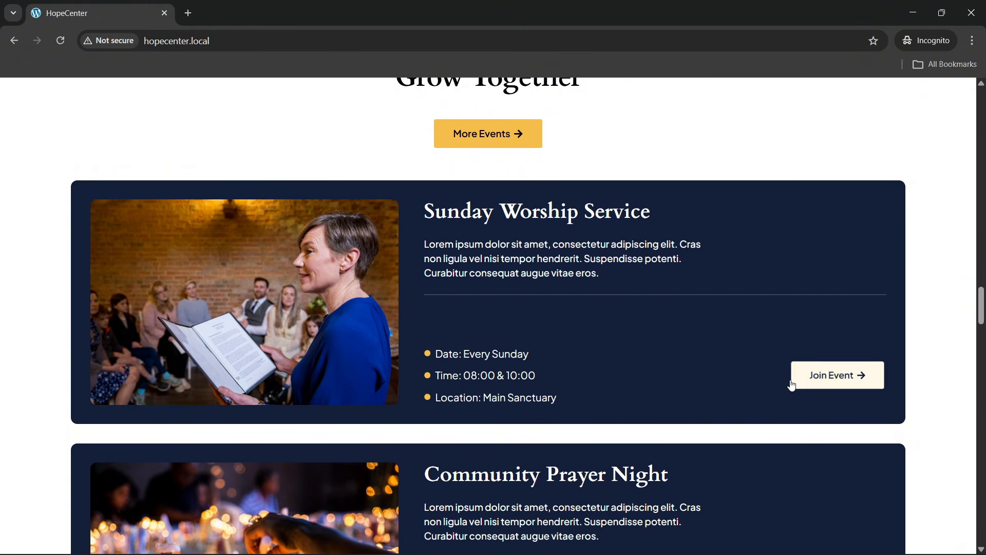
scroll(817, 379, down, 5)
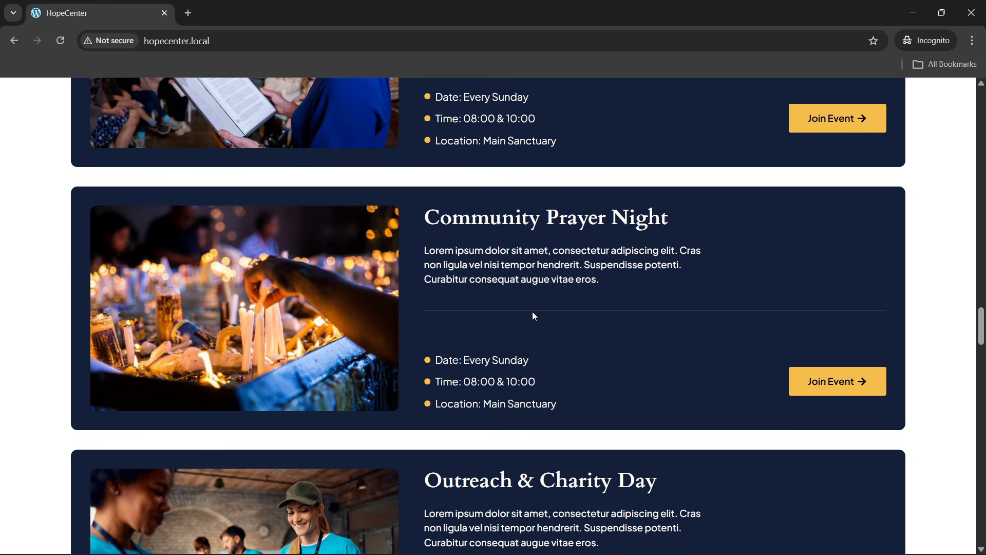
scroll(313, 346, down, 5)
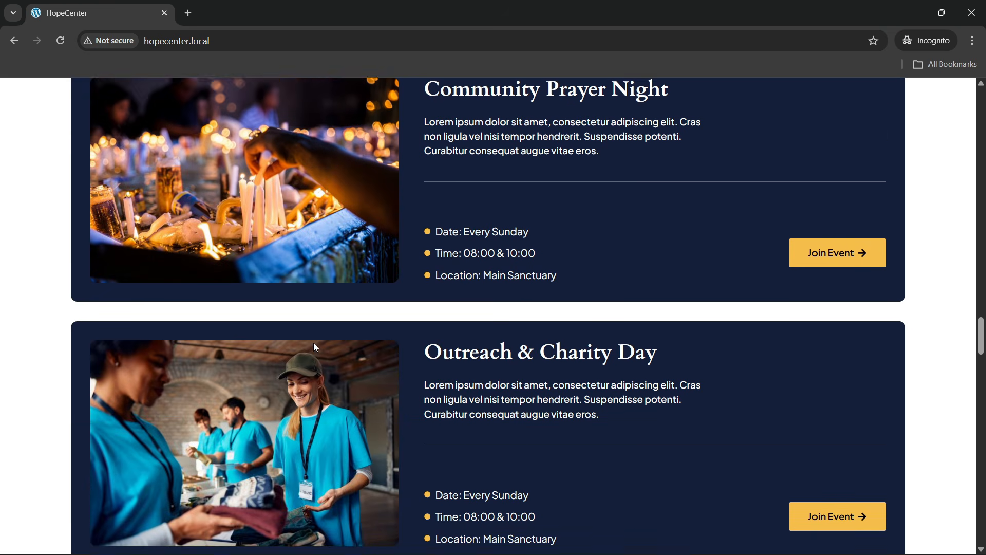
scroll(492, 339, up, 12)
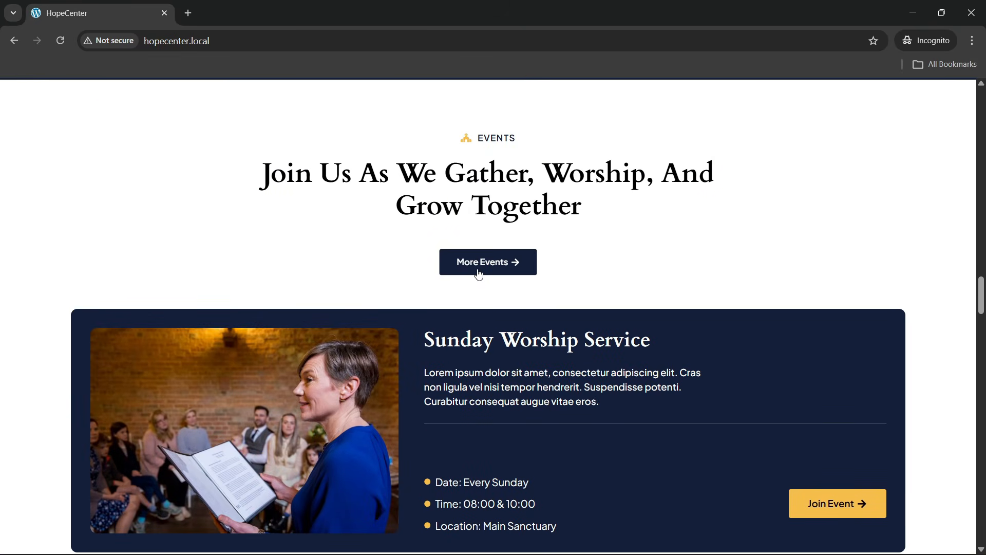
scroll(387, 267, down, 2)
scroll(387, 267, down, 18)
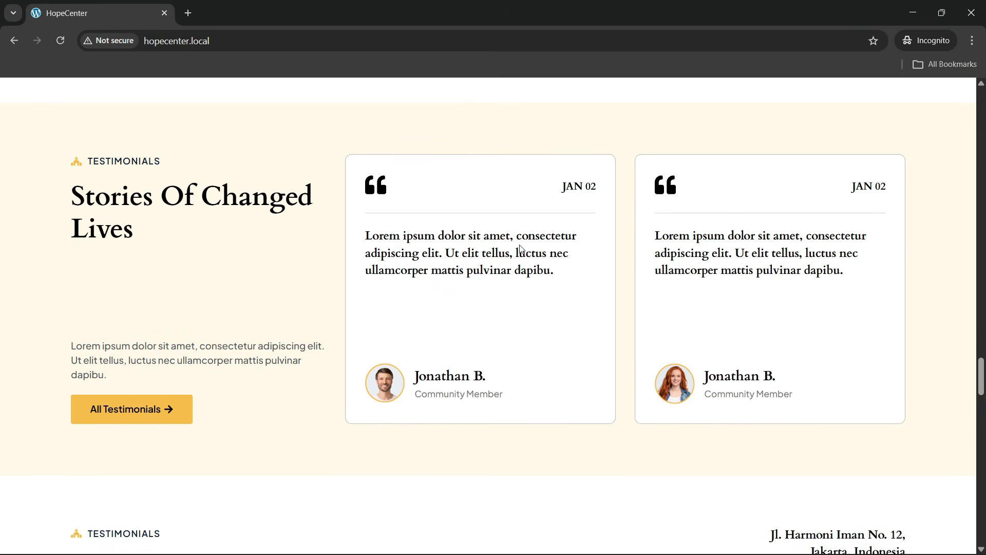
Scroll to the contact section and pan the embedded map toward north London
scroll(516, 252, down, 7)
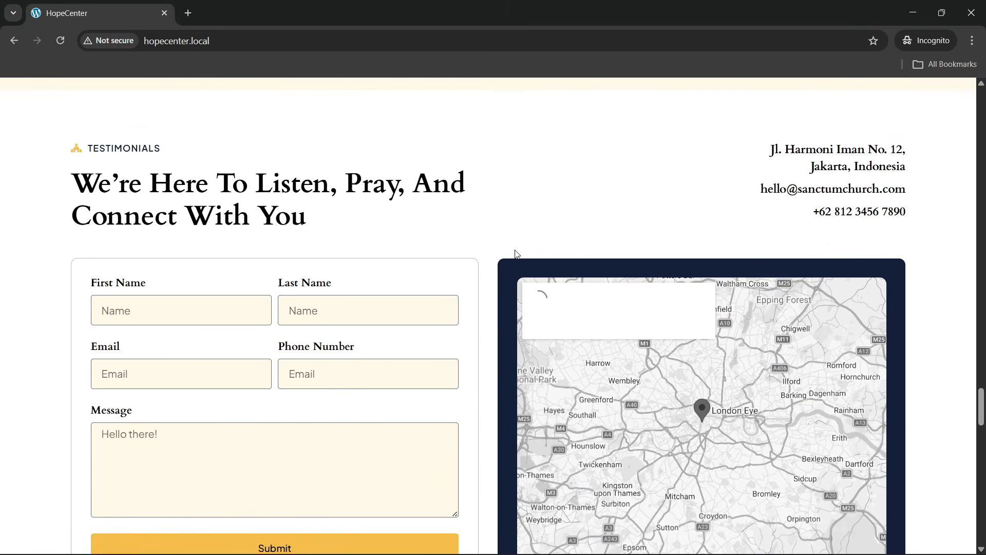
scroll(517, 252, down, 1)
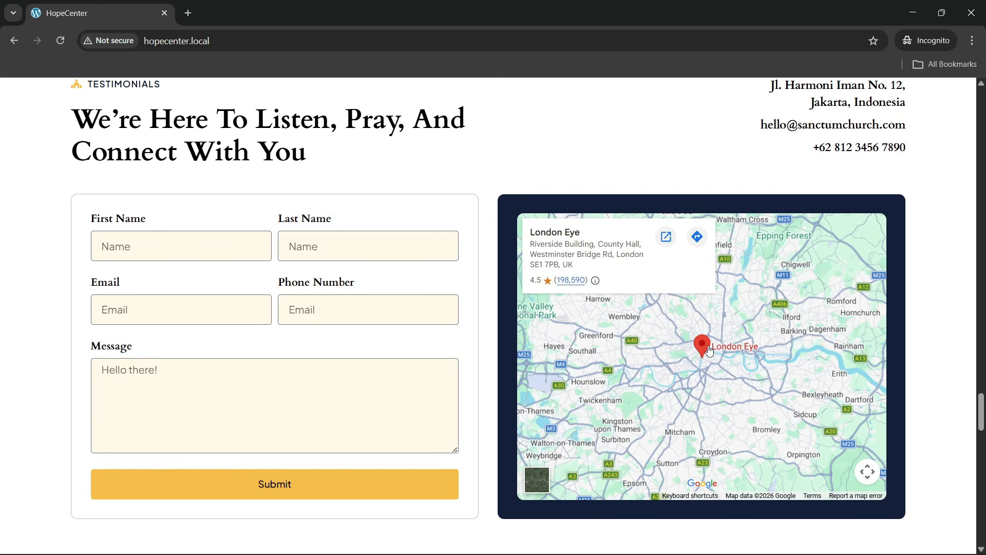
mouse_move(726, 334)
mouse_down()
mouse_move(642, 346)
mouse_move(713, 429)
mouse_move(725, 368)
mouse_move(624, 376)
mouse_move(723, 338)
mouse_move(722, 322)
mouse_up()
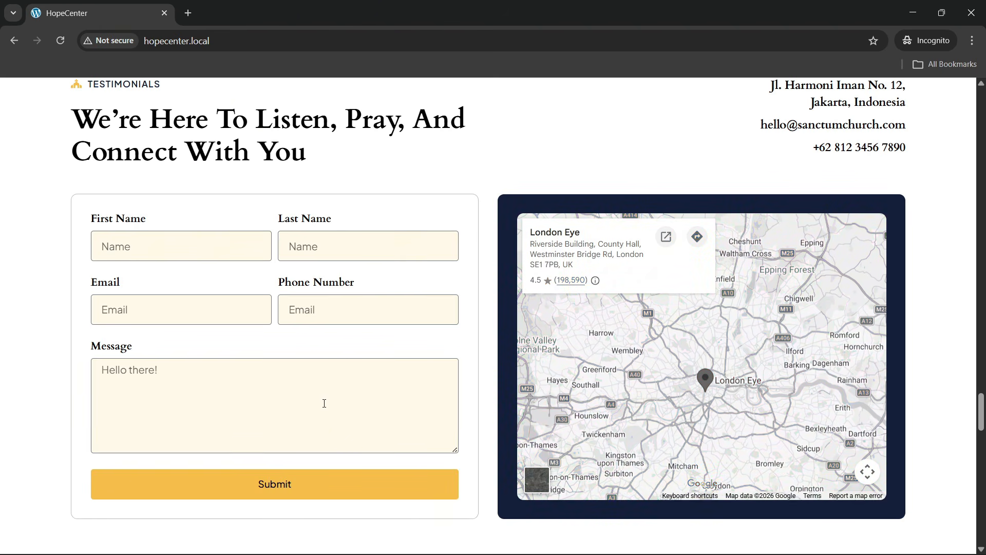
scroll(316, 400, up, 1)
scroll(308, 395, down, 1)
scroll(307, 388, up, 1)
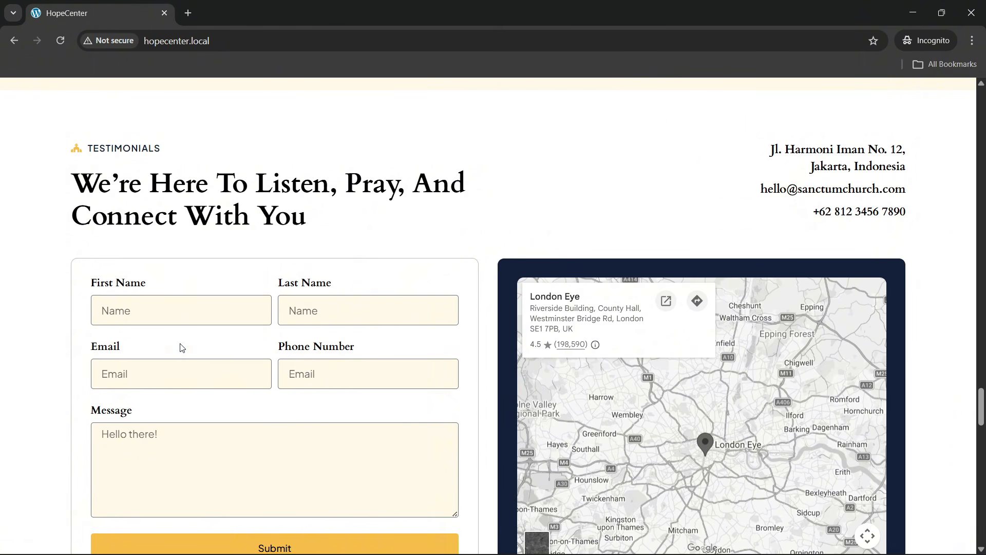
scroll(181, 347, down, 1)
Try the First Name, Last Name and Email fields of the contact form
click(122, 251)
key(Tab)
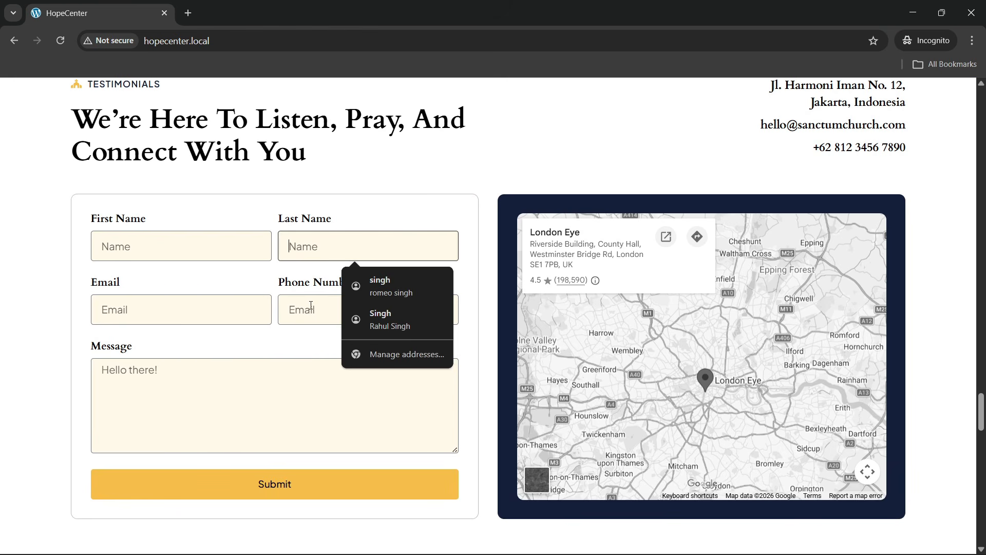
key(Tab)
click(155, 318)
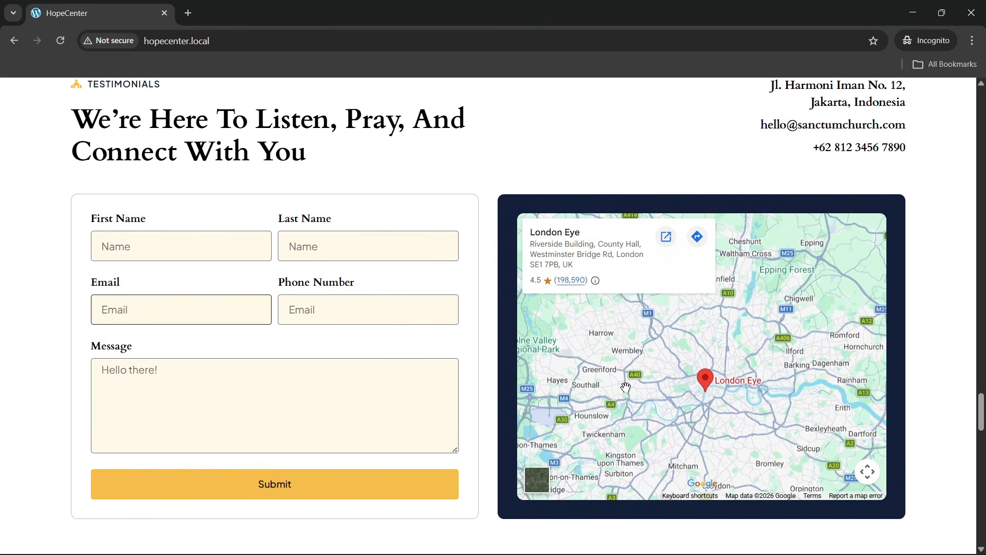
Pan the embedded map back and forth around the London Eye
drag(756, 366, 717, 366)
drag(667, 313, 623, 313)
drag(697, 334, 739, 344)
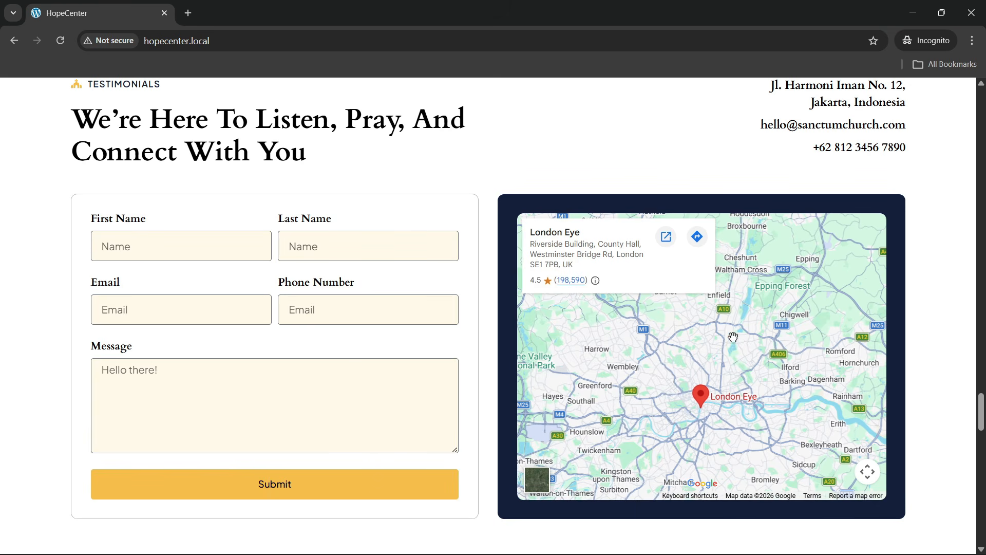
drag(733, 337, 686, 374)
Scroll down to the FAQ, collapse the first answer and toggle the second
scroll(730, 344, up, 3)
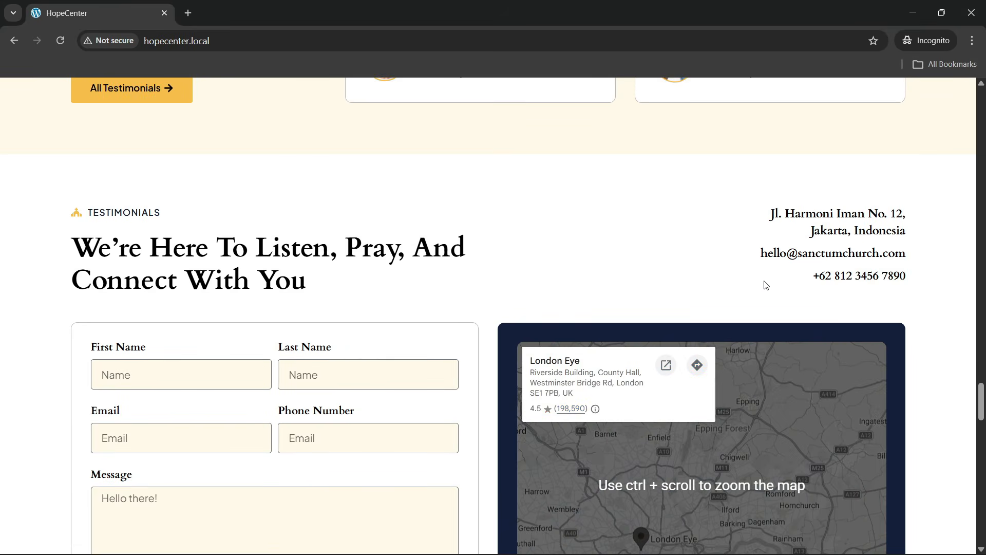
scroll(766, 285, down, 10)
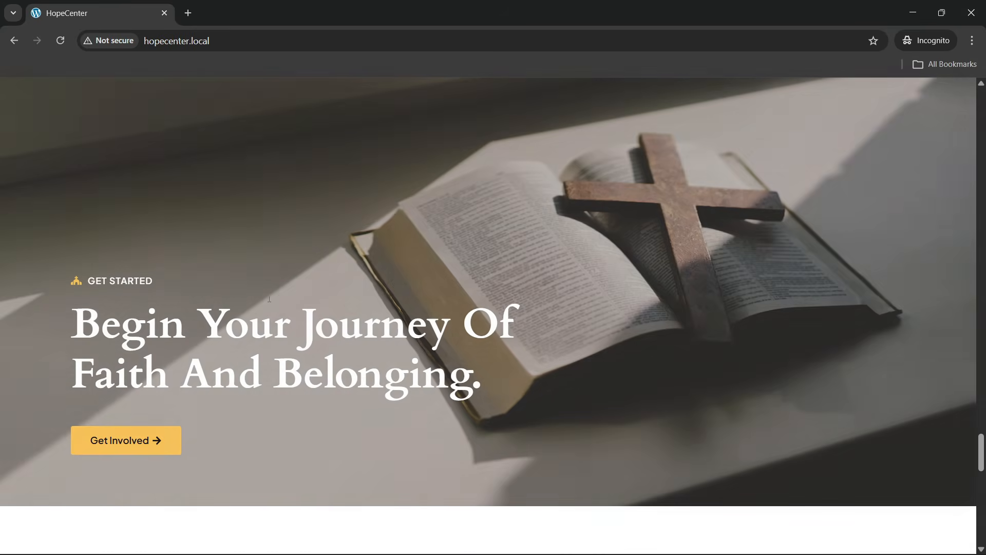
scroll(211, 252, up, 1)
scroll(200, 246, down, 1)
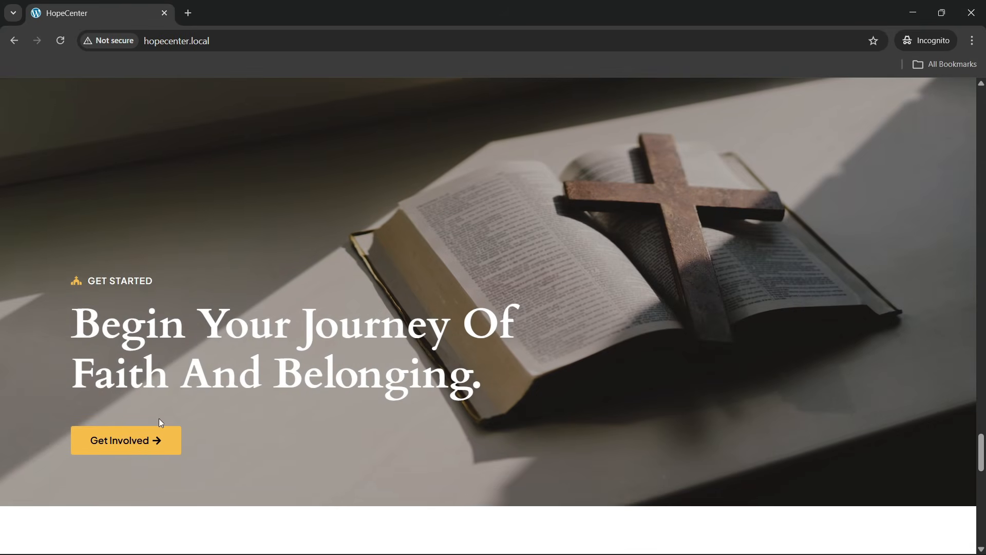
scroll(563, 251, up, 2)
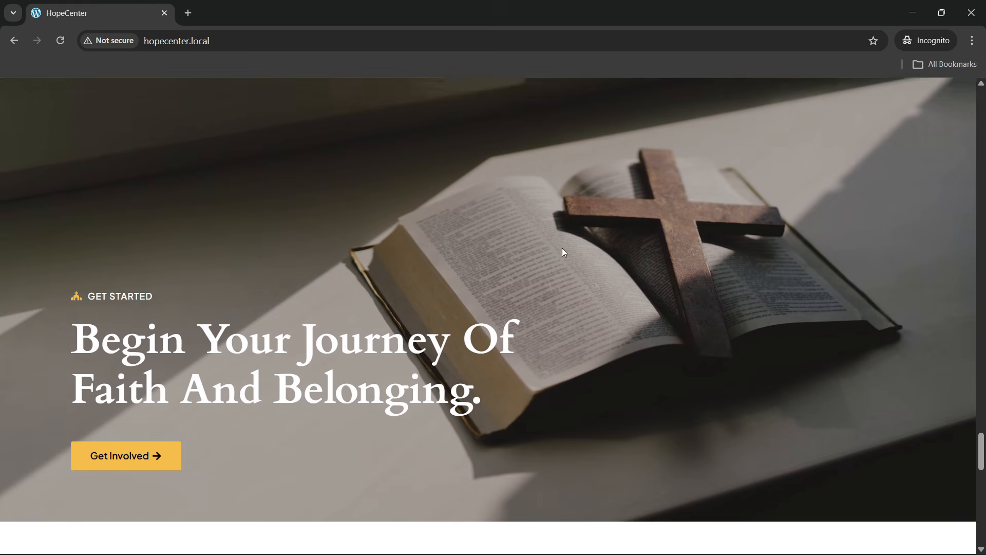
scroll(563, 251, down, 6)
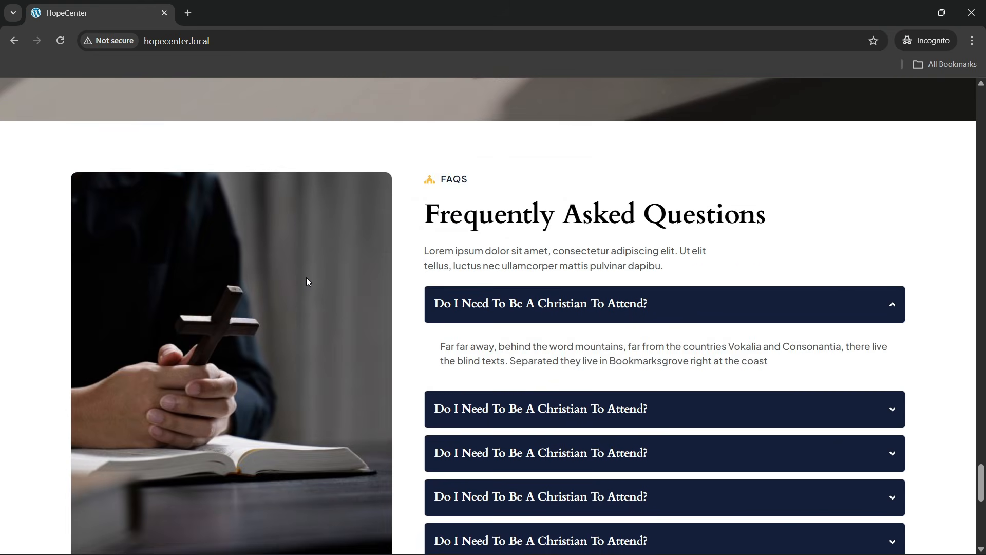
scroll(307, 276, down, 1)
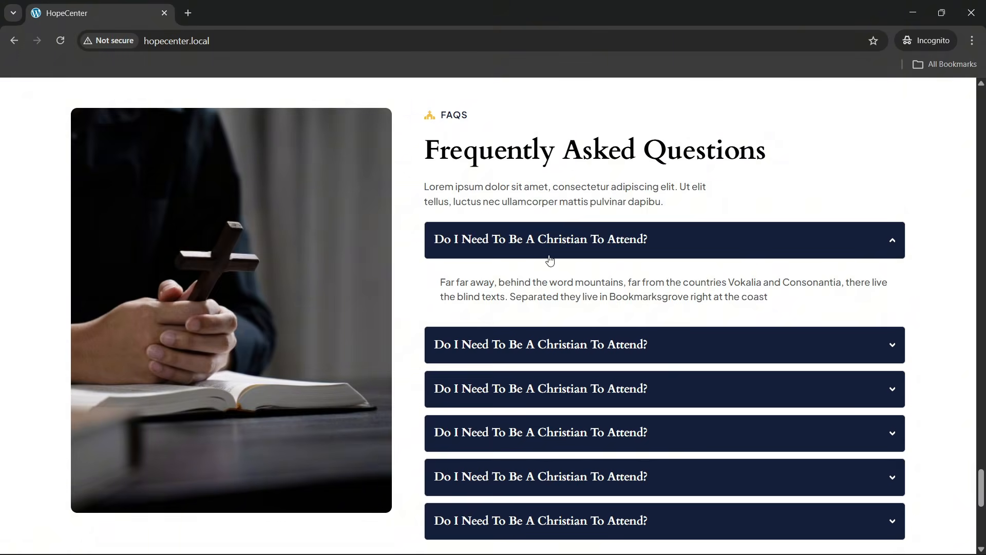
click(581, 254)
click(594, 319)
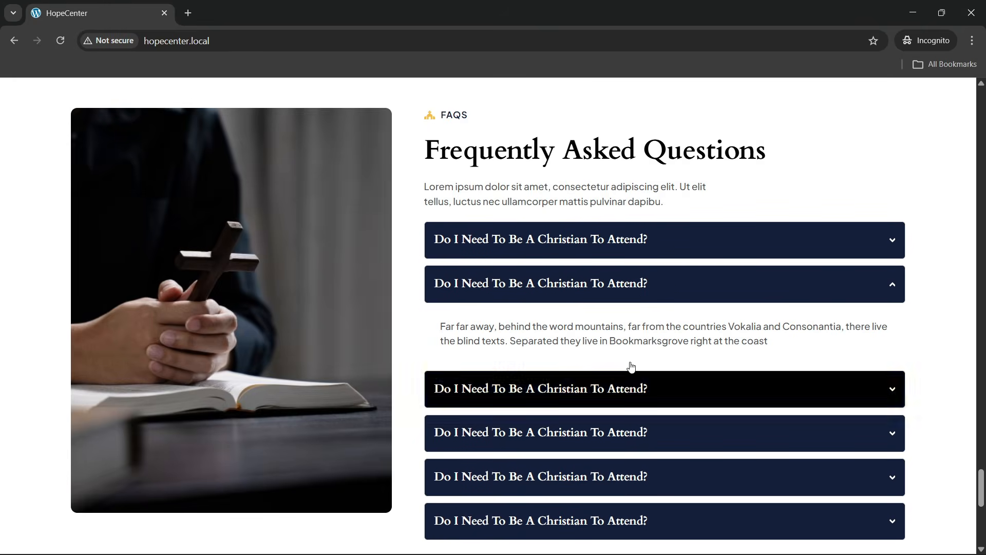
click(631, 296)
Toggle the third and fourth FAQ answers until all are collapsed
click(631, 352)
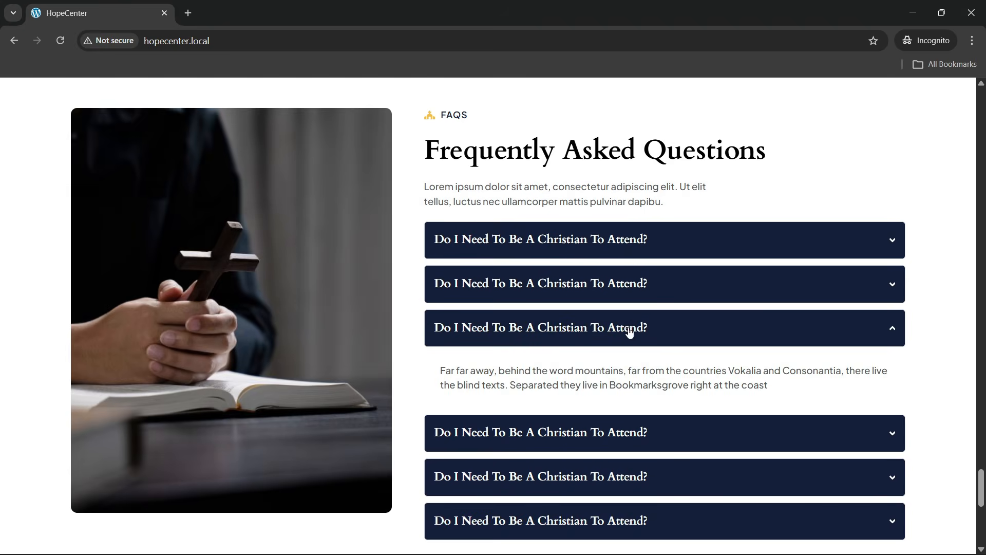
click(630, 339)
click(626, 411)
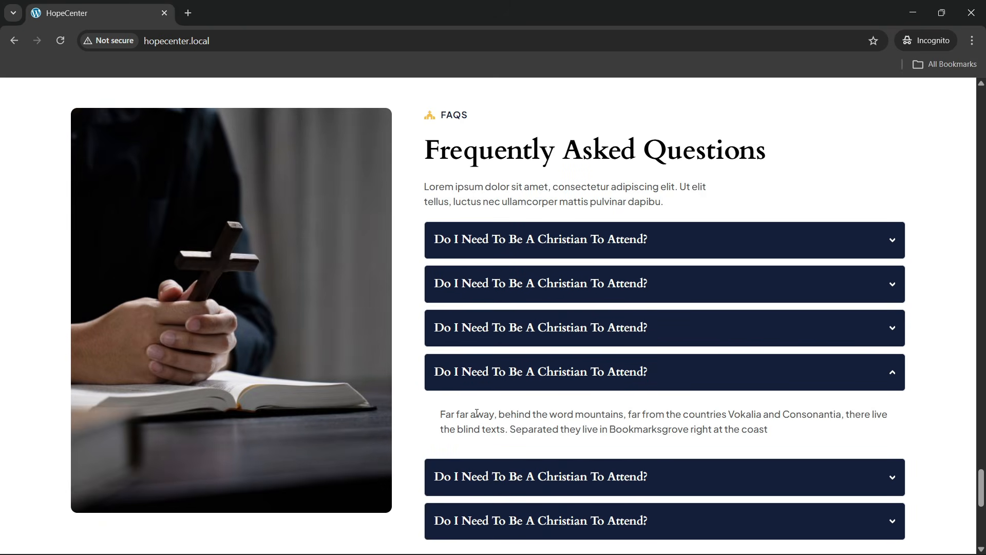
click(606, 338)
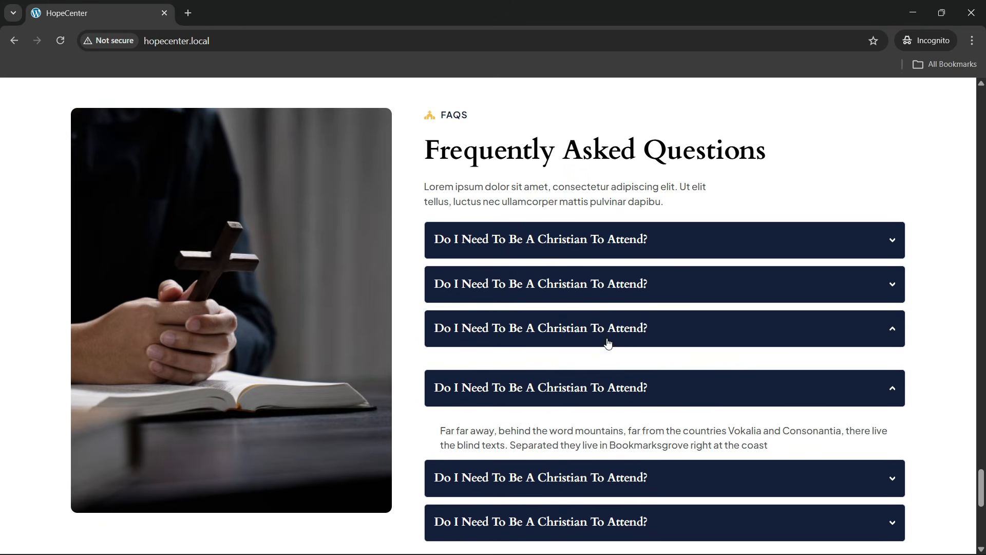
click(608, 428)
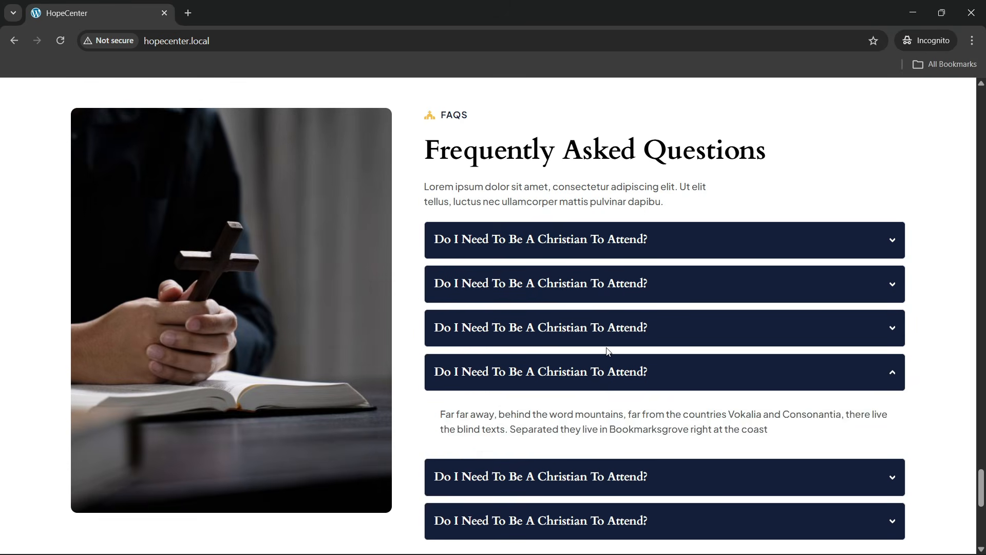
click(635, 389)
Check the footer newsletter Name field, then return to the 'A Sacred Place to Belong in Faith' hero
scroll(448, 281, up, 2)
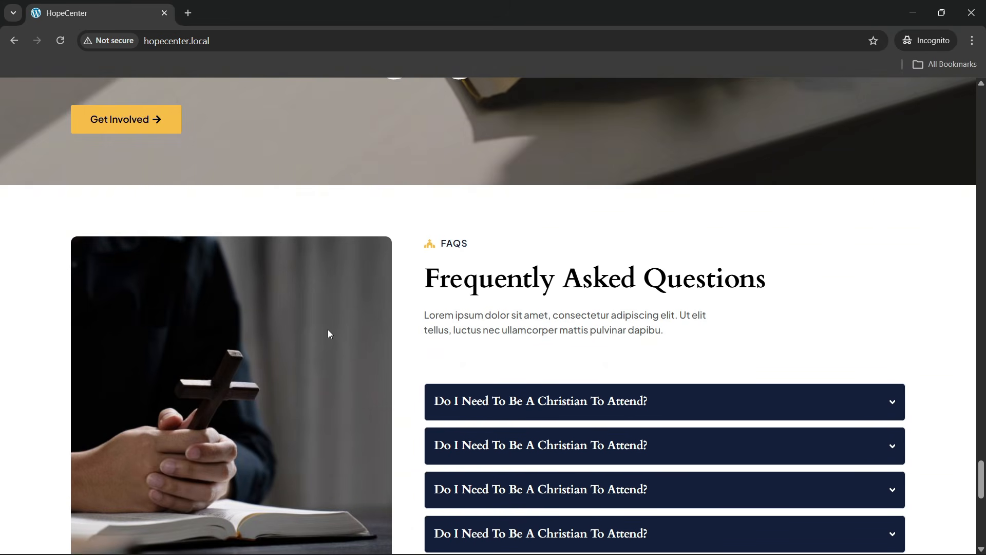
scroll(328, 329, down, 10)
scroll(315, 318, down, 1)
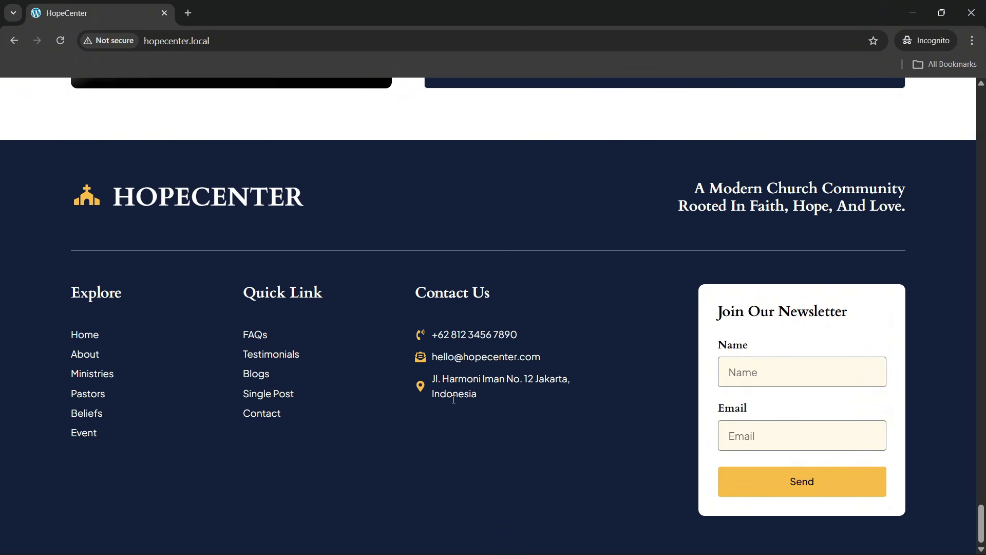
click(760, 373)
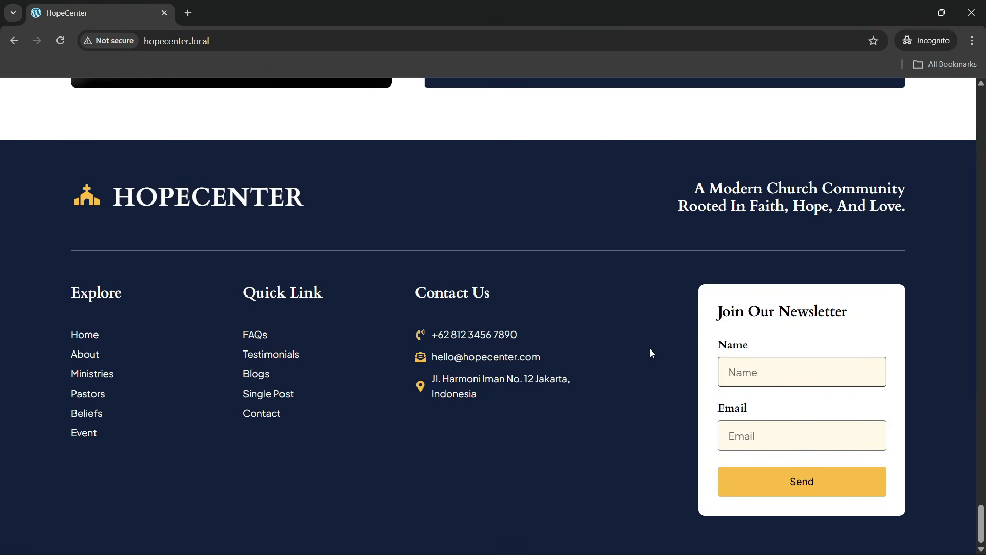
scroll(626, 367, up, 3)
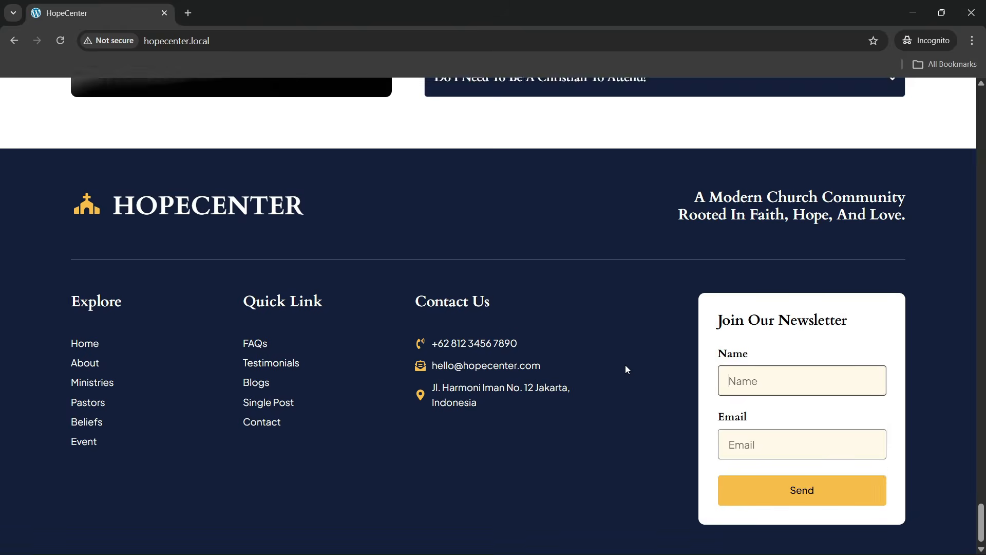
drag(983, 513, 984, 72)
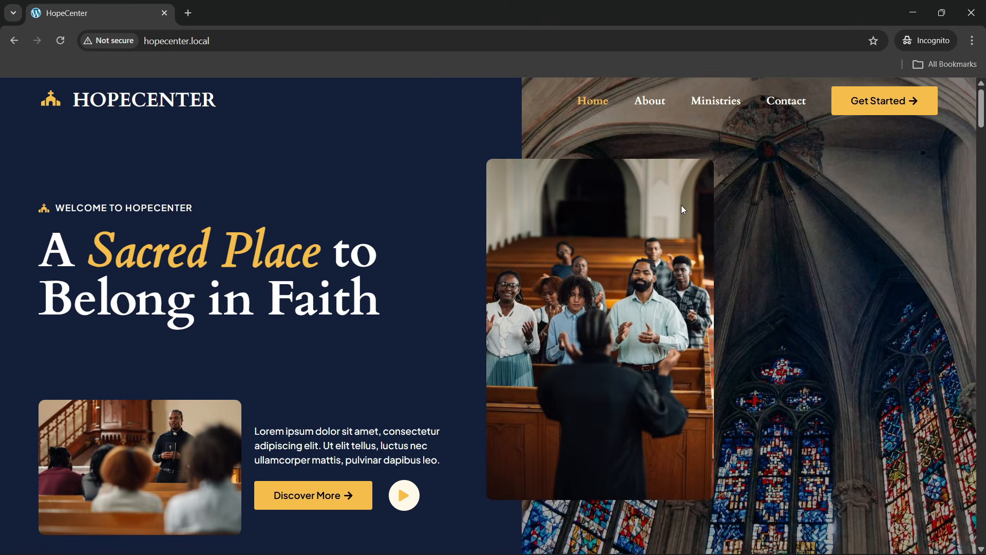
Open the About page from the nav bar and scroll down to its footer
click(654, 103)
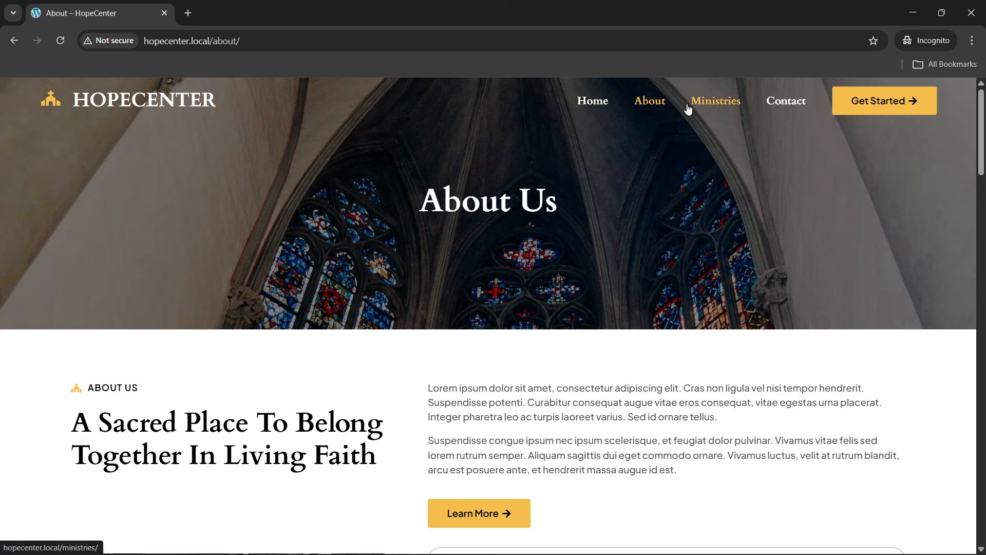
scroll(431, 244, down, 5)
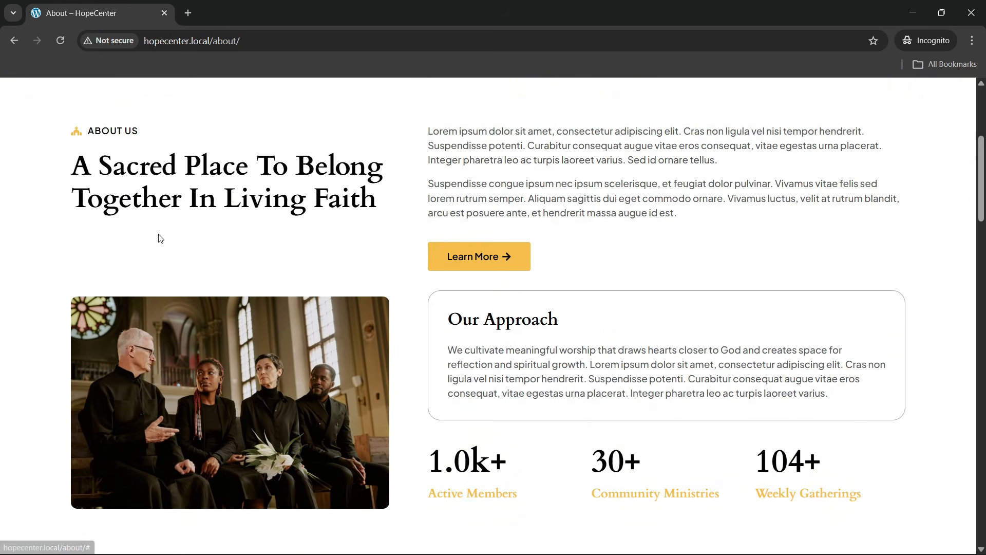
scroll(459, 357, down, 3)
scroll(458, 357, down, 7)
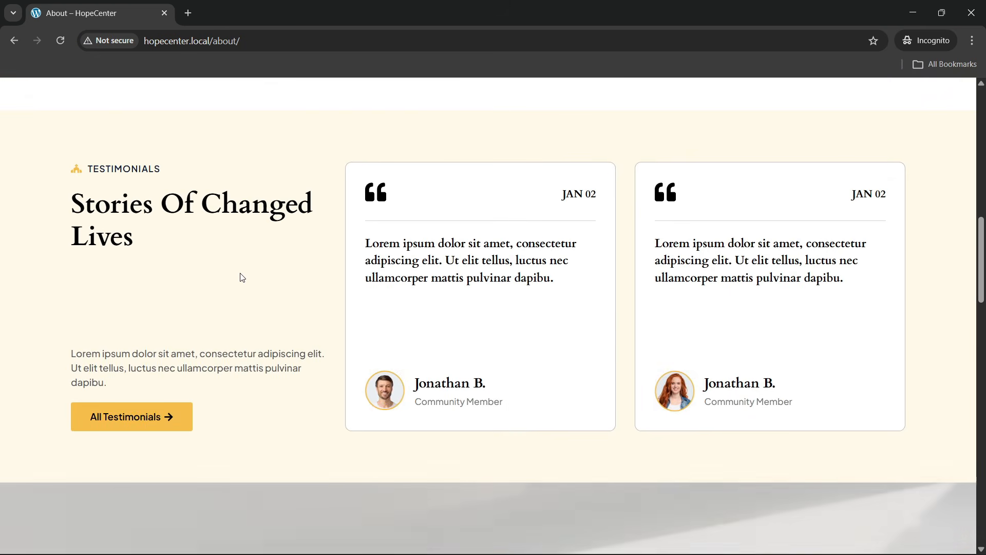
scroll(236, 264, down, 6)
scroll(236, 265, down, 13)
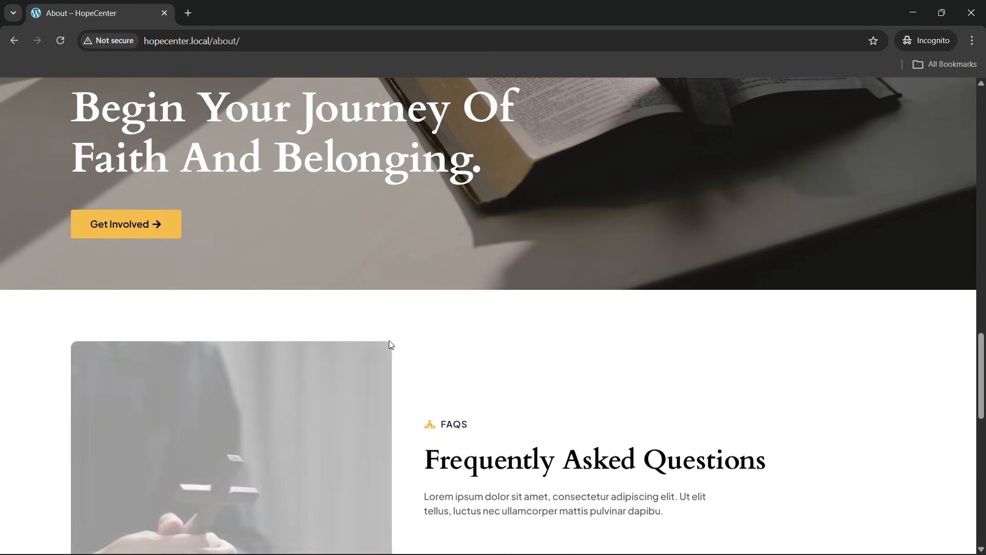
scroll(503, 330, down, 10)
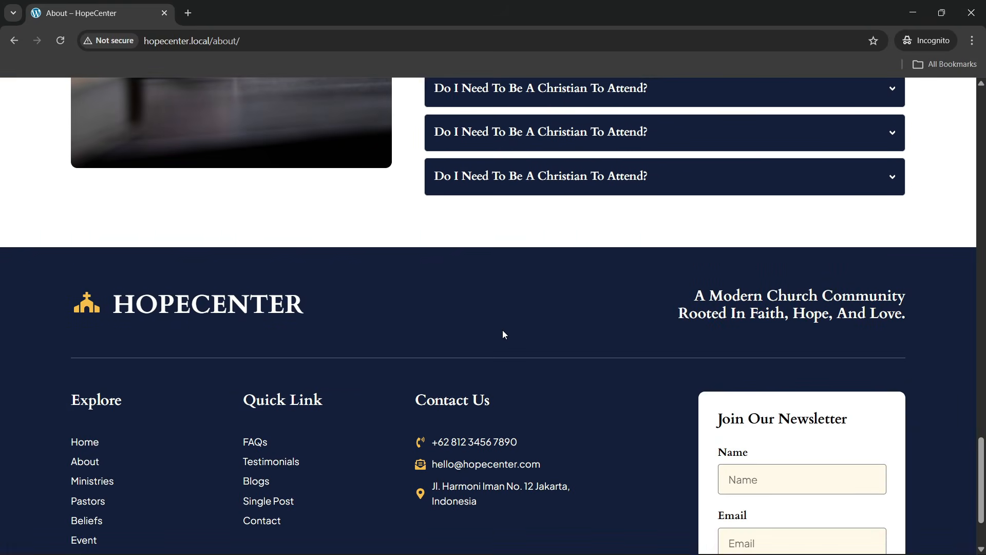
scroll(503, 331, up, 9)
scroll(503, 332, up, 20)
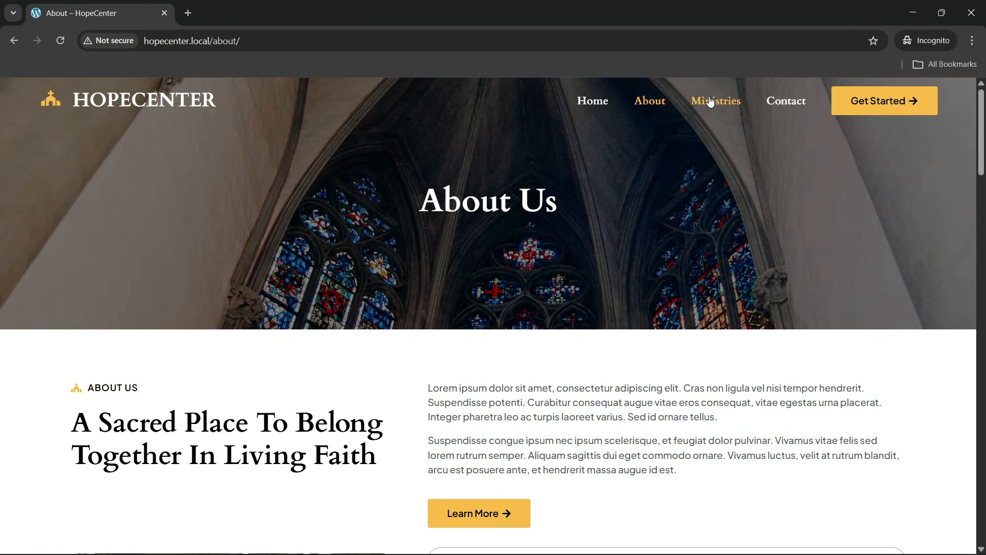
Open the Ministries page from the nav bar and look over its ministry cards
click(710, 102)
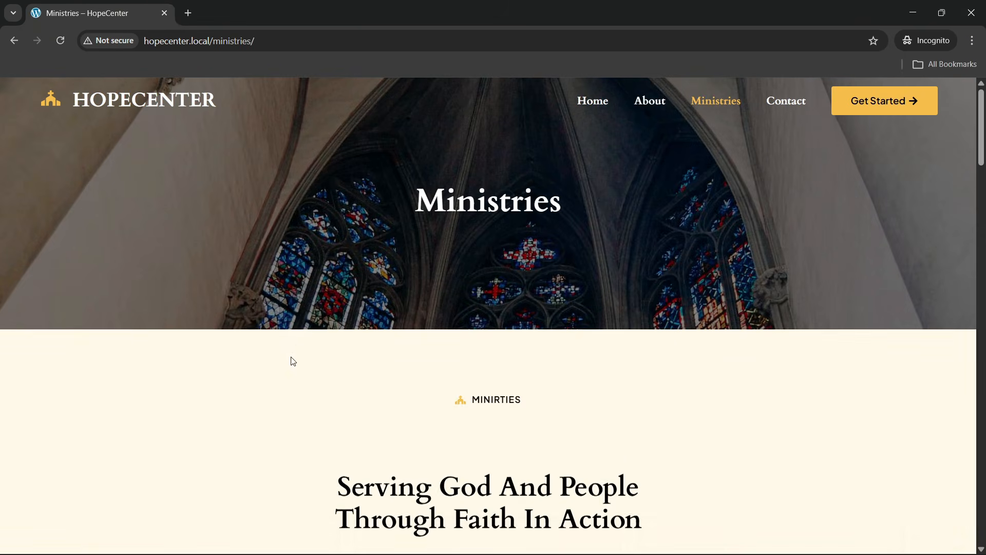
scroll(293, 361, down, 5)
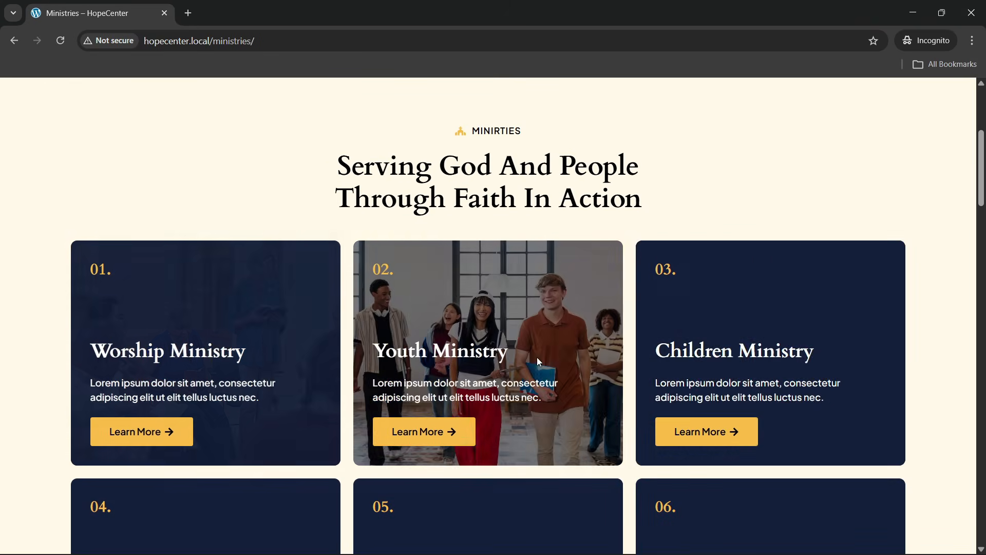
scroll(704, 334, down, 5)
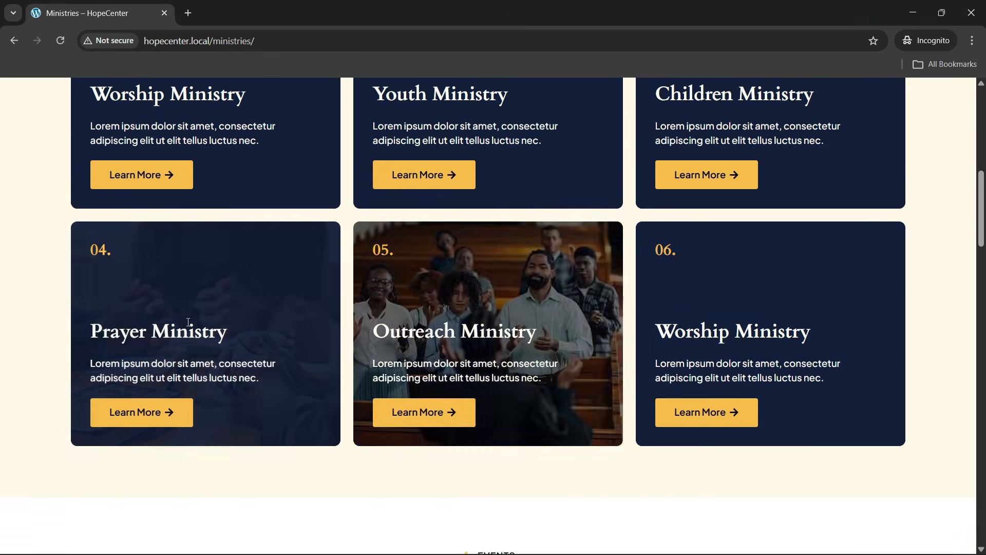
scroll(170, 312, up, 1)
scroll(171, 312, down, 3)
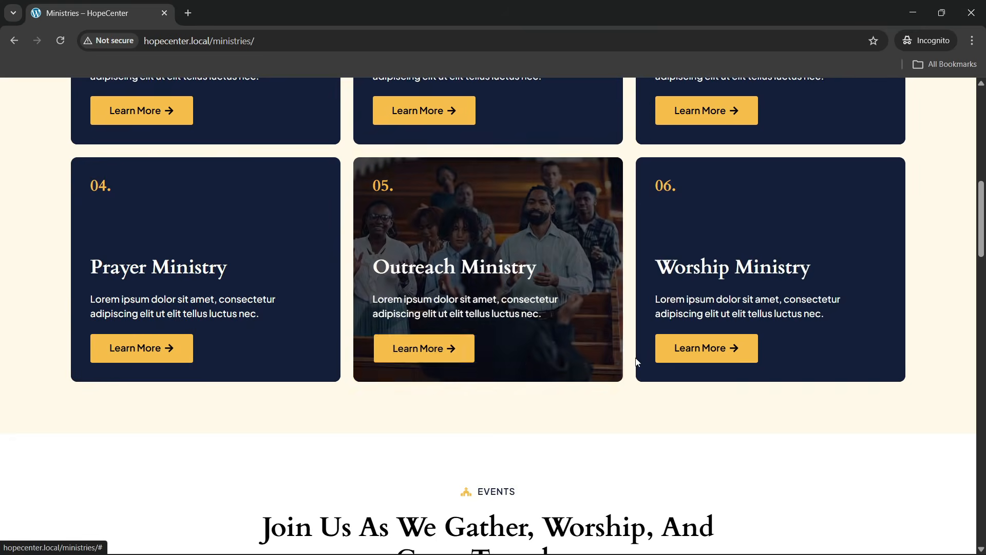
scroll(689, 341, up, 2)
scroll(420, 258, up, 3)
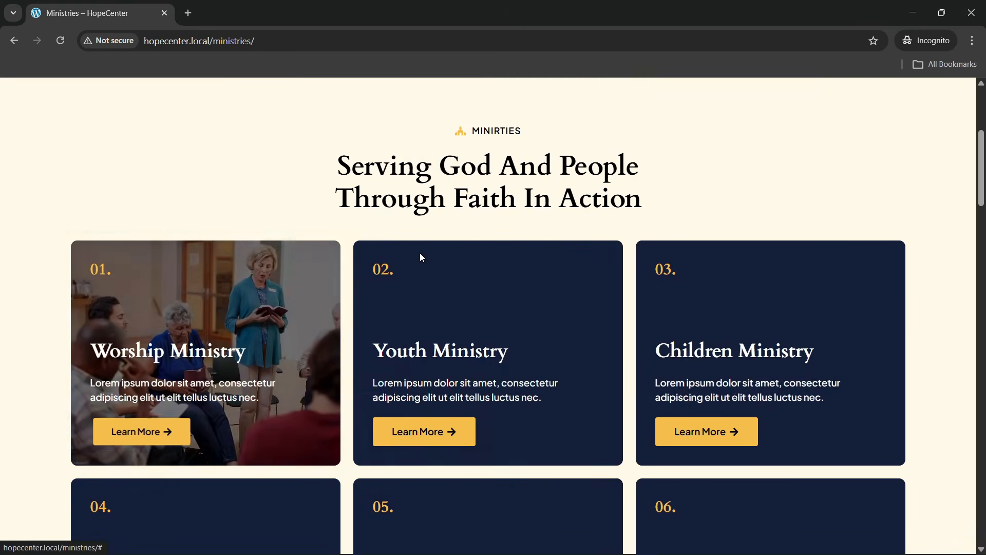
scroll(402, 303, down, 3)
scroll(403, 301, up, 3)
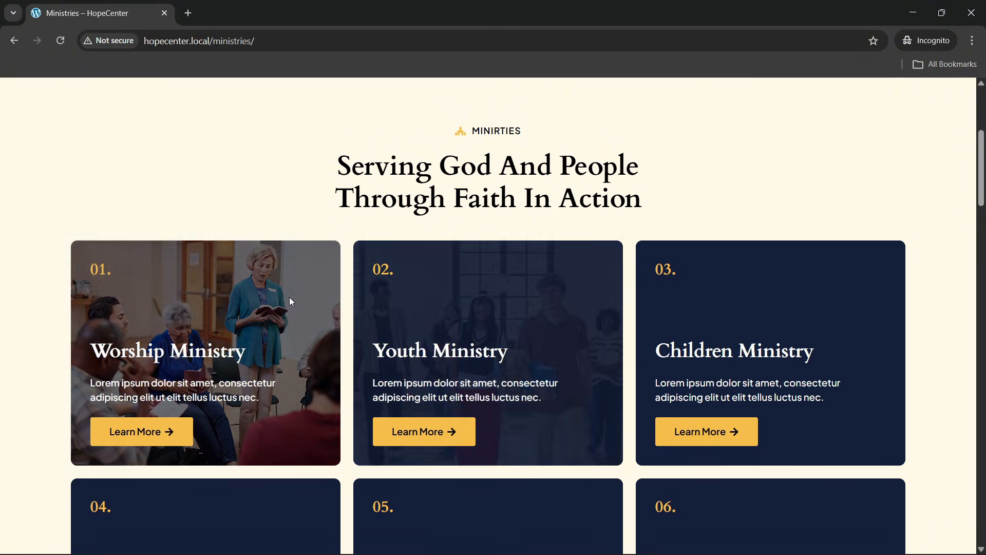
Scroll through the Ministries page's events and footer, then back to the 'Serving God And People' top
scroll(602, 360, down, 3)
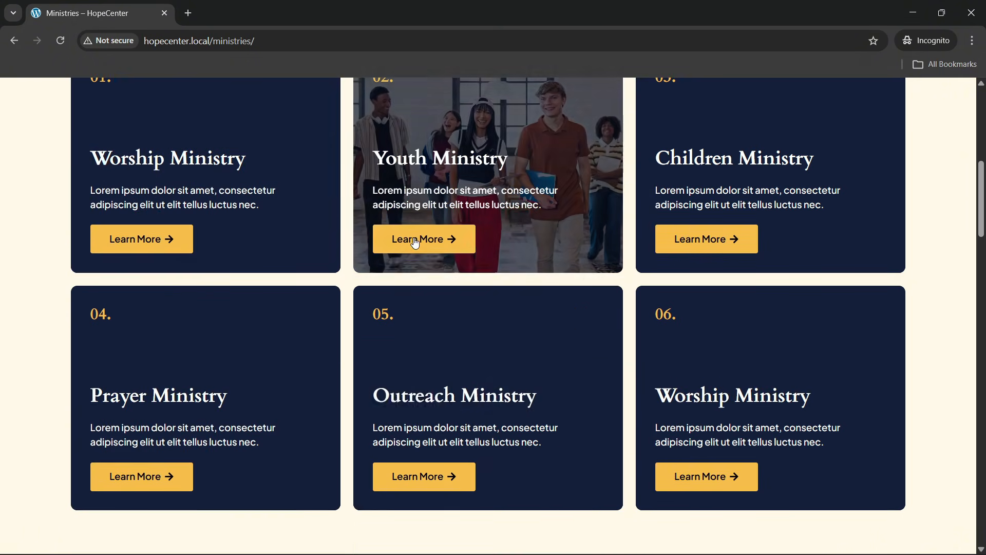
scroll(740, 259, down, 7)
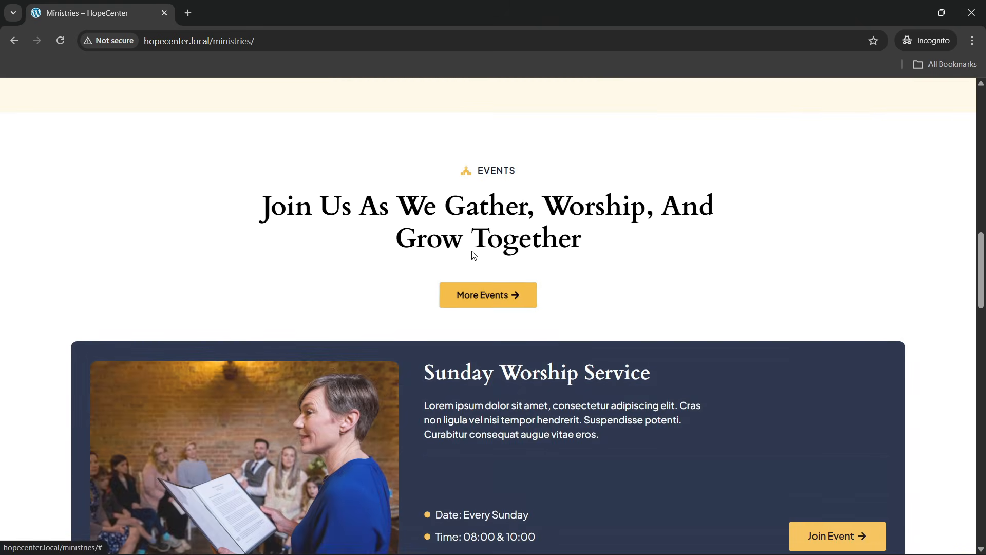
scroll(489, 305, down, 3)
scroll(437, 273, down, 8)
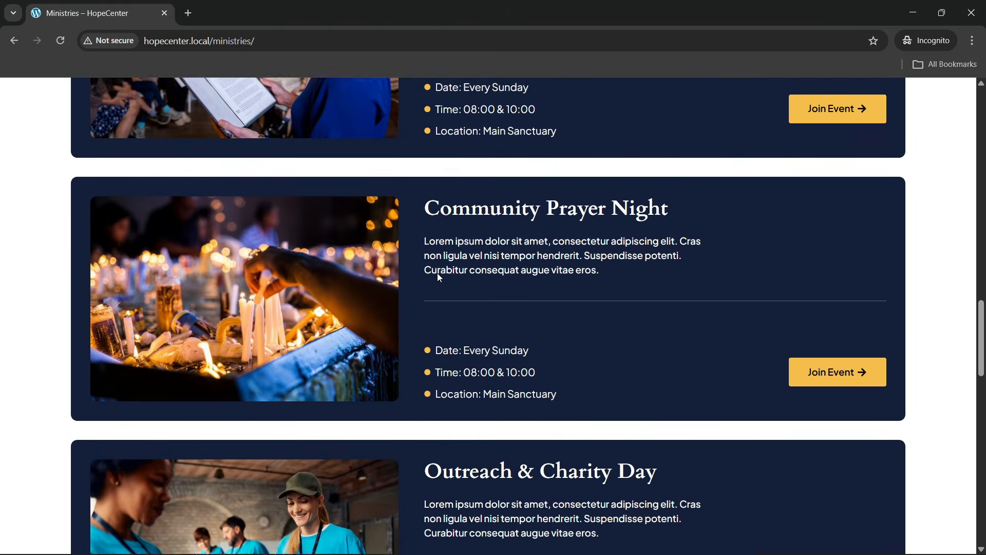
scroll(385, 316, up, 7)
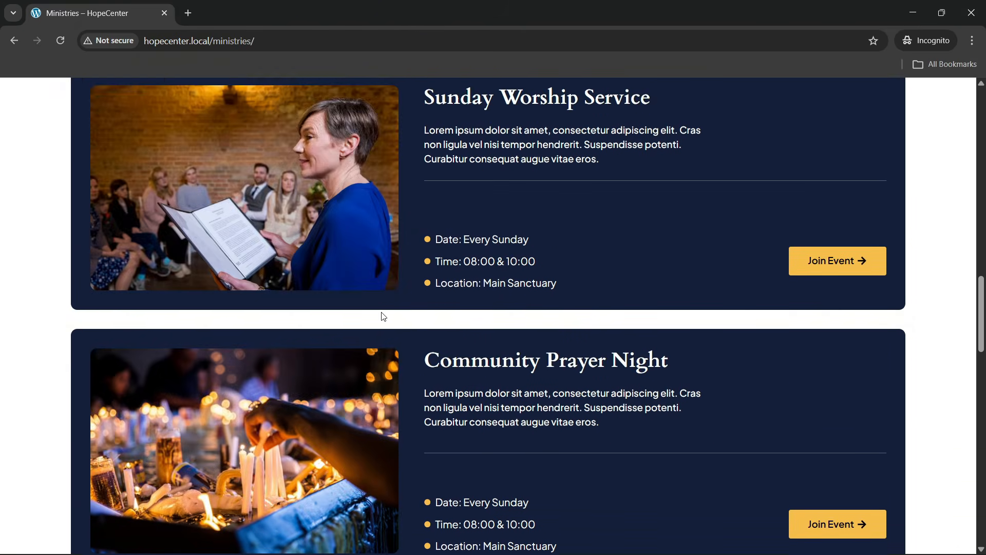
scroll(379, 315, down, 12)
scroll(332, 311, down, 1)
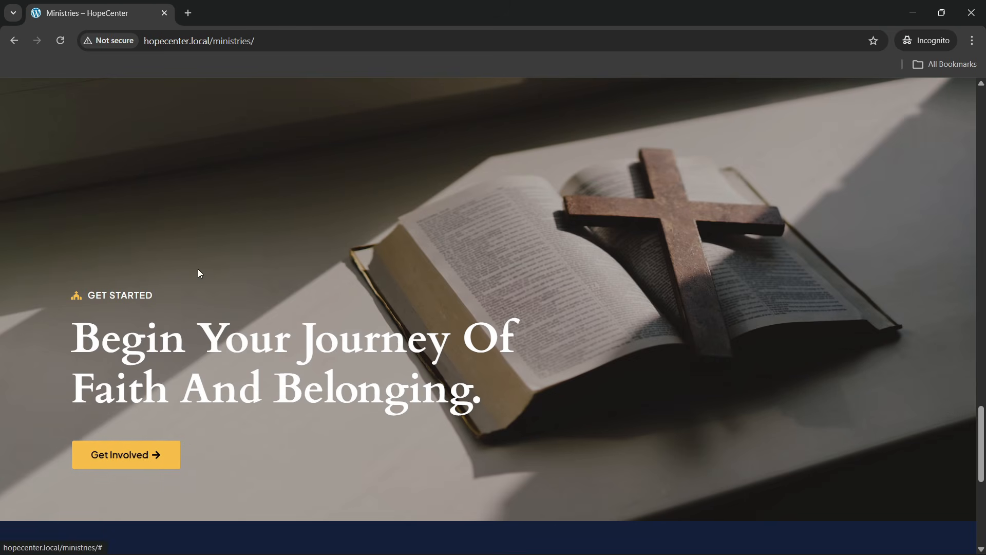
scroll(284, 386, down, 6)
scroll(482, 292, up, 15)
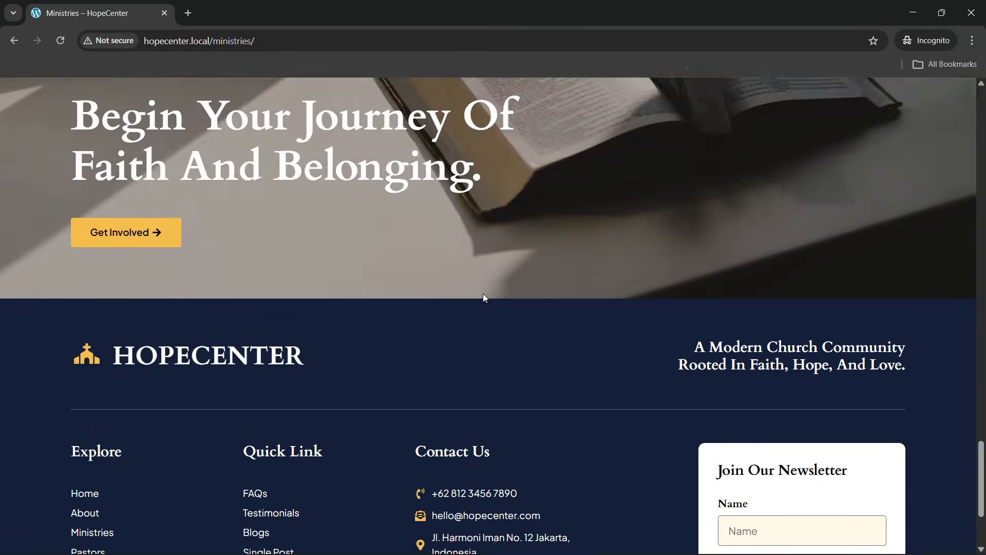
scroll(475, 276, up, 15)
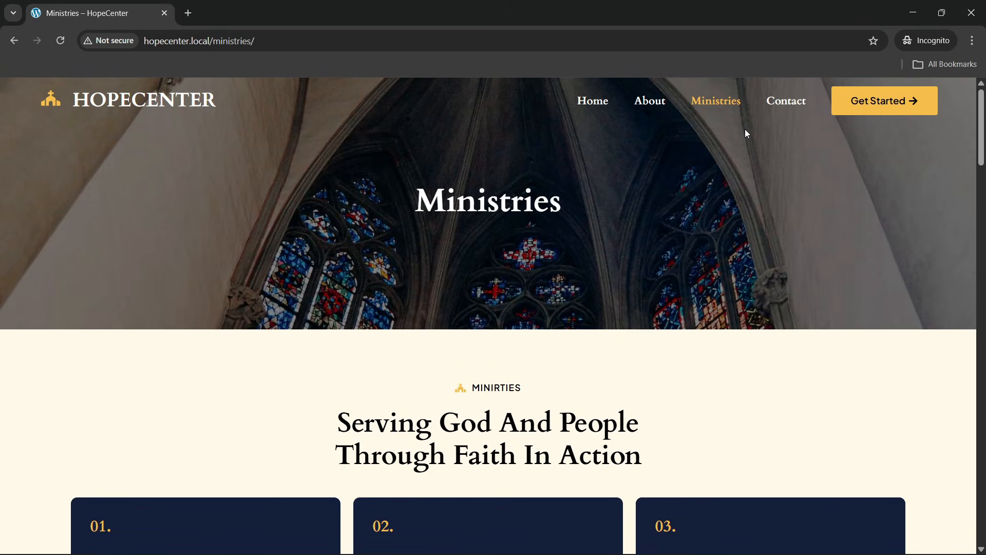
click(786, 101)
Open the Contact page and review its form, map and footer newsletter
click(770, 102)
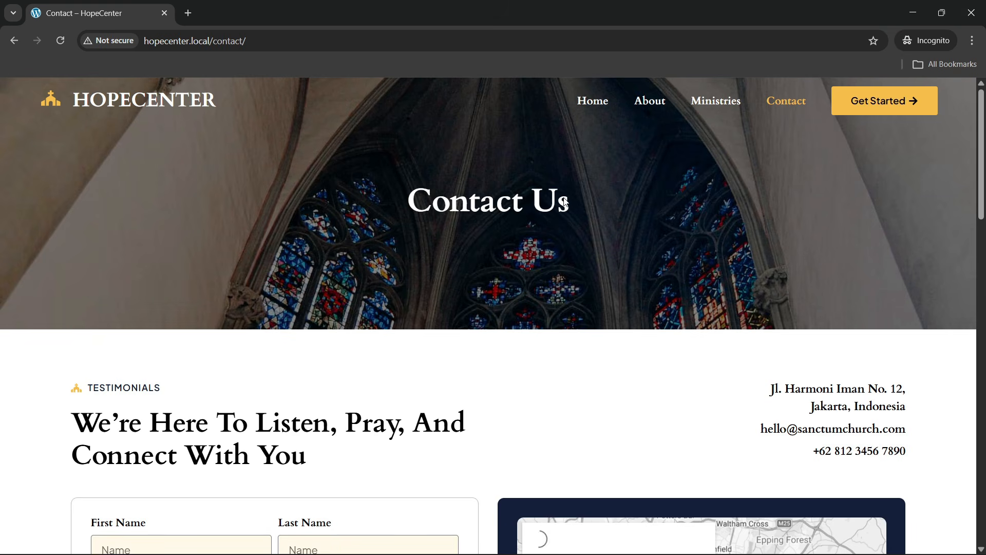
scroll(193, 286, down, 5)
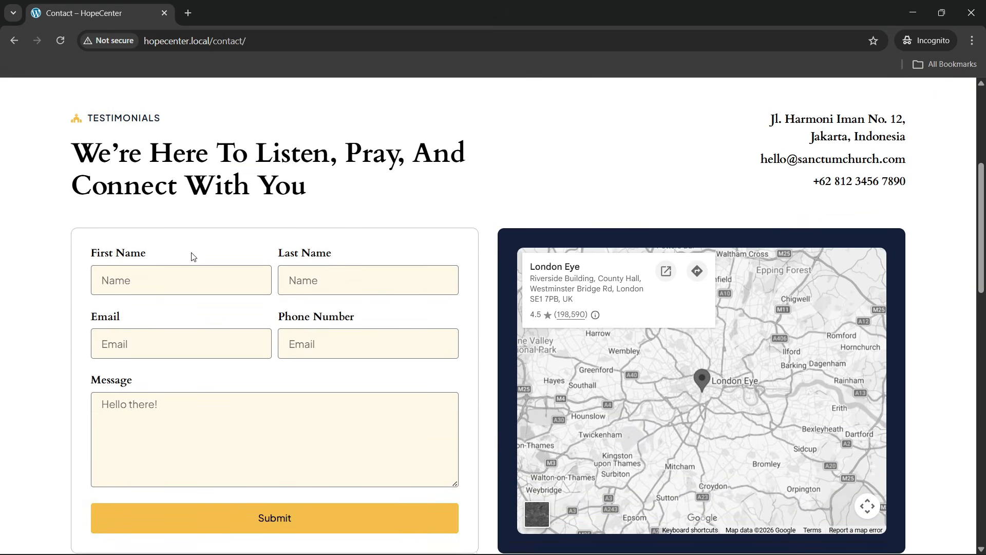
scroll(194, 257, up, 1)
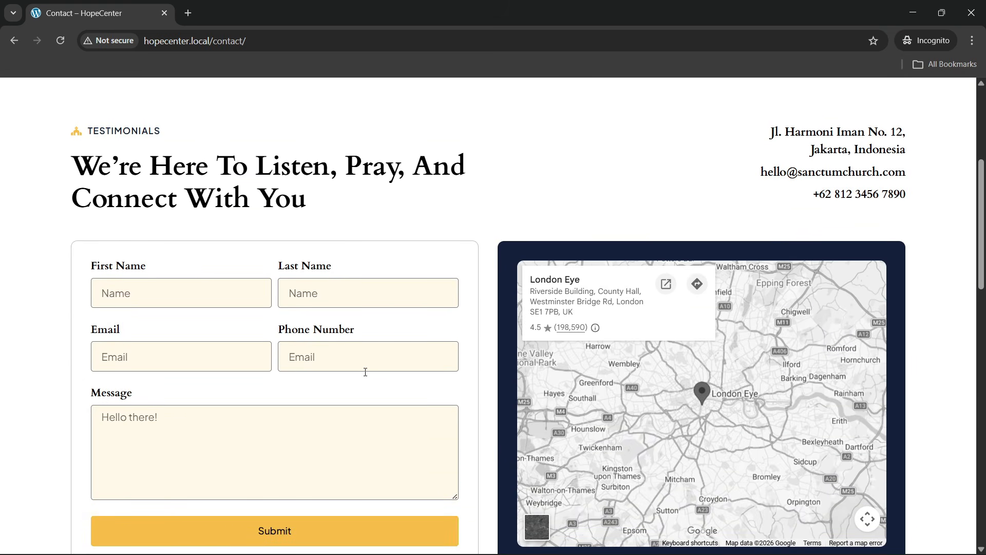
scroll(366, 372, down, 2)
scroll(298, 392, up, 1)
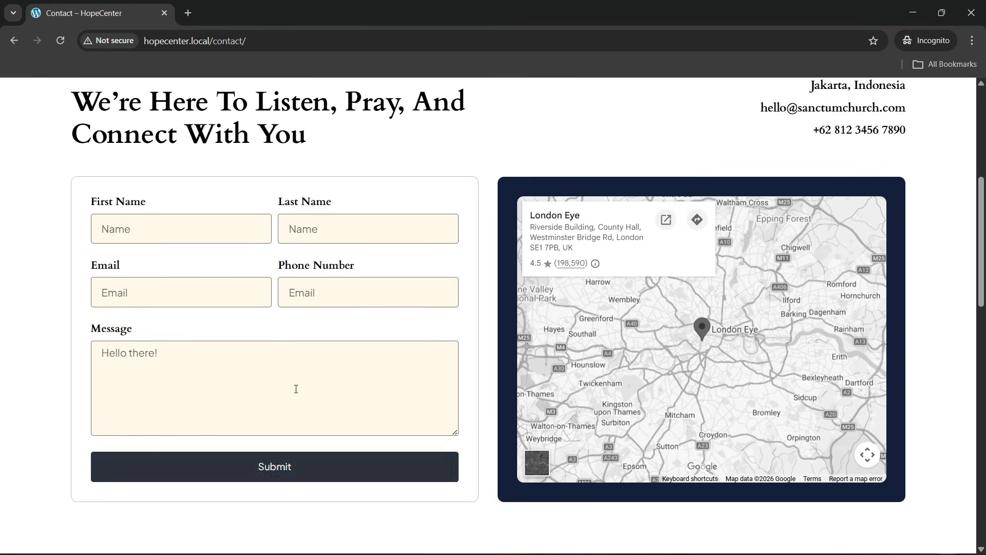
scroll(704, 169, up, 2)
scroll(801, 293, down, 1)
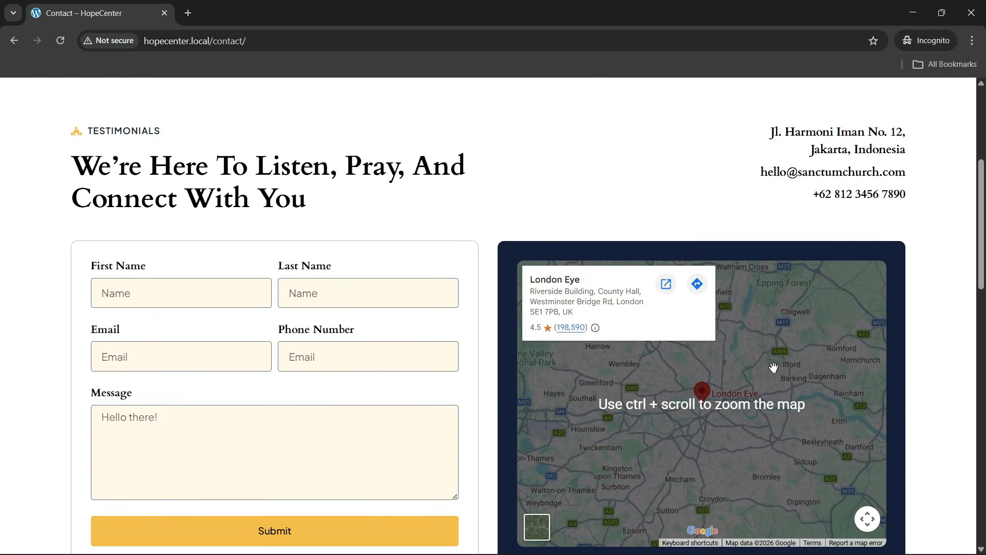
scroll(398, 353, down, 10)
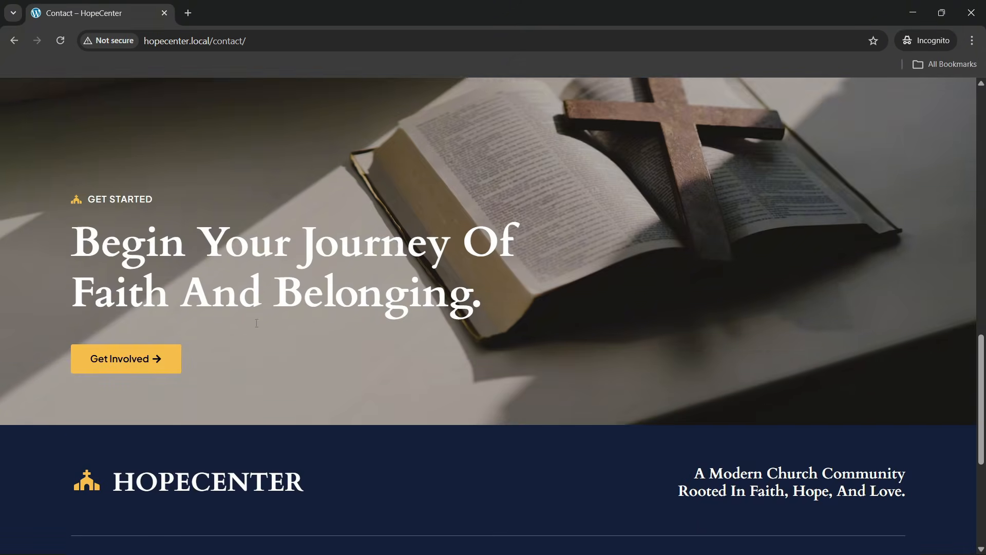
scroll(267, 339, down, 5)
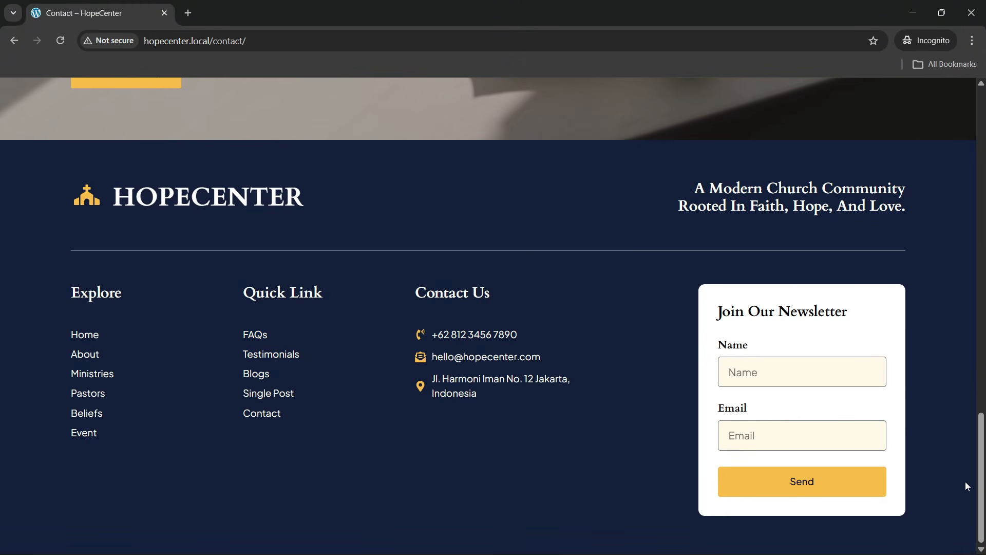
scroll(573, 130, up, 20)
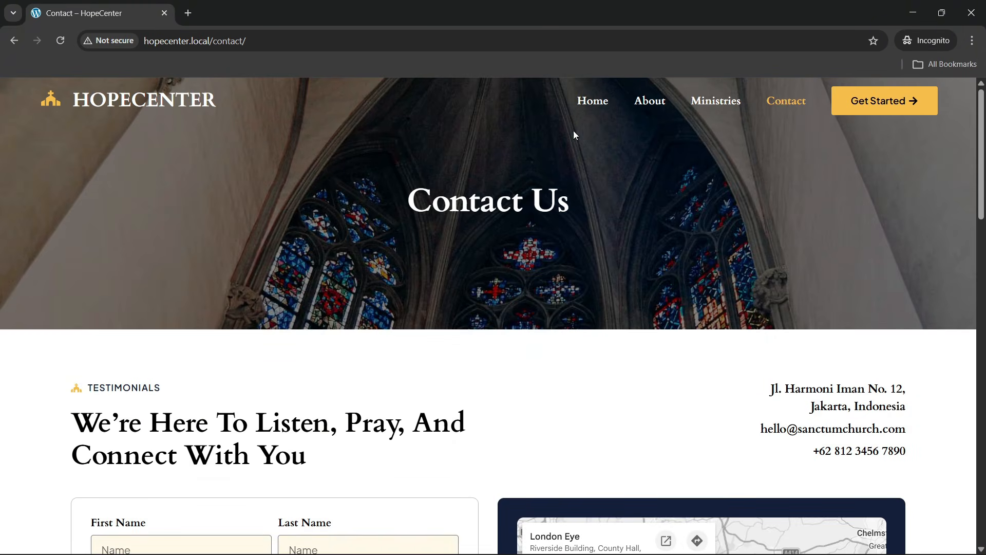
Return home via the HOPECENTER logo and bring up the context menu on the hero
click(125, 100)
scroll(397, 309, down, 3)
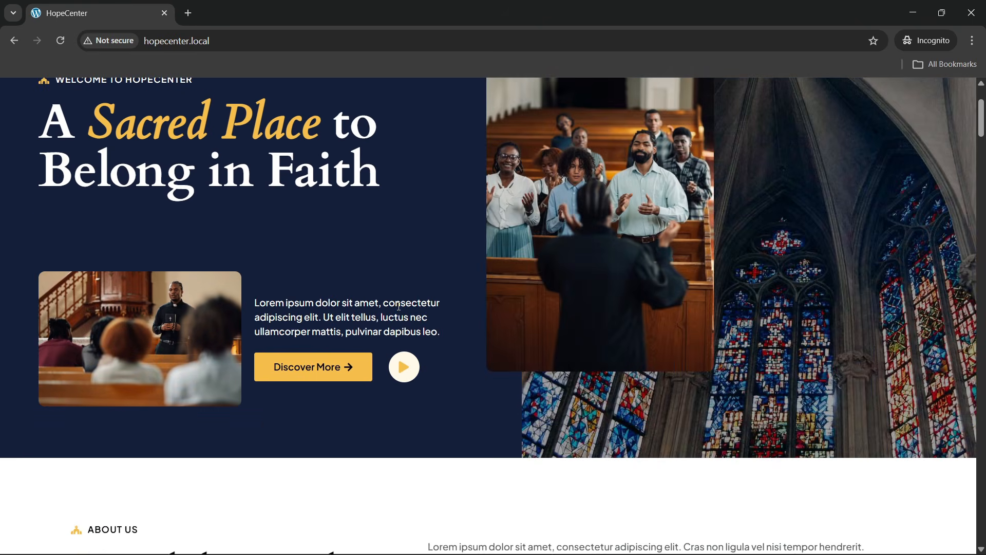
scroll(504, 309, up, 3)
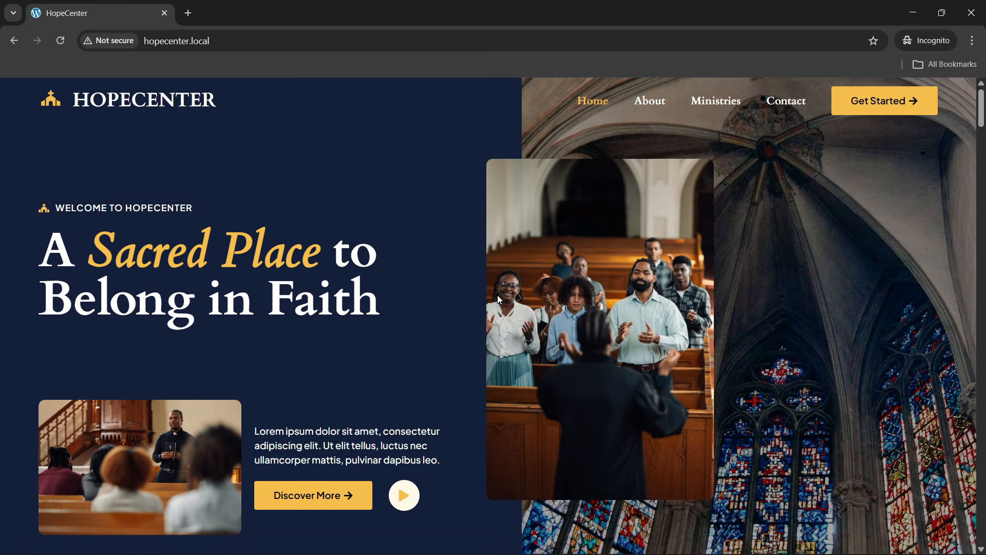
scroll(497, 297, down, 3)
scroll(478, 298, up, 3)
right_click(435, 296)
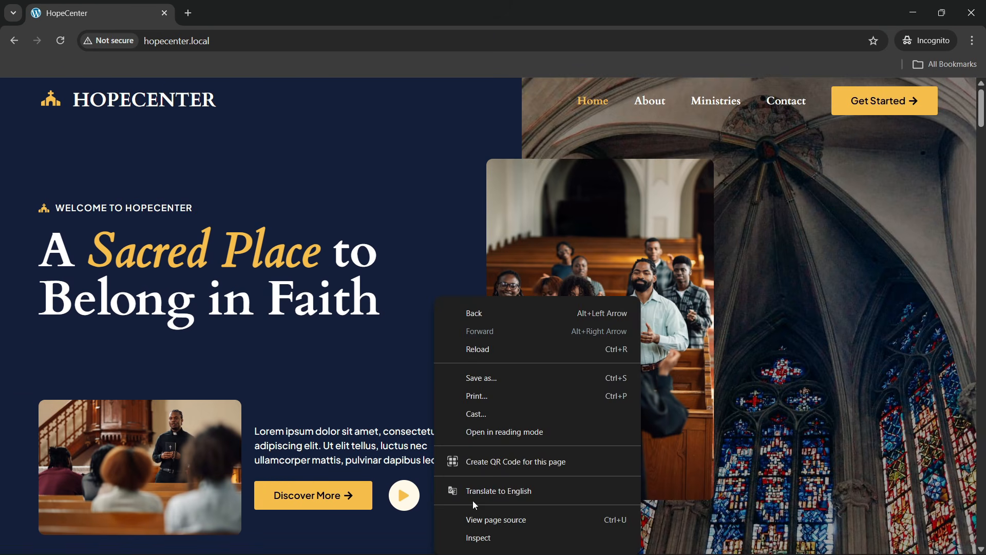
click(478, 539)
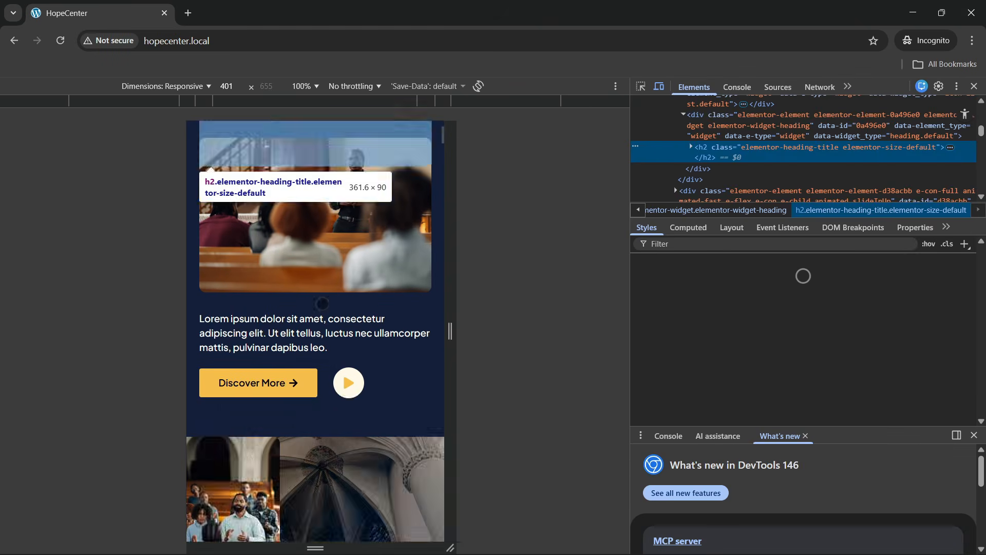
click(242, 42)
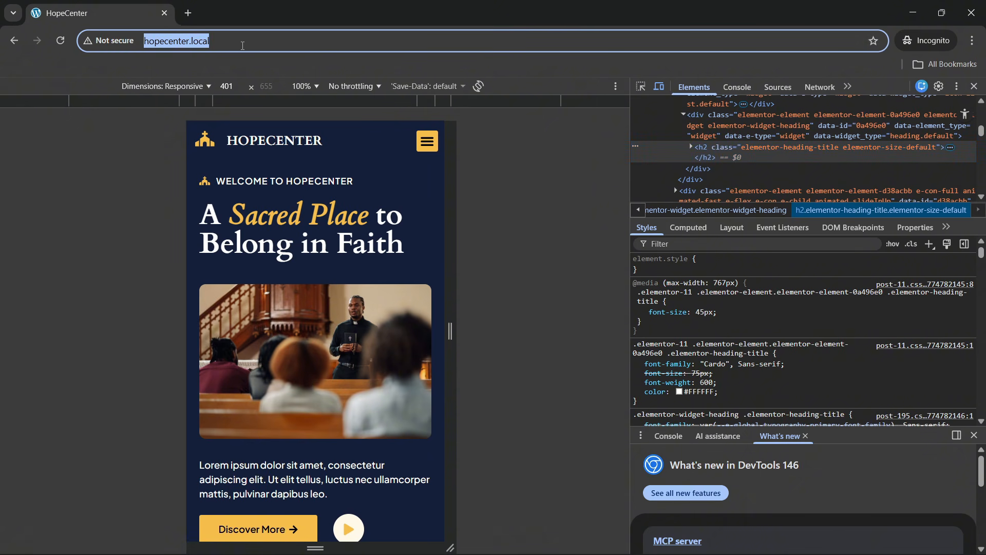
key(Return)
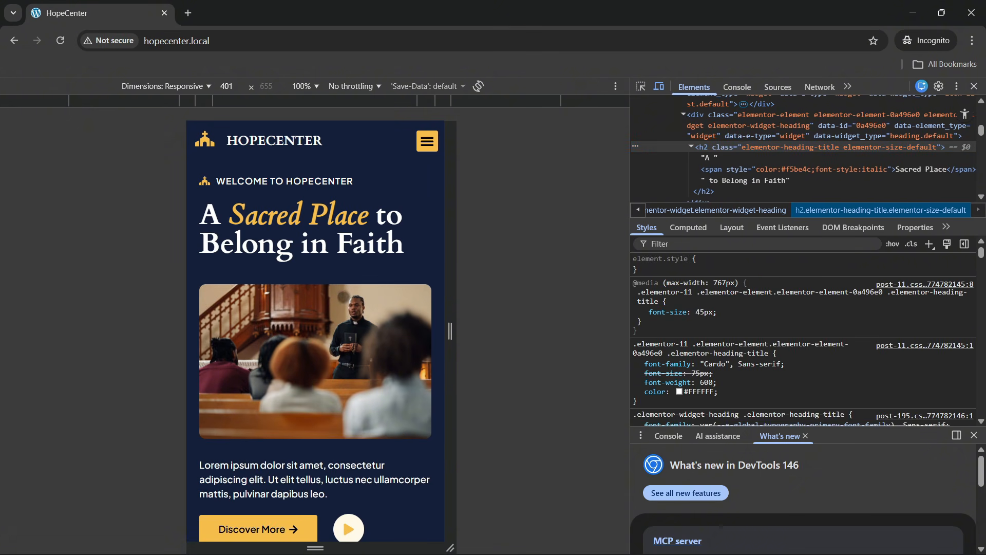
scroll(344, 297, down, 3)
scroll(344, 297, up, 3)
click(433, 145)
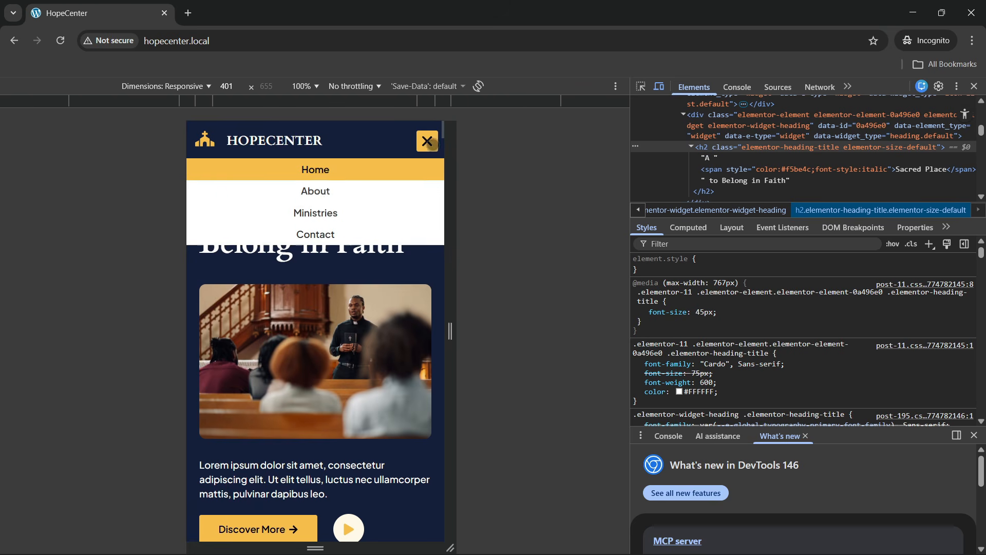
click(428, 141)
scroll(297, 308, down, 10)
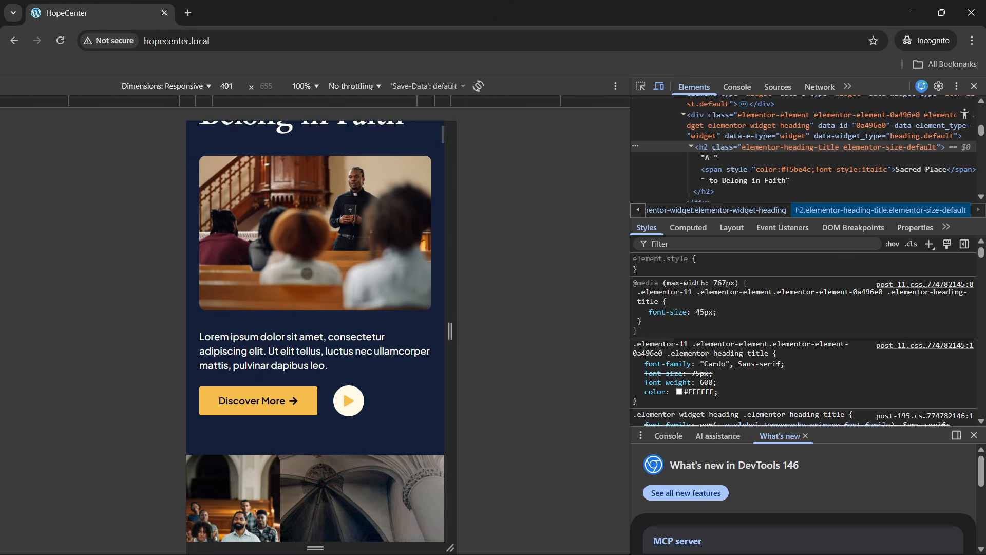
scroll(298, 311, down, 15)
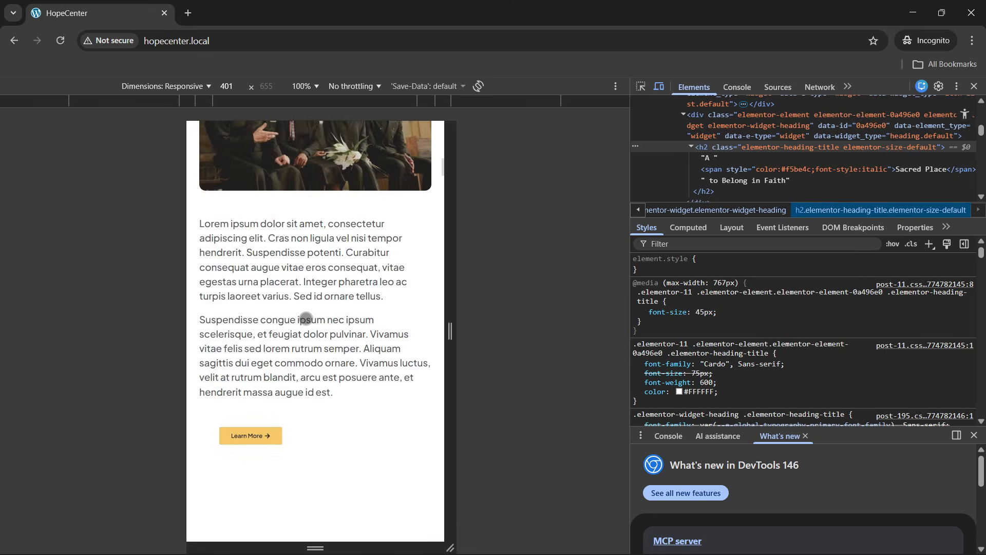
scroll(307, 322, down, 15)
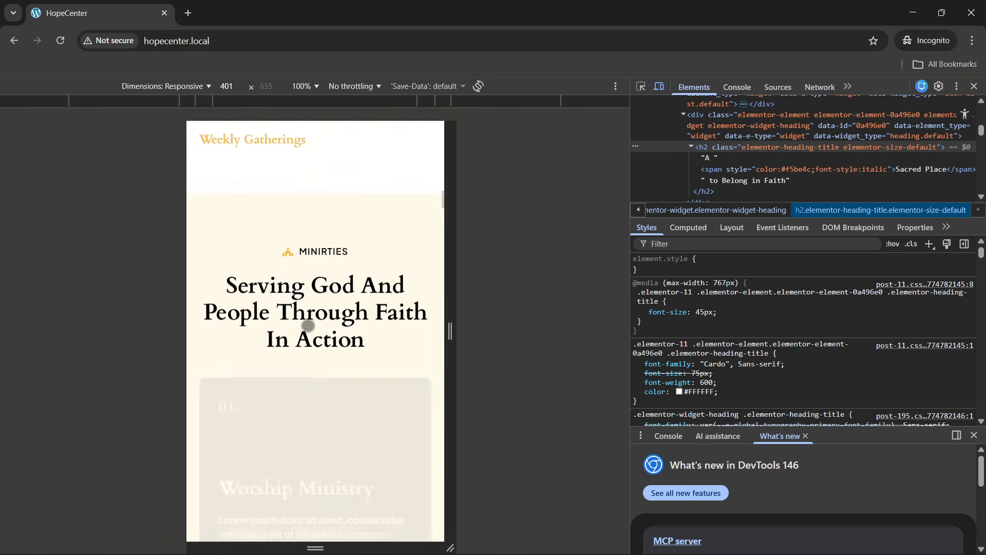
scroll(307, 325, down, 1)
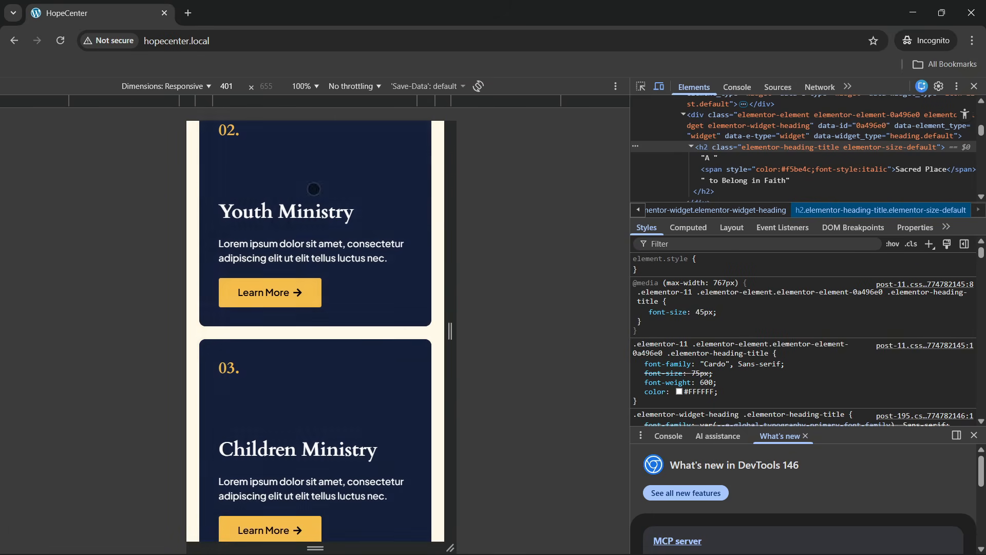
scroll(344, 278, down, 3)
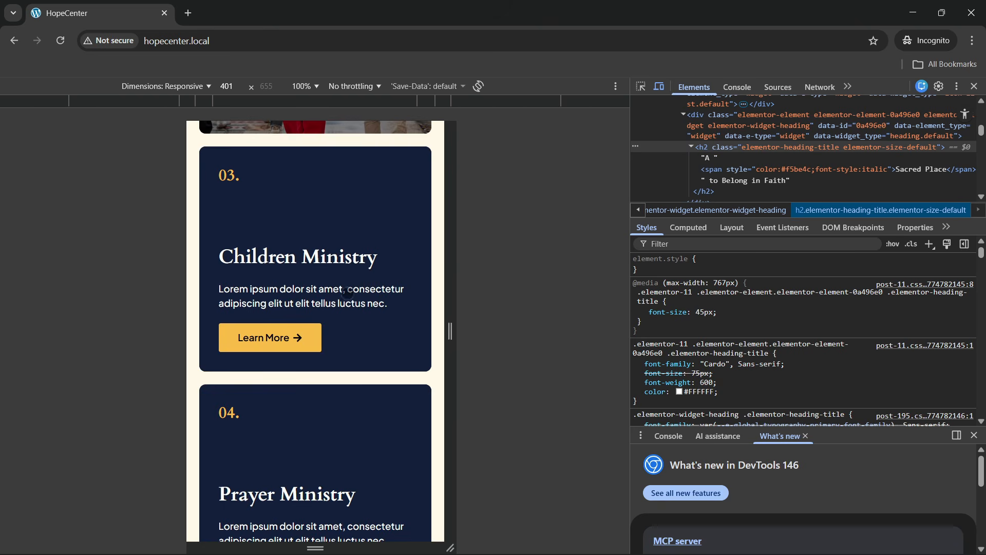
scroll(311, 307, down, 6)
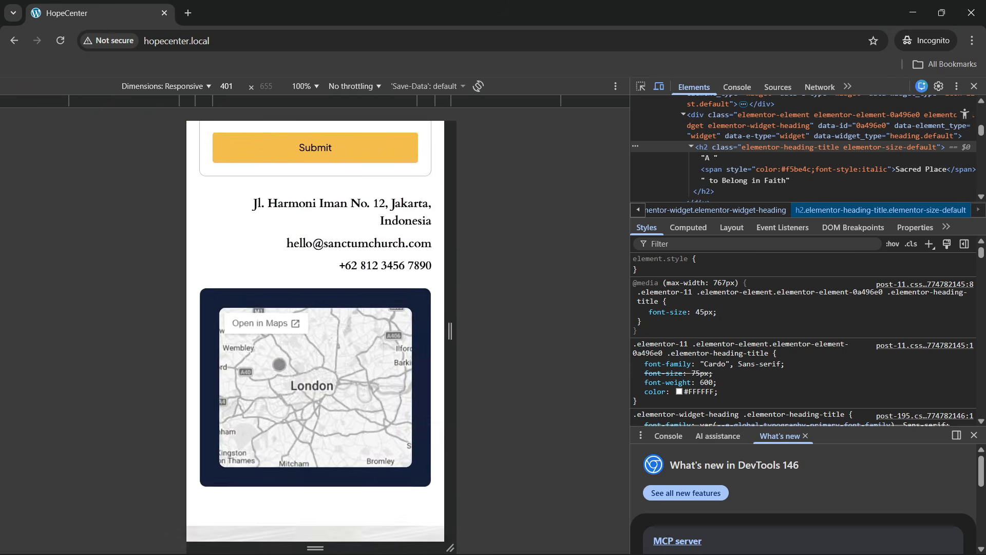
scroll(279, 366, down, 20)
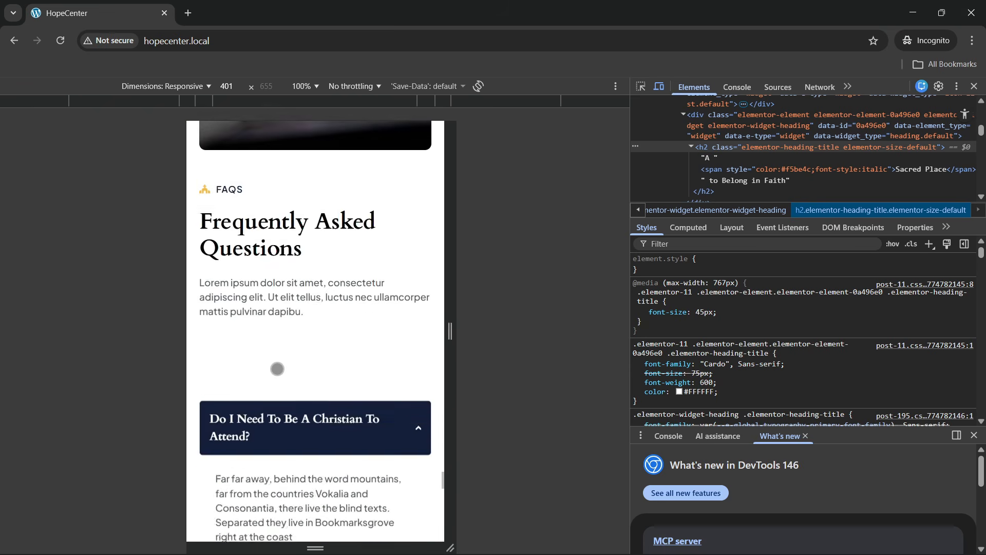
click(332, 172)
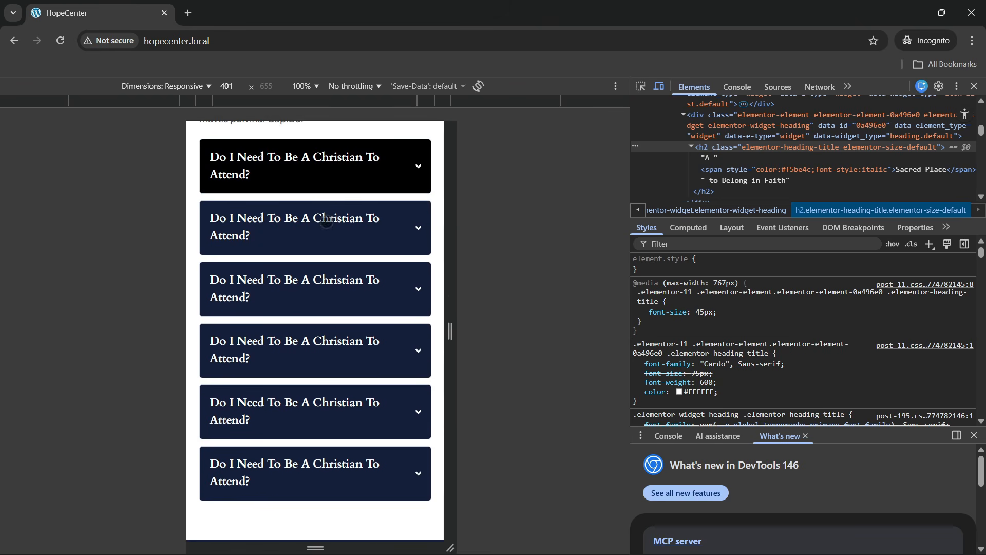
click(329, 220)
scroll(334, 319, down, 12)
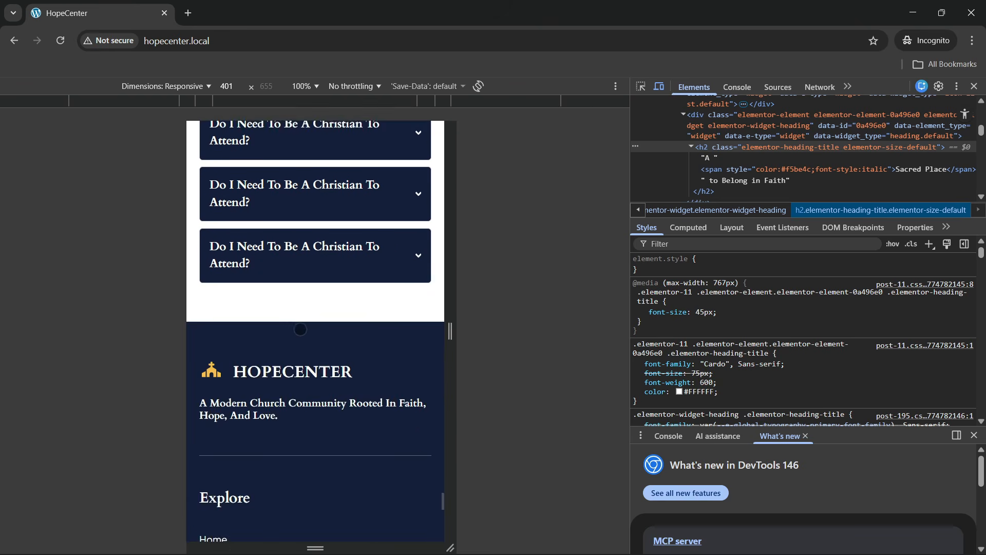
scroll(299, 330, down, 5)
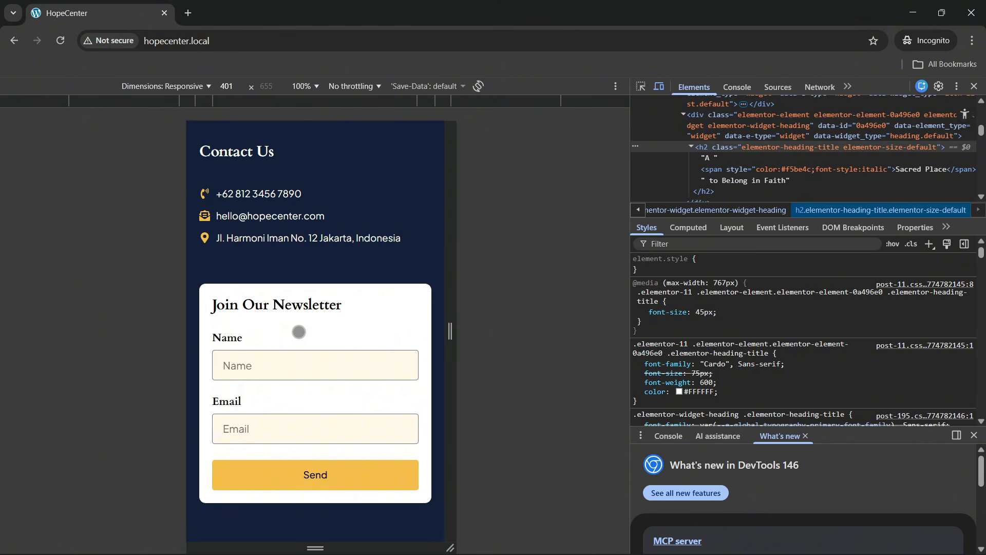
scroll(297, 329, up, 4)
scroll(281, 336, down, 2)
scroll(281, 336, down, 3)
scroll(304, 275, up, 5)
scroll(333, 269, up, 20)
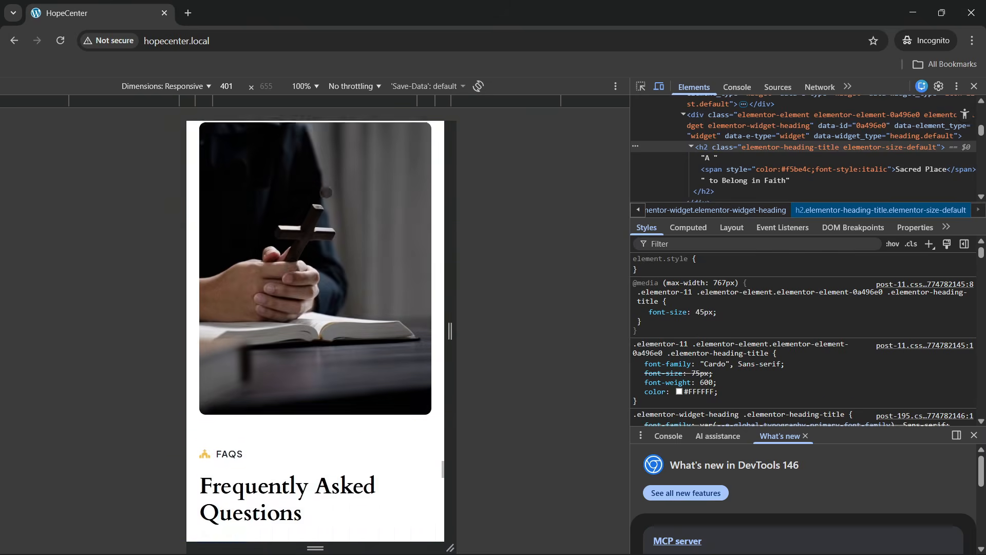
scroll(316, 339, up, 15)
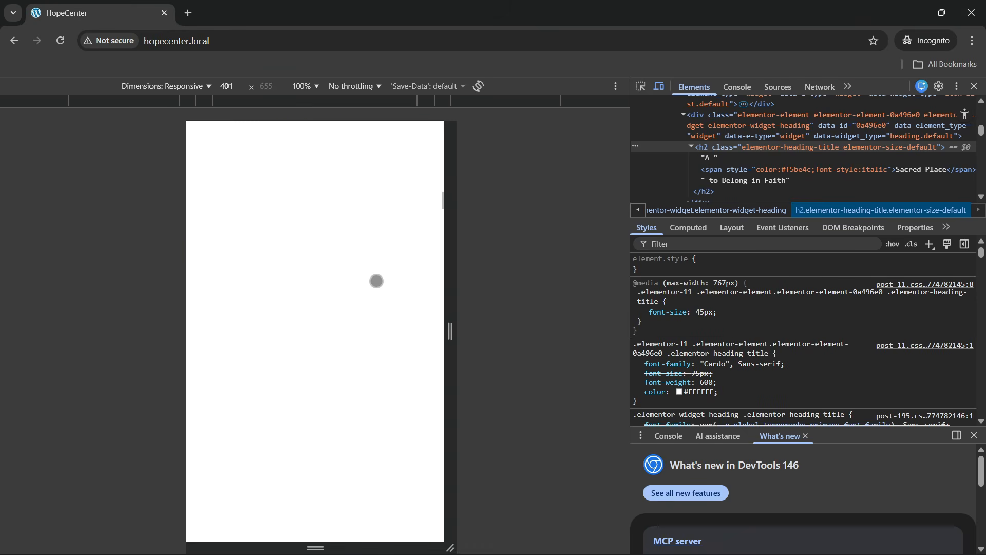
click(427, 141)
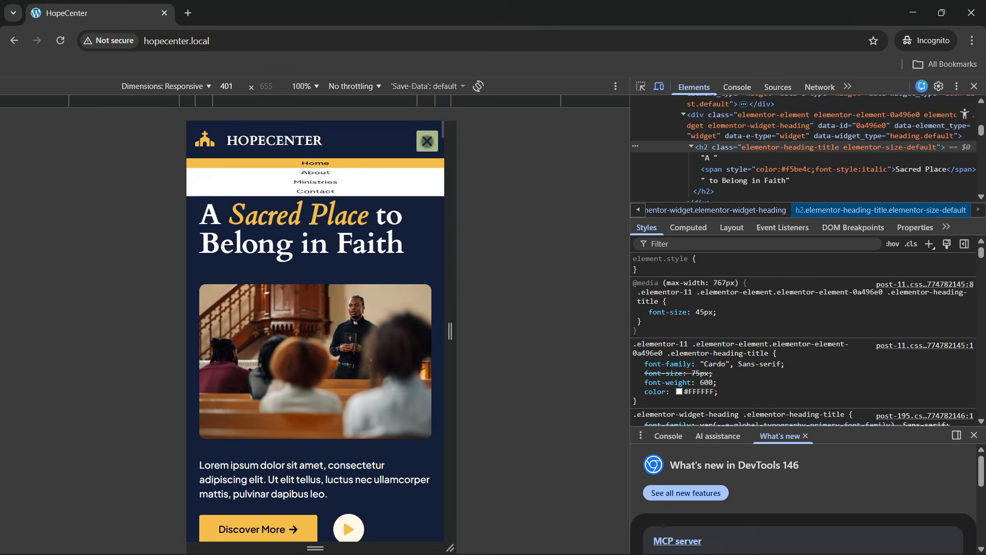
Open the About page in the 401-px mobile preview and scroll to the footer newsletter form
click(304, 191)
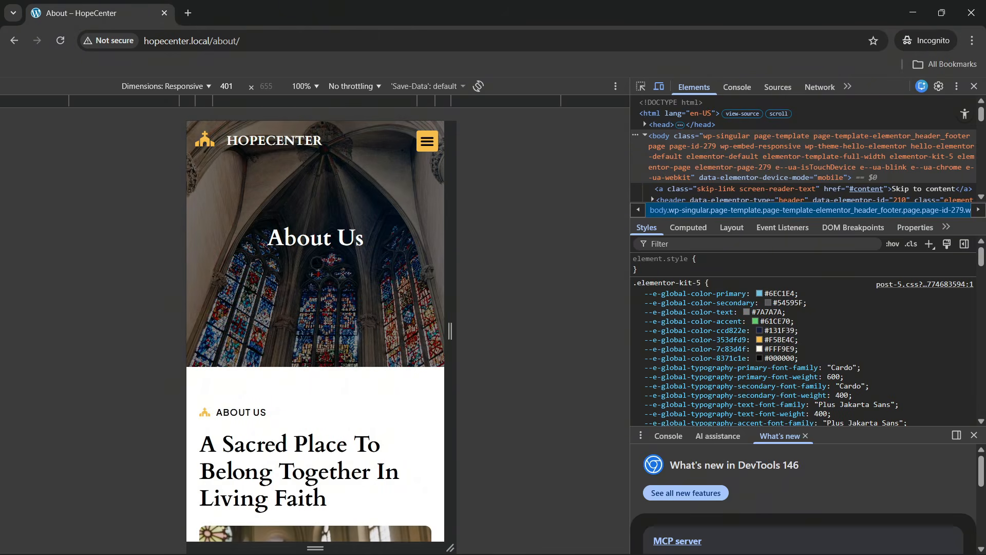
scroll(299, 298, down, 9)
scroll(343, 299, down, 15)
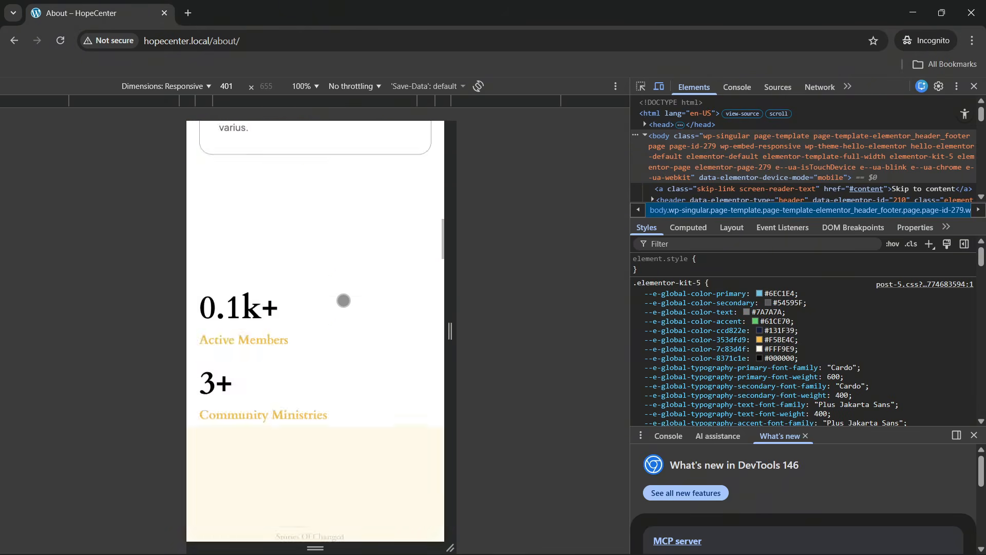
scroll(337, 307, down, 20)
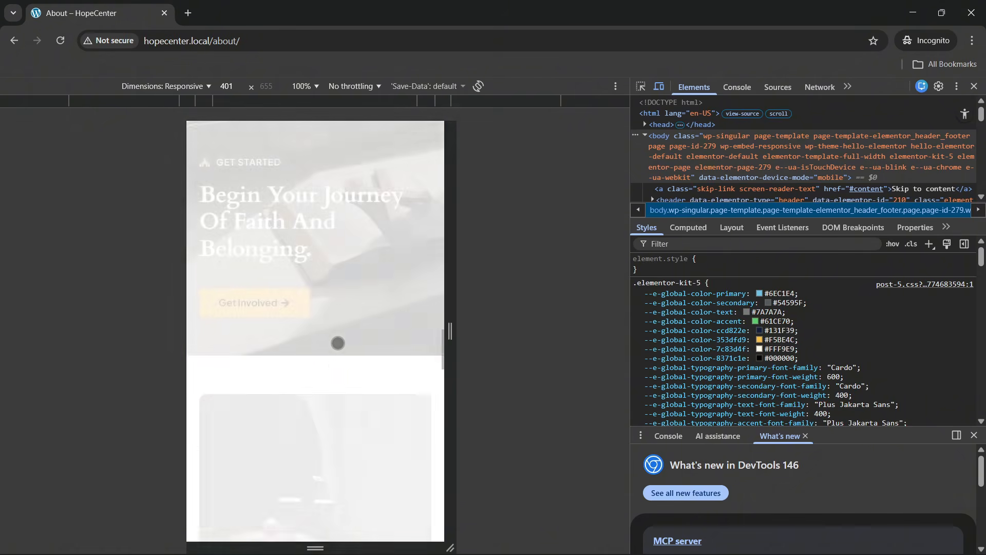
scroll(334, 347, down, 13)
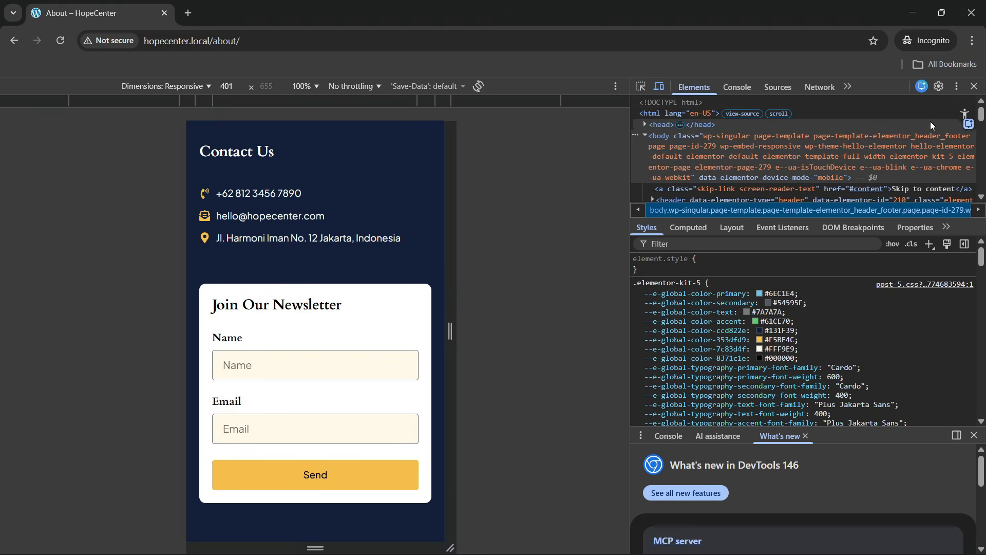
Dock DevTools to the bottom and widen the page preview from 401 to 895 px
click(957, 86)
click(944, 107)
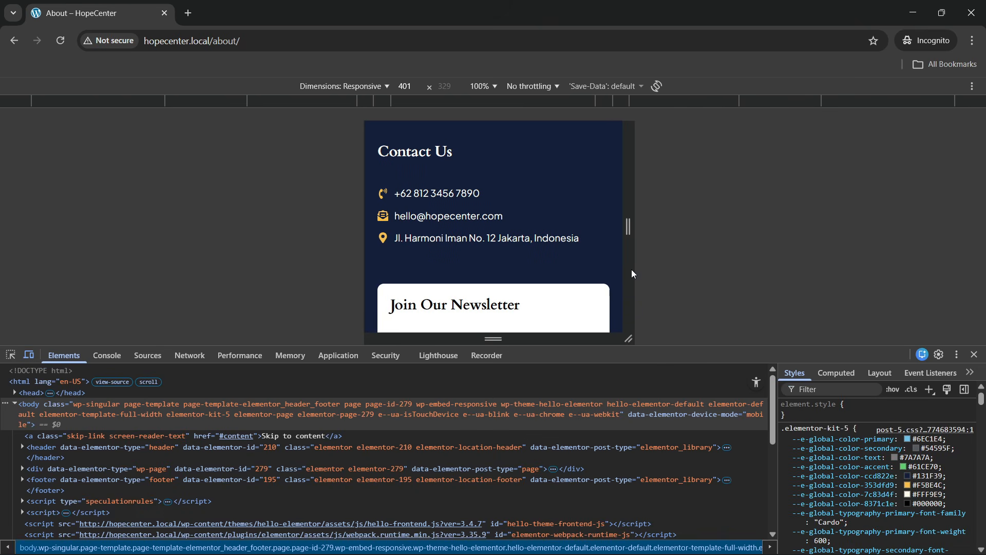
drag(650, 358, 650, 425)
drag(363, 309, 172, 314)
Close DevTools and scroll back to the top of the About page
scroll(265, 319, up, 15)
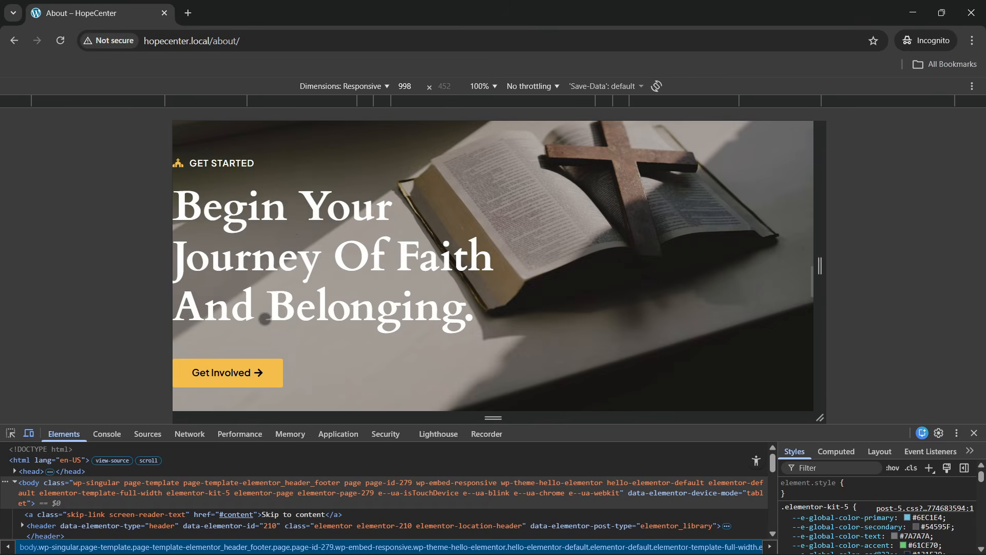
scroll(264, 319, up, 4)
drag(171, 336, 369, 319)
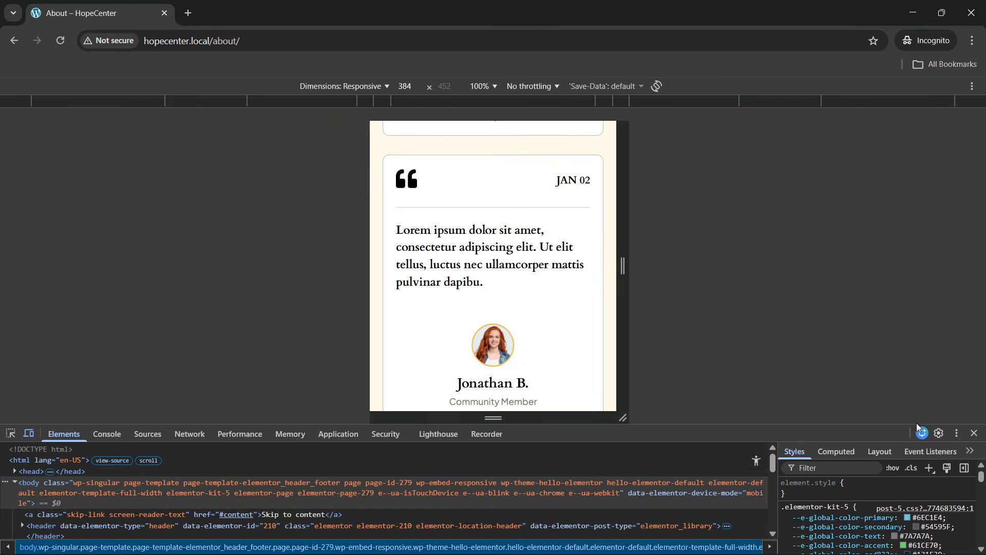
click(974, 434)
scroll(389, 315, up, 15)
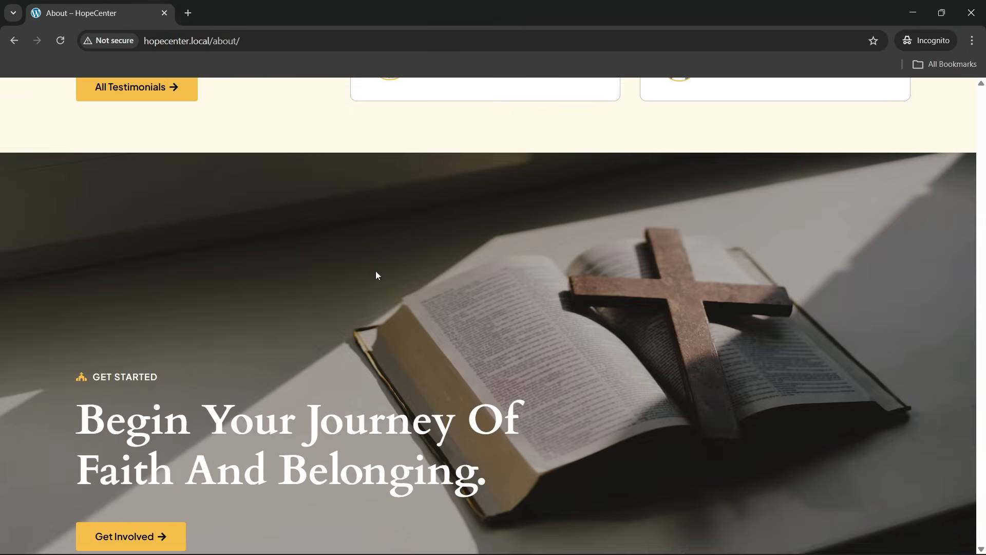
scroll(377, 275, up, 10)
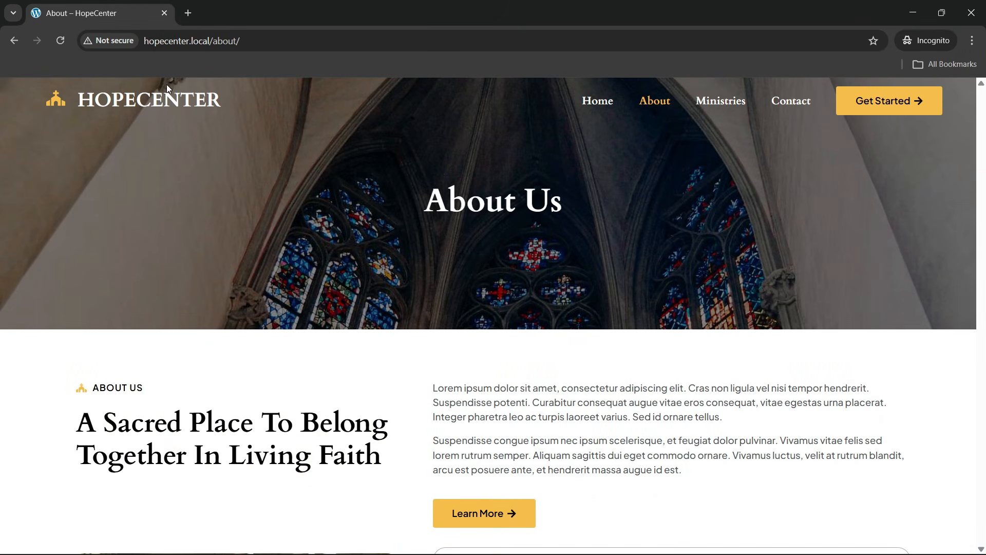
click(167, 87)
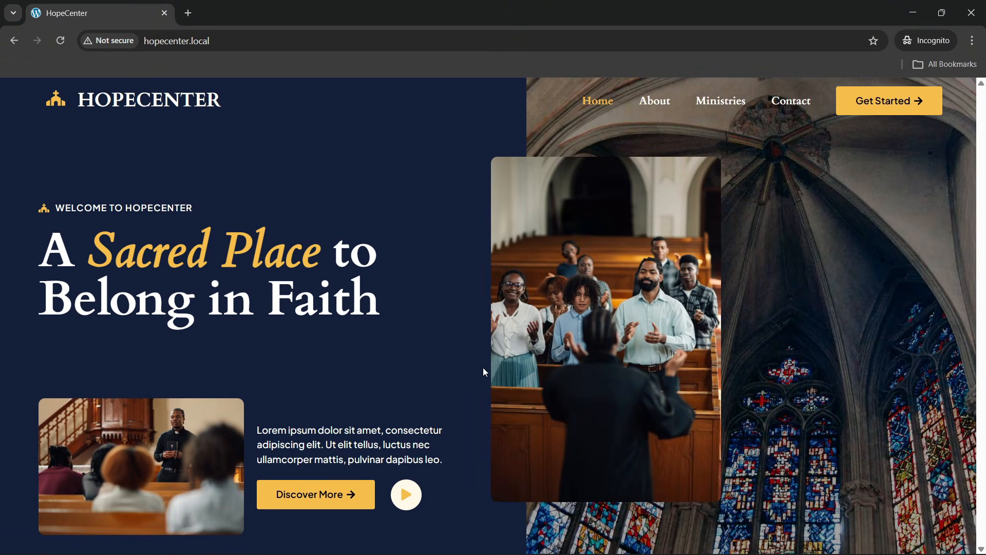
scroll(415, 333, down, 8)
scroll(400, 341, down, 10)
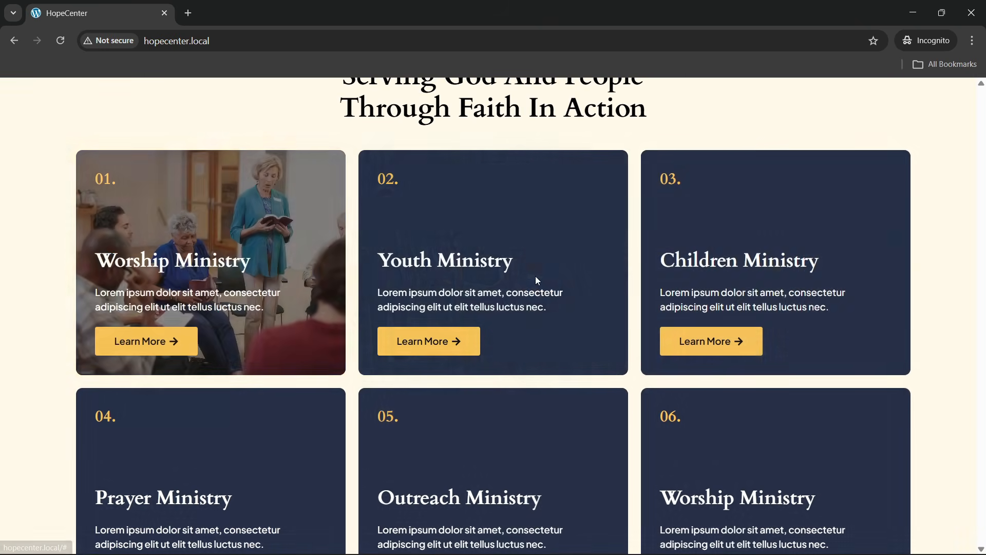
scroll(591, 308, down, 2)
scroll(411, 347, up, 2)
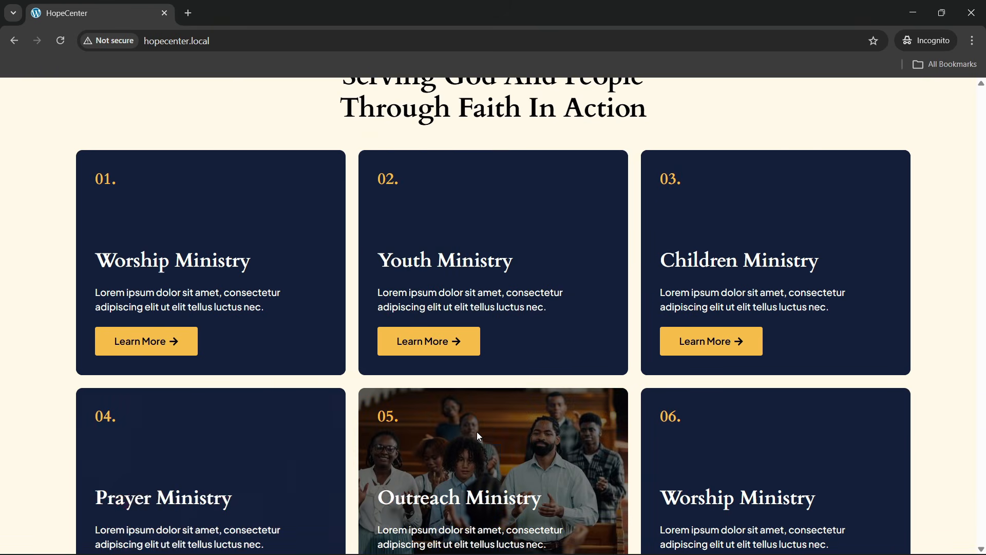
scroll(454, 406, down, 6)
scroll(416, 387, down, 12)
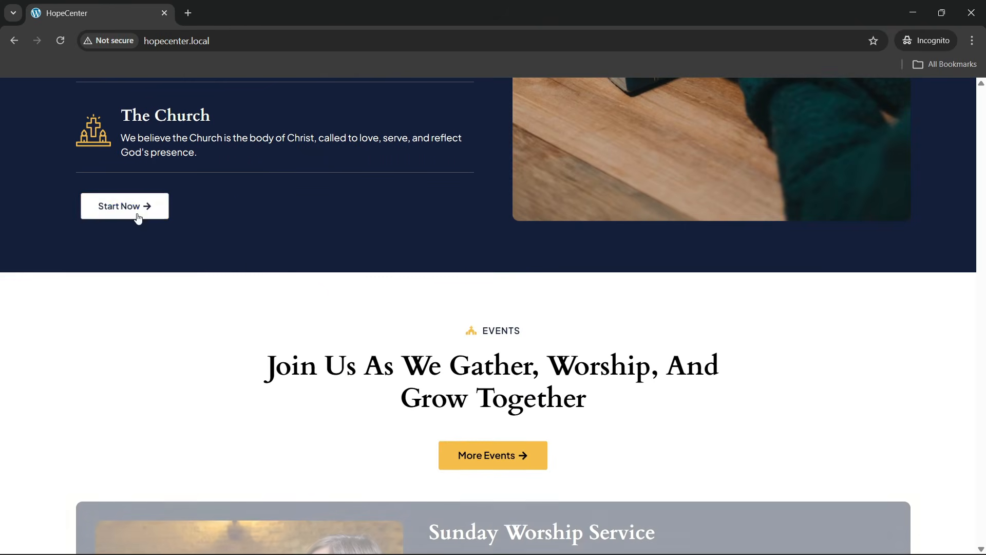
scroll(315, 298, down, 3)
scroll(507, 278, down, 1)
scroll(381, 313, down, 18)
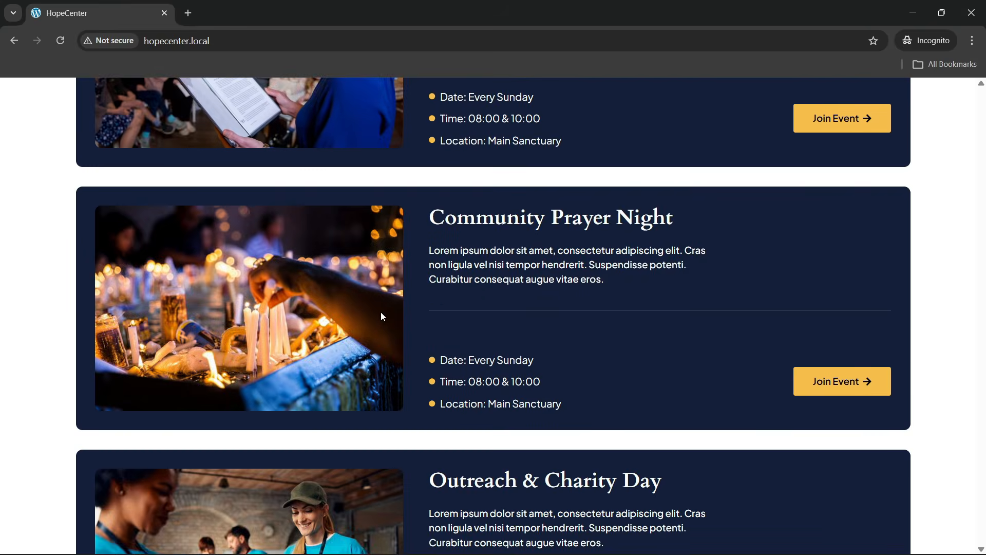
scroll(380, 319, down, 10)
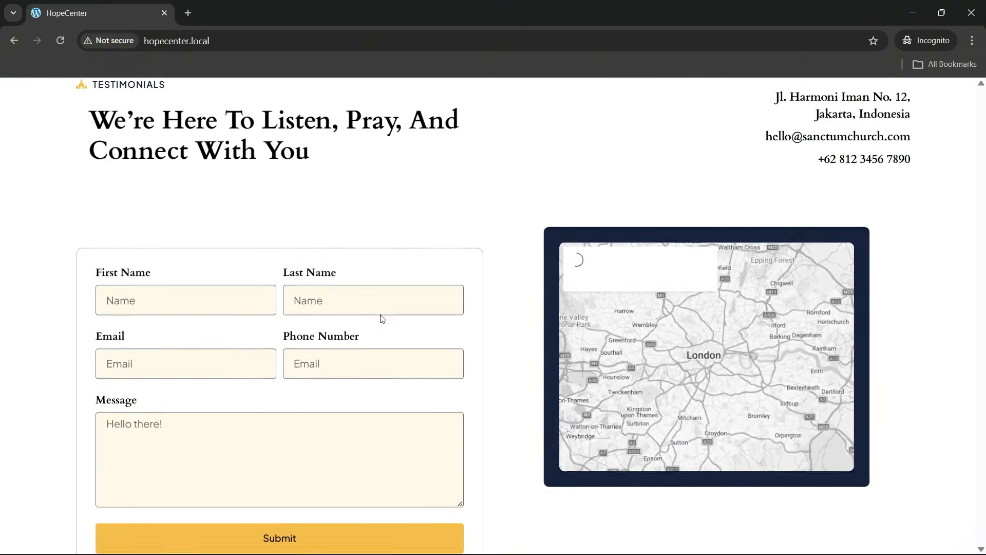
scroll(378, 316, down, 16)
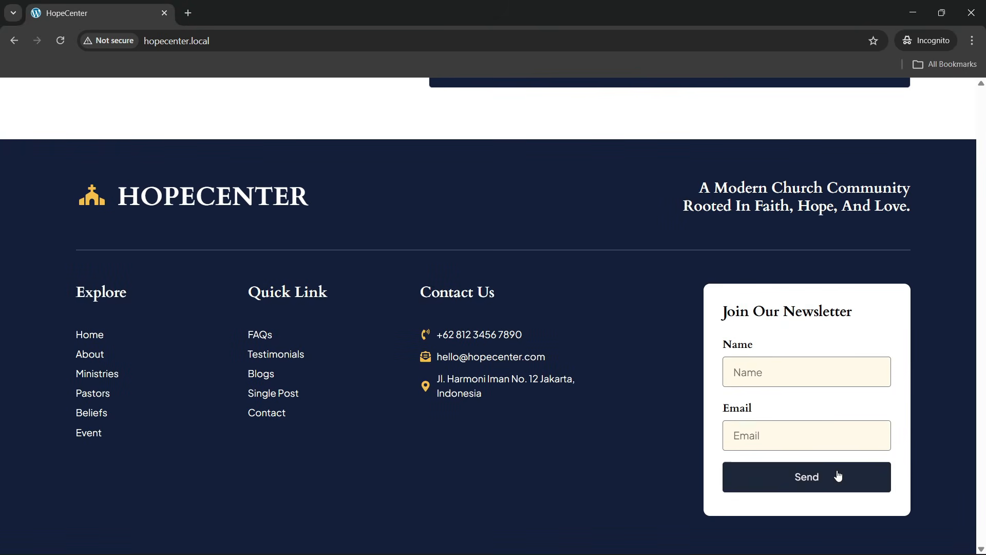
scroll(881, 331, up, 20)
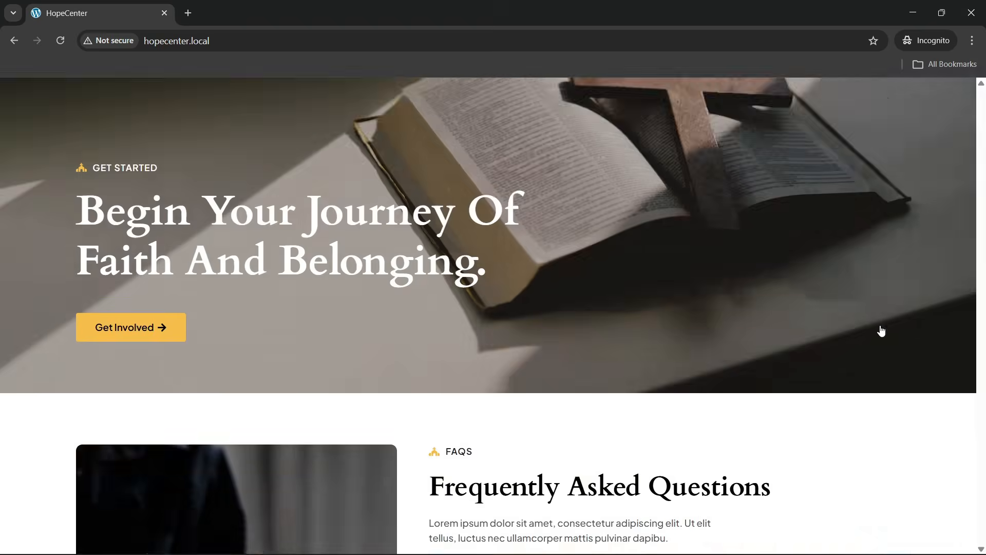
scroll(615, 293, up, 20)
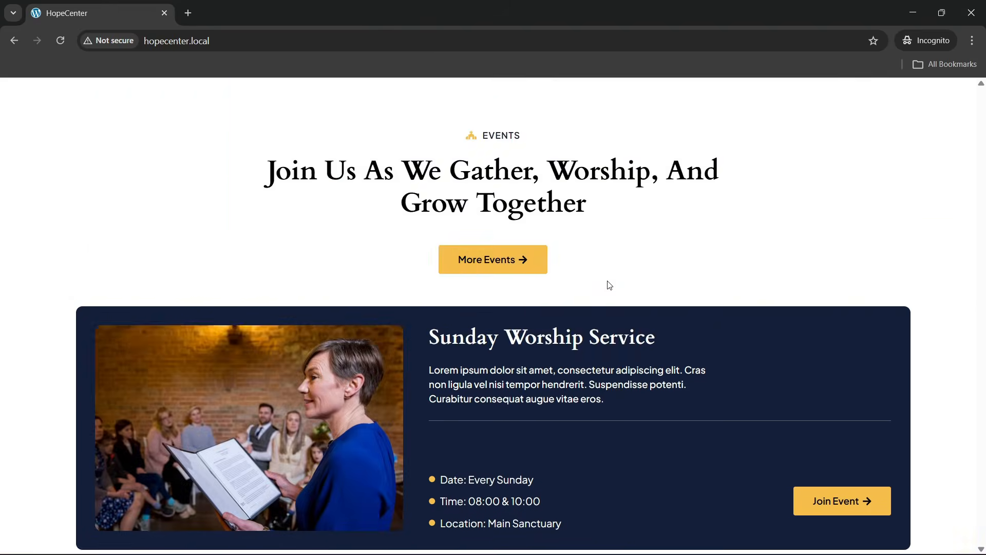
scroll(606, 279, up, 15)
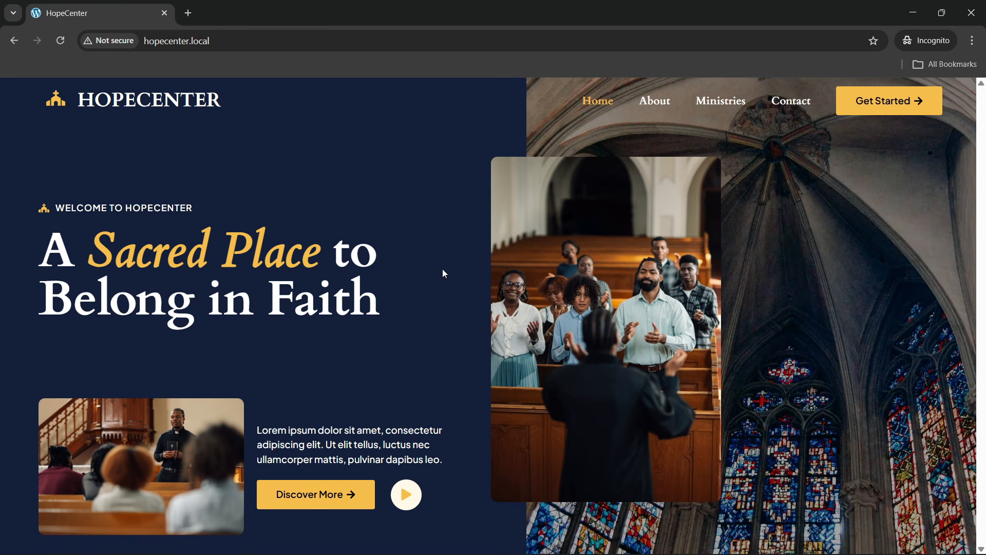
Bring up the hopecenter2 WordPress admin window and go to Appearance > Themes
mouse_move(688, 553)
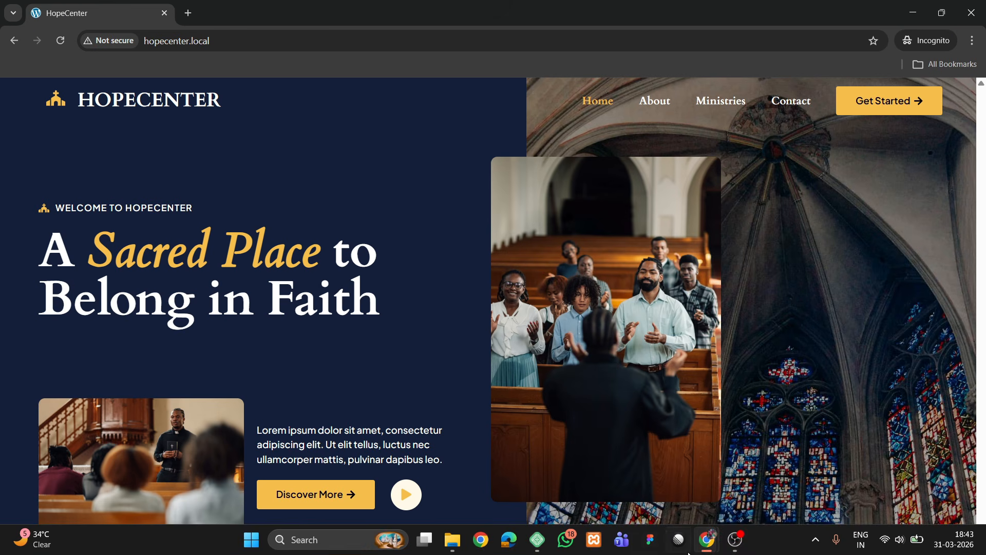
click(638, 478)
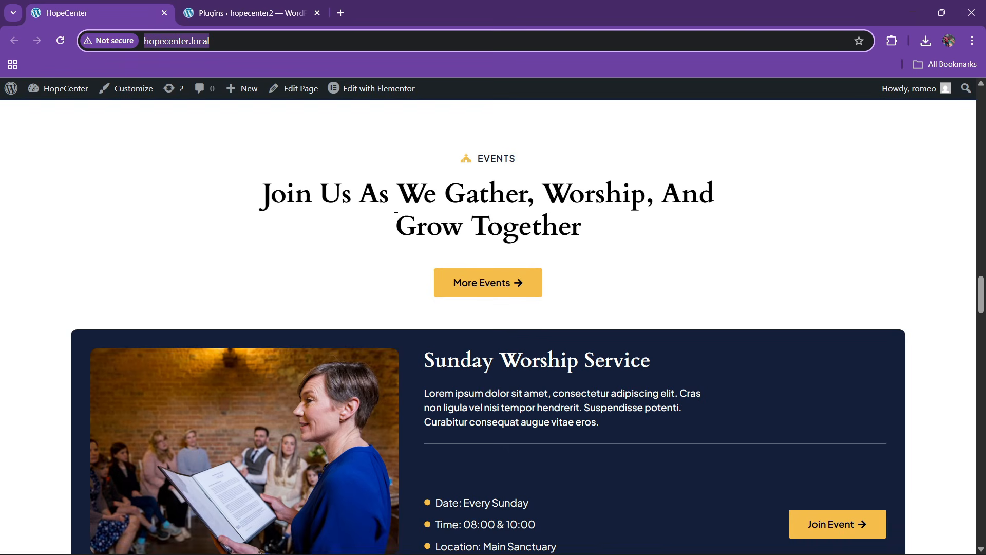
click(244, 13)
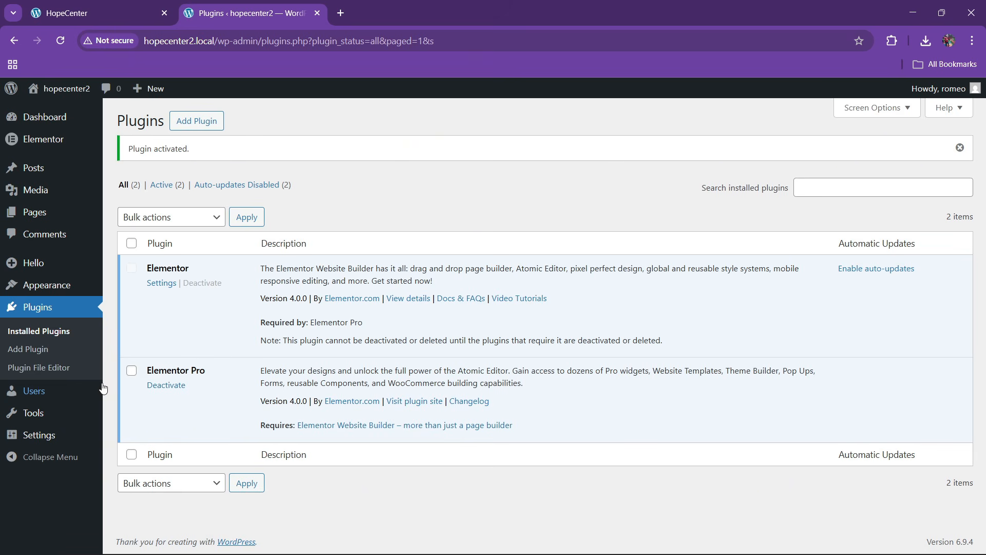
mouse_move(40, 290)
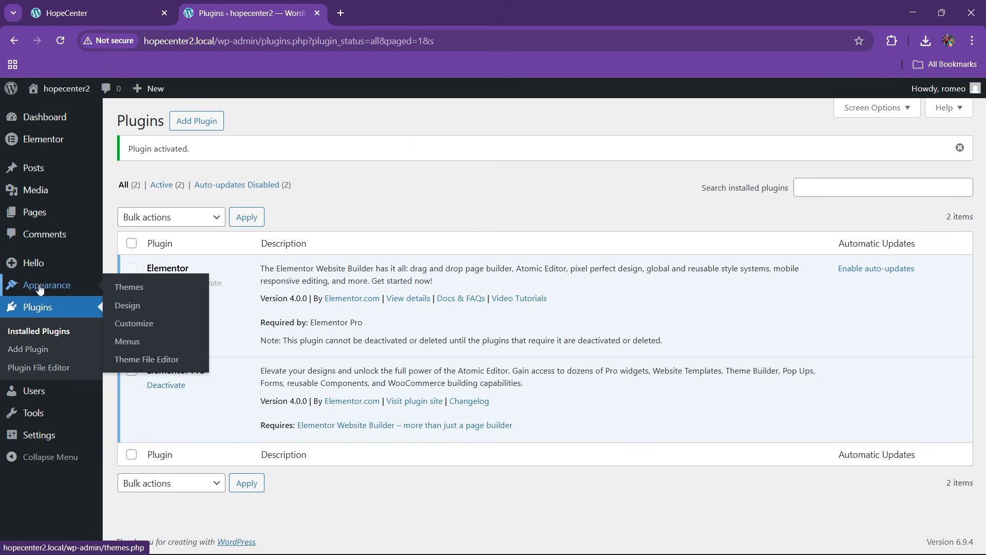
click(122, 287)
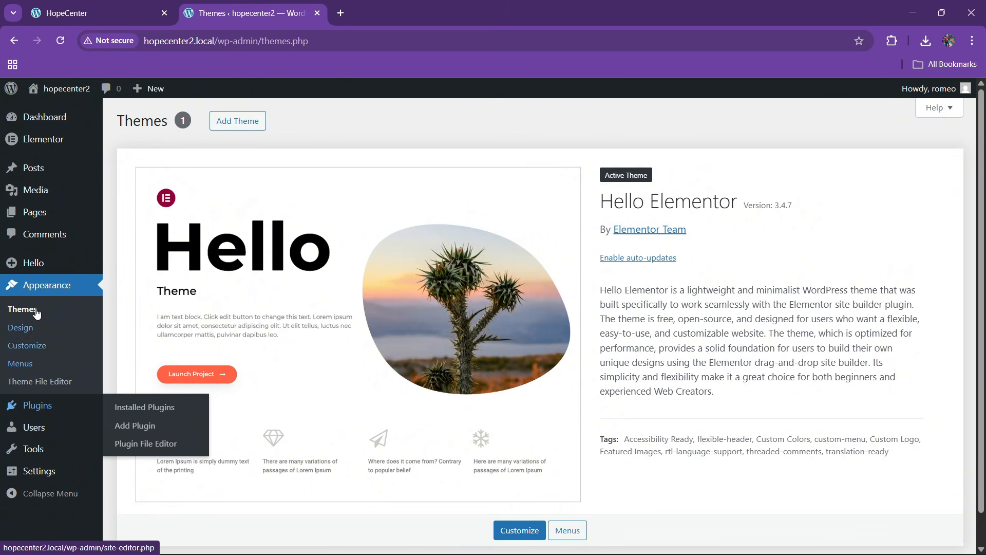
Trash the Elementor #8 draft from All Pages and start a new page
mouse_move(106, 226)
click(135, 222)
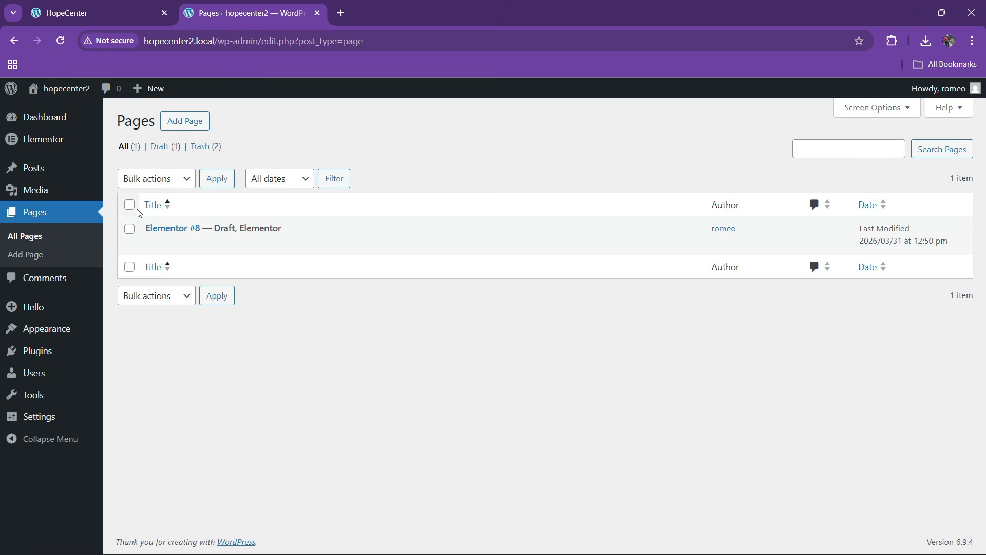
click(220, 244)
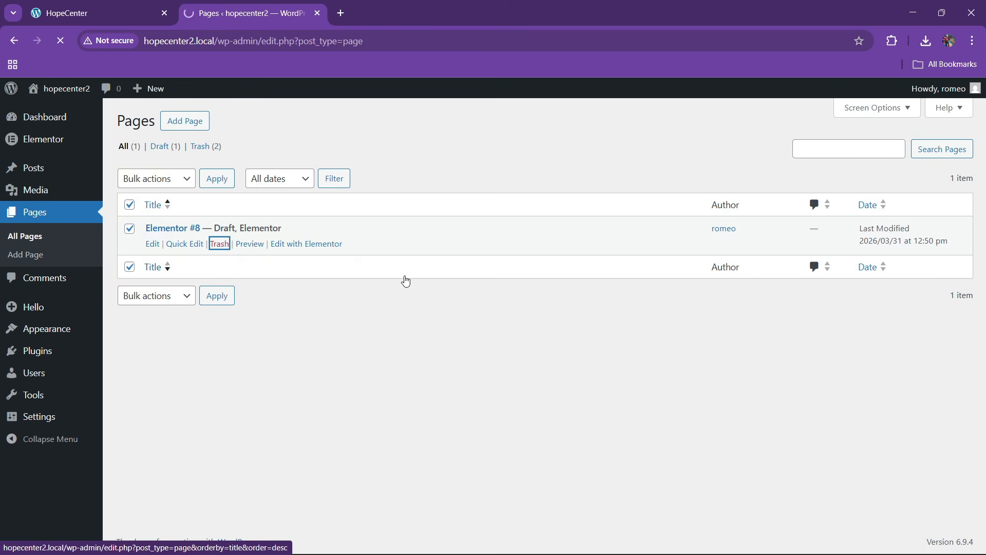
click(198, 124)
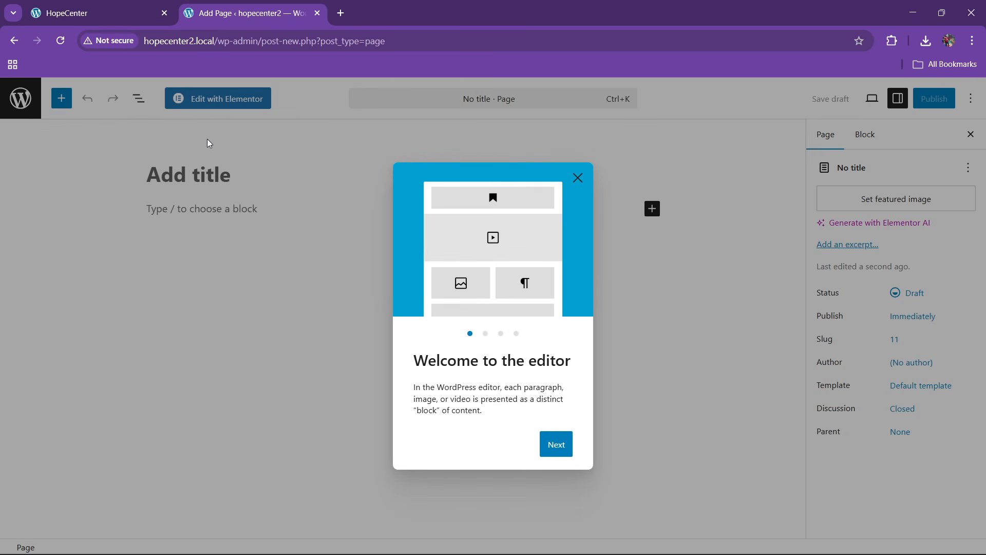
Title the new page 'Home' and set its template to Elementor Full Width
click(579, 178)
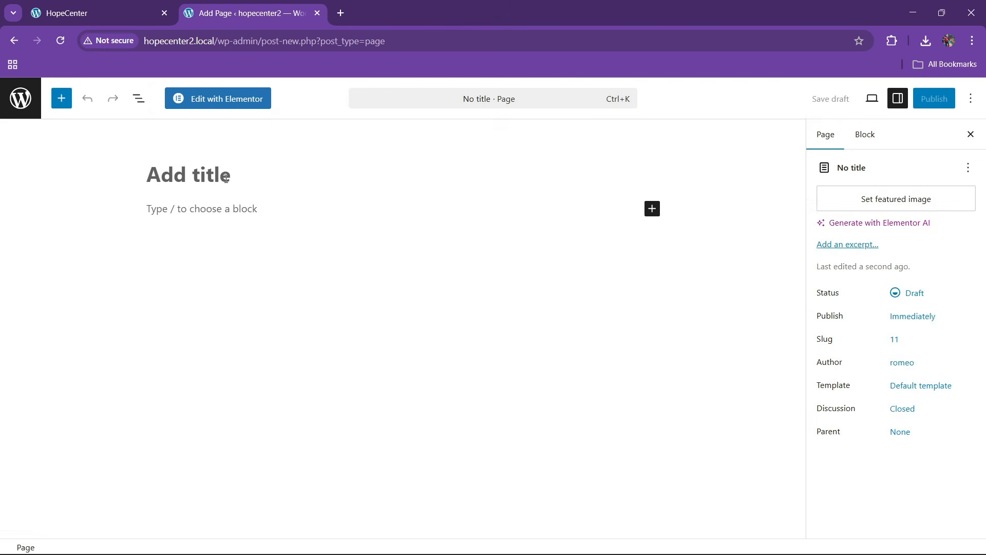
text(Home)
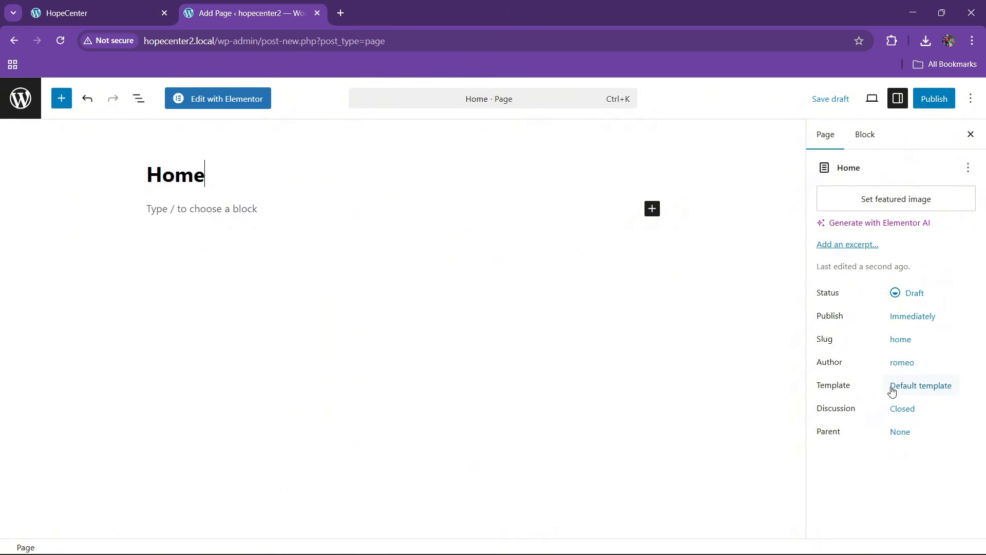
click(893, 392)
click(736, 456)
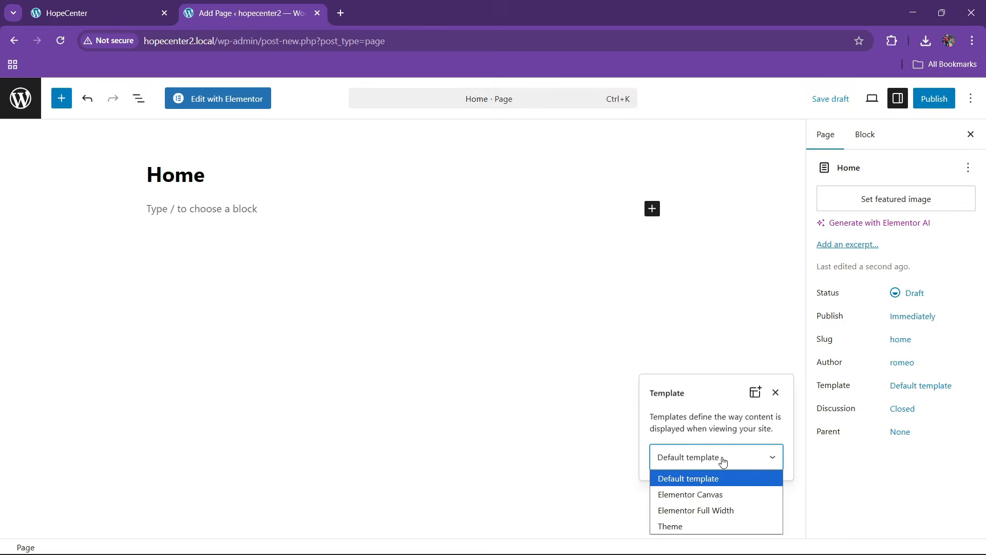
click(703, 510)
click(642, 342)
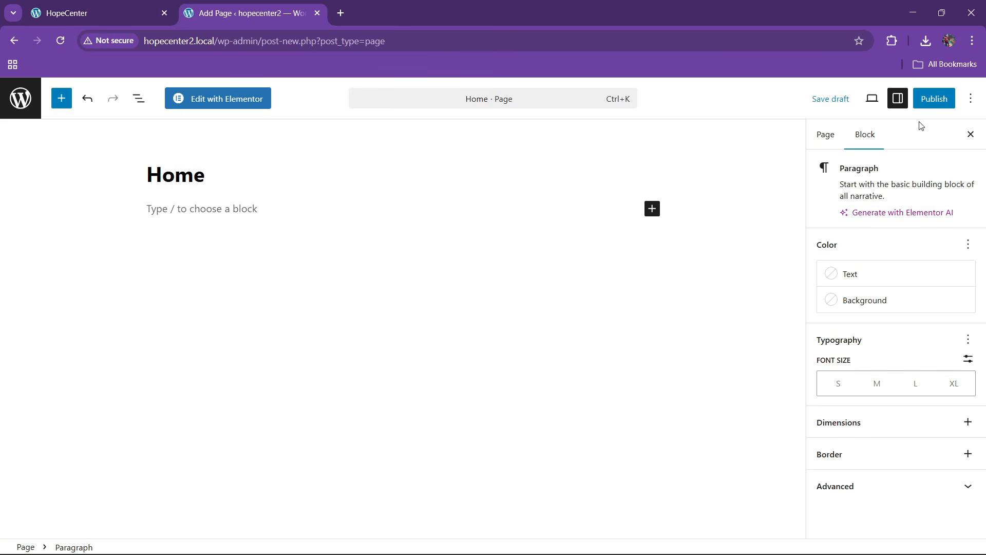
Publish the Home page and return to the Pages list
click(935, 98)
click(936, 98)
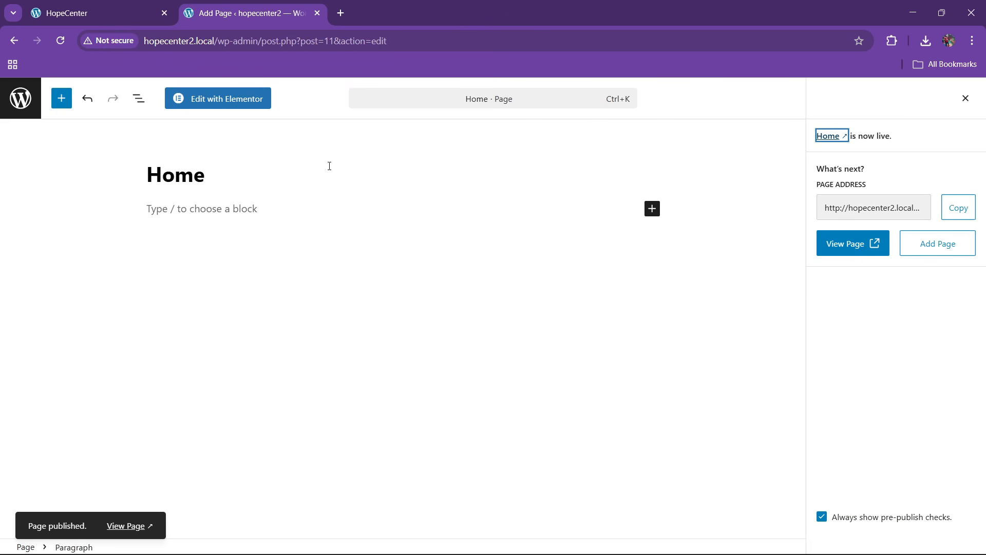
click(22, 99)
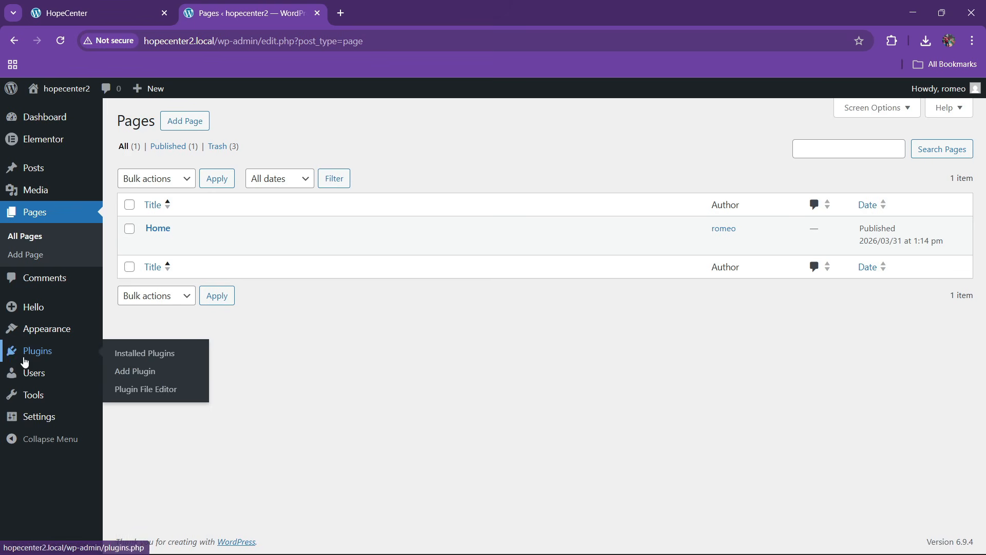
Set Reading Settings to a static homepage using 'Home' and save
mouse_move(45, 419)
click(134, 420)
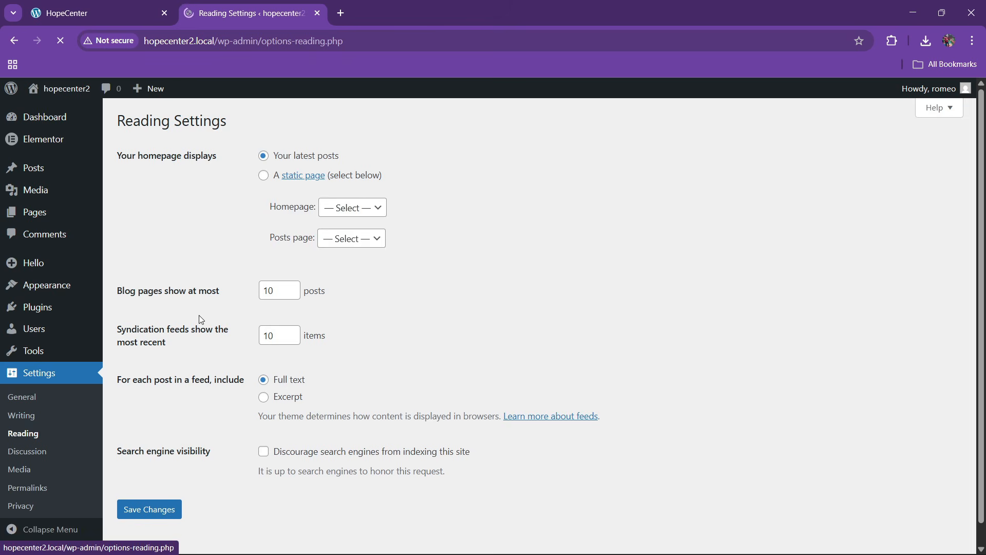
click(264, 177)
click(346, 208)
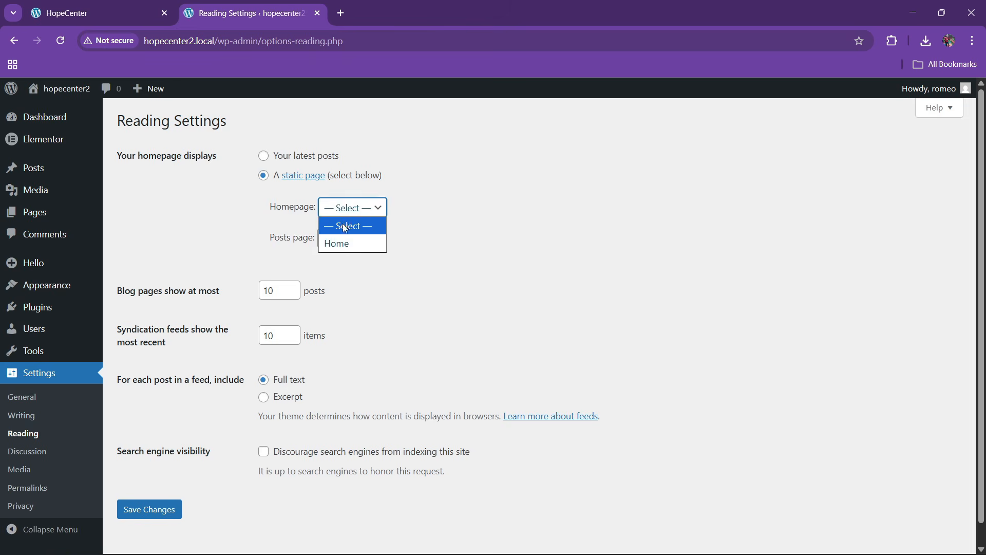
click(336, 242)
click(163, 511)
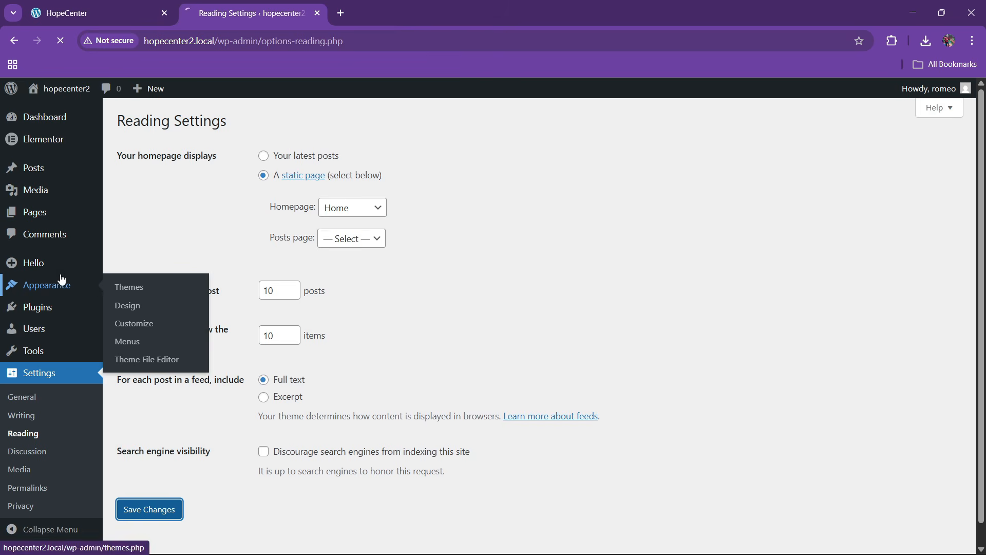
Glance at the HopeCenter reference site, then return to the Reading Settings tab
click(110, 6)
scroll(335, 264, up, 5)
drag(980, 294, 980, 128)
click(242, 13)
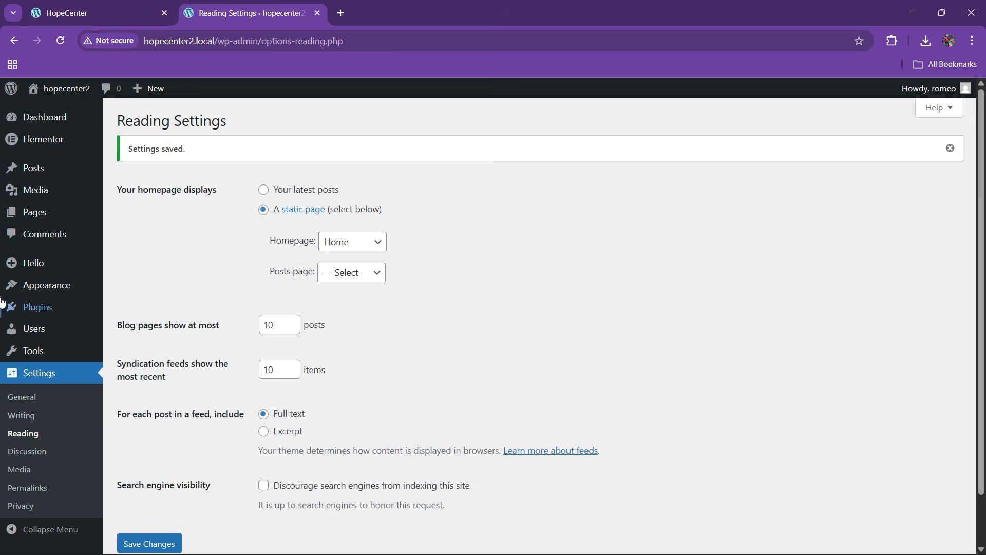
scroll(31, 416, down, 1)
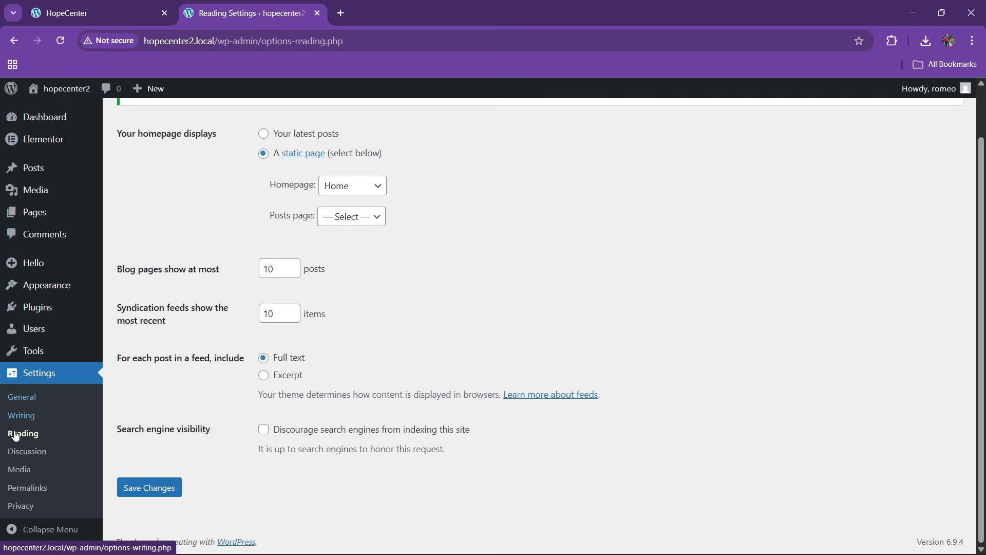
Open the Permalink settings and look over them
click(32, 487)
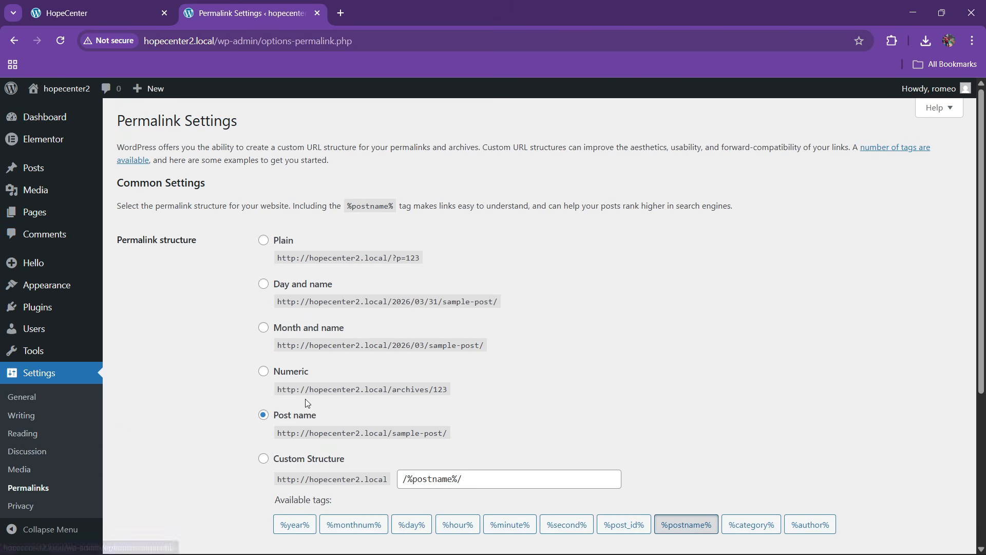
scroll(267, 464, down, 3)
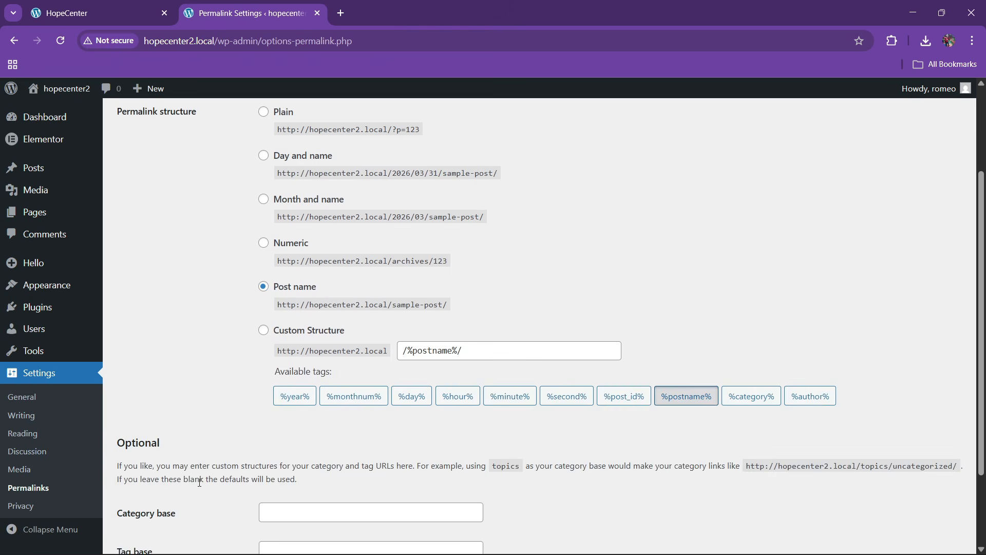
scroll(178, 460, up, 3)
Open the Home page's editor in a new tab from All Pages
mouse_move(39, 221)
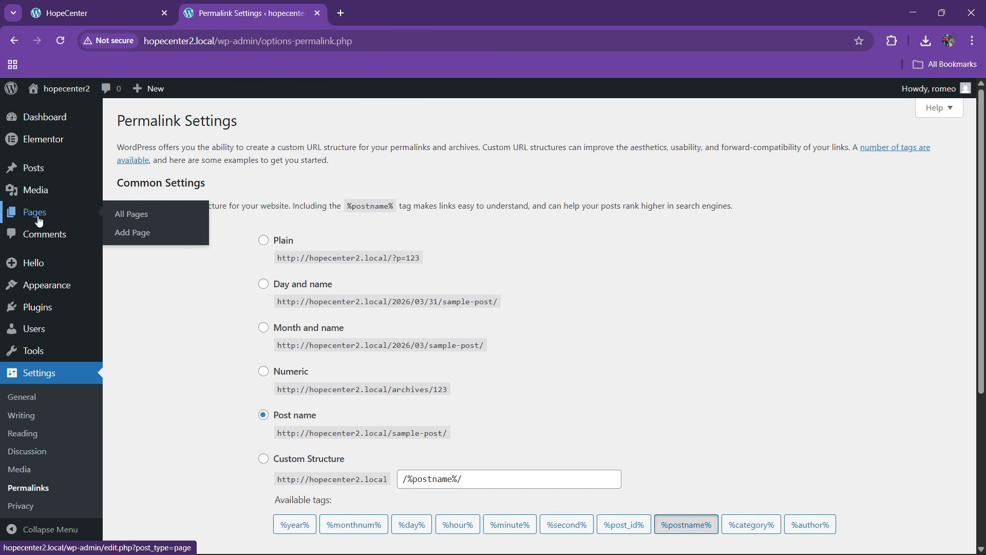
click(134, 215)
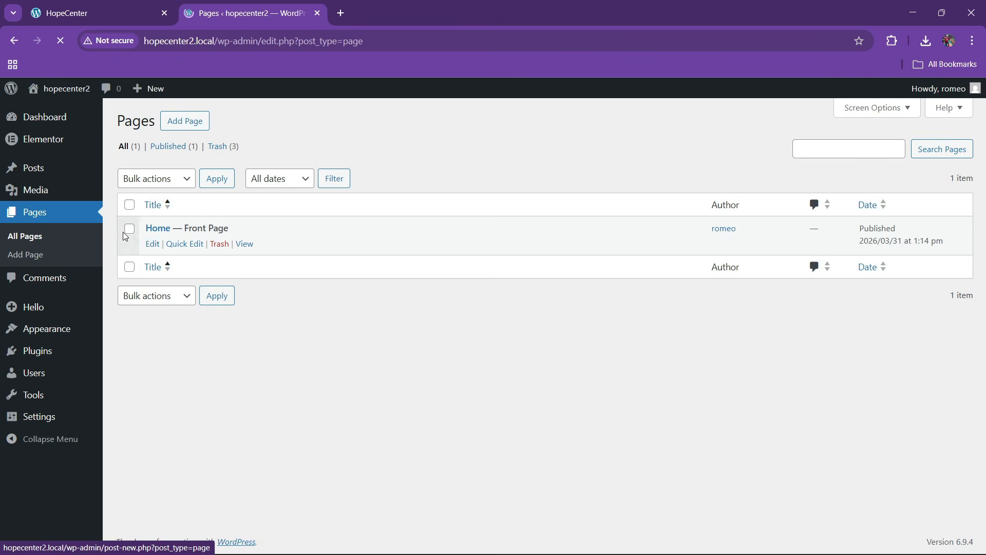
right_click(153, 247)
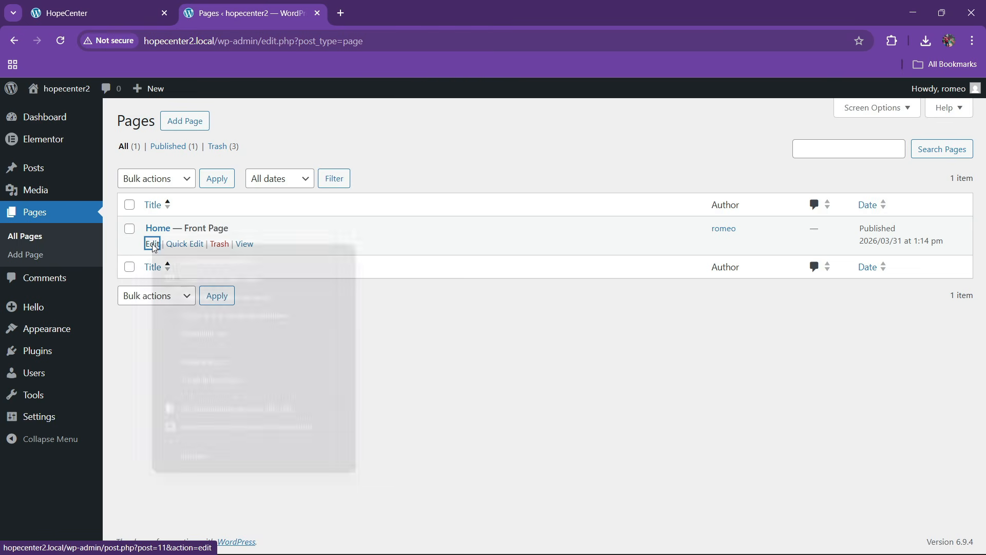
click(191, 261)
Return to the WordPress admin tab and open the Media Library
click(129, 5)
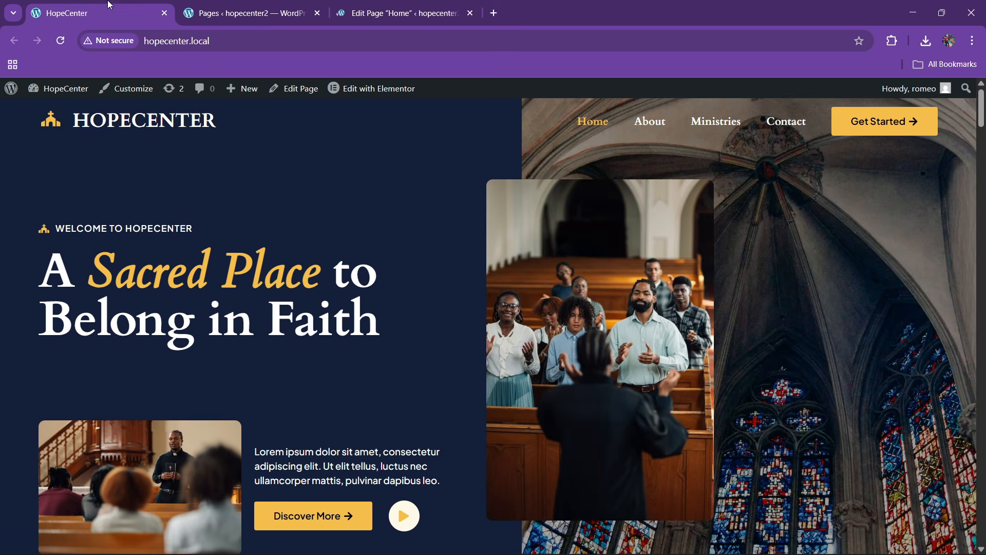
click(246, 13)
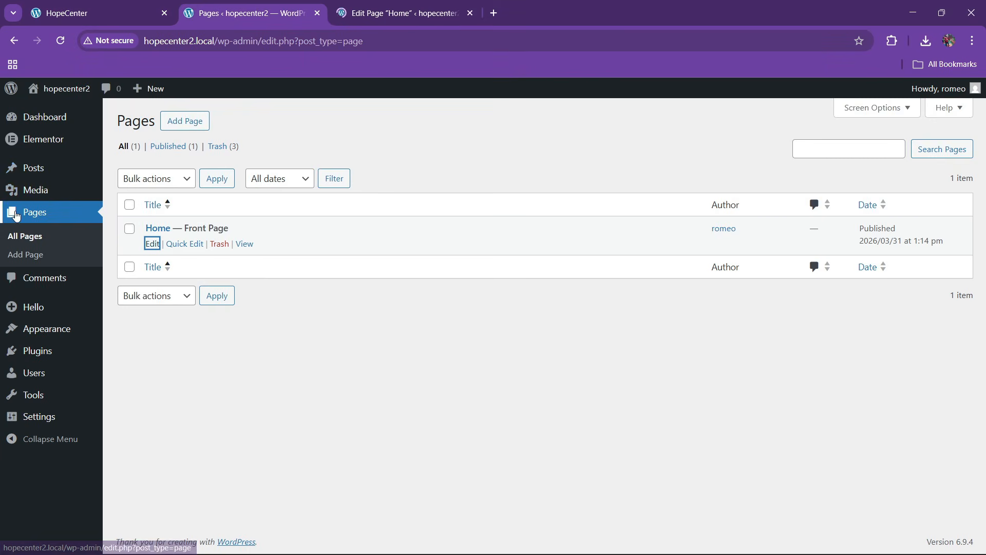
mouse_move(35, 190)
click(136, 193)
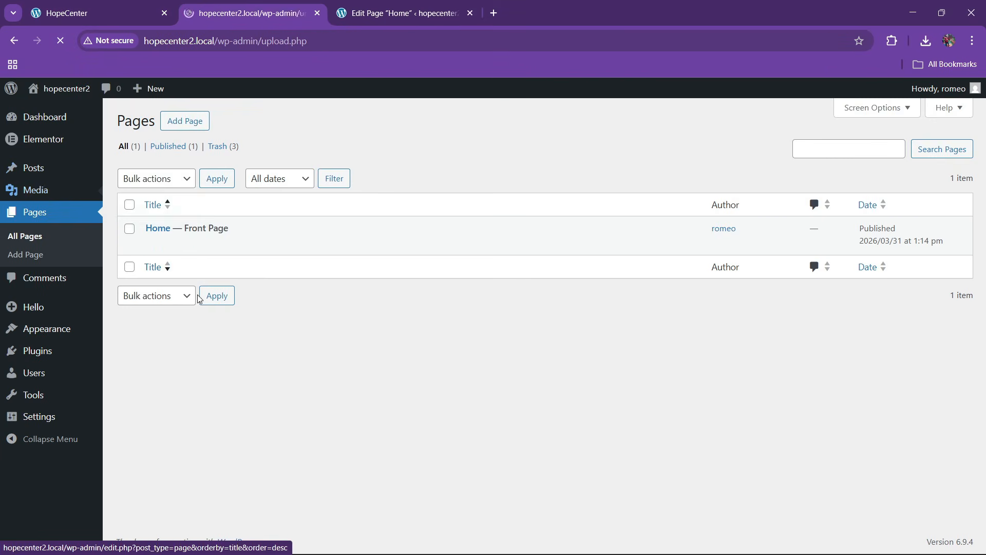
Upload every image from Downloads > HopeCenter images to the Media Library
click(241, 128)
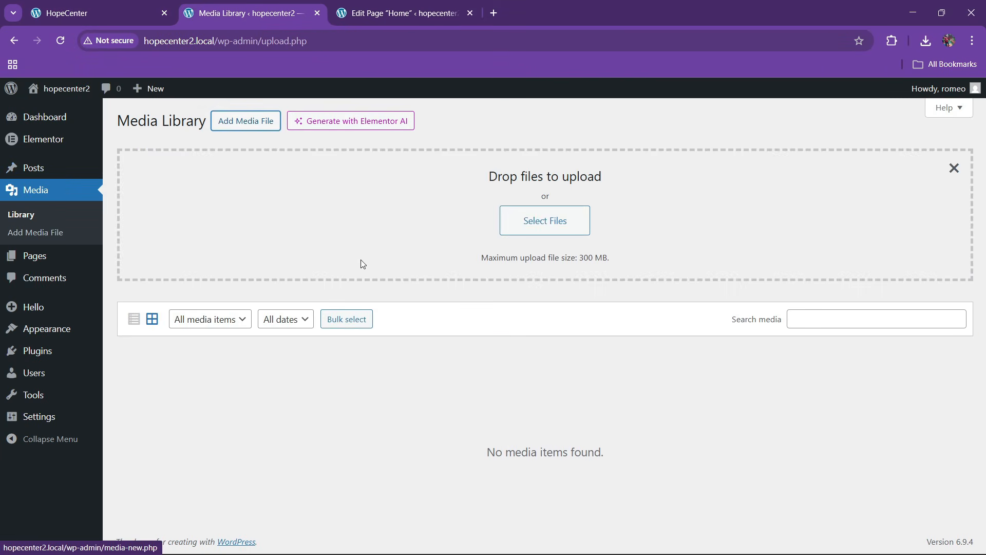
click(528, 219)
click(36, 209)
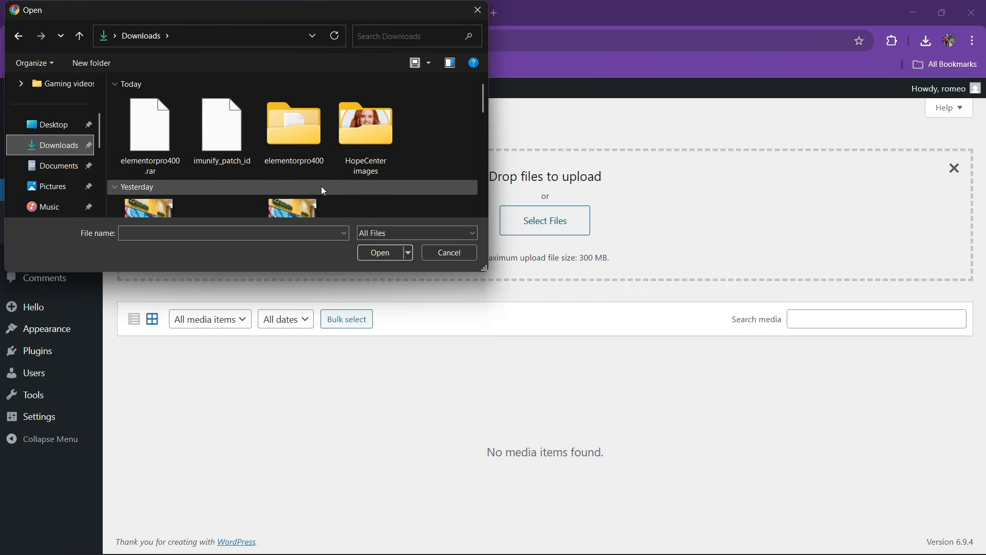
double_click(368, 147)
key(ctrl+a)
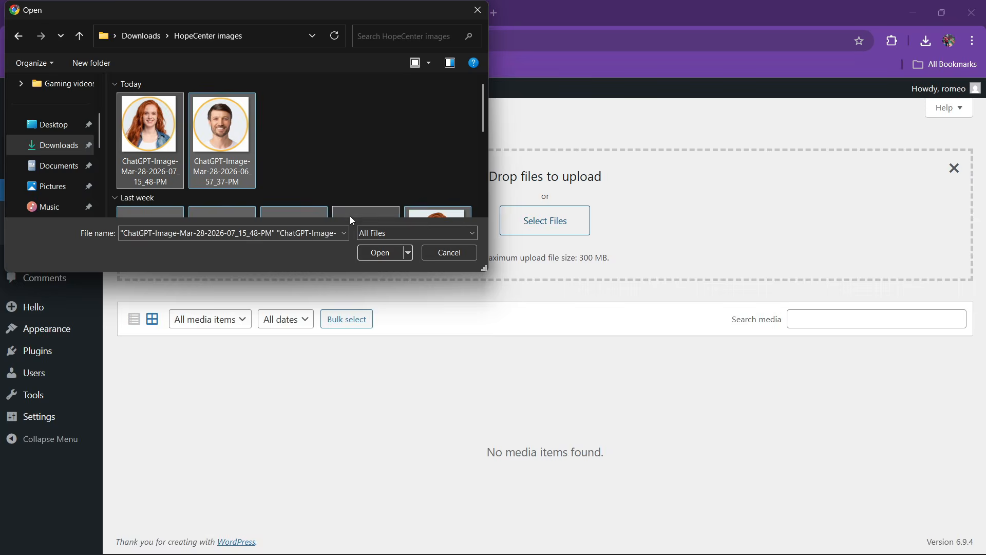
scroll(297, 175, down, 5)
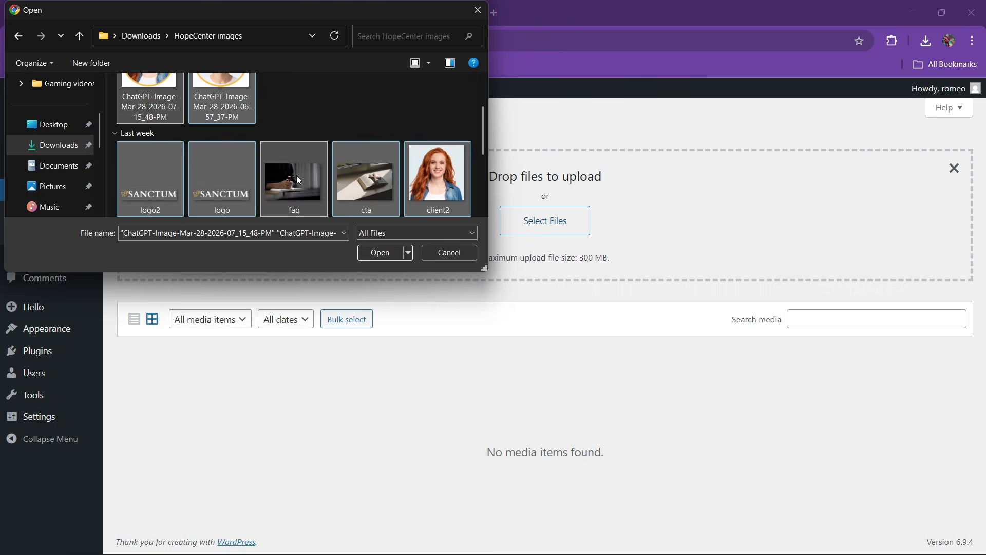
click(381, 253)
scroll(296, 383, down, 3)
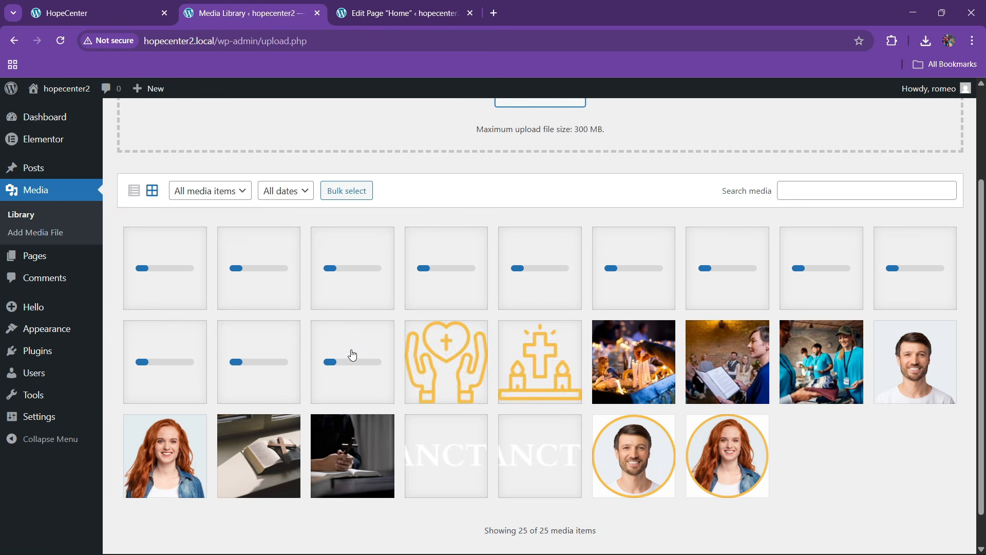
Launch the Home page in Elementor and check on the media uploads while it loads
click(406, 9)
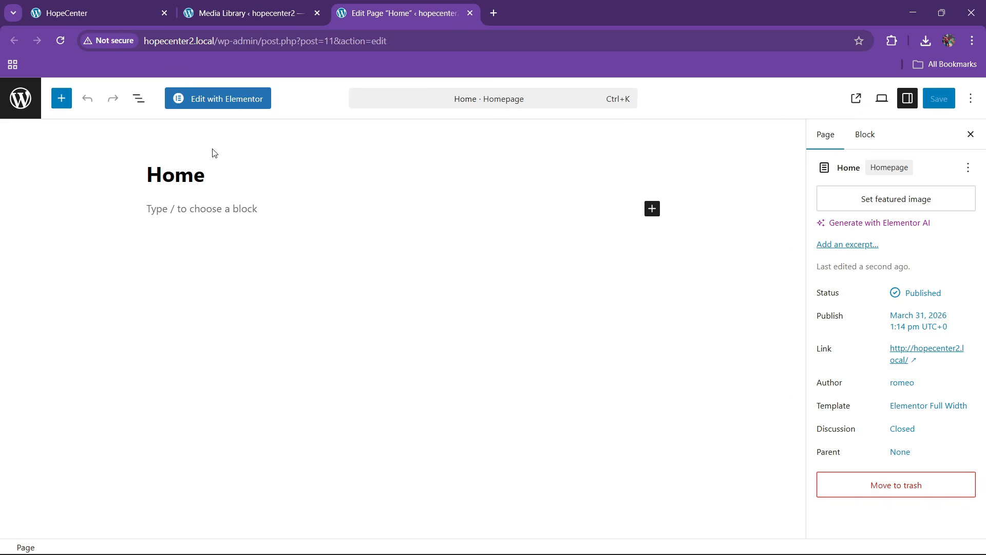
click(220, 100)
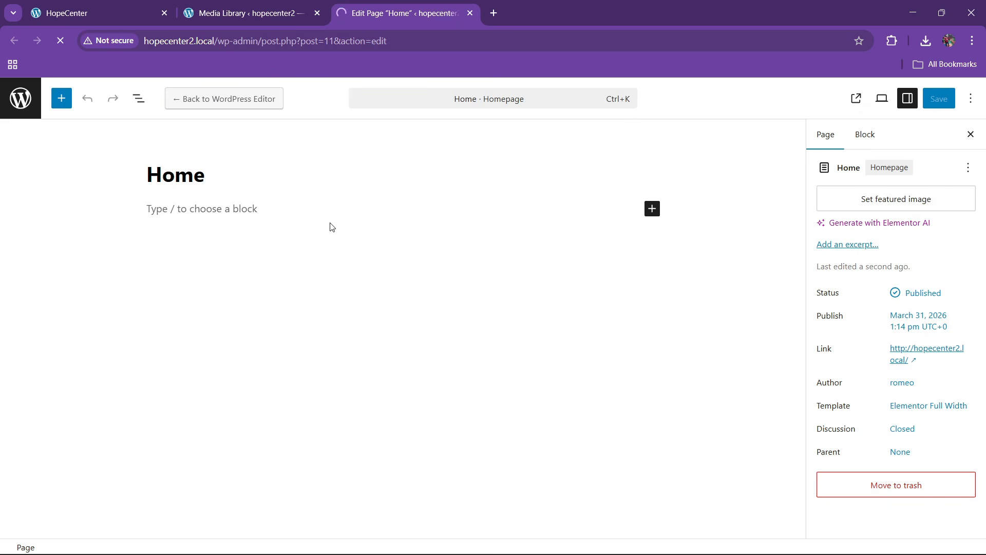
click(227, 13)
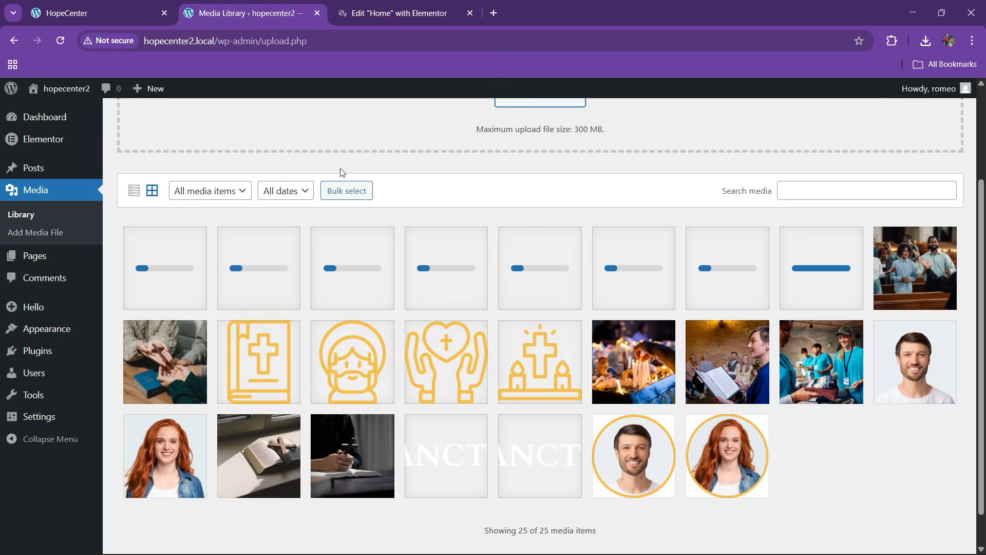
click(395, 13)
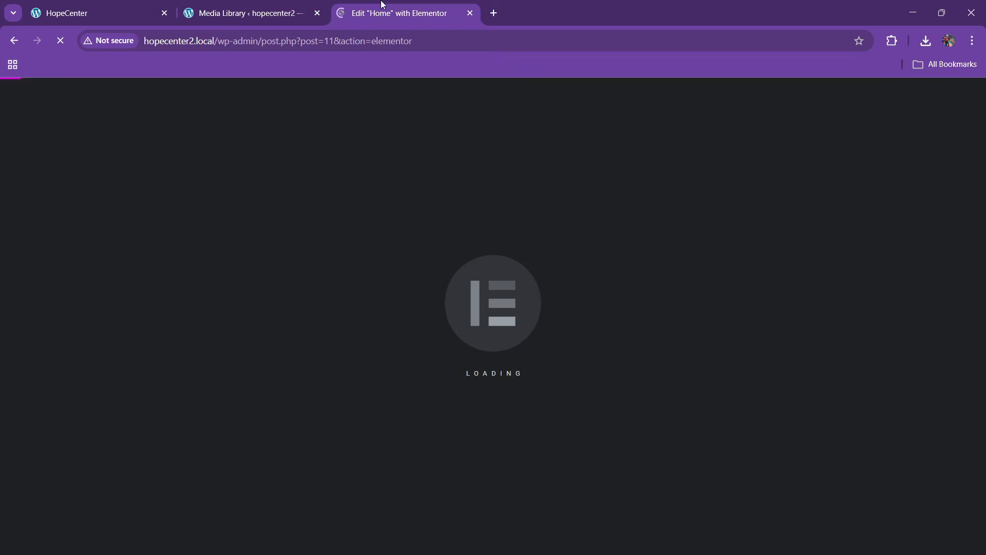
Open the reference HopeCenter site's Site Settings in a new tab
click(84, 13)
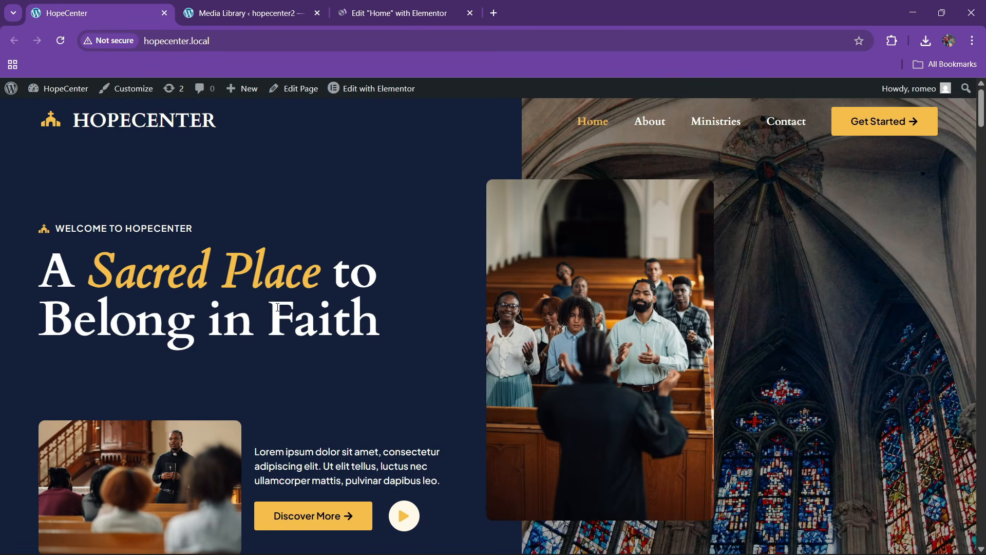
scroll(393, 221, down, 5)
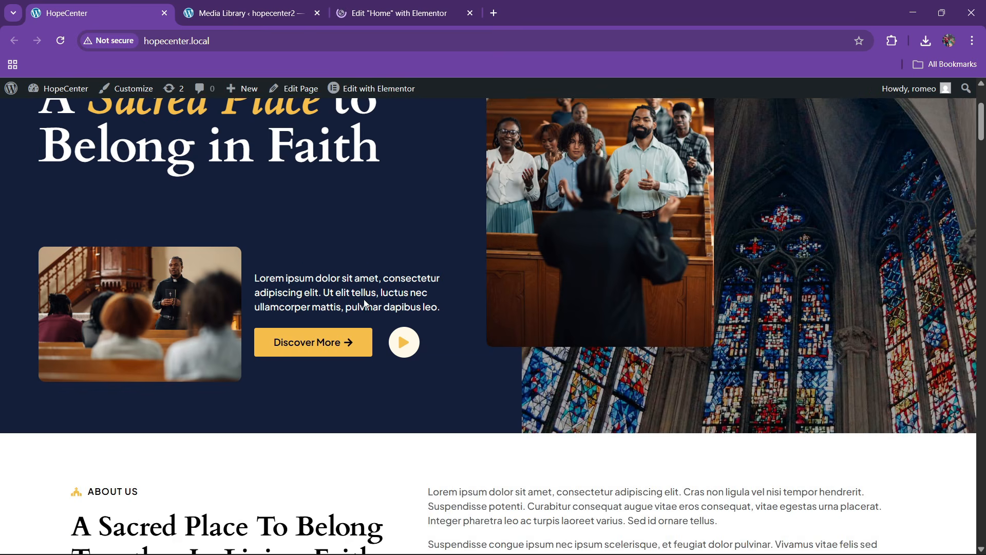
scroll(279, 282, down, 4)
scroll(368, 280, up, 9)
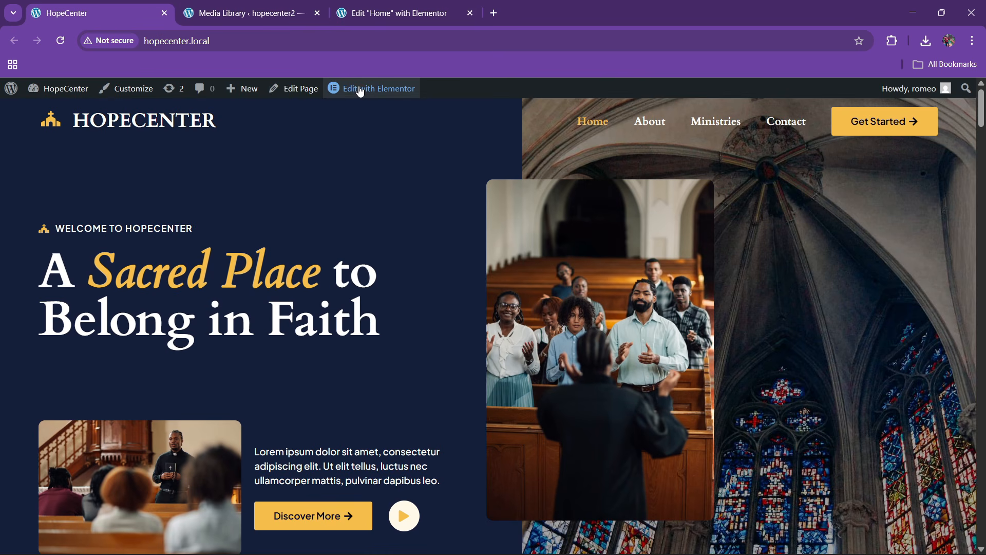
mouse_move(358, 91)
right_click(354, 154)
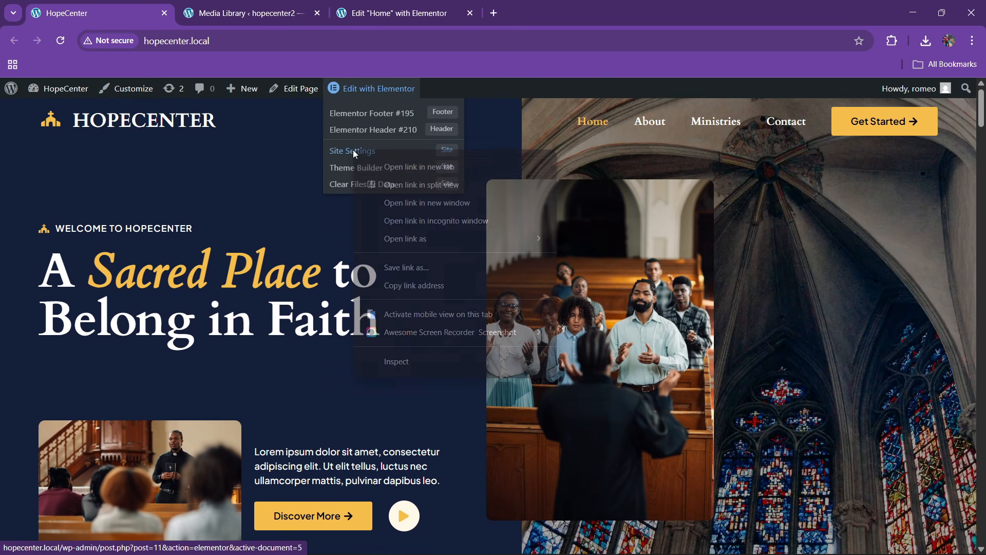
click(379, 159)
click(248, 10)
Check the loading tabs and uploads, then return to the Home page's Elementor editor
click(148, 5)
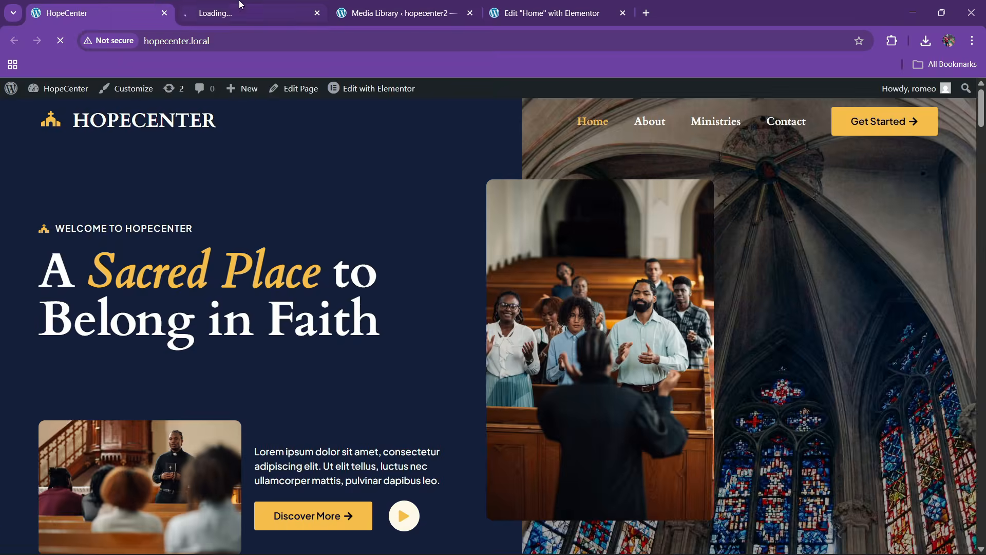
click(241, 5)
click(383, 10)
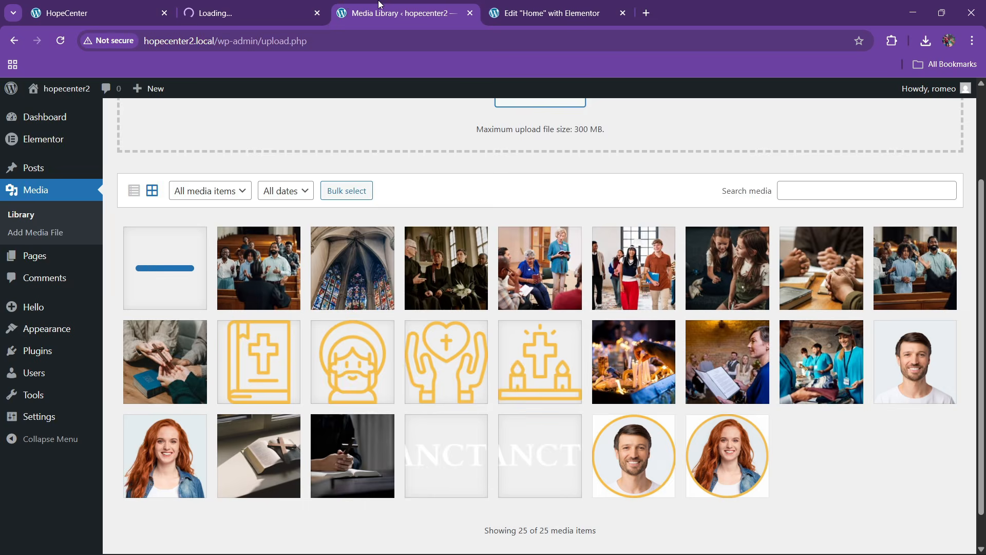
click(534, 7)
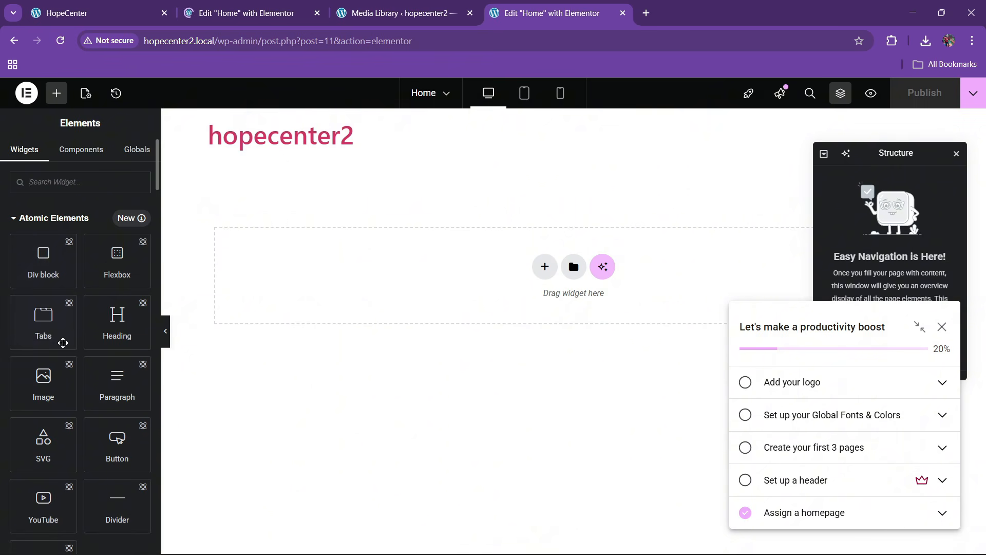
scroll(66, 359, down, 3)
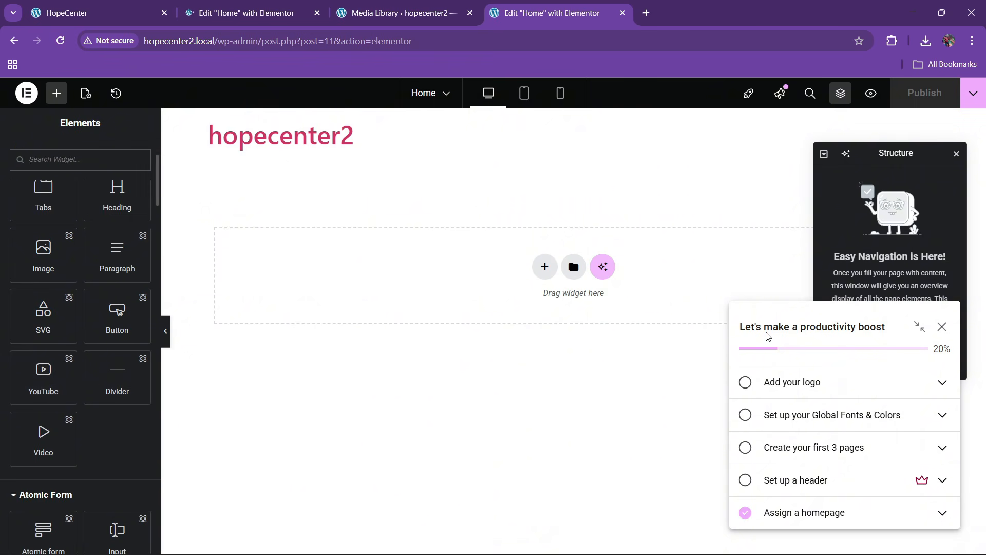
Close the productivity checklist and dismiss the launchpad notice
click(943, 327)
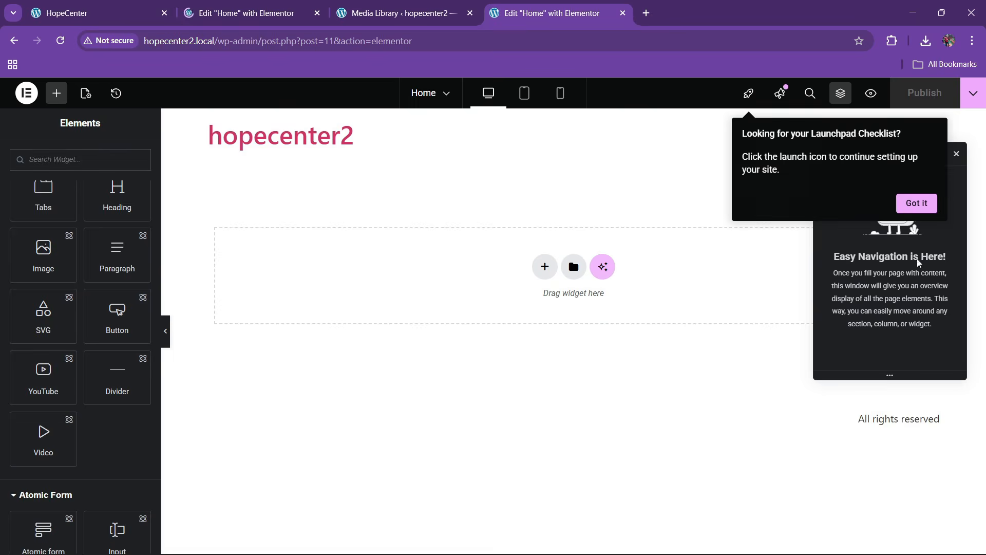
click(914, 205)
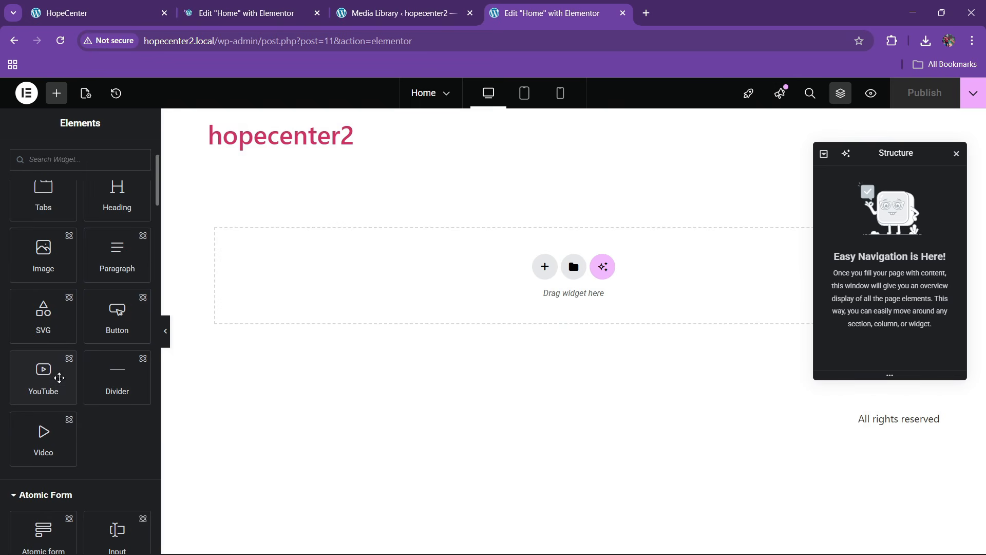
scroll(30, 386, down, 3)
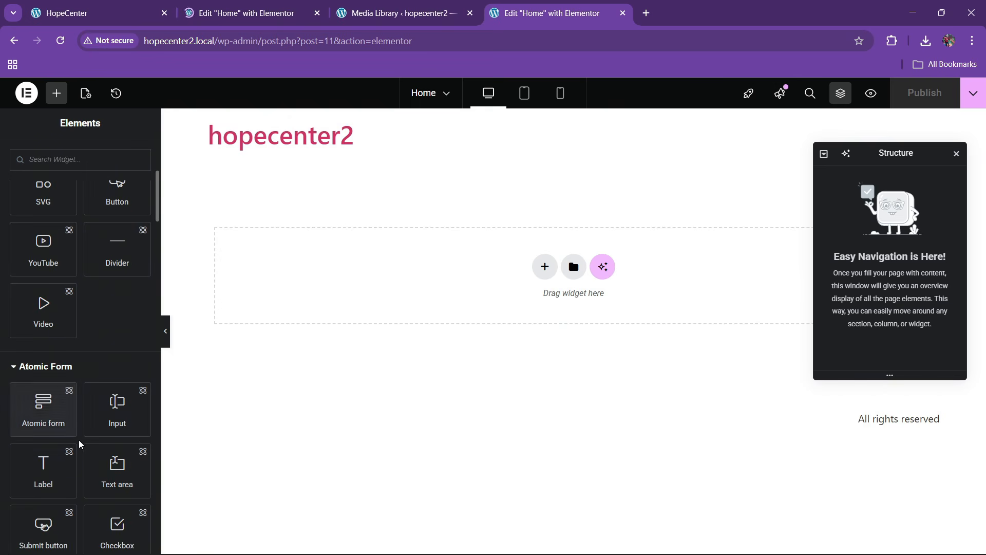
scroll(77, 444, down, 2)
scroll(47, 367, down, 3)
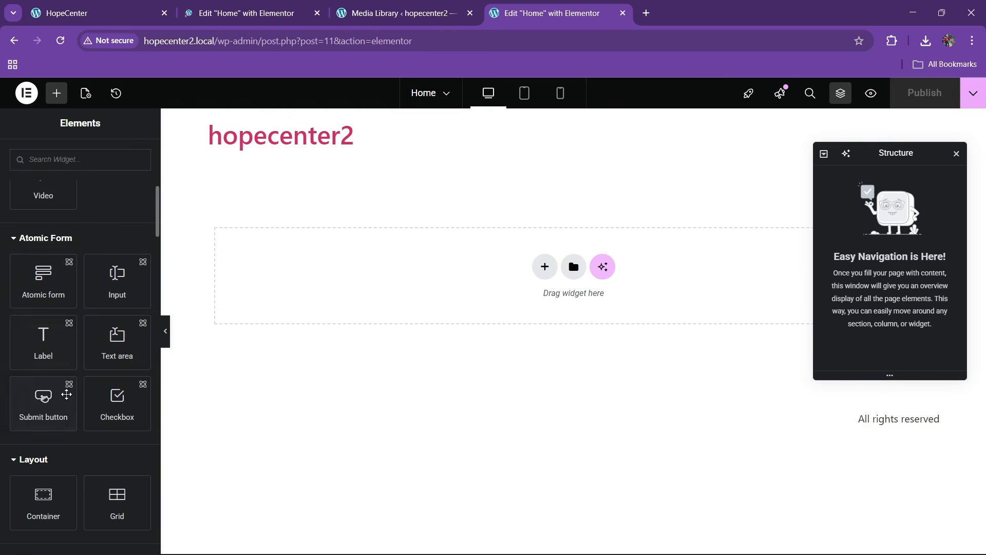
scroll(69, 433, up, 1)
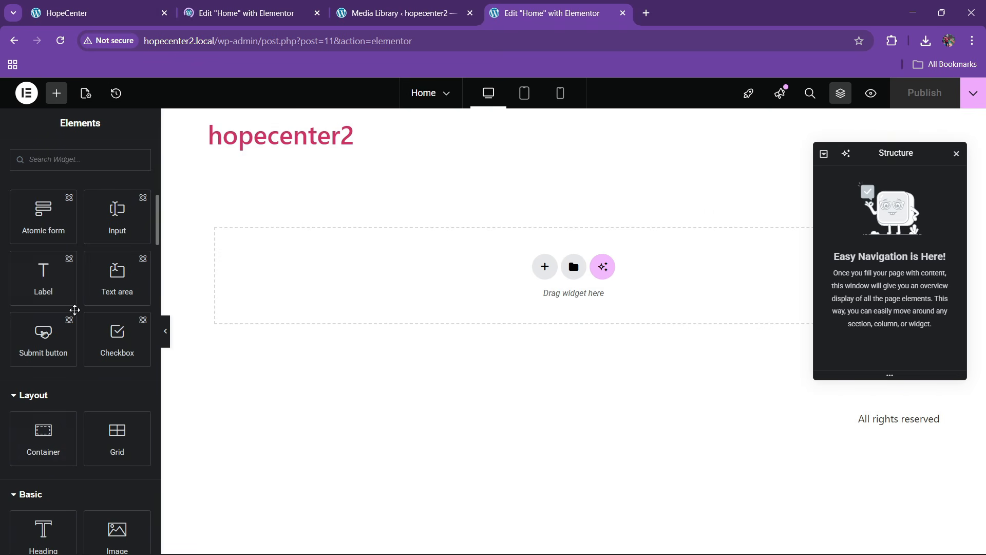
scroll(83, 388, up, 8)
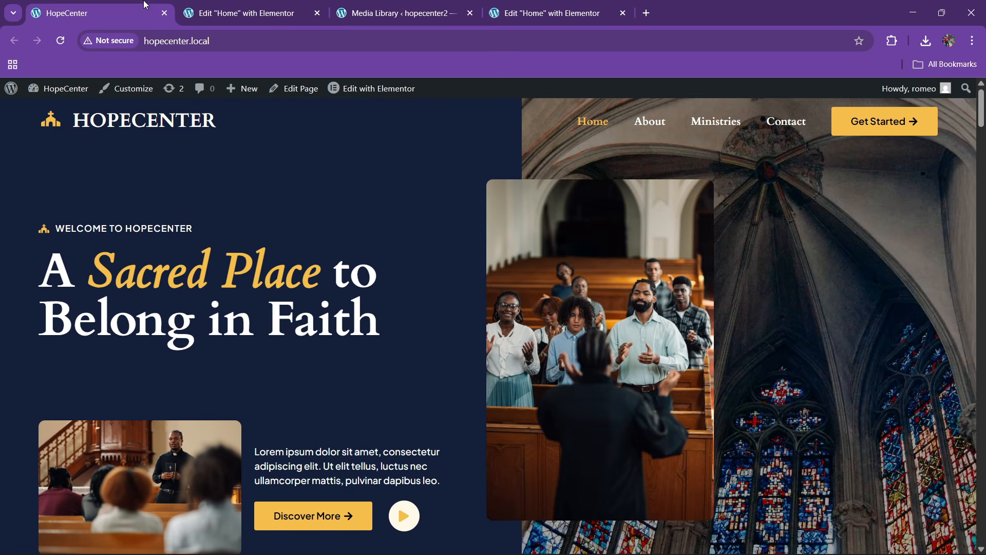
Return to the working Elementor editor and open its main menu
click(77, 13)
click(254, 14)
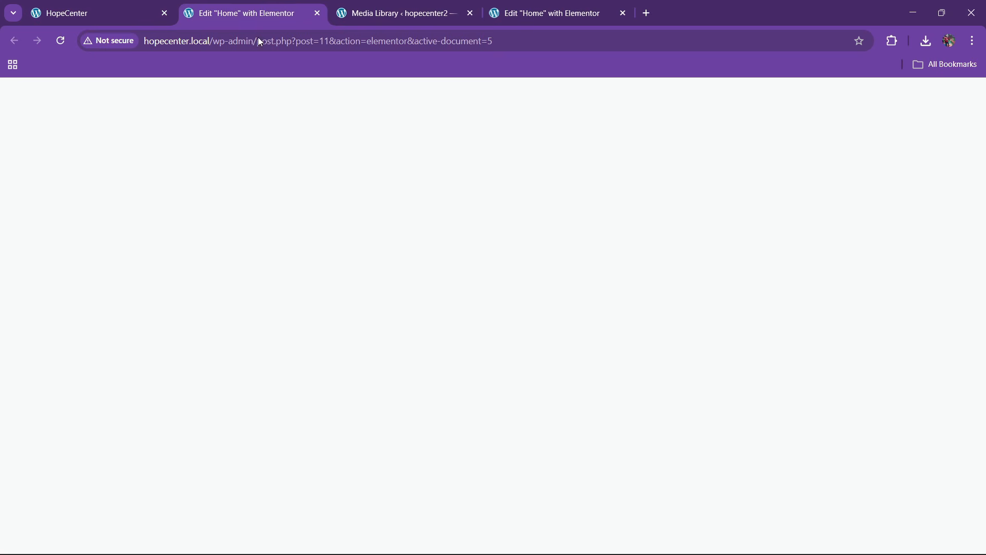
click(559, 7)
click(27, 93)
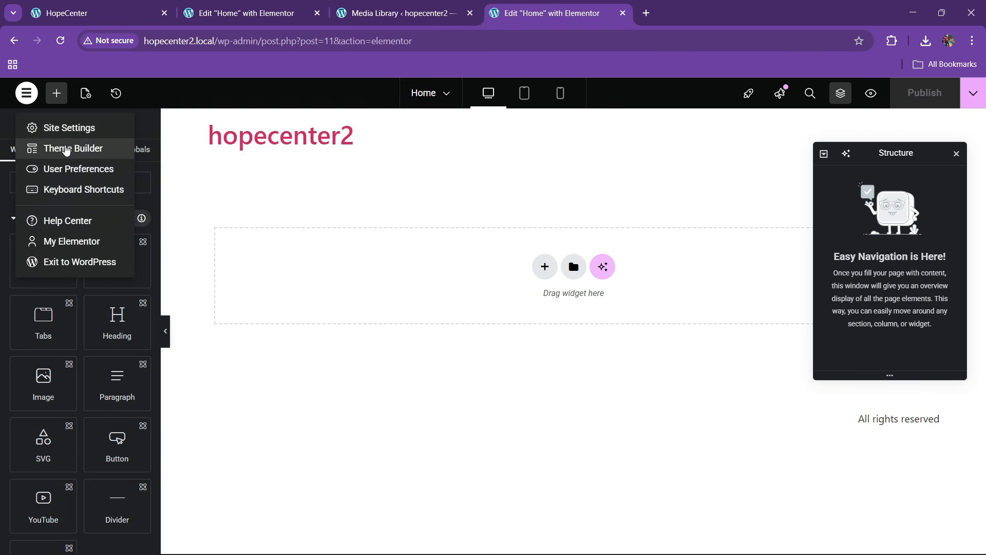
Open Site Settings > Global Colors for hopecenter2 and settle back on that tab
click(65, 128)
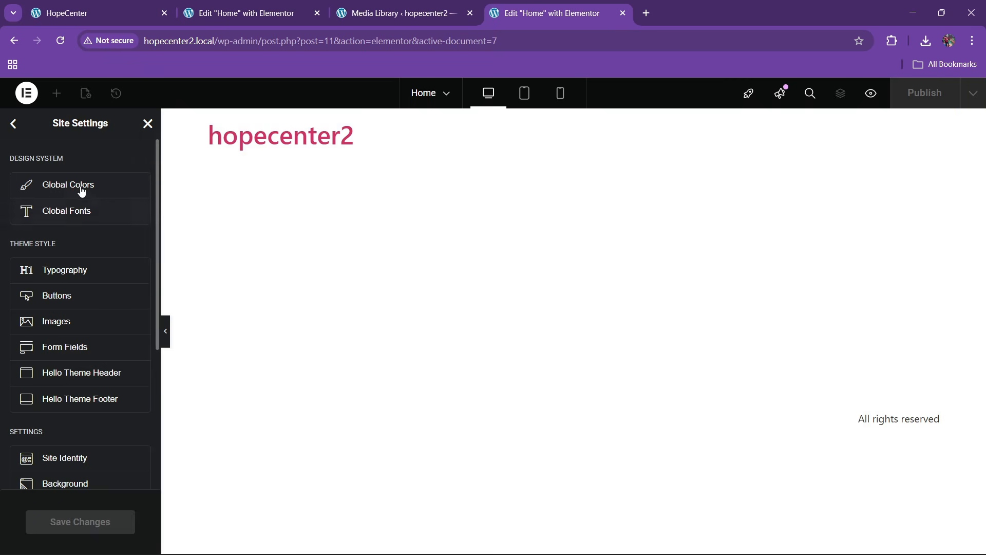
click(82, 190)
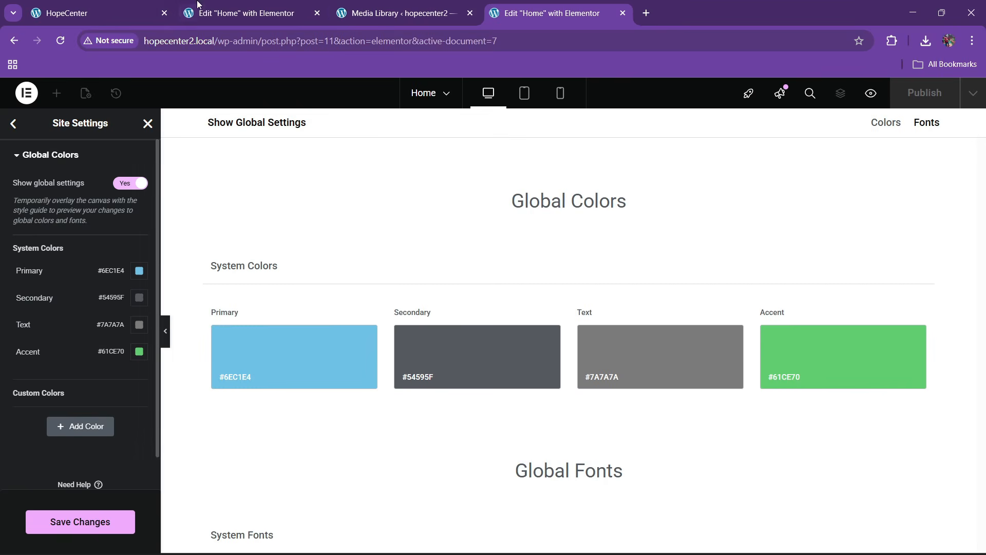
click(242, 13)
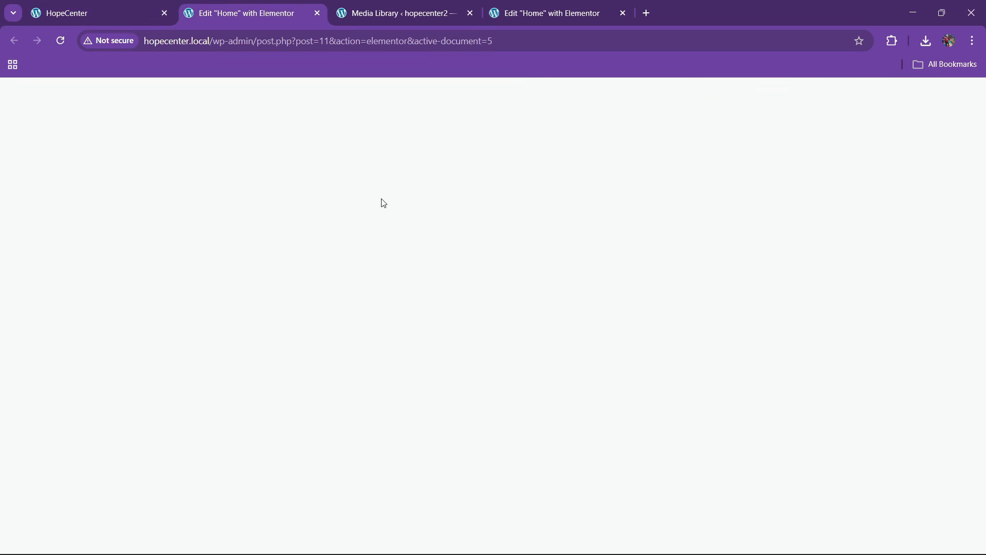
click(375, 4)
click(560, 6)
click(226, 4)
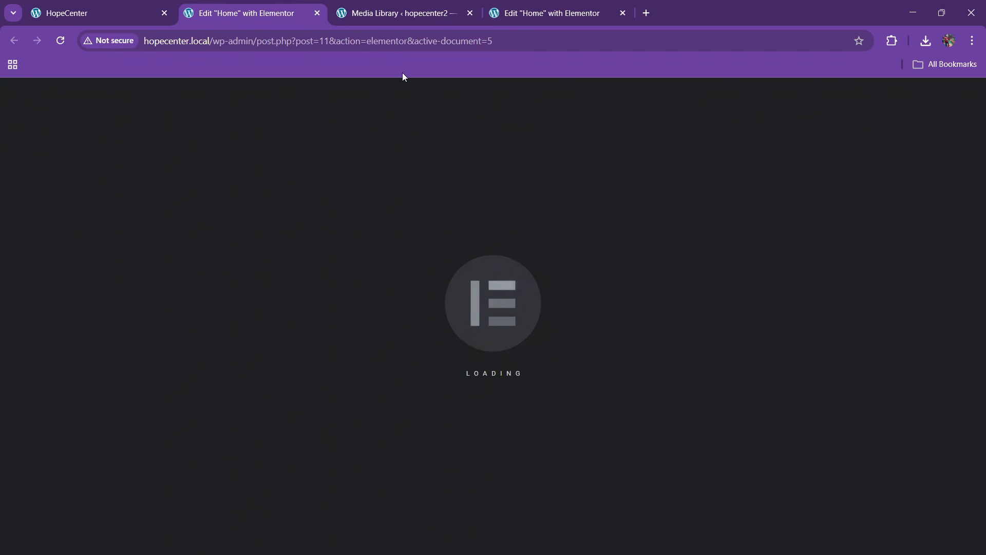
click(524, 45)
click(362, 306)
click(534, 13)
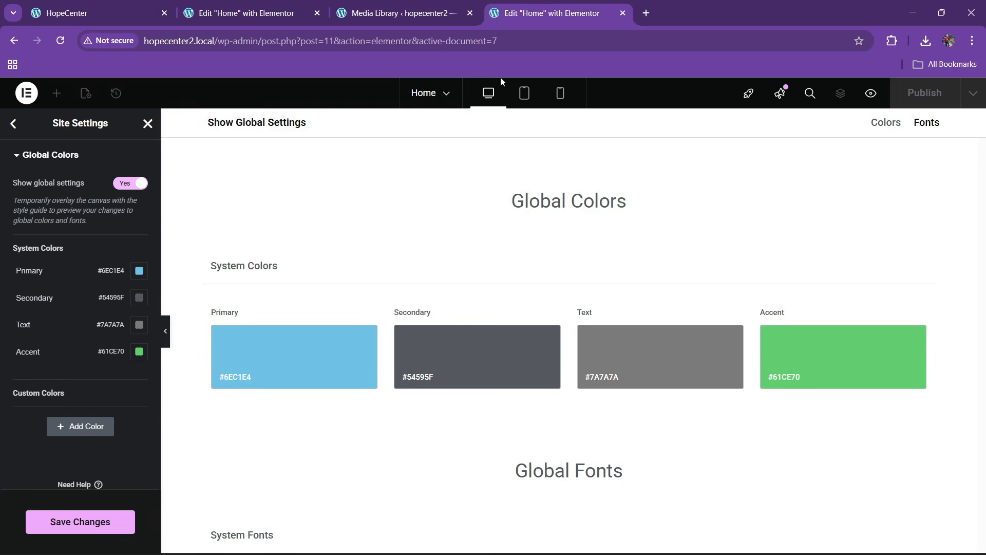
On the live HopeCenter homepage, launch Color Picker for Chrome and start picking
click(116, 6)
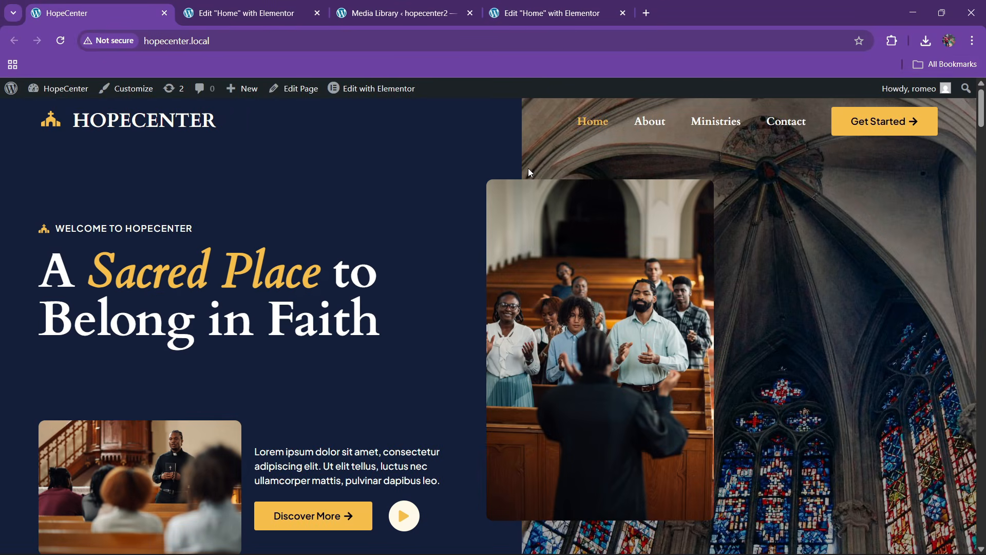
click(892, 40)
click(770, 169)
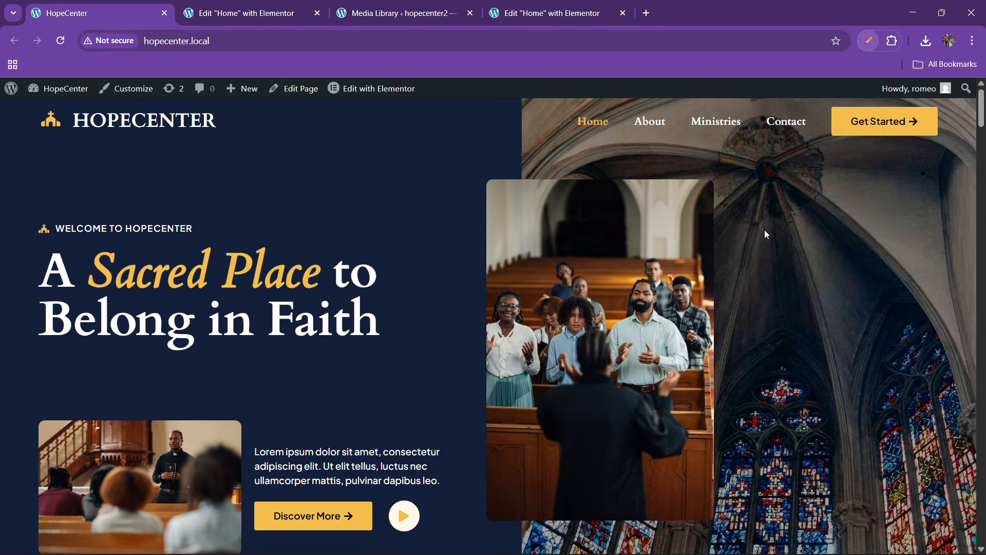
click(818, 92)
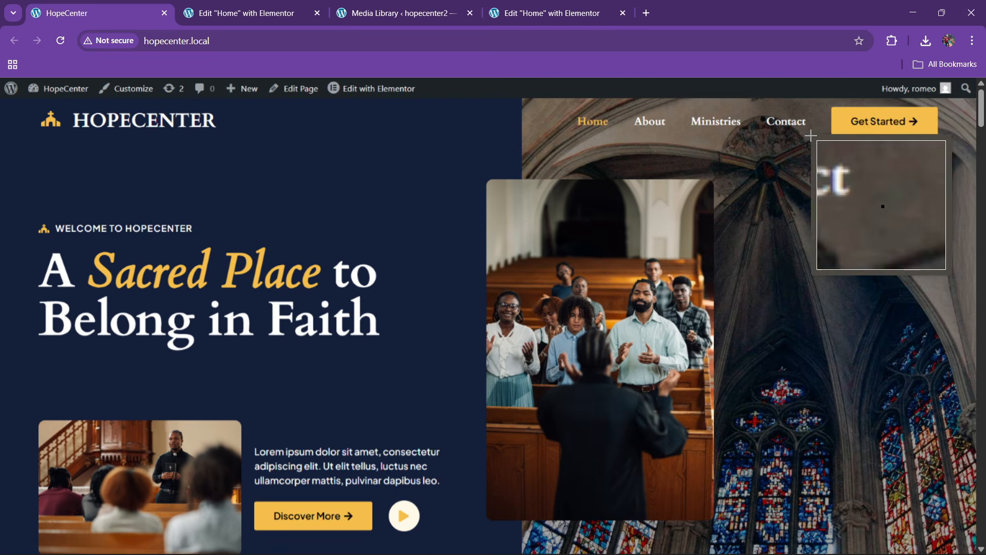
Sample the Get Started button's yellow and copy its hex value #f5be4c
click(845, 121)
click(885, 162)
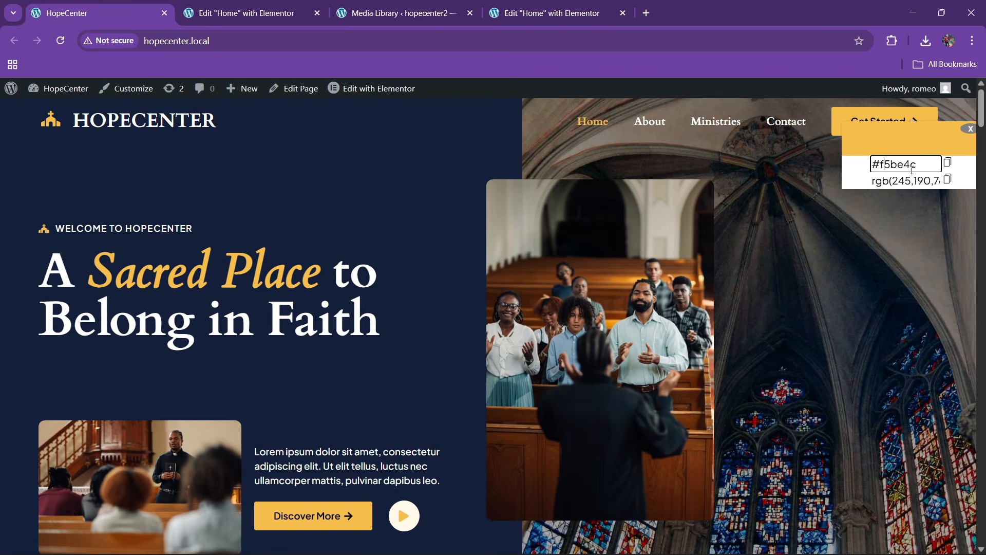
triple_click(908, 164)
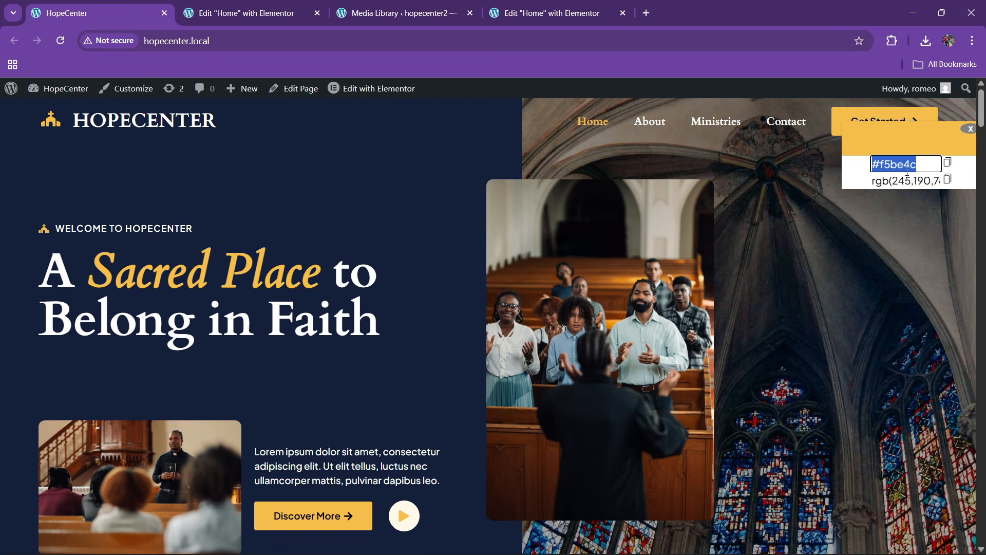
click(948, 163)
Add a custom global colour named yellow with value #f5be4c in hopecenter2 Site Settings
click(547, 12)
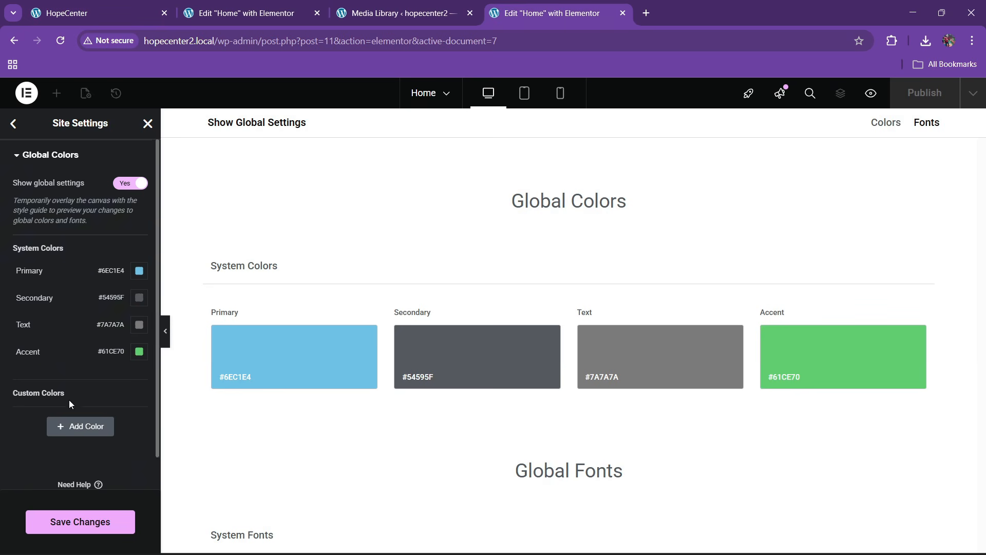
scroll(69, 399, down, 1)
click(84, 393)
click(40, 382)
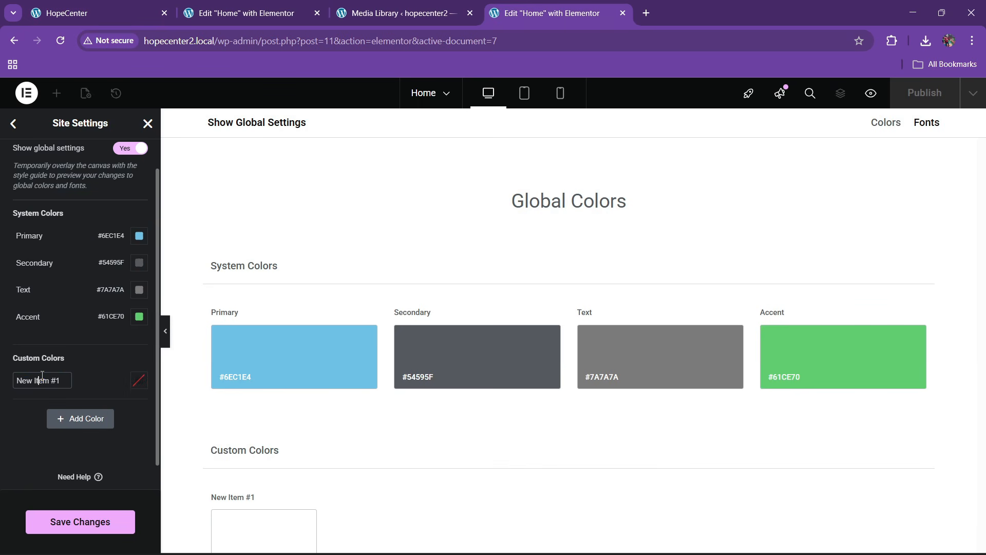
triple_click(42, 380)
text(yellow)
click(138, 381)
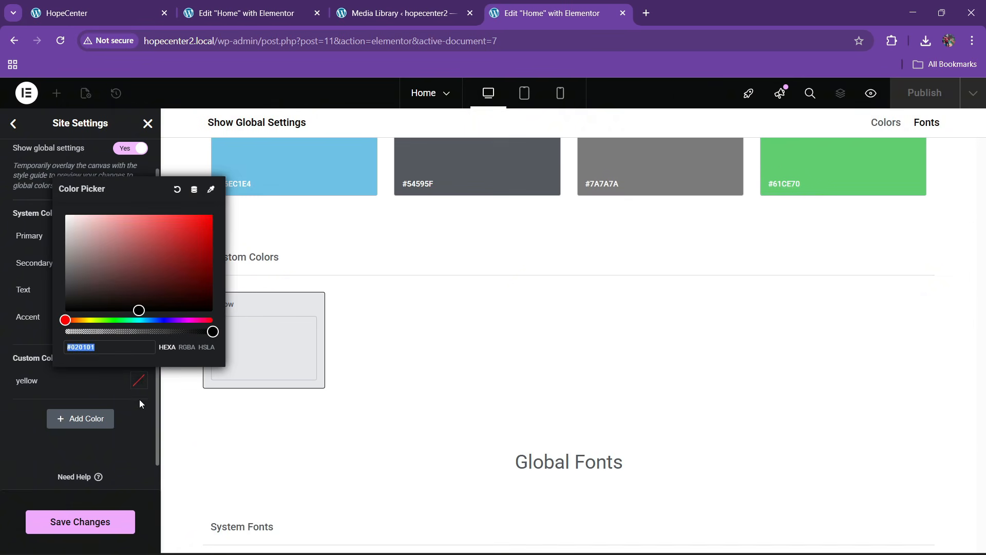
key(ctrl+v)
click(29, 411)
Open Site Settings in the hopecenter reference site's Elementor editor
click(245, 9)
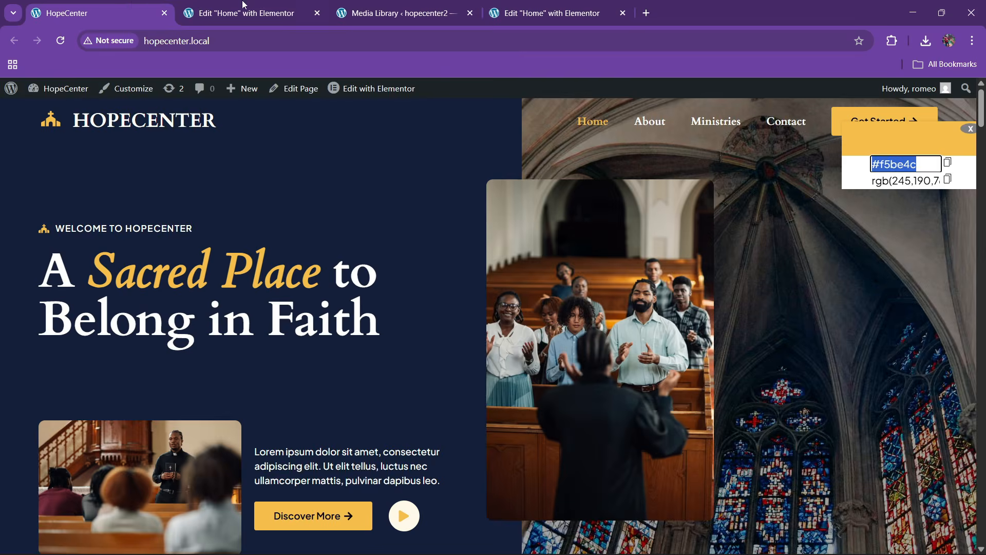
click(26, 93)
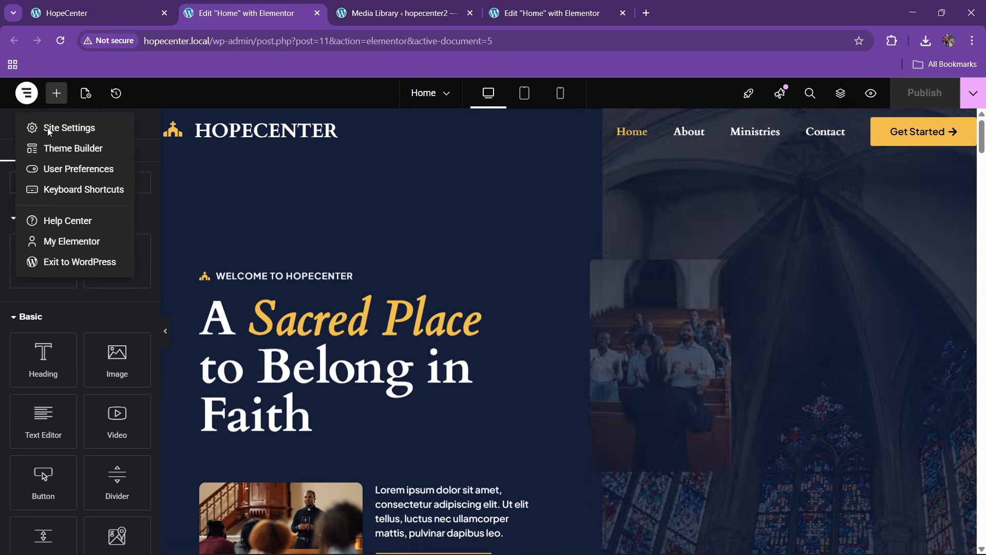
click(52, 129)
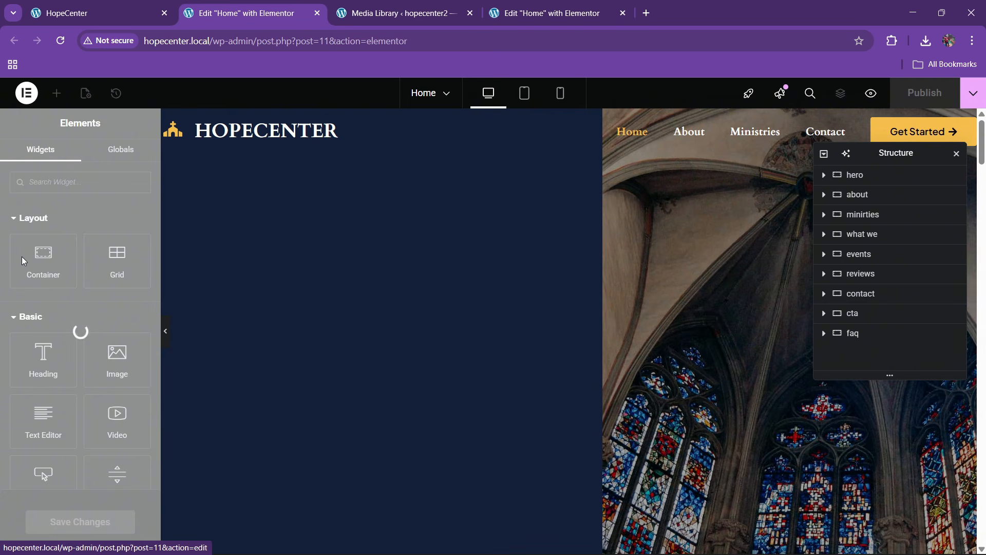
Sample the navy hero background on the HopeCenter homepage with Color Picker, selecting #131f39
click(123, 12)
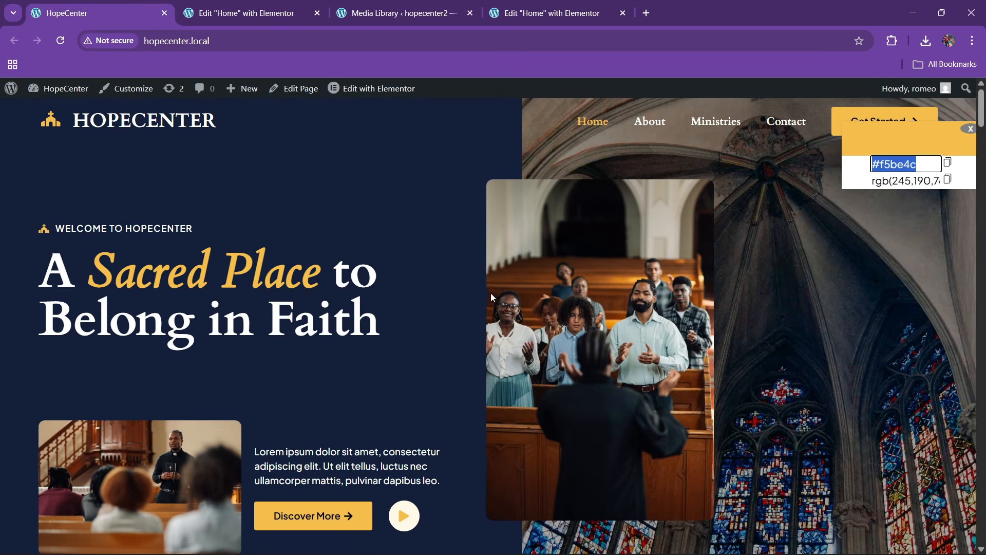
click(969, 130)
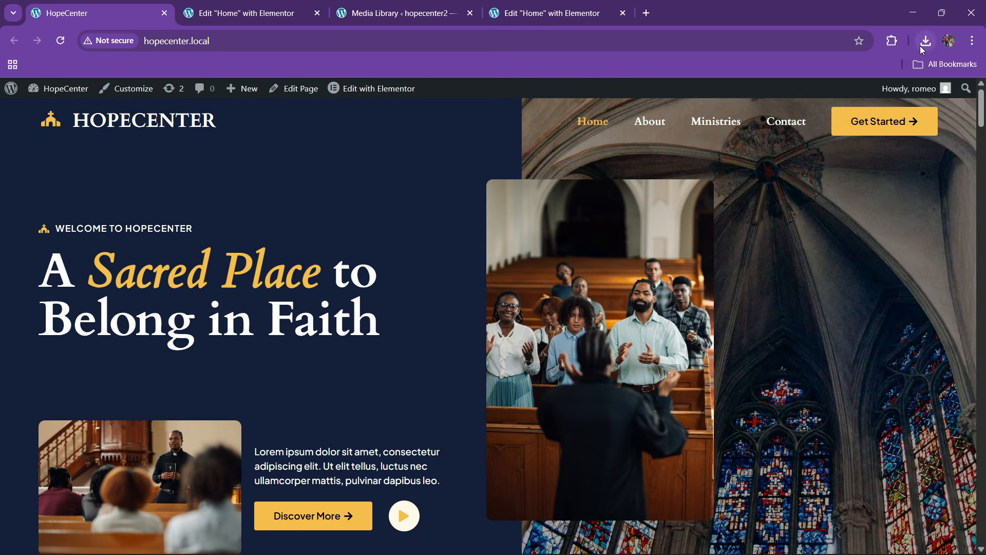
click(901, 42)
click(775, 143)
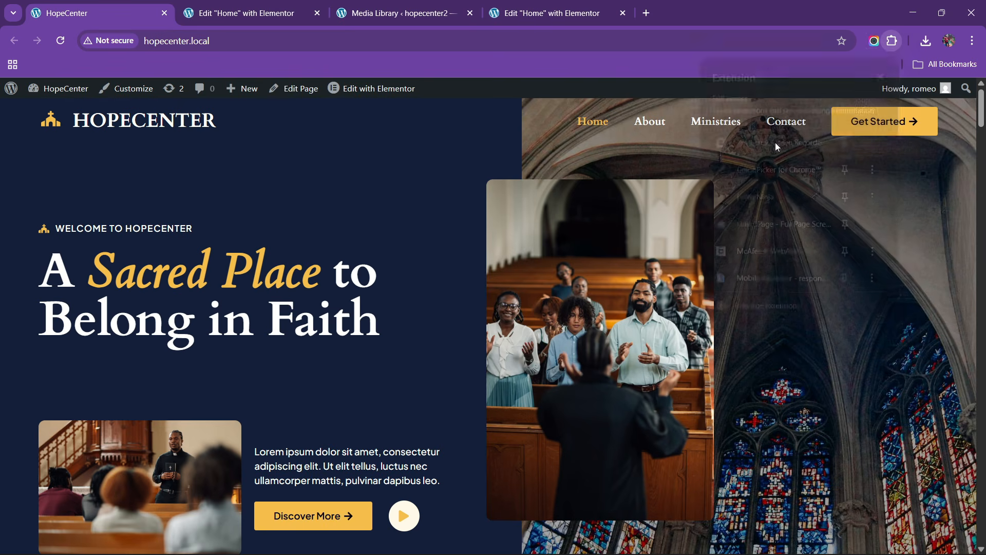
click(893, 41)
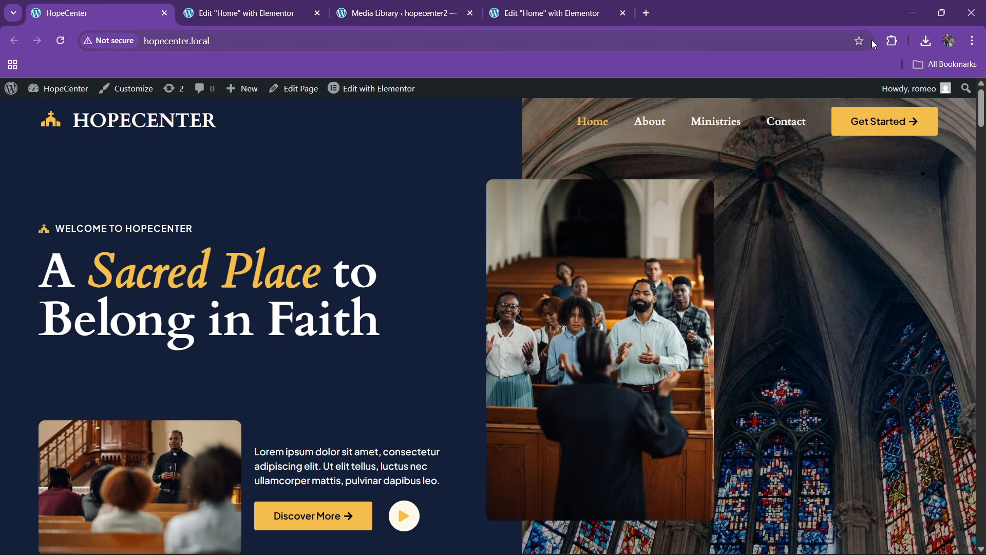
click(770, 170)
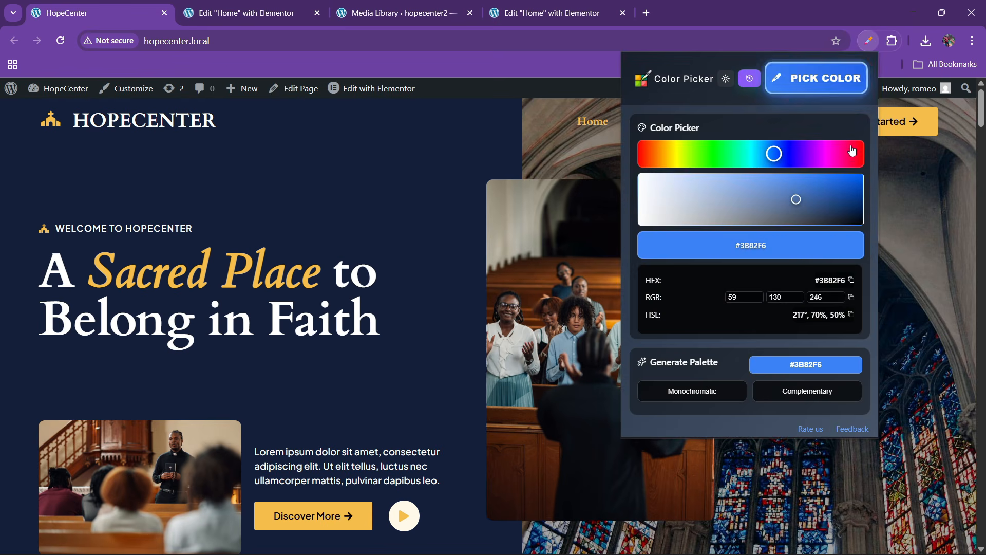
click(832, 87)
click(419, 169)
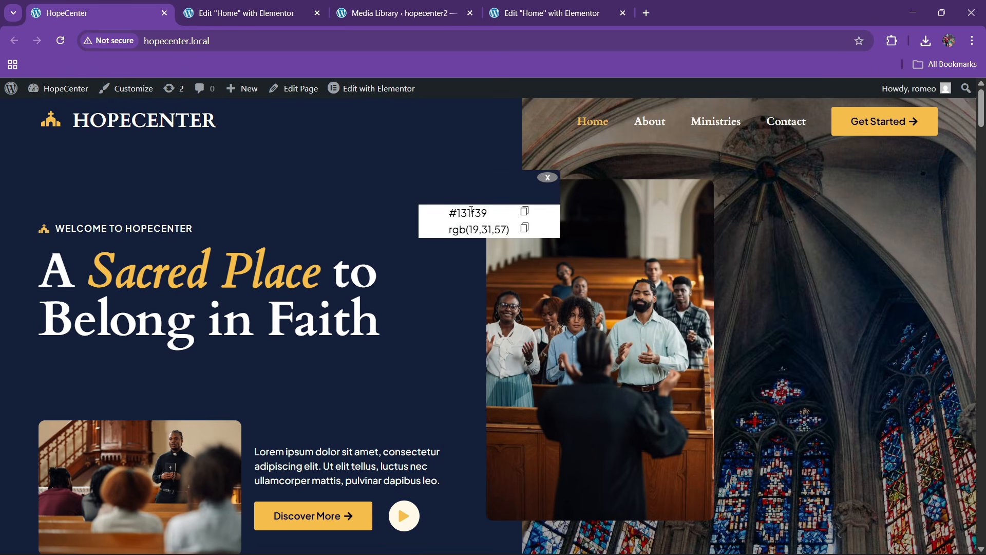
double_click(474, 212)
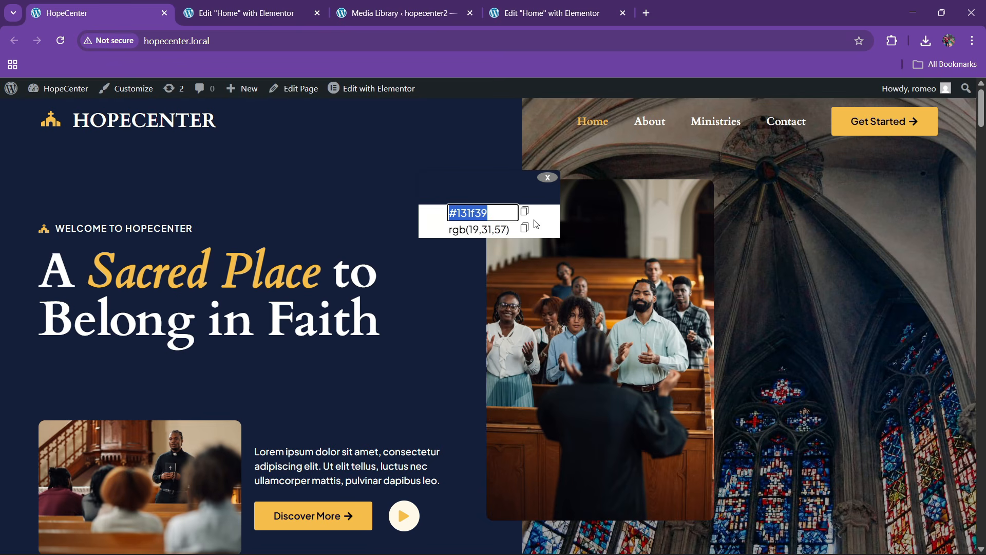
Add a second custom global colour named 'dark blue' with hex #131F39
click(516, 4)
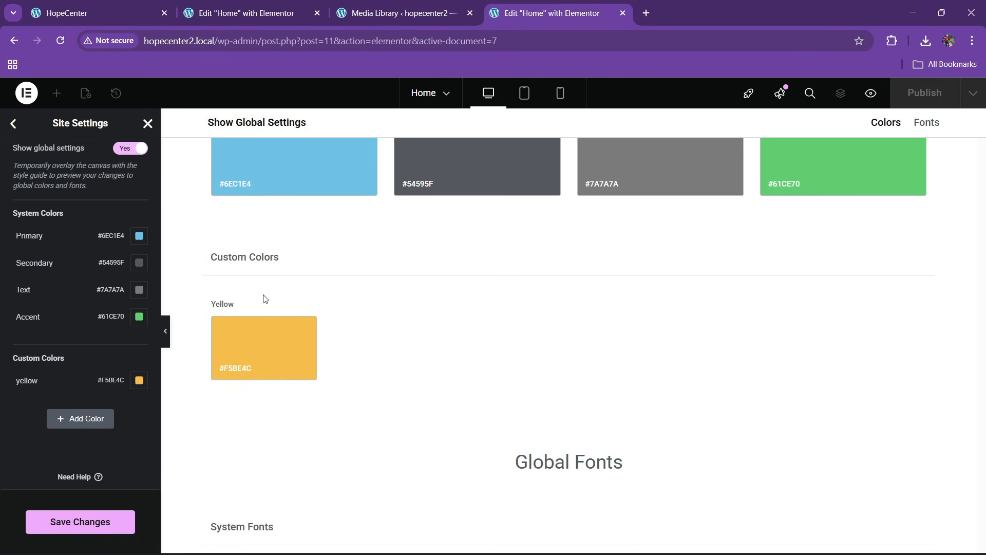
click(63, 423)
click(34, 408)
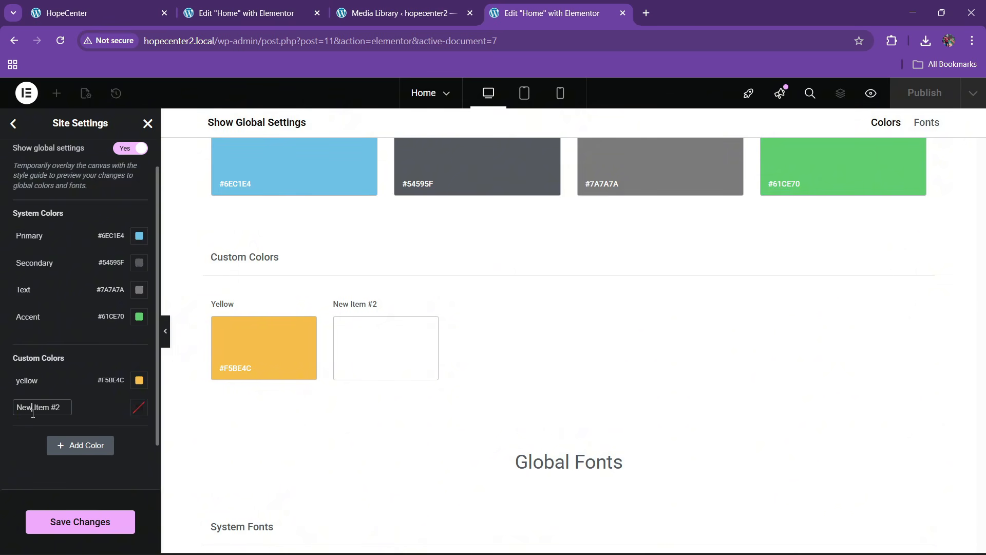
key(ctrl+a)
key(BackSpace)
text(dark blue)
click(136, 410)
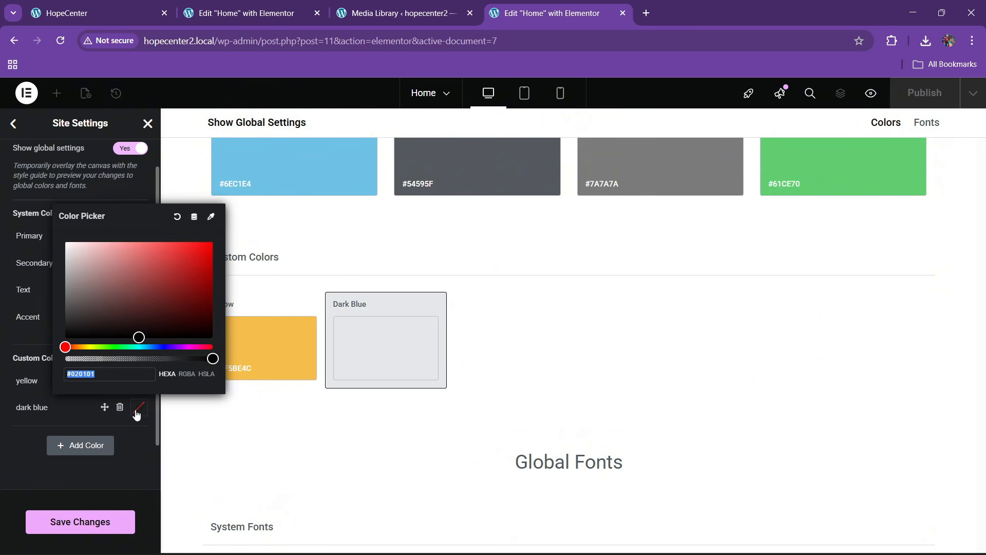
key(ctrl+v)
click(2, 454)
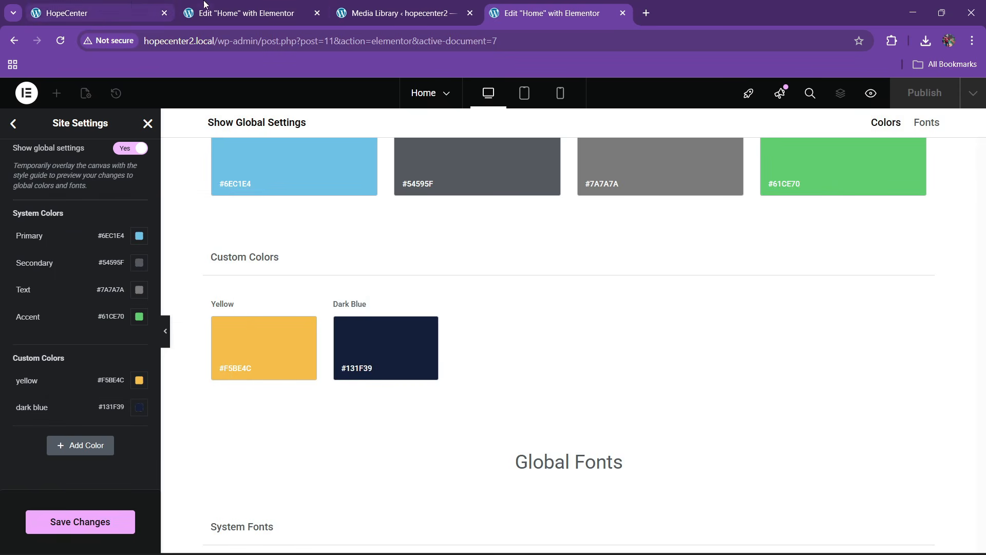
click(288, 15)
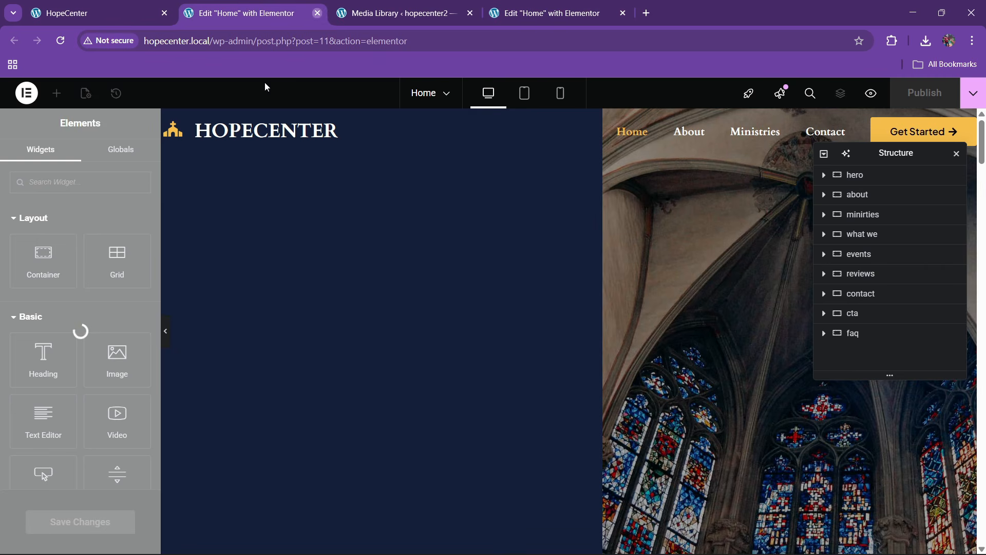
Sample the cream Ministries section background on the reference homepage, selecting #fff9e9
click(317, 13)
click(137, 5)
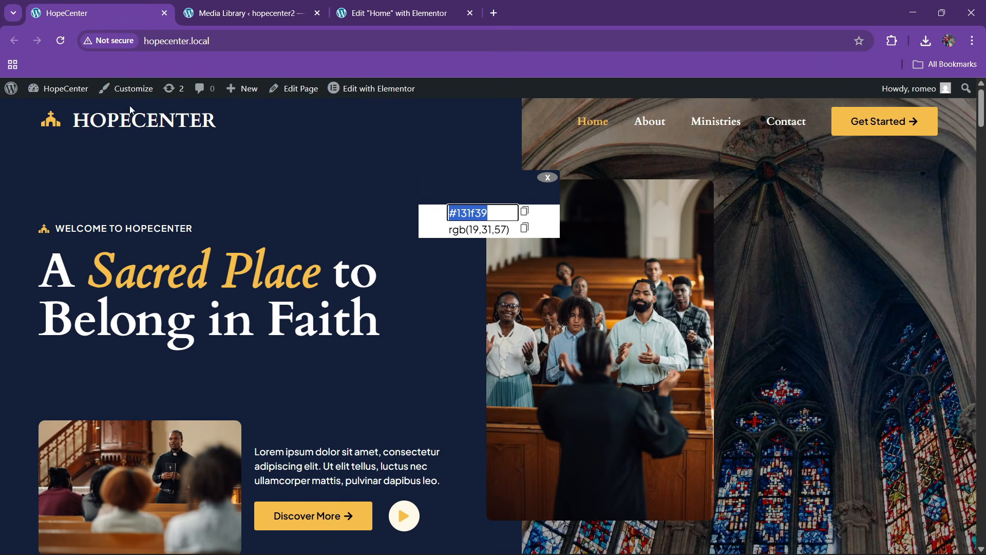
click(242, 13)
click(149, 13)
click(543, 178)
scroll(217, 295, down, 8)
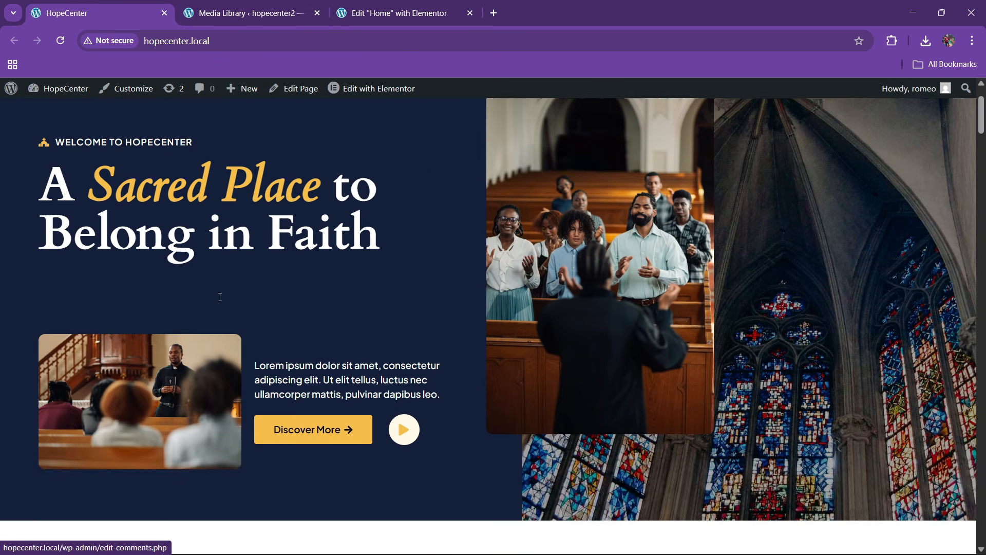
scroll(463, 330, down, 10)
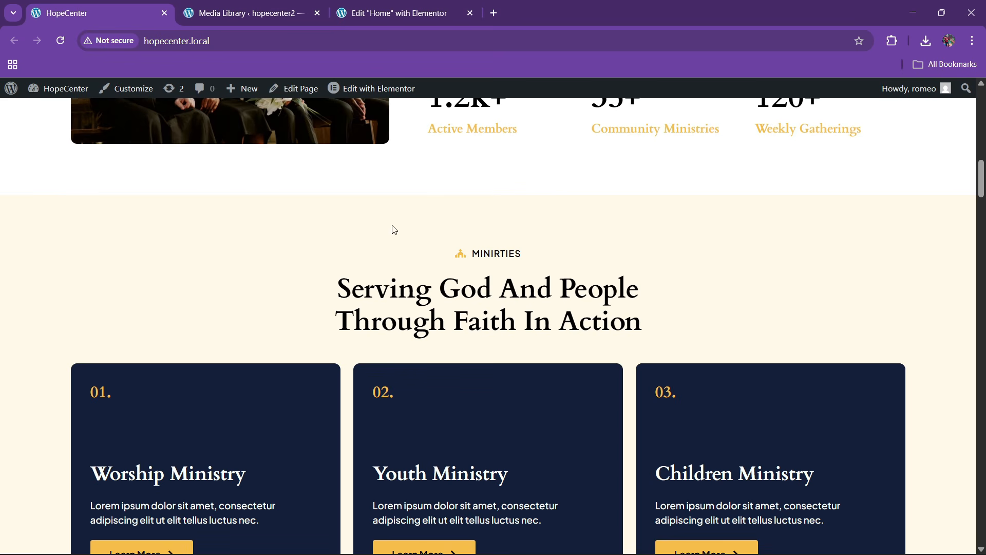
click(893, 41)
click(782, 176)
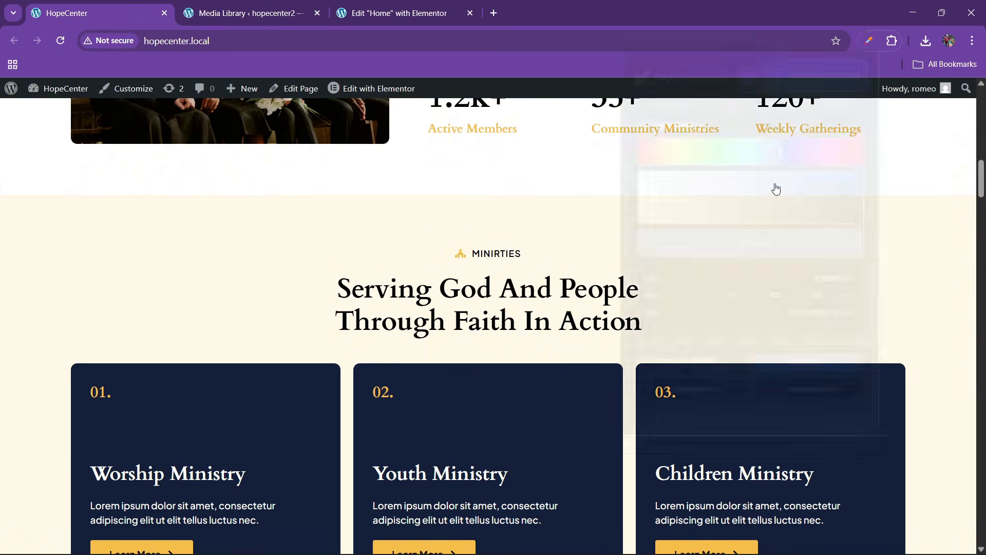
click(817, 80)
click(168, 239)
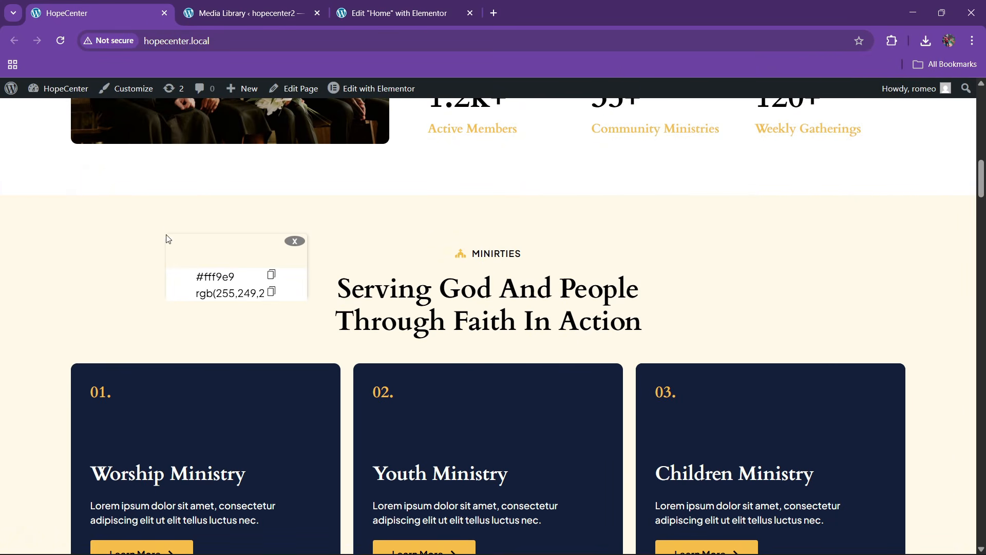
click(217, 277)
key(ctrl+a)
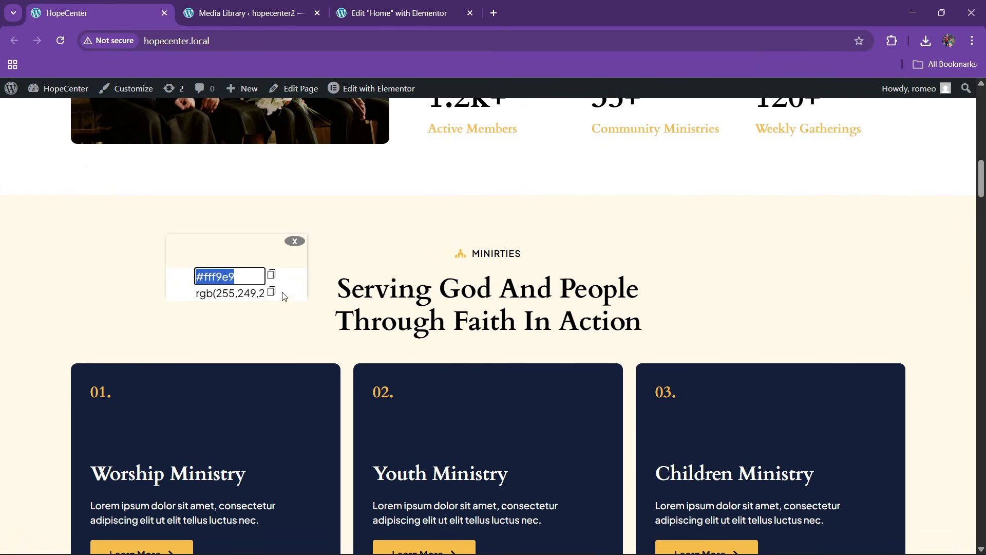
Add a custom global colour named 'bg' with hex #FFF9E9 and save
click(399, 13)
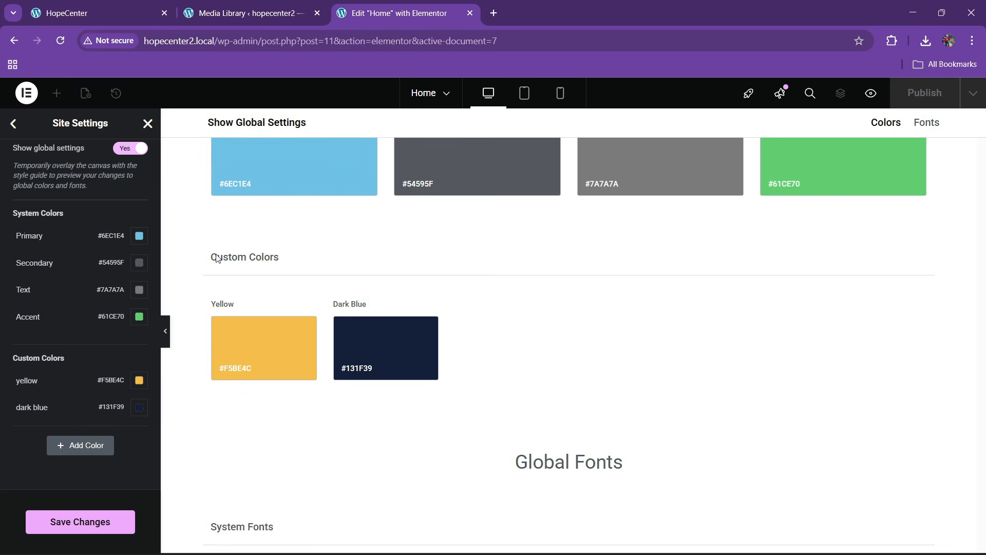
click(78, 447)
click(50, 433)
key(ctrl+a)
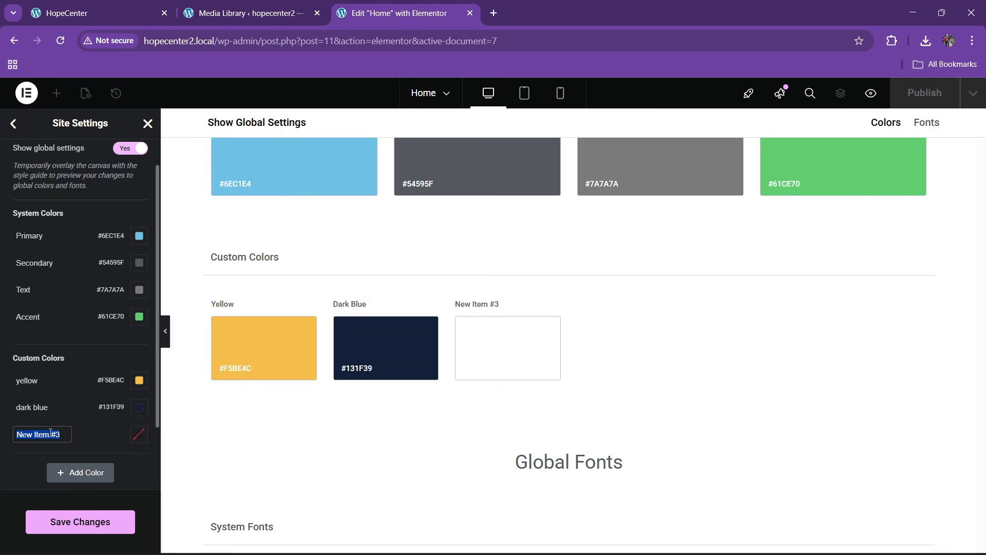
text(bg)
click(139, 438)
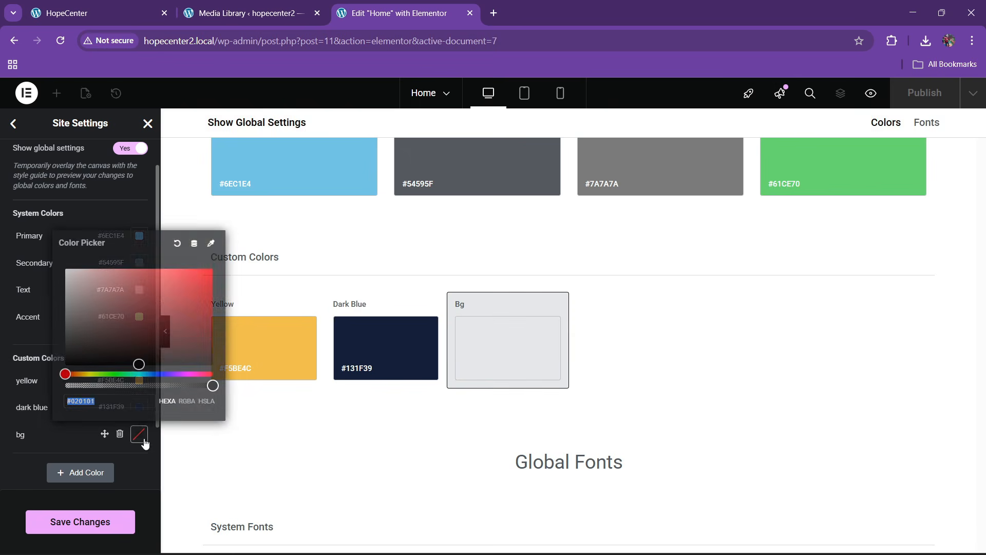
text(#FFF9E9)
click(3, 468)
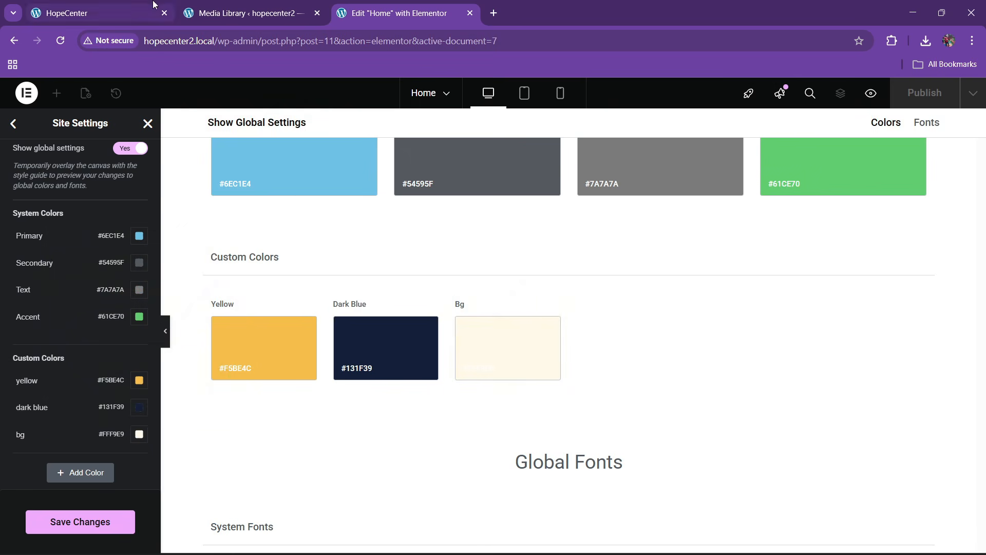
click(82, 523)
Dismiss the sampled colour readout and scroll down the HopeCenter reference page
click(105, 14)
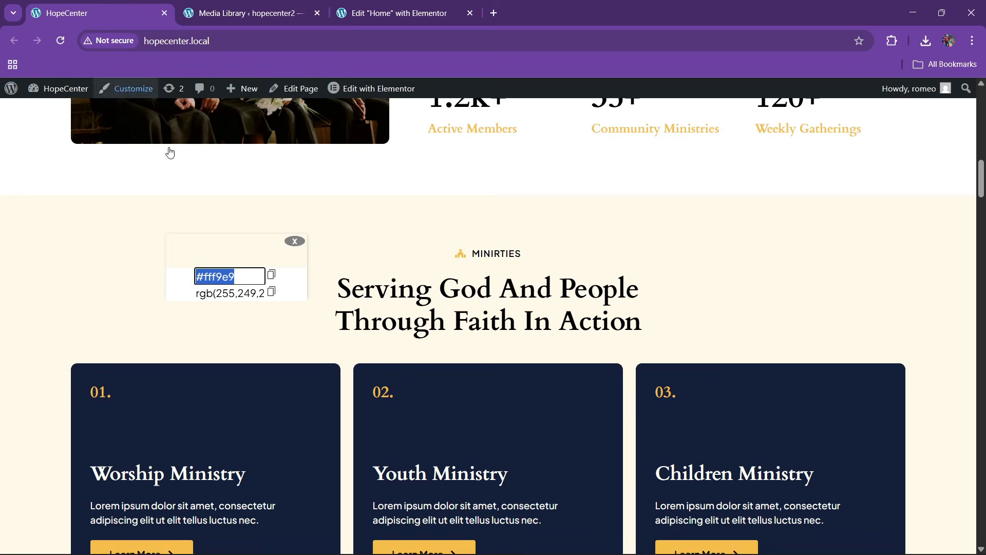
click(295, 242)
scroll(455, 303, down, 6)
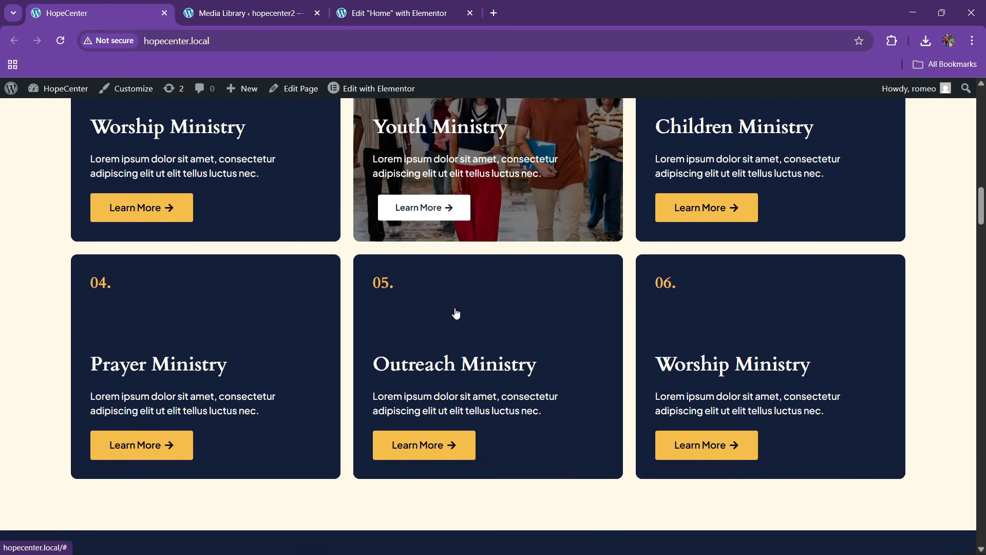
scroll(319, 324, down, 15)
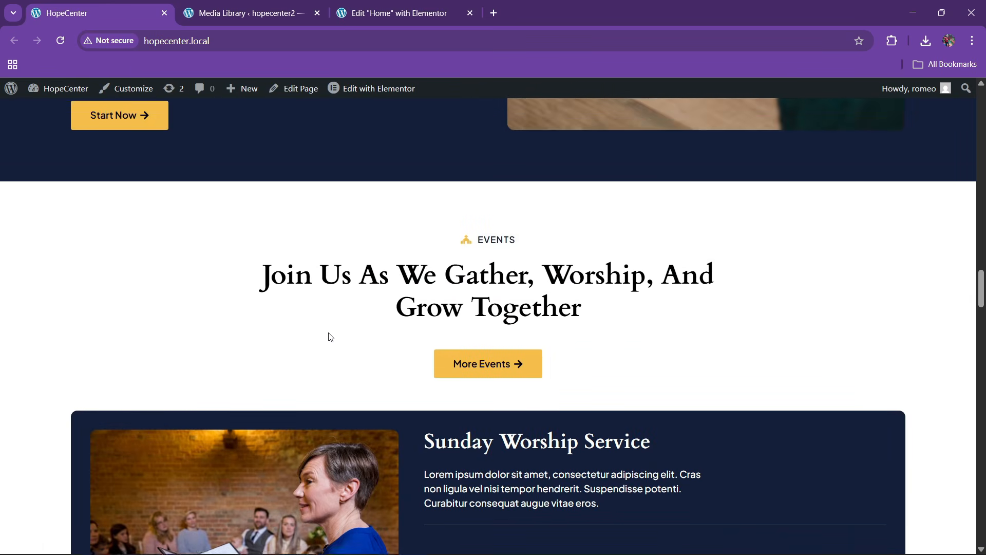
scroll(325, 335, down, 20)
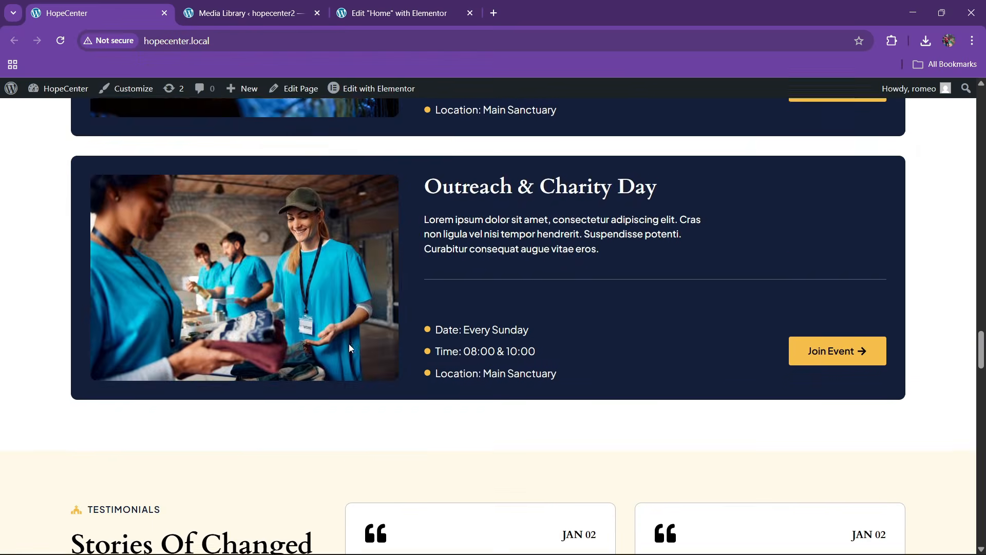
scroll(341, 363, down, 12)
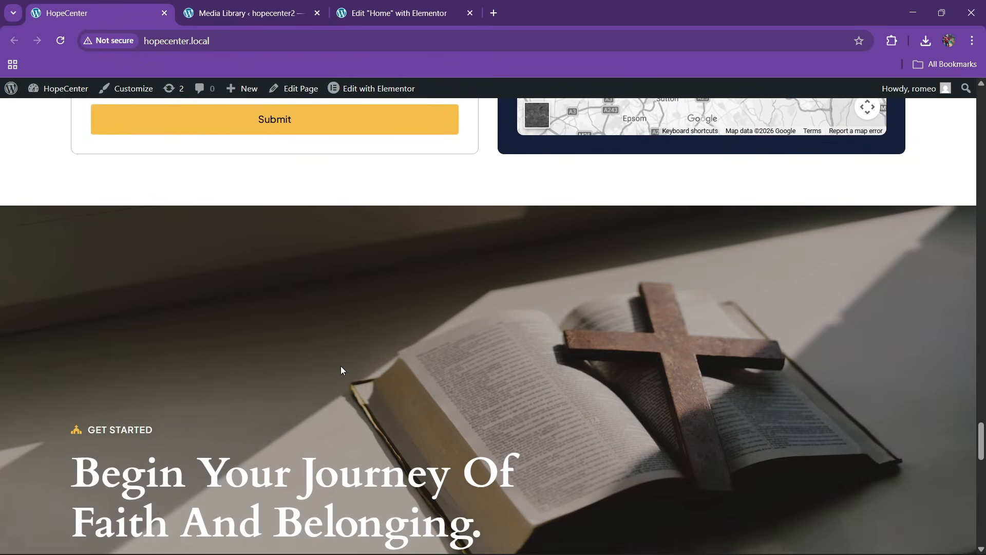
scroll(342, 370, up, 5)
scroll(341, 375, down, 6)
scroll(341, 371, down, 8)
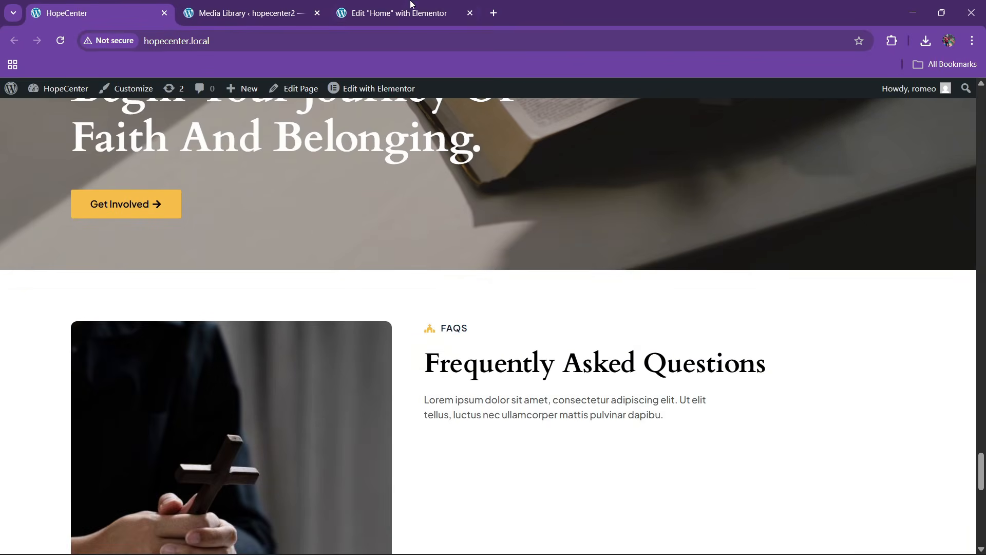
Add a custom global colour named 'black' set to #141313 and save changes
click(395, 12)
click(80, 472)
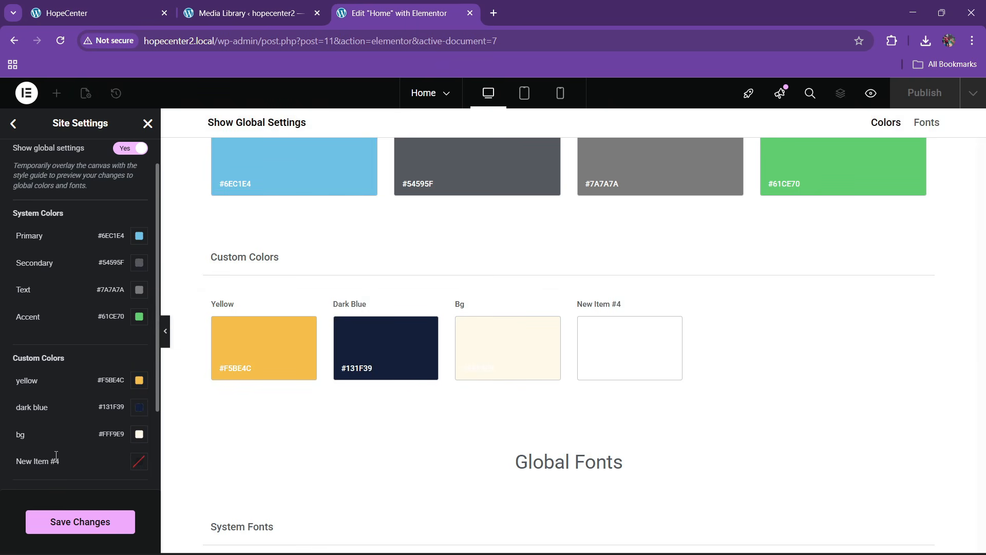
click(53, 460)
text(black)
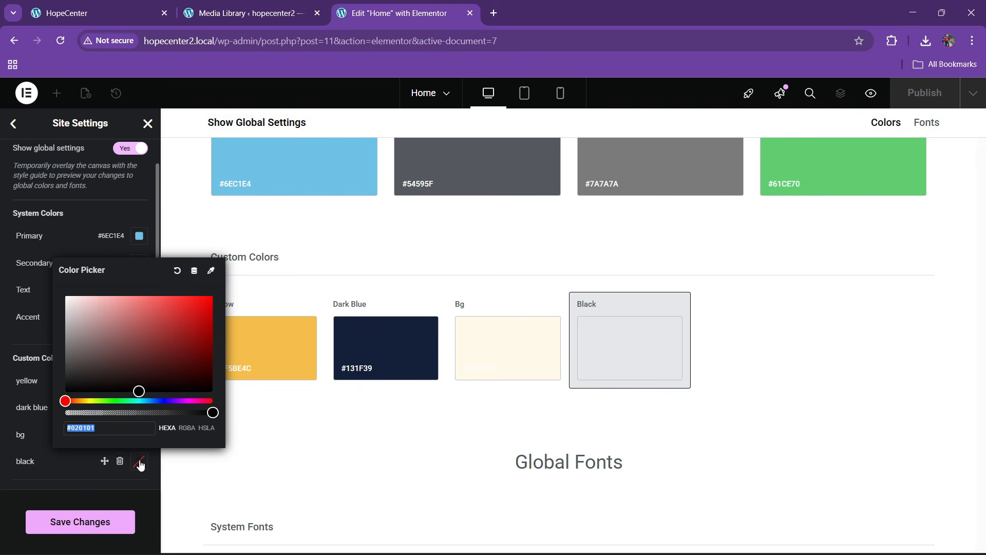
drag(126, 340, 74, 385)
click(81, 522)
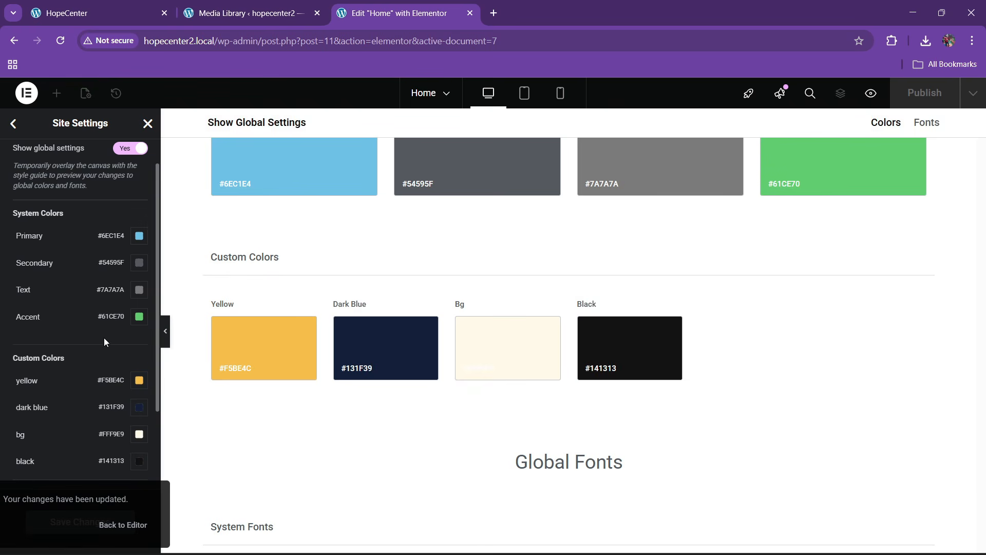
scroll(40, 355, up, 1)
Open Global Fonts settings, then run Fonts Ninja on the HopeCenter homepage to identify its fonts
click(12, 123)
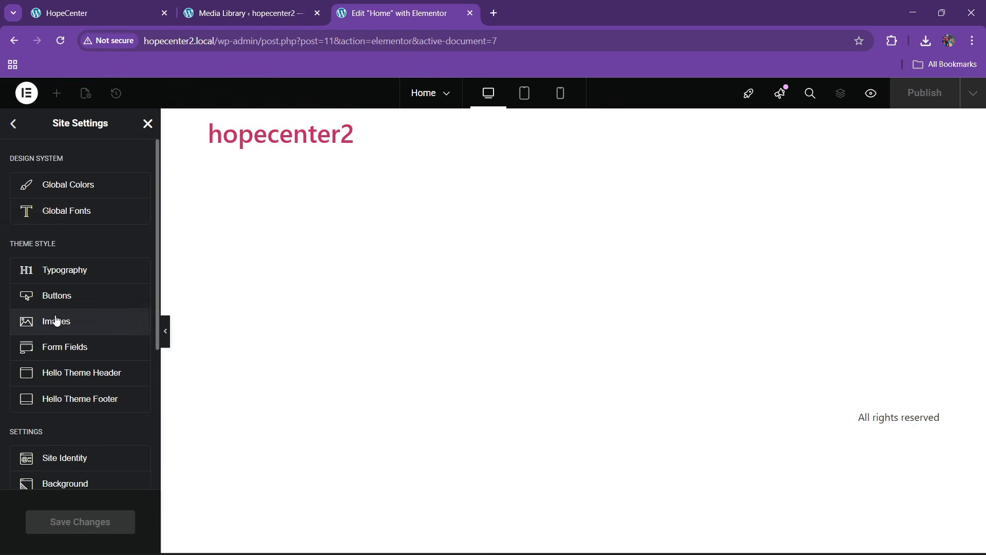
click(72, 211)
click(106, 13)
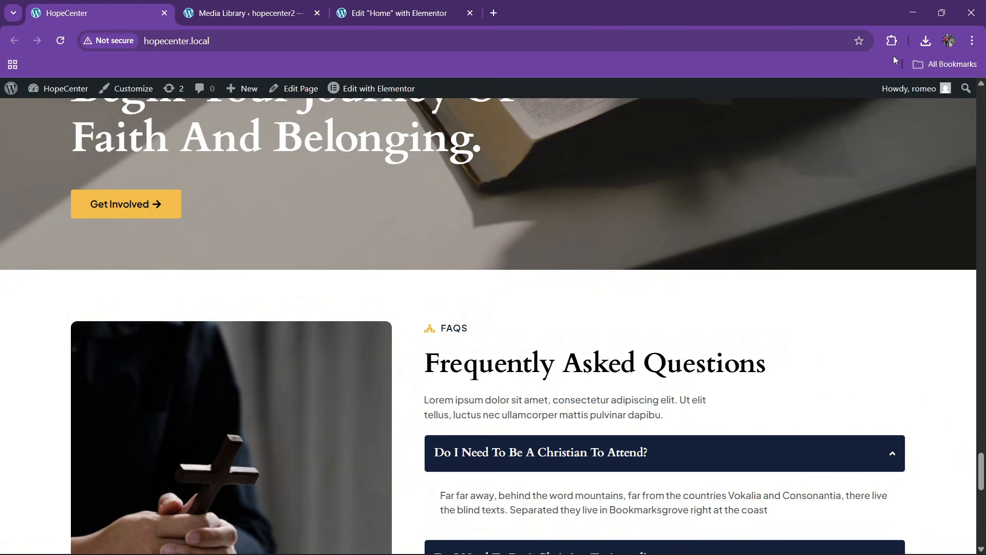
click(892, 41)
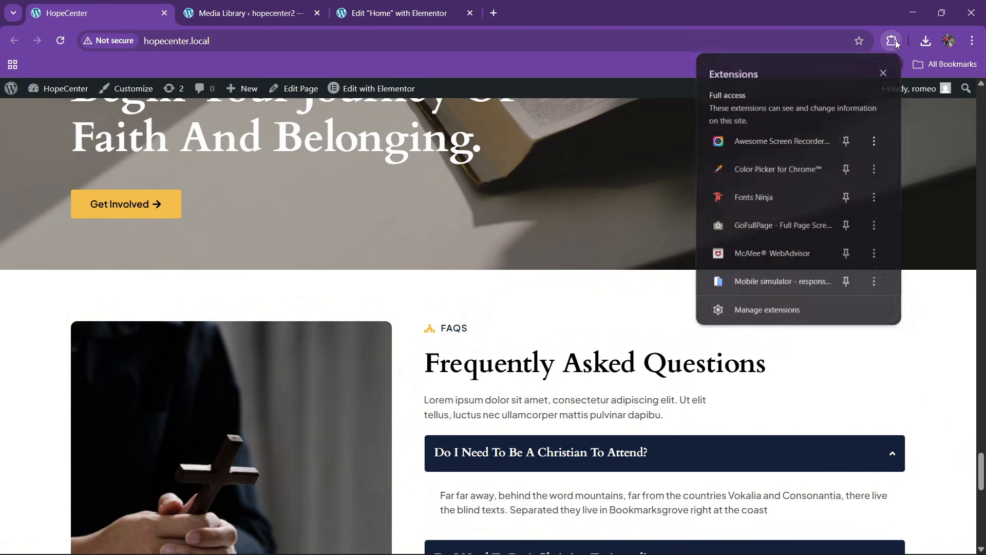
click(758, 195)
scroll(506, 262, up, 7)
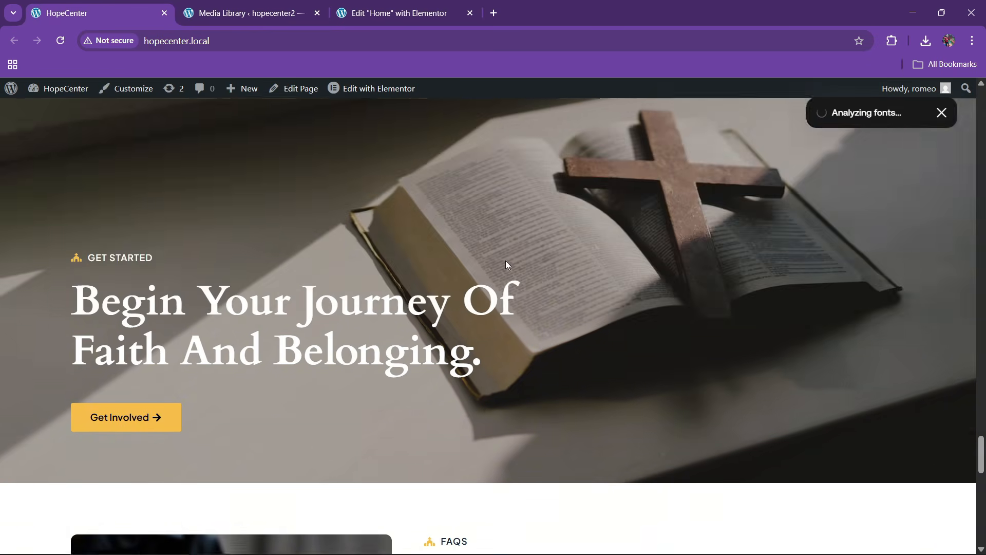
drag(983, 430, 985, 78)
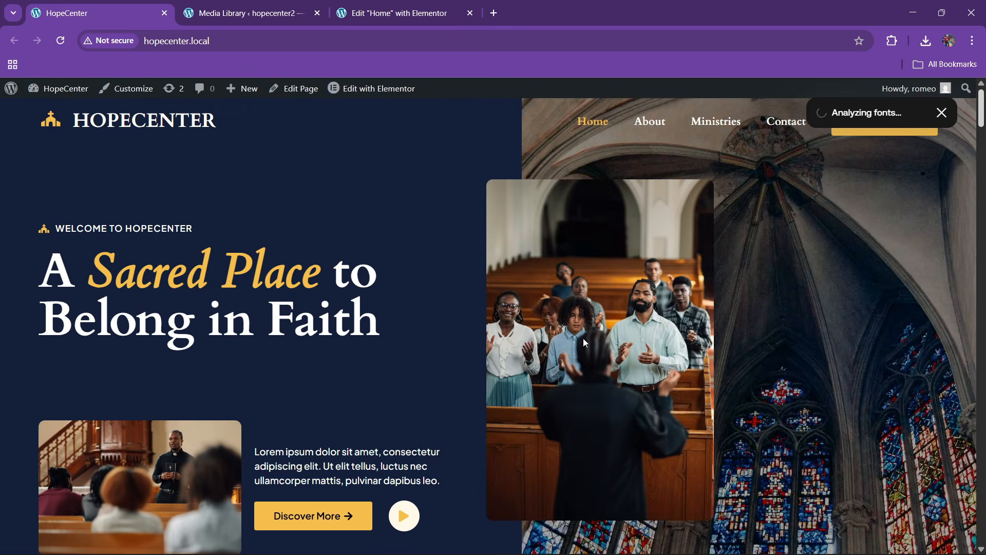
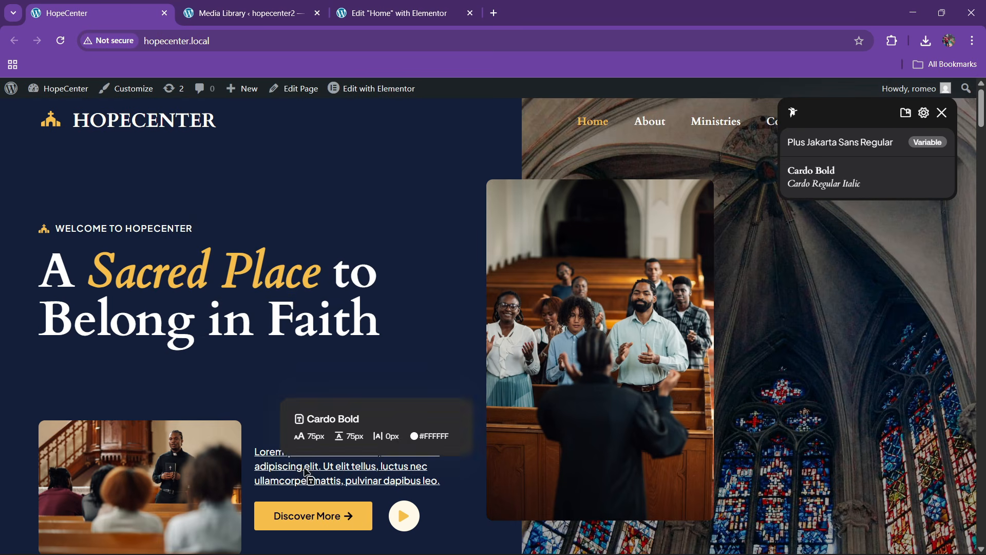
Scroll further down the HopeCenter reference homepage to finish checking its fonts
scroll(305, 474, down, 5)
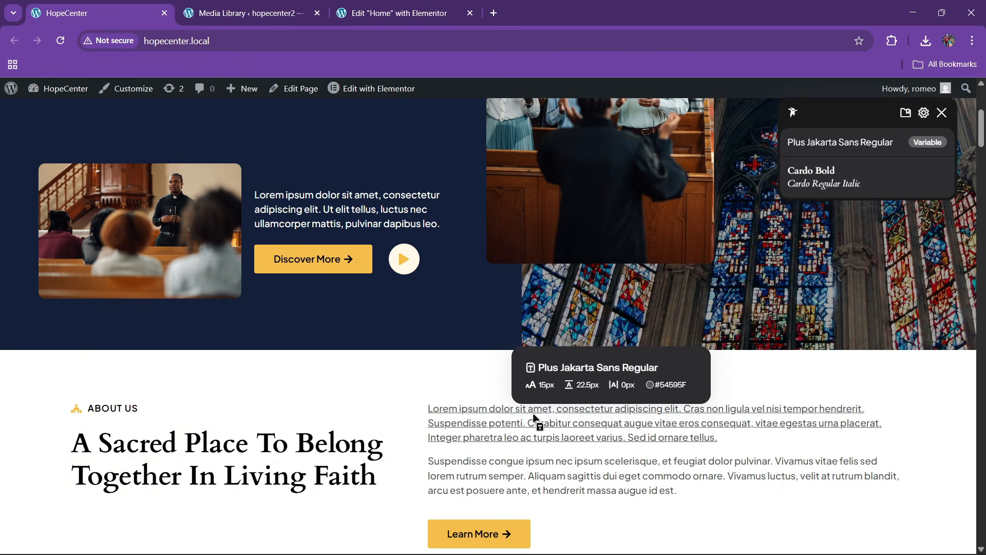
In the hopecenter2 Elementor editor, set the Primary and Secondary global font families to Cardo
click(406, 13)
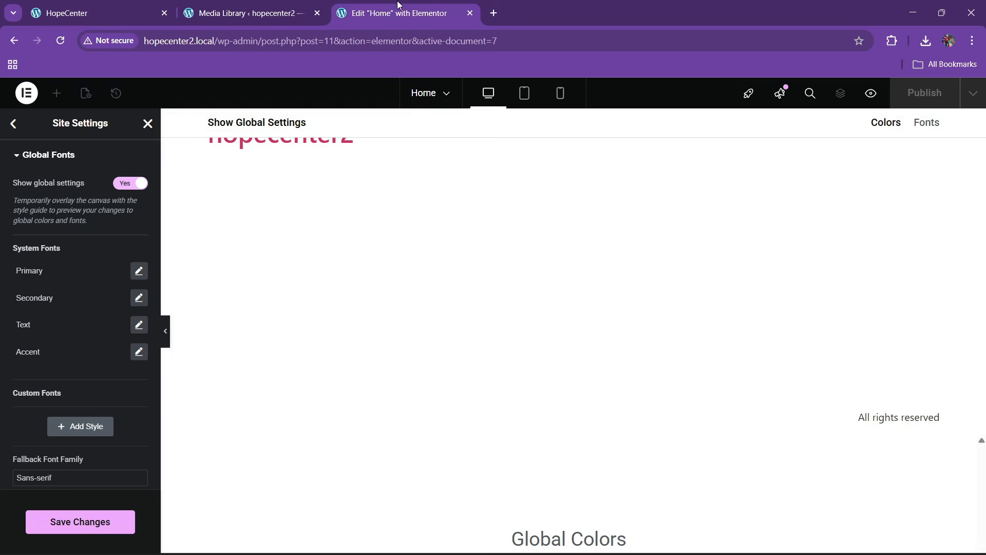
click(139, 271)
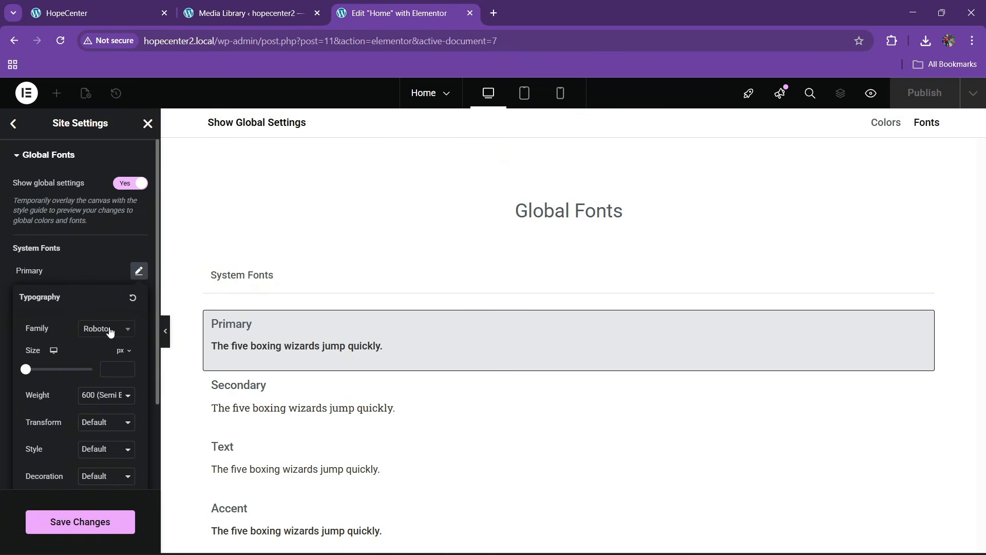
click(110, 331)
text(cardo)
key(Return)
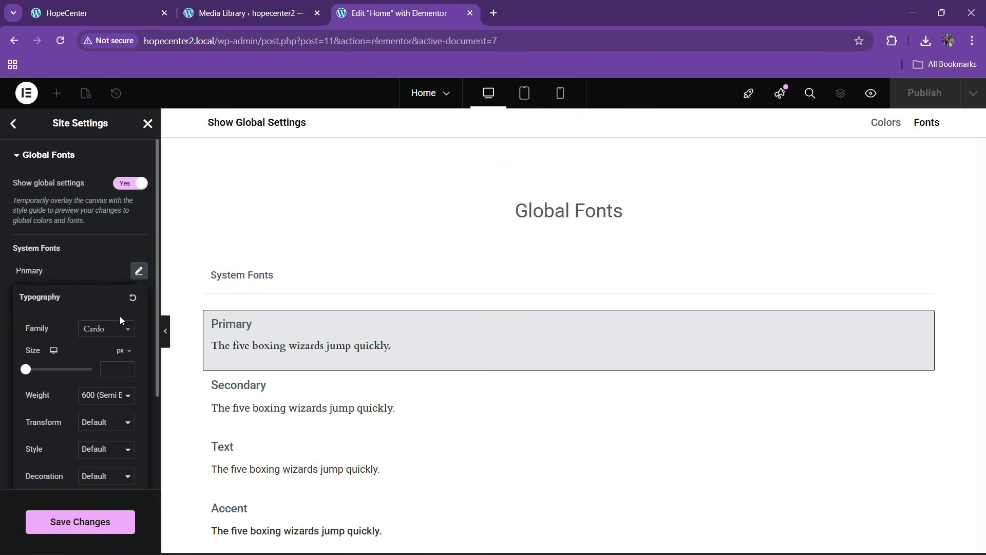
click(91, 283)
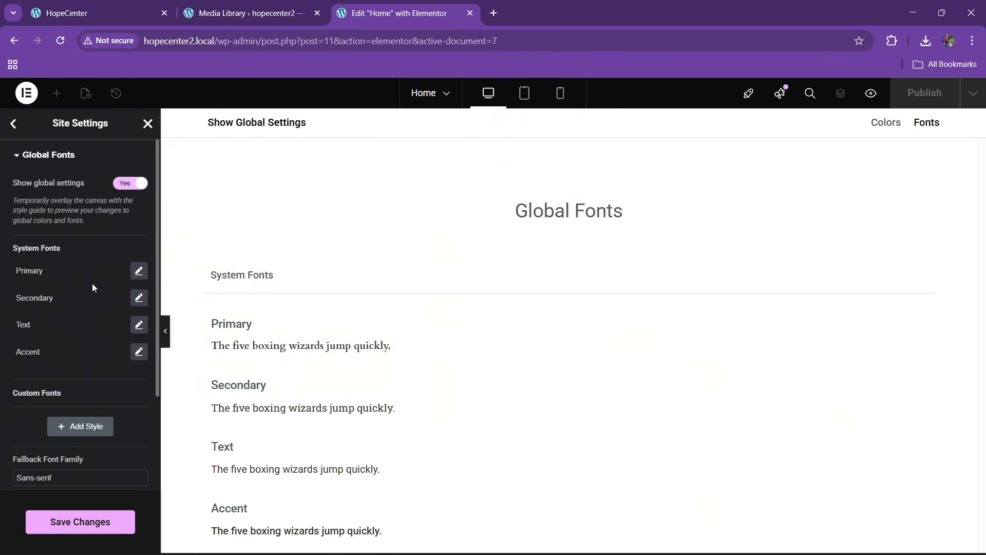
click(139, 298)
click(105, 356)
text(car)
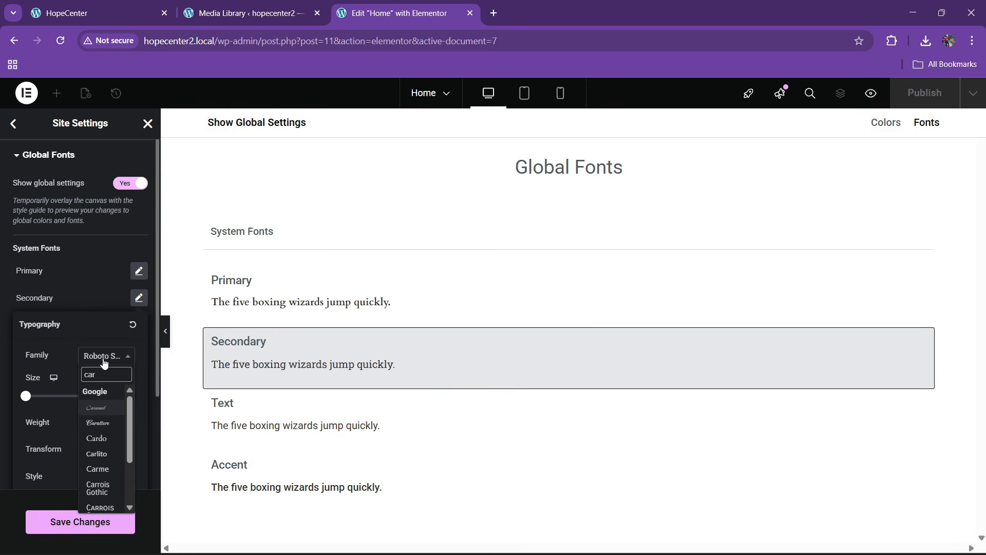
text(do)
key(Return)
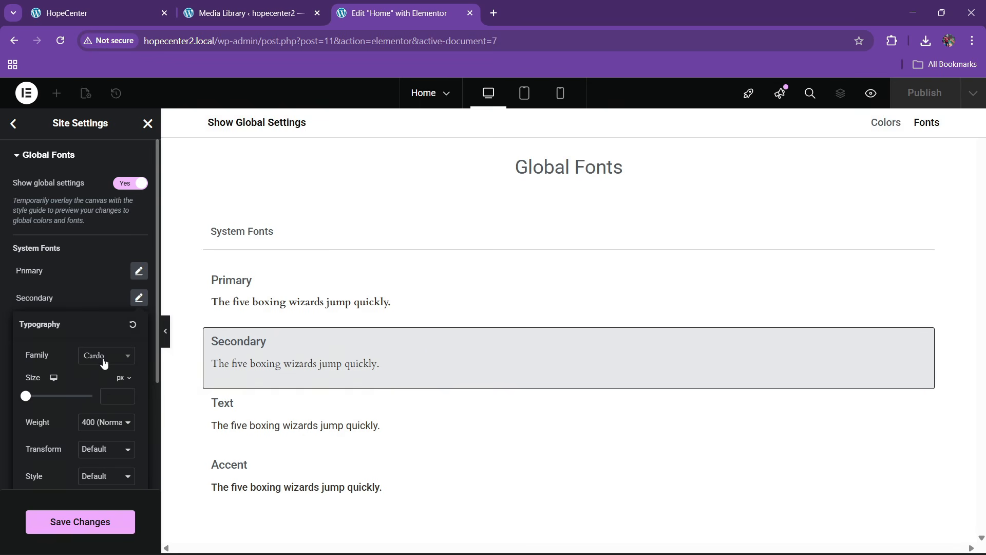
click(8, 300)
Set the Text and Accent global fonts to Plus Jakarta Sans and save the changes
click(138, 325)
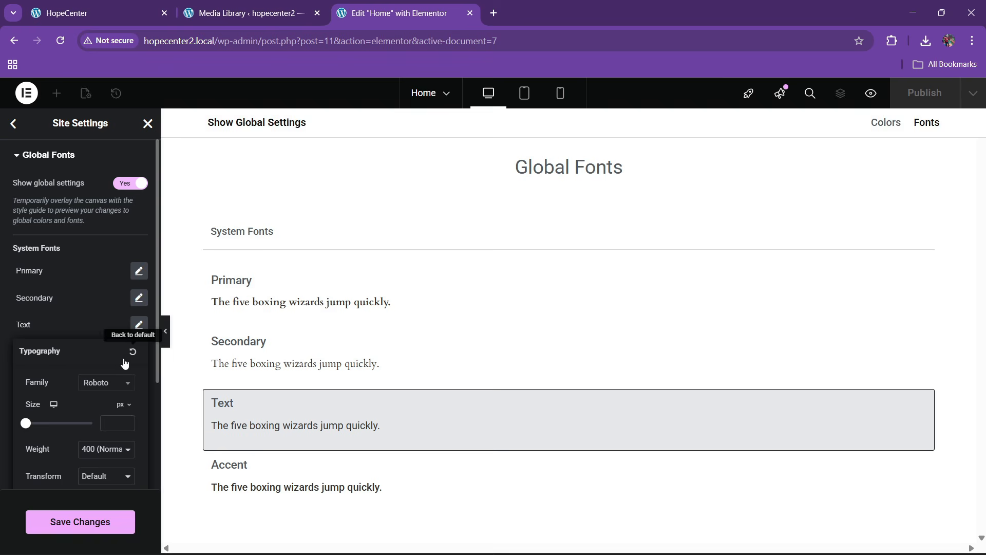
click(110, 386)
text(plus jak)
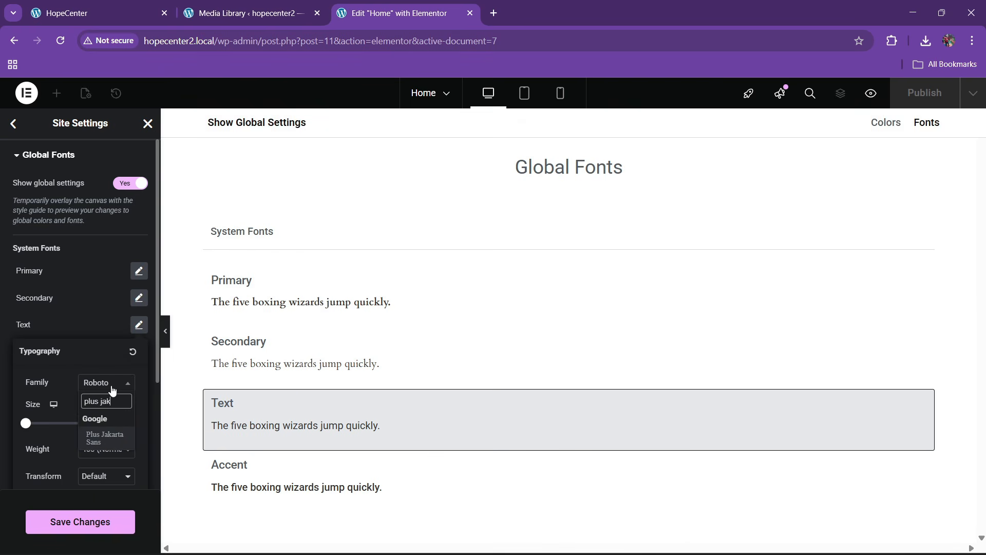
key(Return)
click(31, 328)
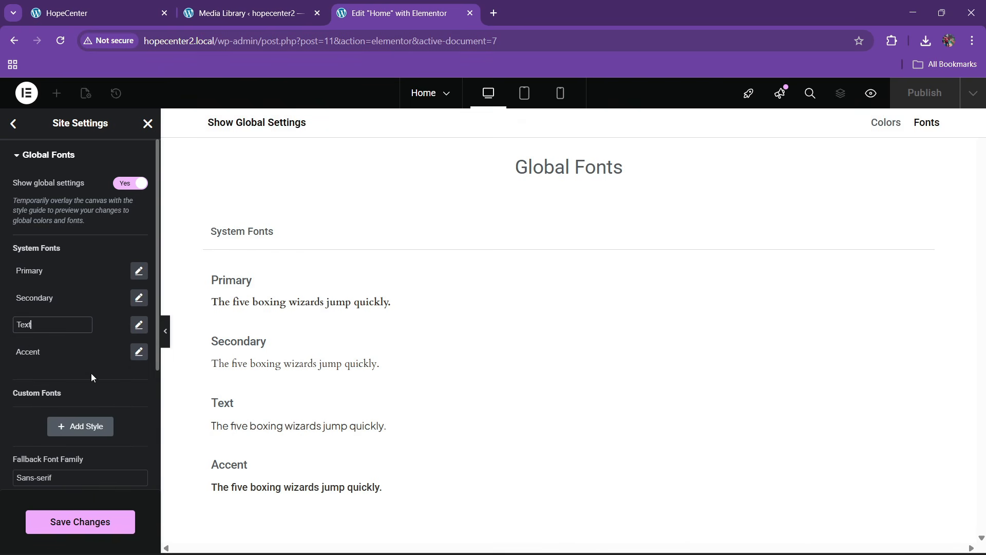
scroll(91, 373, down, 2)
click(138, 241)
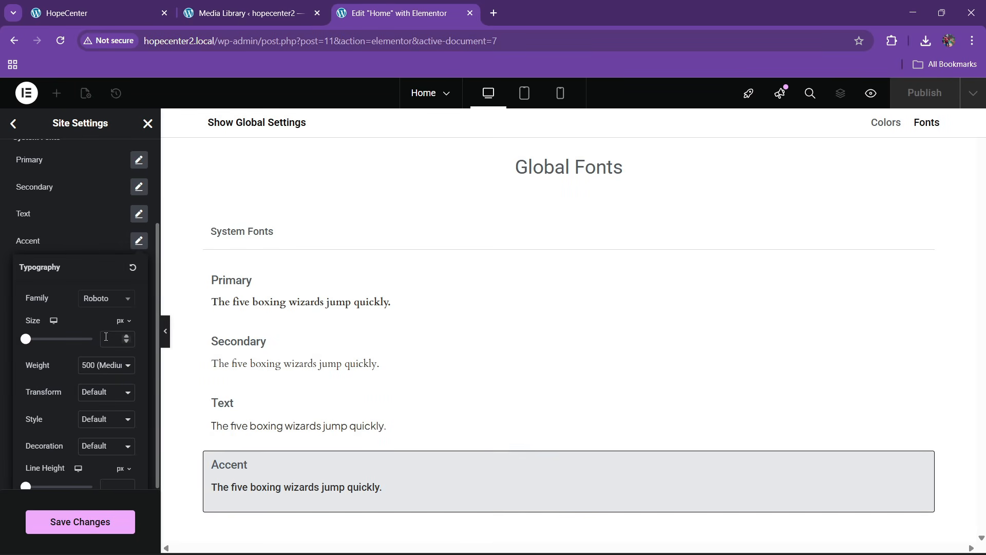
click(105, 299)
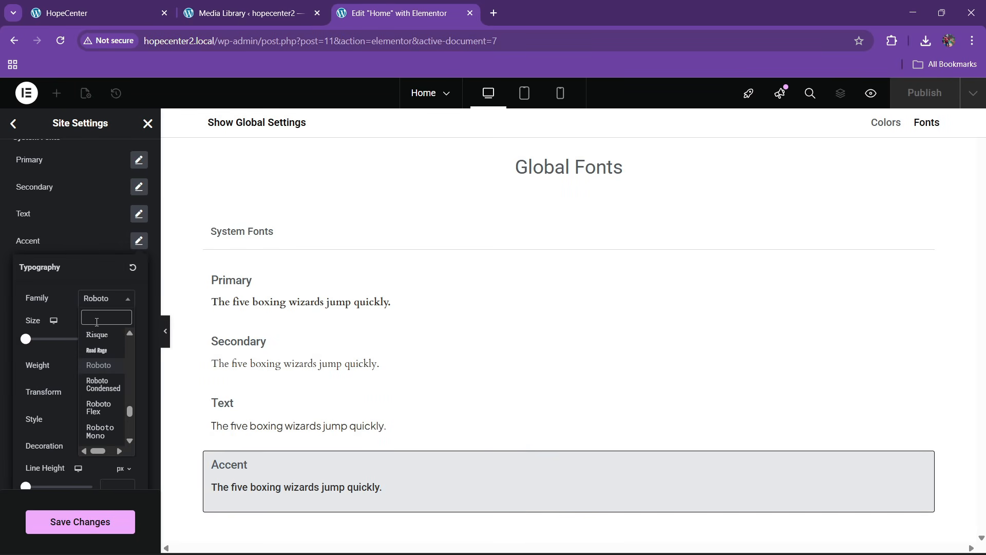
text(plus ja)
key(Return)
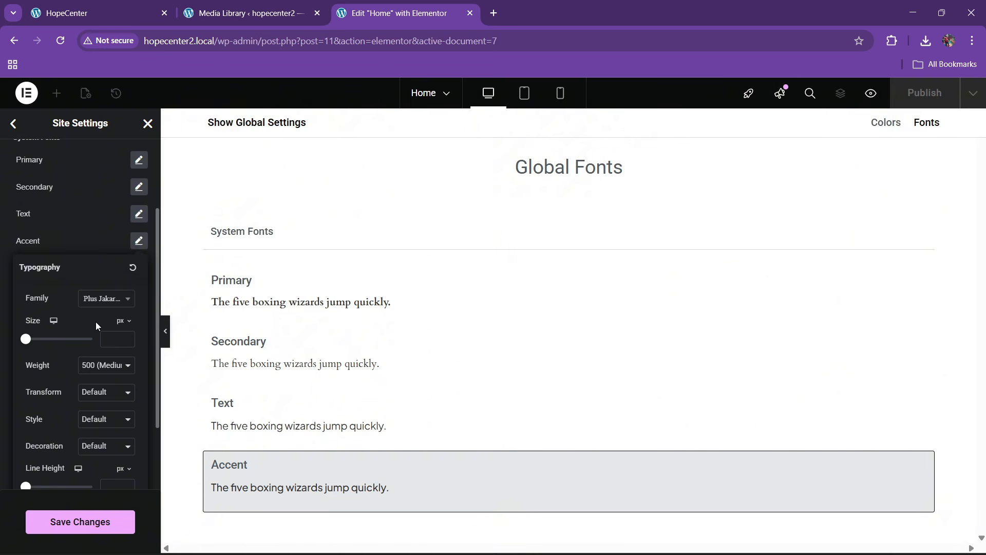
click(29, 241)
scroll(67, 308, up, 2)
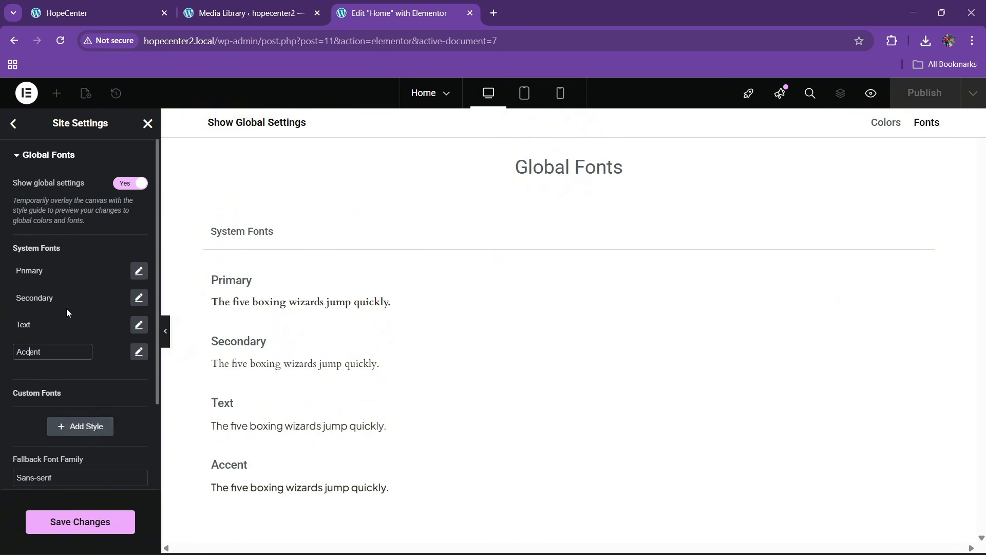
click(80, 521)
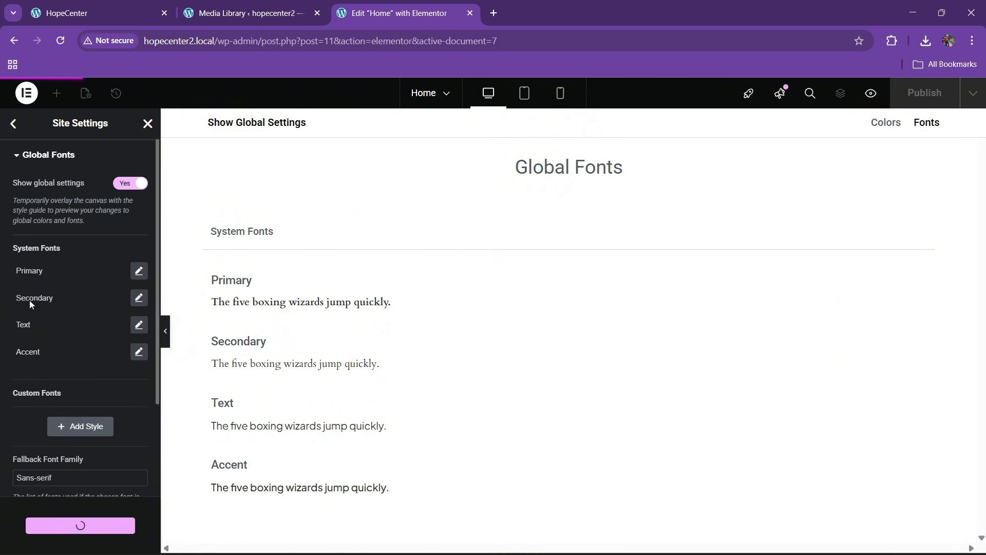
click(12, 125)
In Theme Style Typography, set the Body font family to Plus Jakarta Sans
click(57, 277)
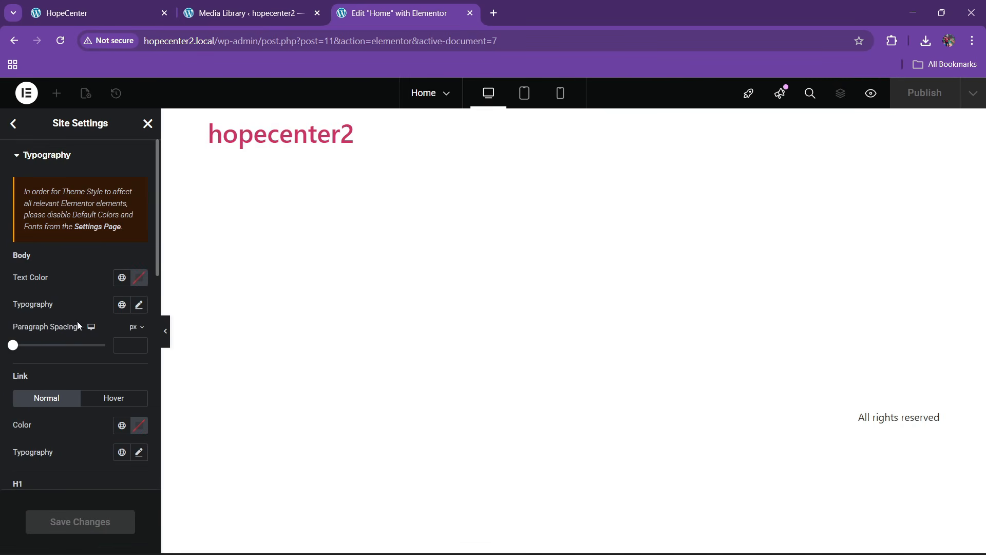
click(138, 305)
click(109, 366)
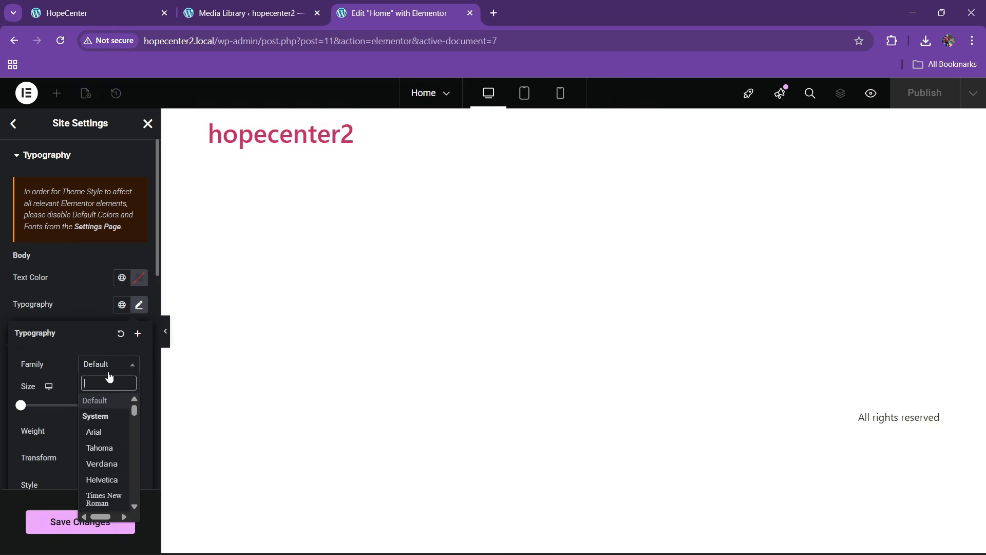
text(plus jak)
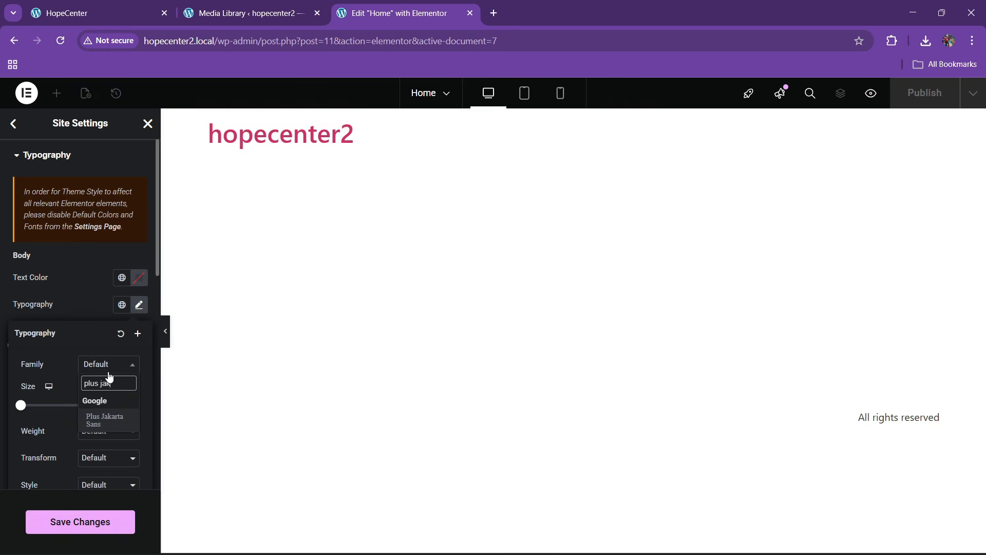
key(Return)
click(39, 303)
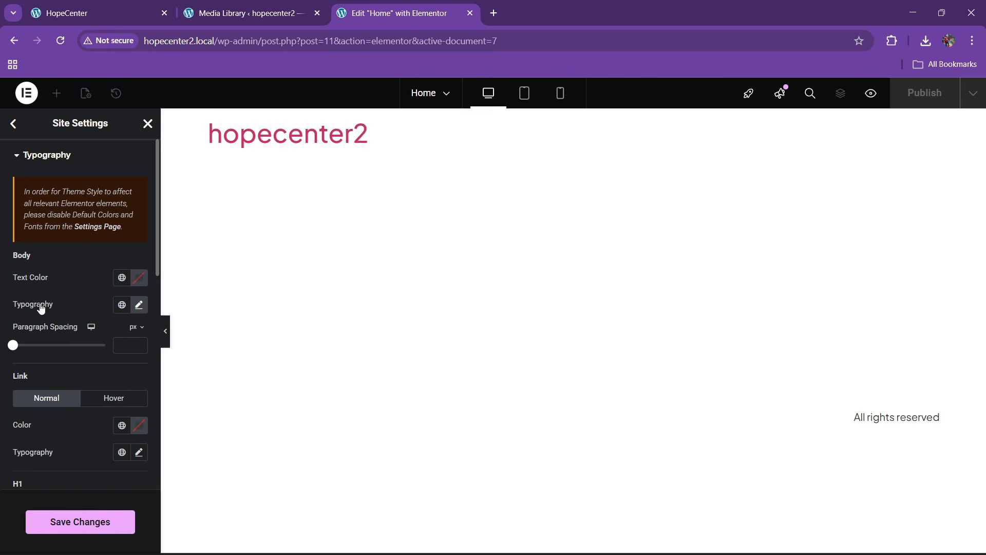
Set the Link typography font family to Plus Jakarta Sans as well
scroll(39, 303, down, 3)
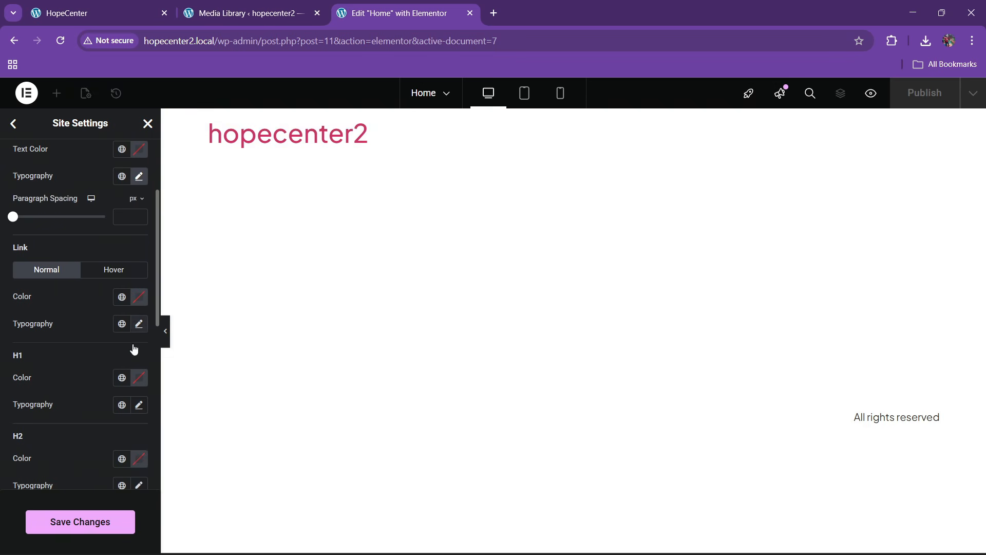
click(138, 324)
click(109, 385)
text(plsu)
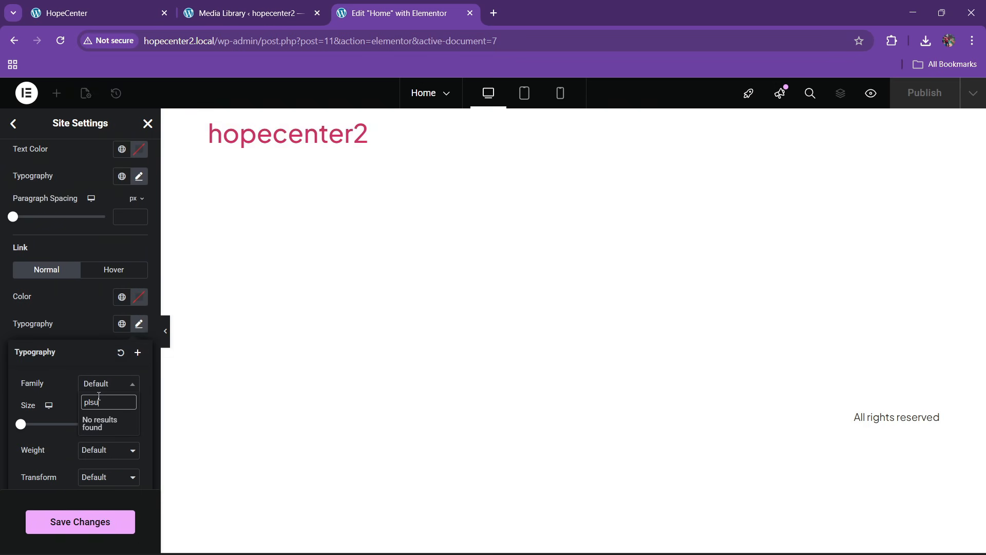
key(BackSpace)
text(us)
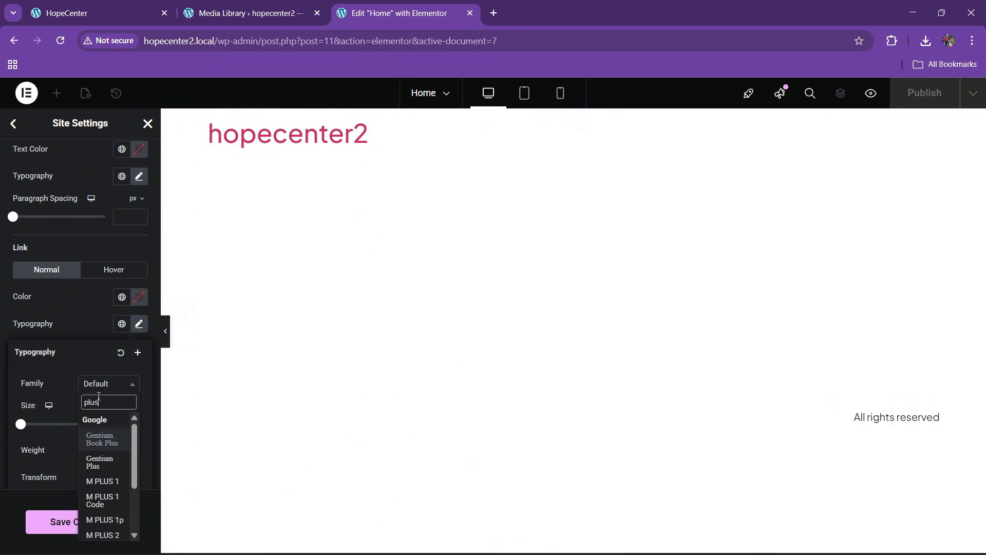
text(ja)
key(Return)
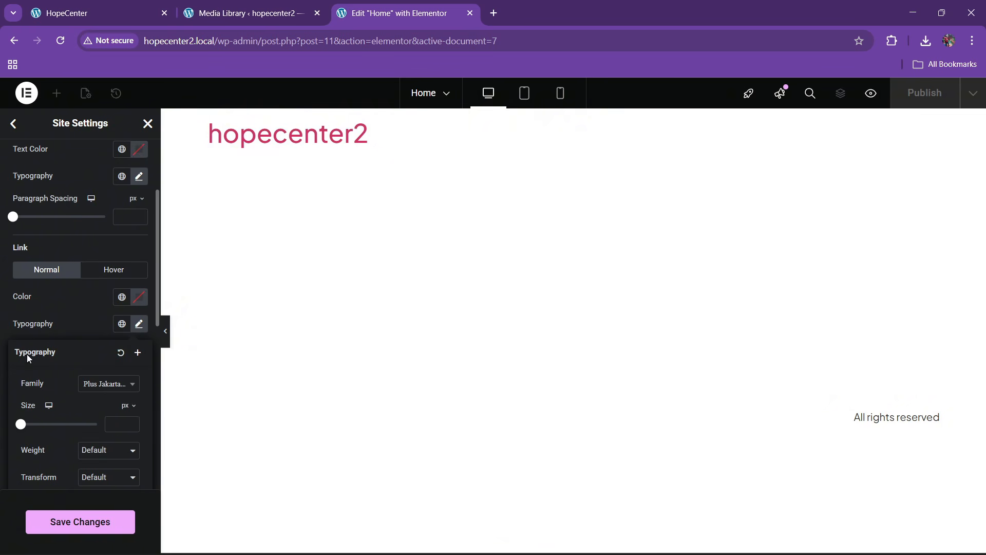
click(19, 332)
scroll(20, 332, down, 2)
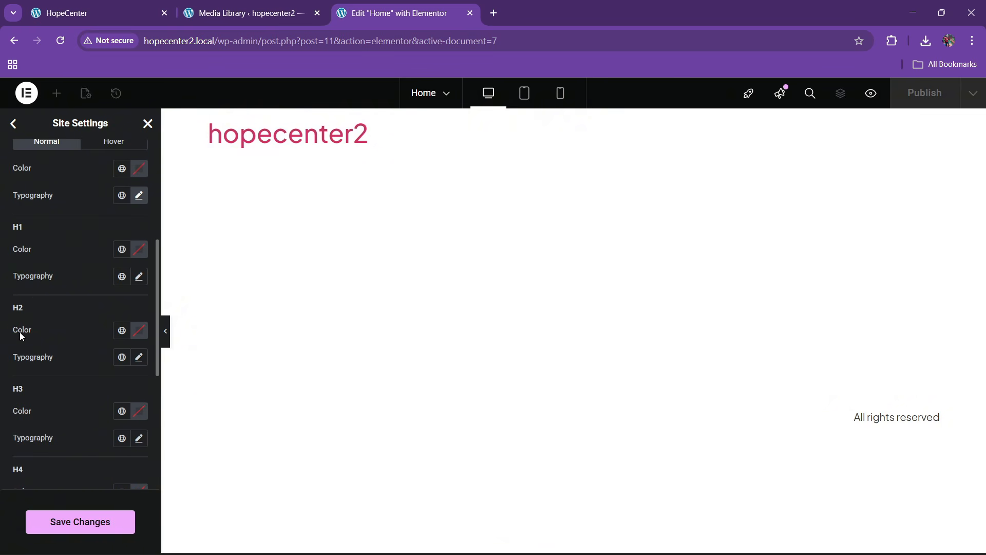
Confirm the reference heading font, then set the H1 font family to Cardo
click(138, 278)
click(107, 336)
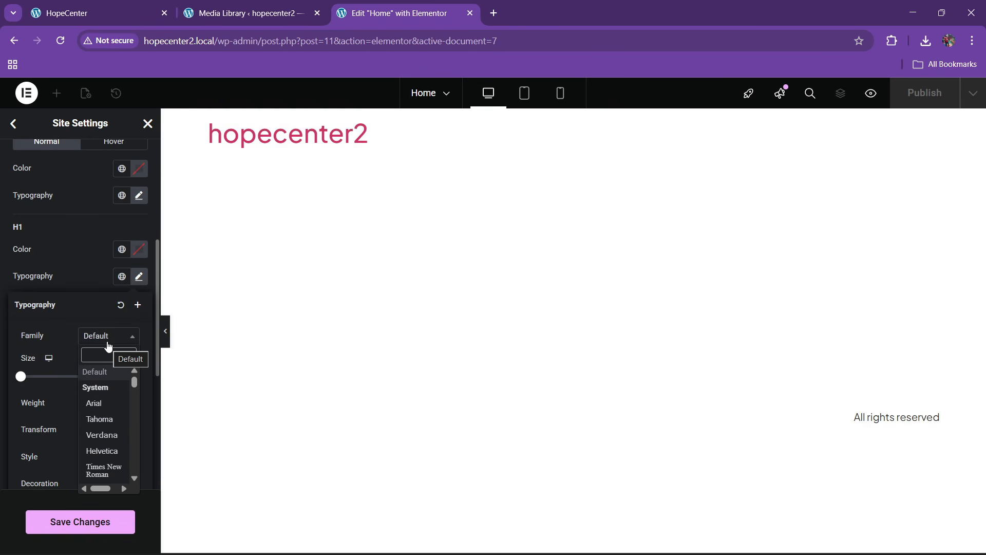
text(cobal)
key(BackSpace)
key(BackSpace)
key(BackSpace)
key(BackSpace)
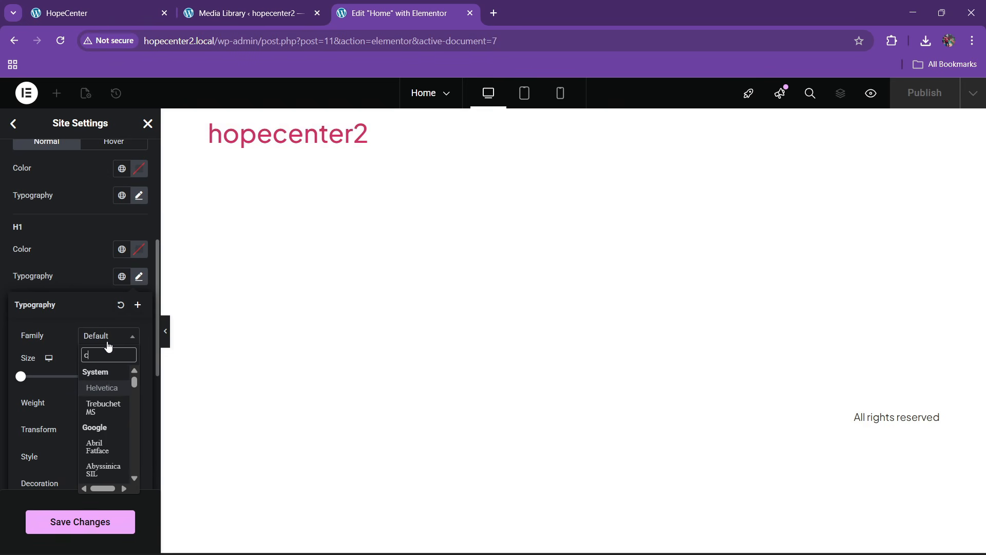
click(161, 5)
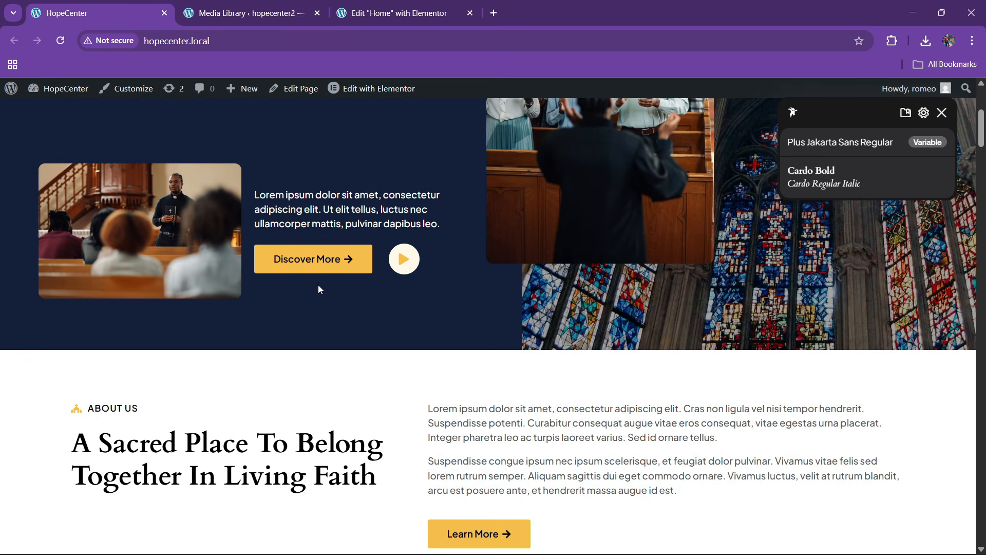
click(398, 13)
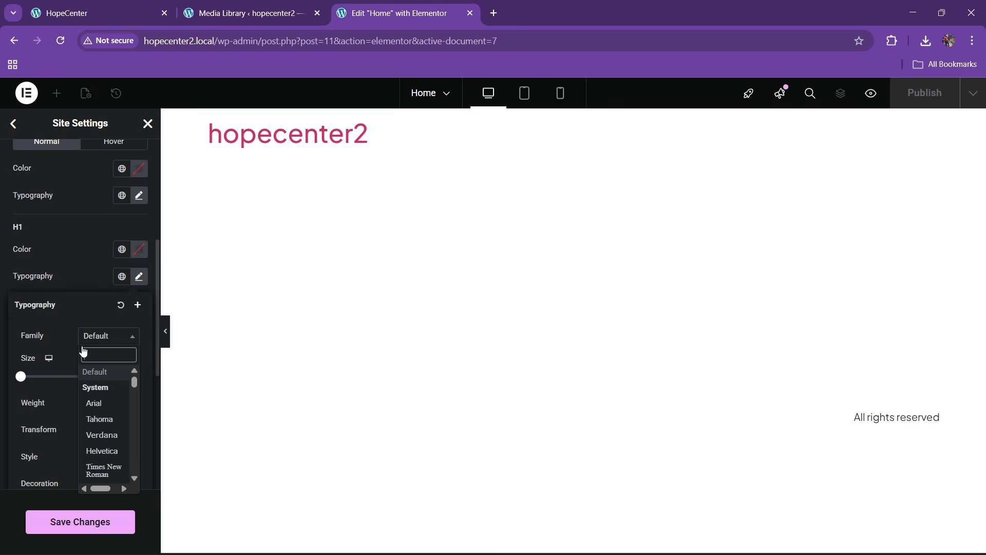
text(cardo)
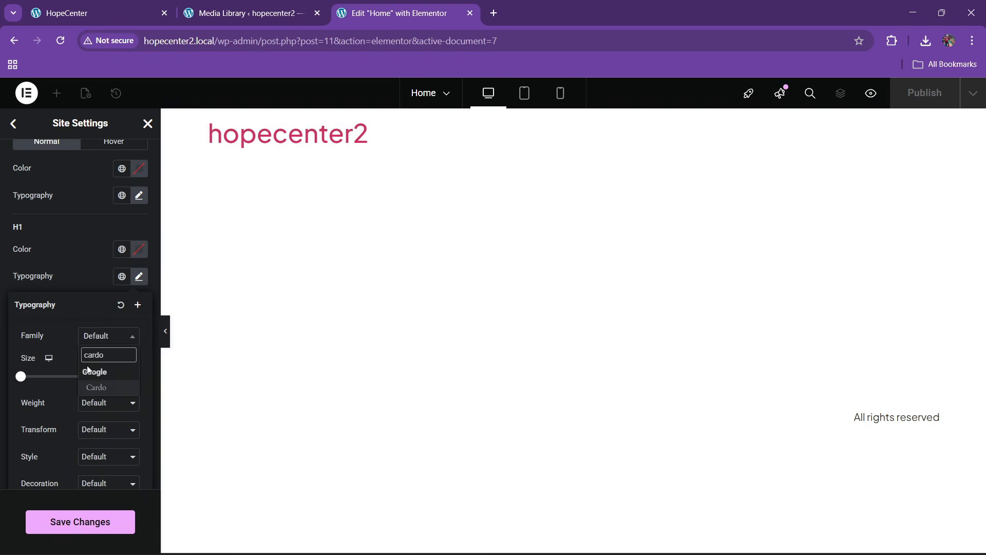
click(89, 369)
click(41, 287)
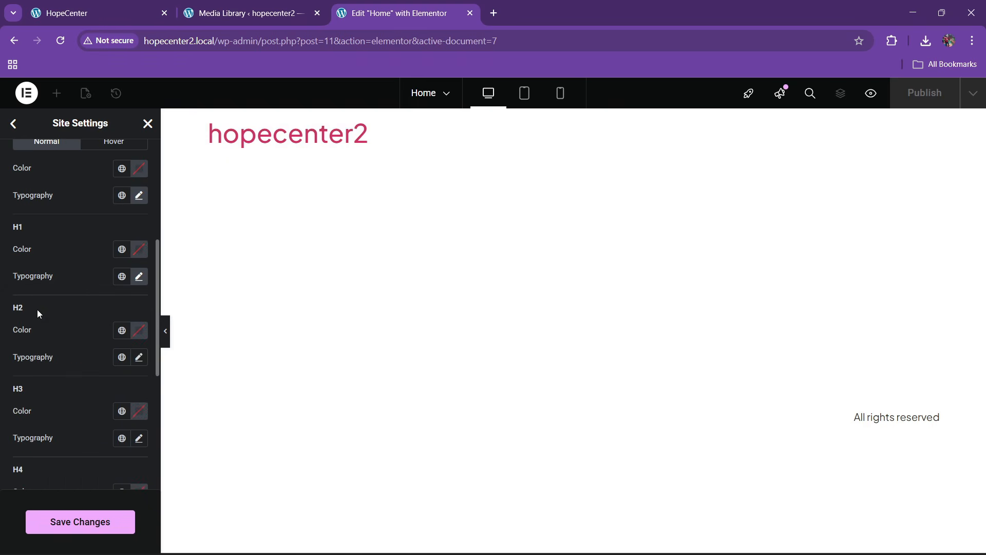
Set the H2 and H3 heading font families to Cardo
click(139, 360)
click(103, 417)
text(car)
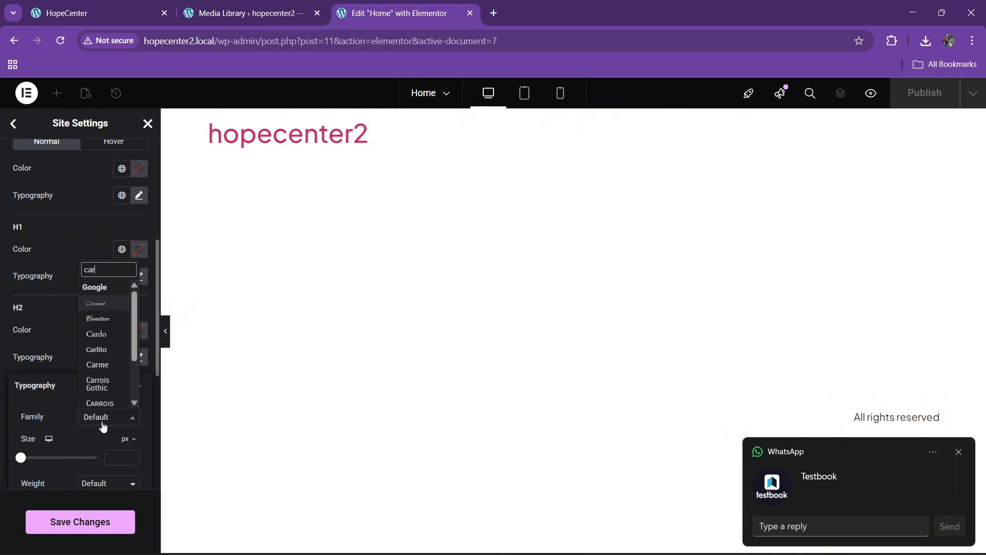
text(d)
click(98, 400)
click(33, 353)
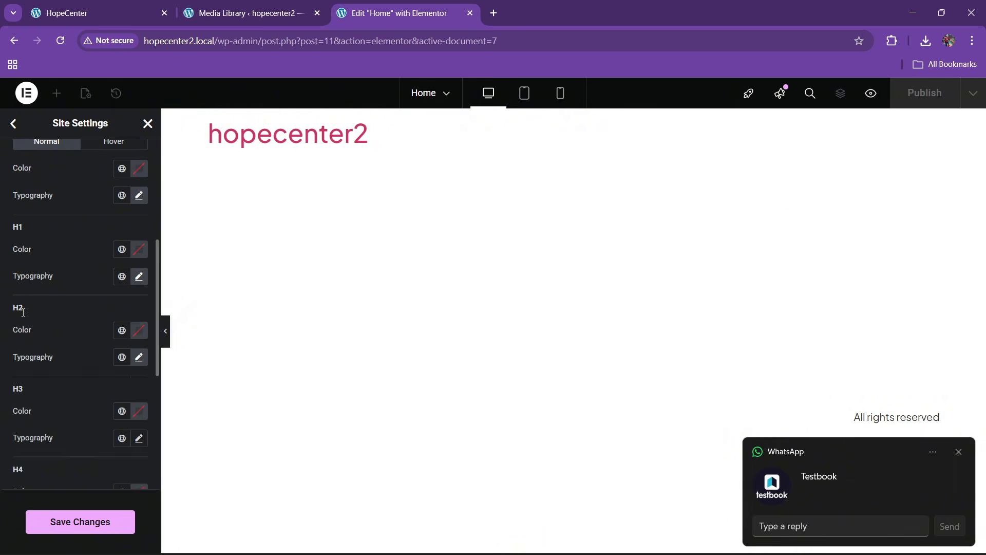
scroll(140, 375, down, 2)
click(139, 374)
click(103, 435)
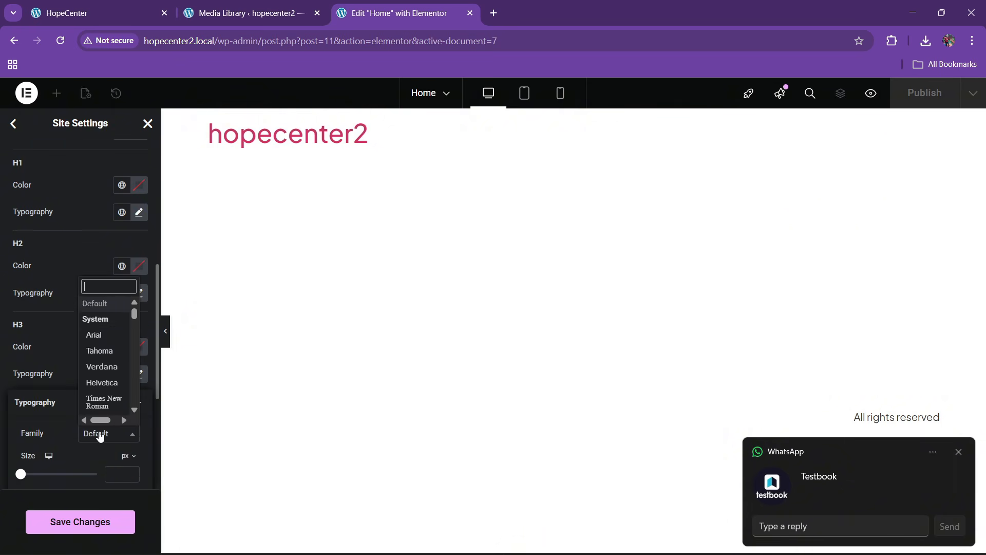
text(cardo)
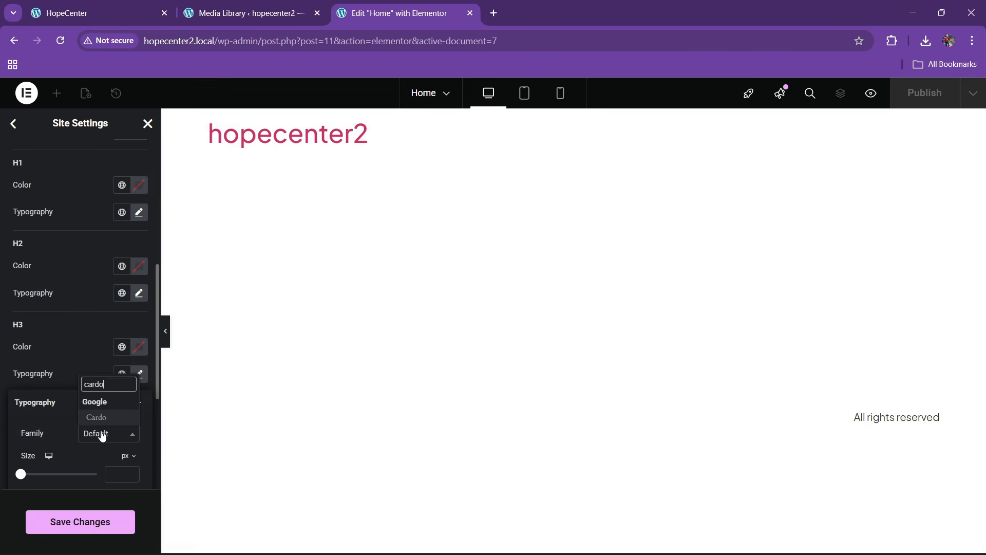
key(Return)
click(32, 349)
Set the H4 and H5 heading font families to Cardo
scroll(32, 349, down, 3)
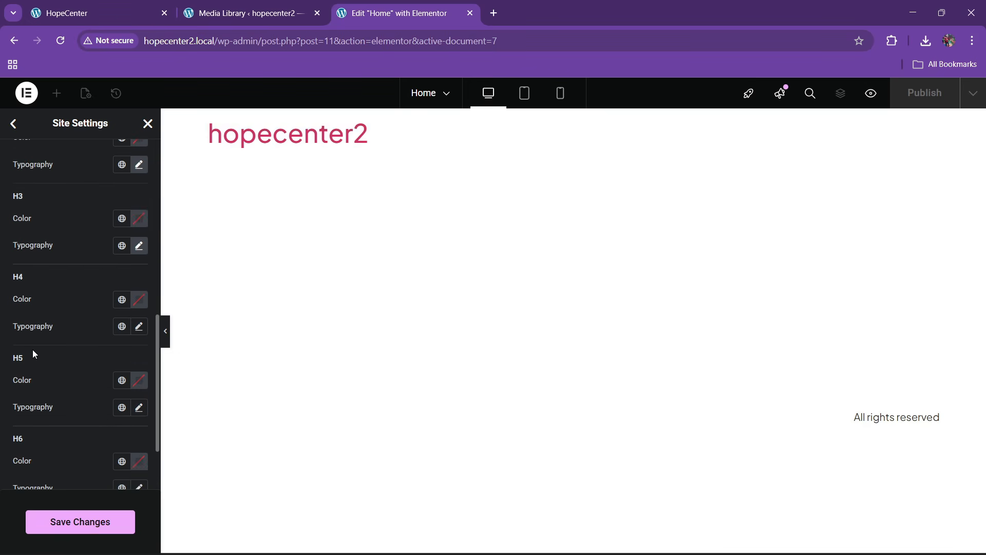
click(139, 326)
click(100, 389)
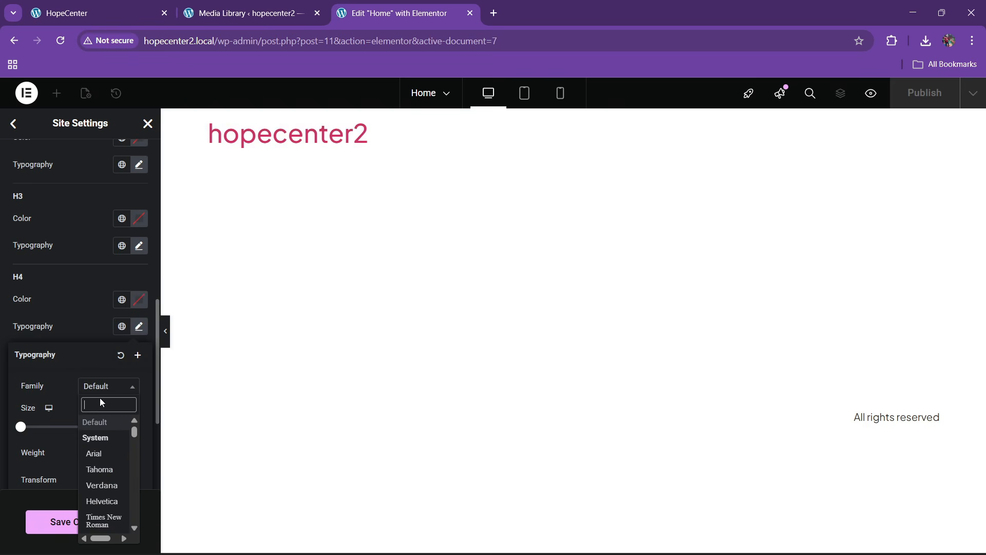
text(cardo)
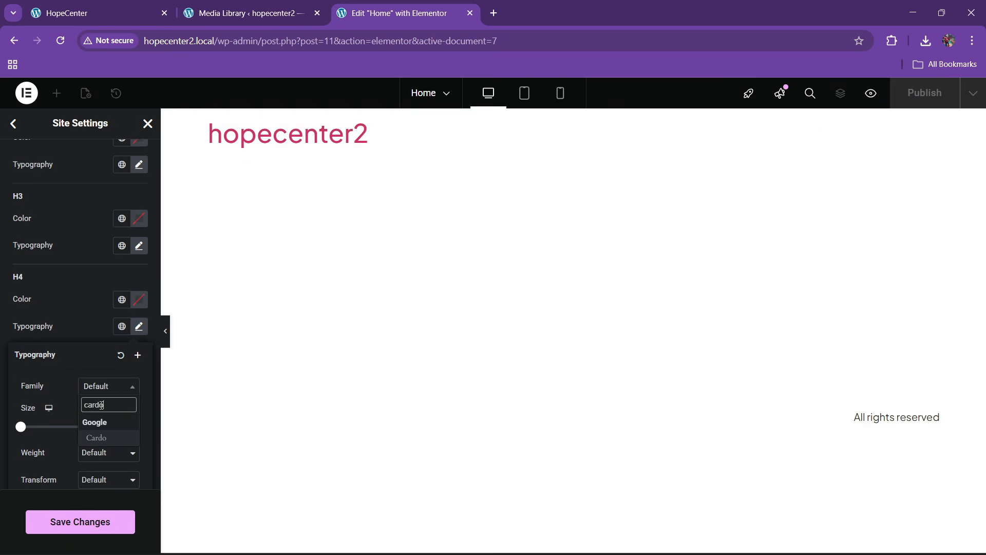
click(110, 437)
click(37, 329)
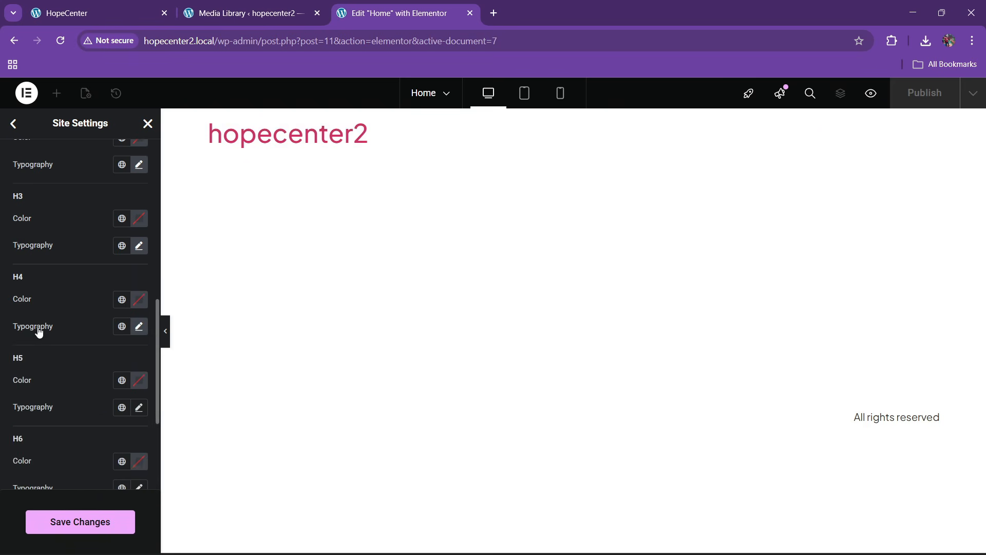
scroll(35, 301, down, 1)
click(136, 344)
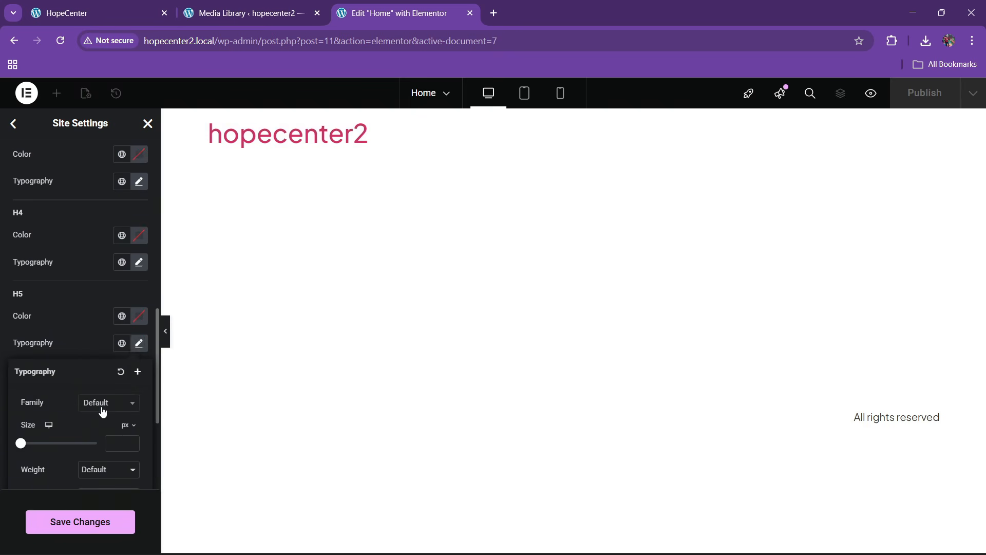
click(101, 403)
text(car)
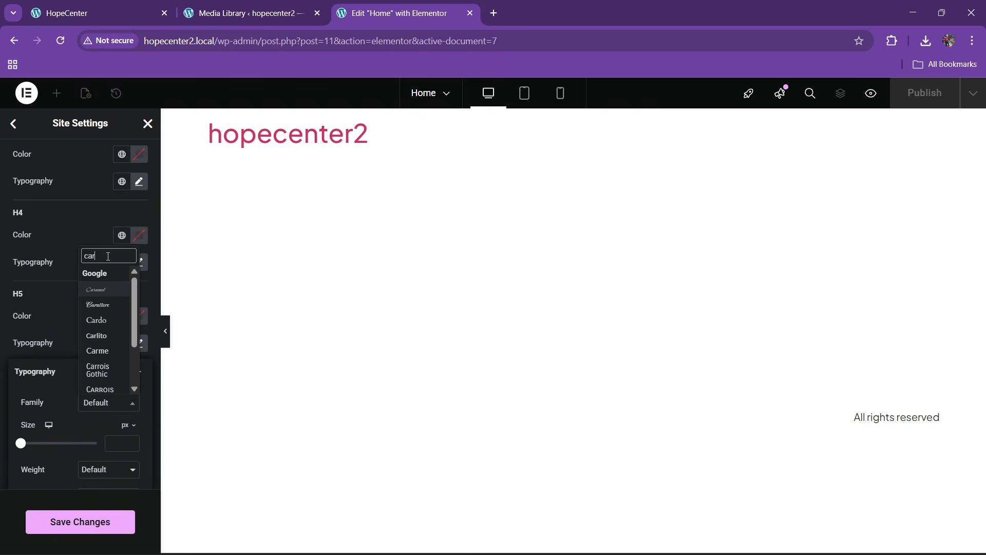
text(do)
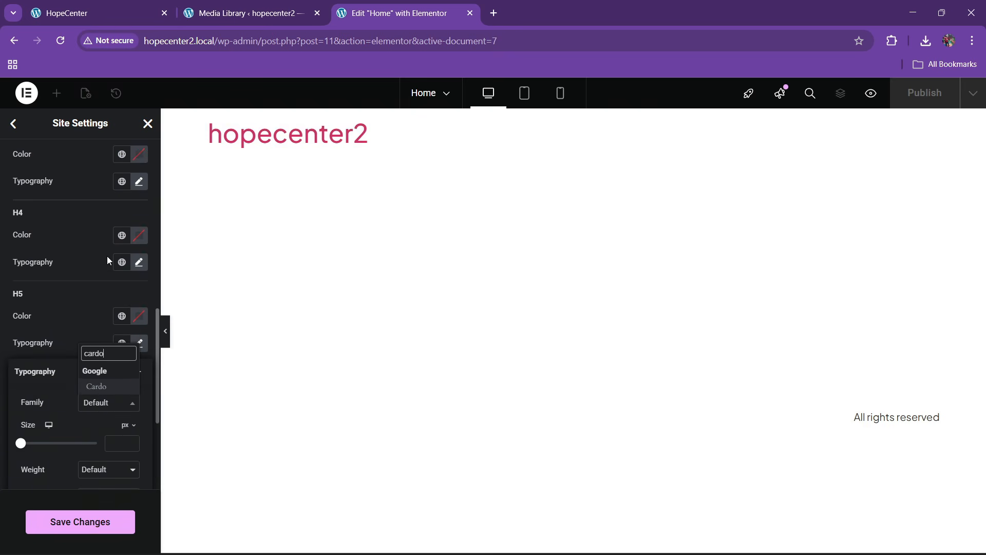
click(99, 386)
click(15, 323)
Set the H6 font family to Cardo, verify it, and save the typography settings
click(139, 393)
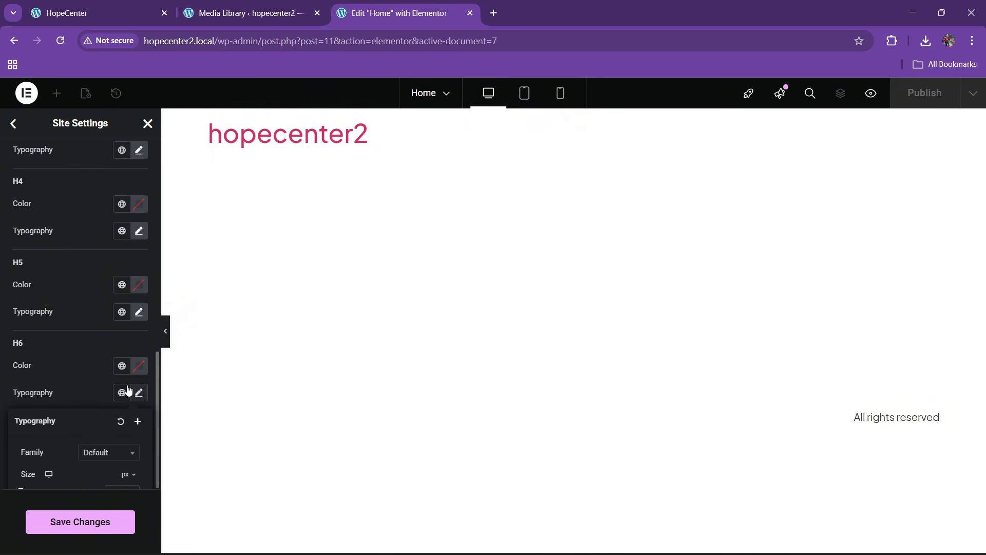
click(103, 390)
text(cardo)
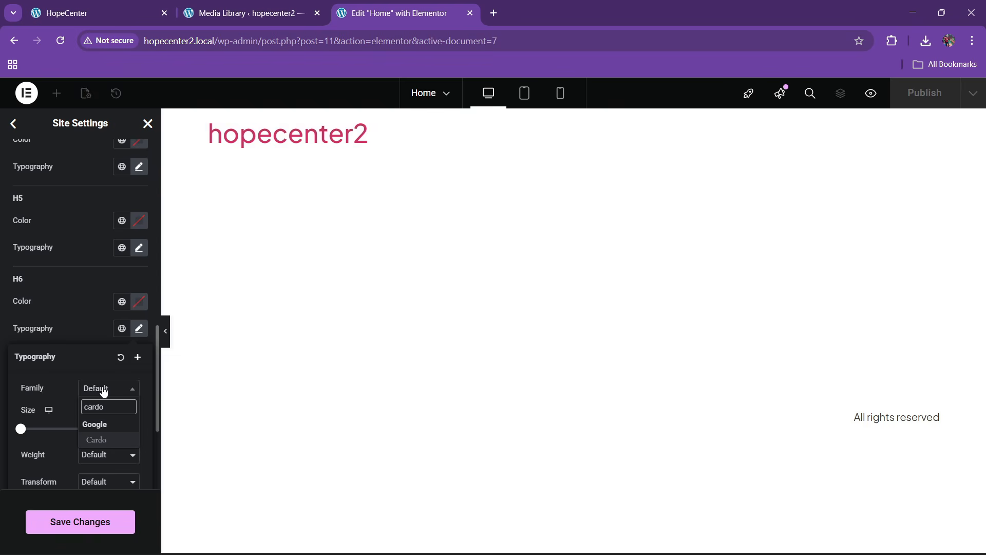
click(94, 439)
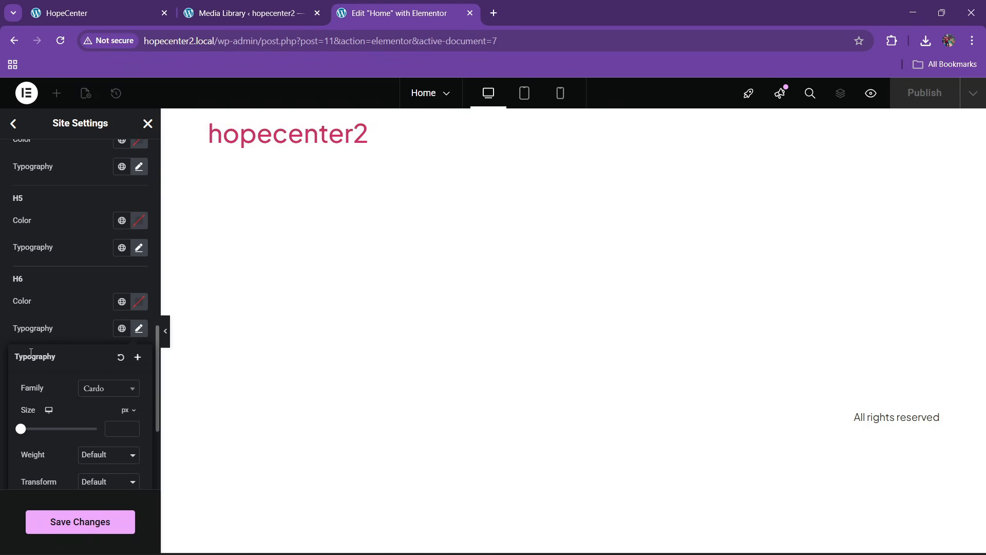
click(27, 330)
click(140, 330)
click(33, 273)
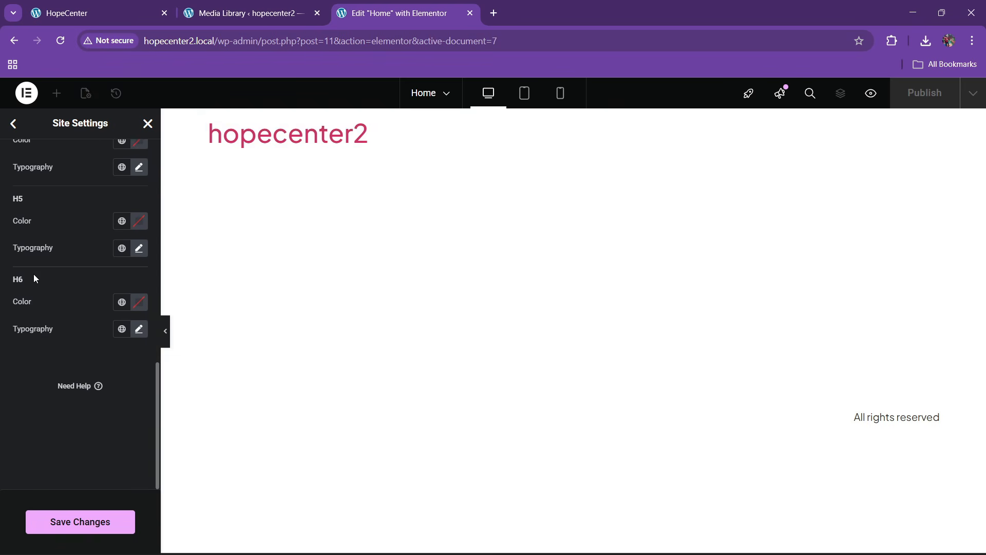
click(119, 535)
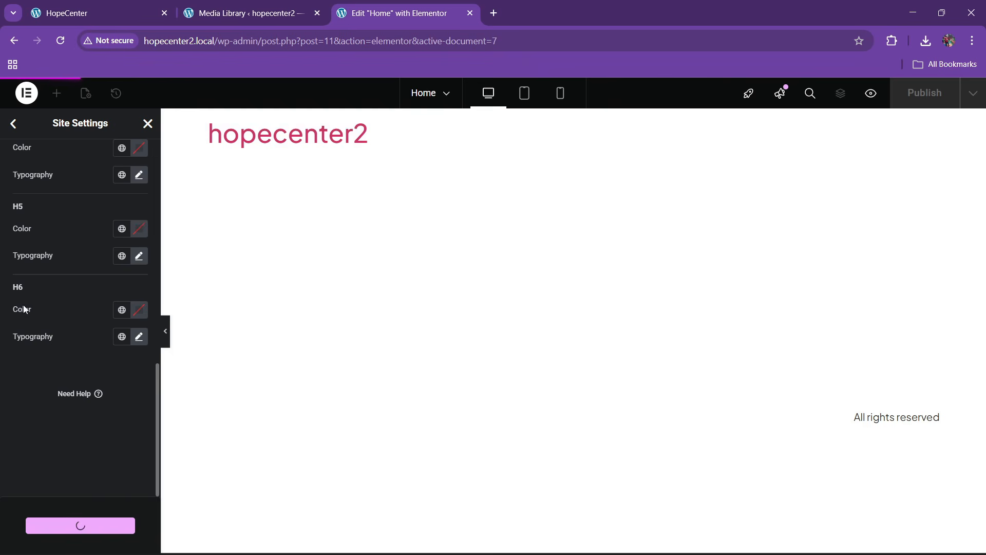
Change the Layout content width from 1140 px to 1300 px and save
click(15, 124)
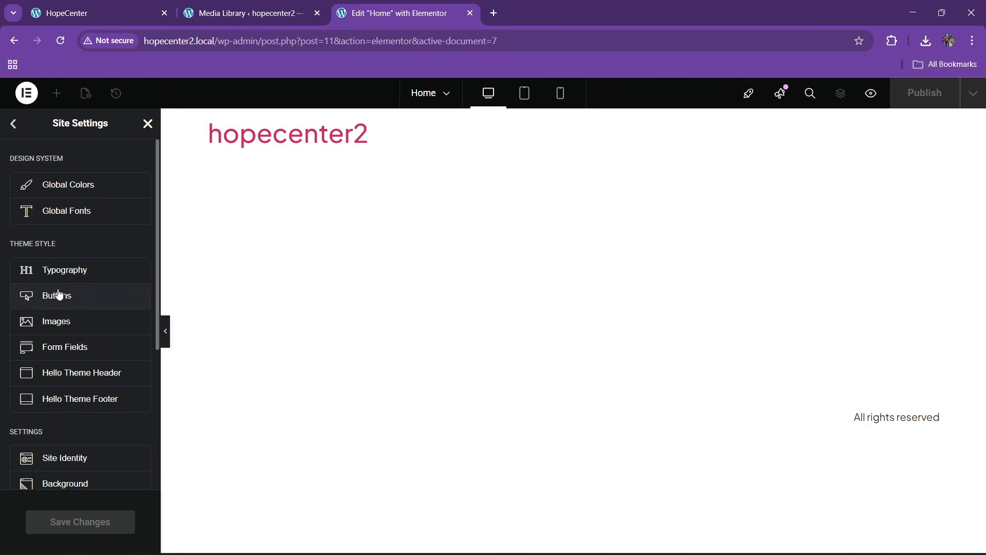
scroll(71, 379, down, 4)
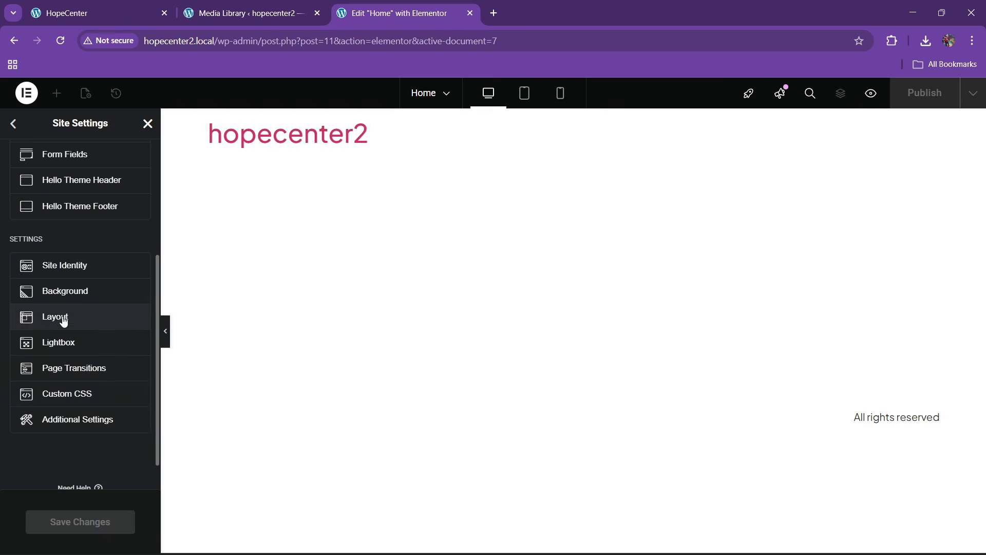
click(62, 319)
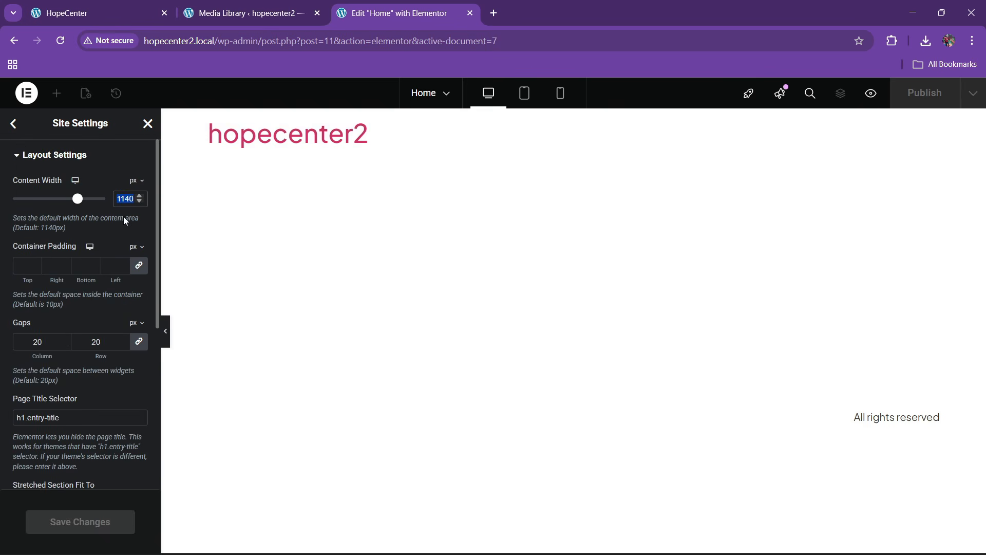
text(1300)
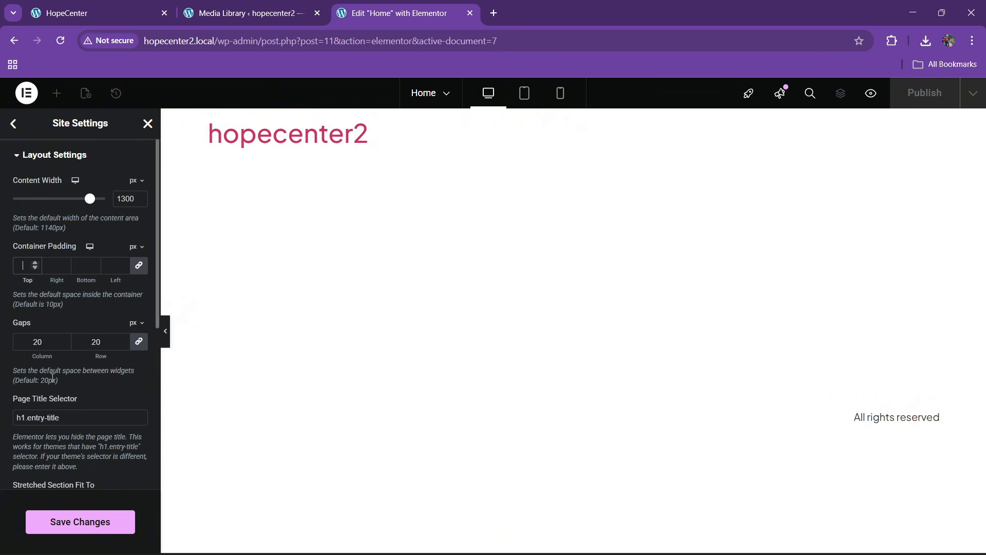
scroll(53, 378, down, 1)
scroll(72, 398, up, 1)
scroll(51, 327, down, 1)
scroll(51, 329, up, 1)
scroll(54, 328, down, 2)
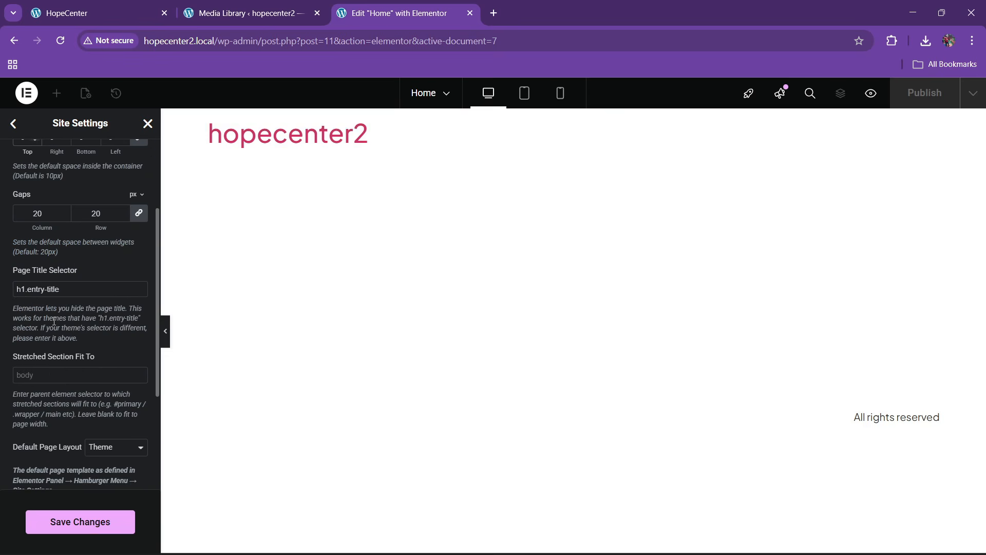
click(81, 521)
scroll(79, 366, down, 2)
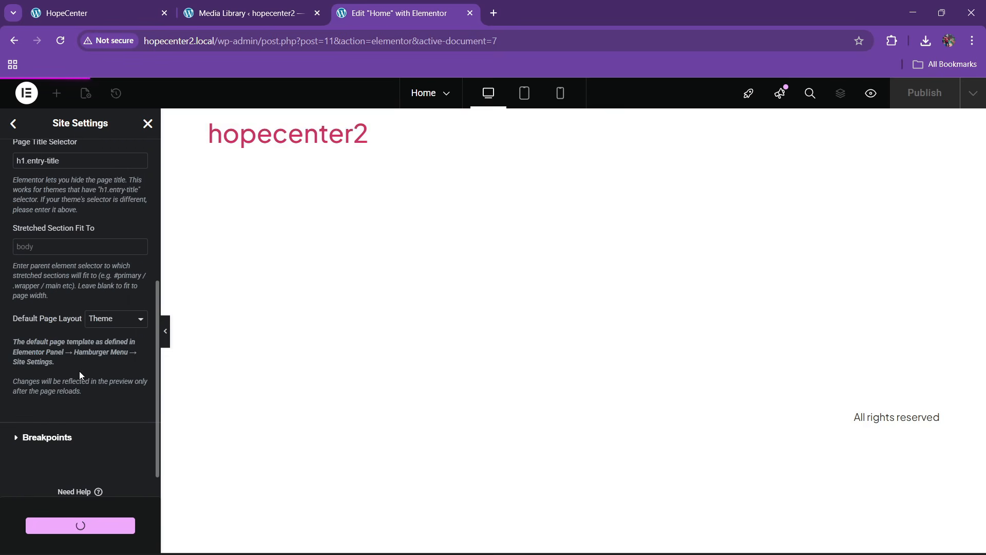
scroll(52, 339, up, 4)
click(14, 124)
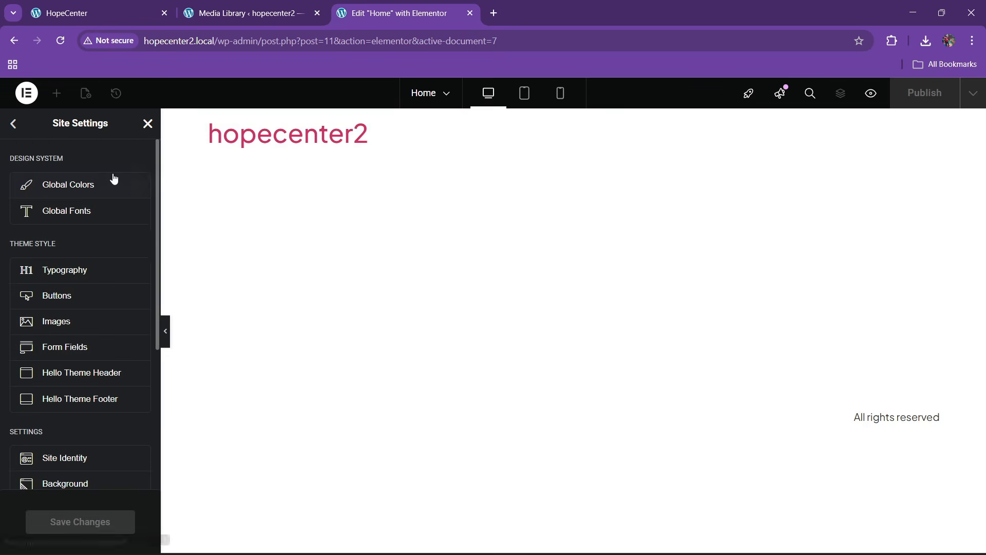
Close Site Settings and reload the hopecenter2 Home page editor
click(147, 123)
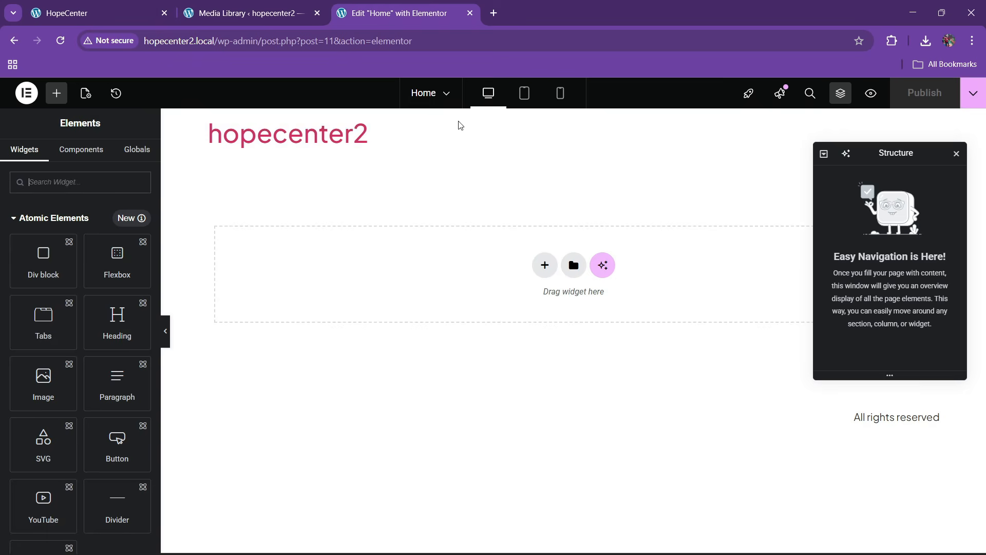
click(449, 49)
key(Return)
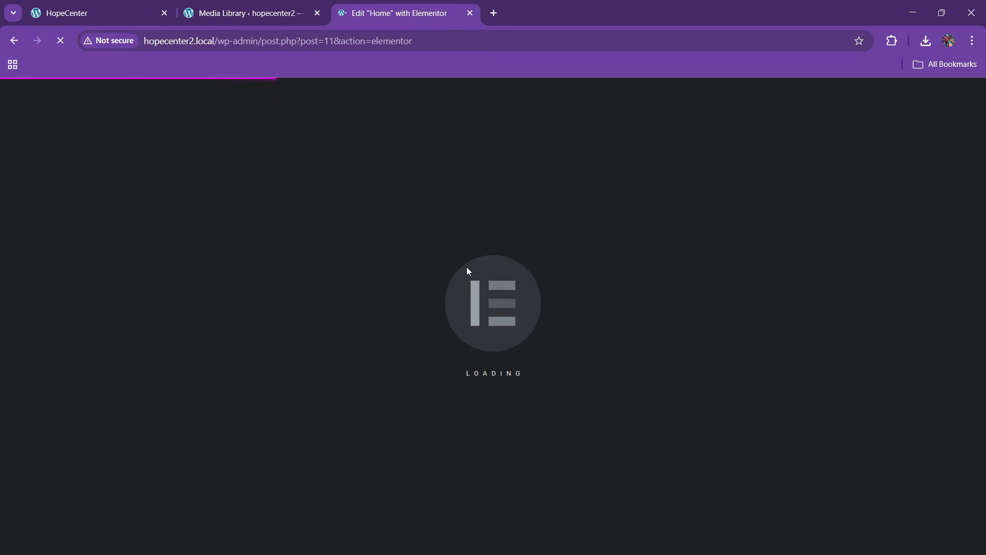
click(251, 6)
click(393, 13)
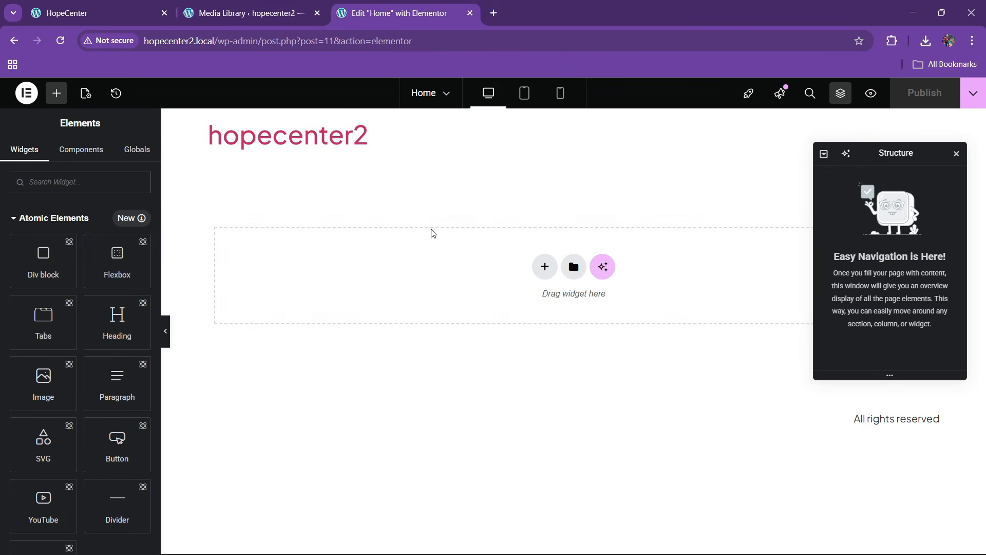
Return to the HopeCenter reference site, dismiss the font inspector, and close the stray help page
click(114, 7)
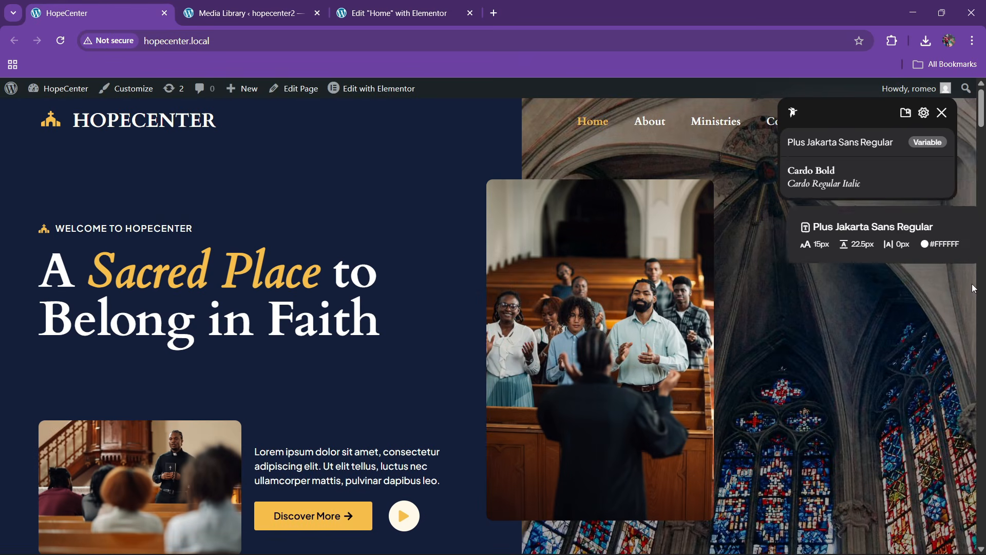
click(942, 112)
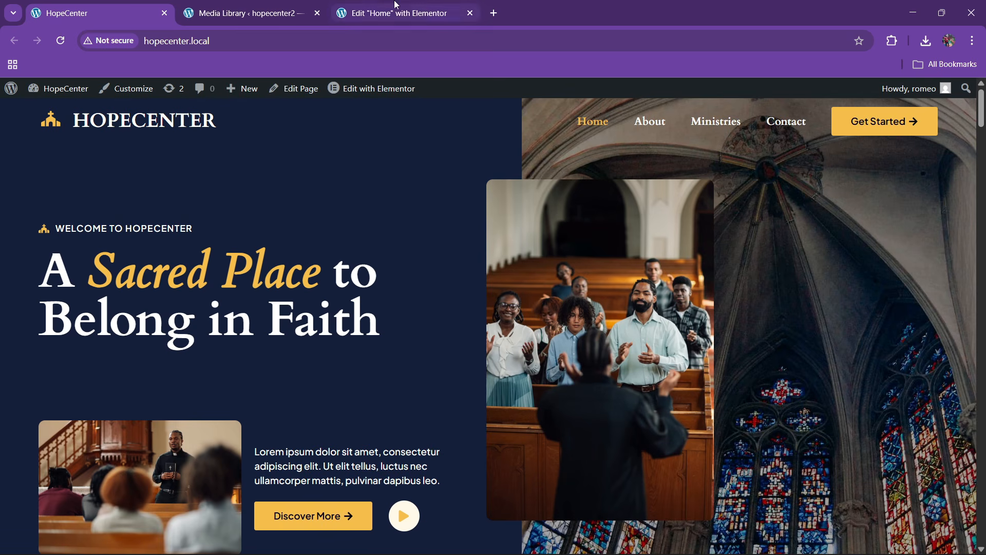
click(397, 5)
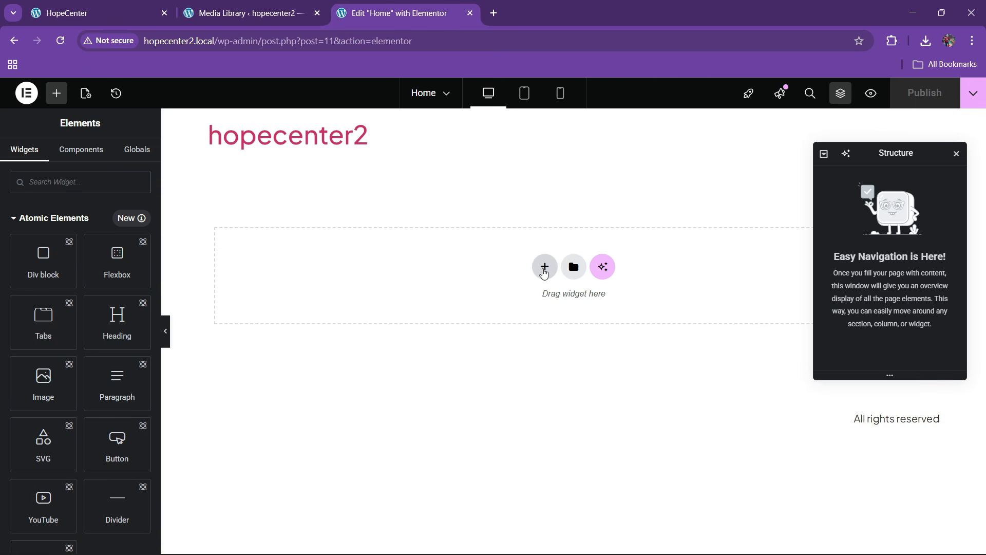
click(83, 12)
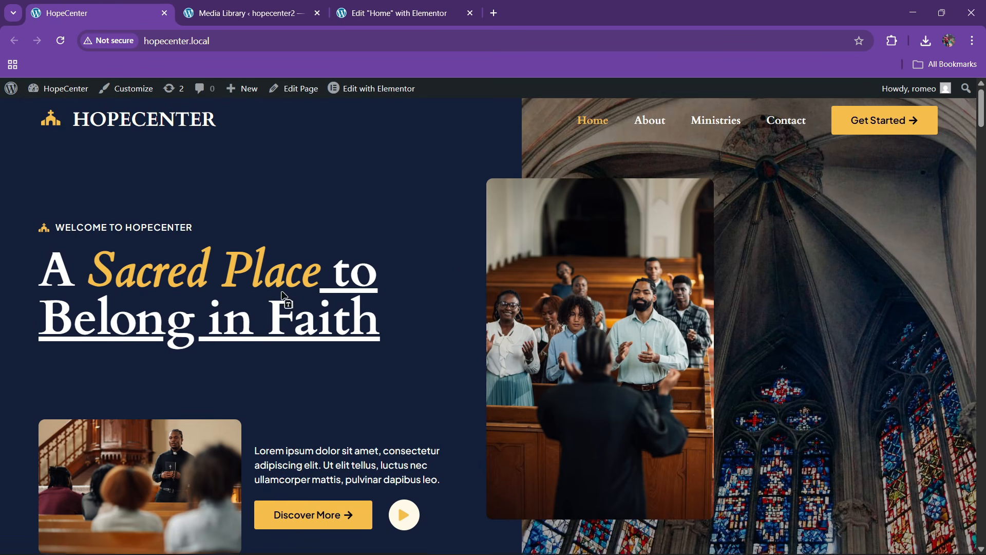
scroll(301, 292, down, 4)
scroll(301, 292, up, 3)
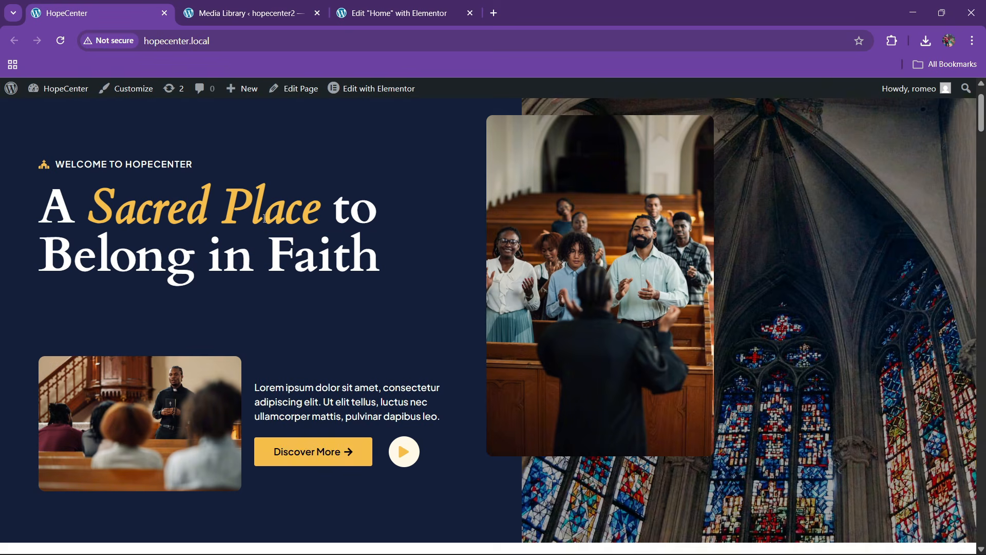
key(F1)
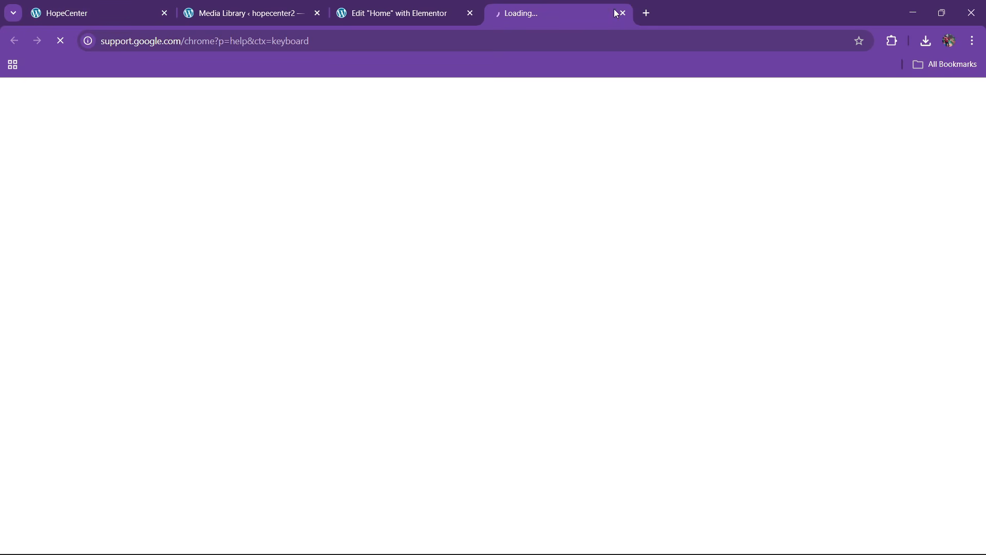
click(622, 13)
Reload and review the reference homepage hero, then return to the Elementor editor
scroll(249, 156, up, 1)
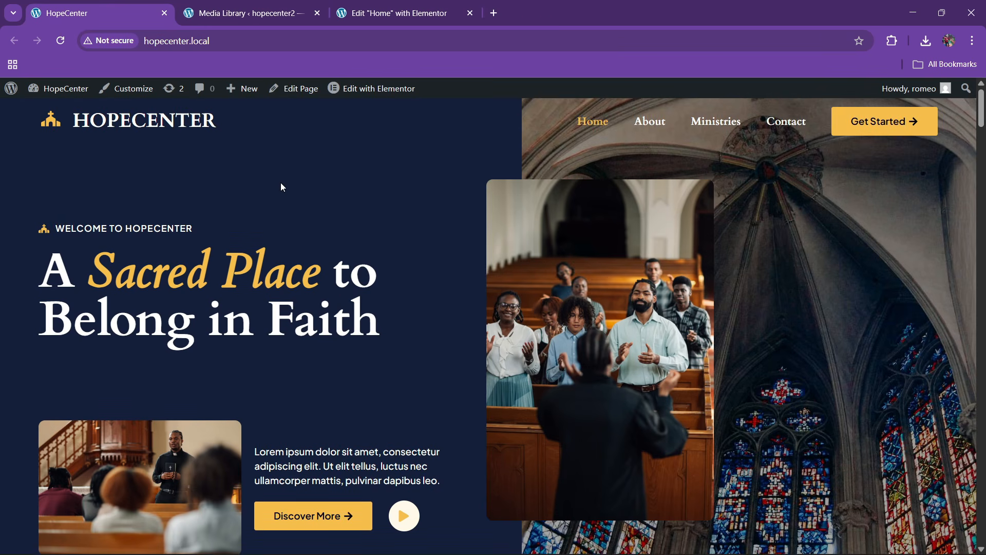
click(269, 49)
key(Return)
scroll(475, 348, down, 1)
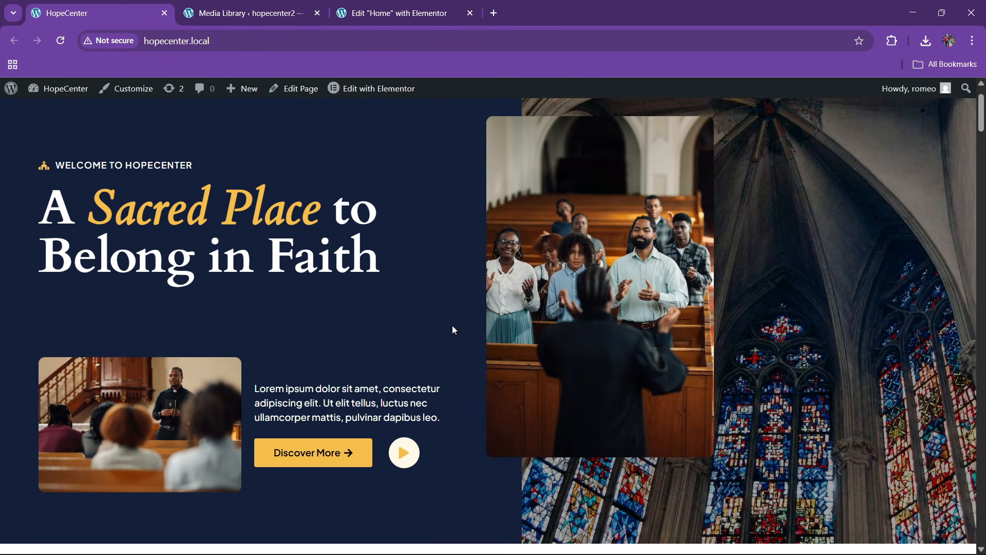
scroll(453, 329, up, 1)
click(396, 13)
Add a single-column flexbox container, compare it with the reference homepage, then delete it
click(545, 266)
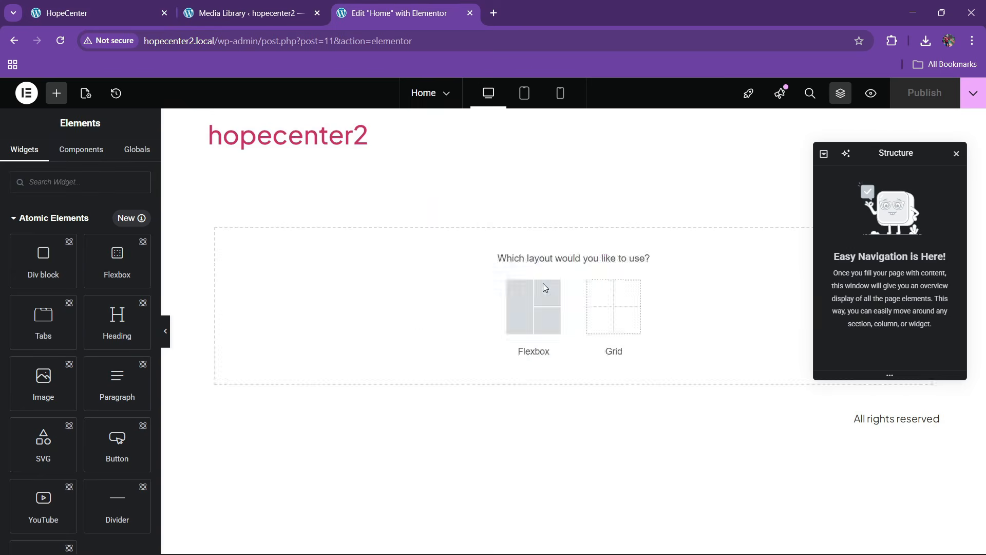
click(535, 308)
click(404, 305)
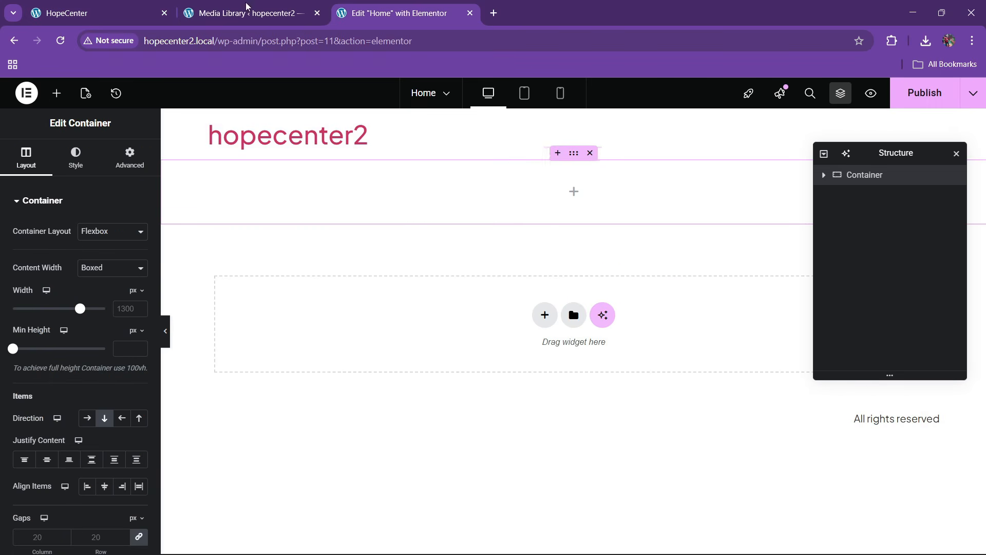
click(93, 13)
scroll(364, 291, down, 3)
scroll(363, 291, up, 3)
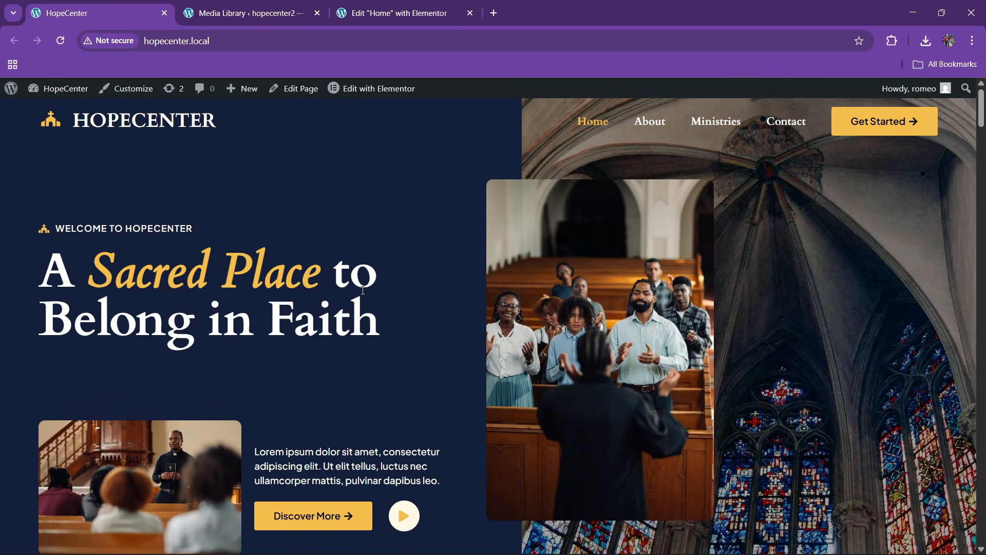
click(383, 6)
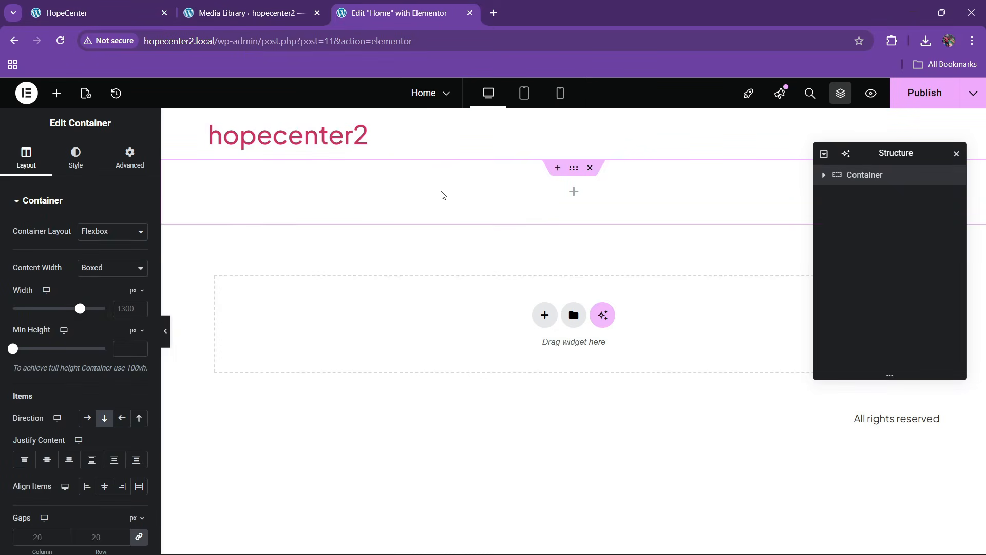
click(590, 168)
Insert a two-column flexbox container and name it 'hero'
click(544, 265)
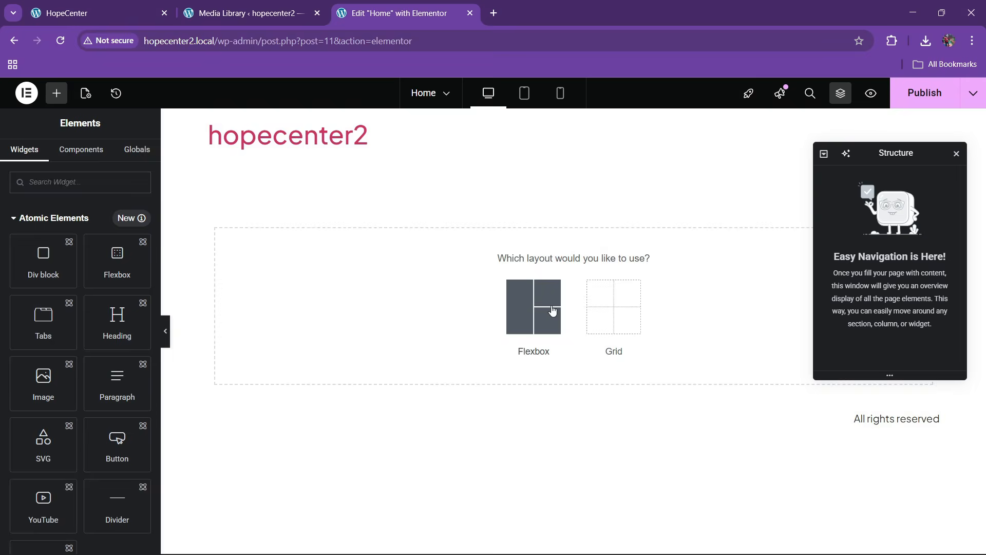
click(545, 312)
click(547, 310)
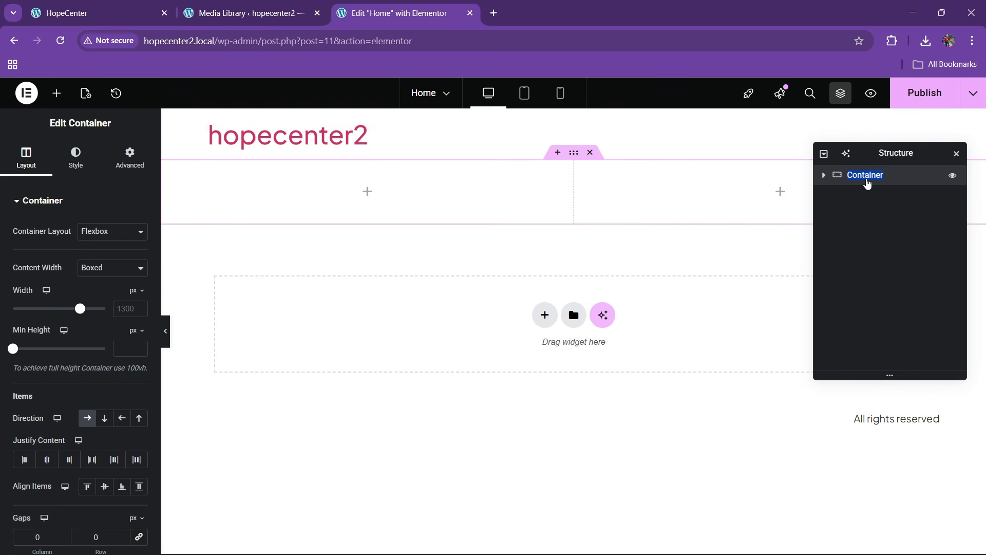
text(hero)
key(Return)
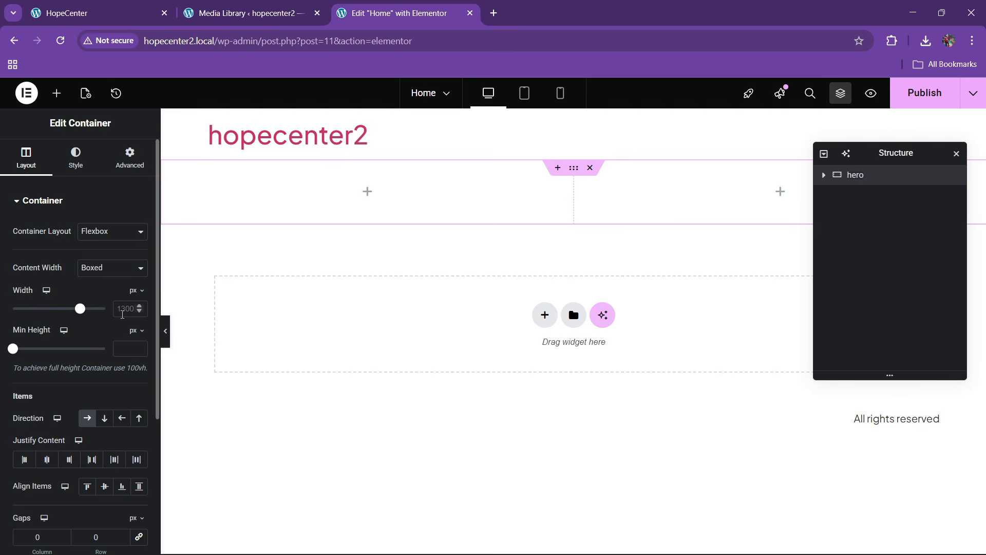
Set the hero container to full width, checking the reference homepage layout
click(103, 13)
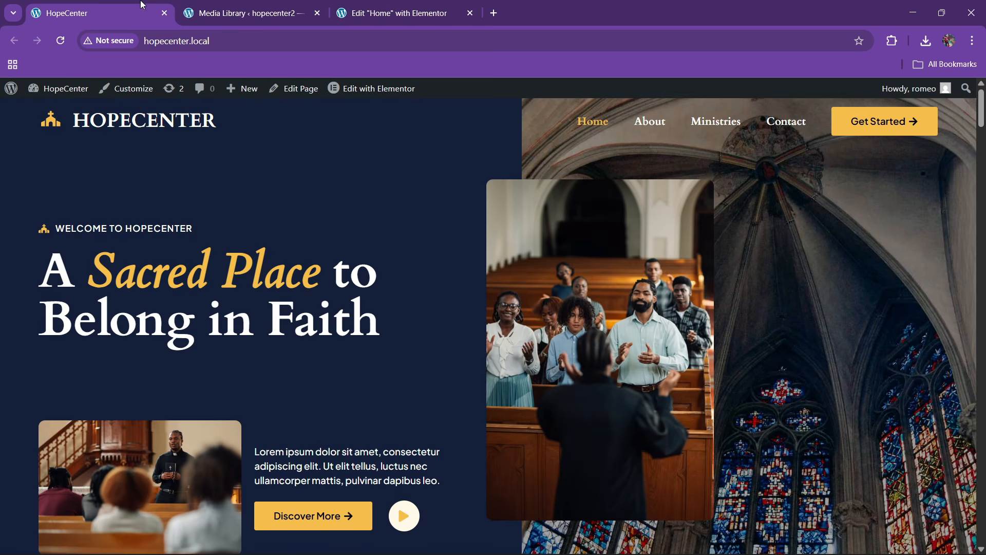
click(406, 7)
click(90, 270)
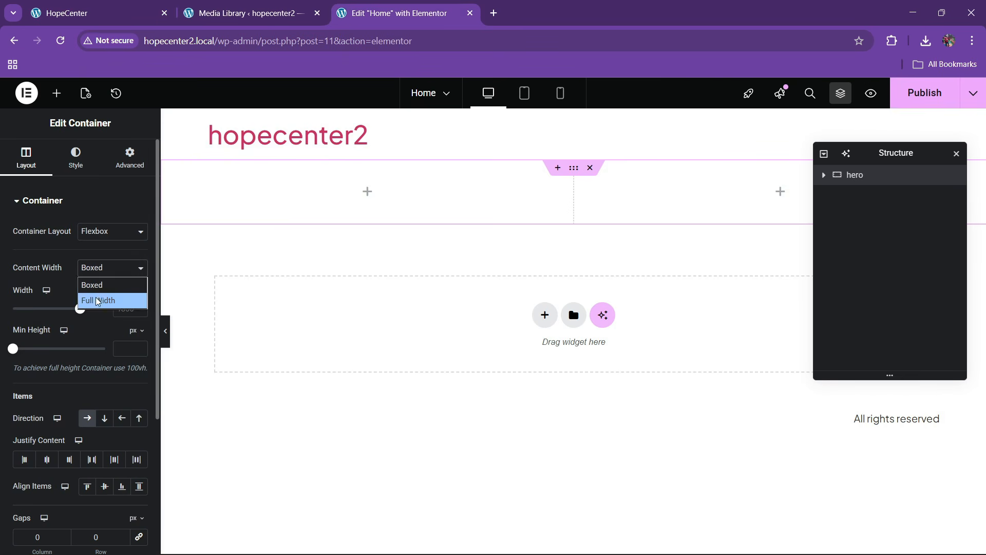
click(98, 301)
click(129, 175)
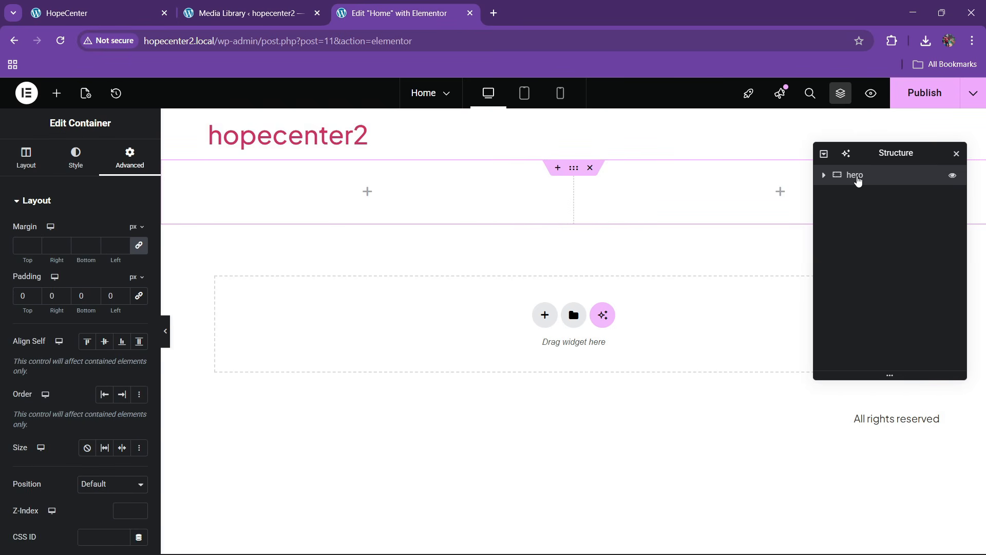
click(98, 13)
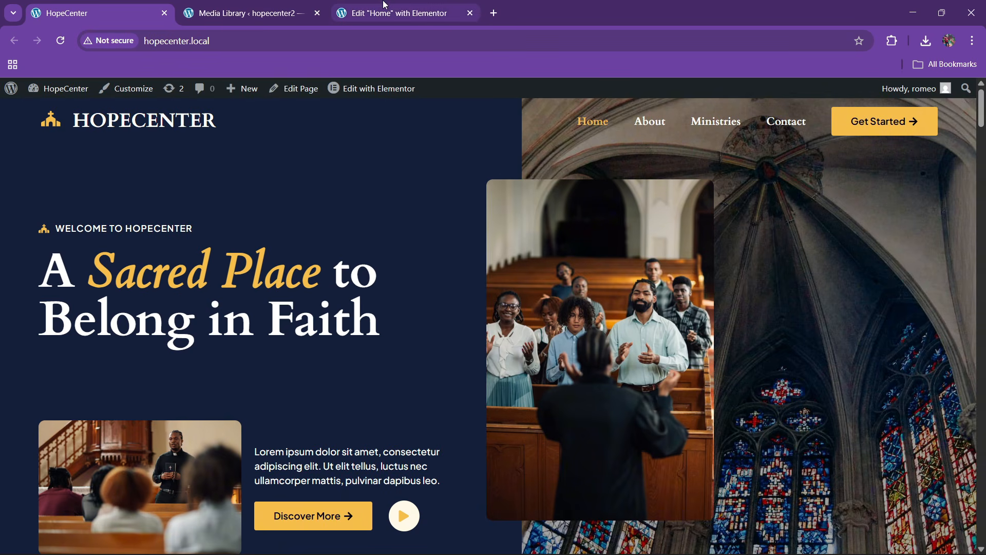
click(396, 13)
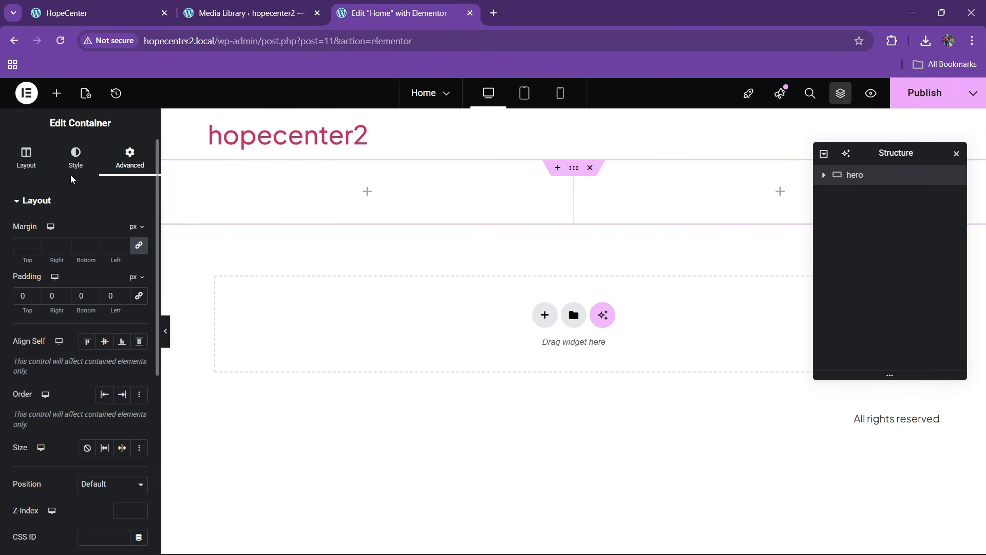
click(92, 12)
scroll(442, 332, down, 7)
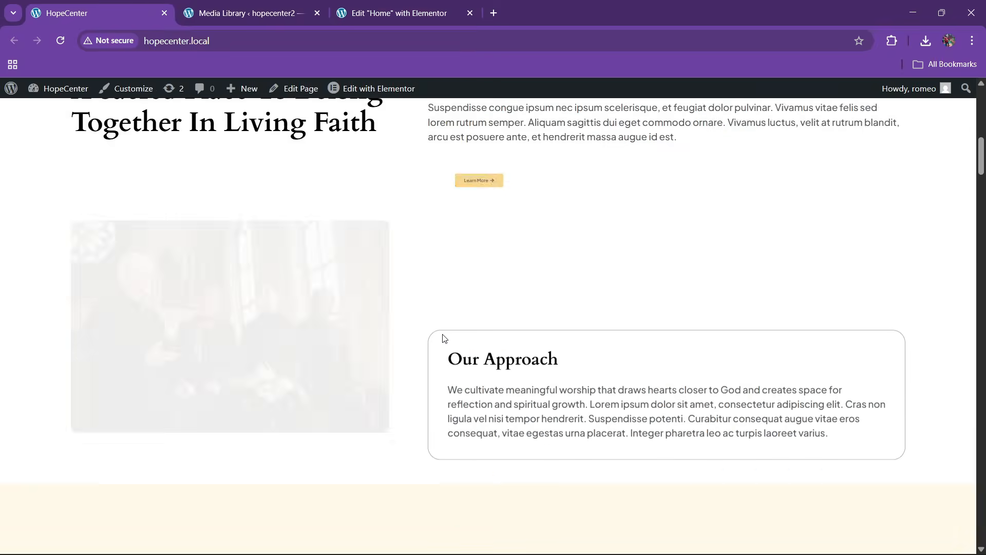
click(379, 13)
Give the hero a dark blue global background colour and a 700 px height
click(75, 157)
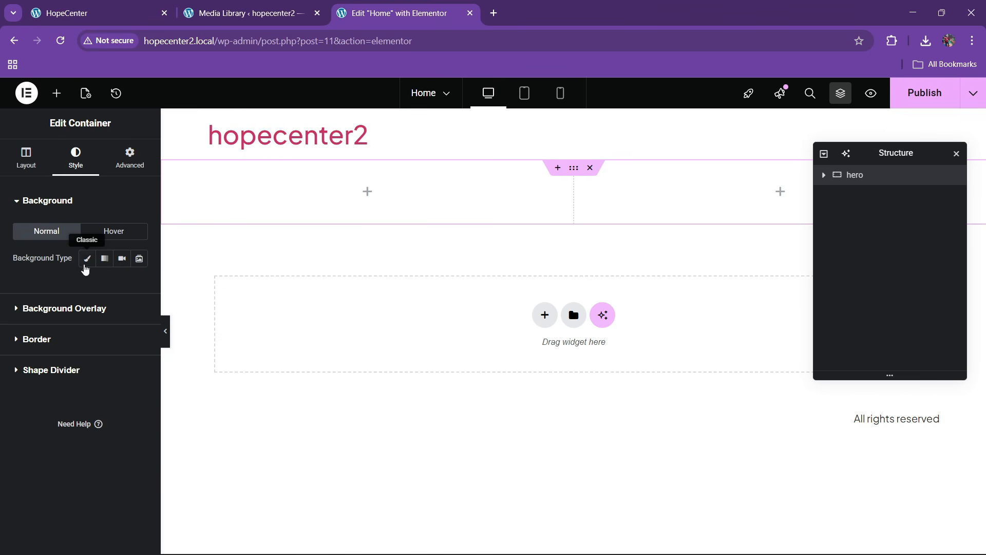
click(87, 258)
click(122, 286)
click(77, 474)
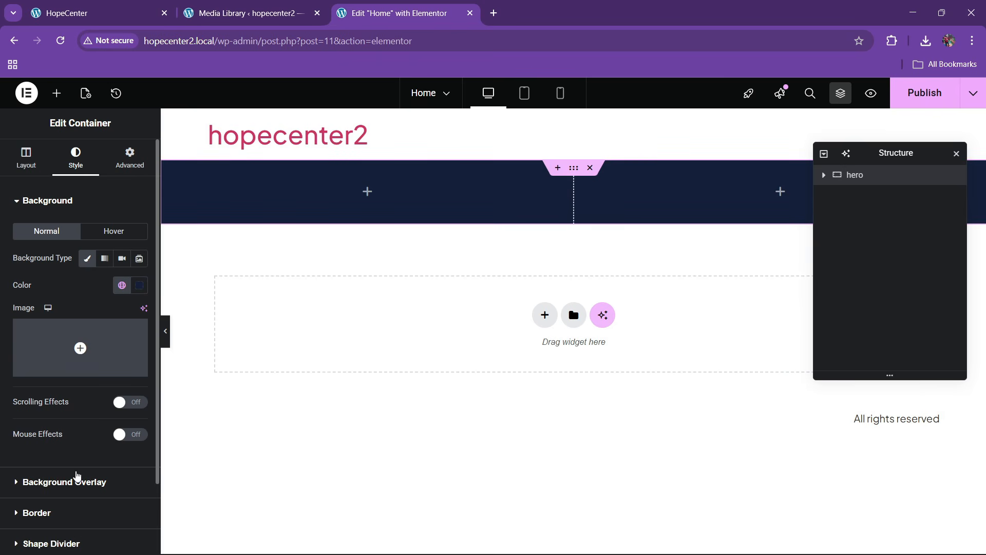
click(26, 157)
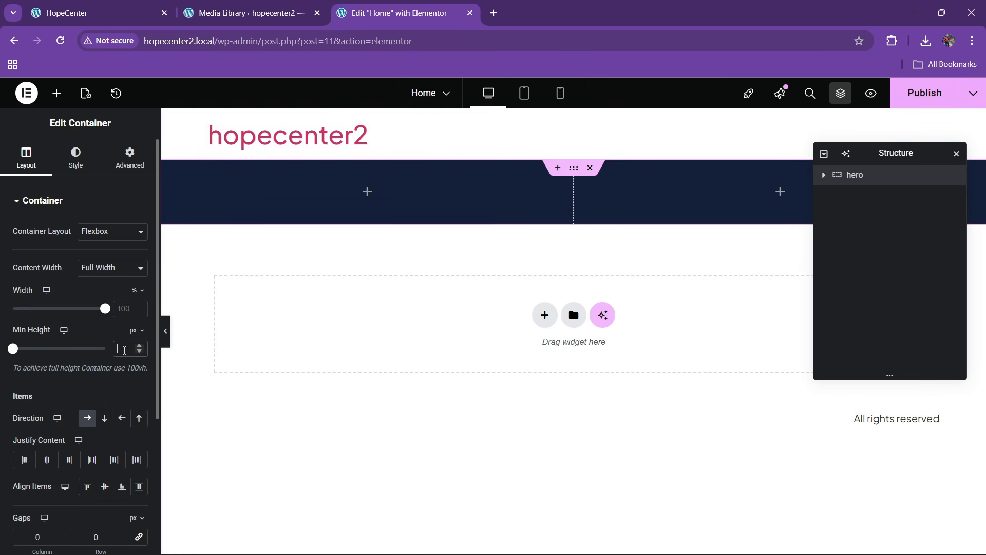
text(700)
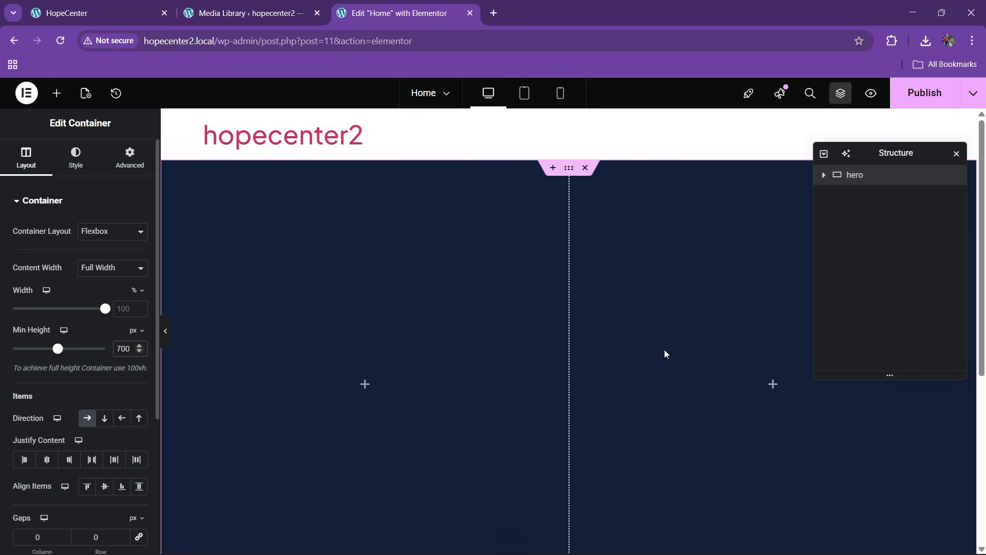
Rename the hero's inner columns '1' and '2' and space them evenly apart
click(825, 177)
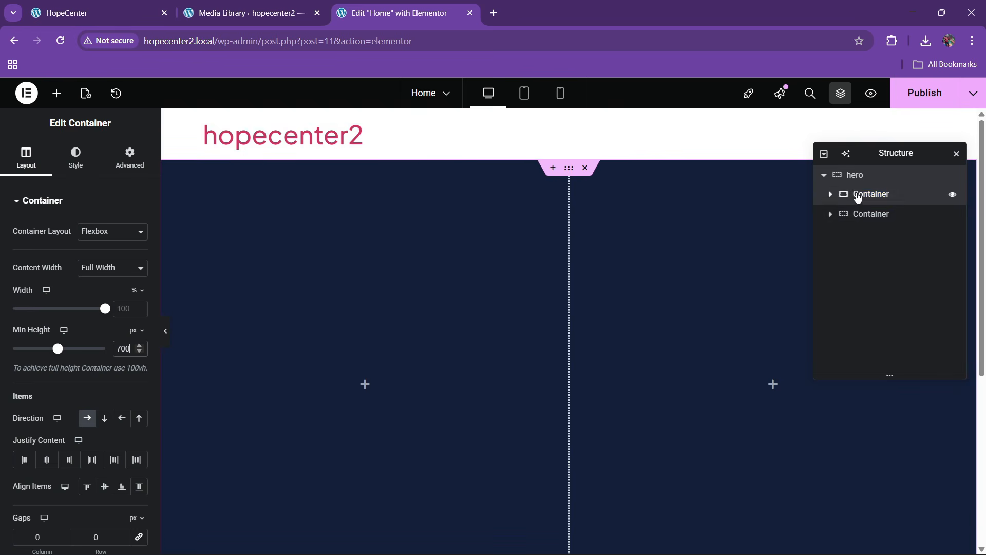
double_click(859, 194)
text(1)
double_click(870, 218)
text(2)
click(864, 178)
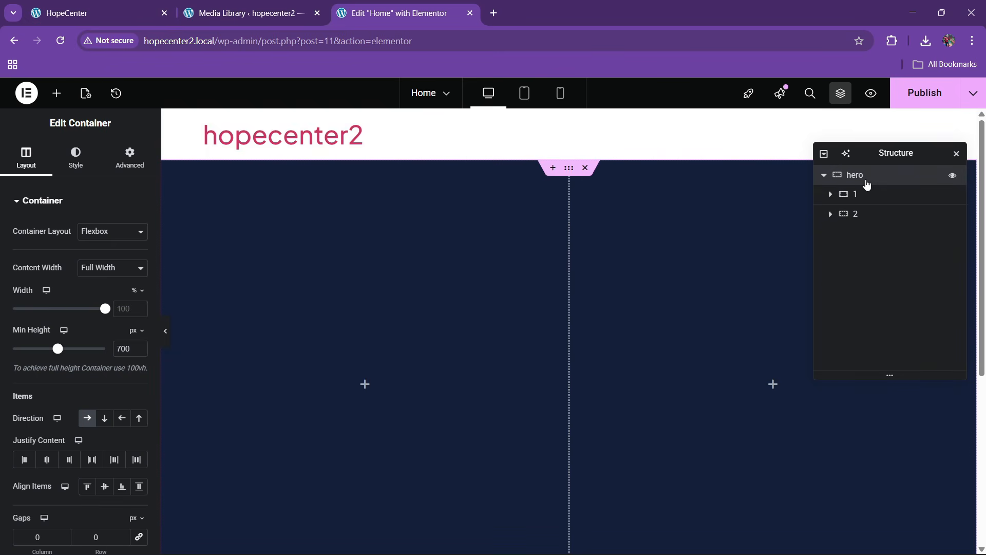
scroll(53, 291, down, 1)
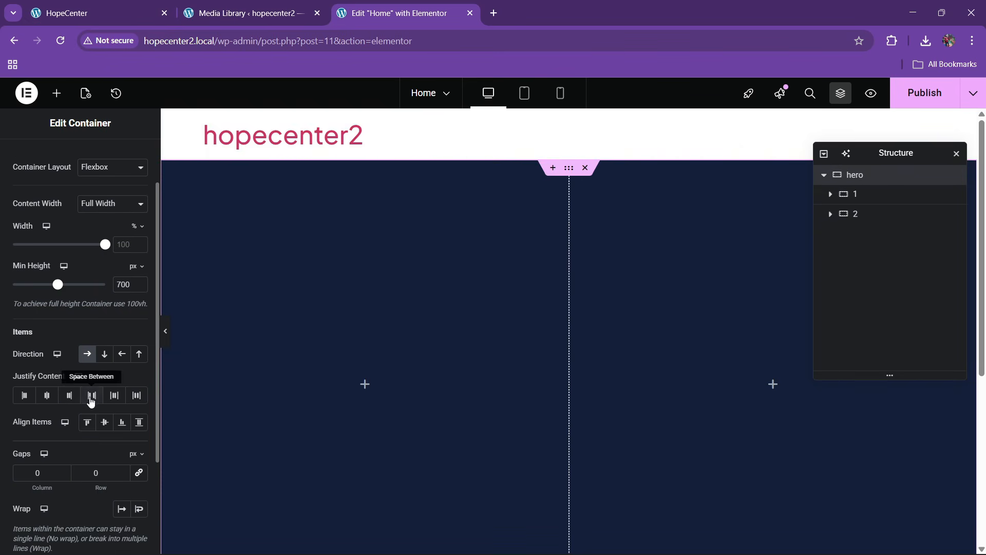
click(92, 395)
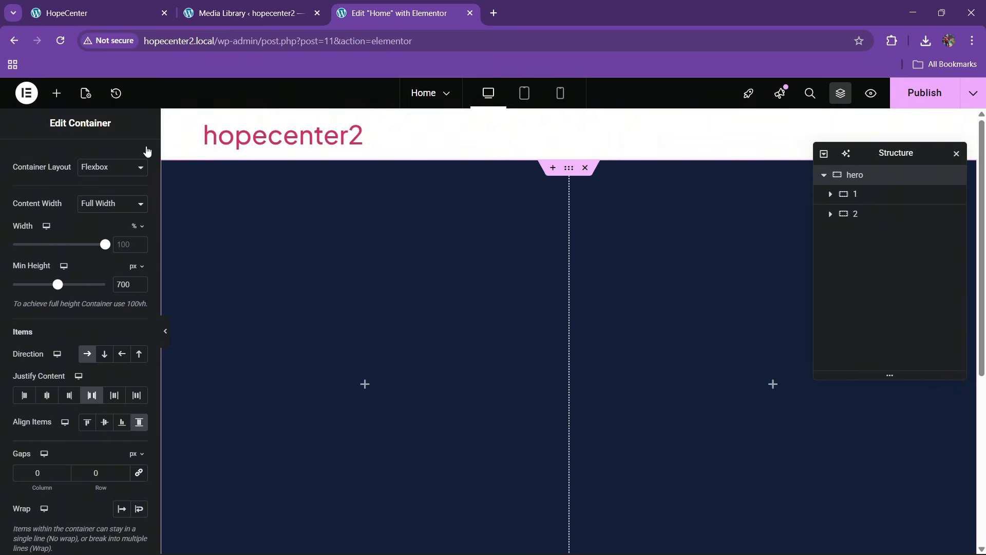
Close the Media Library tab and open the Elementor widgets panel in the editor
click(123, 11)
click(245, 11)
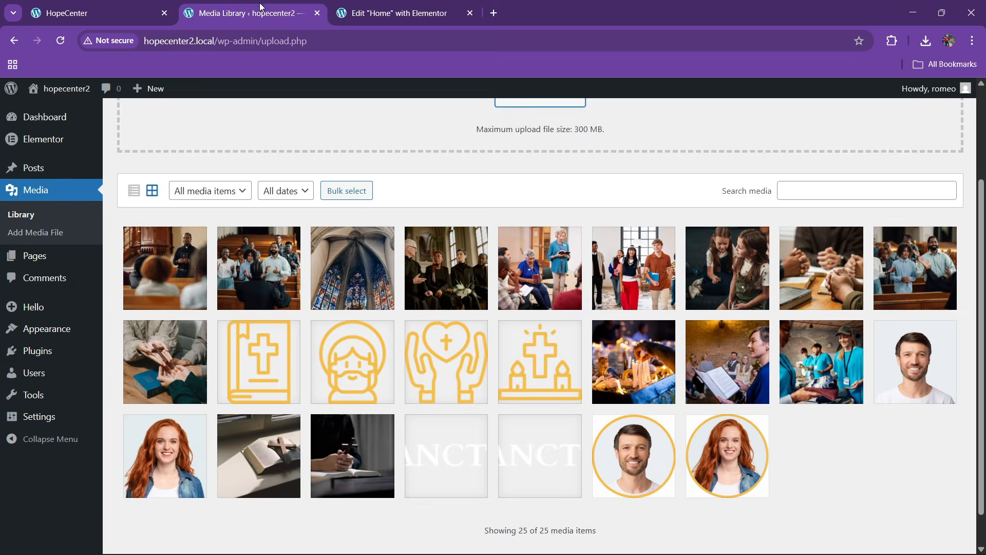
click(146, 11)
scroll(397, 212, up, 10)
scroll(398, 213, up, 3)
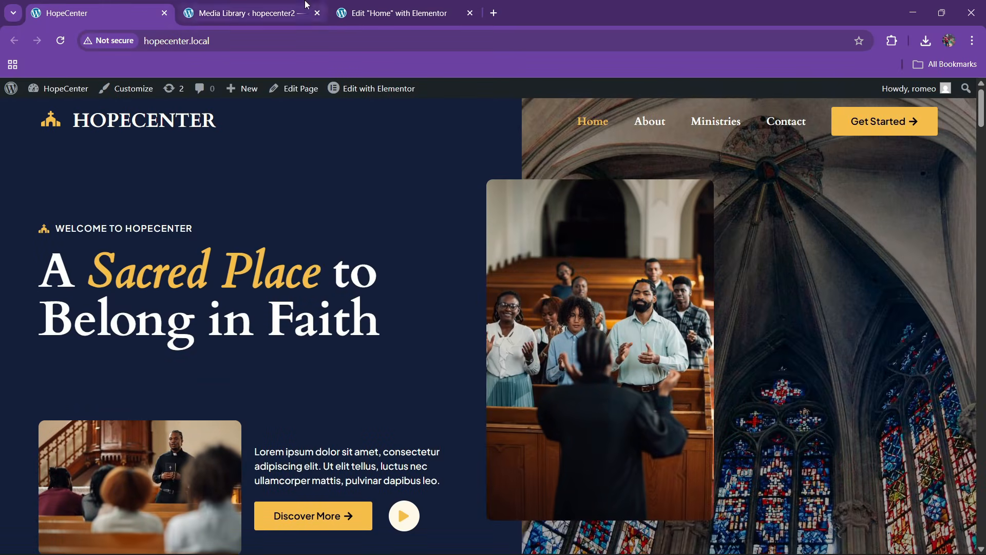
click(245, 11)
click(317, 13)
click(85, 6)
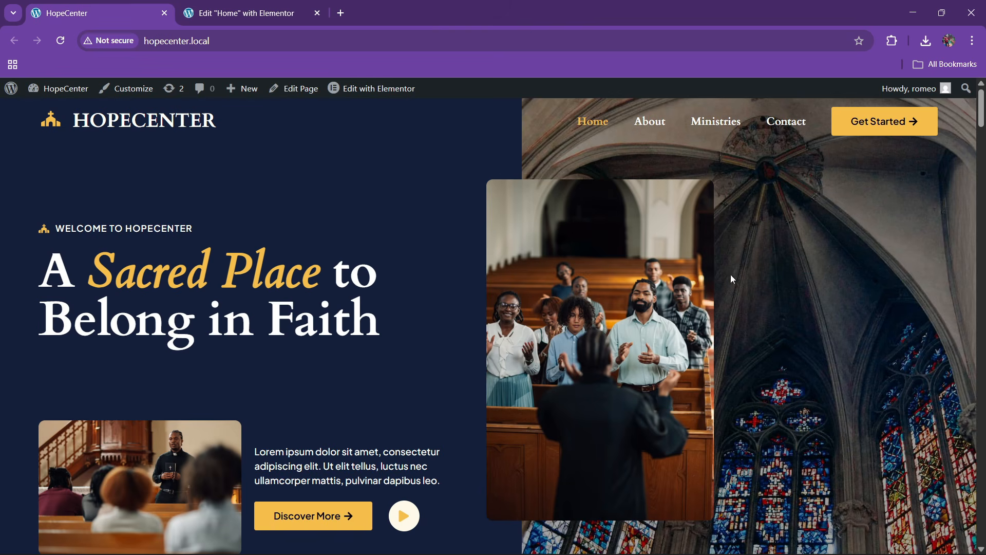
click(267, 11)
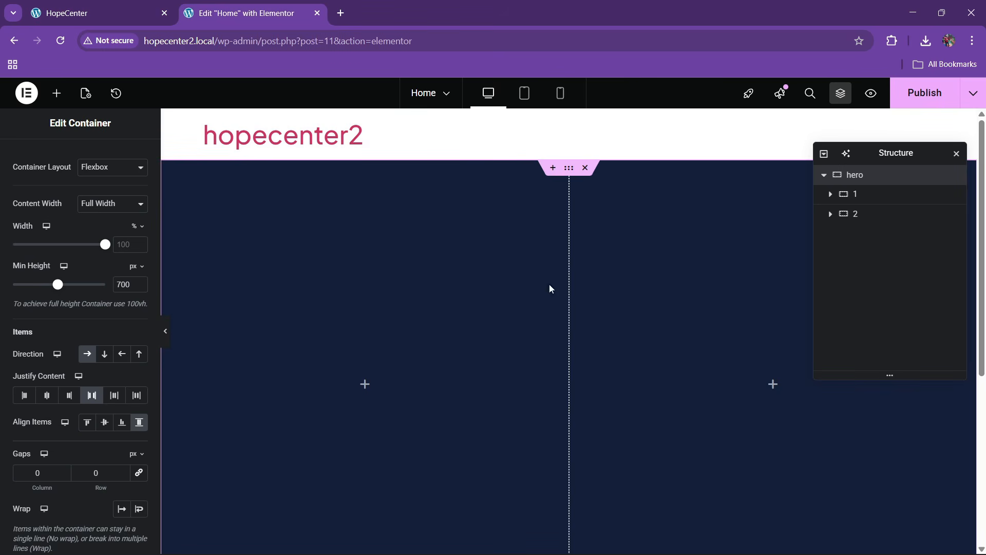
click(57, 93)
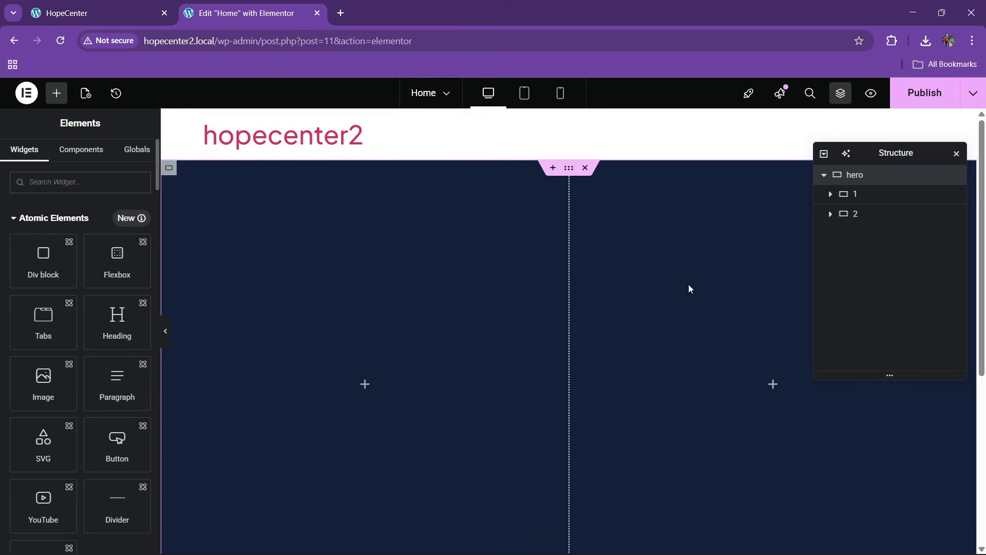
click(85, 13)
scroll(388, 269, down, 1)
scroll(388, 270, up, 1)
click(242, 13)
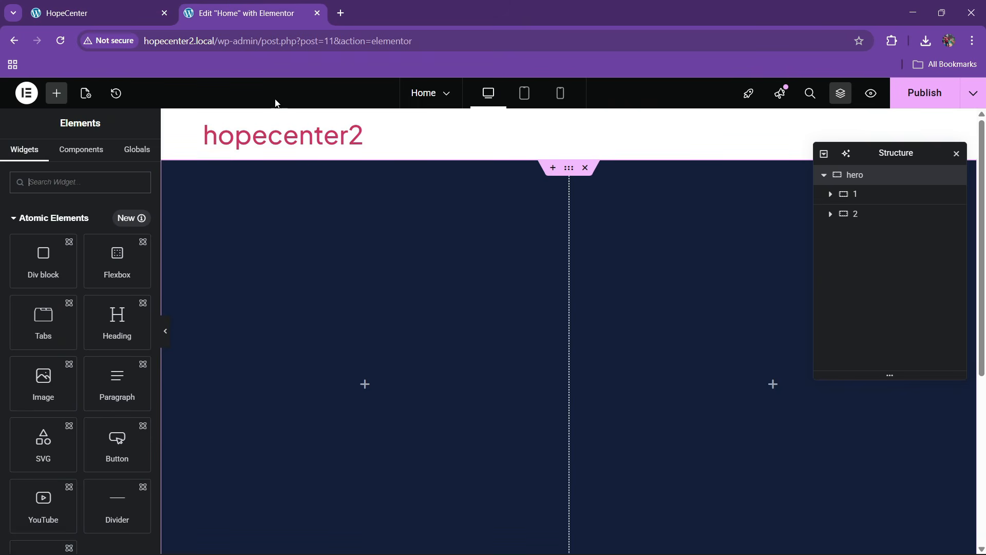
Give container 2 a classic background using the stained-glass cathedral photo home3.jpg
click(864, 220)
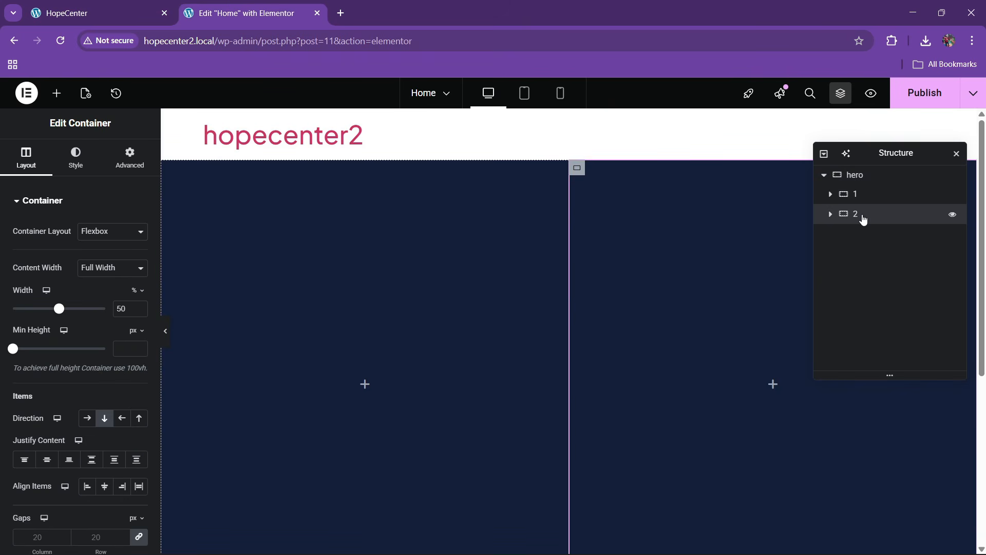
click(76, 157)
click(87, 258)
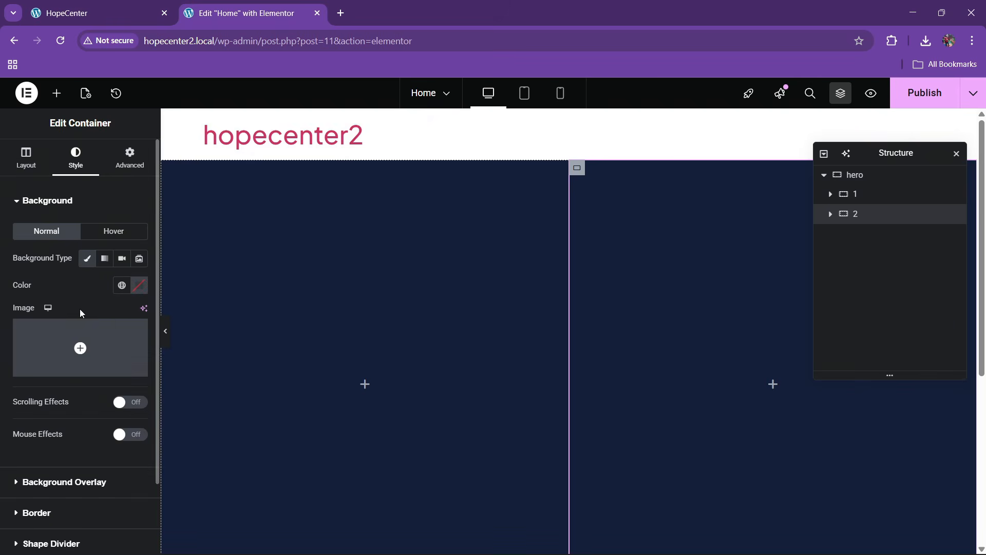
click(67, 346)
click(246, 147)
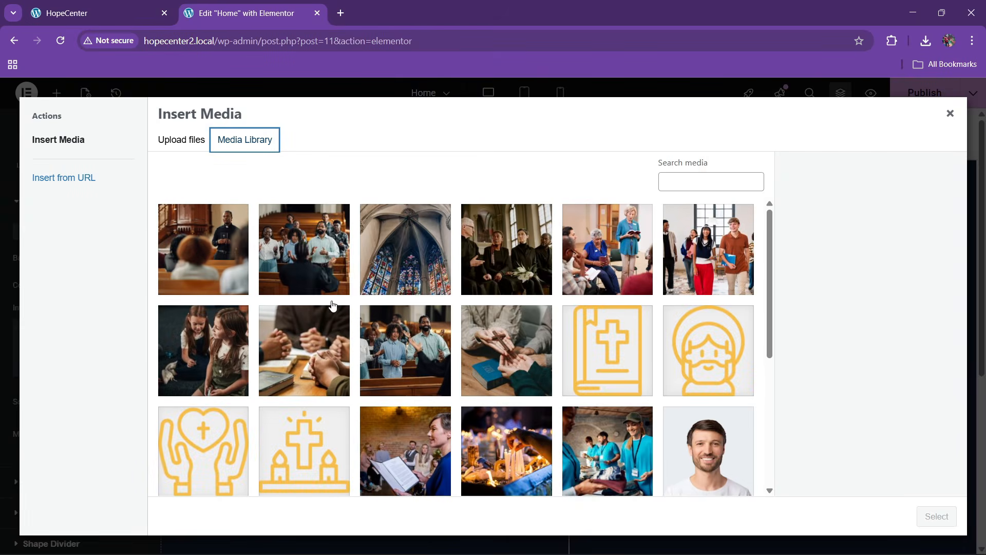
click(122, 11)
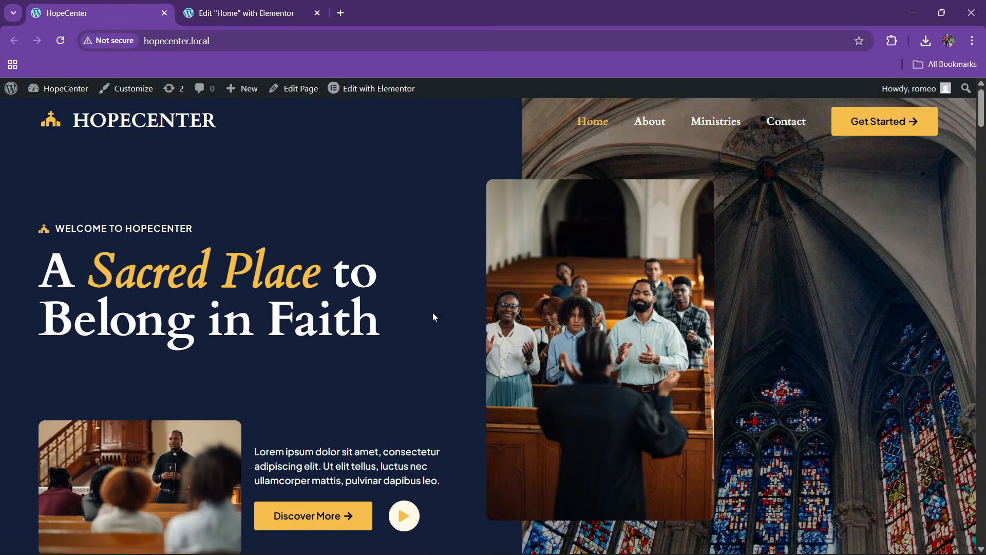
click(276, 5)
click(404, 252)
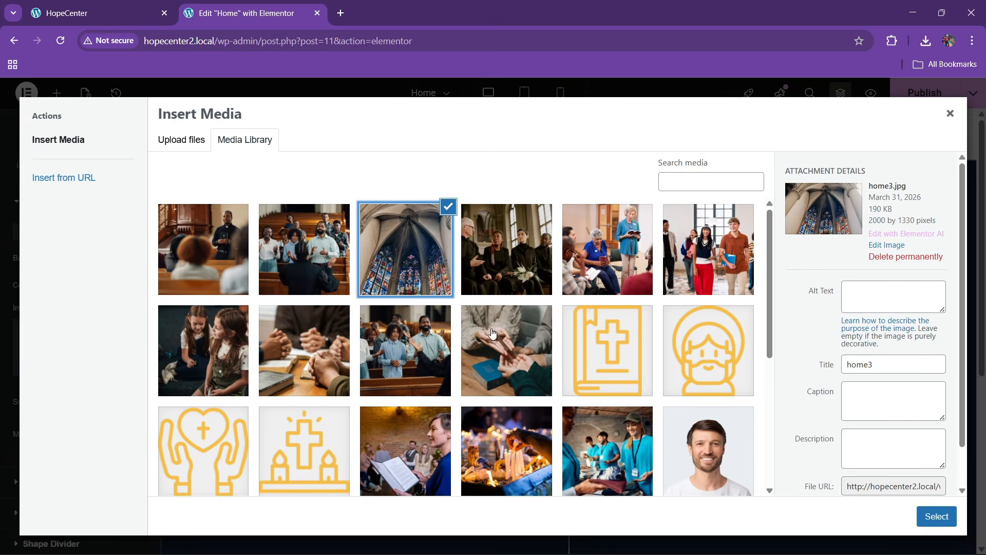
scroll(492, 334, down, 5)
scroll(488, 334, up, 5)
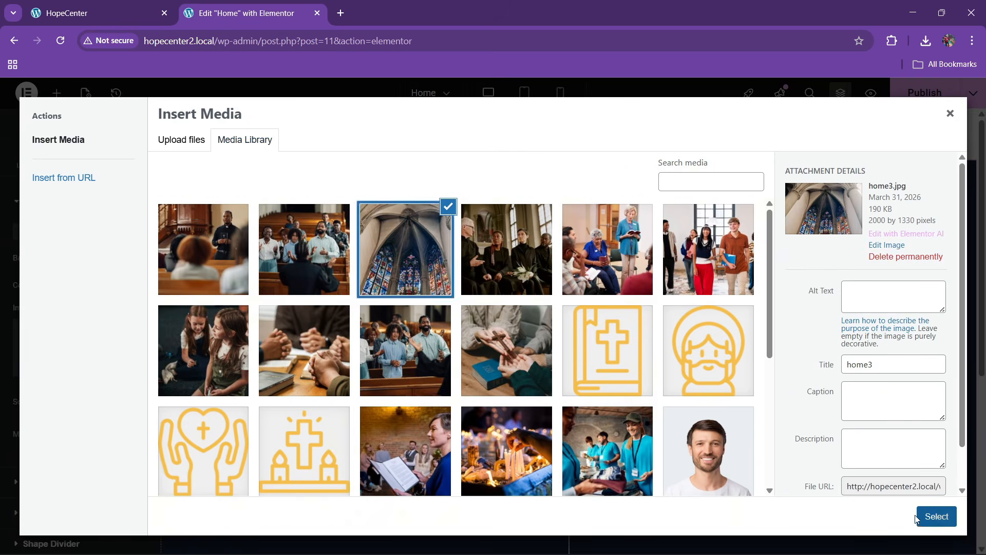
click(917, 518)
Set the background position to Center Center and display size to Cover
scroll(573, 323, down, 5)
scroll(80, 334, down, 3)
click(89, 333)
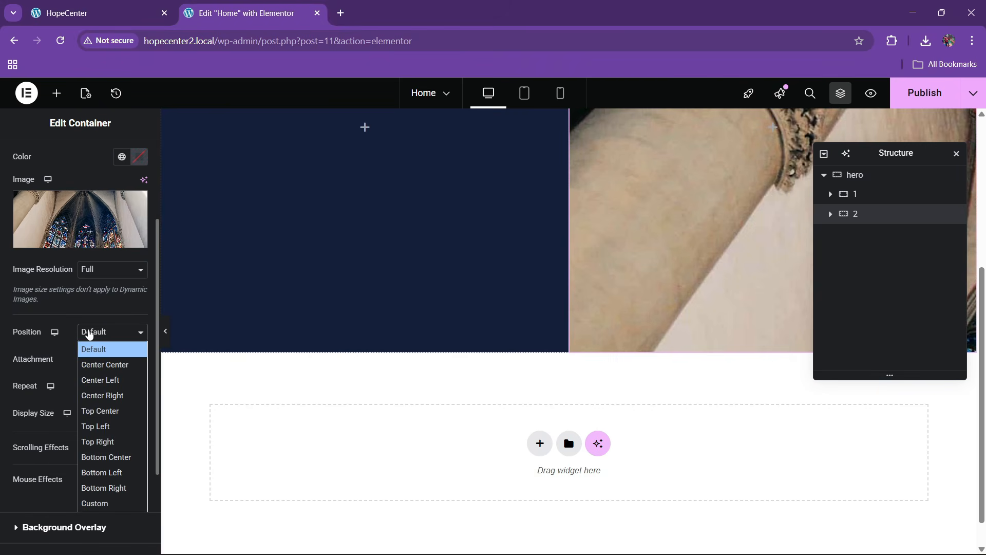
click(94, 335)
click(95, 335)
click(97, 365)
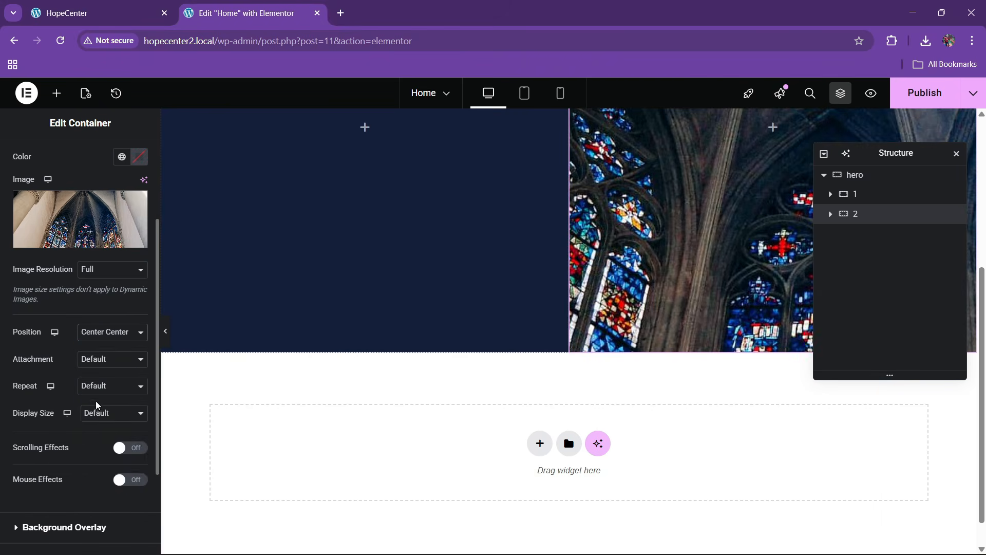
click(105, 414)
click(95, 461)
scroll(616, 300, up, 5)
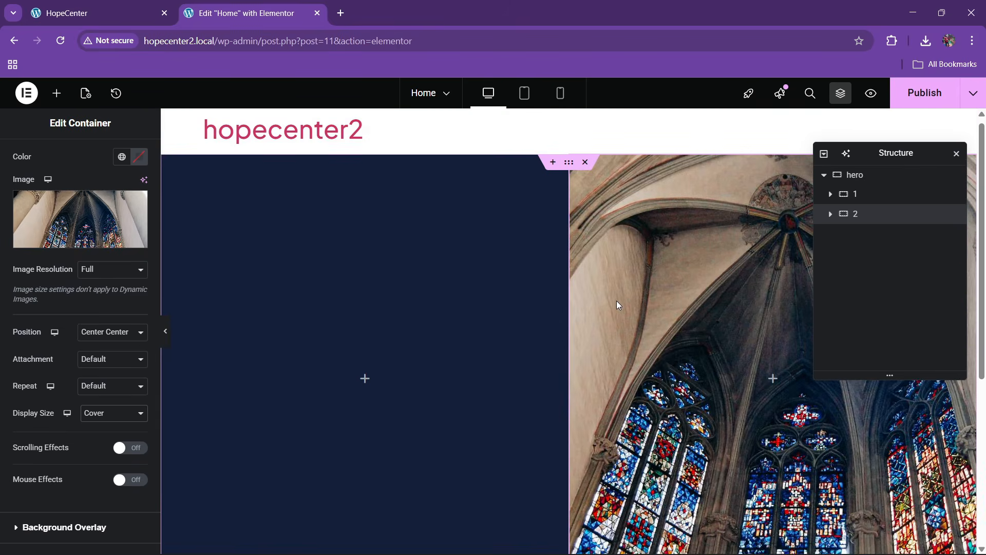
click(131, 10)
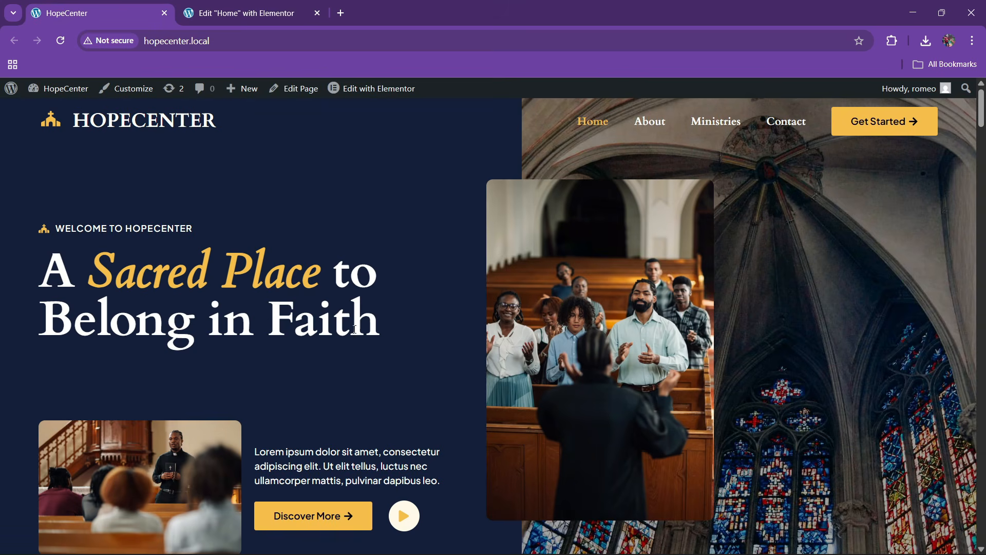
click(241, 12)
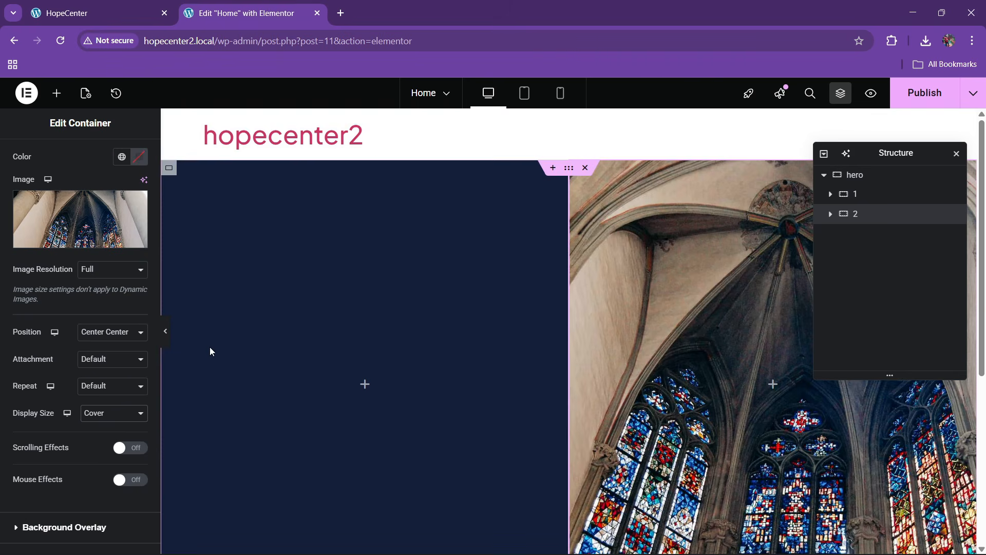
Drag a Heading widget into the left column and give the column 49 px padding
click(56, 93)
scroll(73, 322, down, 3)
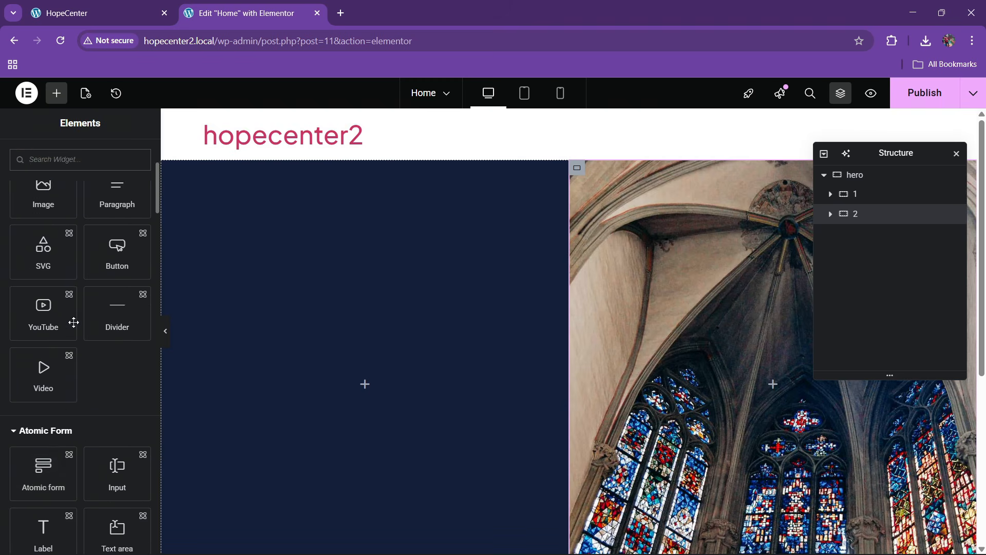
scroll(73, 323, down, 6)
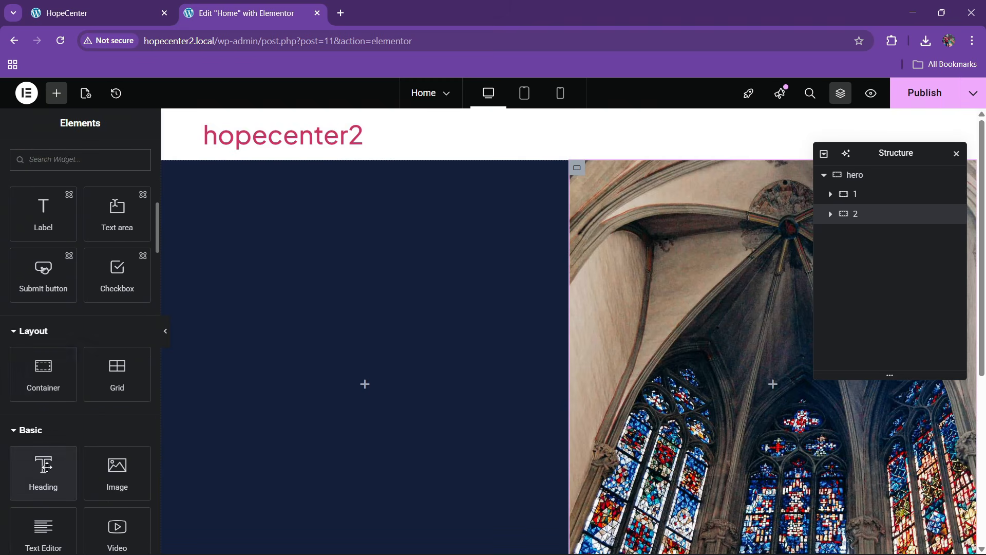
drag(46, 466, 406, 386)
click(870, 200)
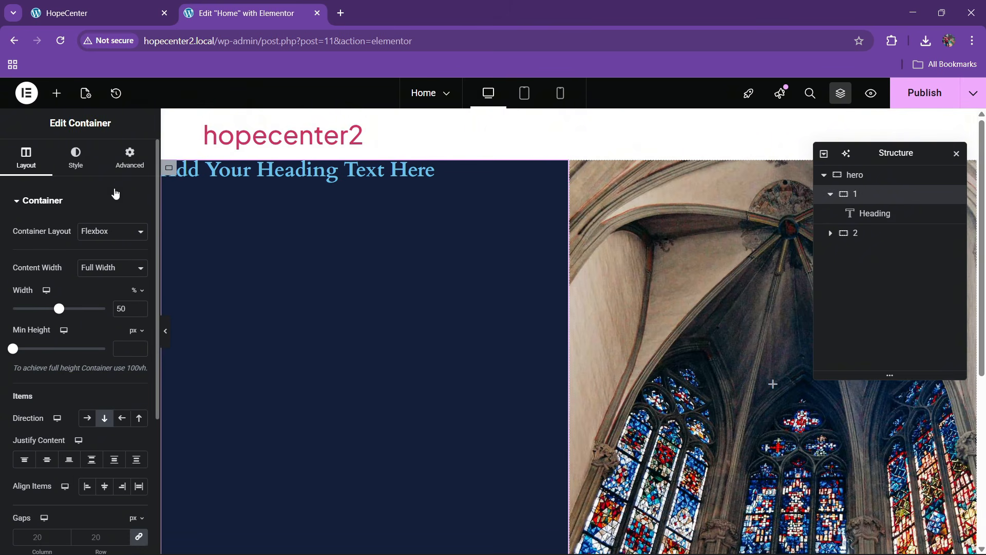
click(129, 157)
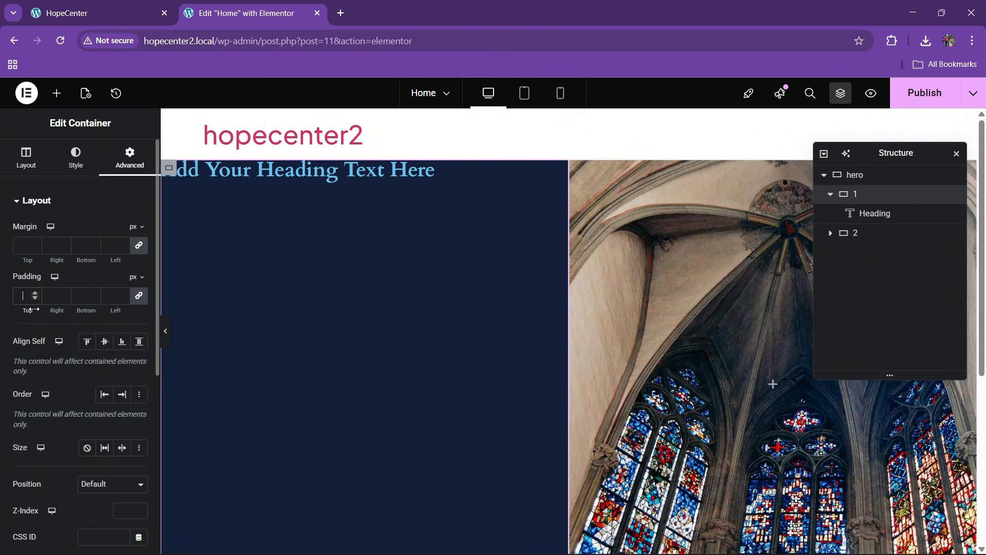
text(49)
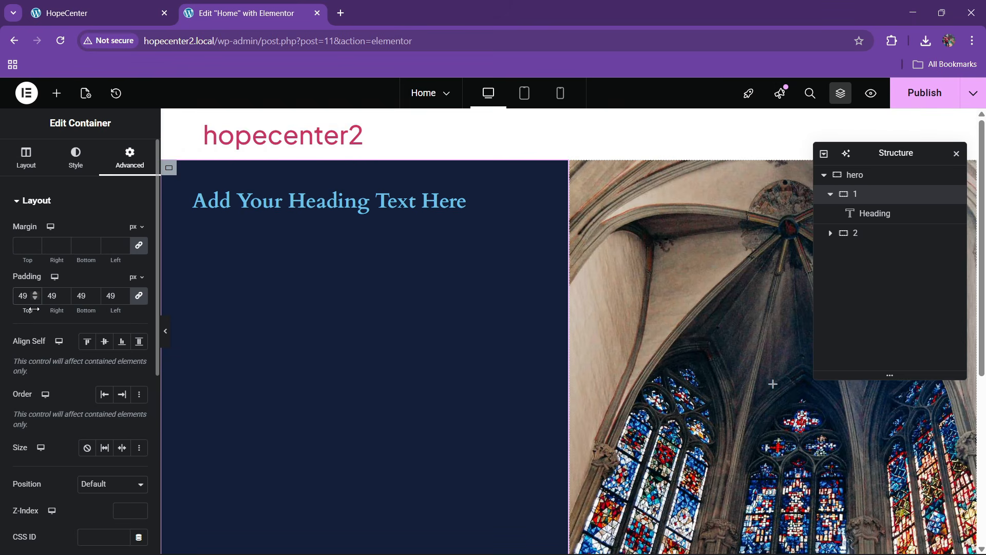
Paste the reference text 'A Sacred Place to Belong in Faith' as the heading title
key(ctrl+Page_Up)
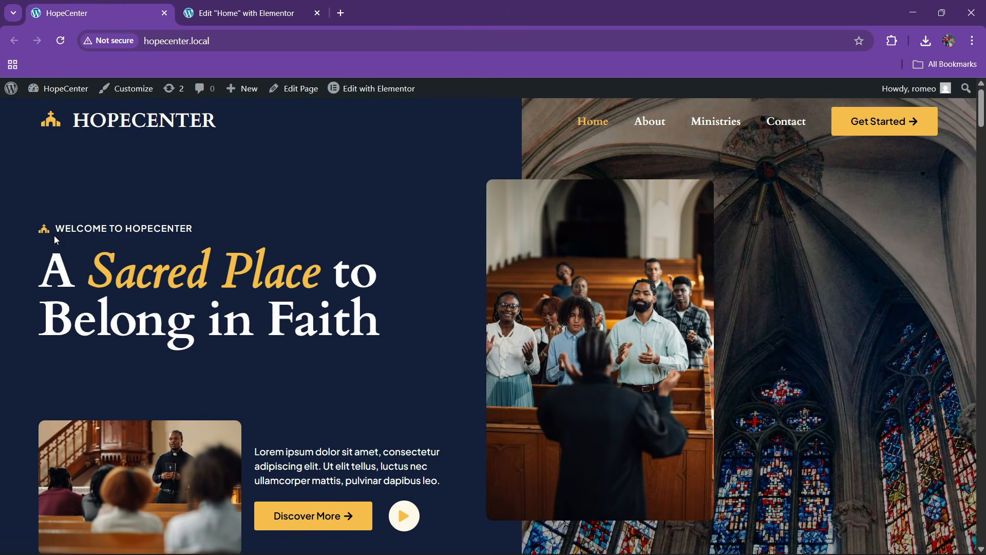
drag(47, 270, 459, 327)
key(ctrl+c)
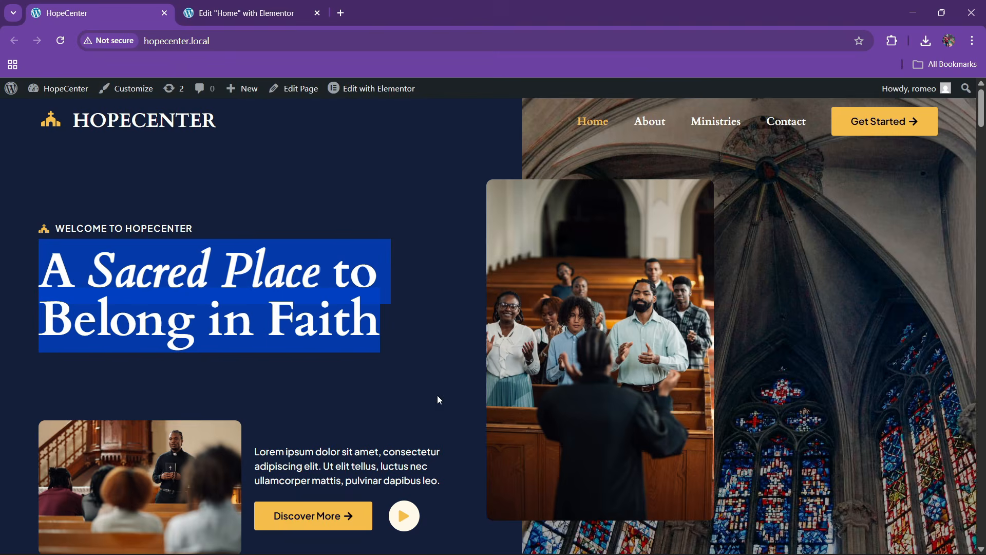
click(302, 5)
click(214, 200)
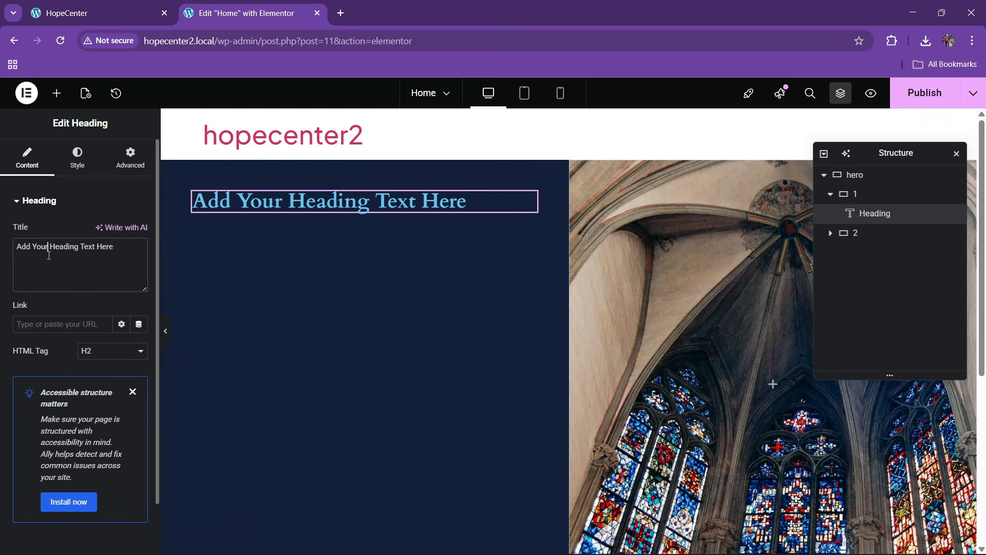
triple_click(48, 251)
key(ctrl+v)
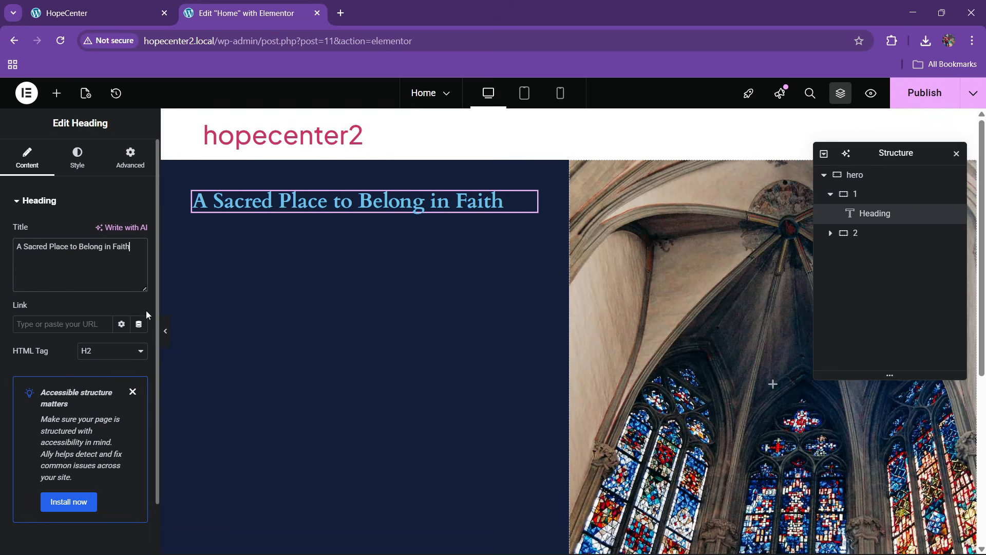
click(56, 93)
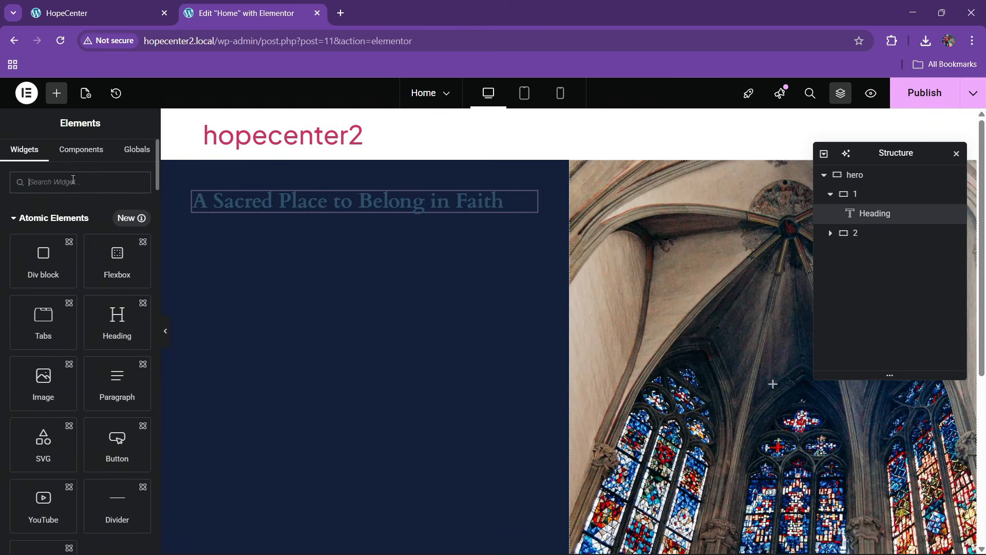
Add an icon list above the heading with one item reading 'WELCOME TO HOPECENTER'
text(list)
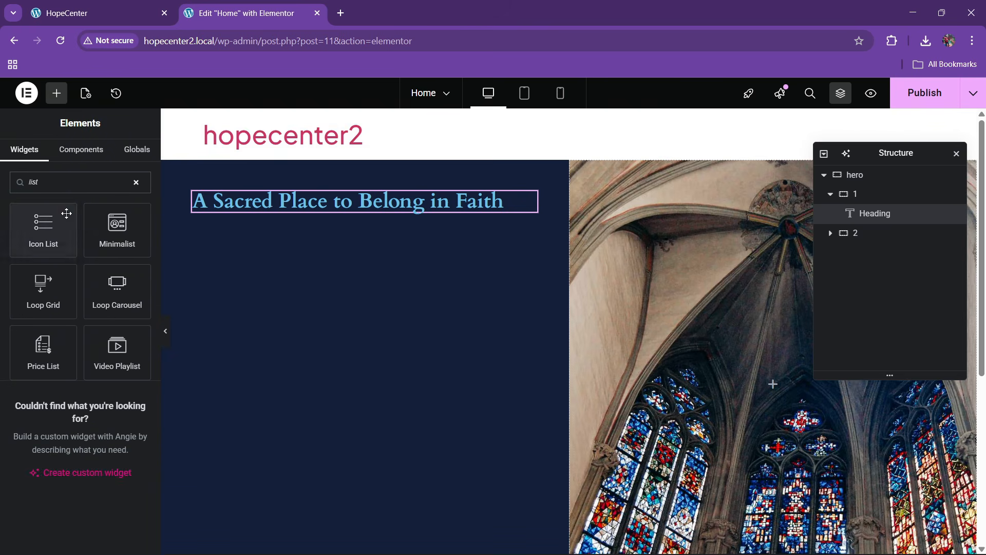
drag(66, 212, 371, 191)
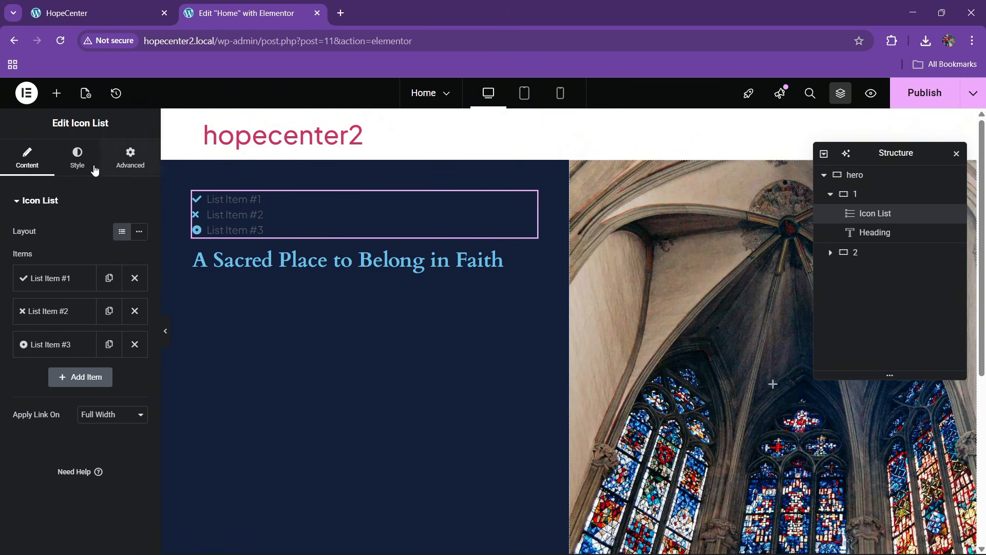
click(135, 312)
click(135, 311)
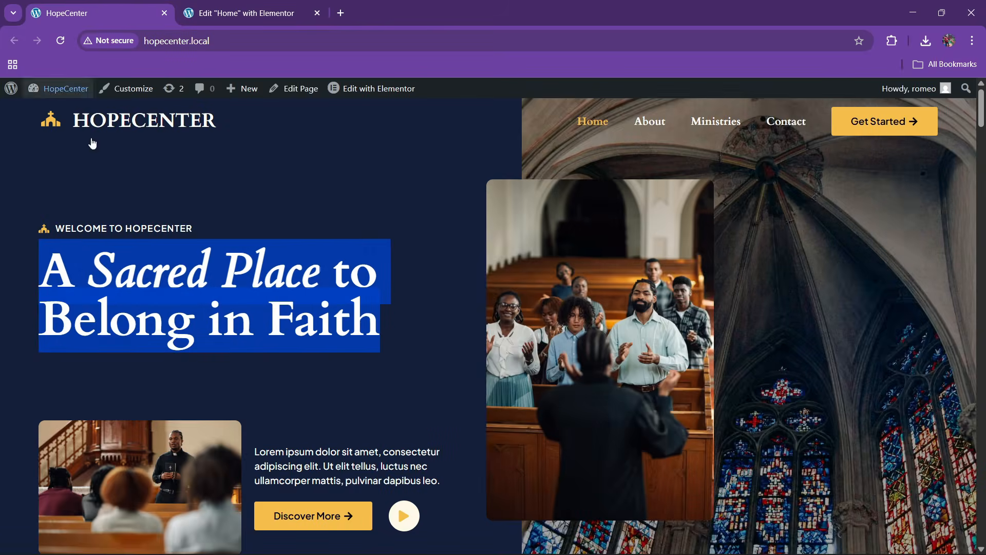
click(105, 8)
drag(58, 231, 253, 231)
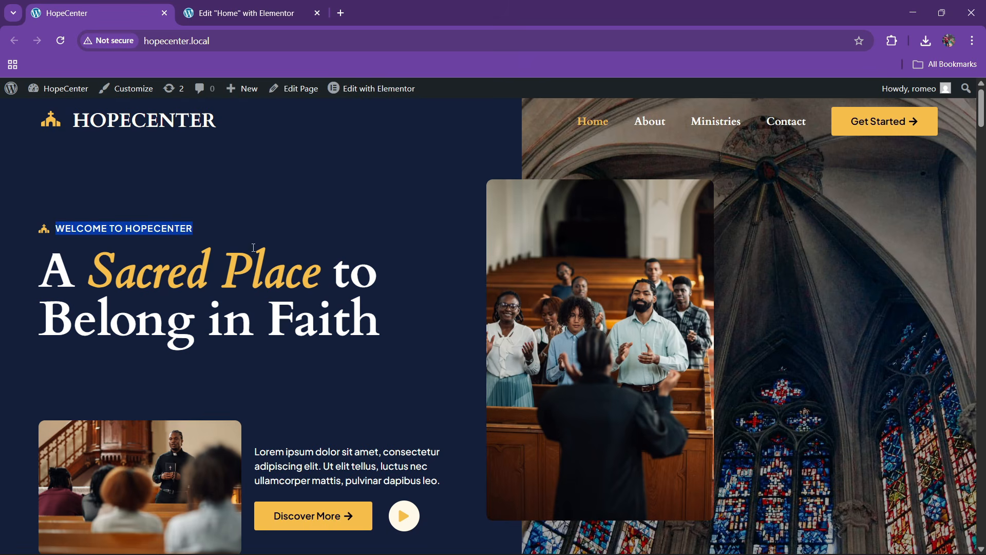
click(251, 15)
click(56, 280)
triple_click(71, 325)
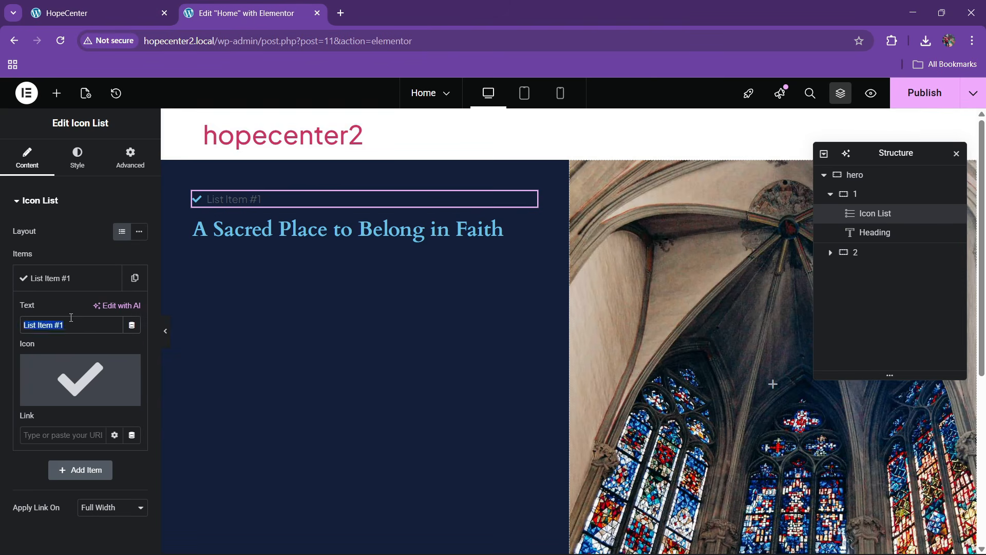
text(welcome to hopecenter)
Replace the list item's check mark with the Church icon
click(80, 377)
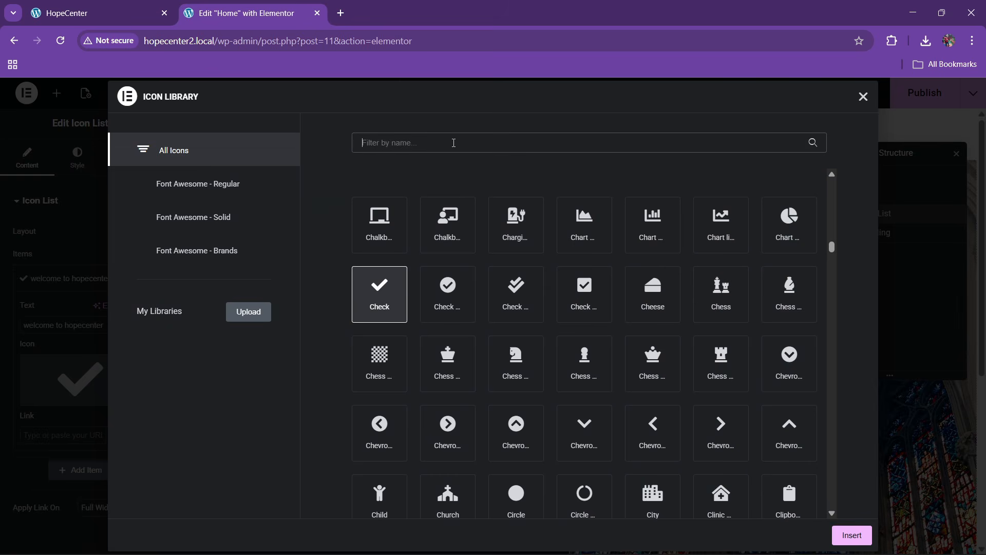
click(454, 143)
text(church)
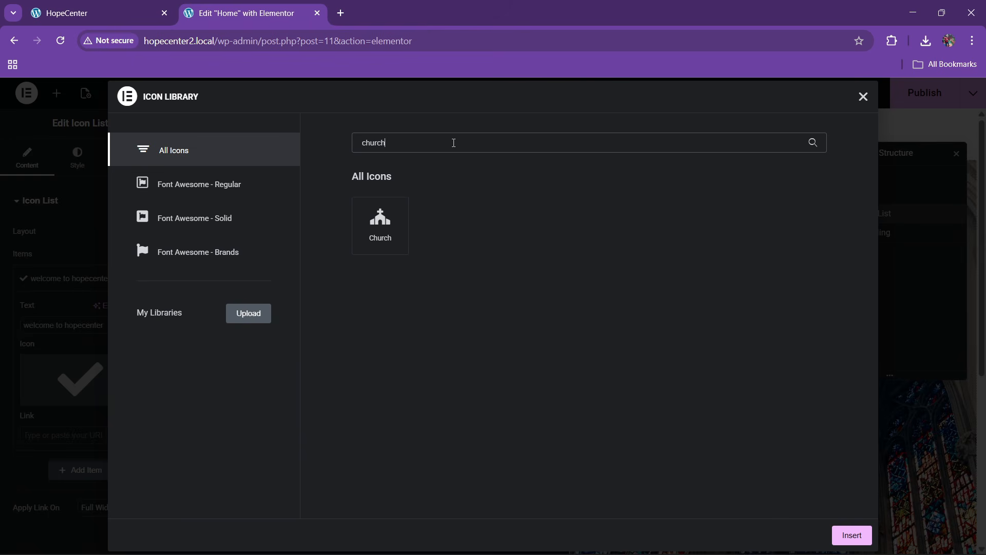
click(394, 219)
click(861, 529)
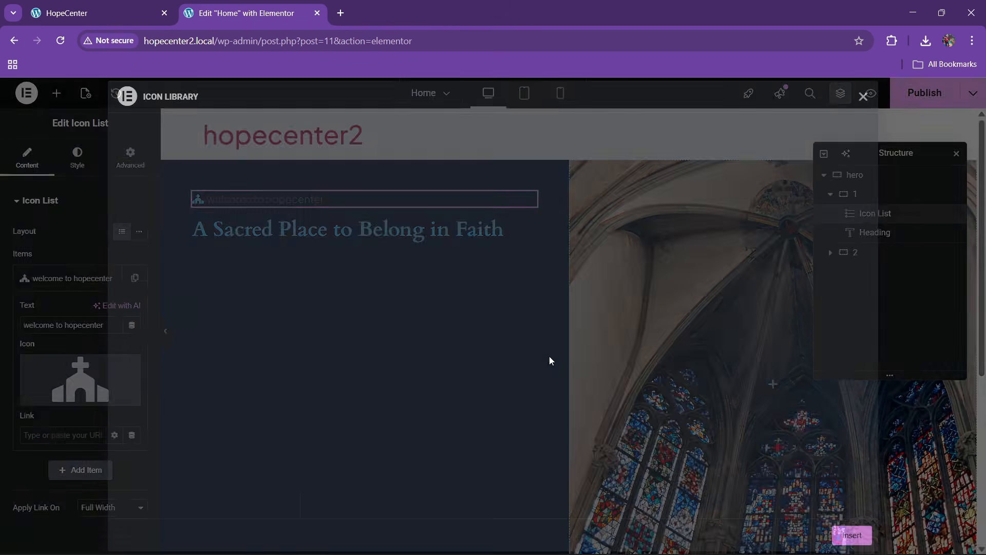
Colour the church icon with the global Accent orange and enlarge it to 20 px
click(77, 157)
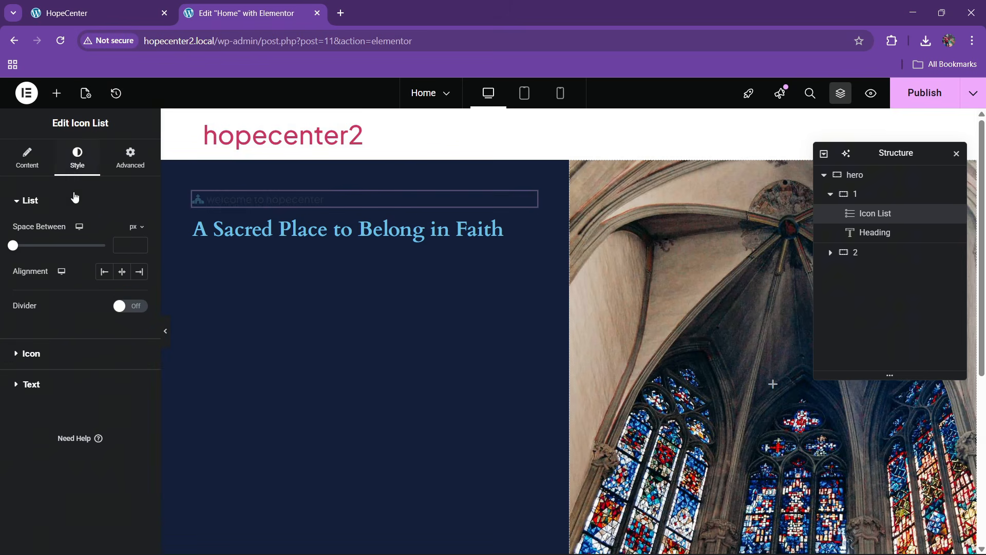
click(34, 354)
click(117, 293)
click(69, 422)
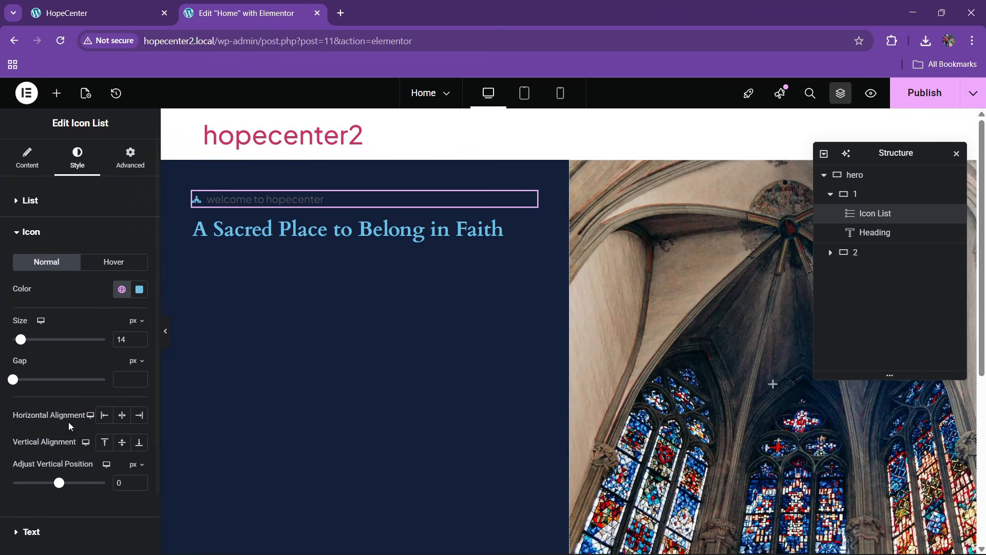
click(140, 337)
click(140, 337)
click(140, 337)
click(140, 337)
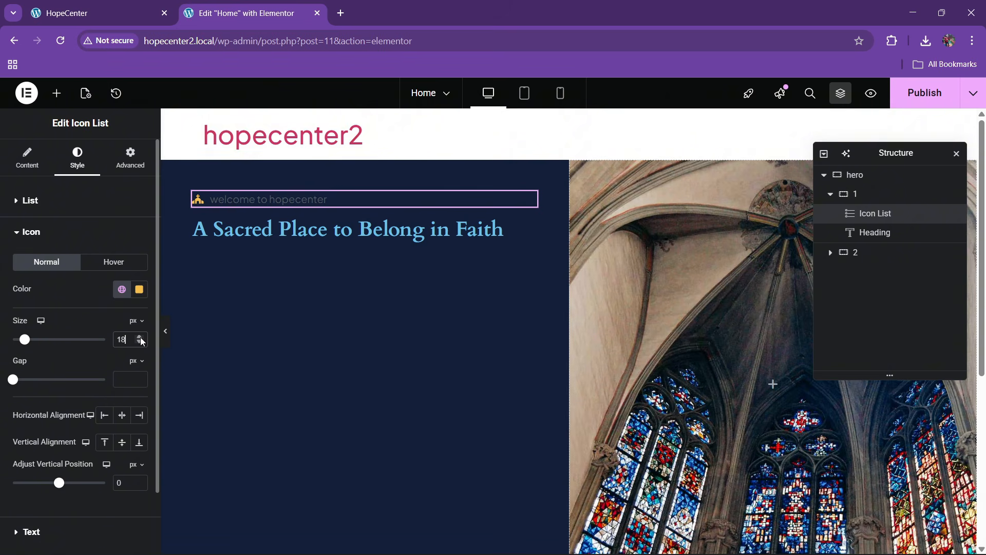
click(140, 337)
click(140, 337)
Make the tagline text white
scroll(49, 411, down, 2)
click(44, 457)
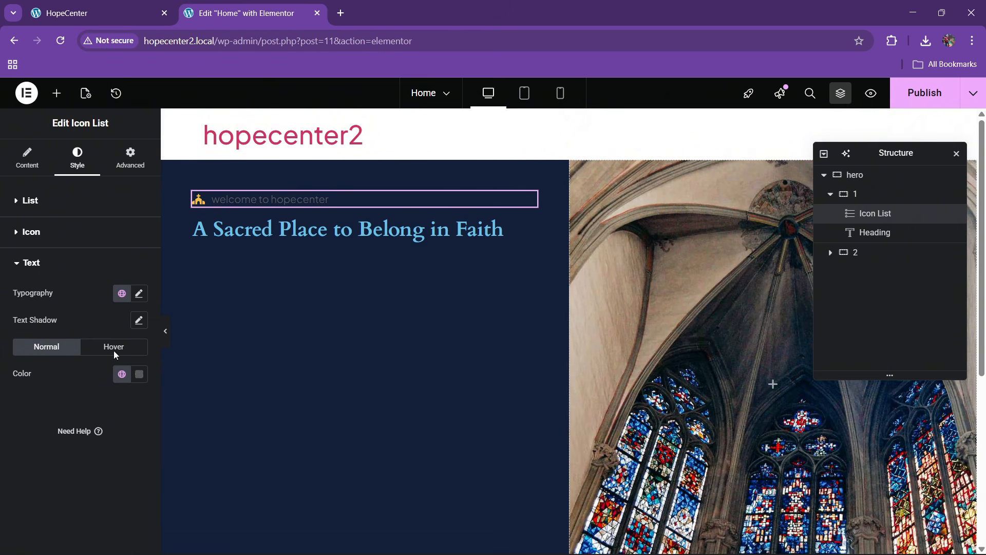
click(137, 374)
click(67, 206)
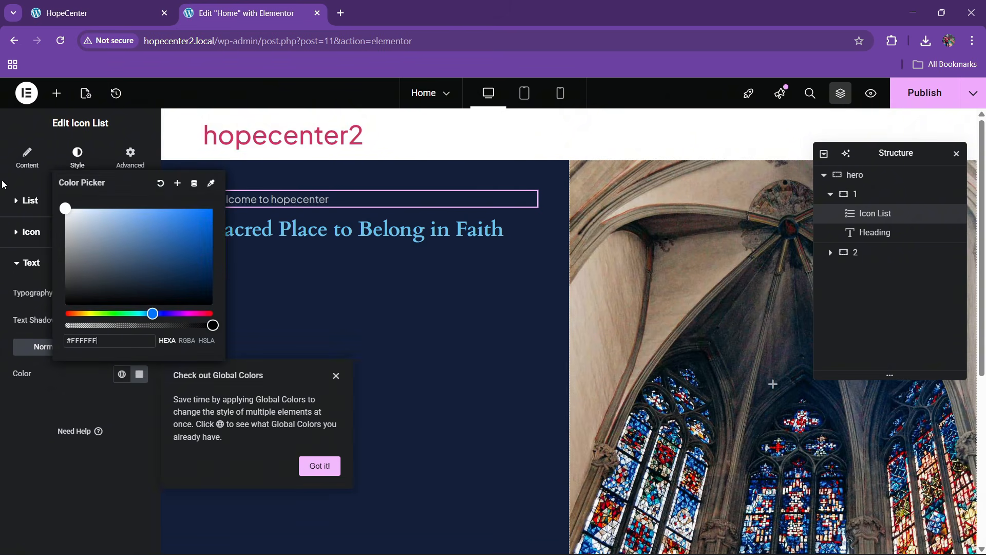
click(131, 361)
Style the tagline uppercase, 14 px, weight 500 Medium, with 1.3 letter spacing
click(138, 294)
click(100, 446)
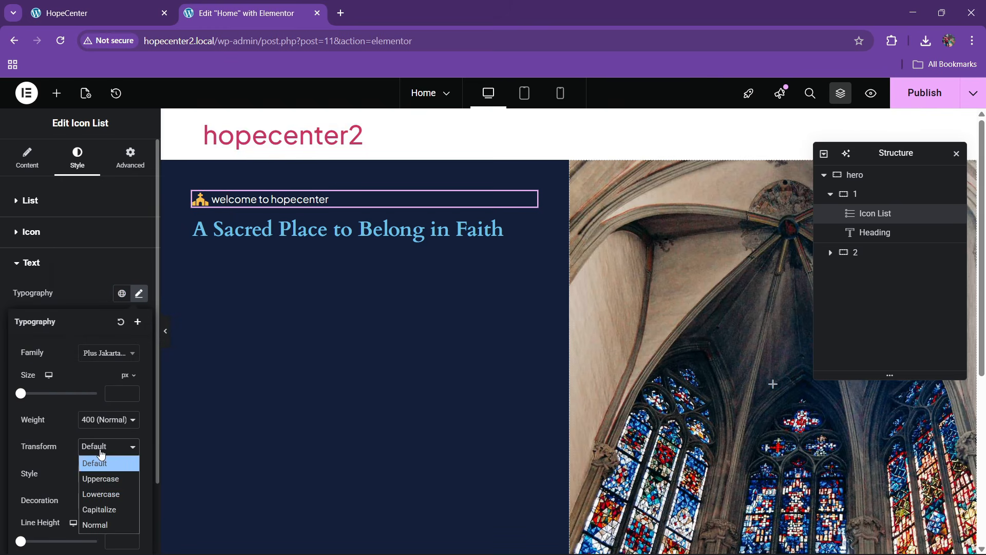
click(100, 478)
click(132, 392)
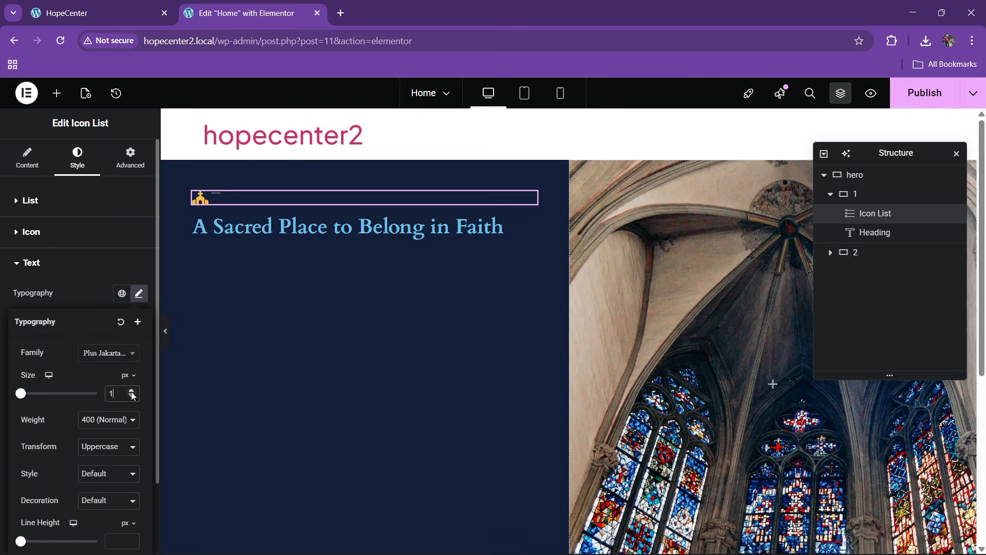
click(131, 392)
click(131, 393)
click(131, 392)
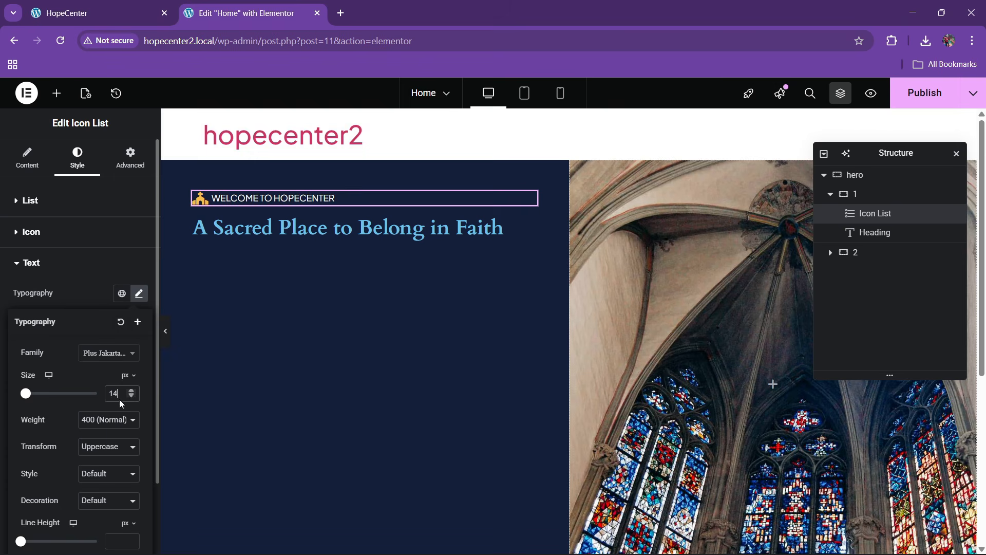
click(108, 420)
click(103, 296)
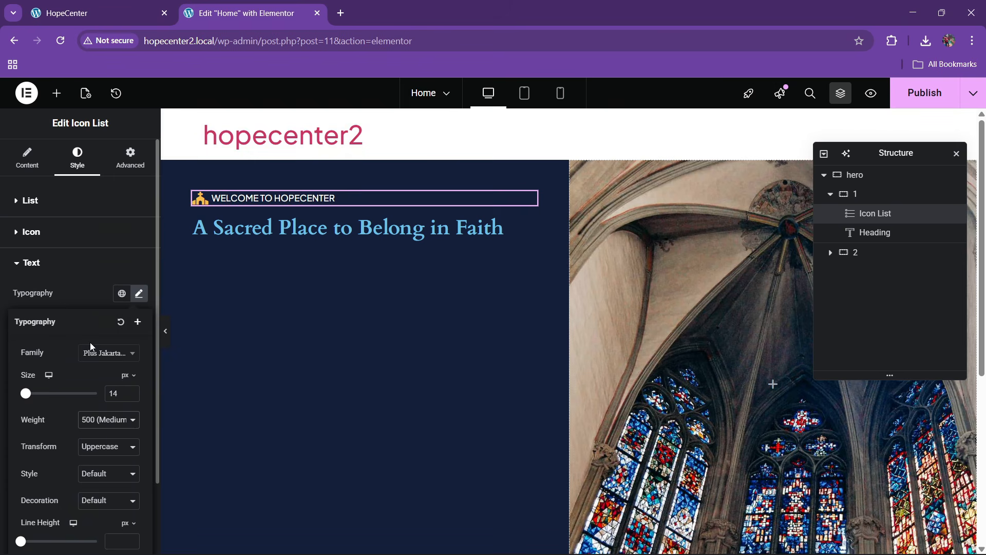
scroll(49, 401, down, 2)
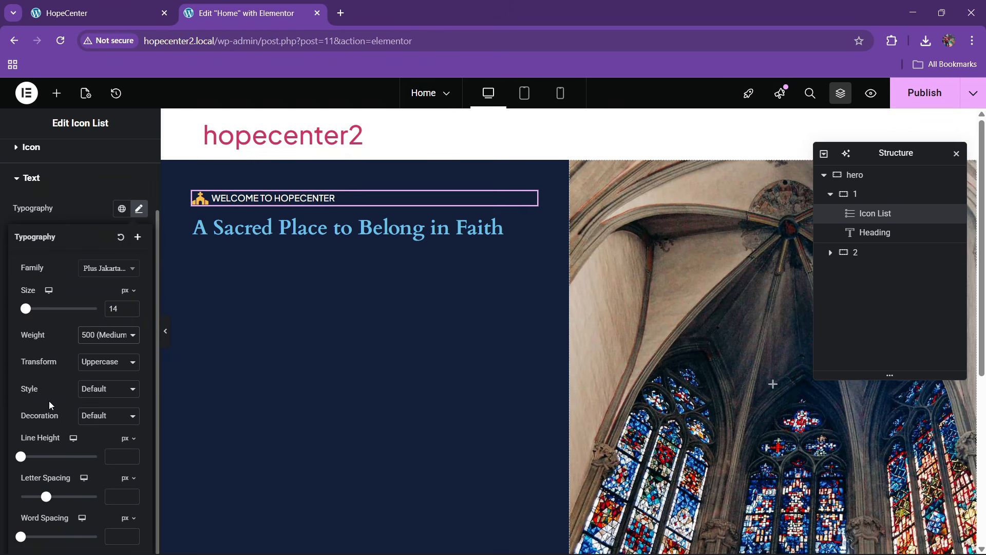
click(132, 495)
click(131, 496)
click(132, 496)
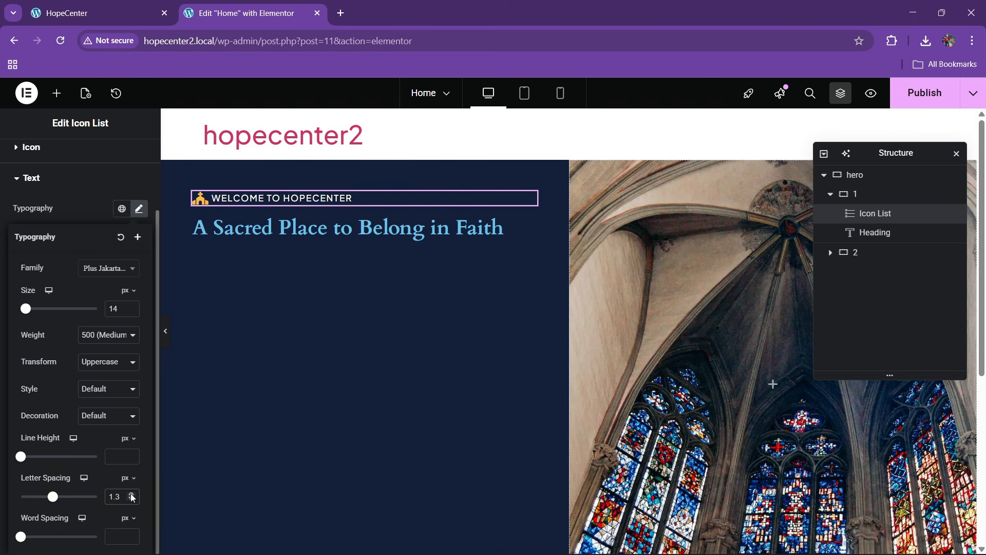
Reduce the church icon to 17 px and add a 4 px gap after it
scroll(59, 311, up, 2)
click(45, 240)
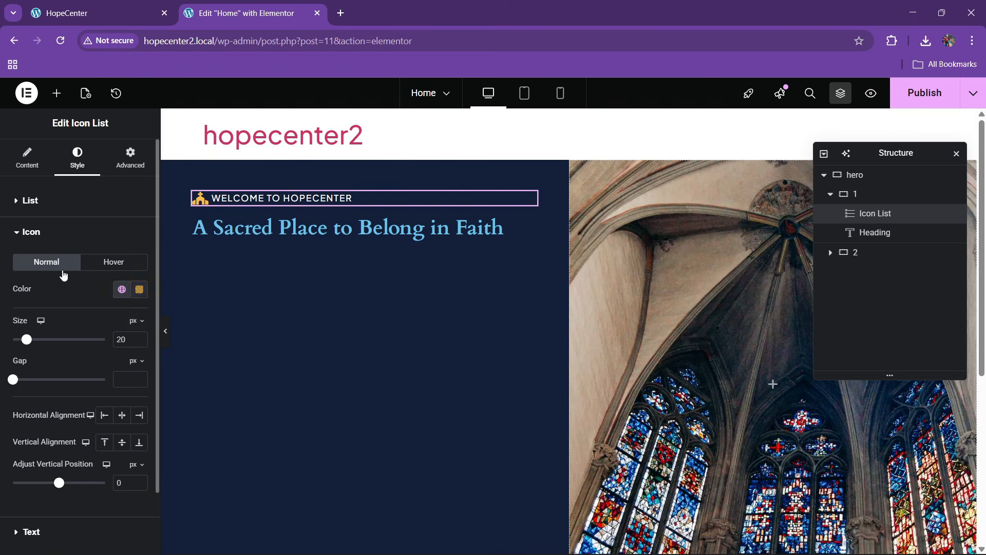
click(139, 343)
click(138, 343)
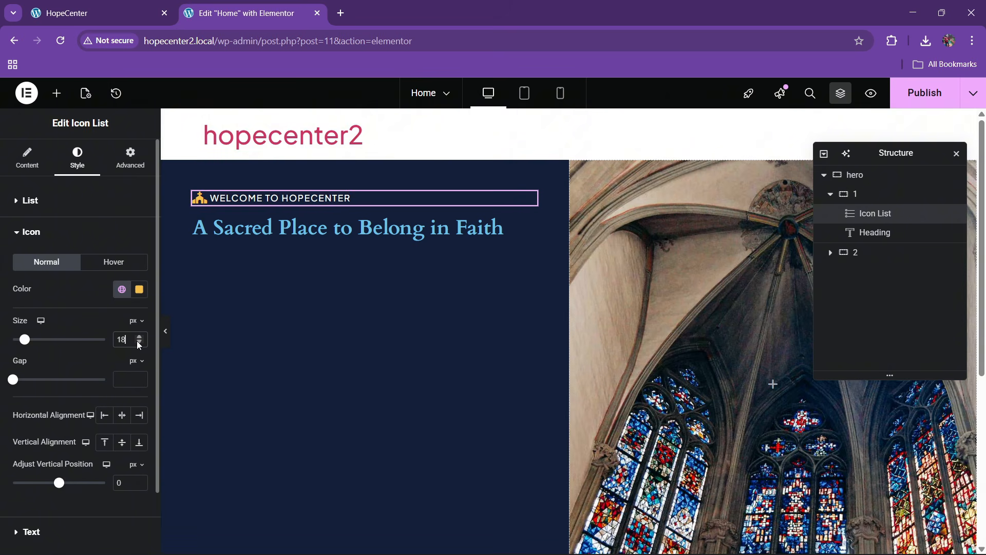
click(139, 343)
click(140, 377)
click(139, 377)
click(139, 377)
click(139, 377)
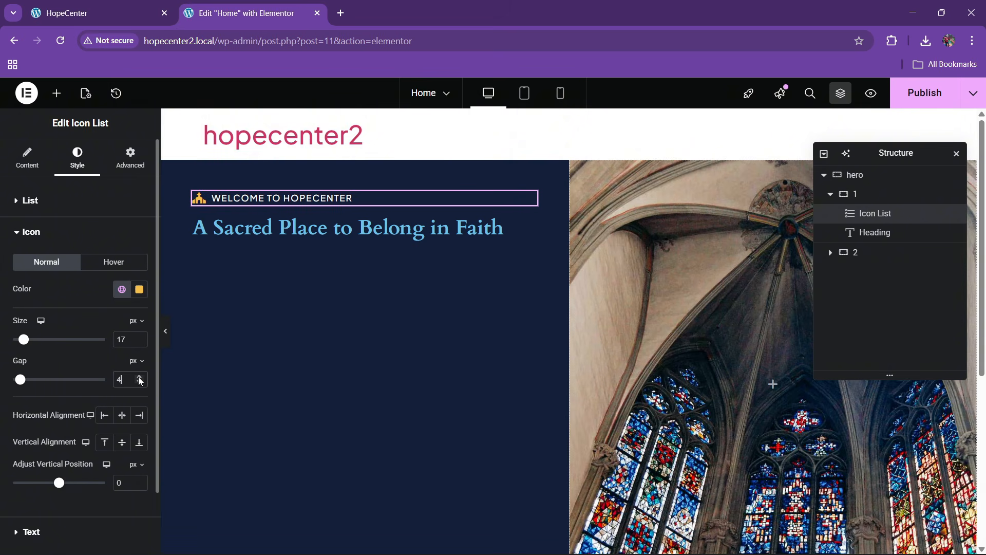
click(128, 6)
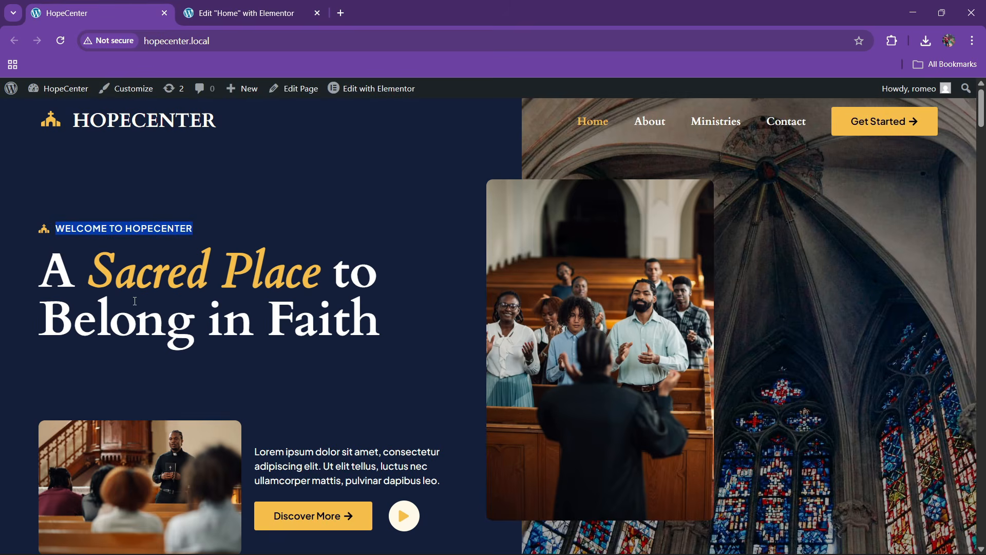
click(290, 4)
Make the hero heading text colour white
click(530, 227)
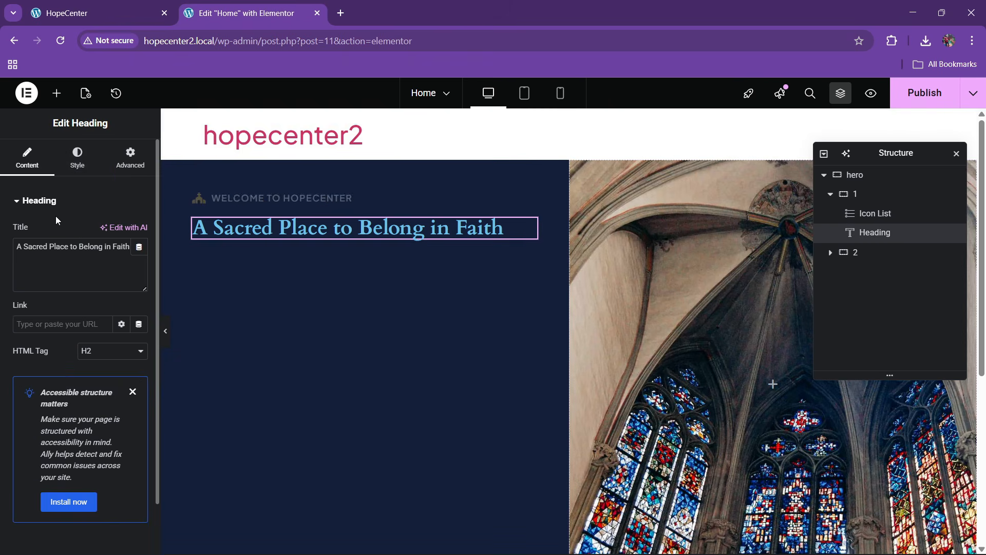
click(77, 157)
click(139, 411)
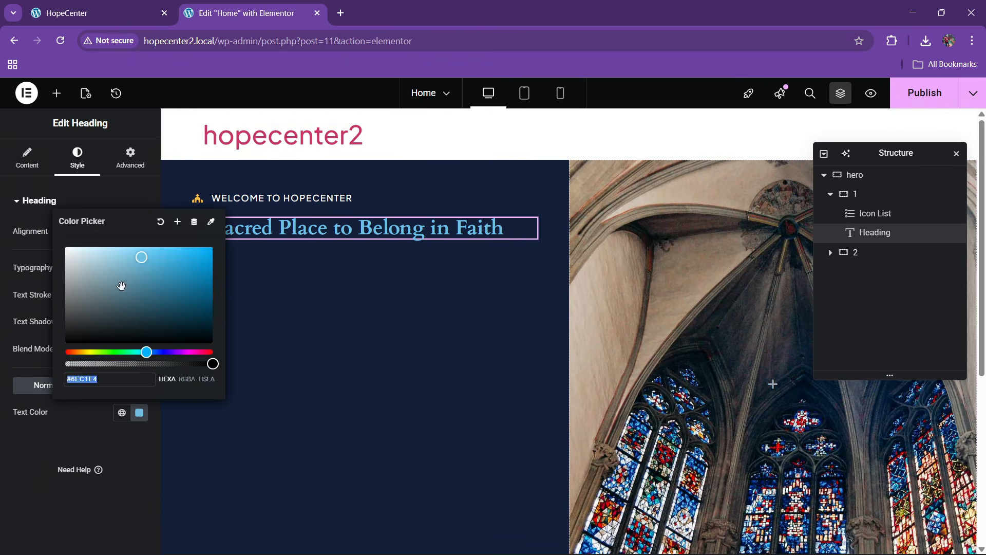
text(#FFFFFF)
click(8, 477)
Set the heading's typography size to 70 px and compare it with the reference site
click(139, 270)
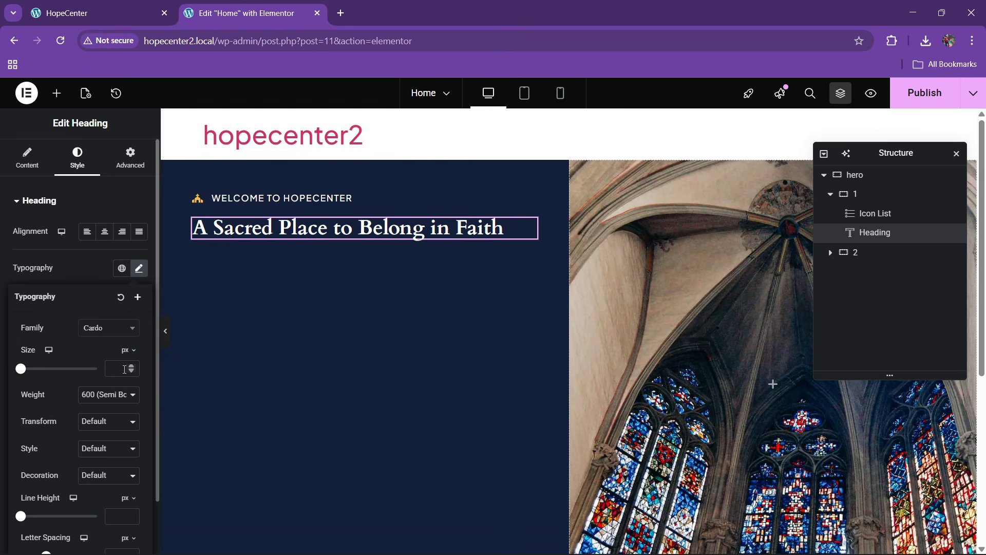
drag(21, 370, 49, 371)
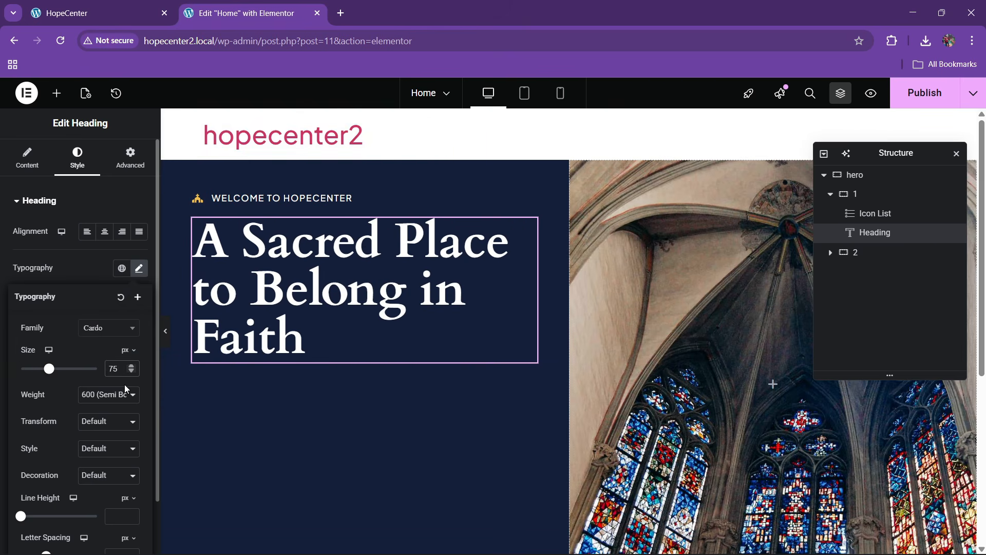
key(BackSpace)
text(0)
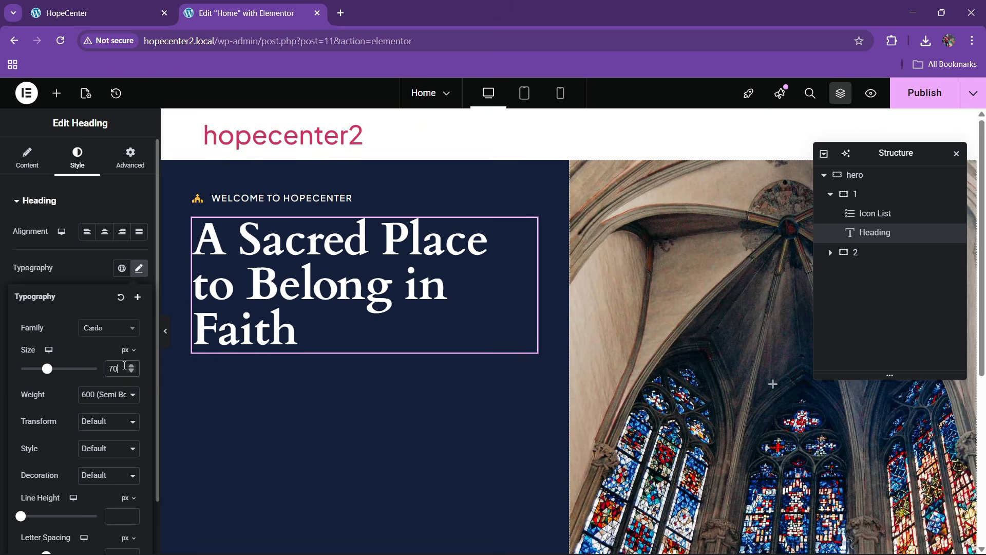
click(164, 331)
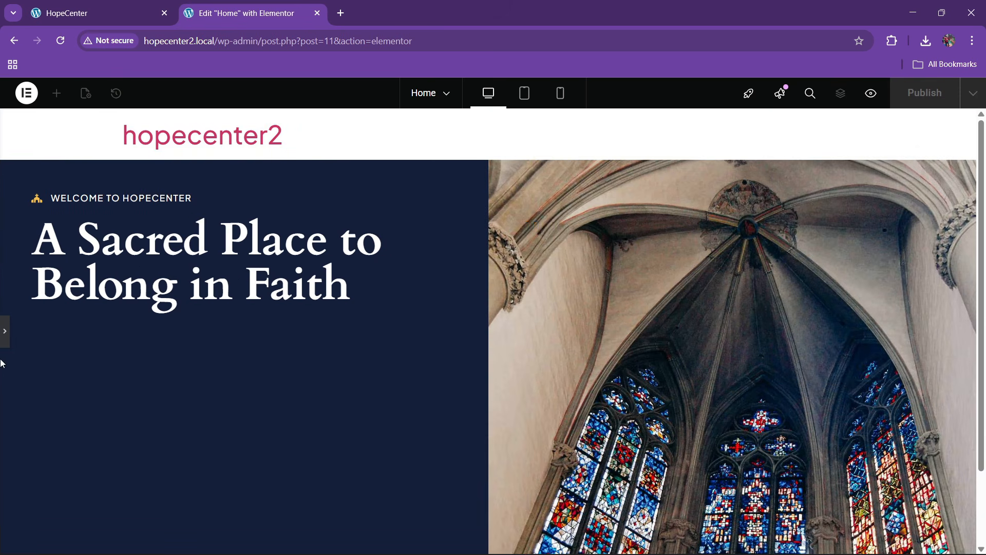
click(5, 331)
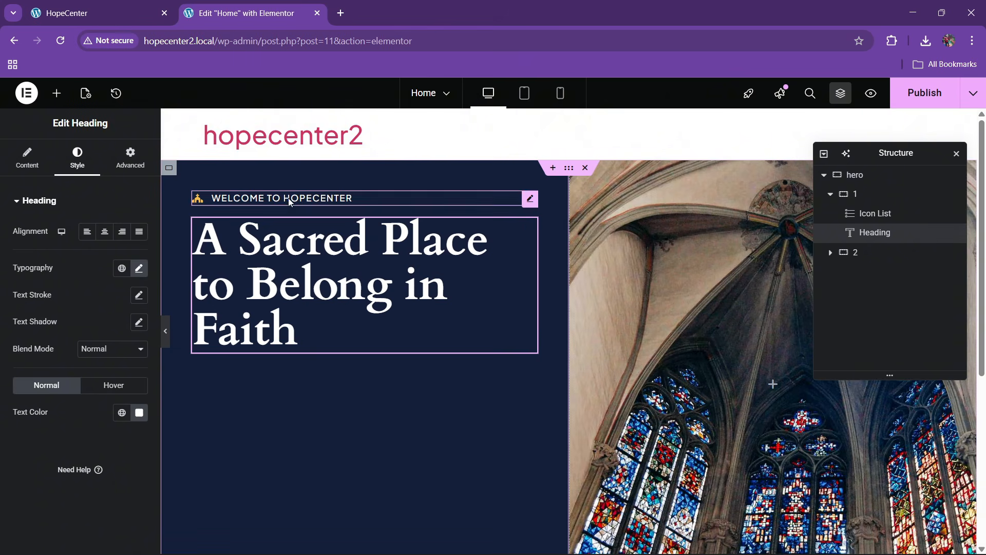
click(130, 3)
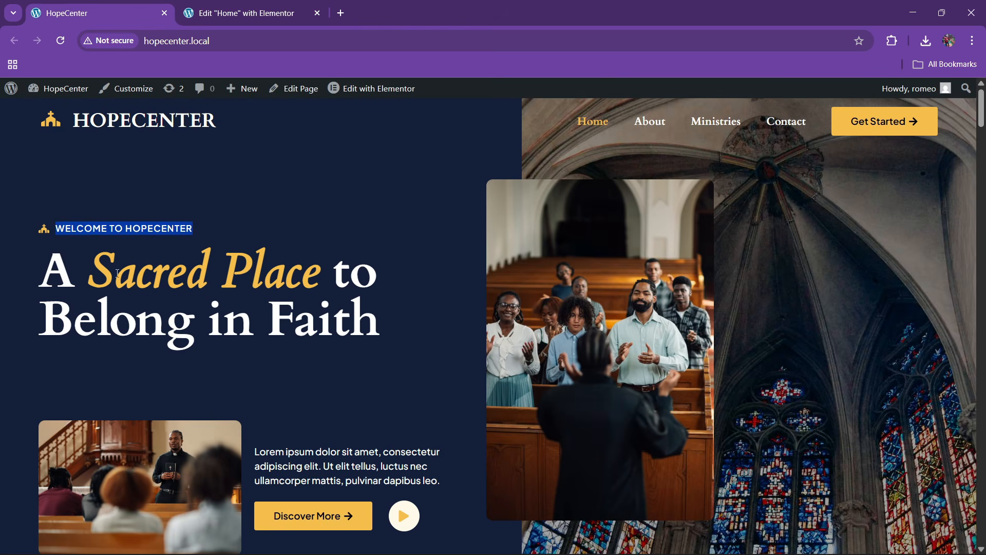
click(215, 12)
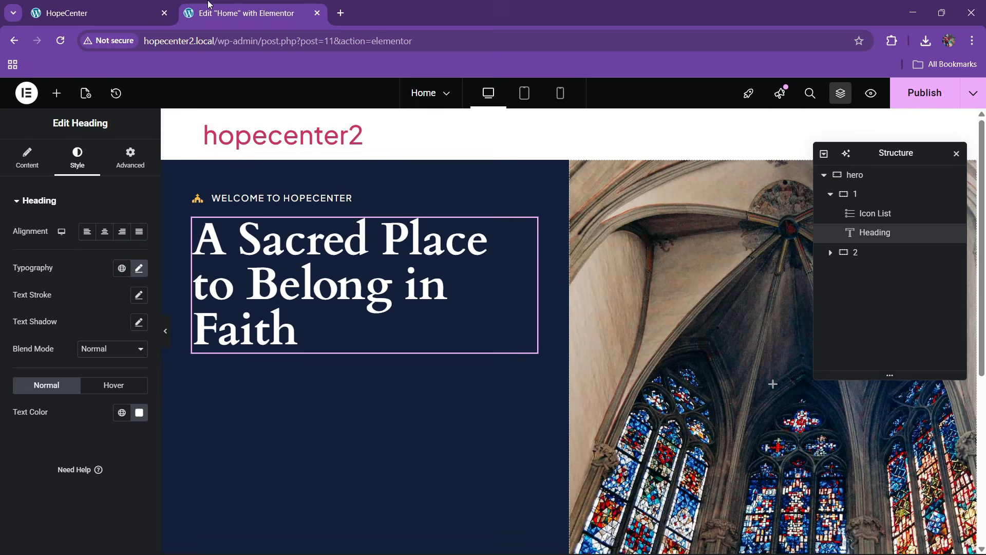
click(41, 170)
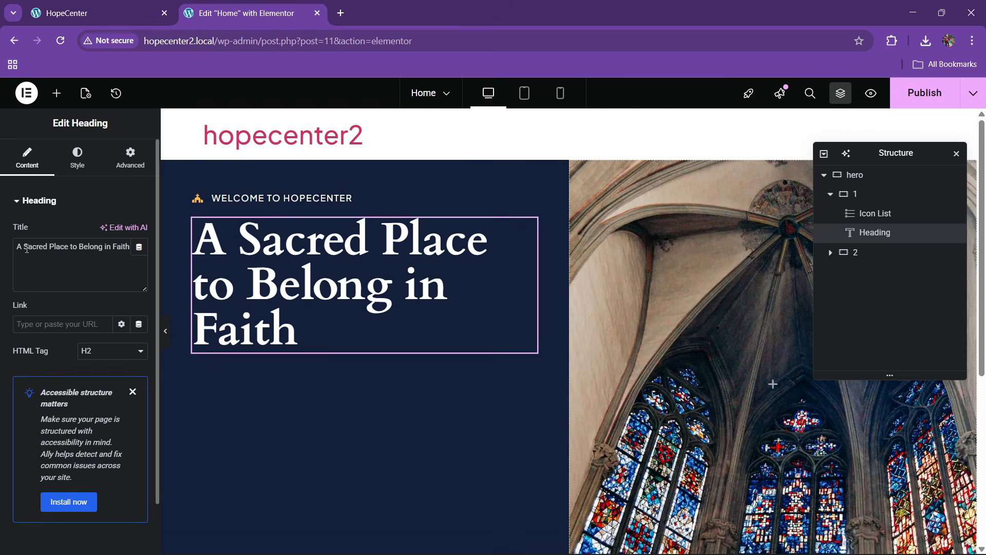
Wrap 'Sacred Place' in a span tag and begin its style="color attribute
text(<span)
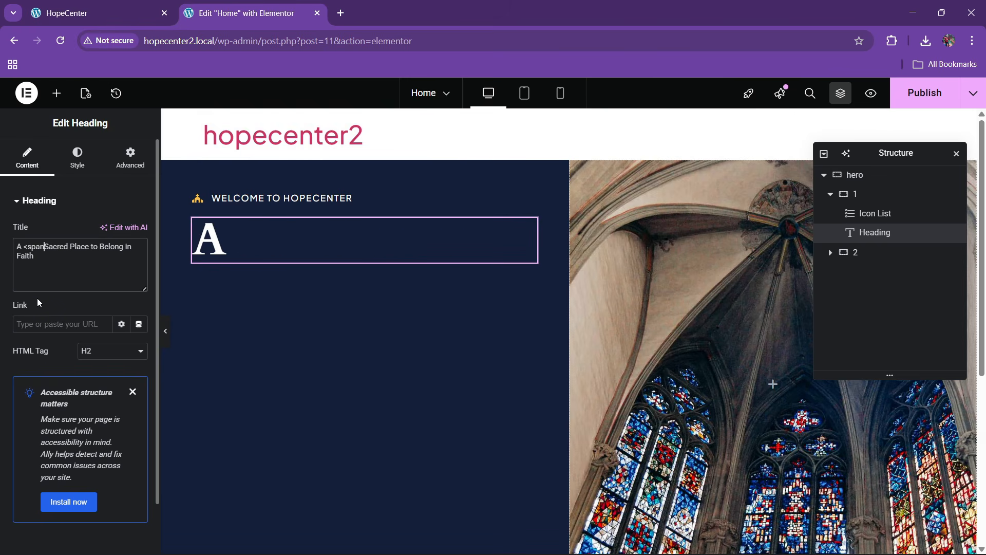
text(>)
key(Right)
key(Right)
key(Right)
key(Right)
key(Right)
key(Right)
key(Right)
key(Right)
key(Right)
key(Right)
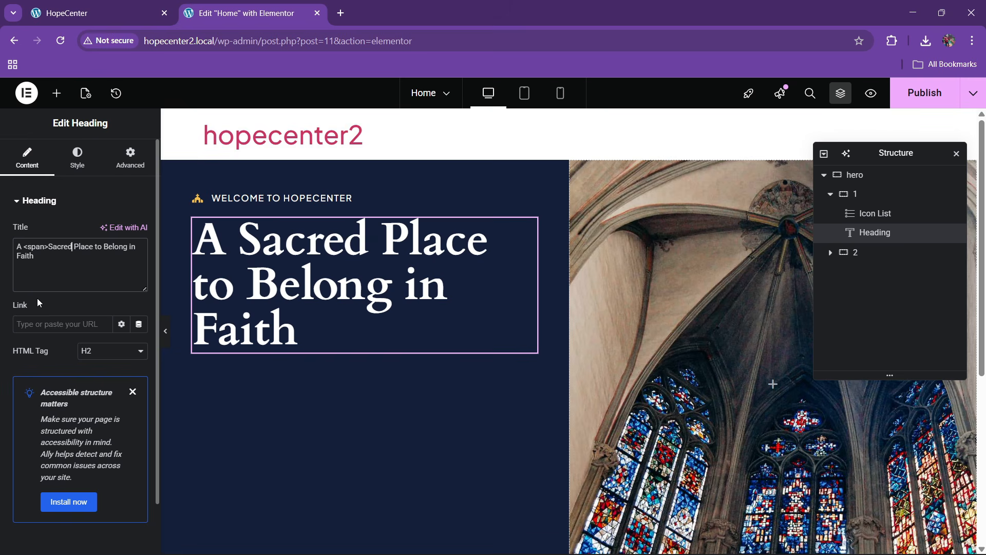
key(Right)
key(Right)
text(</span>)
key(Left)
key(Left)
key(Left)
key(Left)
key(Left)
key(Left)
key(Left)
key(Left)
key(Left)
key(Left)
key(Left)
key(Left)
key(Left)
key(Left)
key(Left)
key(Left)
key(Left)
key(Left)
text(style=)
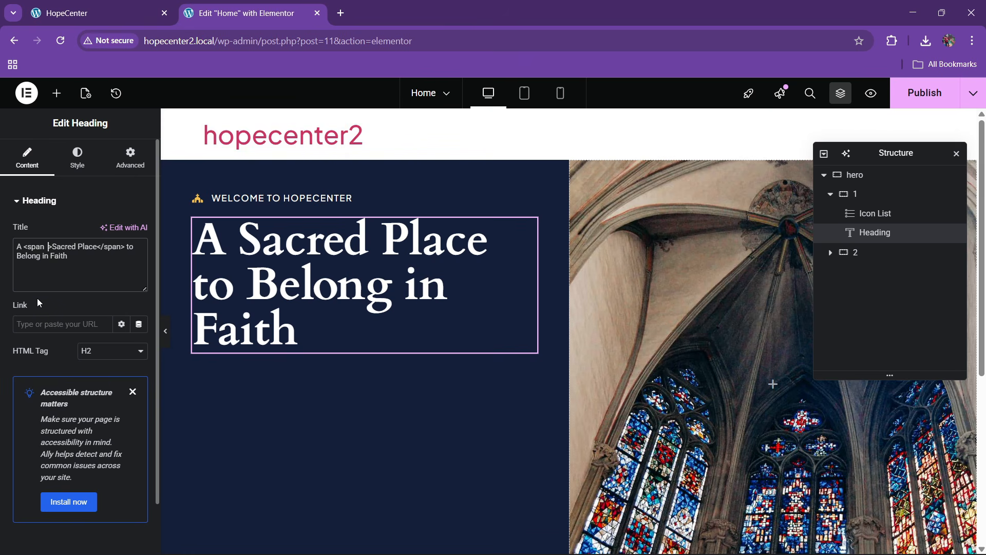
text(")
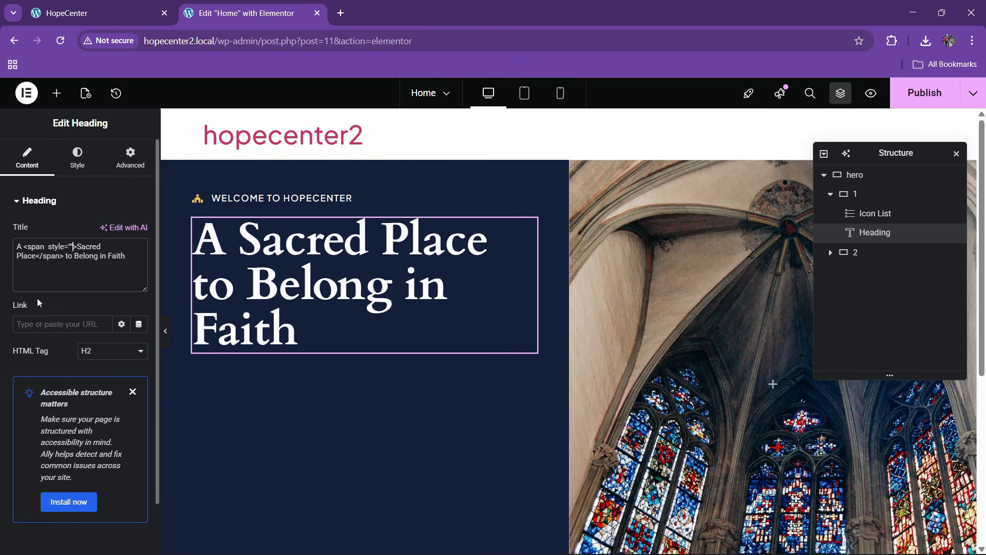
text(color)
Copy the yellow global colour's hex code while keeping the heading colour #FFFFFF
click(88, 152)
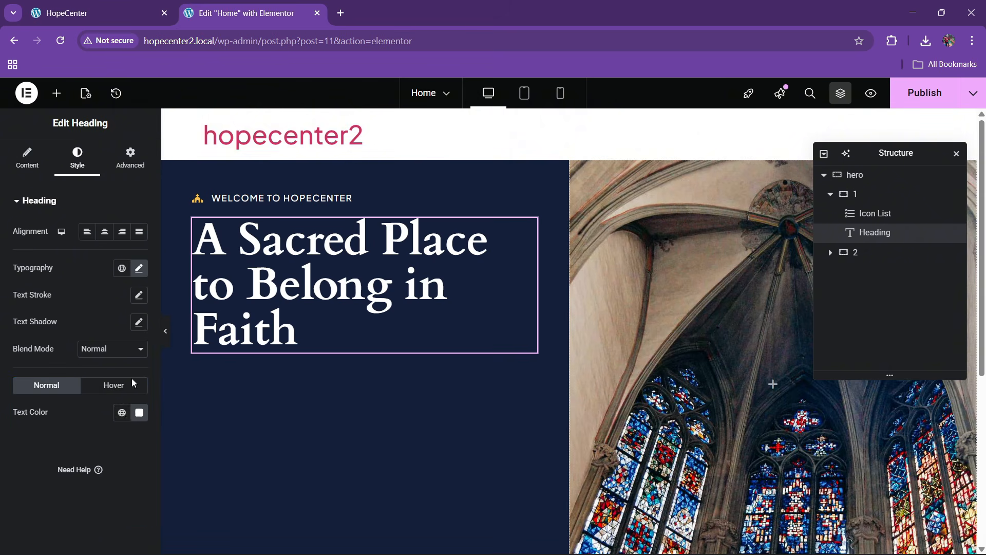
click(123, 415)
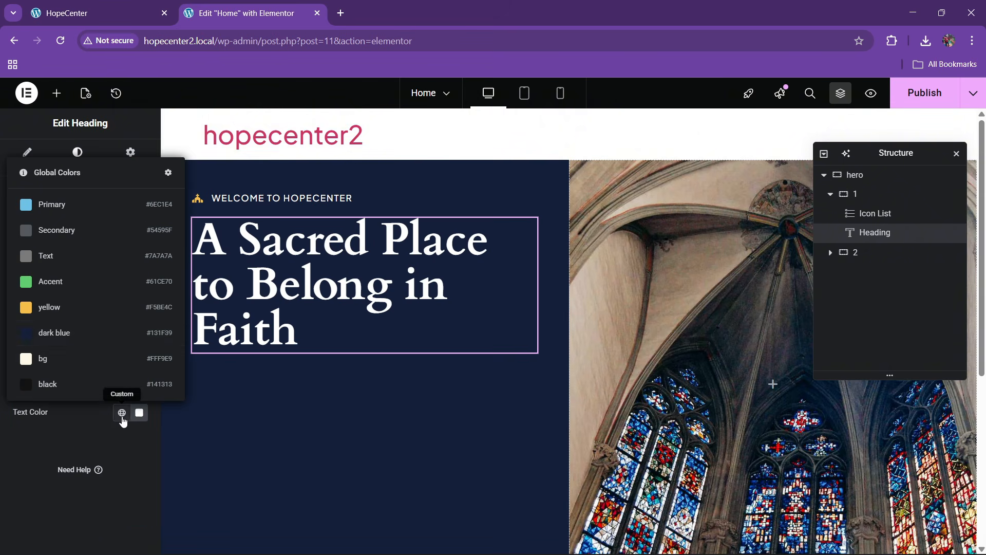
click(141, 308)
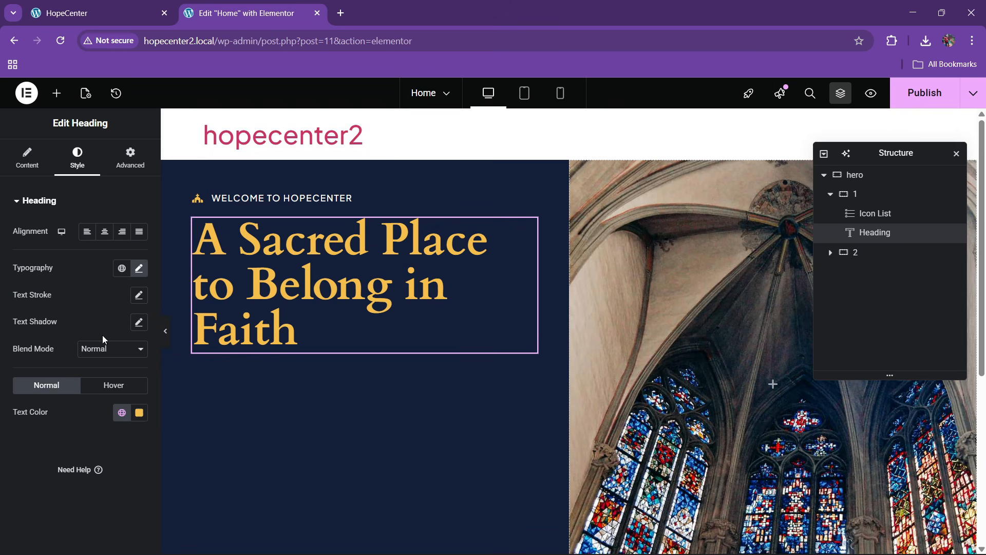
click(139, 413)
key(ctrl+c)
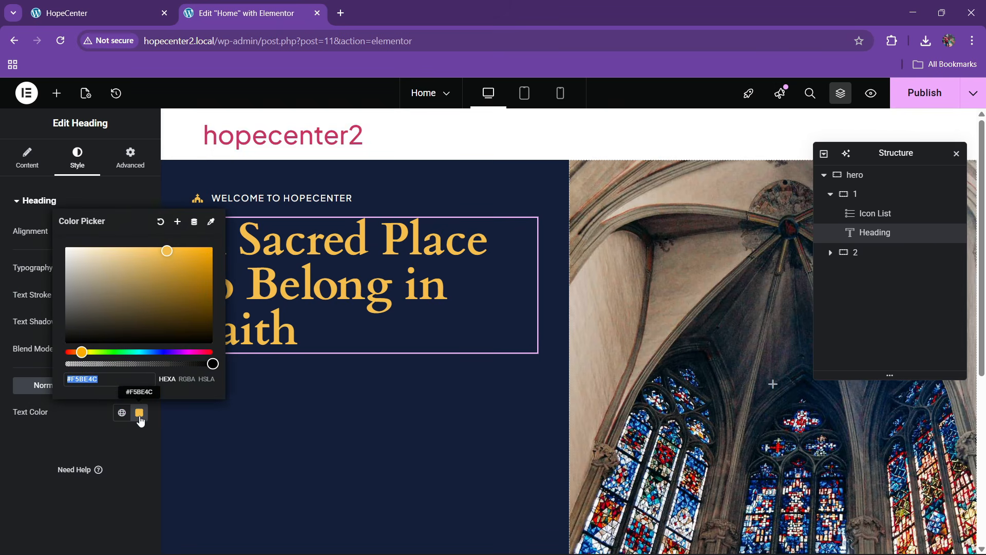
click(101, 412)
click(138, 412)
text(#FFFFFF)
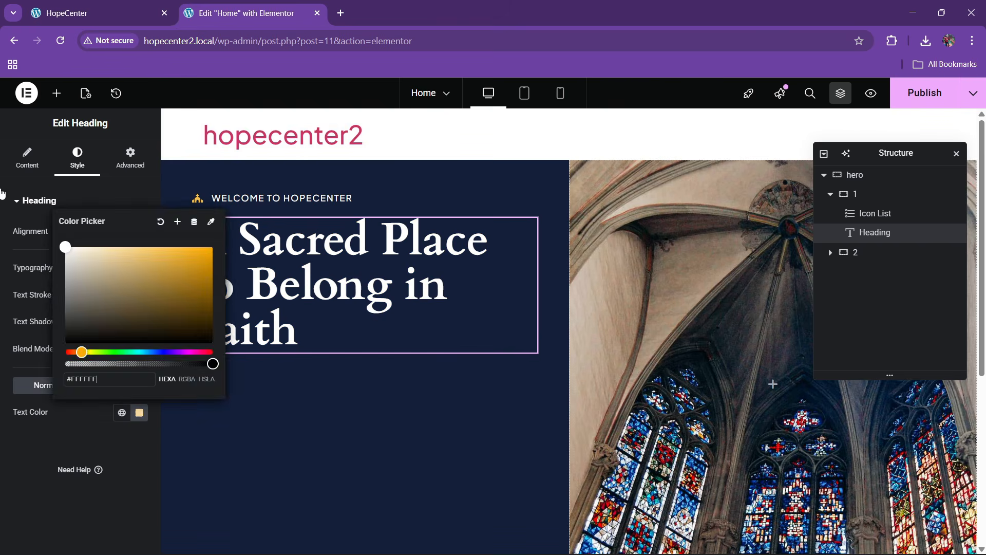
click(57, 406)
click(27, 159)
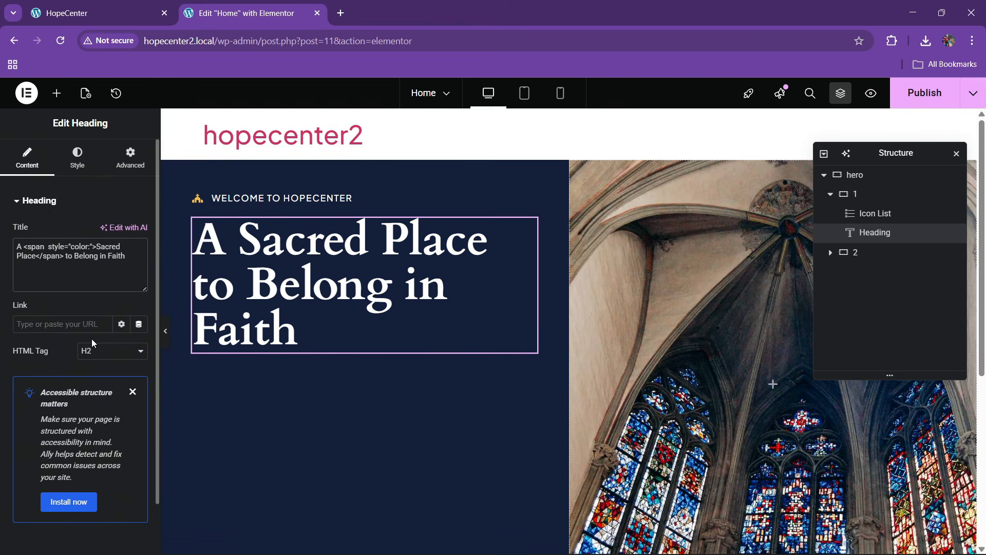
Finish the span style with the yellow code and font-style:italic;, then publish
key(ctrl+v)
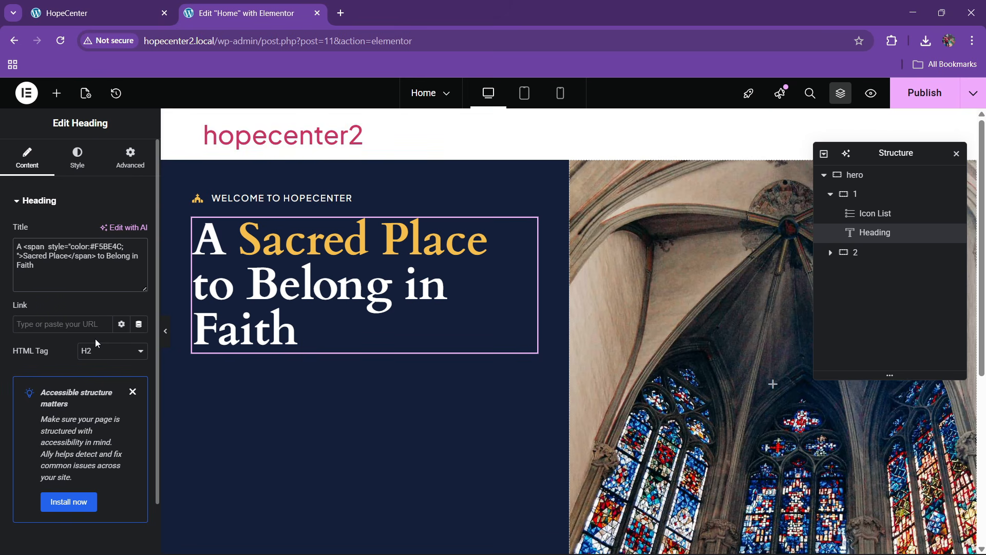
text(font-style)
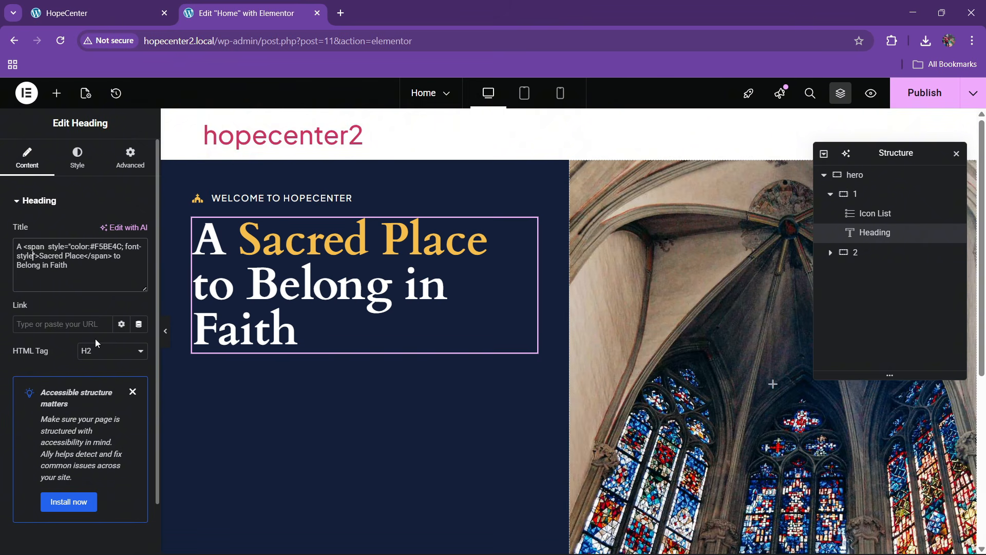
text(:italic;)
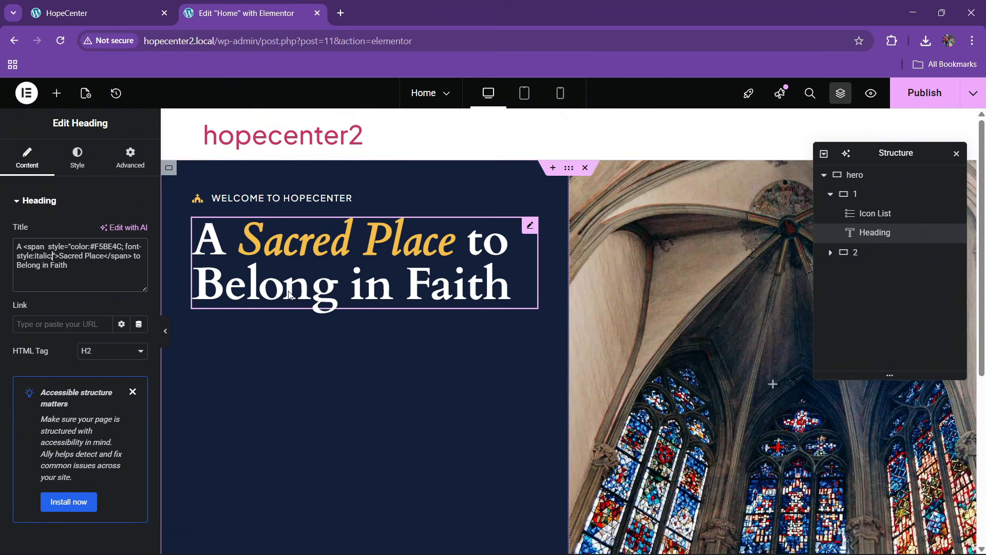
click(78, 12)
scroll(493, 308, down, 4)
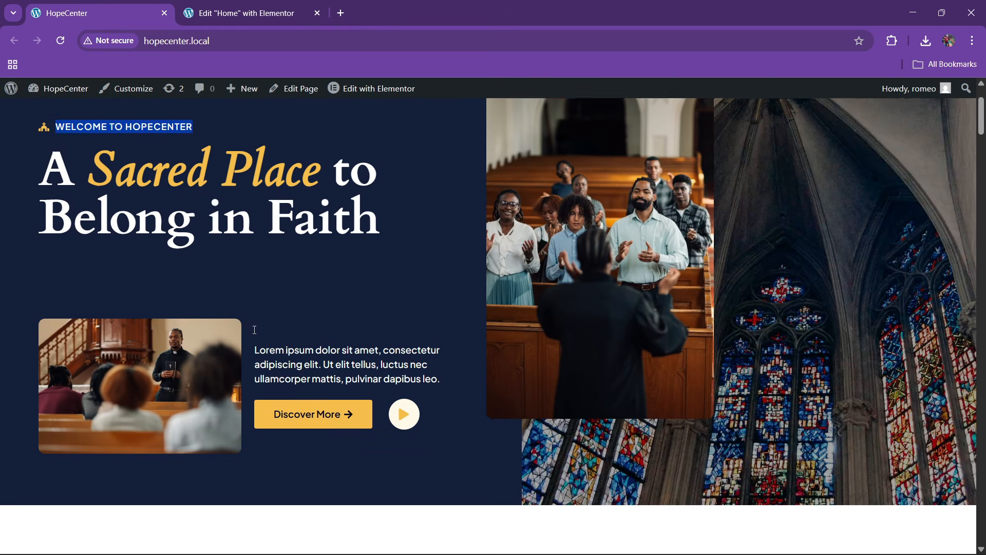
click(284, 6)
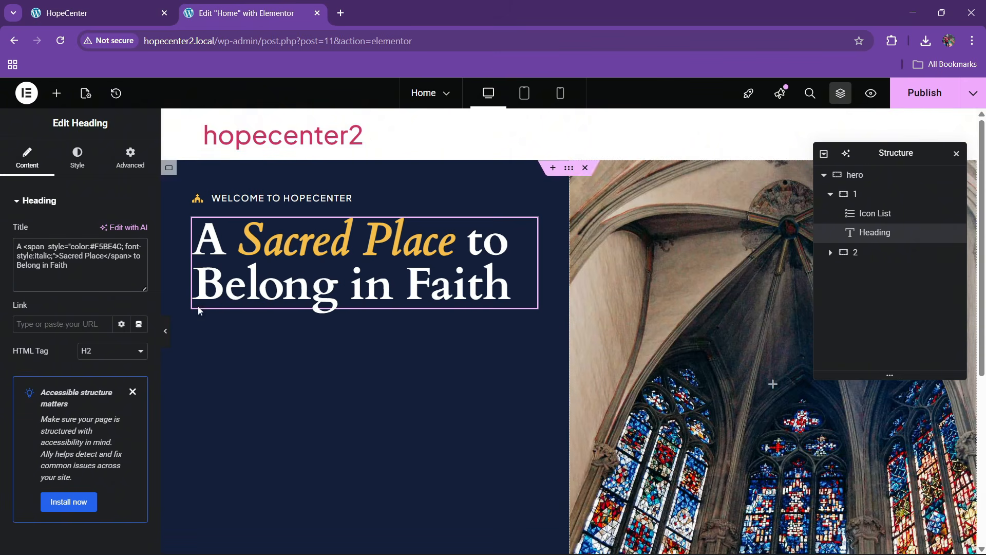
click(925, 93)
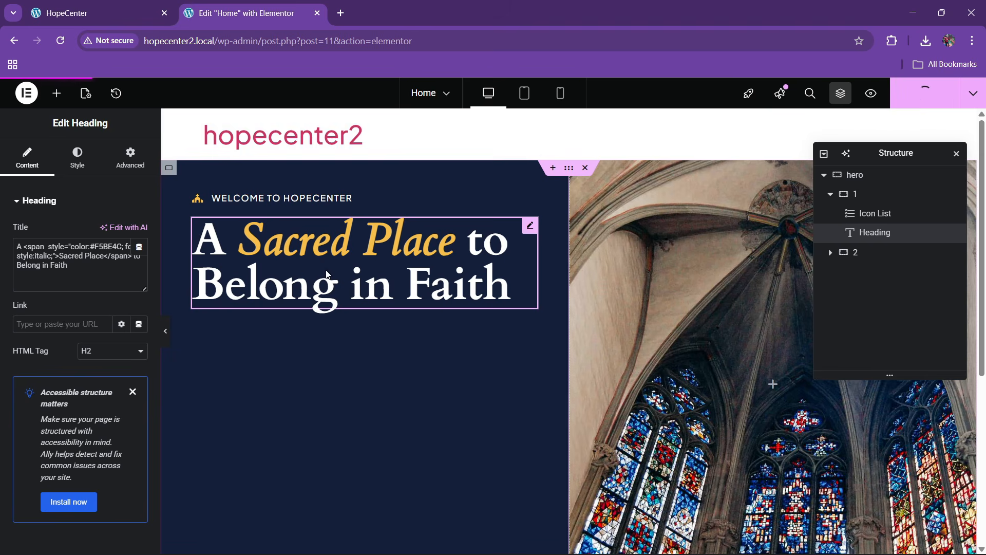
Centre the whole hero container's items vertically and stretch them to full height
click(867, 182)
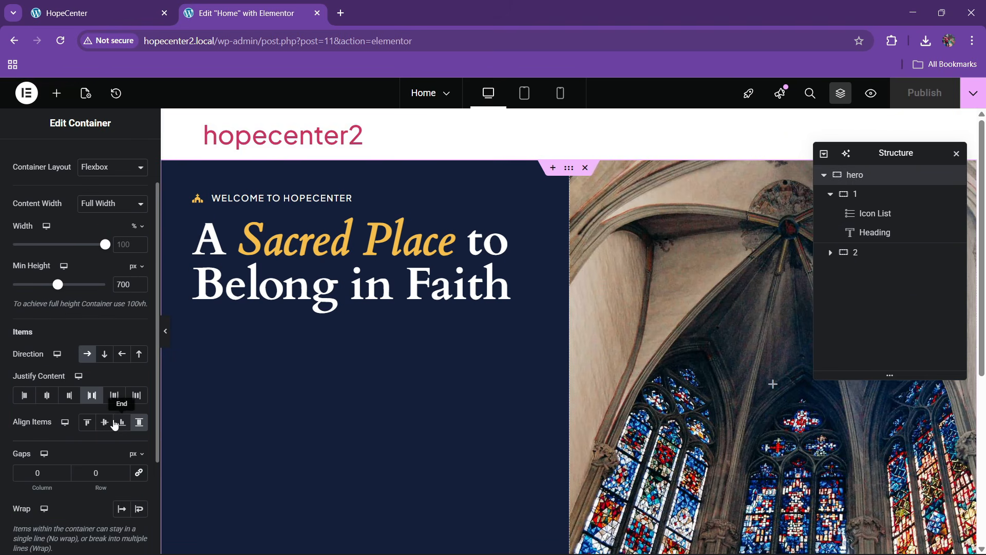
click(106, 427)
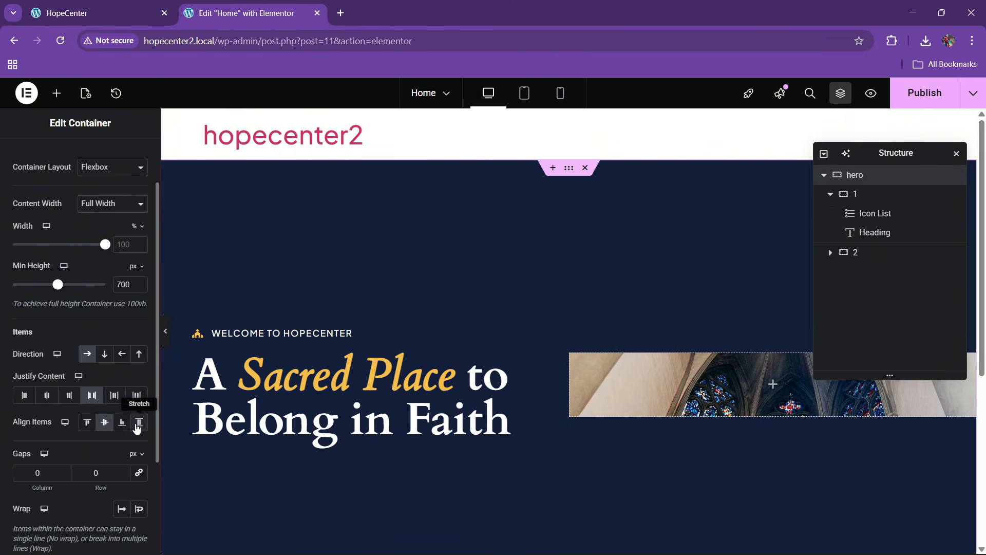
click(137, 429)
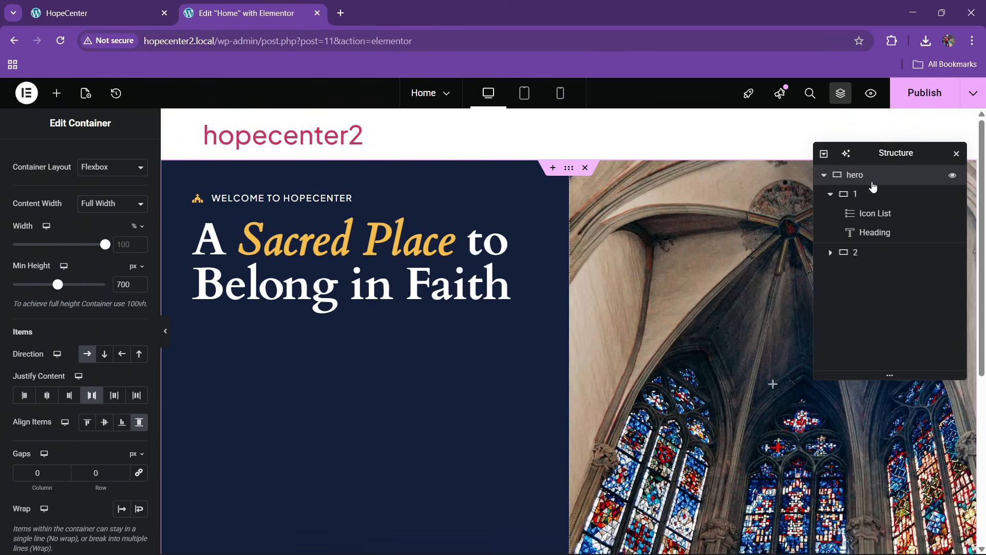
Give the left column centred content, start-aligned items and 30 px gaps
click(873, 194)
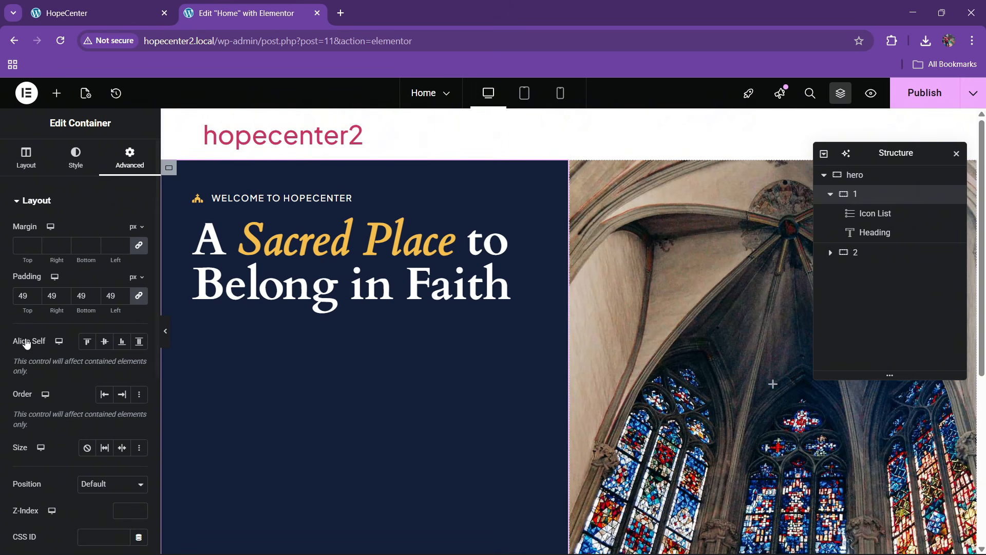
click(26, 159)
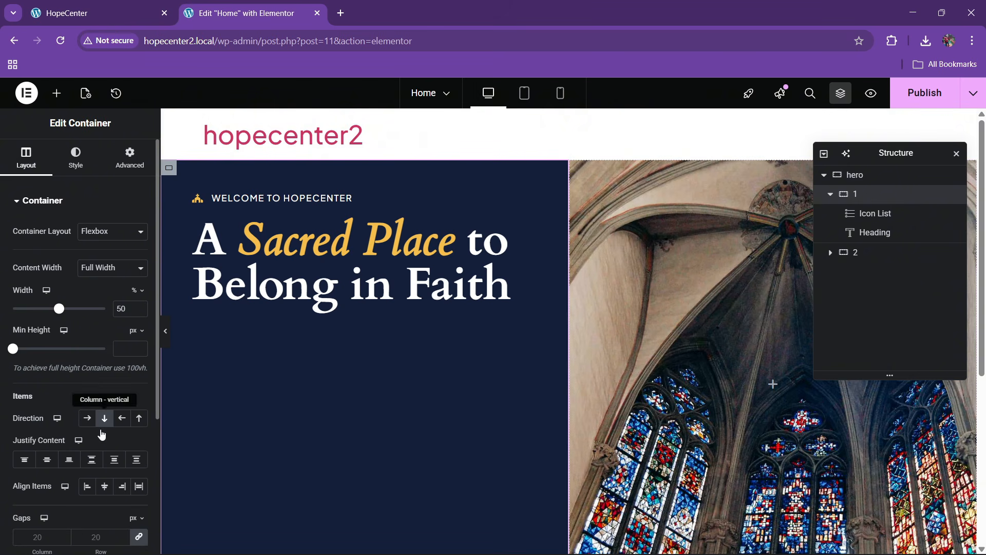
click(47, 459)
click(88, 486)
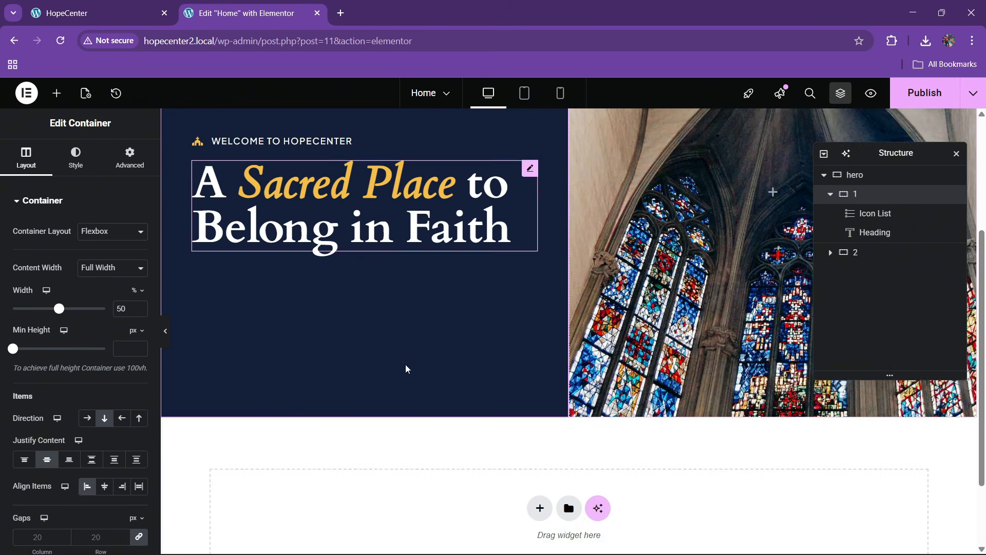
scroll(79, 434, down, 4)
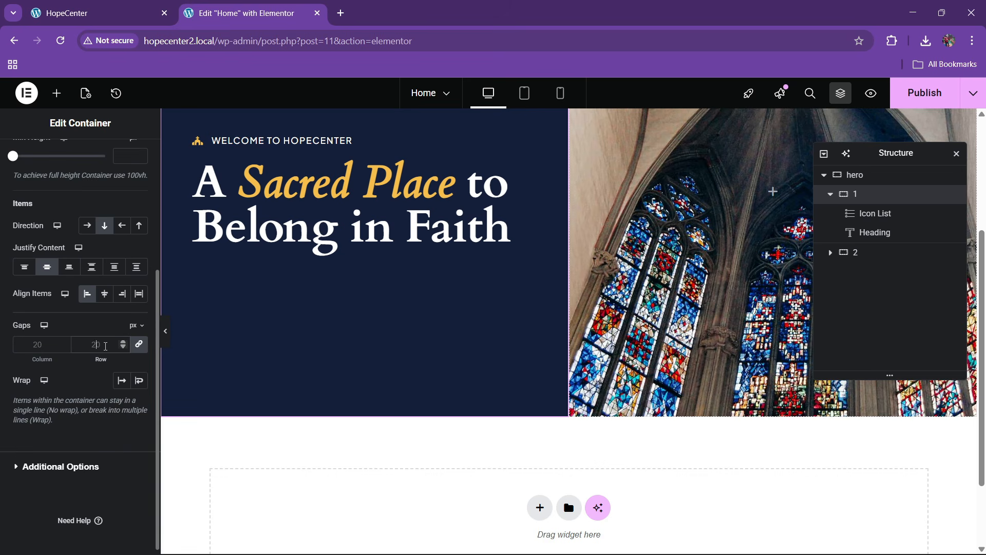
text(30)
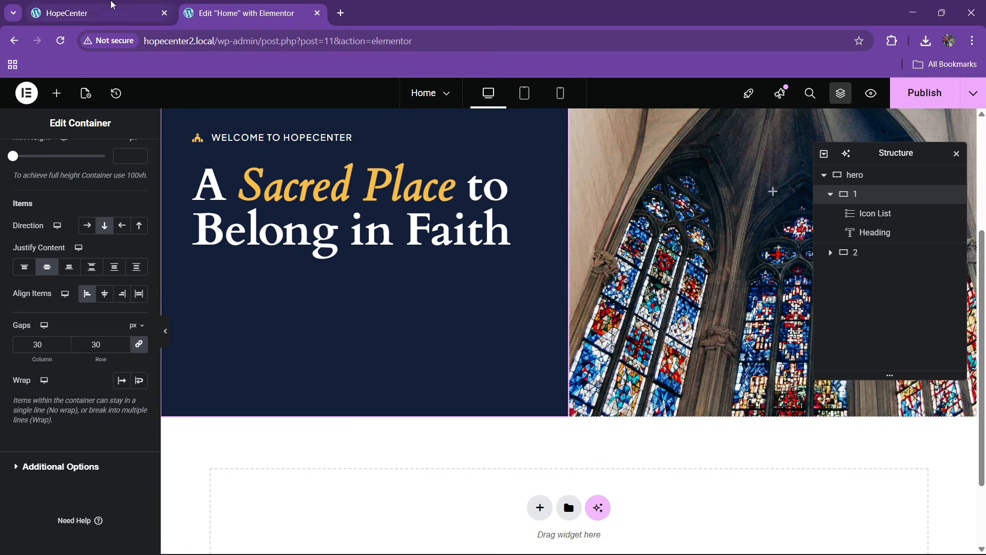
click(102, 12)
scroll(299, 304, up, 3)
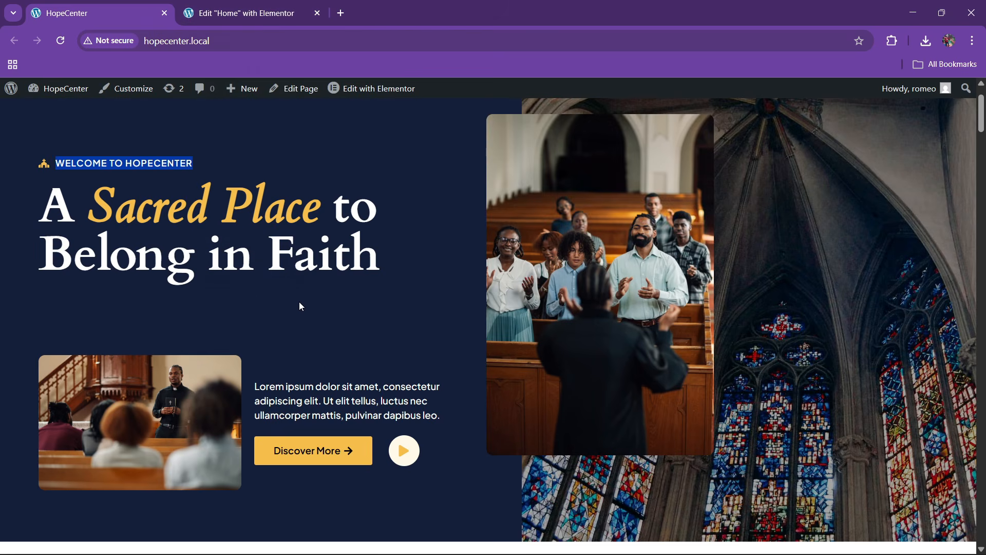
click(244, 6)
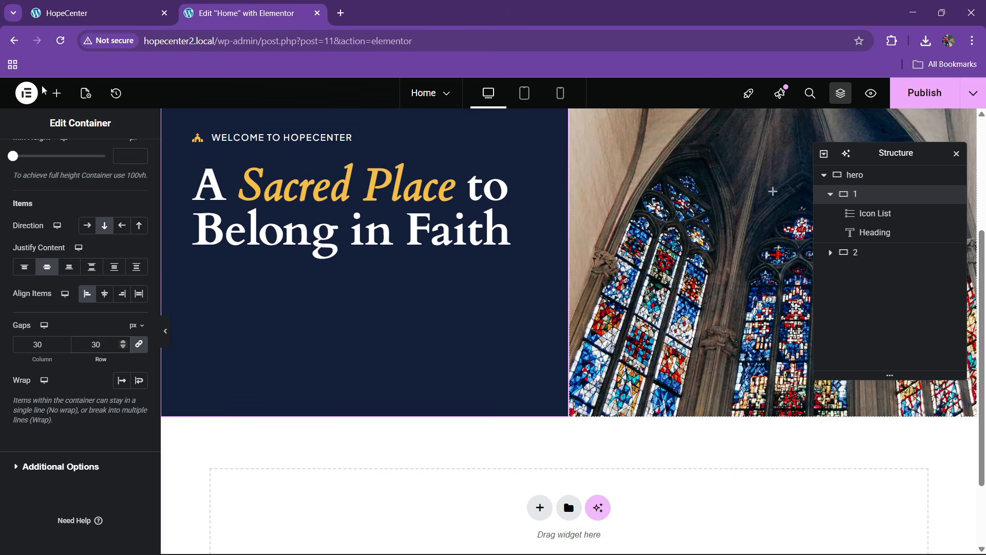
click(57, 93)
scroll(61, 350, down, 5)
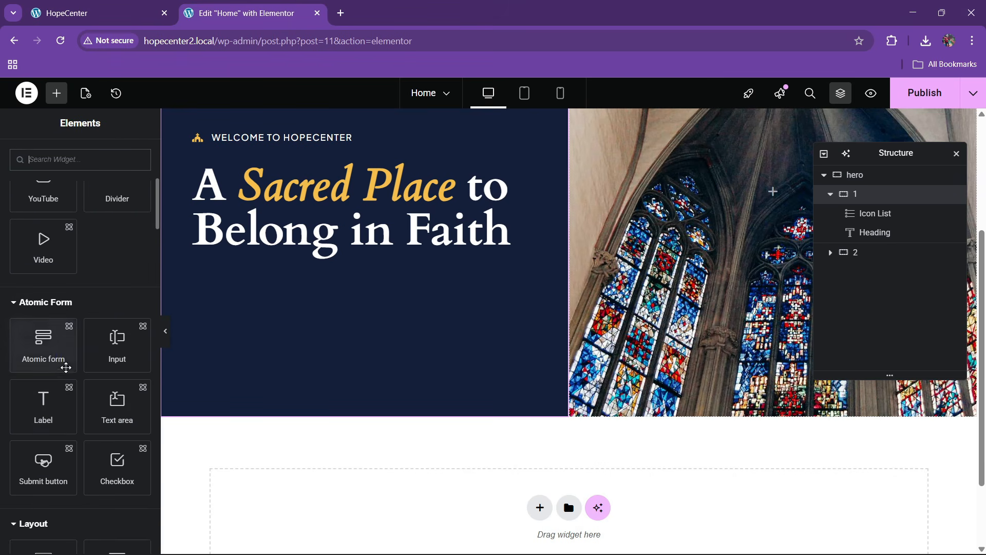
Duplicate the top container and move the WELCOME TO HOPECENTER label and heading into it
scroll(64, 390, down, 3)
drag(62, 419, 414, 215)
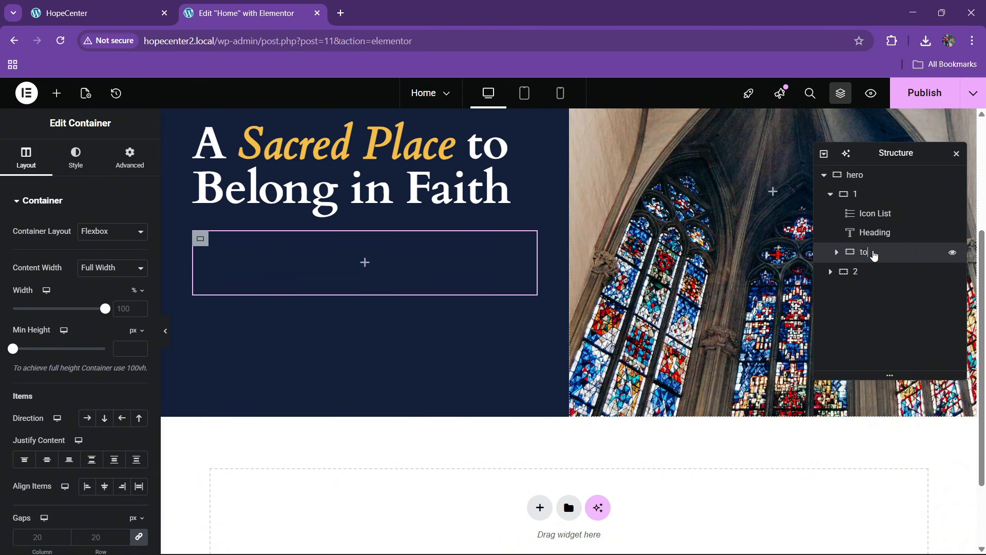
right_click(874, 255)
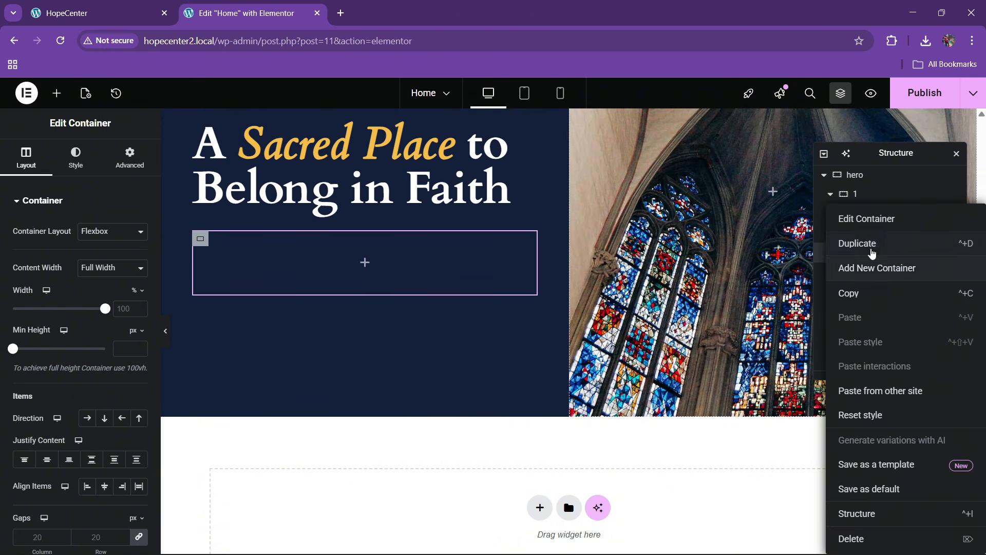
click(872, 245)
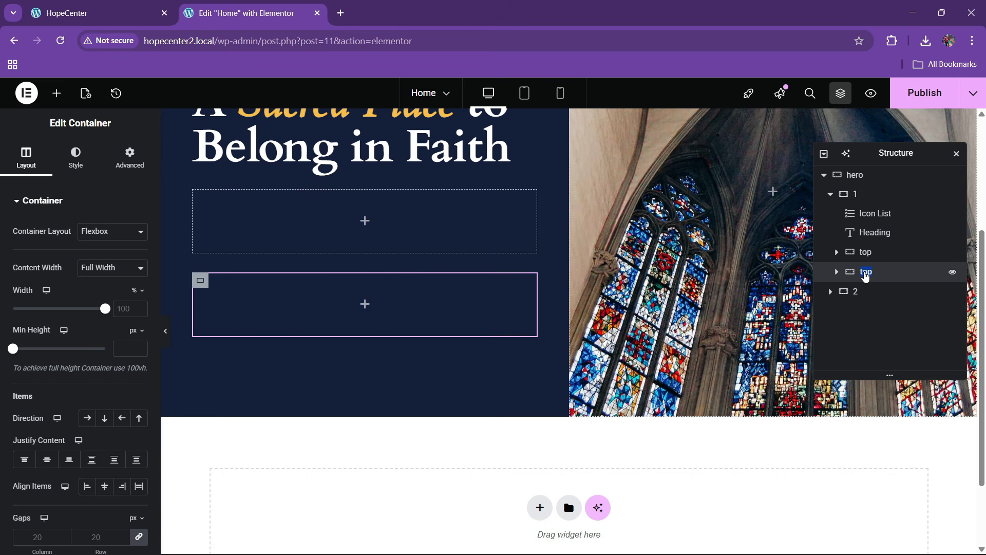
scroll(255, 189, up, 3)
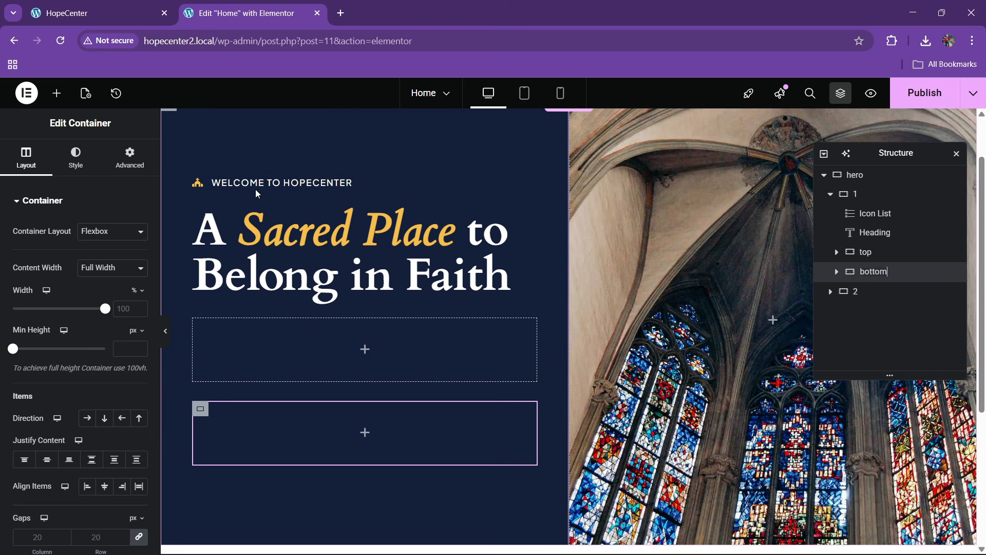
drag(344, 183, 320, 329)
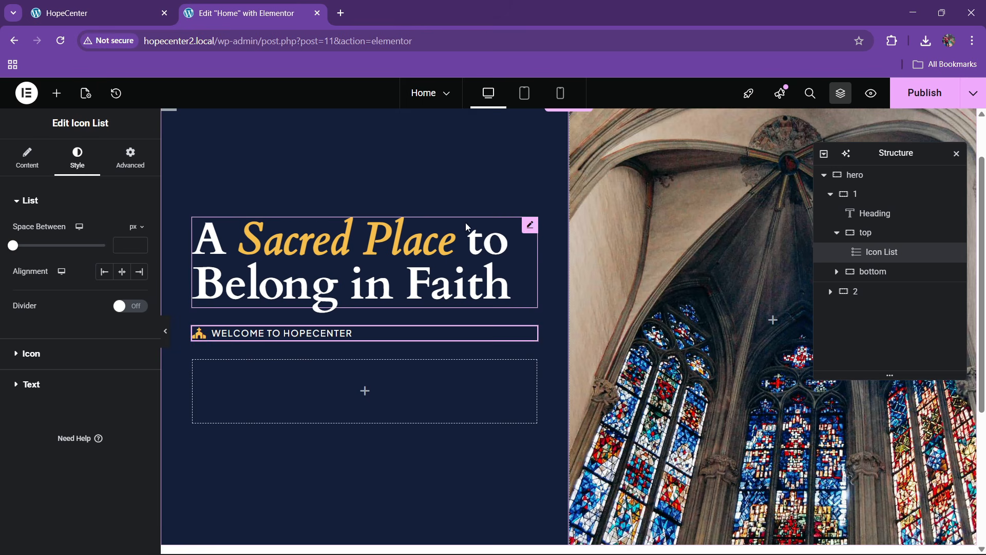
drag(530, 230, 326, 363)
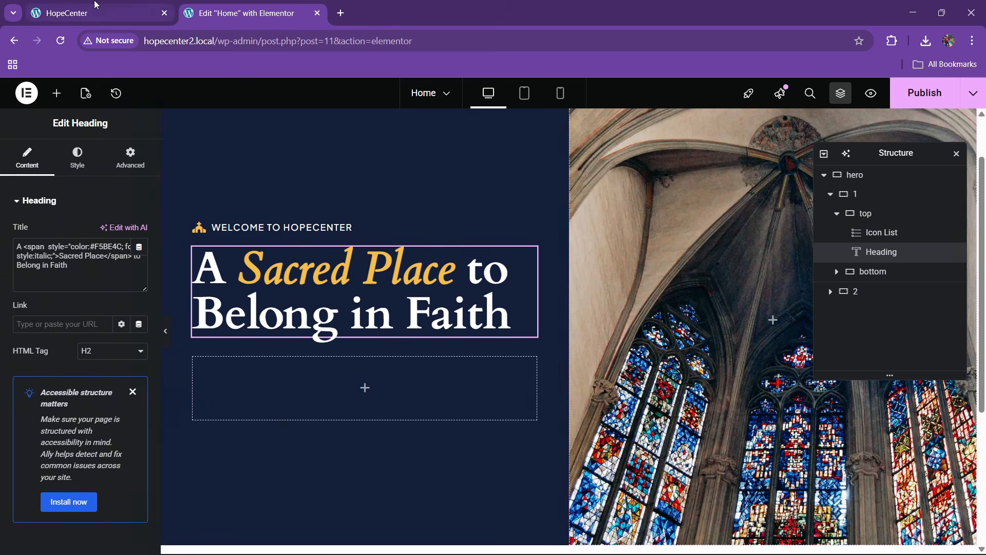
Drop a new empty container into the bottom container
click(97, 12)
click(241, 12)
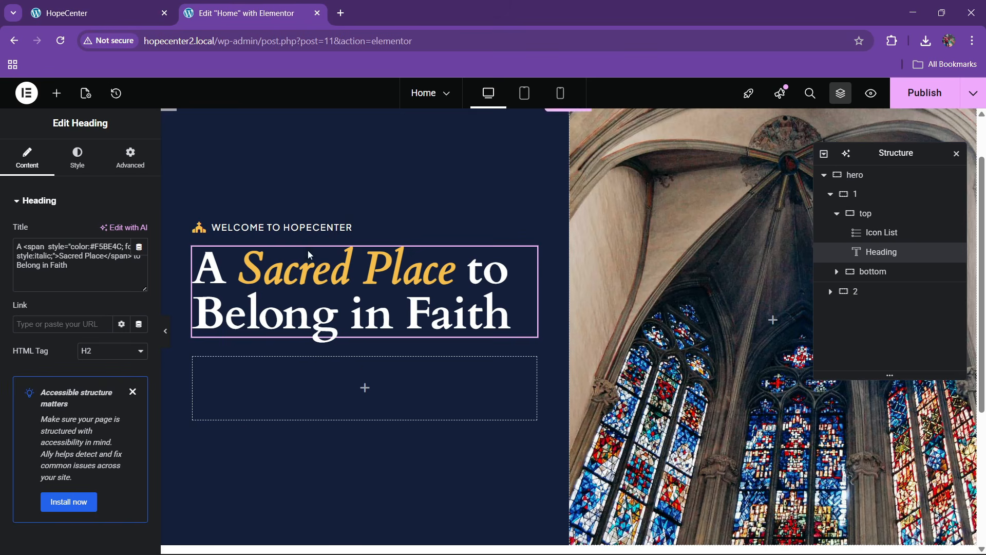
click(57, 93)
scroll(71, 319, down, 9)
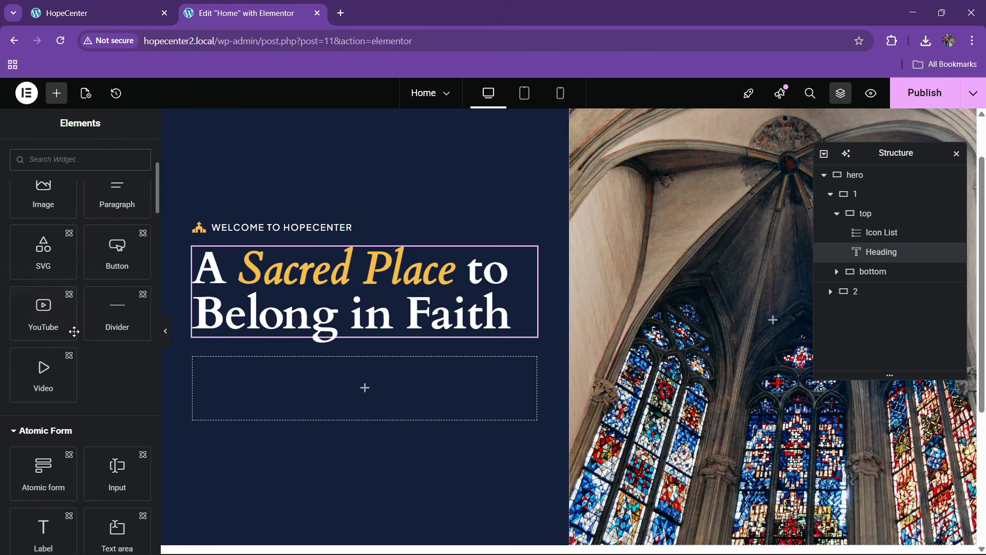
drag(46, 441, 288, 391)
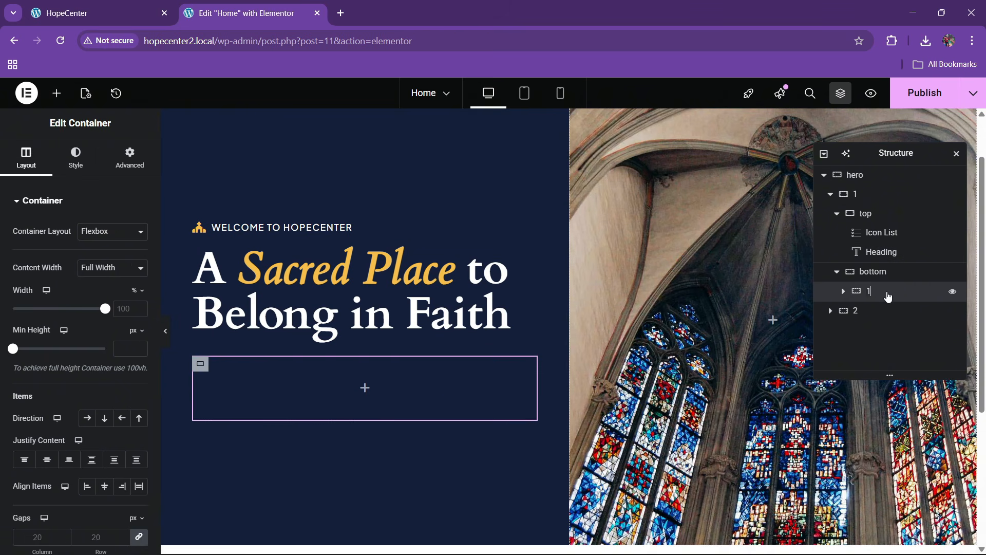
Duplicate the inner container and set the bottom container's direction to Row
right_click(883, 296)
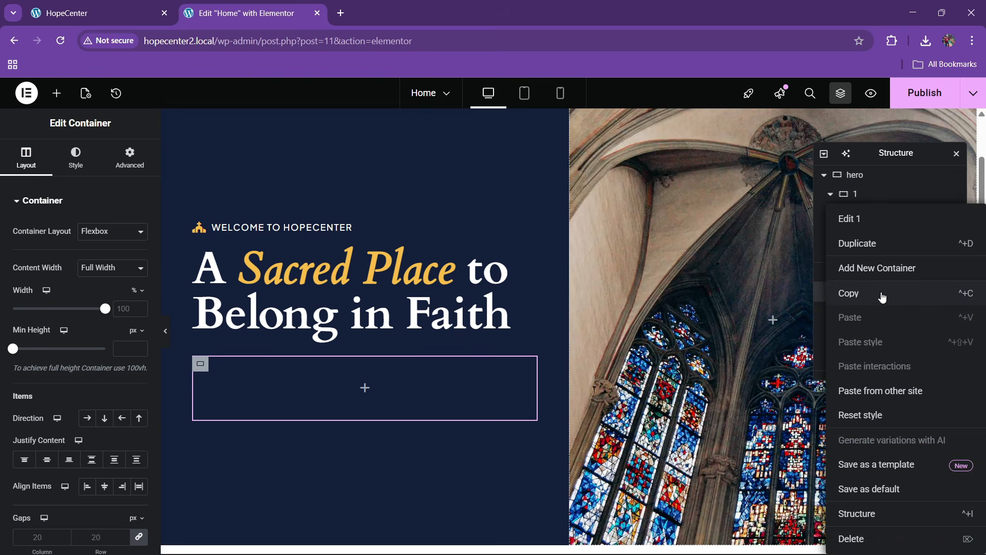
click(891, 243)
click(867, 273)
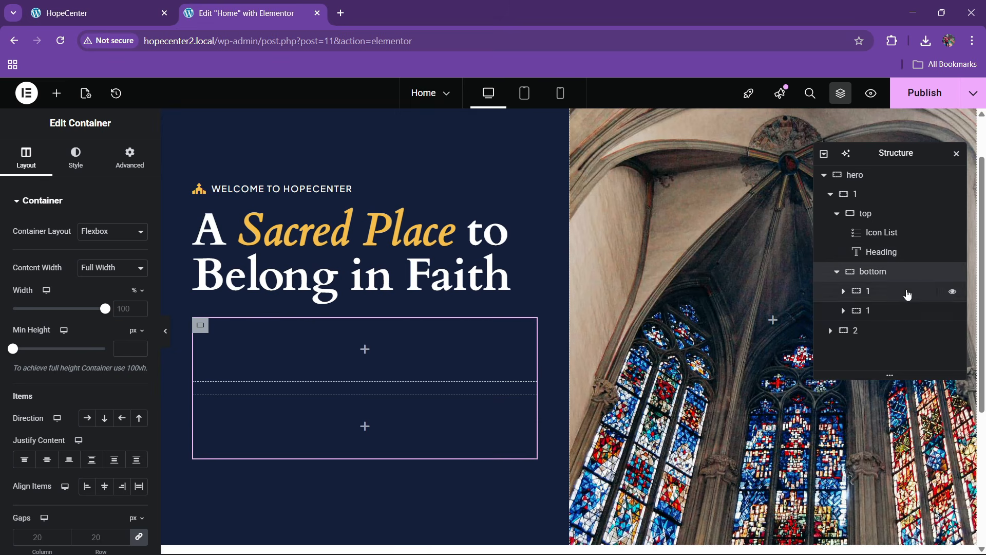
click(85, 418)
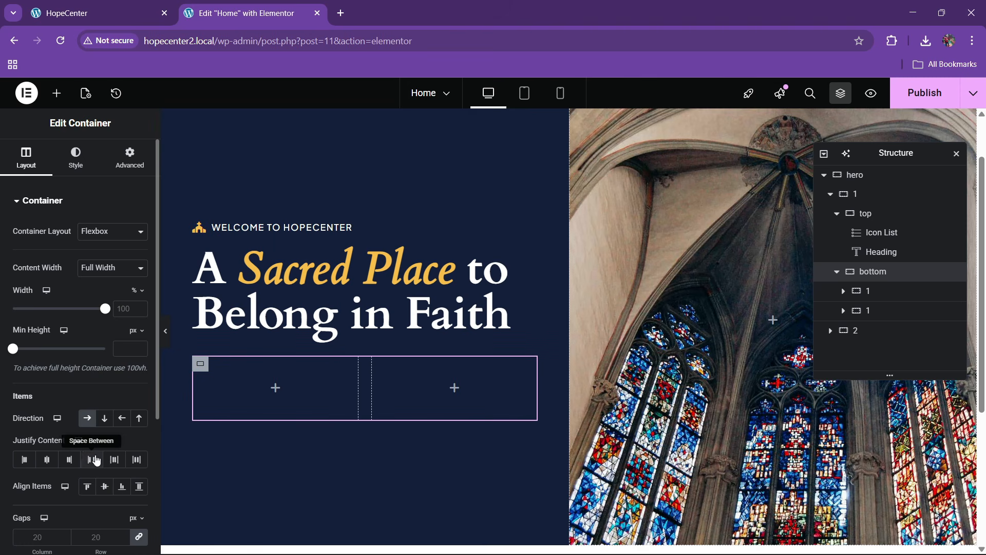
Add an Image widget showing home1.jpg to the left column
click(56, 93)
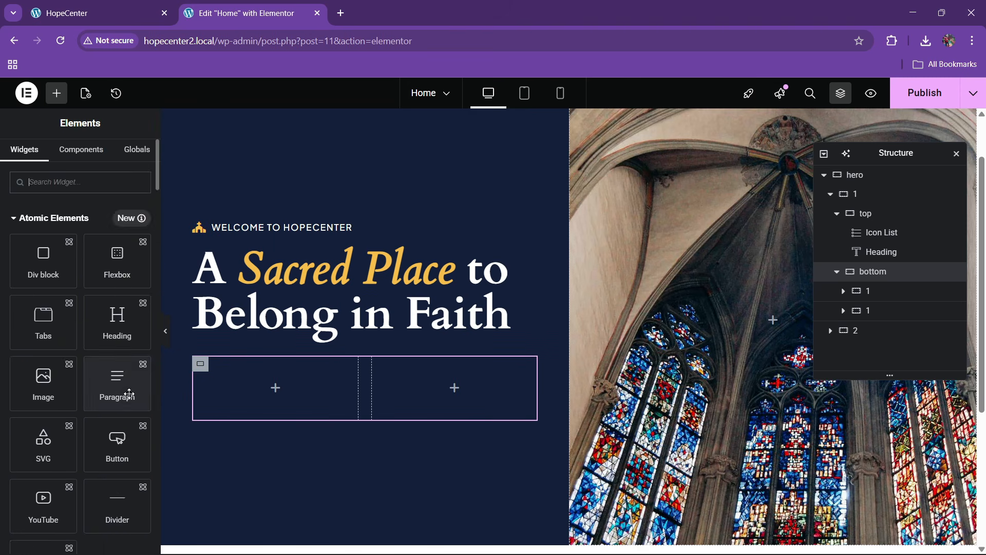
scroll(103, 391, down, 6)
scroll(98, 401, down, 5)
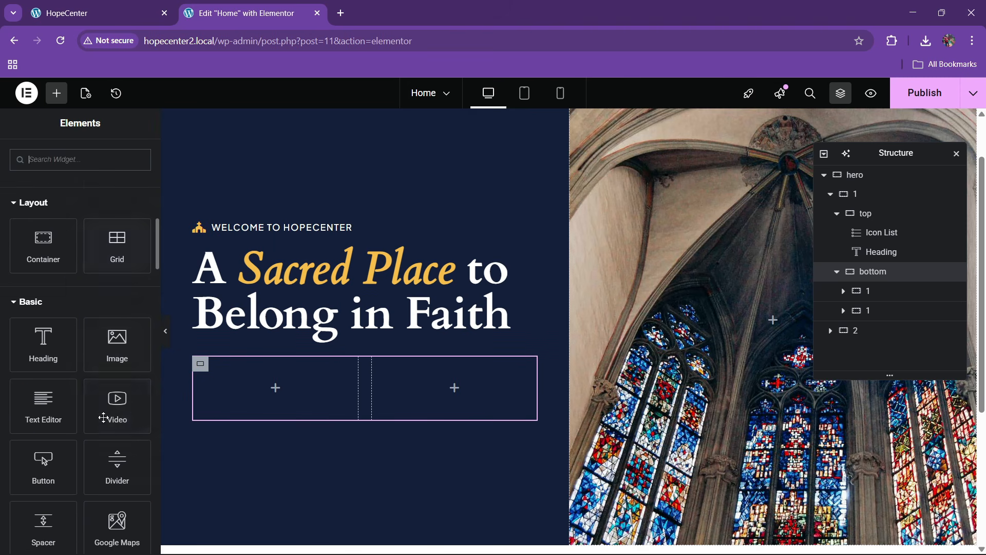
drag(102, 360, 315, 417)
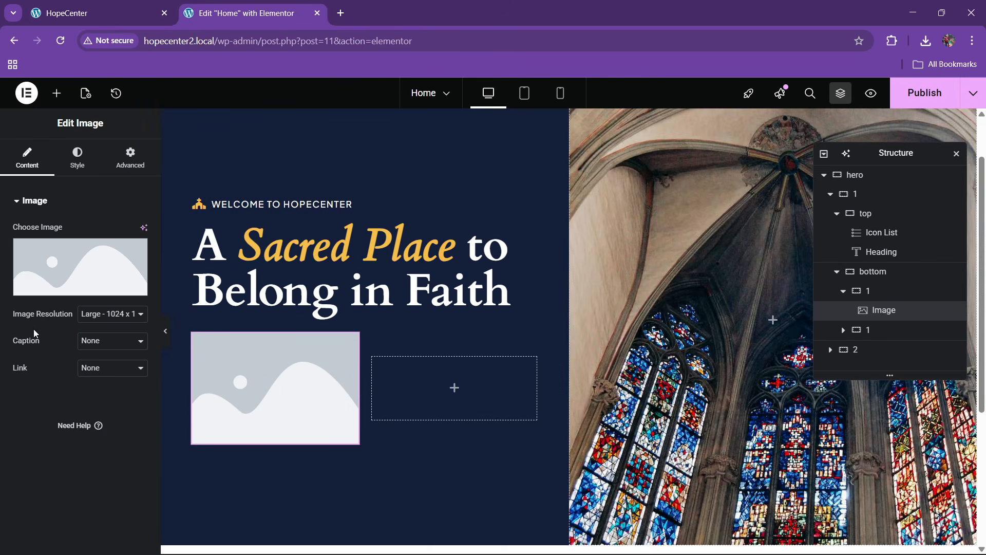
click(60, 289)
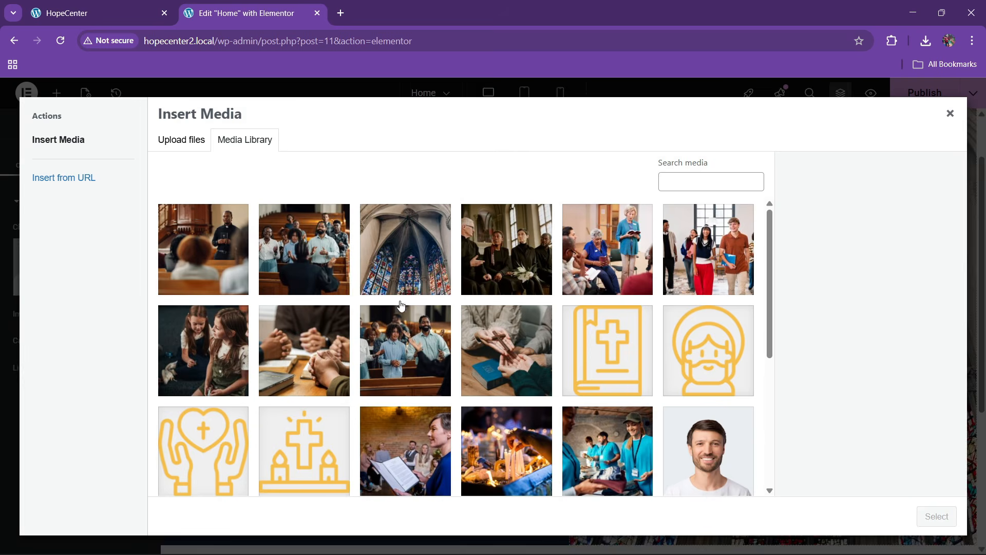
click(242, 249)
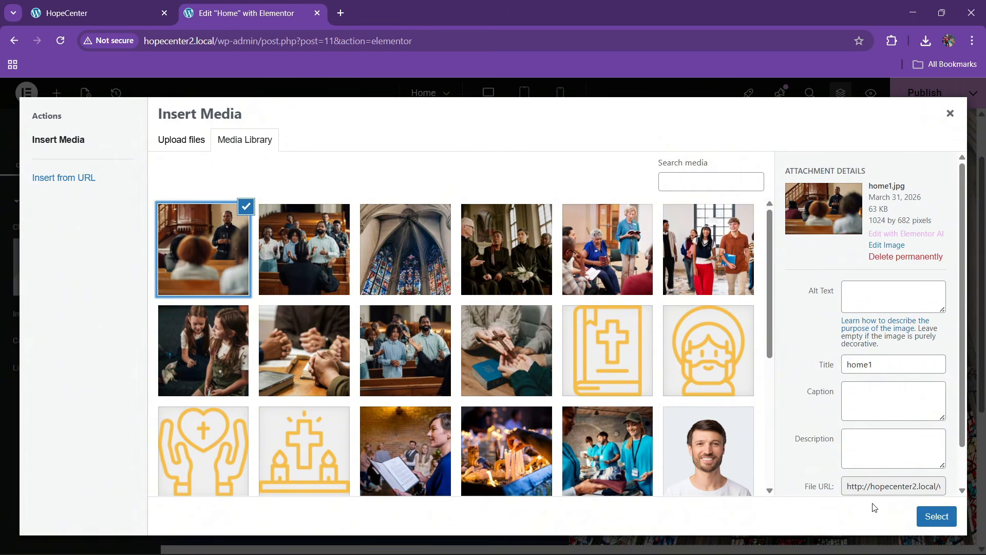
click(931, 516)
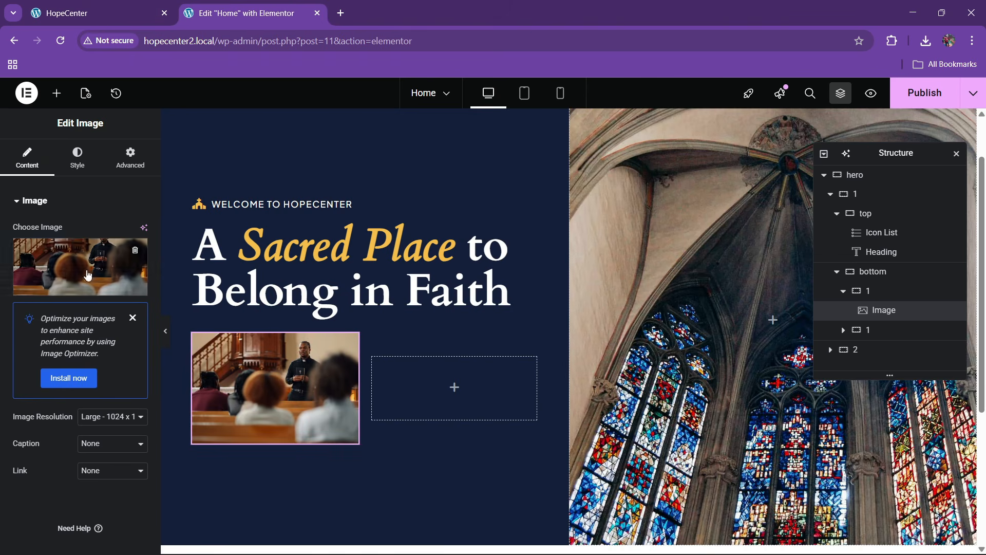
Round the image's corners with a 10 px border radius
click(77, 157)
scroll(29, 411, down, 3)
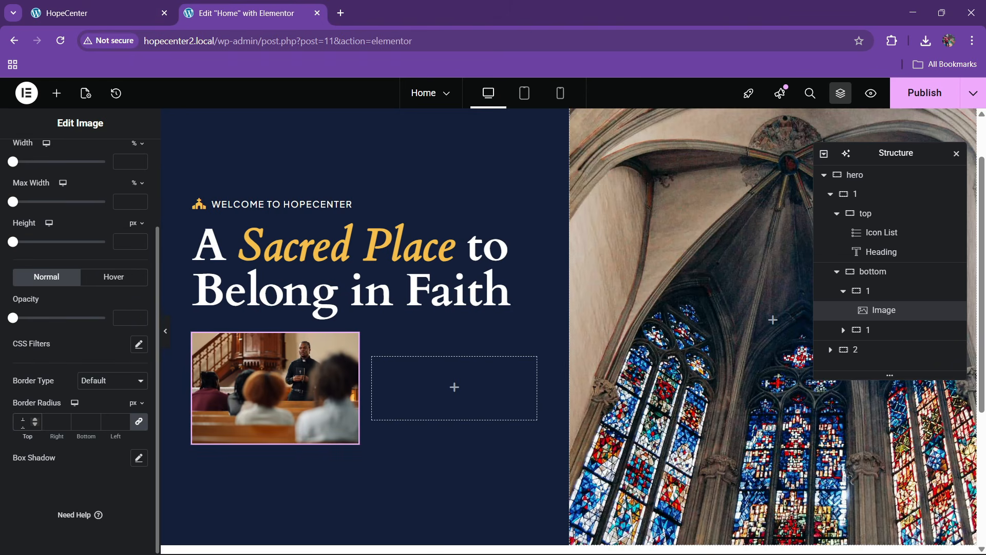
click(91, 6)
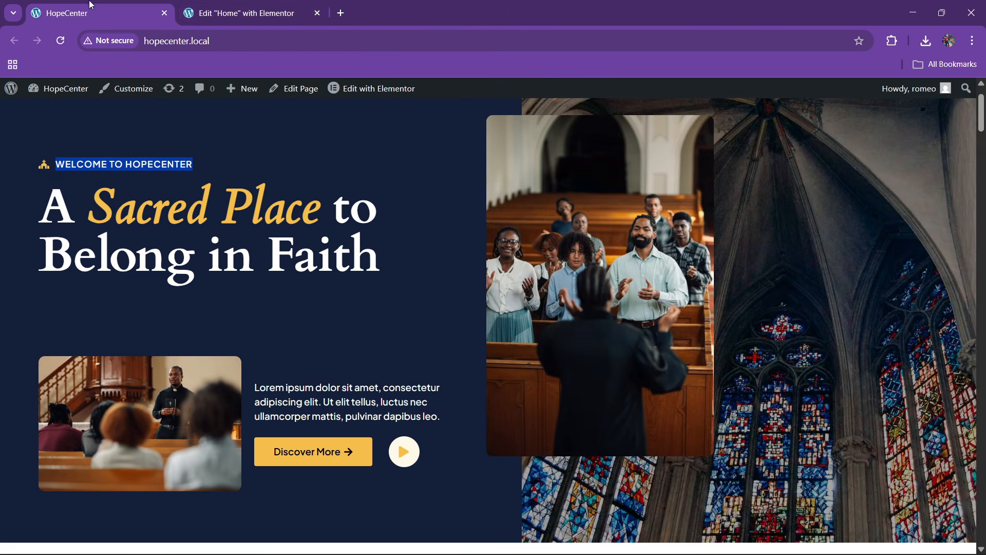
click(266, 4)
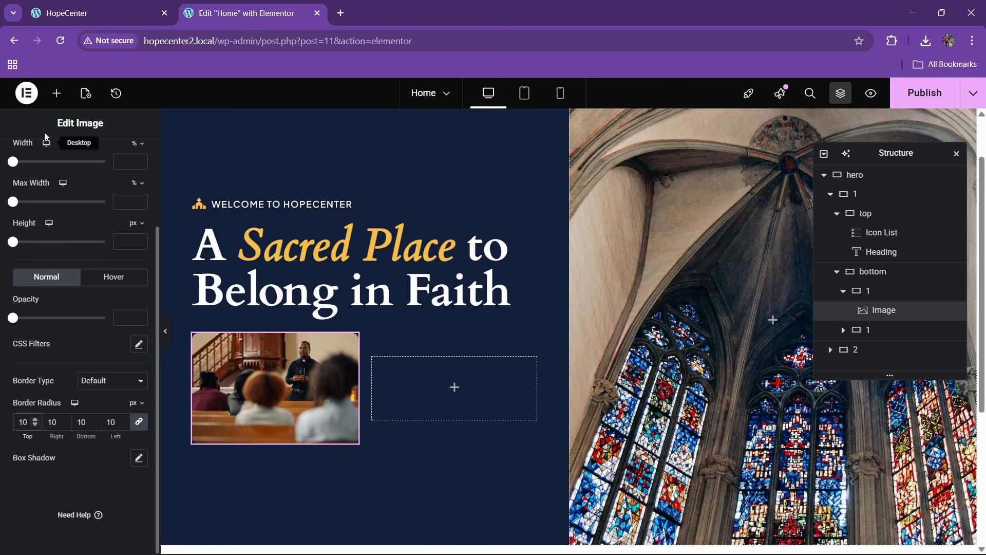
click(56, 94)
scroll(80, 338, down, 10)
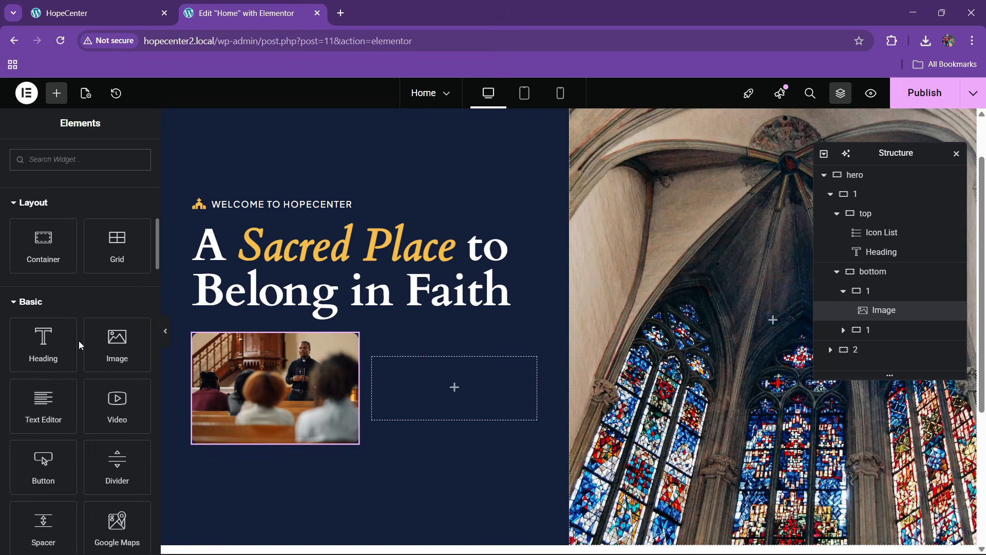
Add a Text Editor paragraph to the right column with white text
drag(53, 420, 478, 391)
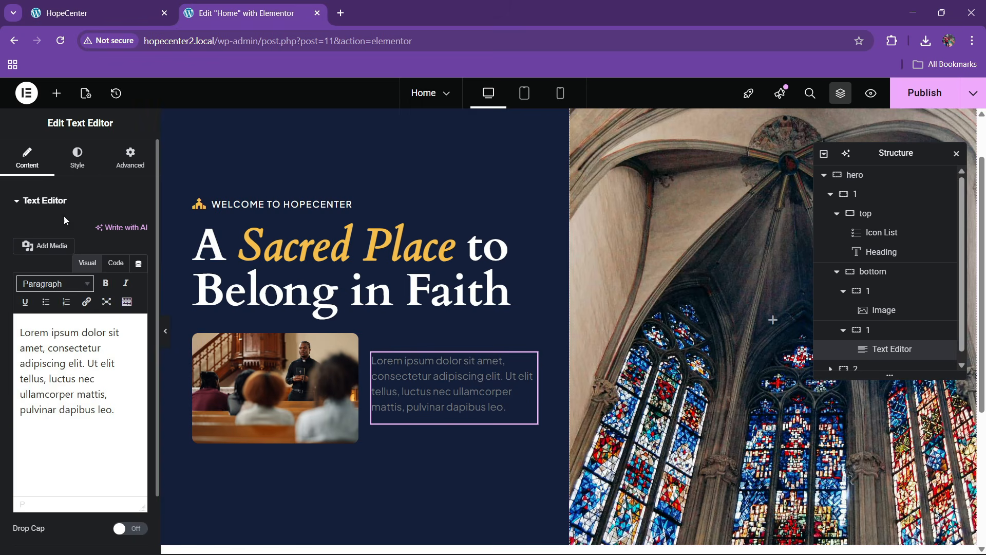
click(77, 156)
click(139, 399)
drag(100, 280, 1, 177)
click(4, 446)
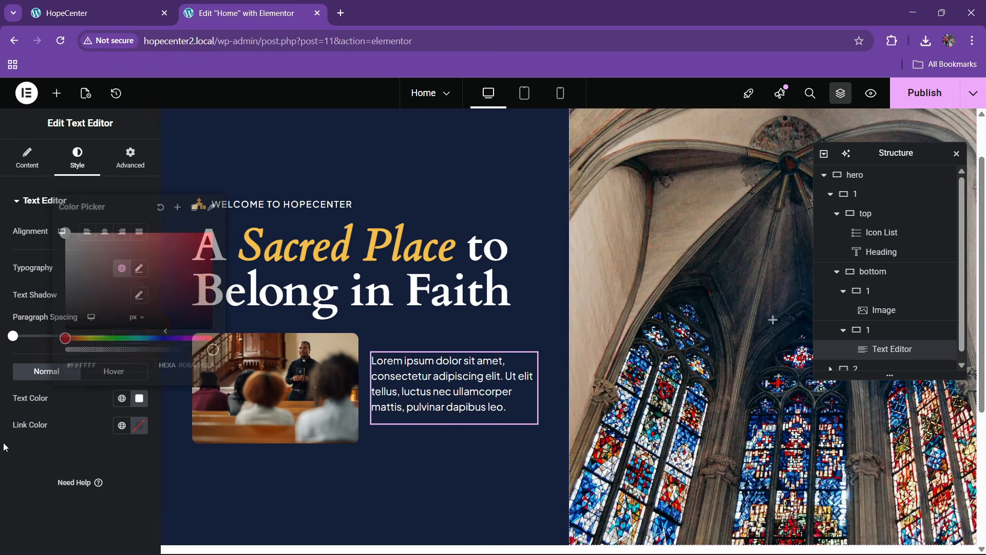
Set the paragraph's font size to 14 px
click(139, 267)
click(133, 365)
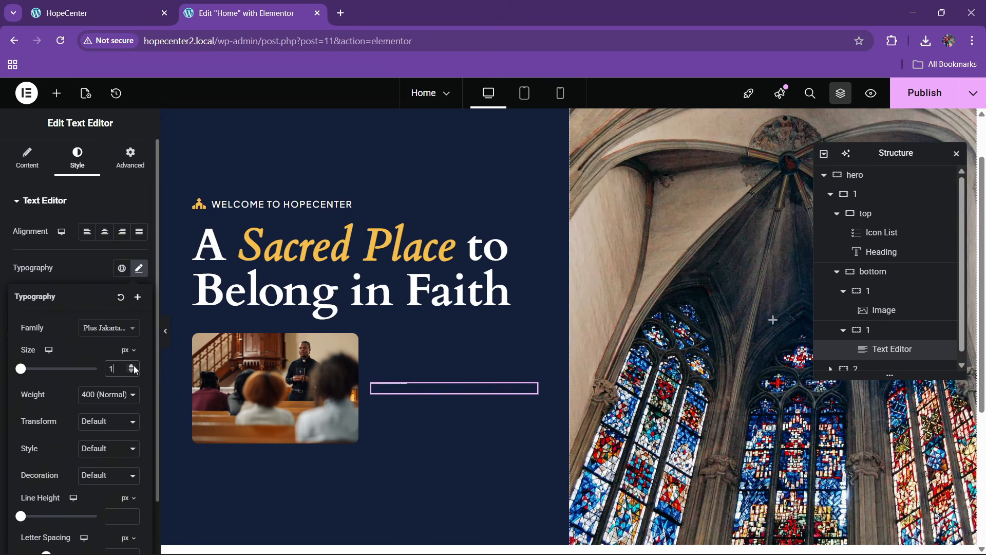
text(1)
click(134, 365)
click(132, 371)
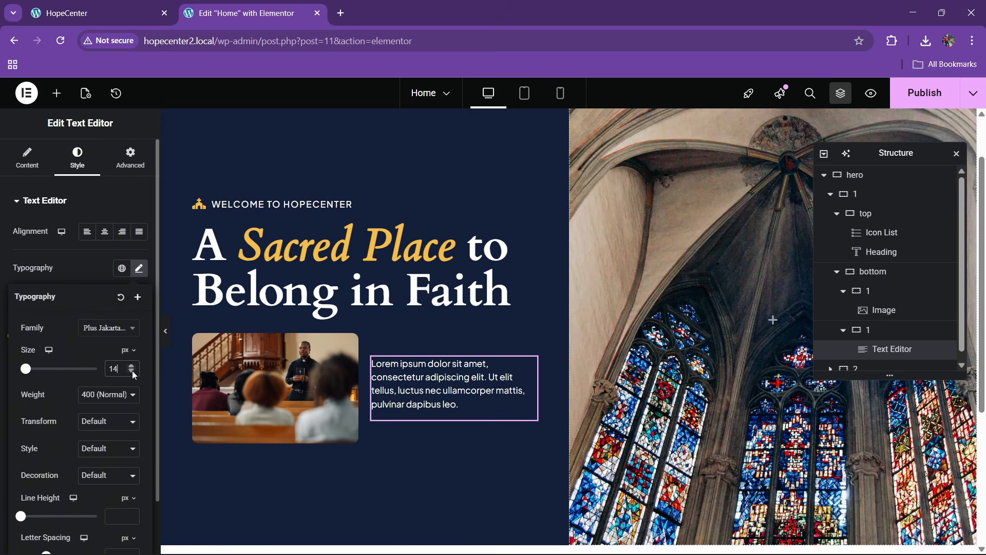
Add a new line after the paragraph text in the code view
click(35, 171)
click(116, 263)
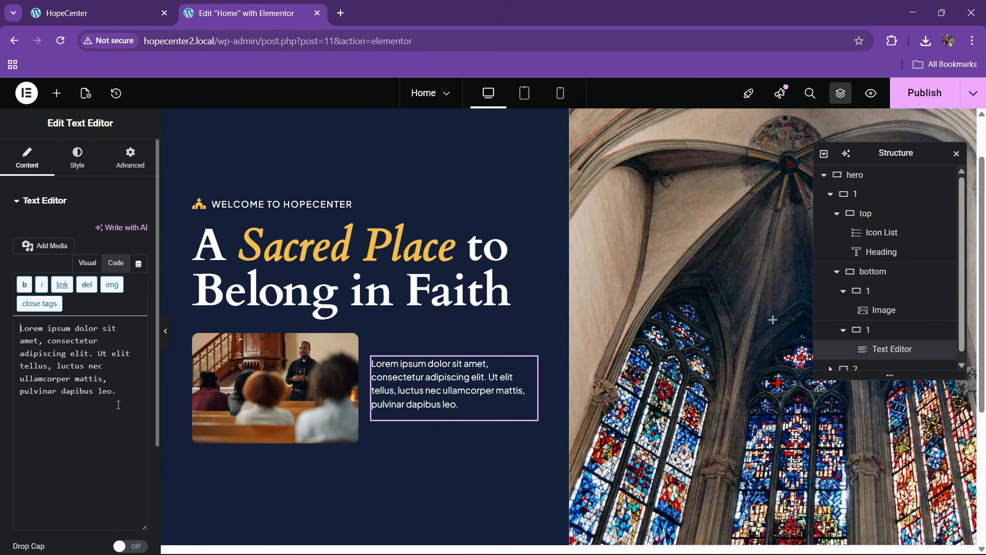
key(Return)
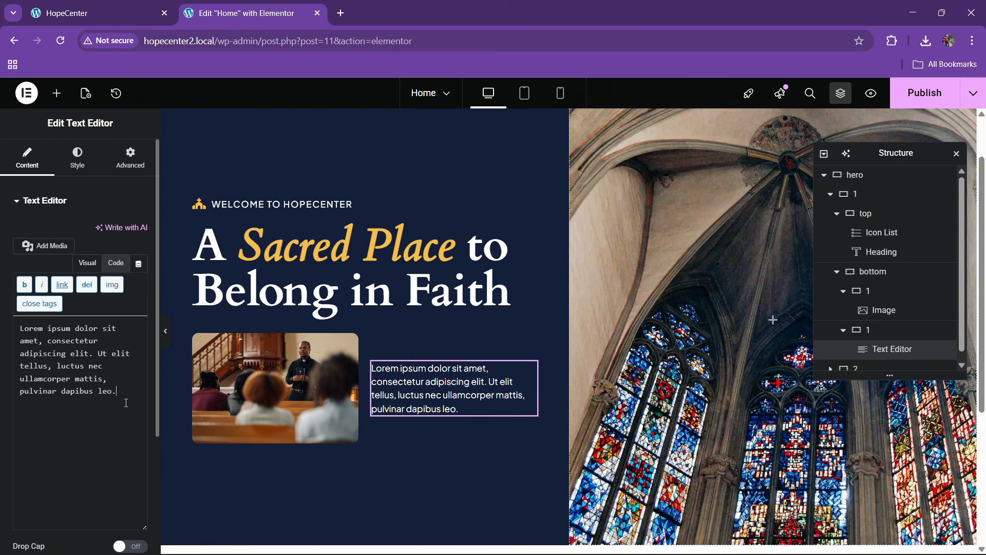
click(105, 10)
click(282, 13)
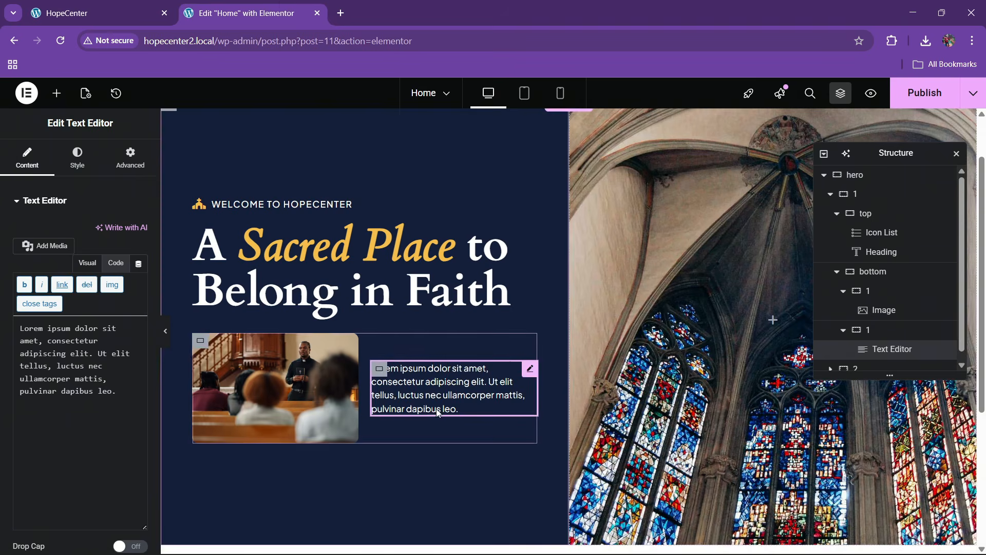
click(56, 93)
Add a 'Discover More' button with a long right arrow icon at the end
scroll(49, 278, down, 10)
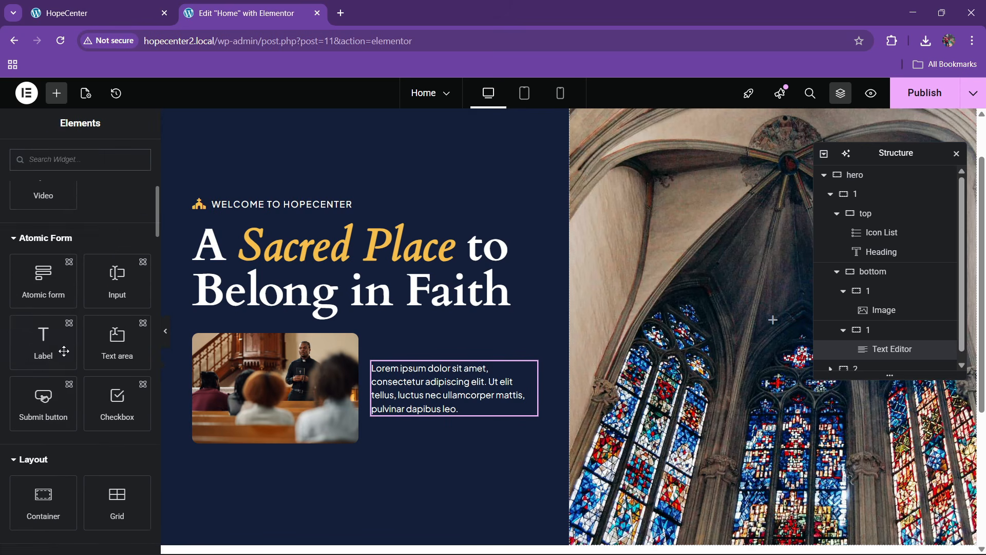
drag(43, 383, 464, 395)
click(57, 94)
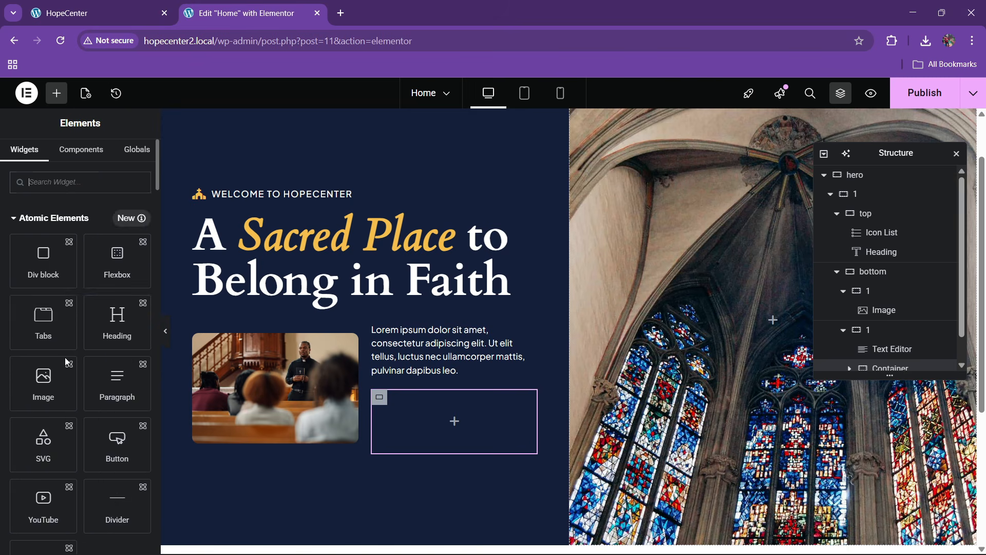
scroll(62, 370, down, 10)
drag(59, 379, 473, 421)
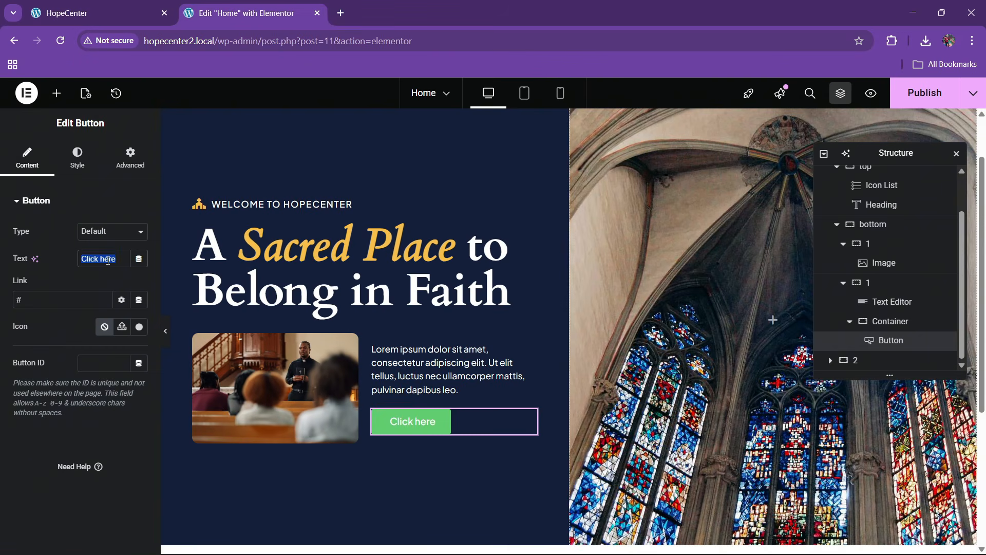
text(Discover Mor)
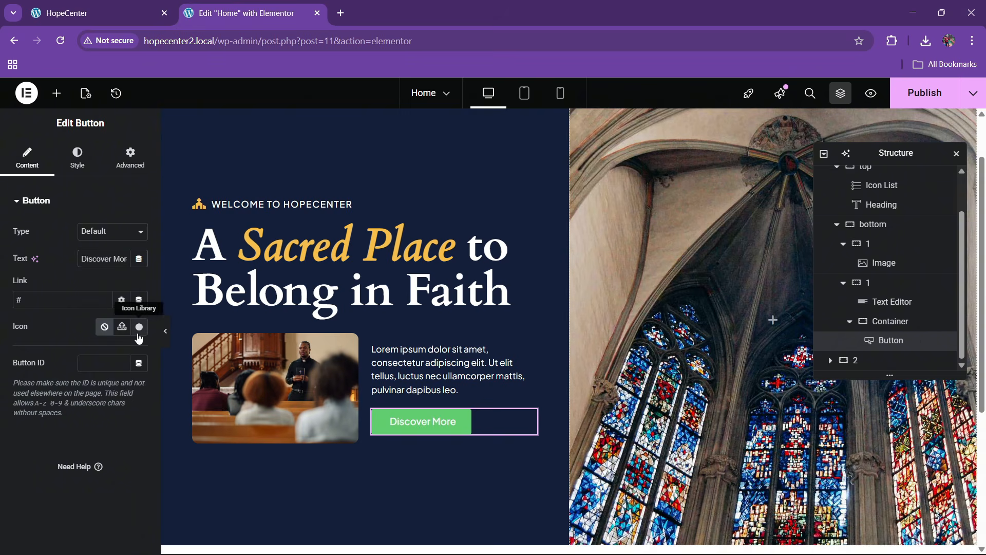
click(139, 329)
text(arrow)
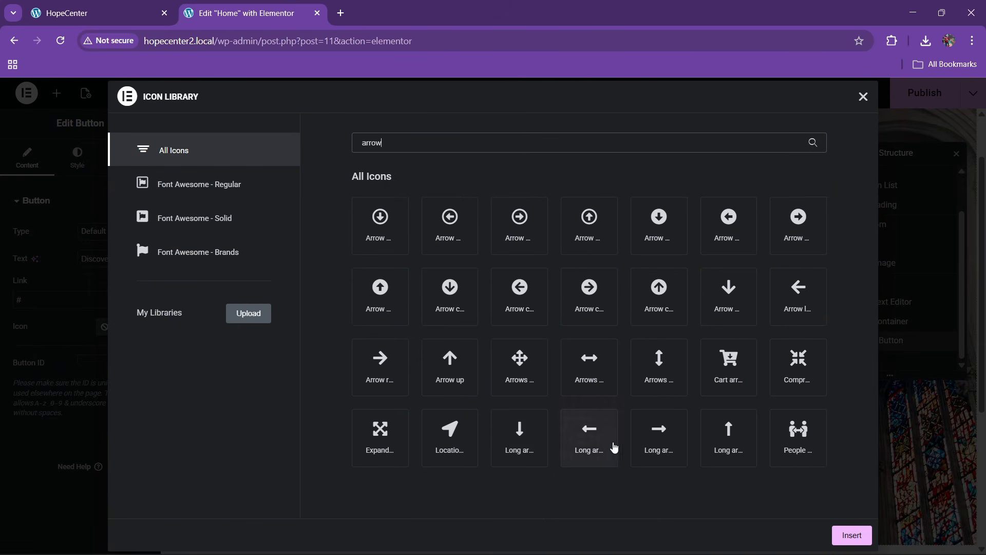
click(845, 536)
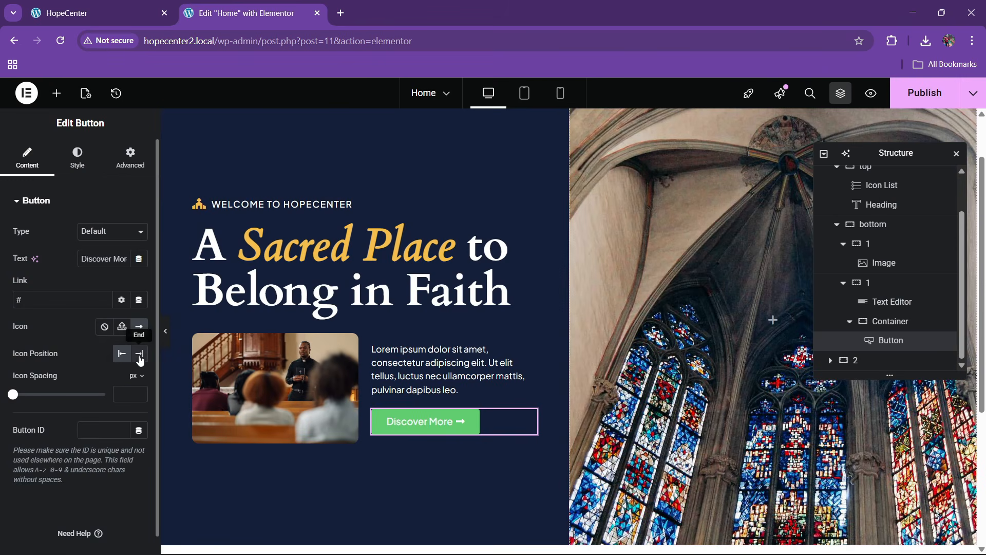
Style the button with a yellow background, black text and 600 font weight
click(77, 158)
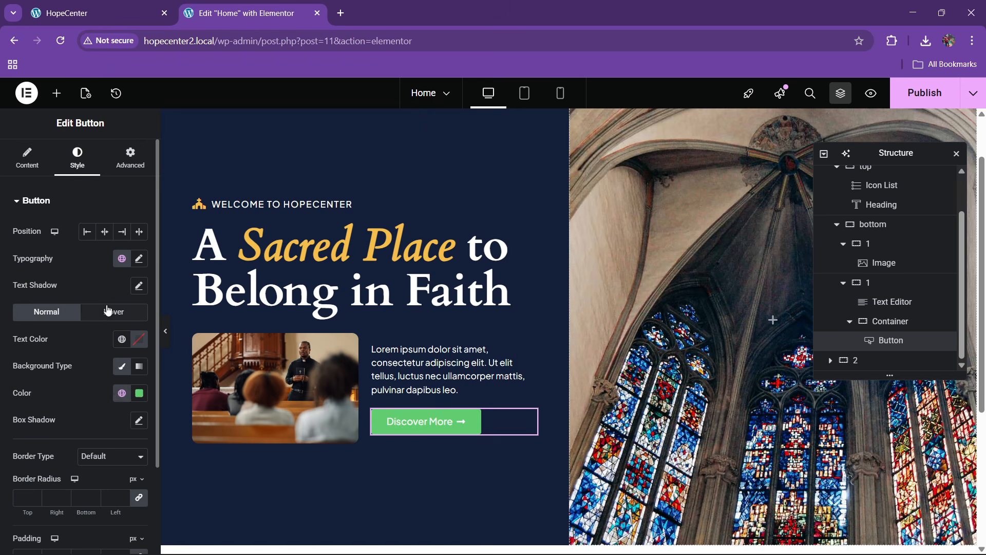
click(121, 394)
click(66, 342)
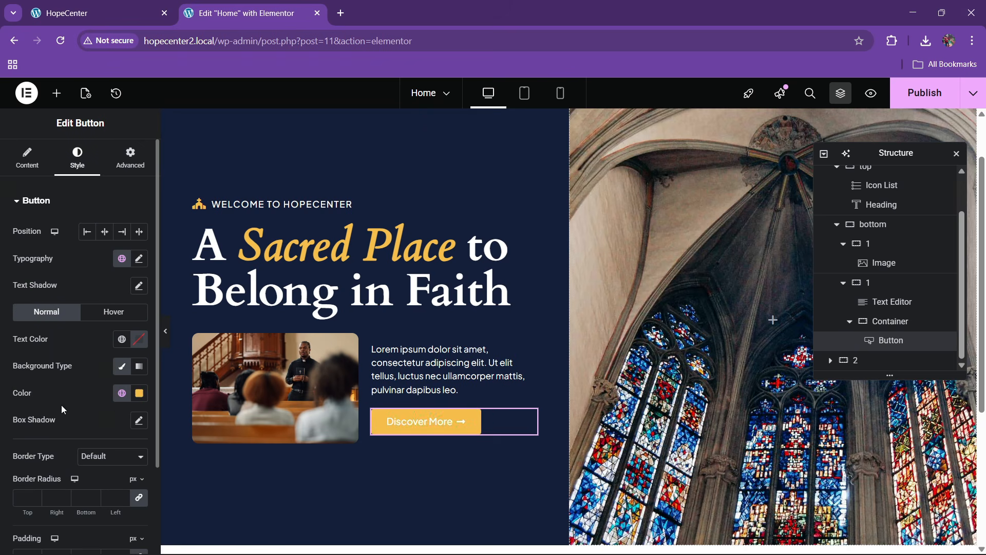
click(121, 339)
click(66, 313)
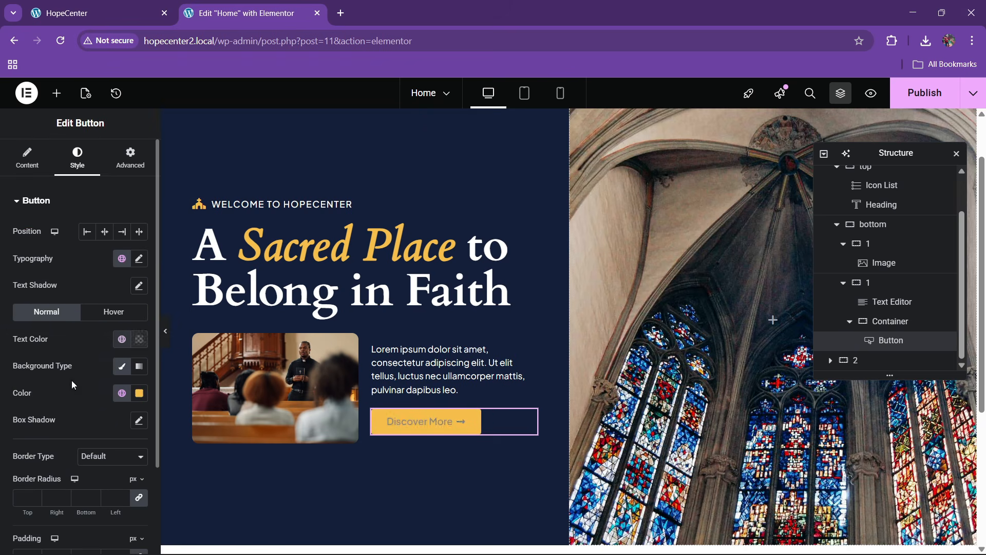
click(138, 258)
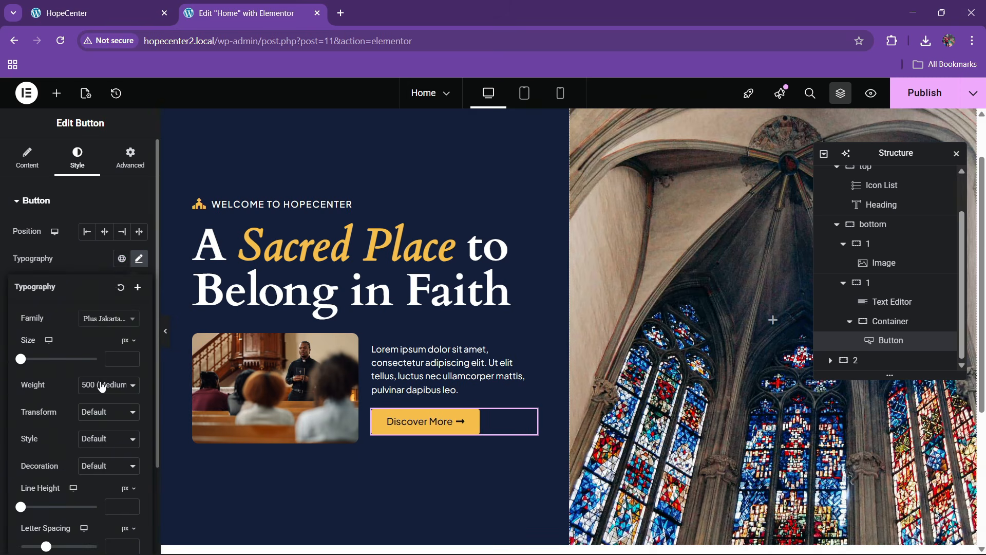
click(101, 387)
click(102, 293)
Give the button a white hover background, black hover text and Shrink animation, then publish
click(98, 13)
click(239, 13)
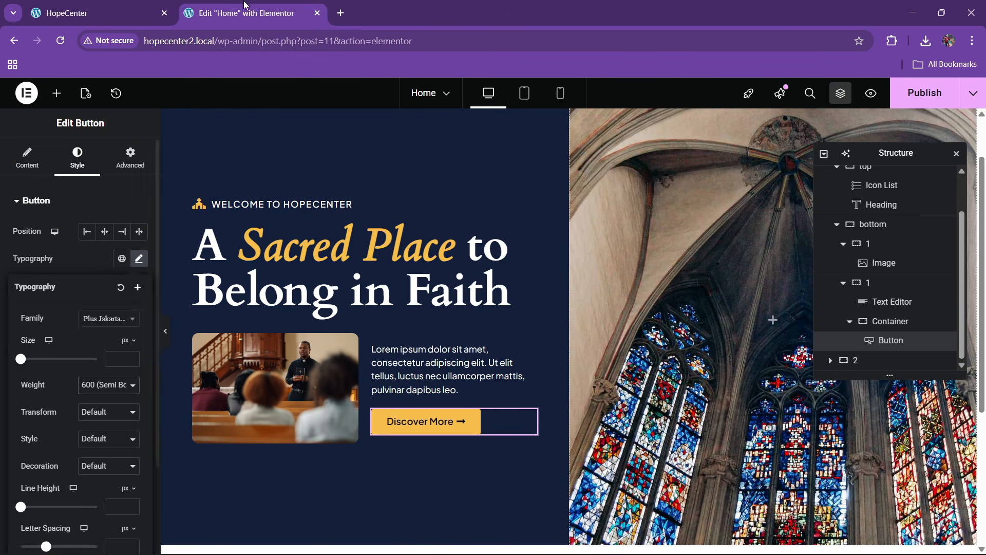
click(109, 315)
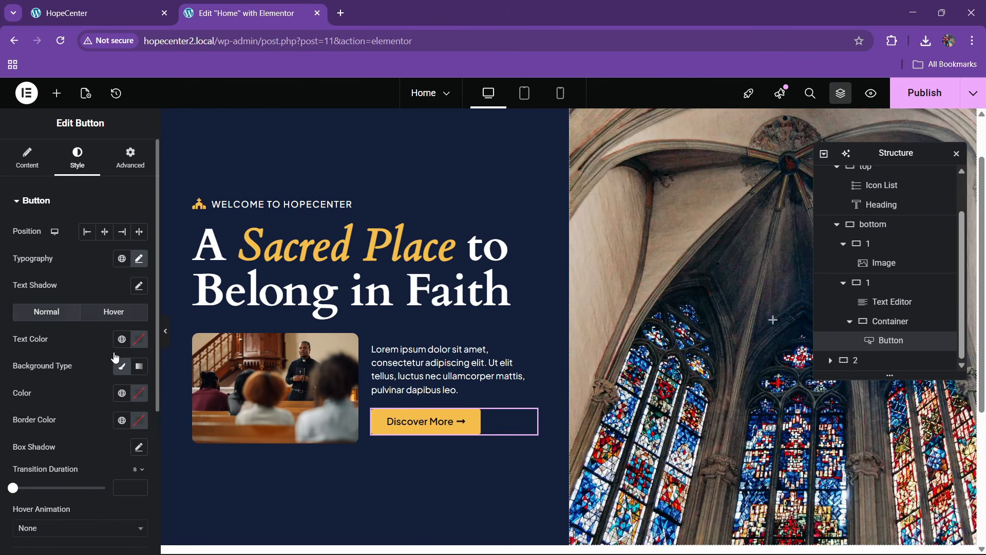
click(139, 393)
click(50, 409)
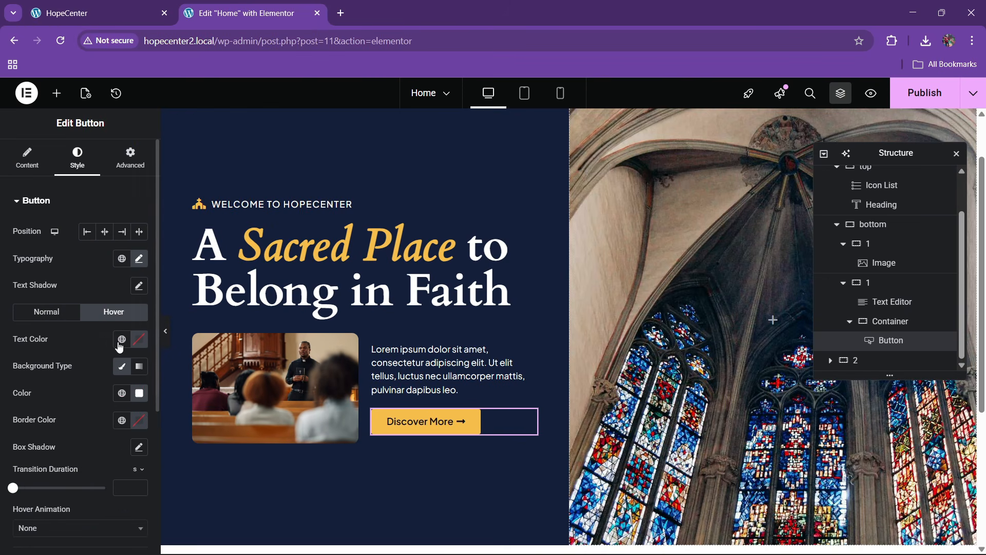
click(122, 340)
click(48, 311)
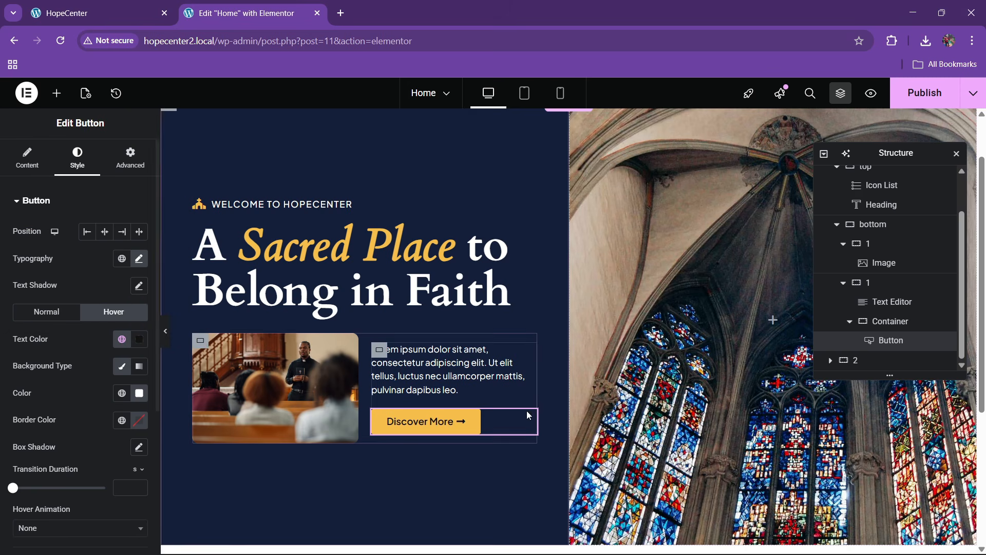
scroll(57, 391, down, 2)
click(56, 398)
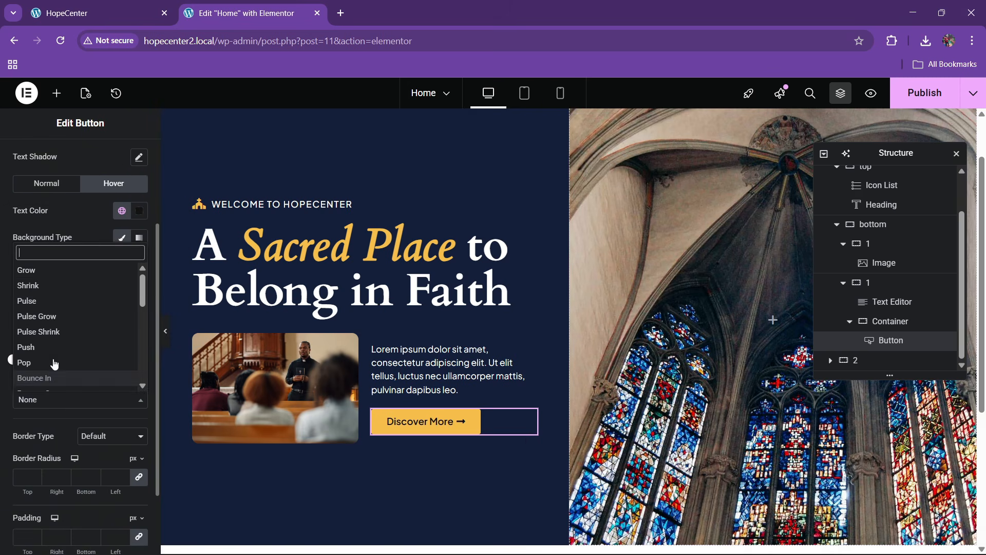
click(45, 283)
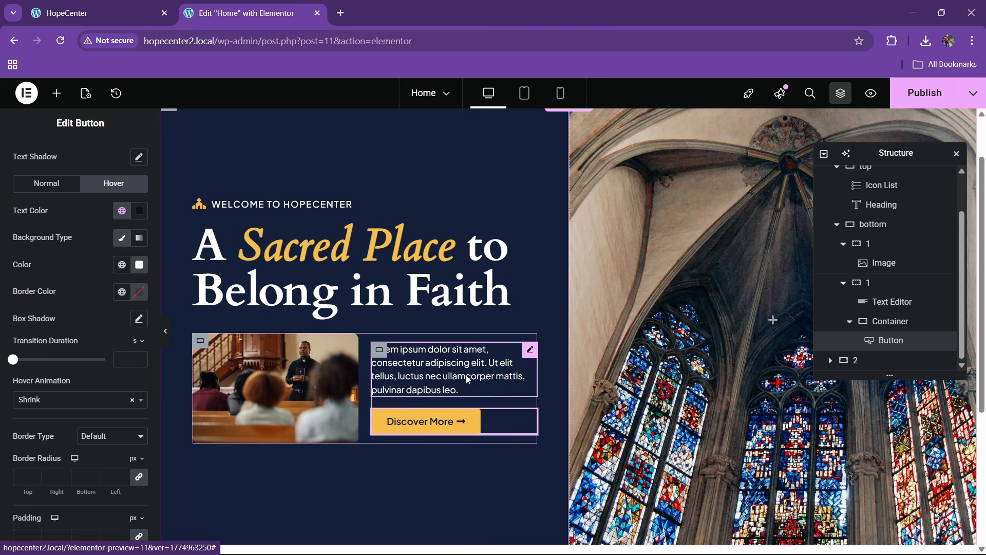
click(902, 104)
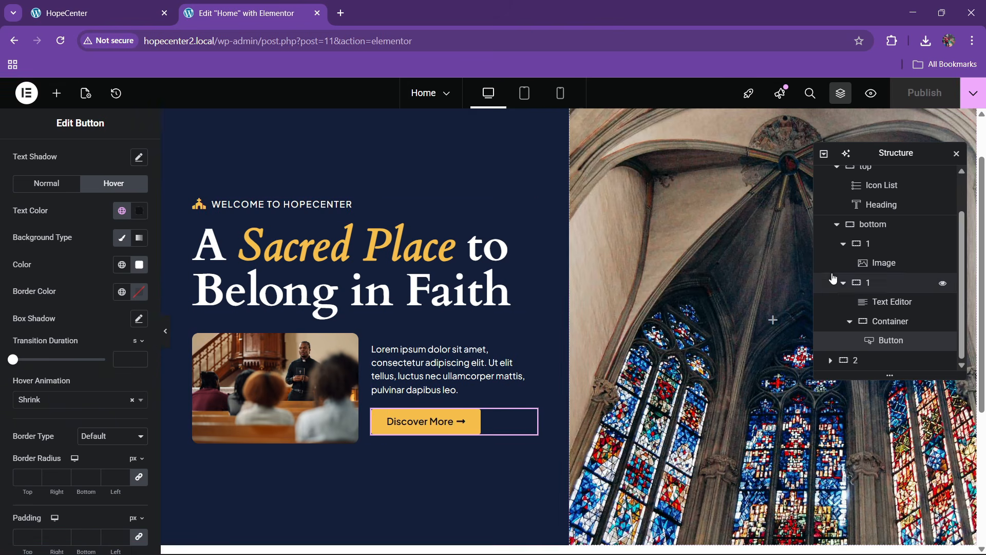
Set container 1's Justify Content to Space Around via the Navigator
scroll(856, 287, up, 2)
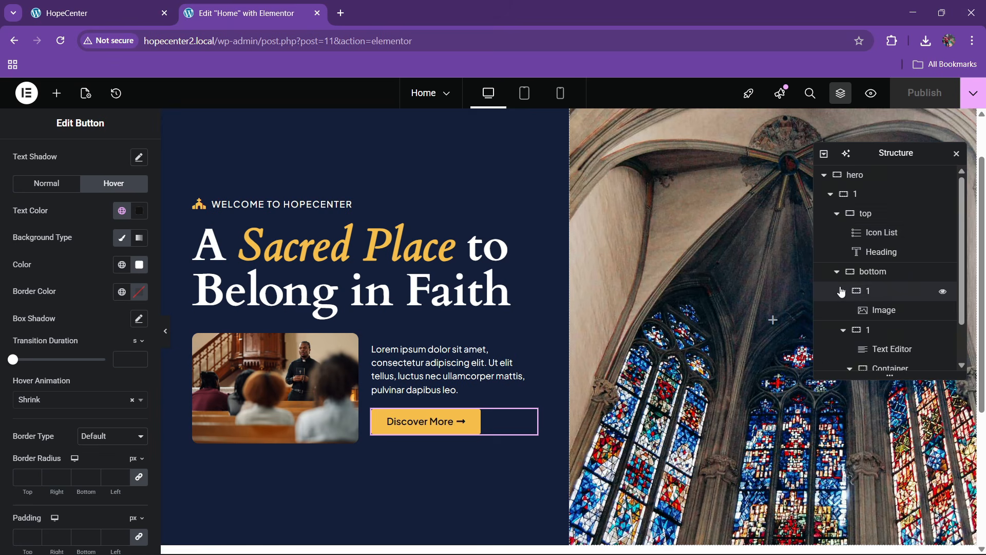
click(838, 213)
click(831, 195)
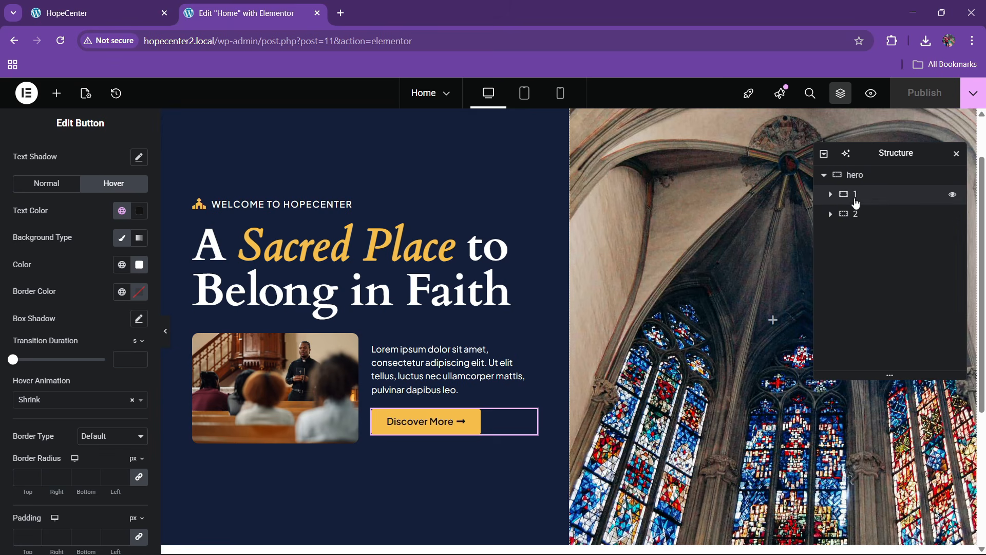
click(837, 197)
click(832, 194)
click(836, 213)
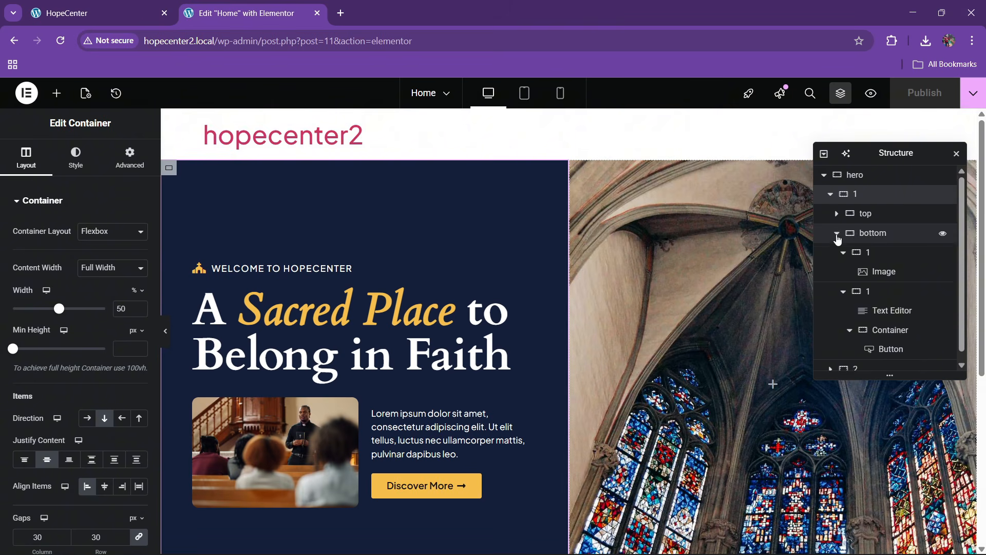
click(836, 232)
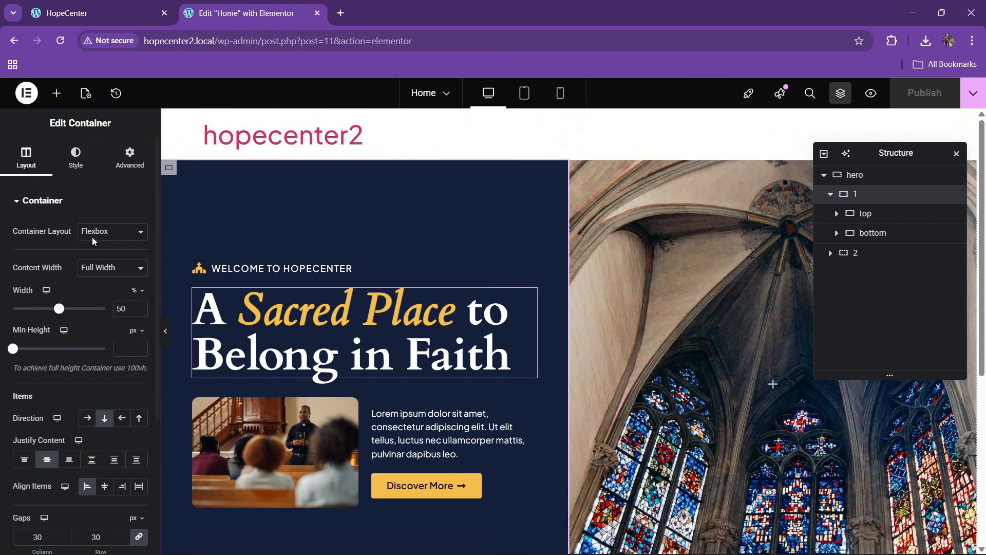
scroll(38, 237, down, 3)
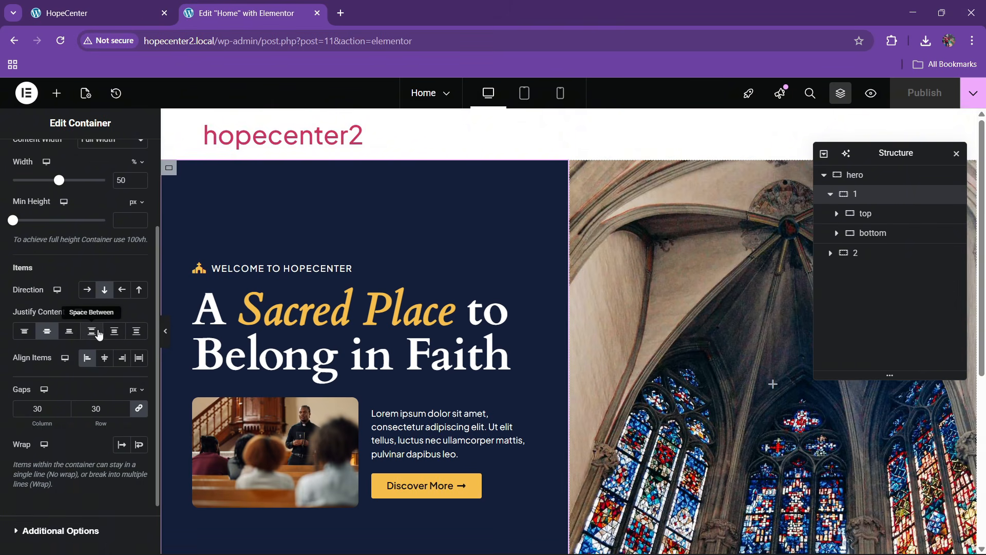
click(114, 333)
scroll(370, 361, down, 4)
scroll(371, 362, up, 2)
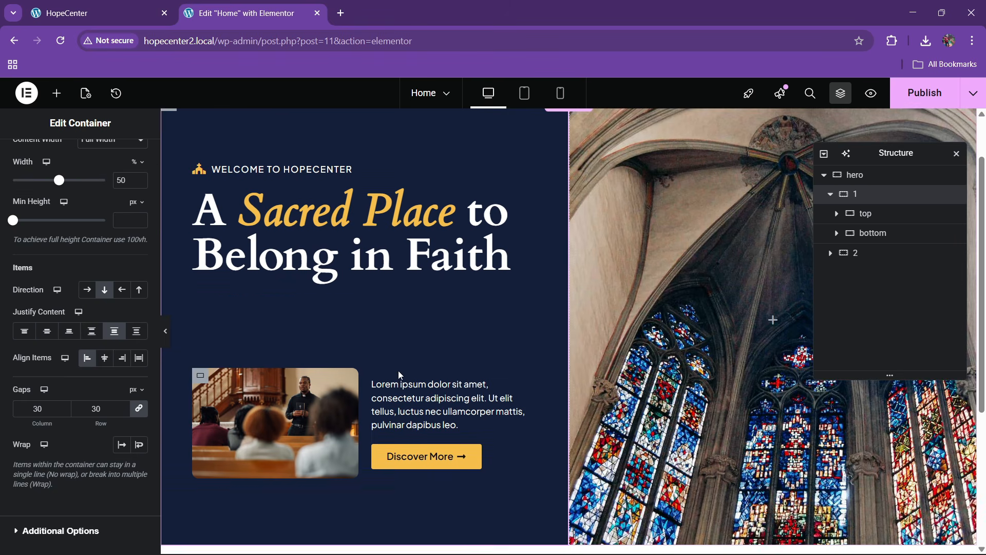
Give the bottom container a 30 px gap
click(863, 233)
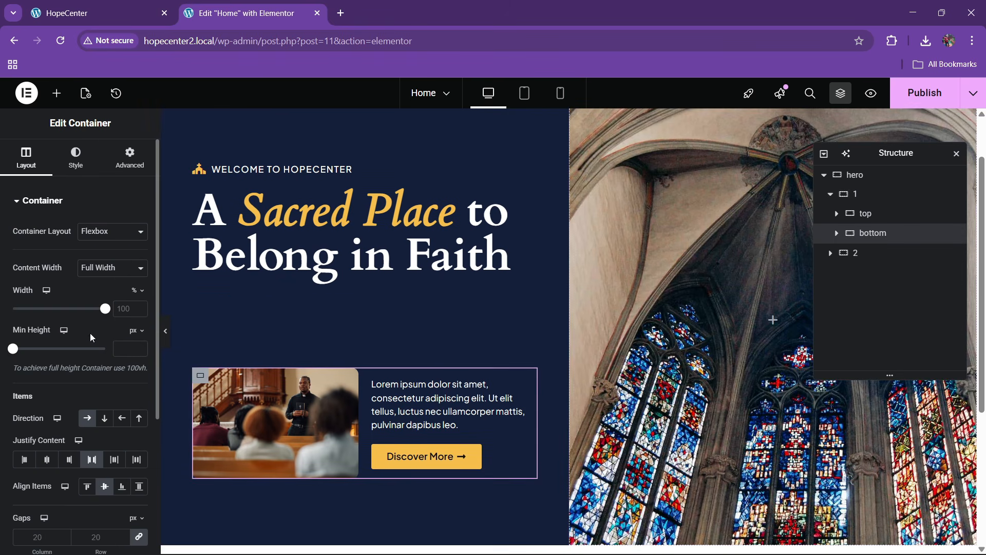
scroll(24, 254, down, 3)
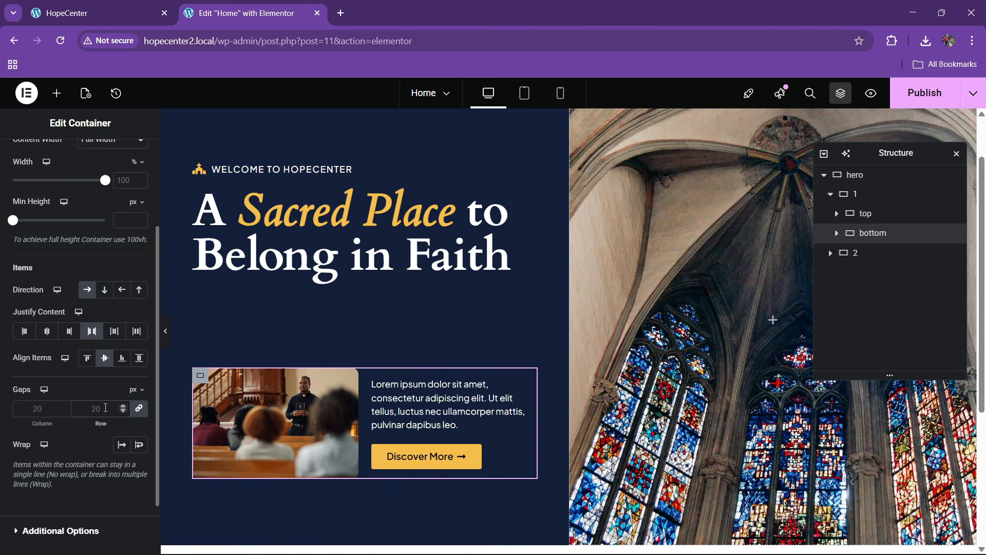
click(106, 407)
text(30)
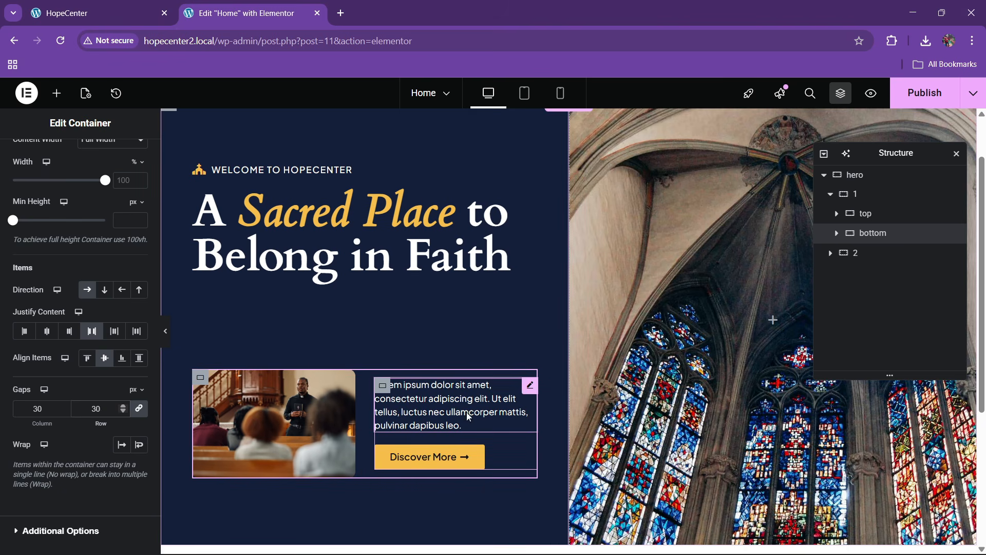
click(97, 11)
click(231, 12)
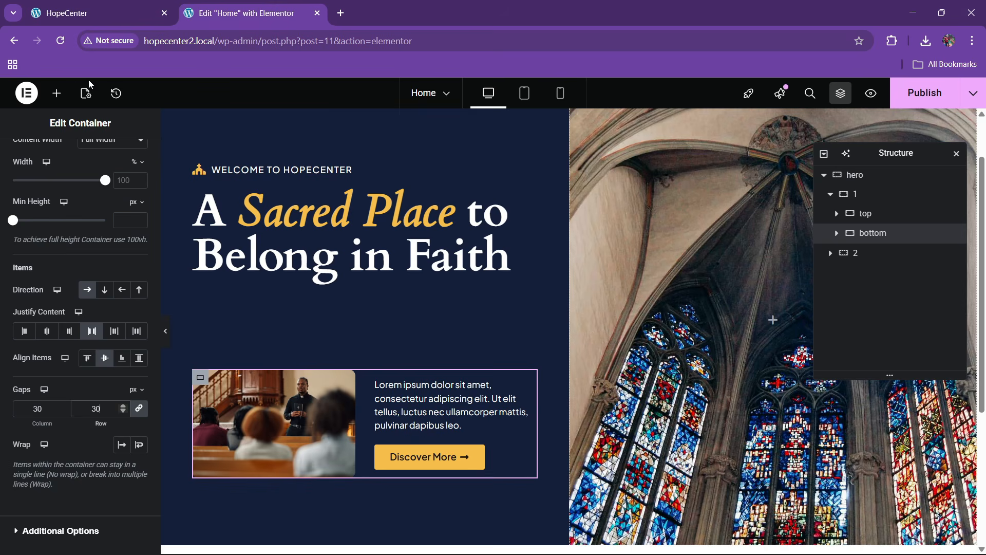
click(57, 93)
Publish the updated hopecenter2 page and briefly check the live HopeCenter site
click(915, 105)
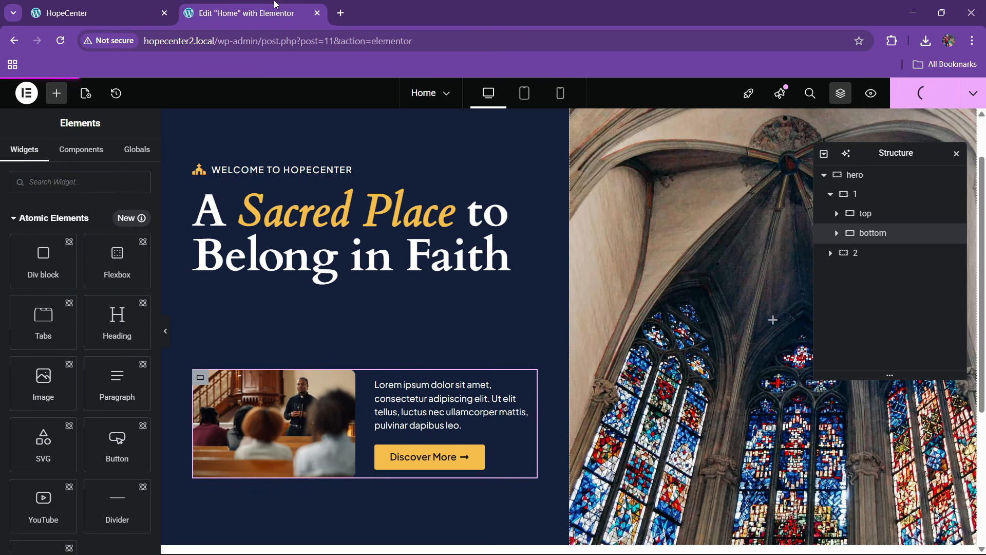
click(98, 11)
click(231, 13)
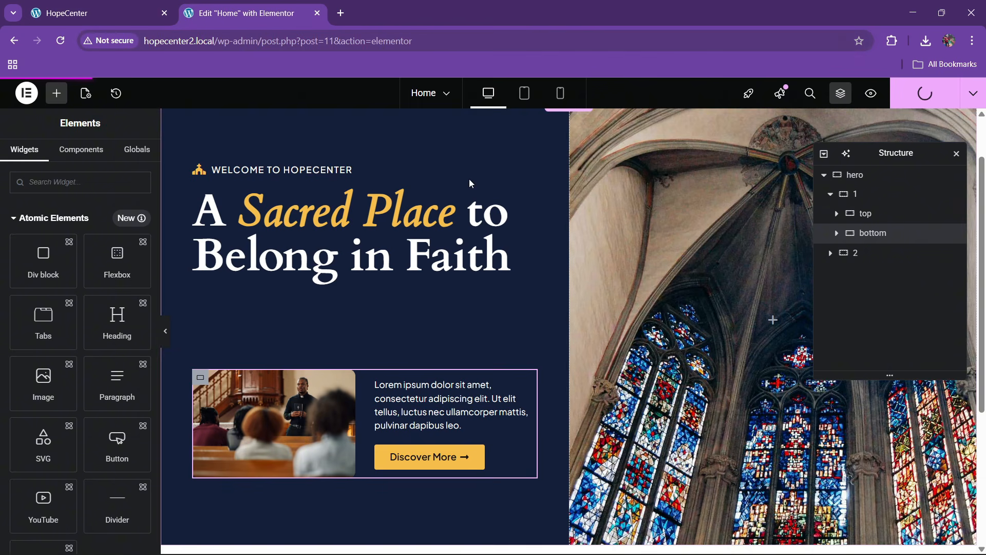
Open the published page in a new tab via View Page, review it, and return to Elementor
click(976, 93)
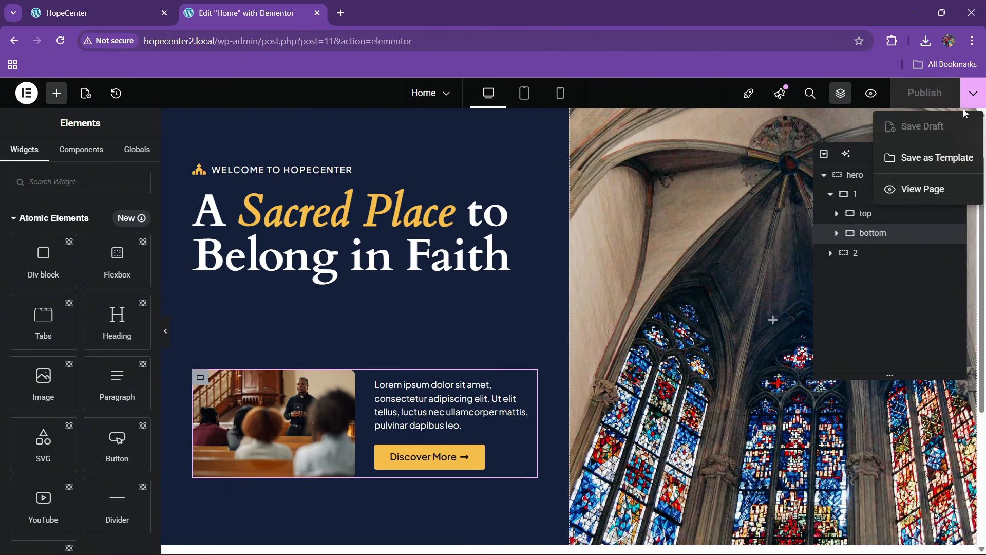
click(925, 189)
click(280, 8)
click(381, 6)
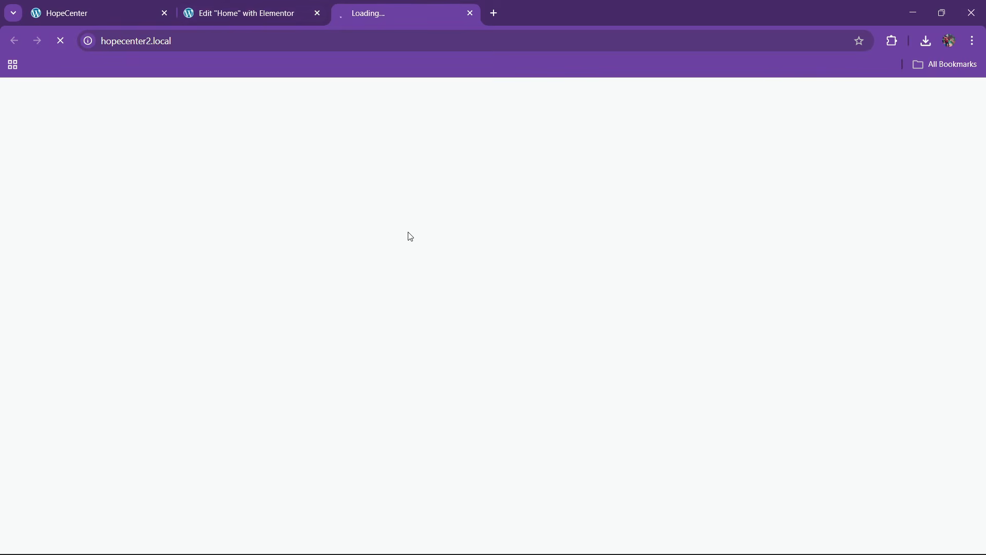
scroll(464, 347, down, 2)
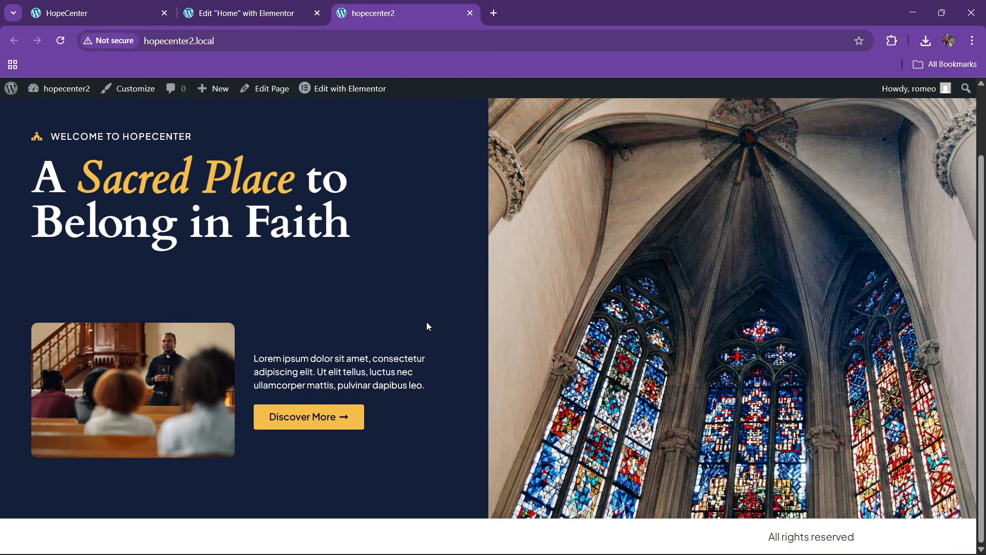
scroll(431, 323, up, 2)
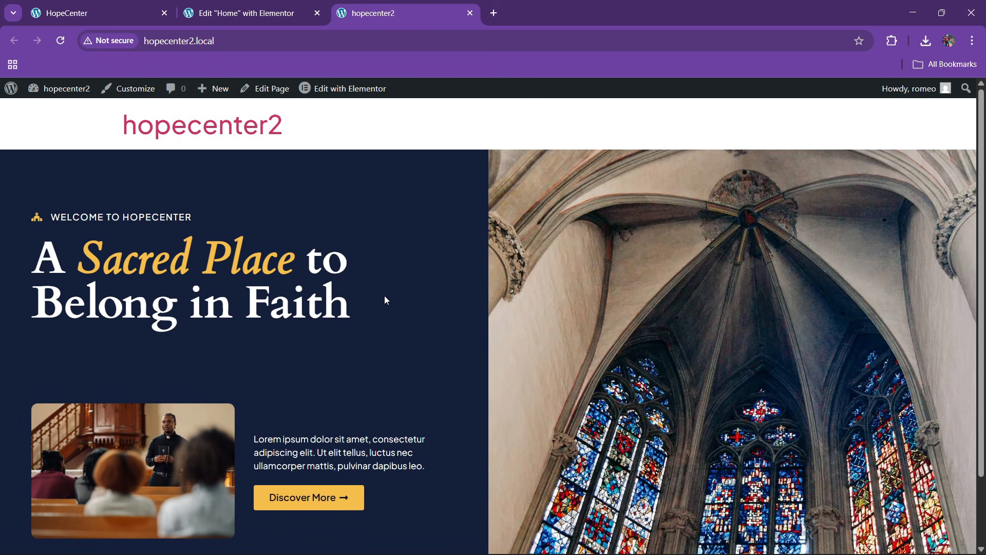
click(279, 6)
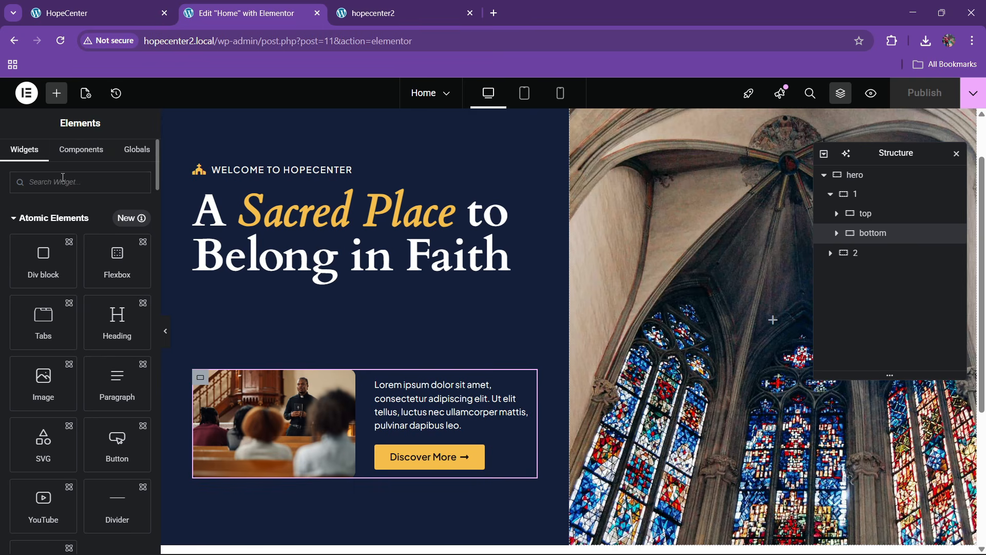
Add an Icon widget below Discover More and lay the container out as a vertically centred row
text(icon)
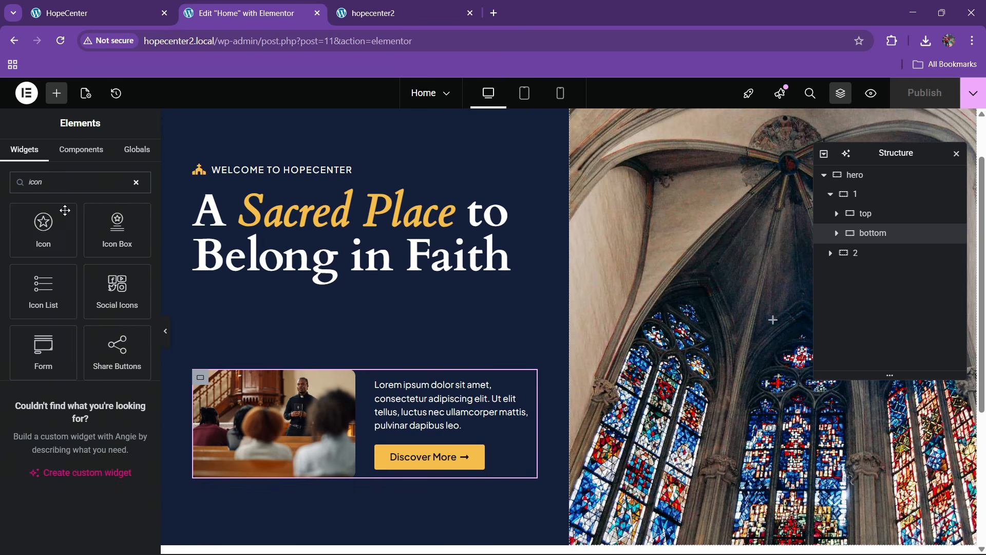
drag(65, 210, 486, 454)
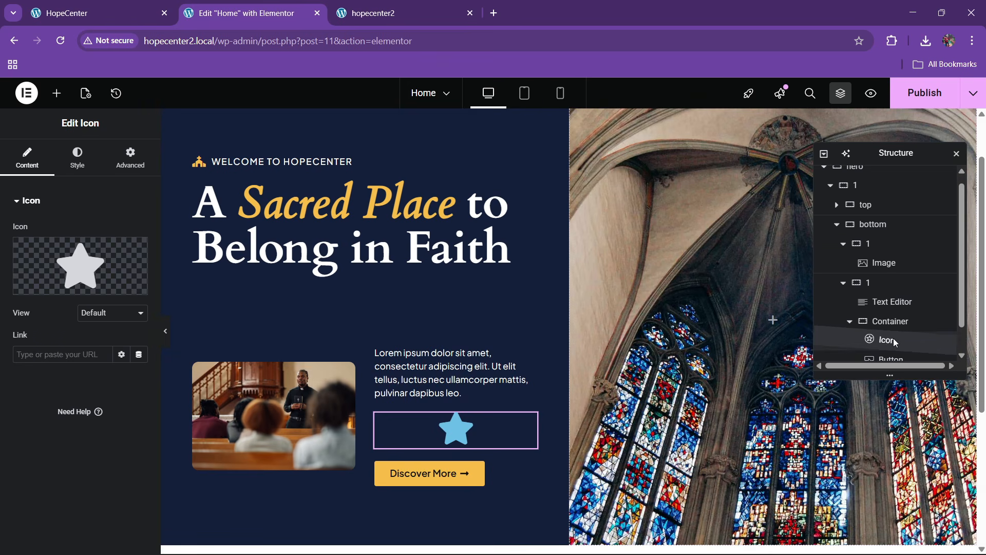
drag(895, 343, 894, 354)
click(868, 322)
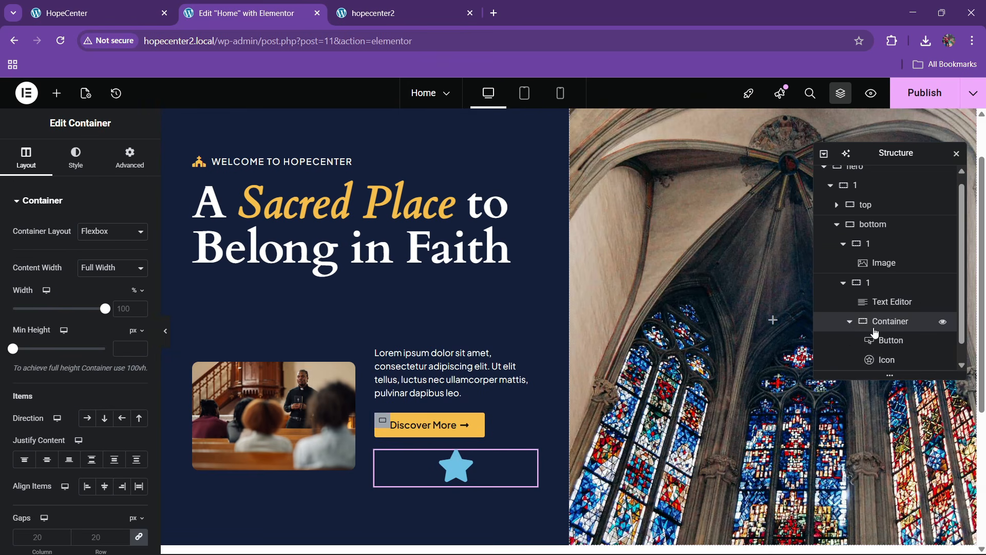
scroll(75, 300, down, 5)
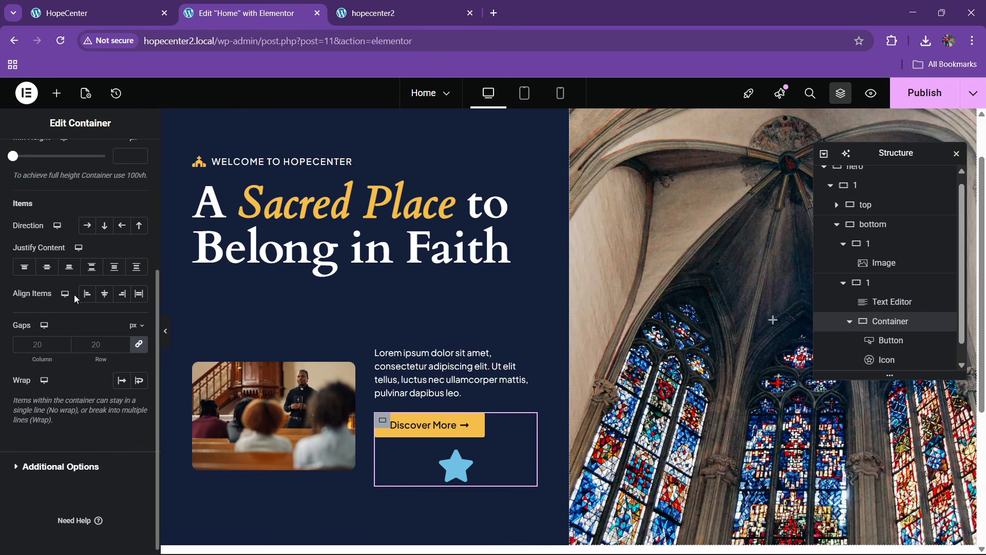
click(86, 230)
click(104, 294)
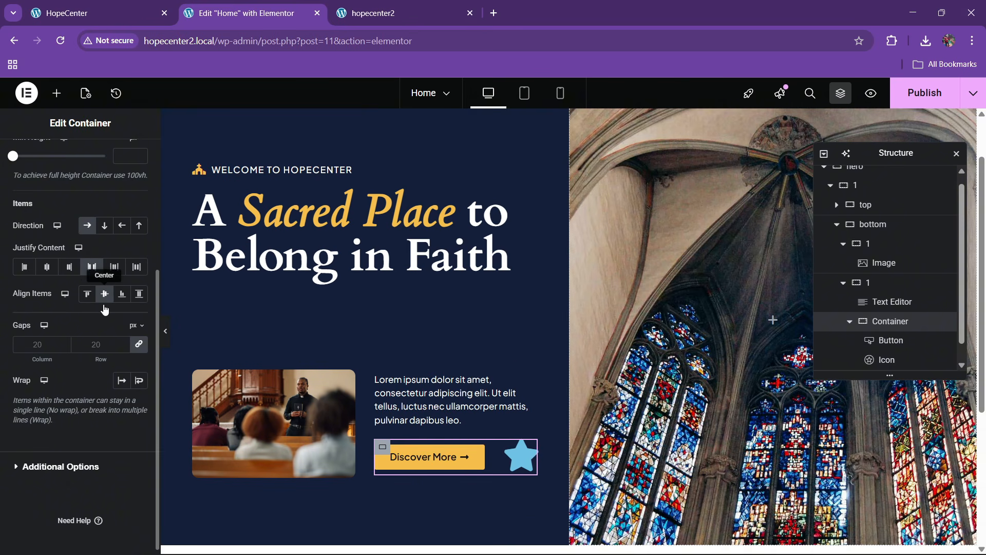
Replace the default star icon with the Play icon from the icon library
click(525, 455)
click(45, 282)
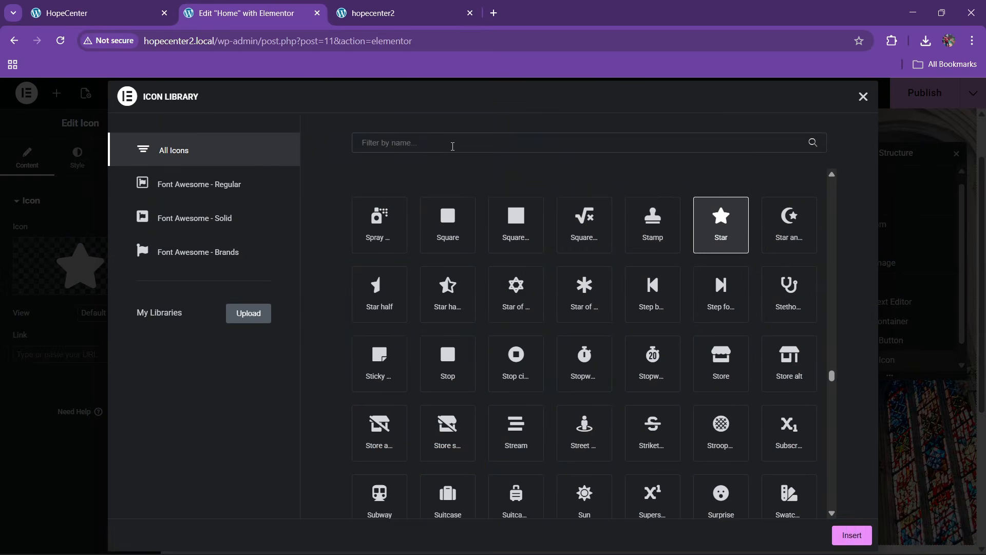
text(play)
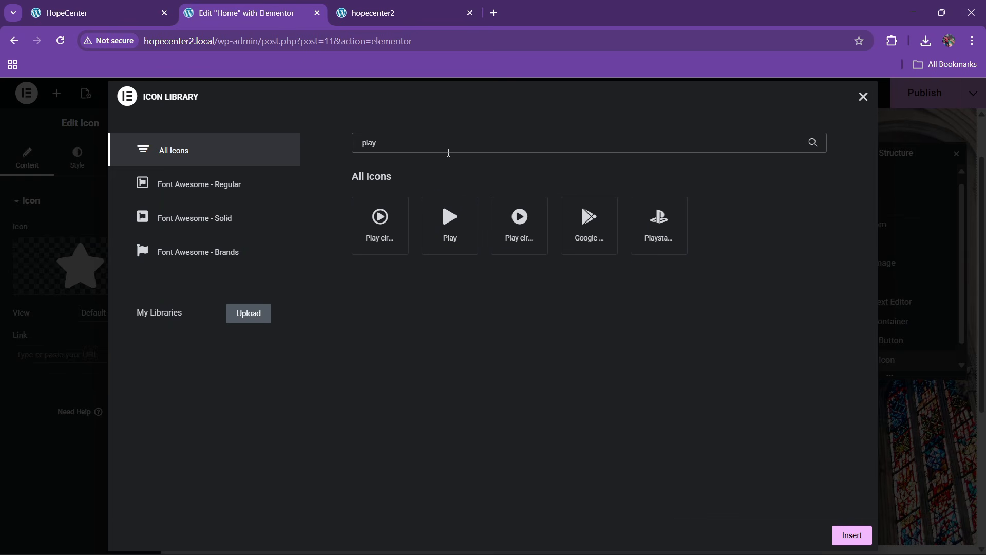
click(450, 226)
click(846, 536)
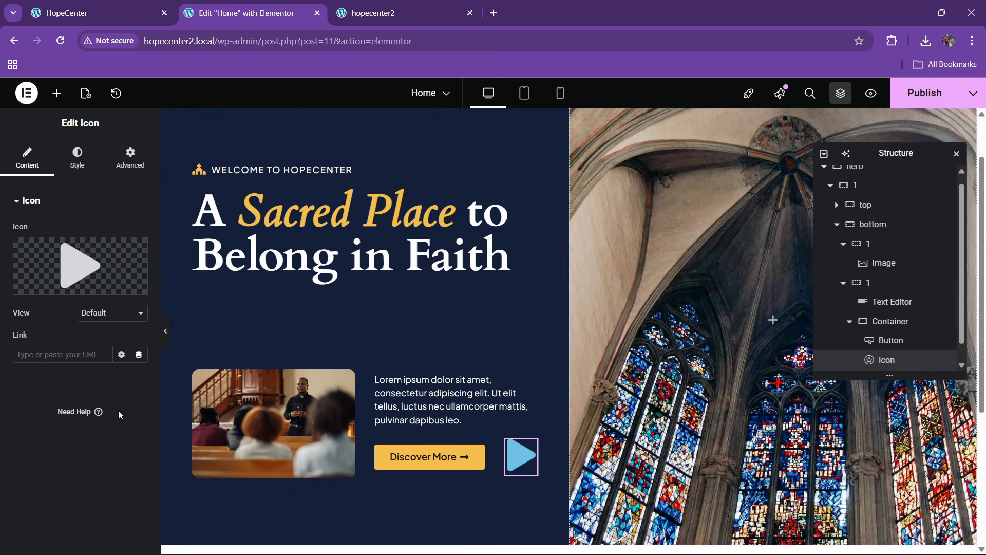
Set the Play icon's view to Stacked with a white primary colour
click(104, 318)
click(93, 345)
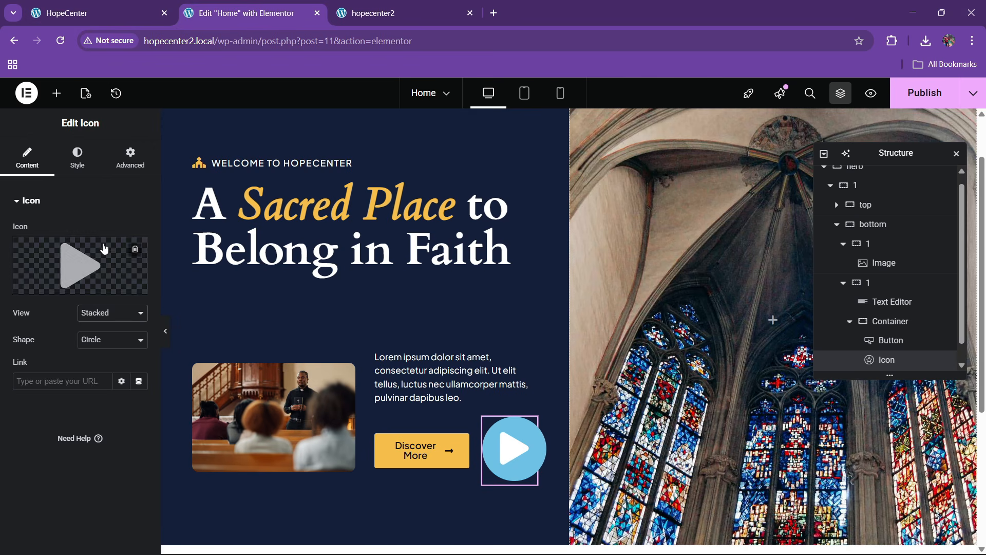
click(83, 171)
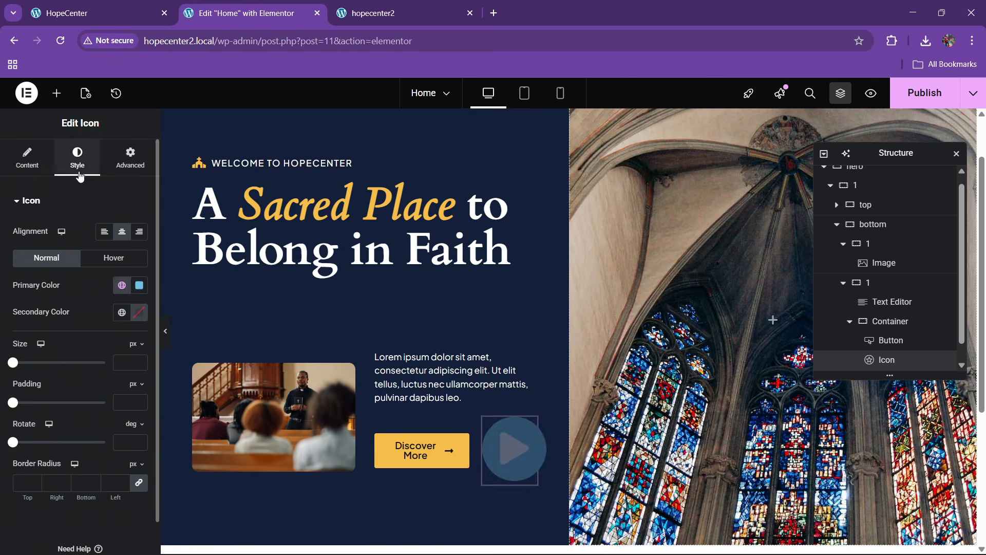
click(121, 287)
click(139, 289)
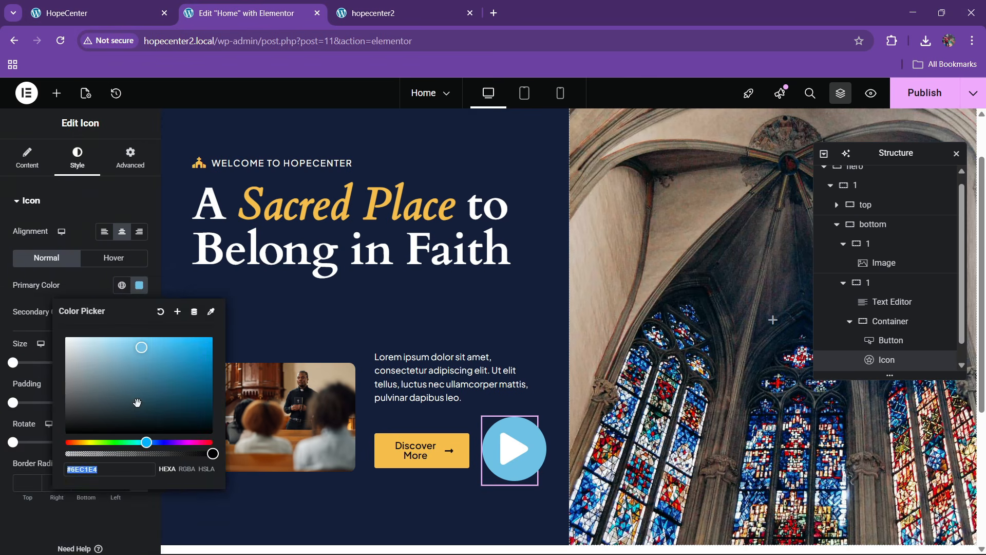
drag(140, 401, 12, 288)
click(12, 289)
Set the icon's secondary colour to the global yellow after checking the HopeCenter reference
click(121, 314)
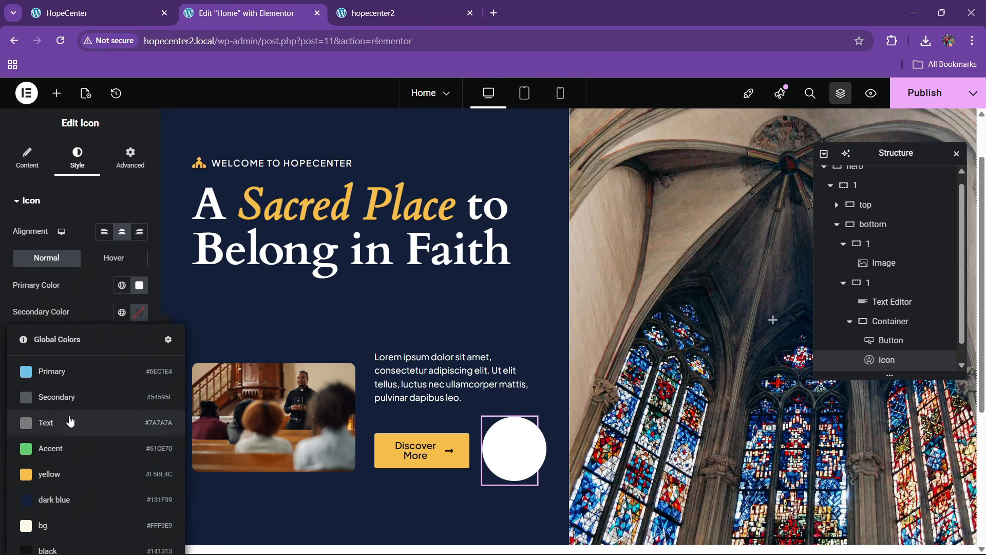
click(136, 6)
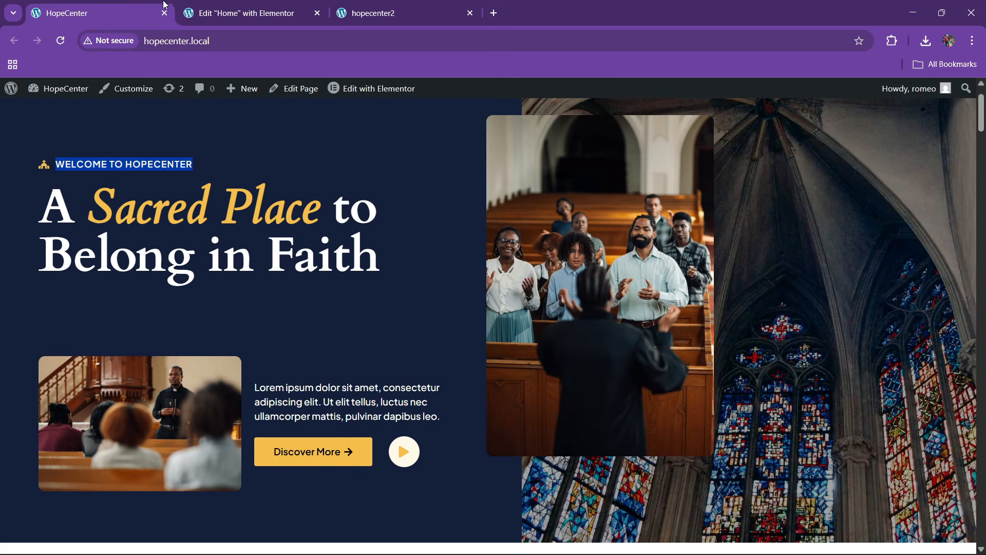
click(237, 13)
click(69, 475)
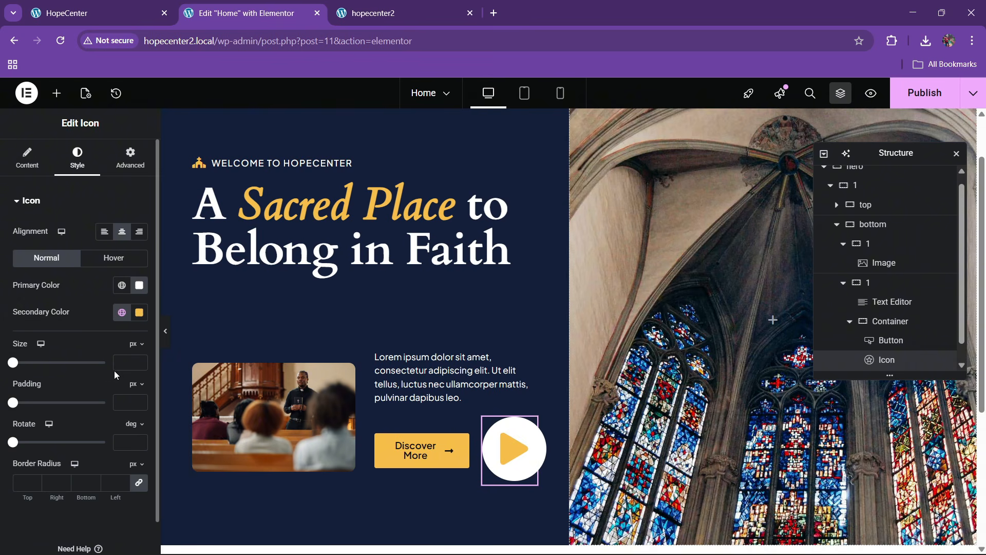
Set icon size 20 and padding 13, publish, and compare with the HopeCenter reference
drag(141, 366, 141, 367)
drag(139, 400, 139, 402)
click(138, 400)
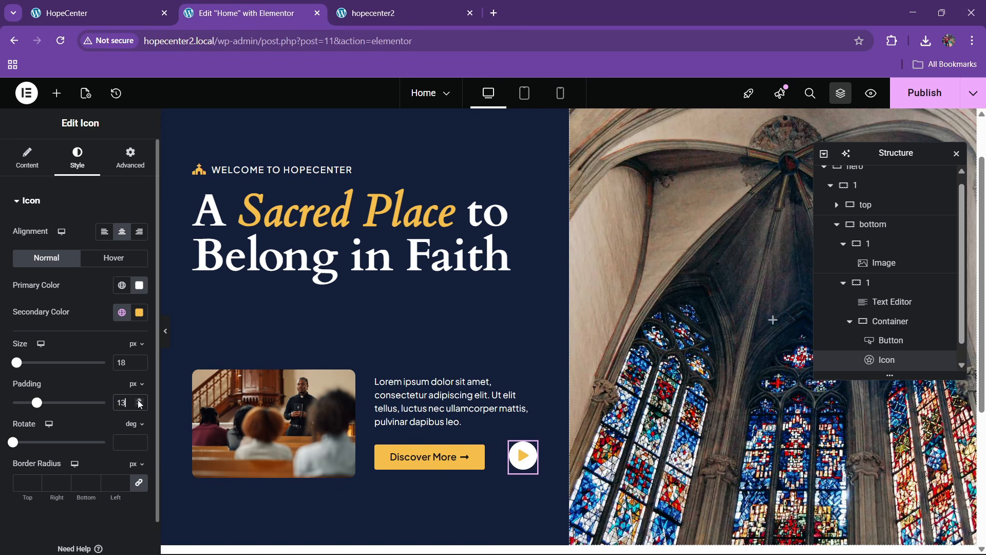
click(138, 361)
click(138, 360)
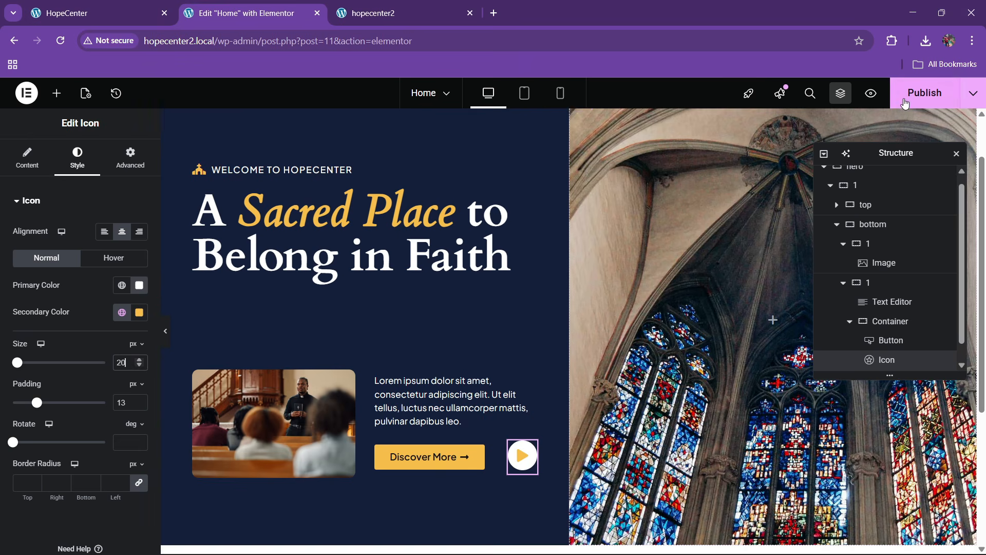
click(923, 93)
click(161, 5)
Set the hero container's minimum height to 800 px
scroll(386, 309, down, 3)
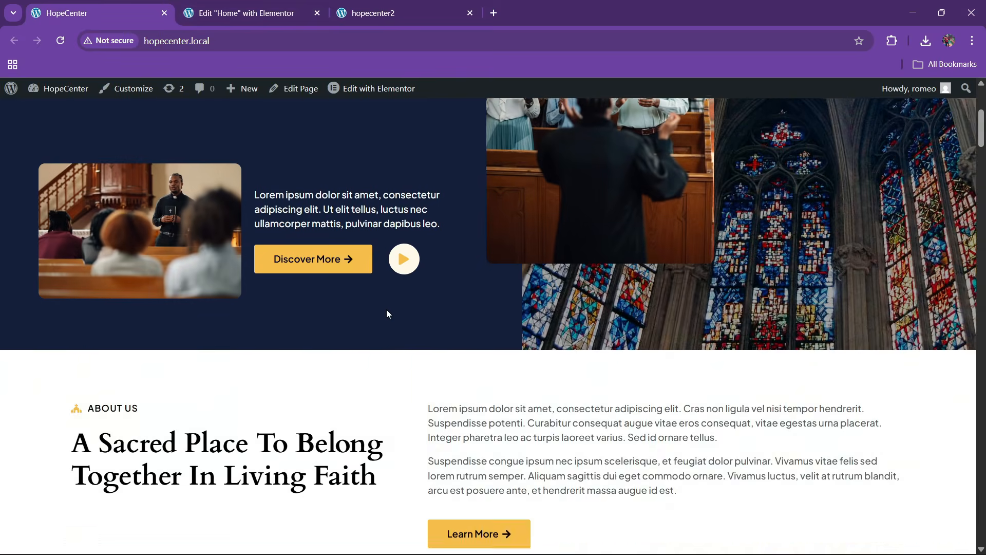
scroll(386, 309, up, 5)
click(299, 5)
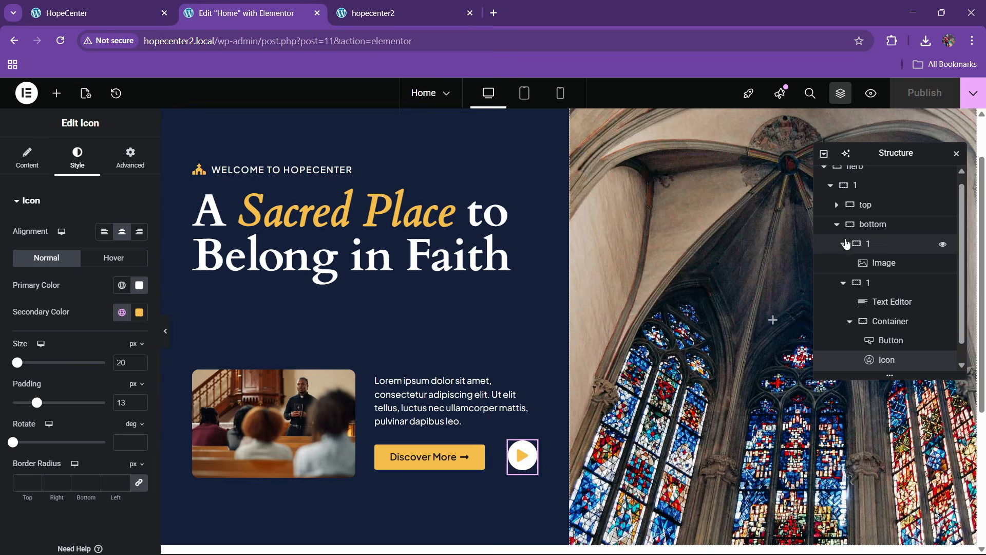
scroll(874, 231, up, 3)
click(862, 200)
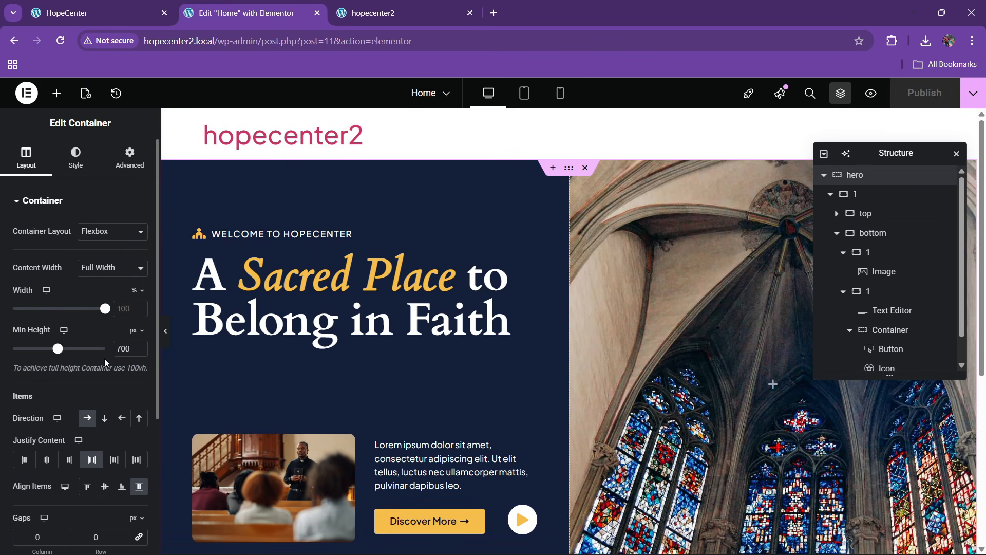
key(BackSpace)
key(BackSpace)
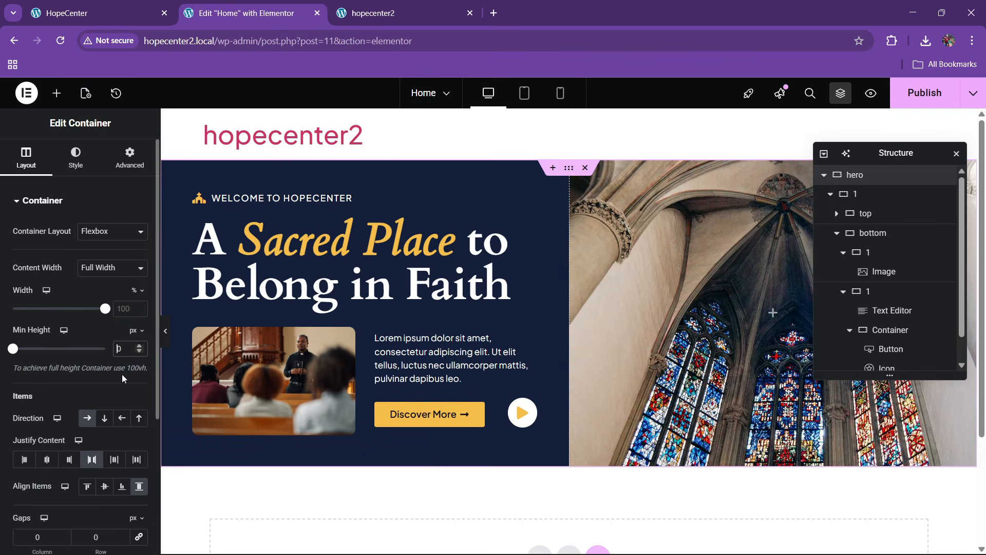
text(800)
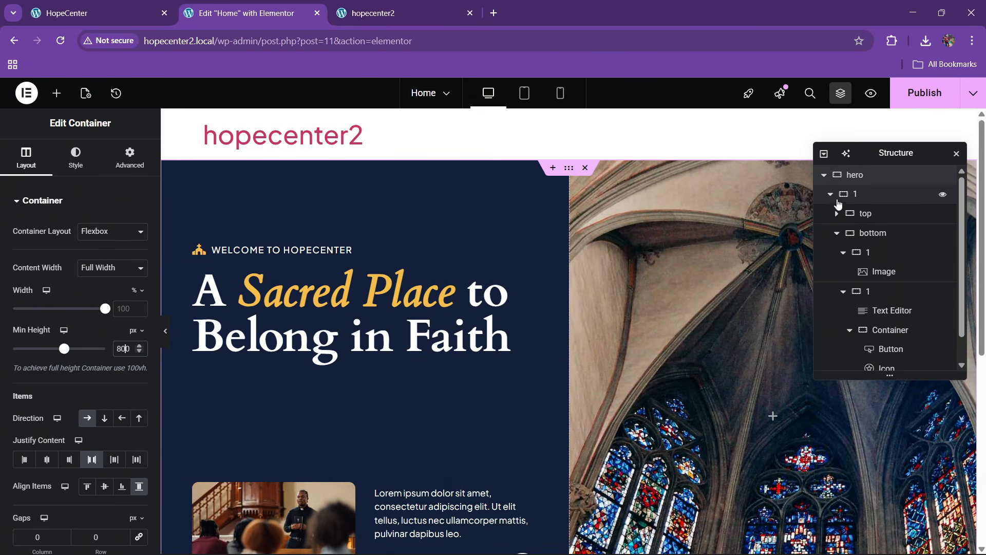
Link the hero's column and row gaps, set them to 60, and publish
click(832, 195)
scroll(76, 352, down, 4)
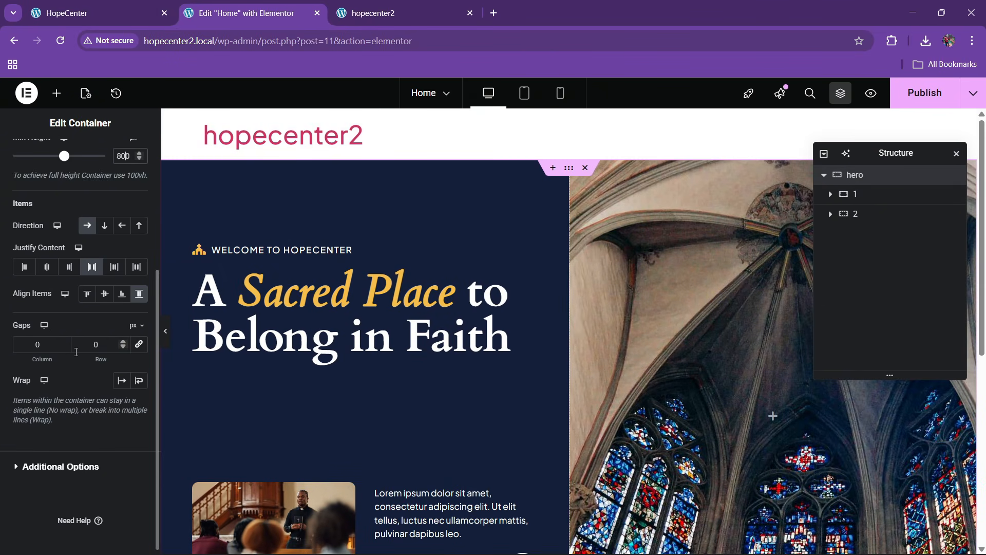
click(139, 344)
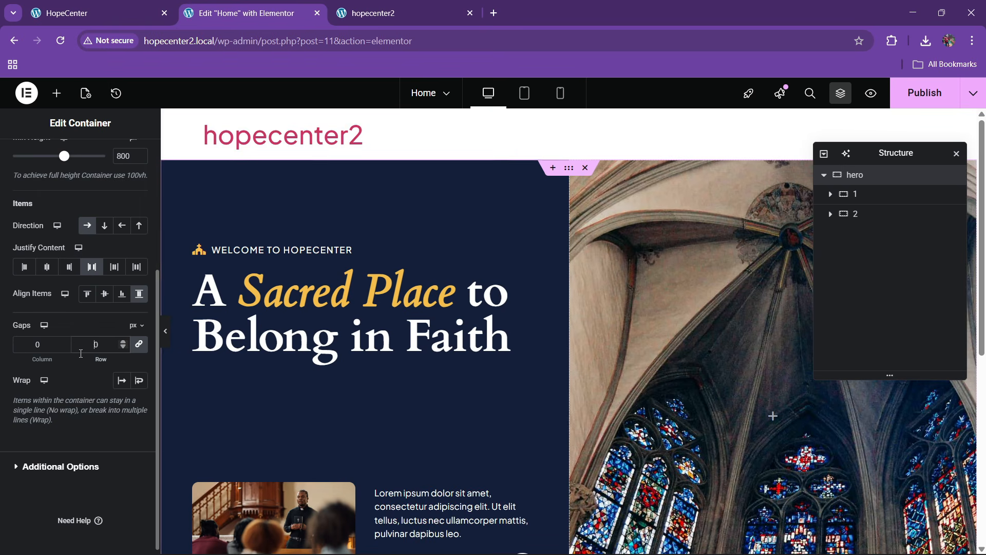
text(6)
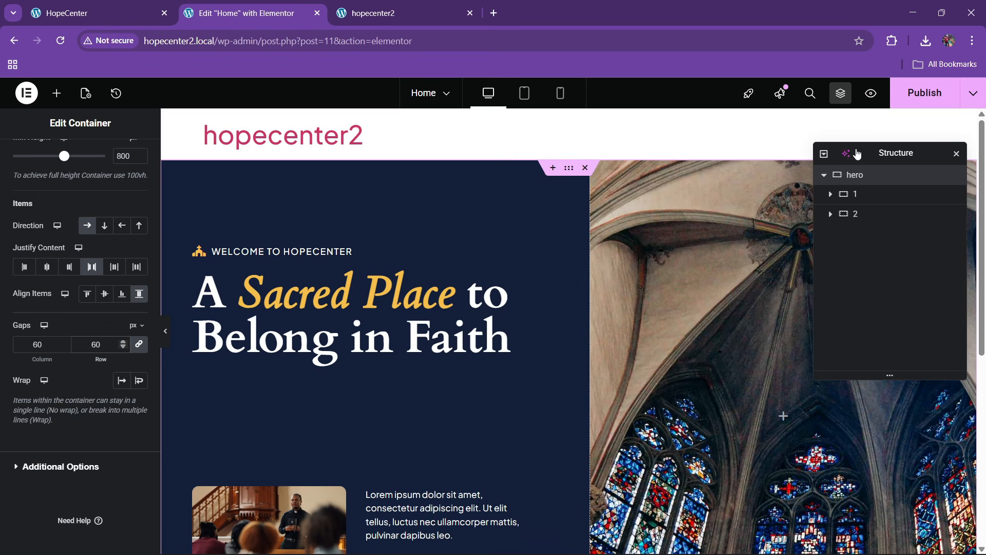
click(904, 106)
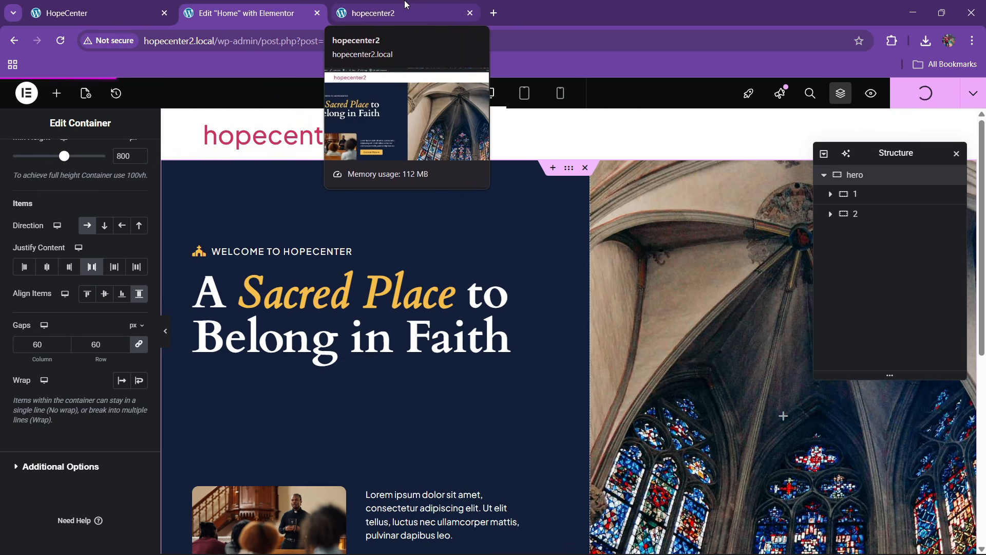
Reload the live hopecenter2 site and scroll through the updated hero
click(406, 5)
click(369, 43)
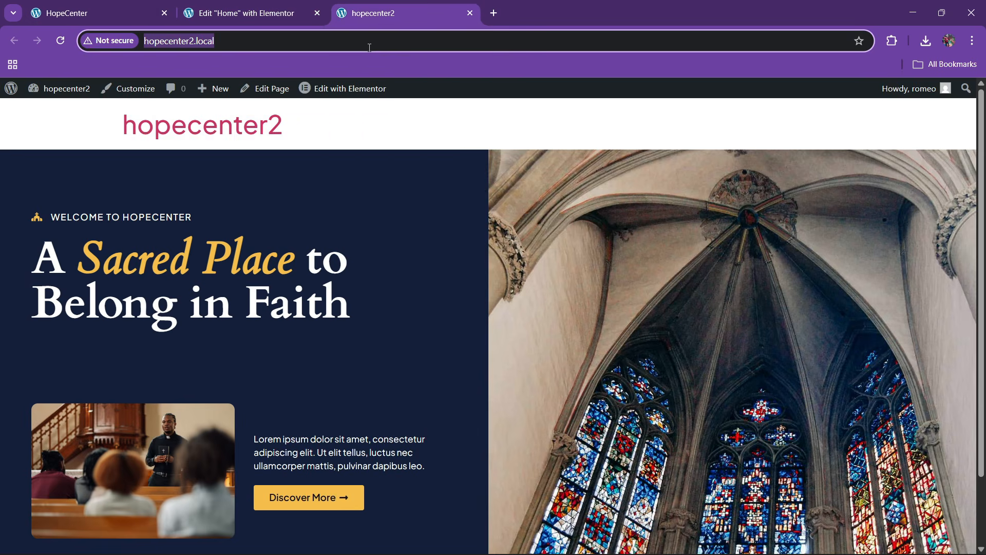
key(Return)
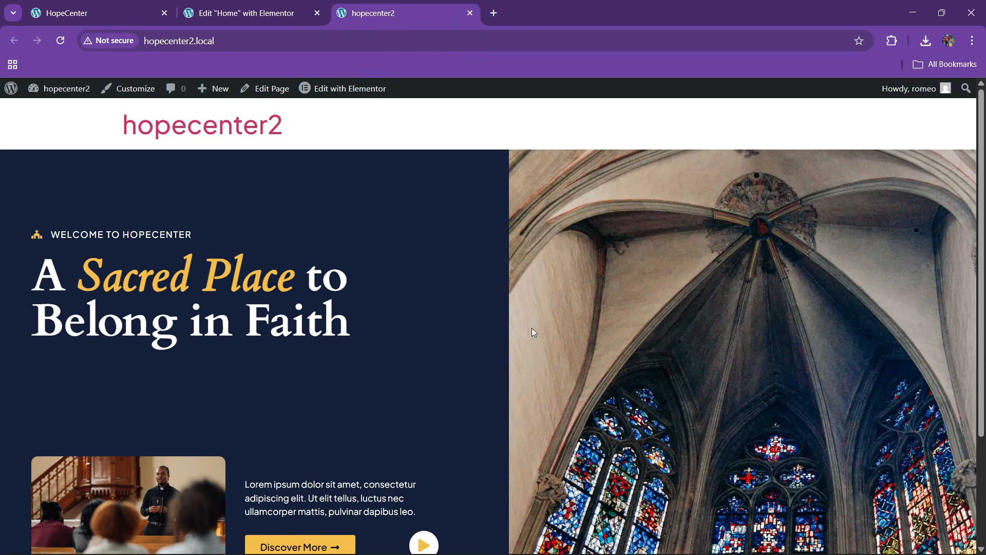
scroll(535, 329, down, 3)
scroll(534, 329, up, 2)
scroll(534, 329, down, 2)
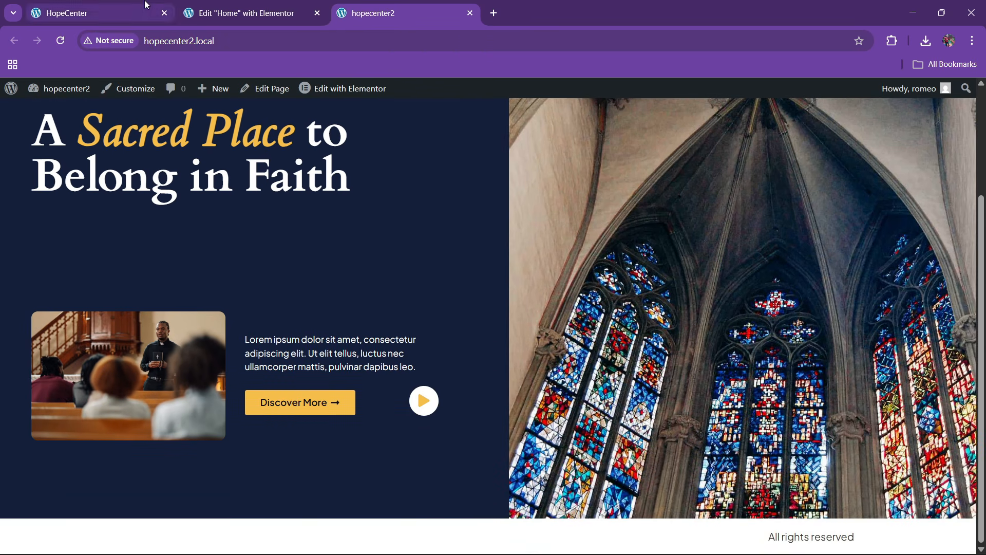
Set the button container's Justify Content to Start, publish, and compare with HopeCenter
click(246, 13)
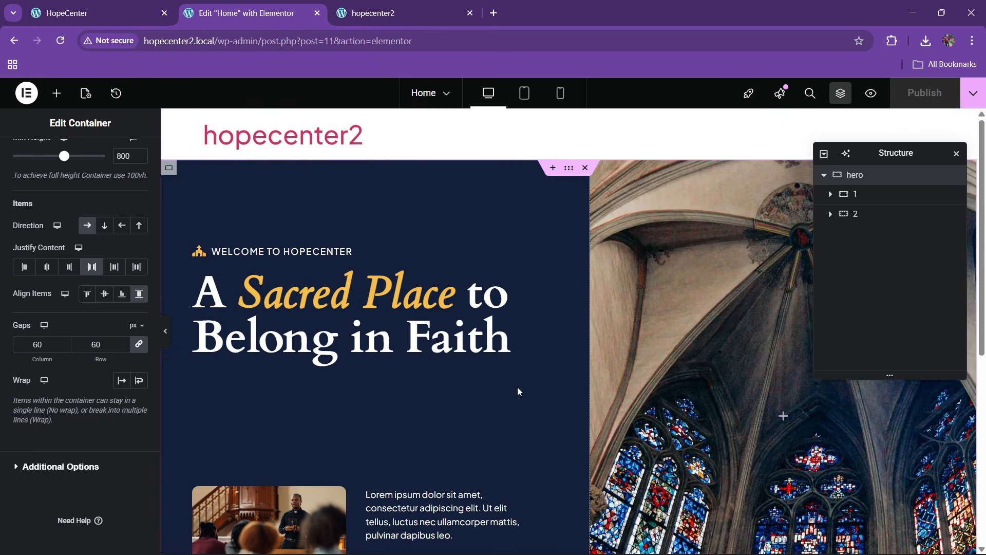
scroll(517, 387, down, 3)
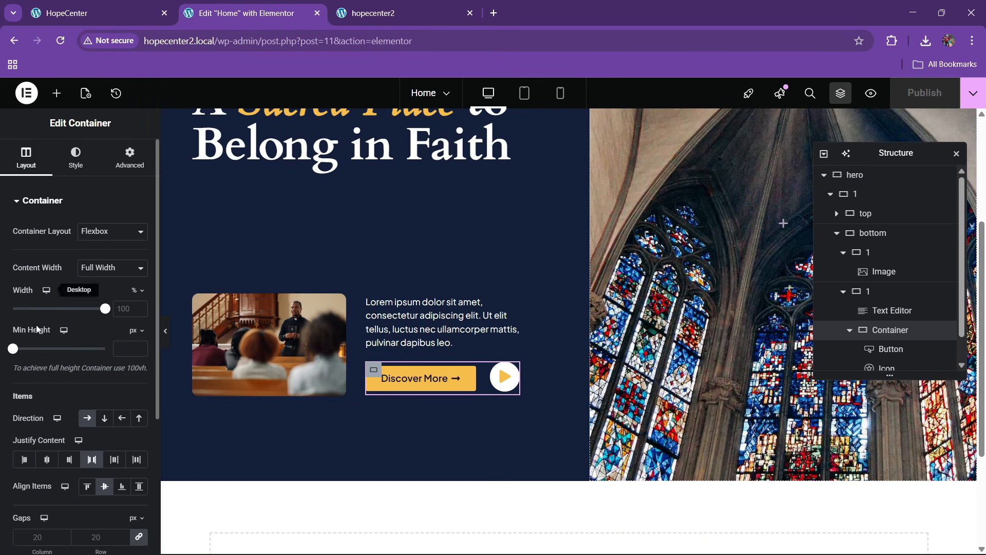
click(24, 460)
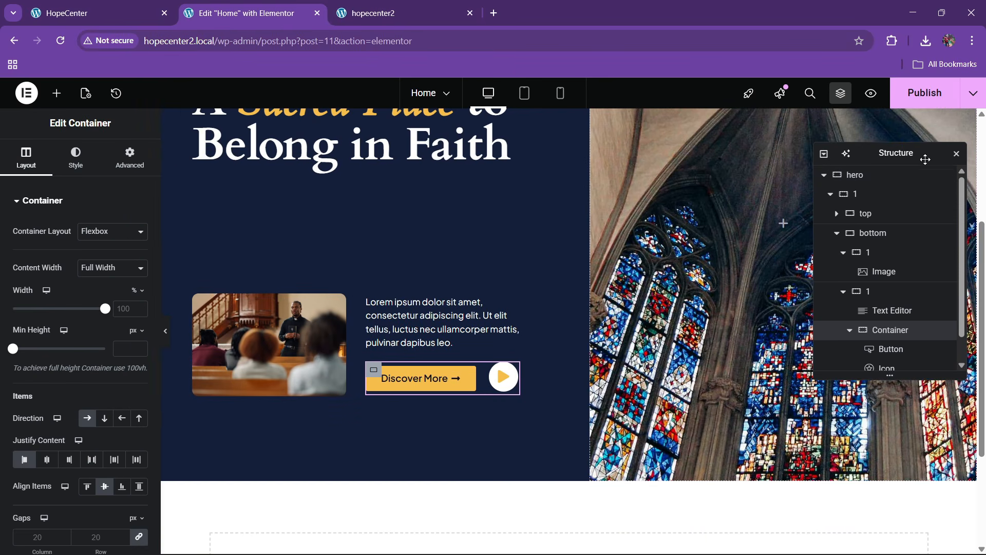
click(926, 105)
click(67, 13)
scroll(415, 338, down, 6)
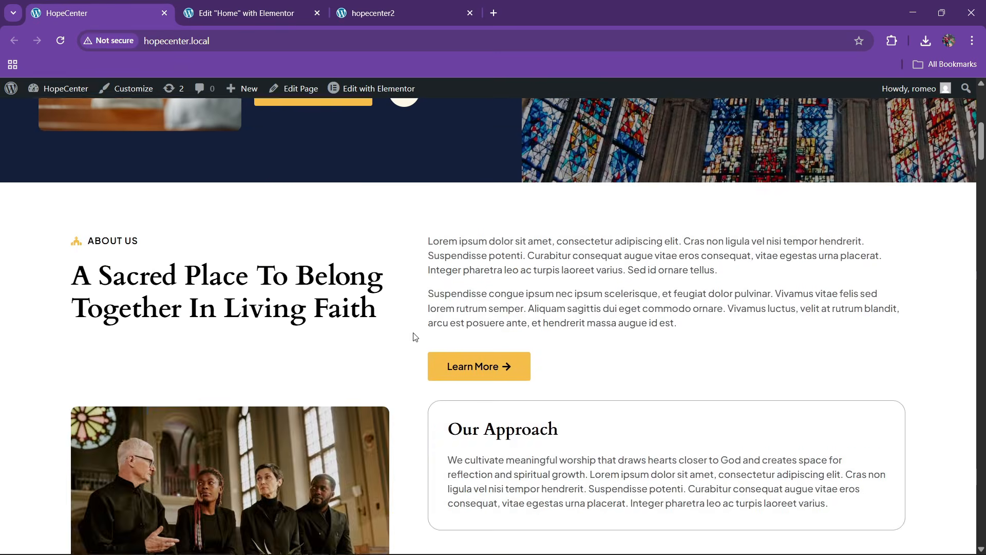
scroll(411, 338, up, 5)
scroll(534, 208, up, 1)
click(281, 10)
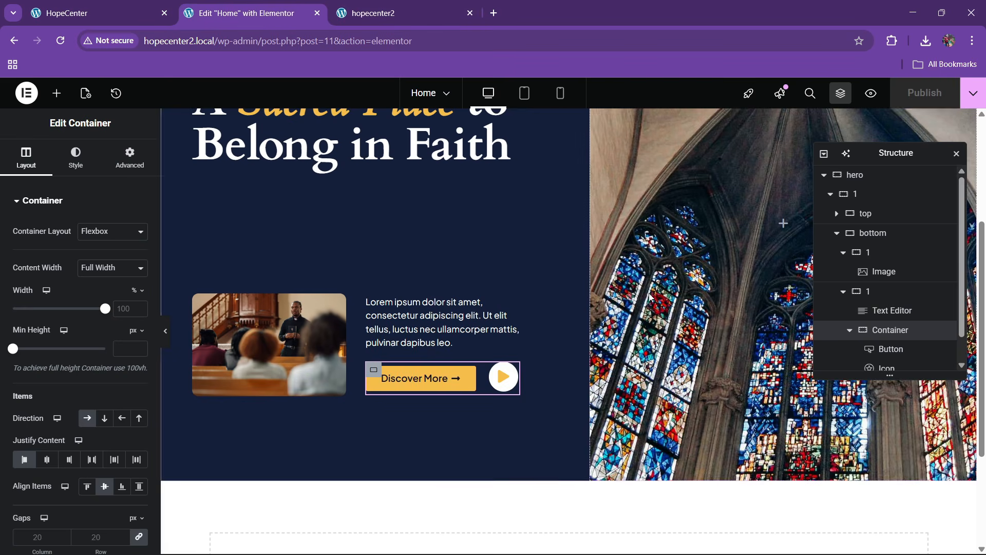
Drag an Image widget into the empty right-hand container 2
click(56, 93)
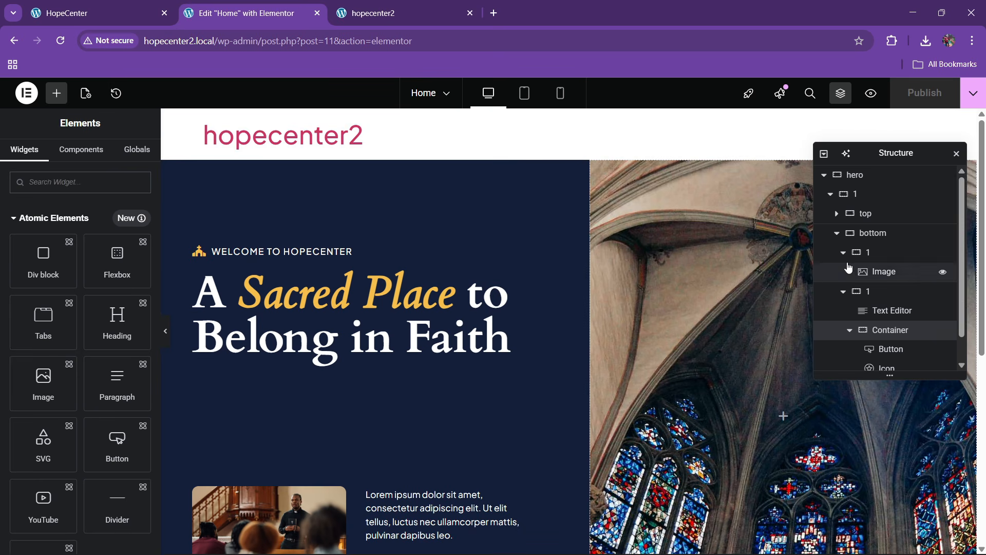
click(839, 234)
click(831, 194)
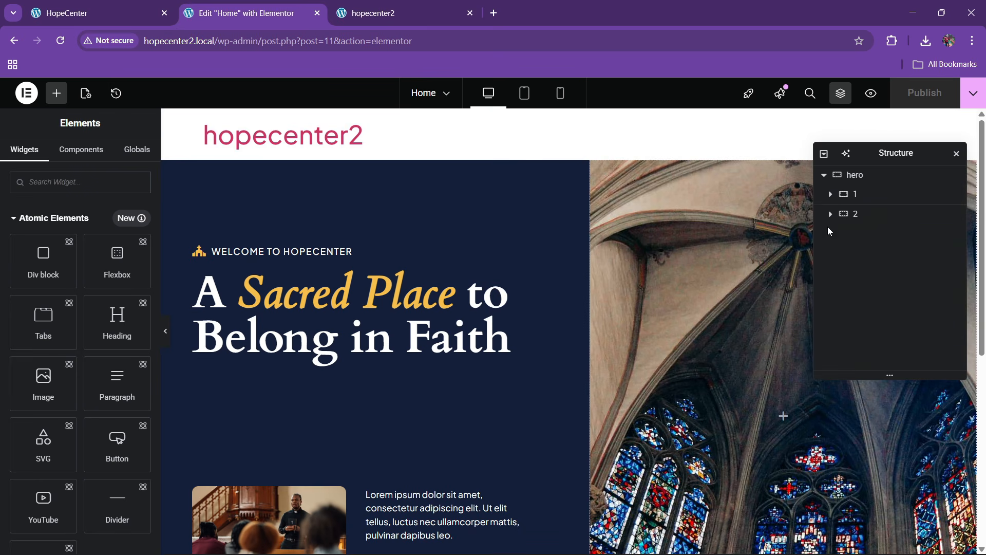
click(859, 215)
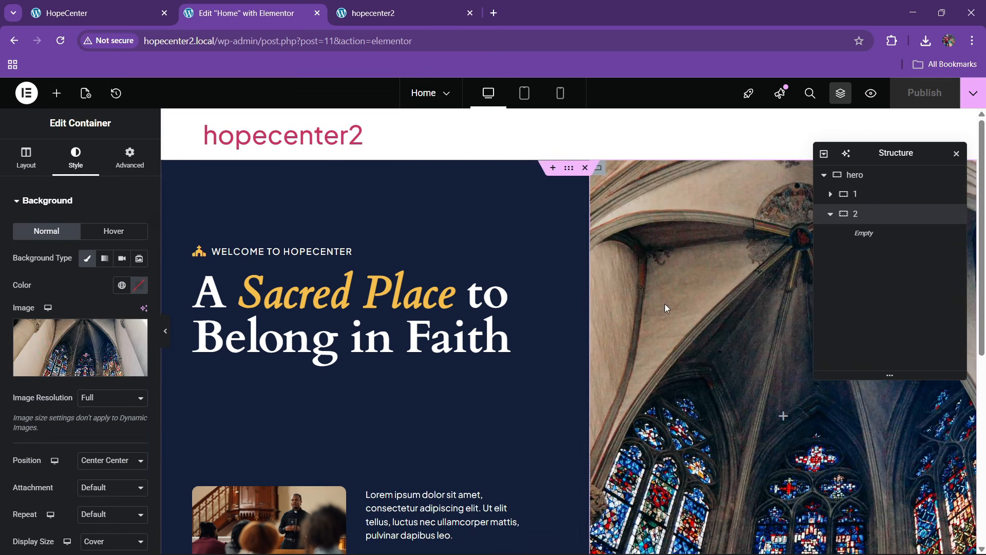
click(57, 93)
scroll(86, 416, down, 8)
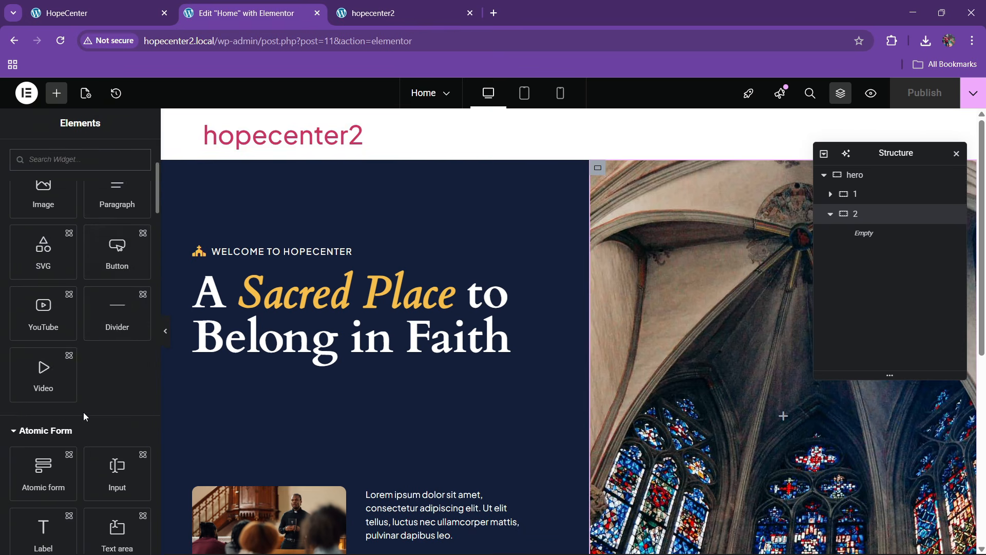
drag(117, 532, 655, 382)
Choose home2.jpg from the Media Library as the widget's image, then open its style settings
click(135, 4)
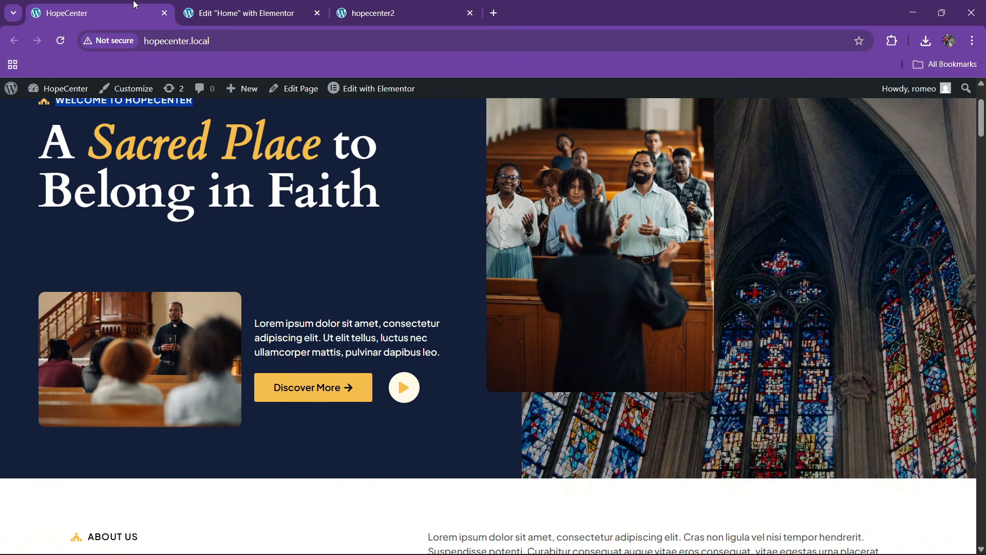
click(232, 16)
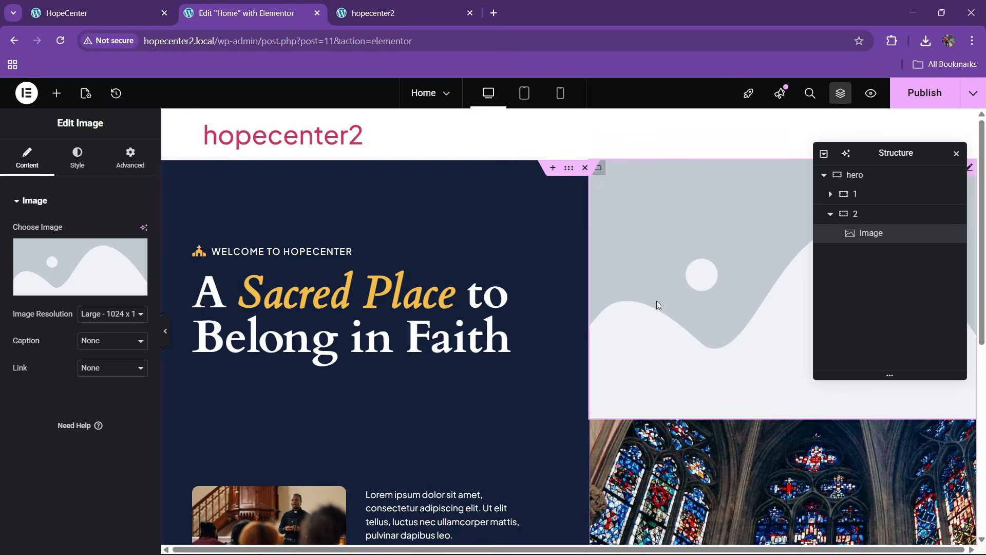
click(61, 280)
click(310, 276)
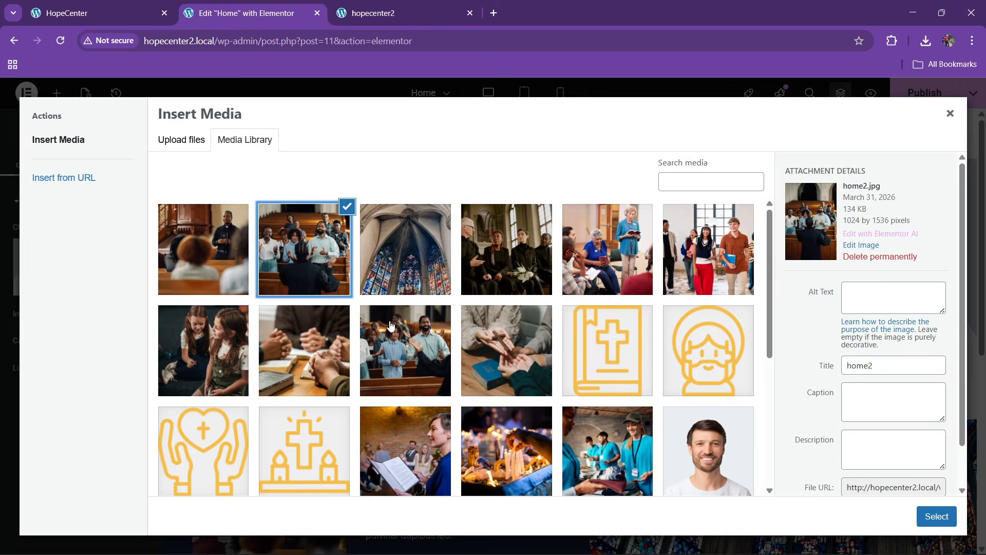
click(927, 516)
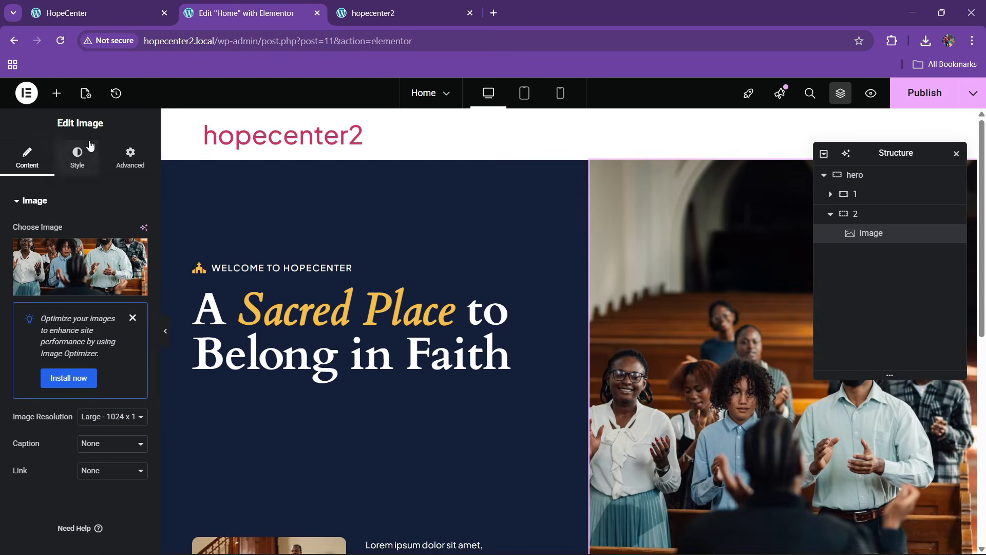
click(75, 150)
scroll(55, 359, down, 2)
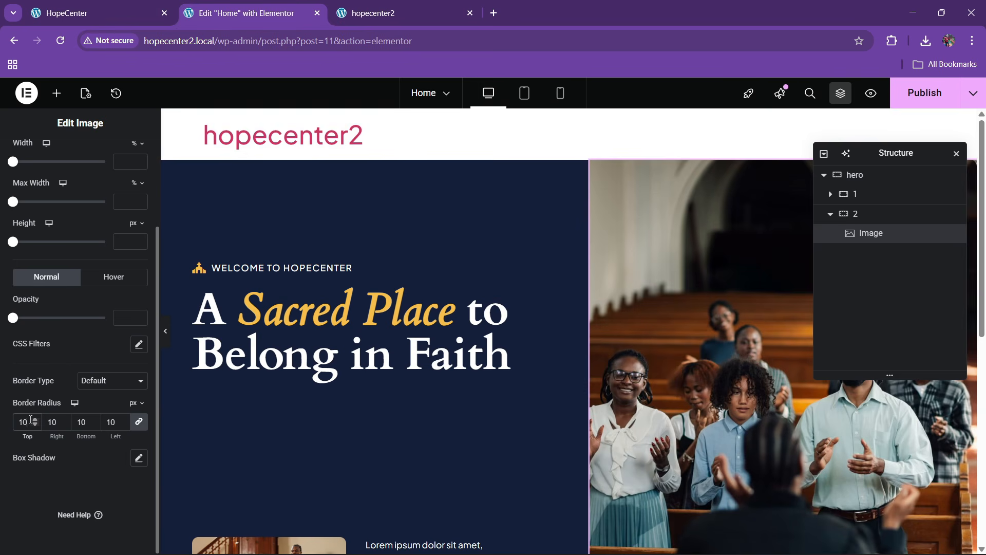
Give the congregation image a custom width of about 47%
scroll(62, 362, up, 5)
click(130, 156)
click(112, 331)
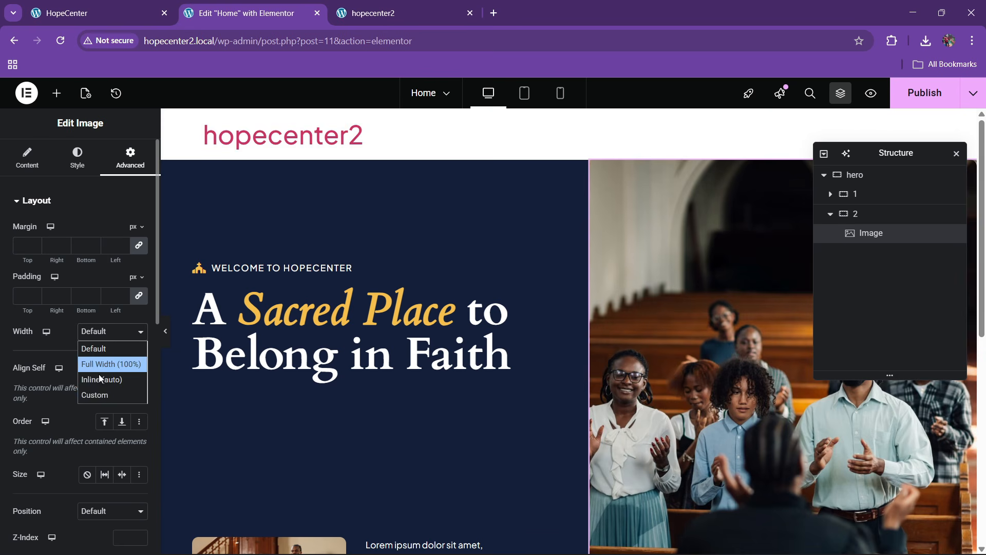
click(101, 395)
drag(17, 378, 57, 374)
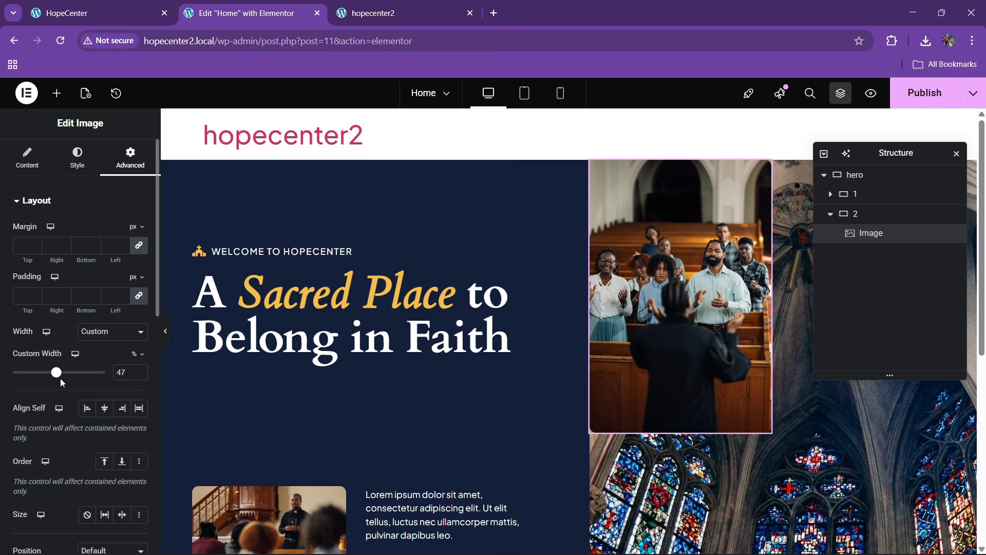
Align container 2's items to the start (left edge)
click(879, 216)
scroll(57, 381, down, 3)
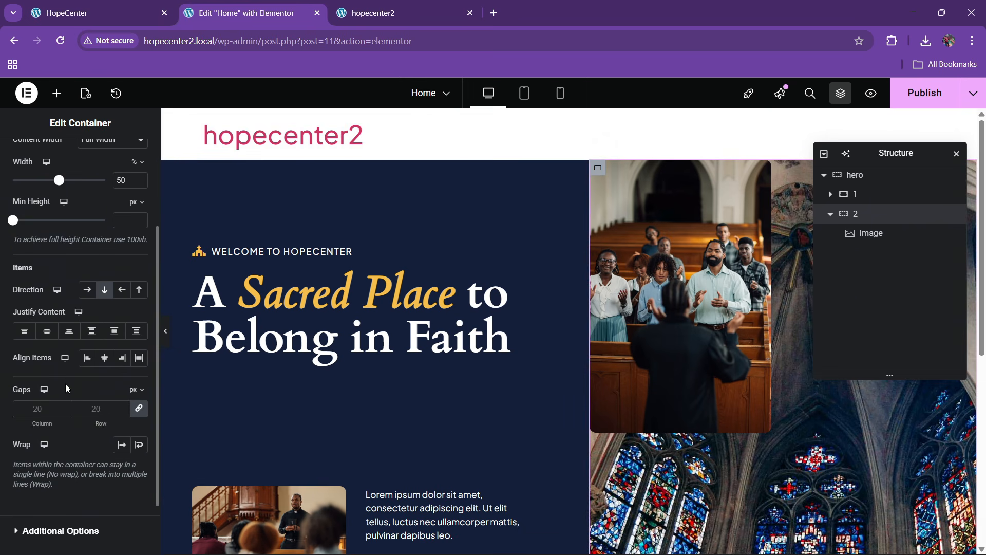
click(47, 331)
click(104, 358)
click(90, 360)
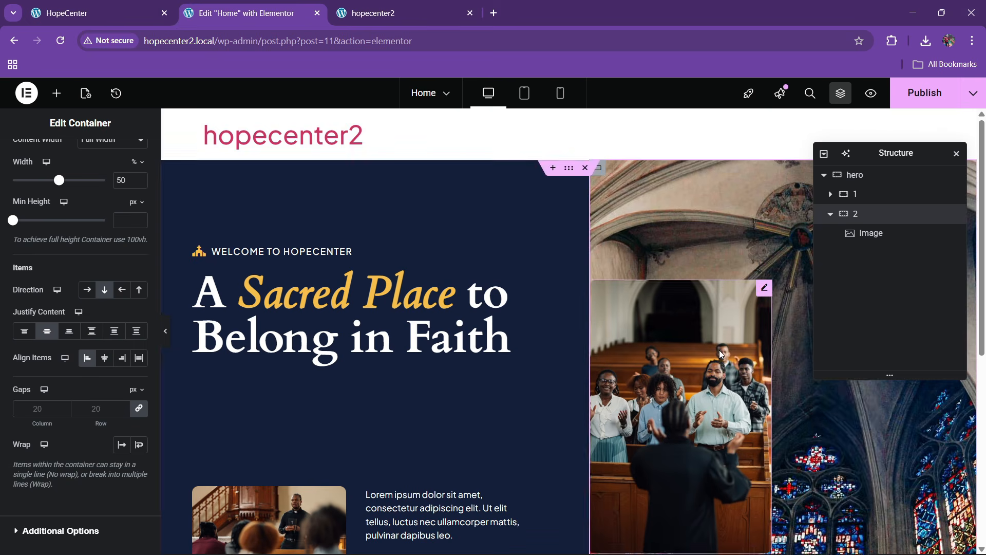
scroll(716, 355, down, 2)
Widen the image to 55% and set its left margin to -3 em
click(688, 296)
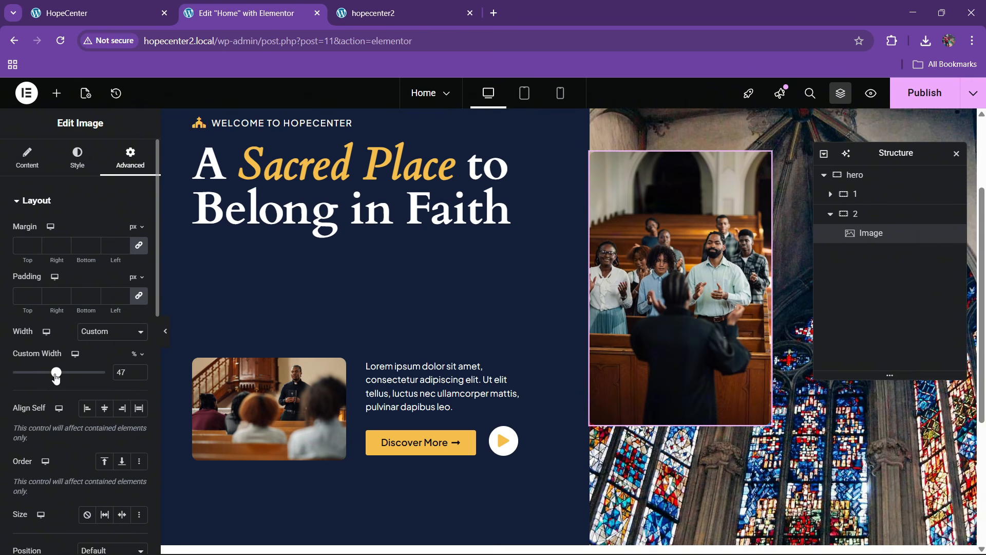
drag(56, 378, 64, 378)
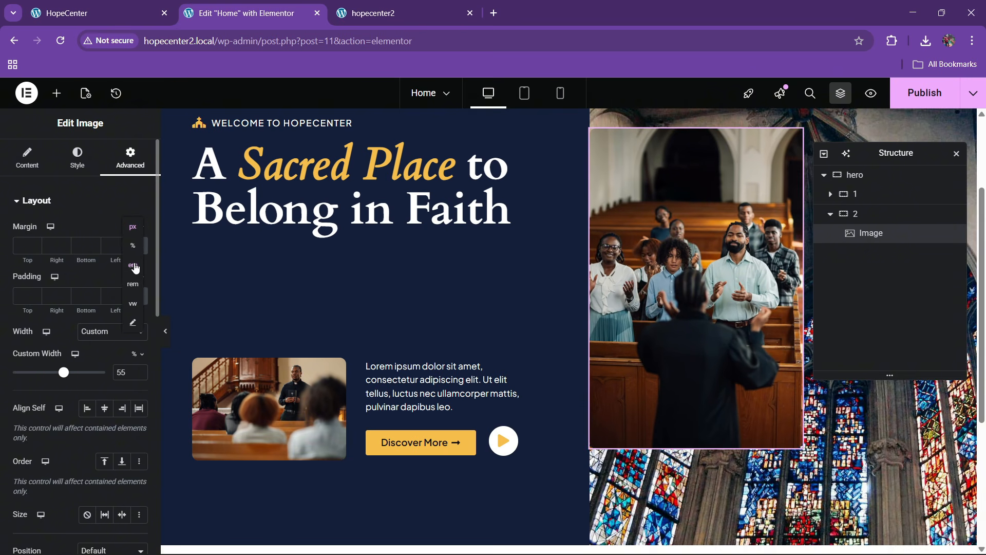
click(138, 250)
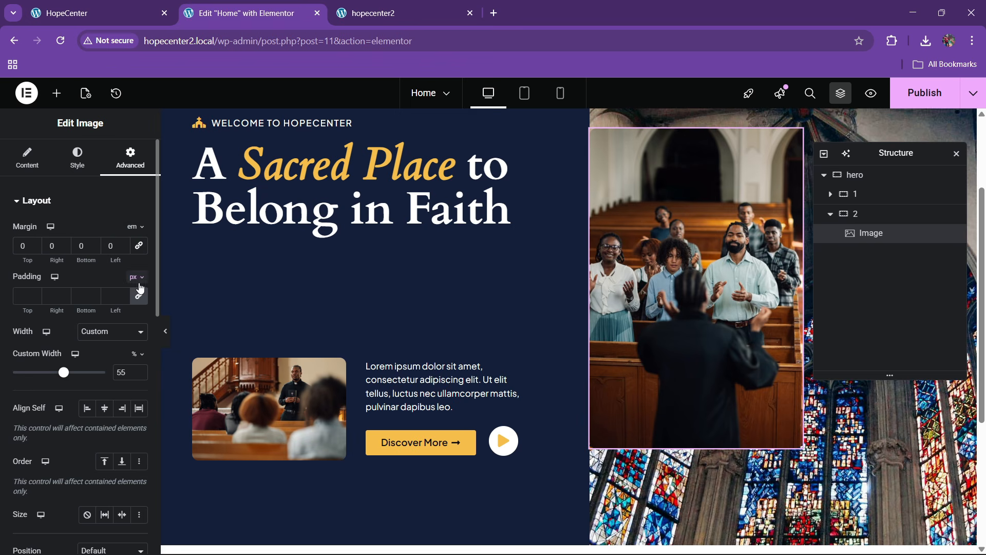
click(124, 248)
click(123, 249)
click(124, 248)
click(123, 249)
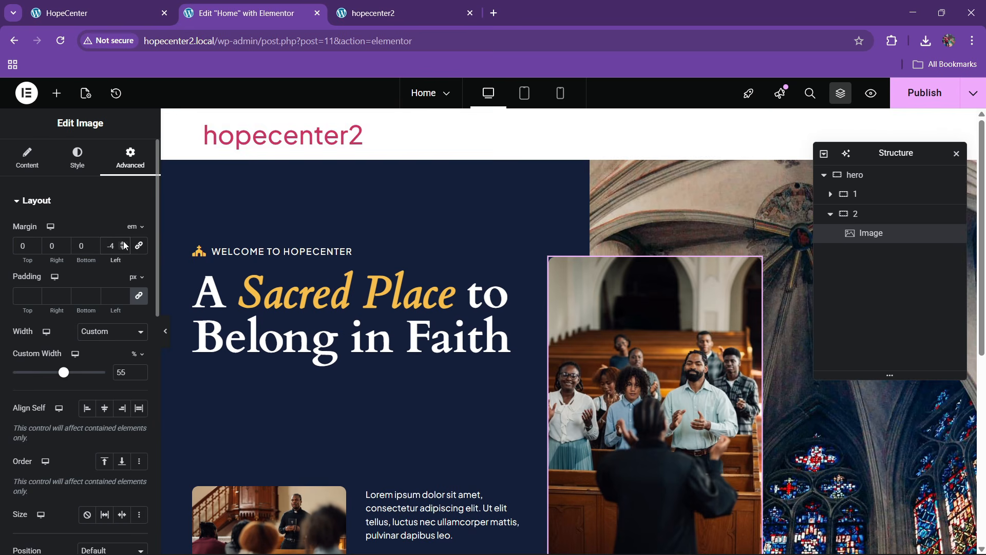
click(123, 243)
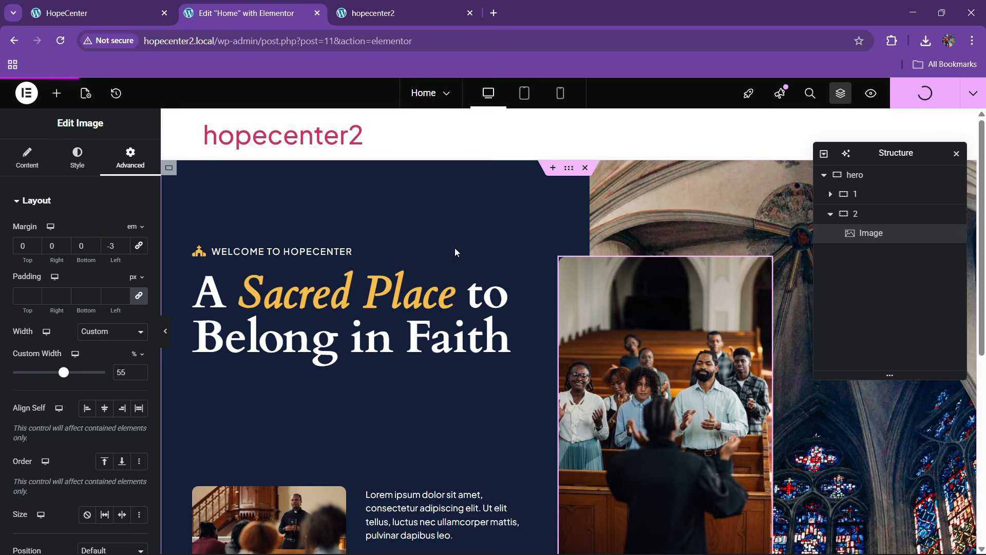
Reload the live hopecenter2 site to see the overlapping photo
mouse_move(391, 4)
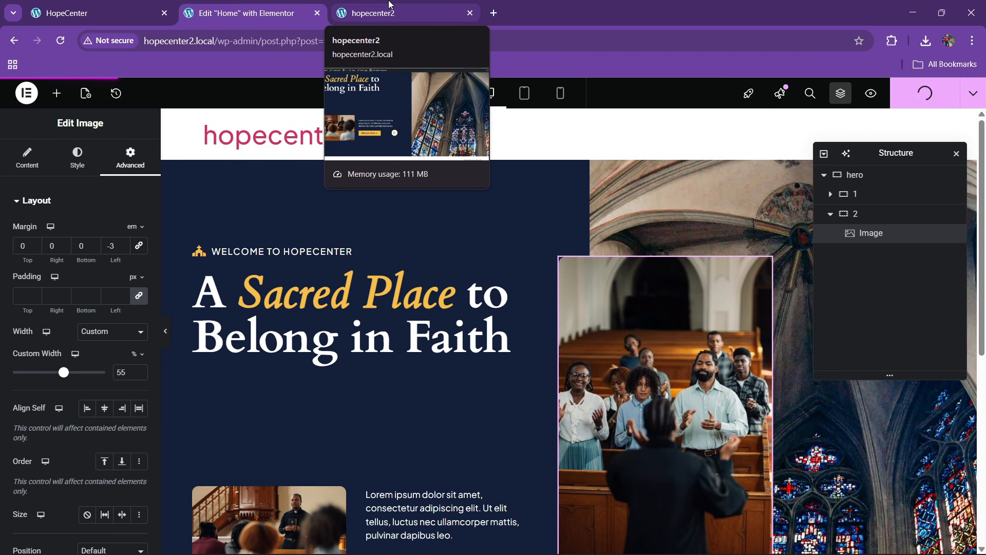
click(390, 6)
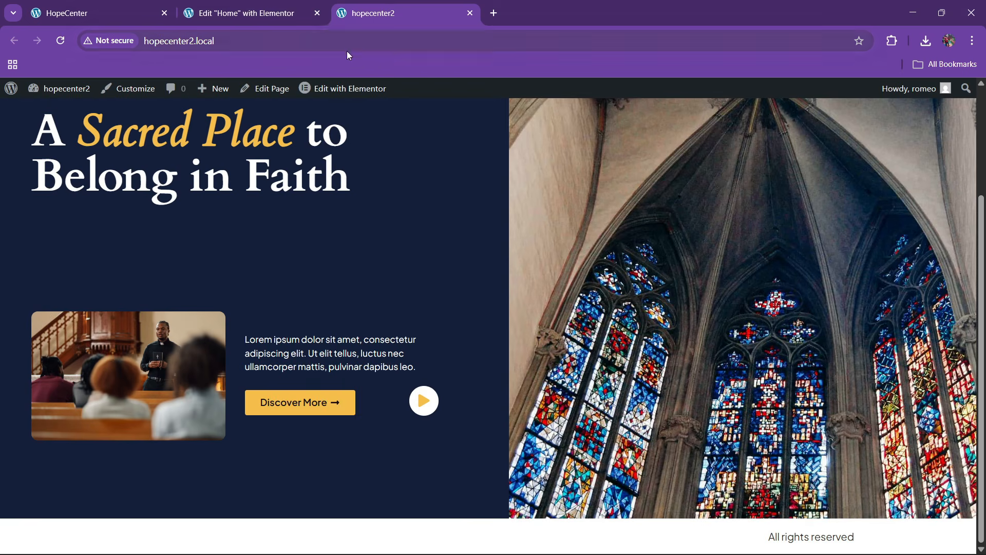
click(344, 41)
key(Return)
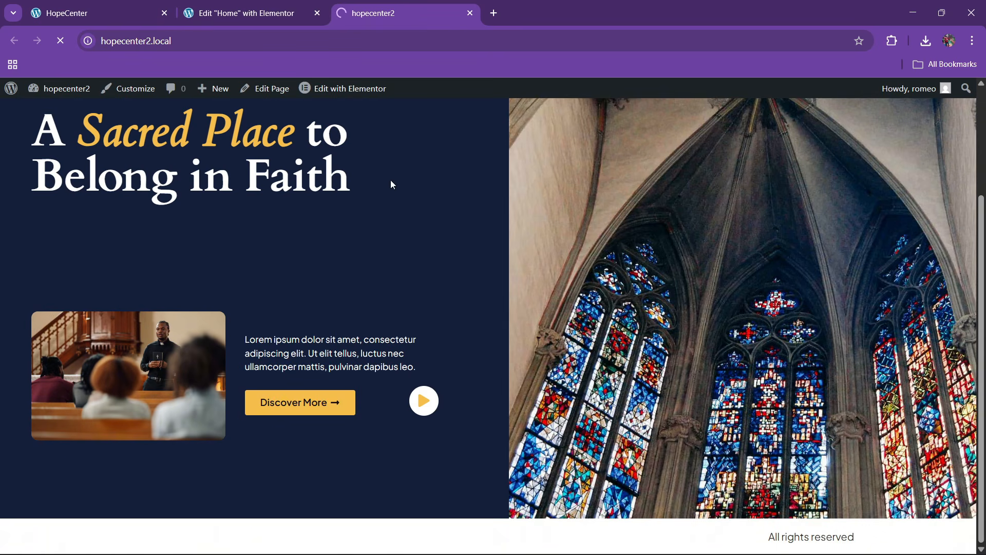
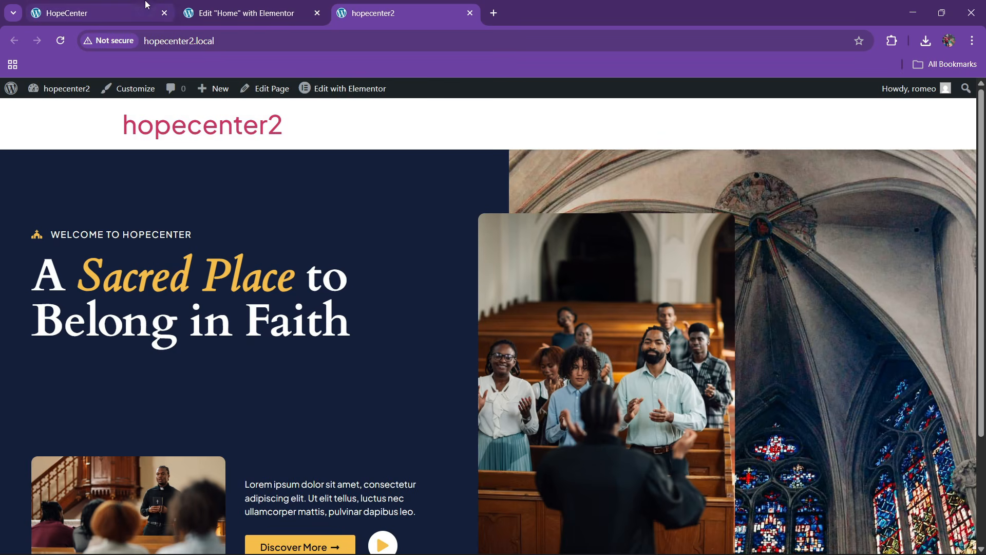
Reduce the hero church photo's custom width to 50%
click(241, 7)
click(389, 5)
click(158, 4)
scroll(542, 318, up, 2)
click(290, 6)
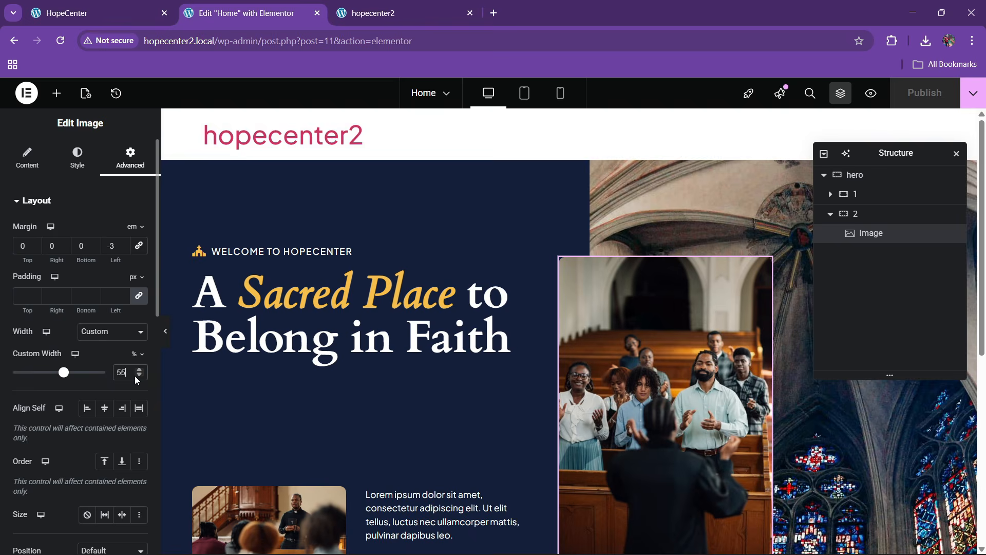
key(BackSpace)
text(0)
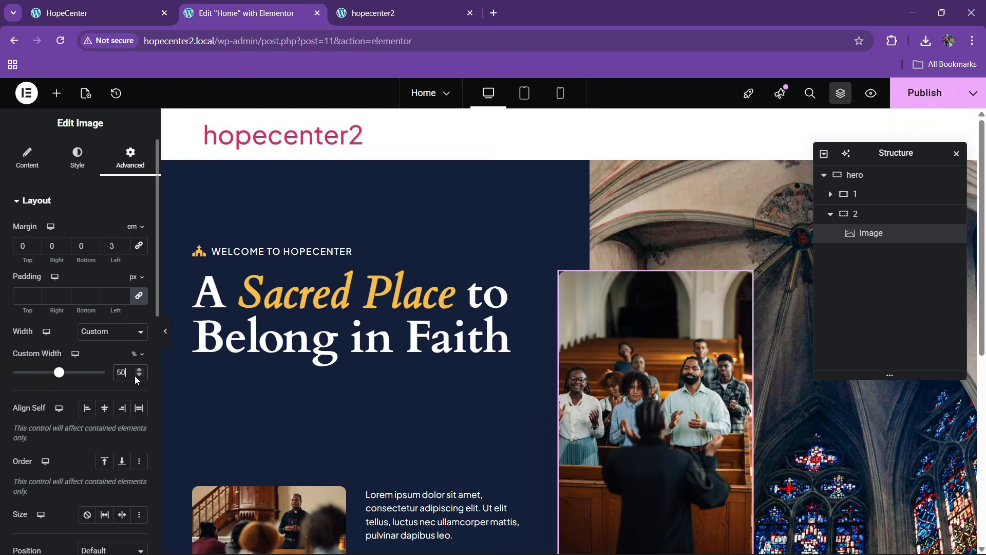
Publish the change and reload the live hopecenter2 site to check the narrower photo
click(907, 100)
scroll(610, 361, down, 2)
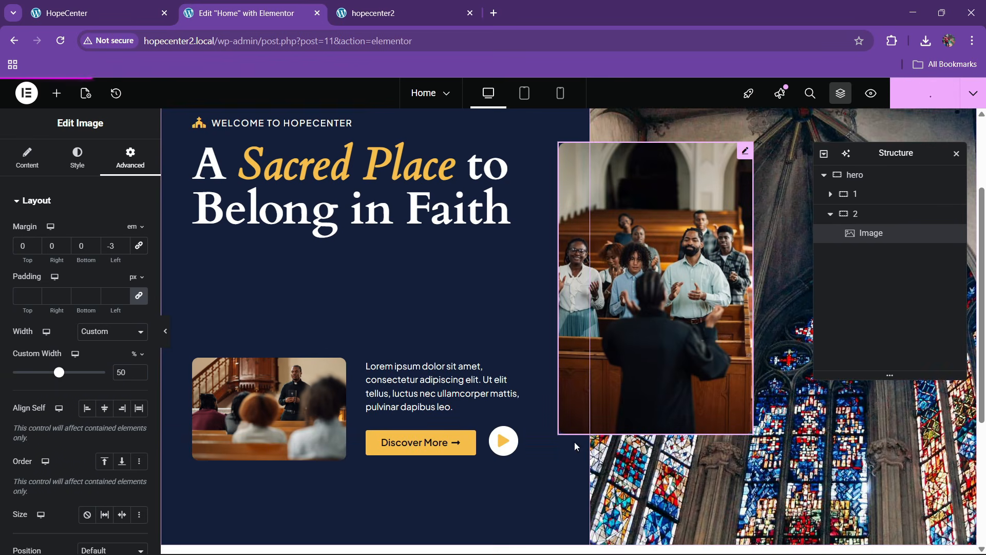
click(393, 9)
click(392, 49)
key(Return)
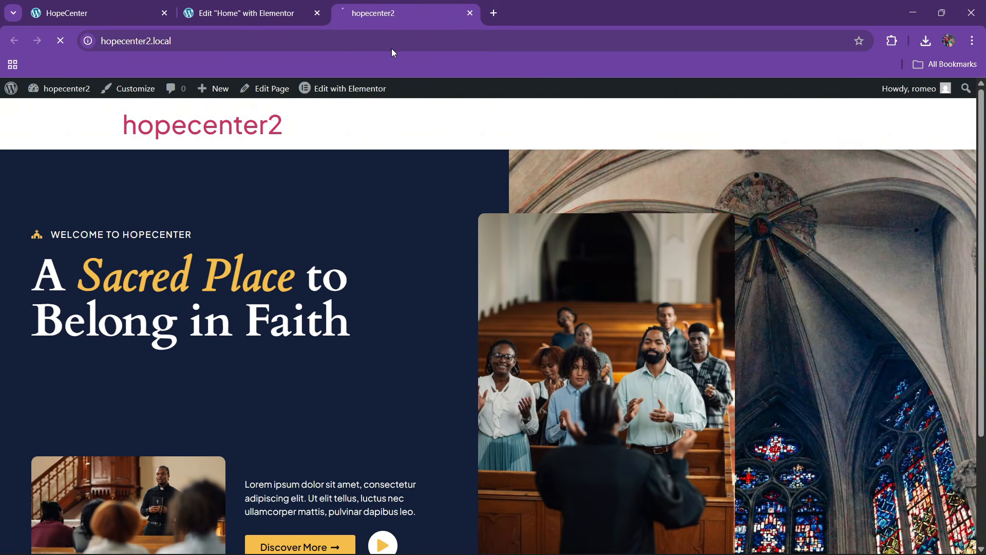
scroll(390, 319, down, 3)
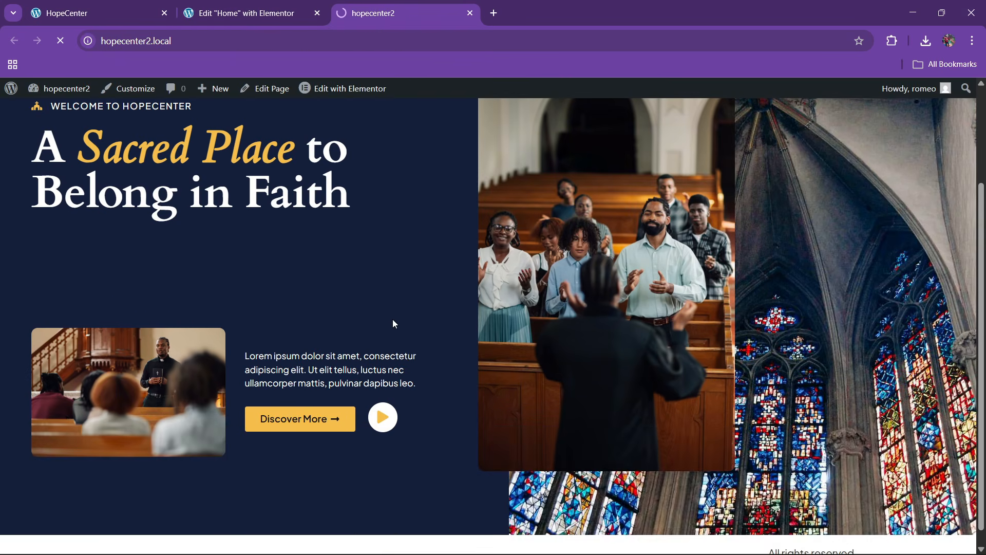
scroll(394, 319, down, 3)
scroll(219, 379, up, 2)
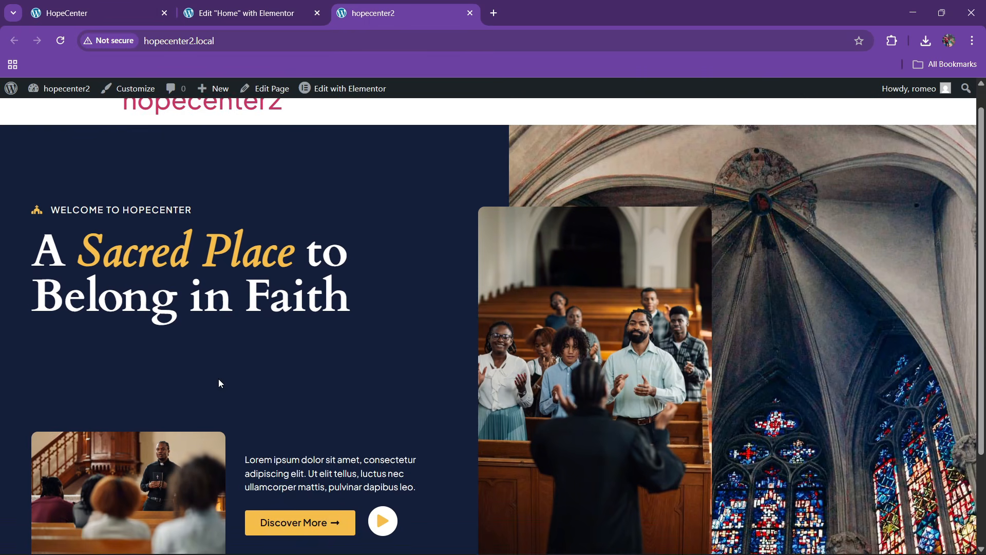
scroll(220, 384, up, 1)
Scroll the reference HopeCenter site down to its About Us section
click(92, 11)
scroll(356, 310, down, 8)
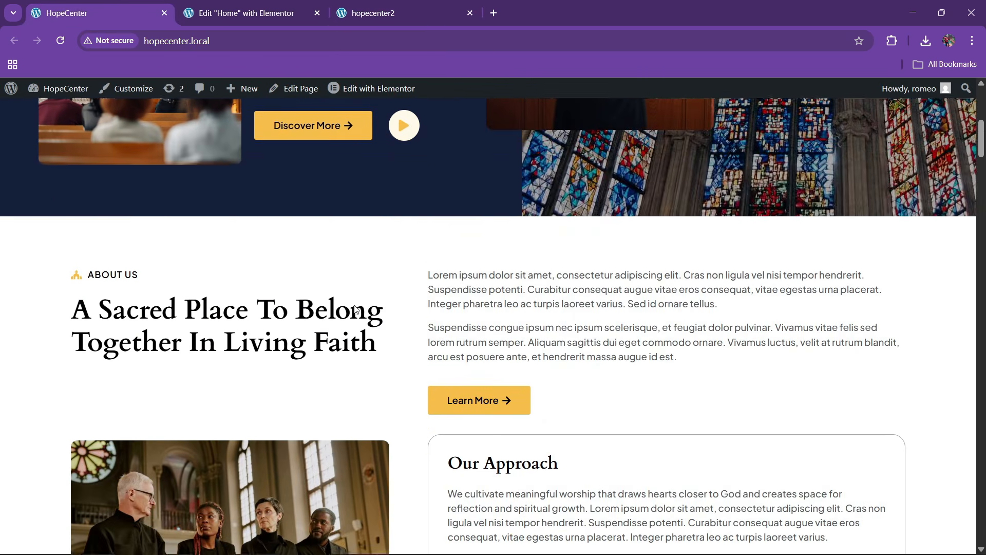
scroll(356, 310, down, 2)
click(302, 6)
click(146, 6)
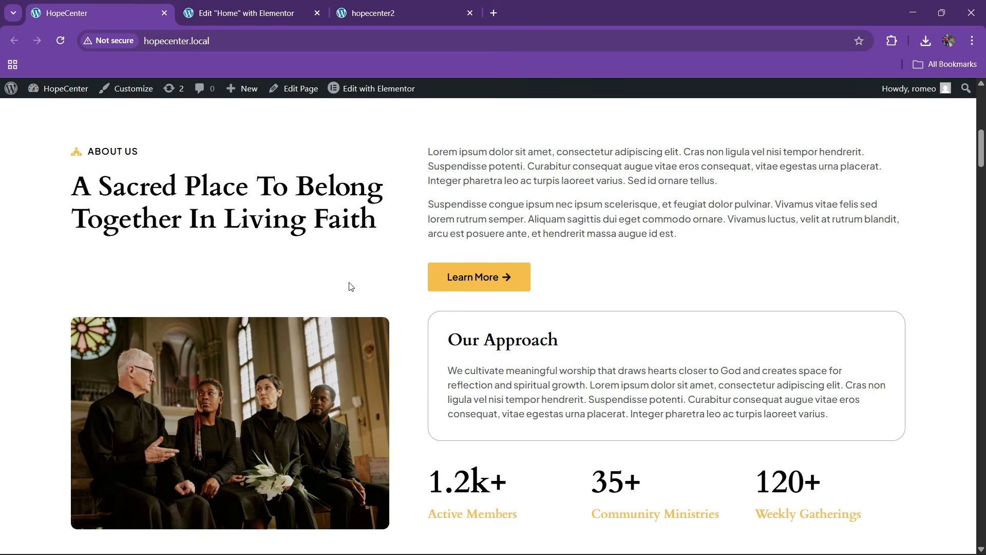
click(284, 4)
scroll(426, 279, down, 4)
Add a two-column Flexbox container below the hero, justified Space Between
click(165, 4)
click(287, 4)
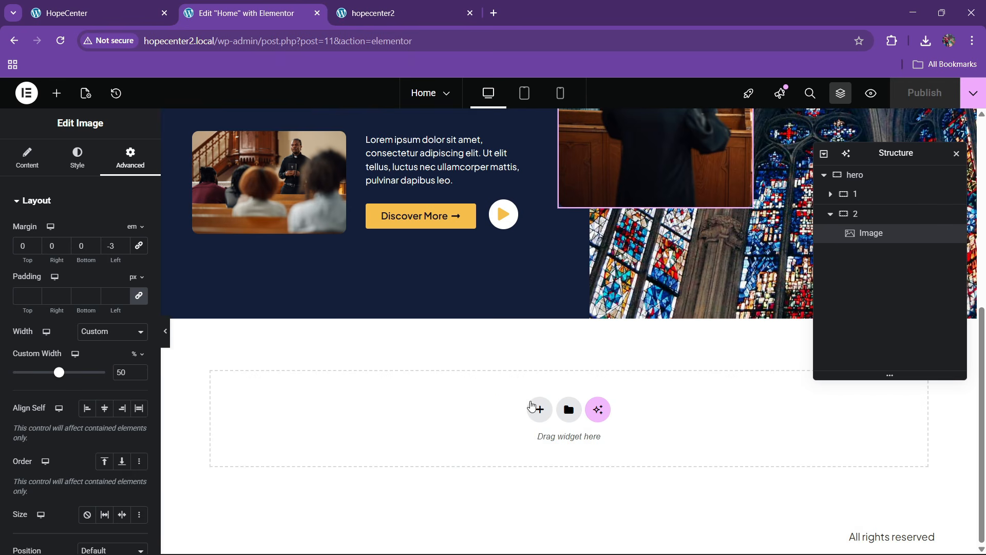
click(532, 407)
click(520, 440)
click(505, 459)
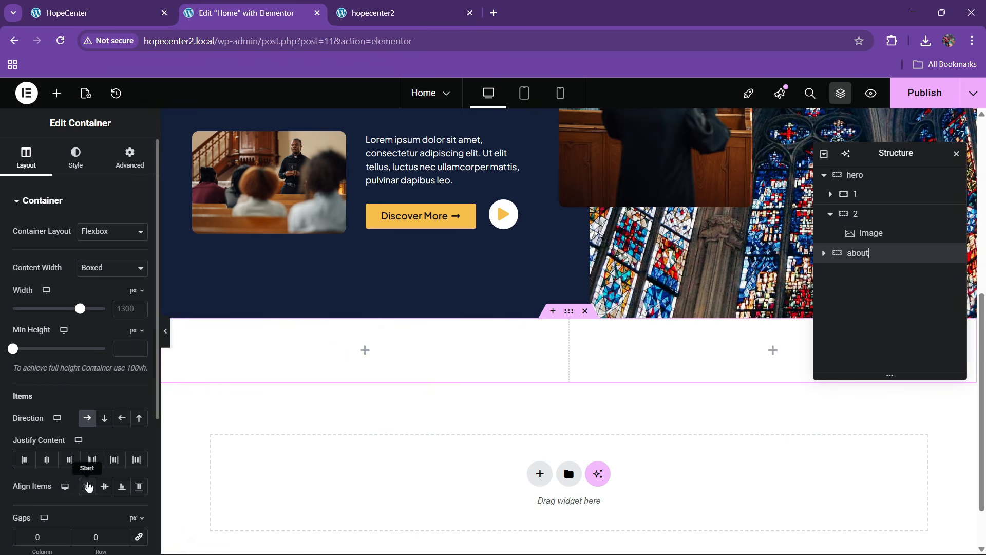
click(92, 458)
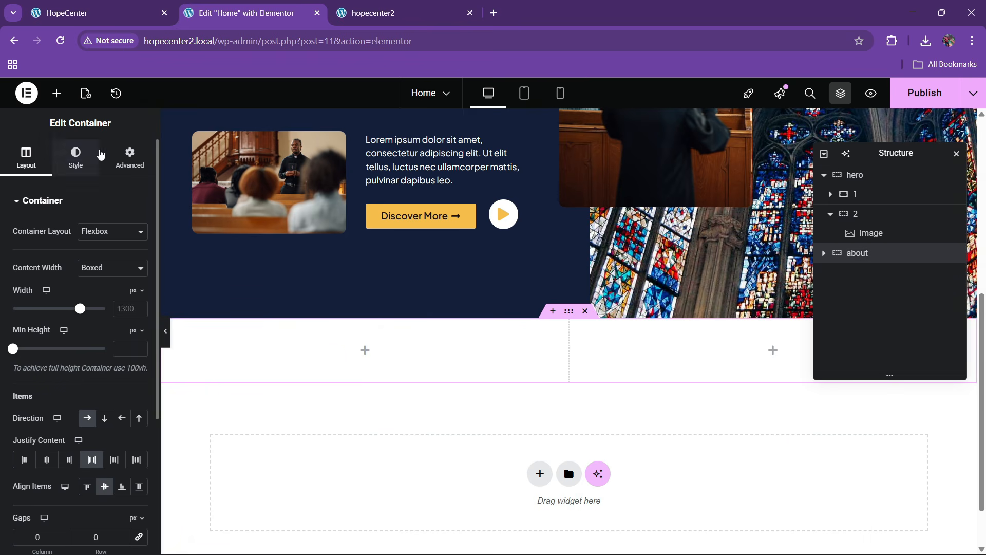
Give the about container 80px top and bottom padding
click(129, 158)
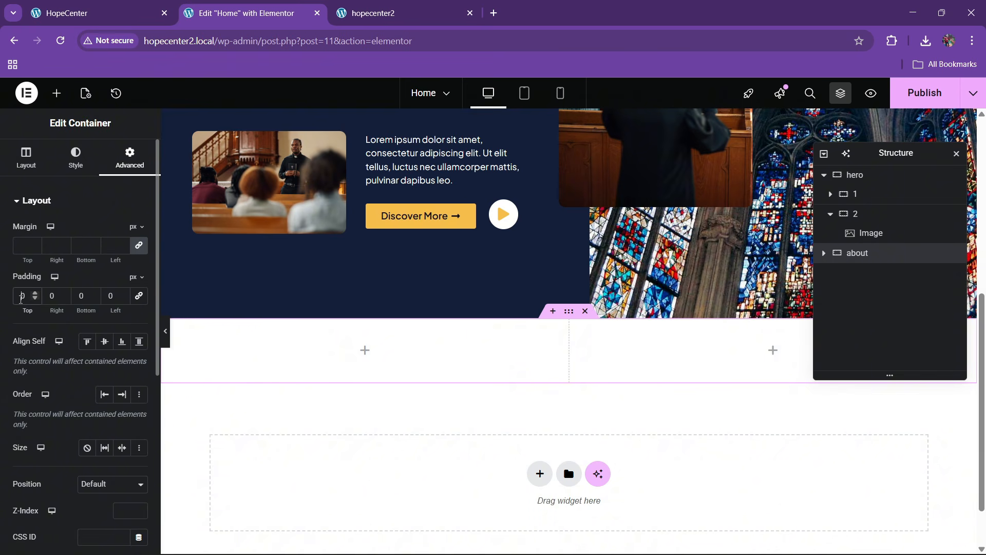
text(80)
key(Tab)
key(Tab)
text(80)
scroll(383, 381, down, 3)
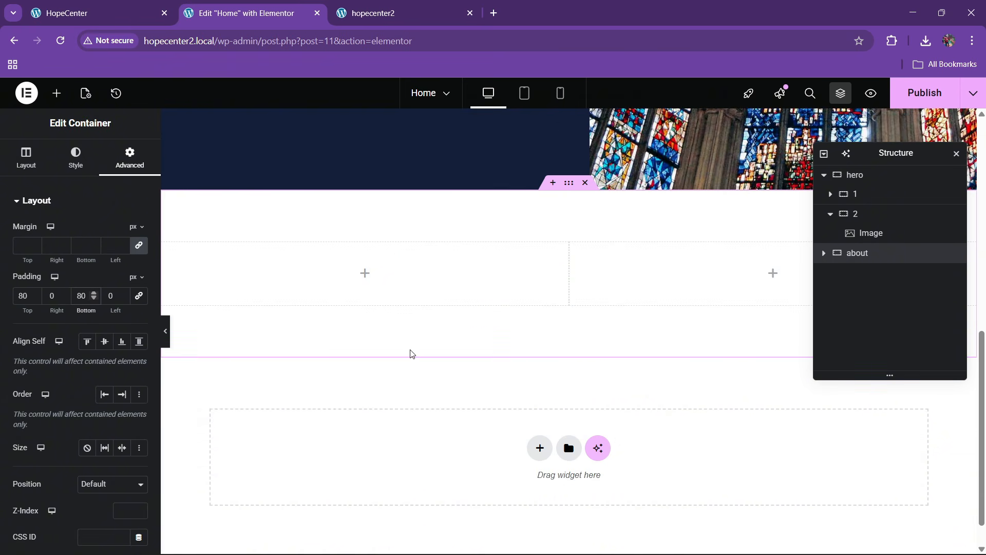
Set the inner column widths to 40% and 60%
click(824, 253)
double_click(875, 274)
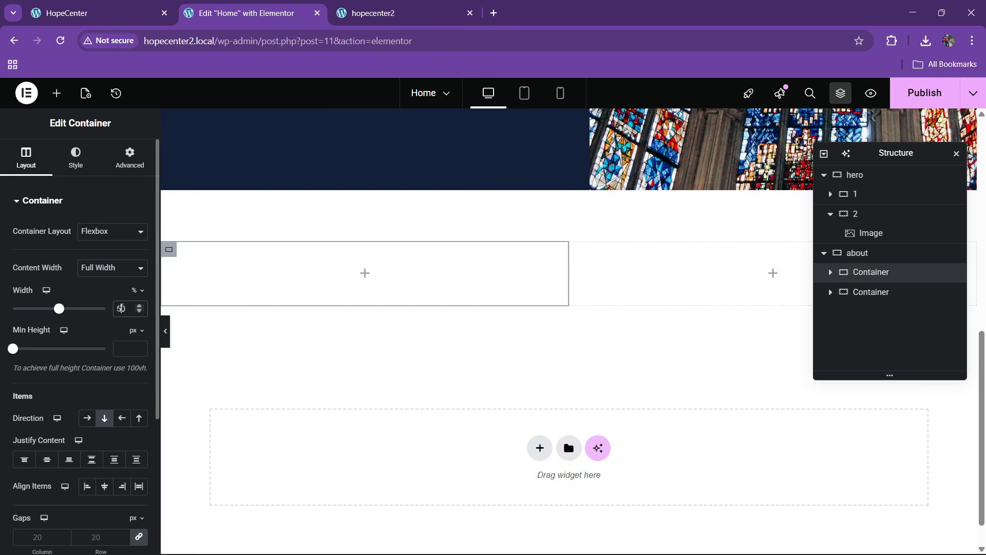
key(BackSpace)
text(4)
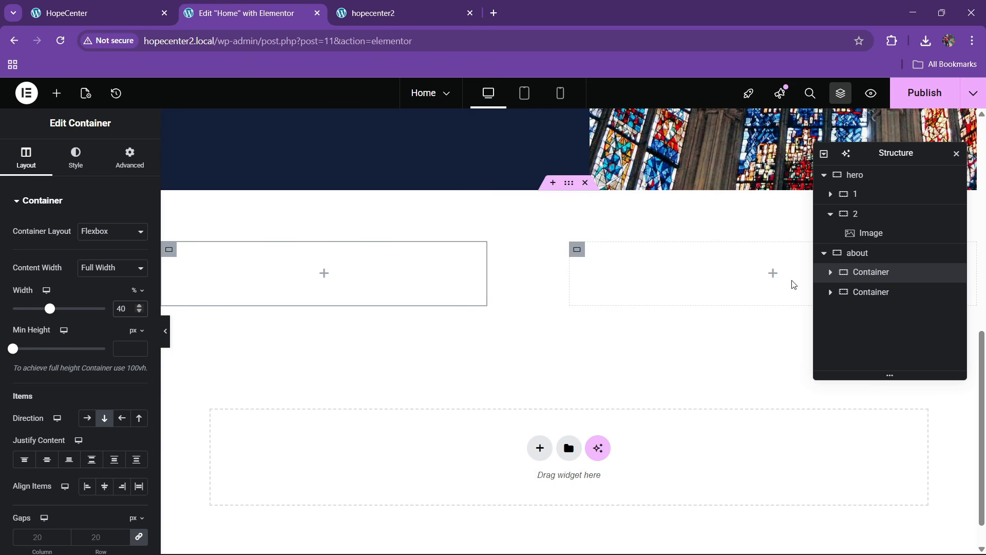
click(867, 292)
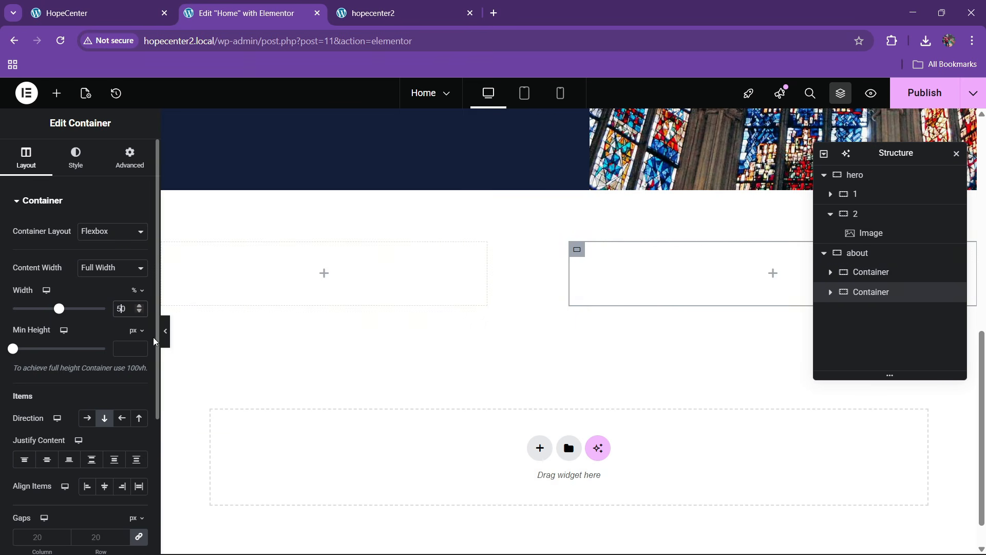
key(BackSpace)
text(6)
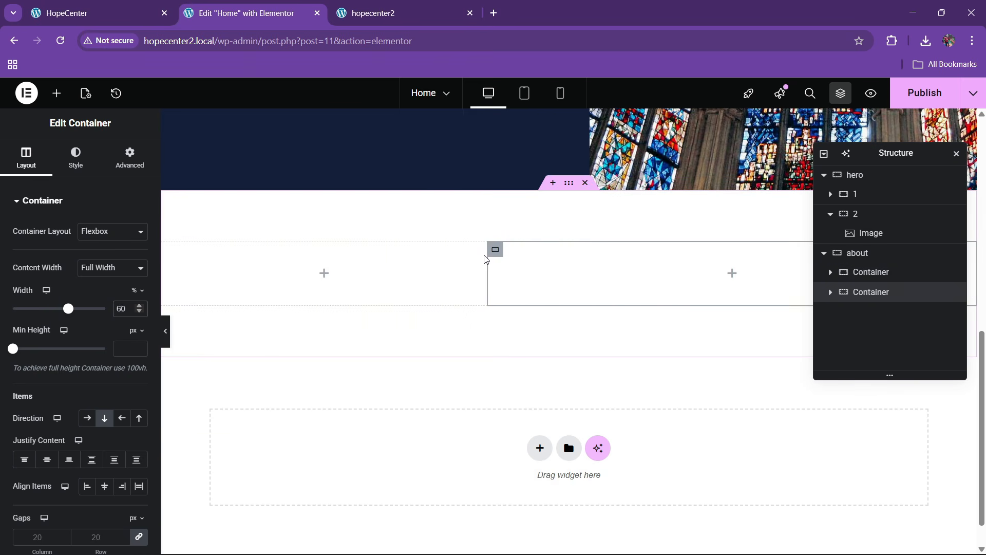
Set a 60px gap between the about container's columns
click(113, 12)
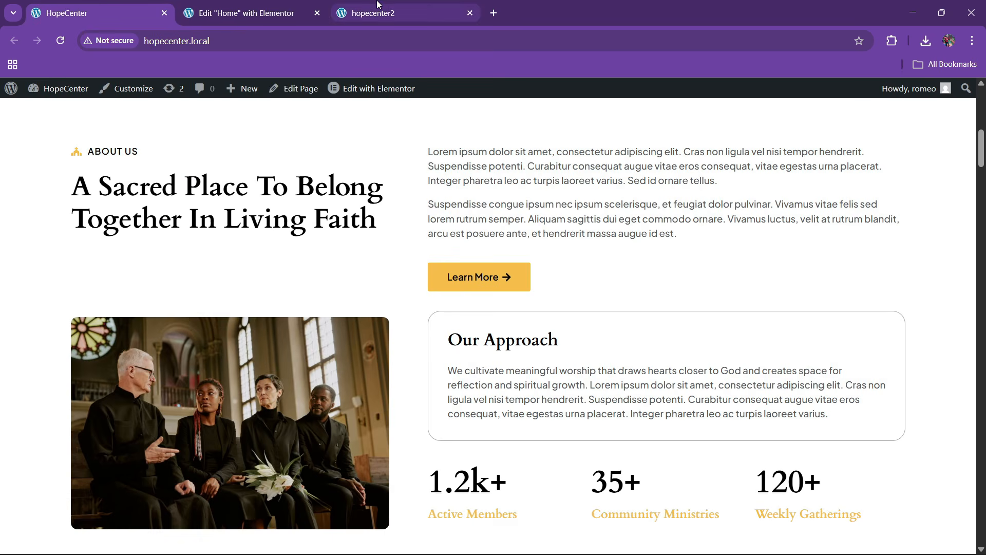
click(286, 6)
click(858, 253)
click(130, 156)
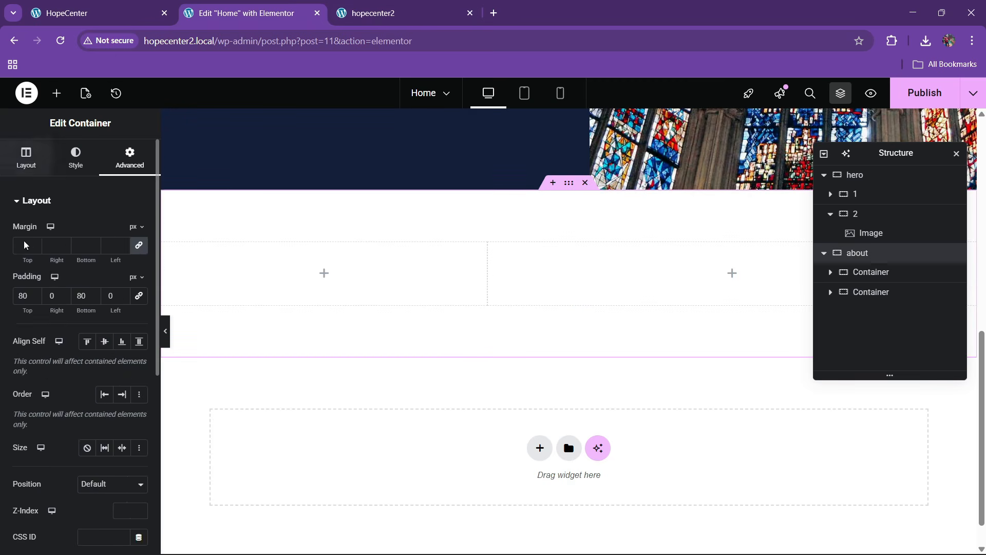
click(27, 157)
scroll(68, 362, down, 2)
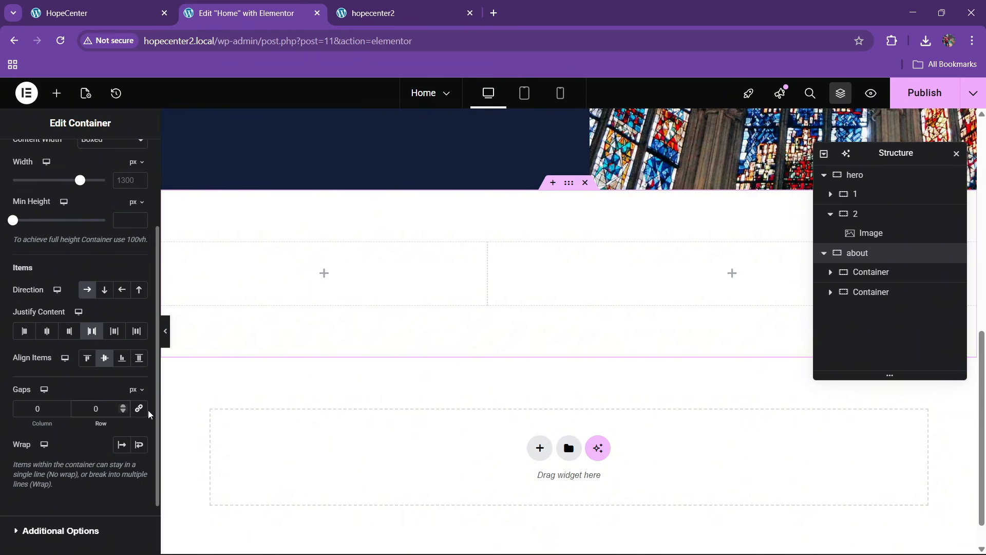
click(85, 413)
text(6)
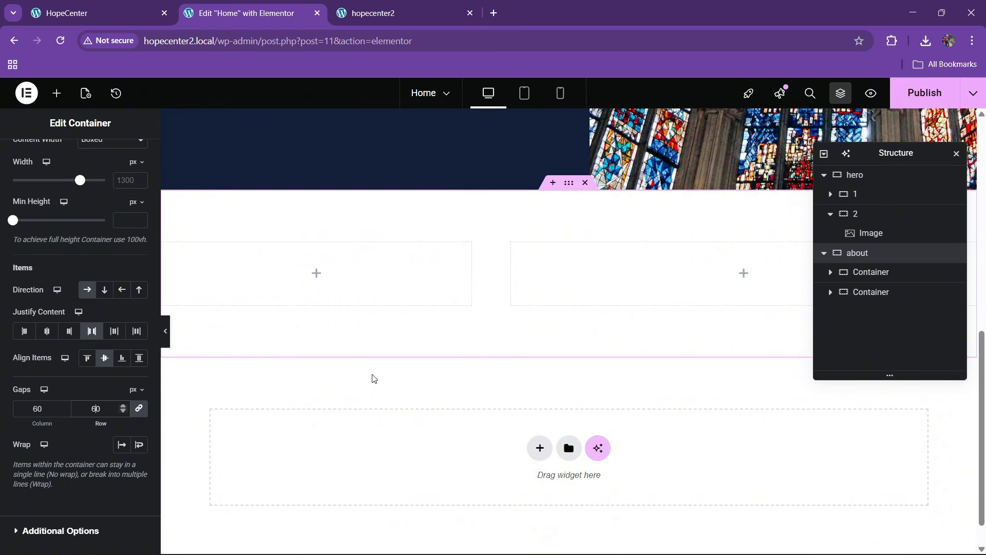
click(110, 8)
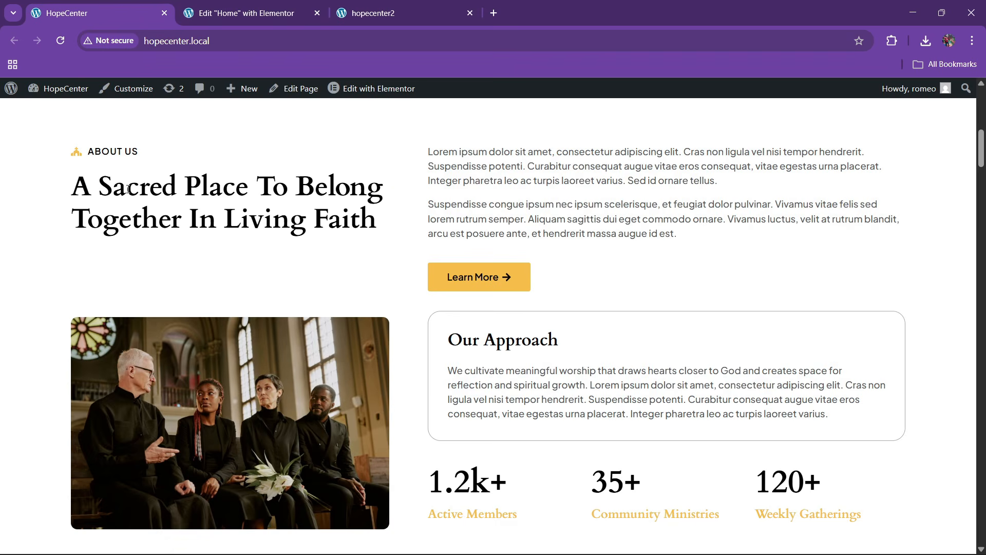
click(295, 5)
scroll(405, 283, up, 10)
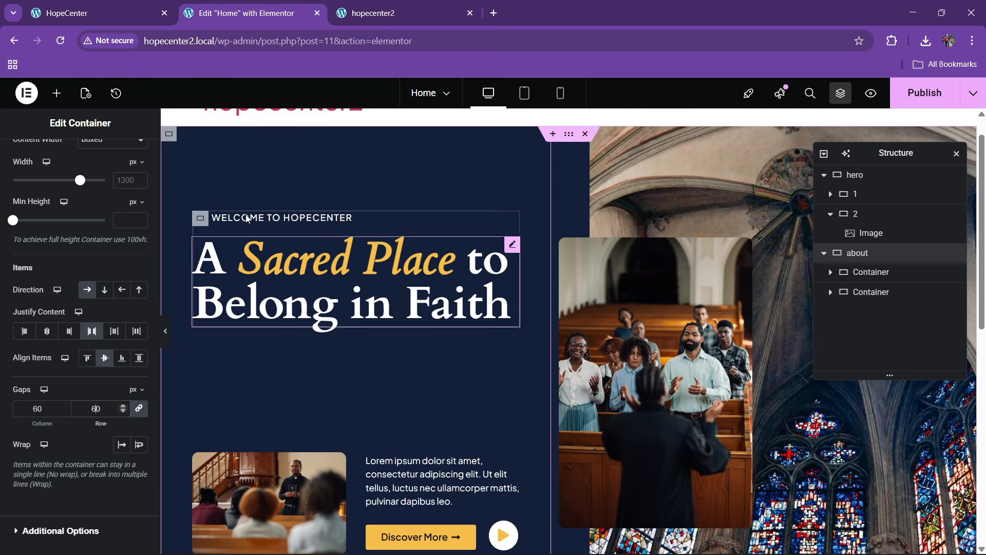
Copy the WELCOME TO HOPECENTER label into the empty left about column
right_click(253, 217)
click(301, 279)
scroll(358, 288, down, 8)
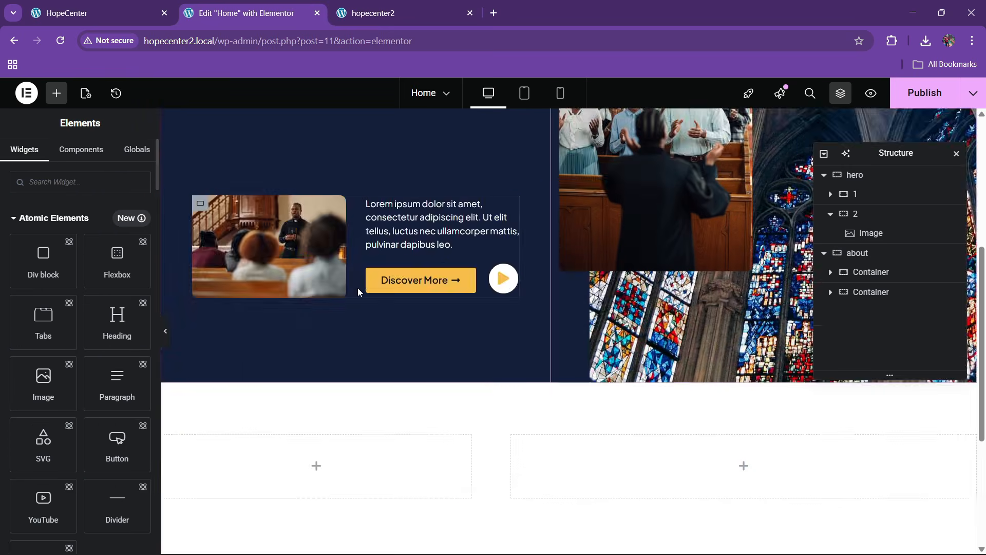
right_click(279, 277)
click(306, 314)
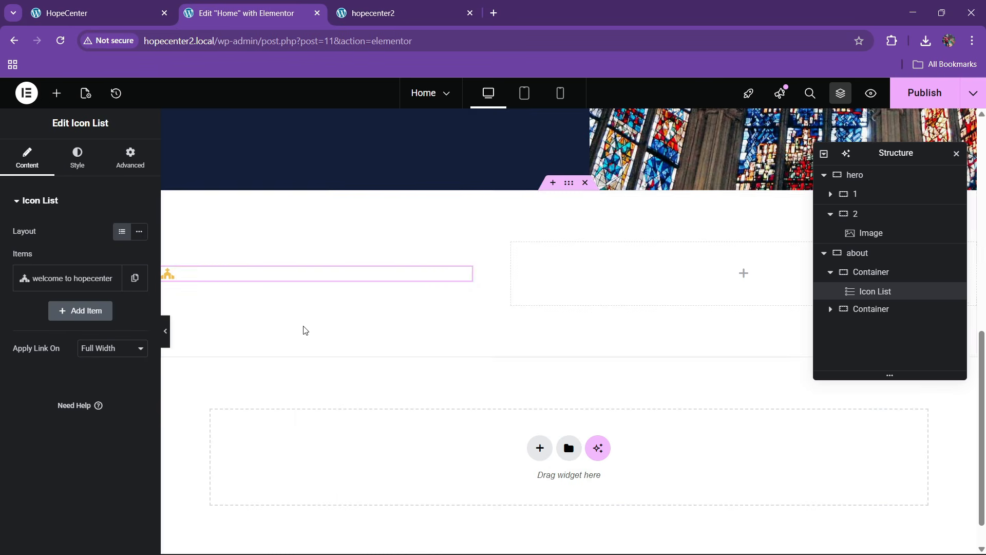
click(37, 6)
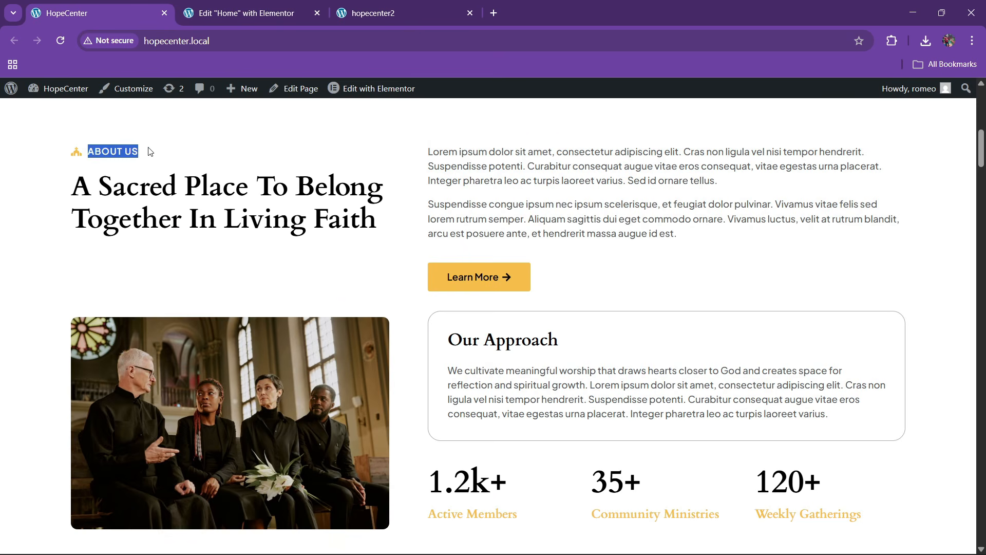
click(242, 13)
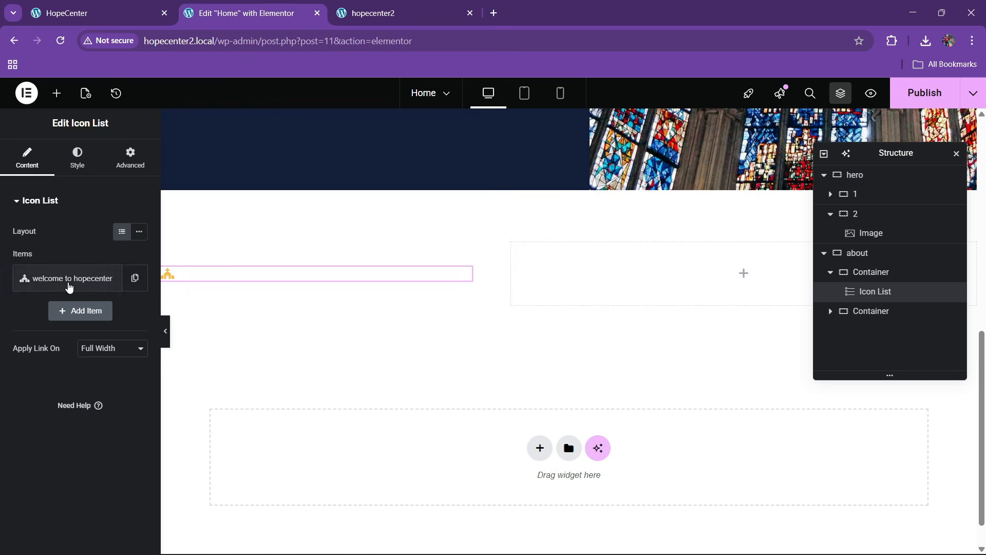
Change the copied label's text to 'about us' and color it black
click(78, 289)
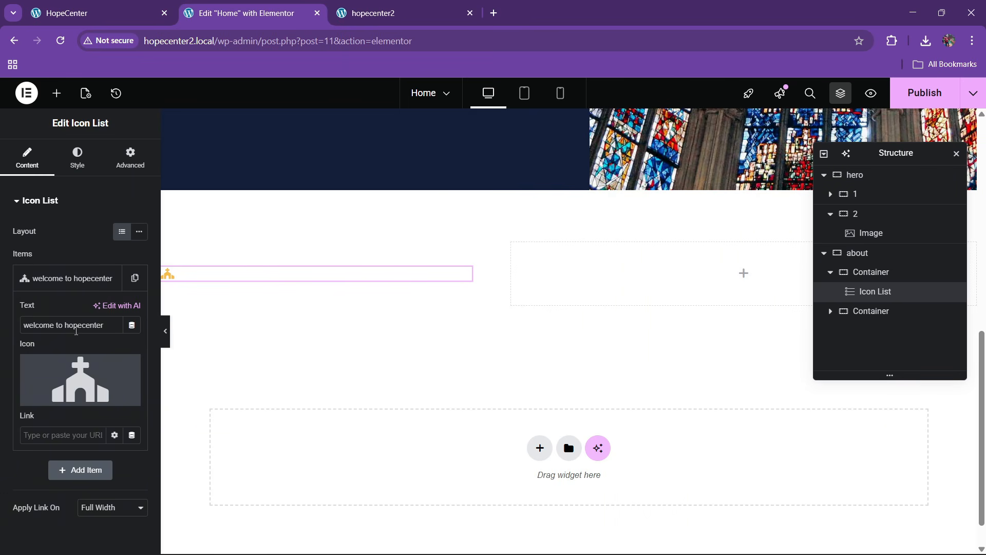
text(about us)
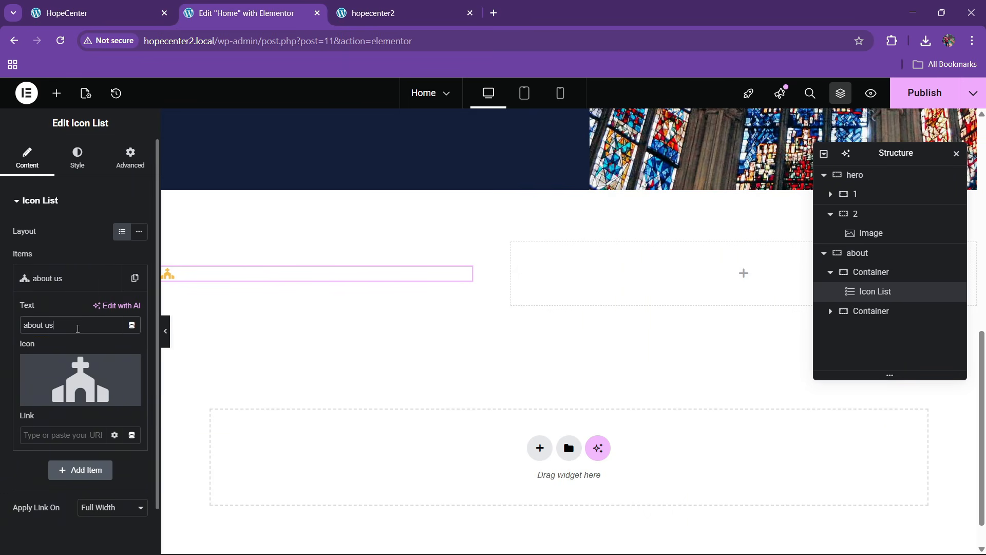
click(77, 156)
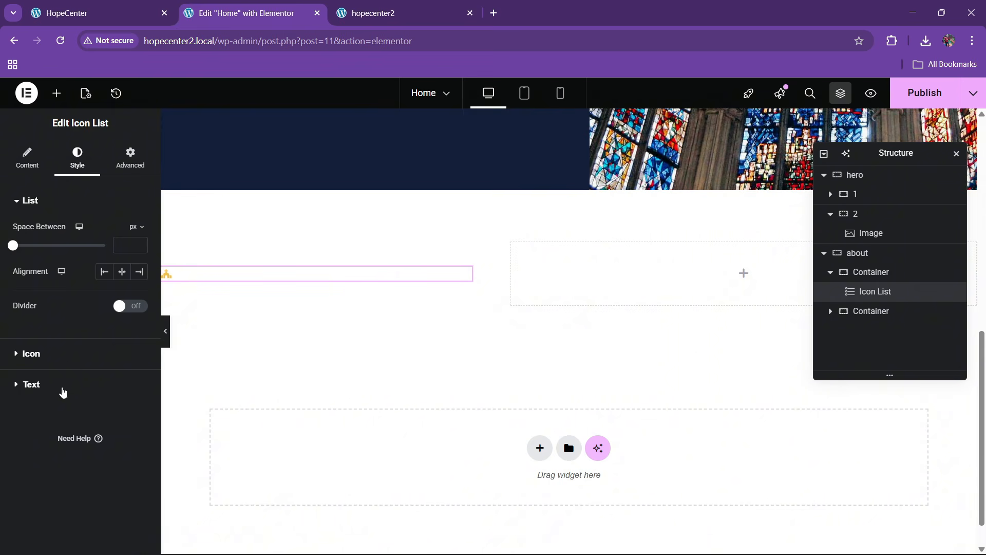
click(62, 391)
click(121, 374)
click(68, 346)
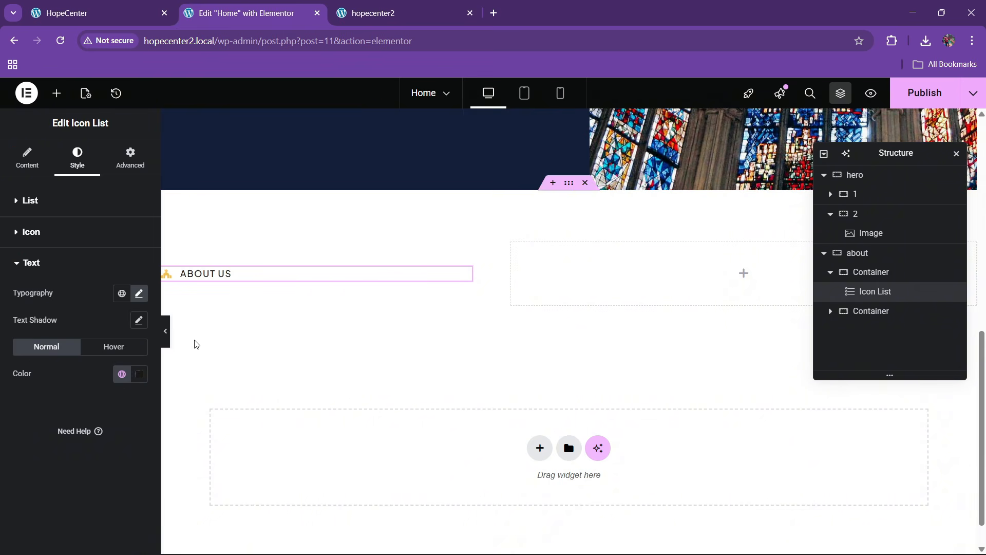
click(117, 6)
click(291, 5)
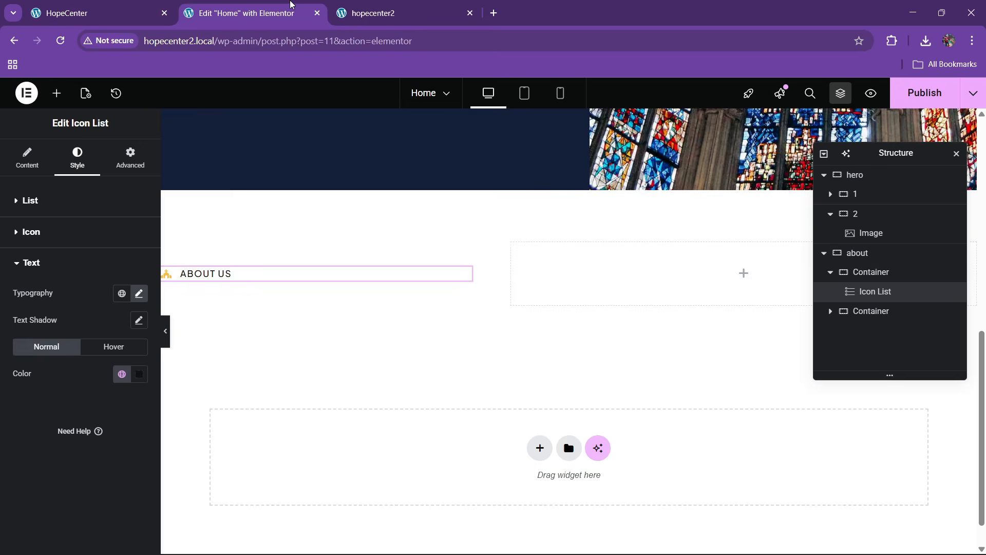
Add a Heading under ABOUT US titled 'A Sacred Place To Belong Together In Living Faith'
click(56, 93)
scroll(56, 324, down, 10)
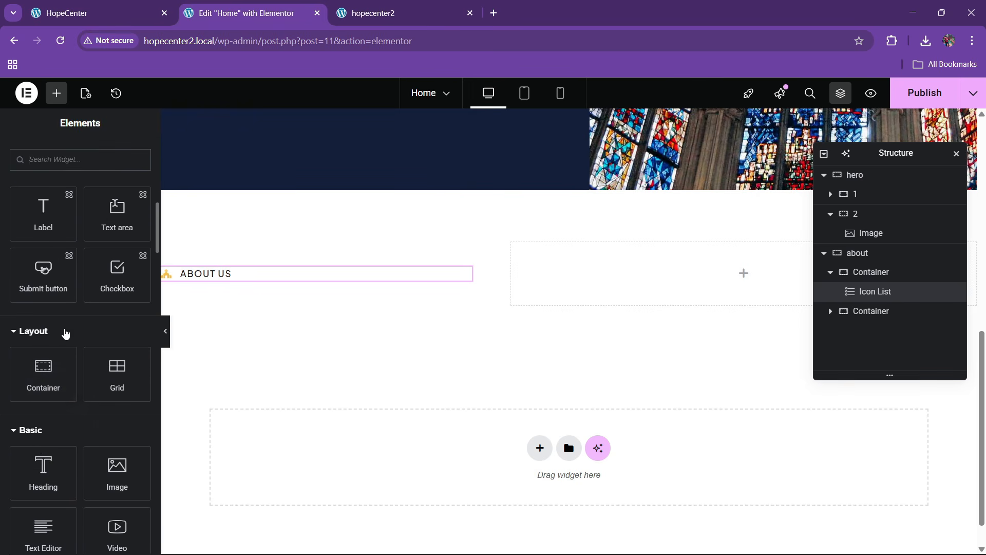
drag(41, 449, 243, 279)
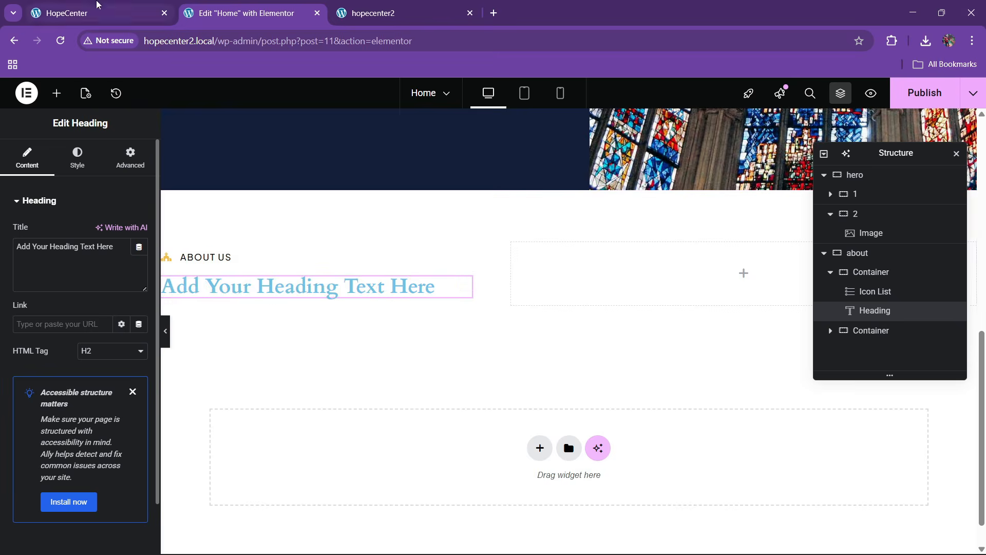
click(67, 13)
drag(72, 177, 387, 210)
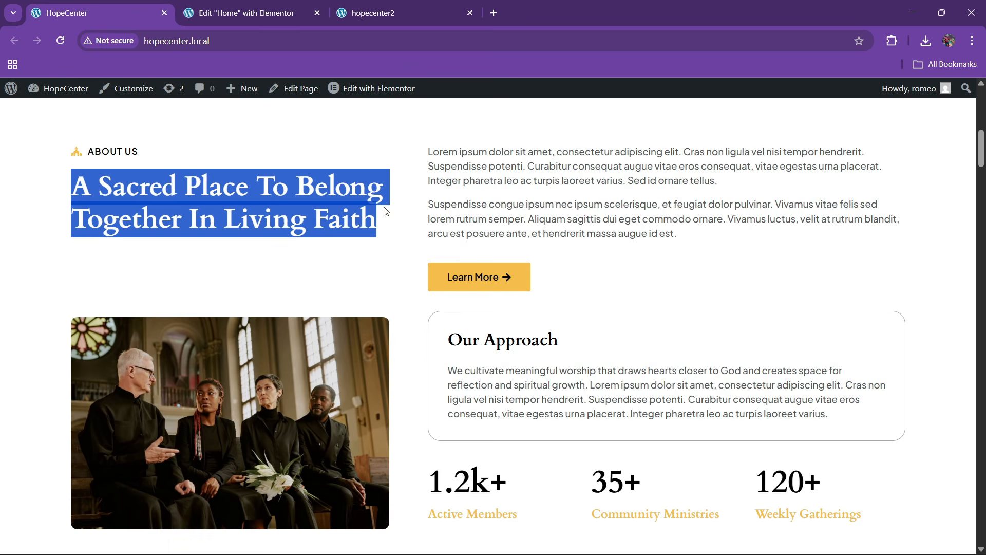
click(319, 4)
click(49, 271)
key(ctrl+a)
key(ctrl+v)
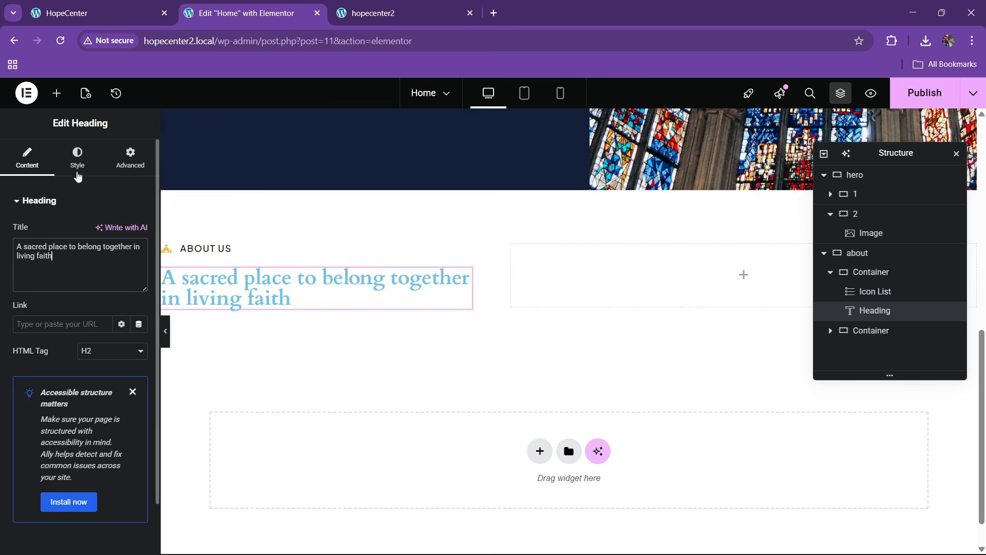
Make the heading black with a 45px font size
click(78, 176)
click(122, 412)
click(79, 381)
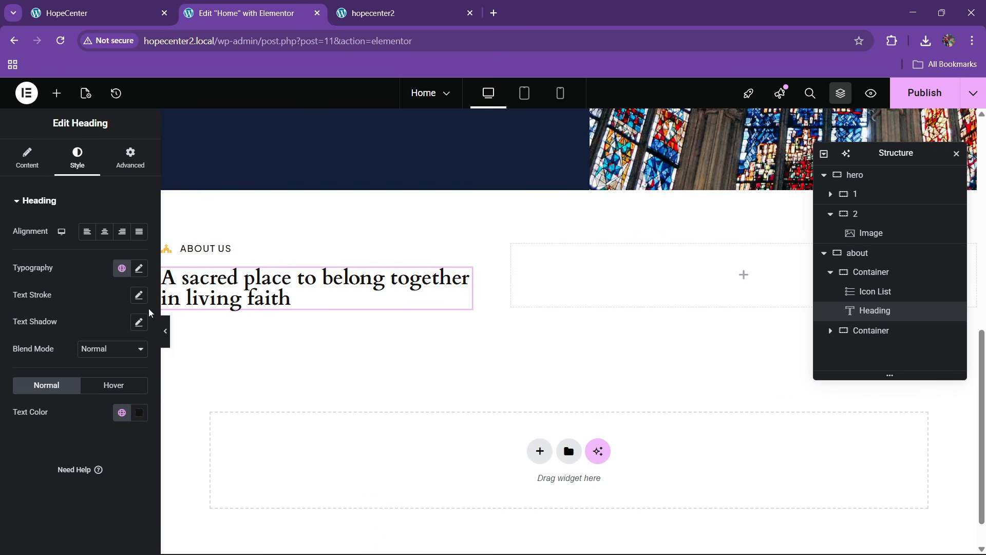
click(141, 271)
drag(20, 368, 41, 376)
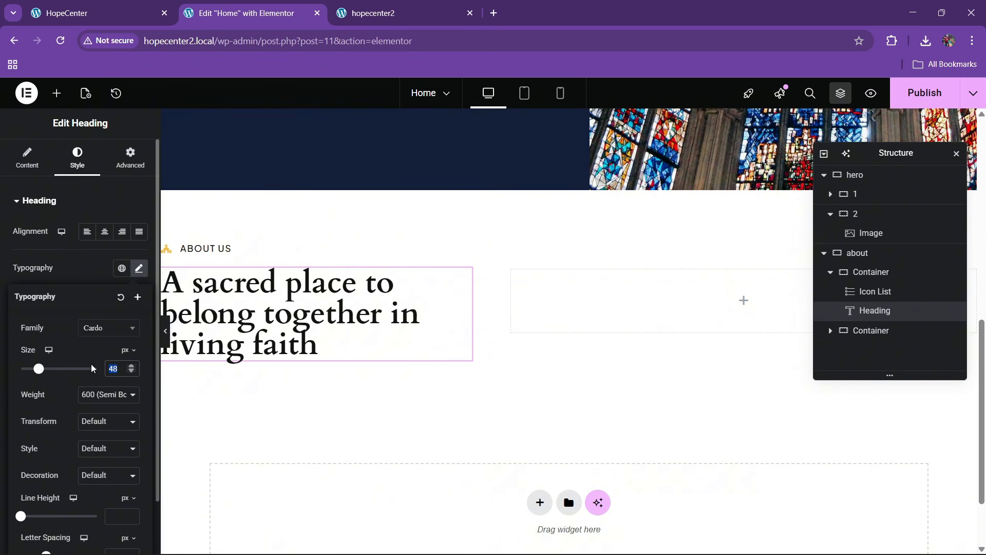
text(40)
click(100, 6)
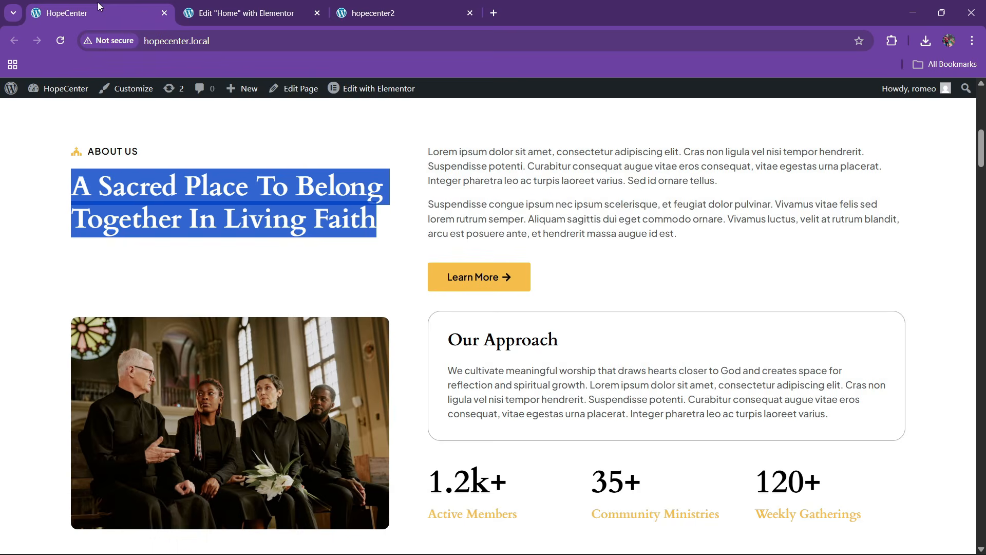
click(232, 7)
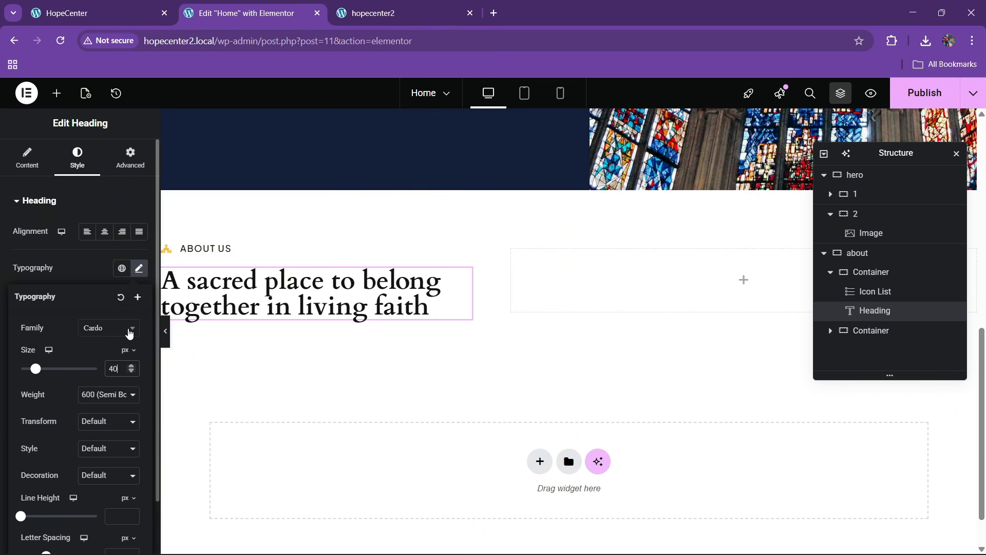
key(BackSpace)
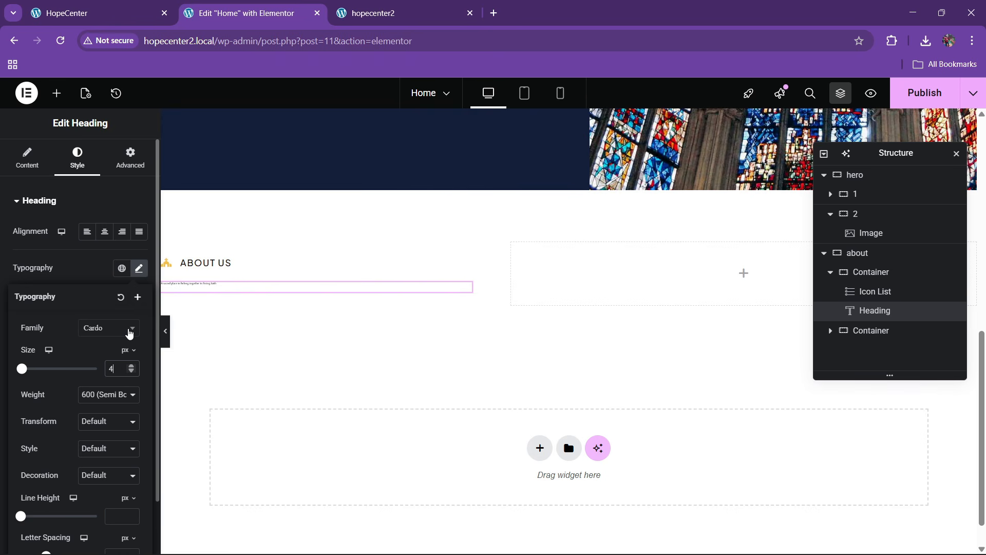
text(5)
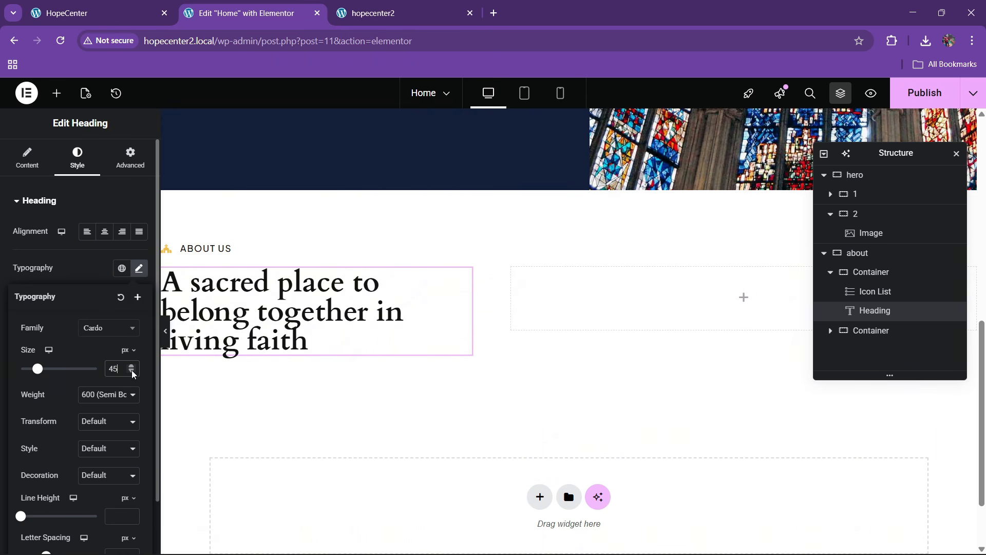
Set the heading's font weight to 600 and line height to 1.2em
click(97, 398)
click(90, 303)
click(99, 396)
click(96, 289)
scroll(75, 396, down, 1)
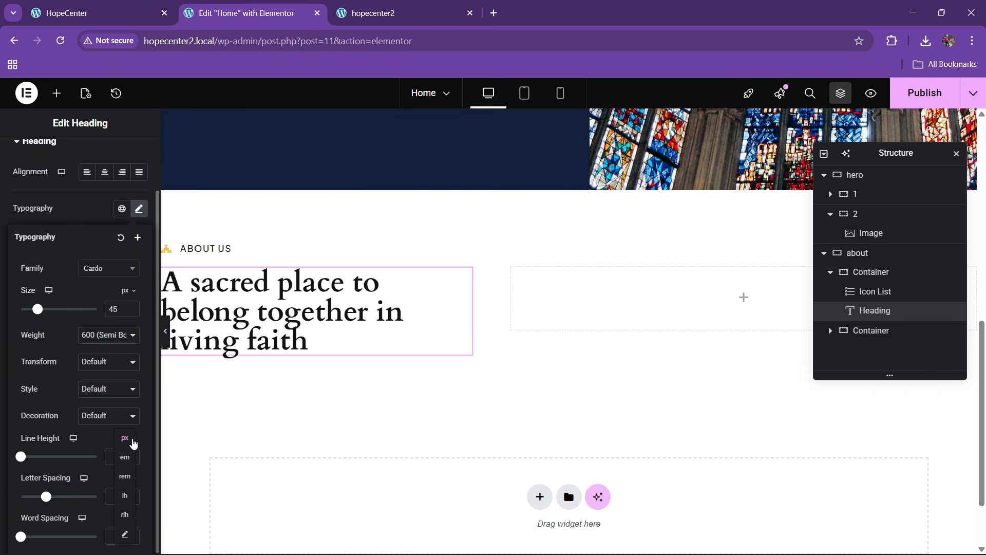
click(119, 454)
text(1)
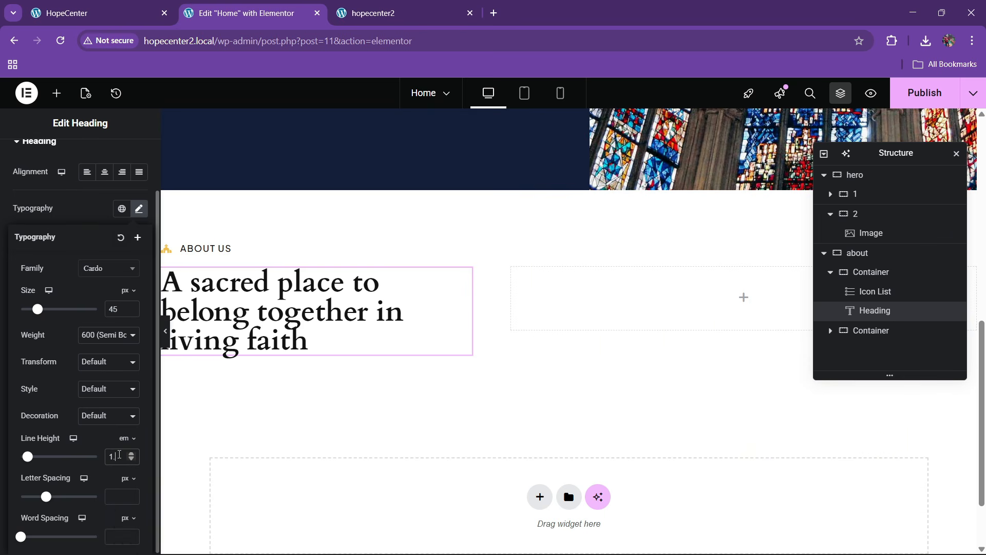
text(.2)
key(BackSpace)
text(1)
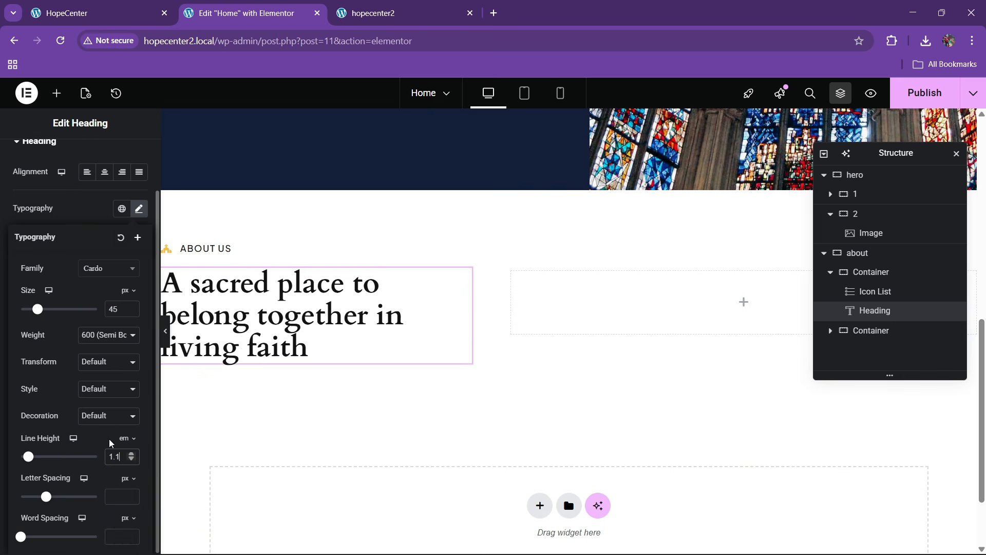
key(BackSpace)
text(2)
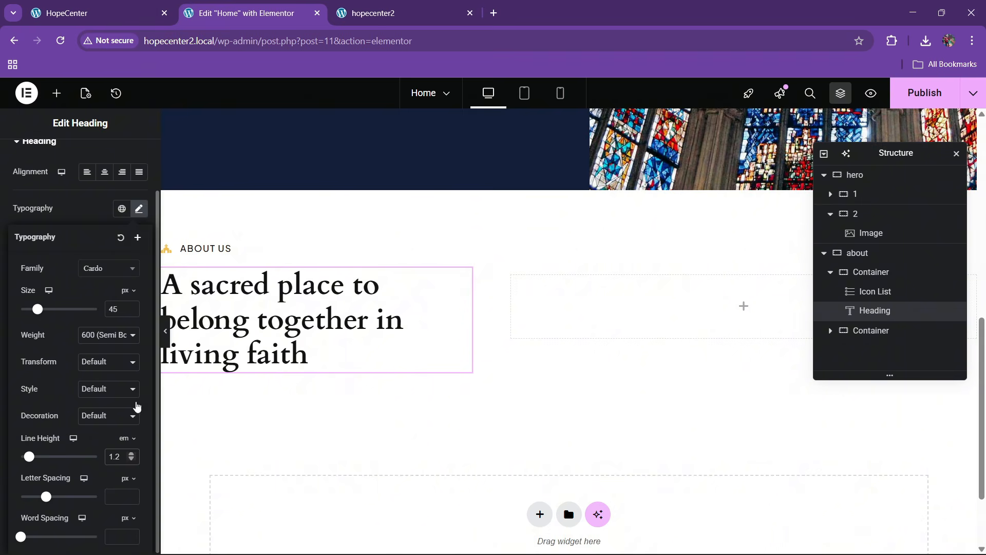
Set the heading's text transform to Capitalize
click(147, 10)
click(260, 10)
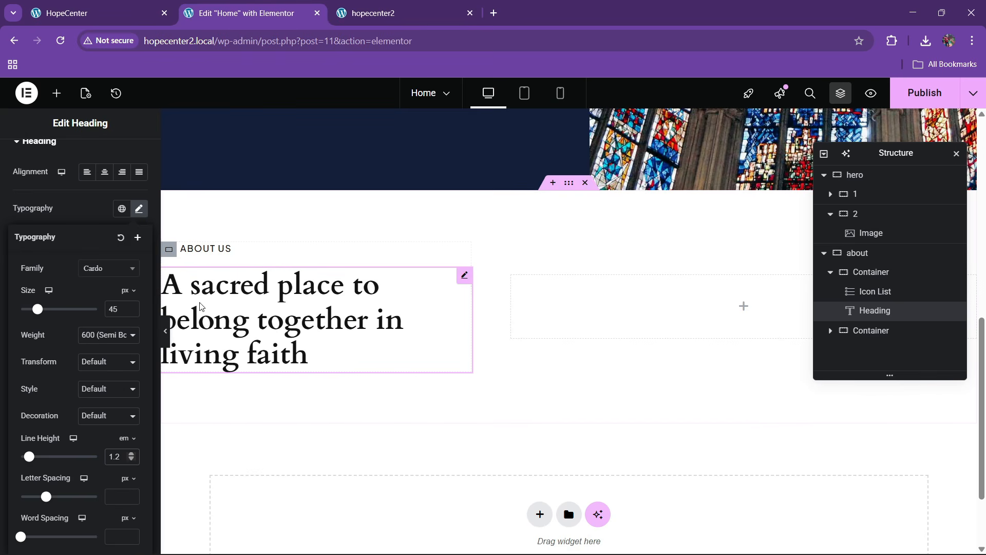
click(97, 369)
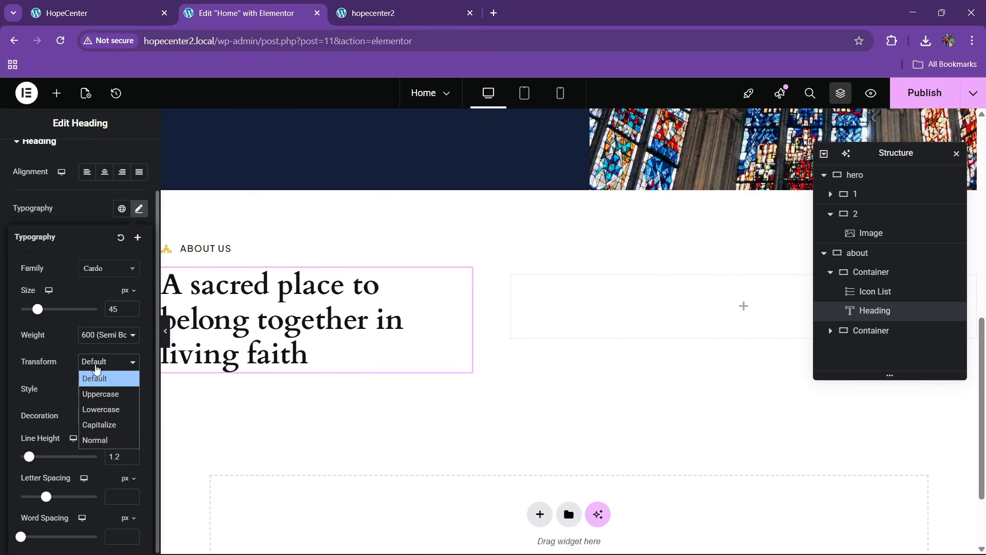
click(103, 423)
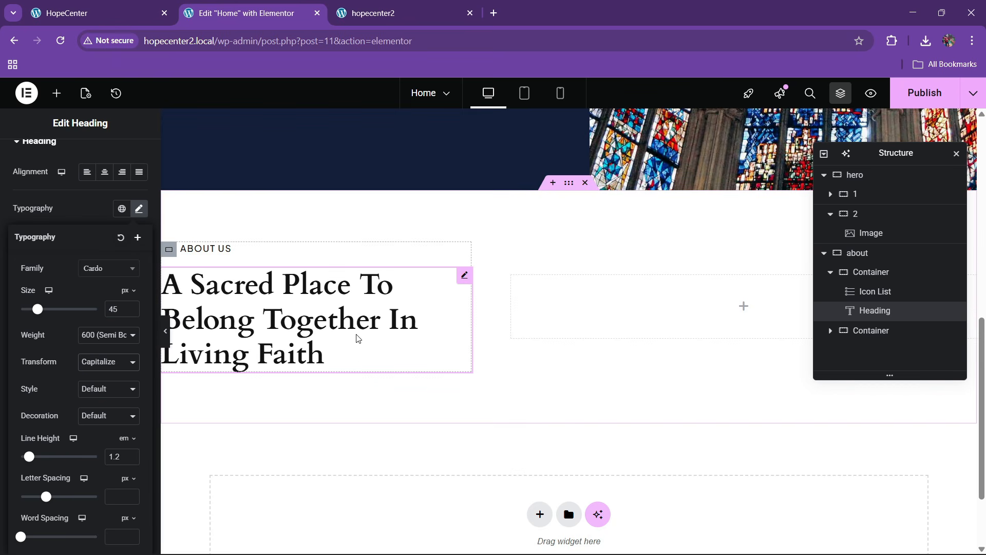
click(131, 6)
scroll(206, 353, down, 1)
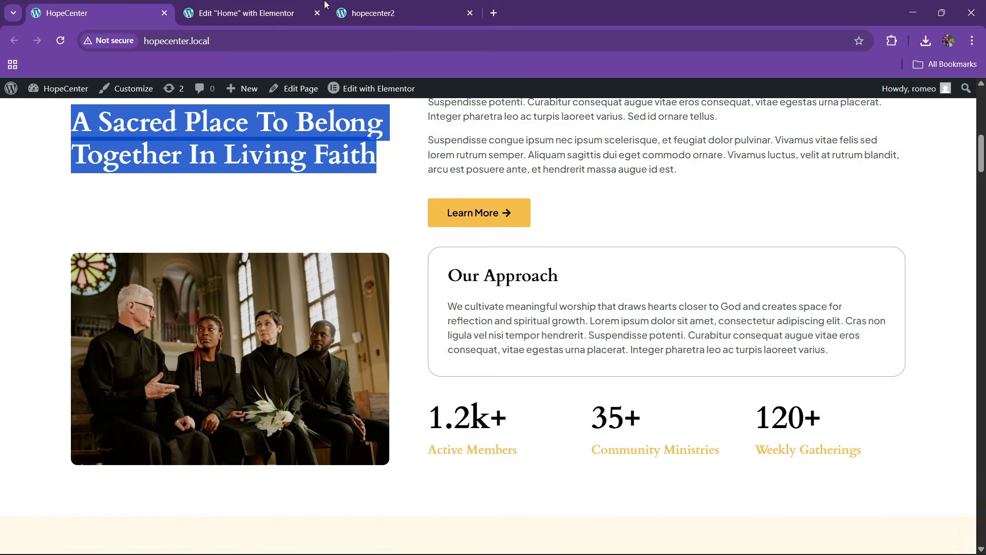
click(298, 10)
Add an Image below the heading showing four people seated in church
click(57, 93)
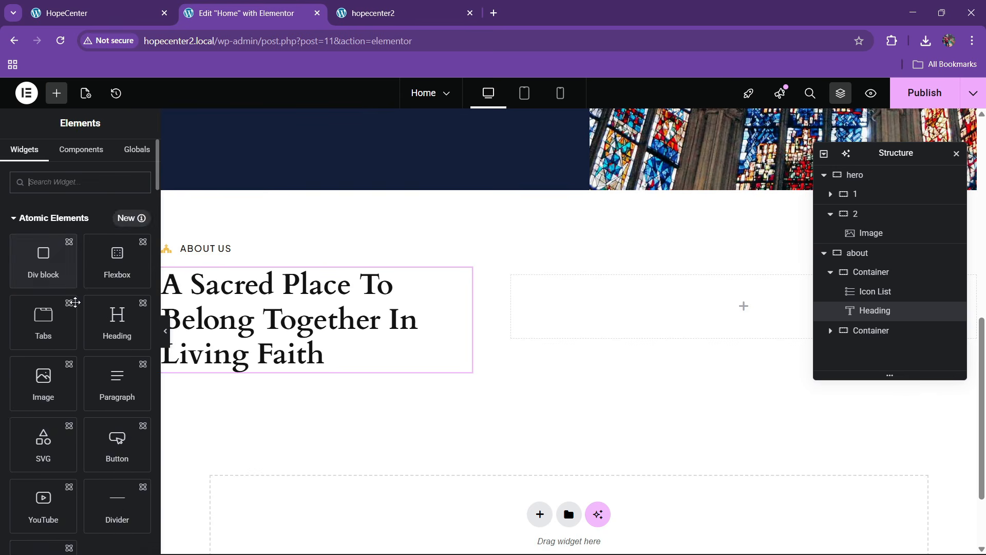
scroll(94, 320, down, 5)
scroll(94, 319, down, 3)
drag(117, 466, 303, 357)
click(80, 278)
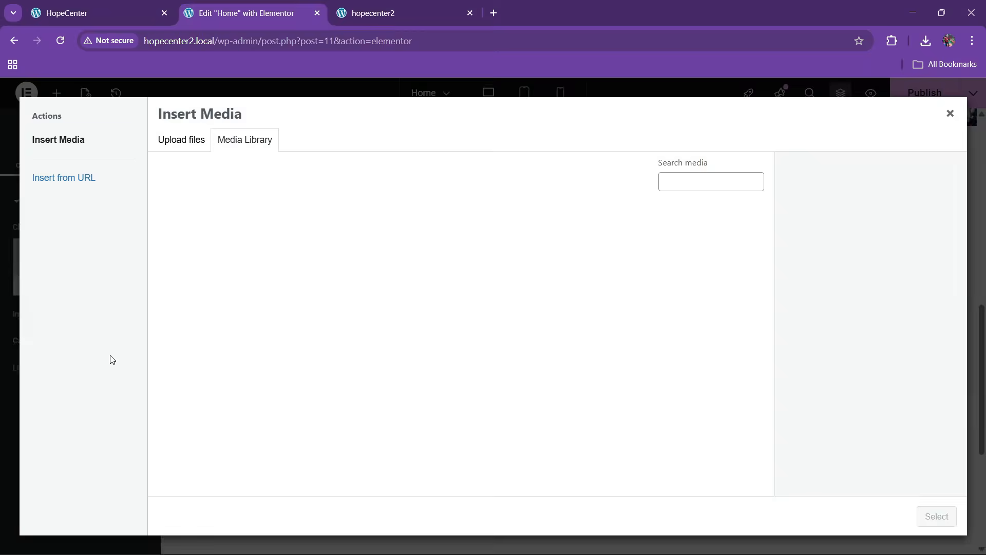
click(112, 6)
click(258, 7)
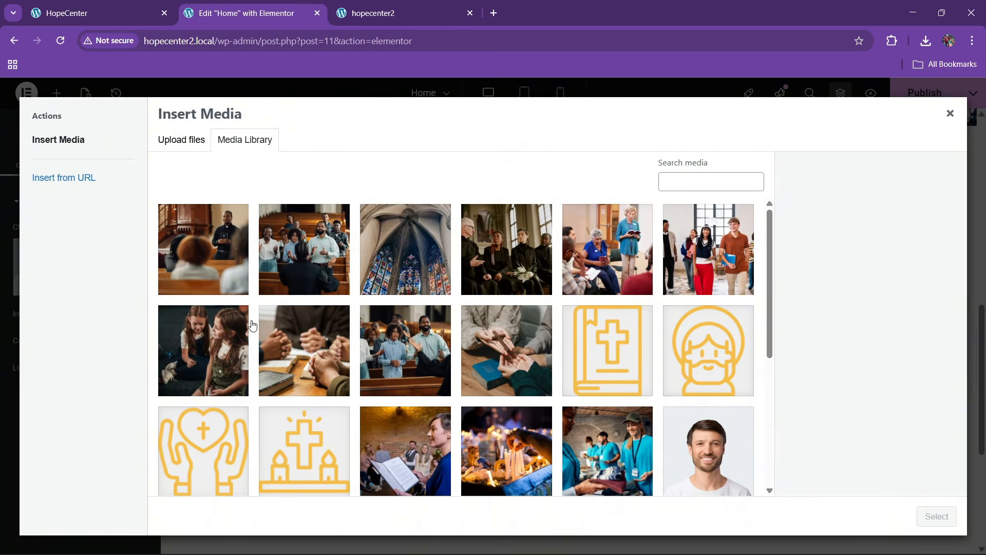
click(492, 273)
click(937, 516)
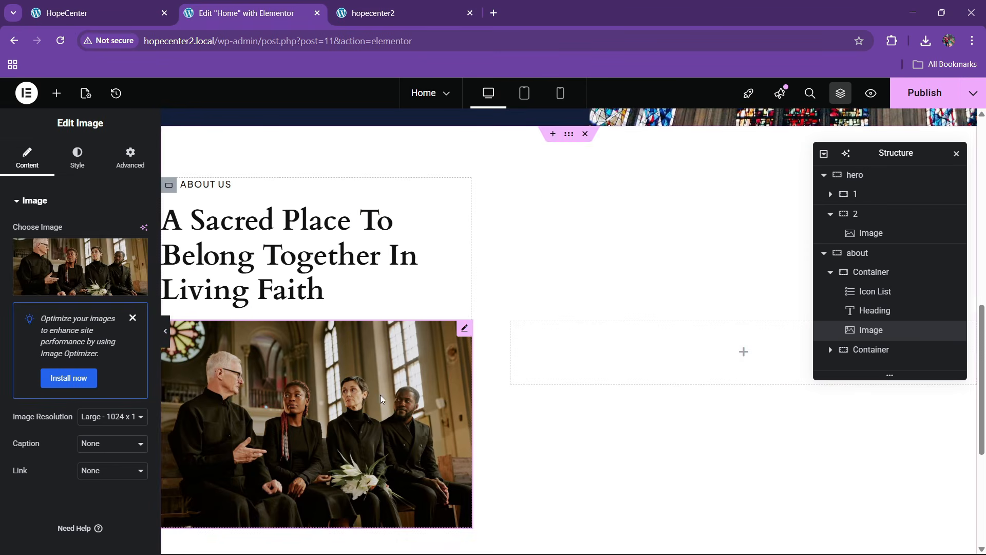
Set the about container's Align Items to Stretch so both columns match in height
click(77, 156)
scroll(29, 393, down, 2)
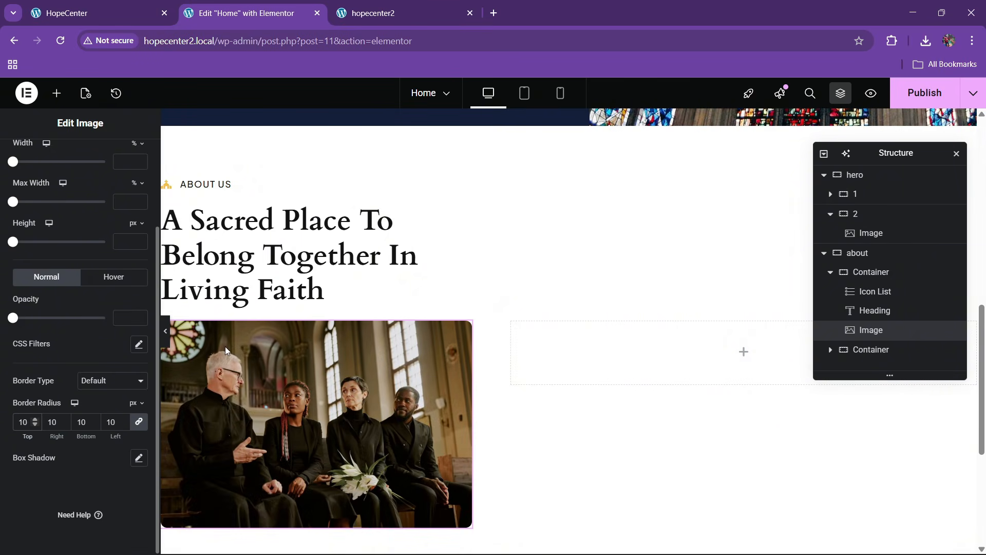
scroll(336, 398, down, 3)
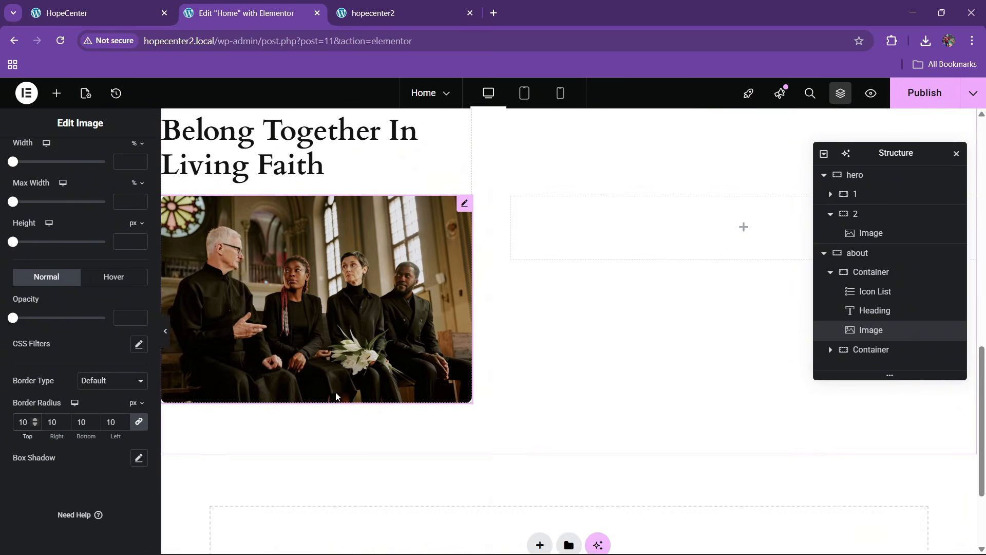
scroll(359, 359, up, 4)
click(859, 254)
scroll(48, 286, down, 4)
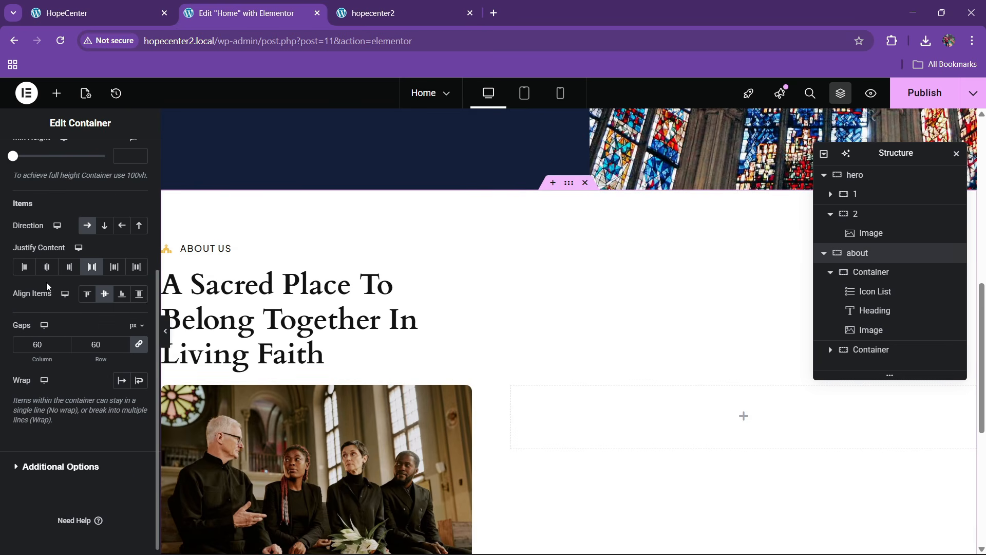
click(139, 300)
scroll(366, 348, down, 3)
scroll(308, 355, up, 2)
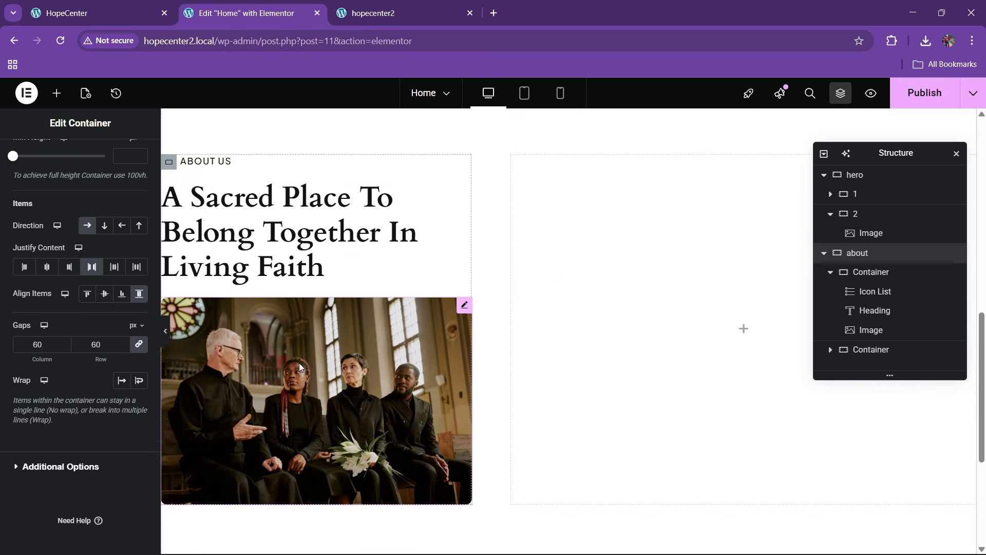
click(867, 272)
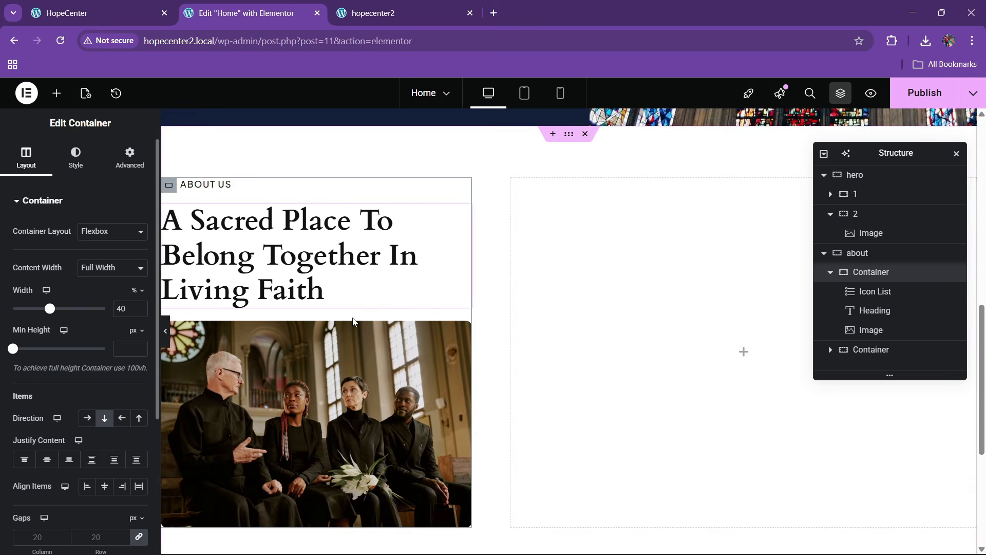
scroll(452, 339, down, 3)
scroll(464, 357, up, 2)
click(98, 13)
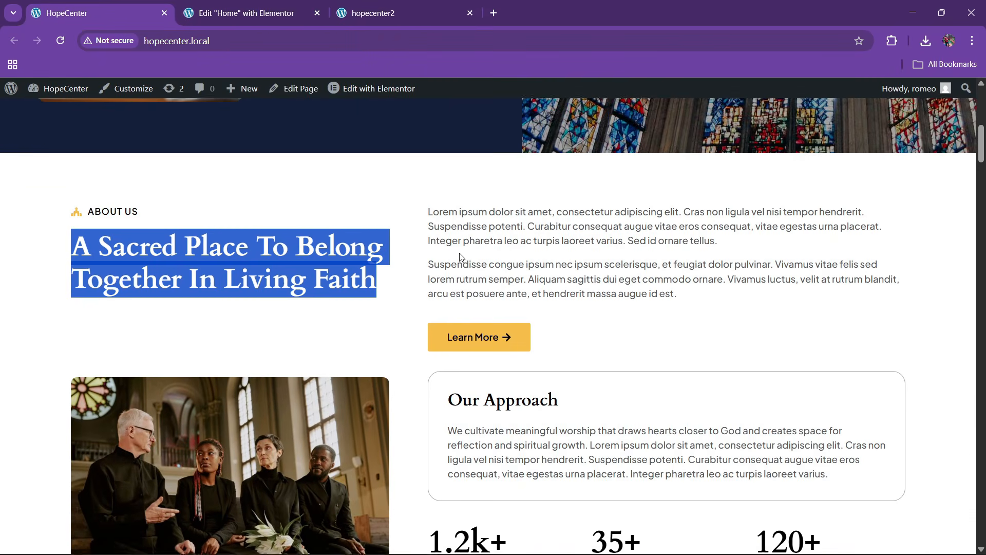
click(246, 13)
Add a Text Editor widget to the empty right About column
click(57, 96)
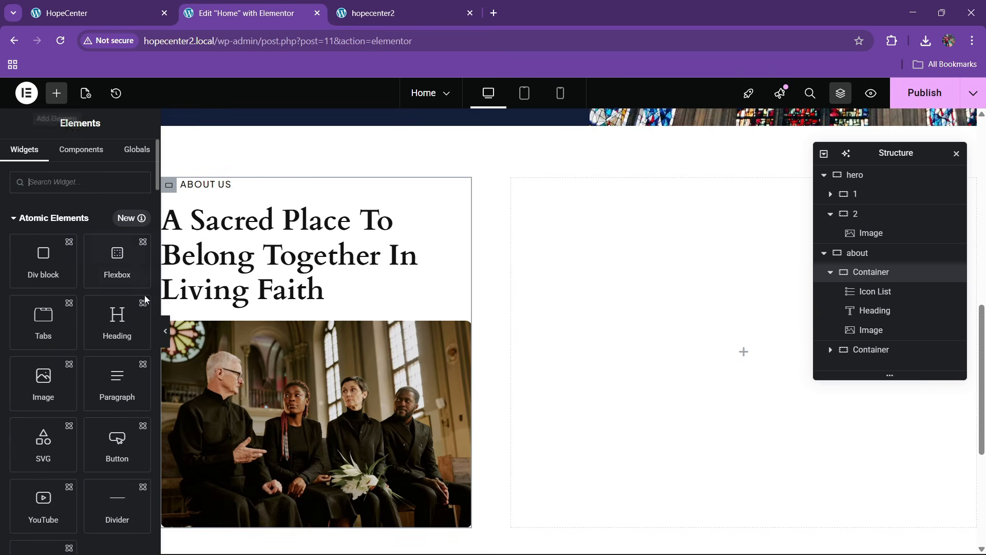
scroll(49, 442, down, 10)
scroll(51, 463, down, 2)
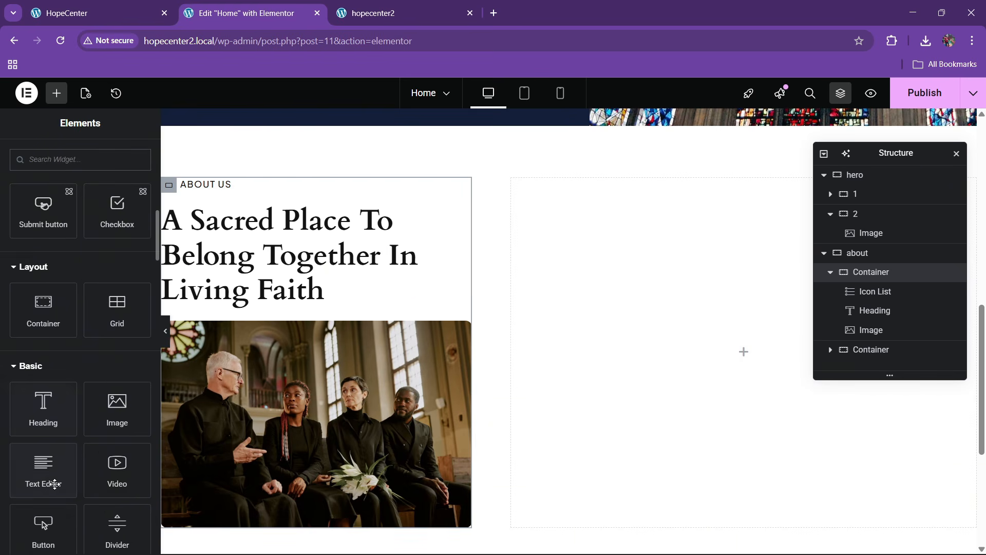
drag(43, 469, 627, 345)
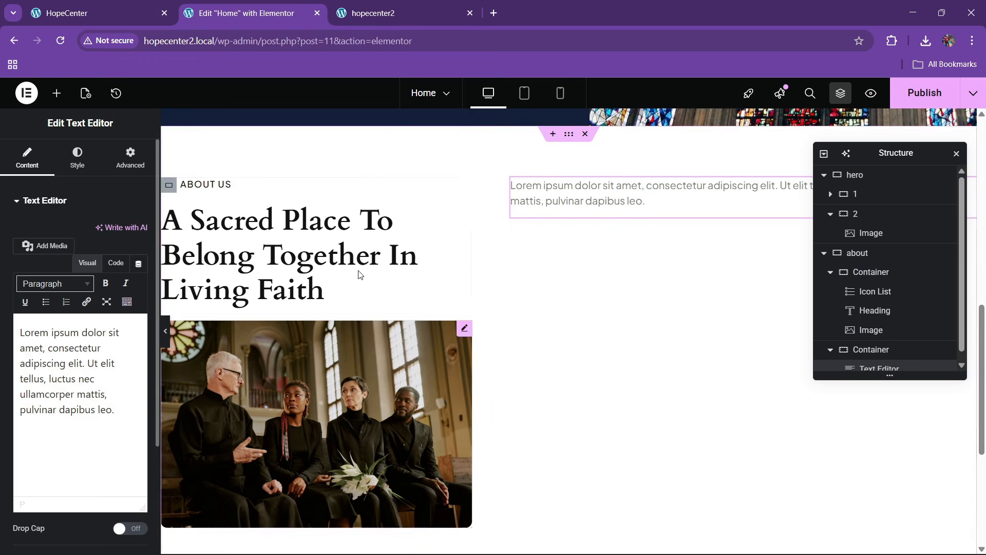
Paste the two About paragraphs from the live site into the code view, separated by <br><br>
key(ctrl+Page_Up)
click(475, 265)
drag(421, 222, 726, 297)
click(247, 12)
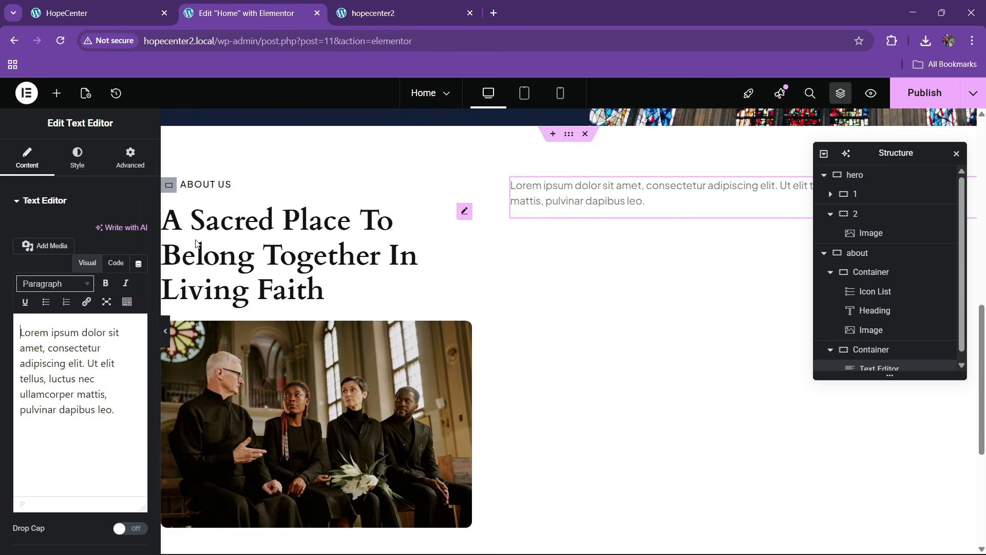
click(100, 342)
key(ctrl+a)
key(ctrl+v)
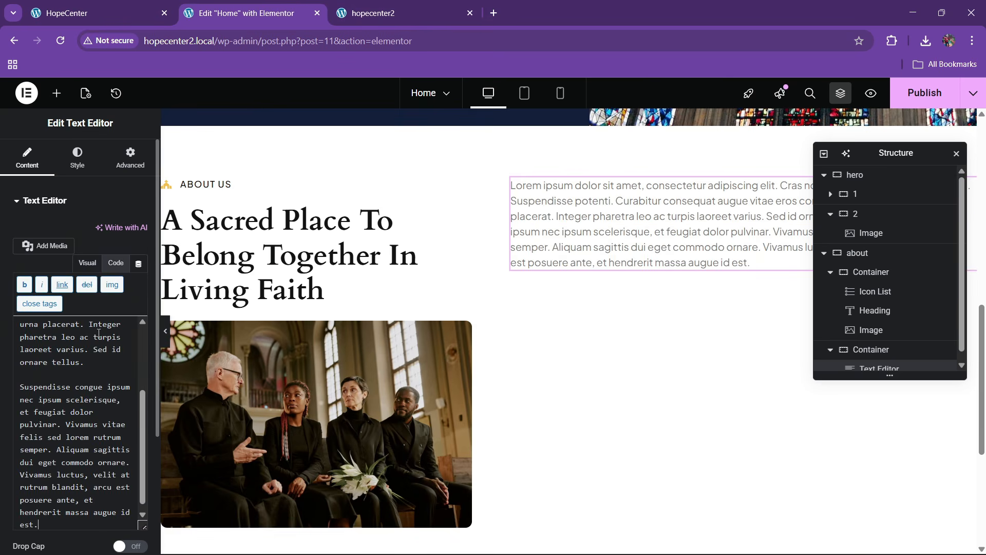
click(125, 11)
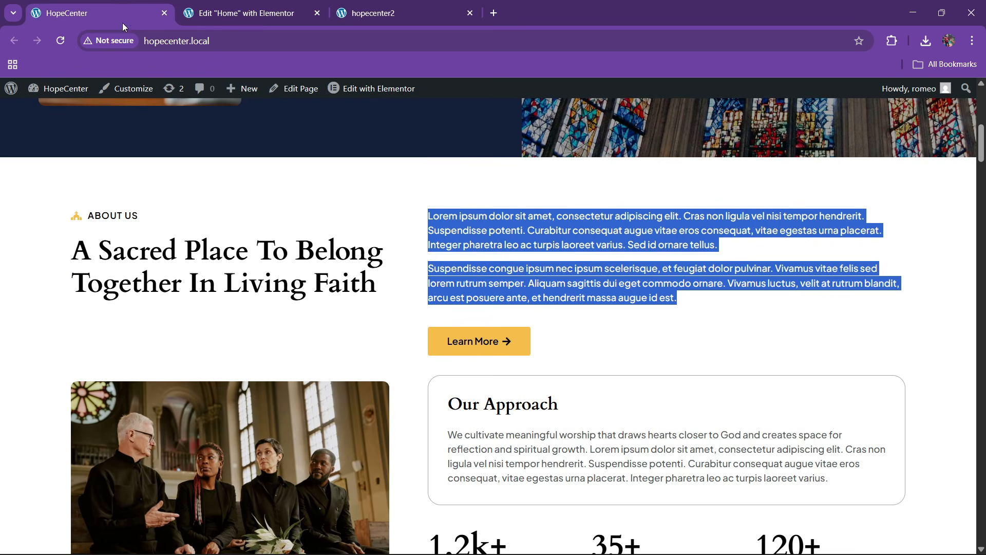
click(702, 277)
click(280, 10)
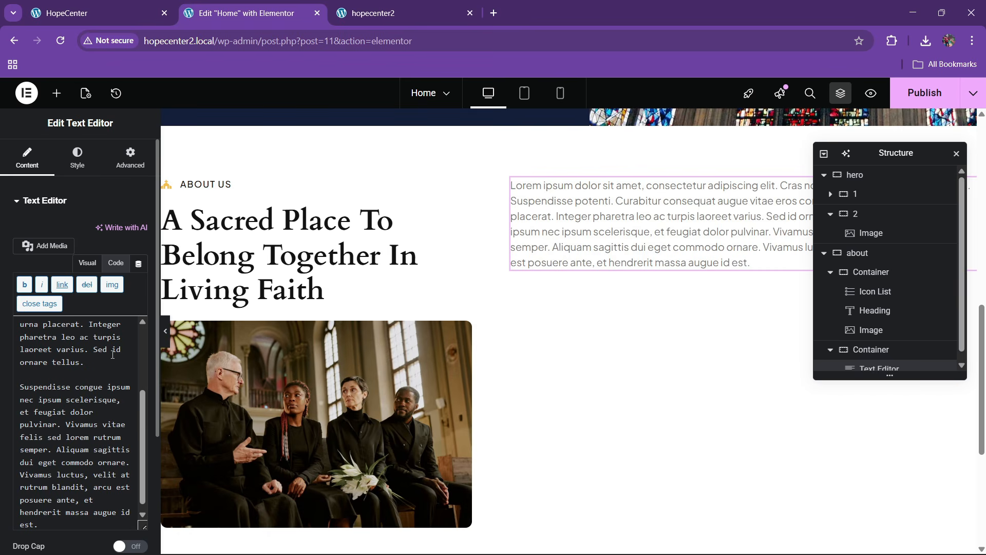
text(r>)
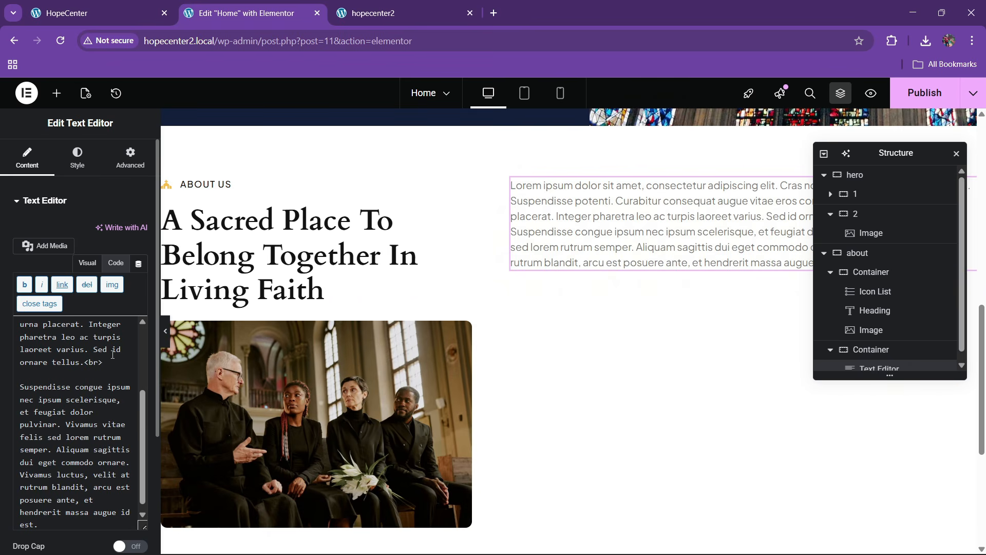
text(<br>)
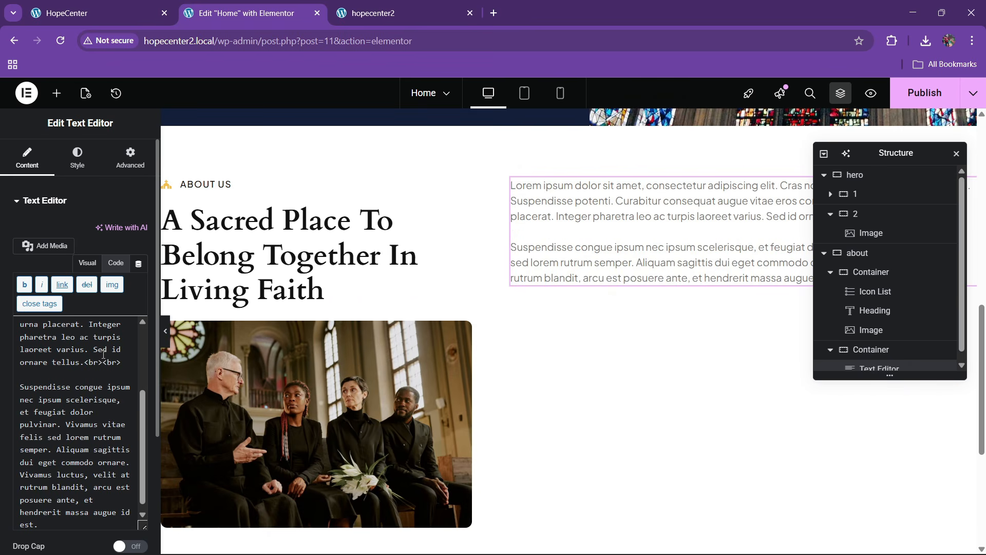
Set the text typography to weight 500 (Medium) and size 15 px
click(77, 156)
click(121, 400)
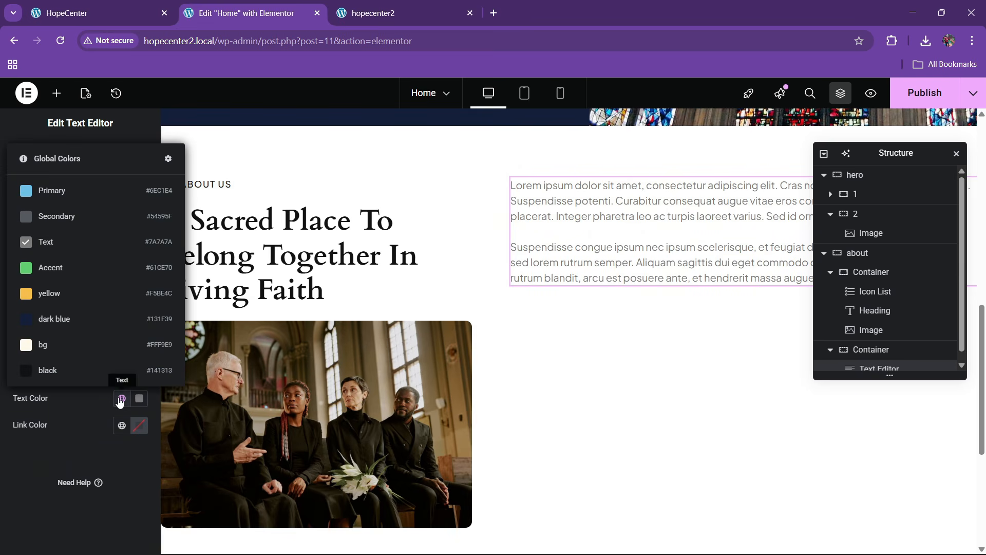
click(122, 398)
click(122, 398)
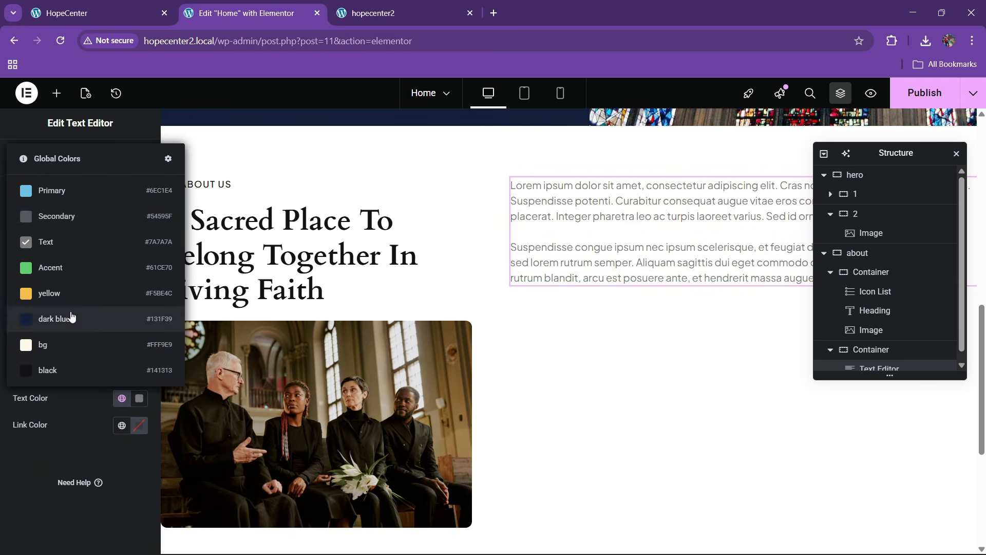
click(163, 312)
click(142, 271)
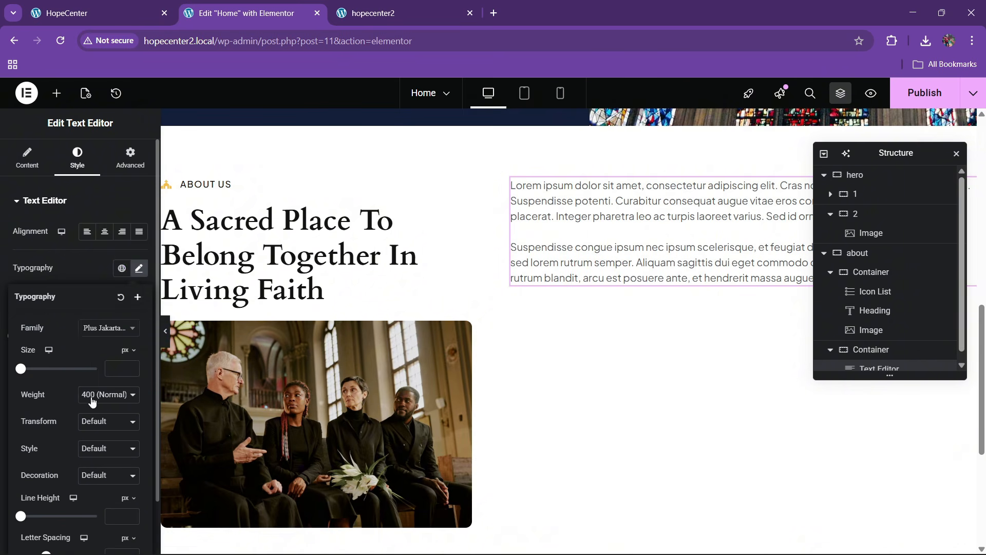
click(108, 394)
click(97, 275)
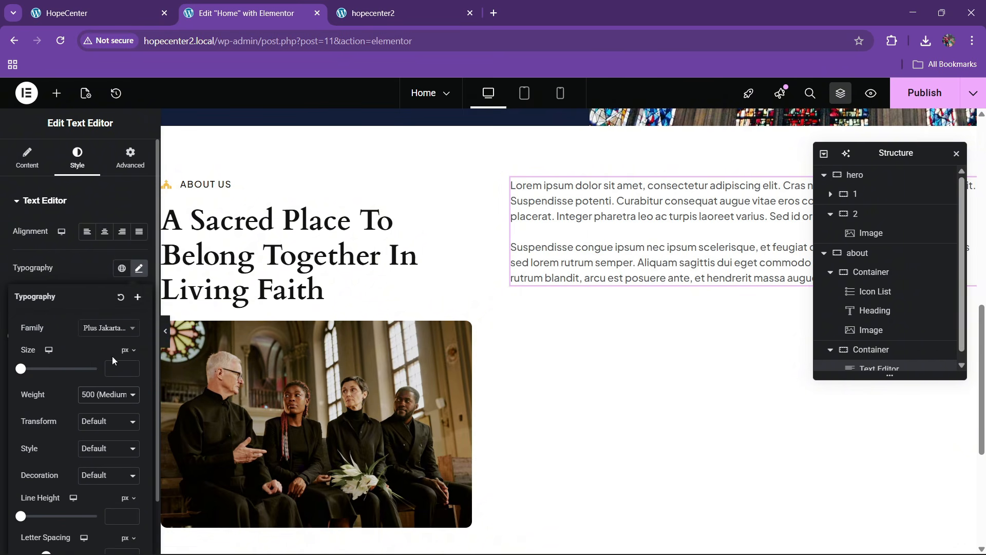
click(114, 369)
text(15)
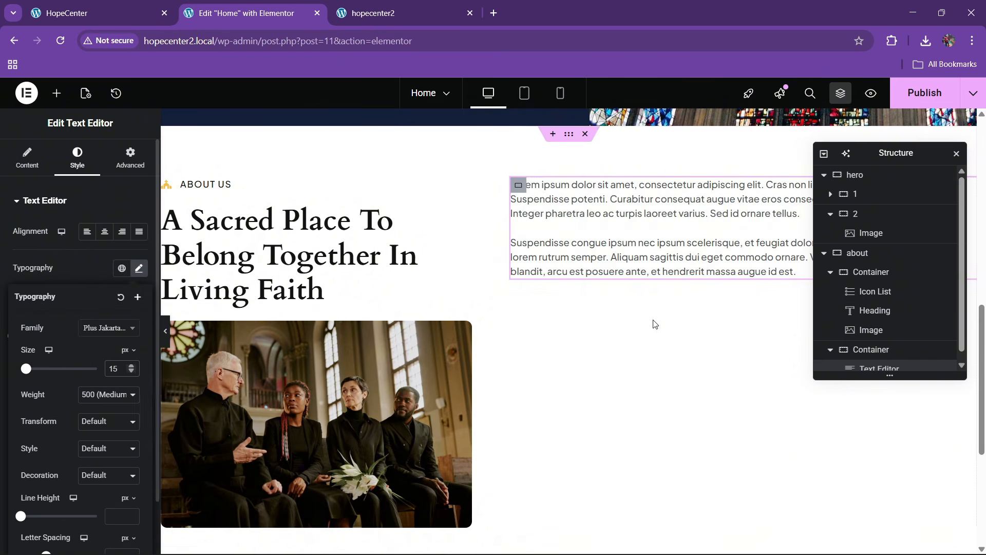
click(128, 10)
click(241, 13)
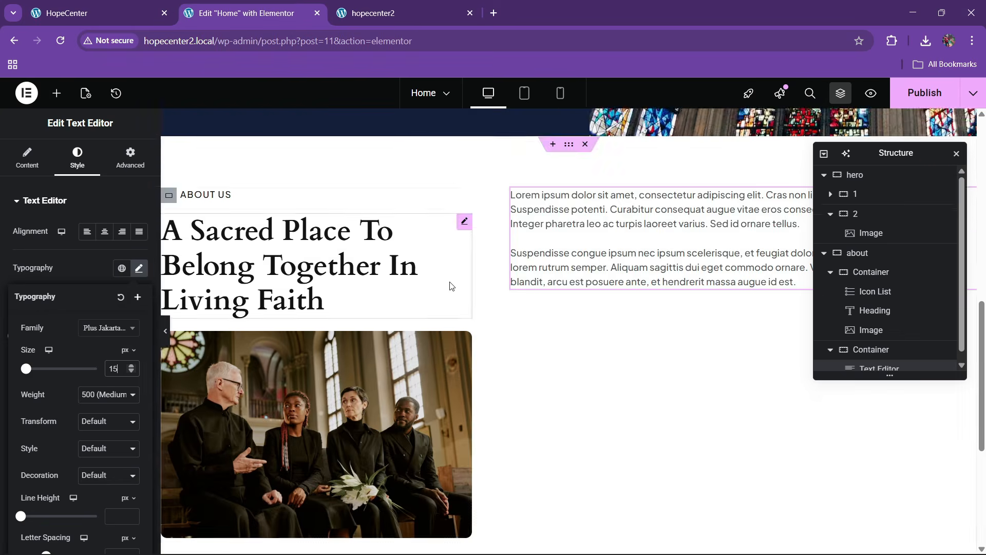
scroll(445, 299, up, 7)
scroll(444, 300, down, 2)
Copy the Discover More button and paste it below the About text
right_click(427, 285)
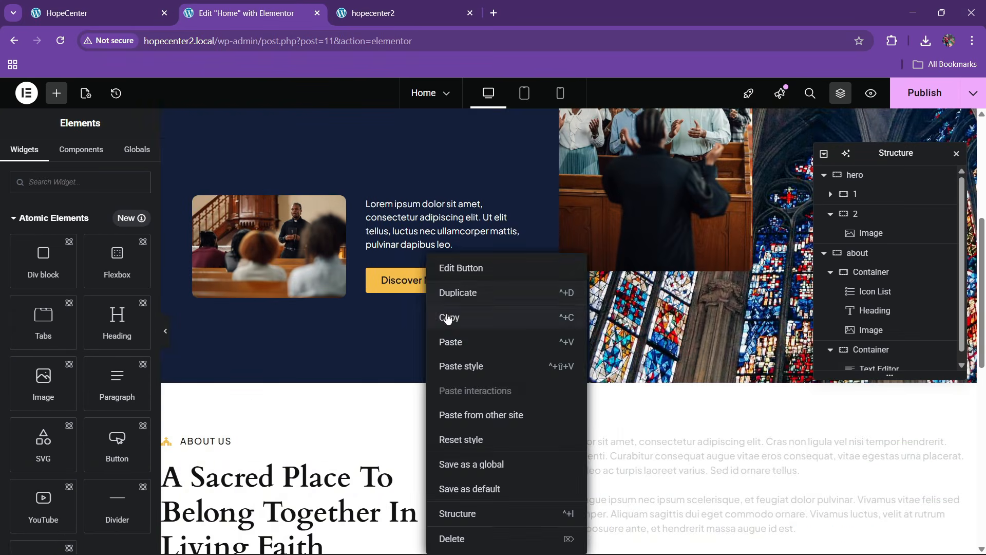
click(449, 318)
scroll(562, 347, down, 4)
right_click(573, 253)
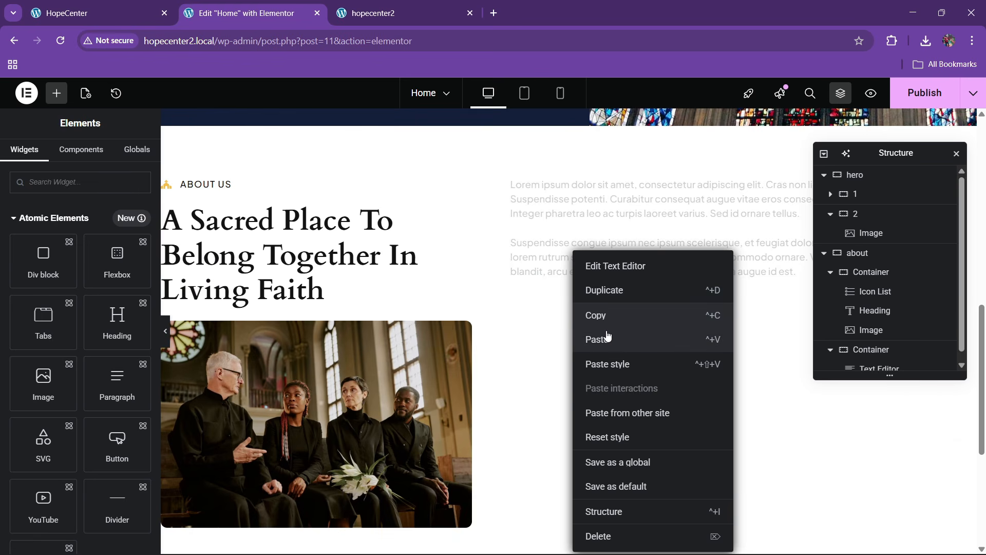
click(608, 338)
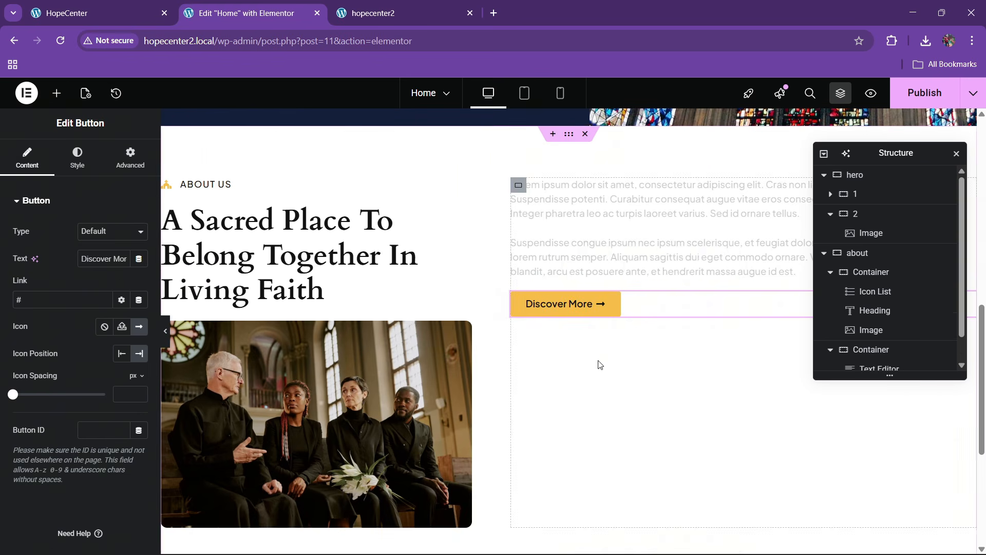
Give the button a global black hover background and yellow hover text colour
click(122, 163)
click(108, 5)
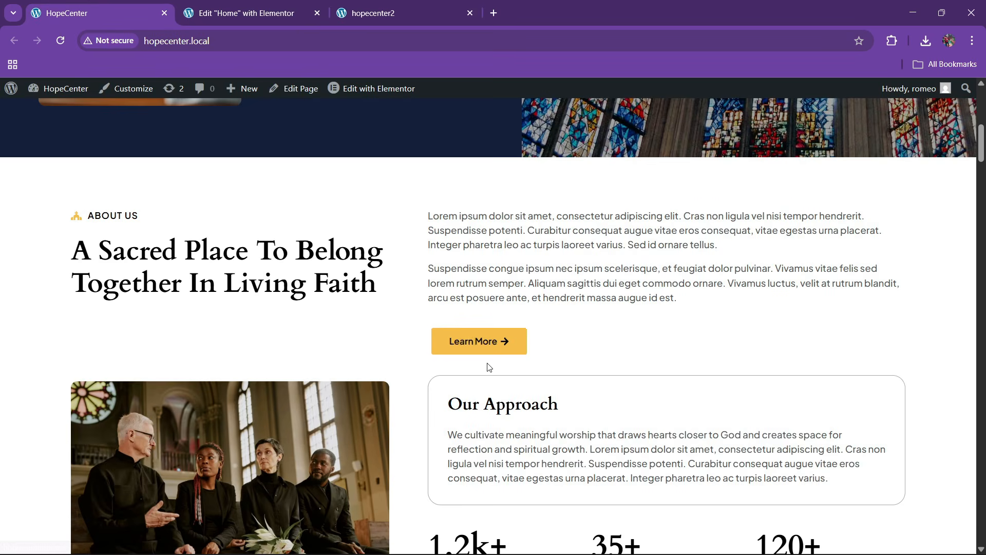
click(298, 4)
click(115, 6)
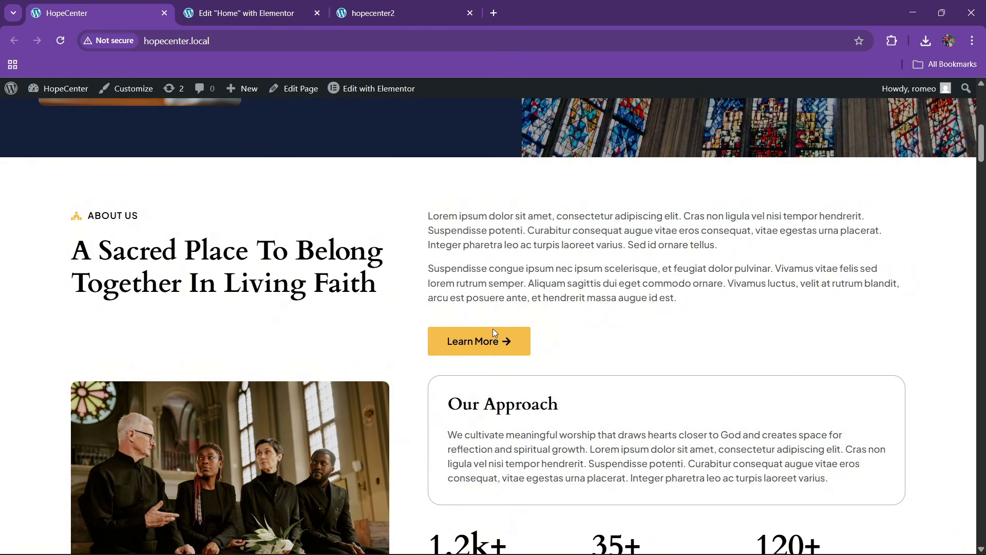
key(ctrl+Tab)
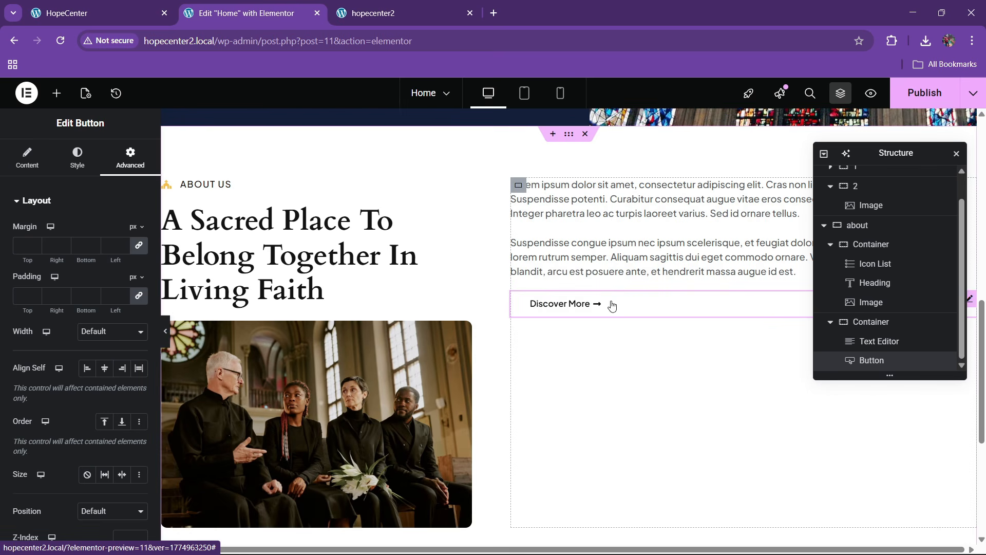
click(77, 158)
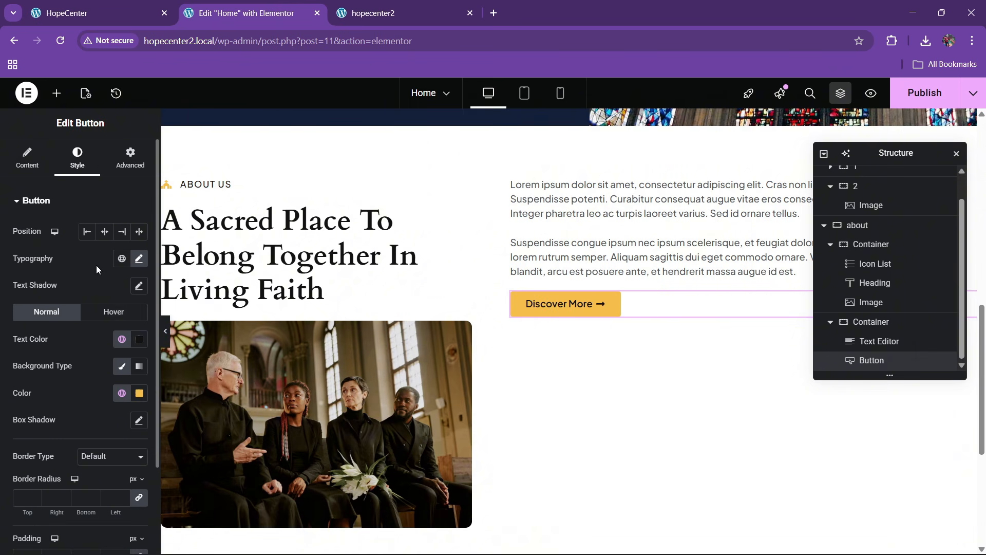
click(103, 310)
click(122, 395)
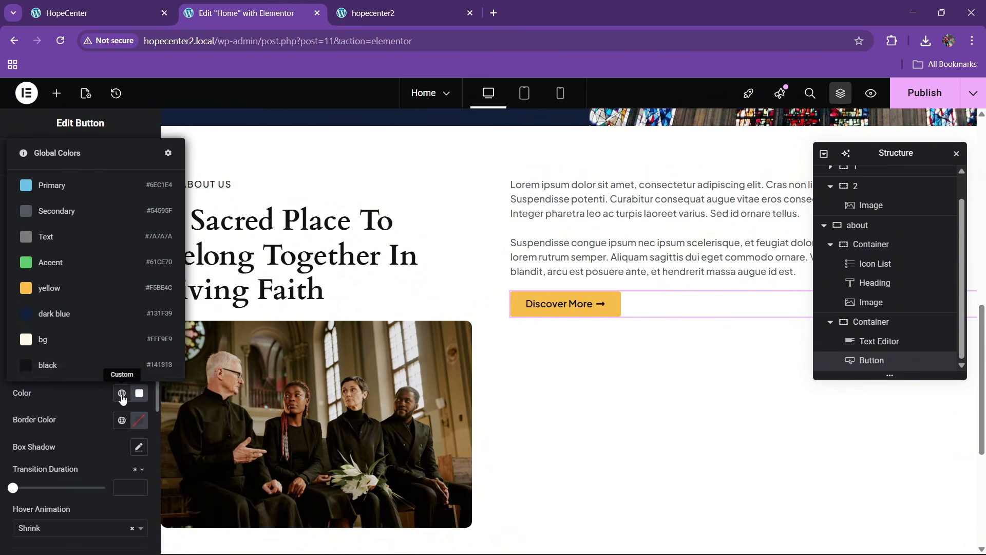
click(70, 363)
click(121, 339)
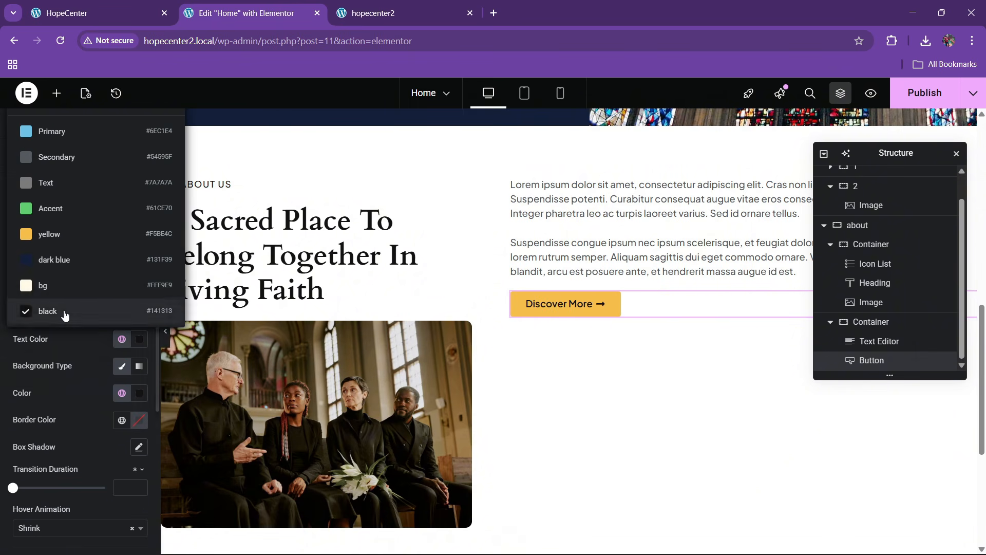
click(59, 233)
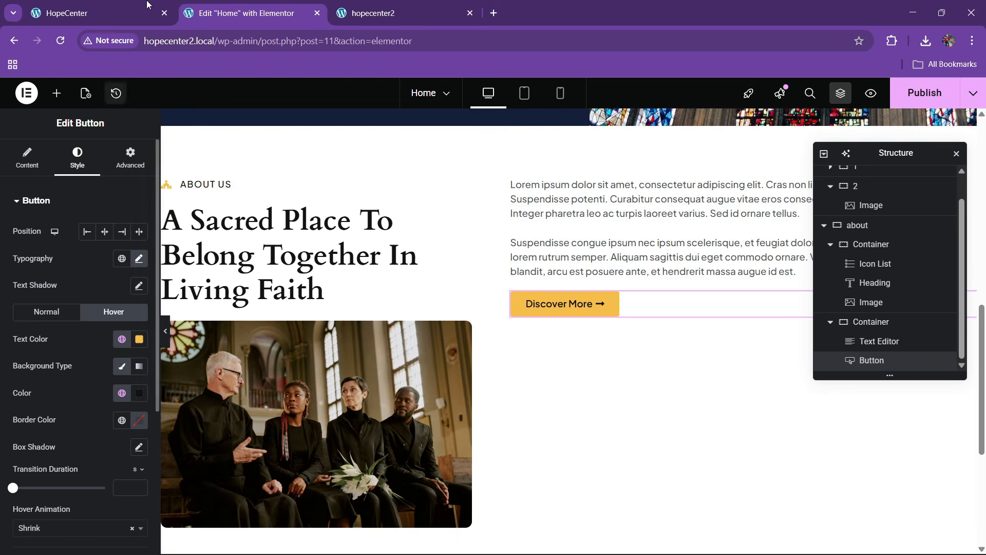
Add an empty container below the Discover More button
key(ctrl+shift+Tab)
scroll(442, 313, down, 2)
click(307, 4)
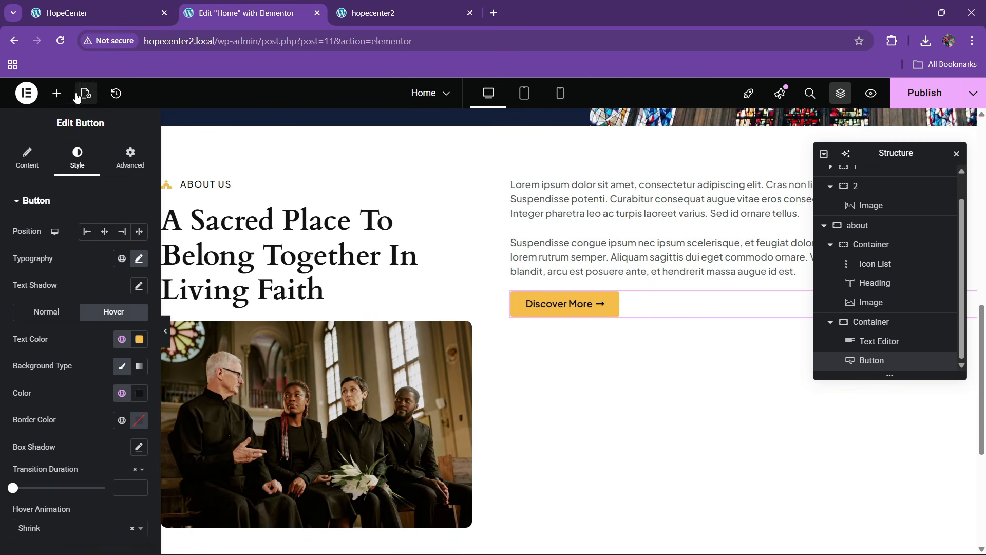
click(56, 93)
scroll(71, 226, down, 3)
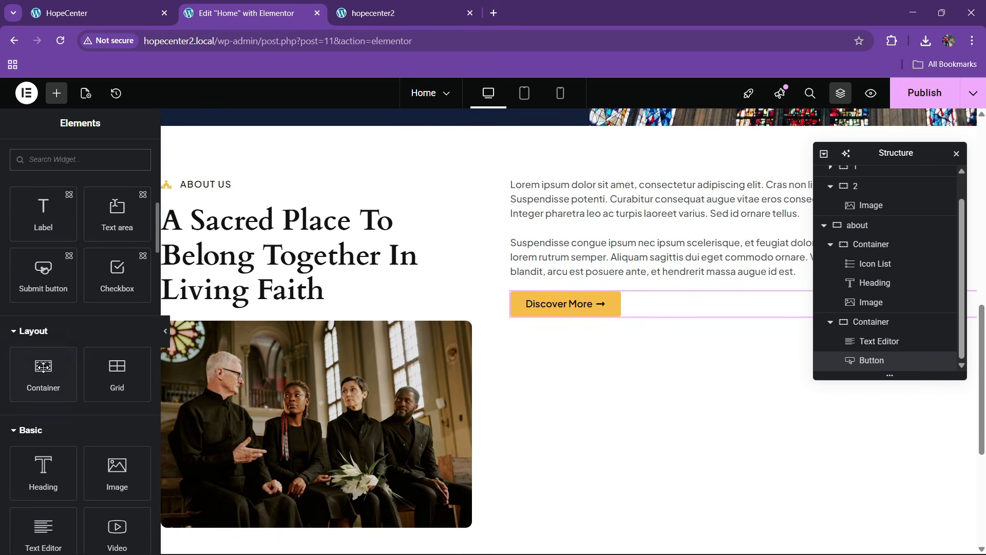
drag(43, 367, 590, 308)
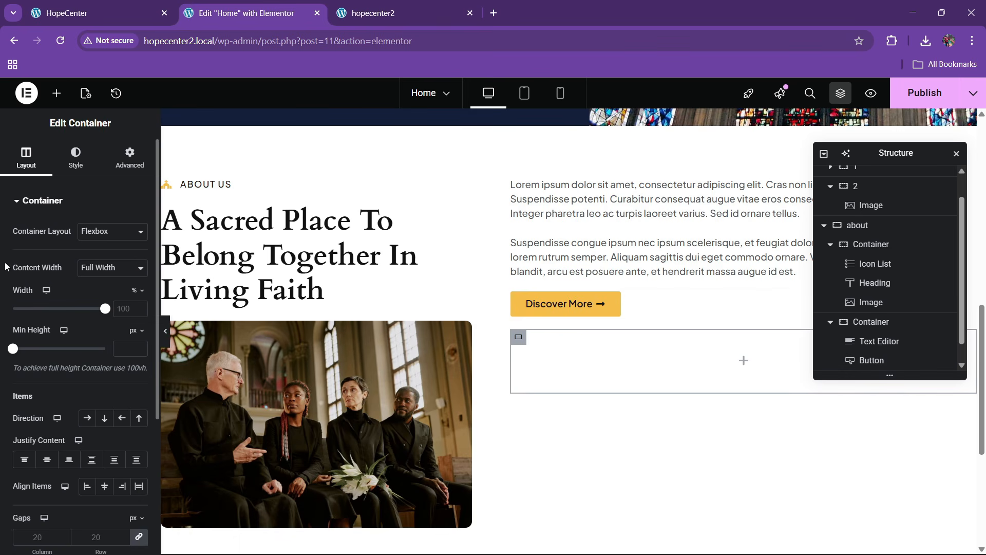
Copy the About heading and paste it into the new empty container
click(96, 4)
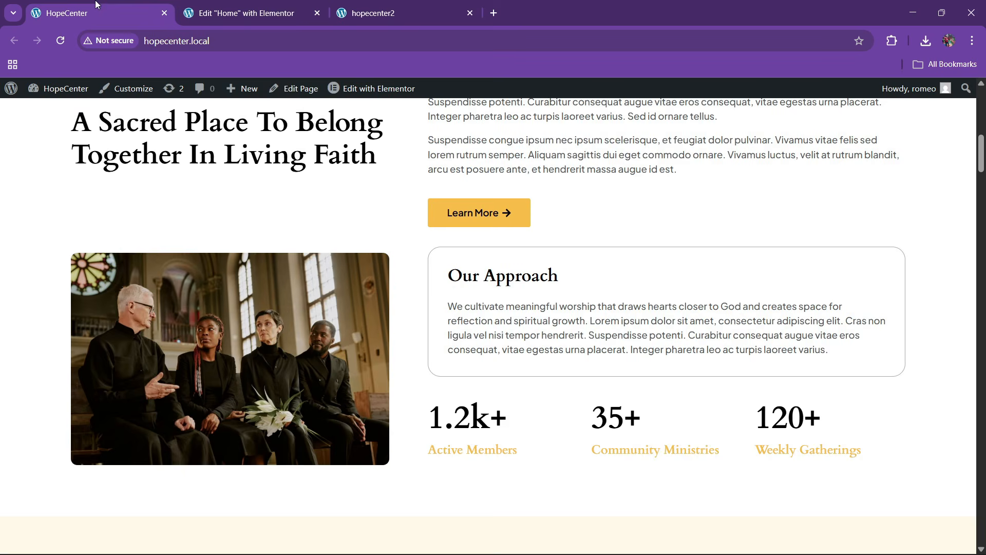
click(263, 4)
click(120, 163)
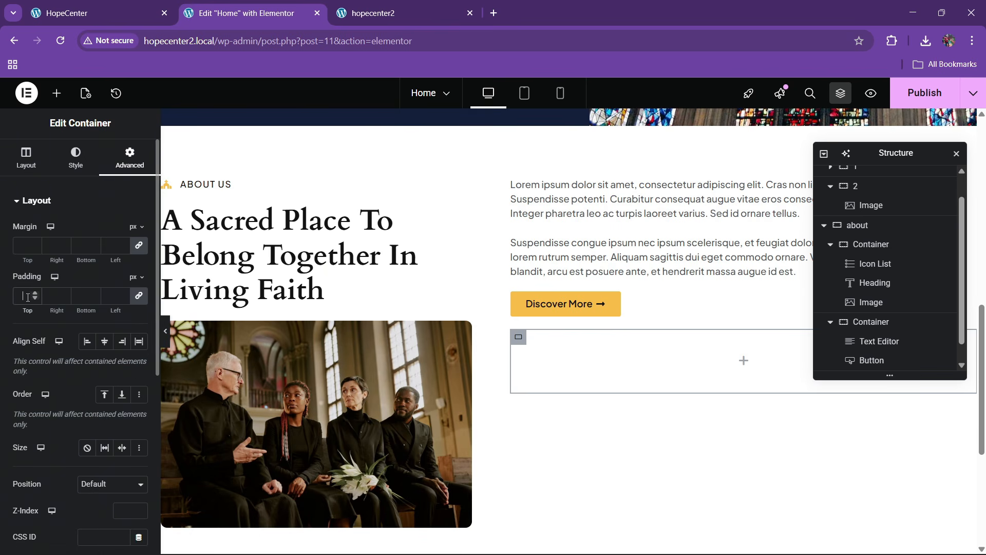
right_click(325, 254)
click(346, 317)
right_click(574, 377)
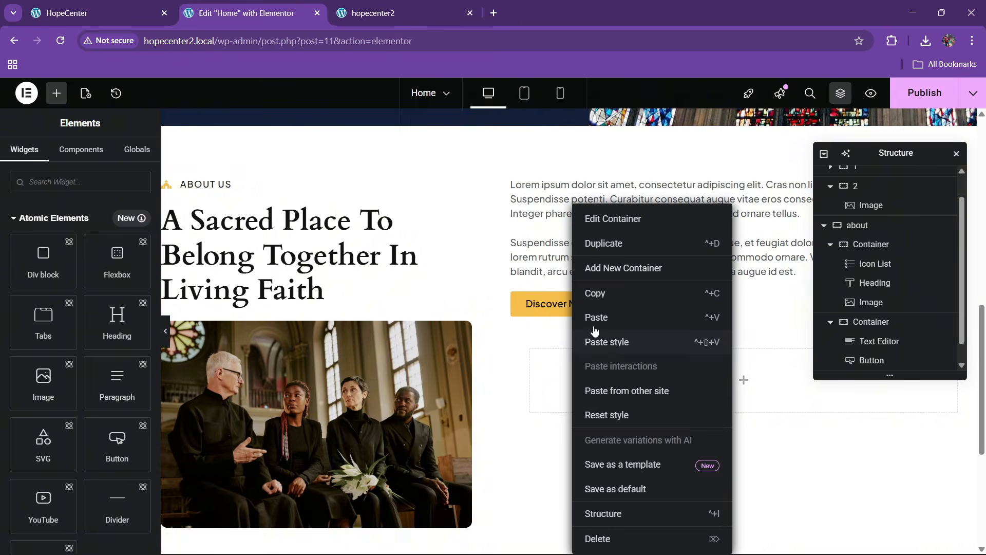
click(628, 318)
Replace the pasted heading's title with 'Our Approach' from the live site
click(95, 13)
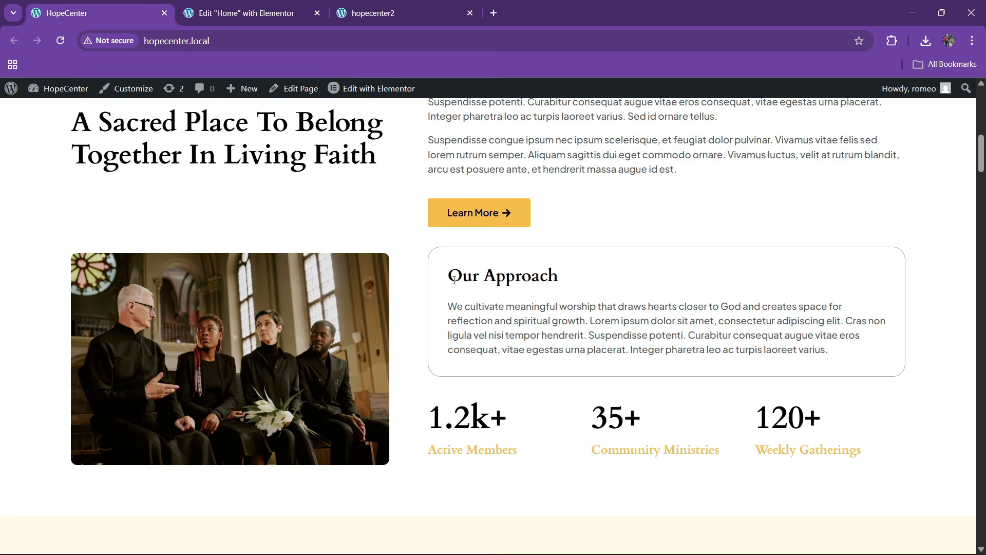
drag(454, 280, 572, 282)
click(282, 9)
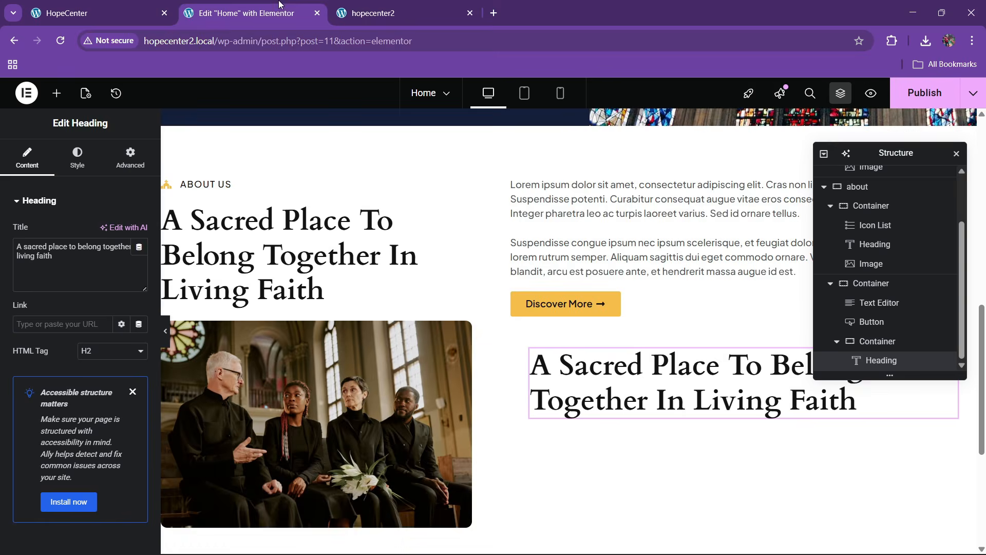
triple_click(30, 268)
key(ctrl+v)
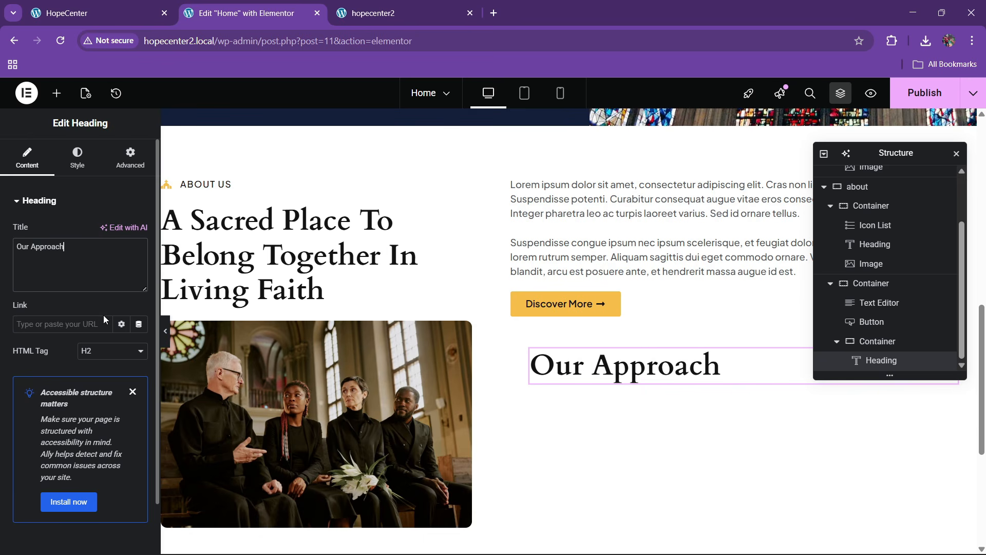
Reduce the Our Approach heading size to 23 px, then select its container
click(77, 163)
click(138, 268)
click(131, 372)
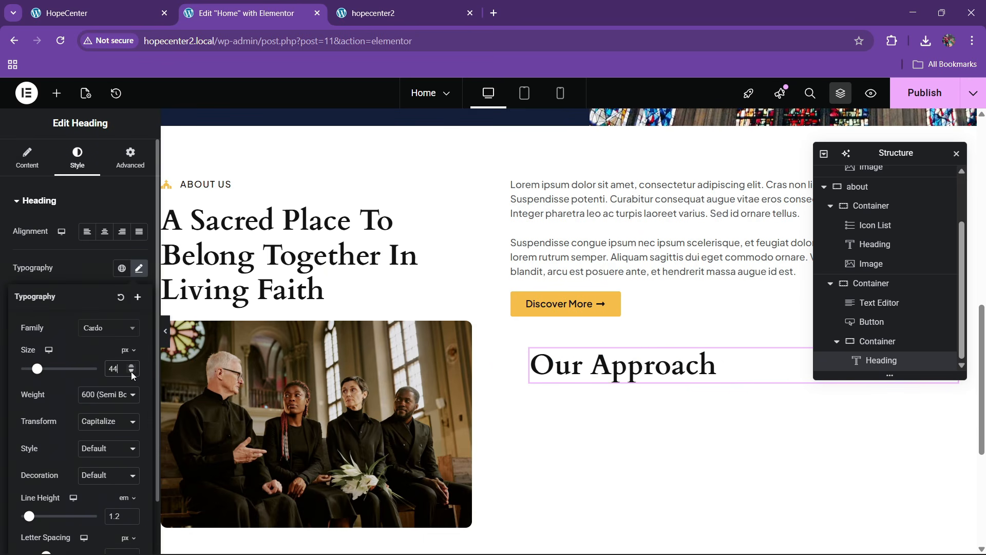
drag(132, 372, 132, 372)
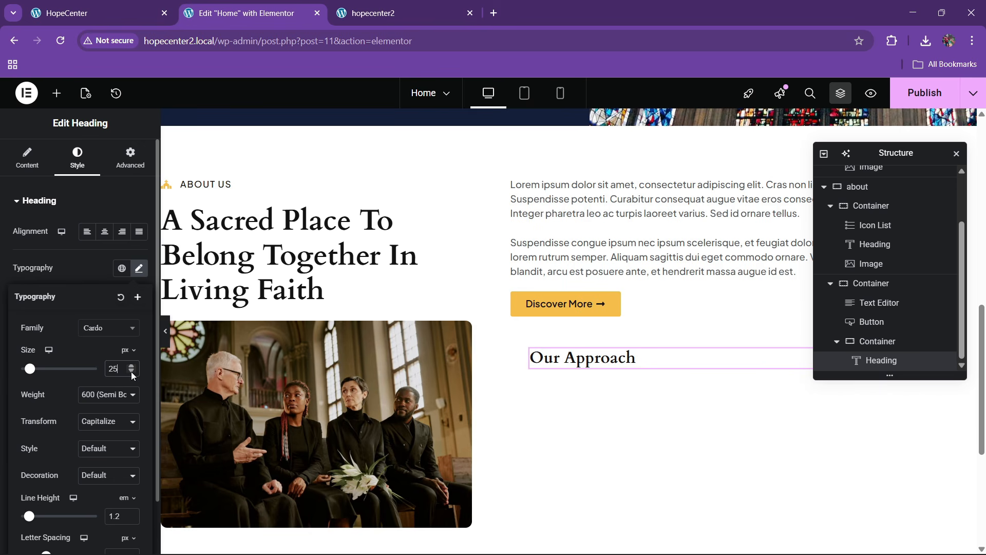
click(132, 372)
click(131, 372)
click(131, 372)
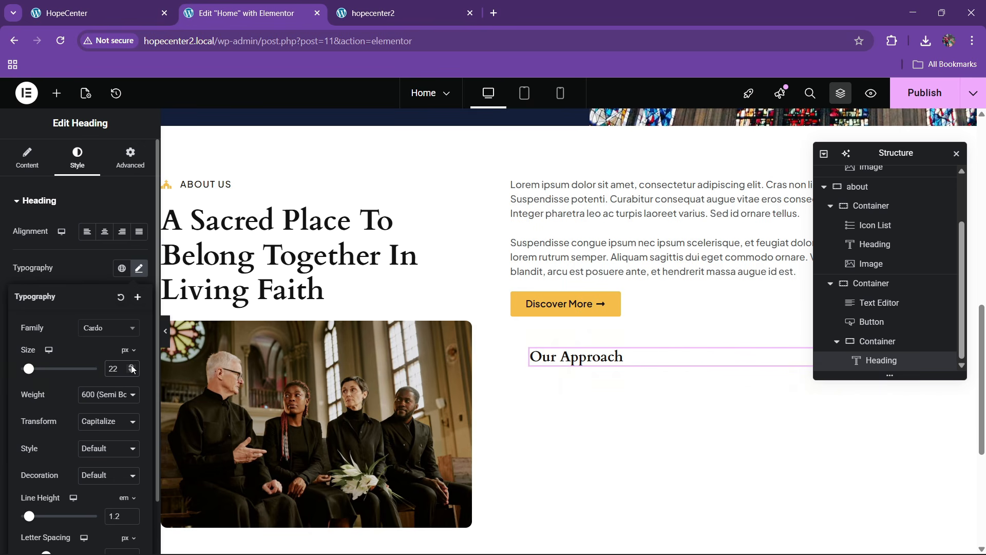
click(131, 366)
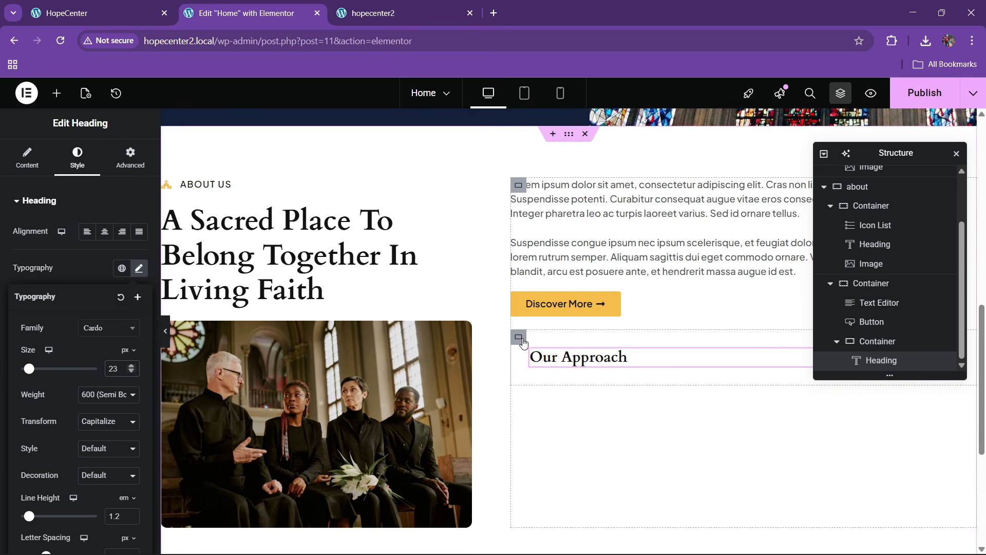
click(519, 338)
click(75, 157)
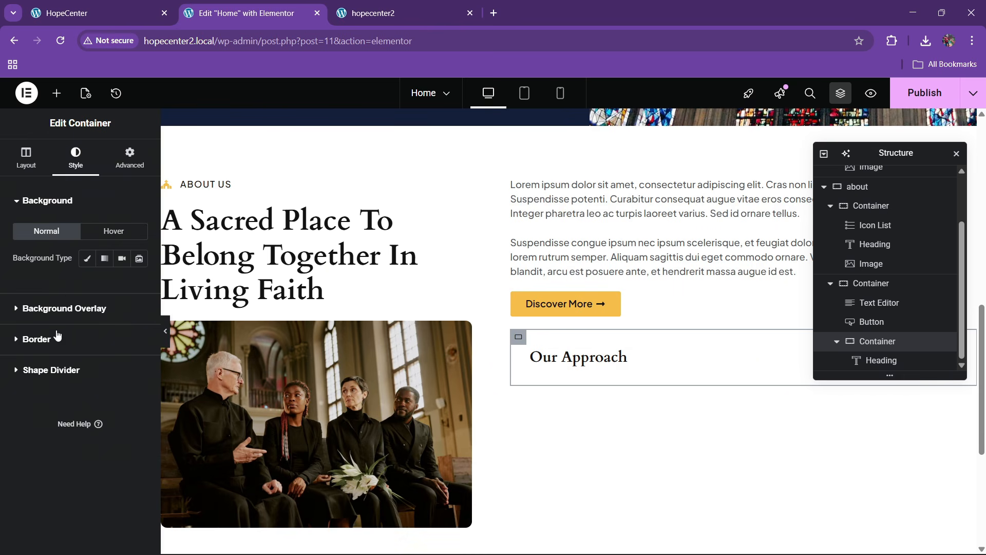
Give the container a solid global-black border with 10 px corner radius
click(57, 338)
click(104, 322)
click(98, 366)
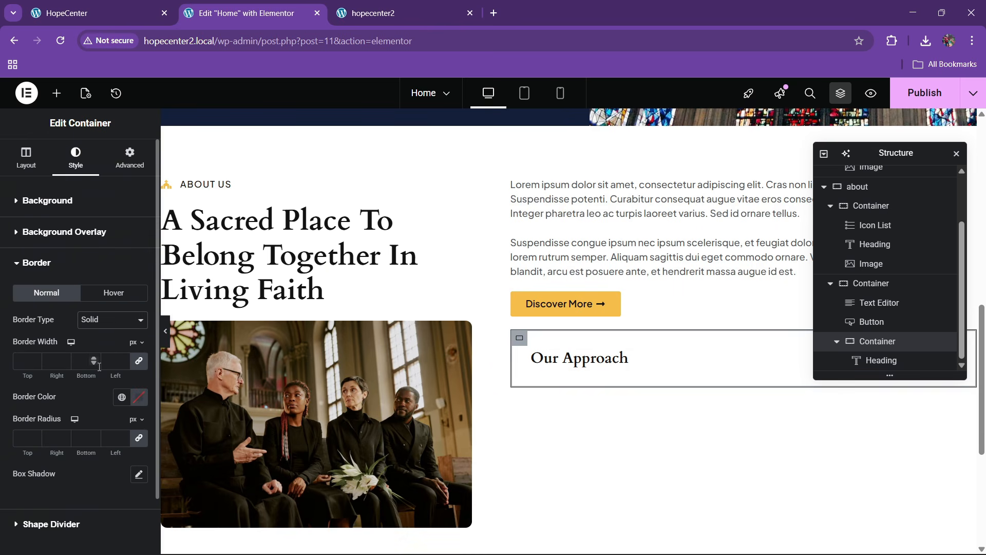
click(122, 396)
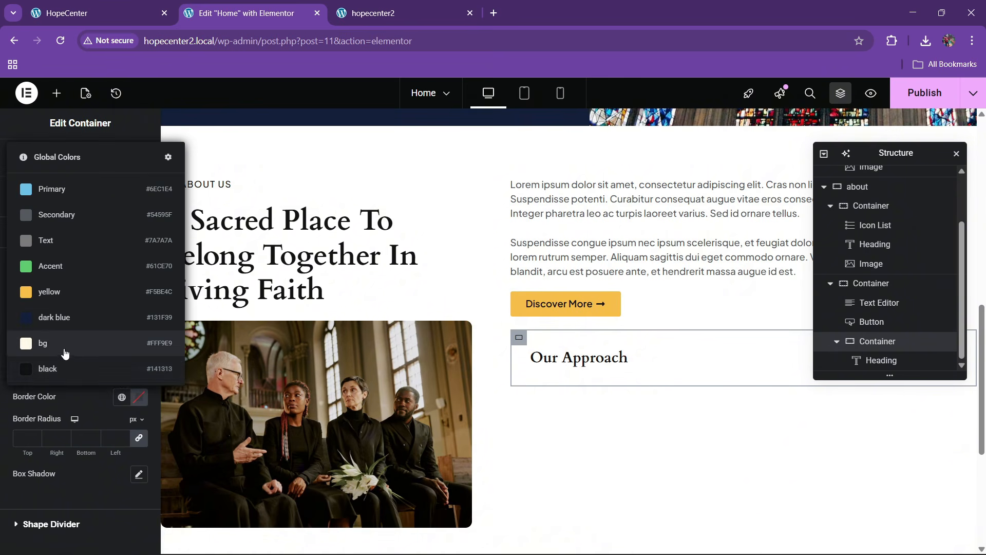
click(61, 371)
click(26, 436)
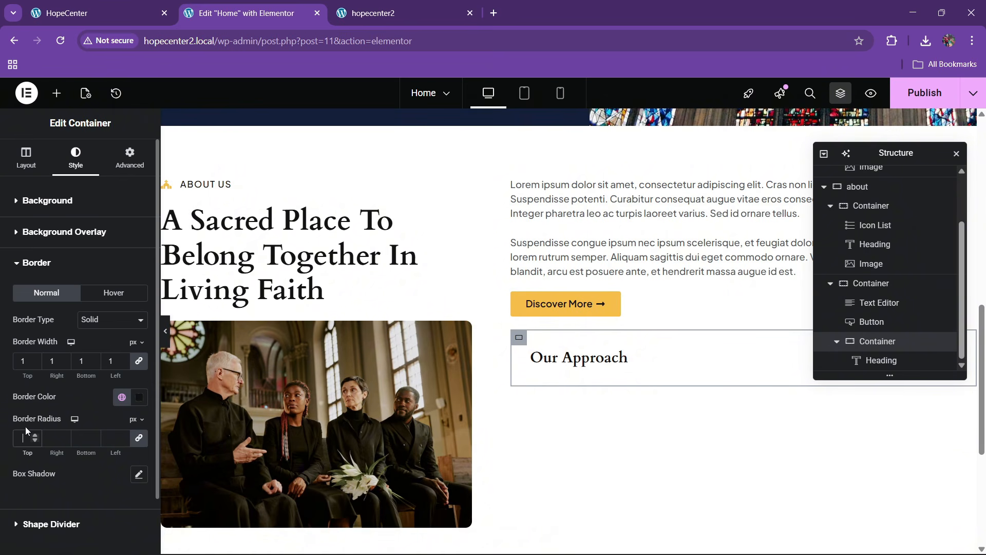
text(10)
Make the border colour translucent with alpha 75
click(166, 331)
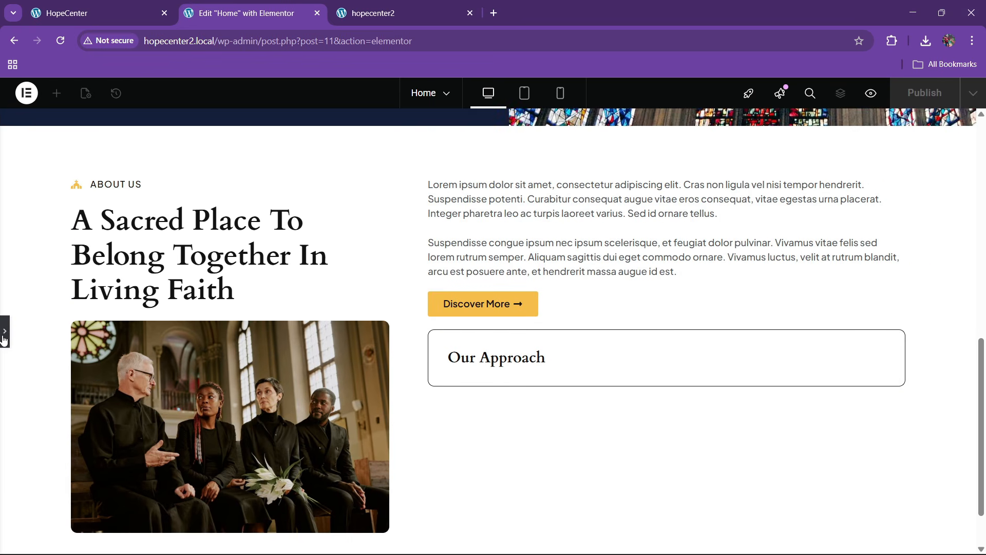
click(4, 339)
click(102, 4)
click(292, 4)
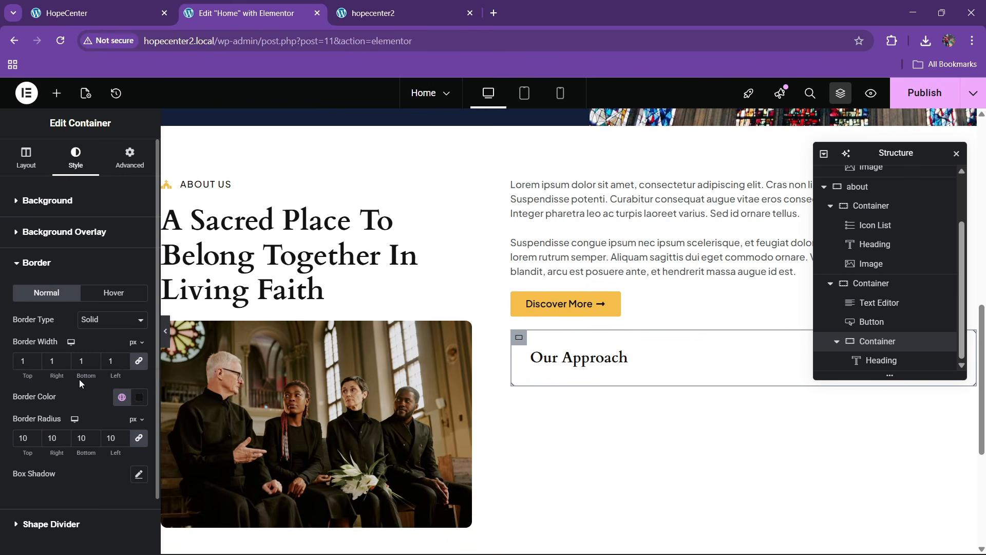
click(144, 399)
click(130, 362)
text(75)
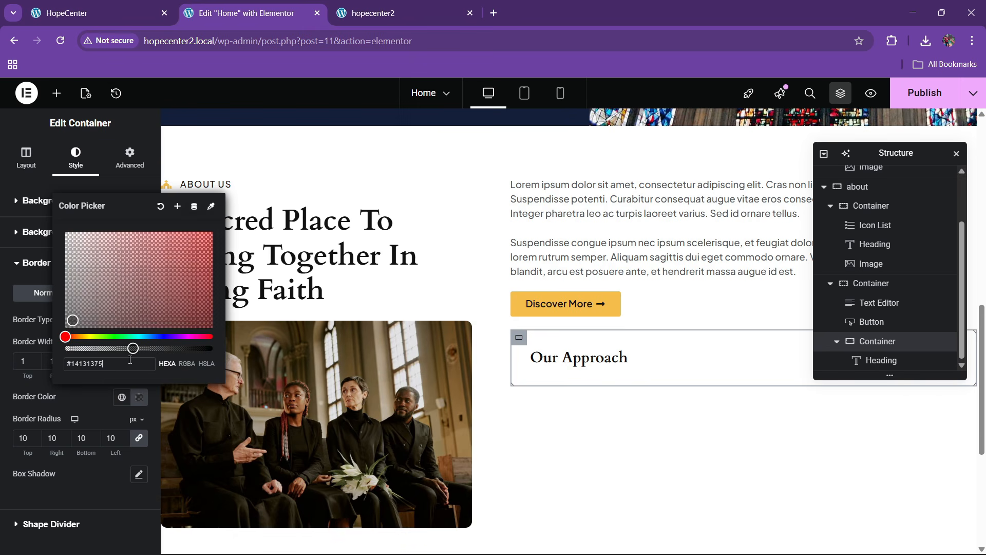
click(97, 421)
click(165, 331)
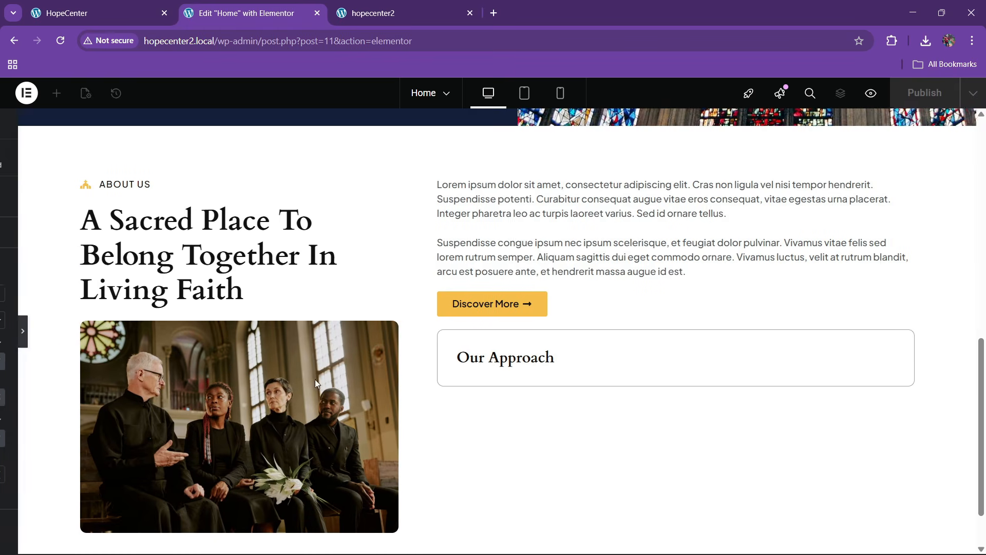
Set the Our Approach heading to weight 700 (Bold) and size 25
key(ctrl+i)
key(ctrl+p)
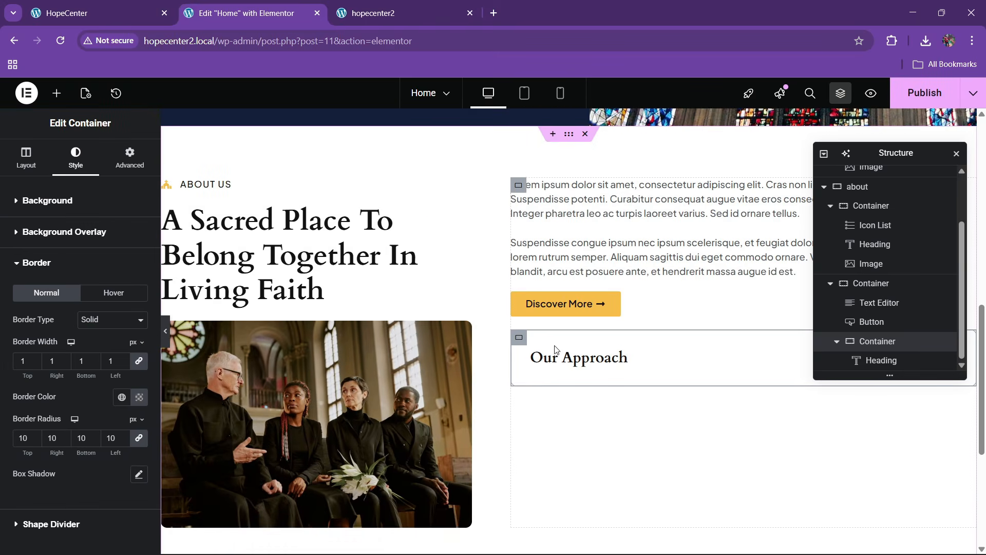
click(652, 357)
click(138, 267)
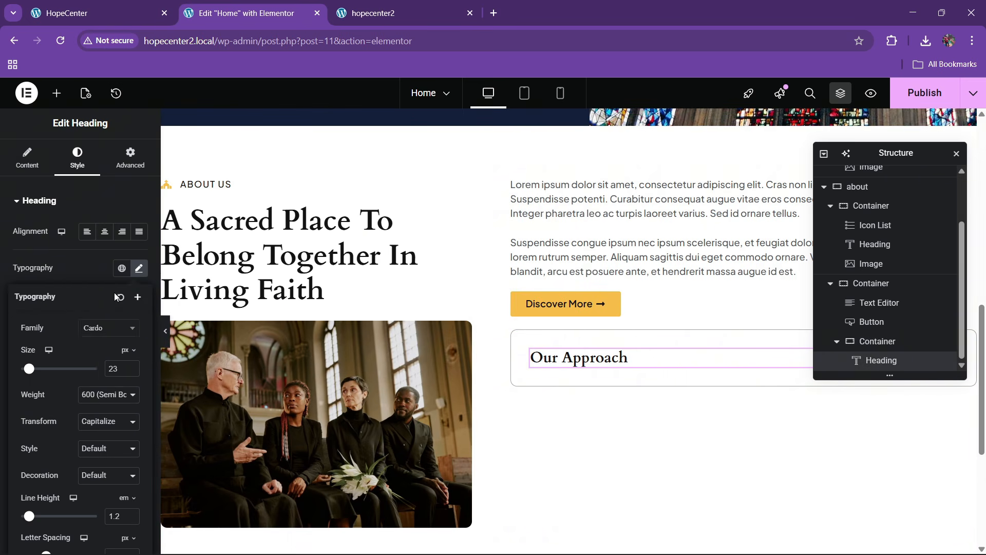
click(106, 394)
click(91, 301)
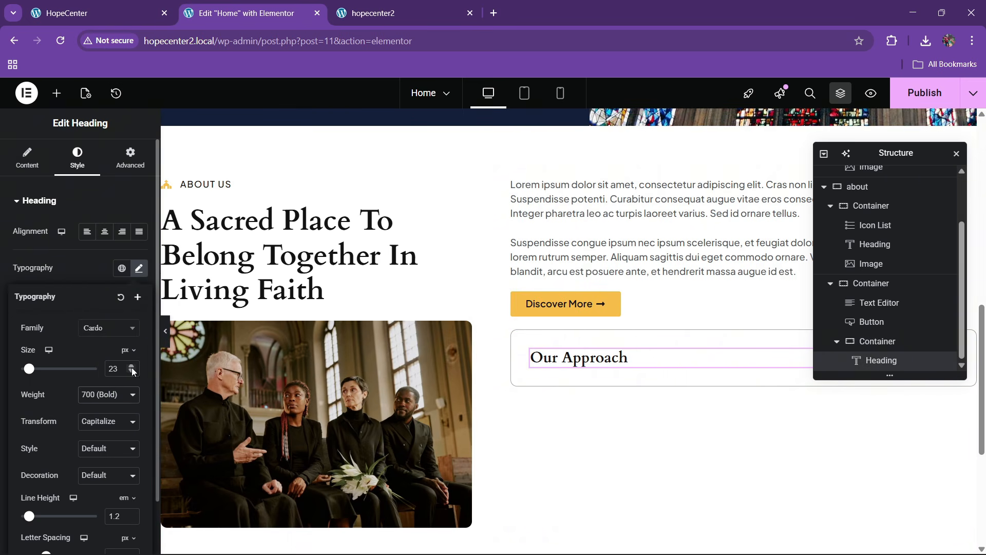
click(131, 367)
click(131, 367)
click(87, 13)
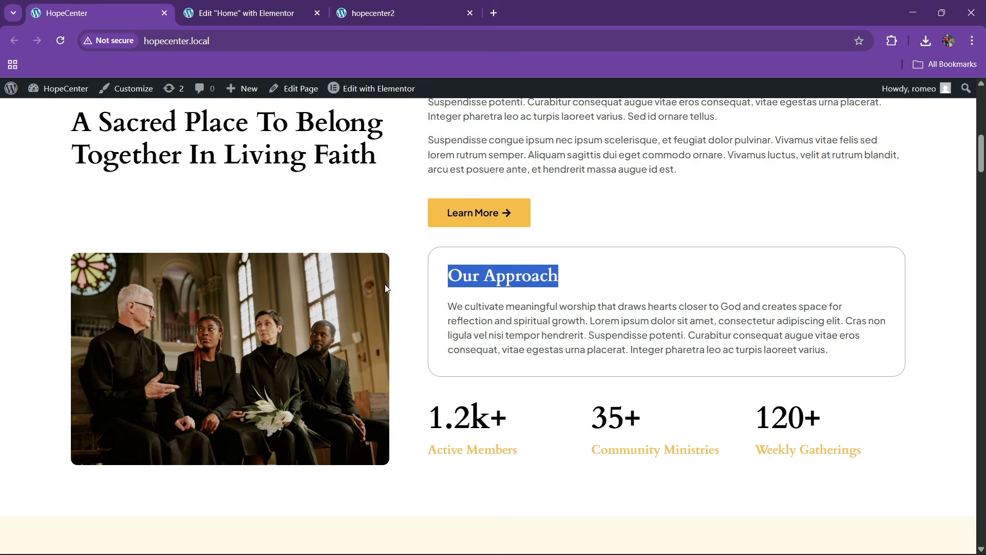
click(278, 12)
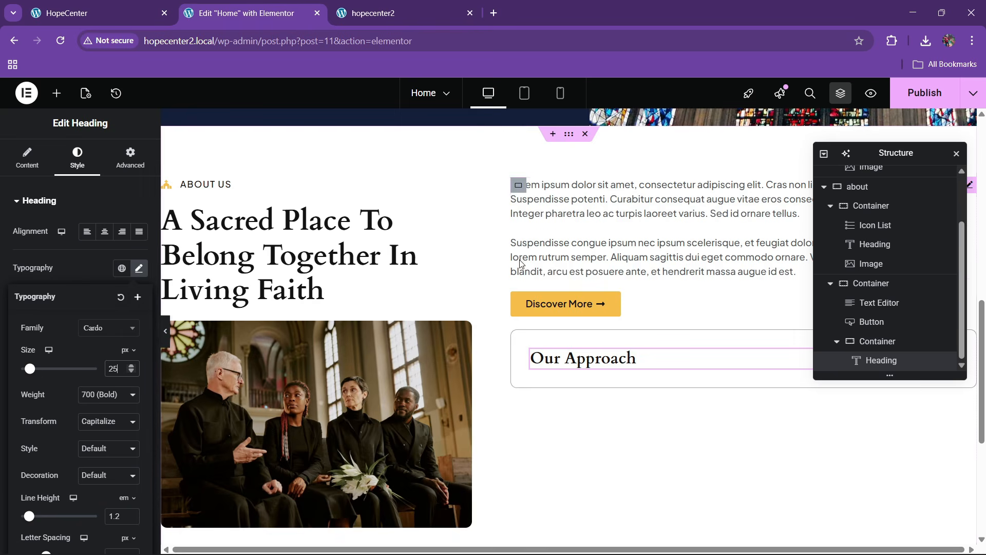
Copy the paragraph text block and paste it under the Our Approach heading
right_click(576, 230)
click(586, 288)
right_click(578, 355)
click(586, 403)
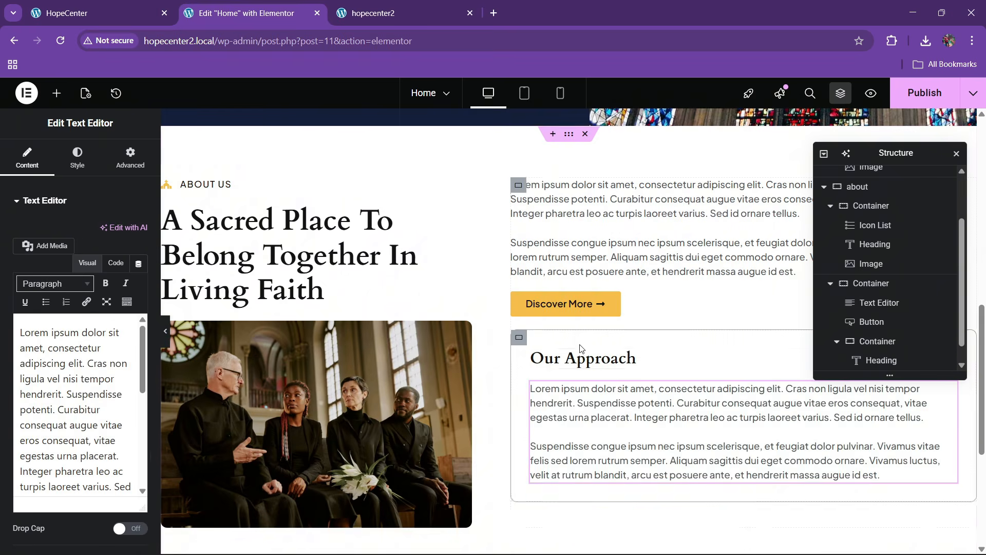
Replace its text with the live site's worship paragraph in code view
click(126, 13)
click(389, 206)
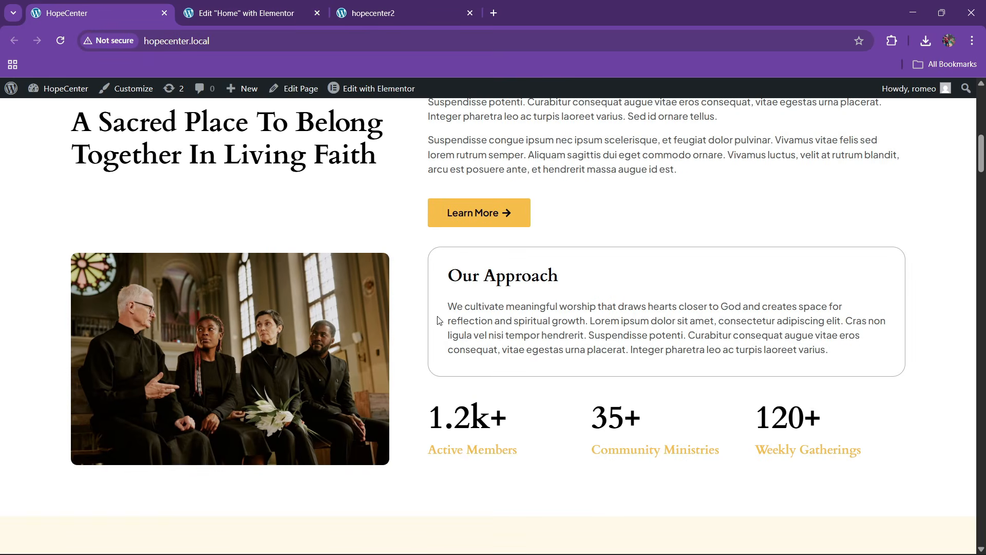
drag(439, 320, 848, 349)
key(ctrl+c)
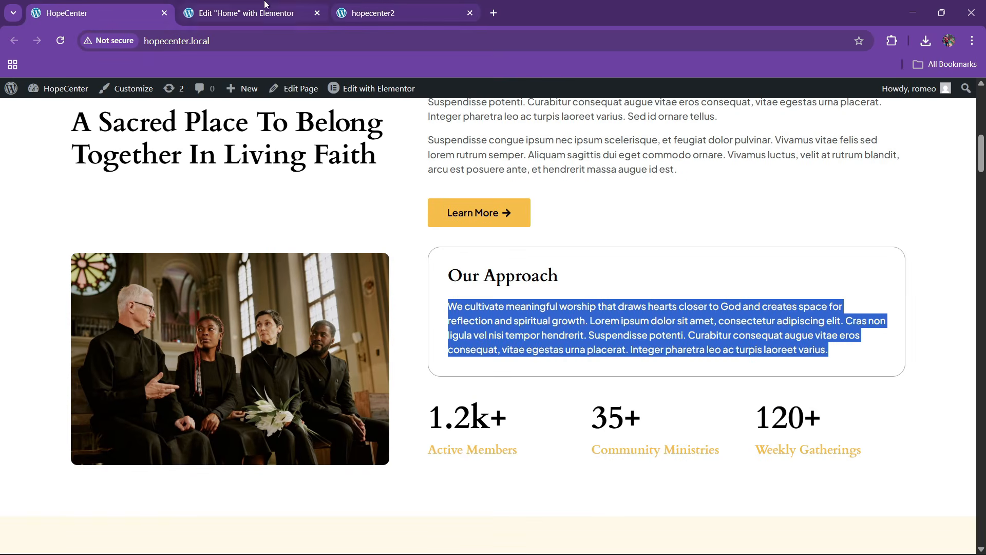
click(242, 13)
click(115, 262)
key(ctrl+a)
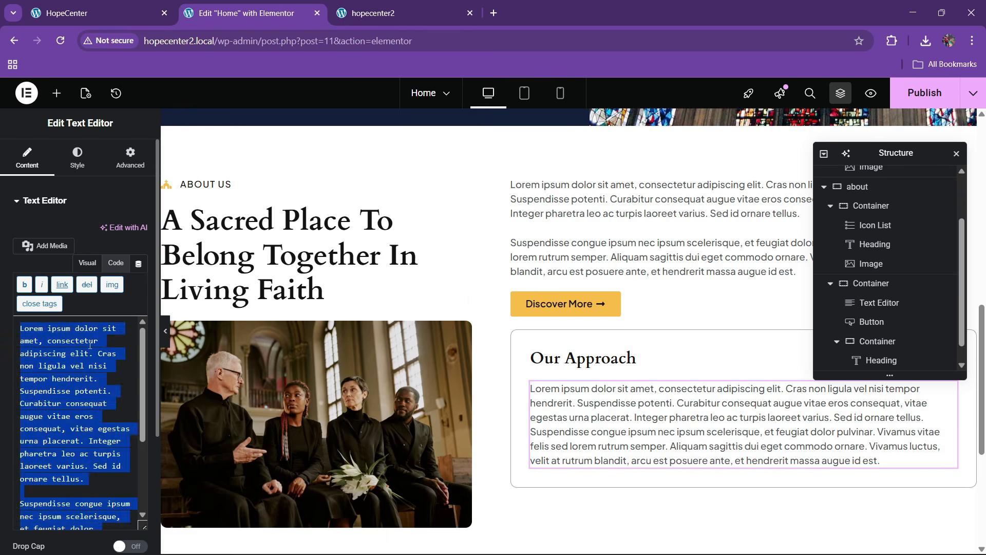
key(ctrl+v)
click(133, 4)
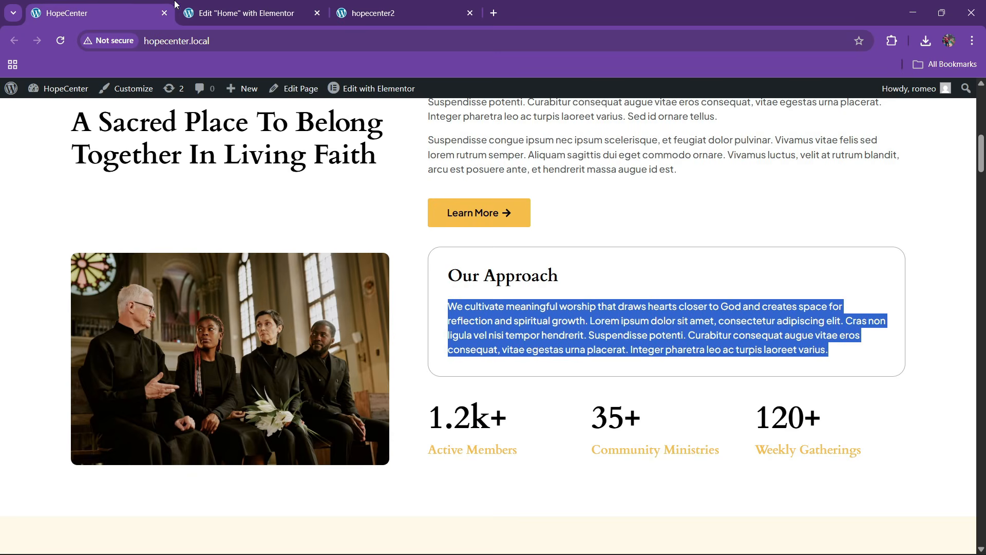
click(242, 13)
Drag a new empty Container onto the canvas
click(57, 93)
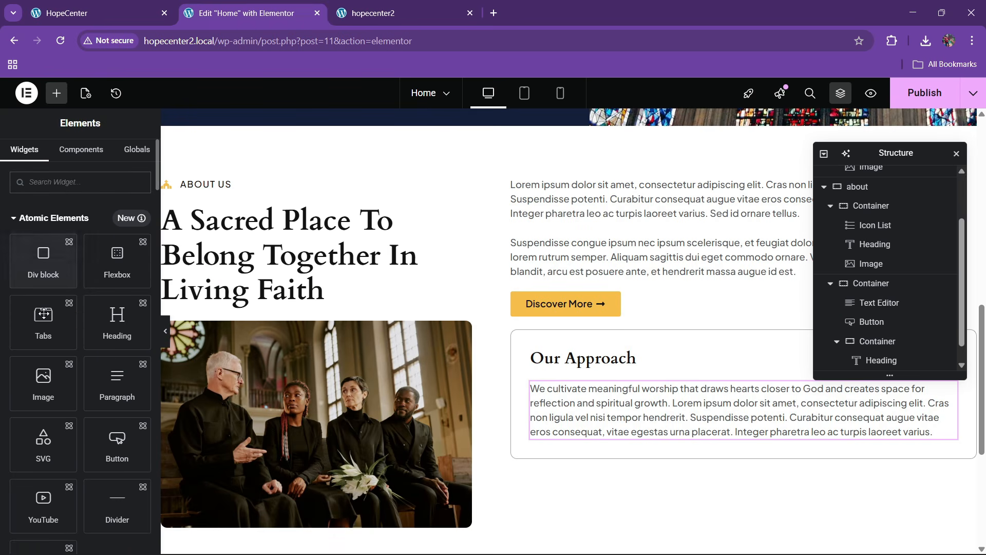
scroll(44, 315, down, 10)
drag(43, 380, 609, 311)
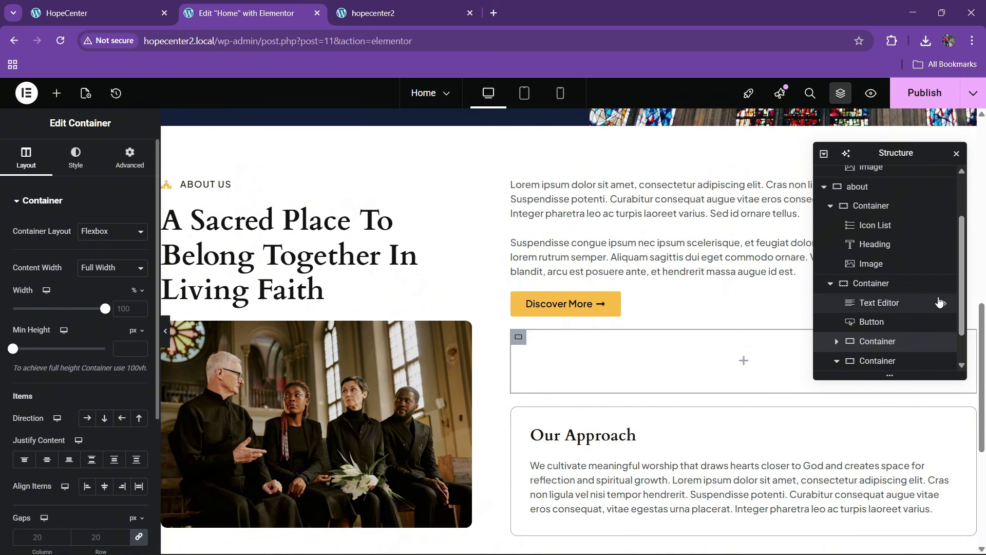
Move the new container below the Our Approach box in the Navigator
scroll(888, 325, down, 1)
click(837, 323)
drag(872, 342, 880, 365)
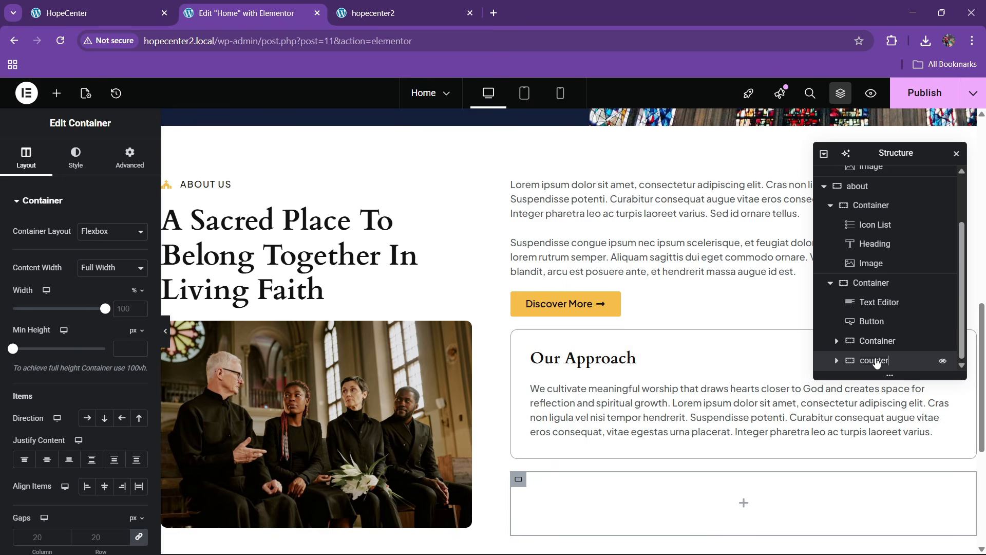
click(125, 11)
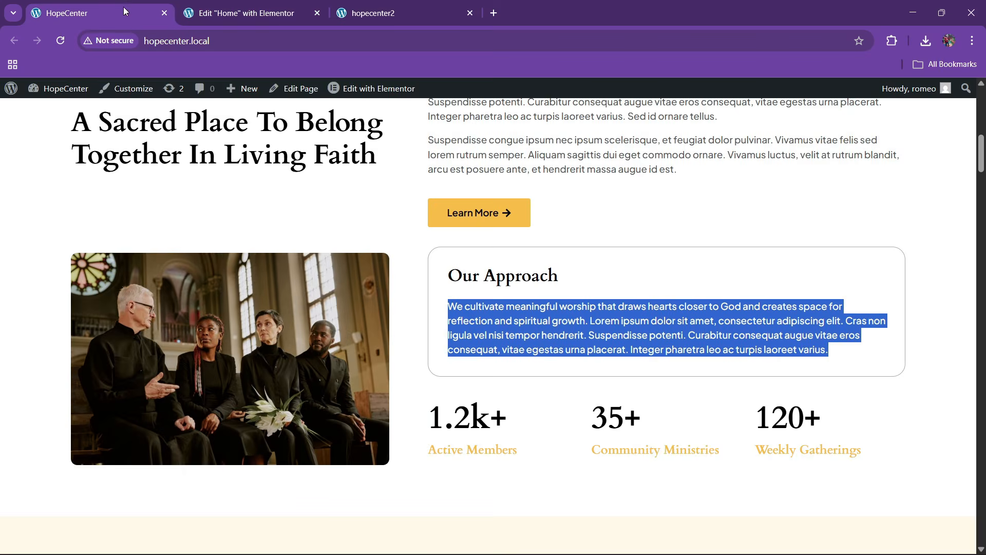
click(247, 12)
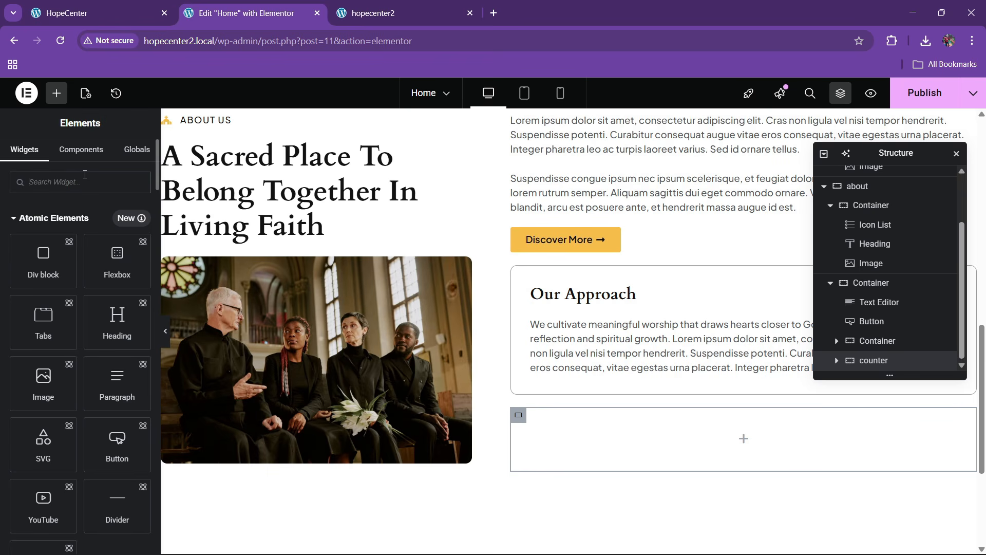
Add a Counter ending at 1.2 with suffix 'k+', titled 'Active Members'
text(counter)
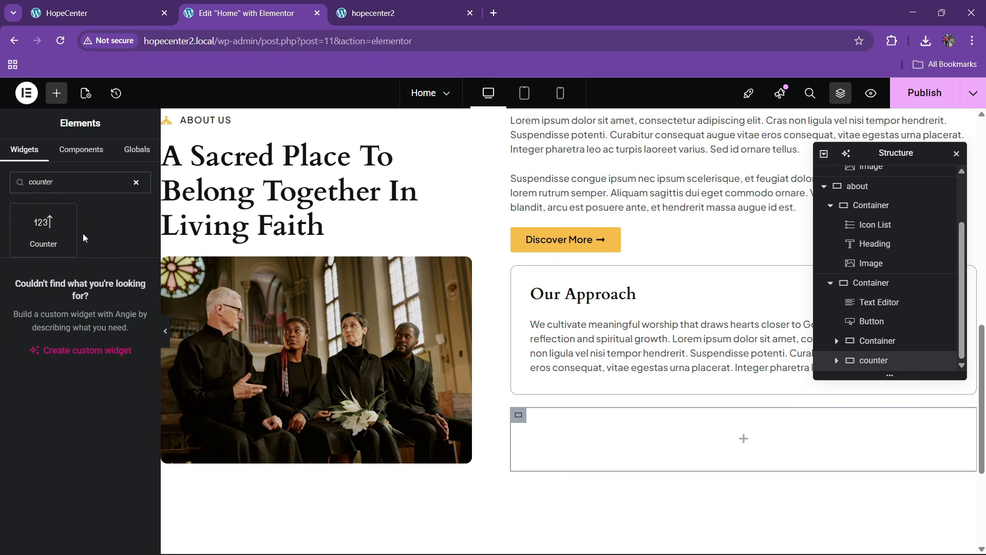
drag(43, 228, 590, 410)
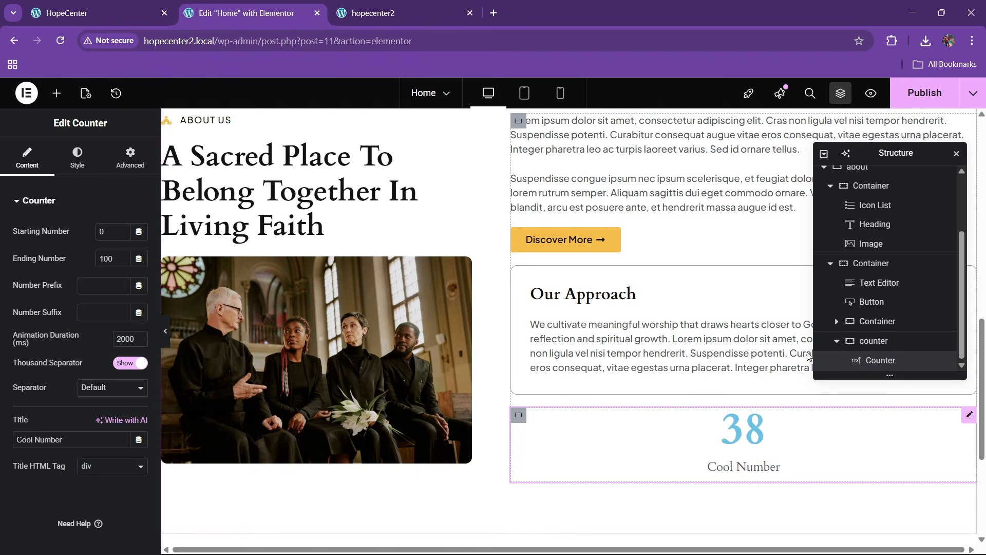
click(117, 5)
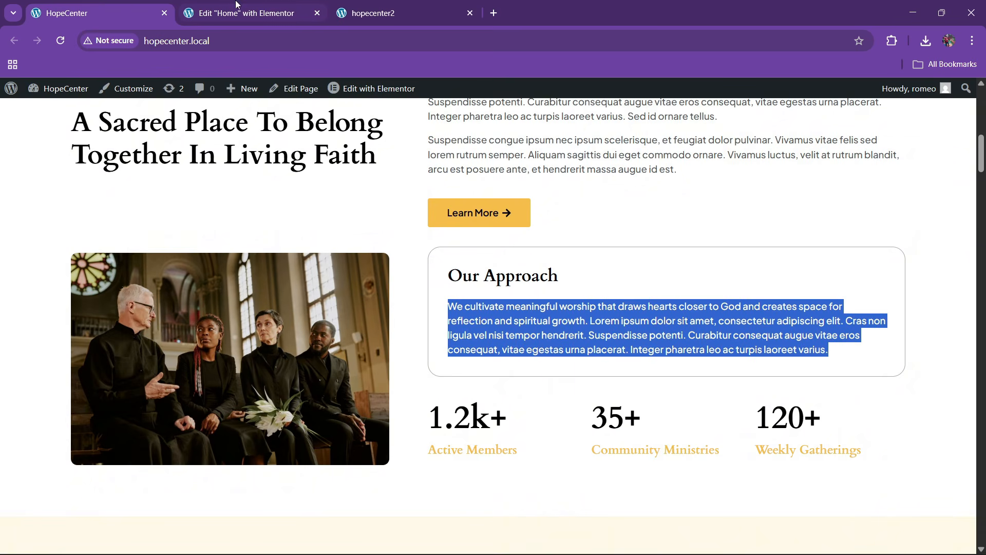
drag(434, 418, 468, 417)
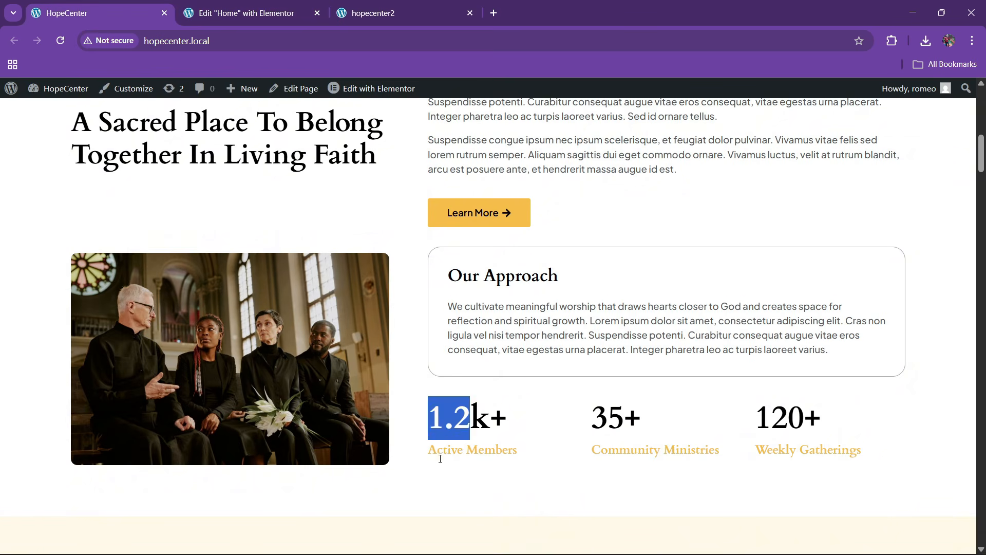
drag(430, 452, 535, 449)
key(ctrl+c)
click(300, 5)
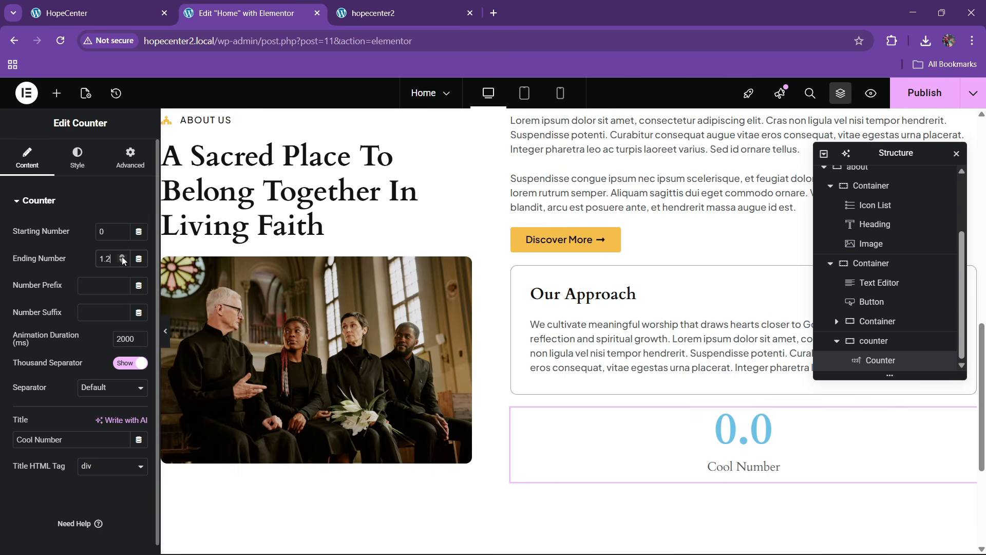
text(k+)
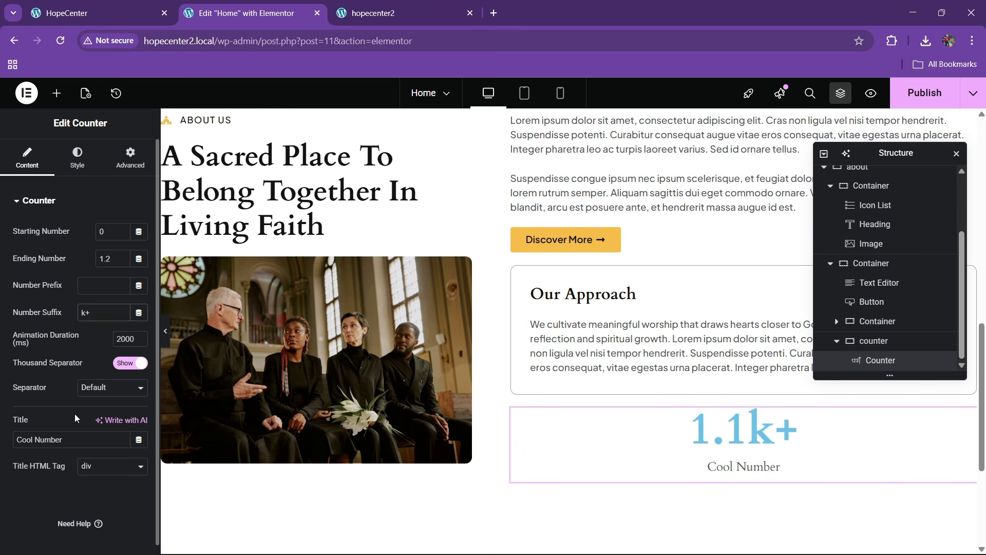
key(ctrl+v)
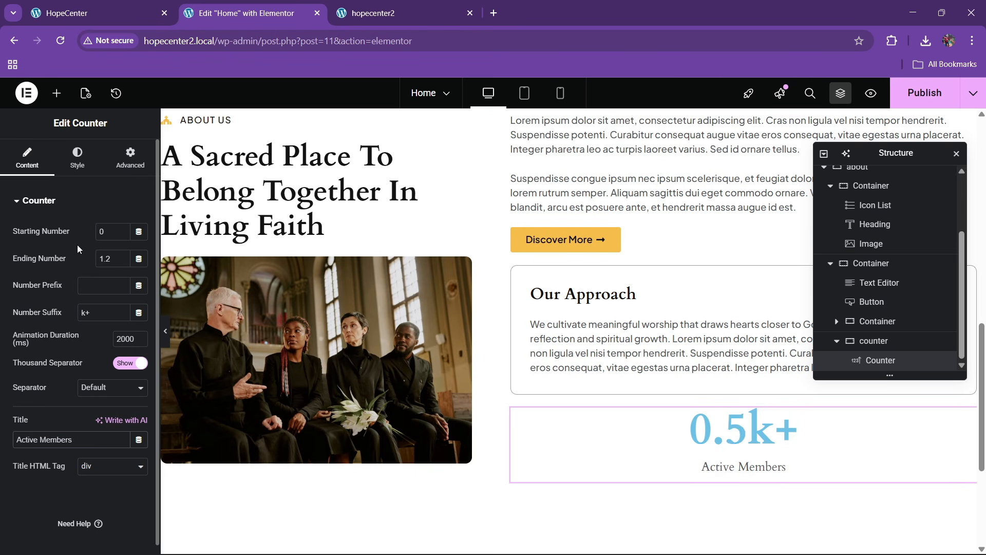
Set the Active Members counter number colour to the global black, after briefly trying gold
click(77, 157)
click(60, 429)
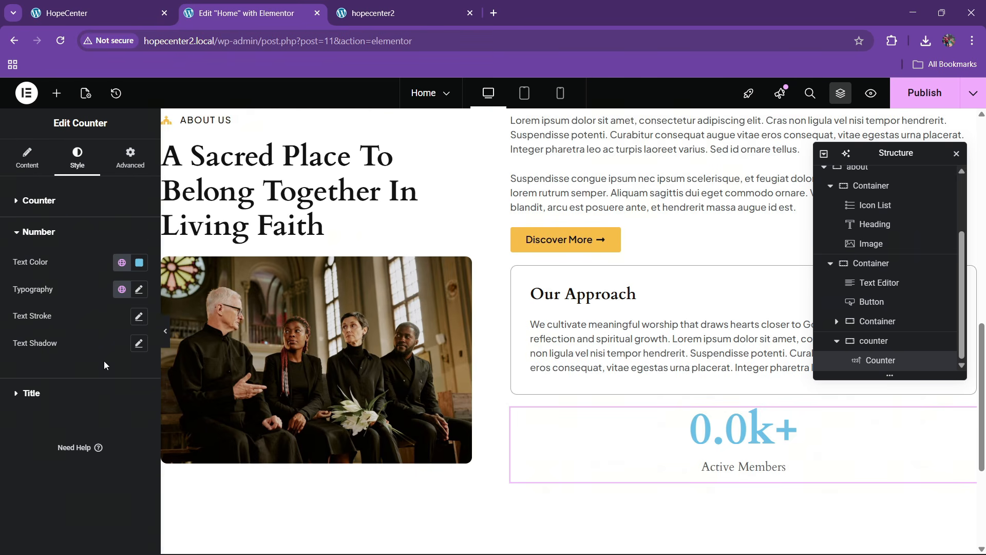
click(122, 263)
click(77, 398)
click(138, 290)
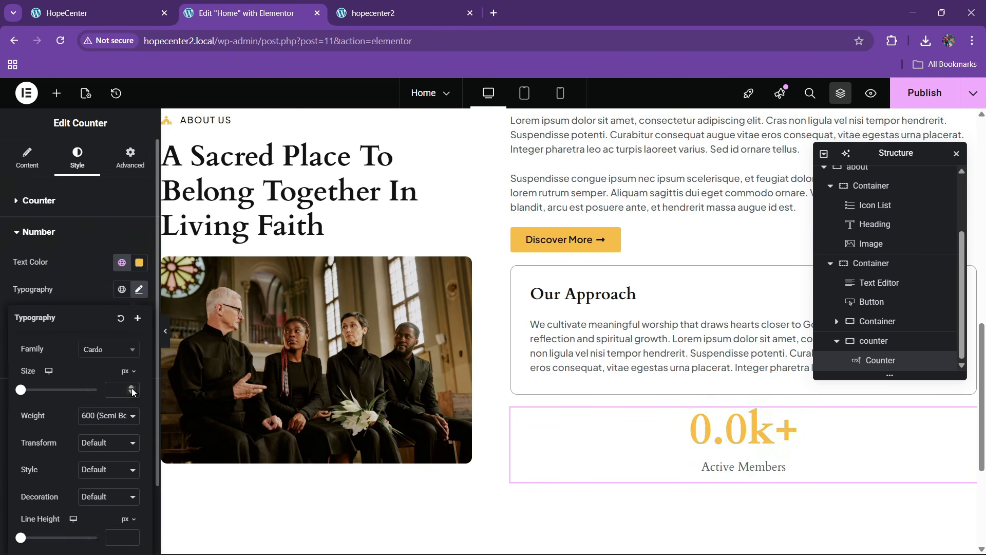
click(132, 388)
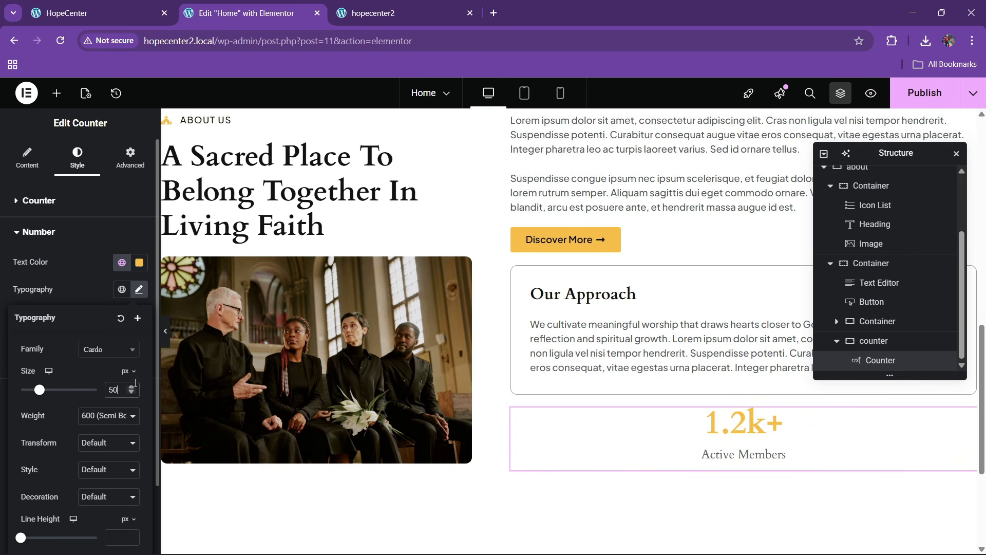
click(101, 11)
click(241, 12)
click(137, 289)
click(122, 263)
click(52, 494)
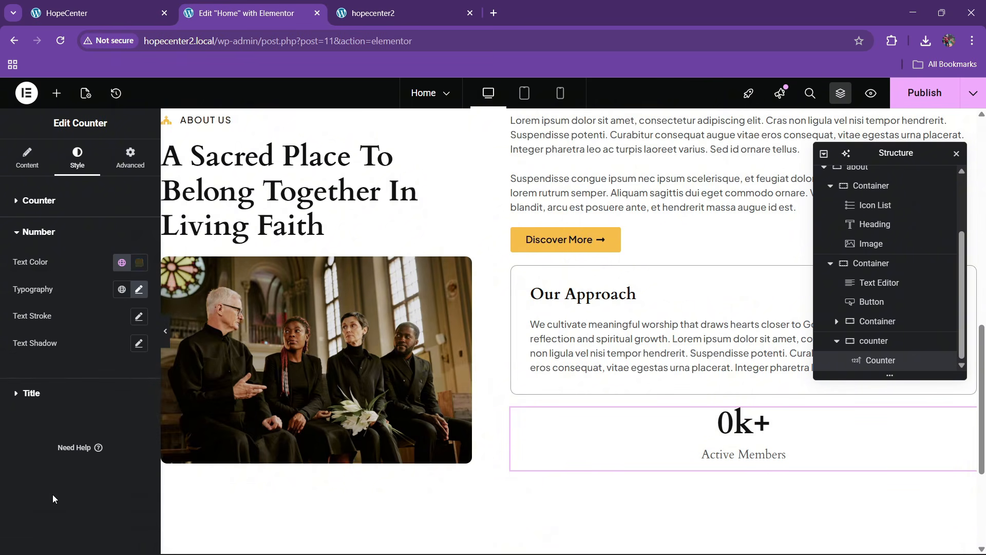
Set the counter number's font size to 45 px
click(107, 4)
click(242, 13)
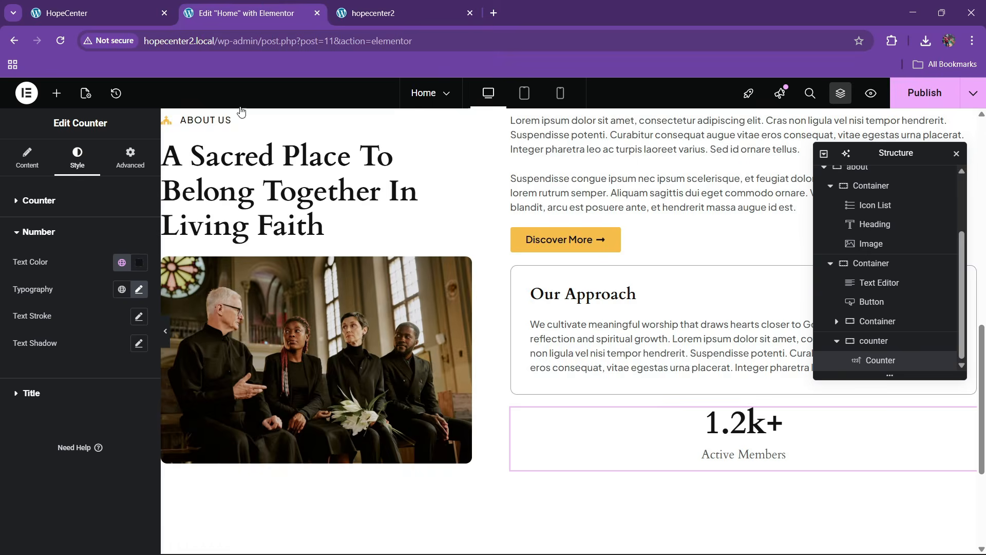
click(139, 289)
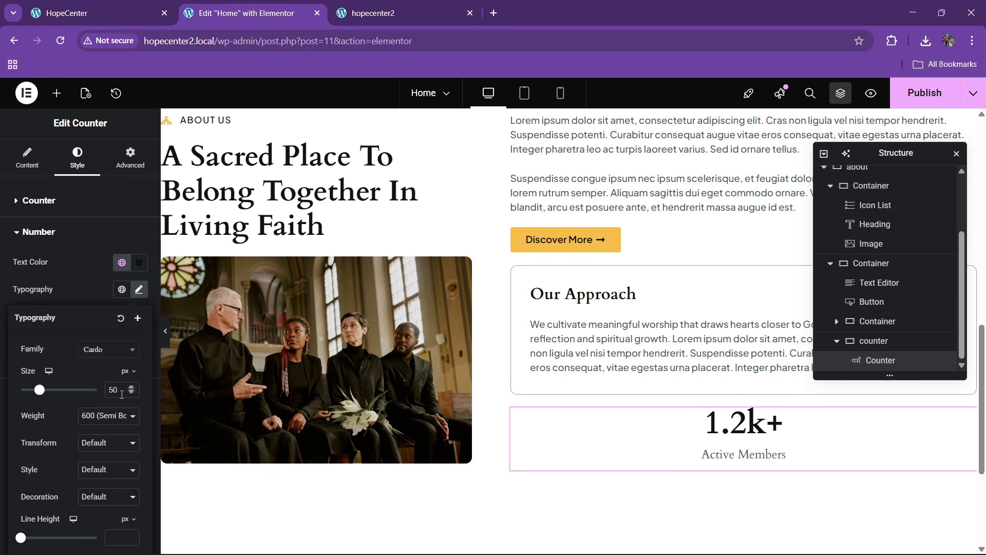
click(132, 392)
click(132, 392)
click(132, 392)
click(132, 392)
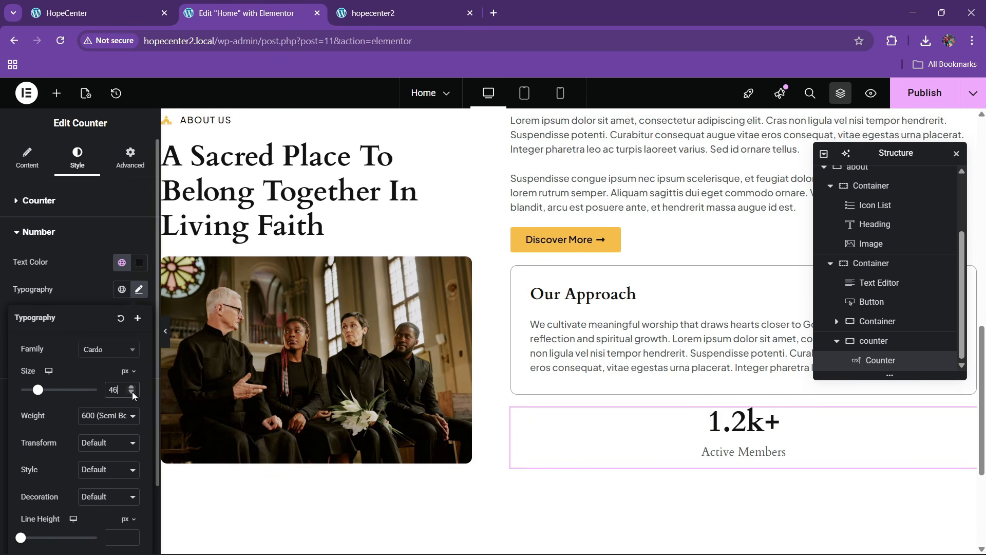
click(132, 392)
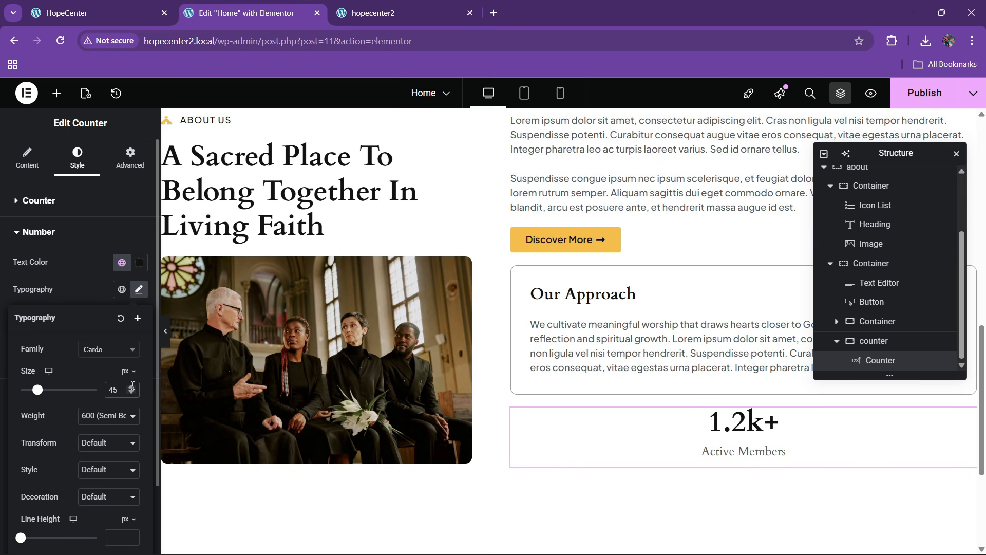
click(90, 307)
Make the Active Members title yellow with a 600 semi-bold weight
click(64, 400)
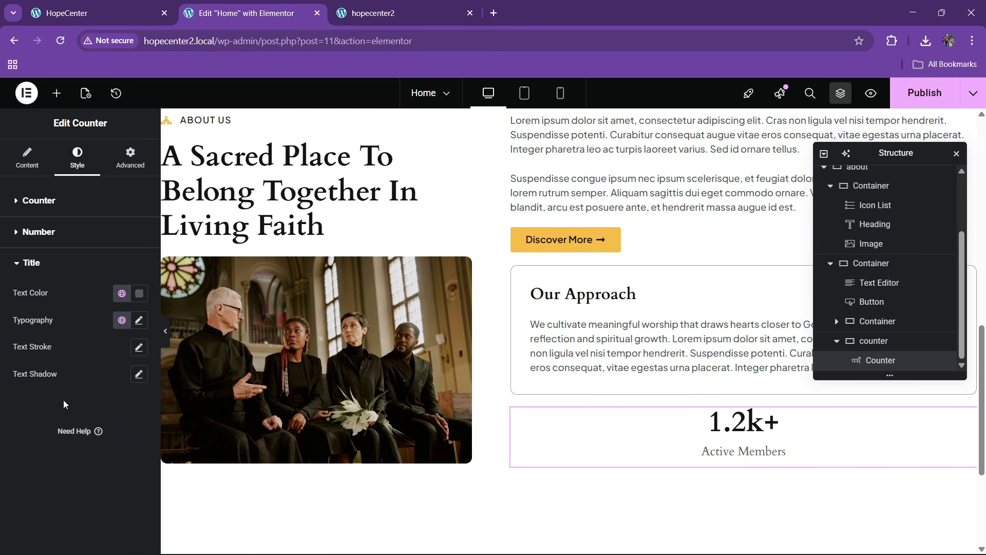
click(122, 295)
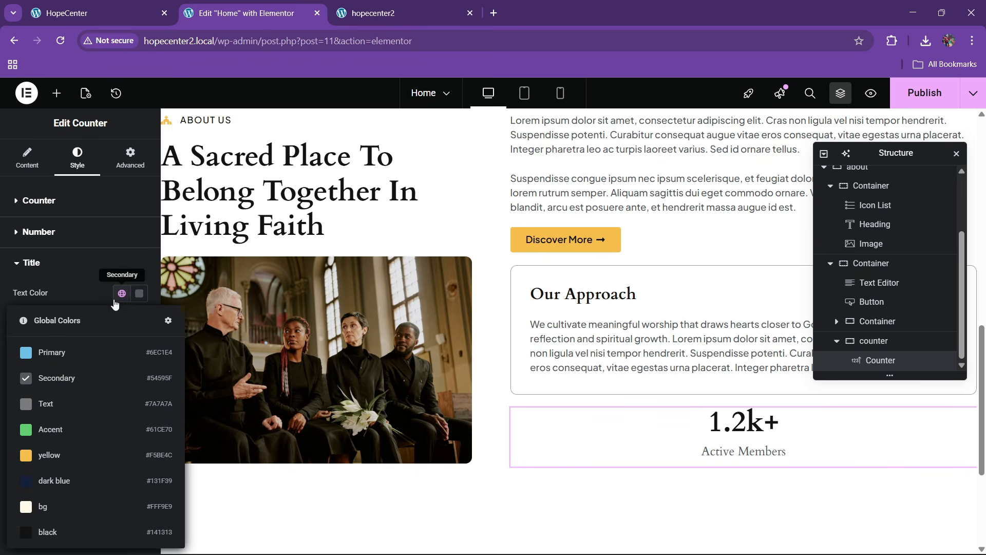
click(65, 464)
click(119, 4)
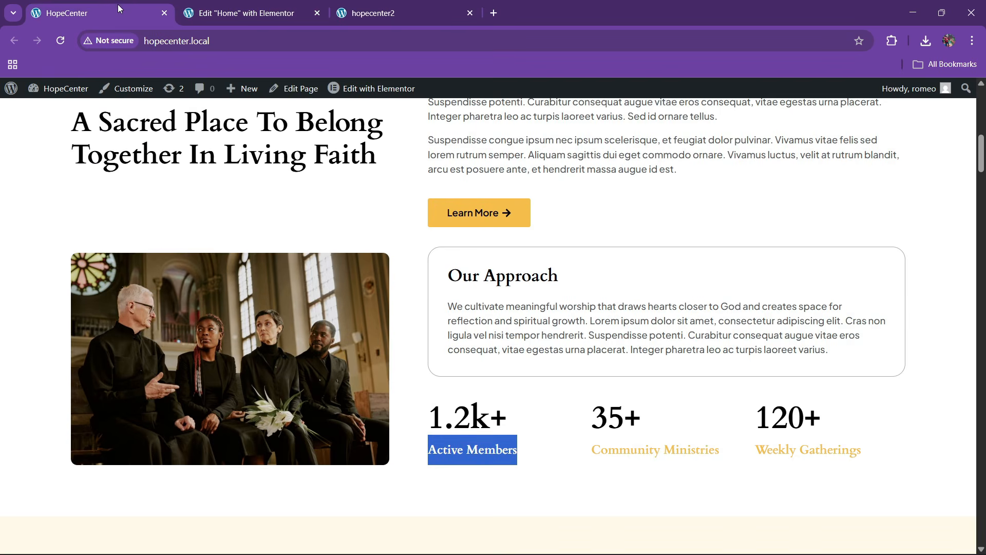
click(257, 7)
click(140, 323)
click(108, 446)
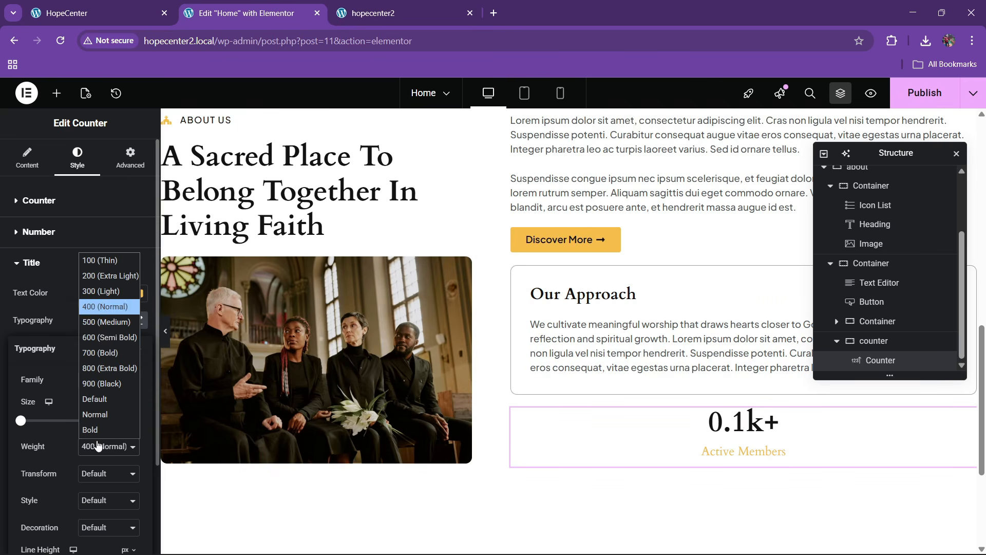
click(94, 337)
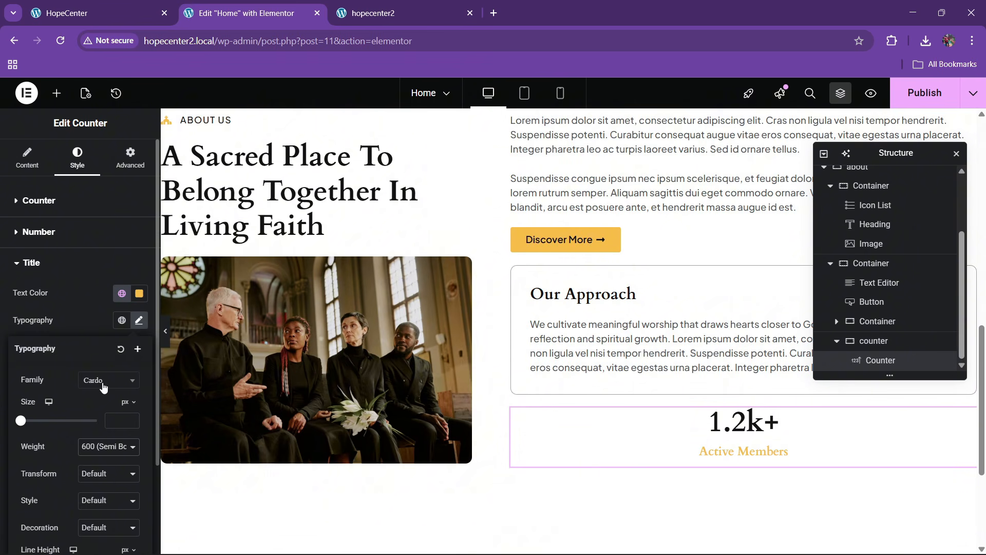
click(79, 331)
Duplicate the counter twice so three identical counters are stacked
right_click(880, 361)
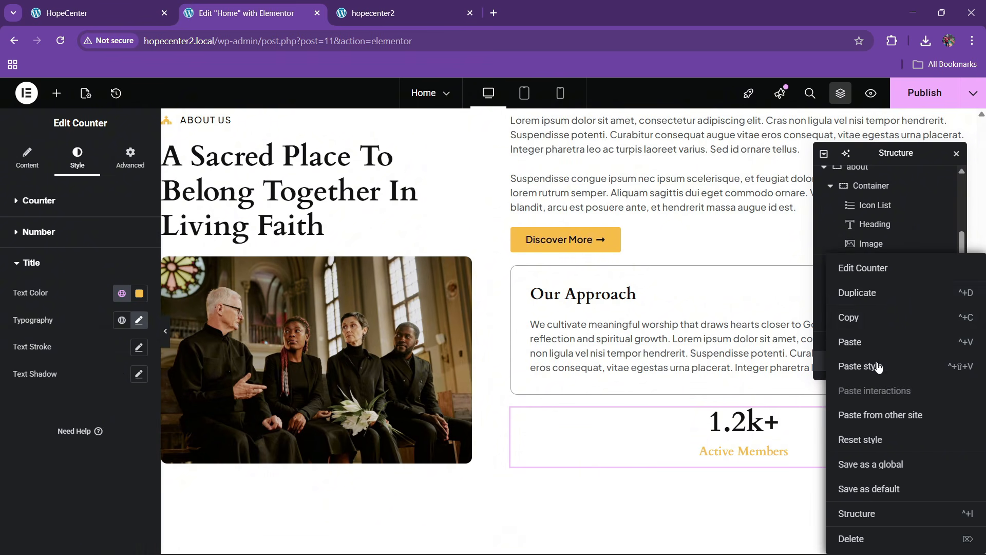
click(867, 296)
right_click(877, 362)
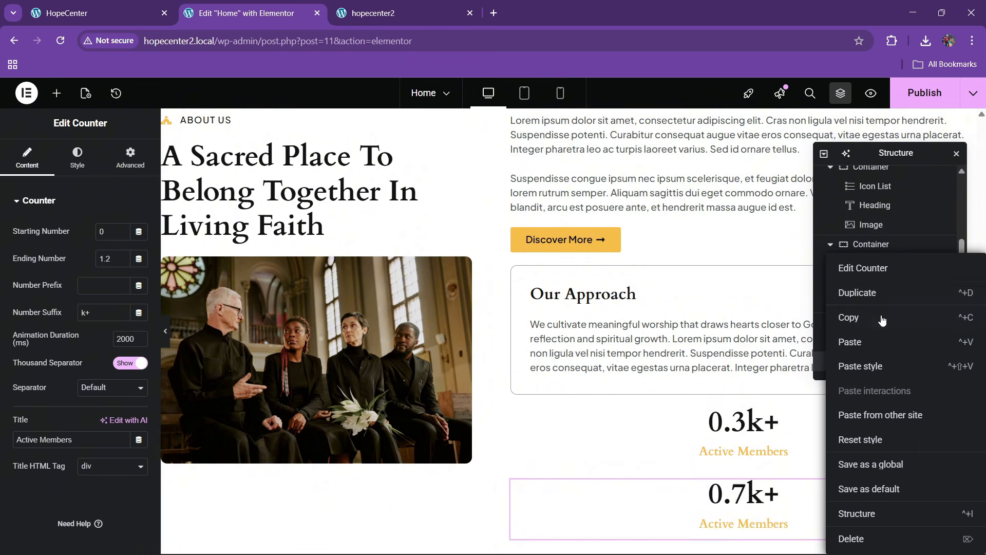
click(872, 295)
Set the counter container to Direction row, Justify space-between and Align center
click(872, 307)
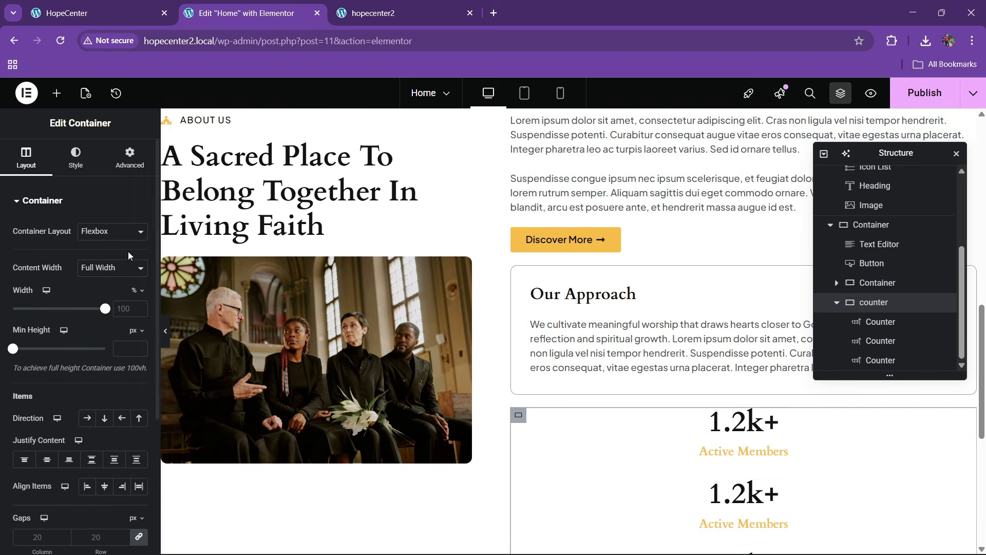
scroll(47, 255, down, 2)
click(87, 290)
click(91, 331)
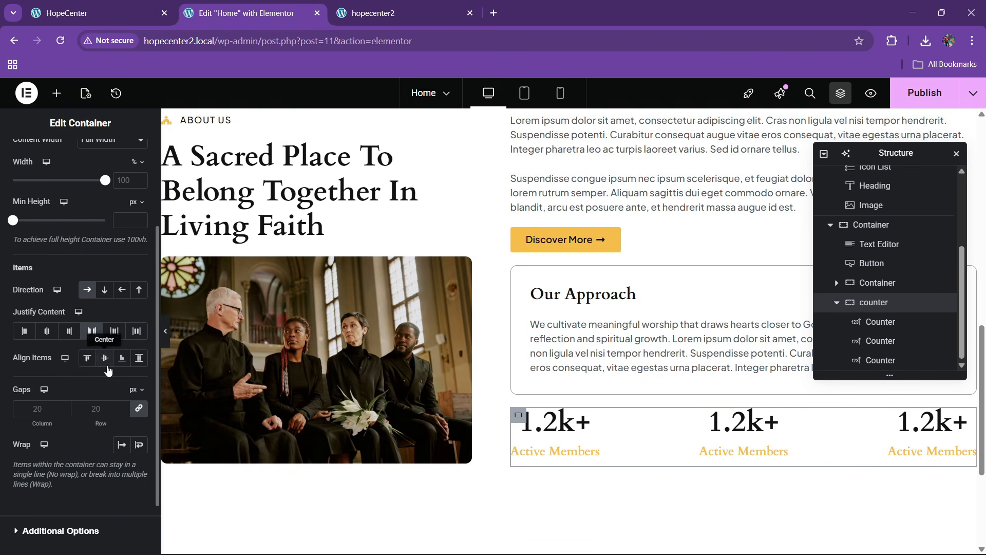
click(104, 358)
click(120, 5)
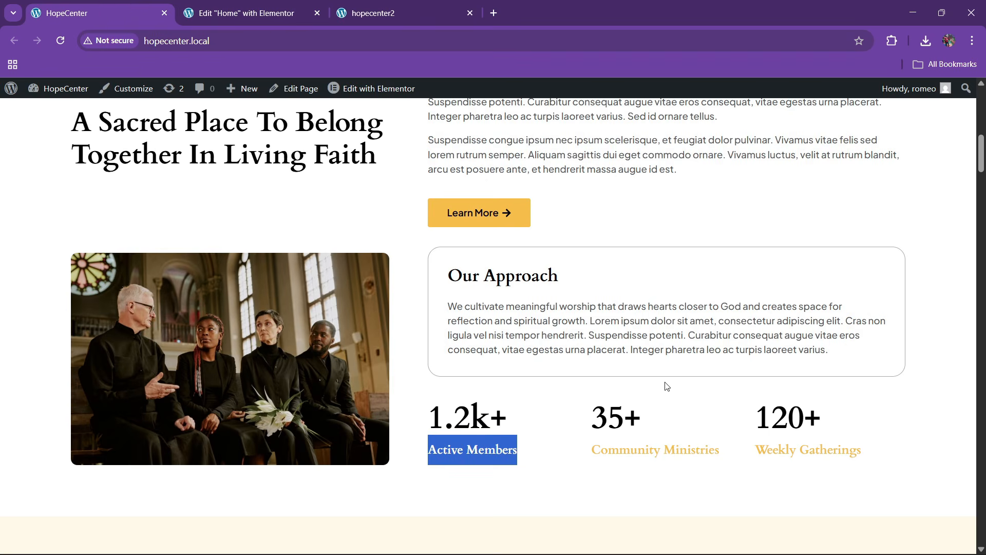
click(303, 5)
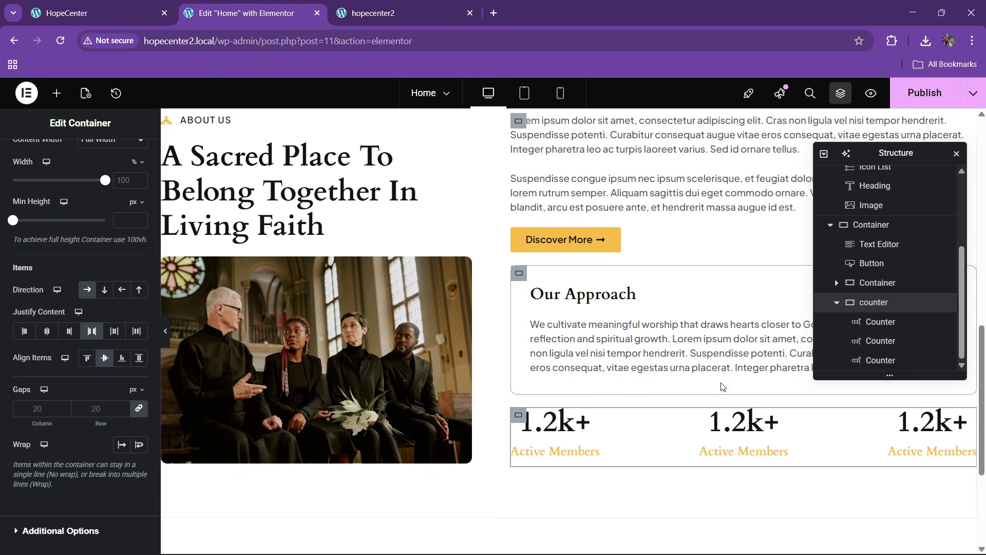
Set the first counter's Number Position to Start and paste its style onto the other two
click(570, 436)
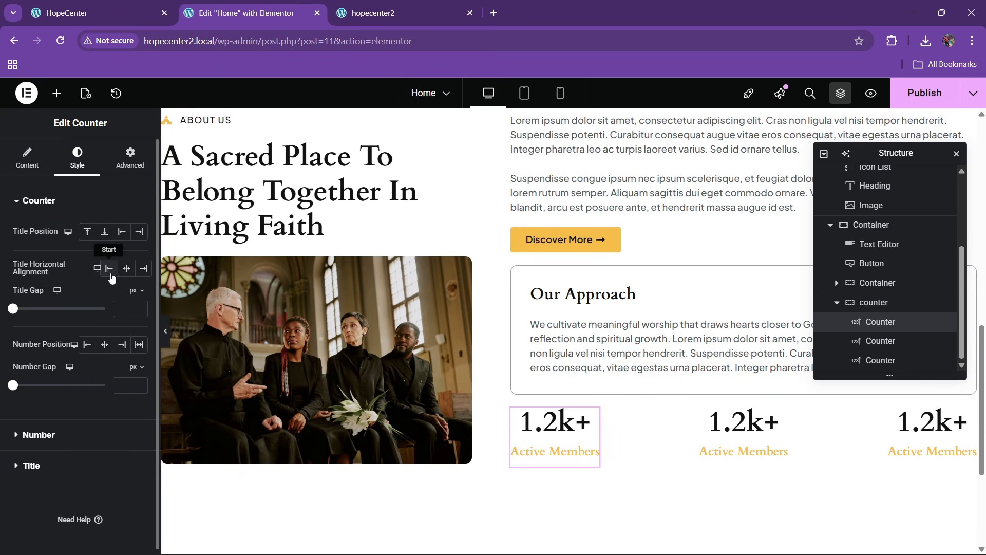
click(89, 346)
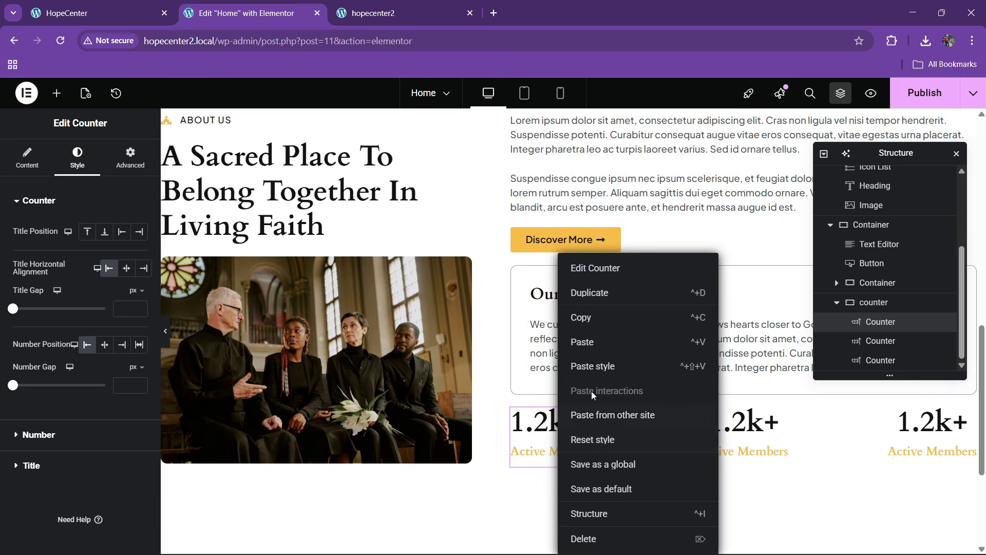
right_click(559, 436)
click(587, 322)
right_click(751, 436)
click(771, 366)
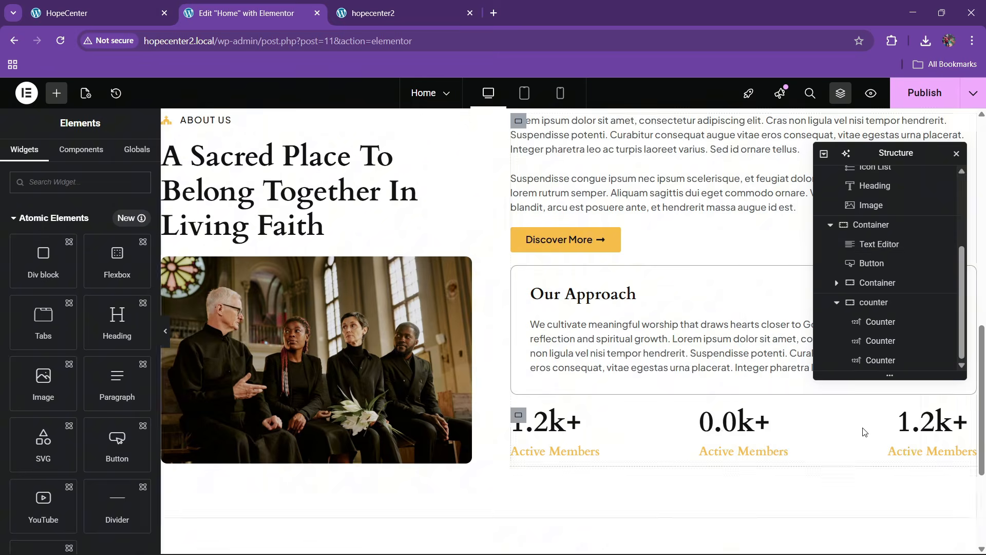
right_click(920, 433)
click(874, 366)
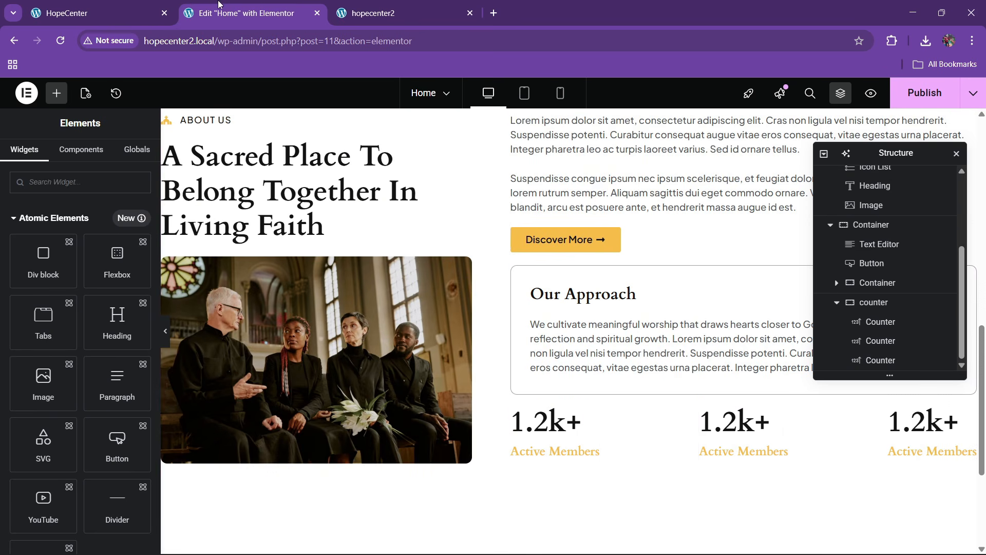
click(112, 4)
click(258, 4)
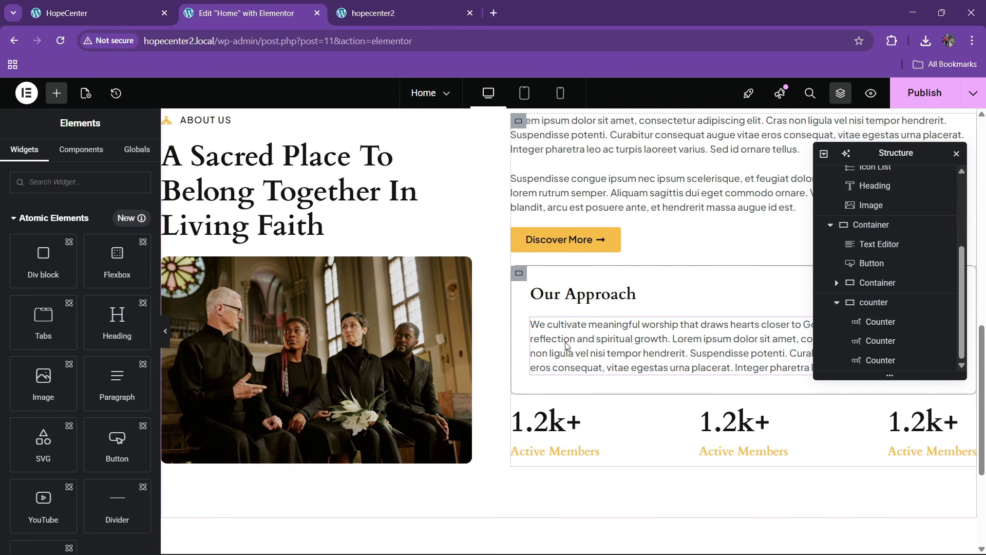
Give the right About column Justify center, Align Items start and 30 px gaps
scroll(520, 345, up, 2)
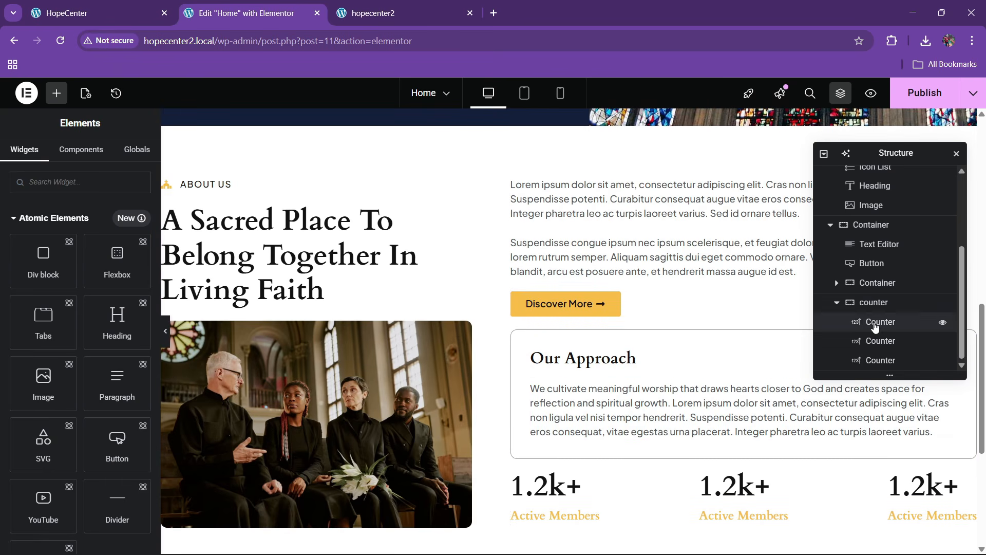
click(837, 303)
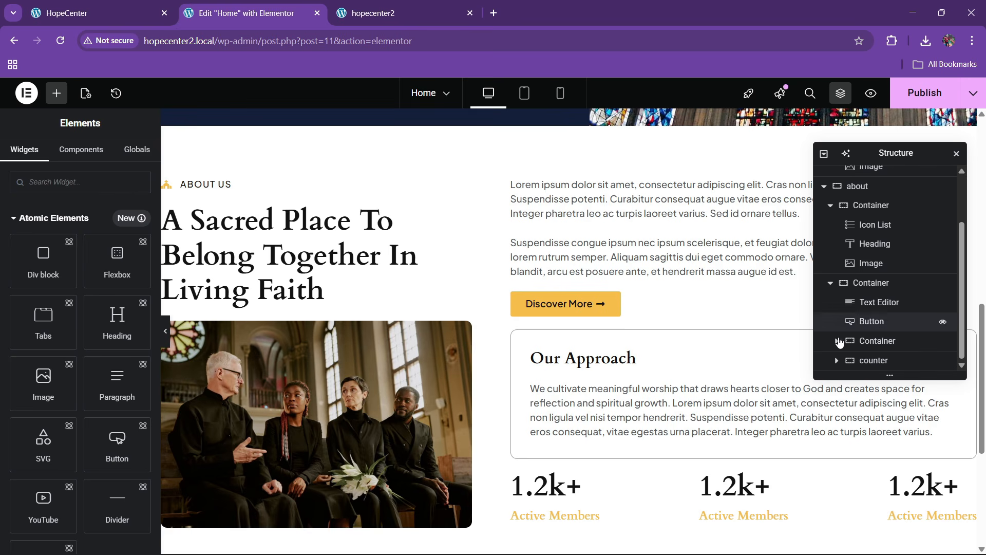
click(868, 284)
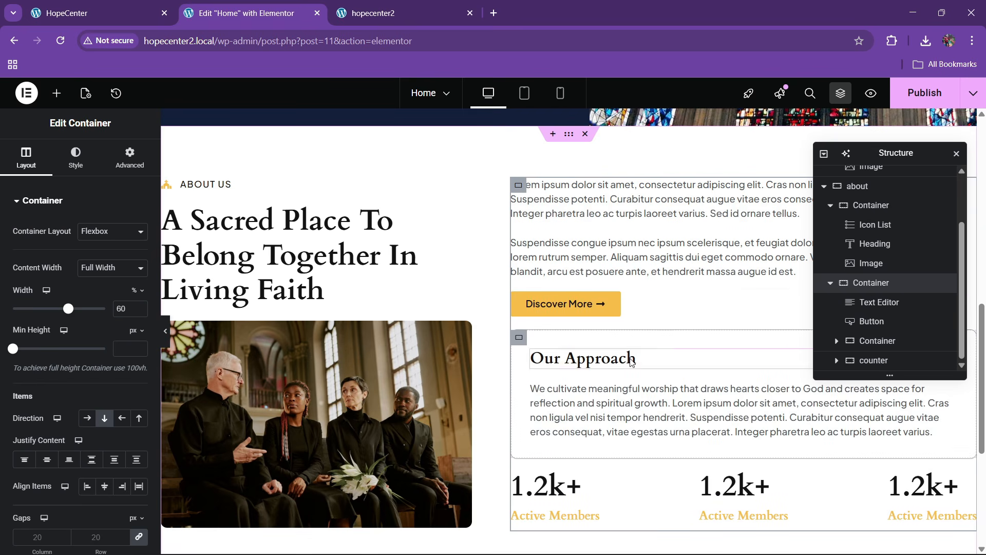
scroll(50, 279, down, 4)
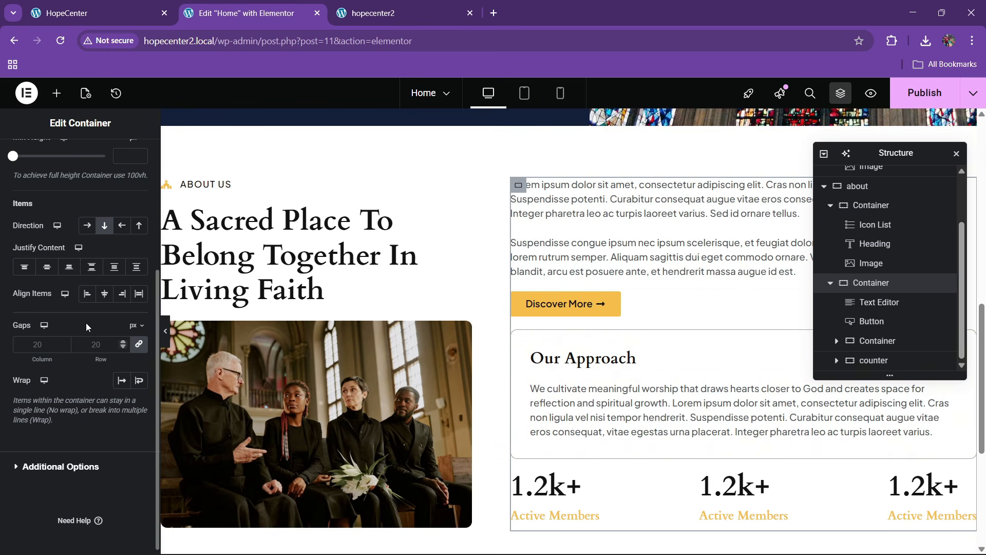
click(47, 266)
click(97, 296)
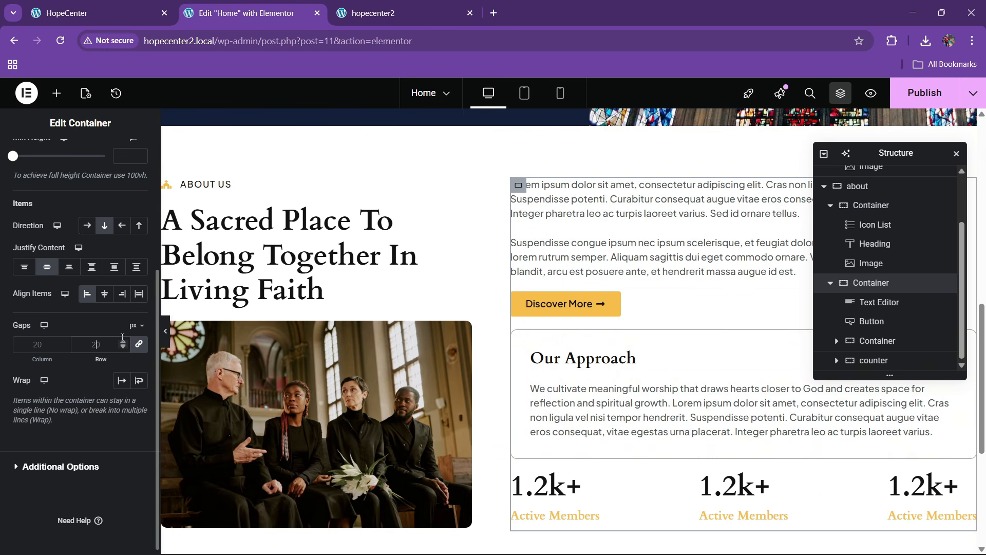
text(30)
scroll(565, 284, down, 2)
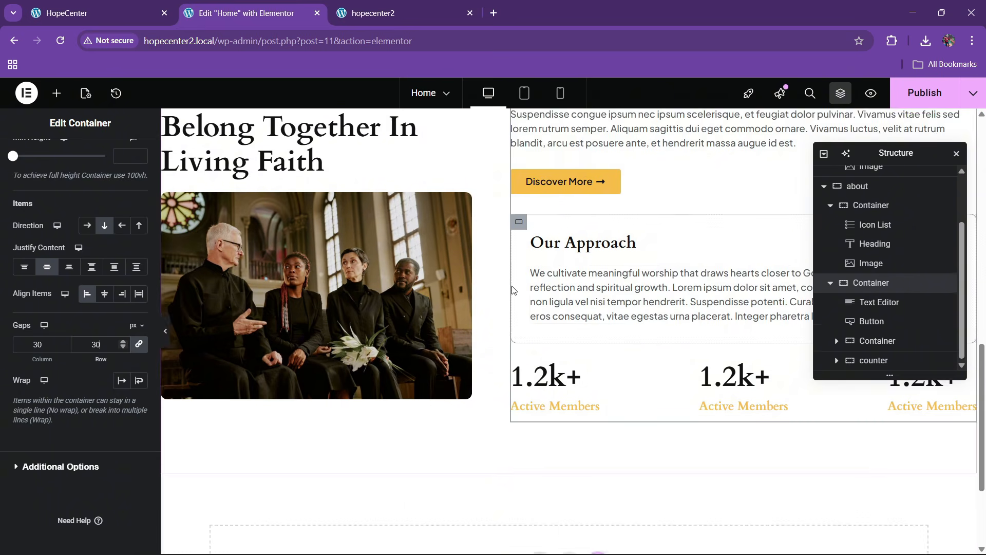
scroll(511, 286, up, 2)
scroll(423, 338, down, 2)
scroll(342, 313, up, 1)
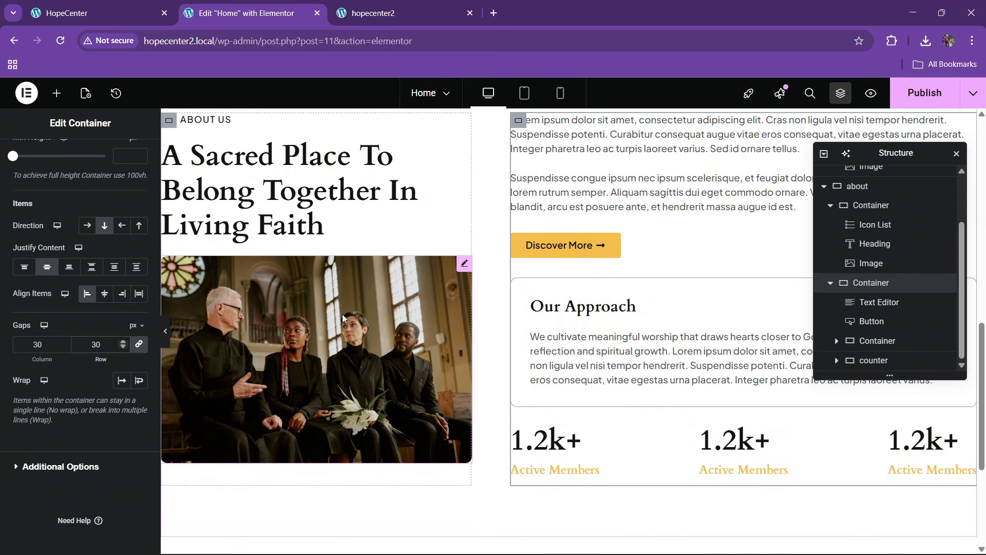
click(329, 332)
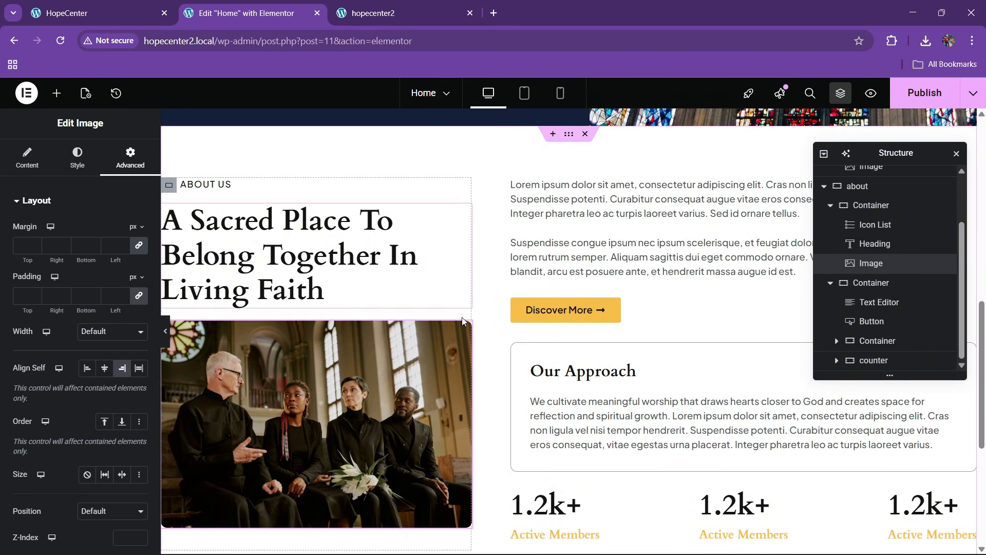
scroll(524, 352, down, 2)
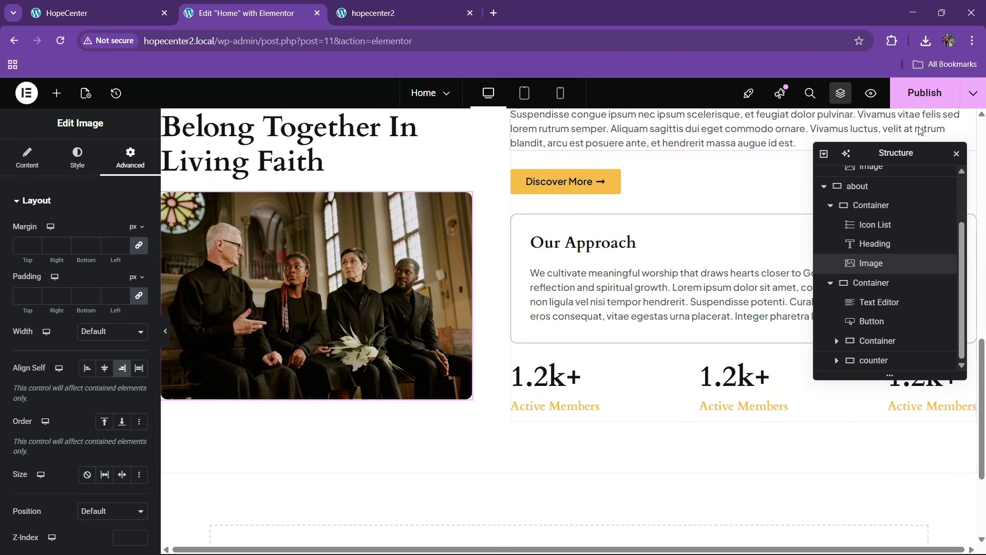
Save the page and reload the live hopecenter2 site to compare with the HopeCenter reference
key(ctrl+s)
scroll(488, 285, up, 4)
scroll(486, 306, down, 2)
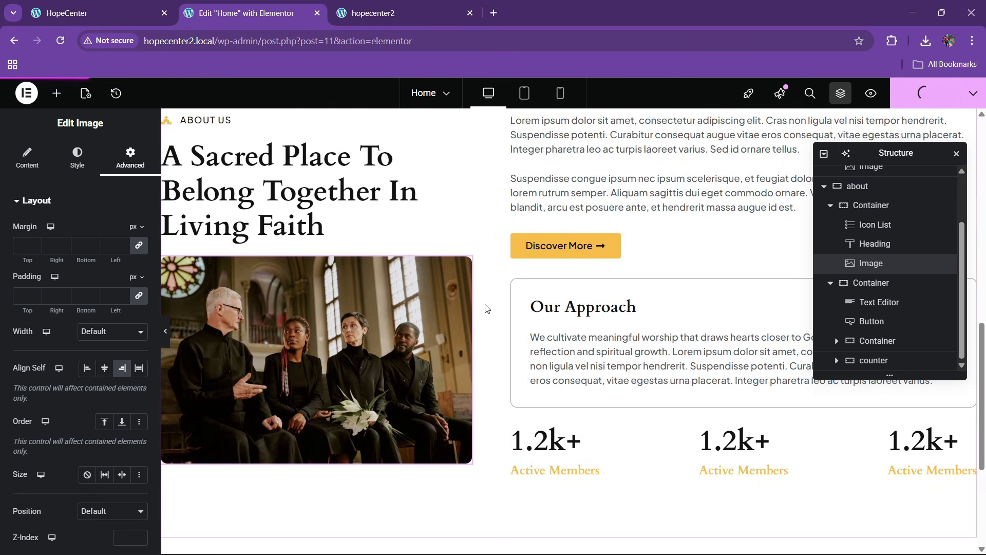
click(367, 6)
click(381, 40)
key(Return)
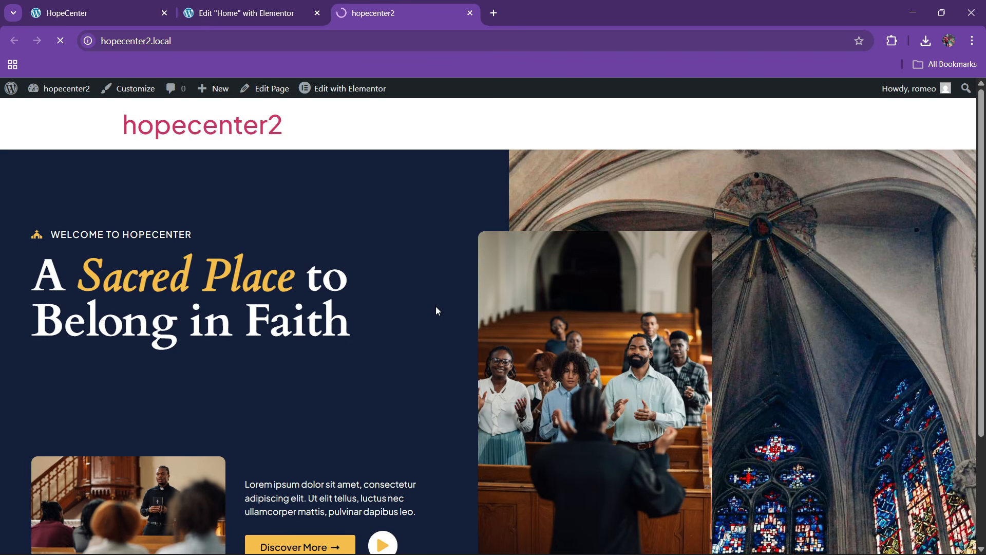
scroll(457, 292, down, 10)
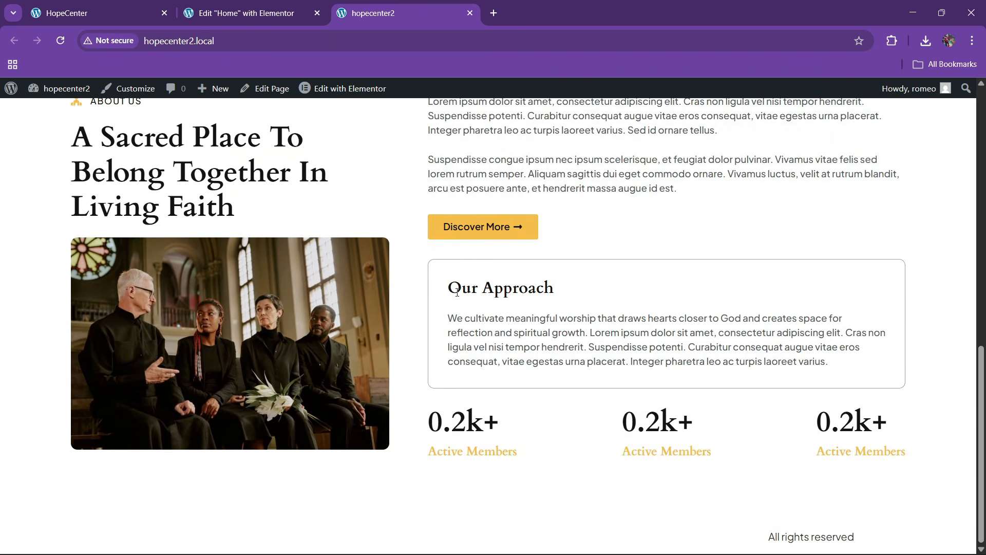
click(121, 11)
scroll(227, 295, up, 1)
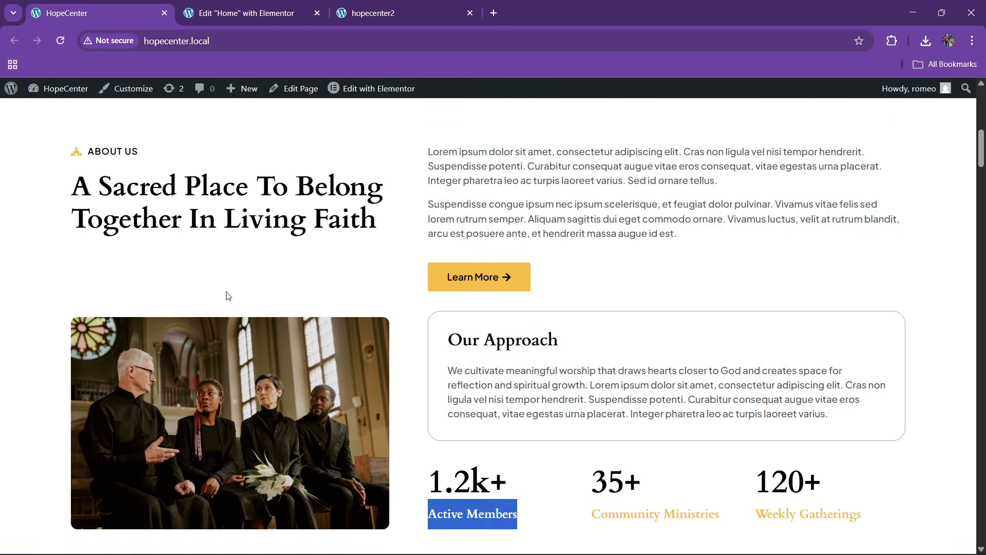
scroll(227, 295, down, 2)
scroll(227, 295, up, 3)
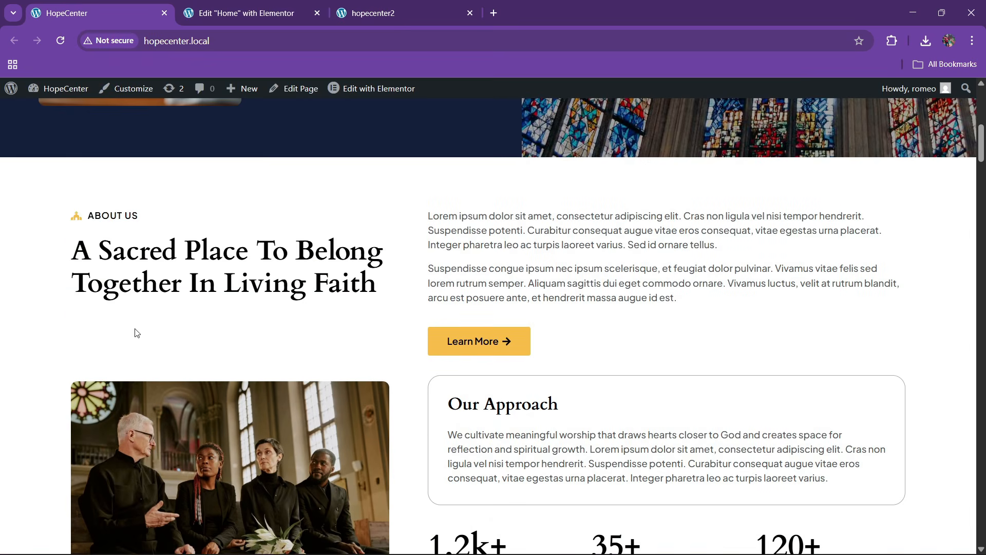
click(275, 5)
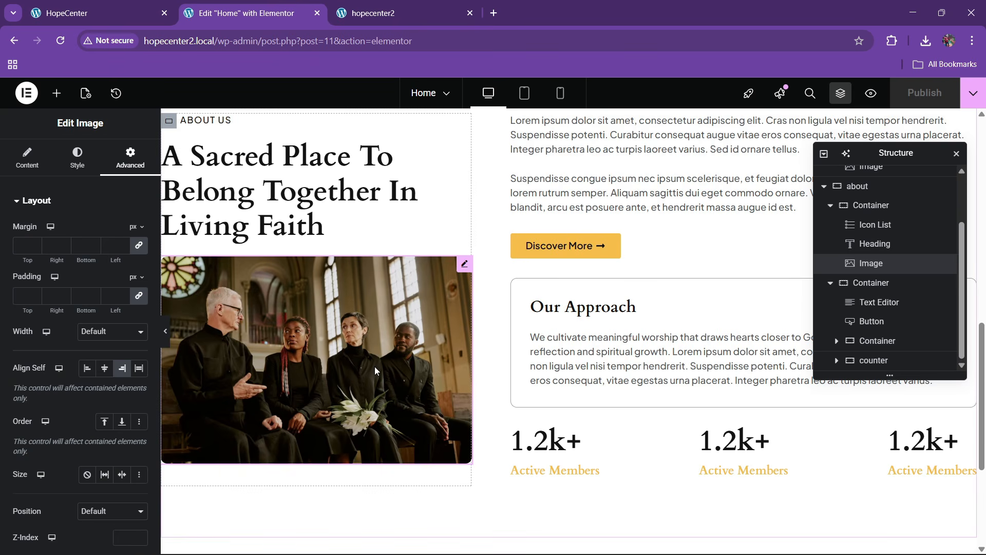
scroll(375, 363, up, 2)
scroll(368, 320, down, 2)
Set the church image's top margin to 50 px and save the page
click(25, 246)
text(0)
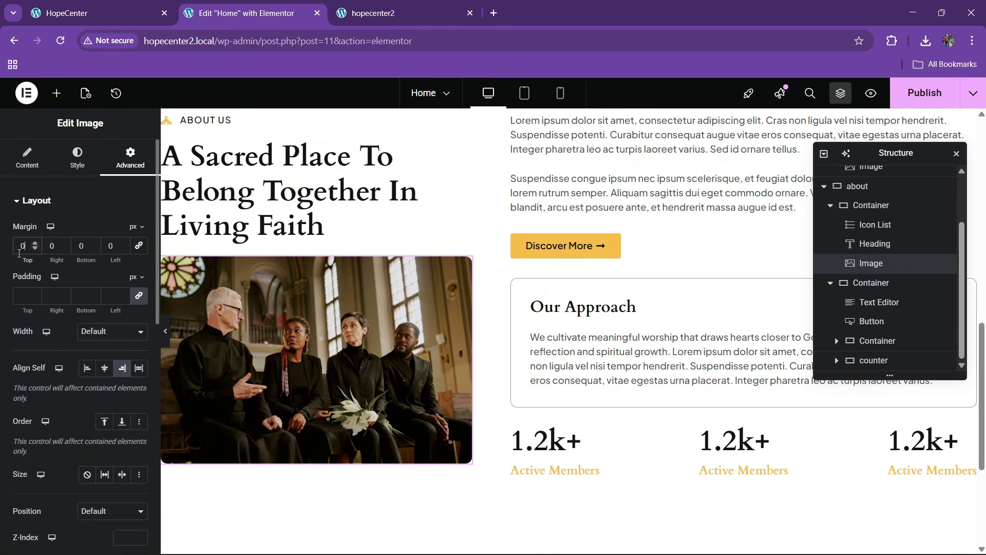
text(6)
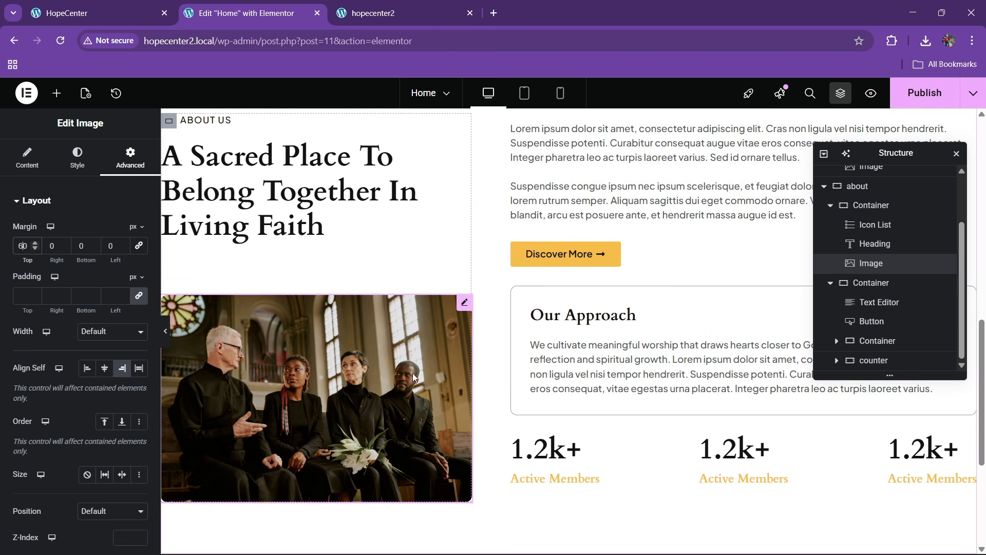
key(BackSpace)
text(5)
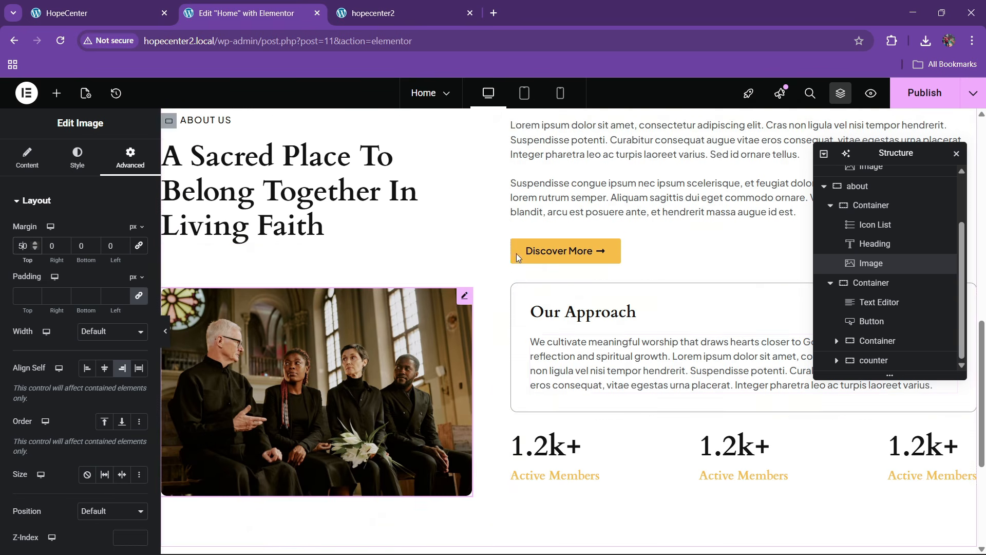
key(ctrl+s)
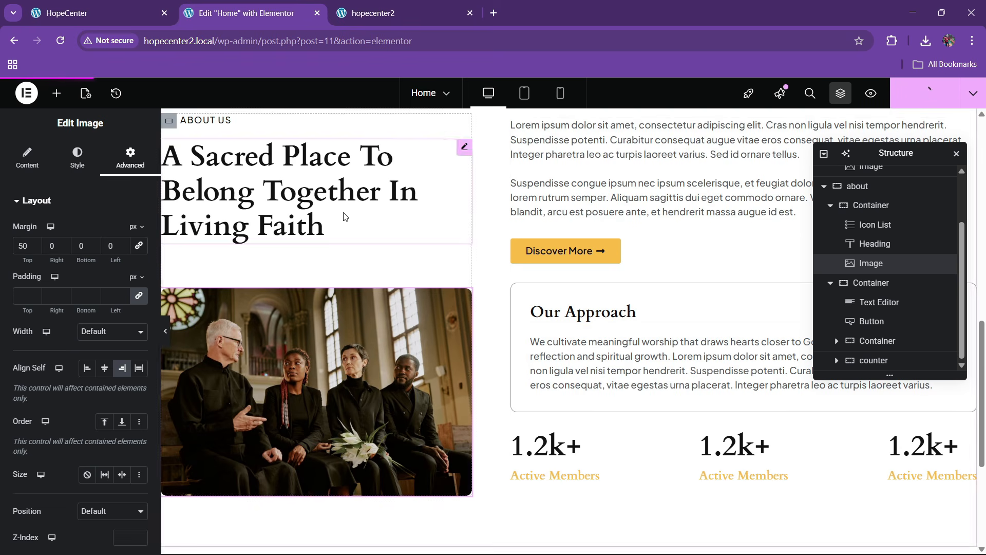
click(373, 12)
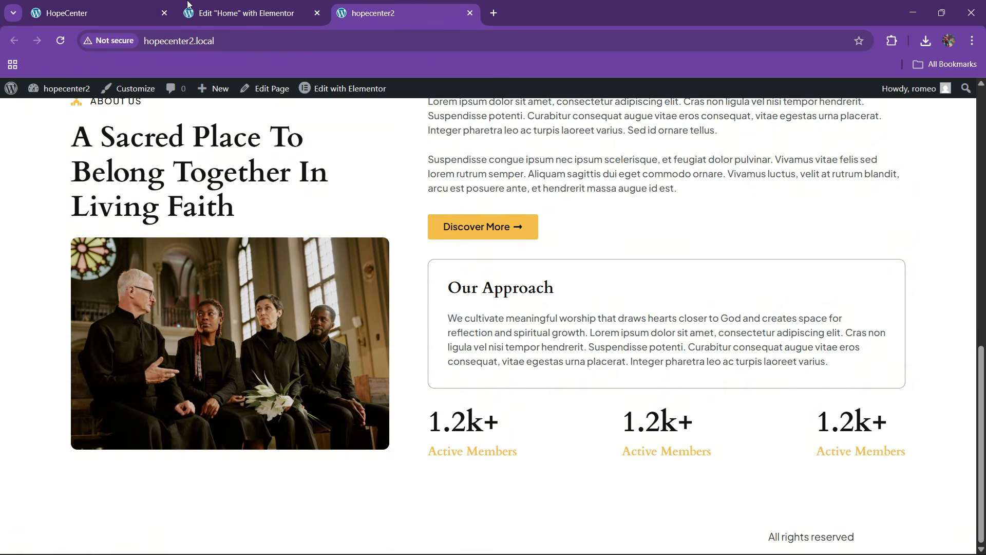
Reload the live hopecenter2 page and review the reference site's Ministries cards
click(329, 43)
key(Return)
click(122, 4)
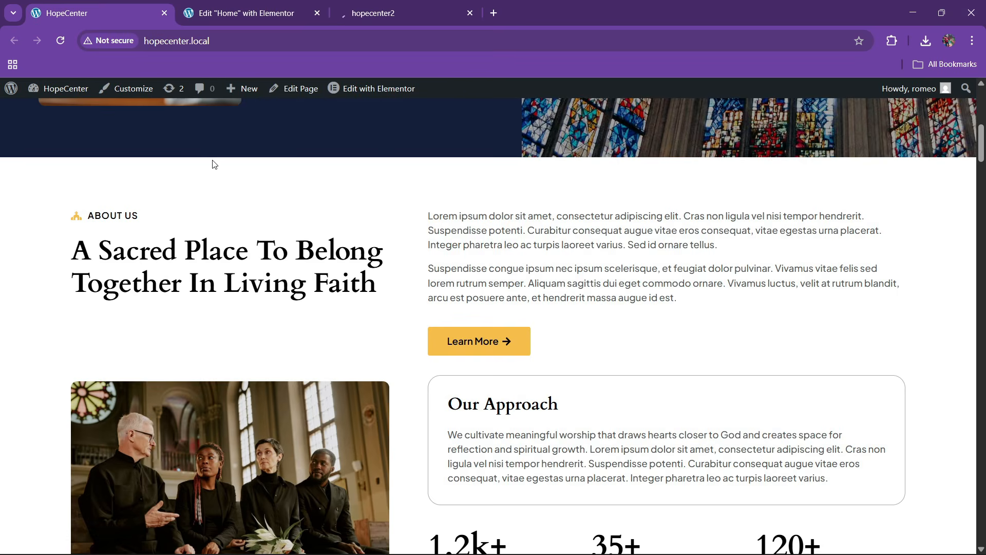
scroll(498, 370, down, 8)
scroll(327, 304, down, 5)
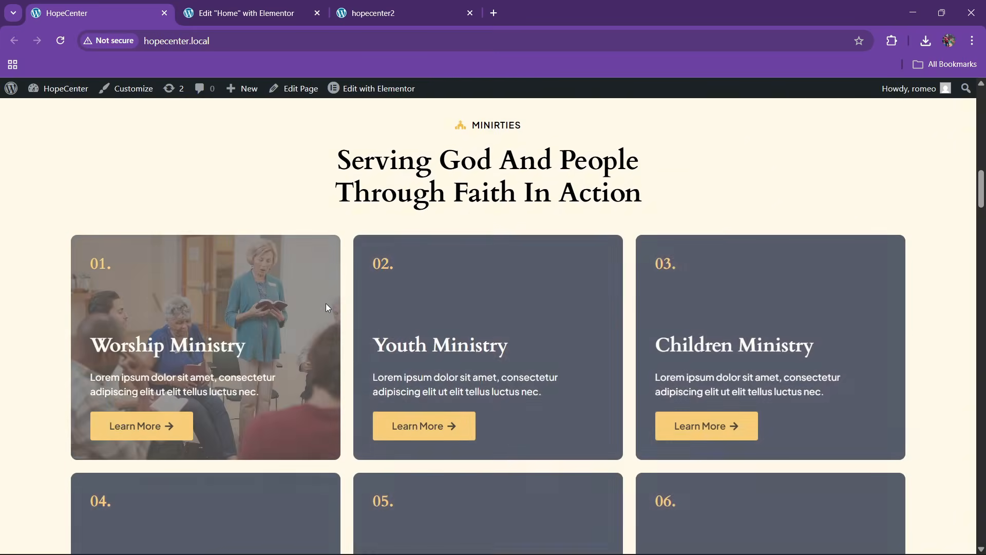
scroll(325, 307, up, 3)
scroll(445, 318, down, 3)
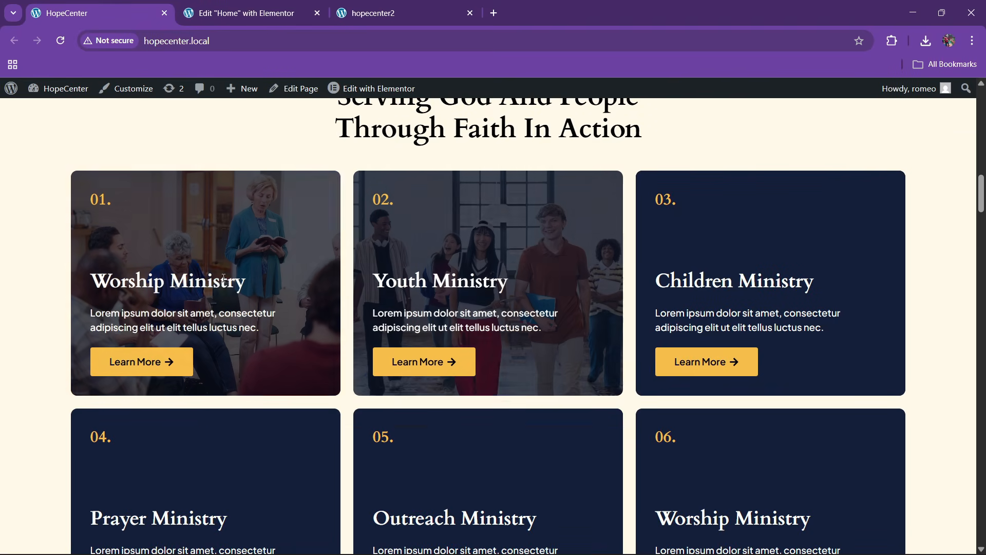
scroll(668, 297, down, 3)
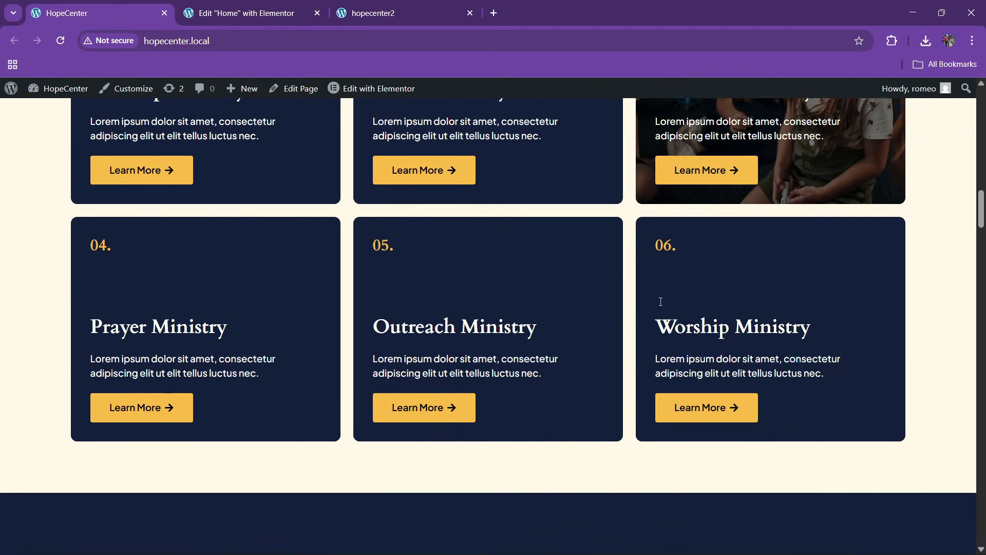
scroll(301, 293, up, 3)
click(276, 20)
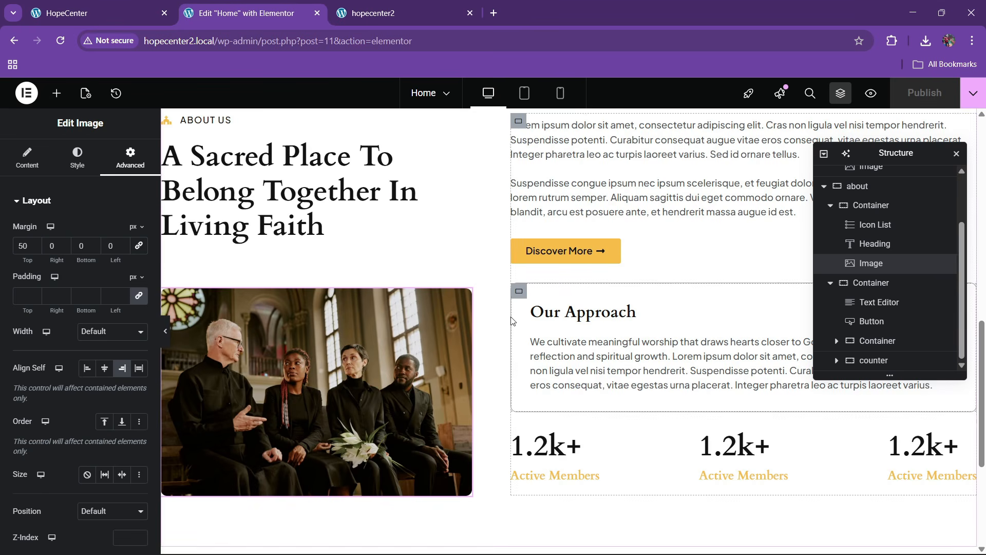
click(98, 12)
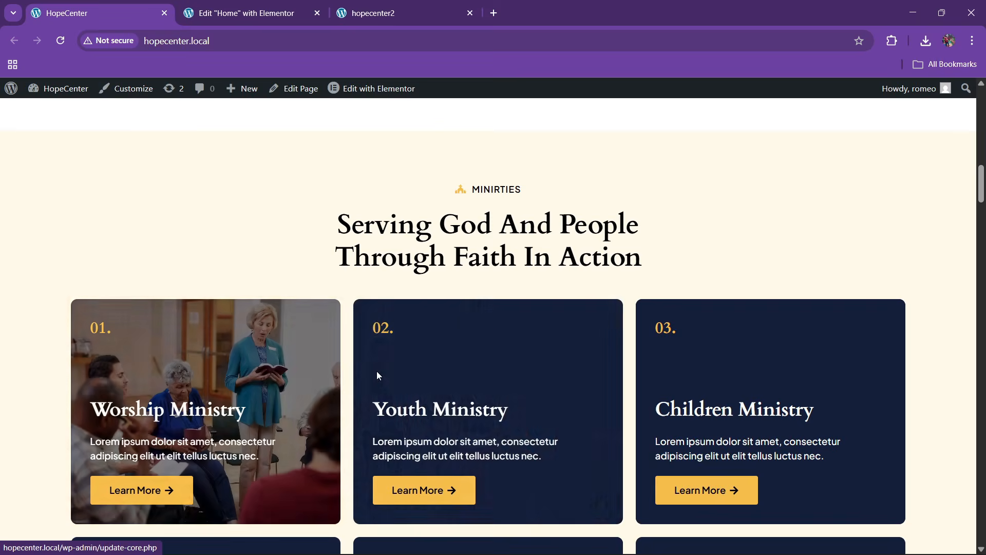
click(247, 12)
scroll(538, 359, down, 4)
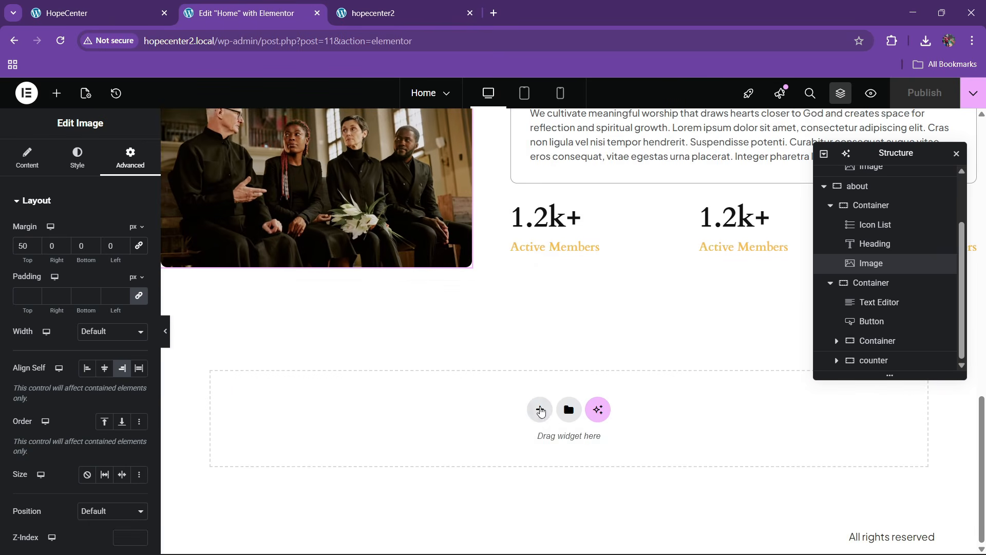
Add a one-column flexbox container with centred content and 80 px top and bottom padding
click(540, 411)
click(529, 451)
click(390, 437)
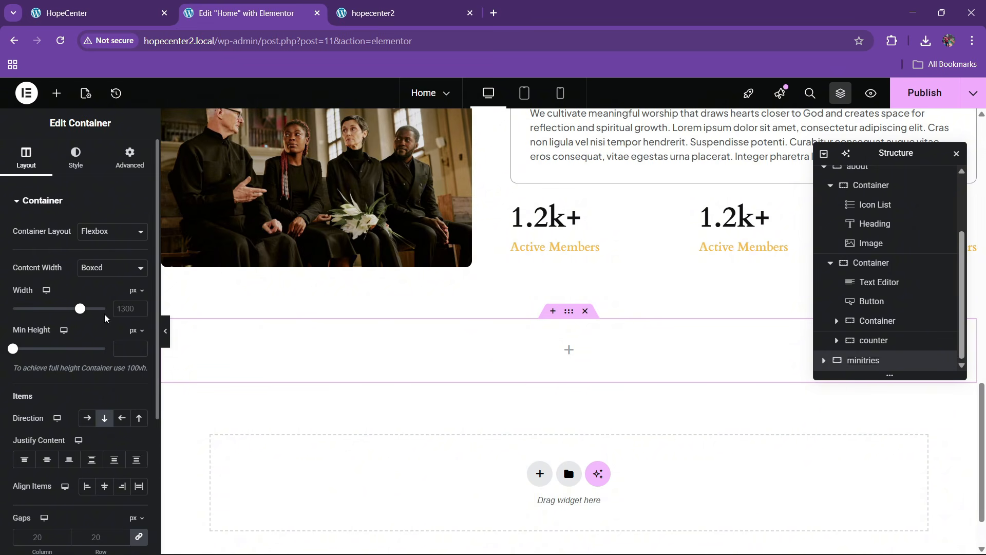
click(54, 466)
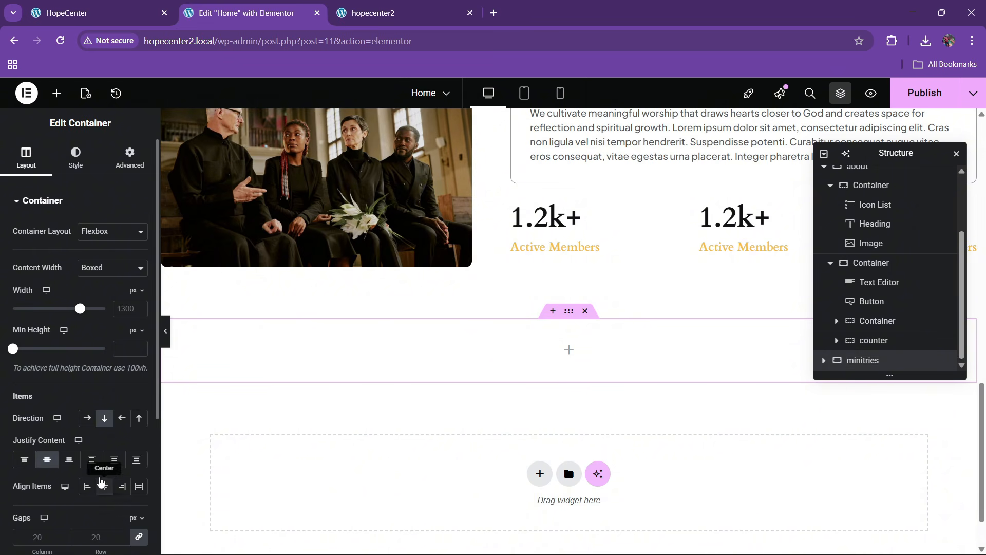
click(127, 164)
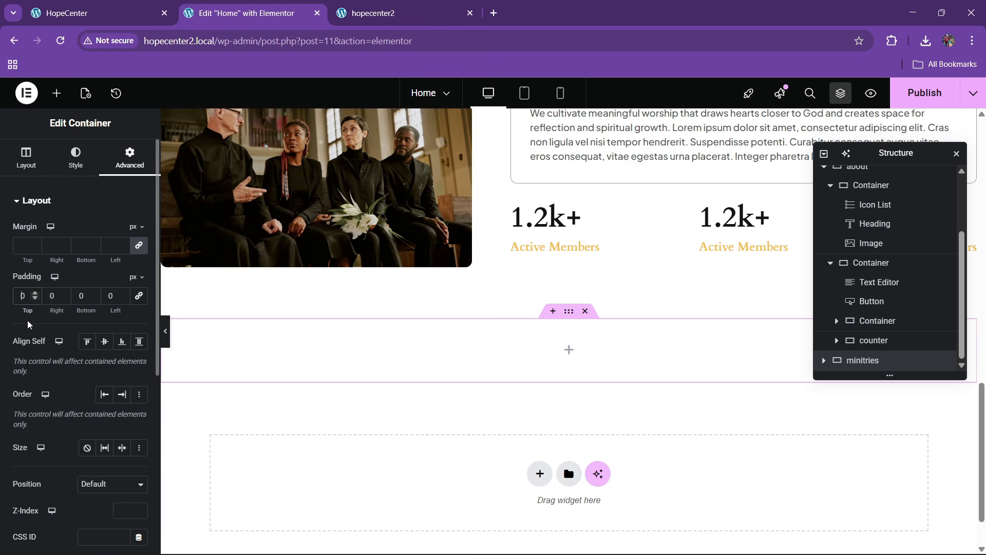
text(8)
click(78, 298)
text(8)
scroll(537, 337, down, 2)
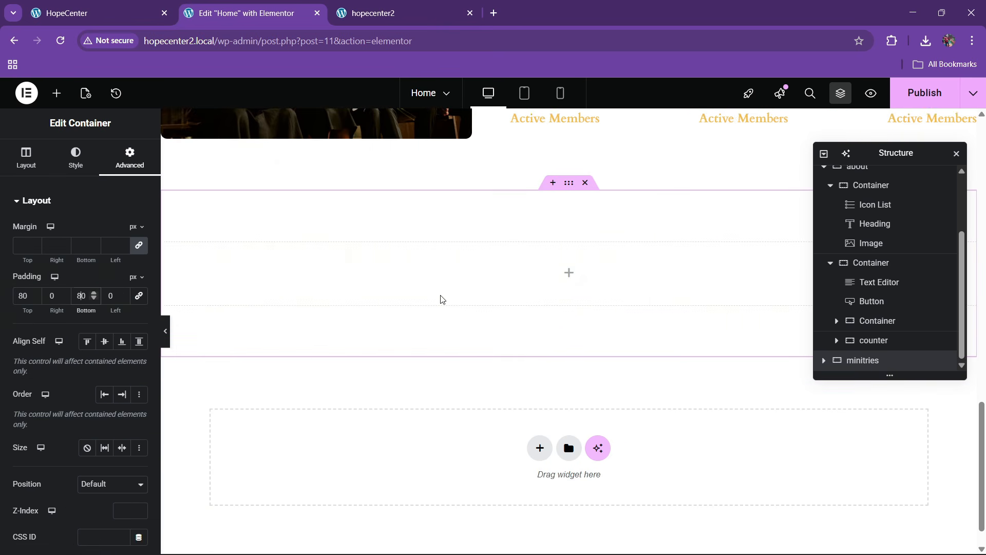
Give the new container a Classic background using the global cream bg colour
click(75, 156)
click(86, 258)
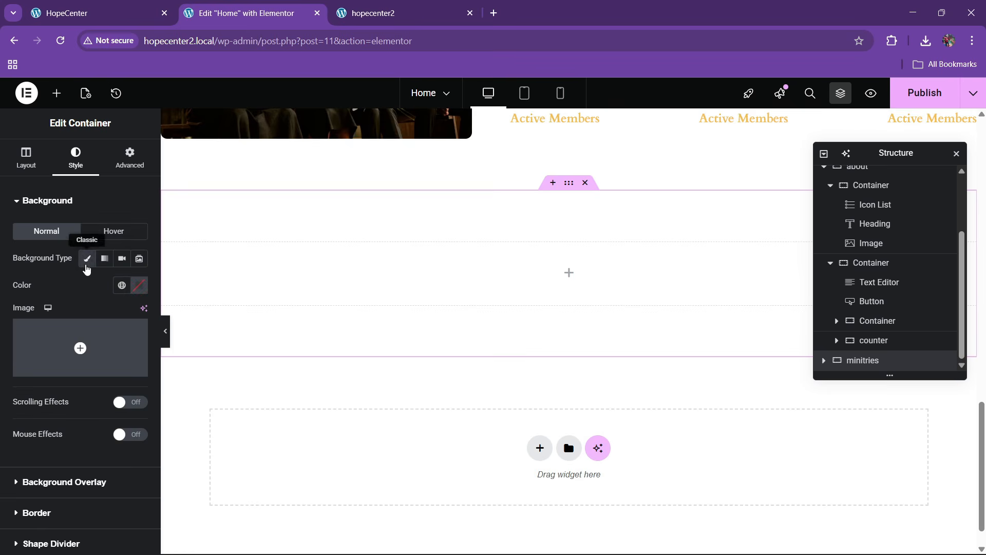
click(122, 284)
click(51, 498)
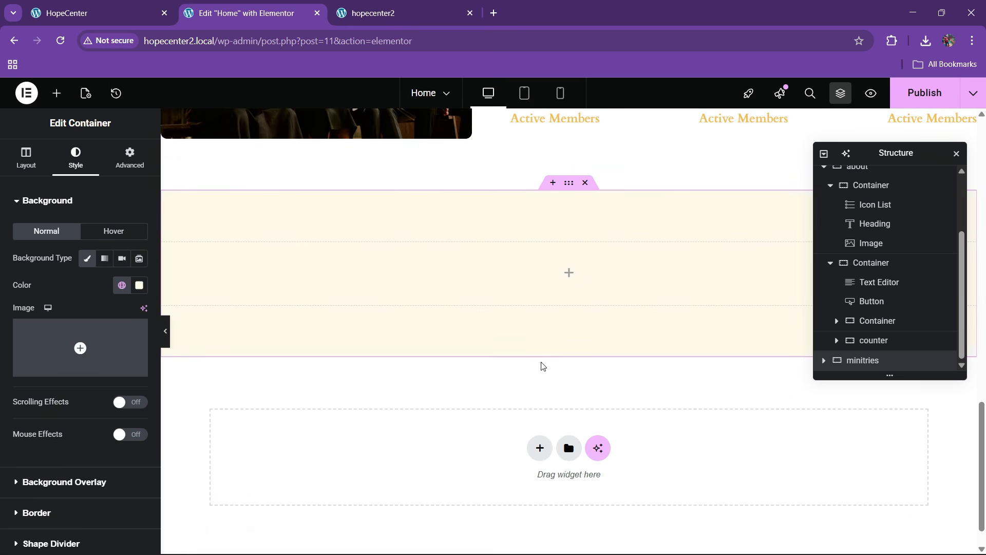
click(94, 6)
click(261, 22)
scroll(437, 285, up, 8)
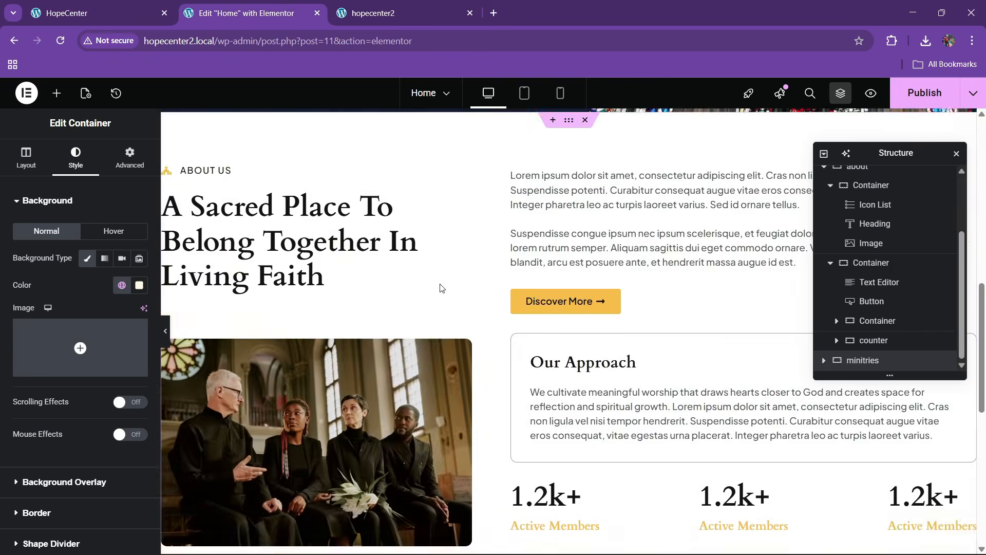
right_click(216, 216)
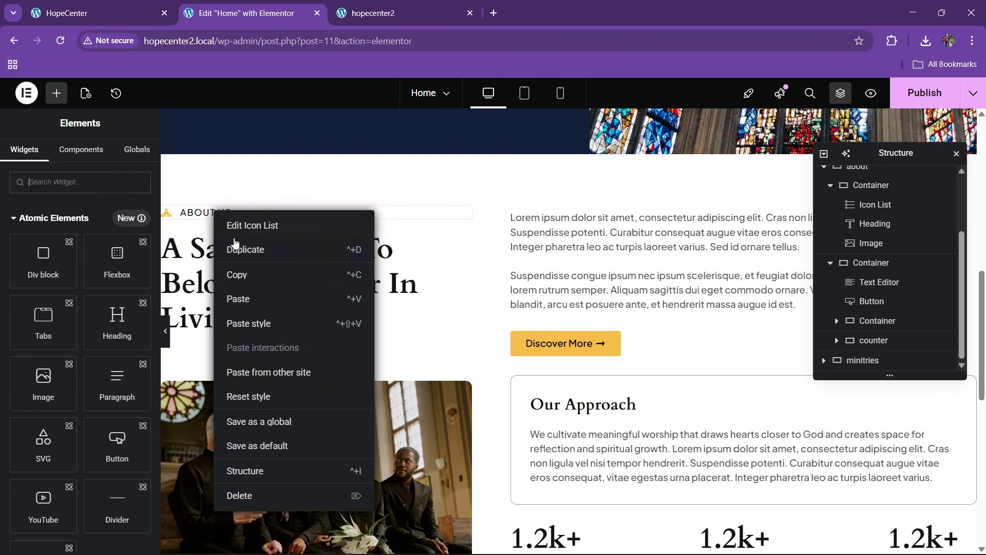
Copy the About Us icon-list label and paste it into the cream container
click(248, 272)
scroll(508, 232, down, 8)
right_click(508, 232)
click(539, 317)
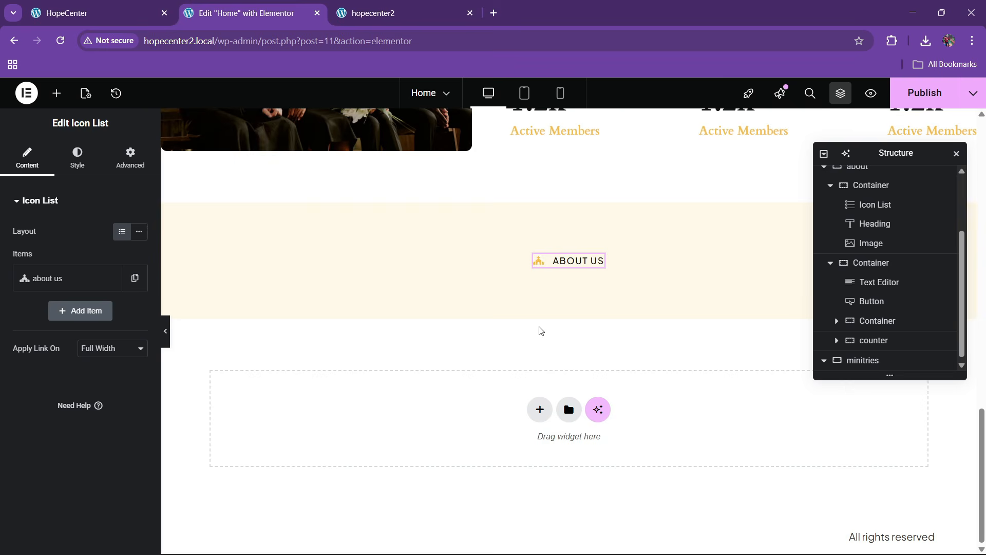
Change the pasted label's text to 'minirties', copied from the reference site
click(135, 5)
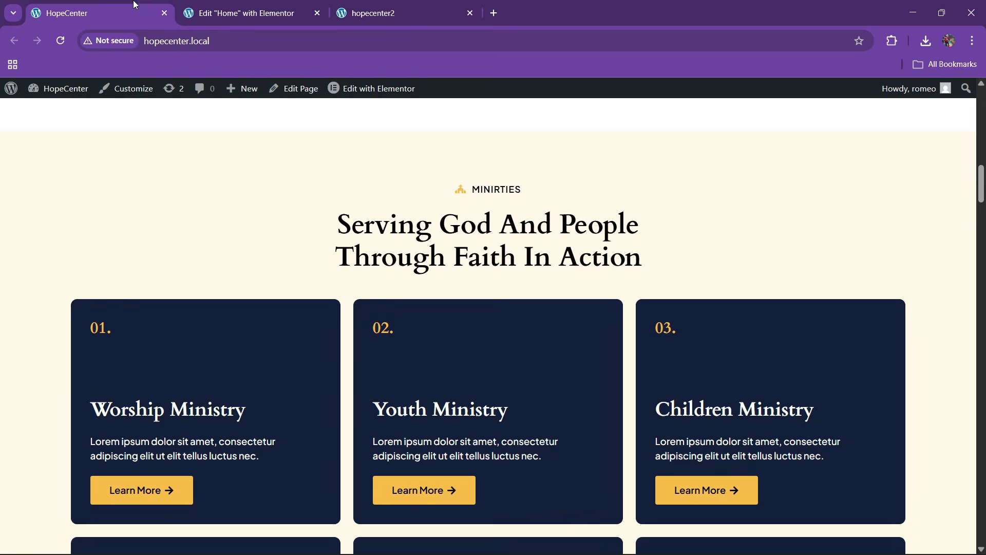
drag(469, 199, 560, 194)
click(473, 188)
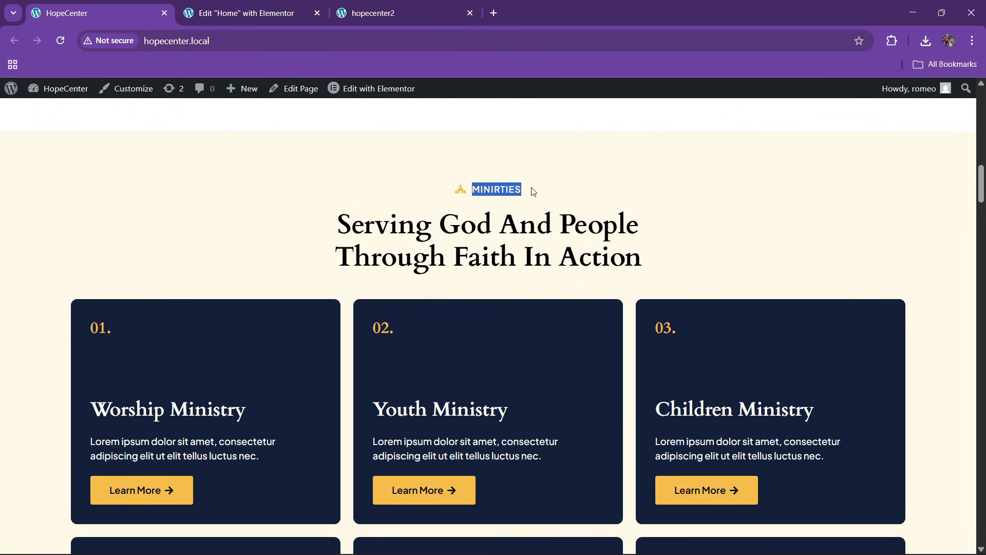
key(ctrl+Tab)
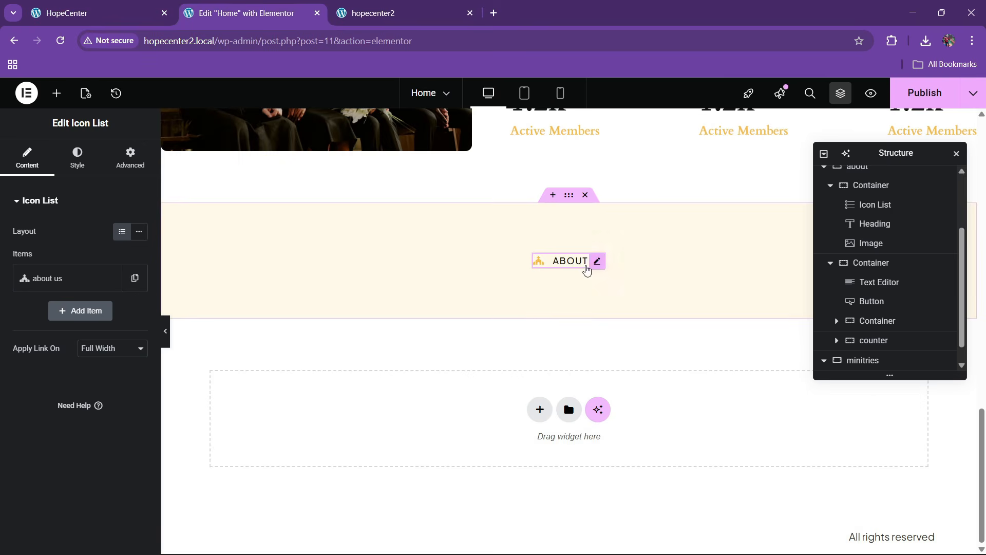
click(66, 286)
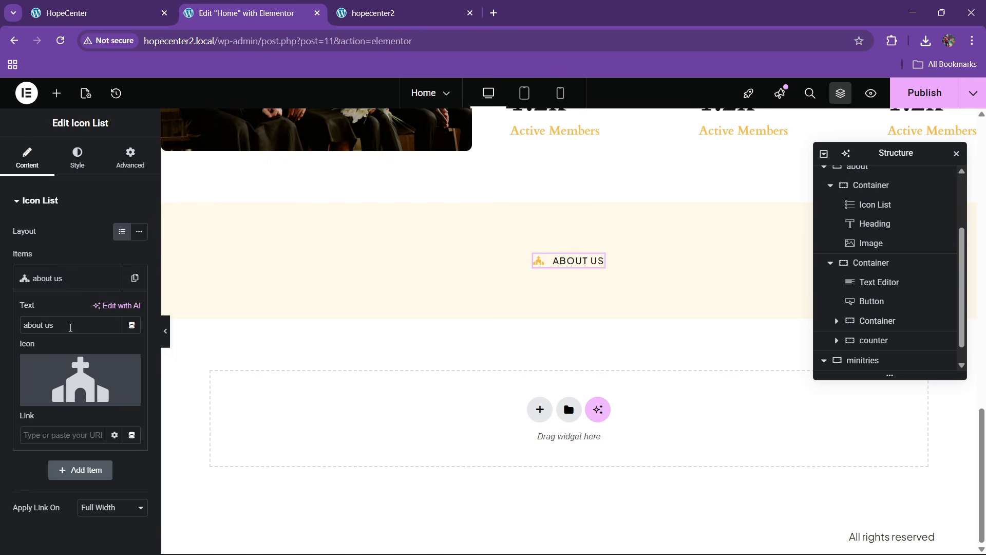
key(ctrl+v)
click(62, 286)
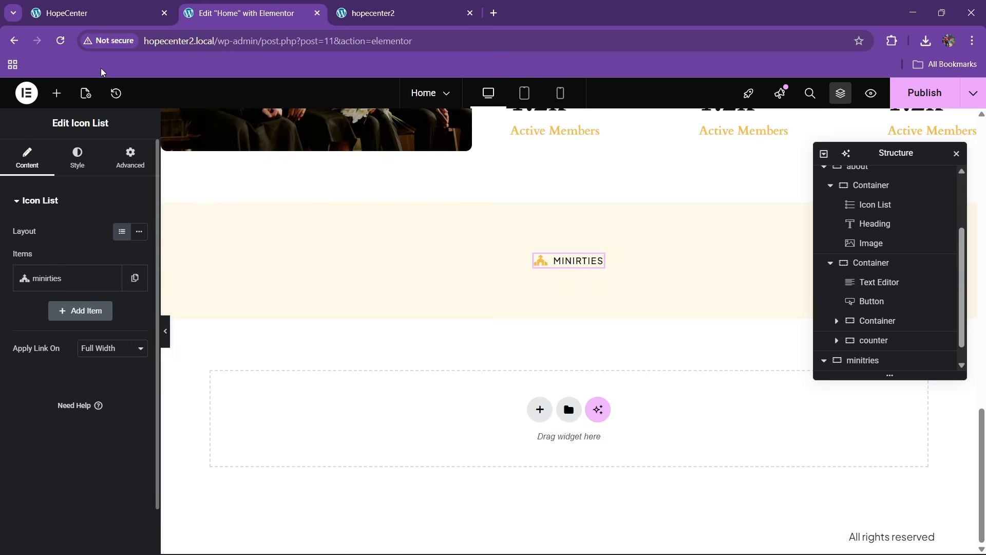
key(ctrl+shift+Tab)
key(ctrl+Tab)
scroll(430, 283, up, 10)
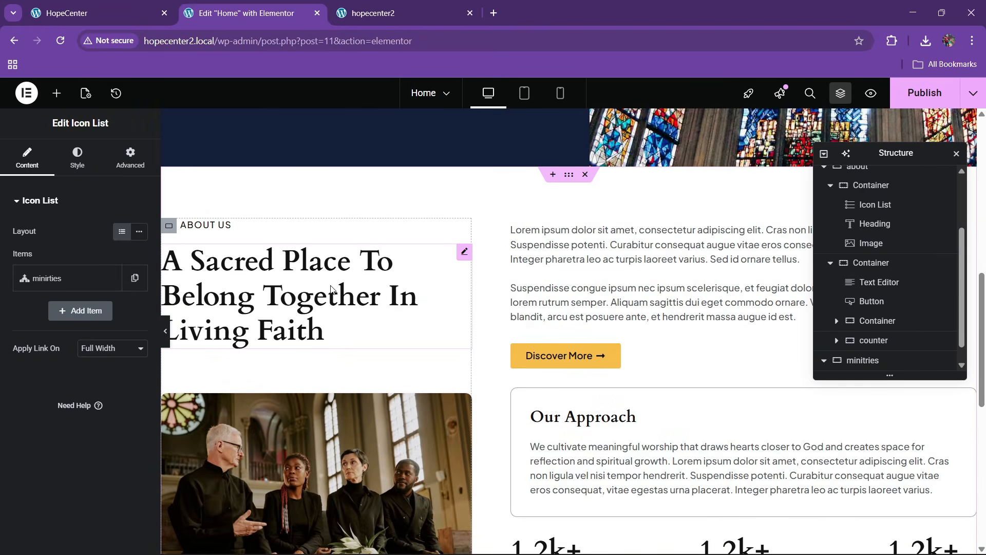
Copy the About Us heading under Ministries and retitle it 'Serving God And People Through Faith In Action'
right_click(332, 254)
click(373, 319)
scroll(479, 311, down, 9)
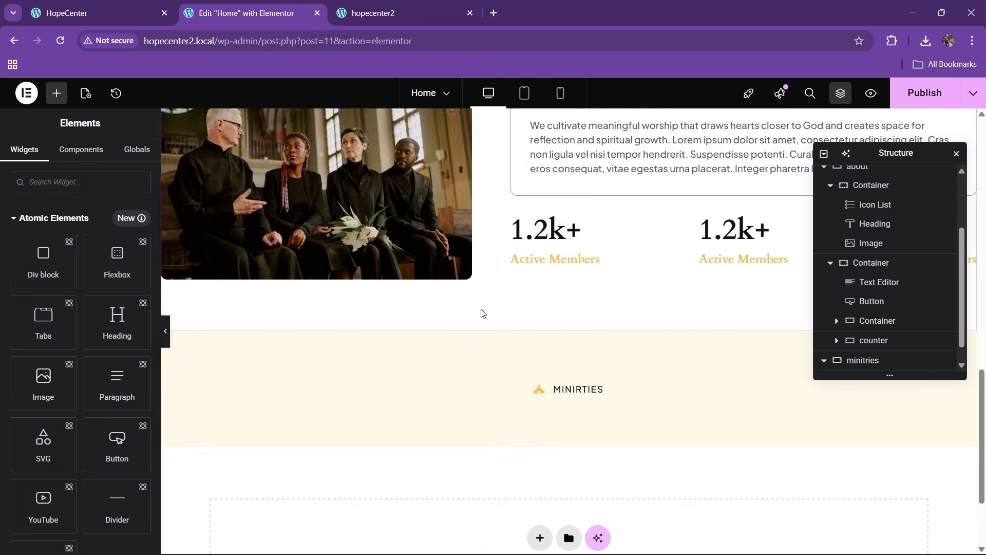
right_click(576, 266)
click(593, 341)
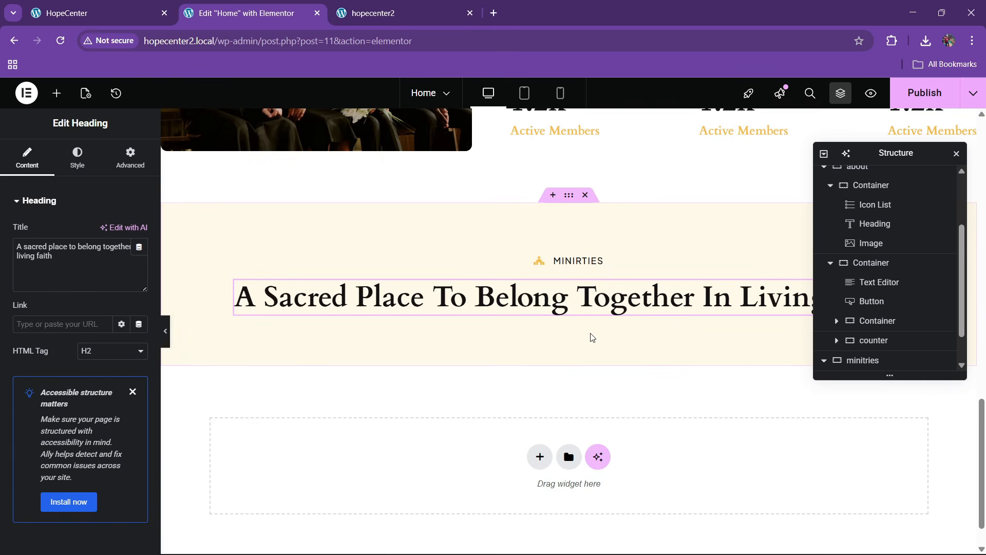
key(ctrl+shift+Tab)
drag(339, 237, 659, 250)
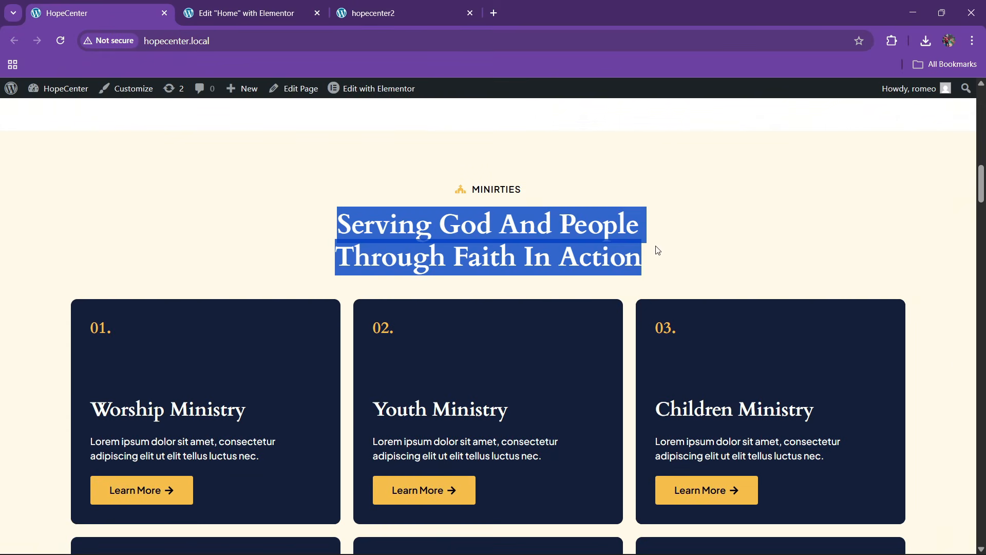
key(ctrl+c)
key(ctrl+Tab)
click(79, 270)
key(ctrl+a)
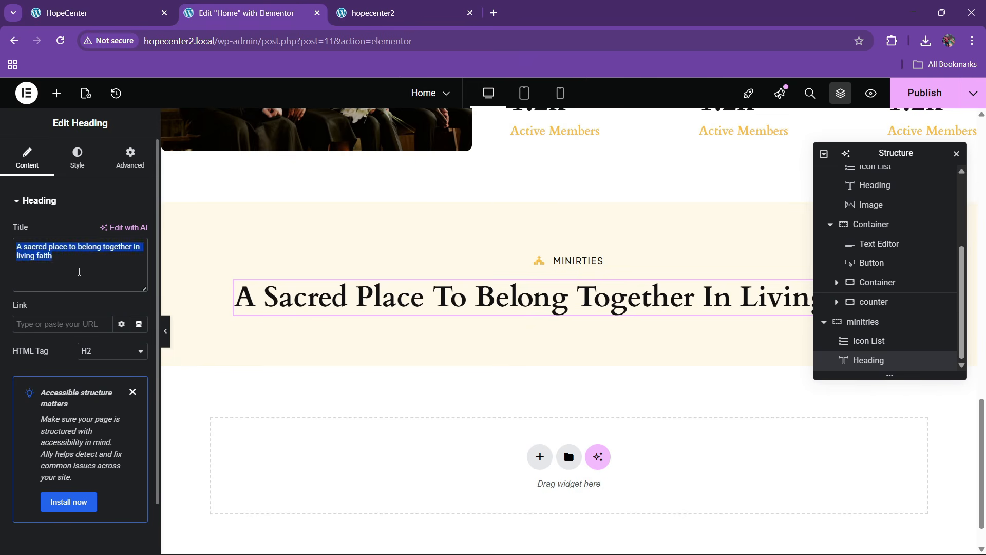
key(ctrl+v)
Give the heading a custom 49% width and center-align it
click(124, 160)
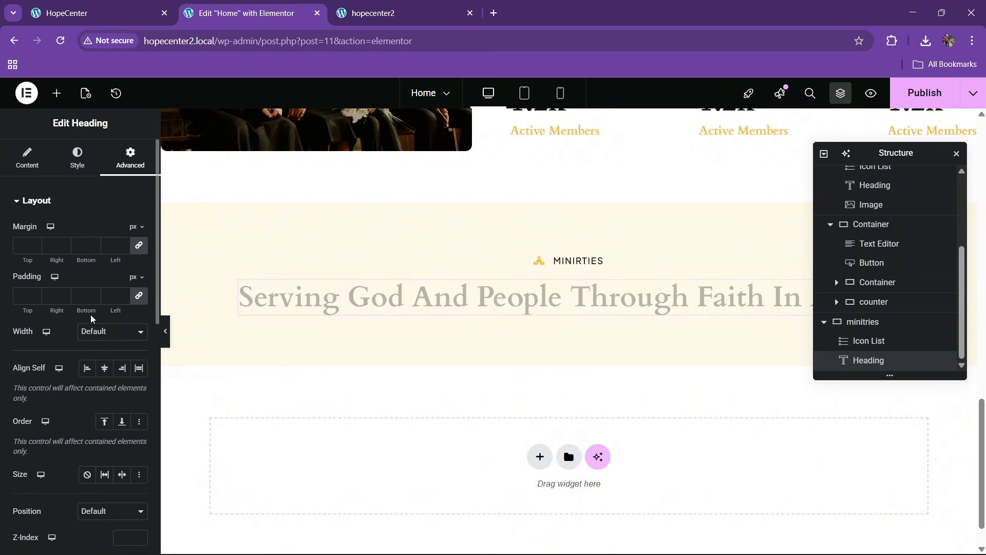
click(112, 332)
click(85, 395)
drag(14, 374, 59, 373)
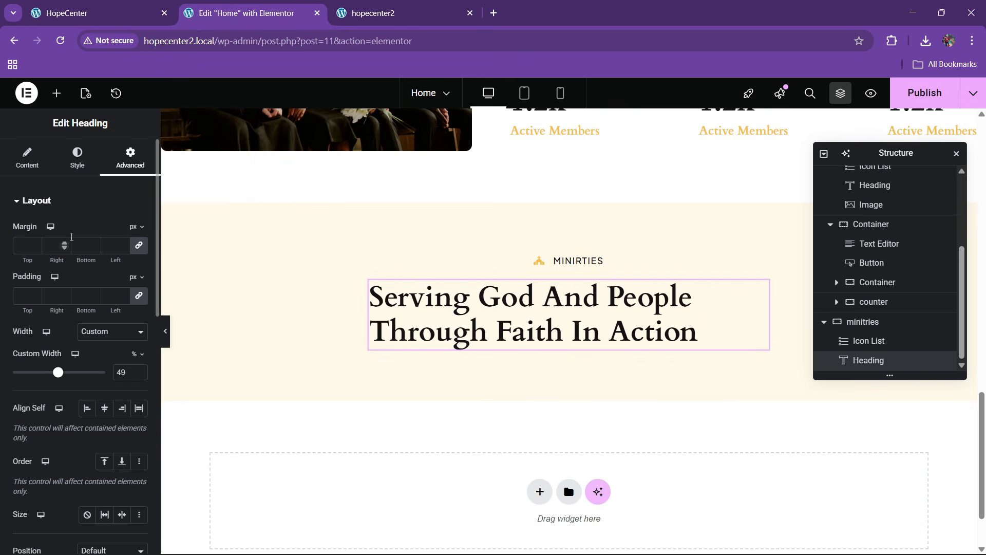
click(77, 159)
click(102, 229)
key(ctrl+shift+Tab)
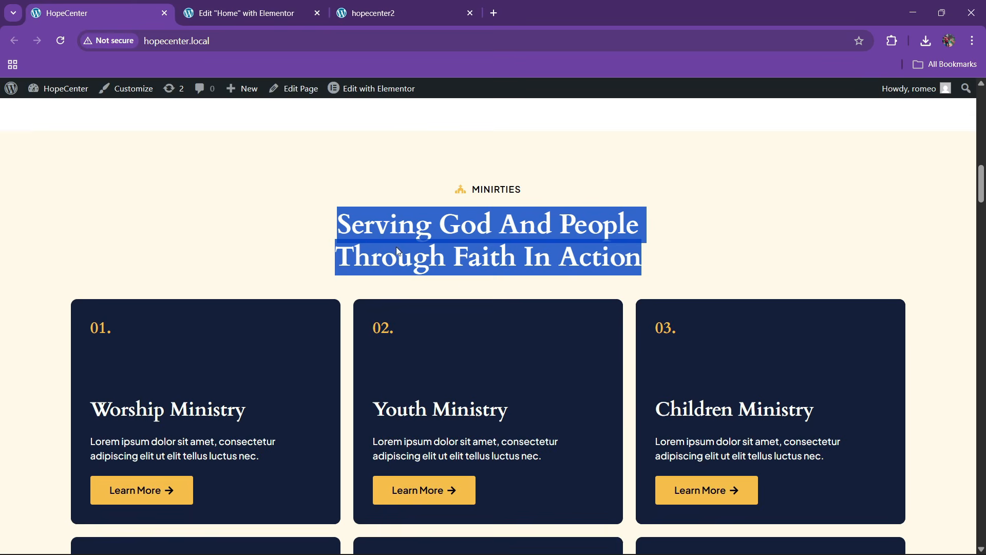
scroll(412, 283, down, 1)
key(ctrl+Tab)
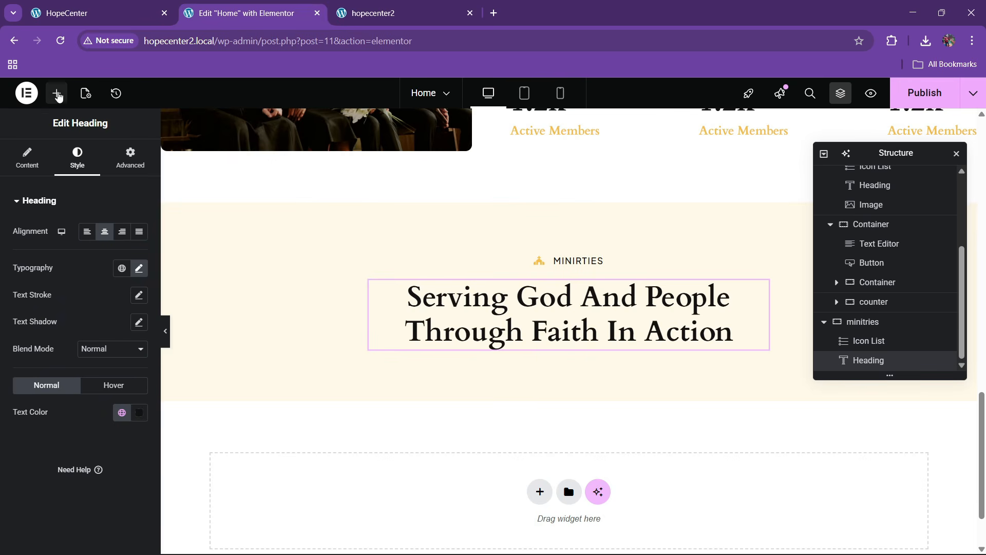
Add a Grid widget below the Ministries heading
click(57, 94)
text(d)
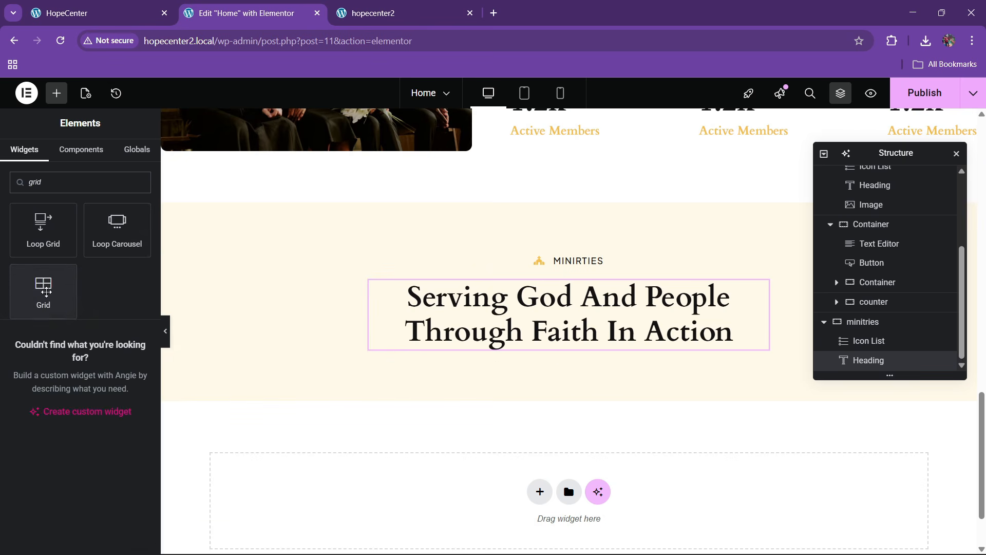
drag(46, 292, 533, 358)
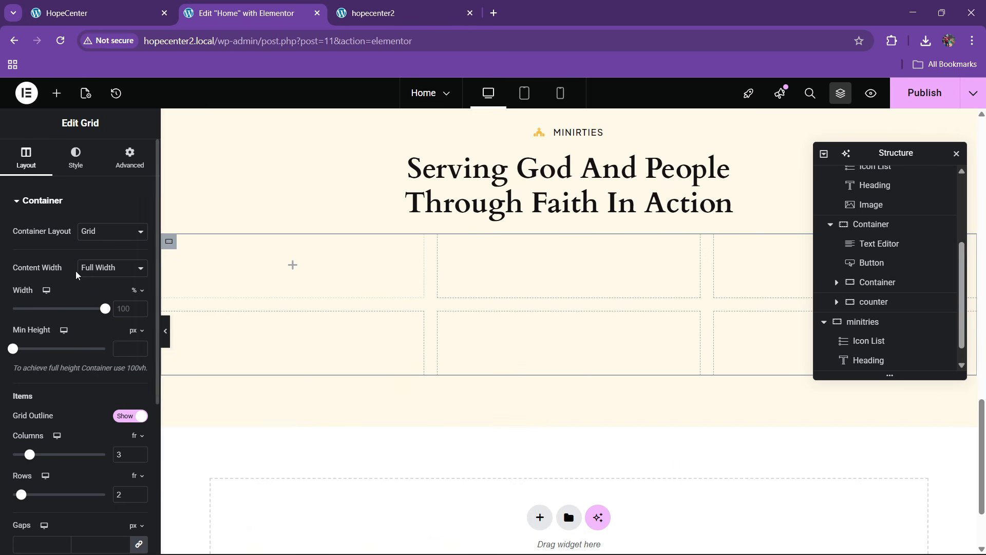
click(77, 13)
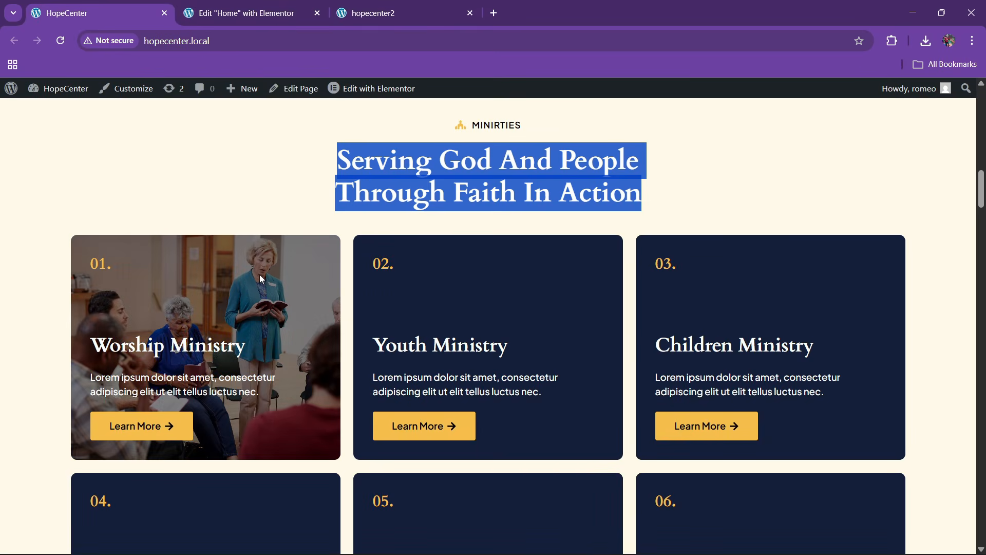
click(280, 5)
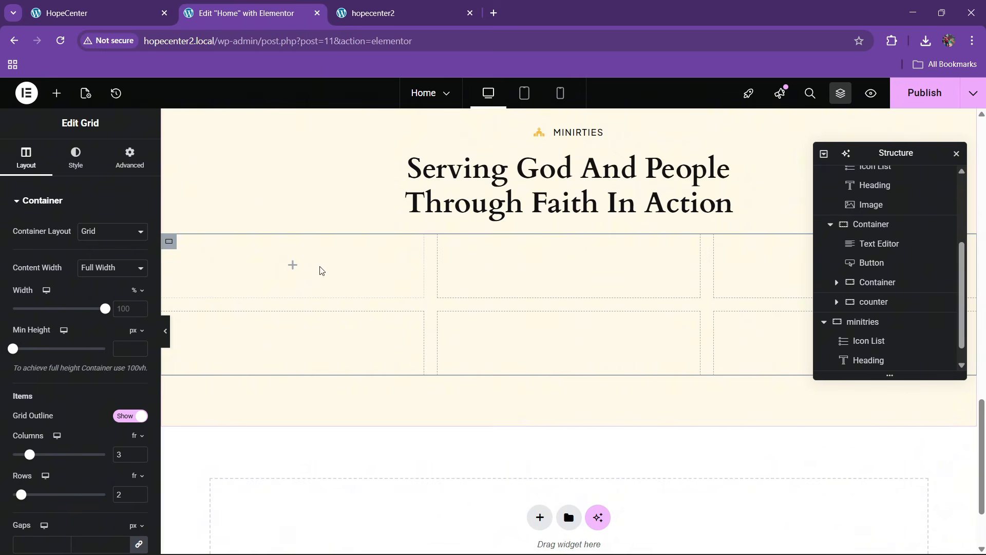
click(102, 12)
scroll(232, 252, down, 1)
click(303, 7)
Drop a Container into the first grid cell and give it 30 px padding
click(56, 93)
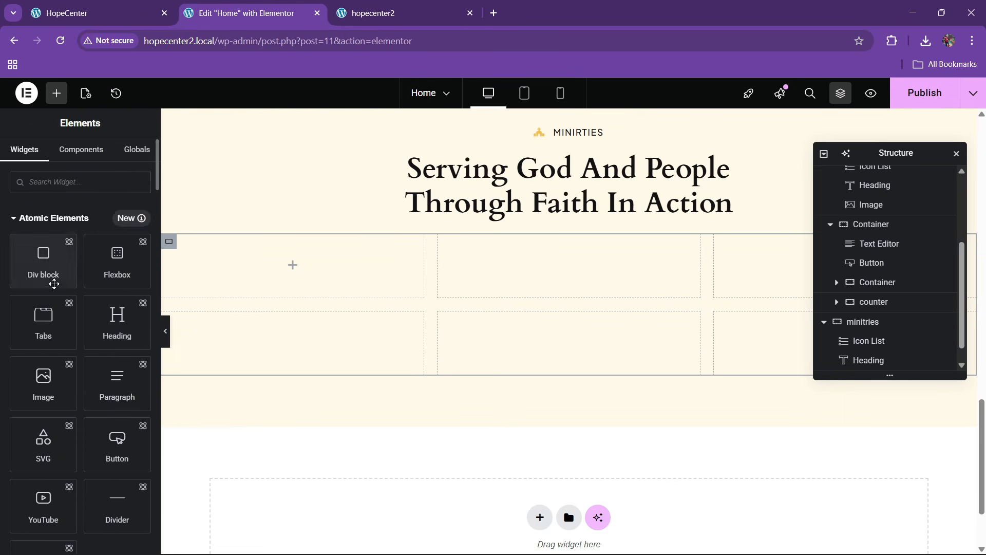
scroll(68, 334, down, 5)
drag(68, 364, 292, 267)
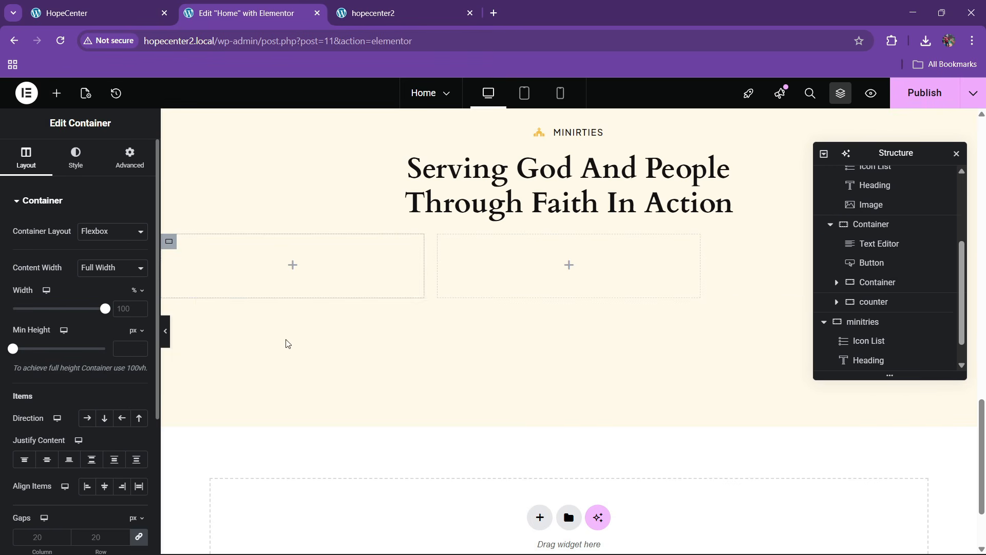
click(129, 156)
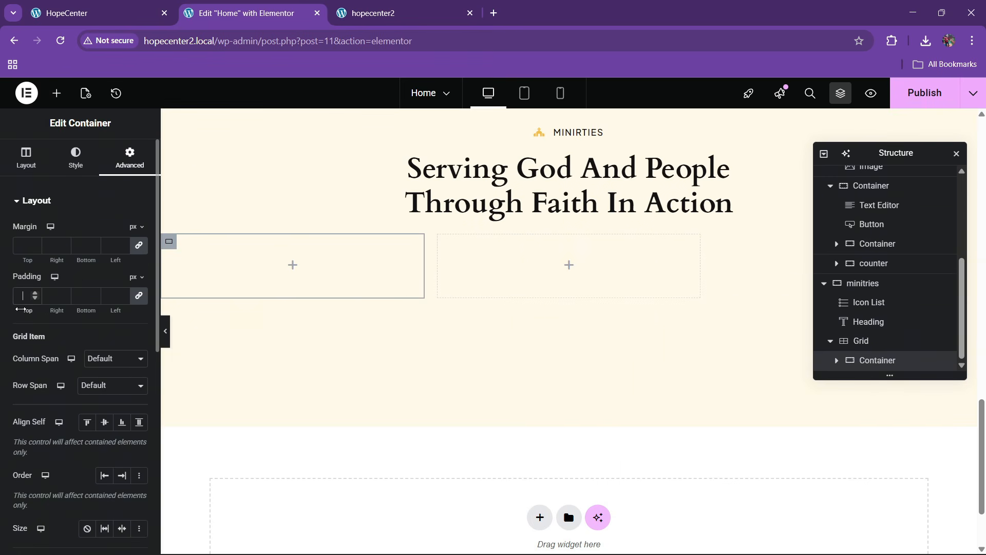
text(30)
click(119, 5)
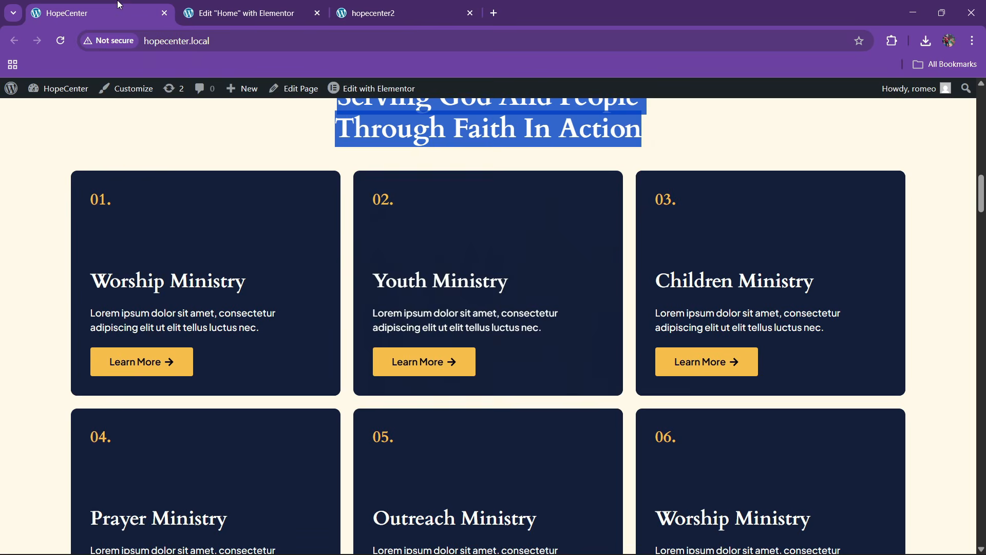
click(207, 5)
Give the card container the global dark-blue background and 10 px rounded corners
click(76, 156)
click(87, 258)
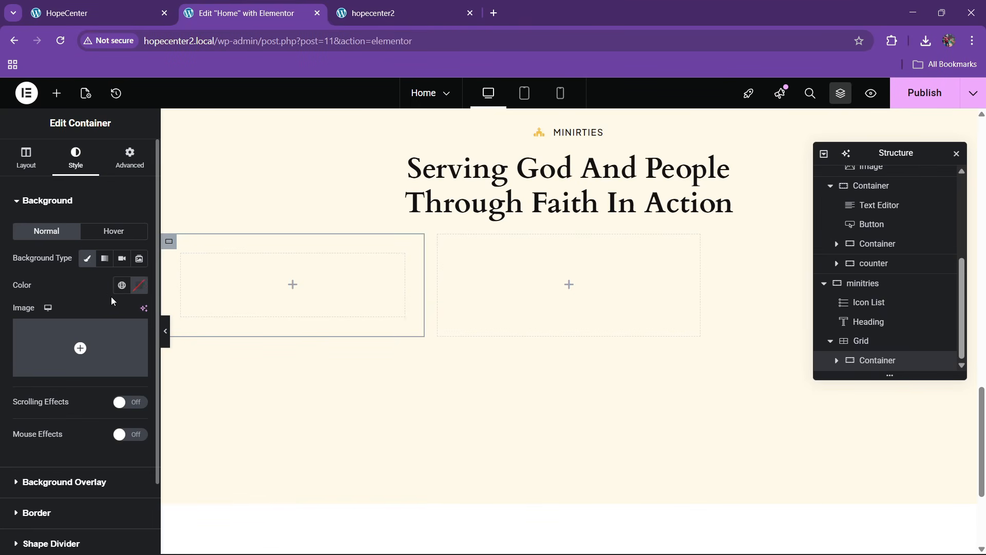
click(121, 285)
click(61, 476)
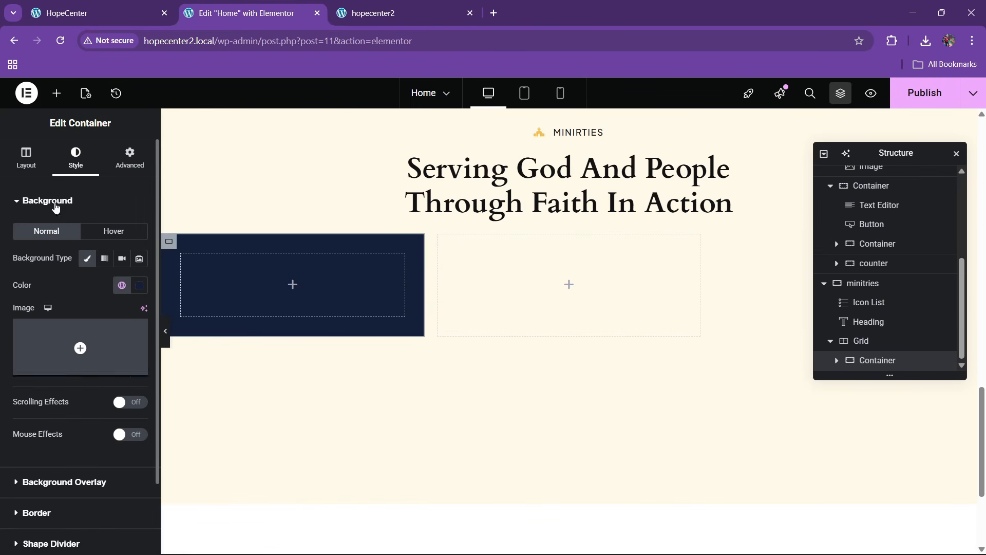
scroll(39, 319, down, 2)
click(37, 431)
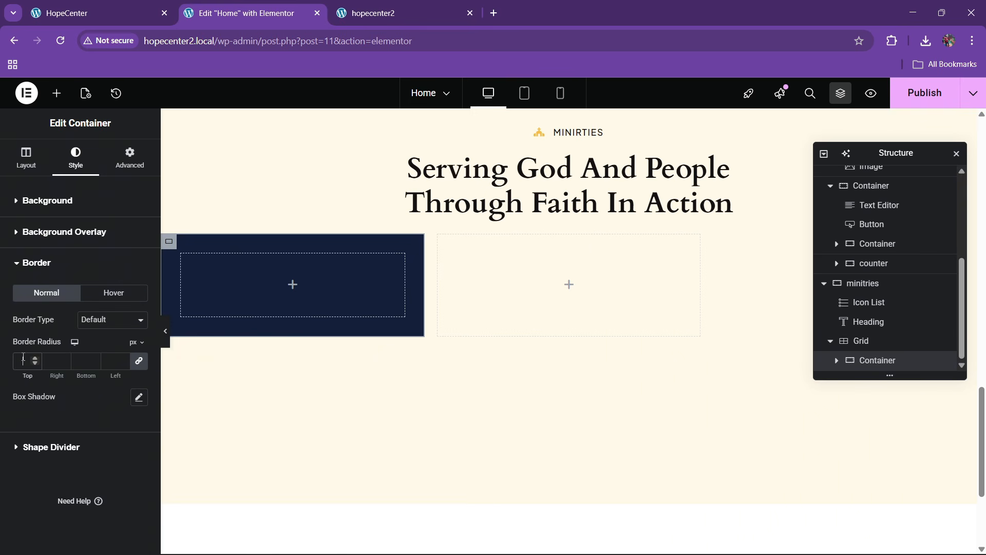
click(98, 13)
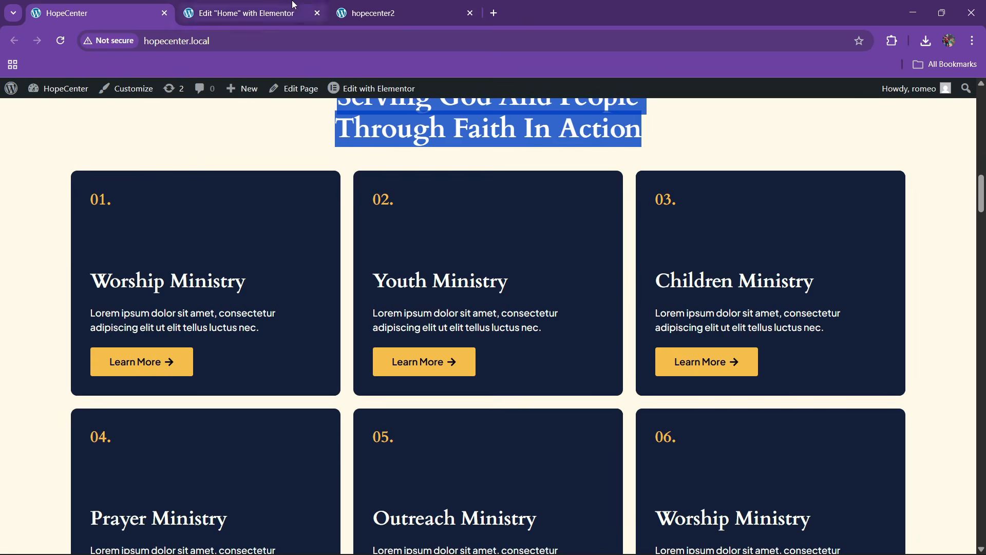
click(247, 13)
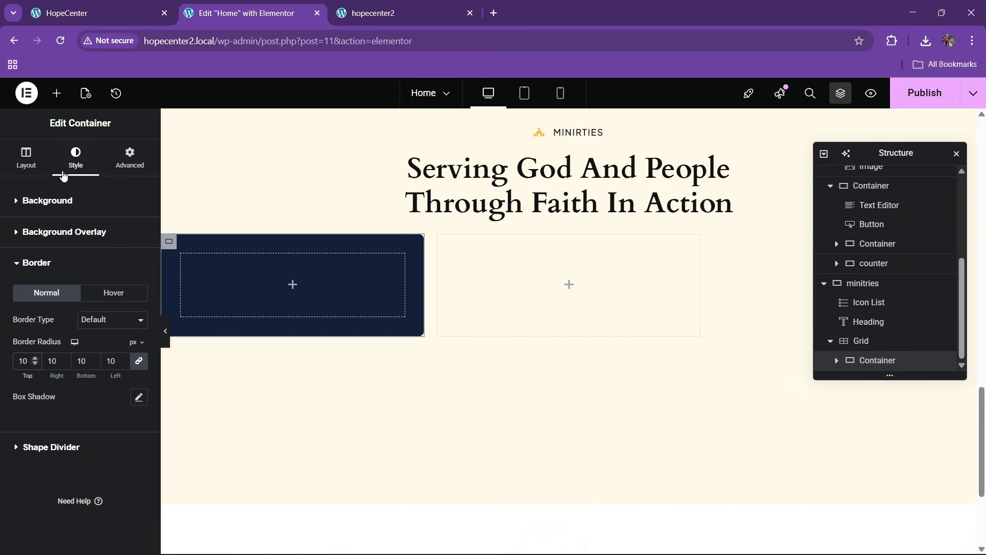
Add a Heading inside the dark card with the title 01
click(57, 93)
scroll(74, 373, down, 5)
scroll(73, 373, down, 5)
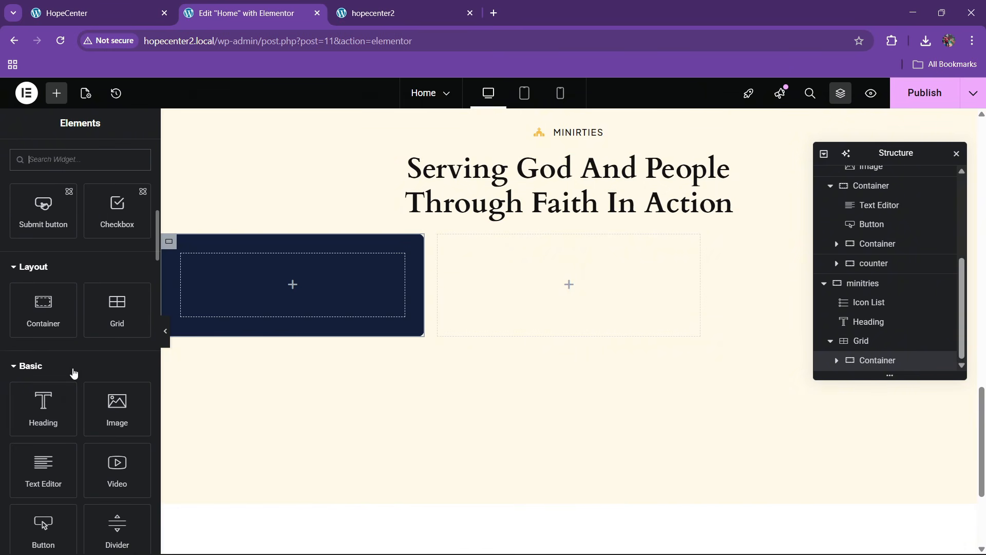
drag(44, 410, 260, 286)
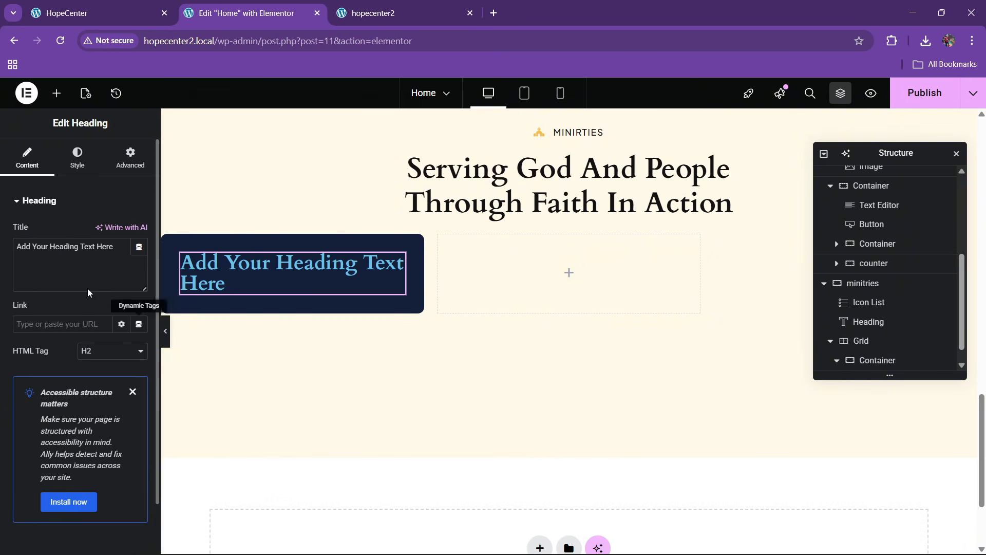
key(BackSpace)
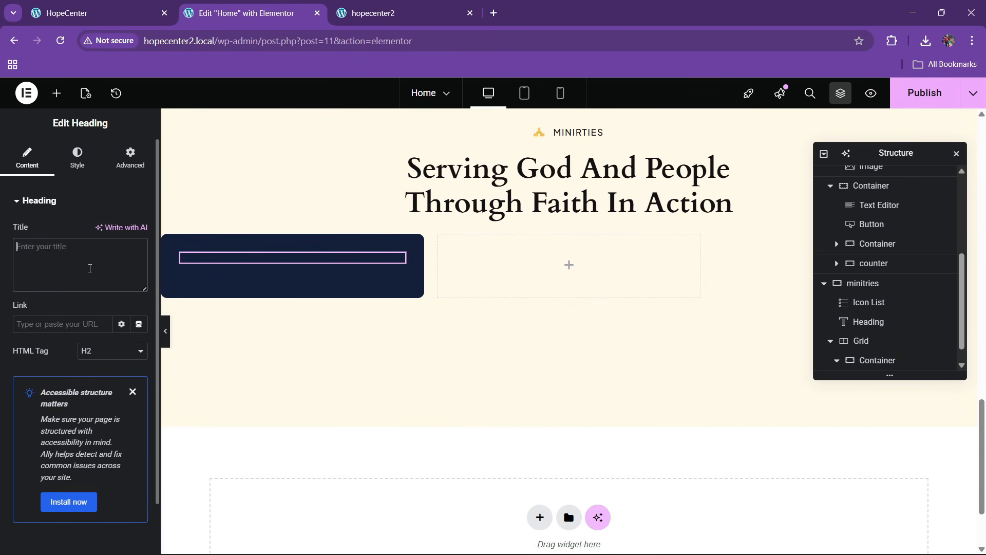
text(01)
click(126, 13)
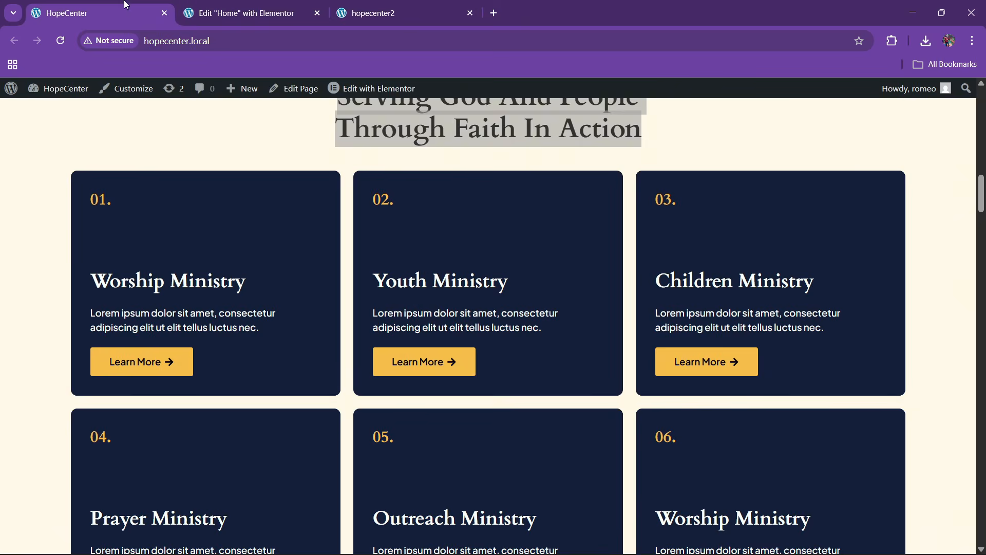
click(234, 13)
Color the 01 heading with the global yellow
click(78, 158)
click(122, 412)
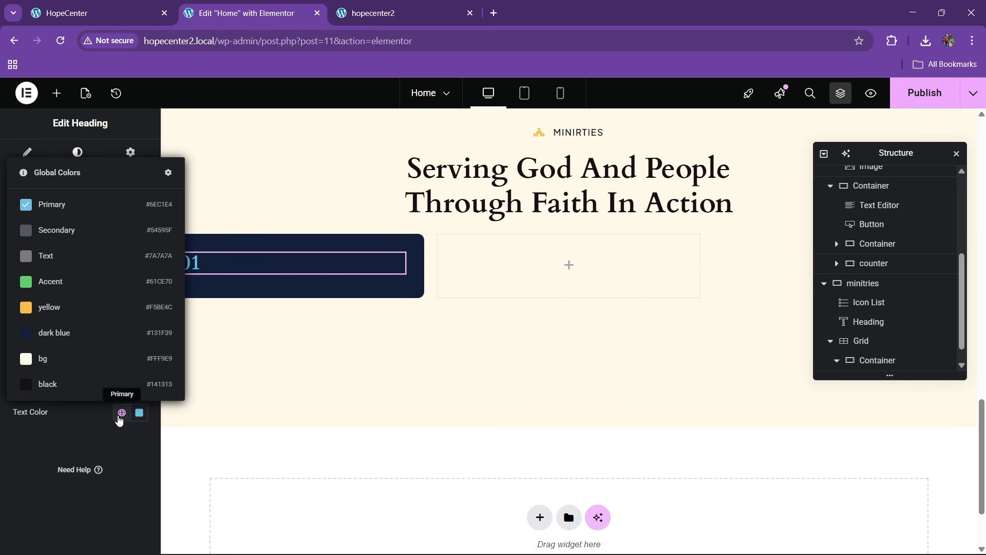
click(88, 308)
key(ctrl+shift+Tab)
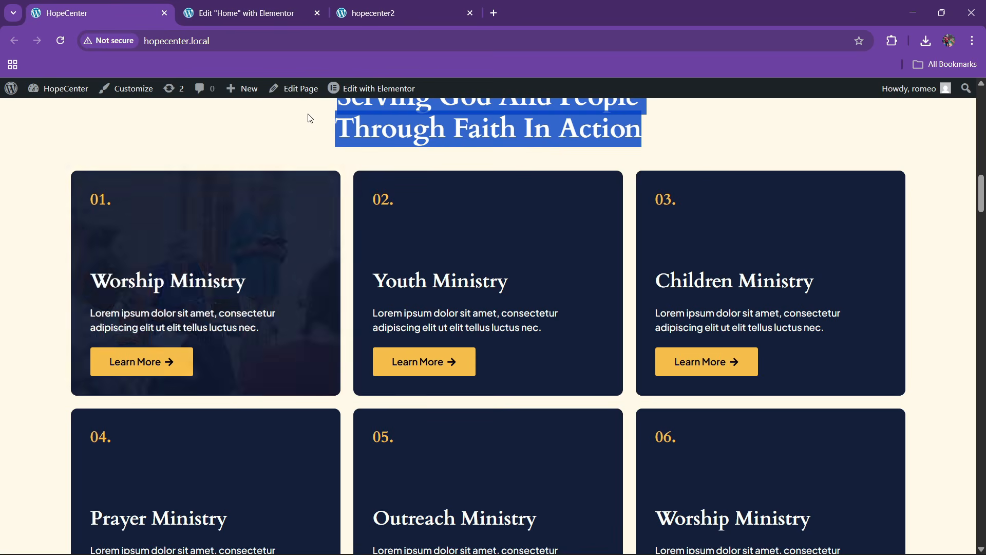
click(280, 6)
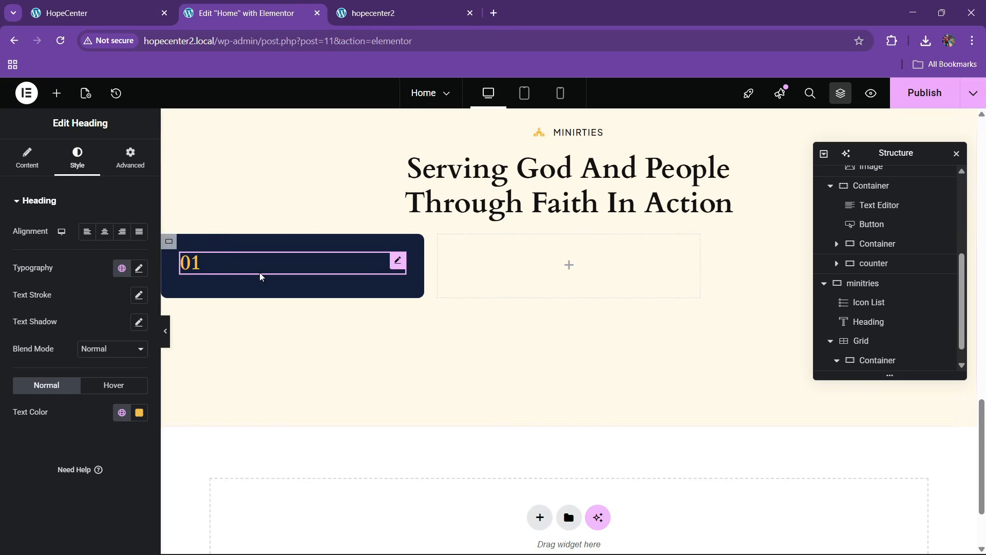
click(55, 93)
scroll(60, 360, down, 7)
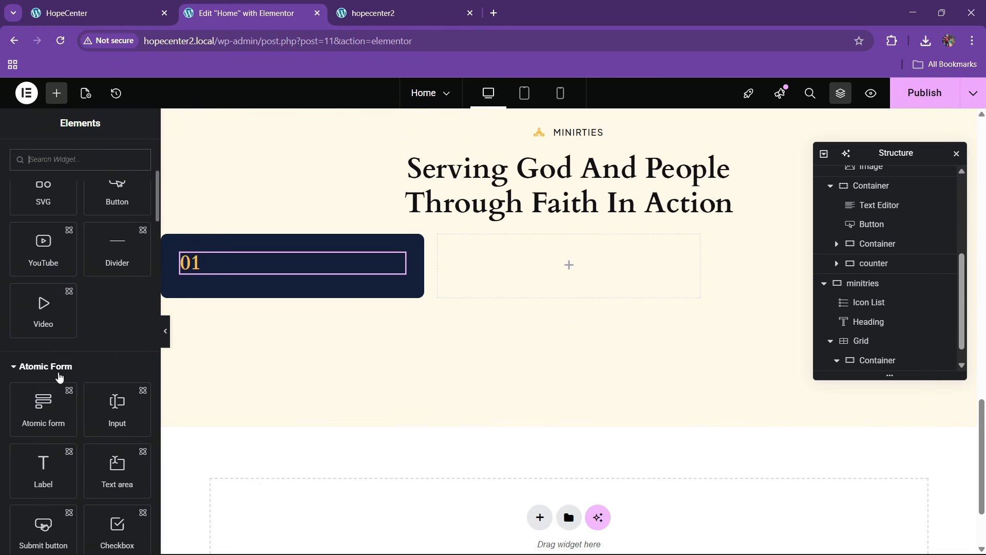
Drop an inner Container into the 'box' card, move it beneath the 01 heading, and select it
scroll(53, 437, down, 1)
drag(51, 434, 210, 270)
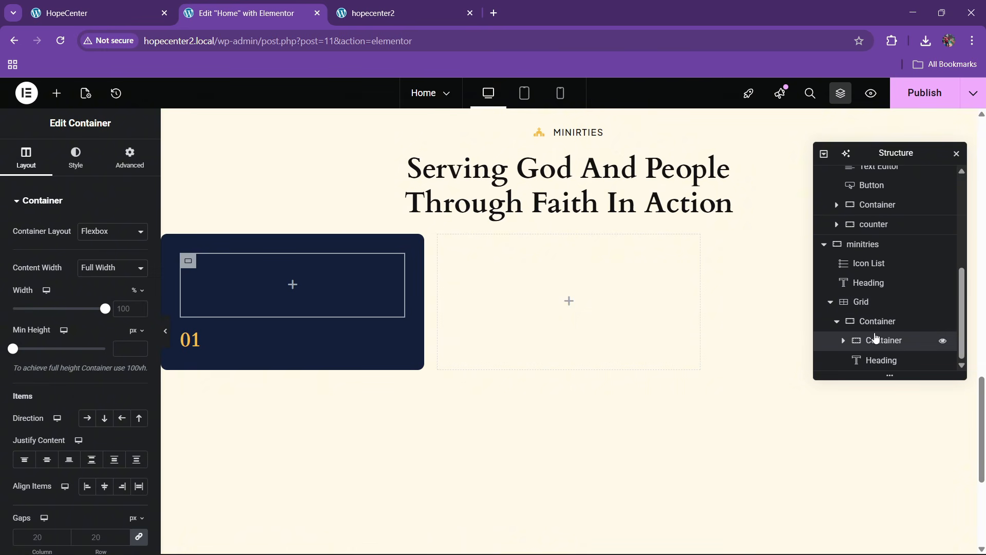
drag(877, 349, 884, 375)
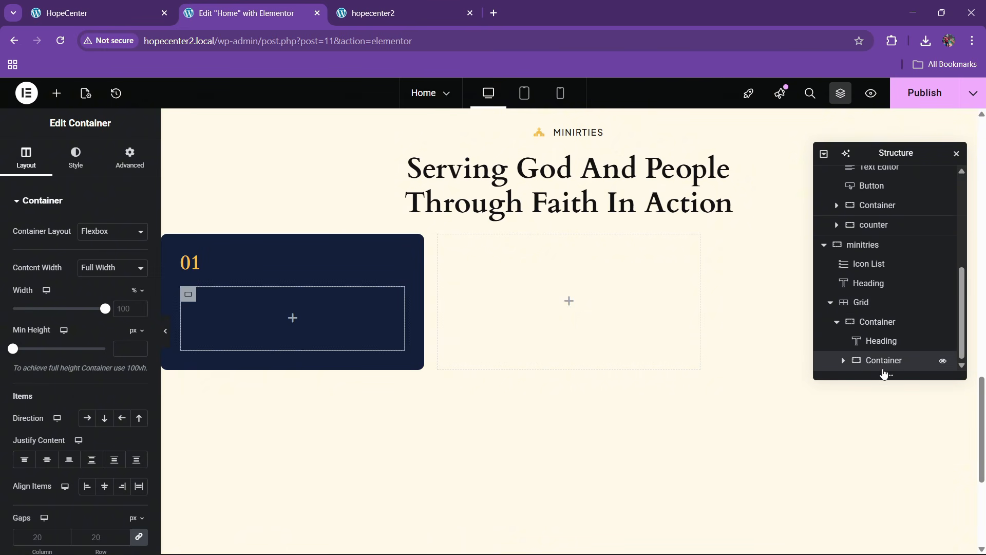
click(867, 322)
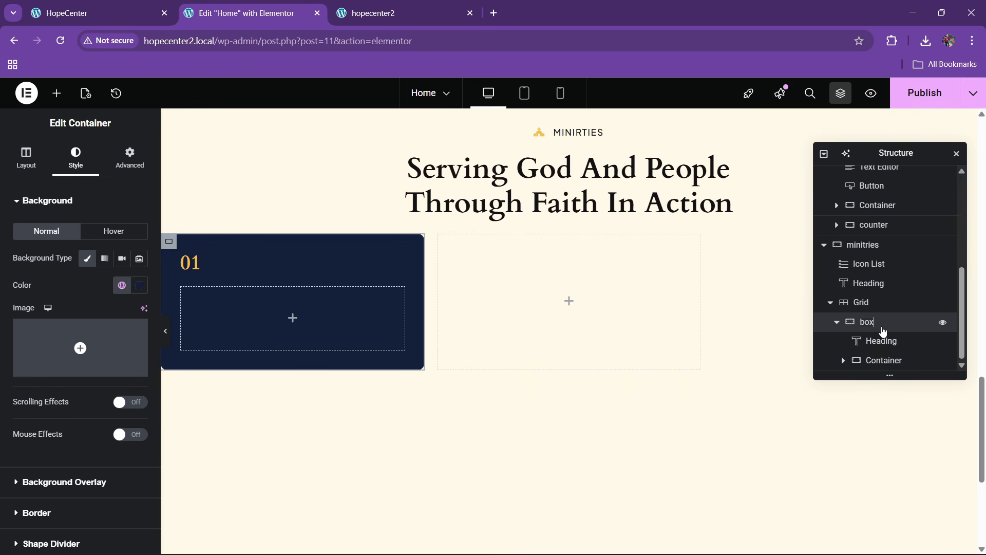
click(876, 359)
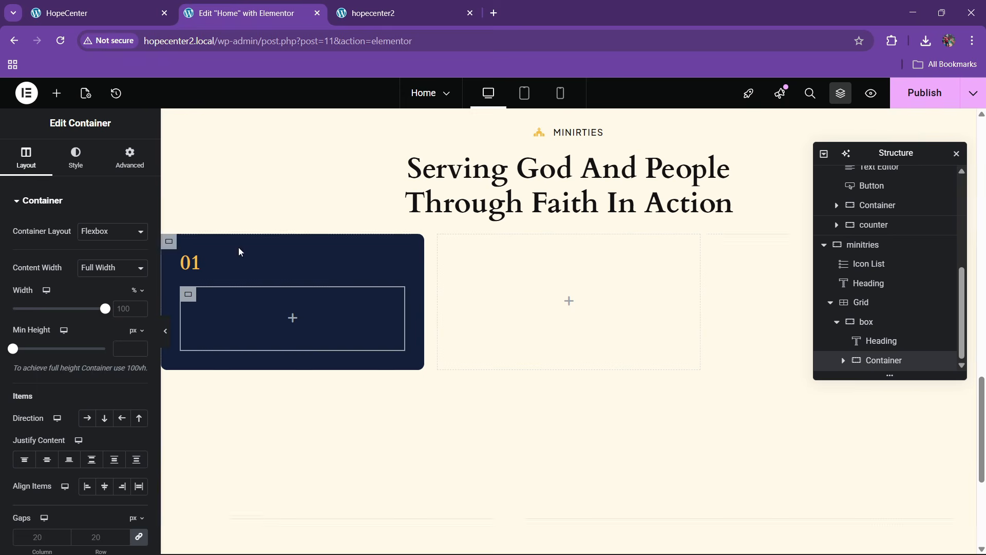
click(82, 13)
Paste a copy of the section heading into the inner container and make its text white
click(239, 13)
right_click(505, 200)
click(549, 265)
right_click(219, 315)
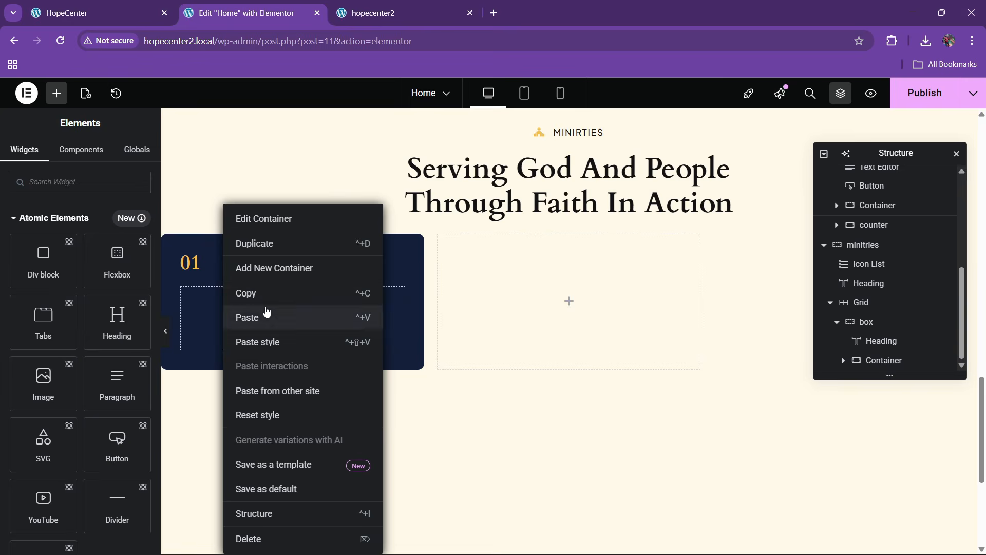
click(264, 315)
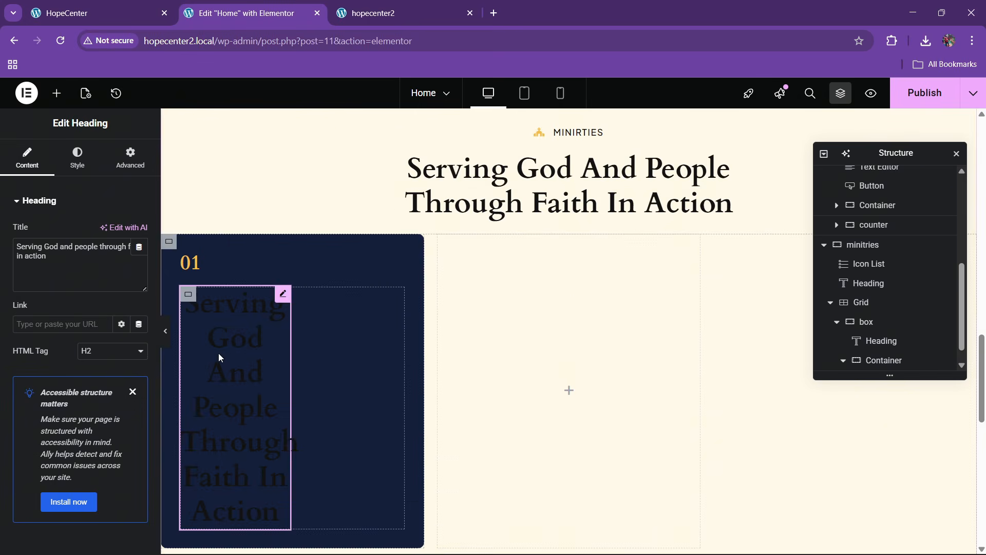
click(77, 157)
click(139, 412)
click(65, 247)
click(112, 241)
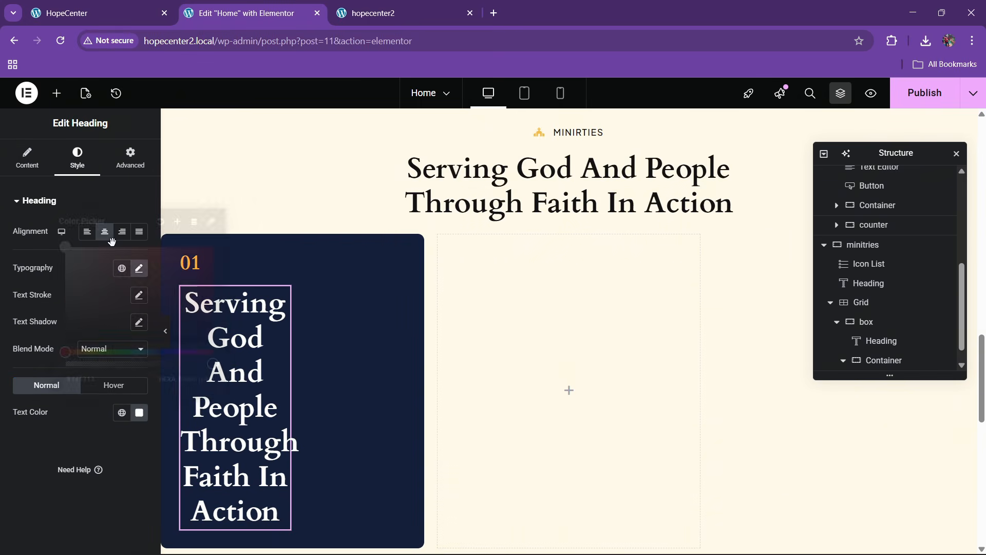
Make the pasted heading full width and left-aligned
click(131, 158)
click(111, 334)
click(110, 361)
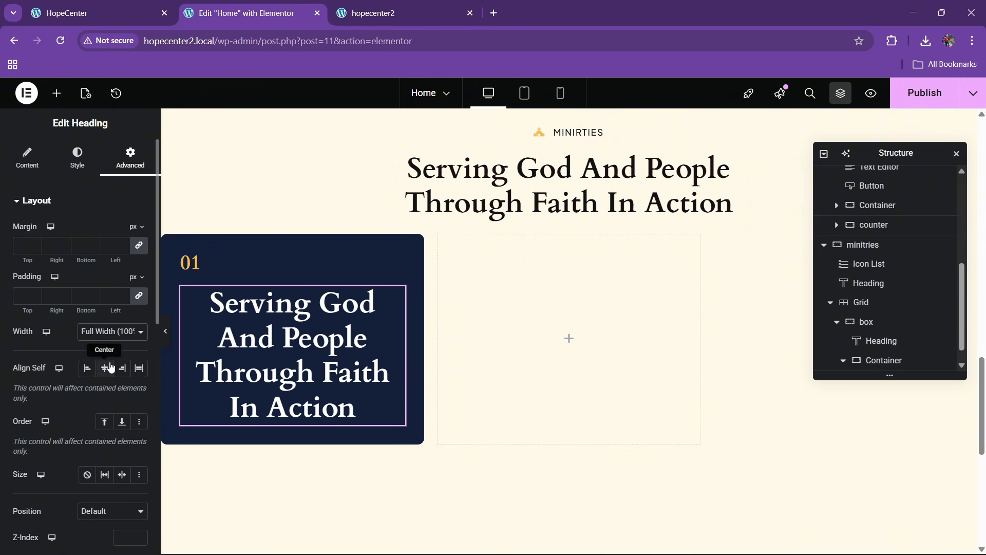
click(79, 161)
click(87, 229)
click(28, 157)
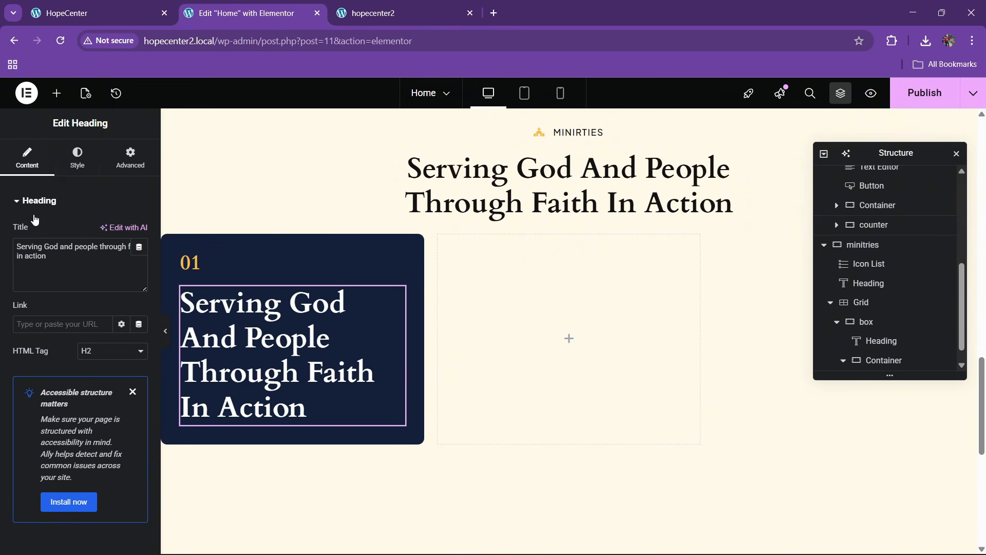
Shrink the heading font and retitle it 'Worship Ministry'
click(78, 158)
click(139, 268)
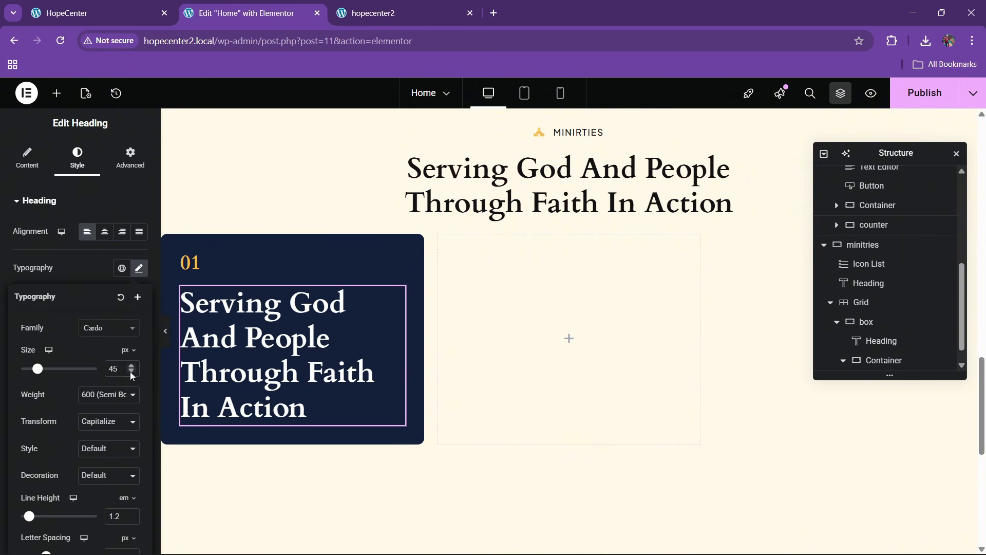
drag(132, 376, 132, 376)
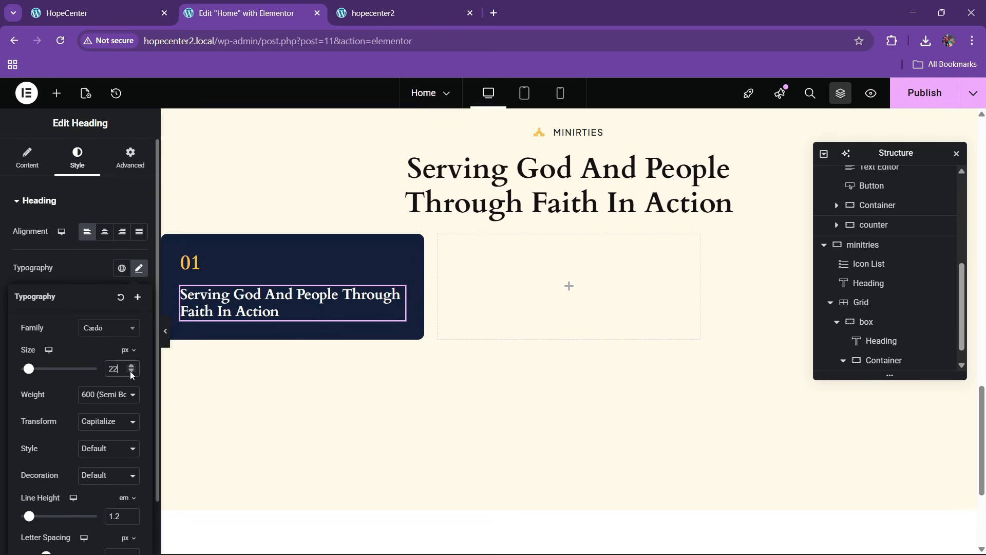
click(98, 13)
drag(99, 288, 240, 286)
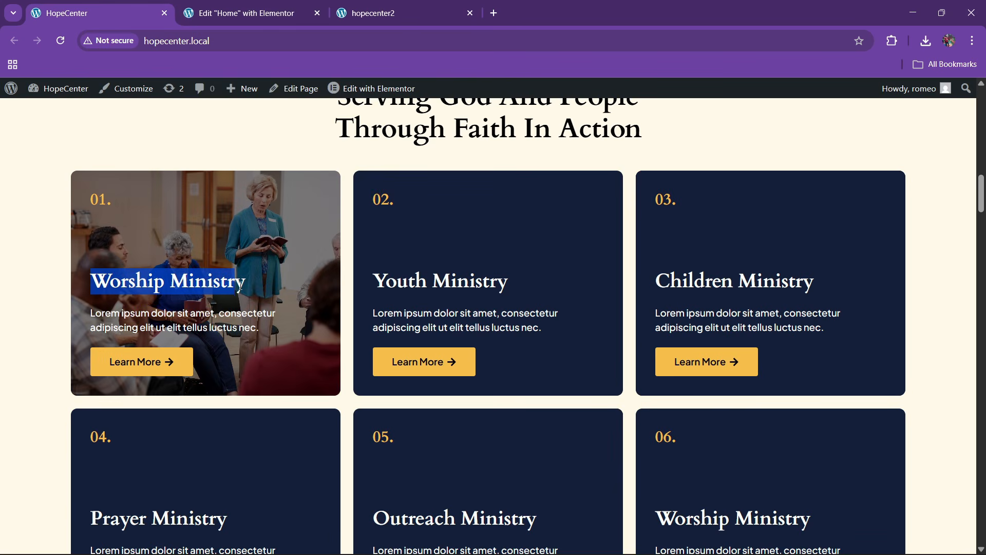
click(239, 12)
click(27, 157)
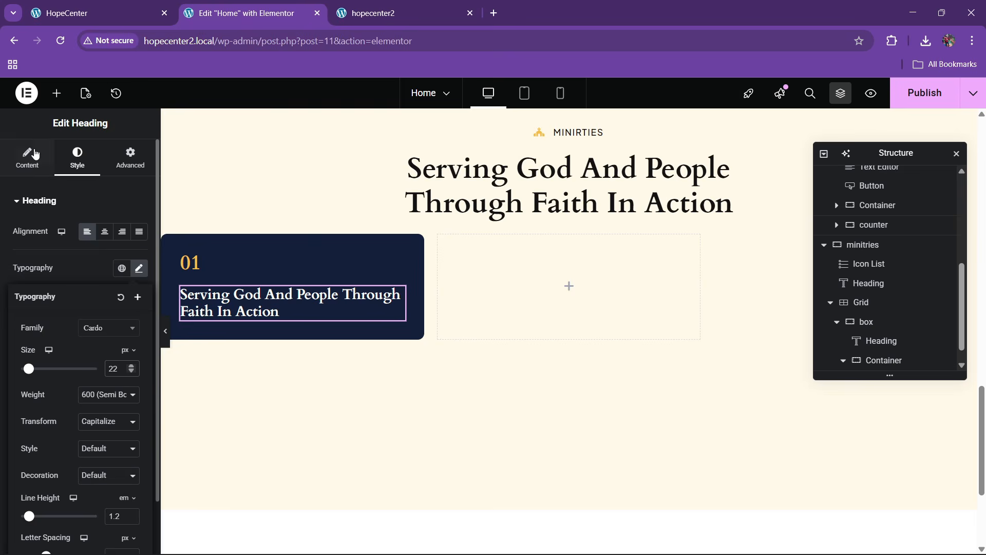
click(59, 269)
key(ctrl+a)
text(Worship Ministry)
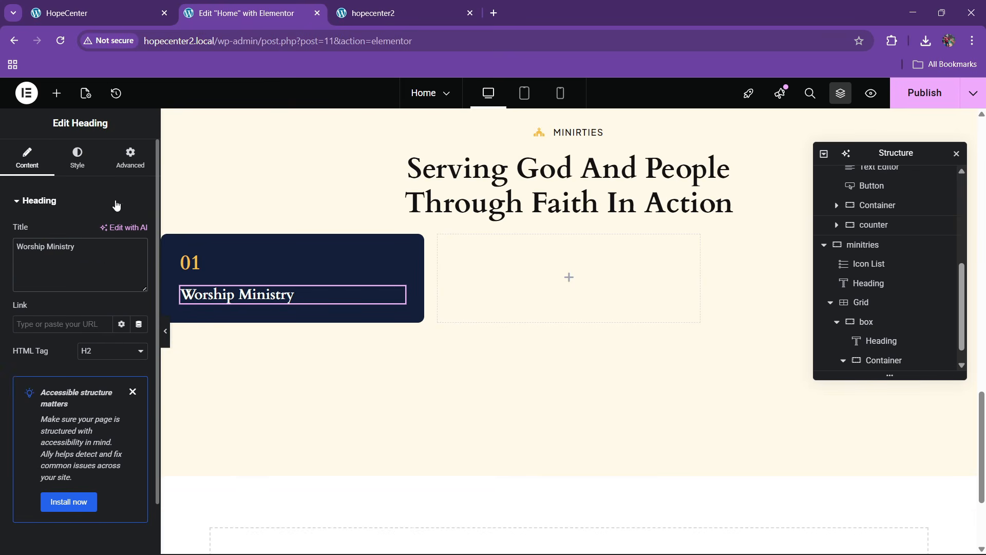
Set the Worship Ministry heading's font size to 25 px
click(77, 157)
click(139, 267)
click(129, 366)
click(129, 365)
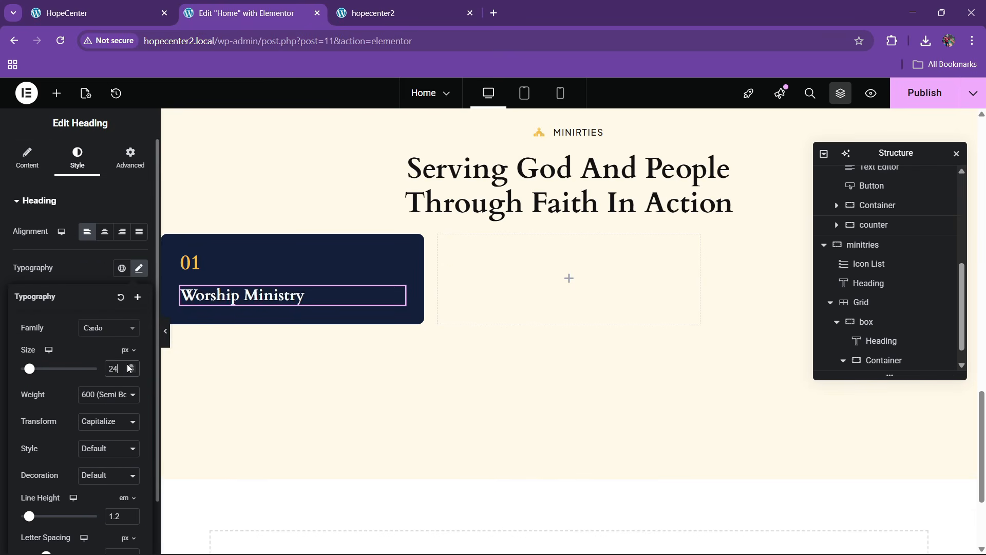
click(130, 366)
click(129, 365)
click(130, 370)
click(130, 370)
click(132, 372)
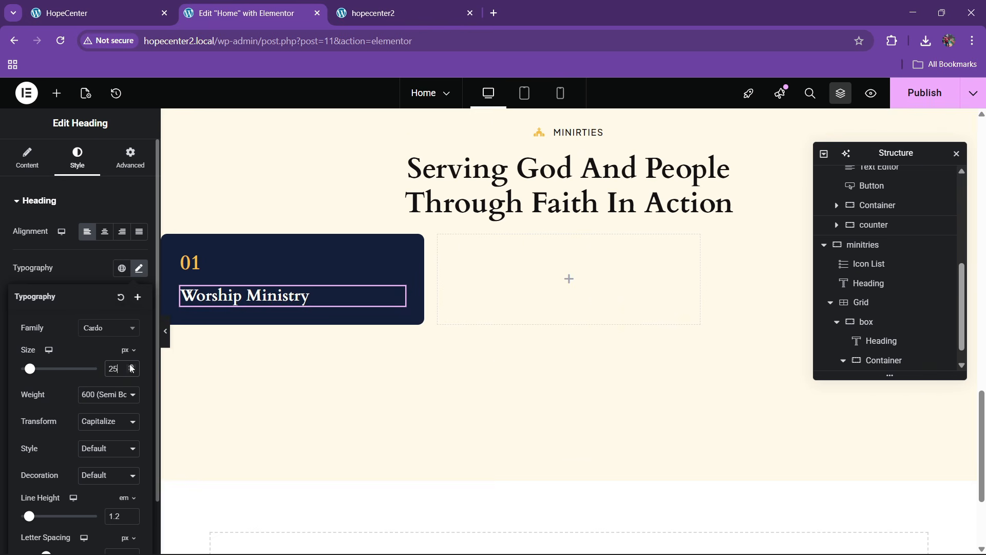
click(126, 8)
click(316, 5)
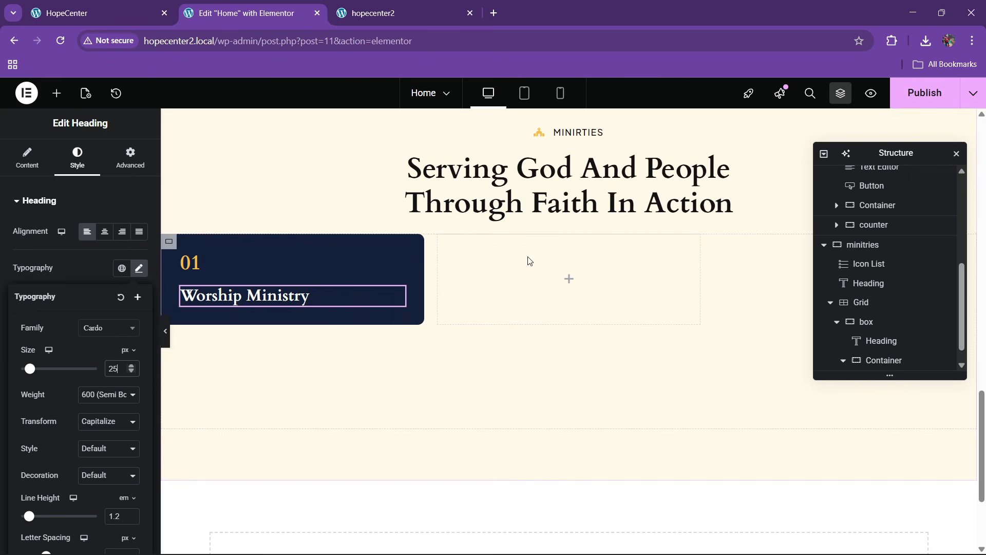
click(56, 93)
scroll(85, 364, down, 10)
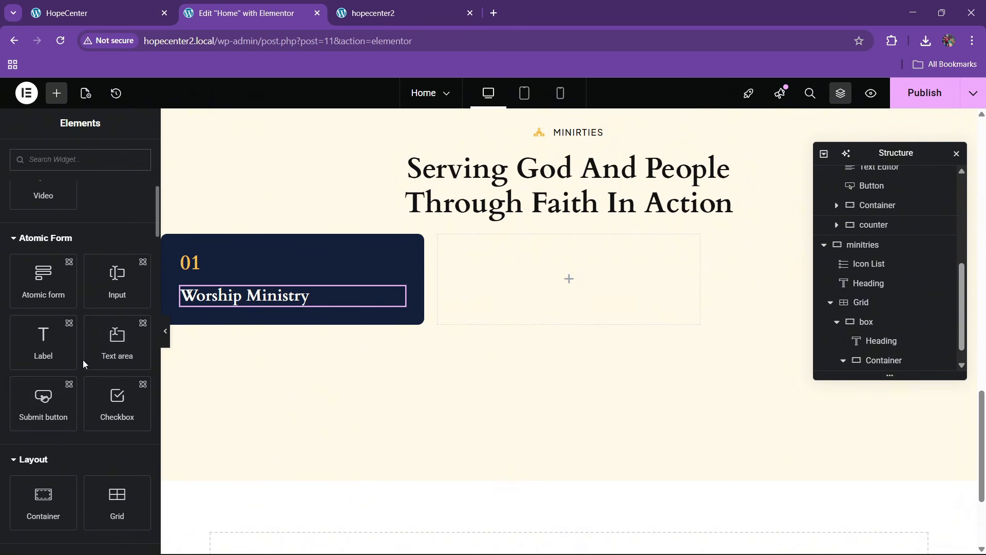
scroll(67, 403, down, 3)
Add a Text Editor below the heading with white 15 px text
drag(43, 529, 264, 301)
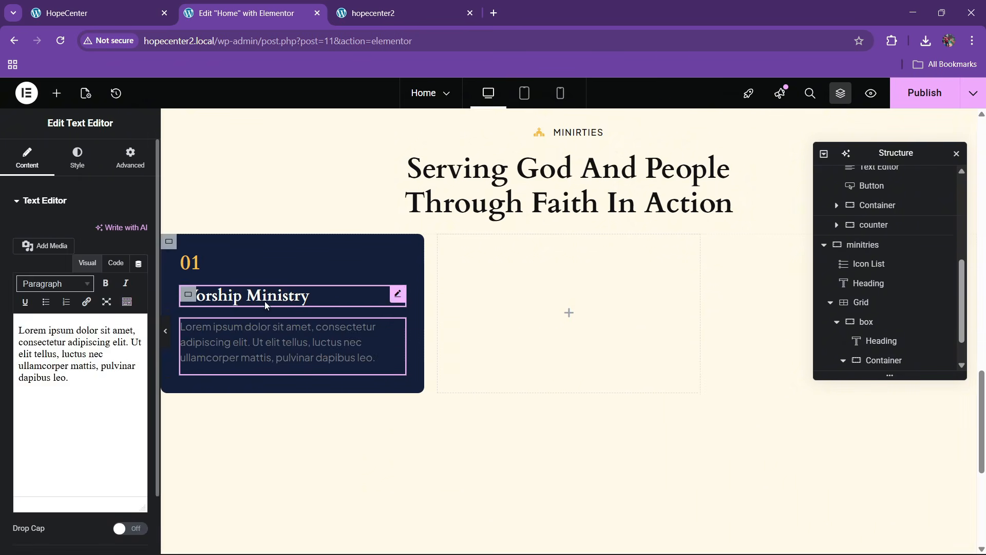
click(115, 10)
click(288, 13)
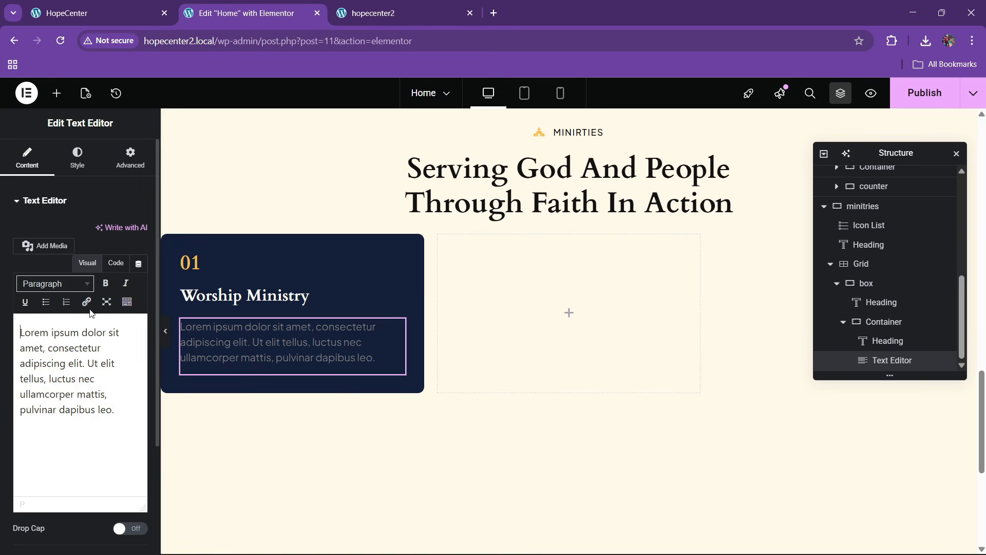
click(86, 156)
click(140, 399)
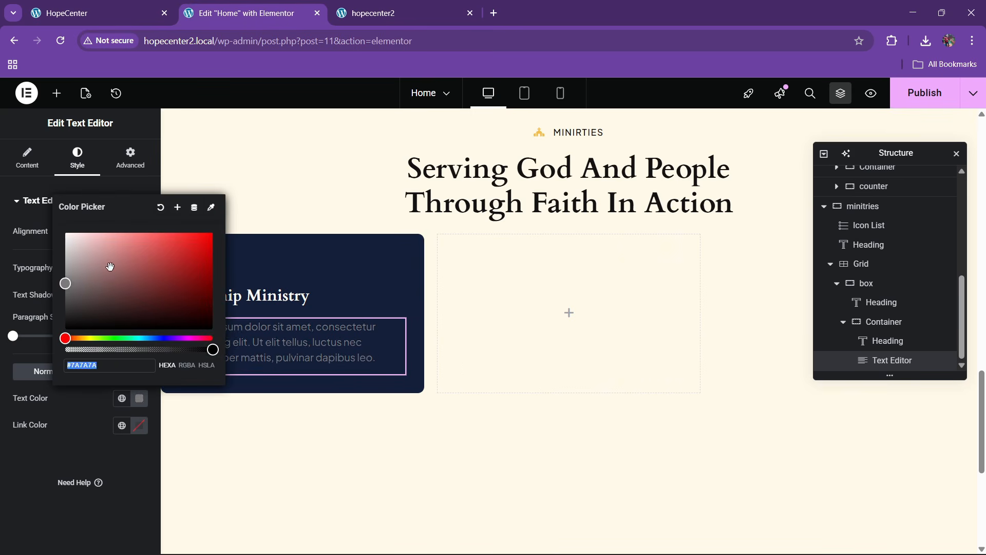
drag(65, 279, 64, 229)
click(54, 408)
click(139, 269)
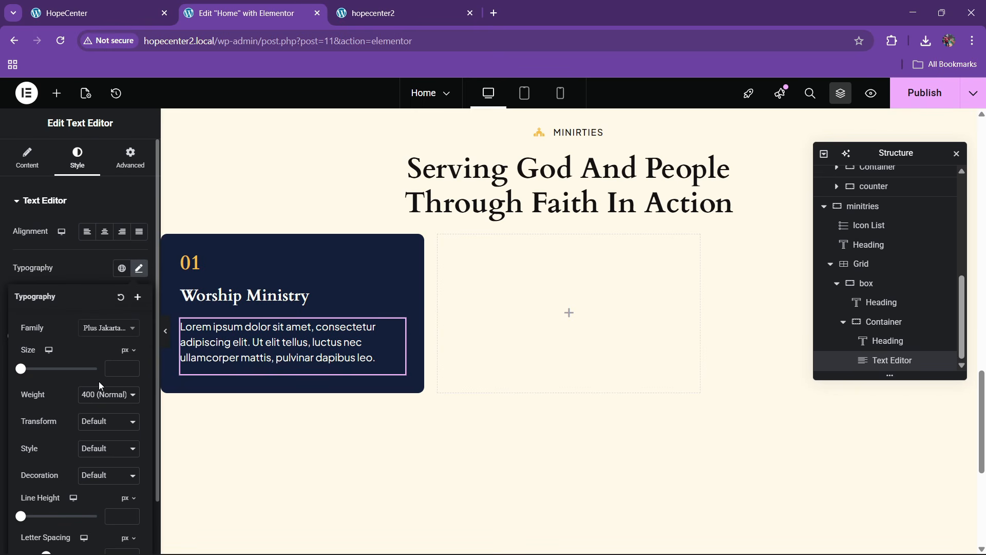
drag(134, 366, 133, 366)
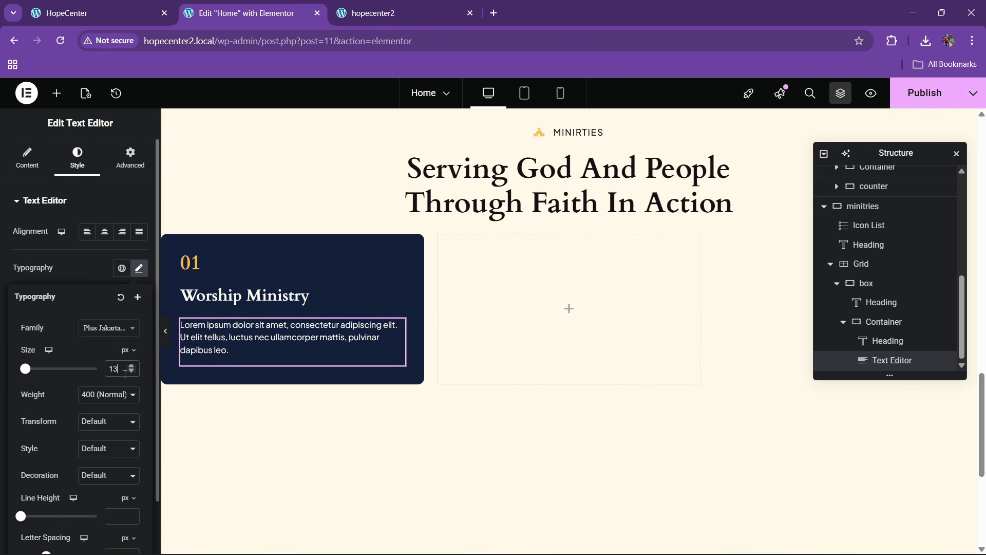
key(BackSpace)
text(5)
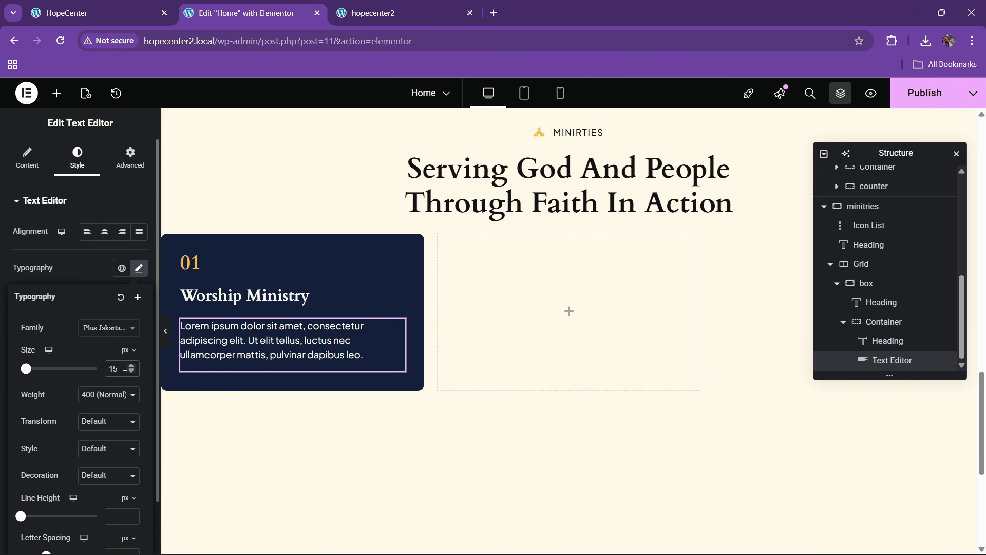
Trim the sample text to end 'Ut elit tellus, luctus nec.' and delete the trailing &nbsp; in Code view
click(28, 164)
click(110, 262)
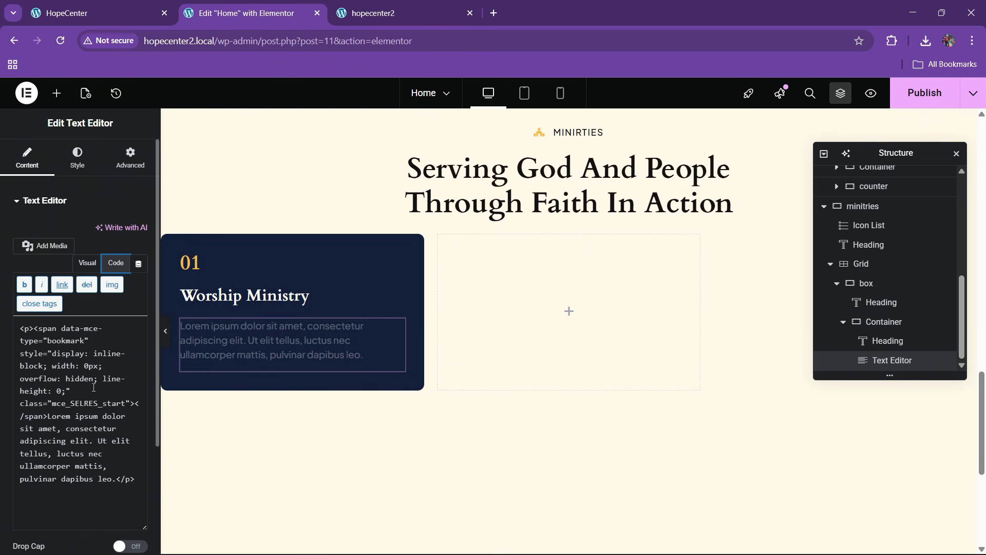
click(87, 263)
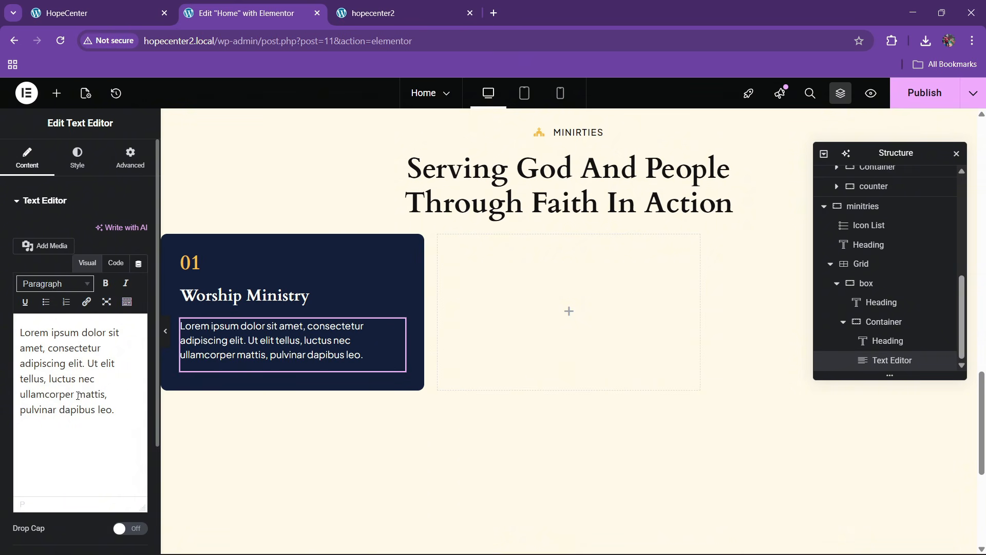
drag(71, 395, 127, 410)
key(BackSpace)
text(.)
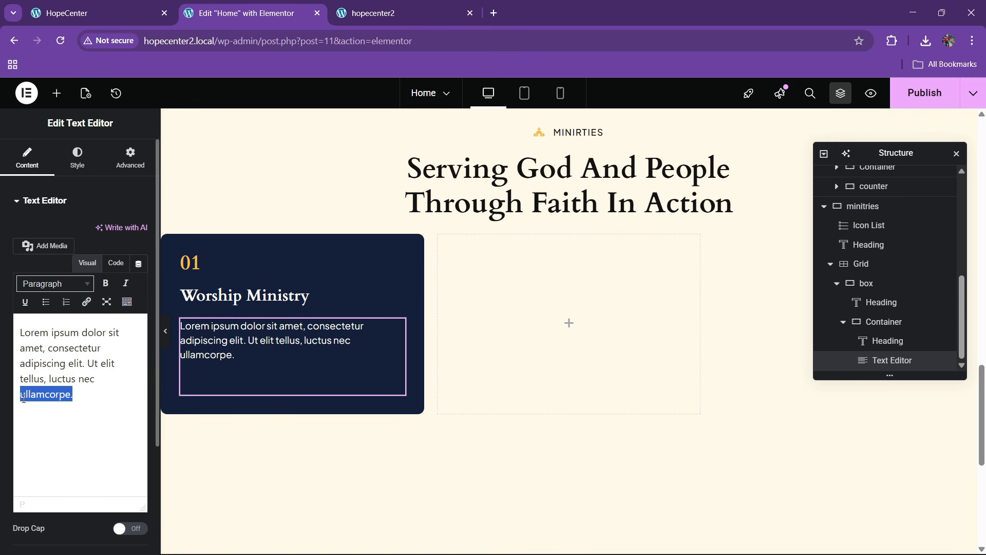
key(BackSpace)
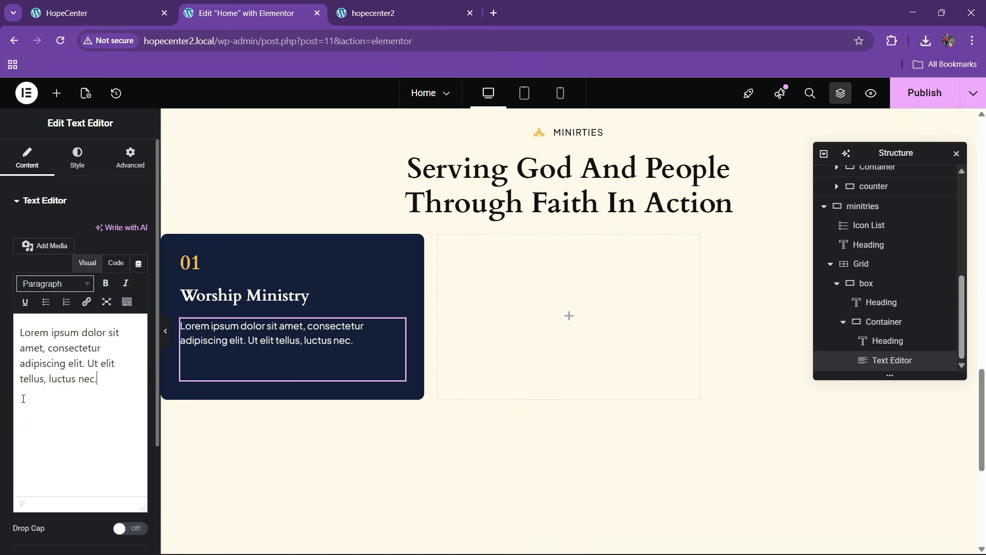
click(103, 268)
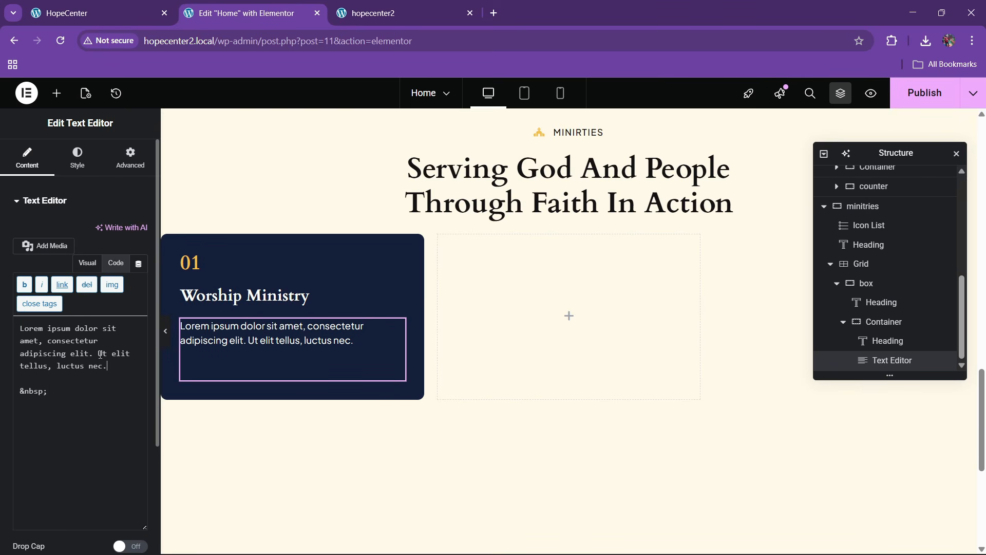
key(BackSpace)
key(BackSpace)
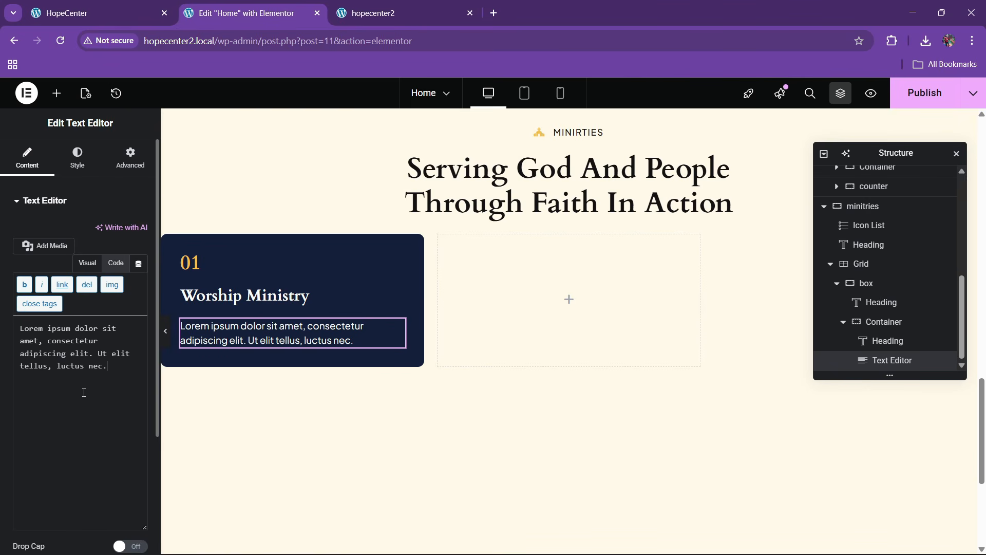
click(156, 13)
Copy the Discover More button and paste it into the Worship Ministry card
click(290, 22)
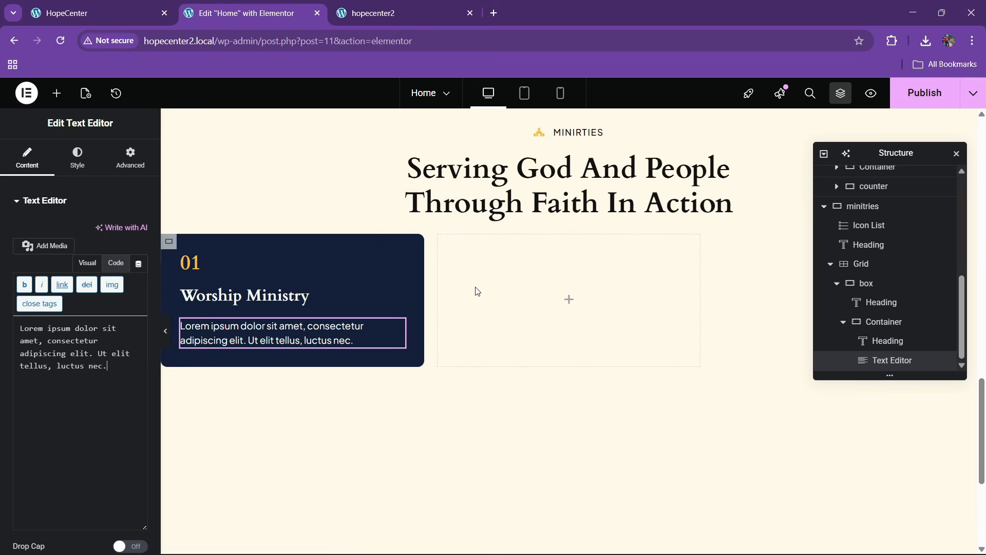
scroll(532, 295, up, 10)
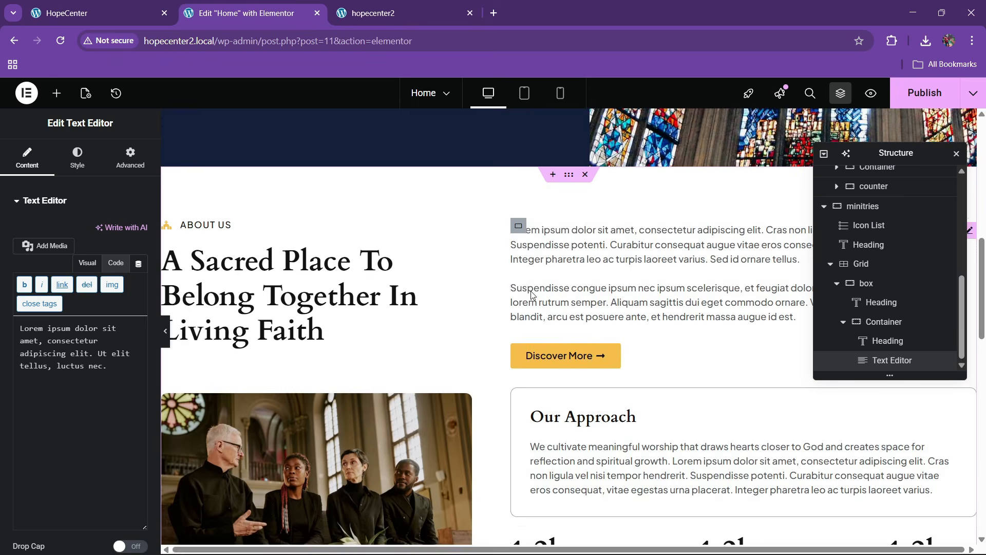
right_click(551, 353)
click(571, 317)
scroll(462, 337, down, 7)
scroll(390, 319, down, 8)
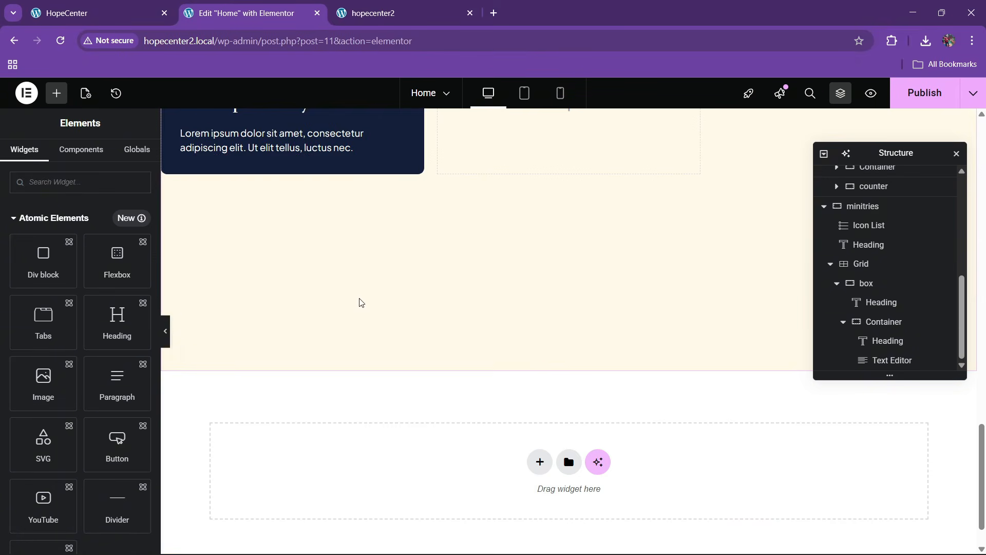
right_click(305, 144)
click(328, 230)
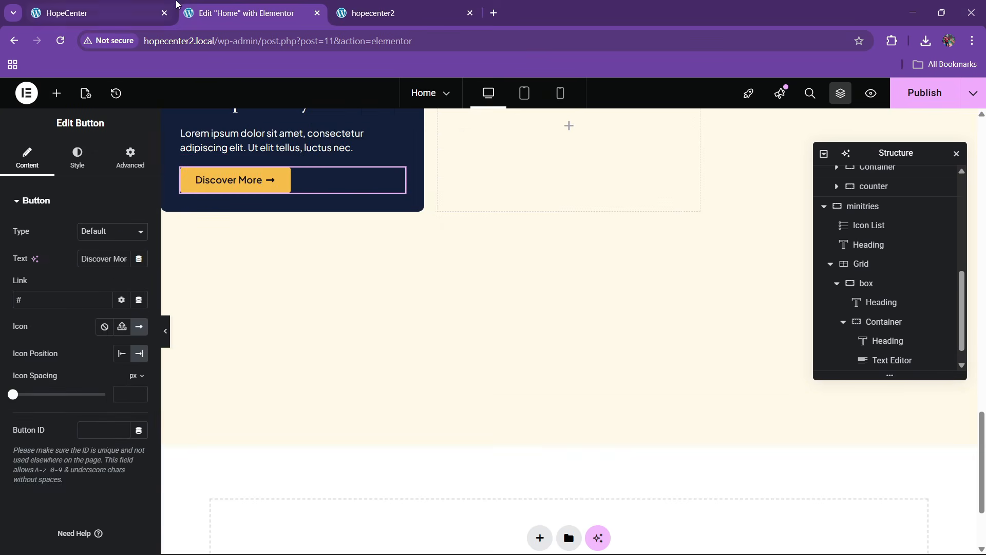
Copy the hero Discover More button and paste its style onto the card's button
click(98, 13)
click(247, 12)
scroll(430, 259, up, 11)
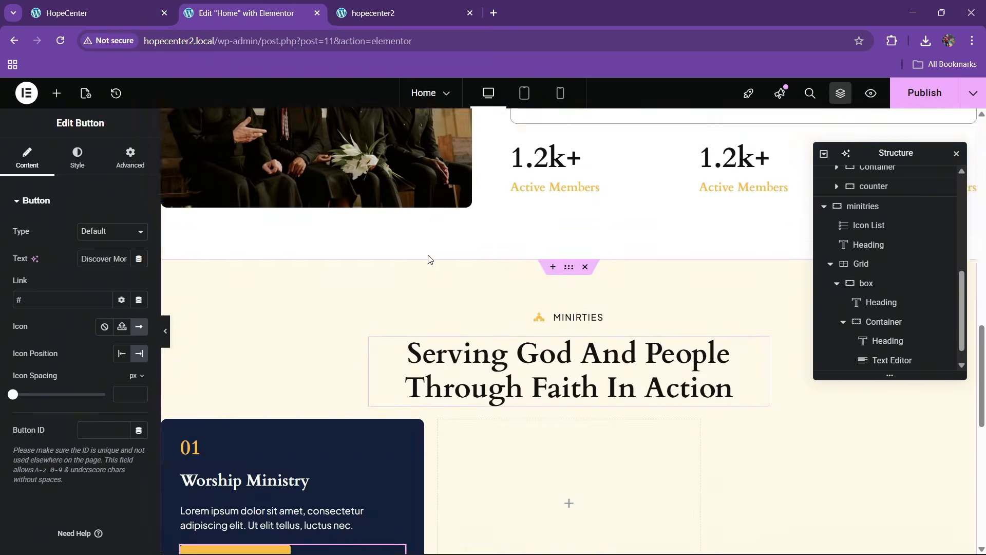
scroll(429, 258, up, 4)
right_click(414, 196)
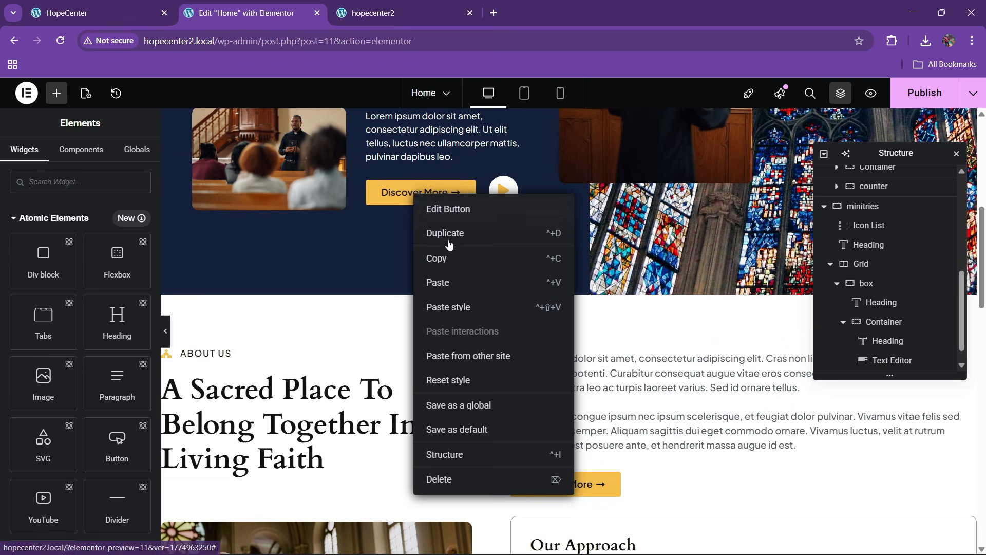
click(440, 258)
scroll(420, 285, down, 10)
right_click(264, 308)
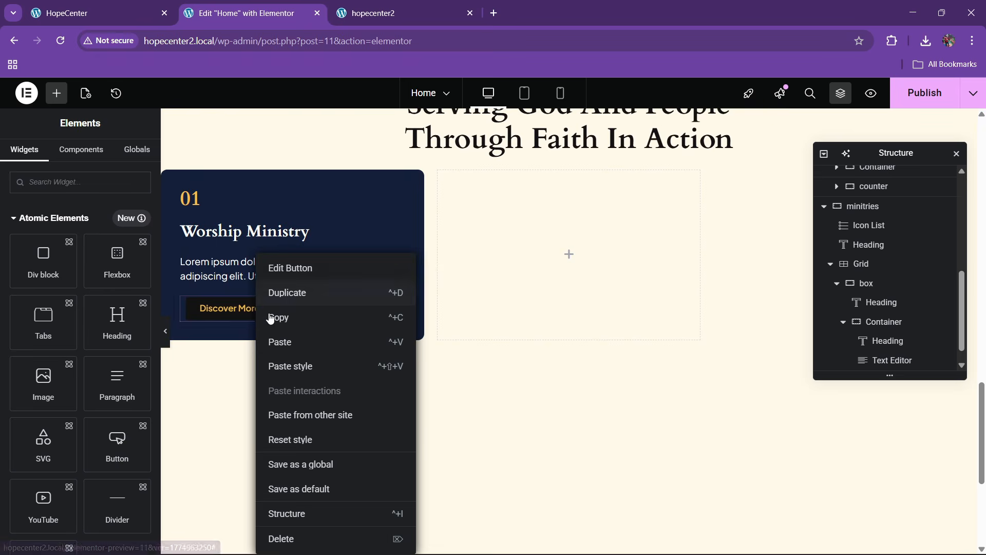
click(288, 367)
click(253, 323)
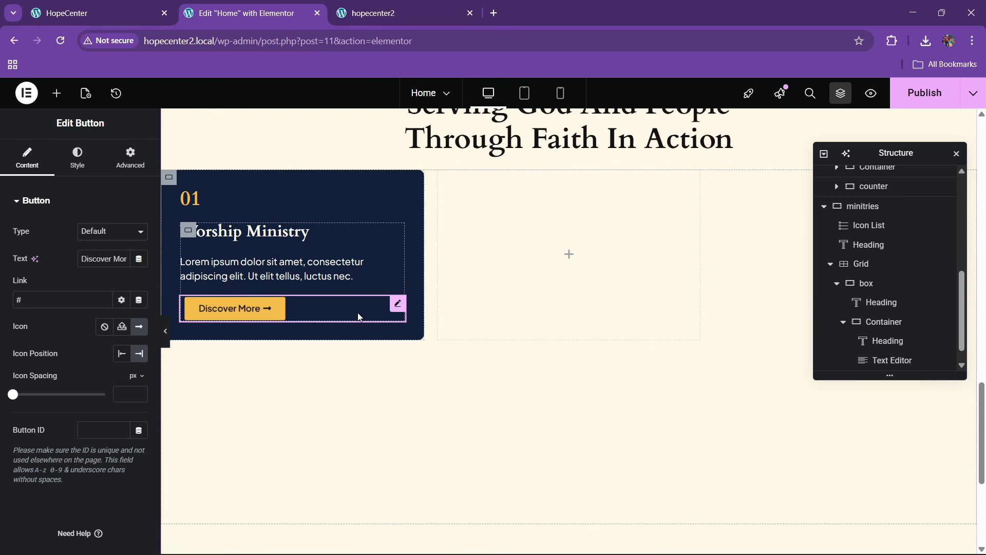
Paste the hero button's style onto the card button again to apply the yellow look
scroll(298, 324, up, 8)
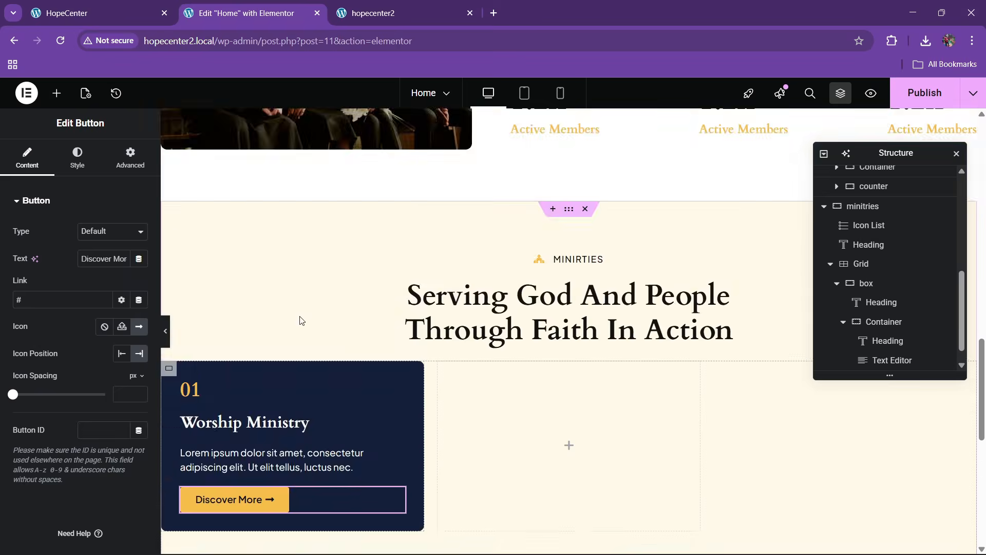
scroll(302, 319, up, 5)
right_click(407, 259)
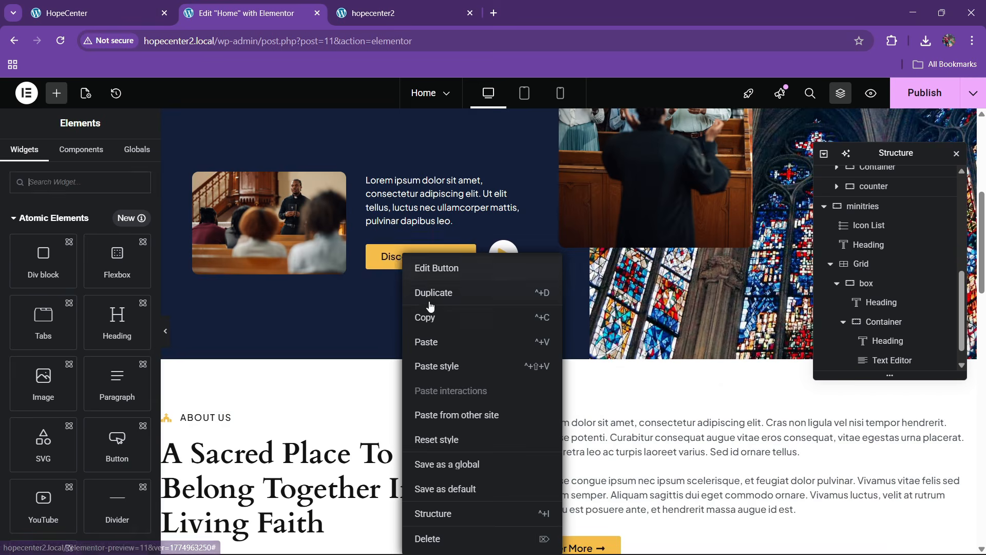
click(417, 331)
scroll(418, 331, down, 10)
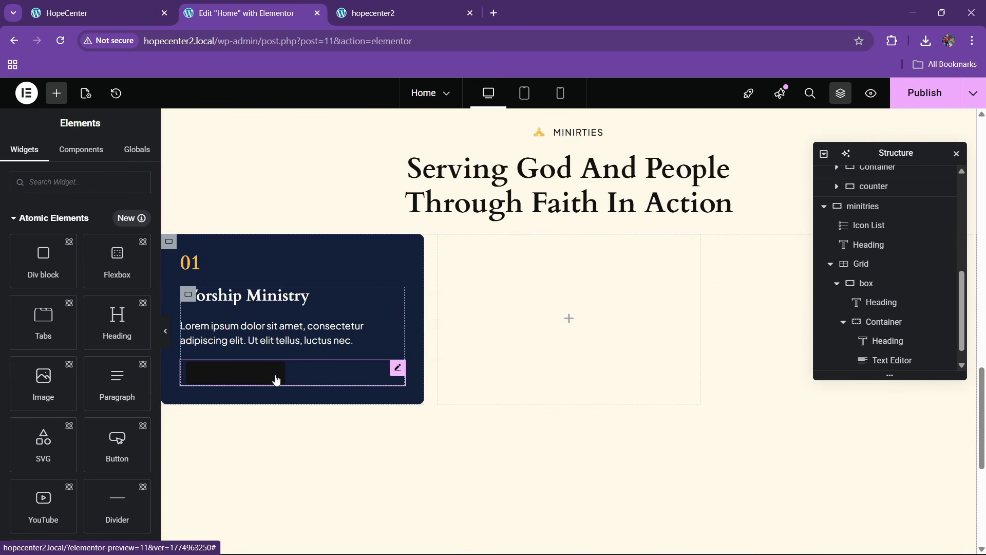
right_click(277, 374)
click(293, 365)
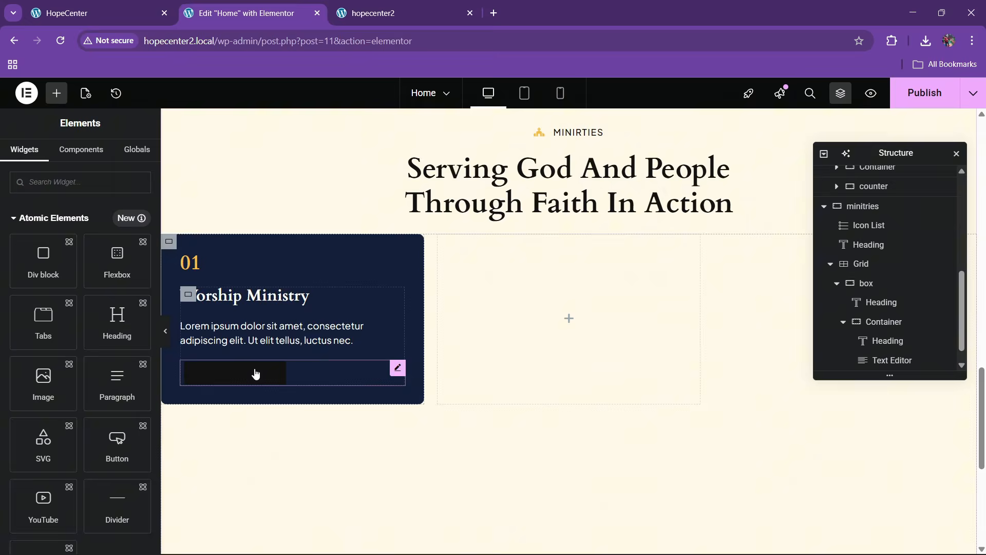
click(315, 376)
Set the card button's hover background colour to white
click(77, 156)
click(110, 311)
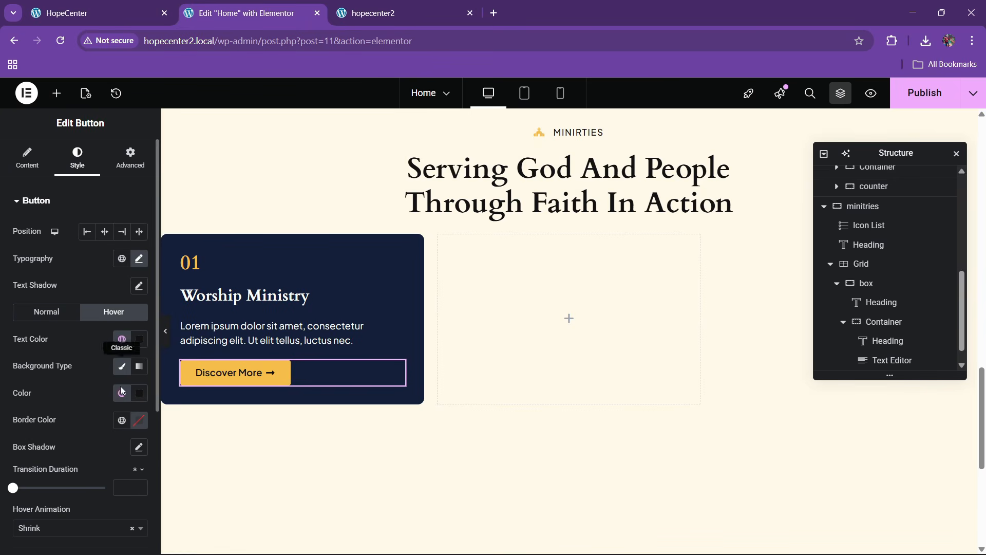
click(138, 393)
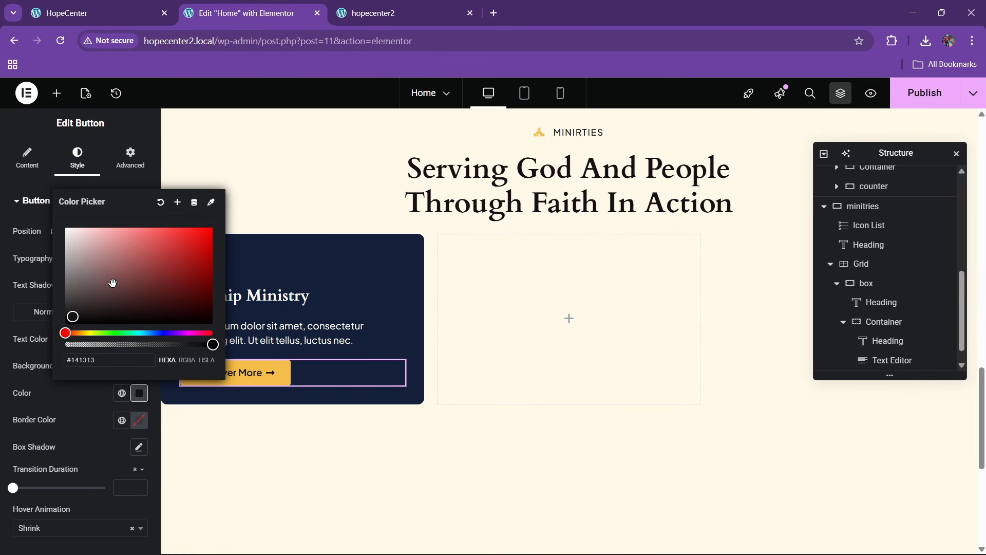
click(88, 427)
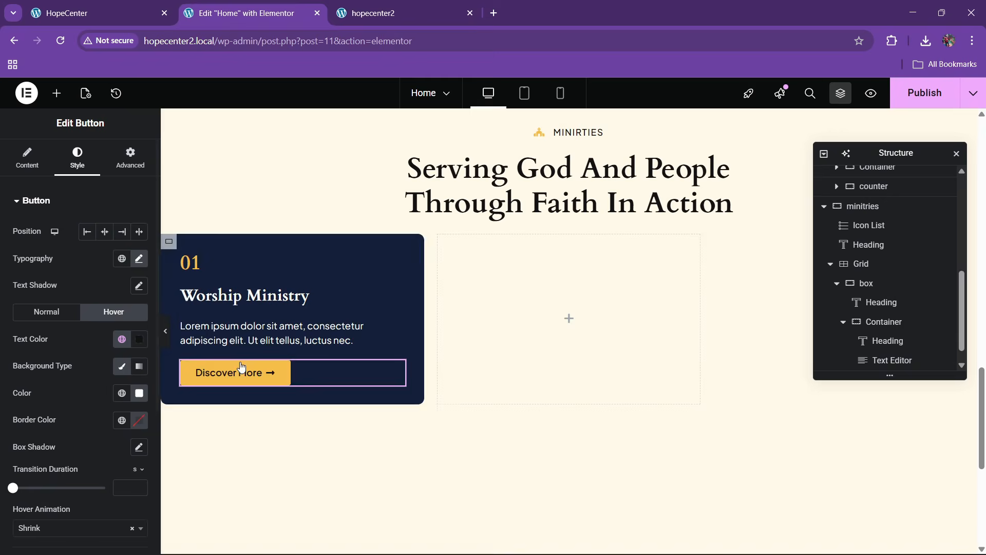
Give the card button a 10 px top margin with unlinked margin sides
click(125, 169)
click(141, 251)
click(20, 246)
text(10)
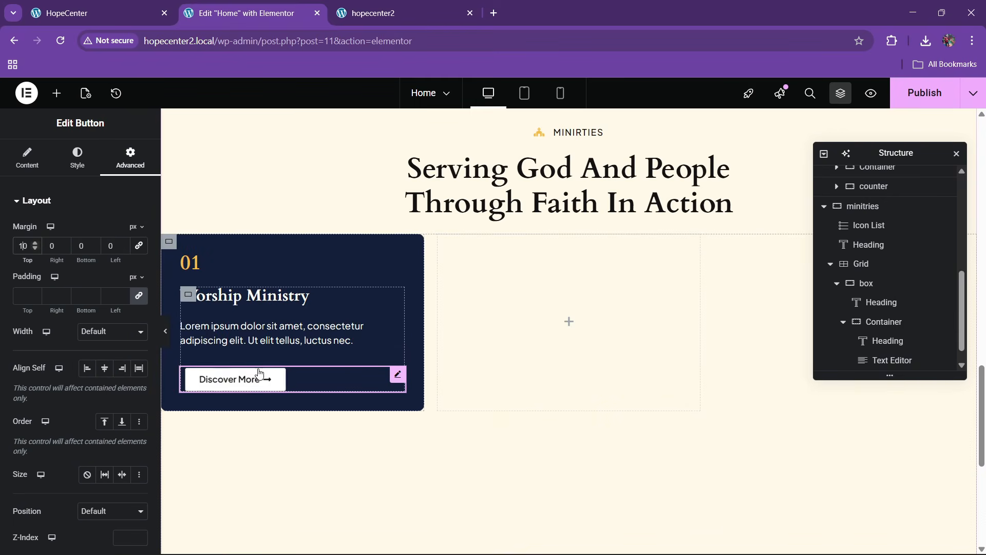
scroll(862, 315, down, 1)
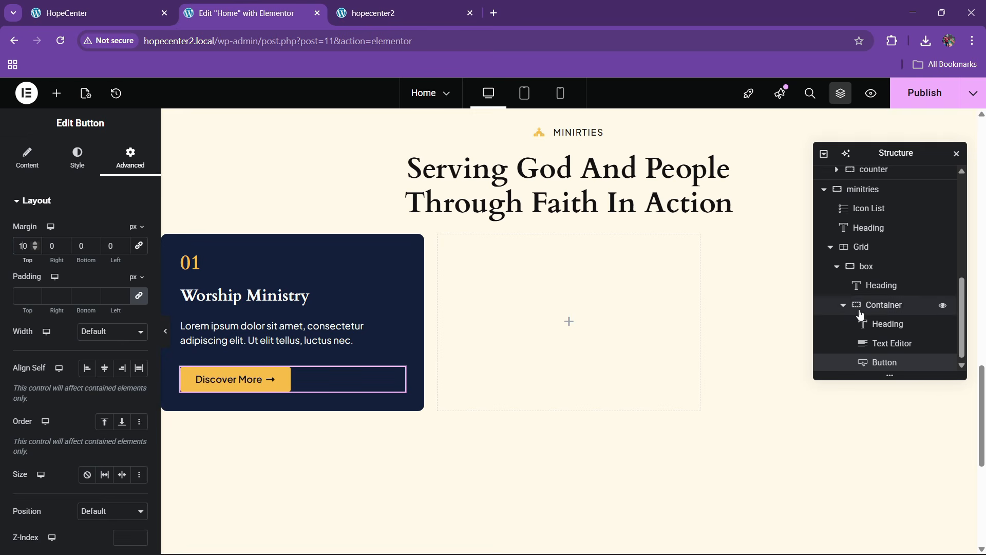
click(868, 264)
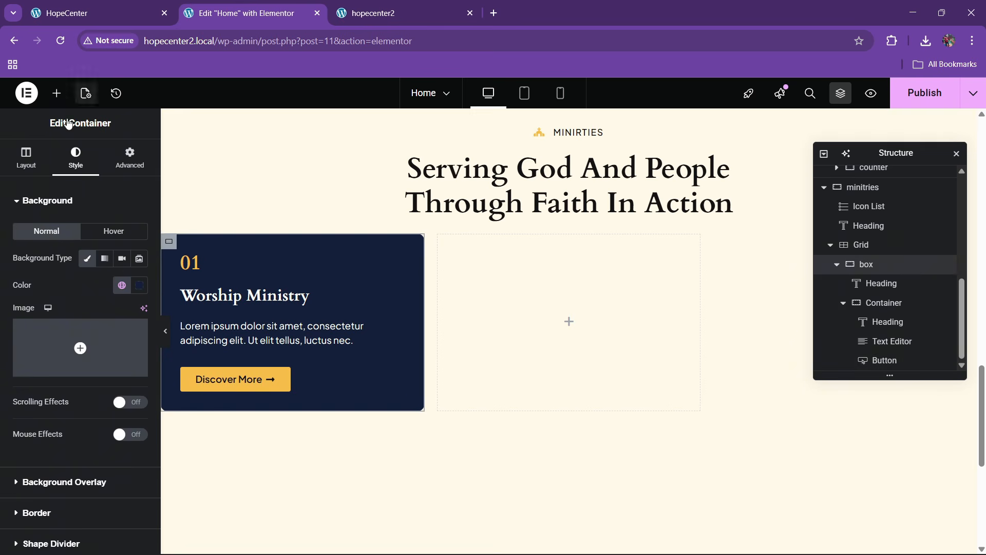
Check the reference site's cards, then clear the card's dark blue background colour
click(97, 13)
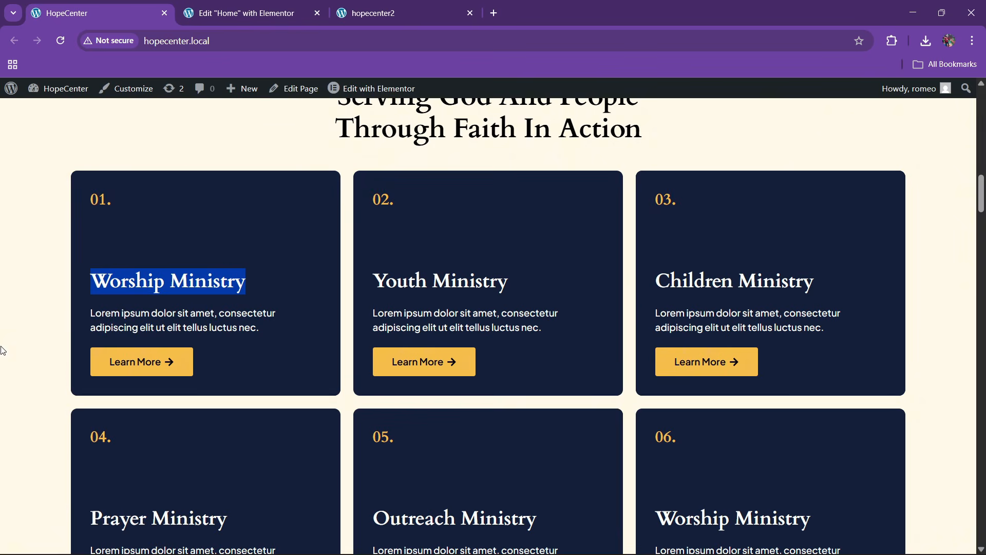
key(ctrl+Tab)
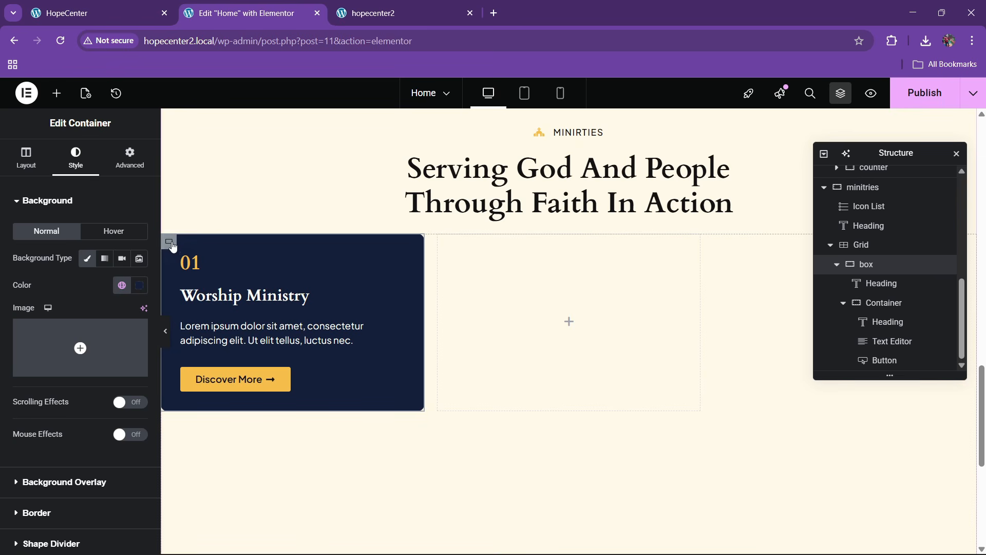
scroll(116, 207, down, 2)
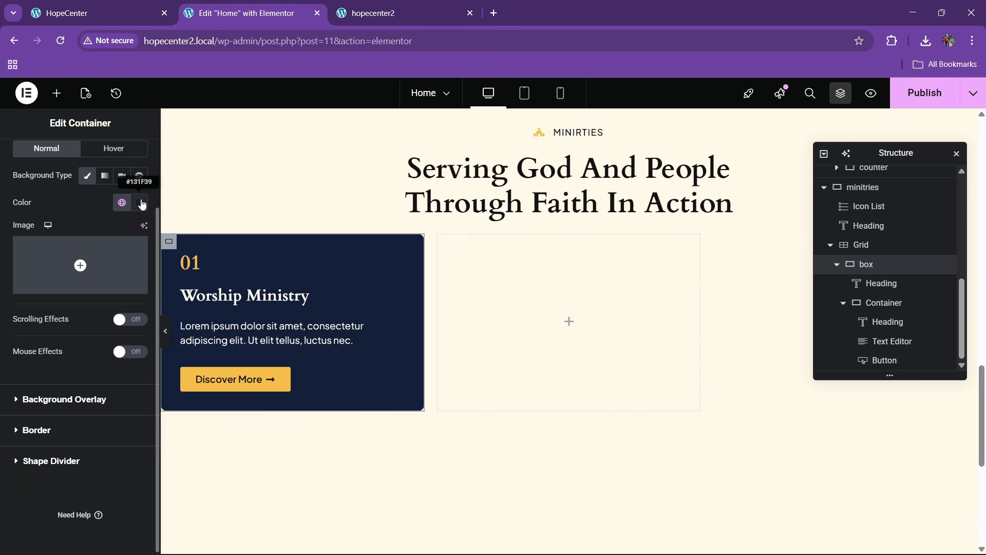
click(142, 204)
click(158, 228)
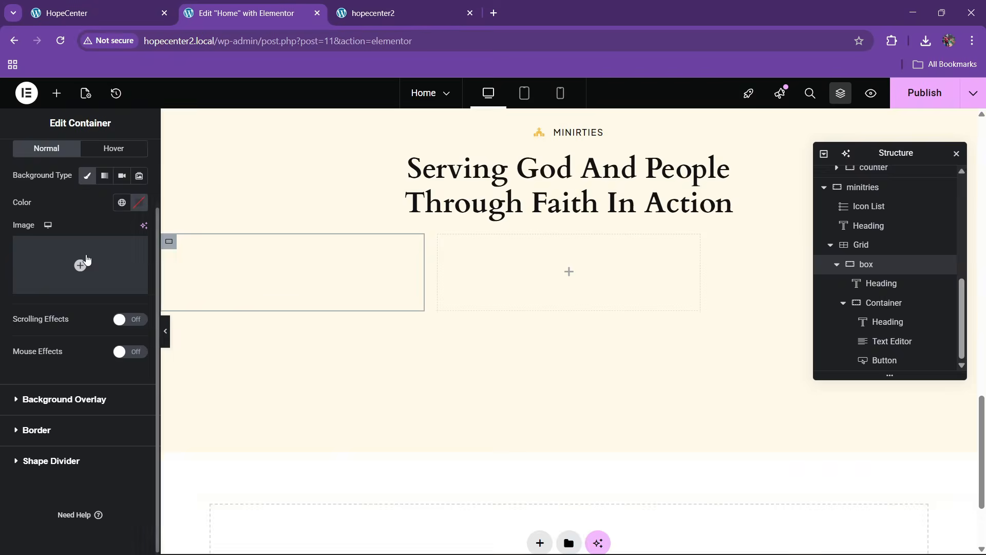
Set the group-meeting photo from the Media Library as the card background
click(86, 262)
scroll(381, 380, down, 5)
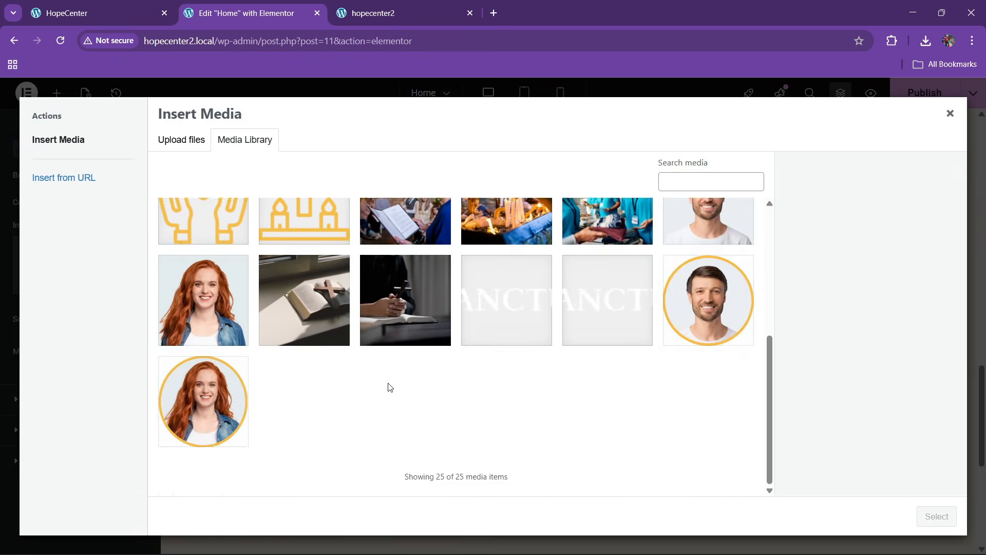
scroll(390, 387, up, 5)
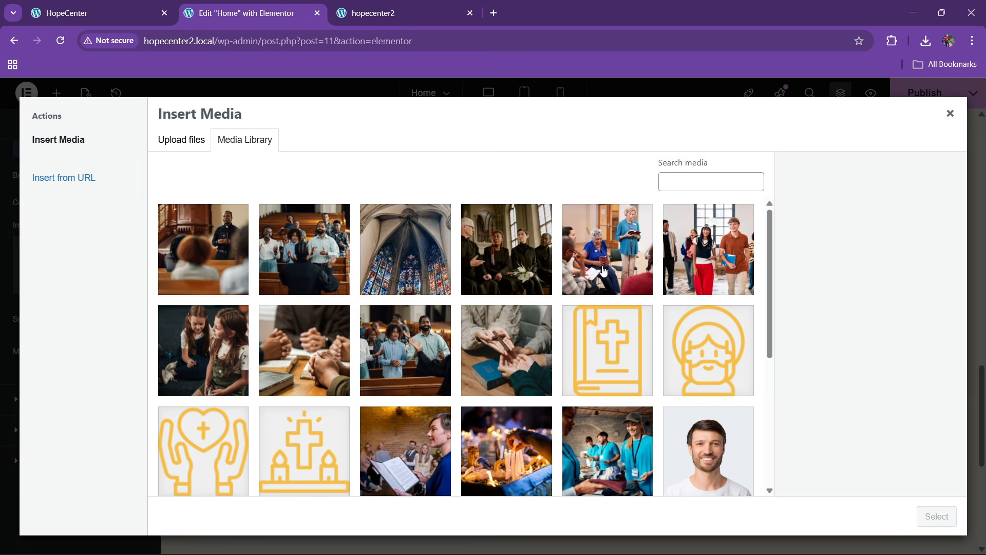
click(604, 271)
click(917, 521)
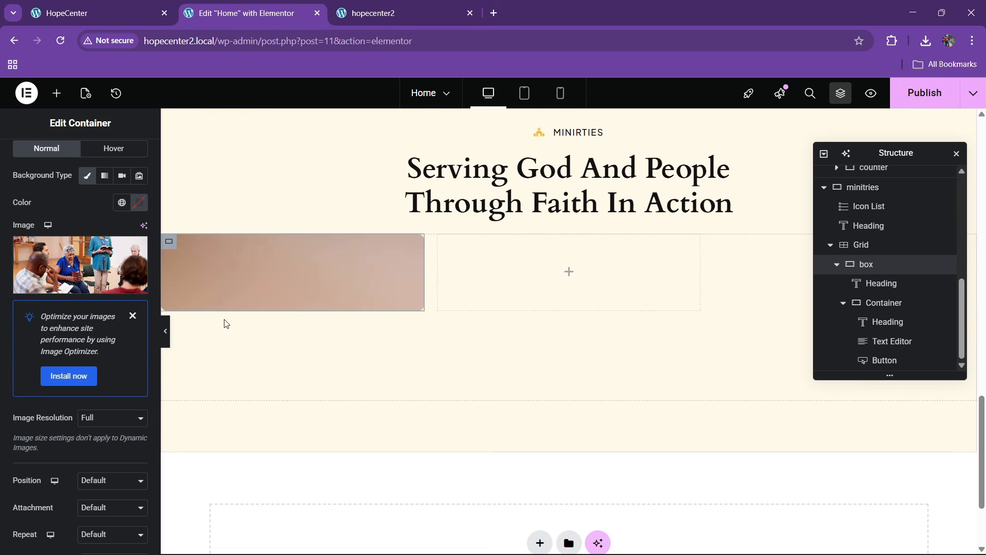
scroll(45, 373, down, 3)
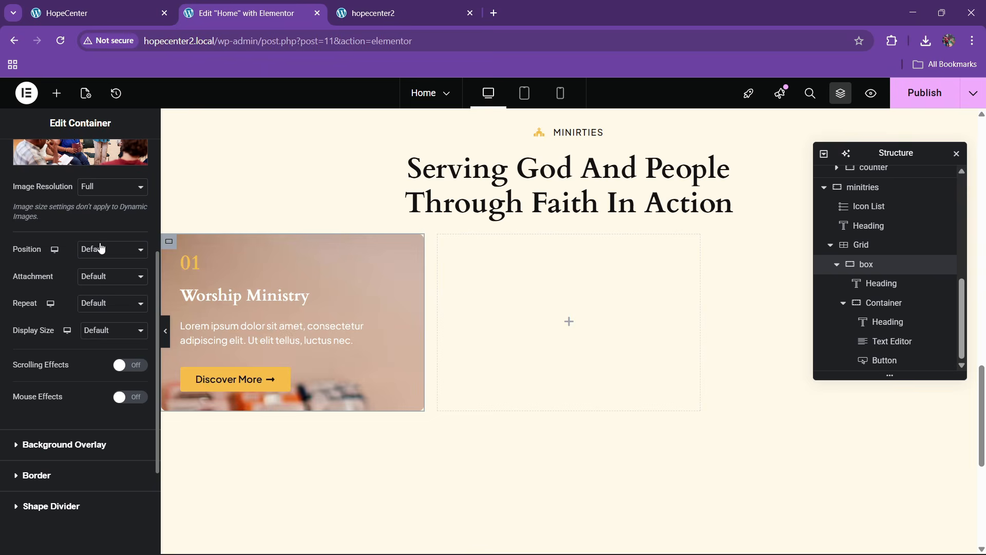
Position the background photo at Center Center with Display Size Cover
click(106, 249)
click(99, 279)
click(95, 330)
click(95, 379)
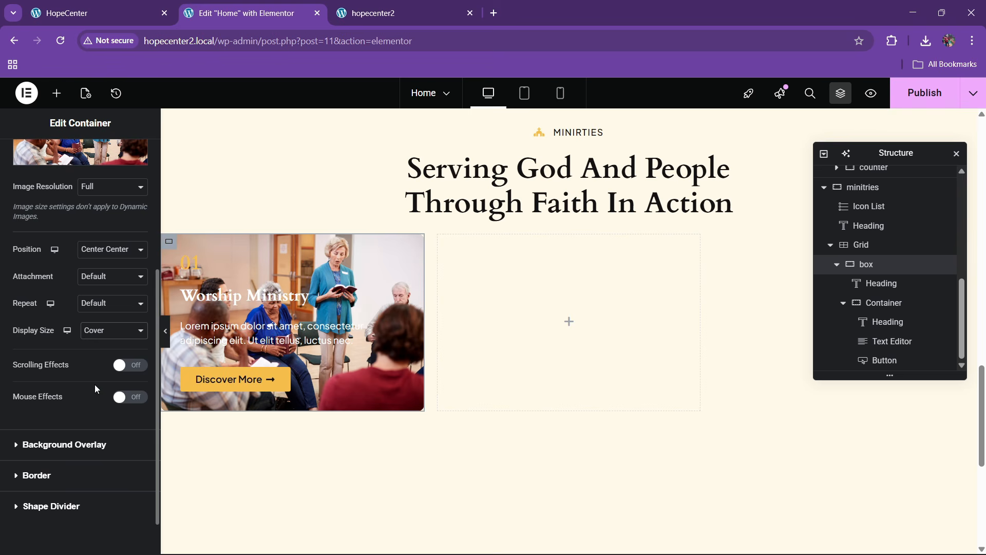
scroll(53, 329, up, 4)
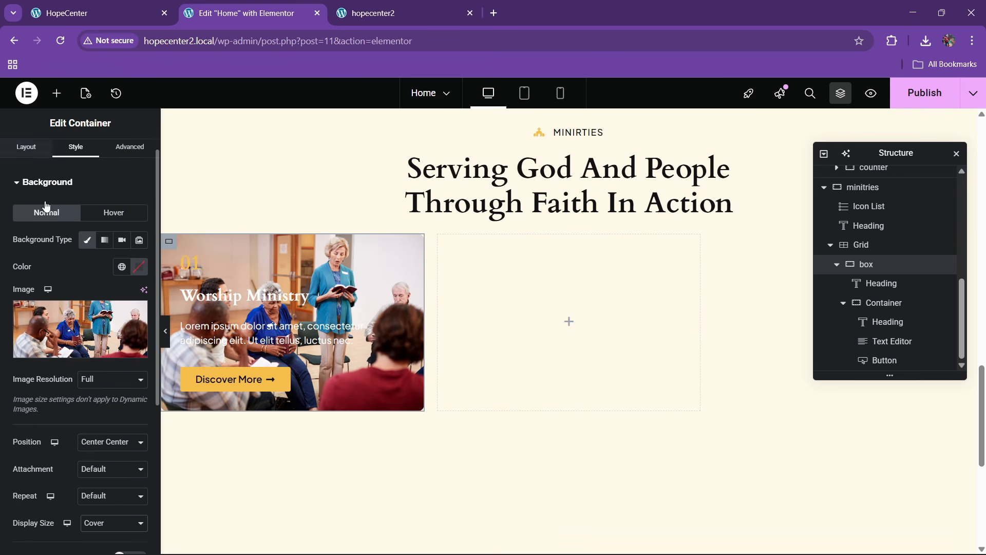
scroll(77, 349, down, 5)
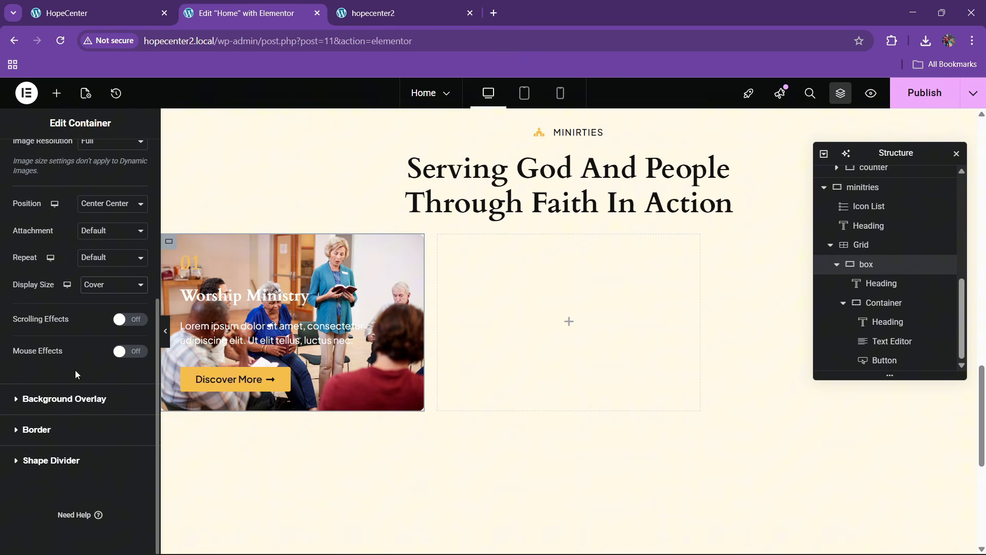
Add a Classic dark blue background overlay at full opacity for the normal state
click(69, 397)
click(103, 262)
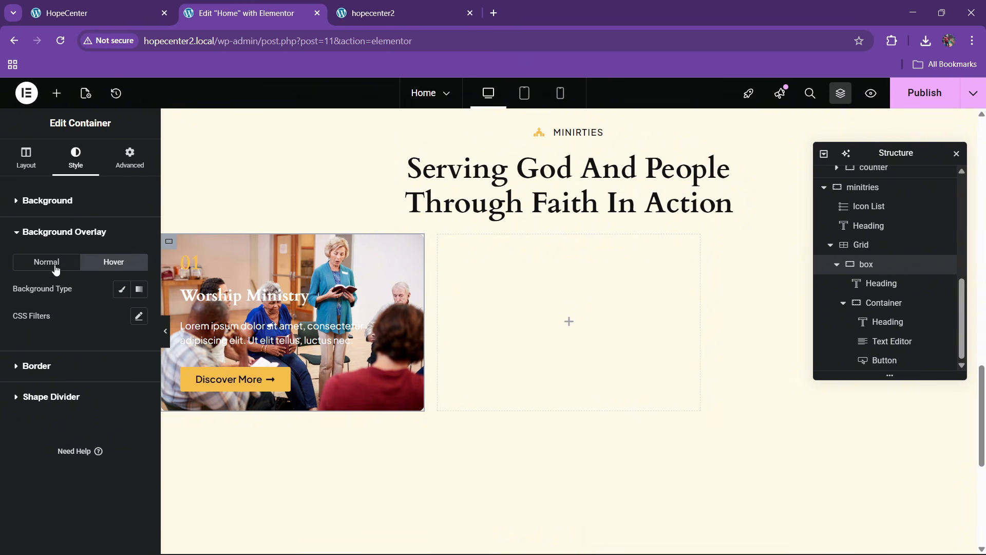
click(56, 268)
click(122, 288)
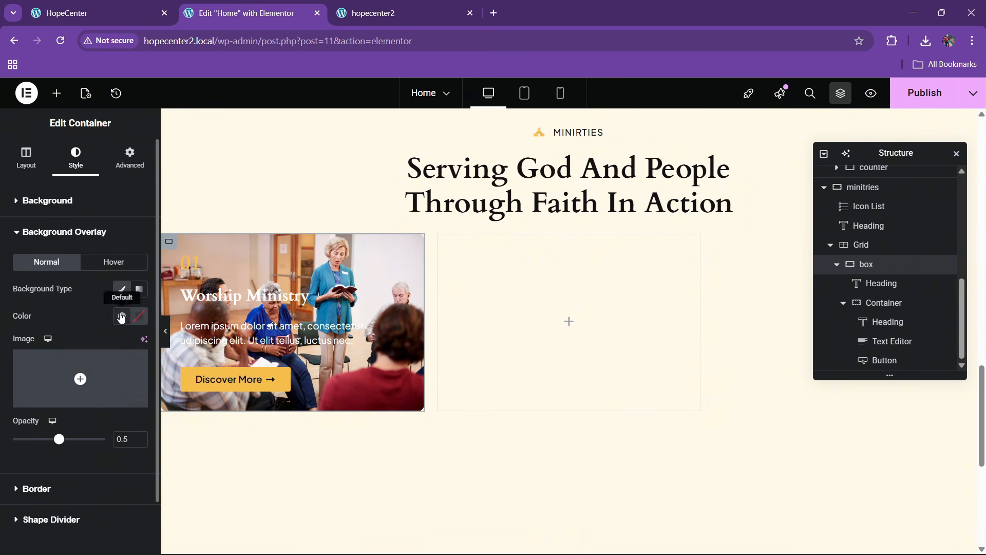
click(121, 317)
click(59, 235)
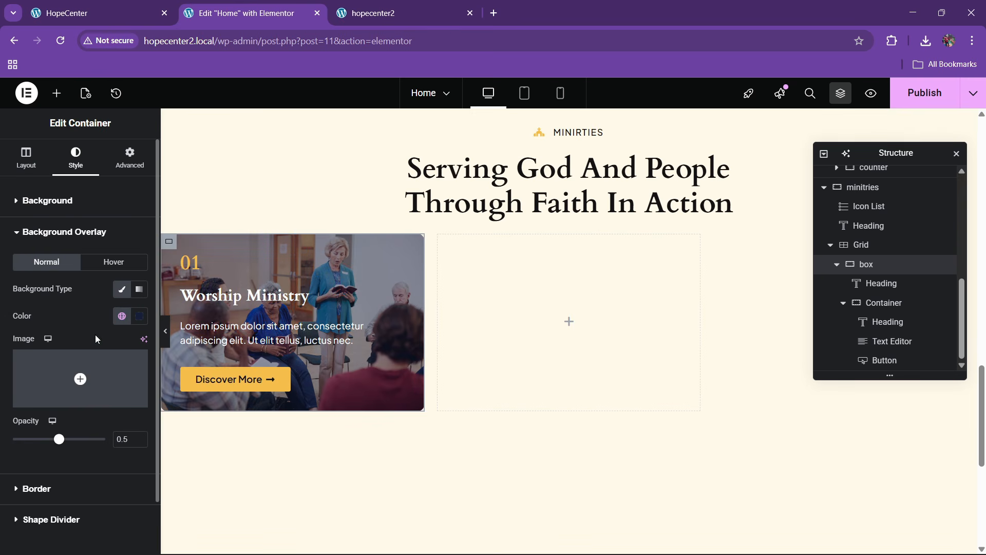
drag(61, 445, 116, 447)
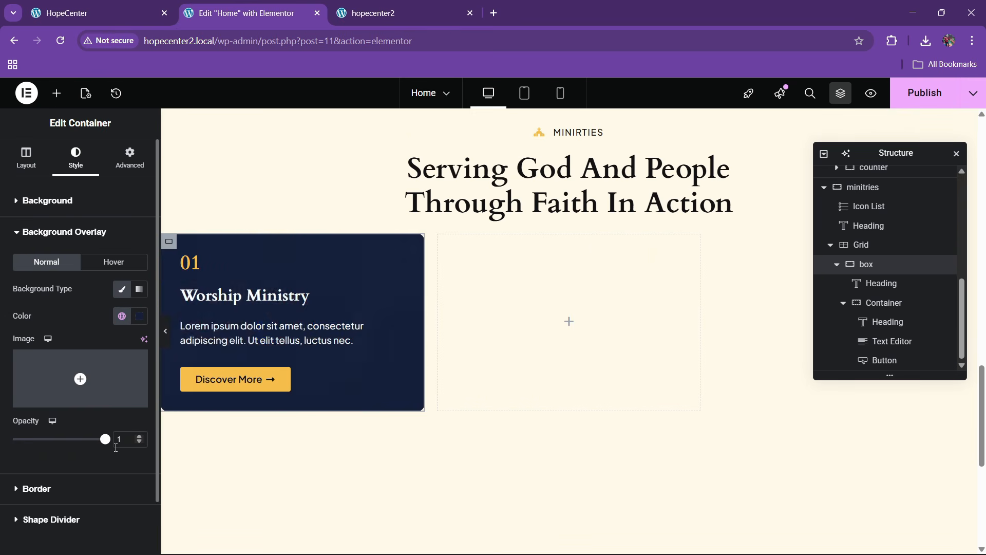
Set a Classic dark blue hover overlay colour on the card
click(108, 262)
click(122, 289)
click(122, 316)
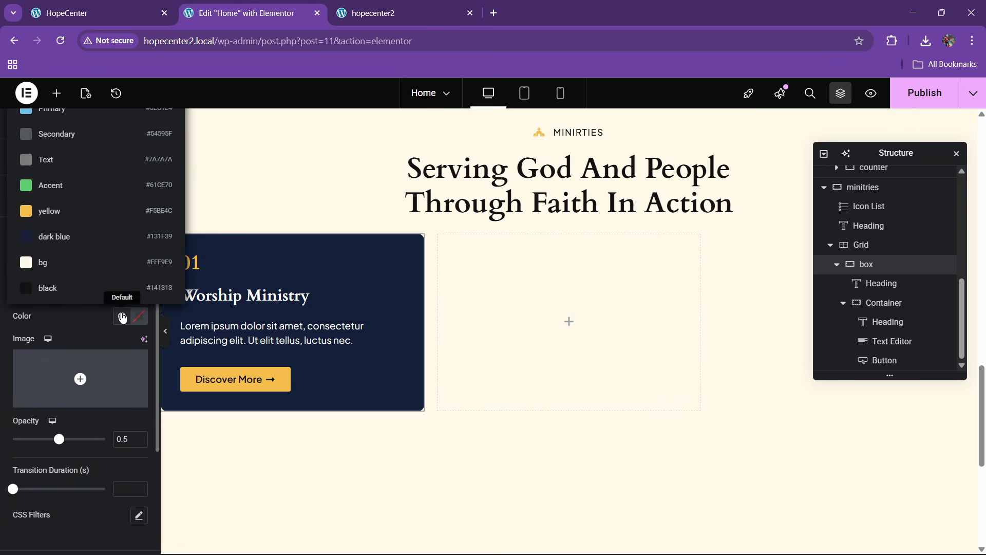
click(68, 237)
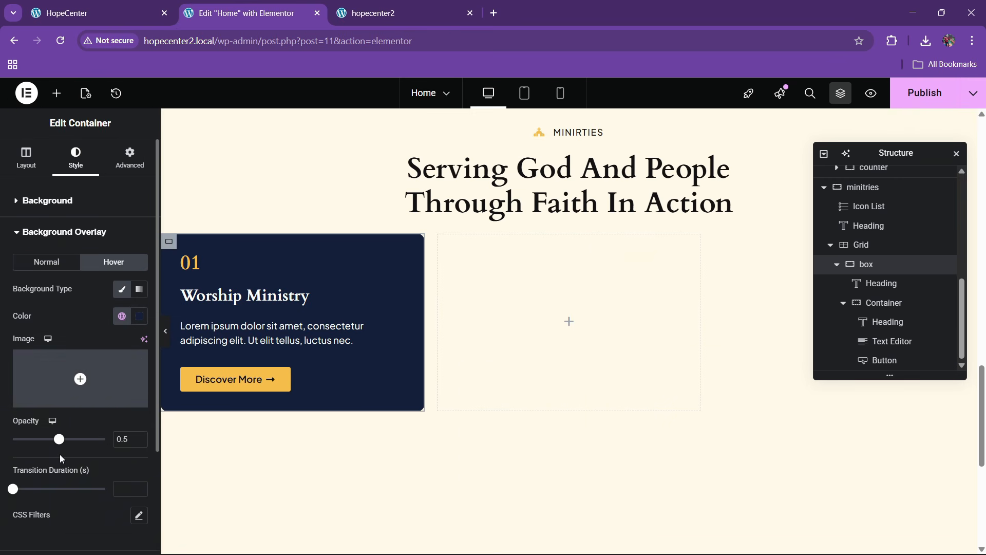
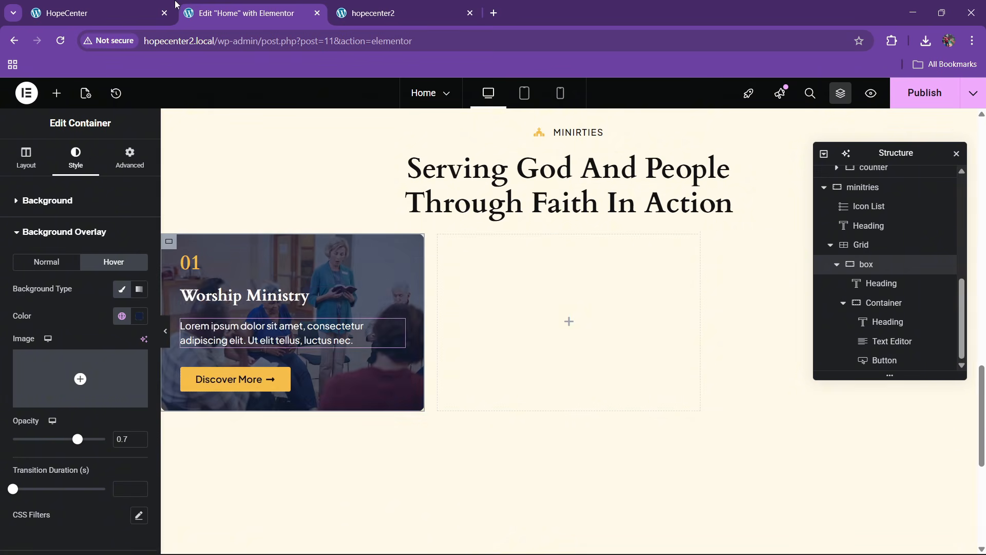
Give the Worship Ministry card a 400 px minimum height with Space Between content justification
key(ctrl+shift+Tab)
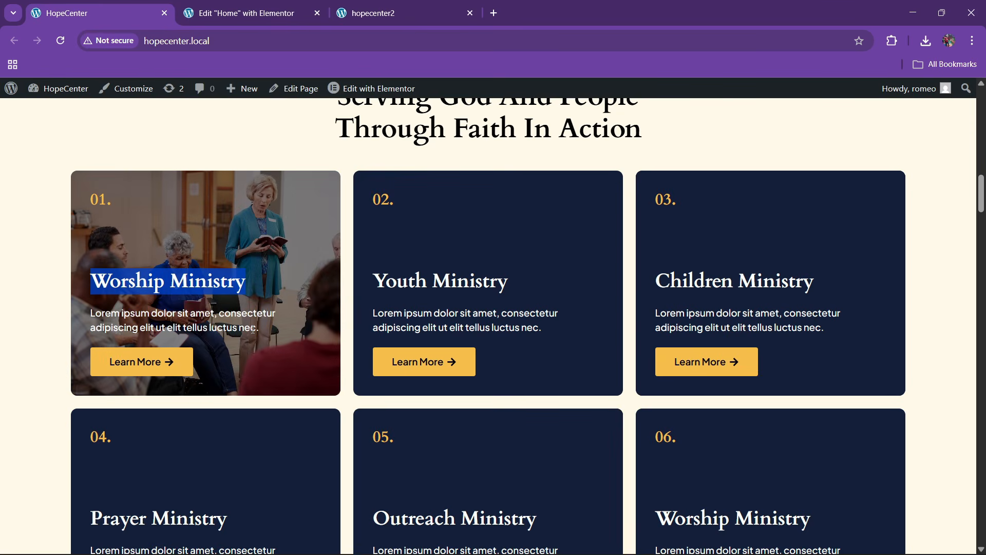
key(ctrl+Tab)
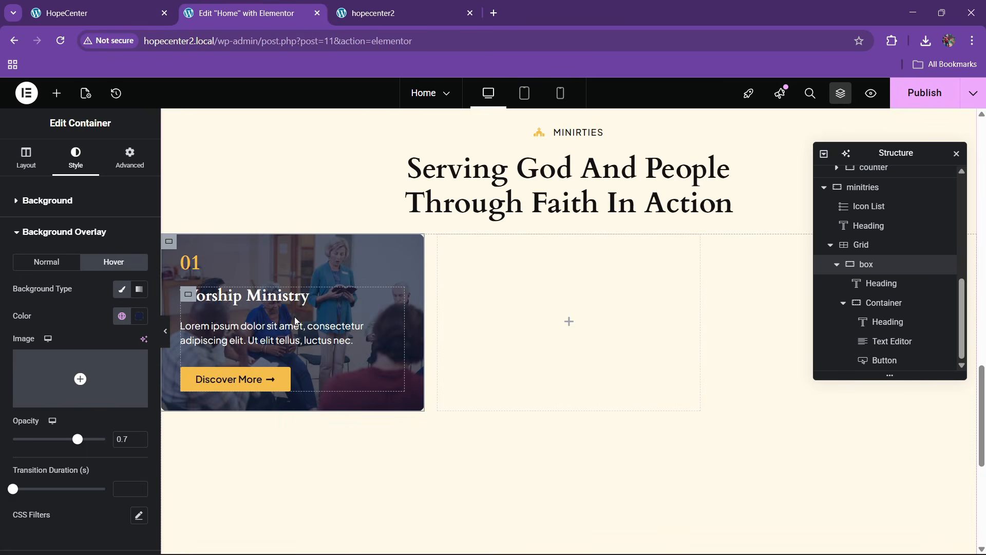
click(26, 156)
click(131, 349)
text(4)
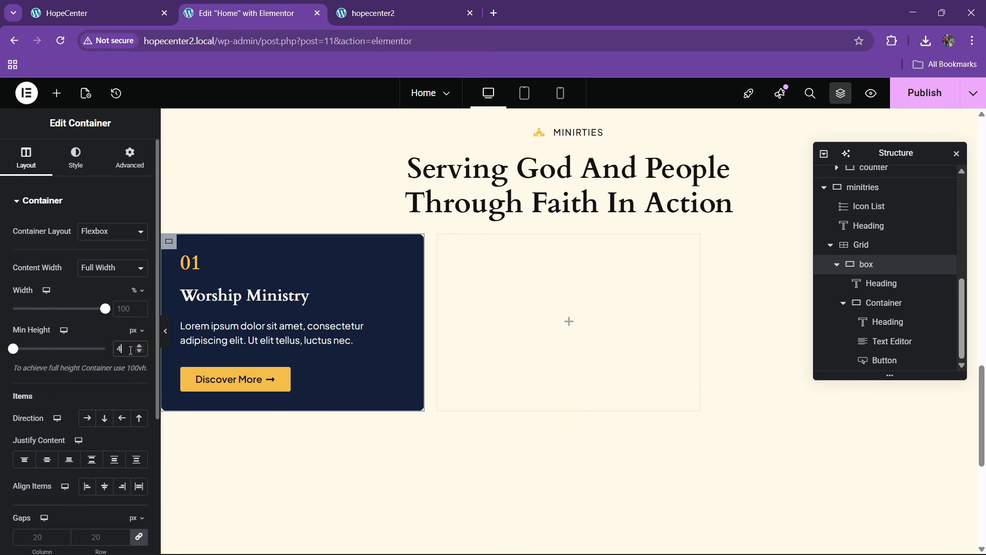
text(00)
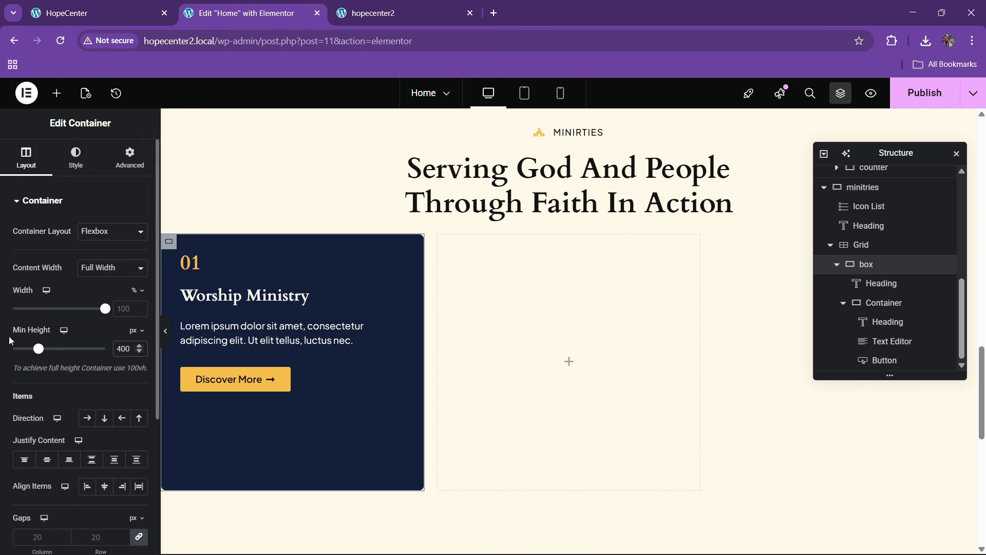
scroll(31, 334, down, 3)
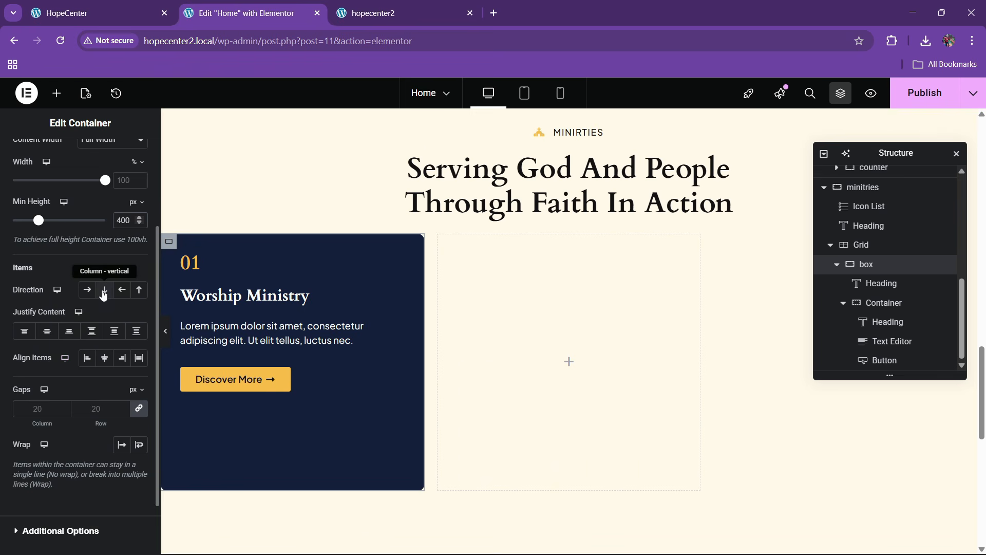
click(91, 333)
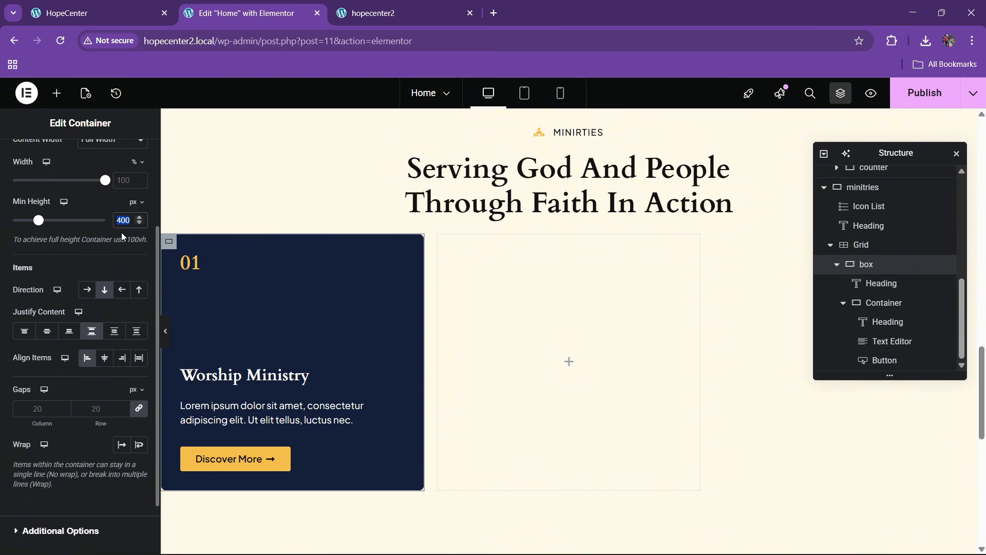
Refine the card's minimum height to 360 px and compare it with the live site
text(350)
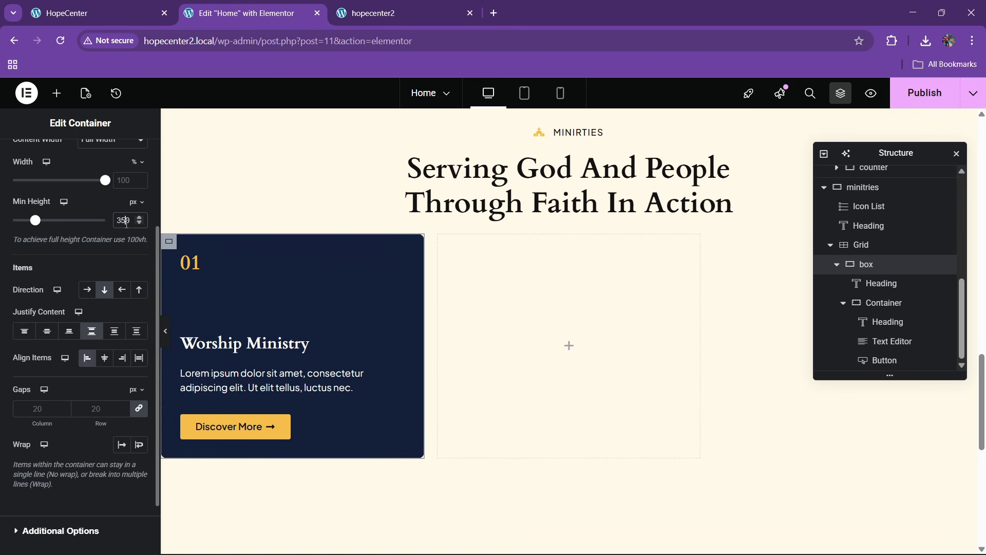
key(BackSpace)
text(8)
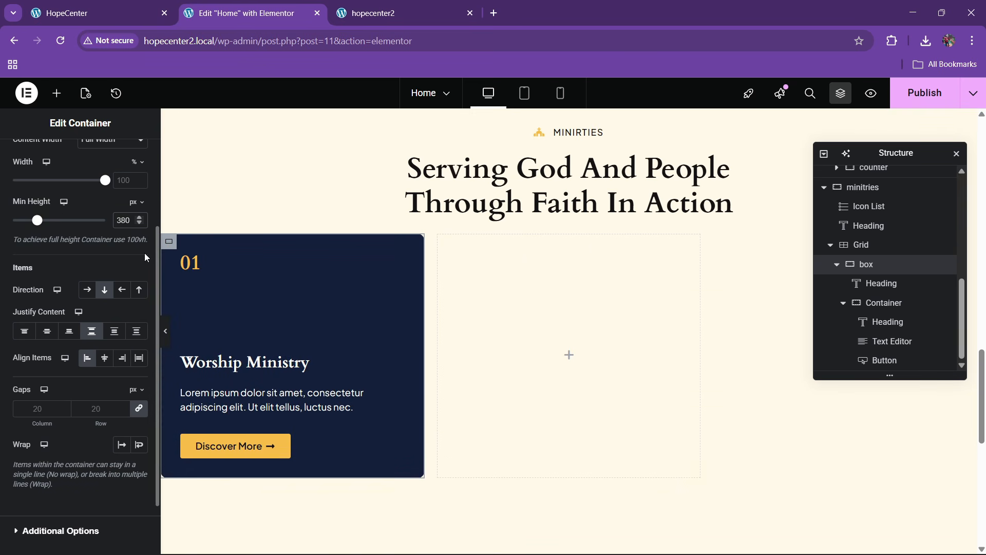
key(BackSpace)
text(6)
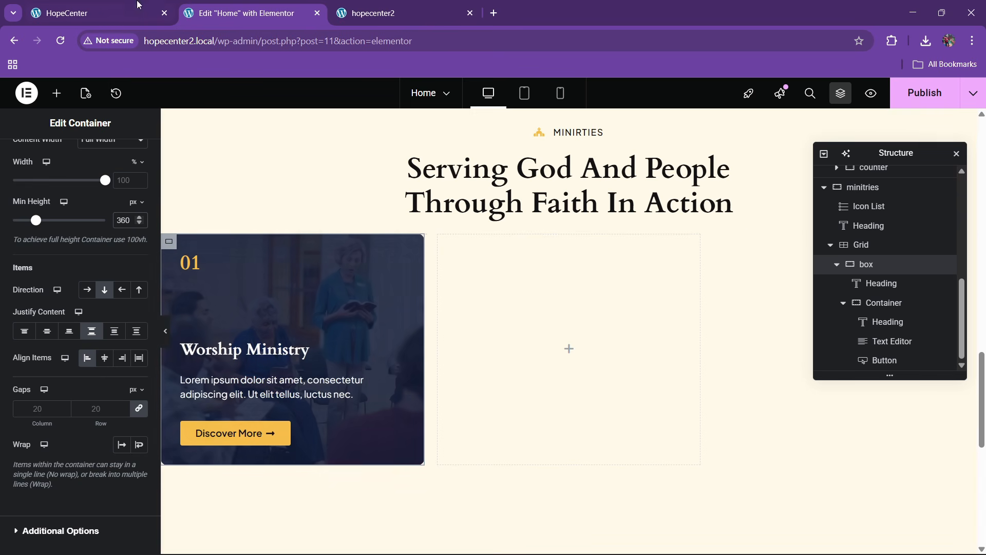
click(111, 11)
key(ctrl+Tab)
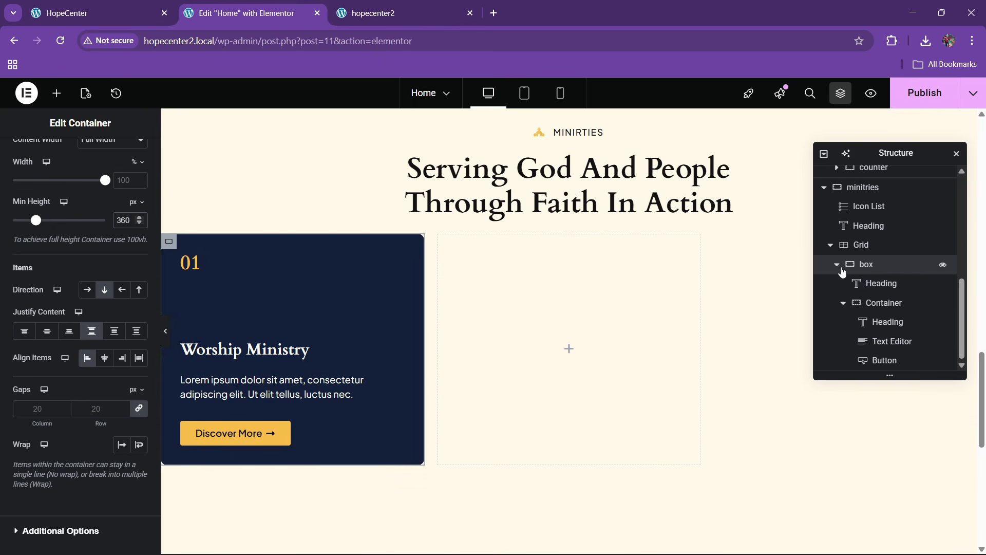
scroll(844, 269, up, 2)
Duplicate the Worship Ministry card five times so the grid holds six cards
right_click(881, 363)
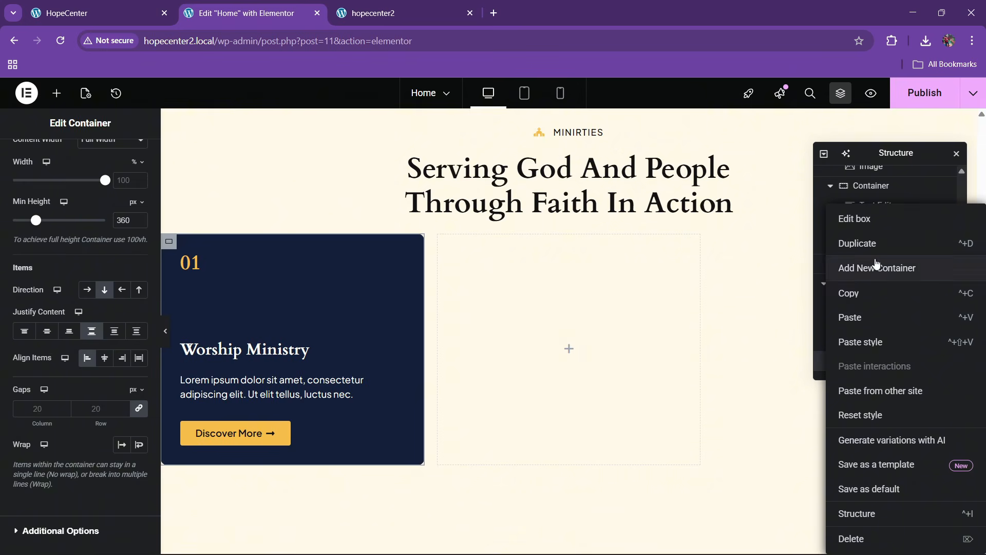
click(874, 244)
right_click(870, 366)
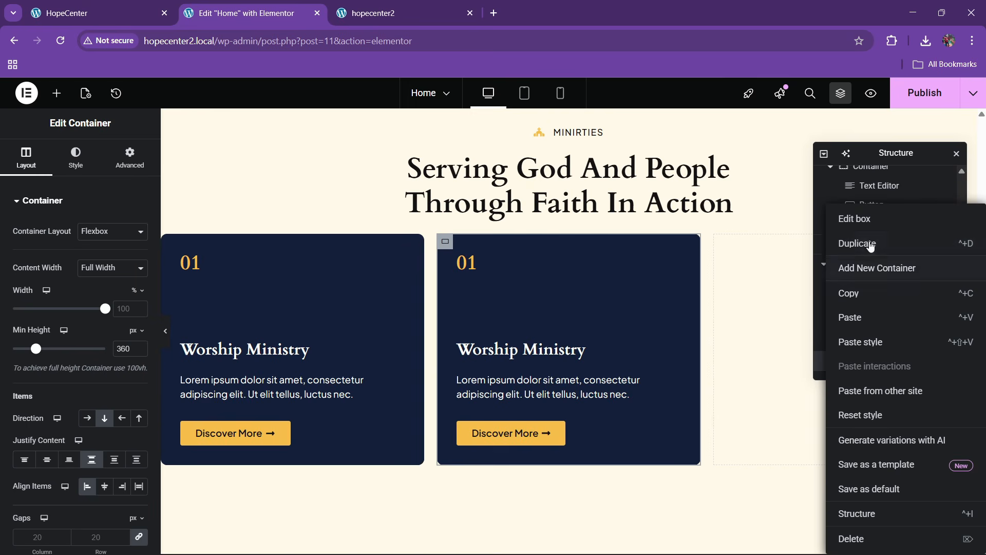
click(870, 243)
right_click(872, 359)
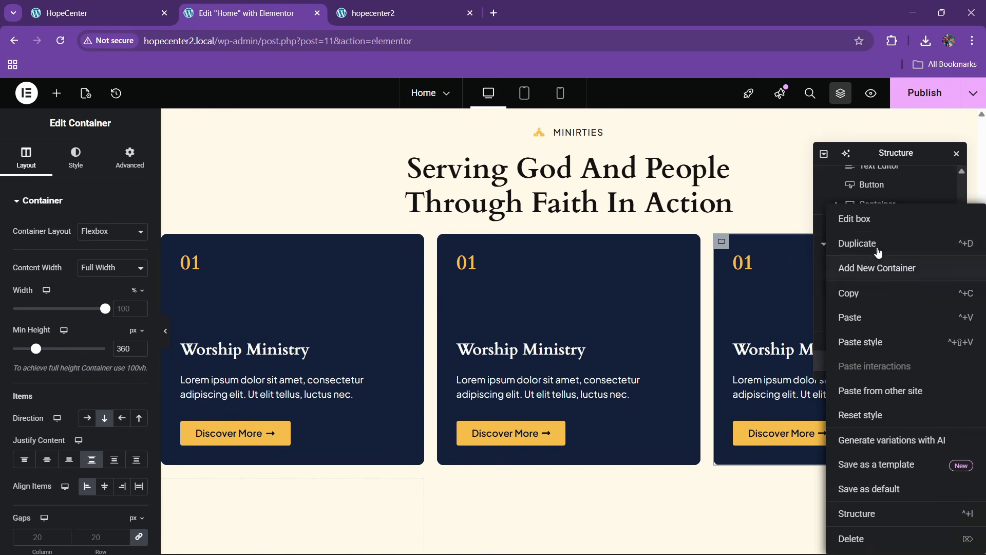
click(879, 252)
scroll(866, 350, down, 1)
right_click(870, 359)
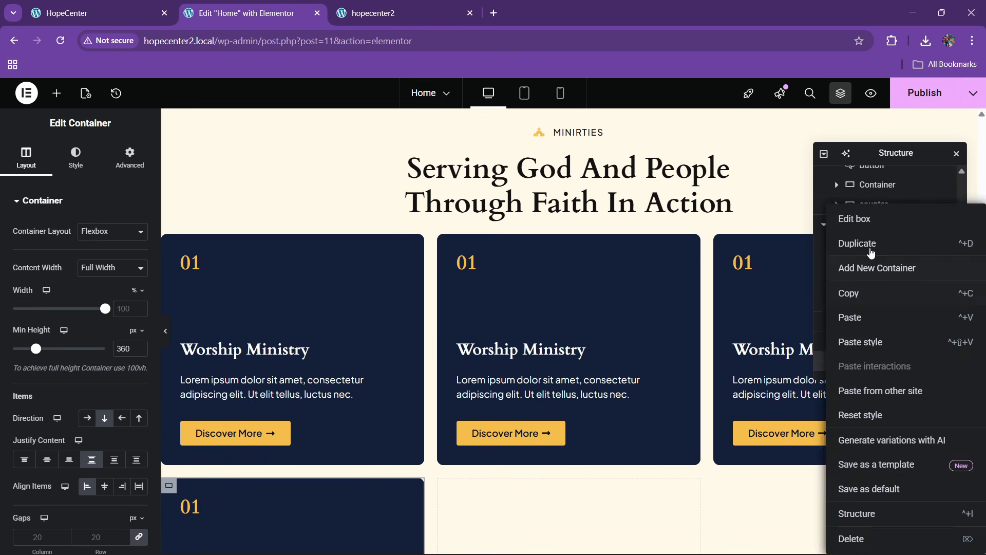
click(871, 243)
scroll(868, 354, down, 1)
right_click(871, 362)
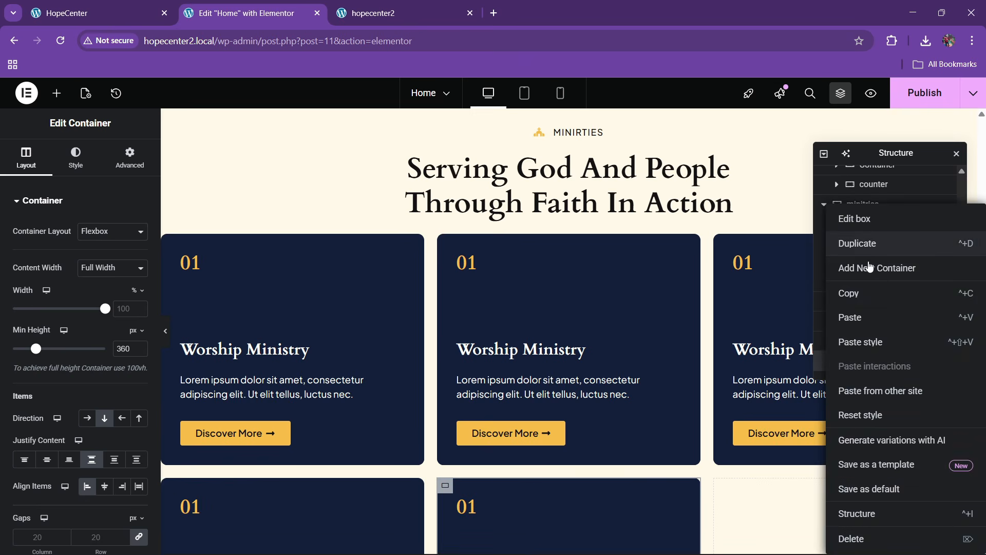
click(869, 244)
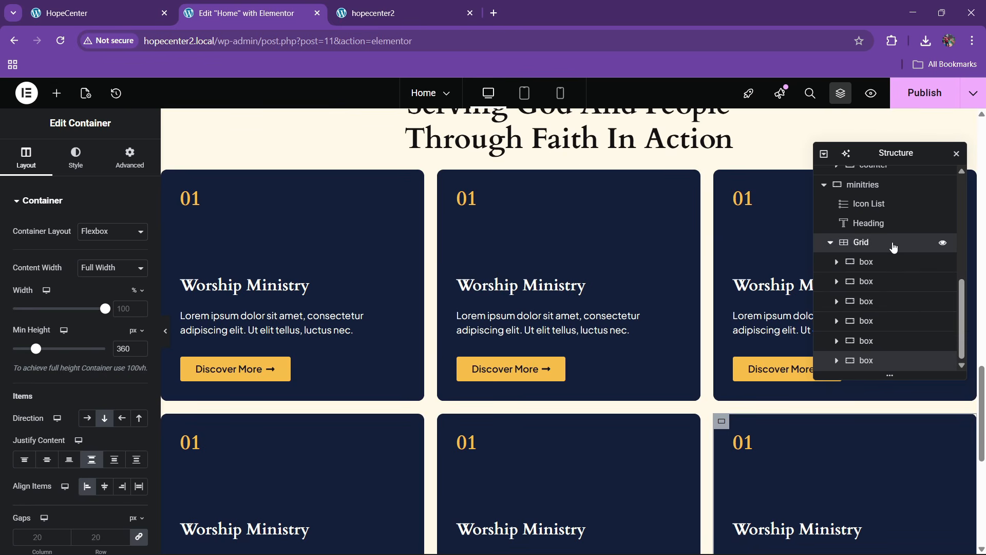
Give the card grid a 30 px top margin and publish the page
click(894, 247)
click(130, 157)
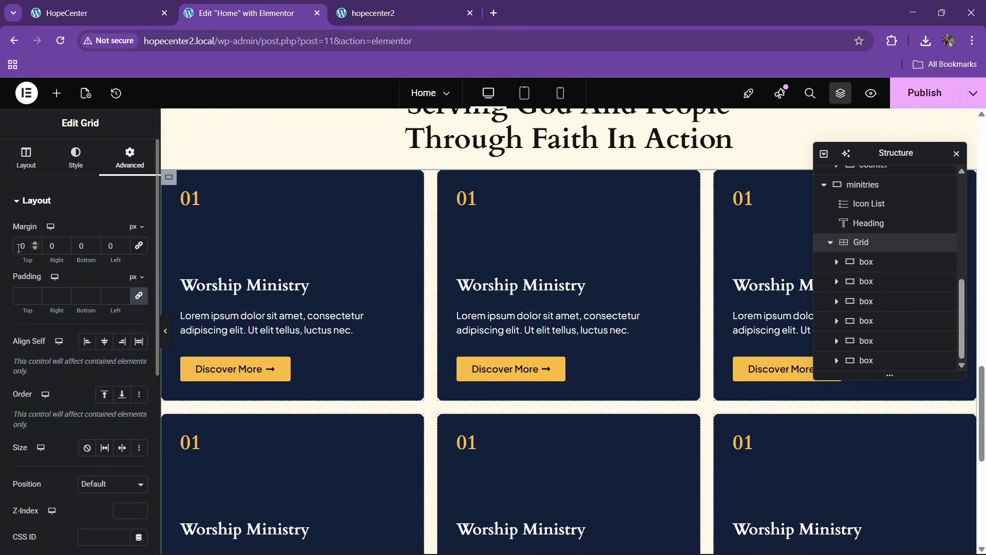
text(30)
scroll(440, 359, up, 3)
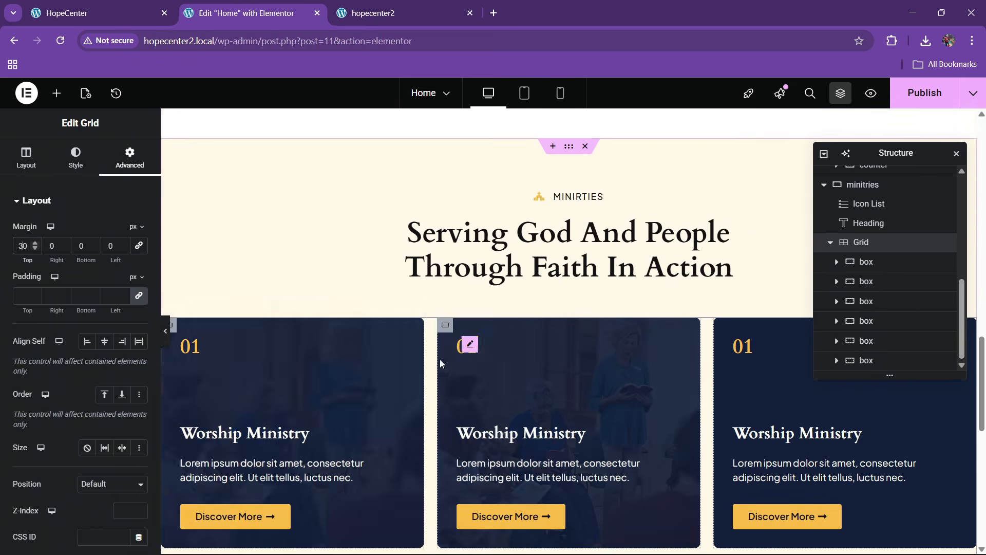
click(915, 95)
scroll(493, 283, down, 4)
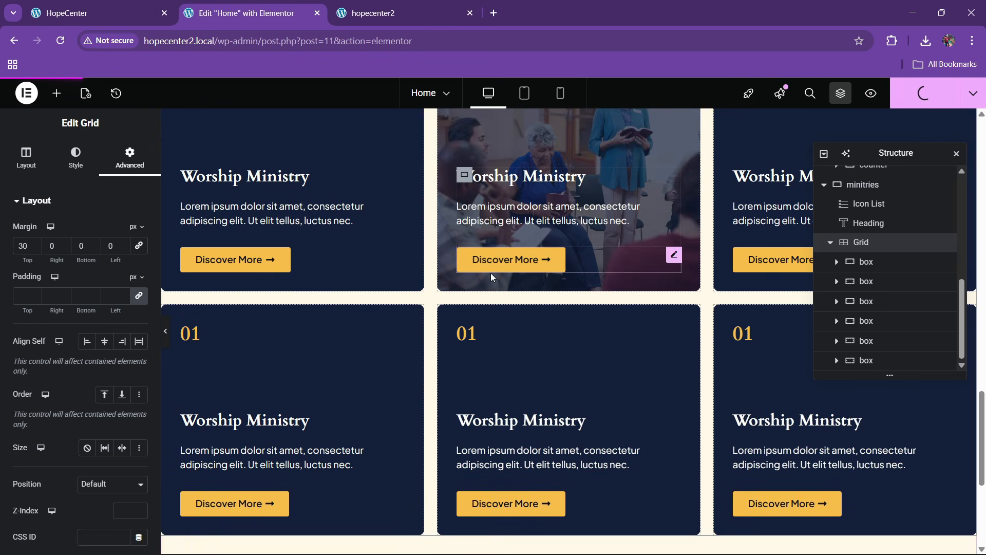
scroll(506, 277, up, 2)
key(ctrl+shift+Tab)
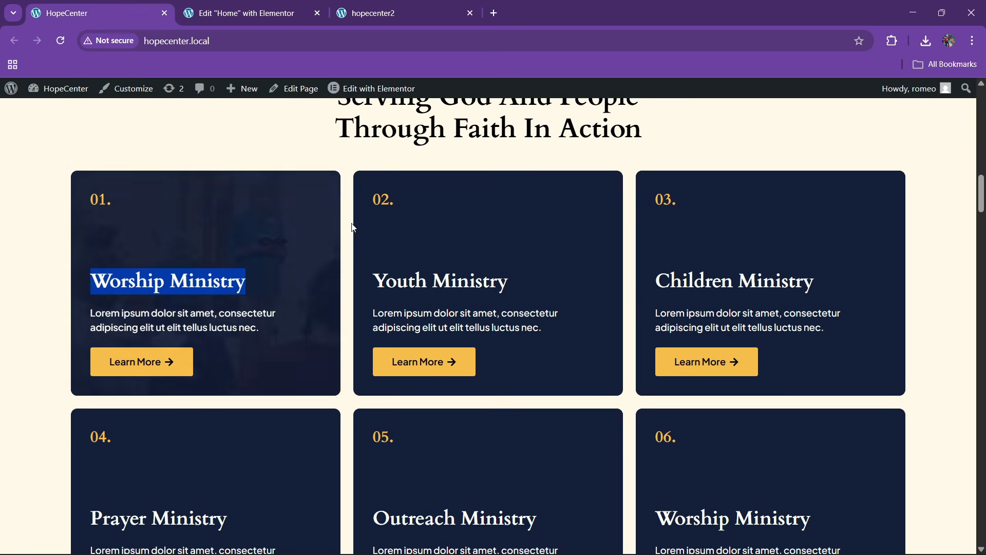
click(242, 13)
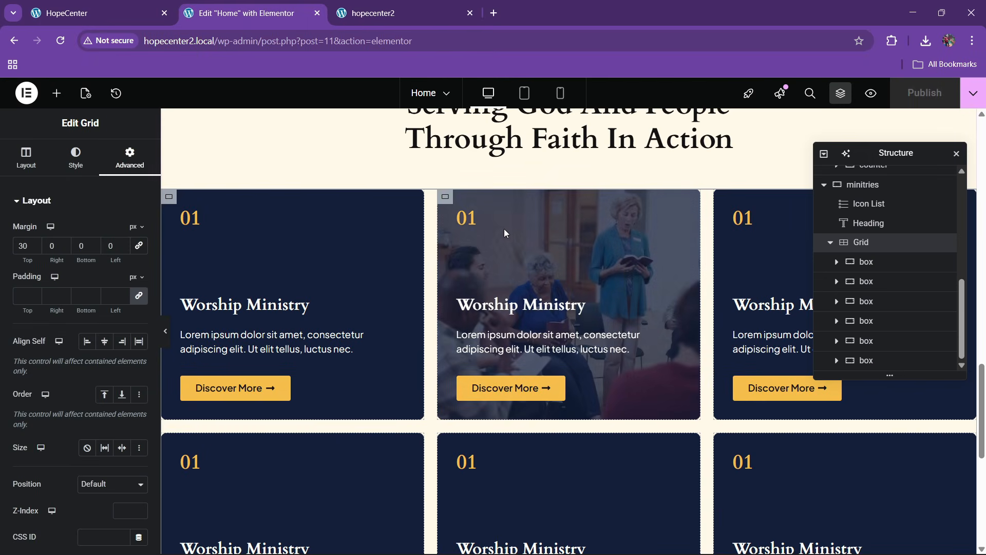
Change the second card to read 02 Youth Ministry
click(467, 218)
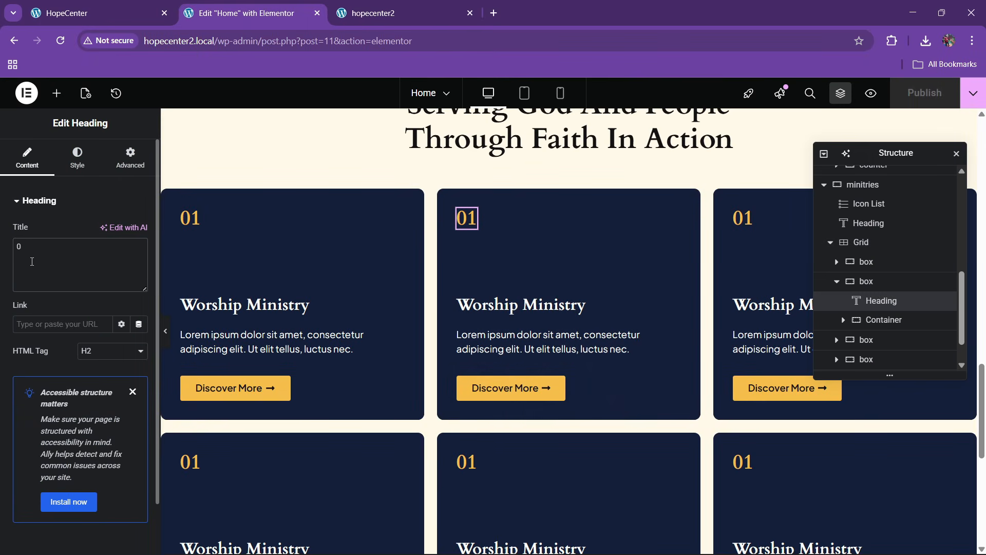
text(2)
click(646, 308)
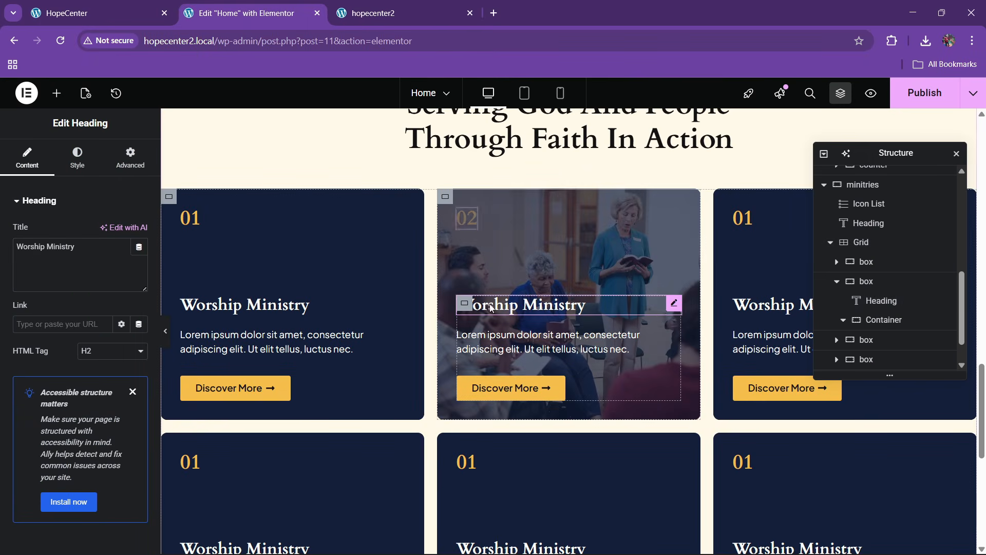
text(Yout)
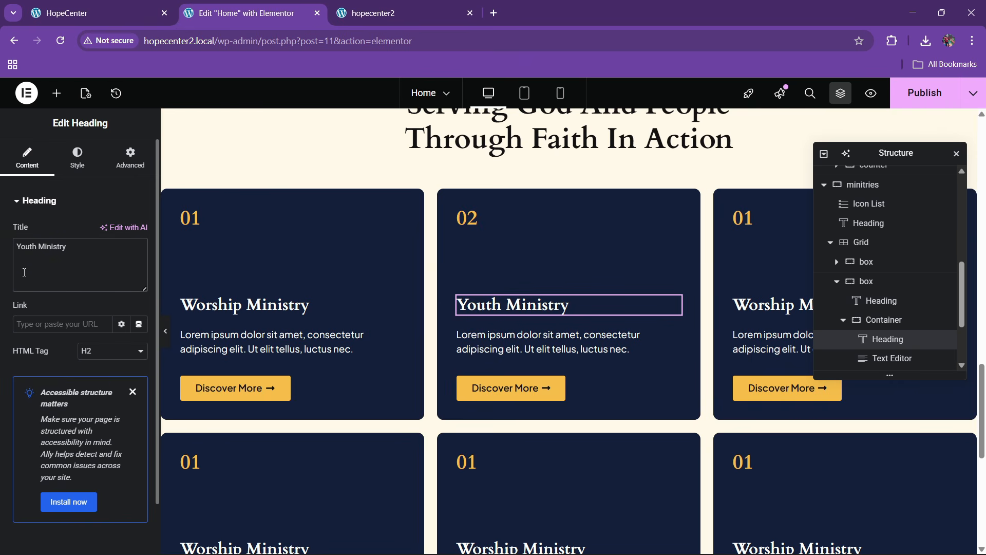
Set the second card's background image to faith2 and publish the changes
click(451, 200)
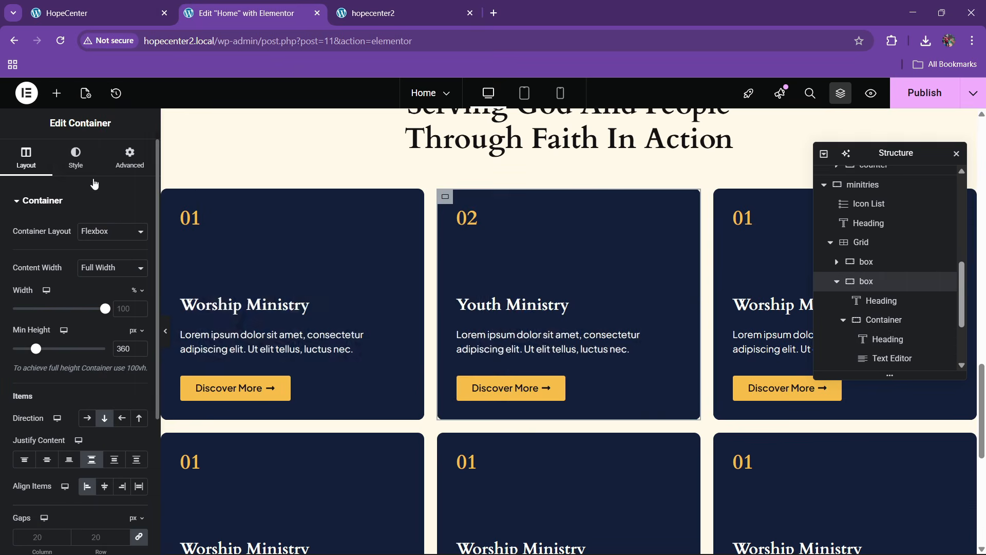
click(77, 156)
click(78, 326)
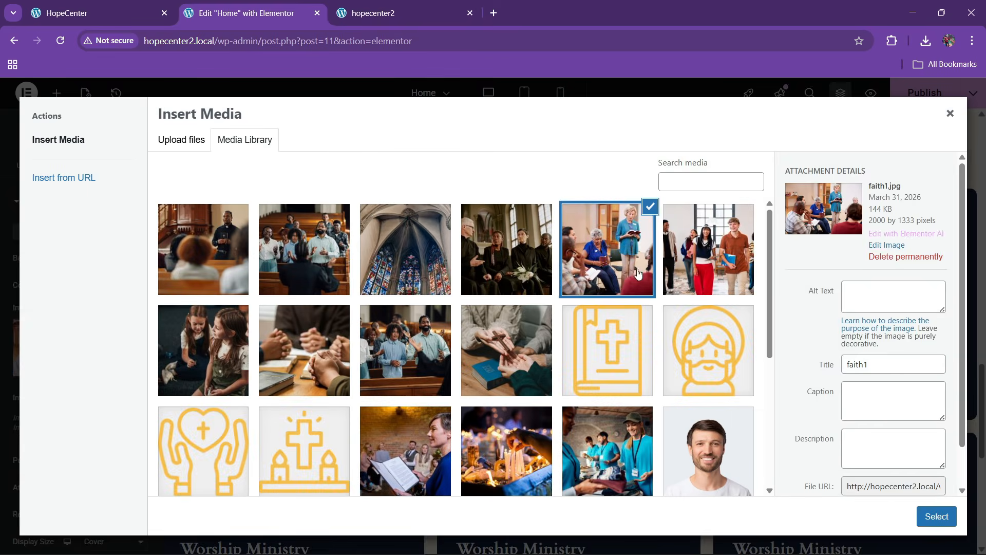
click(689, 290)
click(945, 519)
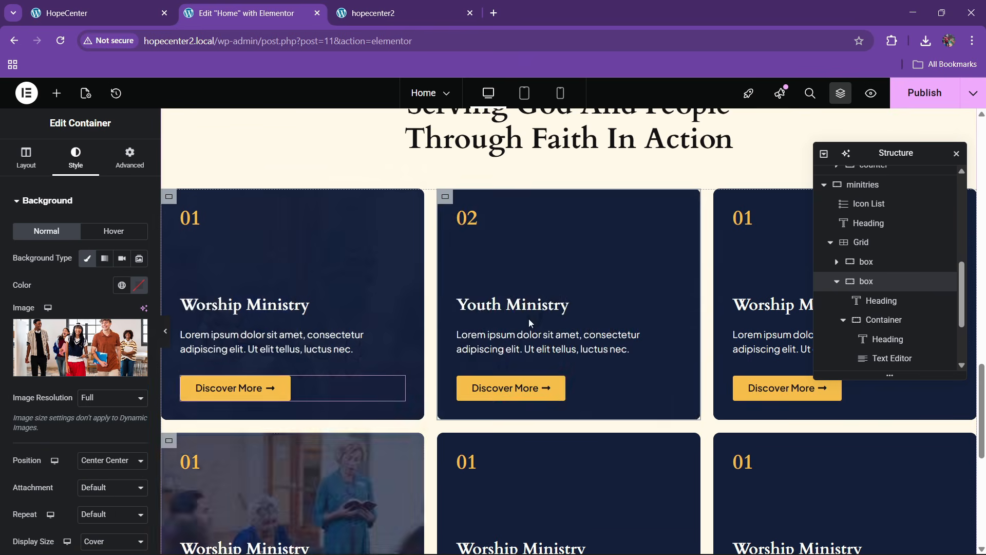
click(931, 93)
scroll(501, 336, down, 3)
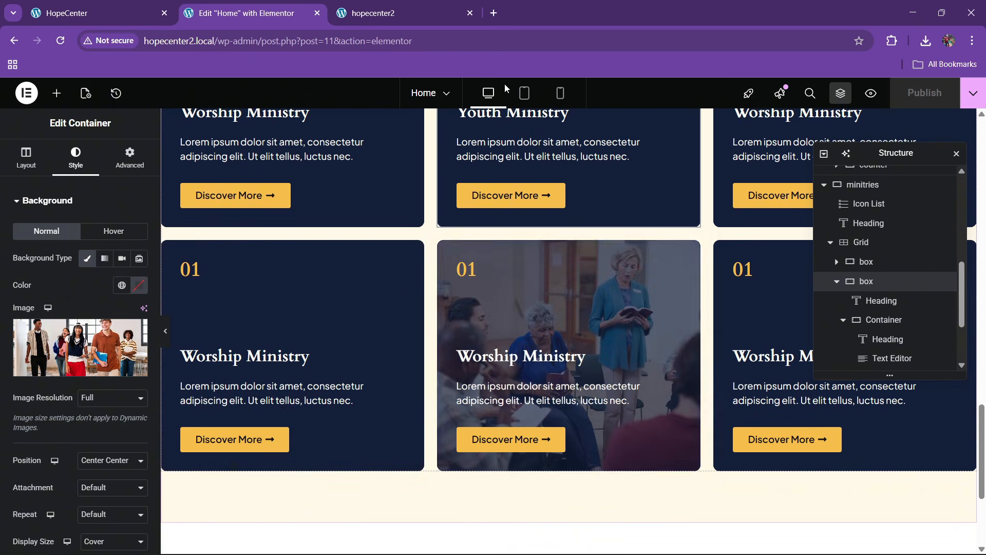
click(359, 13)
click(338, 40)
Review the six ministry cards on the live hopecenter2 page and the HopeCenter reference, then return to the editor
key(Return)
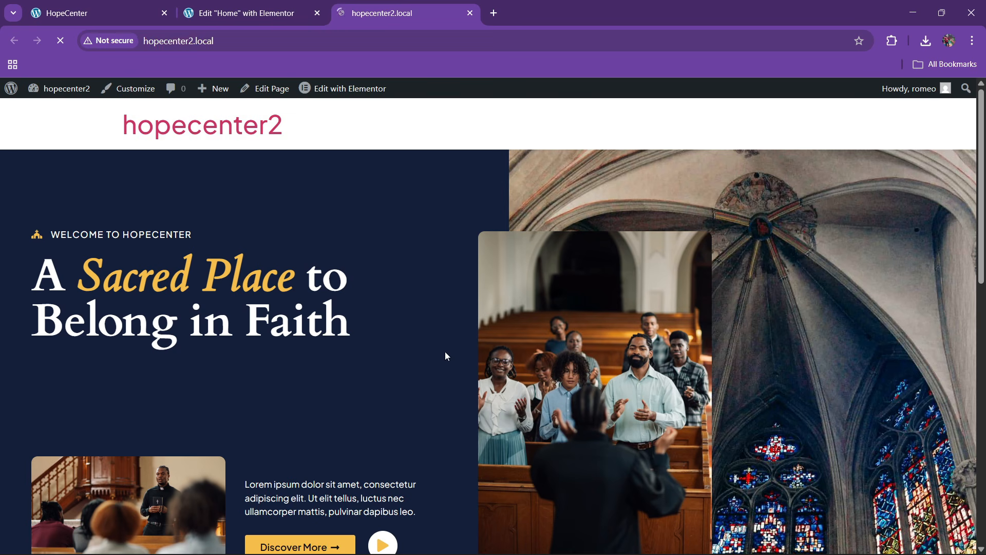
scroll(380, 314, down, 6)
scroll(367, 311, down, 18)
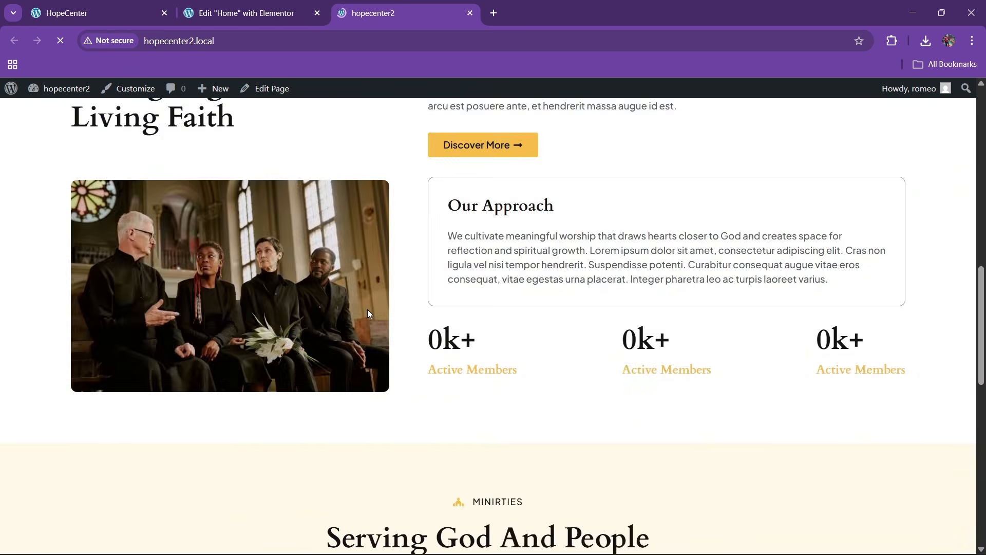
scroll(367, 315, down, 2)
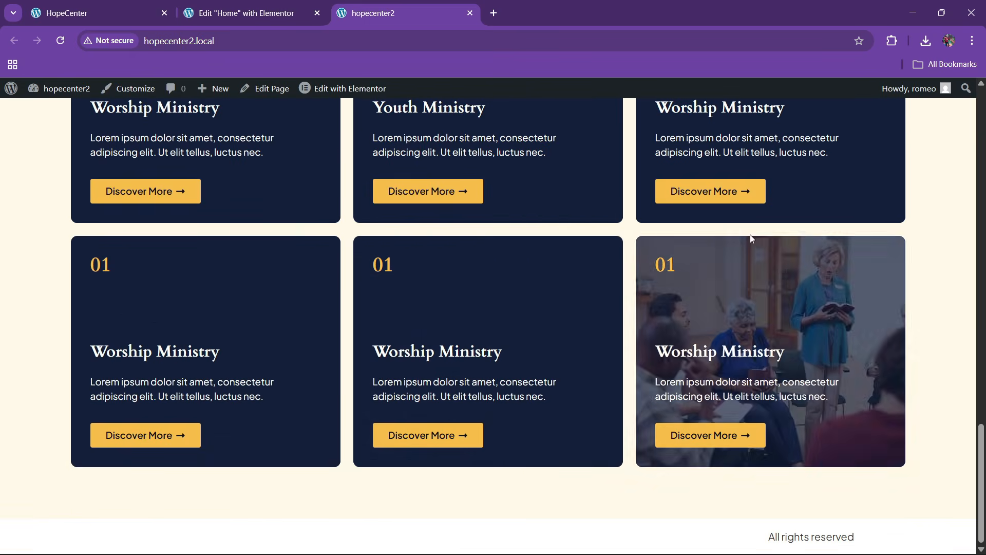
scroll(280, 174, up, 4)
click(118, 13)
scroll(366, 288, down, 10)
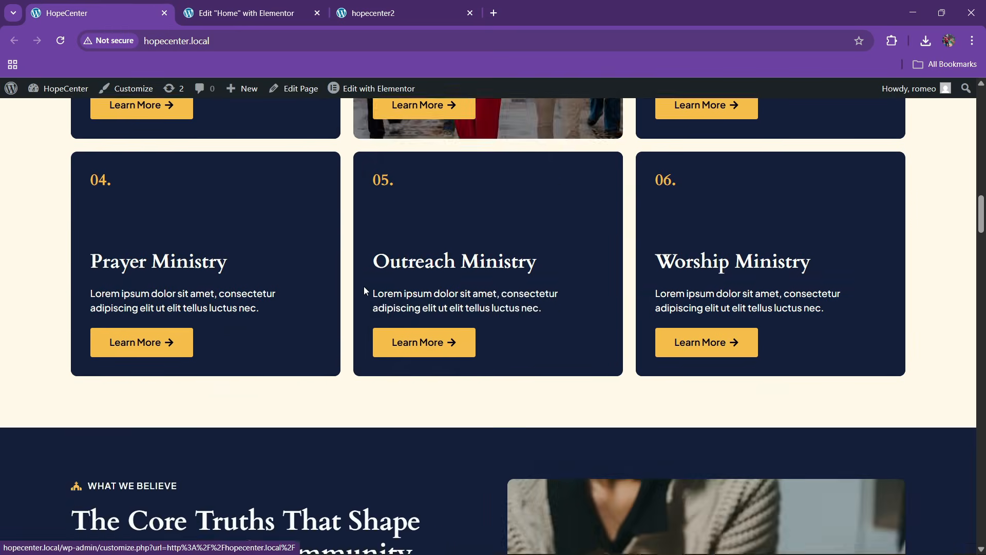
scroll(366, 288, down, 4)
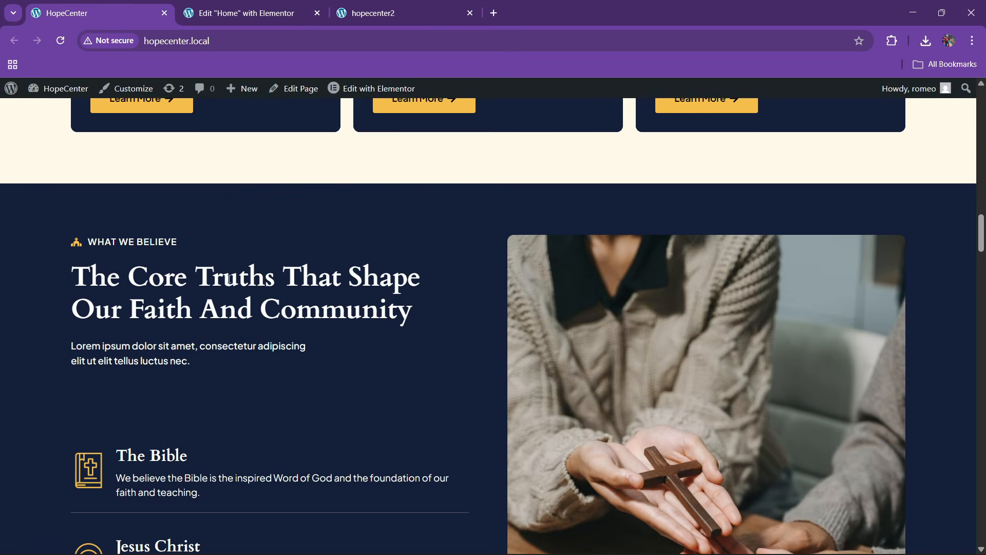
scroll(242, 297, up, 2)
scroll(243, 299, down, 4)
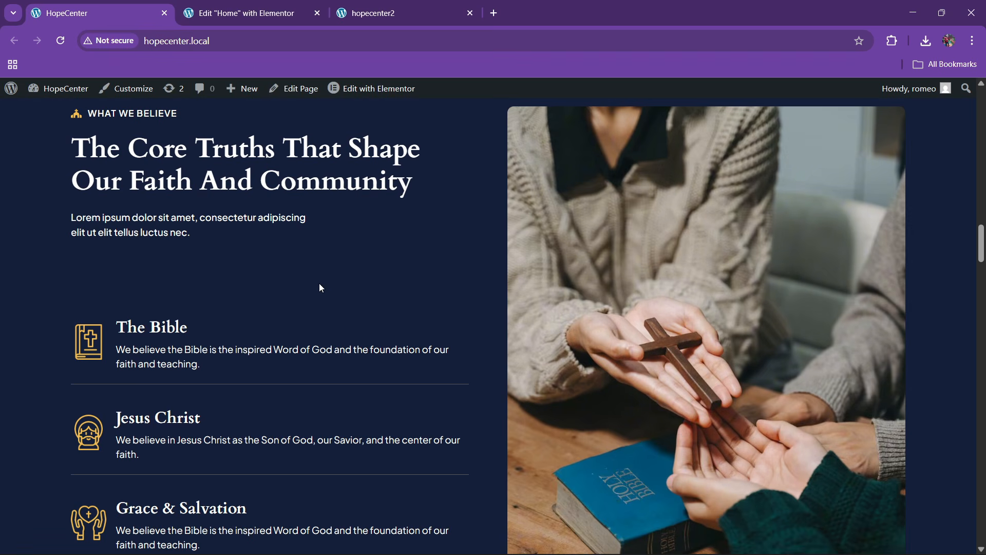
click(269, 4)
scroll(427, 320, down, 4)
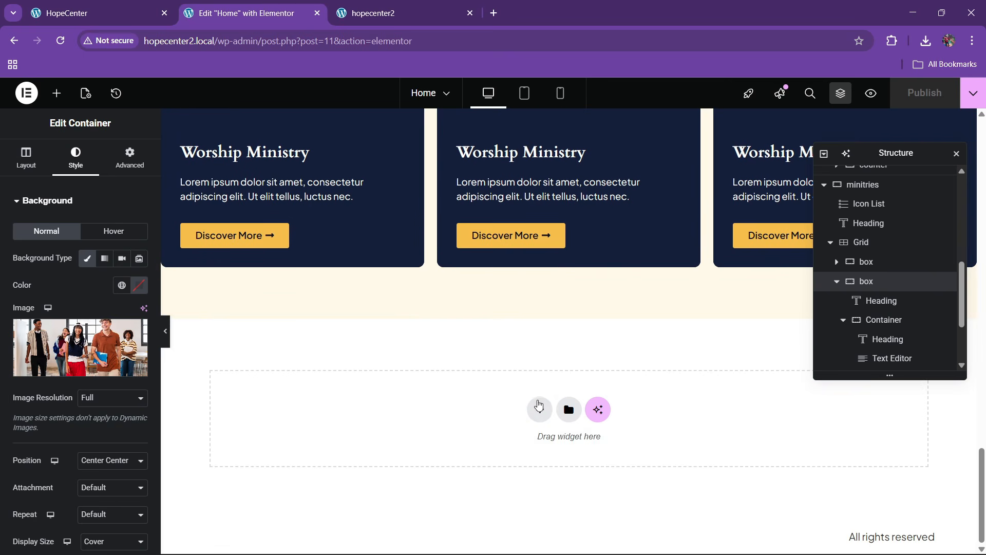
Add a two-column 50/50 Flexbox container below the ministry cards
click(539, 409)
click(534, 443)
click(464, 441)
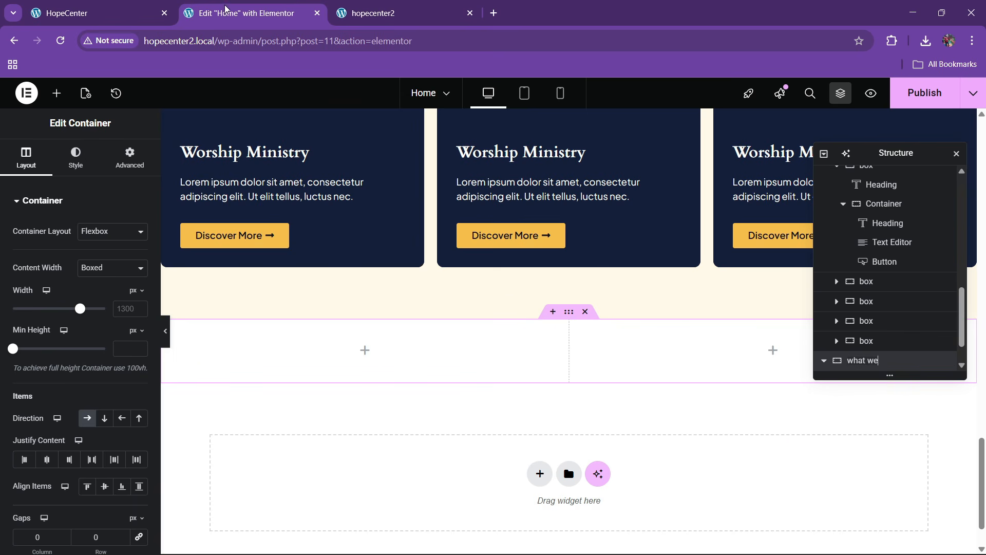
click(92, 13)
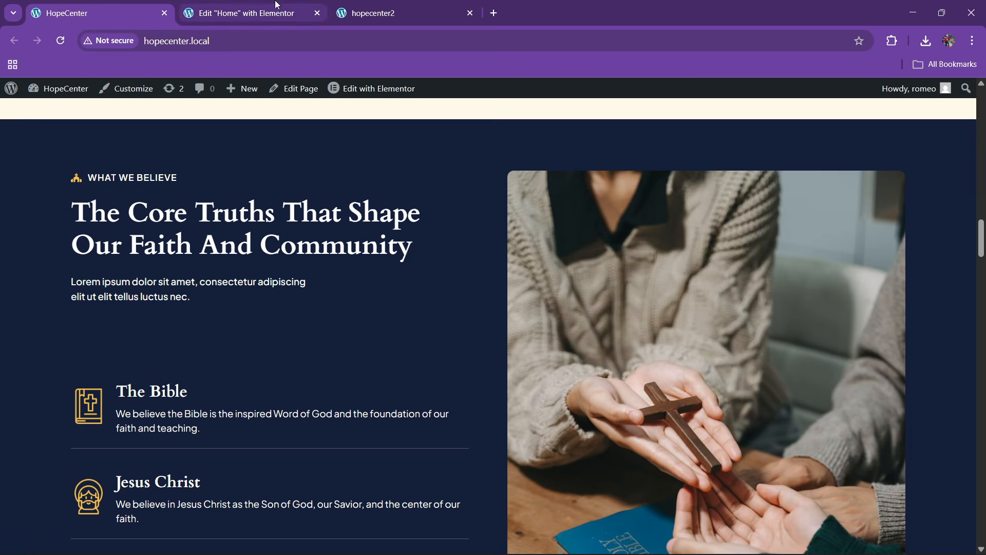
click(285, 12)
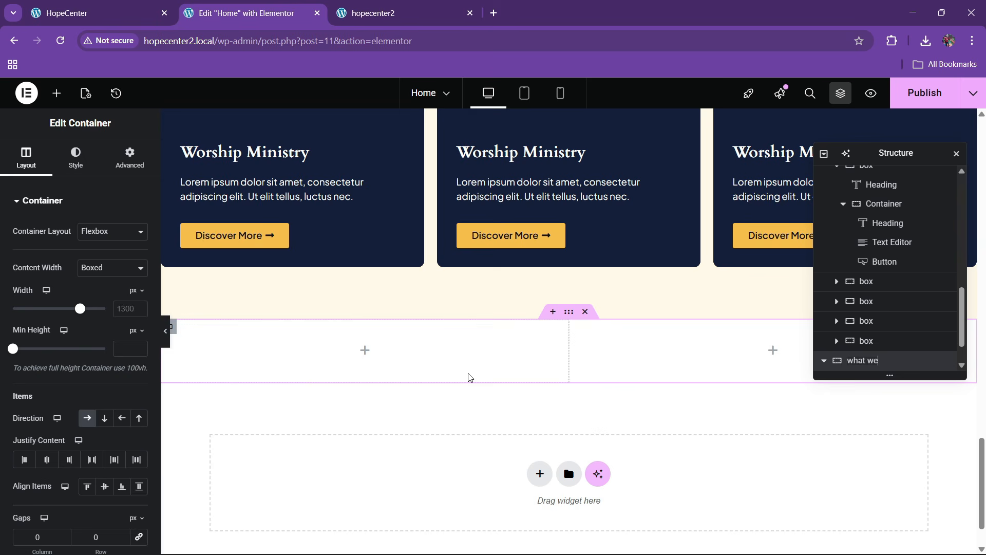
Give the new container a Classic background using the global dark blue colour
click(77, 169)
click(88, 258)
click(121, 286)
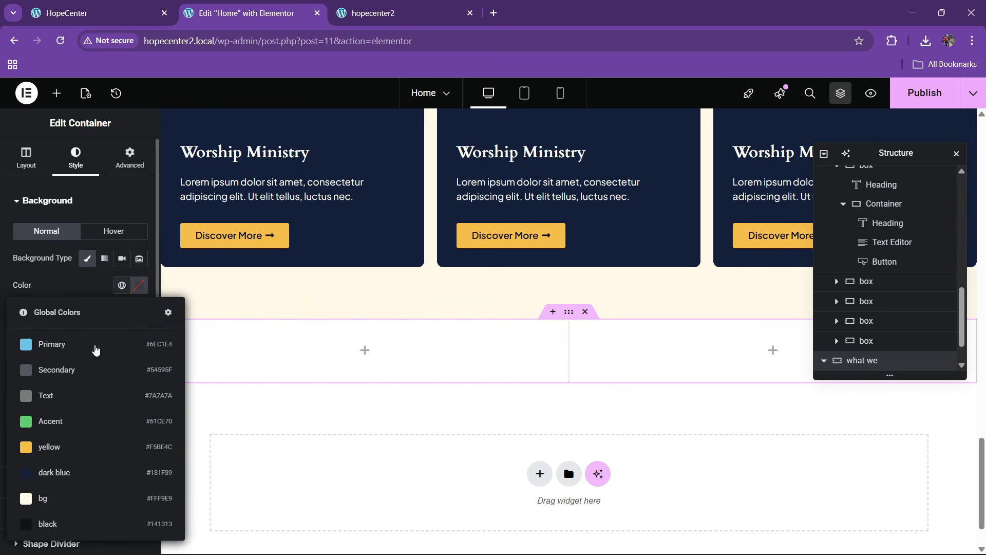
click(64, 471)
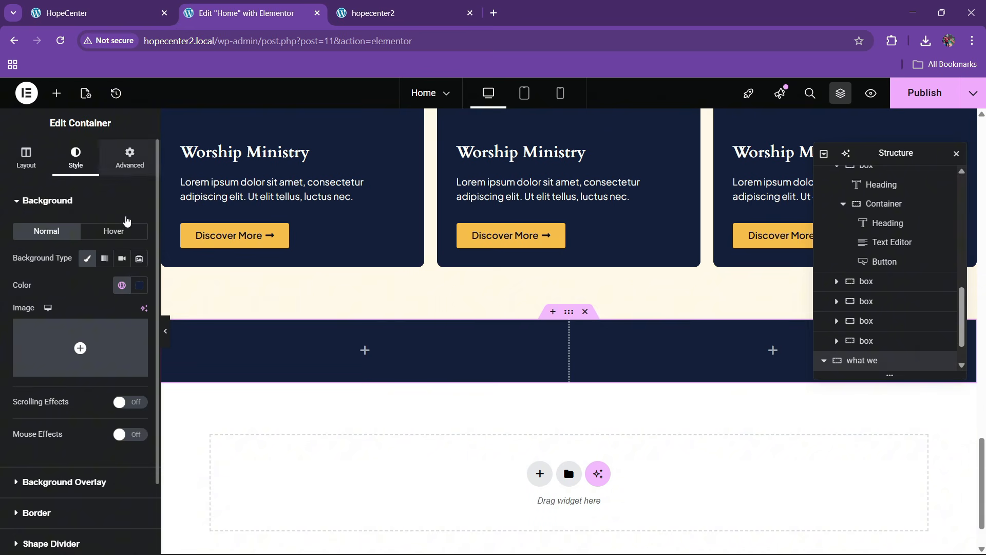
Set the container's top and bottom padding to 80 px, checking the reference section
click(130, 157)
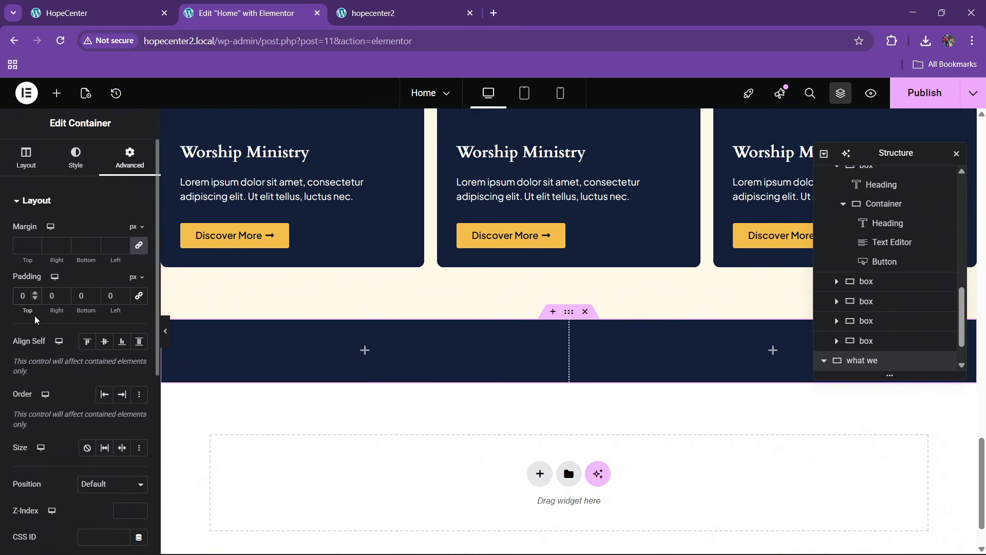
text(8)
text(8)
click(159, 10)
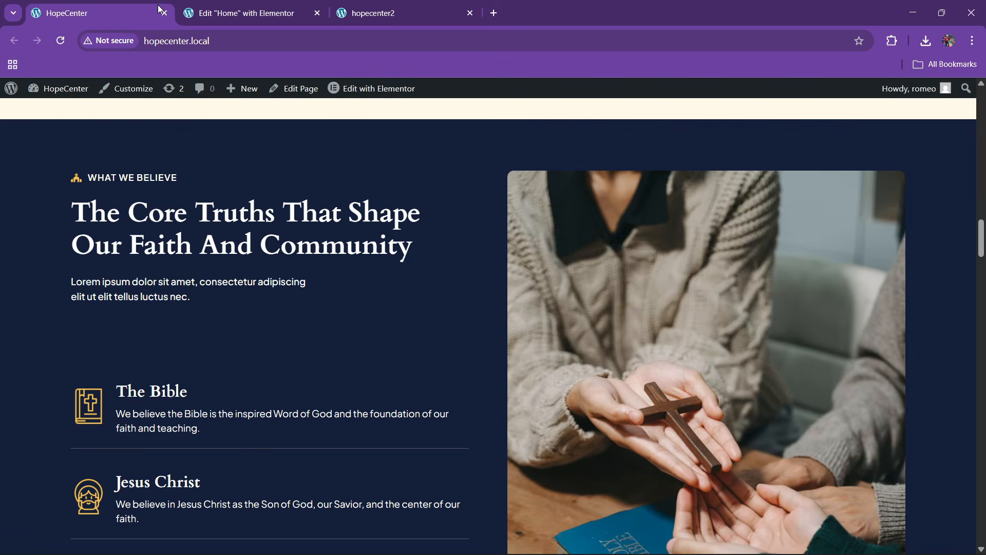
click(300, 9)
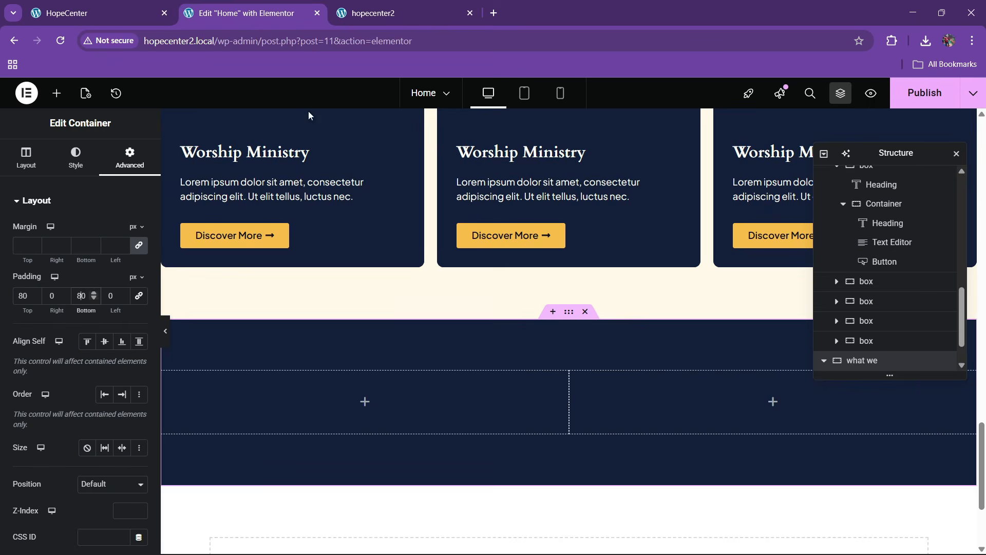
click(164, 4)
scroll(484, 309, down, 3)
scroll(484, 309, up, 2)
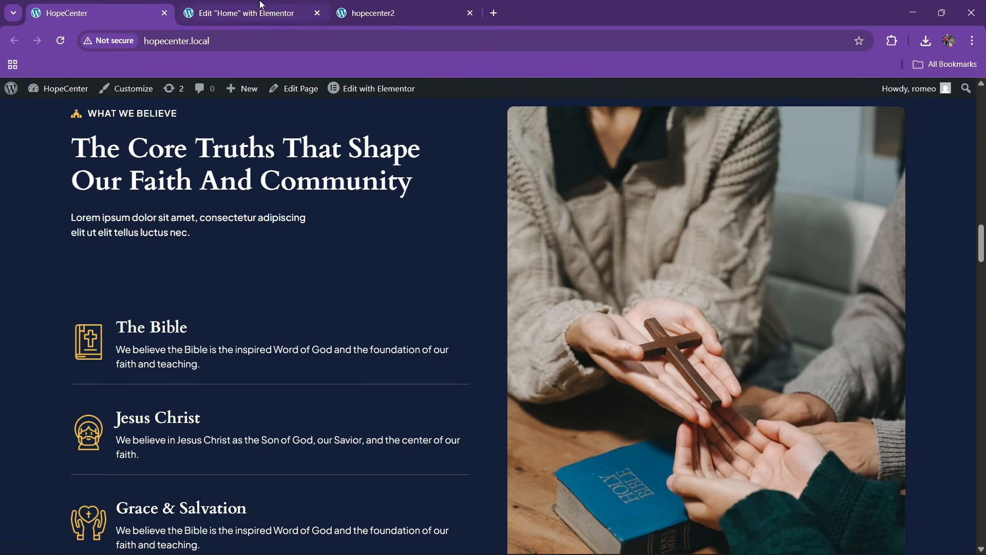
click(262, 4)
Drag an Image widget into the container's right column
click(57, 93)
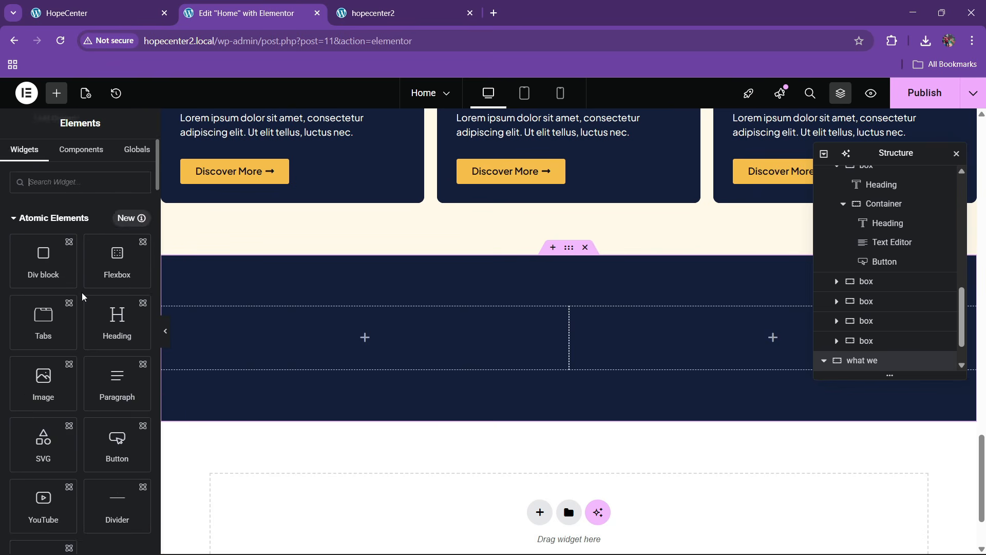
scroll(84, 318, down, 10)
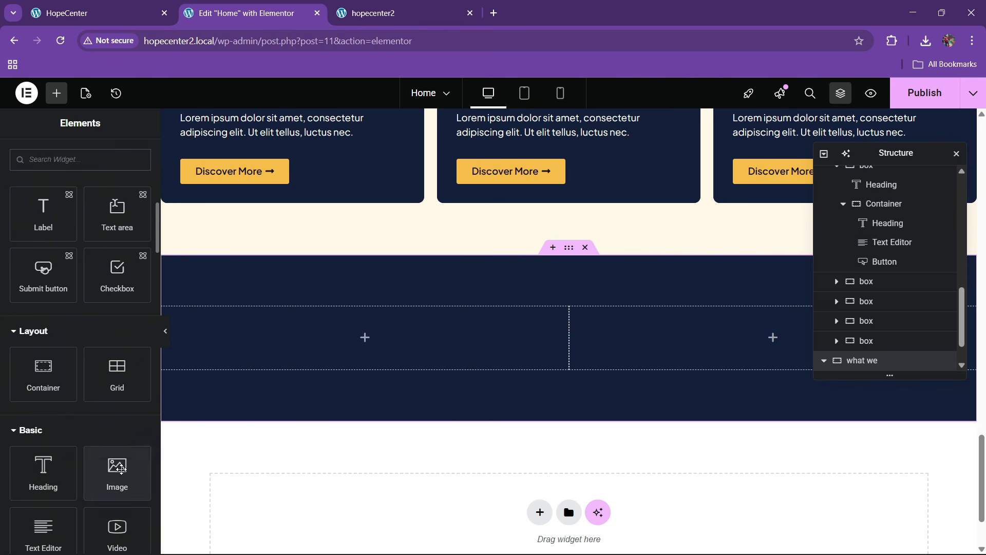
drag(117, 473, 701, 355)
click(103, 6)
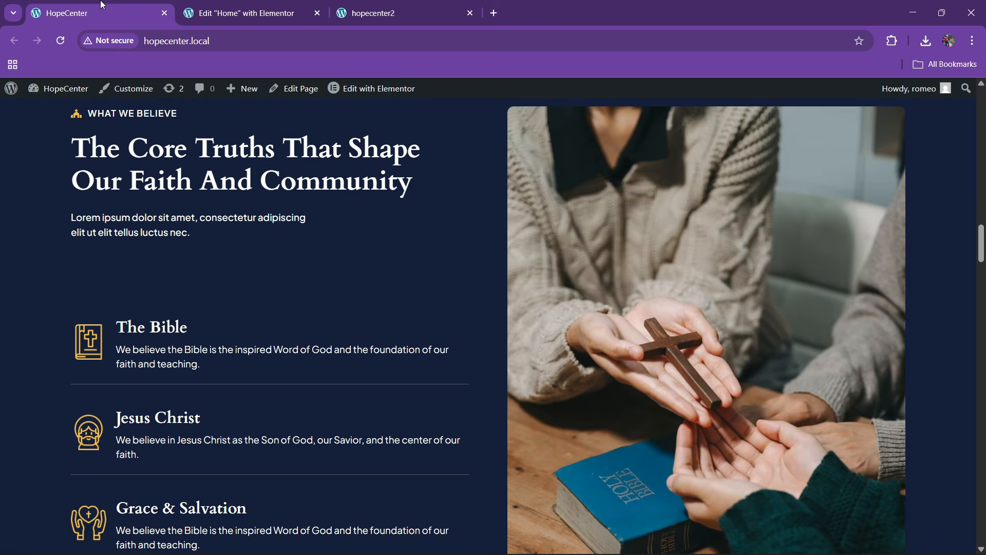
Insert abou1.jpg into the right-column image and round its corners to 10 px
click(252, 5)
click(91, 260)
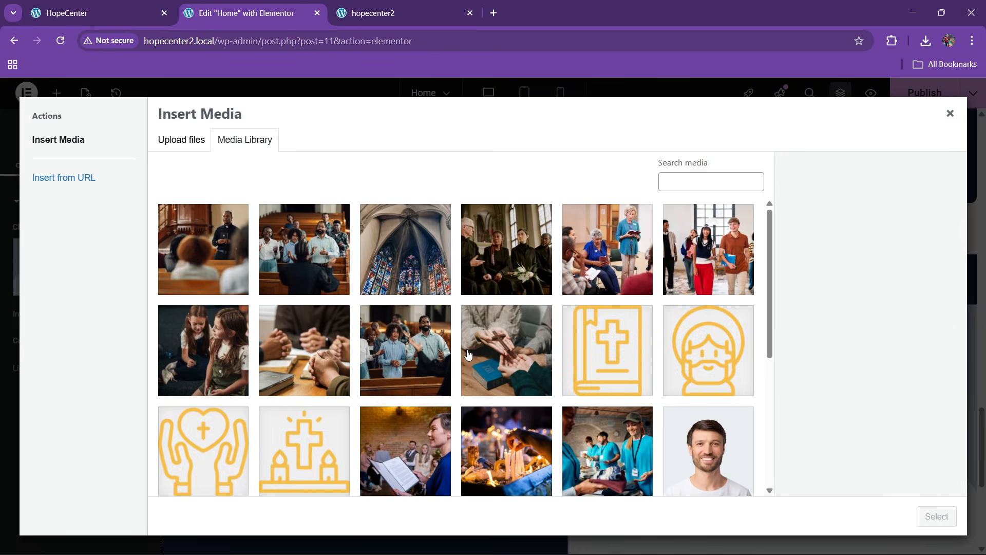
scroll(467, 357, down, 4)
scroll(465, 362, up, 3)
click(500, 315)
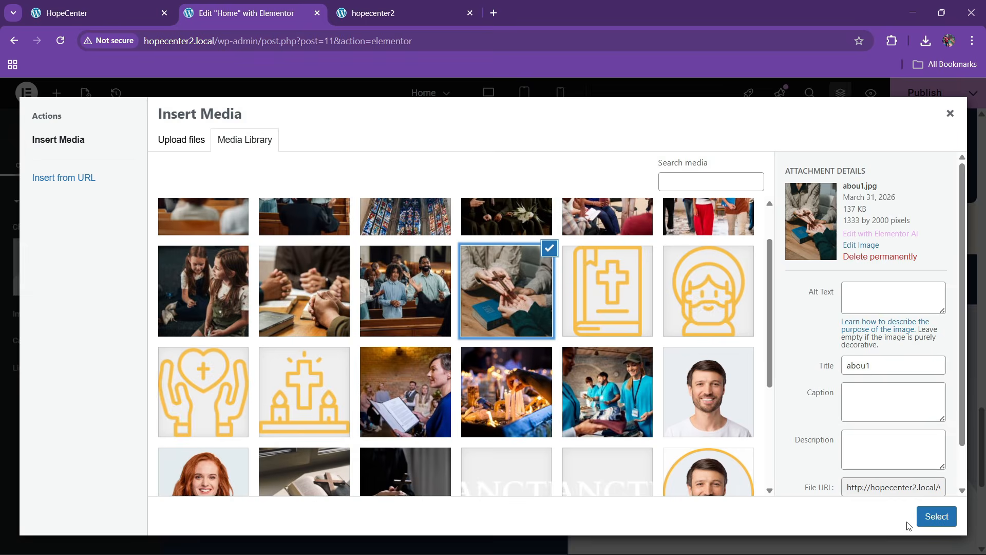
click(928, 517)
click(77, 156)
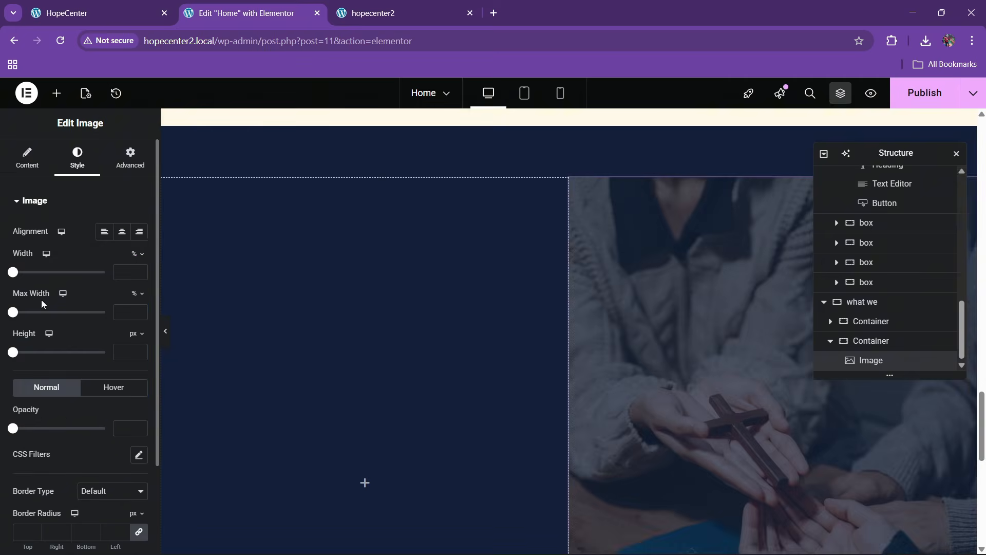
scroll(36, 334, down, 2)
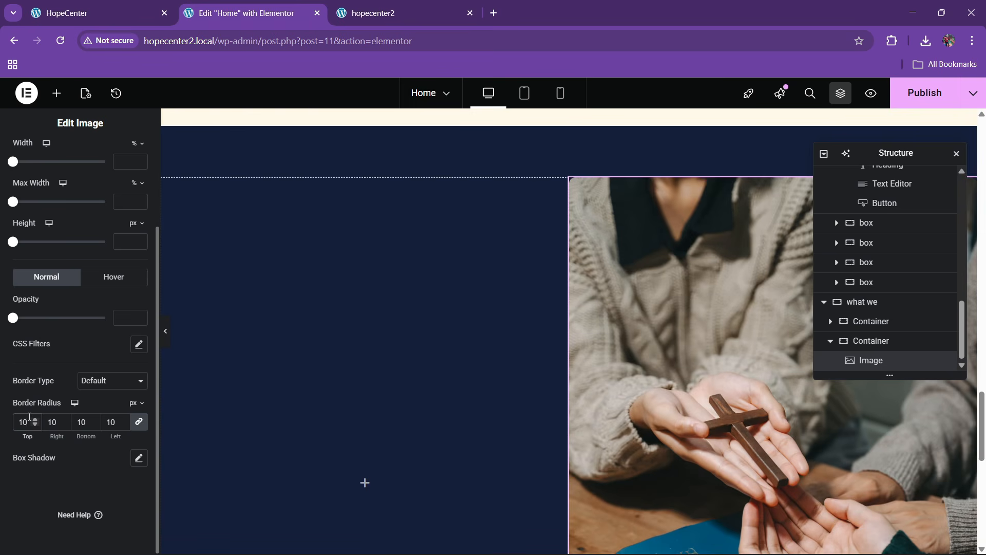
click(66, 13)
scroll(216, 294, up, 2)
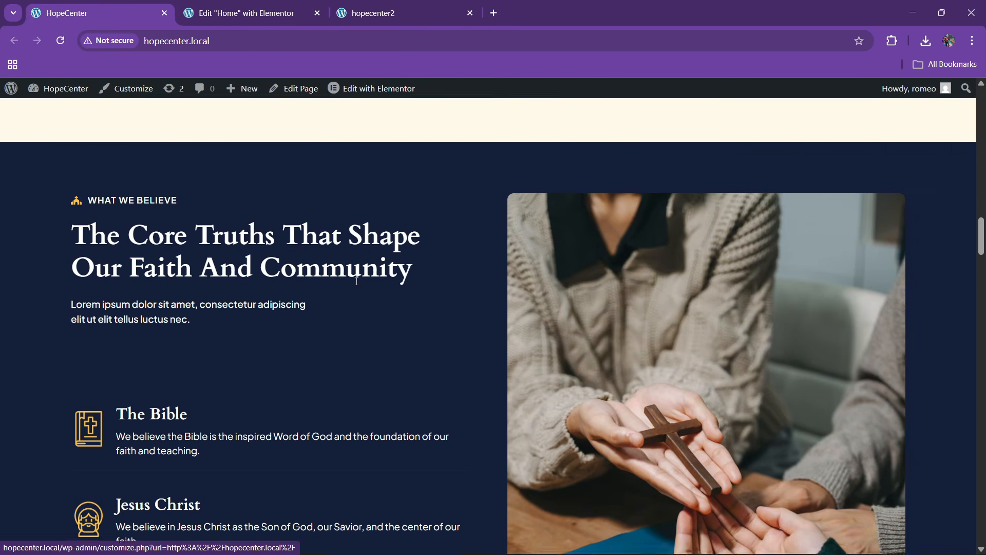
click(247, 6)
scroll(446, 291, up, 10)
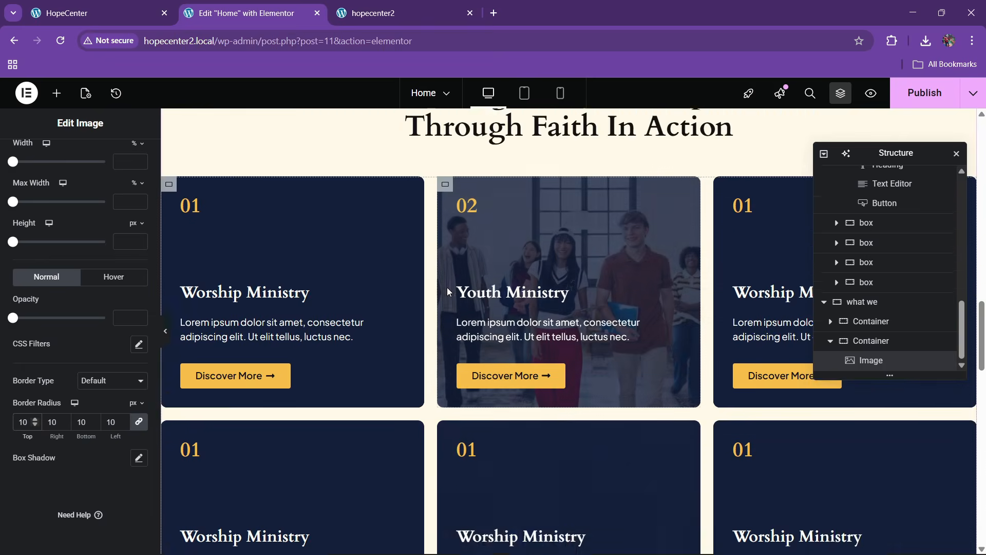
Paste the copied icon list into the new dark section
scroll(448, 291, up, 4)
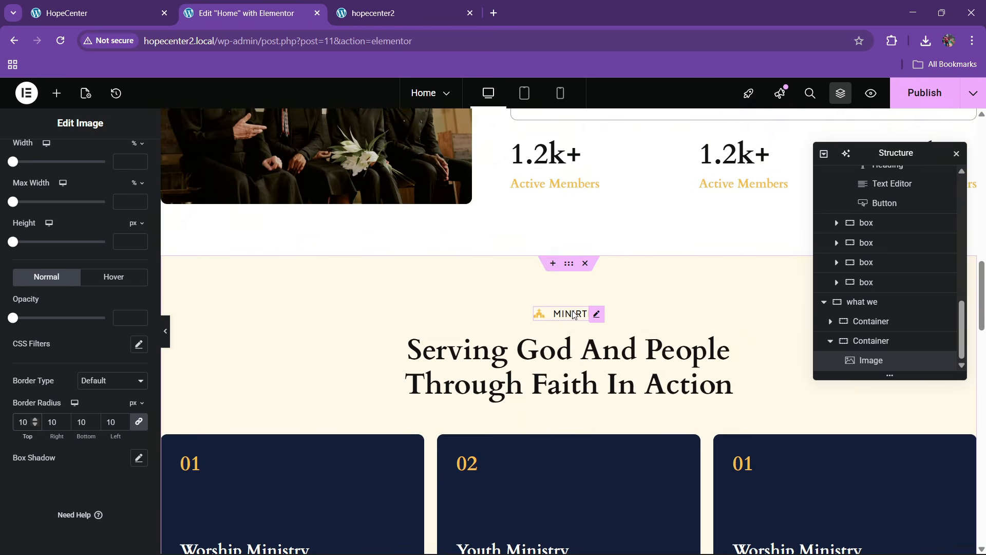
right_click(575, 314)
scroll(383, 291, up, 15)
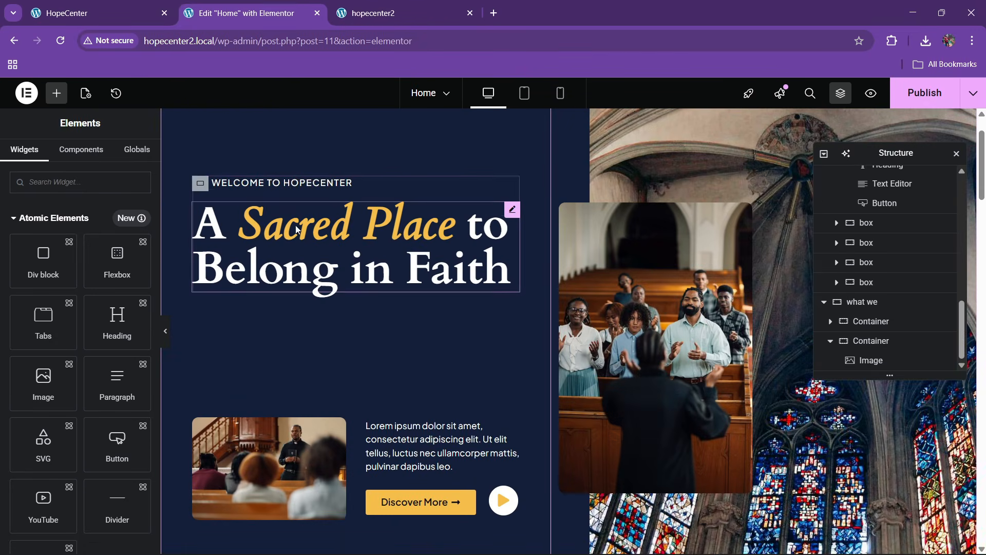
right_click(293, 189)
click(378, 289)
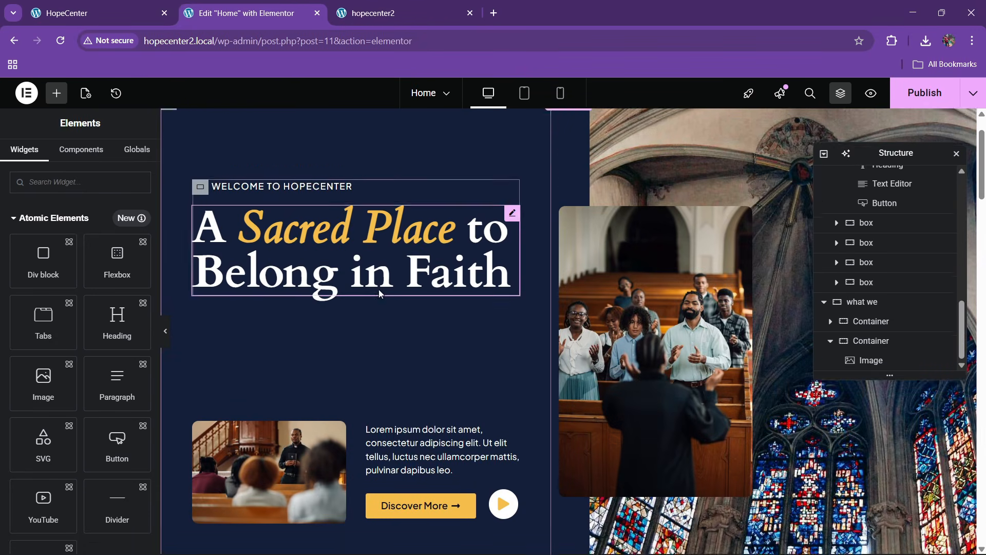
scroll(378, 303, down, 8)
scroll(379, 319, down, 15)
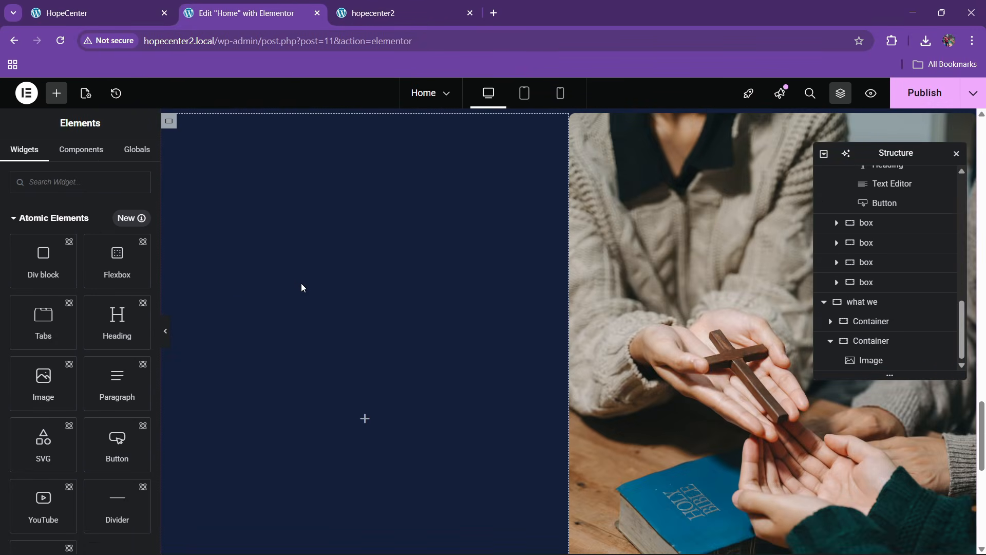
right_click(302, 284)
click(330, 318)
Change the icon list item's text to 'What We Believe', checking it against the live site
scroll(355, 324, up, 5)
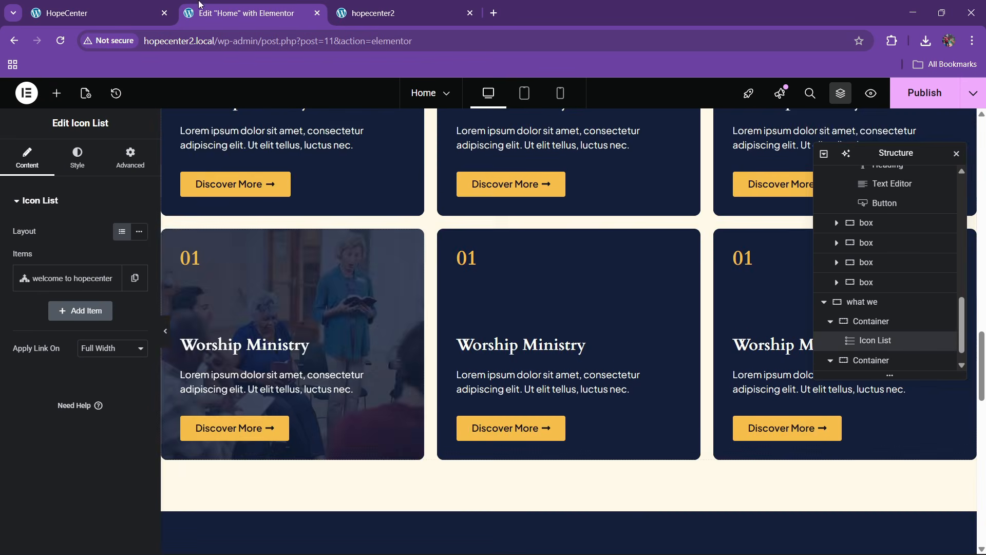
key(ctrl+Page_Up)
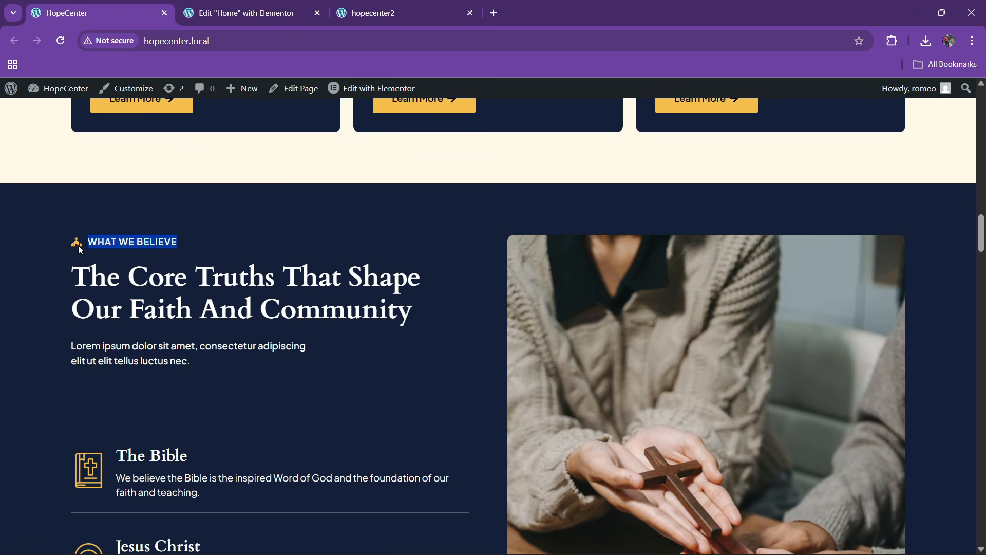
key(ctrl+Page_Down)
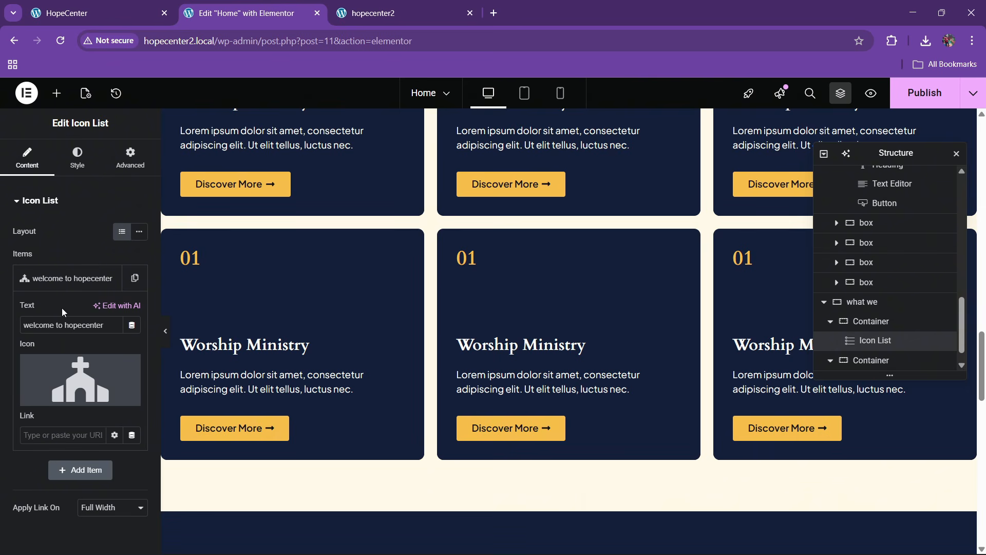
triple_click(71, 325)
text(What We Believe)
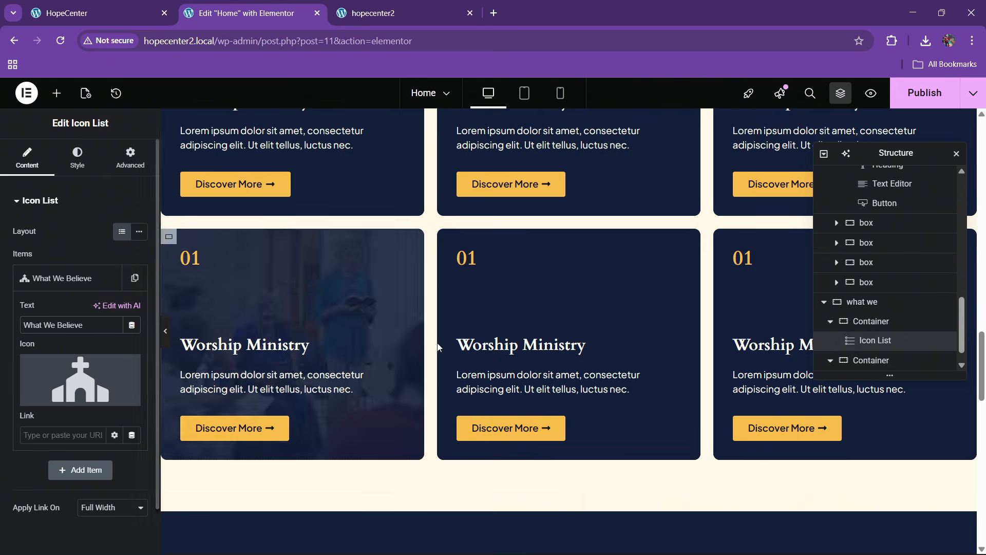
scroll(438, 348, down, 8)
key(ctrl+Page_Up)
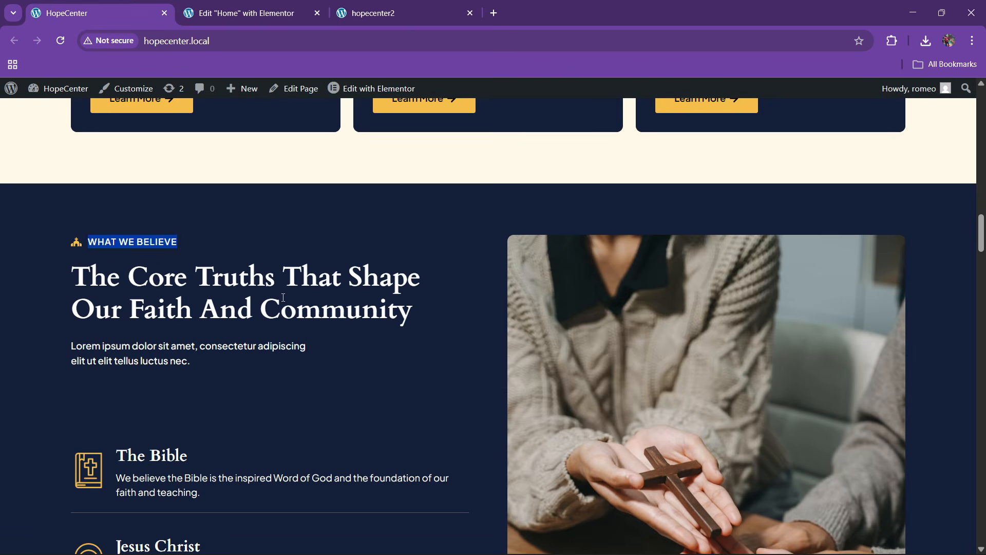
click(259, 8)
scroll(396, 255, up, 10)
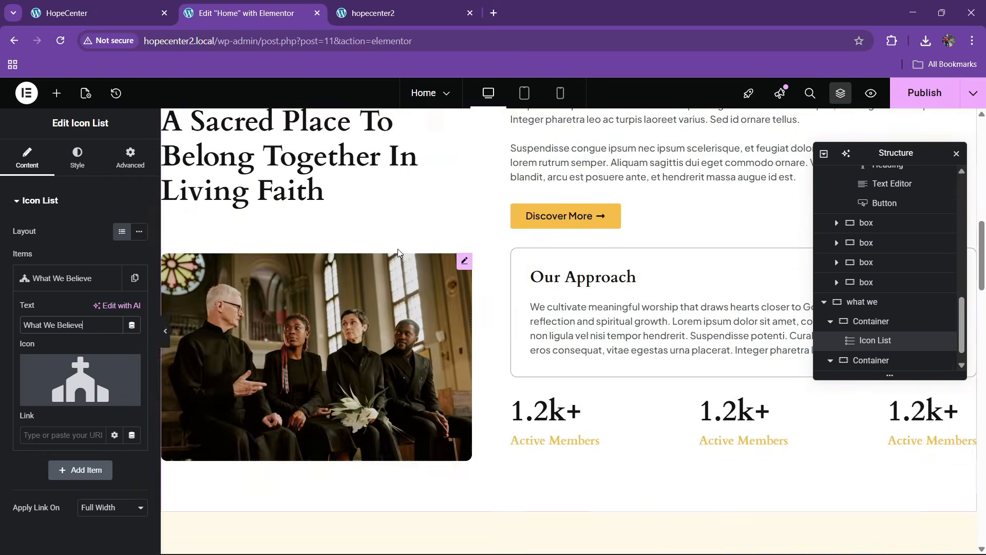
scroll(397, 249, up, 10)
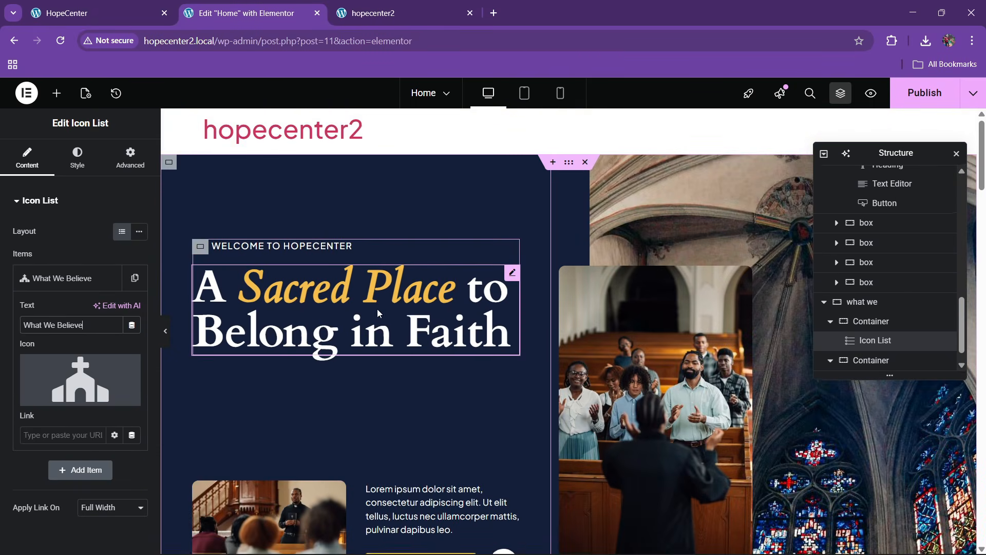
scroll(387, 312, down, 10)
right_click(502, 360)
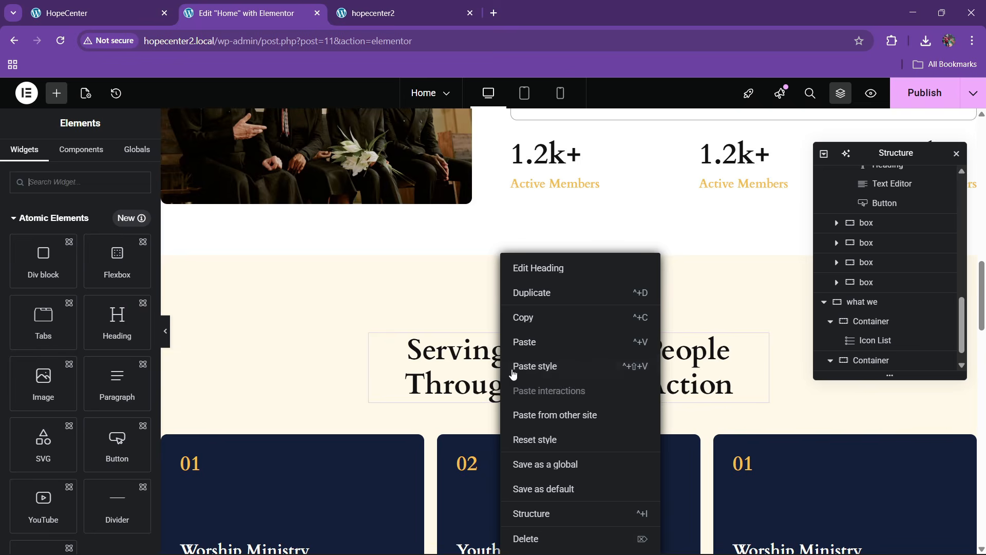
Copy the Serving God heading below the What We Believe label and make it Full Width
click(531, 327)
scroll(363, 322, down, 10)
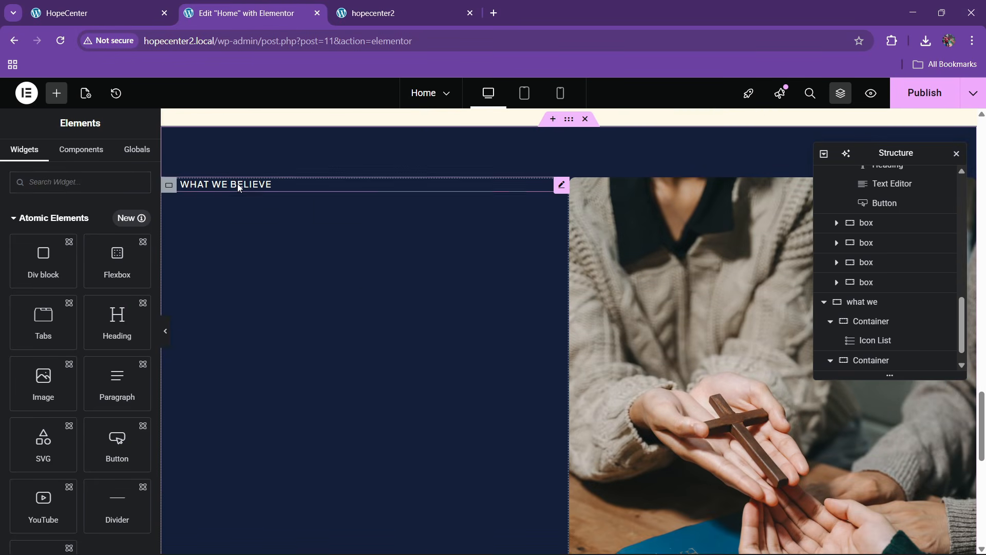
right_click(237, 184)
click(267, 273)
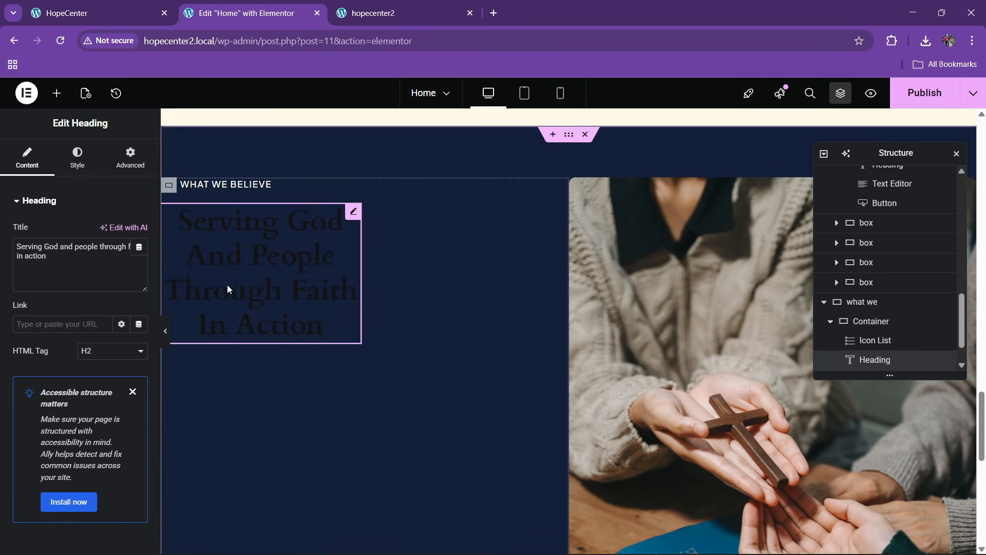
click(130, 158)
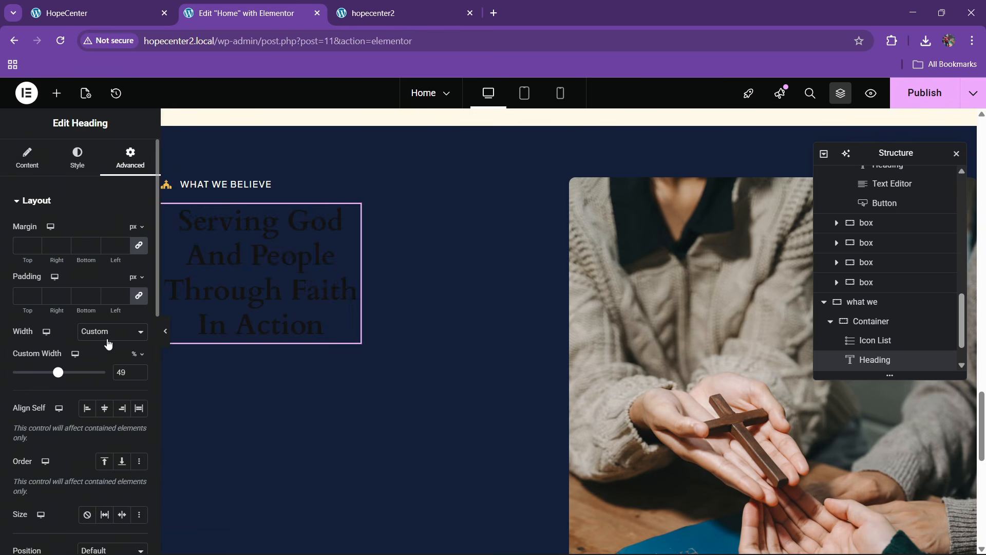
click(109, 331)
click(108, 364)
Retitle the heading 'The Core Truths That Shape Our Faith And Community' in white #FFFFFF
click(77, 158)
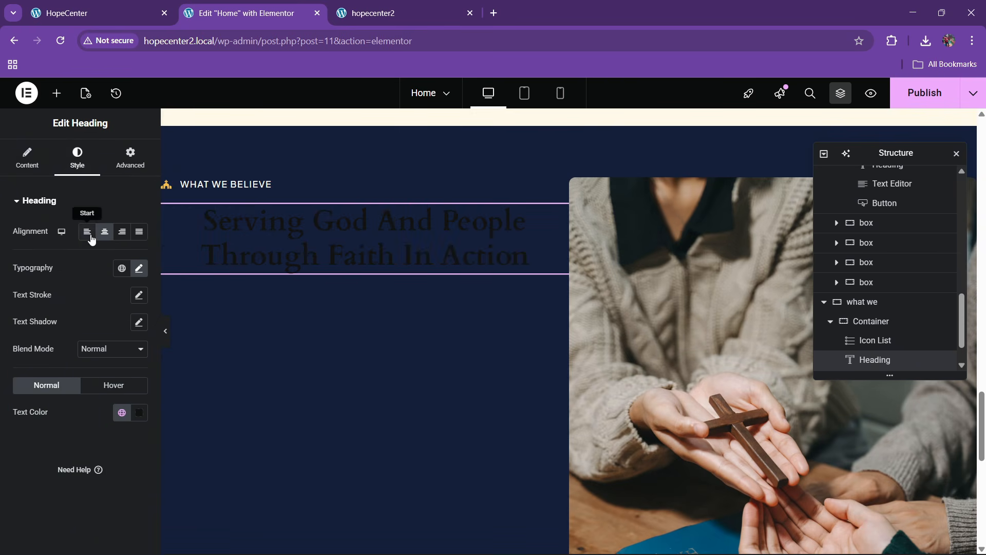
click(103, 13)
drag(75, 291, 406, 311)
click(237, 5)
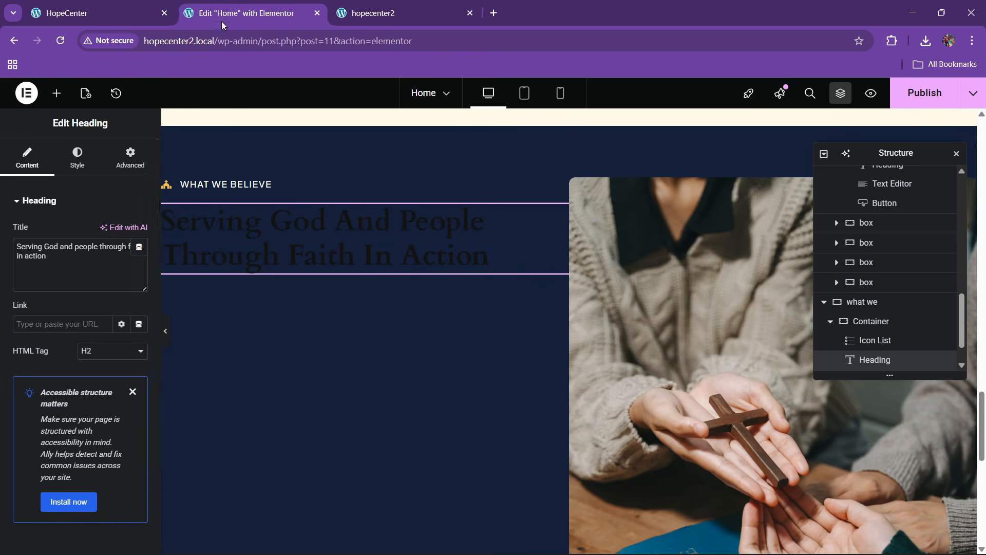
key(ctrl+a)
key(ctrl+v)
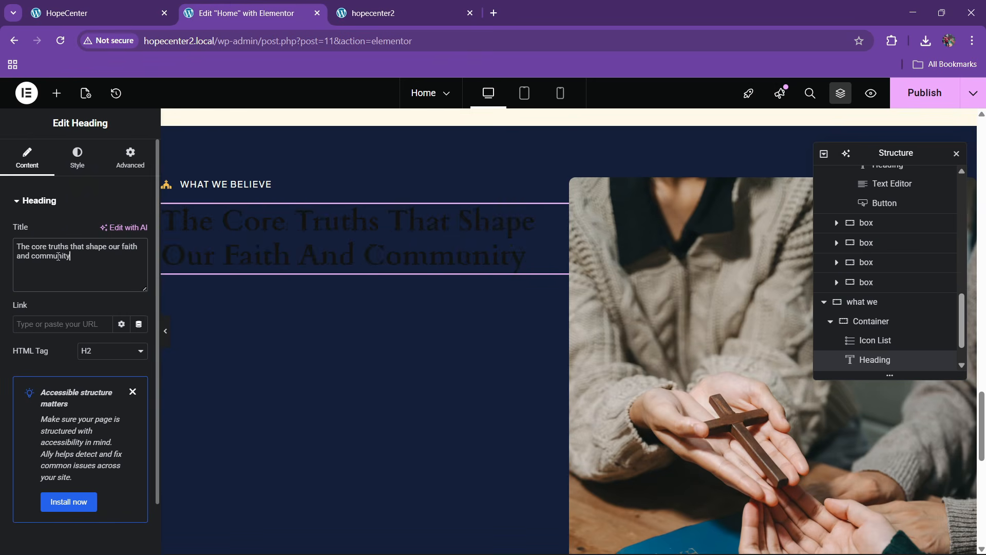
click(78, 166)
click(139, 412)
drag(114, 292, 57, 240)
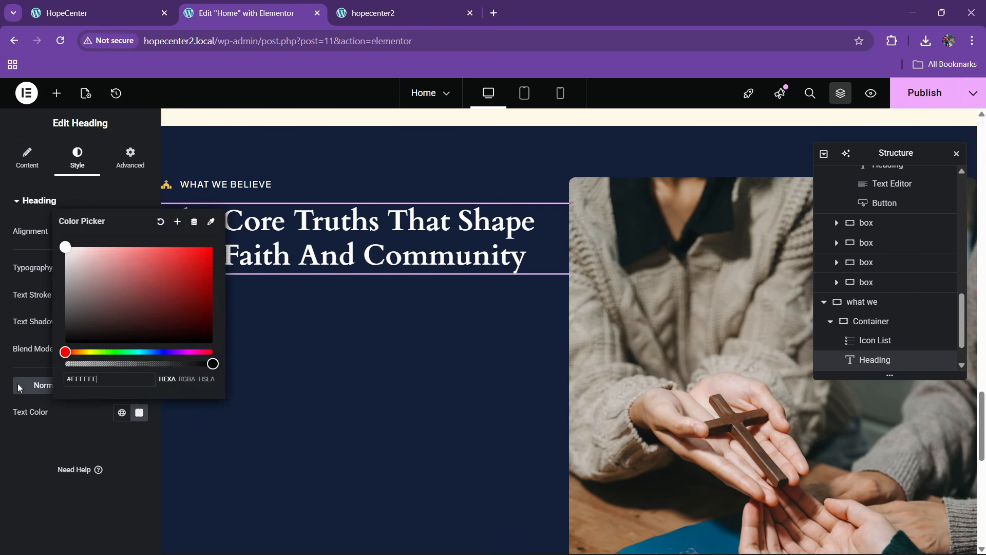
click(18, 386)
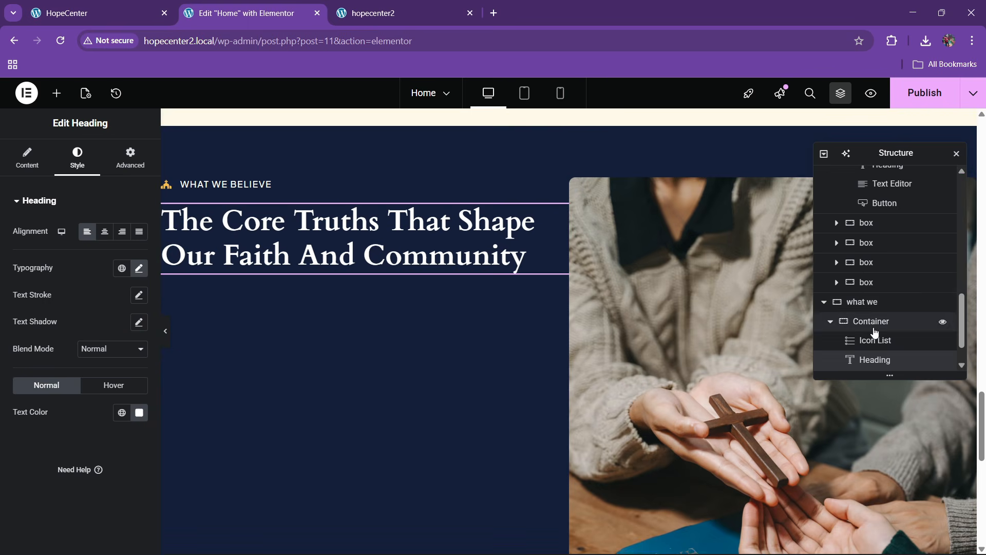
click(841, 302)
Open the 'what we' container's Layout settings and collapse its two inner containers in the outline
click(21, 170)
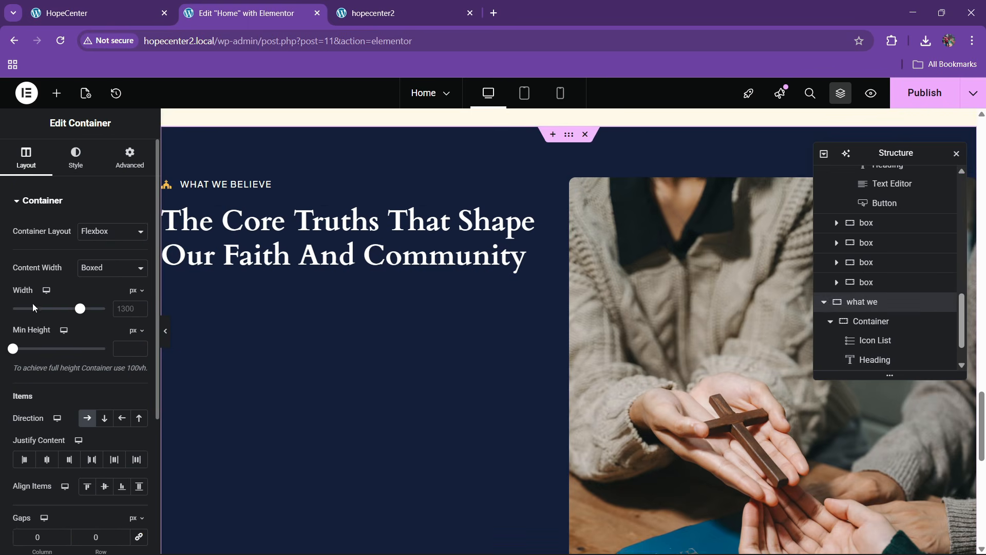
scroll(827, 290, down, 1)
click(829, 284)
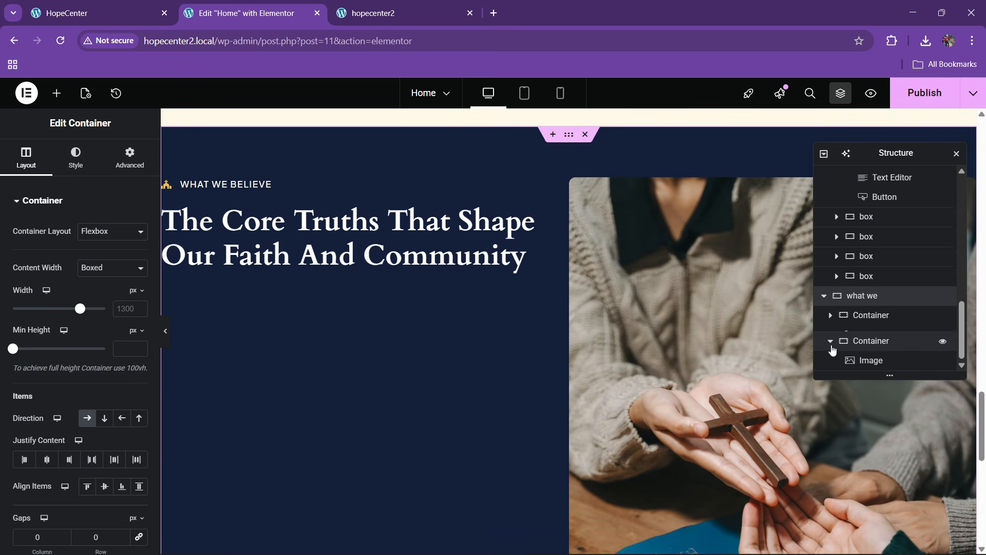
click(829, 342)
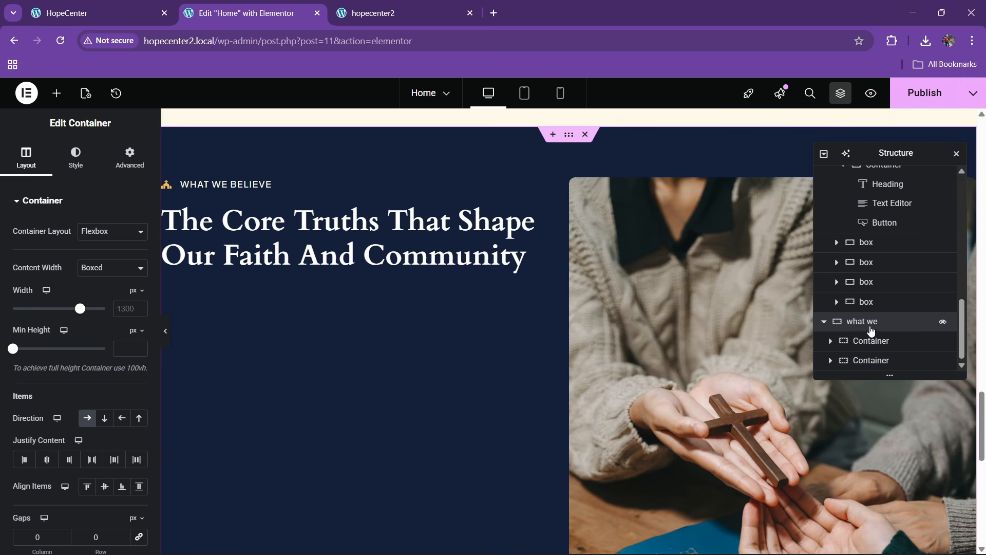
scroll(87, 294, down, 4)
Set Justify Content to Space Between, Align Items to Center, and linked gaps to 60 px
click(92, 261)
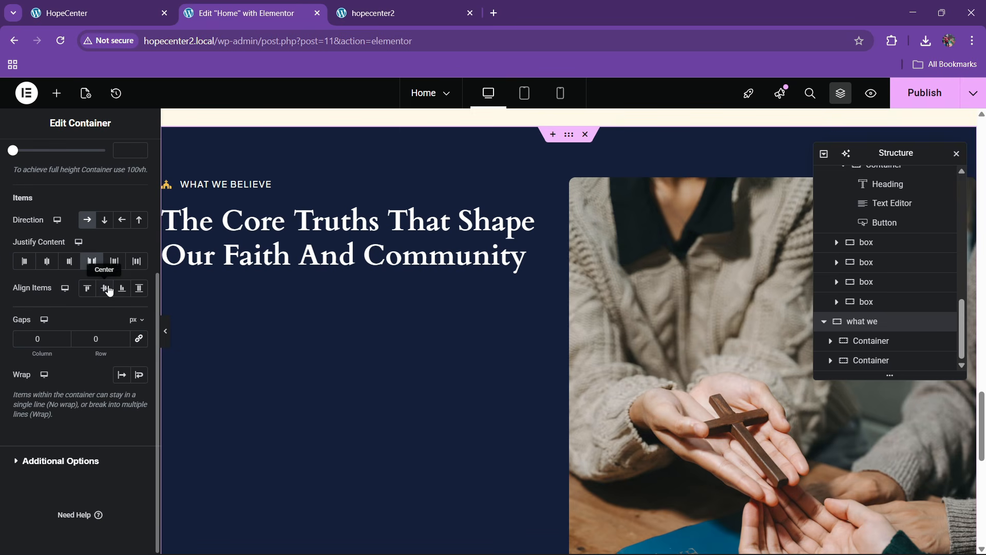
click(104, 288)
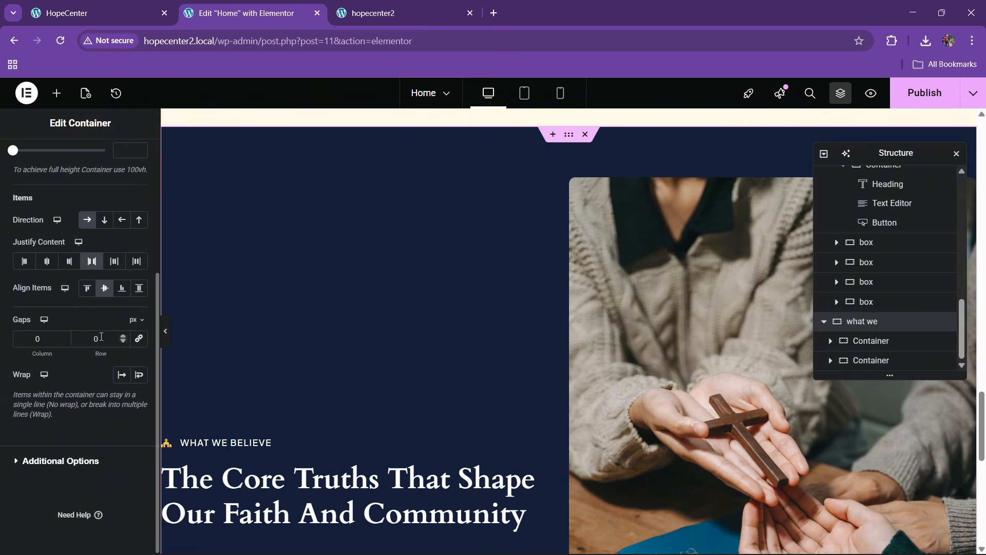
click(132, 342)
click(90, 340)
text(6)
scroll(346, 311, down, 4)
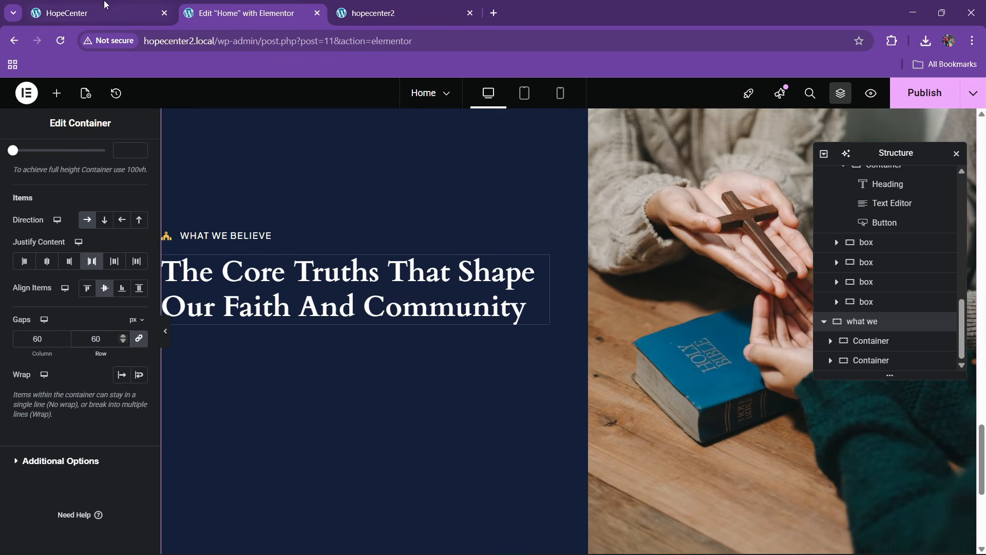
key(ctrl+1)
click(246, 335)
key(ctrl+2)
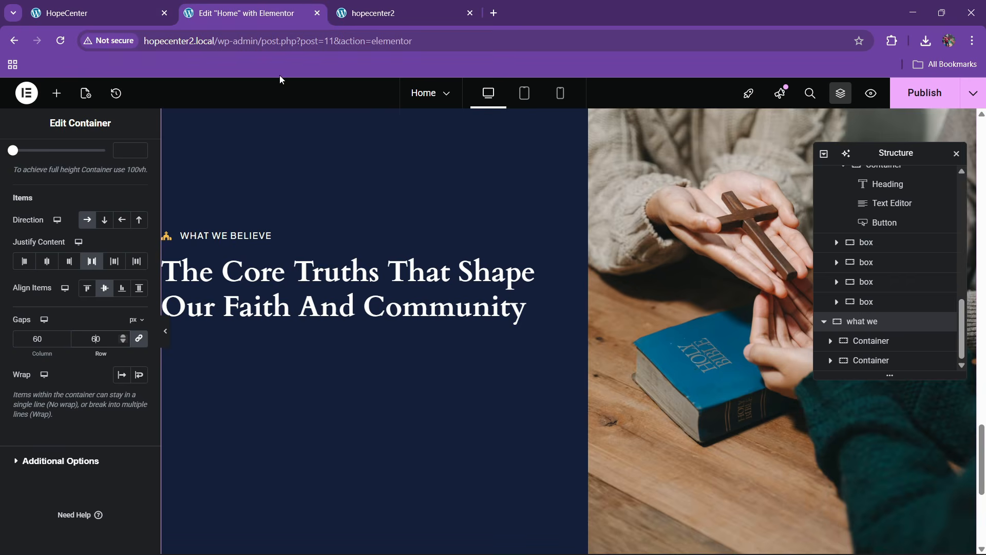
scroll(452, 287, up, 10)
Paste the copied description text below the What We Believe heading
right_click(530, 330)
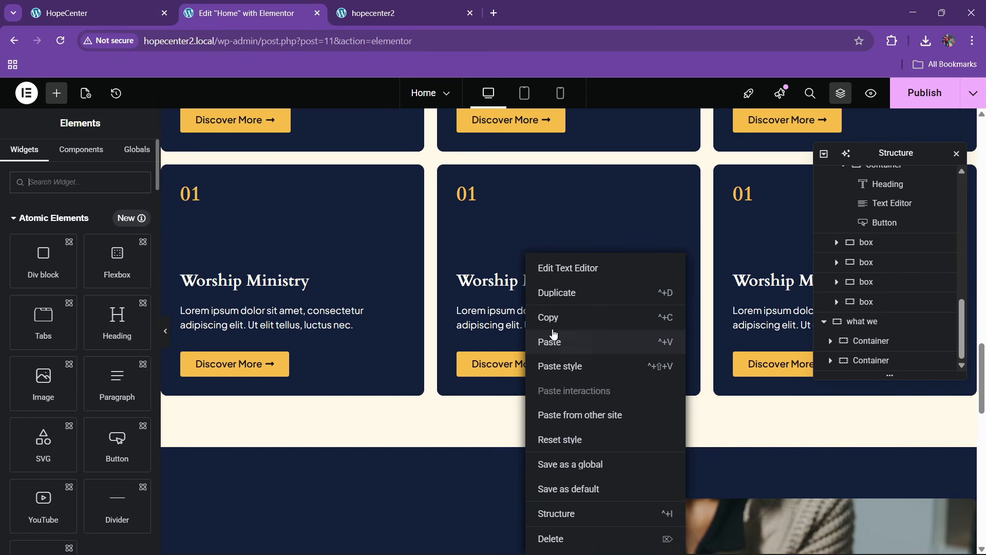
scroll(451, 325, down, 8)
right_click(364, 333)
click(392, 341)
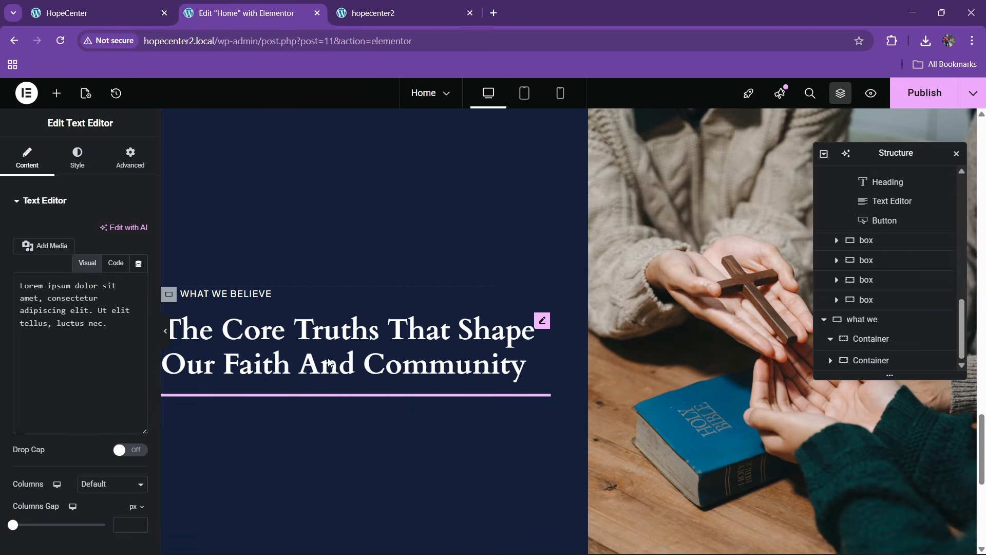
Give the paragraph a custom width and widen it to 68%
click(110, 163)
click(108, 331)
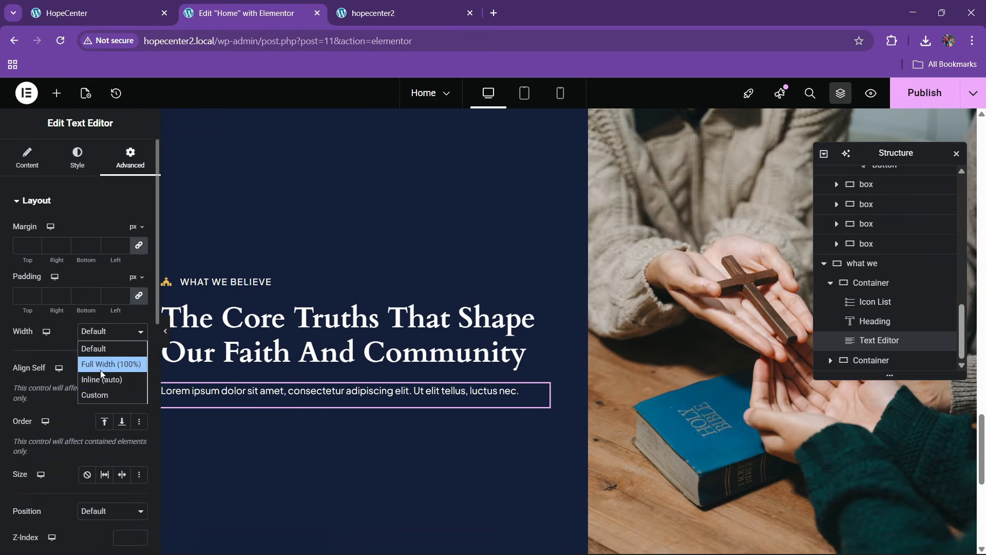
click(105, 392)
mouse_move(20, 377)
mouse_down()
mouse_move(35, 377)
mouse_move(20, 373)
mouse_up()
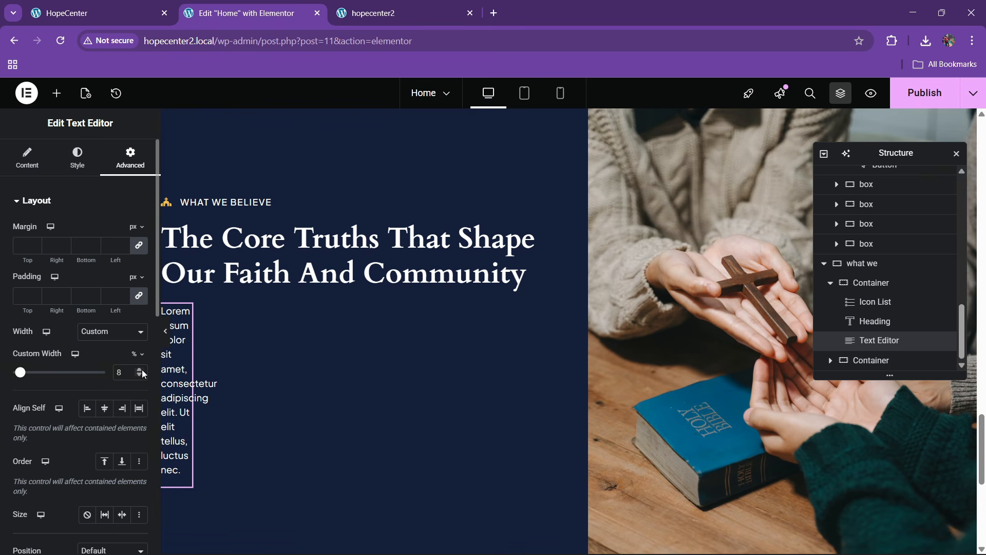
drag(142, 369, 142, 370)
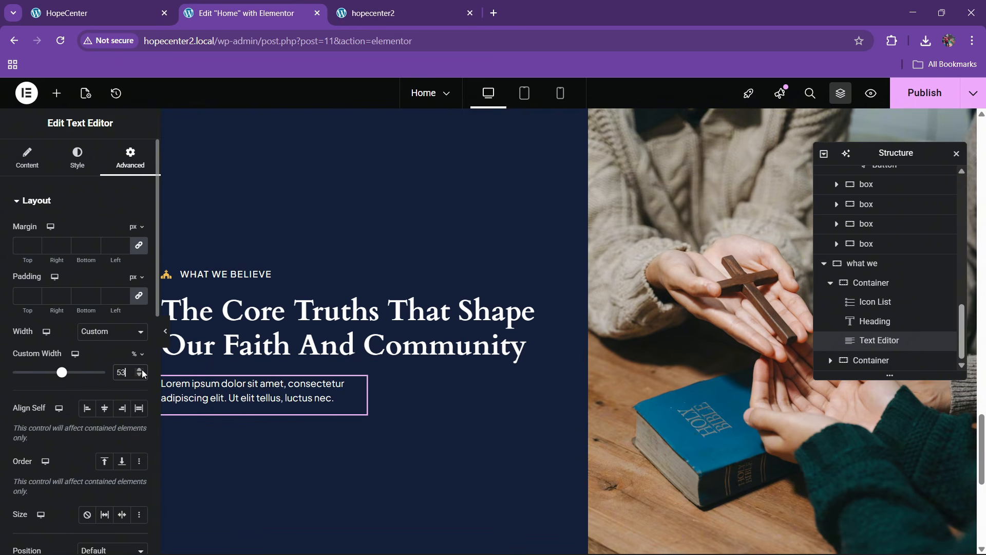
click(142, 369)
click(9, 163)
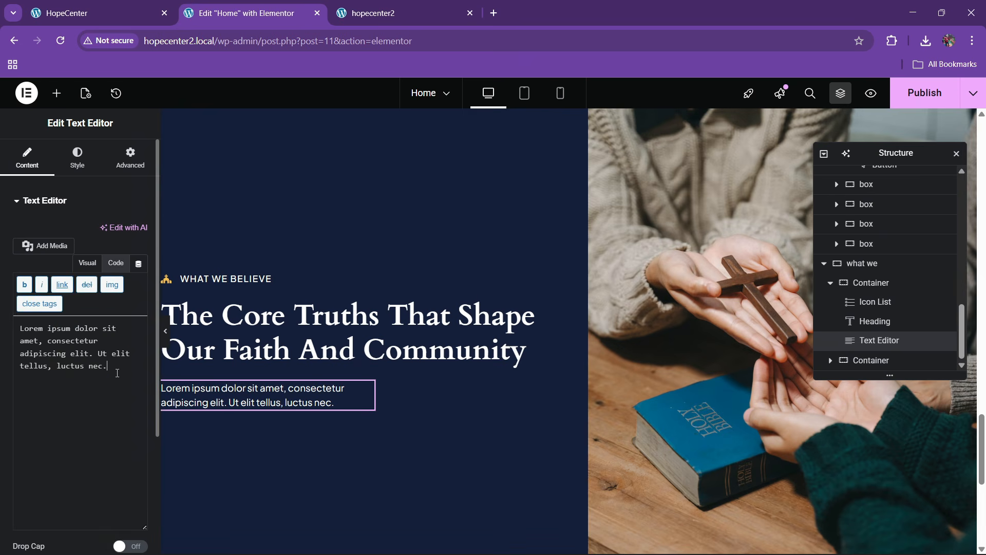
click(132, 6)
click(290, 6)
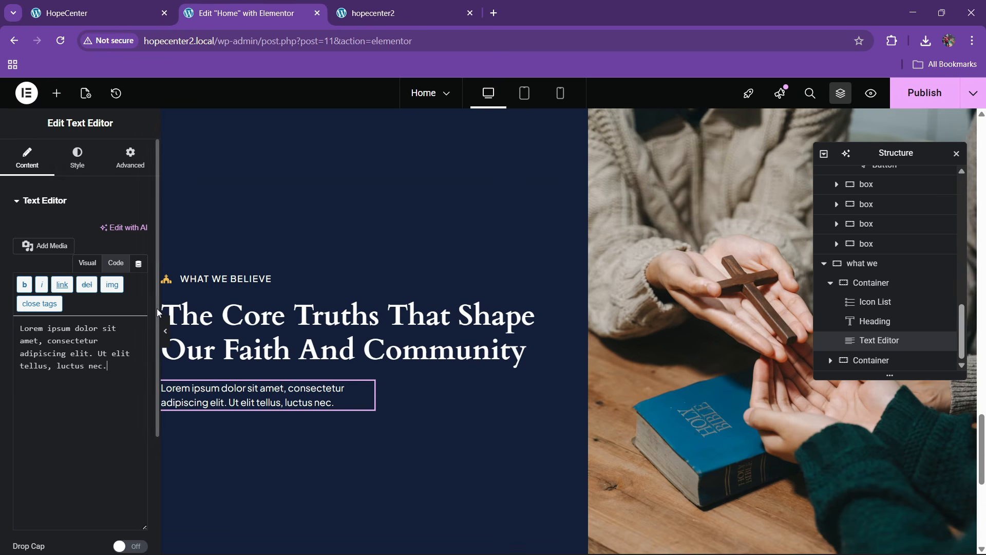
click(77, 158)
click(128, 164)
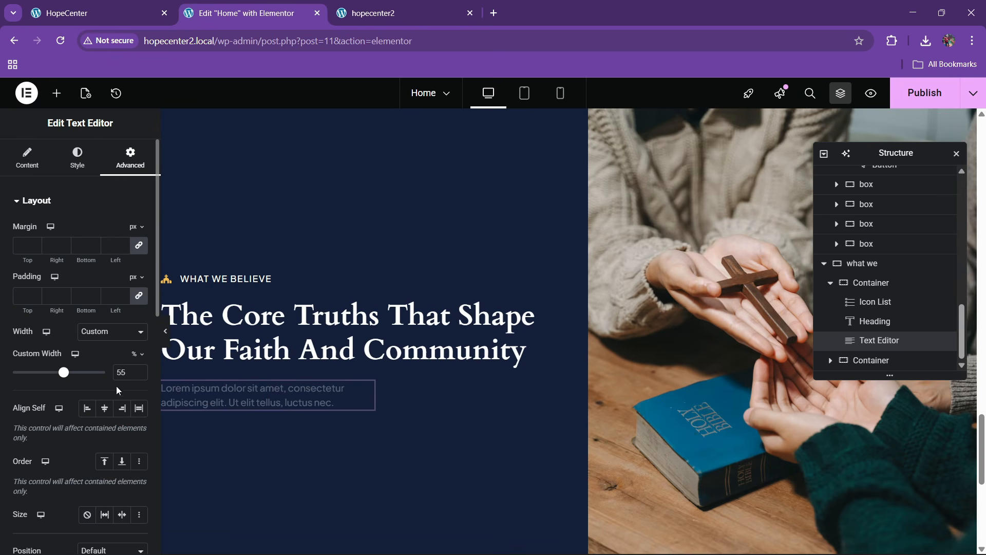
click(138, 370)
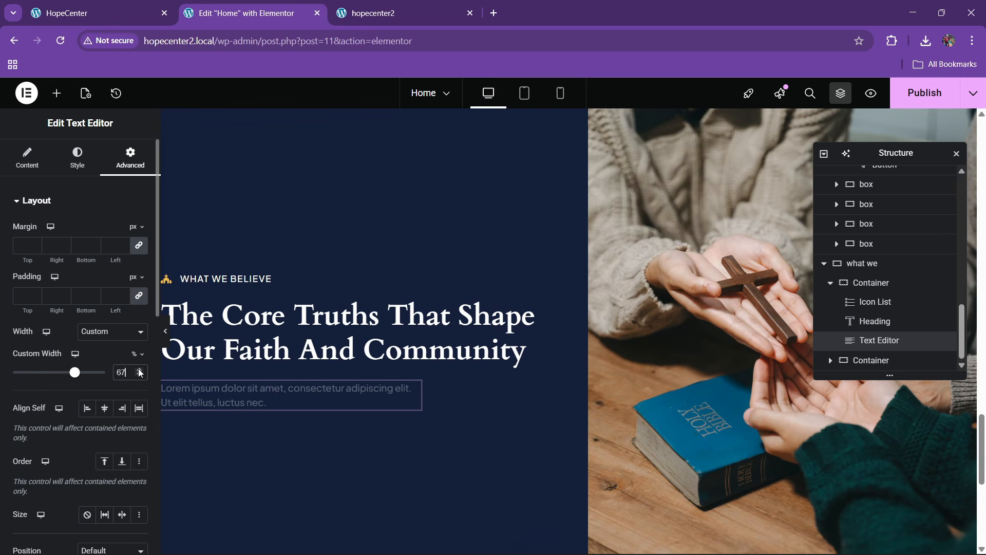
Drag an empty Container from the widget list below the paragraph
click(67, 13)
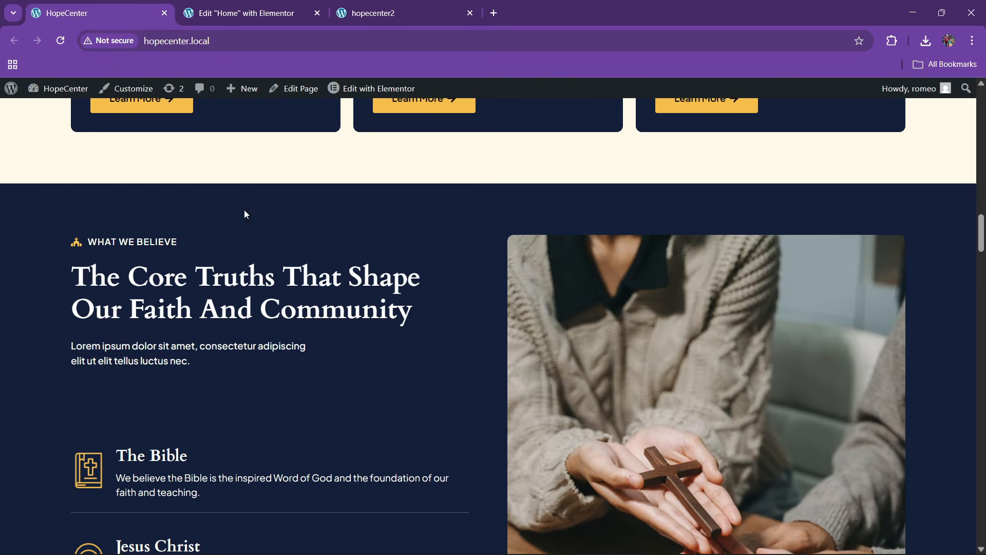
scroll(283, 169, down, 3)
click(283, 6)
scroll(372, 313, up, 2)
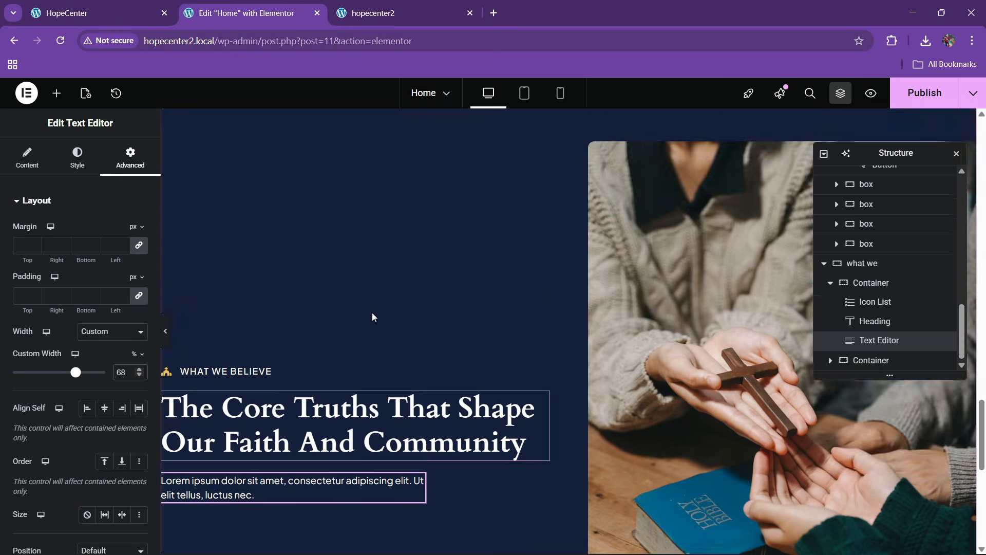
scroll(372, 313, down, 3)
click(56, 94)
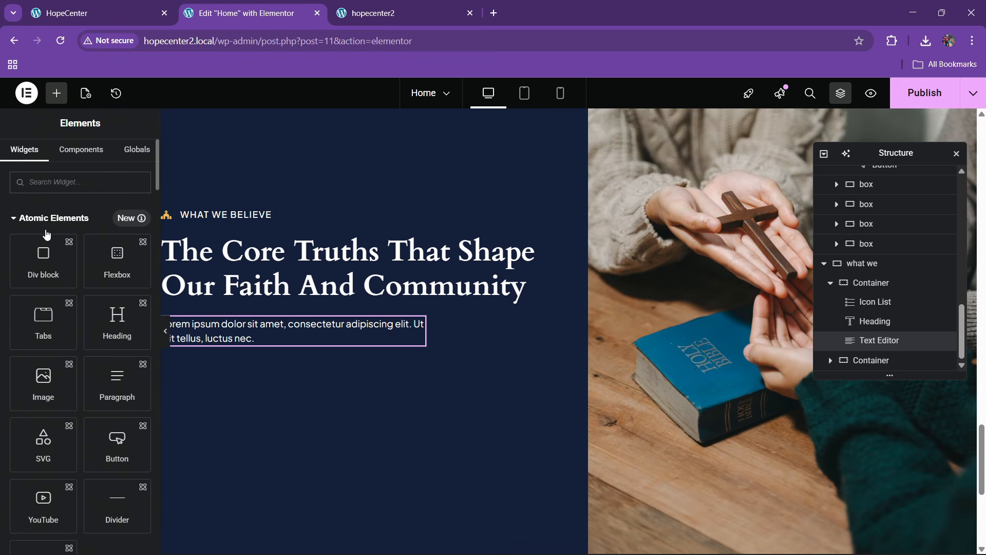
scroll(47, 235, down, 8)
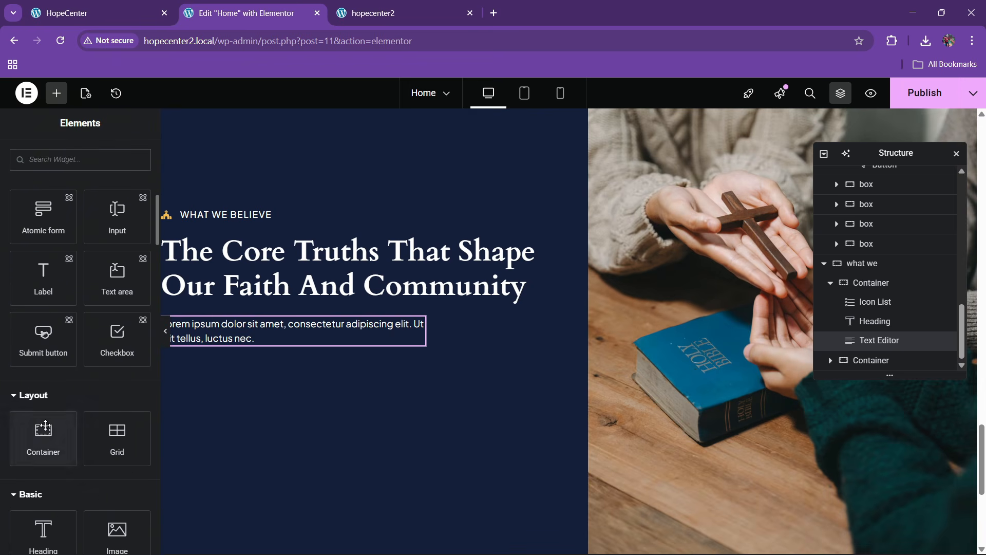
drag(45, 426, 301, 370)
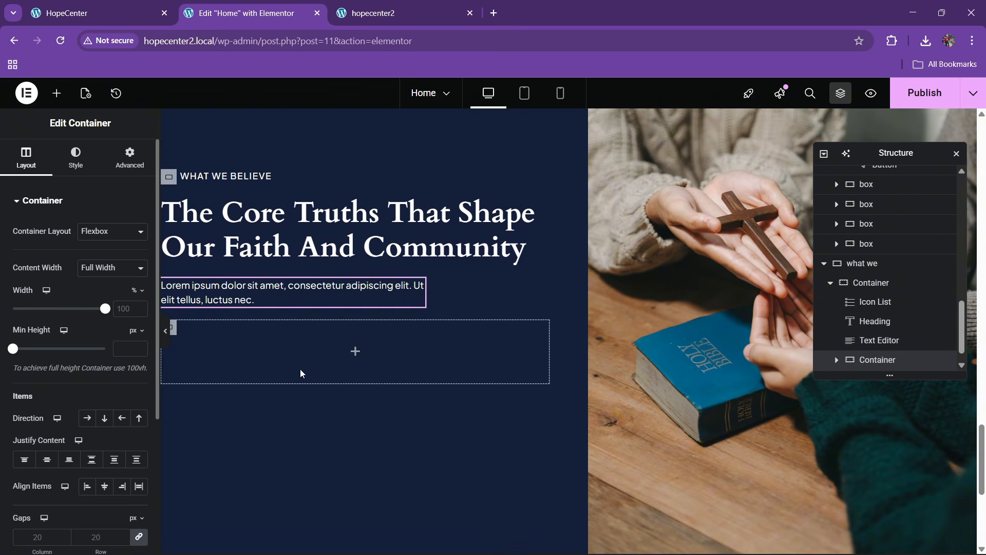
Move the WHAT WE BELIEVE label, heading and paragraph into the new container, in that order
click(143, 5)
scroll(293, 306, up, 2)
click(242, 13)
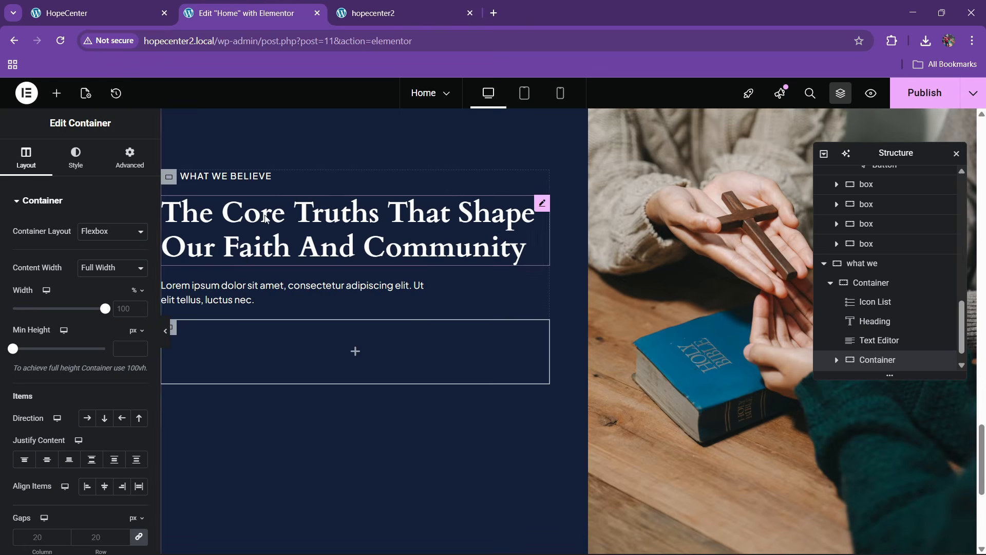
scroll(295, 288, down, 1)
click(134, 9)
scroll(320, 332, down, 3)
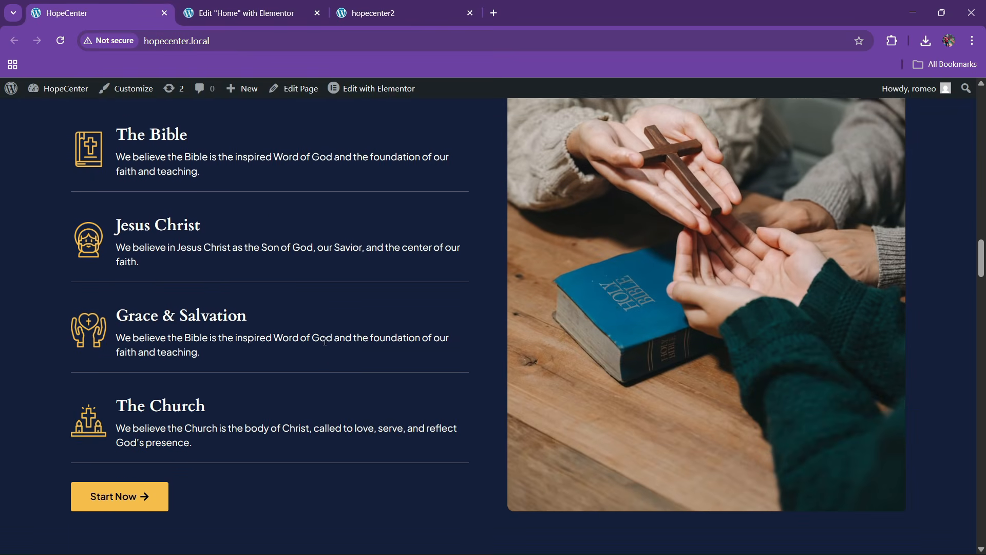
scroll(325, 341, down, 1)
scroll(326, 342, up, 3)
key(ctrl+Tab)
scroll(329, 308, up, 3)
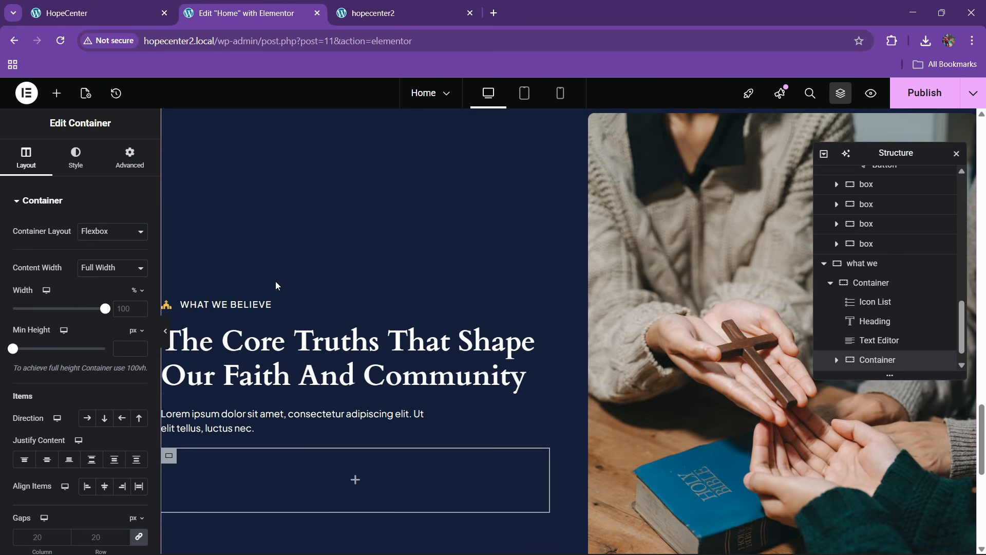
scroll(266, 316, down, 2)
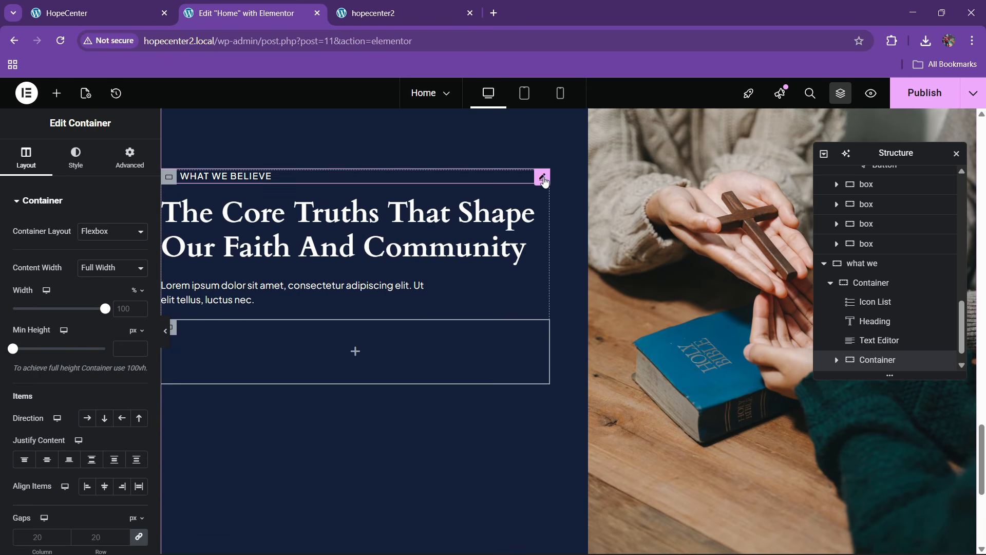
drag(544, 181, 331, 331)
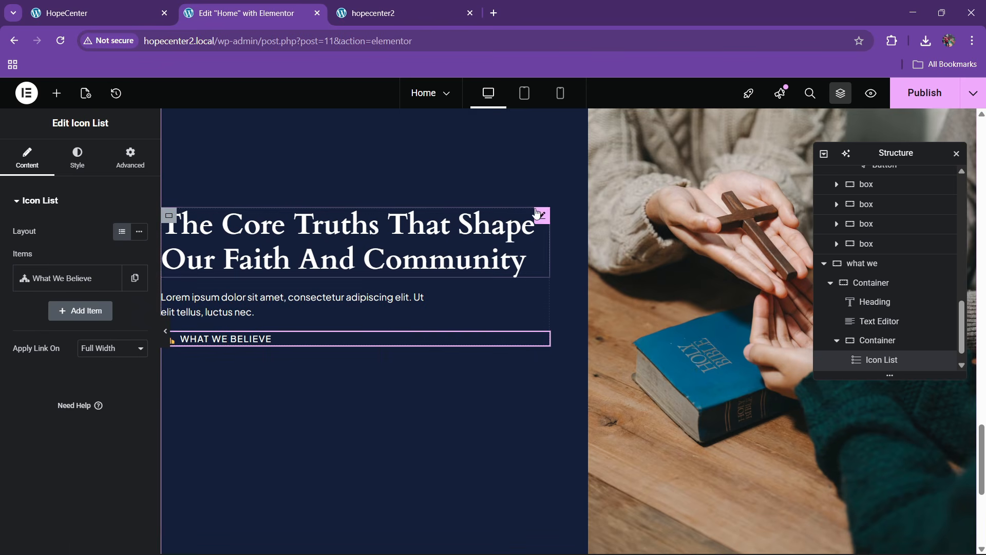
drag(538, 213, 279, 344)
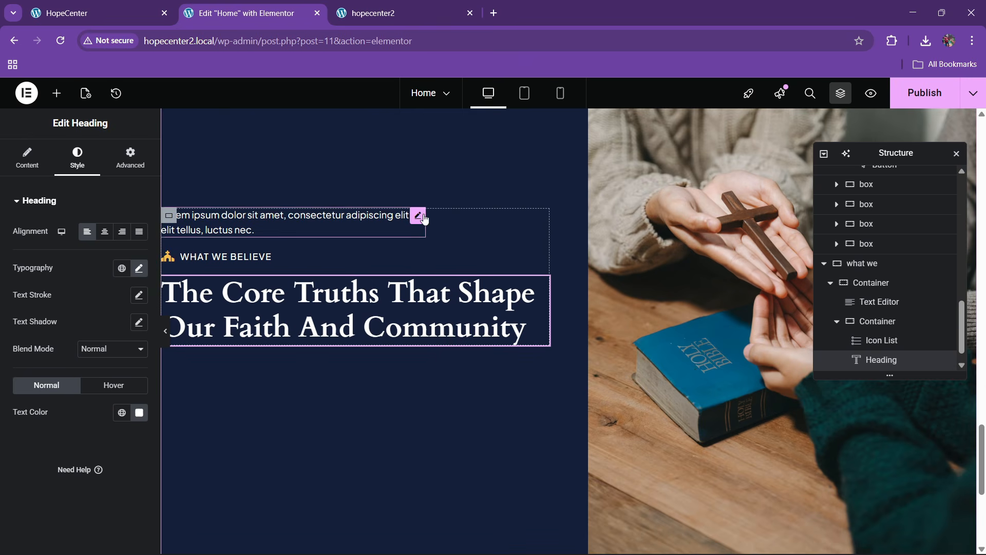
drag(419, 216, 416, 356)
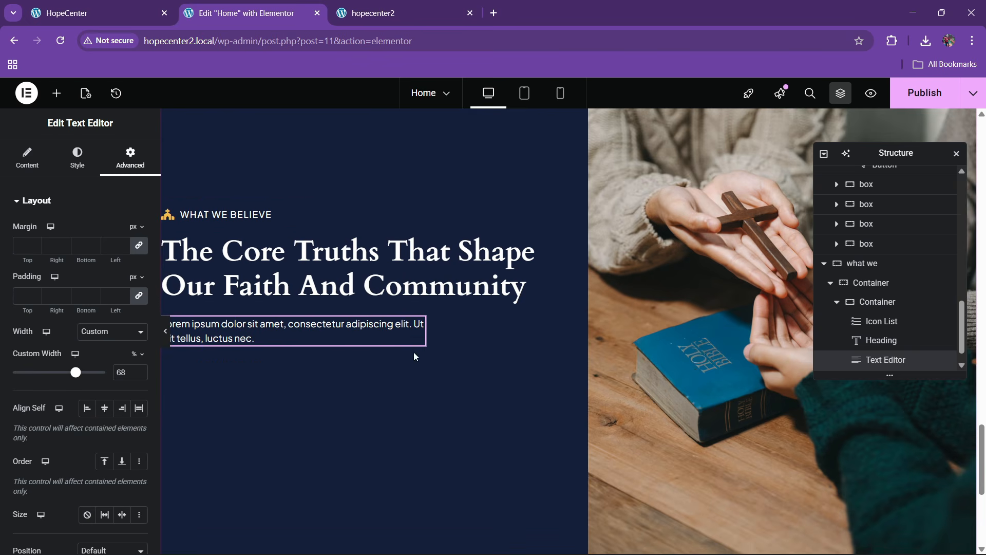
Rename that container to '1' and add a new empty container after it
double_click(873, 302)
text(1)
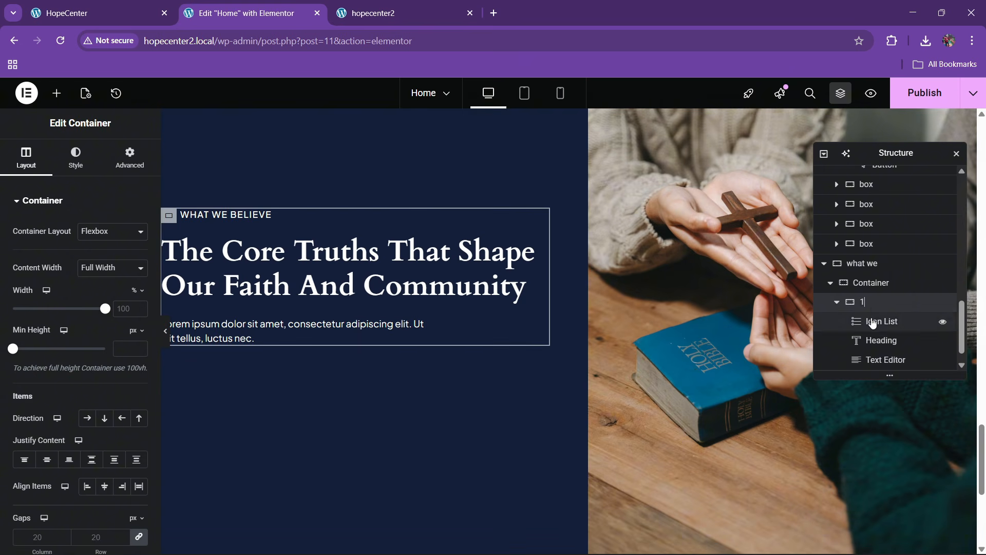
key(Return)
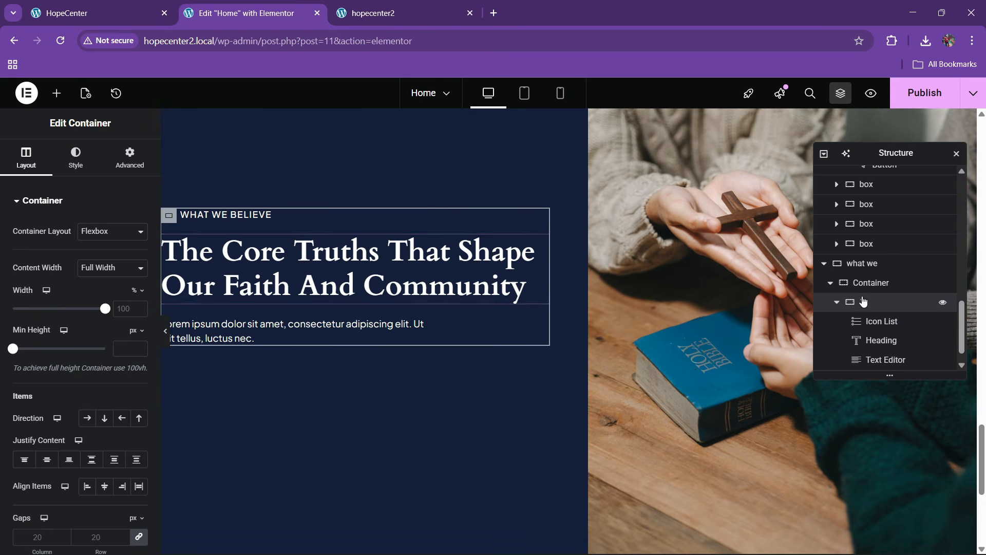
click(838, 304)
right_click(879, 343)
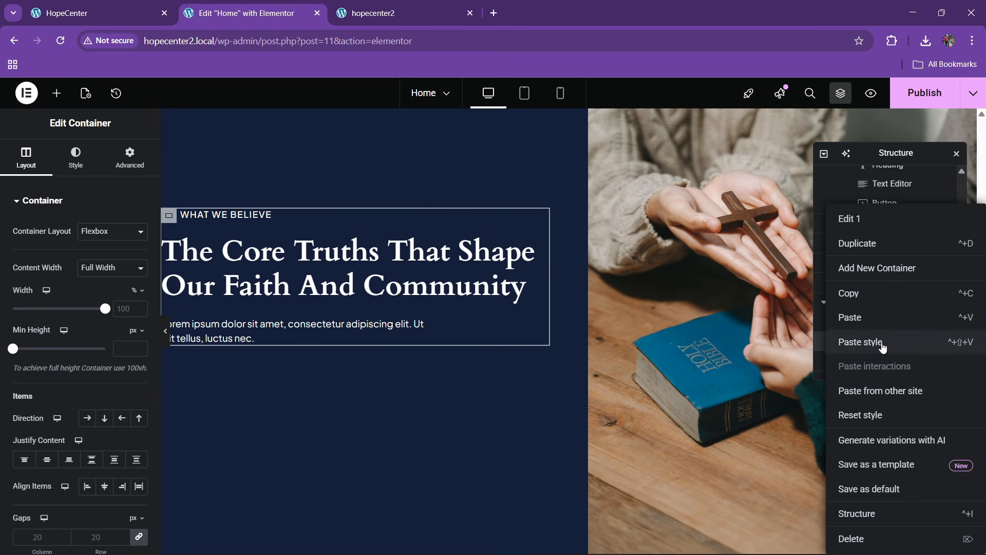
click(880, 269)
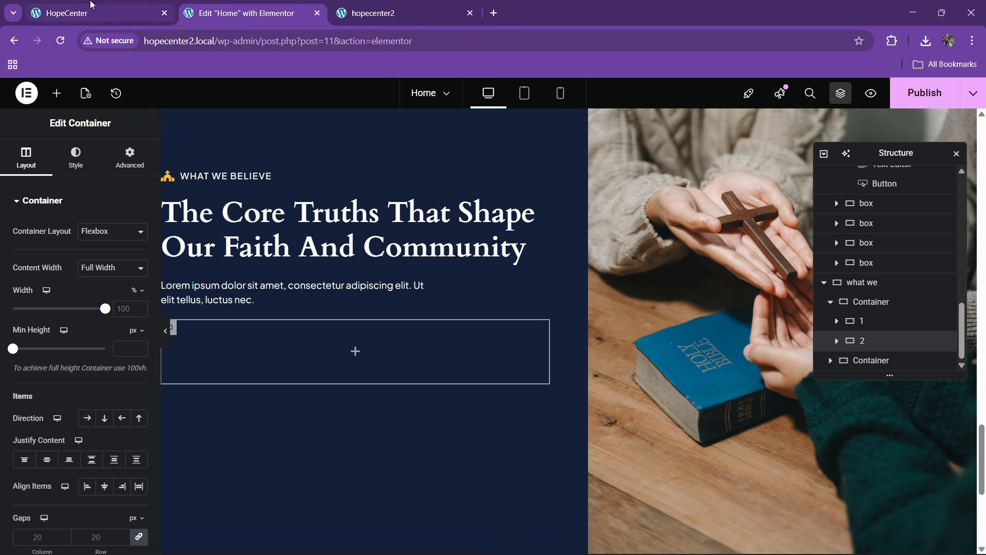
click(77, 13)
scroll(148, 267, down, 1)
click(246, 13)
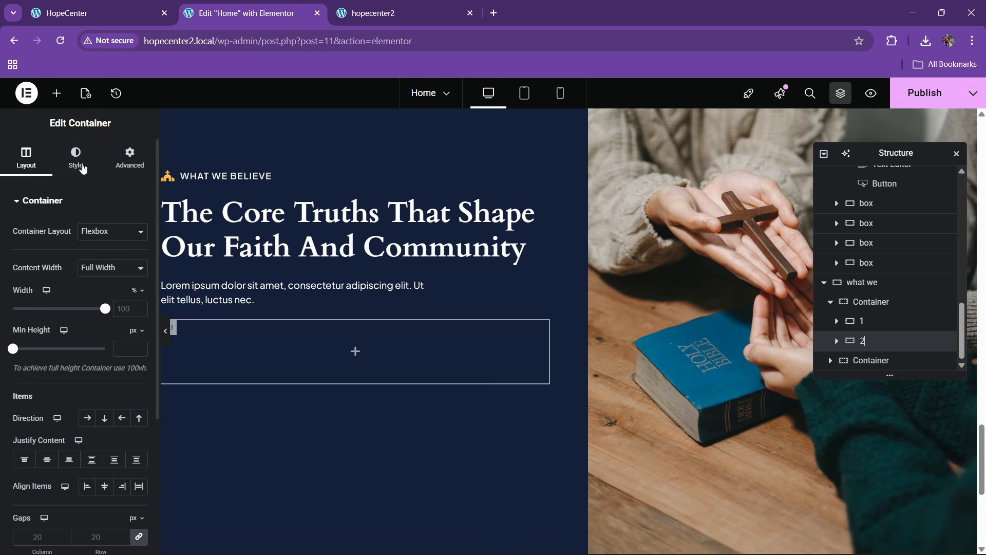
Add an Image Box to the empty container and set its image position to Left
click(56, 93)
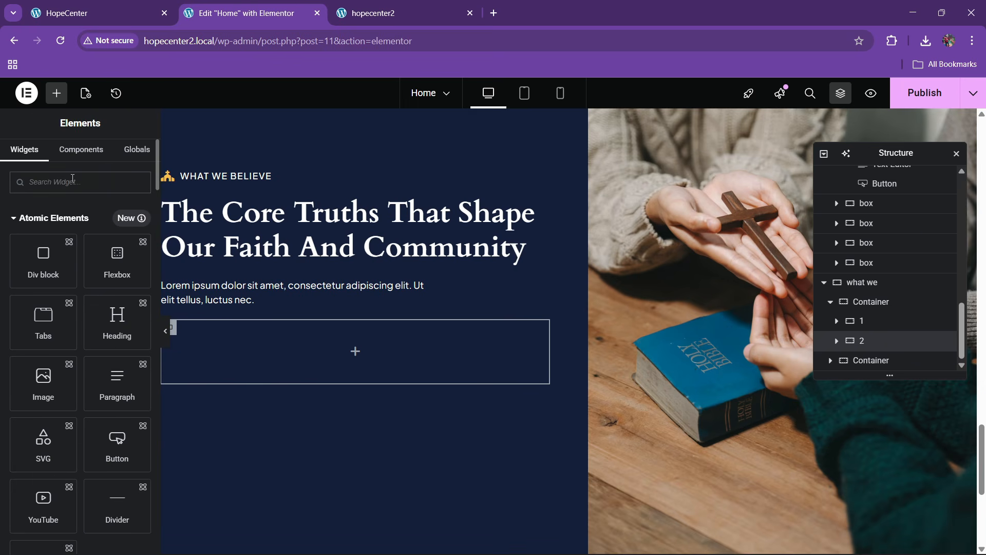
text(image box)
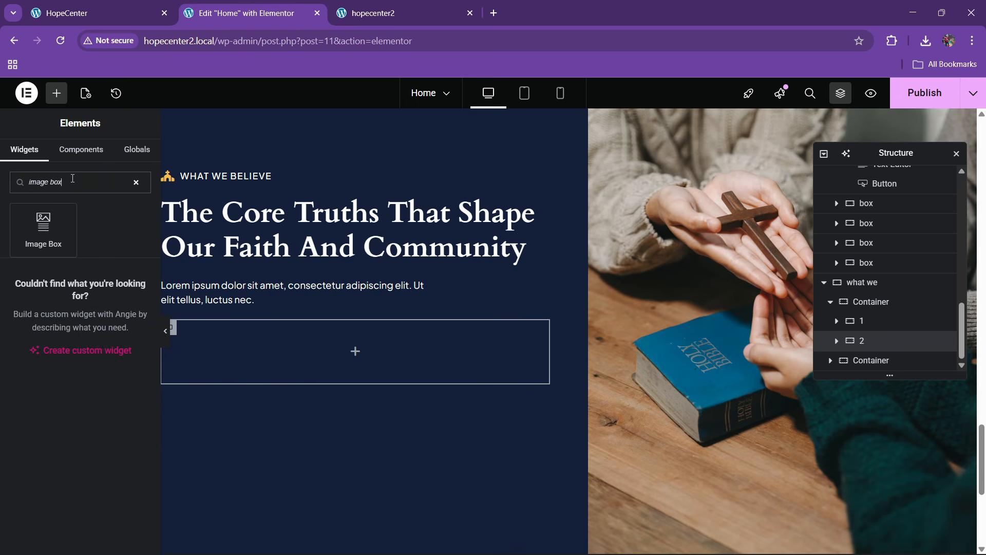
drag(62, 235, 361, 365)
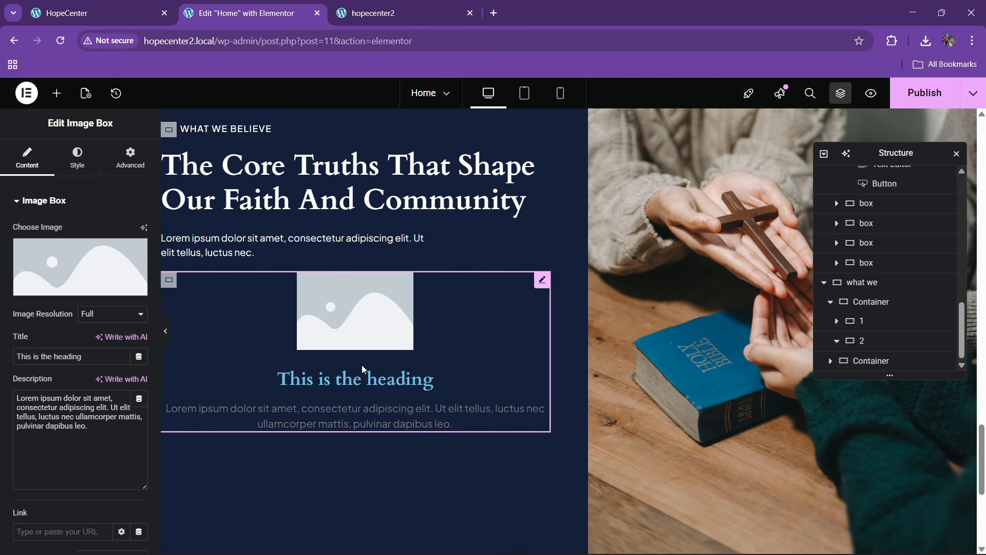
click(77, 156)
click(104, 232)
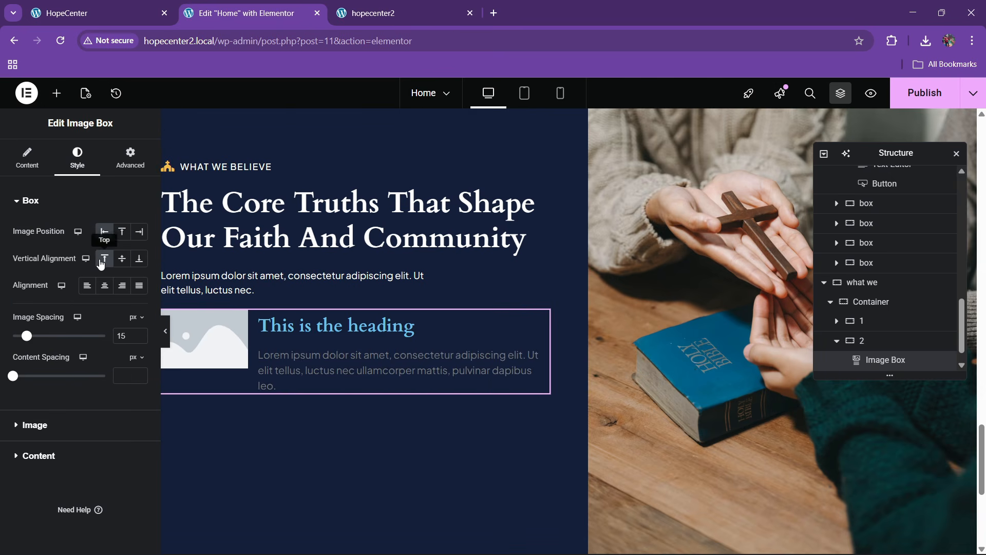
Choose the Bible-with-cross icon from the Media Library as the box's image
click(119, 7)
click(274, 4)
click(40, 173)
click(77, 277)
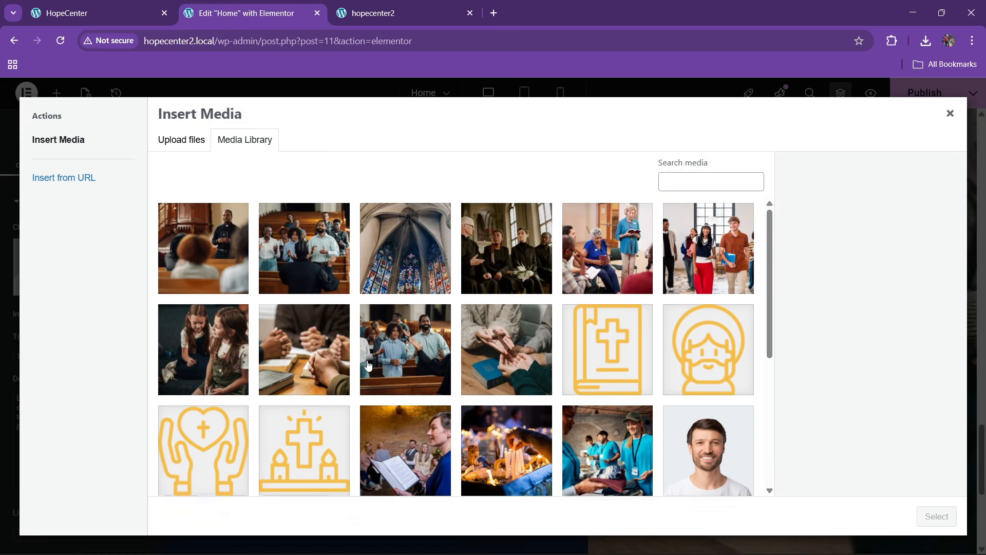
scroll(564, 262, down, 2)
click(566, 260)
click(936, 516)
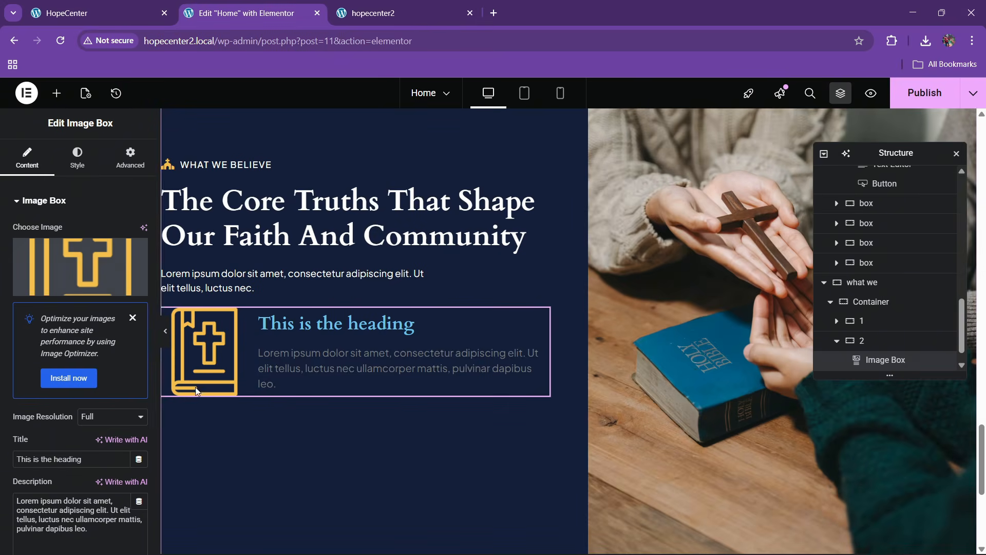
click(73, 163)
click(85, 9)
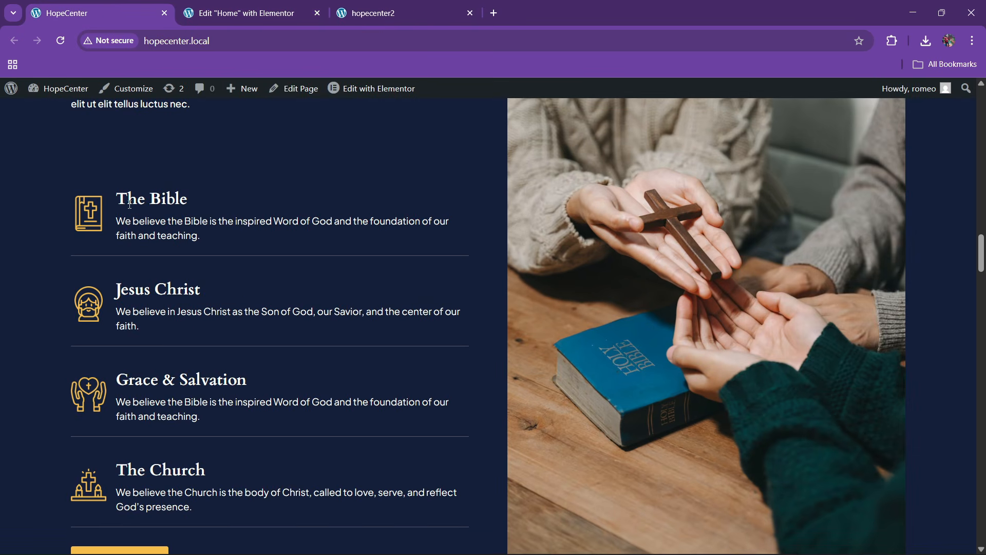
drag(119, 198, 201, 195)
key(ctrl+c)
Enter 'The Bible' as the box title and paste the Bible belief sentence as its description
click(228, 15)
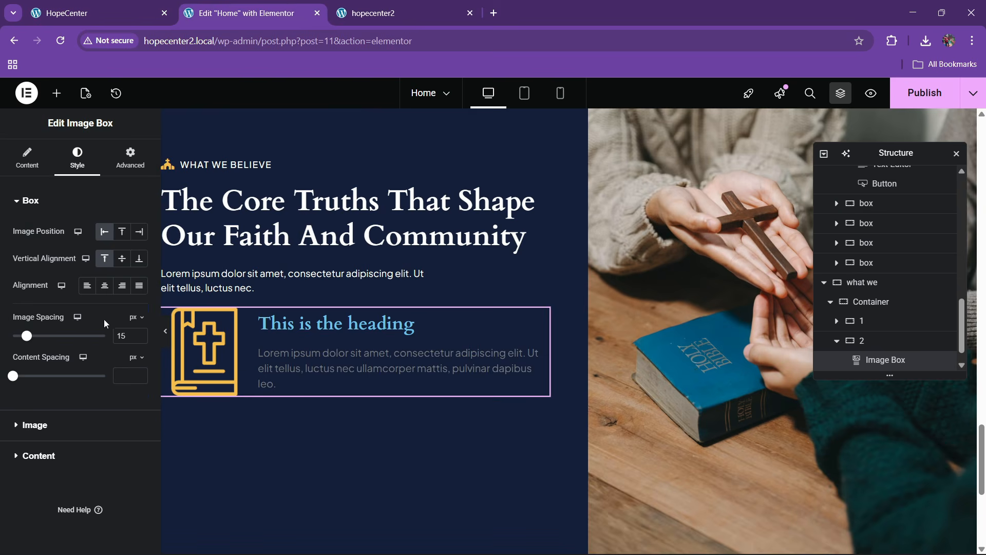
click(31, 154)
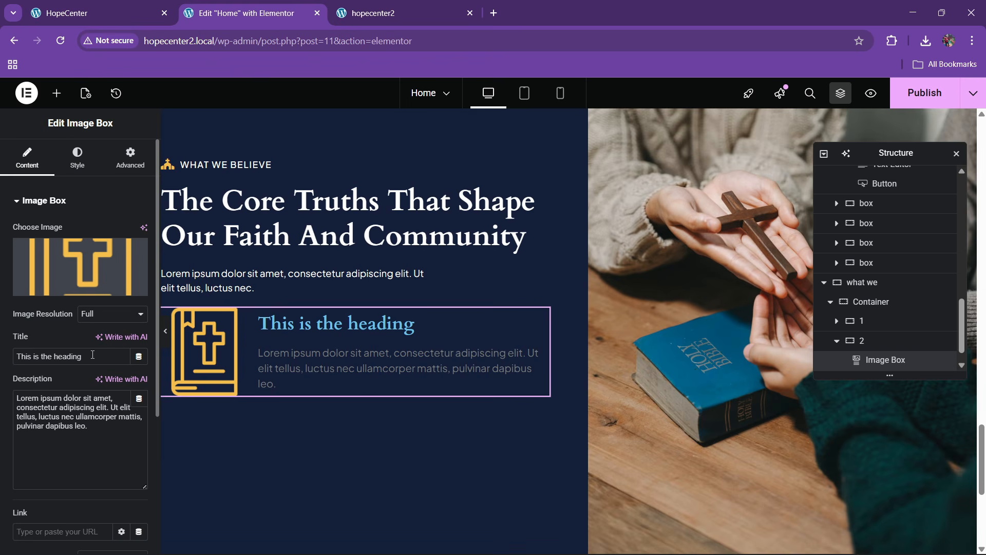
key(ctrl+v)
click(85, 11)
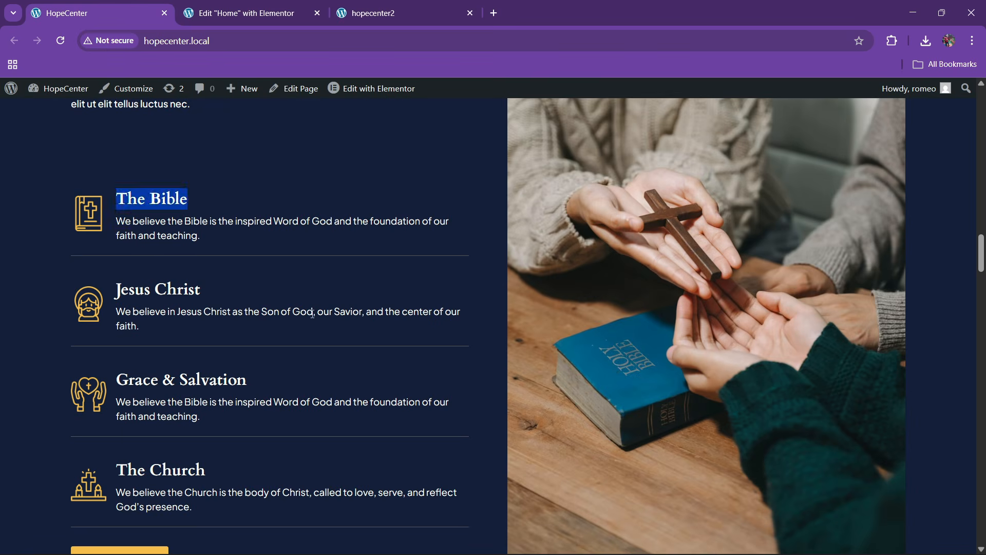
triple_click(127, 240)
key(ctrl+c)
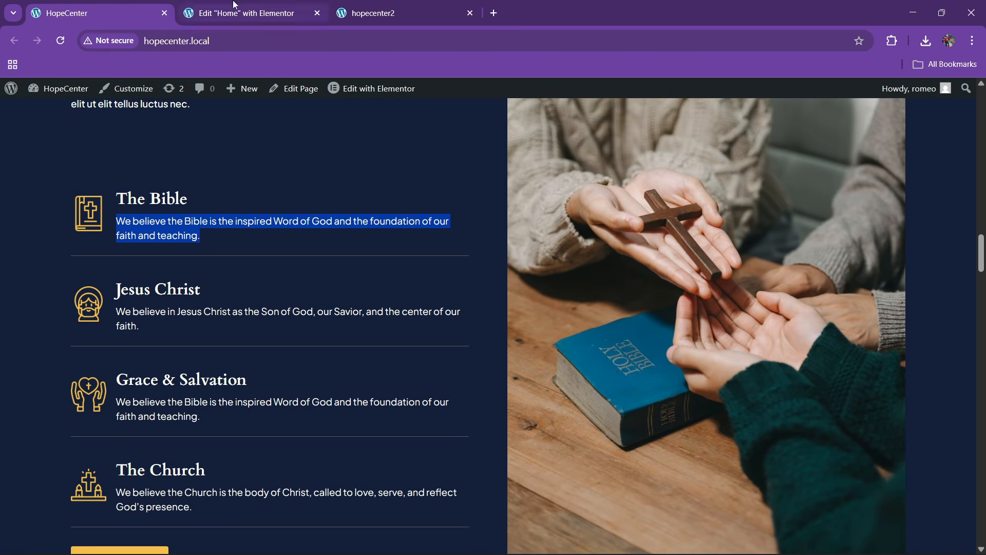
click(239, 12)
key(ctrl+a)
key(ctrl+v)
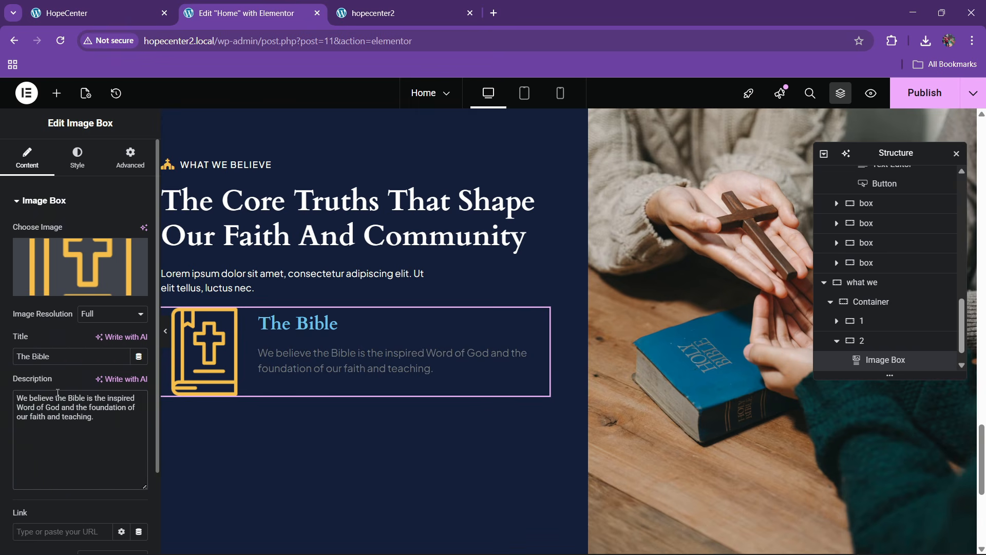
Set vertical alignment to Middle, keep the box left-aligned, and shrink the icon to 10% width
click(77, 157)
click(122, 258)
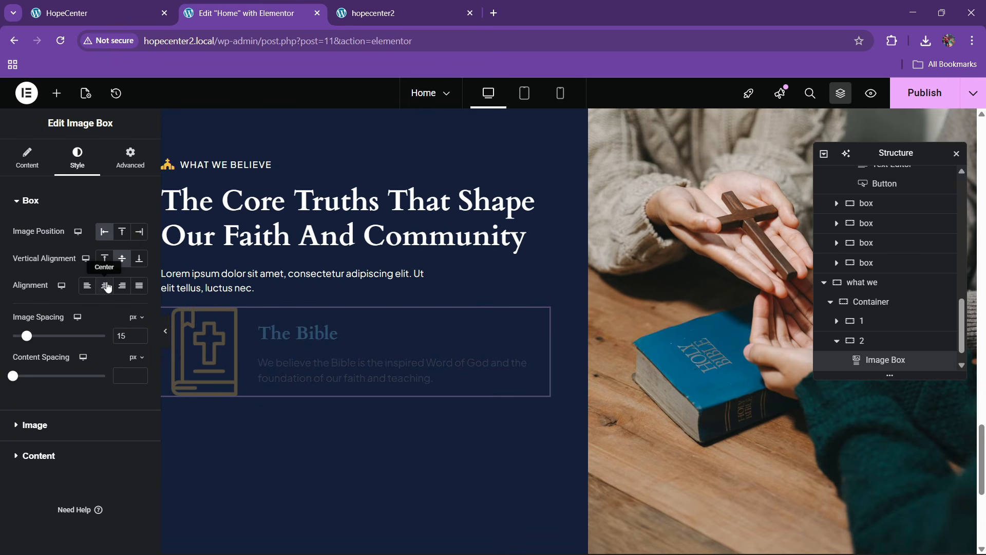
click(104, 285)
click(87, 285)
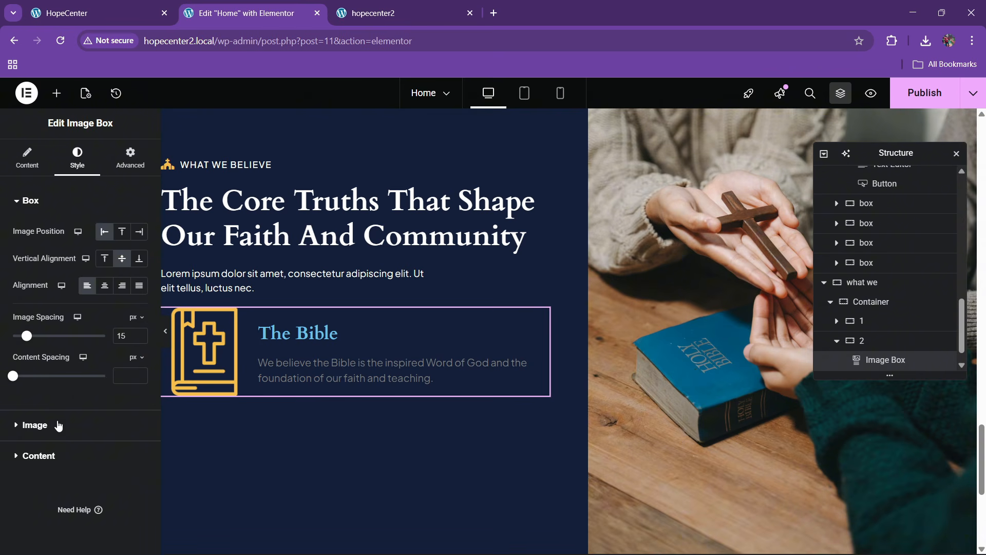
click(35, 425)
click(139, 280)
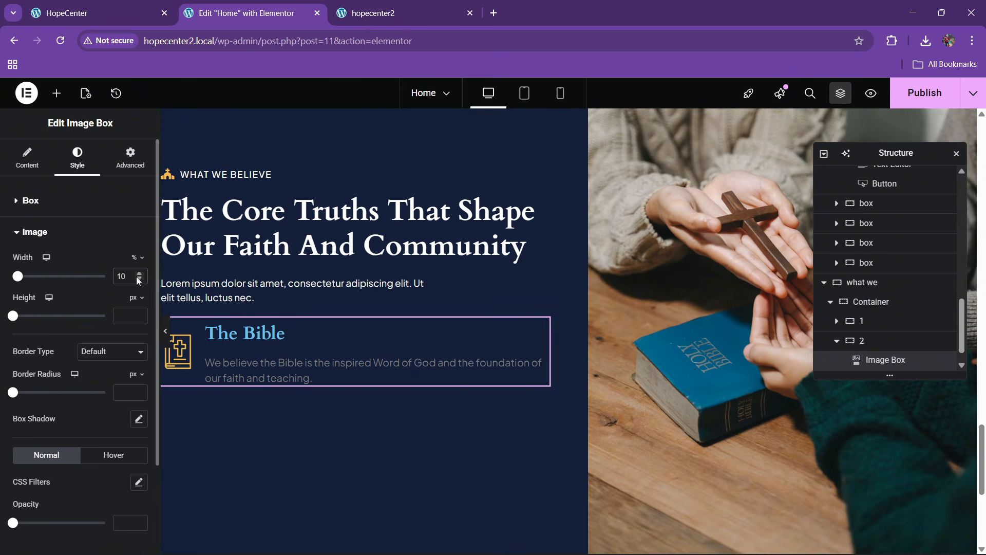
Make The Bible title white and start adjusting its font size
scroll(89, 417, down, 2)
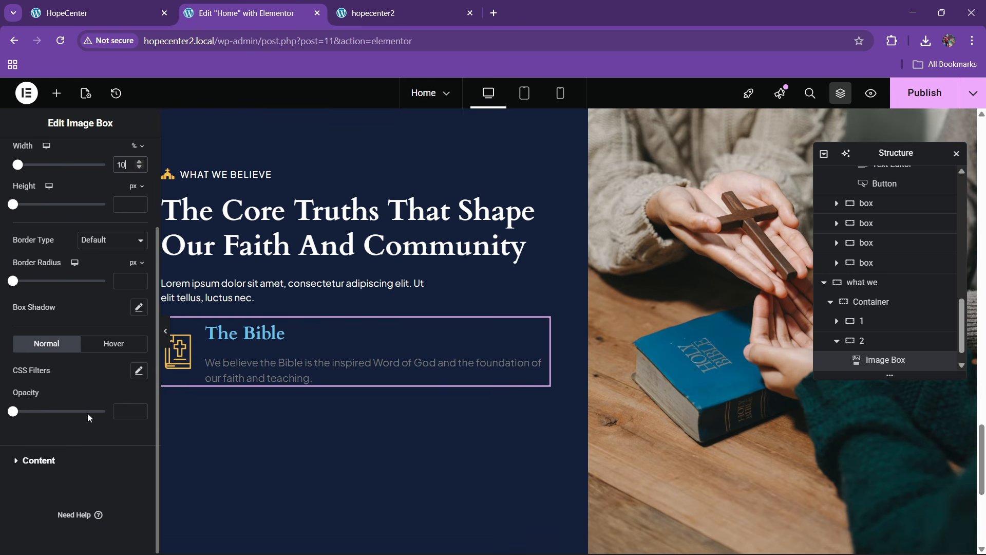
click(38, 461)
click(140, 428)
click(66, 260)
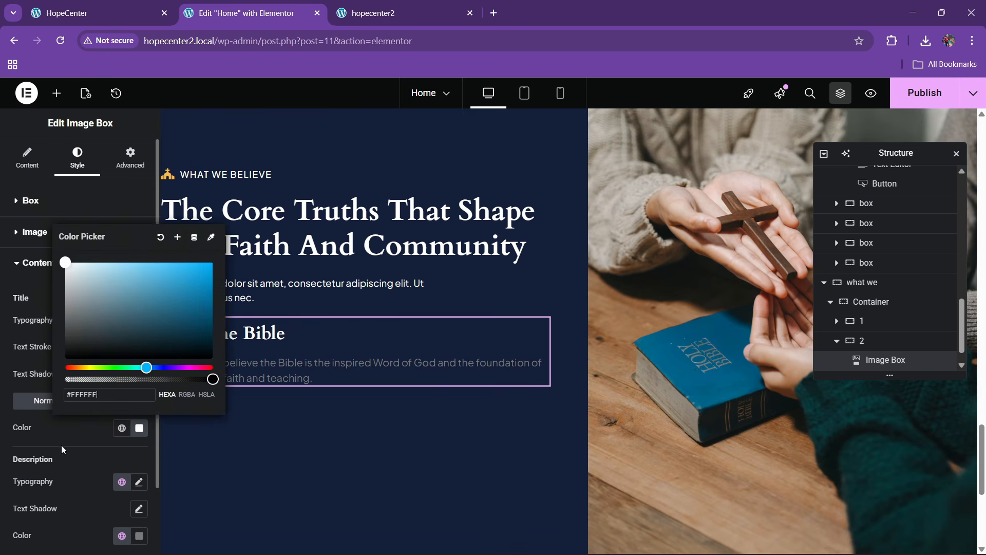
scroll(69, 430, down, 2)
click(139, 243)
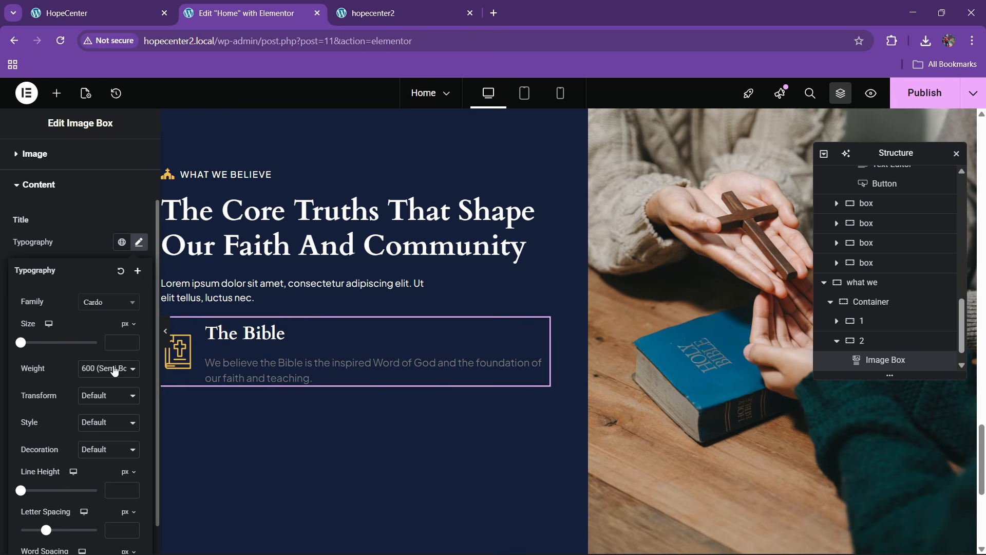
click(133, 344)
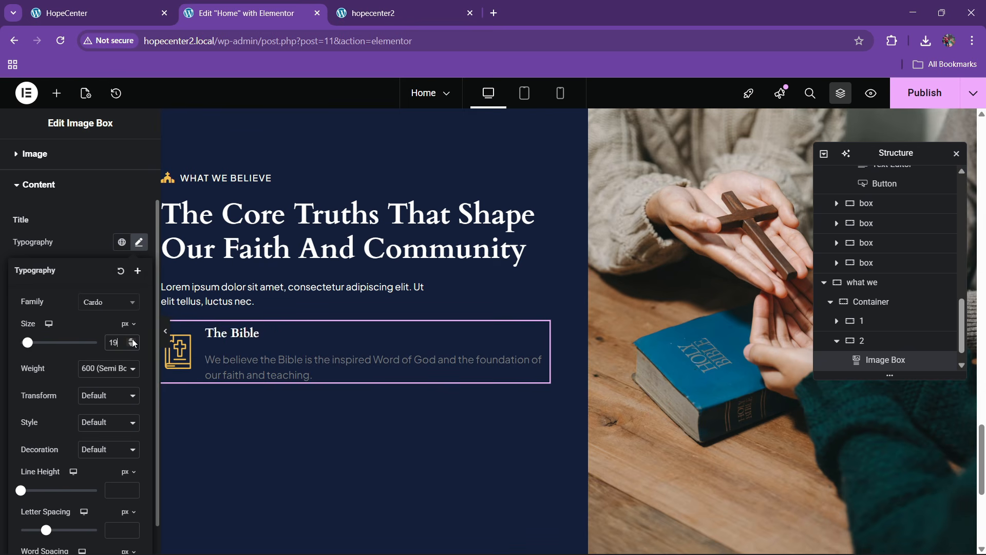
click(133, 340)
click(133, 340)
click(132, 340)
click(132, 346)
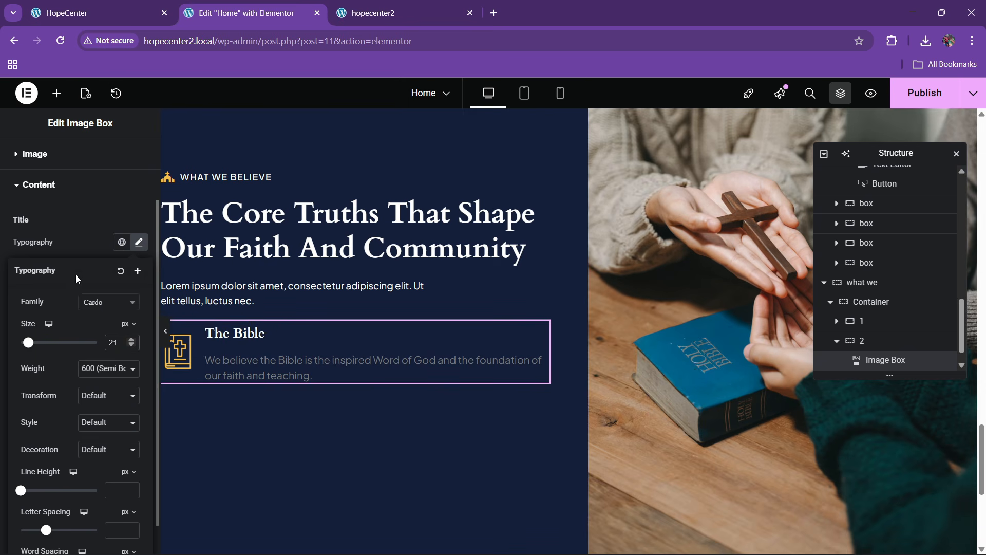
click(68, 224)
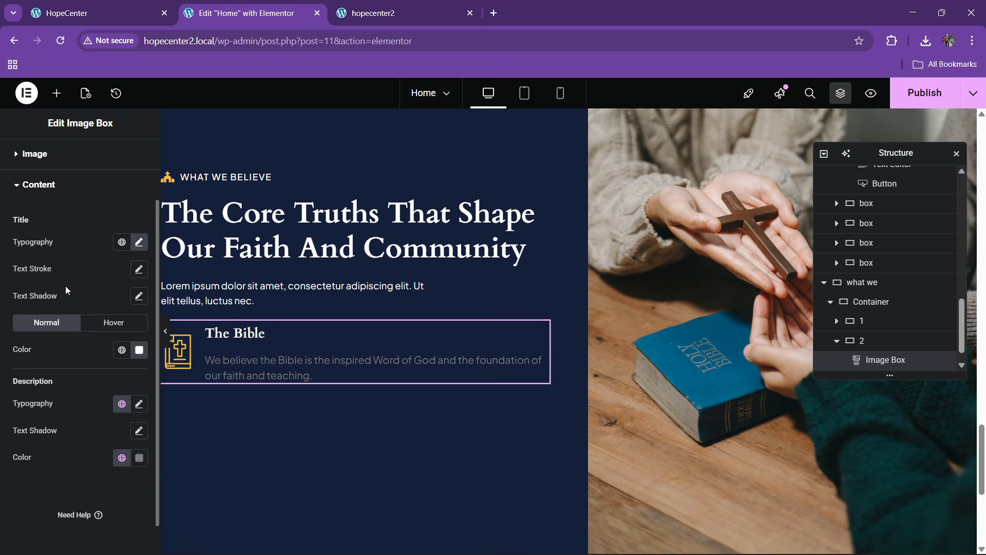
Give the description a light grey colour (#D3C6C6) and a 15 px font size
click(138, 457)
click(73, 313)
drag(73, 314, 73, 308)
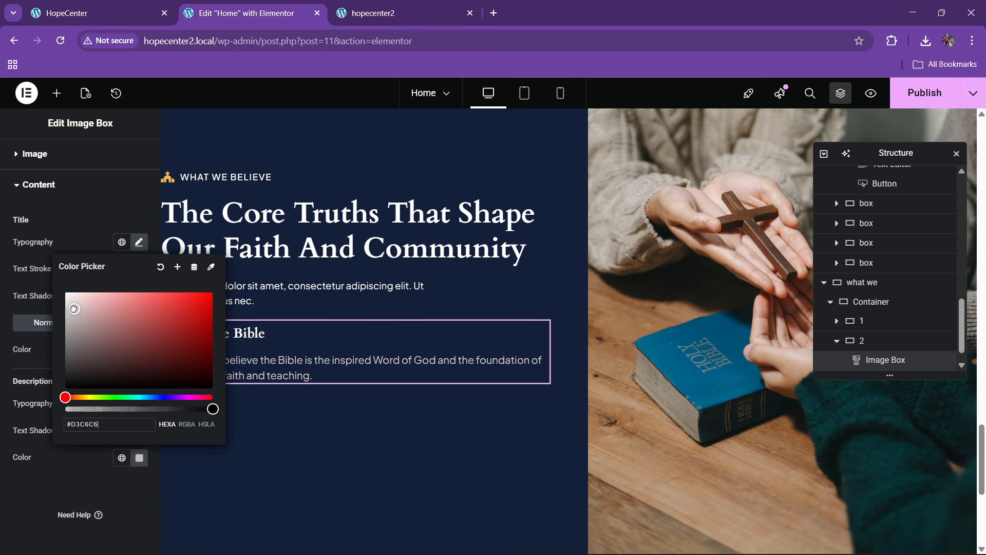
click(41, 364)
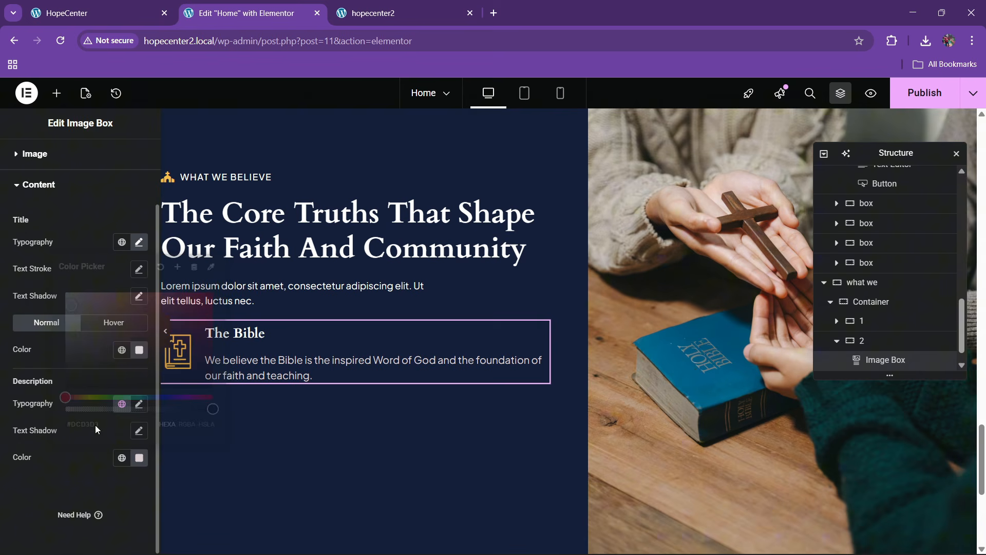
click(139, 405)
text(15)
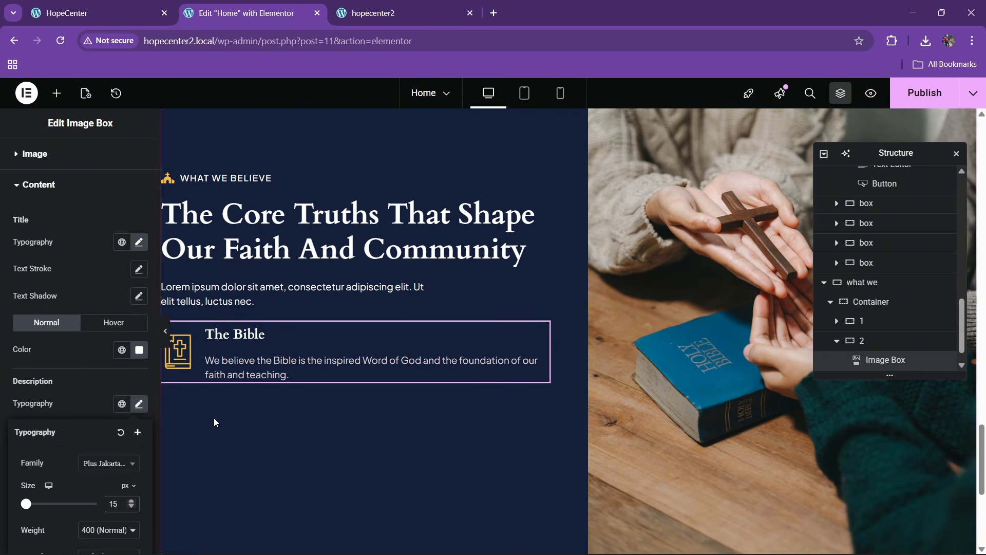
Make the title white on hover and set the title size to 25 px
click(124, 5)
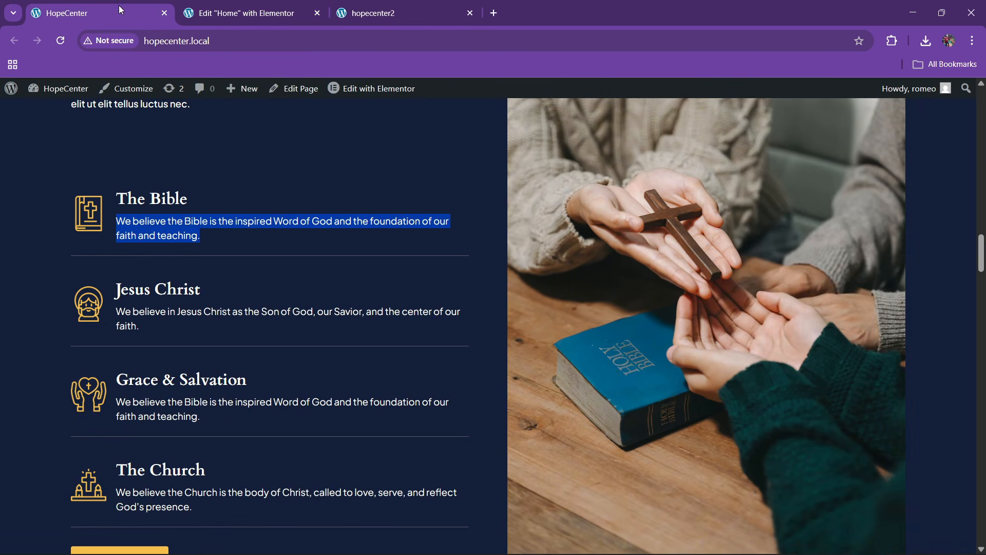
click(241, 12)
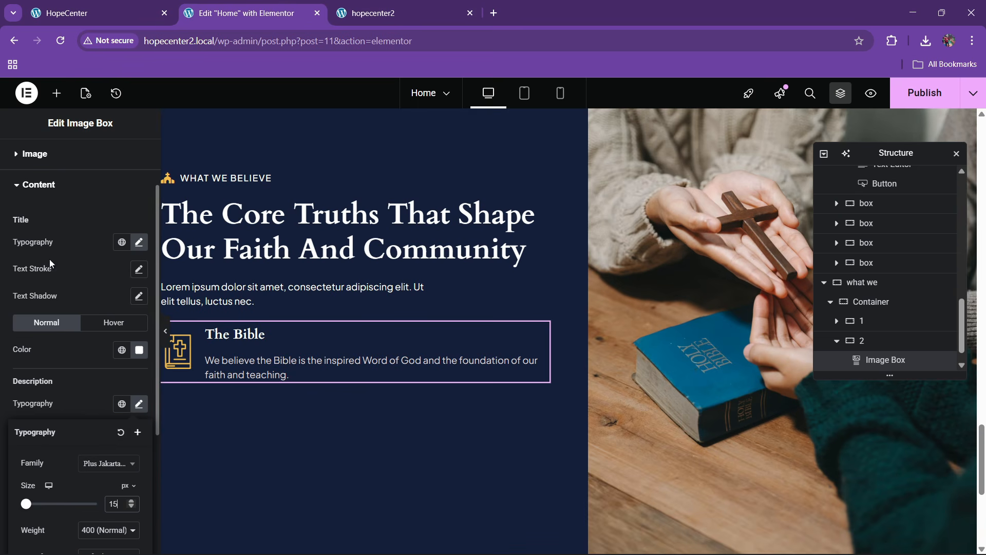
click(139, 242)
click(132, 340)
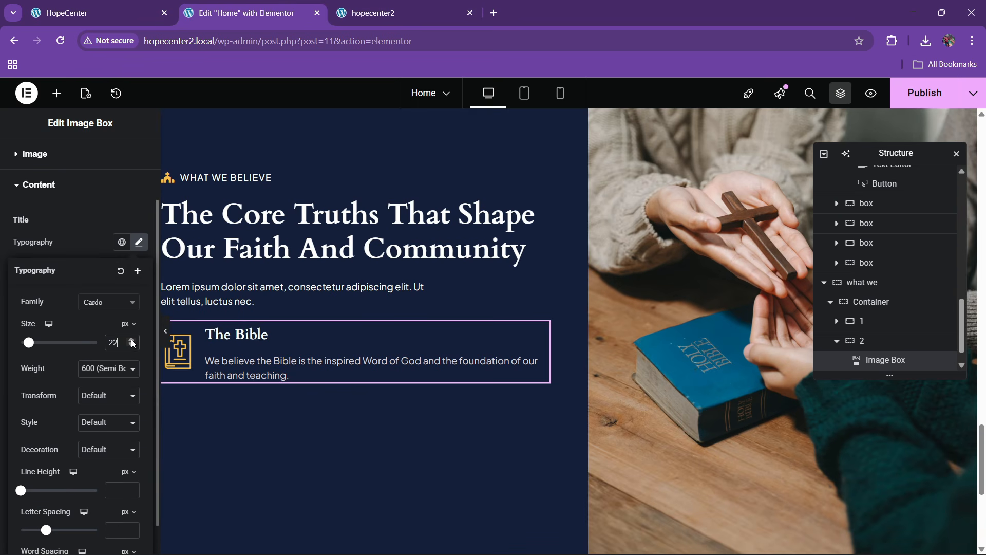
click(131, 340)
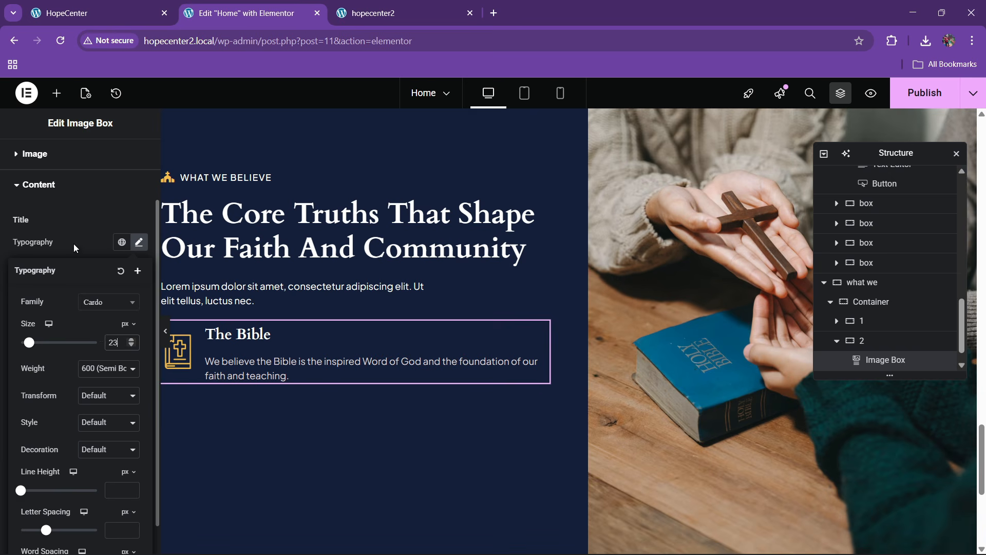
click(73, 243)
click(140, 356)
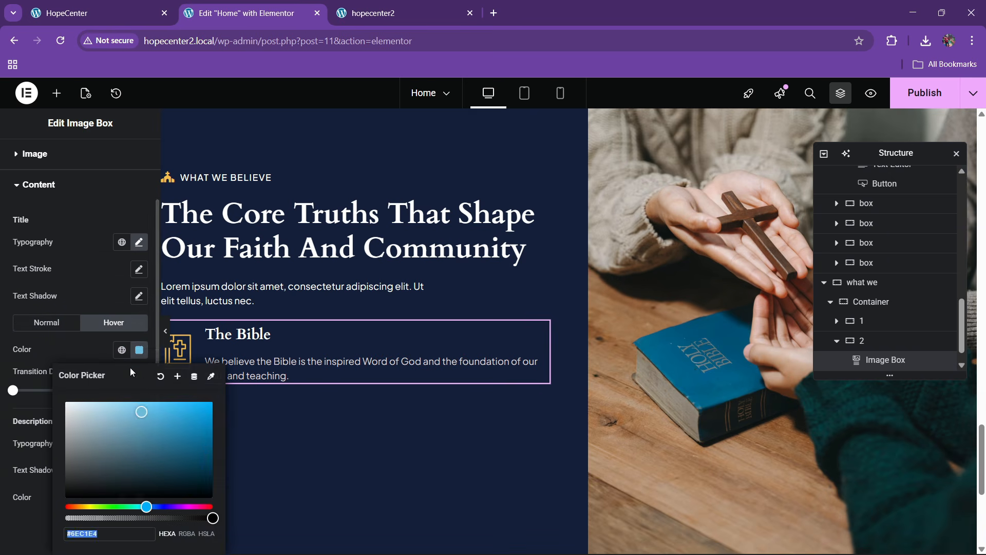
click(67, 404)
click(254, 344)
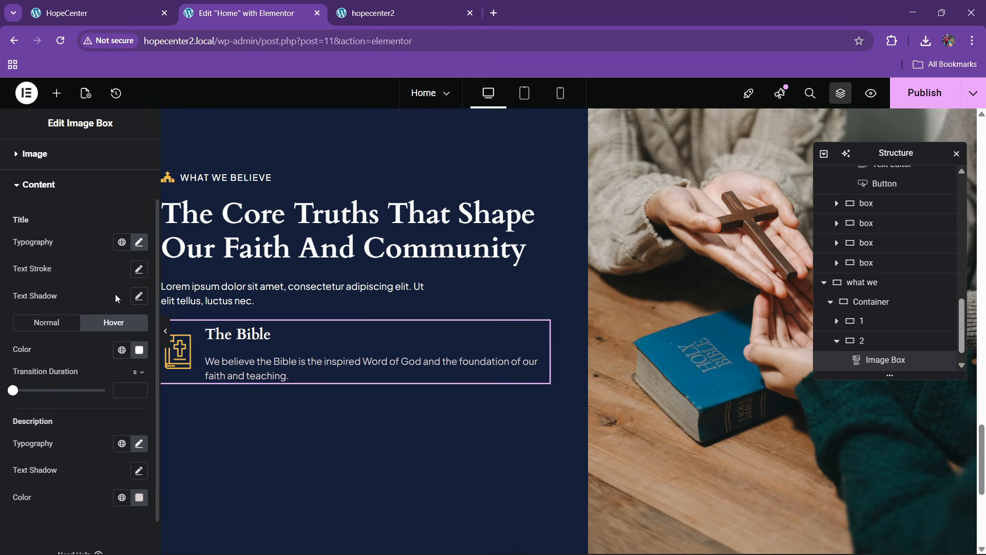
click(140, 242)
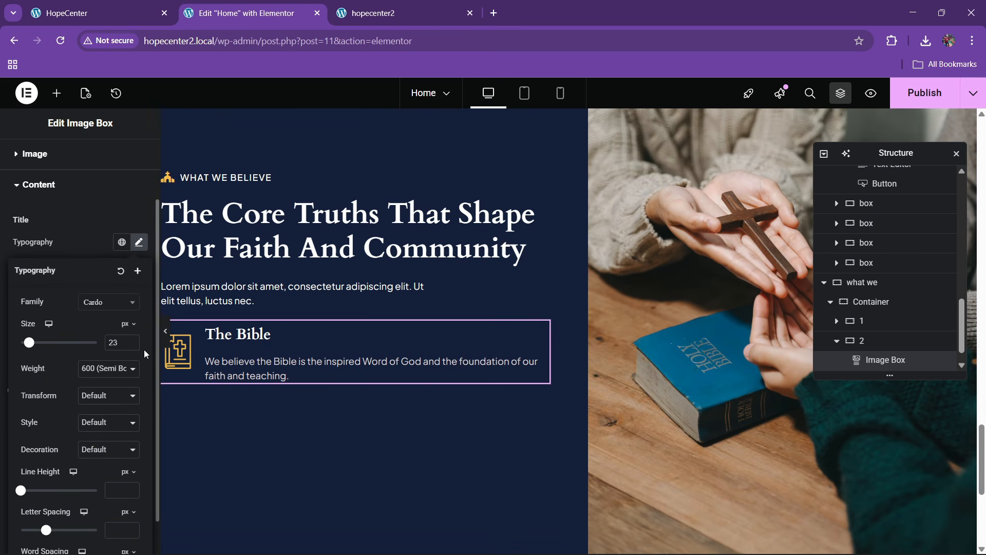
double_click(135, 340)
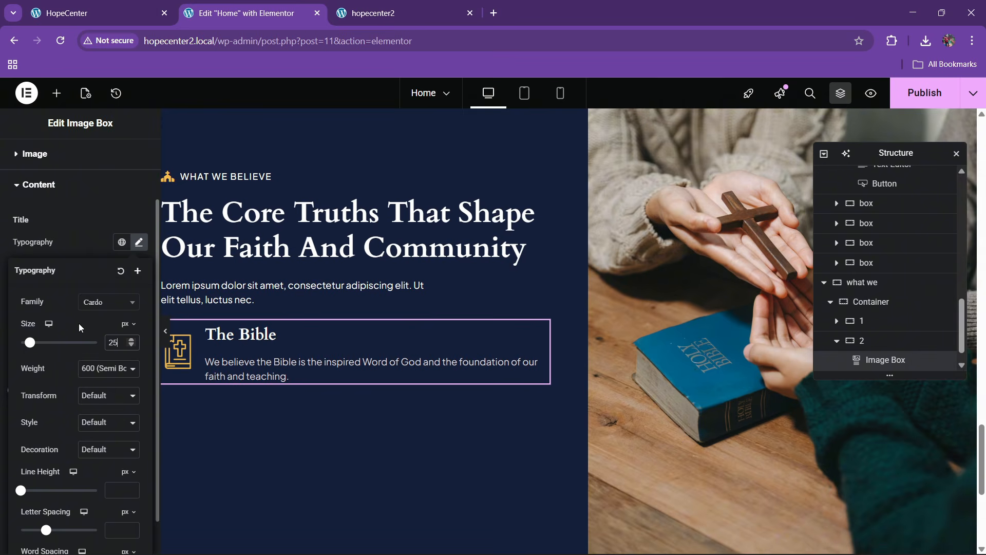
click(108, 6)
click(239, 13)
Give the image box a solid border with a fully transparent colour
scroll(94, 229, up, 3)
click(131, 156)
scroll(85, 323, down, 10)
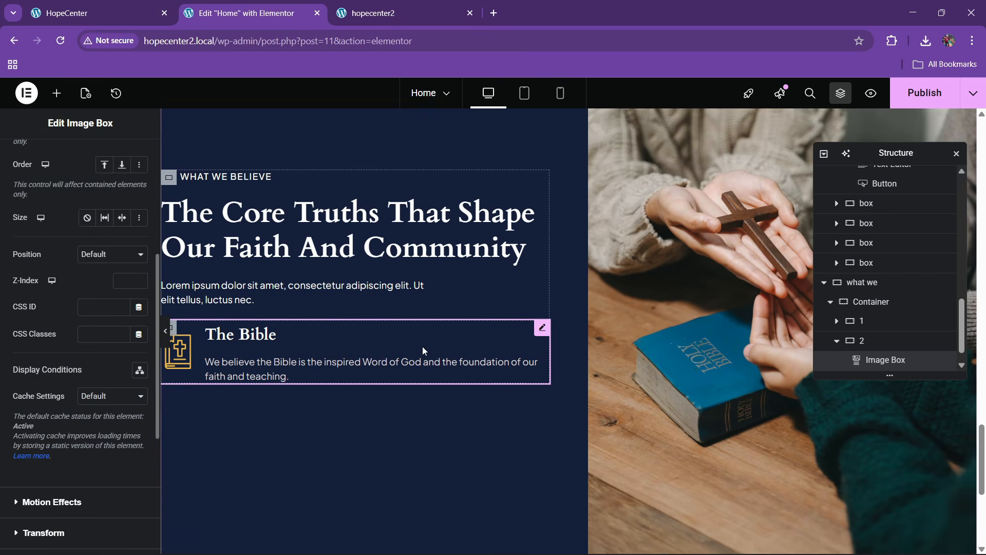
click(36, 337)
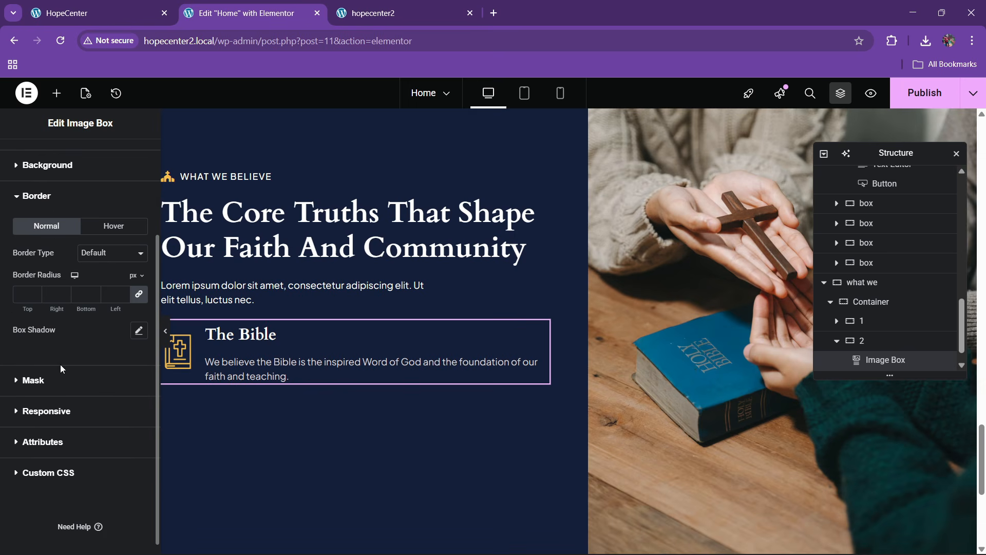
click(90, 301)
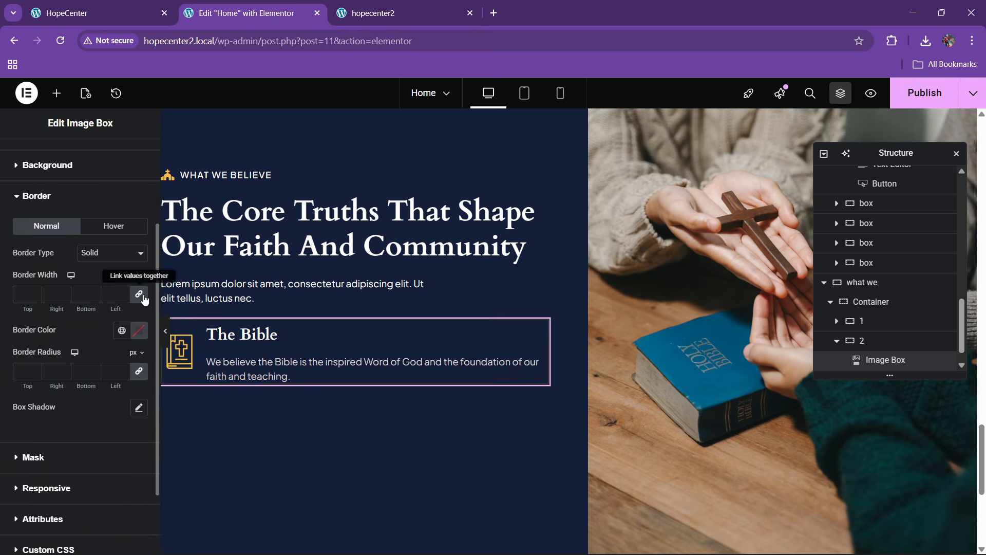
click(138, 332)
drag(78, 421, 48, 350)
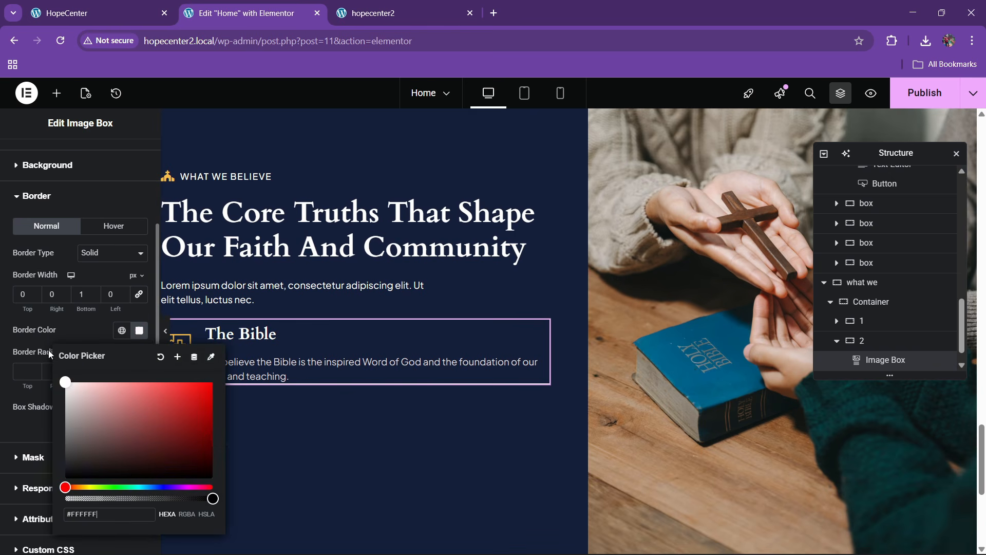
click(139, 331)
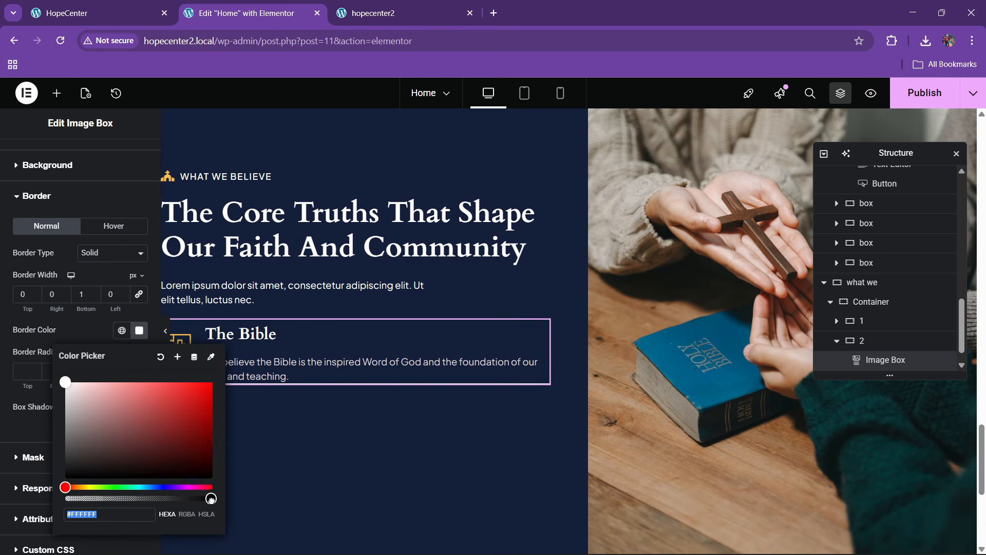
drag(211, 499, 67, 498)
click(86, 336)
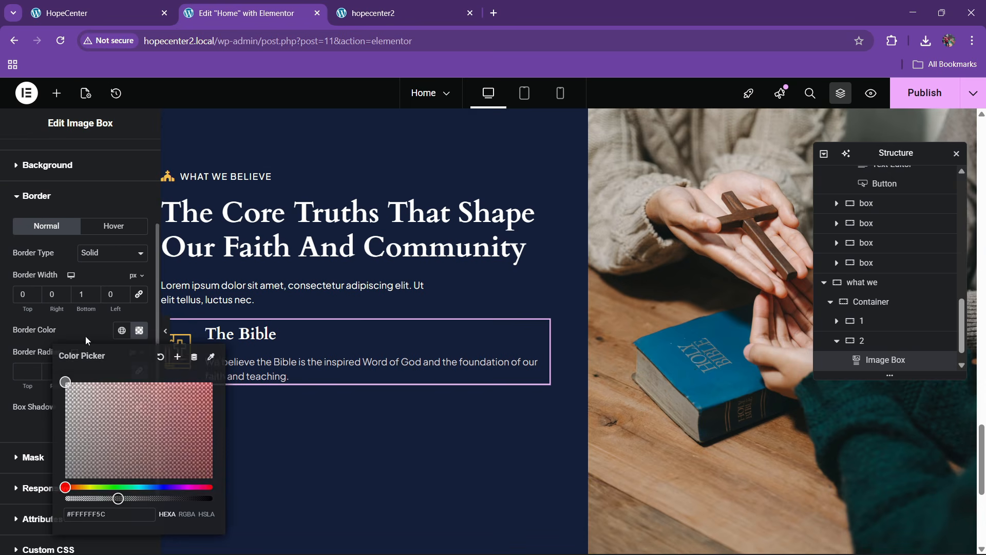
click(166, 336)
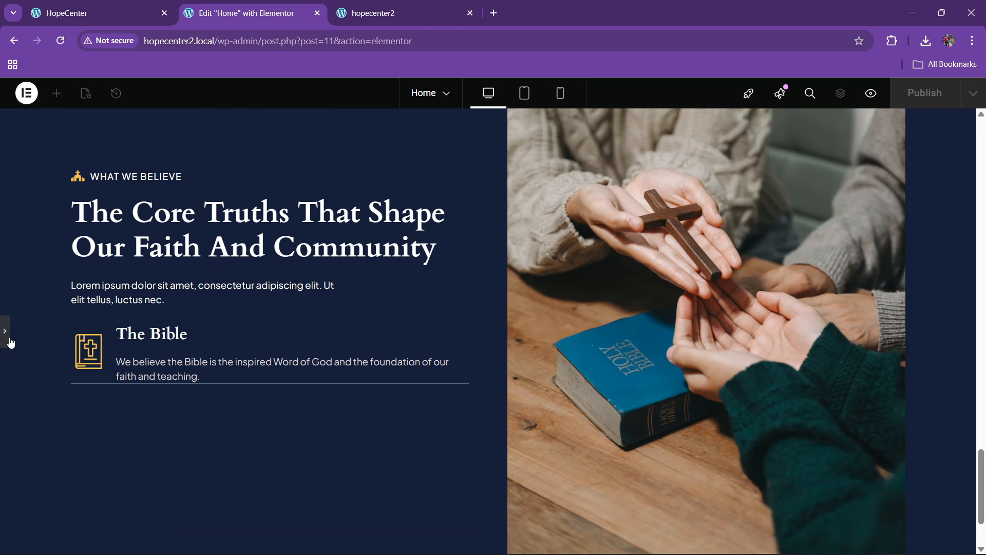
click(7, 339)
Set the image box's bottom padding to 30 px and align it to center
scroll(64, 264, up, 5)
click(36, 200)
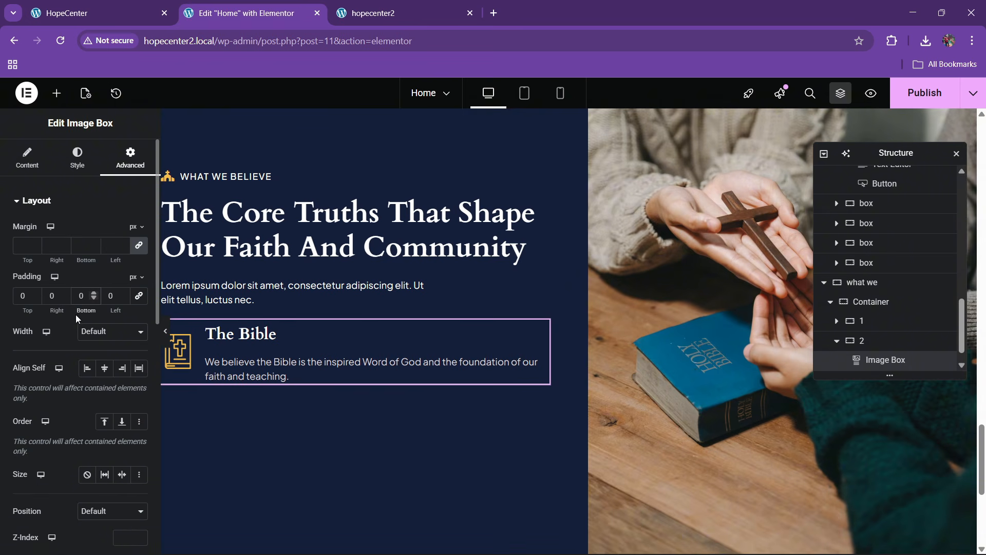
text(4)
click(113, 362)
click(151, 7)
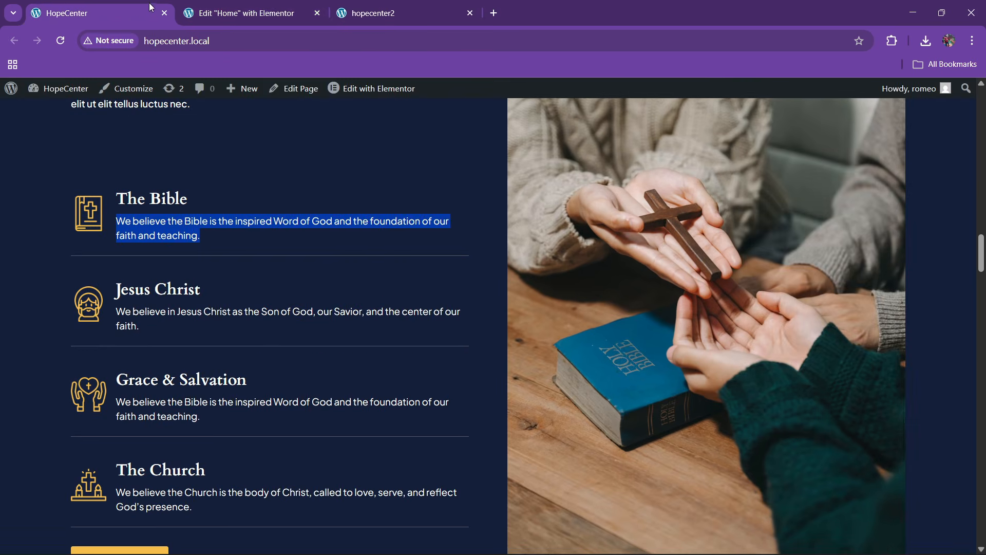
click(272, 7)
click(167, 340)
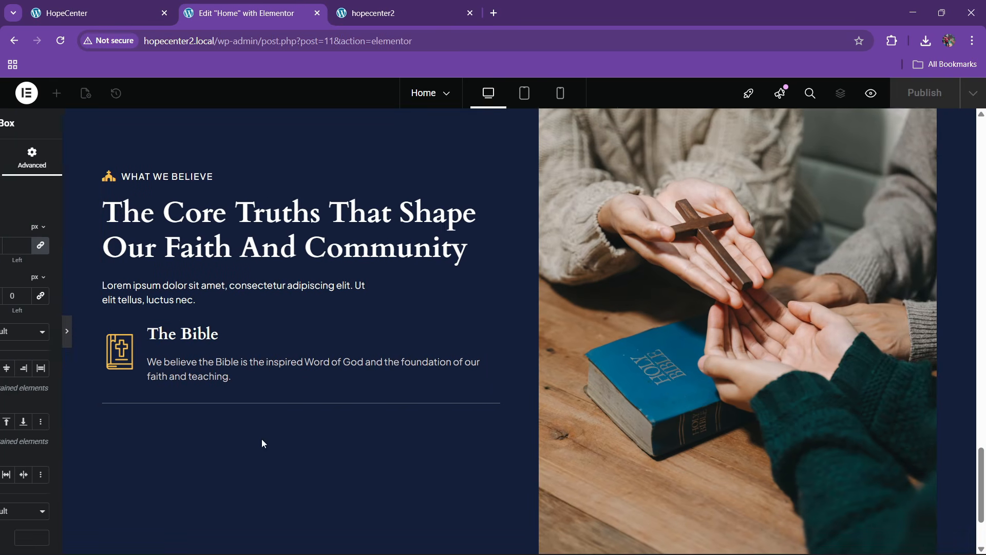
click(4, 354)
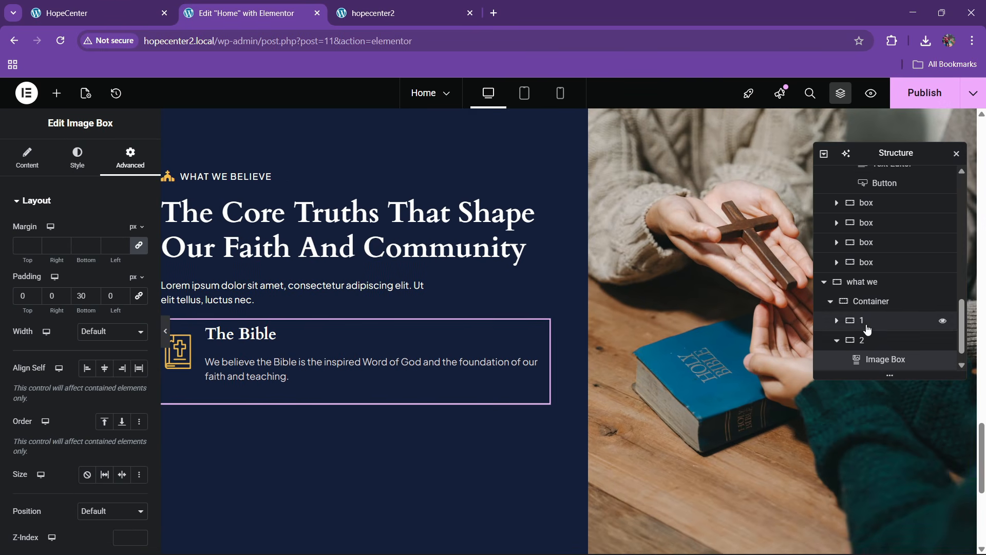
Duplicate The Bible image box three times so the column holds four boxes
right_click(883, 342)
click(866, 294)
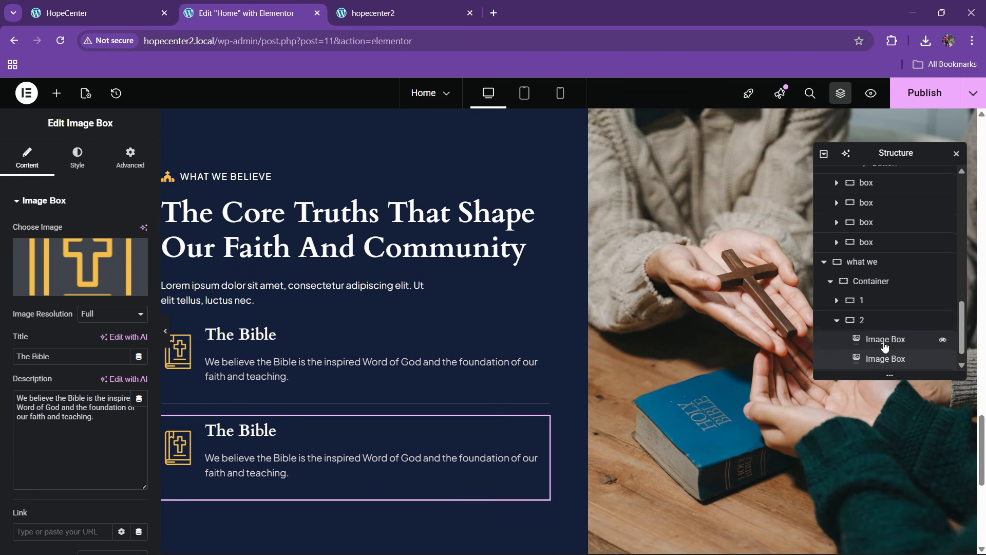
right_click(877, 348)
click(871, 304)
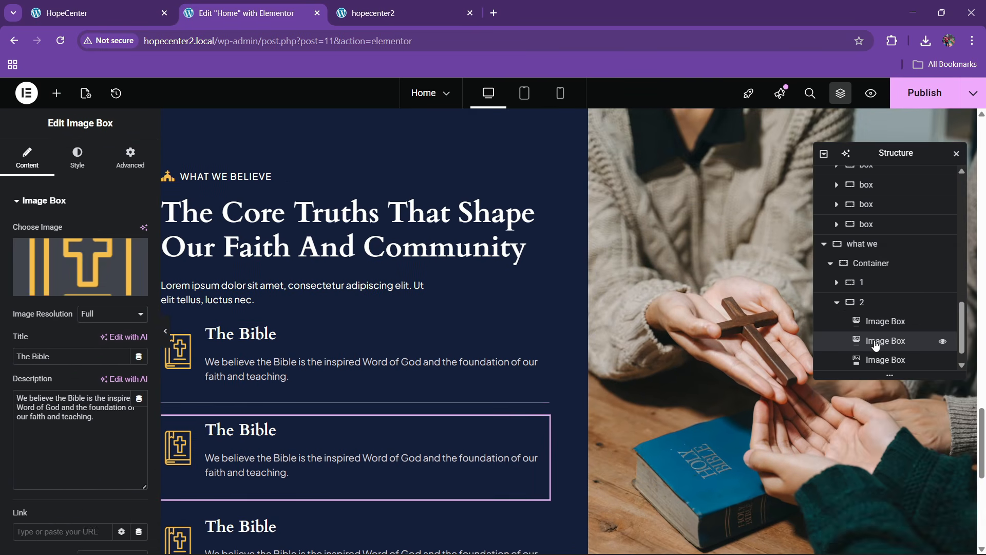
scroll(881, 339, down, 1)
right_click(888, 337)
click(872, 300)
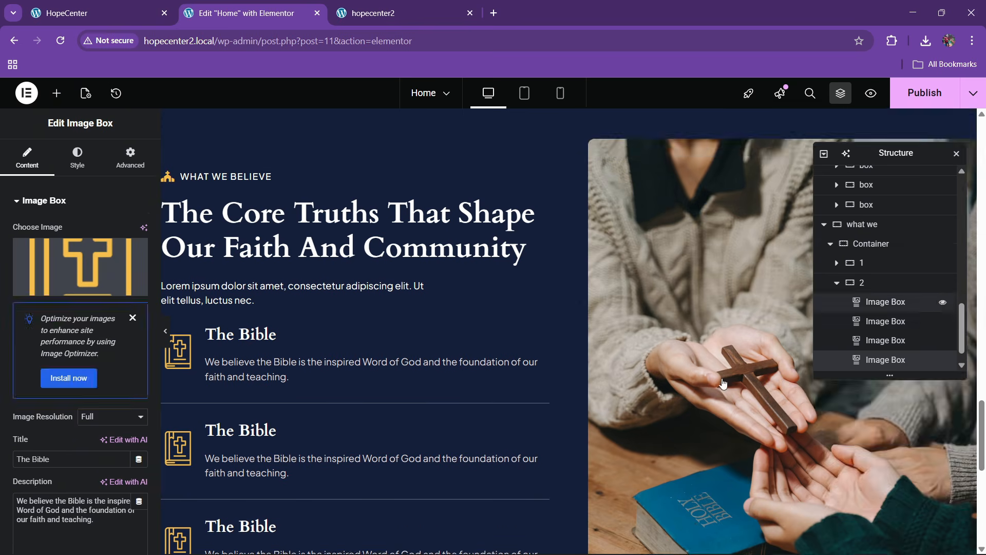
scroll(337, 396, down, 2)
Copy a ministry card's Discover More button and paste it below the last Bible box
click(124, 7)
scroll(201, 373, down, 1)
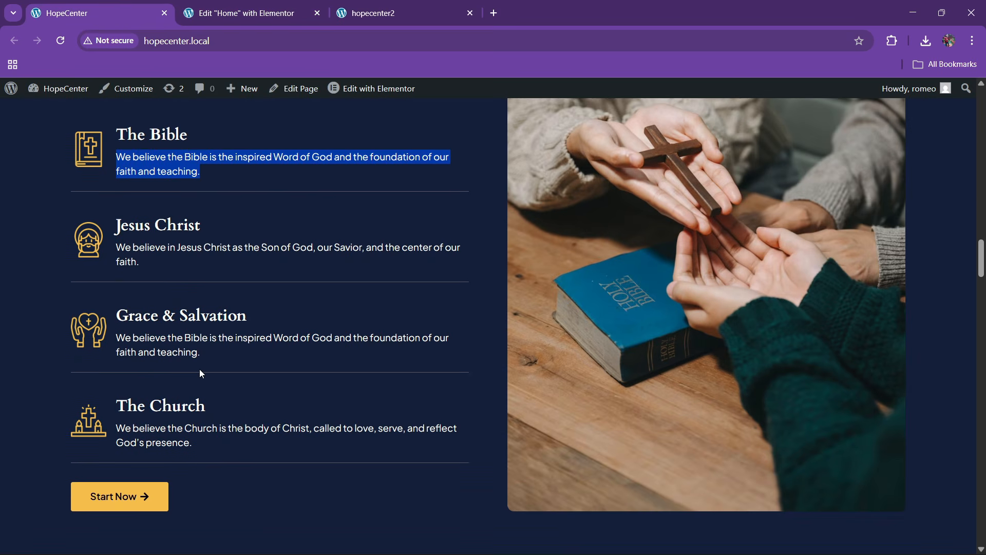
click(245, 13)
scroll(257, 433, down, 3)
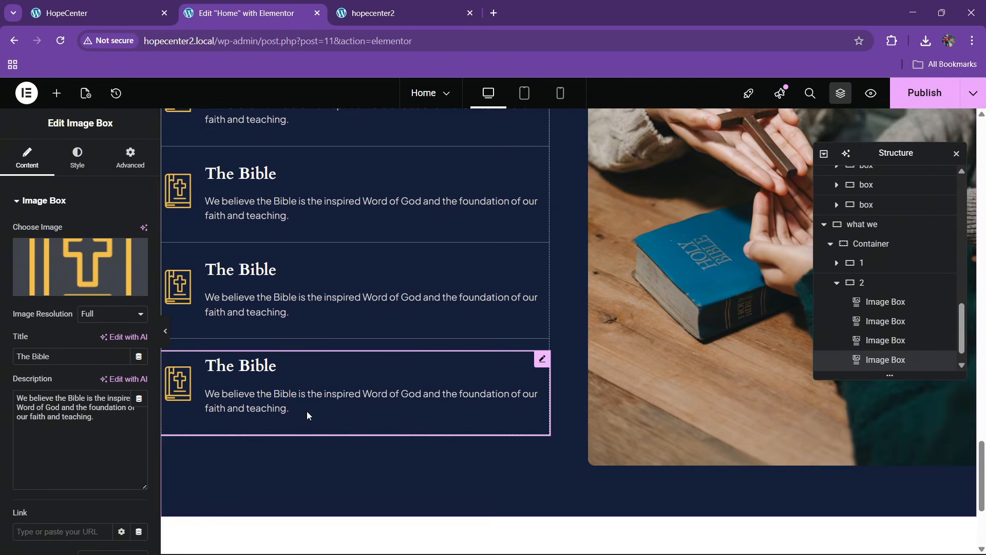
scroll(343, 373, up, 10)
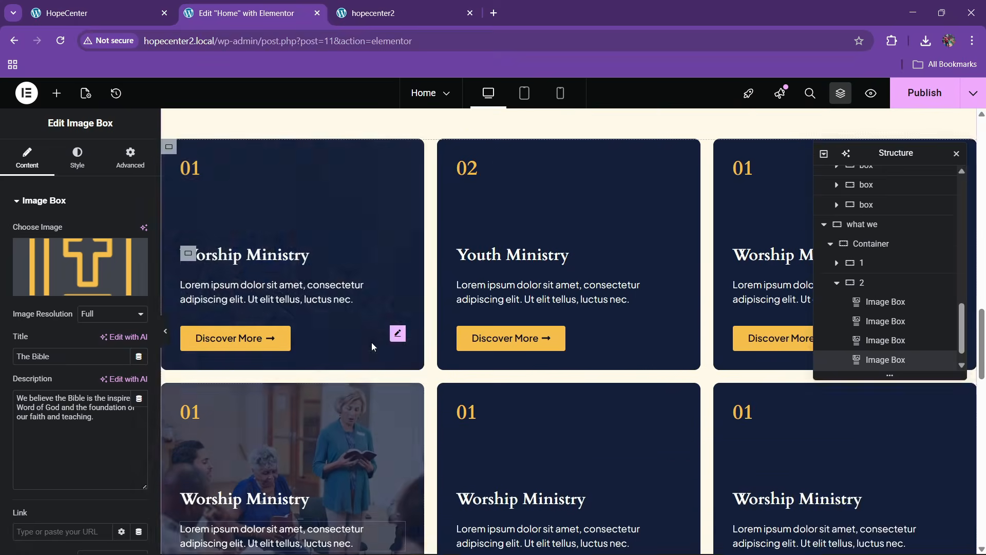
scroll(372, 342, up, 1)
right_click(510, 403)
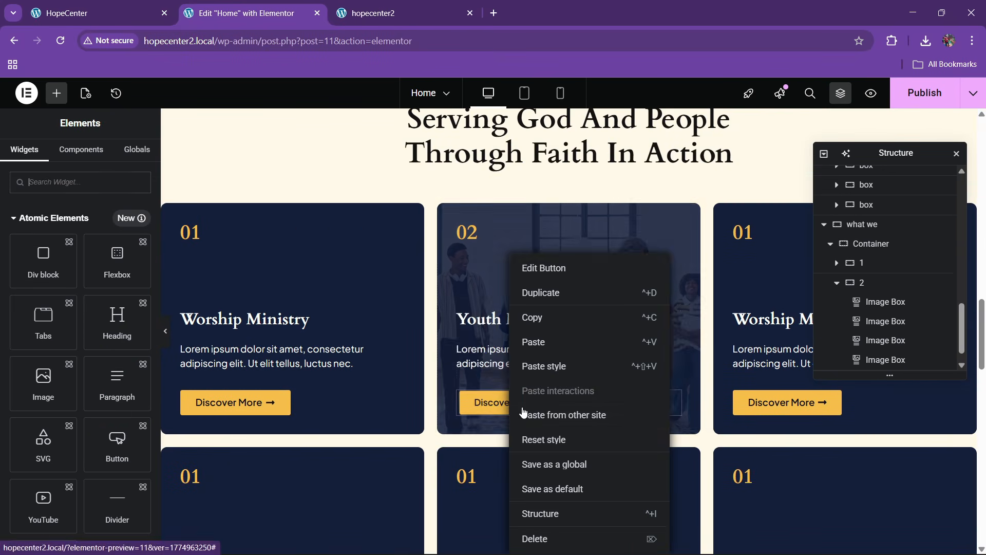
click(532, 322)
scroll(322, 294, down, 12)
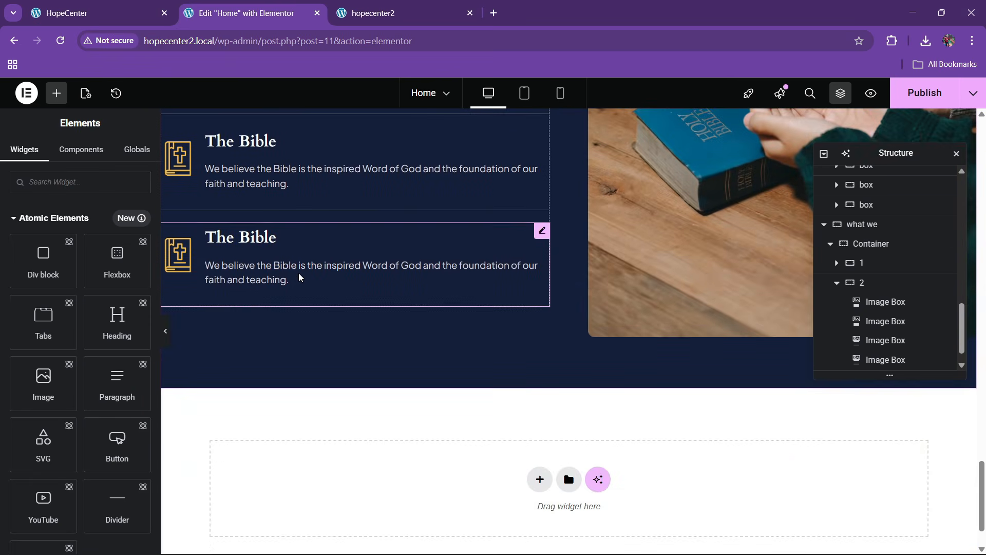
right_click(301, 278)
click(324, 342)
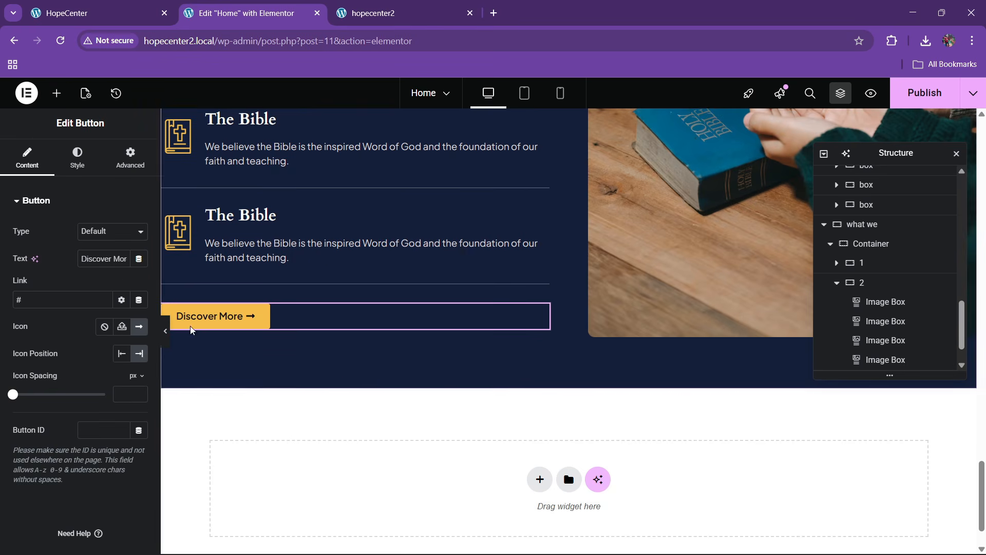
Set the left column's Align Items to Start and save the page with Ctrl+S
scroll(324, 293, up, 4)
scroll(388, 335, down, 3)
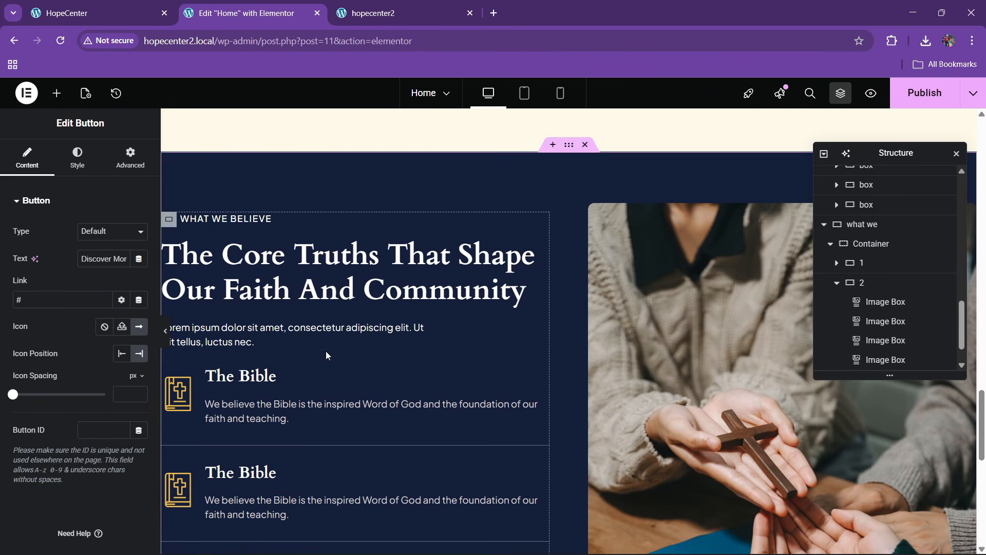
click(853, 263)
click(837, 282)
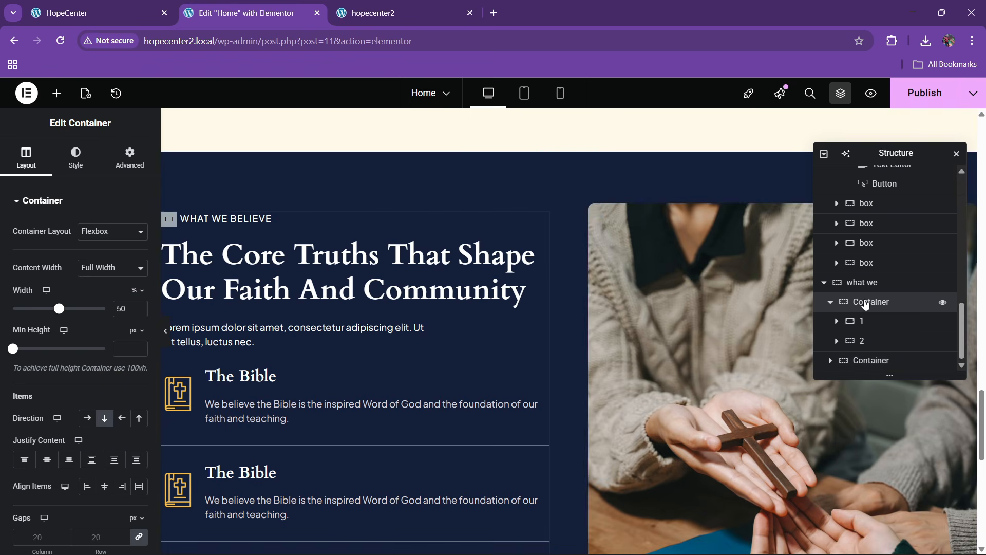
scroll(44, 296, down, 3)
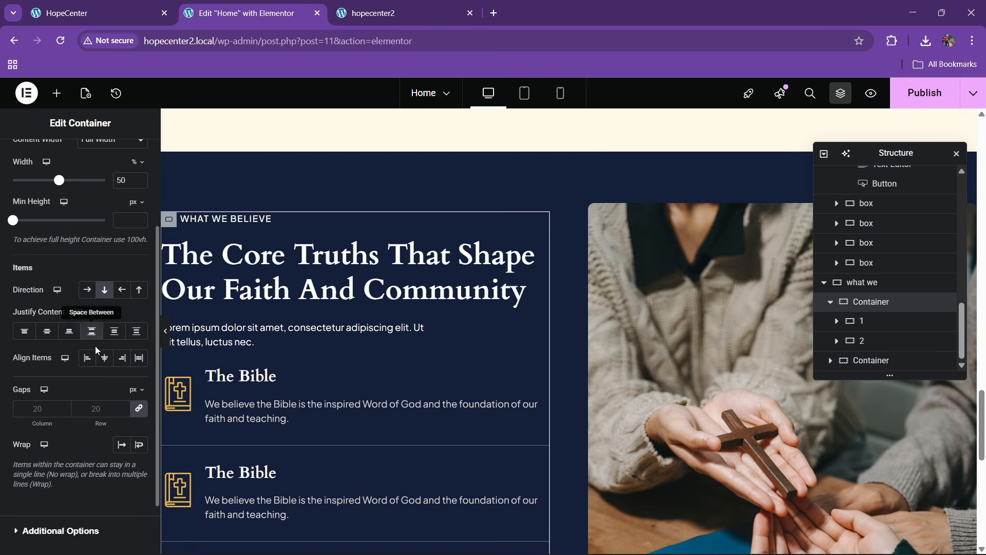
click(90, 359)
scroll(290, 395, down, 5)
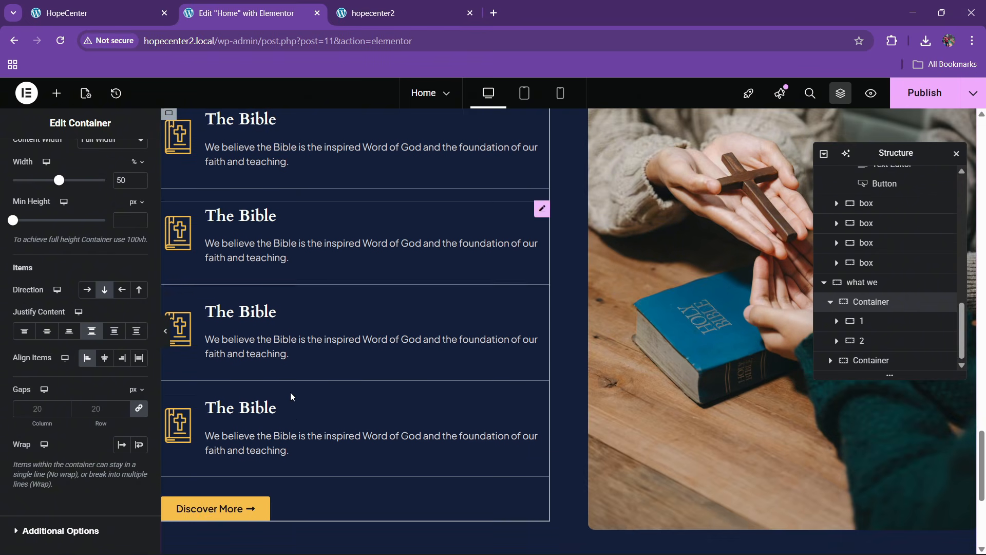
scroll(283, 414, up, 6)
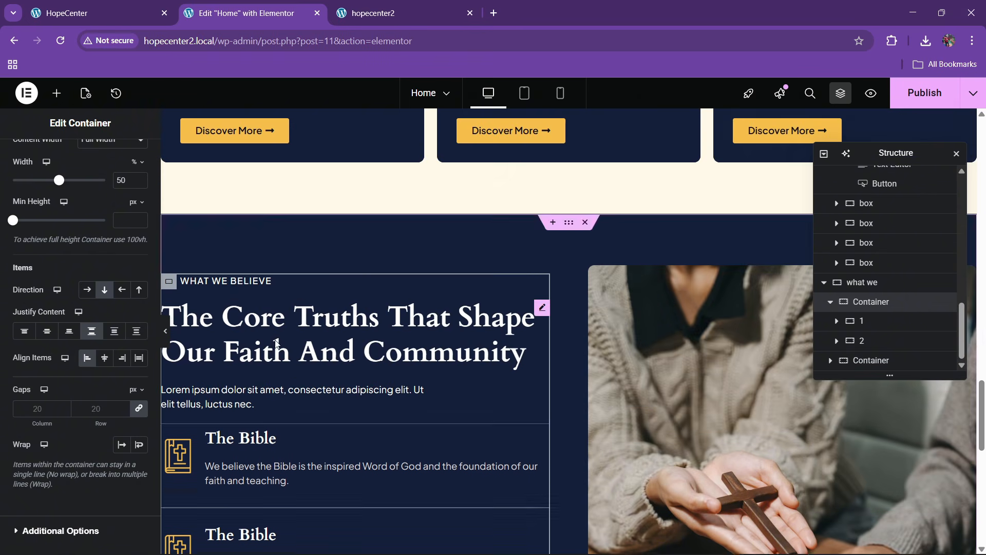
key(ctrl+s)
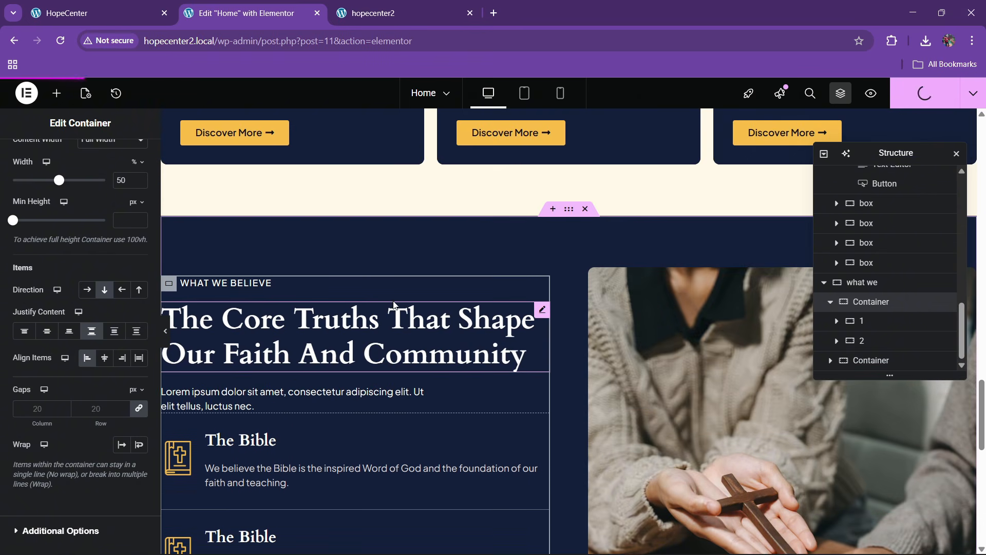
Reload the live hopecenter2 site and scroll through the published What We Believe section
scroll(394, 305, down, 3)
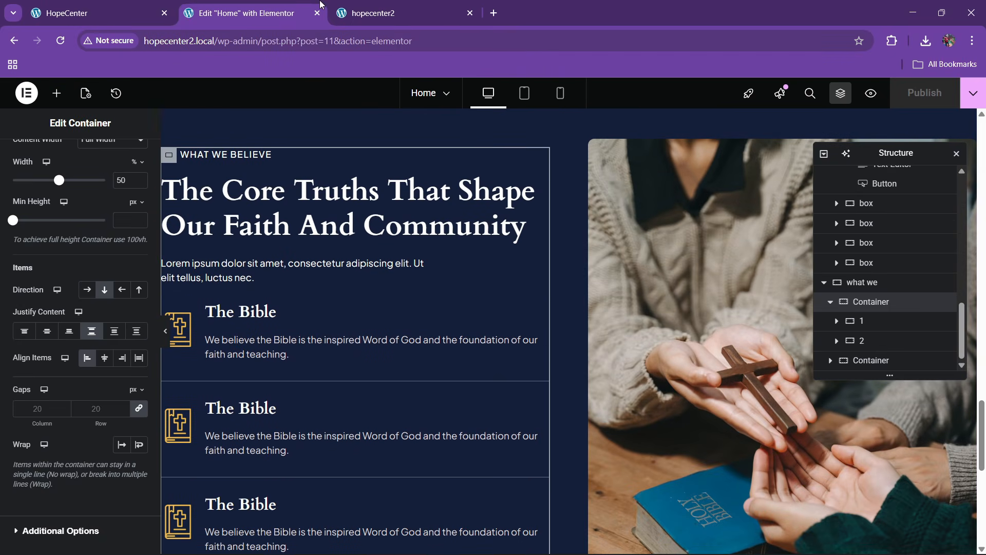
click(334, 9)
key(ctrl+l)
key(Return)
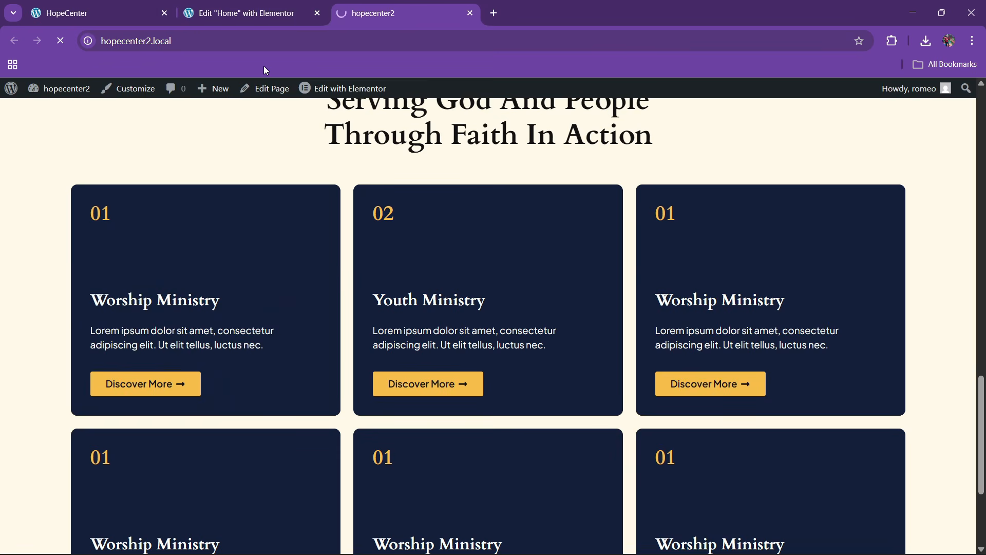
scroll(516, 386, down, 3)
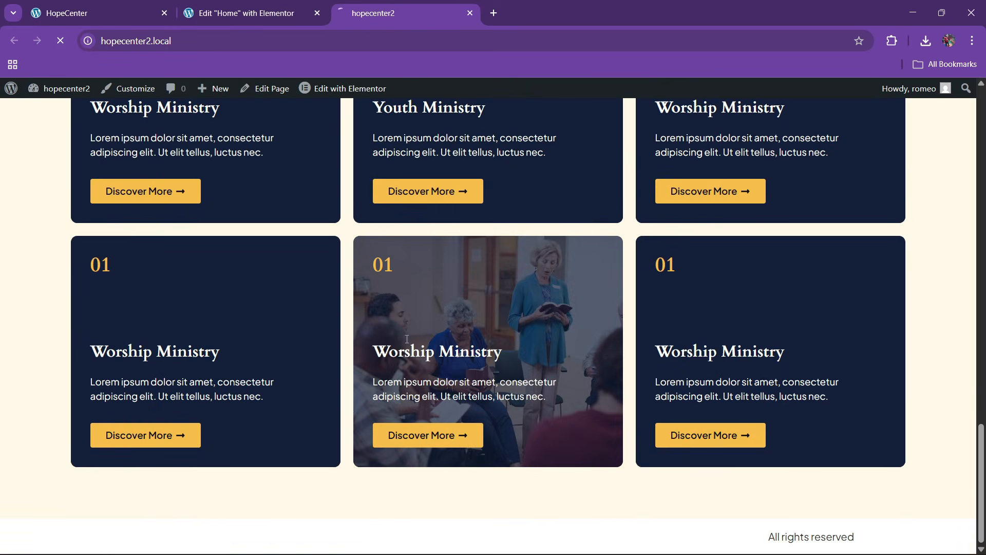
scroll(383, 312, down, 20)
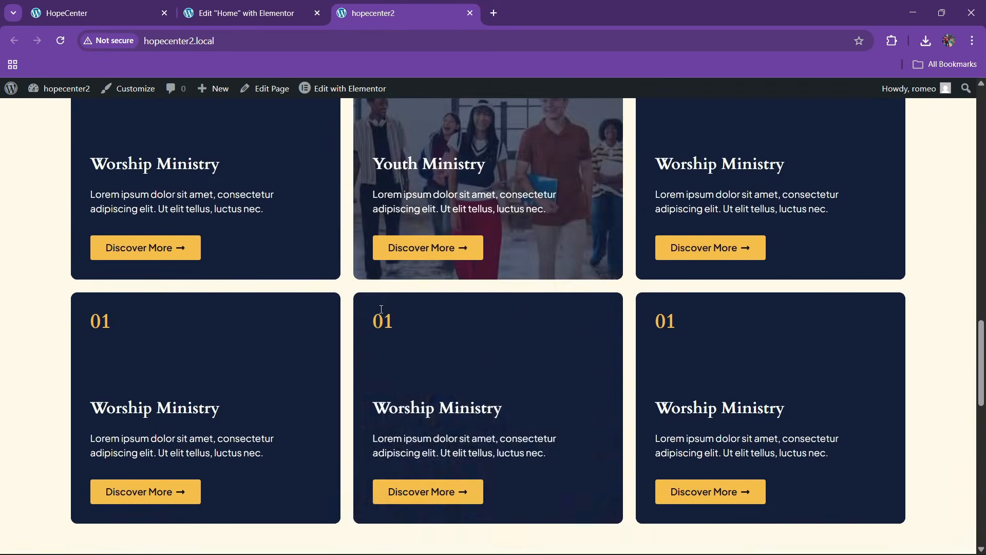
scroll(378, 314, down, 10)
scroll(376, 313, up, 9)
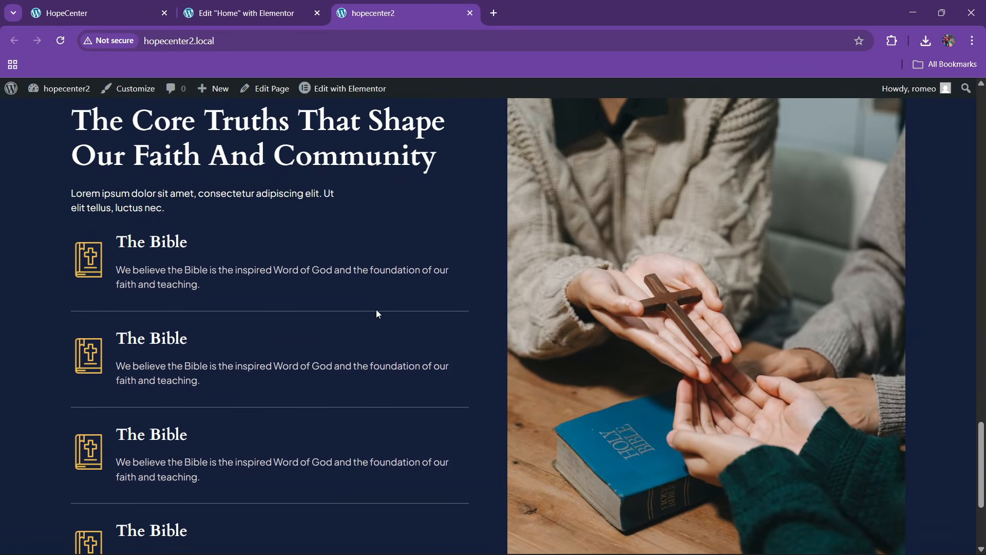
Compare the original HopeCenter page with the live hopecenter2 site
click(136, 11)
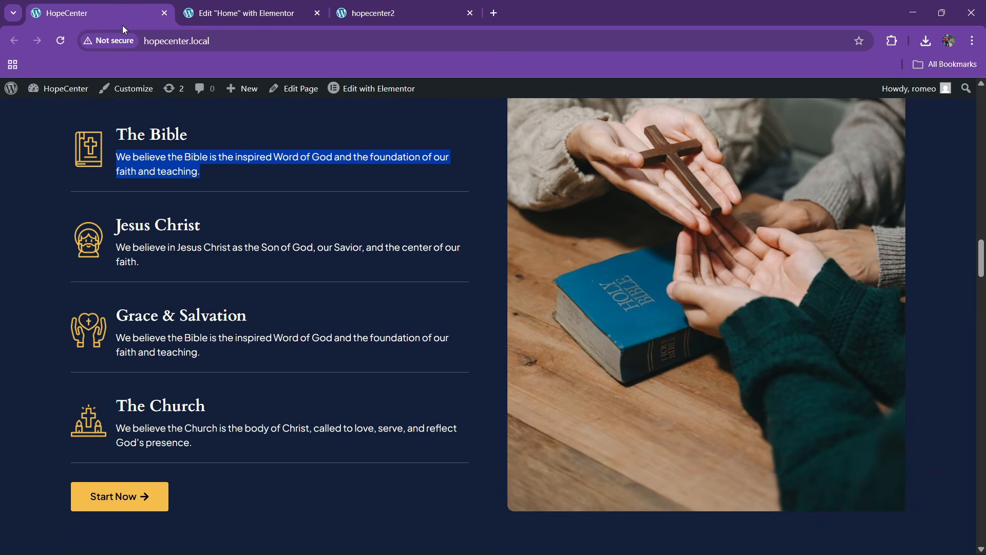
scroll(236, 316, up, 5)
scroll(282, 365, down, 4)
scroll(298, 364, up, 3)
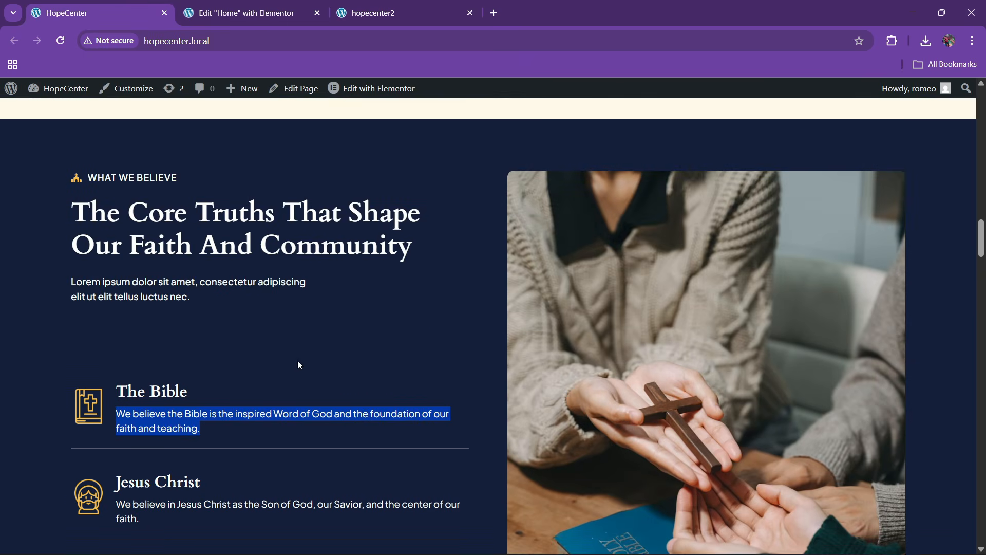
click(241, 13)
click(376, 5)
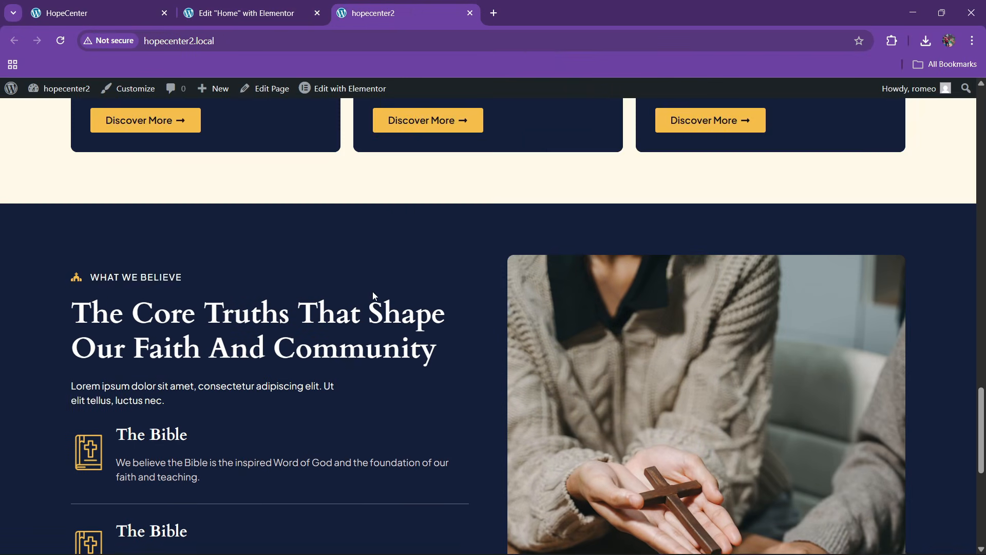
scroll(374, 301, down, 3)
scroll(382, 320, down, 5)
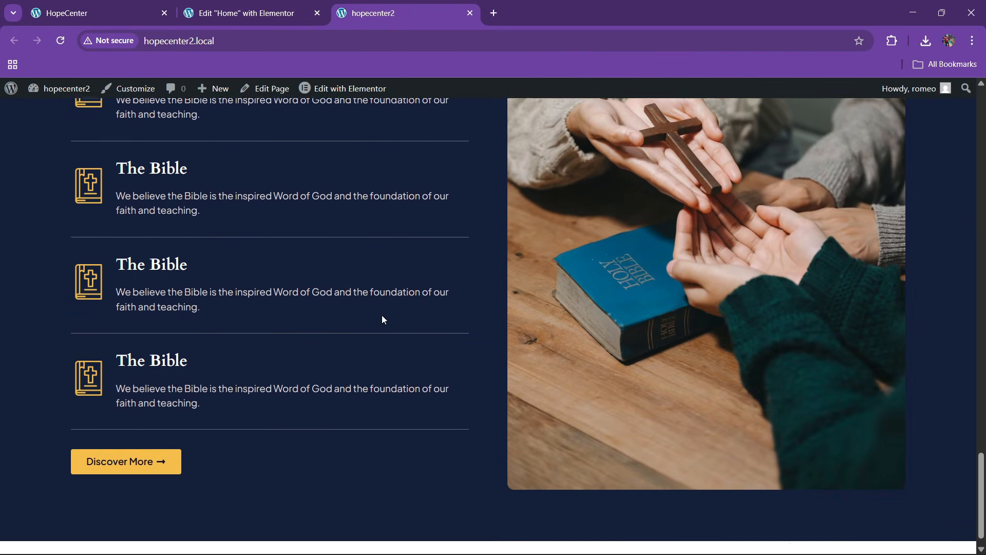
scroll(382, 318, up, 1)
scroll(381, 313, up, 3)
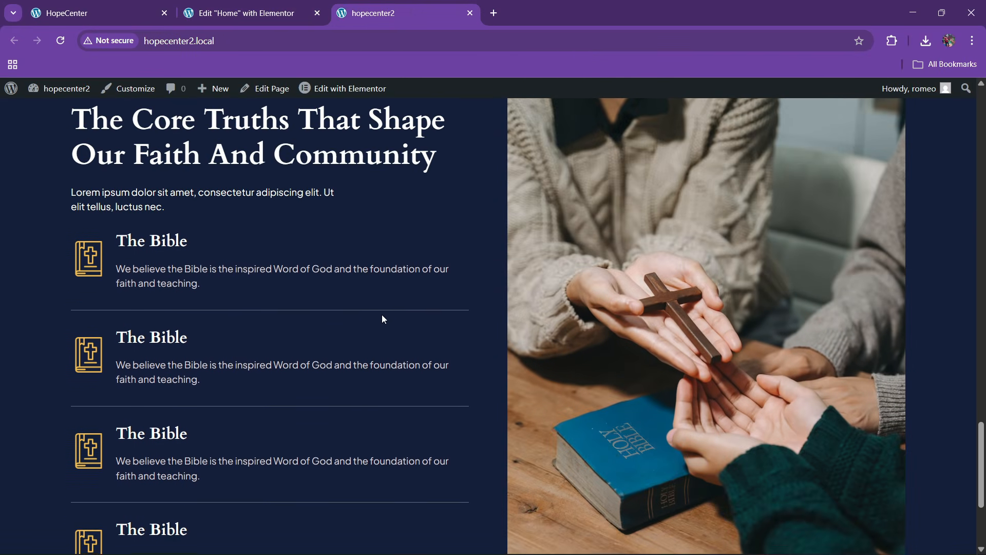
scroll(381, 314, down, 4)
scroll(381, 314, up, 4)
Give the container holding the Bible boxes a 50 px top margin
click(239, 13)
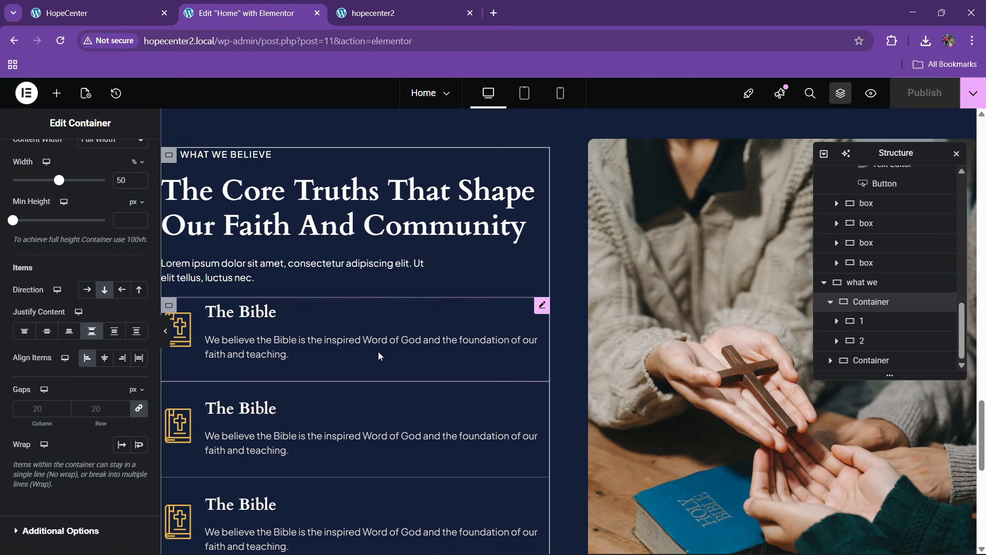
click(324, 323)
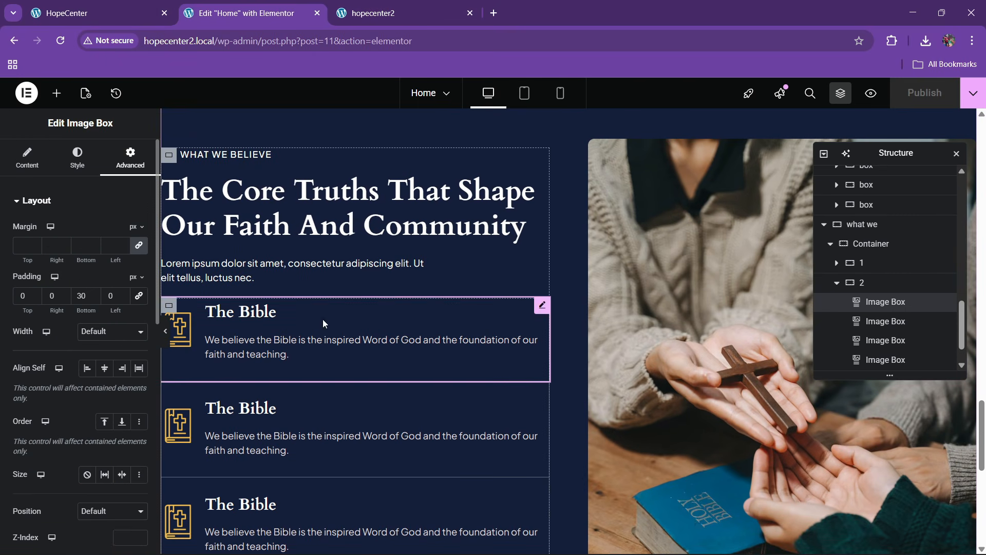
click(868, 286)
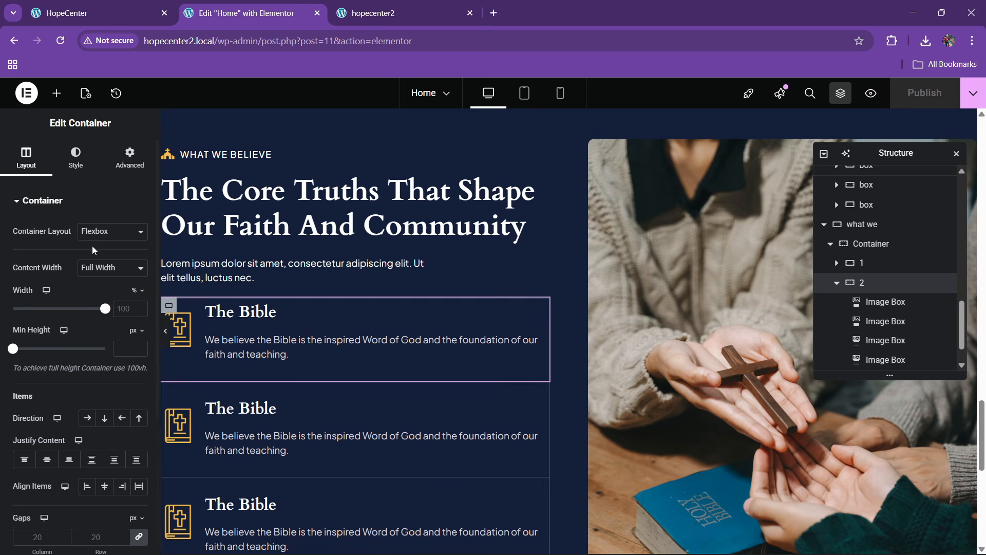
click(130, 156)
click(24, 249)
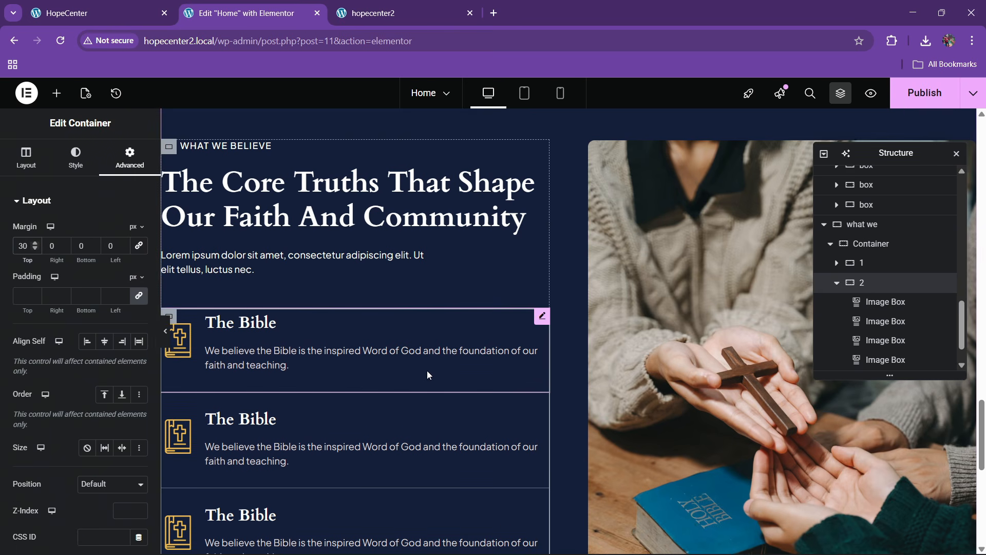
text(5)
scroll(865, 345, down, 1)
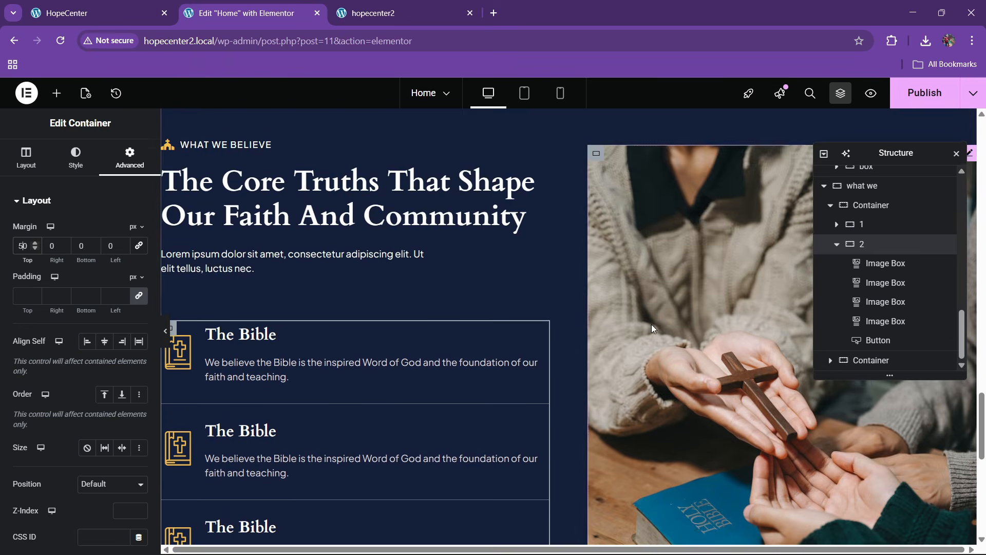
scroll(637, 326, down, 5)
scroll(467, 336, up, 2)
scroll(468, 337, up, 3)
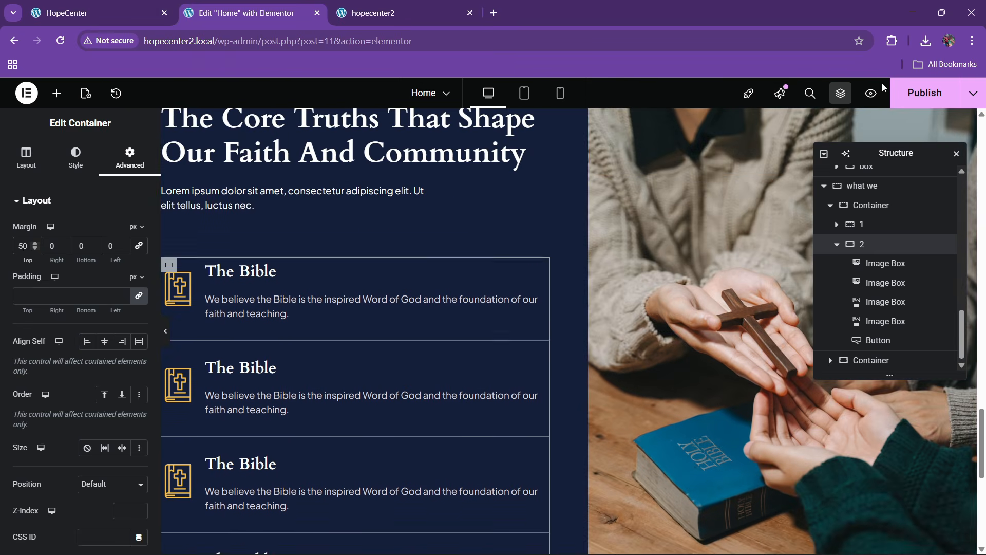
scroll(363, 315, up, 3)
scroll(363, 314, down, 3)
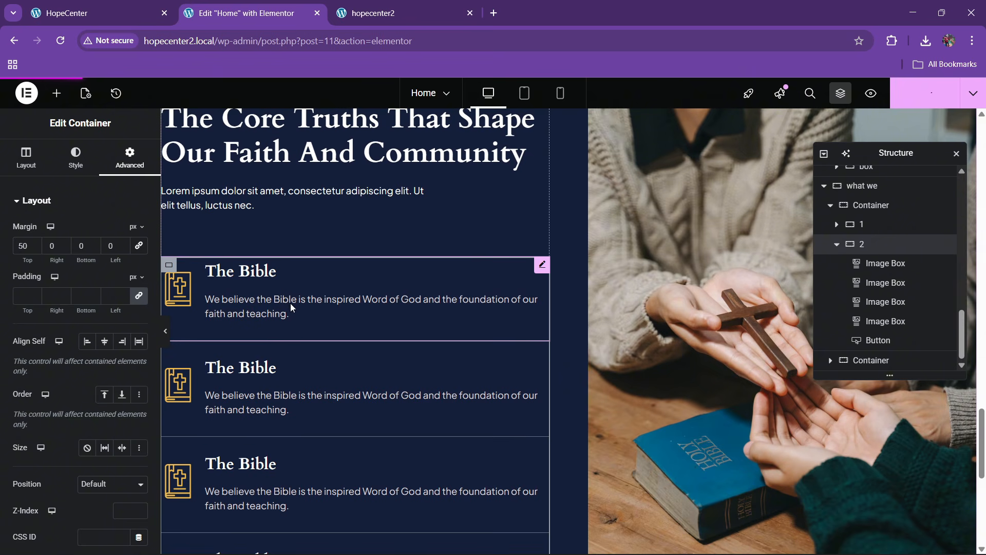
Change the first Bible image box's bottom padding from 30 to 20
click(498, 278)
click(77, 156)
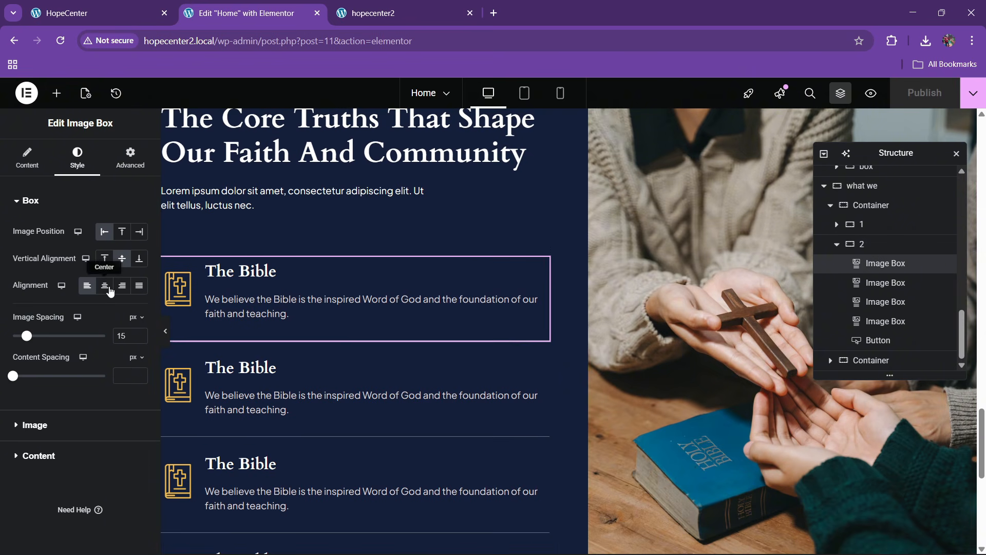
click(35, 424)
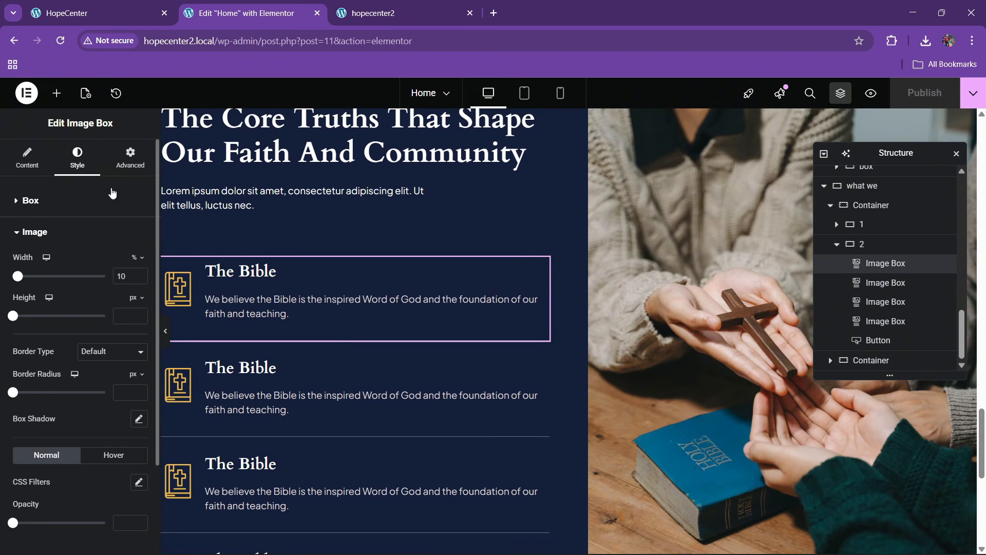
click(130, 156)
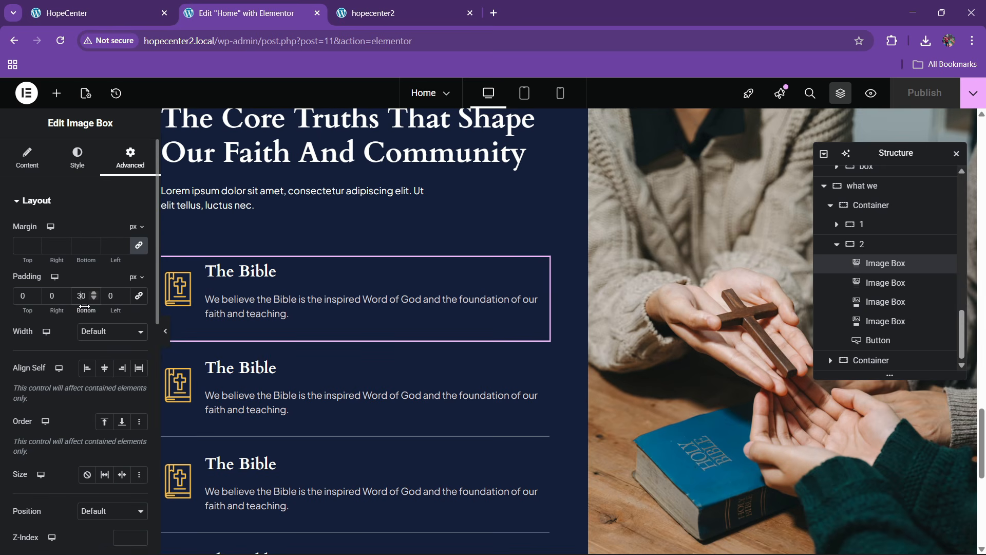
key(BackSpace)
text(2)
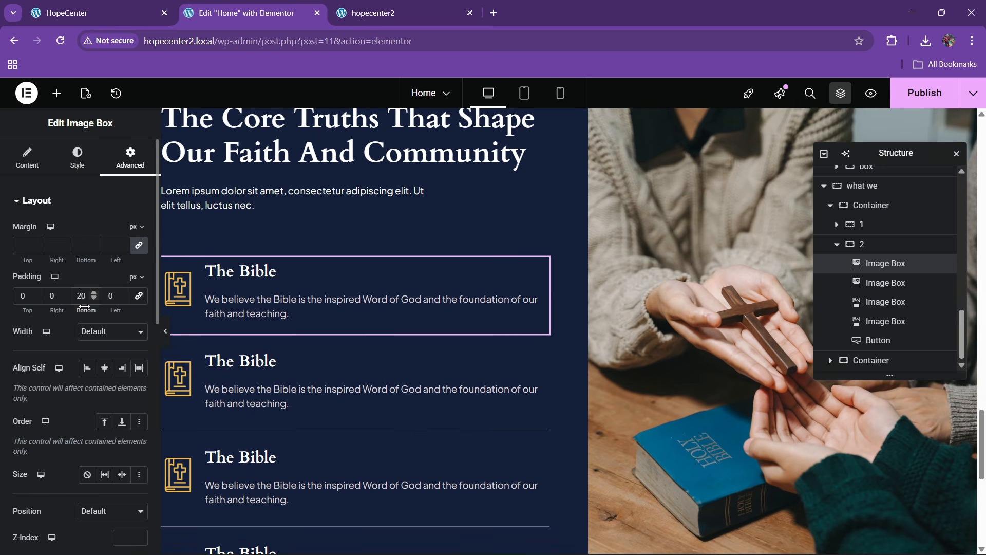
Copy the first Bible box's style and paste it onto the other three boxes
right_click(370, 294)
click(399, 315)
right_click(335, 379)
click(378, 364)
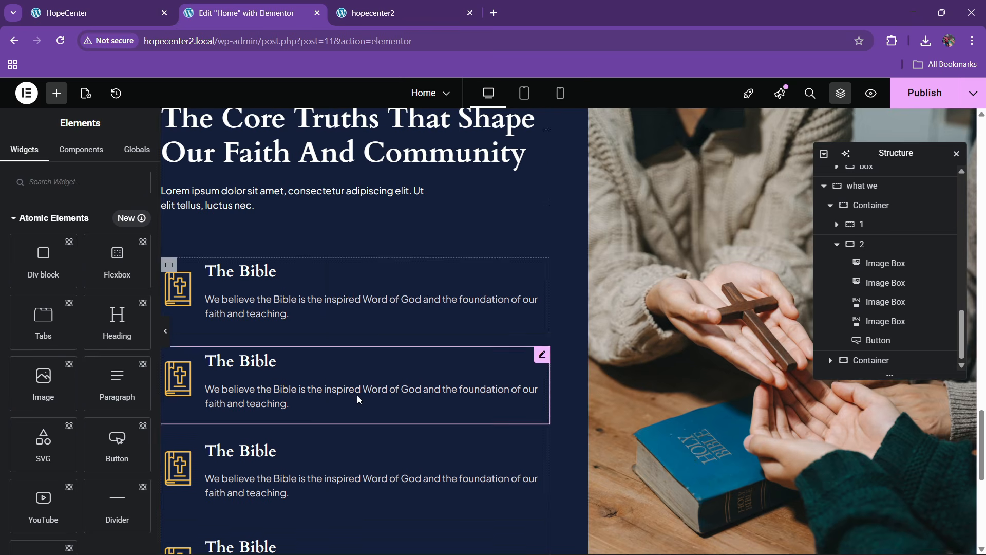
scroll(358, 400, down, 3)
right_click(343, 357)
click(363, 366)
scroll(361, 366, down, 2)
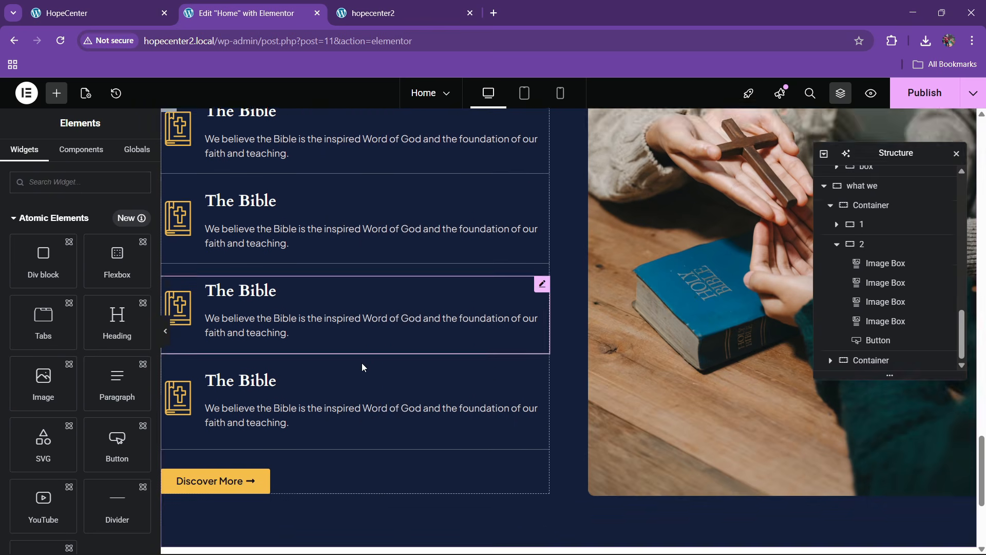
right_click(327, 365)
click(354, 366)
Publish the spacing changes and reload the live hopecenter2 site to check them
scroll(307, 424, up, 5)
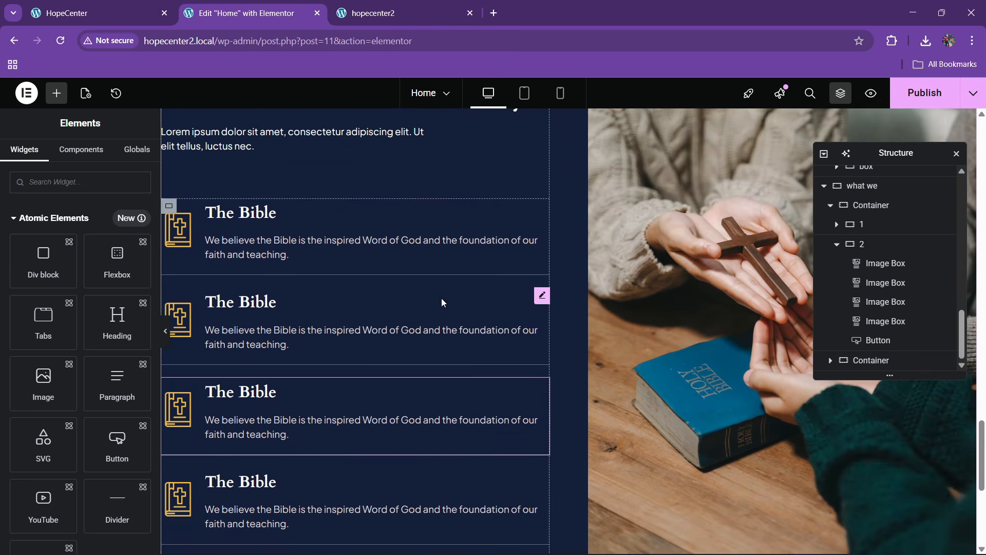
click(908, 105)
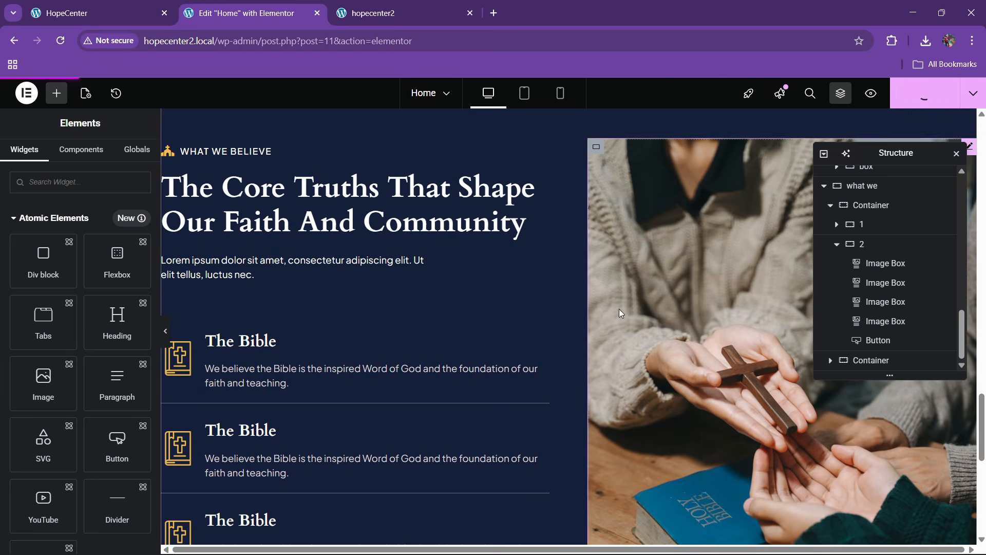
scroll(513, 260, up, 3)
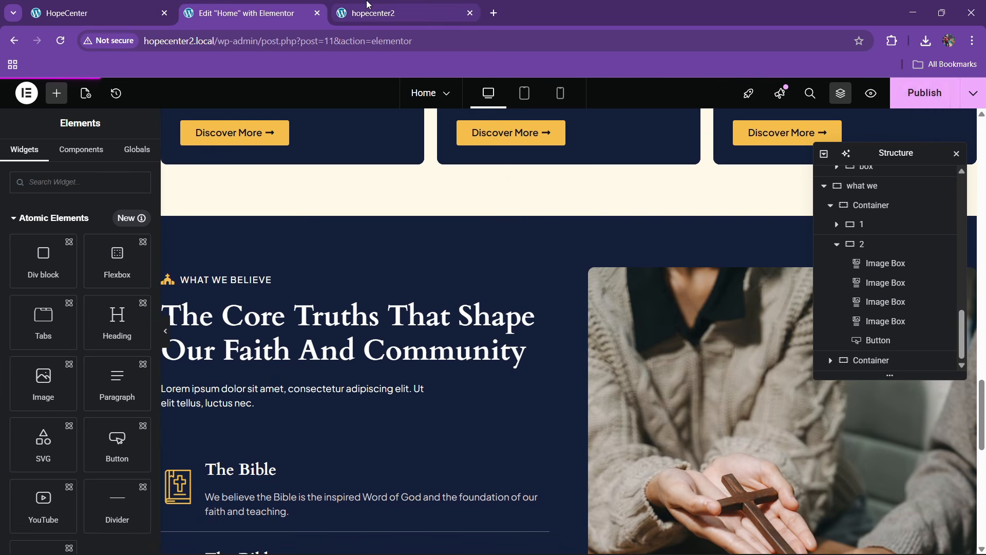
click(369, 6)
key(Return)
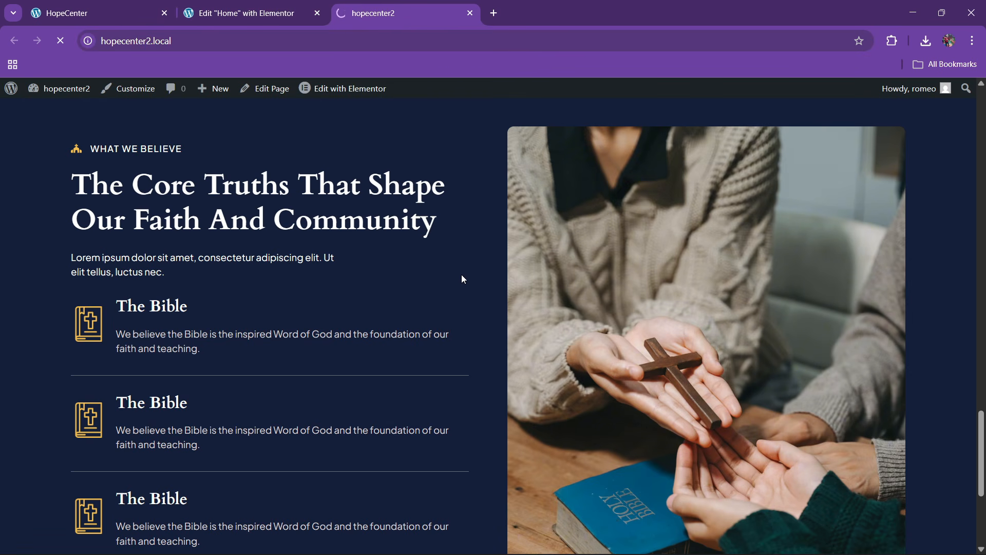
scroll(393, 300, down, 6)
scroll(394, 300, down, 15)
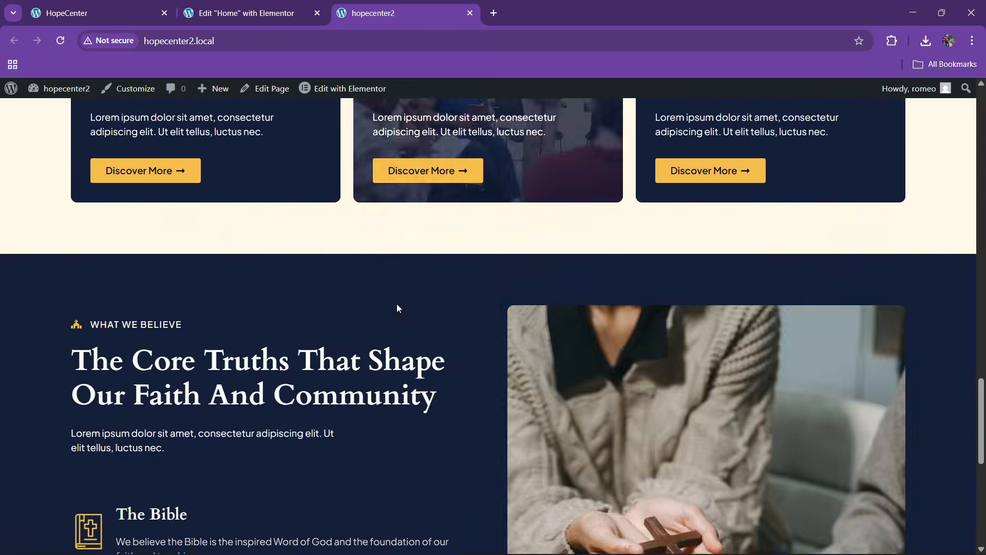
scroll(314, 272, up, 3)
scroll(315, 272, down, 4)
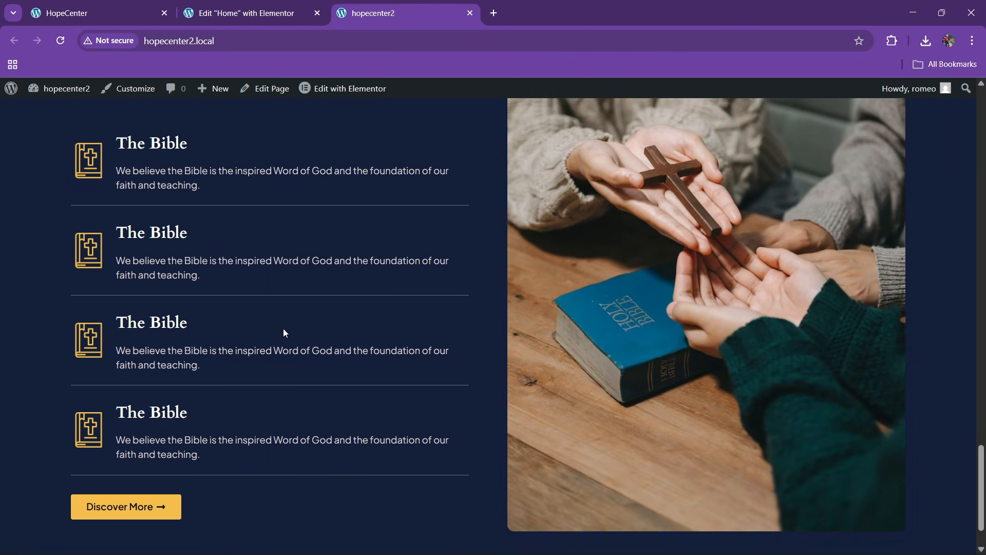
scroll(115, 431, up, 3)
scroll(116, 442, down, 4)
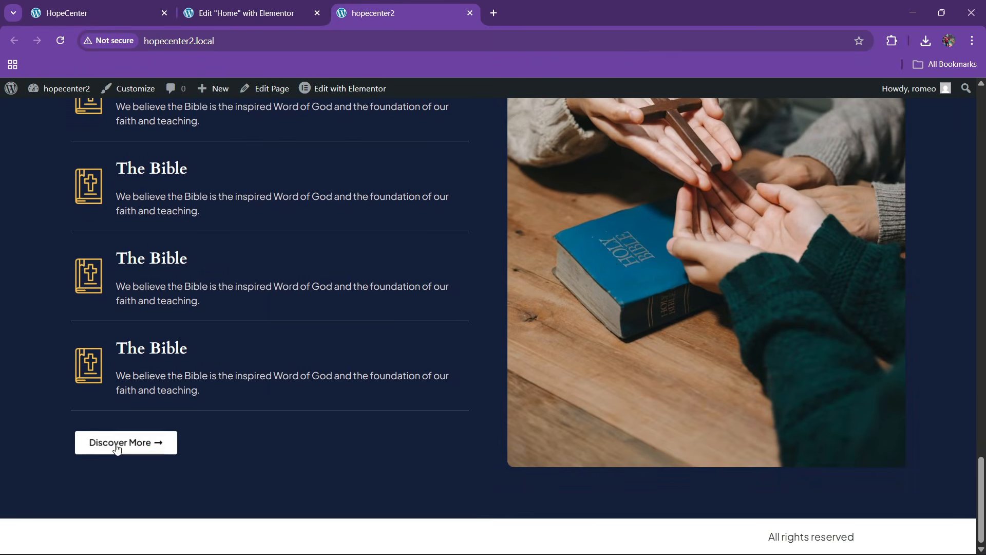
scroll(239, 356, up, 4)
scroll(274, 337, up, 4)
scroll(291, 354, down, 8)
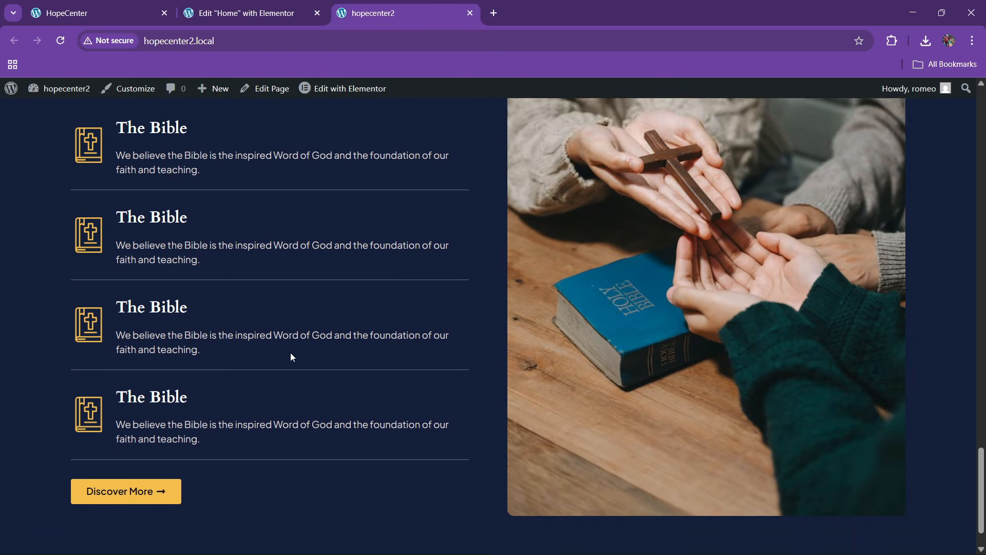
Look over the original HopeCenter Events section for reference
click(128, 6)
scroll(409, 357, down, 17)
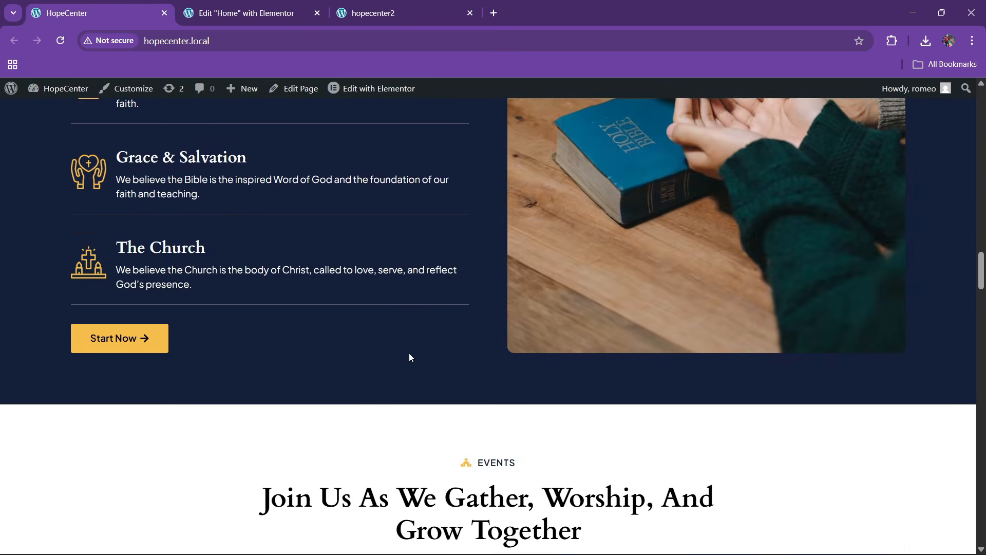
scroll(409, 348, up, 3)
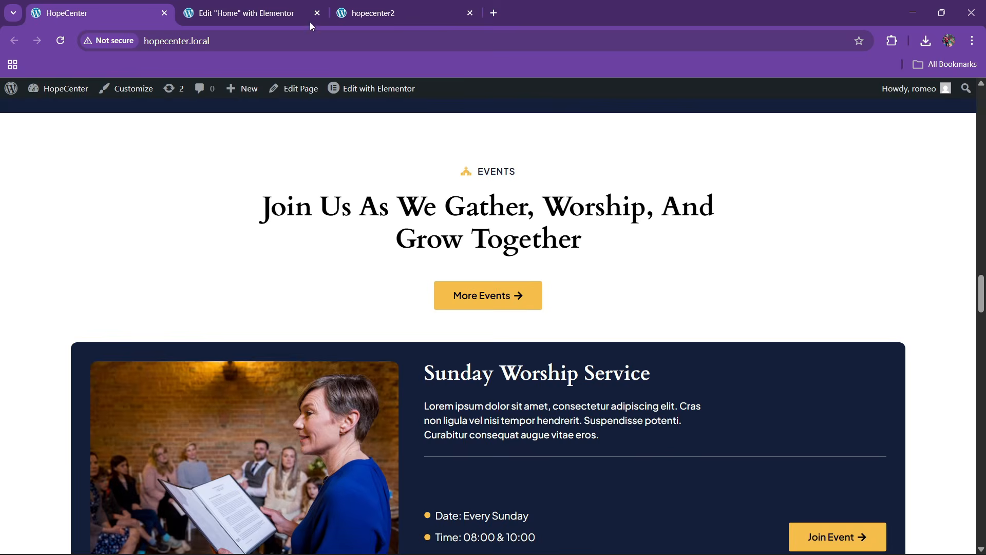
click(307, 14)
scroll(495, 340, down, 5)
scroll(495, 341, down, 5)
Add a new empty flexbox container below the What We Believe section
click(539, 409)
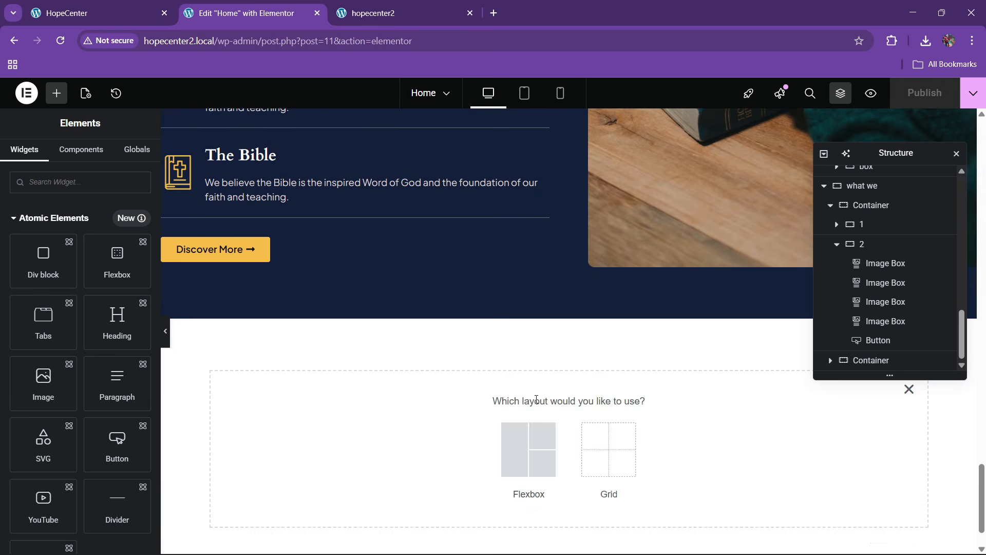
click(528, 448)
click(393, 440)
click(103, 13)
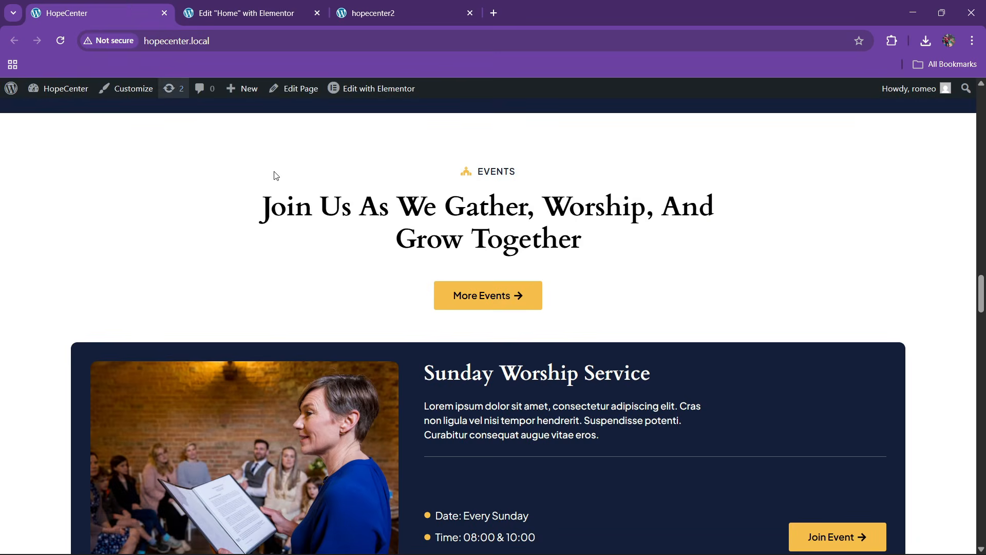
scroll(394, 252, up, 3)
scroll(394, 252, down, 4)
click(305, 5)
Set the events container's top and bottom padding to 80
scroll(533, 326, down, 1)
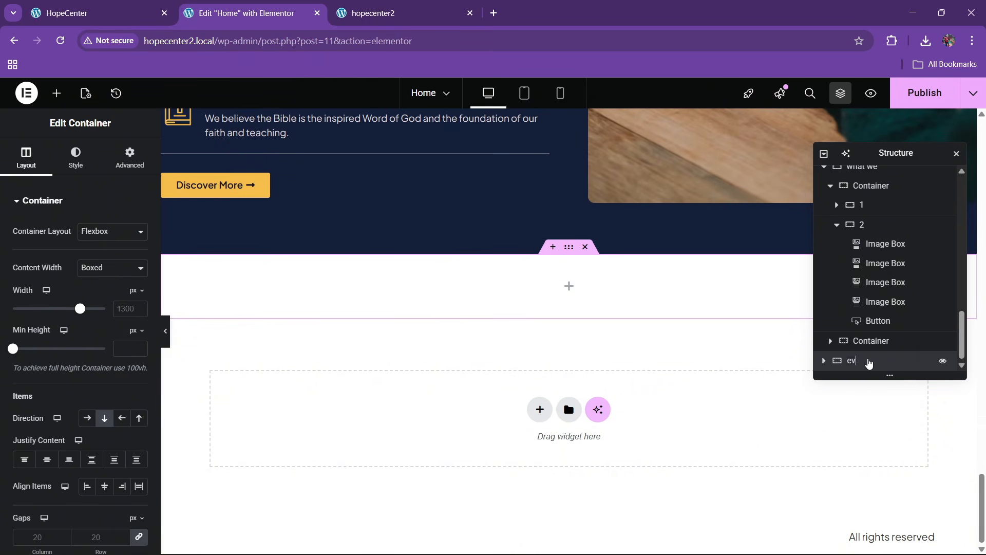
click(824, 154)
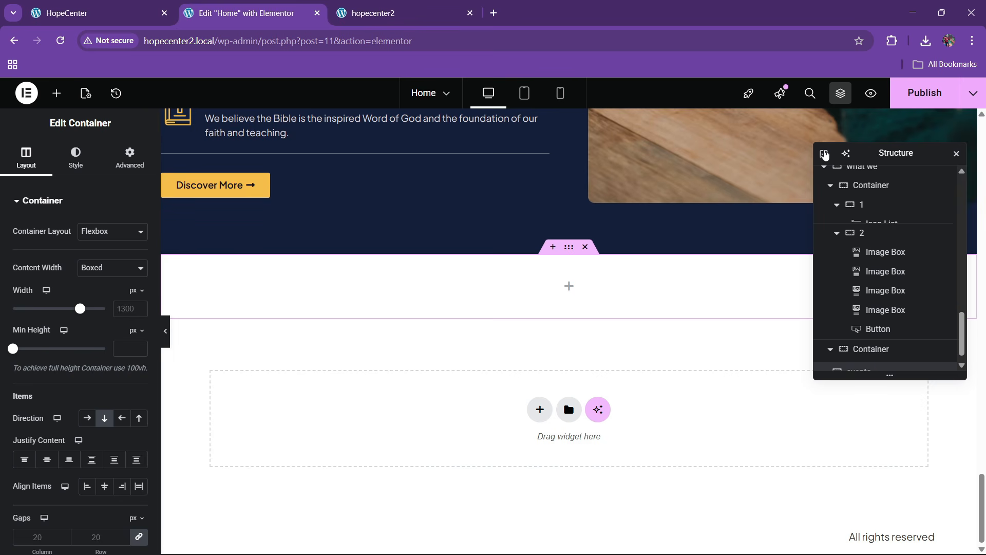
click(824, 154)
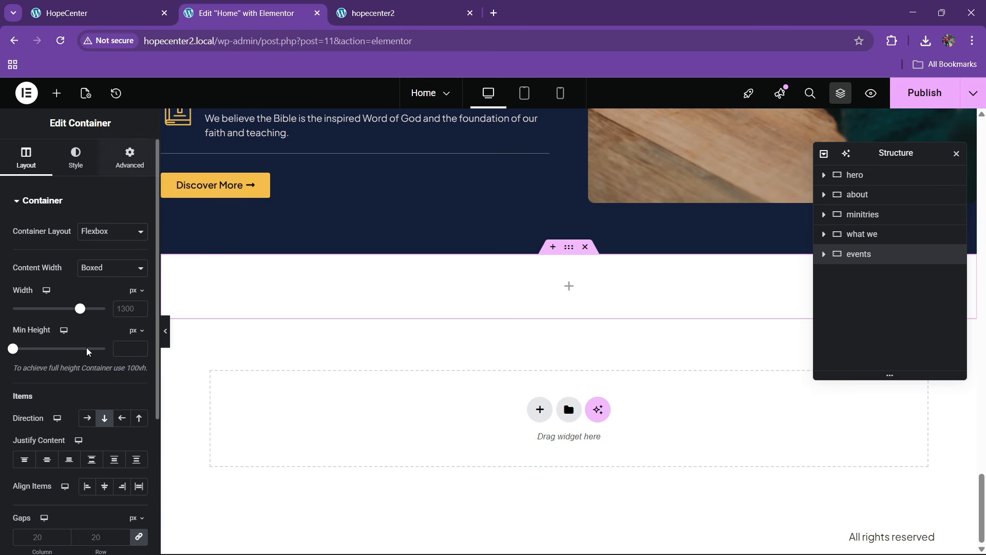
click(129, 157)
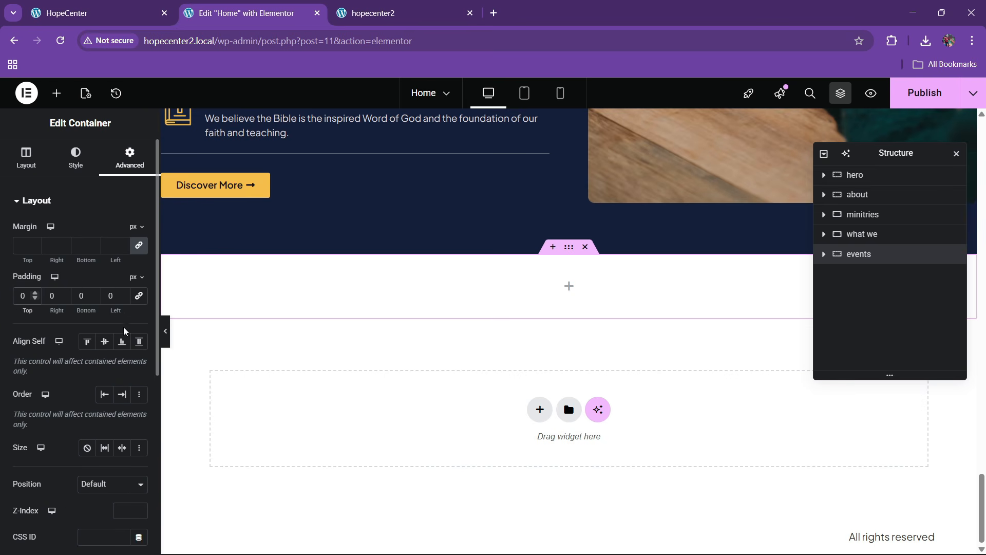
text(88)
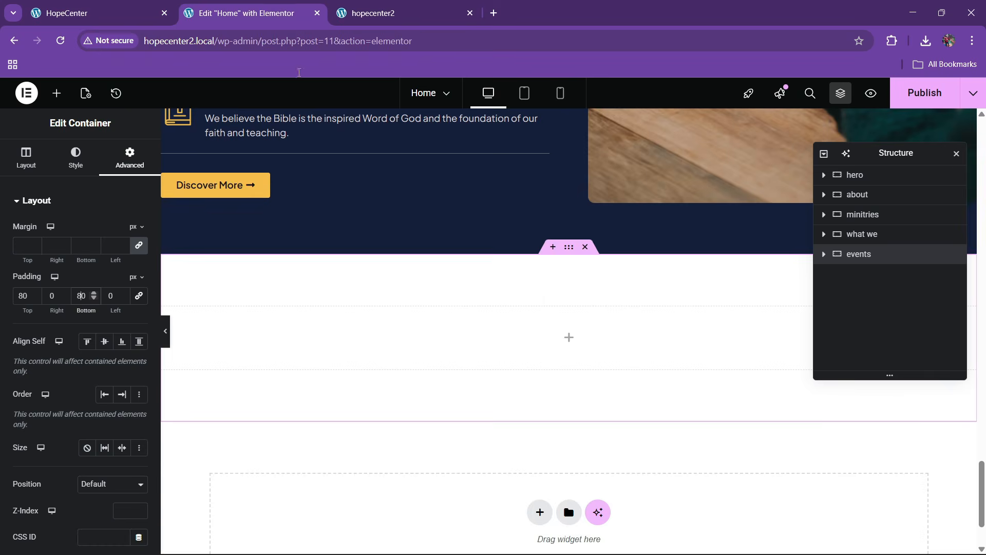
scroll(472, 292, up, 15)
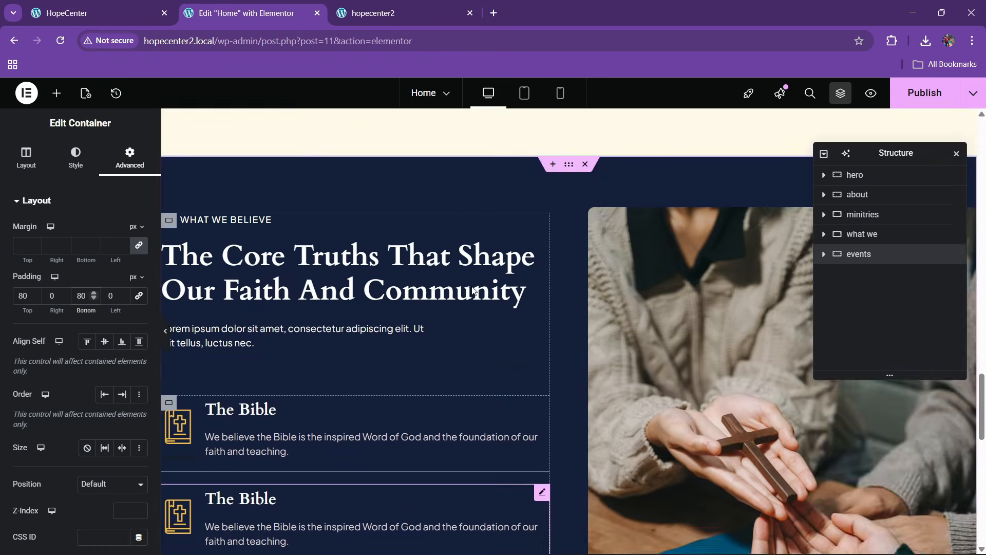
scroll(475, 278, up, 1)
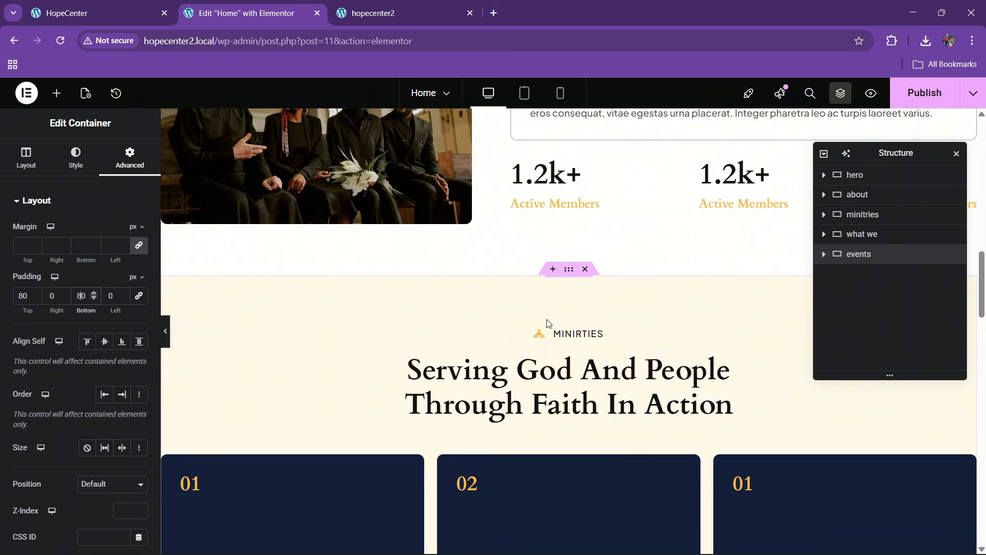
Copy the MINIRTIES icon list label from the Ministries section
right_click(573, 337)
key(Escape)
scroll(468, 330, down, 10)
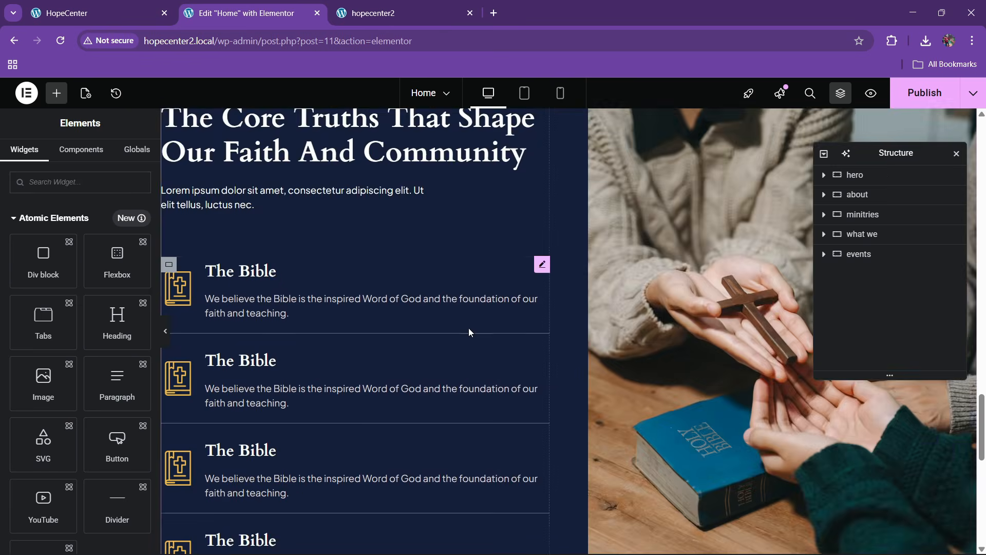
Paste the Ministries label into the events section and rename its item to events
scroll(468, 331, down, 10)
right_click(465, 281)
click(487, 315)
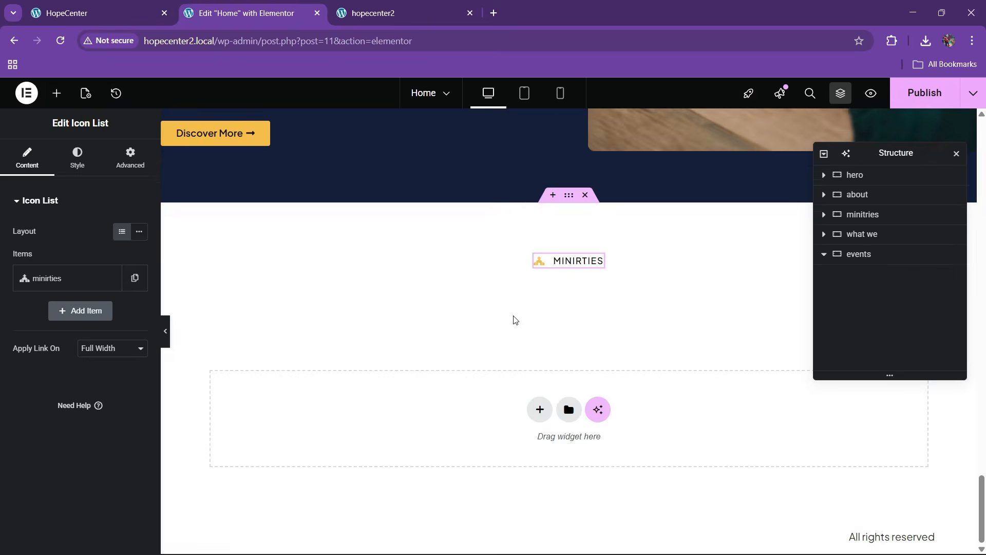
click(168, 8)
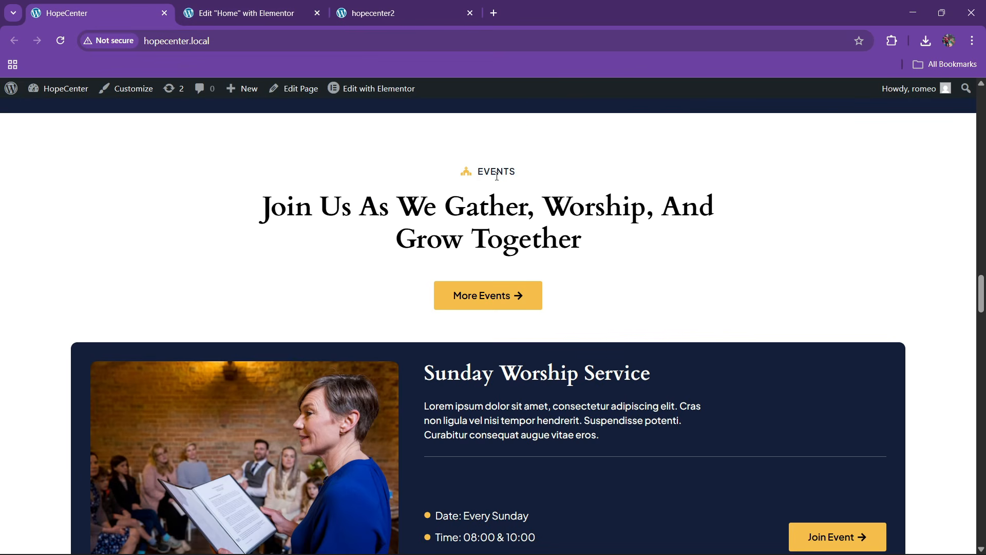
key(ctrl+Tab)
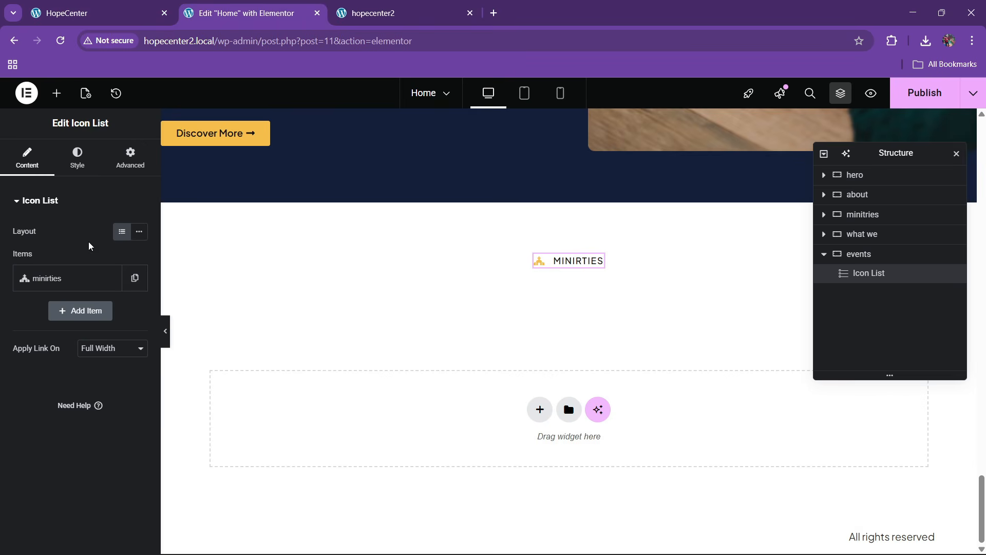
click(48, 278)
text(events)
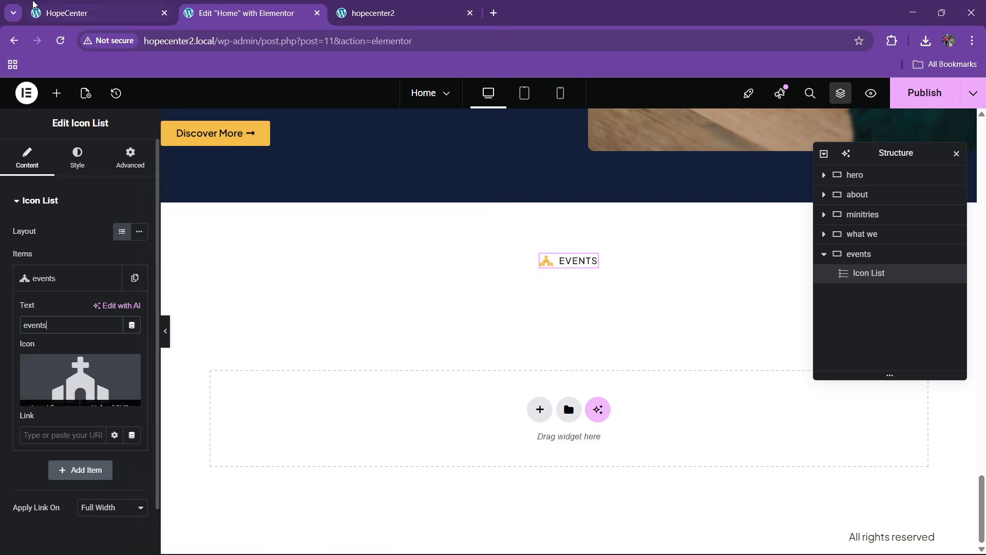
key(ctrl+shift+Tab)
click(319, 5)
Copy the Ministries heading and paste it below the EVENTS label
scroll(437, 267, up, 20)
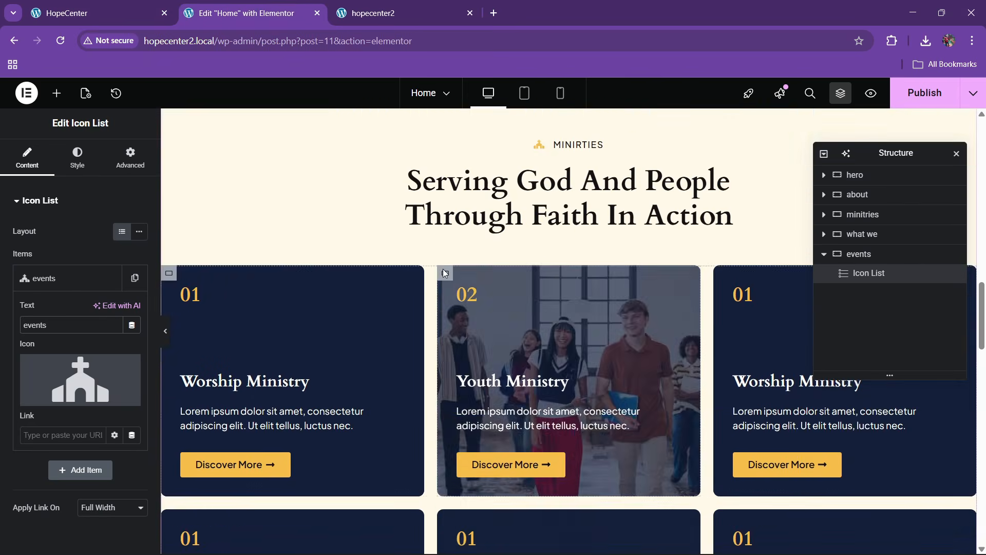
scroll(445, 273, up, 3)
right_click(522, 347)
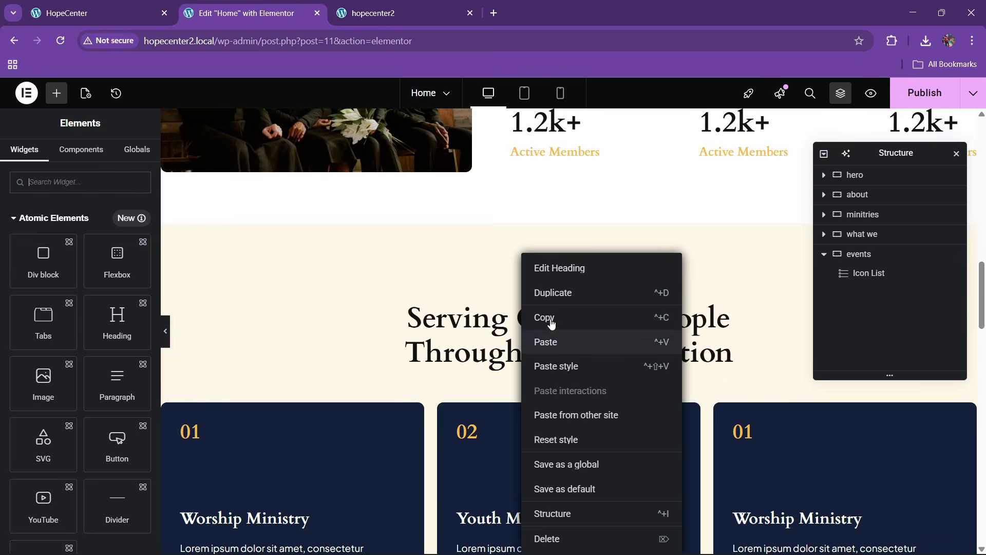
click(549, 319)
scroll(496, 340, down, 12)
scroll(495, 335, down, 10)
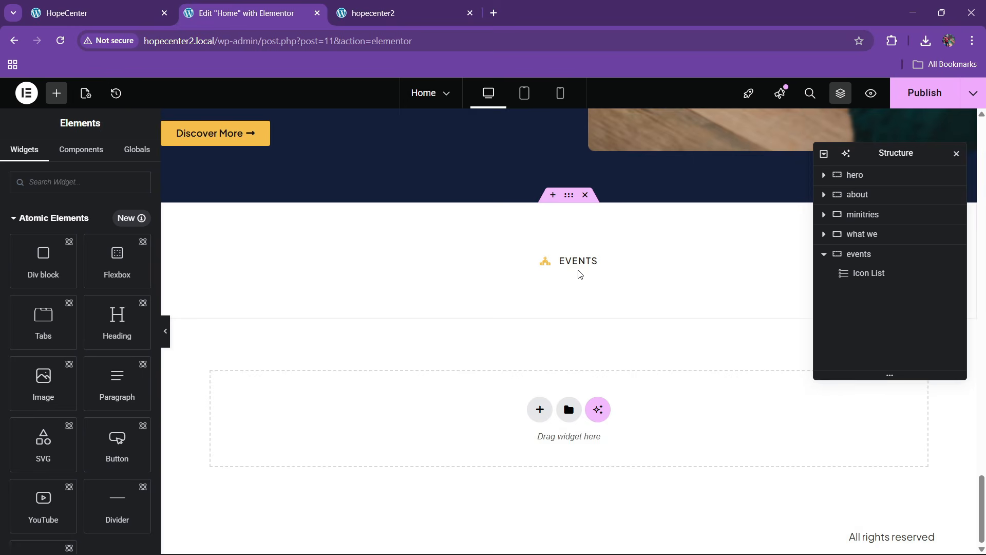
right_click(579, 257)
click(601, 341)
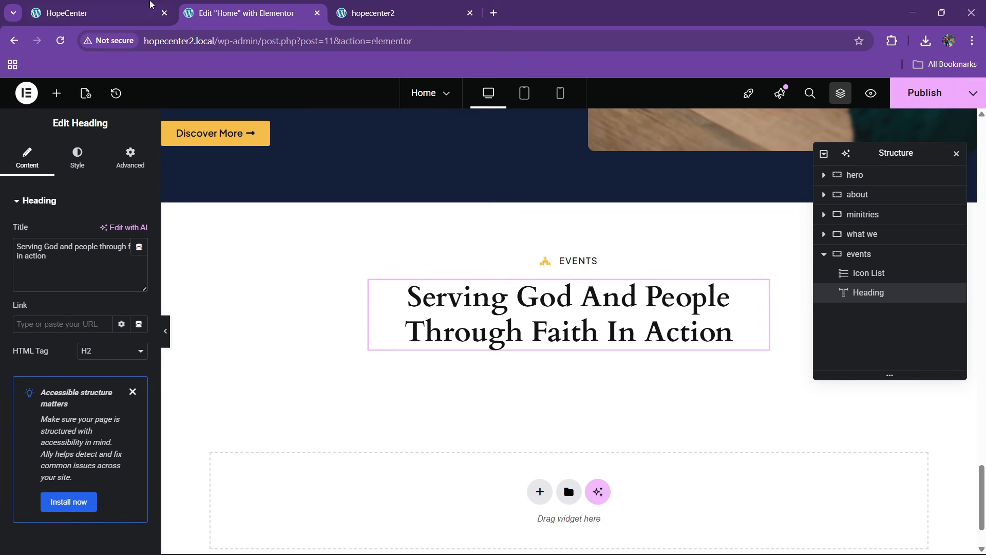
Retitle the heading 'Join Us As We Gather, Worship, And Grow Together' at 54% custom width
click(149, 6)
drag(254, 208, 570, 229)
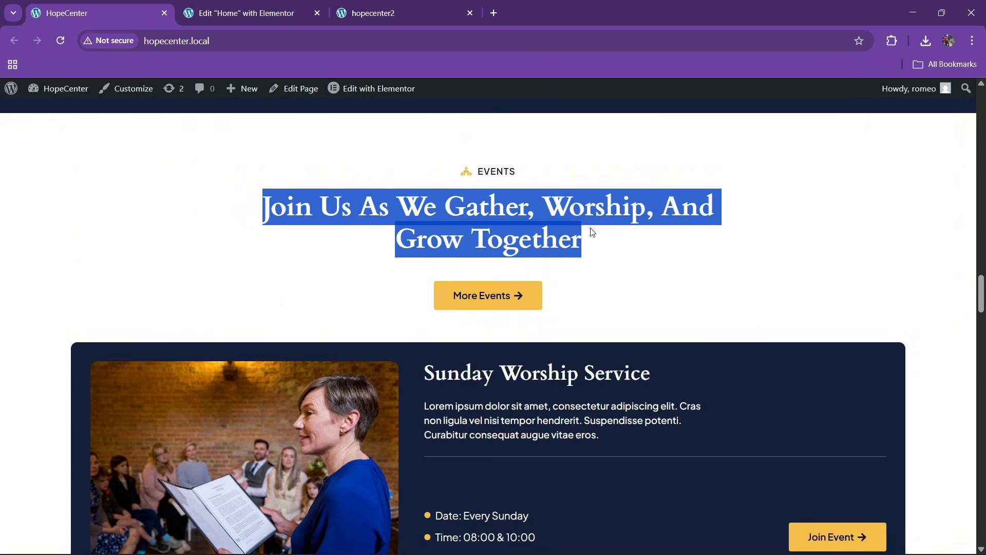
click(239, 13)
click(18, 259)
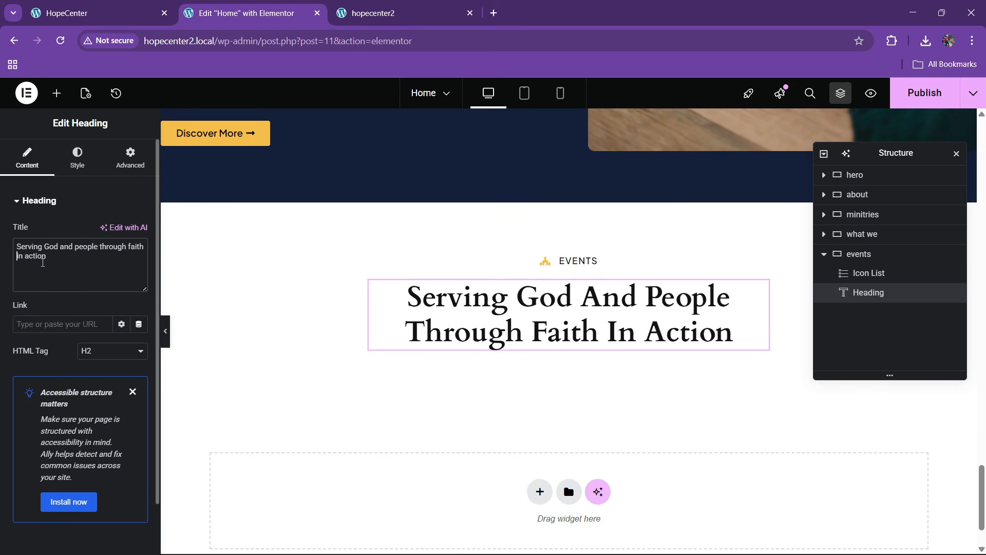
key(ctrl+a)
key(ctrl+v)
click(112, 170)
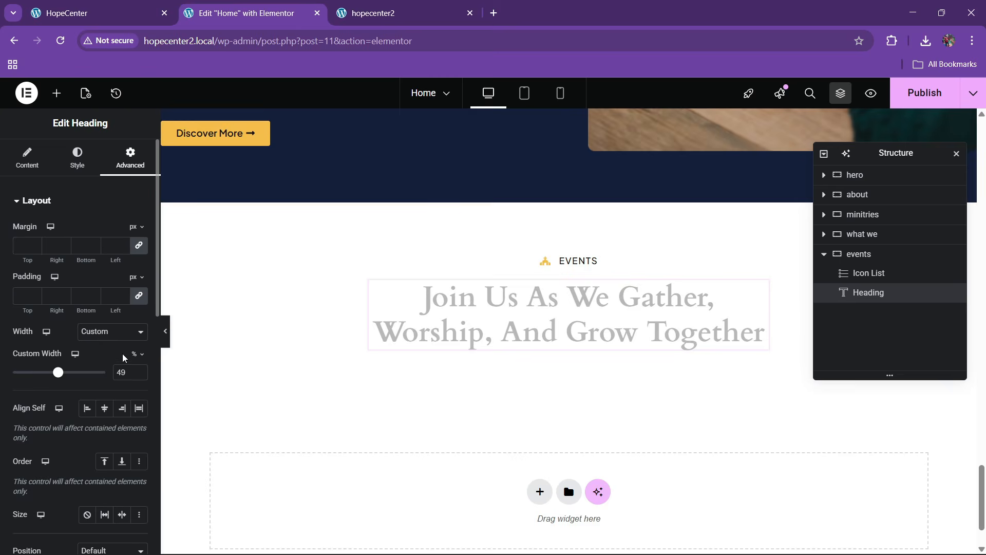
click(138, 370)
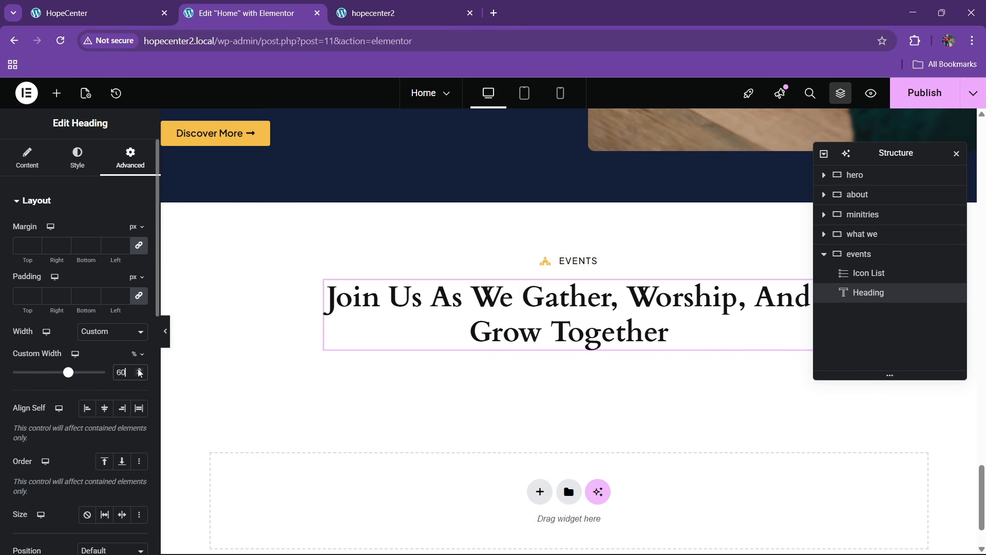
click(140, 376)
click(140, 375)
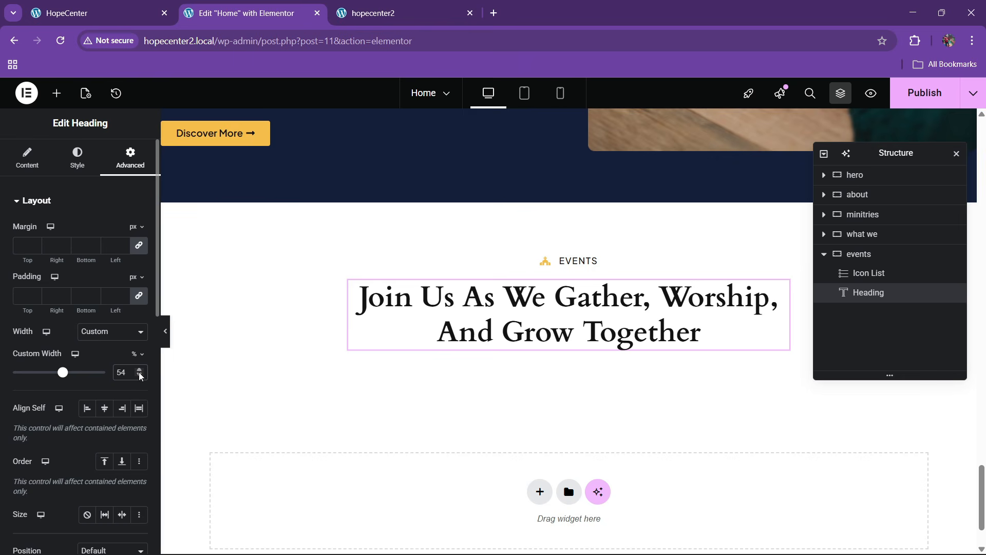
click(116, 13)
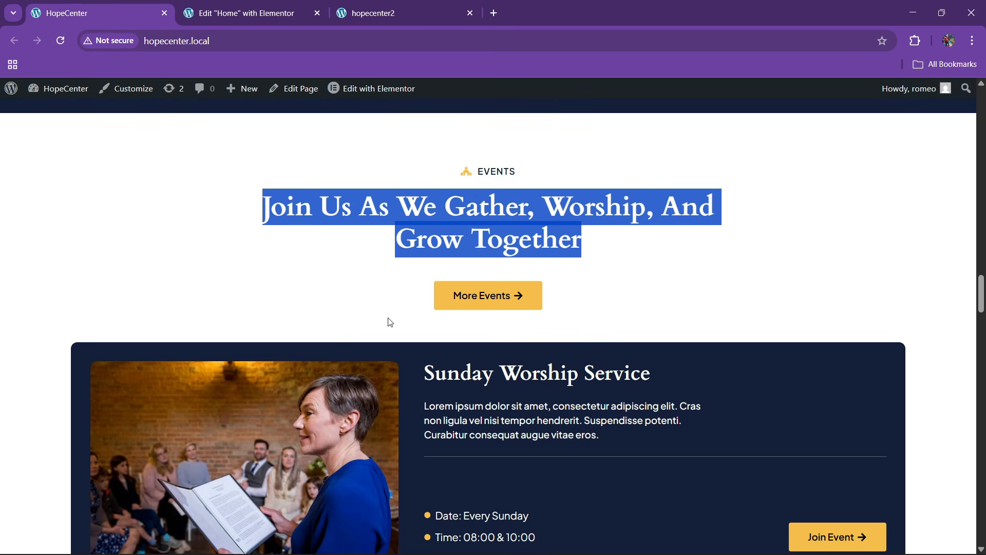
Copy the About Us 'Discover More' button and paste it below the Events heading
click(246, 13)
scroll(493, 322, up, 4)
scroll(467, 311, down, 2)
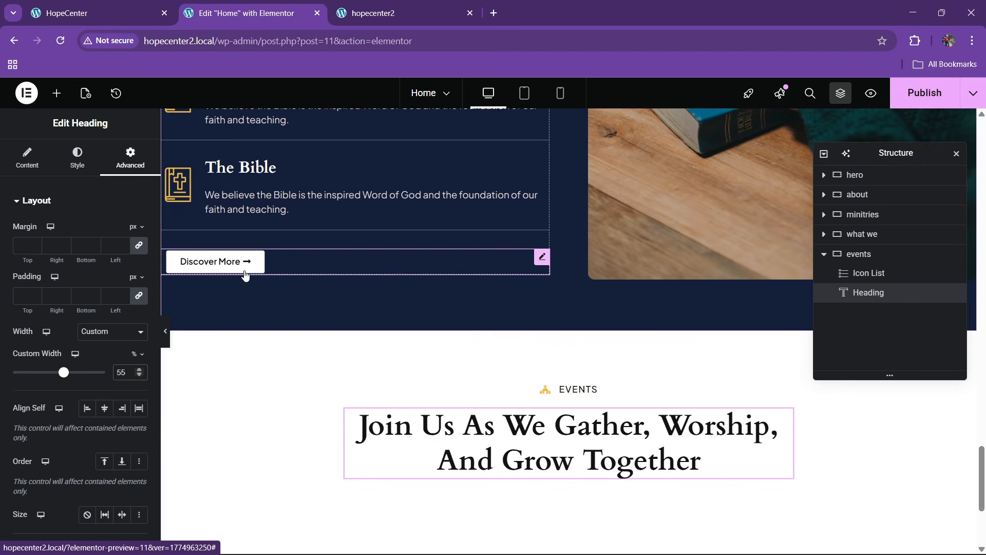
scroll(341, 285, up, 10)
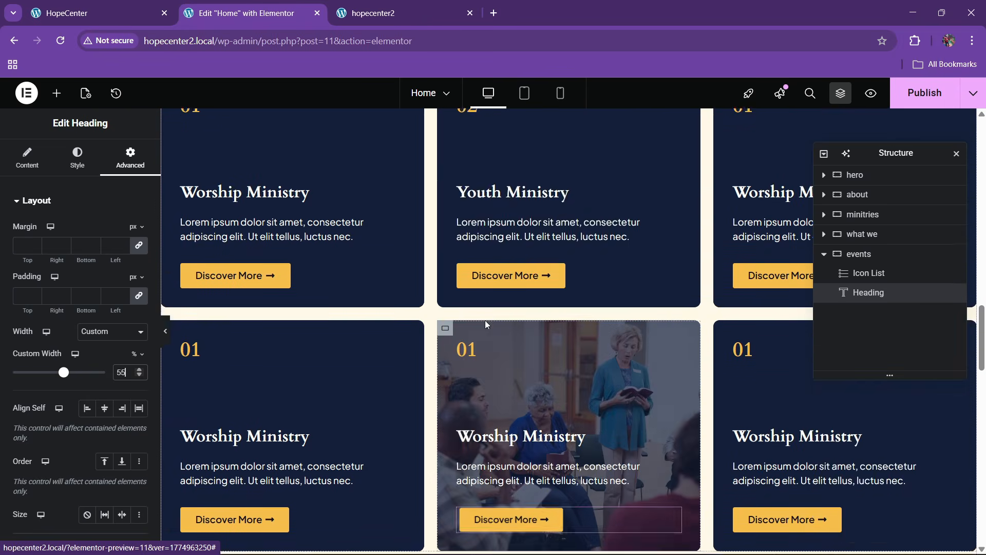
scroll(486, 325, up, 12)
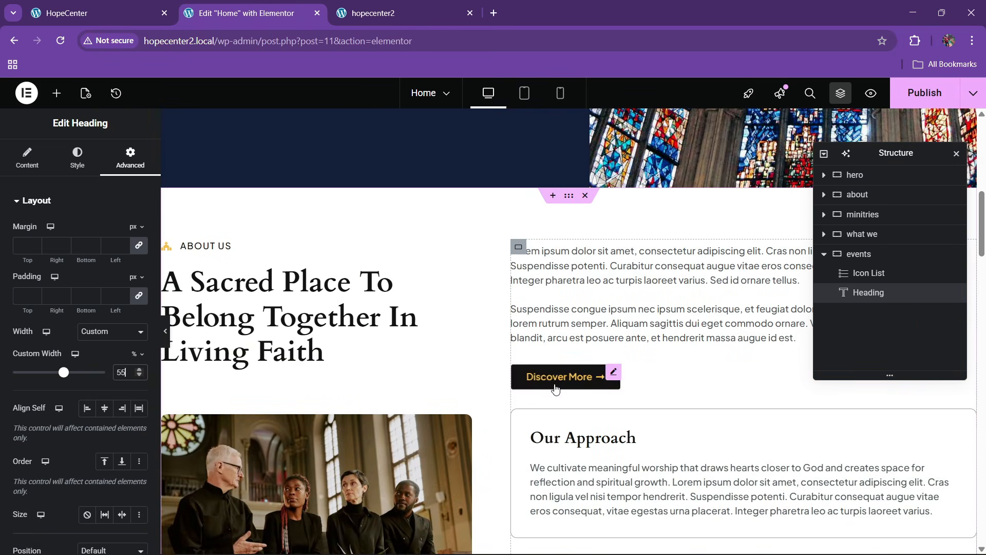
right_click(560, 380)
click(493, 347)
scroll(448, 322, down, 7)
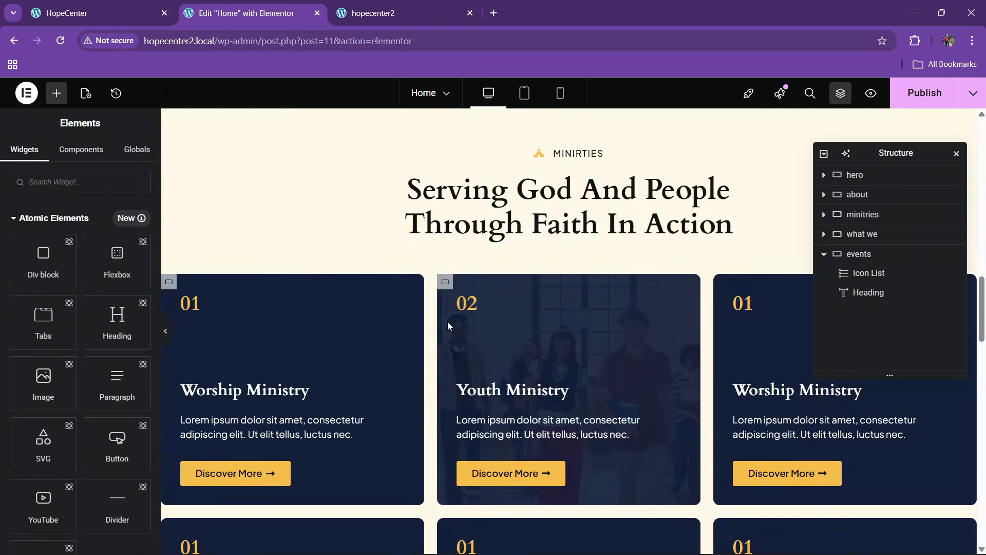
scroll(448, 322, down, 15)
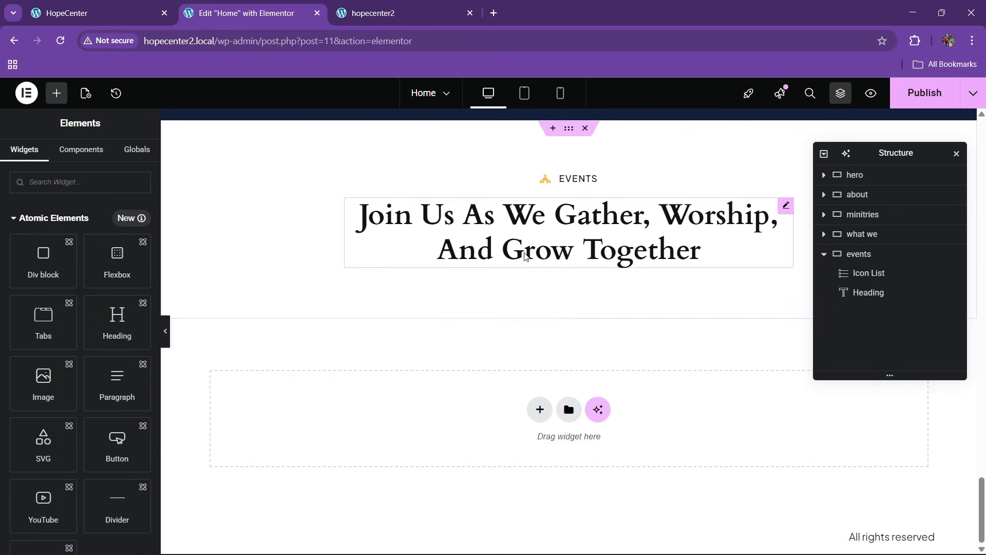
right_click(525, 257)
click(541, 341)
Give the pasted button a top margin of 20 px
click(131, 157)
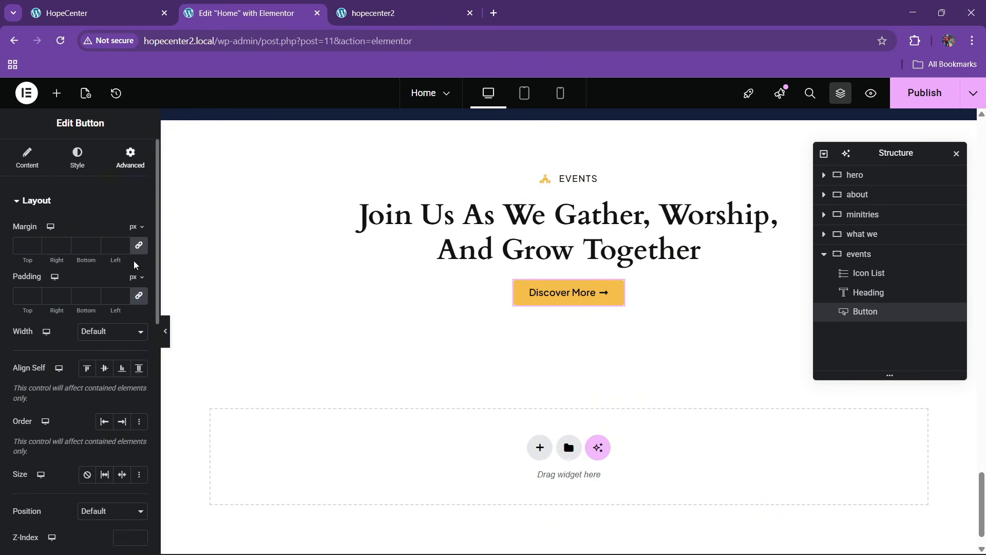
text(30)
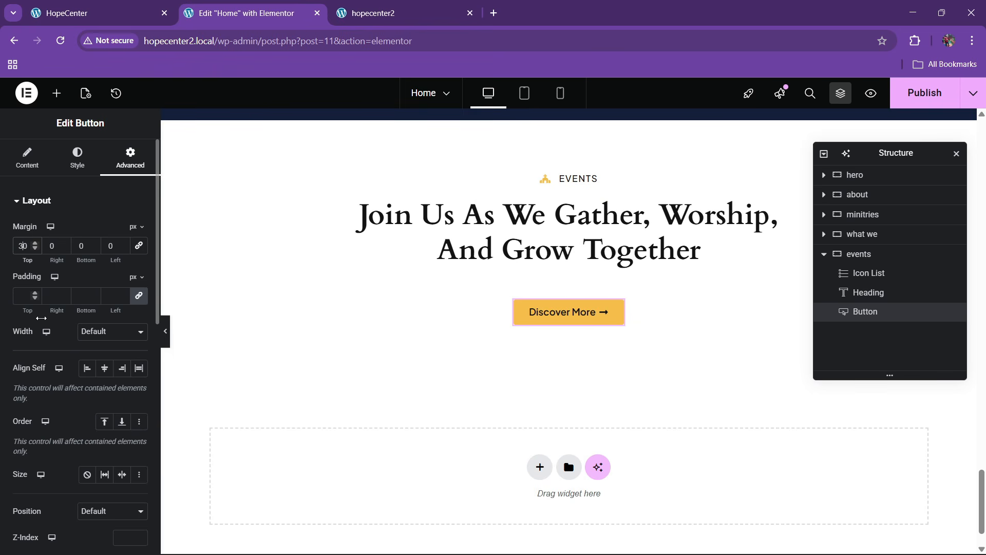
key(BackSpace)
text(2)
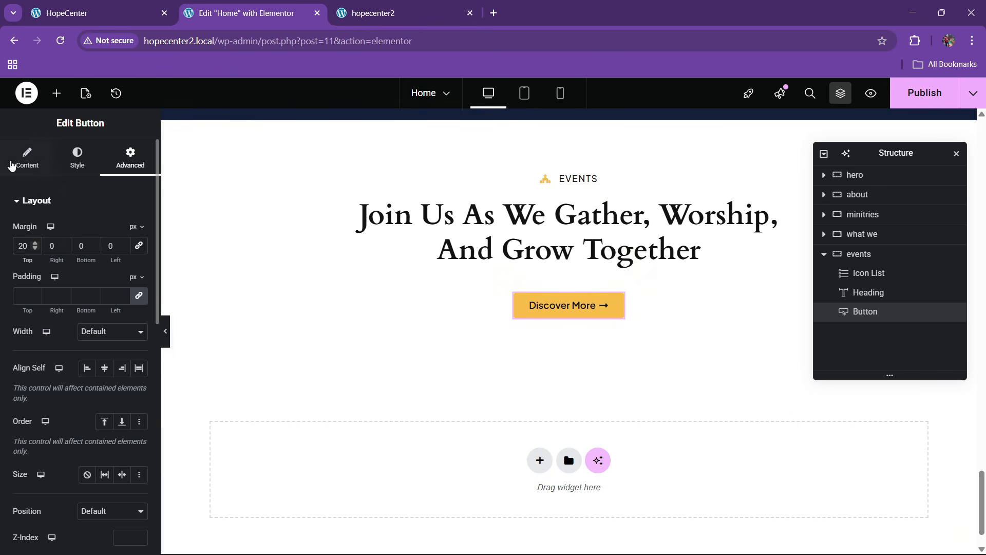
Begin replacing the button's 'Discover More' label with 'More Events'
click(11, 166)
key(BackSpace)
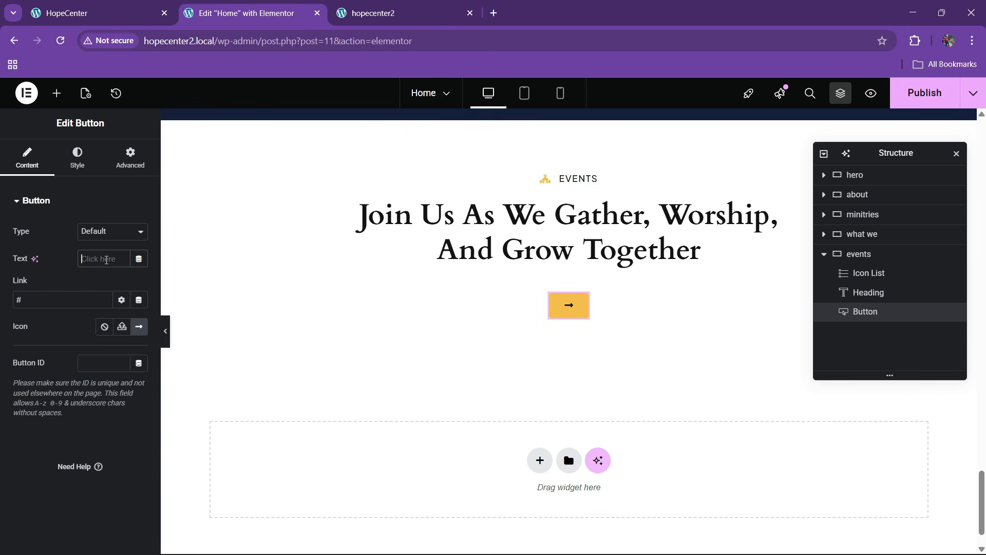
text(More Events)
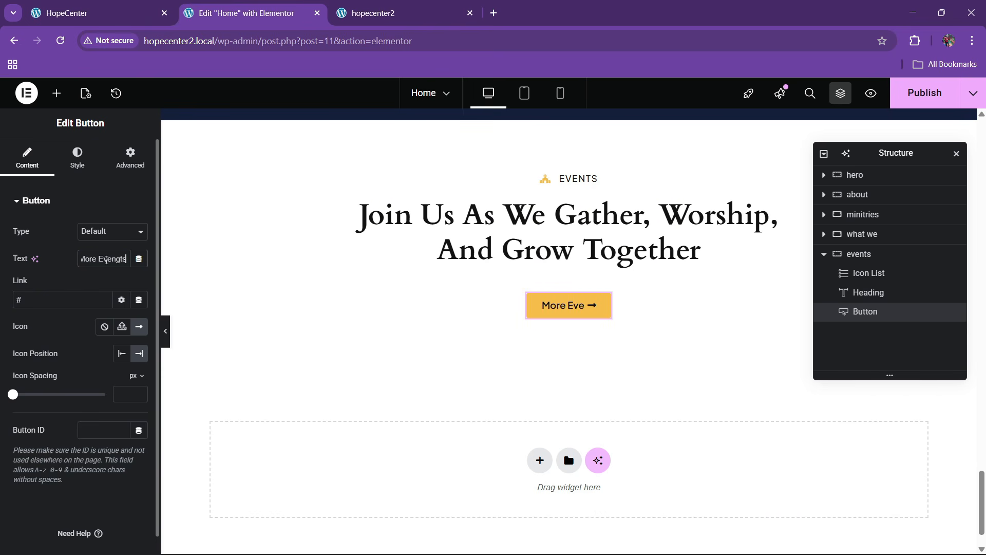
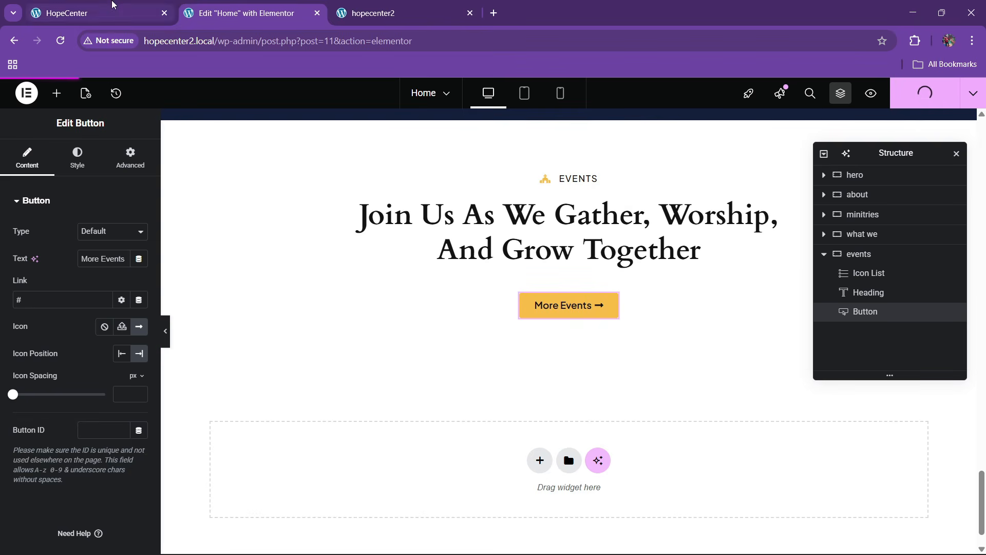
Check the live homepage, then drop a Grid widget below the More Events button
click(113, 12)
scroll(367, 309, down, 4)
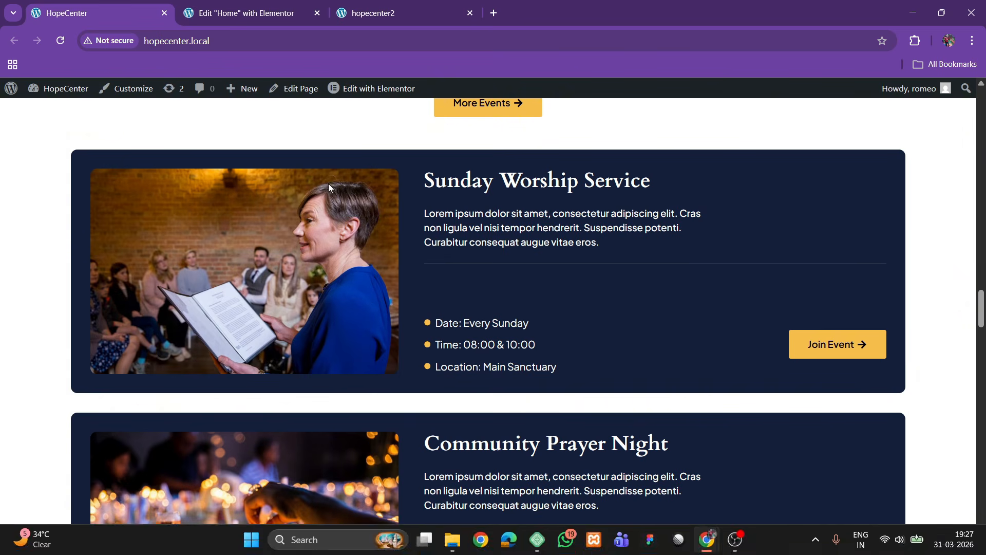
click(252, 5)
click(56, 93)
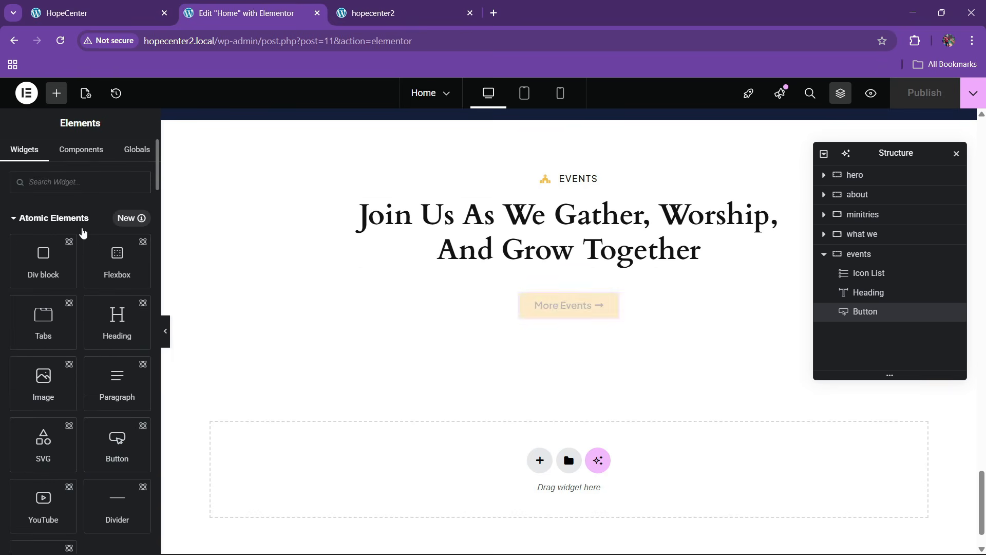
text(grid)
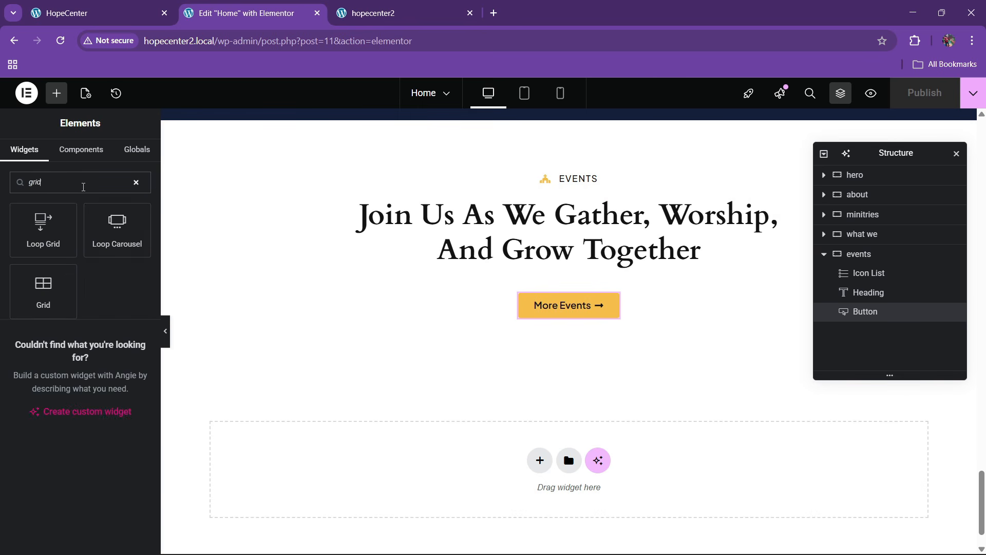
drag(68, 312, 580, 311)
Review the live HopeCenter site's events cards as the reference for the grid layout
click(146, 8)
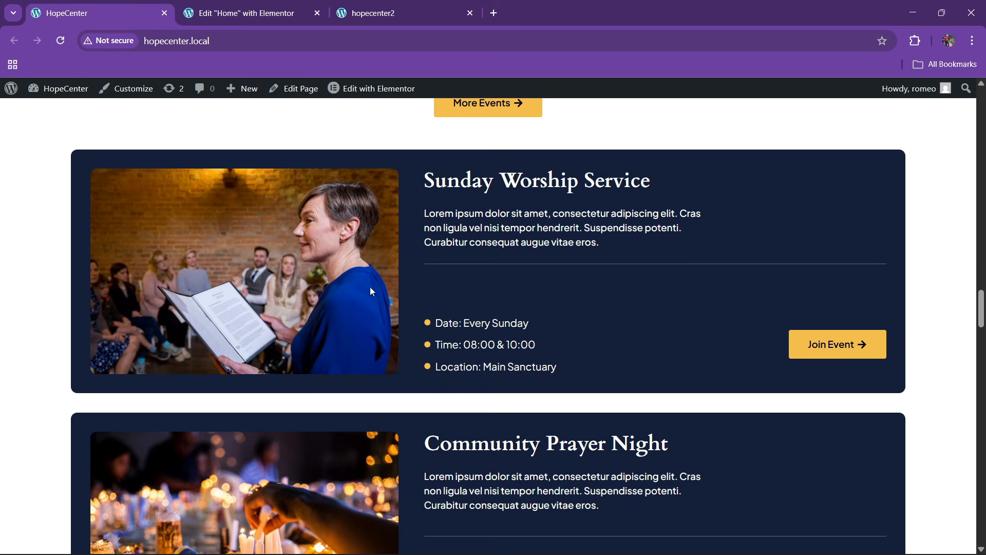
click(246, 13)
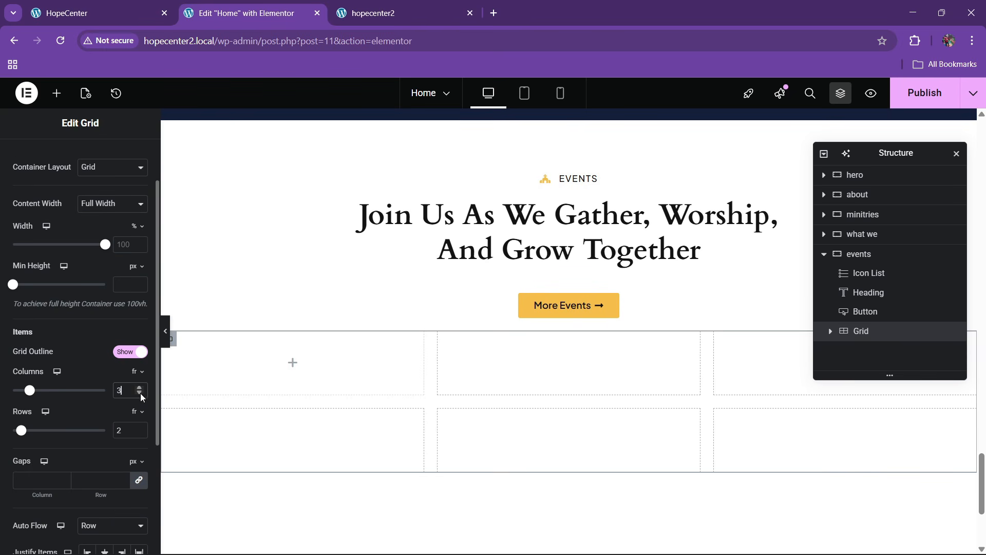
scroll(494, 330, down, 4)
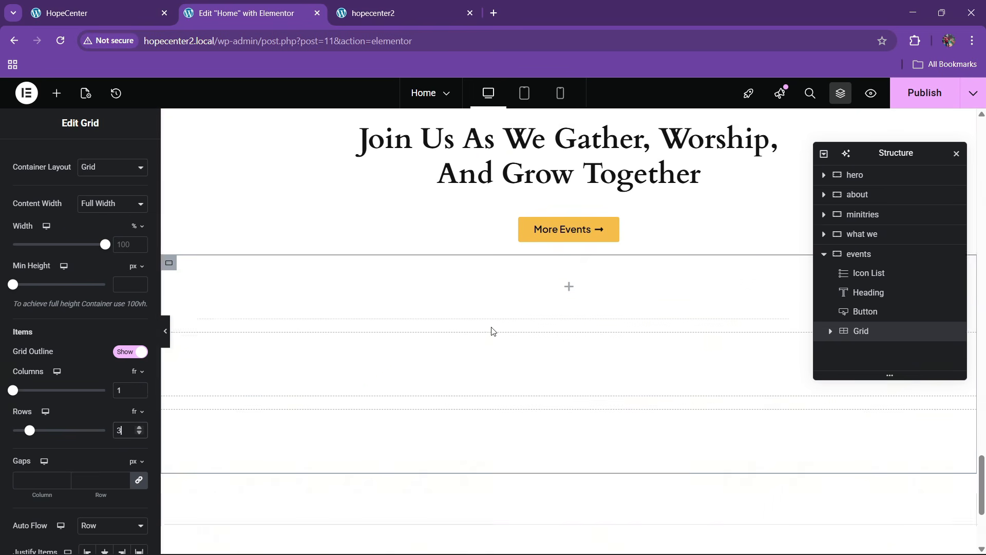
click(121, 8)
scroll(496, 321, down, 5)
scroll(496, 321, down, 5)
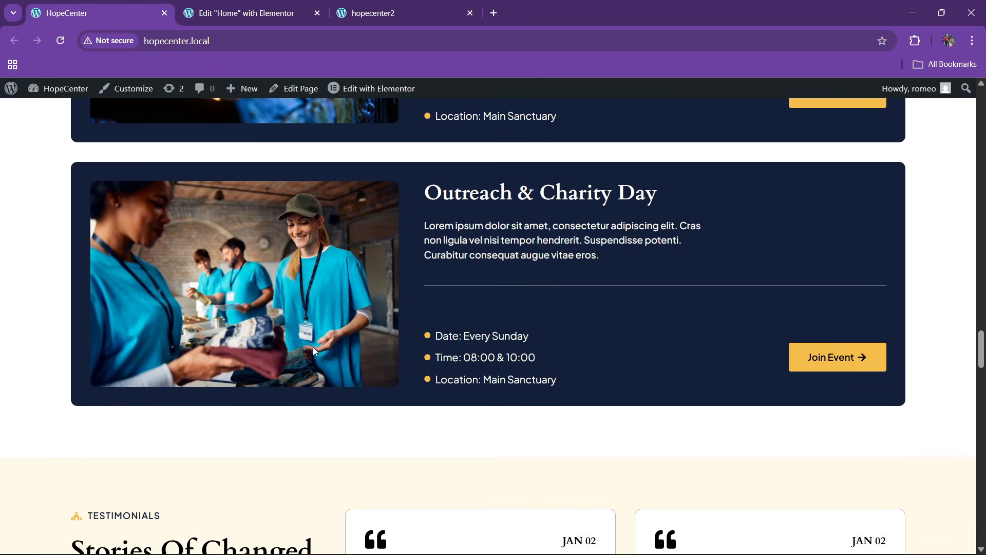
click(267, 7)
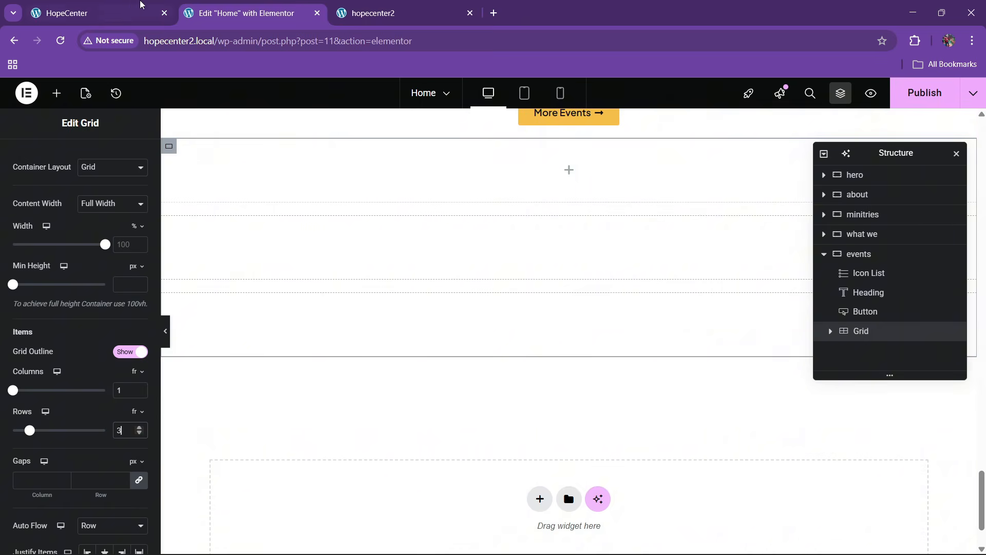
click(141, 6)
scroll(453, 289, up, 7)
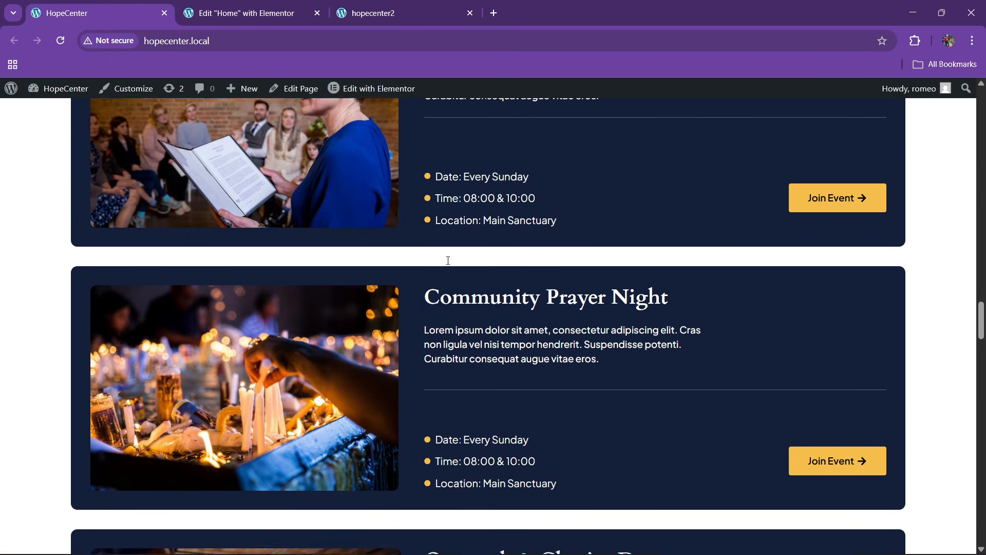
scroll(449, 261, up, 3)
scroll(454, 318, down, 3)
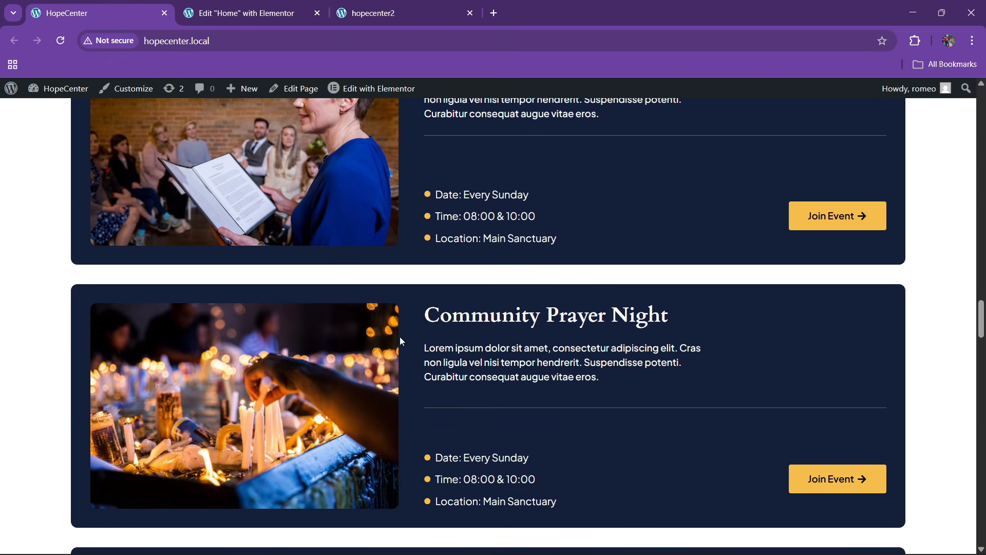
scroll(400, 337, up, 3)
click(247, 13)
click(145, 16)
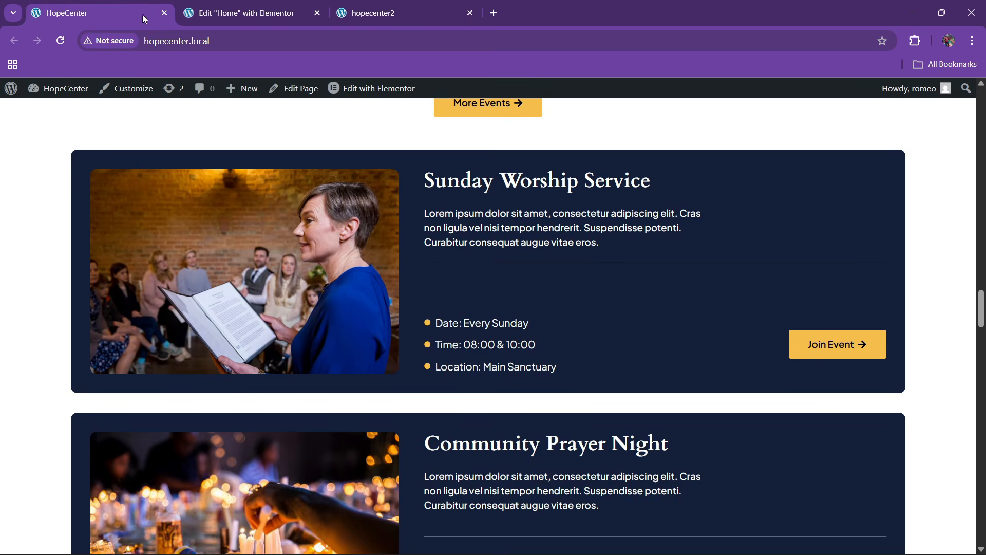
scroll(356, 302, up, 3)
click(247, 12)
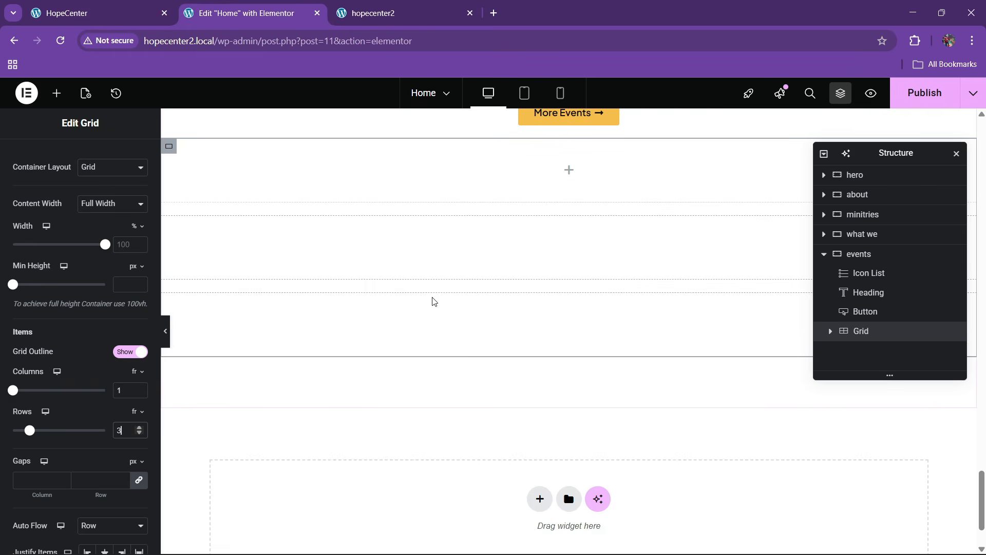
Add and delete a stray empty Container, then select the Grid for editing
scroll(53, 292, down, 8)
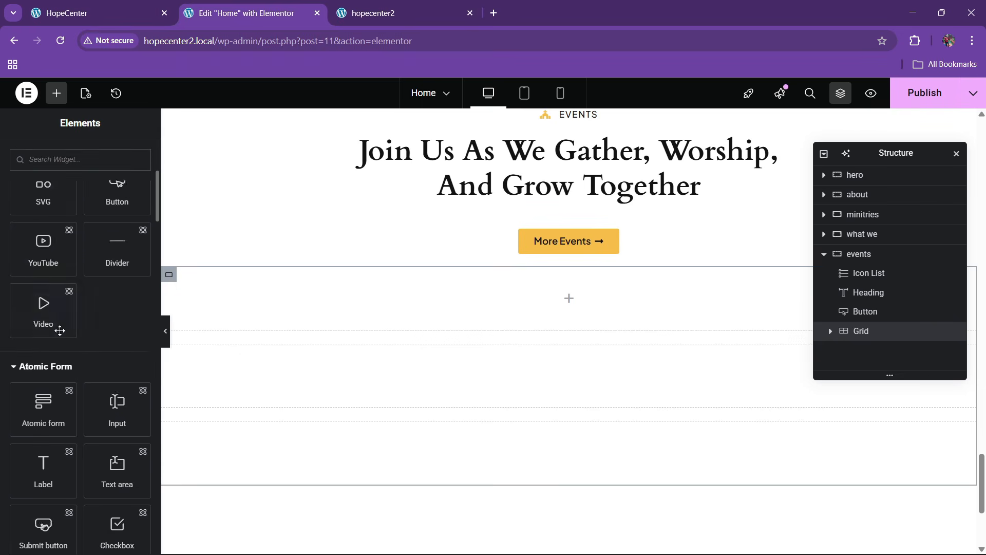
drag(45, 383, 452, 321)
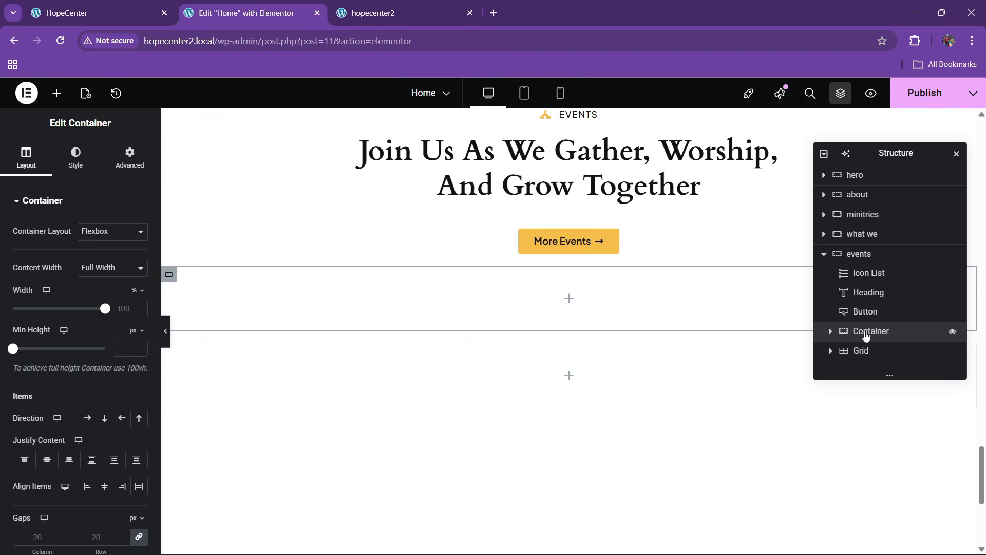
right_click(843, 333)
click(848, 536)
scroll(77, 318, down, 8)
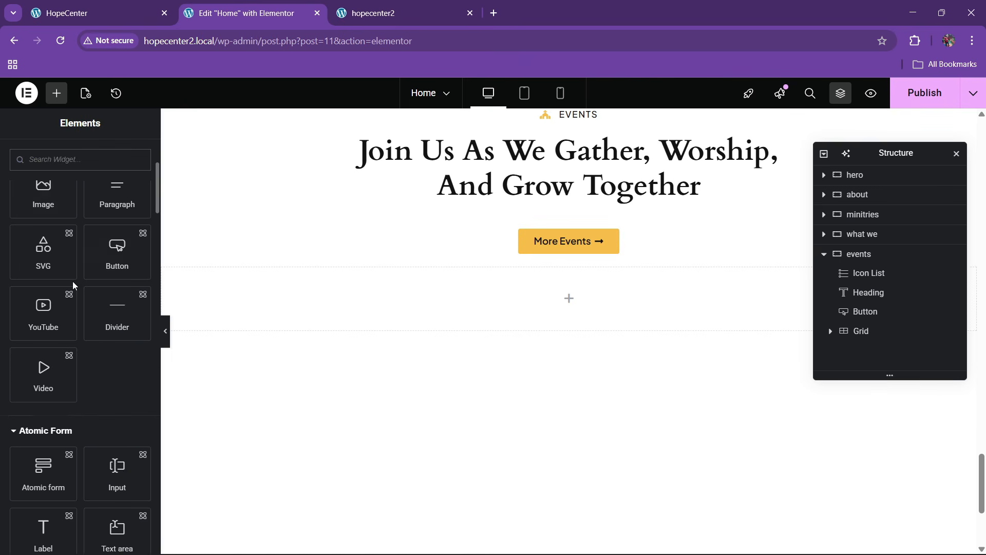
drag(43, 437, 427, 348)
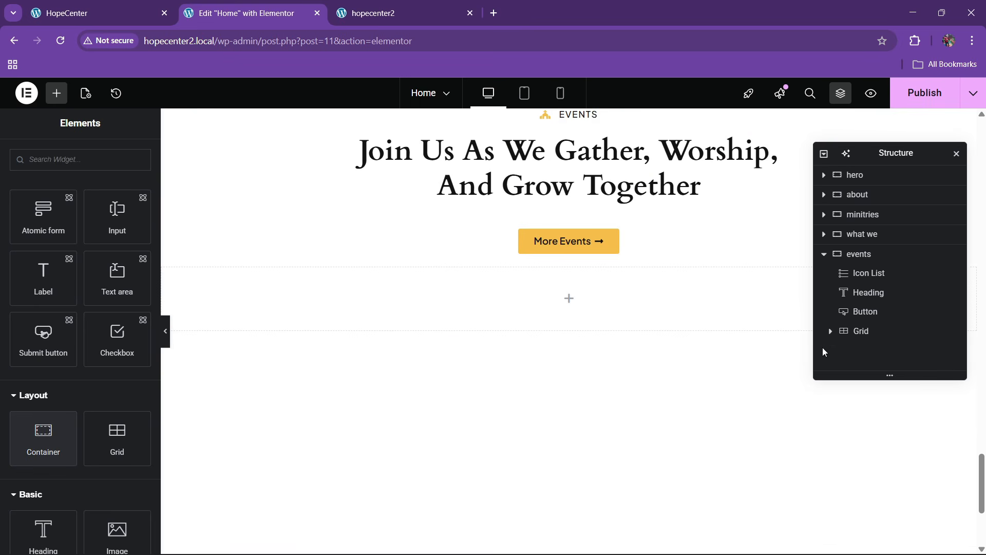
click(862, 332)
Replace the grid with a fresh Grid below More Events set to 1 row
right_click(863, 334)
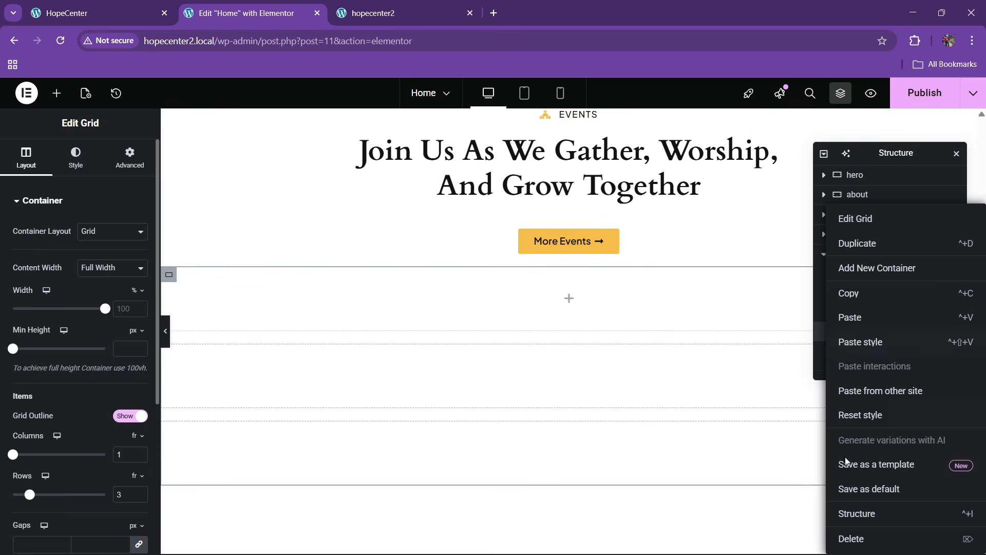
click(851, 538)
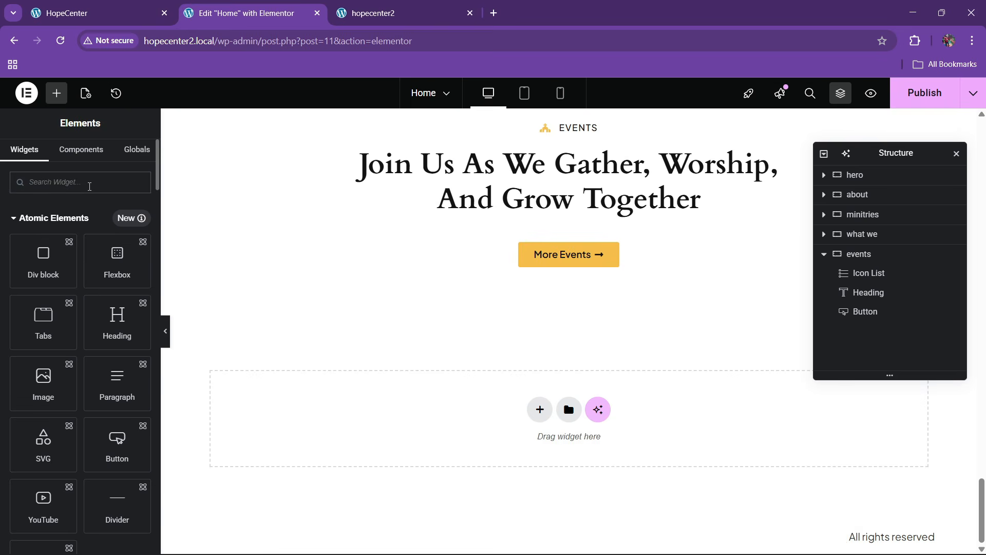
text(grid)
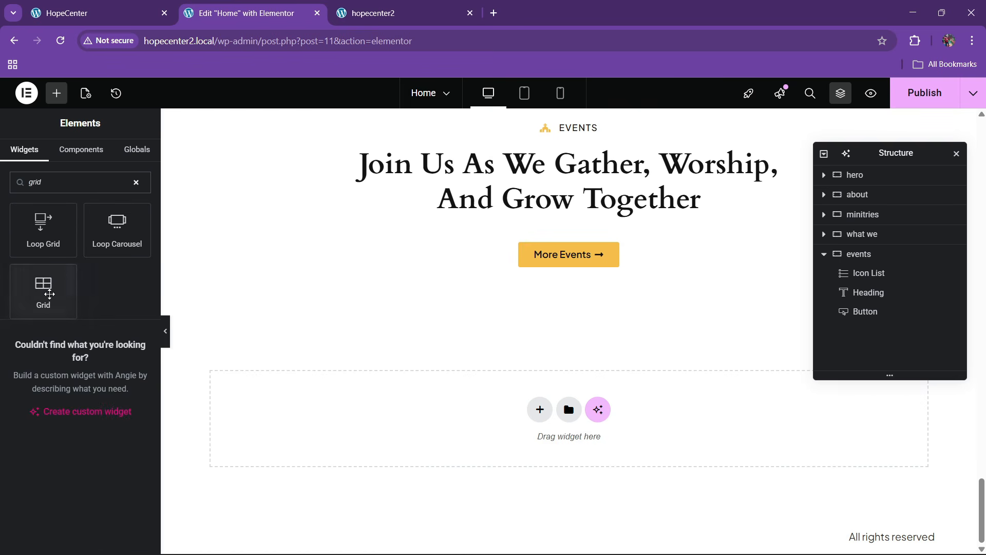
drag(43, 288, 569, 263)
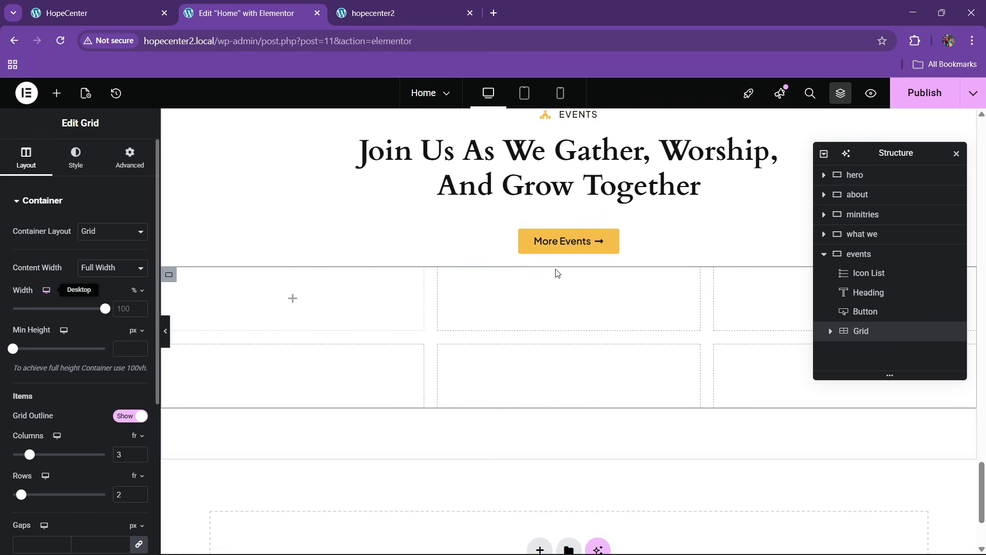
scroll(114, 359, down, 3)
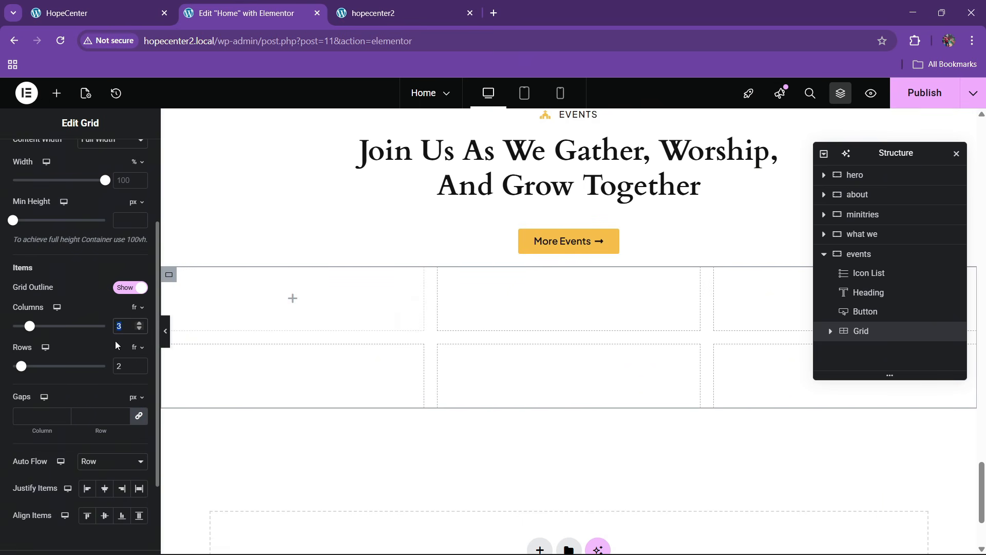
double_click(128, 362)
text(1)
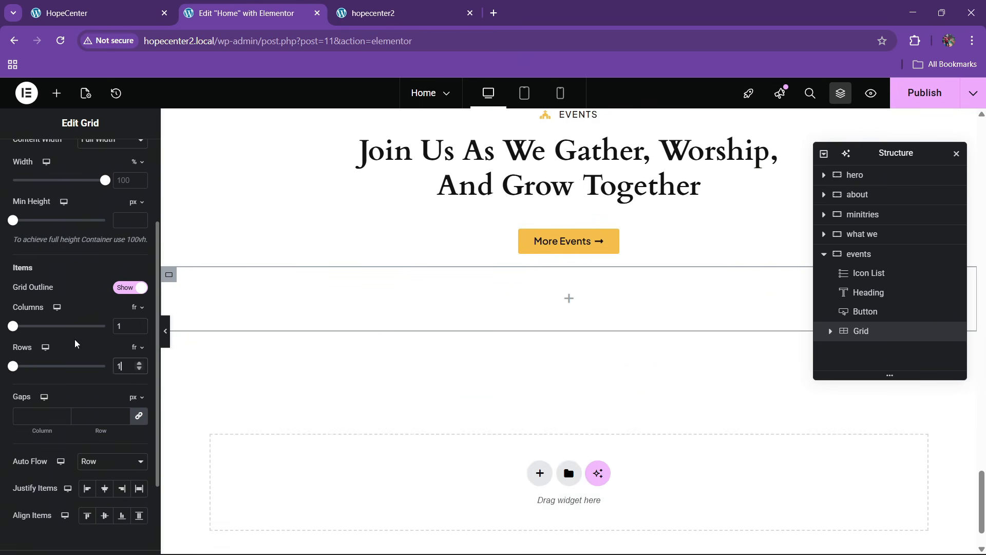
scroll(79, 332, up, 3)
Put a Container inside the grid with 30 px padding
click(58, 93)
scroll(66, 329, down, 10)
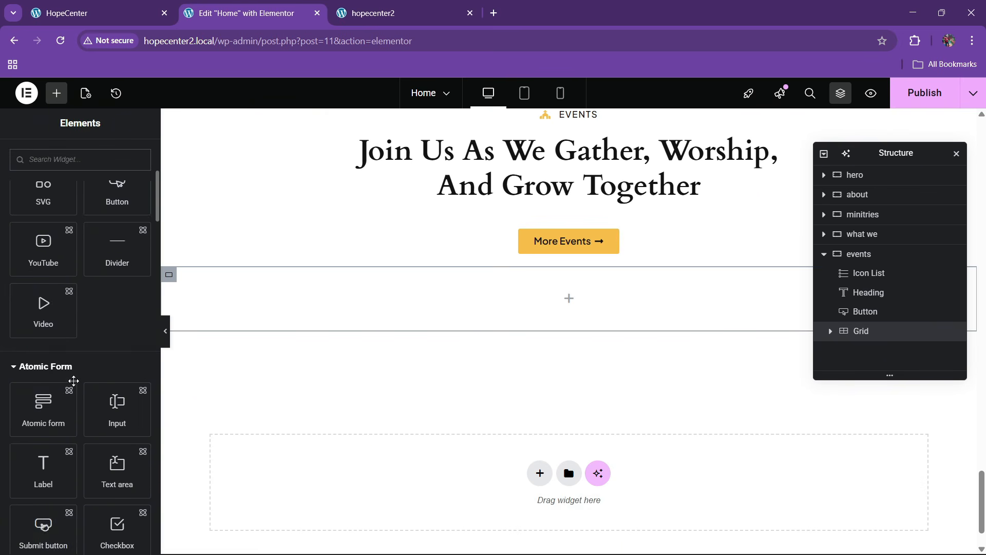
drag(44, 333, 360, 329)
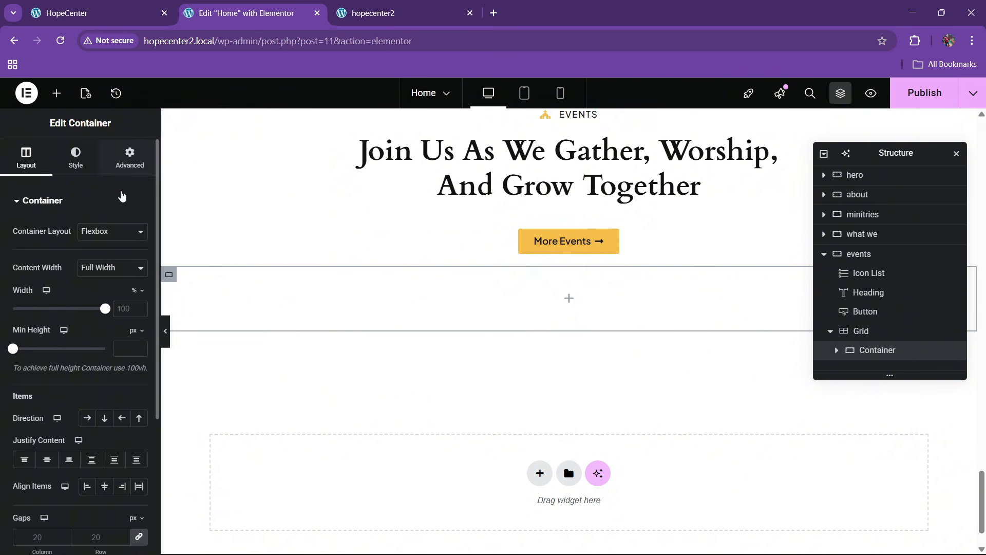
click(130, 157)
text(30)
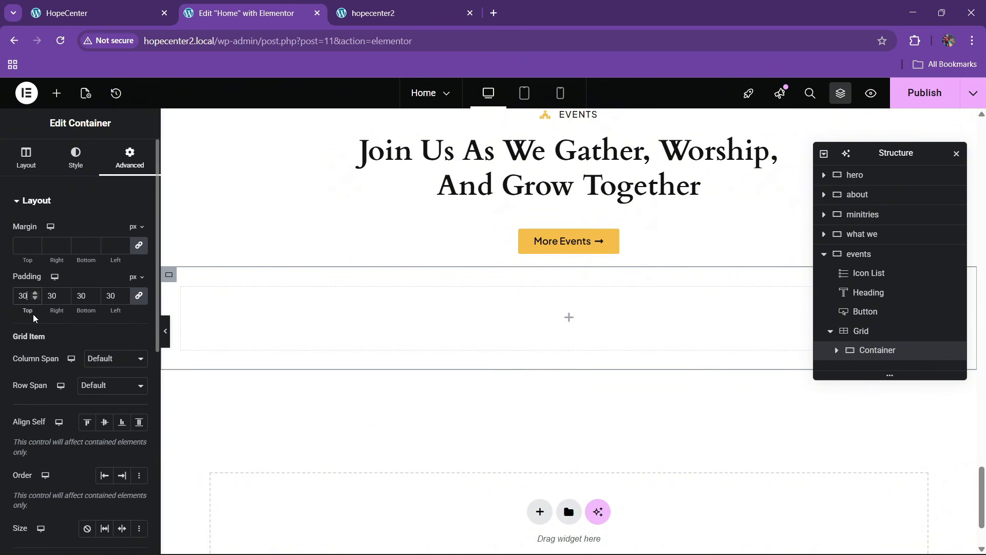
Give the container a dark navy global background and 10 px rounded corners, matching the live card
click(77, 163)
click(88, 261)
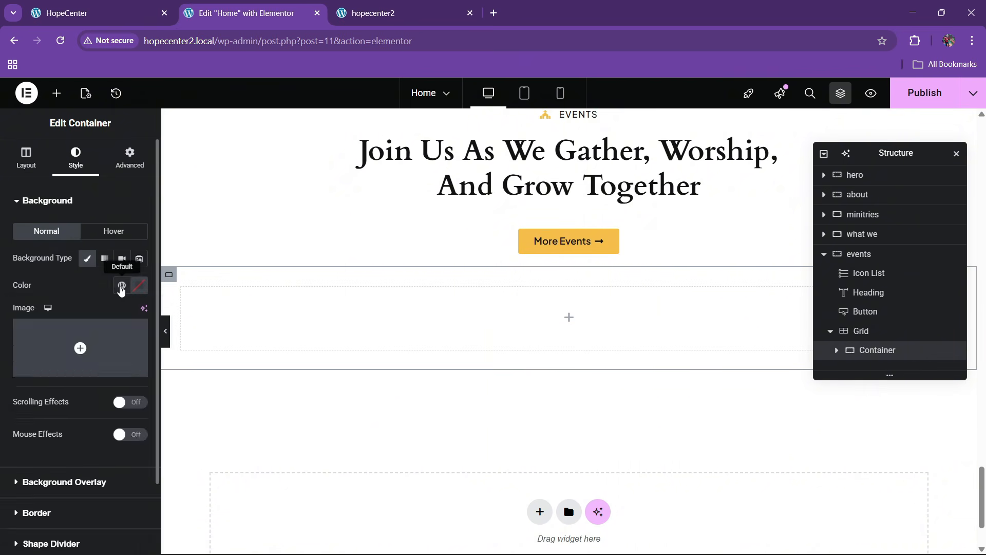
click(122, 285)
click(77, 469)
scroll(71, 343, down, 2)
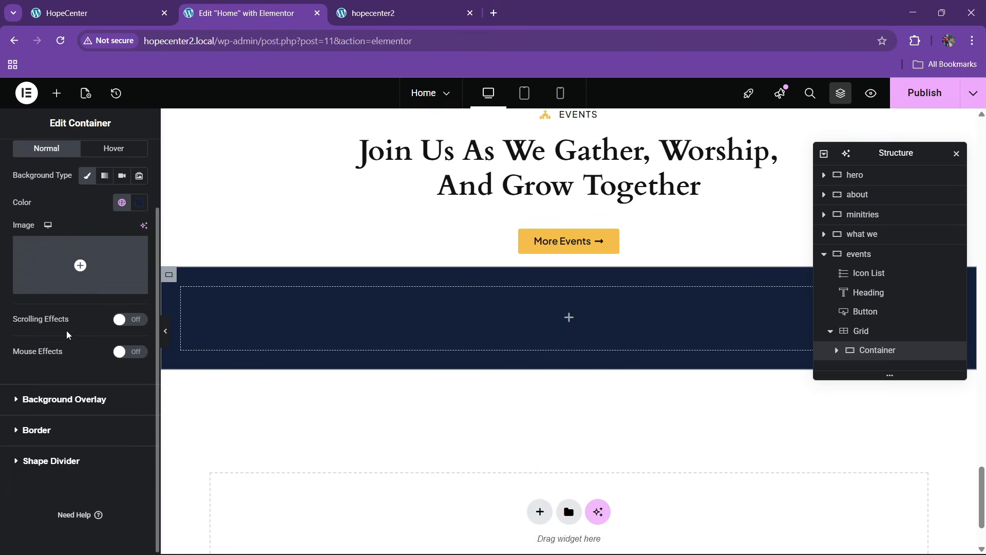
scroll(65, 323, up, 2)
scroll(61, 319, down, 2)
click(39, 429)
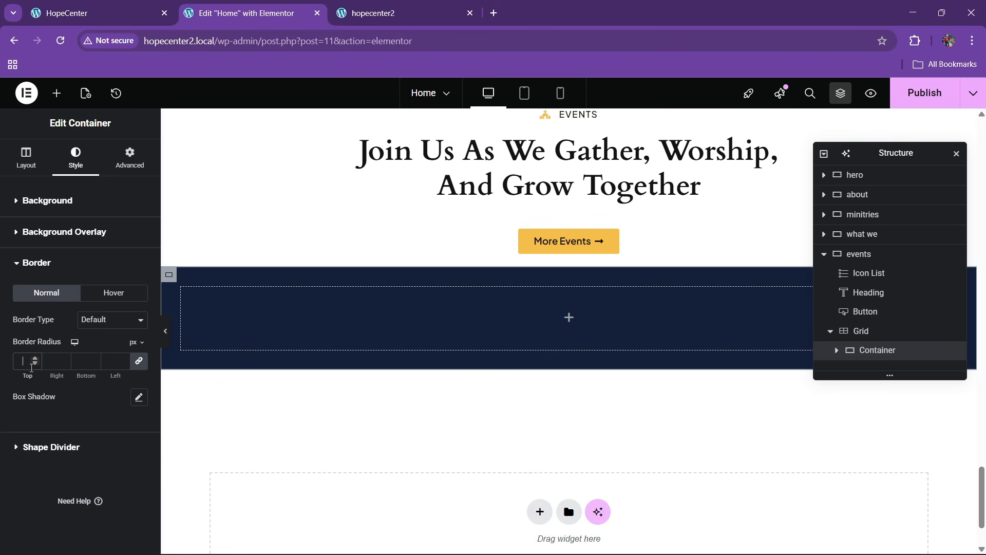
click(122, 14)
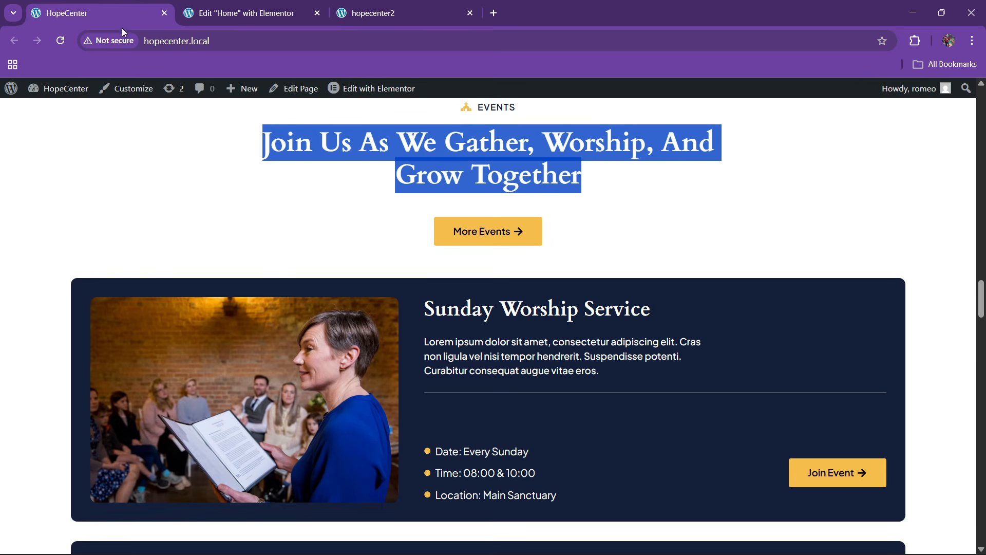
click(242, 13)
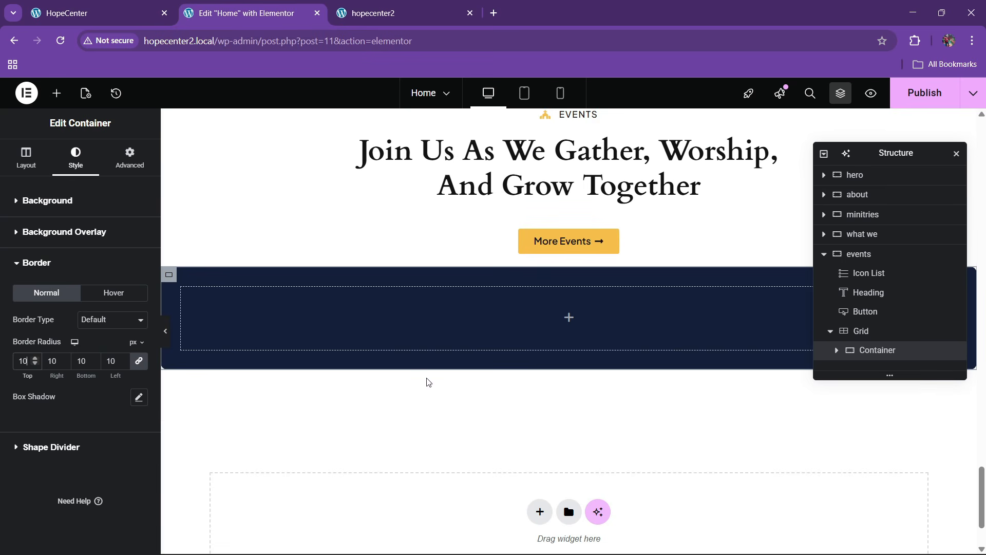
click(56, 93)
scroll(64, 380, down, 8)
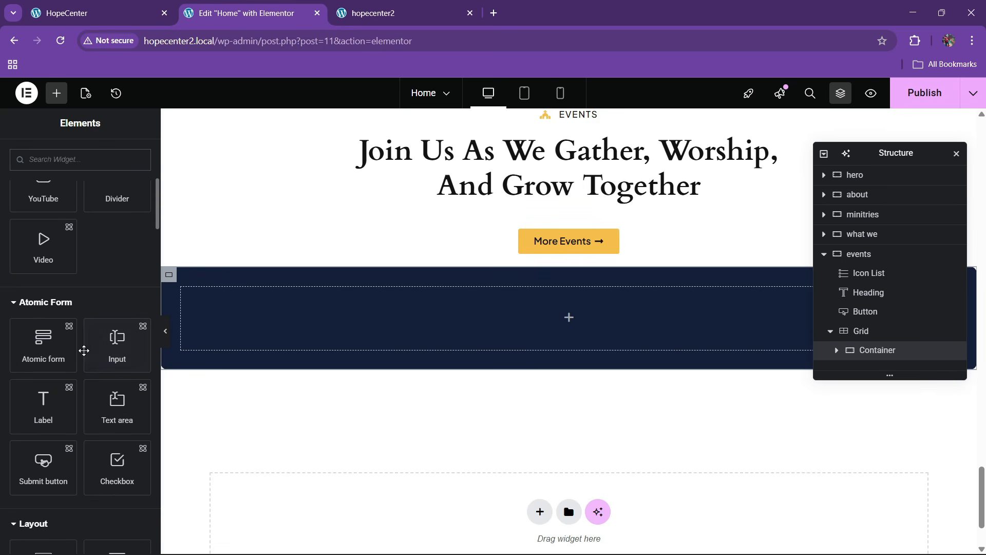
Add a 'box' container inside the navy section with an 'img' child, duplicated as 'content'
drag(44, 435, 260, 346)
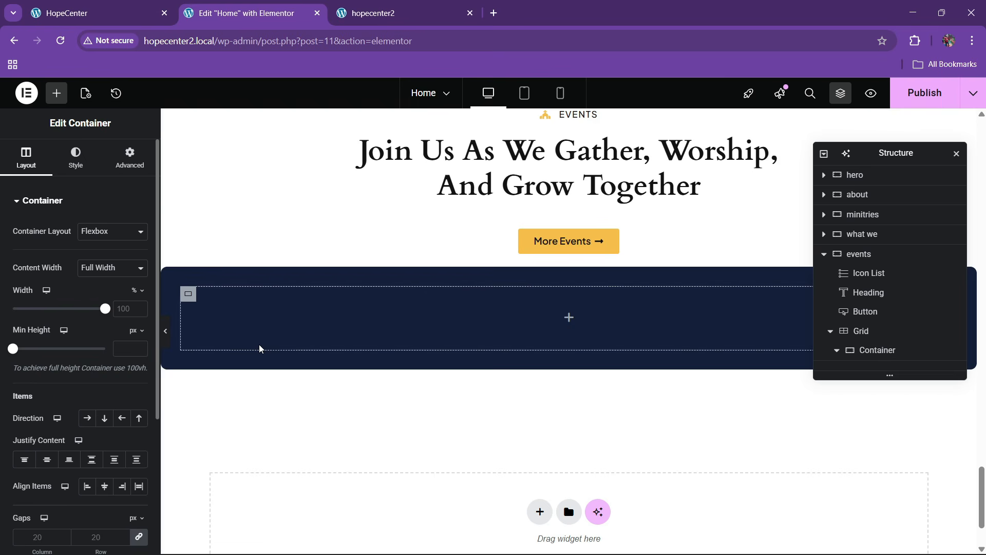
click(882, 348)
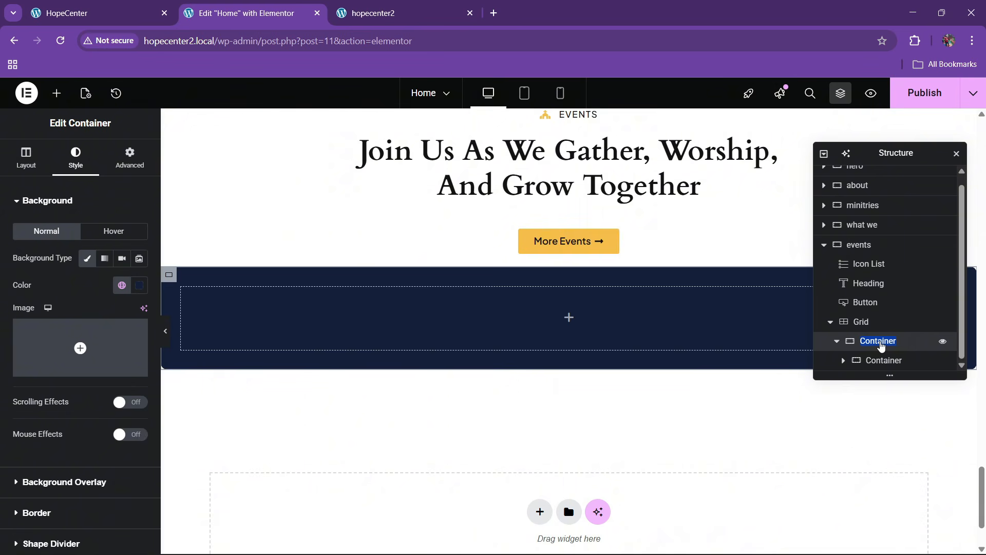
double_click(884, 361)
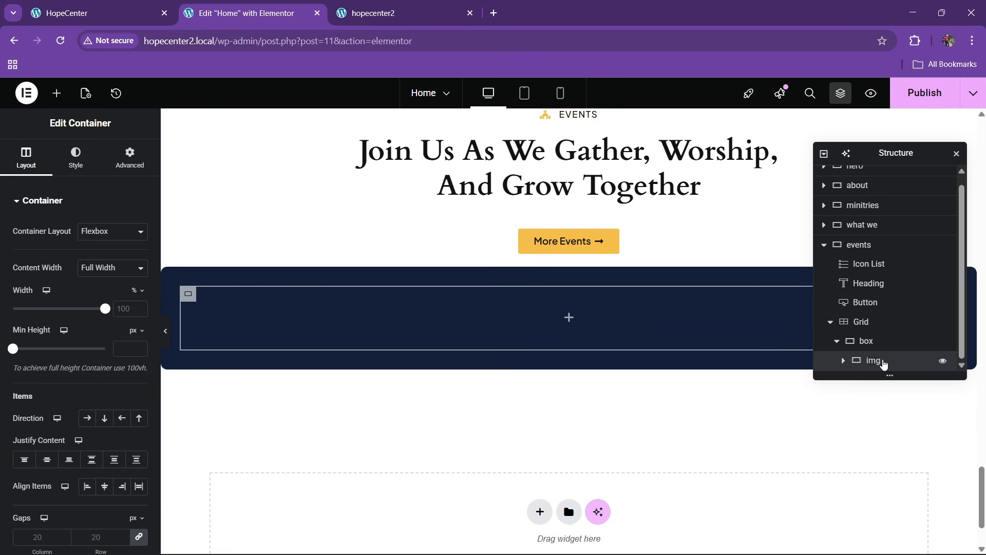
right_click(884, 363)
click(866, 242)
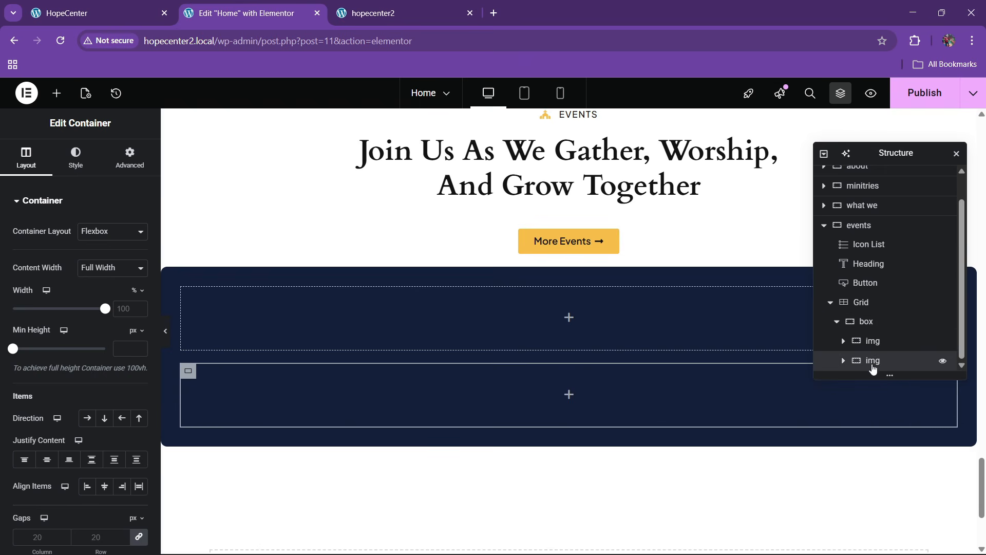
Set the box container's Direction to Row so its children sit side by side
click(868, 321)
click(26, 157)
scroll(74, 364, down, 1)
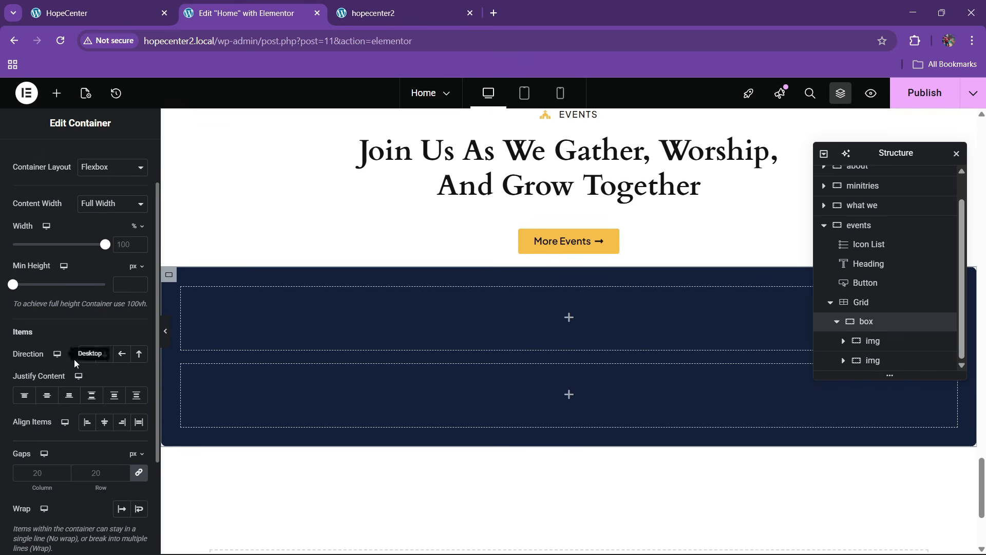
click(89, 355)
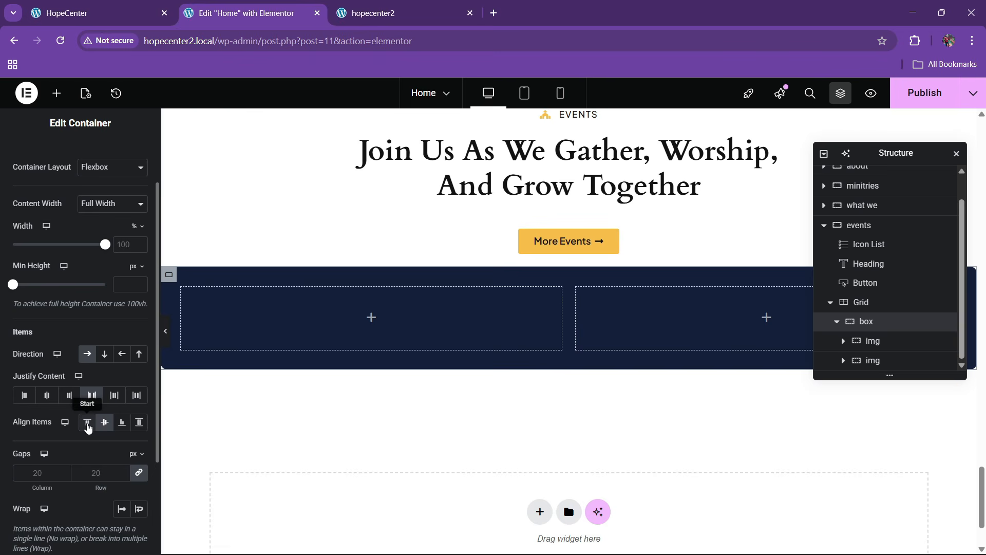
Set the img container's width to 40% and the content container's width to 60%
click(874, 340)
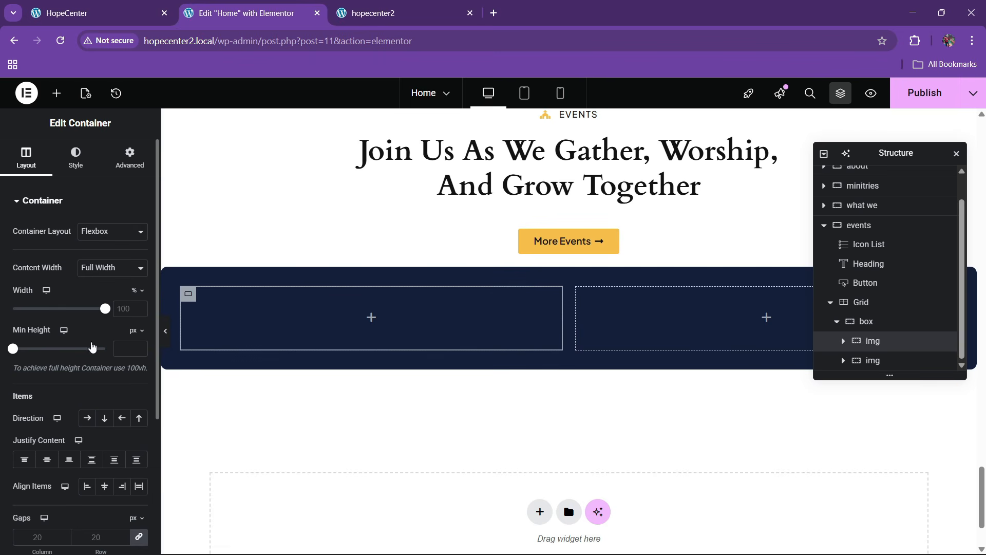
click(133, 310)
text(40)
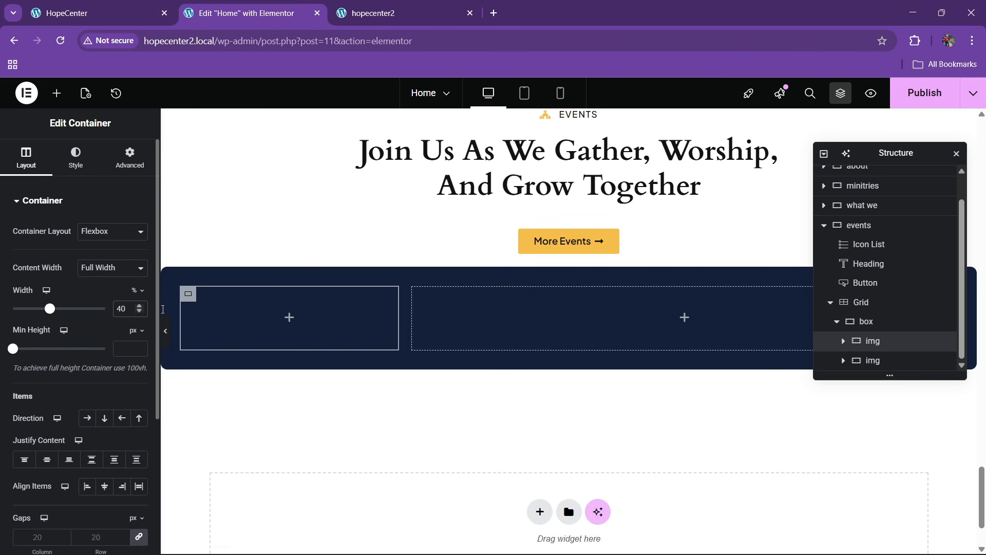
click(873, 360)
click(118, 311)
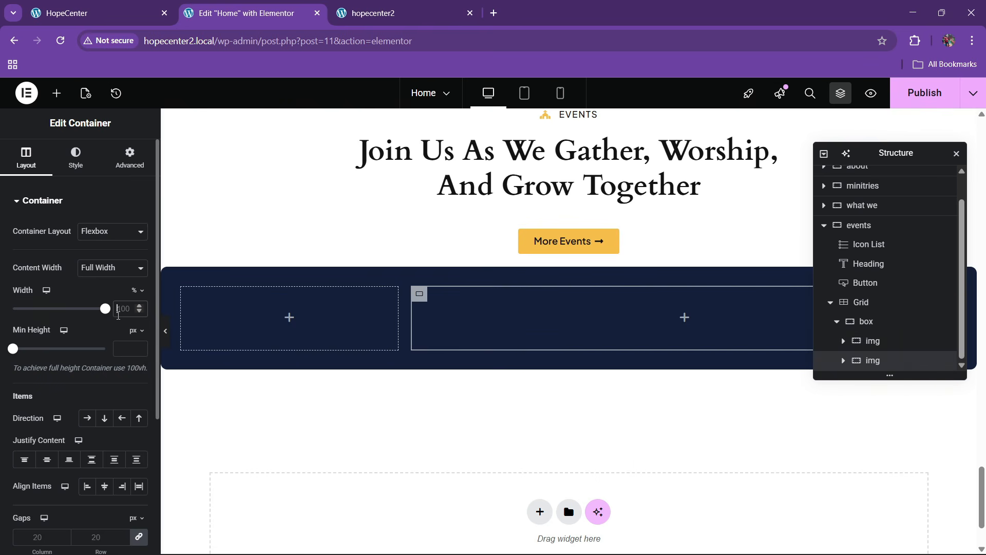
text(60)
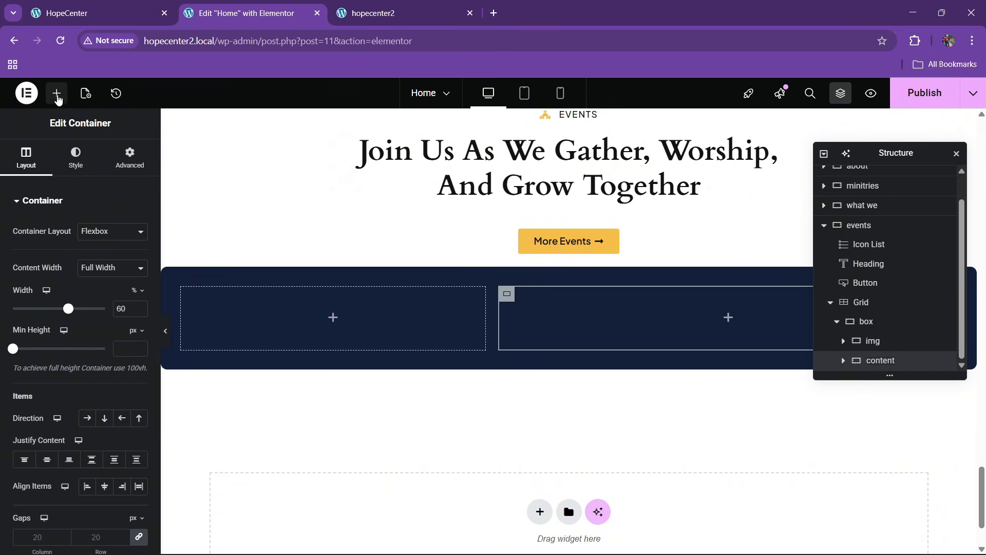
click(57, 93)
scroll(97, 308, down, 6)
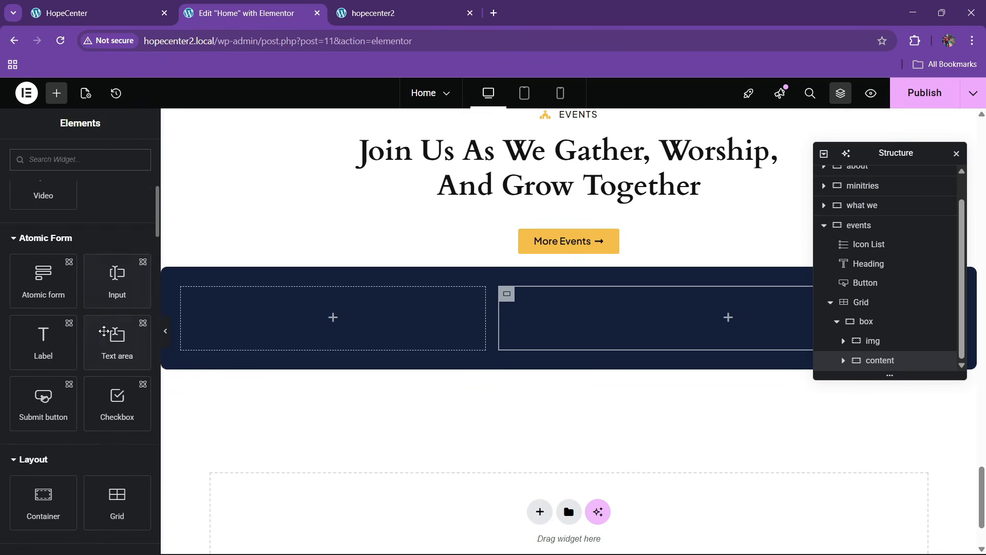
scroll(97, 370, down, 4)
Add an Image widget to img showing the Media Library photo of a woman reading
drag(112, 416, 299, 329)
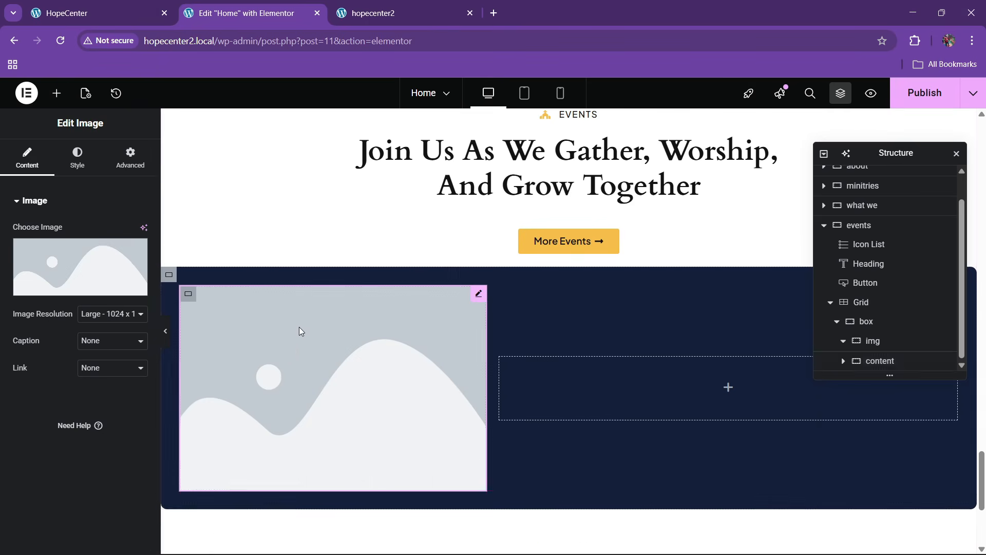
click(90, 9)
click(293, 6)
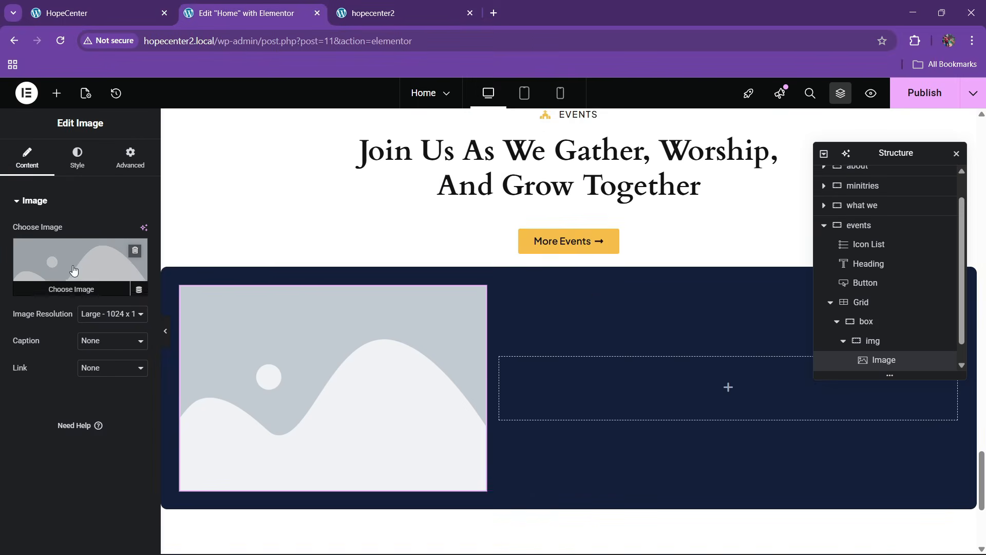
click(73, 270)
scroll(419, 364, down, 3)
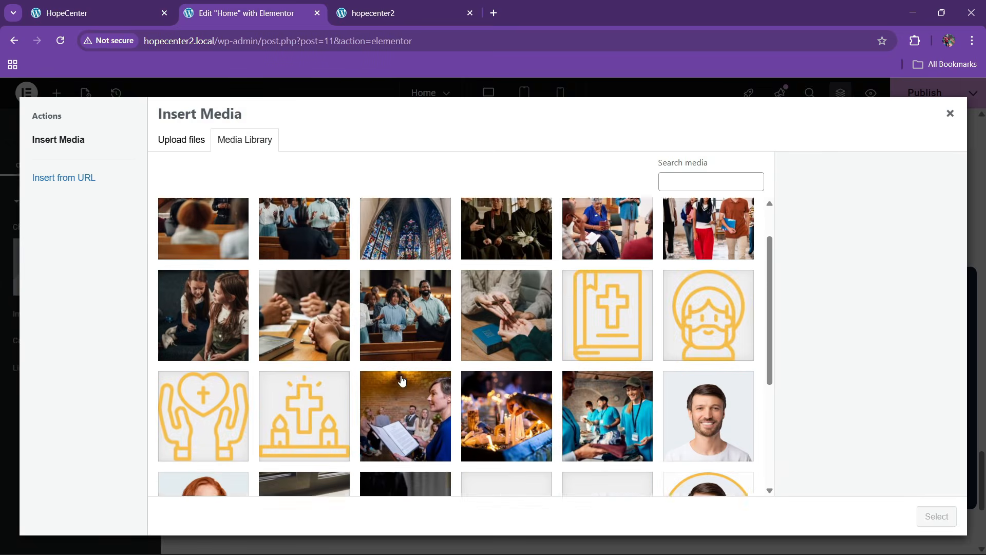
click(407, 324)
click(937, 516)
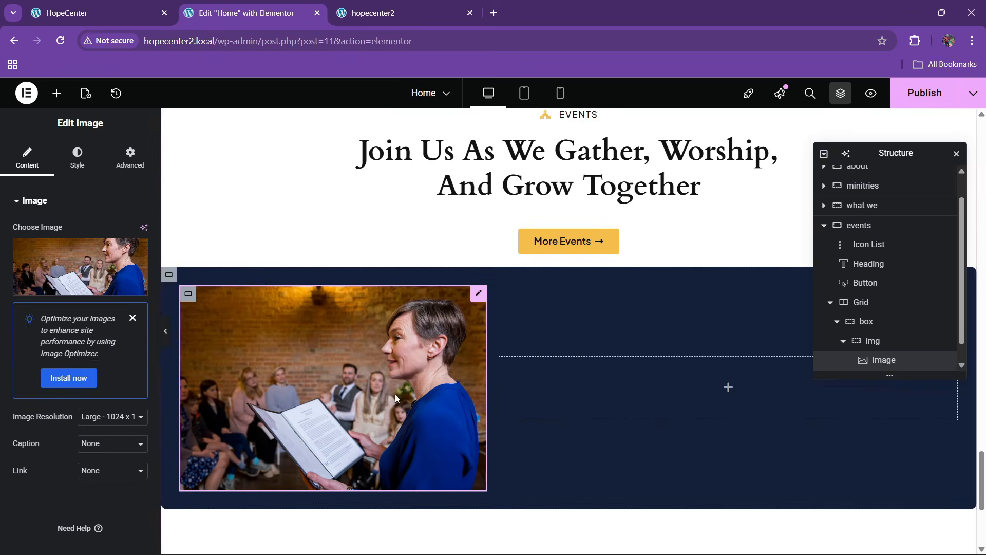
Round the image's corners to a 10 px border radius, comparing with the live card
click(80, 157)
scroll(52, 309, down, 2)
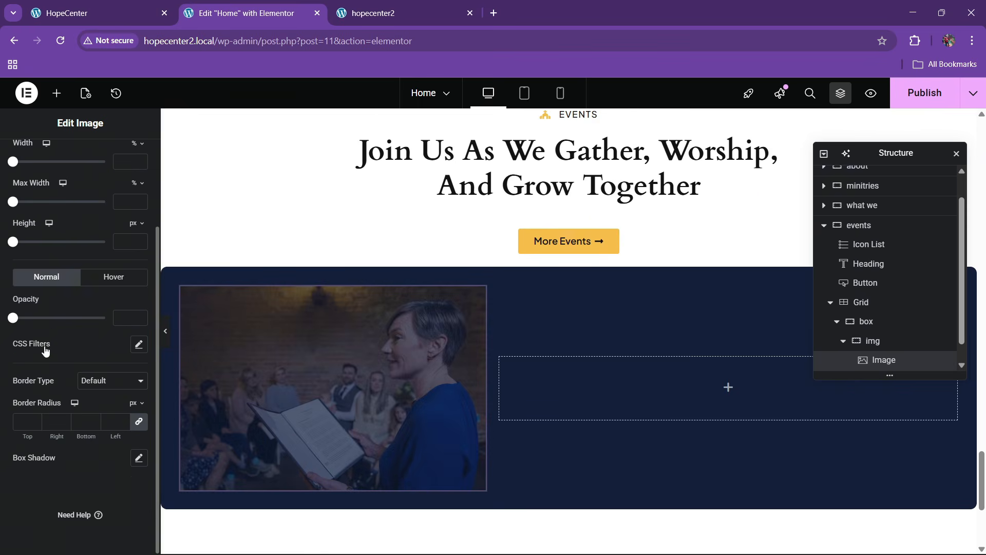
click(29, 420)
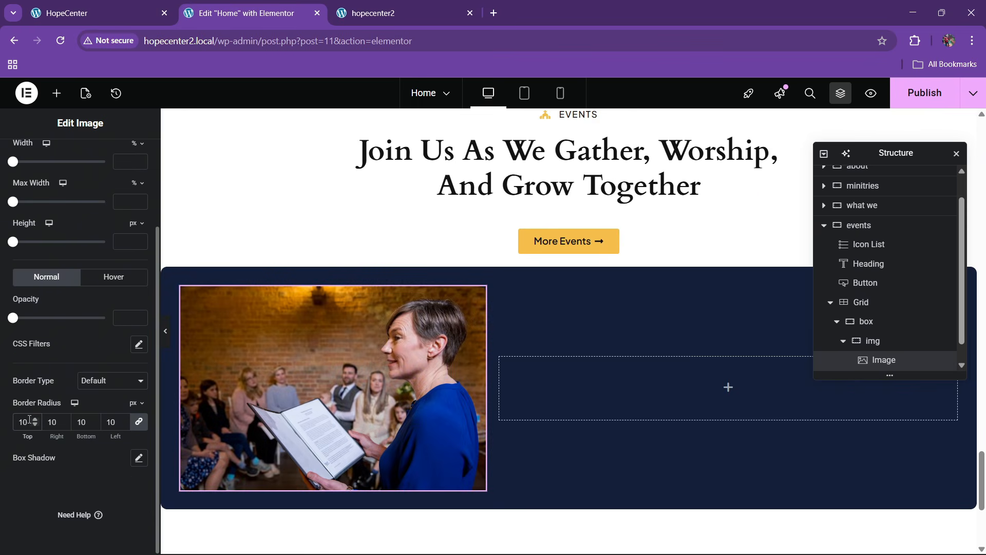
click(89, 12)
click(247, 13)
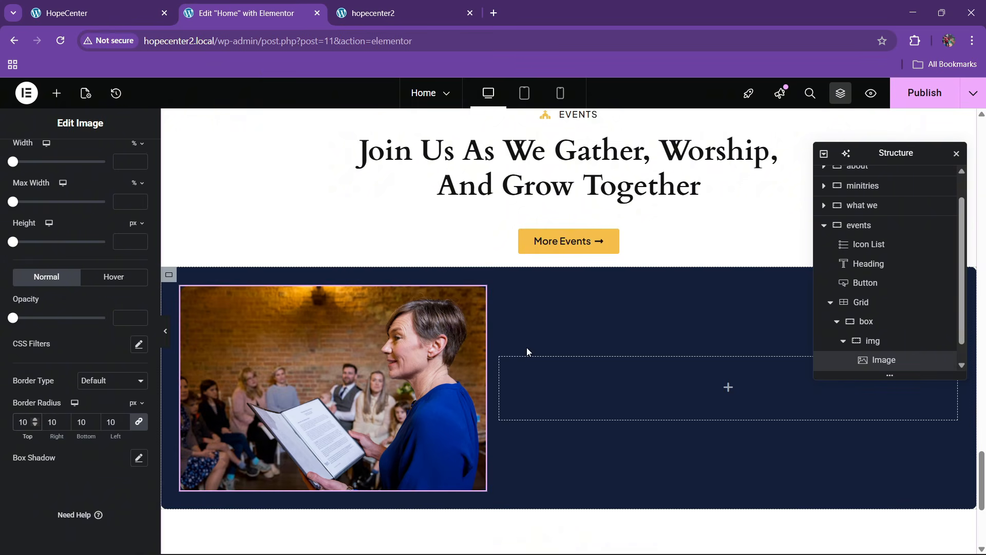
click(90, 13)
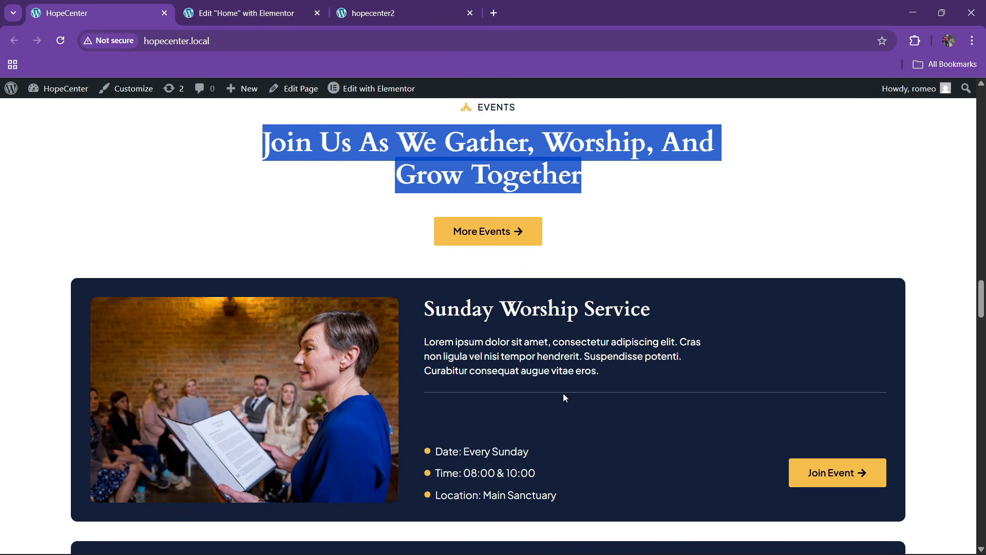
click(252, 12)
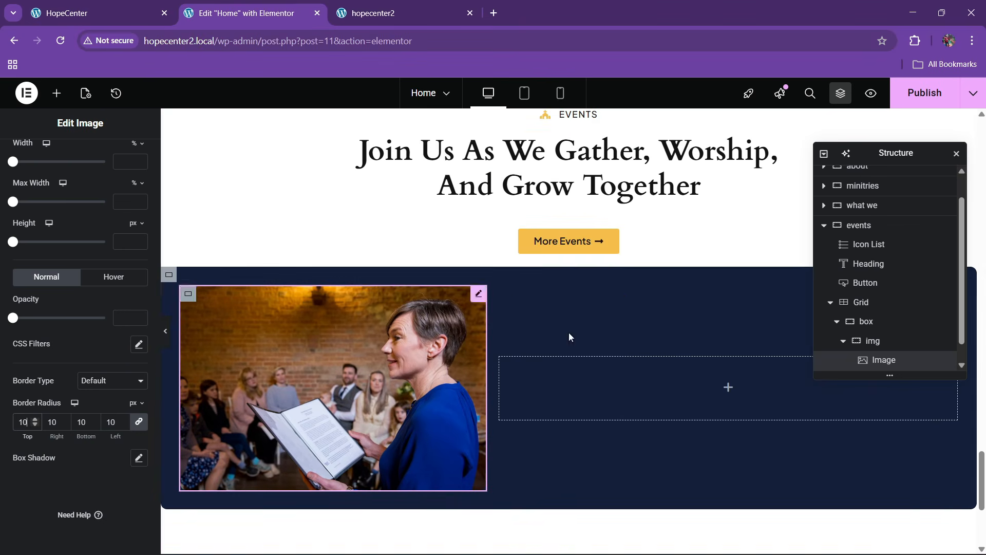
Set the box container's Align Items to Stretch so content matches the image height
click(843, 341)
click(876, 323)
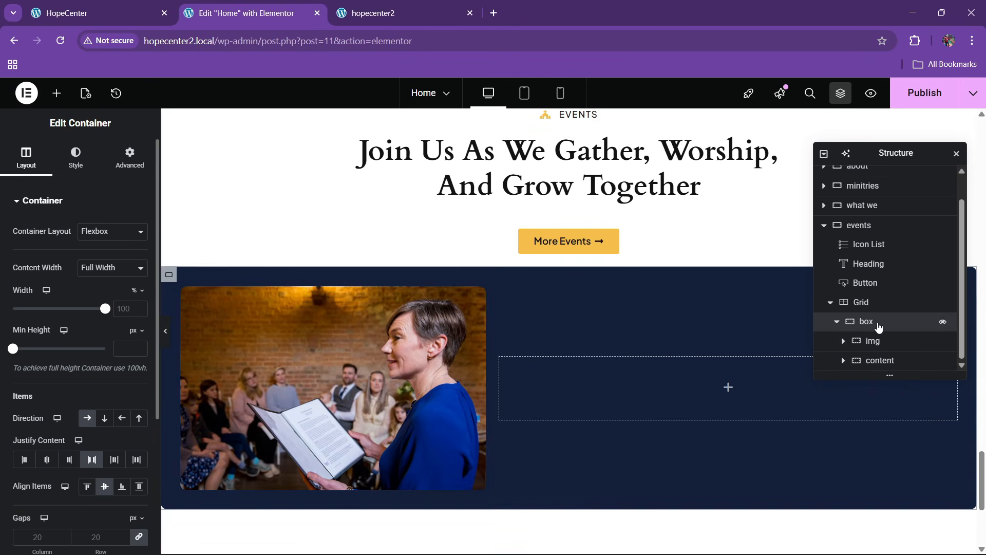
scroll(51, 267, down, 4)
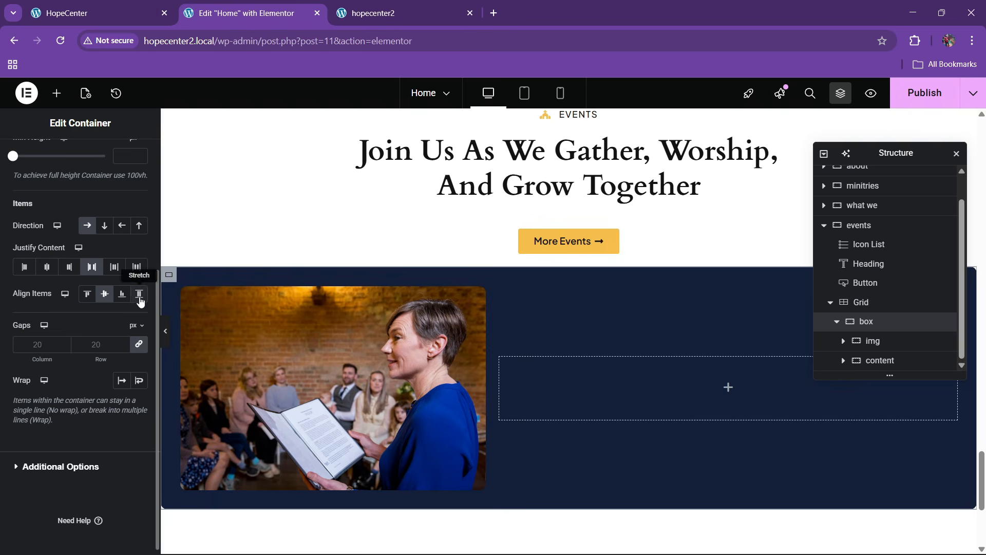
click(139, 297)
Add a container named '1' inside content and duplicate it as '2'
click(57, 93)
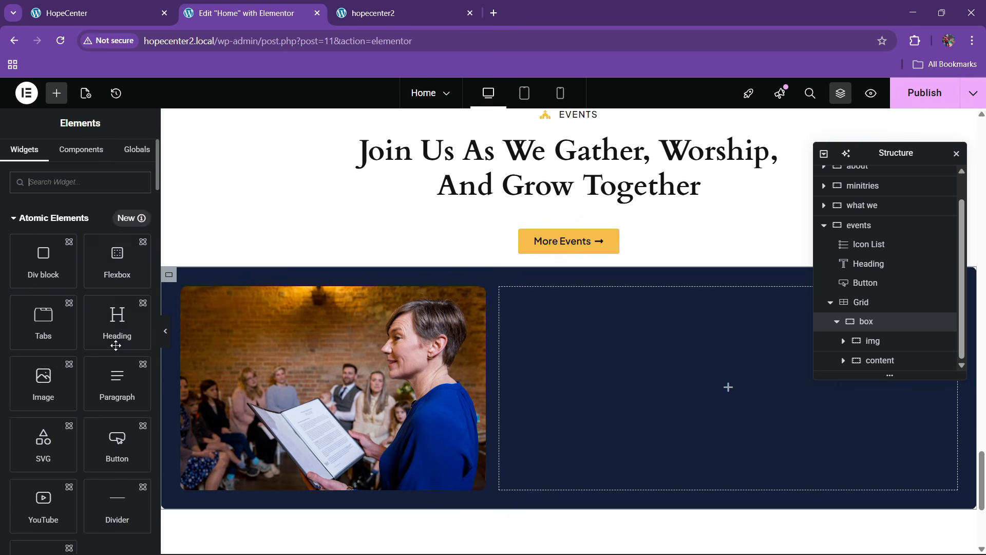
scroll(82, 359, down, 10)
drag(51, 391, 524, 385)
double_click(889, 361)
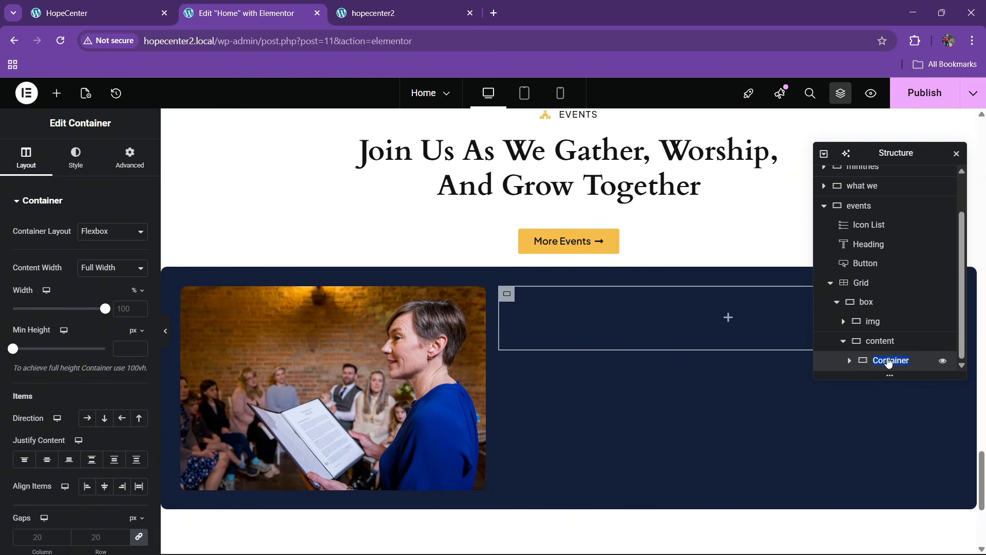
right_click(889, 364)
click(877, 245)
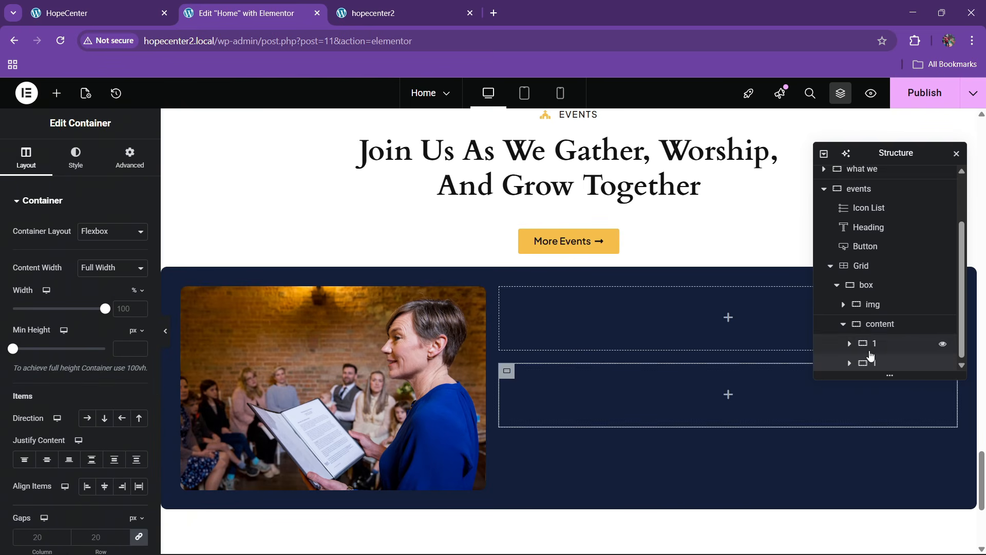
text(2)
click(879, 322)
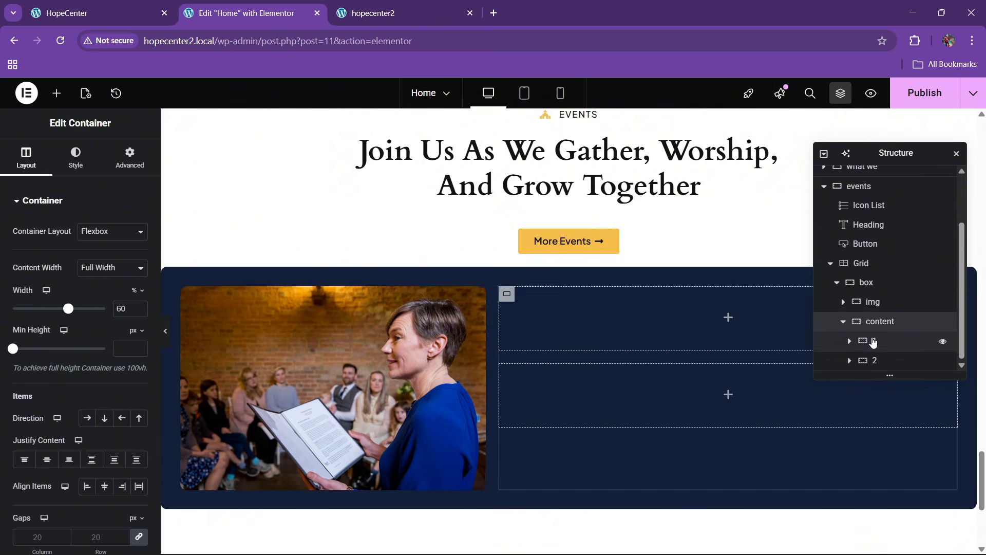
Set the content container's Justify Content to Space Between, pushing 1 and 2 apart
scroll(65, 273, down, 1)
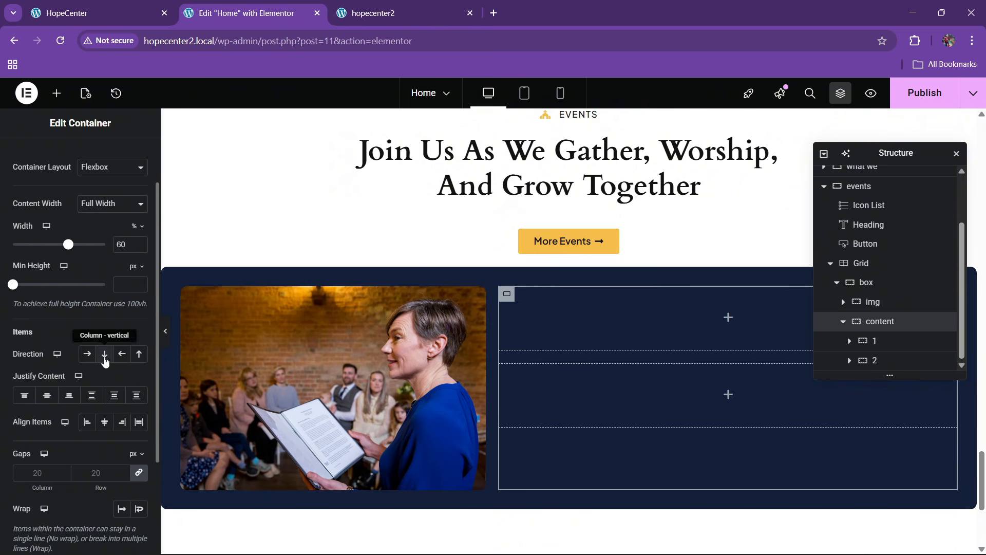
click(95, 395)
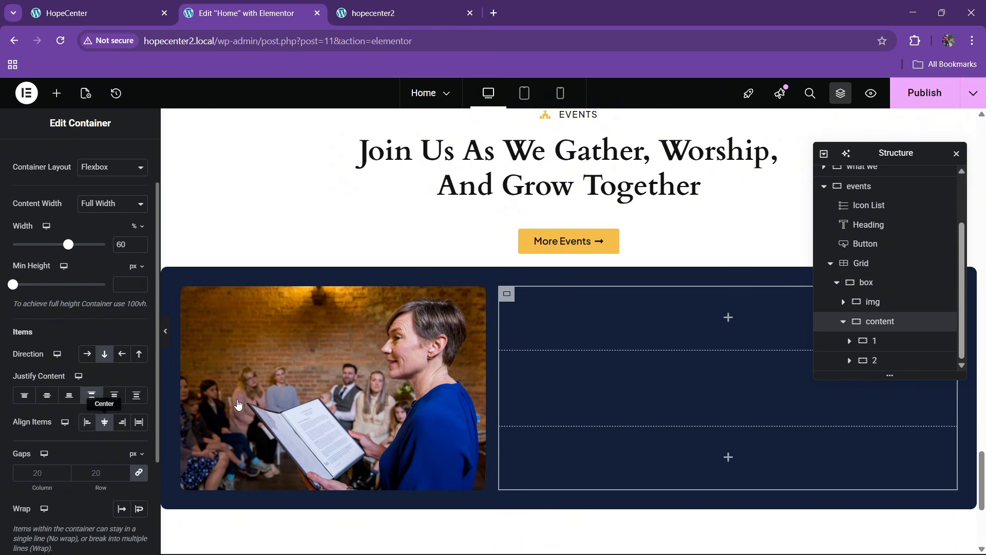
click(136, 12)
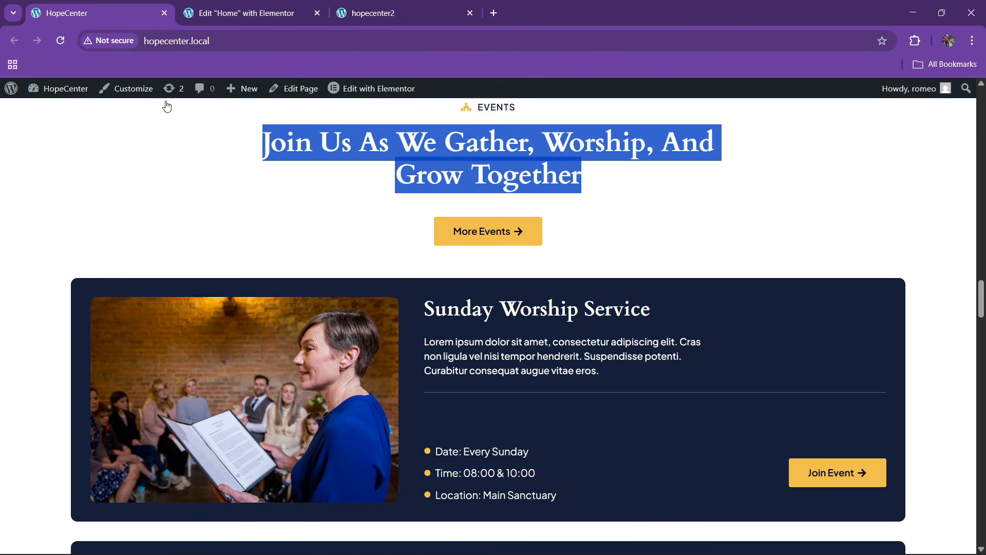
click(270, 4)
scroll(442, 252, up, 3)
Copy the events heading and paste it into container 1
right_click(536, 277)
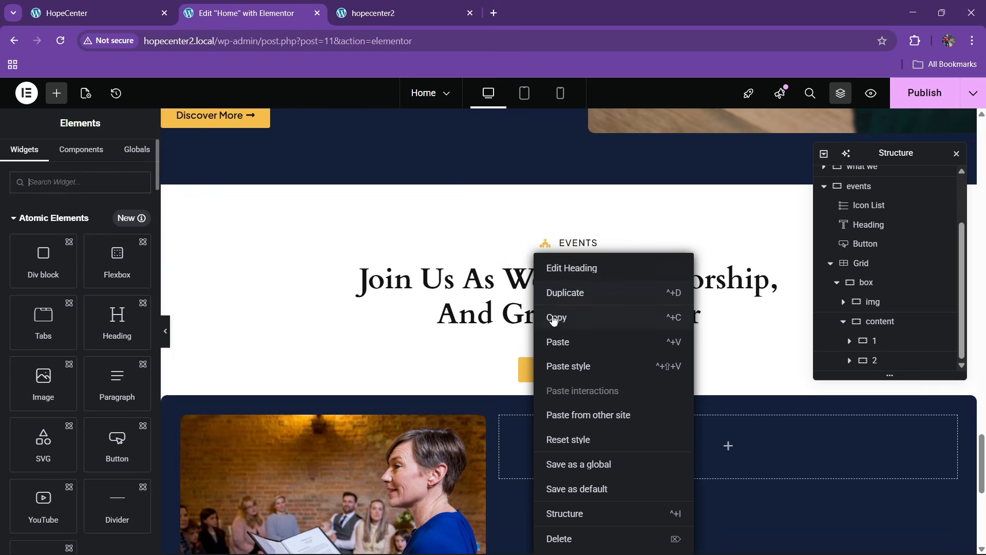
click(554, 319)
scroll(470, 309, down, 3)
right_click(566, 264)
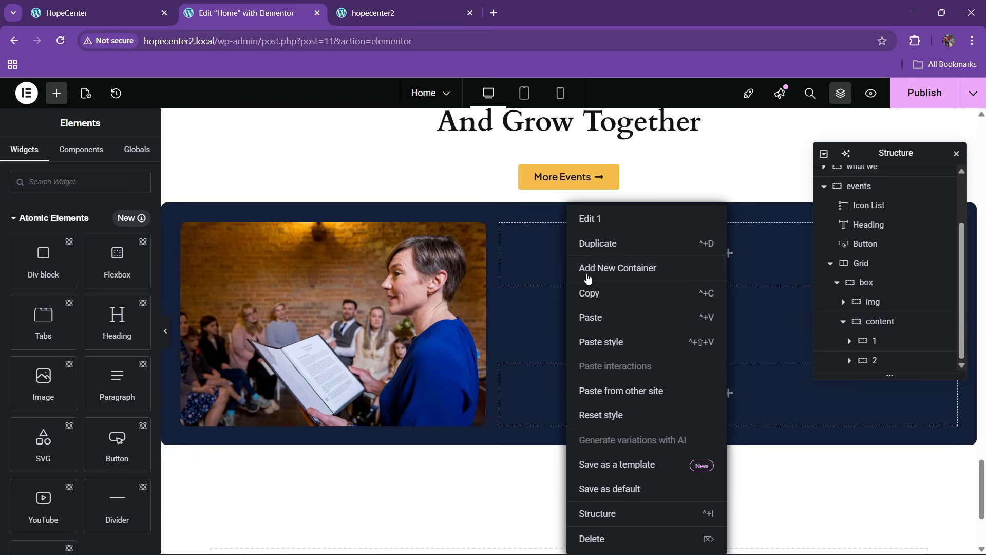
click(605, 318)
Make the pasted heading Full Width and left-aligned
click(130, 157)
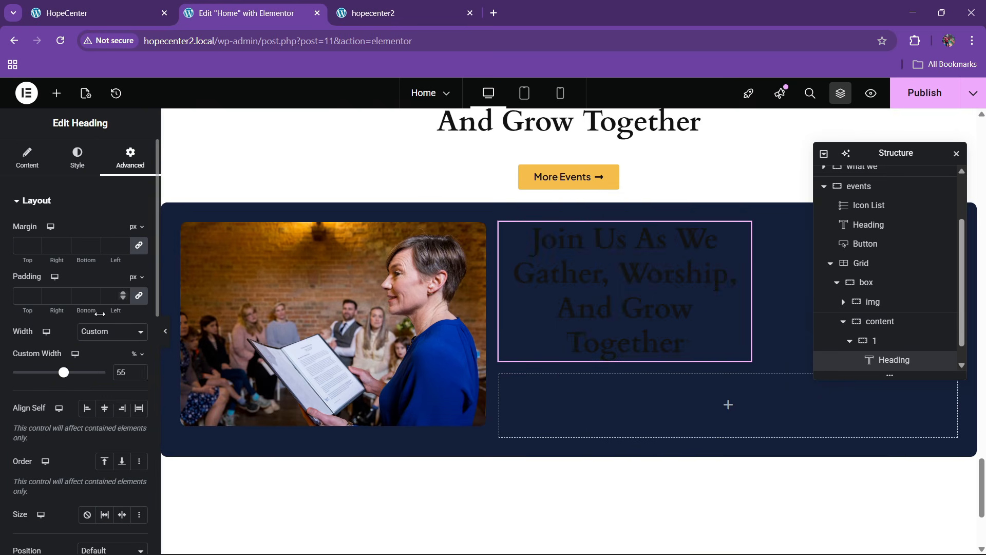
click(104, 367)
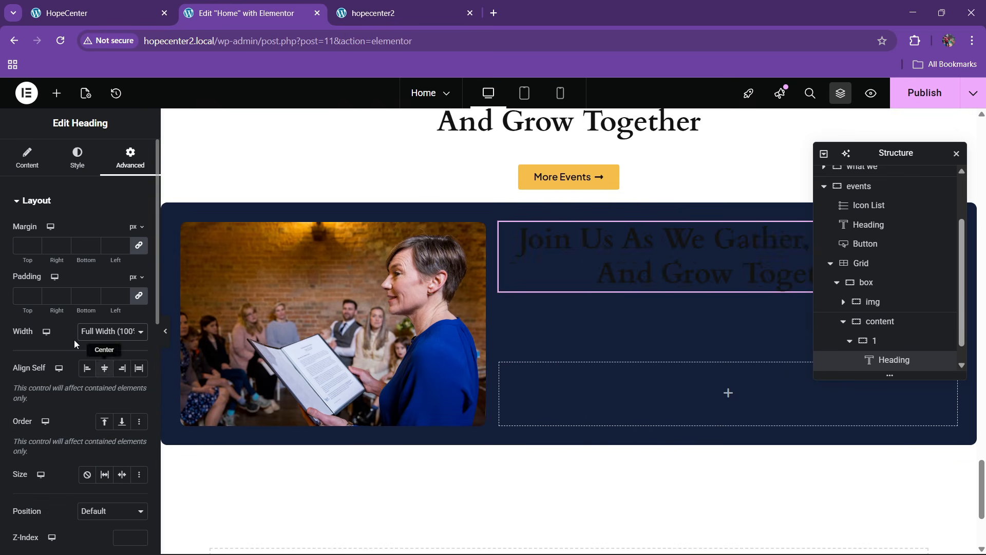
click(77, 158)
click(85, 229)
click(18, 160)
Replace the heading title with 'Sunday Worship Service' copied from the live site
click(115, 4)
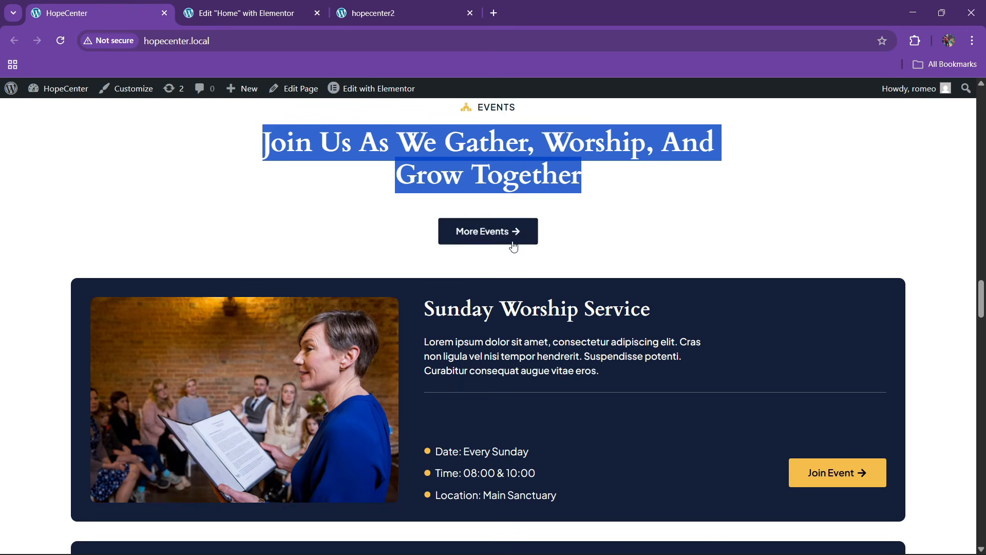
click(447, 300)
drag(426, 312, 653, 322)
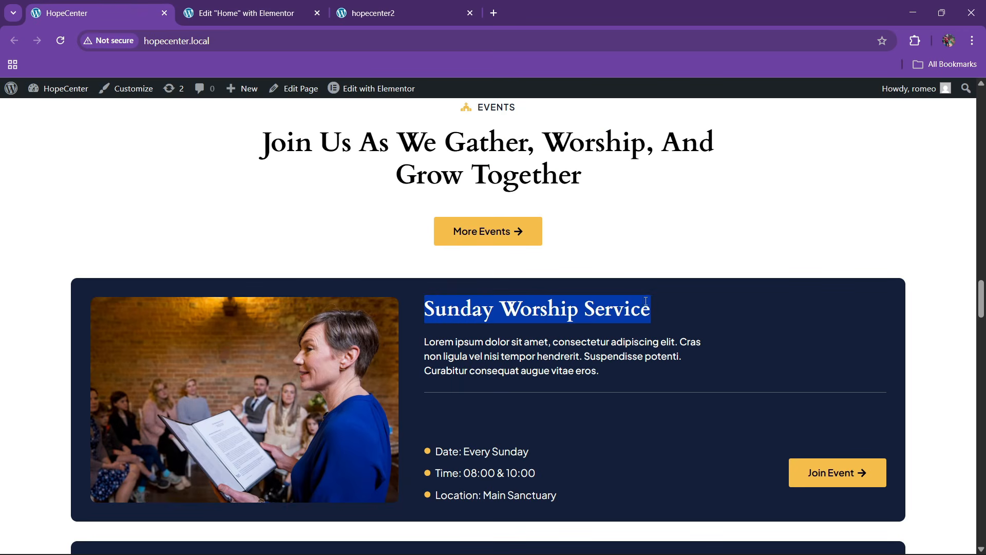
key(ctrl+c)
click(247, 13)
click(79, 249)
key(ctrl+a)
key(ctrl+v)
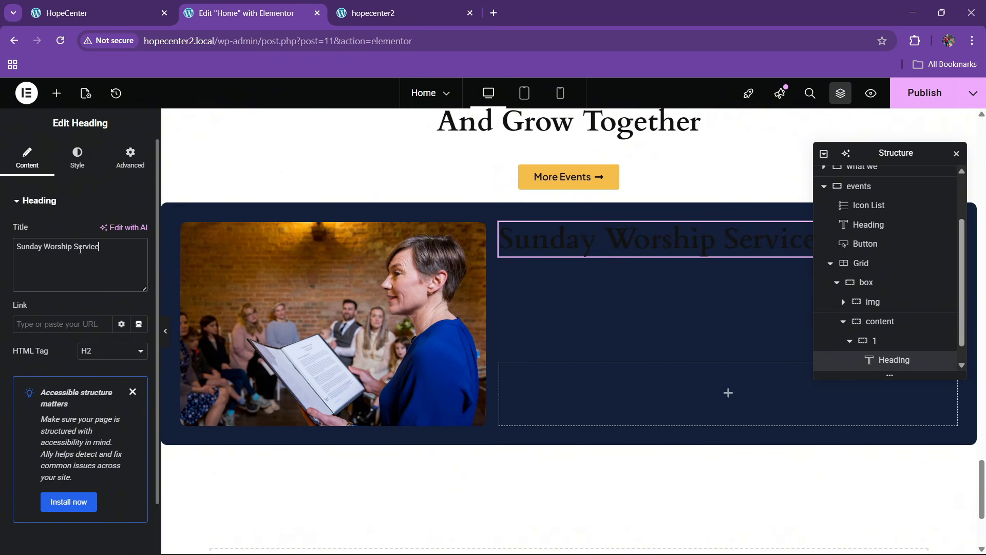
Make the heading text white with a typography size of 27 px
click(73, 172)
click(139, 412)
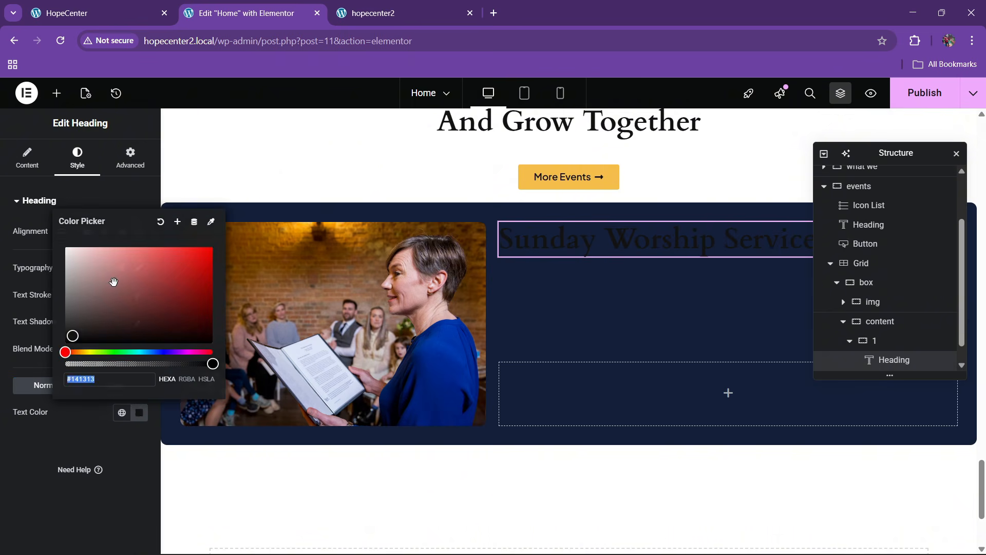
click(7, 431)
click(139, 268)
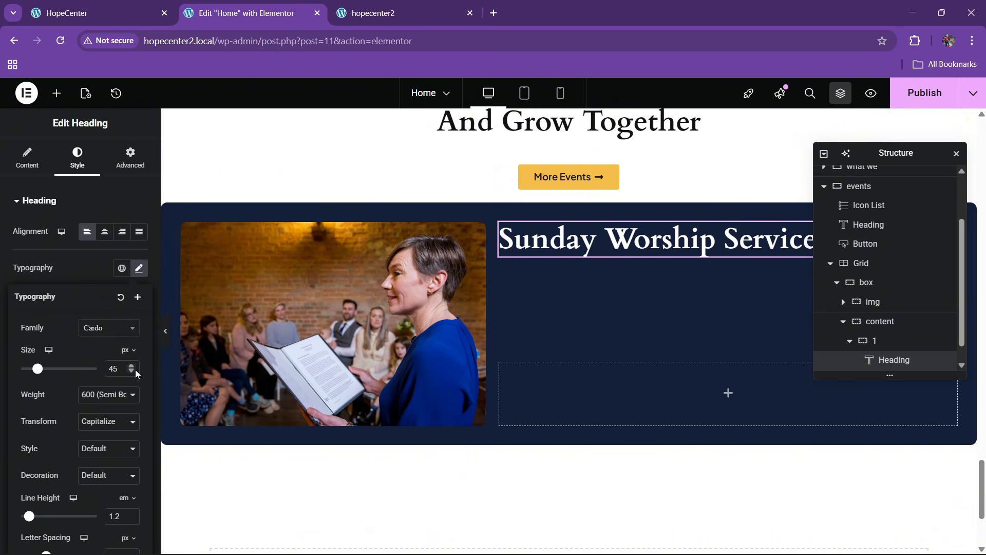
click(135, 370)
click(135, 370)
click(135, 370)
click(135, 370)
click(136, 370)
click(136, 369)
click(135, 370)
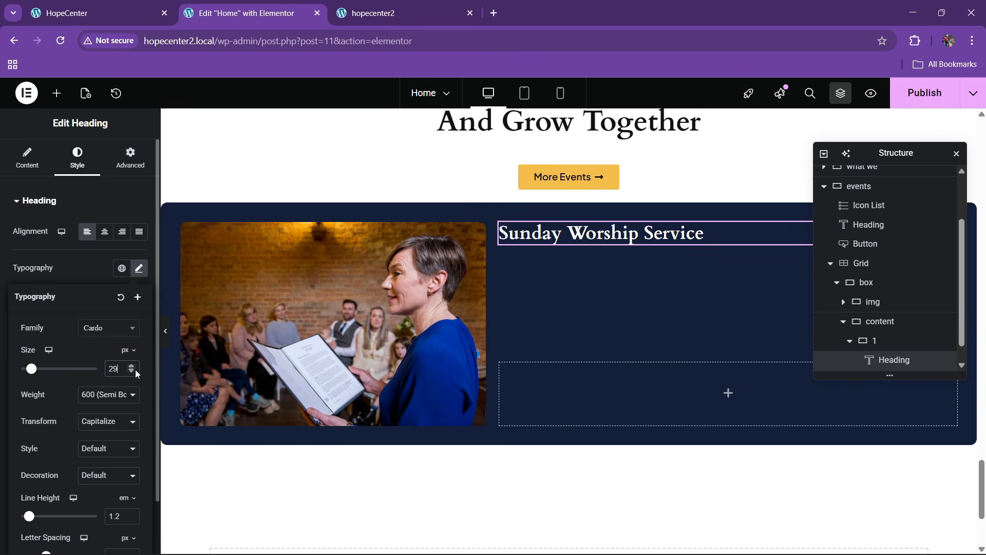
click(134, 369)
click(135, 369)
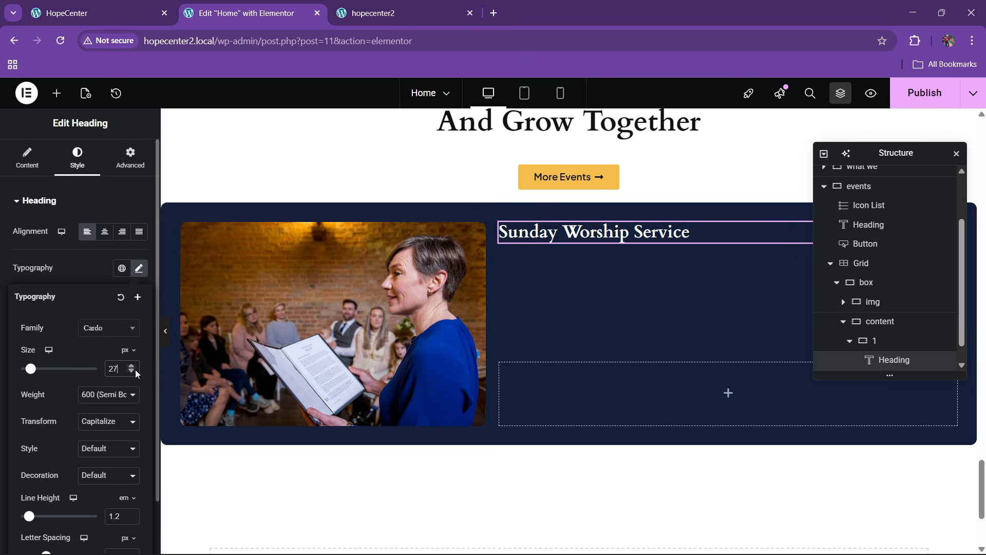
Compare with the live site and look up the ministry card paragraph to copy
click(122, 11)
click(285, 11)
scroll(501, 298, up, 2)
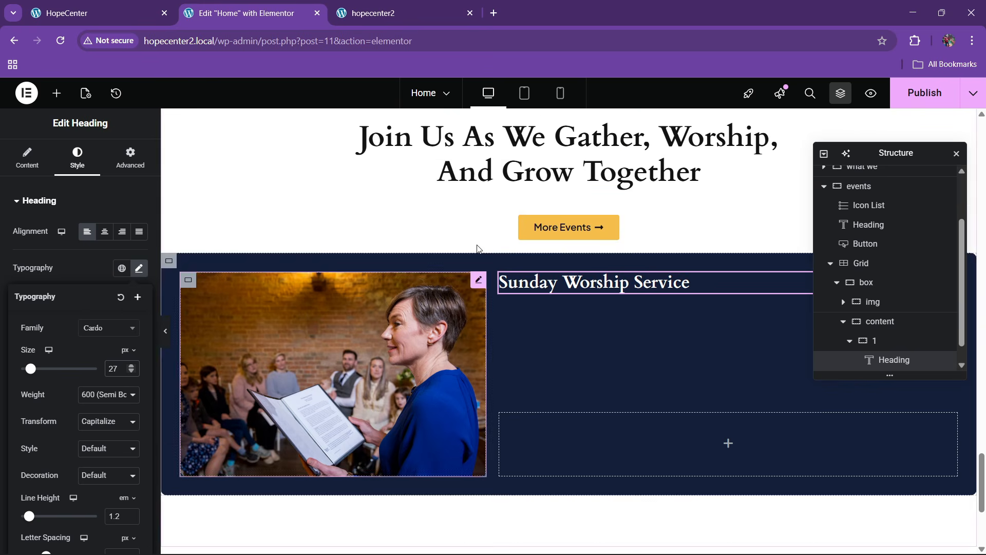
scroll(507, 321, up, 7)
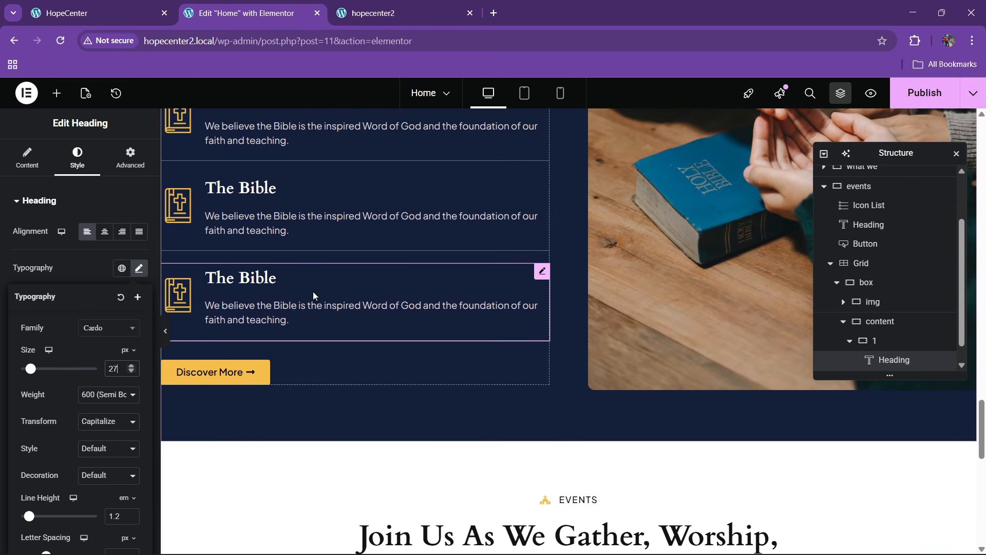
scroll(307, 310, up, 4)
scroll(298, 308, up, 5)
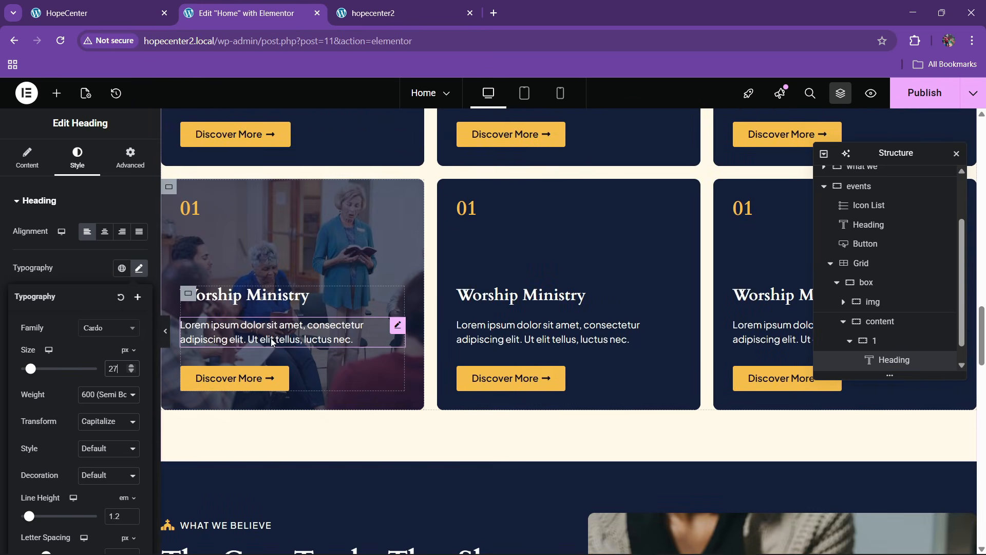
right_click(283, 335)
key(Escape)
scroll(529, 341, down, 15)
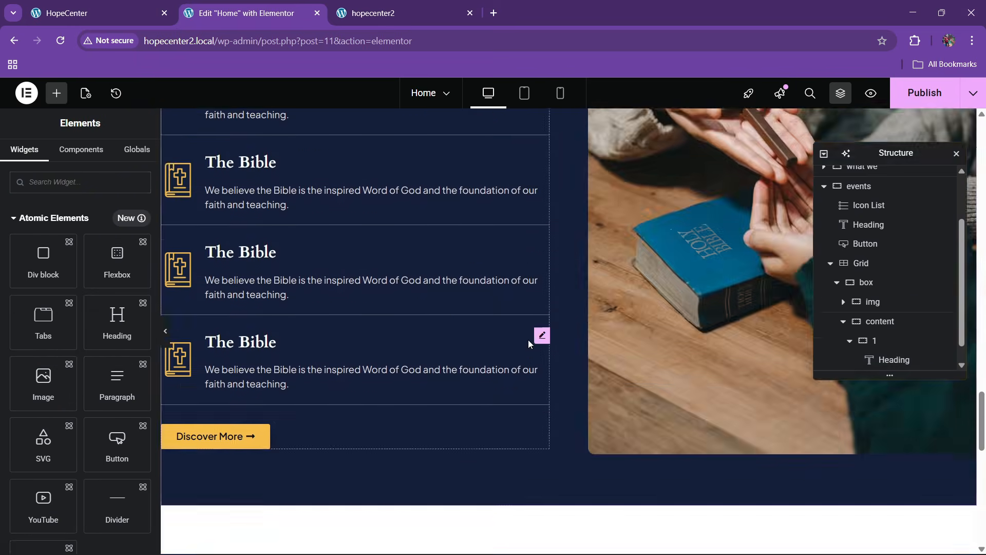
Paste a Text Editor under the Sunday Worship Service heading and fill it with the live Lorem ipsum paragraph
right_click(574, 298)
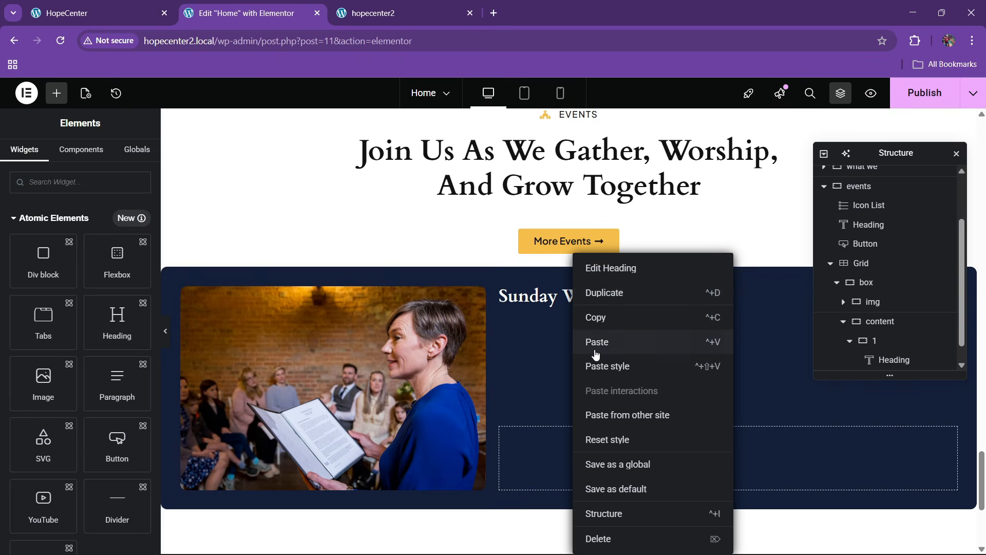
click(600, 342)
click(98, 13)
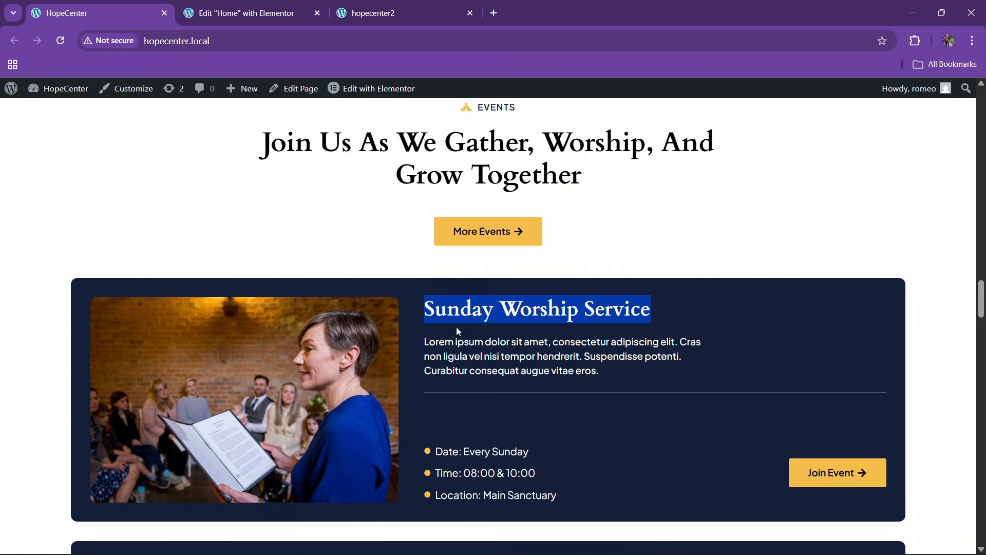
drag(425, 342, 612, 365)
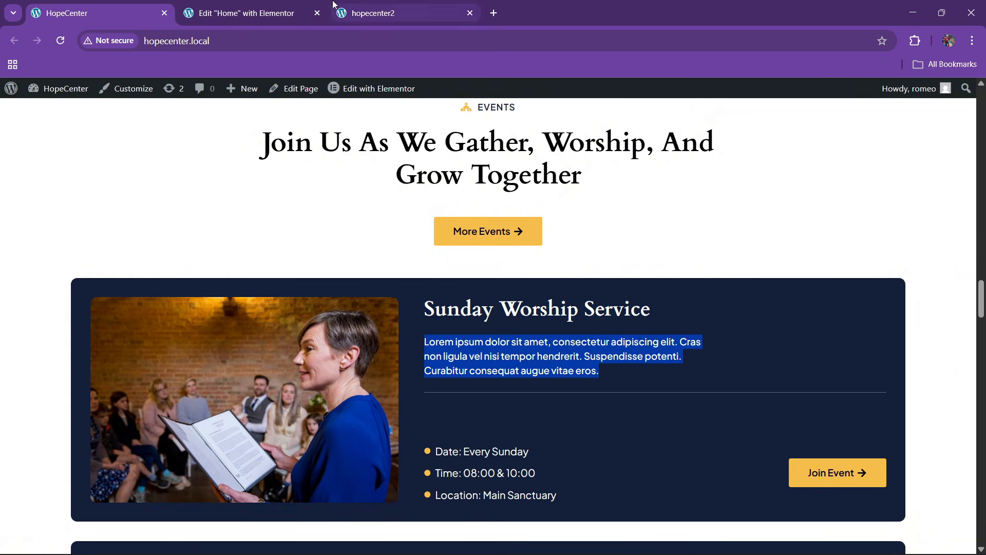
click(246, 13)
click(116, 262)
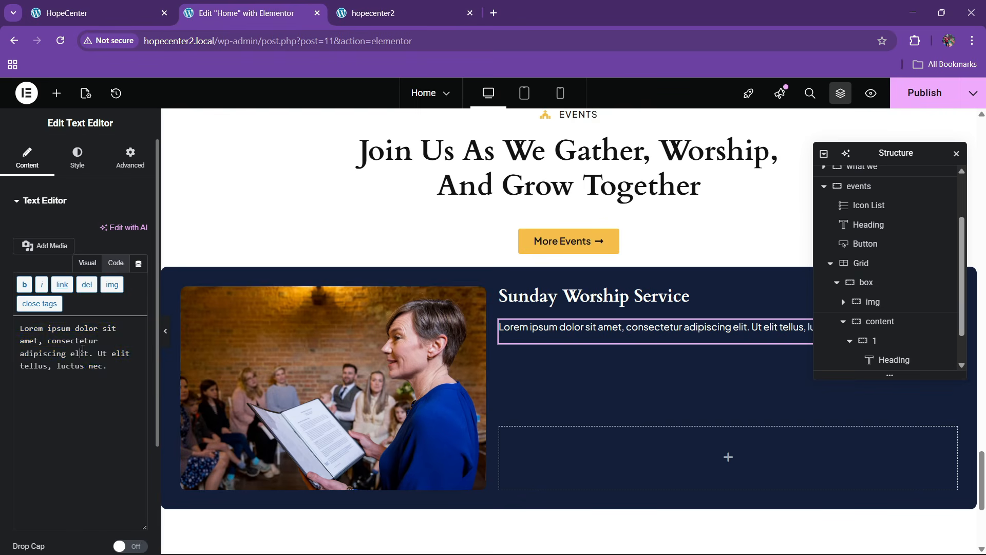
key(ctrl+a)
key(ctrl+v)
Set the paragraph's Advanced width to Custom 58% and compare it with the live site
click(106, 165)
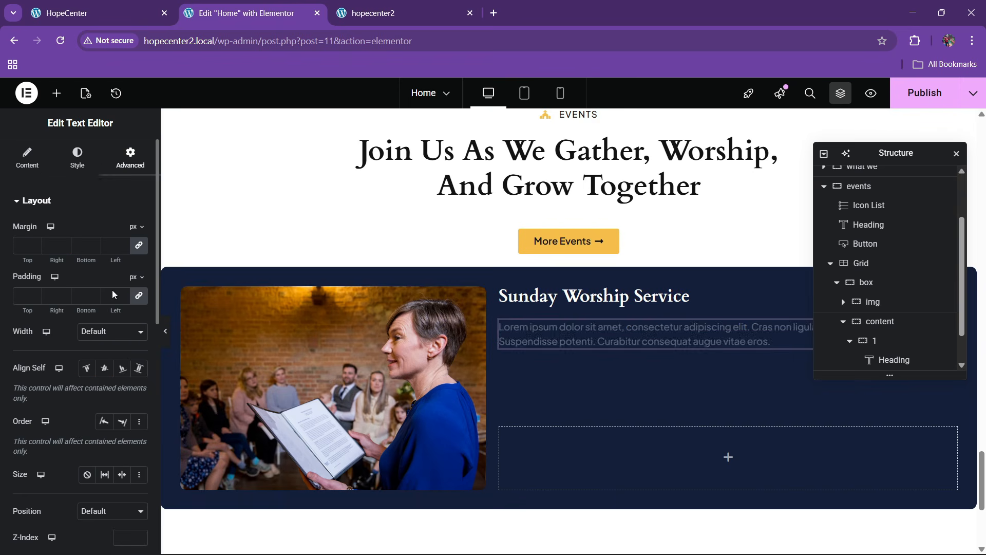
click(111, 332)
click(109, 391)
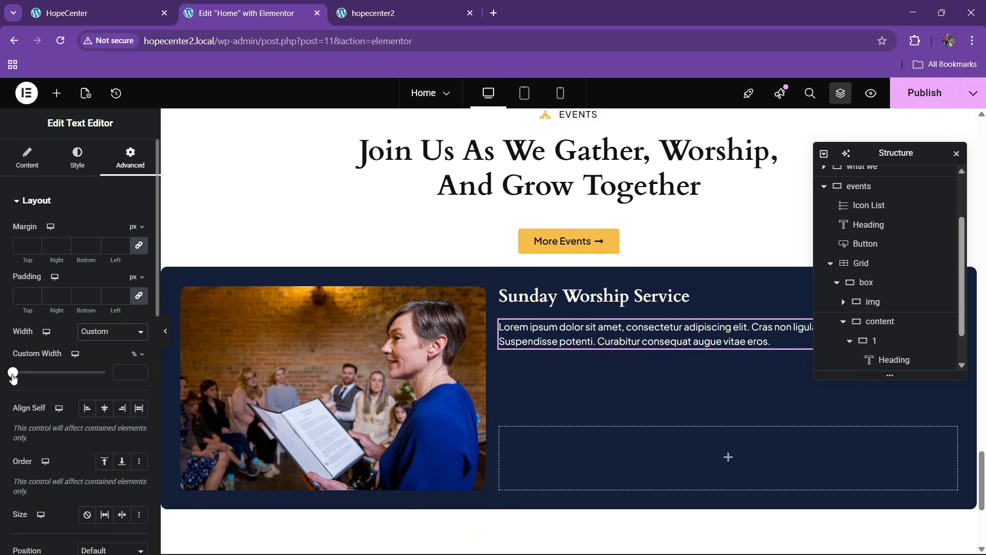
drag(13, 375, 65, 376)
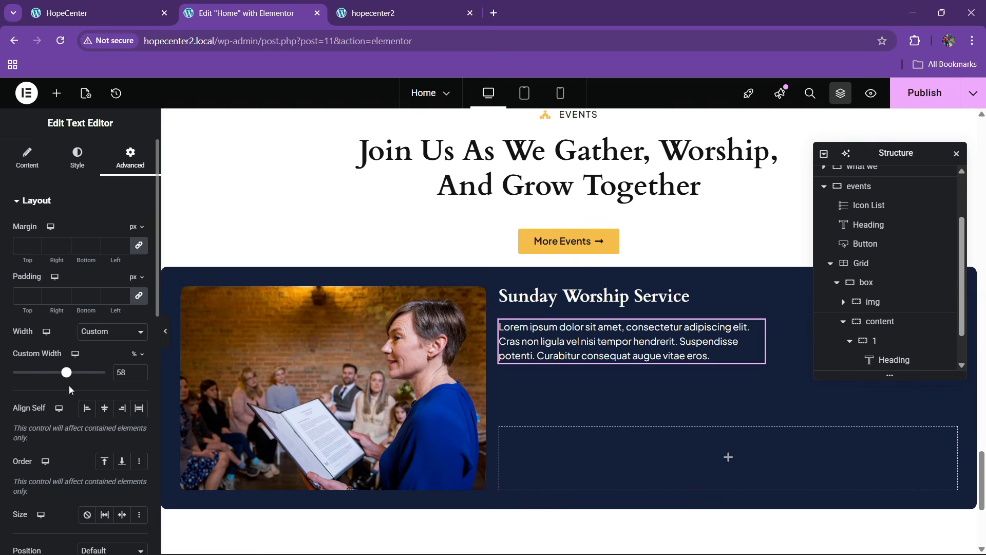
click(129, 4)
scroll(369, 265, down, 2)
key(ctrl+Tab)
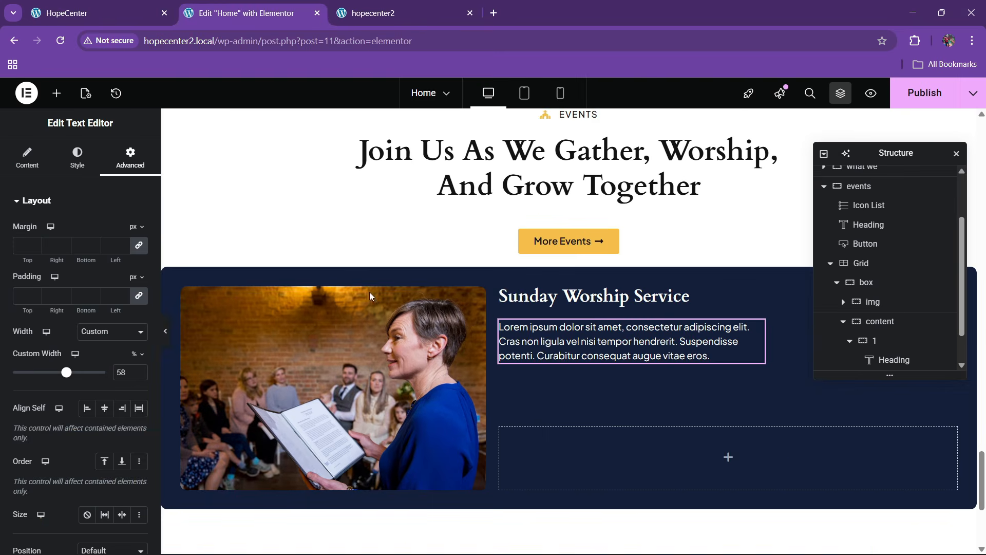
click(56, 93)
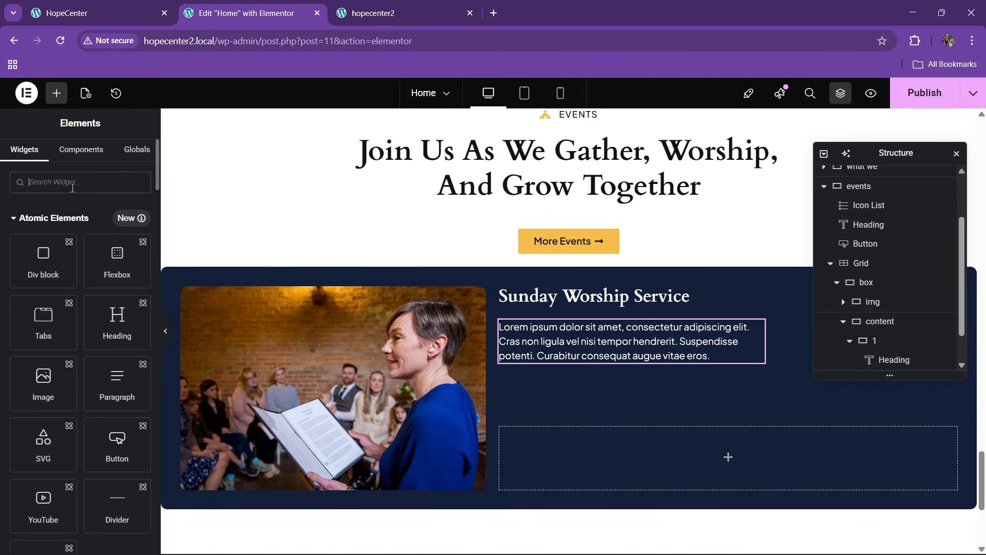
Add a Divider below the event paragraph and set its gap to 2
text(divi)
drag(43, 226, 639, 353)
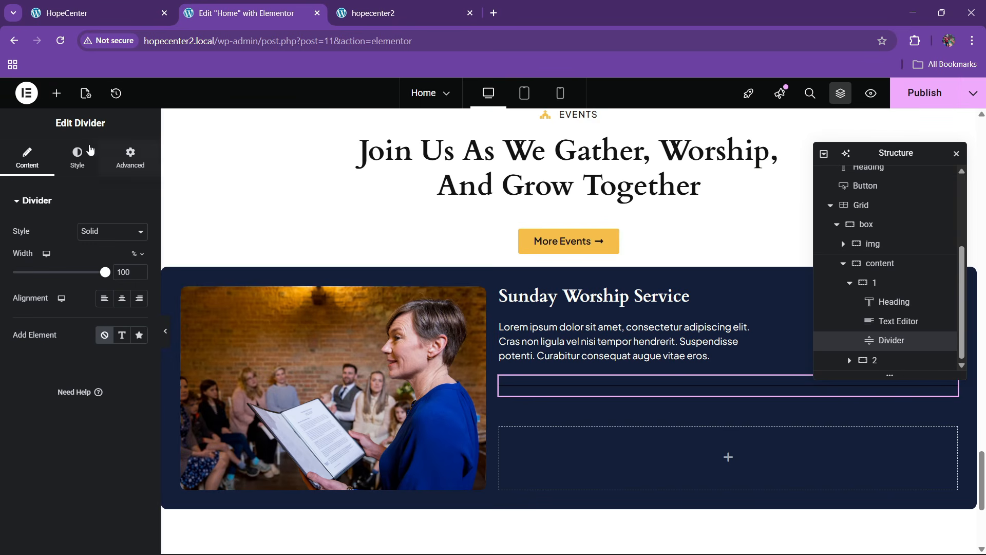
click(77, 156)
drag(39, 326, 20, 336)
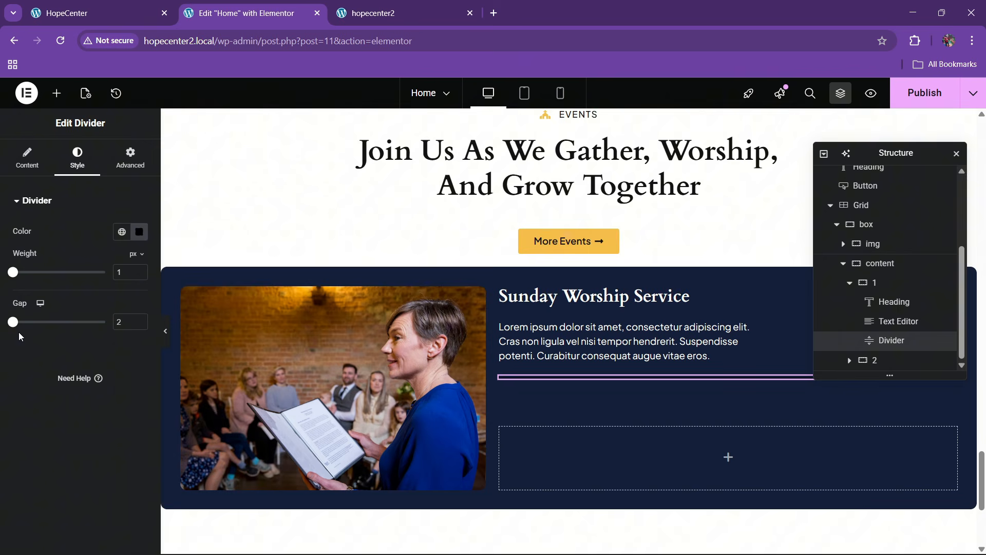
Color the divider translucent white (#FFFFFF54), then preview it against the live site
click(144, 241)
click(62, 281)
click(124, 335)
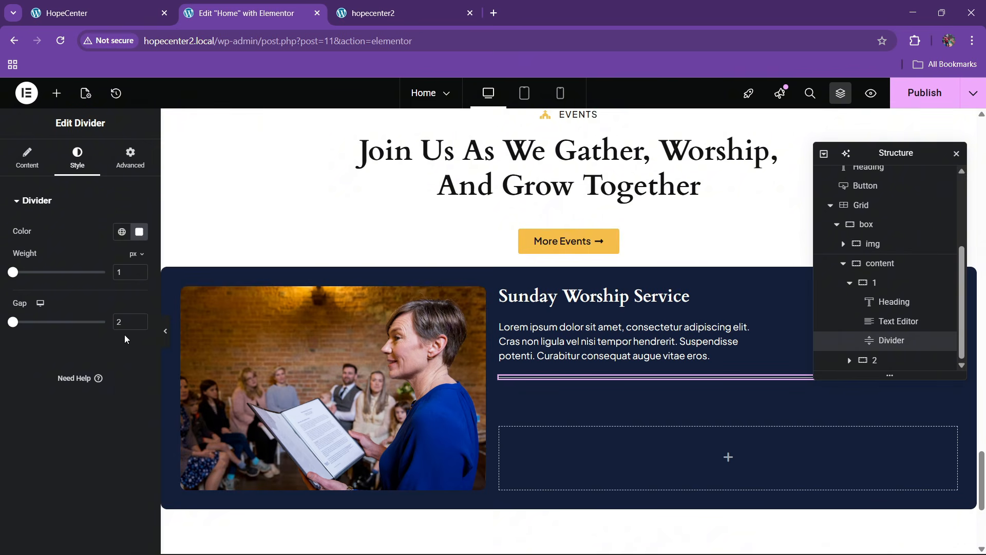
click(137, 238)
drag(201, 400, 125, 400)
click(67, 464)
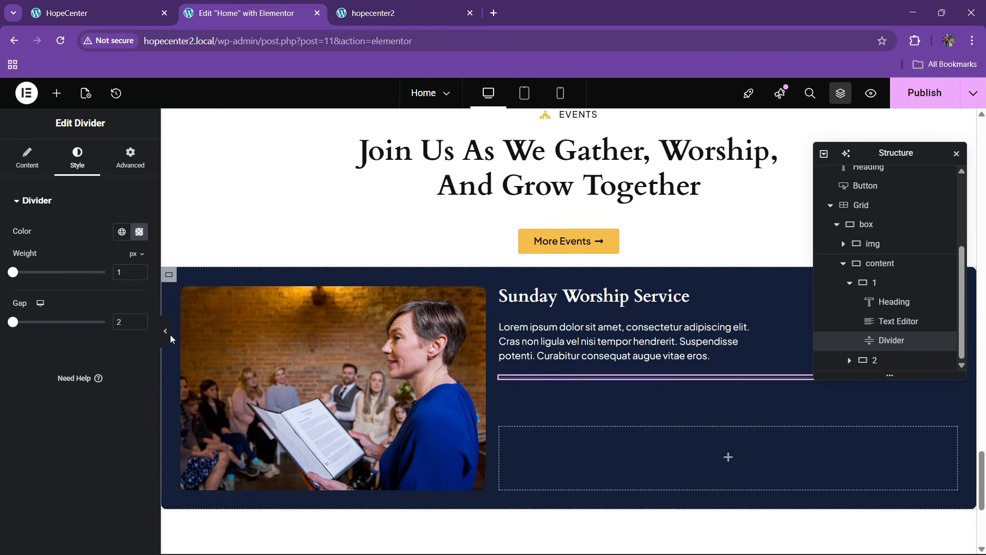
click(166, 334)
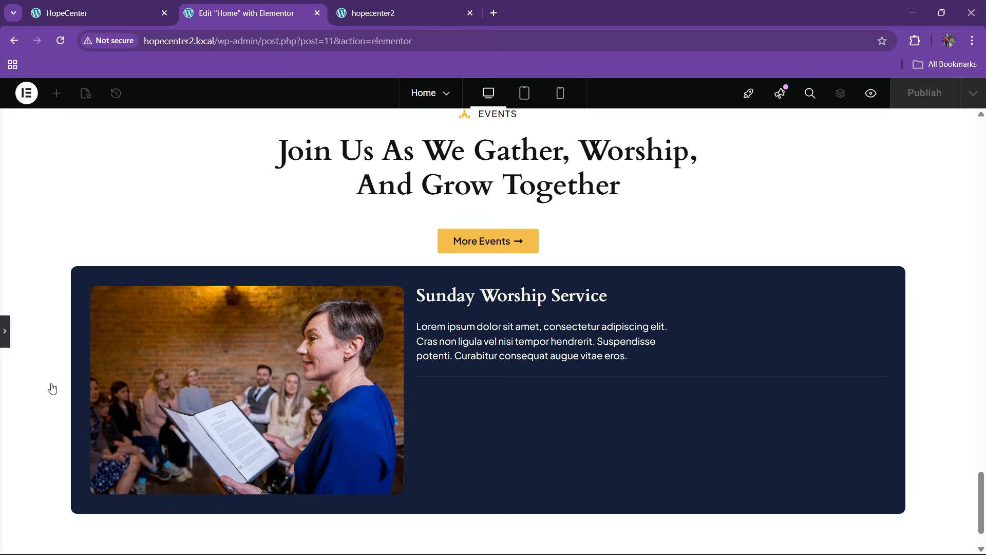
click(103, 13)
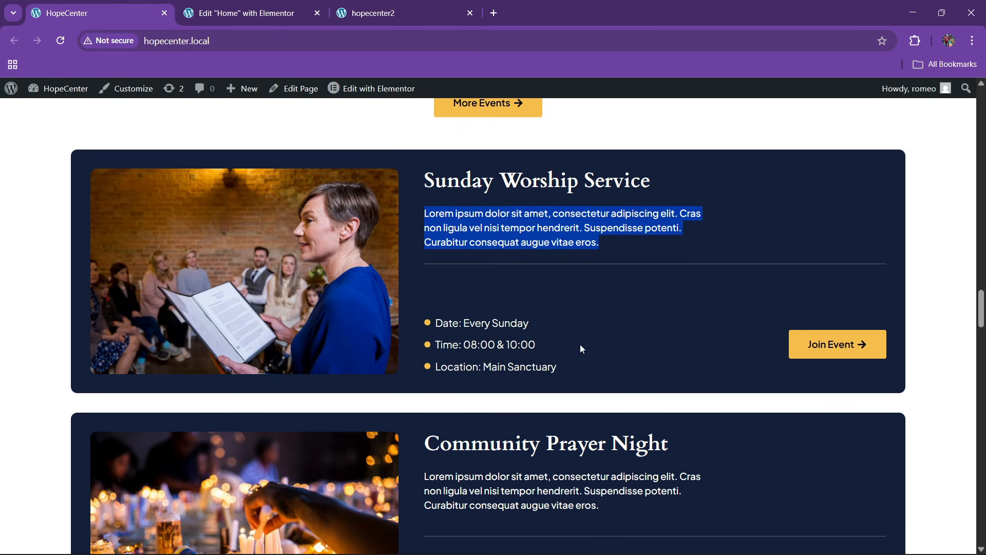
click(267, 15)
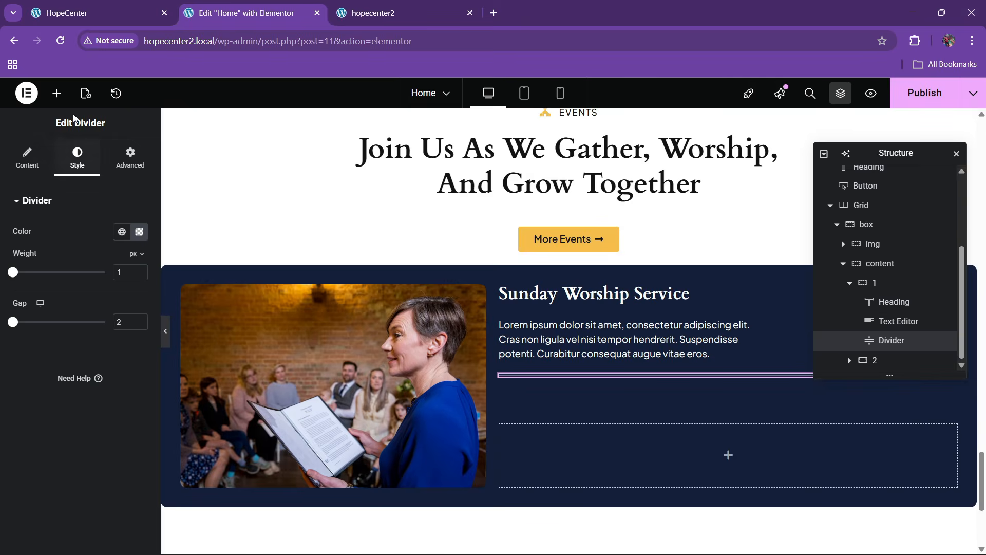
click(58, 94)
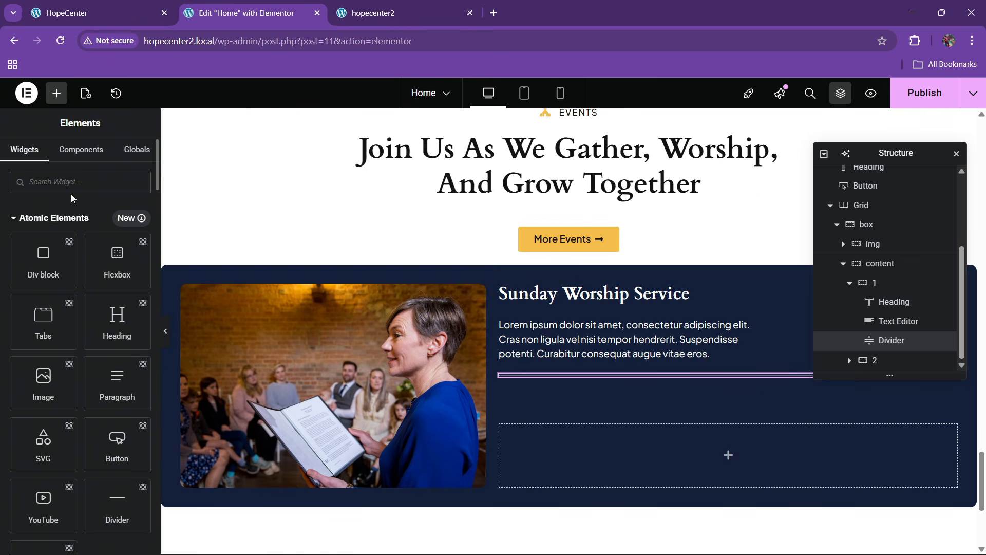
Add an Icon List to the card's lower area and copy the live Date line
text(list)
drag(71, 210, 595, 439)
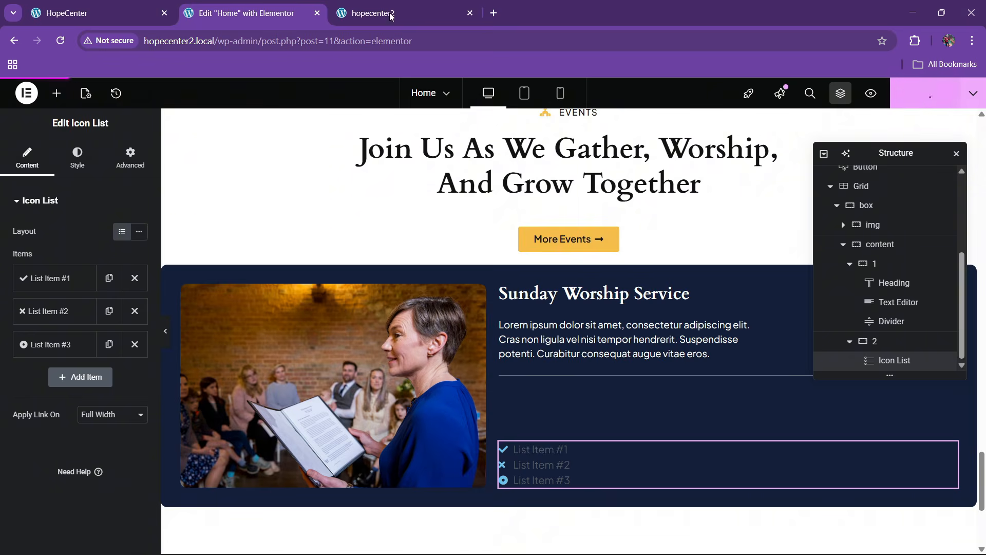
click(92, 12)
drag(443, 331, 462, 327)
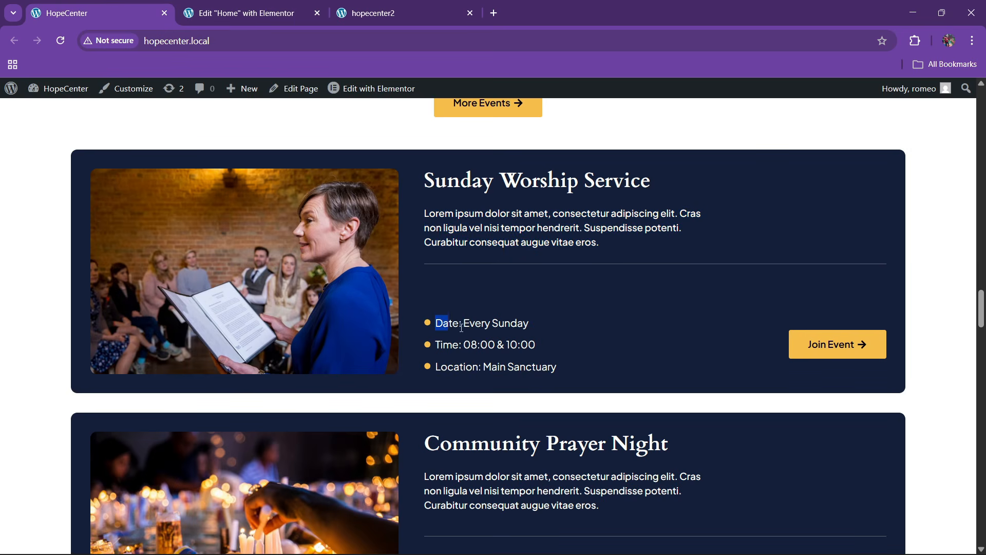
click(247, 13)
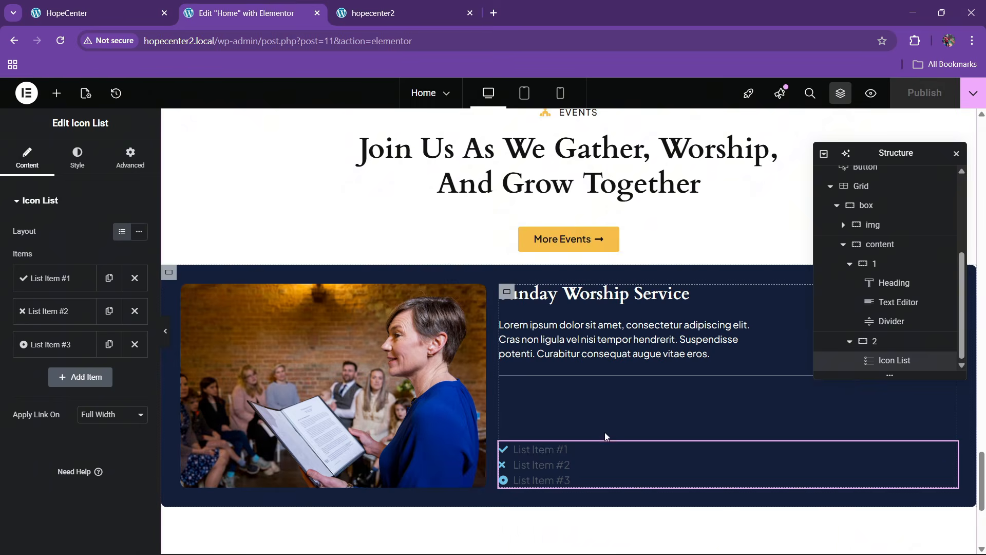
Replace the first item's checkmark with the solid Circle icon from the Icon Library
click(56, 278)
click(62, 381)
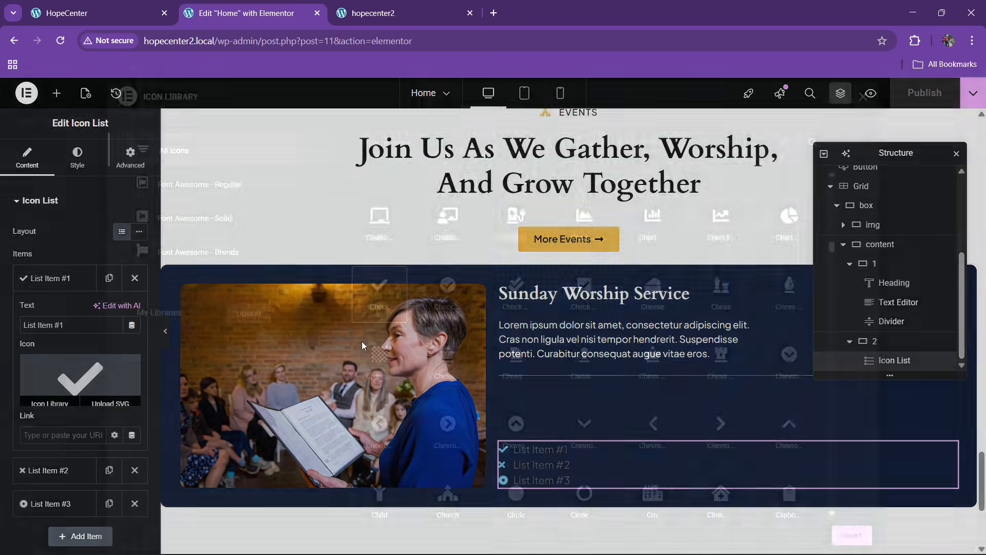
text(dot)
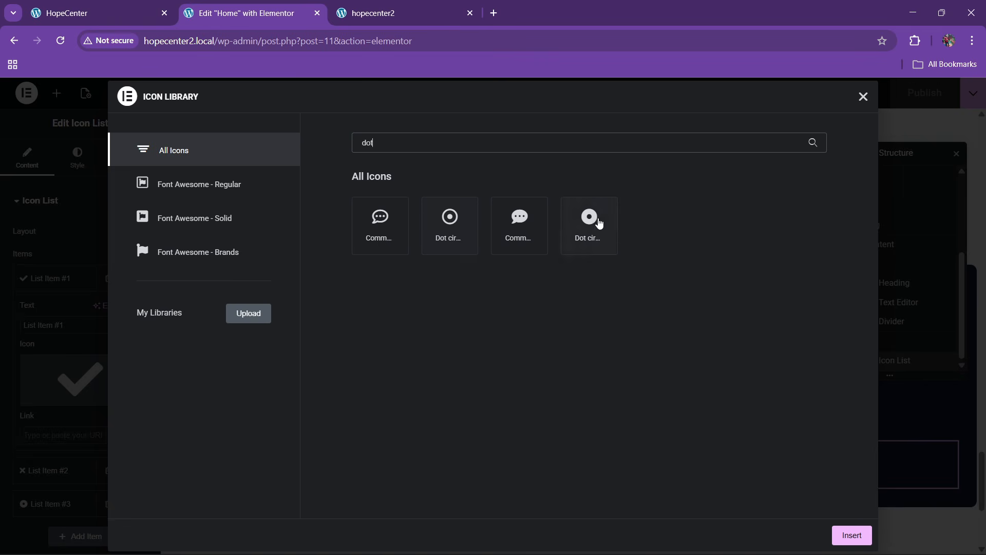
key(BackSpace)
key(BackSpace)
key(BackSpace)
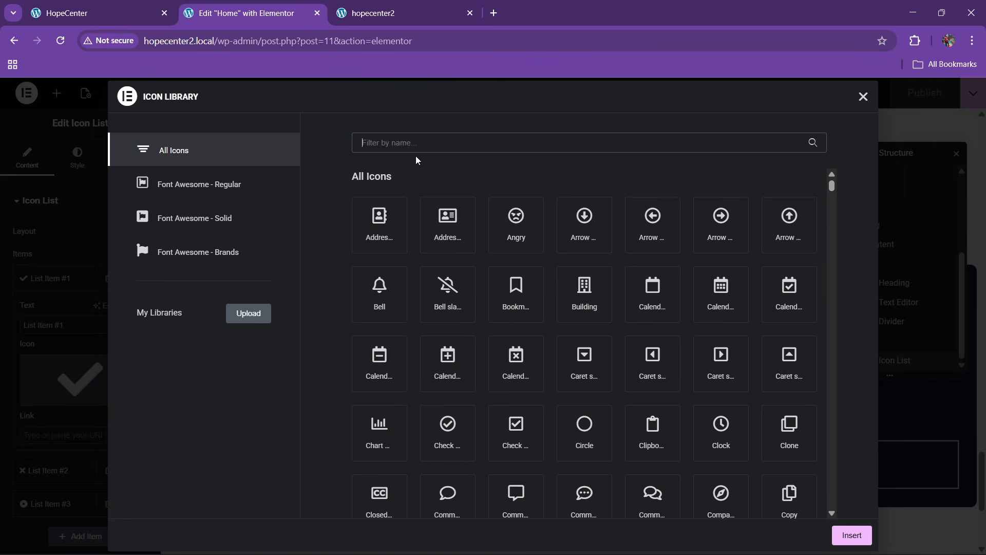
text(circ)
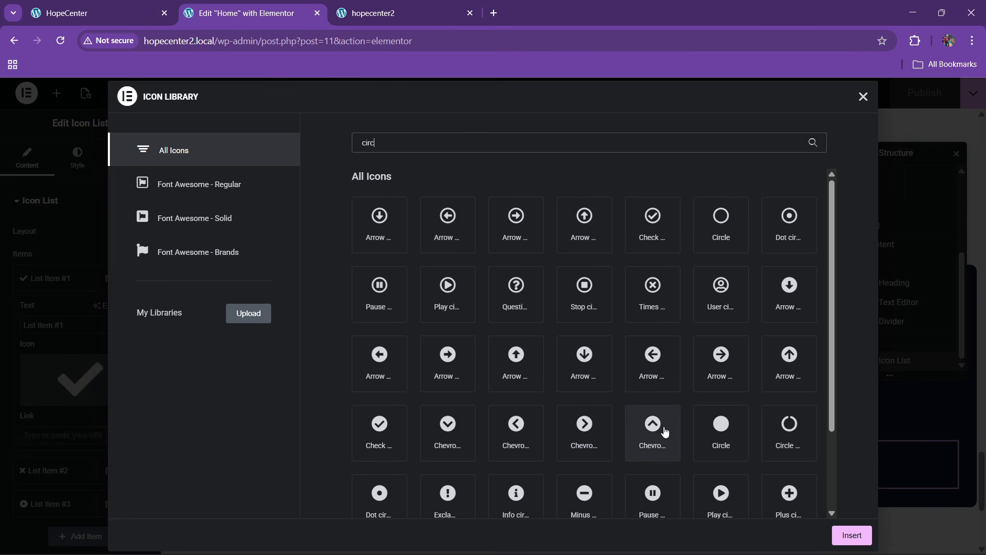
click(721, 432)
click(851, 535)
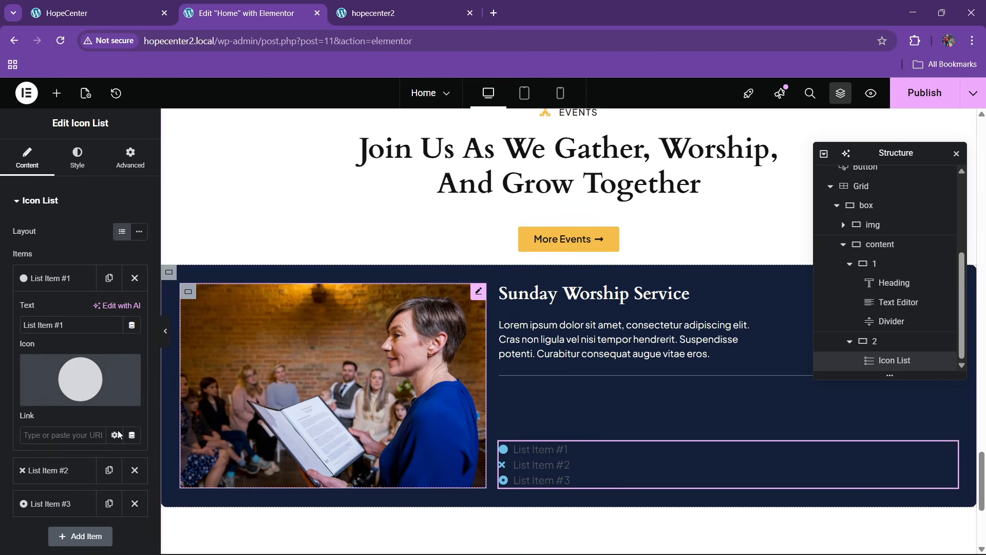
Set the first item to 'Date: Every Sunday', drop the placeholder items, and duplicate it twice
drag(65, 325, 1, 329)
text(Date: Every Sunday)
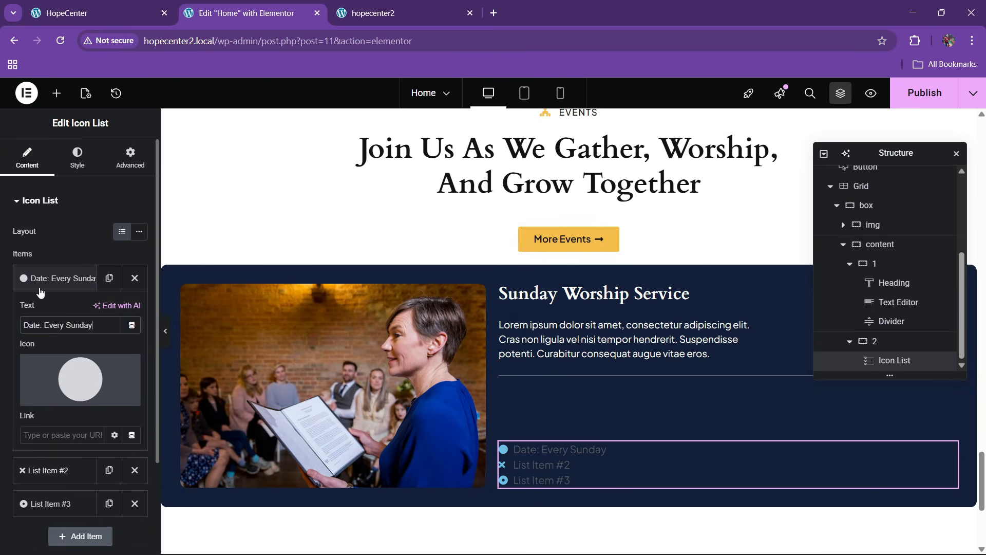
click(41, 280)
click(135, 310)
click(134, 280)
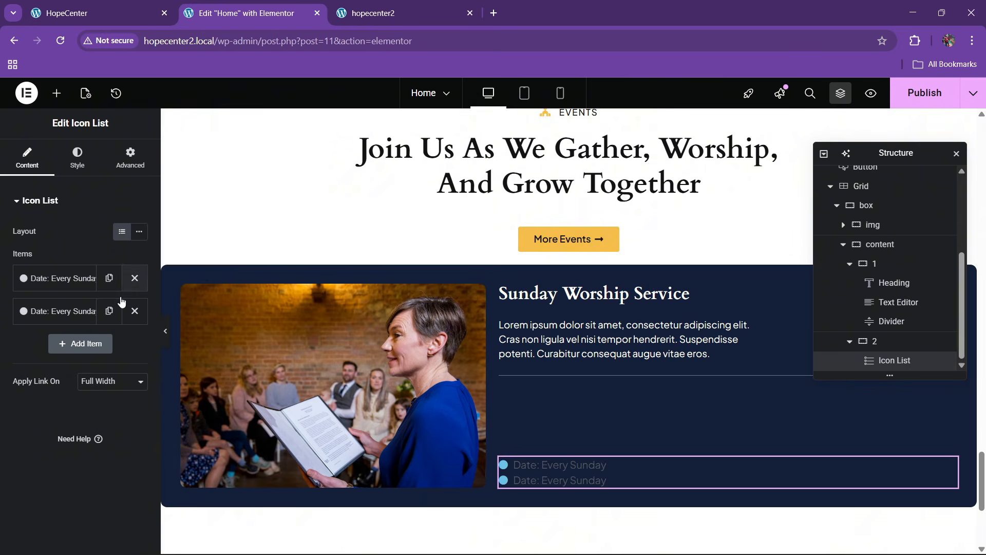
click(109, 313)
Set the second item's text to 'Time: 08:00 & 10:00' copied from the live site
click(86, 6)
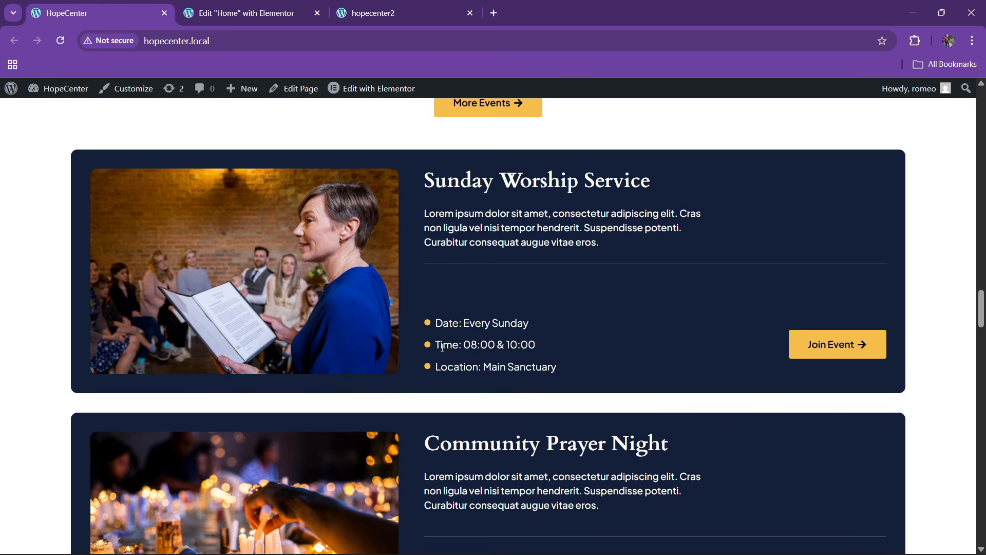
drag(436, 345, 567, 344)
key(ctrl+c)
click(267, 5)
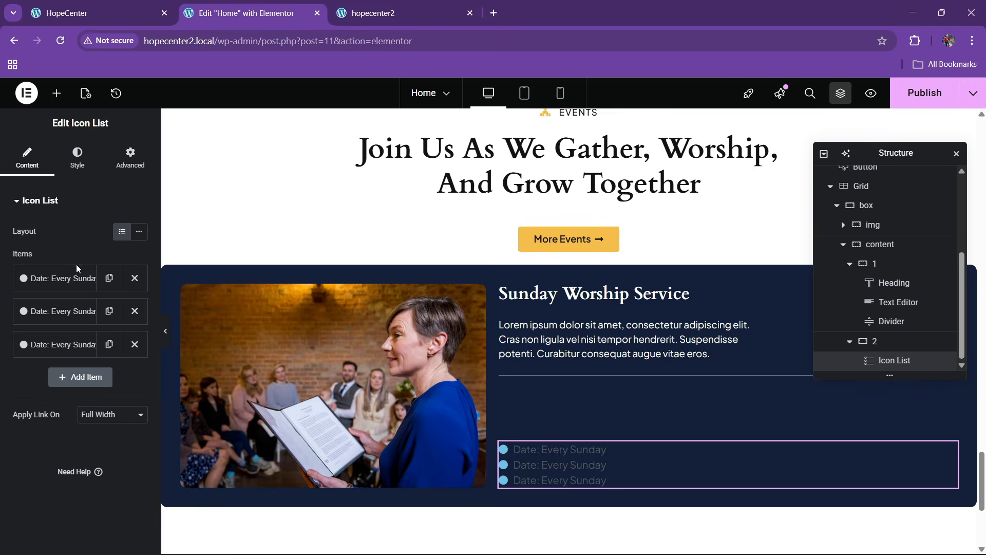
click(59, 311)
key(ctrl+v)
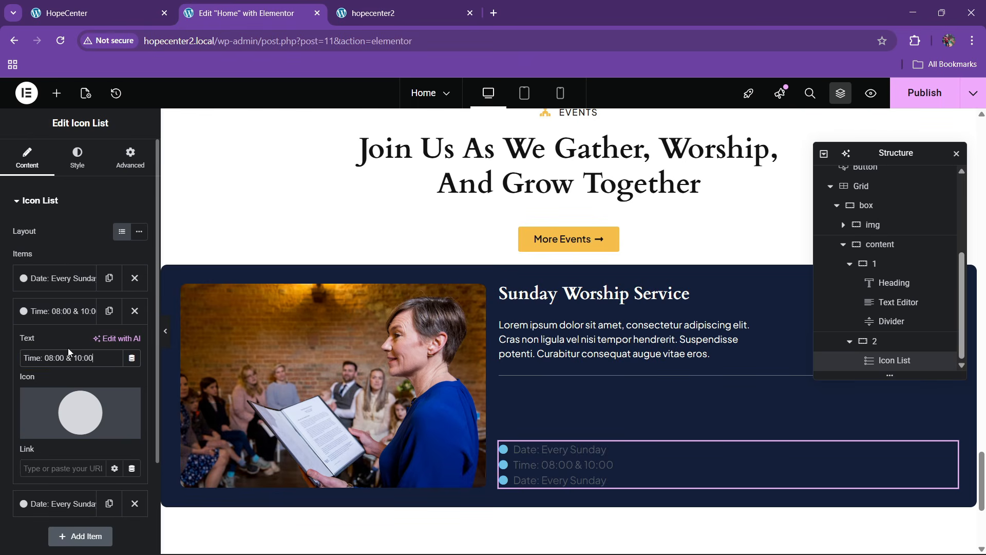
Set the third item's text to 'Location: Main Sanctuary' copied from the live site
click(86, 13)
drag(436, 368, 557, 368)
key(ctrl+c)
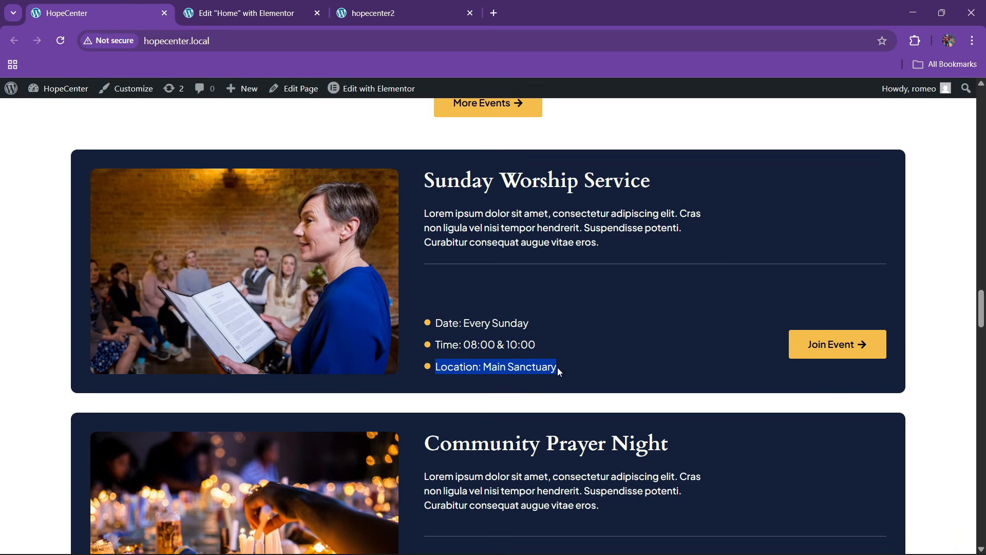
click(242, 13)
click(60, 311)
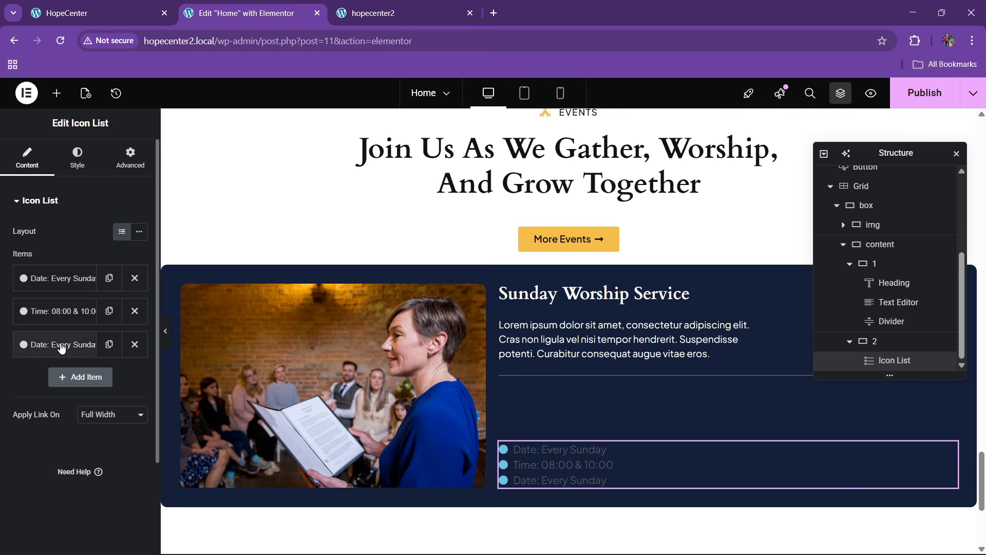
click(62, 344)
triple_click(62, 390)
key(ctrl+v)
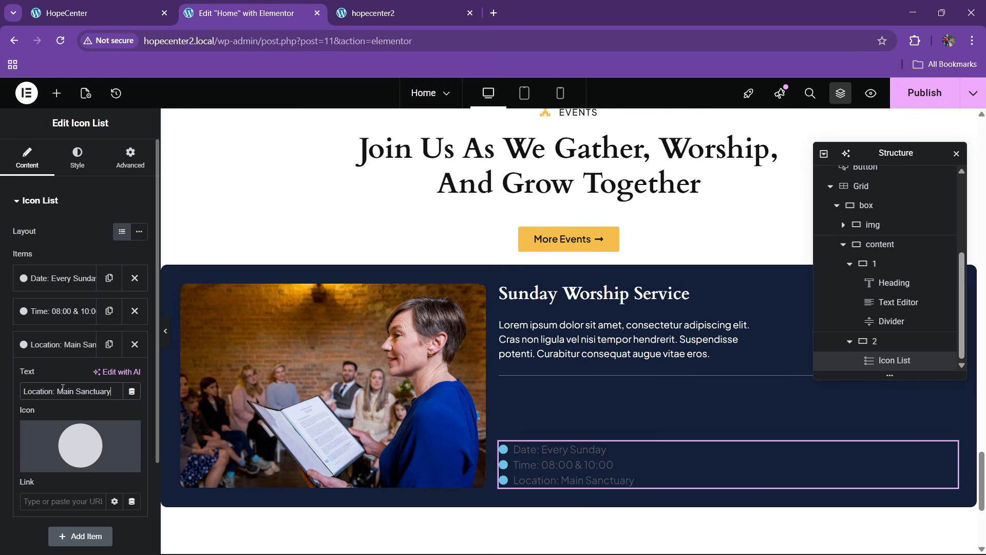
click(53, 287)
Set the list's bullet icon color to the global yellow
click(77, 157)
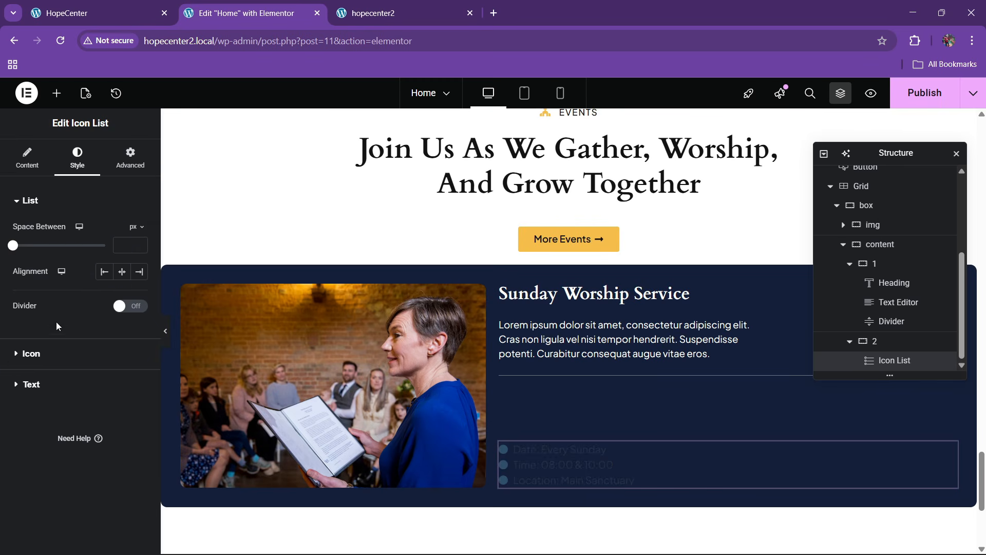
click(47, 355)
click(121, 289)
click(64, 446)
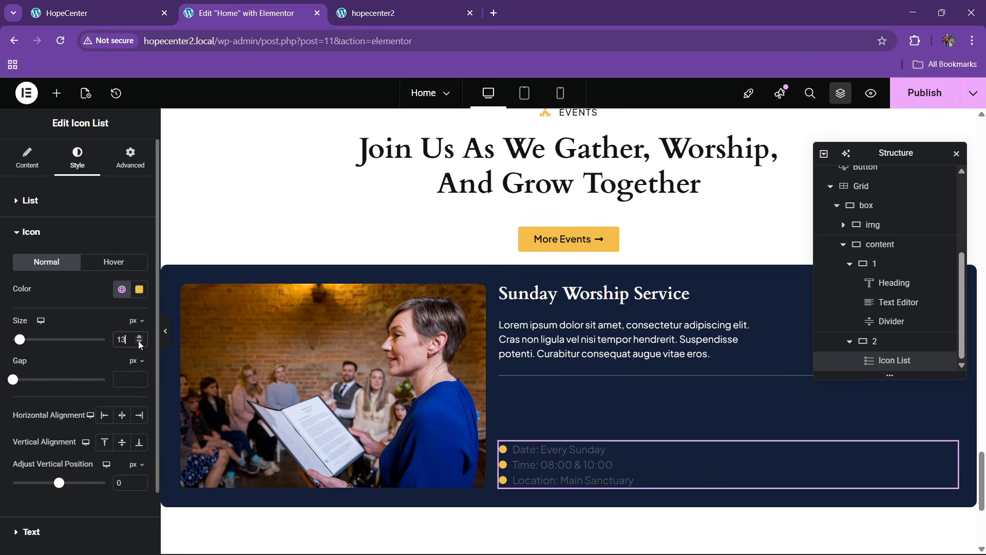
Make the list text white with a 14px typography size
scroll(77, 345, down, 2)
click(51, 461)
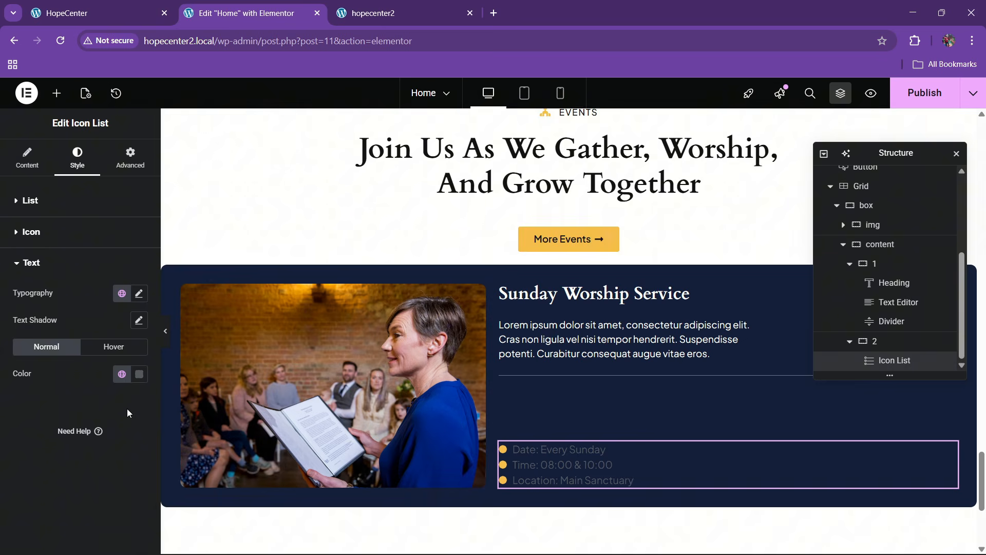
click(139, 374)
click(66, 208)
click(13, 448)
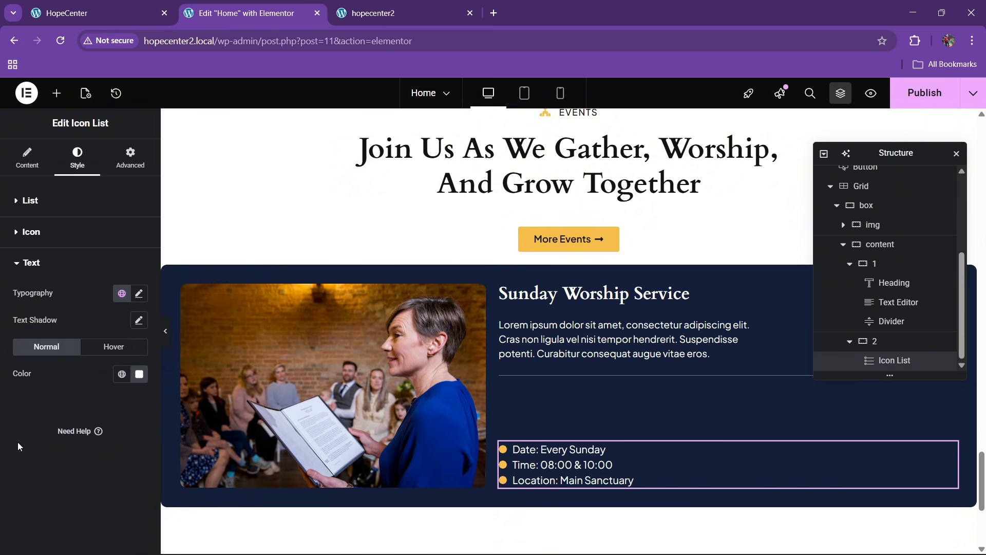
click(120, 5)
click(239, 13)
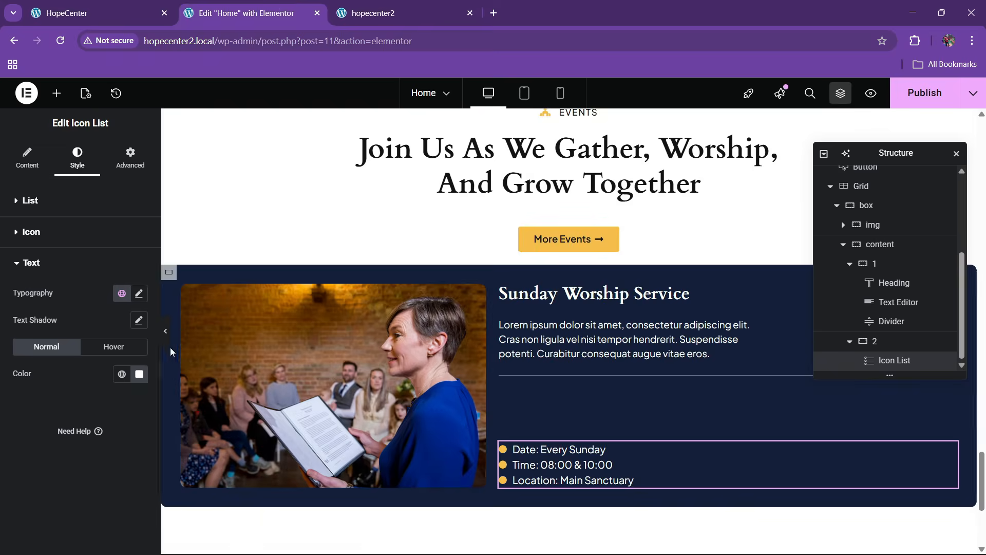
click(138, 294)
click(131, 390)
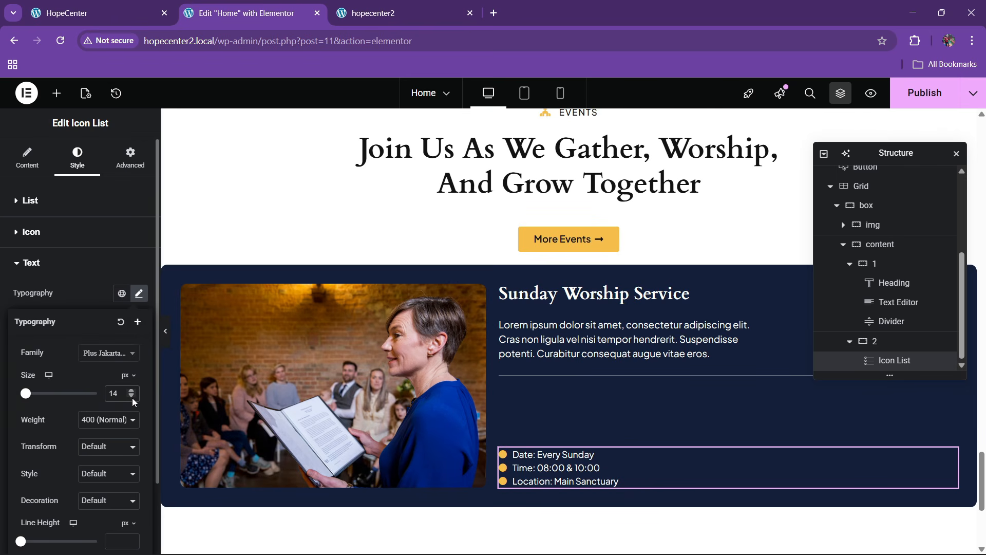
Set the space between list items to 8px and compare with the live list
click(29, 208)
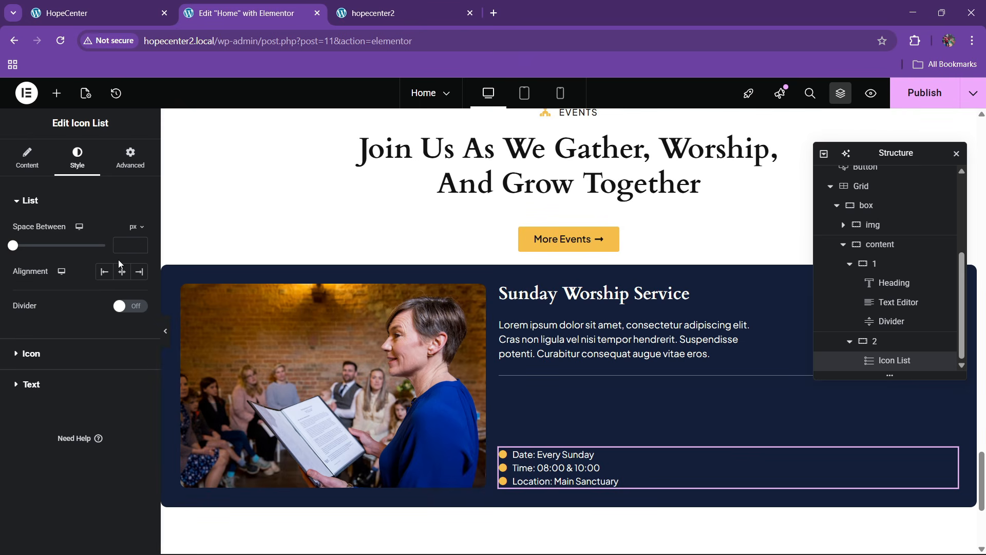
click(140, 244)
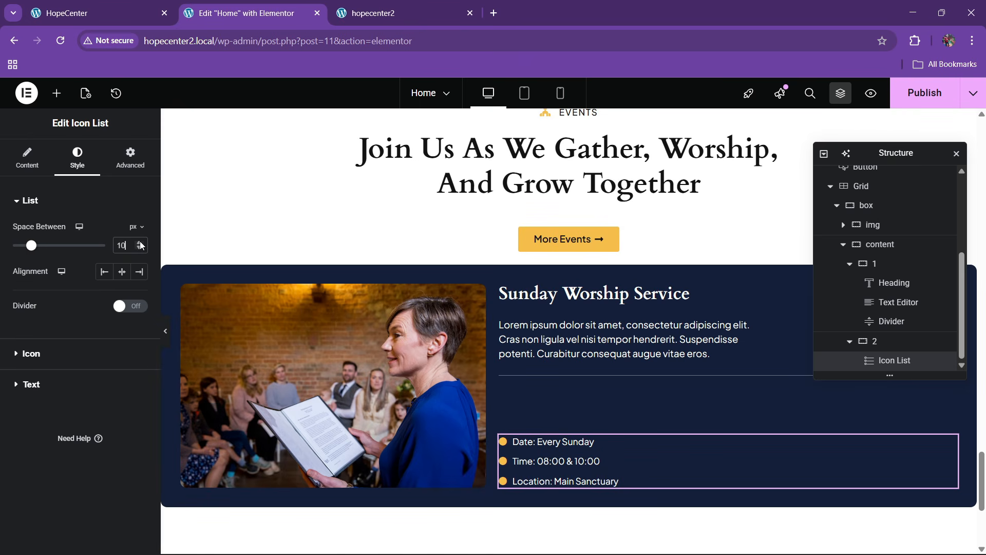
click(137, 248)
click(137, 248)
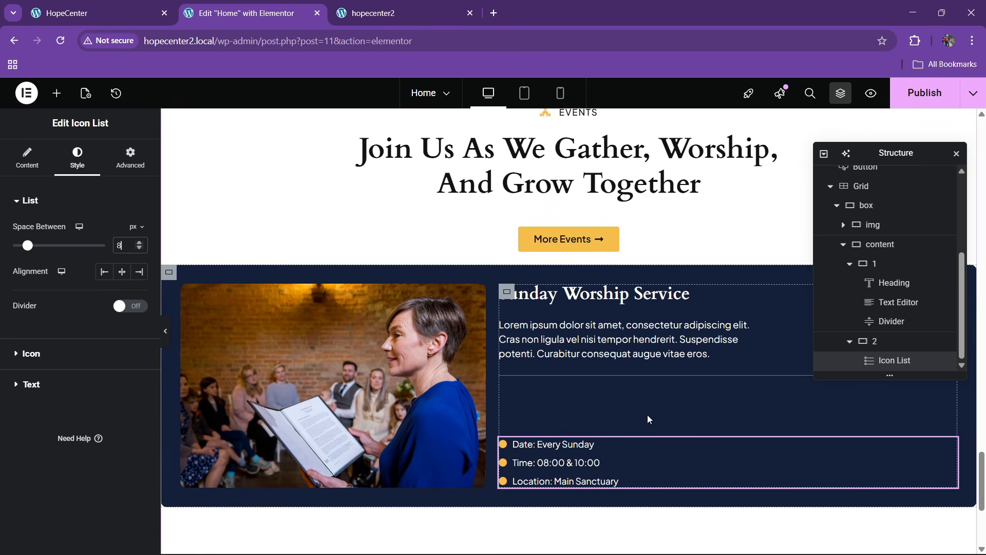
click(148, 6)
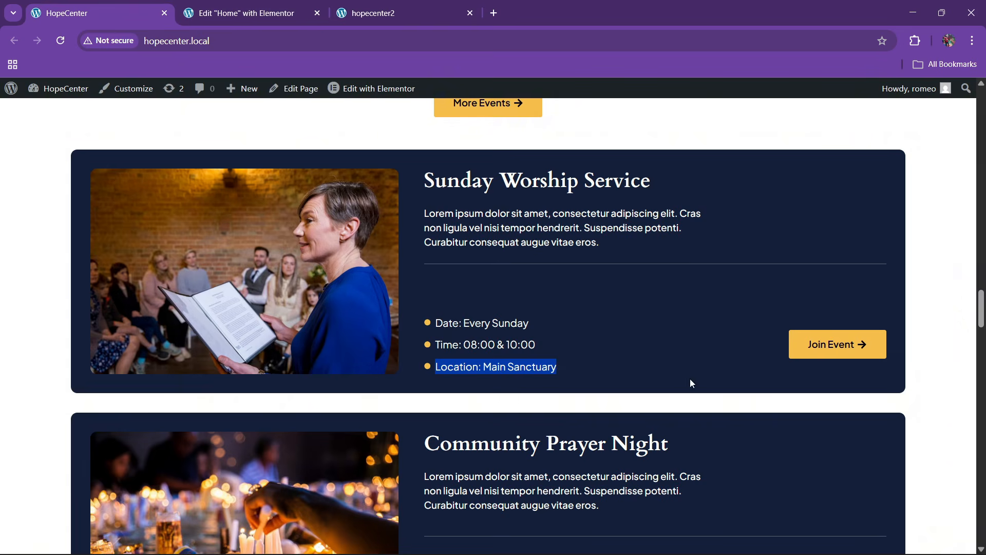
click(282, 4)
scroll(596, 380, up, 5)
Copy the Discover More button and paste it below the event details list
scroll(580, 390, down, 3)
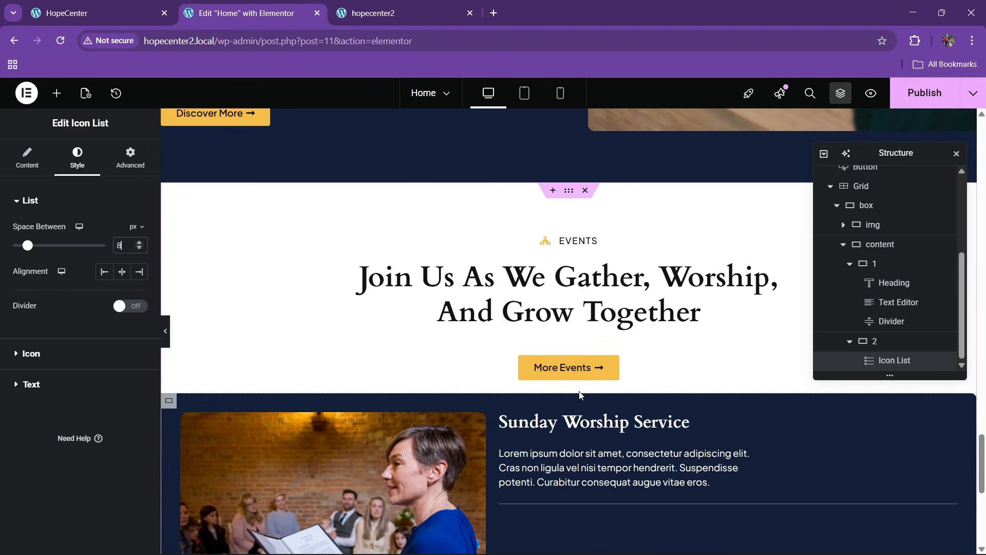
right_click(579, 367)
scroll(224, 250, up, 3)
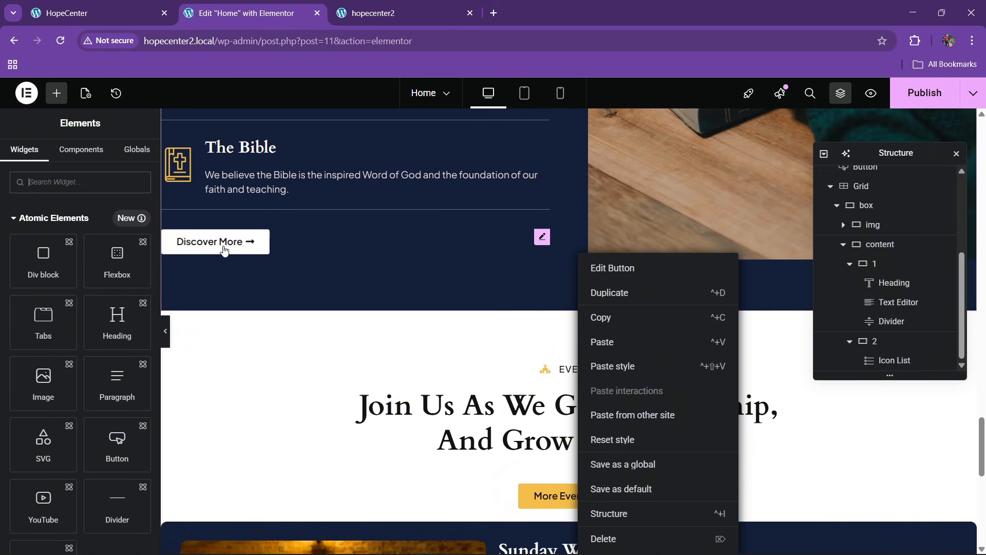
right_click(224, 250)
key(Escape)
scroll(617, 349, down, 10)
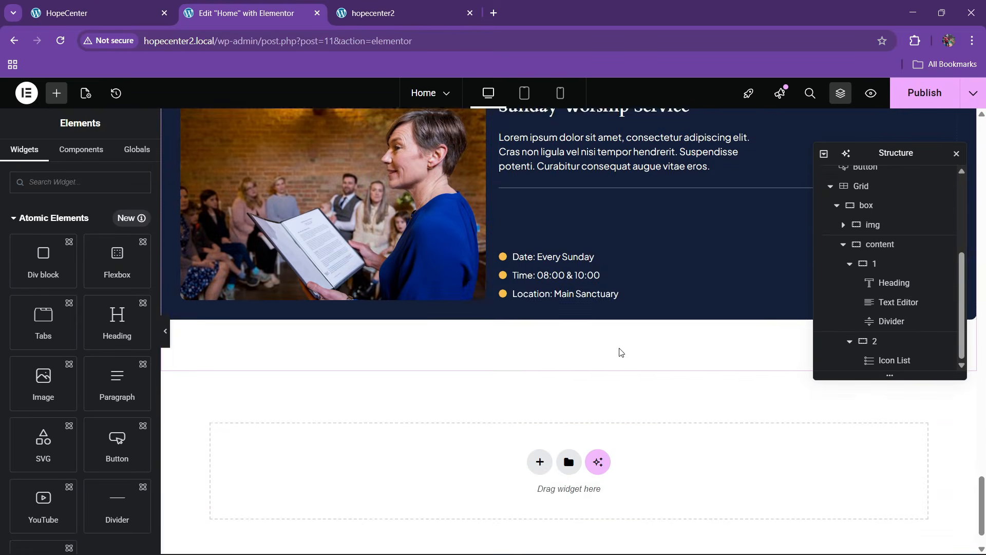
right_click(591, 257)
click(617, 341)
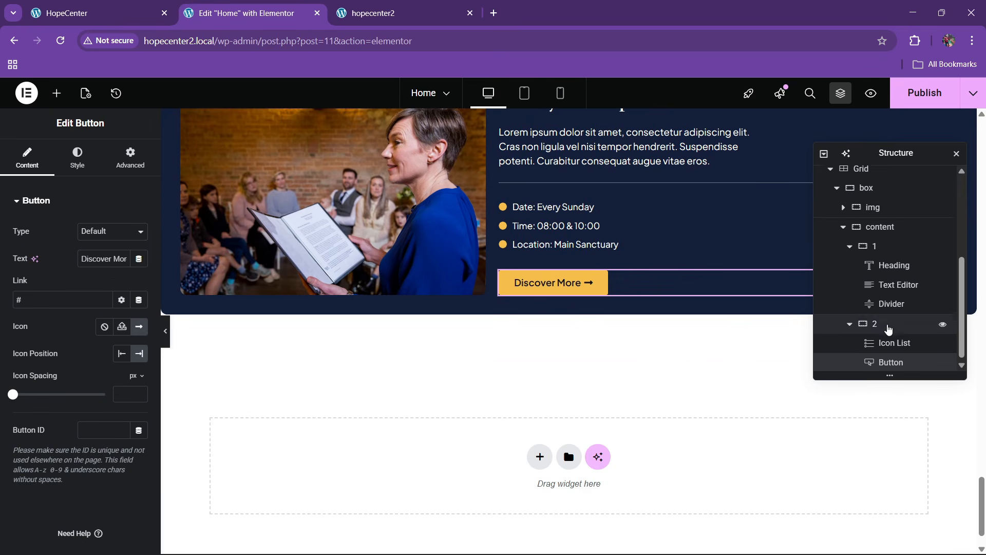
Lay the list and button out in a row, spaced between and vertically centered
click(889, 329)
scroll(68, 345, down, 3)
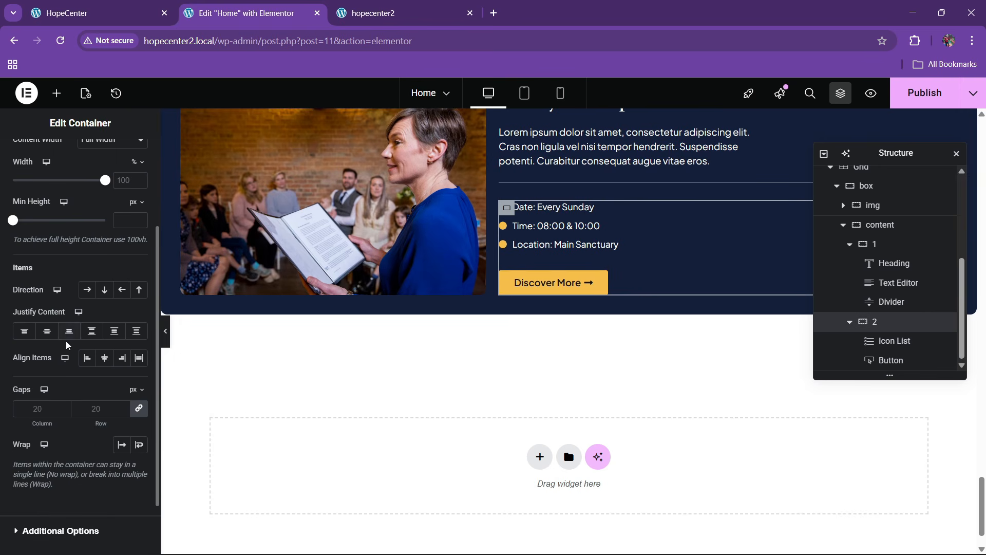
click(87, 289)
click(92, 331)
click(105, 357)
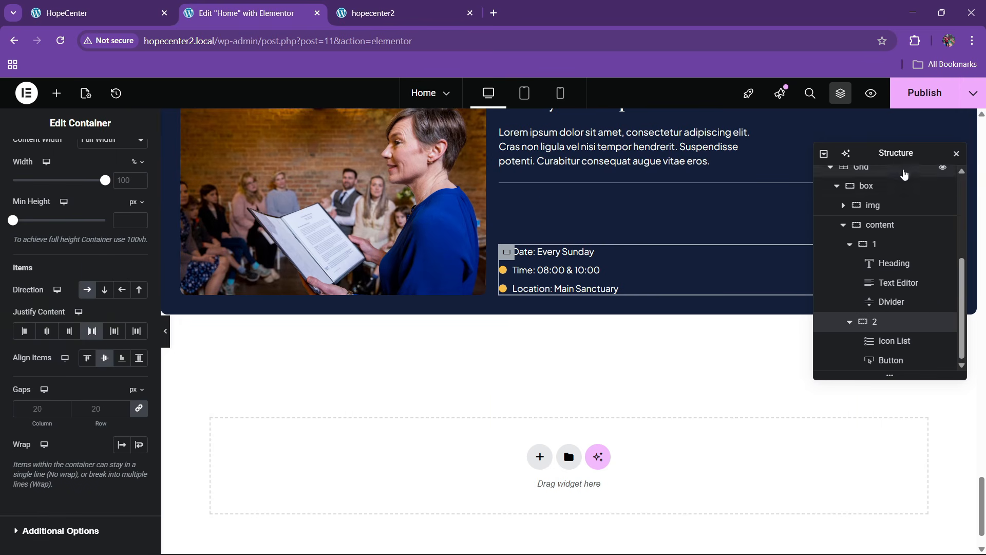
drag(903, 156, 370, 166)
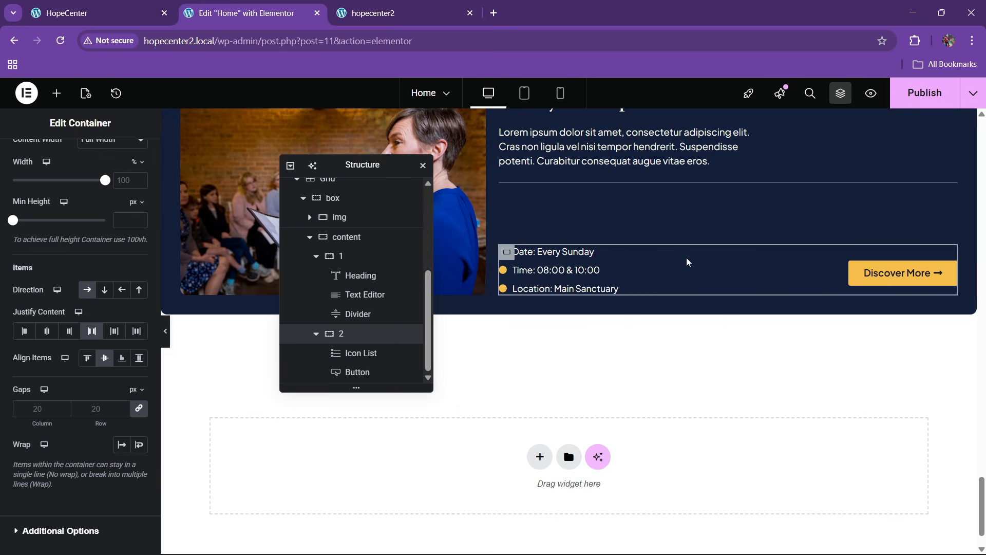
scroll(686, 259, up, 2)
Publish the homepage and bring up the live hopecenter2 site
click(154, 5)
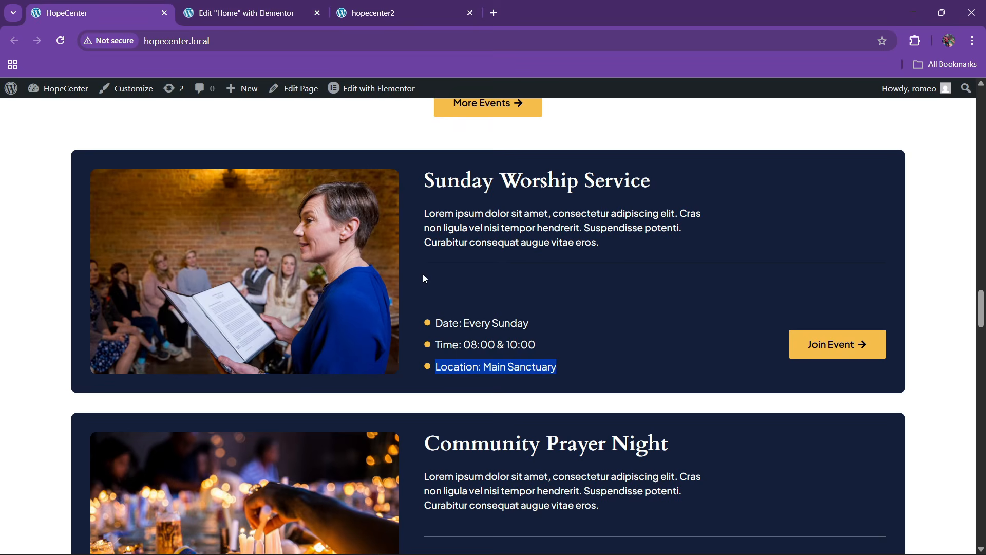
click(289, 4)
scroll(668, 256, up, 2)
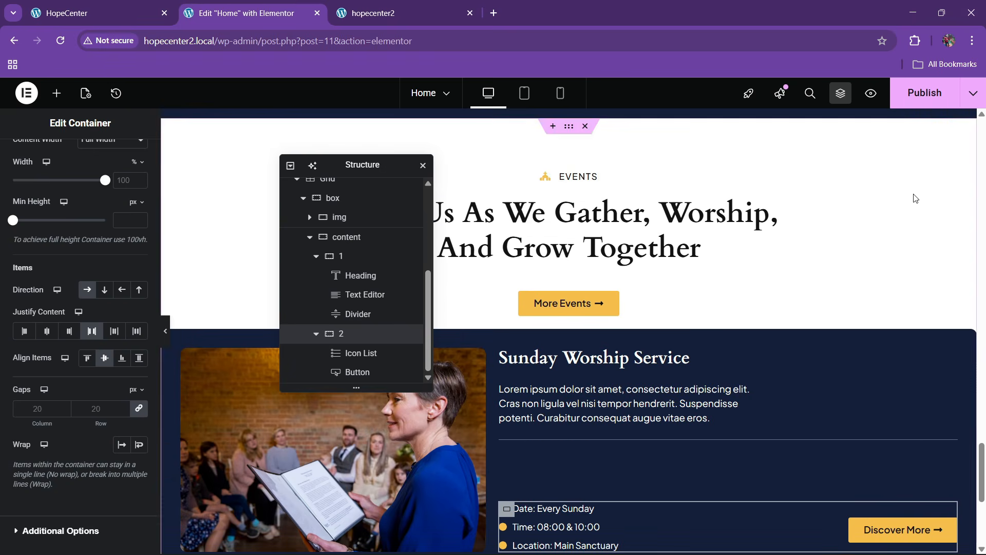
click(922, 94)
scroll(594, 354, down, 1)
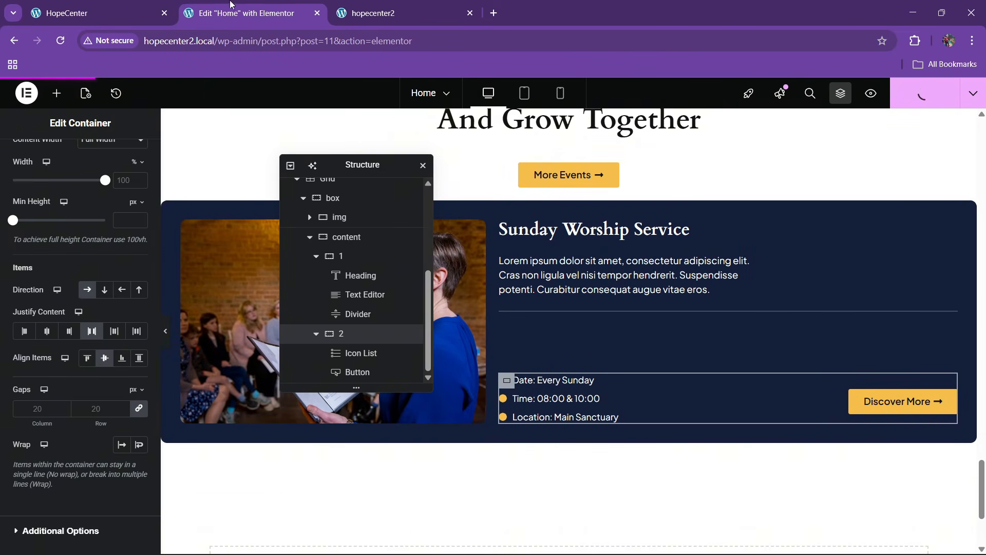
click(94, 4)
click(247, 13)
Reload the live hopecenter2 page, check the Events card, and return to the Elementor editor
click(381, 13)
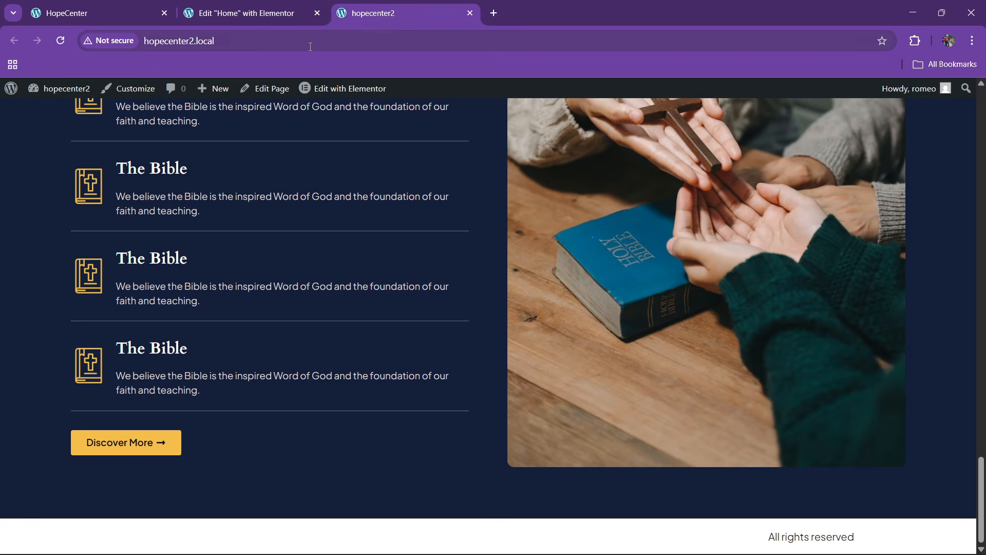
click(299, 42)
key(Return)
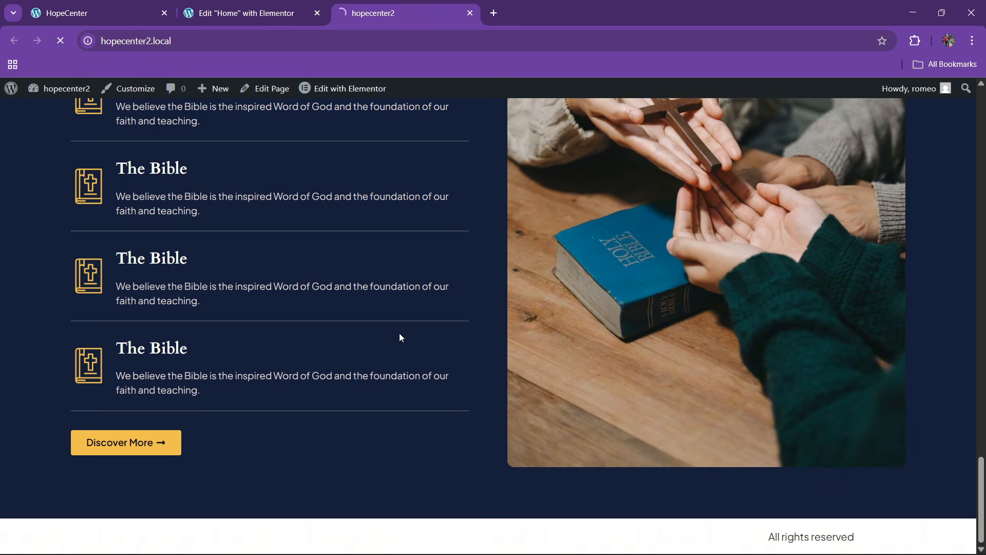
scroll(426, 310, down, 15)
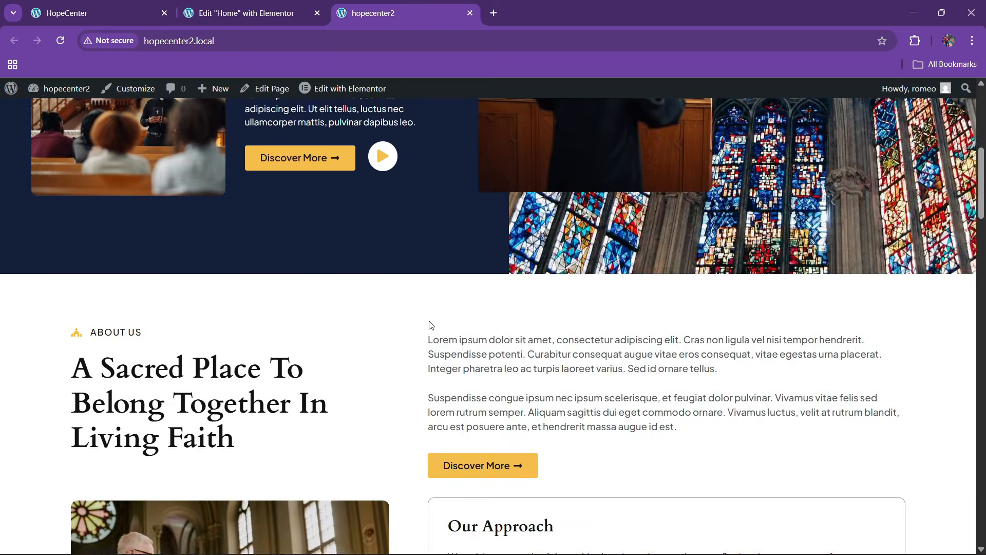
scroll(425, 328, down, 10)
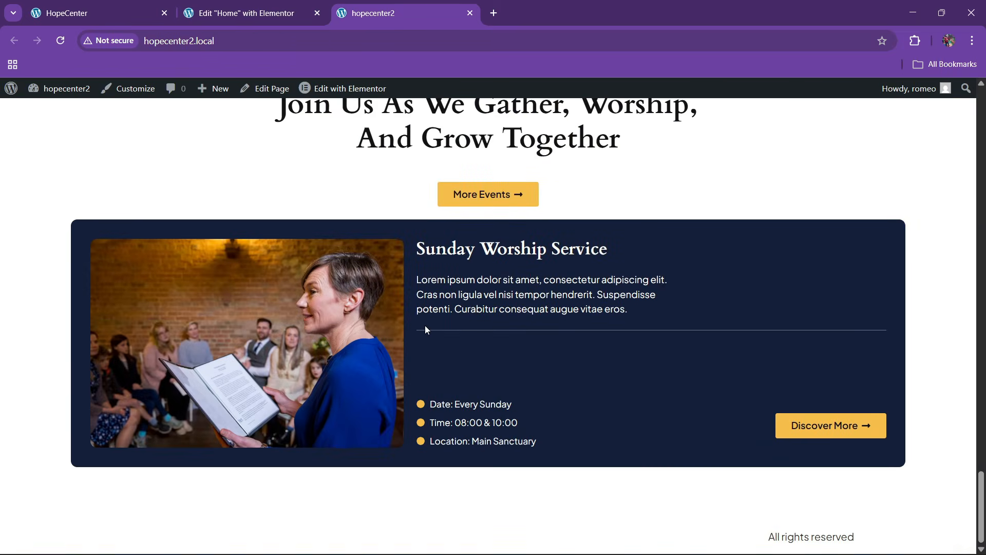
click(286, 11)
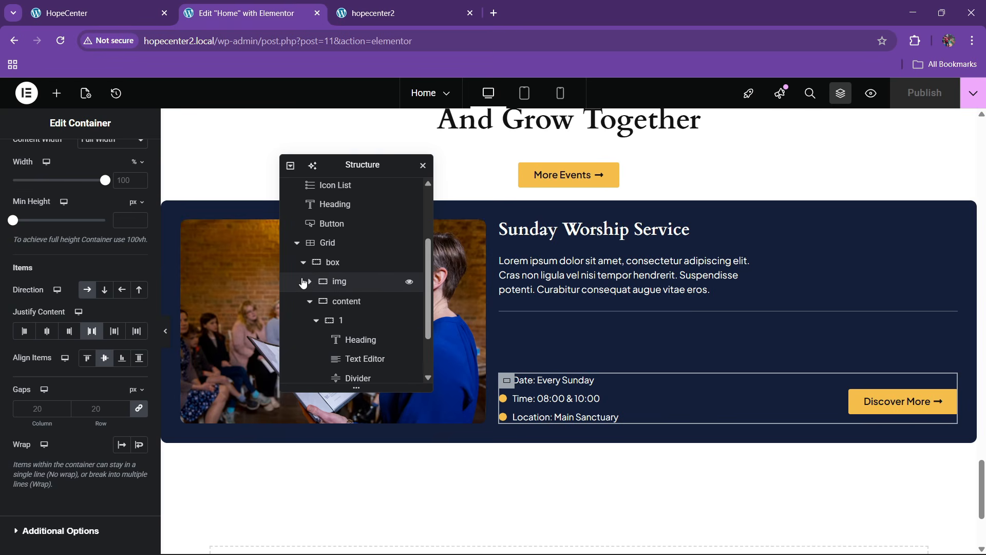
Set the event card's box container gaps to 50 px and publish
click(309, 301)
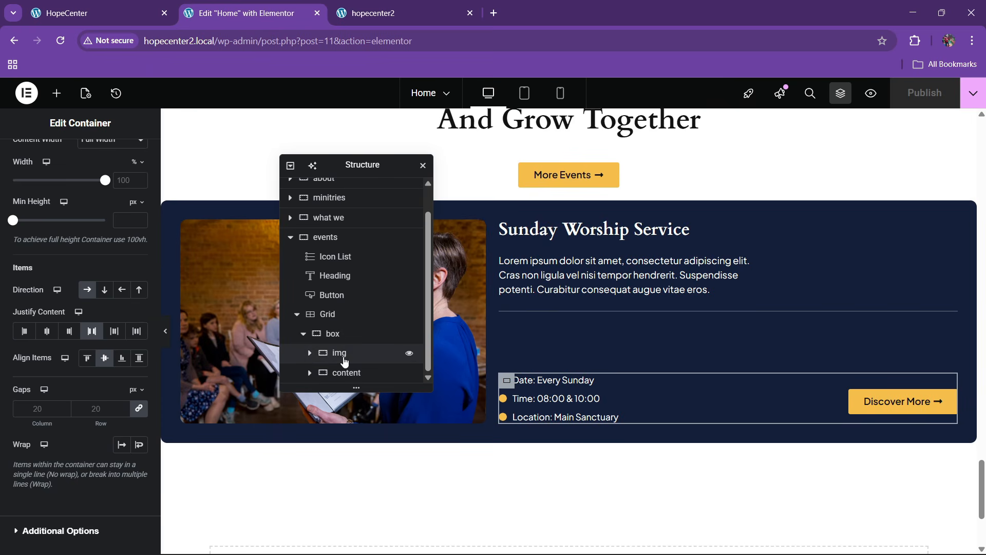
click(333, 333)
scroll(51, 333, down, 3)
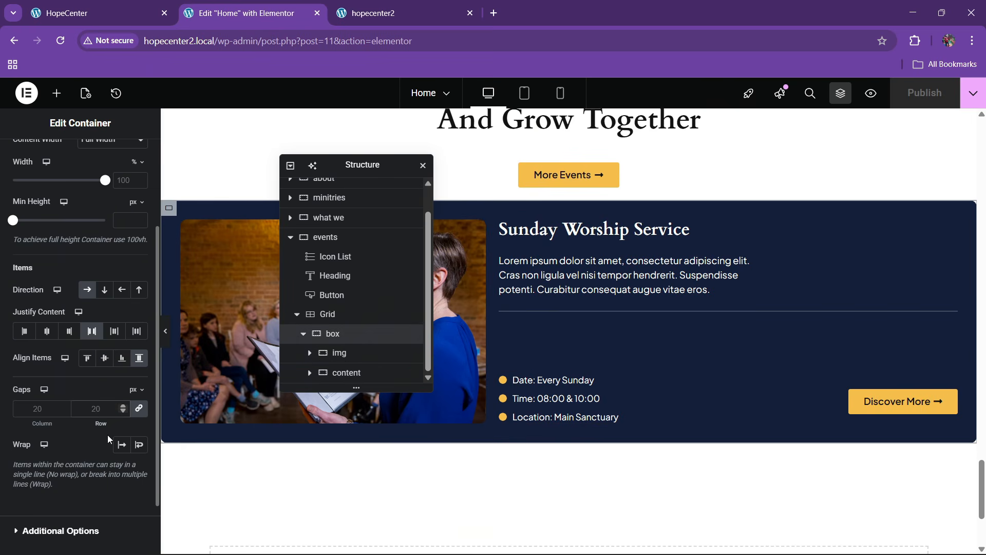
text(50)
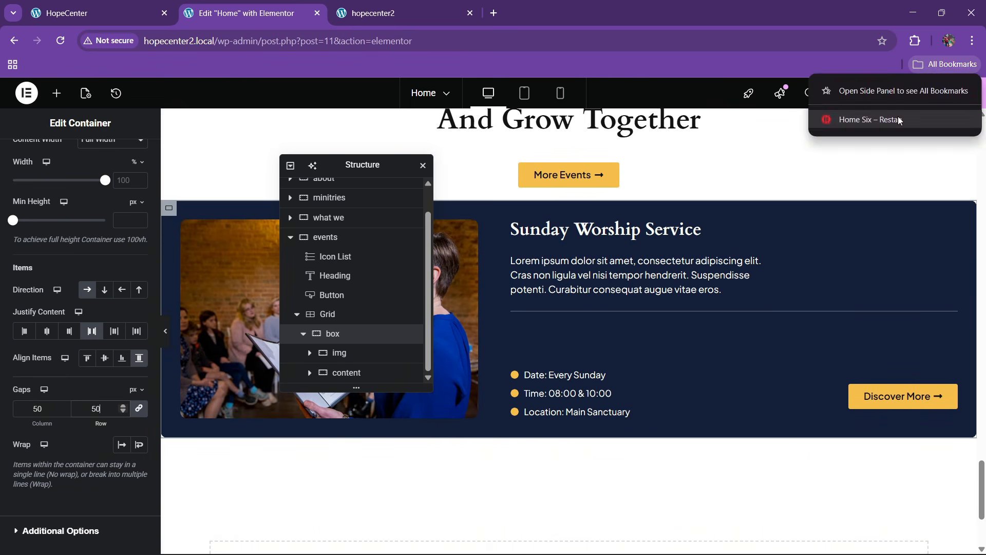
click(924, 93)
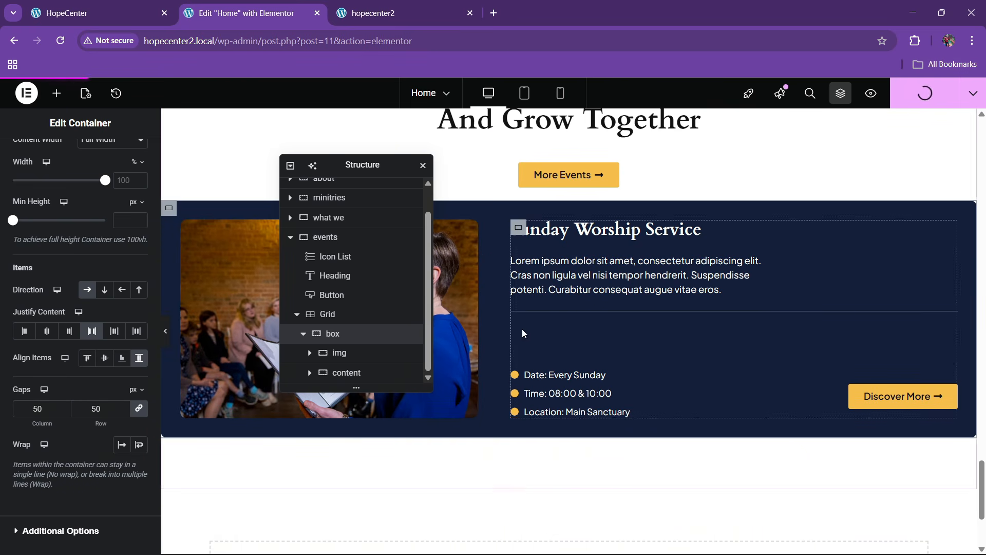
Retry the box gap at 30 and 40 px, settle back on 50 px, and republish
click(97, 13)
click(247, 13)
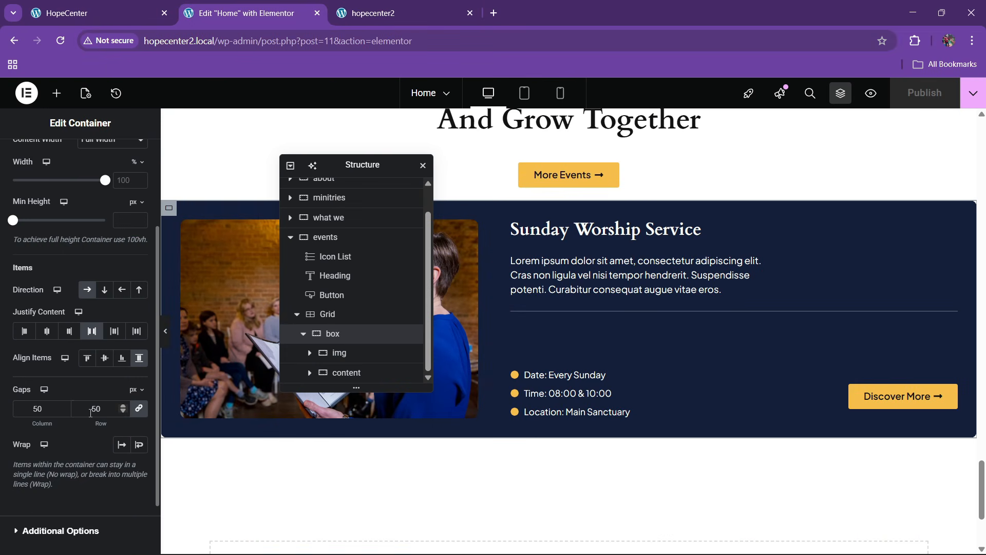
key(BackSpace)
key(BackSpace)
text(30)
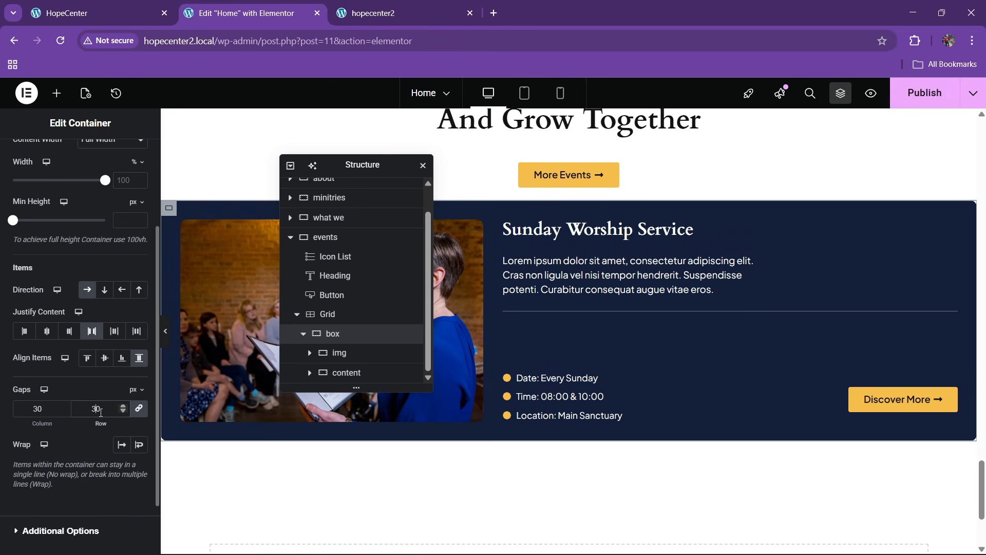
key(BackSpace)
key(BackSpace)
text(40)
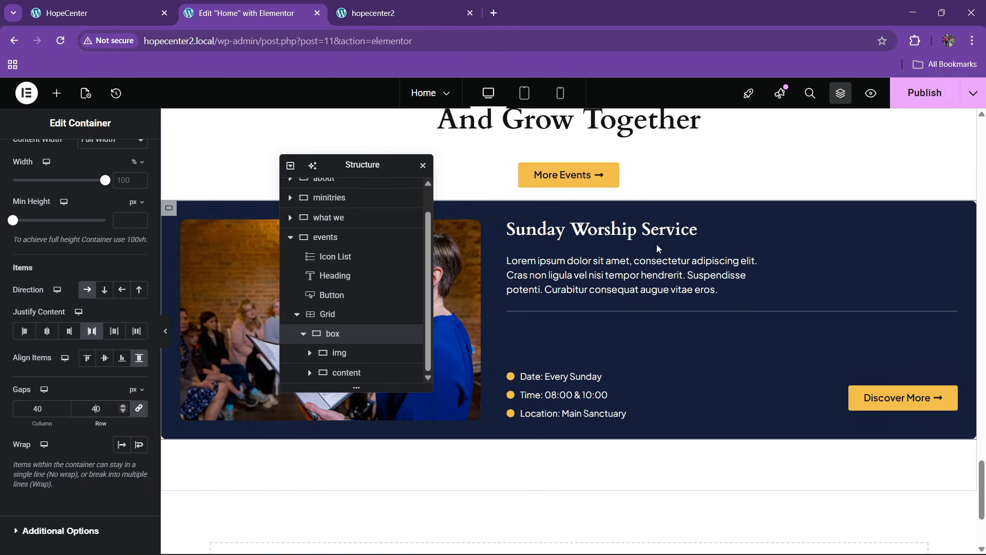
key(BackSpace)
key(BackSpace)
text(50)
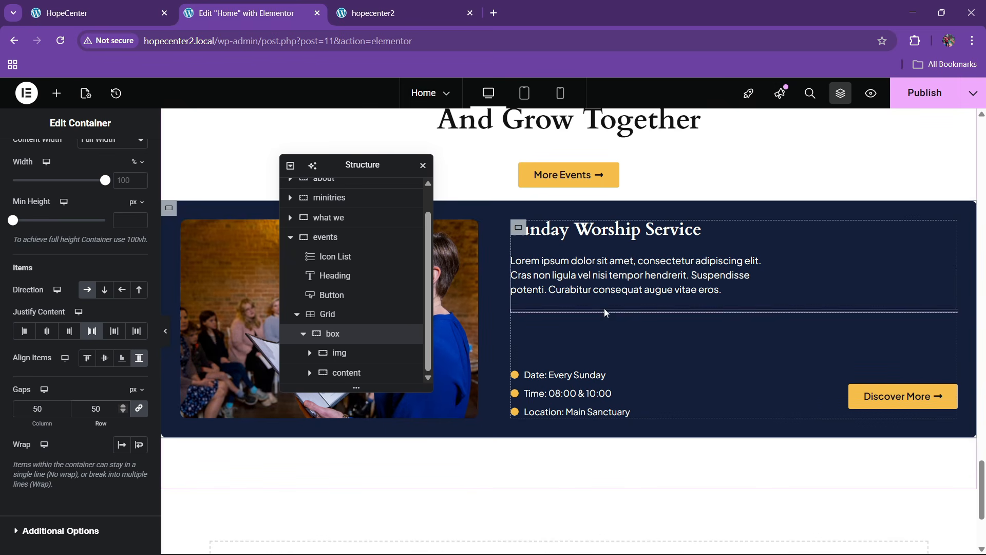
click(922, 93)
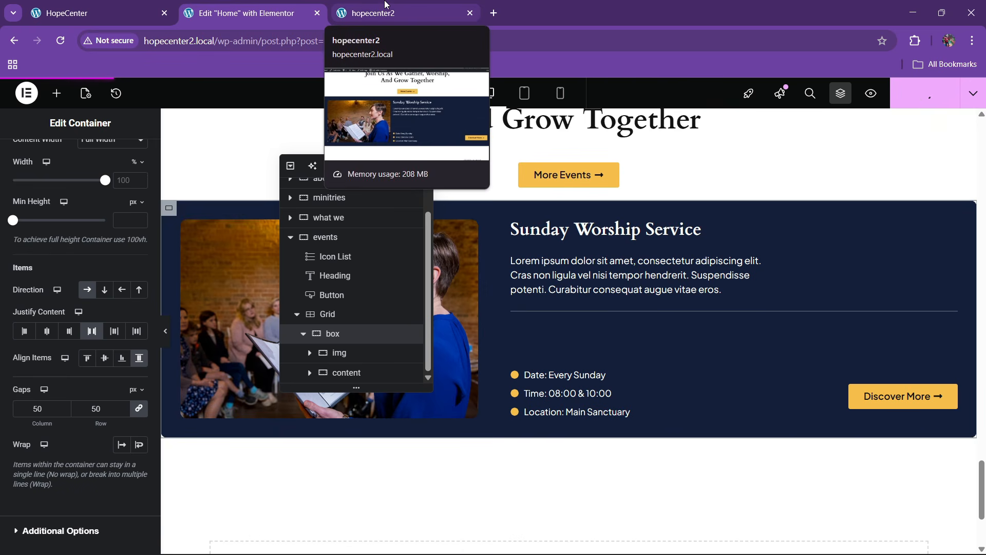
click(387, 12)
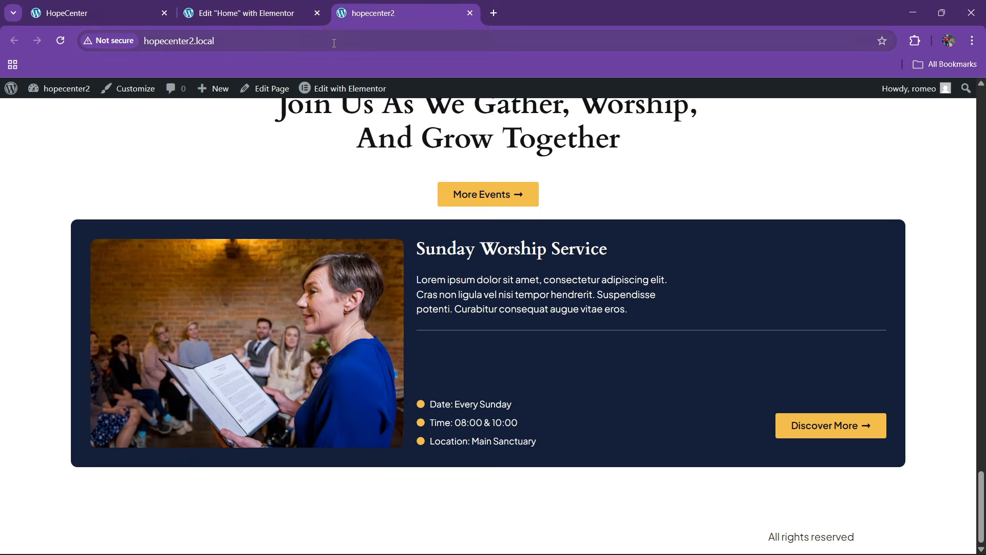
click(348, 41)
key(Return)
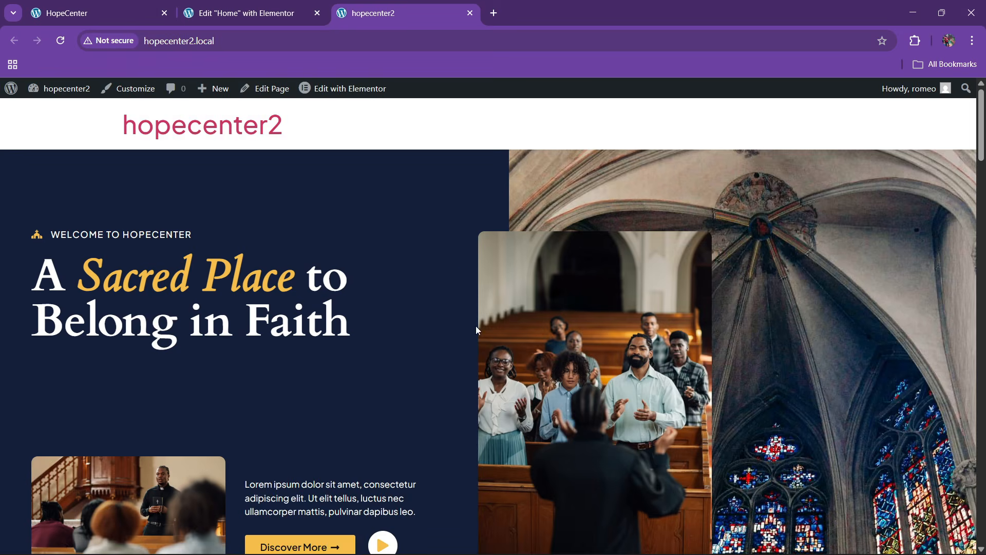
scroll(476, 326, down, 20)
scroll(488, 332, down, 15)
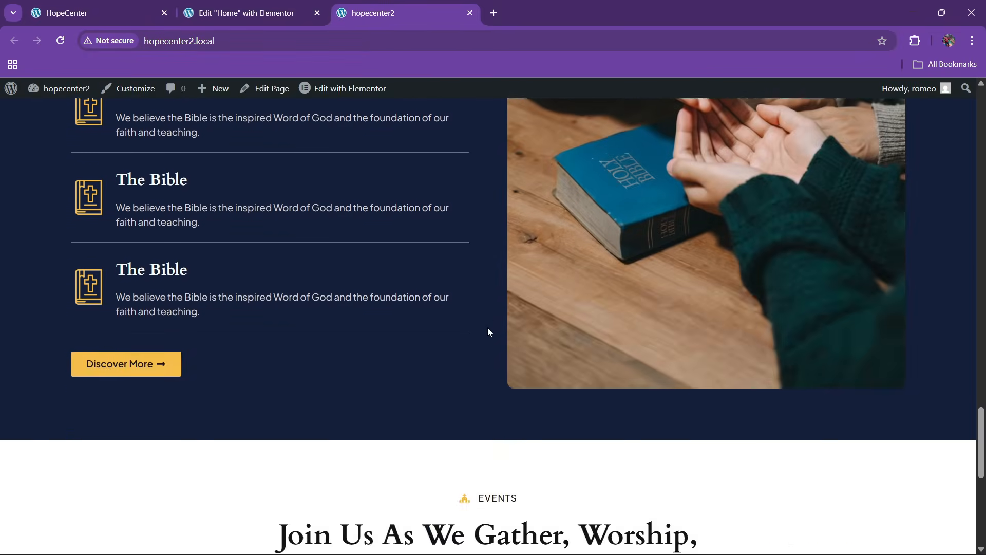
click(325, 5)
Duplicate the Sunday Worship Service card so the events grid holds three cards
click(302, 333)
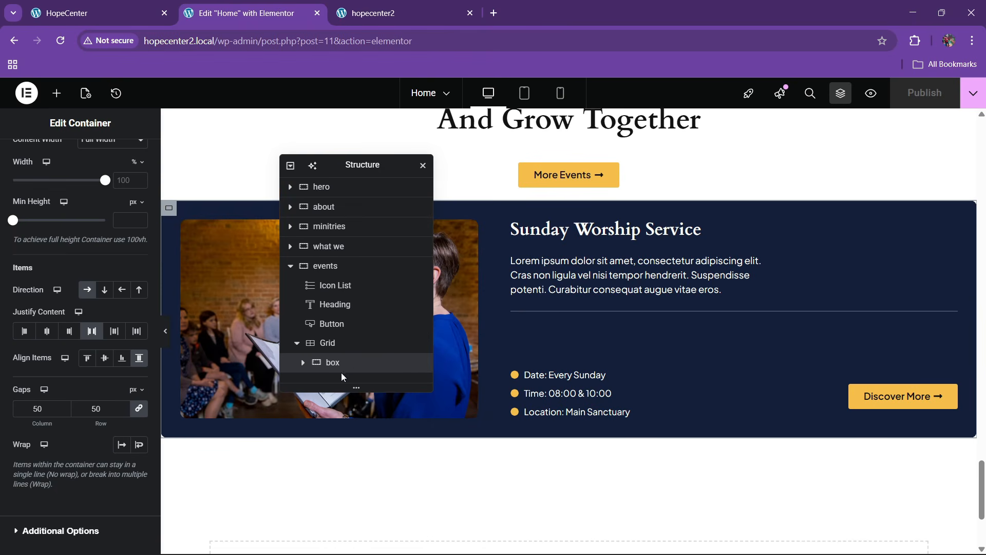
right_click(348, 364)
key(ctrl+d)
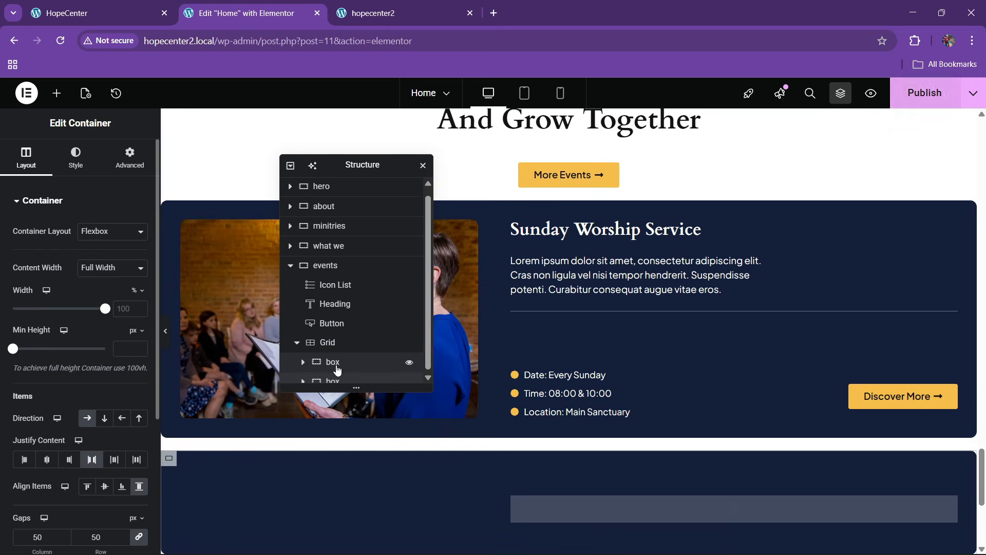
right_click(341, 373)
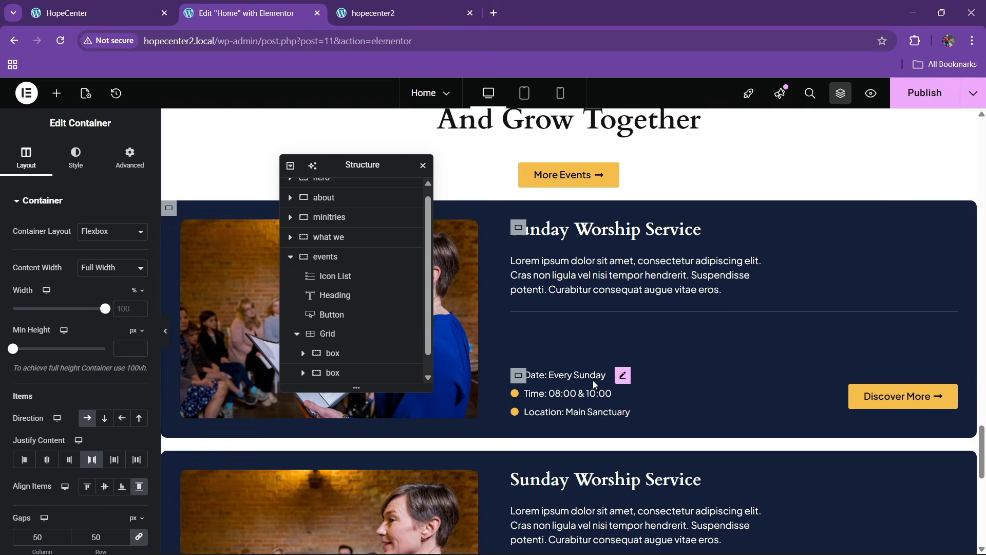
scroll(566, 396, down, 4)
scroll(565, 396, up, 3)
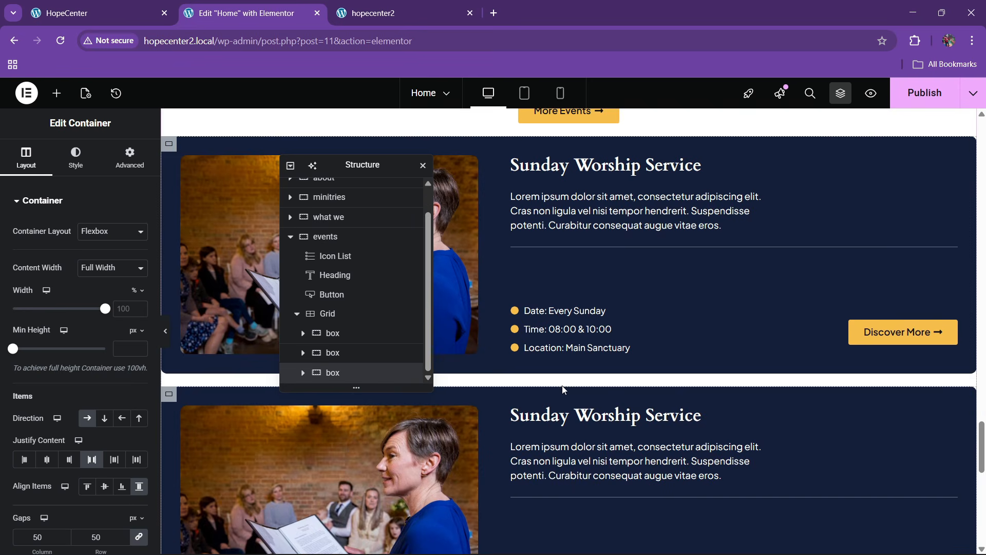
scroll(567, 382, up, 3)
Give the events Grid a 30 px top margin and publish the change
click(324, 314)
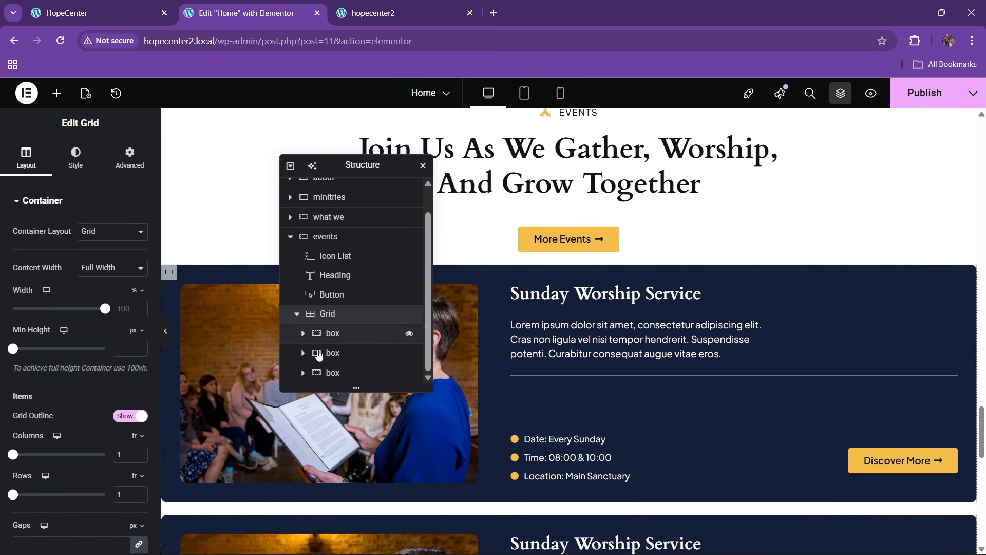
click(131, 163)
click(23, 246)
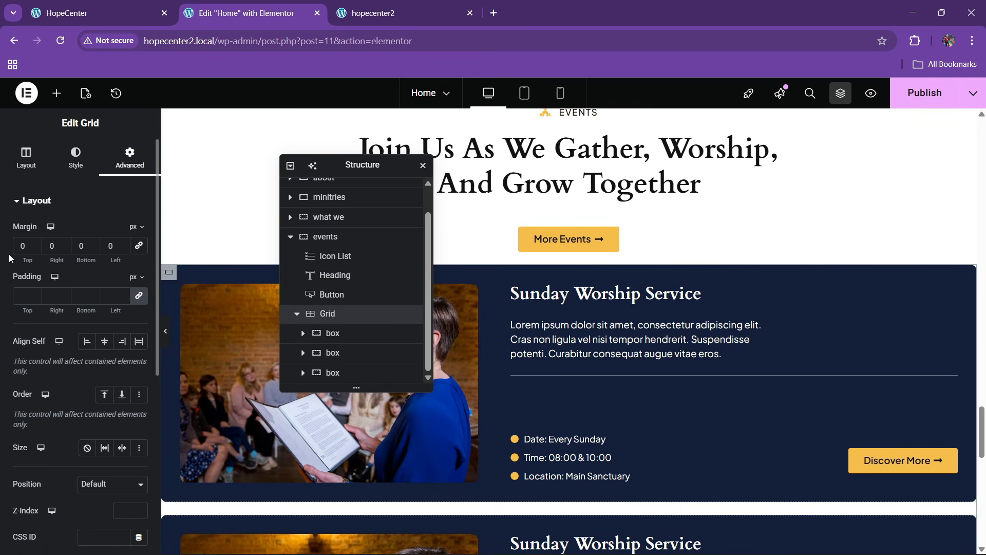
text(30)
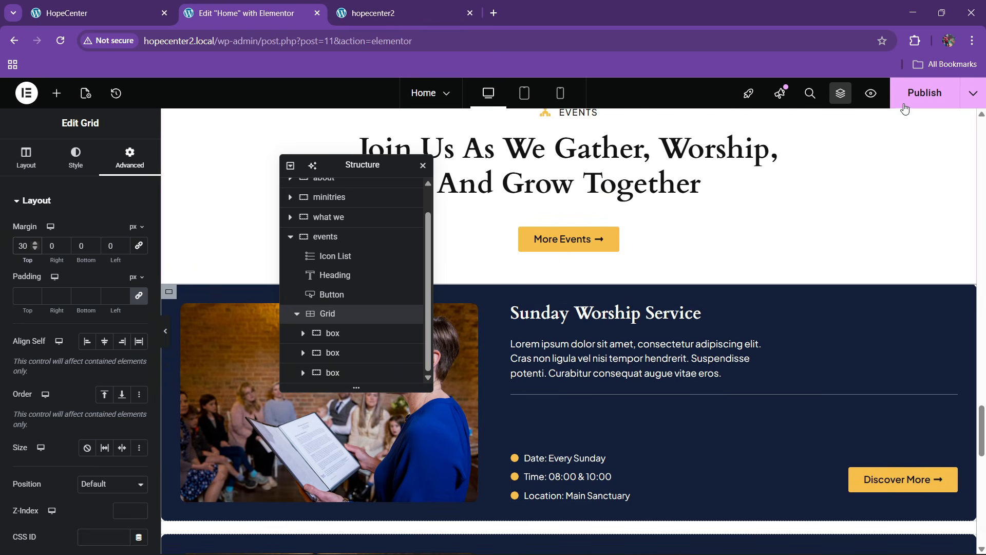
key(ctrl+s)
Replace the second card's image with the candle-lighting photo 2nd.jpg
scroll(565, 340, down, 2)
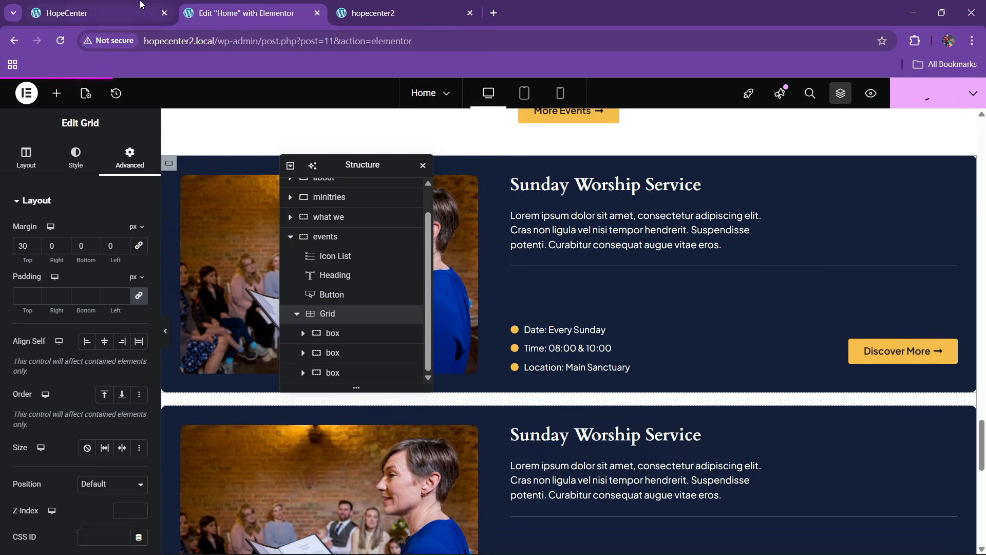
key(ctrl+1)
scroll(483, 348, down, 5)
key(ctrl+2)
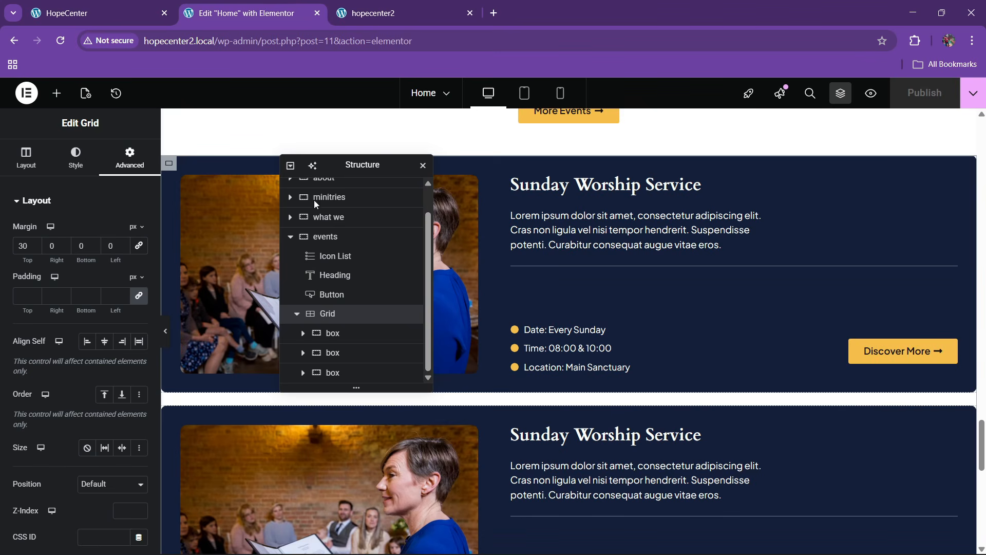
drag(424, 171, 817, 177)
scroll(509, 232, down, 3)
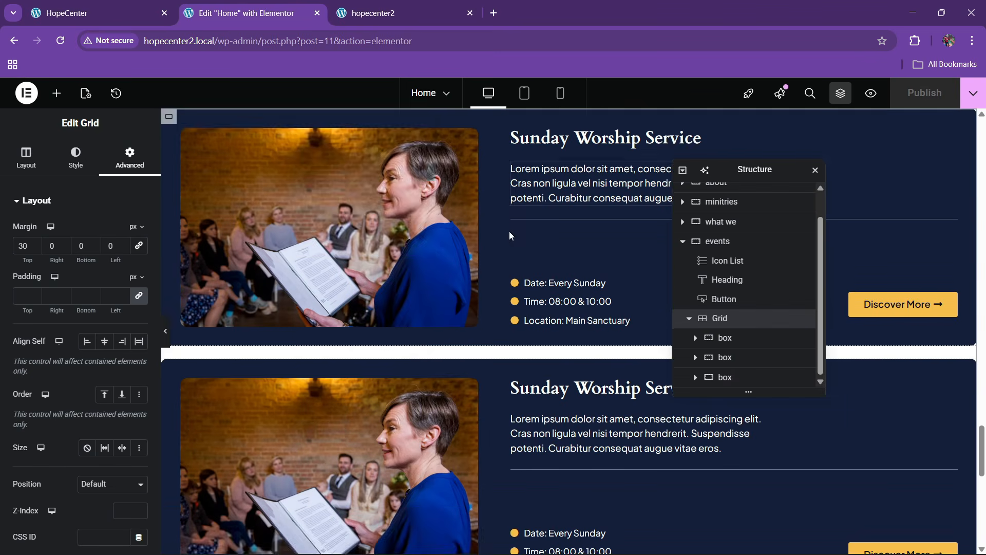
click(348, 308)
click(84, 268)
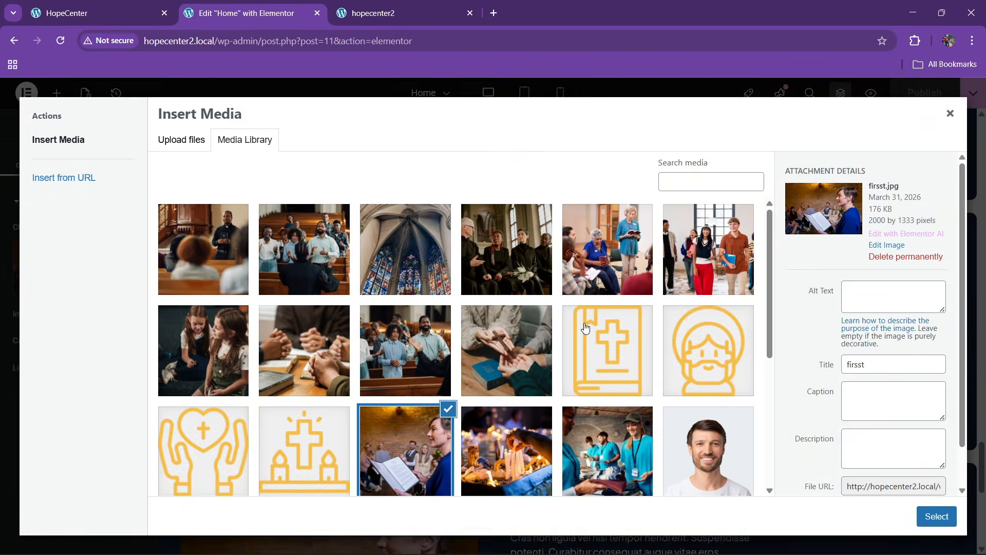
scroll(581, 346, down, 3)
click(506, 259)
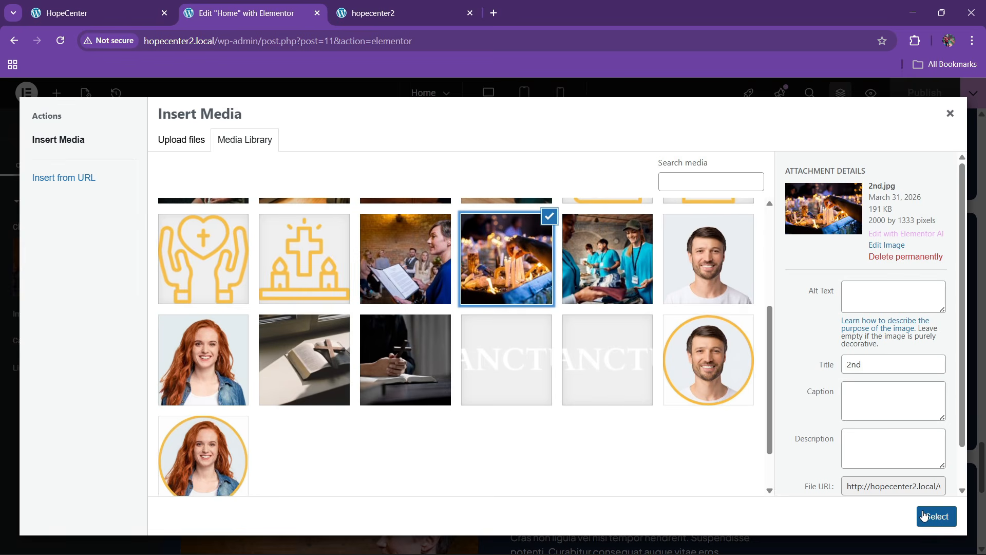
click(936, 517)
scroll(360, 348, down, 2)
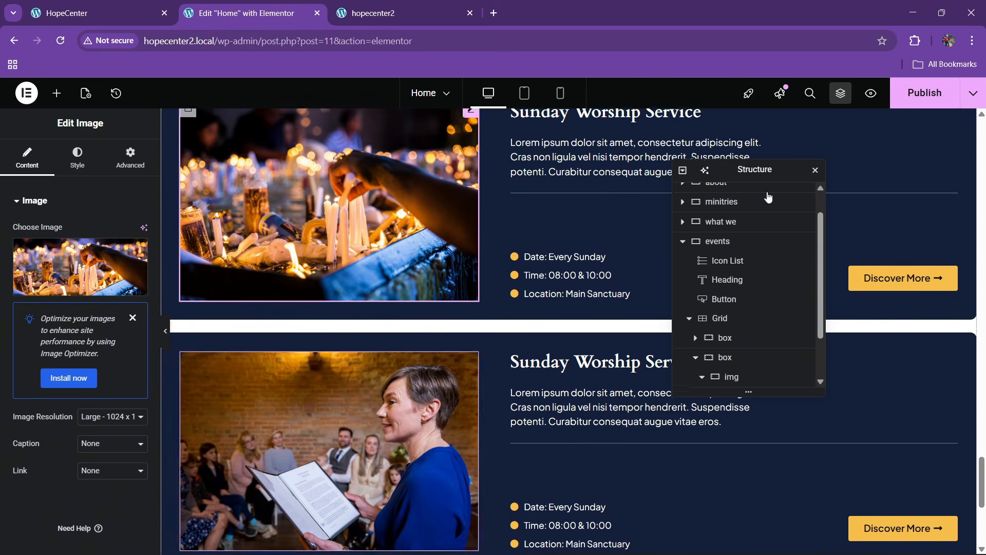
Scroll through the live HopeCenter Testimonials section, then go back to the Home page editor
click(101, 7)
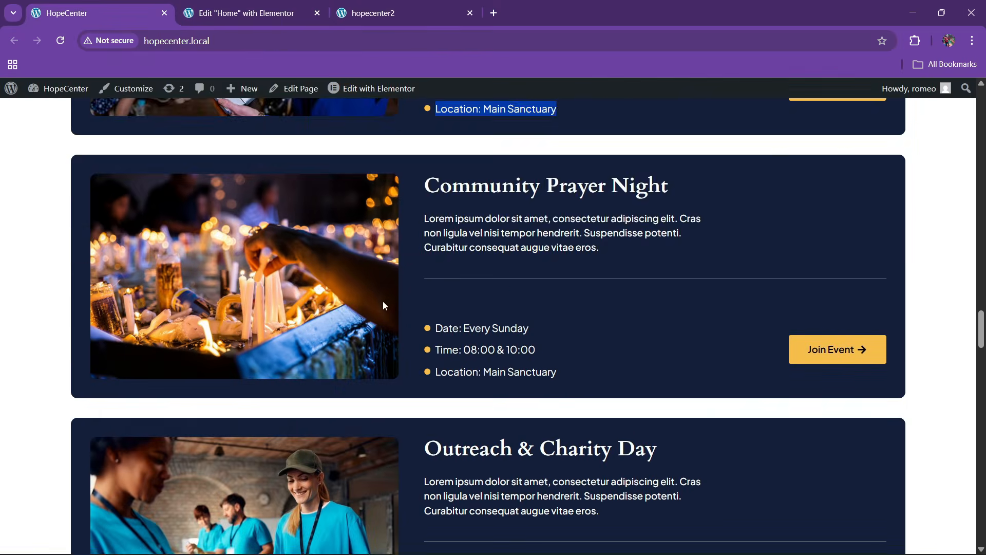
scroll(383, 302, down, 15)
scroll(383, 303, up, 4)
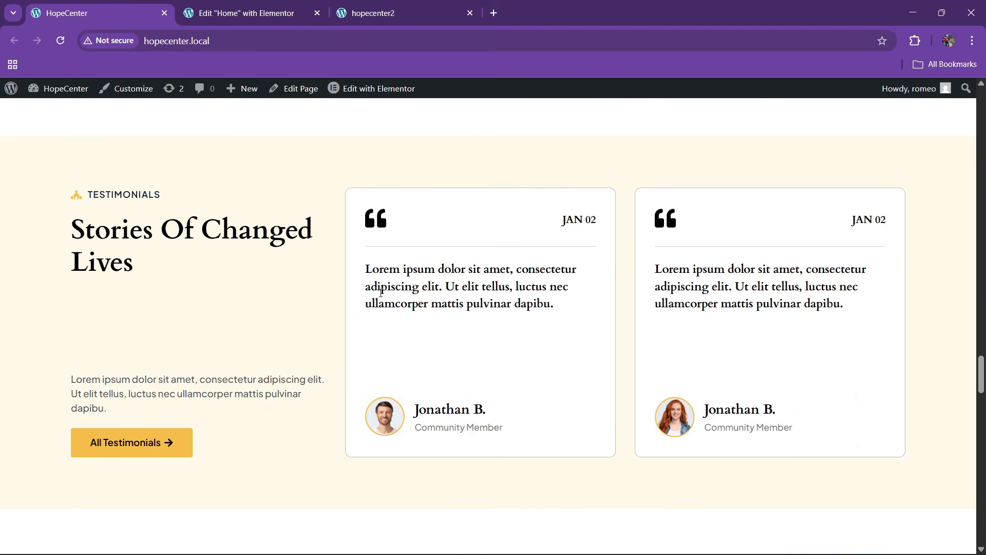
scroll(380, 293, down, 8)
scroll(379, 293, up, 8)
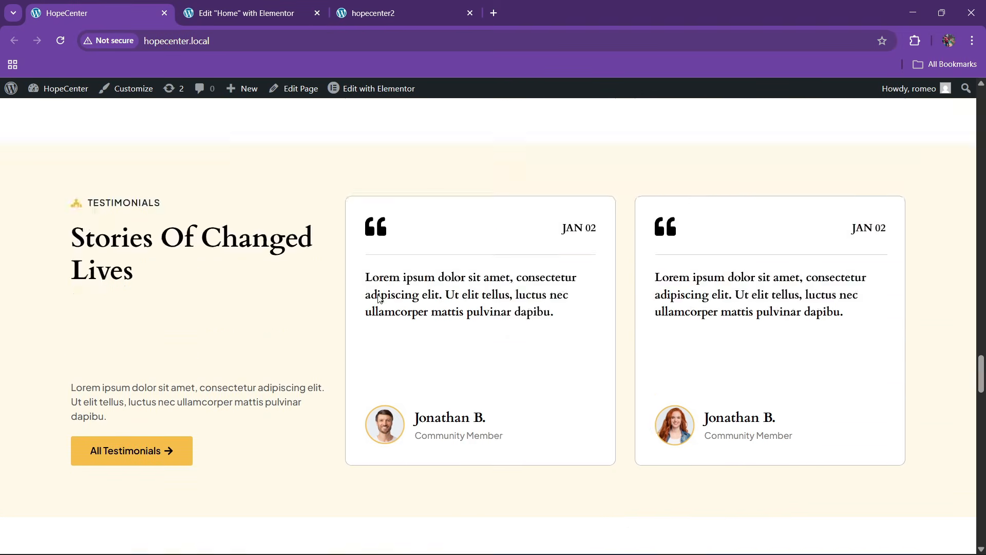
scroll(379, 304, down, 6)
scroll(379, 306, down, 20)
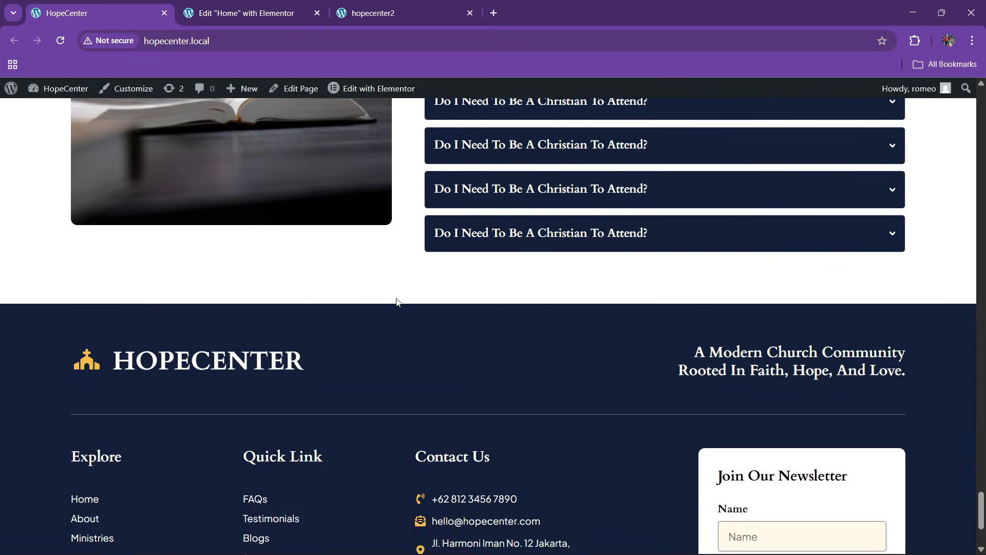
scroll(397, 302, up, 3)
scroll(397, 300, up, 20)
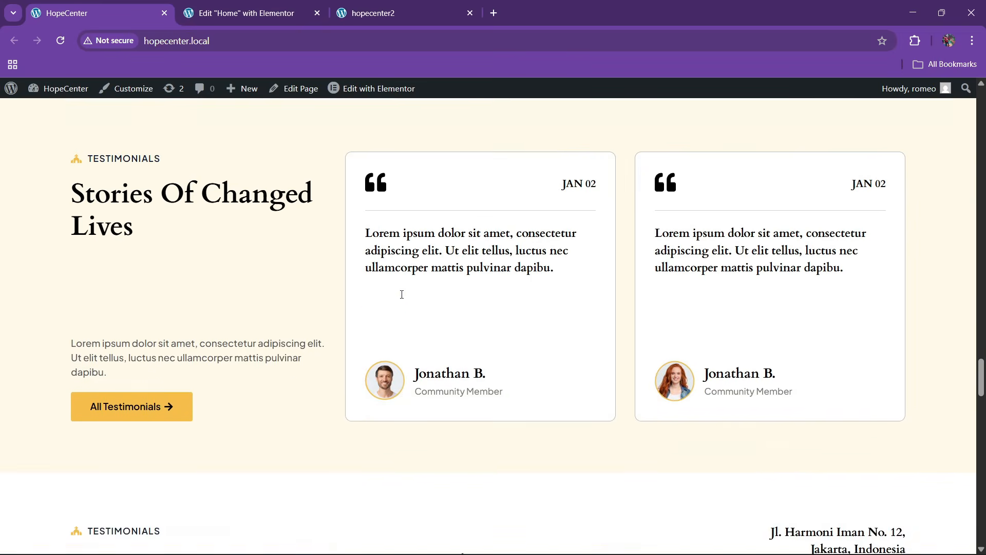
scroll(401, 296, down, 7)
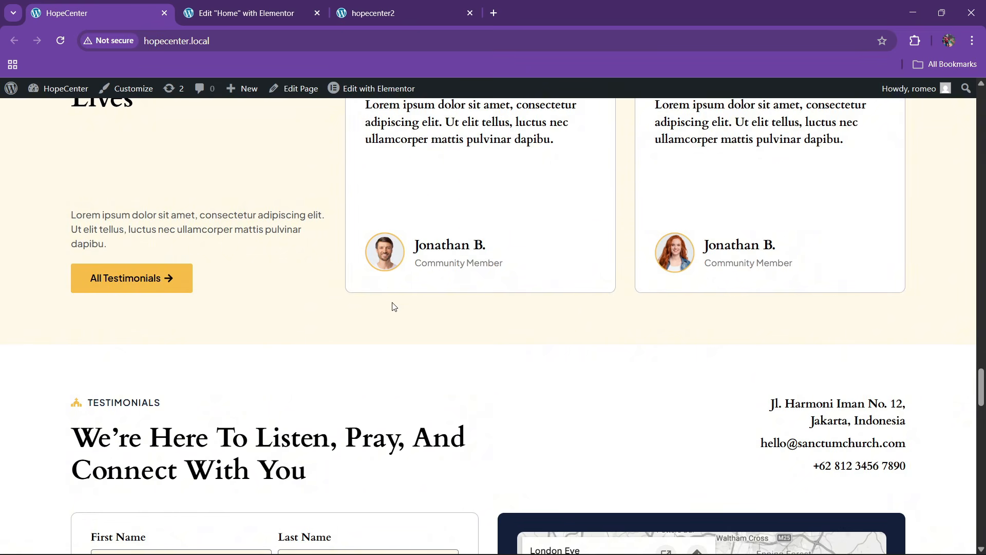
scroll(394, 307, up, 4)
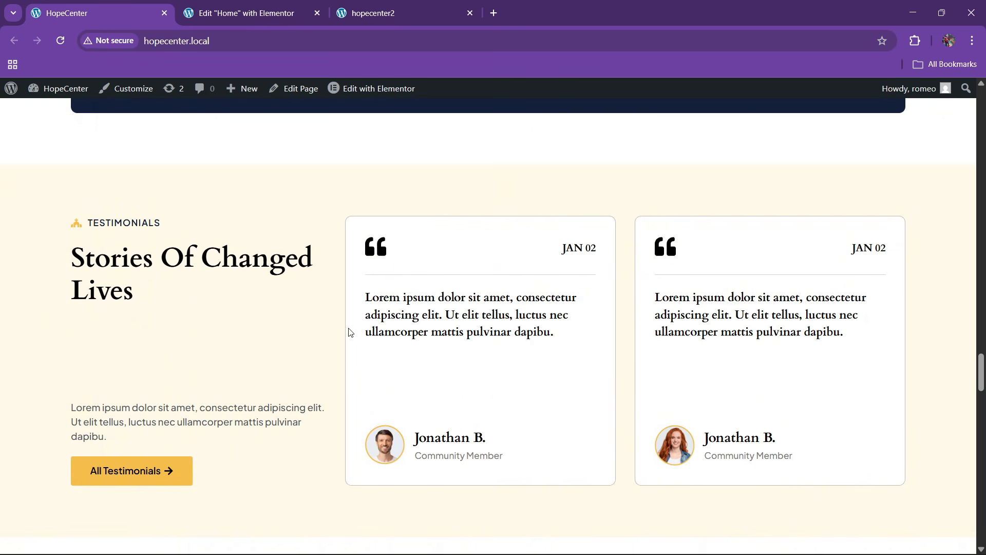
scroll(378, 346, up, 3)
scroll(337, 363, down, 2)
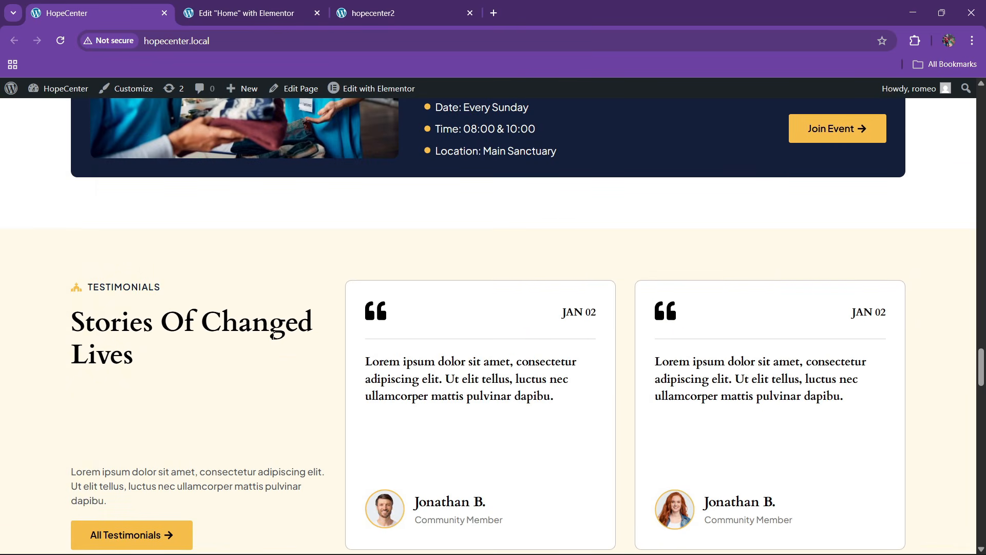
scroll(309, 323, down, 1)
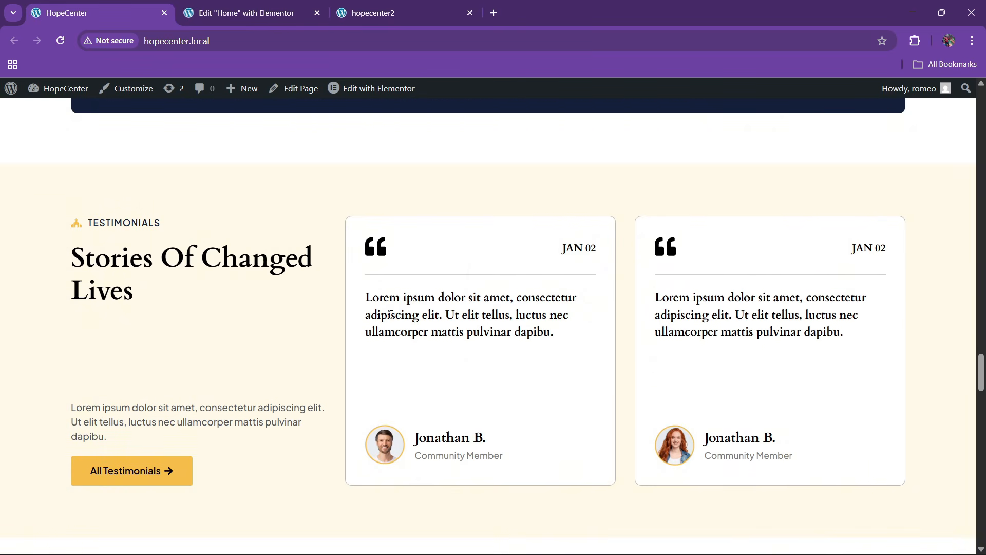
click(245, 11)
Add a two-column flexbox container named reviews at the page bottom, with Justify Content set to space-between
scroll(513, 376, down, 5)
click(540, 410)
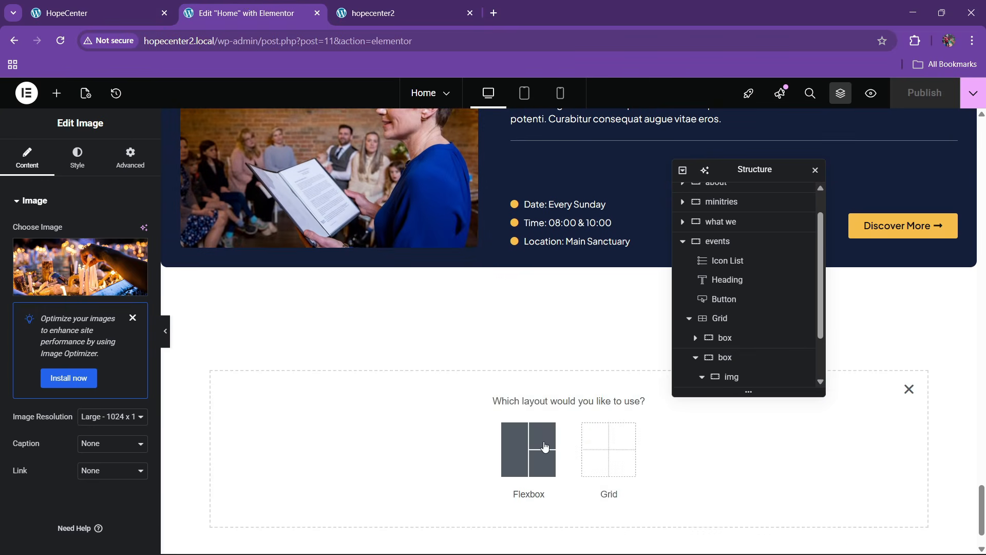
click(546, 446)
click(545, 446)
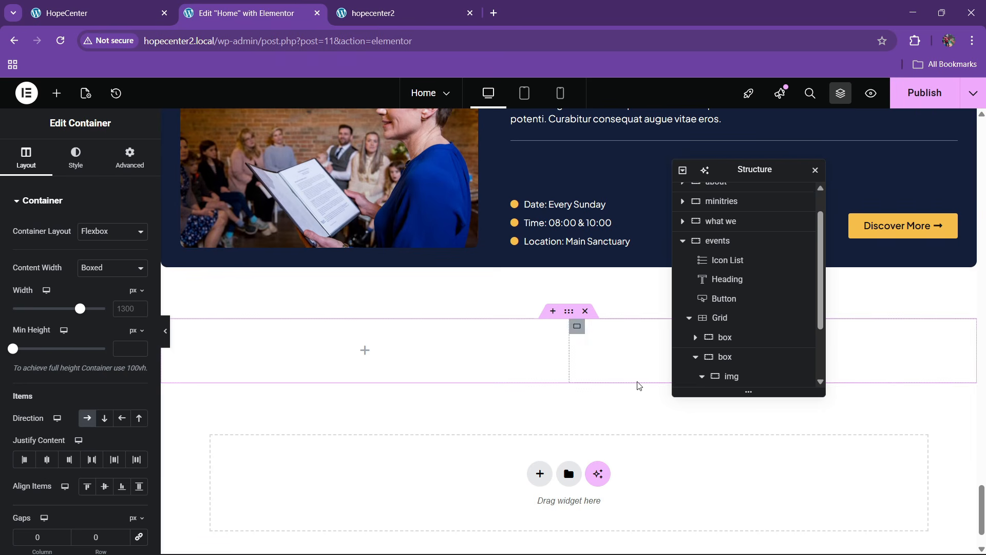
scroll(508, 321, down, 2)
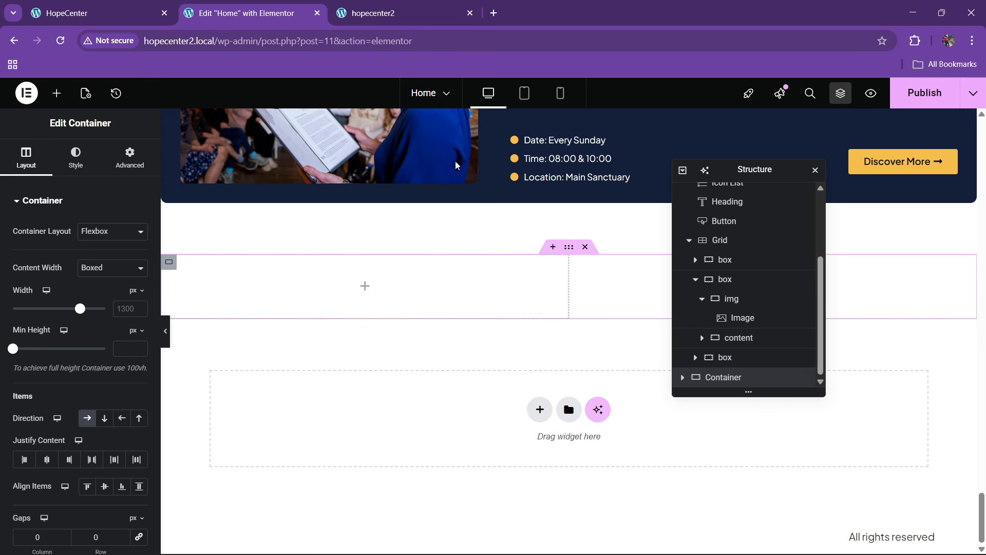
click(66, 13)
scroll(264, 244, up, 3)
click(232, 4)
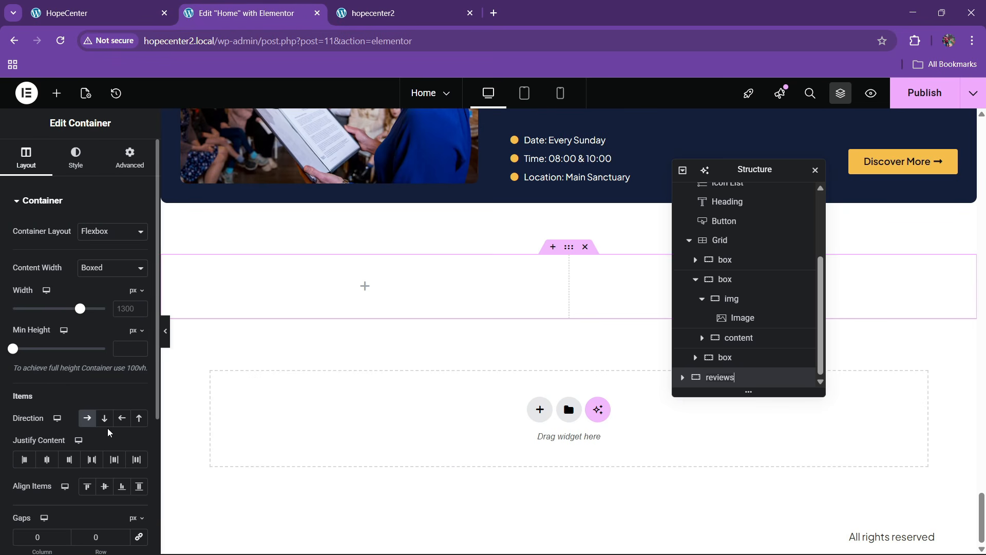
click(92, 459)
Give the reviews container 80 px padding and a classic background using the cream global colour bg
click(102, 162)
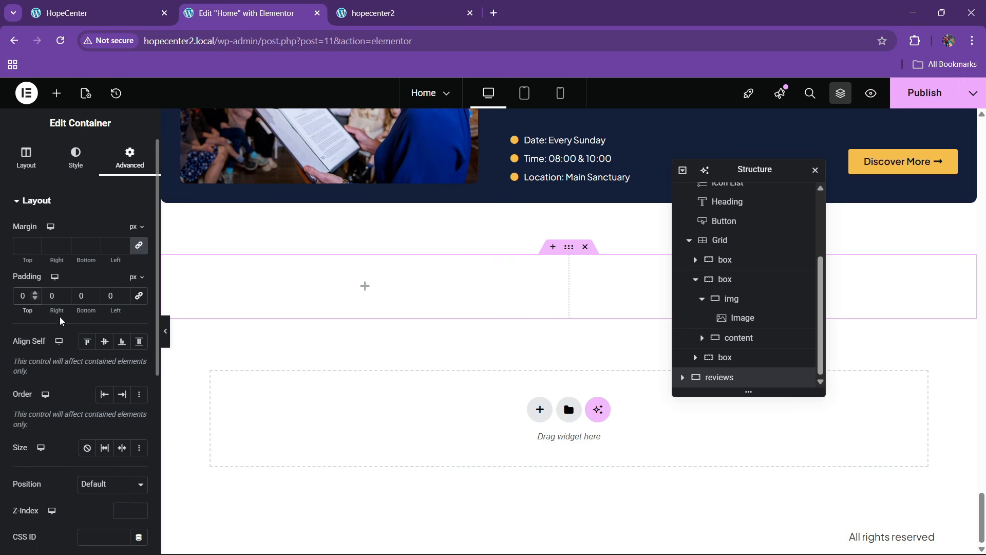
text(80)
click(76, 156)
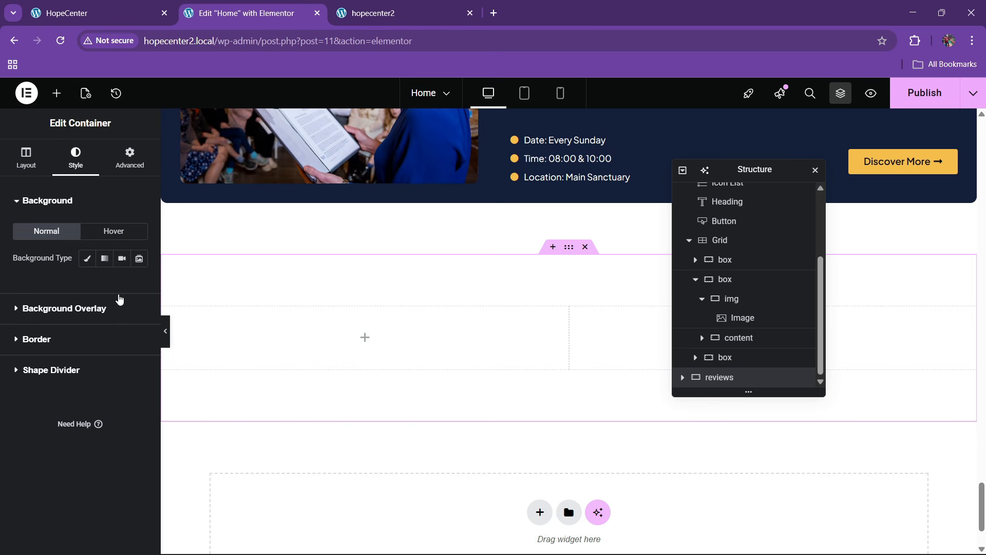
click(88, 258)
click(122, 285)
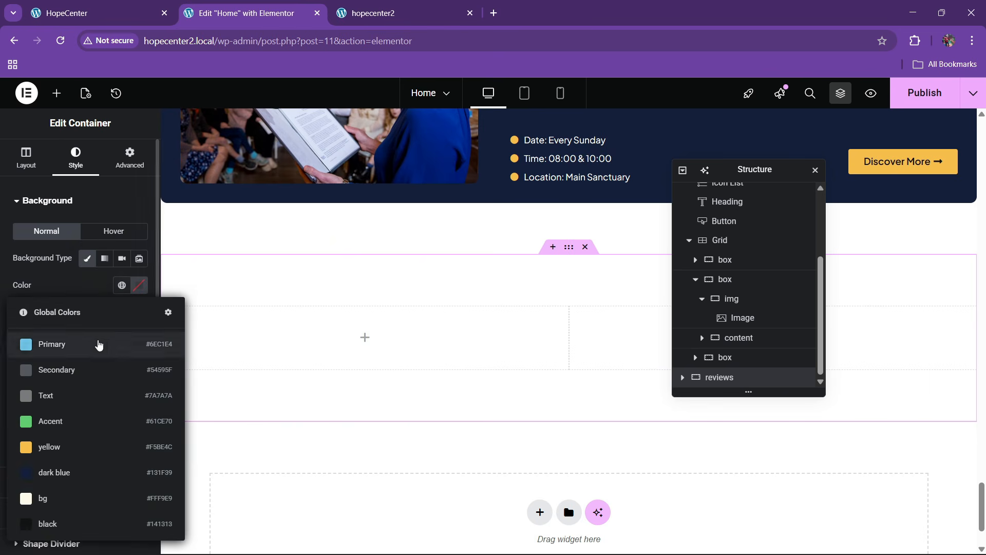
click(67, 519)
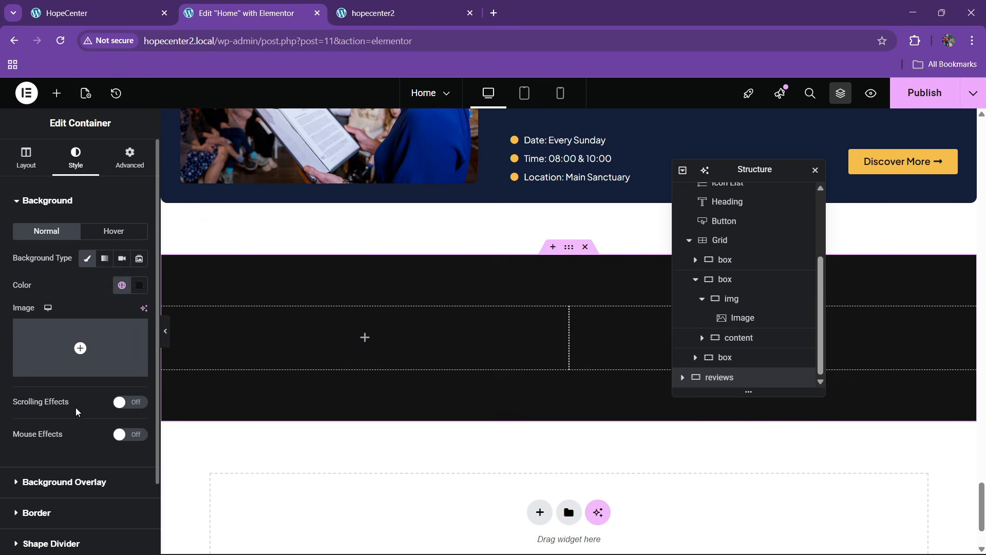
click(122, 286)
click(62, 499)
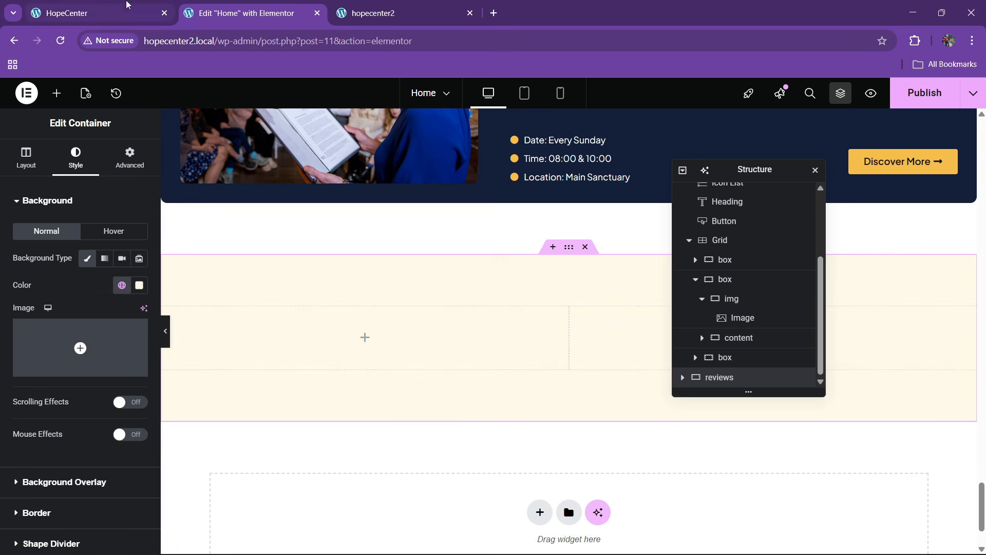
click(98, 13)
click(232, 5)
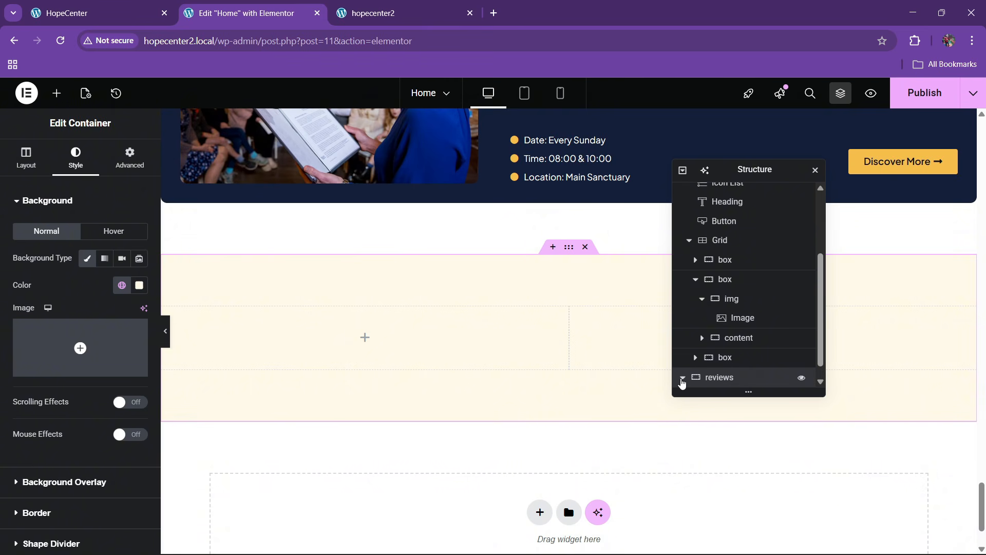
Rename the reviews container's two columns to 1 and 2
click(682, 379)
click(718, 363)
double_click(727, 363)
text(1)
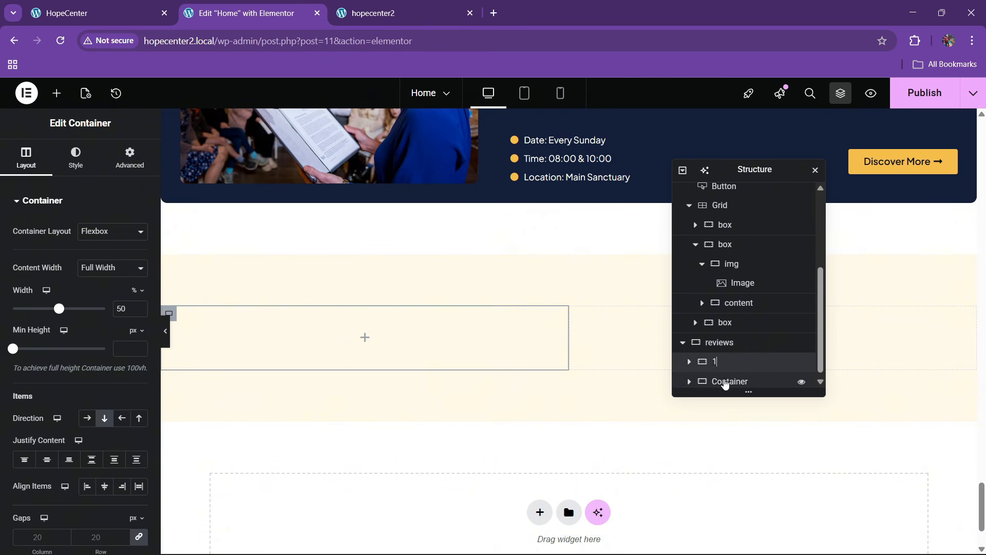
double_click(726, 382)
text(2)
Set column 1 to 40% width and column 2 to 60% width
click(714, 362)
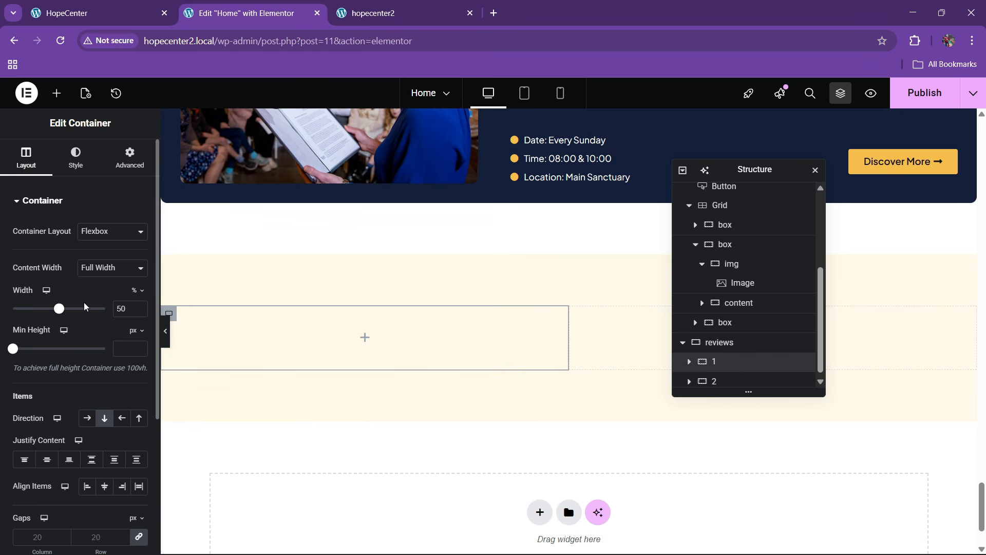
key(BackSpace)
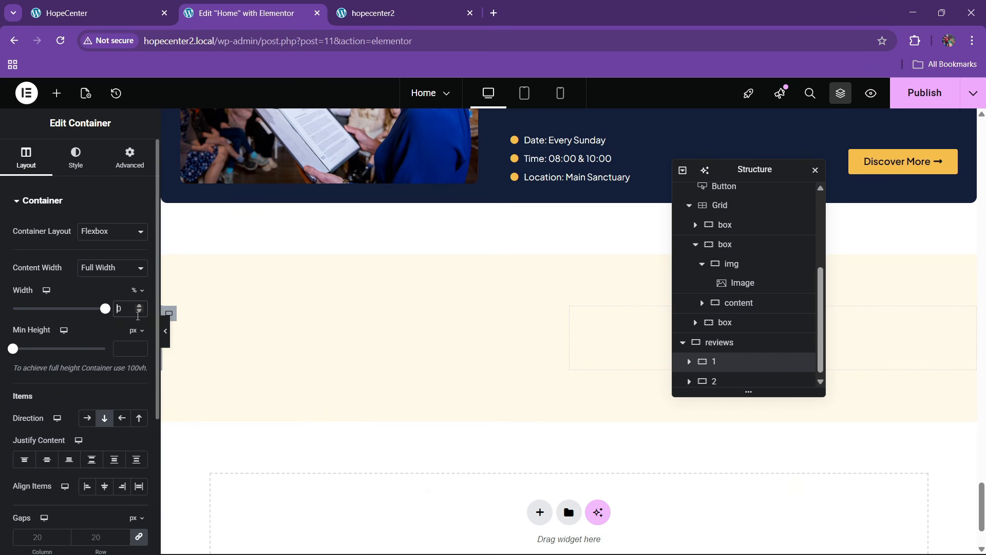
text(40)
click(728, 380)
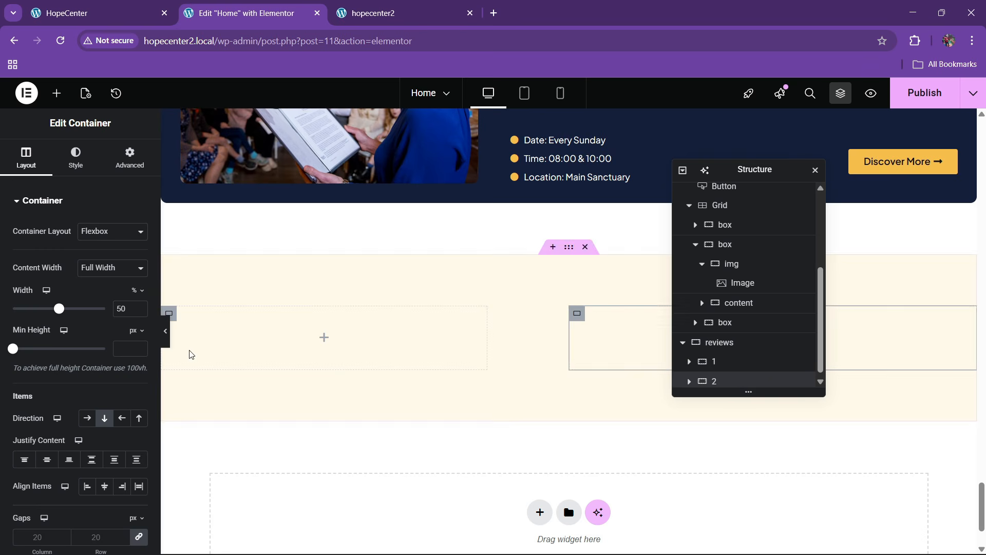
text(60)
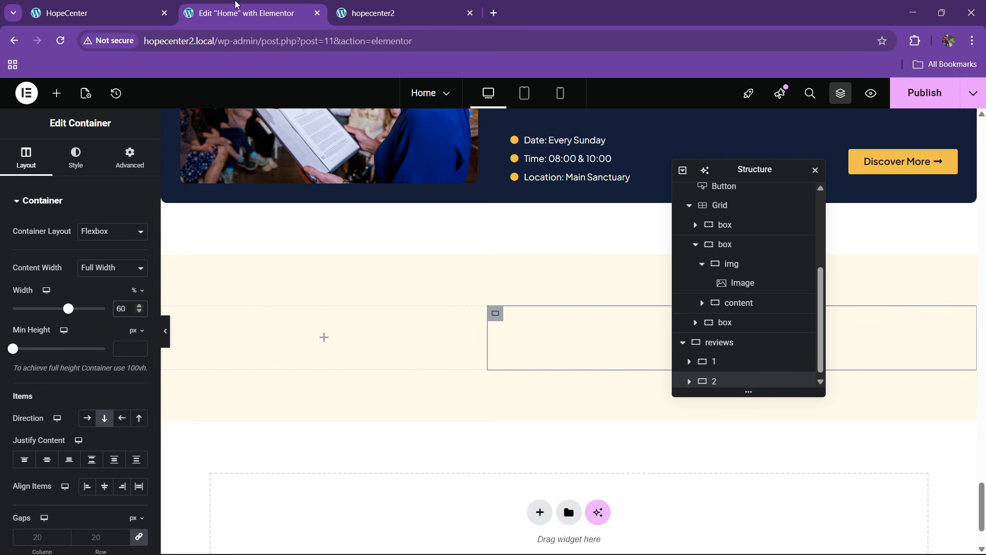
click(122, 5)
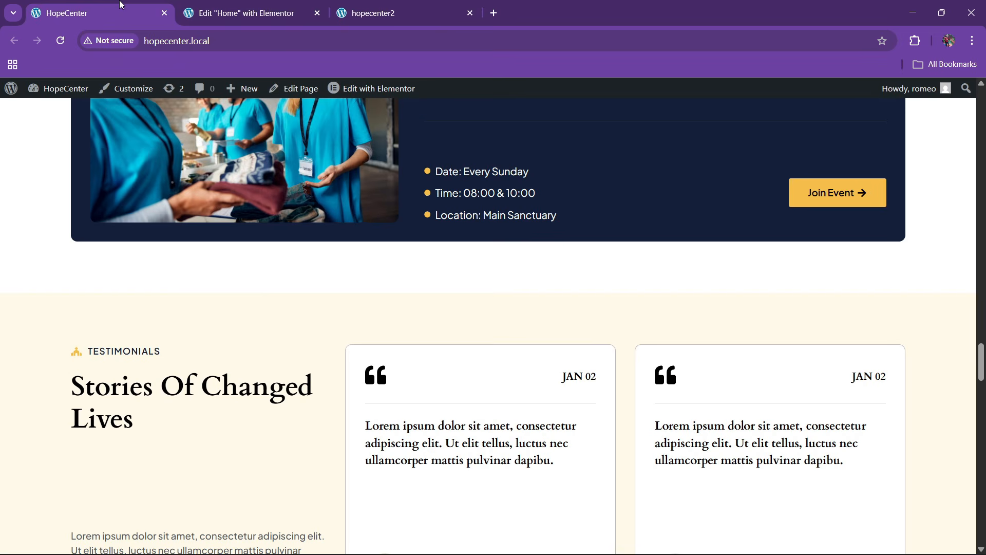
click(280, 4)
Link the reviews container's column and row gaps and set them to 60 px
click(474, 377)
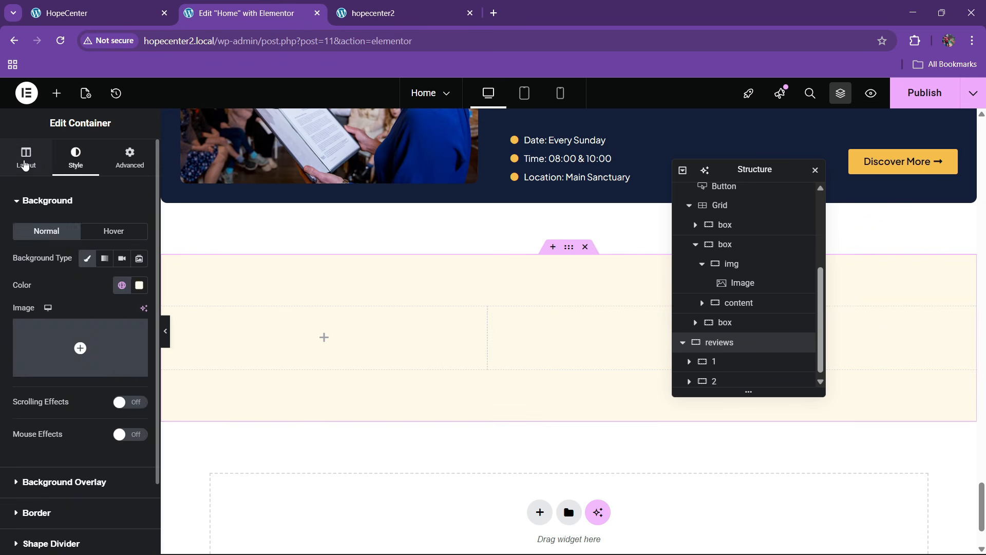
click(25, 164)
scroll(86, 383, down, 3)
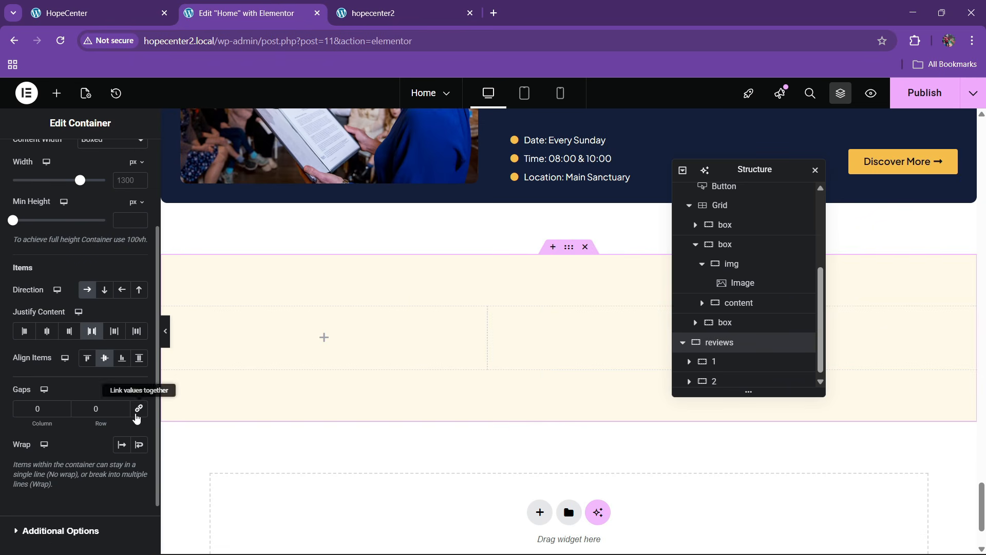
click(136, 414)
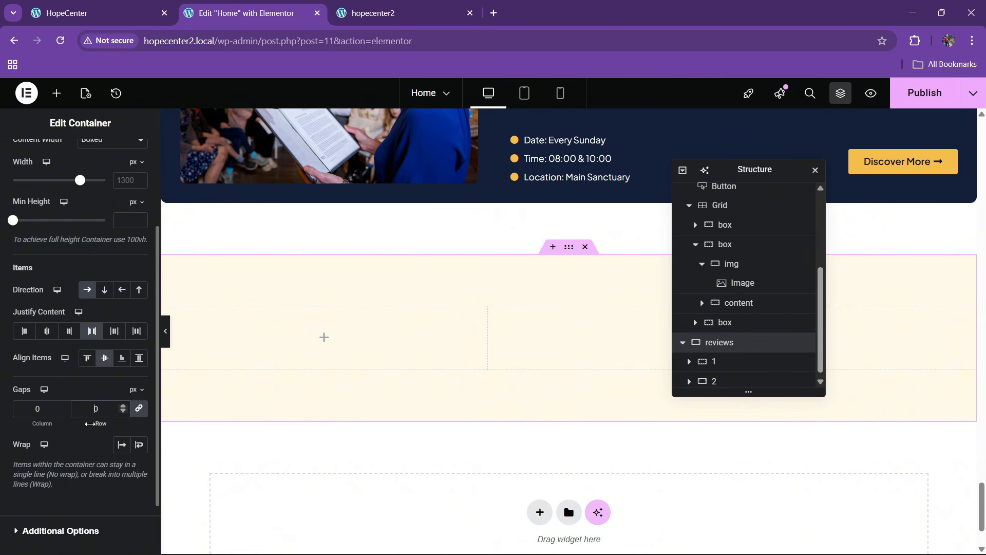
click(131, 8)
scroll(277, 257, down, 2)
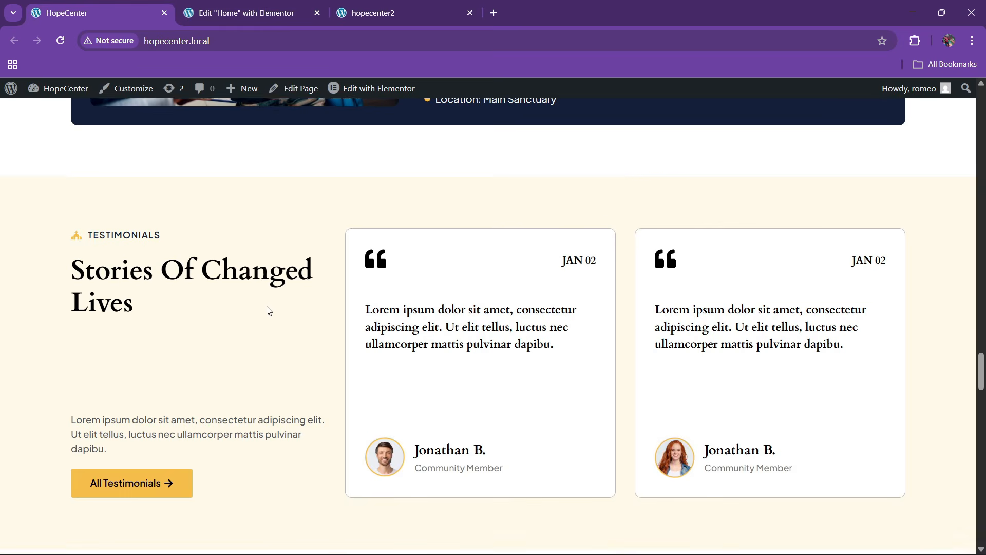
click(241, 11)
scroll(375, 282, up, 14)
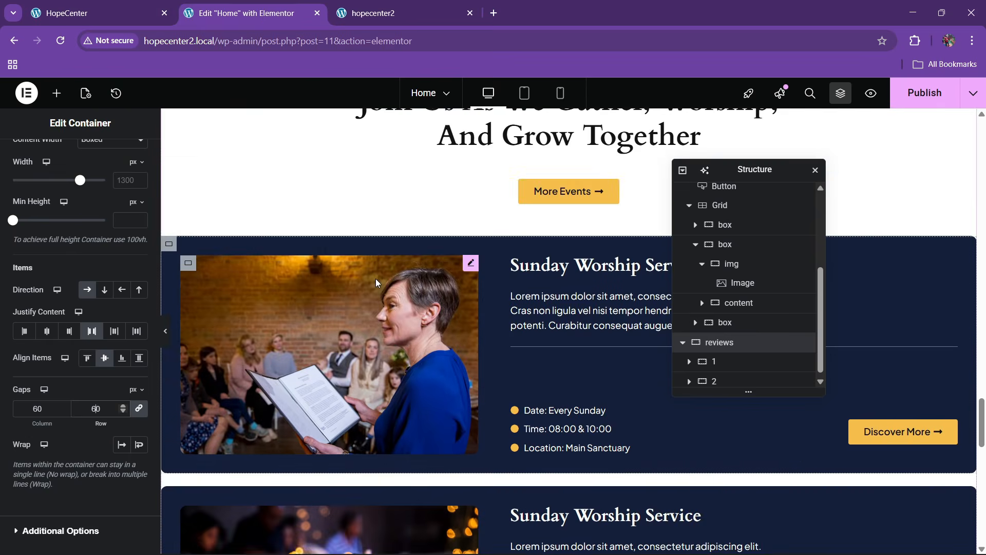
scroll(375, 282, down, 8)
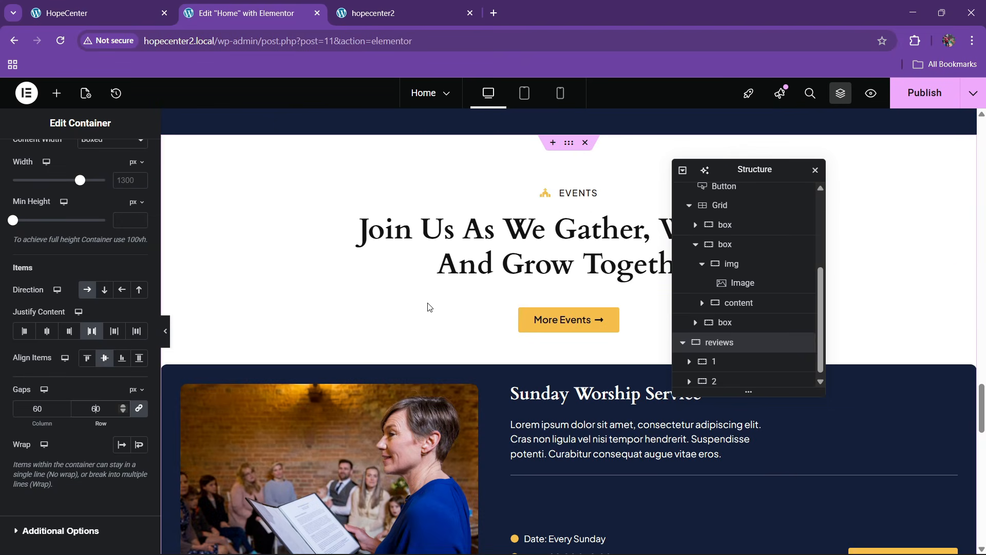
Paste the EVENTS label into column 1 and change its text to testimonials
right_click(567, 196)
click(477, 282)
scroll(403, 315, down, 10)
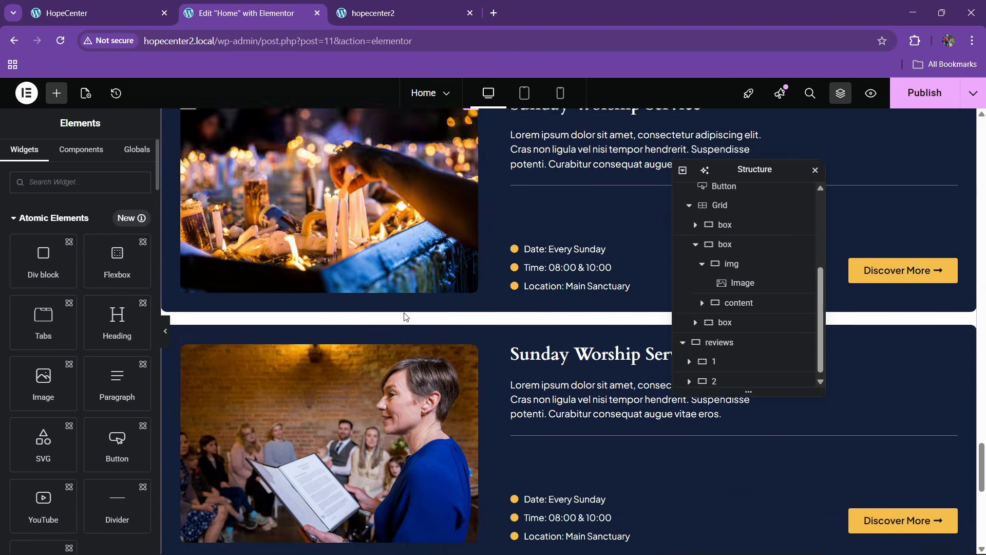
right_click(279, 242)
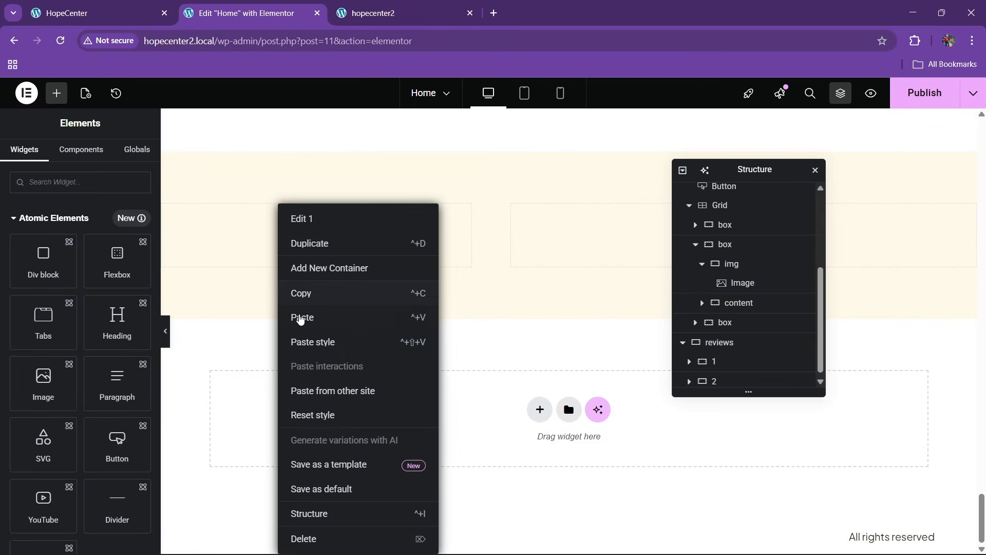
click(298, 315)
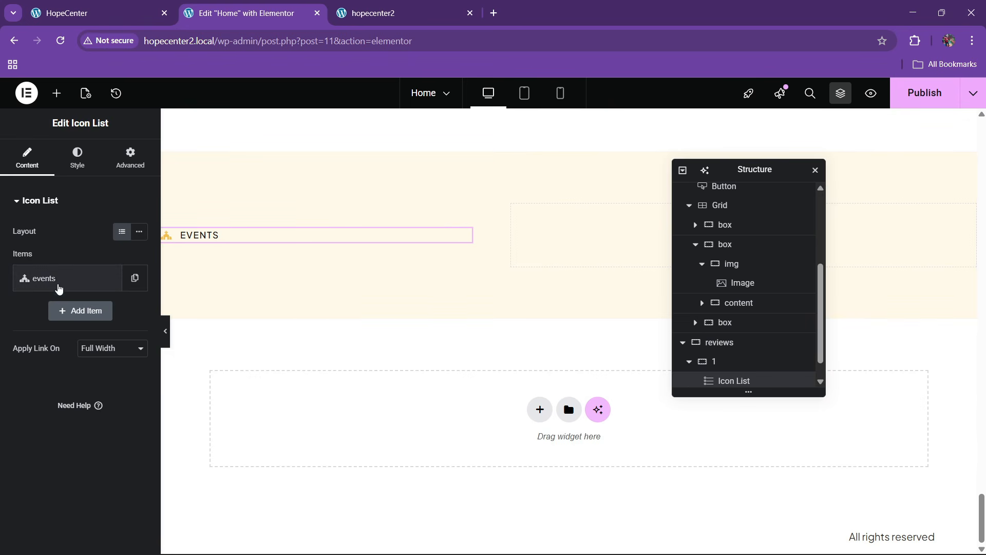
click(58, 286)
text(testimonials)
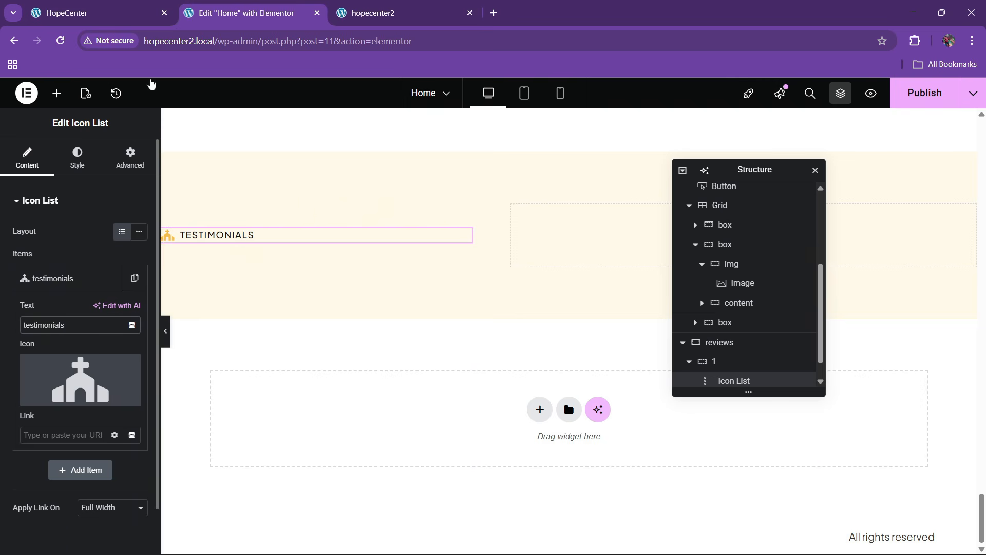
click(144, 10)
click(286, 10)
Copy the Events 'Join Us As We Gather' heading into the Testimonials section
scroll(418, 218, up, 8)
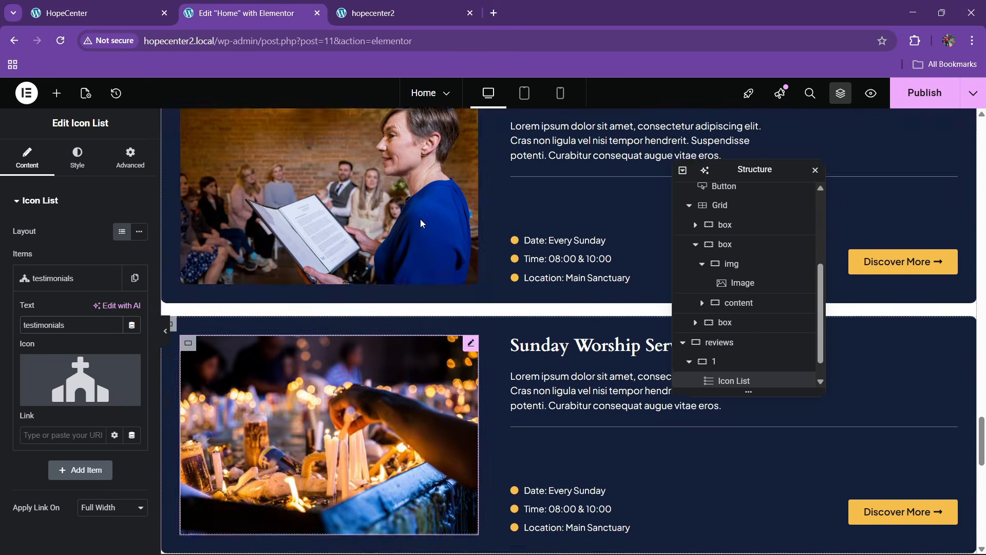
scroll(420, 221, up, 4)
right_click(497, 211)
click(517, 286)
scroll(375, 286, down, 5)
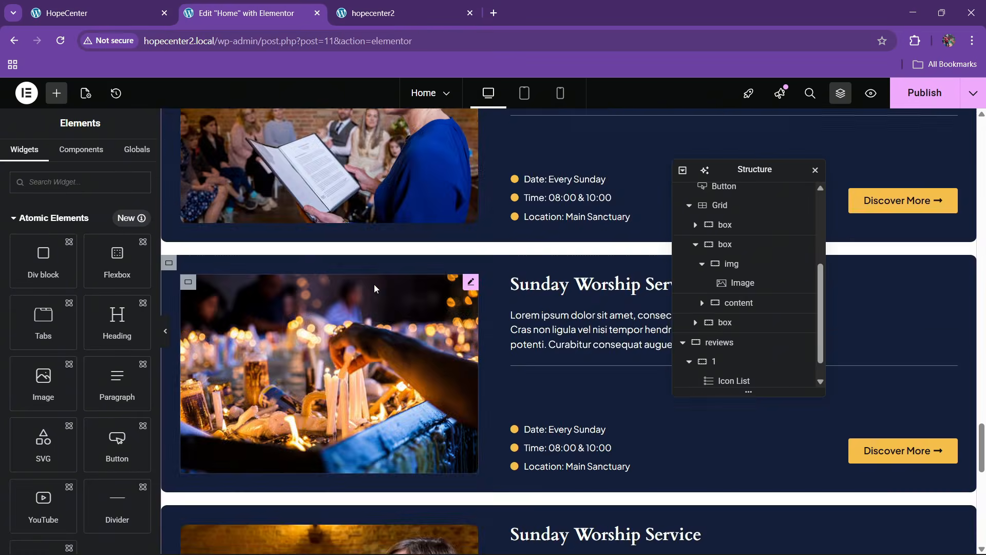
scroll(374, 285, down, 5)
right_click(227, 298)
click(245, 341)
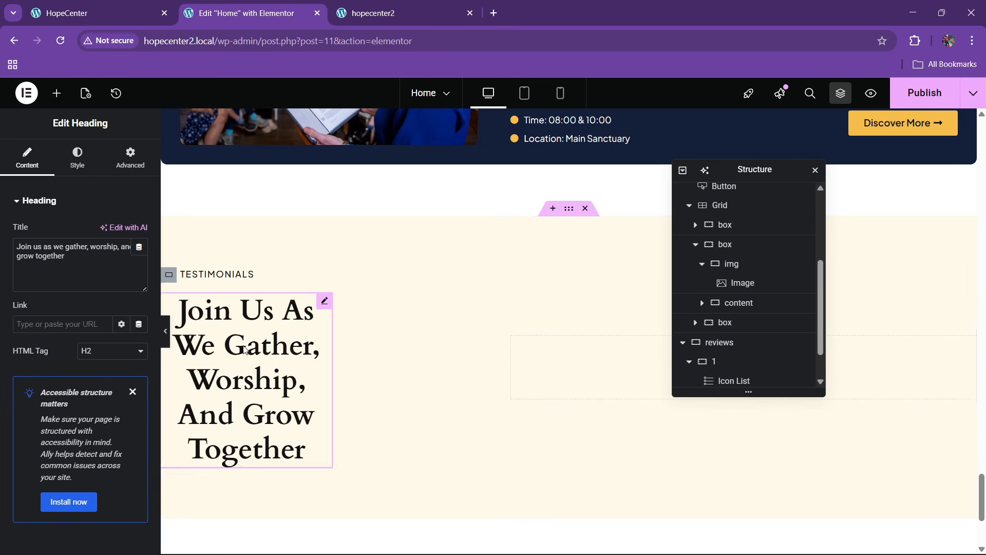
Make the pasted heading full width and left-aligned
click(130, 157)
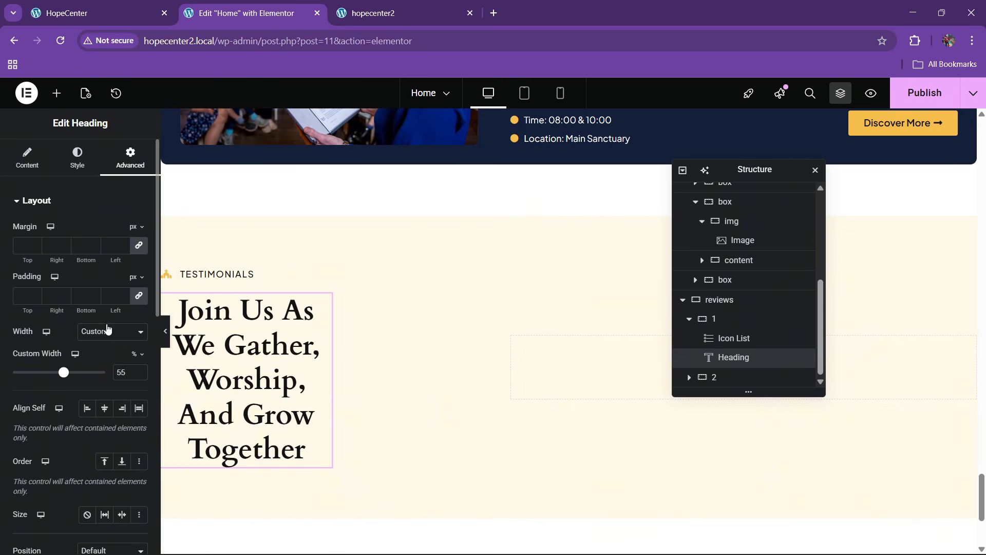
click(105, 364)
click(83, 164)
click(88, 234)
click(14, 165)
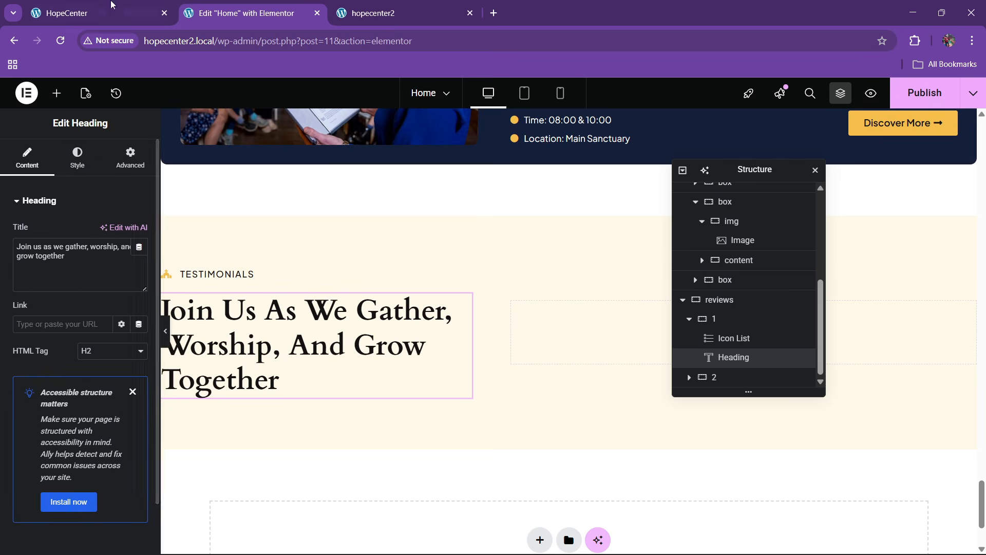
Change the heading title to 'Stories Of Changed Lives', copied from the live site
click(113, 5)
drag(72, 256, 99, 284)
click(307, 5)
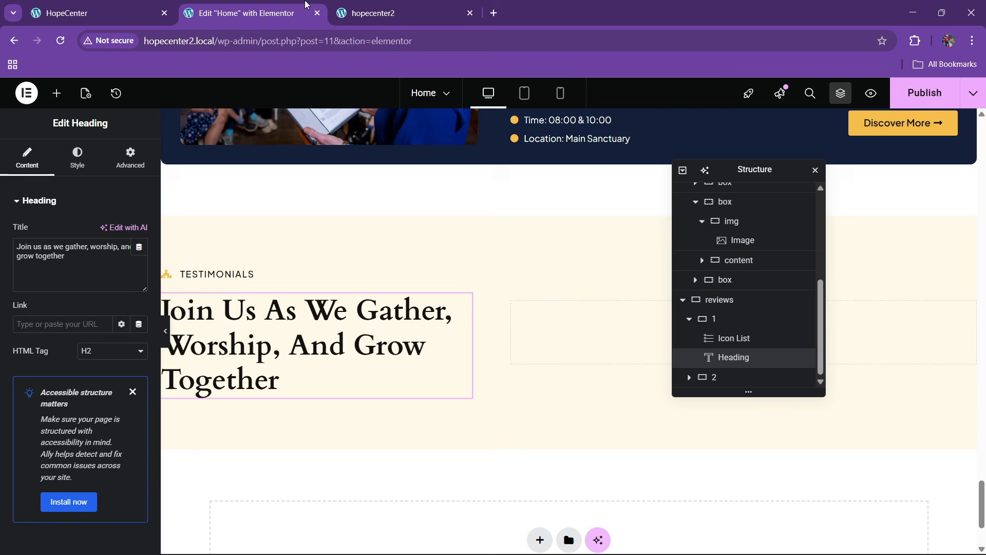
key(ctrl+v)
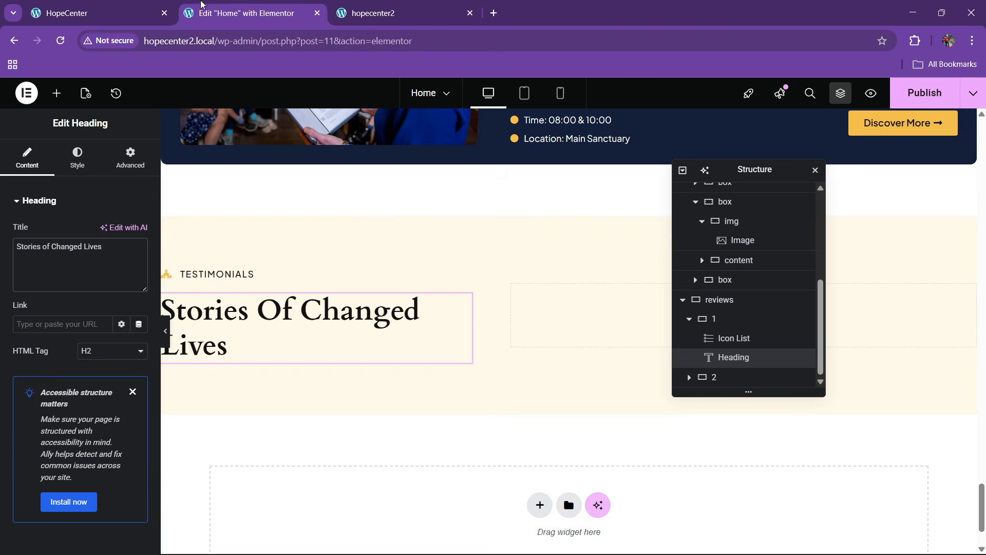
click(77, 13)
scroll(172, 312, down, 3)
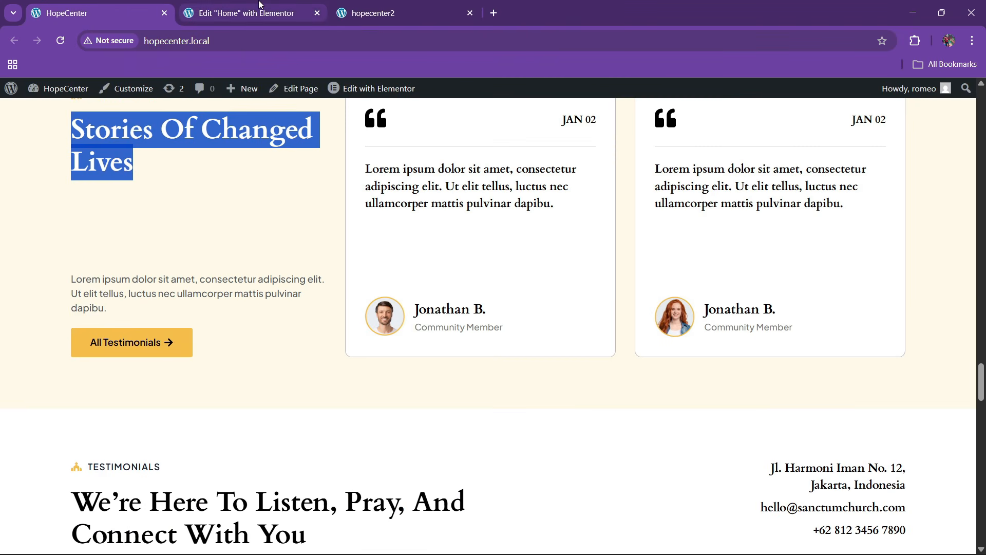
click(260, 6)
Add a container below the heading, duplicate it, and name the pair top and bottom
click(57, 93)
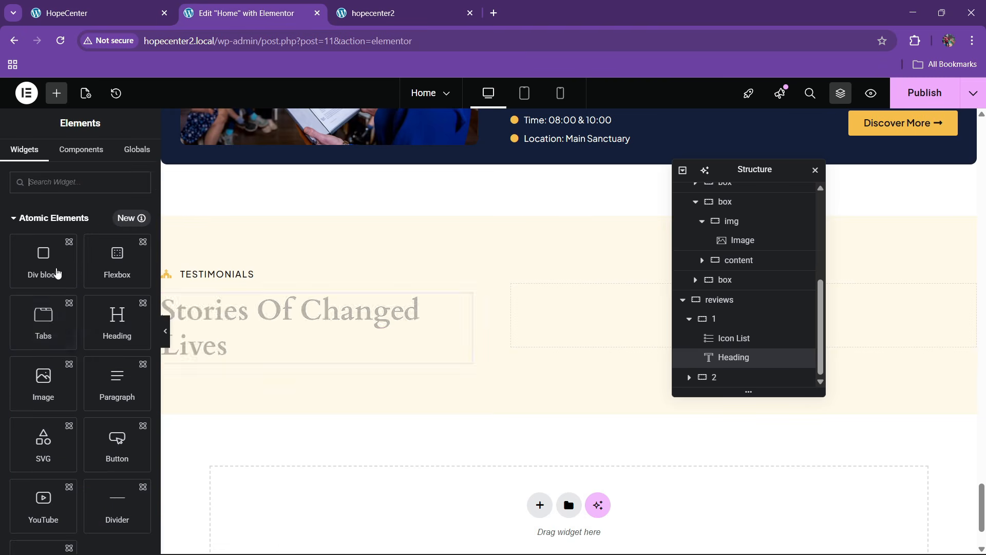
scroll(65, 393, down, 5)
scroll(65, 394, down, 3)
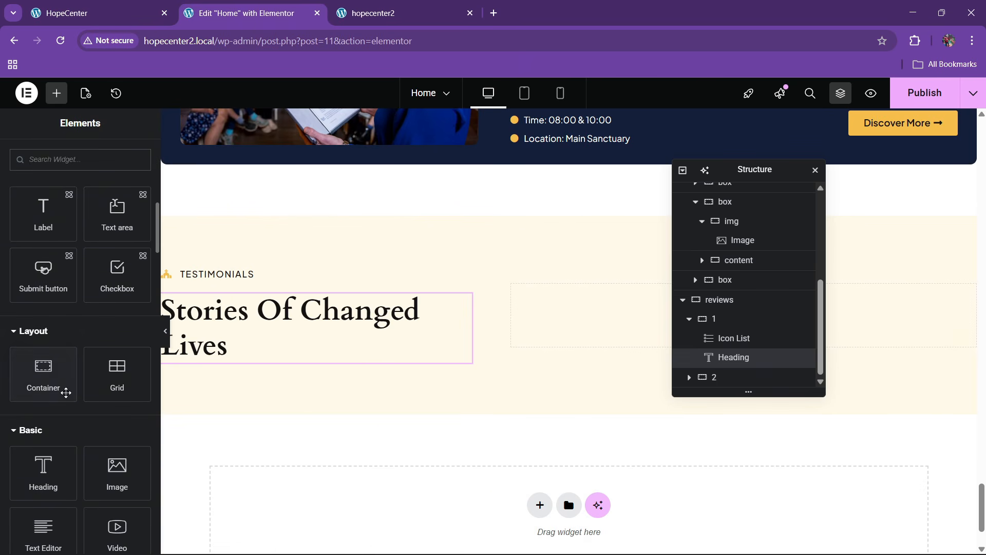
drag(48, 374, 334, 354)
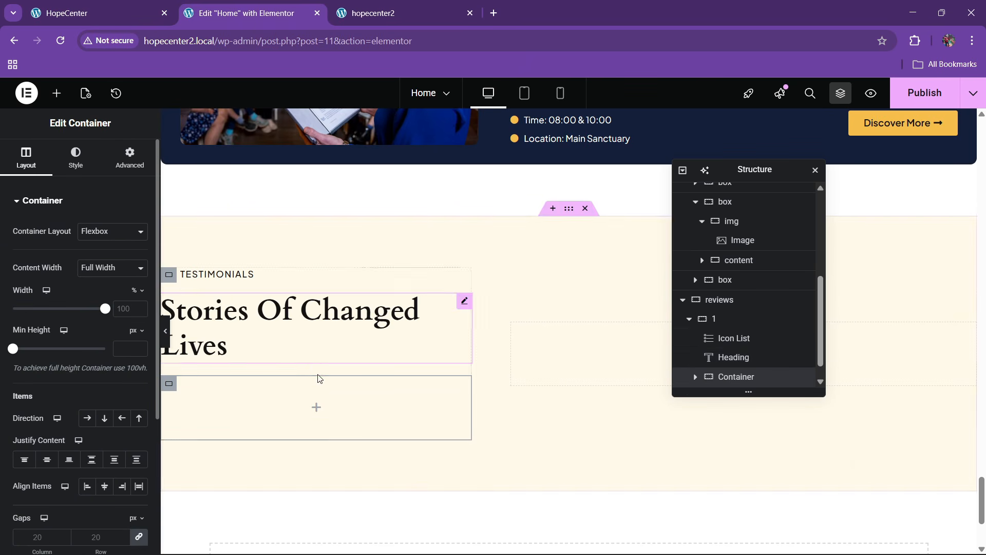
scroll(748, 362, down, 1)
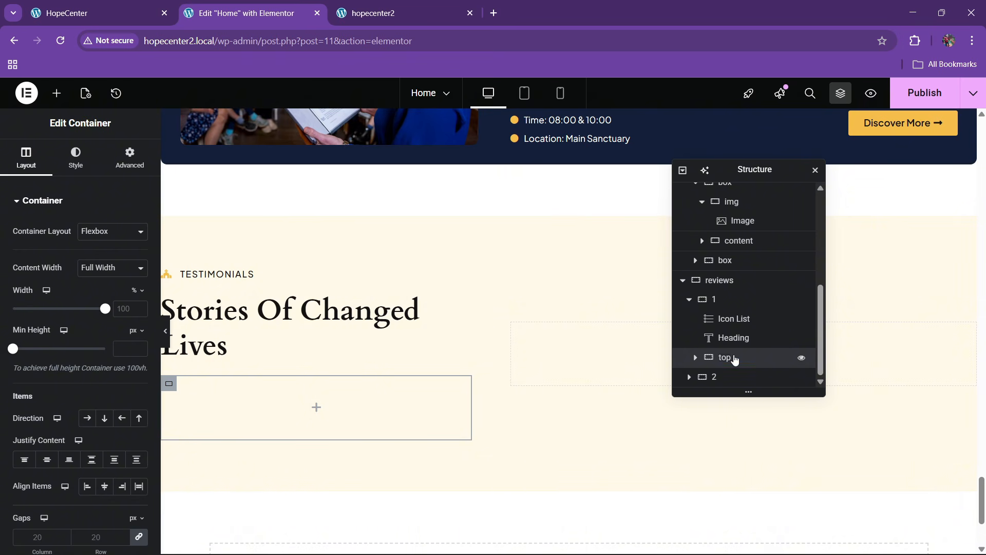
right_click(735, 359)
click(761, 245)
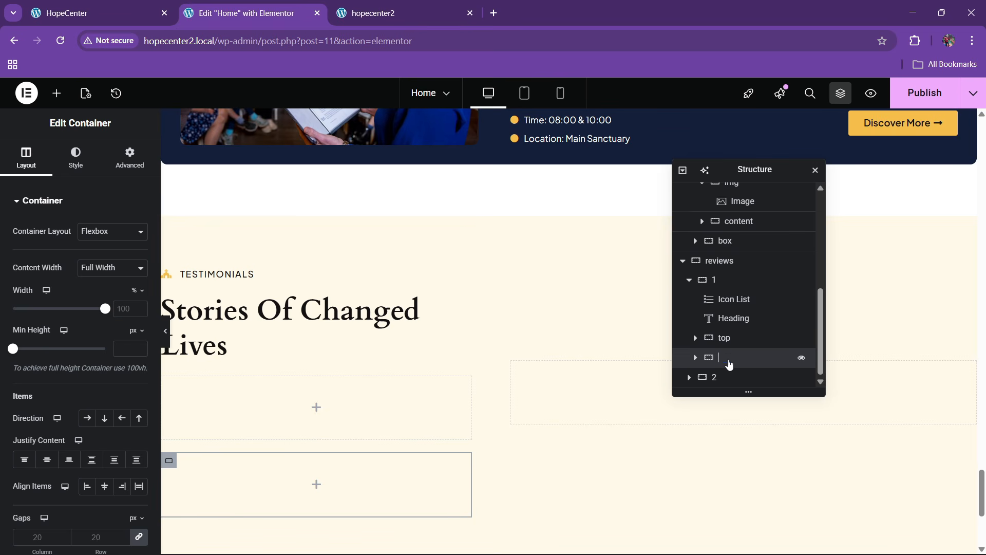
double_click(731, 358)
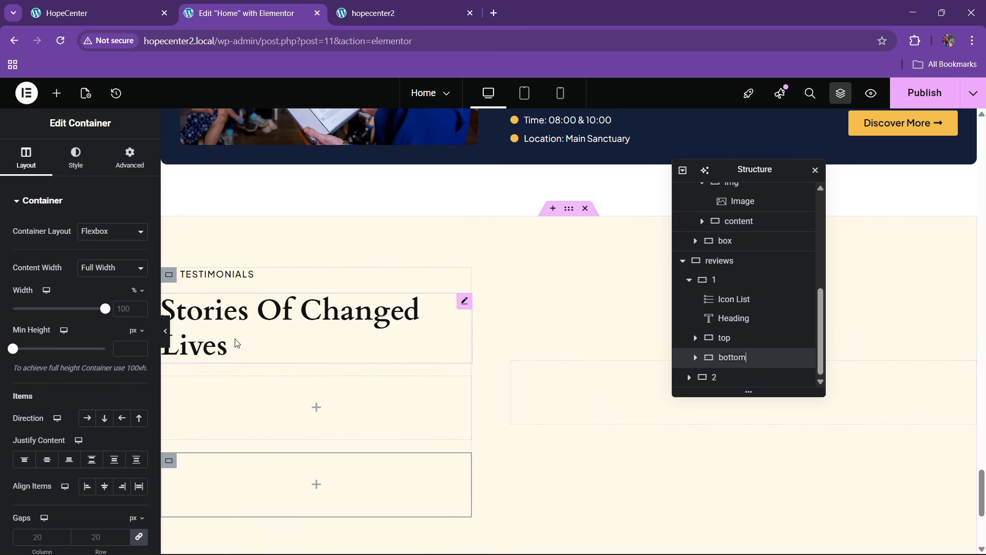
Move the TESTIMONIALS label and the heading into the top container
drag(464, 277, 301, 401)
drag(467, 282, 241, 366)
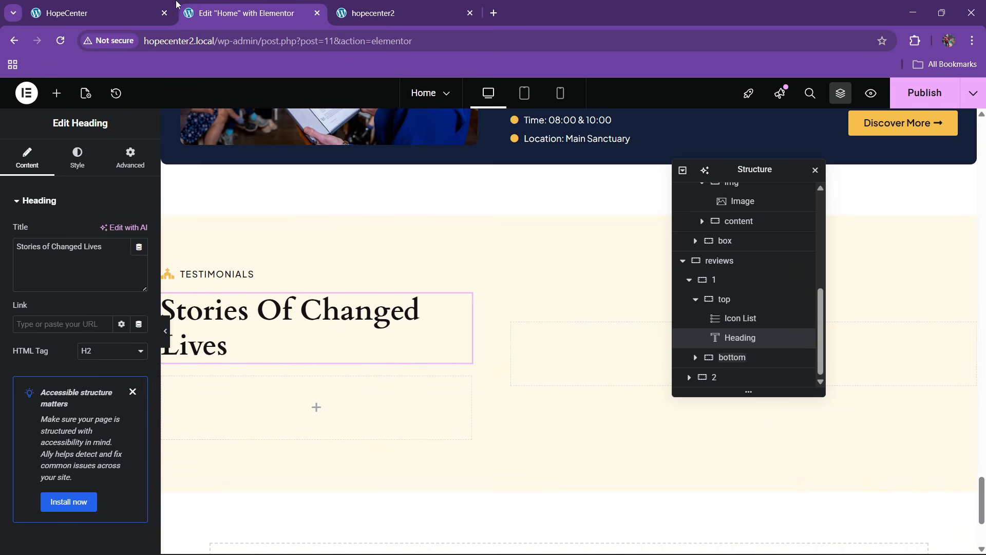
click(113, 19)
click(246, 5)
scroll(449, 238, up, 10)
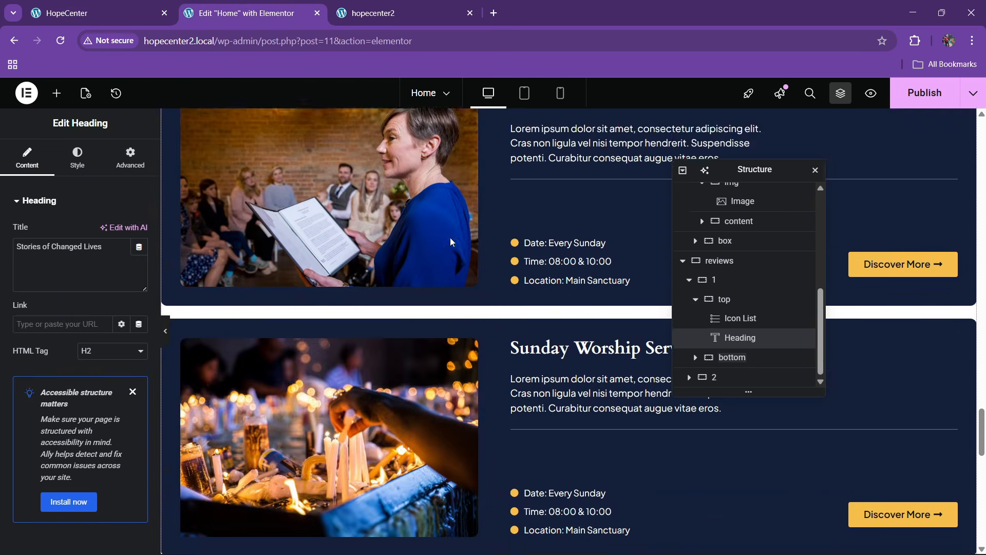
scroll(450, 237, up, 15)
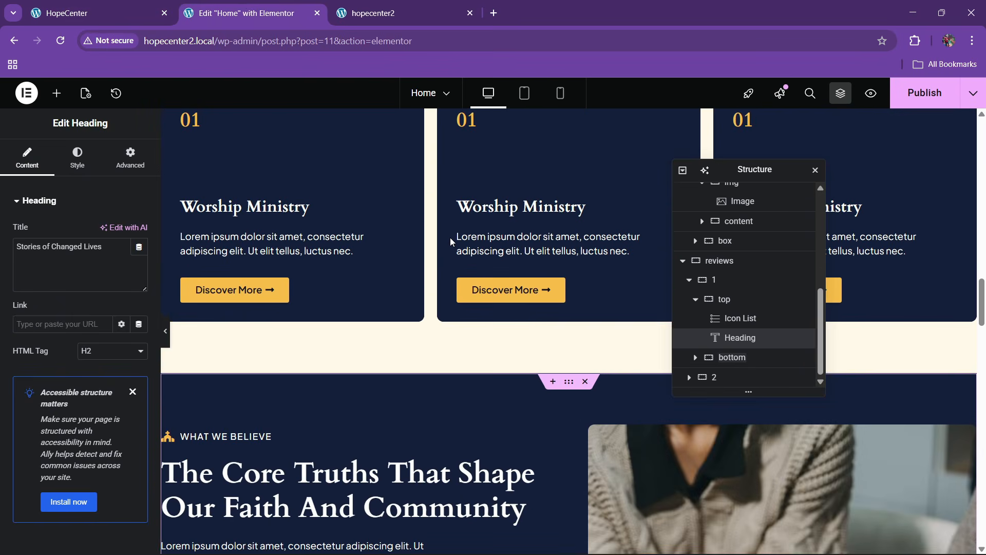
scroll(450, 241, up, 6)
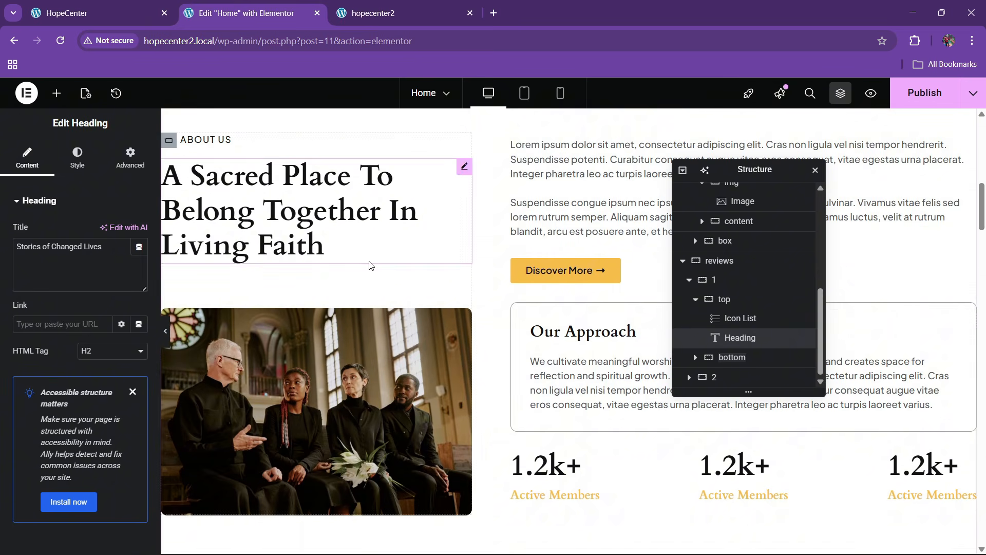
Copy the Our Approach paragraph and paste it into the bottom container
right_click(591, 375)
scroll(417, 322, down, 8)
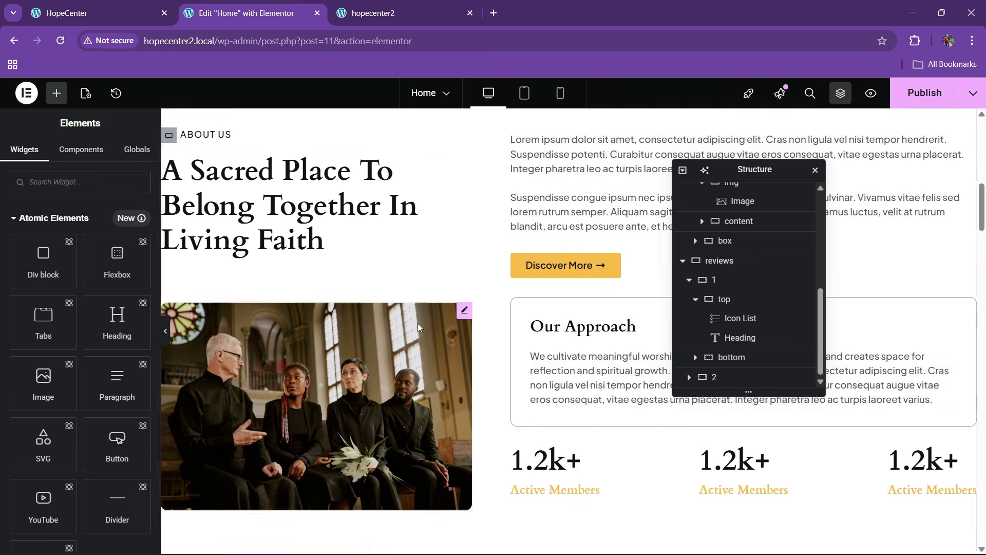
scroll(370, 325, down, 15)
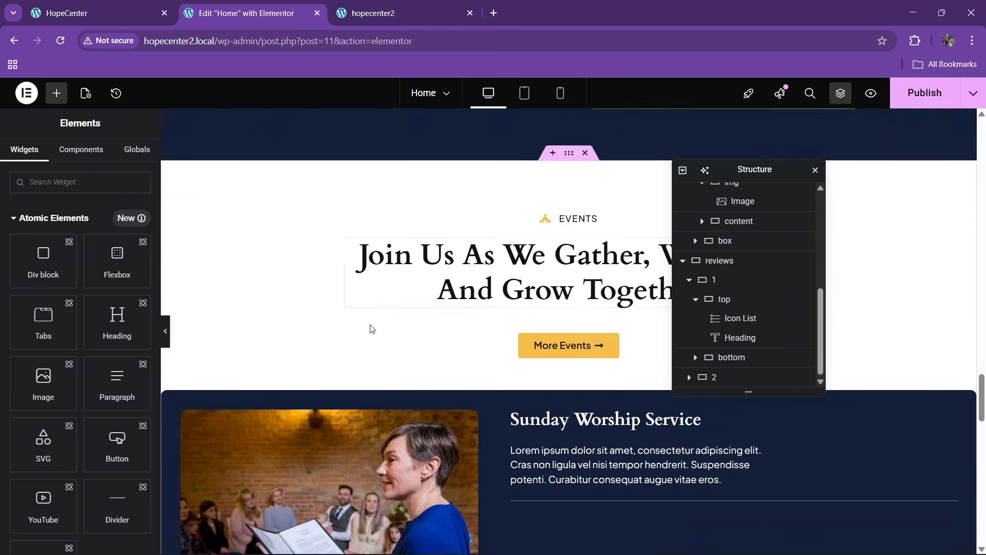
scroll(369, 324, down, 3)
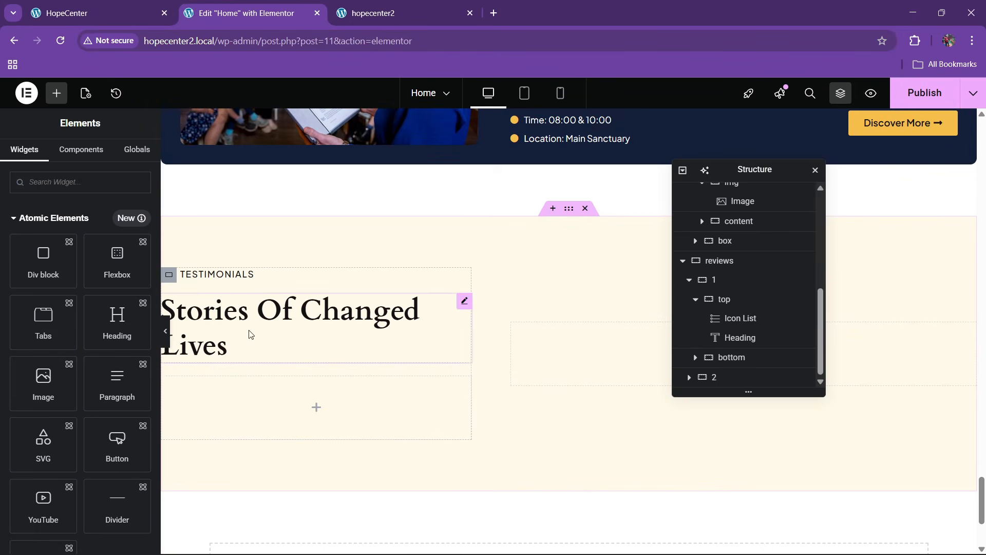
right_click(249, 403)
click(282, 319)
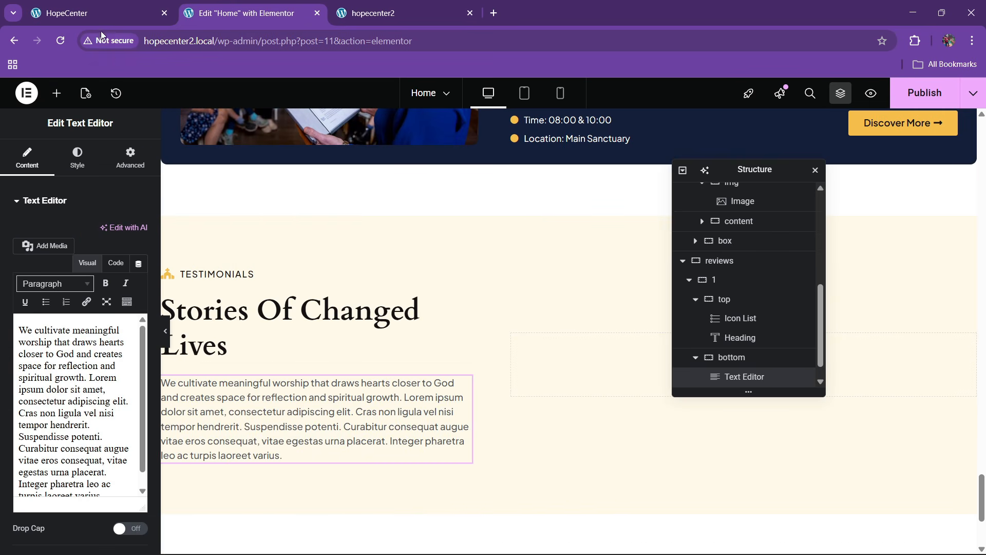
Replace the Testimonials paragraph with the live site's Lorem ipsum text in Code view
click(67, 13)
drag(70, 286, 171, 315)
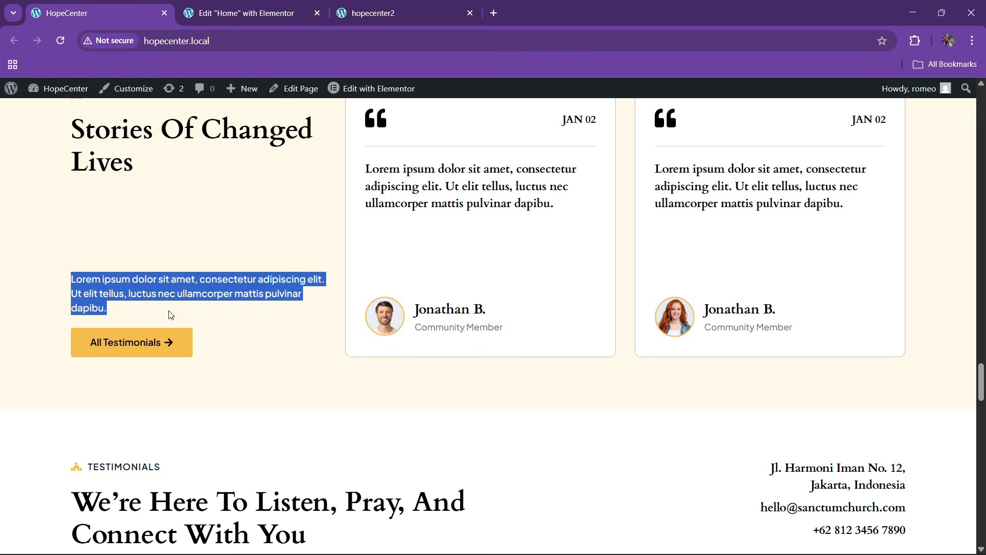
click(296, 6)
click(116, 262)
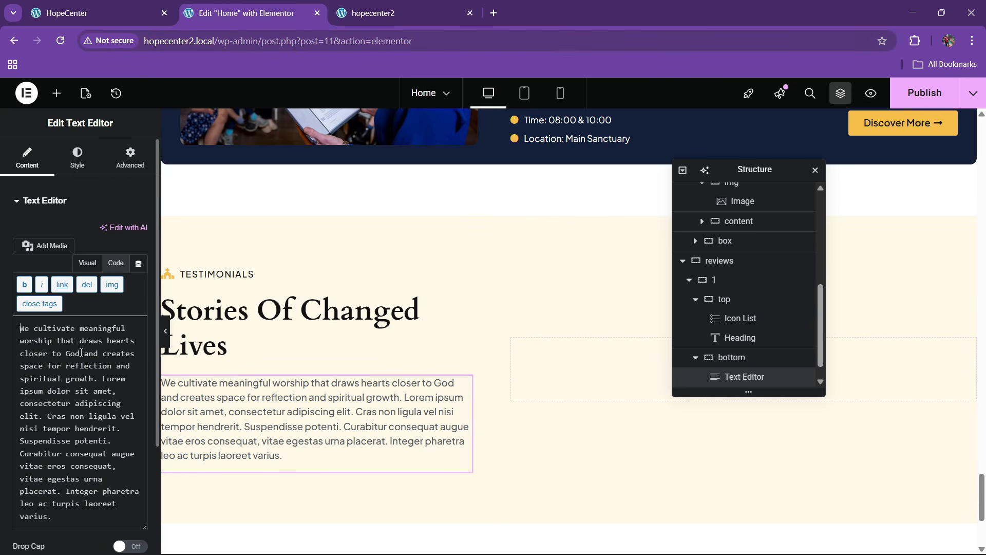
key(ctrl+a)
key(ctrl+v)
Copy the More Events button from the Events section and paste it below the paragraph
click(113, 11)
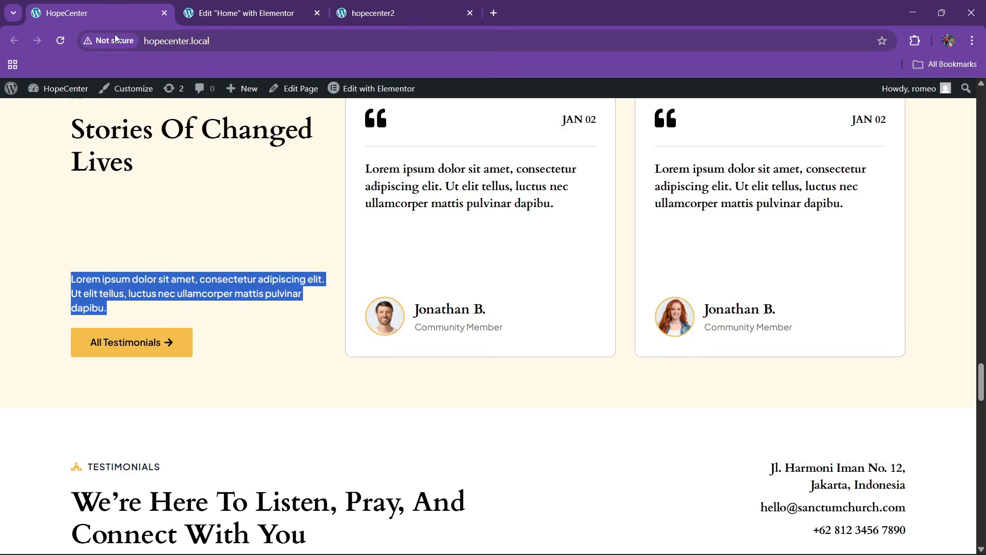
click(267, 10)
scroll(451, 279, up, 4)
scroll(452, 277, up, 6)
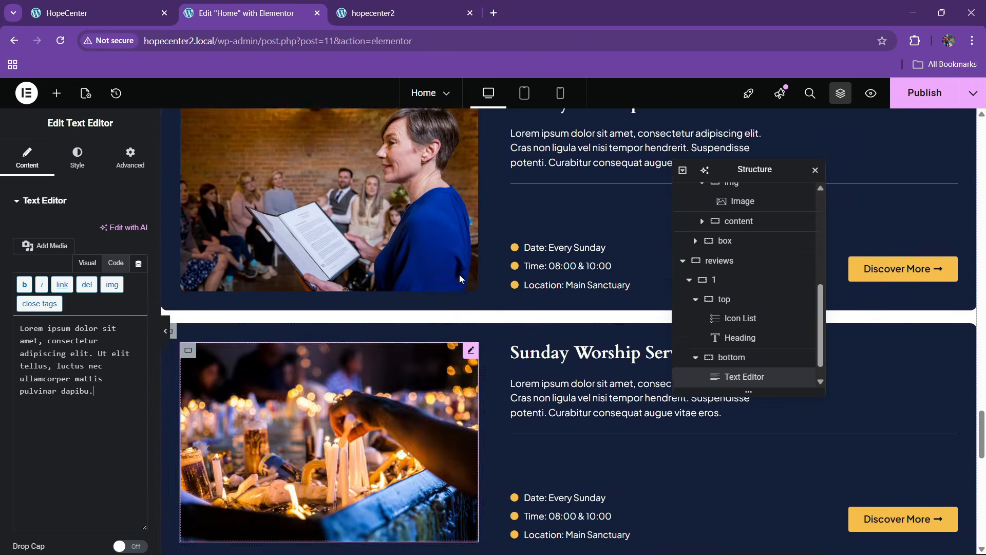
right_click(572, 409)
click(595, 317)
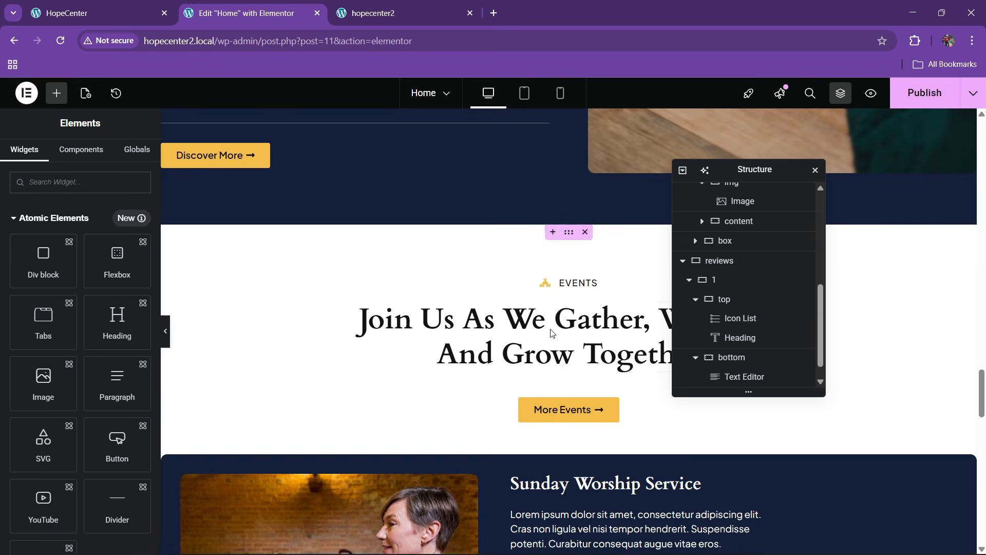
scroll(372, 331, down, 18)
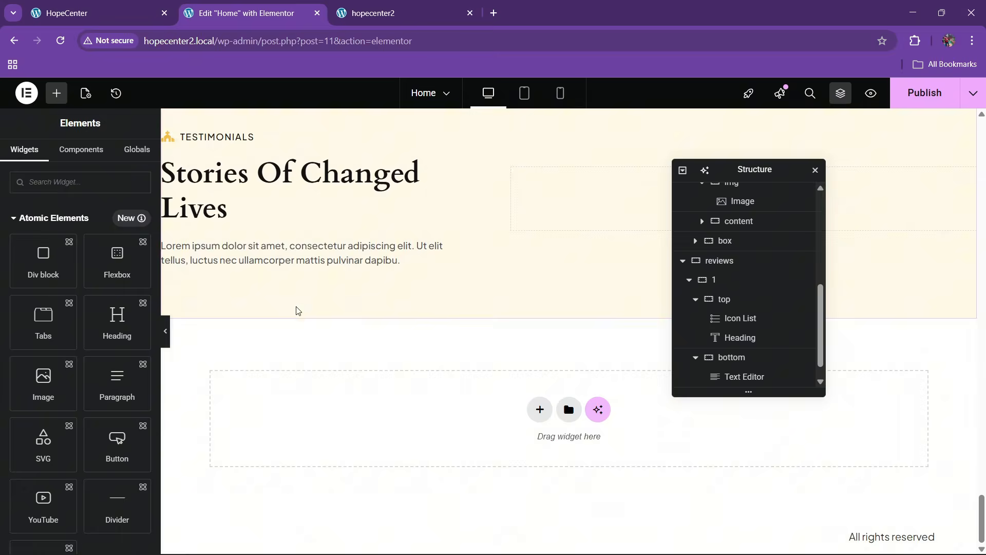
right_click(274, 257)
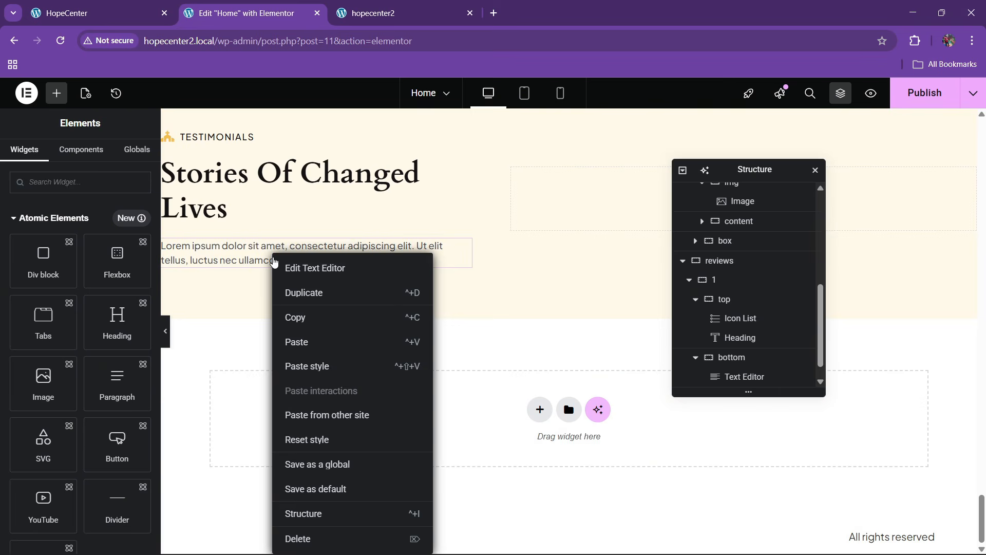
click(307, 341)
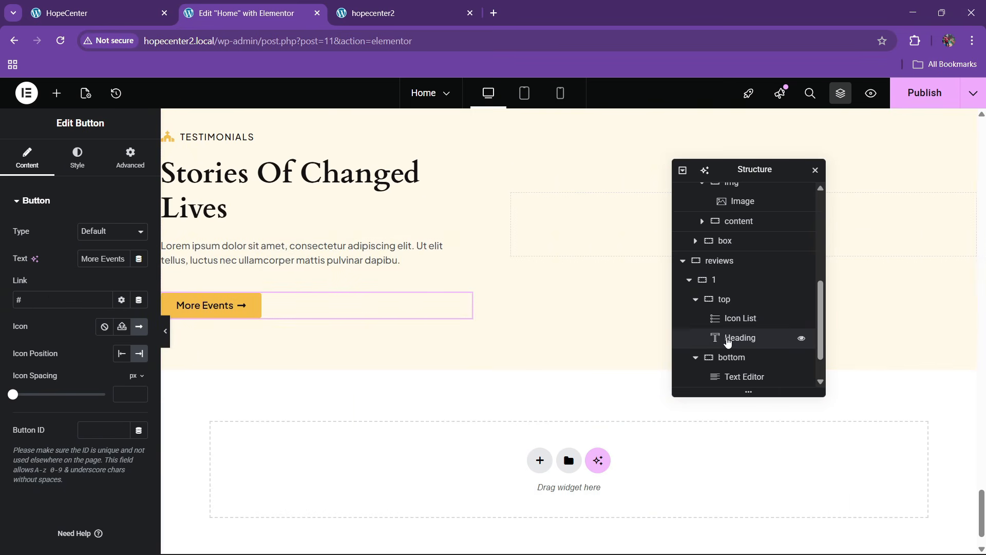
Set Align Items to Start on the left Testimonials column, then compare with the live HopeCenter site
click(720, 284)
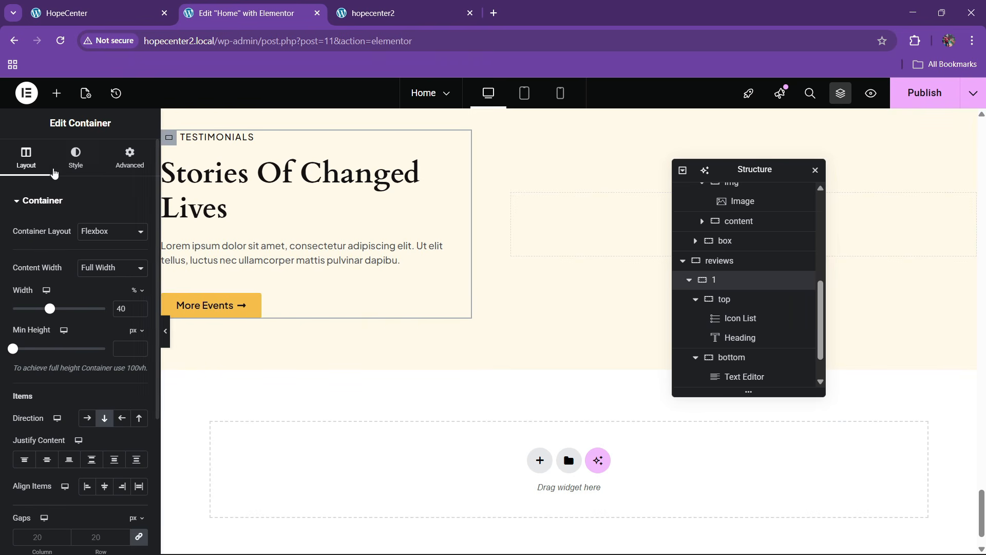
scroll(59, 305, down, 1)
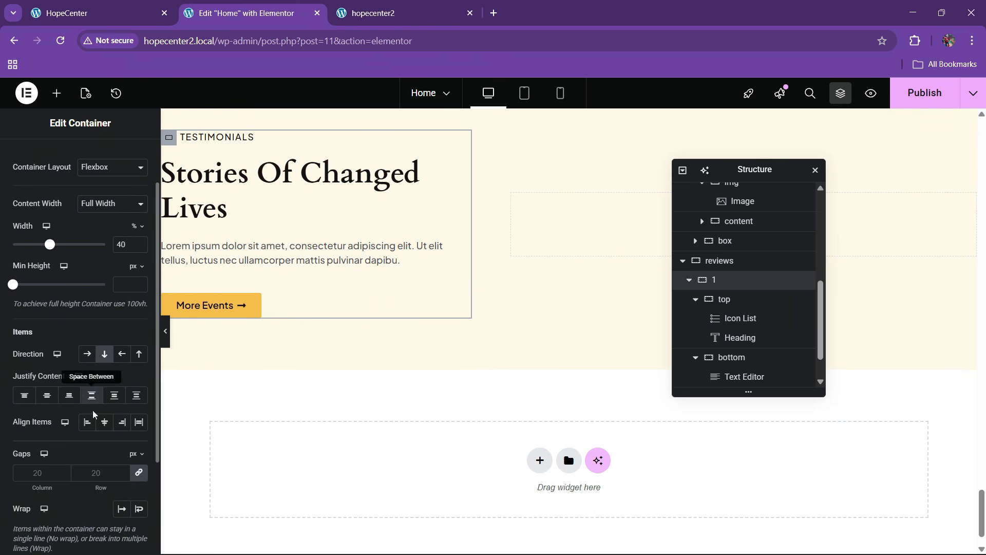
click(89, 425)
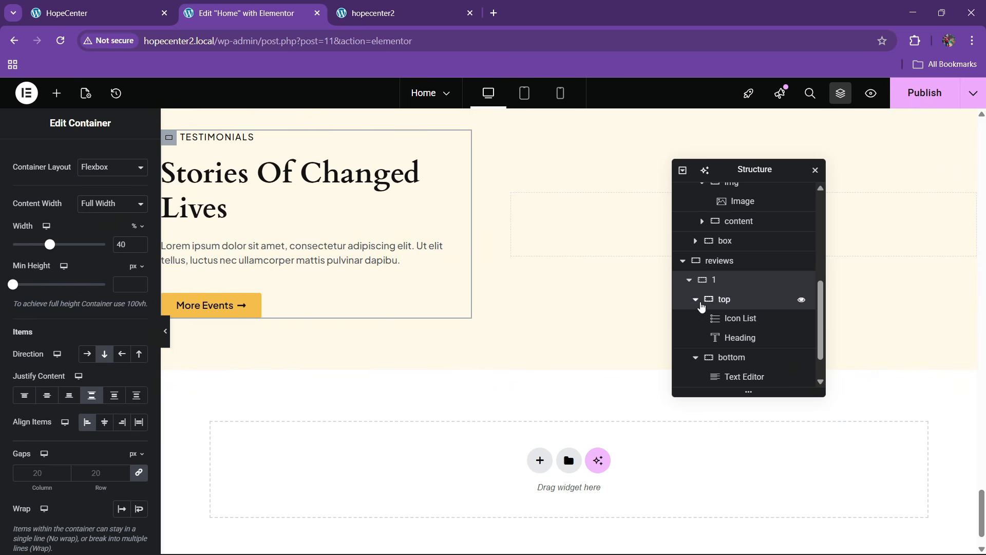
click(701, 302)
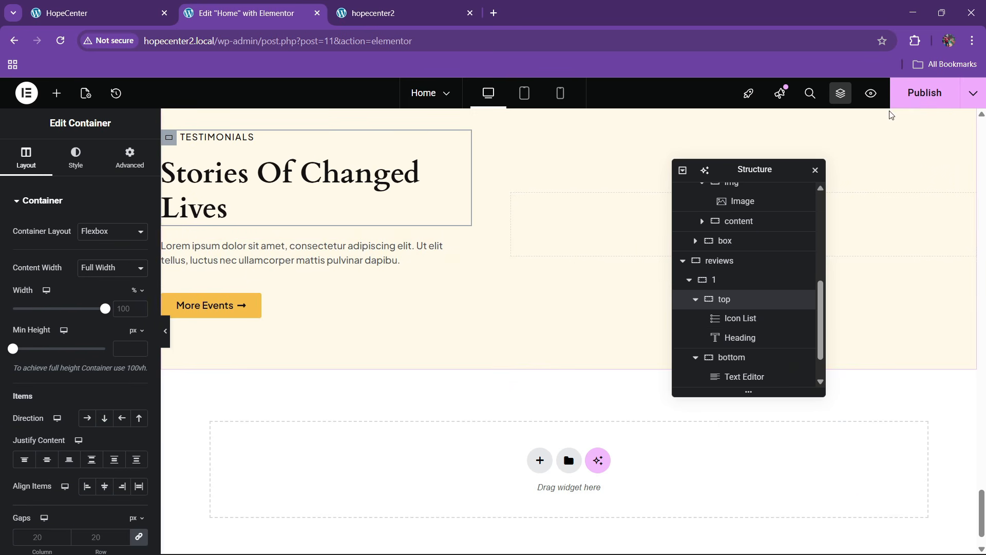
click(77, 13)
scroll(418, 323, up, 3)
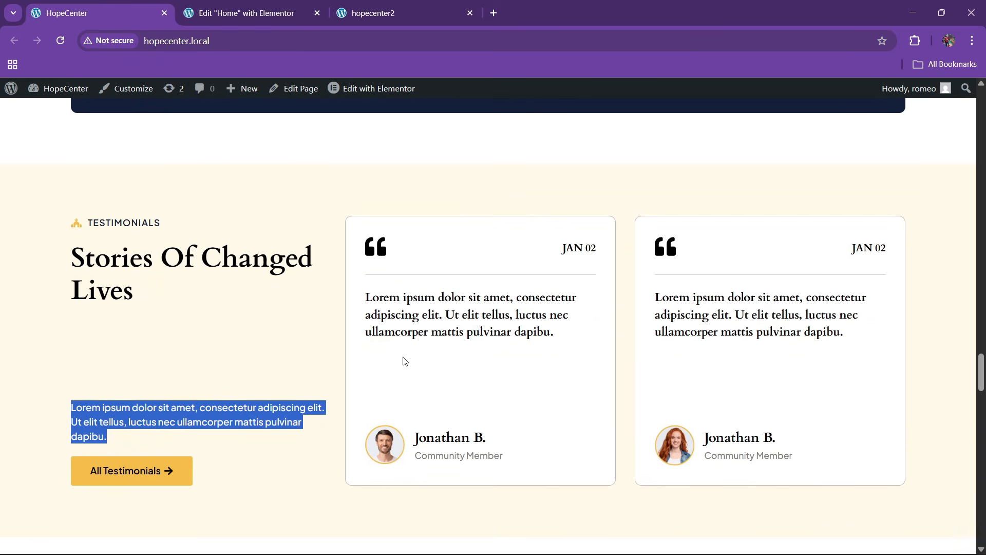
click(276, 4)
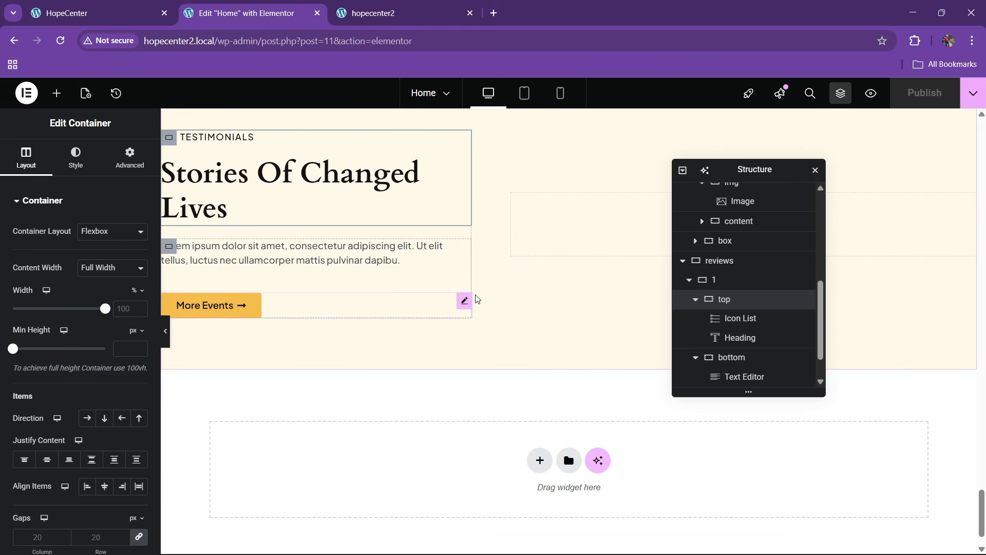
Add a Grid to the reviews section and set the section's Align Items to Stretch
click(49, 104)
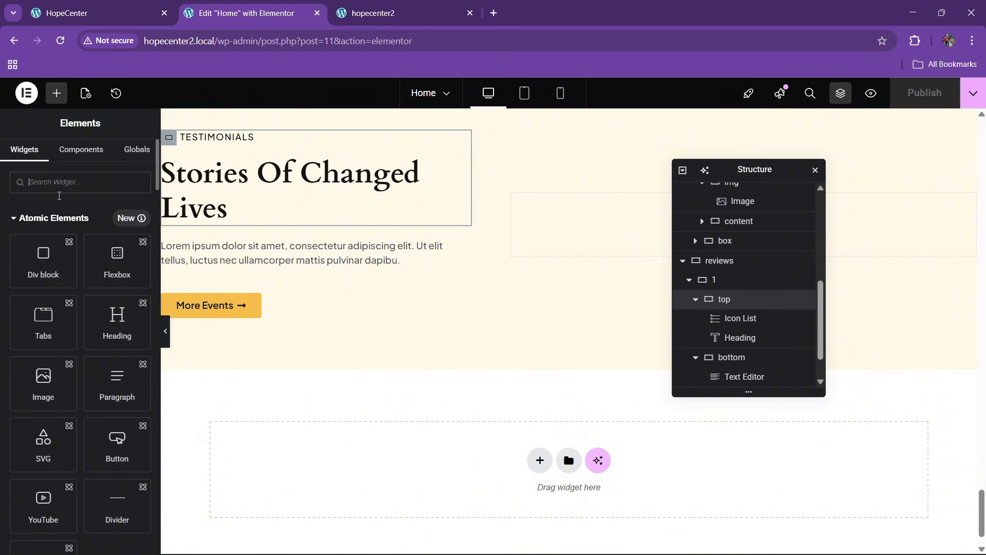
text(grid)
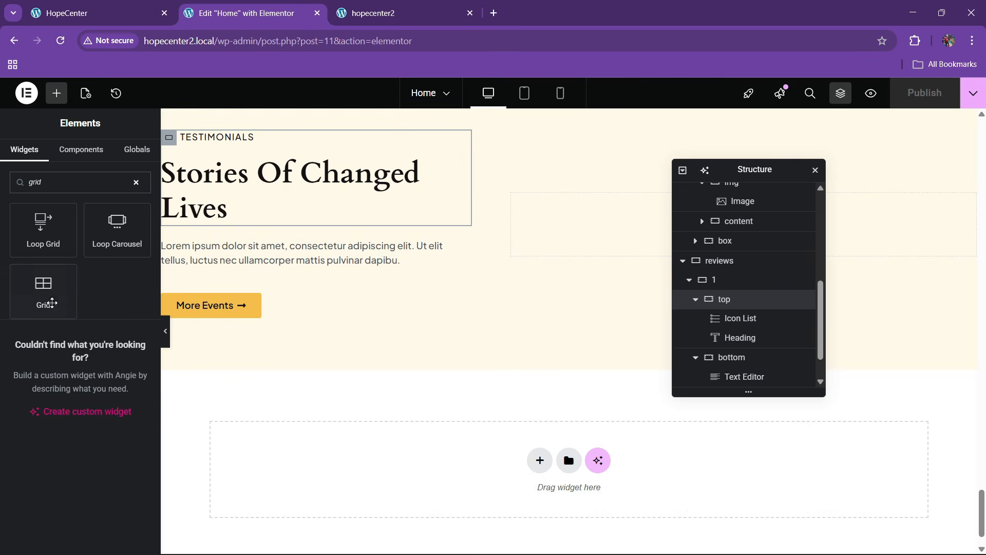
drag(52, 303, 583, 260)
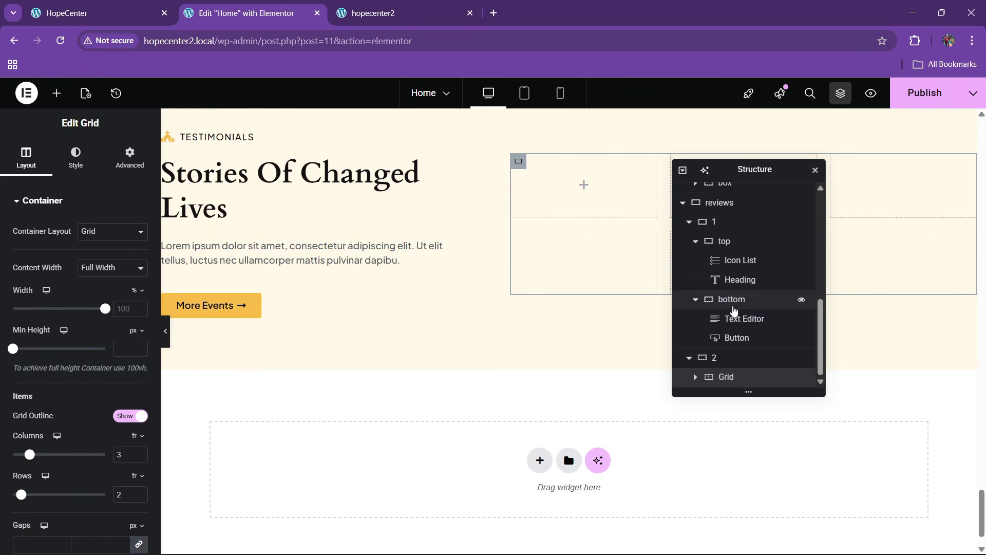
click(689, 222)
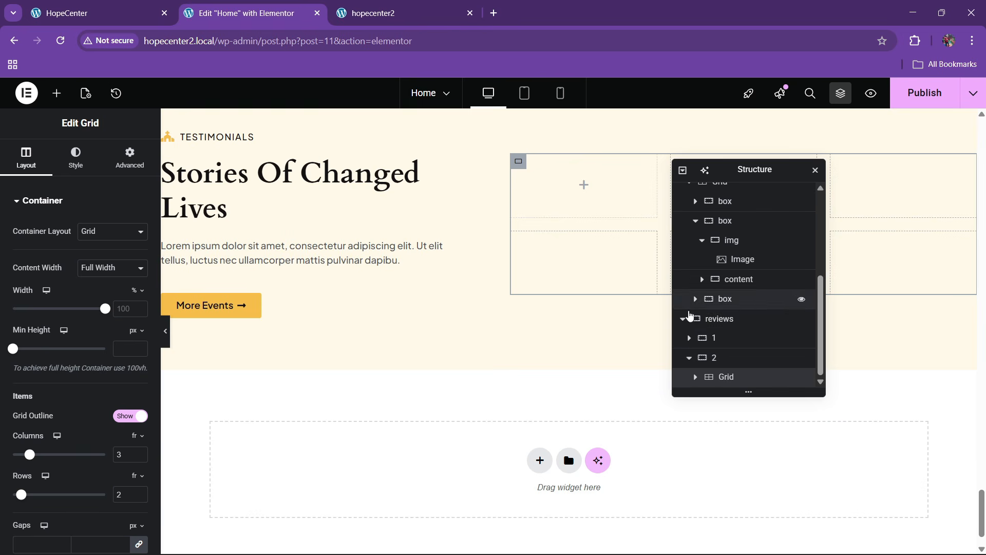
click(718, 319)
scroll(103, 360, down, 3)
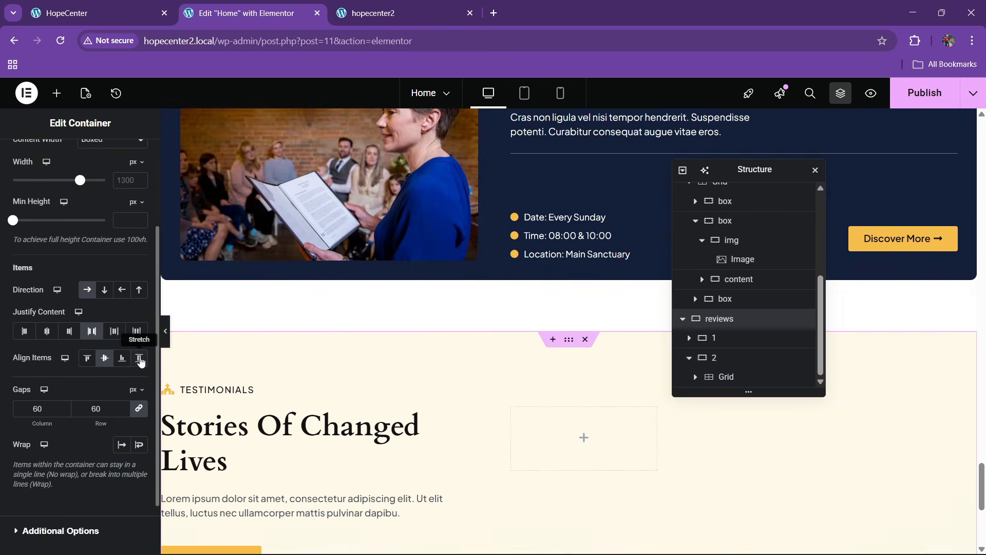
click(139, 358)
scroll(426, 370, down, 5)
scroll(462, 311, up, 1)
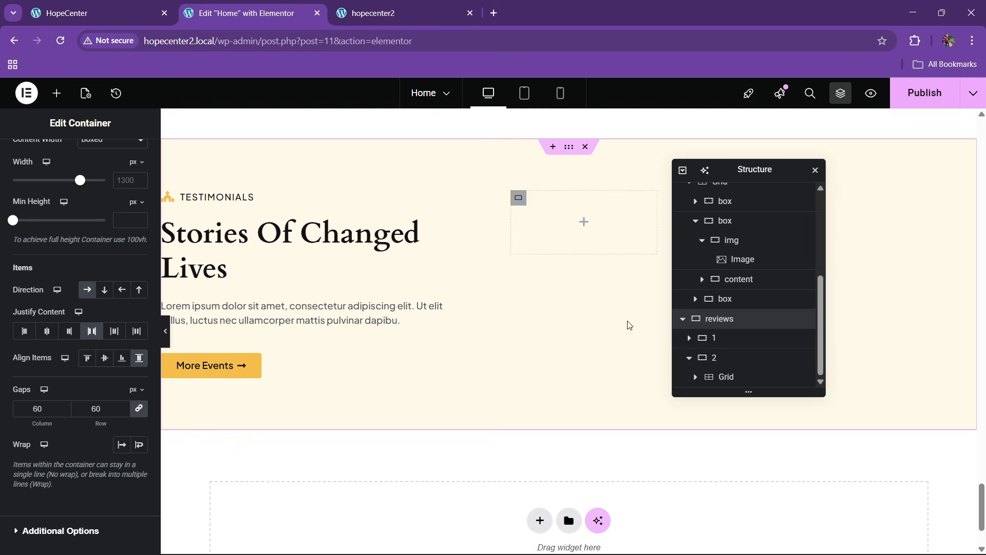
Set the grid to 2 columns and 1 row
click(726, 375)
scroll(78, 308, down, 5)
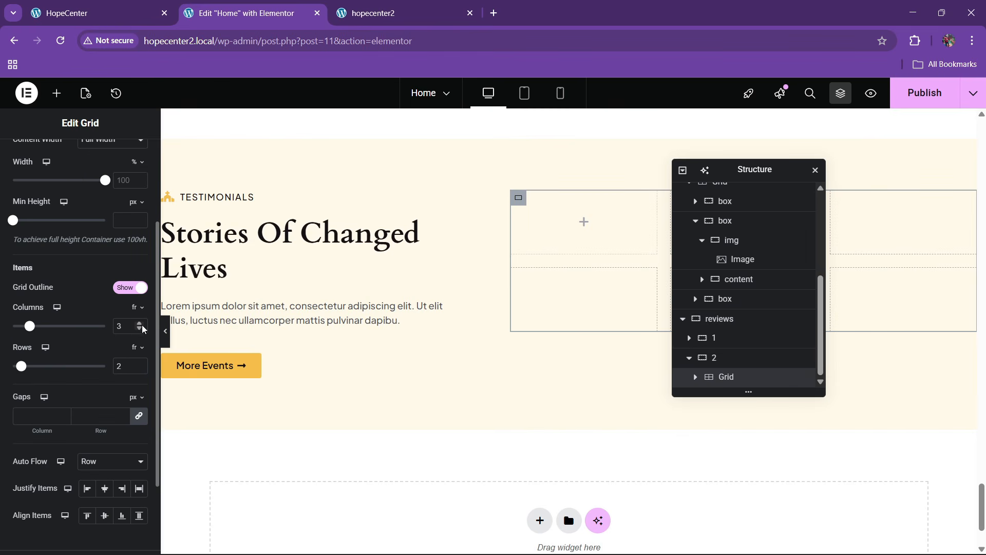
click(140, 329)
click(140, 369)
scroll(606, 288, up, 1)
drag(738, 174, 365, 241)
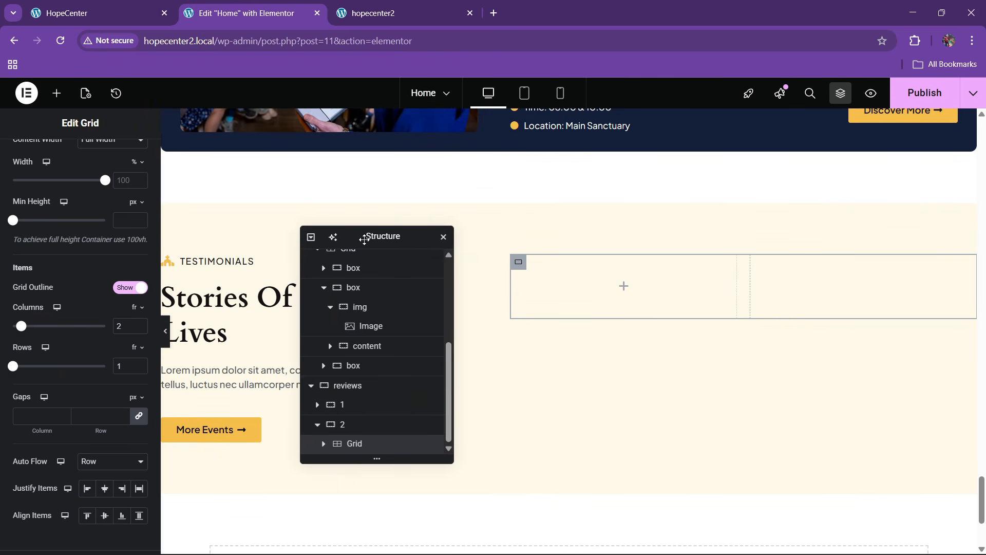
Drop a new Container into the grid's first cell
click(352, 425)
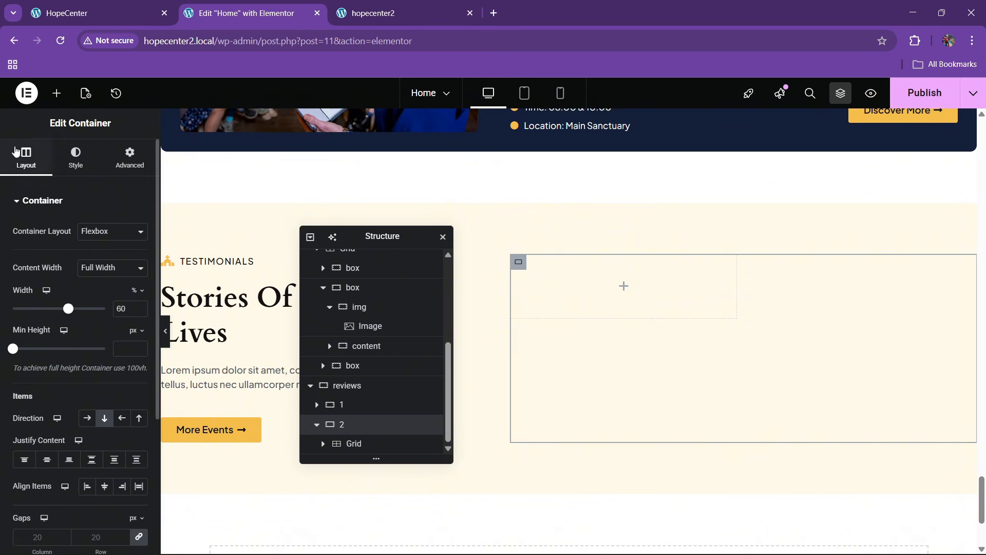
click(56, 94)
scroll(55, 312, down, 10)
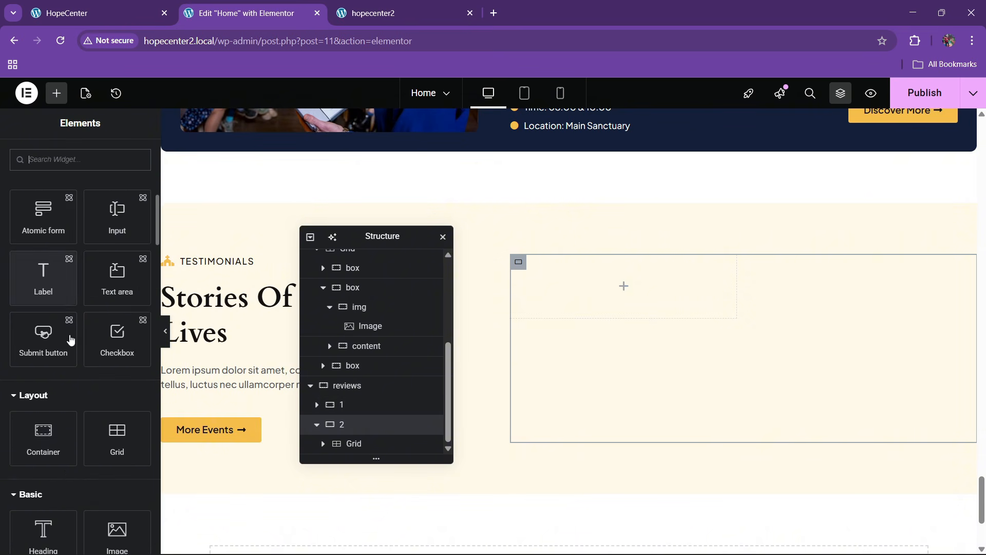
drag(59, 368, 573, 301)
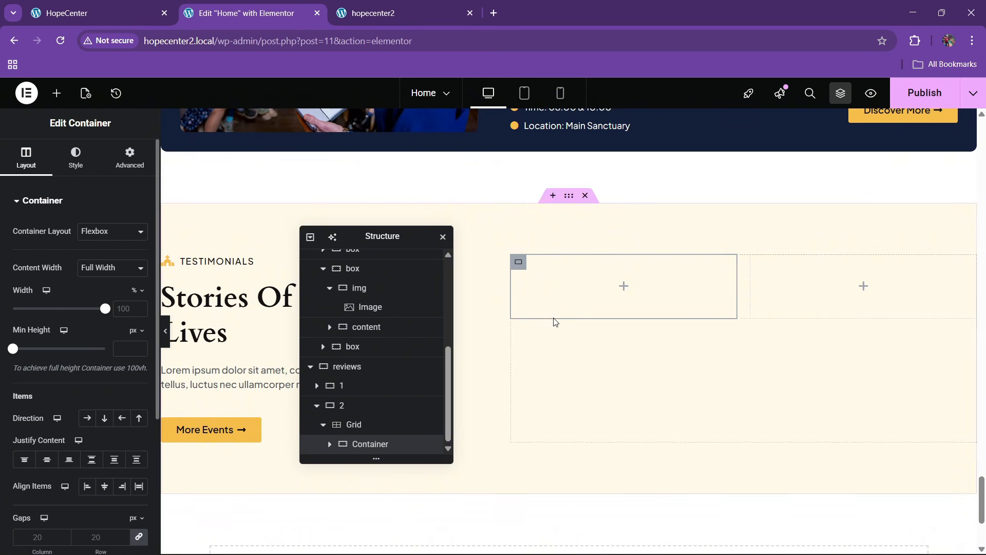
Give the first grid card a white classic background
click(75, 157)
click(86, 262)
click(122, 285)
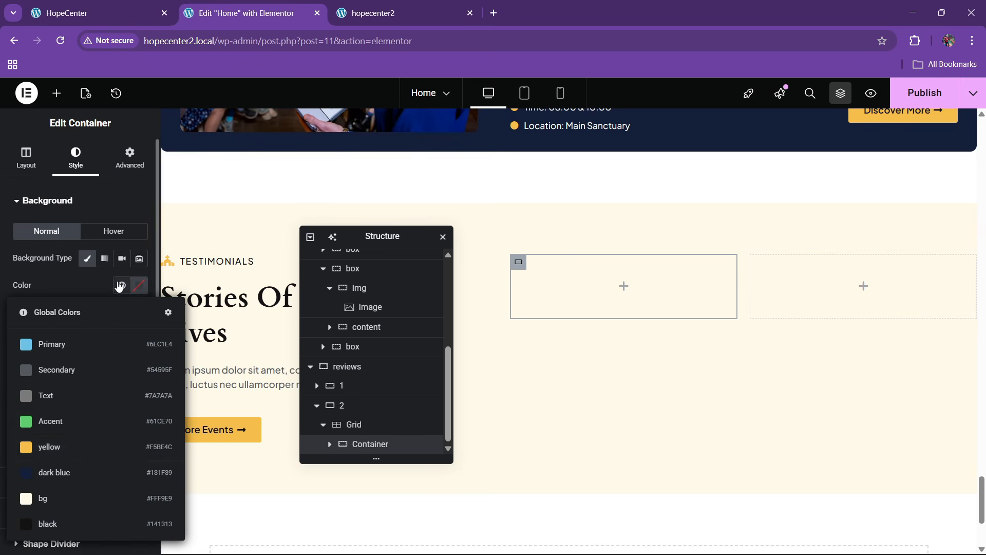
click(136, 299)
click(139, 286)
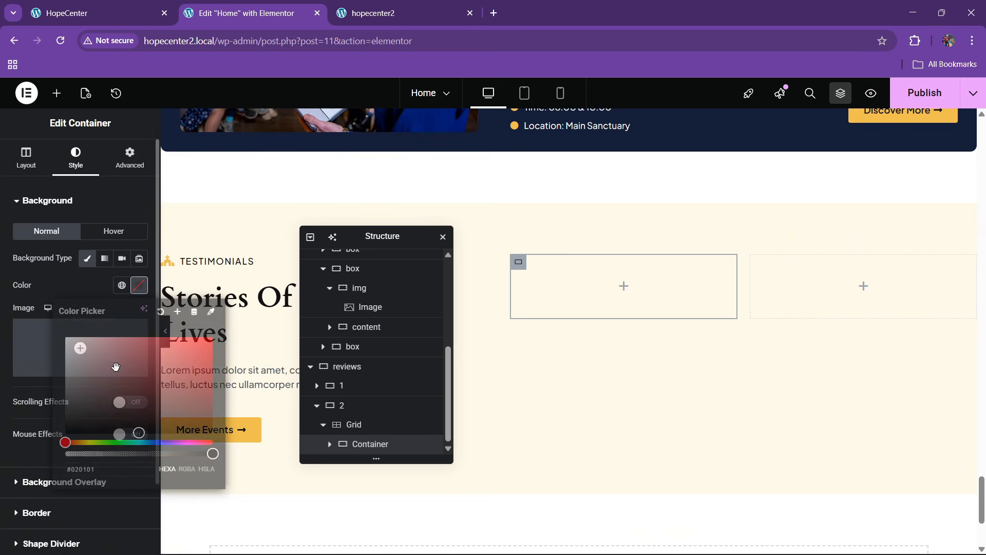
Give the card 30px padding and 10px rounded corners, checking the live site's card
scroll(36, 362, down, 2)
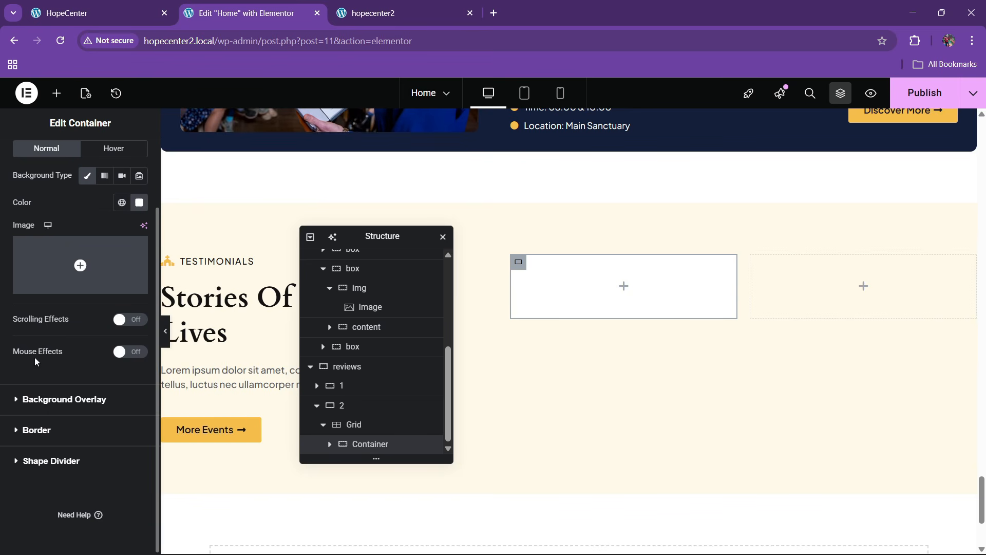
click(31, 423)
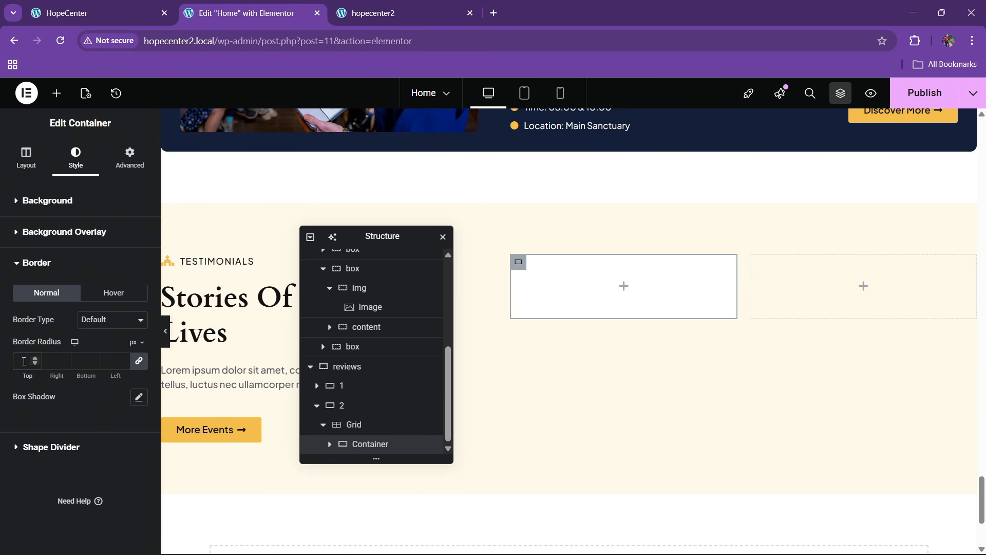
click(116, 165)
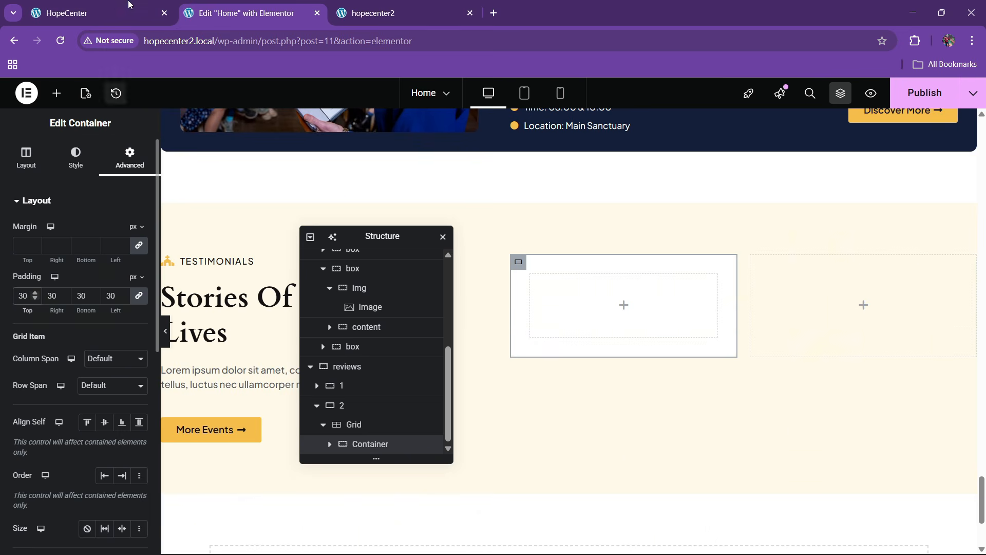
click(129, 4)
click(244, 6)
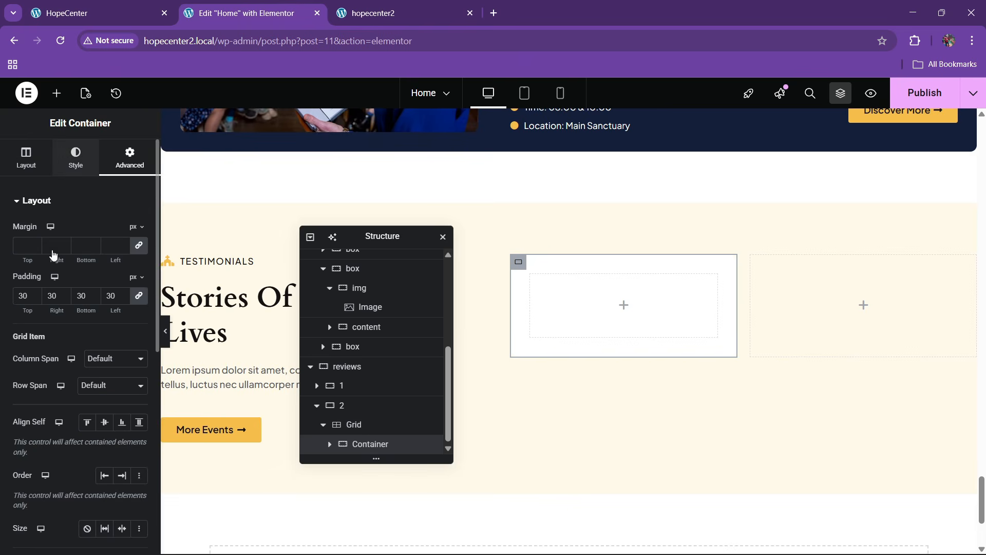
click(76, 157)
Add a solid 1px dark grey border to the card
click(37, 430)
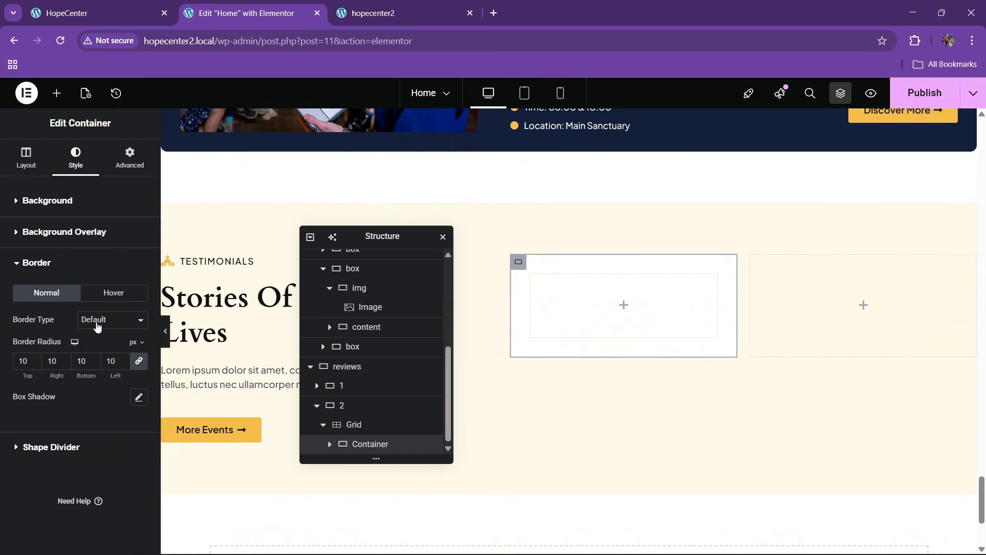
click(98, 326)
click(110, 364)
click(122, 358)
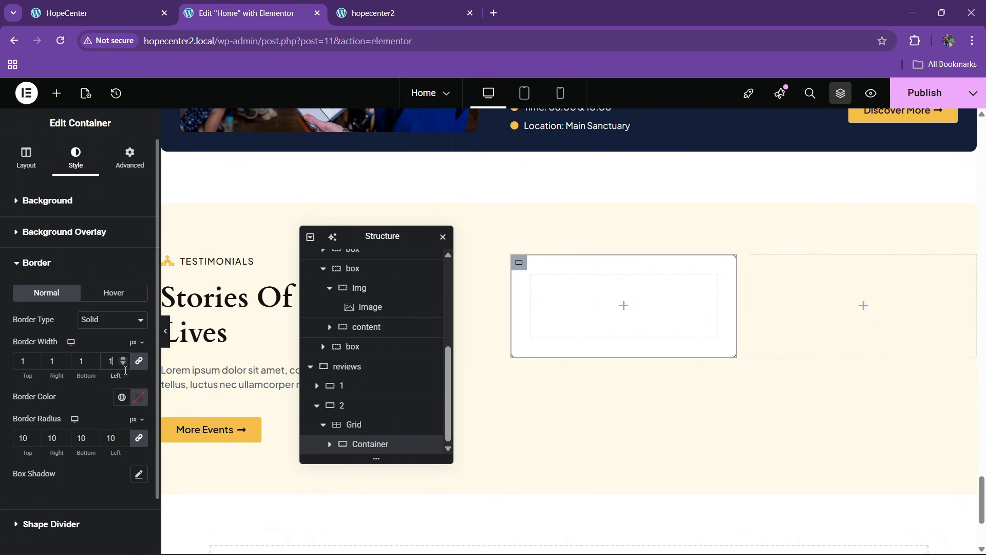
click(130, 400)
click(130, 303)
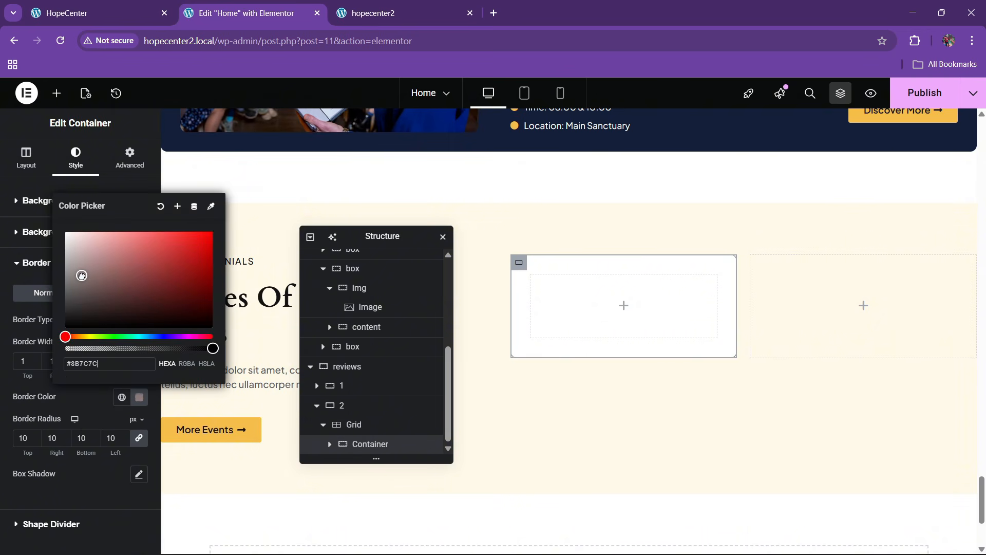
click(85, 402)
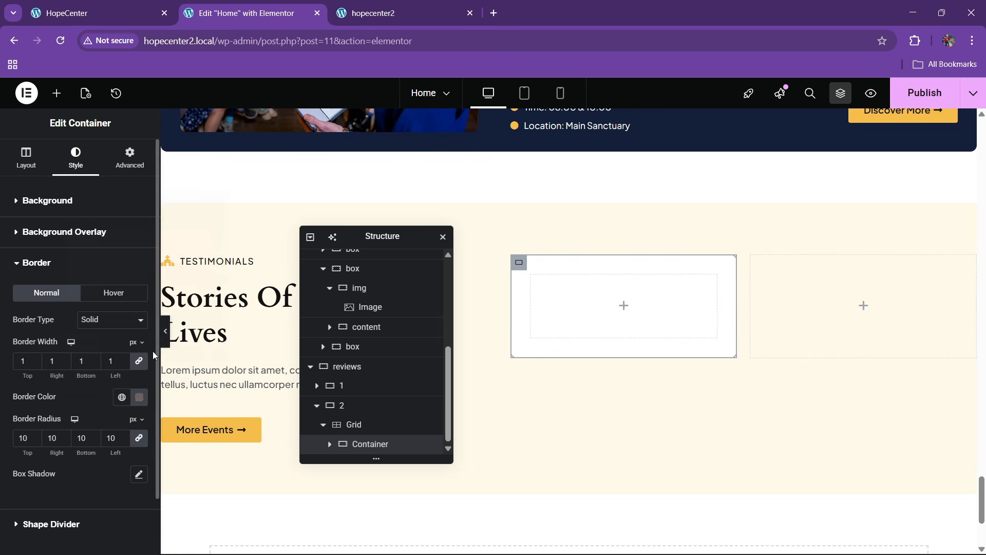
click(168, 338)
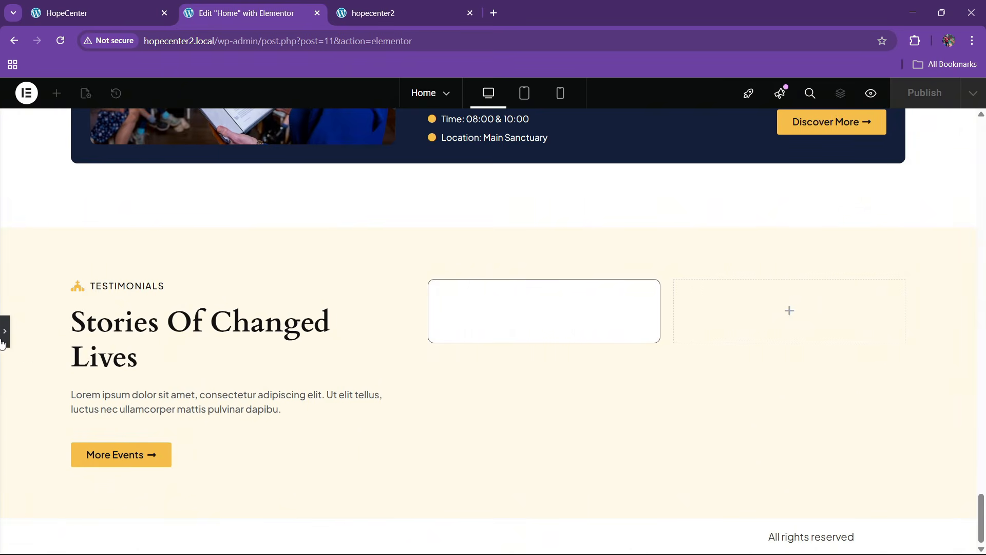
click(14, 382)
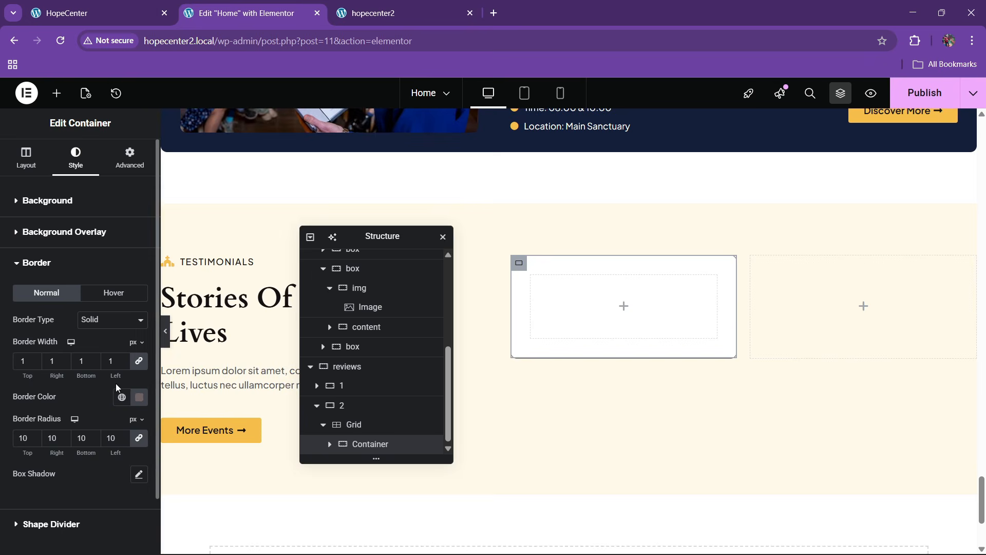
Make the border colour semi-transparent (#6E616196) and compare the card with the live site
click(136, 401)
drag(211, 349, 153, 348)
click(74, 410)
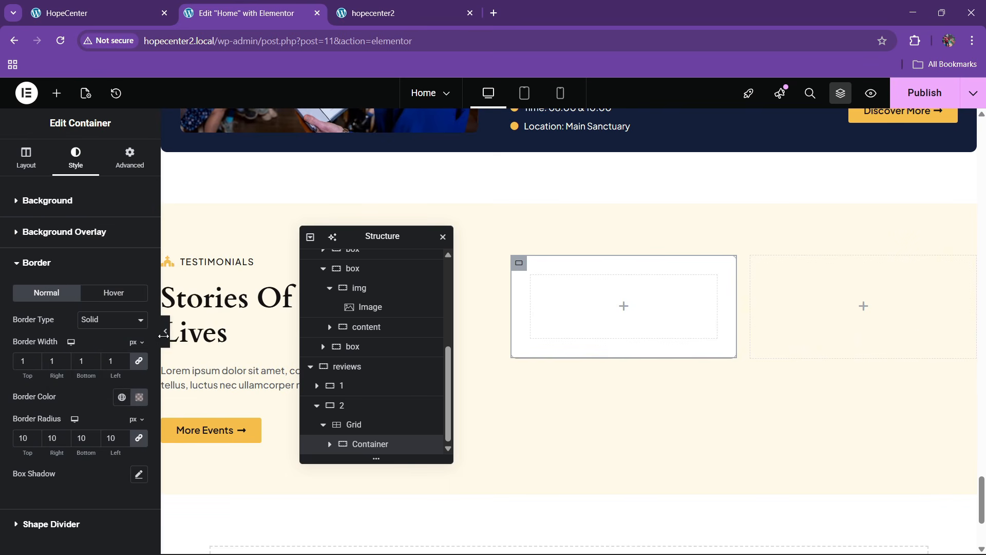
click(164, 335)
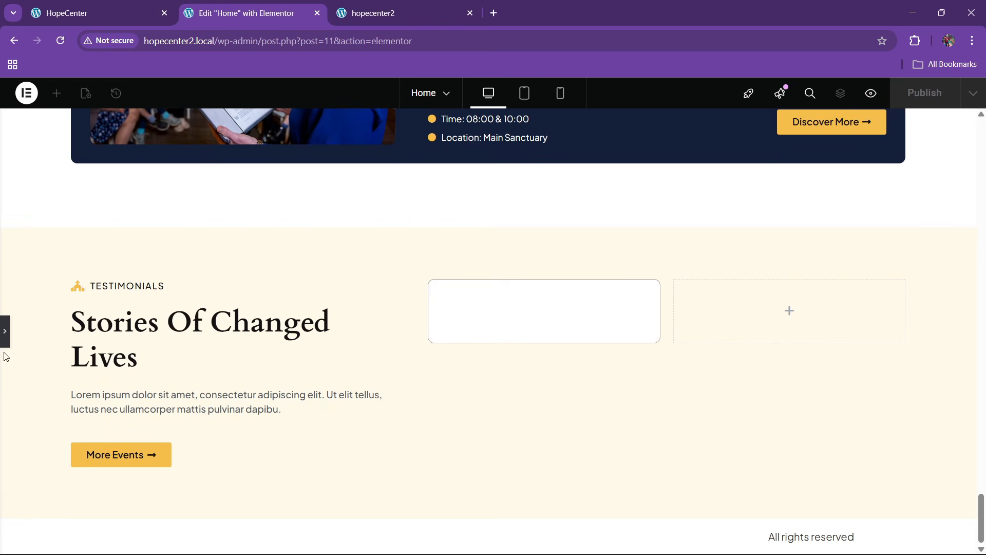
click(110, 8)
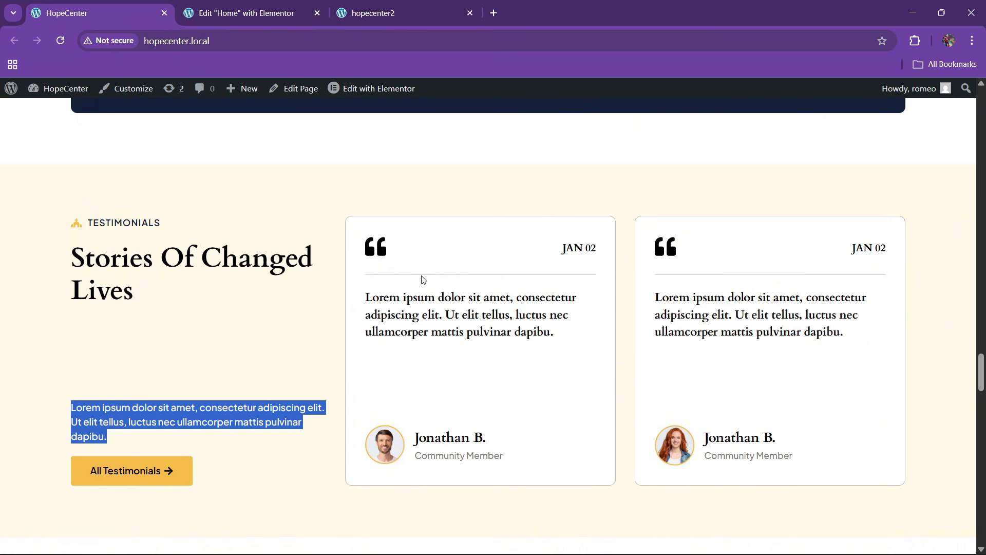
Back in the Elementor editor, open the widget list and compare with the live HopeCenter page
click(263, 5)
click(57, 94)
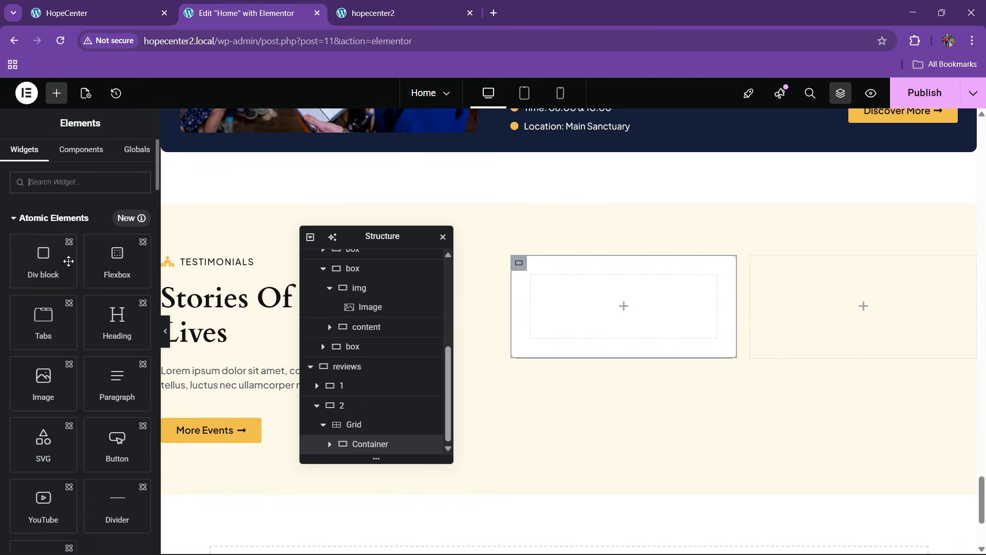
scroll(77, 331, down, 10)
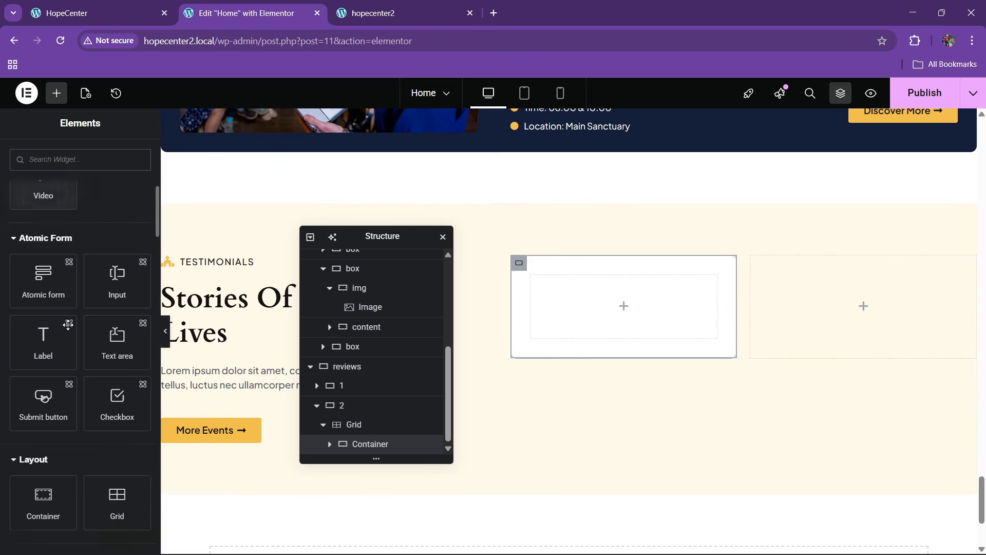
click(130, 9)
click(242, 12)
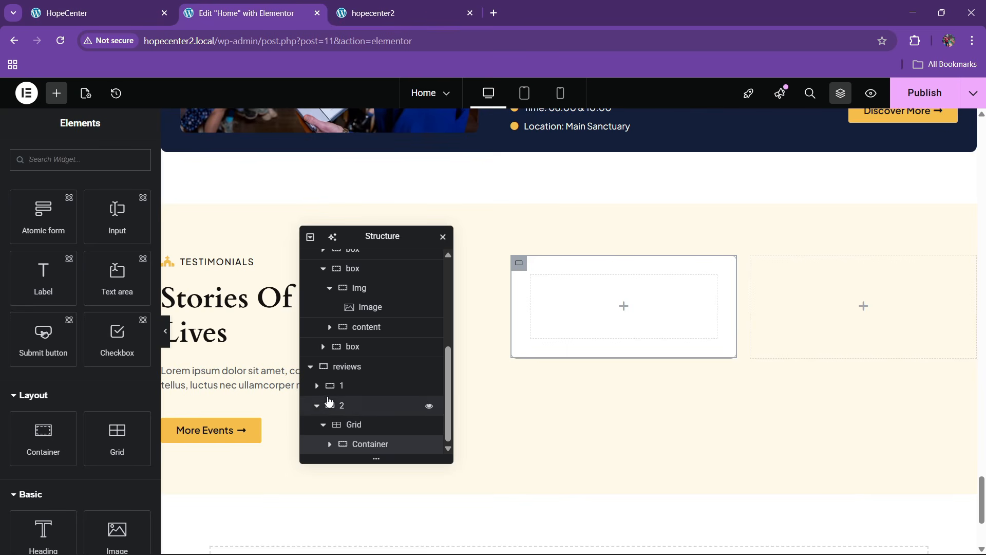
Inspect the two reviews column containers in Navigator, then preview the page with panels hidden
click(316, 408)
click(348, 428)
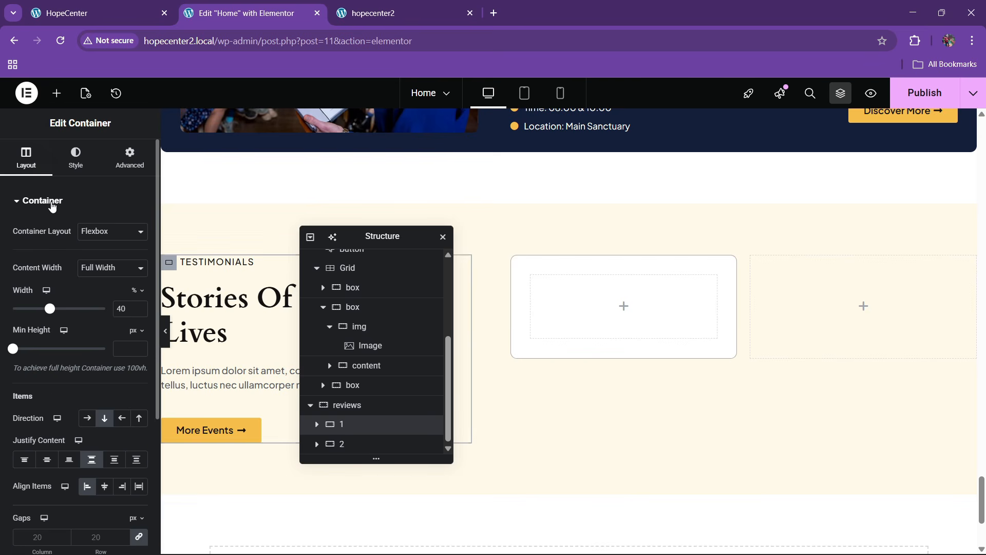
click(363, 443)
drag(381, 237, 624, 259)
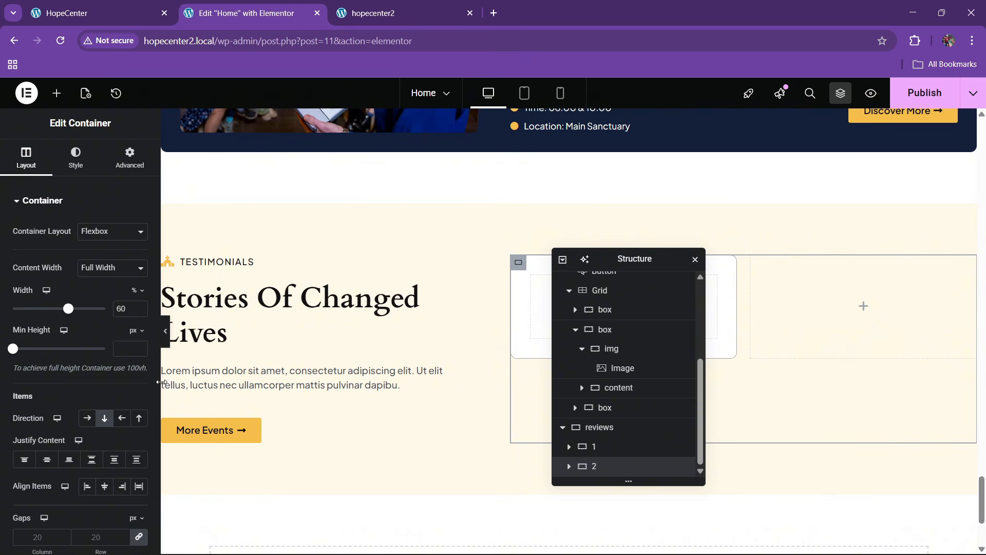
click(166, 331)
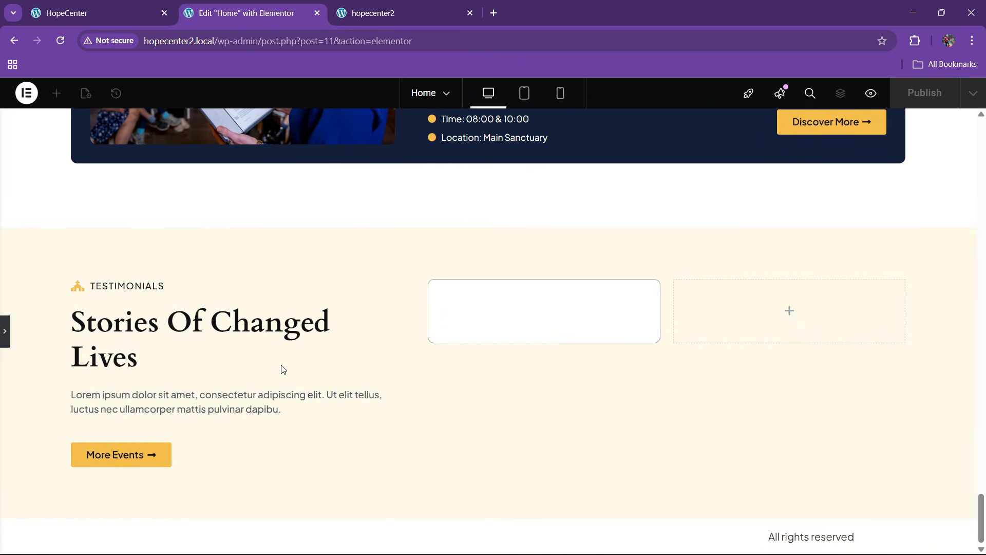
Restore the editing panels and Navigator, checking the live HopeCenter page for reference
click(5, 333)
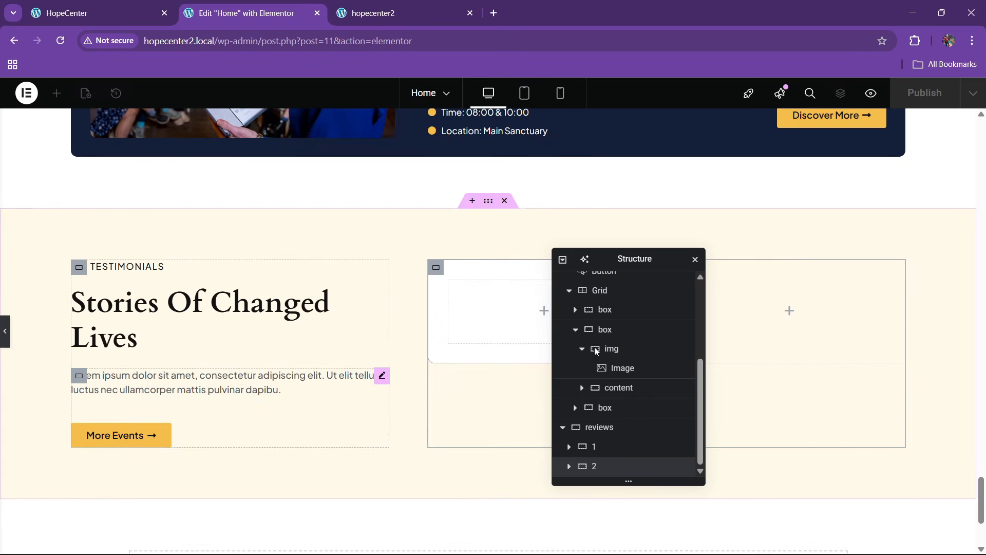
drag(625, 260, 375, 235)
click(90, 15)
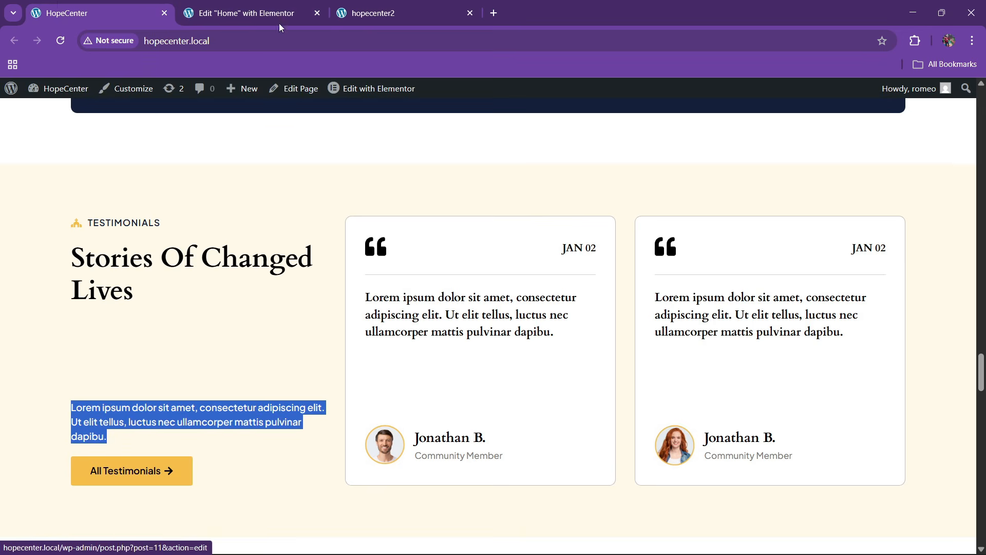
click(246, 14)
Drop a Container into the first empty white box of the reviews grid, comparing with the live testimonials
click(57, 93)
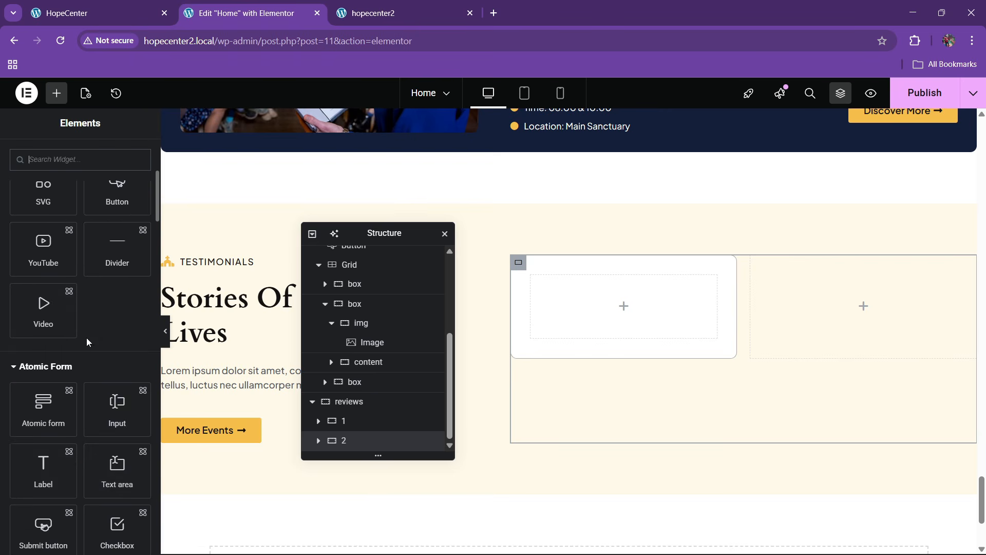
scroll(60, 366, down, 6)
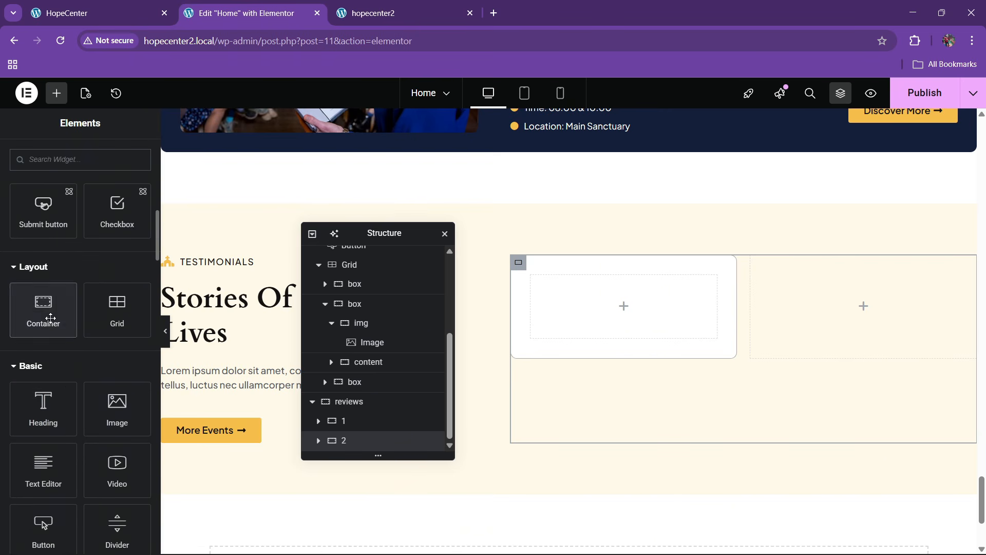
drag(43, 309, 615, 340)
click(146, 5)
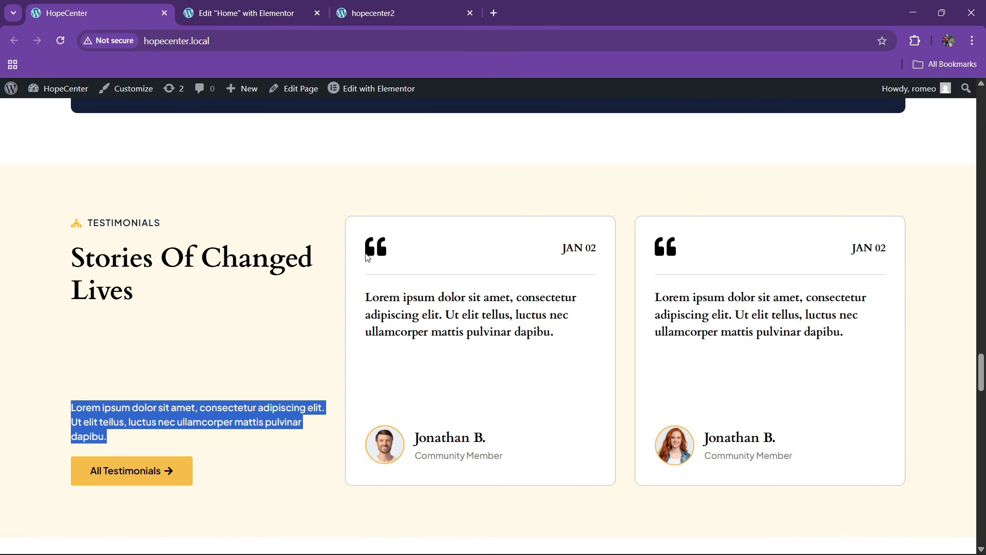
click(242, 13)
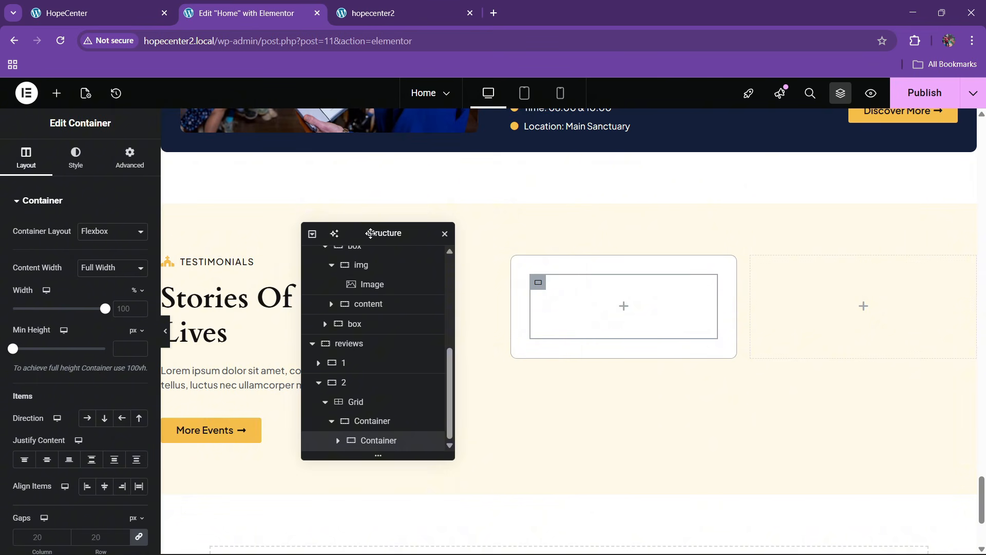
drag(371, 234, 365, 241)
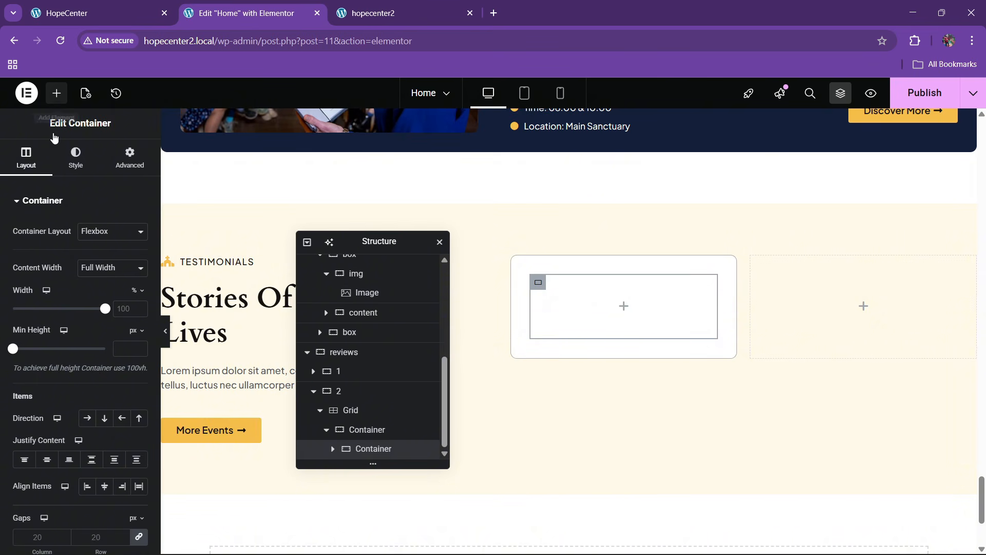
Add an Icon widget to the empty container using the Quote left icon from the Icon Library
text(9icon)
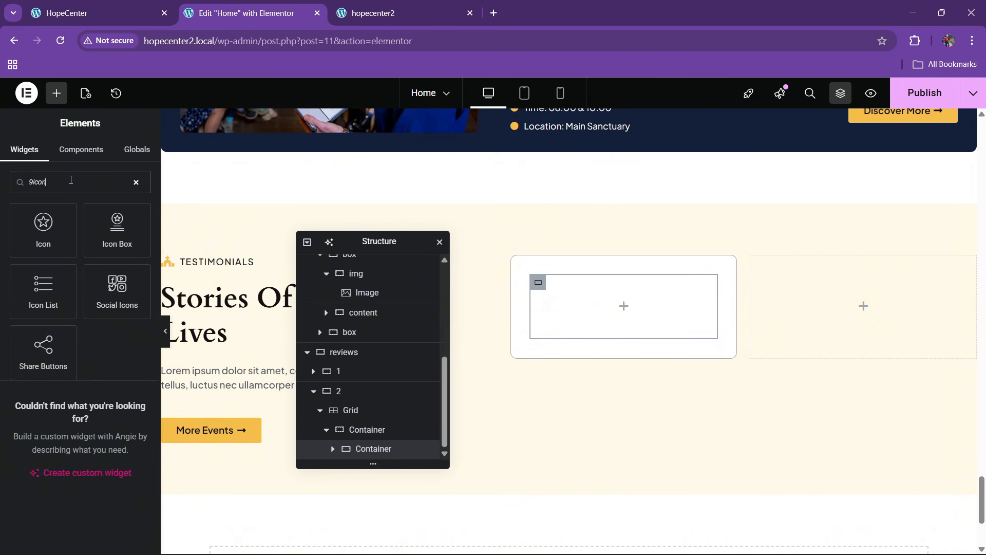
key(BackSpace)
key(BackSpace)
key(BackSpace)
key(BackSpace)
text(icon)
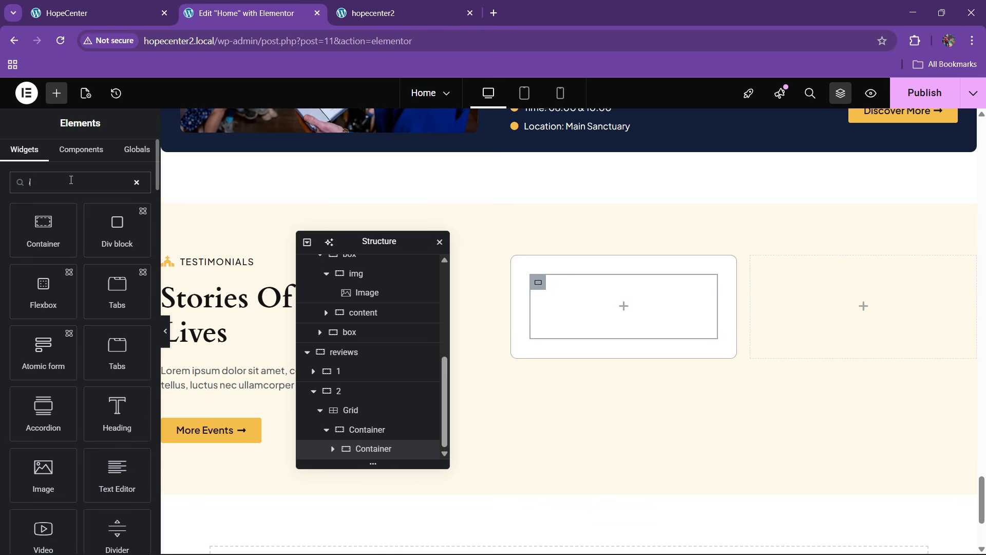
drag(41, 229, 586, 306)
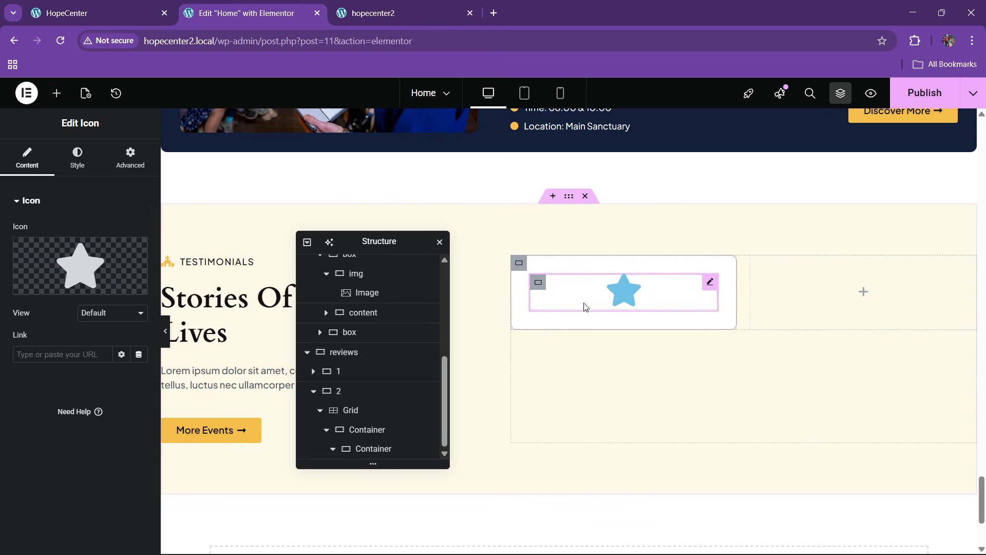
click(80, 272)
click(448, 144)
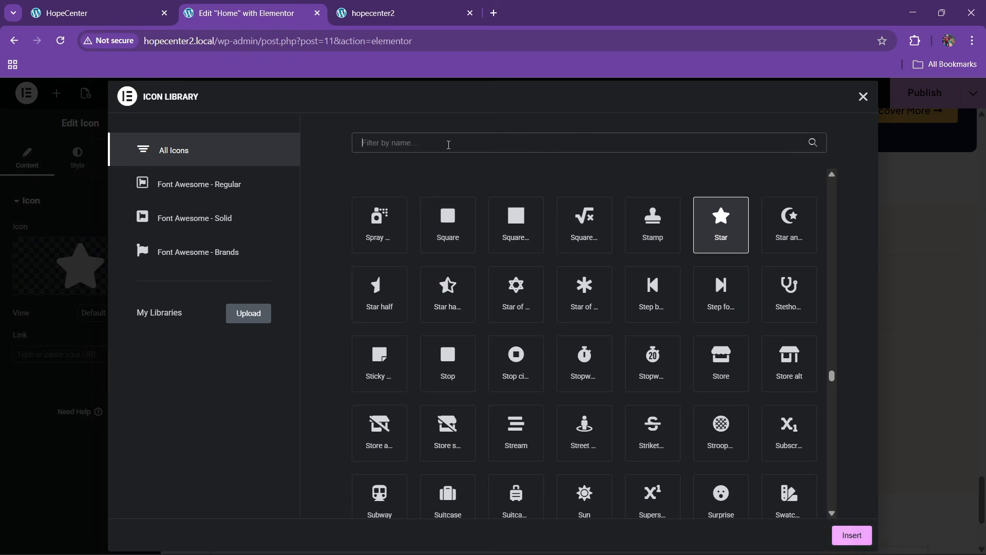
text(quote)
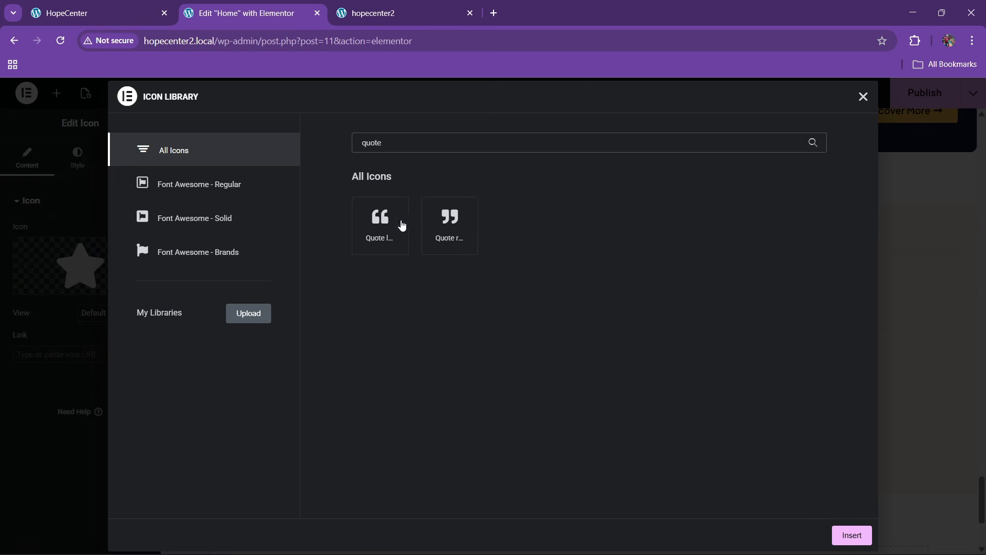
click(403, 226)
click(853, 535)
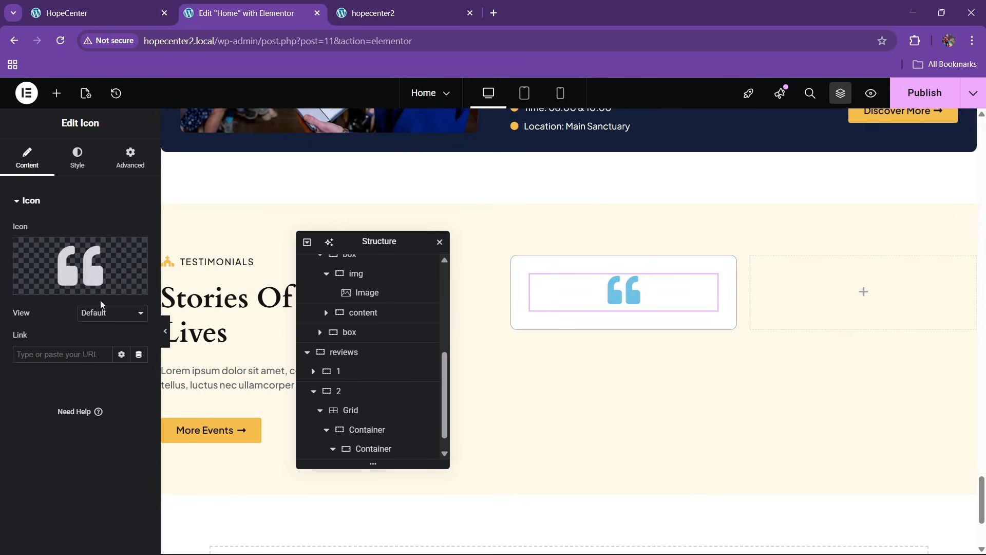
Colour the quote icon black and size it to 32 px
click(98, 165)
click(122, 285)
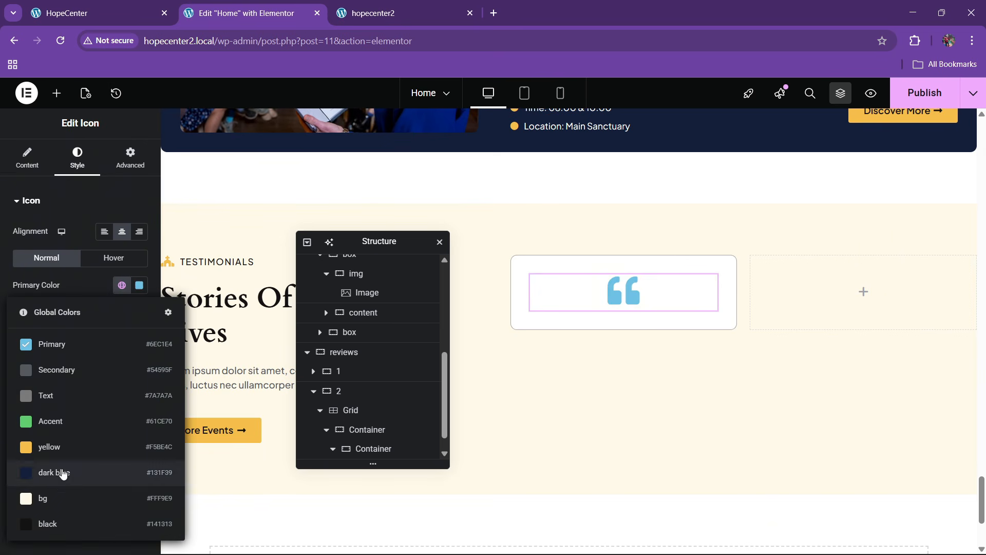
click(60, 516)
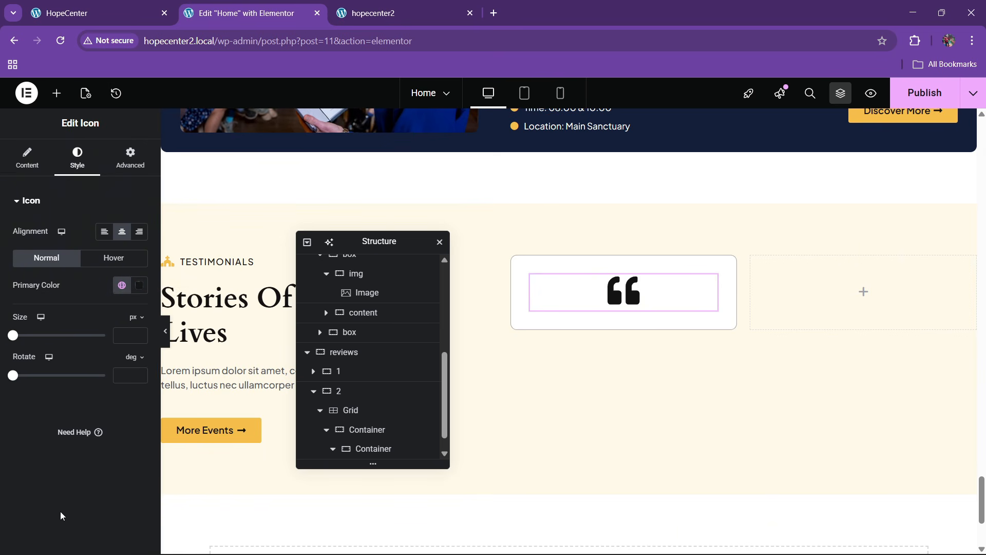
click(140, 333)
click(141, 335)
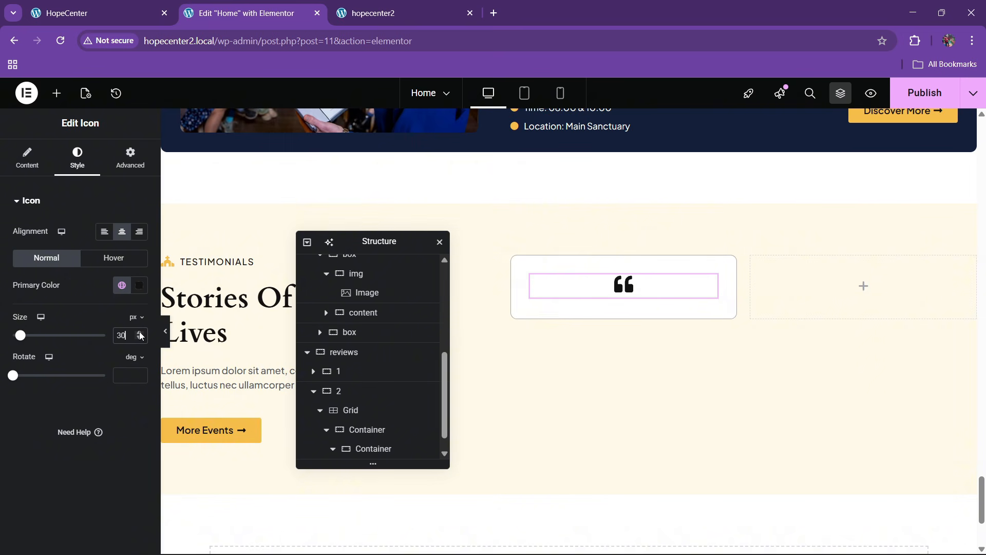
scroll(370, 411, down, 1)
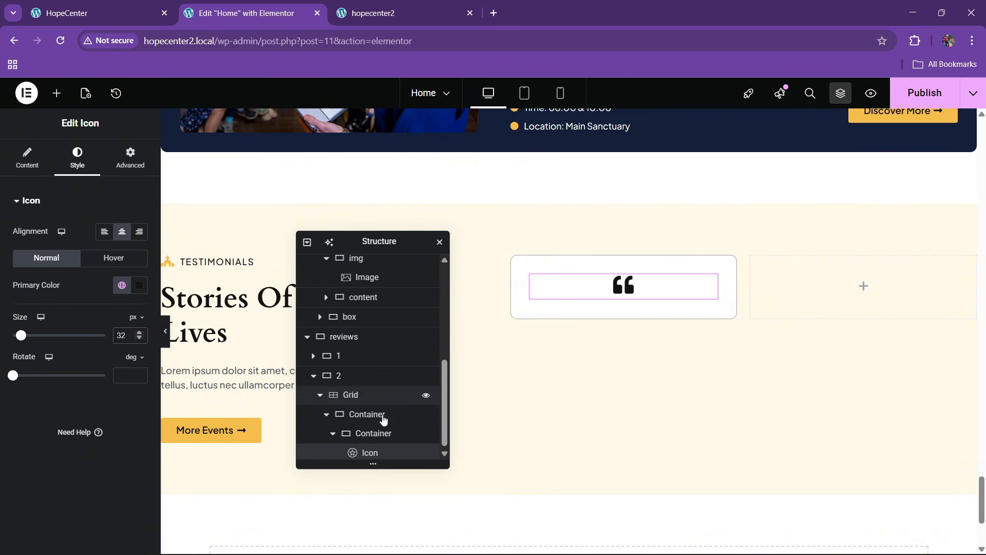
click(374, 434)
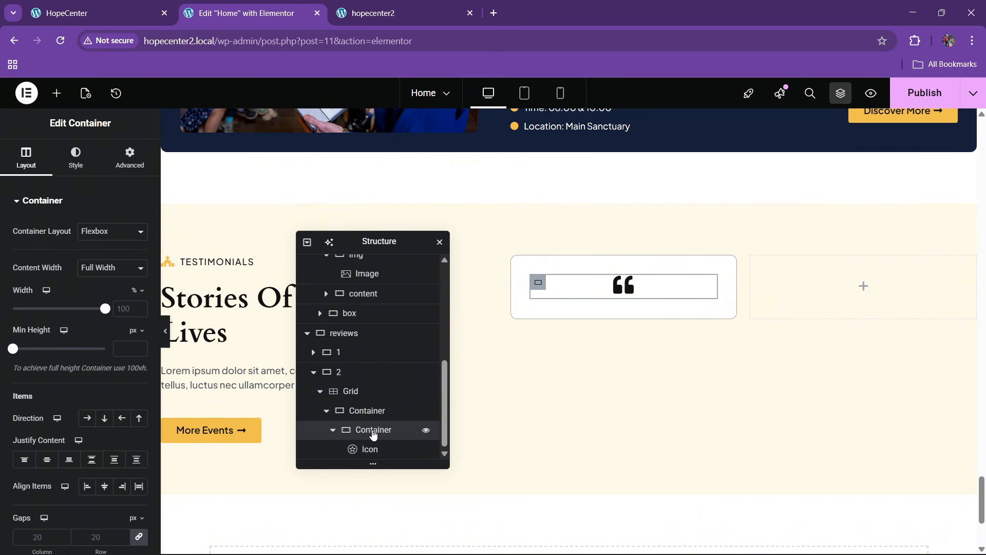
Set the quote box's inner container to a horizontal row layout
click(368, 416)
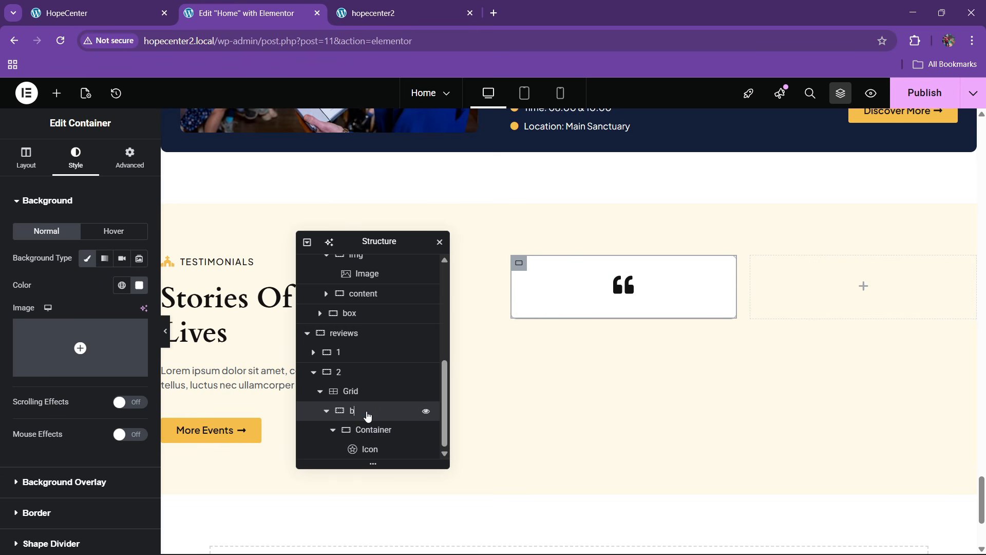
click(372, 432)
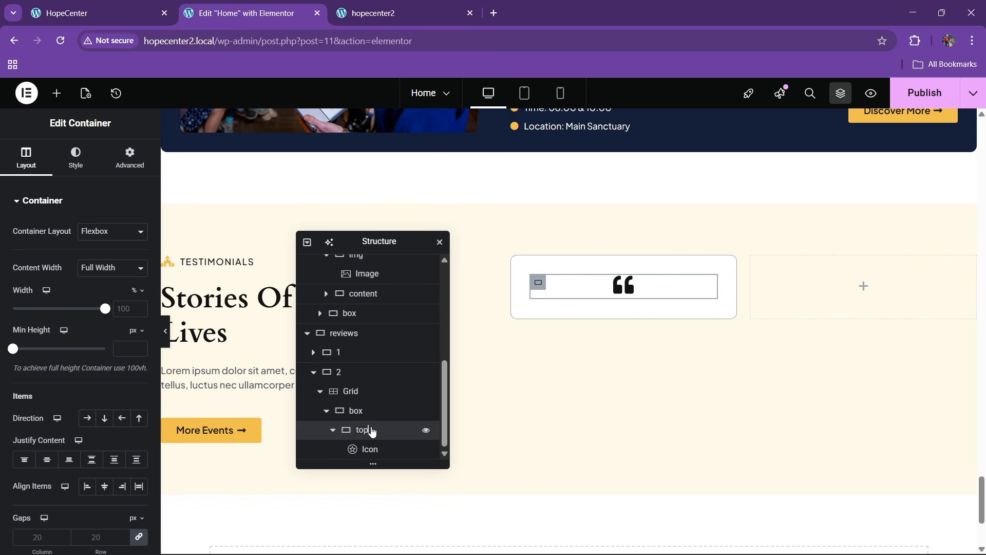
click(87, 418)
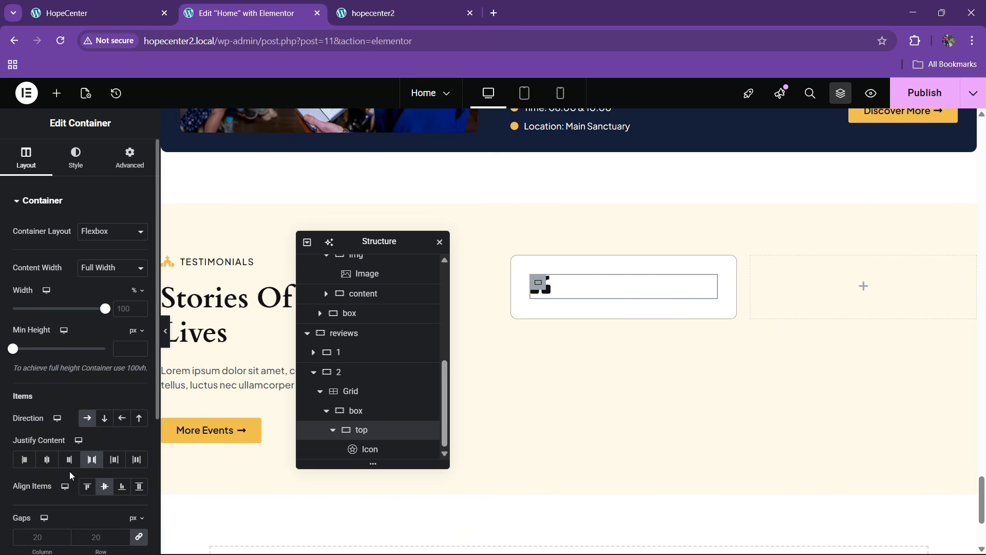
Copy the TESTIMONIALS icon list and paste it after the quote icon
right_click(213, 318)
click(238, 321)
right_click(229, 266)
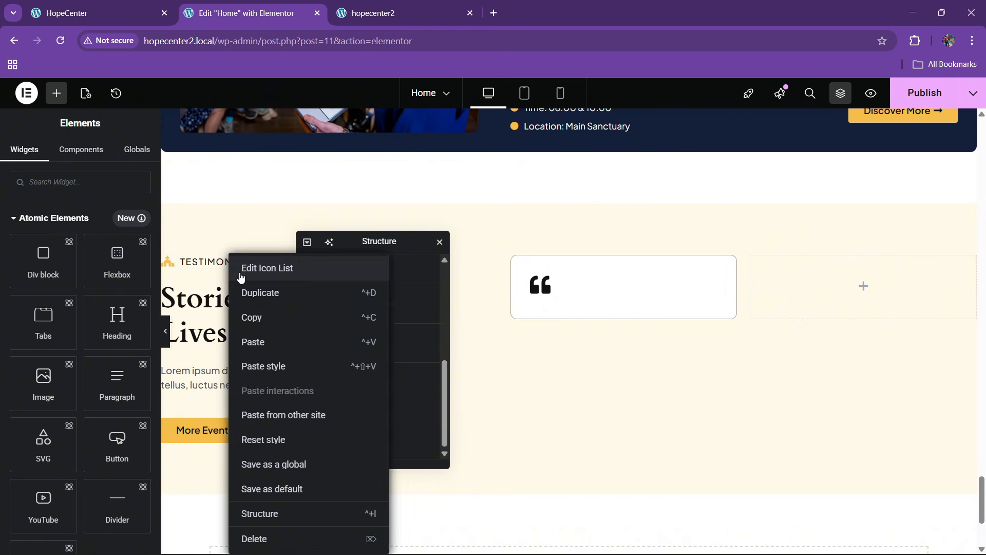
click(247, 317)
right_click(552, 292)
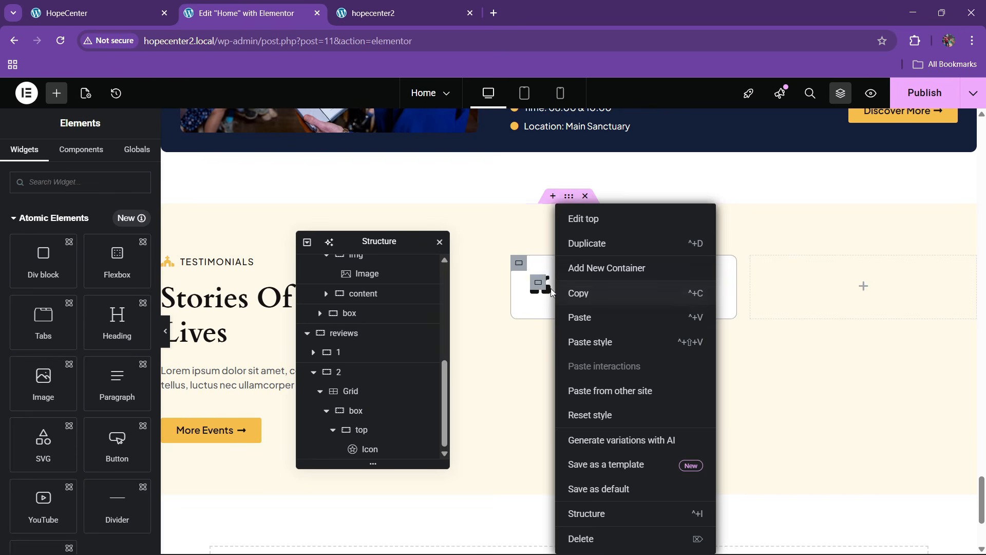
click(550, 291)
right_click(542, 290)
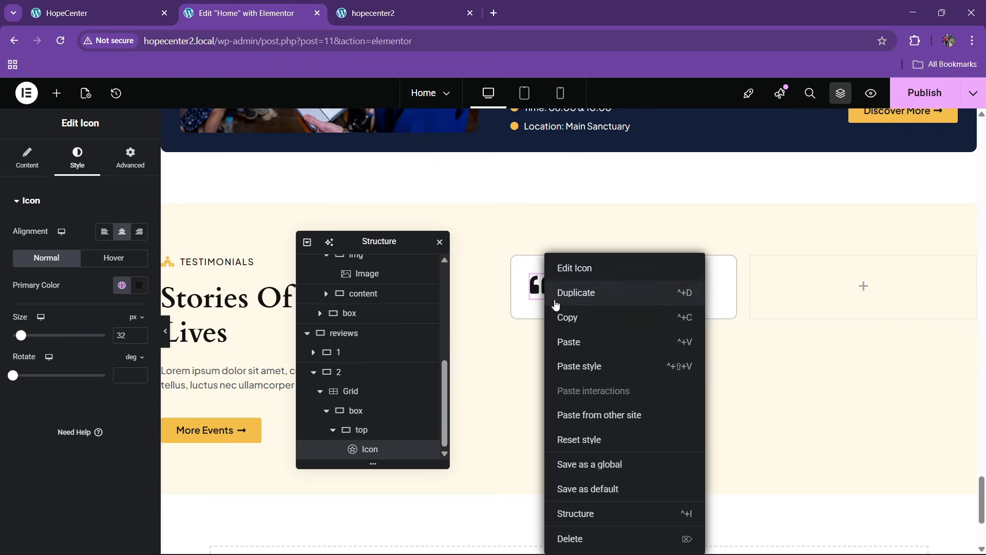
click(569, 343)
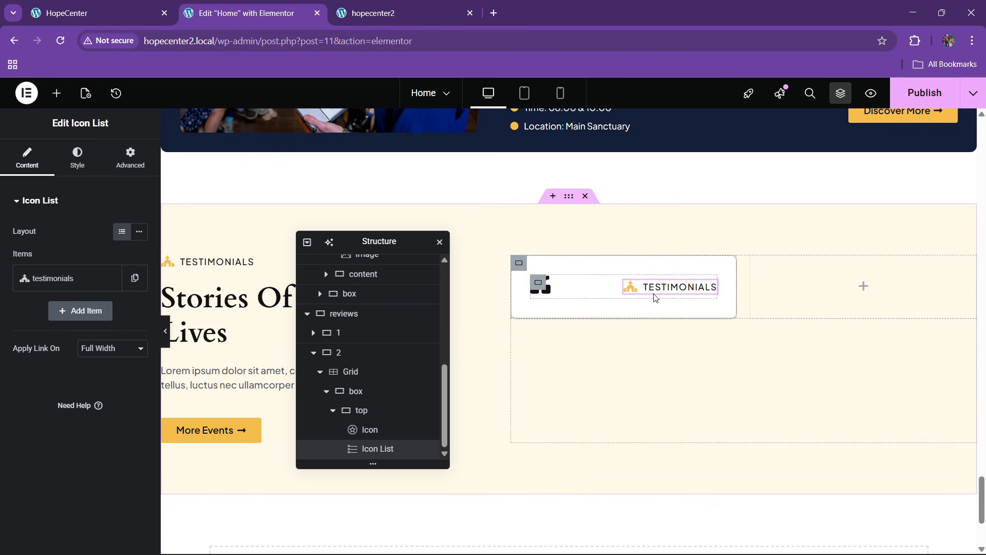
click(103, 10)
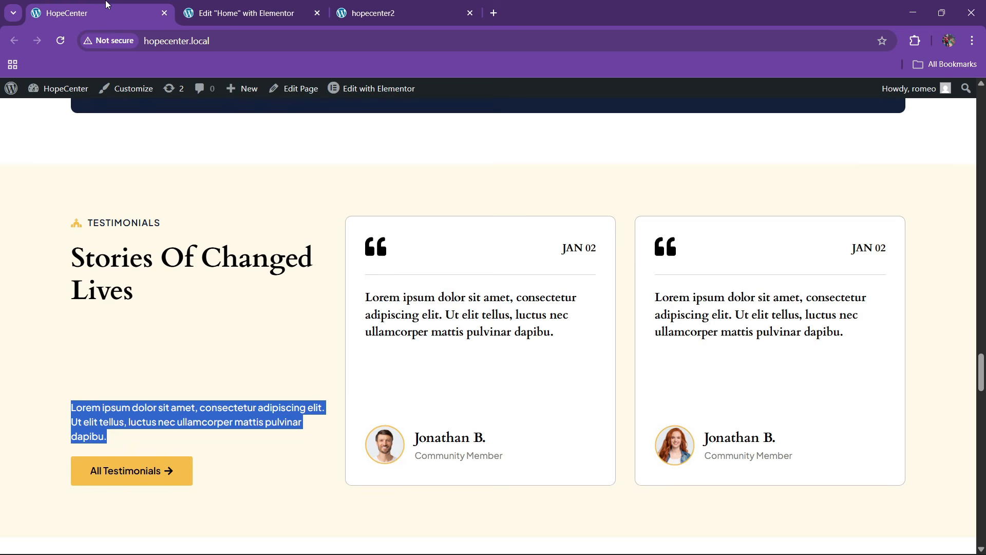
Change the pasted list item's text to jan 02 and remove its icon
click(246, 13)
click(38, 278)
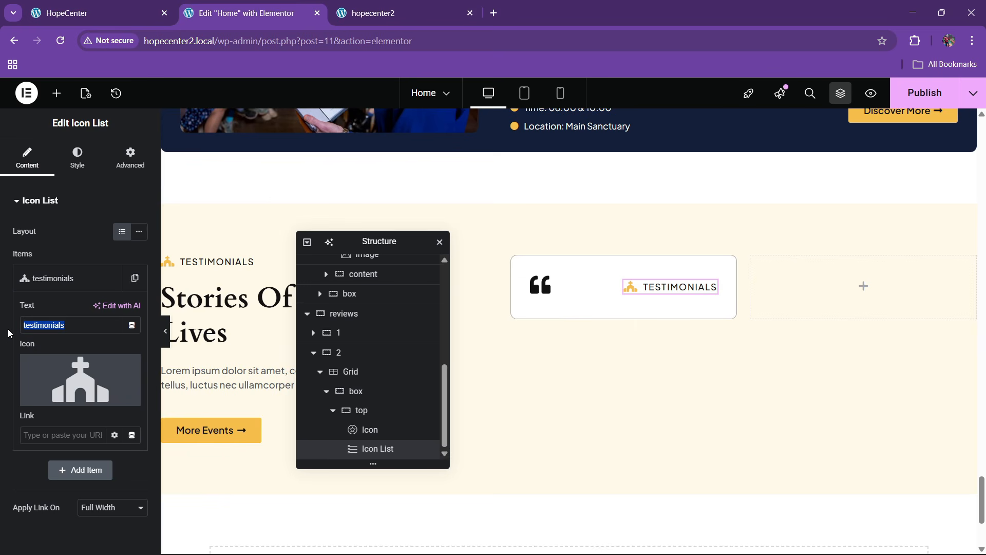
scroll(8, 329, down, 1)
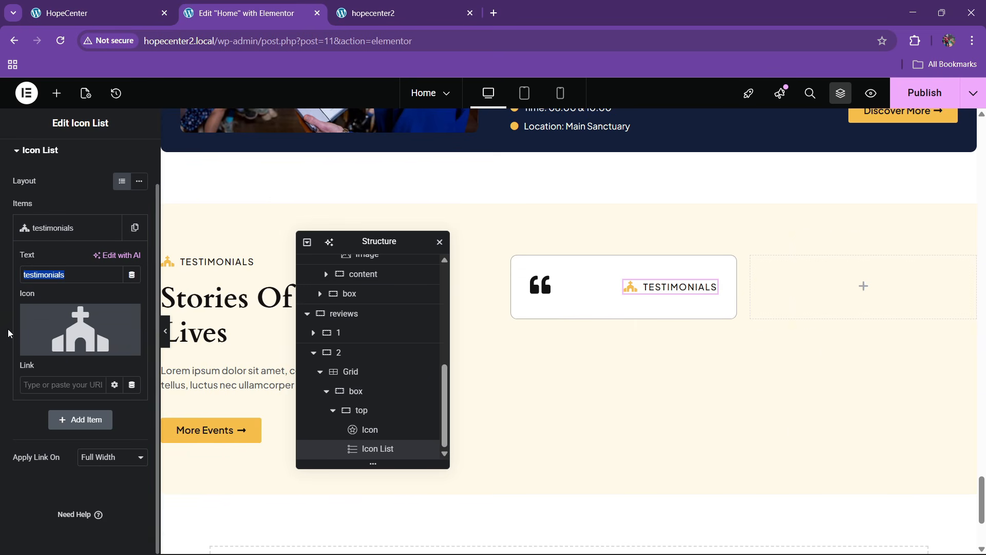
click(59, 280)
key(BackSpace)
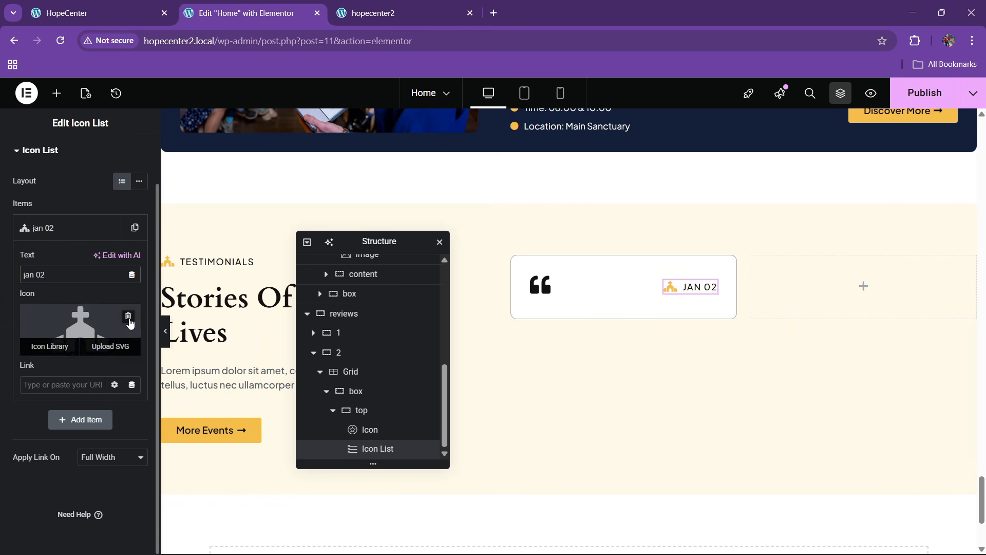
click(131, 323)
click(62, 227)
Add a Divider widget to the testimonial card box below the top row
click(132, 5)
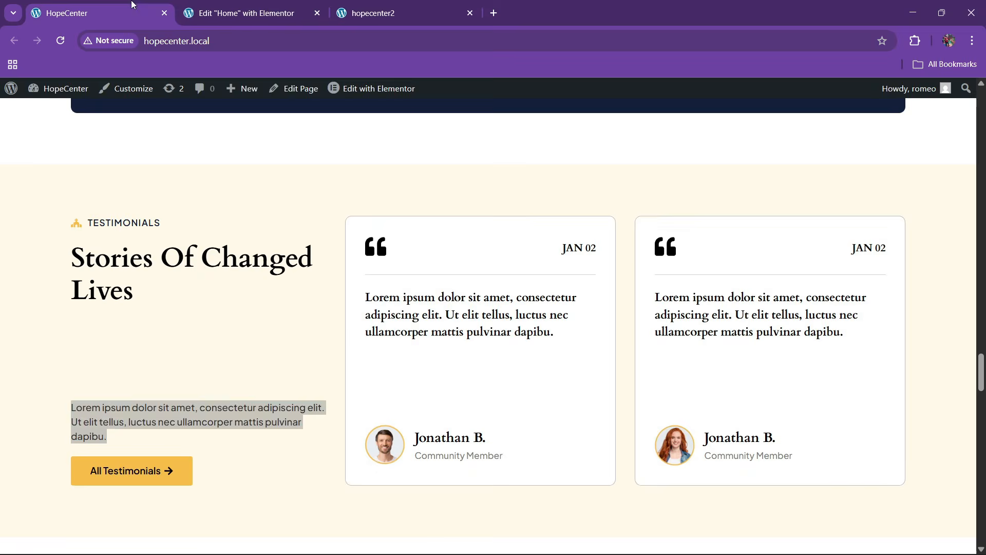
click(264, 4)
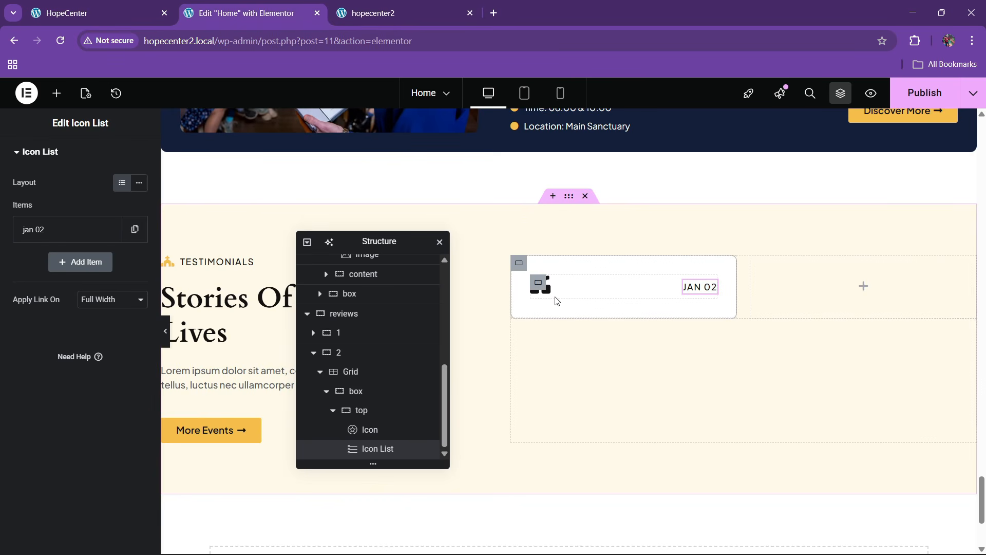
click(327, 392)
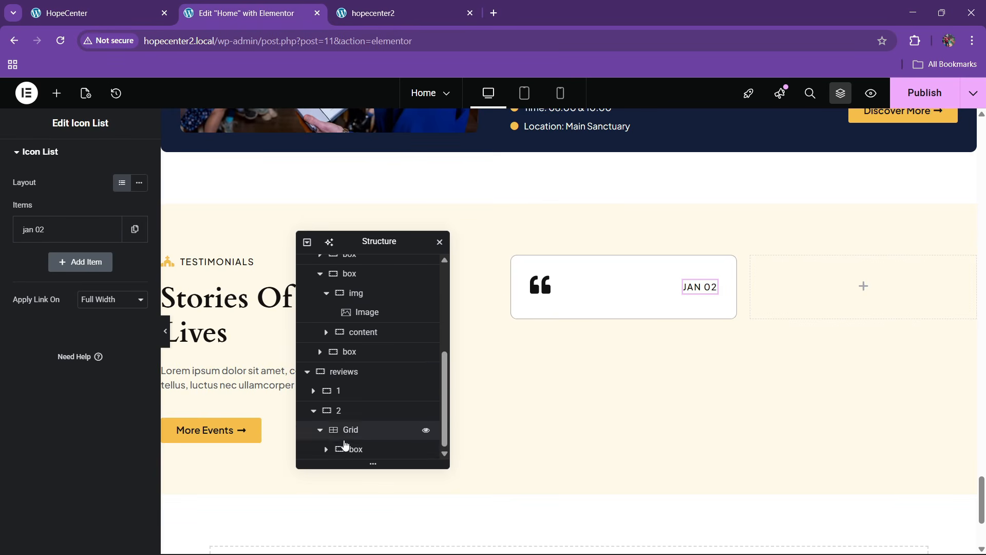
click(356, 449)
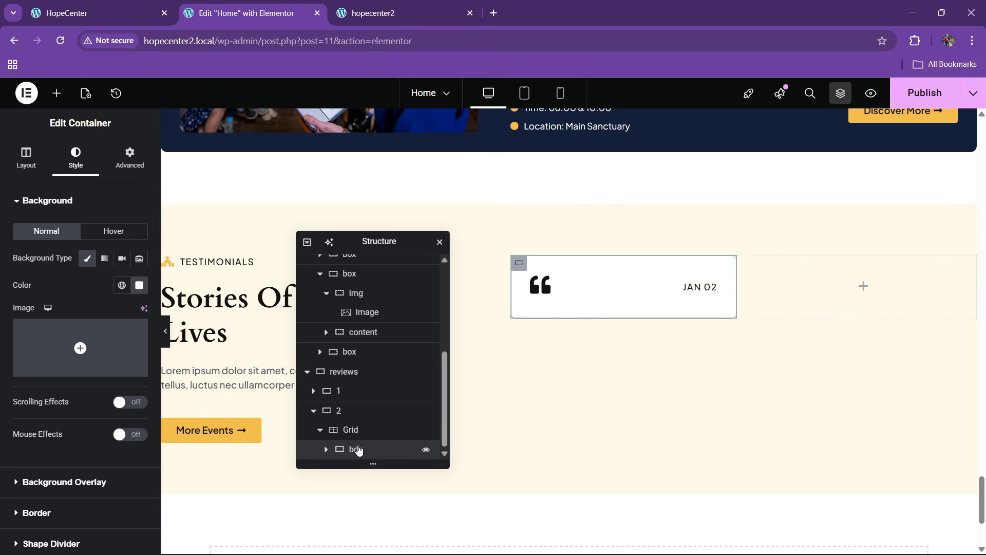
click(56, 93)
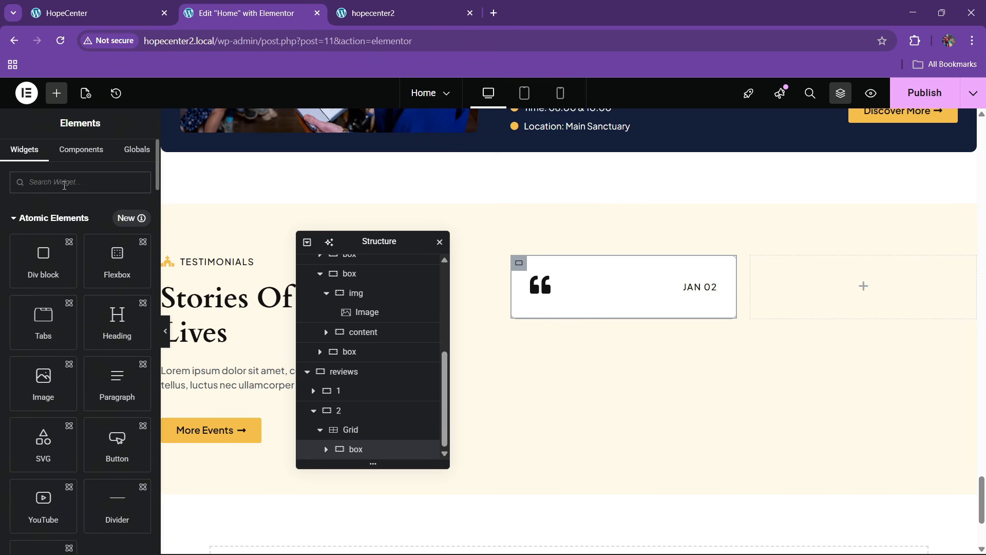
text(divi)
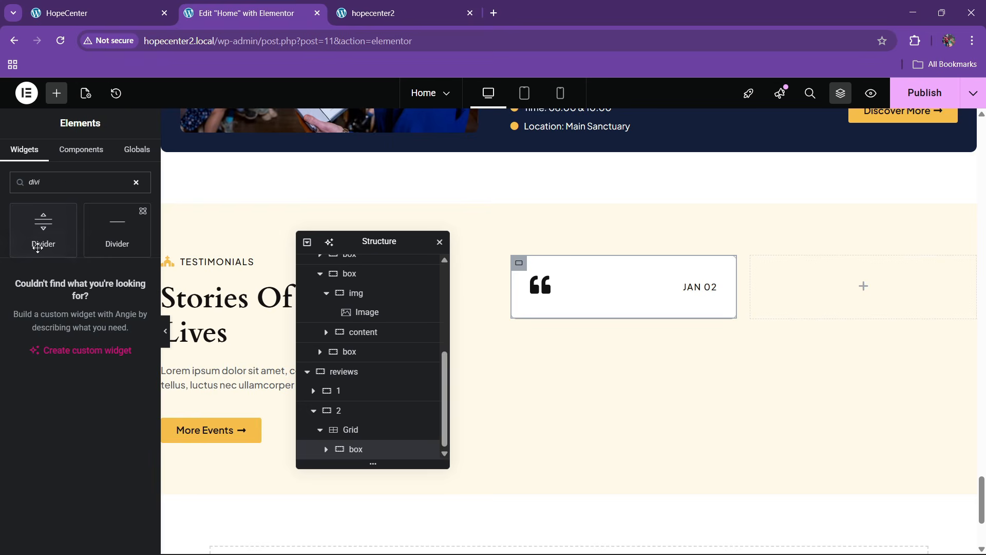
drag(37, 247, 674, 296)
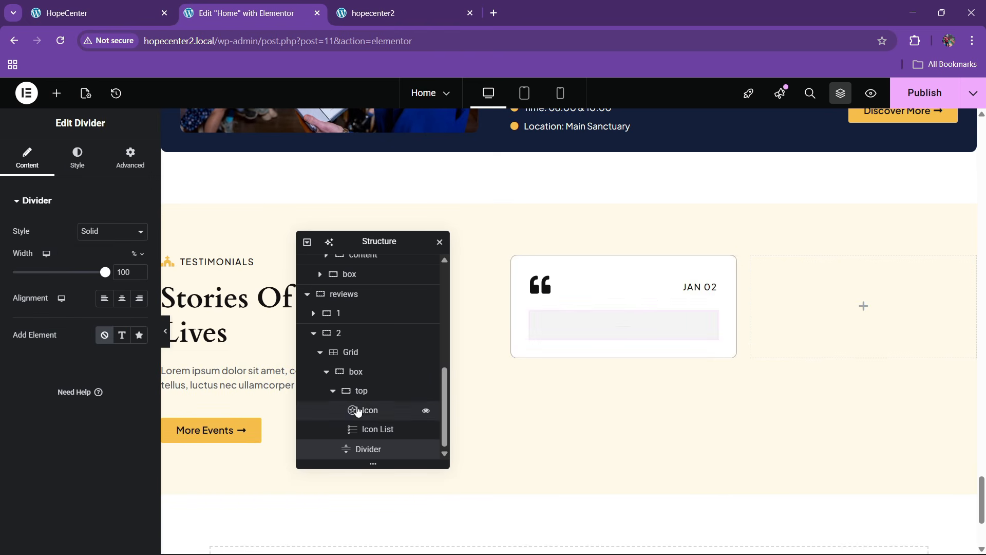
Give the divider a gap of 2 and a transparent, faint colour, then preview the card
click(333, 391)
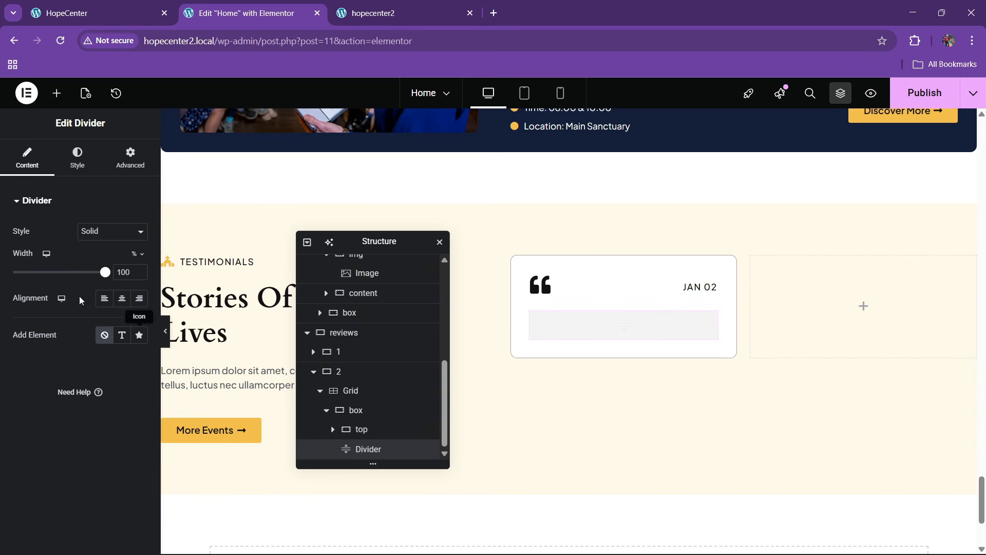
click(71, 169)
drag(37, 323, 3, 333)
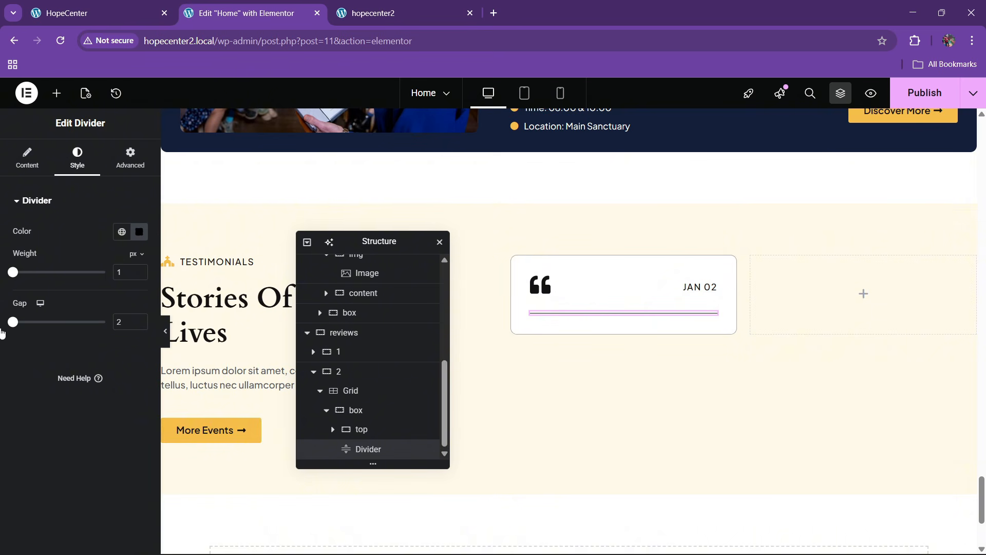
click(139, 232)
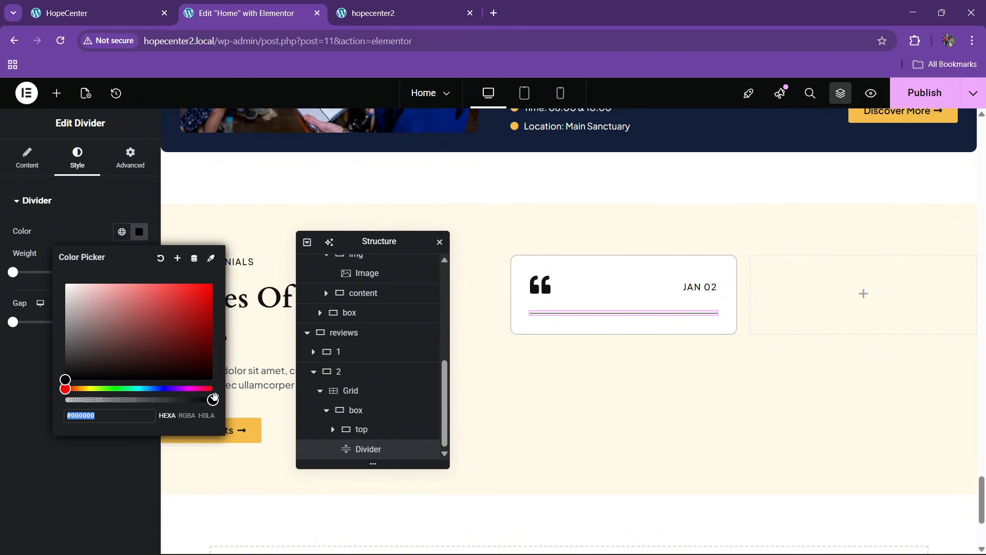
drag(213, 399, 99, 434)
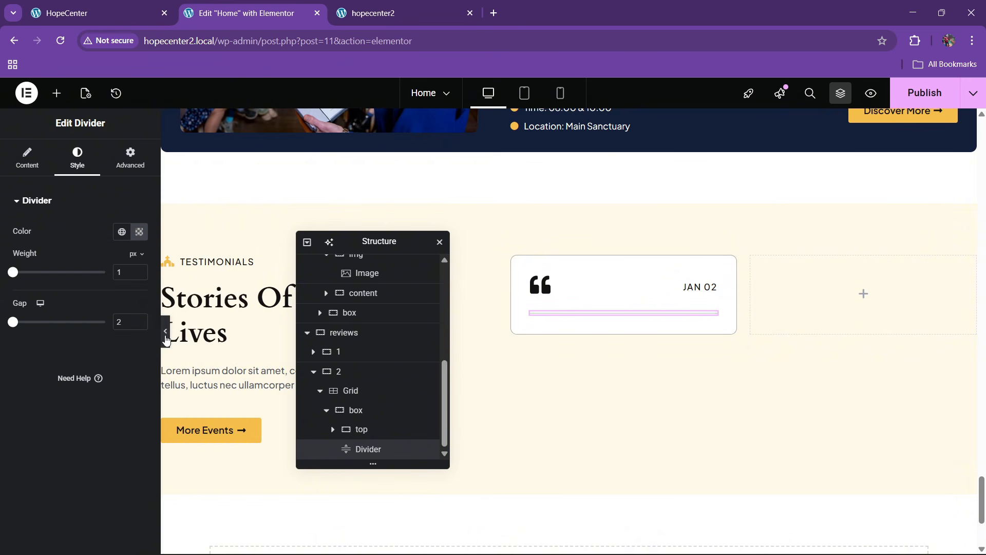
click(165, 333)
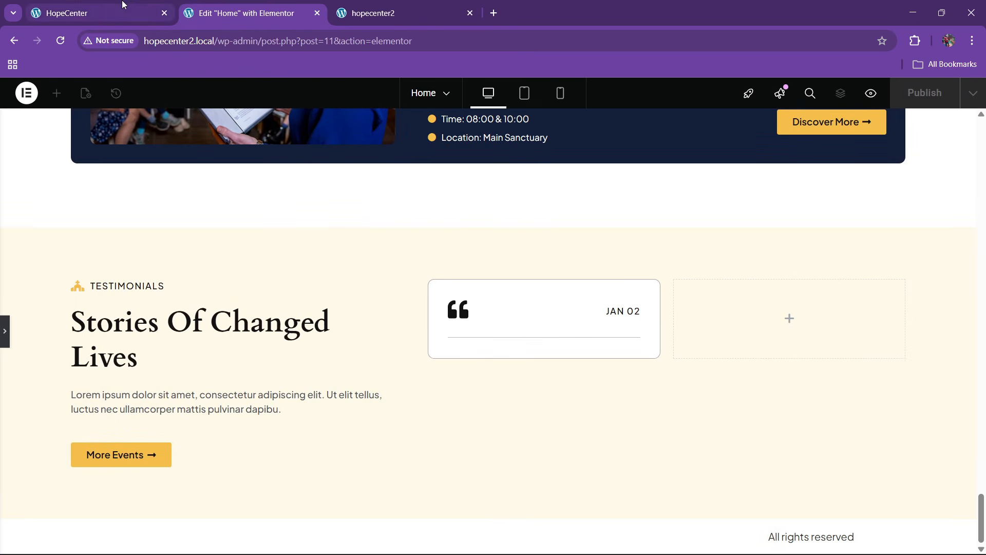
Copy the Stories Of Changed Lives heading and select the card's divider to paste after it
click(123, 4)
click(241, 13)
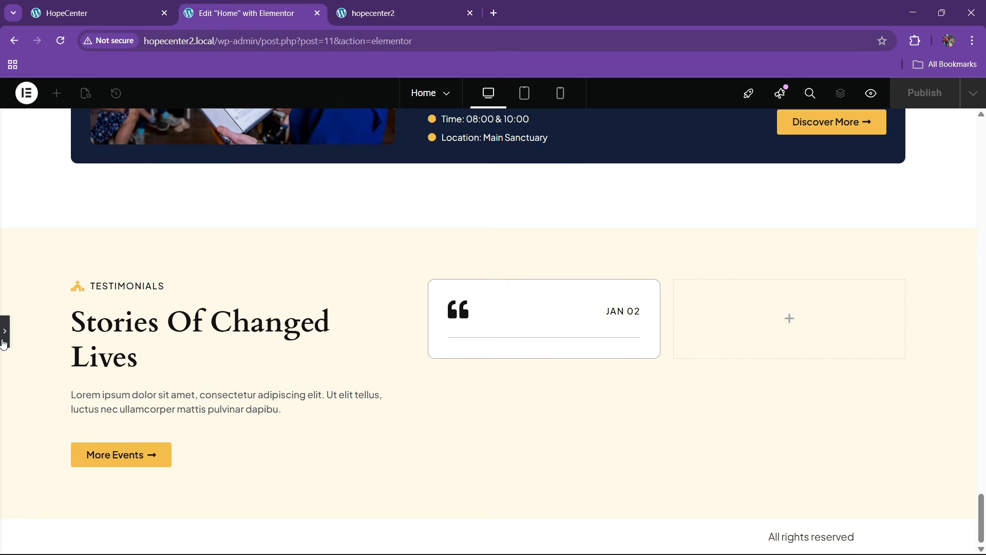
click(3, 342)
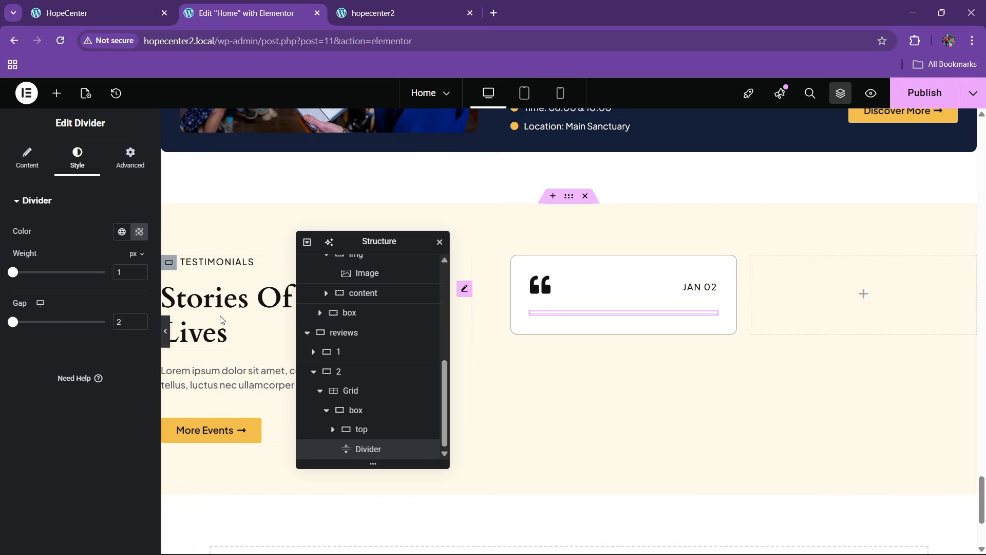
right_click(222, 319)
key(Escape)
click(611, 316)
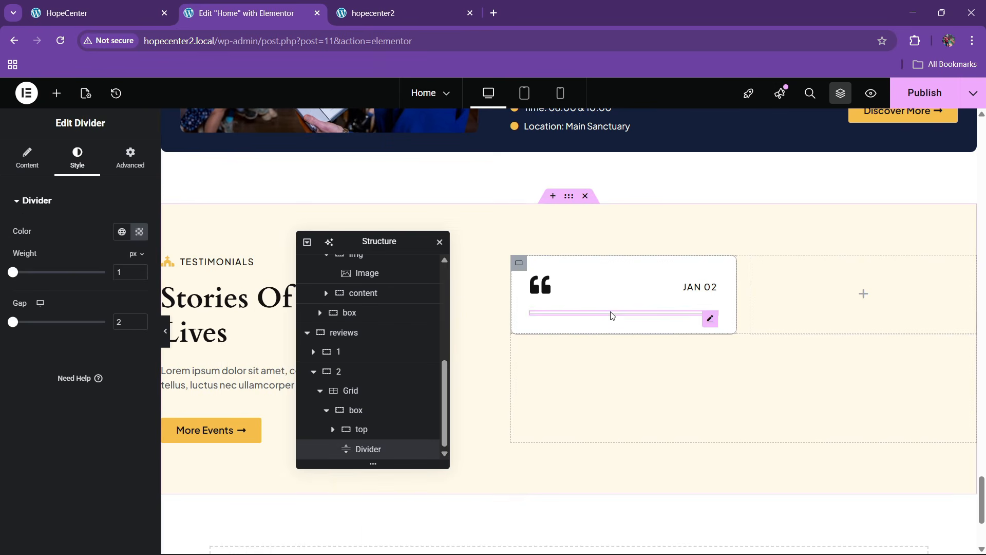
right_click(612, 315)
Paste the heading below the divider and replace its title with the live site's lorem ipsum quote
click(616, 318)
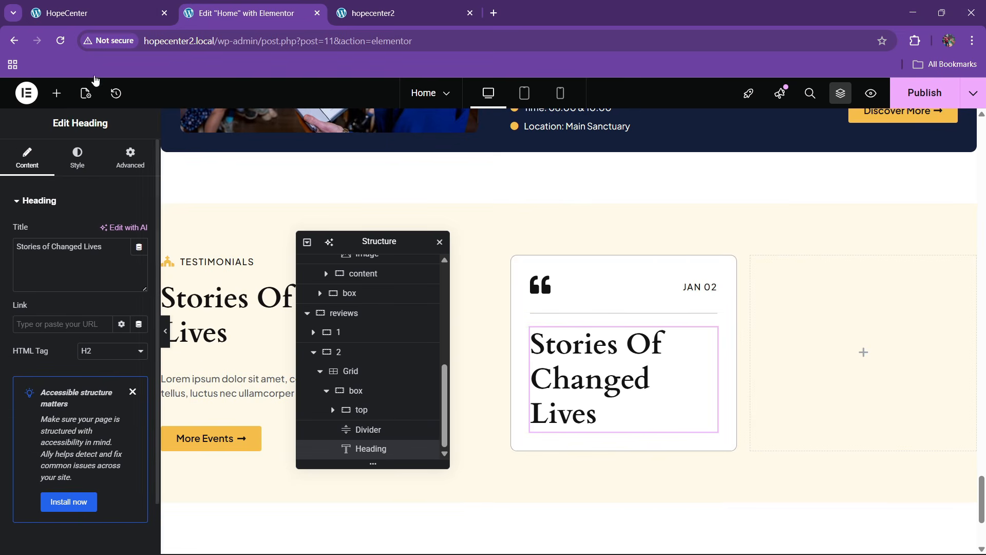
click(98, 13)
click(365, 307)
drag(369, 299, 584, 329)
key(ctrl+c)
click(246, 13)
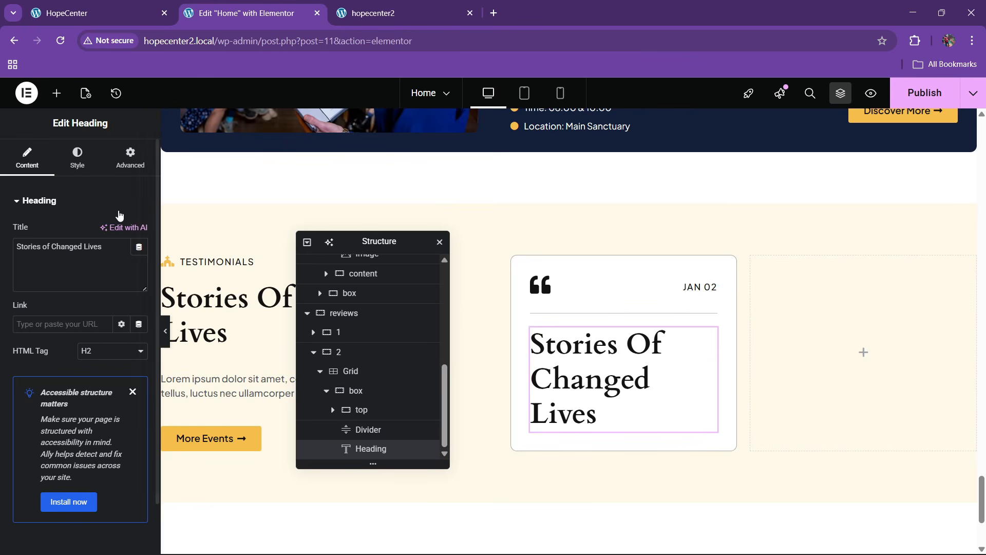
triple_click(102, 244)
key(ctrl+v)
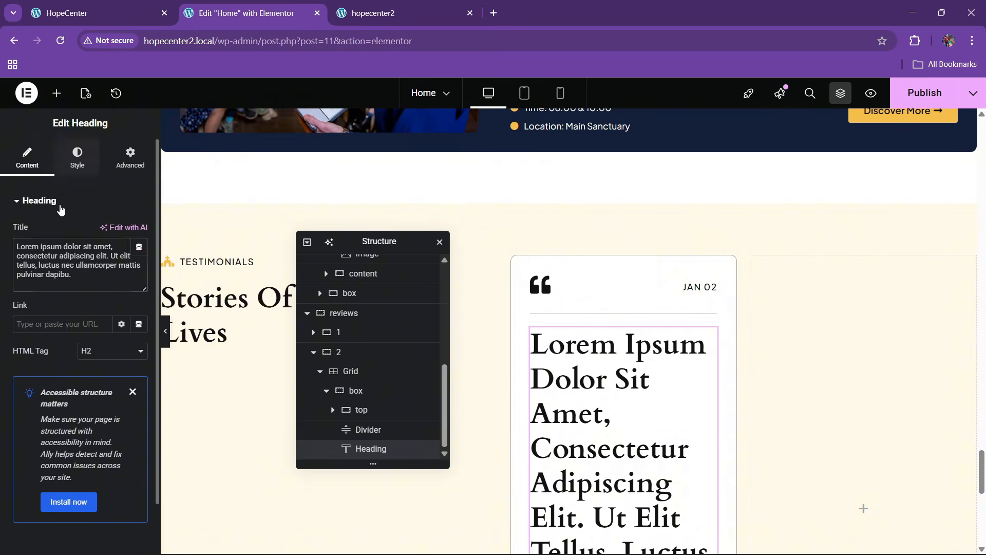
Set the quote heading's typography size to 17 px
click(77, 157)
click(139, 268)
click(131, 372)
click(132, 373)
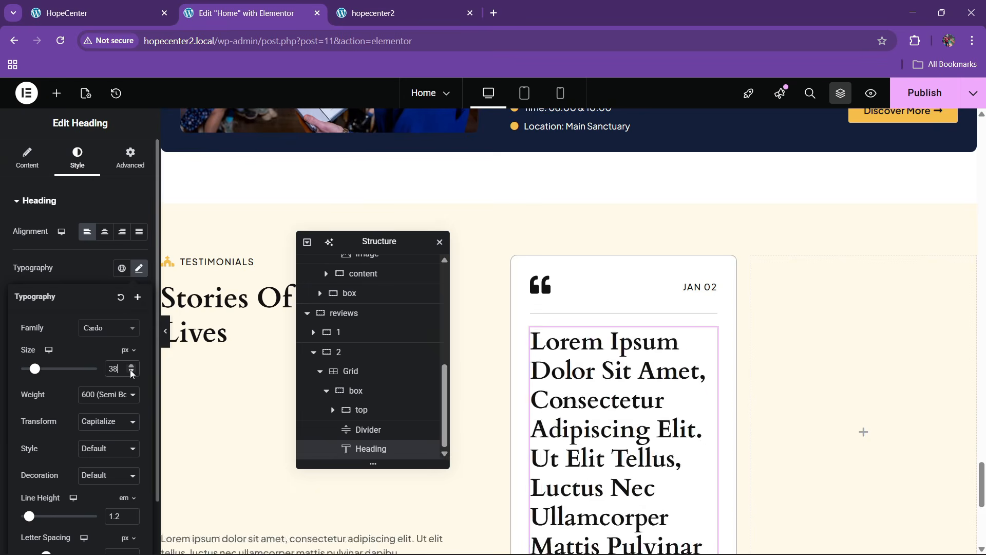
click(132, 373)
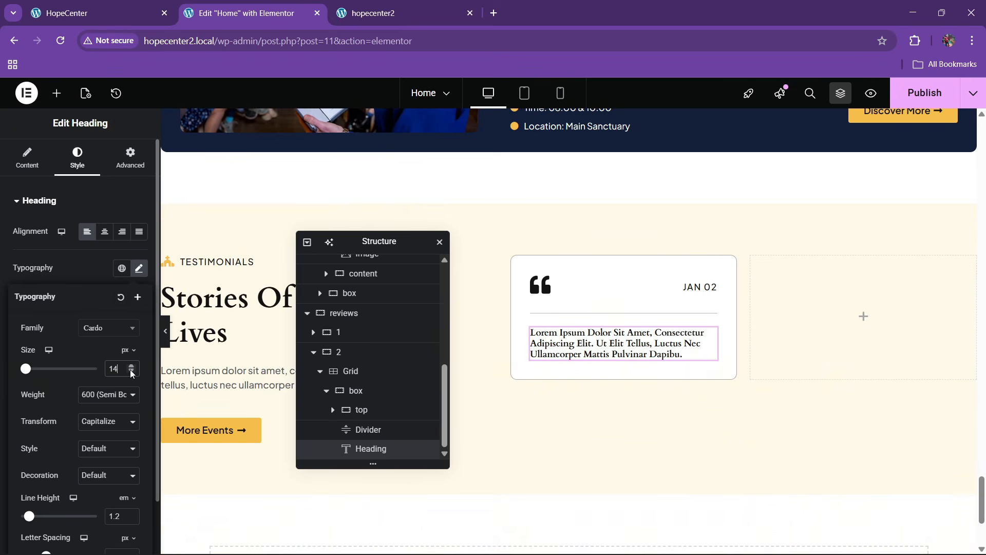
click(132, 366)
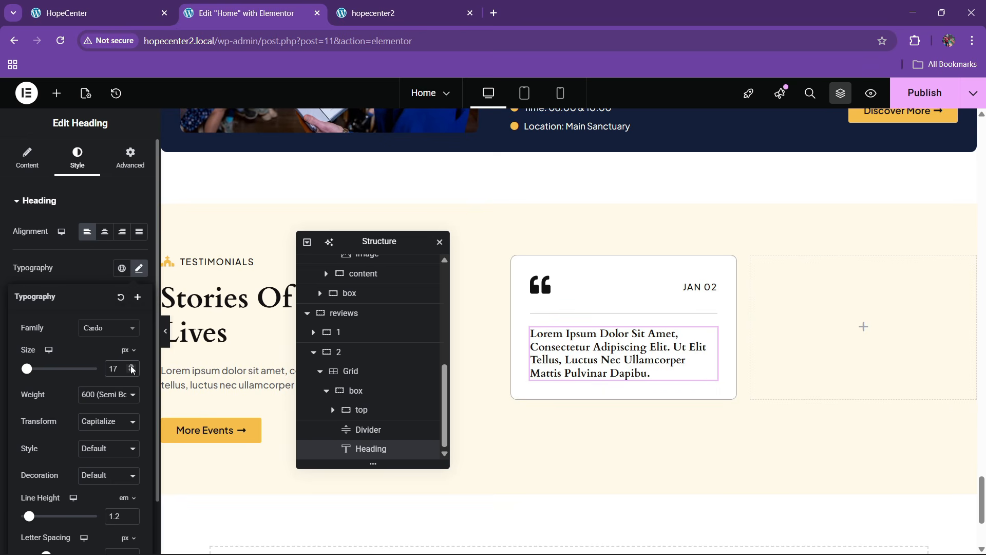
Compare the card with the live testimonial and review its top row in Navigator
click(102, 6)
click(378, 380)
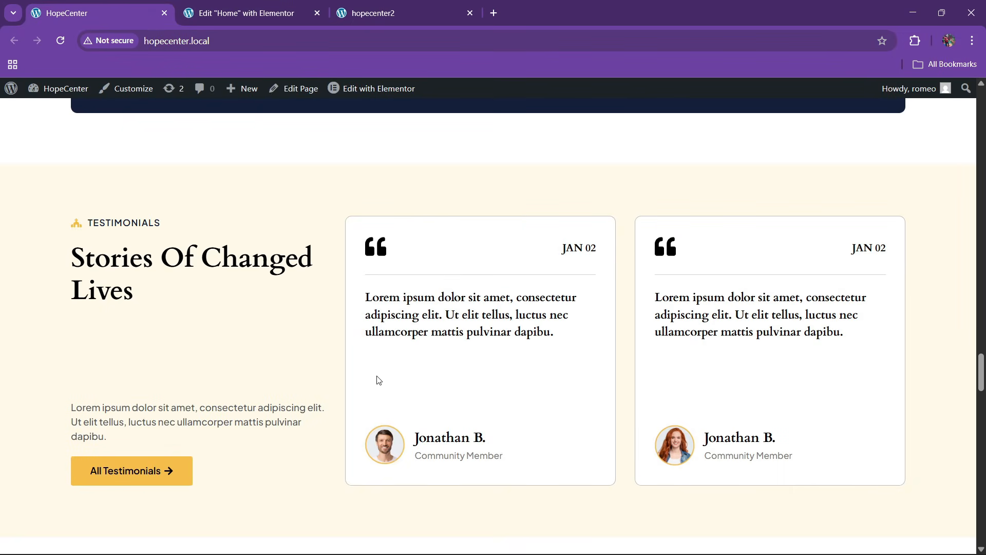
key(ctrl+Tab)
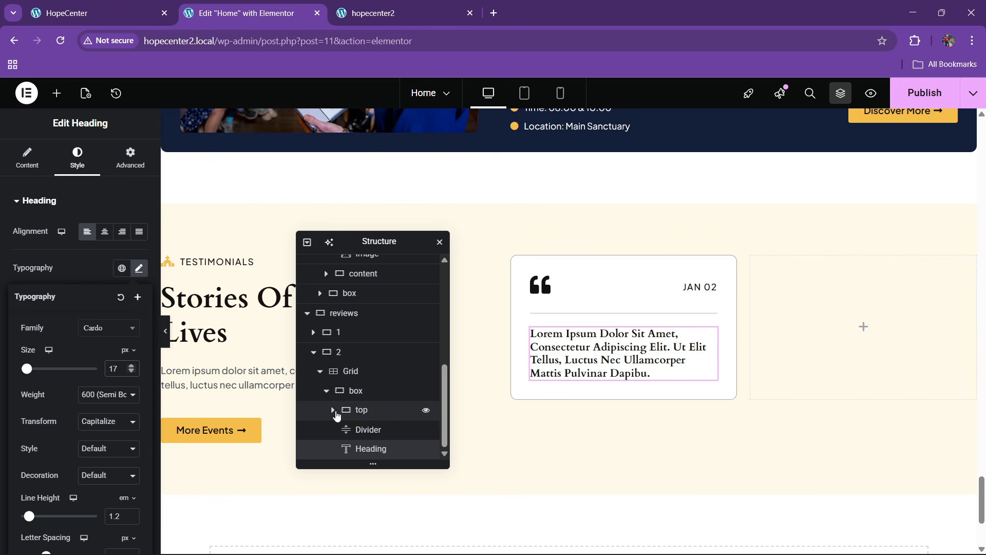
key(ctrl+shift+Tab)
key(ctrl+Tab)
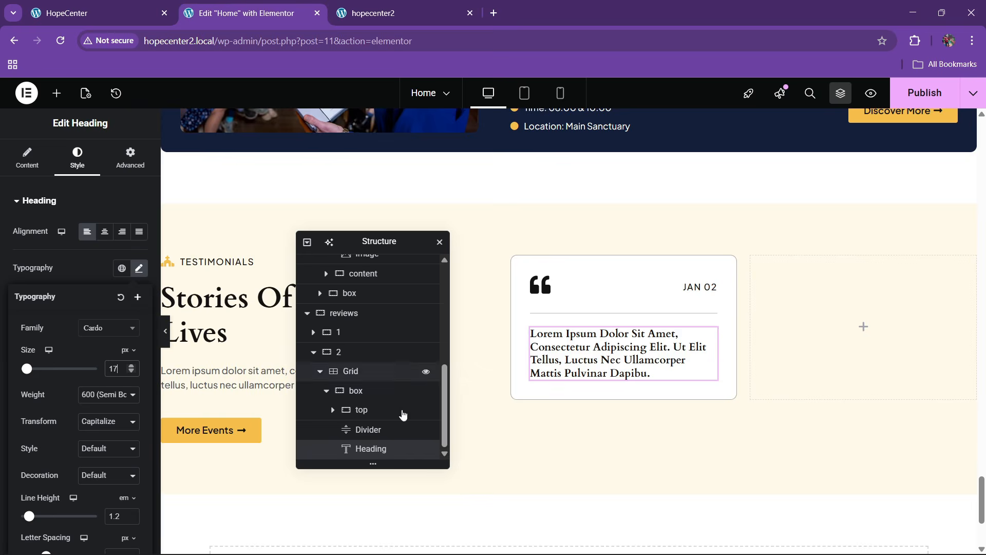
click(333, 411)
scroll(334, 414, down, 1)
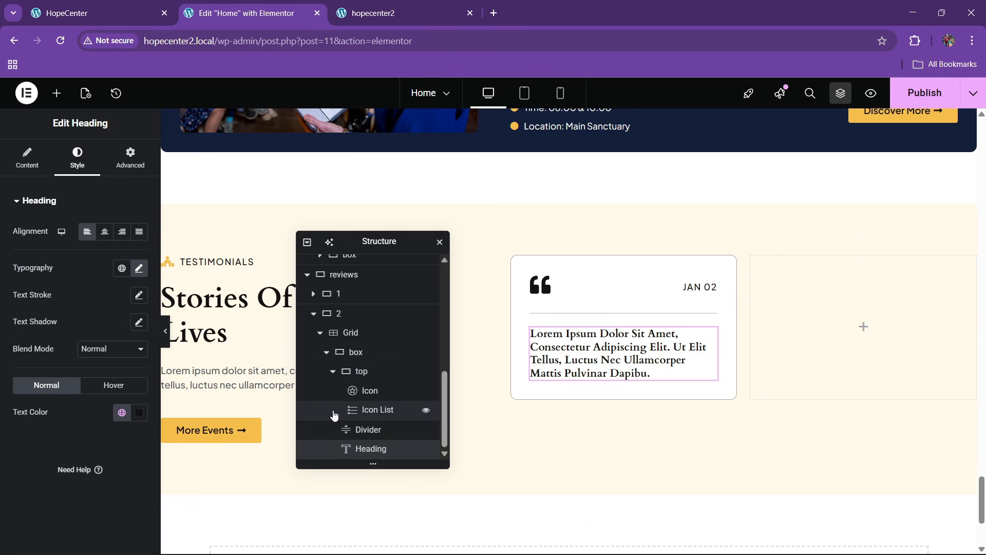
click(333, 372)
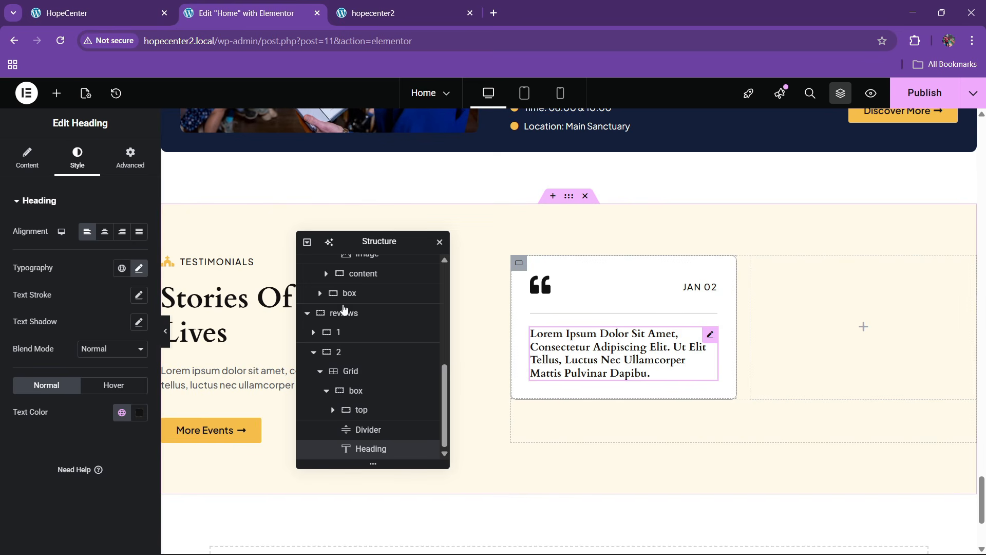
Add a new container inside the testimonial card and name it main top
click(57, 93)
scroll(69, 350, down, 5)
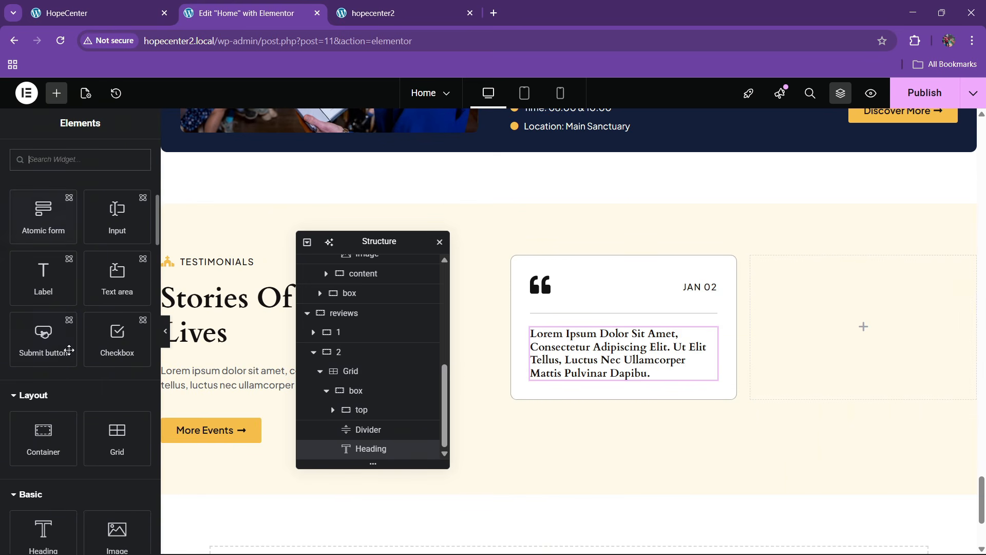
drag(57, 441, 596, 291)
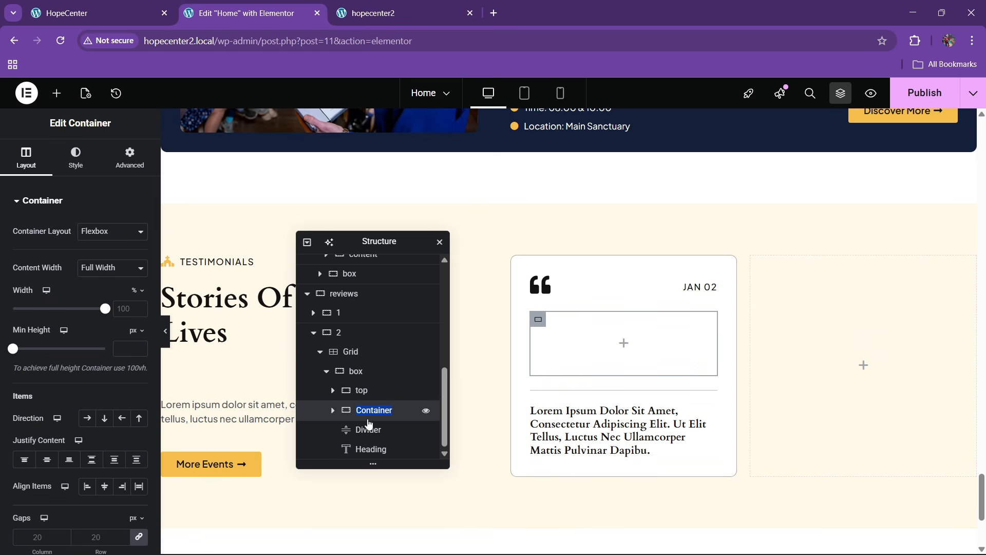
text(top)
Move the quote and date top row into the main top container
drag(365, 395, 374, 430)
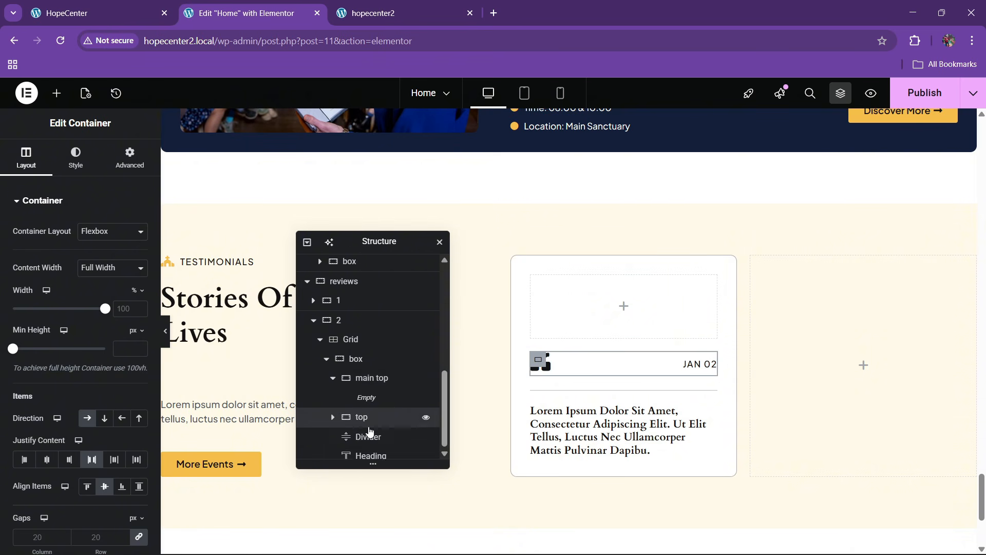
click(332, 372)
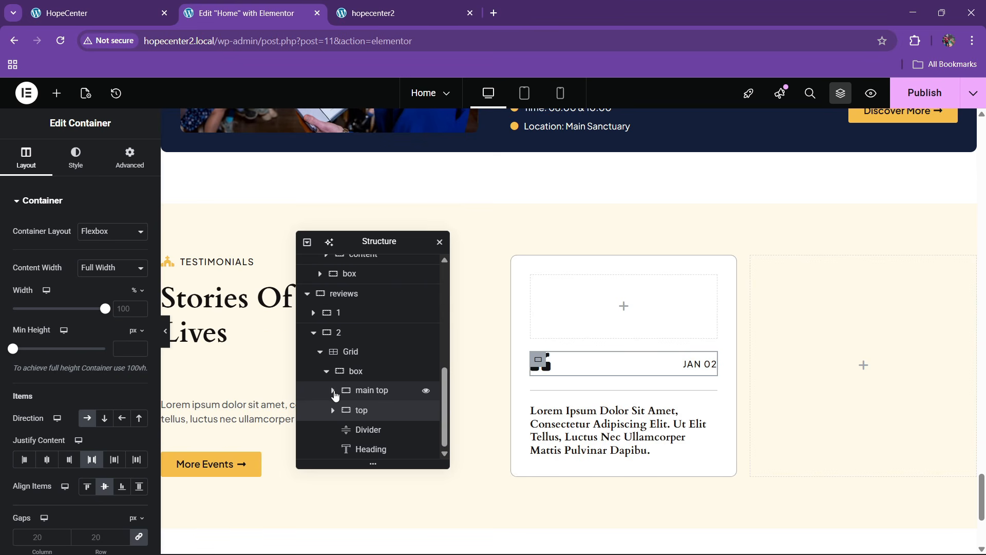
click(333, 391)
mouse_move(381, 403)
mouse_down()
mouse_move(385, 418)
mouse_move(370, 418)
mouse_move(377, 412)
mouse_move(383, 432)
mouse_move(384, 411)
mouse_up()
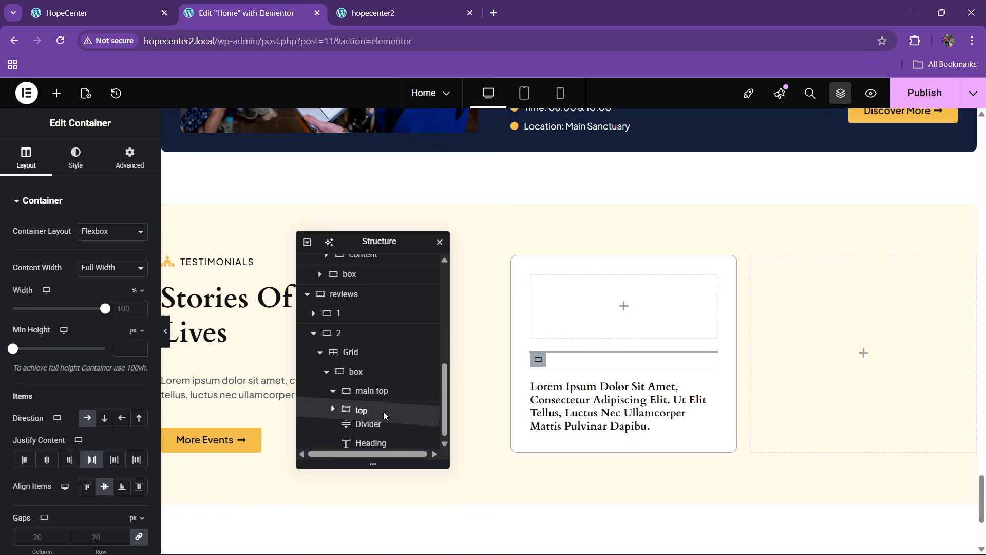
click(333, 392)
Move the divider into the main top container
scroll(360, 390, up, 5)
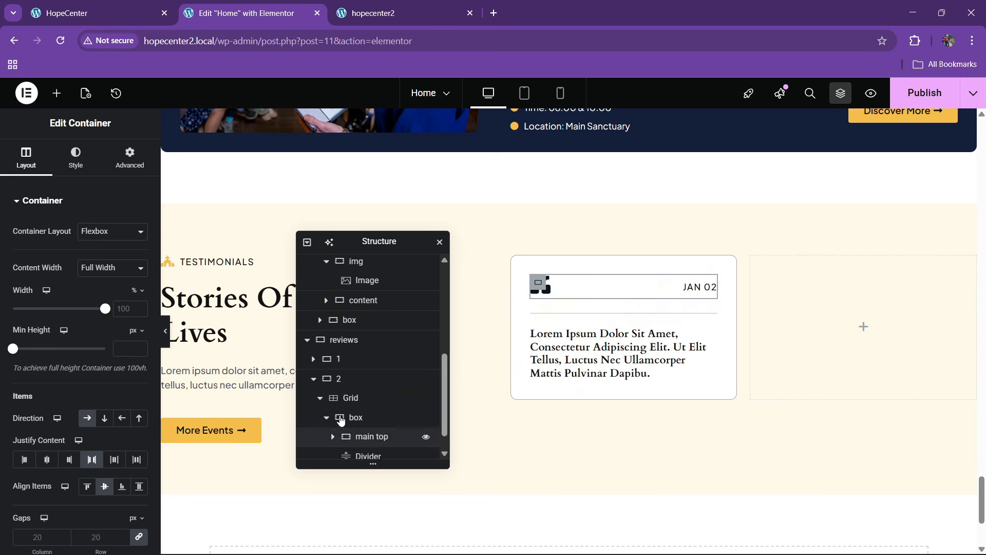
scroll(410, 374, down, 5)
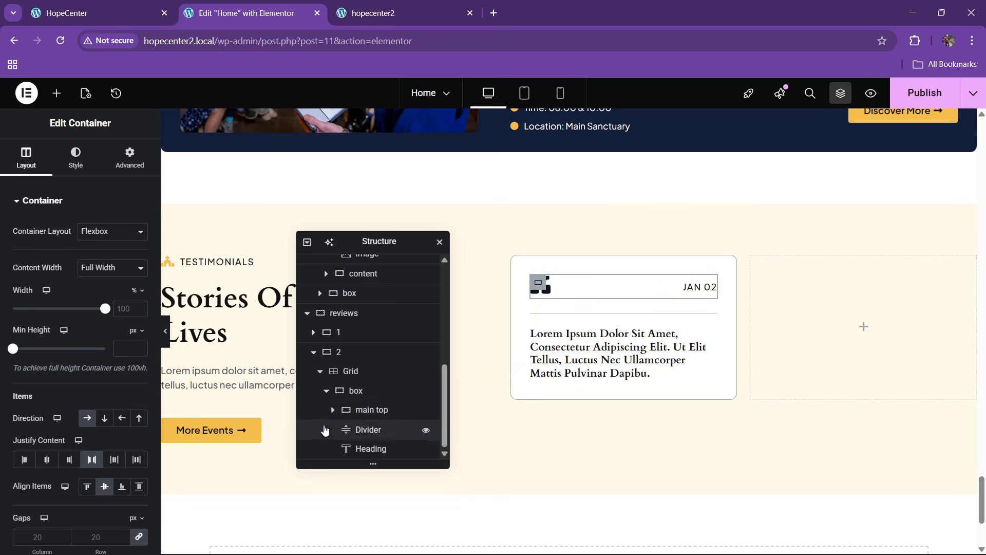
click(333, 410)
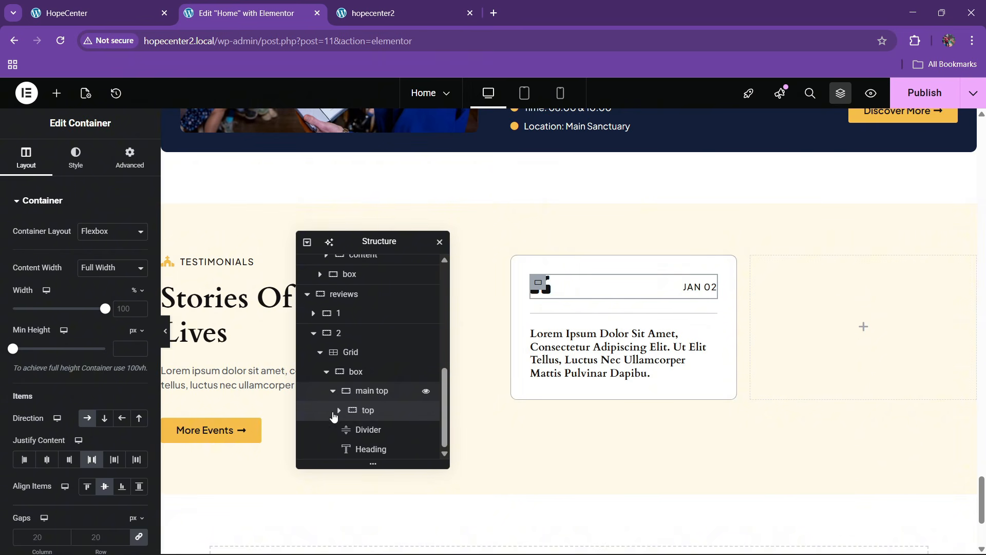
click(395, 434)
drag(396, 436, 383, 436)
scroll(379, 436, down, 2)
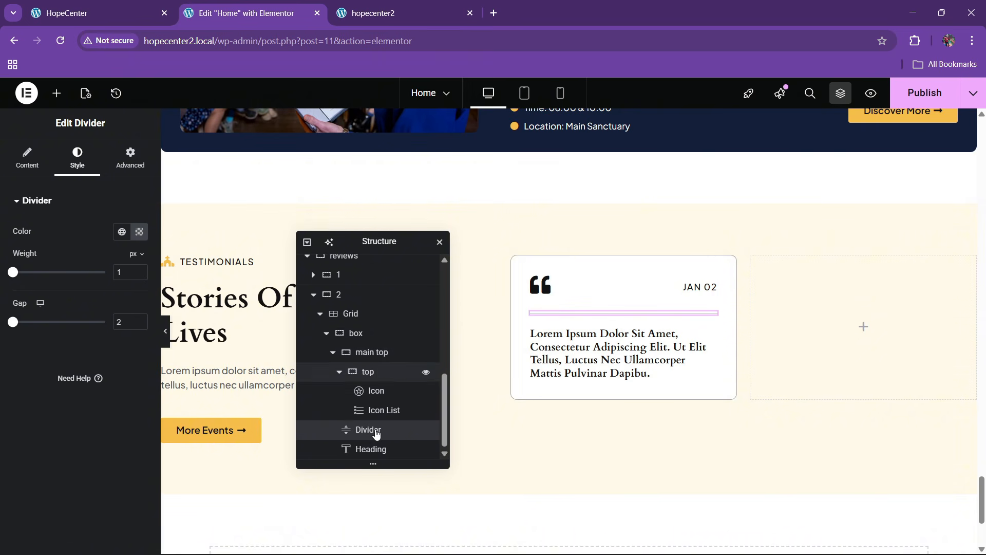
click(339, 373)
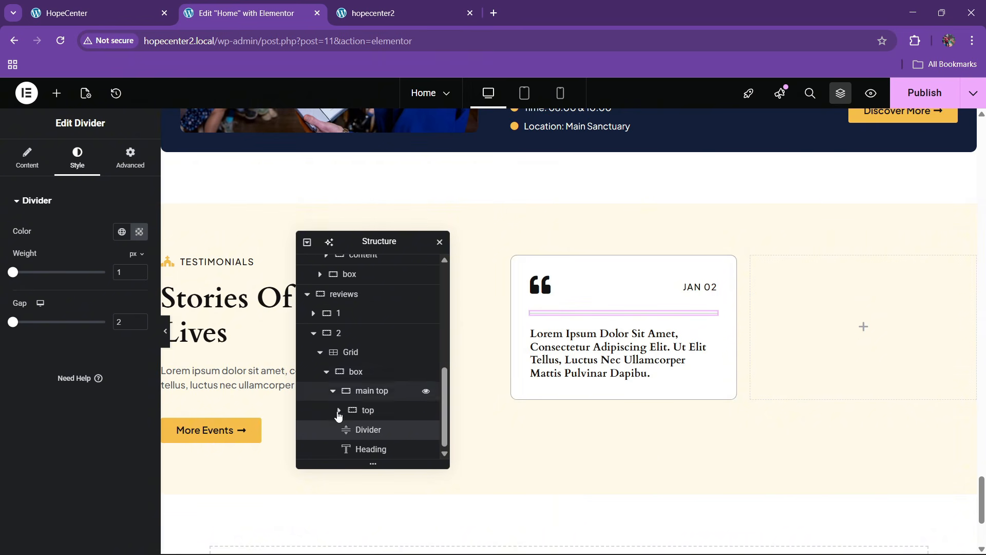
click(334, 402)
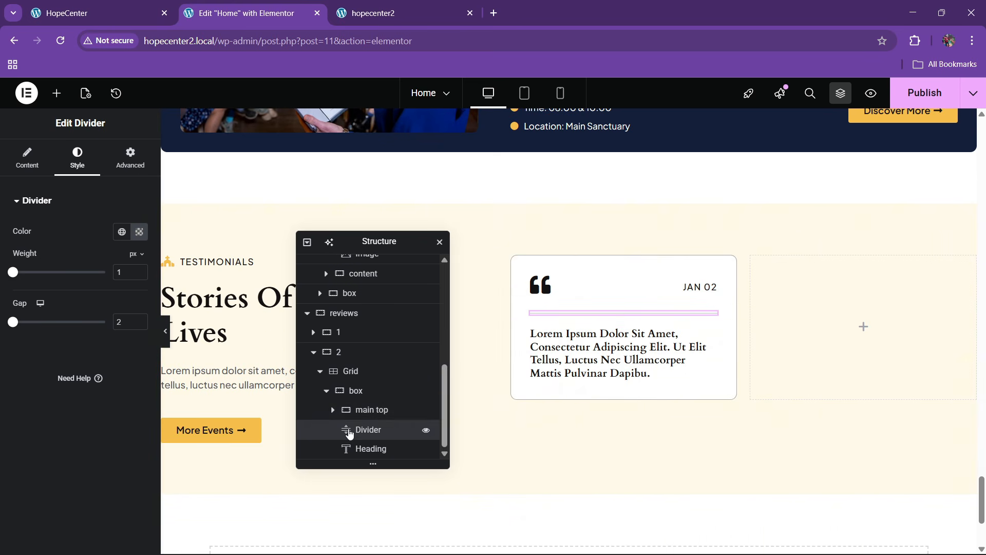
click(333, 410)
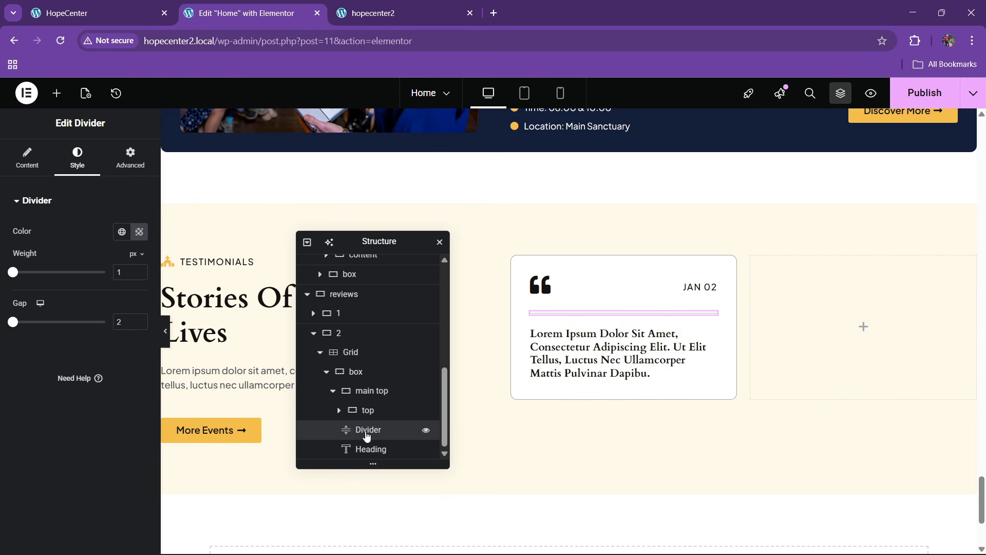
drag(367, 436, 388, 384)
scroll(376, 446, down, 2)
click(340, 410)
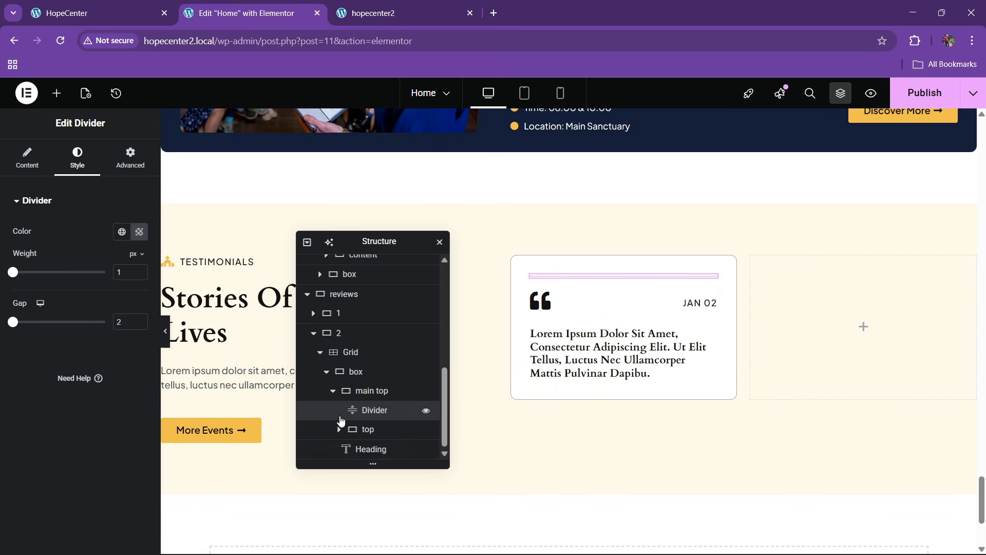
Move the review text heading into main top and verify its contents in Navigator
drag(364, 450, 384, 409)
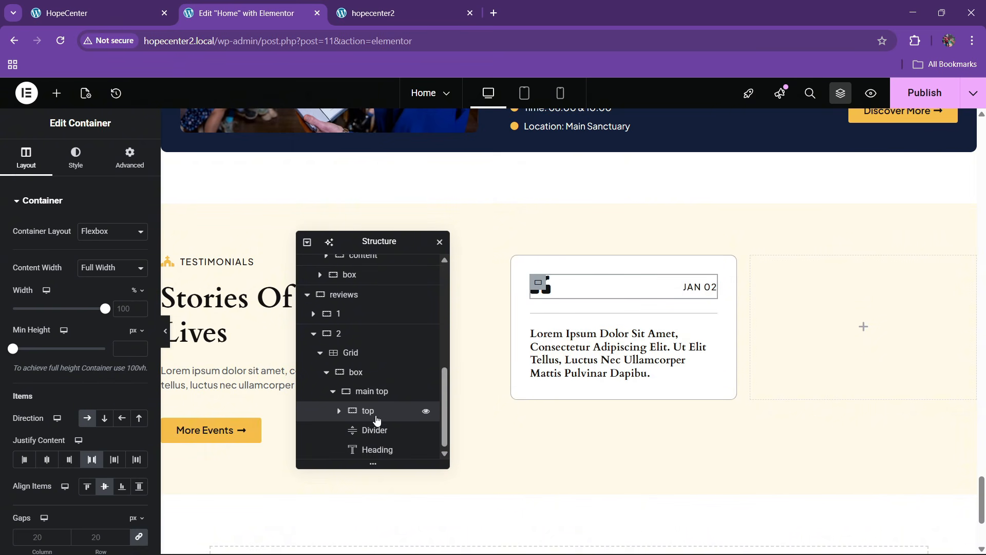
click(339, 412)
click(339, 411)
click(333, 391)
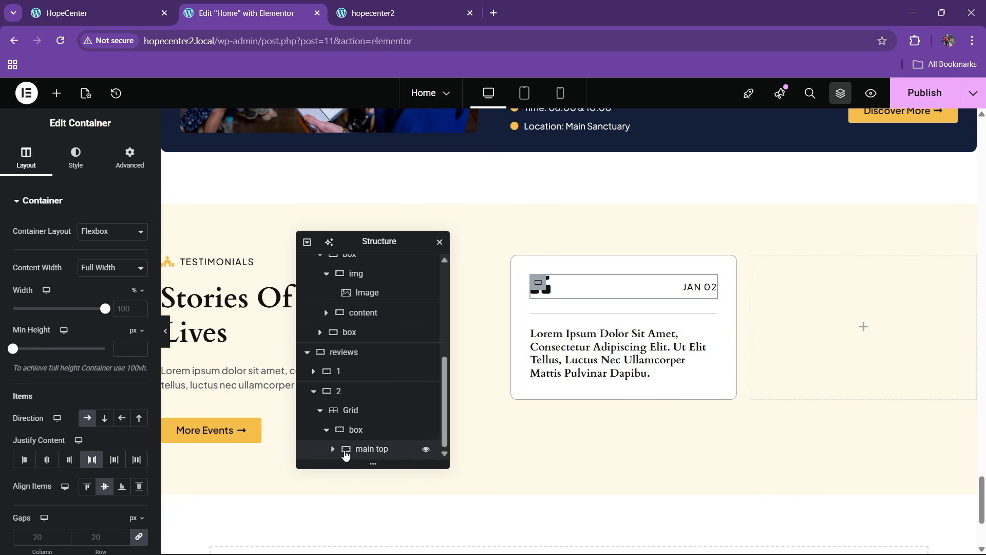
click(334, 449)
click(340, 410)
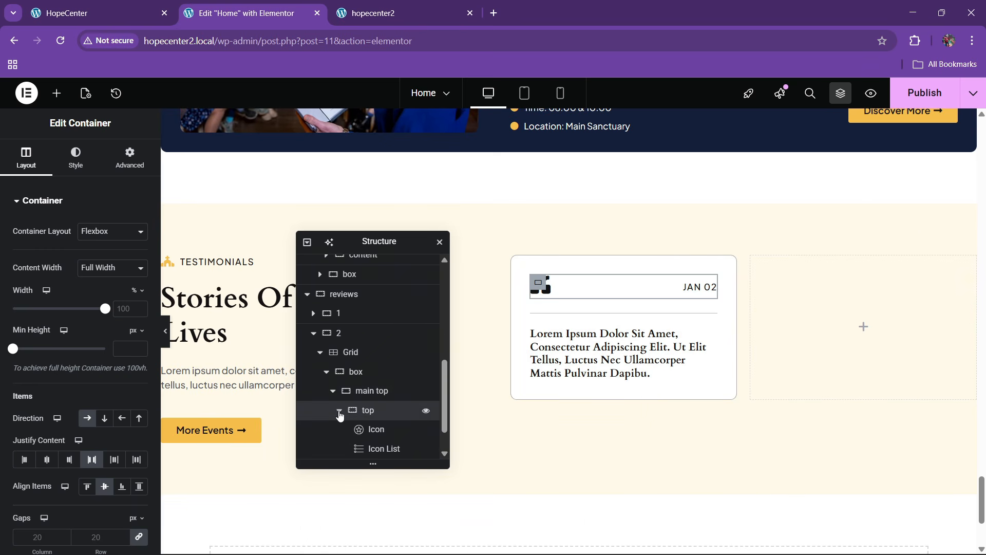
click(339, 411)
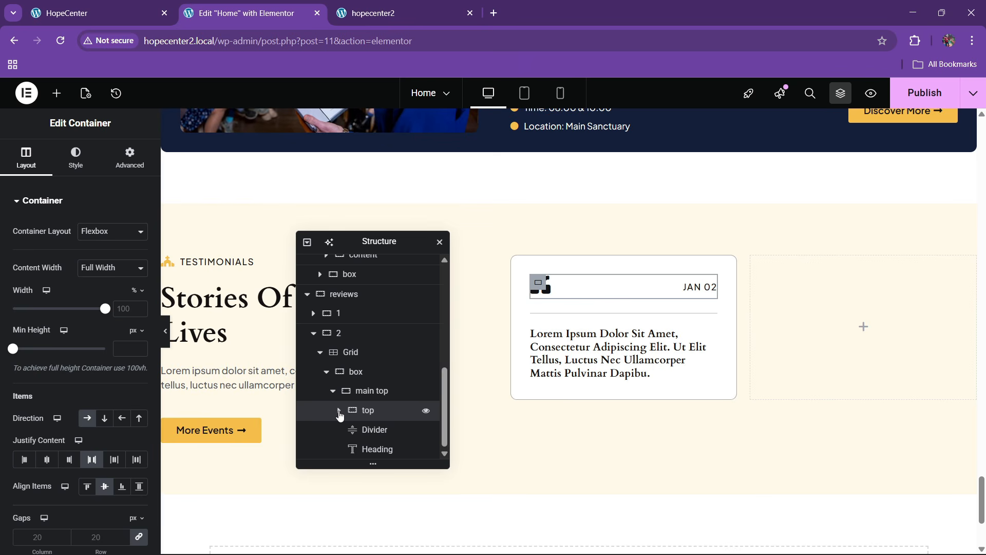
click(334, 392)
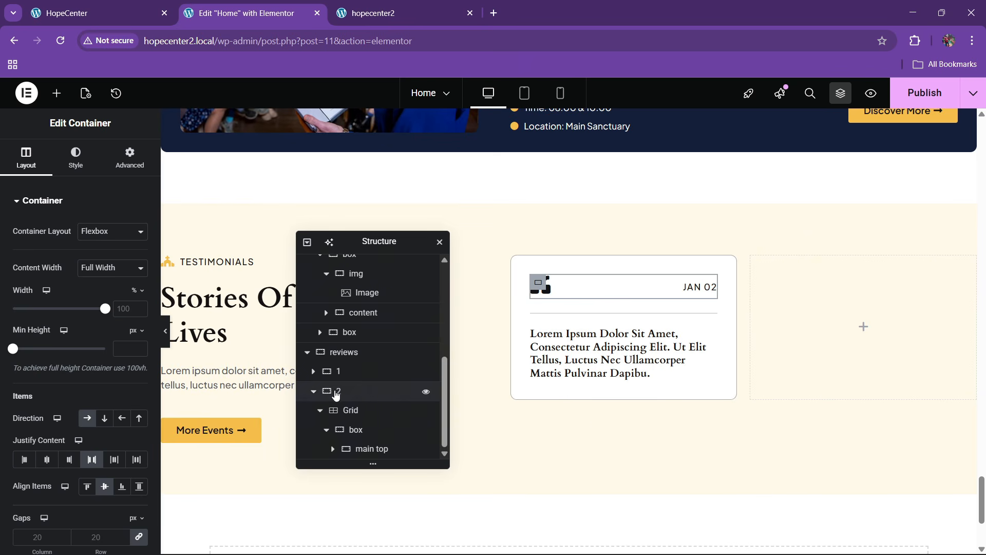
Add a new empty container below main top, checking the live testimonials section
click(358, 450)
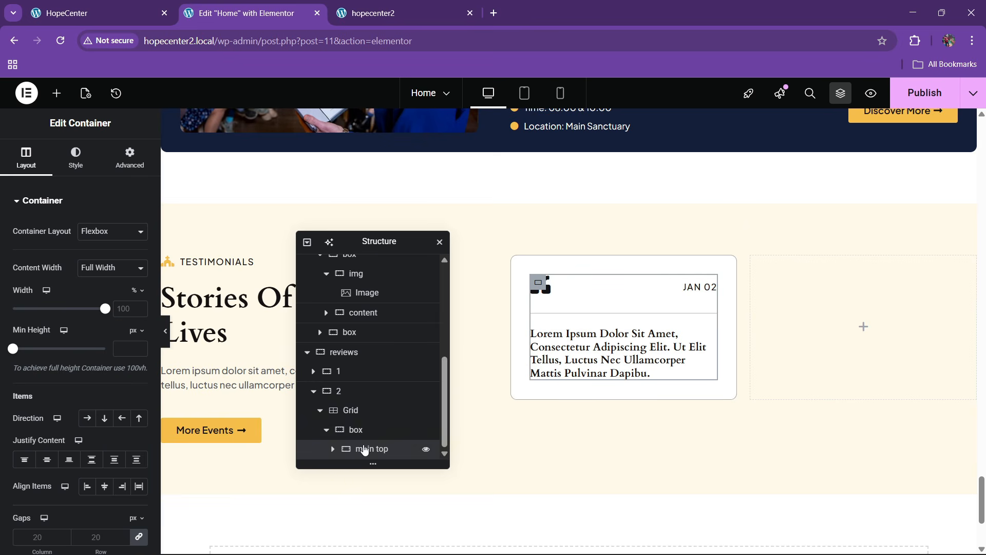
right_click(365, 450)
click(398, 267)
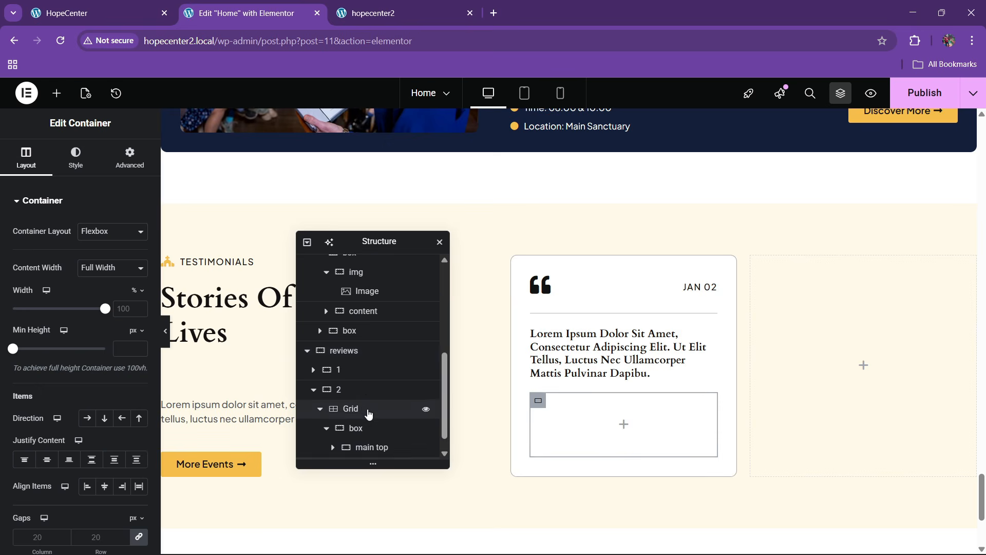
click(149, 7)
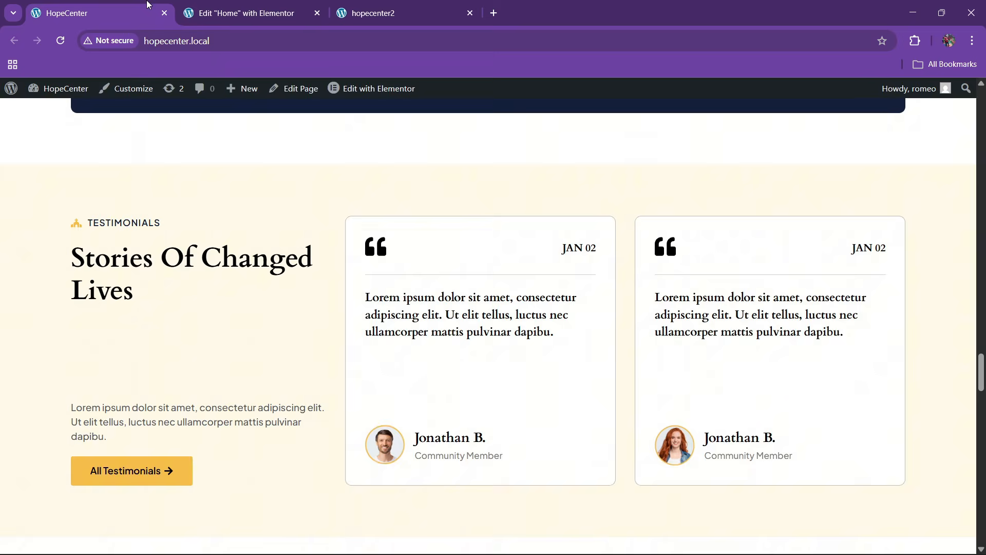
click(252, 7)
click(56, 93)
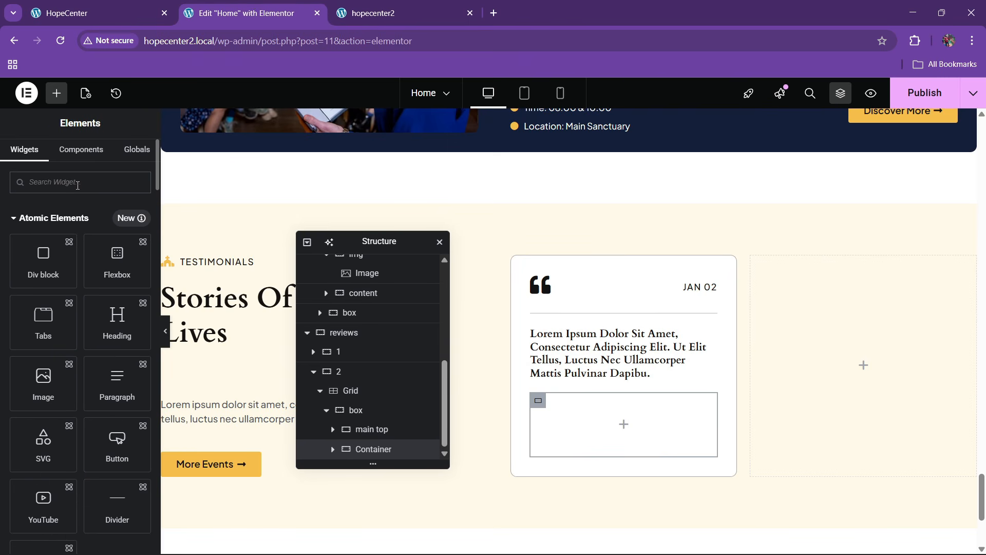
Add an Image Box to the empty card container, with the man's round portrait as its image, placed left
text(image)
drag(128, 214, 653, 407)
click(77, 156)
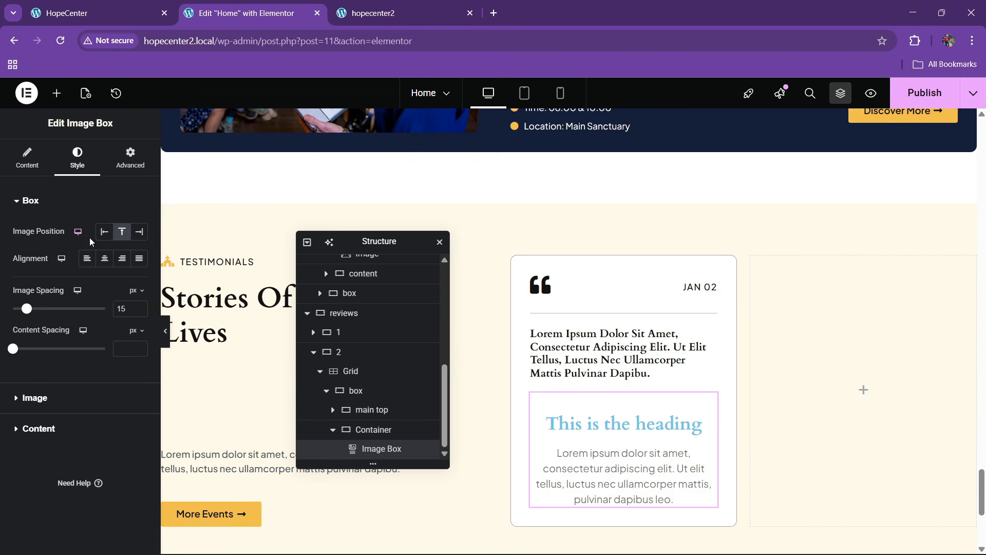
click(105, 236)
click(28, 164)
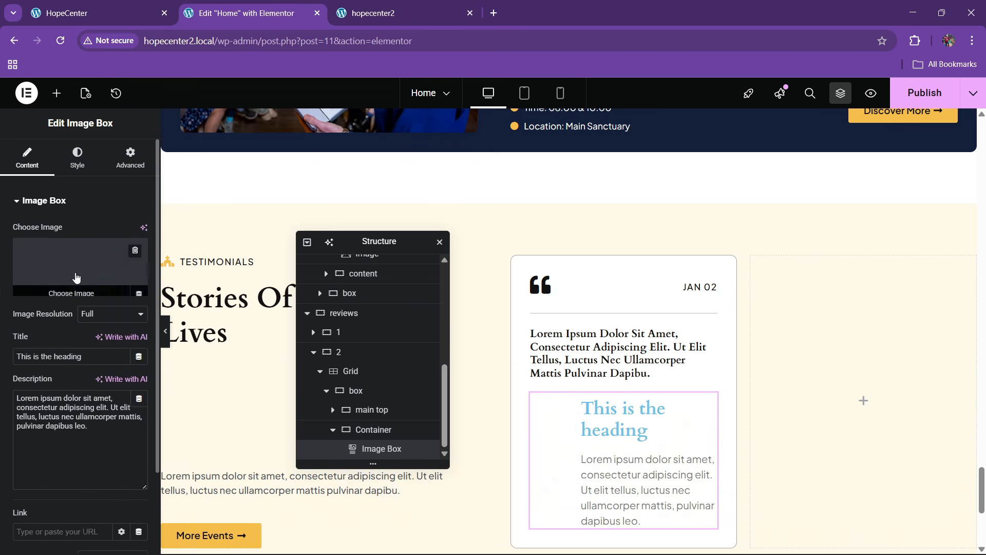
click(77, 277)
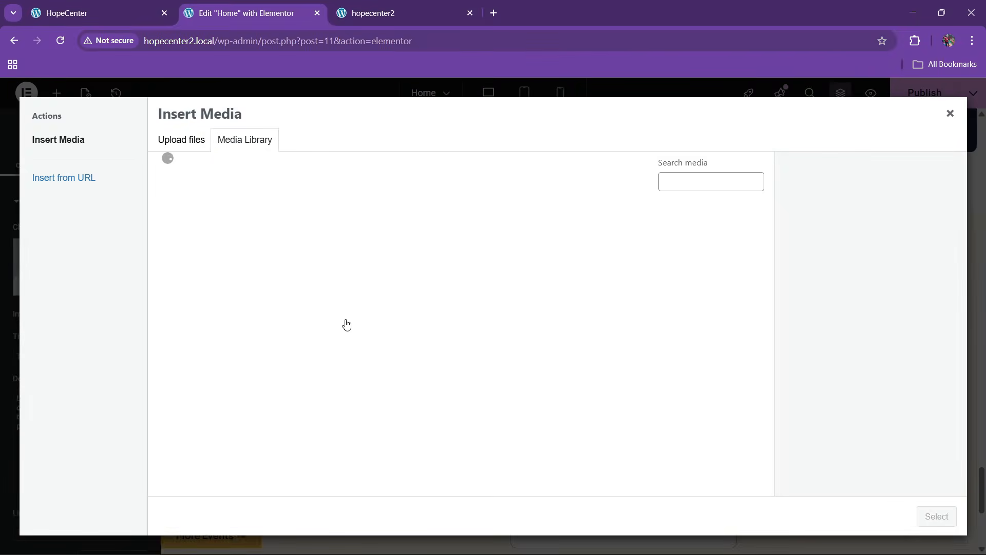
scroll(438, 370, down, 5)
click(672, 320)
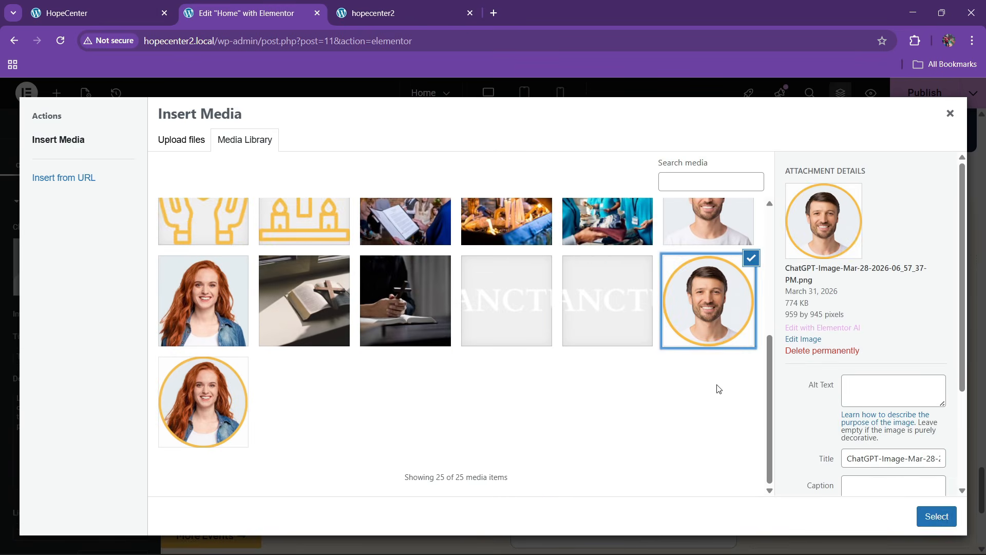
click(937, 516)
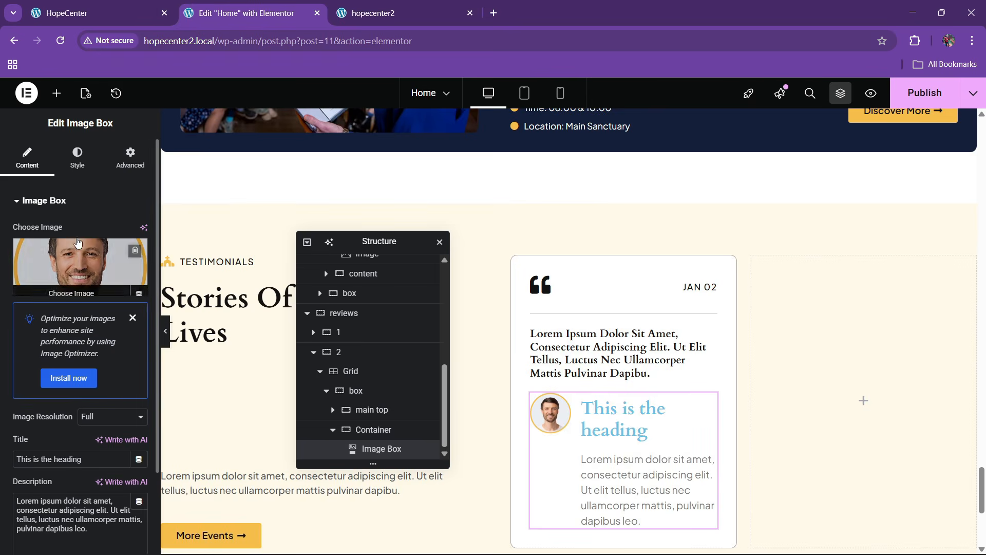
Centre the portrait vertically beside the text and left-align the Image Box text
click(77, 157)
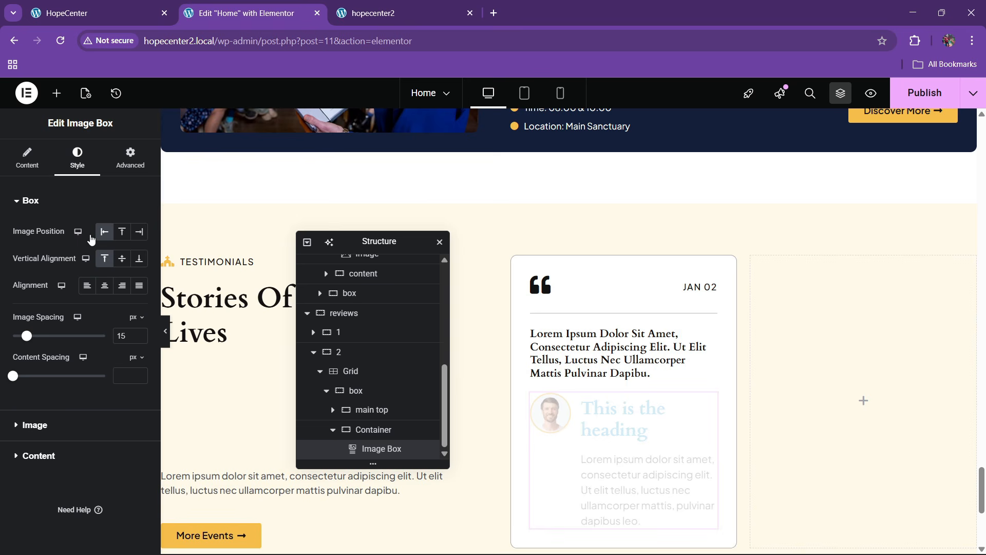
click(122, 259)
click(105, 285)
click(86, 285)
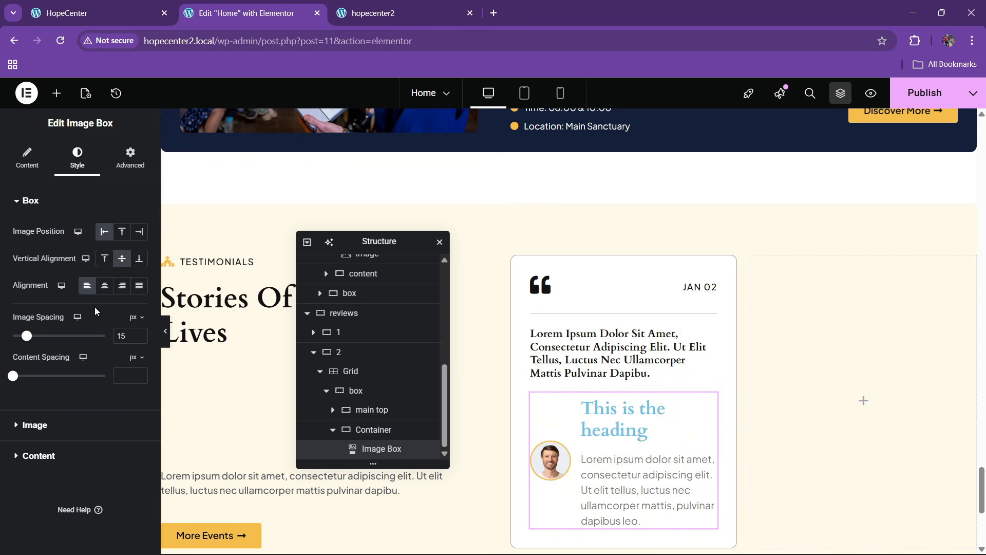
Copy the reviewer's name from the live page and paste it as the Image Box title
click(101, 7)
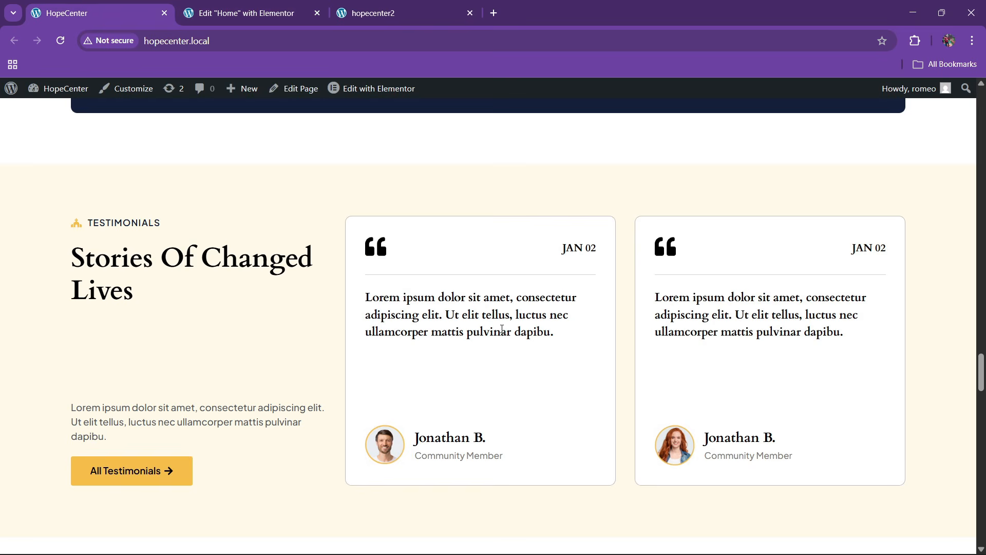
drag(420, 443, 490, 440)
key(ctrl+c)
click(413, 440)
click(247, 13)
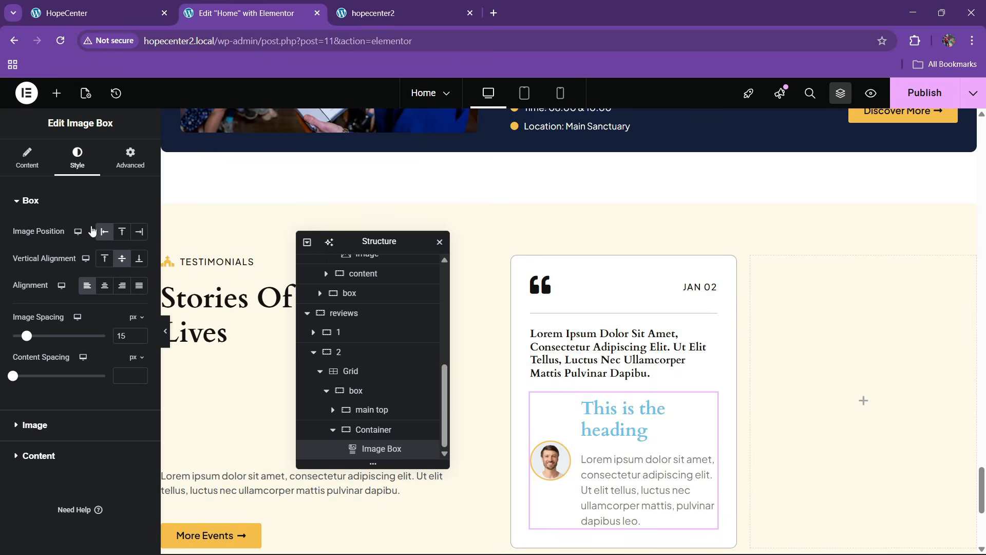
click(27, 158)
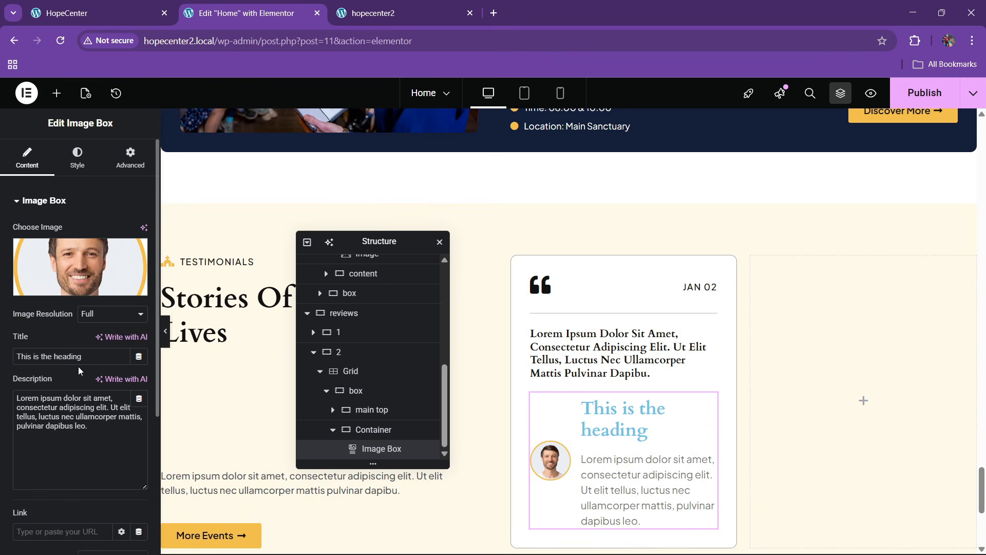
triple_click(77, 357)
key(ctrl+v)
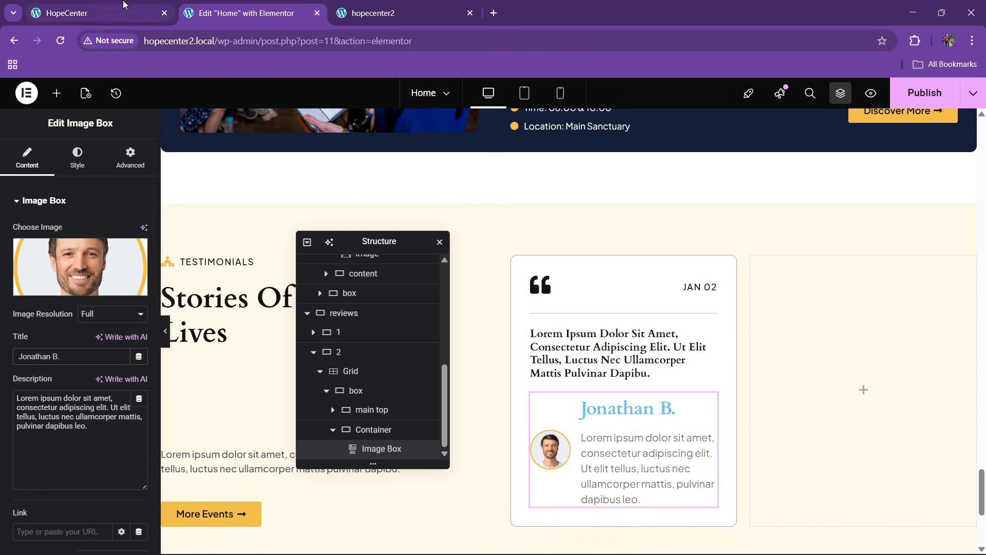
Copy 'Community Member' from the HopeCenter site and paste it as the description
click(123, 4)
click(410, 454)
drag(412, 455, 529, 460)
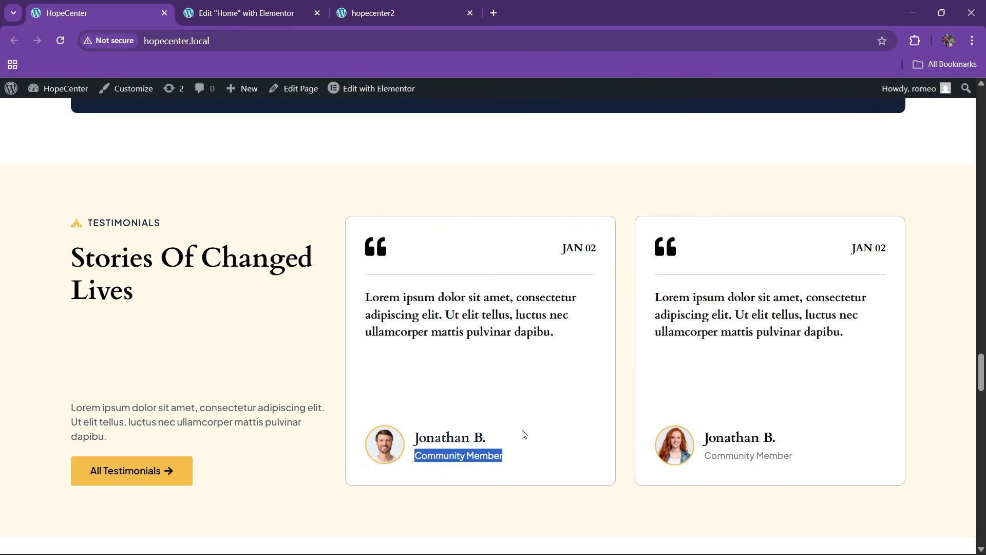
key(ctrl+c)
click(245, 16)
triple_click(72, 398)
key(ctrl+v)
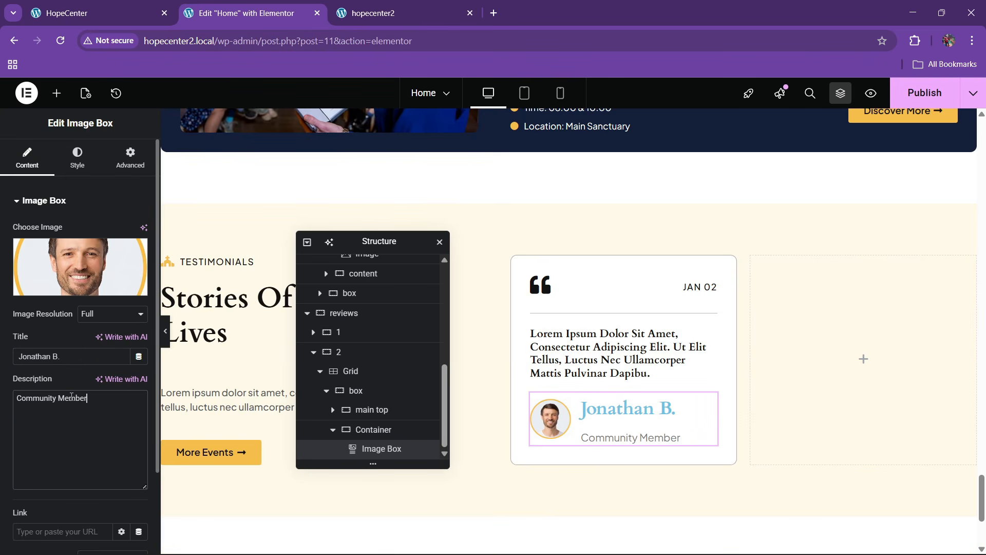
click(77, 157)
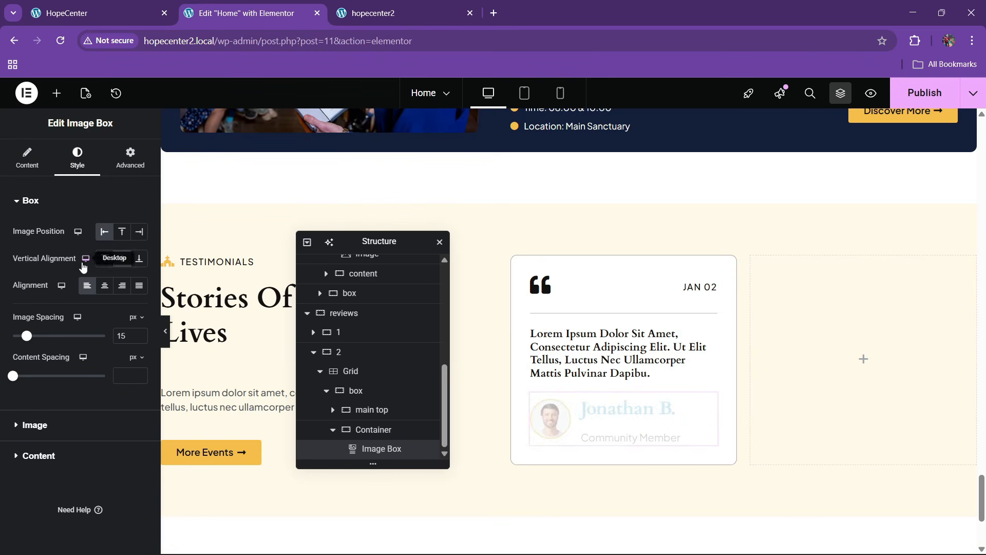
Set the avatar image width to 25%
click(36, 422)
click(140, 280)
click(139, 280)
click(140, 280)
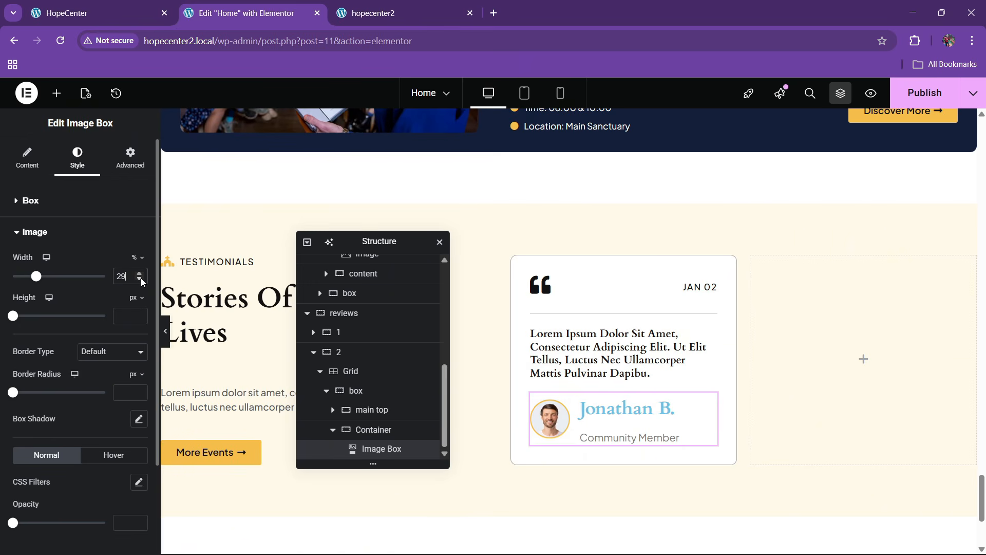
click(140, 280)
click(139, 280)
scroll(36, 462, down, 2)
Make the author's name black with an 18px font size
click(40, 459)
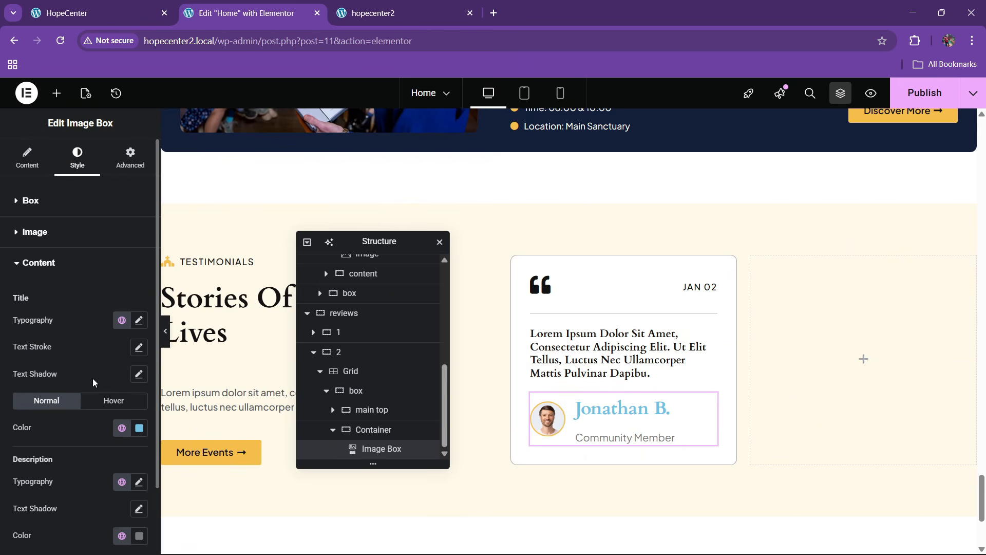
click(122, 428)
click(48, 399)
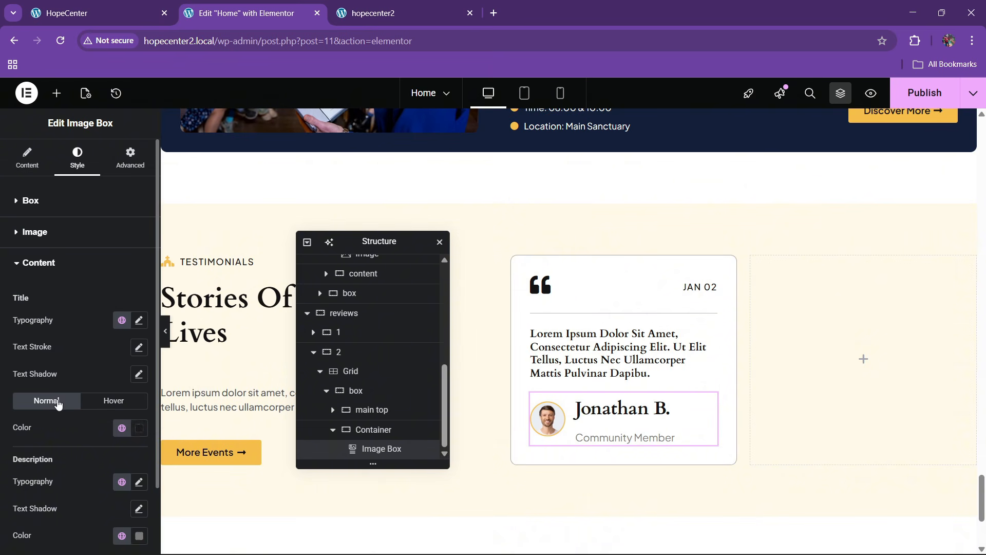
click(138, 320)
click(130, 417)
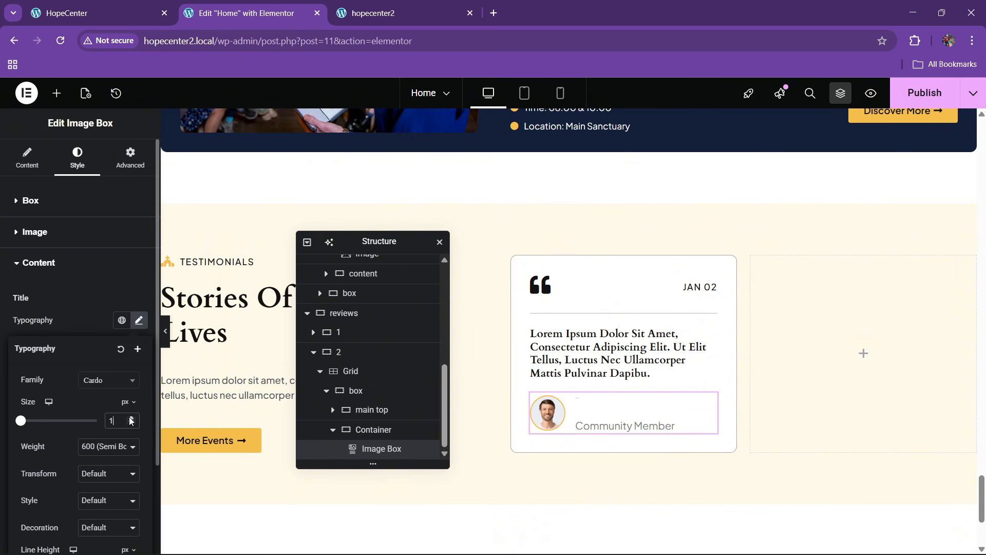
drag(131, 419, 130, 419)
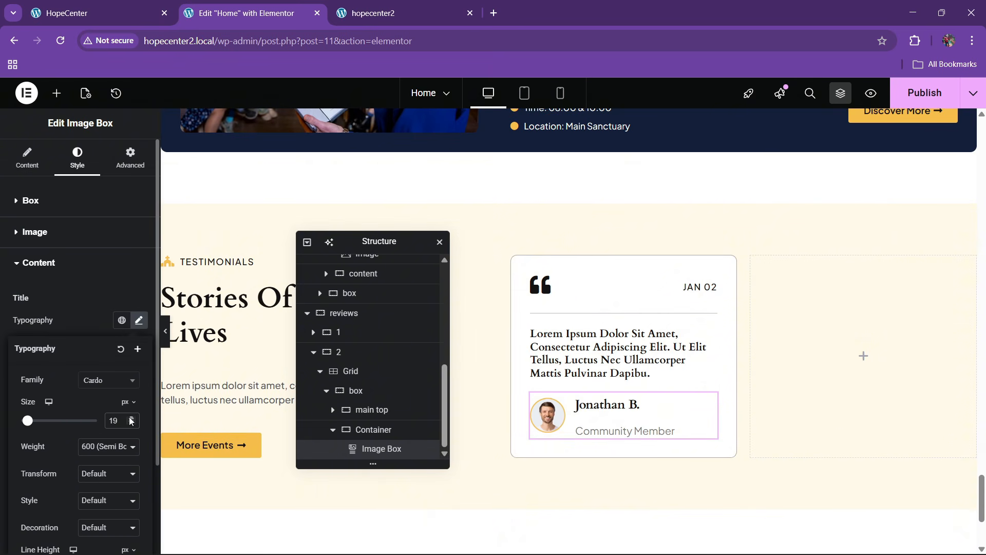
click(131, 424)
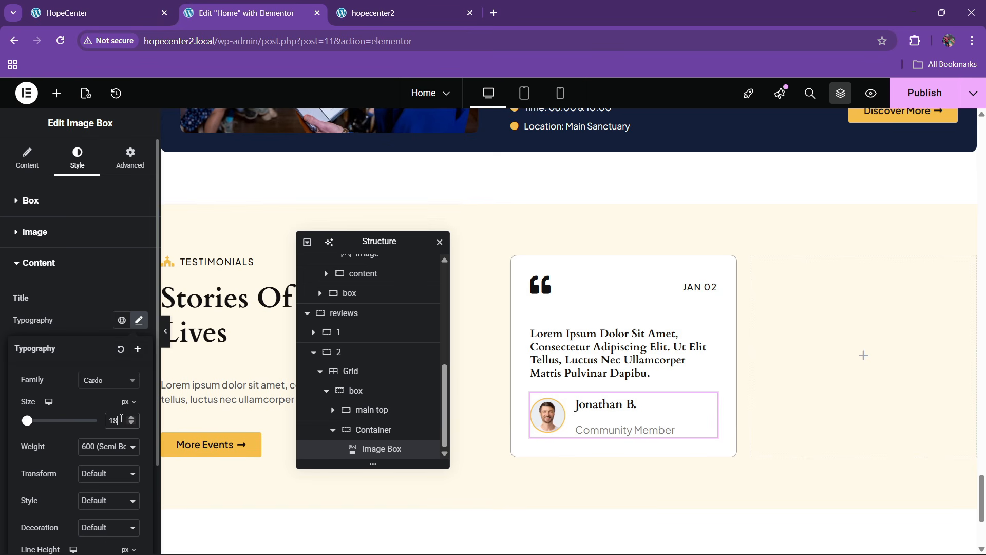
click(89, 335)
Set the Community Member description font size to 13
scroll(84, 342, down, 2)
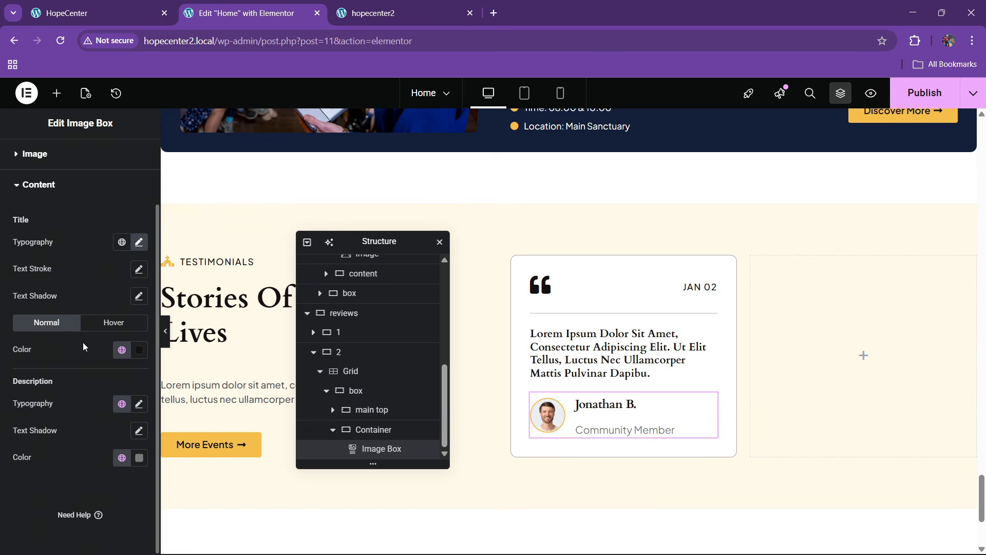
click(138, 404)
scroll(123, 448, down, 2)
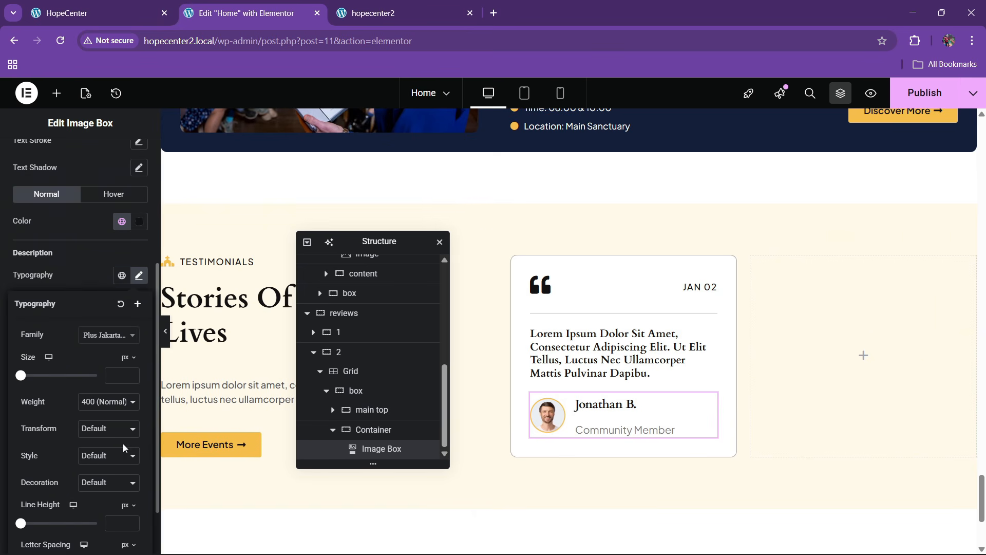
click(133, 375)
scroll(134, 375, up, 12)
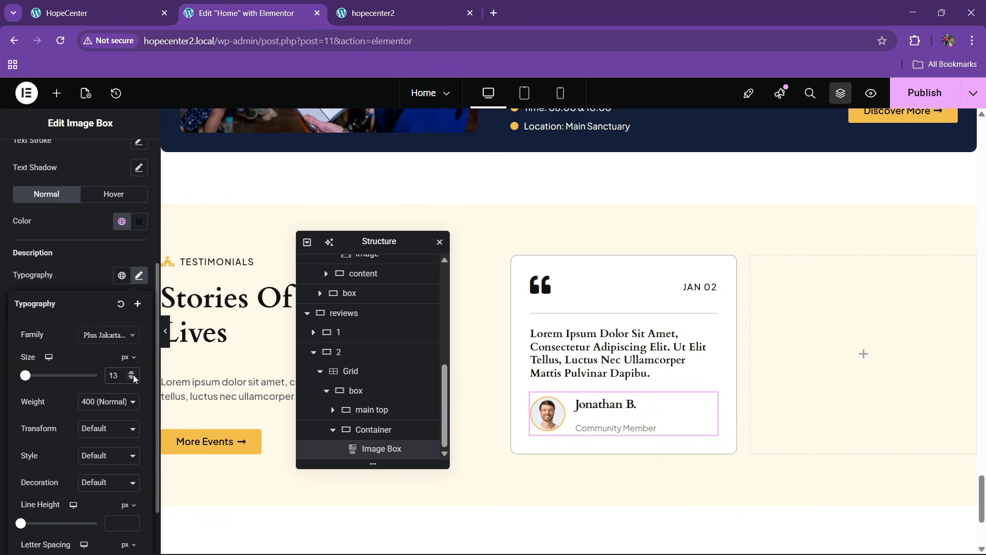
click(78, 280)
scroll(78, 280, up, 2)
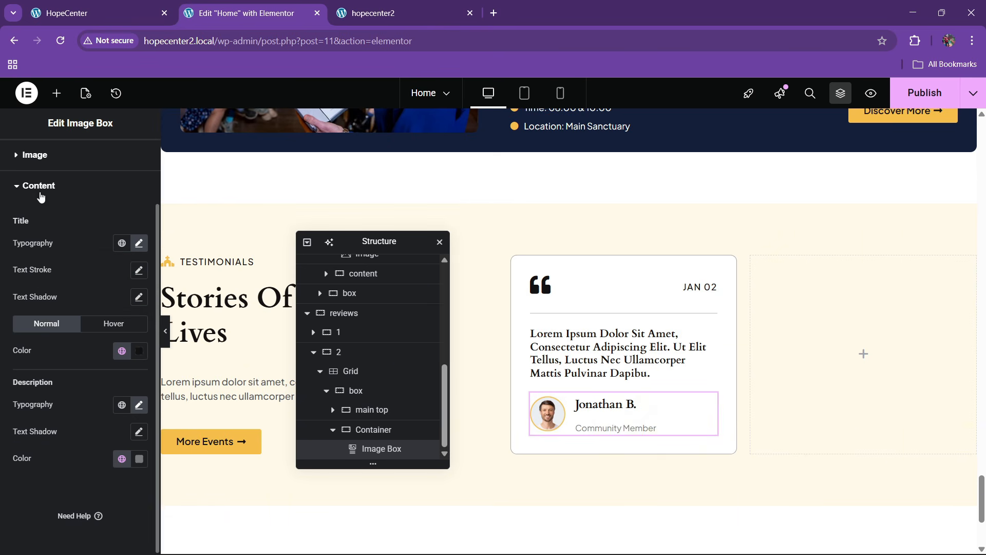
Leave the avatar height empty and set name-to-description content spacing to 6
click(33, 155)
click(139, 314)
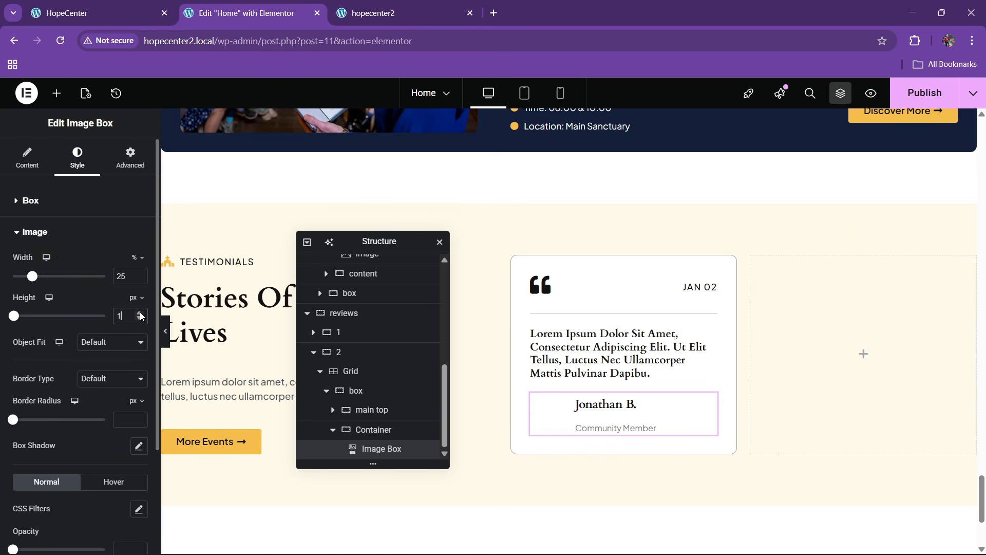
key(BackSpace)
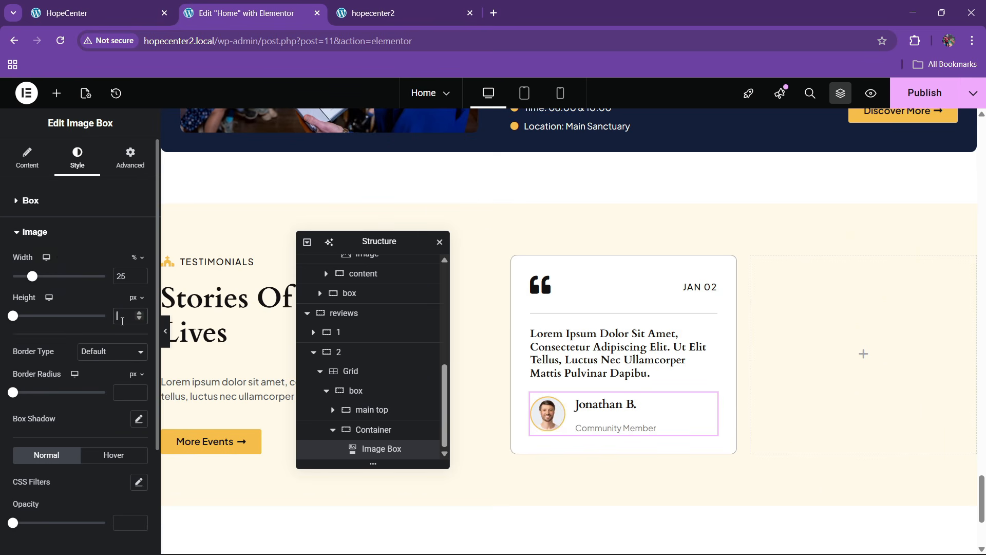
click(49, 206)
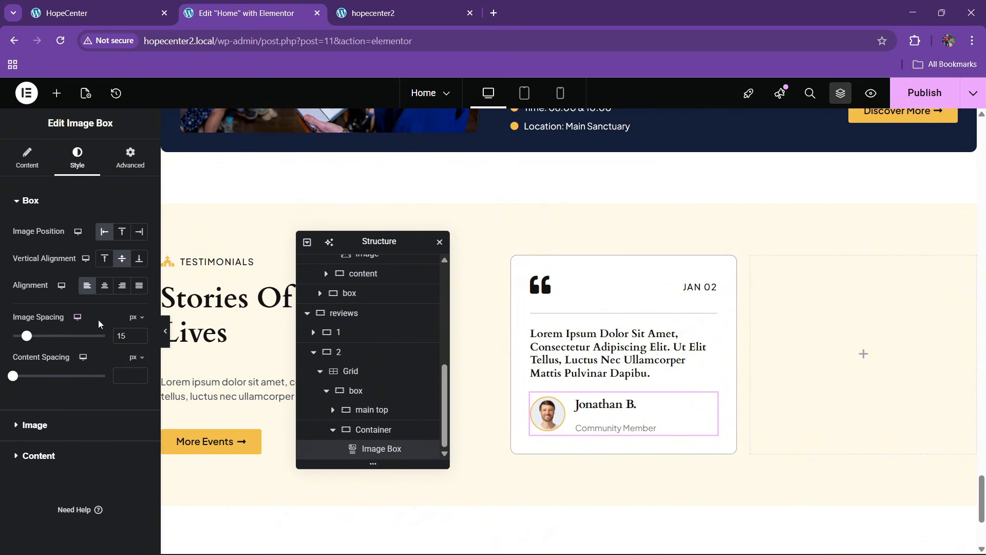
click(139, 374)
click(139, 373)
click(139, 374)
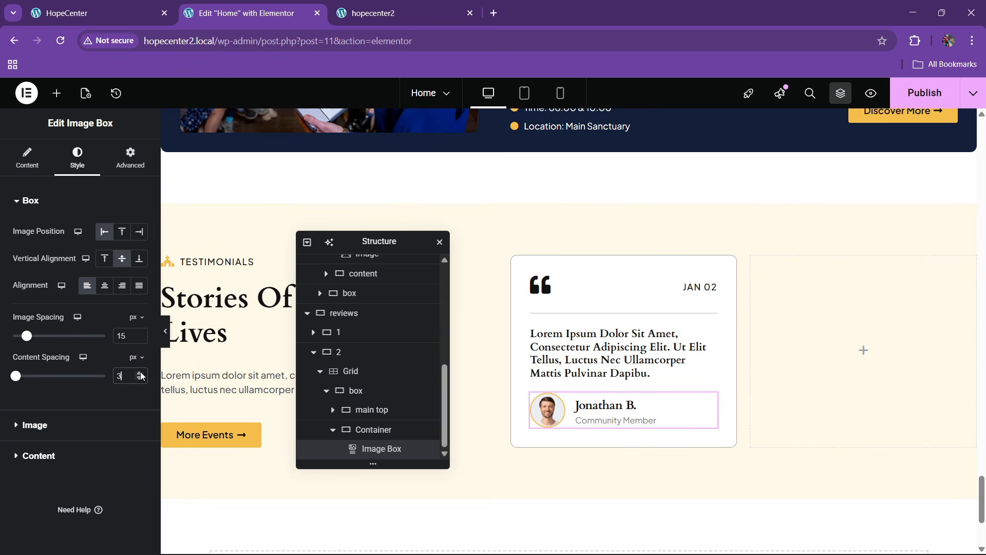
click(140, 374)
click(140, 374)
click(140, 373)
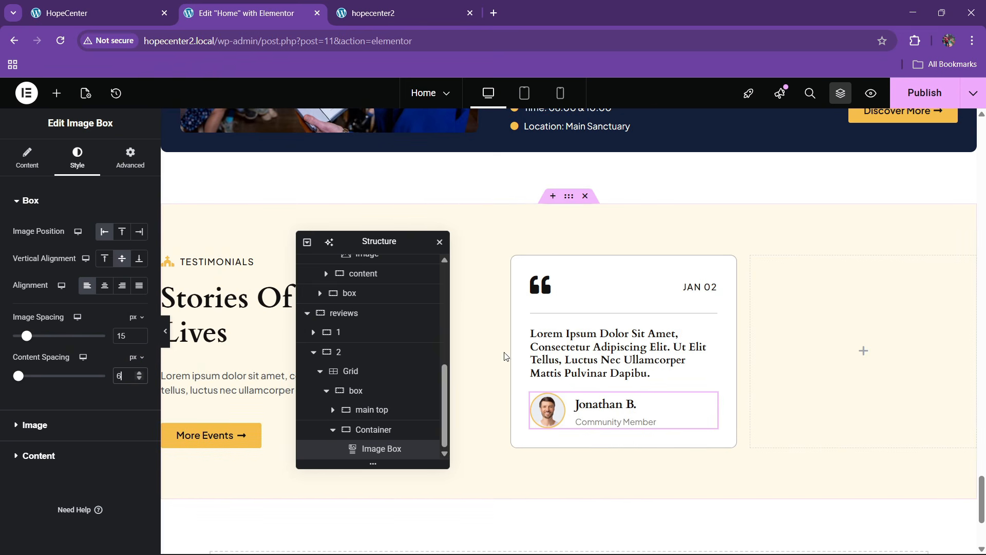
click(365, 393)
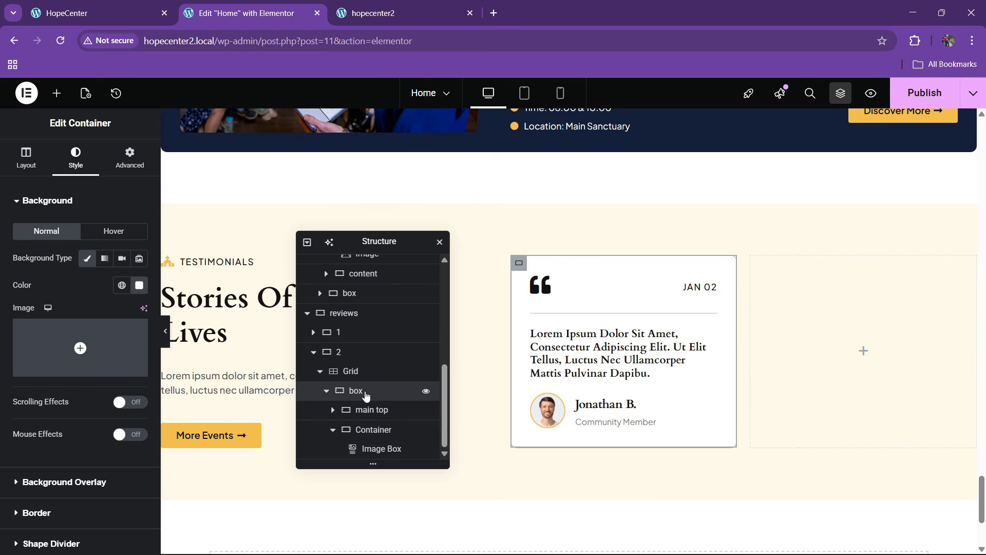
Give the card container a 350 minimum height, column direction and space-between justification
click(39, 158)
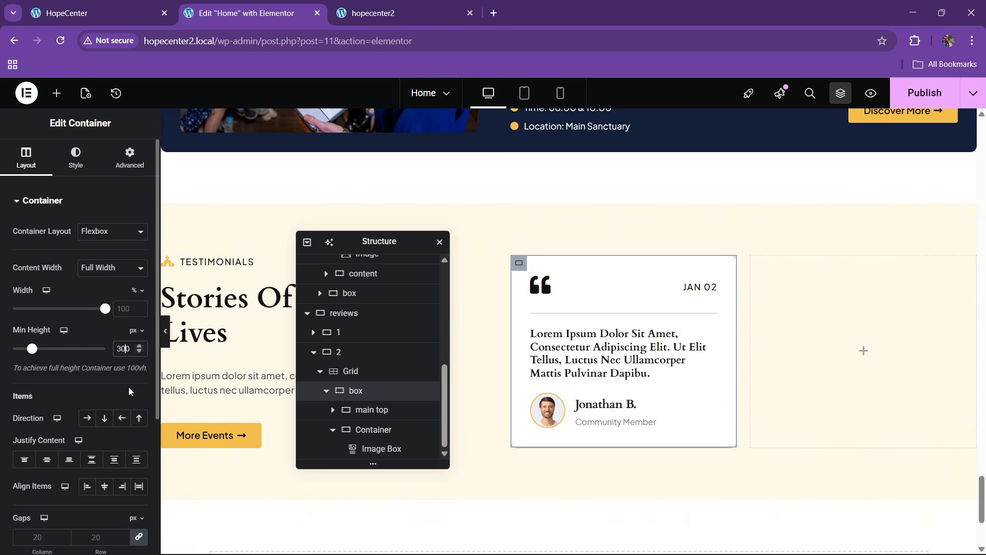
key(BackSpace)
key(BackSpace)
text(40)
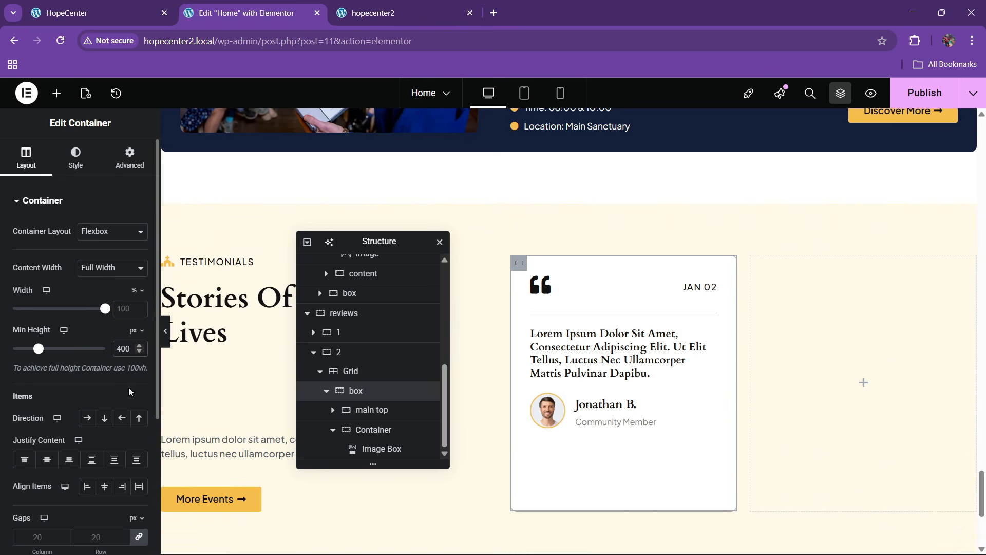
key(BackSpace)
key(BackSpace)
text(350)
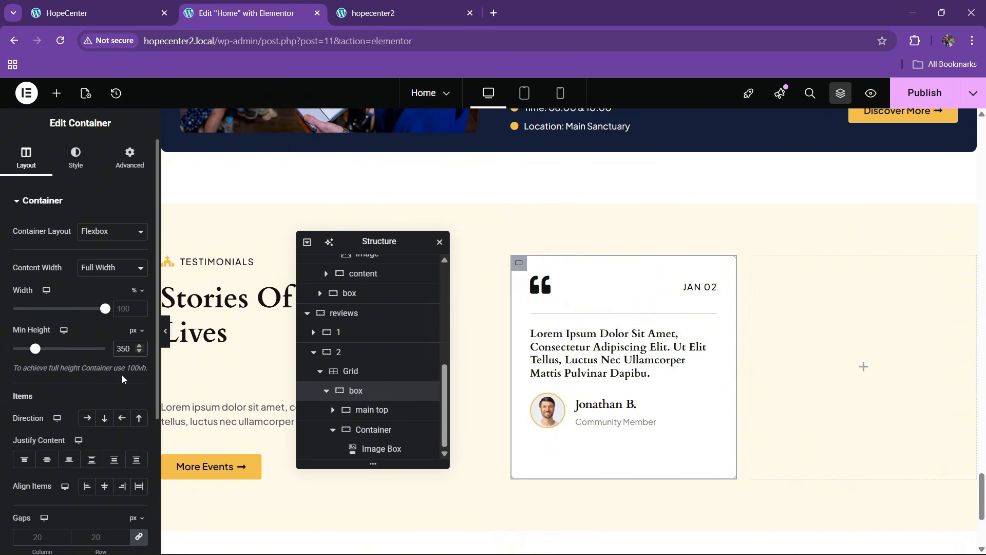
scroll(87, 336, down, 3)
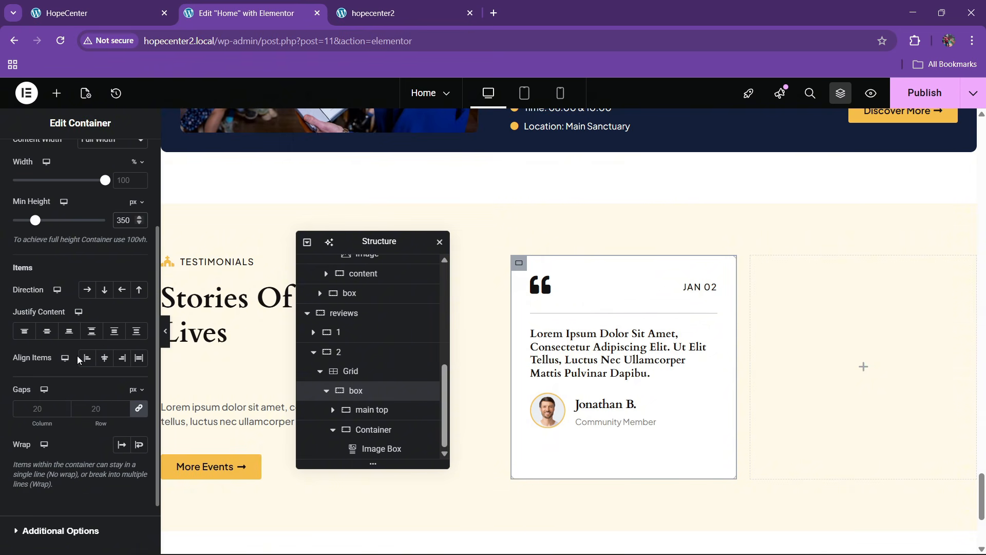
click(105, 289)
click(91, 331)
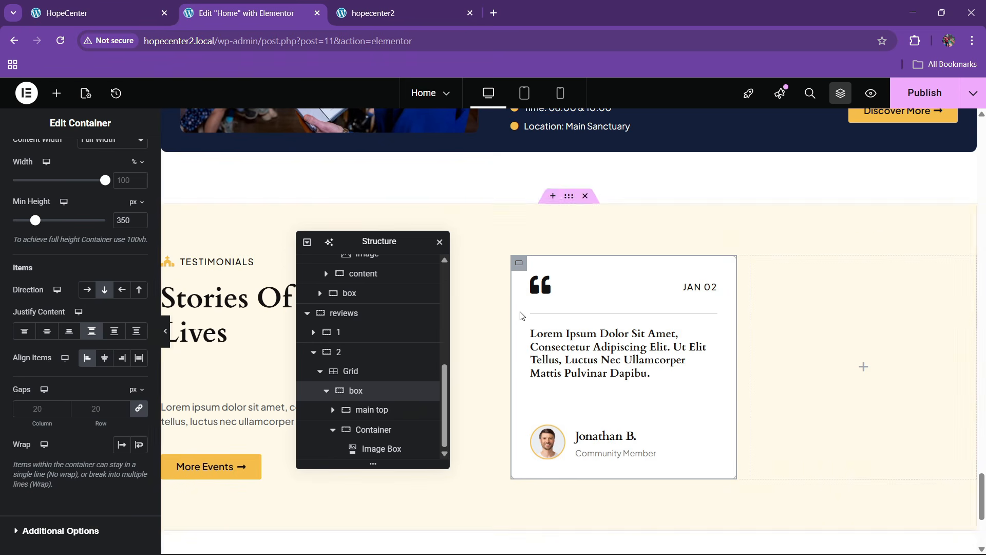
Duplicate the testimonial card into the grid's right slot
scroll(329, 411, up, 2)
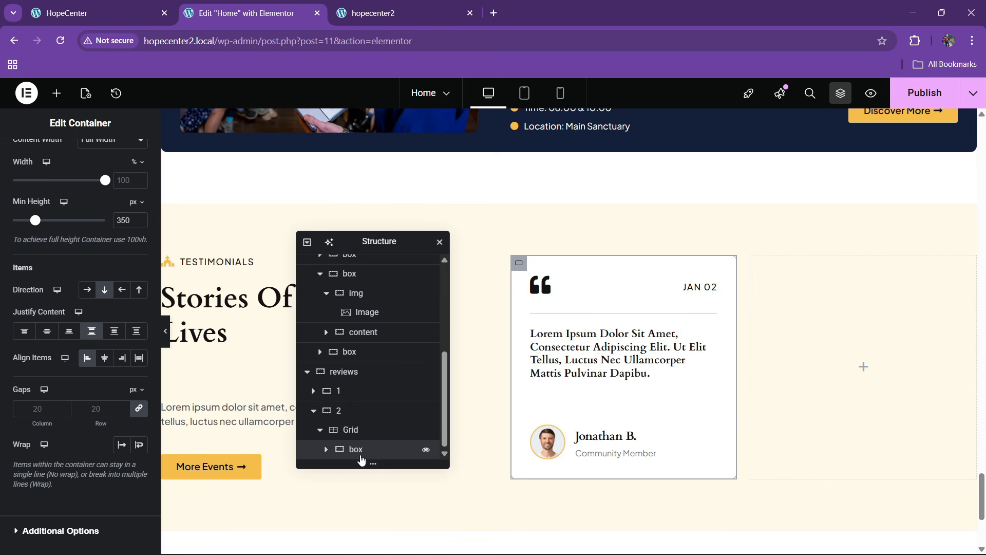
right_click(360, 449)
click(396, 322)
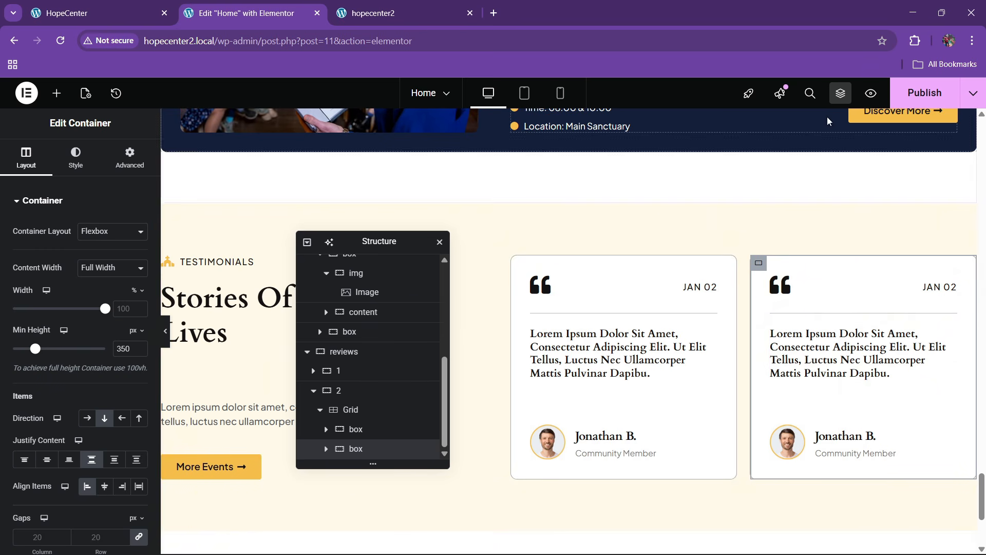
Publish the page and reload the live hopecenter2 home page
click(924, 93)
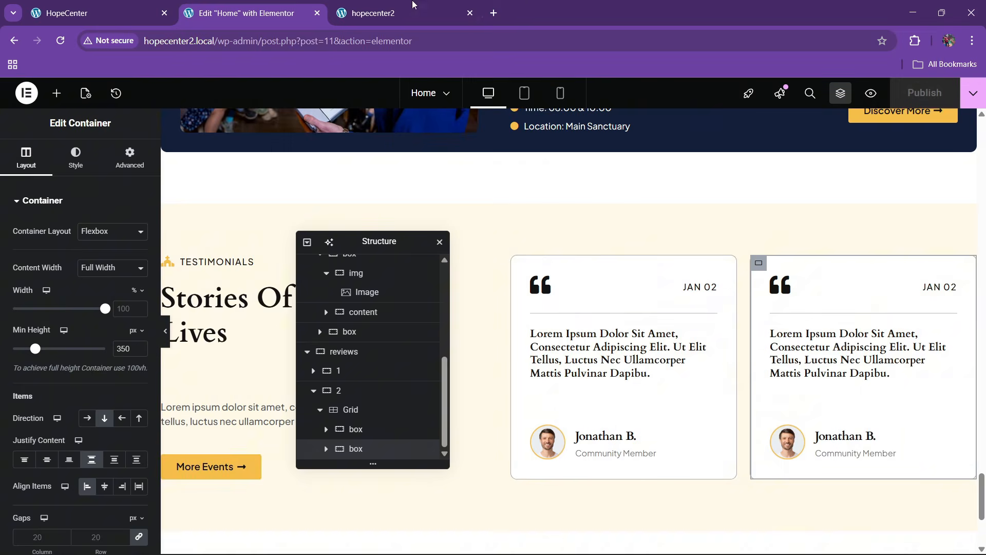
click(373, 13)
click(375, 42)
key(Return)
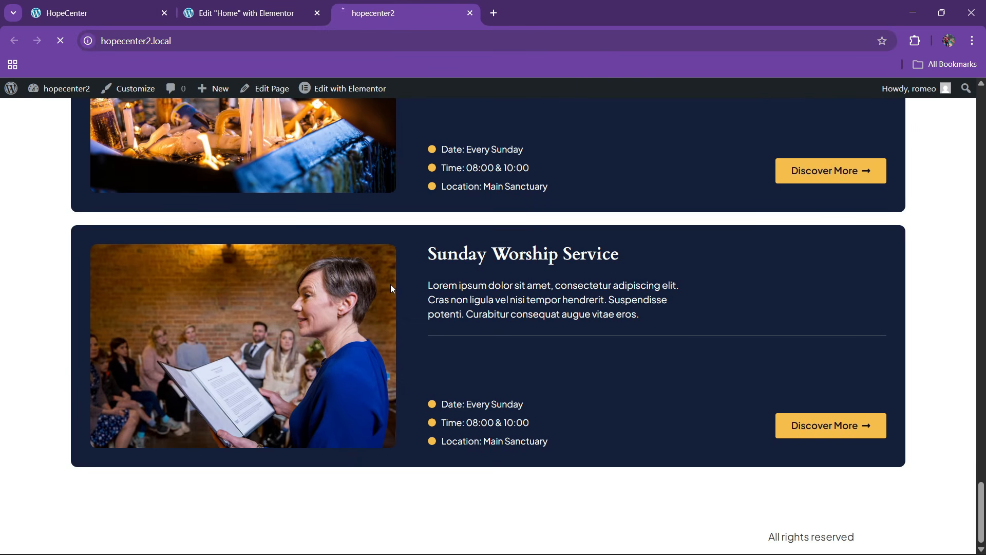
Scroll the live hopecenter2 page to the testimonials, then view the original HopeCenter testimonials
scroll(402, 290, down, 7)
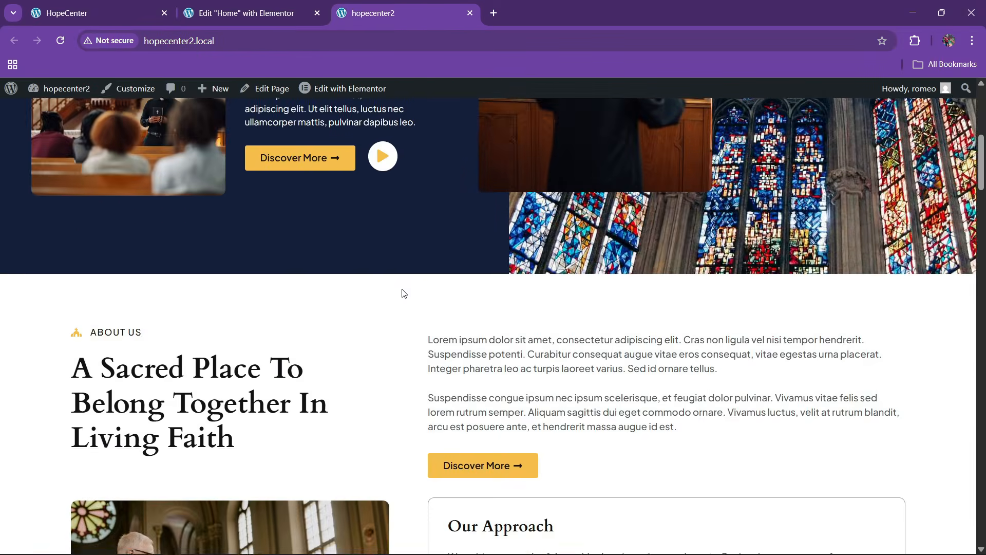
scroll(404, 293, down, 20)
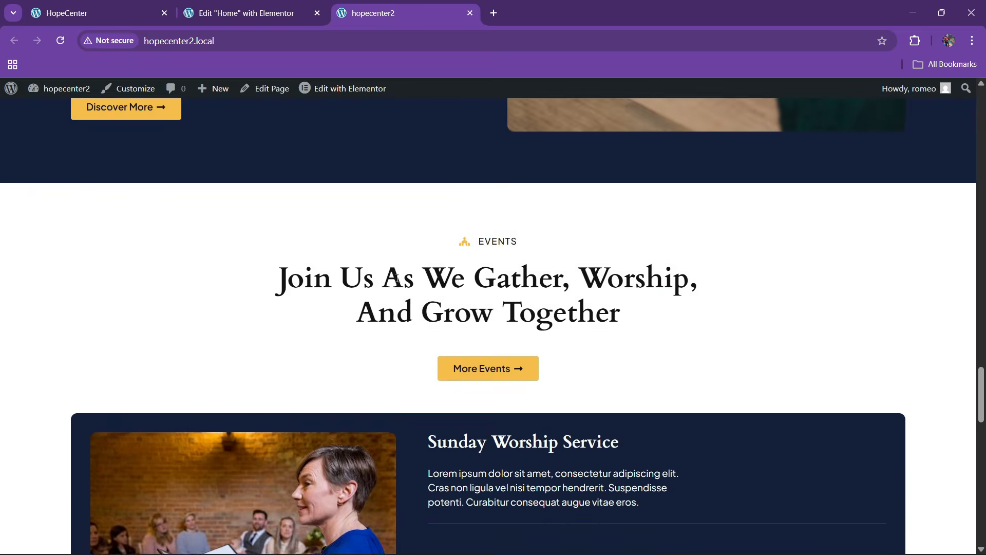
scroll(398, 279, down, 15)
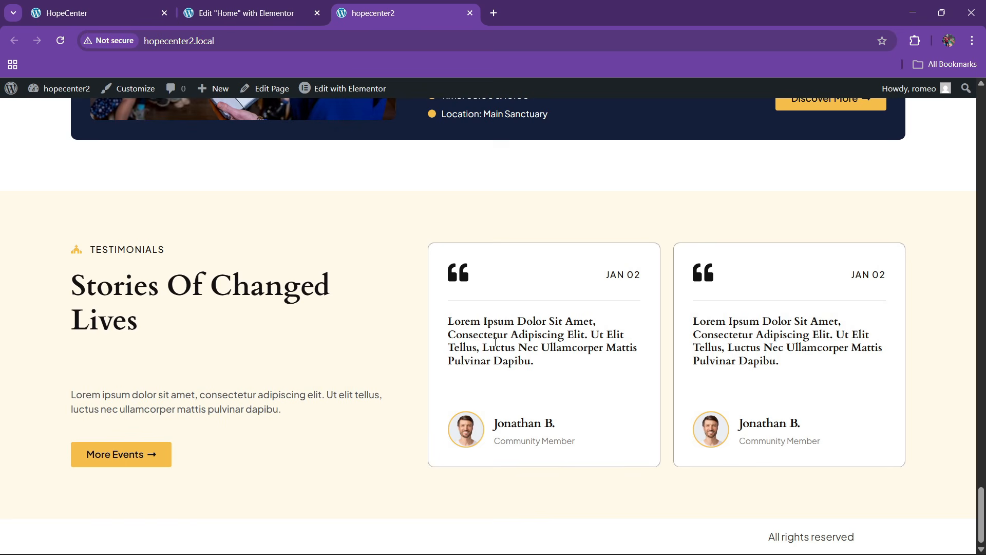
click(132, 6)
scroll(394, 339, down, 4)
scroll(393, 333, up, 4)
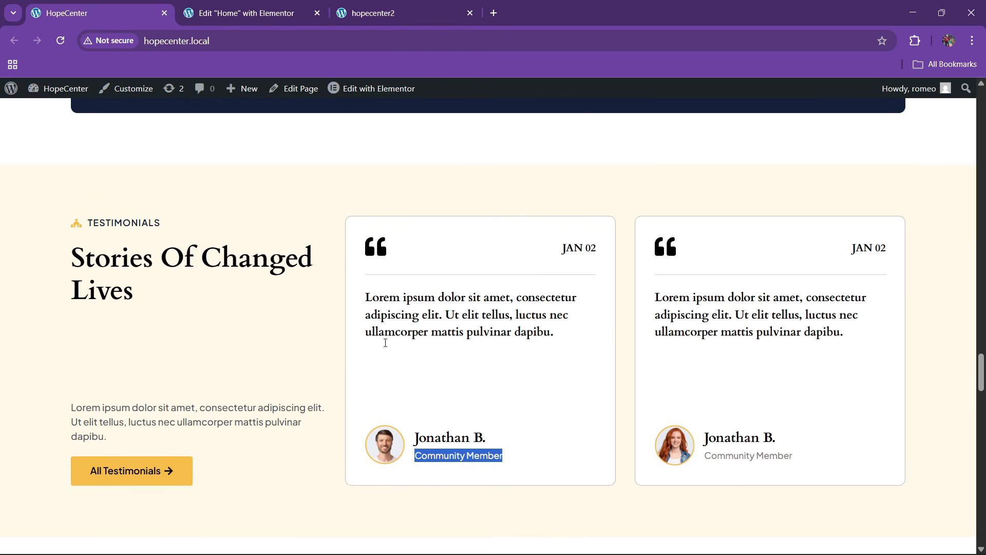
Review the contact section on the original HopeCenter site for reference
click(282, 17)
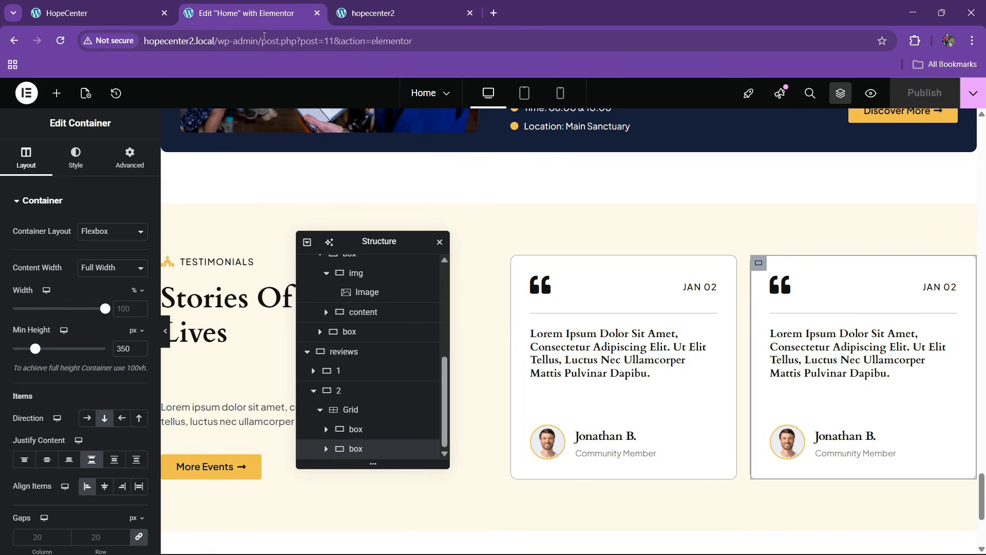
click(363, 7)
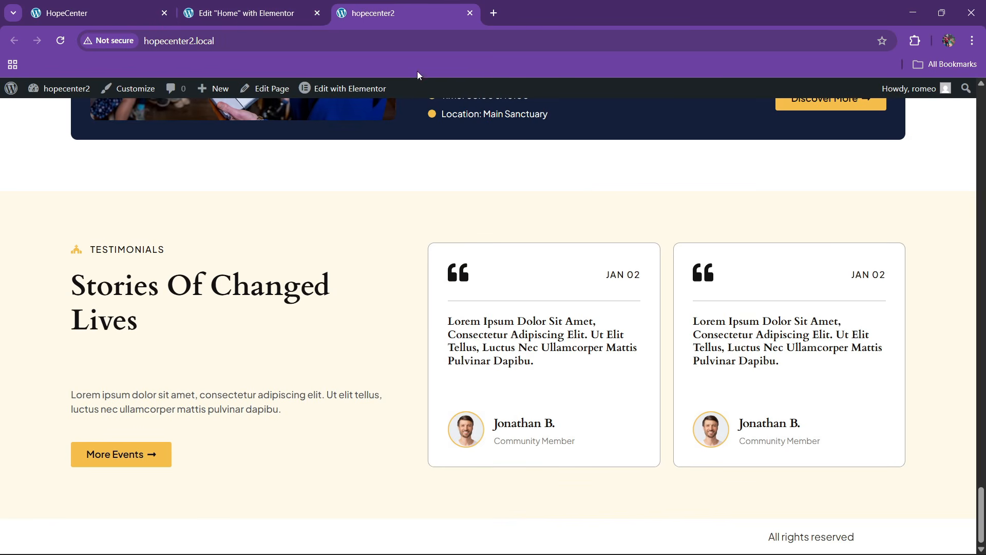
click(102, 13)
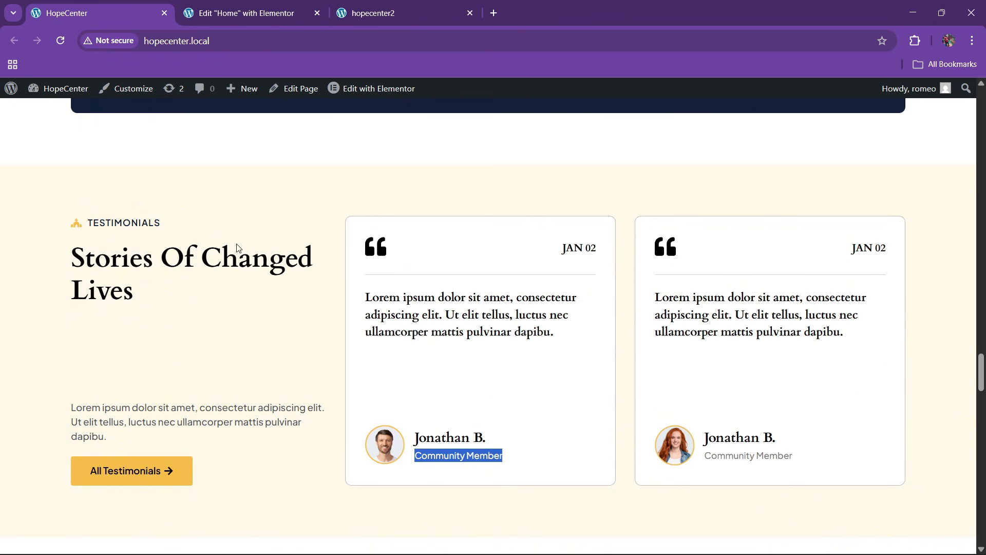
scroll(226, 314, down, 8)
scroll(255, 300, up, 2)
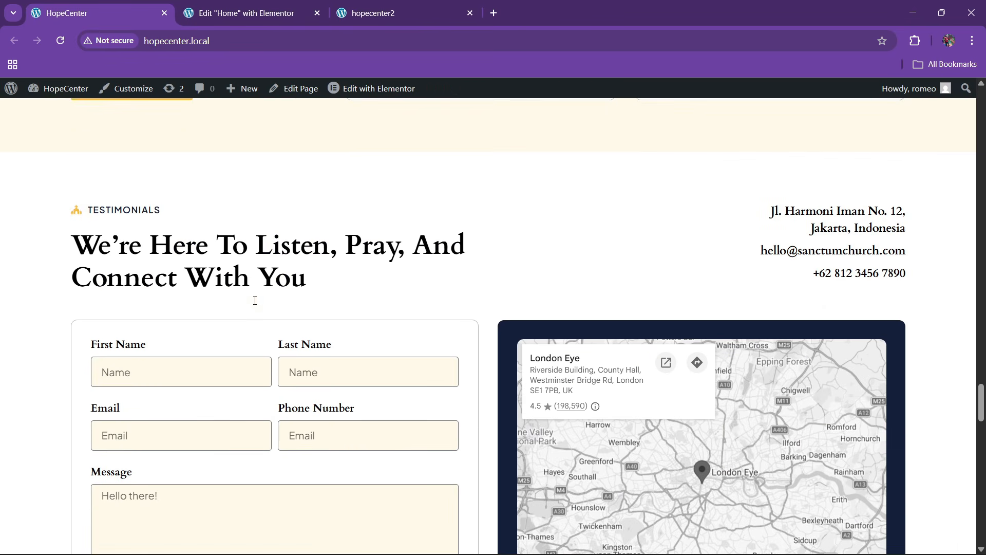
scroll(301, 348, down, 10)
scroll(302, 352, up, 10)
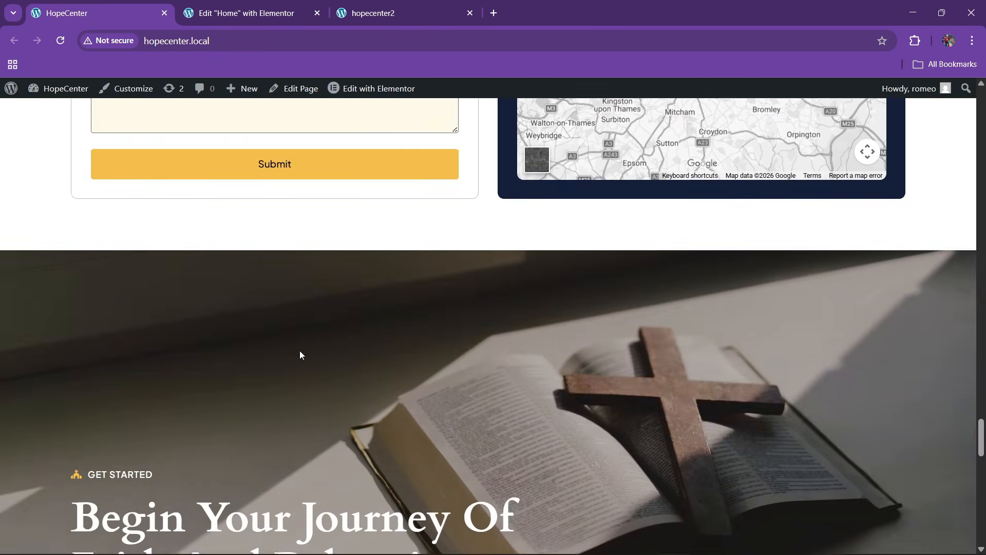
scroll(303, 346, down, 4)
scroll(399, 326, up, 1)
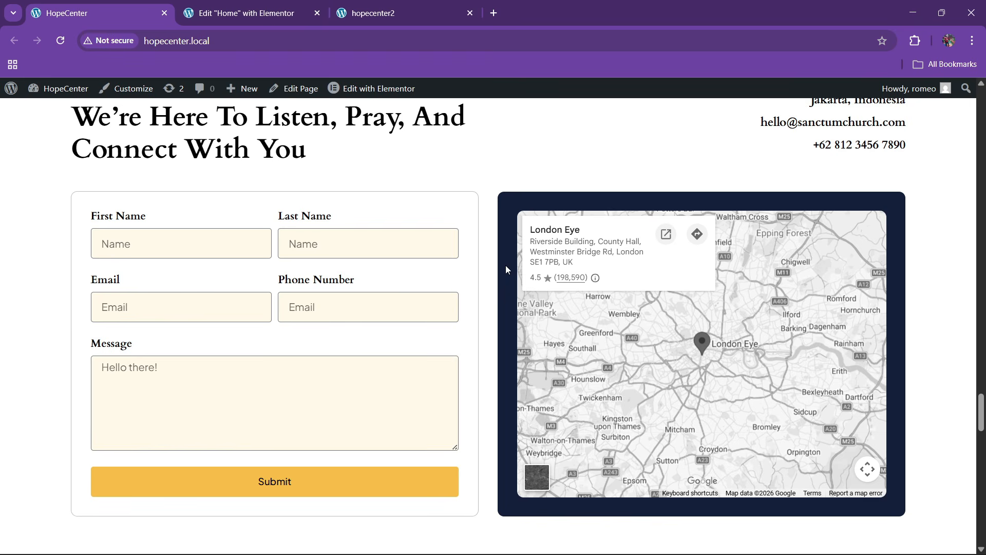
scroll(506, 266, up, 3)
scroll(370, 372, down, 1)
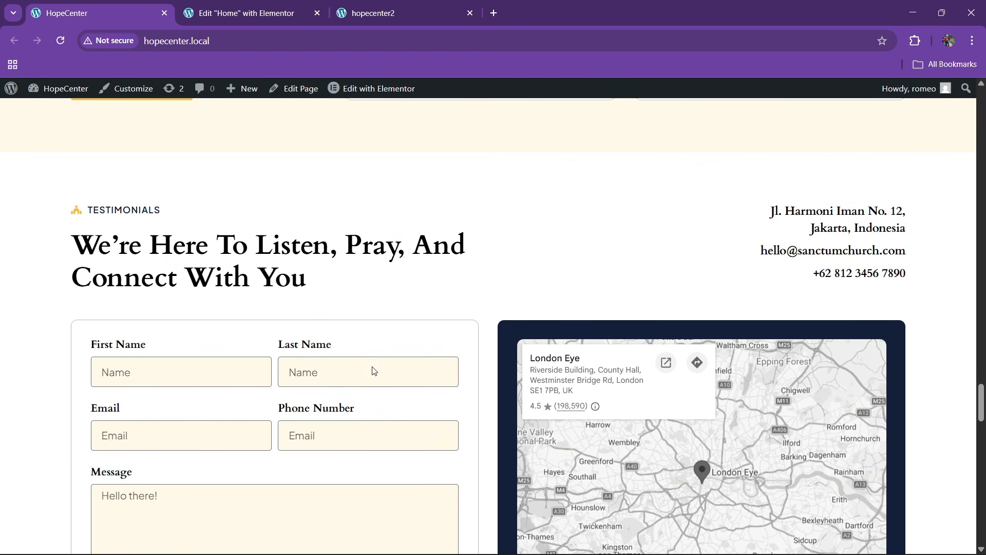
scroll(333, 360, down, 2)
Move the Structure navigator out of the way in the Elementor editor
key(ctrl+Tab)
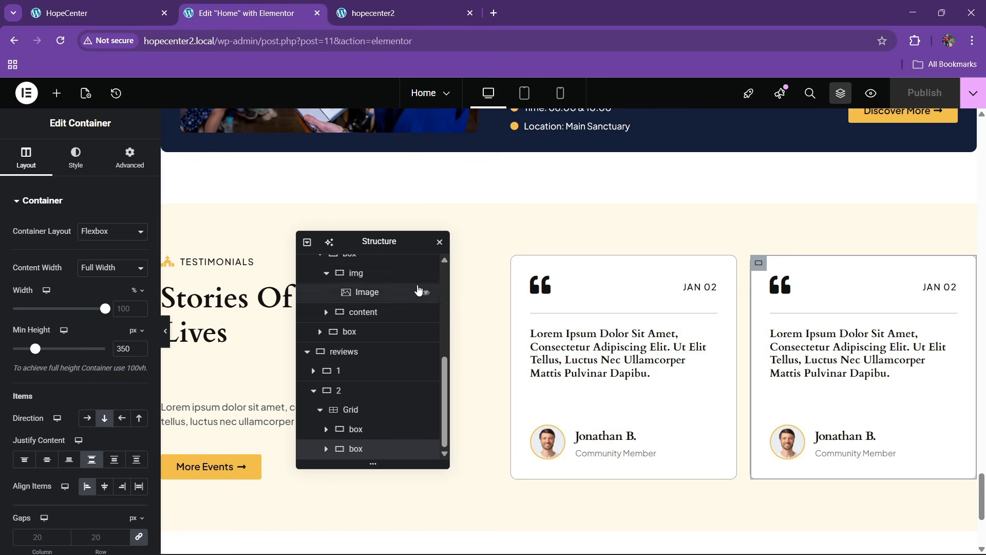
drag(389, 239, 743, 205)
key(ctrl+shift+Tab)
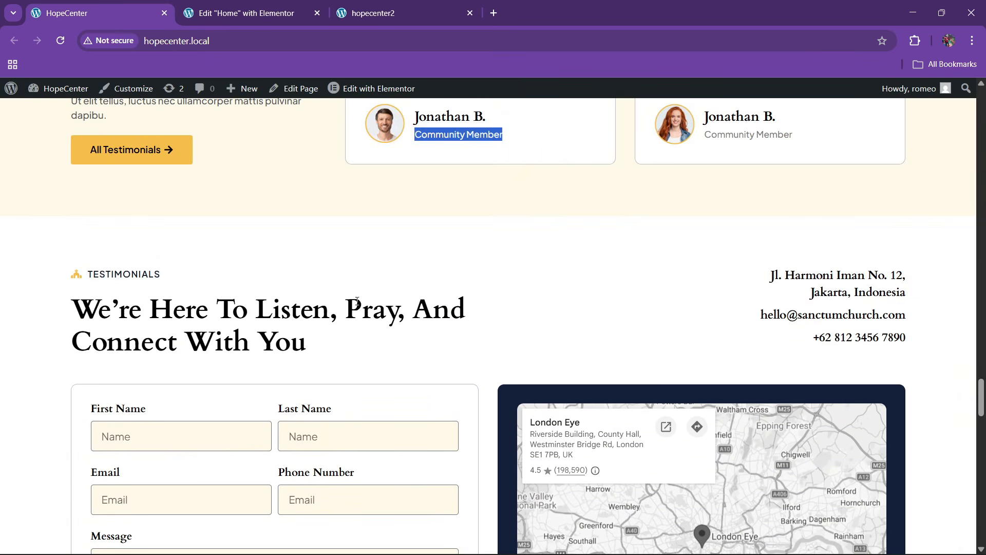
click(262, 5)
Add a two-column Flexbox section below the testimonials and name it contact
click(538, 411)
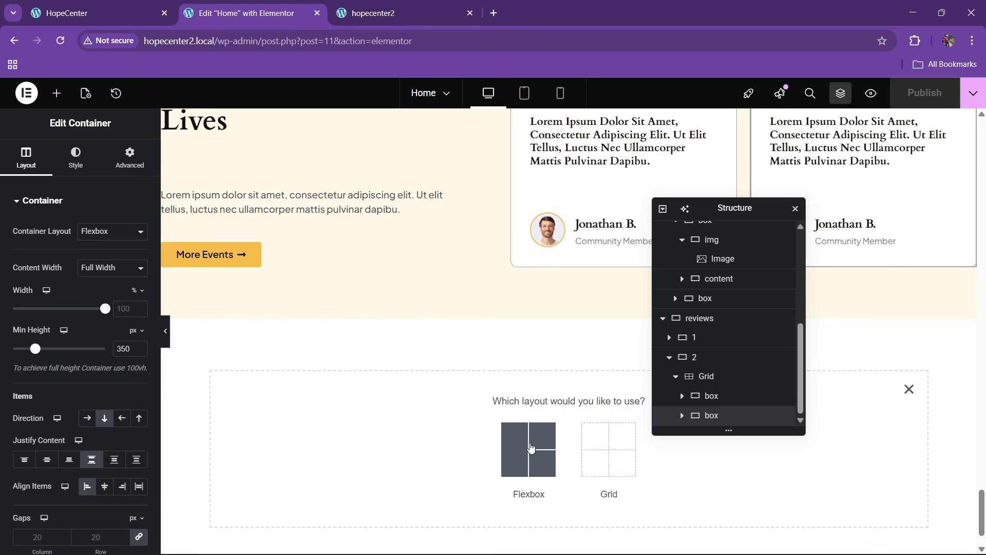
click(530, 451)
click(531, 452)
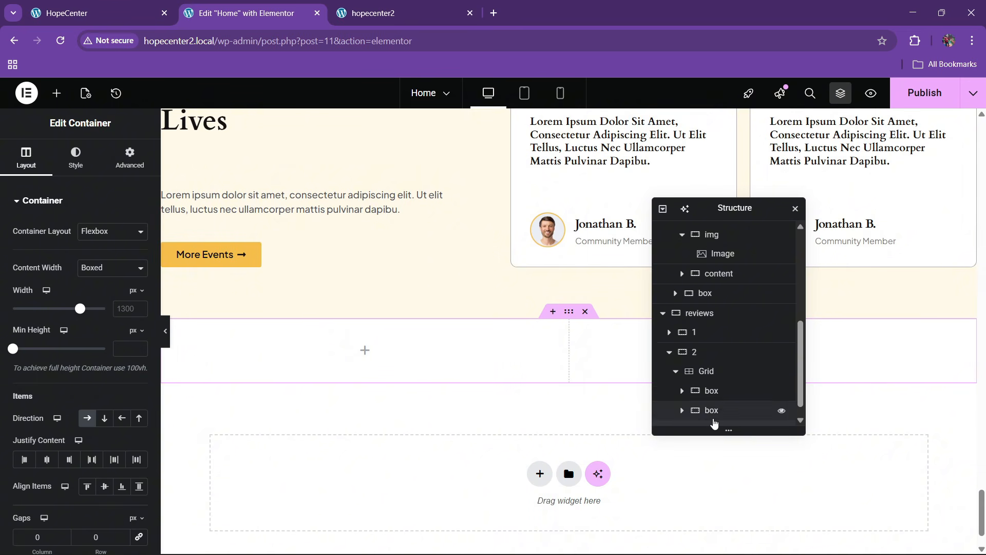
scroll(704, 419, down, 1)
double_click(699, 417)
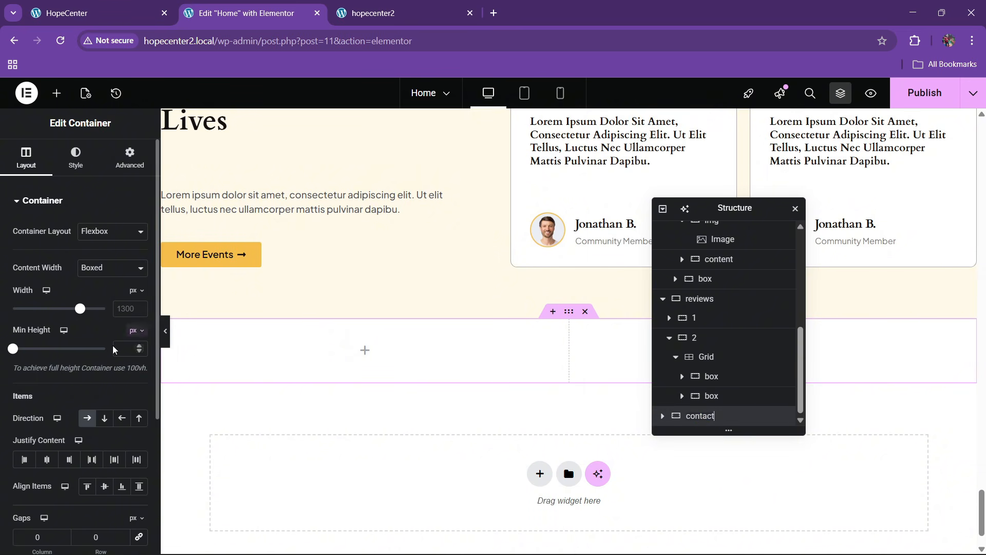
Set the contact section to space-between, centre-aligned, with 80 top and bottom padding
click(92, 460)
click(104, 486)
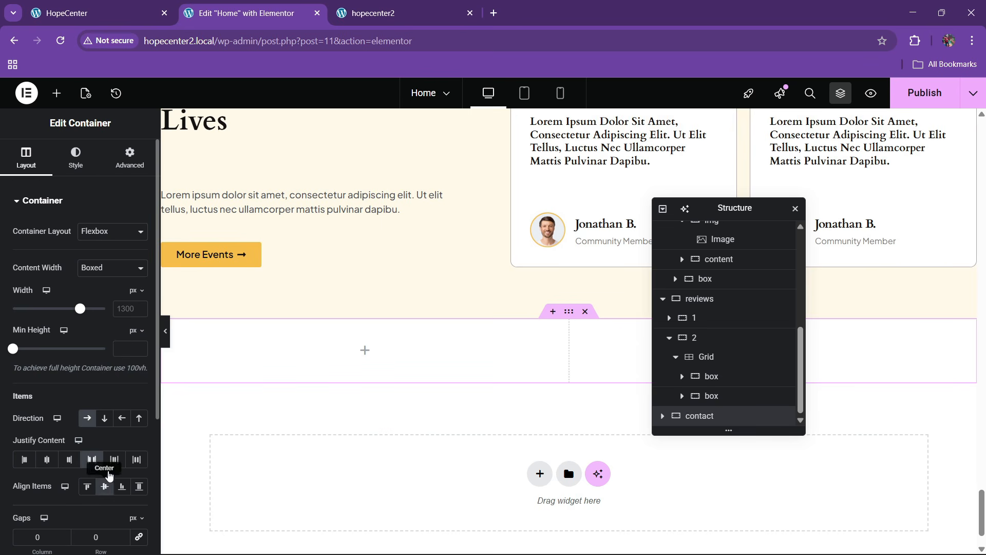
click(130, 158)
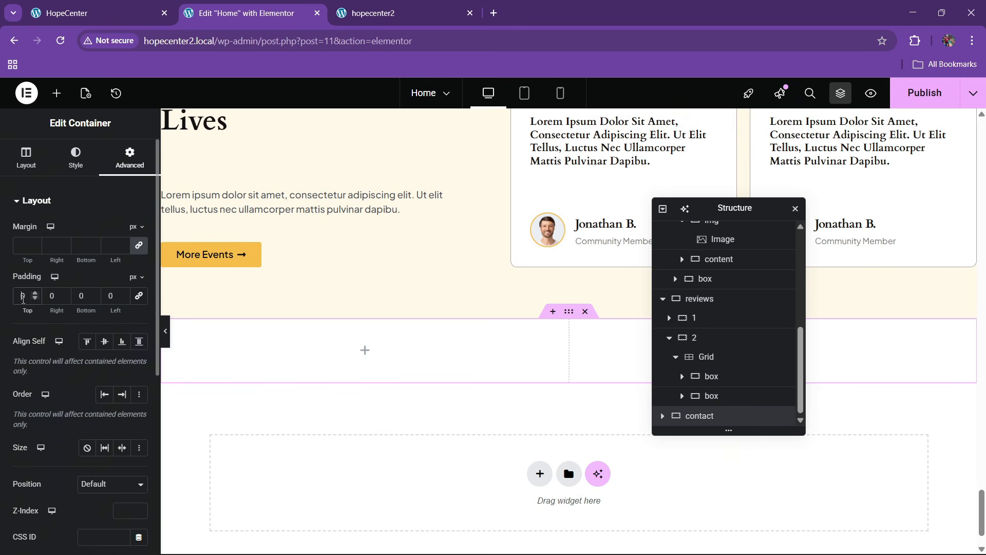
click(20, 294)
text(8)
click(78, 296)
text(8)
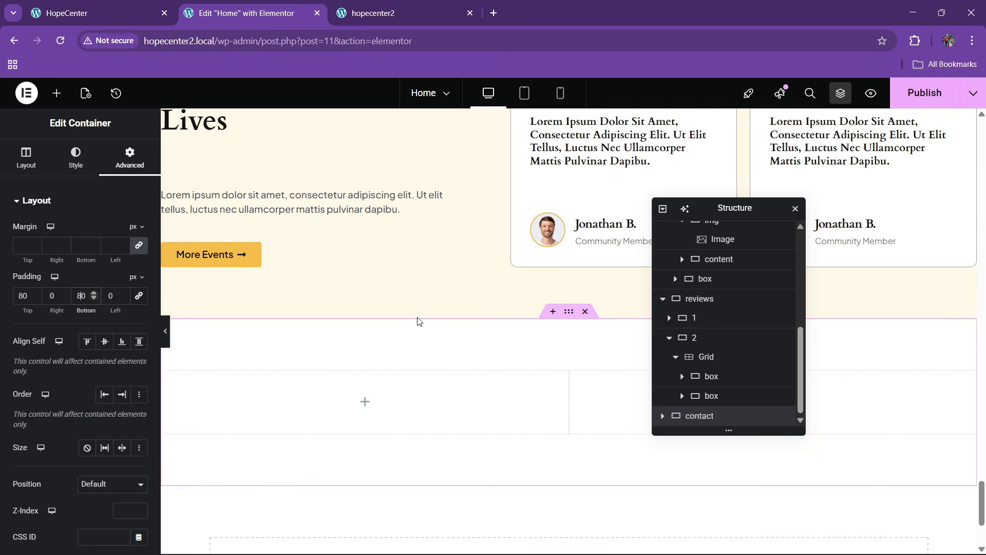
scroll(318, 175, down, 1)
Compare with the original contact section and copy the TESTIMONIALS label
click(79, 5)
scroll(315, 226, down, 3)
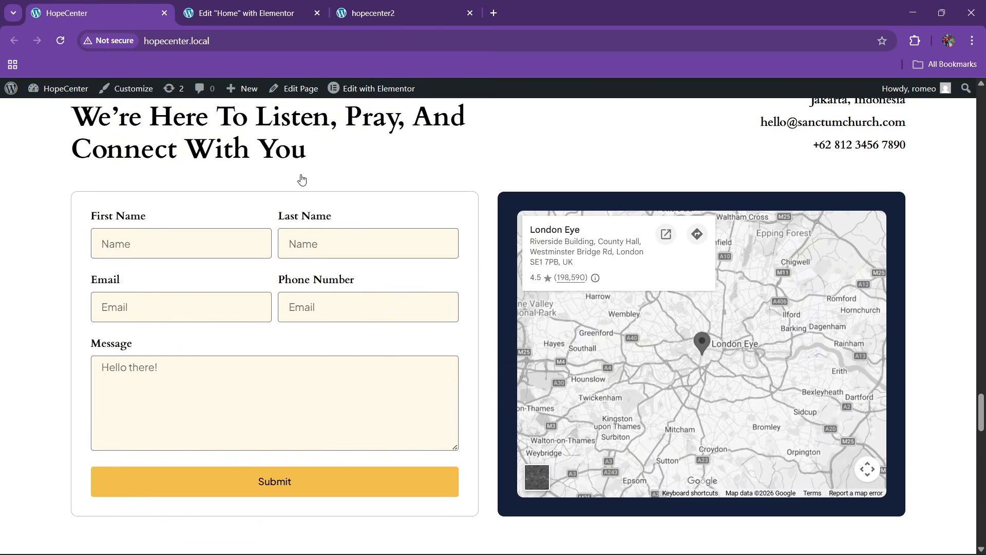
click(272, 10)
scroll(489, 261, up, 5)
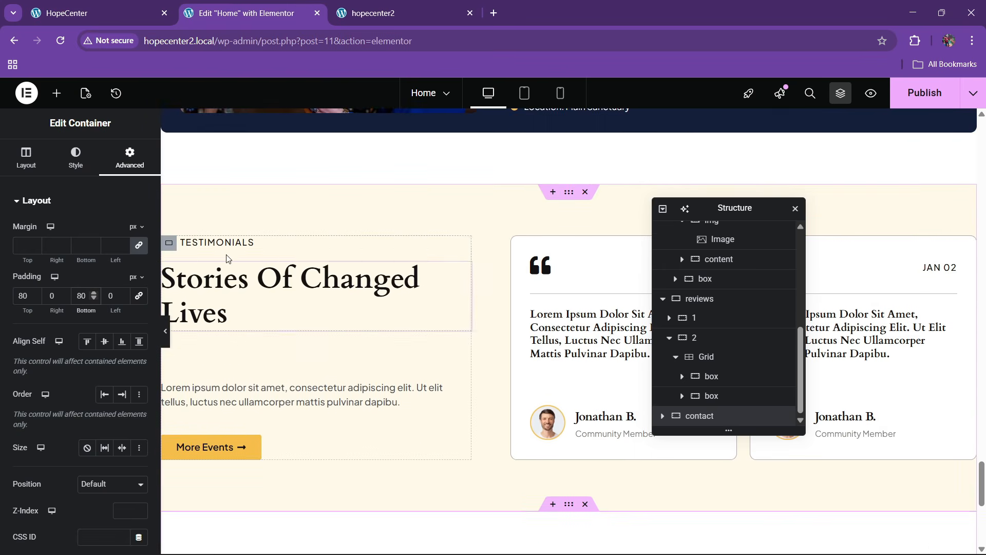
right_click(229, 248)
click(326, 287)
scroll(309, 316, down, 4)
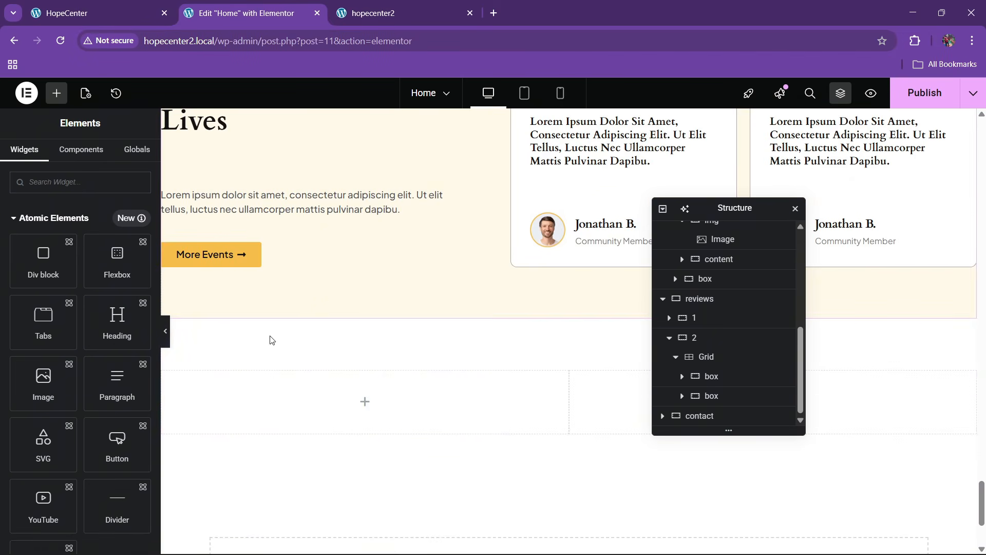
Paste the copied label into the contact column and relabel it CONTACT US
right_click(219, 394)
click(242, 316)
click(103, 5)
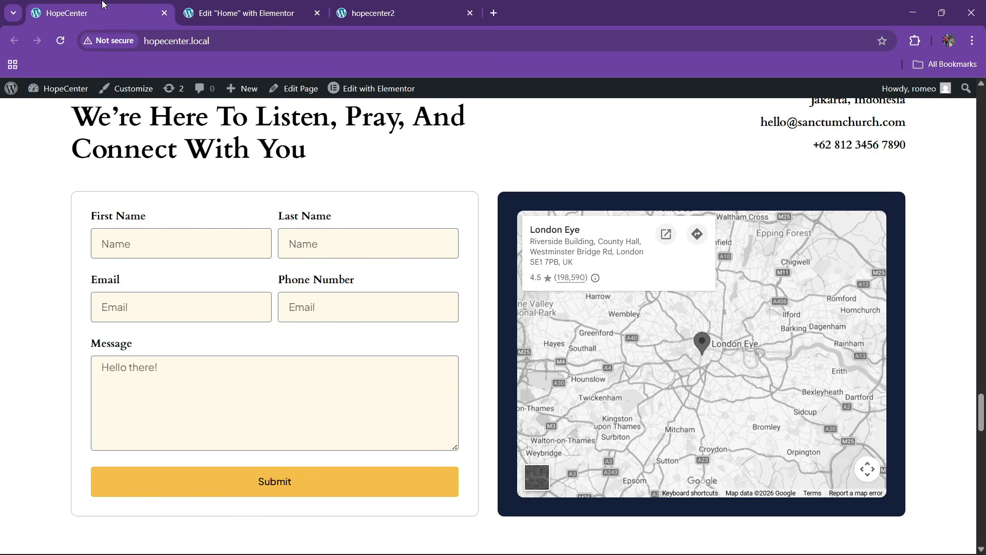
scroll(103, 185, up, 3)
click(246, 13)
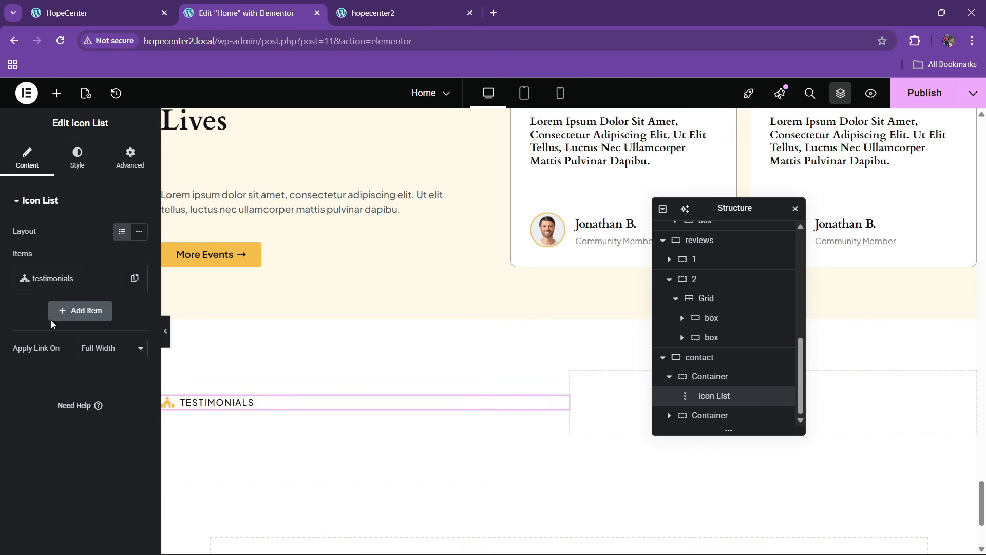
click(54, 279)
drag(77, 325, 2, 323)
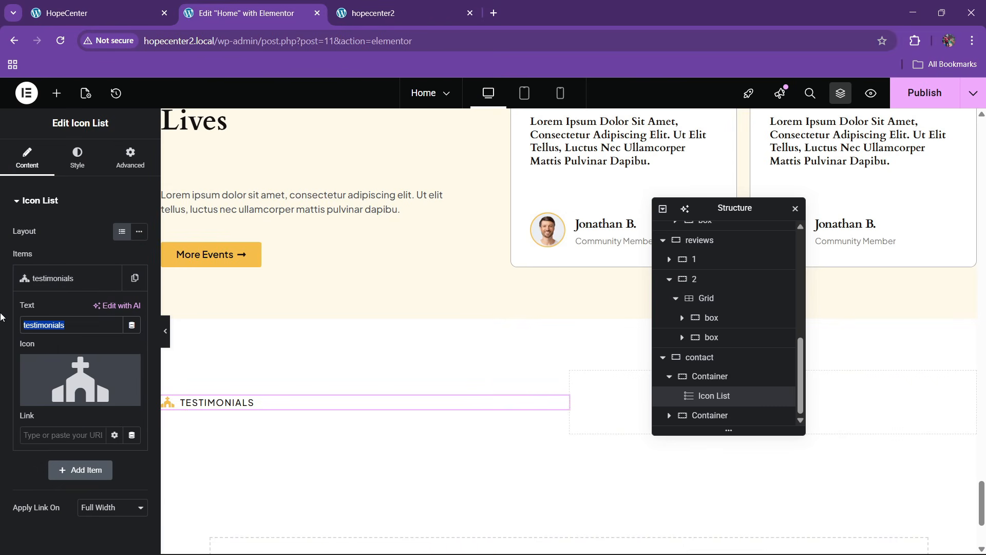
text(contact us)
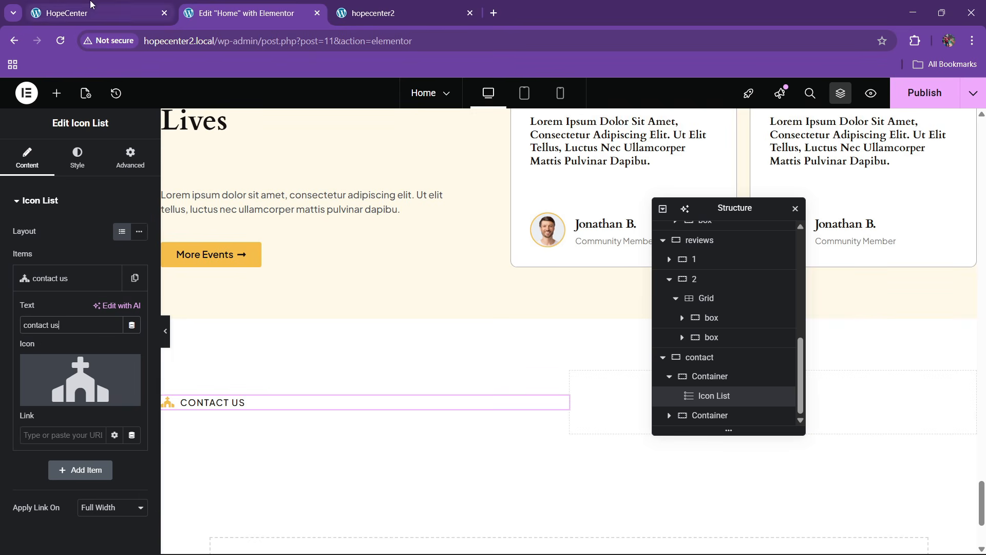
Paste a heading under the label and replace its text with 'We're Here To Listen, Pray'
click(66, 13)
click(246, 12)
scroll(379, 211, up, 6)
scroll(378, 203, down, 2)
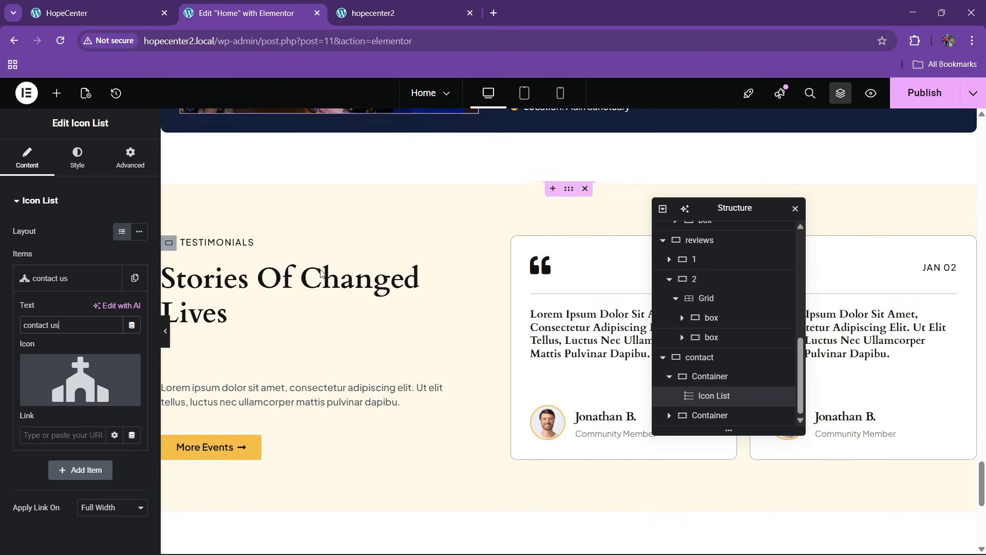
right_click(276, 254)
scroll(314, 330, down, 5)
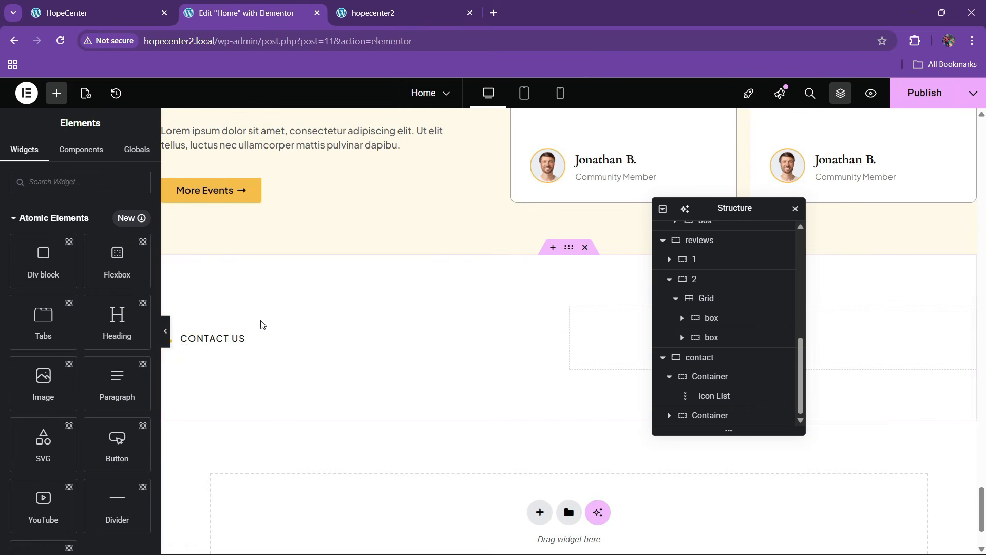
right_click(236, 337)
click(258, 342)
click(87, 13)
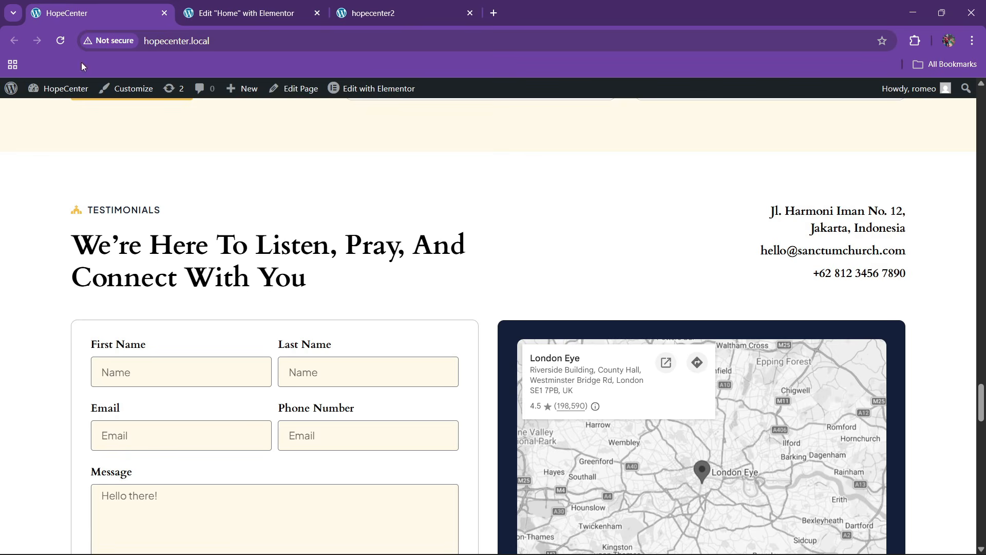
drag(61, 251, 335, 290)
key(ctrl+c)
click(242, 13)
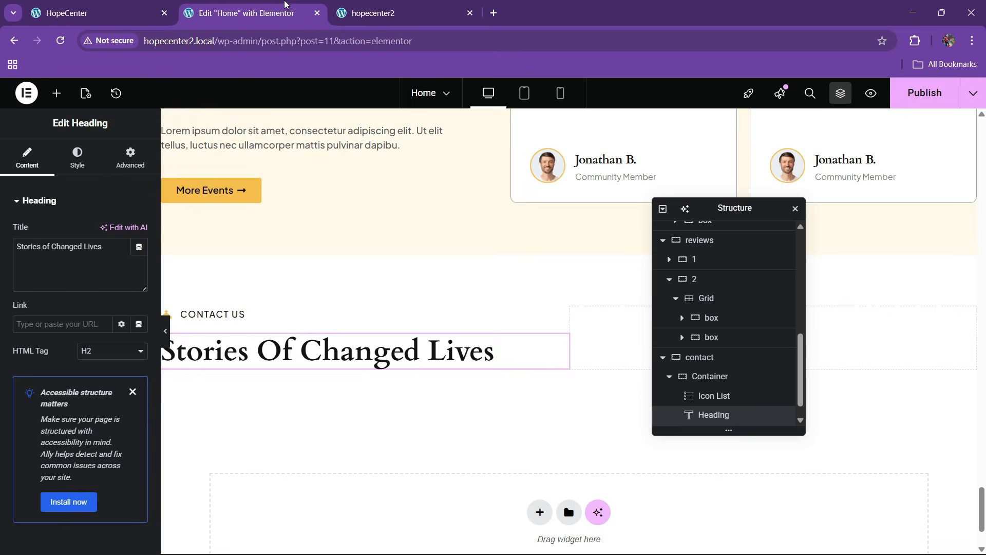
click(134, 246)
key(ctrl+a)
key(ctrl+v)
Clear the 'form' widget search and drop an empty Container below the contact heading
click(116, 11)
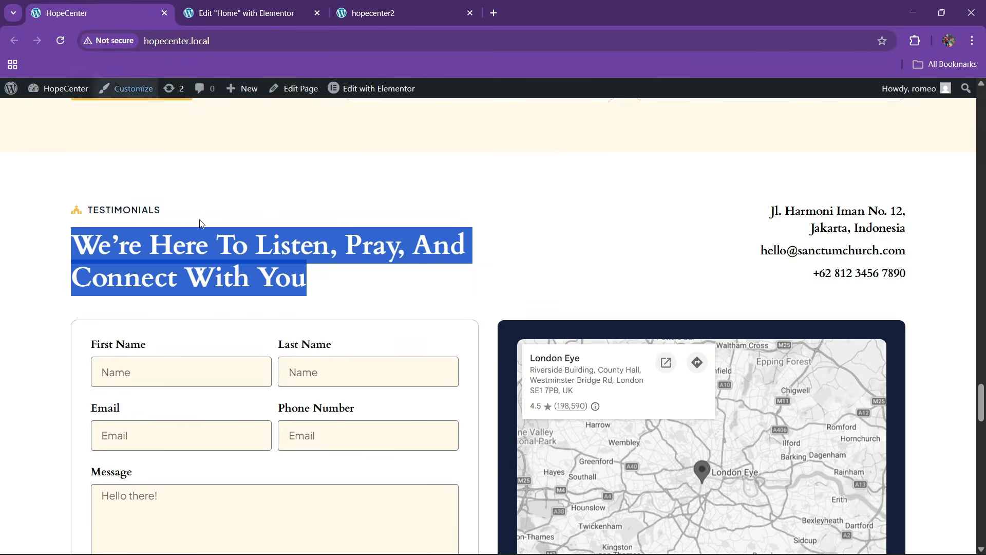
click(321, 4)
click(54, 95)
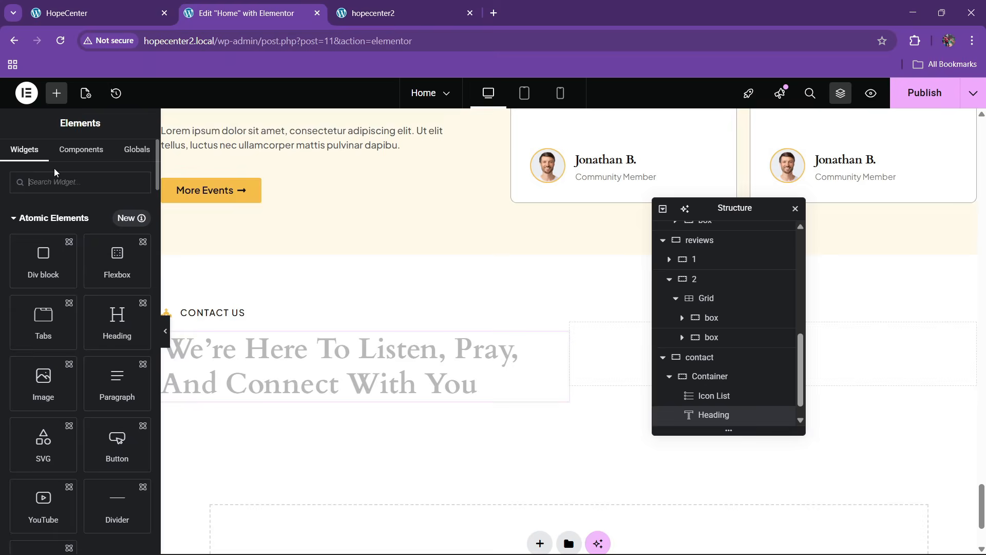
text(form)
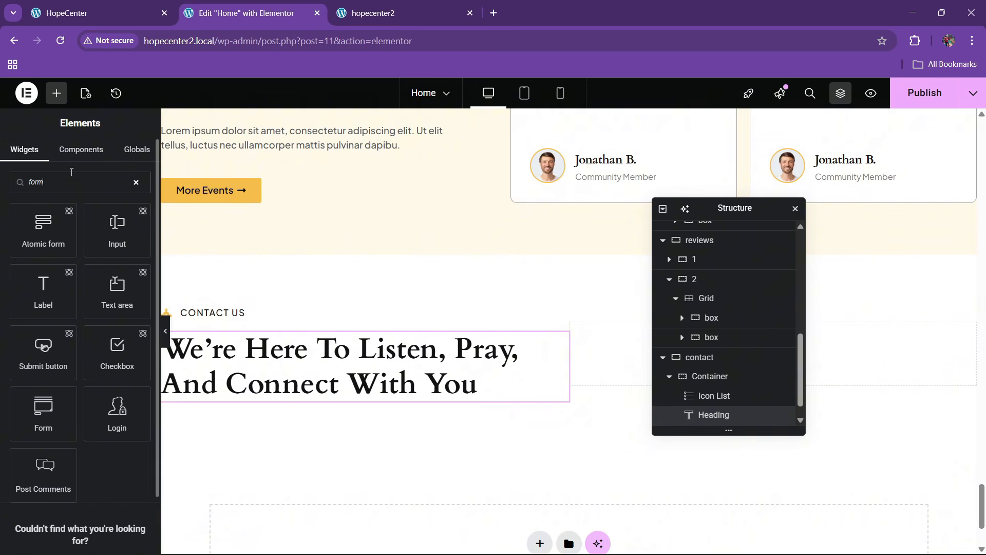
click(79, 7)
click(242, 5)
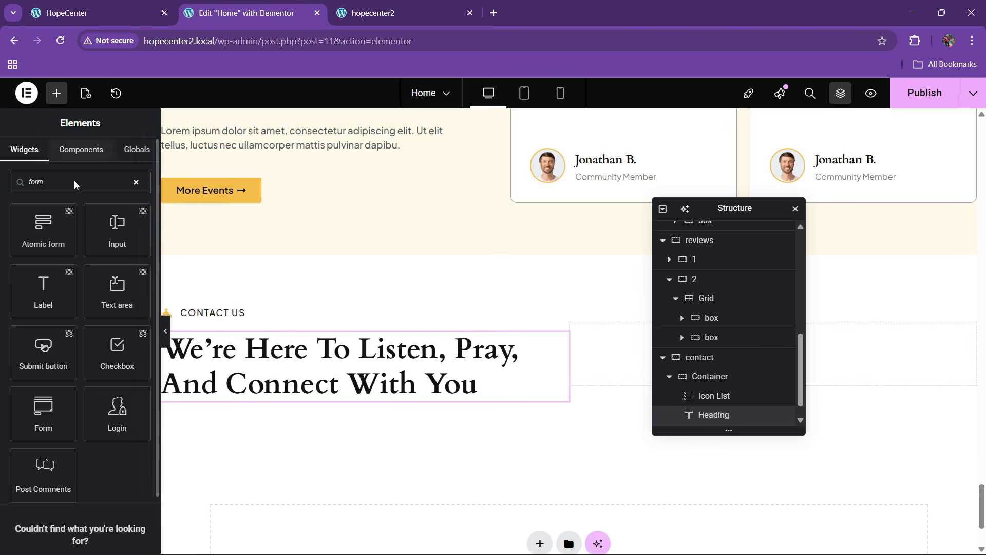
drag(74, 183, 15, 195)
scroll(34, 278, down, 2)
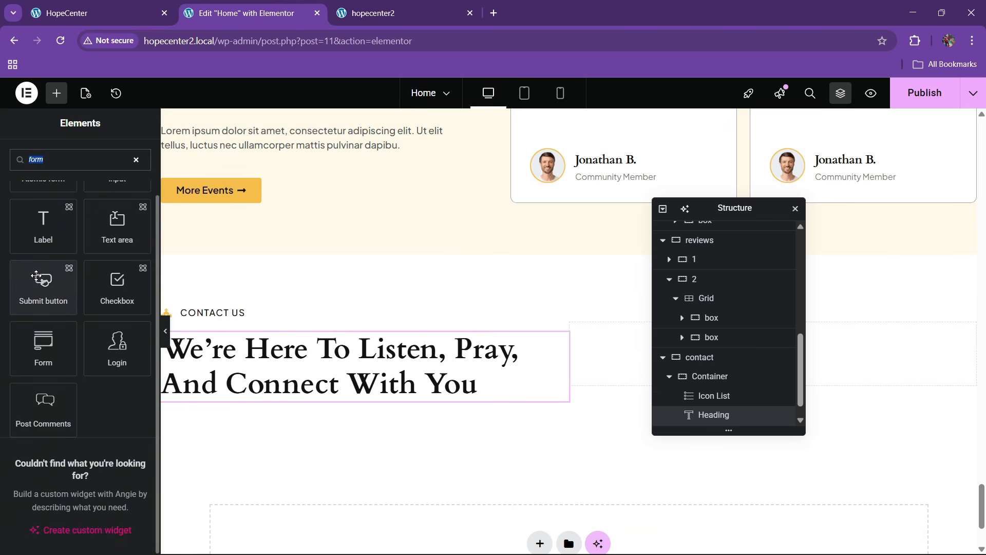
key(BackSpace)
scroll(46, 277, down, 10)
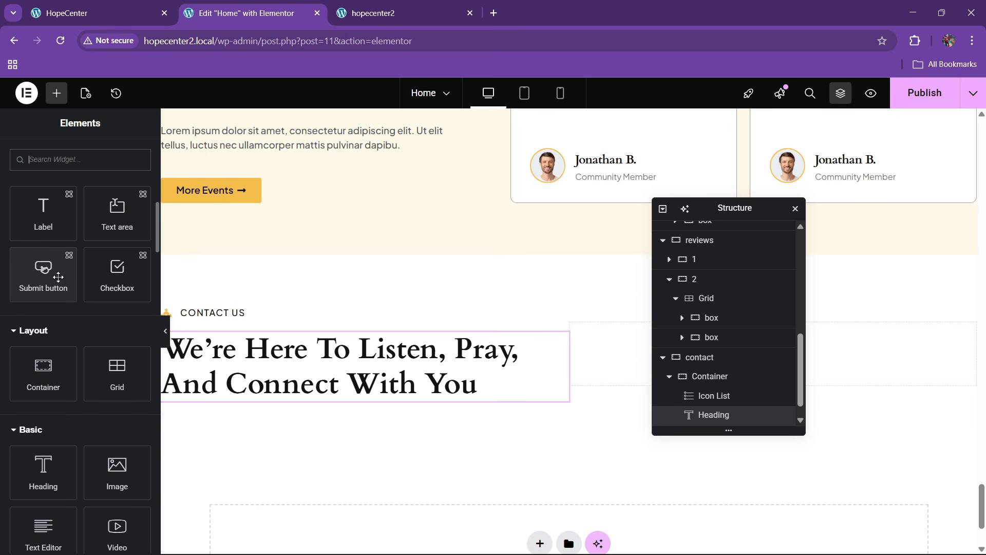
scroll(58, 277, down, 2)
drag(60, 286, 362, 388)
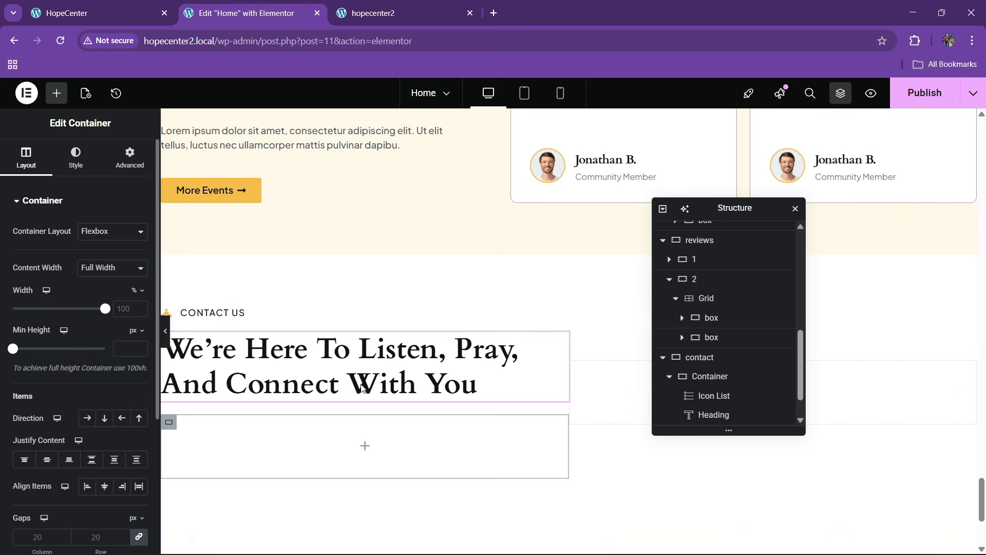
Search widgets for 'form' and place a Form widget inside the empty container
key(ctrl+shift+Tab)
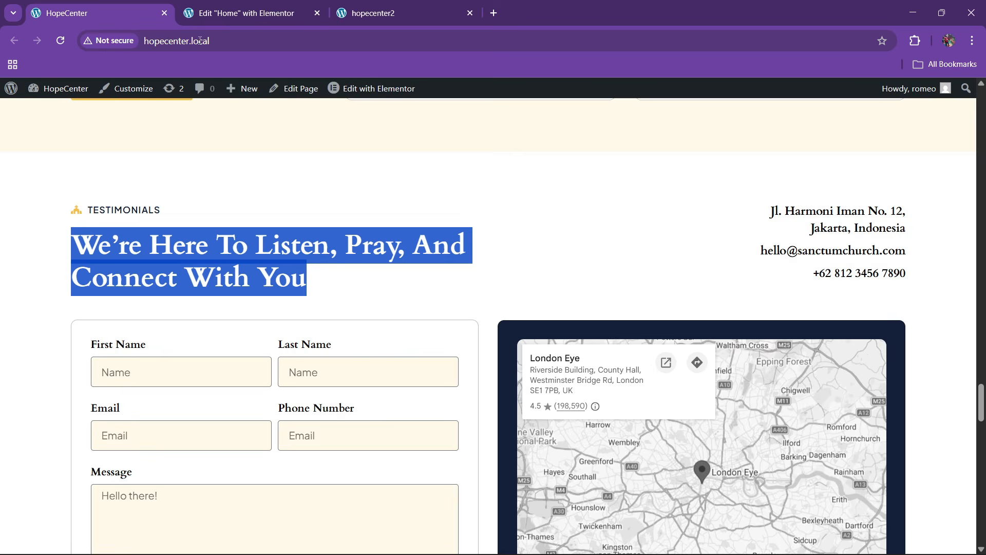
key(ctrl+Tab)
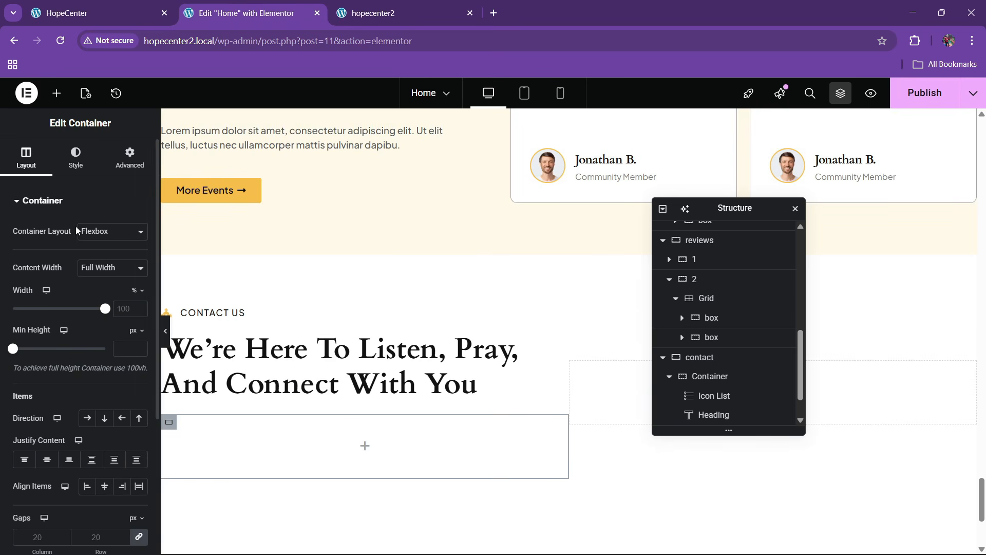
click(56, 93)
click(56, 183)
text(form)
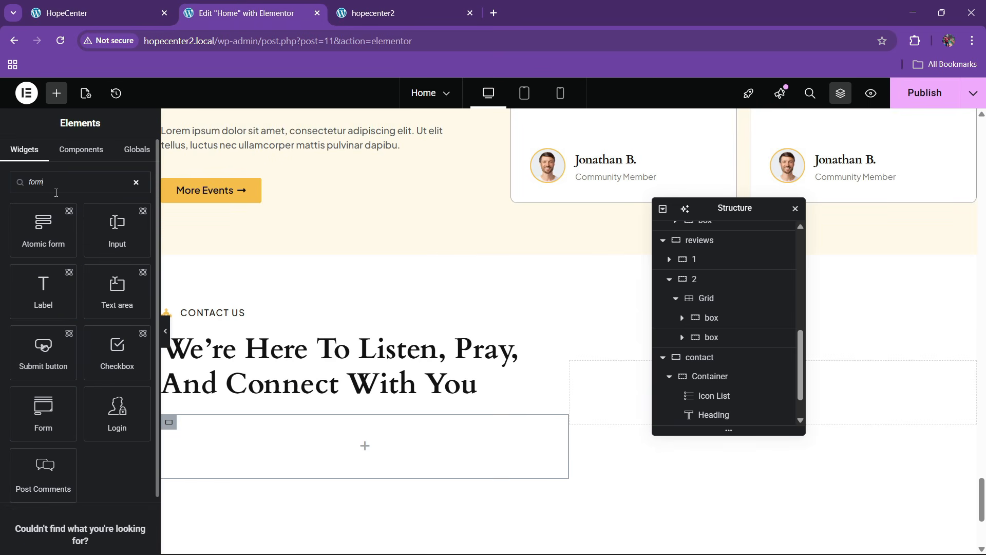
scroll(64, 257, down, 2)
scroll(72, 334, up, 2)
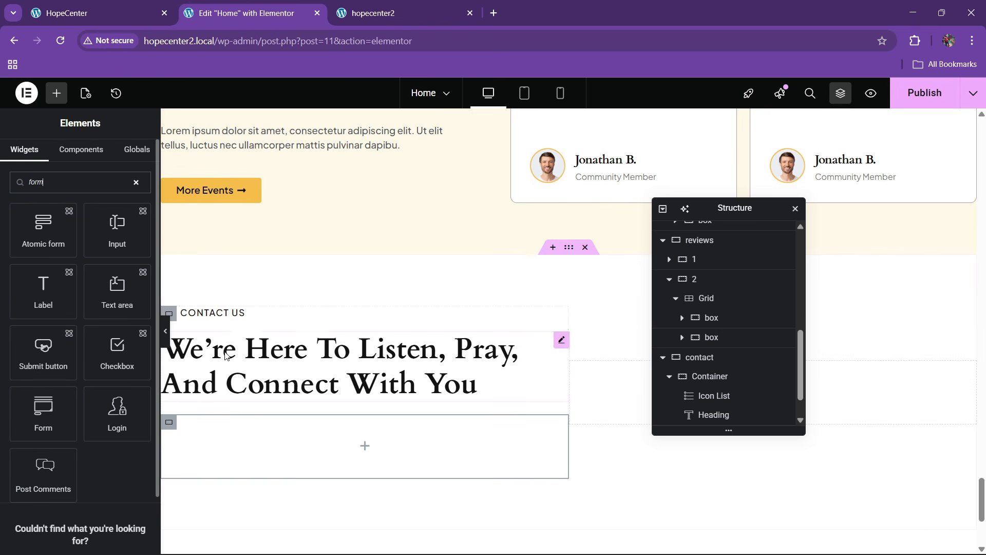
scroll(301, 359, down, 1)
scroll(77, 352, down, 2)
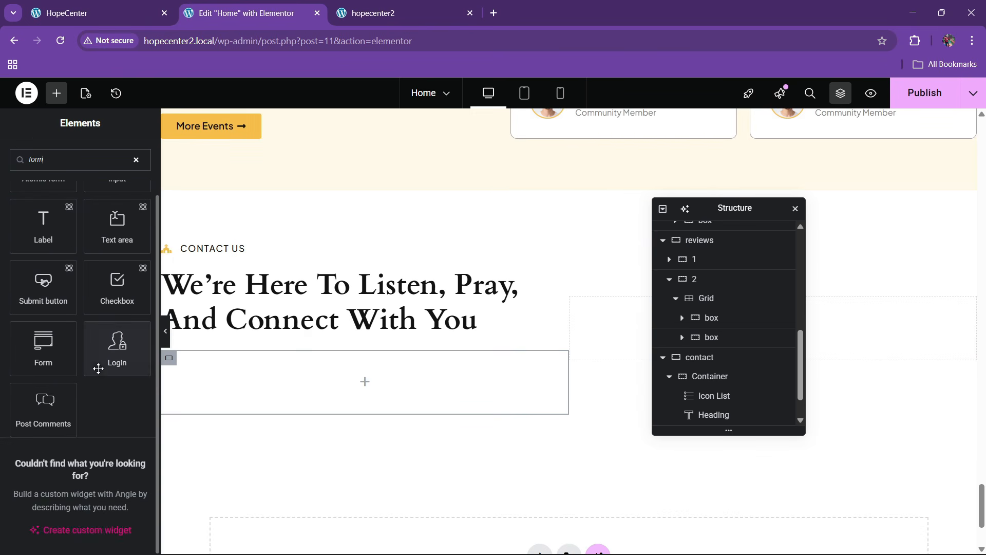
drag(60, 368, 307, 377)
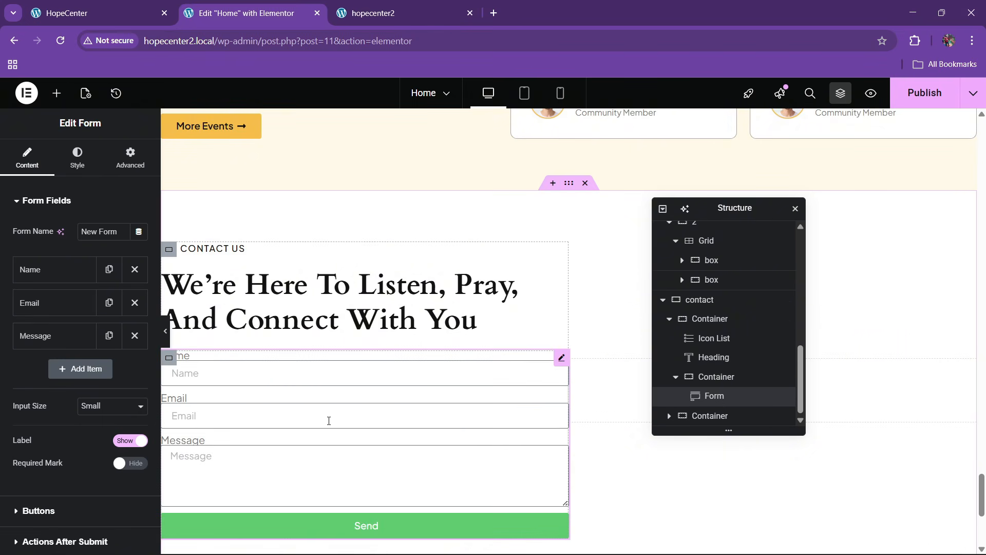
Rename the container 'form box' and set its Advanced padding to 30 px
double_click(712, 377)
text(form box)
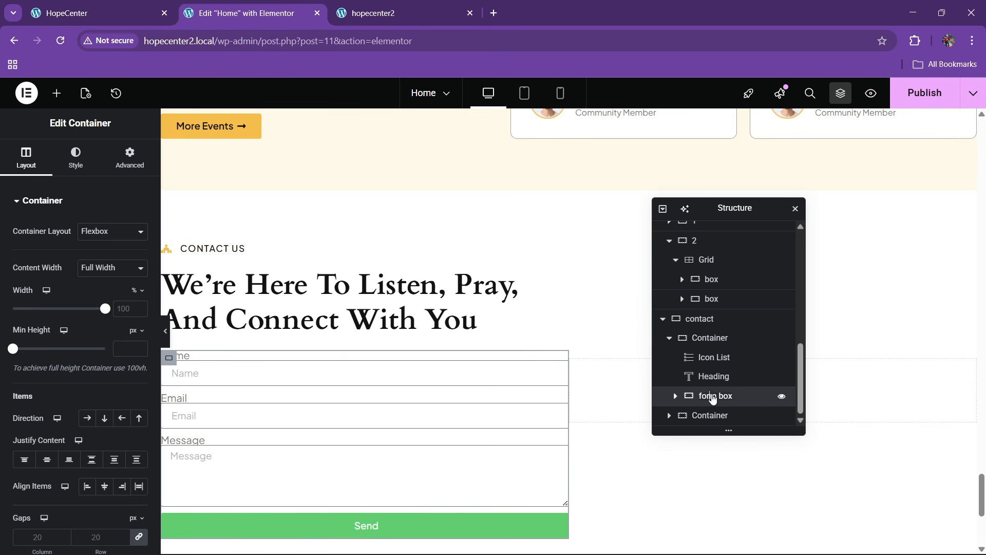
click(130, 157)
click(24, 303)
text(30)
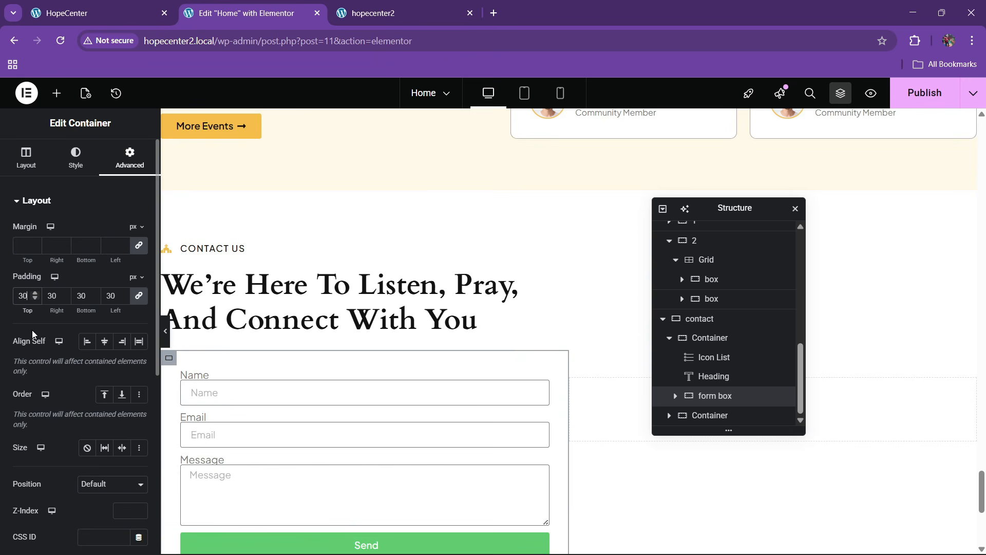
scroll(257, 348, down, 3)
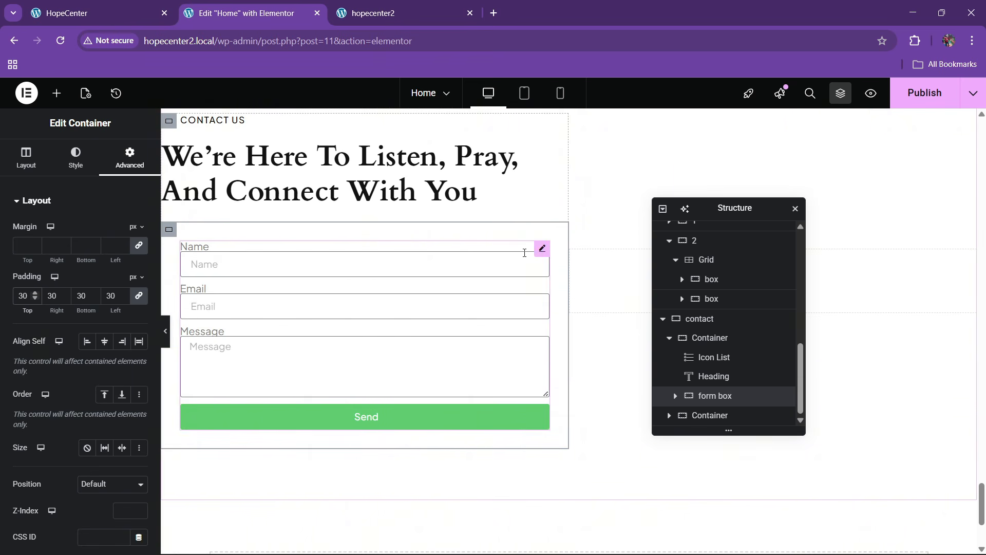
Relabel the Name field First Name with a sample first-name placeholder and 50% column width
click(540, 256)
click(154, 8)
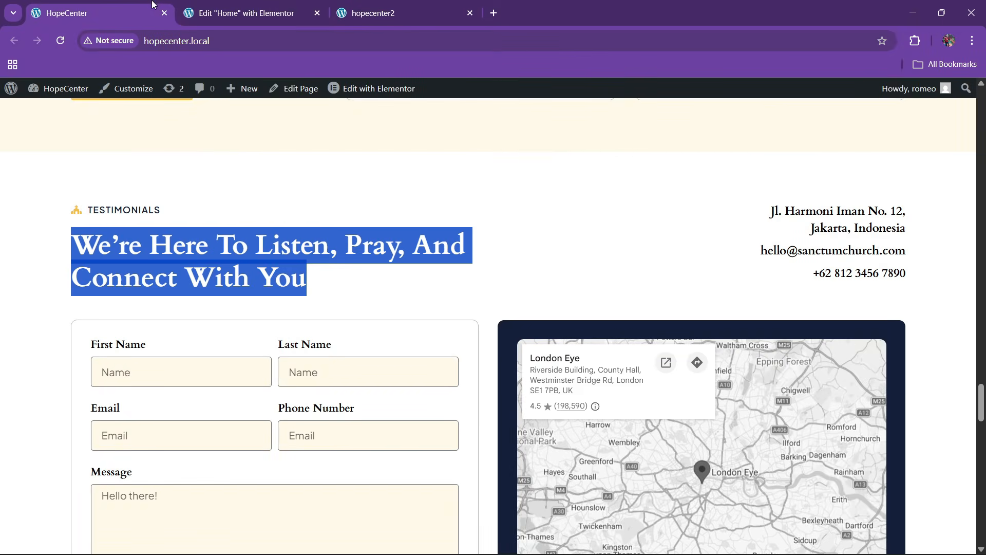
click(177, 331)
scroll(177, 331, down, 3)
click(242, 13)
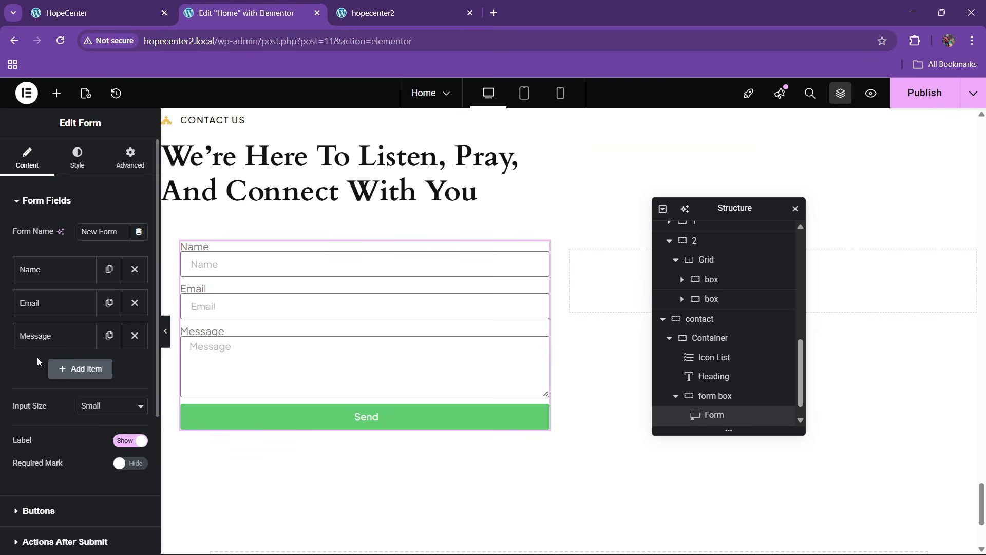
click(46, 269)
drag(108, 349, 22, 355)
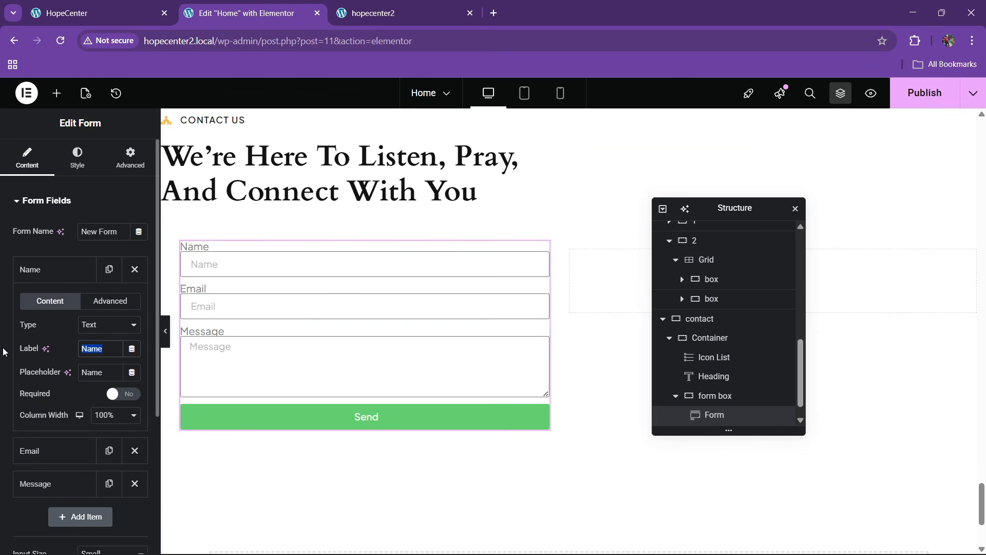
text(First Name)
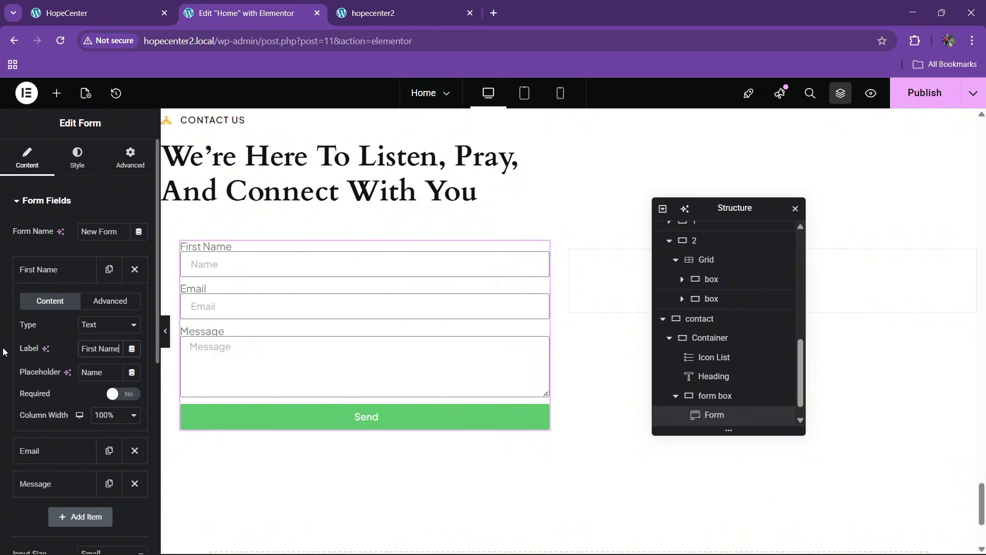
drag(96, 373, 16, 369)
text(First)
key(BackSpace)
key(BackSpace)
key(BackSpace)
key(BackSpace)
key(BackSpace)
text(Tom)
click(103, 416)
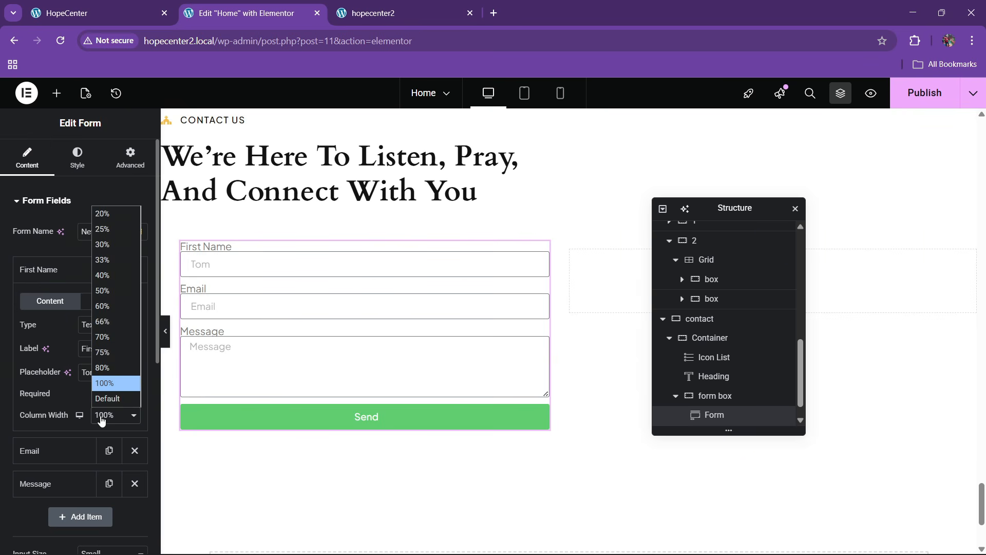
click(109, 319)
click(48, 273)
Duplicate the First Name field and relabel the copy Last Name
click(48, 303)
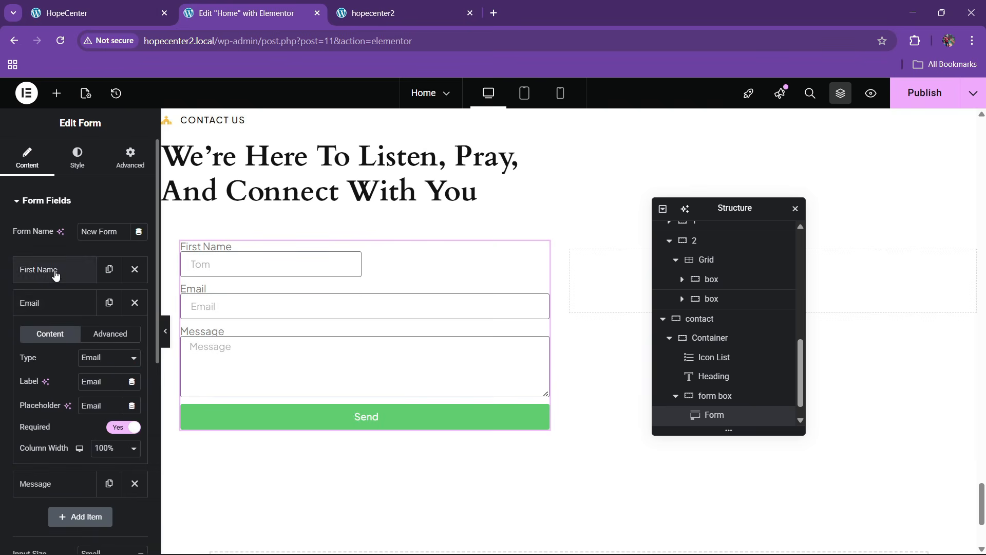
click(52, 271)
click(76, 280)
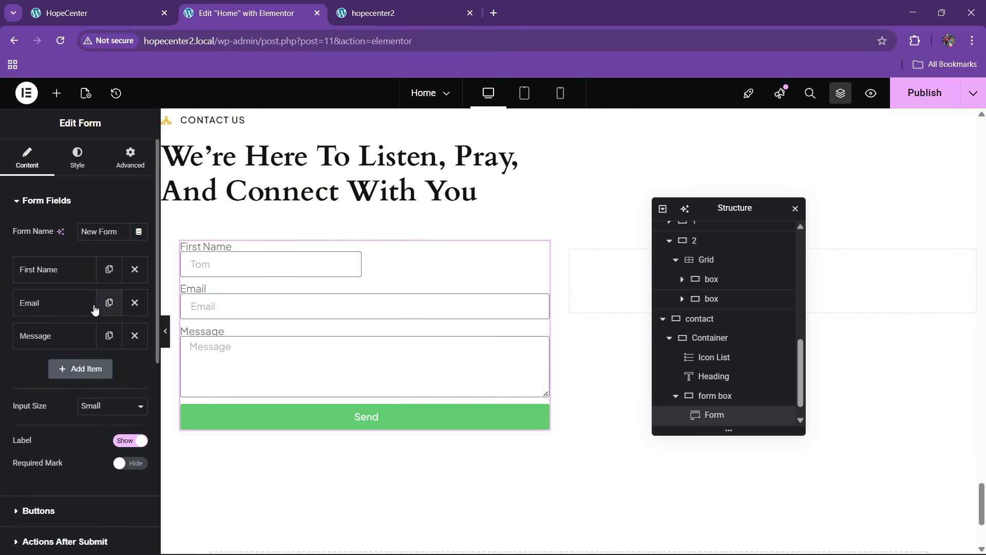
click(109, 270)
click(52, 310)
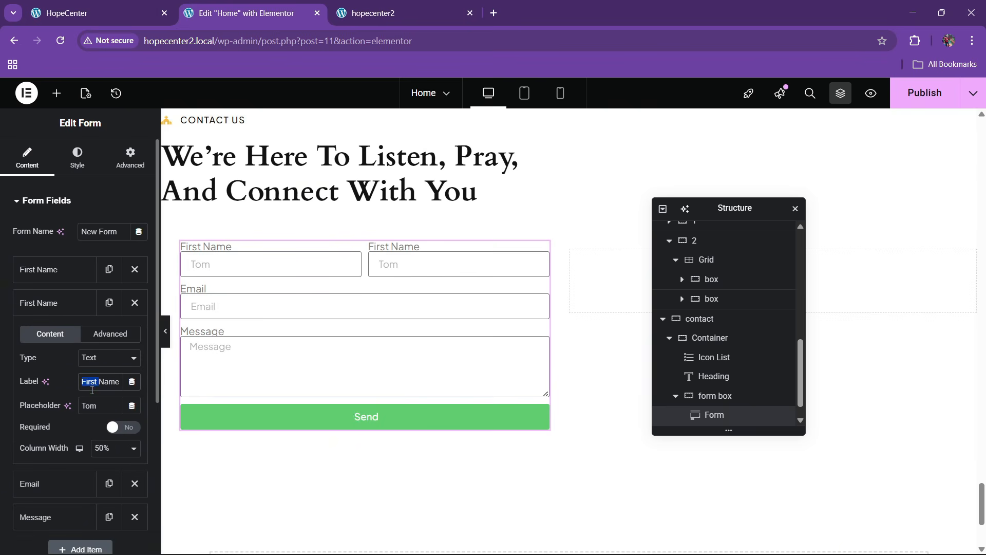
text(Last)
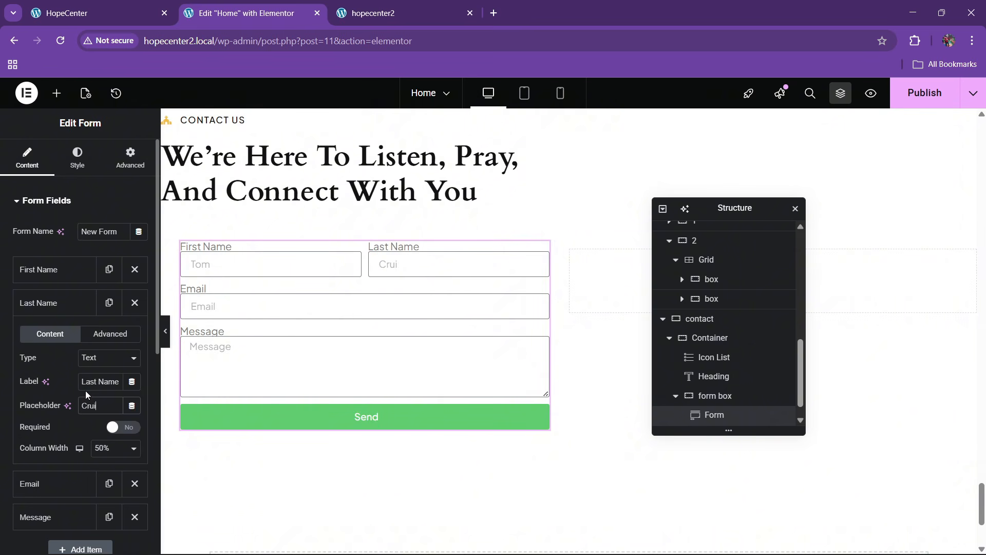
click(66, 303)
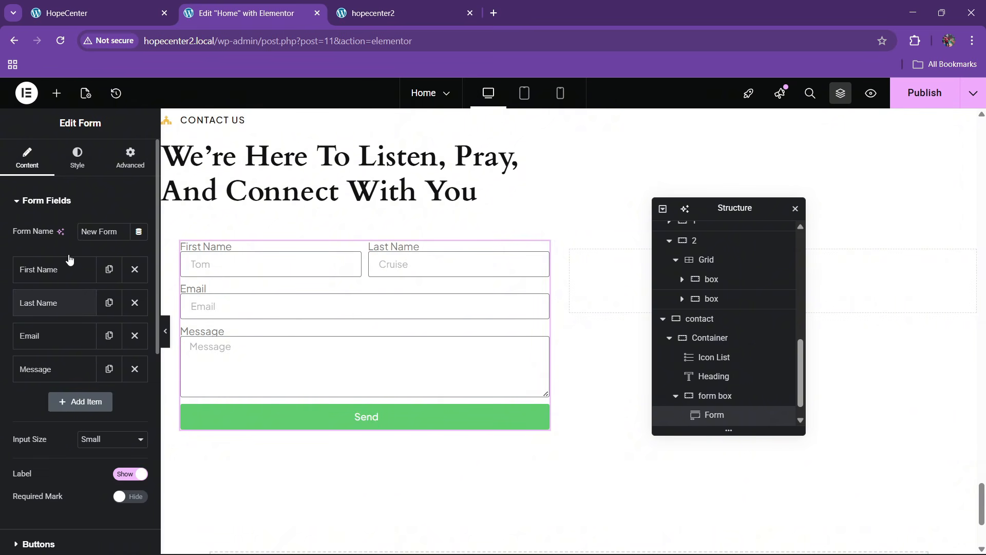
click(60, 4)
Give the Email field a sample e-mail placeholder and 50% column width
click(216, 8)
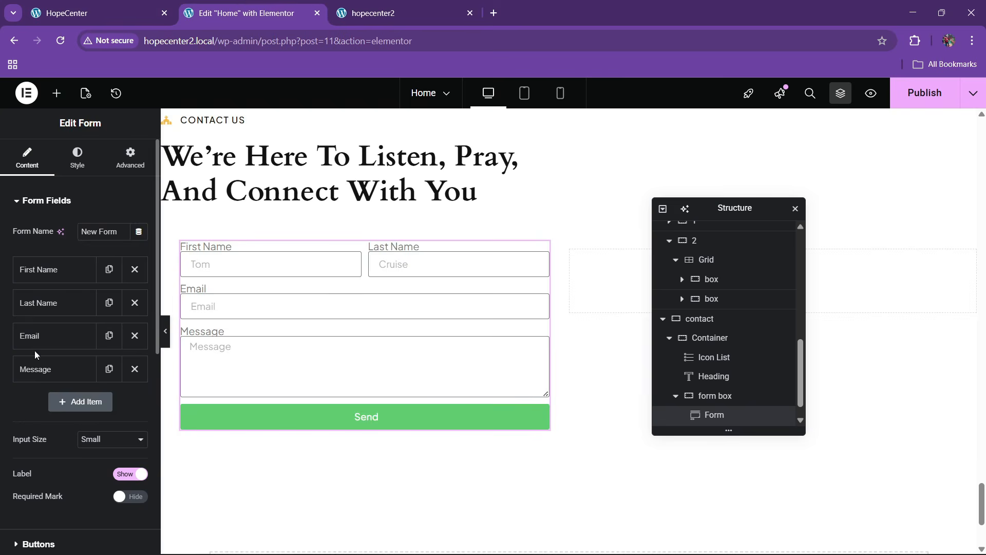
click(78, 335)
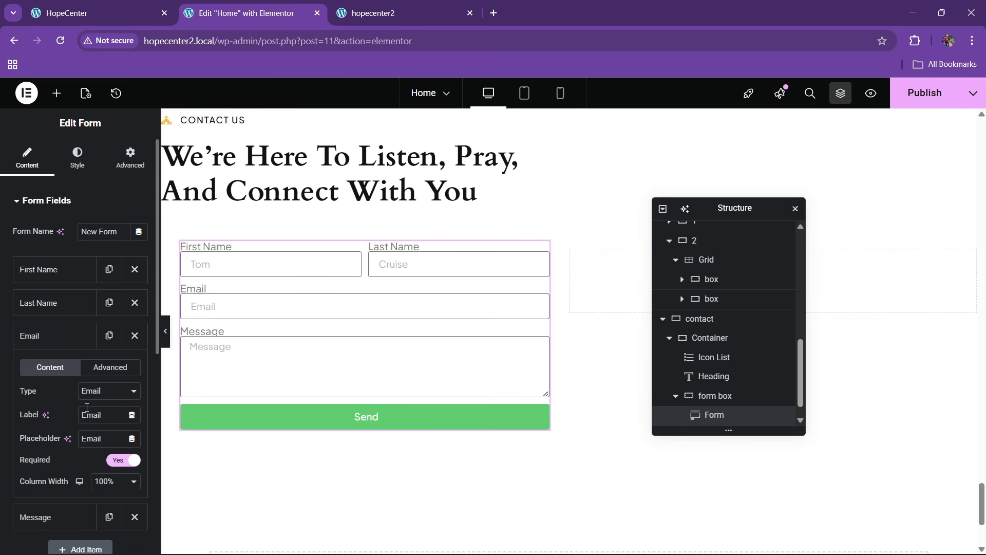
double_click(94, 440)
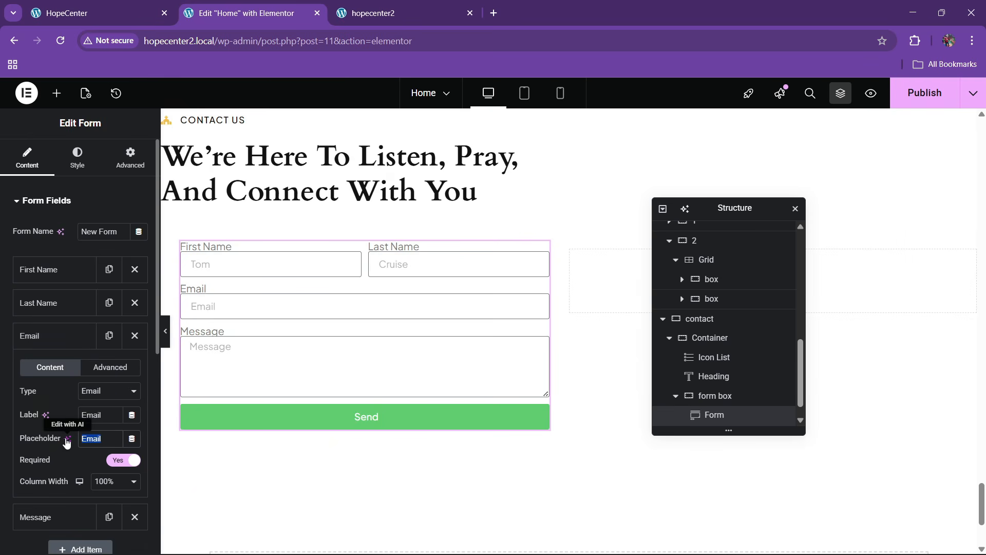
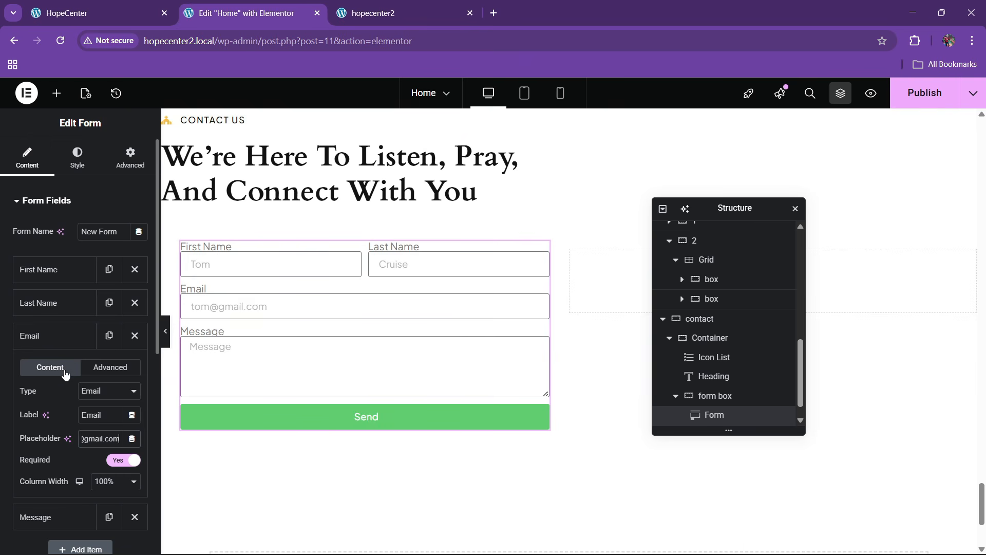
click(60, 346)
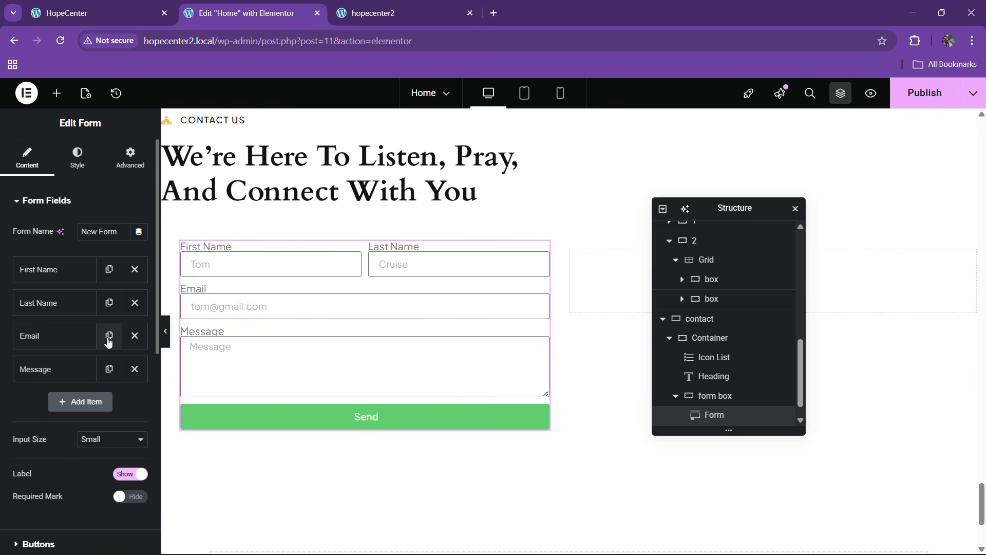
click(72, 336)
click(106, 480)
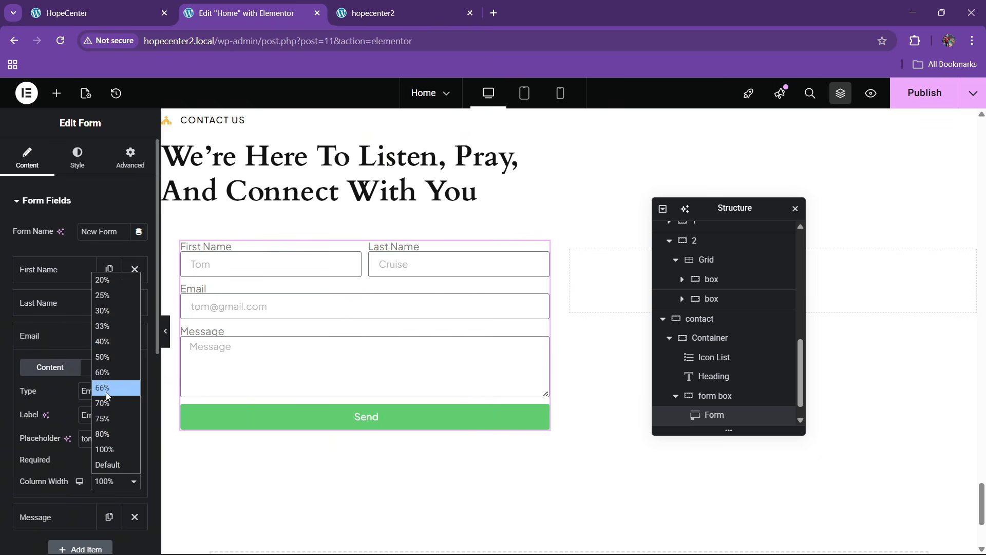
click(103, 357)
click(64, 336)
Duplicate the Email field and make the copy a Tel-type Phone field with a sample phone-number placeholder
click(109, 335)
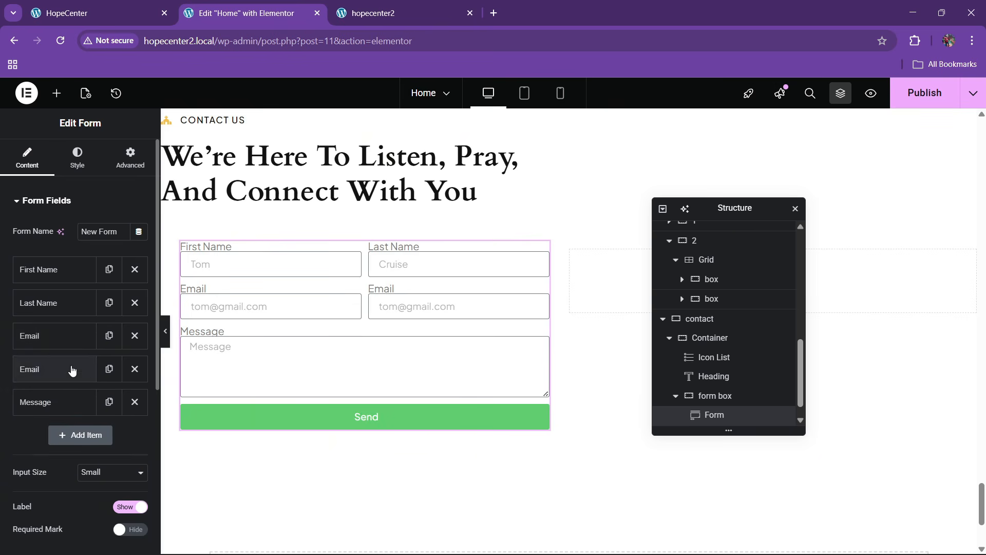
click(72, 370)
click(102, 424)
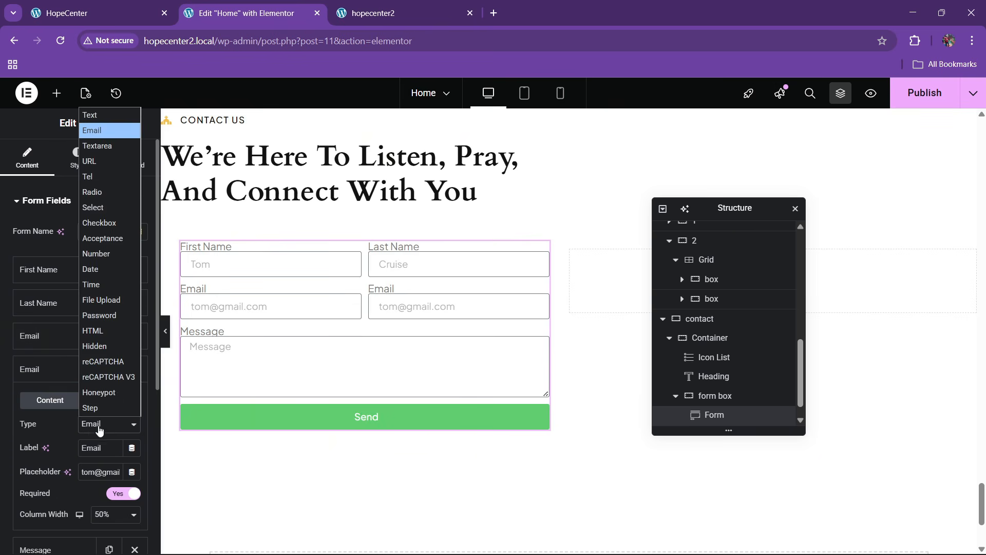
click(89, 182)
drag(103, 448, 36, 452)
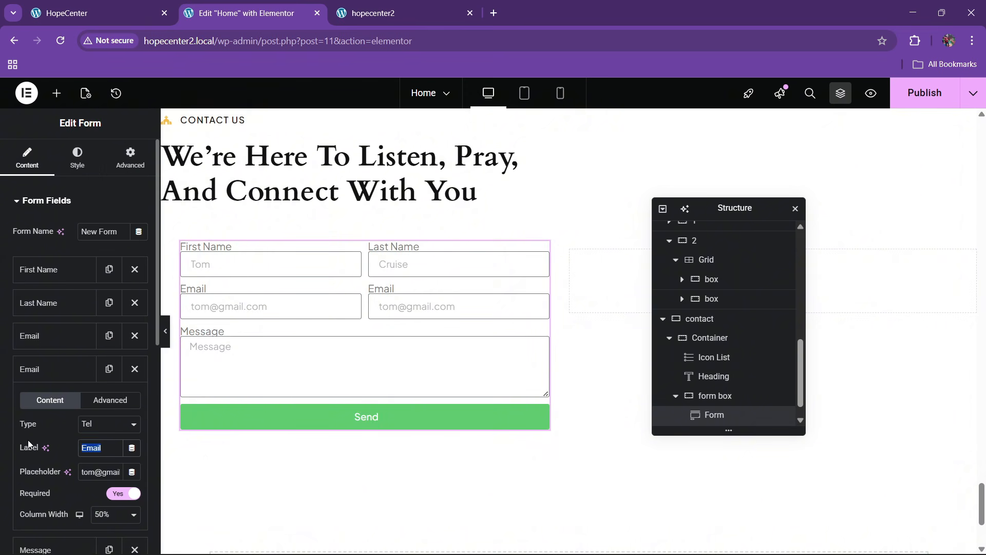
text(Phone)
triple_click(83, 471)
key(BackSpace)
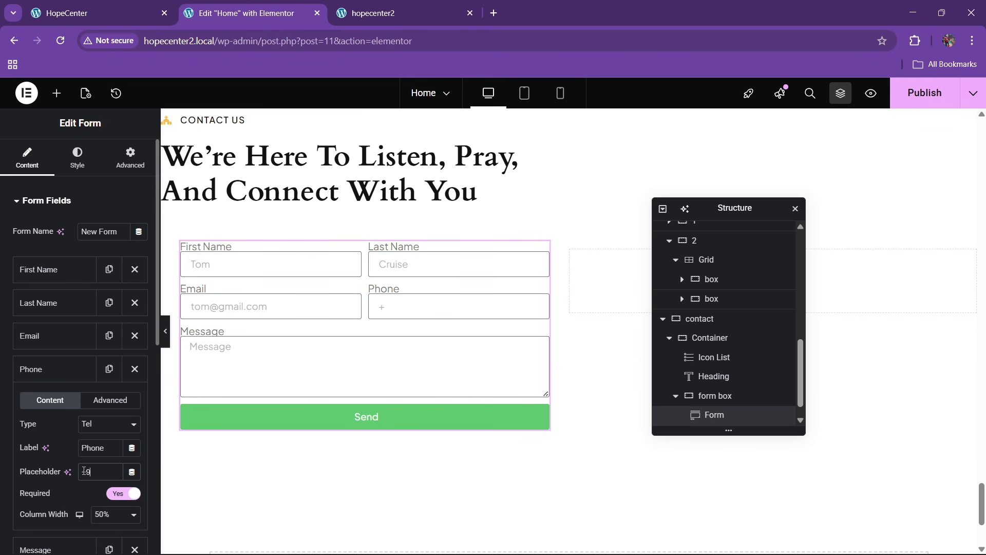
click(78, 378)
click(110, 5)
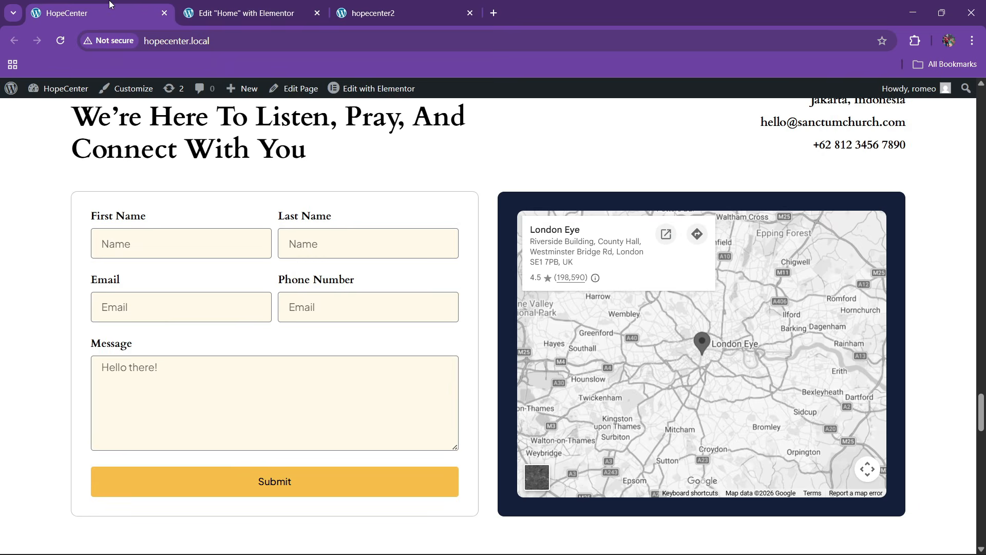
click(188, 5)
scroll(53, 334, down, 3)
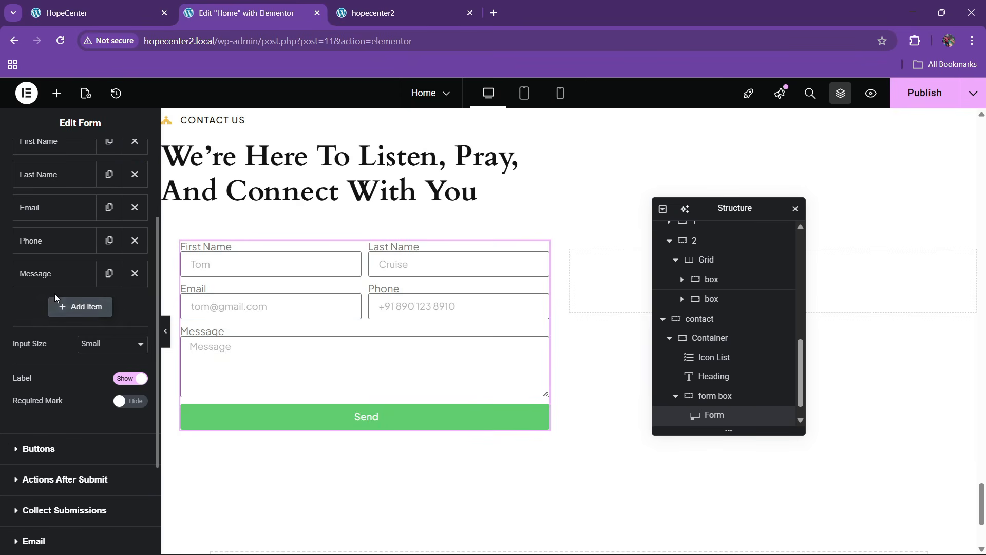
Set the Message field to 6 rows
click(55, 274)
scroll(65, 328, down, 1)
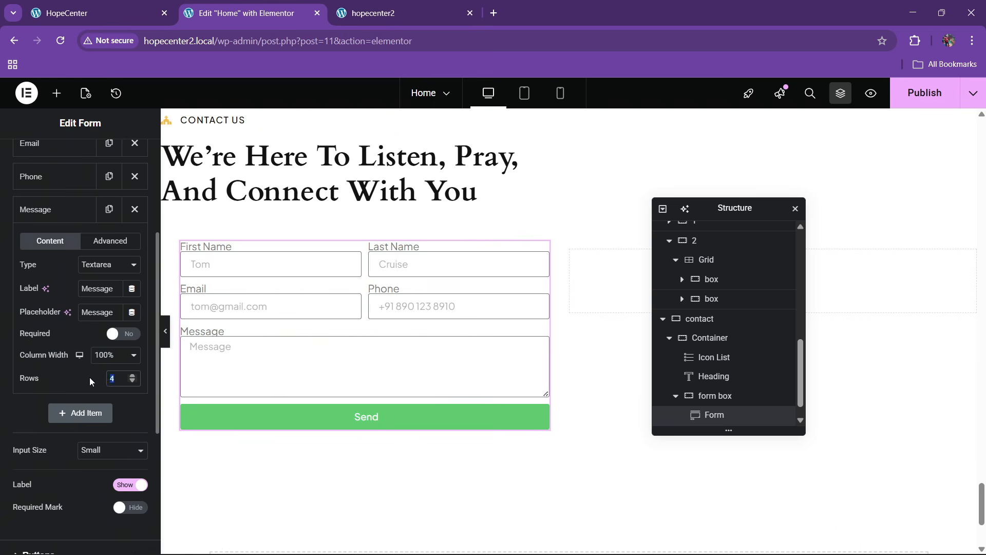
text(5)
key(BackSpace)
text(6)
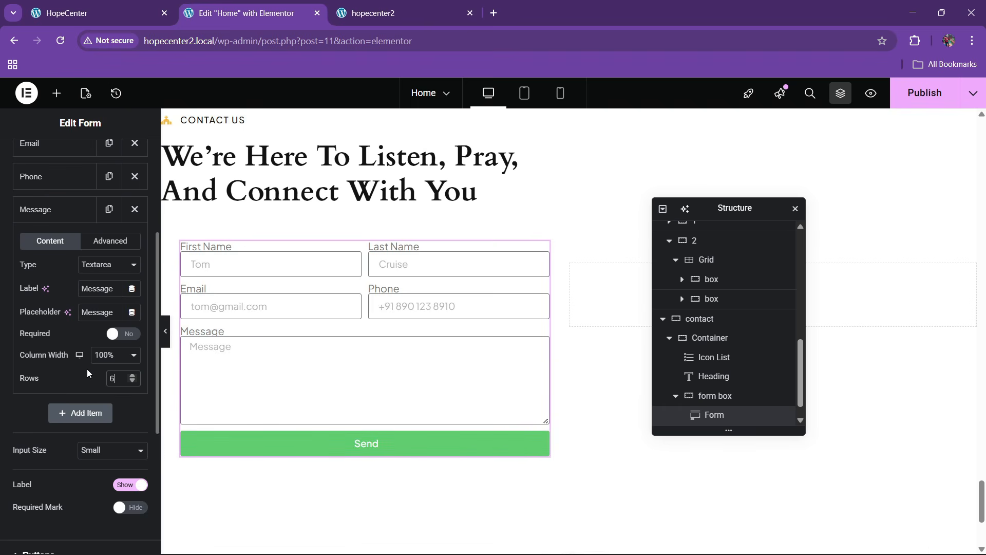
scroll(49, 199, up, 3)
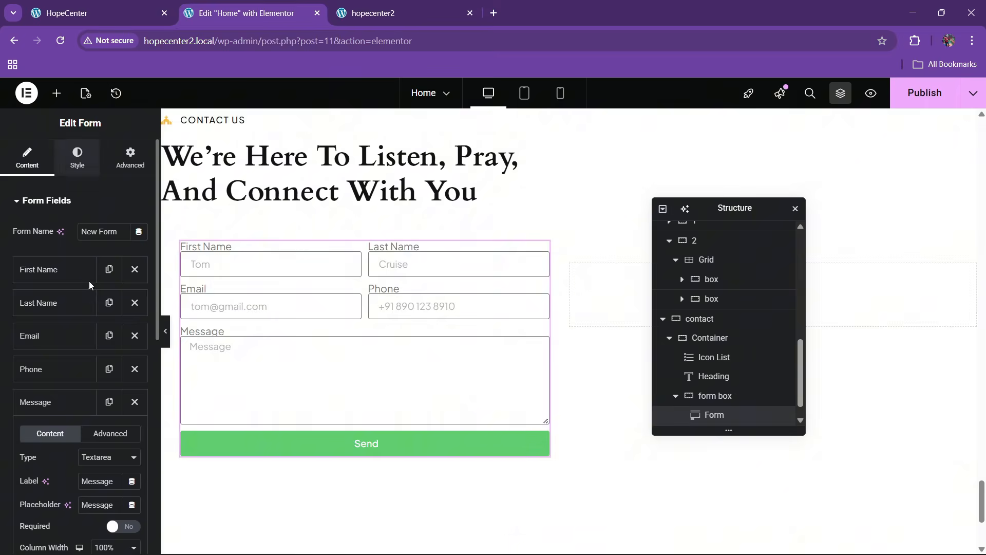
In Style > Form, set Columns Gap and Rows Gap to 20 and Label Spacing to 12
click(77, 158)
double_click(119, 246)
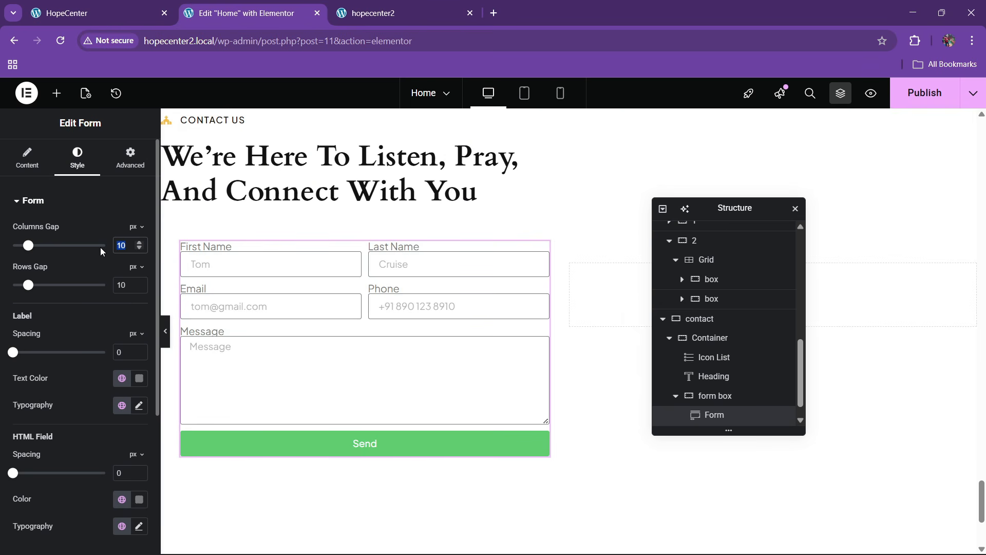
text(20)
key(Tab)
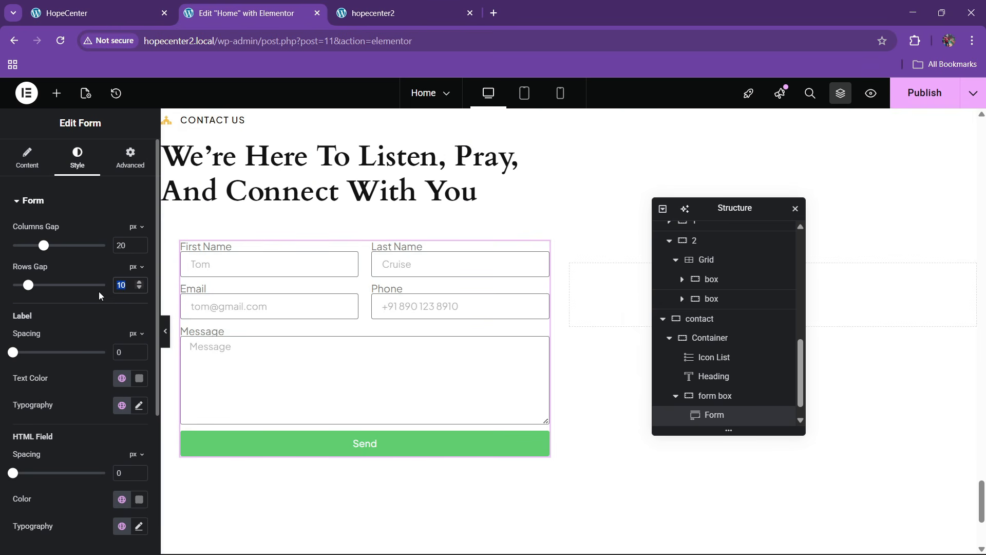
text(20)
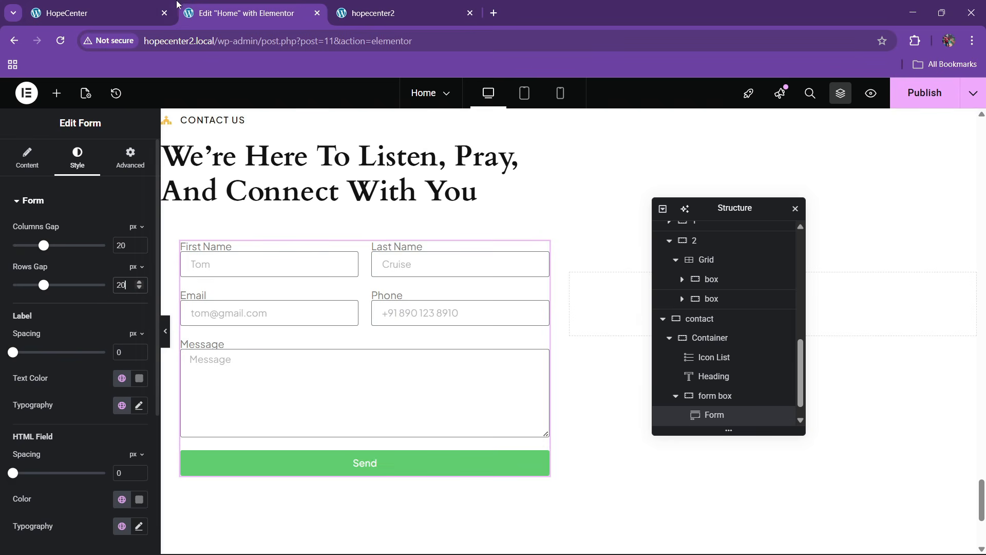
click(118, 7)
click(257, 6)
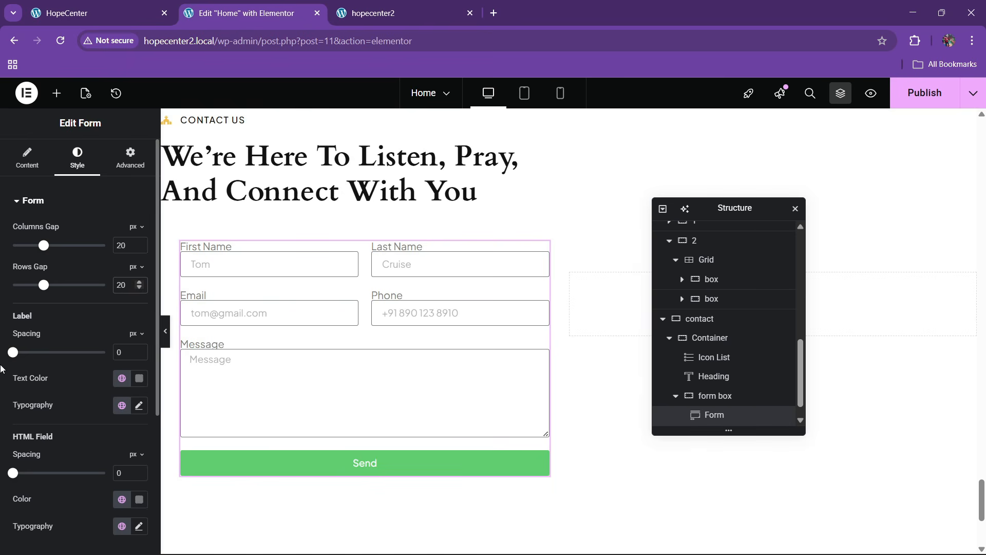
click(140, 350)
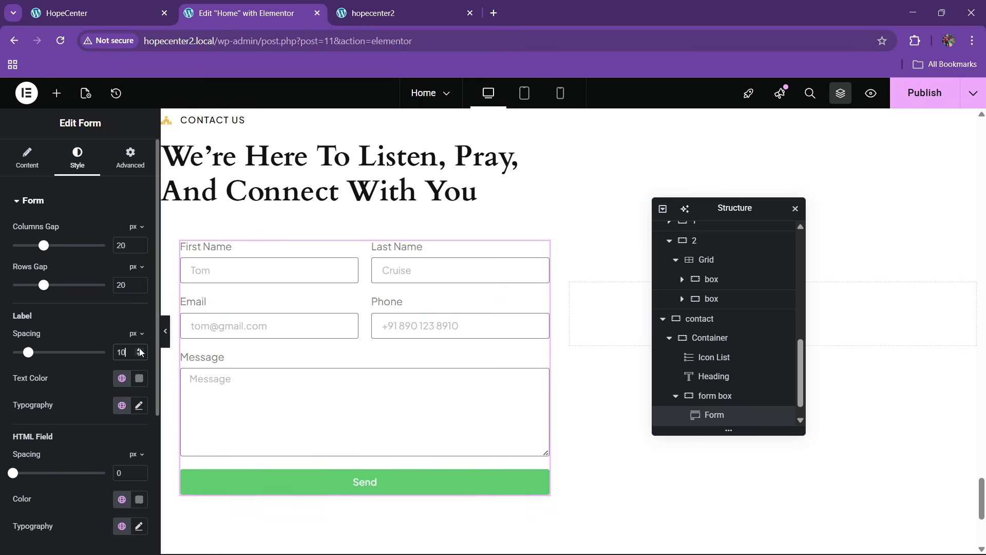
click(139, 350)
click(140, 350)
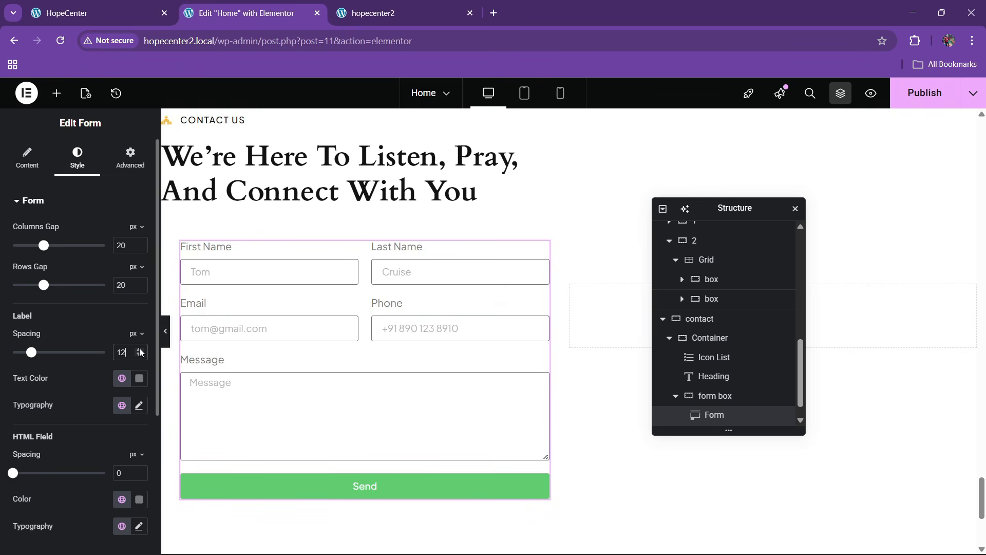
click(29, 159)
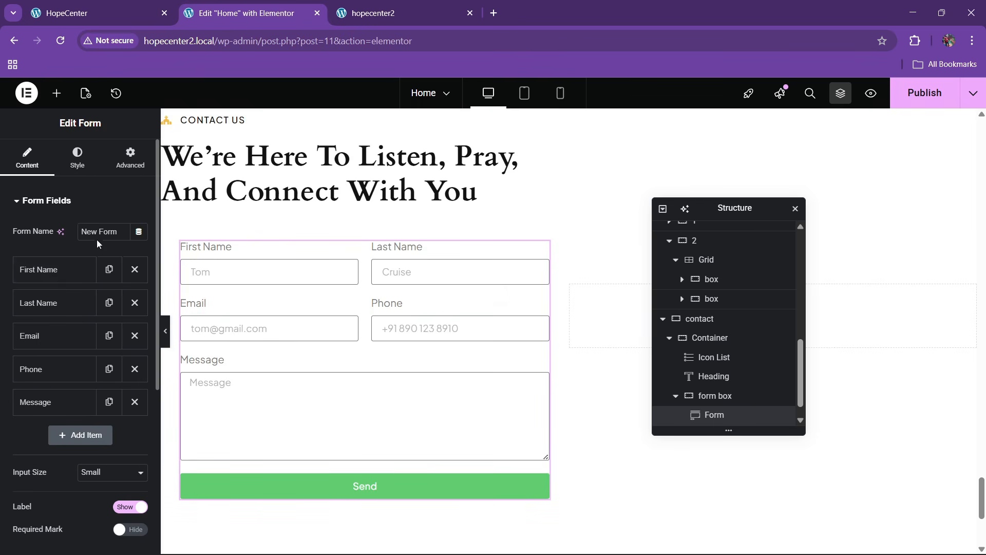
Set the form's Input Size to Medium
scroll(96, 316, down, 4)
click(100, 281)
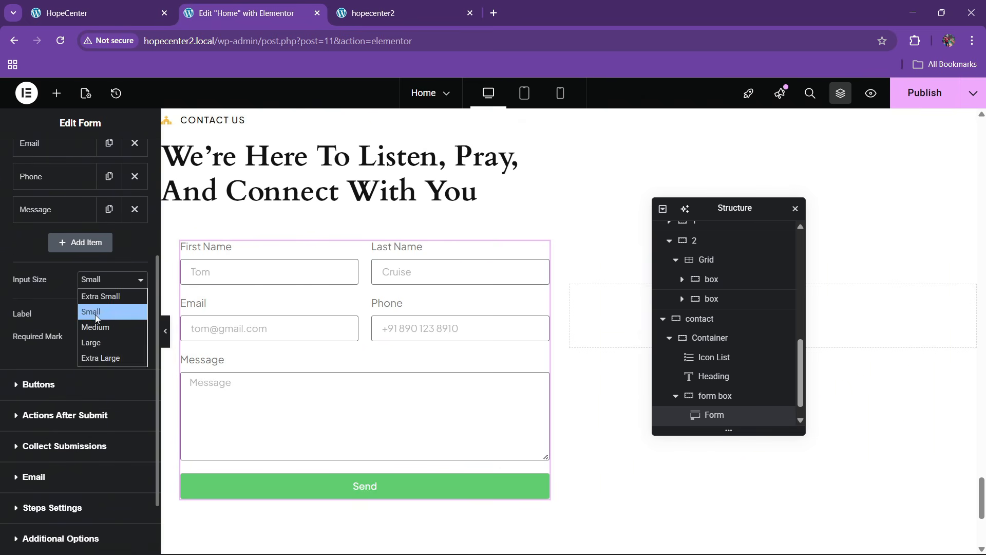
click(97, 325)
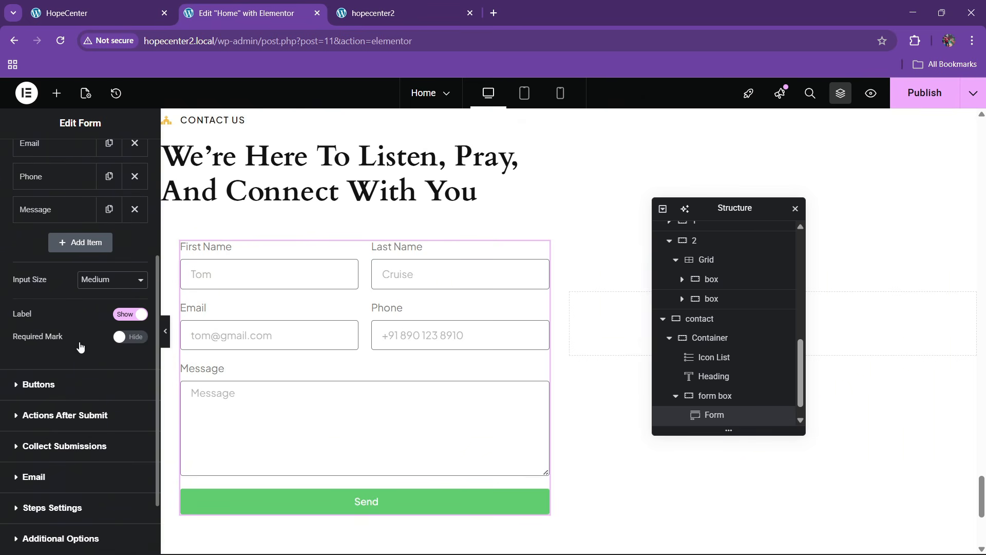
click(91, 5)
click(186, 5)
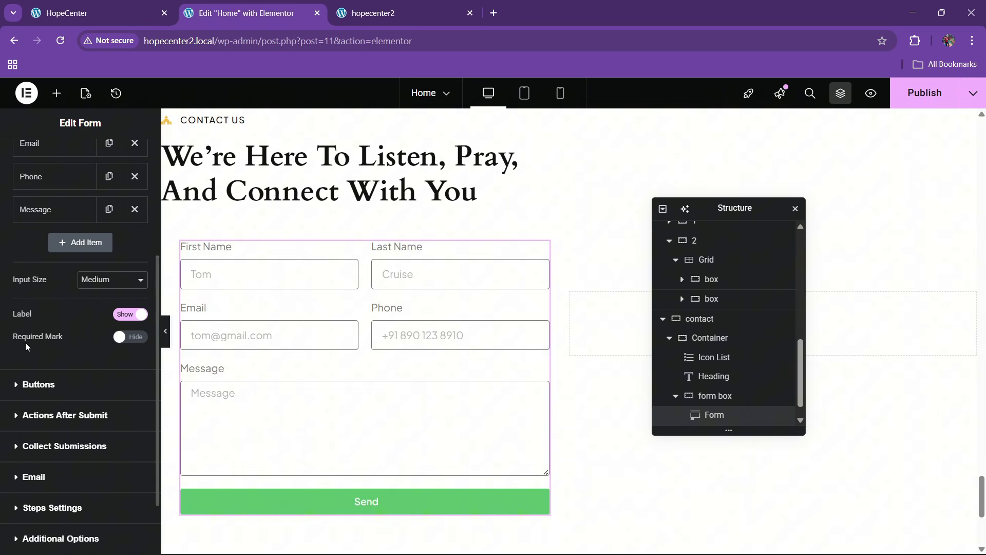
Set the button Size to Medium and change its text to SUBMIT
click(39, 381)
click(100, 262)
click(93, 310)
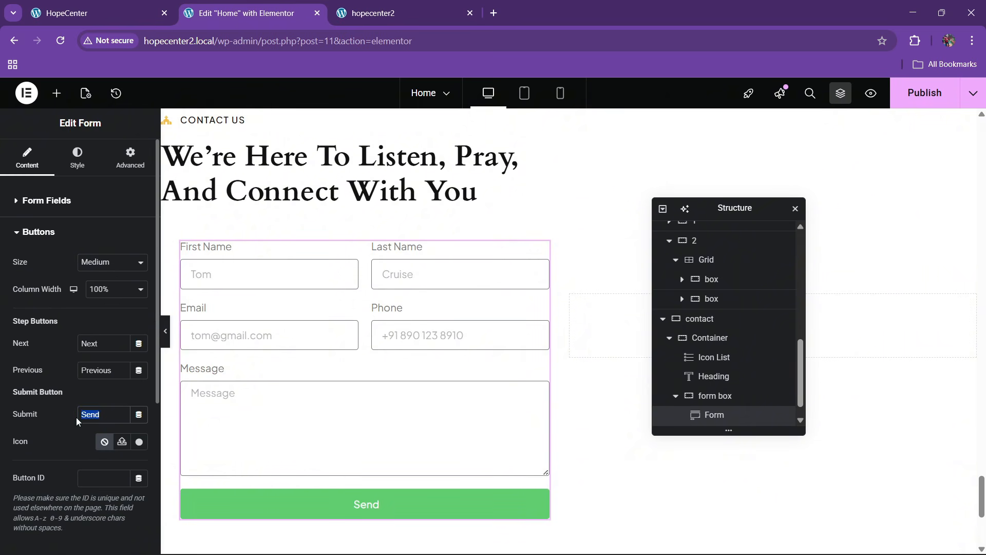
text(SUBMIT)
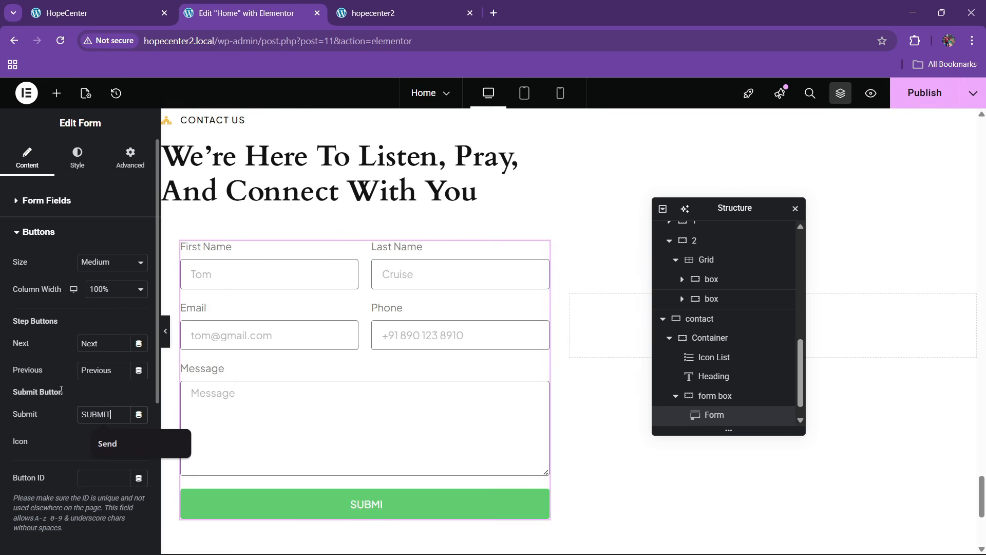
scroll(40, 246, down, 4)
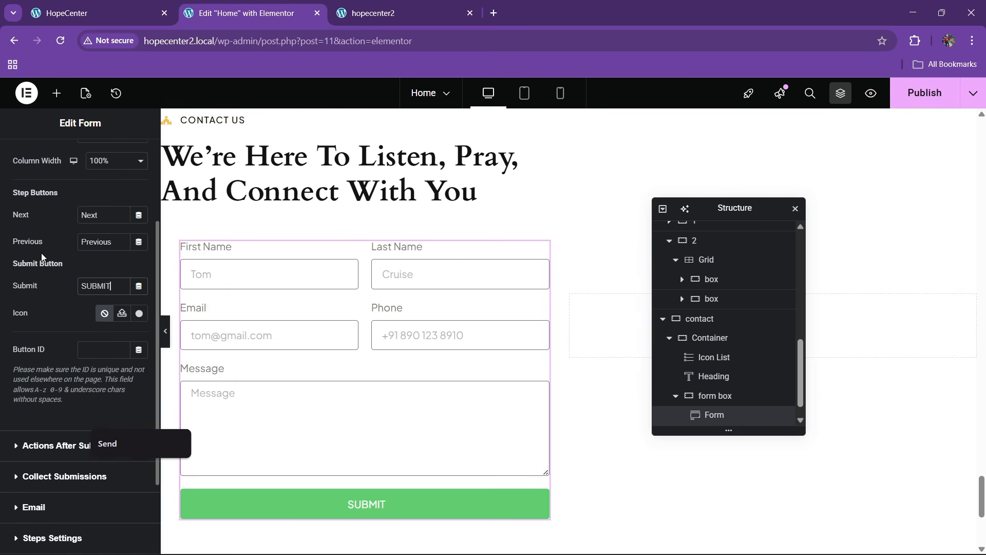
scroll(46, 257, up, 5)
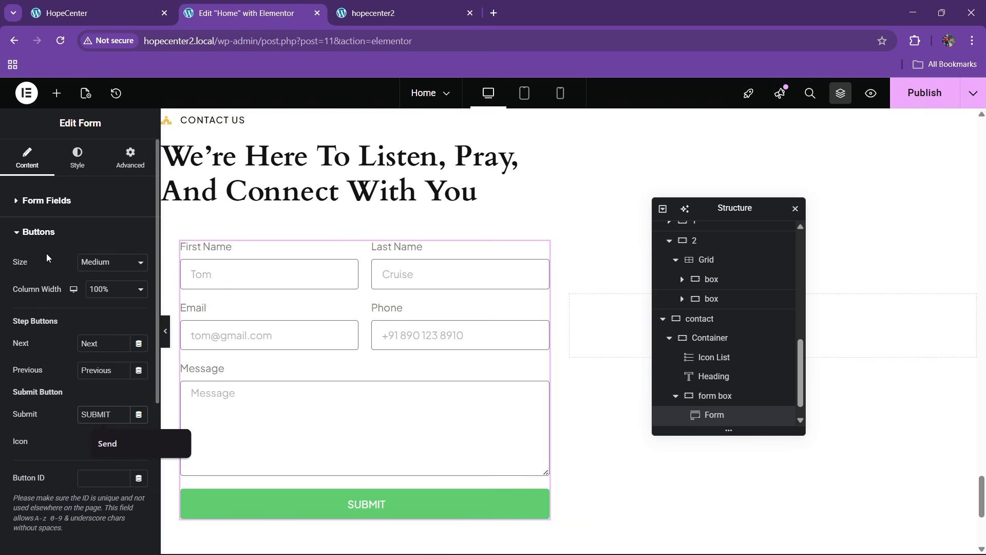
click(41, 232)
Choose a global colour for the form labels in the Style settings
click(71, 162)
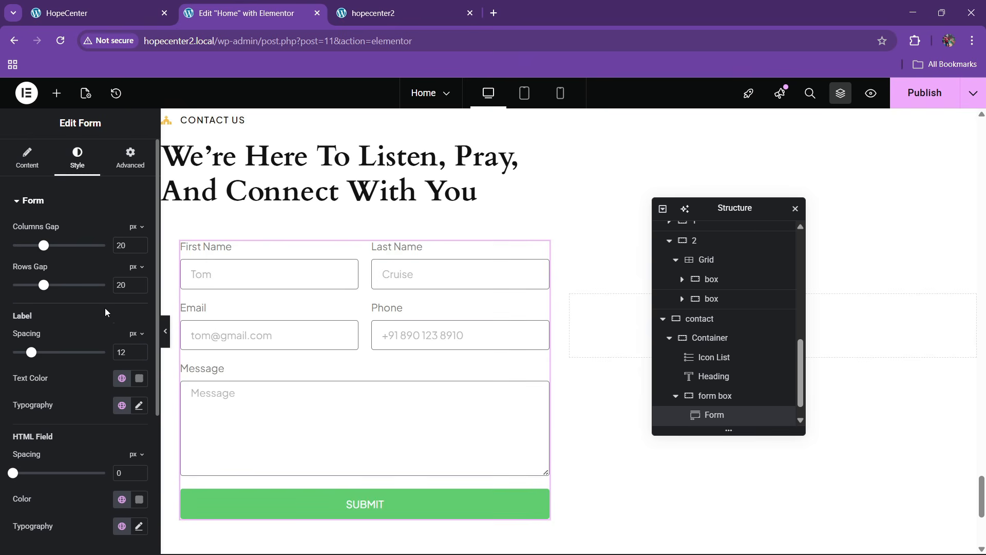
scroll(99, 320, down, 2)
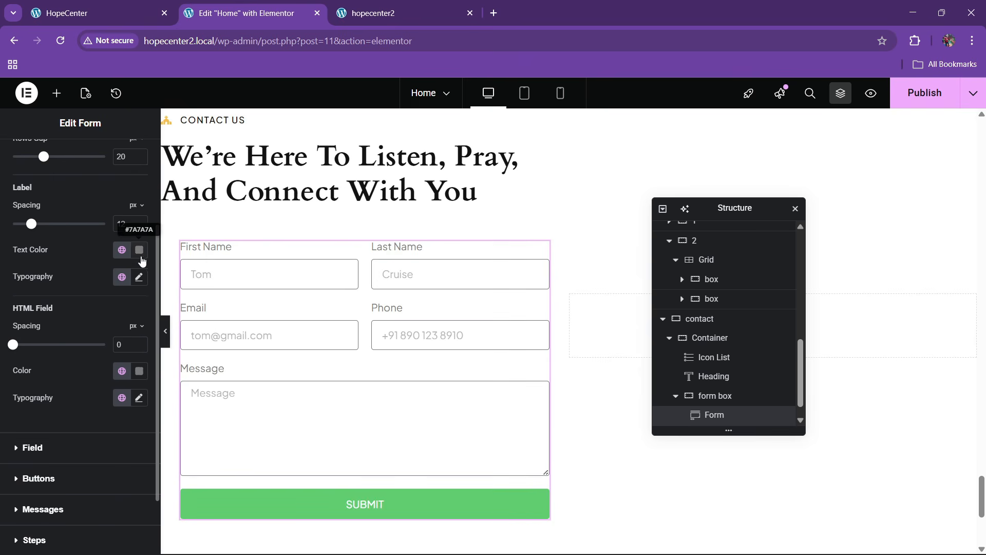
click(122, 250)
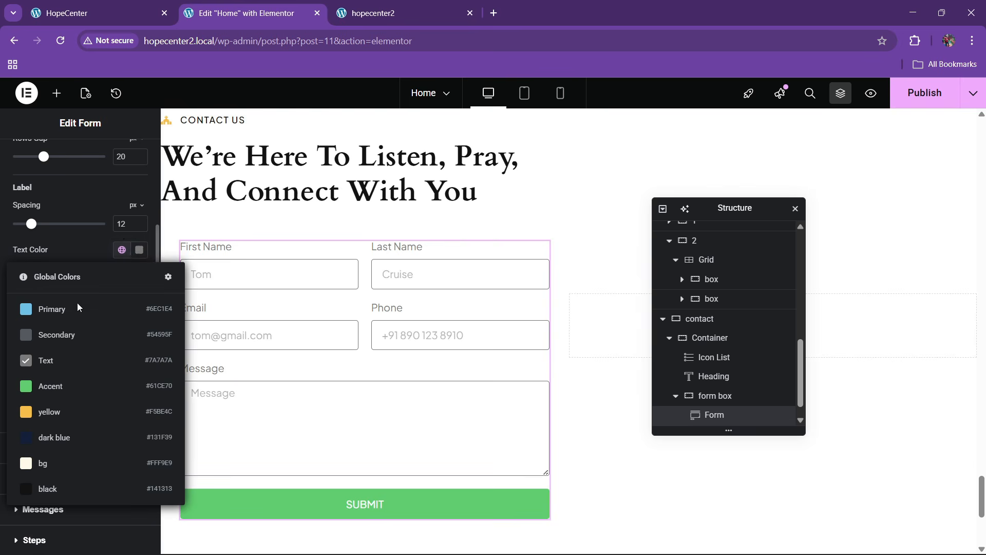
Make the form labels black with semi-bold 600 font weight
click(60, 488)
click(139, 277)
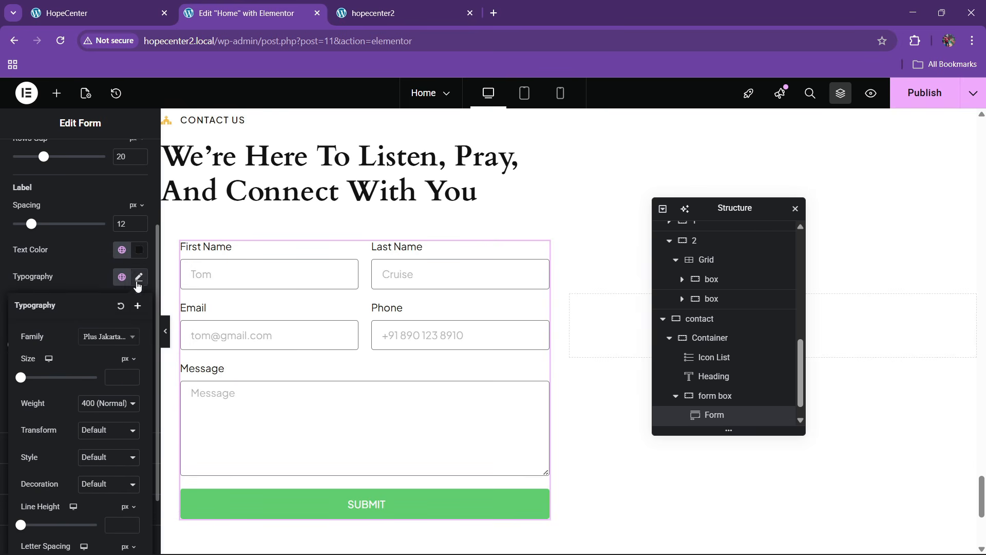
click(110, 403)
click(100, 296)
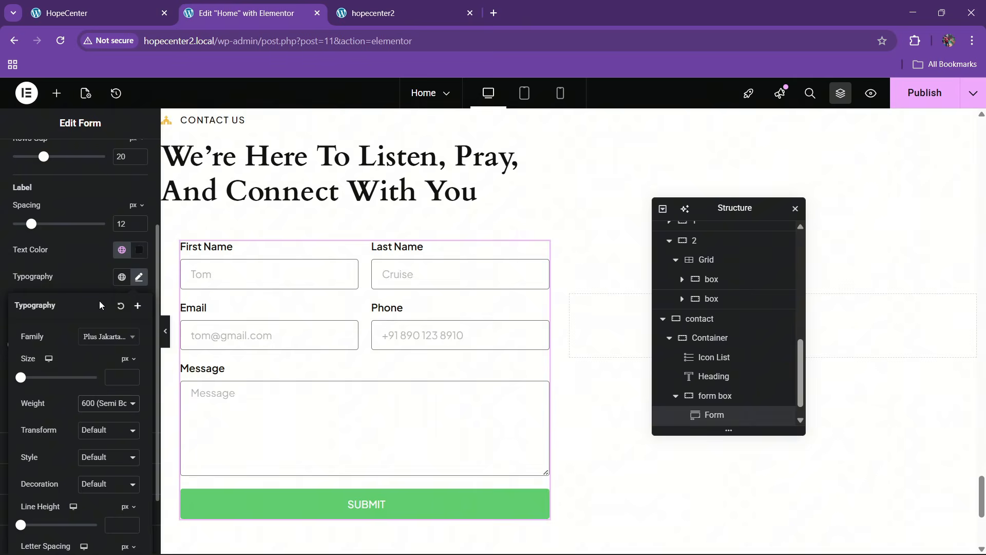
click(106, 7)
click(241, 10)
click(66, 279)
Give the form fields the global cream background colour
scroll(65, 307, down, 2)
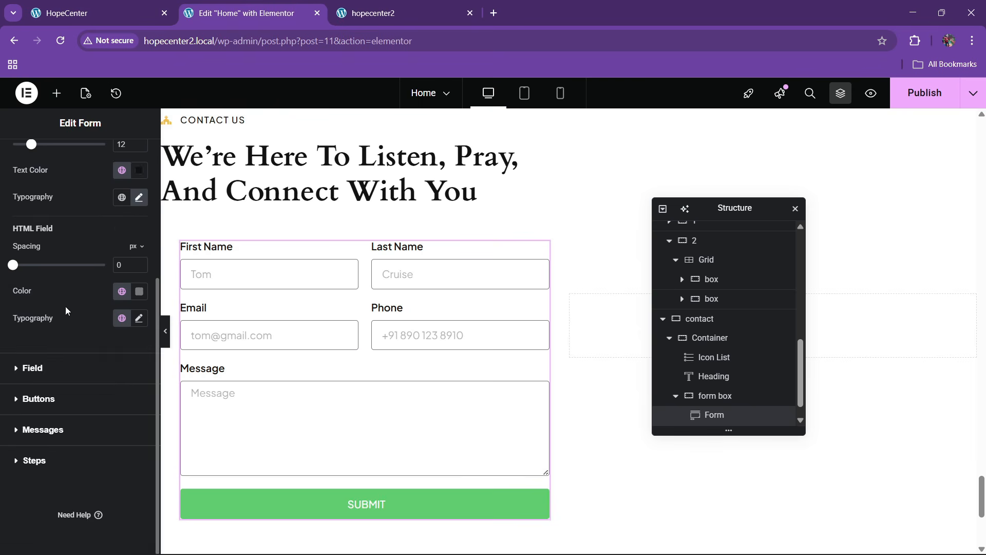
click(33, 368)
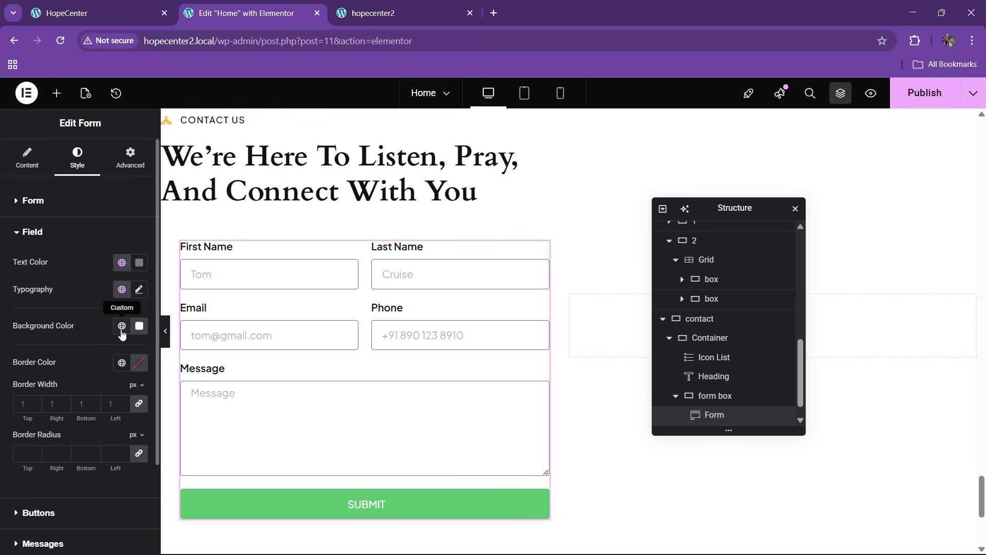
click(122, 326)
click(69, 279)
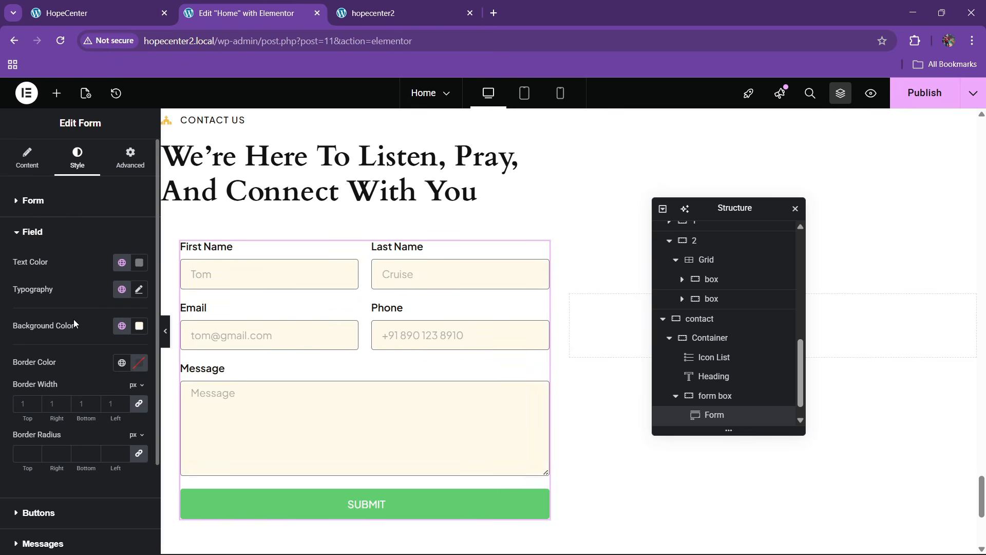
click(88, 4)
click(274, 4)
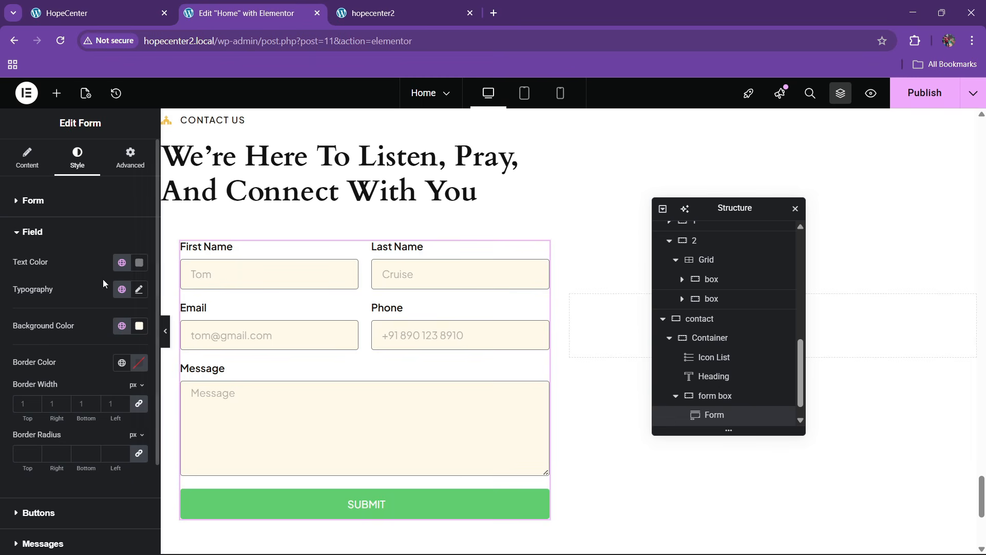
Set the field text colour to #000000 and compare with the live HopeCenter form
click(139, 263)
text(#000000)
click(49, 311)
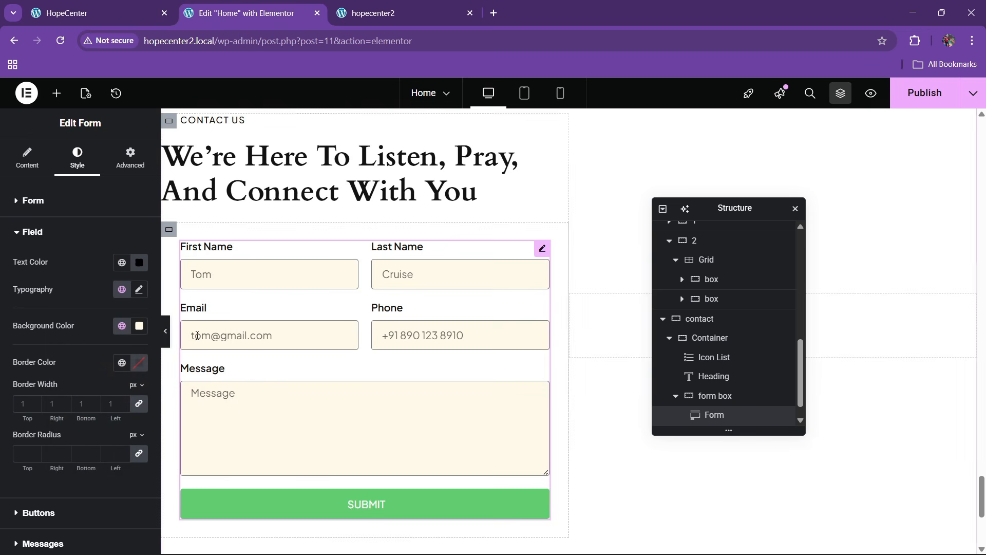
click(71, 4)
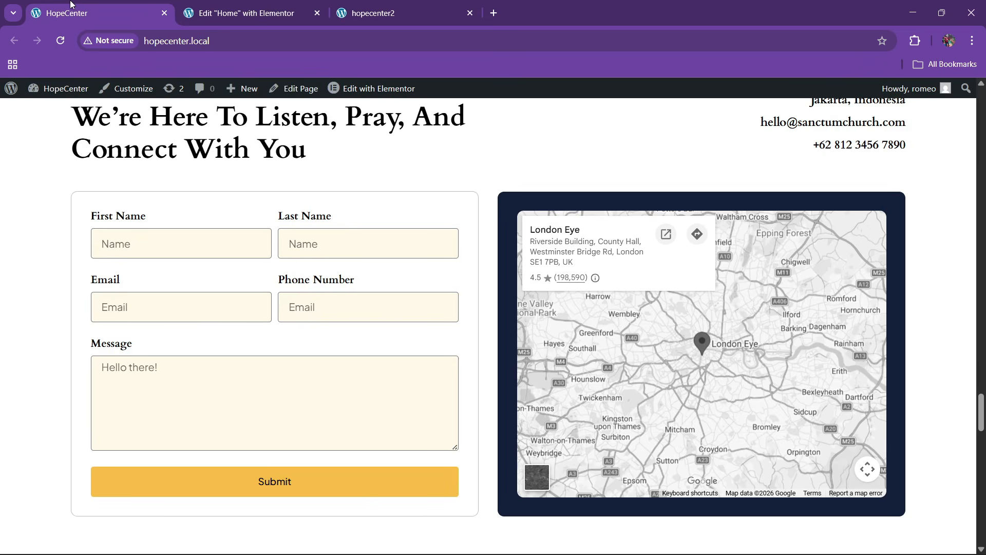
click(208, 4)
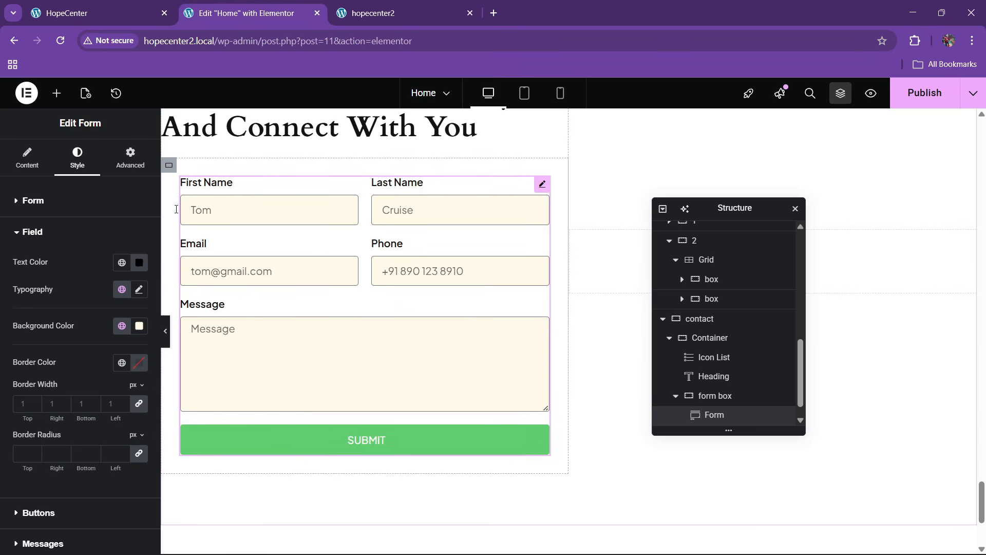
scroll(62, 349, down, 2)
click(57, 403)
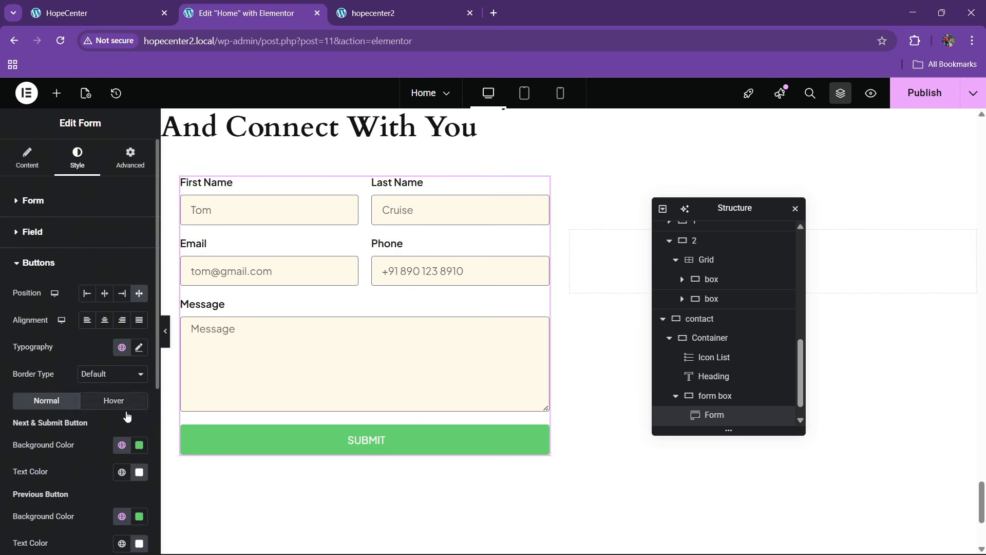
Make the SUBMIT button background global yellow with black text
scroll(127, 416, down, 2)
click(121, 316)
click(65, 224)
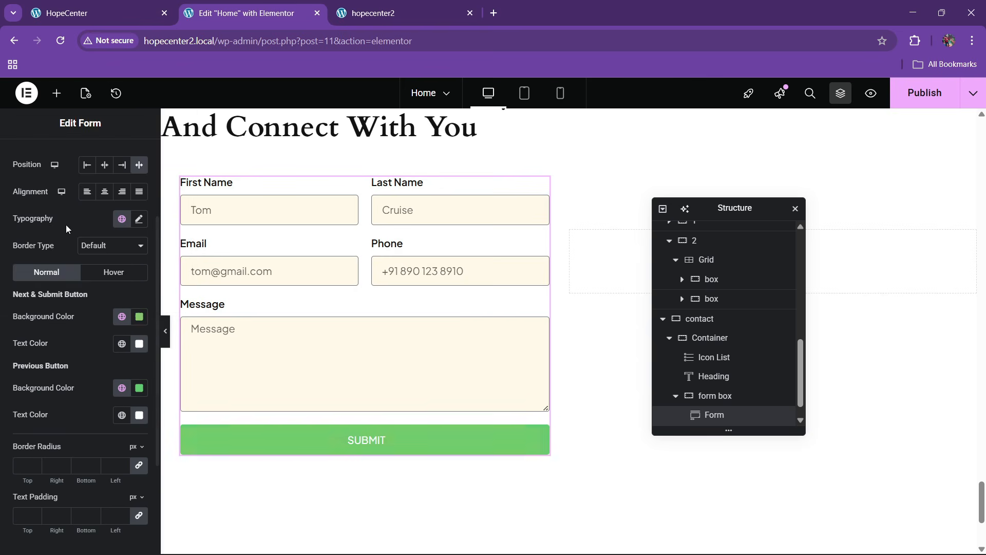
click(122, 344)
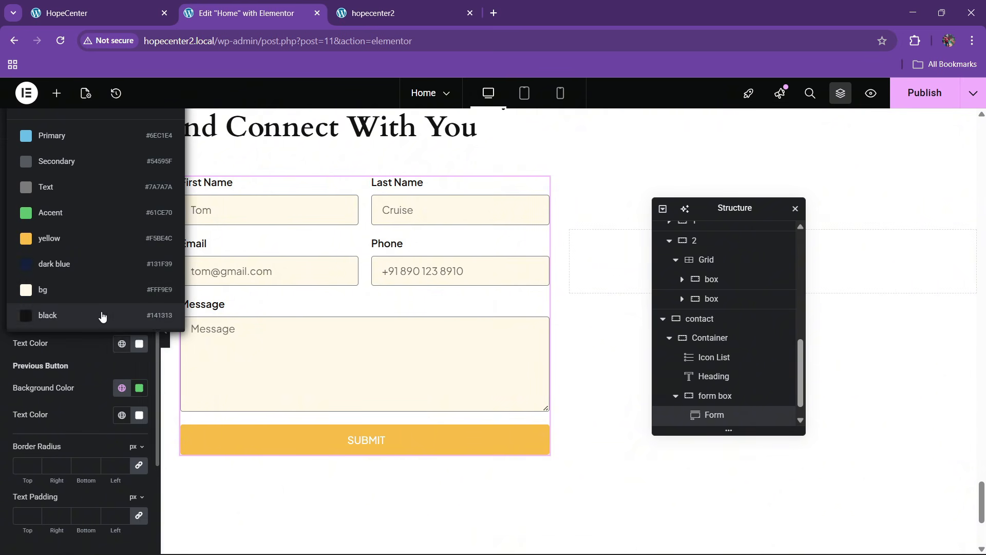
click(68, 323)
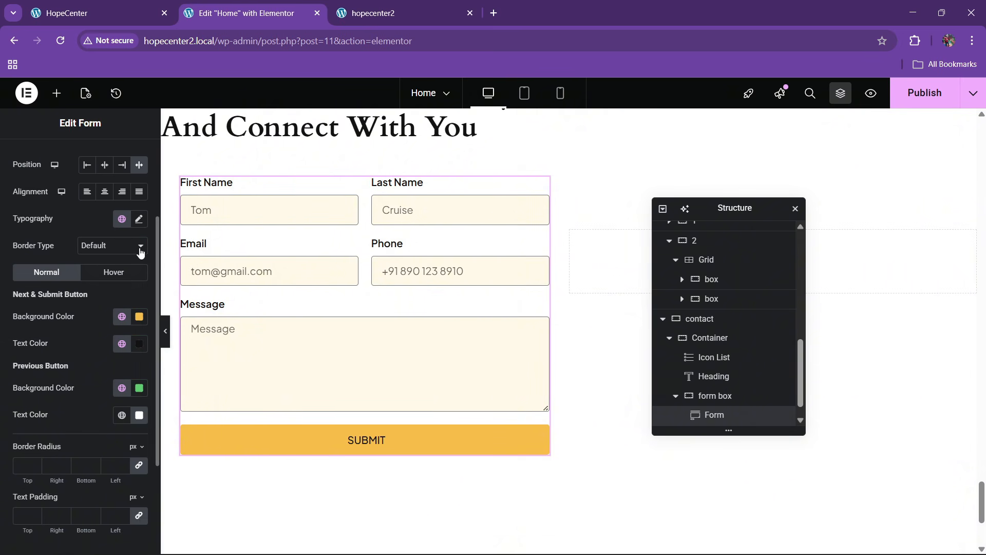
Set the SUBMIT button typography to 14 px size and 600 semi-bold weight
click(140, 220)
click(132, 315)
text(14)
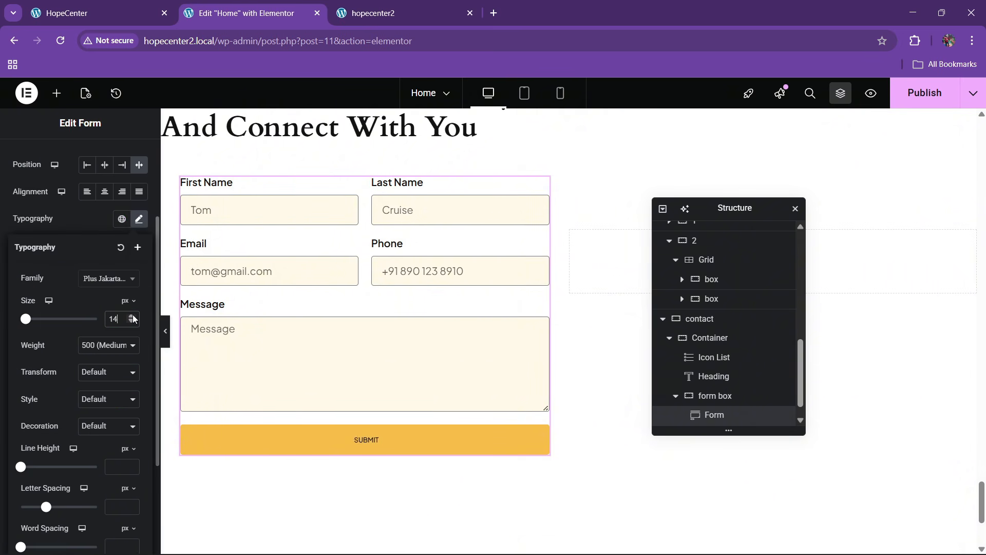
click(132, 315)
click(133, 315)
click(132, 322)
click(131, 322)
click(106, 345)
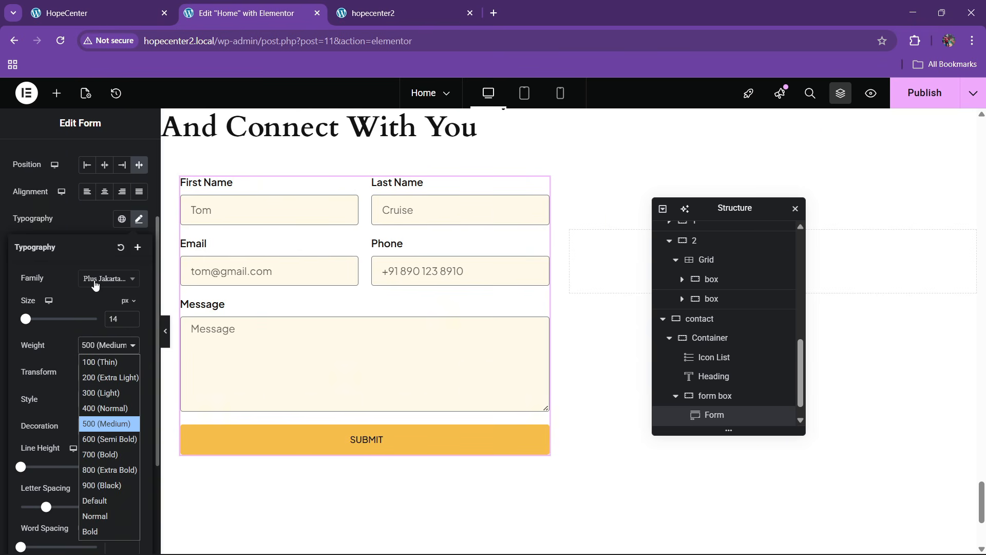
click(98, 439)
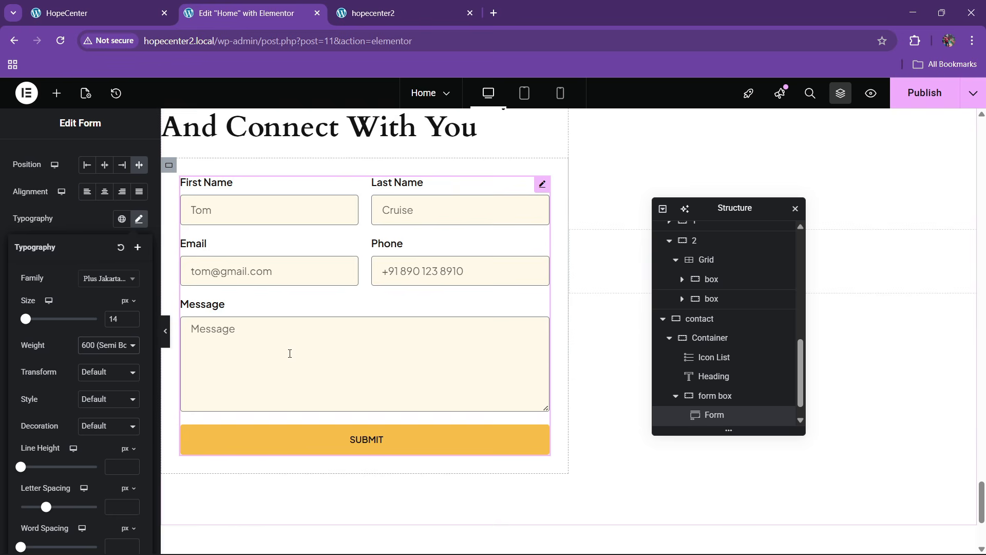
Preview the form without editor panels, then select the Form element in the Navigator
scroll(277, 355, up, 1)
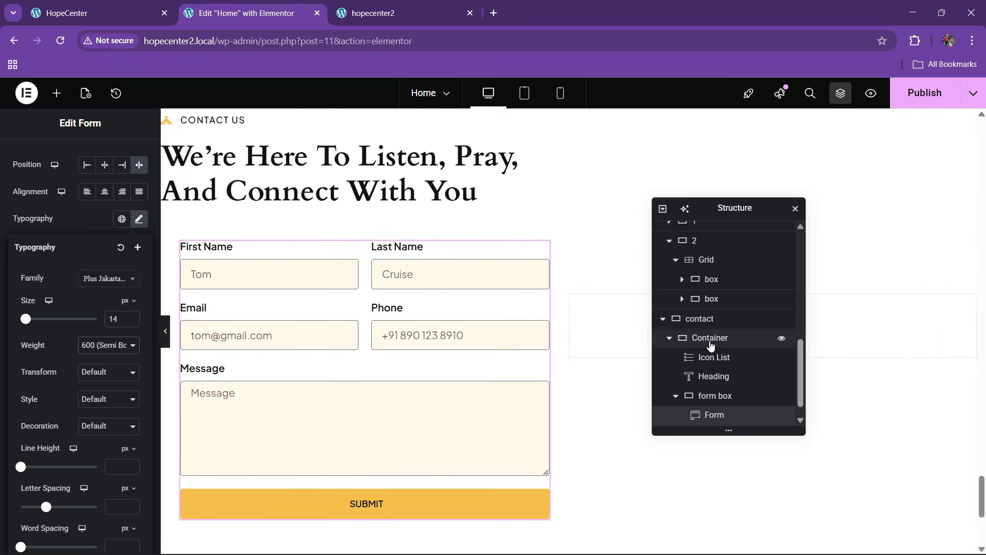
click(163, 343)
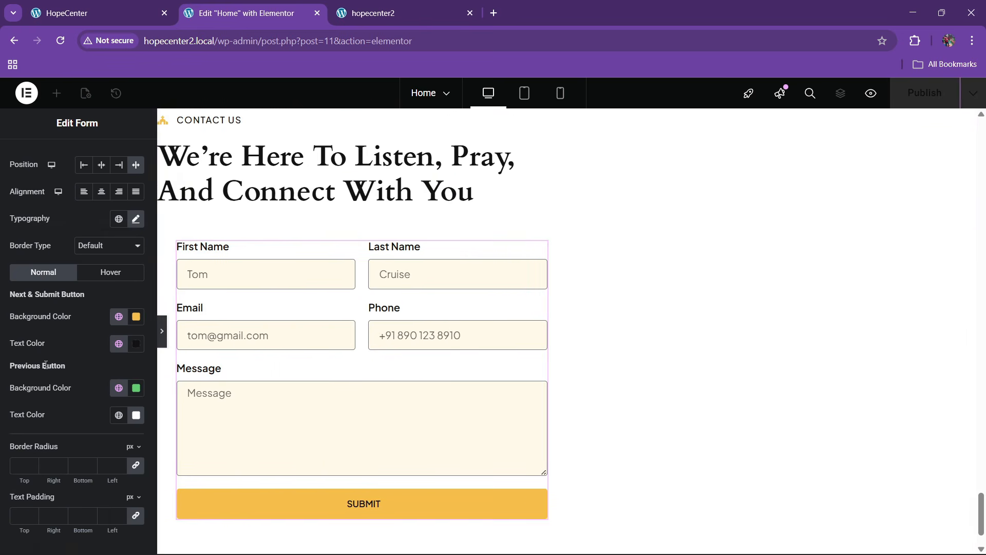
key(ctrl+i)
click(714, 395)
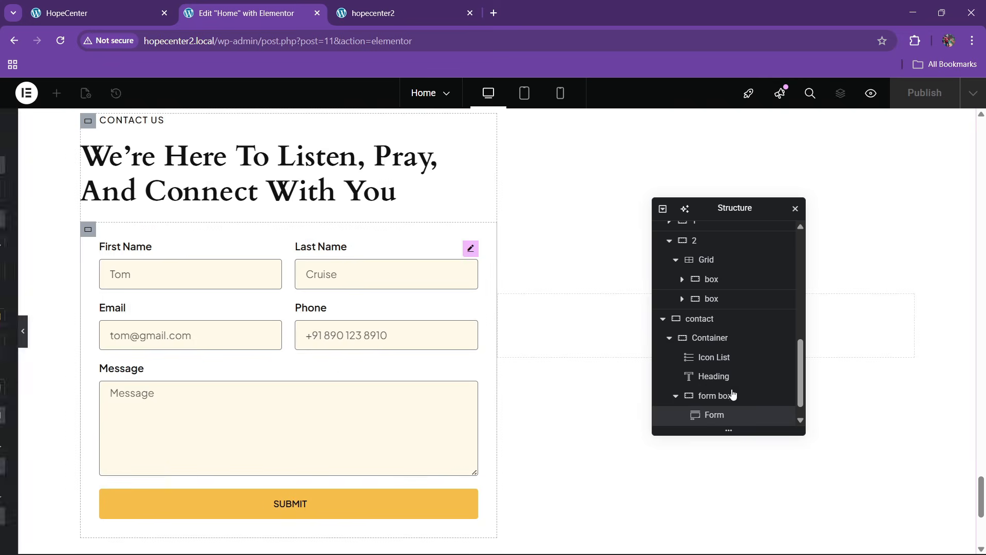
Give the form box a solid, semi-transparent black border and preview it
click(715, 377)
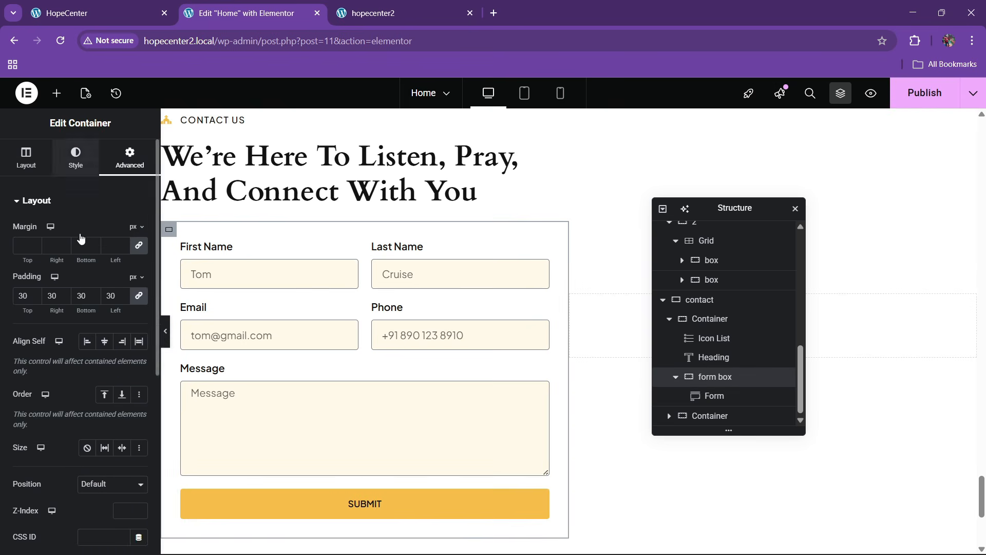
click(75, 159)
click(65, 342)
click(112, 319)
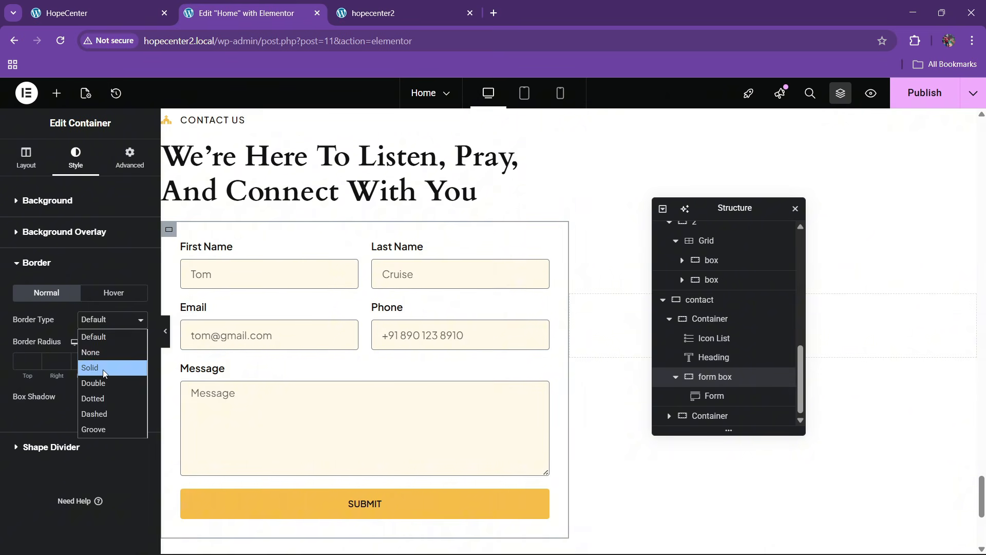
click(110, 366)
click(122, 397)
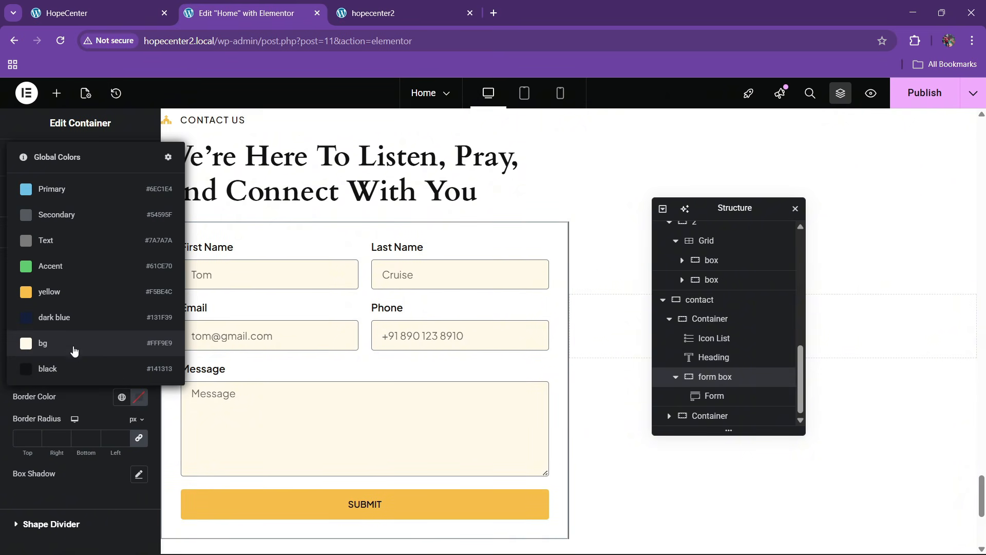
click(72, 369)
click(138, 396)
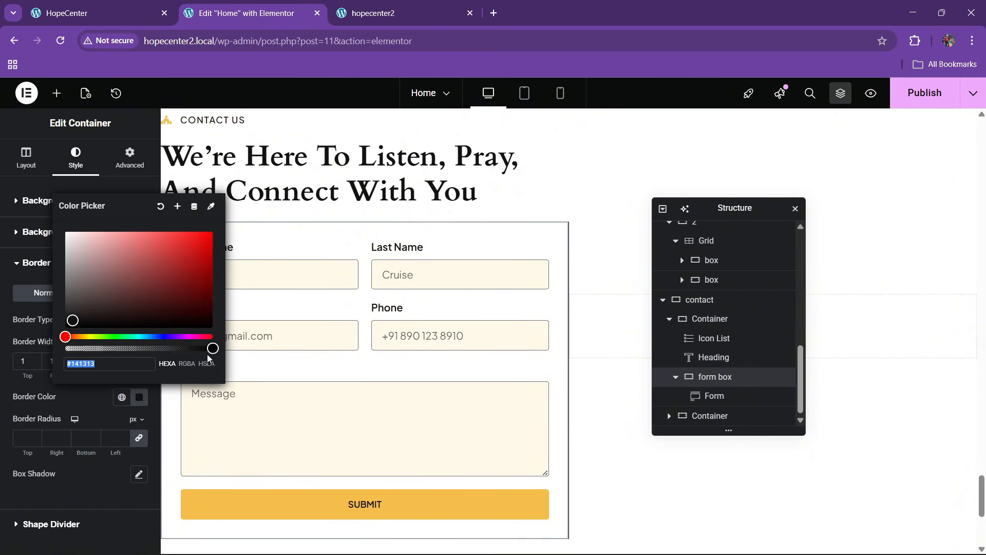
drag(208, 349, 132, 358)
click(114, 409)
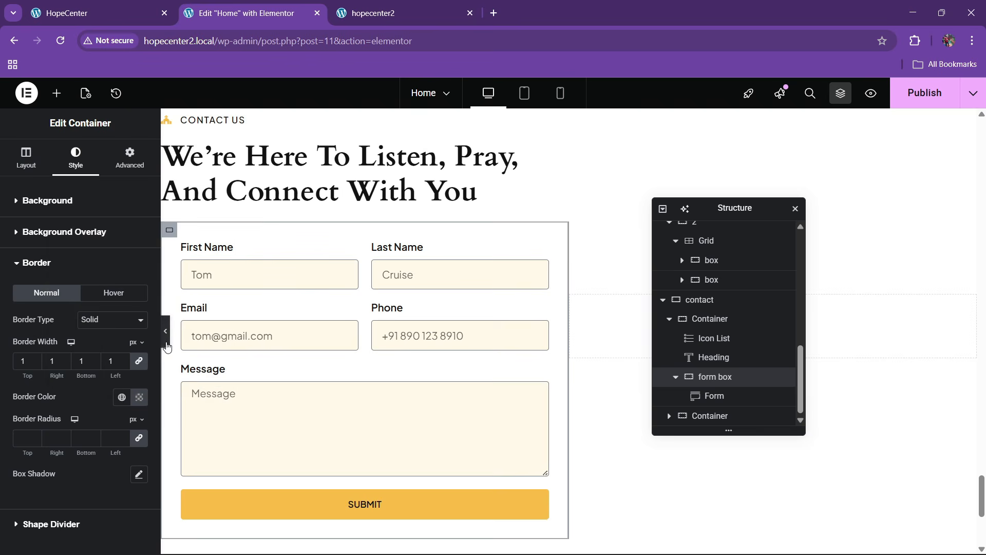
click(166, 337)
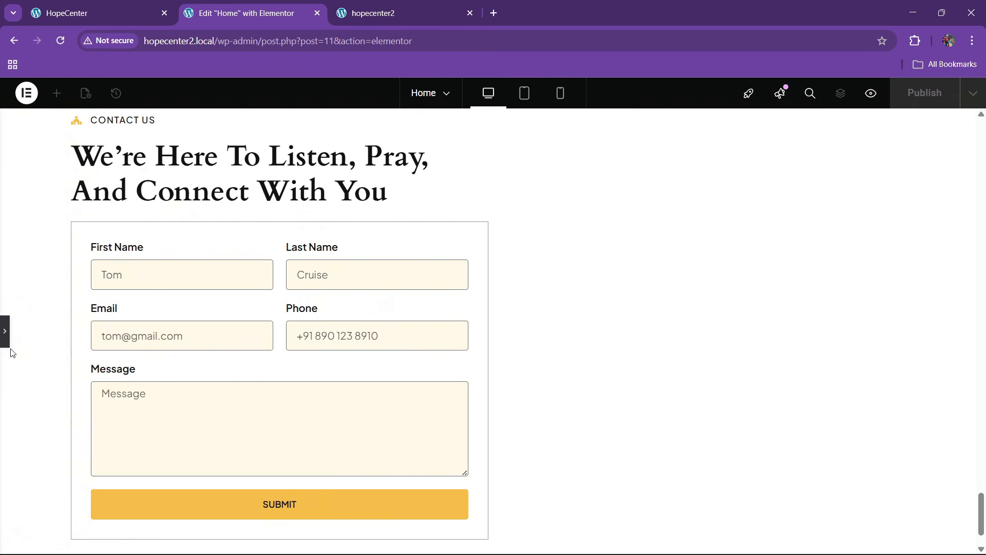
click(5, 333)
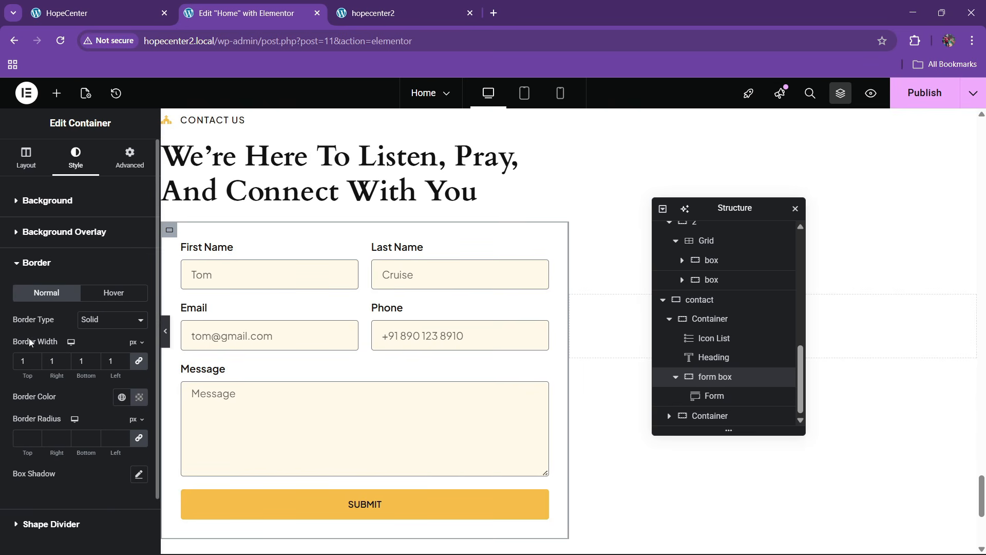
Round the form box corners to 10 px and compare with the live HopeCenter form
scroll(30, 355, down, 1)
click(33, 369)
text(10)
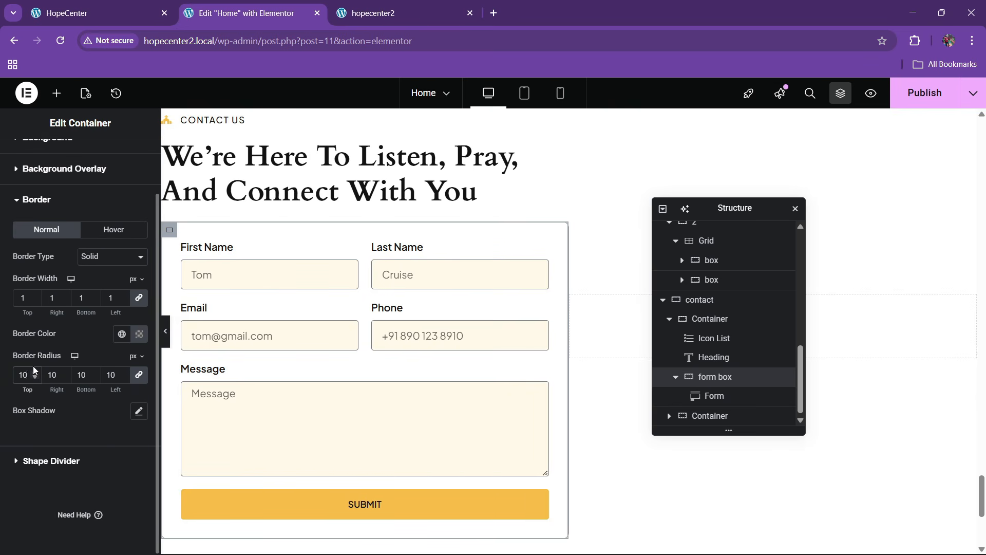
click(142, 5)
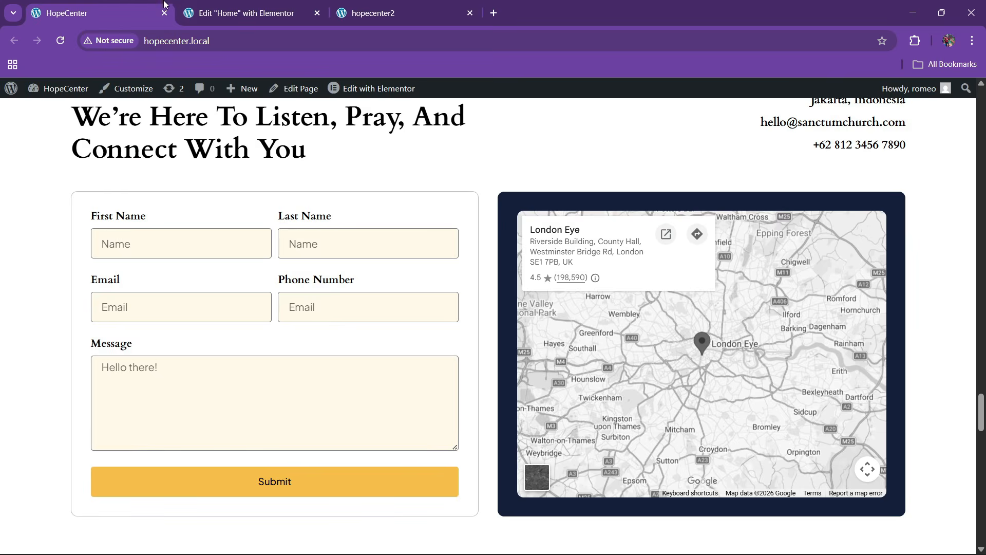
click(215, 12)
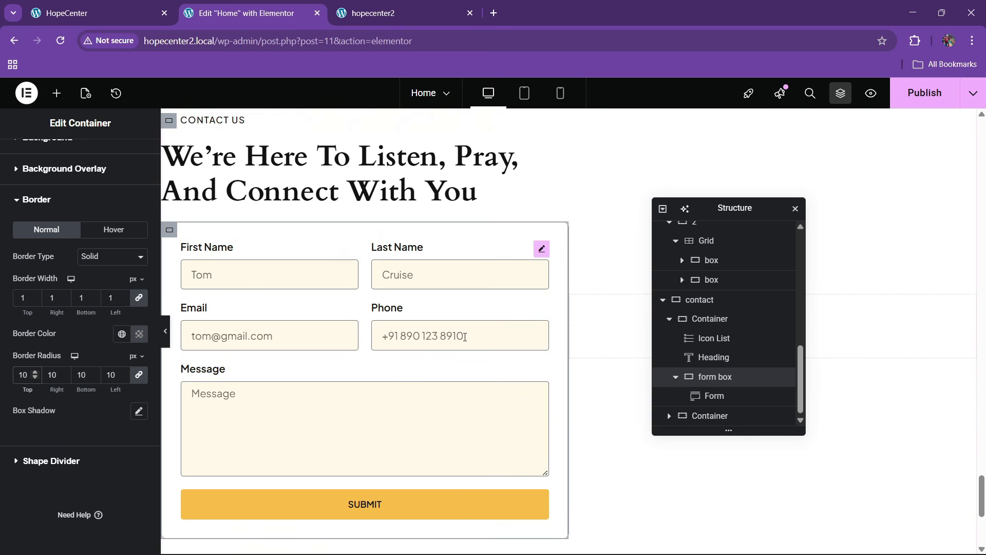
Set the form box top margin to 20 px and publish the page
scroll(456, 370, up, 1)
scroll(119, 164, up, 1)
click(119, 163)
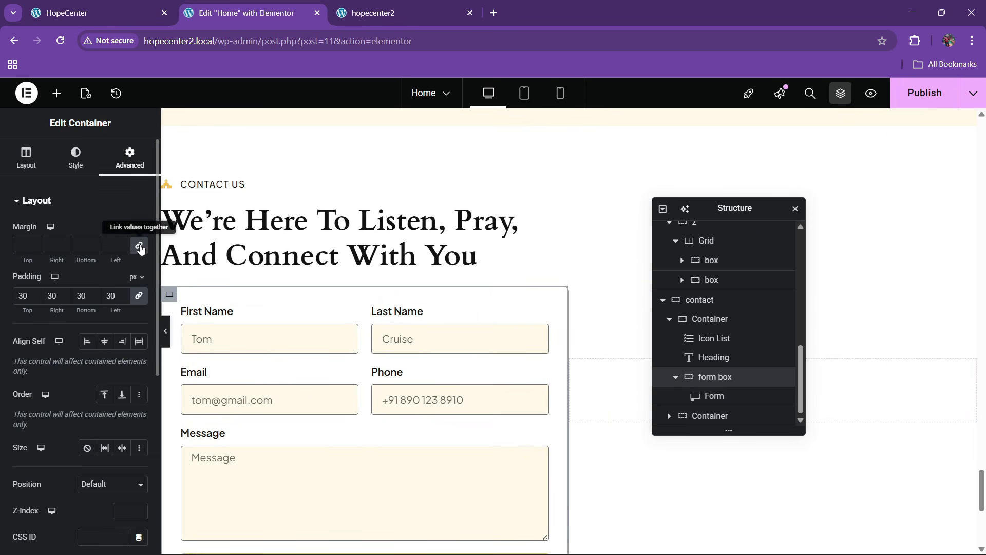
text(20)
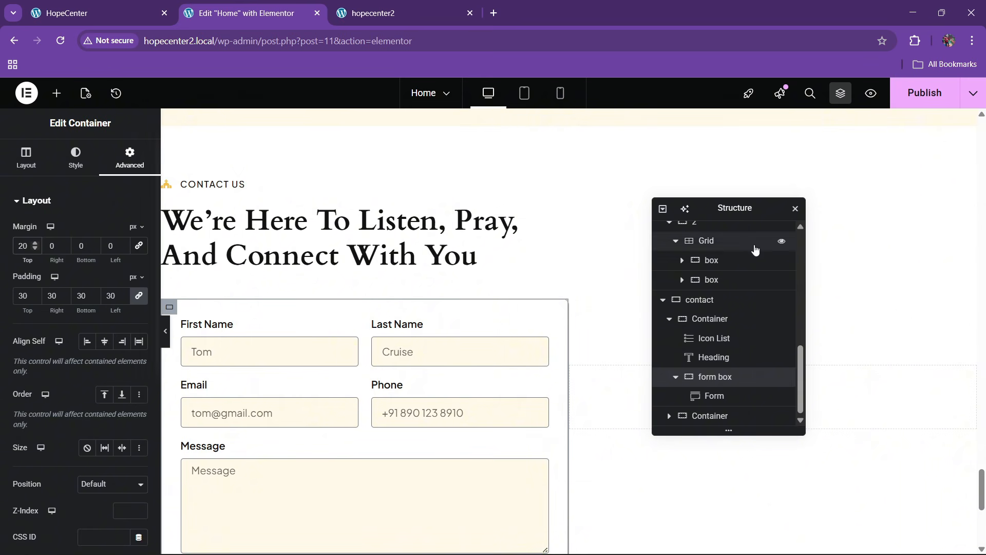
click(904, 94)
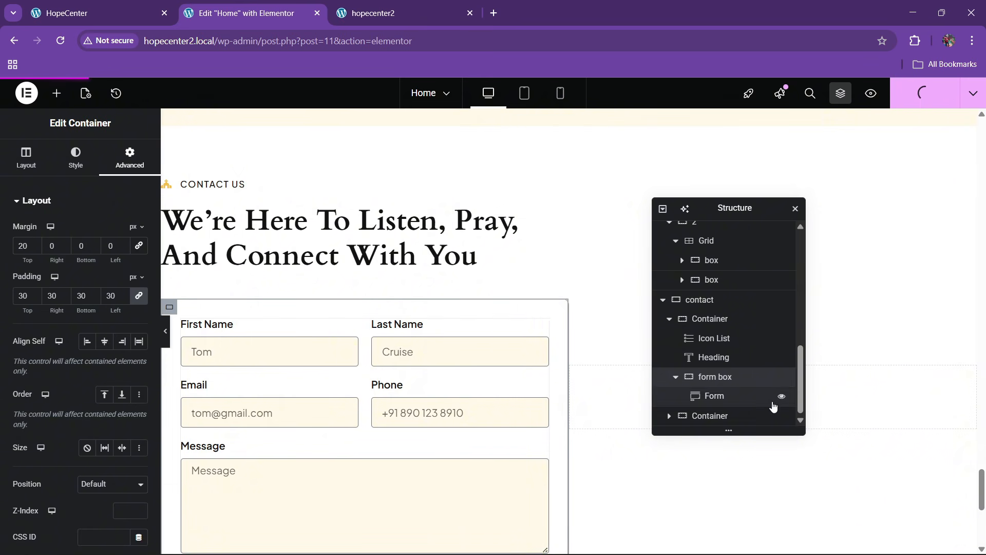
Set the contact section to stretch its items and use linked 50 px gaps
click(703, 300)
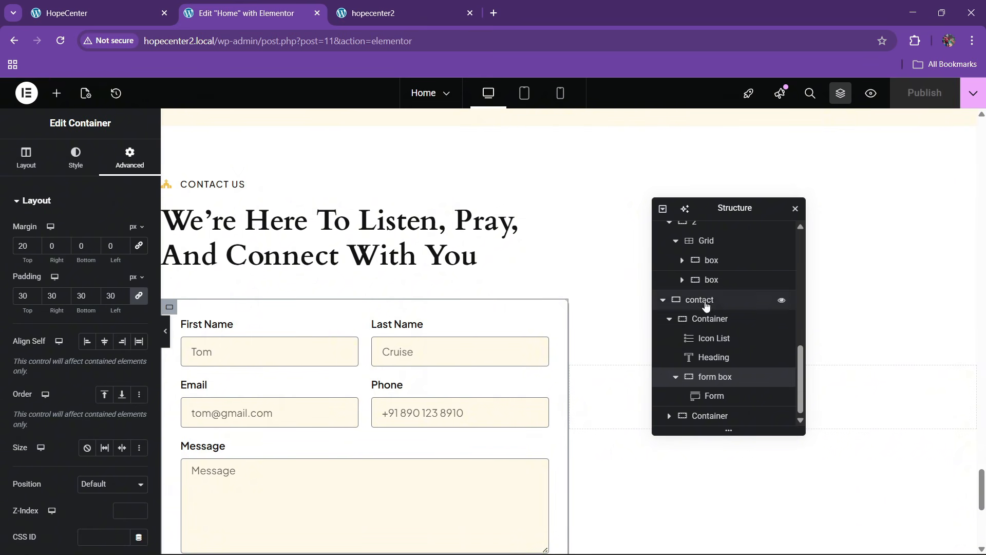
click(26, 157)
scroll(108, 380, down, 1)
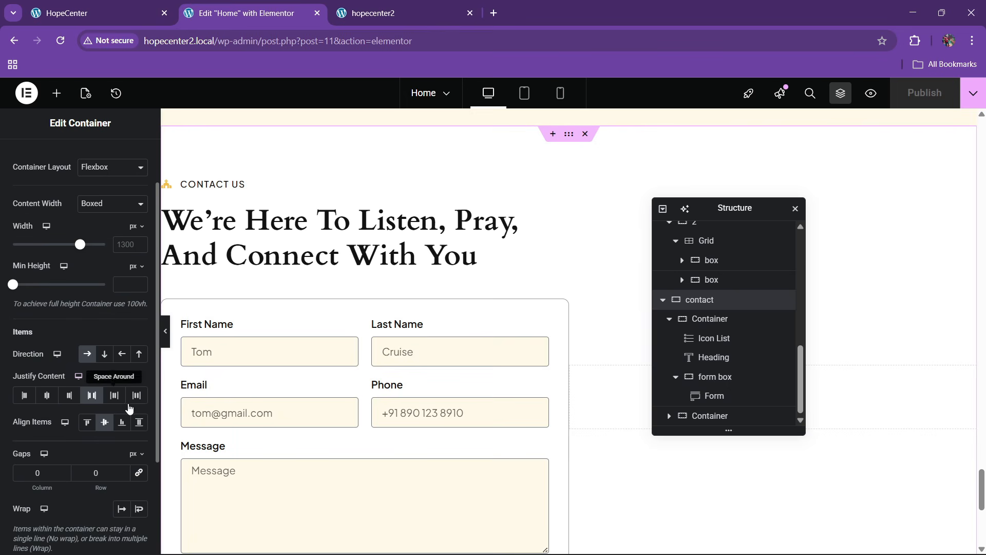
click(138, 429)
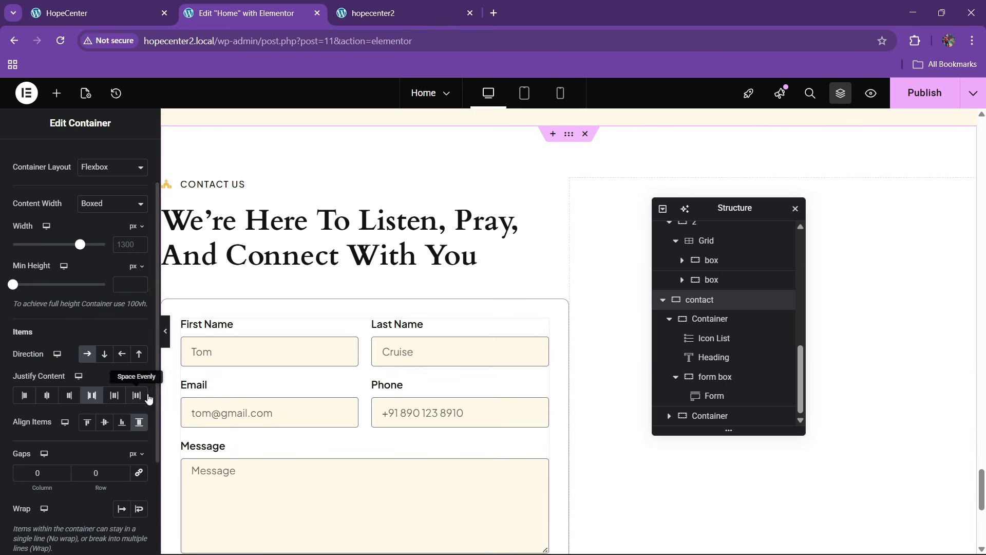
click(139, 472)
click(92, 473)
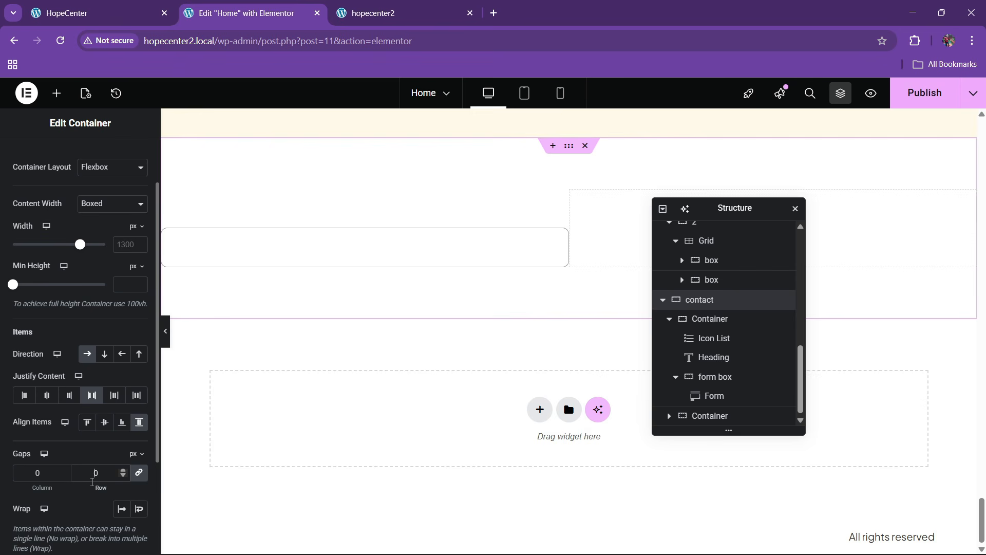
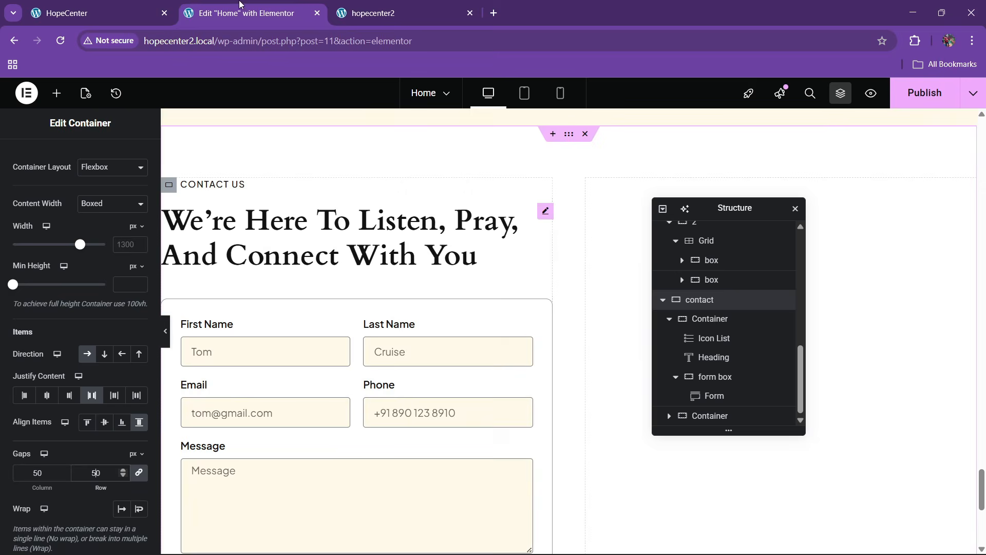
Reduce the contact container's column and row gaps from 50 to 30 px, checking the live contact page
click(137, 14)
scroll(367, 235, up, 1)
key(ctrl+Tab)
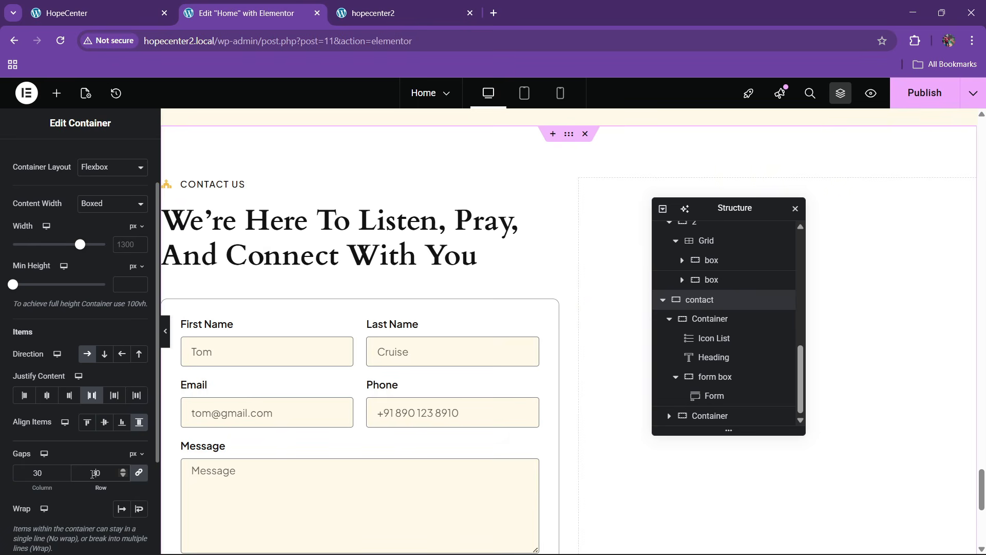
click(98, 13)
click(241, 13)
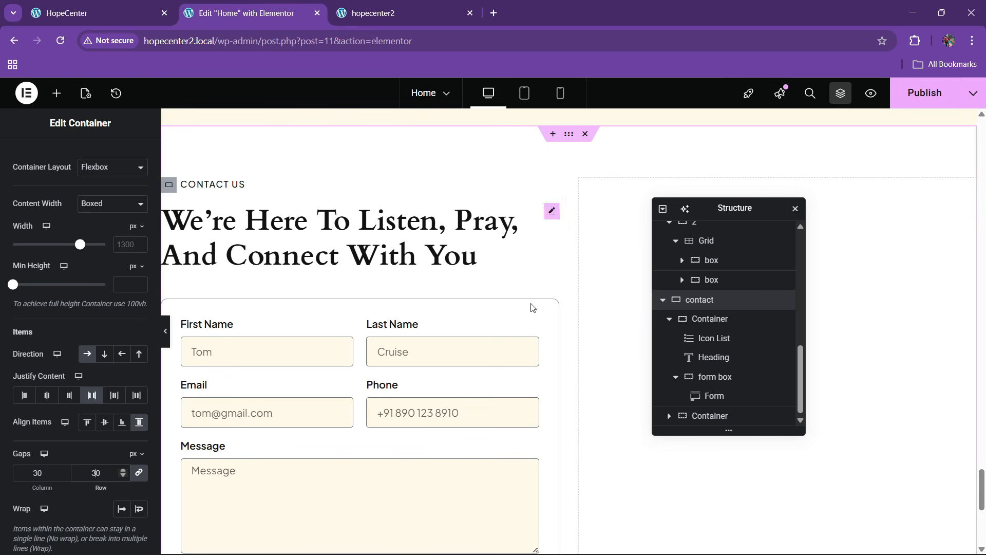
Move the structure navigator off the right column and open the widget list, comparing with the live page
drag(730, 208, 404, 241)
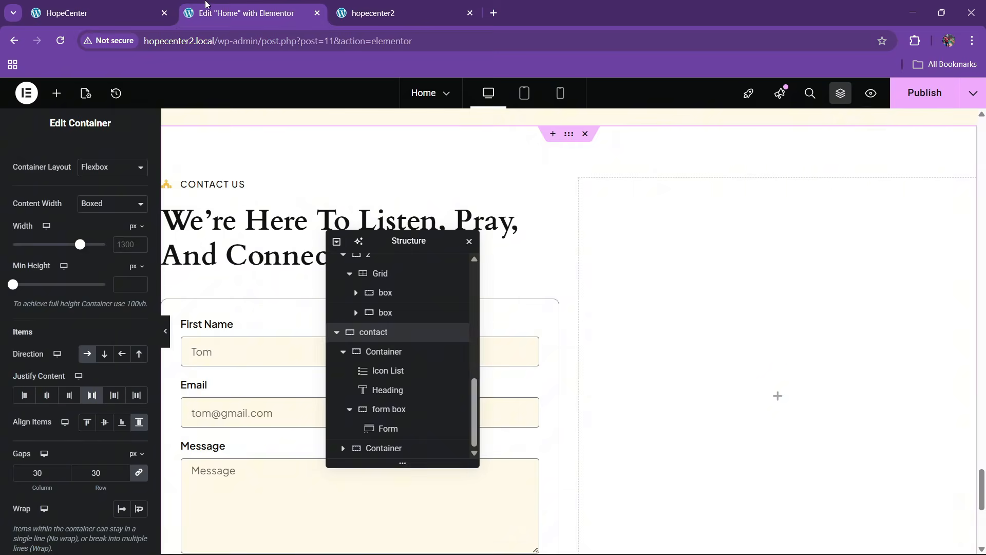
key(ctrl+shift+Tab)
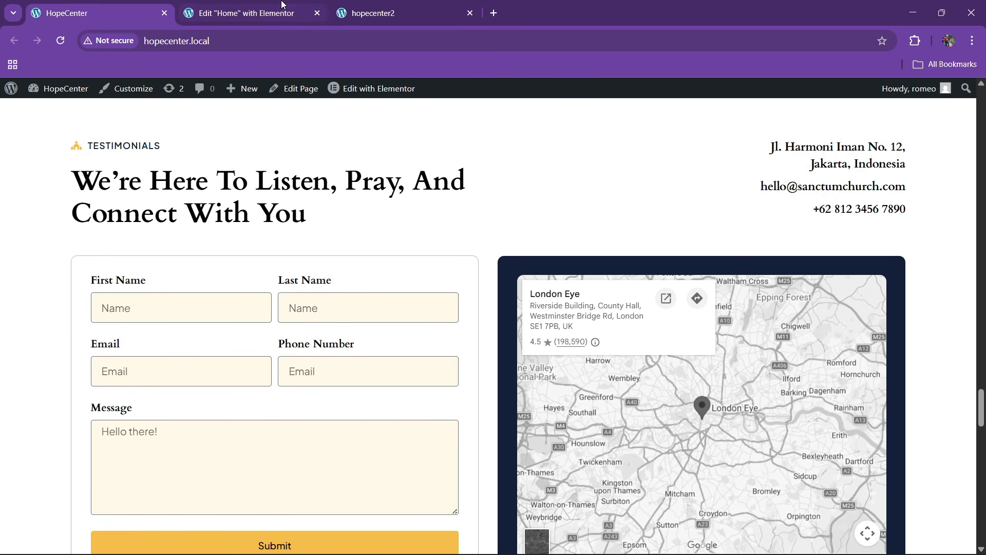
click(247, 14)
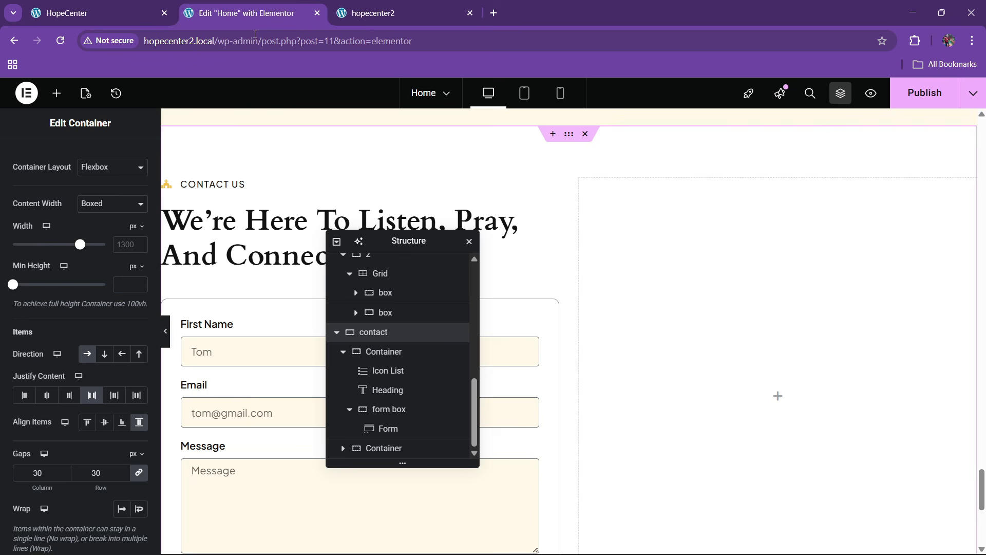
click(56, 93)
click(152, 4)
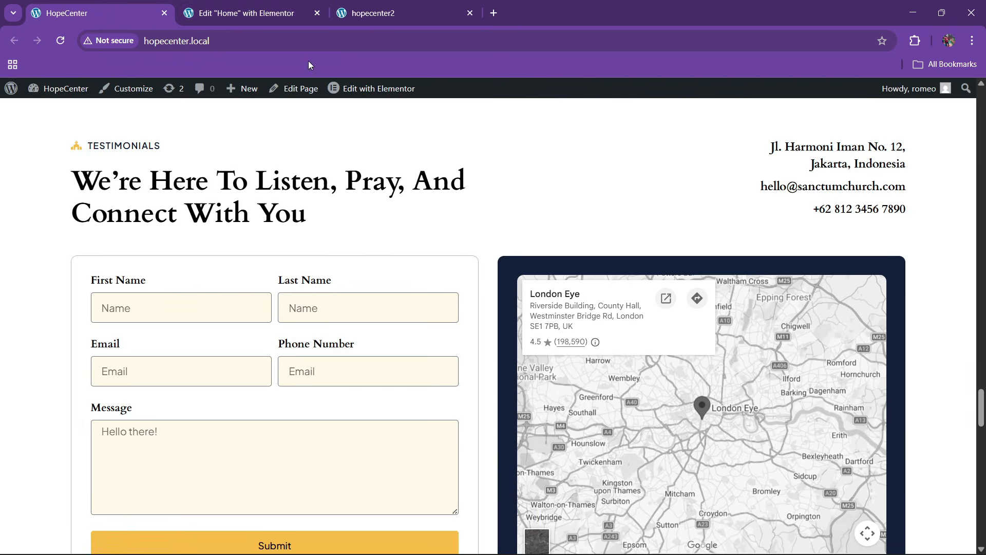
click(246, 12)
Copy the CONTACT US icon list and paste it into the empty right column
right_click(225, 185)
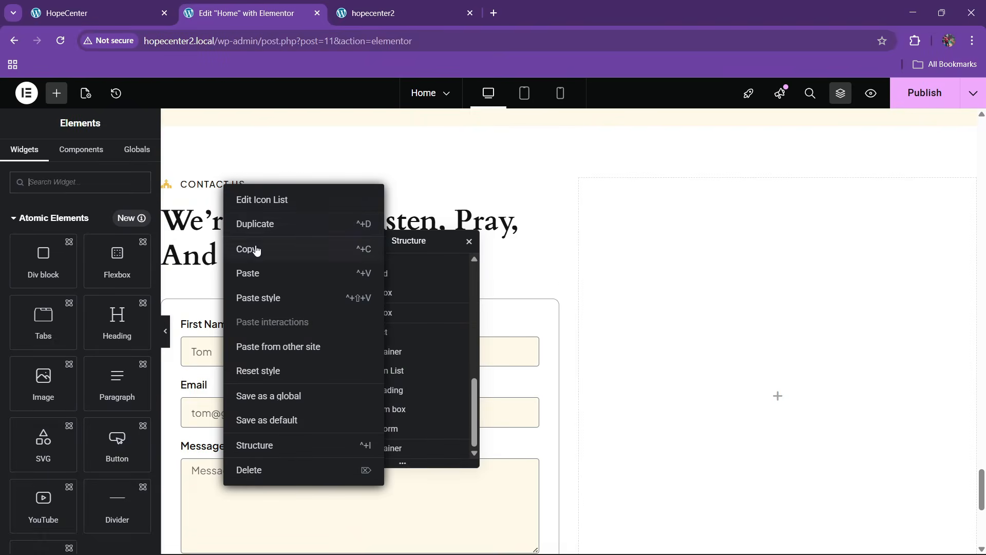
click(257, 250)
right_click(726, 322)
click(751, 319)
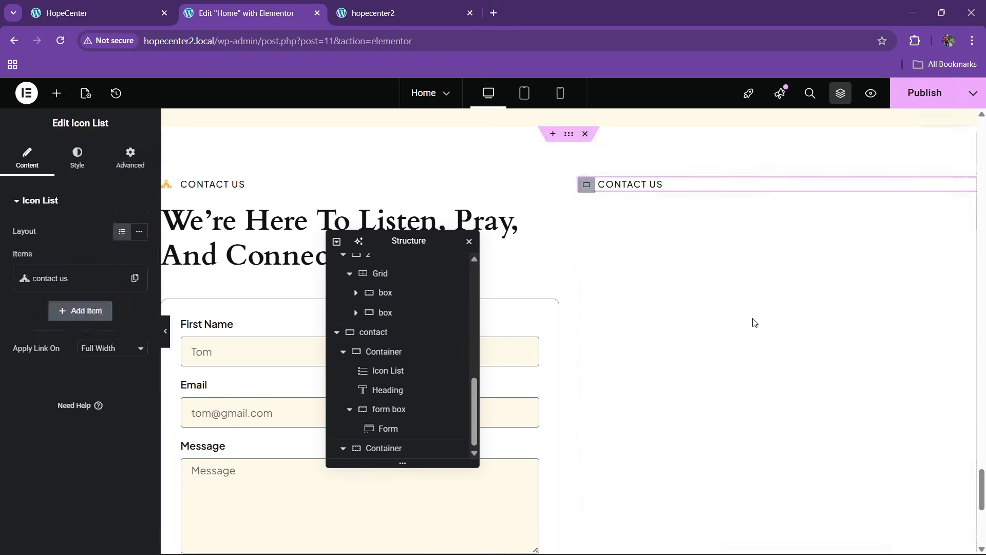
Replace the pasted item's text with the street address from the live site and remove its icon
click(143, 9)
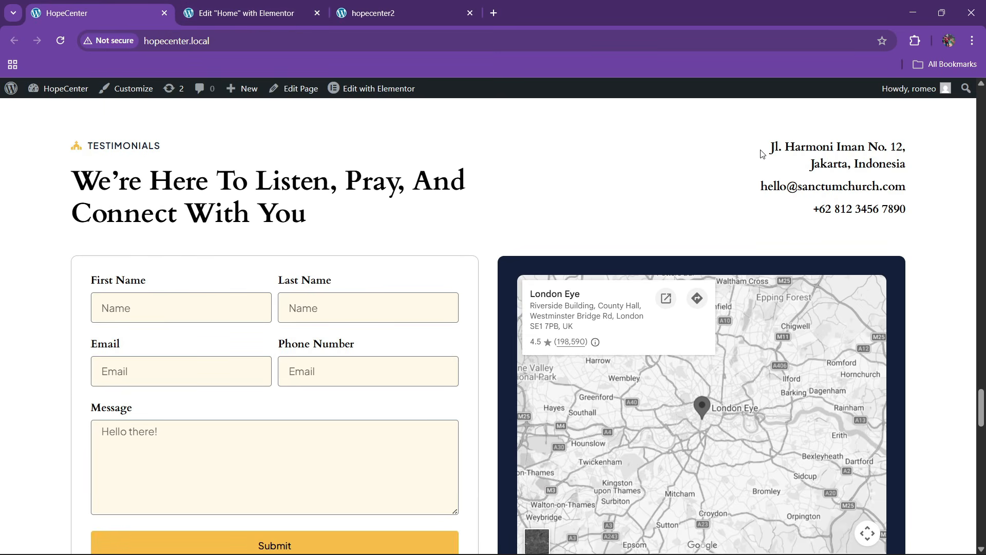
drag(762, 154, 899, 162)
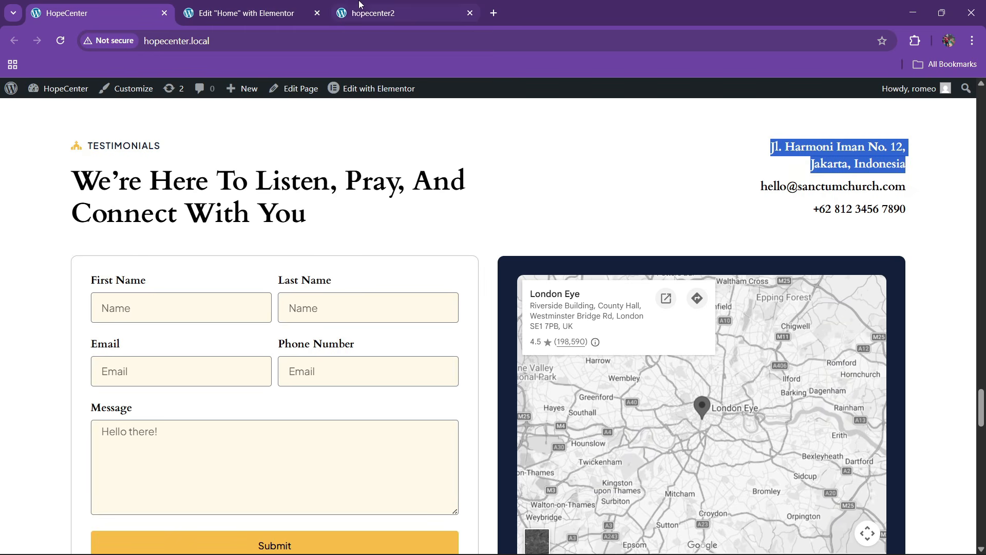
click(242, 13)
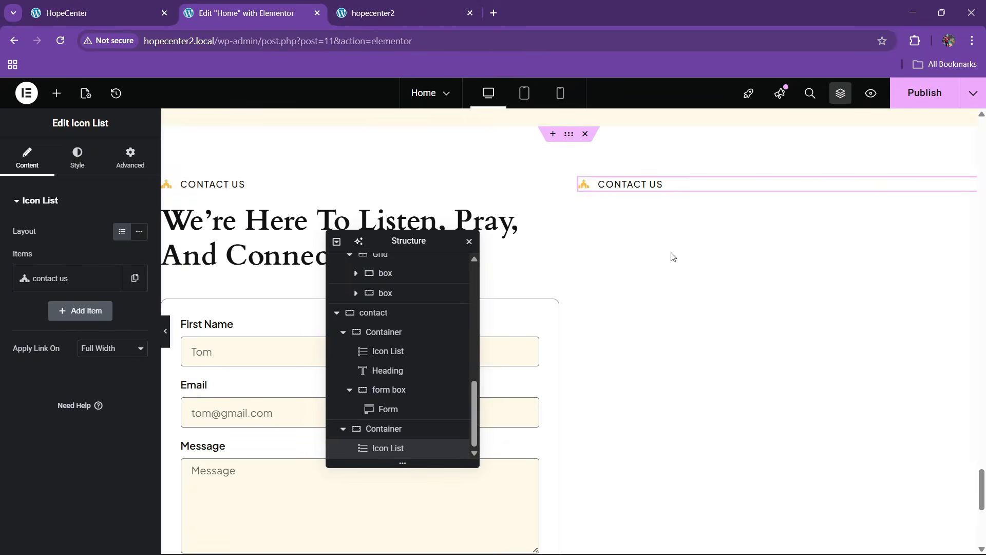
click(90, 277)
key(ctrl+v)
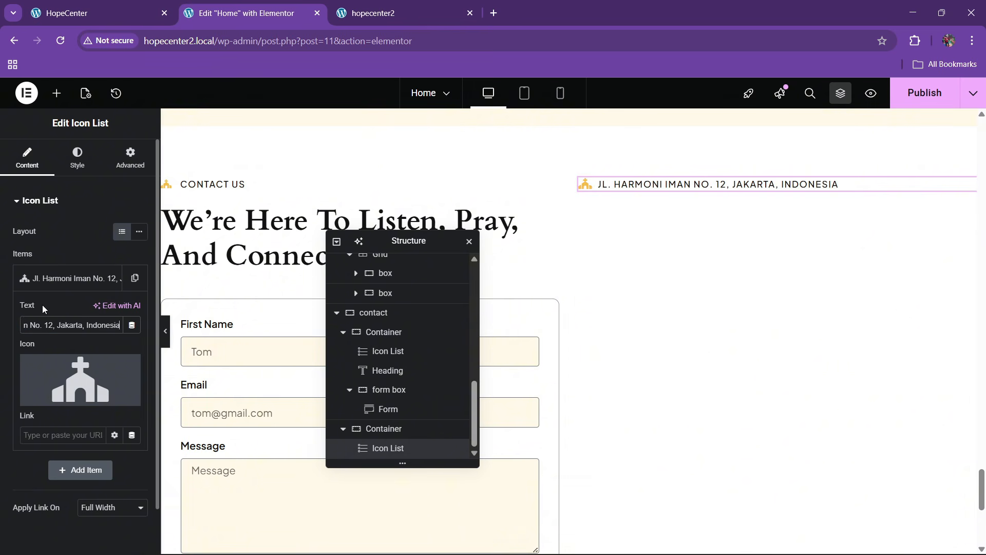
click(80, 370)
click(72, 278)
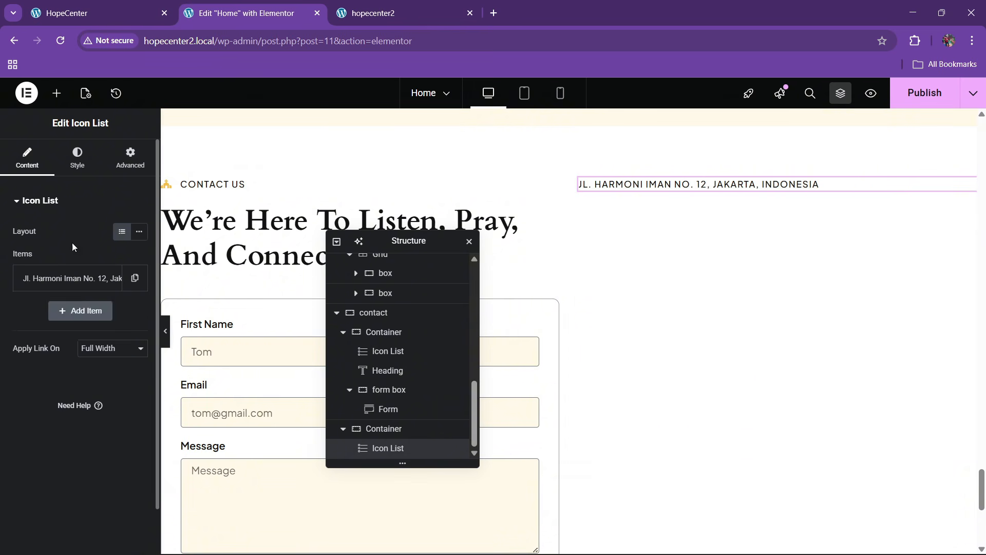
Align the address list to End and copy the main heading for its styling
click(71, 165)
click(139, 273)
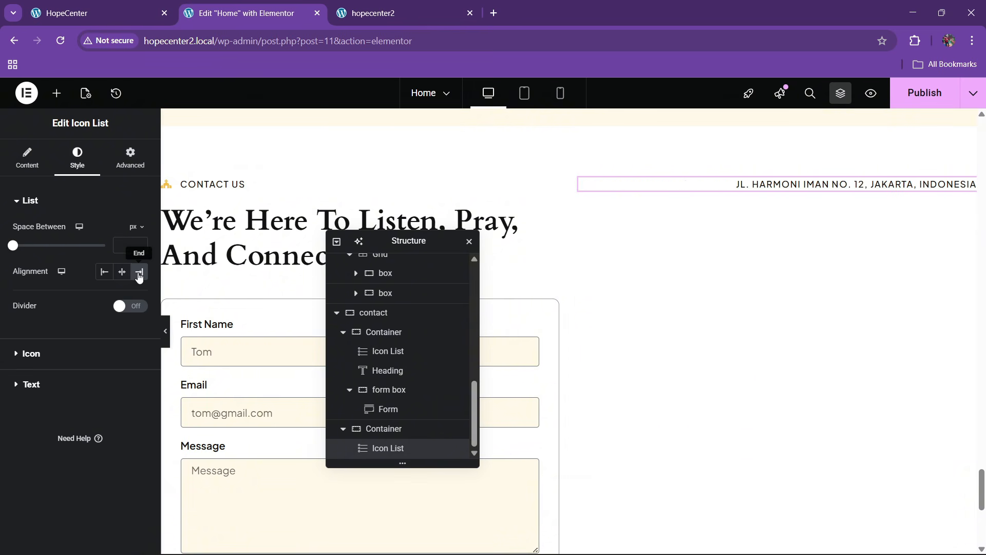
click(83, 5)
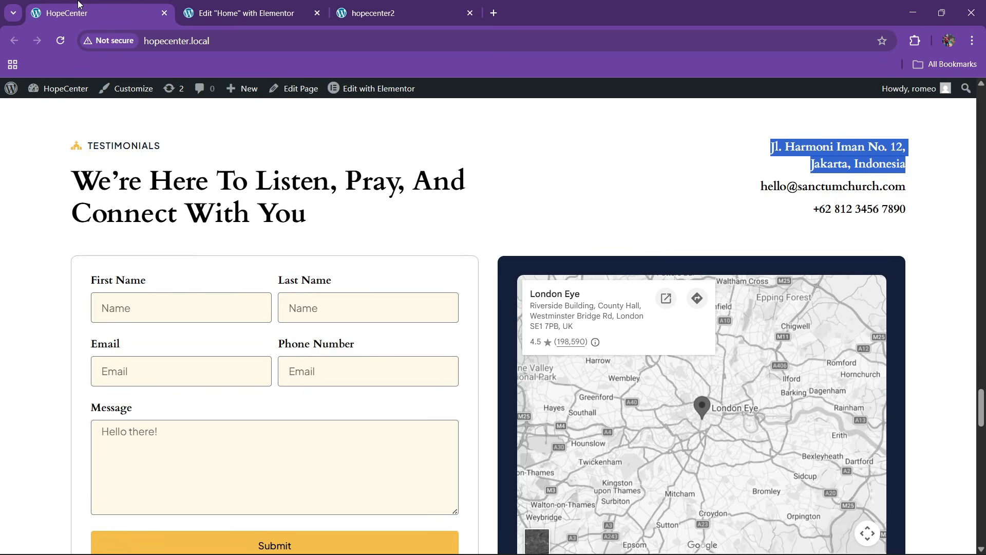
click(281, 5)
right_click(250, 235)
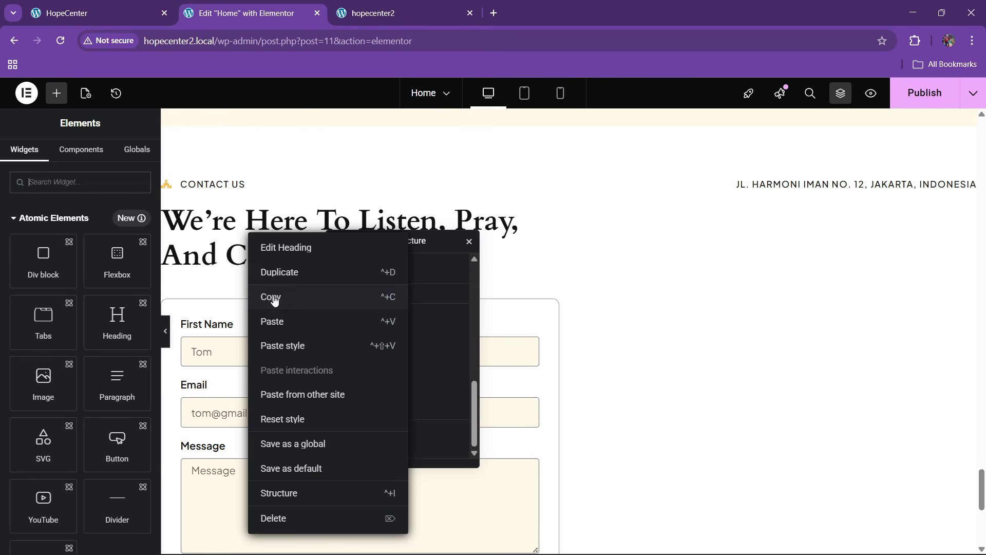
click(275, 300)
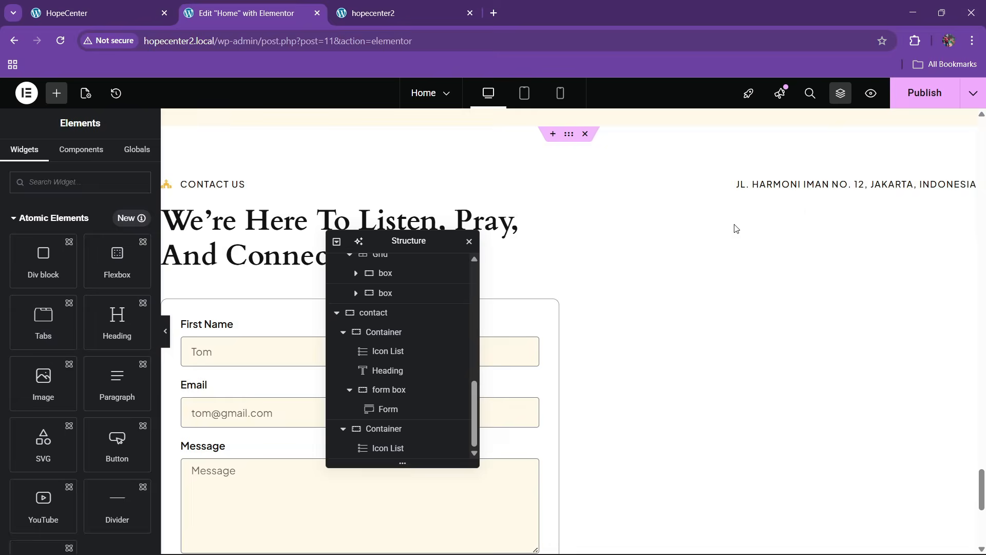
right_click(810, 190)
Open the address text typography and abandon the misspelled 'cando' font search
click(791, 186)
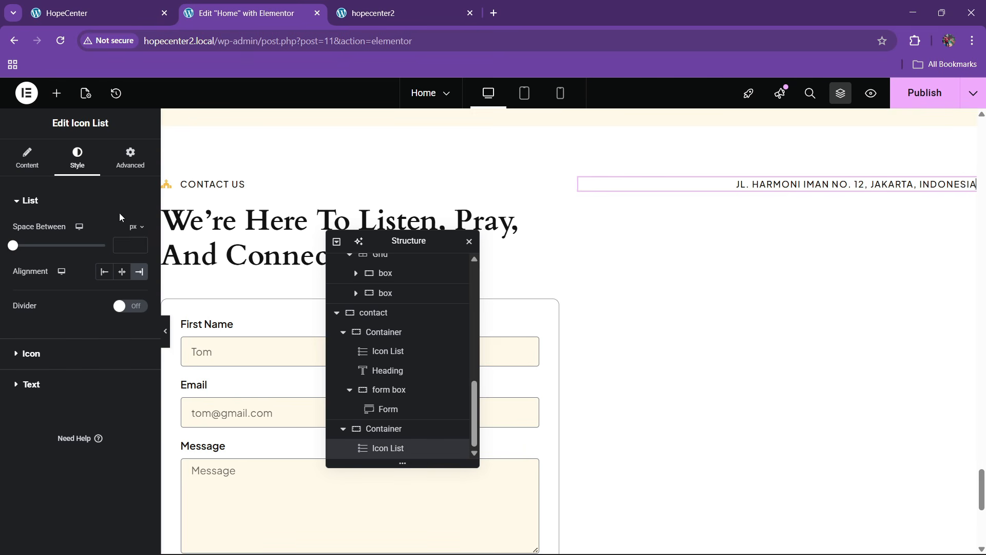
click(72, 383)
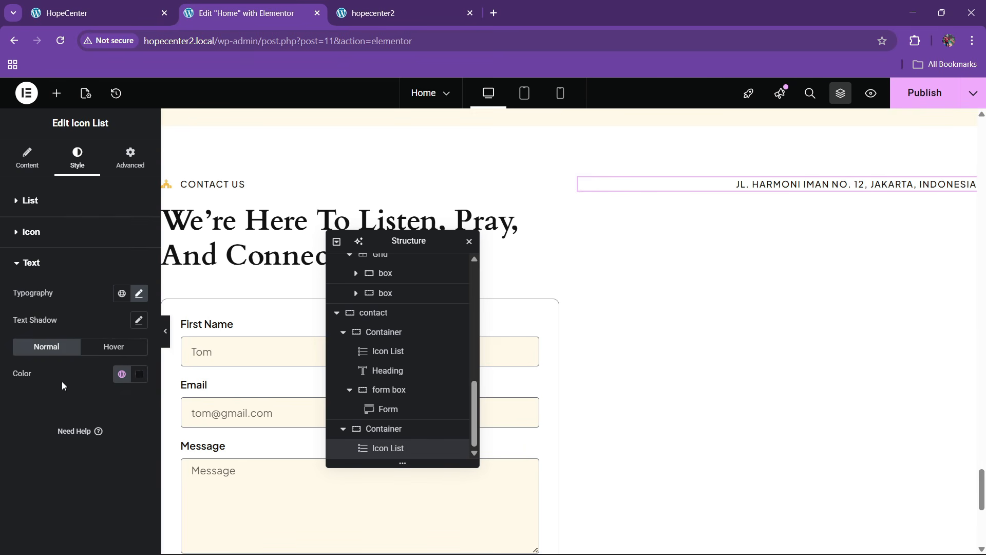
click(139, 293)
click(106, 354)
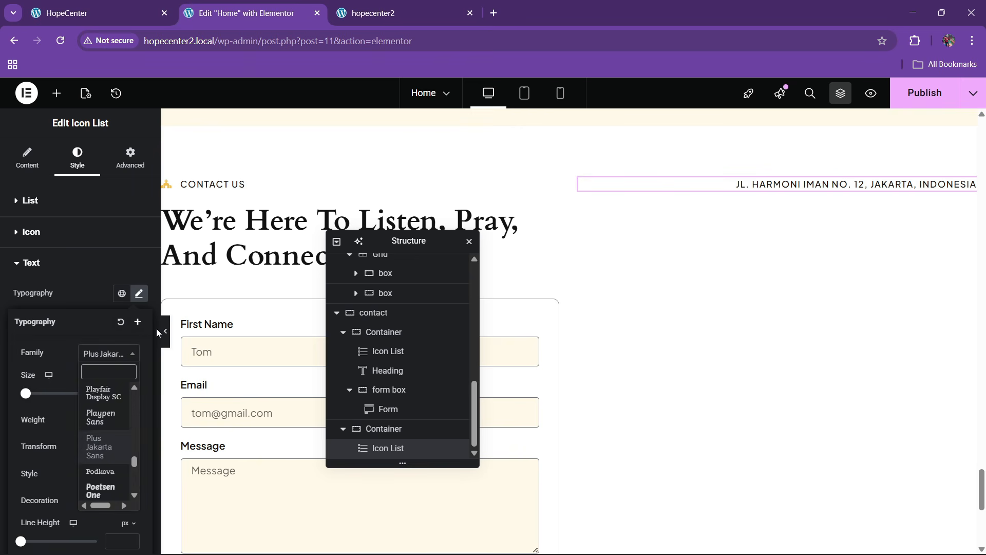
text(cando)
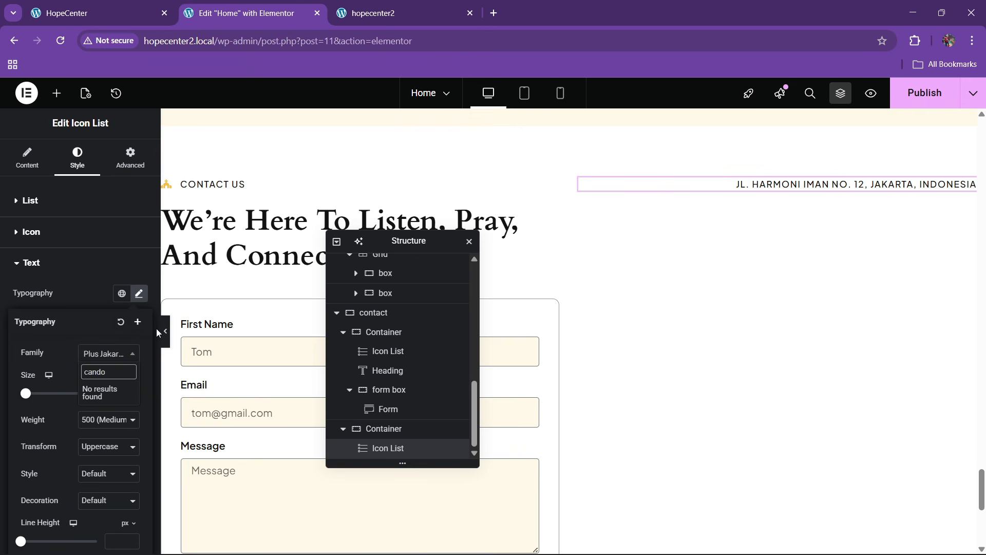
key(BackSpace)
key(BackSpace)
key(BackSpace)
key(BackSpace)
key(BackSpace)
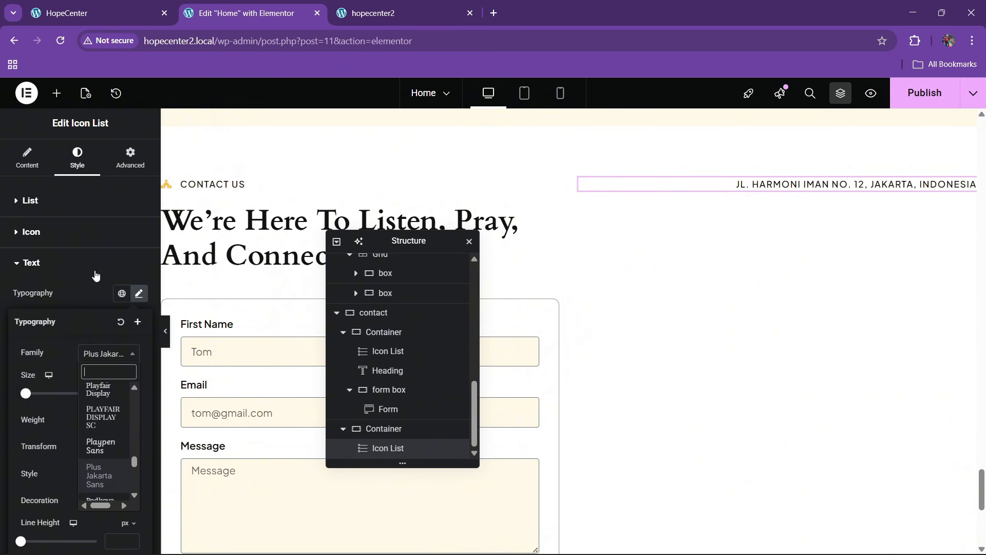
click(64, 260)
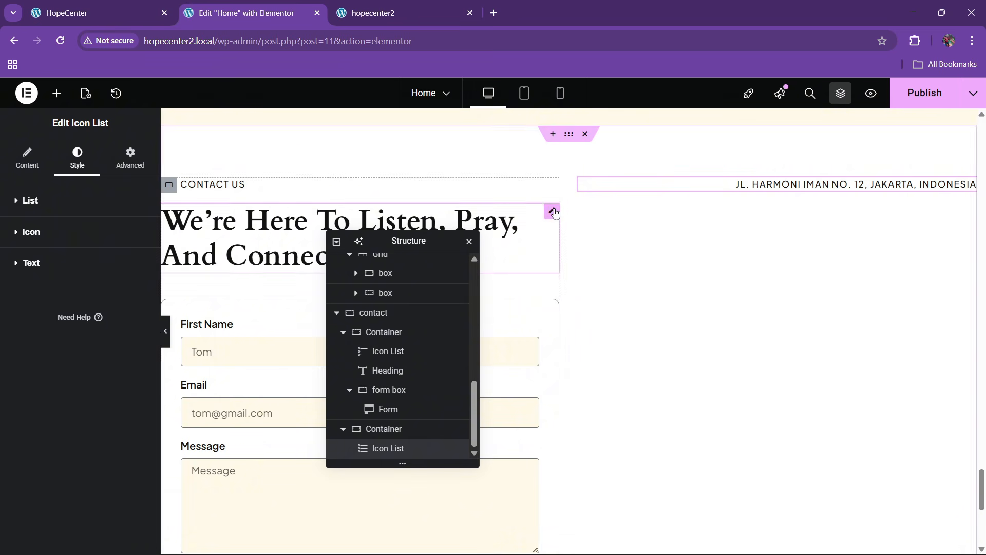
Check which font family the main heading uses
click(491, 236)
click(77, 156)
click(139, 270)
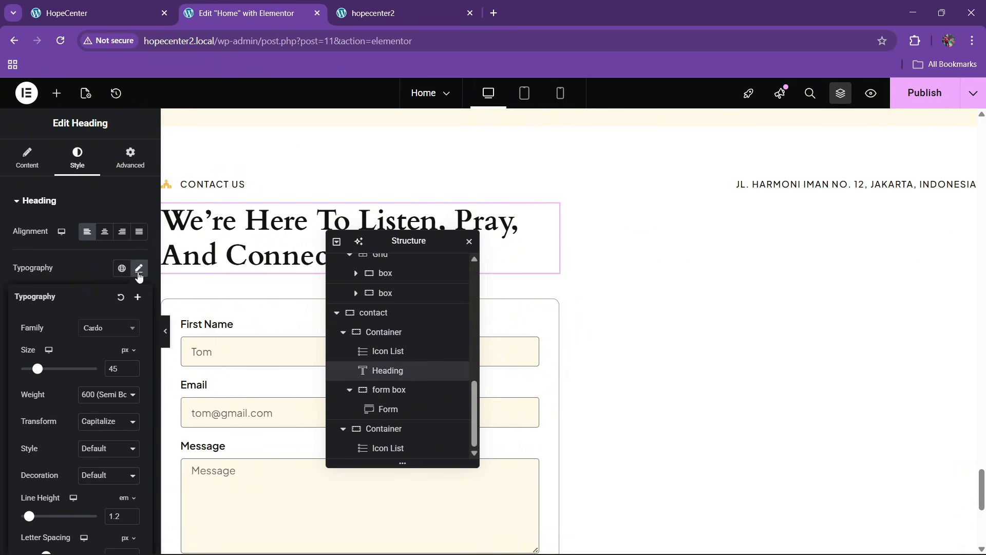
click(91, 258)
Set the address font to Cardo at 18 px with Capitalize transform
click(842, 185)
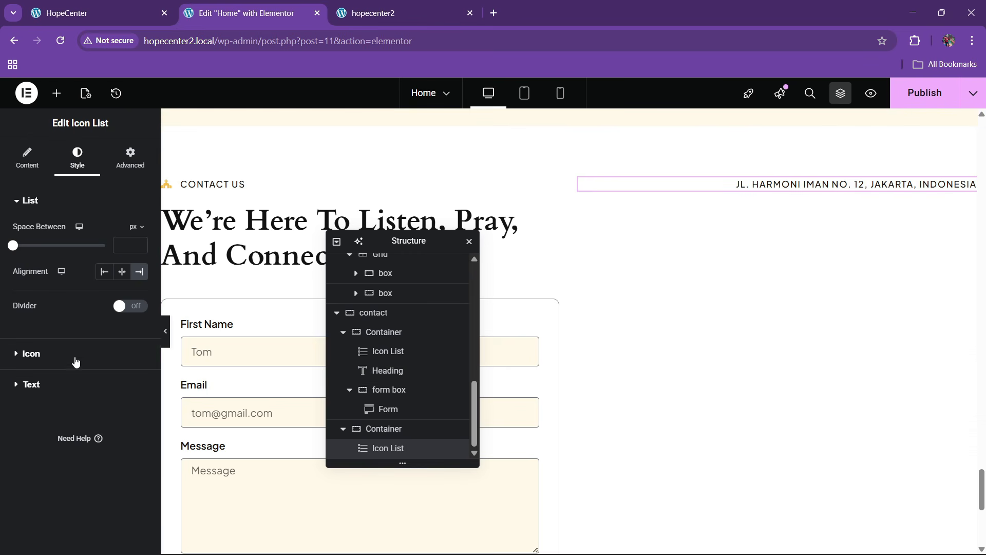
click(76, 385)
click(139, 293)
click(104, 359)
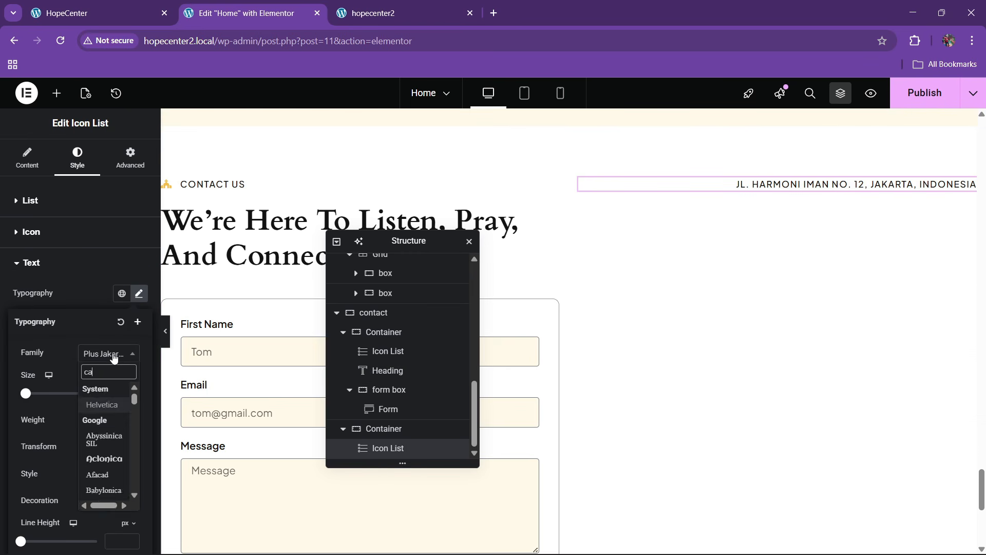
text(cardo)
key(Return)
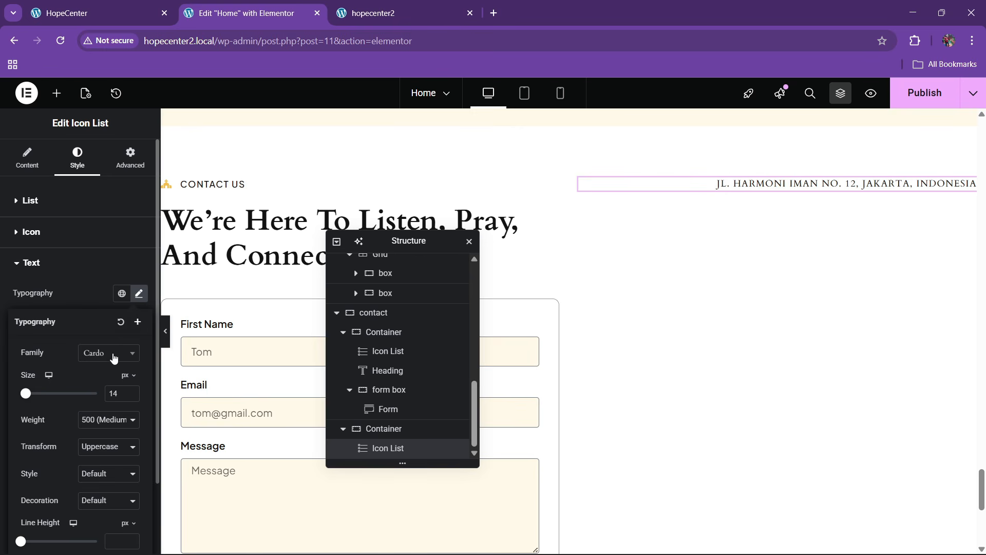
click(97, 448)
click(99, 509)
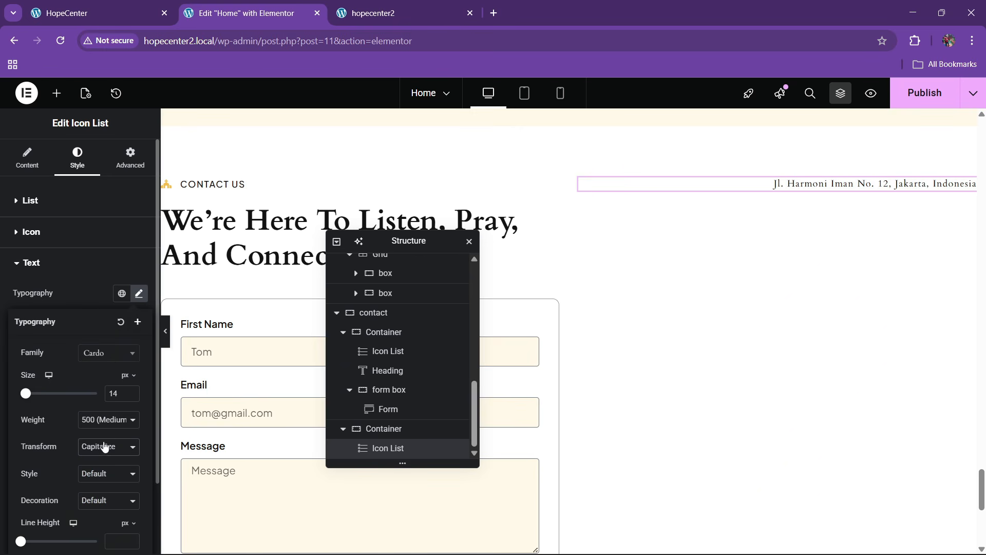
click(132, 391)
click(132, 392)
click(132, 392)
click(133, 391)
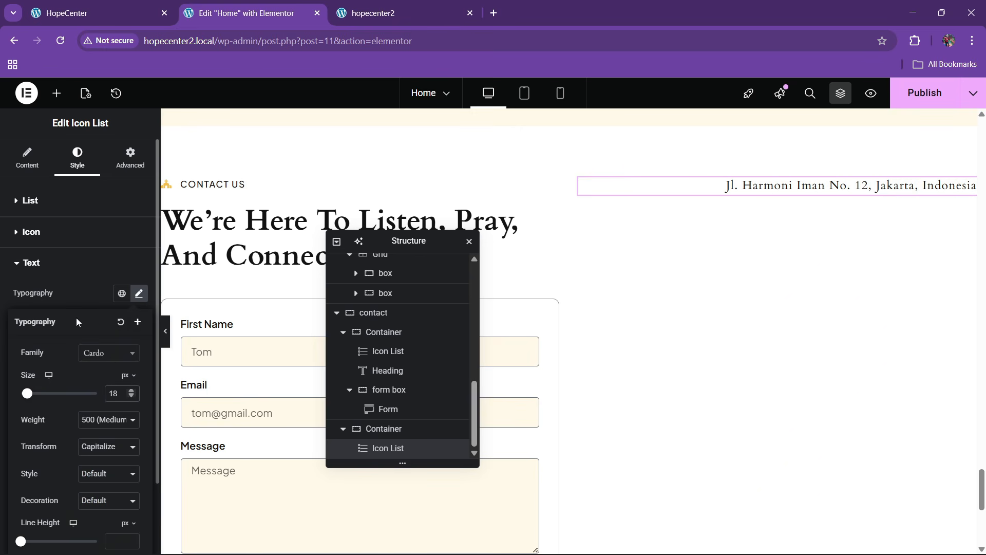
Set the address font weight to 600 and compare with the live site
click(78, 288)
click(138, 293)
click(103, 419)
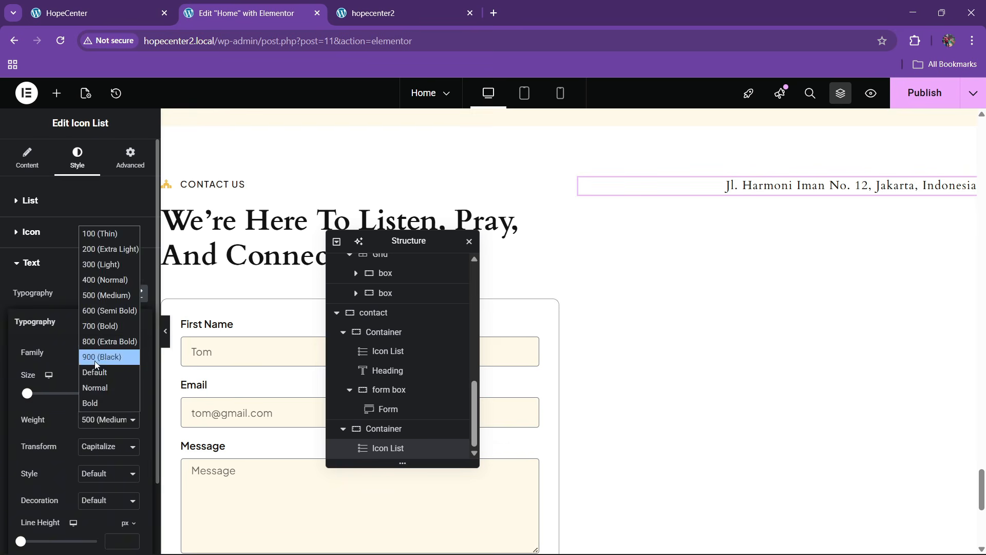
click(96, 310)
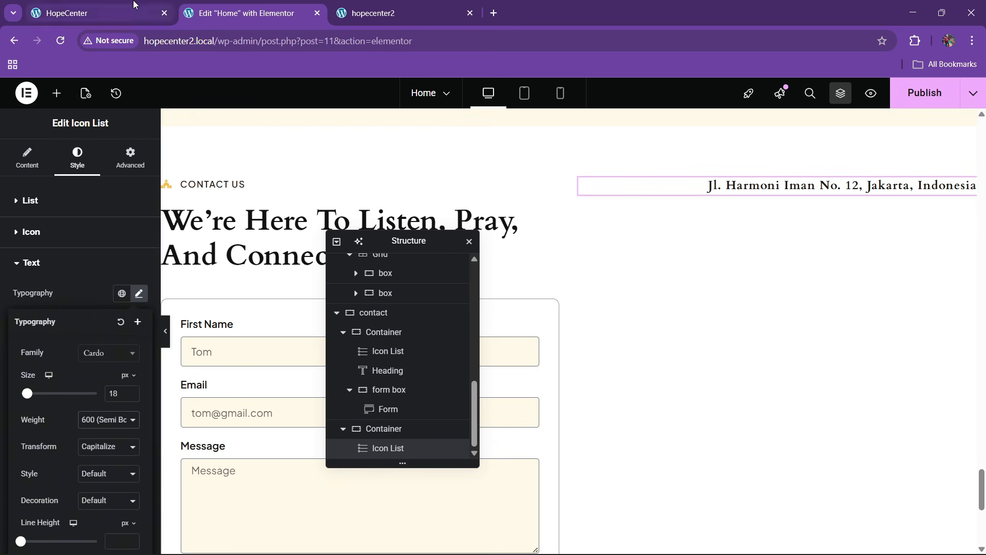
click(128, 10)
click(290, 4)
Give the address list a custom width of 40%
click(121, 173)
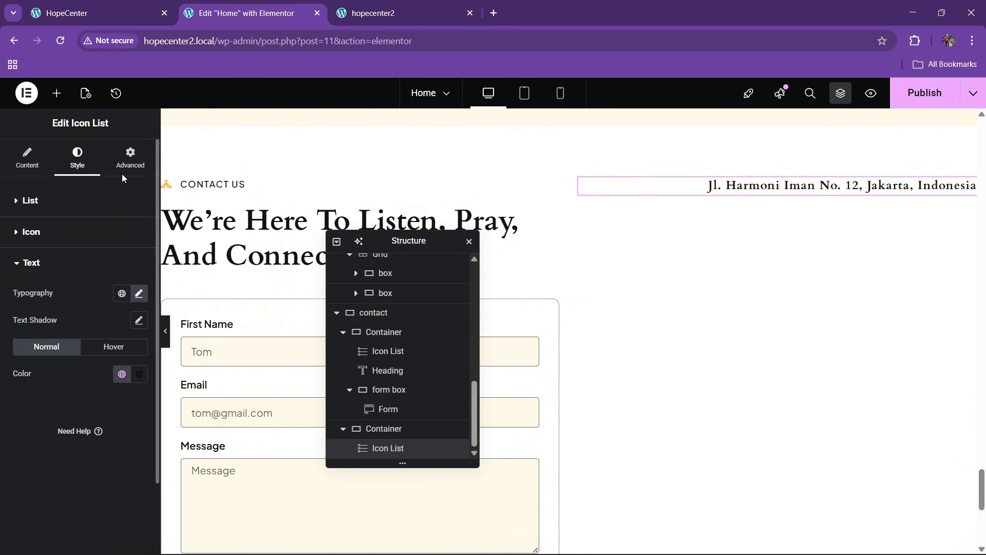
click(130, 156)
click(95, 340)
click(90, 397)
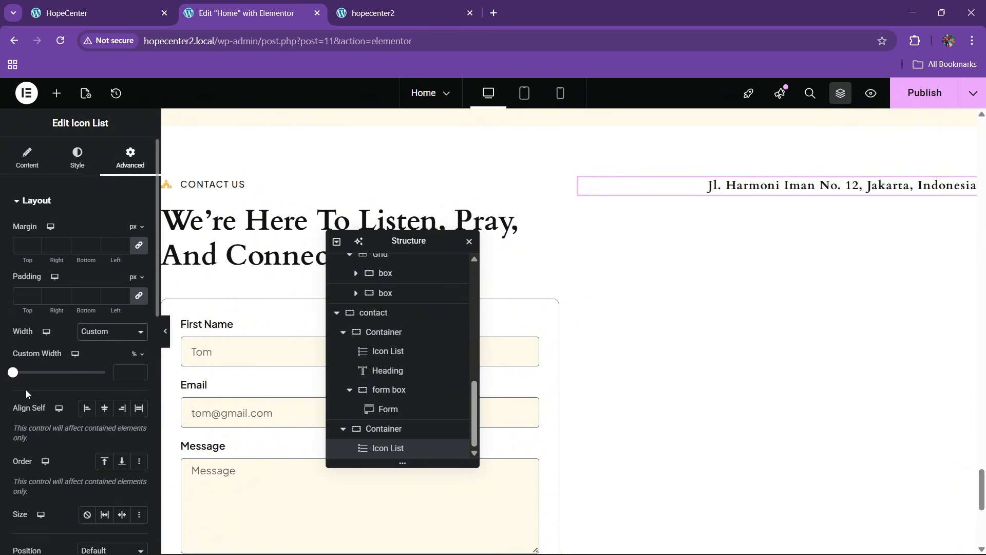
drag(13, 374, 44, 379)
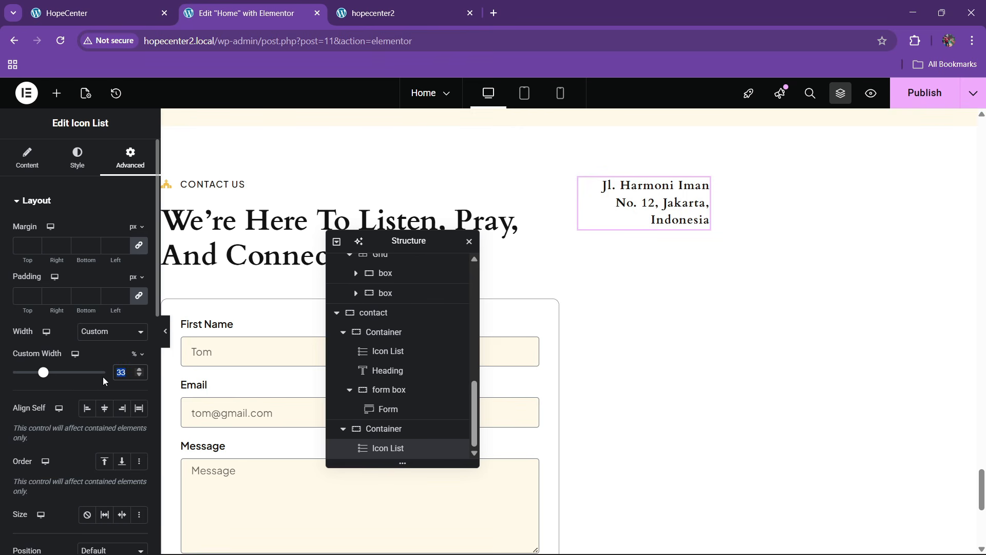
text(40)
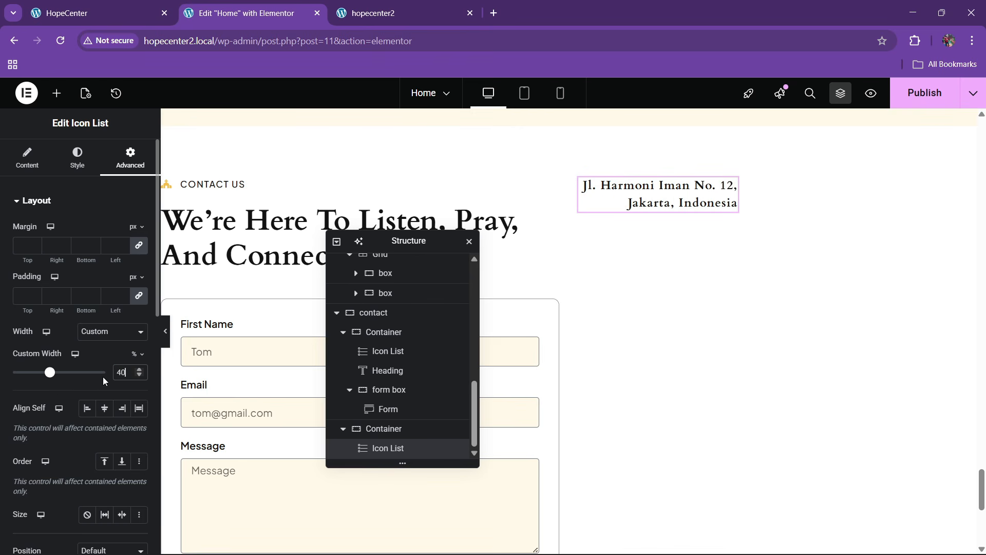
Set the right column container to Align Items End and Justify Start
click(381, 434)
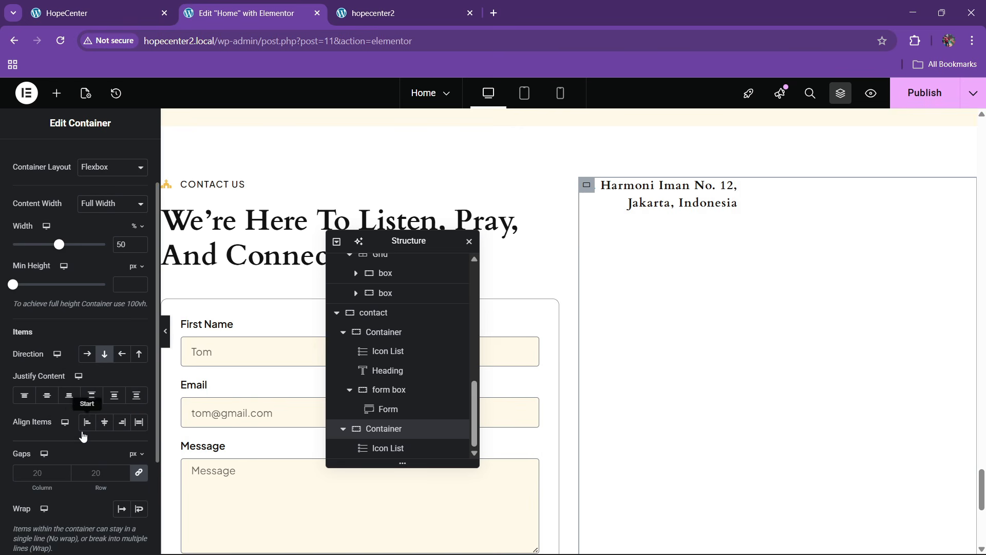
click(48, 396)
click(123, 423)
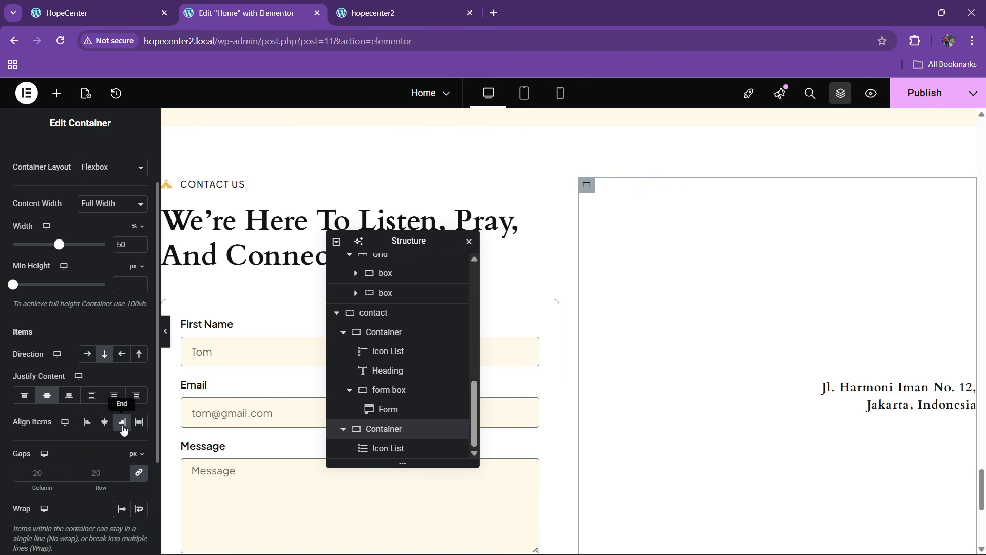
click(23, 397)
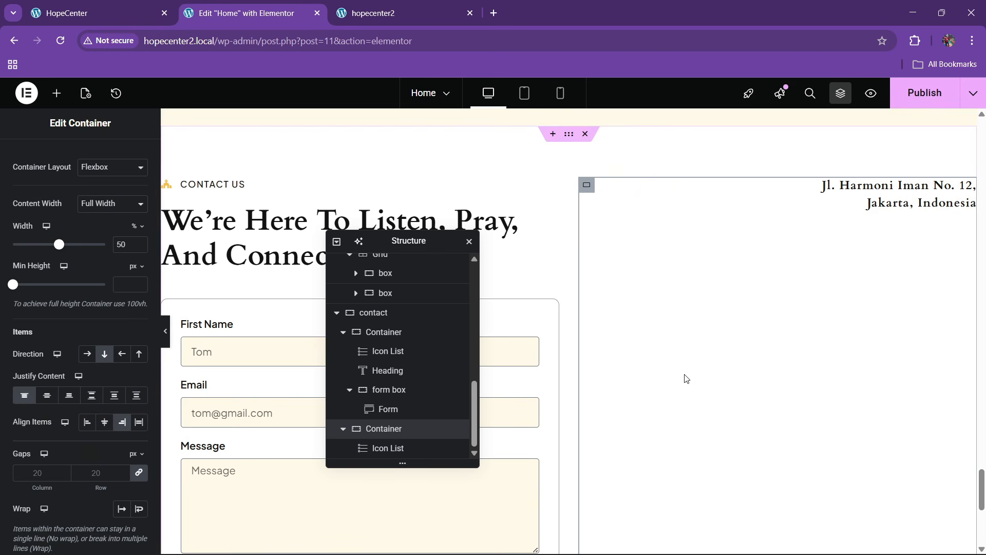
Duplicate the address list and copy the e-mail address from the live page
right_click(907, 203)
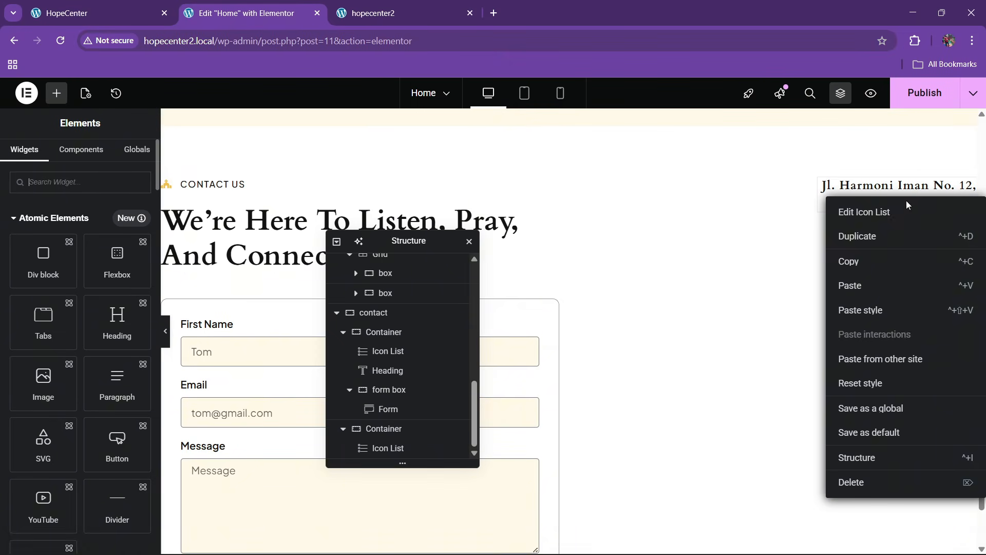
click(883, 237)
key(ctrl+1)
click(775, 191)
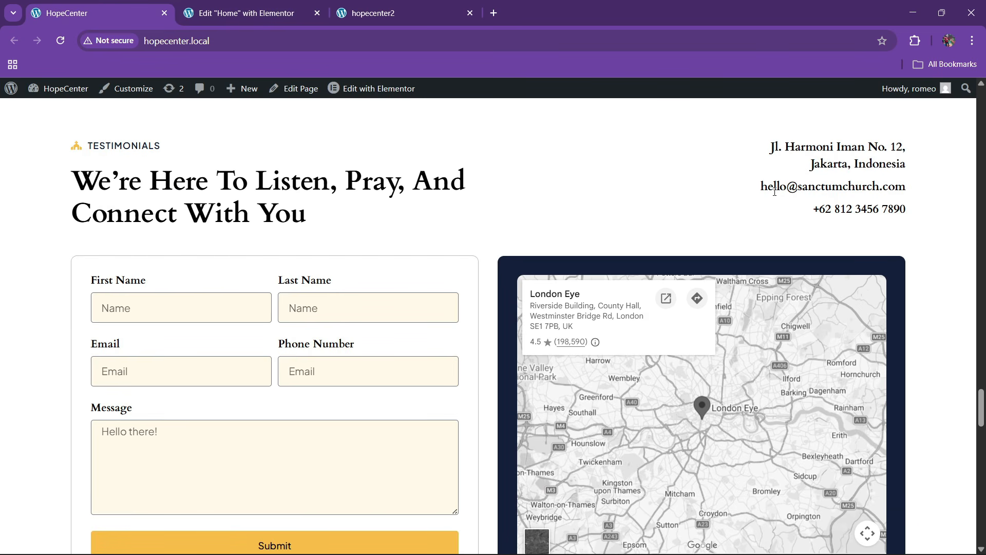
drag(756, 193, 875, 192)
key(ctrl+2)
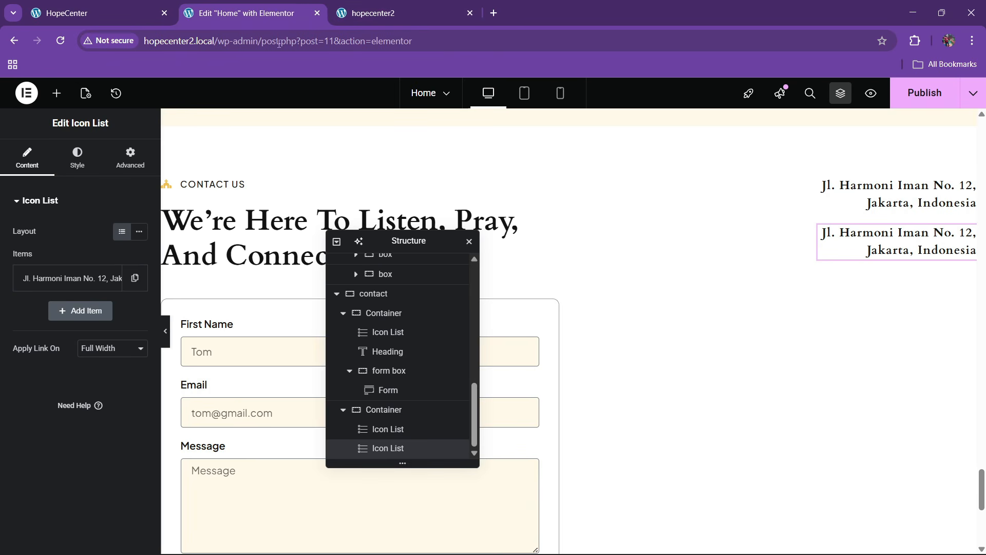
click(72, 278)
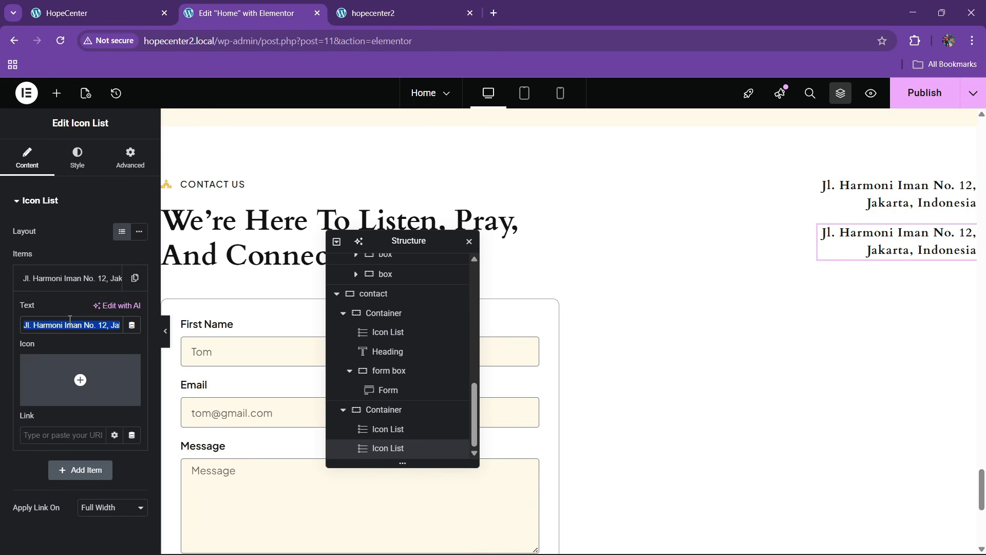
Paste the e-mail into the duplicated list and copy the phone number from the live site
key(ctrl+v)
click(72, 278)
click(81, 13)
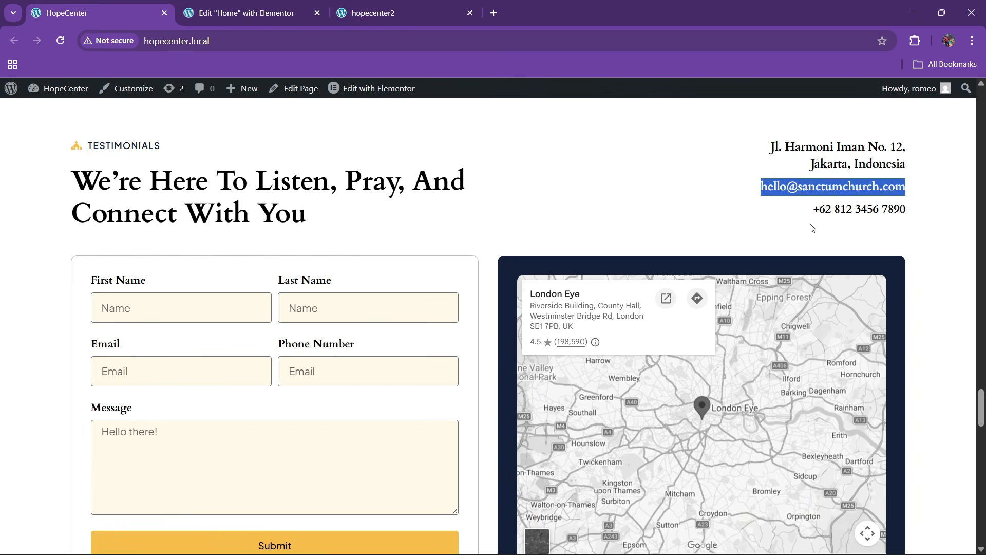
drag(812, 222, 931, 215)
key(ctrl+c)
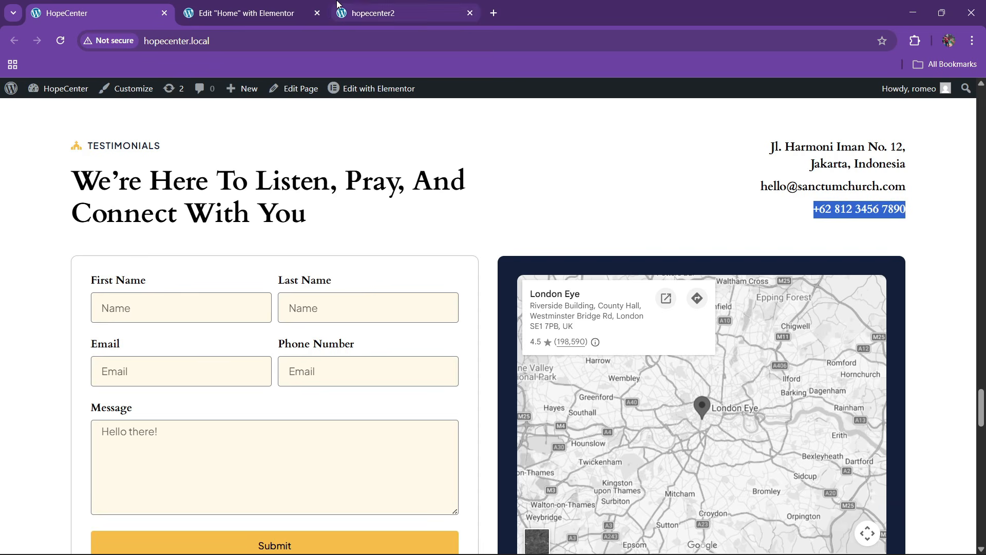
click(288, 13)
Duplicate the e-mail list and replace its text with the phone number
right_click(878, 234)
click(883, 277)
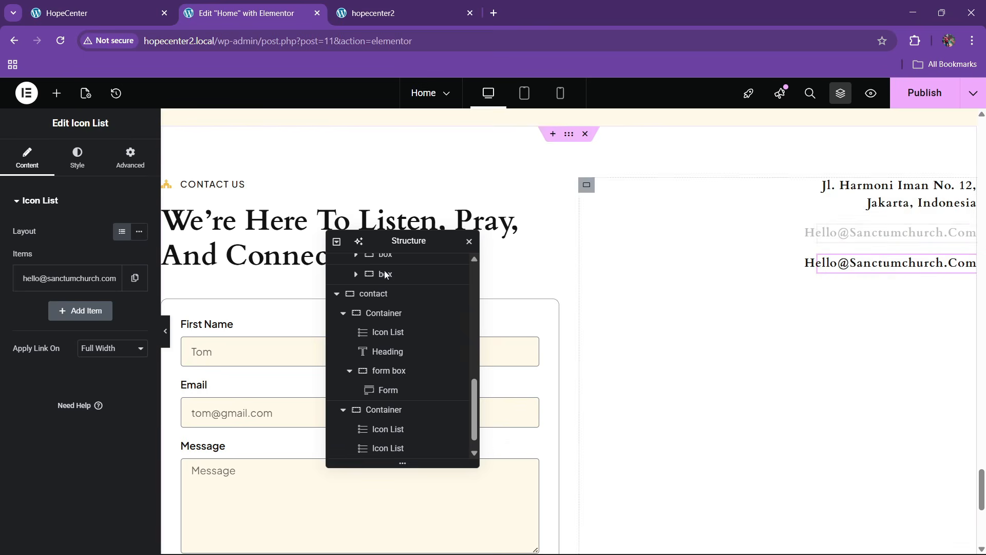
click(56, 279)
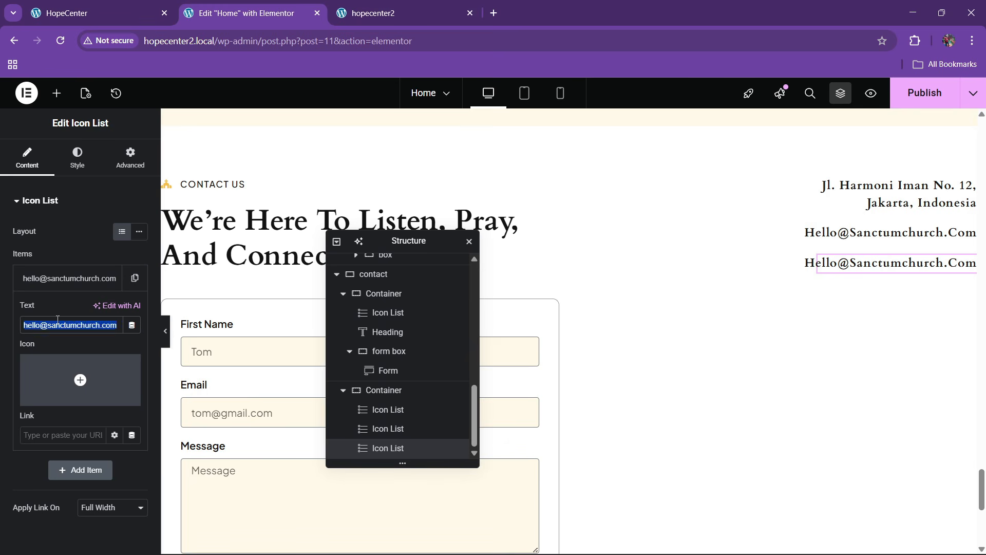
key(ctrl+v)
click(65, 280)
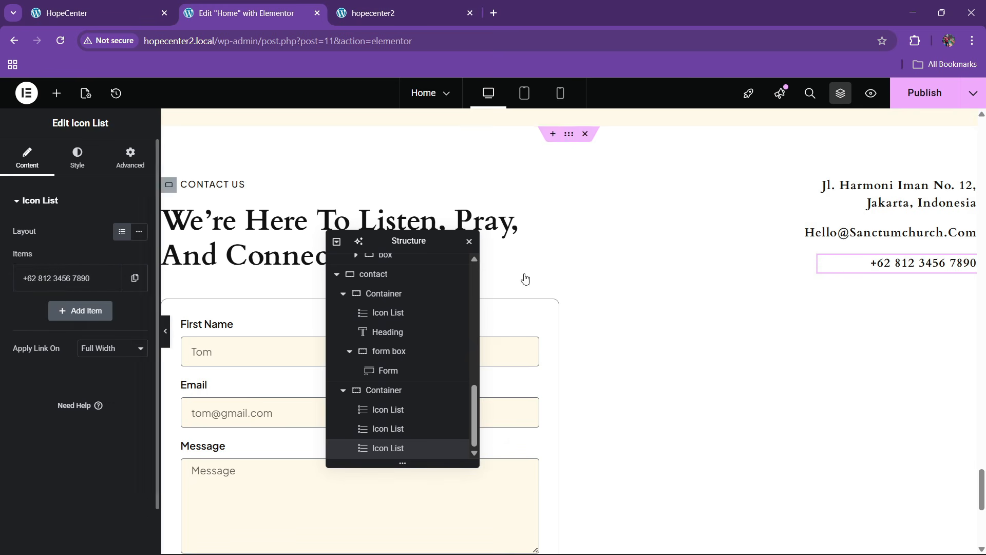
Set the e-mail list's typography Transform to Default so it stays lowercase
click(969, 236)
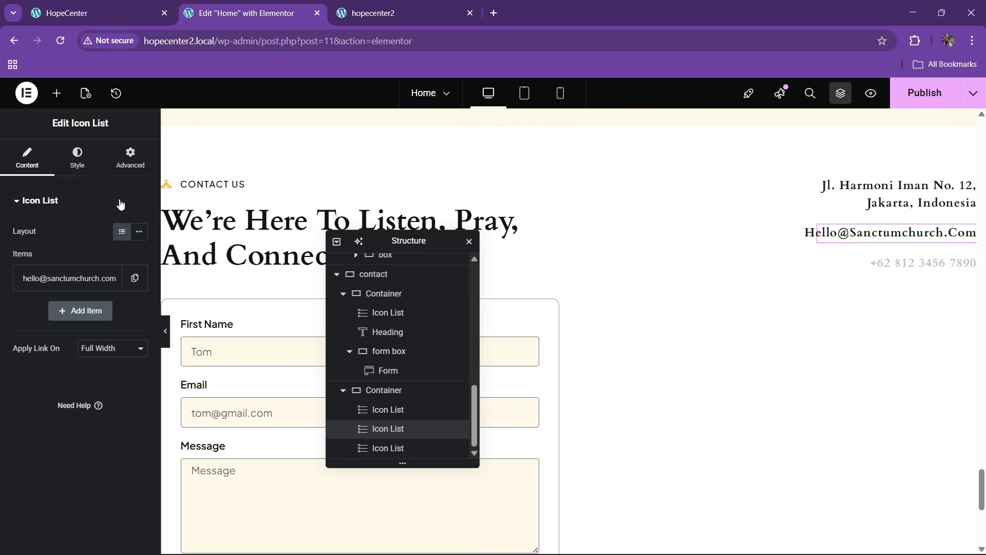
click(77, 157)
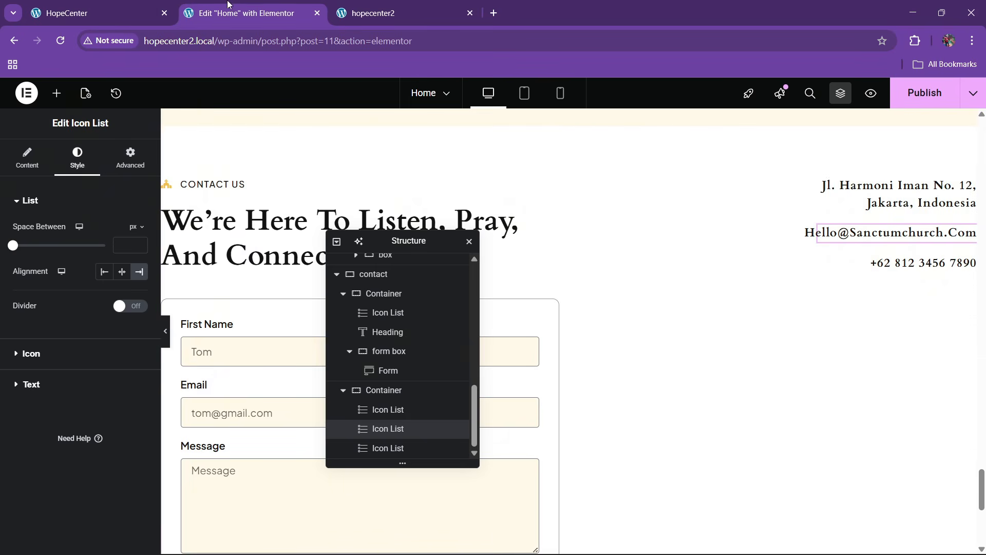
click(137, 4)
click(226, 3)
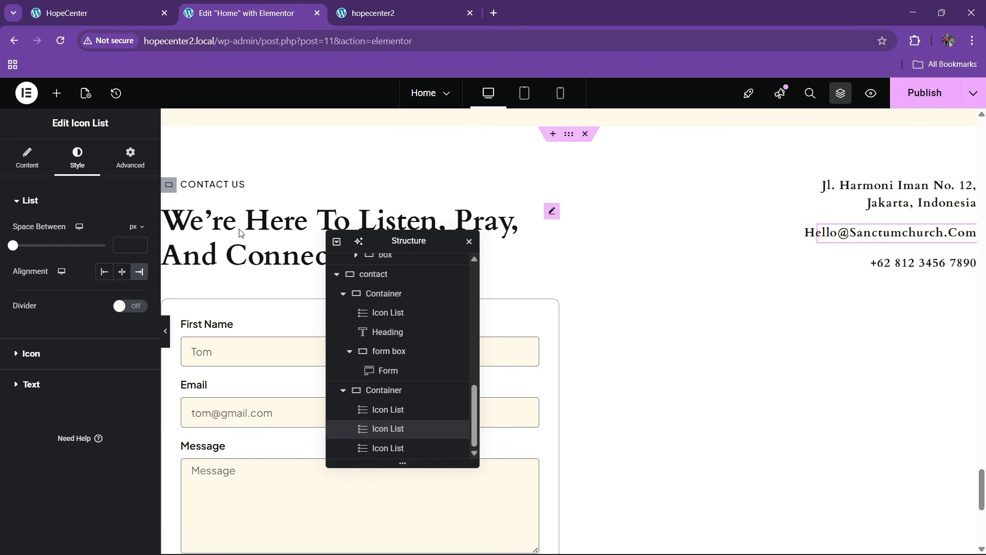
click(42, 385)
click(139, 293)
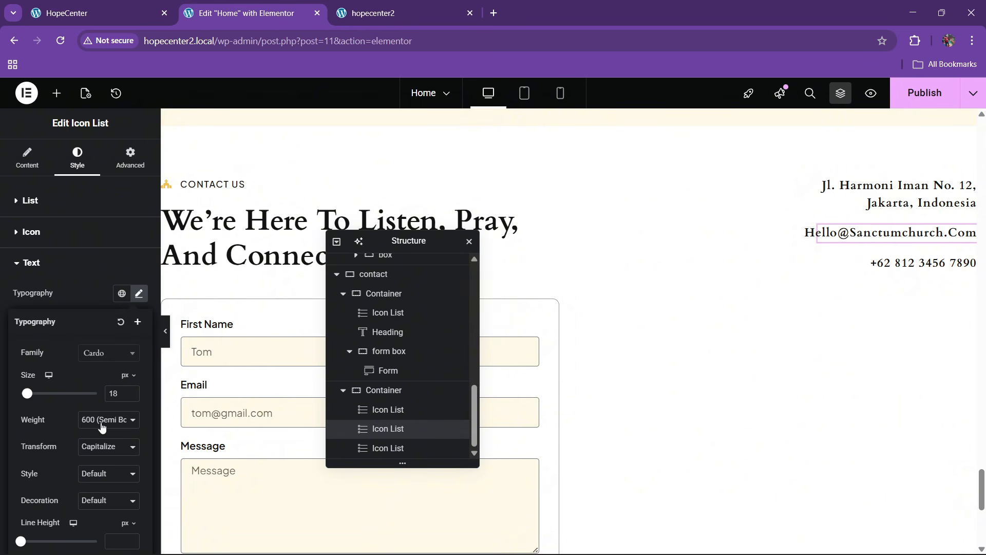
click(98, 447)
click(94, 463)
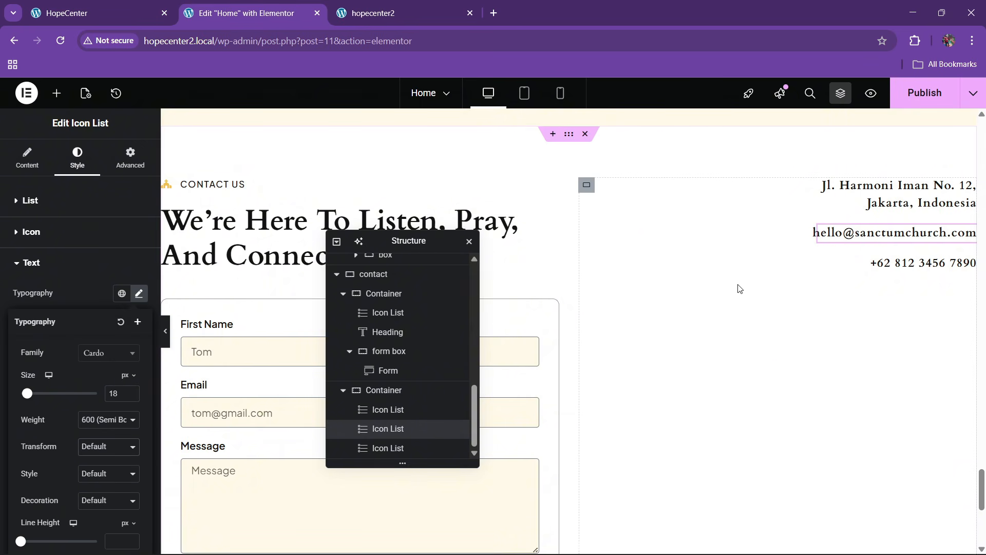
Copy the e-mail list's style and paste it onto the address and phone lists
right_click(880, 233)
click(856, 289)
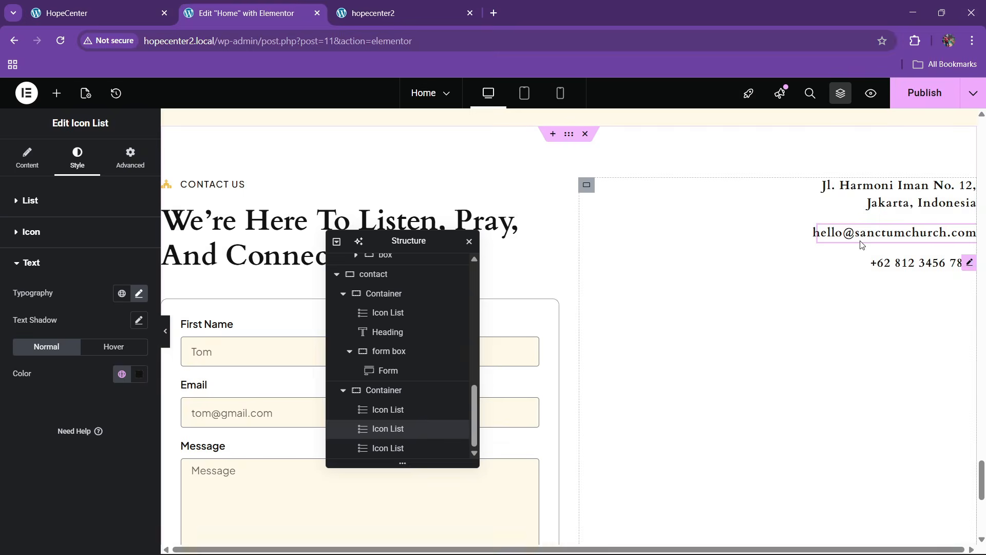
right_click(874, 195)
click(871, 304)
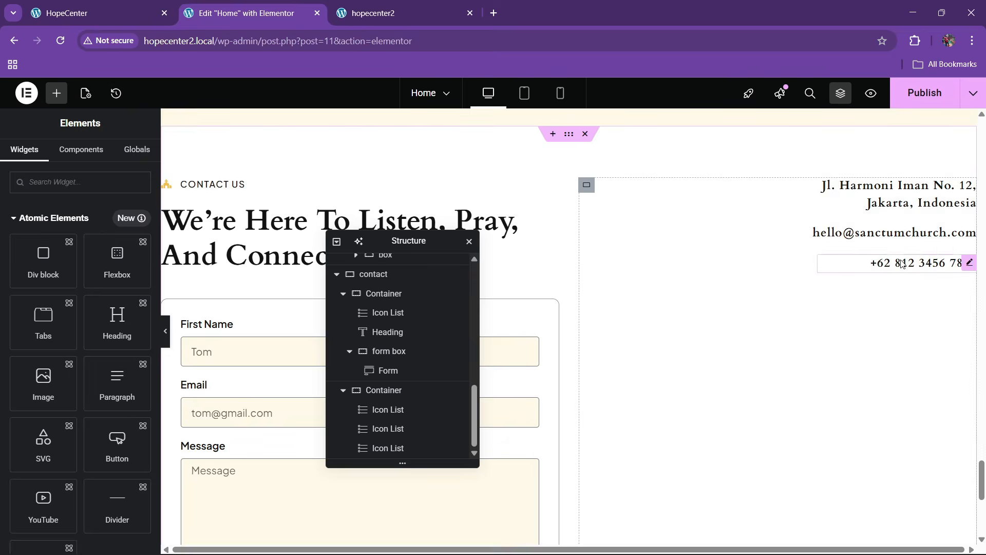
right_click(901, 263)
click(862, 362)
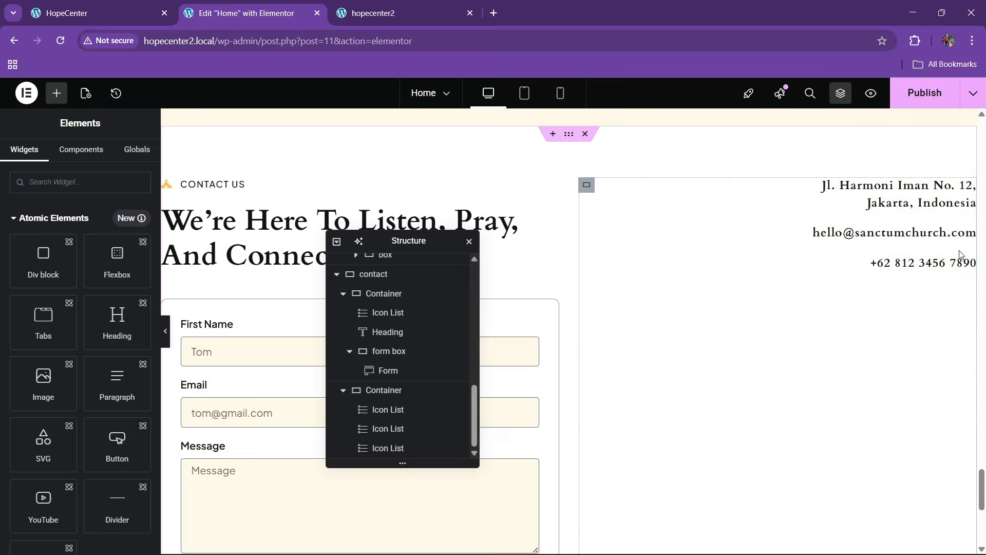
Compare the contact details column against the live HopeCenter page
click(66, 12)
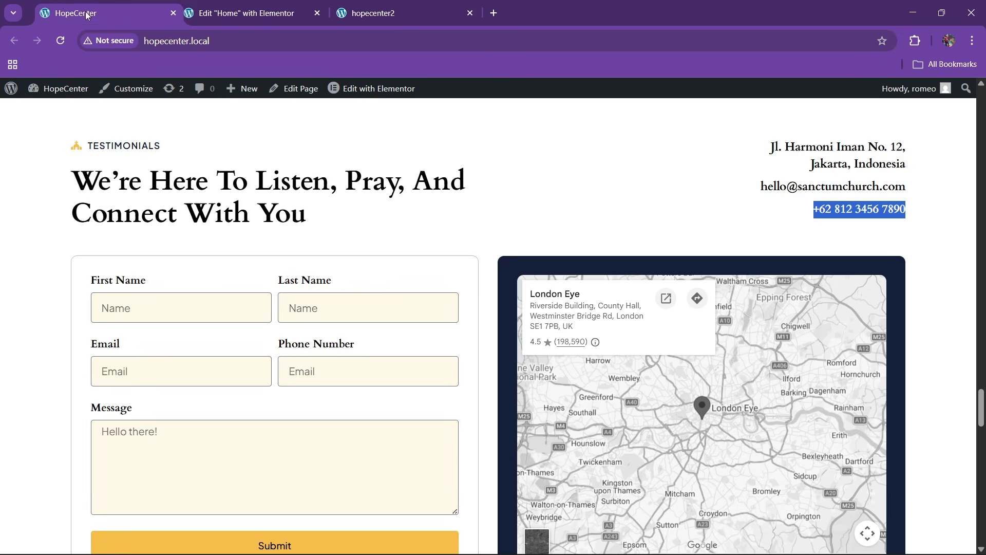
scroll(526, 284, down, 3)
scroll(526, 284, up, 2)
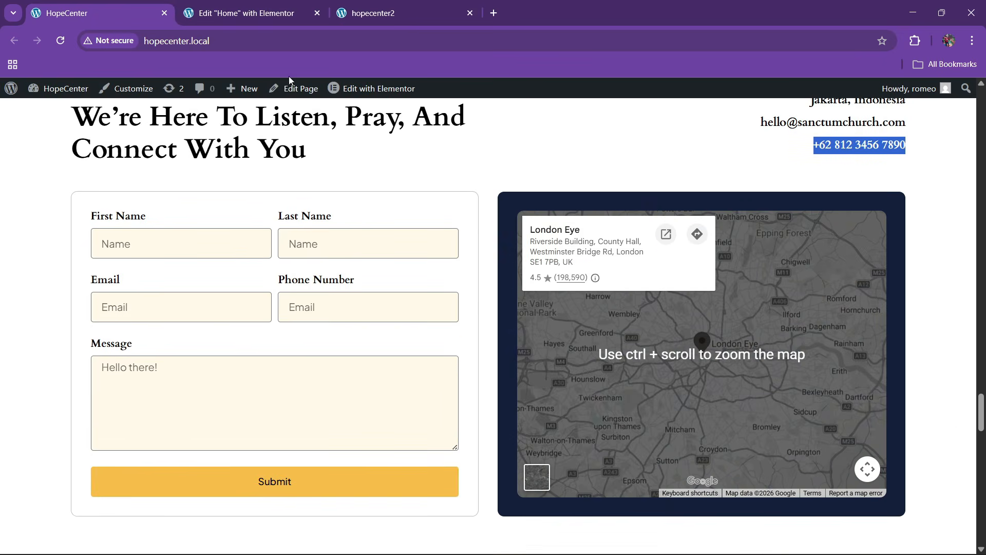
click(244, 12)
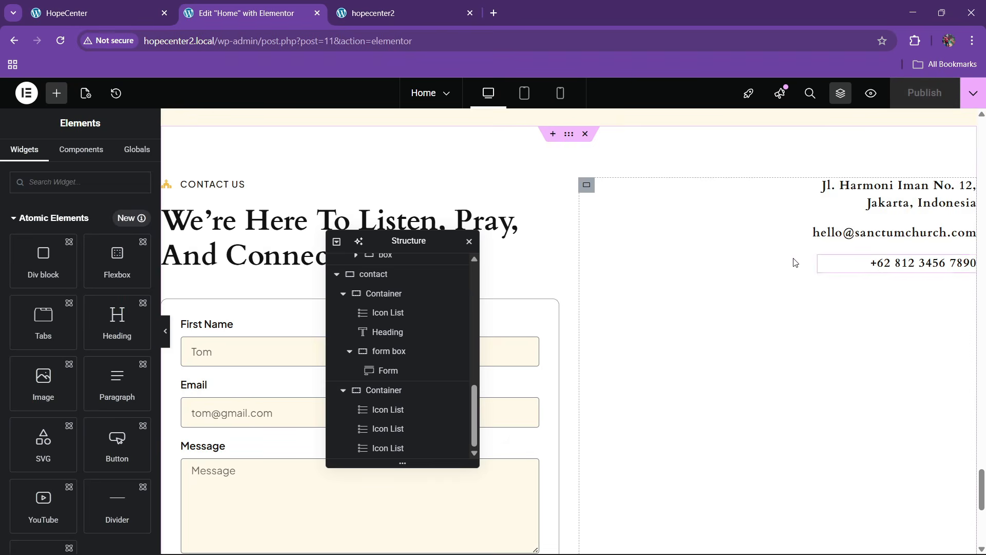
scroll(54, 375, down, 15)
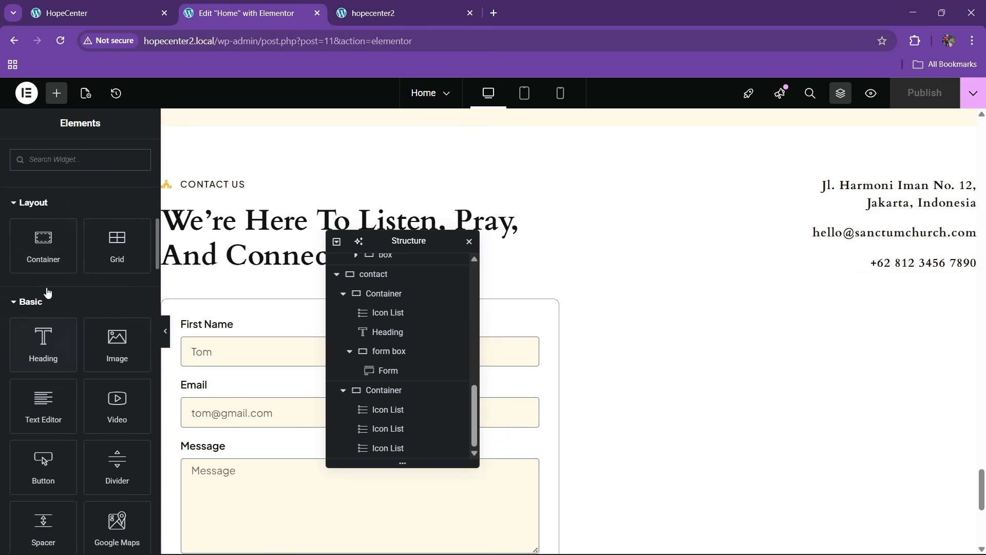
Drop a new container below the contact details and reveal its contents
drag(44, 243, 886, 272)
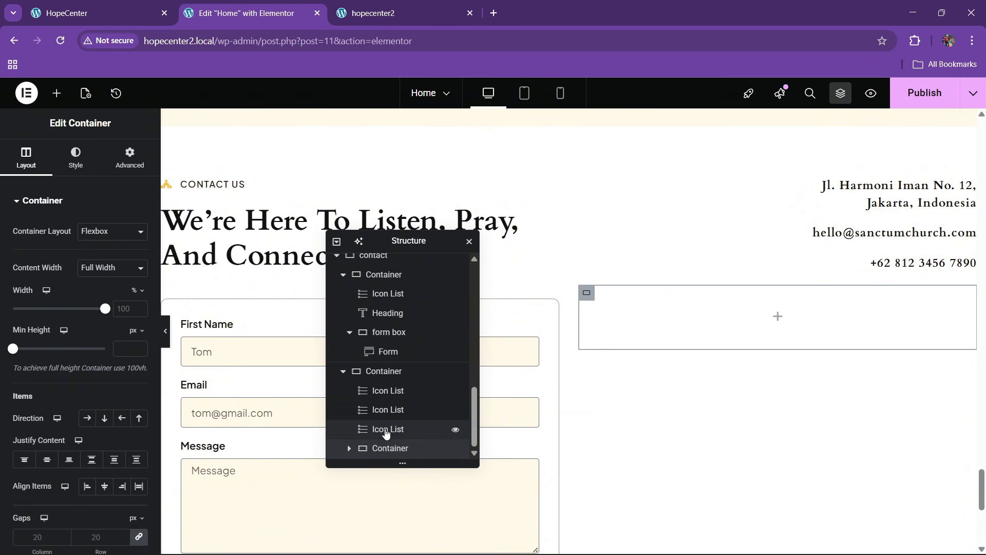
click(348, 451)
scroll(396, 441, down, 1)
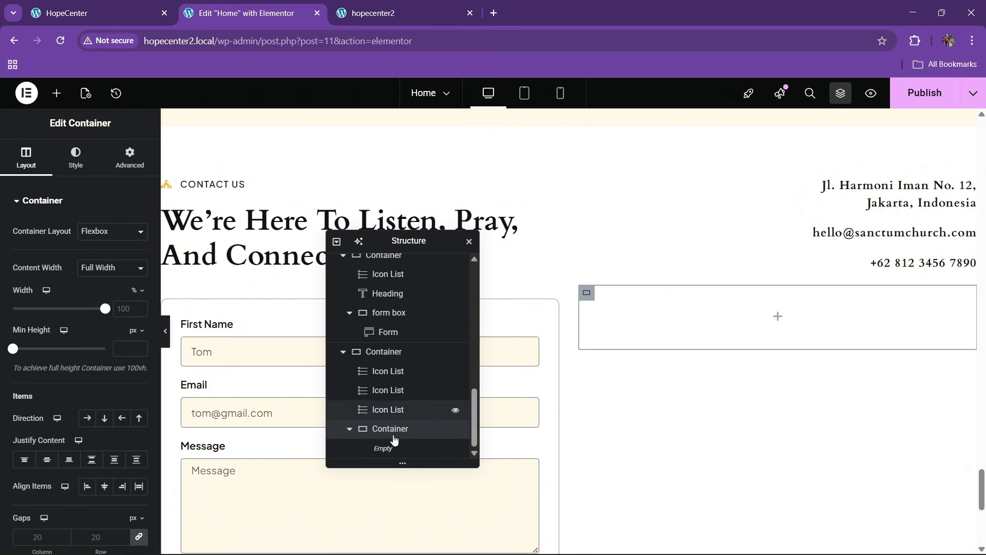
click(389, 414)
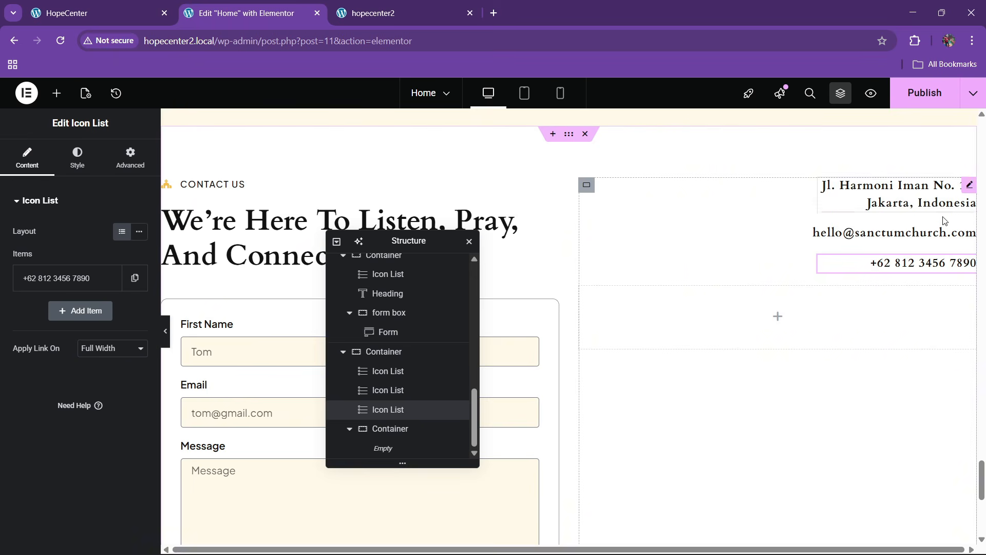
Duplicate the address list's item twice and put the e-mail into the second item
click(944, 232)
click(77, 159)
click(28, 158)
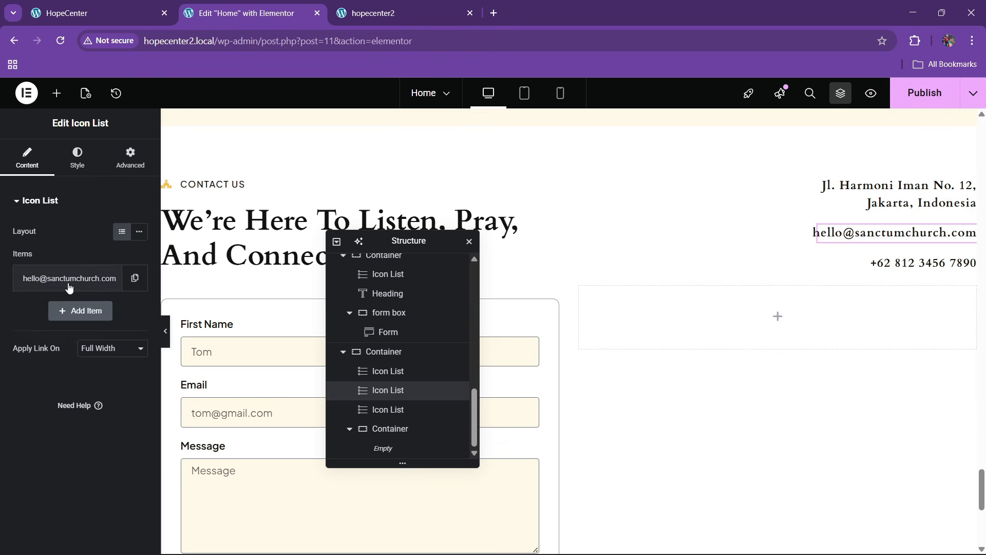
click(66, 282)
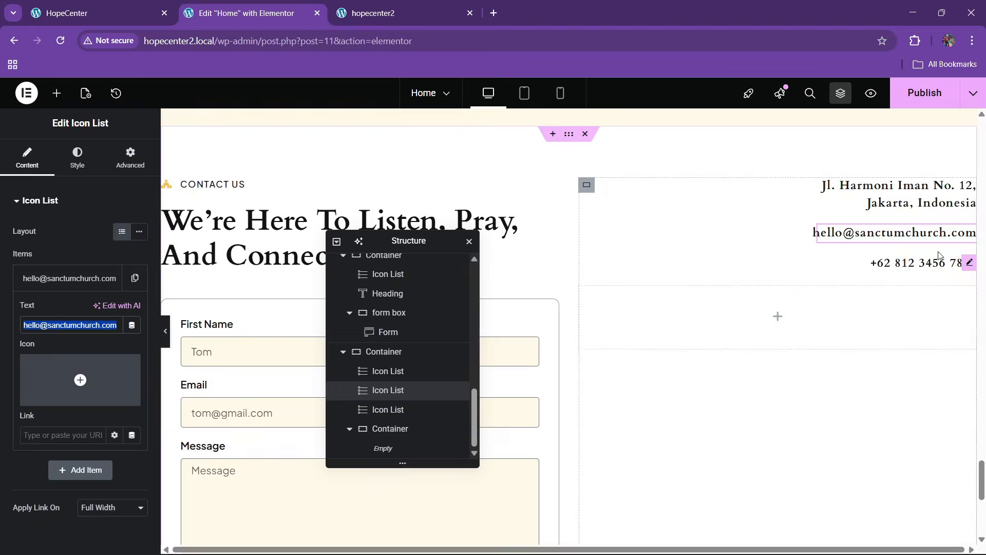
click(130, 158)
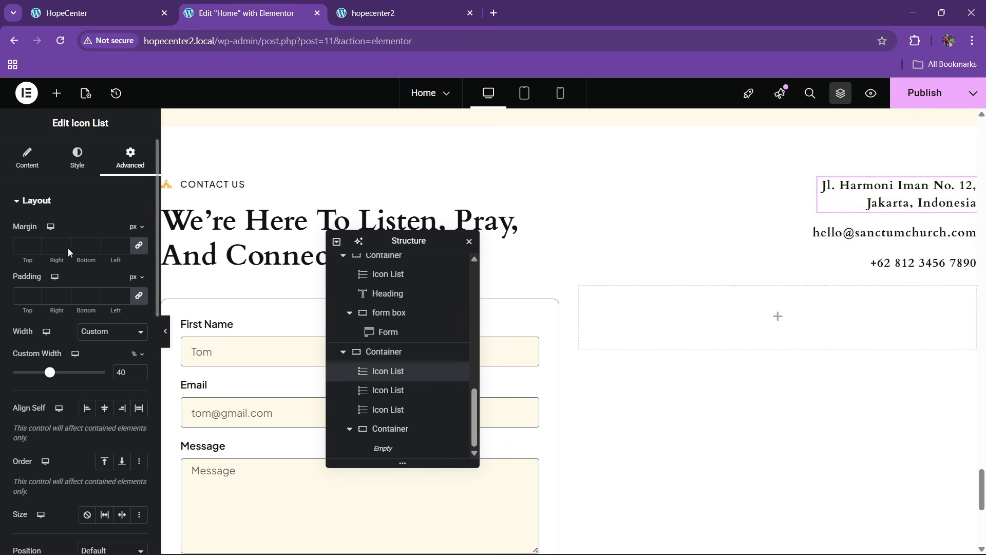
click(25, 164)
click(109, 278)
click(109, 311)
click(57, 310)
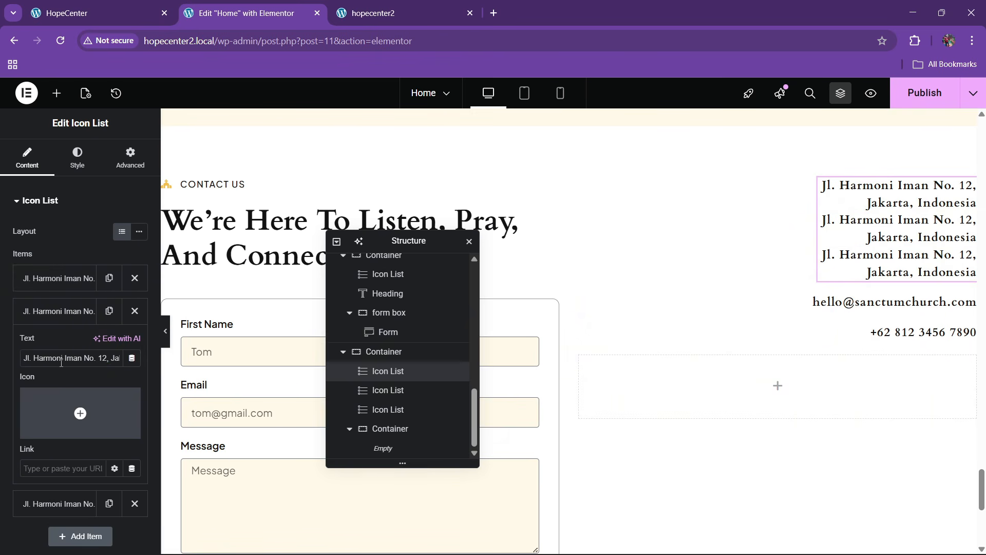
key(ctrl+v)
click(56, 310)
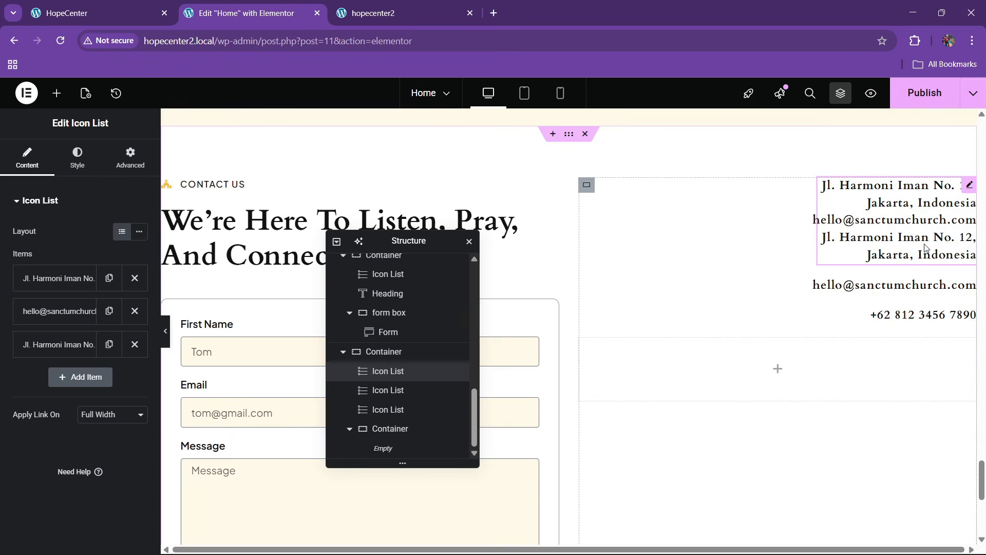
Copy the phone number from its separate list into the first list's third item
click(951, 314)
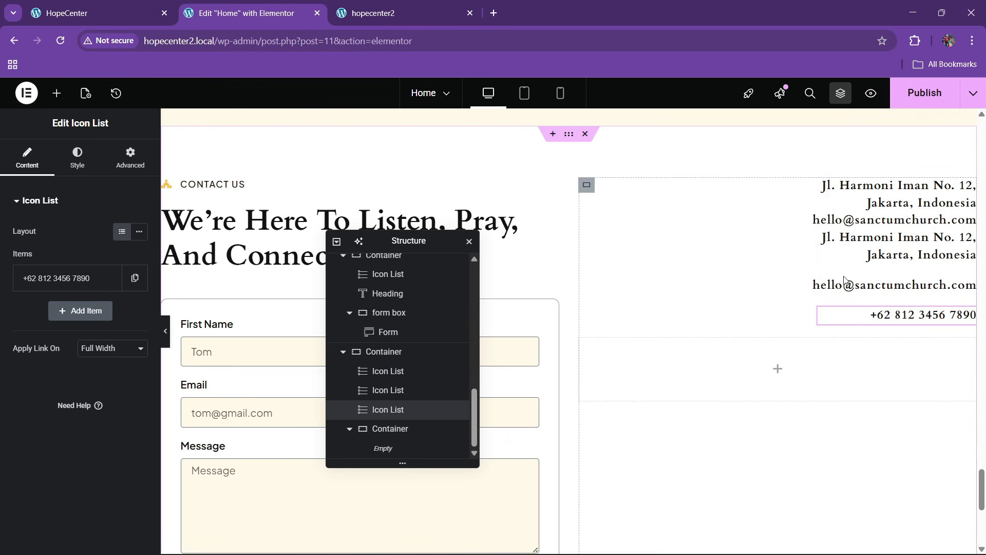
click(72, 280)
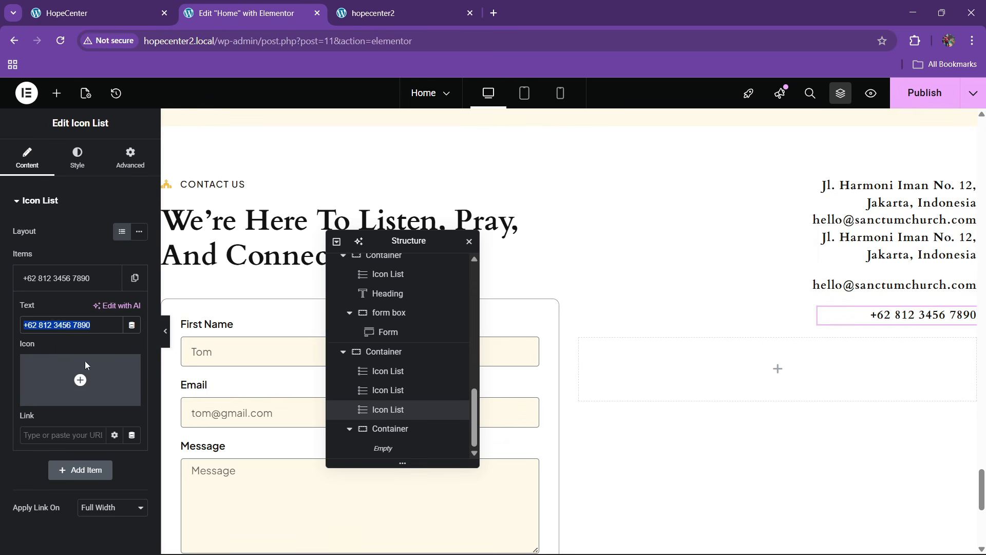
click(957, 202)
click(48, 345)
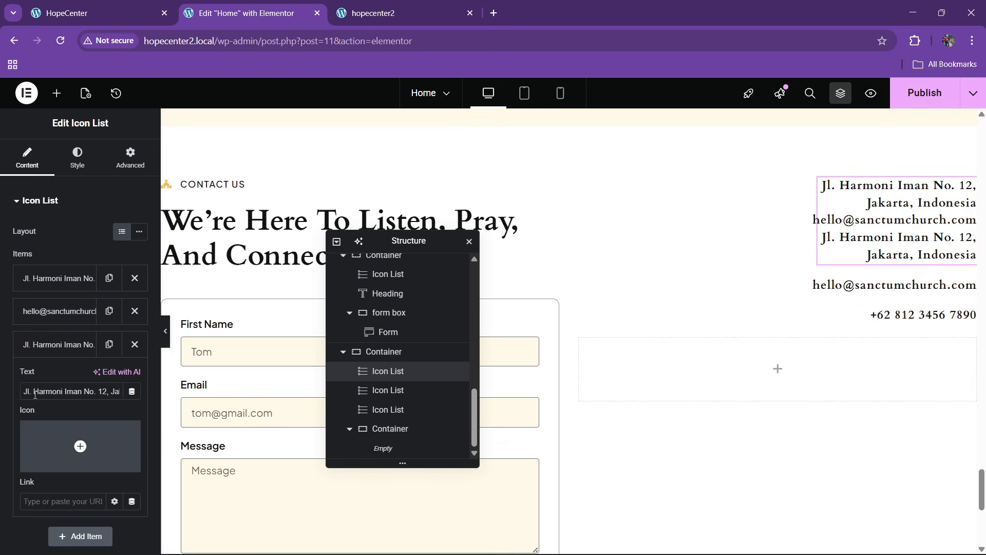
triple_click(40, 391)
key(ctrl+v)
click(57, 316)
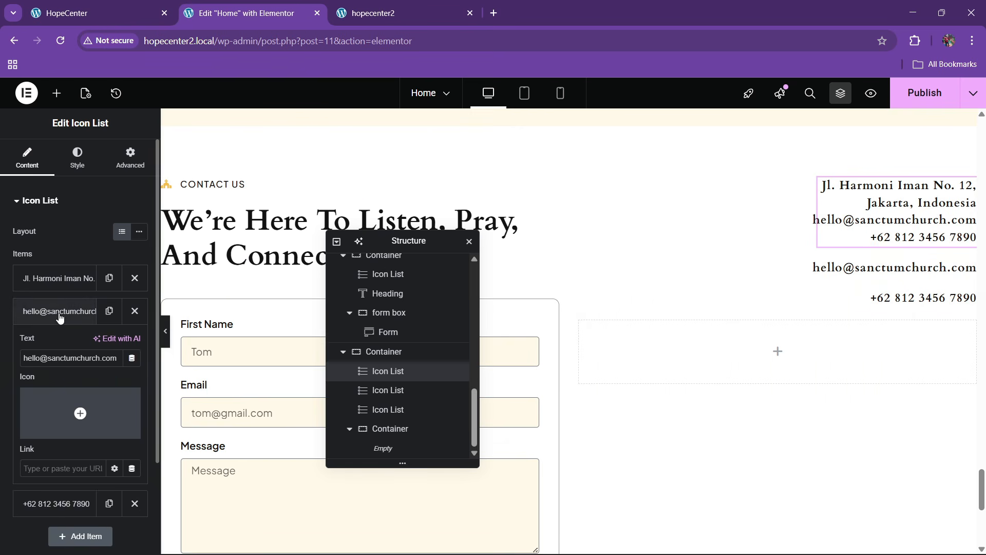
click(60, 318)
Delete the separate email and phone Icon List widgets and the empty inner container
right_click(896, 268)
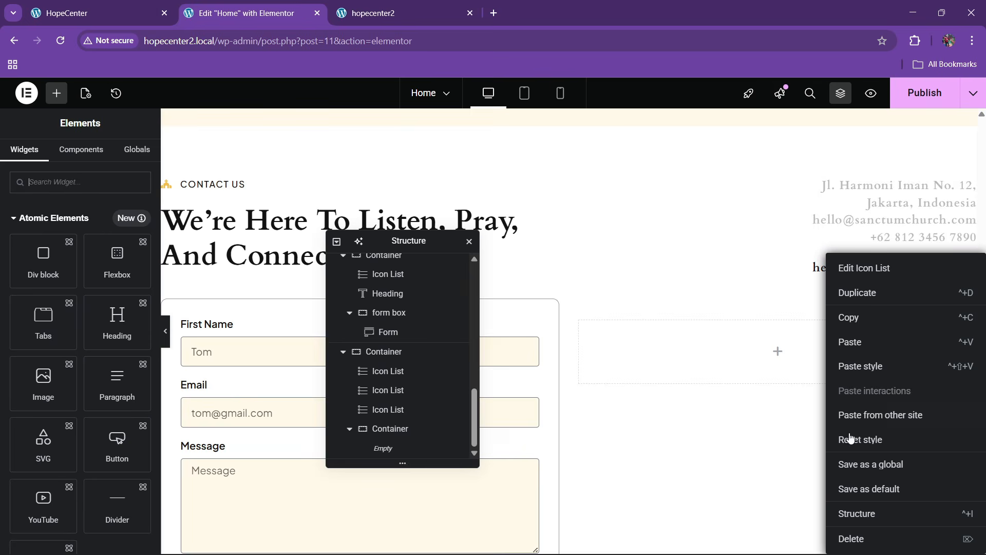
click(856, 537)
right_click(901, 275)
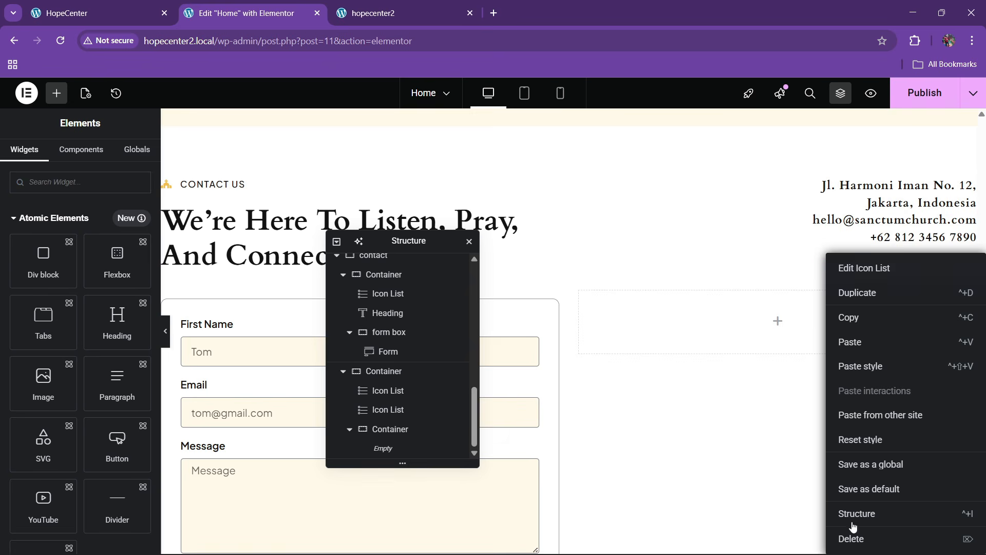
click(853, 536)
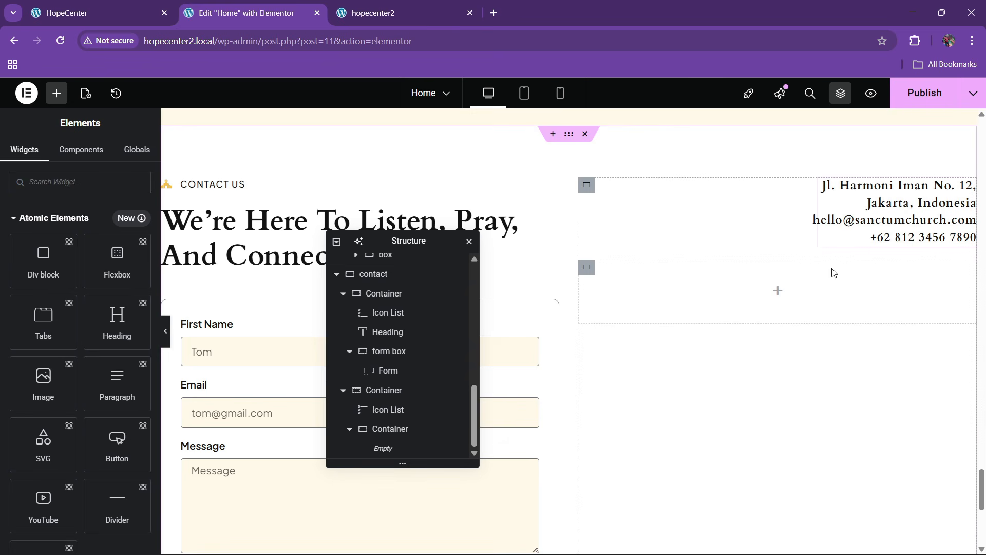
right_click(386, 429)
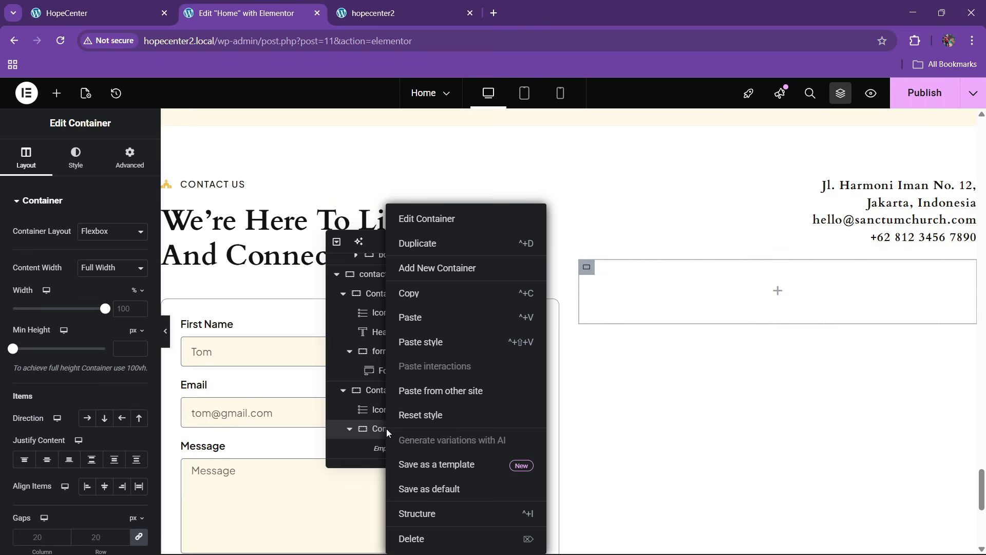
click(417, 537)
Add a new container and place it below the address list
click(103, 13)
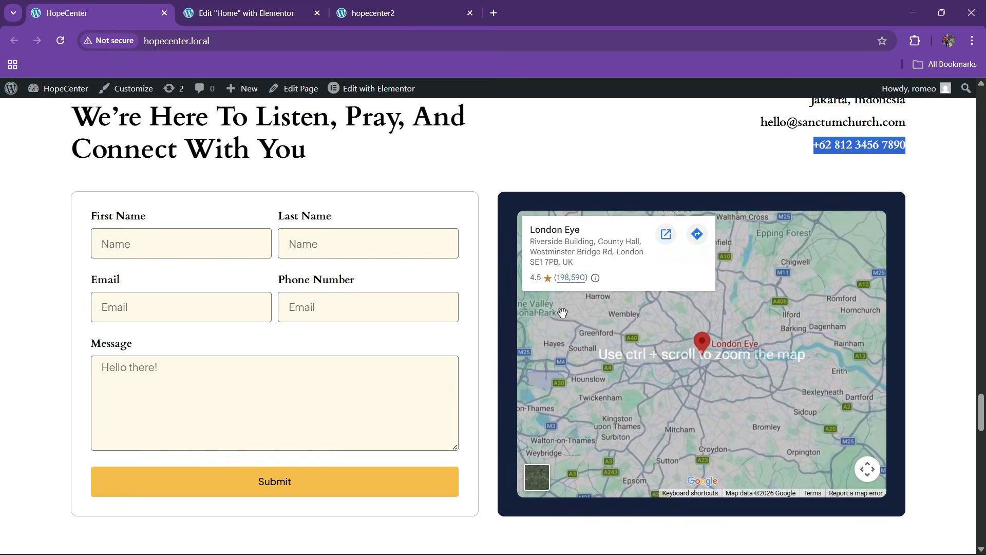
click(288, 4)
scroll(74, 347, down, 6)
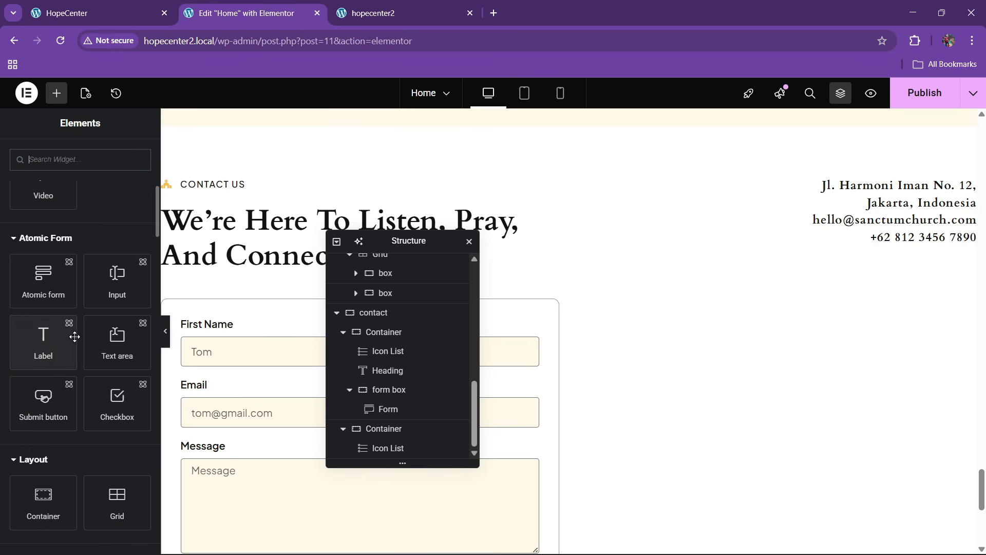
drag(46, 321, 905, 254)
drag(385, 448, 405, 454)
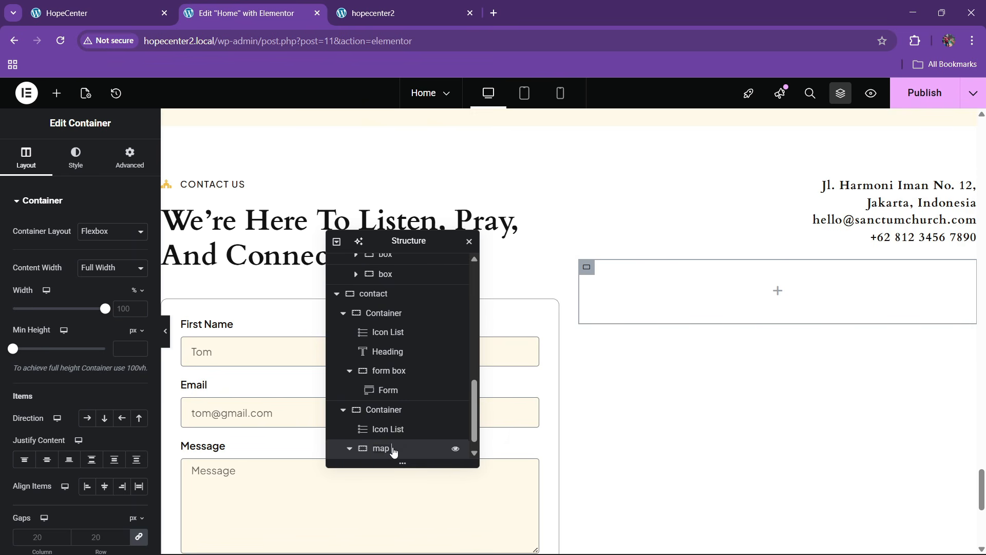
scroll(400, 447, down, 1)
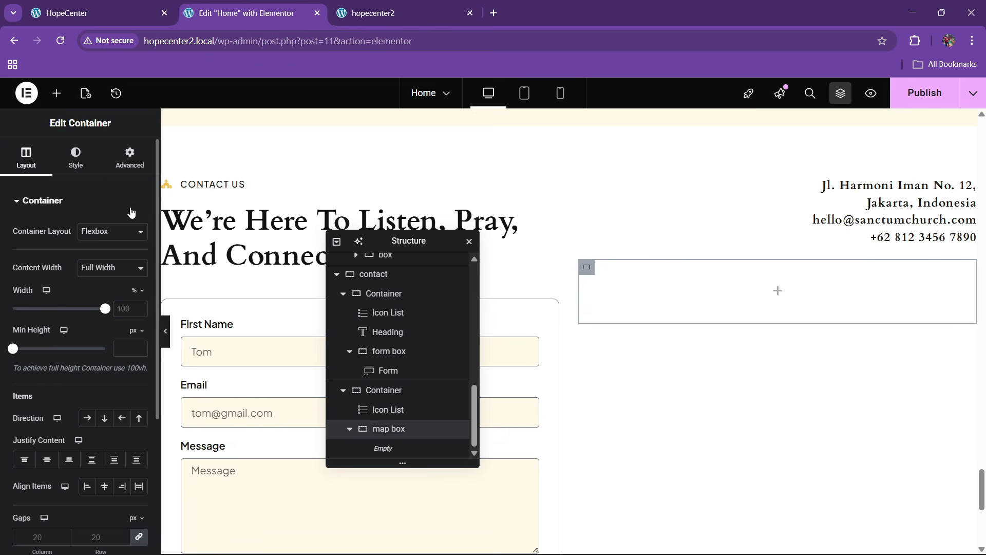
Give the map box container a dark blue global-colour background
click(76, 157)
click(86, 258)
click(121, 285)
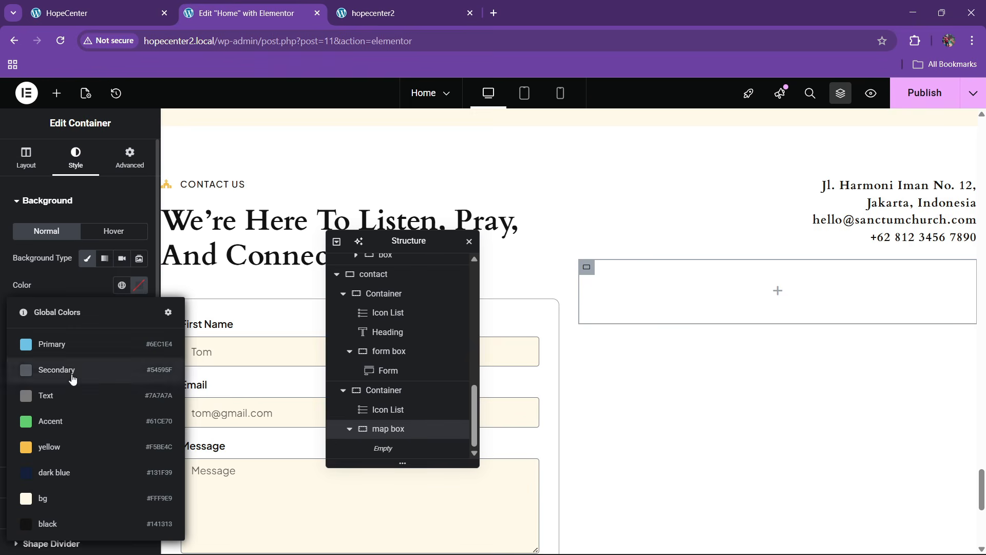
click(54, 471)
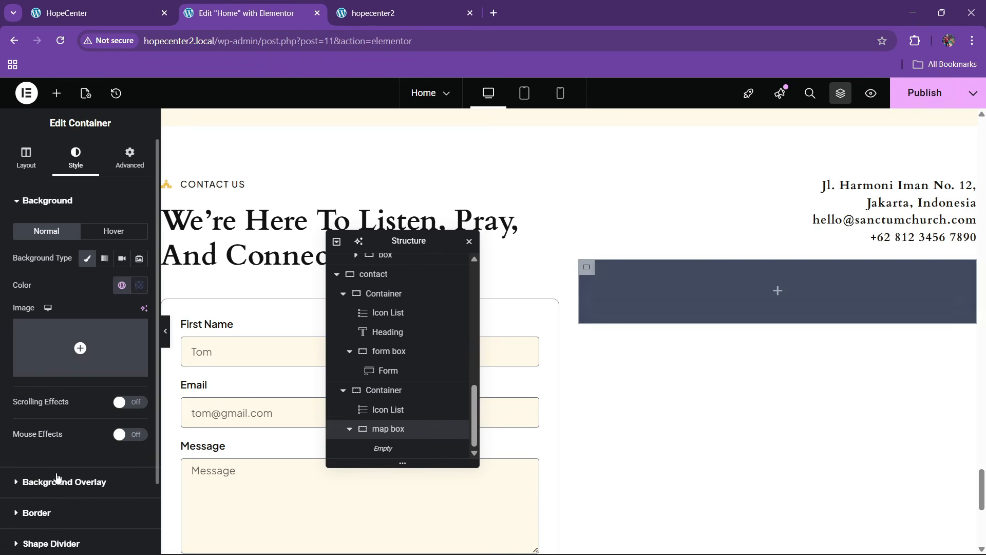
Round the container's corners to 10 px and give it 30 px padding
click(36, 171)
click(72, 159)
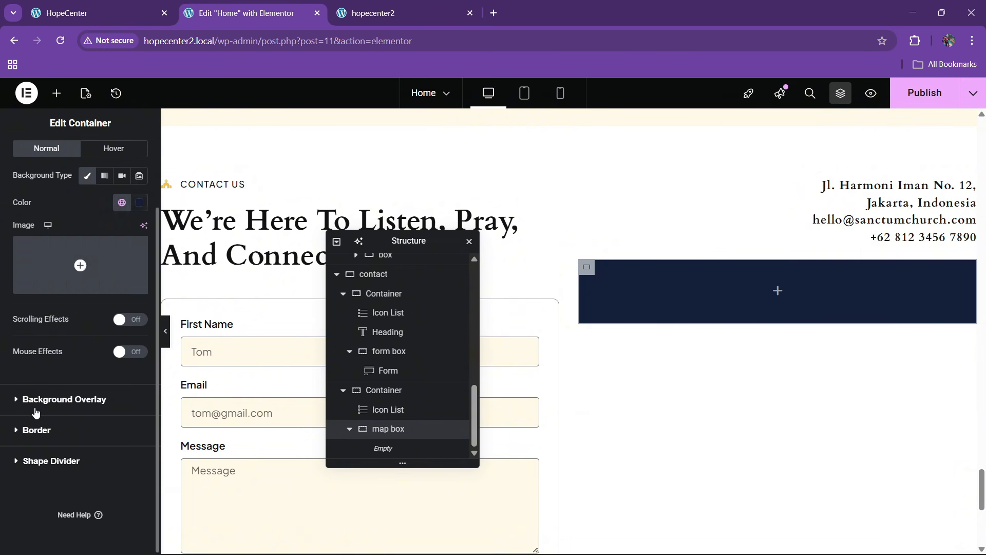
click(41, 430)
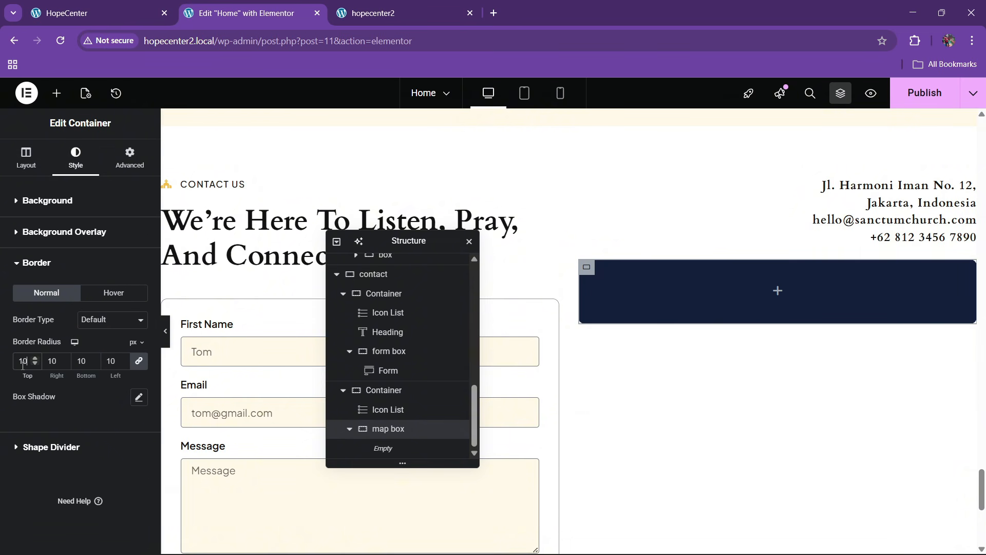
click(131, 161)
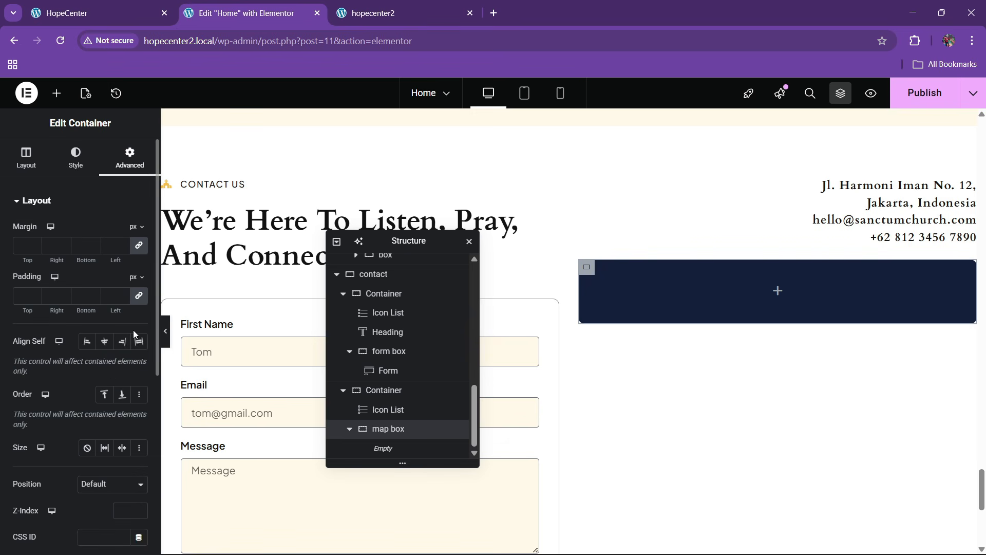
click(25, 298)
text(30)
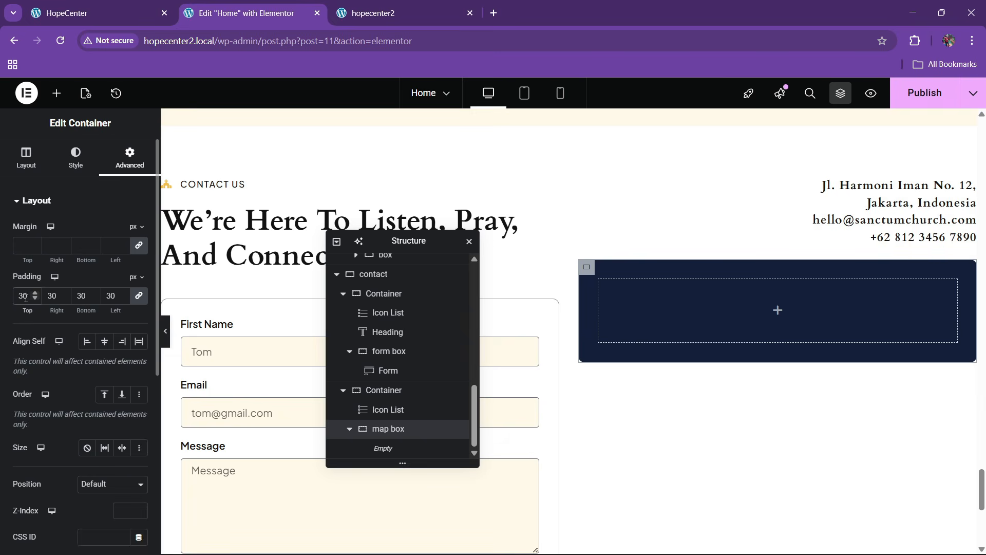
click(56, 93)
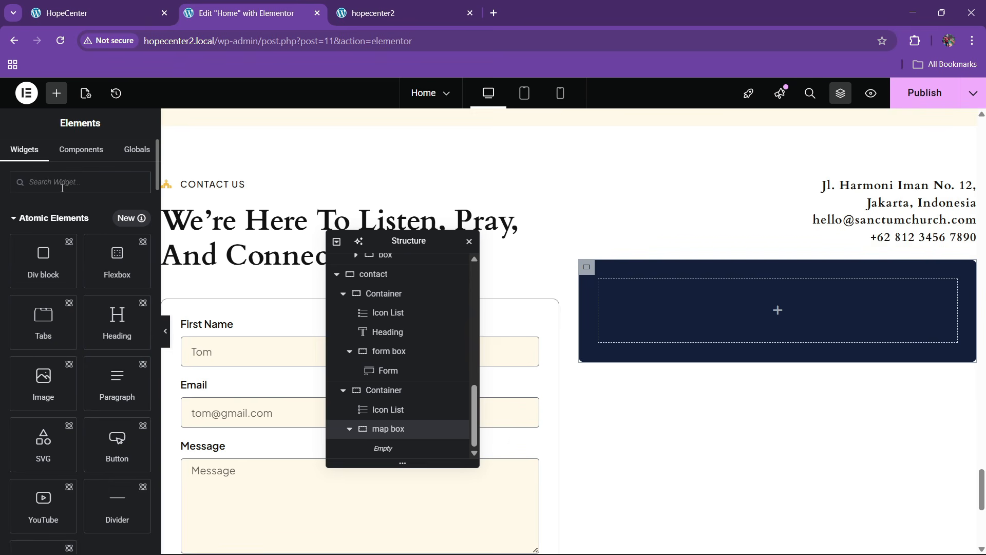
Add a Google Maps widget inside the dark map box
text(map)
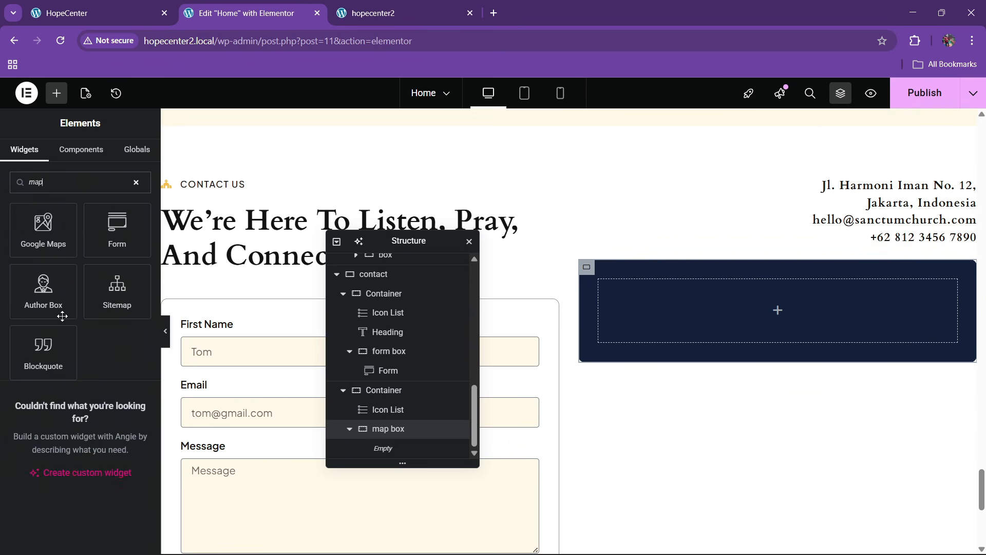
drag(51, 242, 736, 347)
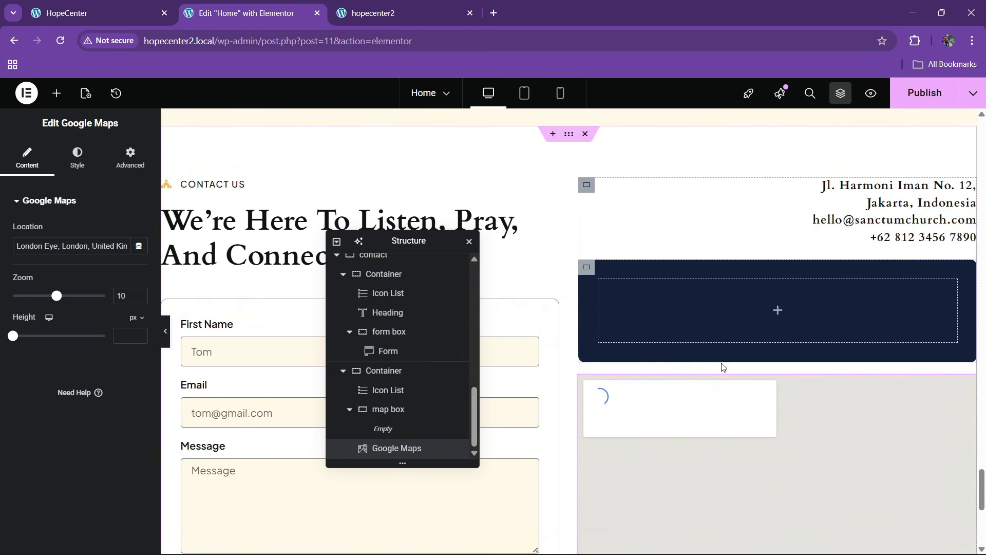
drag(965, 386, 670, 350)
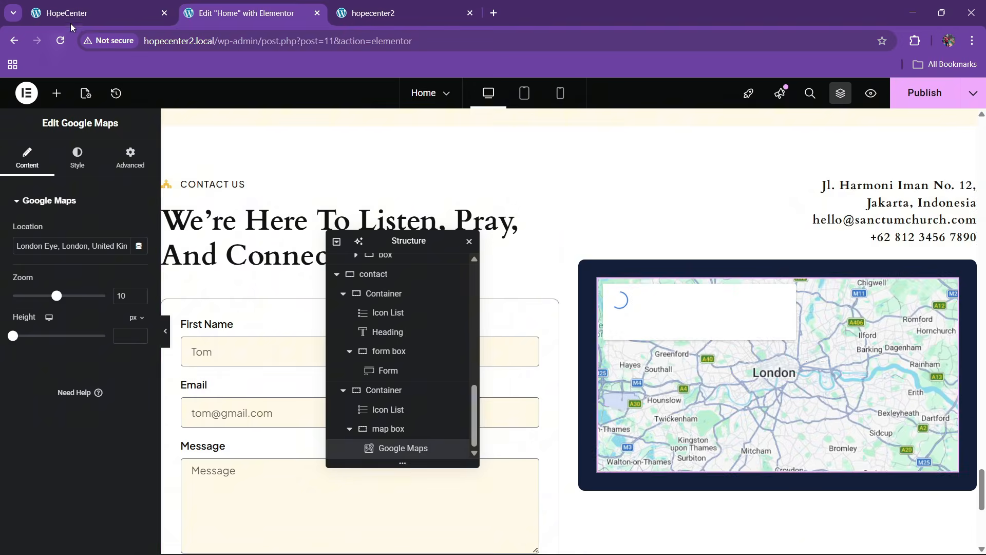
click(77, 13)
click(247, 13)
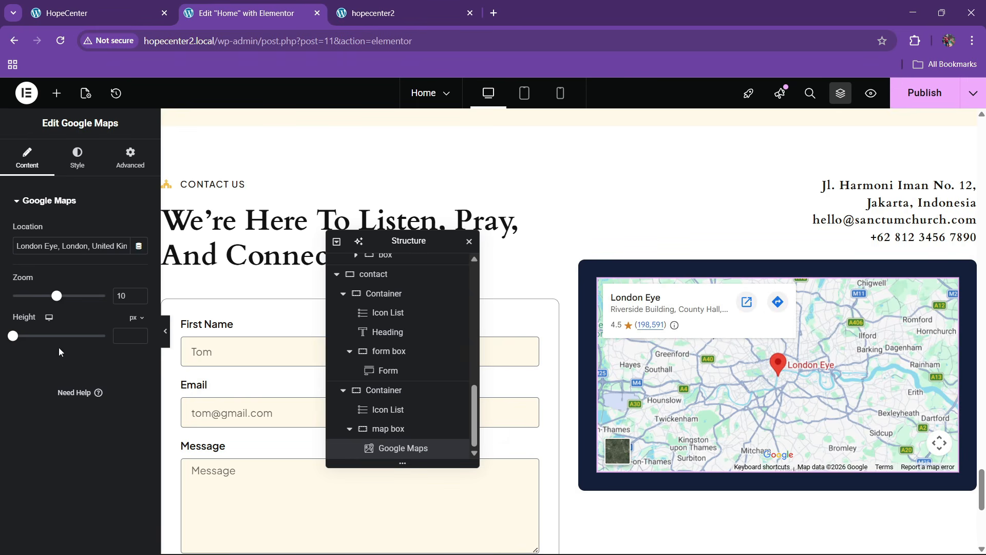
Set the map height to 400
text(300)
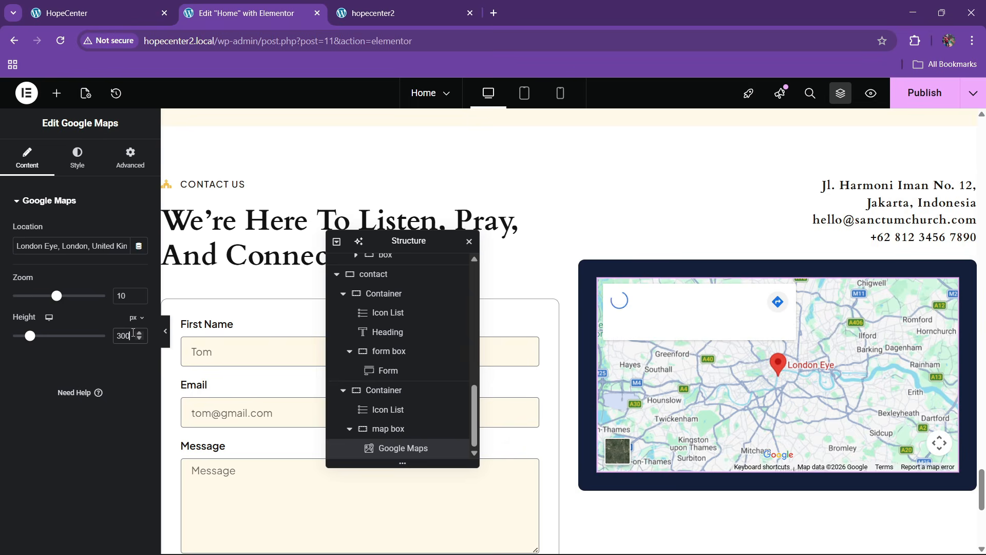
key(BackSpace)
key(BackSpace)
key(BackSpace)
text(400)
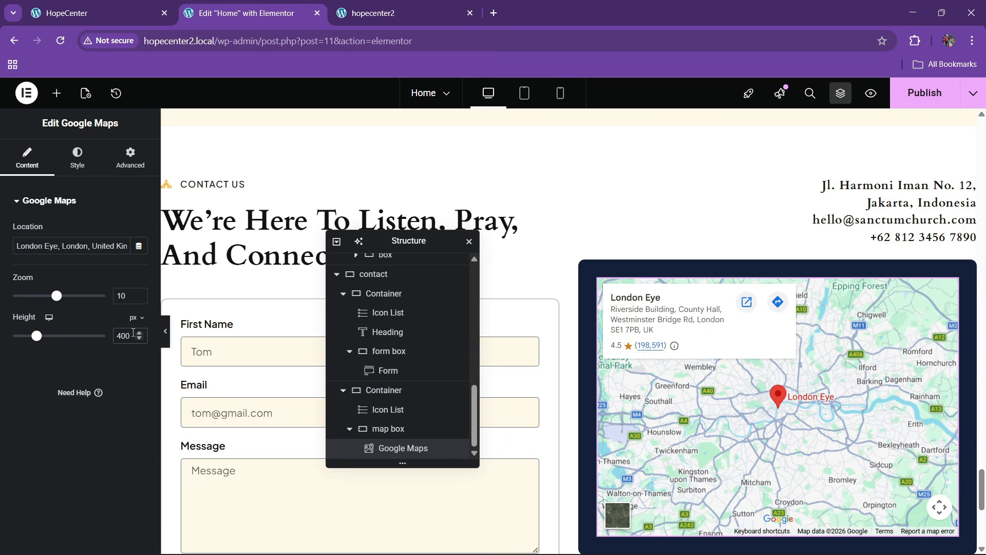
scroll(724, 286, down, 3)
scroll(724, 286, up, 2)
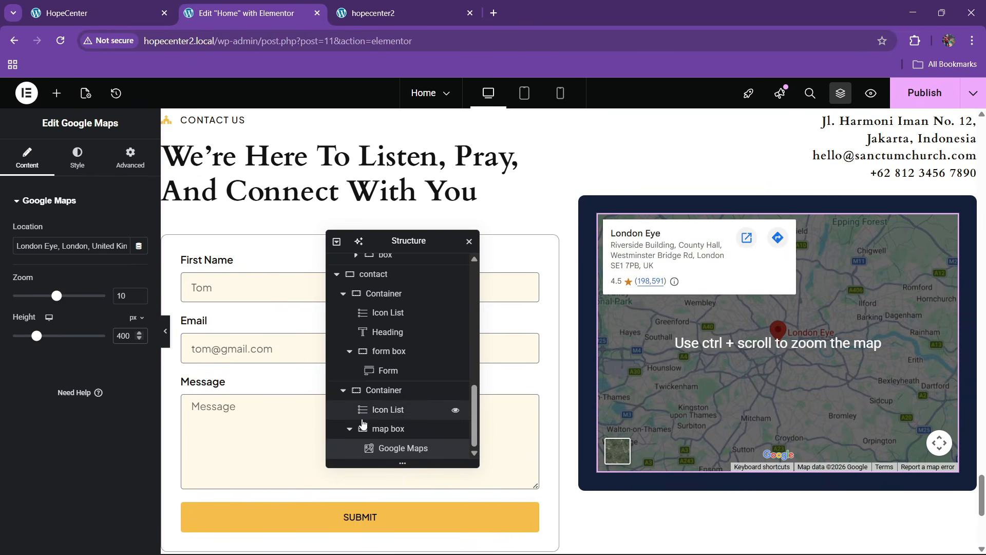
Spread the address and map apart vertically in the right-hand contact column
click(379, 392)
scroll(66, 341, down, 4)
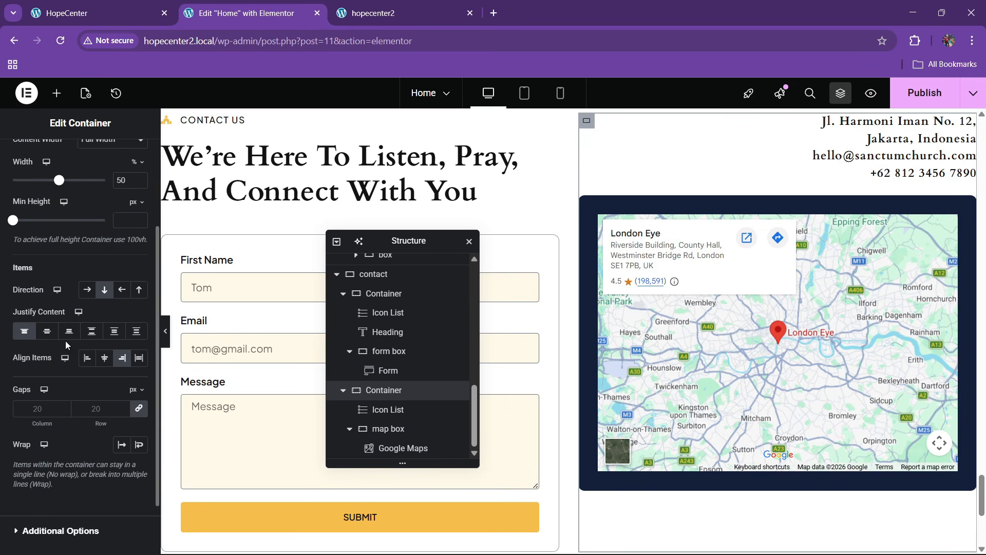
click(96, 270)
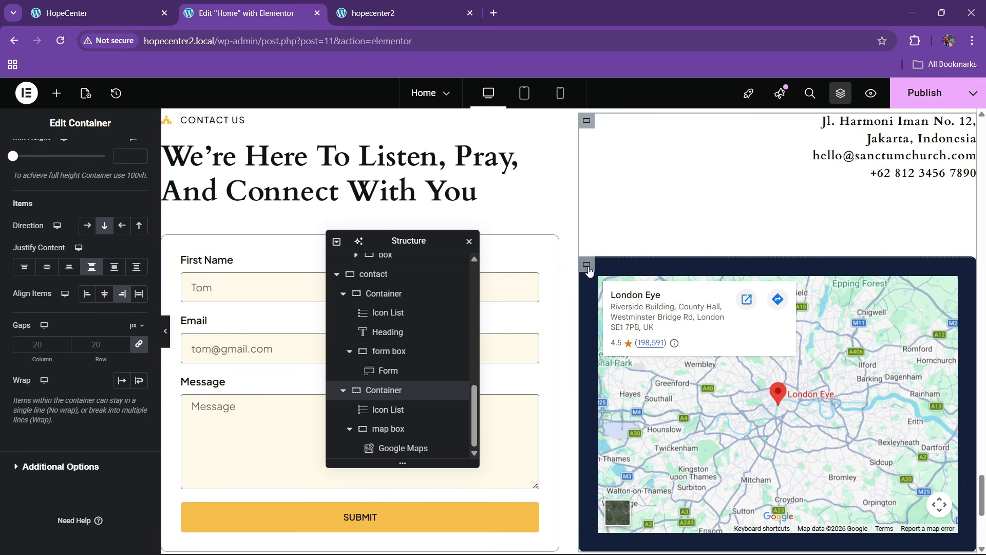
Increase the Google Maps widget's height to 435 px
click(952, 283)
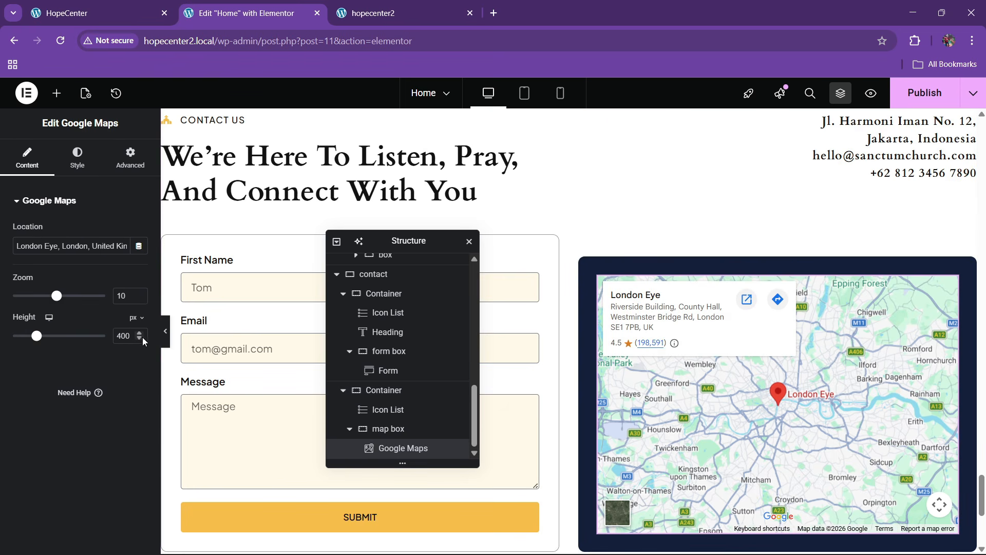
drag(144, 334, 143, 334)
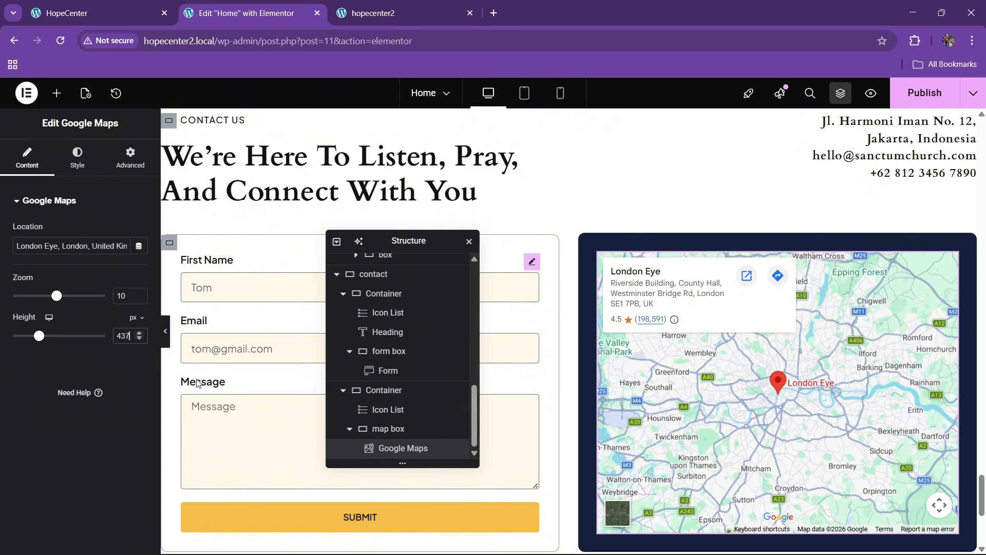
click(142, 339)
click(141, 339)
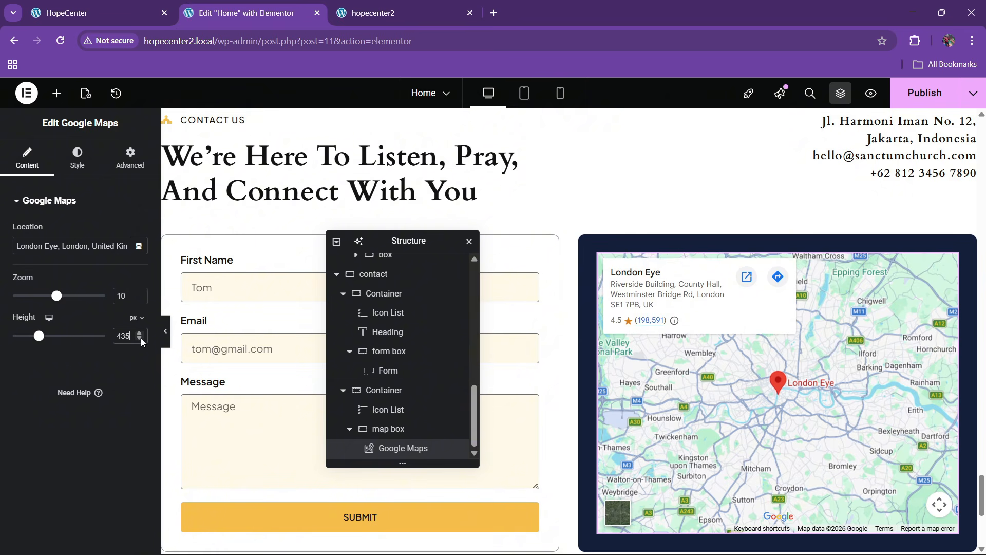
scroll(638, 353, up, 2)
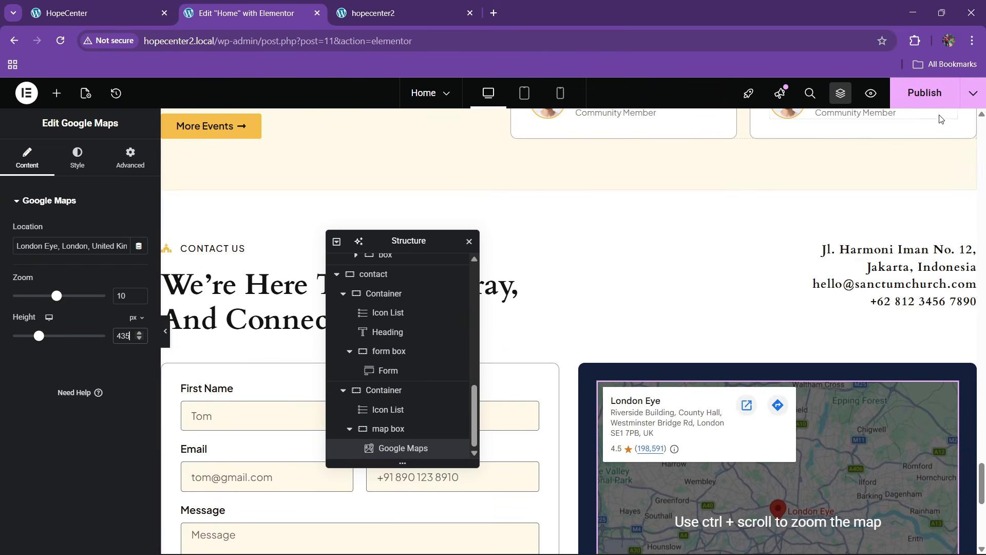
scroll(590, 353, down, 2)
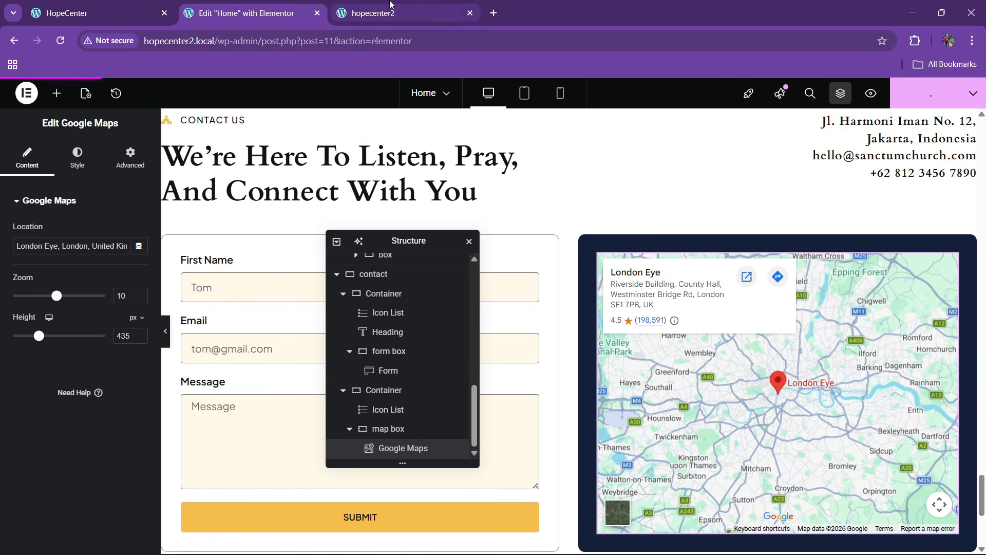
click(388, 4)
click(268, 4)
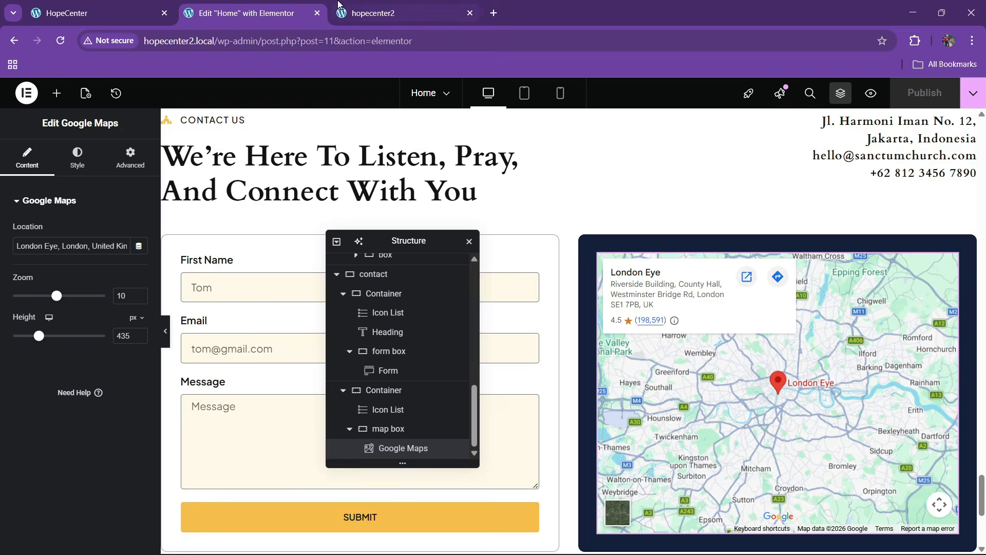
click(342, 4)
click(328, 39)
key(Return)
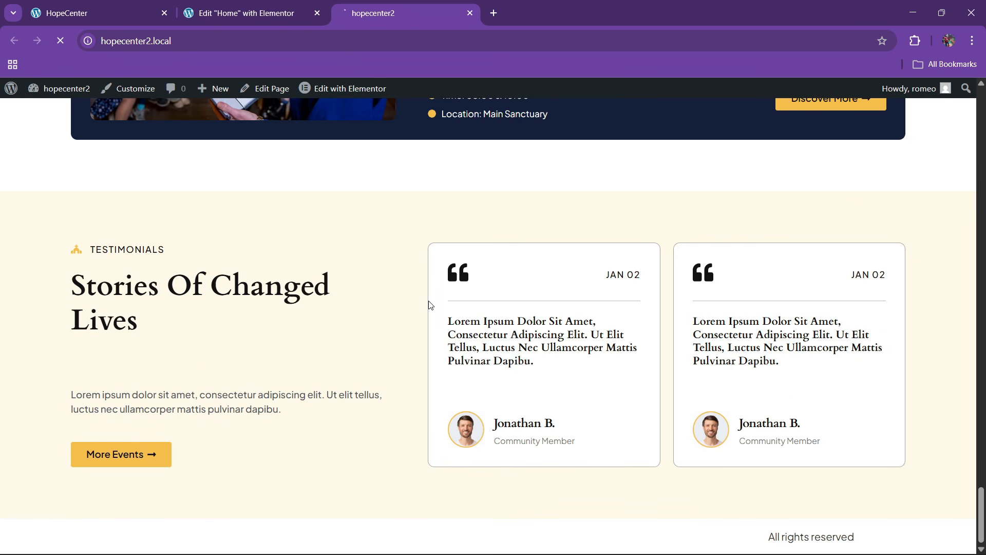
scroll(423, 297, down, 15)
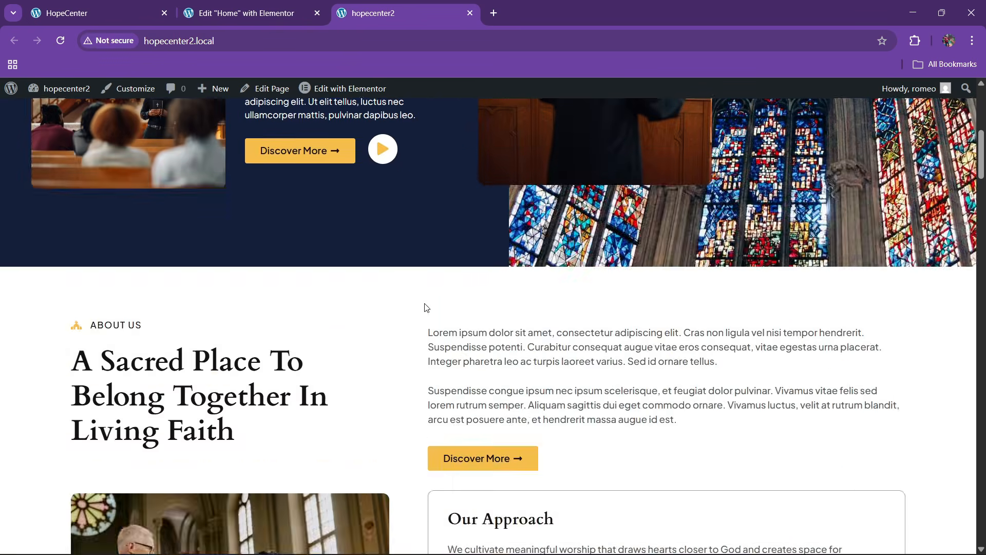
scroll(427, 303, down, 20)
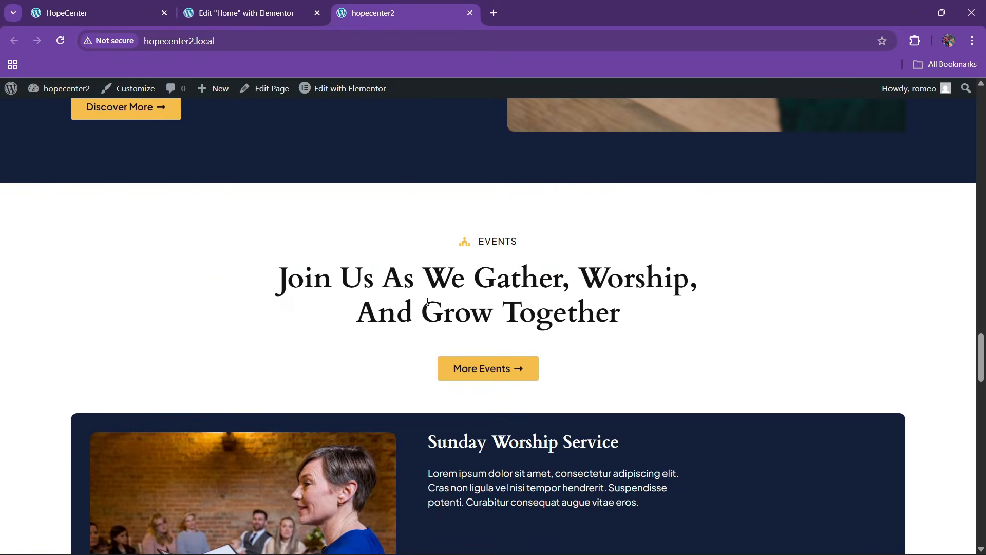
scroll(426, 313, down, 12)
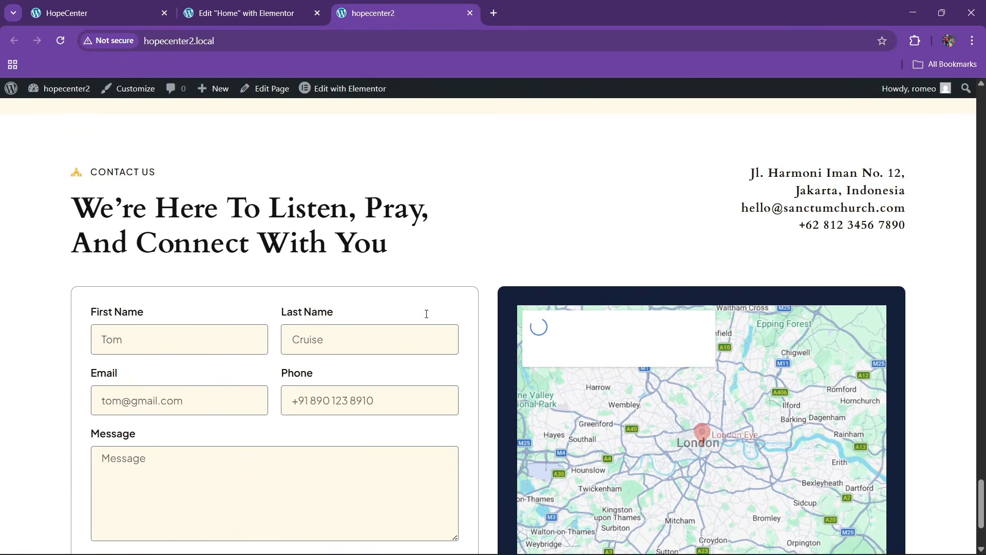
scroll(425, 310, up, 3)
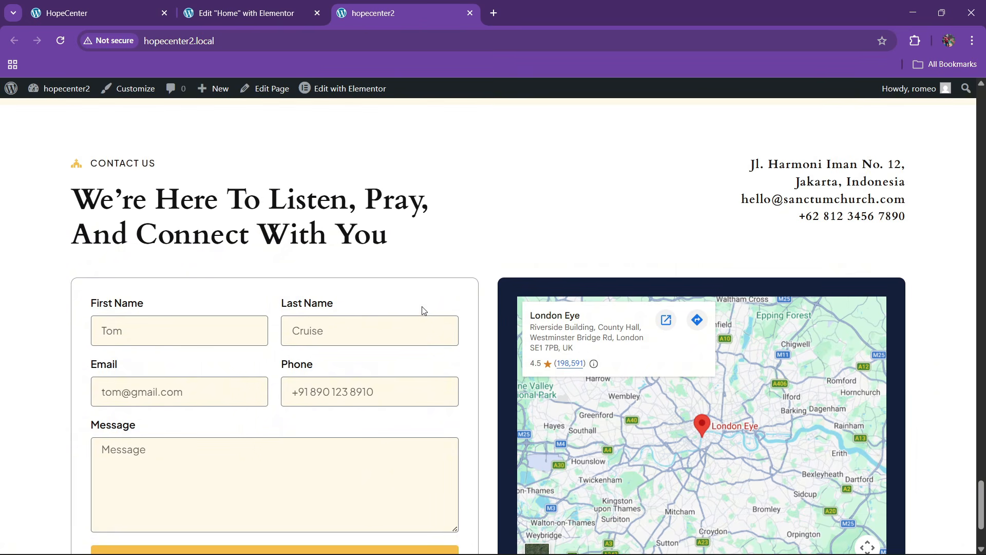
click(168, 5)
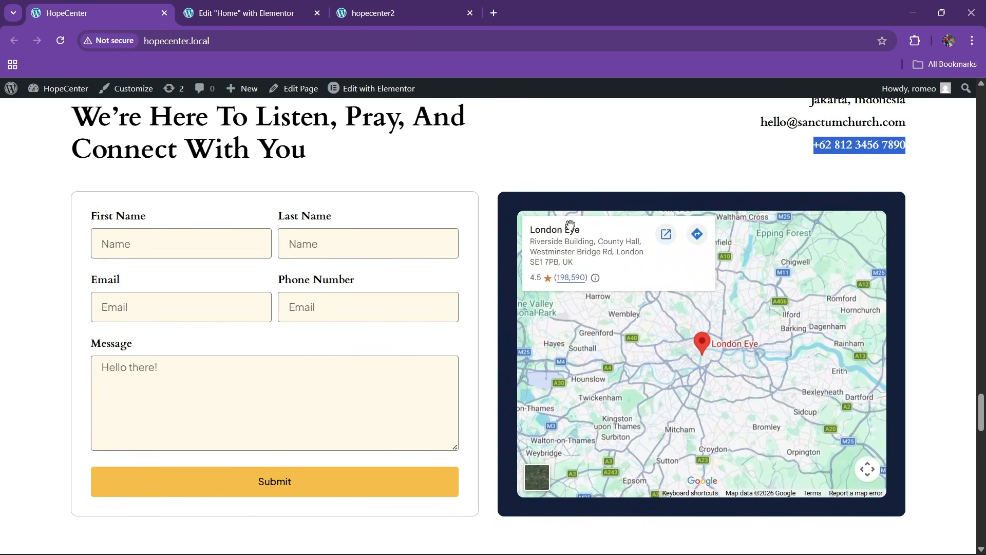
key(ctrl+Tab)
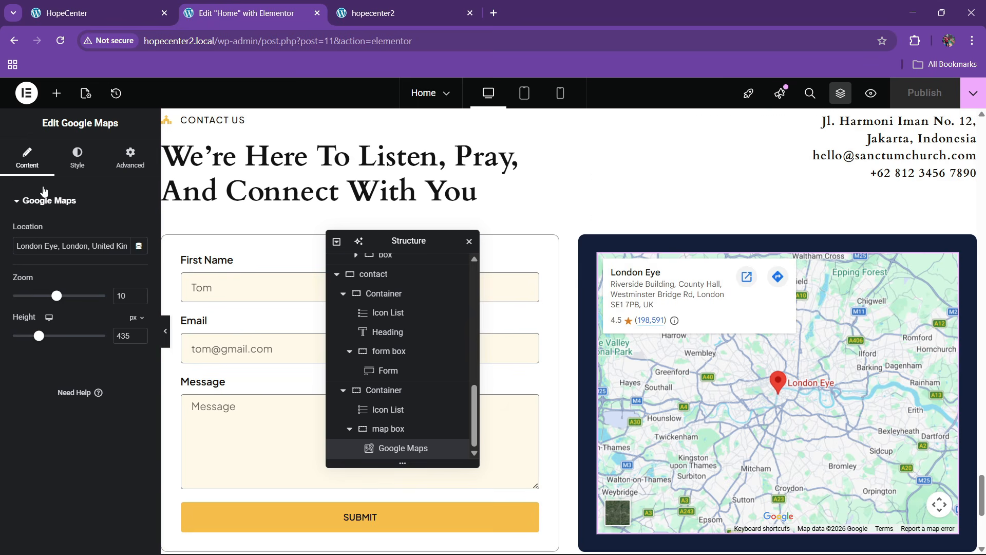
Give the map a 10 px border radius
click(77, 157)
click(130, 157)
scroll(46, 377, down, 5)
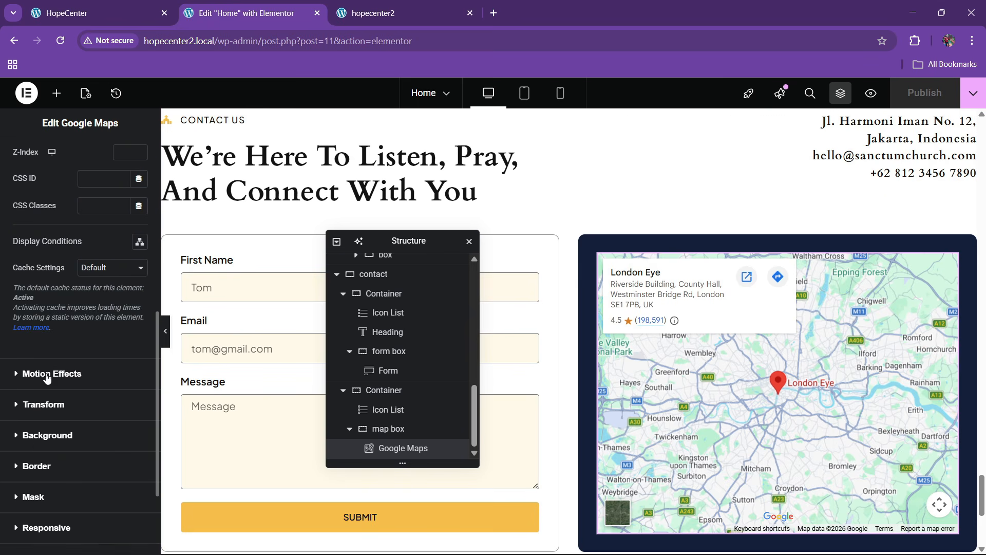
click(35, 466)
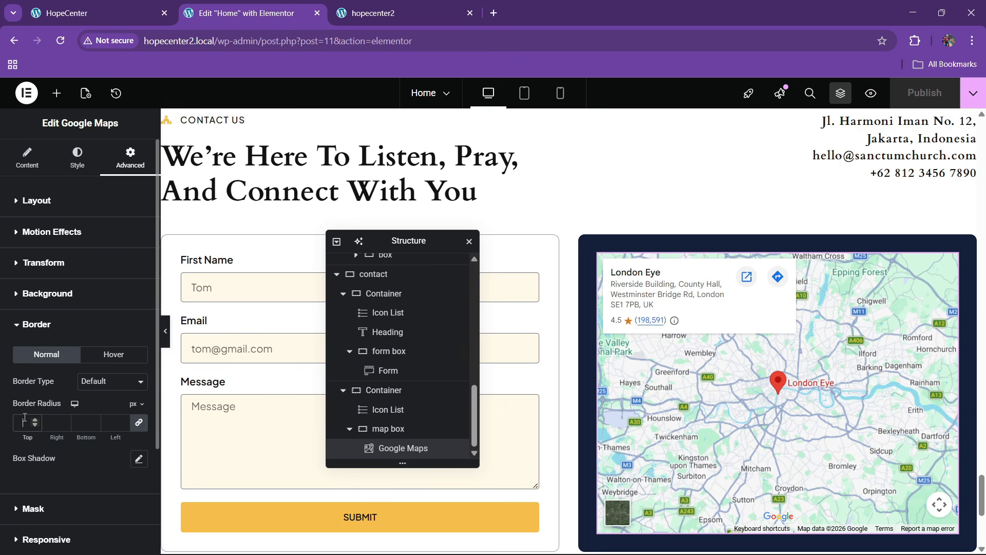
text(10)
Make the map greyscale with hover saturation 200, and publish the page
click(67, 162)
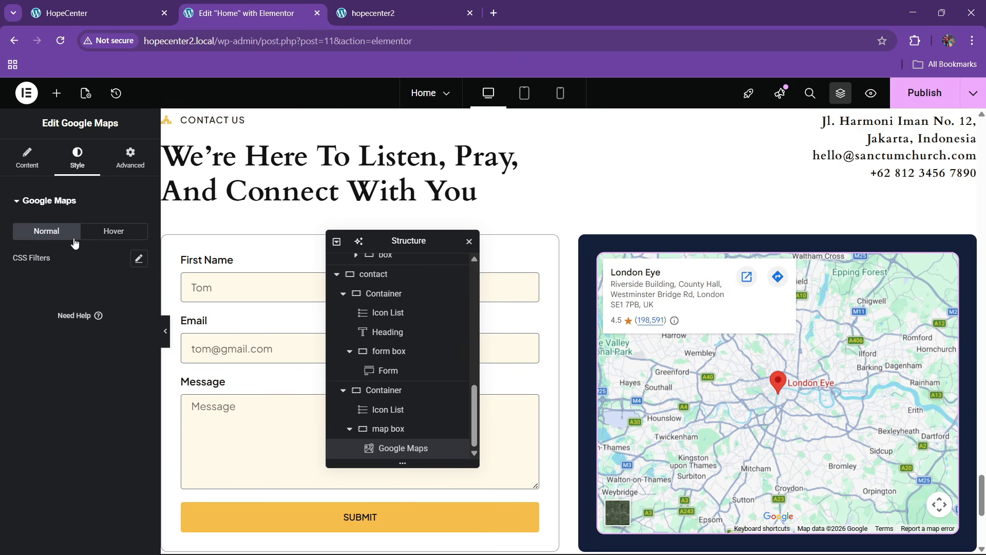
click(138, 258)
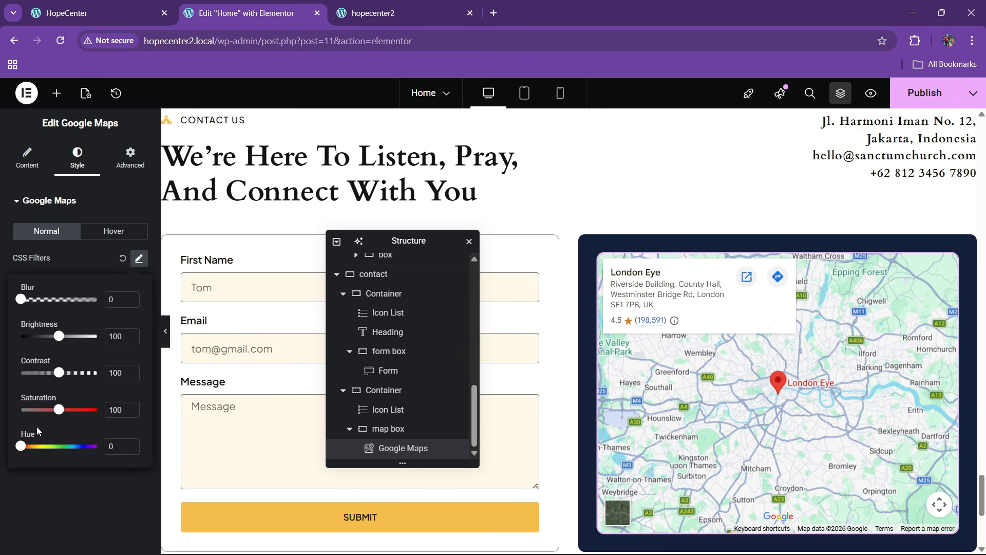
click(132, 231)
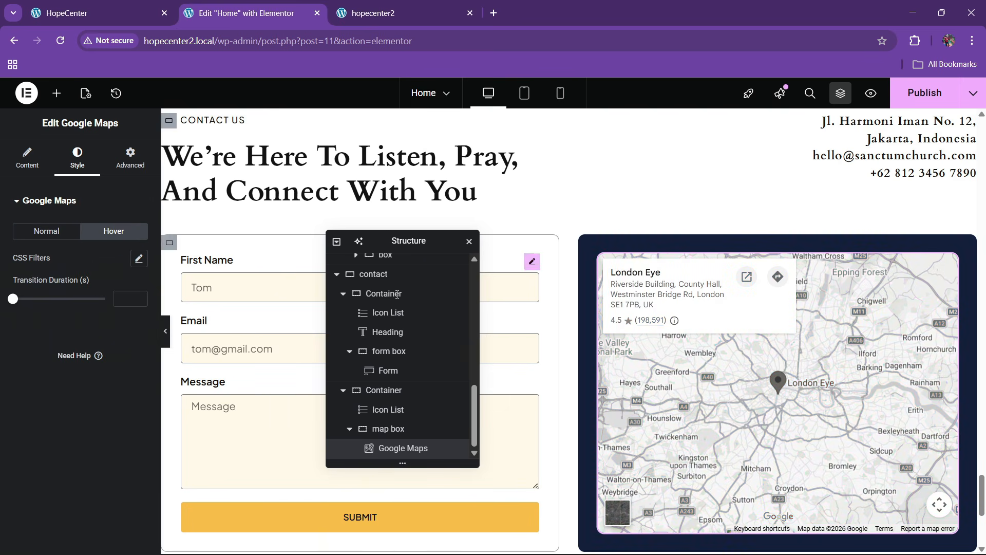
click(139, 259)
drag(73, 416, 97, 414)
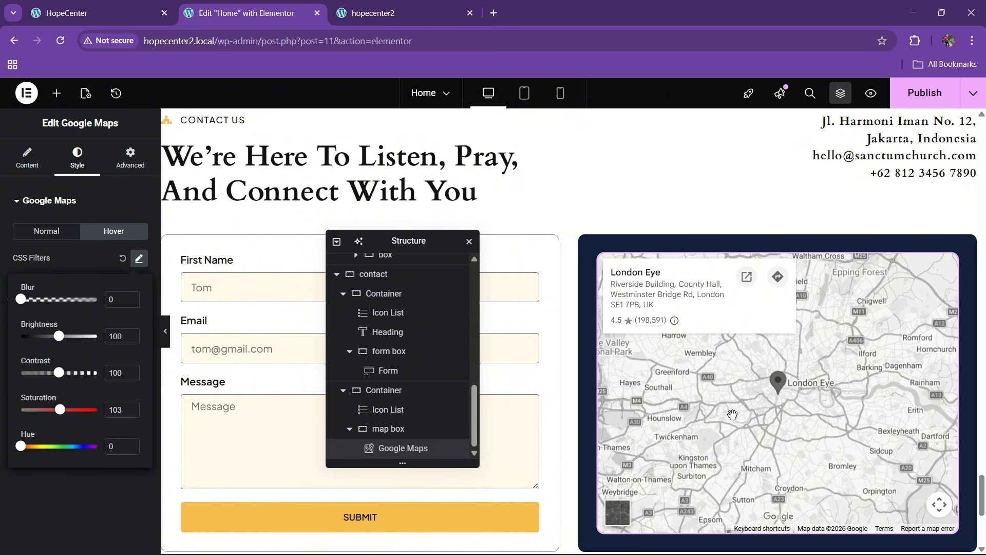
click(922, 101)
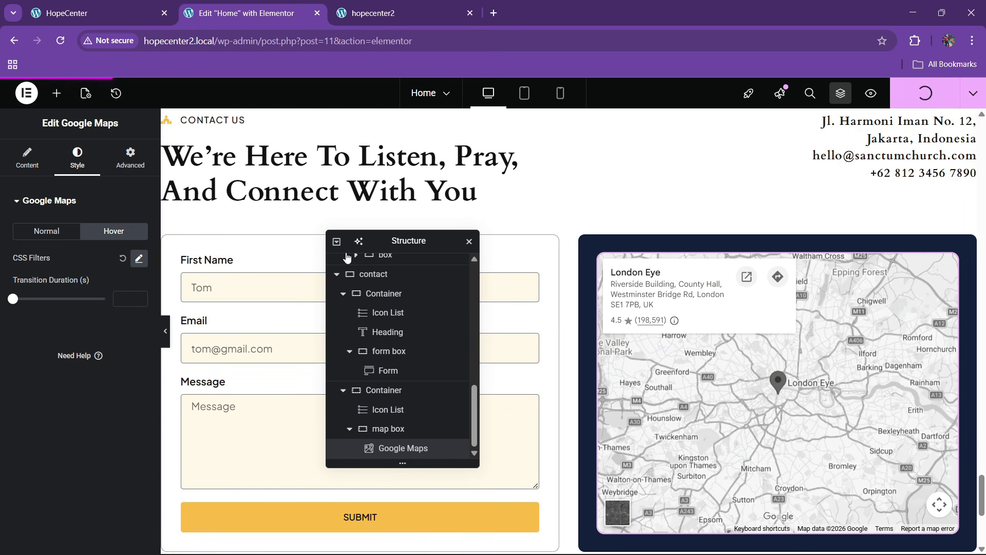
Reload the live hopecenter2 page and scroll to the greyscale map
click(362, 13)
click(352, 43)
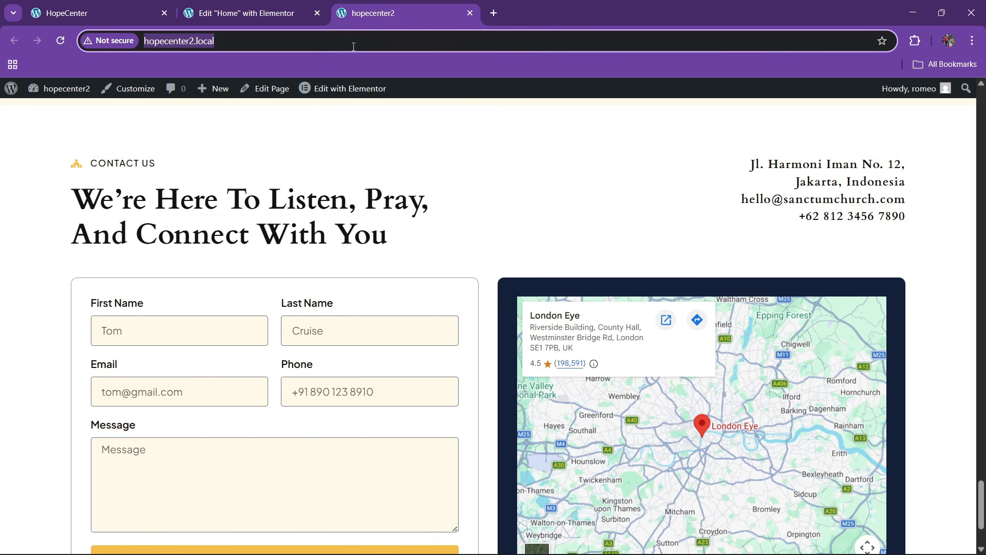
key(Return)
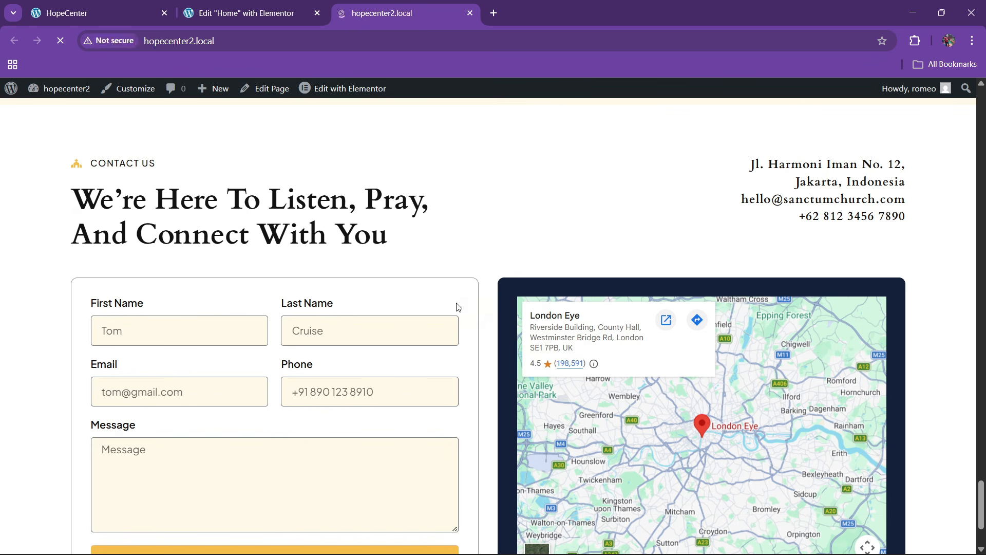
scroll(456, 306, down, 10)
scroll(673, 415, down, 20)
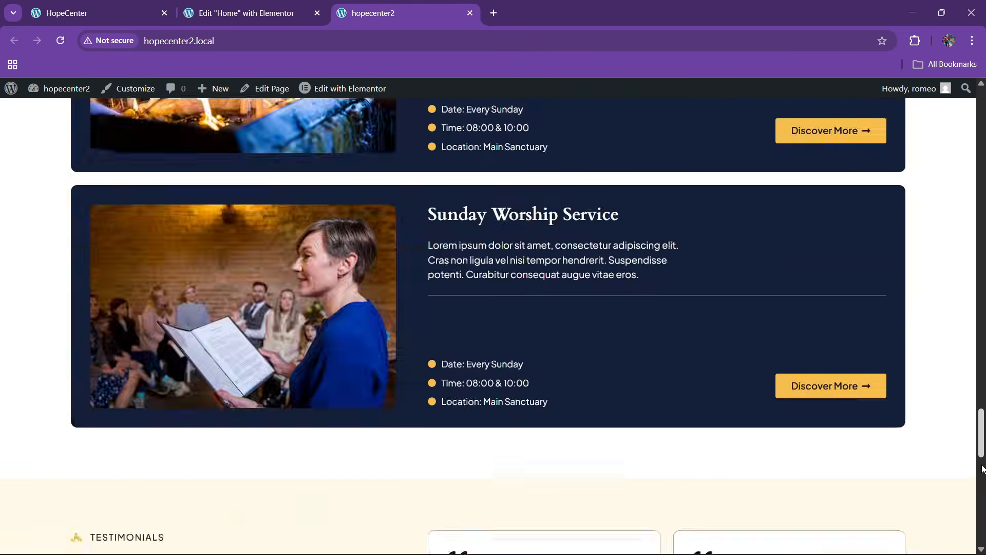
scroll(231, 341, up, 3)
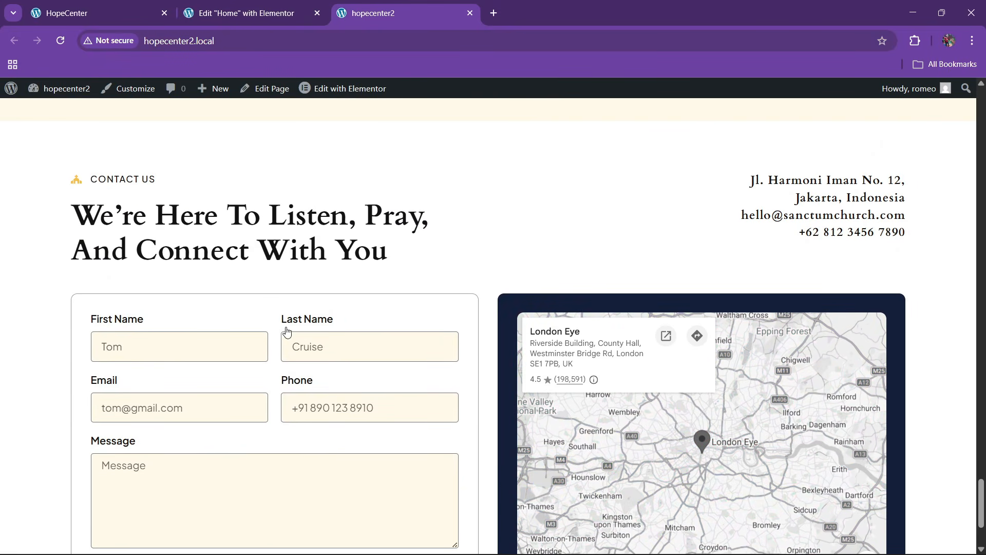
Review the HopeCenter reference site's bible-and-cross Begin Your Journey section
click(98, 13)
scroll(409, 346, up, 10)
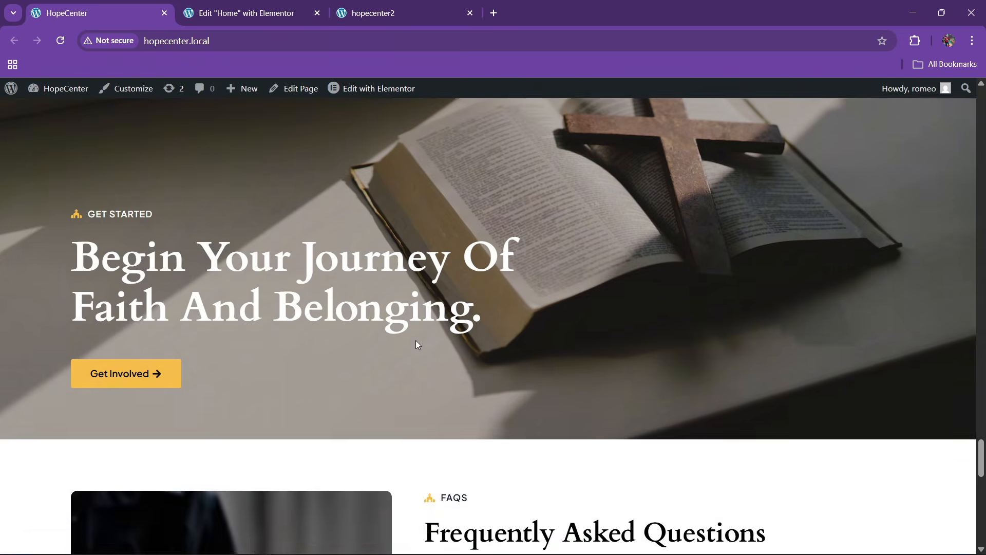
scroll(416, 340, down, 12)
scroll(390, 297, up, 15)
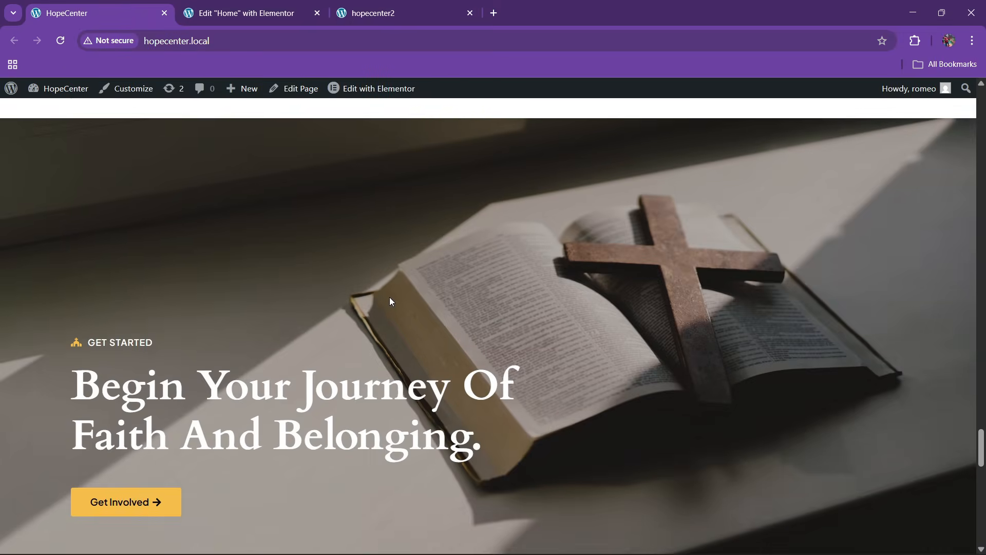
click(239, 13)
scroll(405, 241, down, 3)
Add a single-column flexbox container with centred content, 80 px vertical padding and classic background
drag(405, 241, 818, 192)
click(540, 409)
click(531, 447)
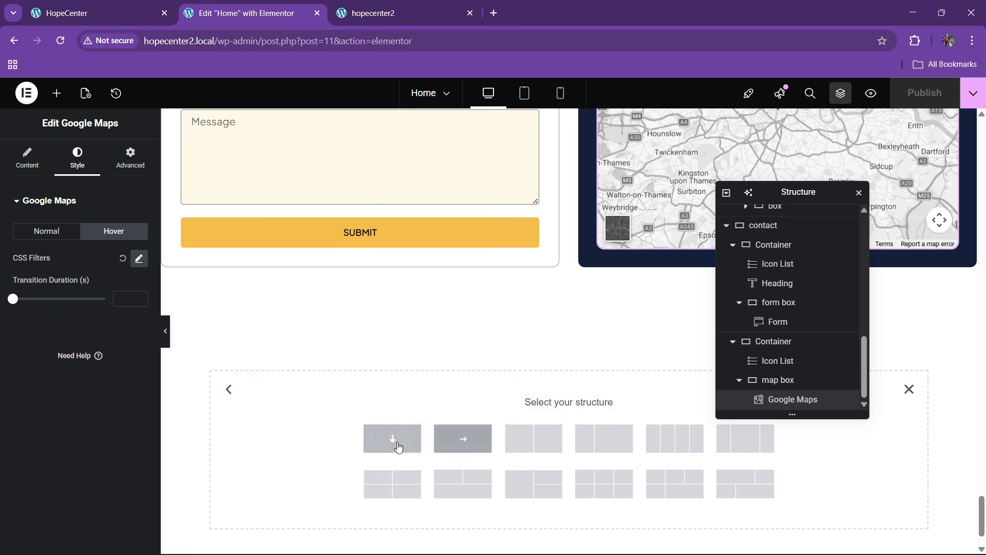
click(399, 446)
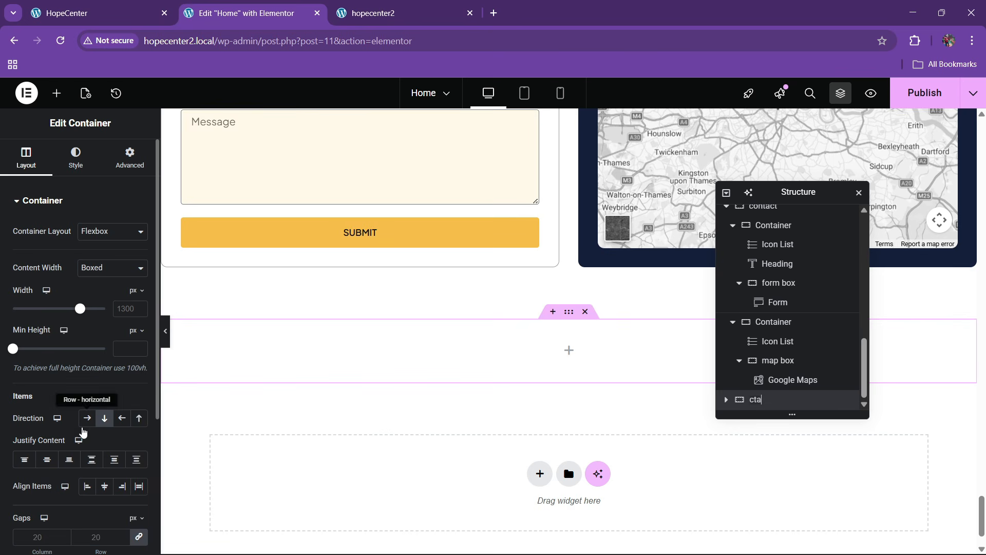
click(47, 459)
click(130, 156)
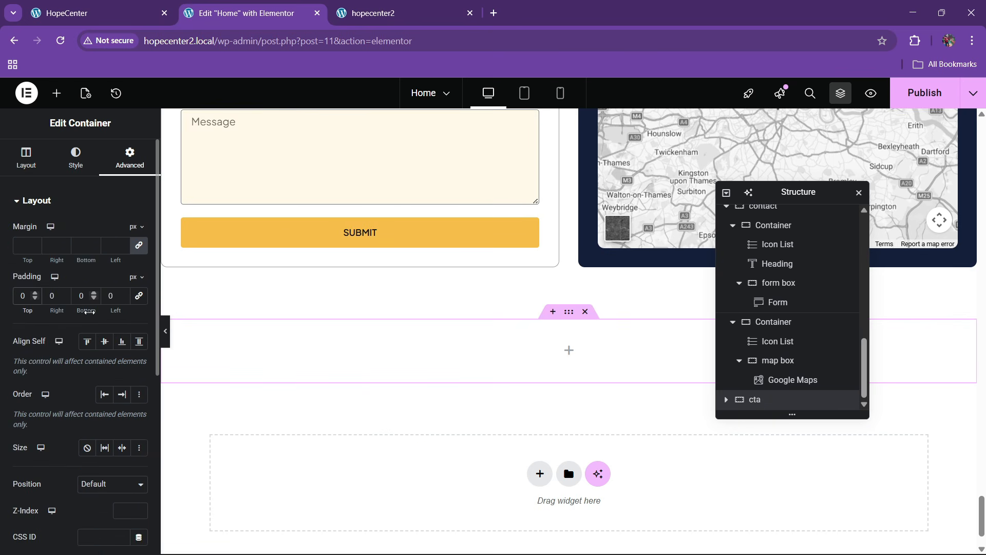
text(8)
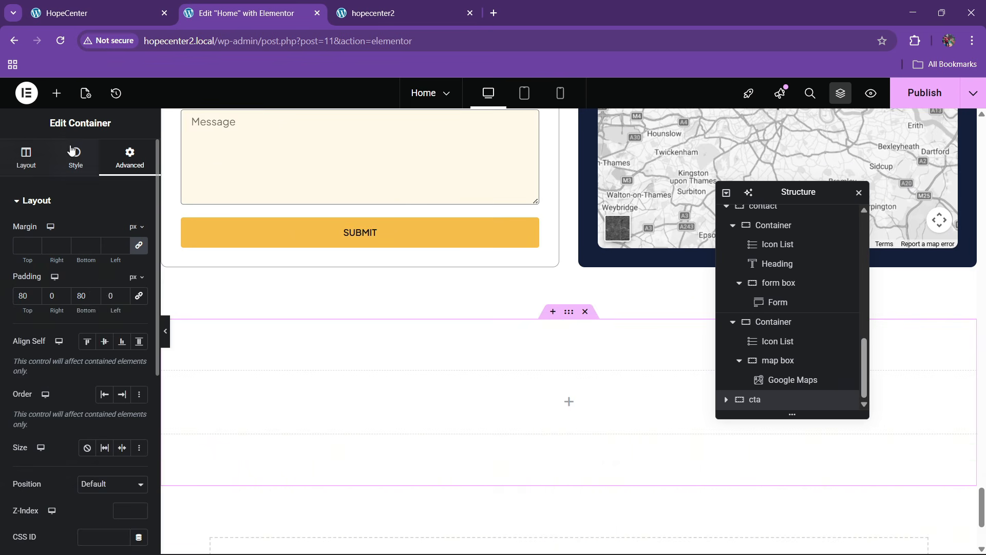
click(75, 156)
click(91, 263)
Set the bible-and-cross photo as the cta background, positioned center center with cover size
click(145, 5)
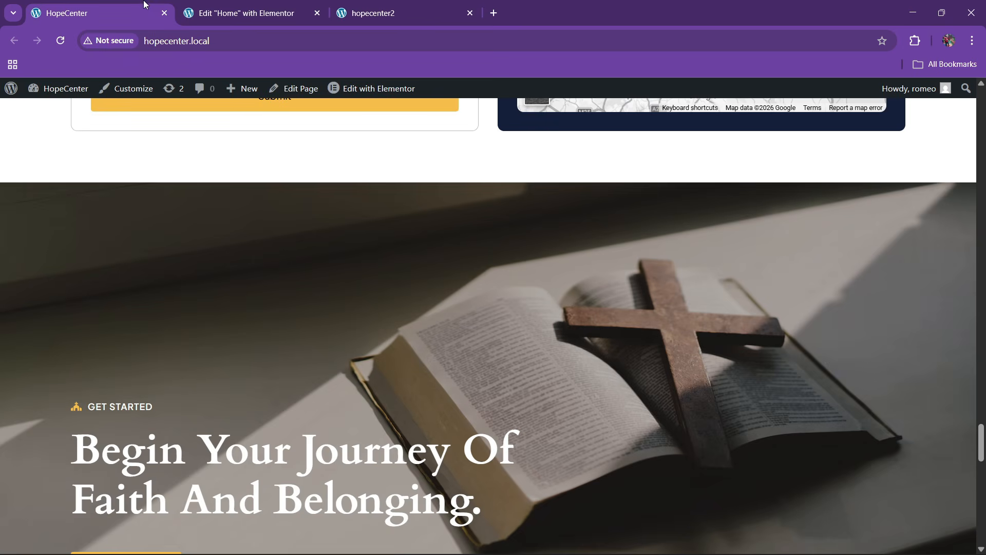
click(253, 5)
scroll(211, 311, down, 4)
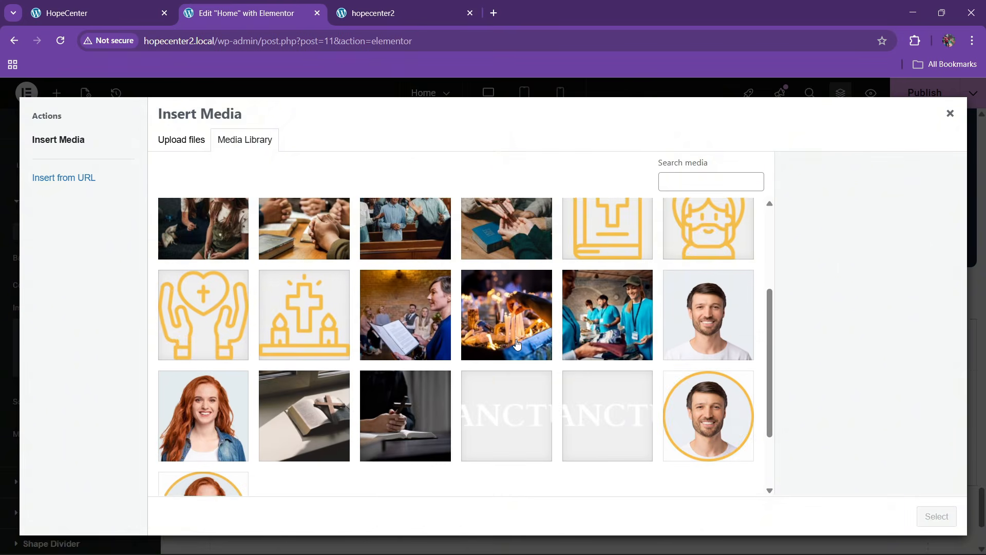
click(346, 389)
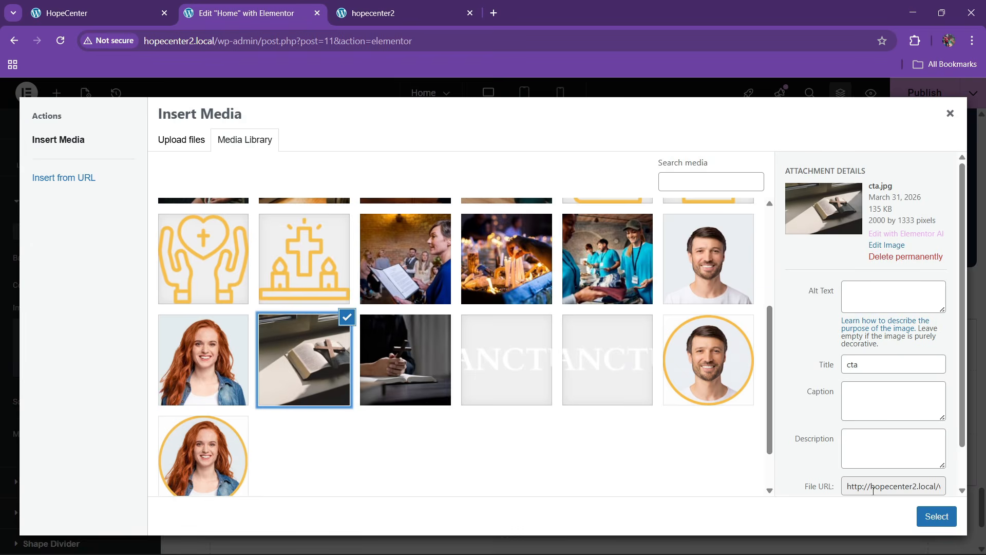
click(937, 516)
scroll(97, 365, down, 3)
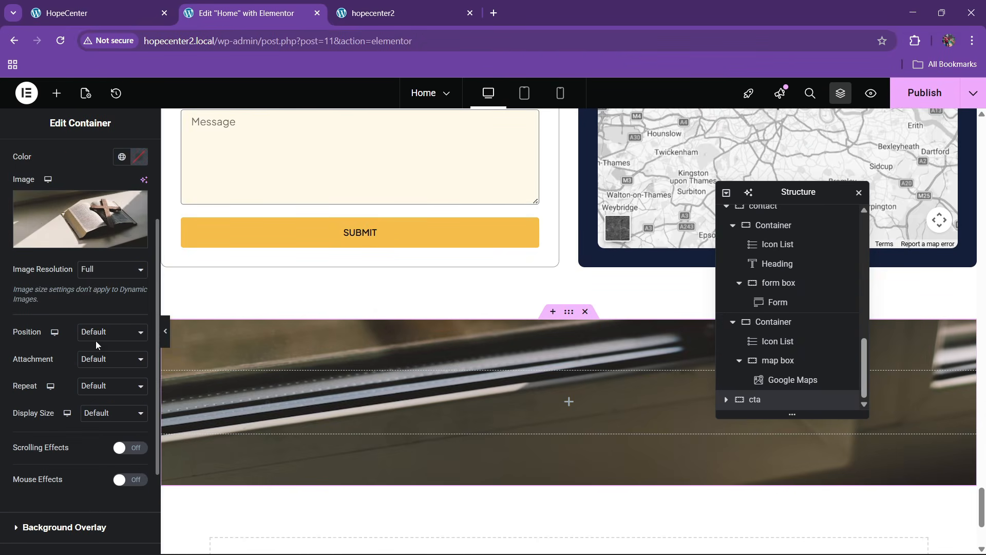
click(96, 334)
click(99, 365)
click(96, 414)
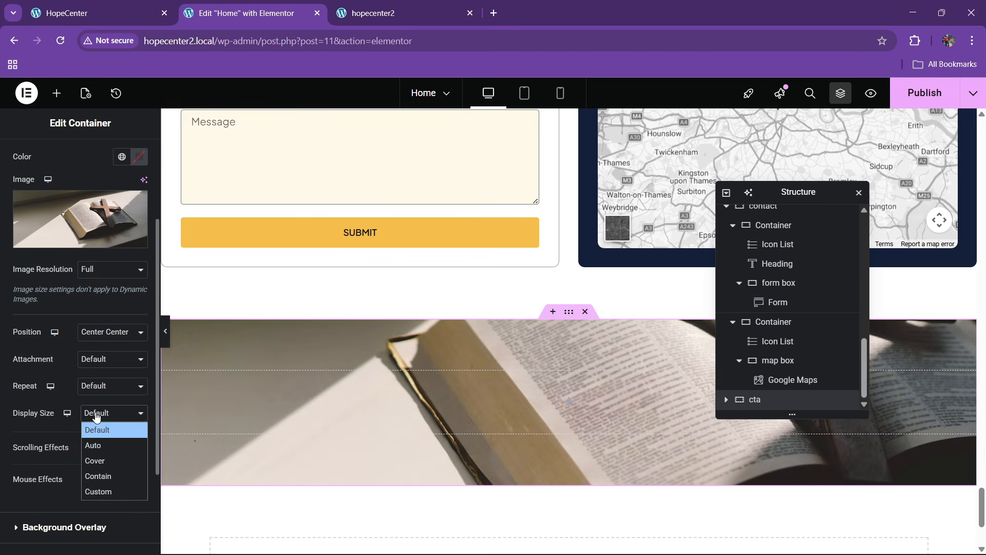
click(95, 461)
Set the cta section's minimum height to 700
scroll(62, 416, up, 5)
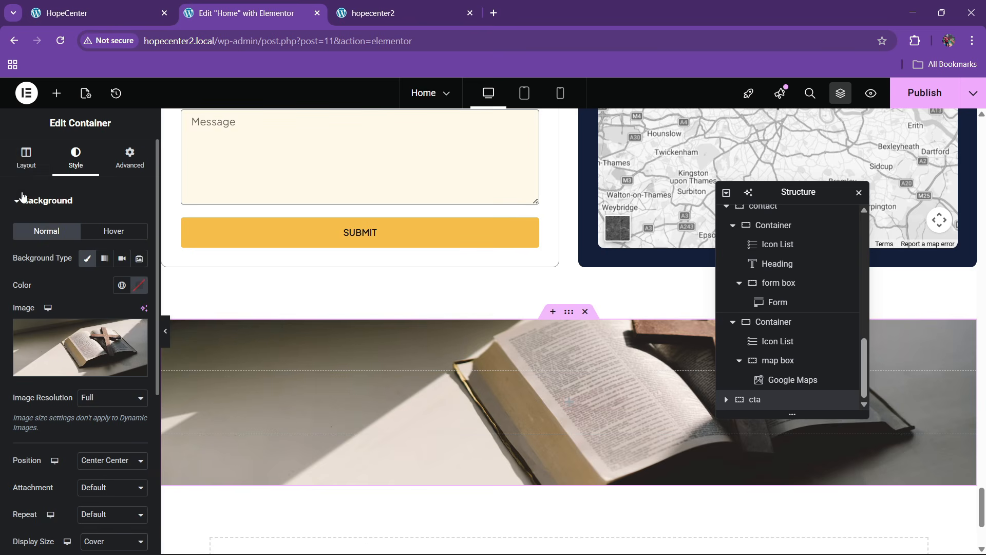
click(26, 156)
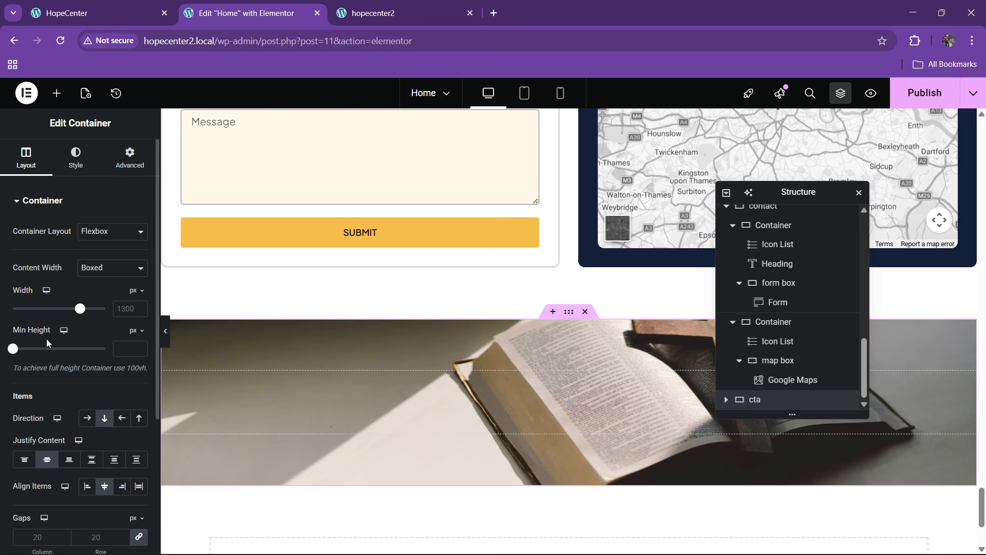
scroll(46, 338, down, 3)
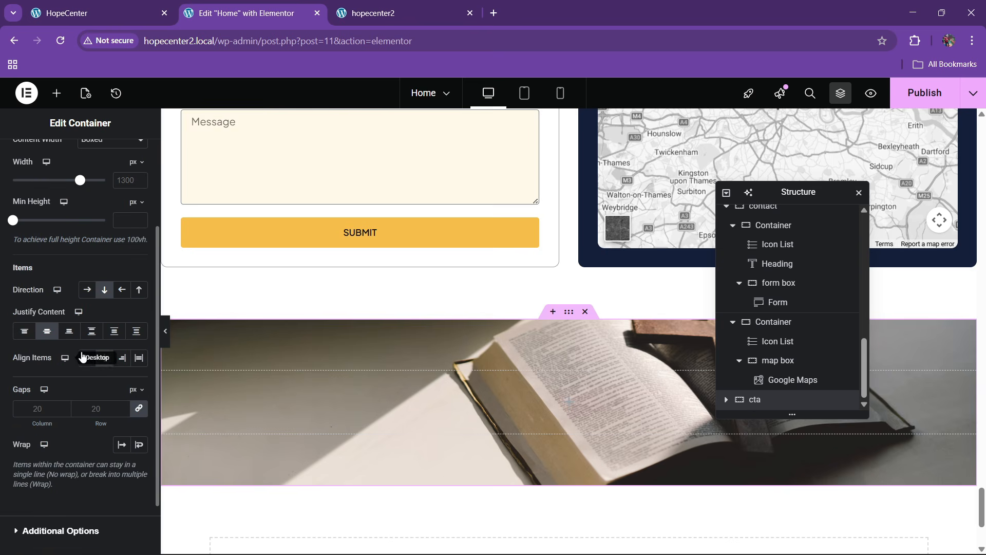
click(119, 228)
text(700)
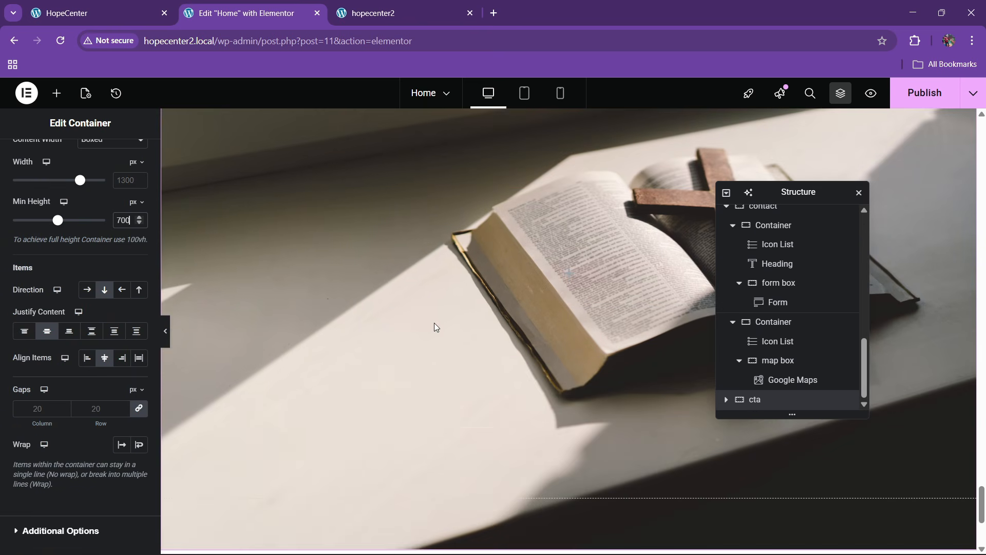
scroll(435, 328, down, 3)
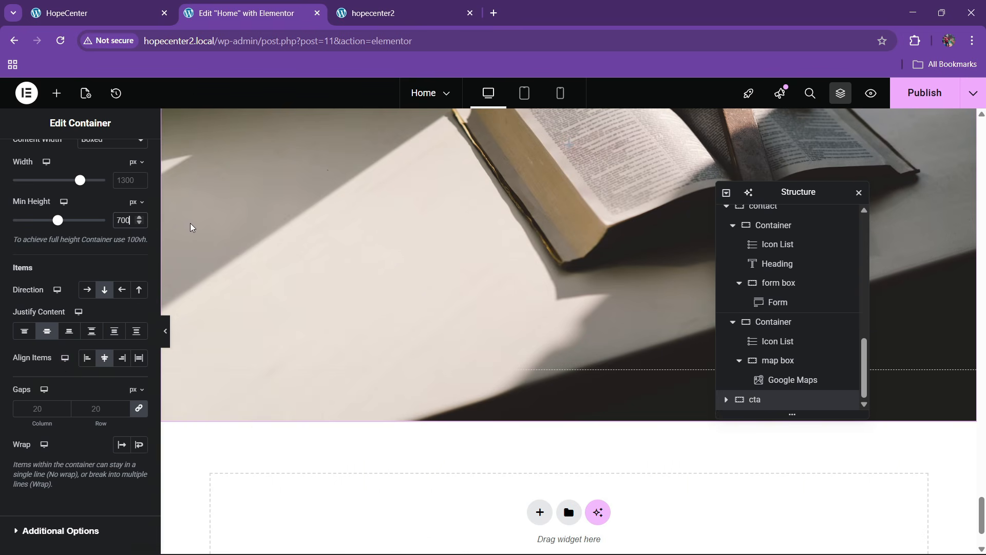
scroll(128, 169, up, 4)
Remove the section's top and bottom padding, setting both to 0
click(130, 156)
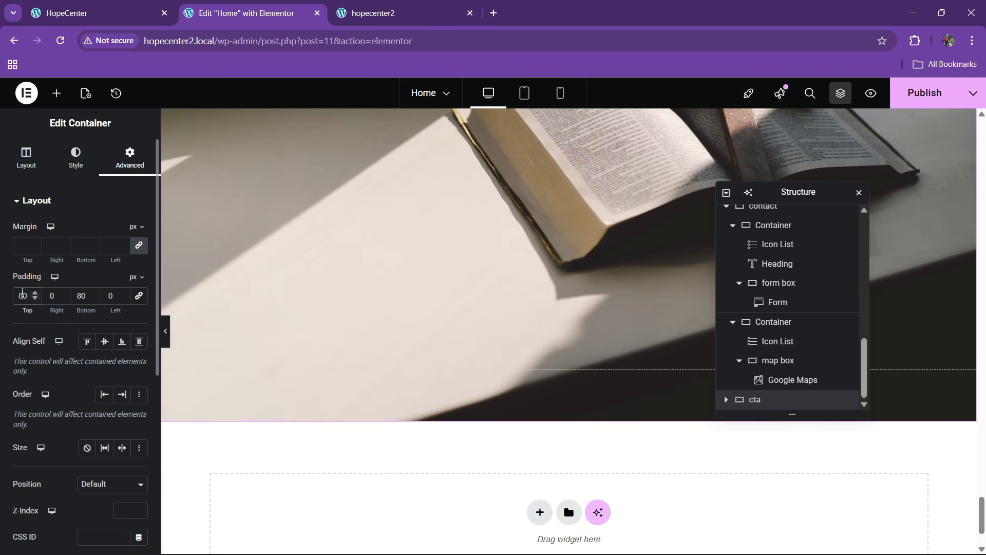
key(BackSpace)
click(82, 296)
key(BackSpace)
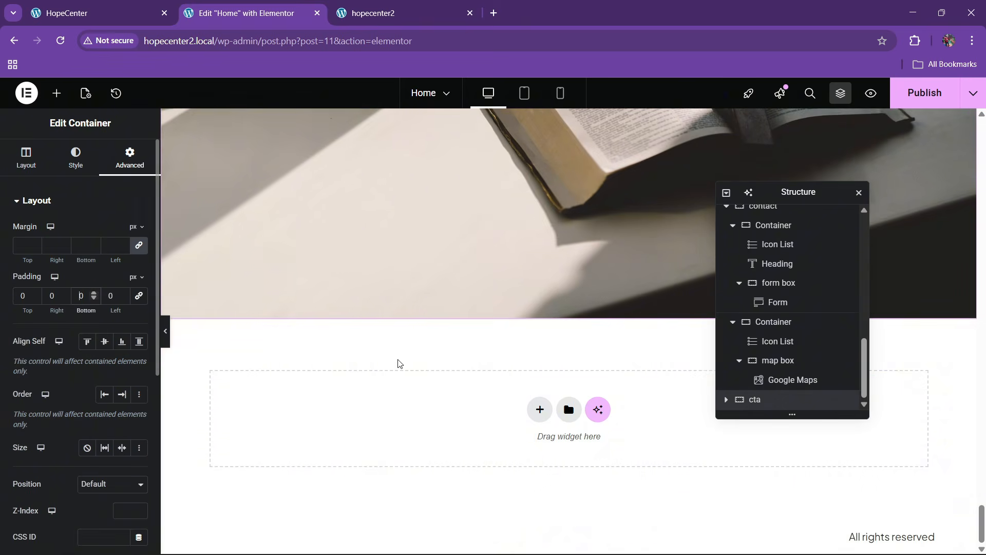
scroll(565, 362, up, 5)
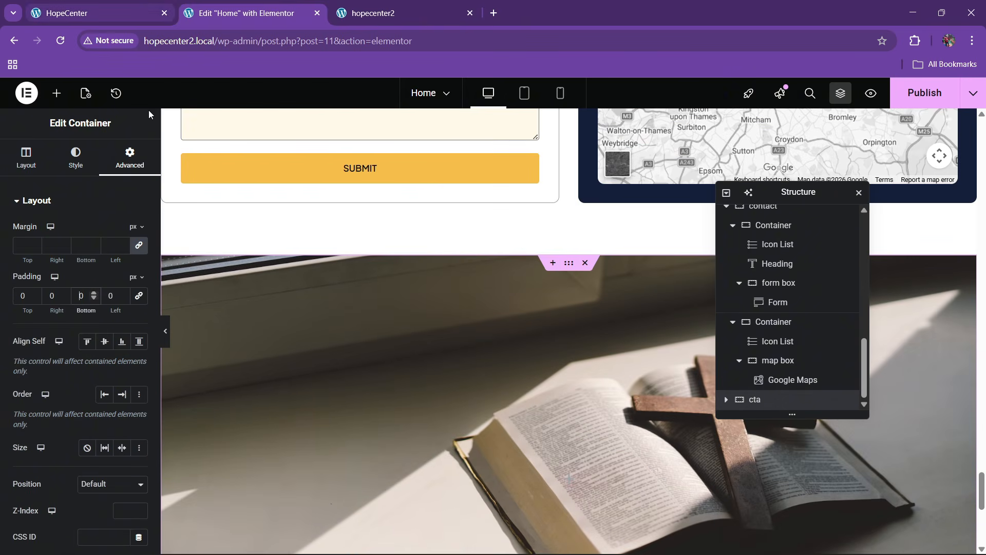
Add a black background overlay at about 0.5 opacity
click(76, 157)
scroll(60, 384, down, 3)
scroll(60, 384, down, 3)
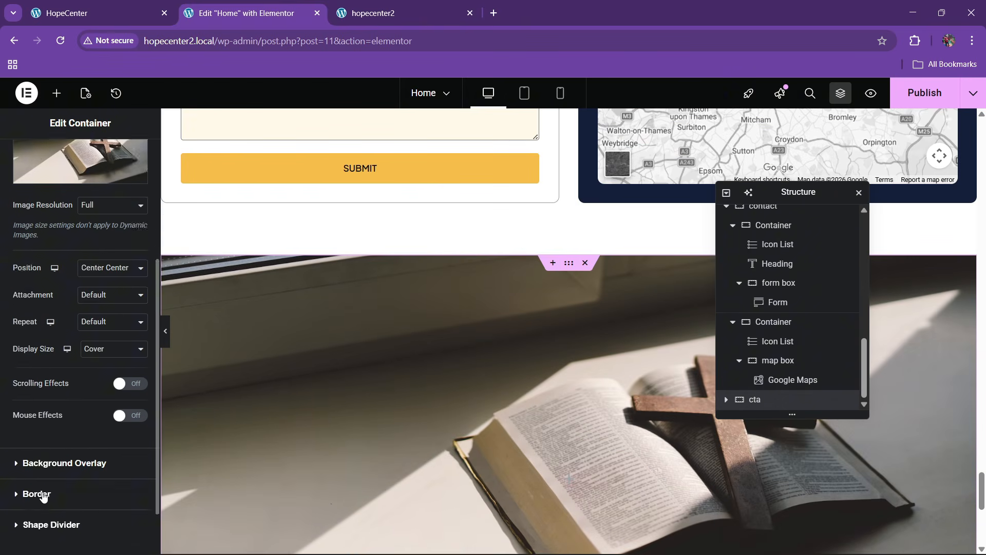
click(48, 402)
click(119, 290)
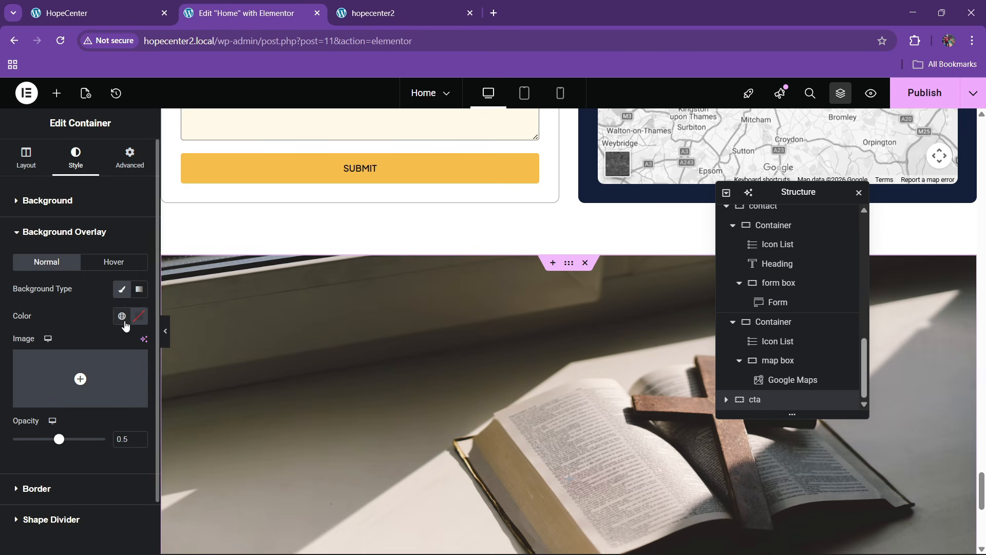
click(123, 316)
click(59, 288)
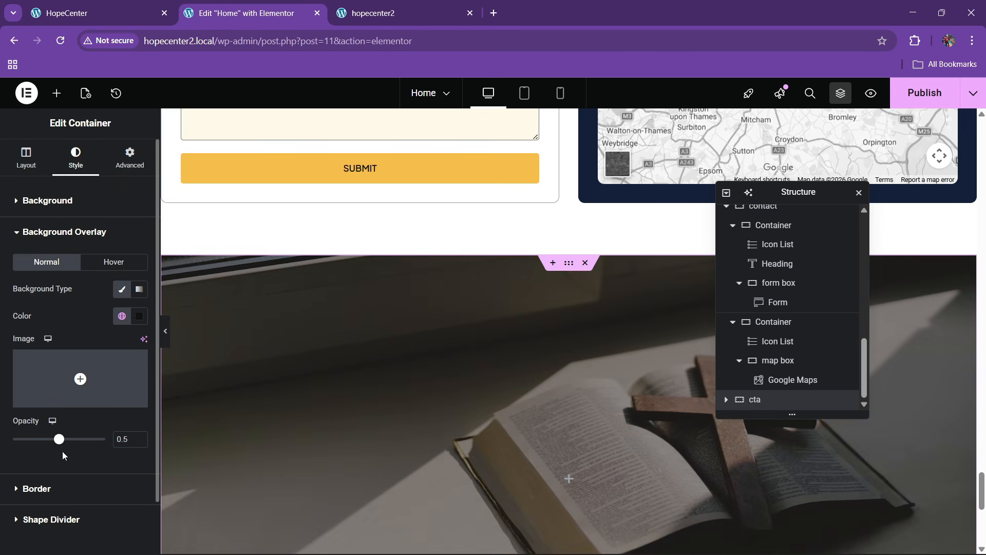
mouse_move(58, 445)
mouse_down()
mouse_move(48, 441)
mouse_move(60, 441)
mouse_up()
key(ctrl+shift+Tab)
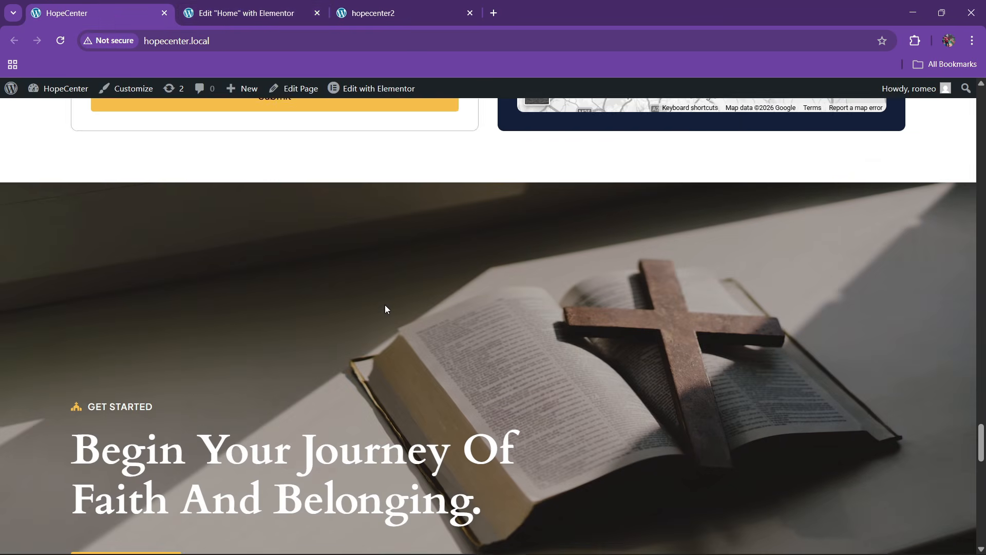
Copy the events label widget and paste it into the cta section
click(253, 12)
scroll(493, 321, up, 10)
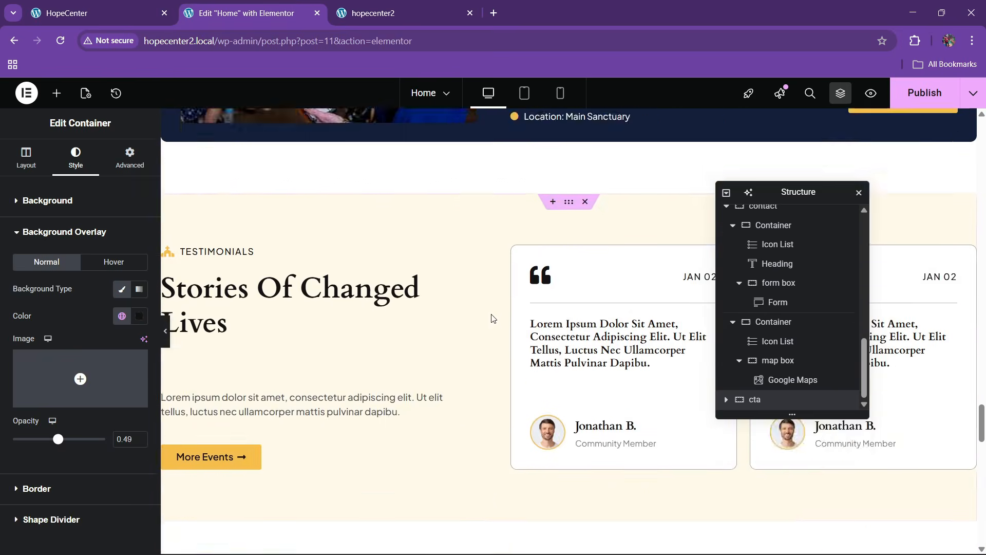
scroll(489, 315, up, 10)
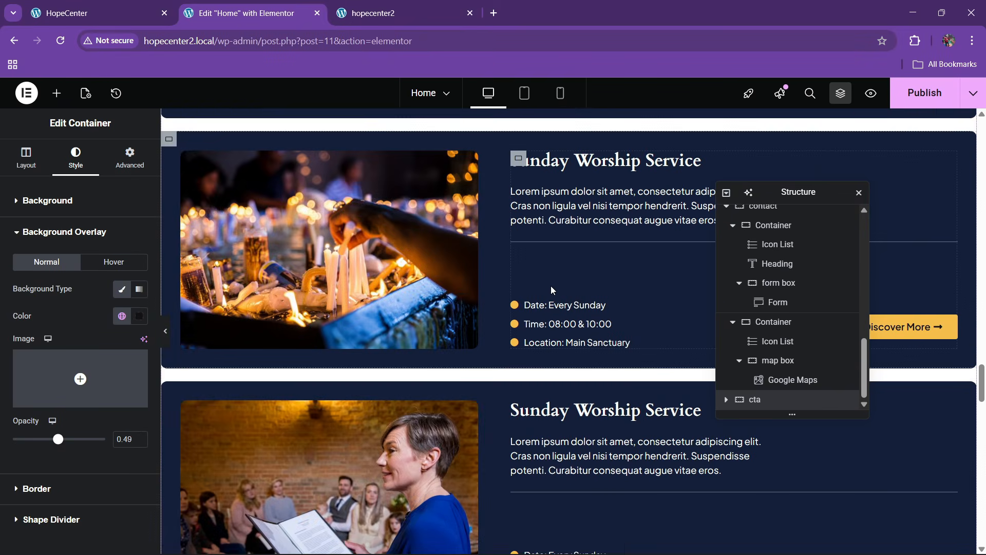
scroll(552, 288, up, 5)
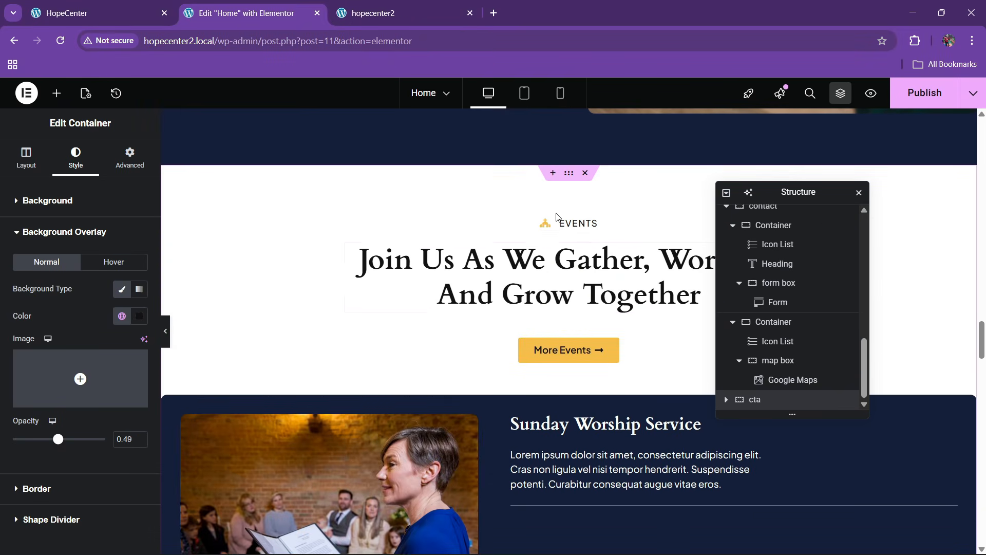
right_click(574, 225)
click(597, 287)
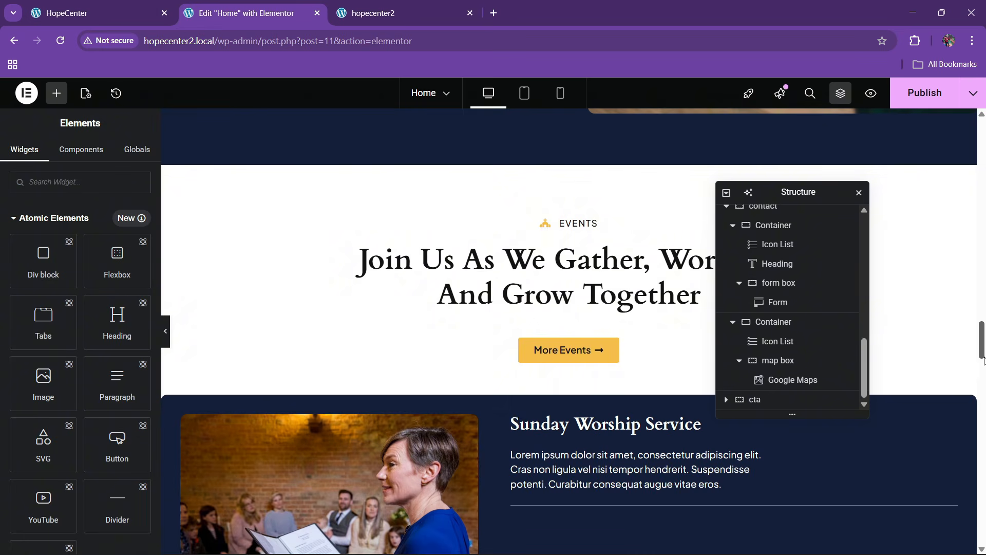
drag(982, 355, 976, 496)
scroll(473, 437, down, 10)
scroll(368, 379, up, 3)
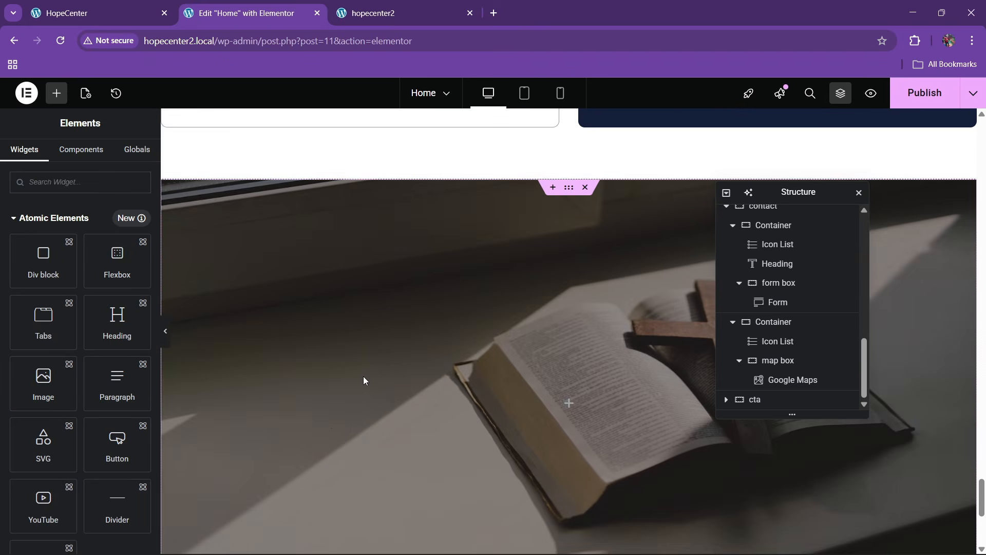
right_click(362, 376)
click(403, 328)
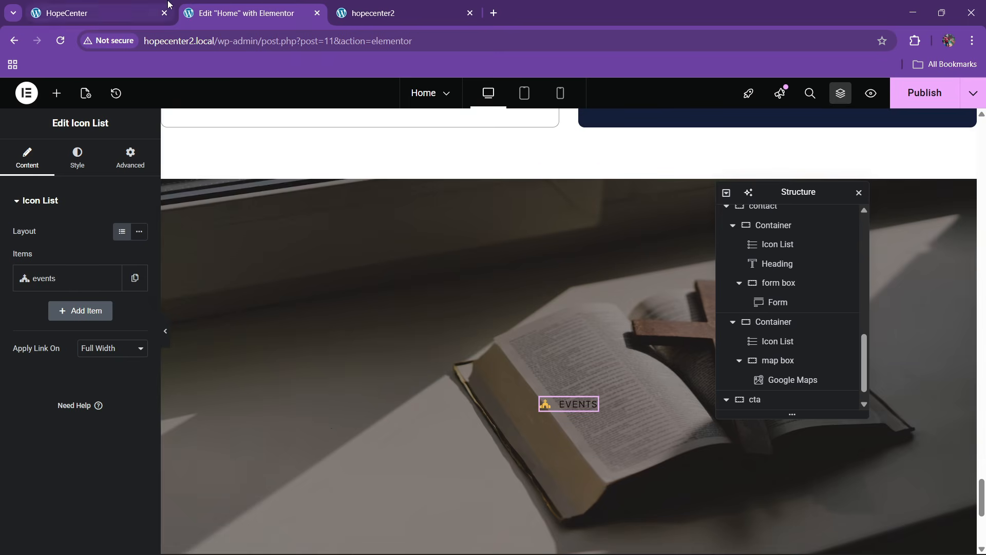
Change the pasted label's text to 'get started' and make it white
click(93, 12)
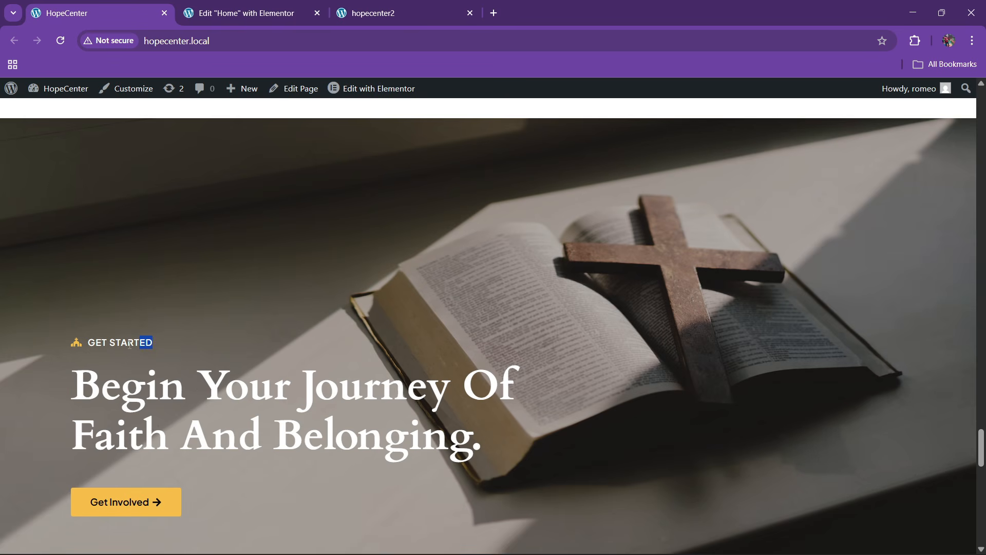
click(298, 9)
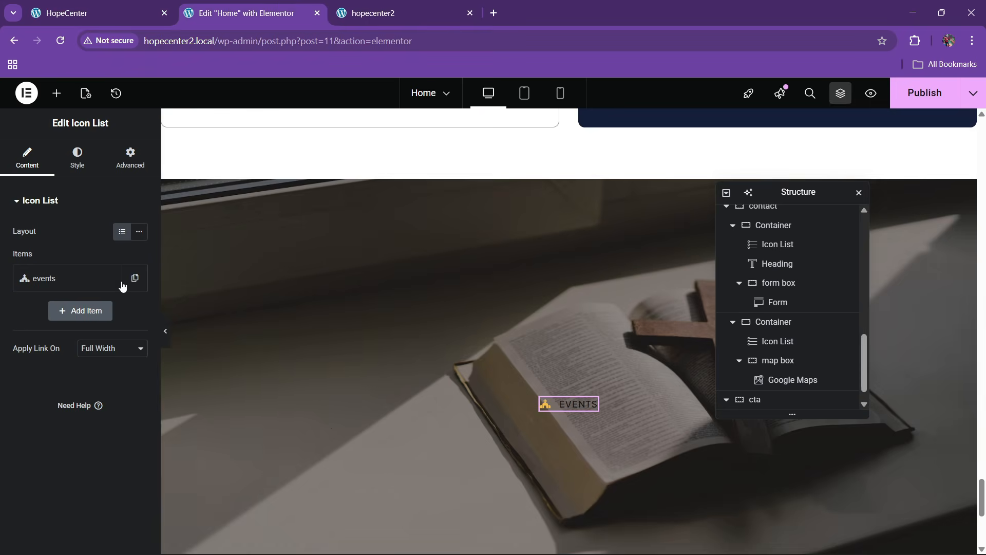
click(44, 282)
key(ctrl+a)
text(get started)
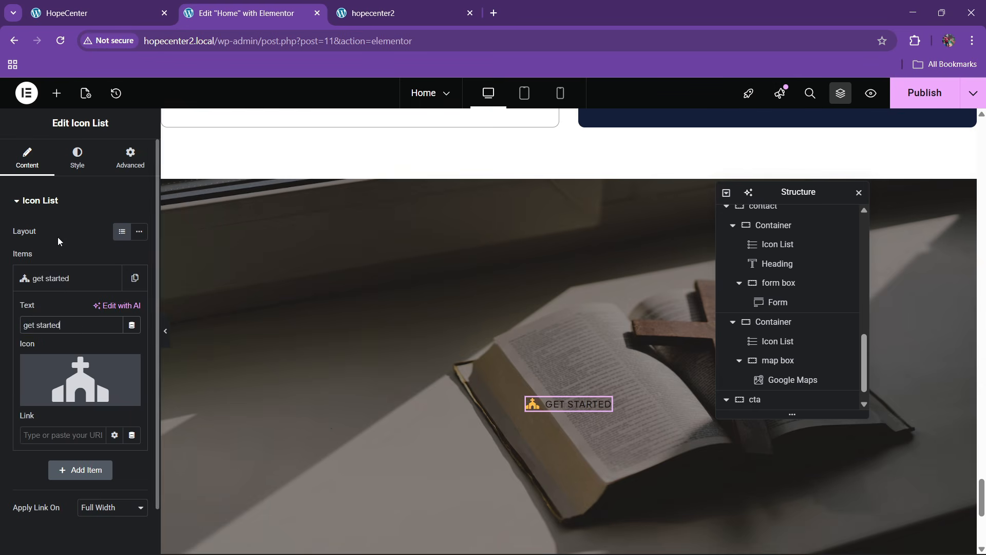
click(75, 160)
click(40, 389)
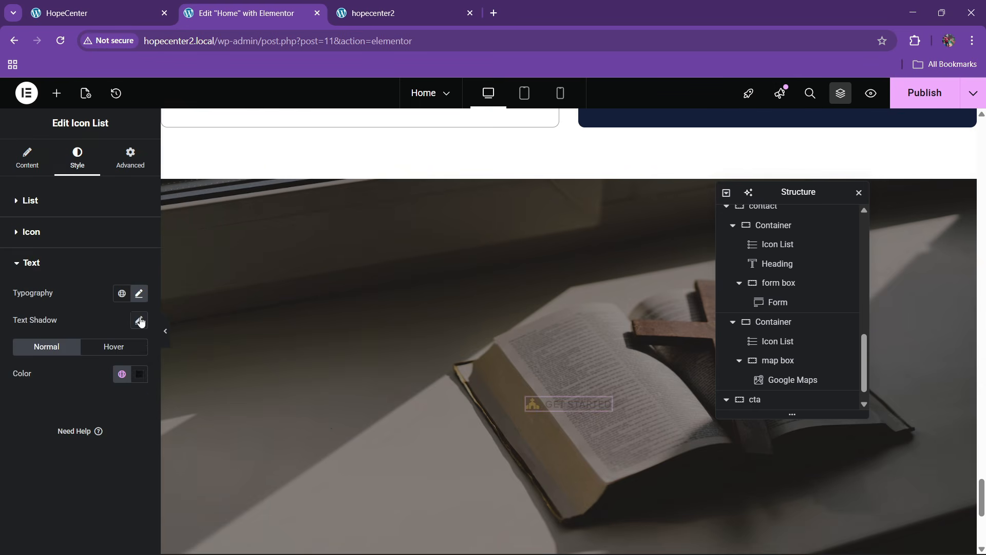
click(140, 373)
drag(119, 246, 18, 172)
click(15, 425)
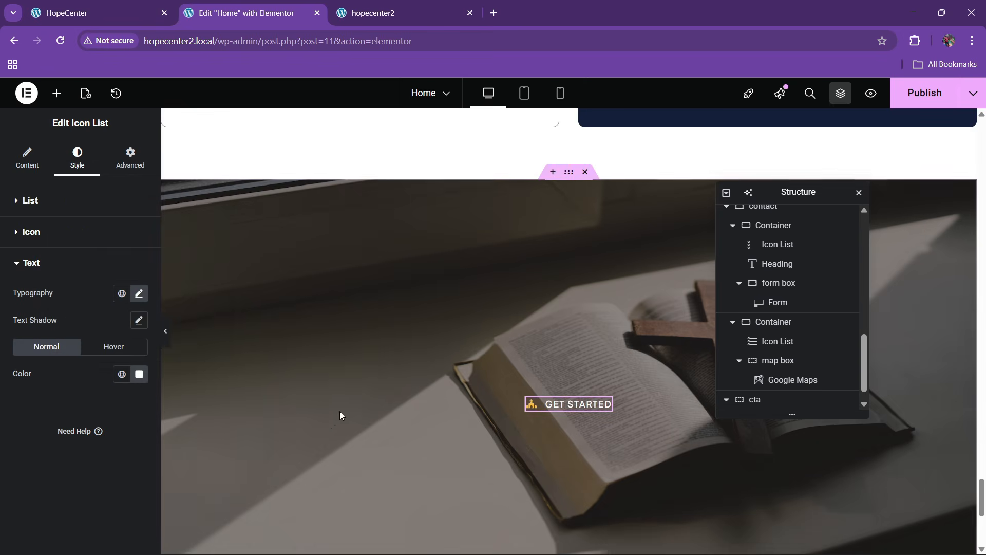
Align the cta section's content to the bottom-left
scroll(760, 393, down, 1)
click(759, 383)
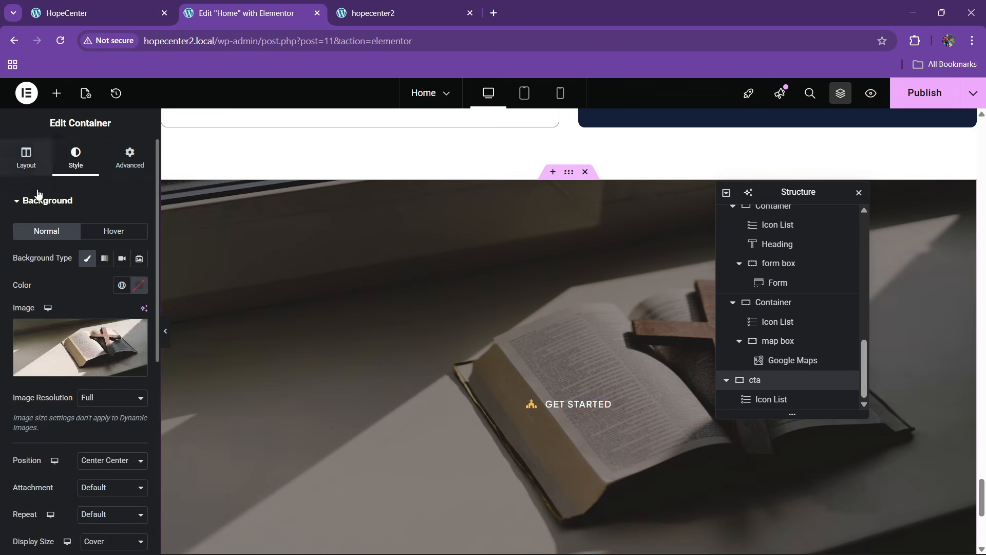
click(28, 154)
scroll(80, 341, down, 3)
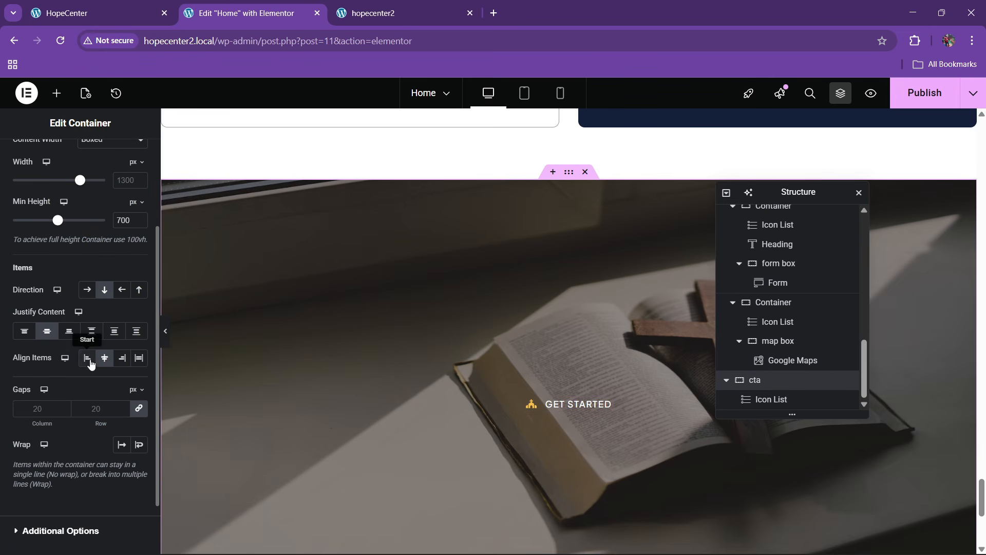
click(87, 358)
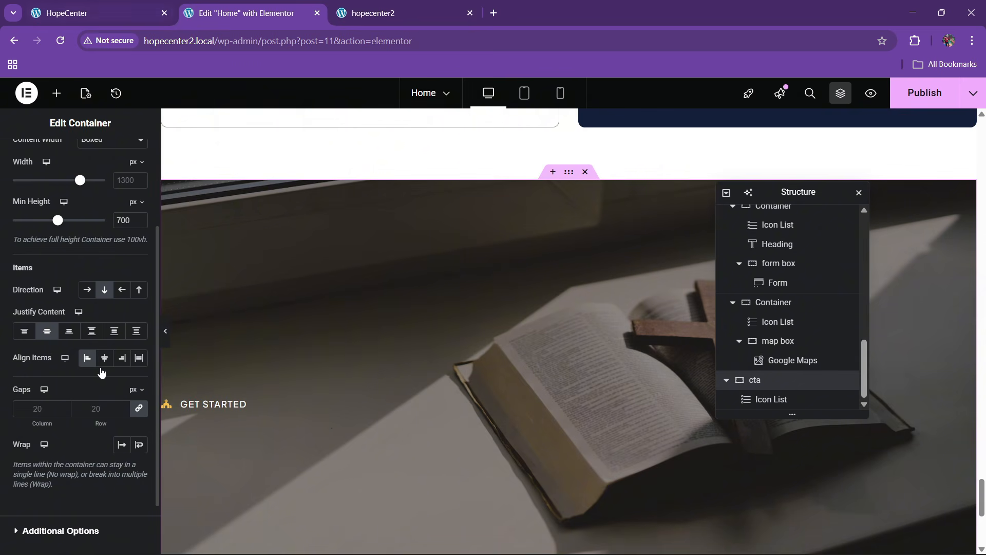
click(69, 330)
scroll(317, 363, down, 4)
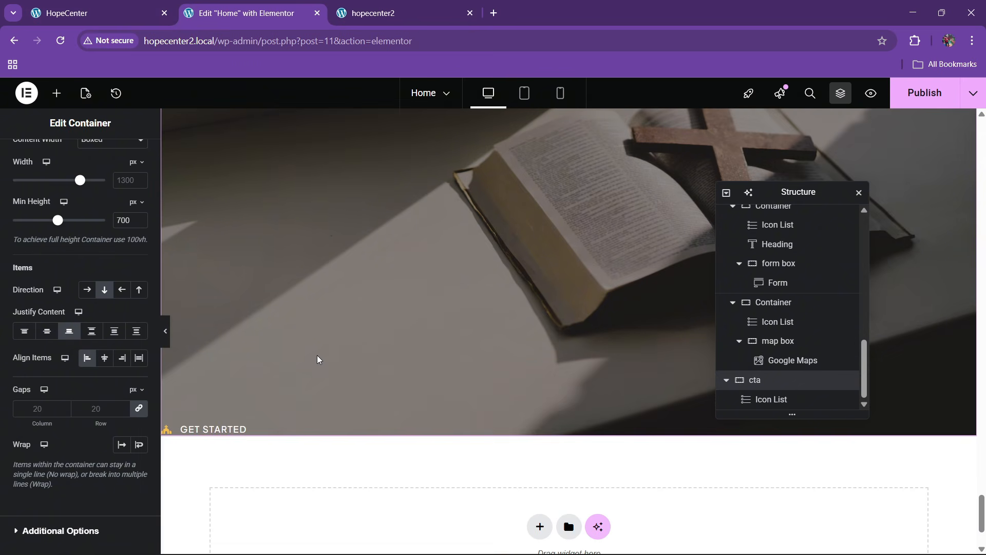
scroll(98, 302, up, 3)
Give the cta section 80 px top and bottom padding, matching the reference hero
click(121, 6)
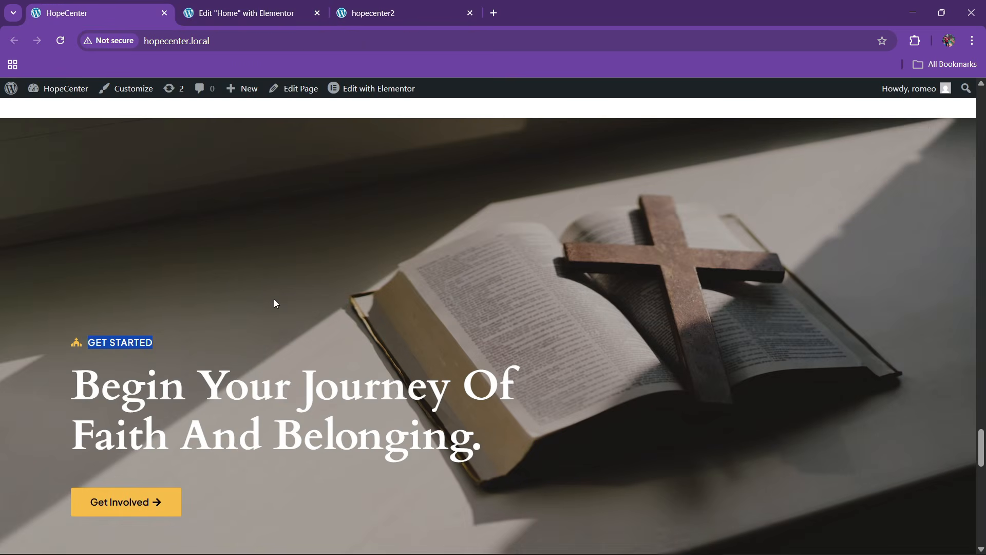
scroll(273, 300, down, 4)
click(241, 13)
click(122, 165)
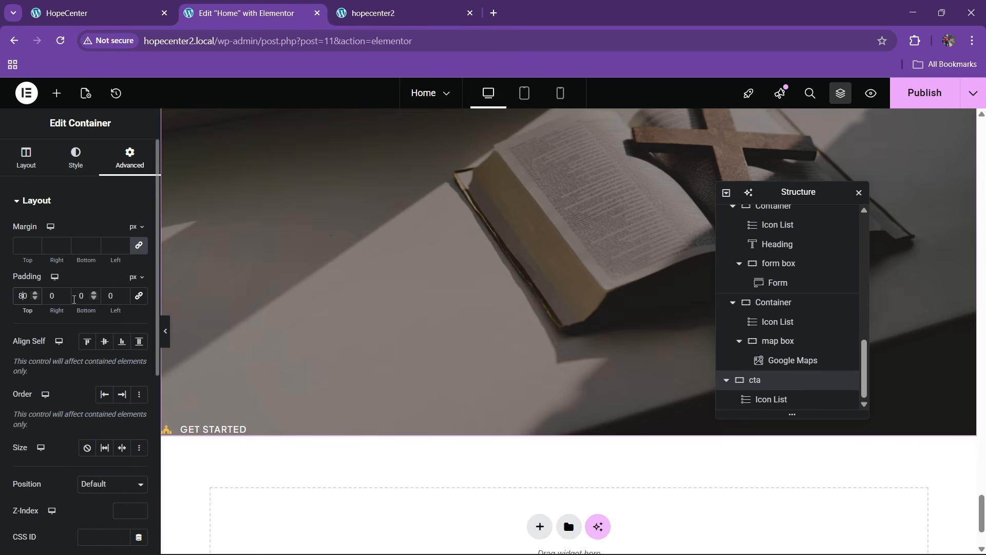
click(74, 298)
text(80)
click(128, 4)
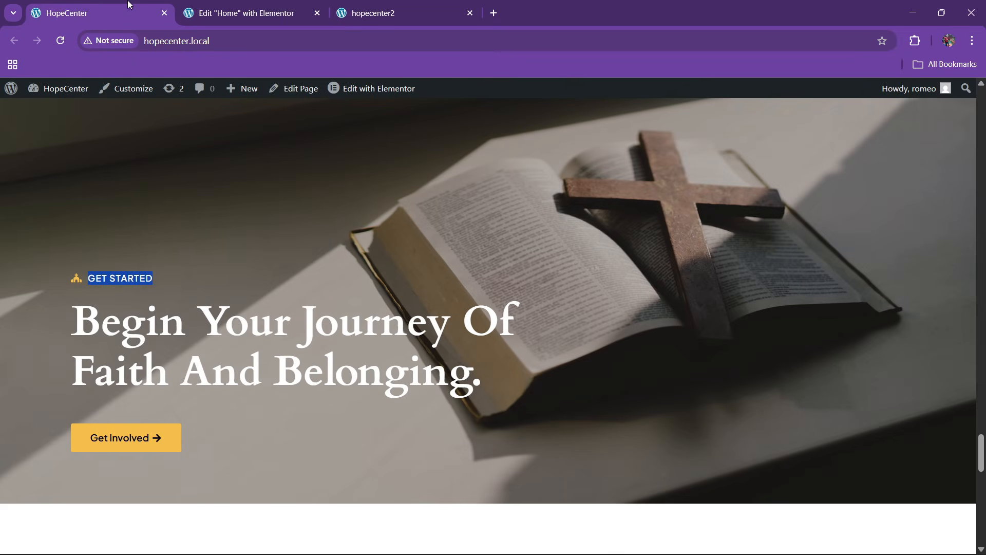
click(285, 6)
scroll(511, 279, up, 15)
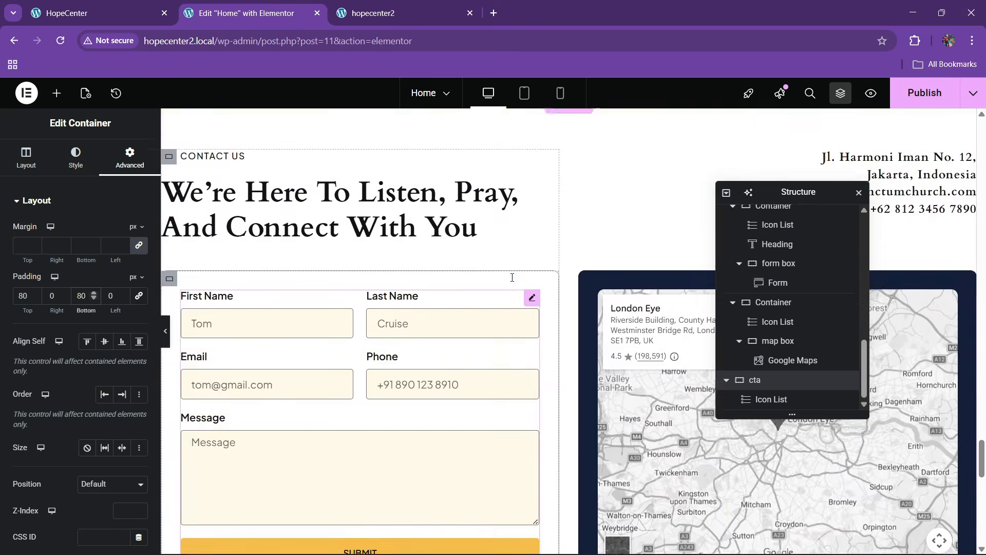
Copy the Contact Us heading and paste it below the GET STARTED label
right_click(332, 370)
click(356, 322)
scroll(372, 335, down, 15)
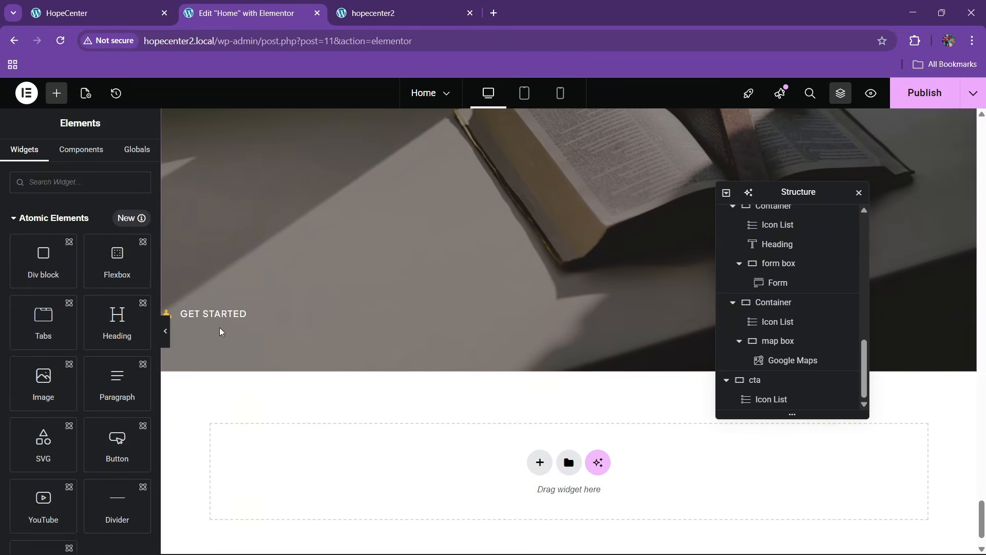
right_click(228, 320)
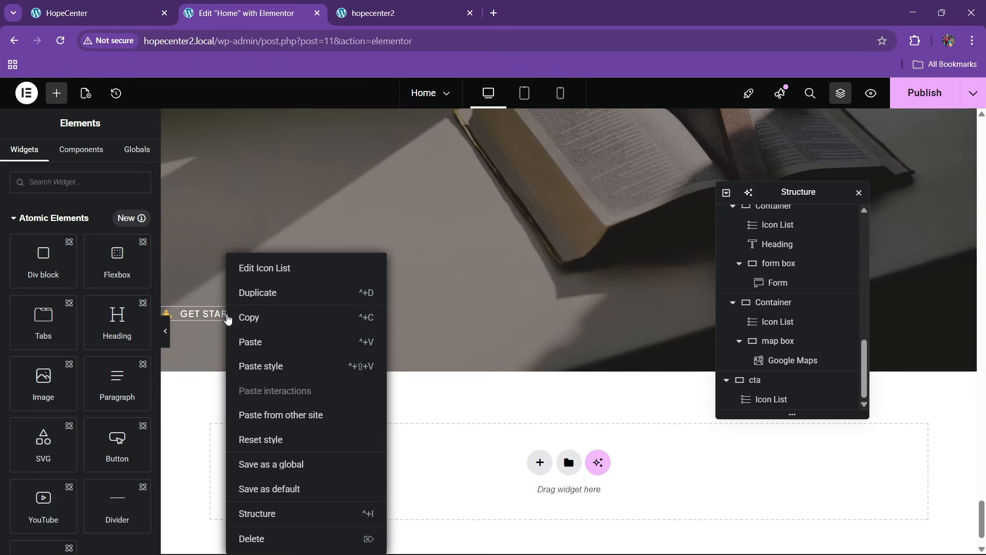
click(261, 350)
Replace the heading with 'Begin Your Journey Of Faith And Belonging.', adding a <br> line break
click(123, 13)
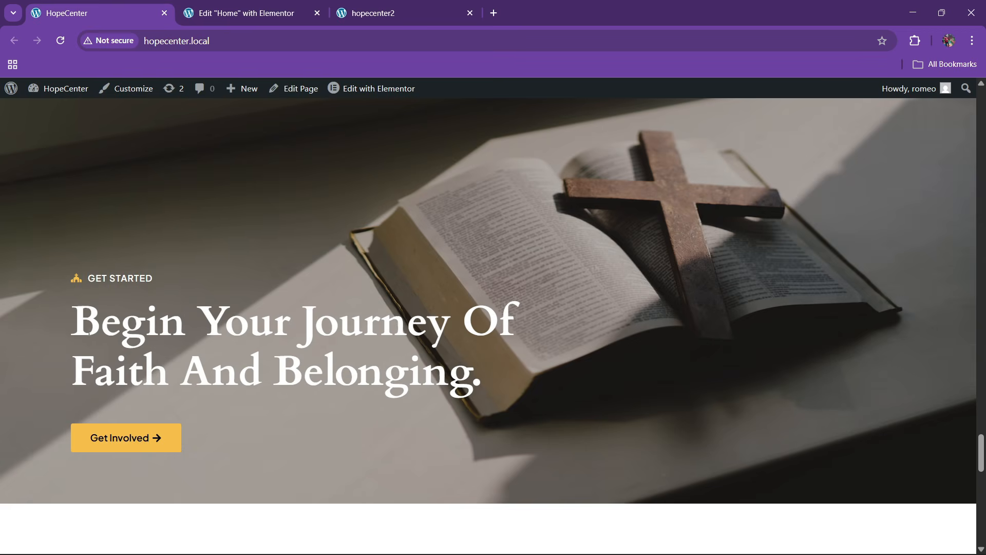
drag(88, 331, 495, 353)
click(246, 13)
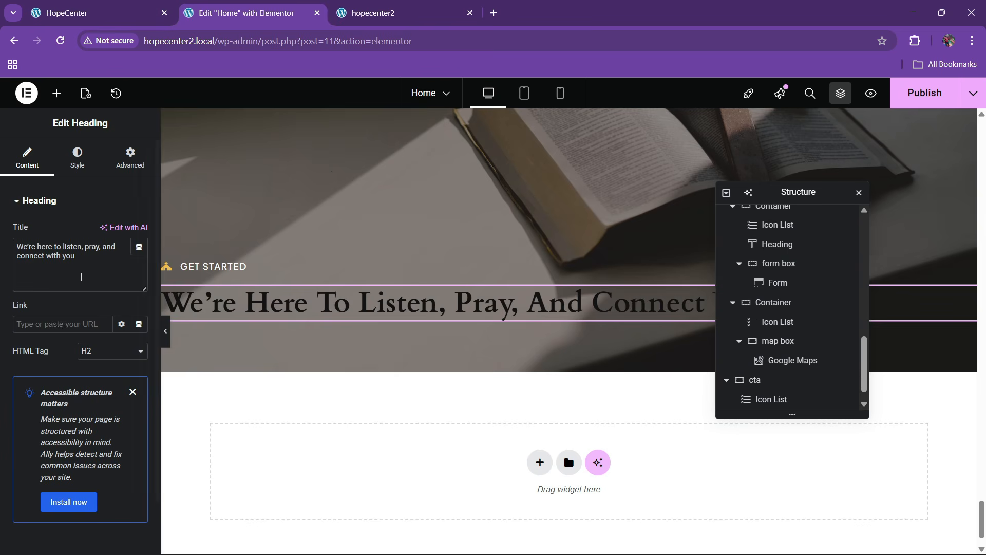
key(ctrl+v)
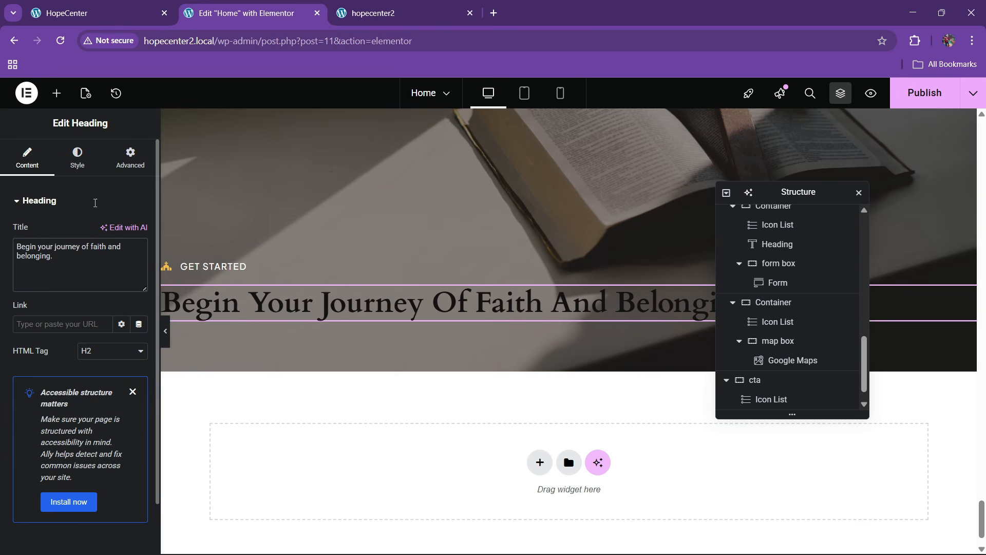
click(116, 10)
key(ctrl+Tab)
text(<b)
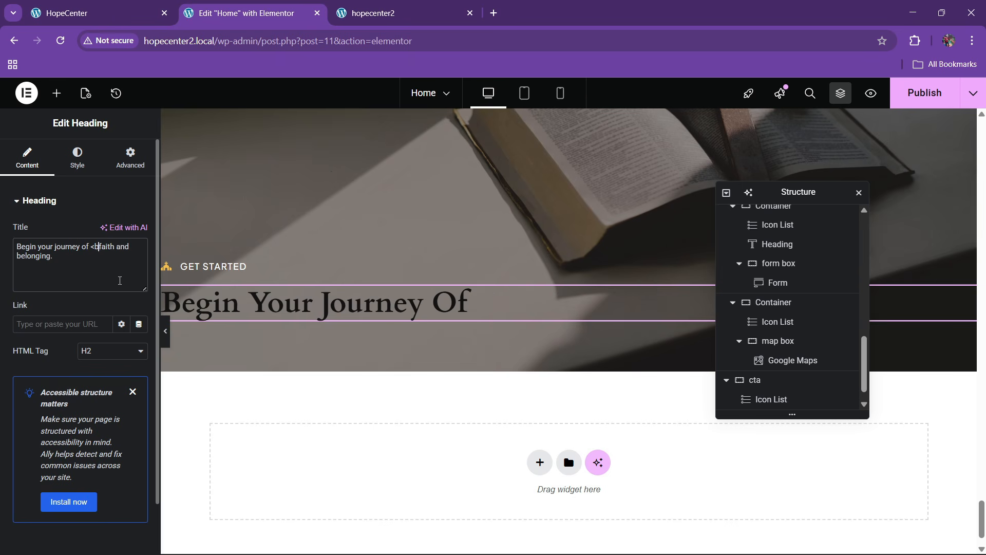
text(r>)
Make the heading text white and enlarge its font size
click(77, 157)
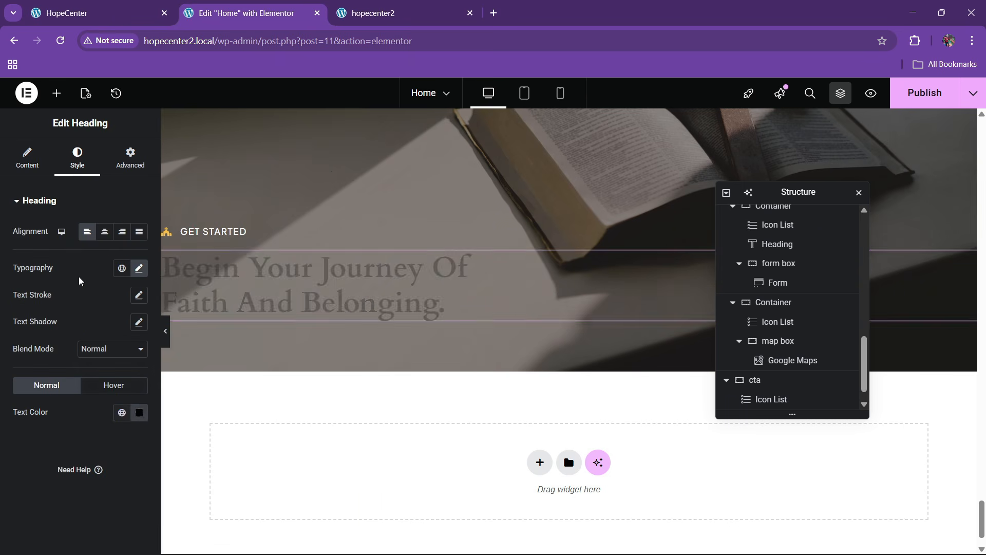
click(138, 416)
drag(124, 316, 62, 244)
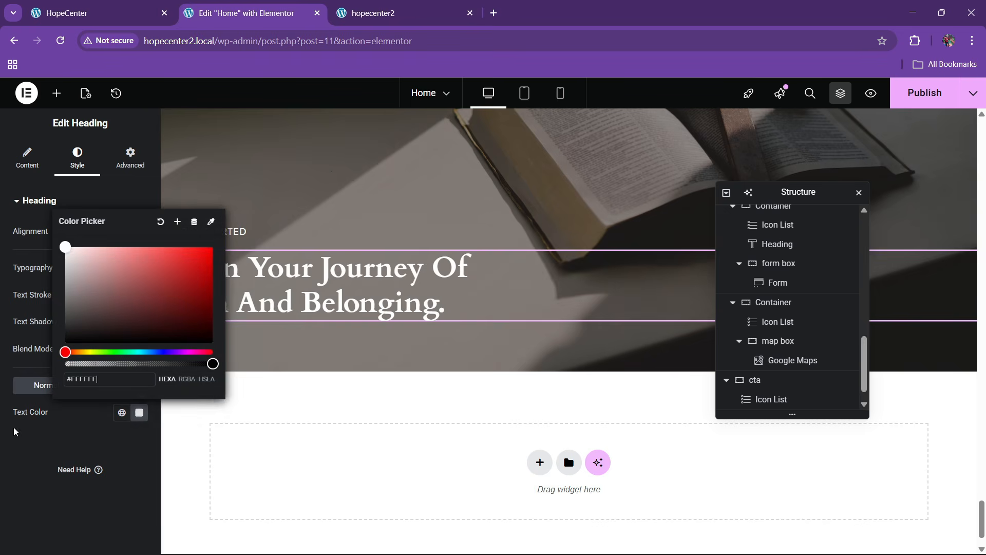
click(14, 432)
click(136, 272)
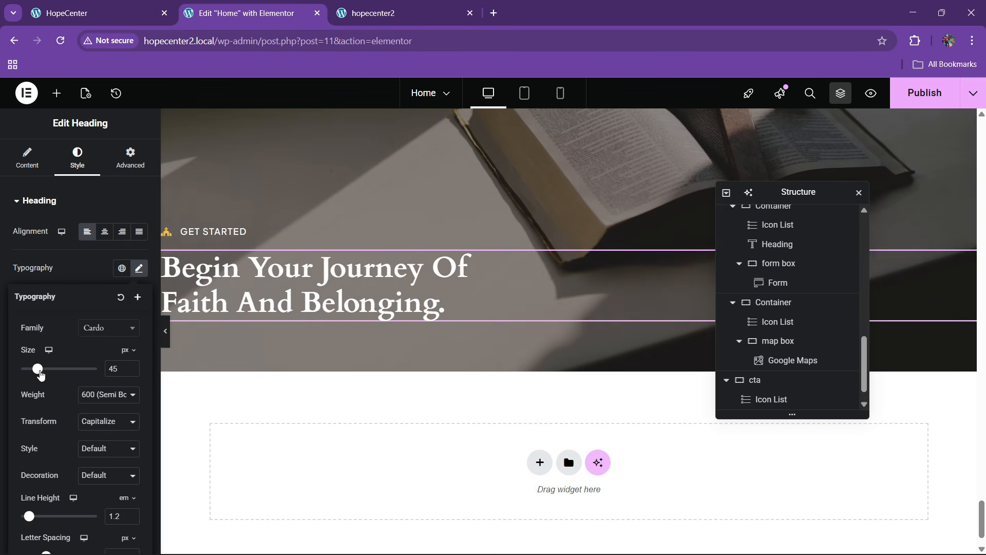
drag(38, 371, 48, 375)
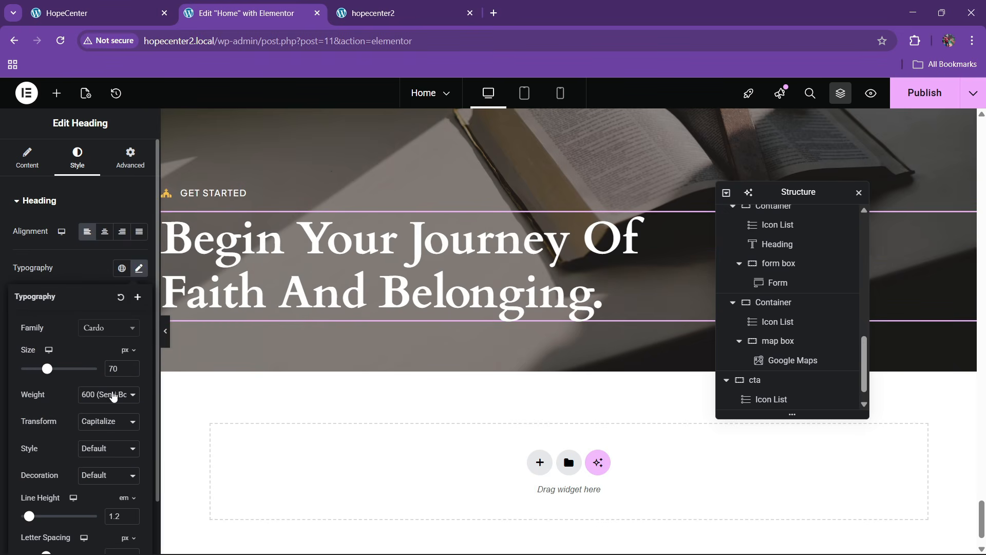
click(61, 4)
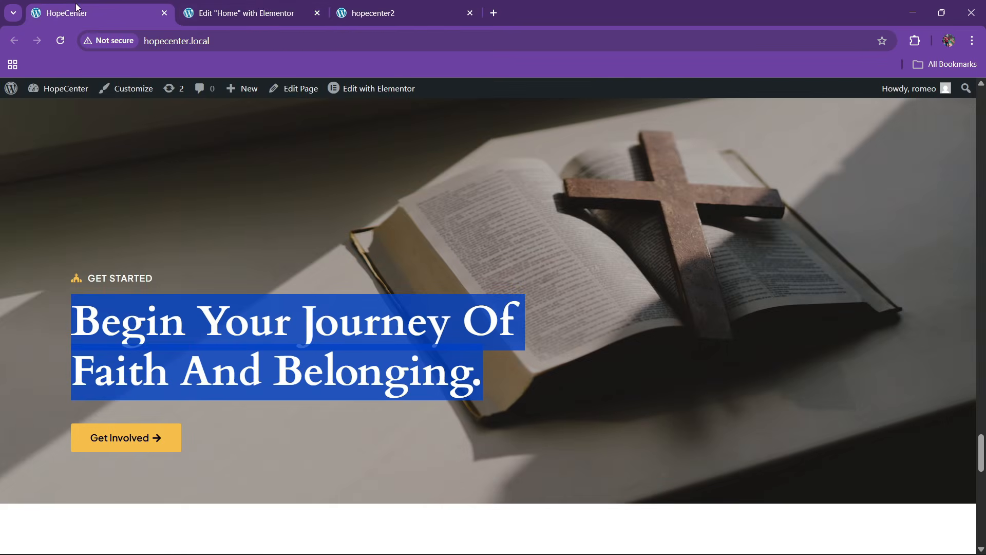
click(303, 12)
Copy a Discover More button and paste it below the new heading
scroll(306, 237, up, 5)
scroll(306, 236, up, 8)
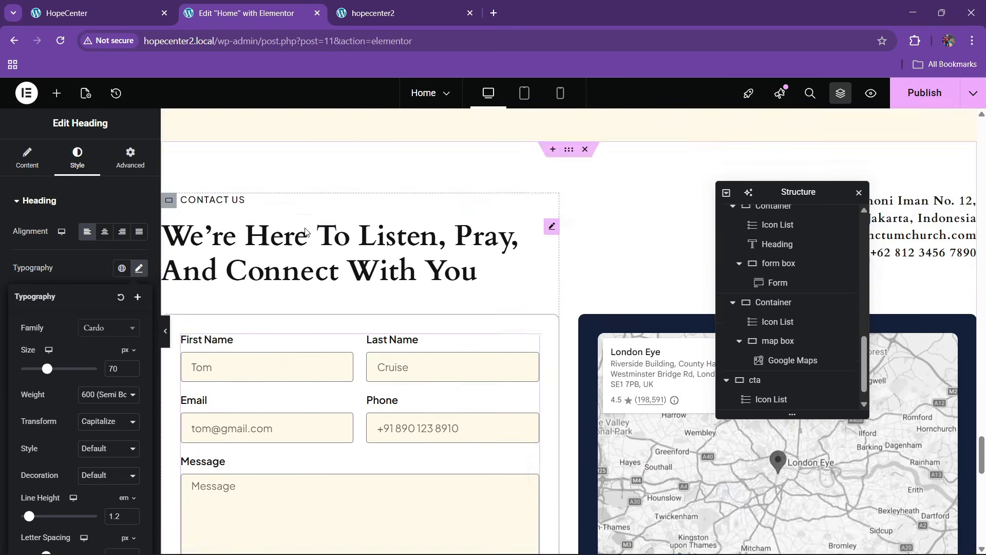
right_click(227, 220)
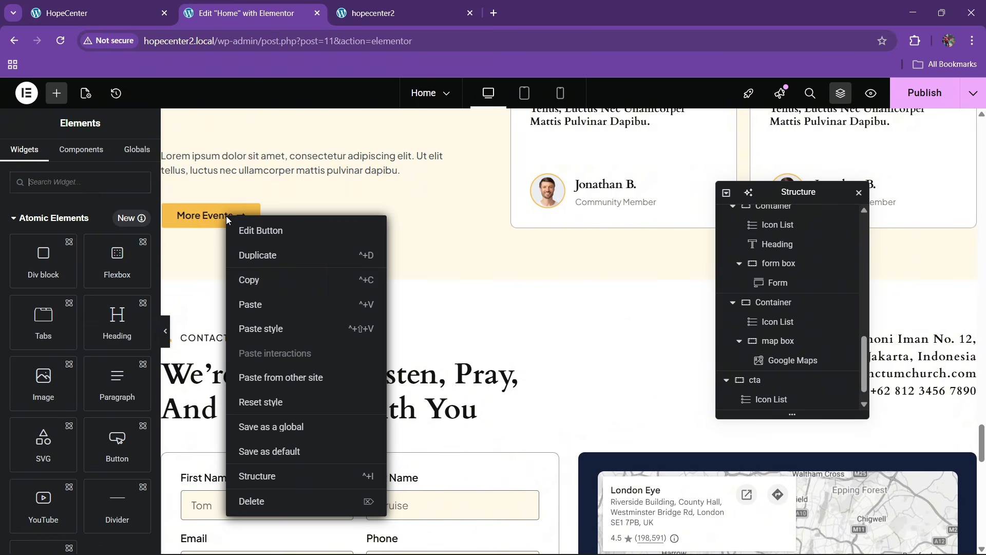
scroll(421, 283, up, 4)
scroll(420, 283, up, 10)
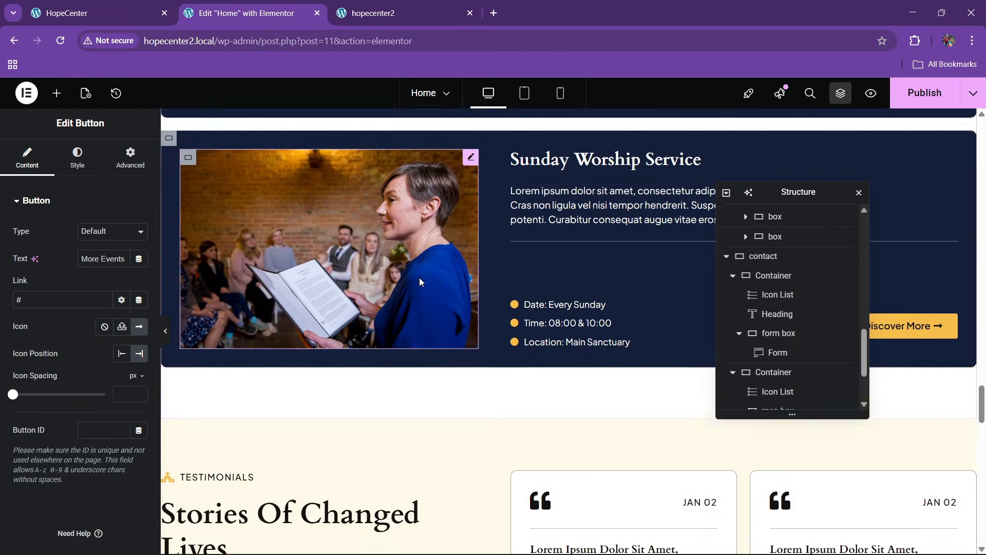
right_click(901, 260)
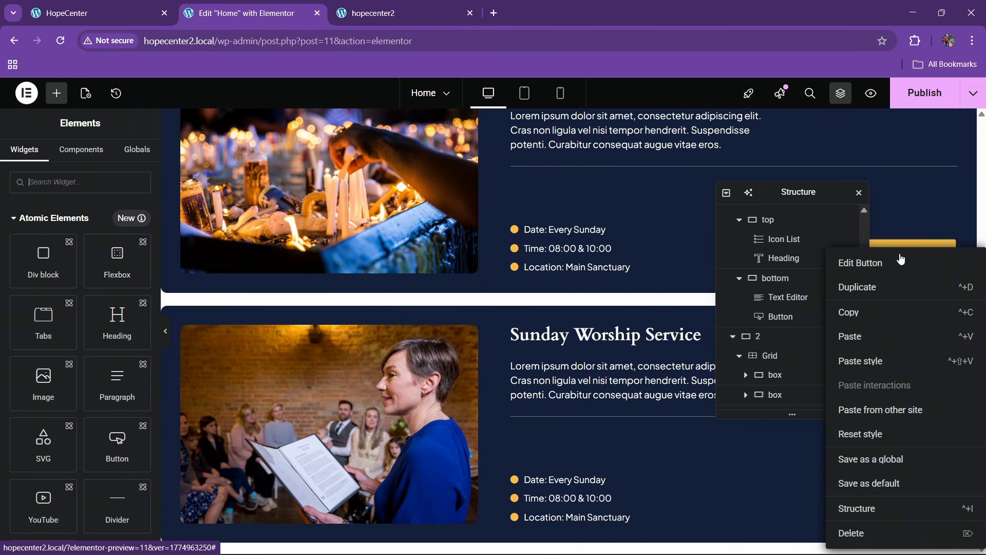
click(859, 312)
scroll(462, 297, down, 20)
scroll(394, 278, down, 5)
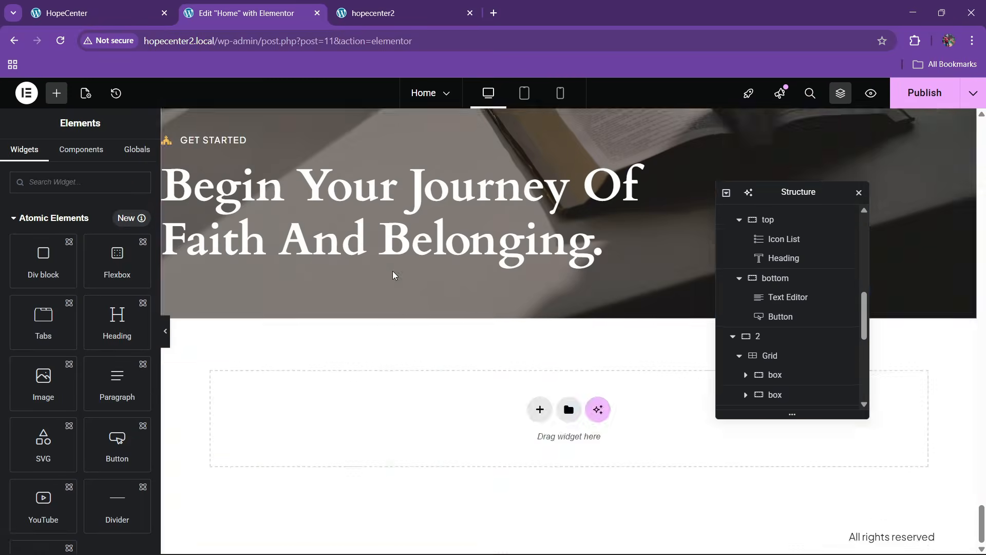
right_click(368, 221)
click(390, 308)
Set the heading's typography size to 65 px
click(586, 190)
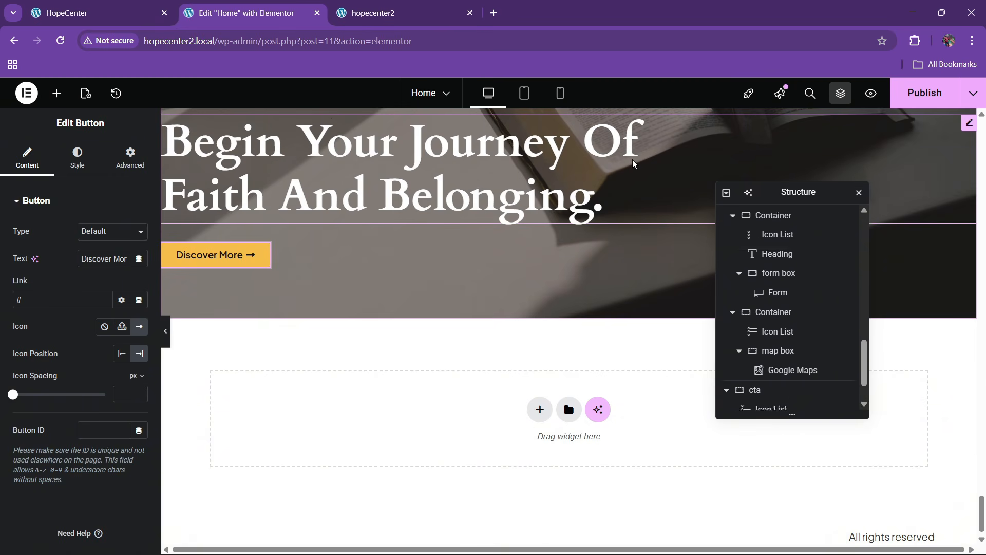
click(77, 158)
click(139, 268)
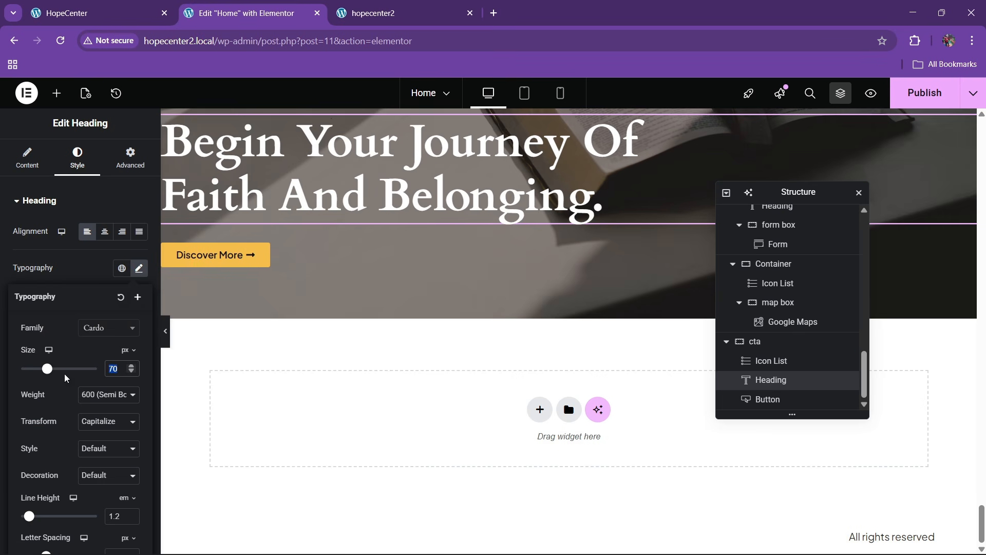
text(65)
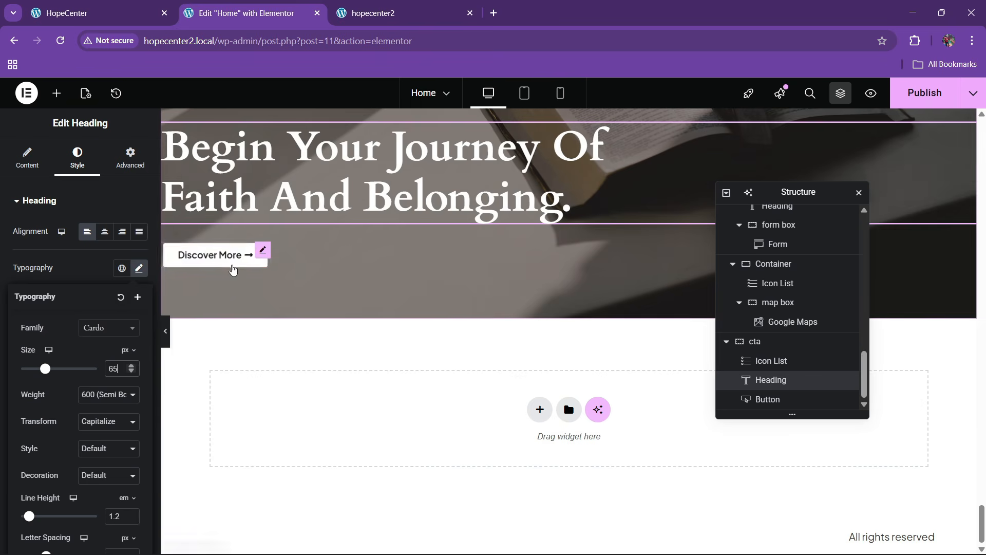
click(110, 4)
click(241, 12)
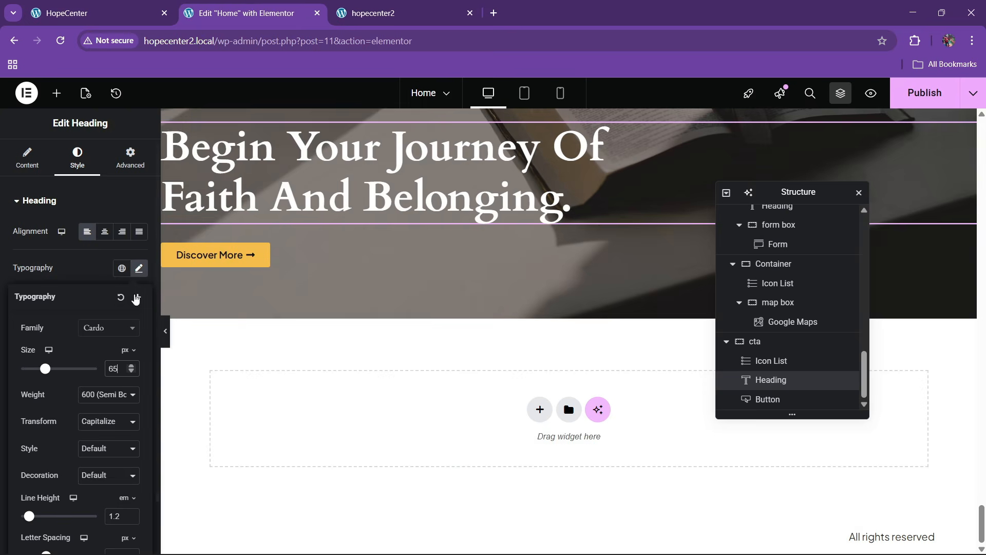
click(227, 254)
scroll(315, 326, up, 2)
scroll(316, 326, up, 3)
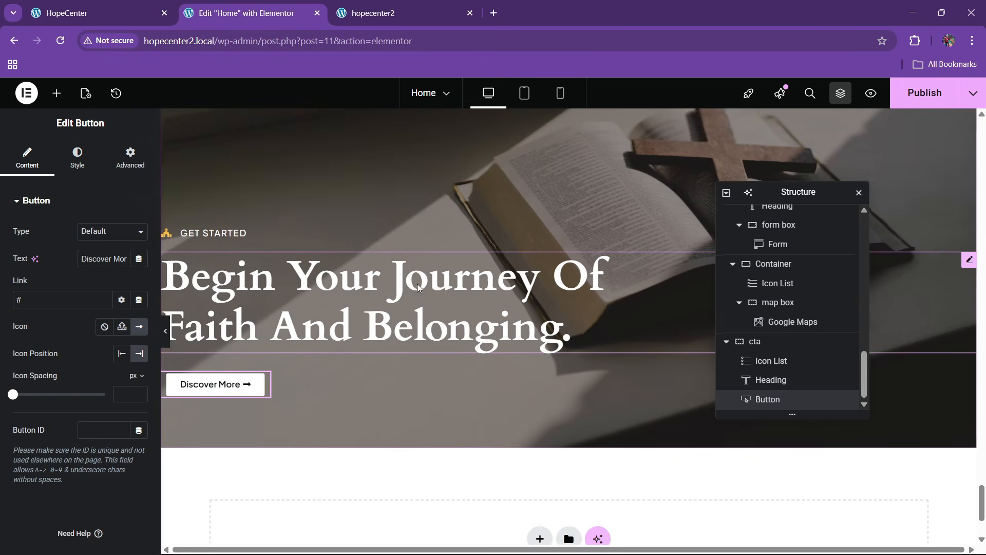
click(570, 136)
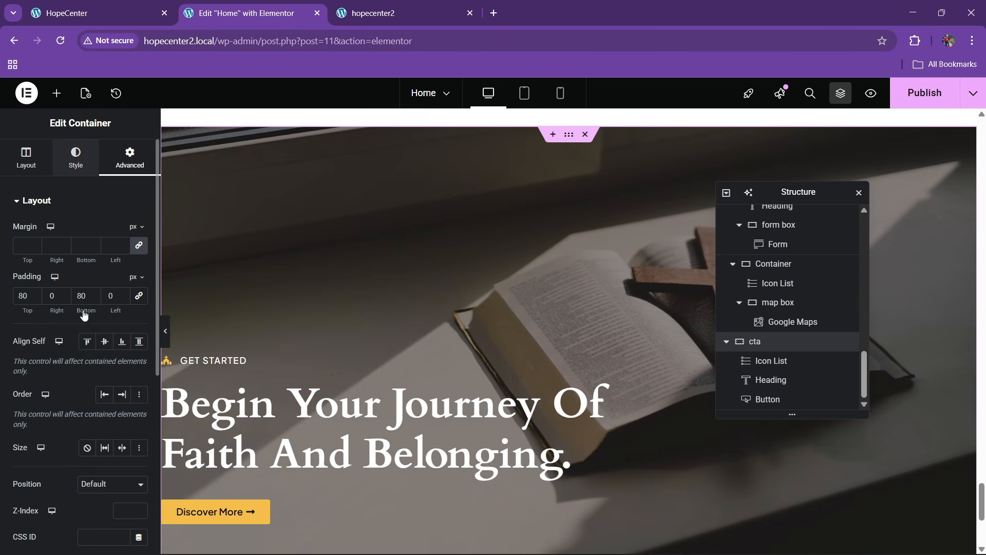
Darken the cta section's background overlay to 0.58 opacity and publish the page
click(76, 157)
scroll(77, 309, down, 5)
click(62, 398)
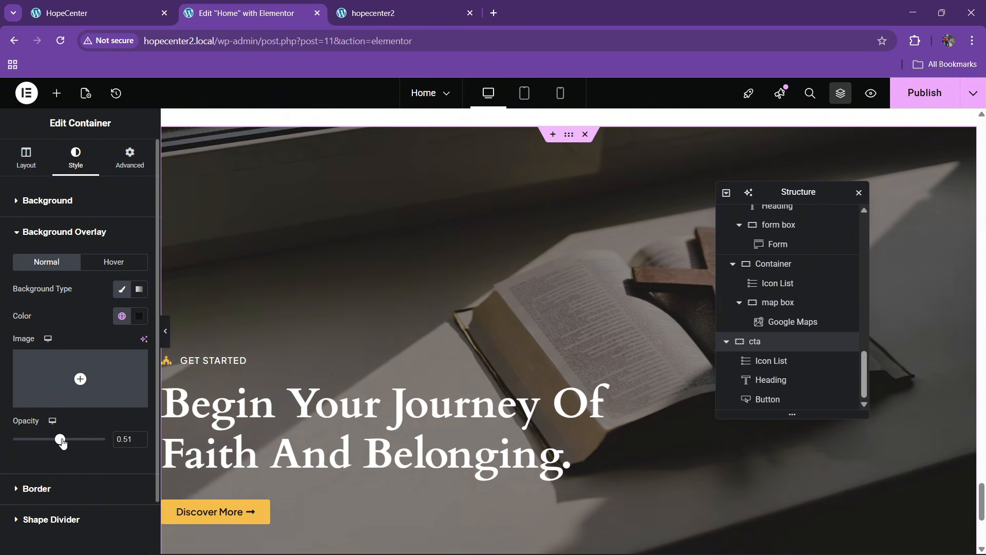
drag(62, 442, 70, 444)
click(902, 103)
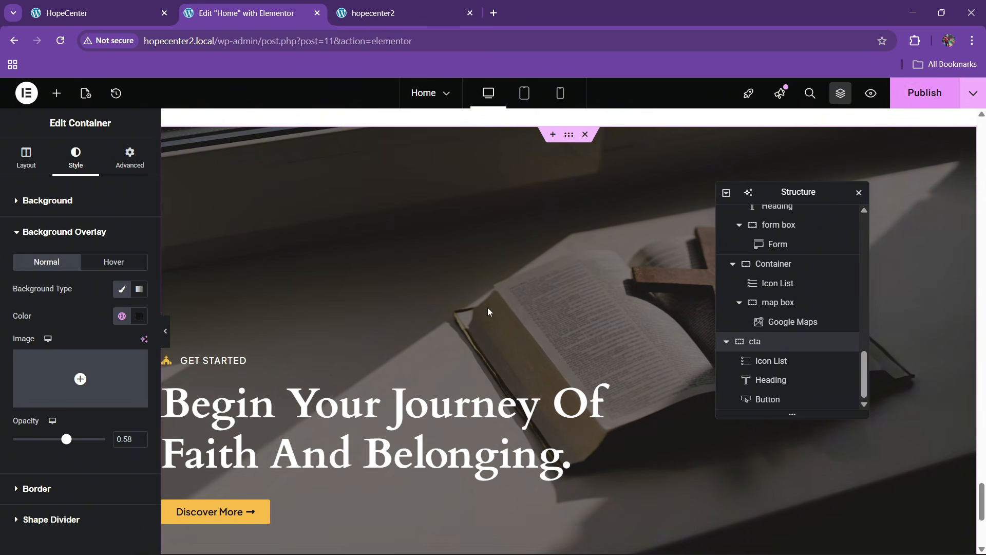
scroll(488, 307, up, 4)
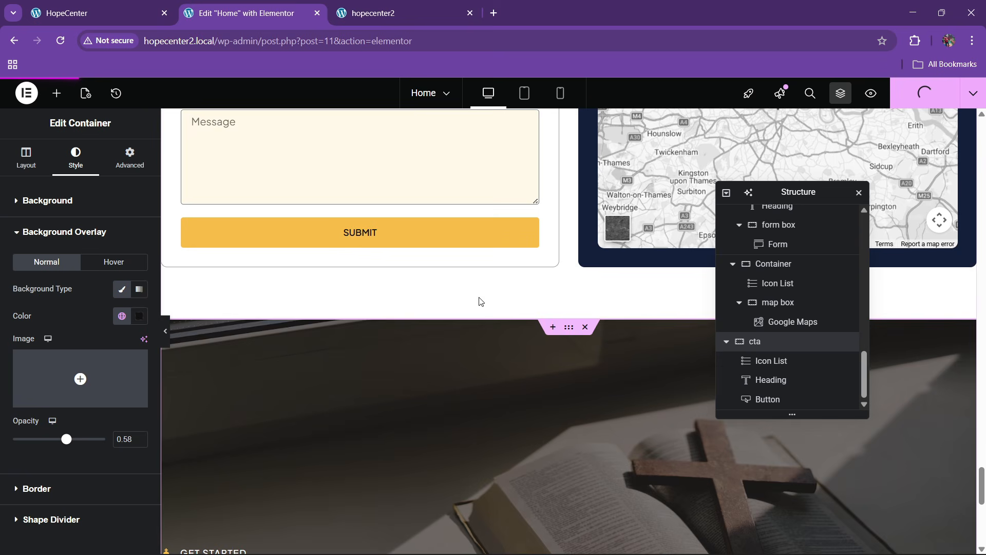
Reload the live hopecenter2 site and scroll down to check the finished cta section
click(389, 5)
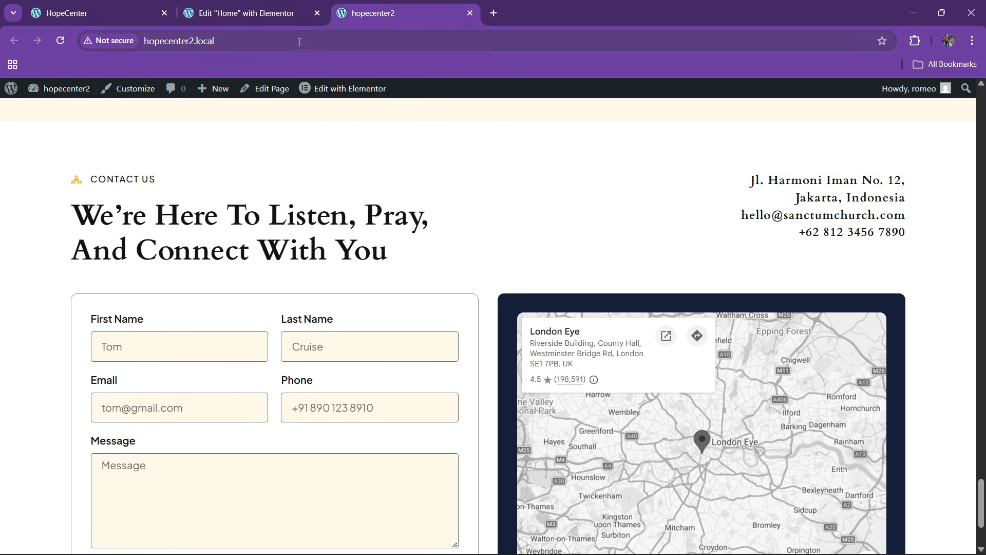
click(304, 40)
key(Return)
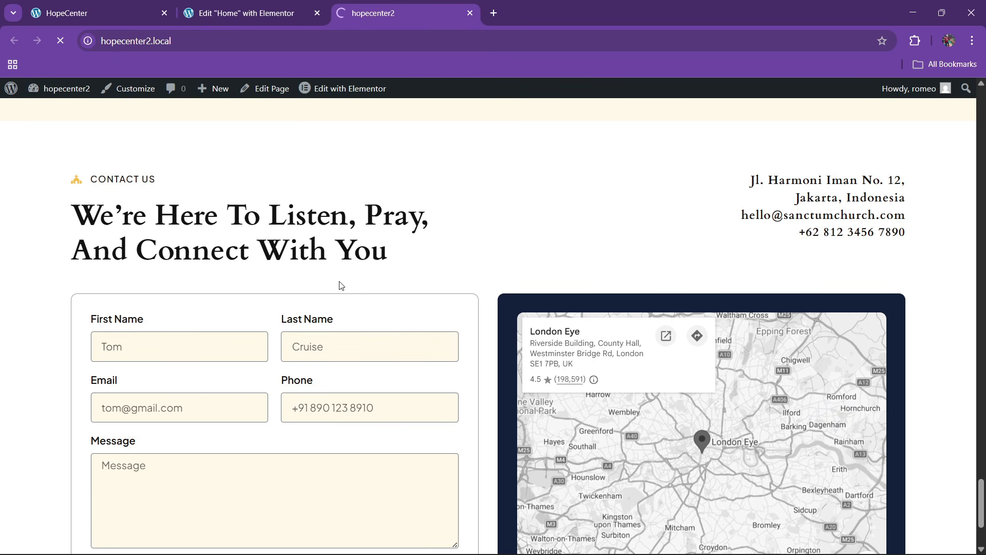
scroll(342, 285, down, 15)
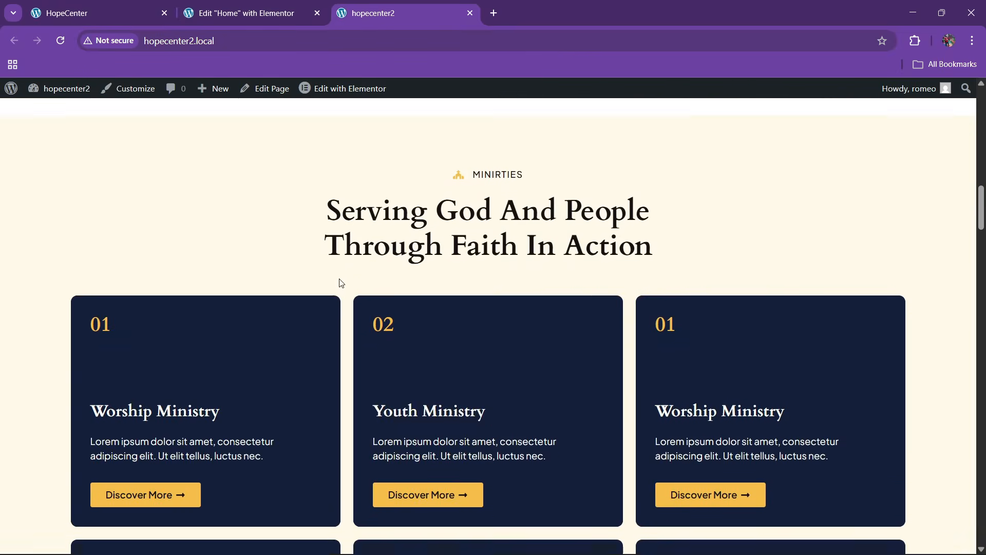
scroll(341, 284, down, 20)
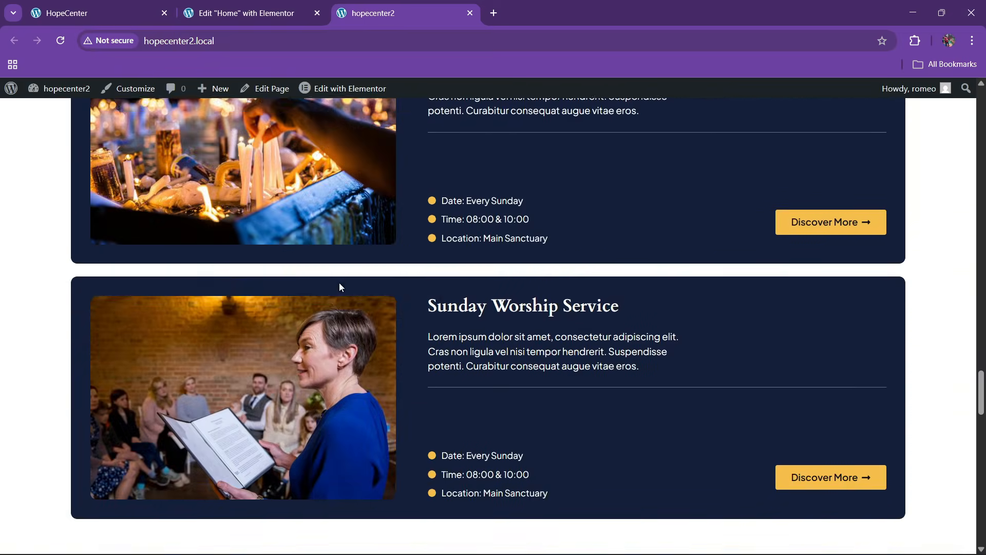
scroll(340, 286, down, 20)
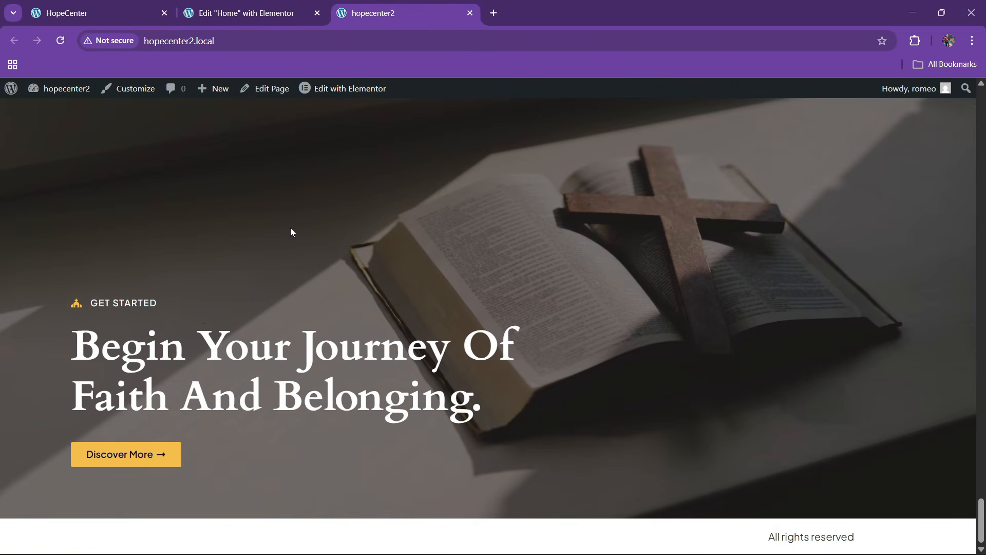
Review the reference site's FAQ section, then go back to the Elementor editor
click(110, 7)
scroll(333, 311, down, 8)
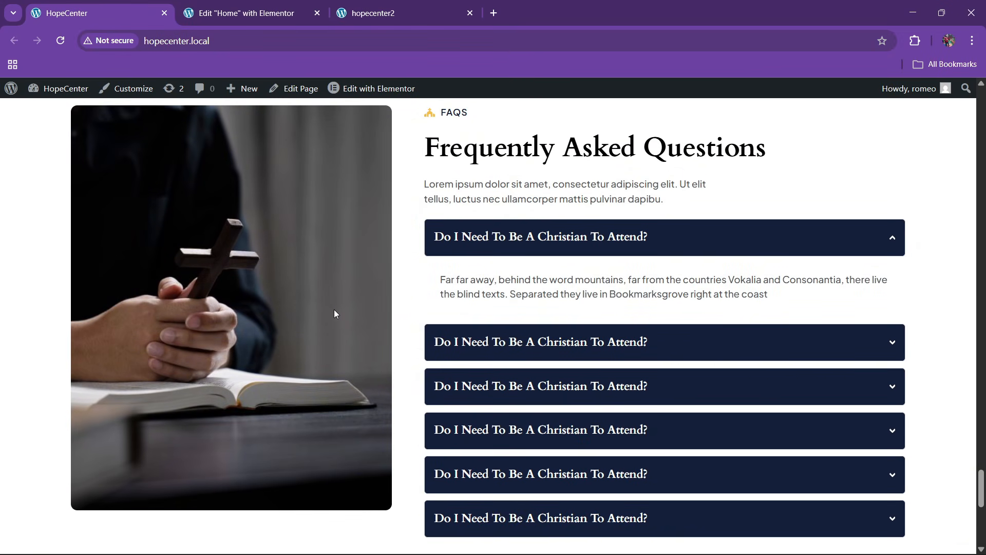
click(315, 4)
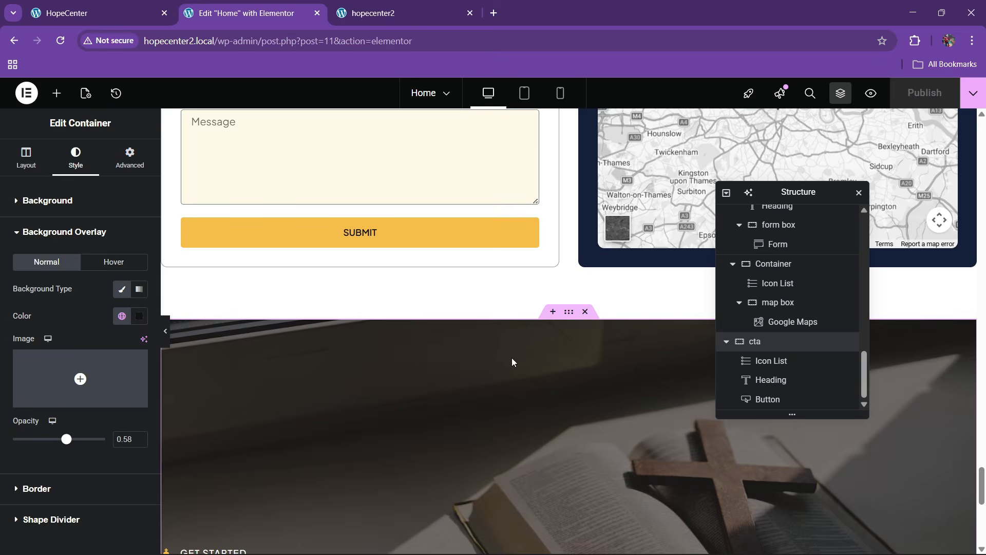
scroll(512, 357, down, 5)
click(153, 4)
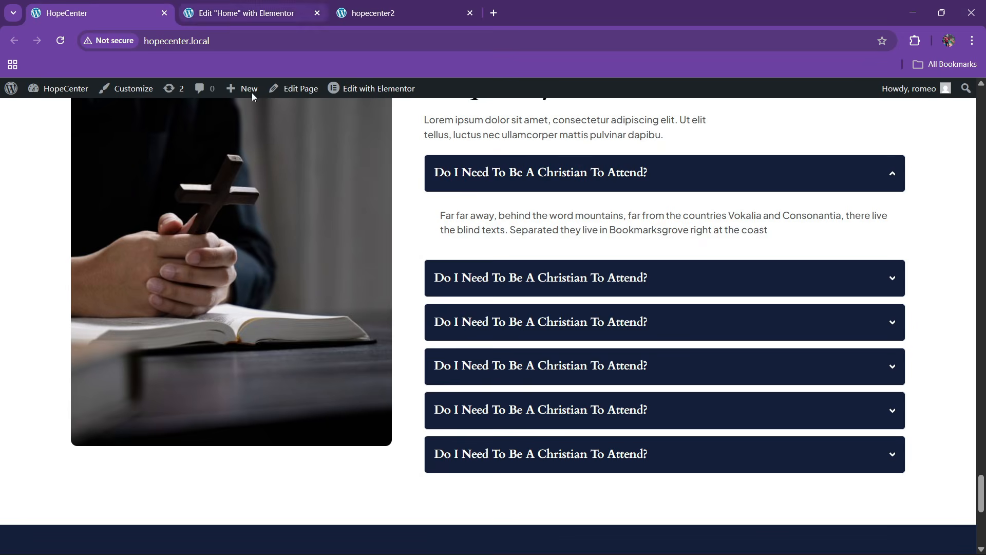
scroll(253, 103, up, 3)
click(247, 13)
Add a two-column section below the CTA with 80px top and bottom padding
click(538, 412)
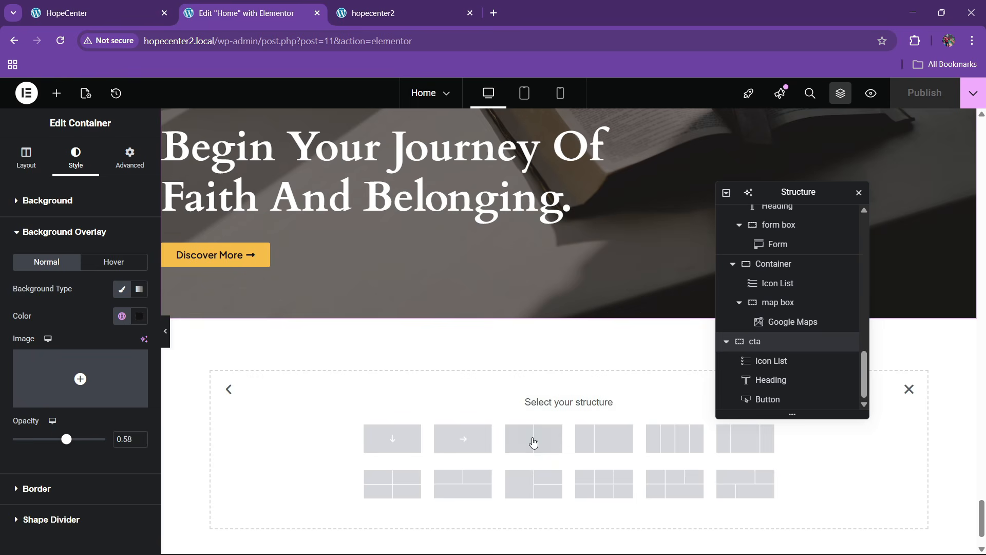
click(539, 459)
scroll(766, 391, down, 1)
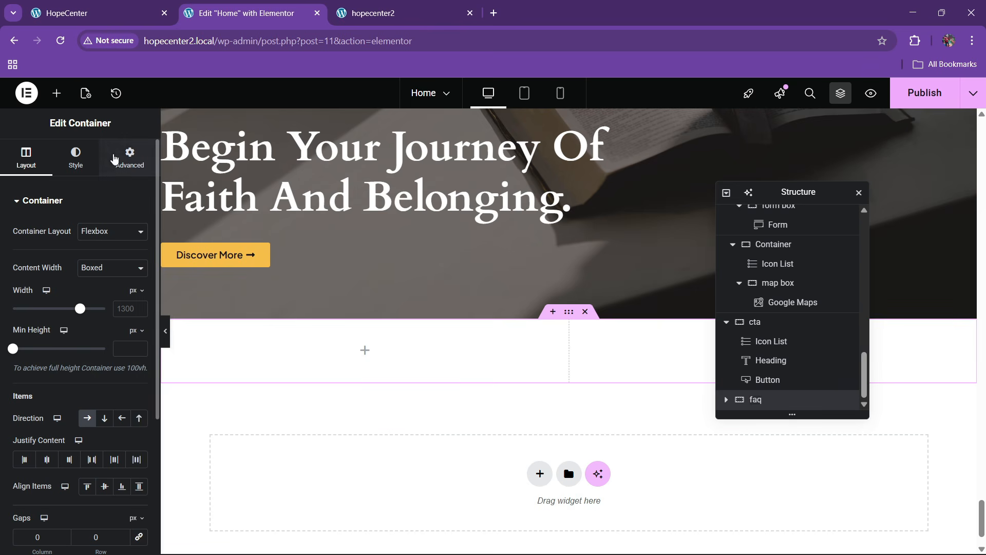
click(114, 158)
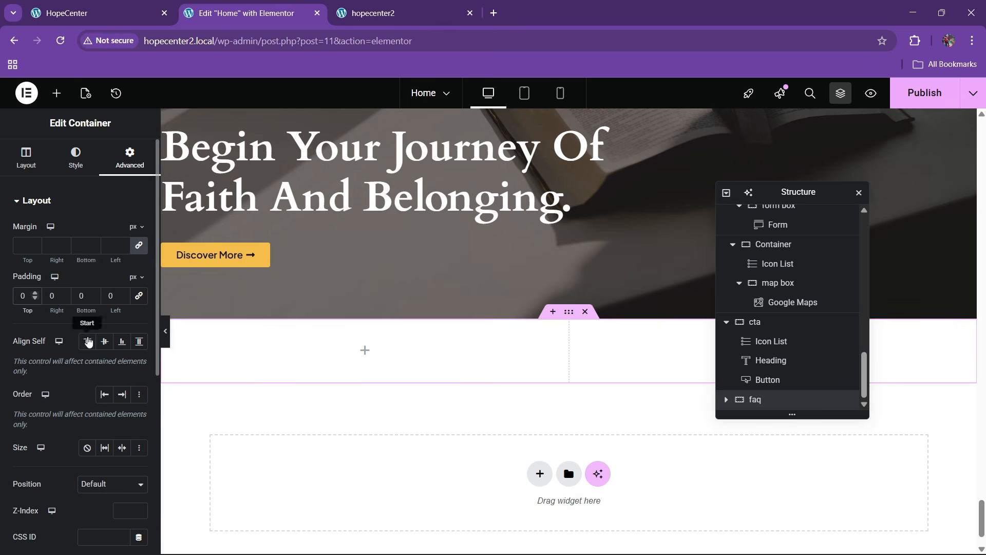
text(8)
click(80, 297)
text(8)
Rename the faq section's columns to '1' and '2'
click(77, 5)
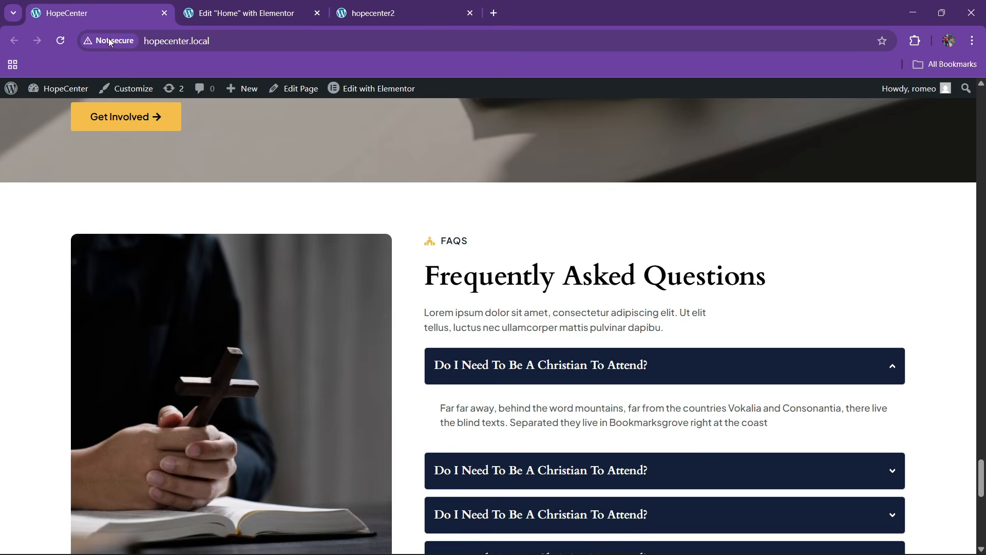
click(262, 4)
scroll(514, 406, down, 3)
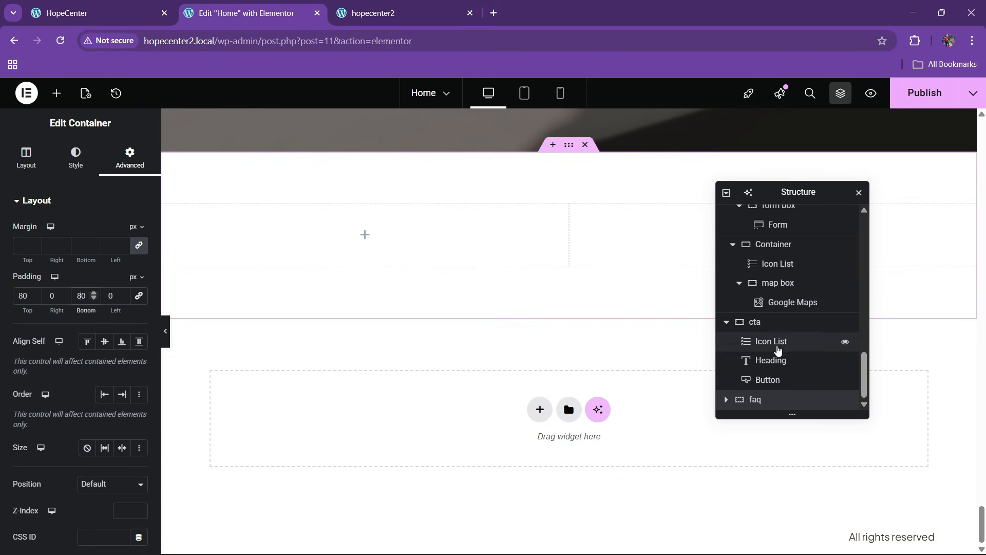
click(727, 403)
scroll(771, 390, down, 1)
double_click(774, 383)
text(1)
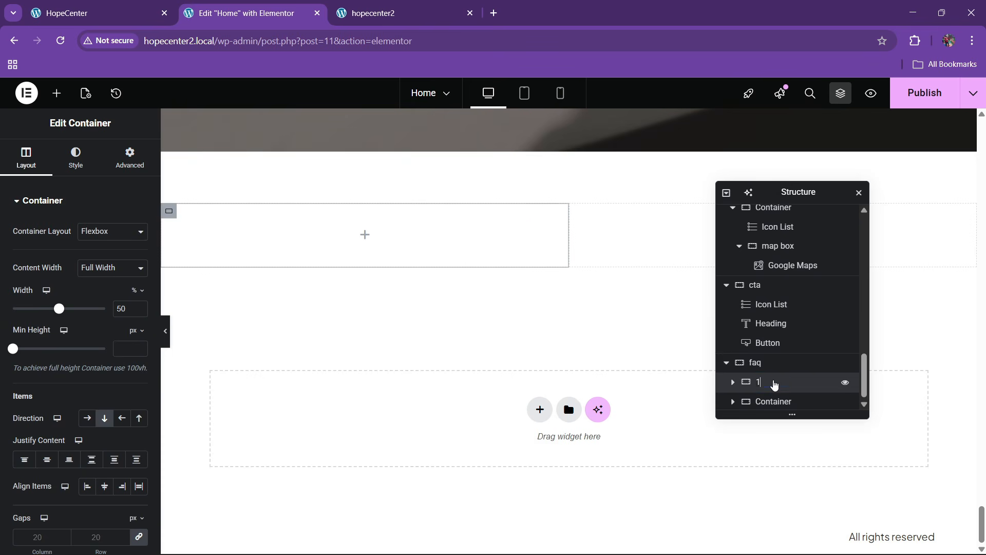
double_click(774, 401)
text(2)
key(Return)
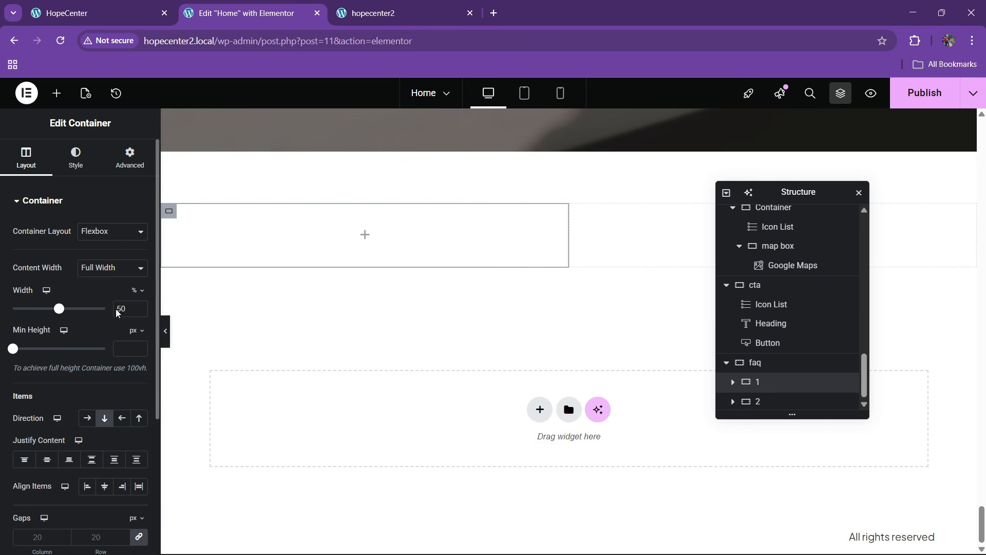
Set the column widths to 40% for column 1 and 60% for column 2
key(BackSpace)
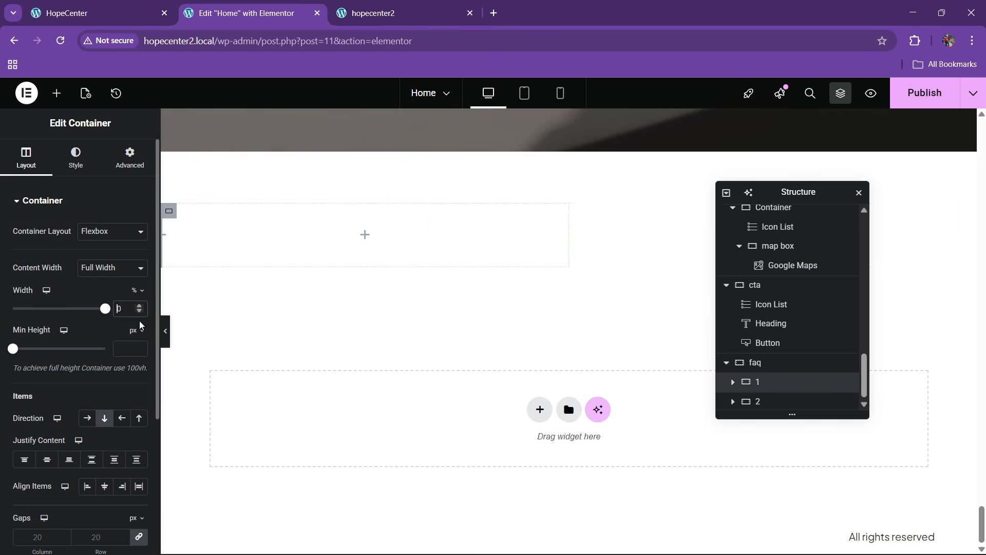
text(4)
click(764, 399)
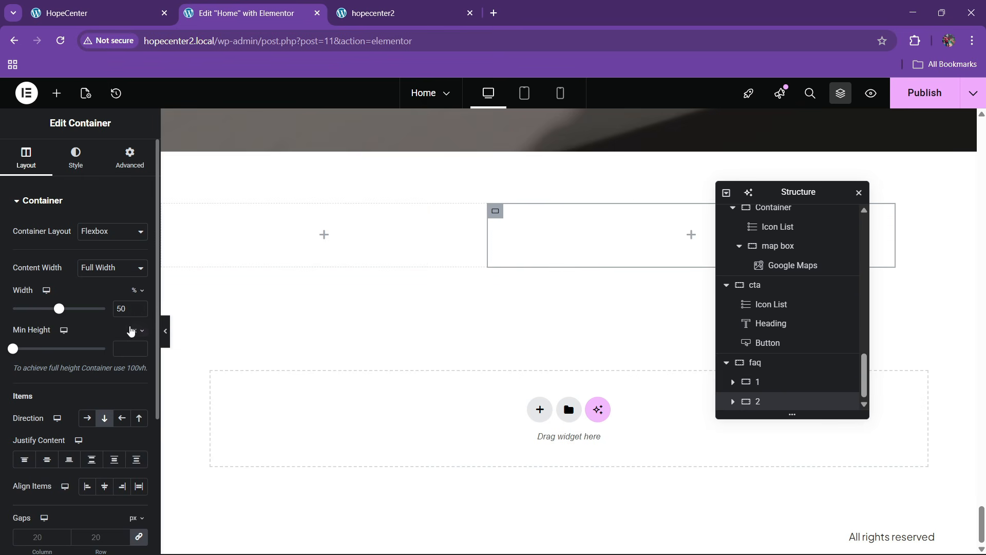
text(6)
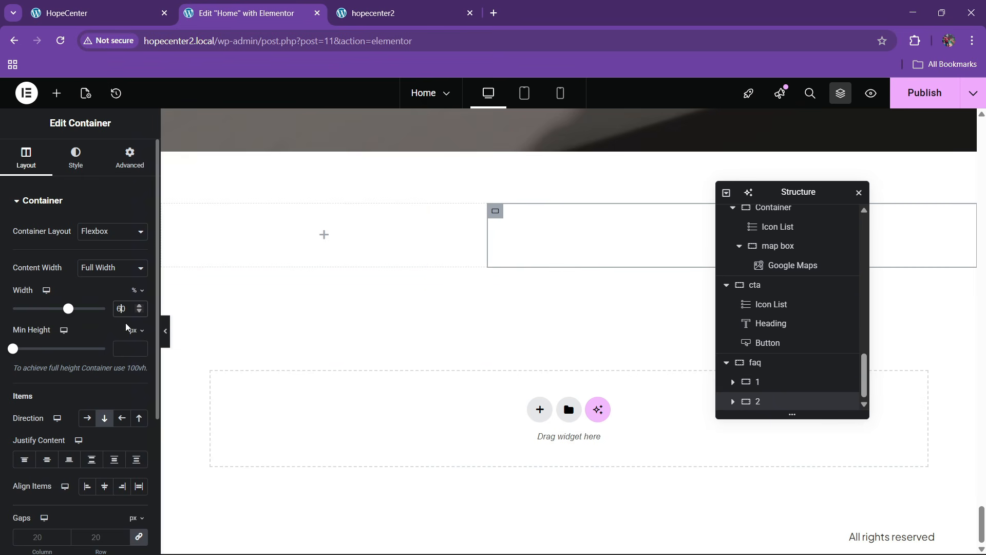
Place an Image widget in the faq section's left column
click(93, 13)
click(286, 4)
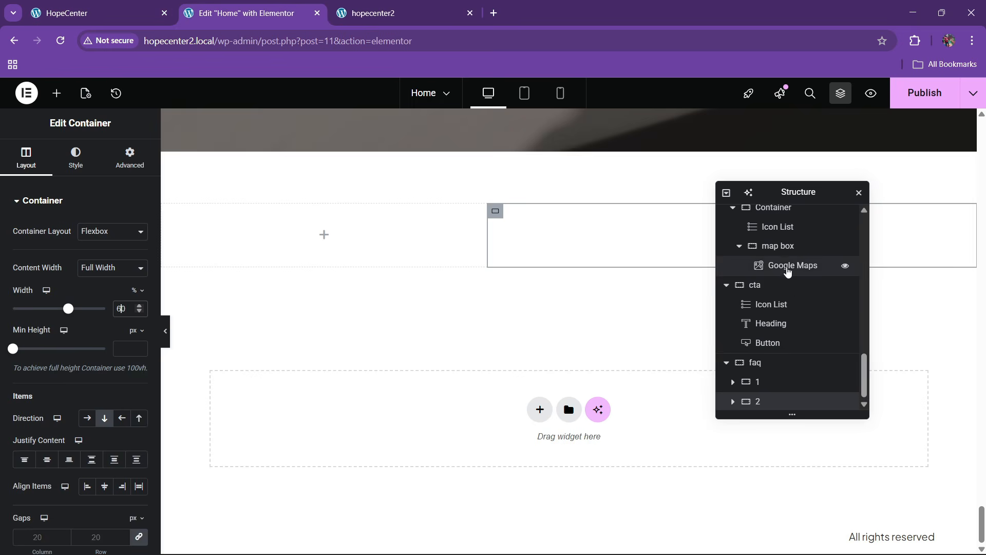
click(786, 363)
click(28, 162)
scroll(90, 354, down, 3)
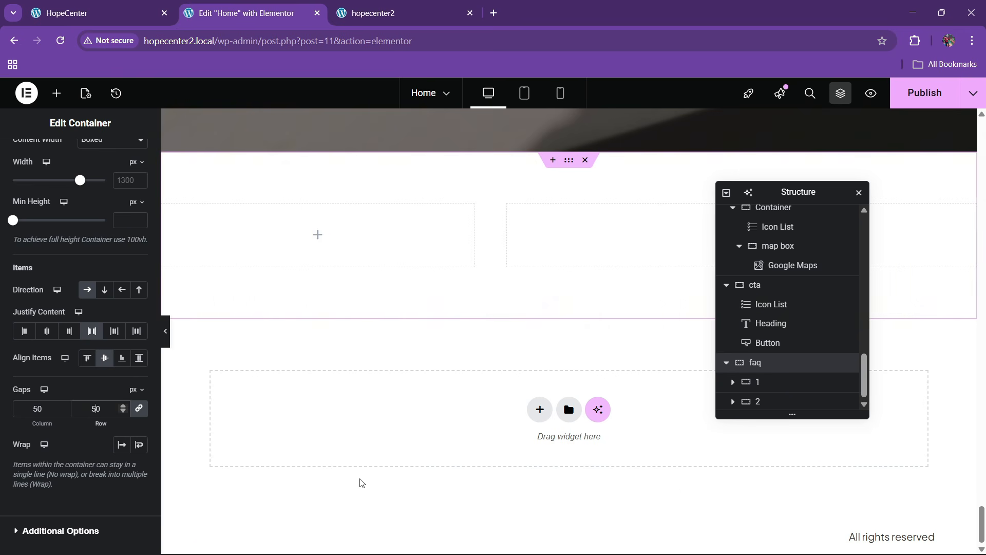
click(136, 4)
click(248, 6)
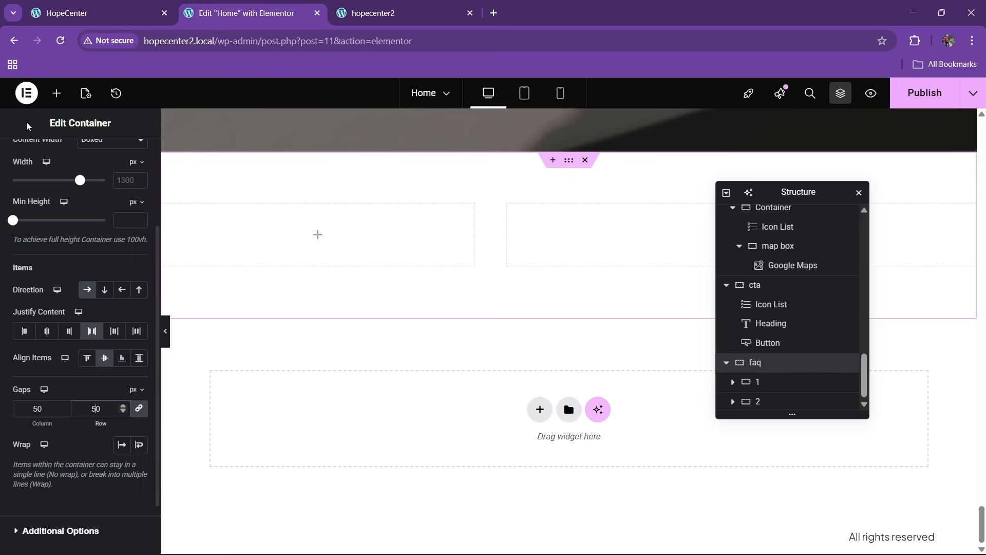
click(57, 93)
scroll(88, 308, down, 10)
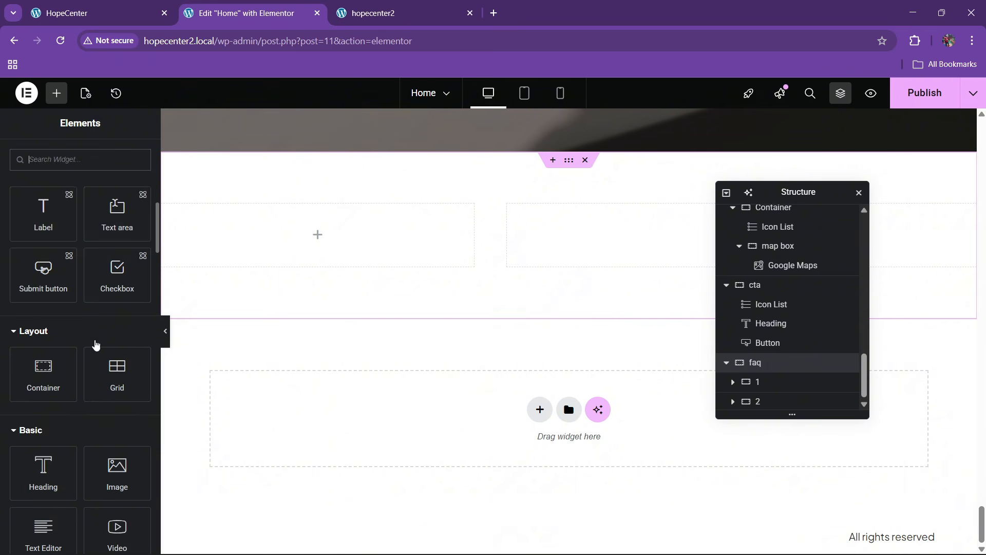
scroll(95, 344, down, 3)
drag(114, 366, 288, 237)
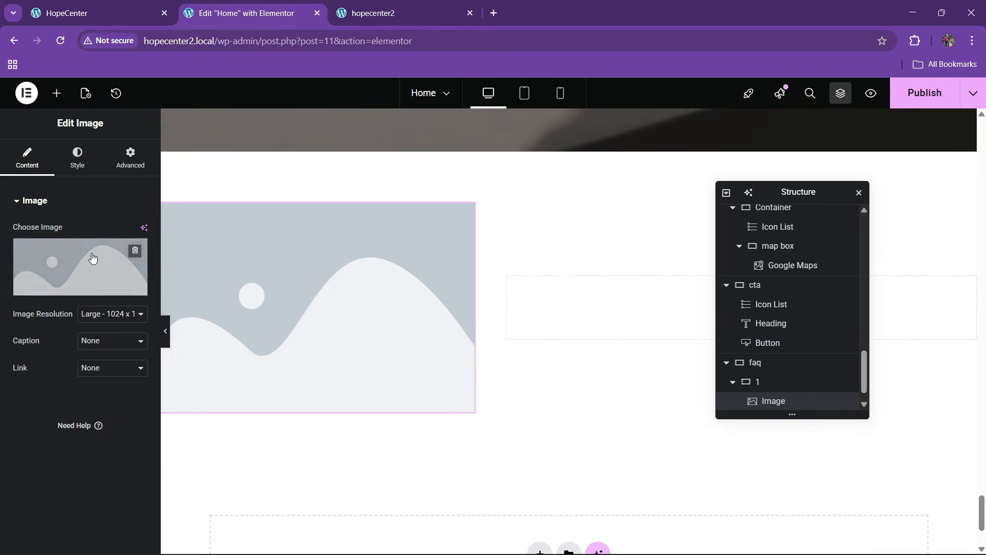
Insert the faq.jpg hands-and-cross photo from the media library
click(97, 13)
click(272, 6)
click(80, 282)
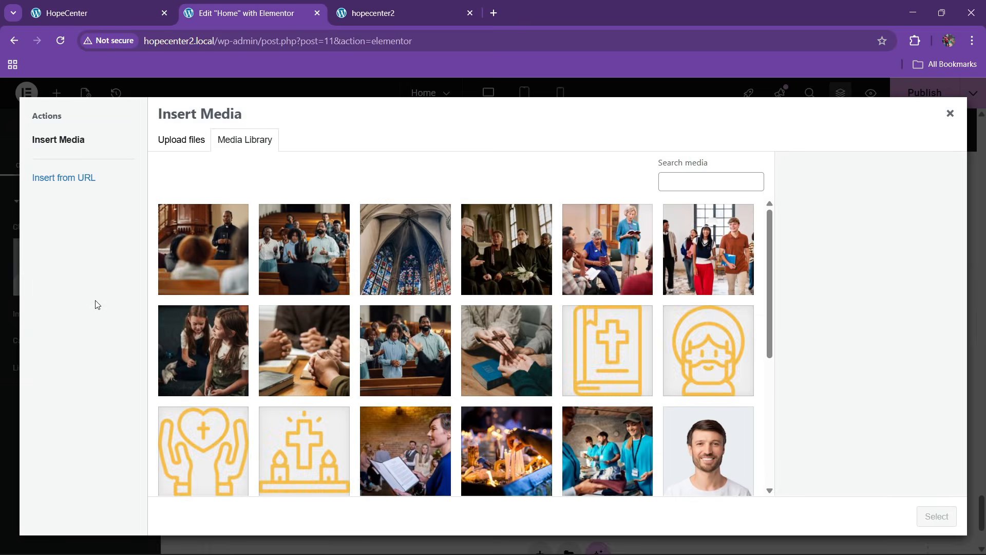
scroll(487, 384, down, 2)
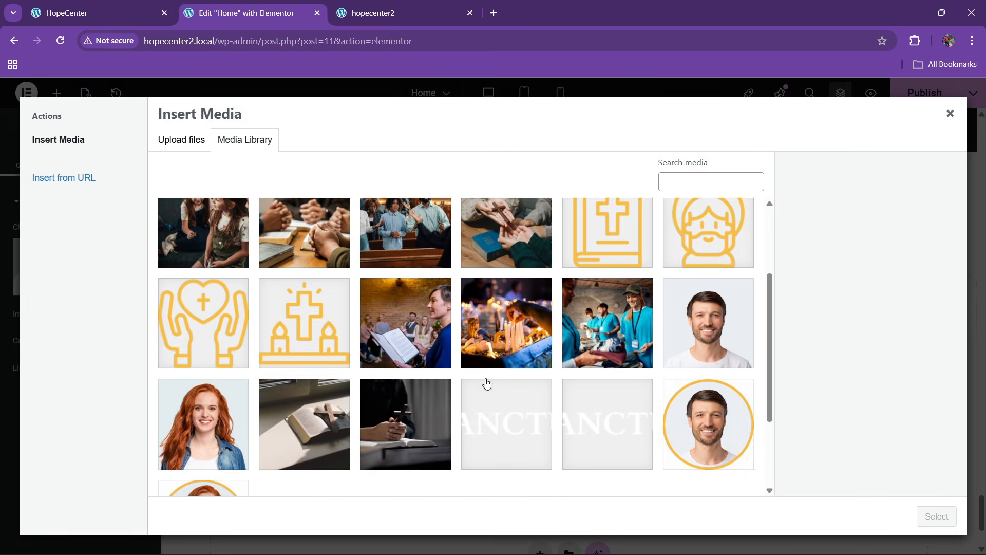
click(381, 434)
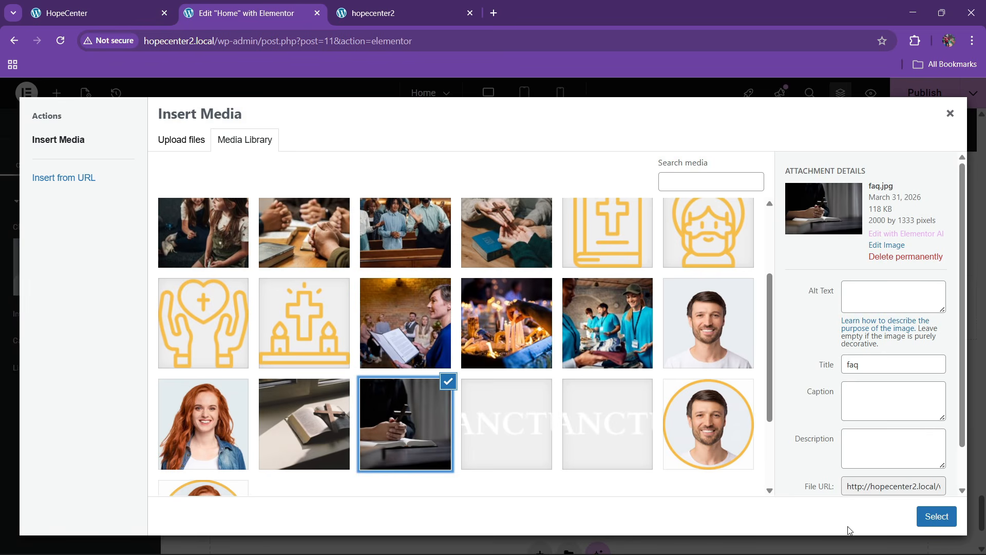
click(936, 516)
Give the image a custom 500×600 resolution
click(160, 5)
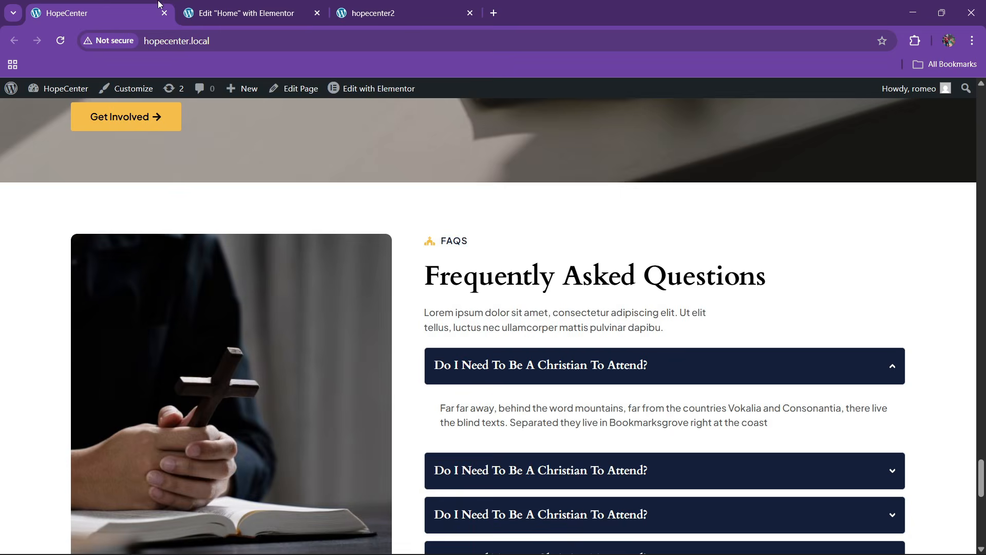
click(283, 4)
scroll(81, 346, down, 1)
click(103, 404)
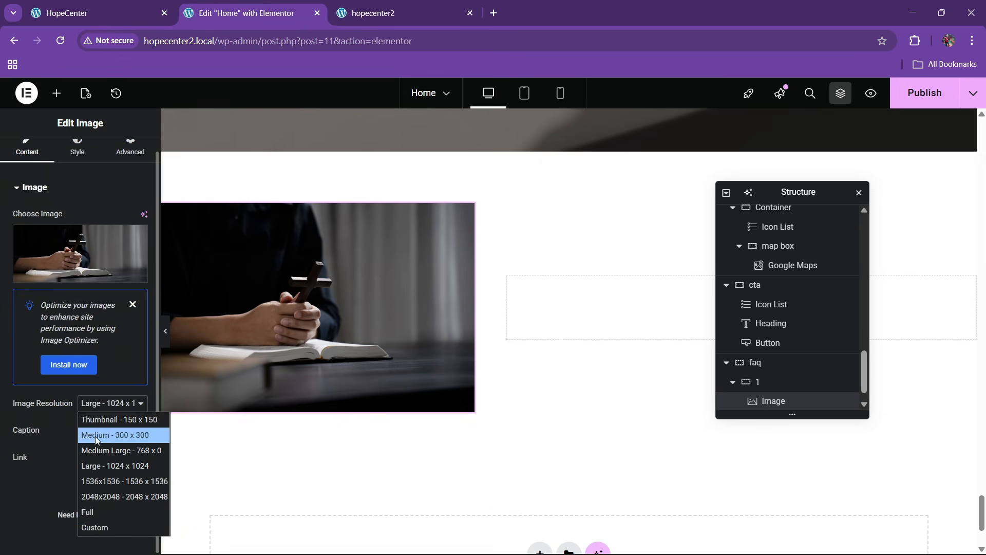
click(82, 525)
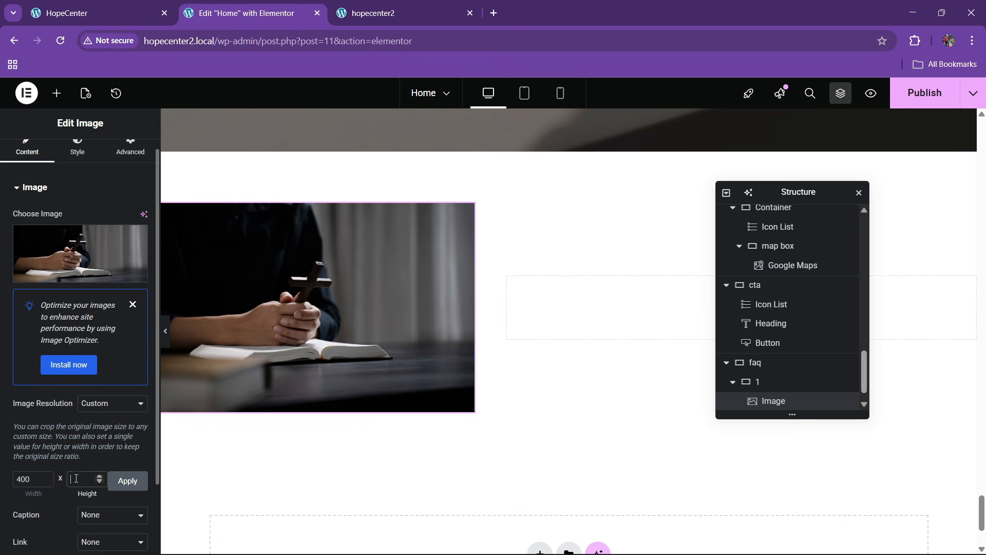
click(128, 489)
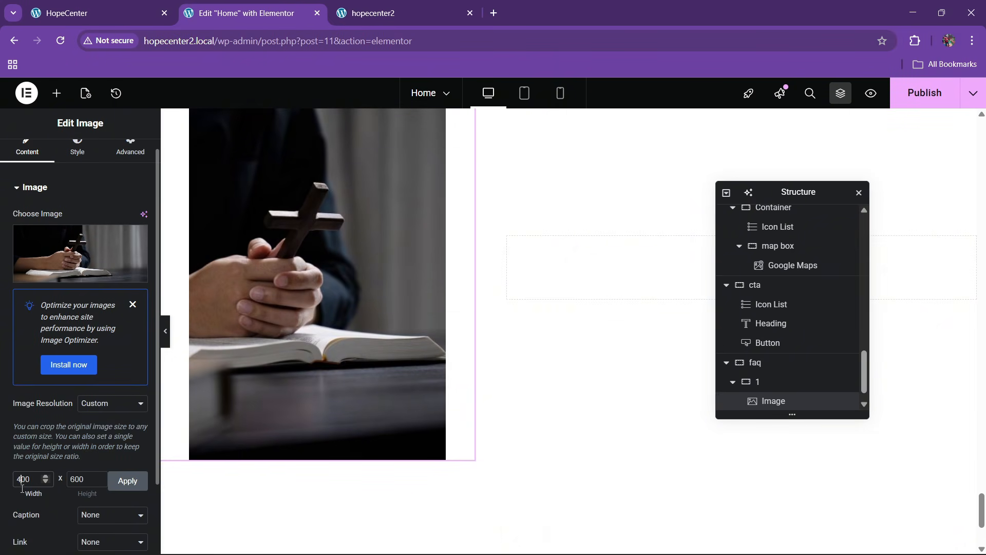
click(120, 486)
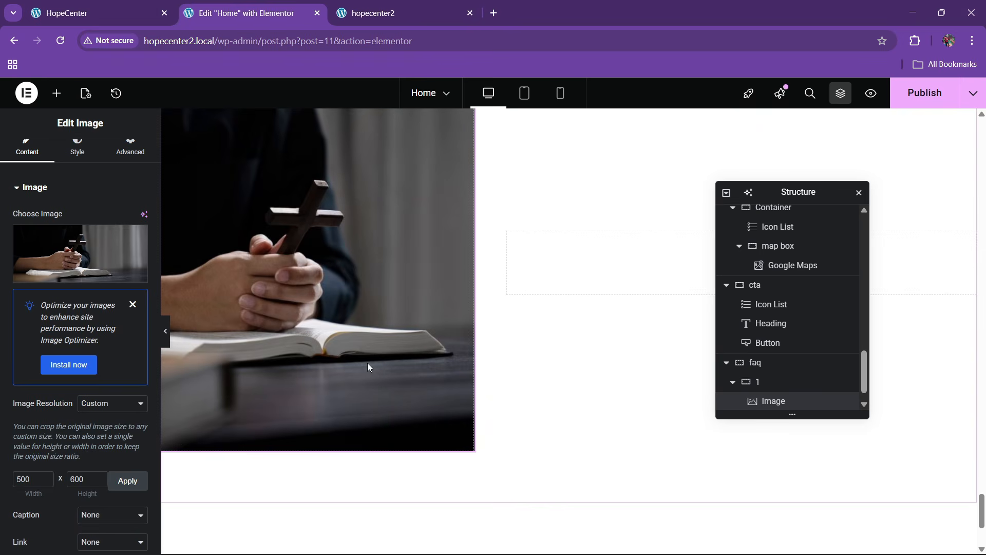
Round the image corners with a 10px border radius
scroll(366, 362, up, 3)
click(77, 159)
scroll(42, 361, down, 2)
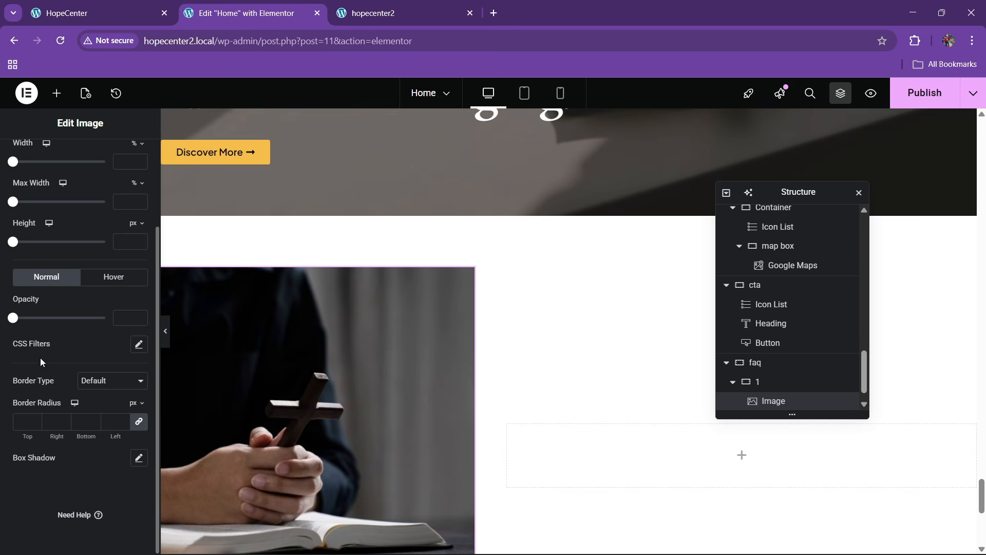
text(10)
scroll(407, 318, down, 2)
click(167, 5)
scroll(257, 298, down, 2)
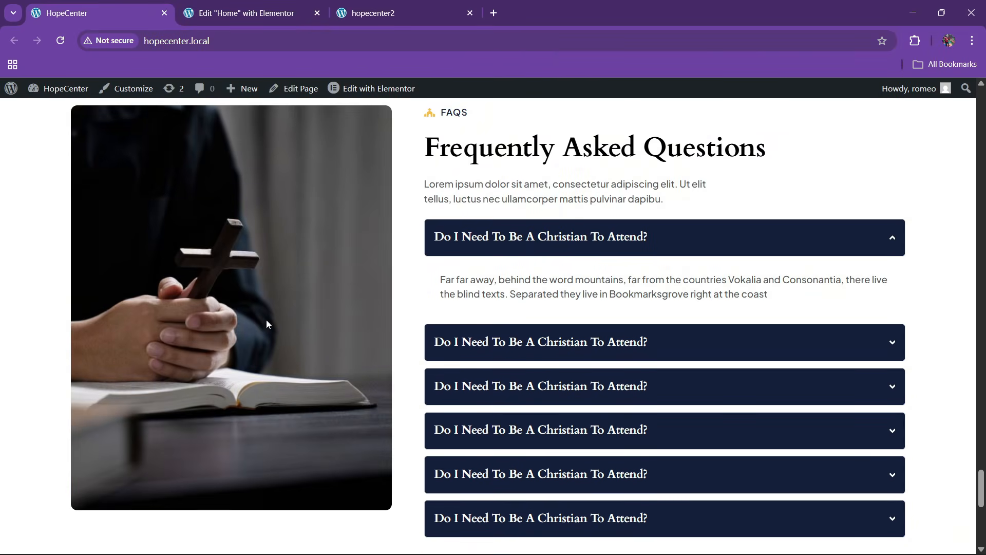
click(273, 4)
scroll(429, 289, up, 1)
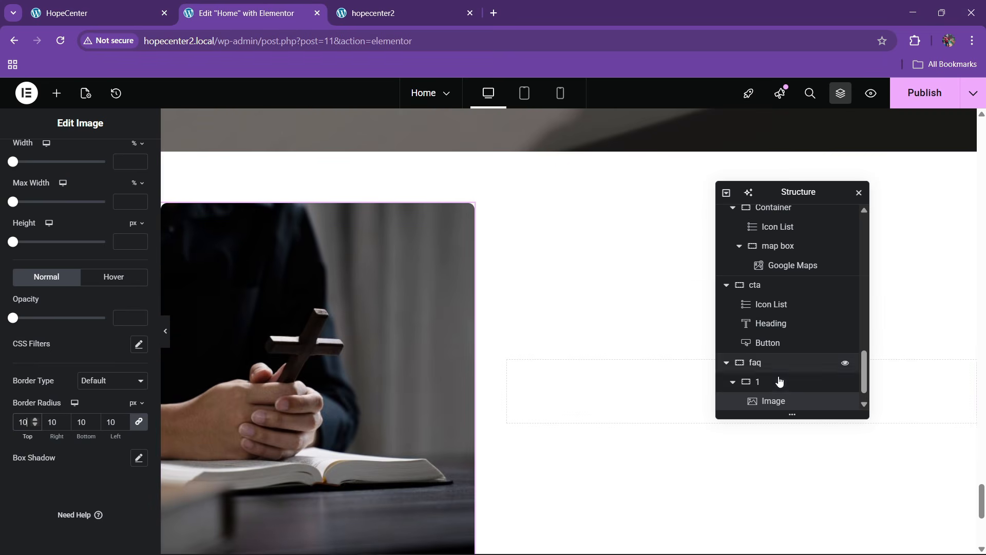
scroll(779, 386, down, 1)
click(548, 399)
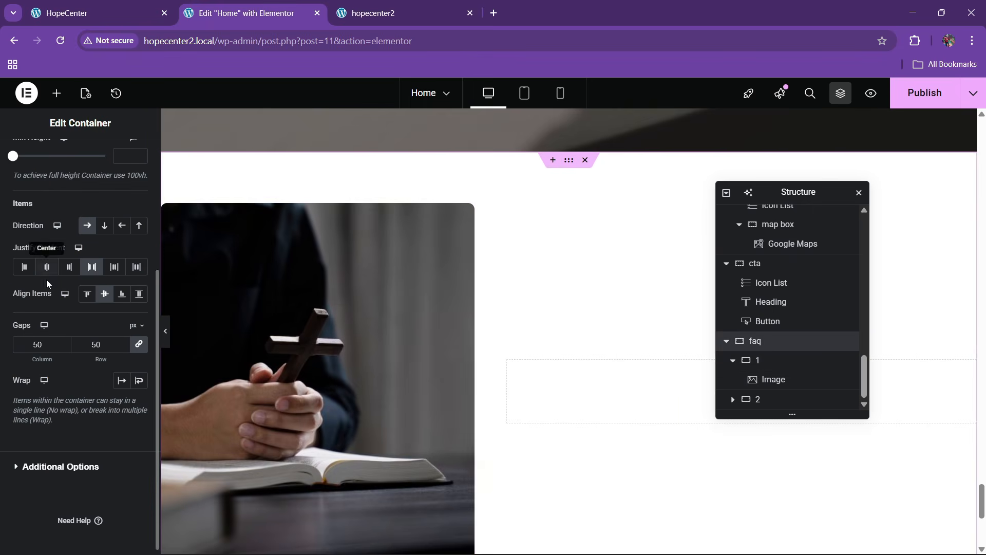
Copy the CONTACT US label and paste it into the FAQ's second column
scroll(559, 345, up, 15)
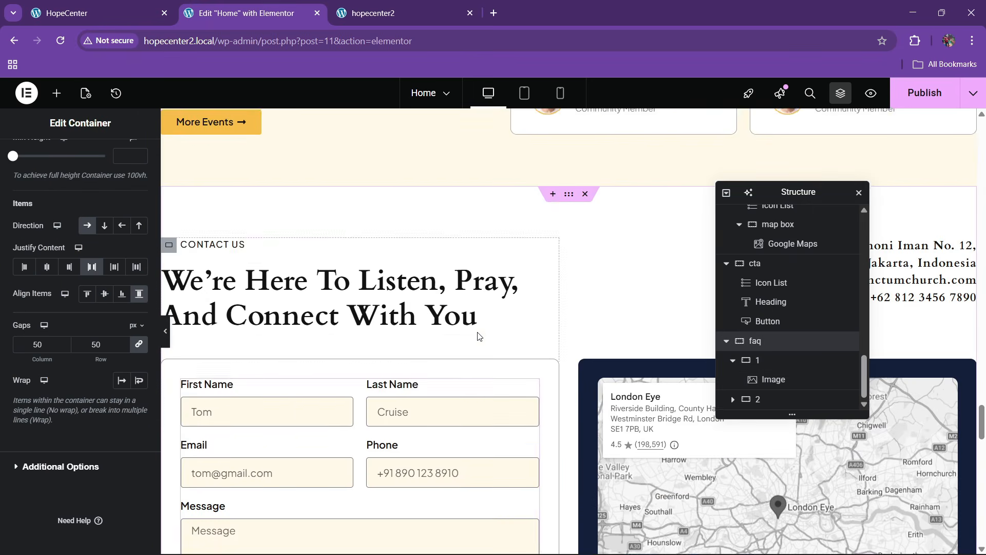
right_click(226, 253)
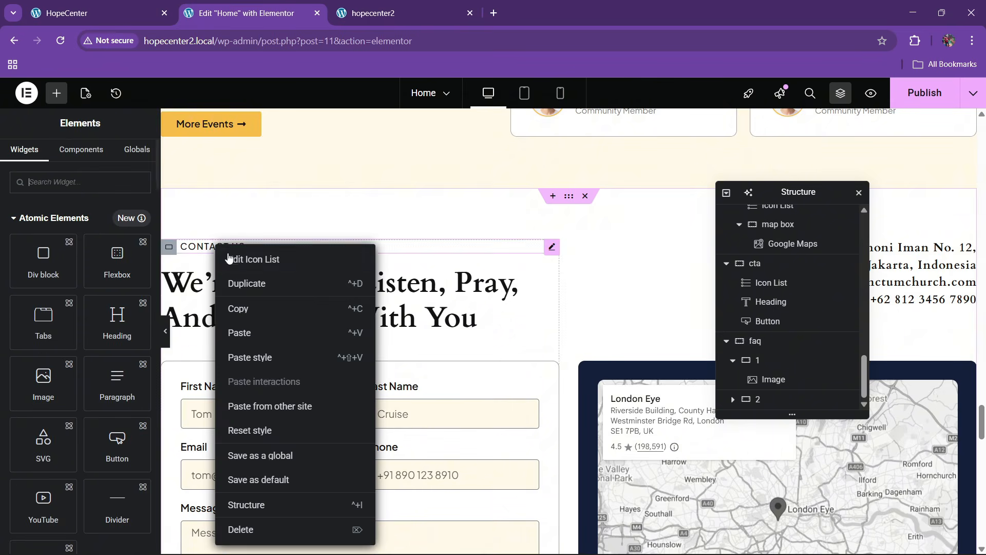
click(247, 309)
scroll(575, 321, down, 4)
scroll(578, 328, down, 10)
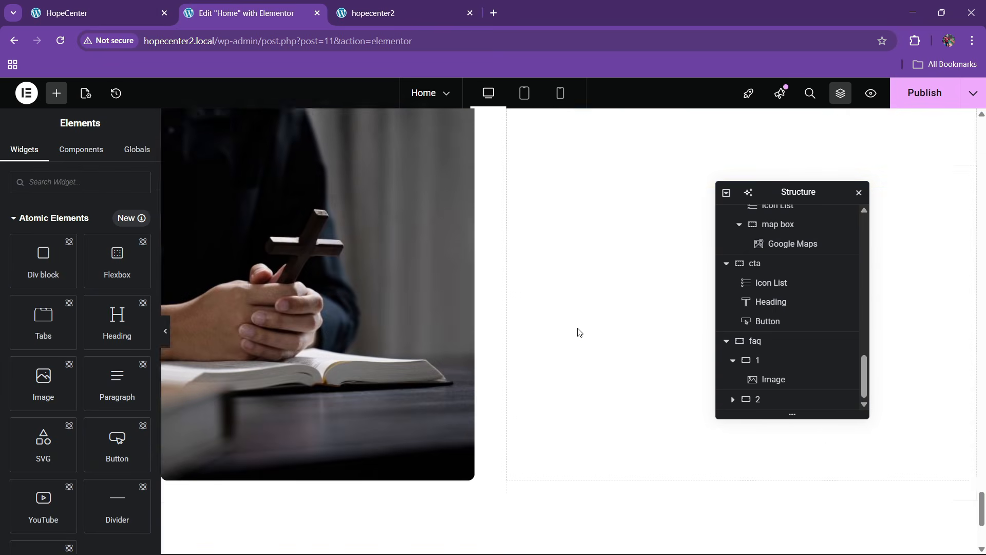
right_click(583, 291)
click(611, 335)
Copy the Contact Us heading and paste it under the label in column 2
scroll(551, 315, up, 10)
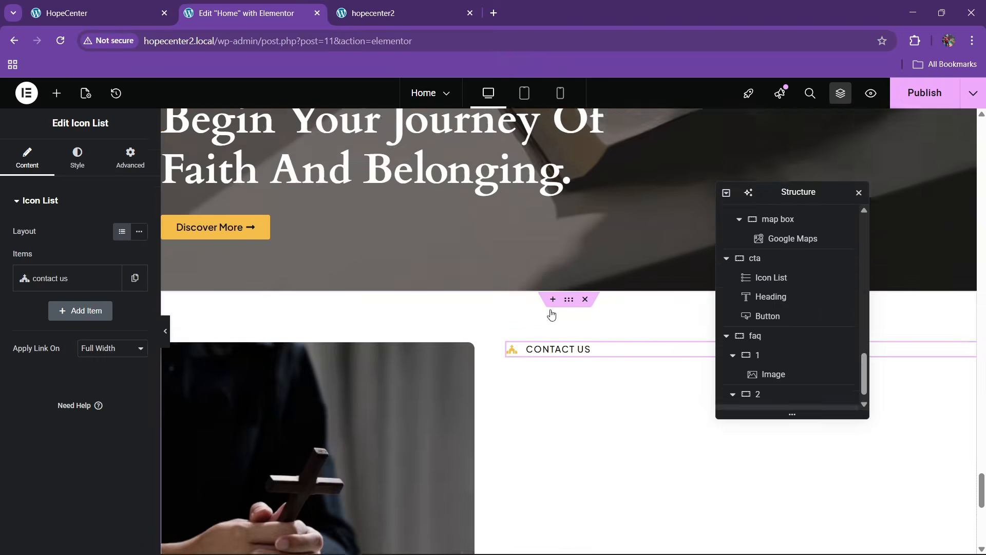
click(144, 13)
click(245, 13)
scroll(392, 284, up, 10)
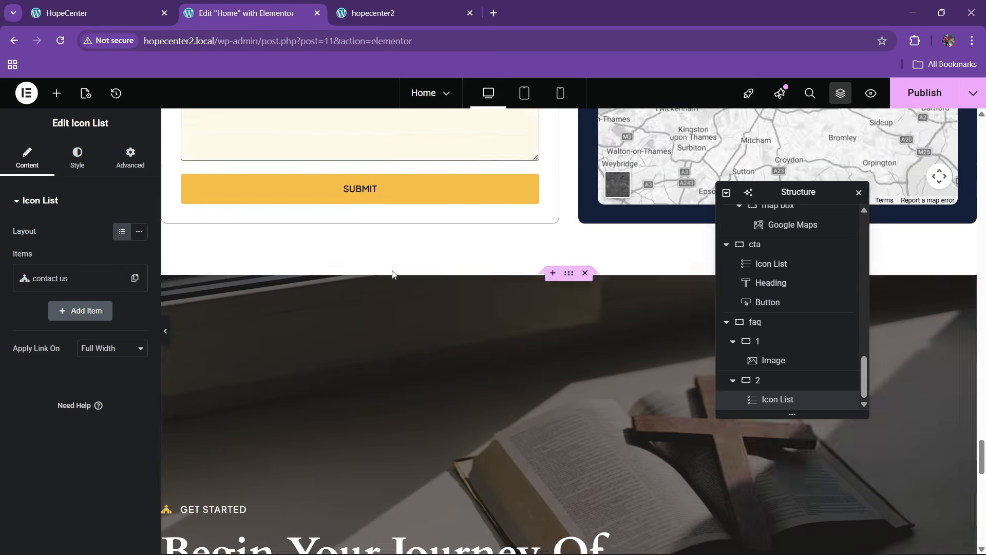
scroll(335, 304, down, 2)
right_click(336, 299)
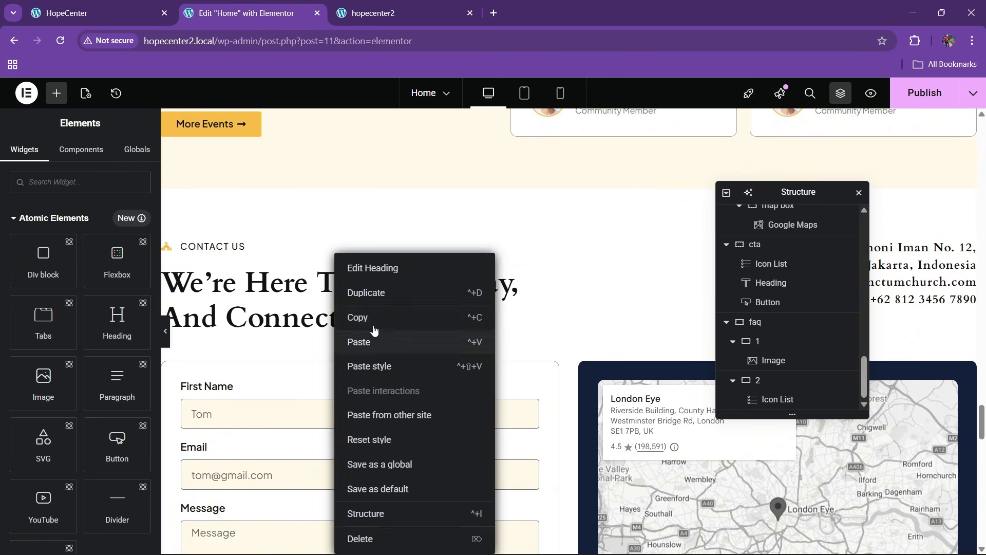
scroll(582, 343, down, 12)
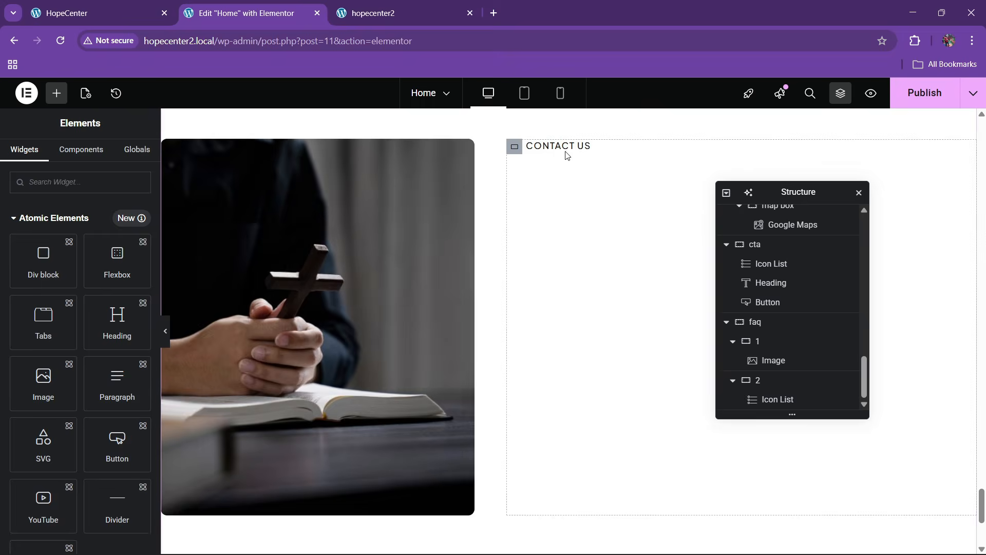
right_click(567, 154)
click(588, 233)
Retitle the pasted heading to 'Frequently Asked Questions'
click(139, 5)
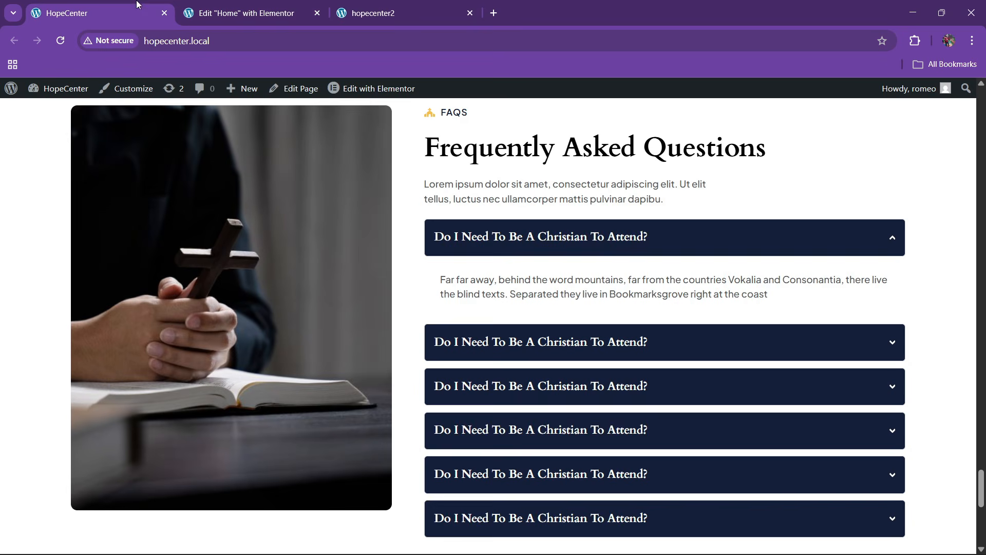
drag(426, 155, 797, 146)
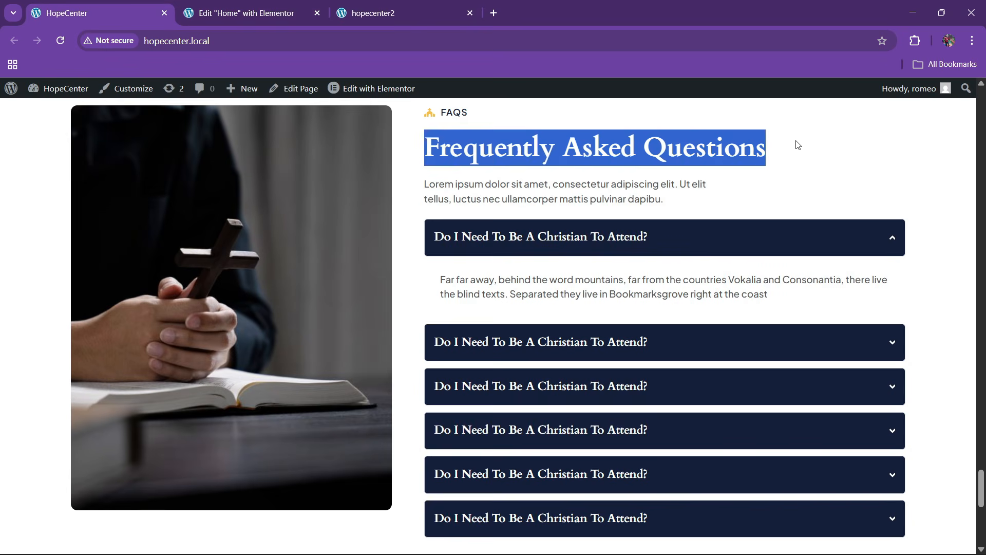
click(401, 9)
click(267, 4)
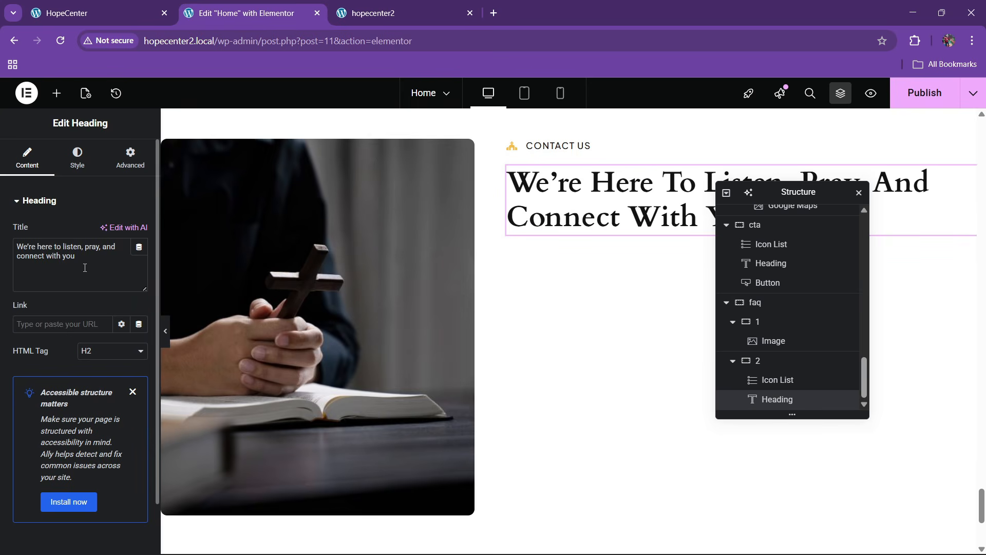
key(ctrl+v)
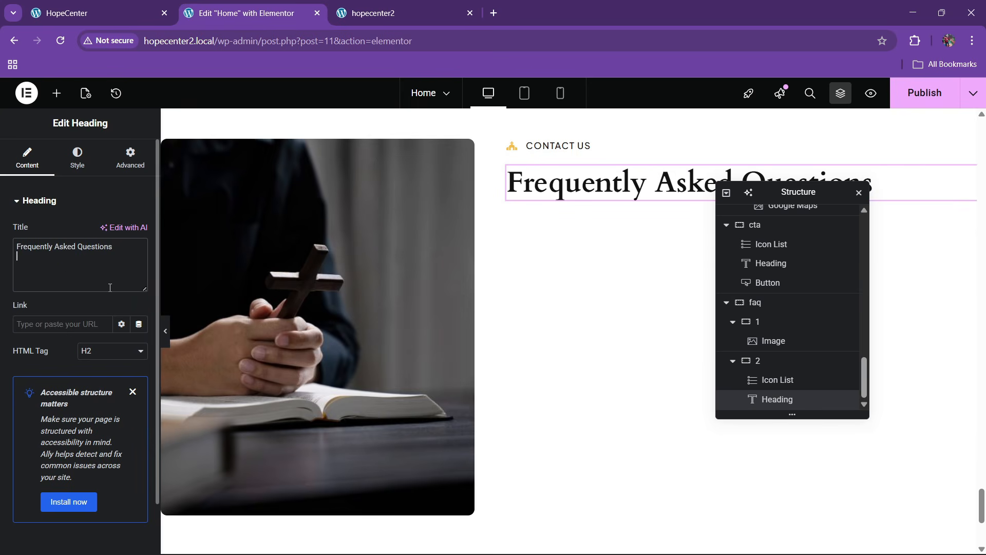
Copy the Lorem ipsum paragraph and paste it below the FAQ heading
click(135, 4)
click(246, 11)
scroll(538, 338, up, 10)
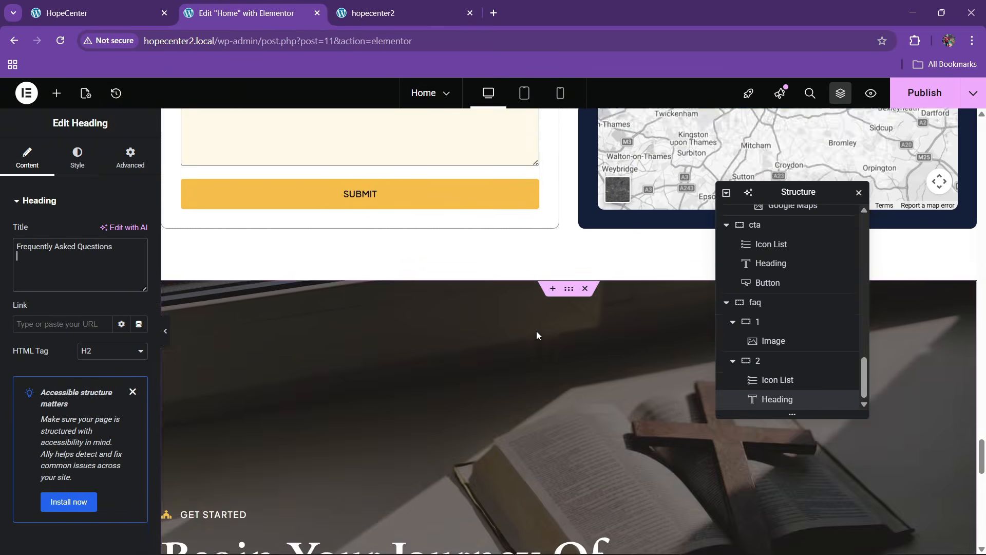
scroll(537, 331, up, 10)
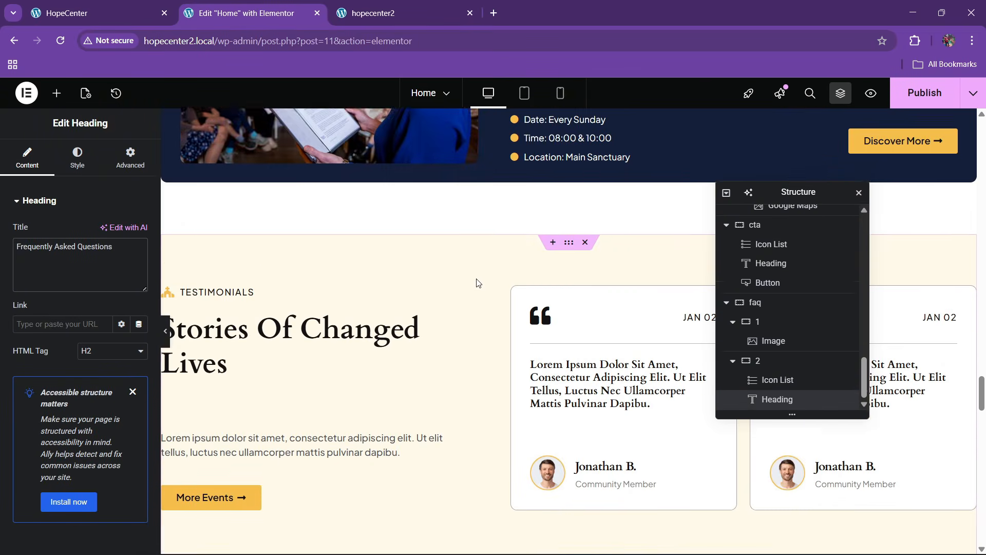
scroll(380, 323, down, 2)
right_click(323, 331)
scroll(598, 307, down, 15)
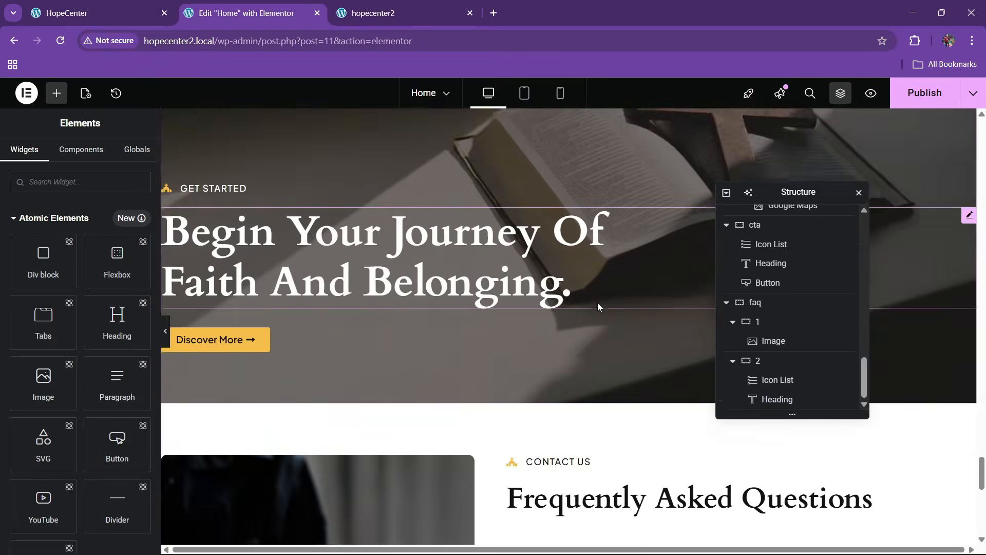
scroll(597, 303, down, 3)
right_click(582, 311)
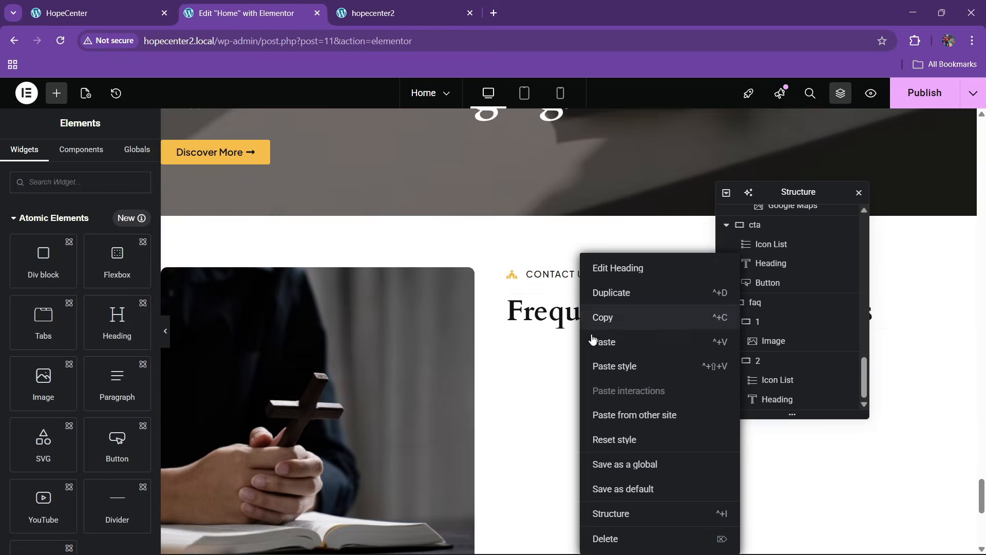
click(595, 342)
Set the paragraph's width to a custom 60%
click(102, 5)
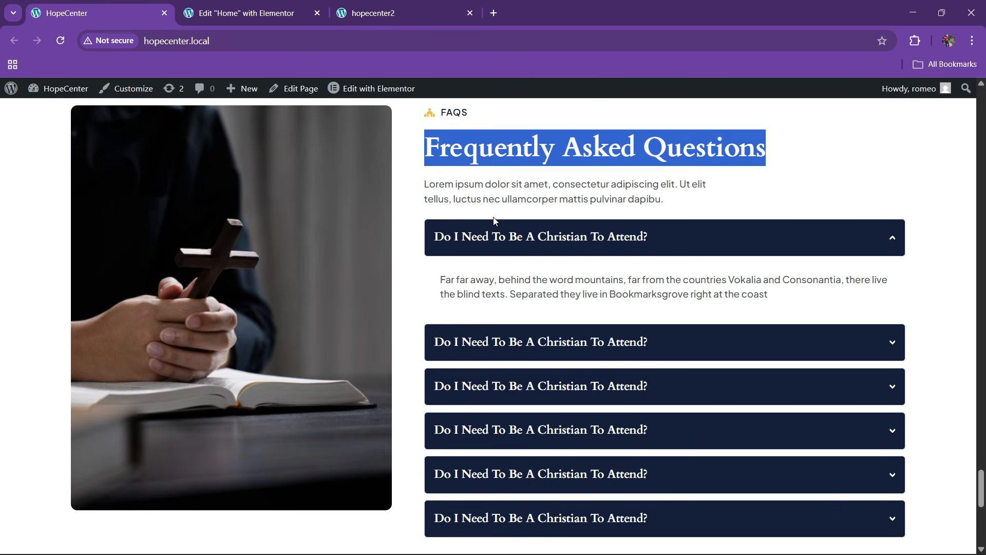
click(599, 195)
click(274, 5)
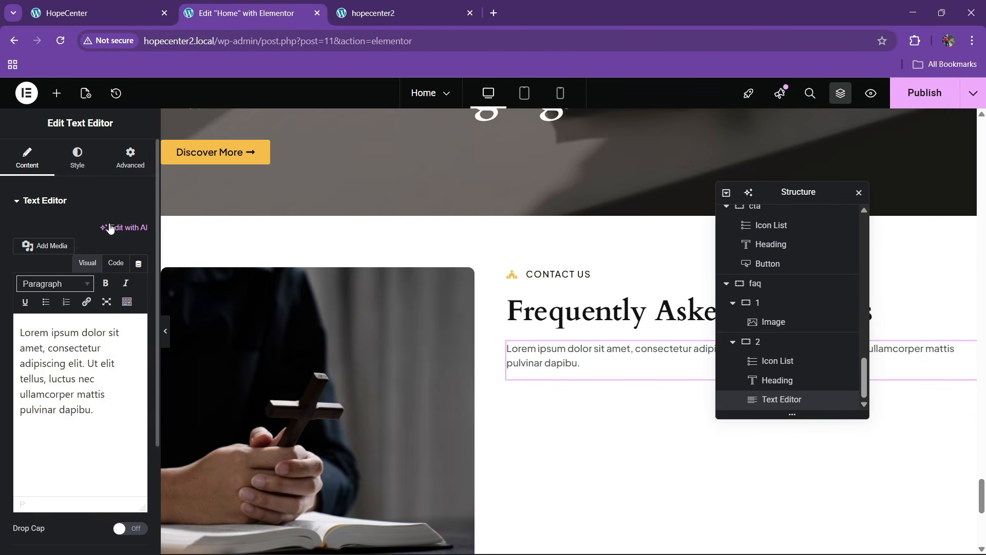
click(130, 158)
click(103, 333)
click(87, 396)
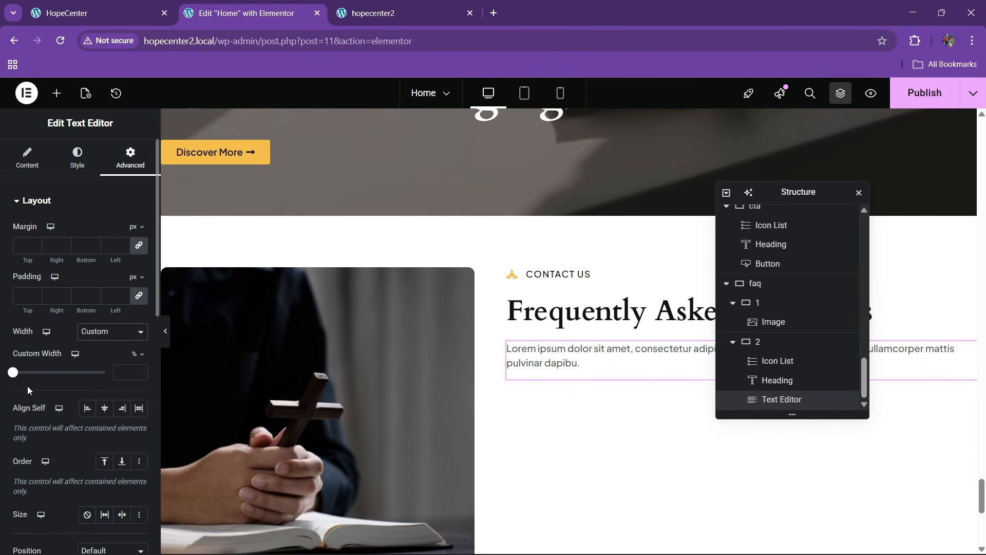
drag(14, 374, 69, 373)
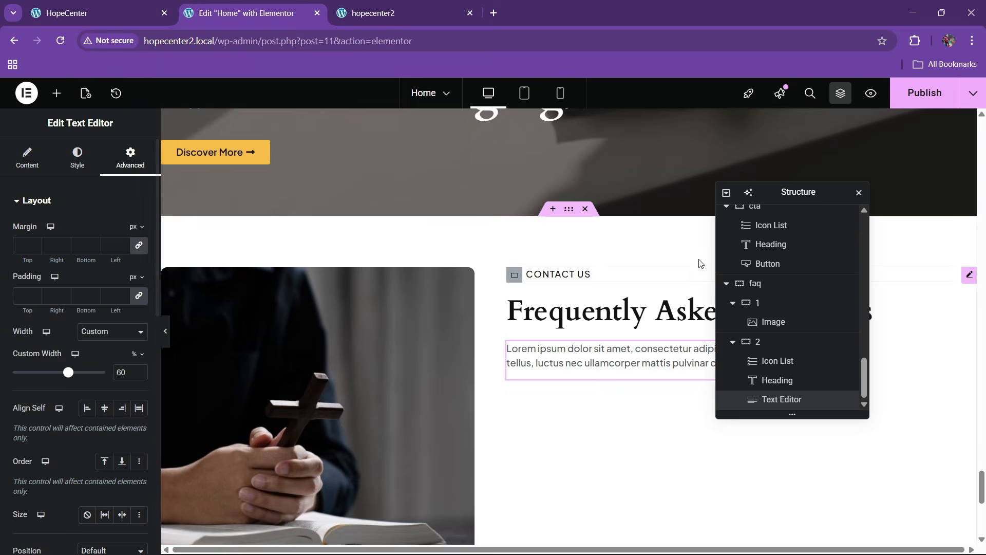
drag(791, 207, 877, 234)
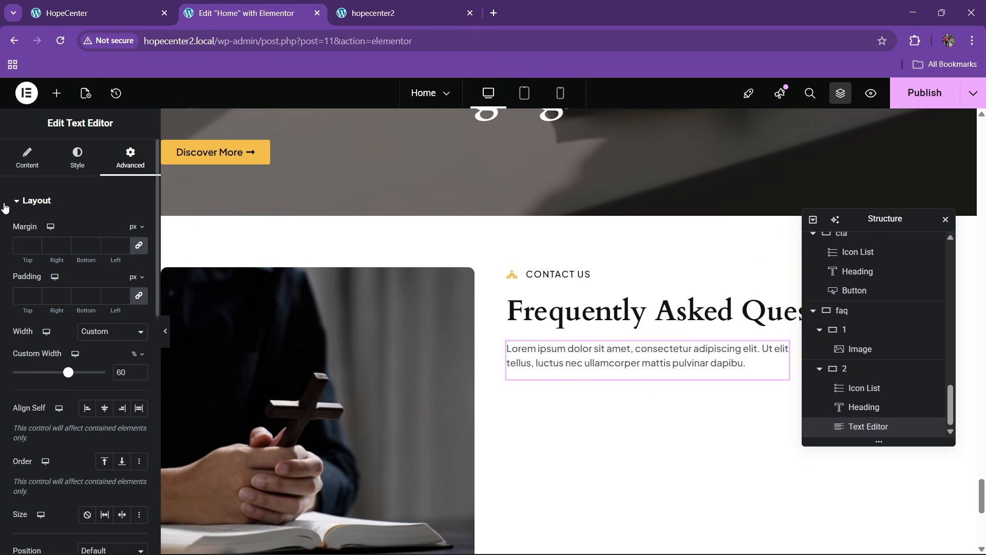
click(29, 158)
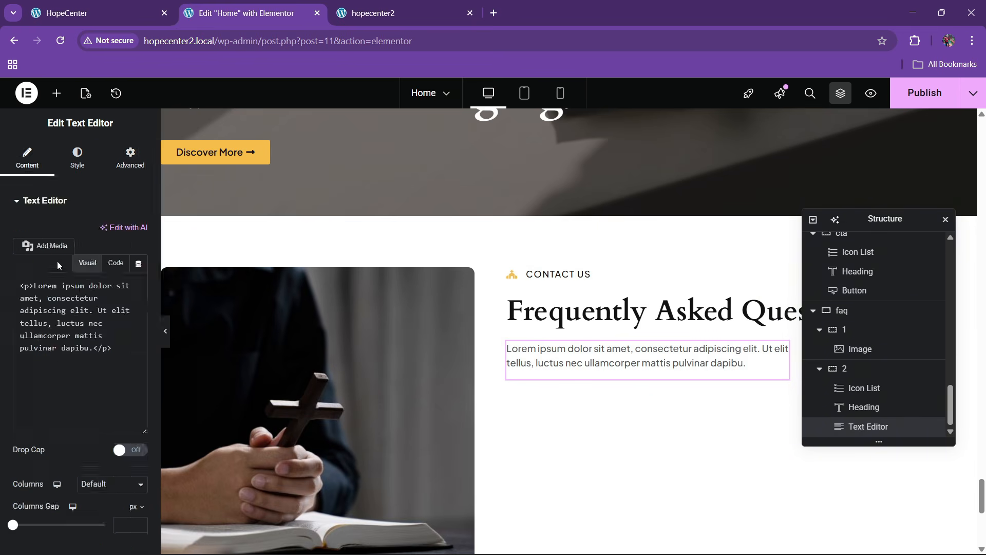
click(115, 265)
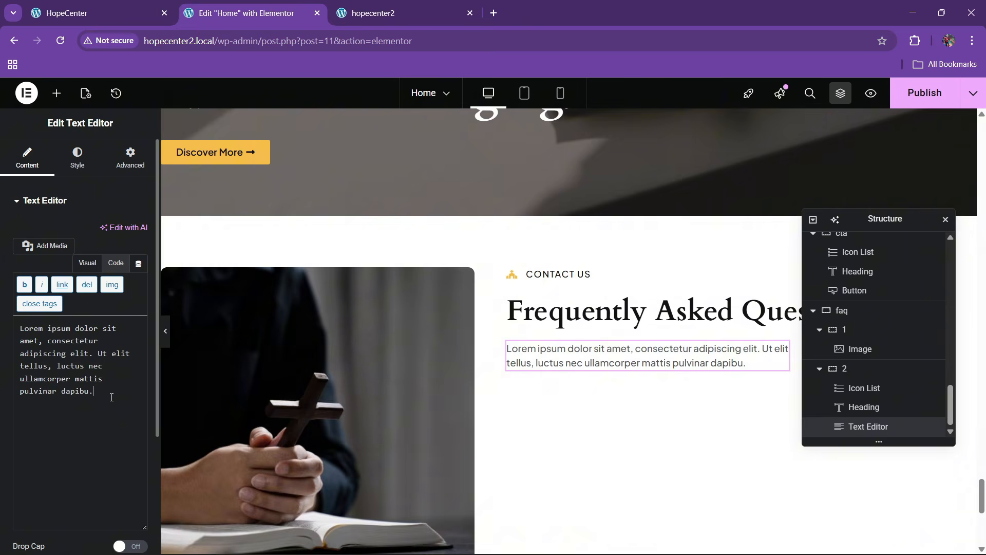
click(151, 10)
click(250, 5)
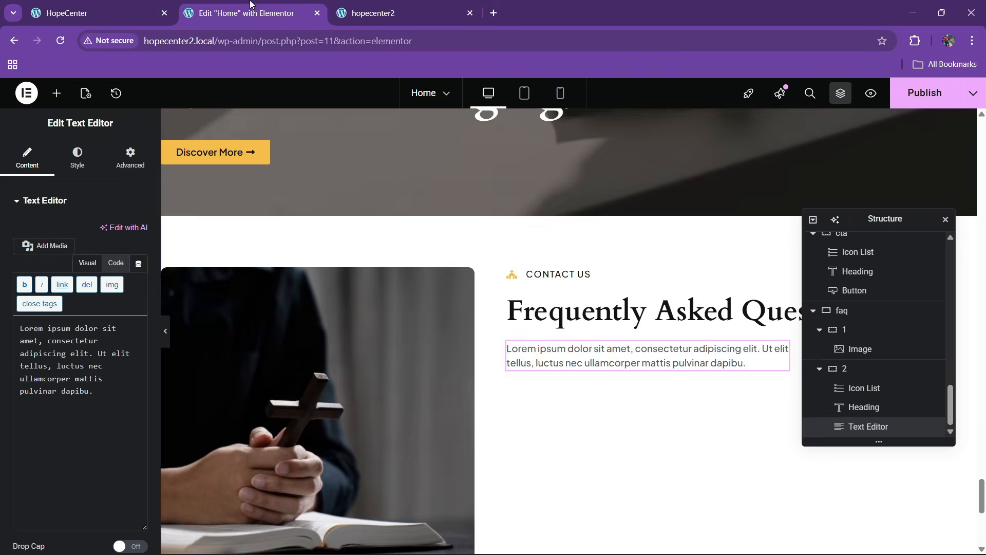
Add an Accordion widget, found by searching 'acc', below the FAQ paragraph
click(56, 93)
click(70, 181)
text(accor)
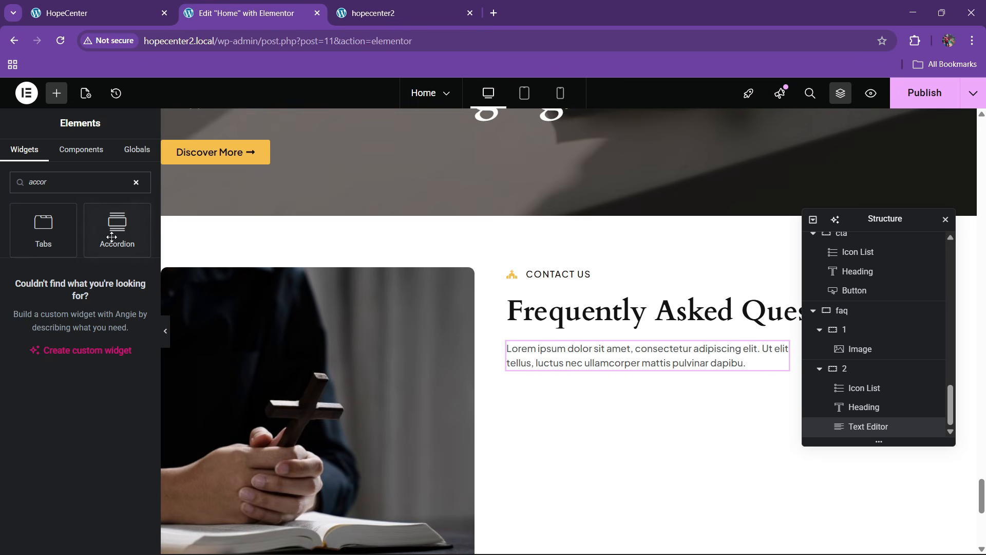
drag(112, 237, 666, 354)
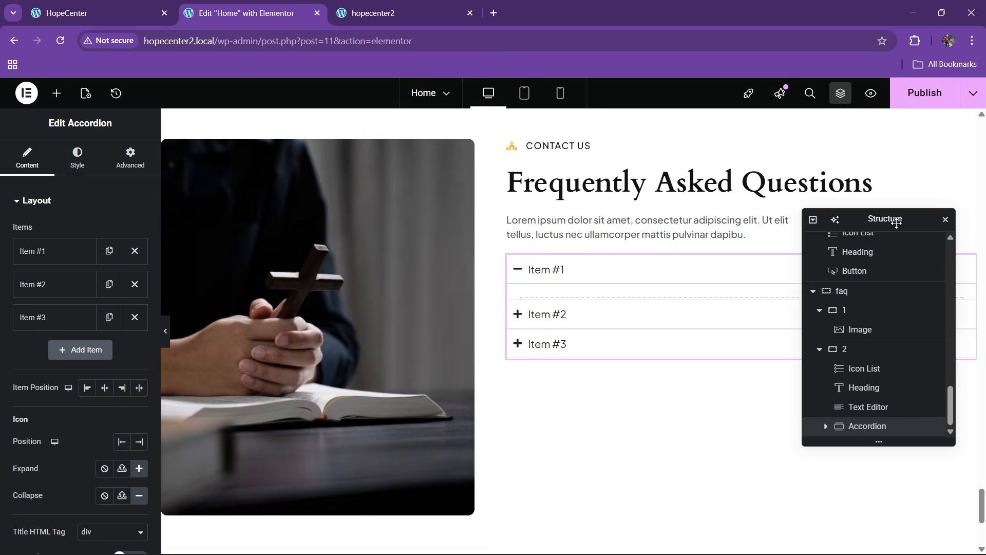
Move the accordion icons to the end and search the icon library for 'arr'
drag(897, 222, 414, 235)
scroll(74, 318, down, 3)
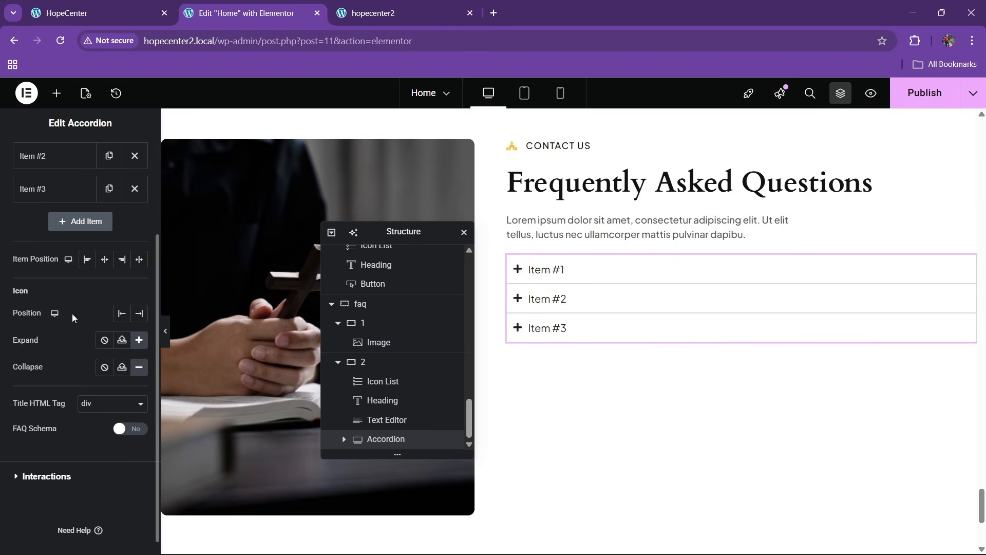
click(139, 259)
click(139, 313)
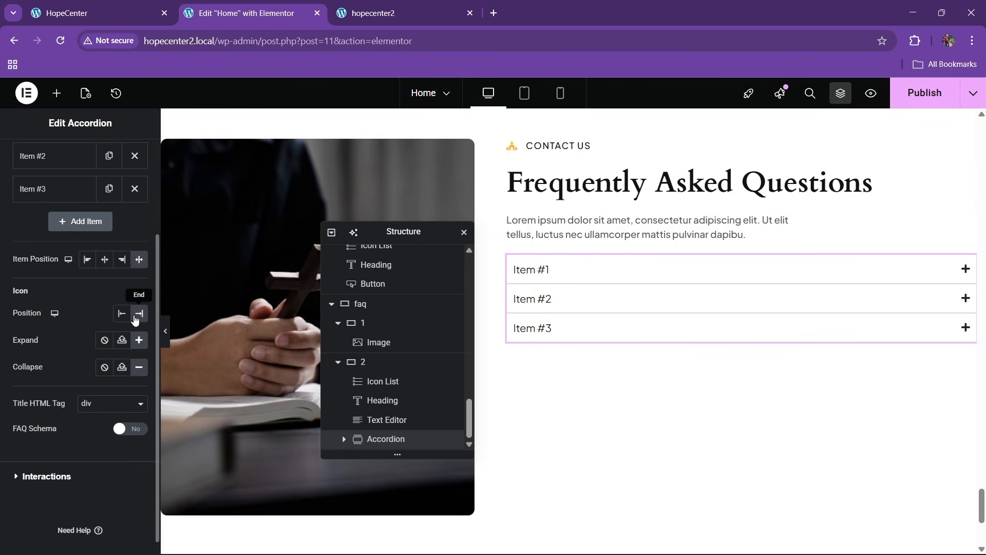
click(128, 346)
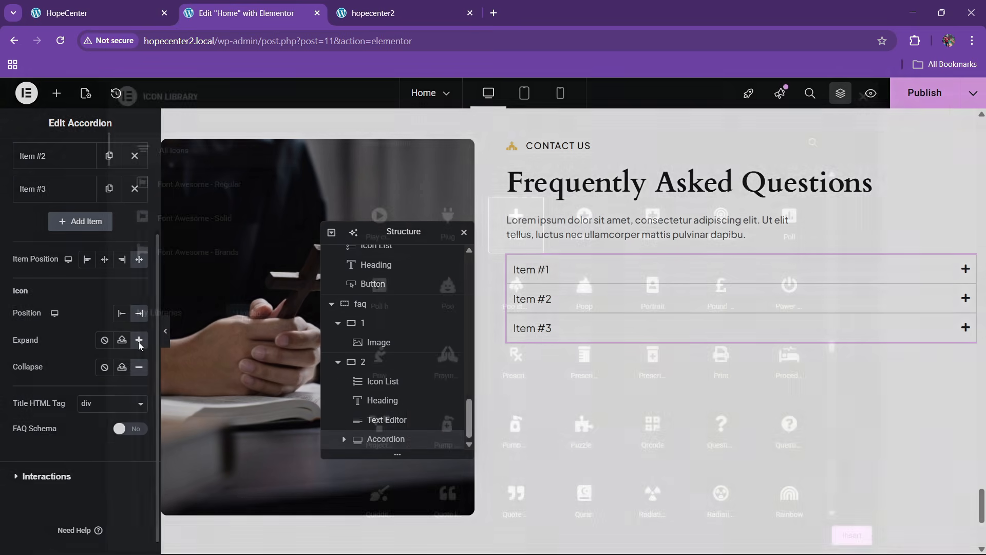
text(arr)
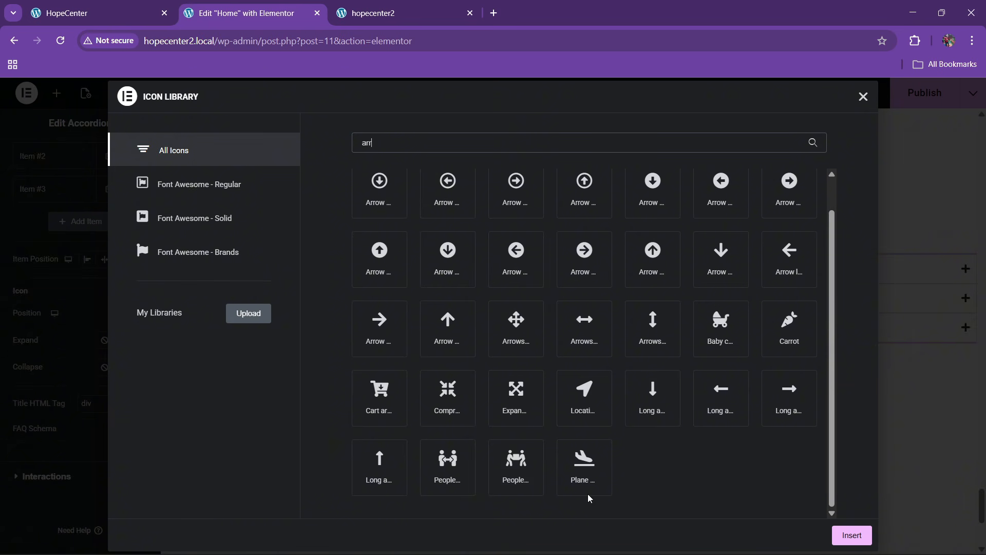
Close the icon library and open the first accordion item
click(864, 98)
click(723, 279)
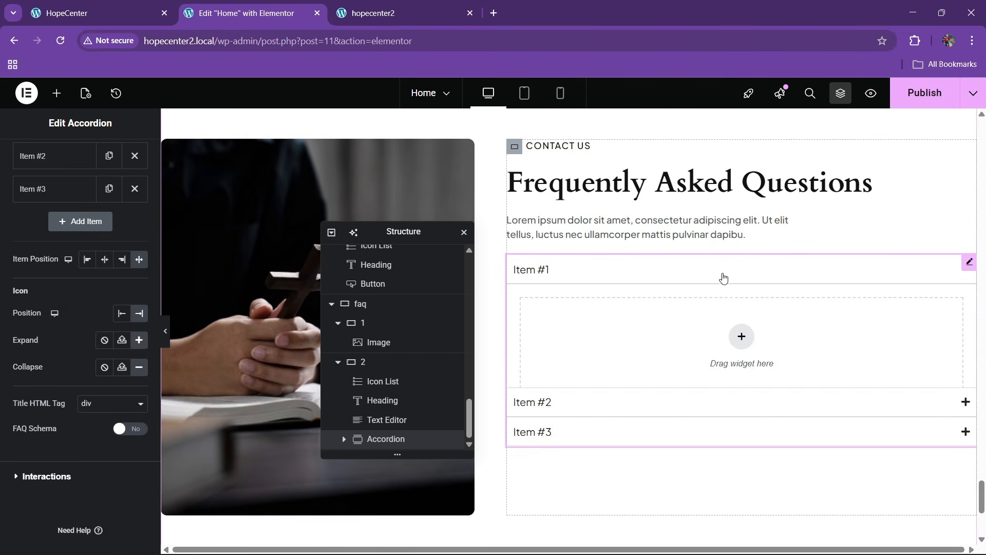
Copy the first FAQ question from the live site and paste it as Item #1's title
click(157, 5)
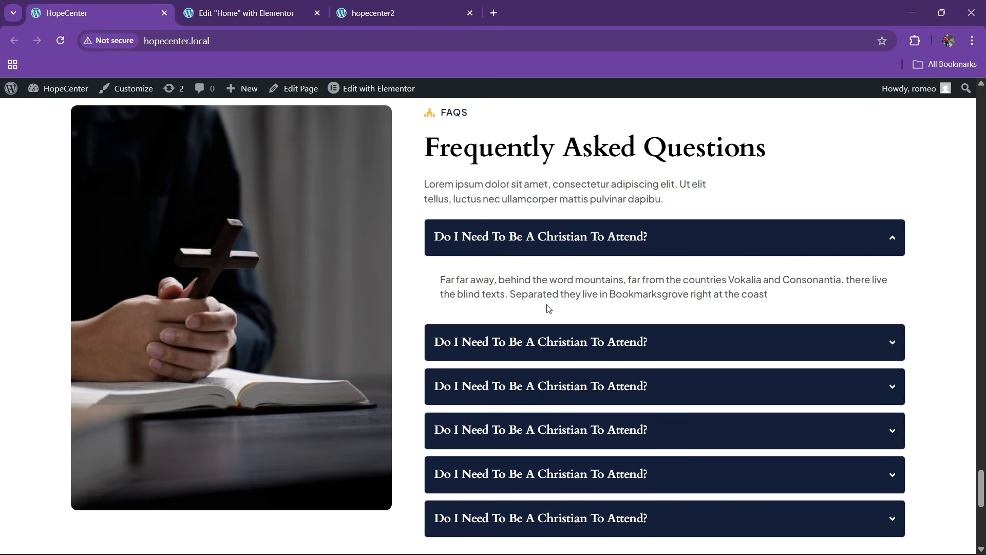
drag(421, 229, 664, 245)
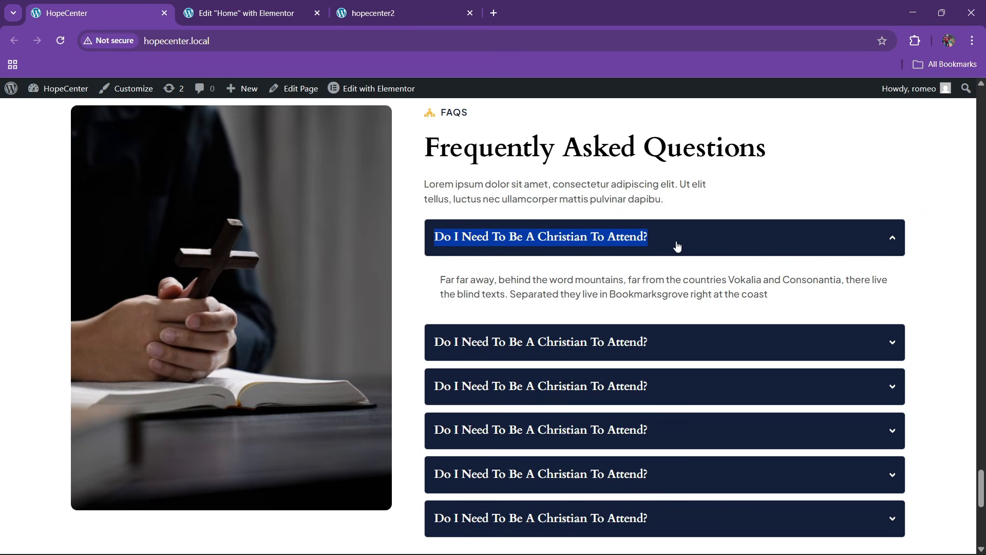
click(242, 13)
scroll(60, 205, up, 3)
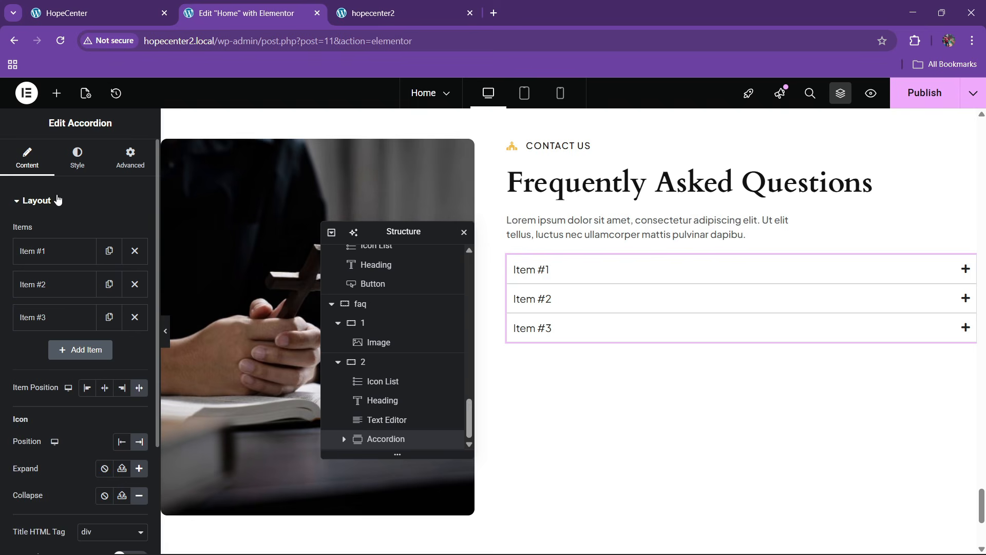
click(55, 248)
text(Do I need to be a Christian to attend?)
click(55, 251)
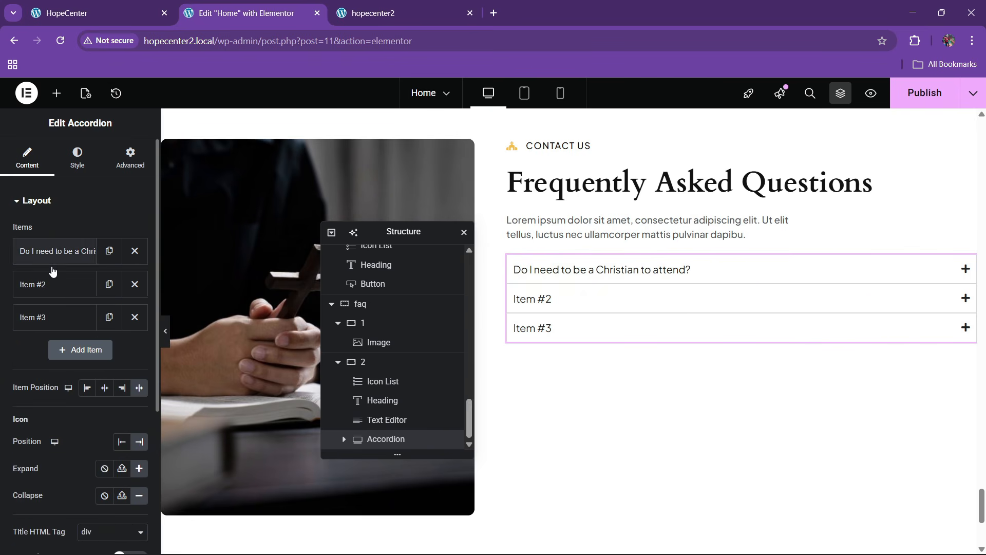
Copy the intro Text Editor widget and paste it into the first accordion item
click(97, 11)
drag(438, 283, 905, 290)
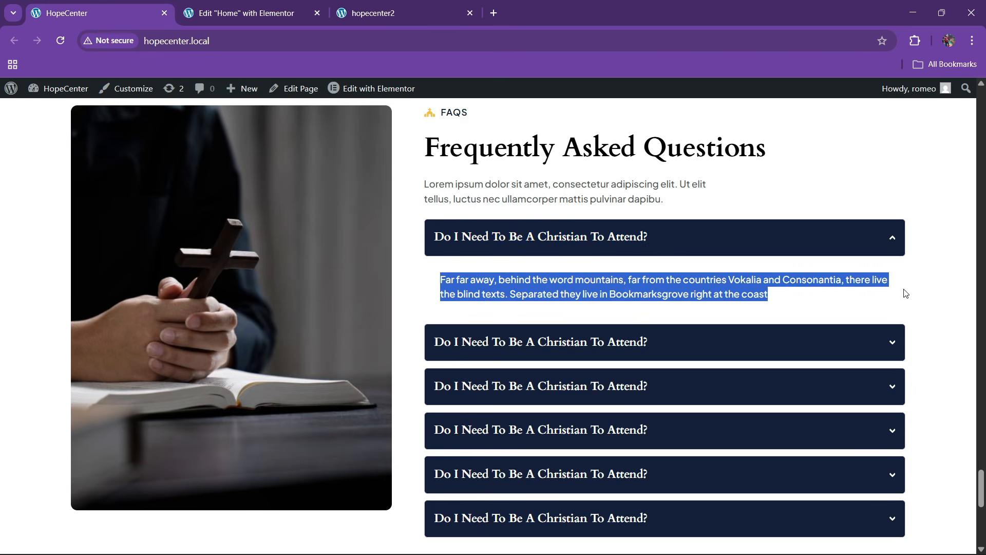
click(242, 13)
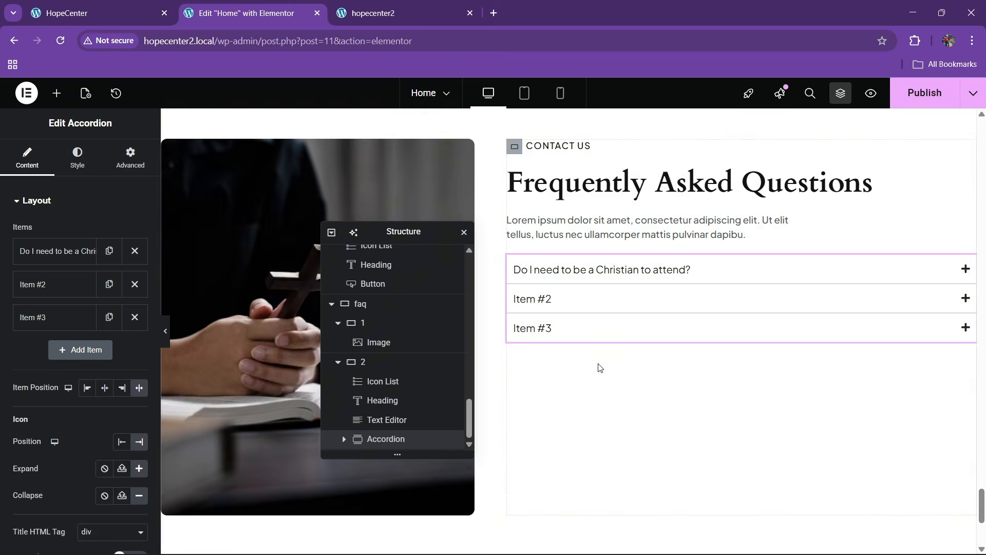
click(632, 265)
click(53, 95)
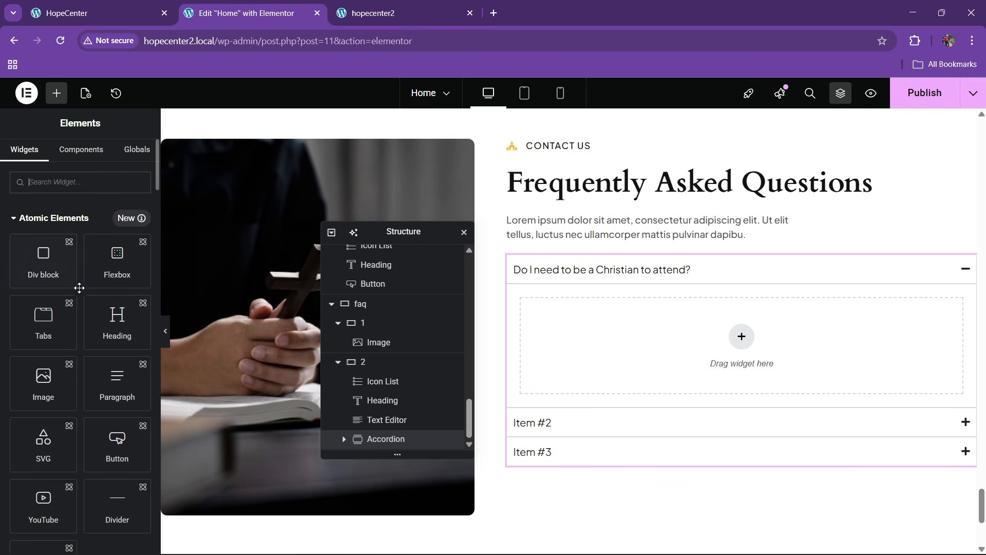
right_click(568, 239)
click(581, 294)
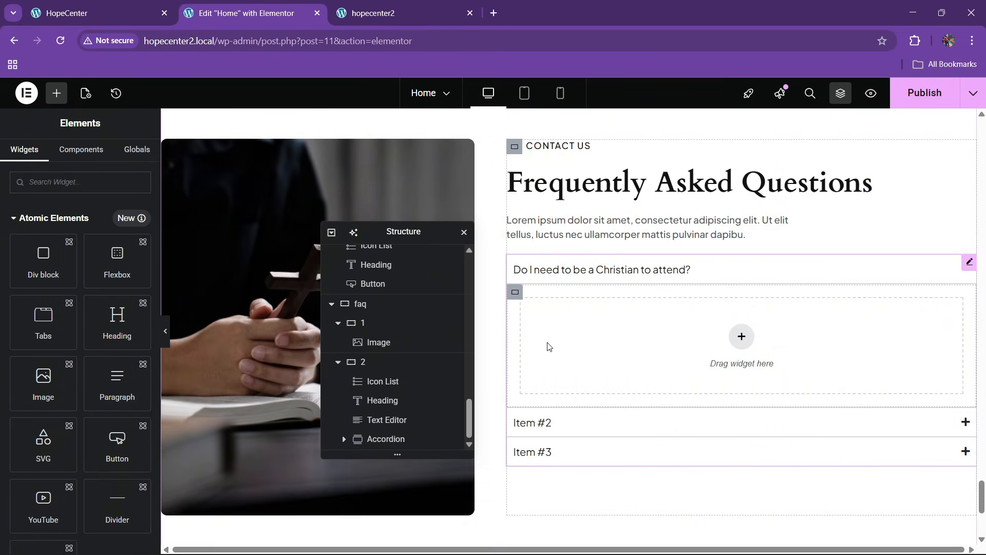
right_click(549, 346)
click(585, 319)
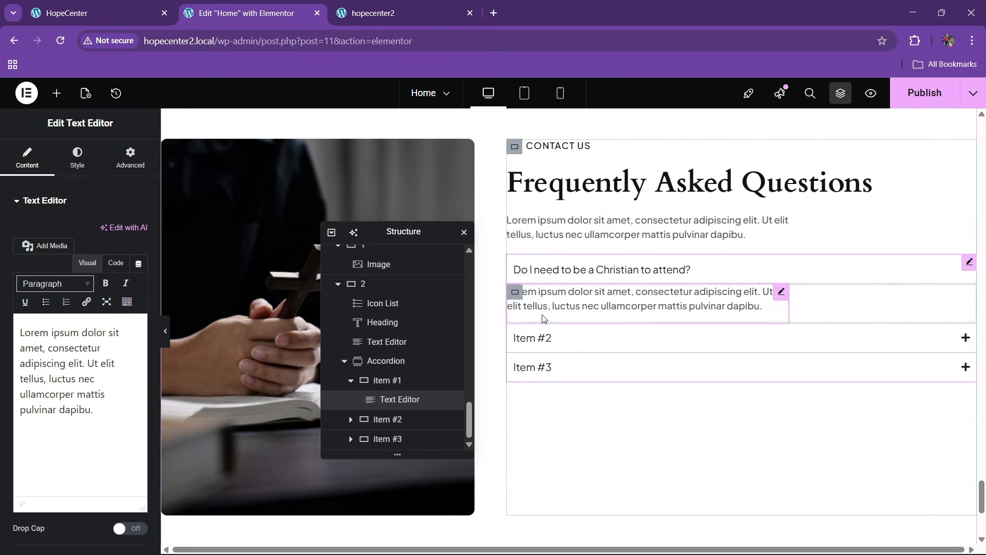
Make the pasted paragraph full width and trim the extra space after it
click(132, 154)
click(102, 332)
click(101, 363)
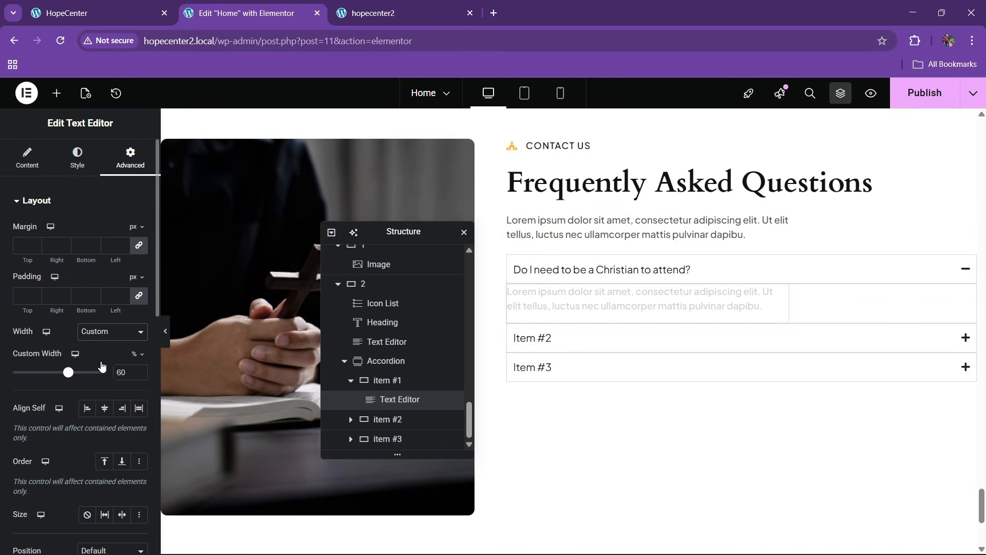
click(77, 157)
click(26, 156)
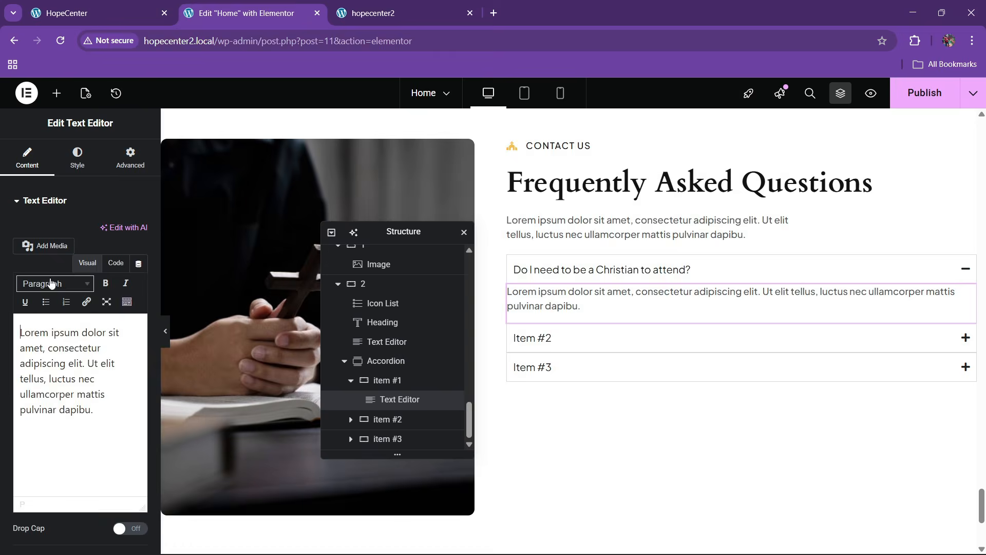
click(116, 263)
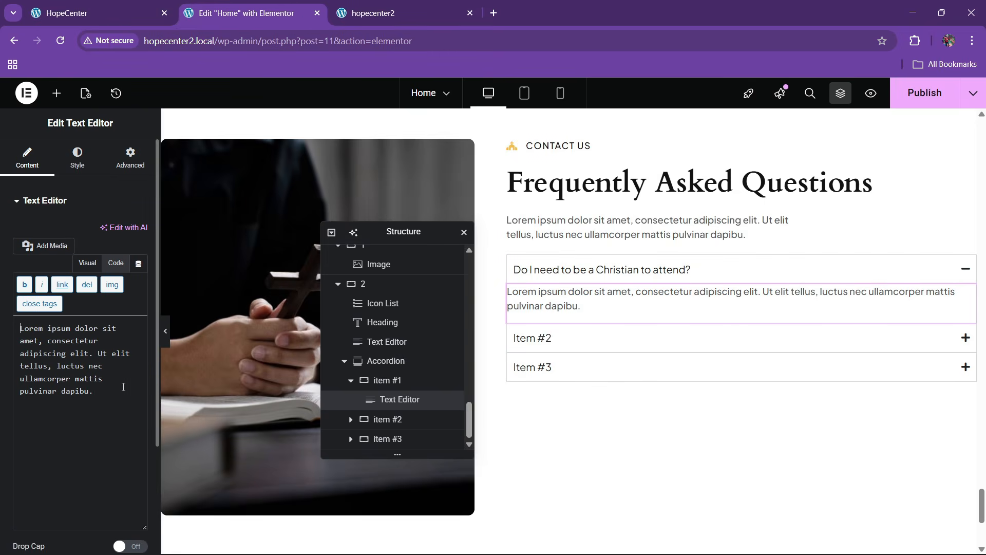
key(Return)
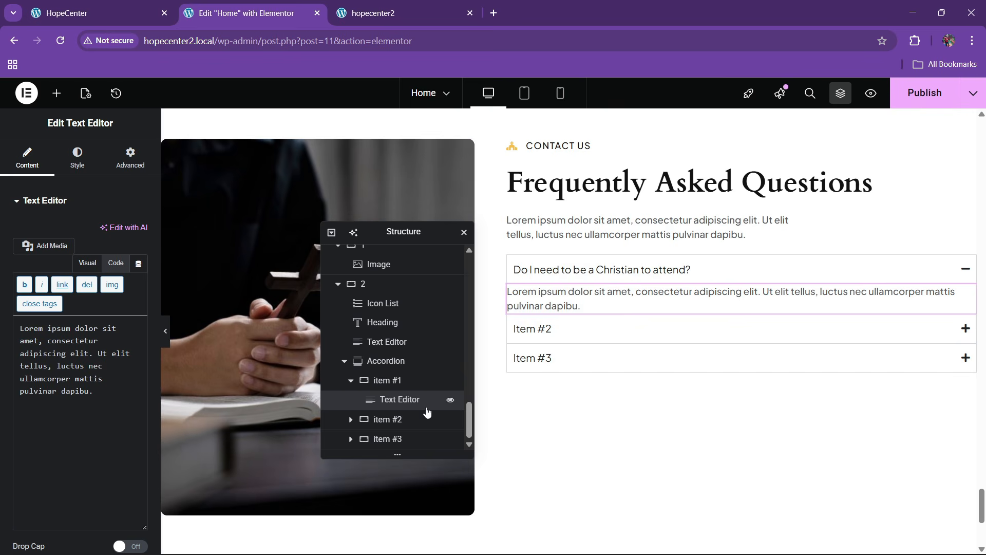
Give the first item's container 20 px padding, checking against the live site
click(380, 380)
click(130, 156)
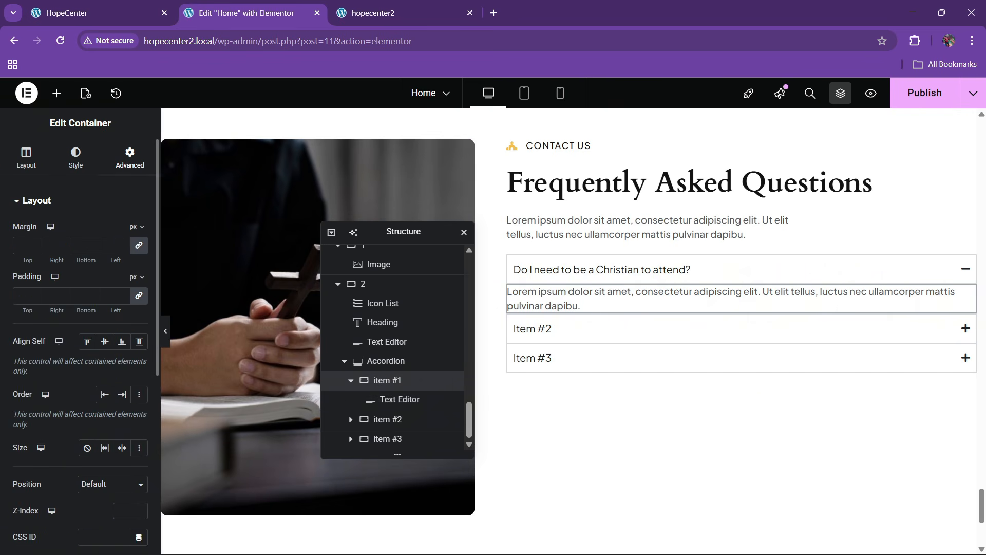
text(30)
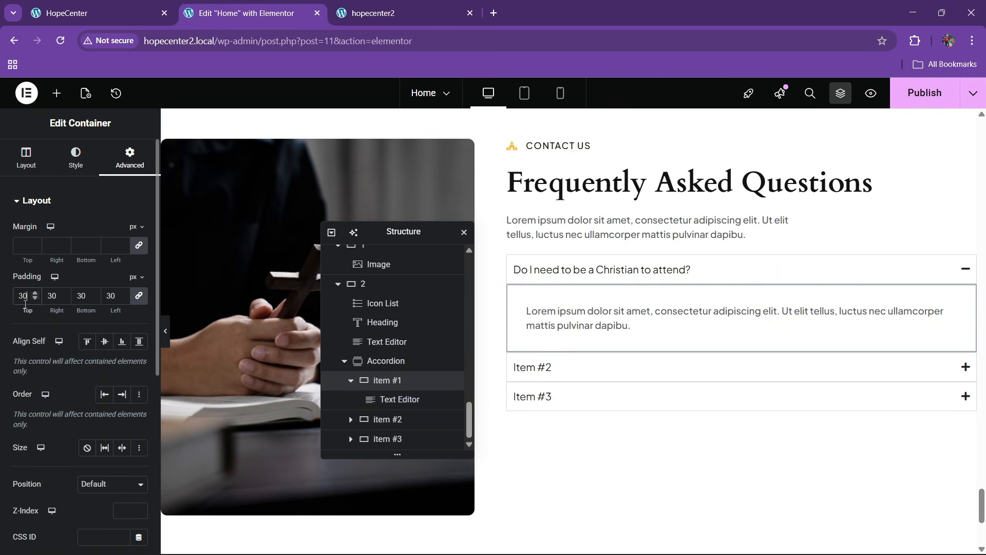
key(BackSpace)
key(BackSpace)
text(20)
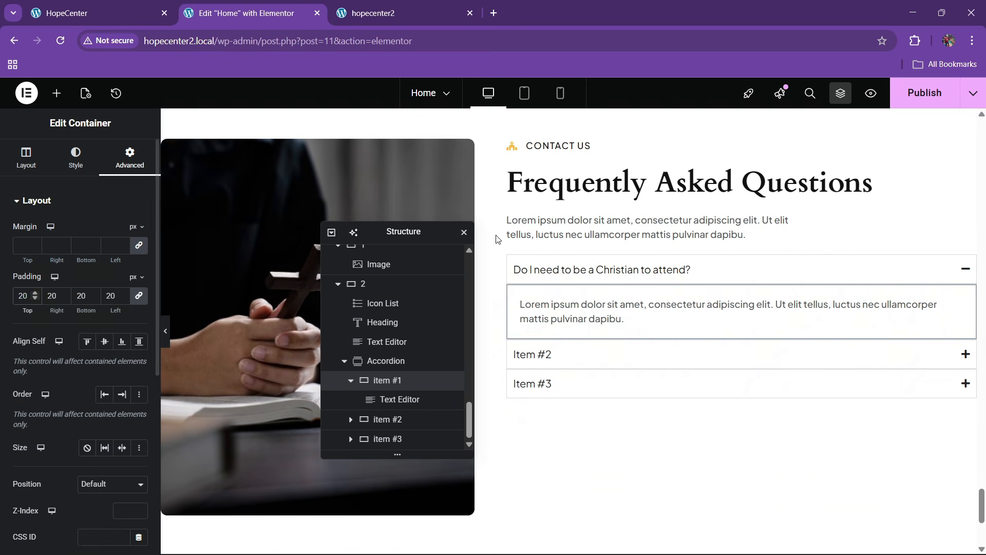
click(120, 7)
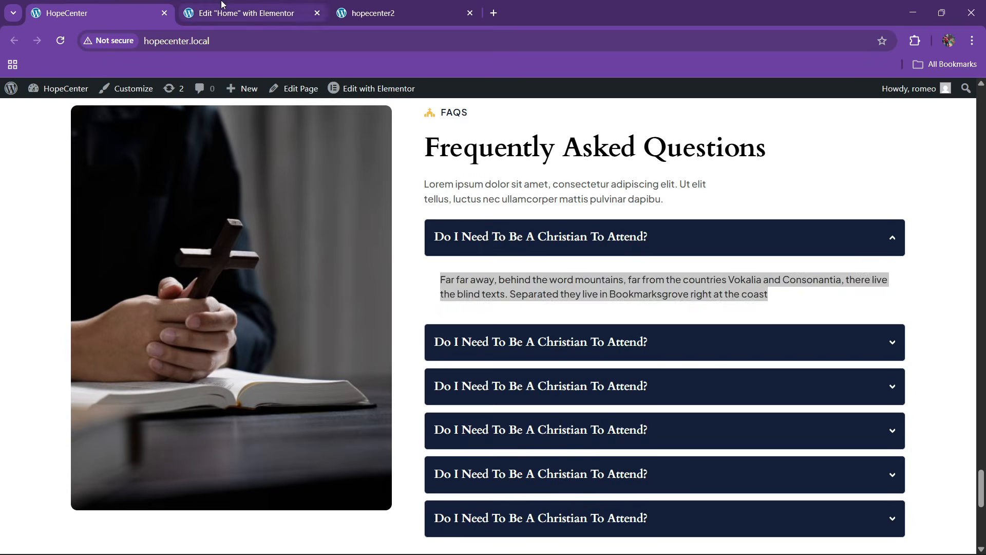
click(203, 10)
Replace the two placeholder items with three duplicates of the first question
click(74, 169)
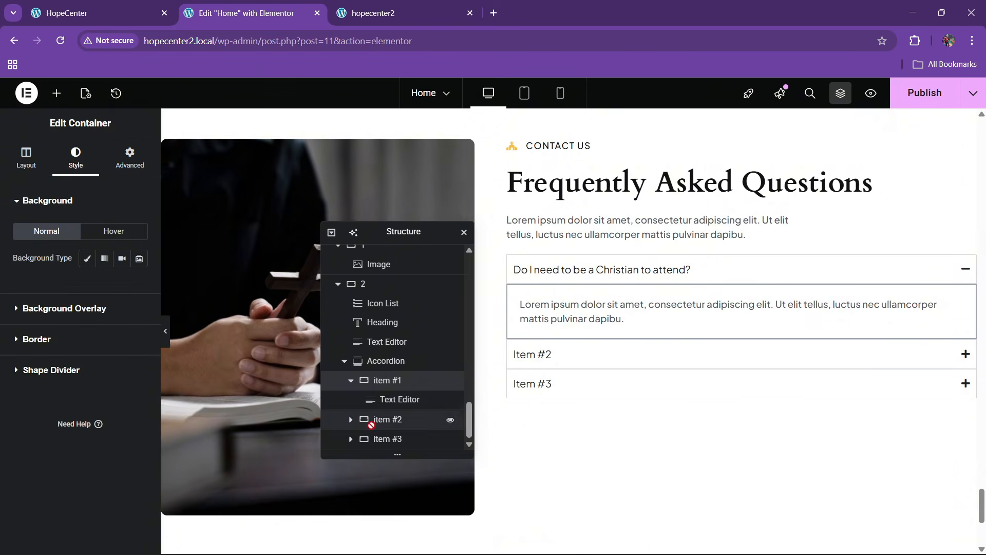
click(447, 361)
click(78, 159)
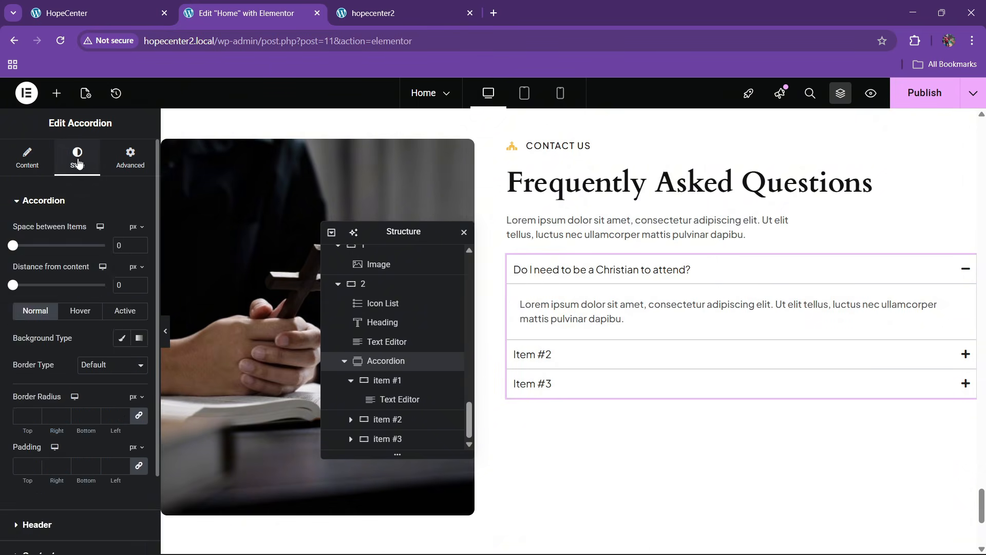
click(27, 159)
click(135, 284)
click(135, 284)
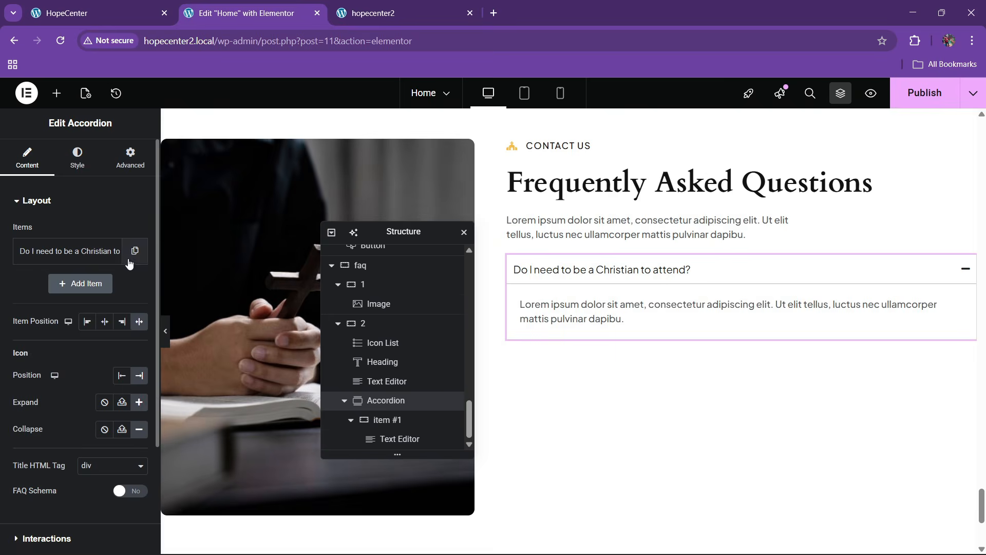
click(109, 251)
click(109, 285)
click(109, 317)
scroll(38, 362, down, 3)
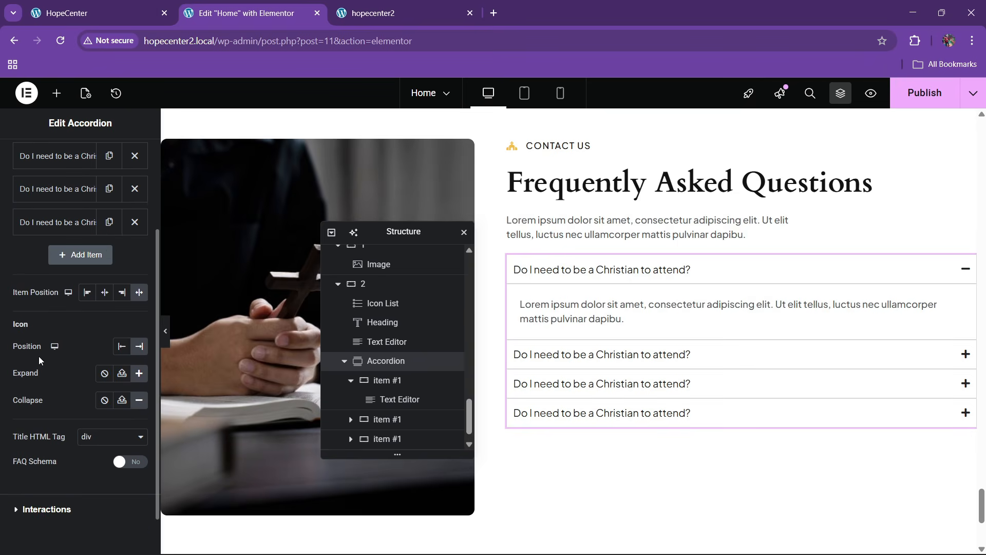
scroll(40, 353, up, 3)
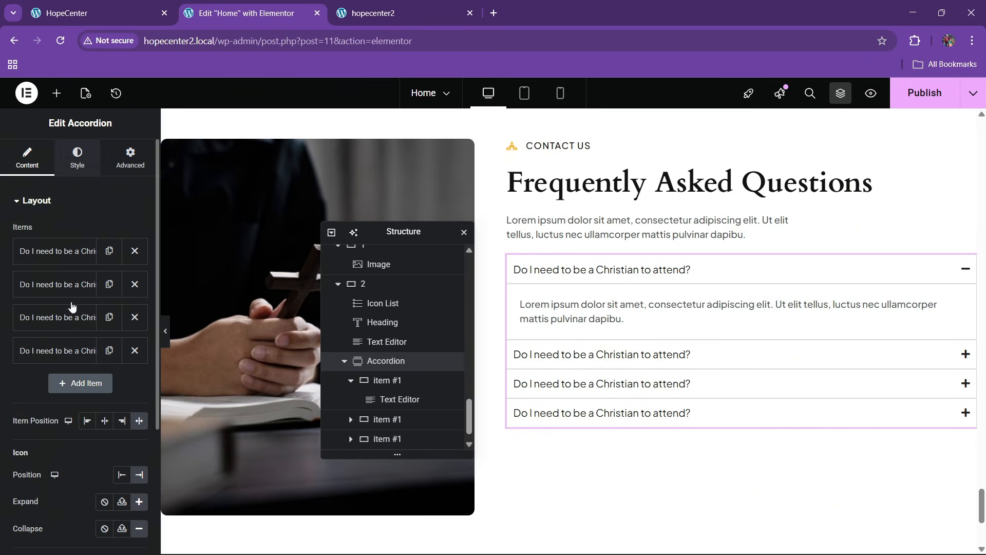
Give the accordion item headers a solid dark blue global background colour
click(77, 160)
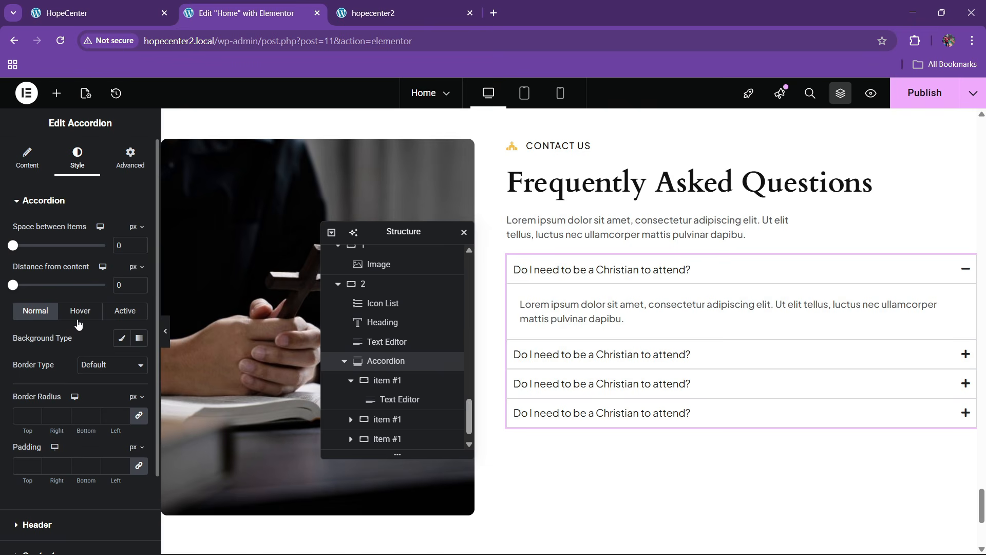
click(119, 339)
click(121, 366)
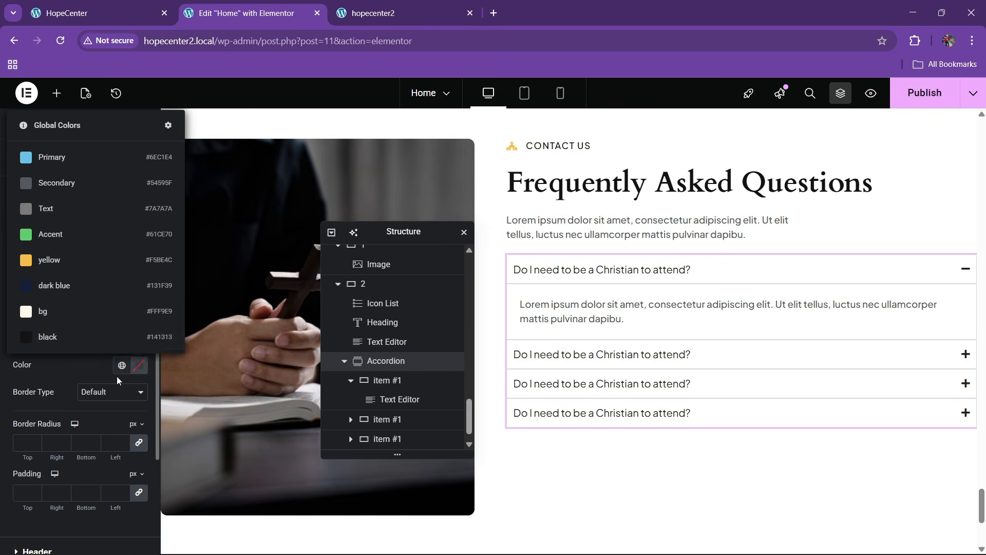
click(62, 286)
Set the header title colours: white normally, a hover colour, and white when active
scroll(88, 354, down, 2)
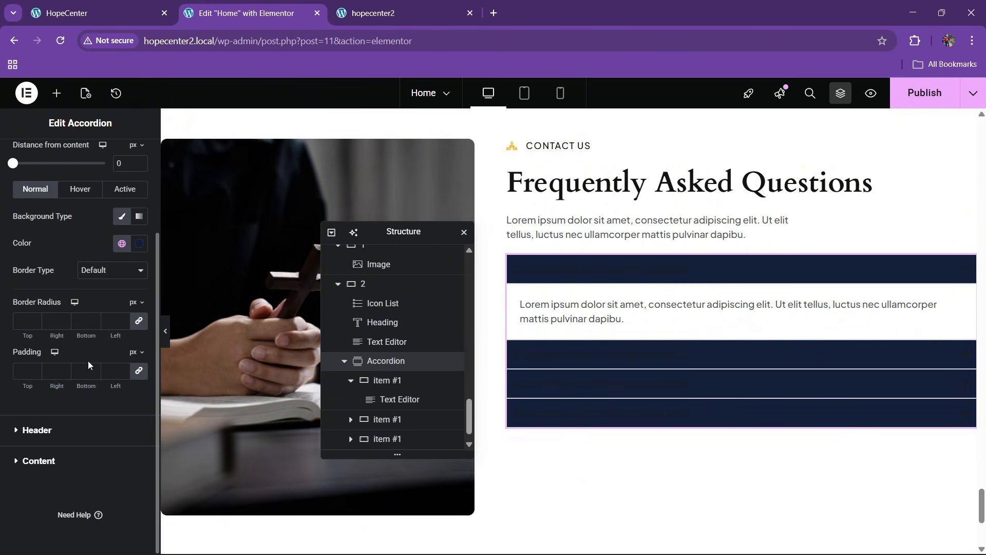
click(48, 436)
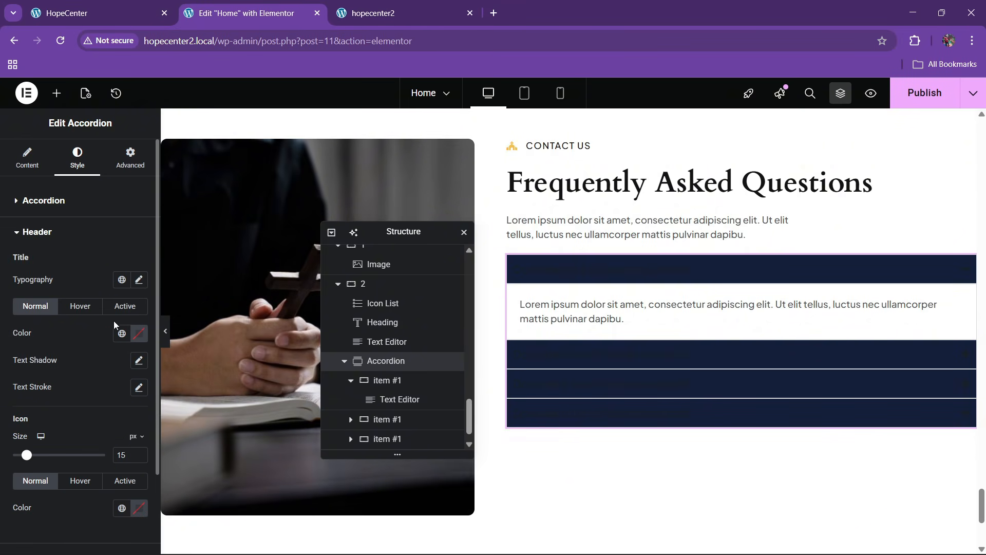
click(138, 336)
drag(111, 434, 18, 358)
click(67, 317)
click(80, 309)
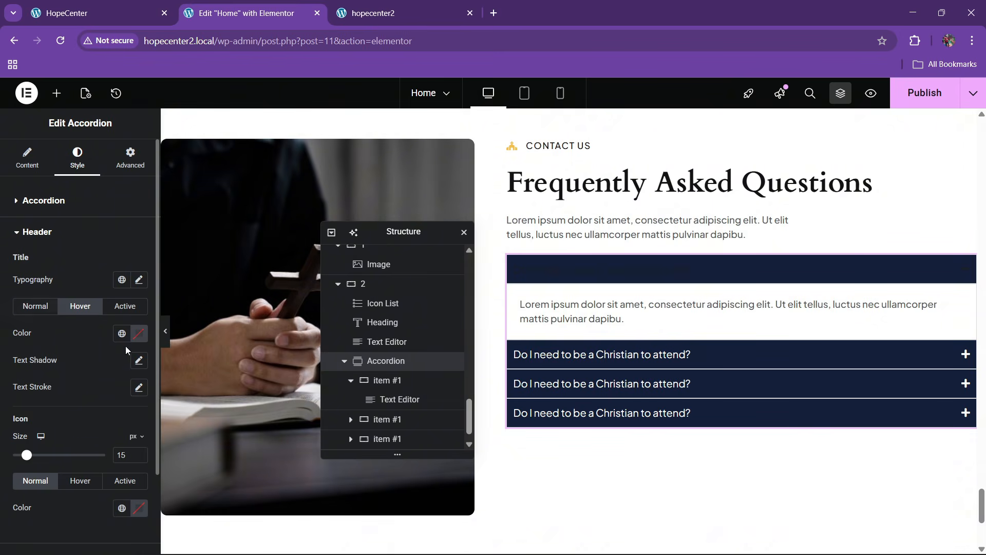
click(139, 334)
drag(111, 401, 48, 332)
click(48, 332)
click(125, 306)
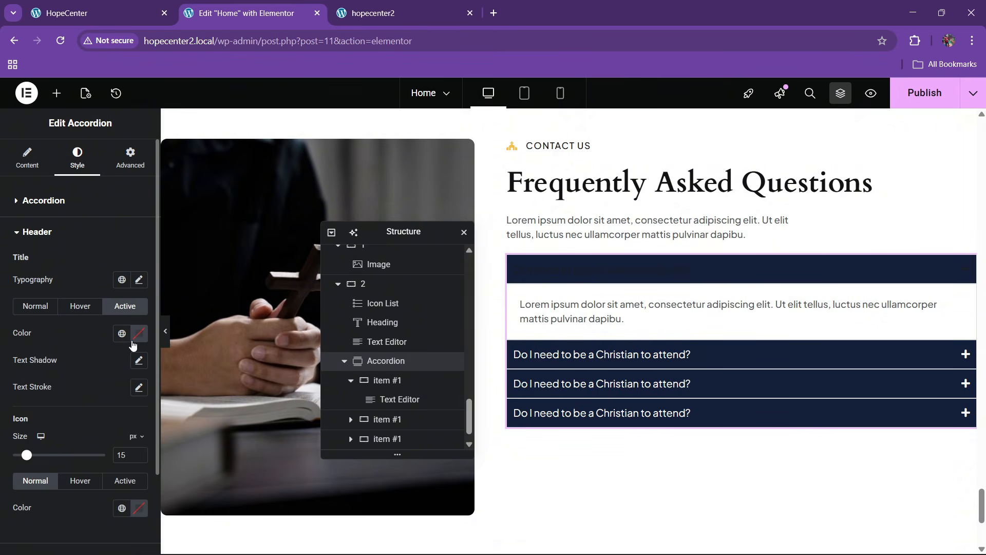
click(134, 334)
drag(125, 389, 38, 334)
click(39, 290)
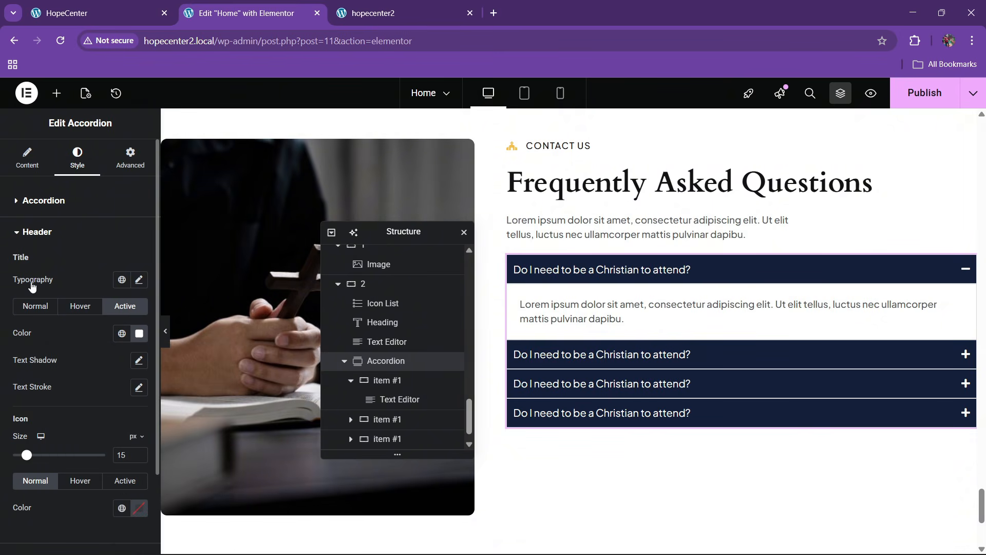
Expand the accordion's item box style settings
click(139, 280)
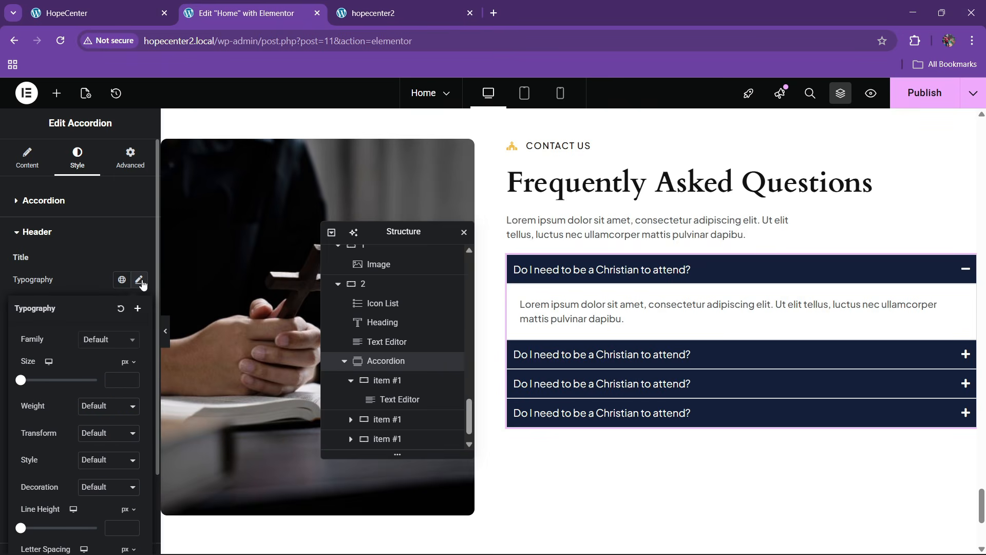
click(74, 279)
scroll(21, 439, down, 2)
scroll(26, 406, up, 2)
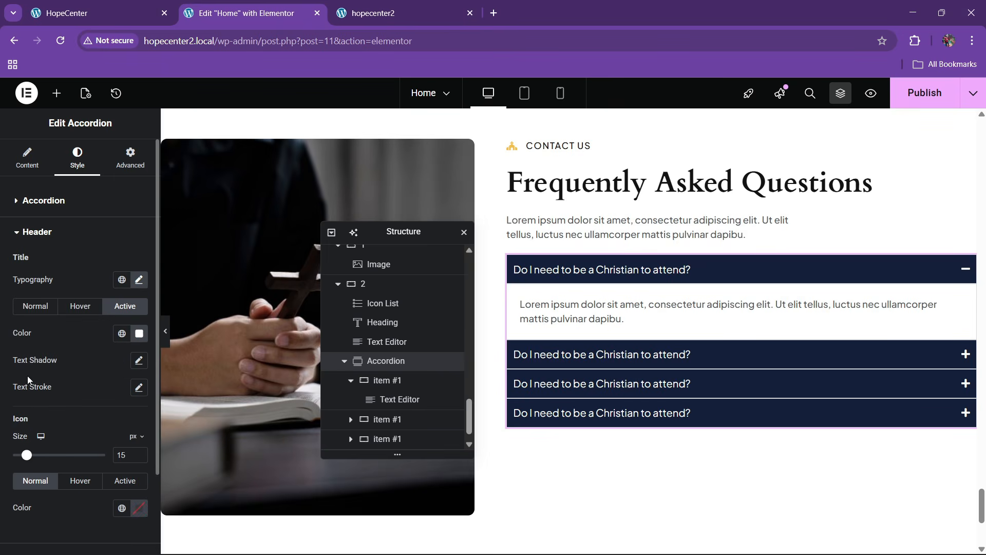
click(36, 206)
Set the accordion item padding to 15 px and preview the first item
scroll(22, 335, down, 3)
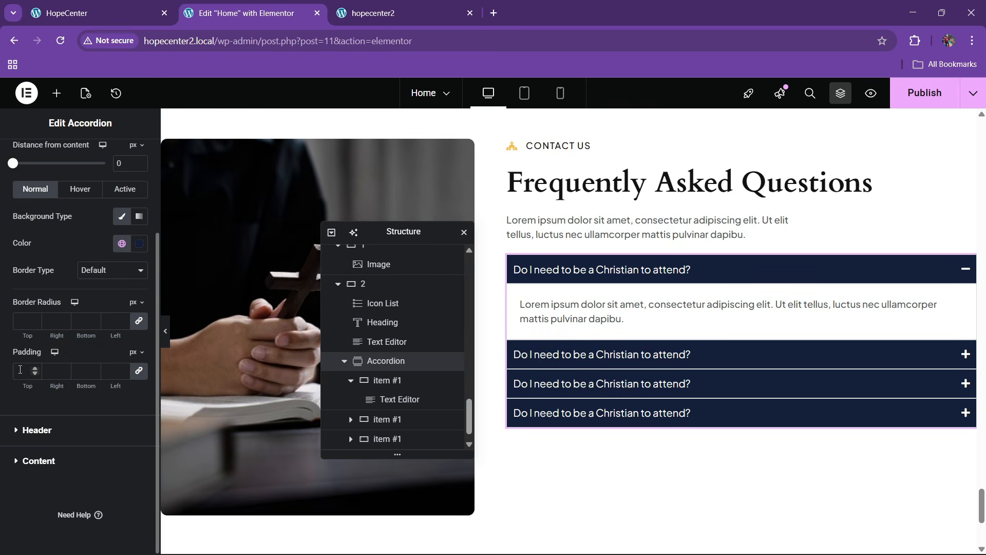
text(20)
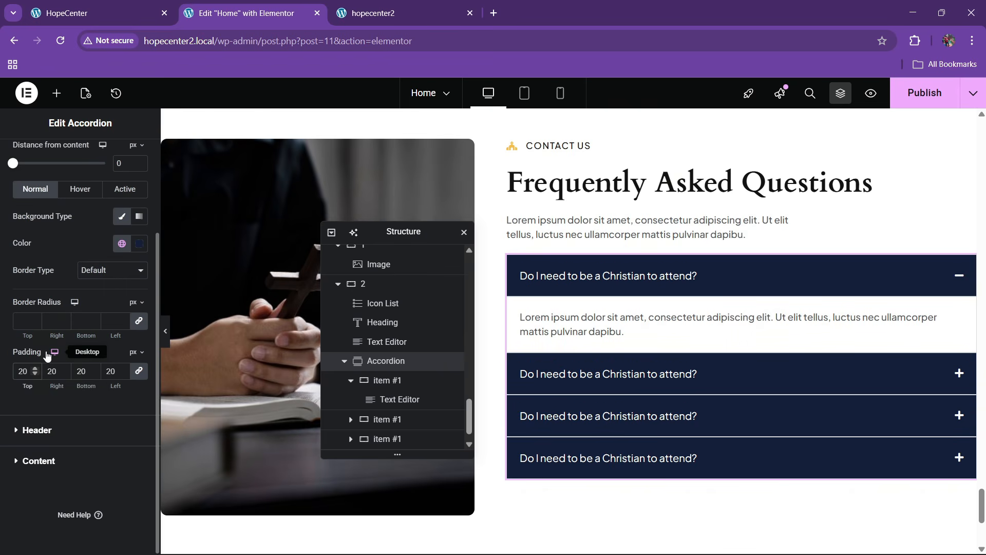
key(BackSpace)
key(BackSpace)
text(15)
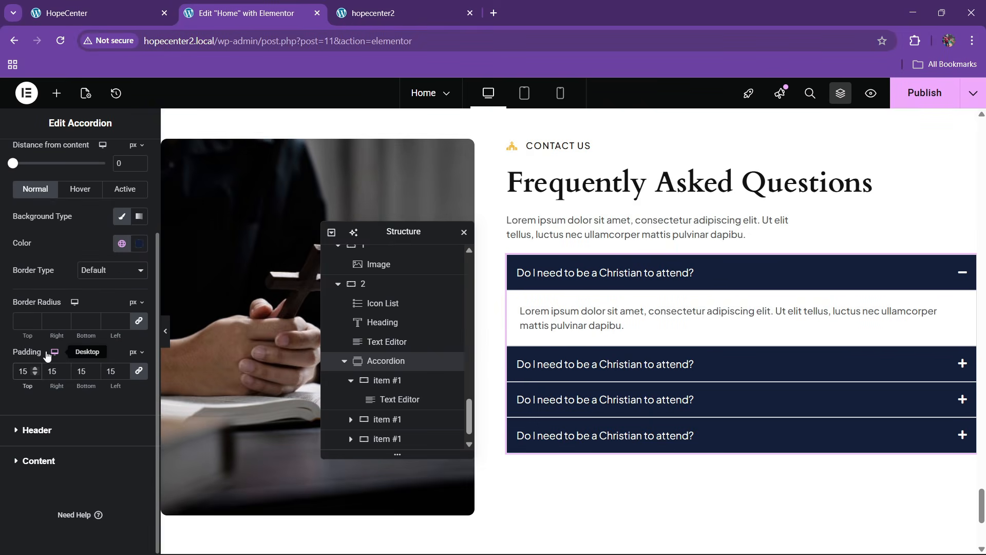
scroll(54, 313, up, 3)
scroll(11, 426, down, 3)
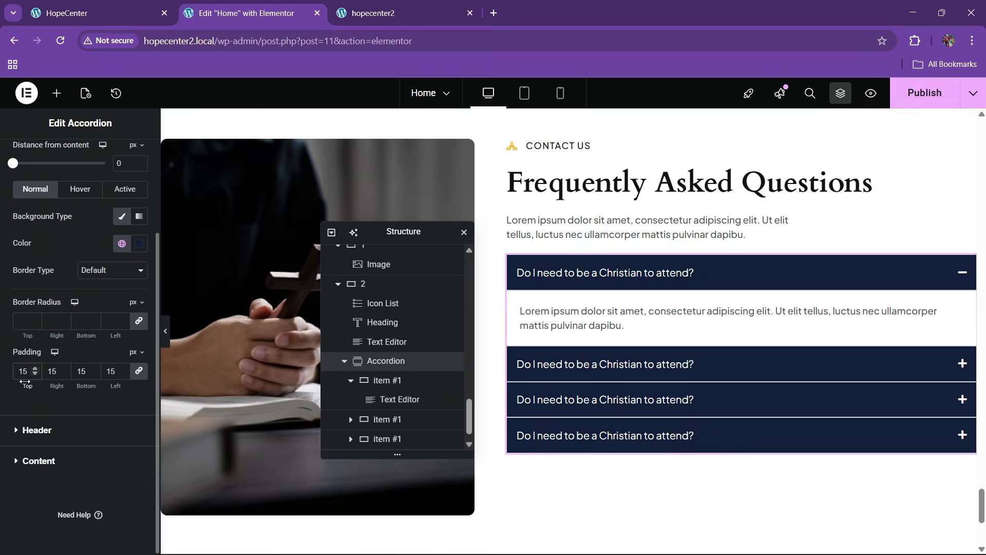
click(108, 3)
click(208, 3)
click(678, 279)
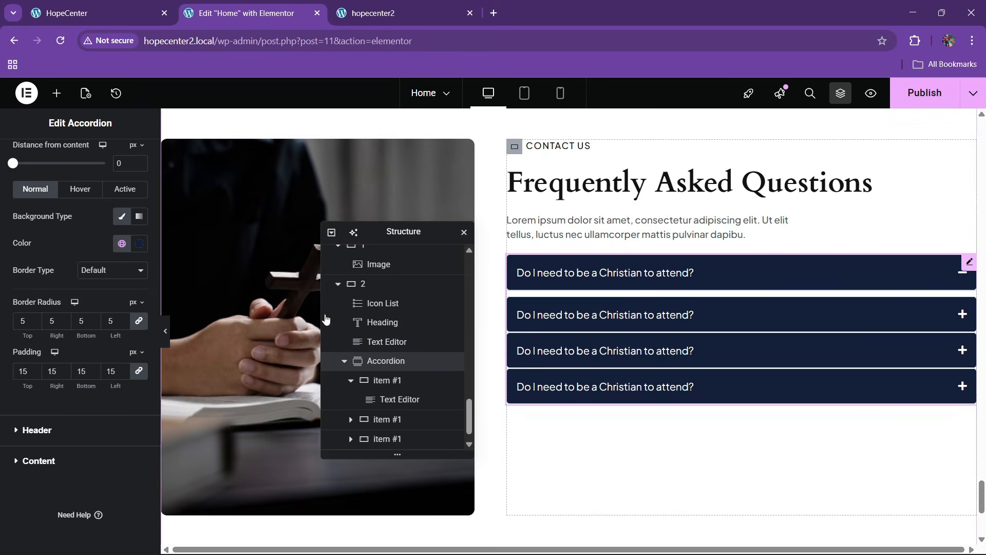
click(596, 271)
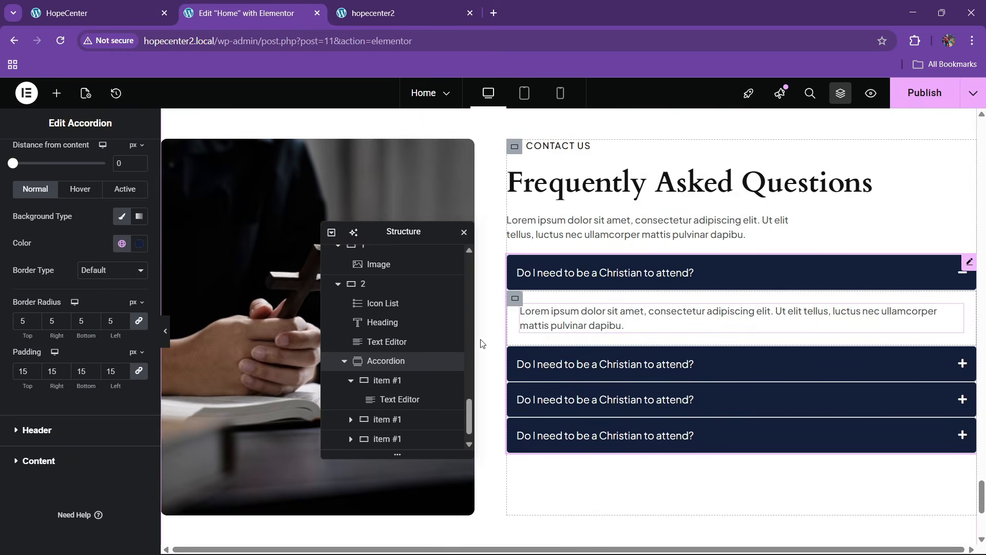
scroll(38, 234, up, 3)
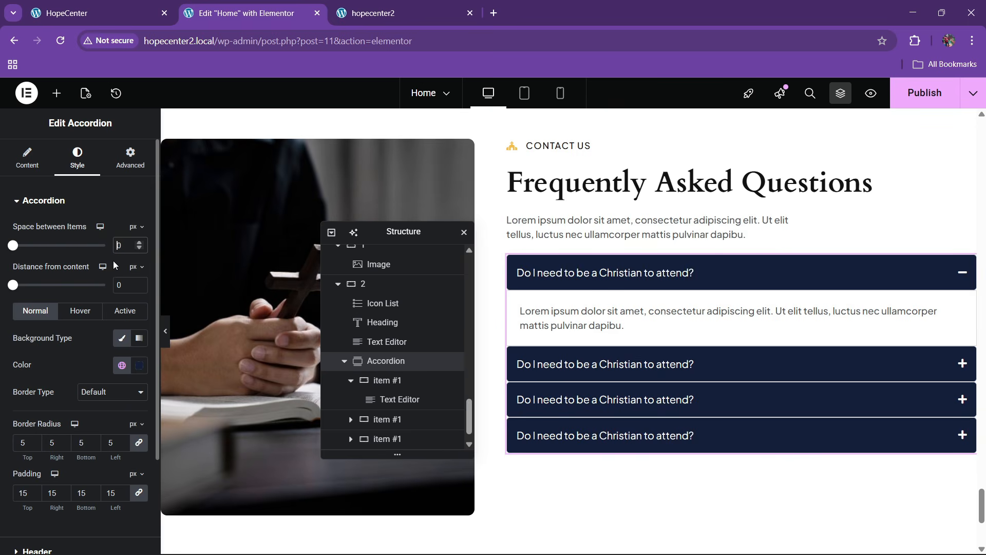
Set the space between accordion items to 10 px, comparing with the original site
text(2)
key(BackSpace)
text(1)
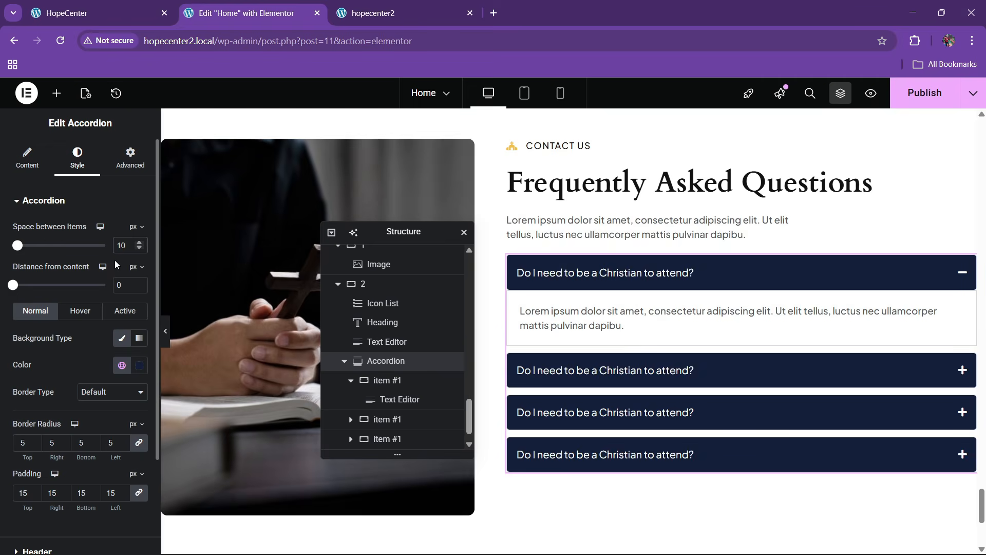
click(98, 13)
click(247, 13)
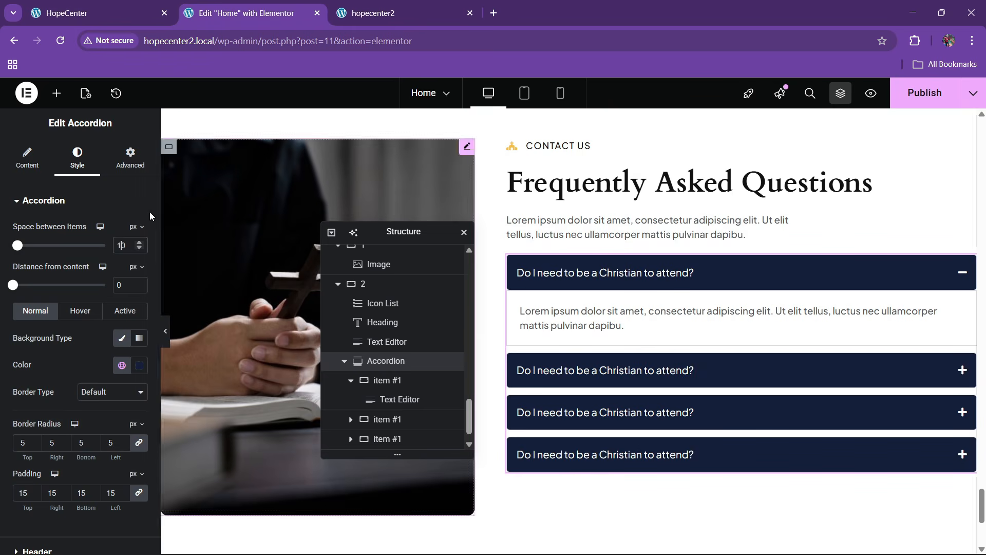
Remove the border from the first FAQ item's container and save
scroll(51, 288, down, 3)
click(390, 380)
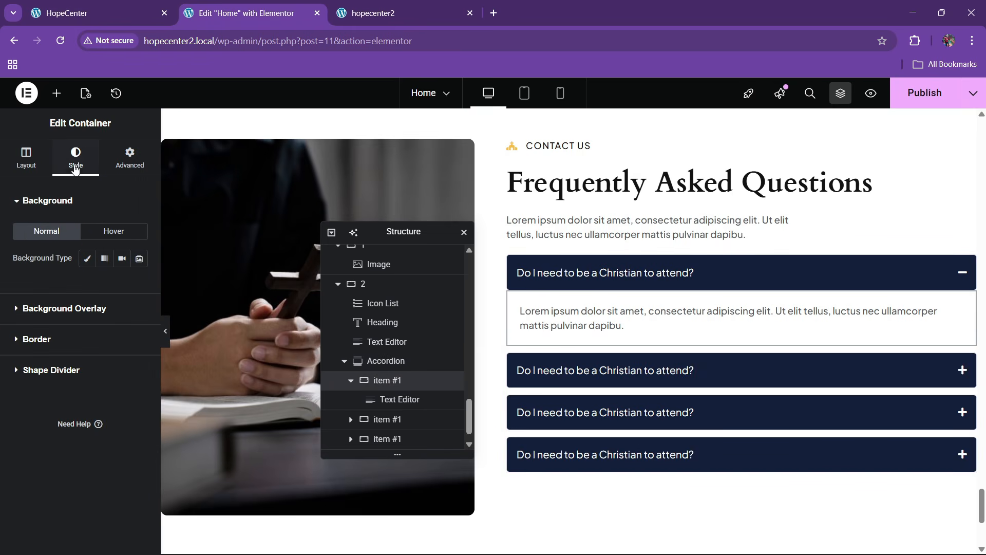
click(36, 340)
click(105, 320)
click(97, 351)
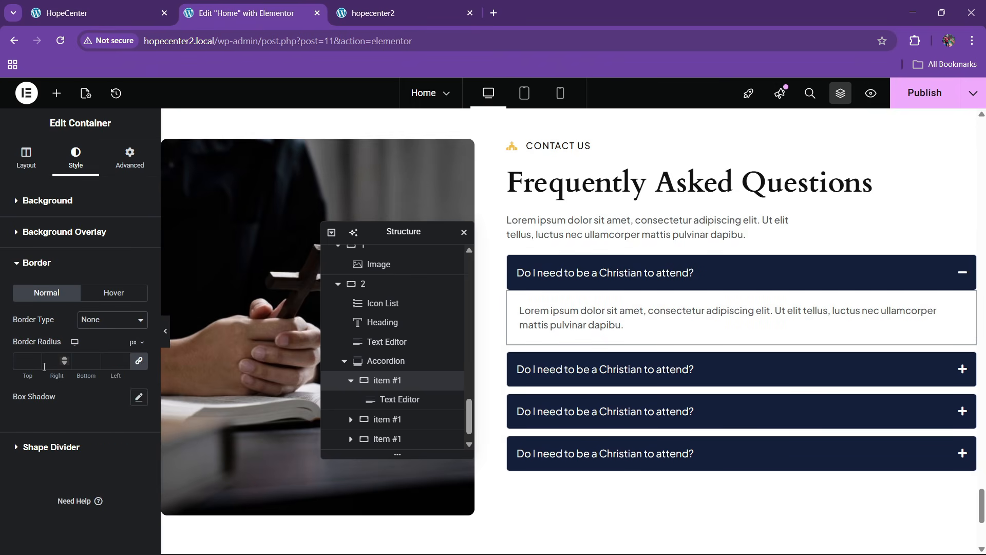
key(ctrl+s)
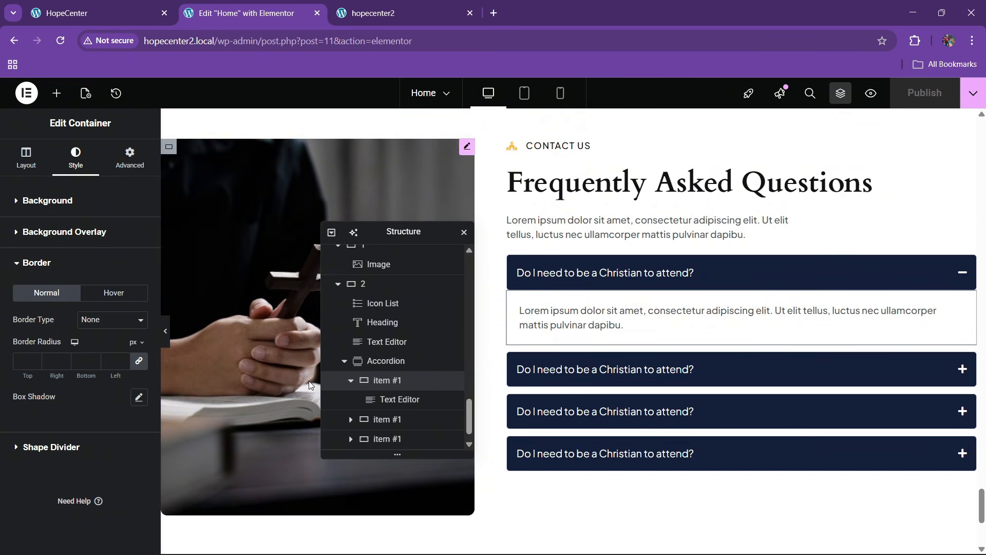
Add a fifth question, give the accordion a 20 px top margin, and publish
click(383, 361)
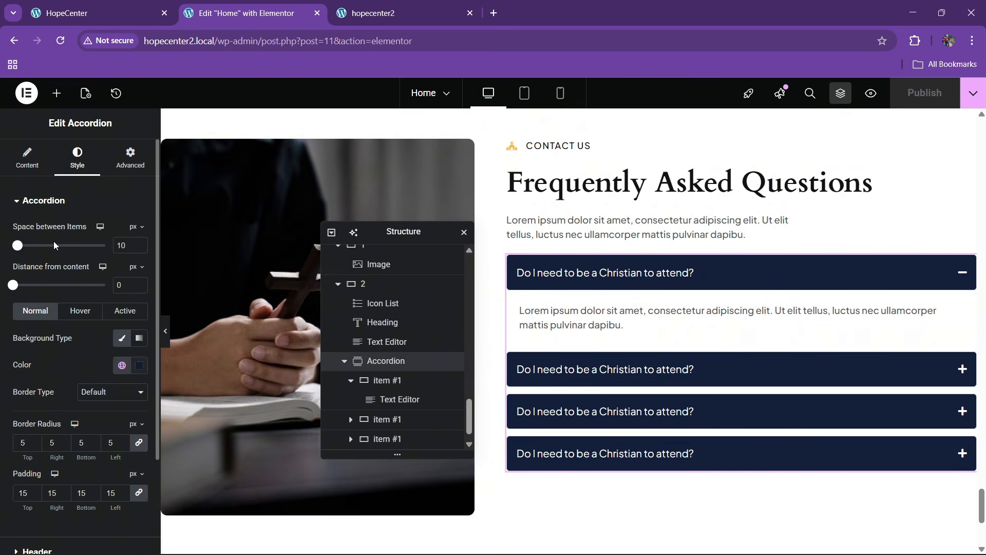
click(27, 156)
click(108, 317)
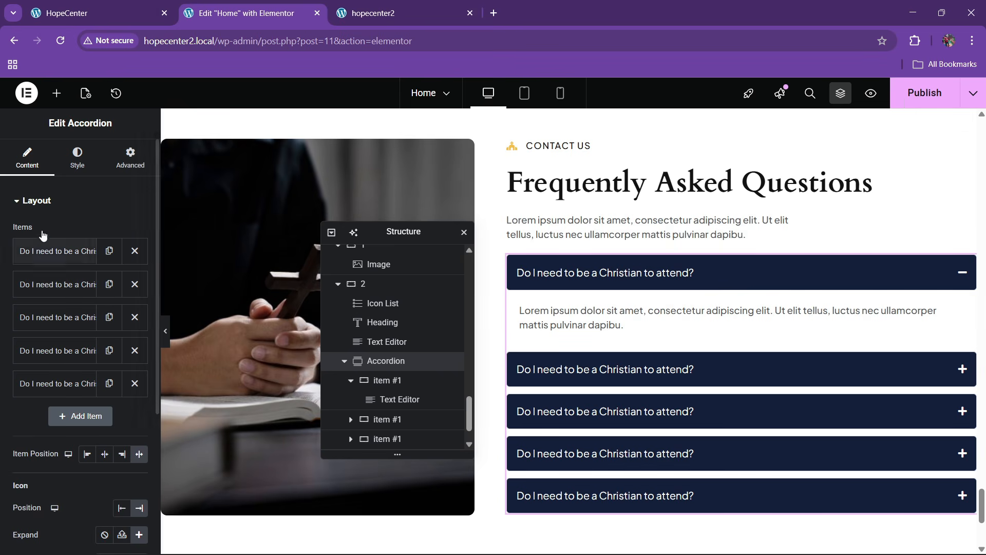
click(130, 157)
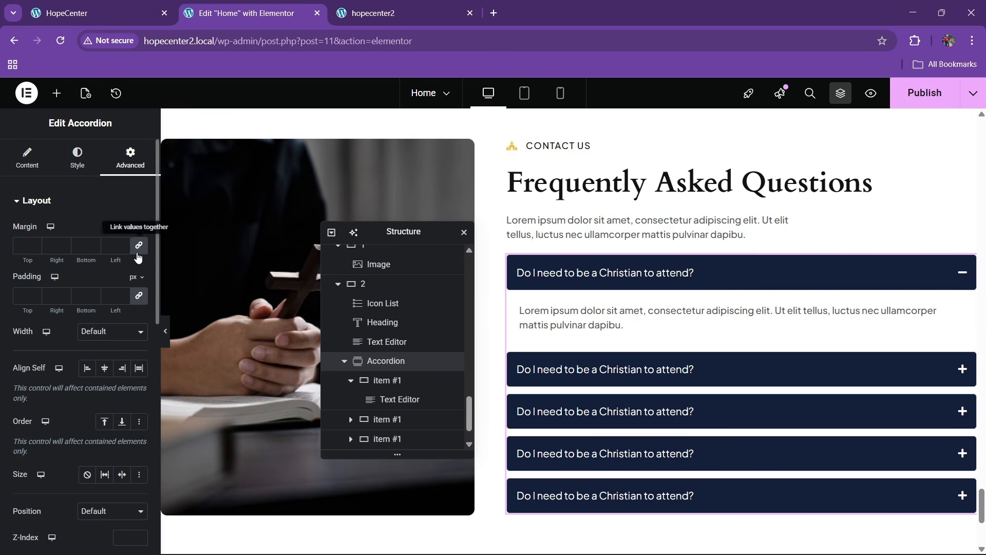
click(17, 246)
text(2)
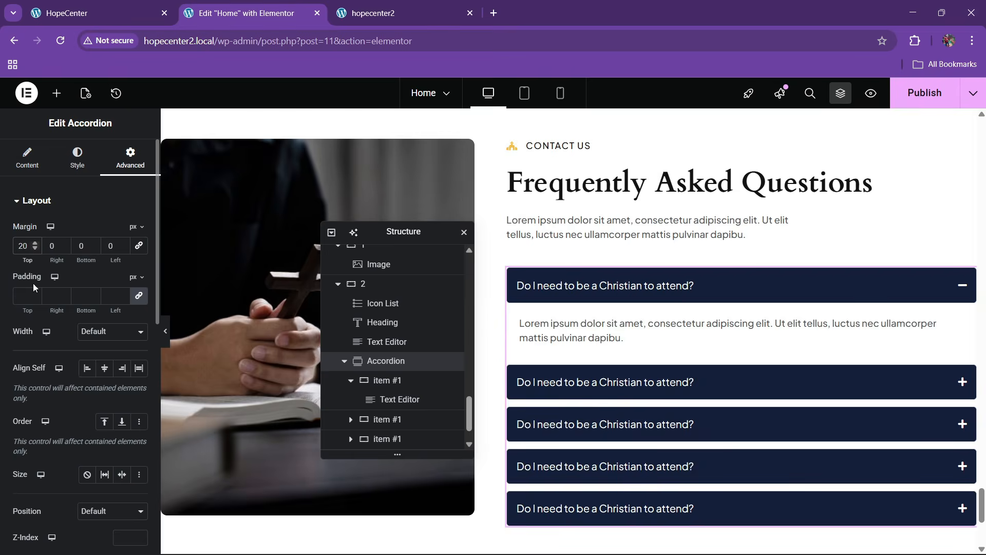
click(925, 92)
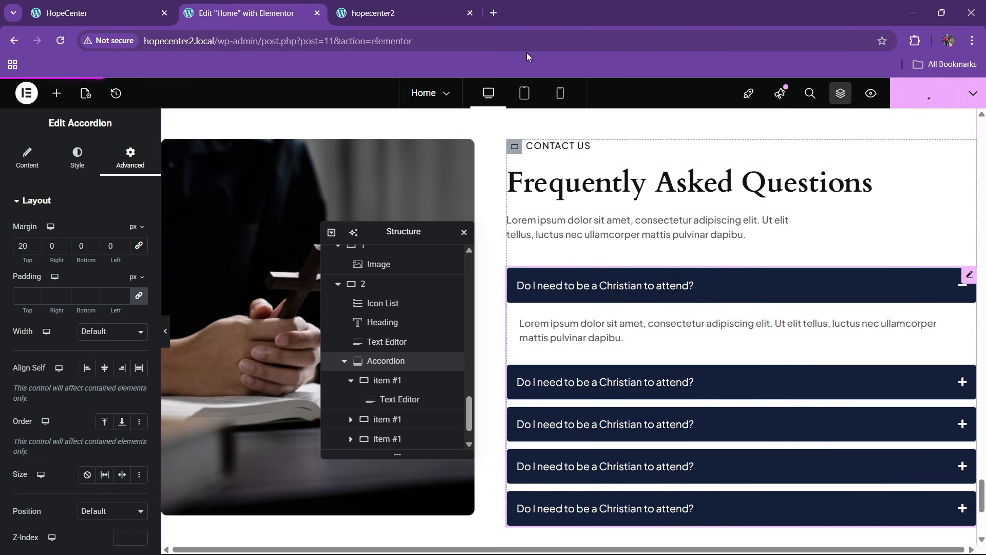
click(429, 5)
Reload the hopecenter2 live page and test toggling the FAQ questions
click(288, 40)
key(Return)
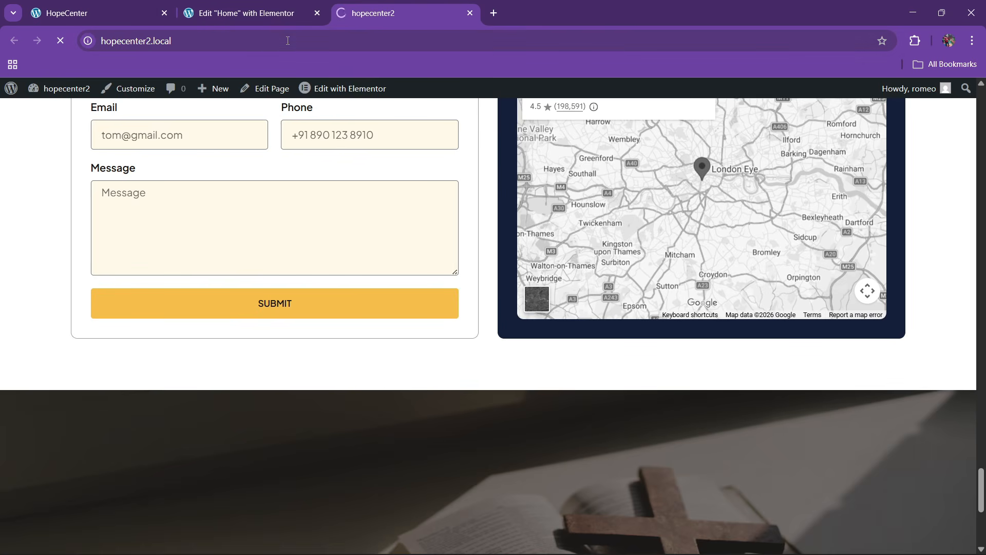
scroll(442, 356, down, 6)
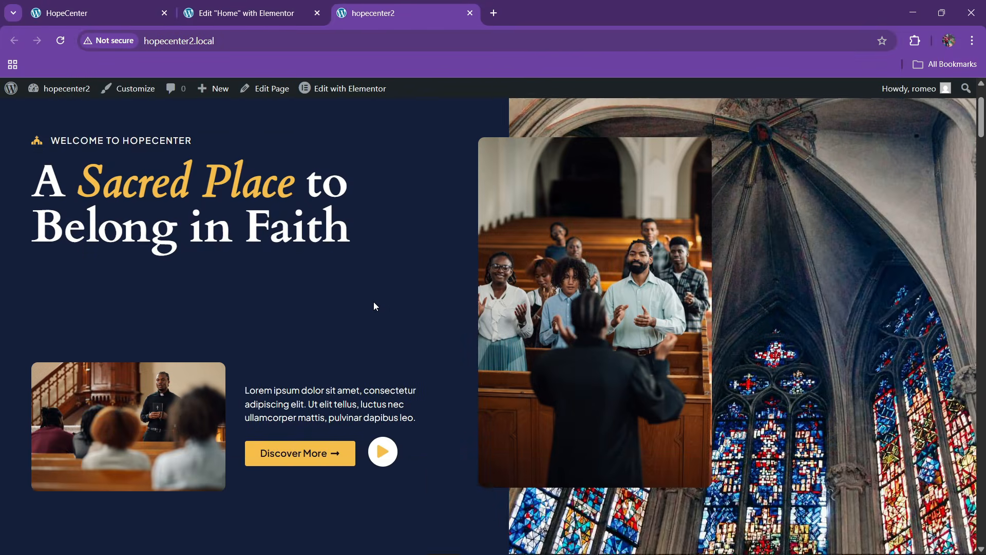
scroll(374, 302, down, 10)
scroll(374, 303, down, 15)
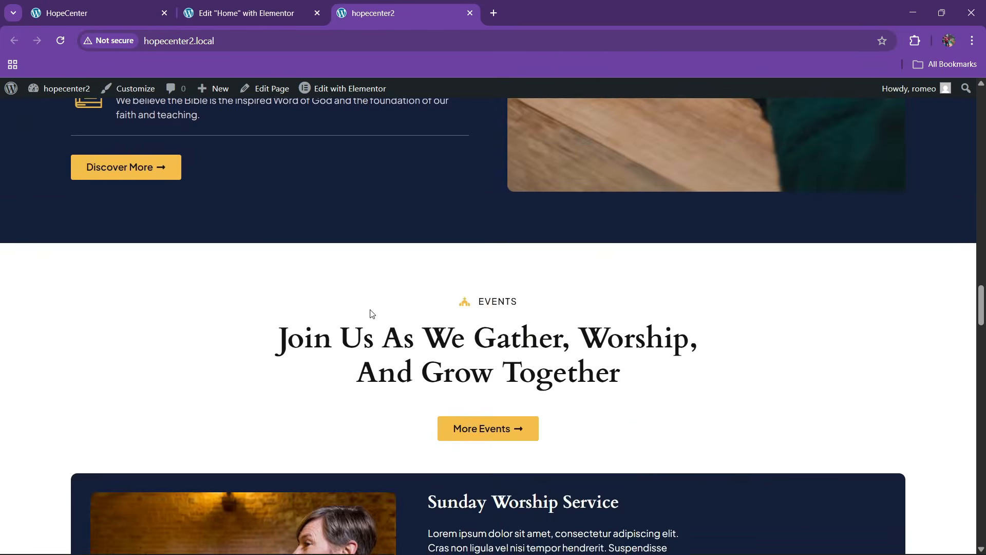
scroll(373, 316, down, 20)
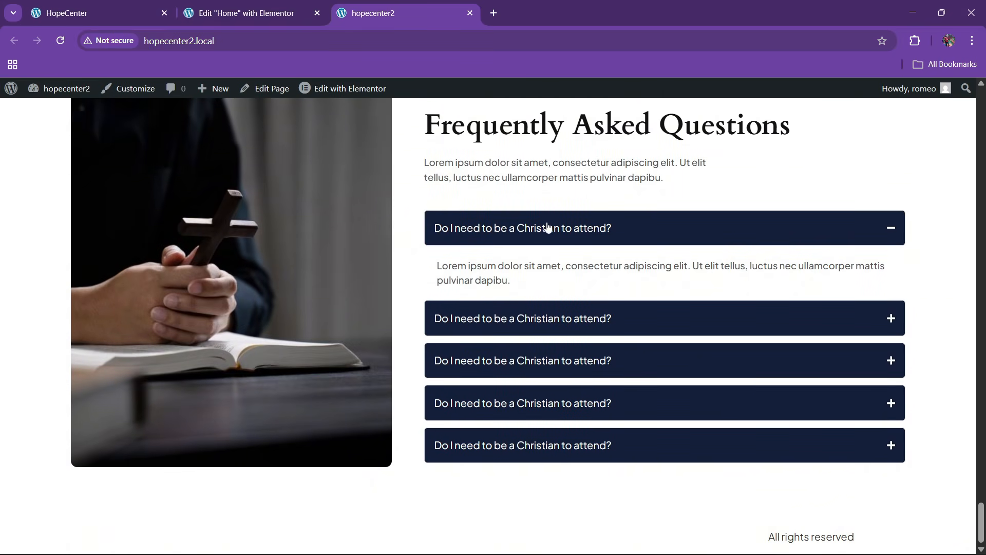
click(549, 224)
click(542, 272)
click(551, 364)
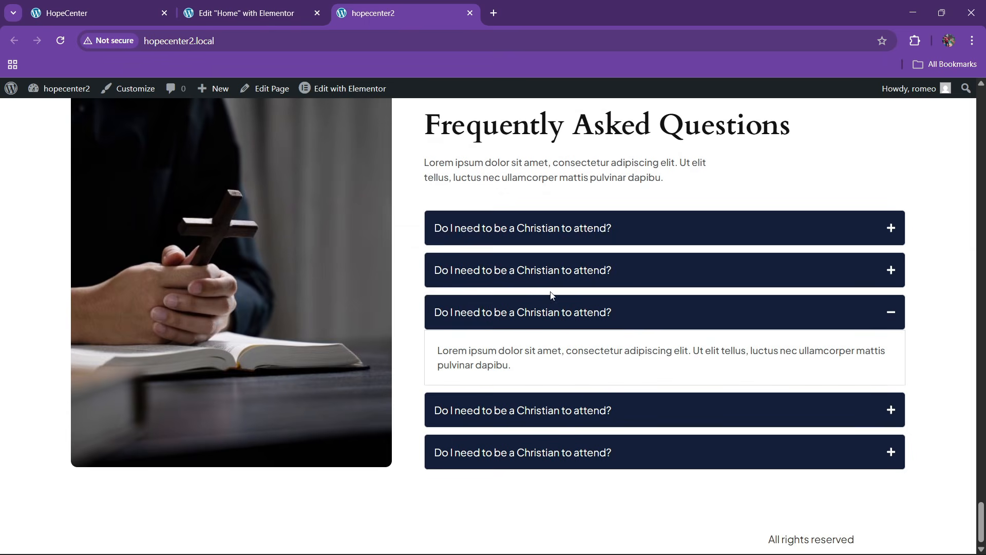
click(553, 280)
click(515, 284)
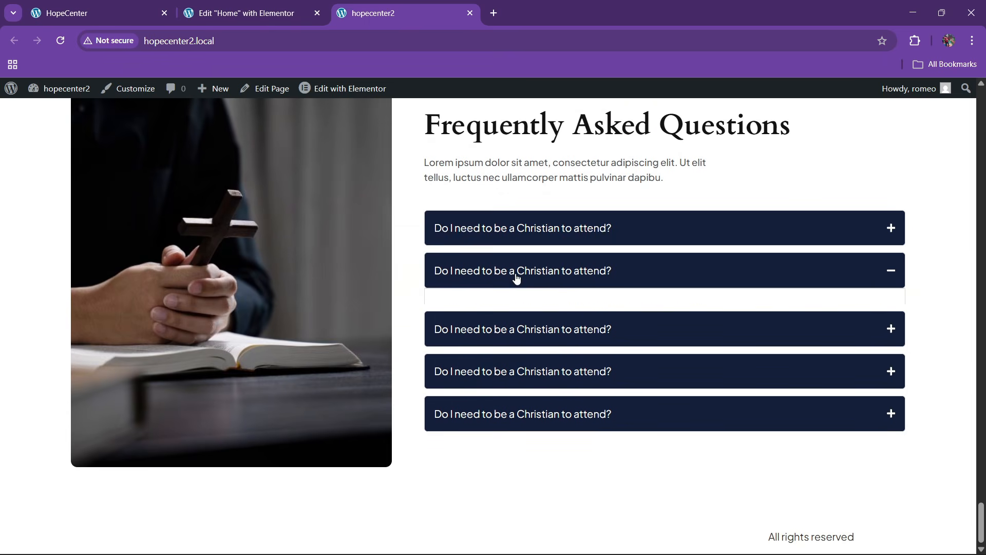
Compare with the original HopeCenter FAQ, then open the Dashboard in a second tab
click(62, 4)
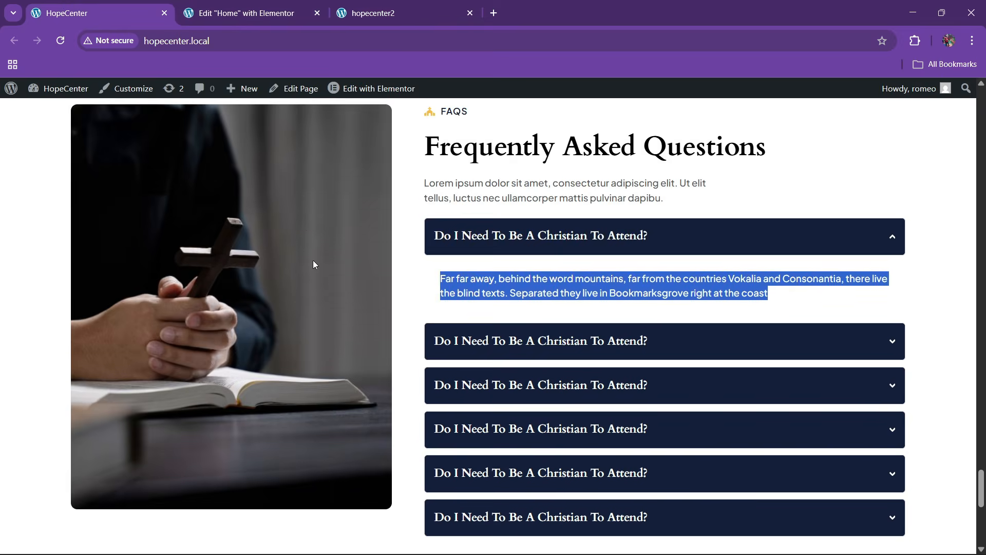
scroll(315, 263, down, 9)
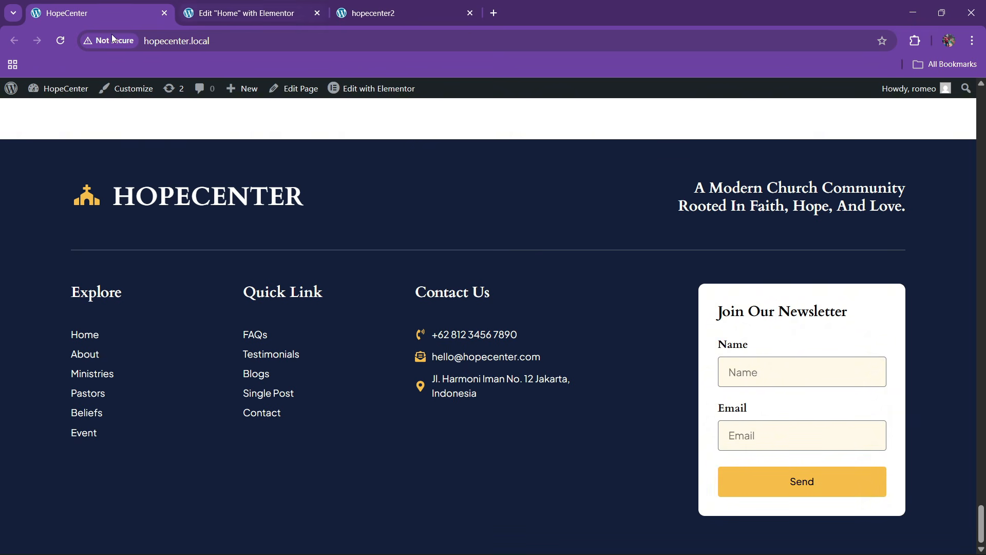
click(238, 7)
click(373, 8)
mouse_move(88, 91)
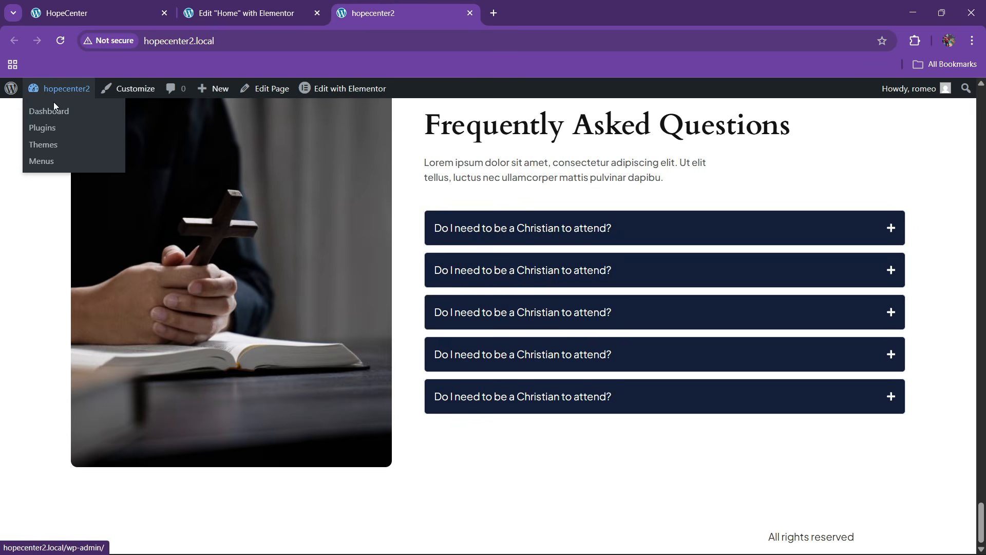
right_click(53, 111)
click(108, 122)
drag(522, 11, 254, 13)
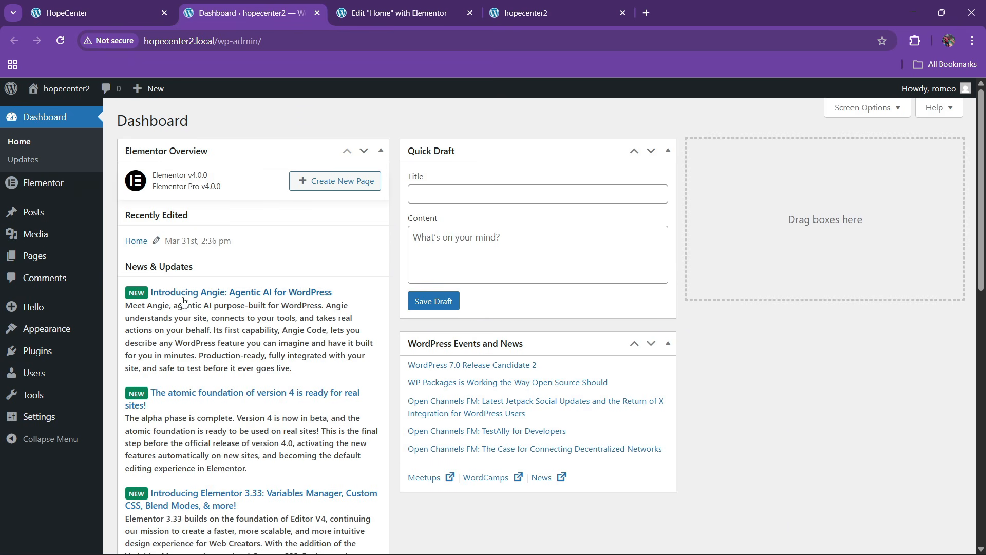
Open Elementor's Theme Builder in a new tab and check the live site footer
mouse_move(51, 188)
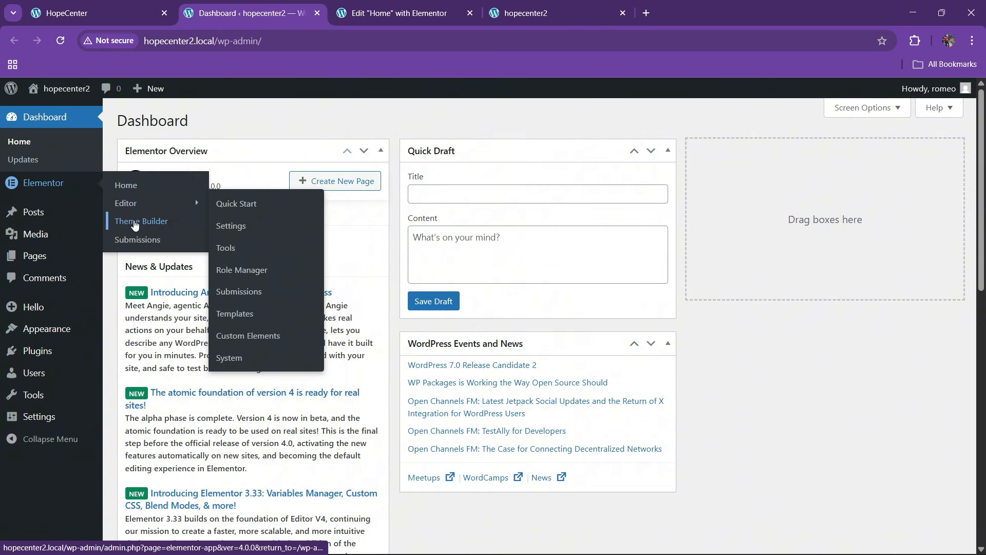
right_click(160, 233)
click(200, 237)
click(396, 12)
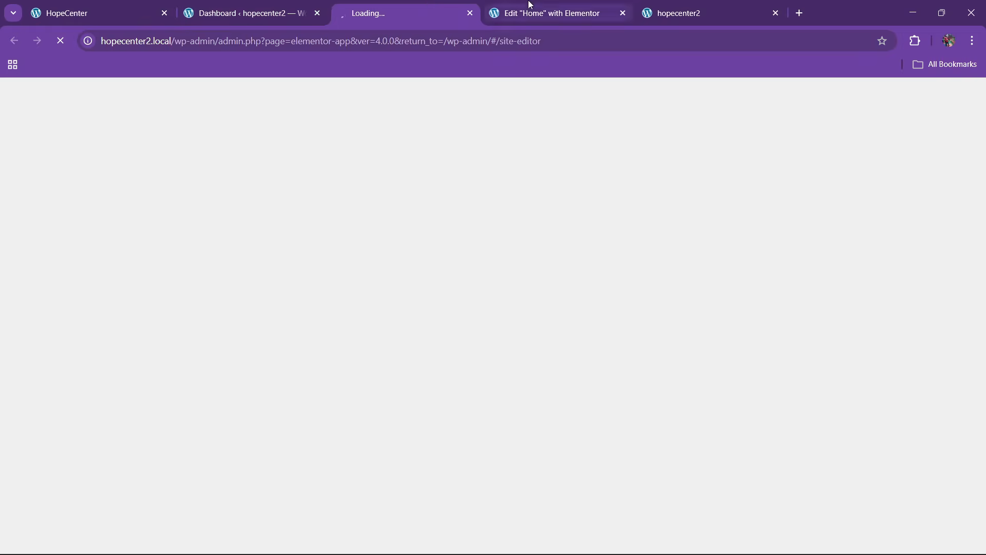
click(528, 10)
click(411, 10)
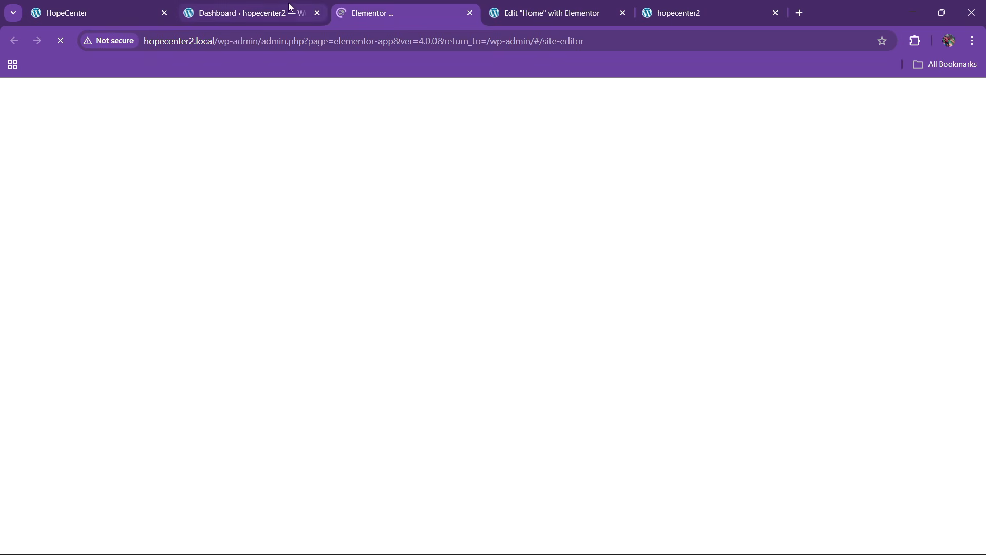
click(123, 8)
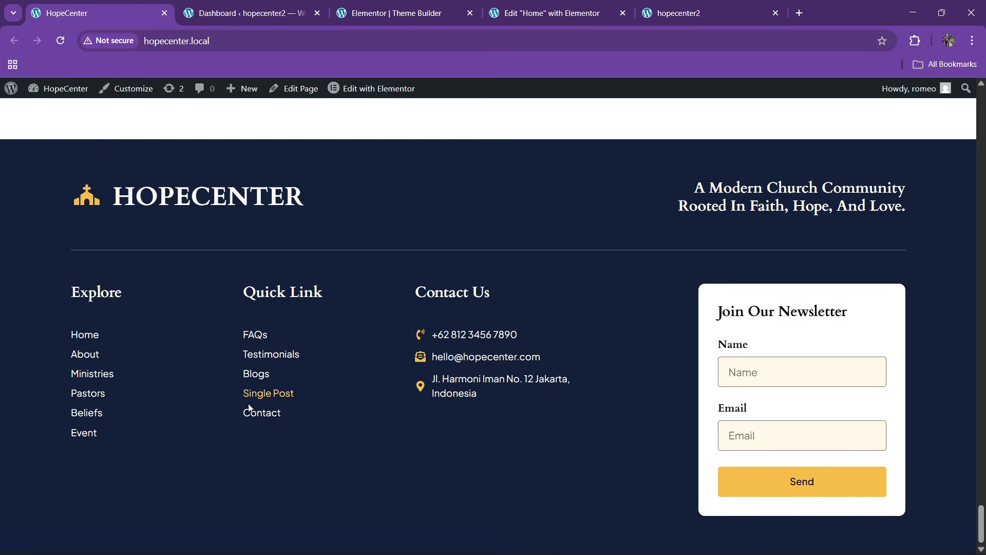
click(387, 6)
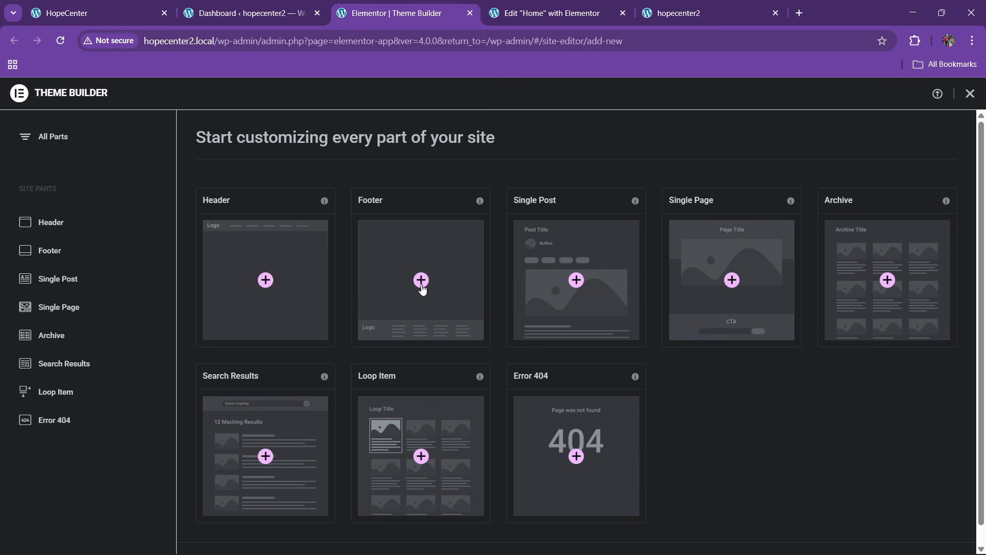
Create the new footer template Elementor Footer #140 and close the template library
click(421, 287)
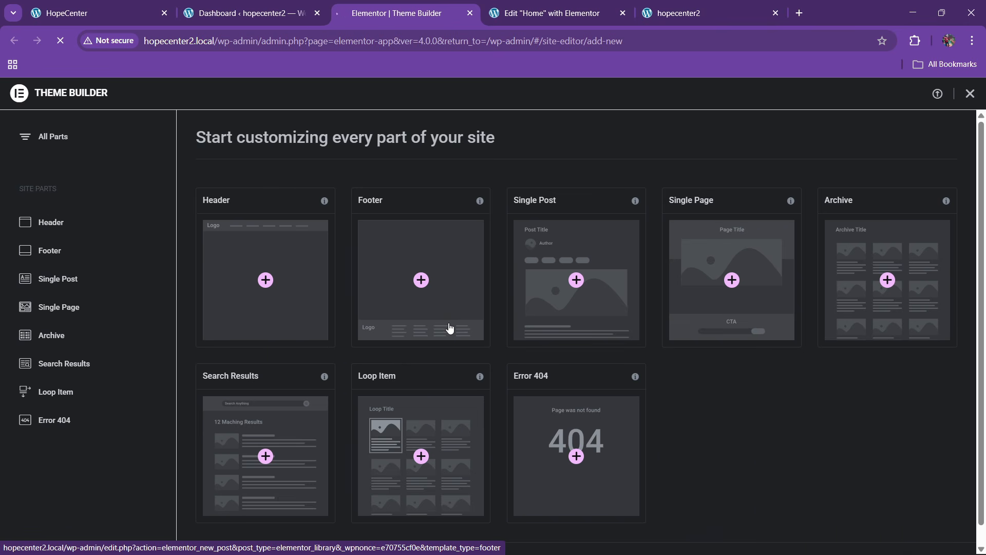
key(ctrl+1)
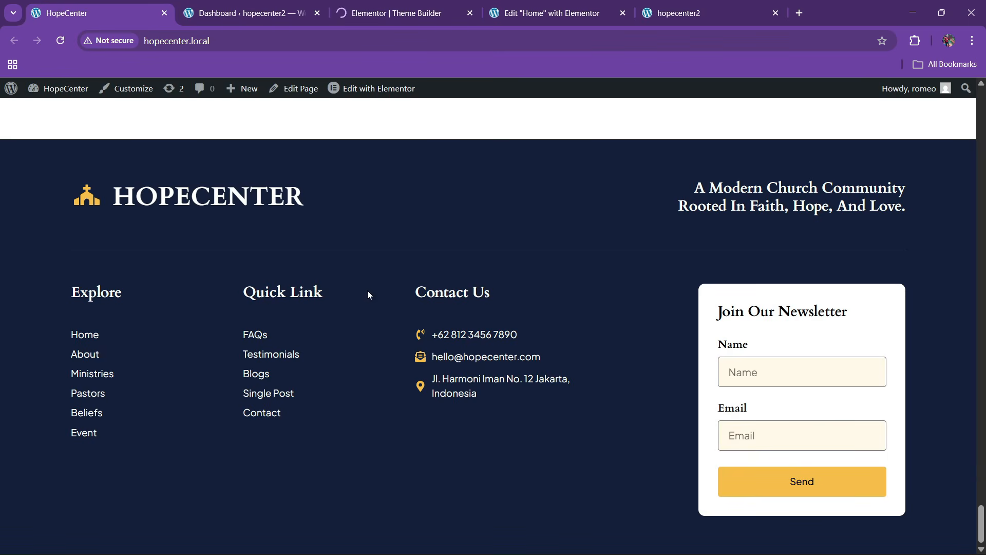
key(ctrl+3)
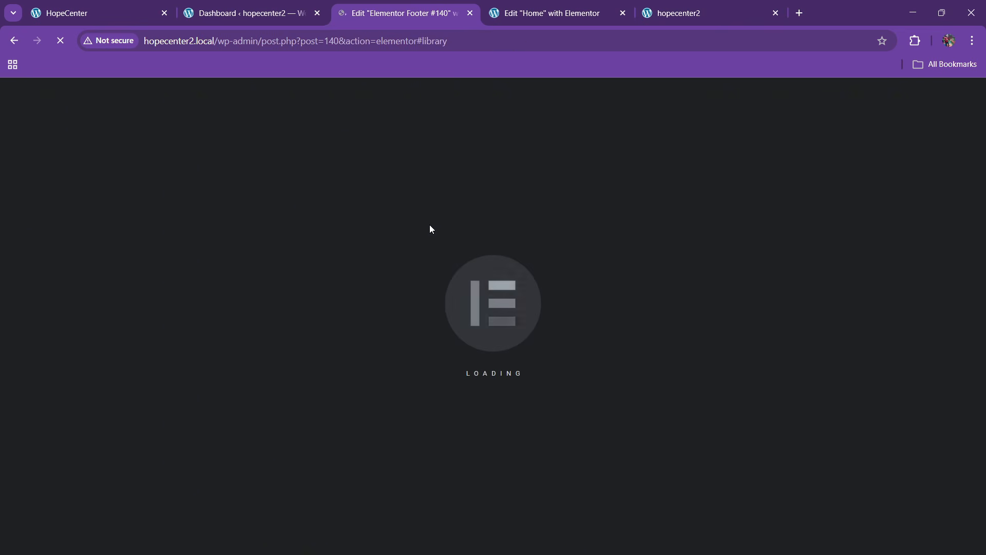
click(156, 5)
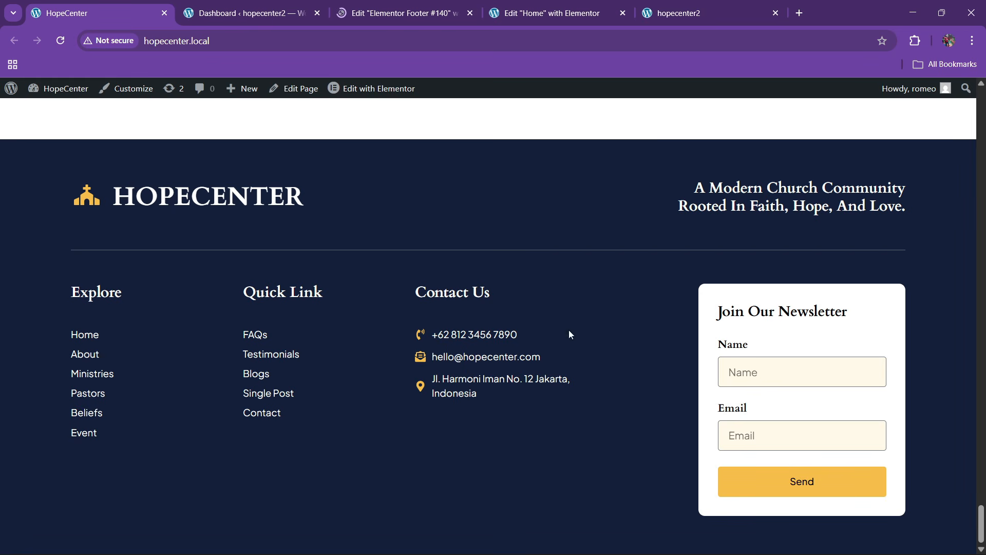
click(396, 4)
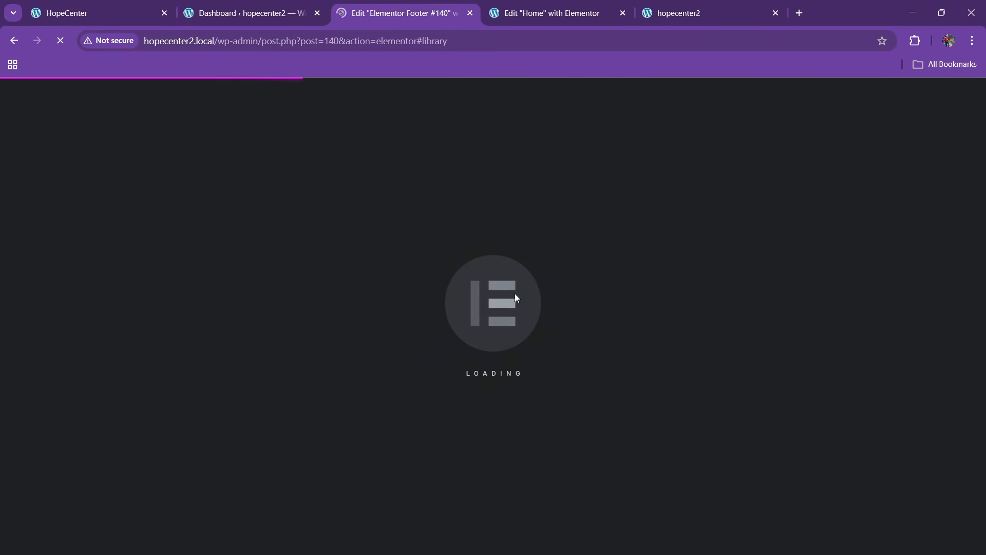
click(895, 544)
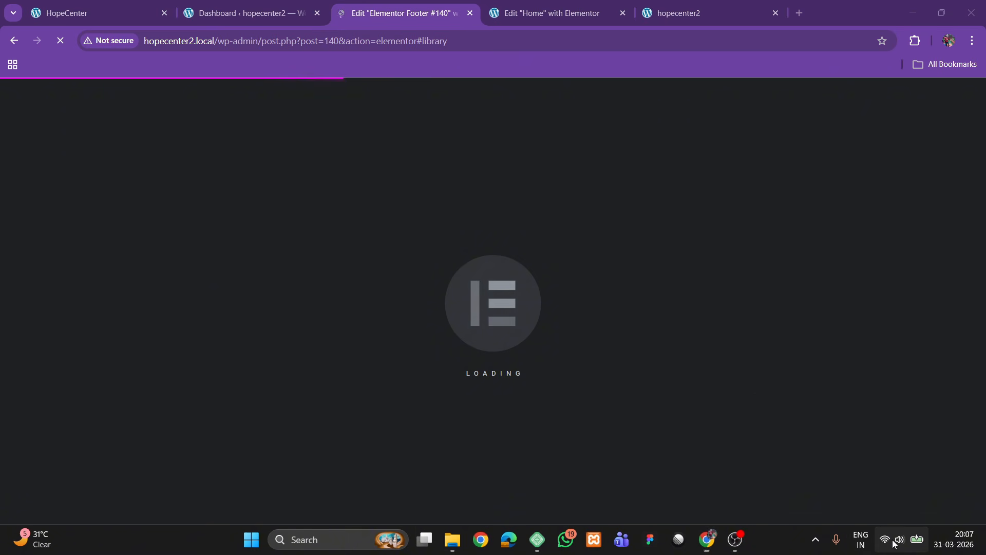
click(777, 550)
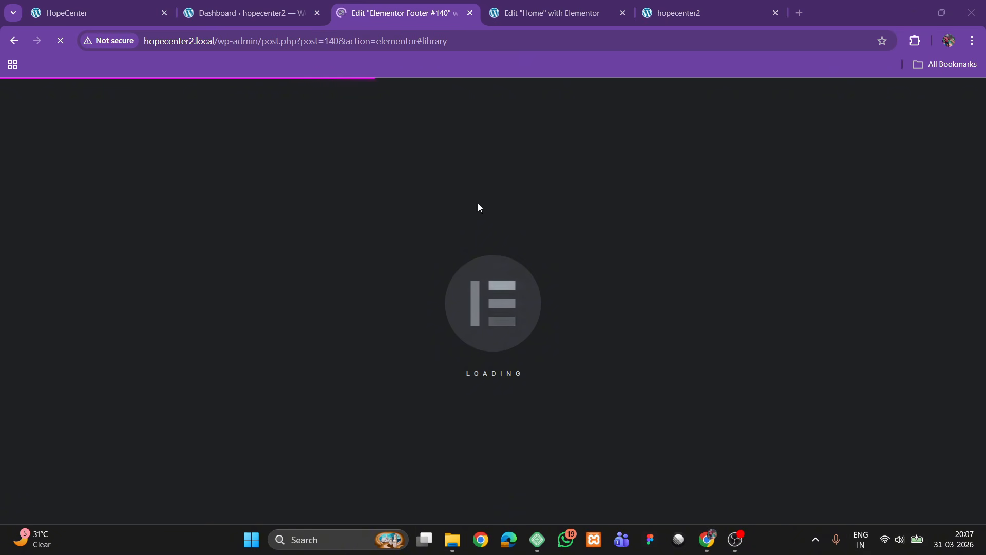
click(280, 4)
click(376, 4)
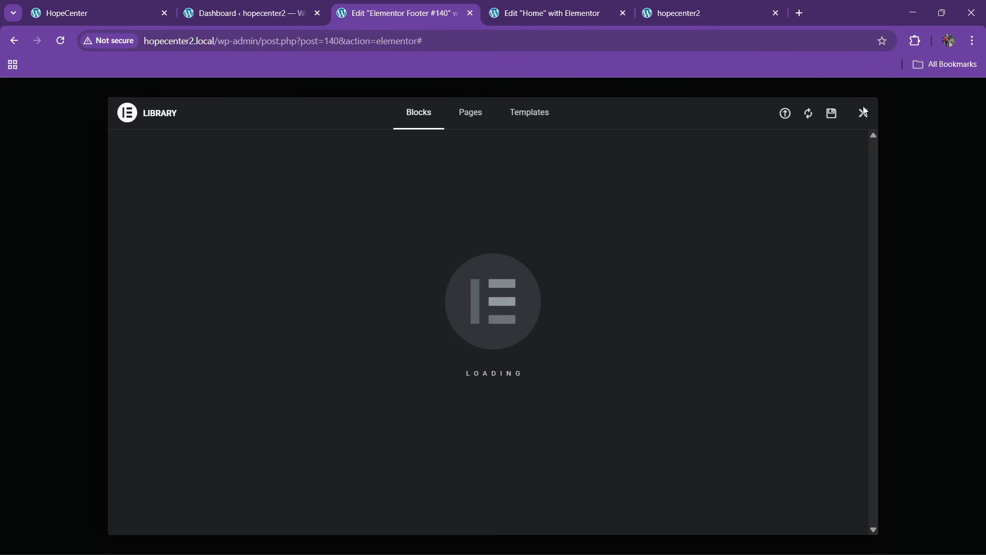
click(864, 113)
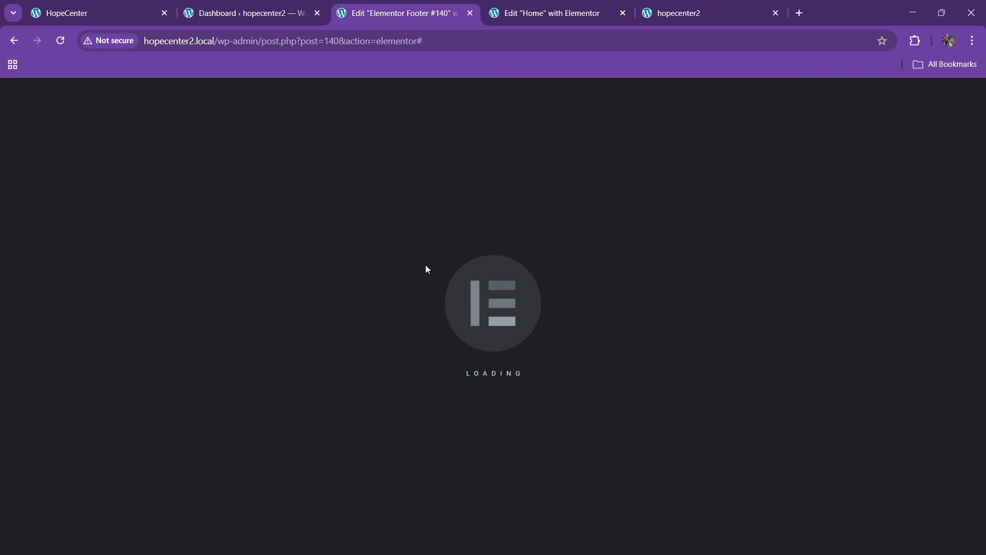
click(247, 13)
Add a single-column Flexbox container to the footer and name it footer parent
click(406, 12)
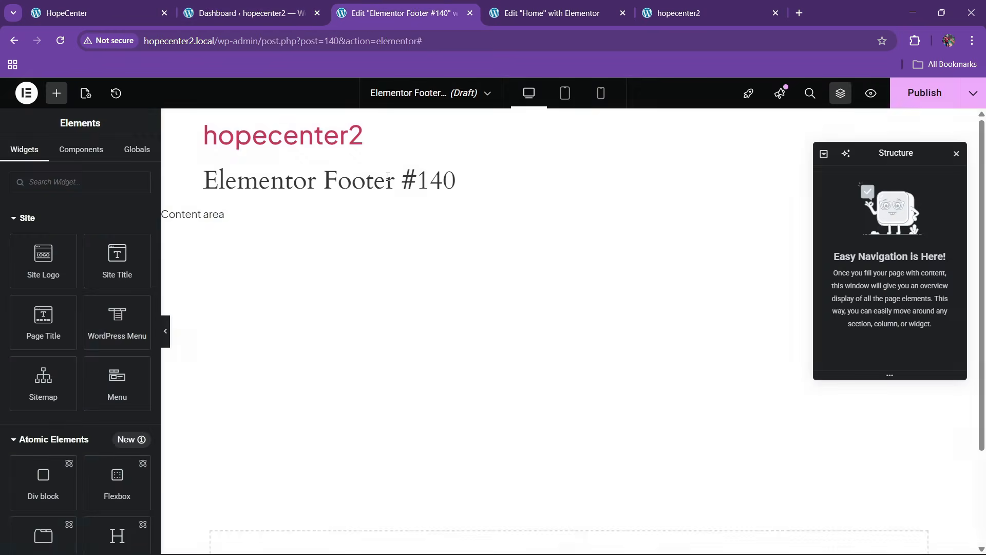
click(97, 9)
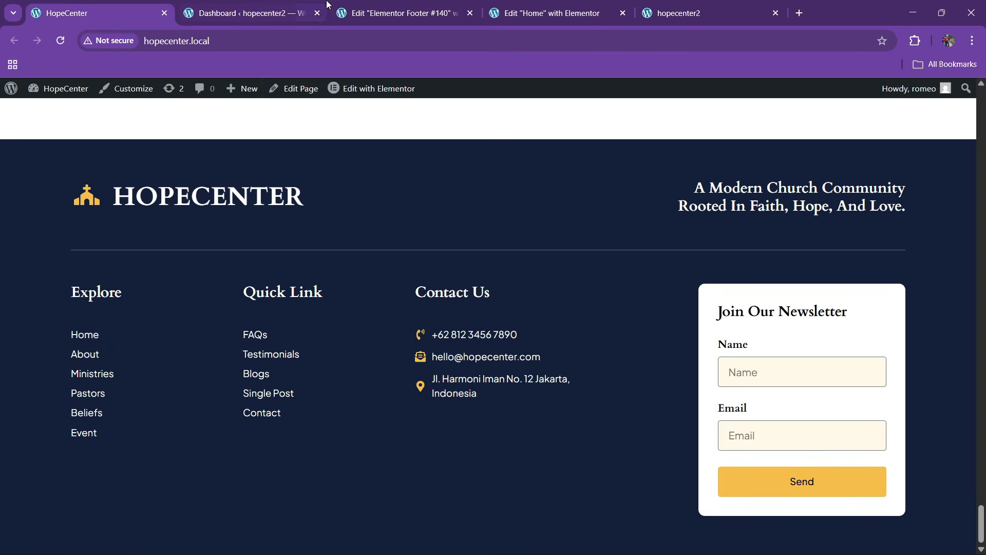
click(355, 11)
click(540, 439)
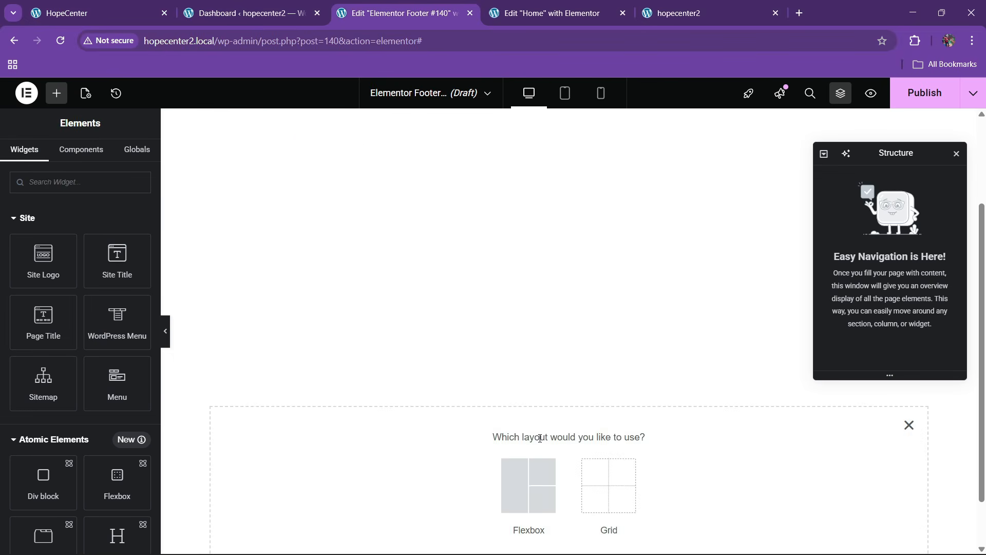
click(534, 468)
click(393, 474)
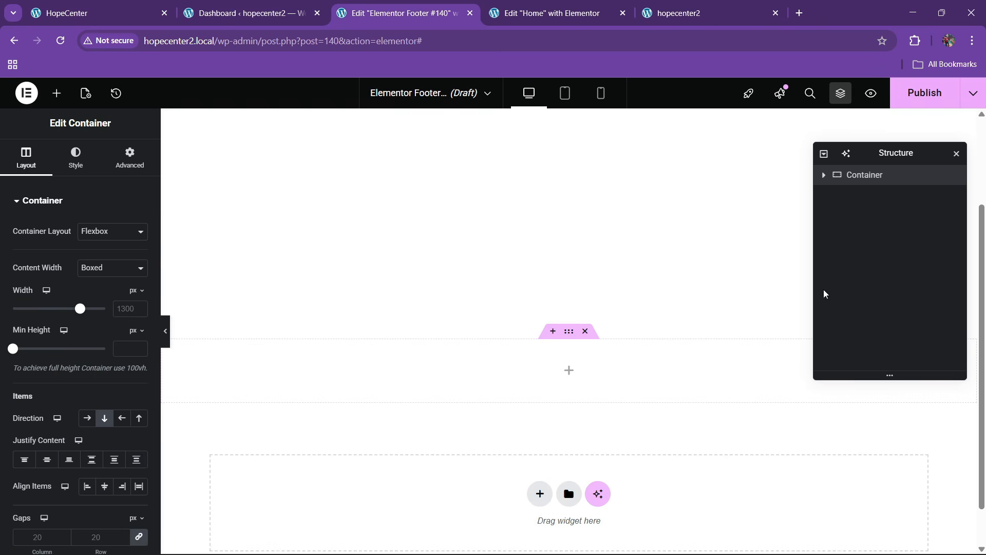
double_click(857, 180)
text(footer parent)
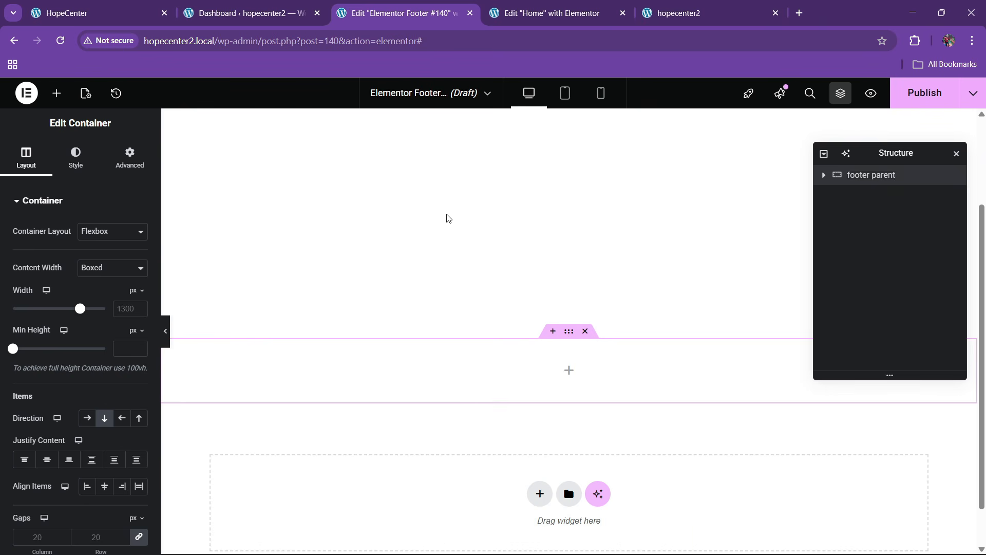
Center the container's Justify Content and drag an inner container into it
click(47, 458)
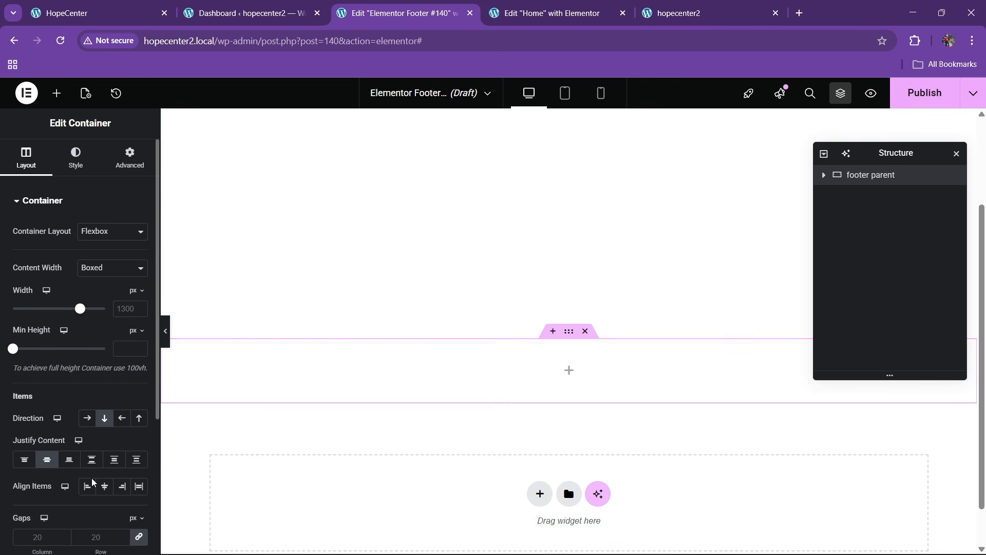
click(57, 95)
scroll(86, 299, down, 8)
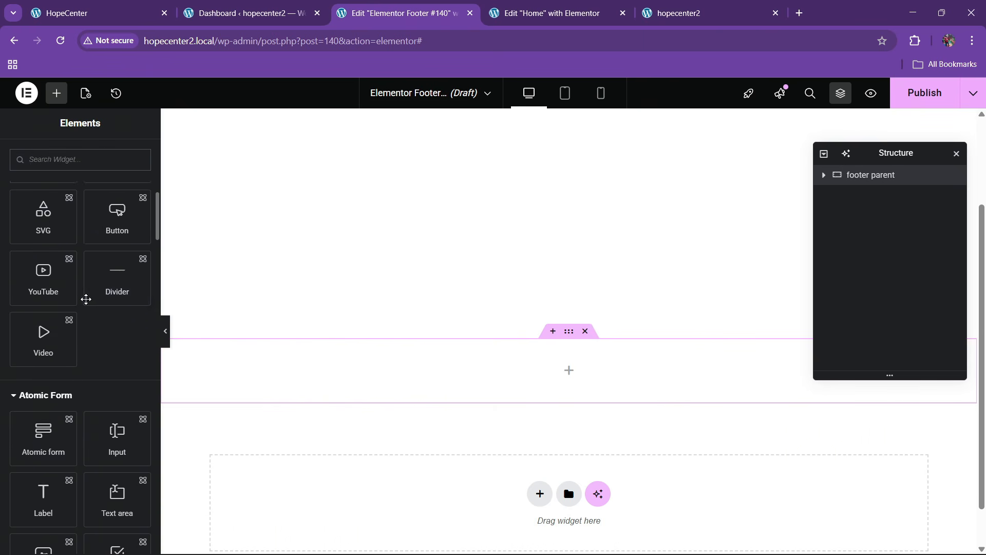
scroll(77, 308, down, 5)
drag(43, 399, 439, 363)
Give footer parent a dark blue global background and 80 px top and bottom padding
click(890, 176)
click(76, 157)
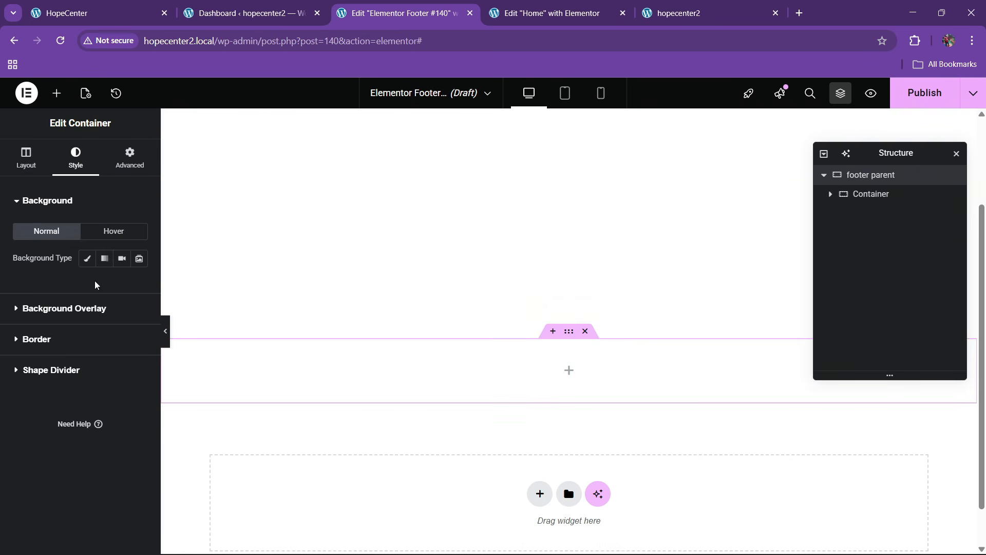
click(87, 259)
click(122, 285)
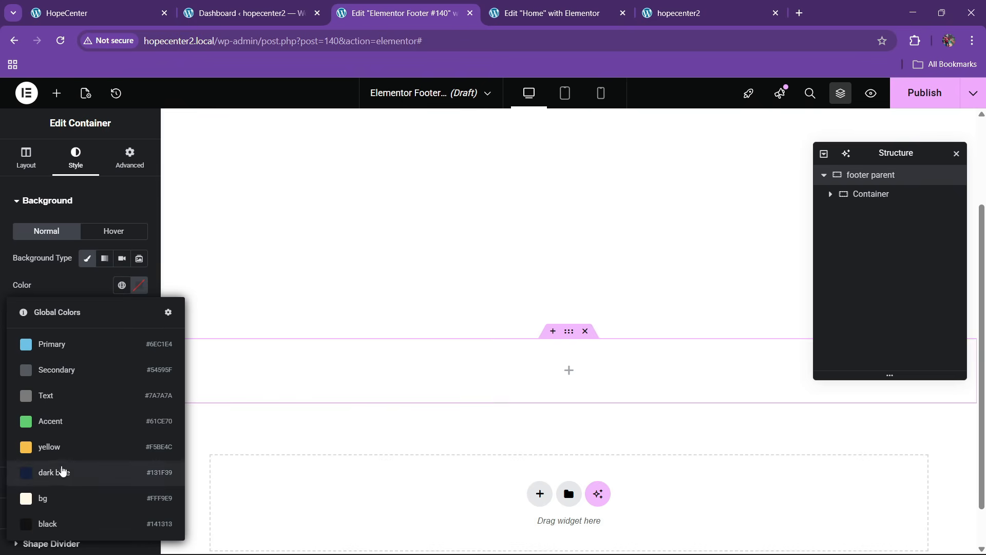
click(61, 472)
click(130, 157)
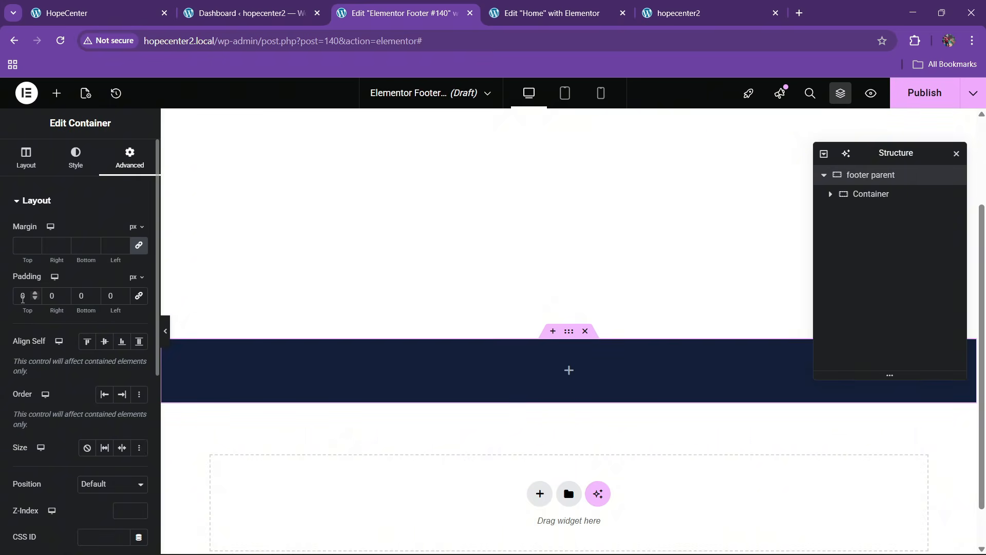
text(8)
click(77, 297)
text(8)
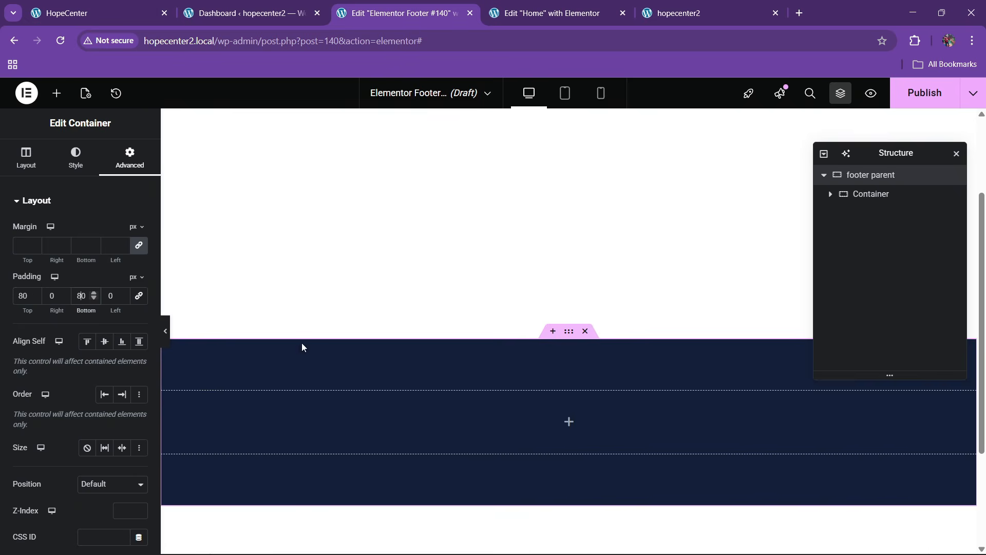
scroll(380, 343, down, 3)
Rename the inner container to 1 and duplicate it in the Navigator
double_click(866, 195)
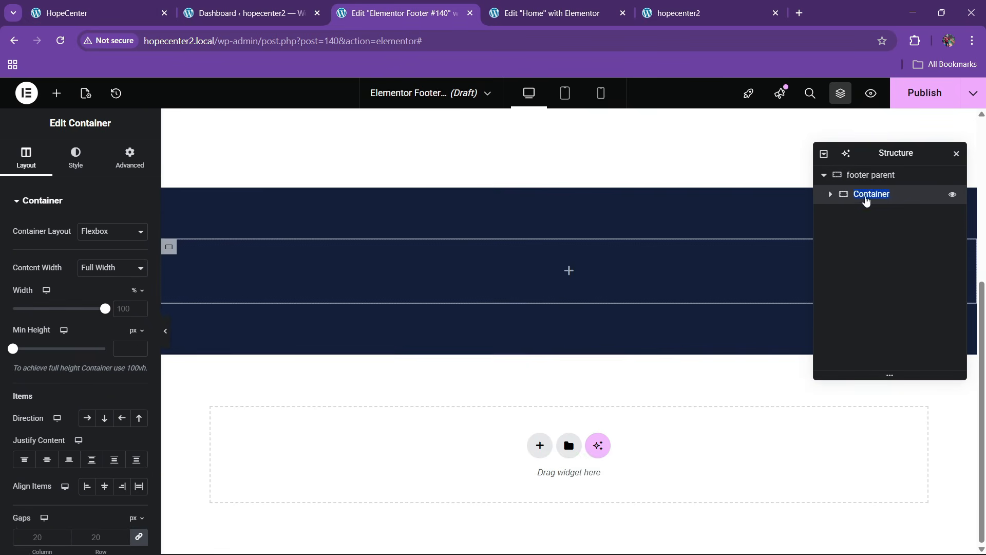
text(1)
right_click(867, 195)
click(868, 226)
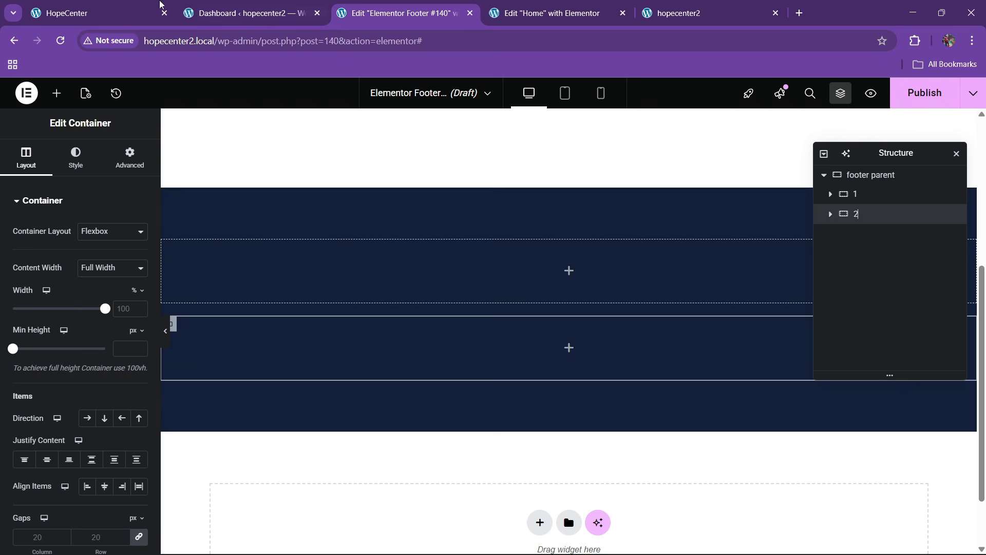
Compare the live site footer layout against the footer editor
click(132, 7)
click(403, 13)
click(117, 10)
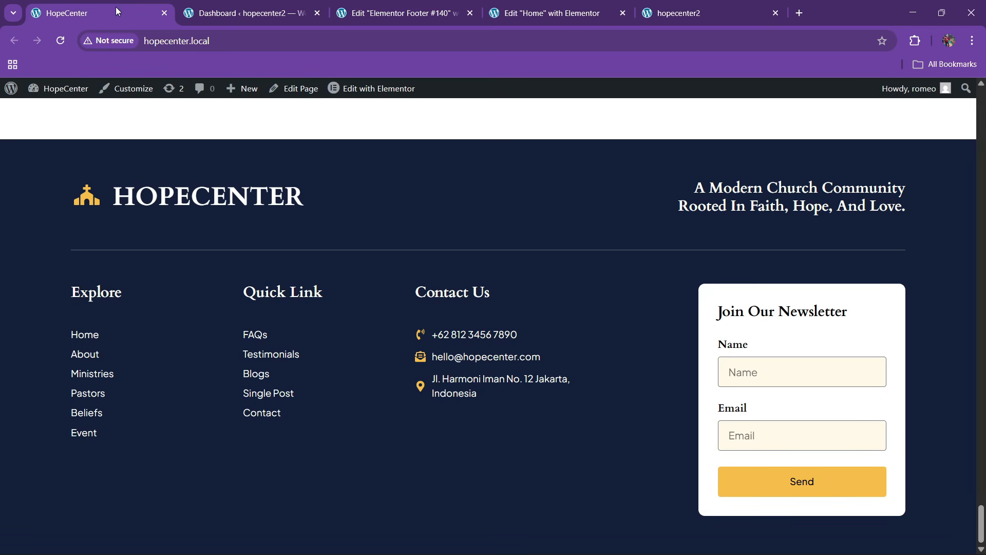
click(426, 6)
Add an Icon List widget to column 1 and delete items #2 and #3
click(57, 93)
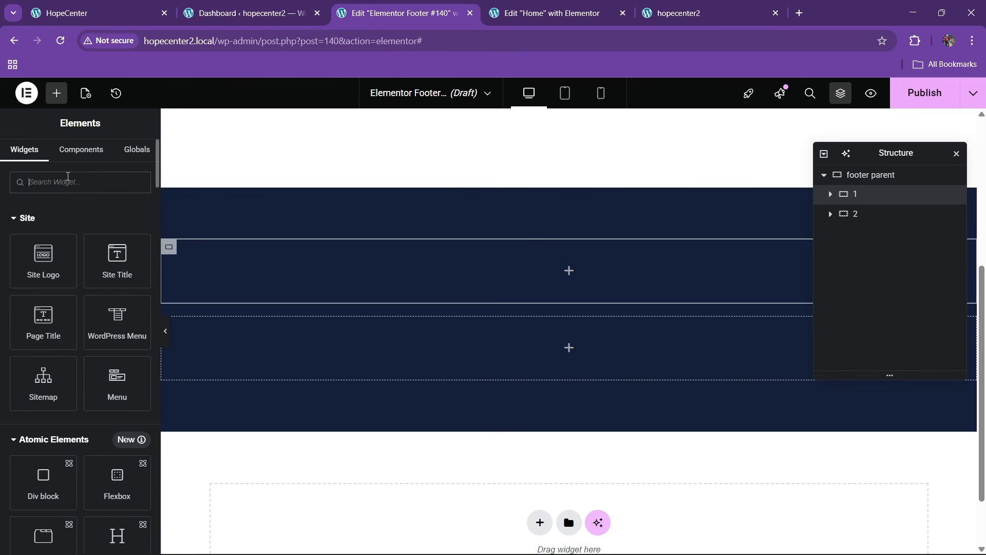
text(icon list)
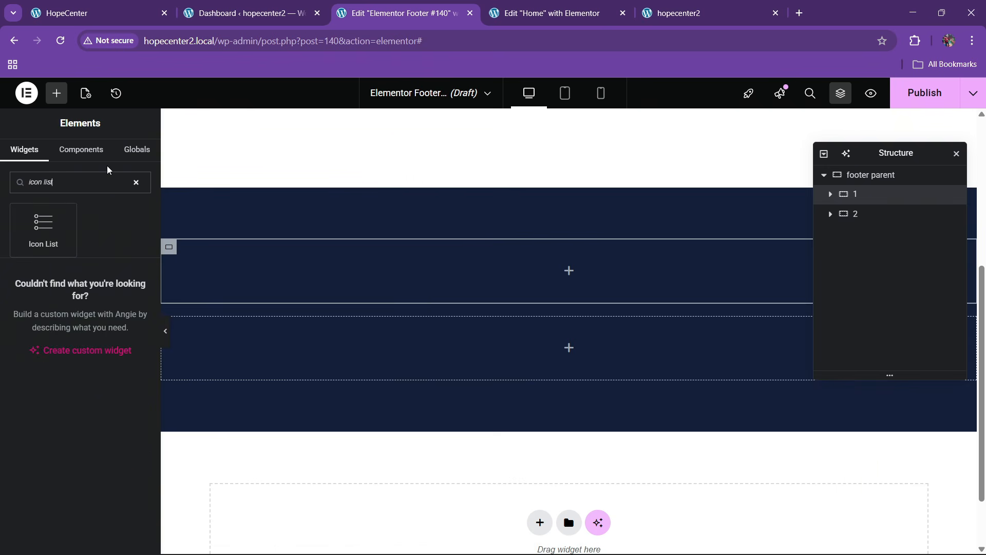
drag(53, 238, 308, 288)
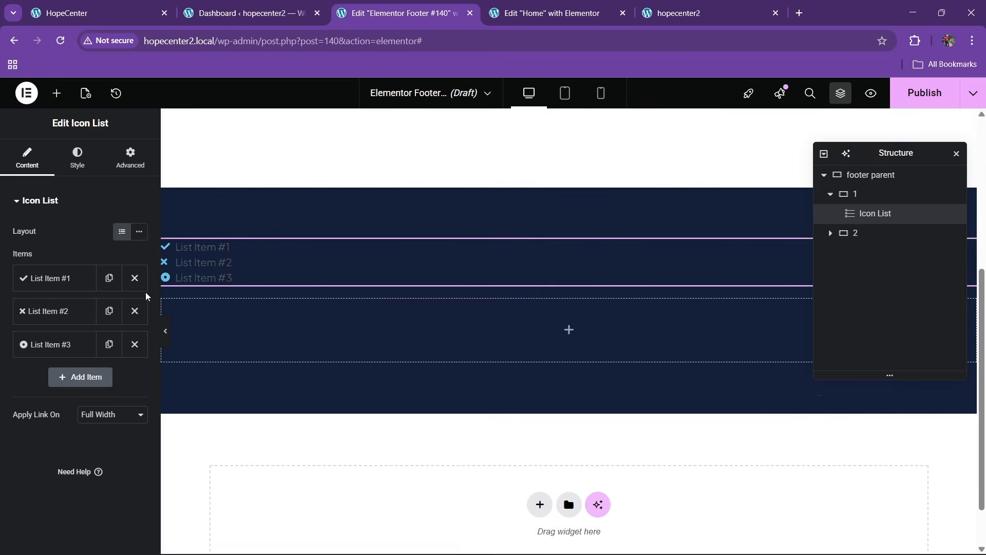
click(135, 311)
click(135, 310)
click(97, 280)
Change the remaining list item's text to HOPECENTER
drag(64, 325, 12, 334)
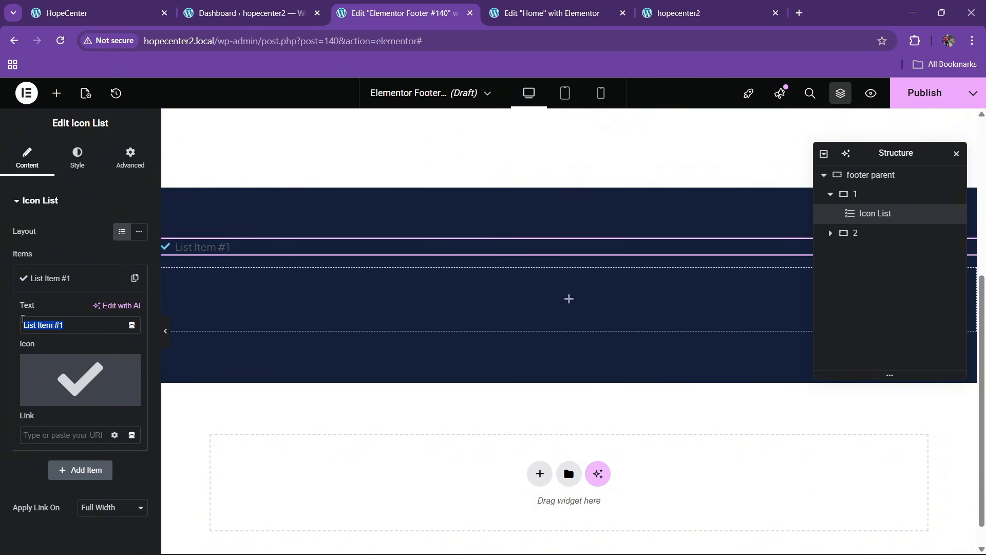
key(ctrl+a)
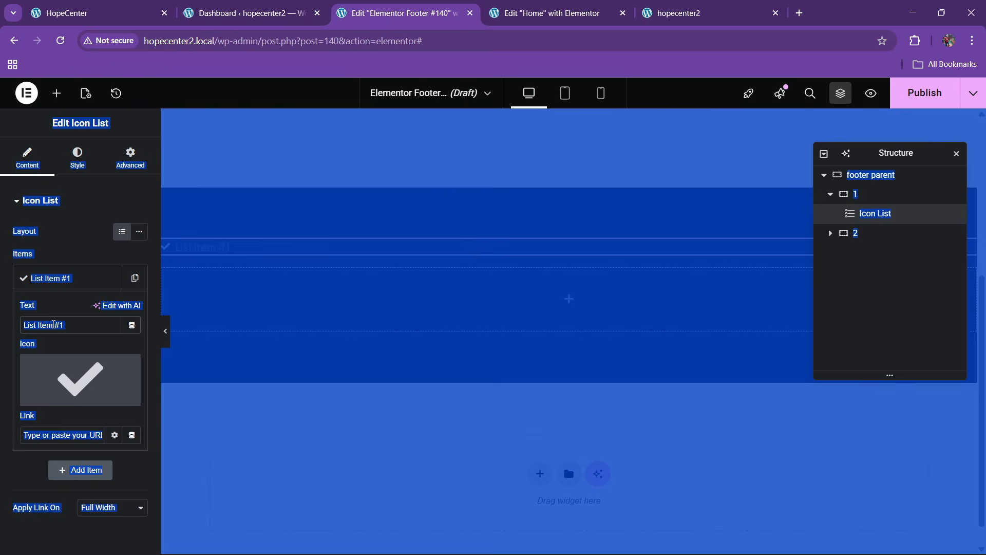
click(65, 331)
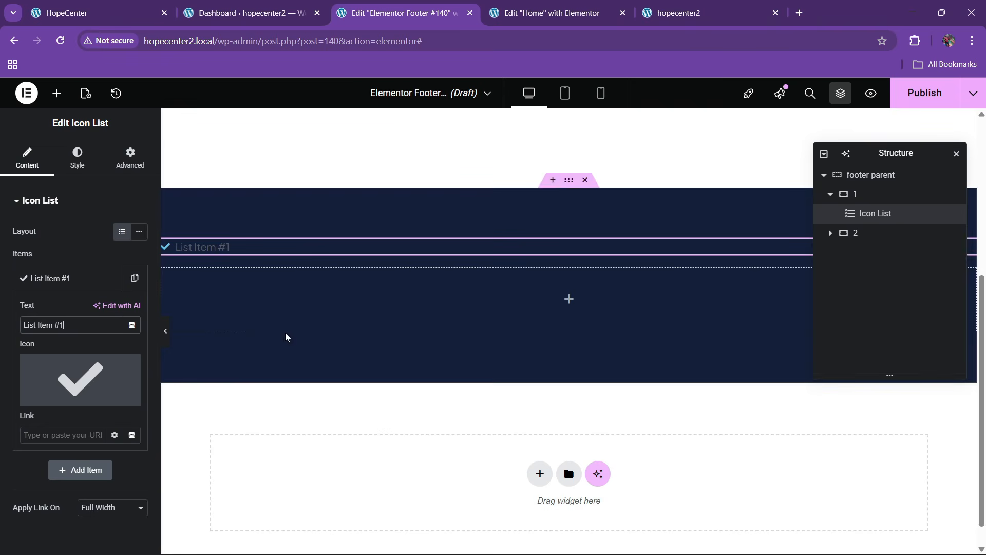
key(ctrl+a)
text(HO)
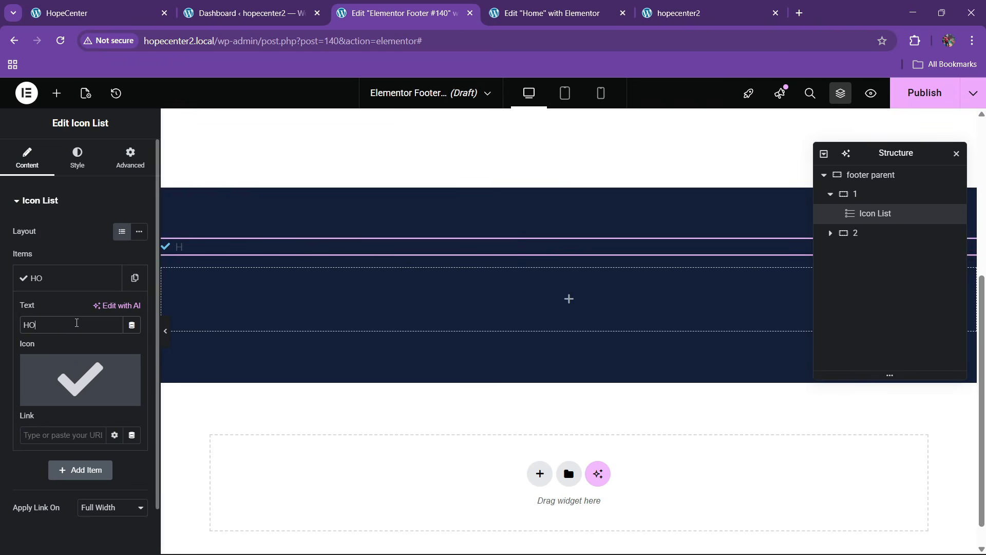
text(PECENTER)
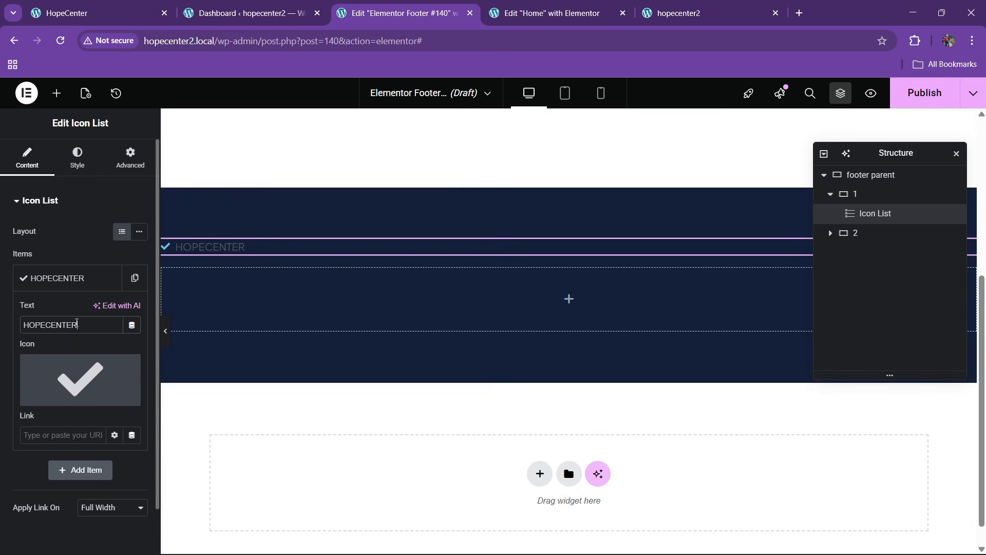
click(78, 380)
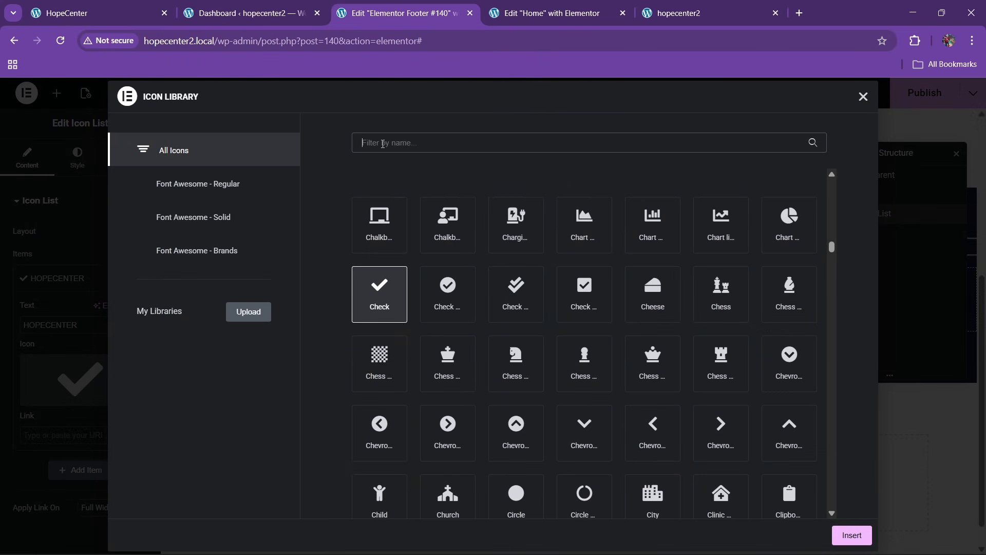
Insert the Church icon and color it with the yellow global preset
text(CHURCH)
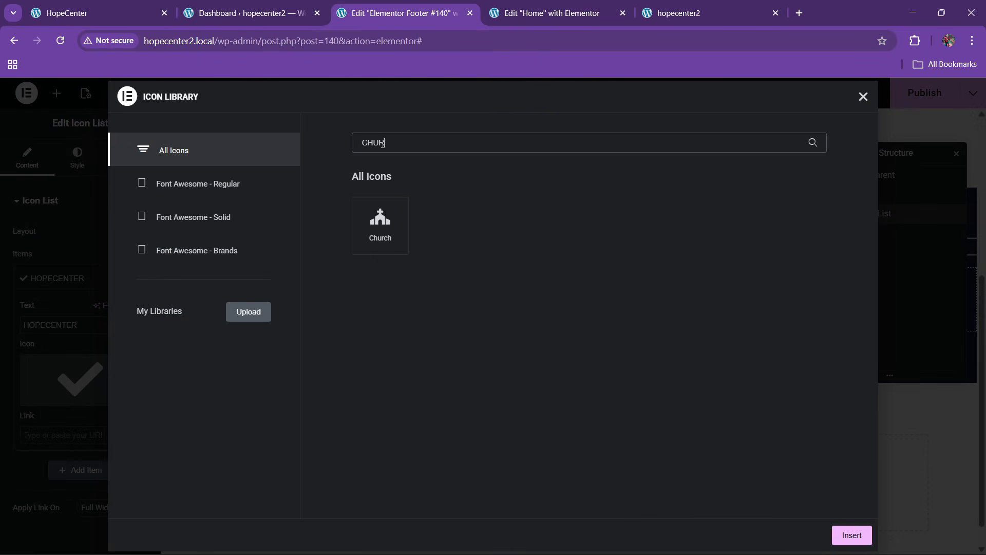
click(381, 225)
click(852, 535)
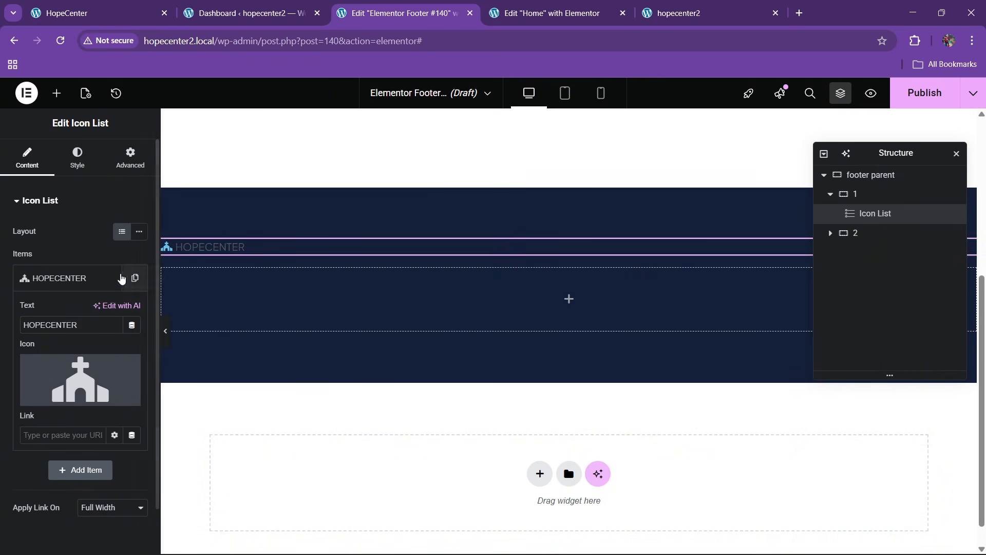
click(57, 278)
click(77, 157)
click(82, 354)
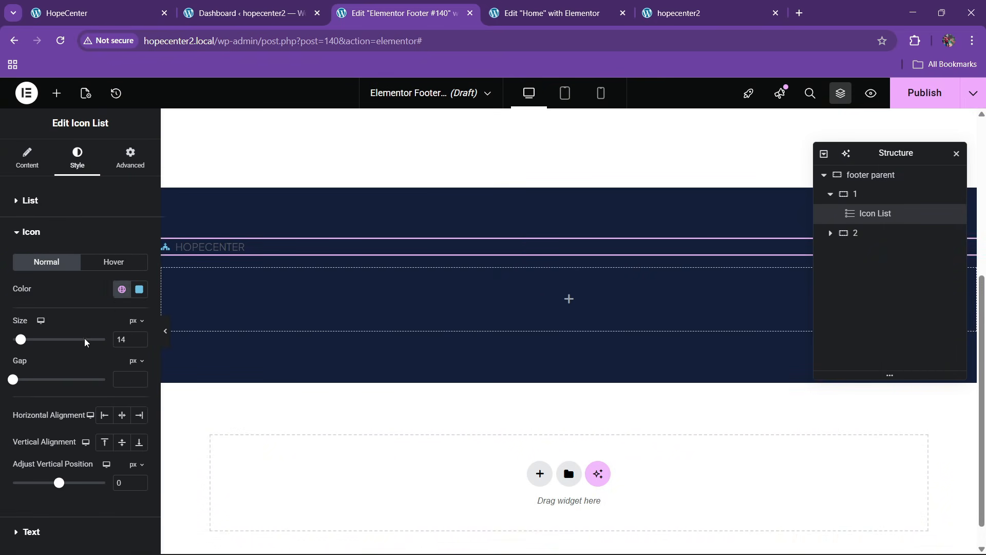
click(121, 290)
click(53, 447)
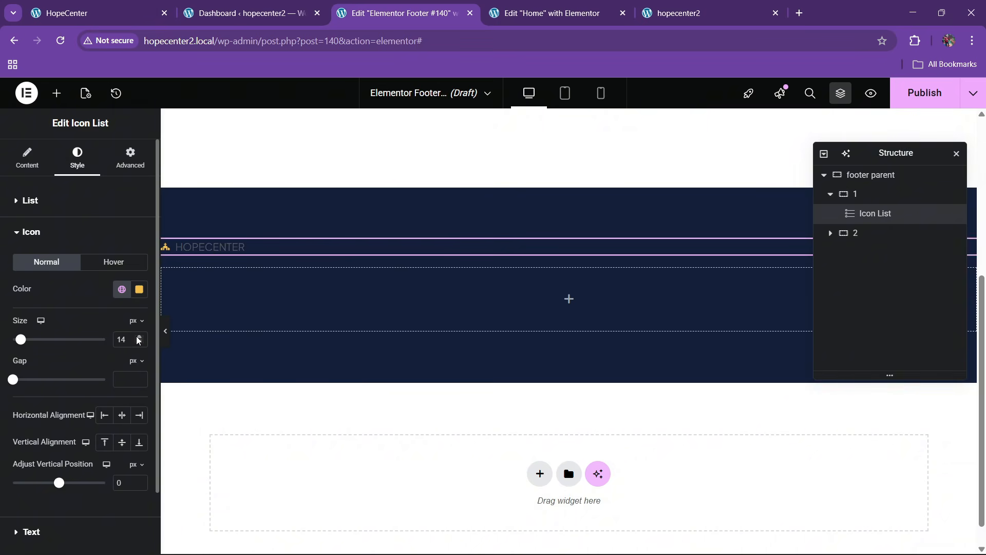
click(138, 340)
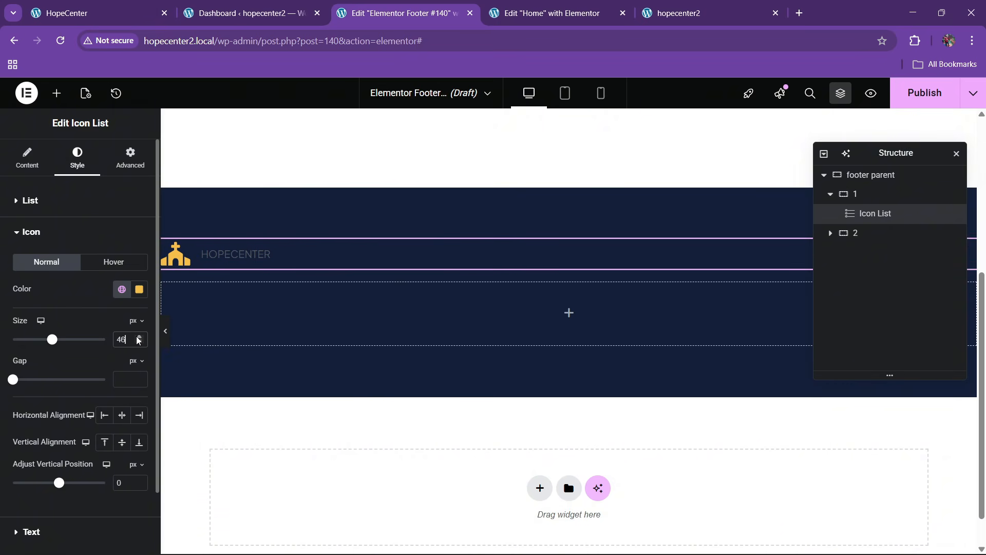
click(139, 343)
scroll(43, 432, down, 2)
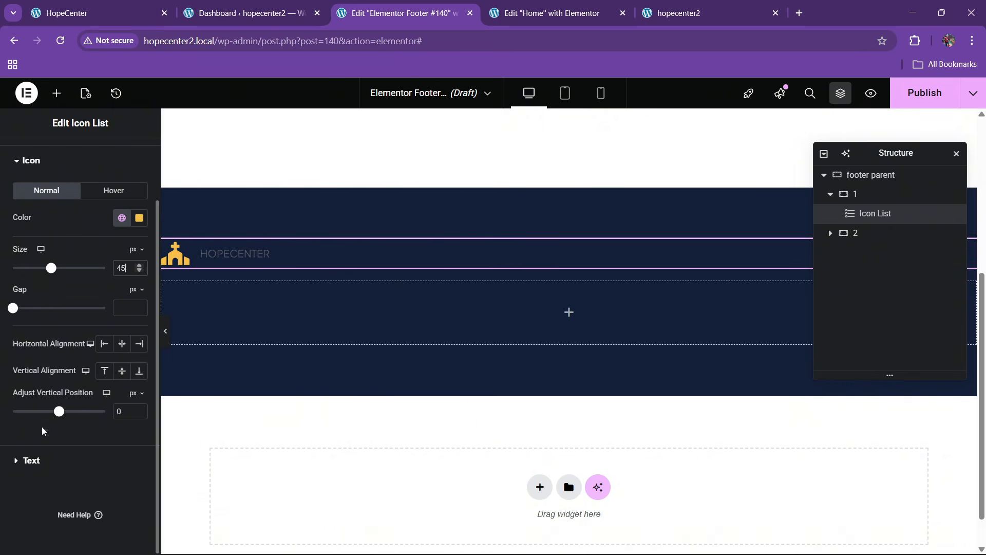
Make the HOPECENTER text white and set its size to about 33 px
click(42, 458)
click(139, 374)
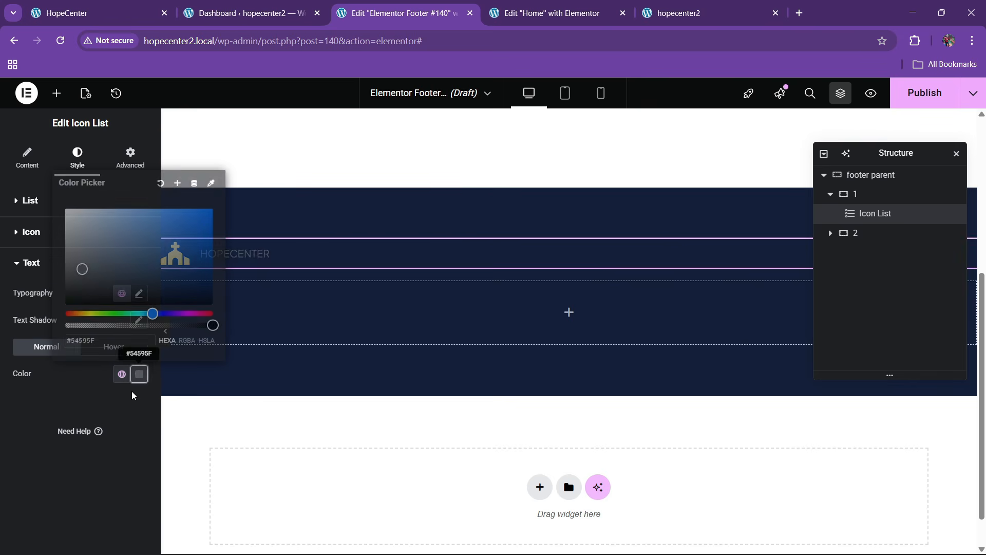
click(65, 206)
click(41, 390)
click(140, 294)
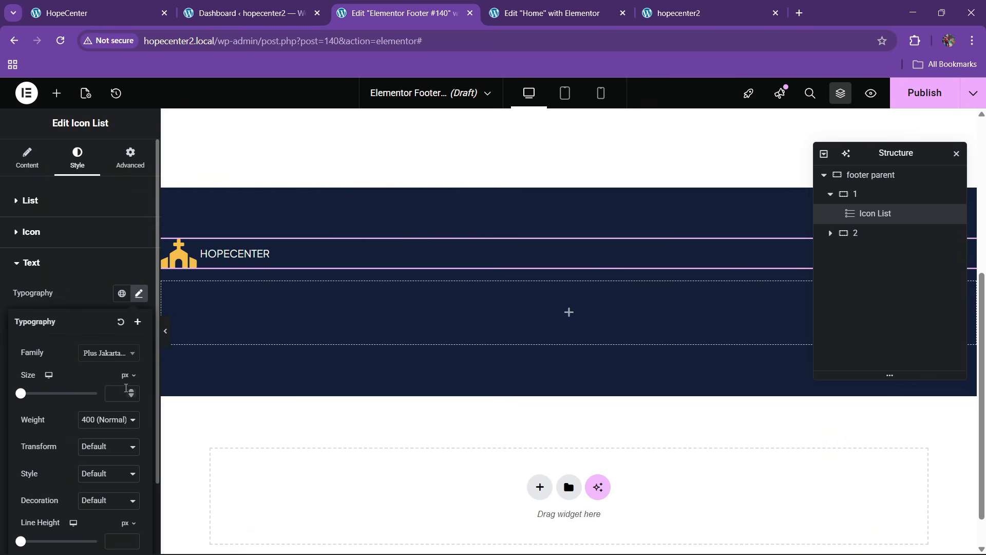
click(130, 391)
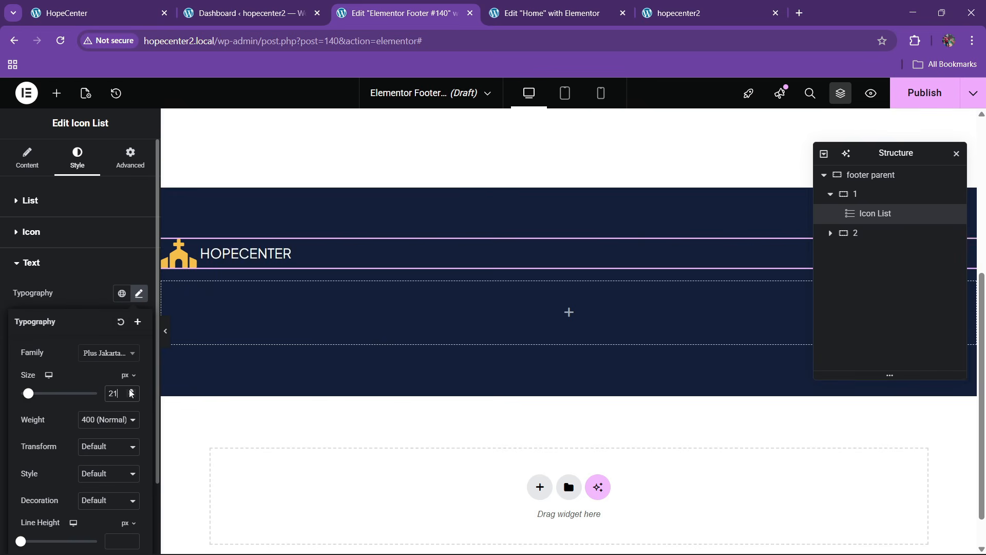
click(131, 393)
click(130, 393)
click(130, 393)
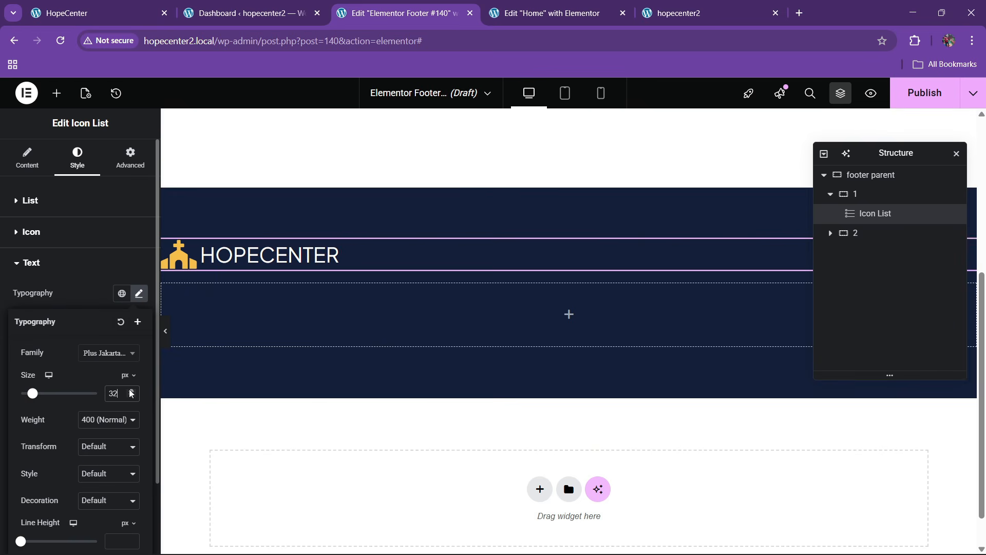
click(134, 391)
click(133, 392)
click(135, 391)
click(134, 396)
click(134, 397)
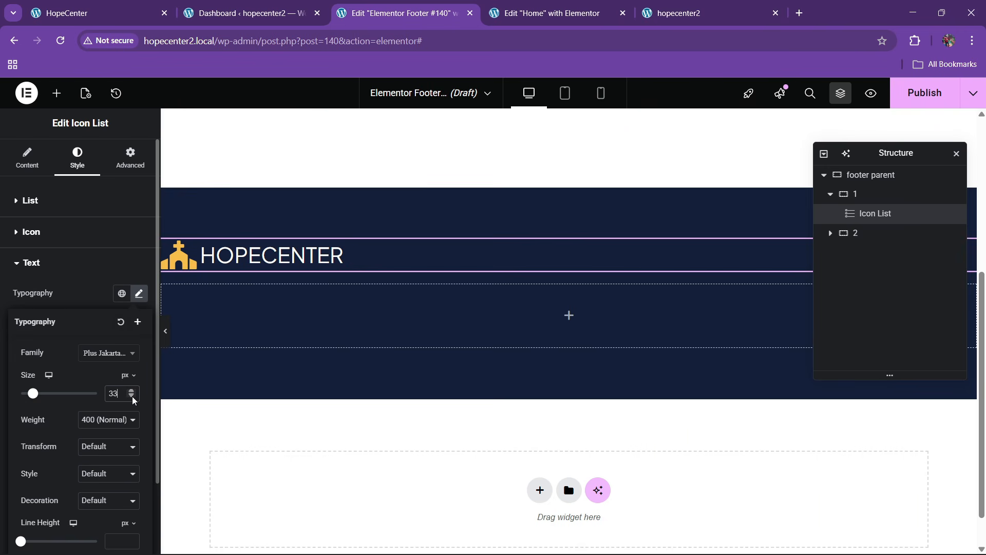
Set the text to Cardo, weight 600, at 35 px
click(96, 423)
click(101, 311)
scroll(98, 351, down, 1)
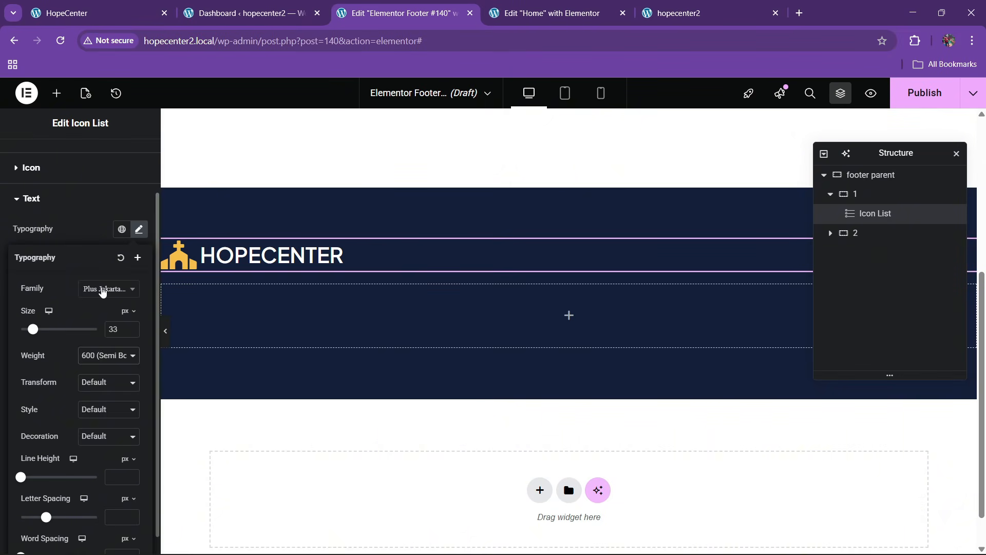
click(102, 291)
text(cardo)
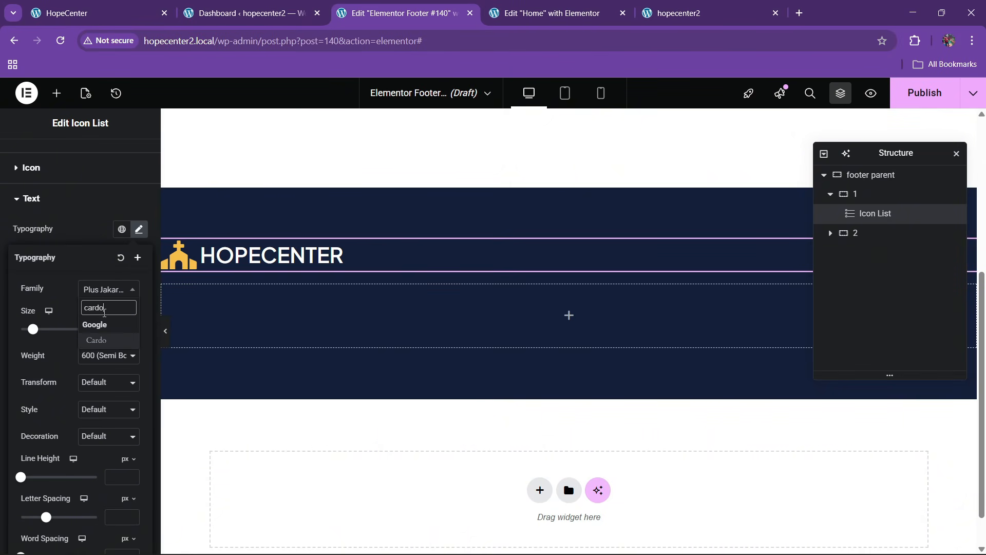
key(Return)
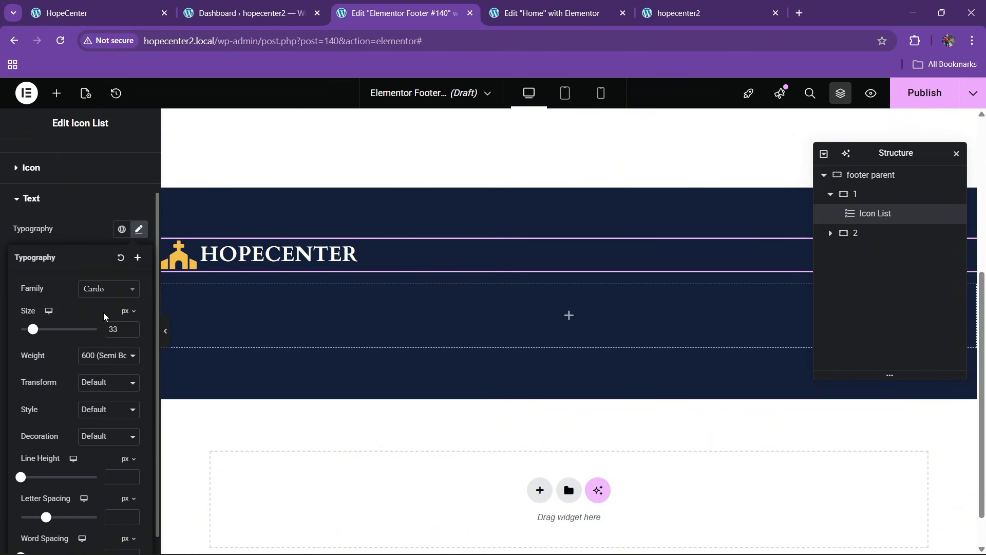
click(130, 329)
click(130, 329)
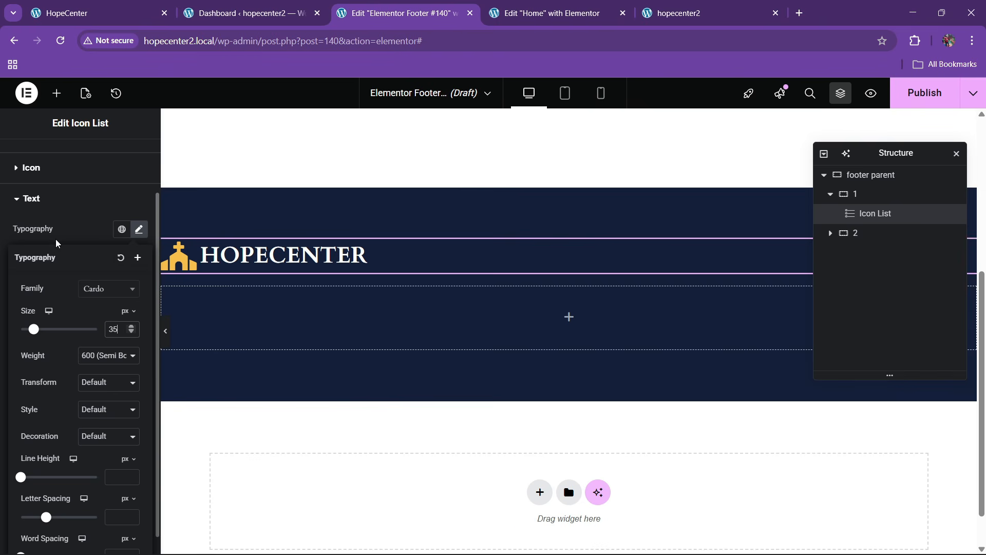
click(42, 198)
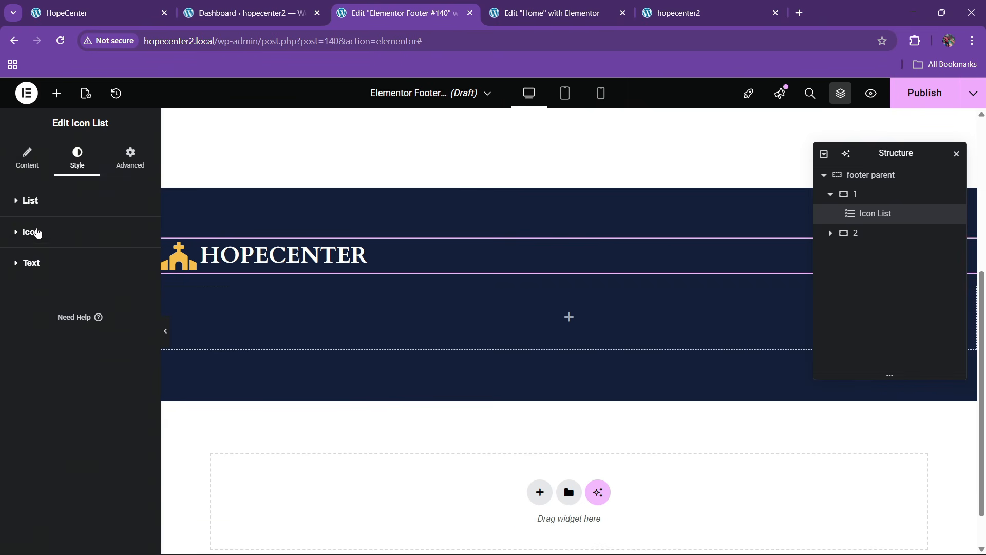
Shrink the icon to 37 px and set an 8 px icon-to-text gap
click(38, 234)
click(139, 344)
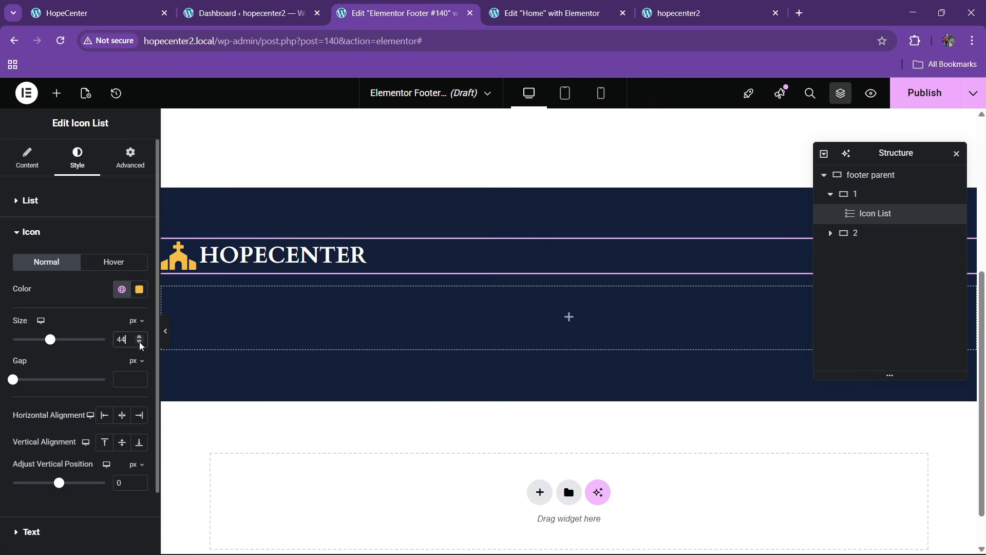
click(140, 343)
click(140, 344)
click(140, 343)
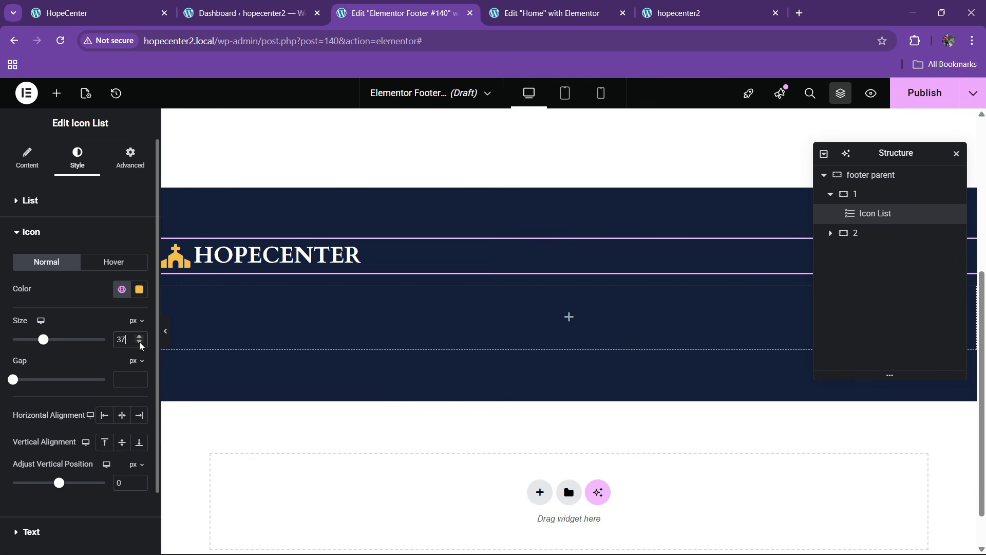
click(139, 377)
click(139, 377)
click(138, 377)
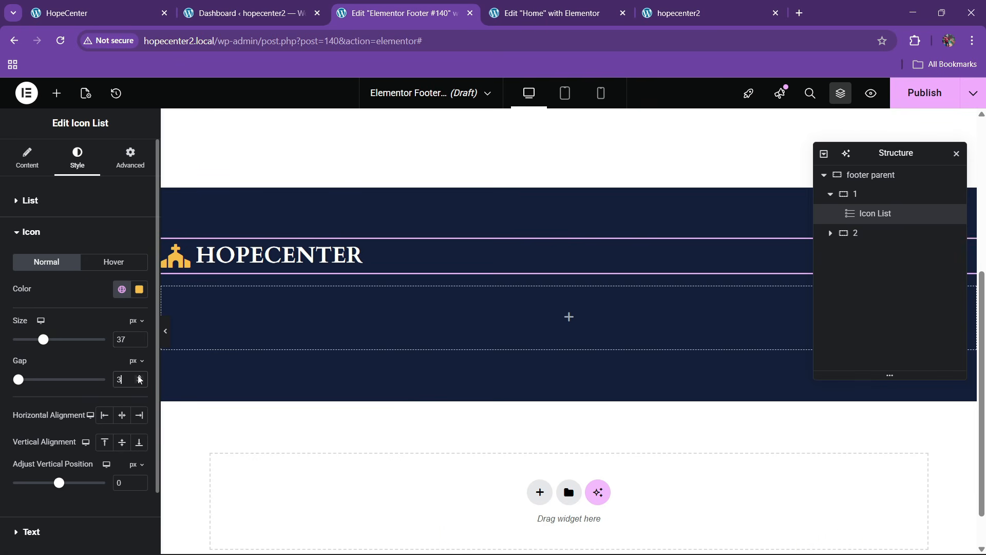
click(138, 377)
click(138, 377)
click(139, 377)
click(138, 377)
click(139, 377)
click(22, 169)
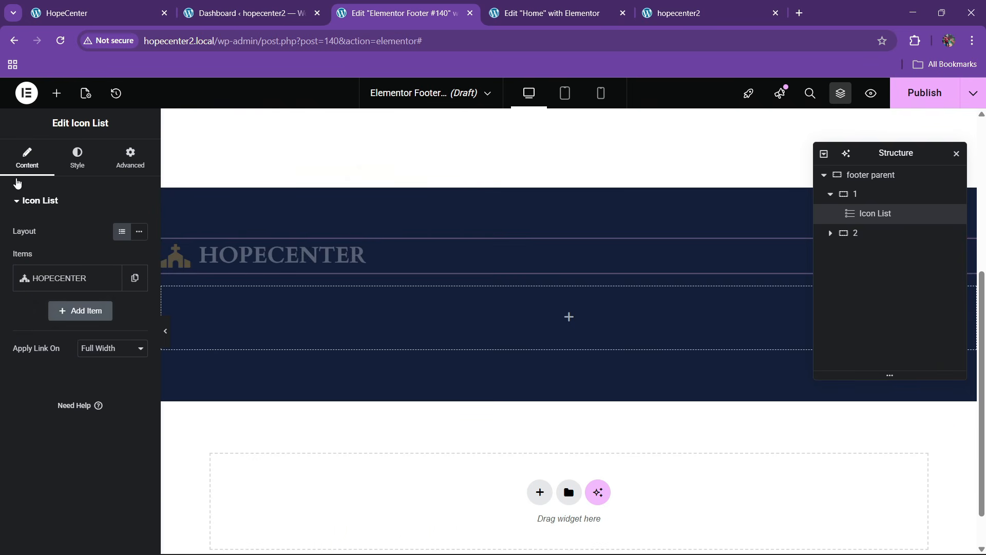
Link the HOPECENTER item to the site URL through dynamic tags
click(98, 279)
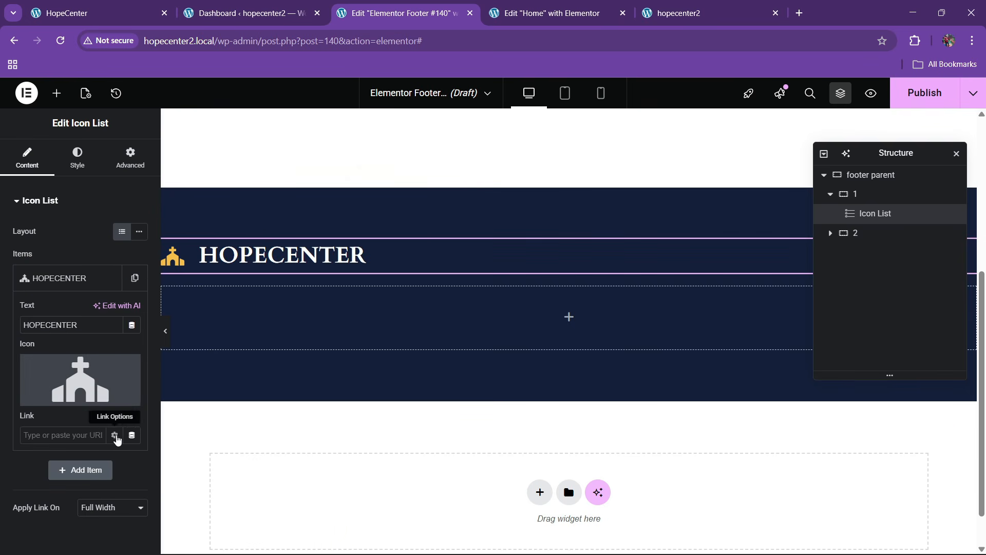
click(131, 436)
click(150, 342)
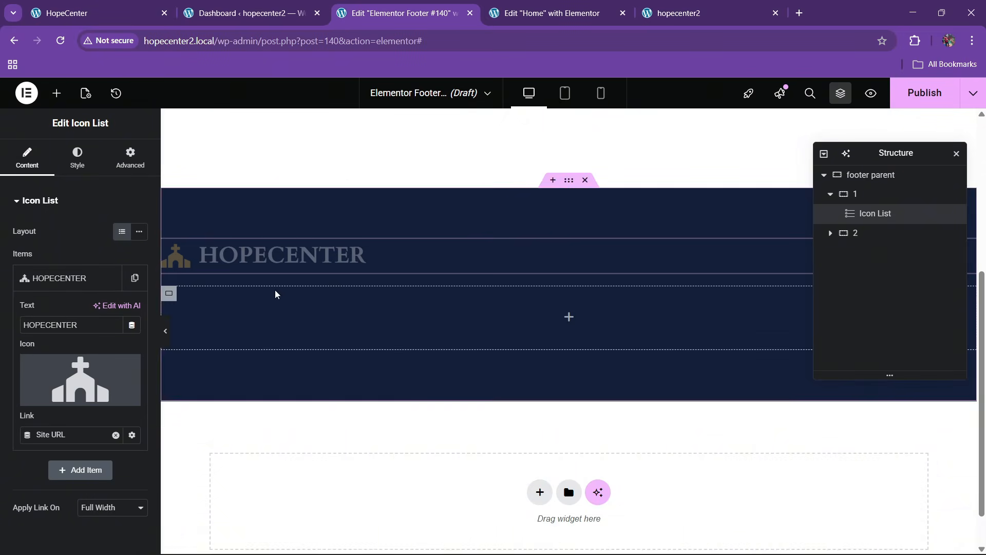
click(97, 13)
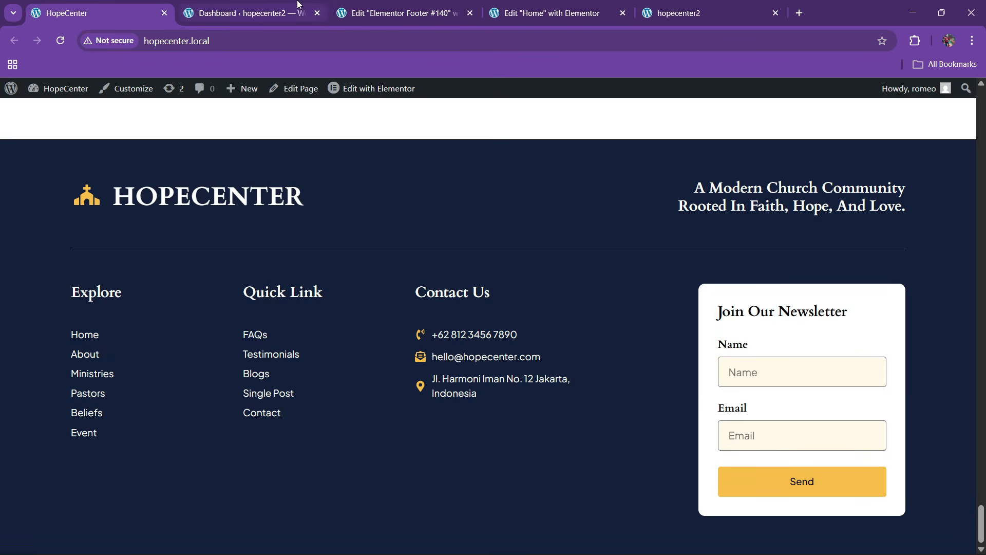
Copy the Frequently Asked Questions heading from the Home editor and paste it into footer container 1
click(550, 13)
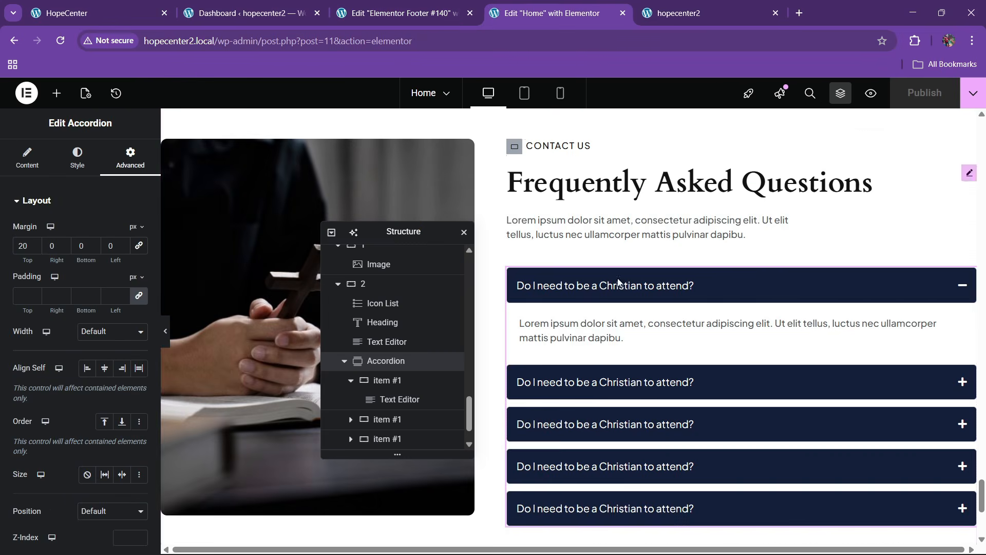
right_click(597, 195)
click(619, 250)
click(401, 13)
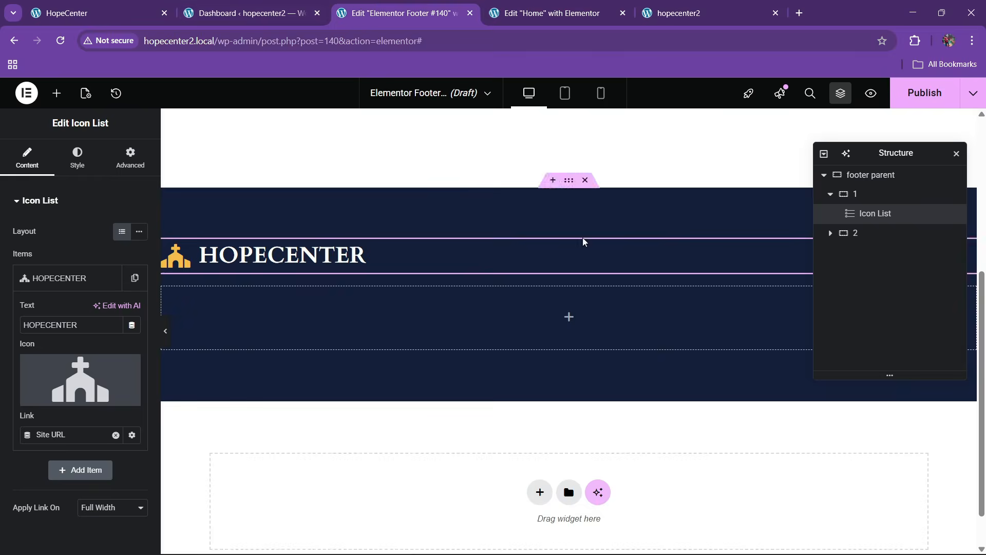
right_click(415, 259)
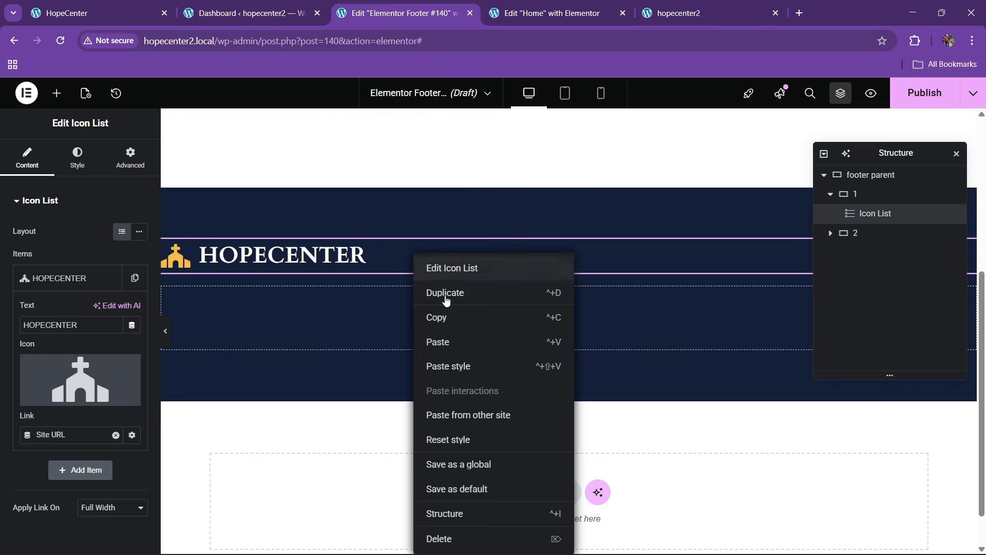
click(445, 342)
Set container 1 to Row, Space Between, Align Center, and right-align the heading
click(856, 194)
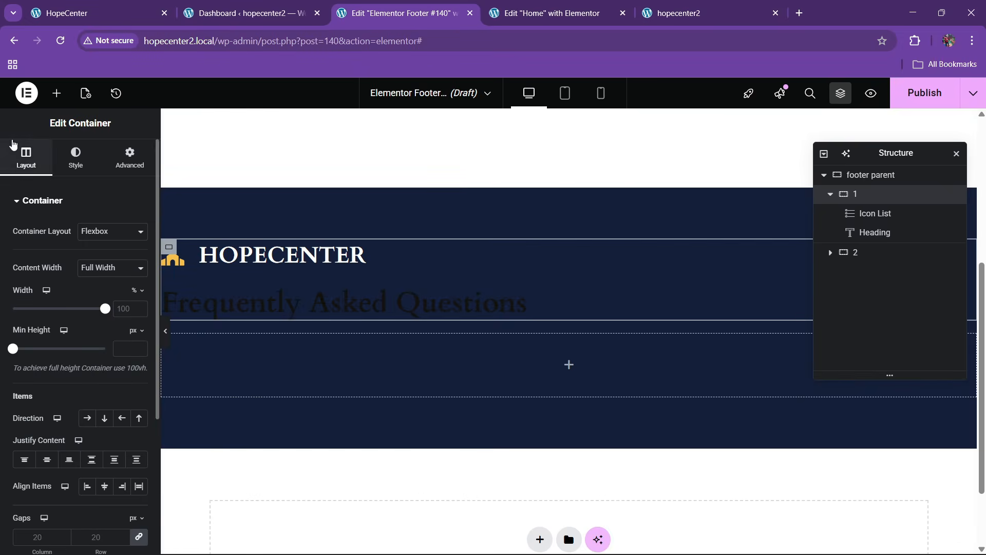
scroll(75, 329, down, 1)
click(87, 354)
click(93, 395)
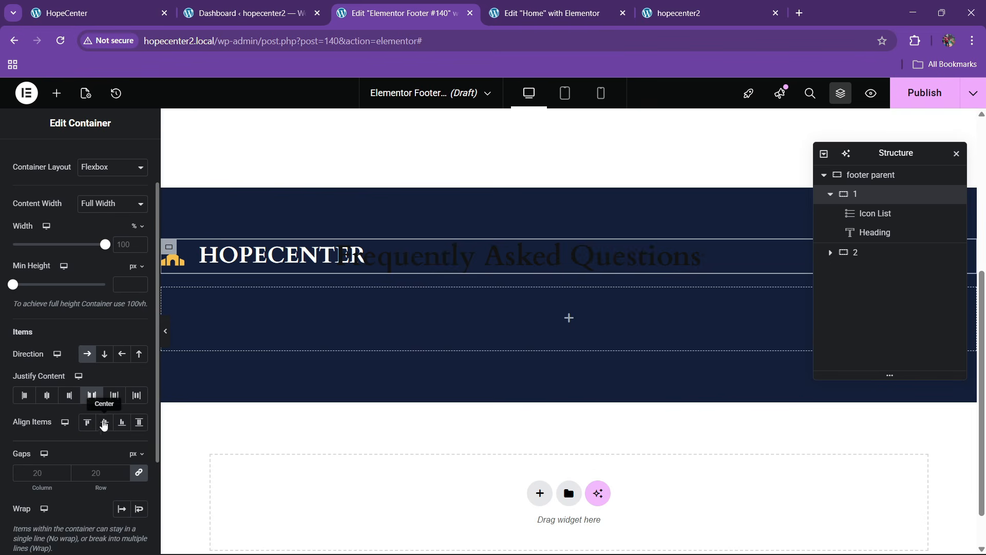
click(104, 422)
click(583, 263)
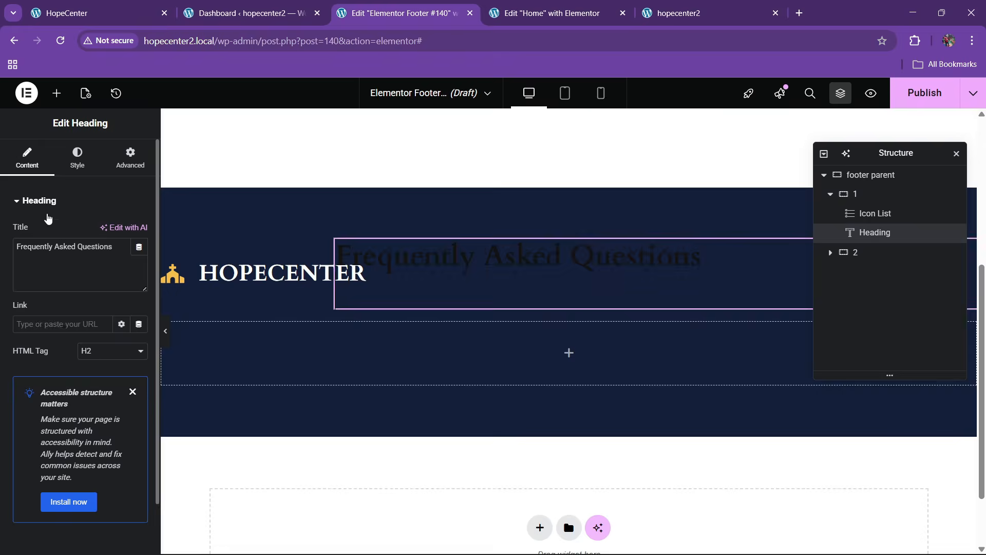
click(77, 157)
click(122, 231)
Copy the live site's tagline and paste it as the heading title
click(119, 7)
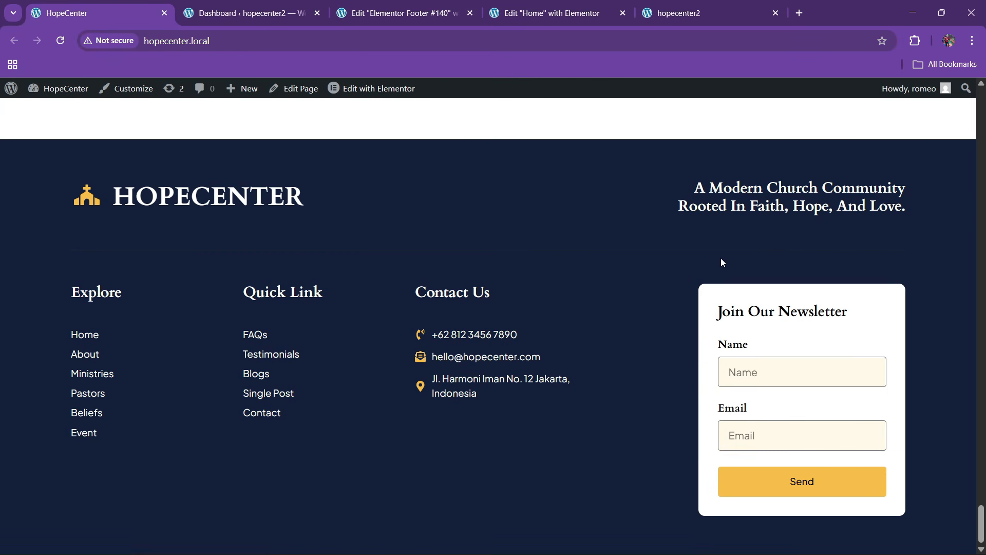
drag(710, 193, 923, 207)
click(724, 202)
drag(700, 189, 906, 200)
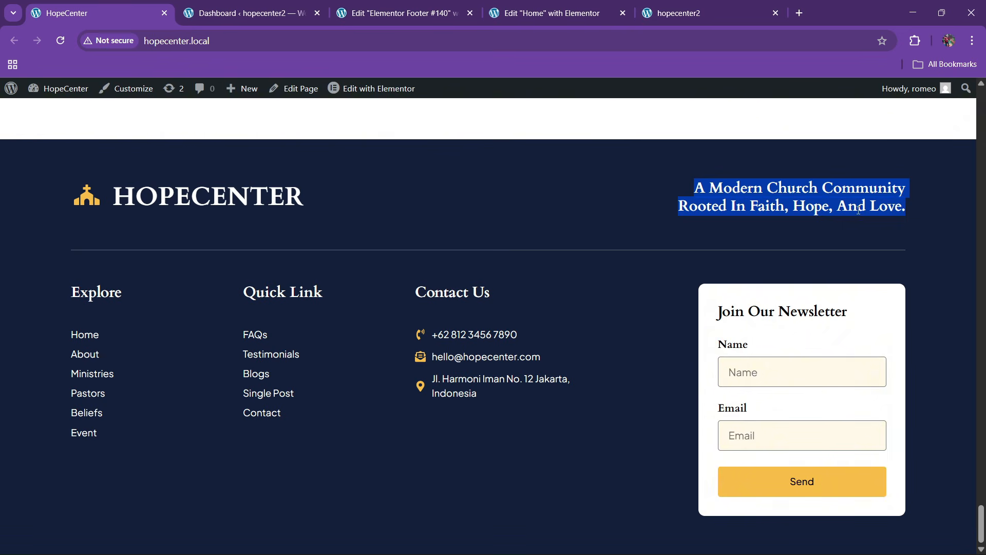
click(376, 5)
click(27, 157)
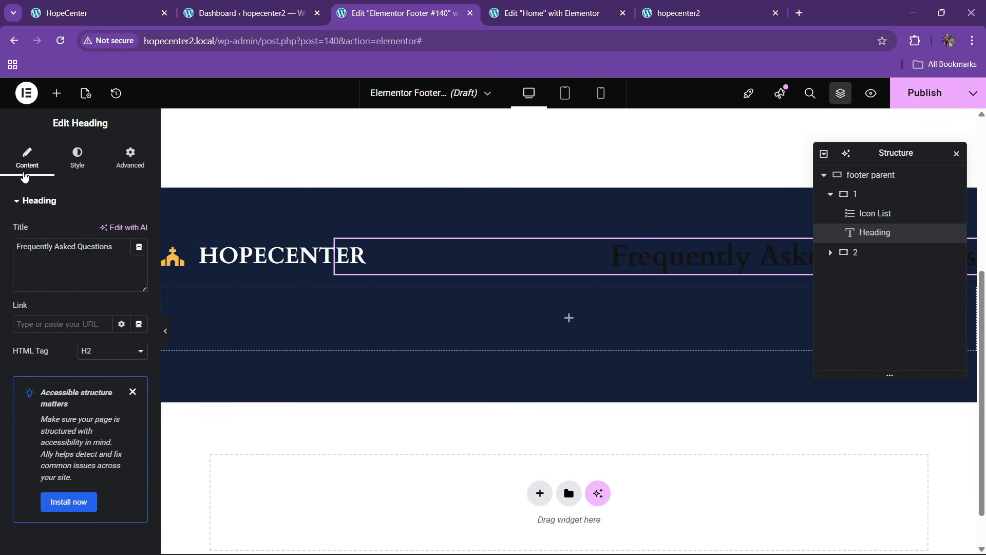
triple_click(137, 246)
key(ctrl+v)
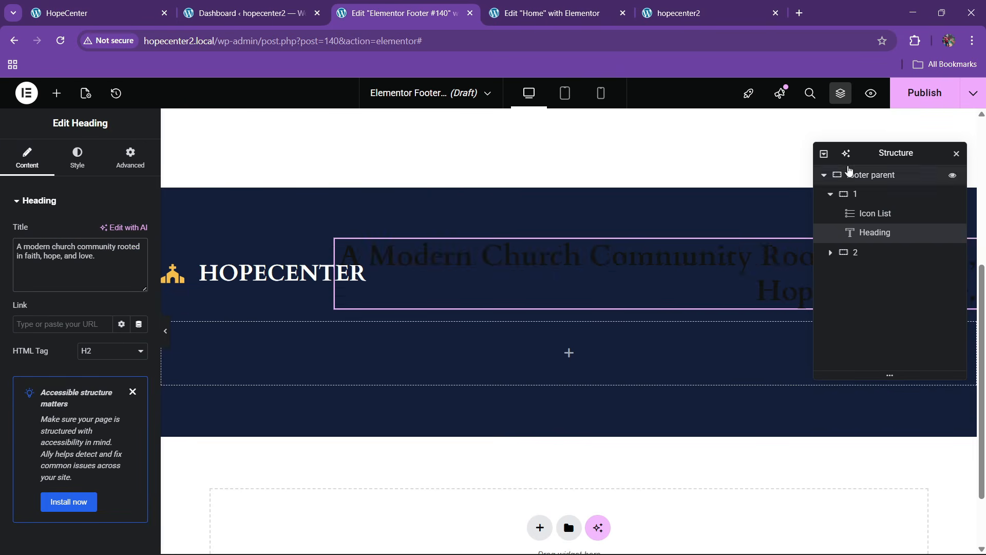
Make the tagline heading white with a 24 px font size
drag(885, 154, 420, 188)
click(63, 163)
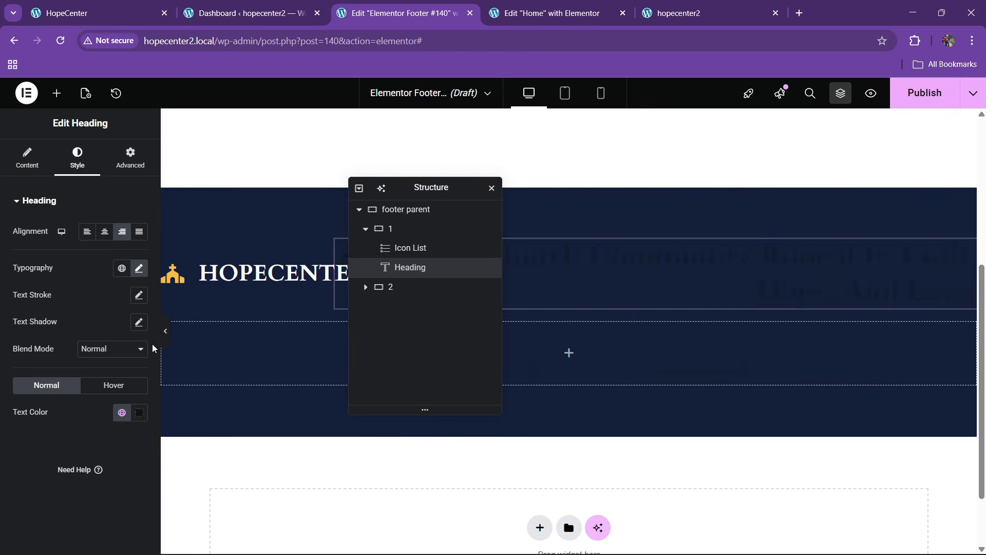
click(138, 412)
click(33, 444)
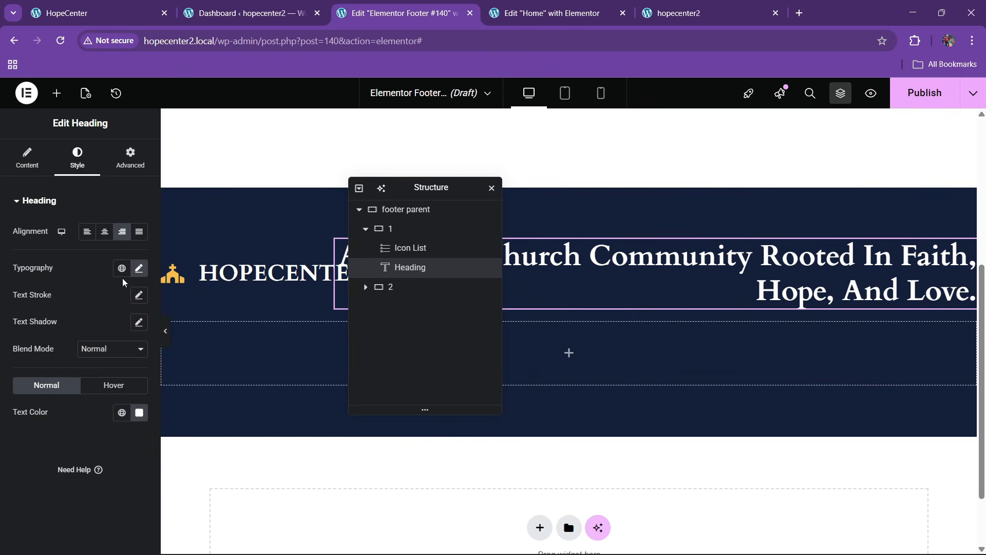
click(139, 268)
click(132, 372)
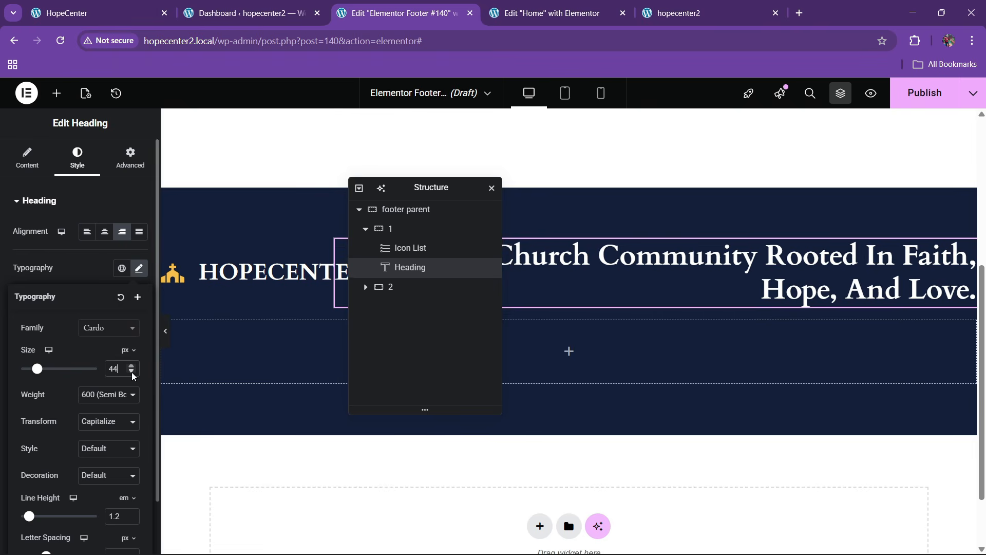
click(132, 375)
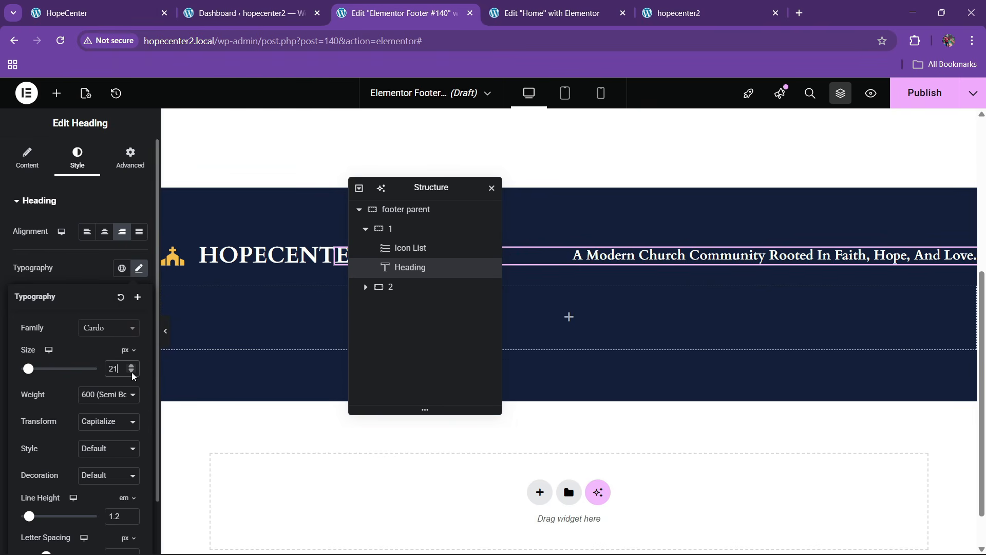
click(133, 367)
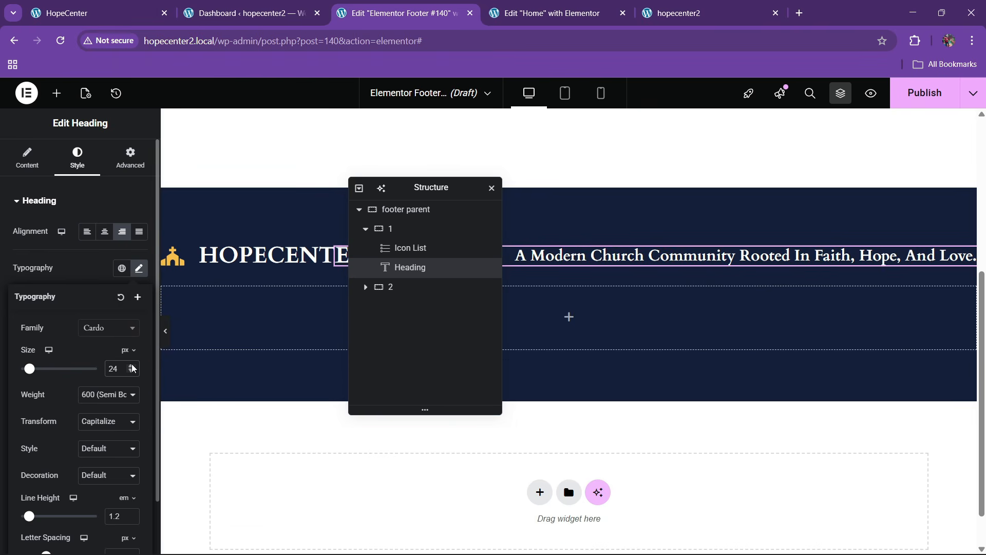
click(27, 158)
Insert a <br> before "rooted" so the tagline breaks after "community"
click(125, 16)
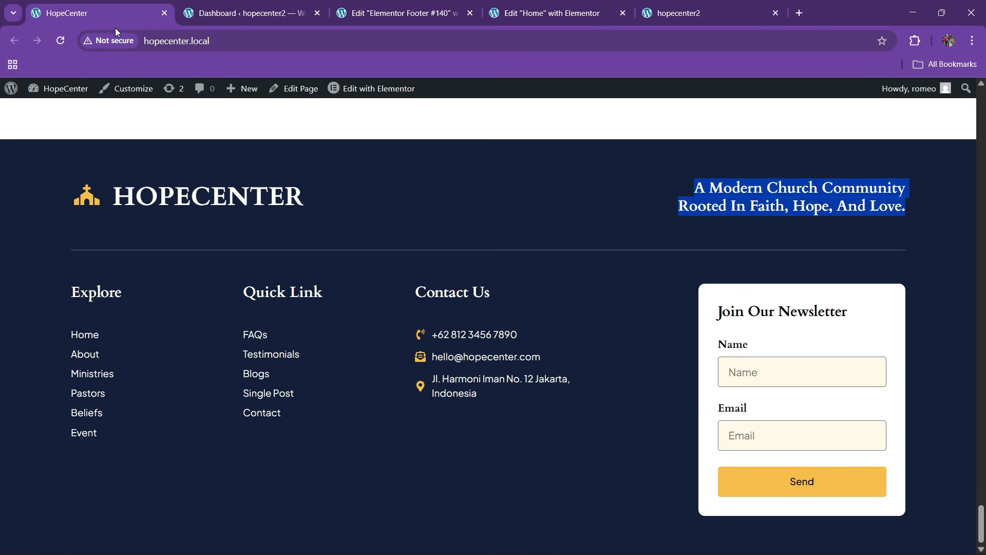
click(401, 13)
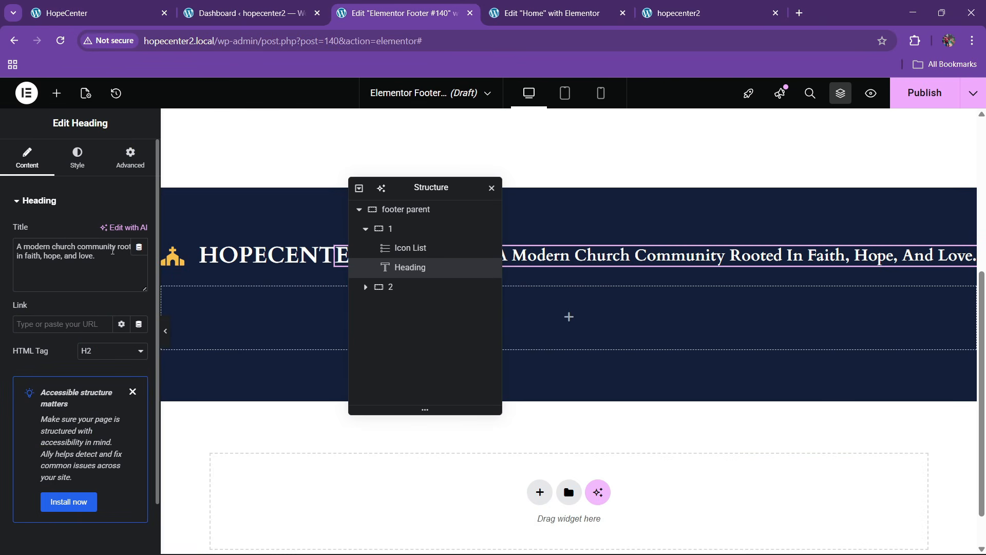
text(<br>)
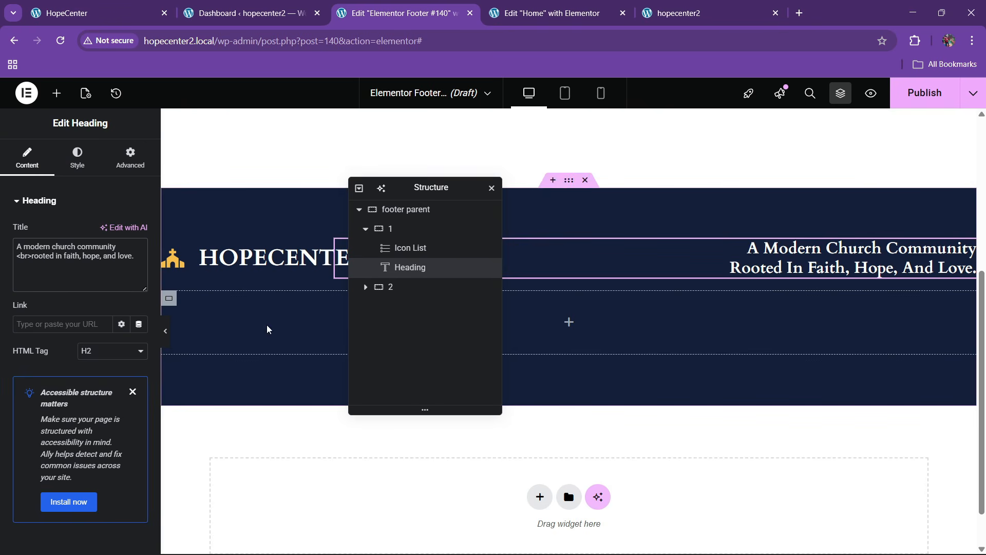
drag(424, 194, 556, 201)
Set the HOPECENTER icon list's size to Grow
click(316, 250)
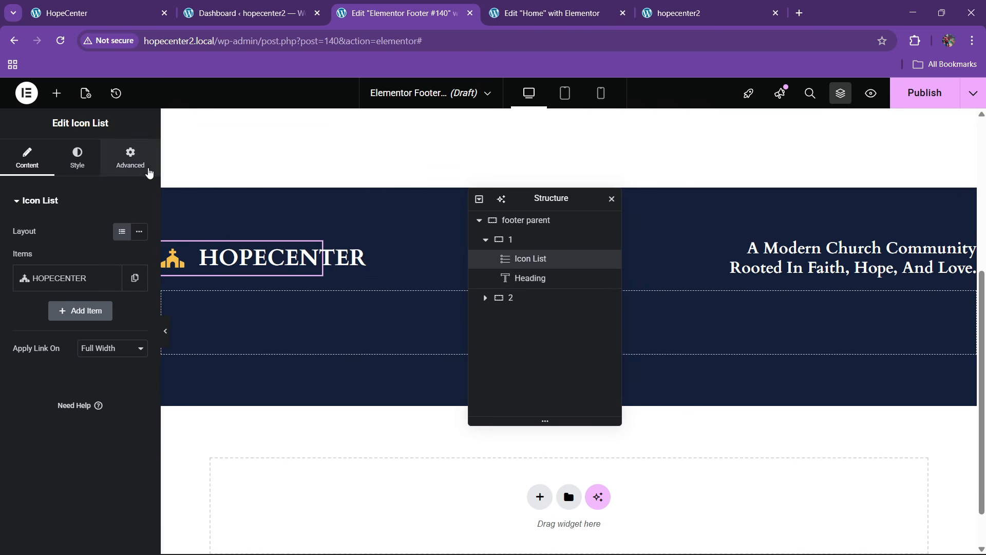
click(131, 157)
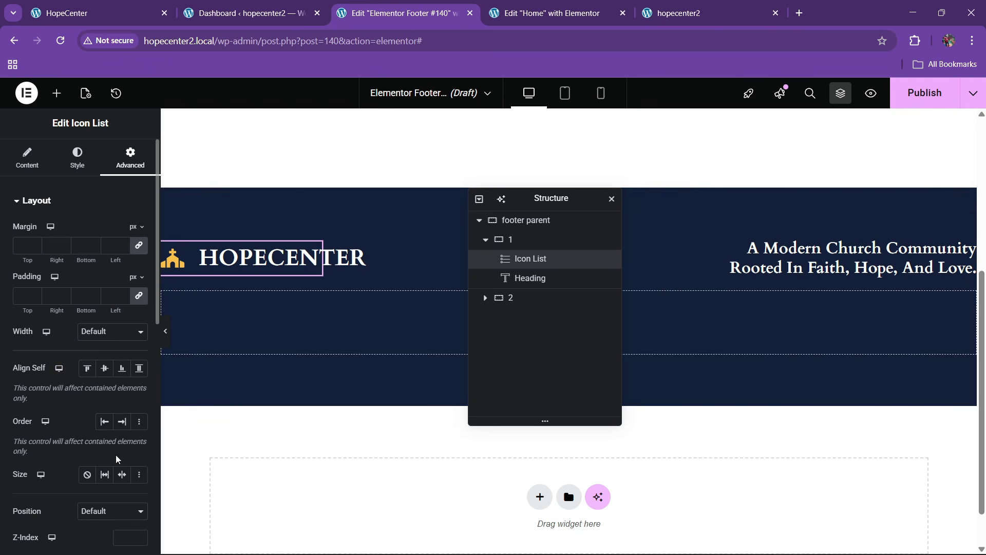
click(106, 478)
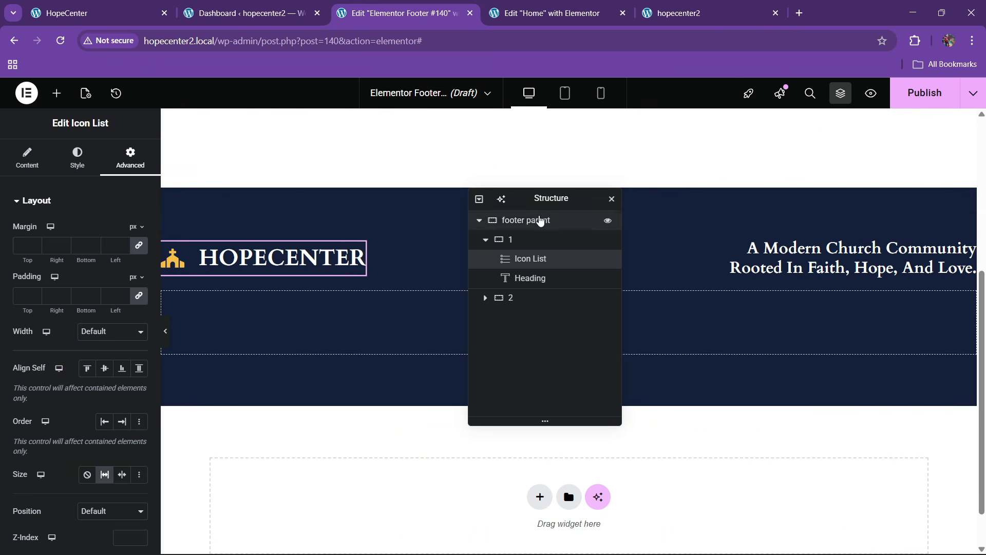
drag(541, 203, 575, 175)
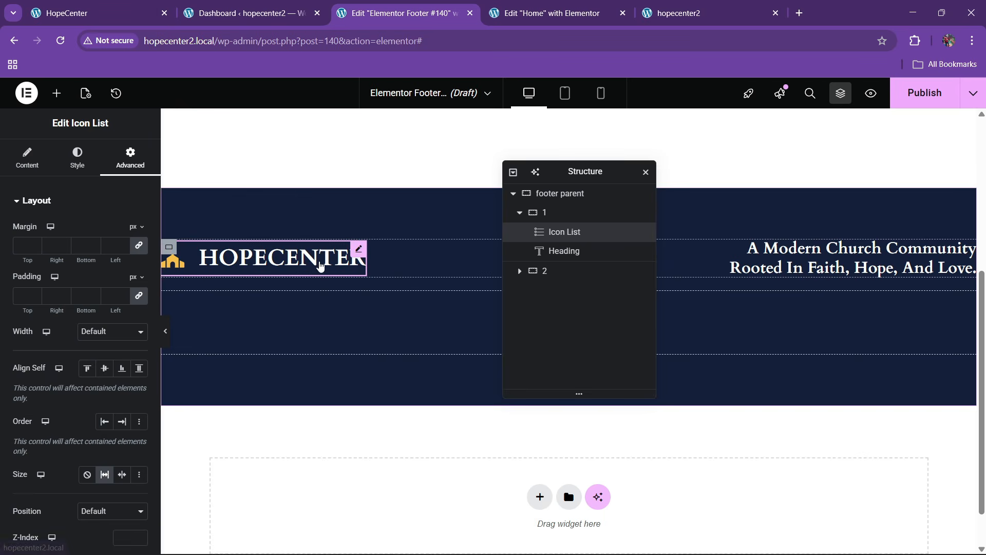
Publish the footer with an Entire site condition and reload the hopecenter2 front end
click(934, 107)
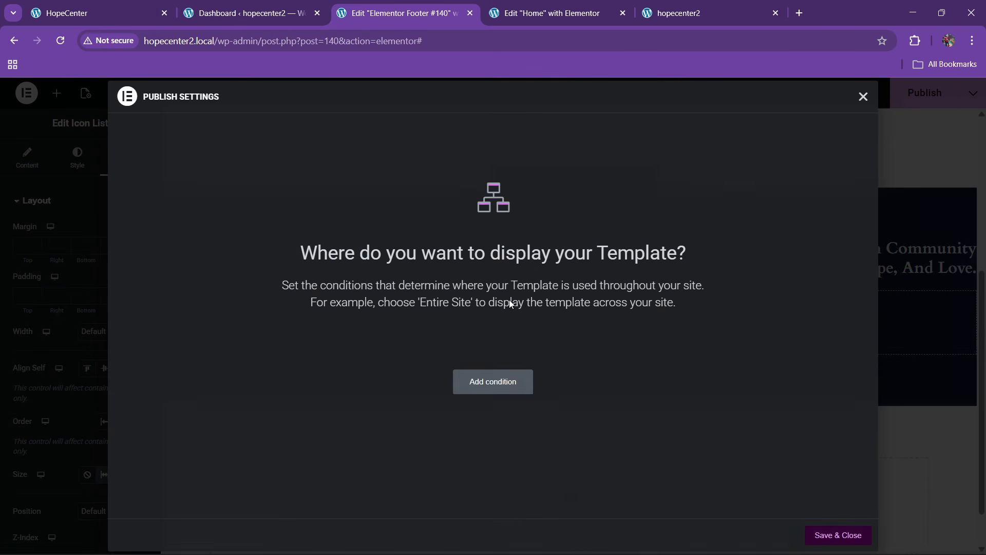
click(493, 386)
click(818, 532)
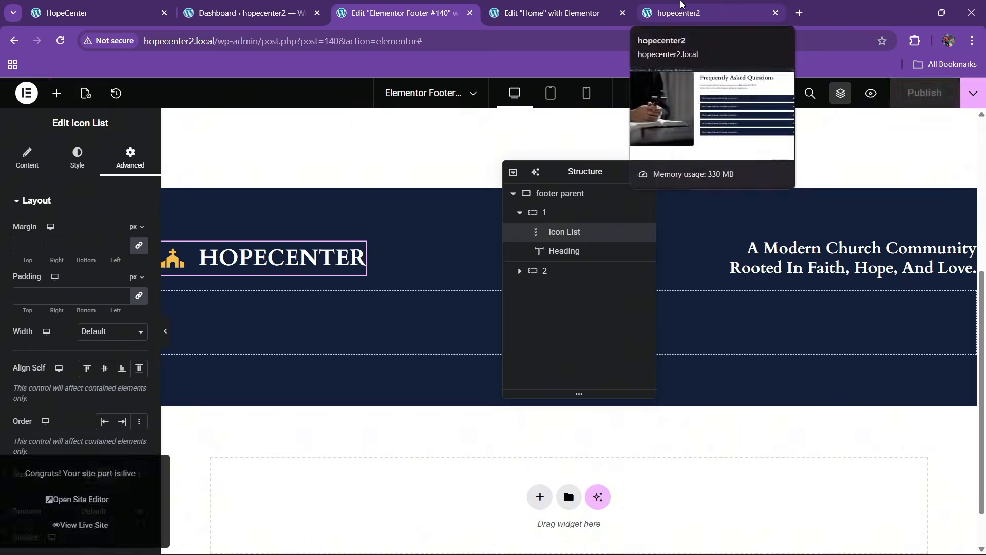
click(683, 6)
click(393, 35)
key(Return)
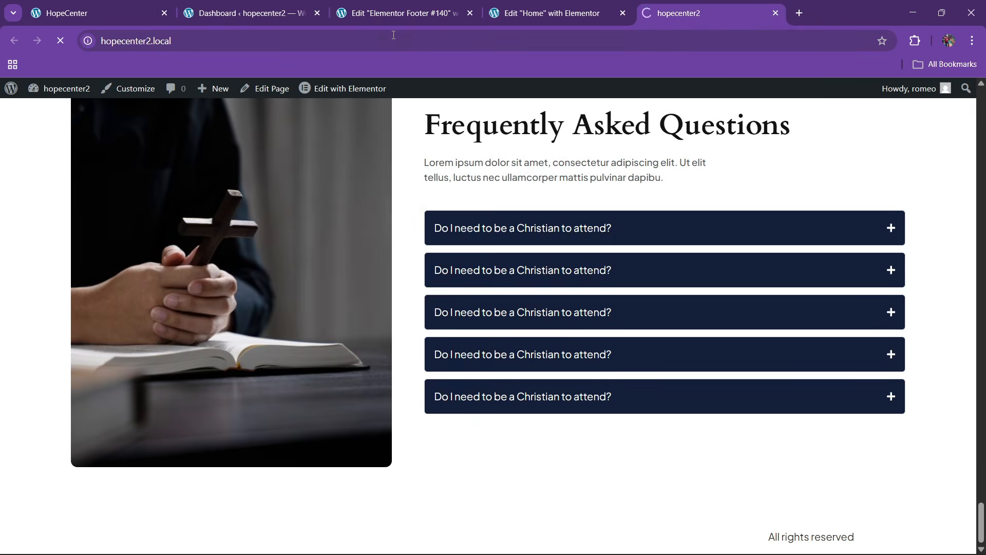
Scroll through the open page, then glance at the Home page and footer template editors
scroll(712, 192, down, 8)
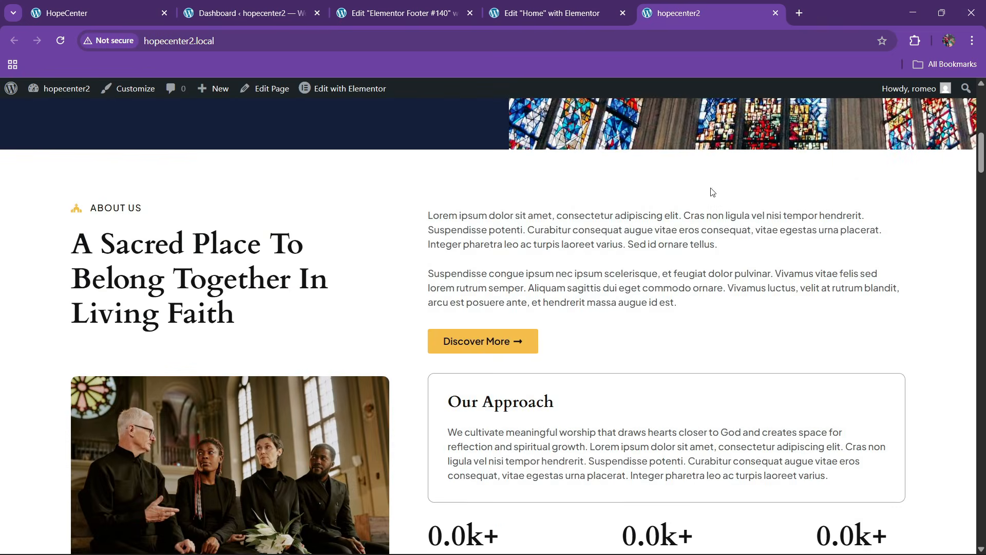
drag(985, 154, 956, 524)
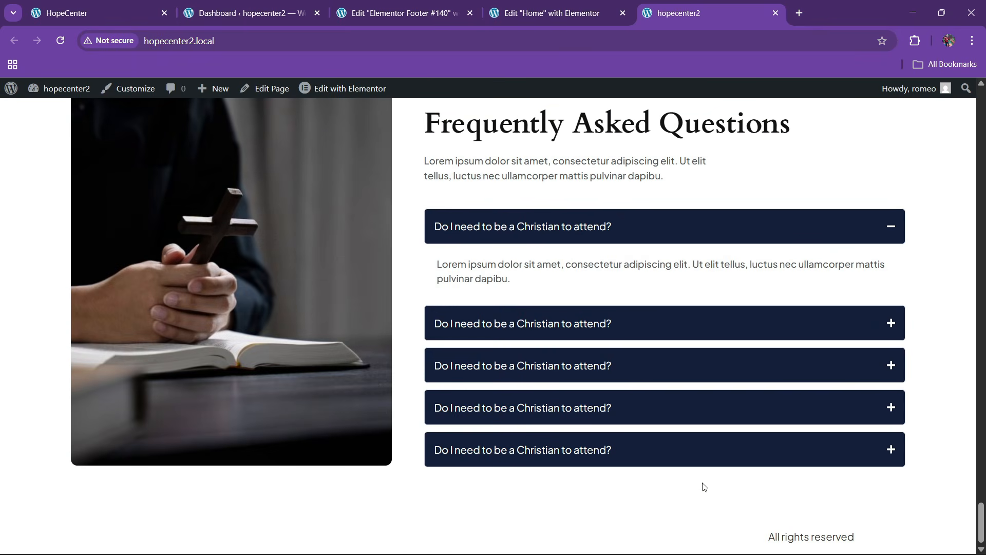
scroll(538, 361, up, 1)
scroll(514, 347, down, 1)
scroll(522, 310, up, 4)
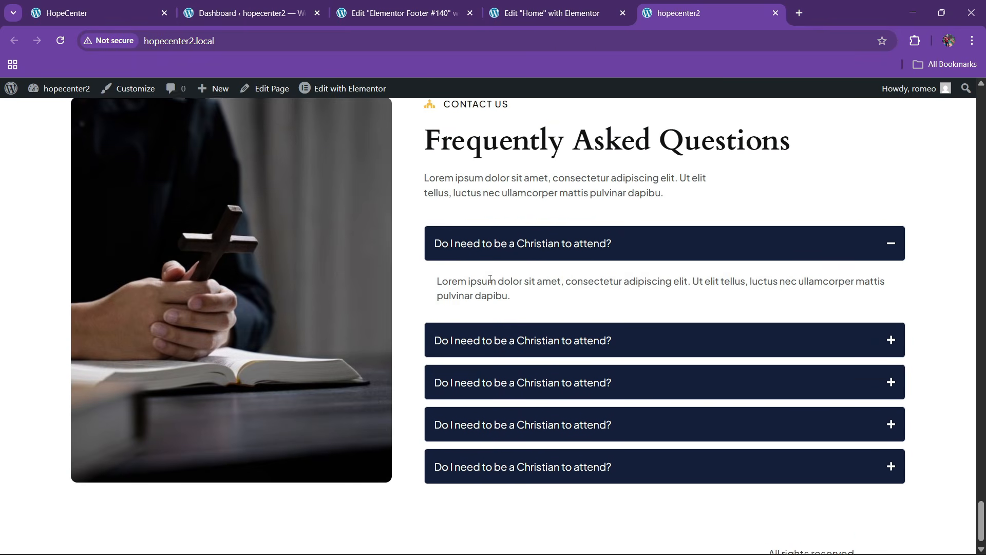
scroll(479, 269, down, 4)
click(522, 6)
click(408, 8)
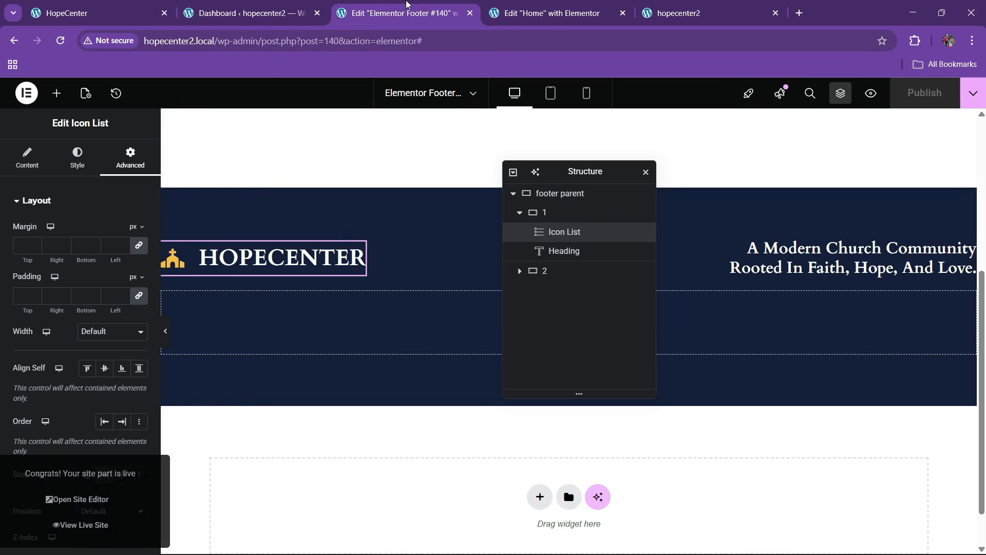
Reload hopecenter2.local and scroll down to its new footer
click(655, 11)
click(314, 47)
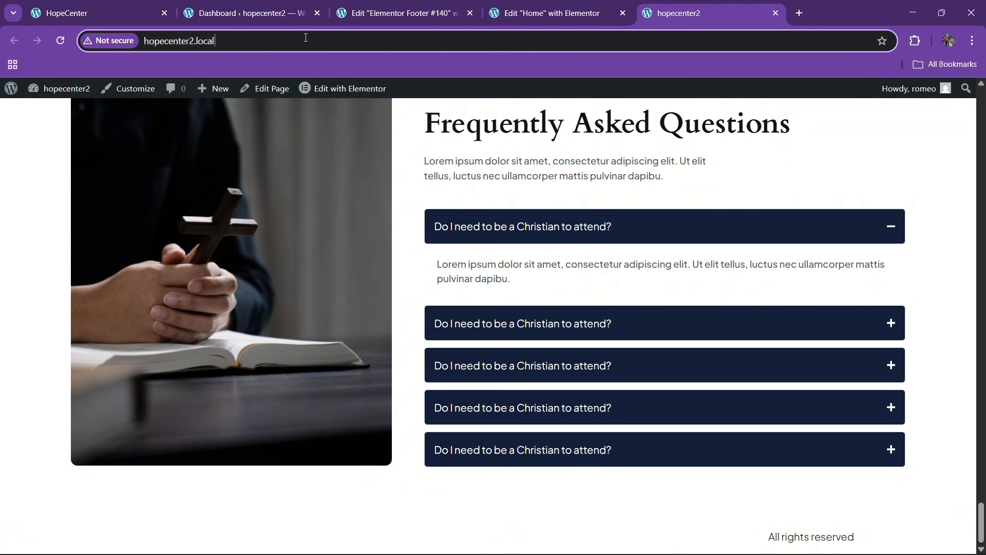
key(Return)
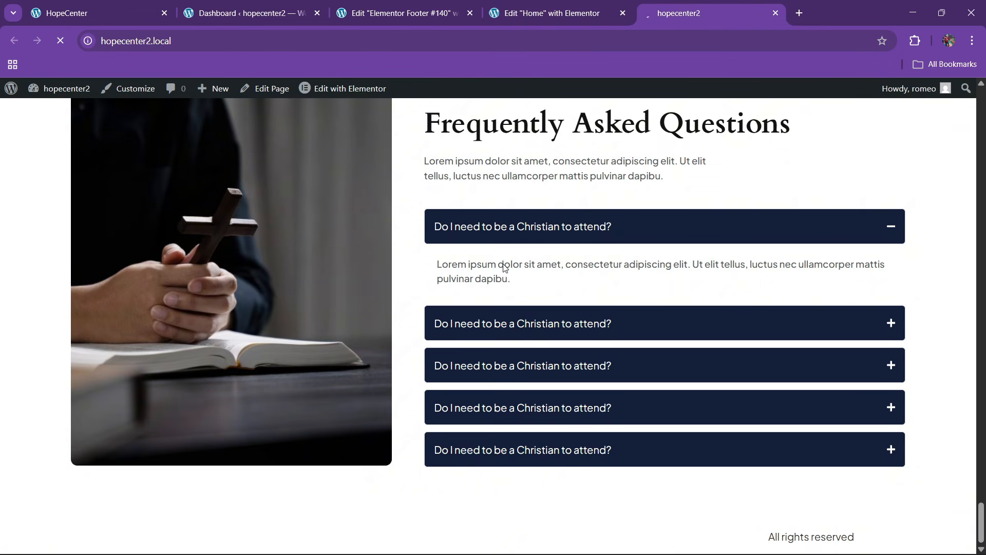
scroll(522, 319, down, 5)
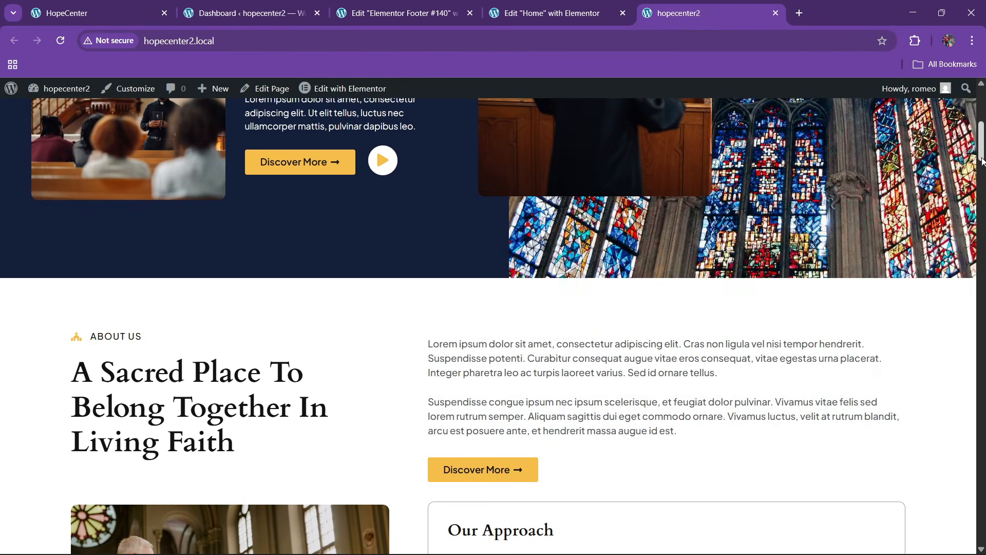
scroll(978, 425, down, 10)
scroll(978, 424, down, 15)
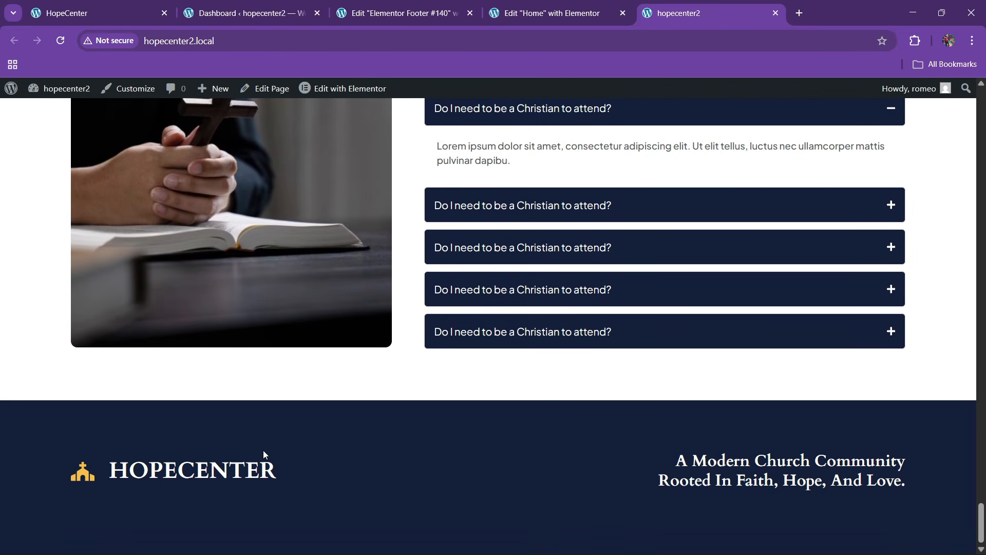
Compare with the HopeCenter reference footer and return to the Elementor Footer #140 editor
click(110, 6)
click(351, 8)
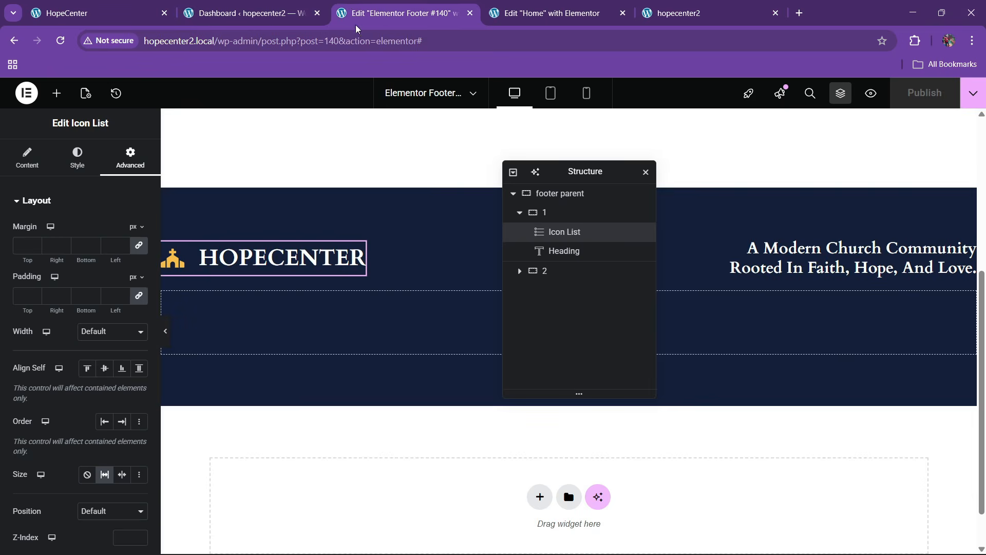
click(102, 11)
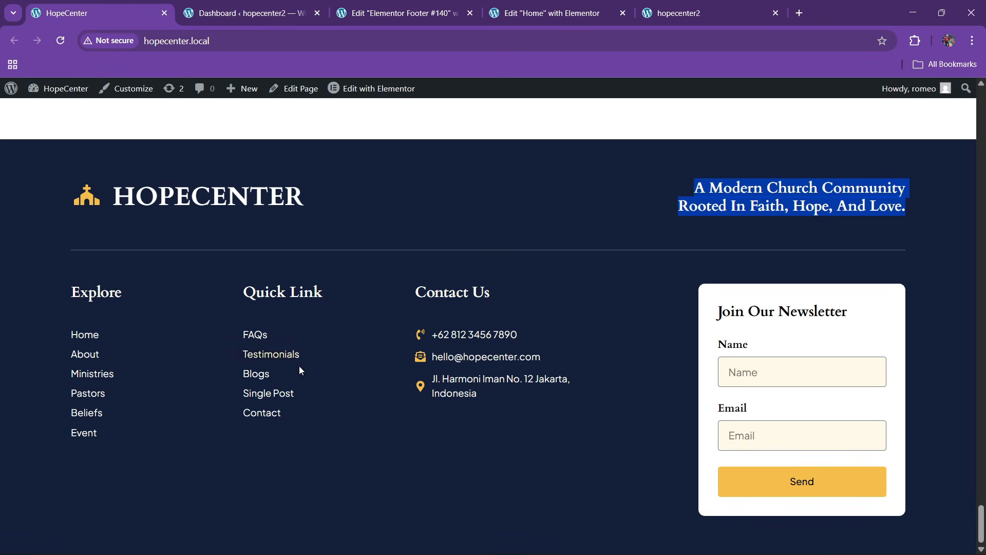
click(396, 12)
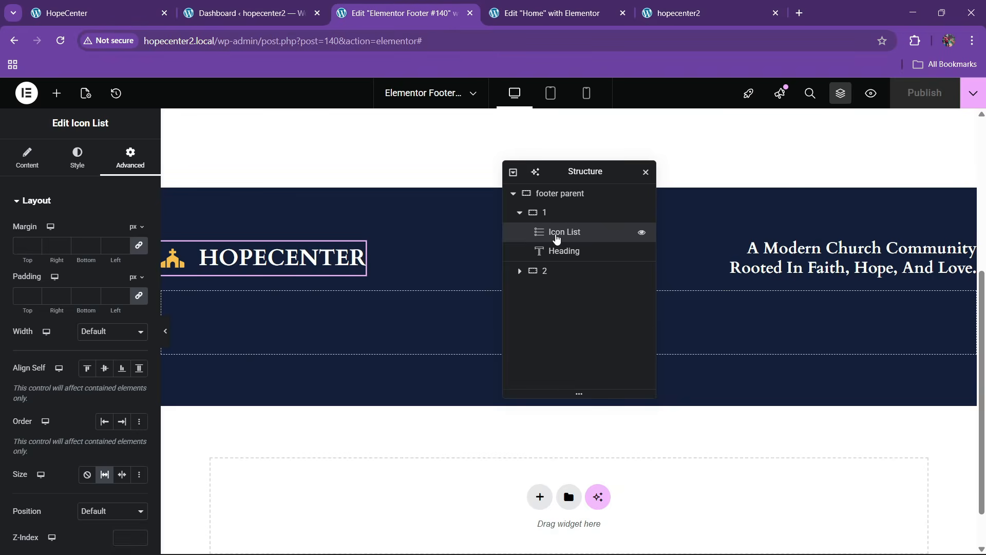
Drop a Divider widget into the footer near the second container
click(557, 274)
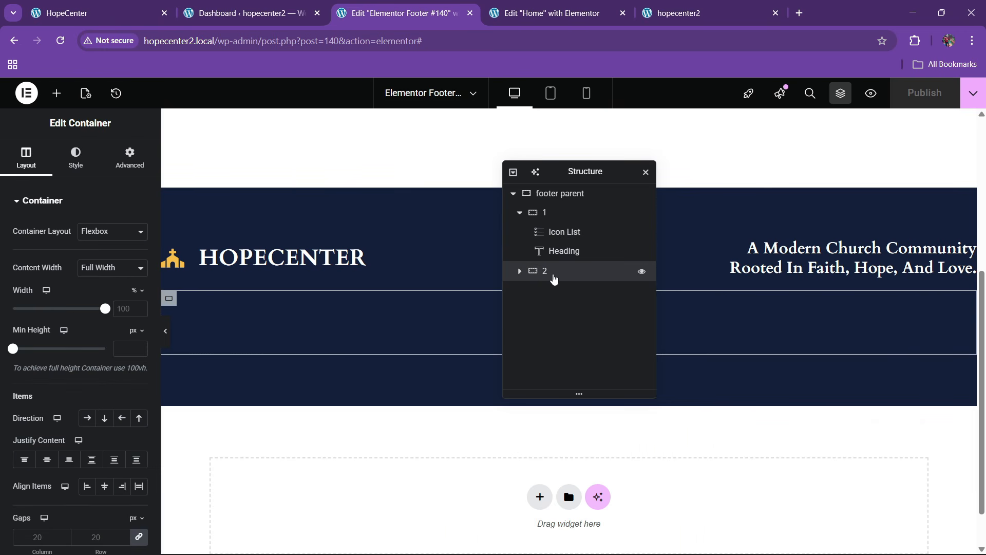
click(56, 93)
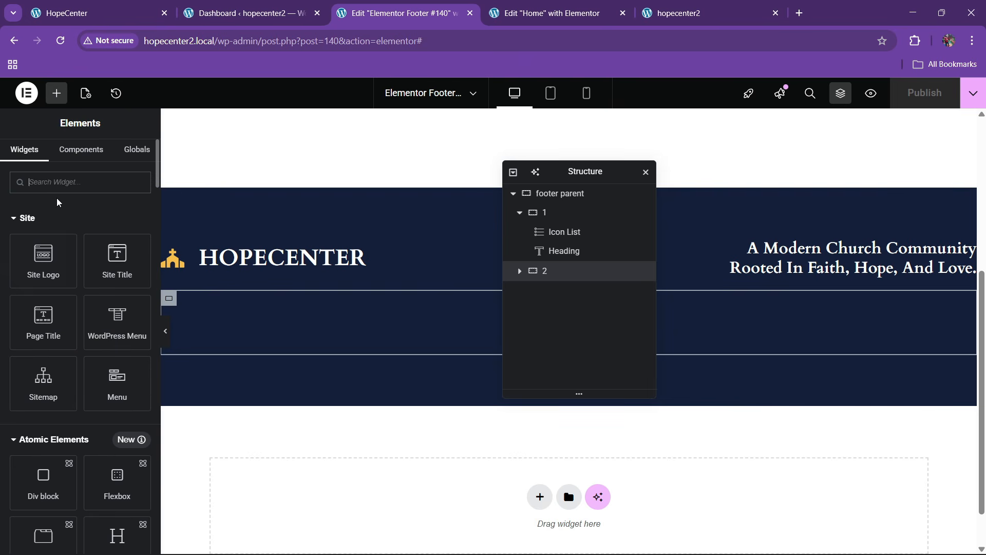
text(divi)
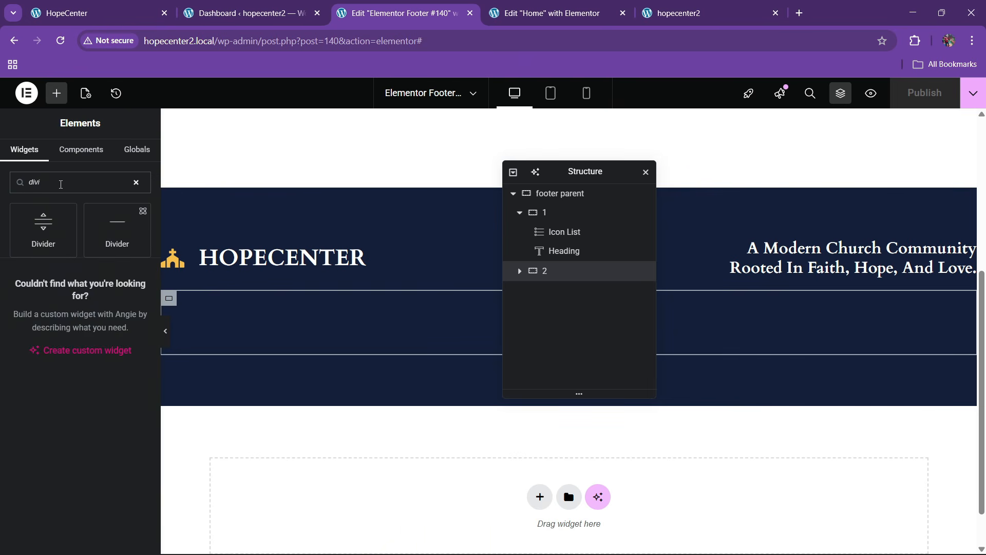
drag(43, 230, 343, 312)
Set the divider's gap to 2 and lower its colour opacity
click(77, 157)
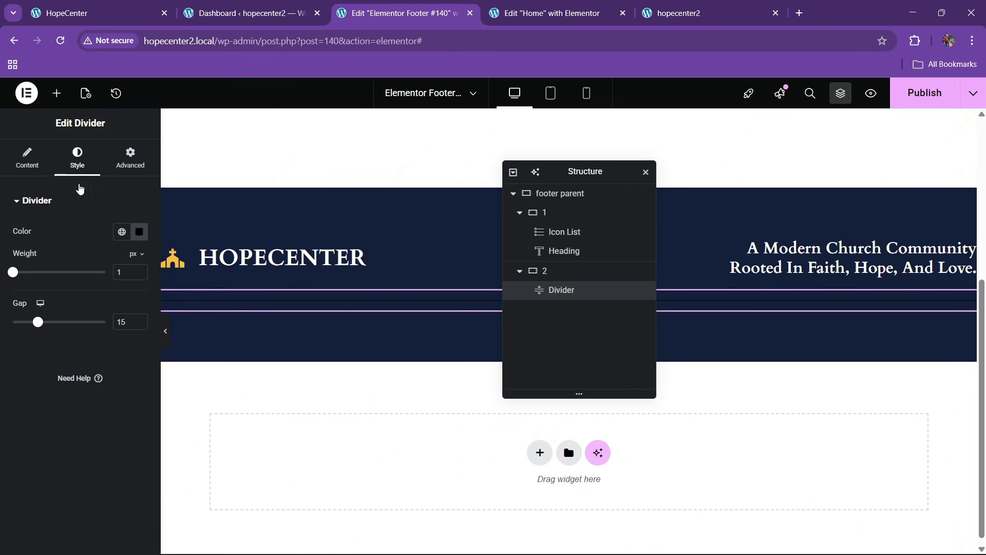
drag(37, 322, 13, 322)
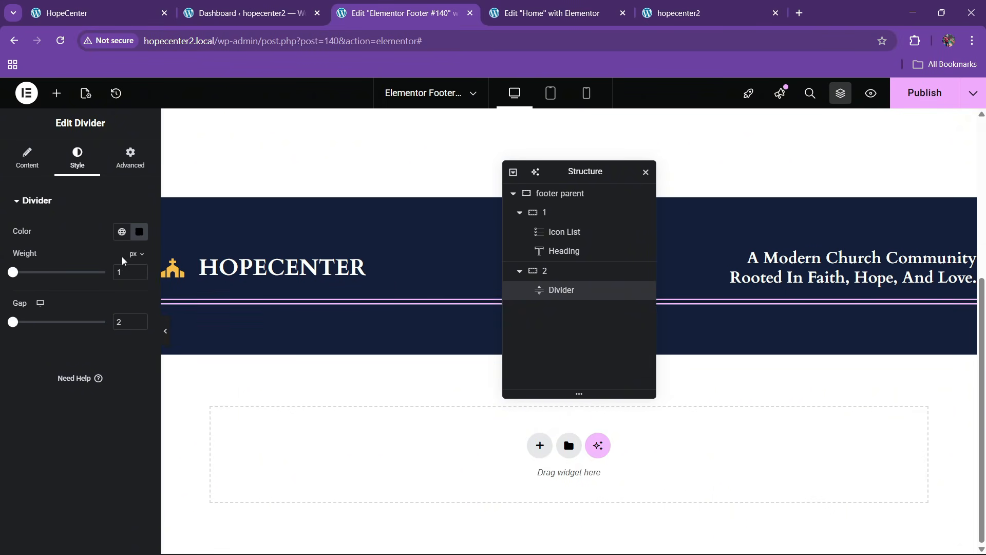
click(140, 231)
click(195, 400)
drag(166, 400, 116, 400)
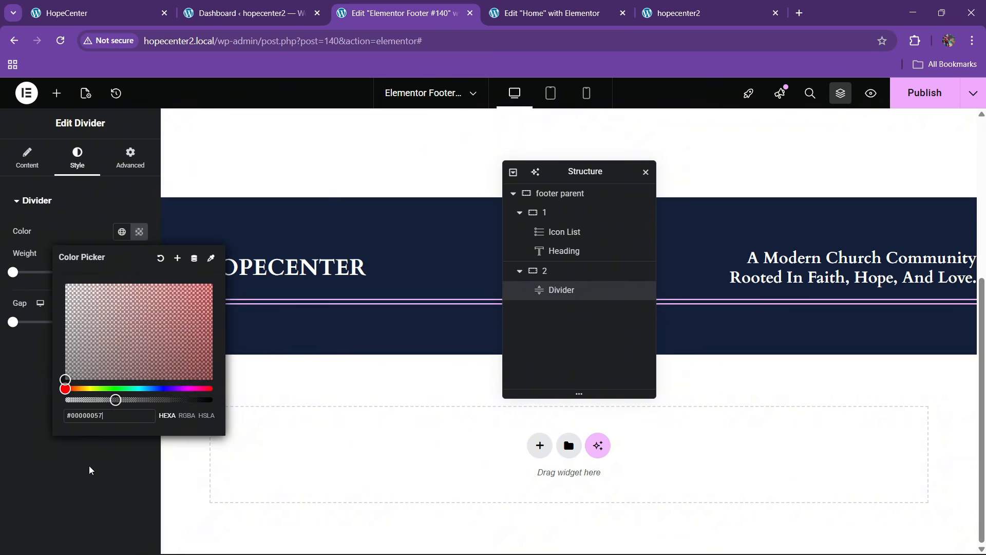
click(90, 468)
Move the divider above the second container in the Navigator and preview it
drag(554, 289, 560, 272)
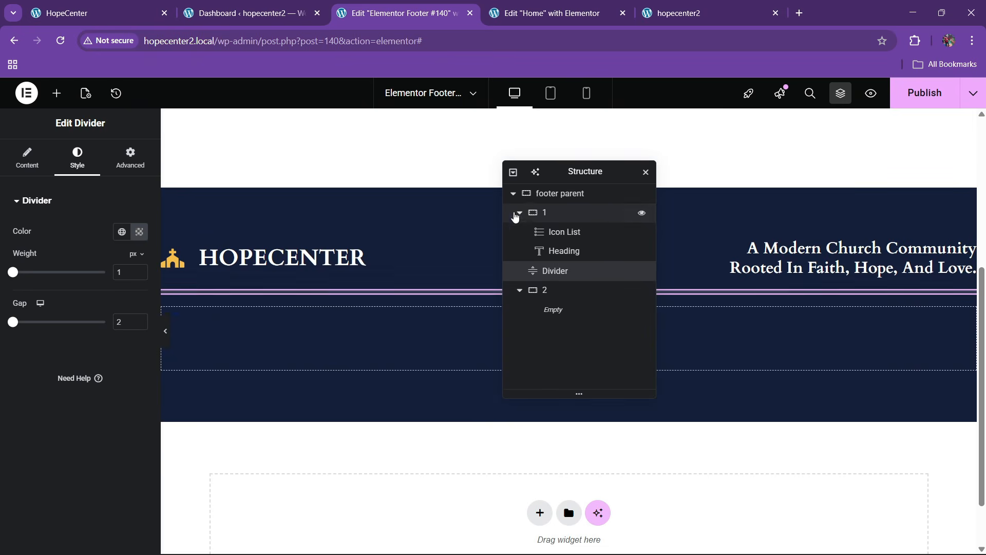
click(524, 214)
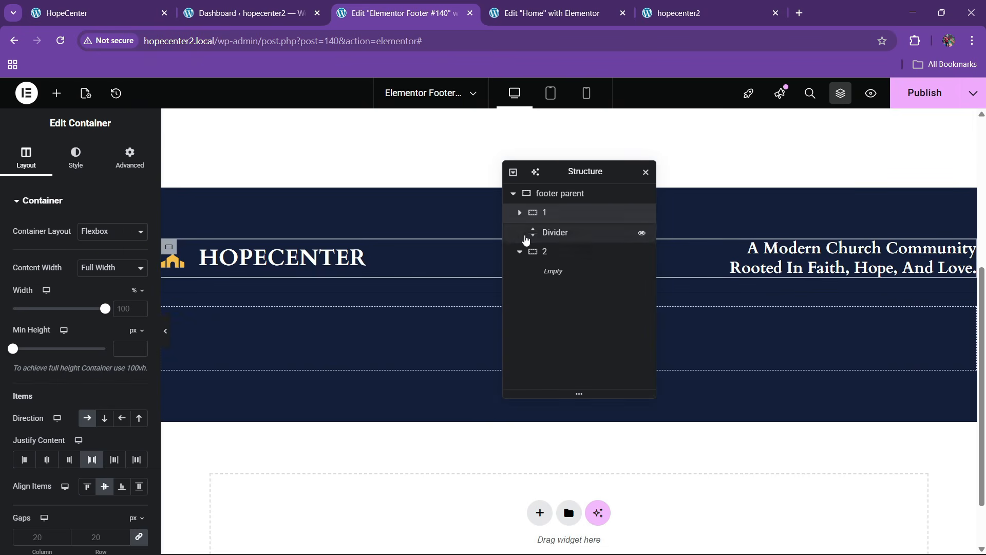
click(562, 233)
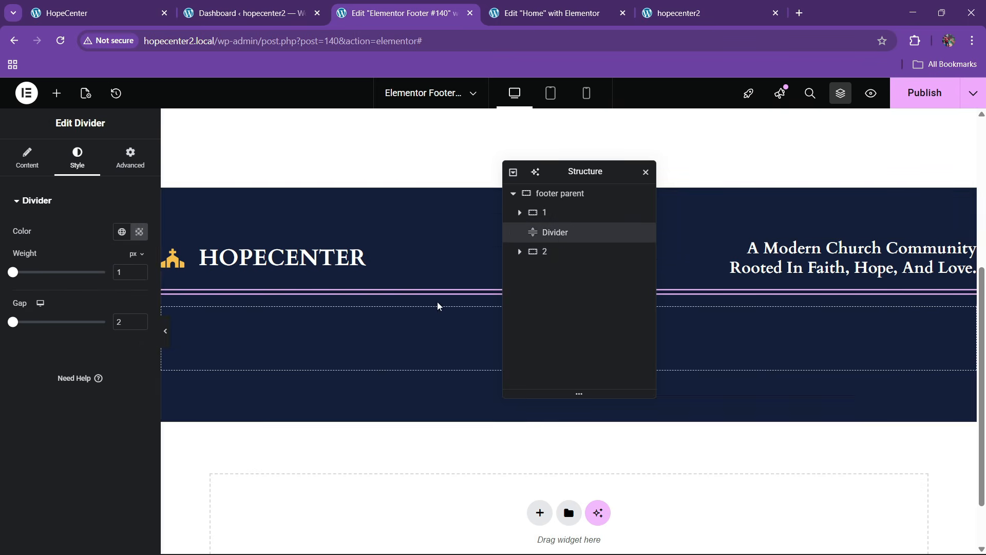
click(166, 331)
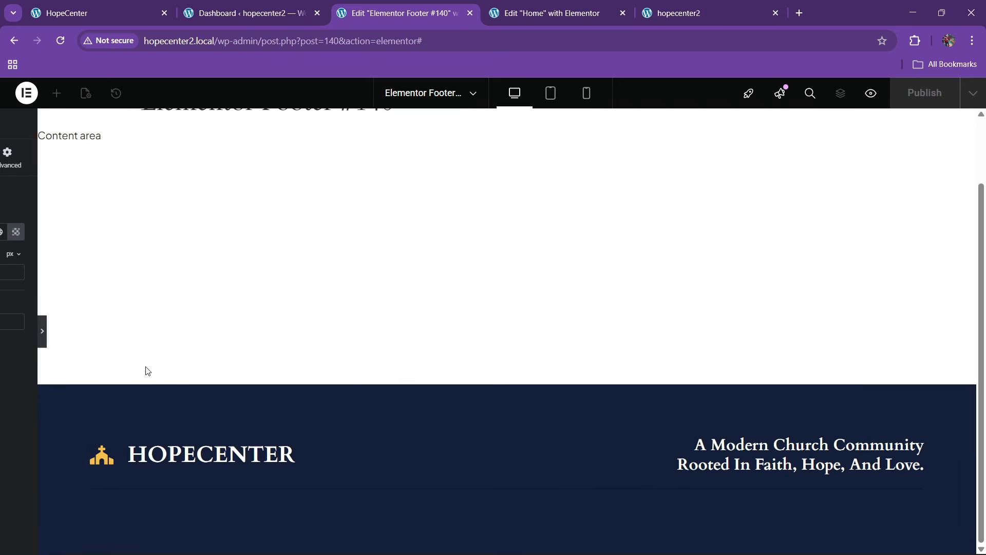
click(6, 345)
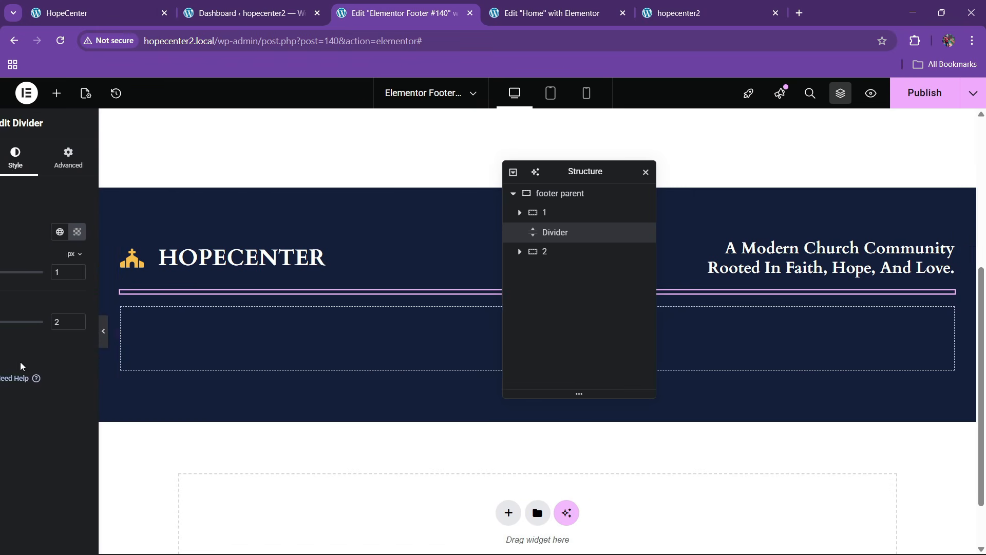
Give the divider a lighter, muted colour and preview the footer
click(141, 233)
click(90, 316)
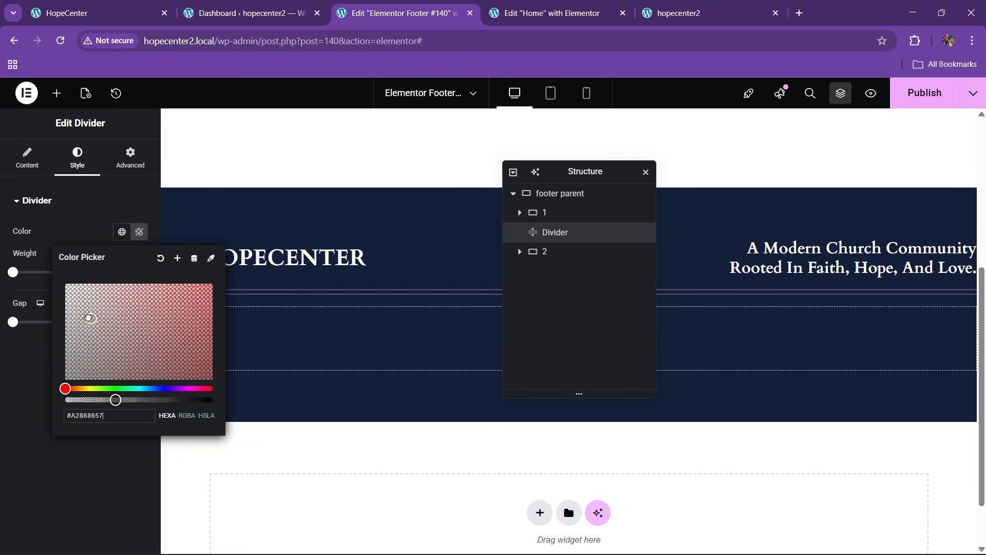
click(21, 403)
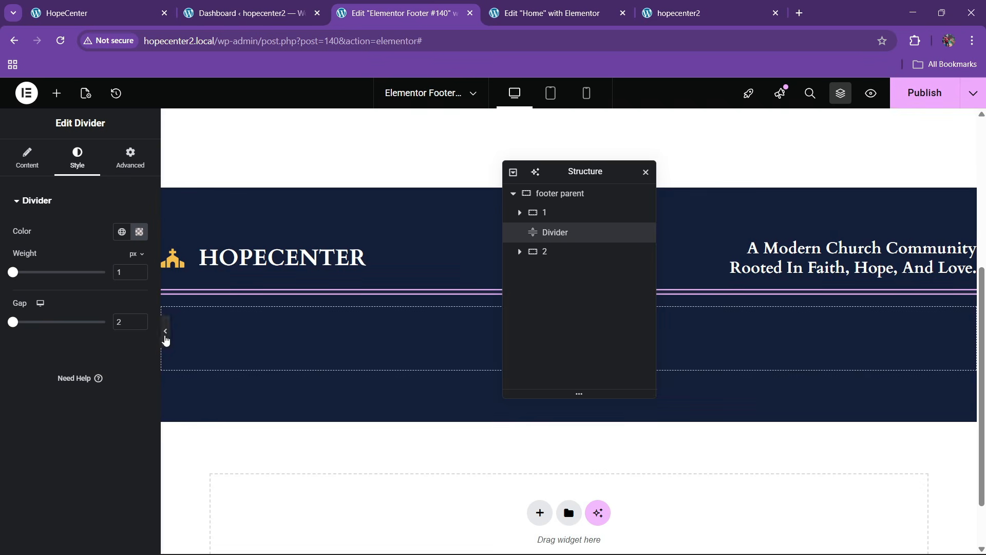
click(166, 334)
Compare the footer with the HopeCenter reference footer
click(143, 13)
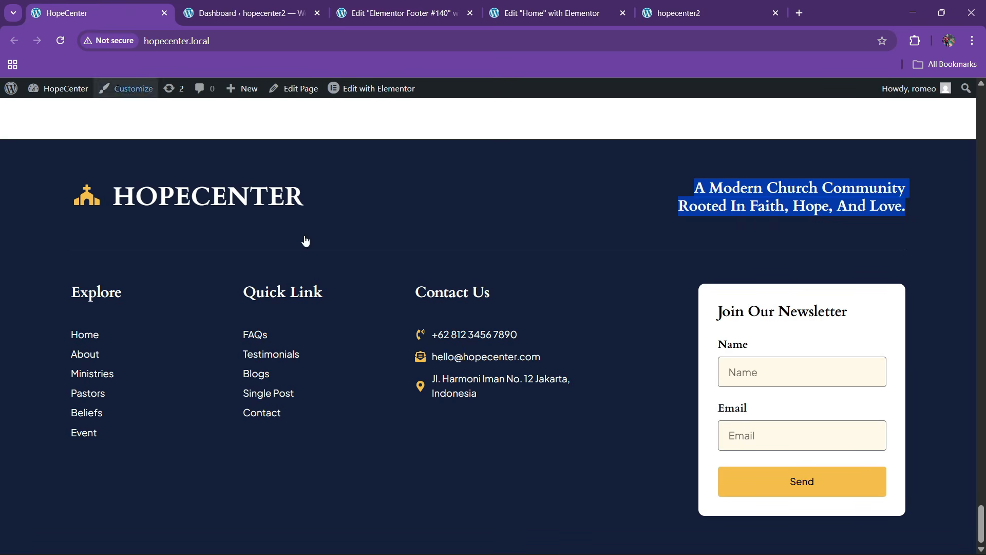
click(429, 5)
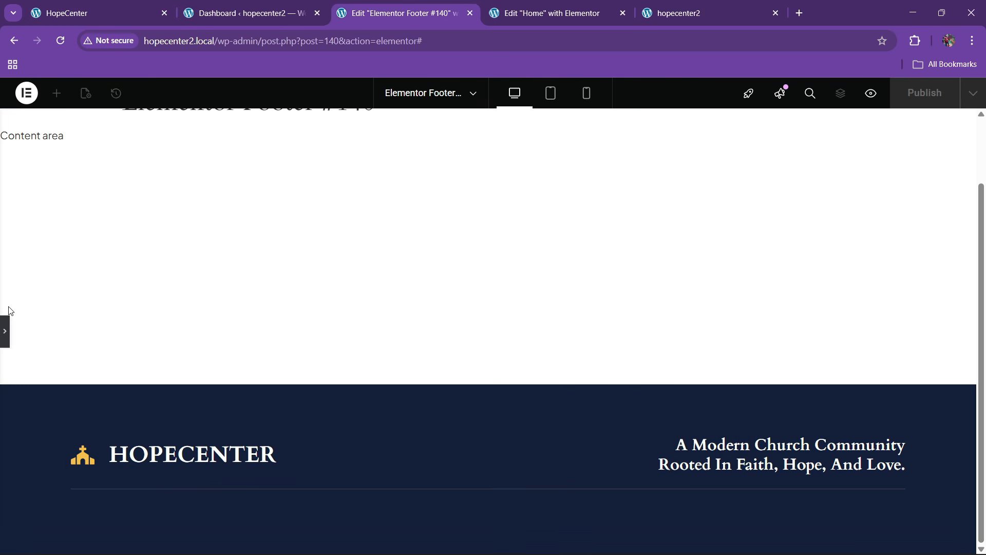
click(7, 334)
click(97, 13)
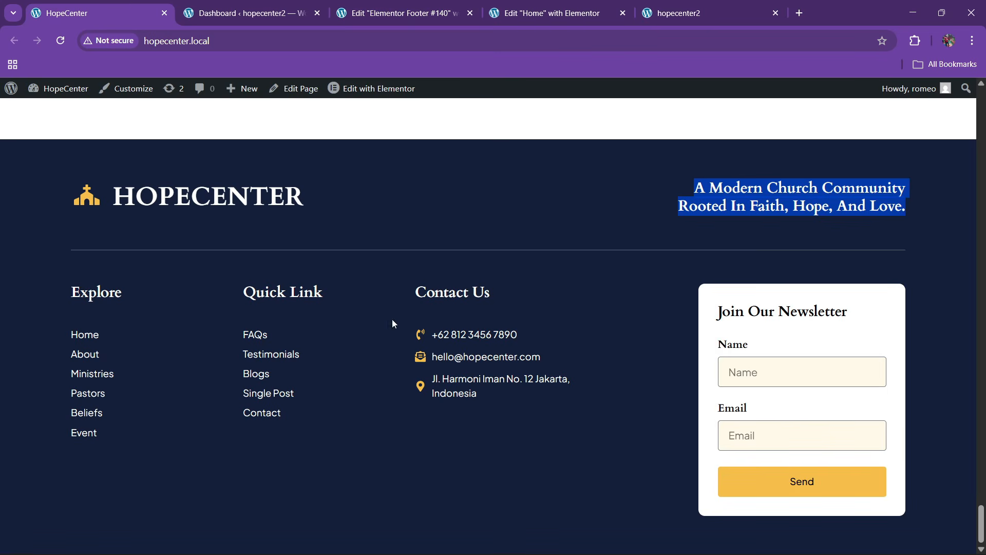
click(454, 8)
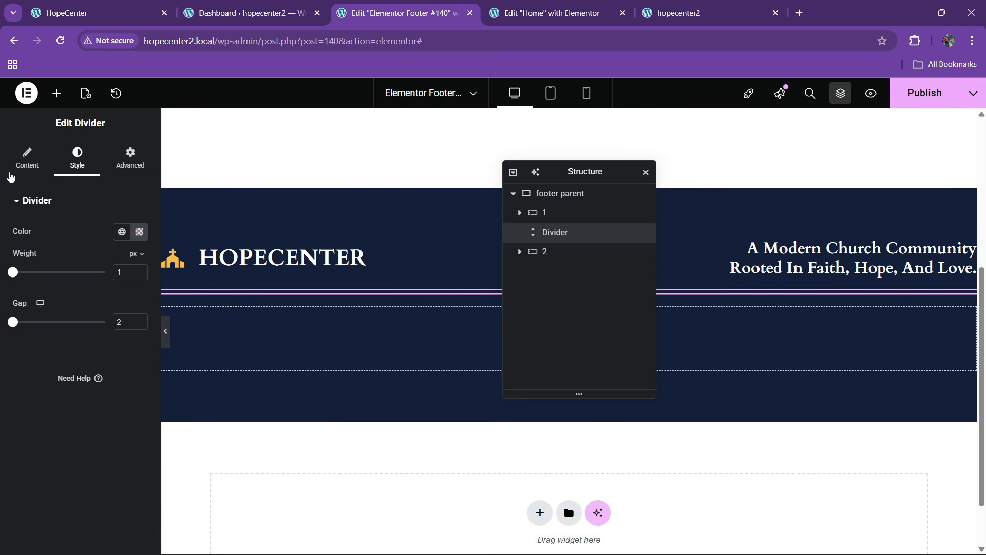
Bring up the widgets panel and scroll down its list
click(56, 93)
scroll(209, 350, down, 1)
scroll(88, 383, down, 10)
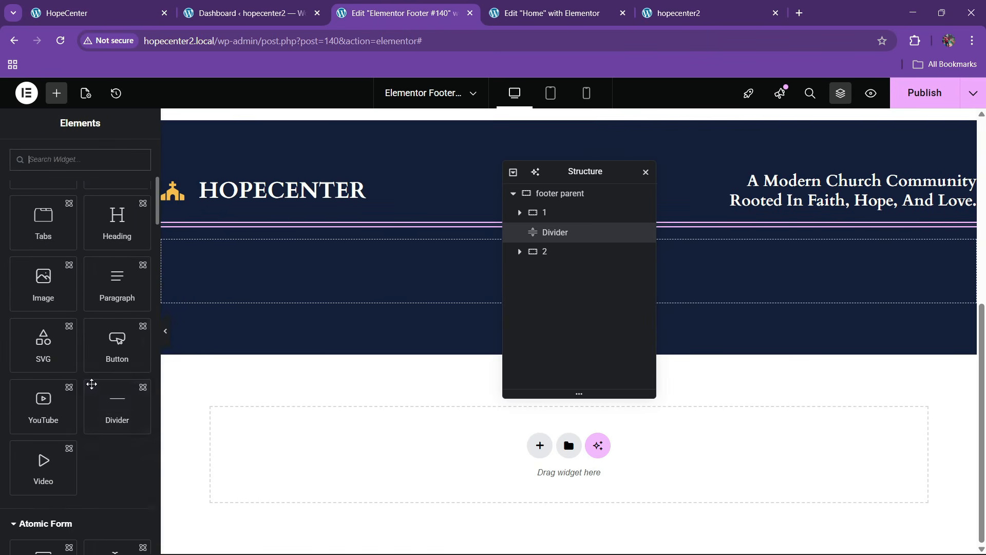
scroll(84, 382, down, 3)
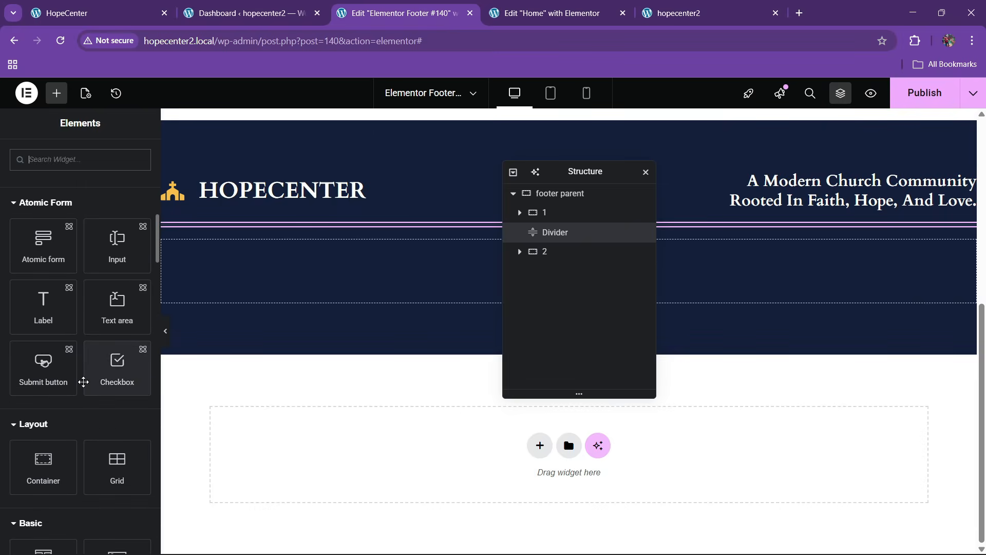
Add an inner container to the second footer container and duplicate it into four
drag(44, 467, 316, 285)
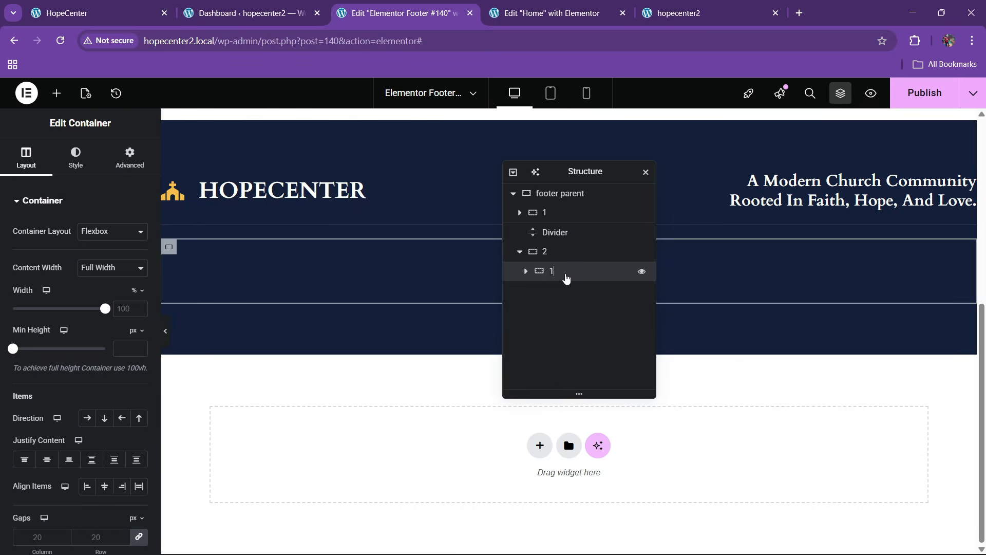
right_click(567, 278)
click(589, 258)
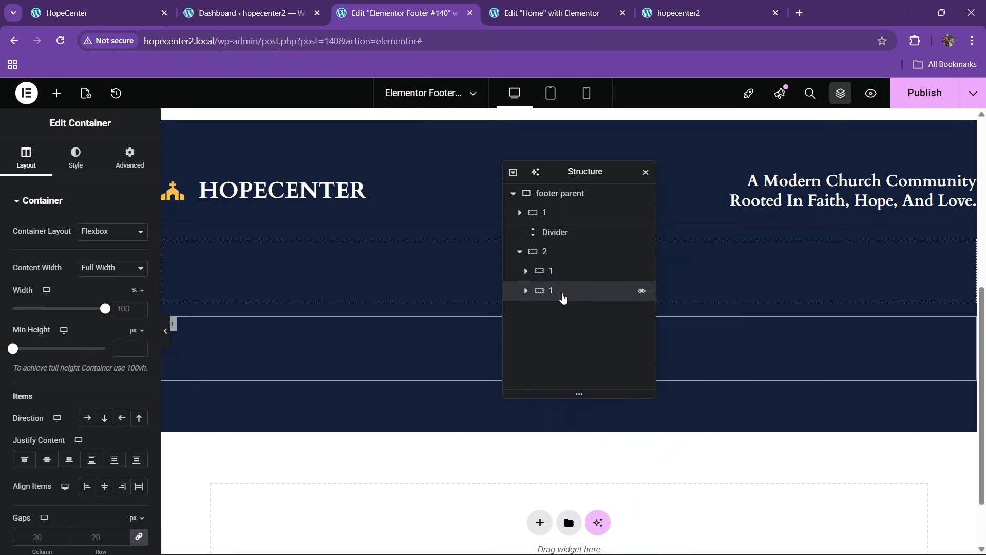
right_click(562, 292)
click(592, 255)
right_click(565, 314)
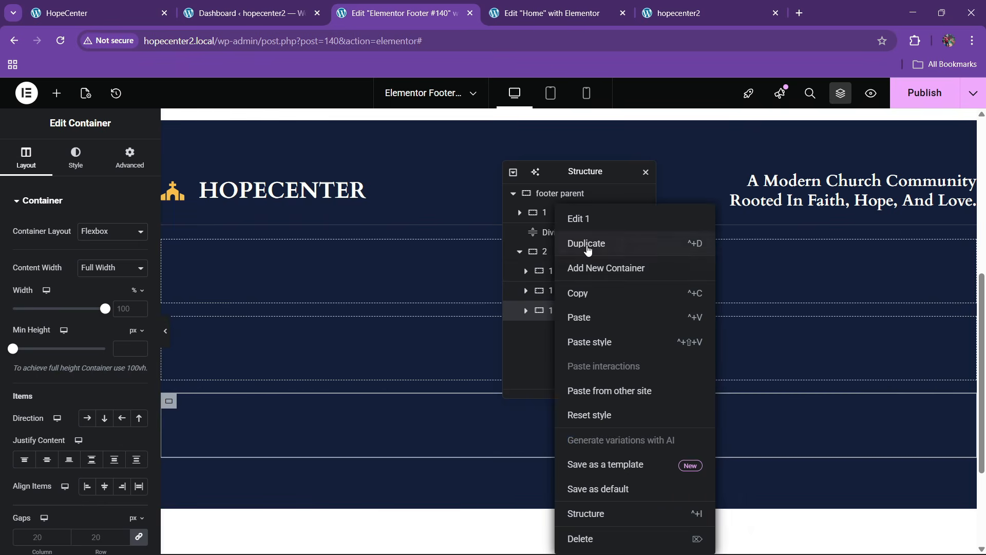
click(565, 243)
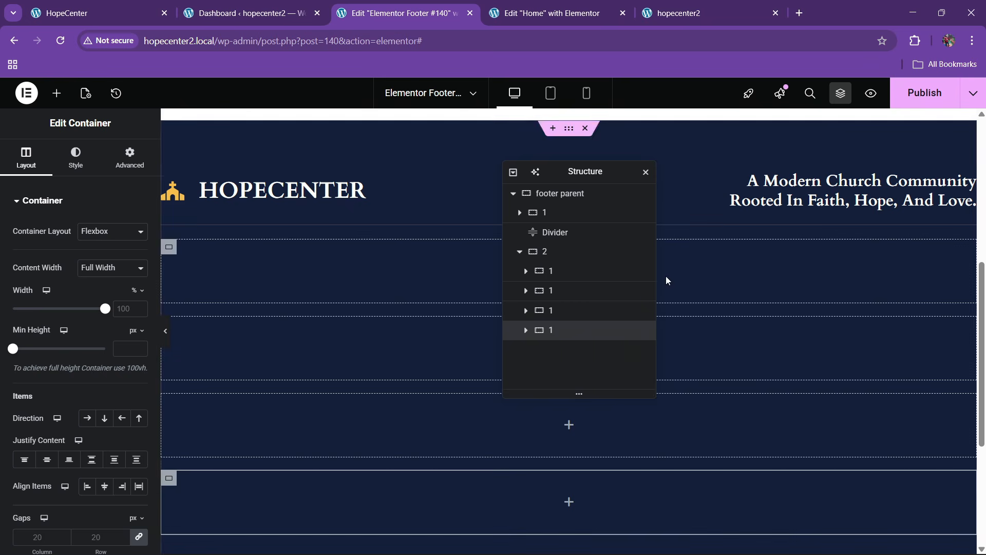
Lay the four columns side by side and compare with the HopeCenter reference
click(544, 251)
click(87, 418)
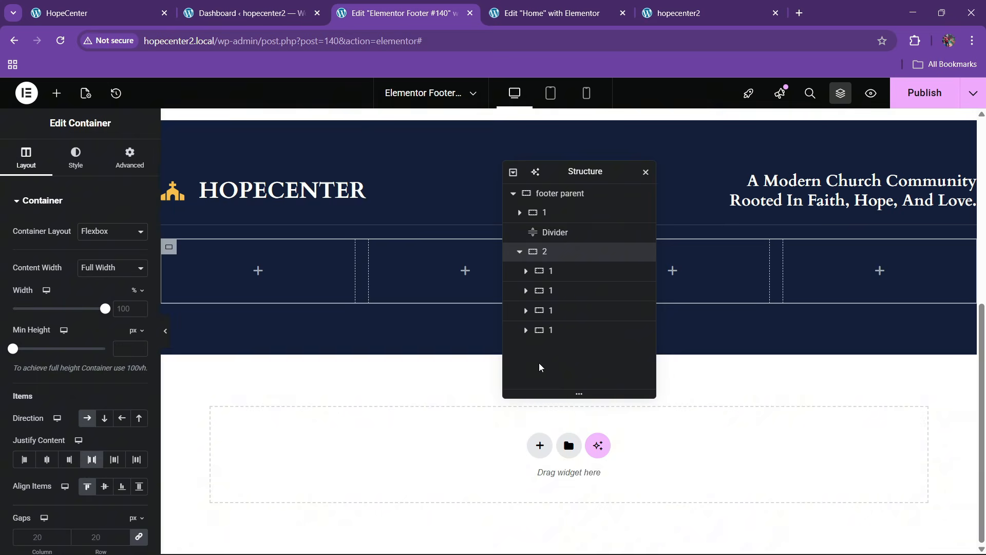
click(131, 13)
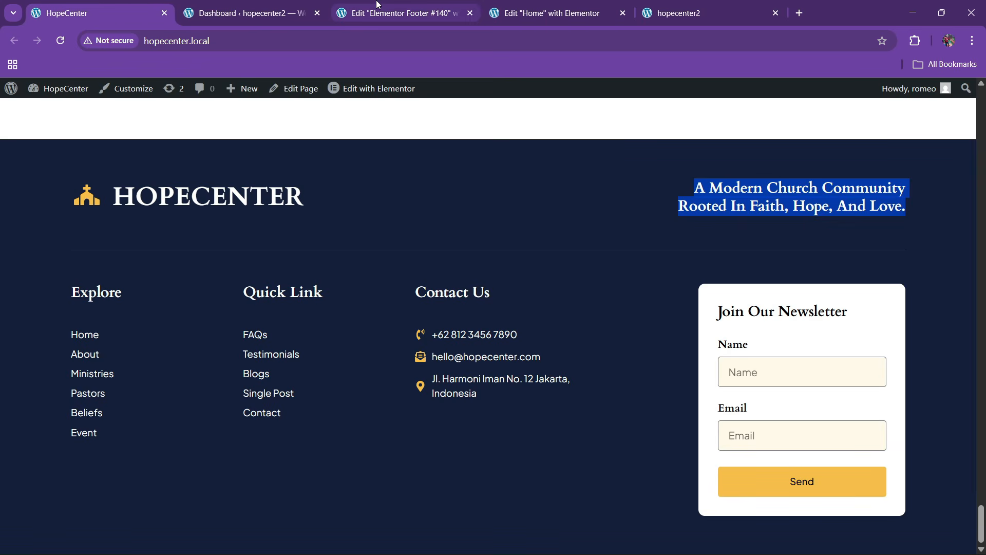
click(404, 13)
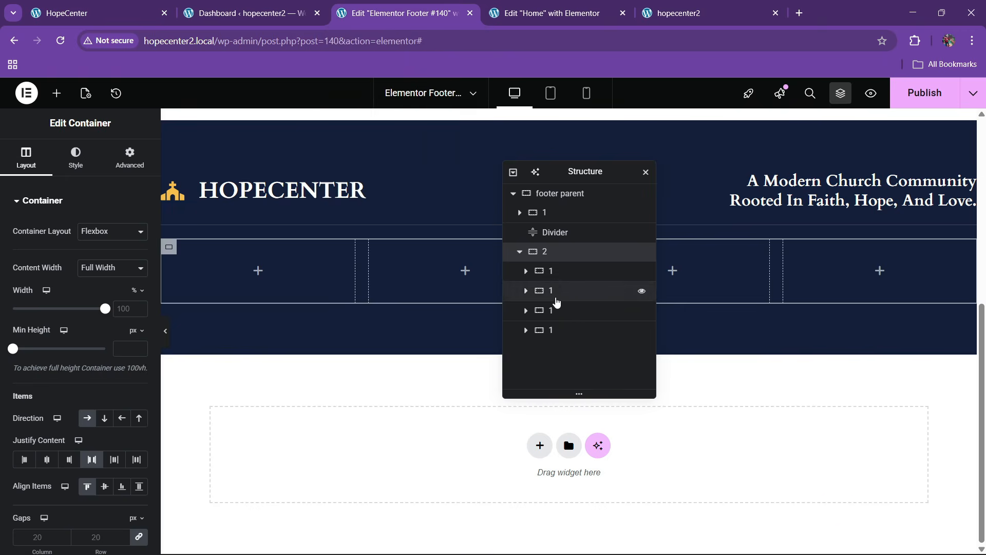
Set the four footer column widths to 20%, 20%, 20% and 40%
click(558, 272)
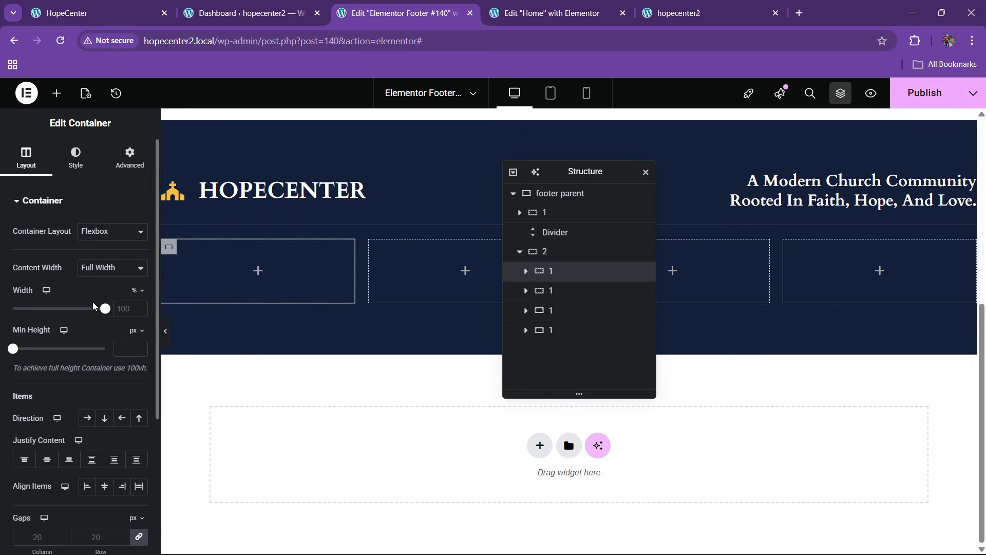
click(142, 311)
text(20)
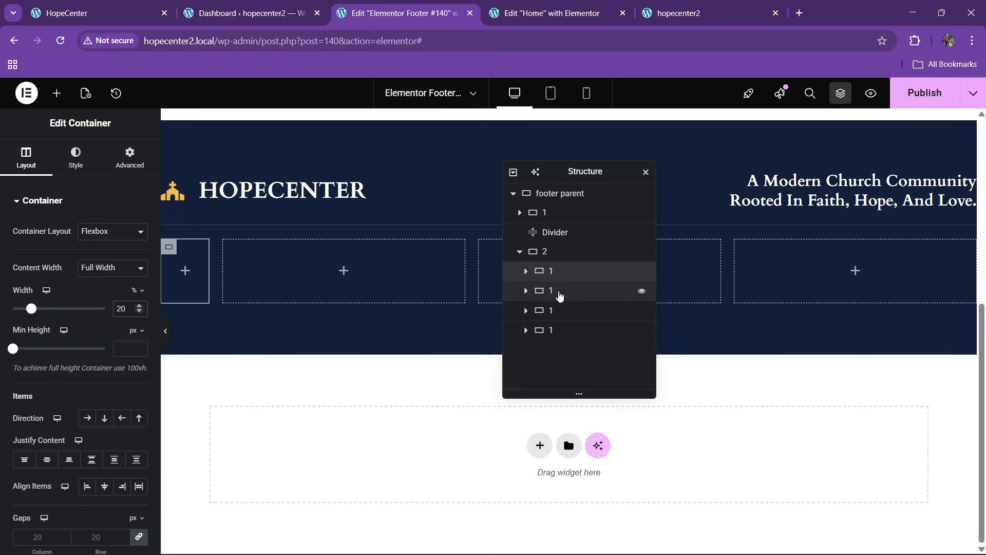
click(559, 292)
click(128, 311)
text(20)
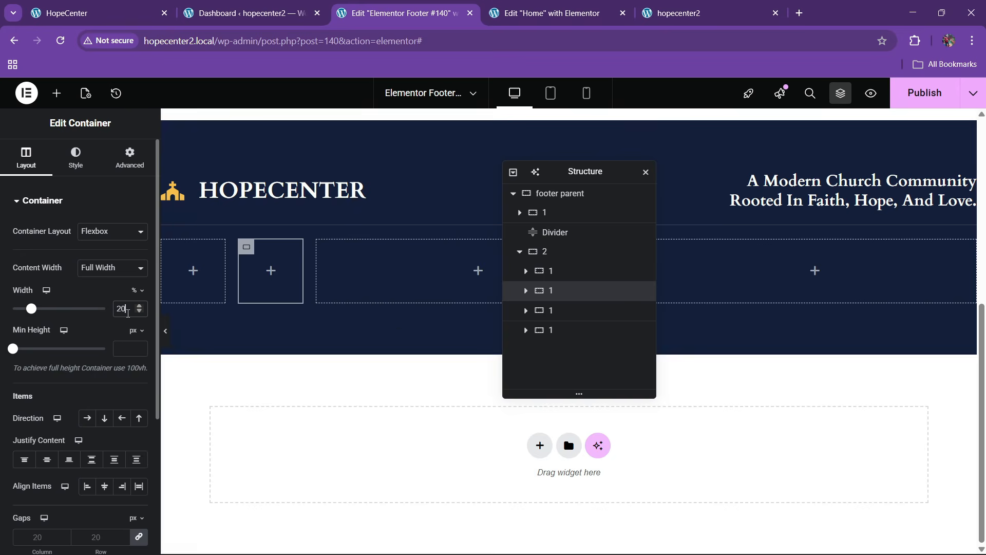
click(560, 310)
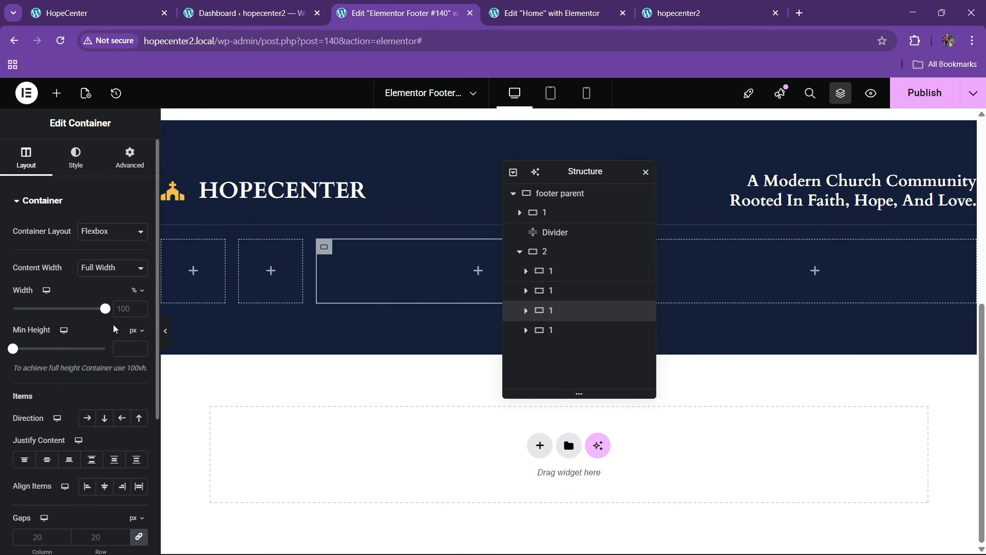
click(127, 313)
text(20)
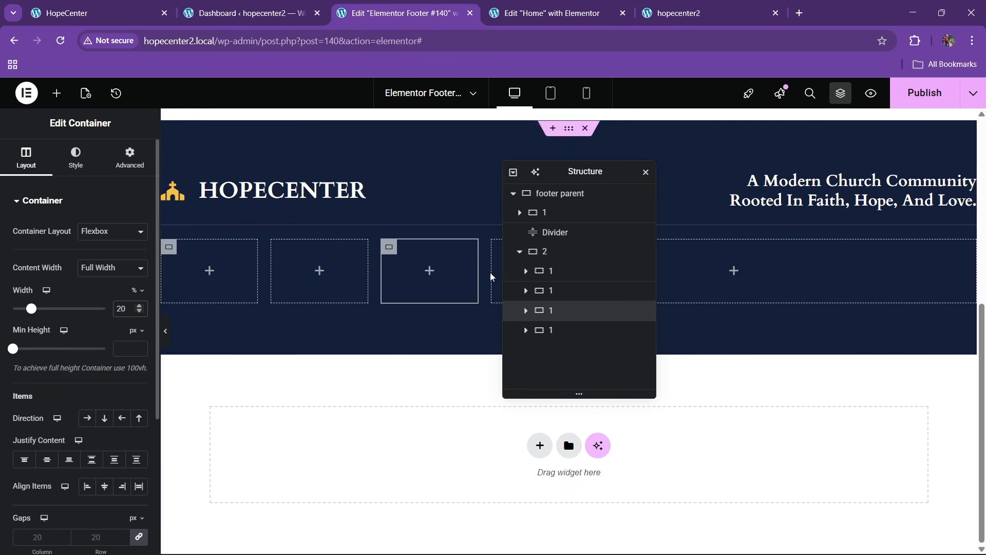
click(560, 330)
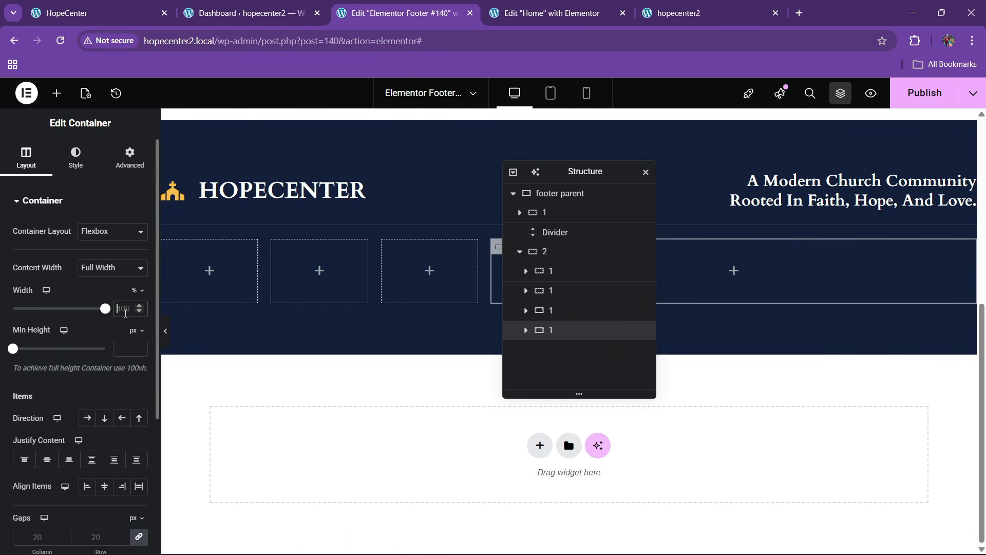
click(126, 310)
text(40)
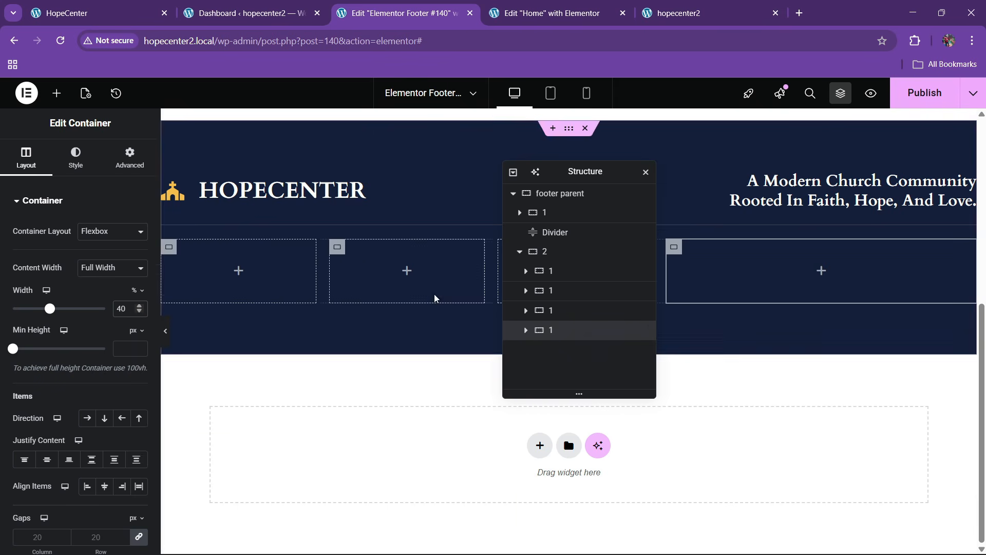
Copy the tagline heading into the first column and left-align it
click(113, 9)
click(426, 5)
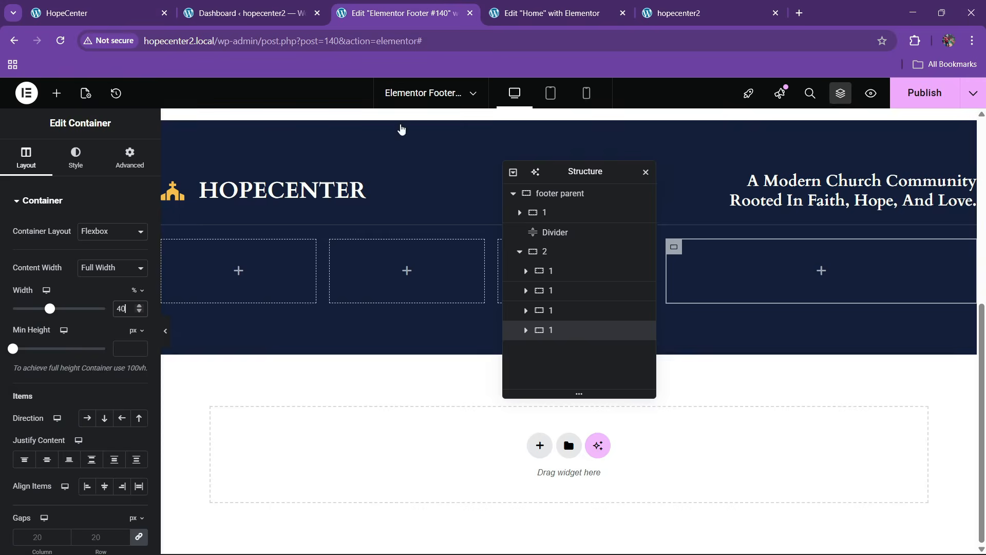
right_click(784, 194)
click(795, 253)
right_click(196, 288)
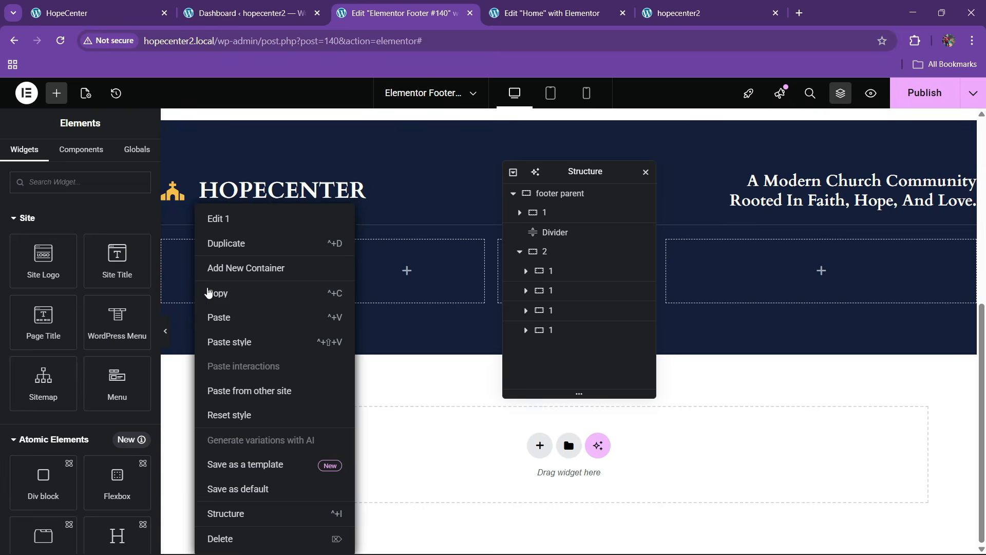
click(220, 328)
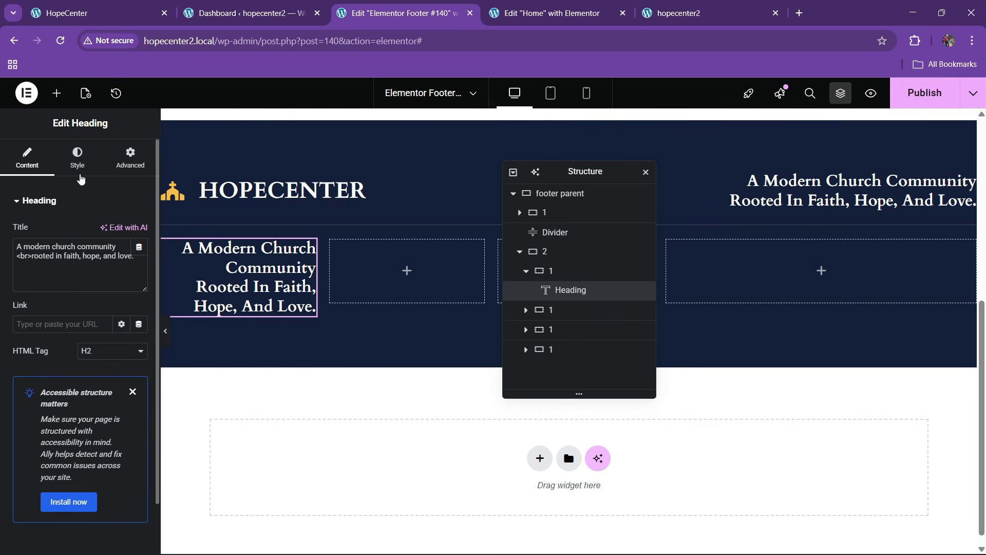
click(78, 170)
click(87, 231)
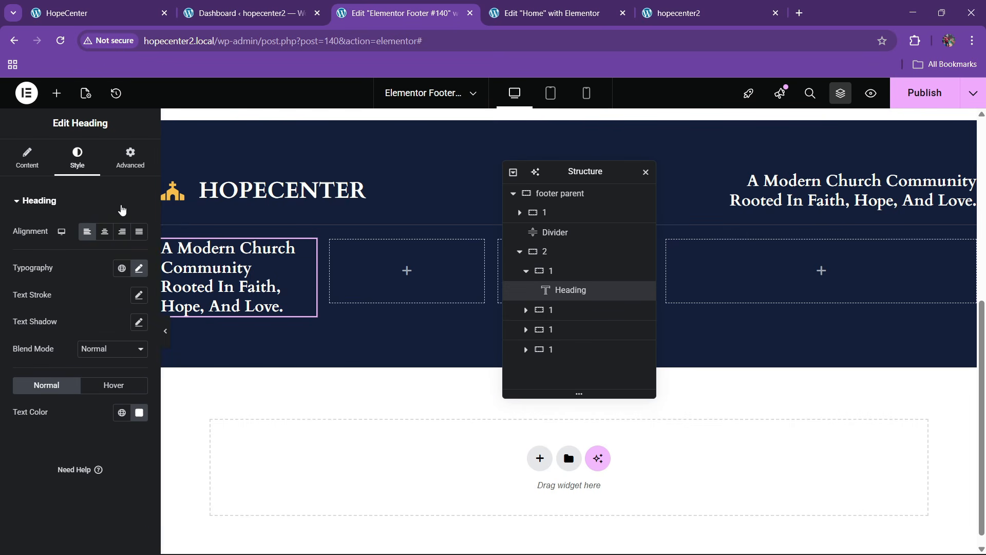
Retitle the pasted heading 'explore' and compare with the live footer
click(115, 5)
click(366, 7)
click(44, 160)
key(ctrl+a)
key(BackSpace)
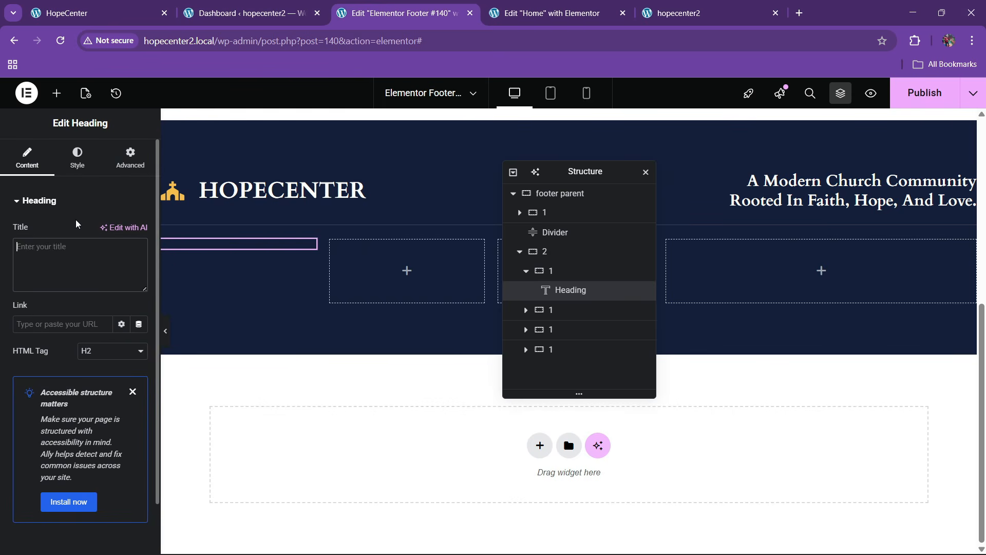
text(exp)
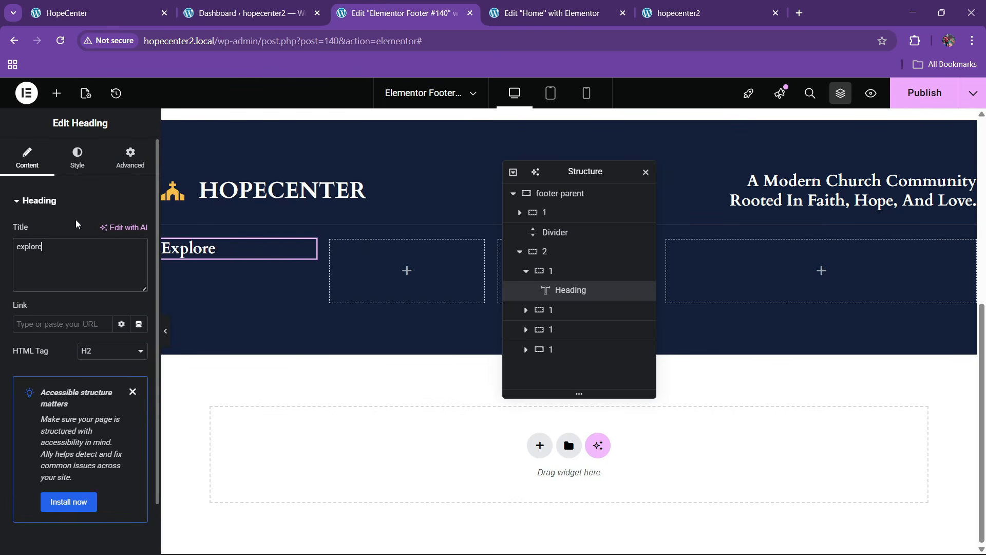
text(lore)
click(151, 6)
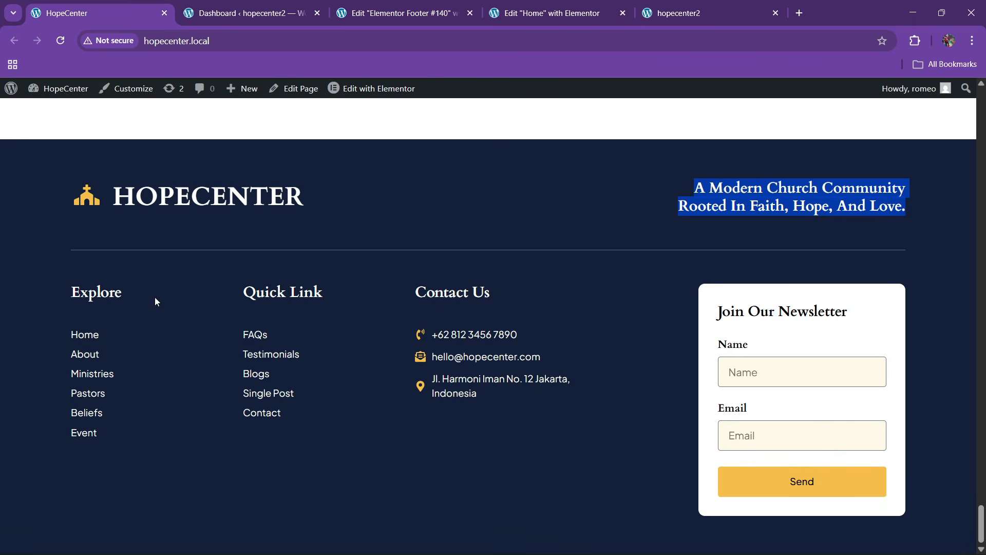
click(401, 12)
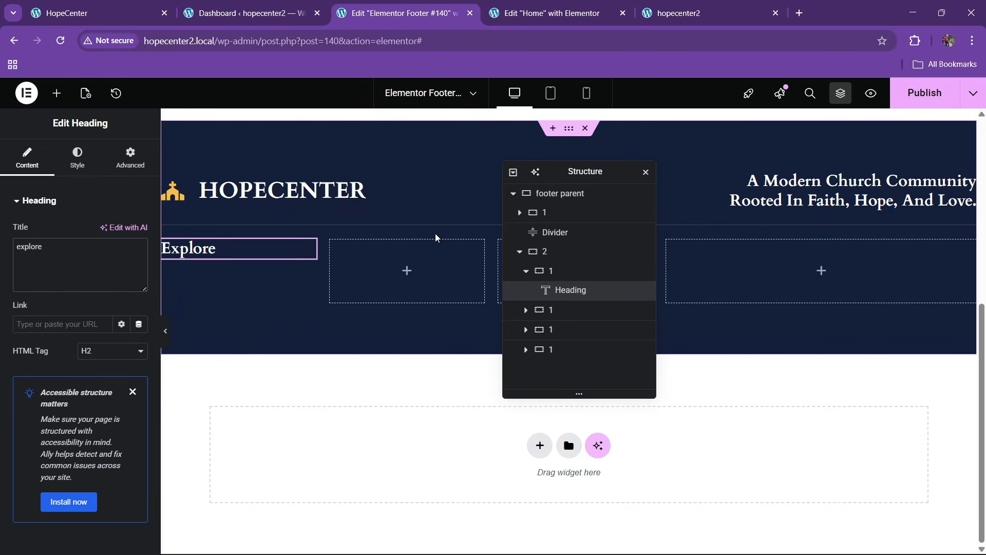
Copy the CONTACT US icon list from the Home page editor
key(ctrl+Tab)
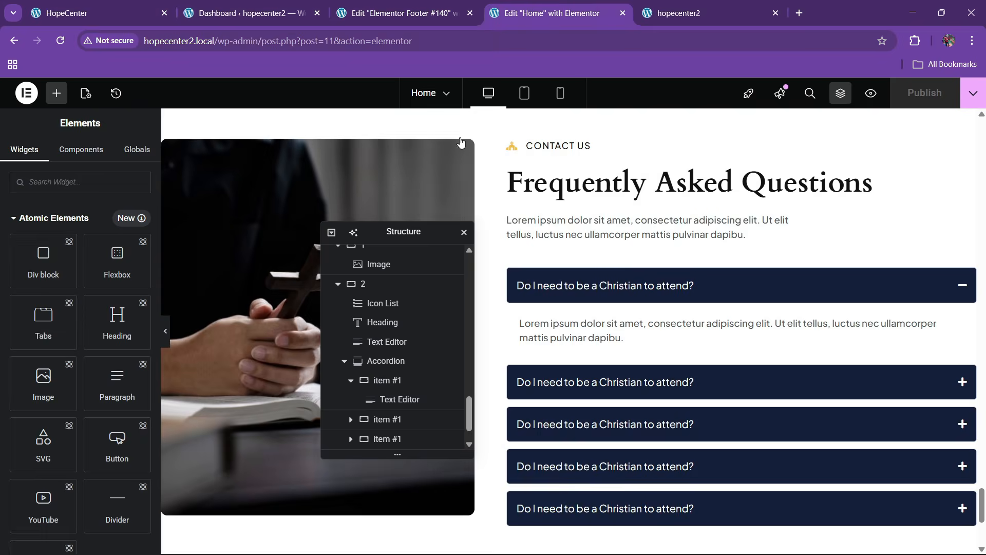
right_click(574, 146)
click(596, 210)
click(246, 13)
click(401, 13)
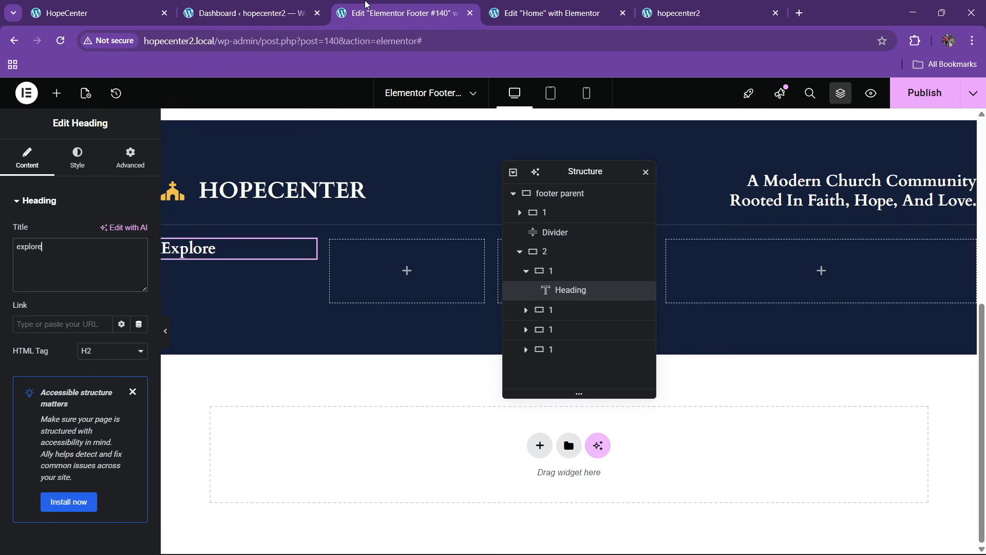
Paste the icon list below the Explore heading and remove its church icon
right_click(224, 264)
click(242, 342)
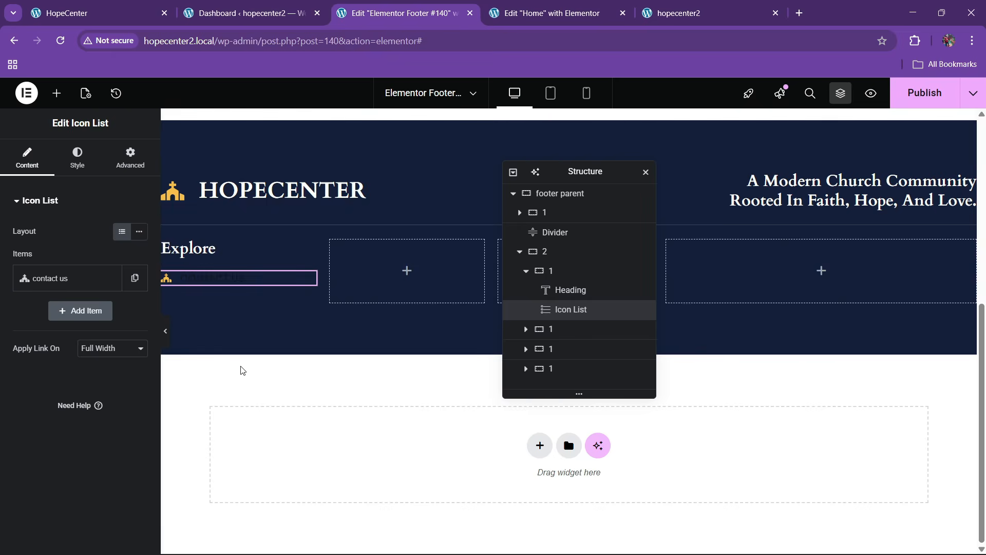
click(103, 278)
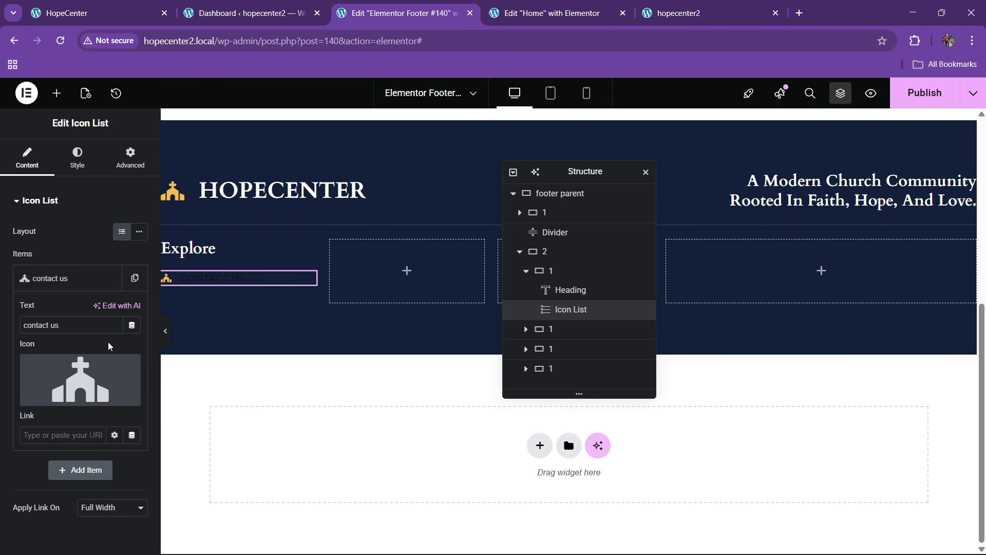
click(128, 367)
click(92, 328)
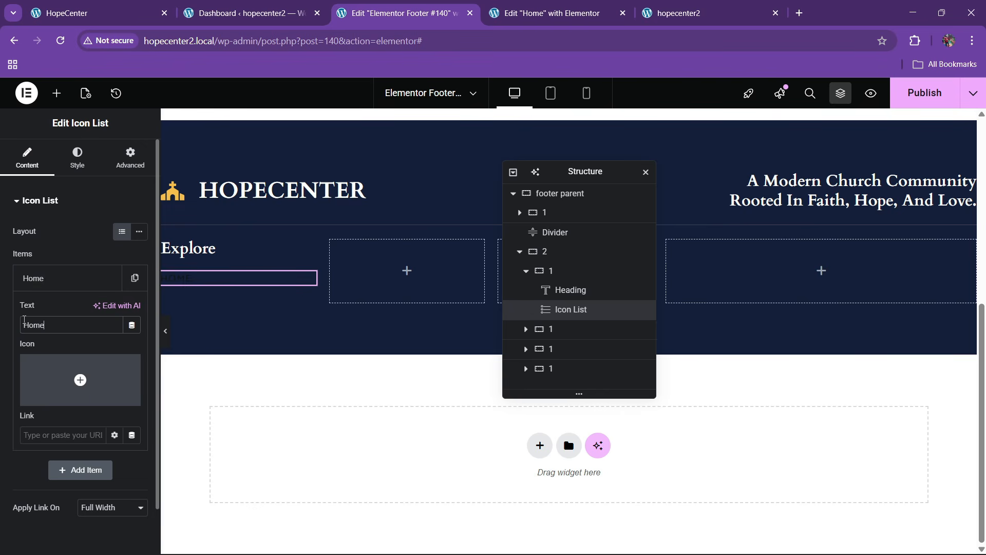
Make the list items Home and About, duplicating About into more links
click(44, 278)
click(134, 278)
click(66, 312)
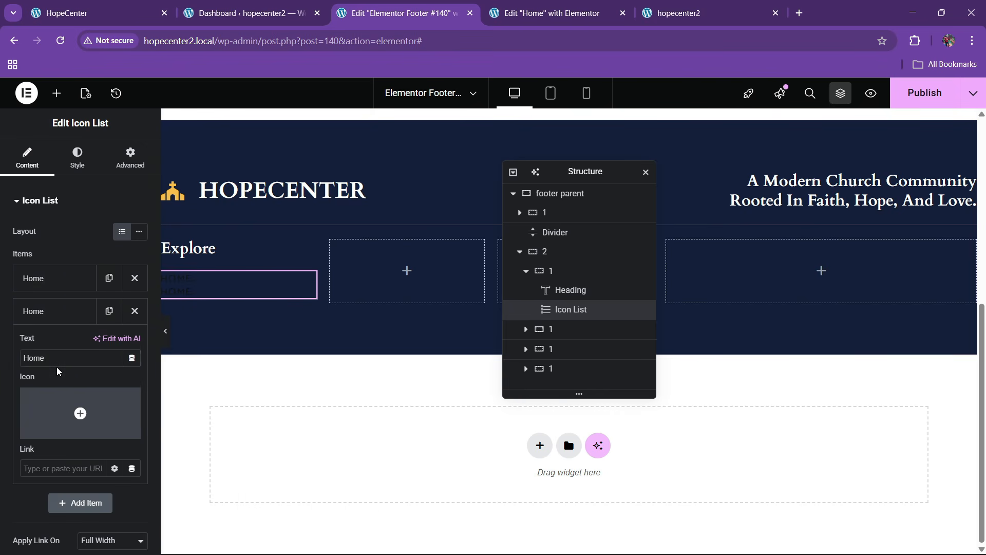
text(About)
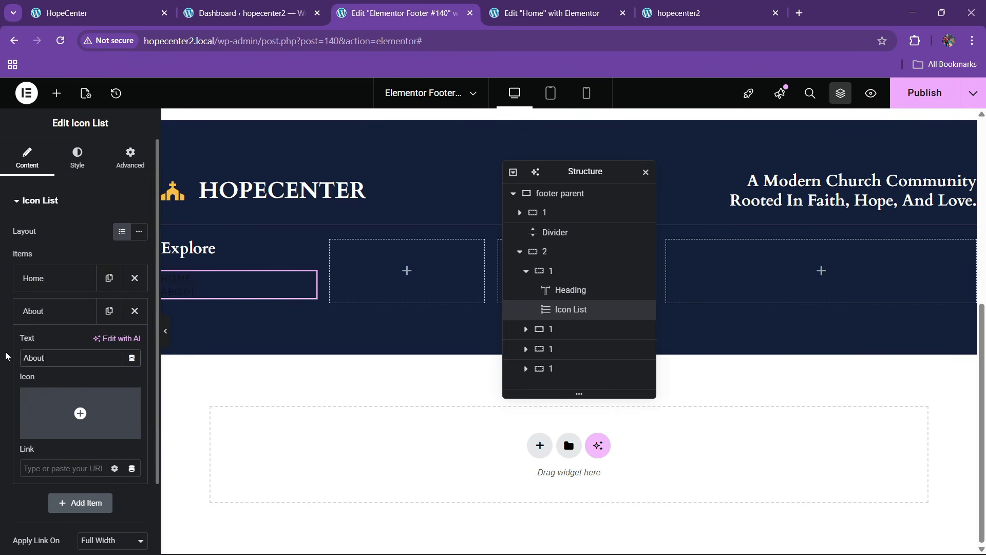
click(44, 311)
click(108, 311)
click(109, 311)
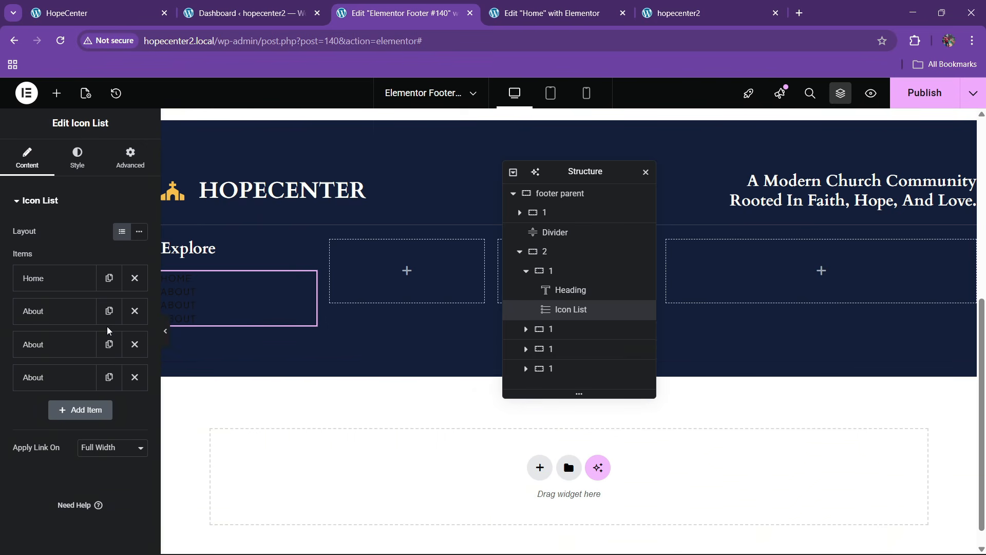
Enter 10 in the icon list's style settings and check the text colour
click(77, 158)
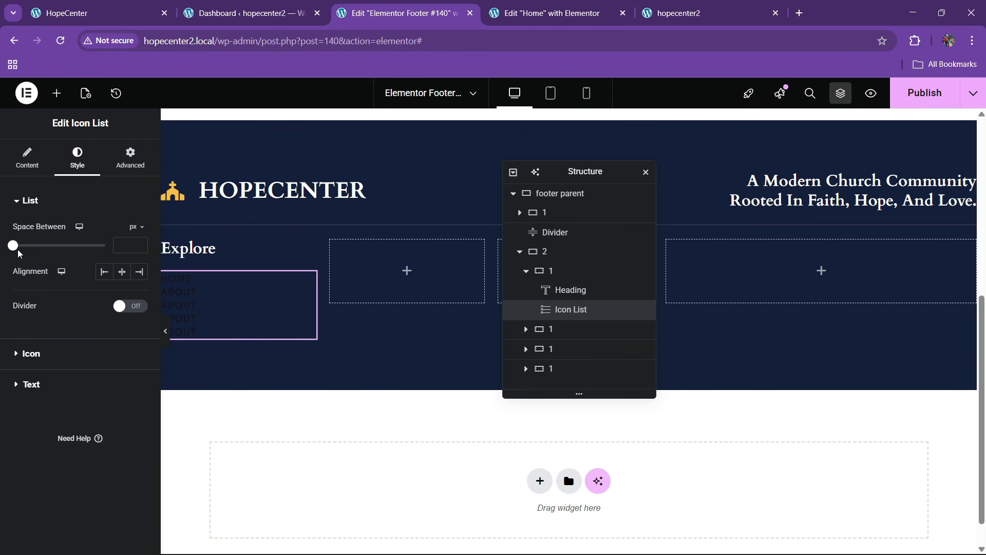
text(10)
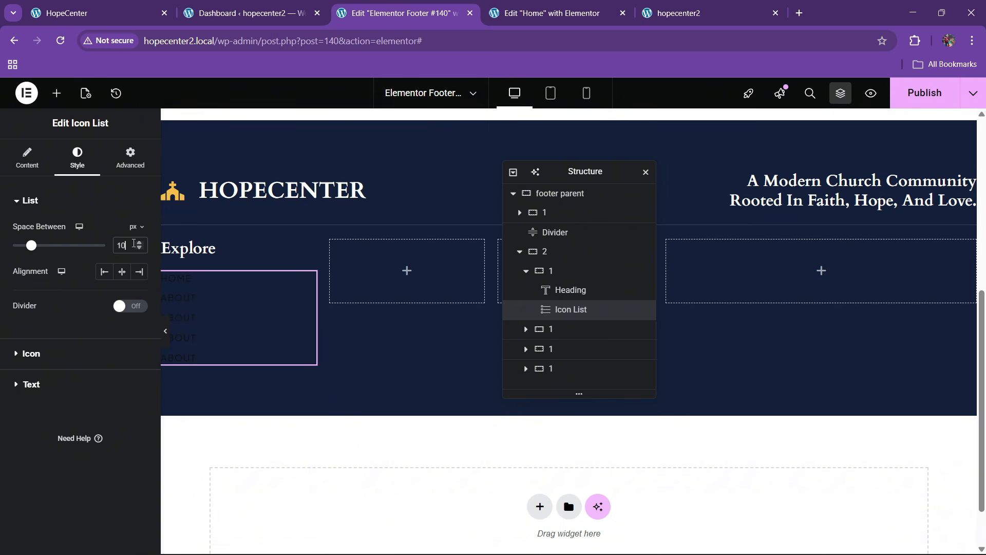
click(51, 383)
click(138, 374)
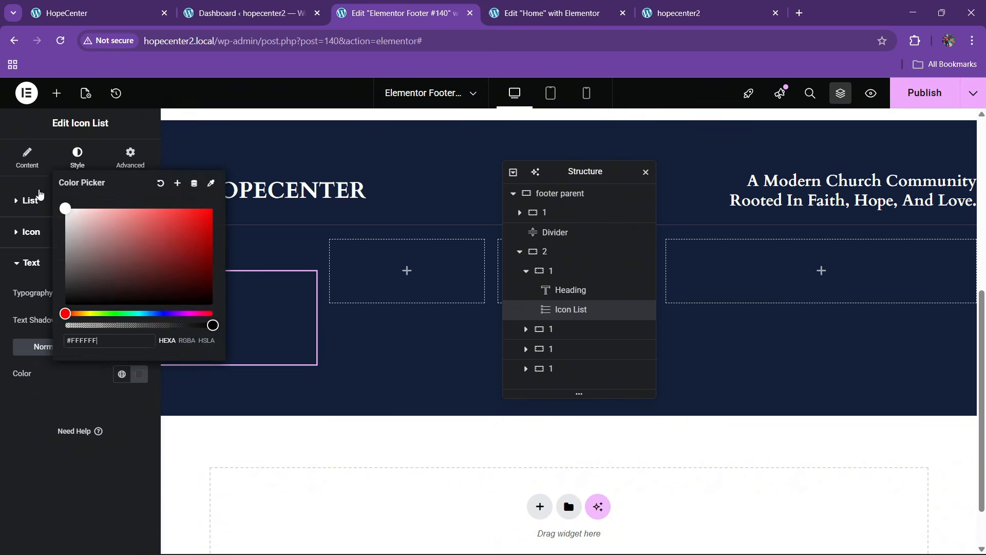
click(17, 450)
Set the list text typography to capitalized at 14 px
click(138, 295)
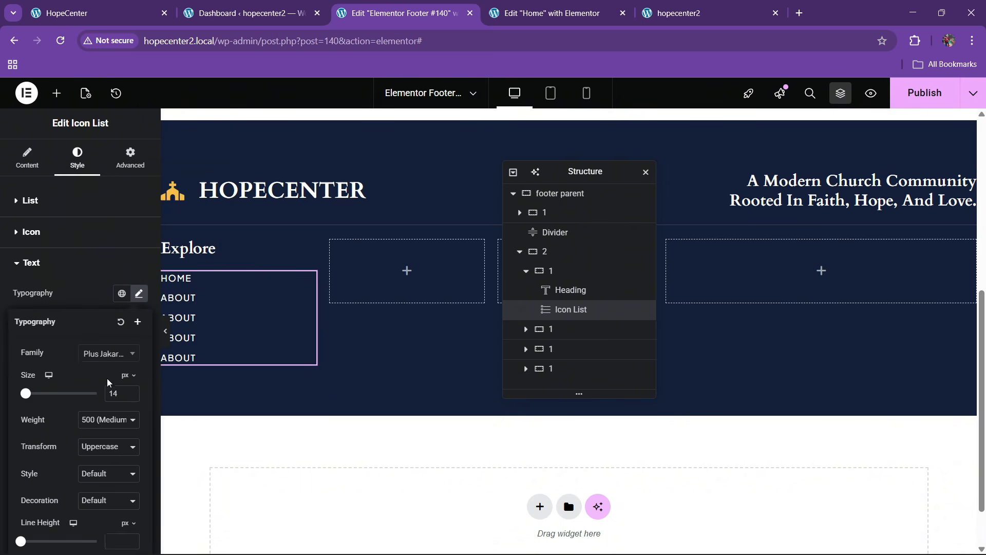
click(109, 445)
click(101, 508)
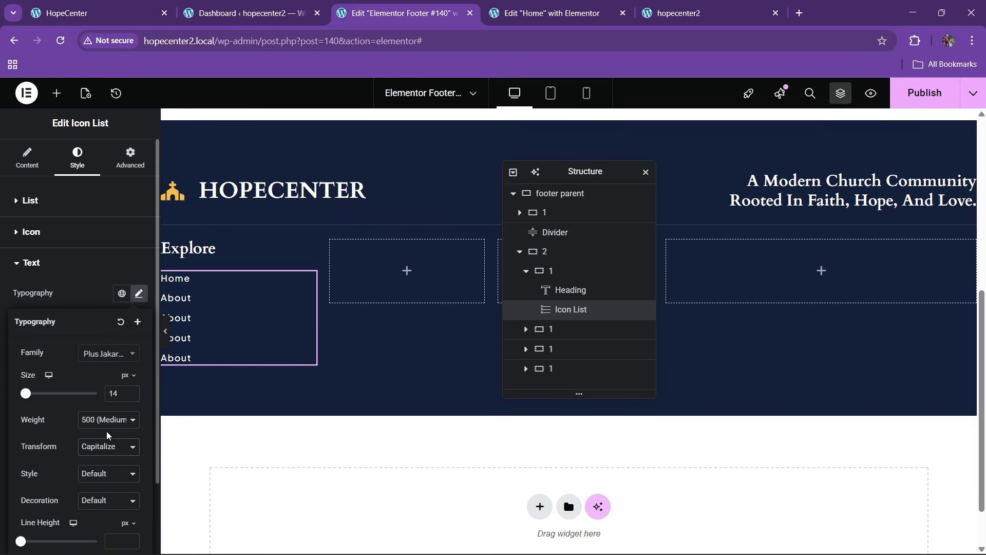
click(134, 399)
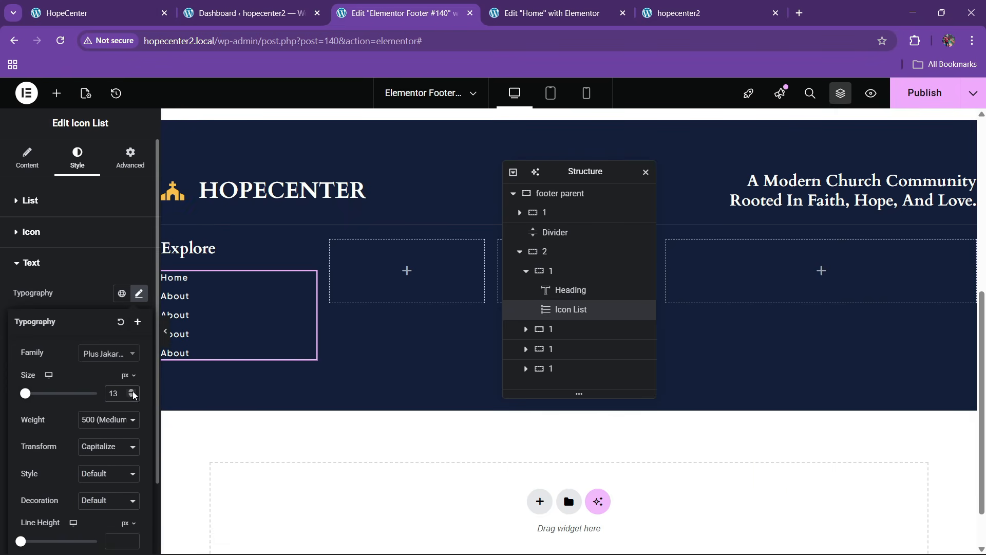
click(133, 391)
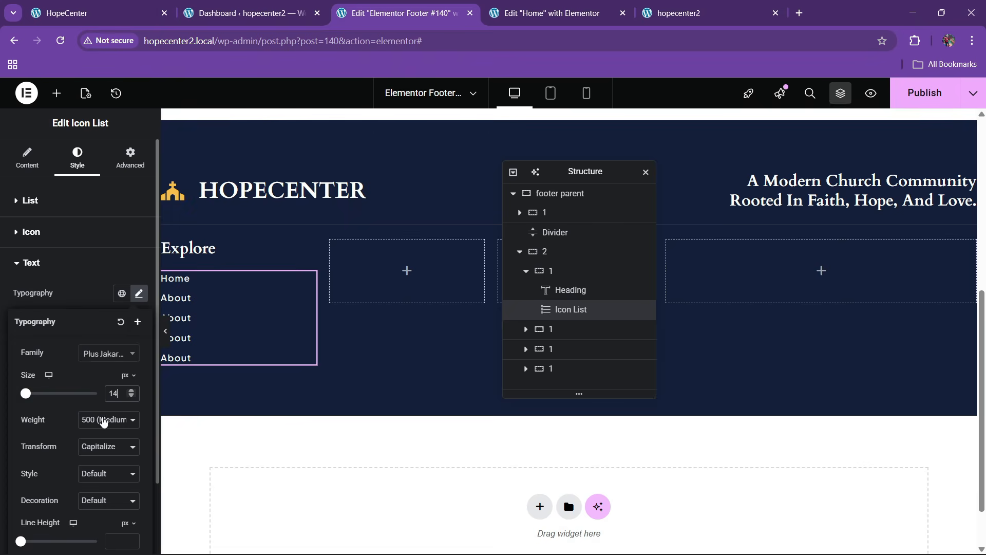
click(78, 300)
click(139, 293)
click(90, 294)
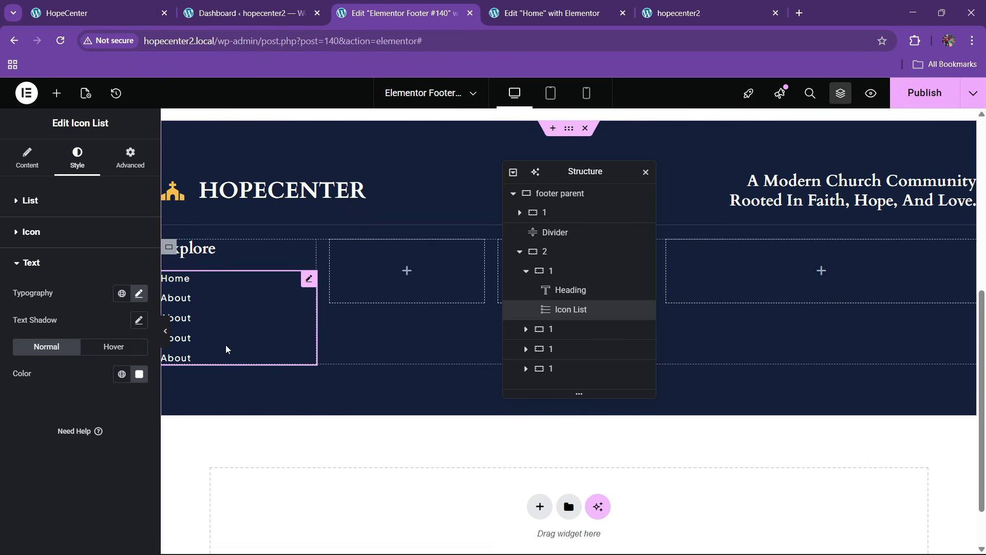
click(106, 6)
click(398, 6)
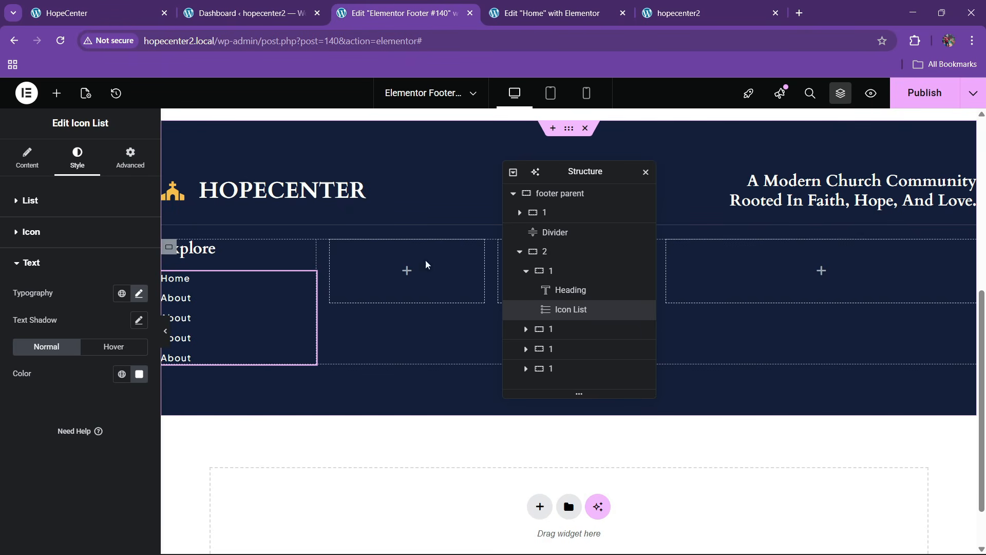
Stack the Explore column vertically, aligned to start with 30 px gaps
click(563, 273)
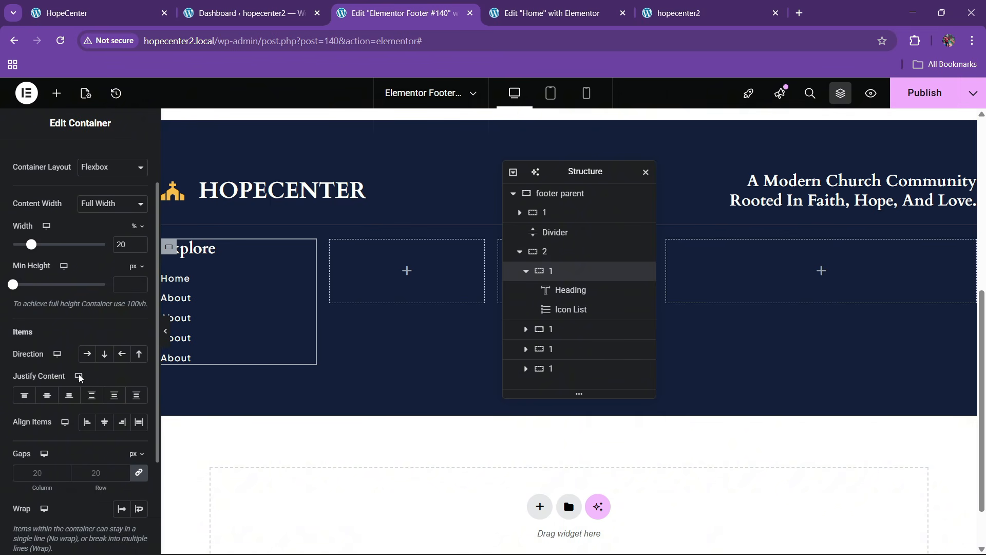
click(105, 354)
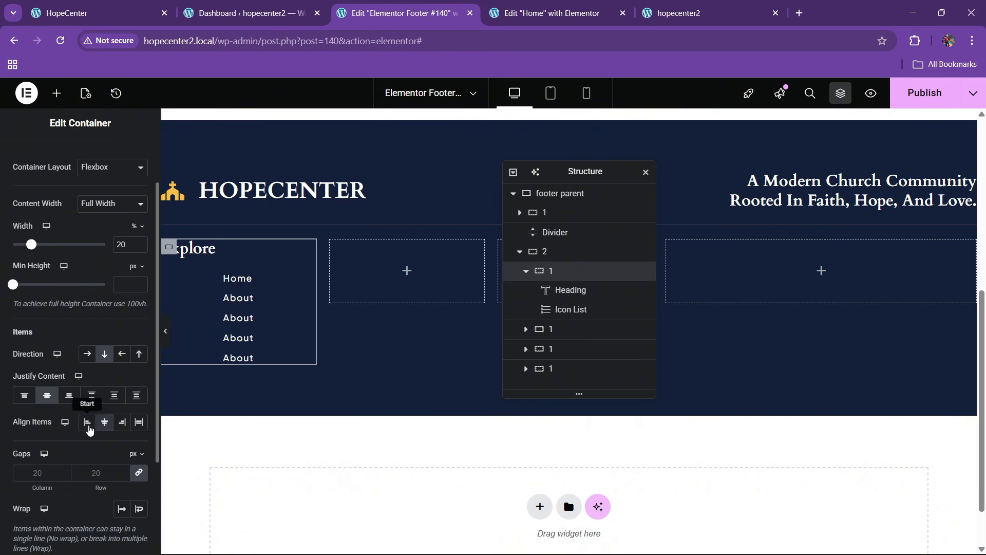
click(87, 423)
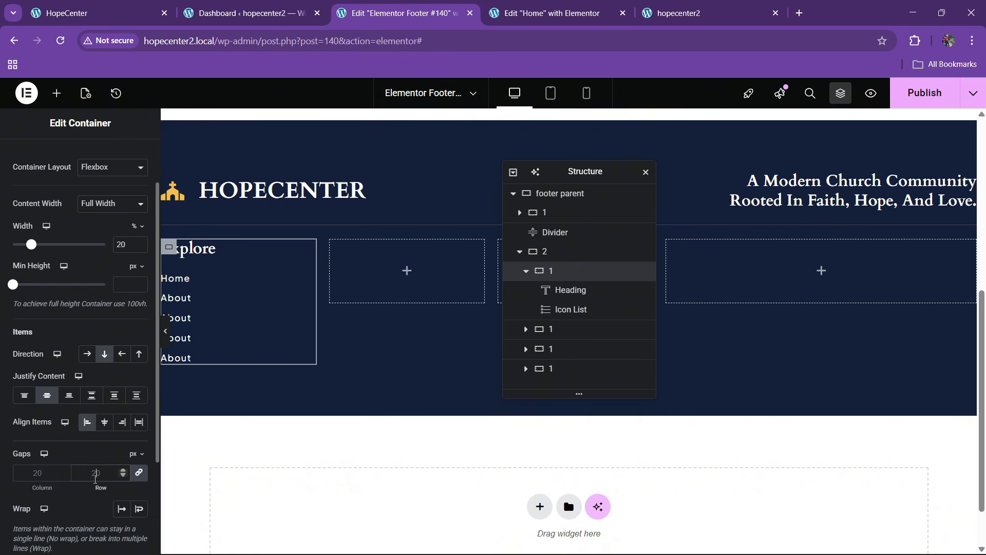
click(96, 473)
text(40)
key(BackSpace)
key(BackSpace)
text(30)
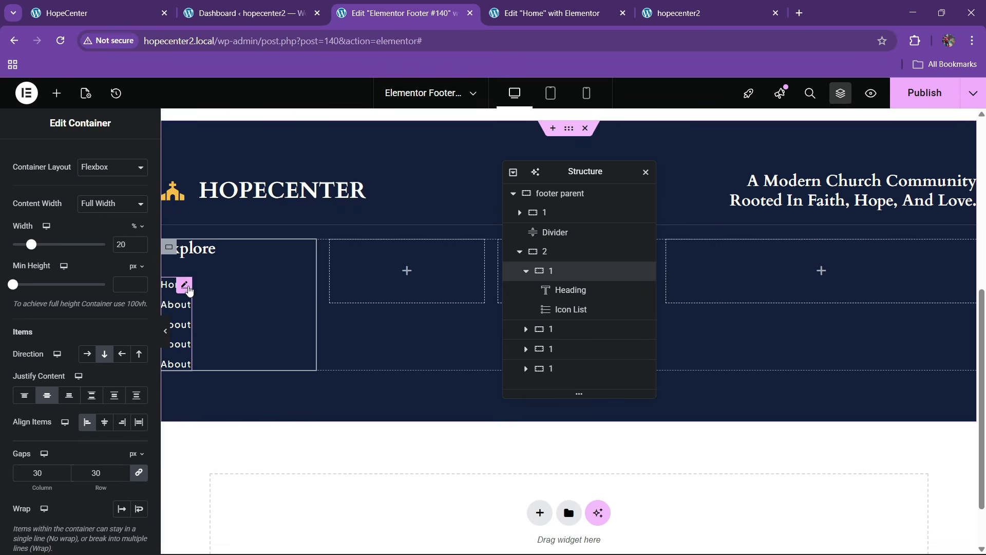
Space the Explore links 15 px apart and check the live footer
click(184, 283)
text(15)
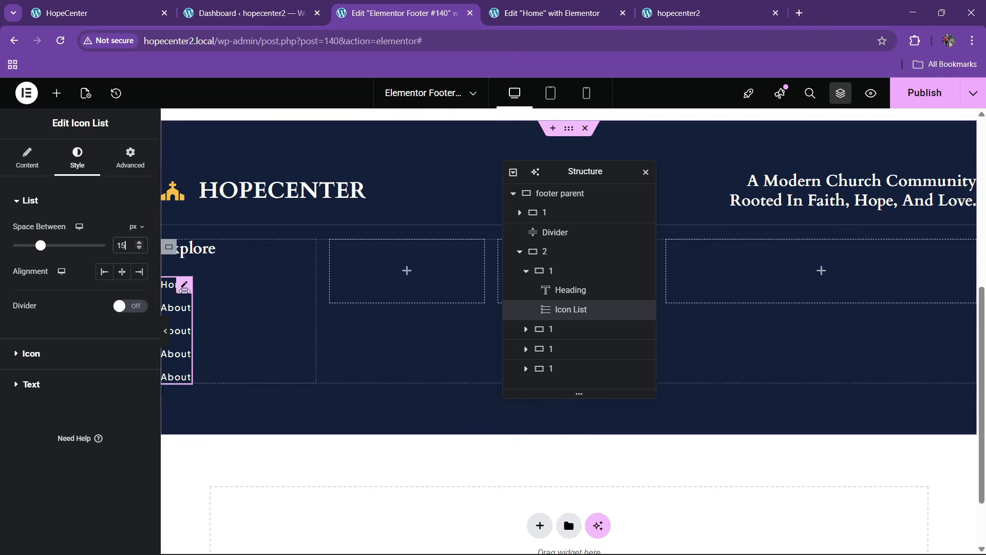
click(154, 5)
click(360, 6)
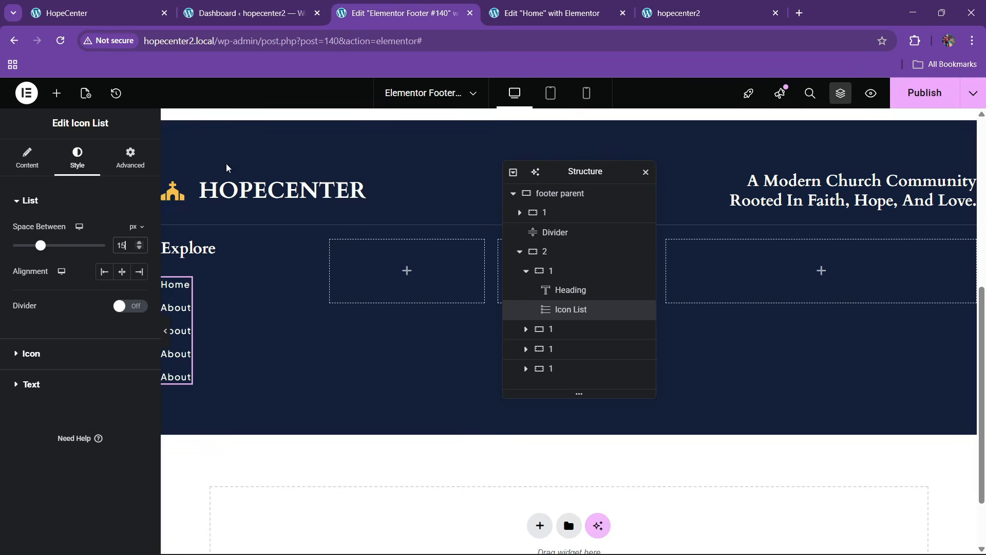
Make the Explore link text turn the yellow global colour on hover
click(51, 387)
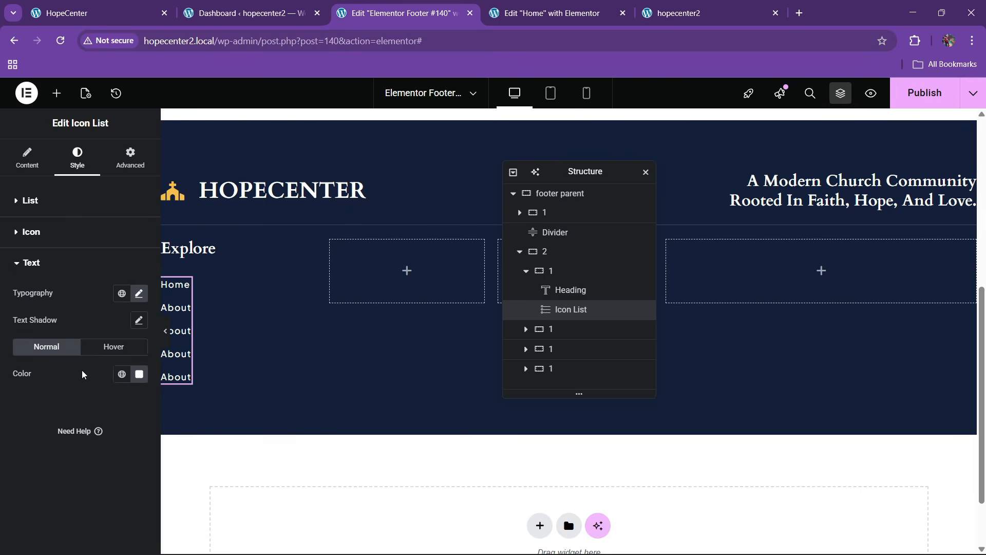
click(112, 347)
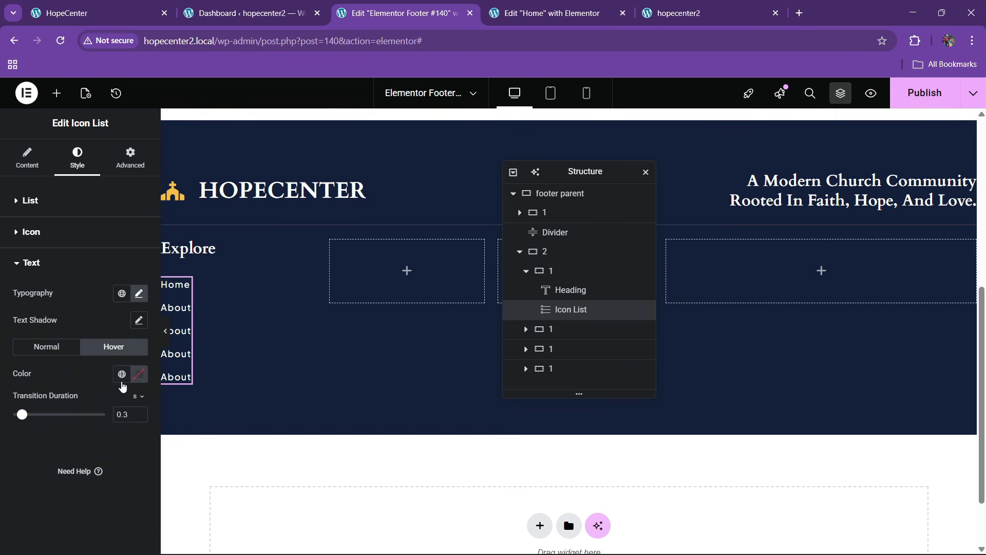
click(122, 374)
click(56, 267)
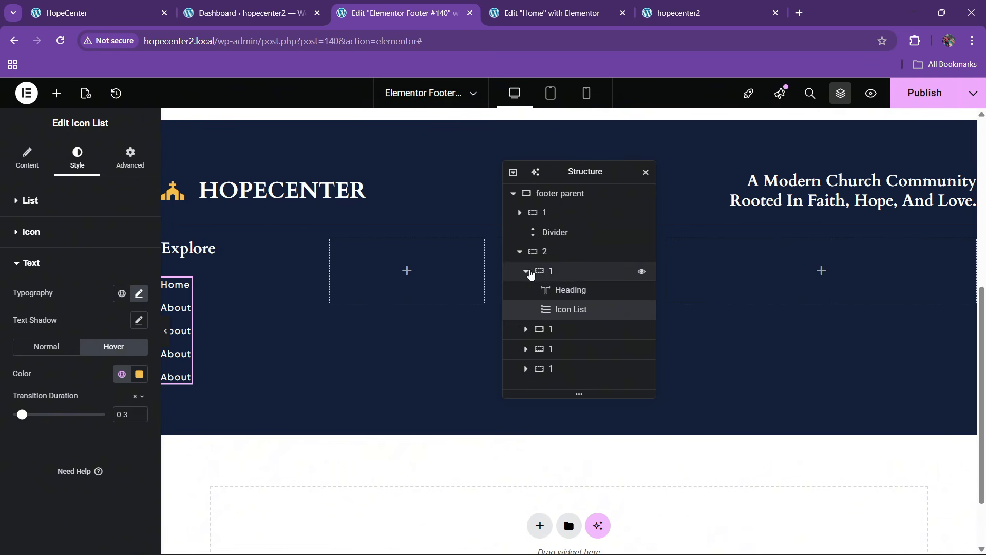
click(526, 271)
Delete two empty column containers from the footer row using the Structure context menu
click(555, 295)
right_click(555, 297)
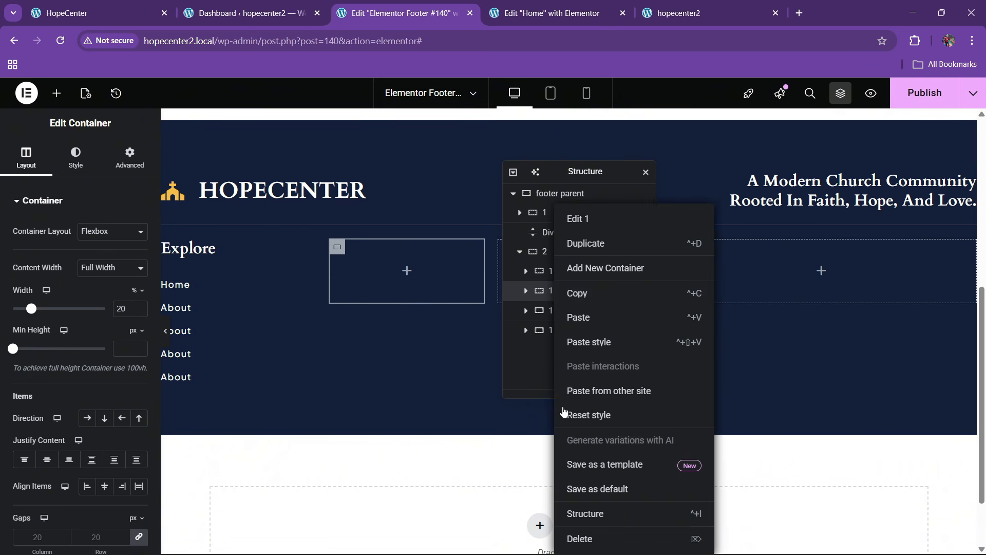
click(587, 539)
right_click(560, 295)
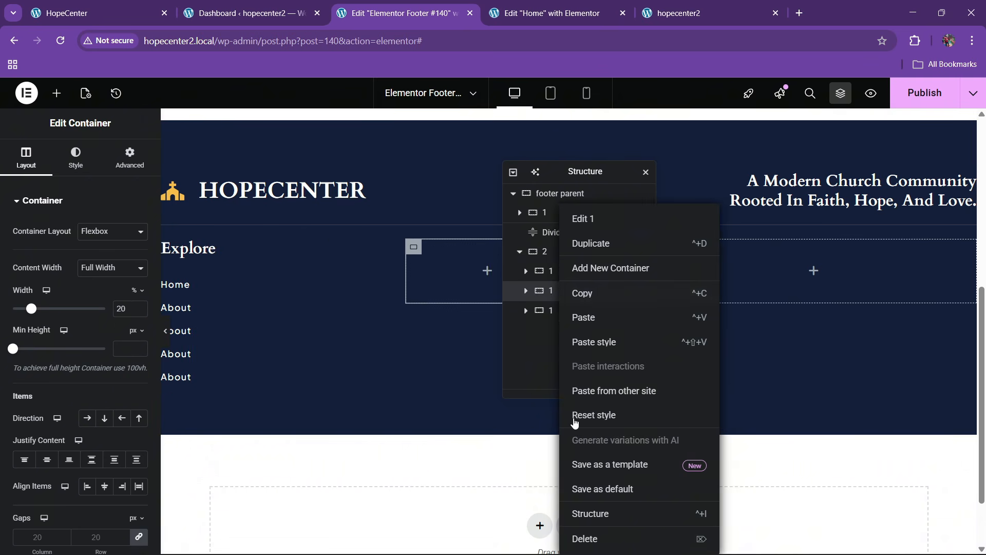
click(590, 537)
right_click(552, 292)
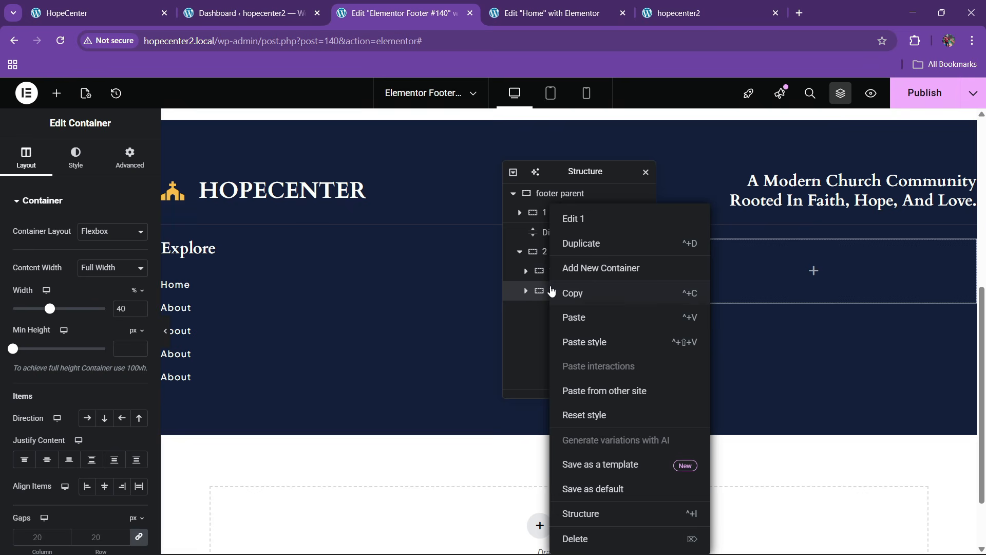
click(527, 292)
Add a column to the footer row and duplicate the Explore column into it
right_click(557, 271)
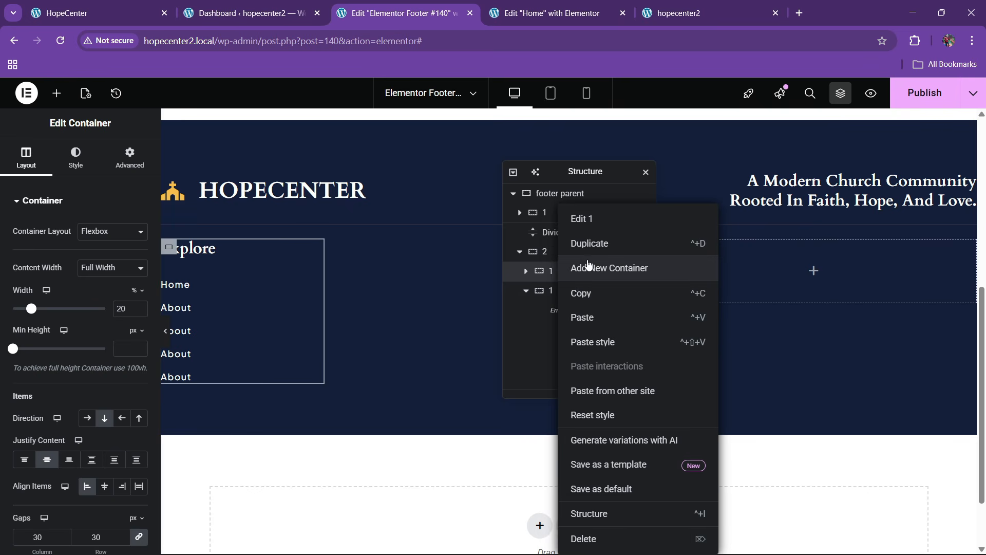
click(590, 265)
right_click(559, 293)
click(587, 245)
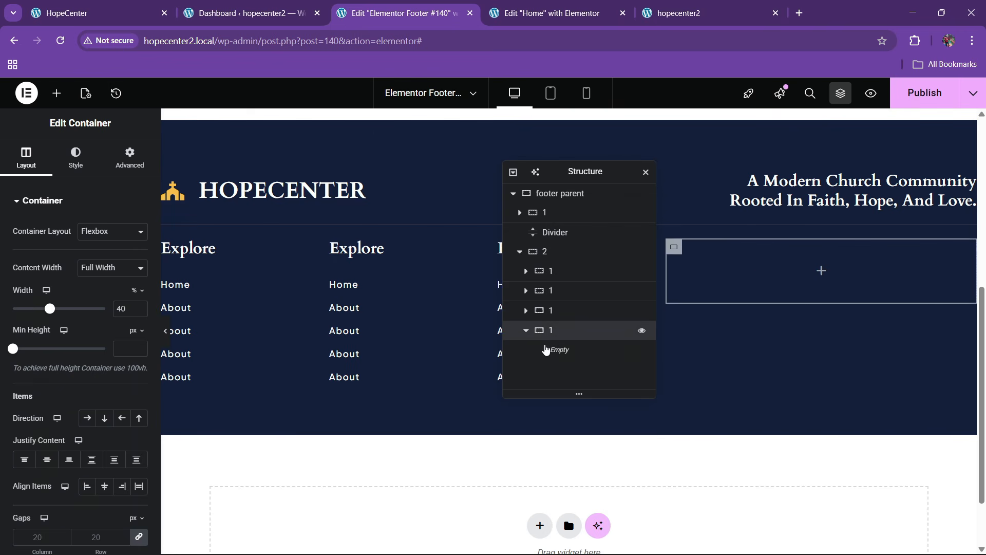
click(67, 13)
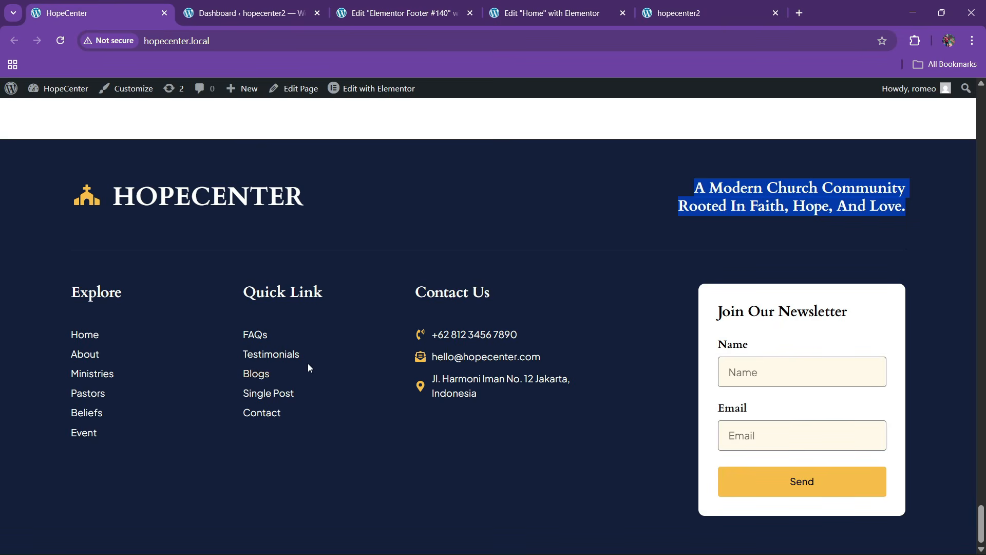
click(396, 7)
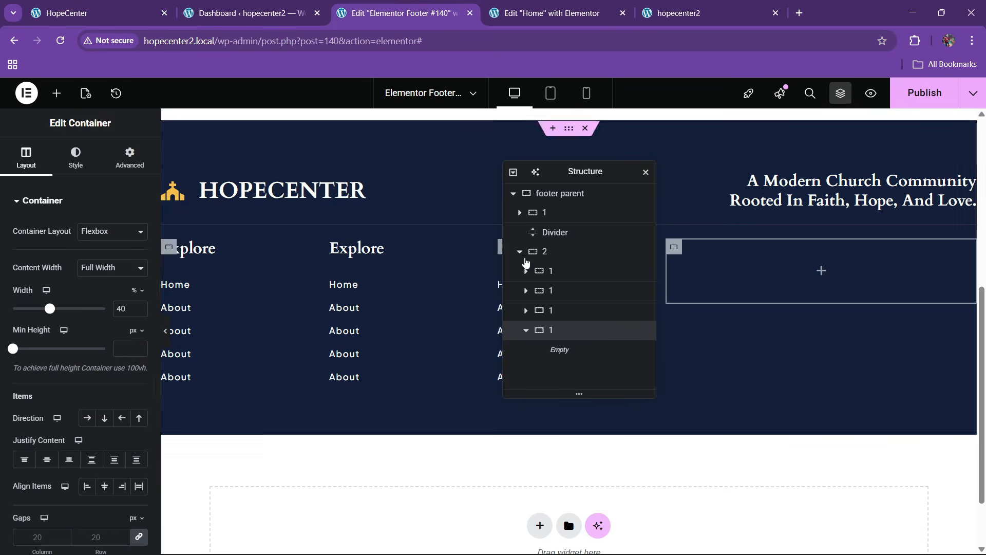
drag(578, 175, 368, 243)
Copy the contact phone number from the live site's footer
click(524, 287)
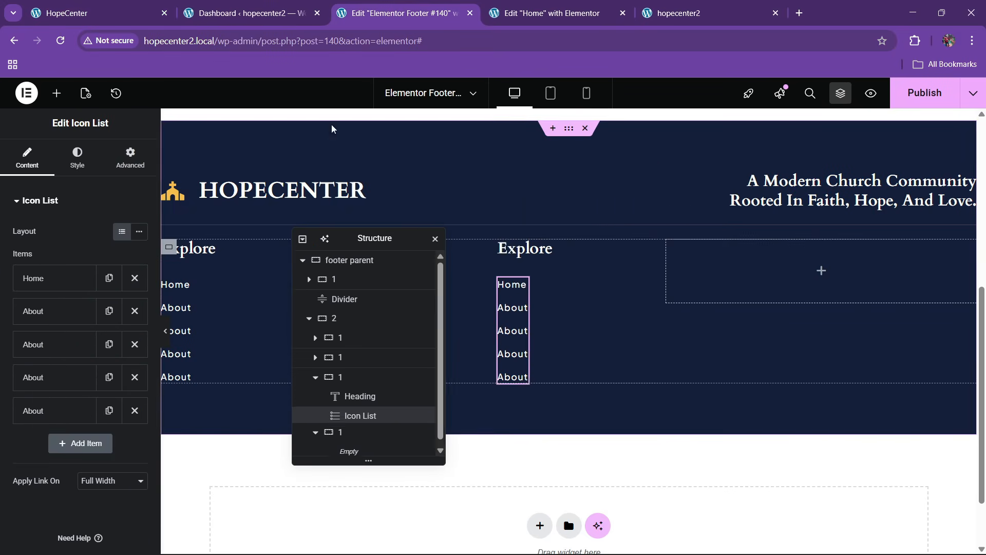
click(67, 12)
drag(520, 336, 467, 338)
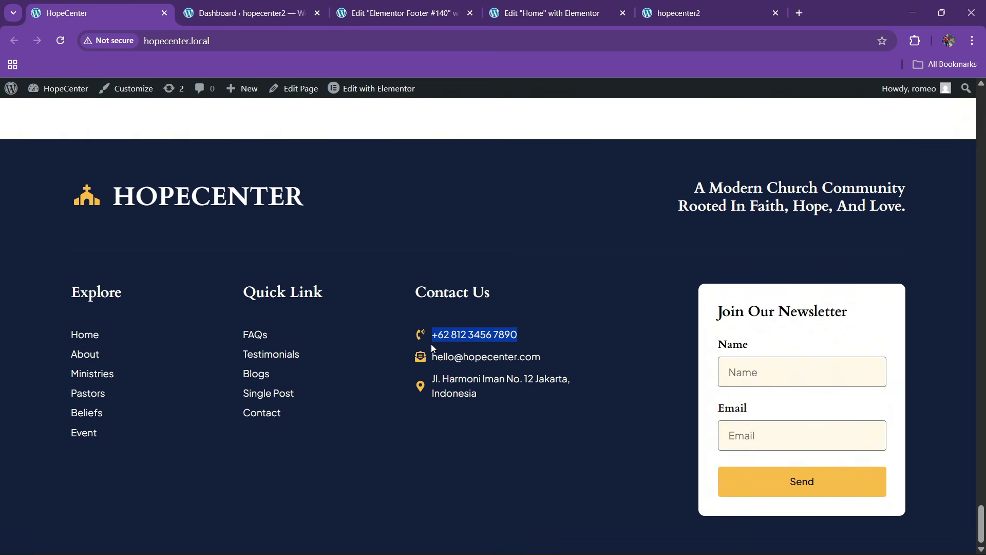
click(411, 10)
Give the third column's first list item the Phone Volume icon and the pasted phone number as its text
click(57, 279)
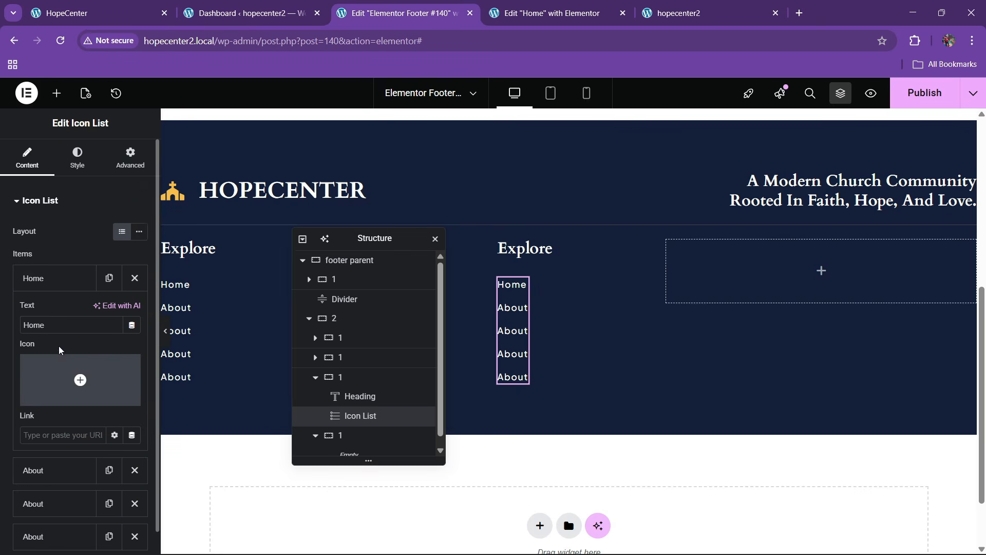
click(50, 399)
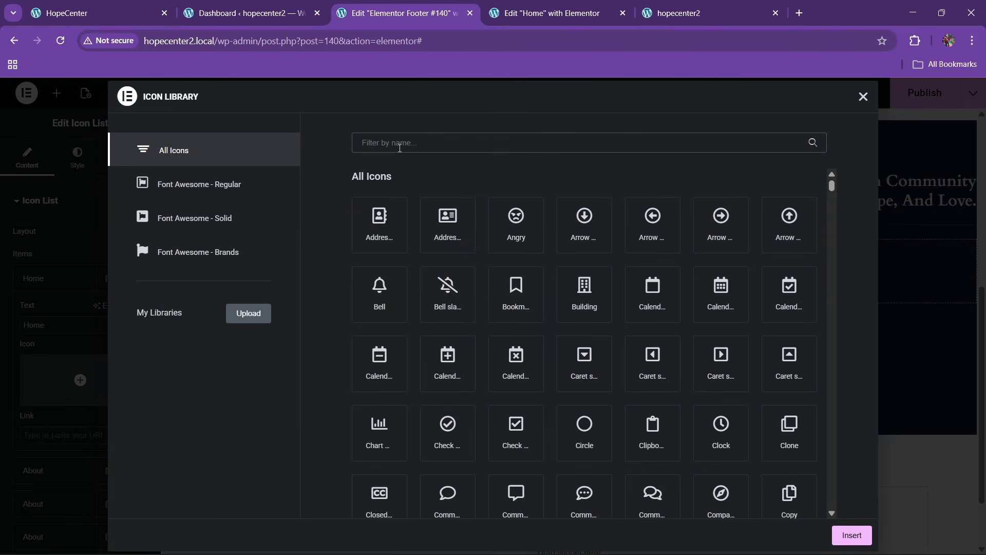
click(400, 148)
text(phone)
click(755, 283)
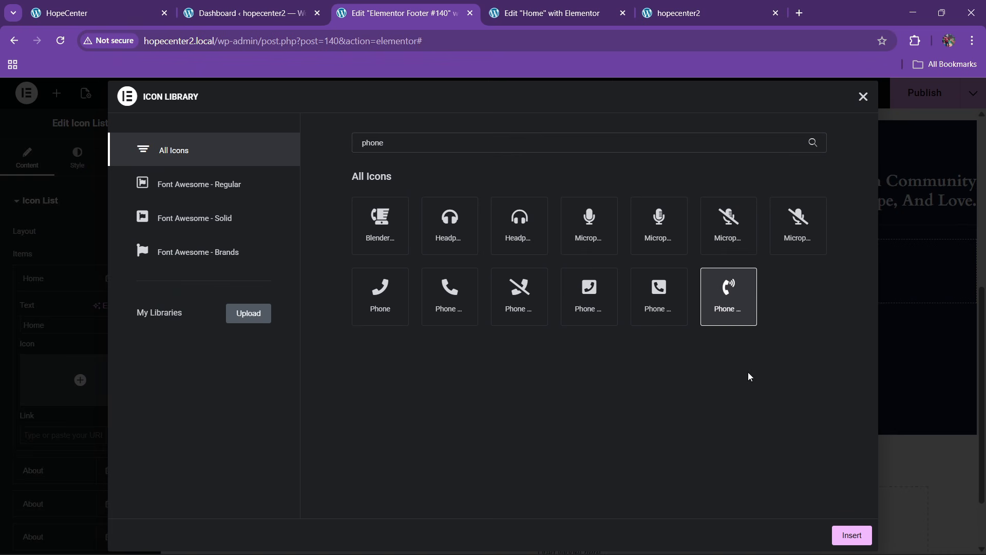
click(853, 534)
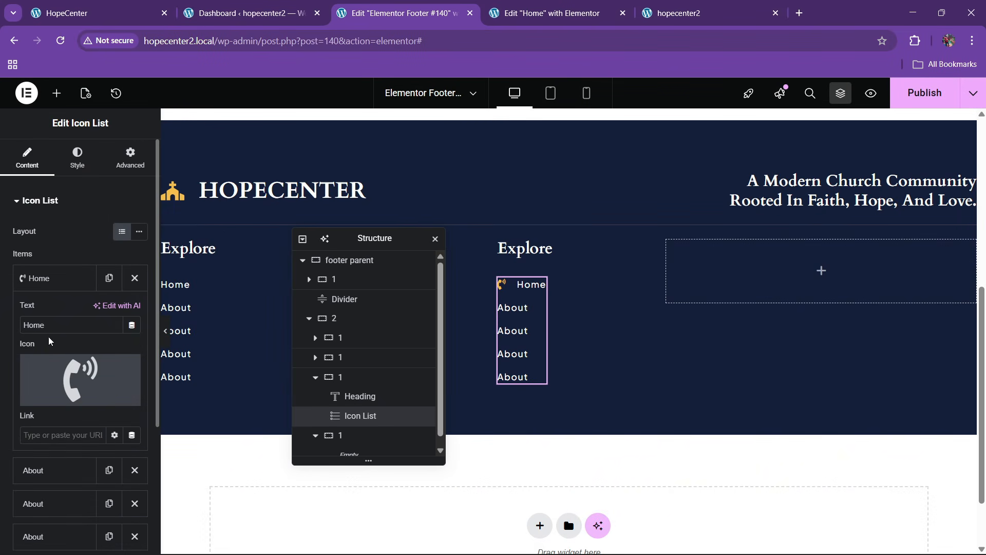
key(ctrl+v)
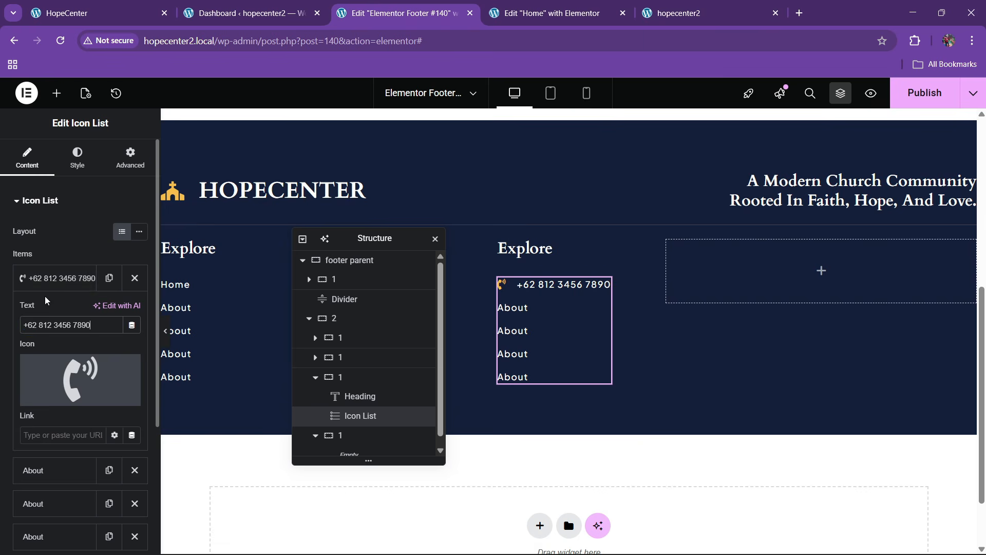
click(46, 278)
click(47, 278)
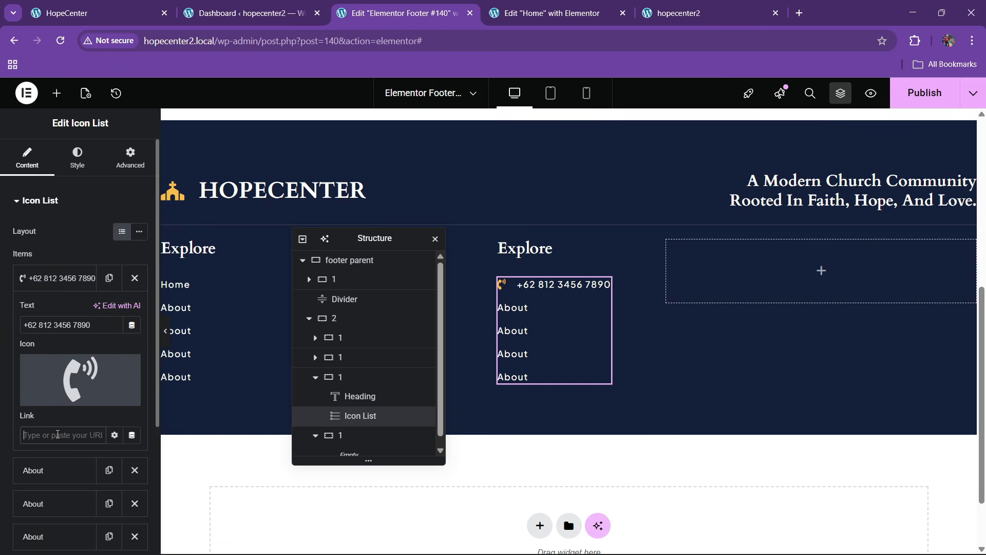
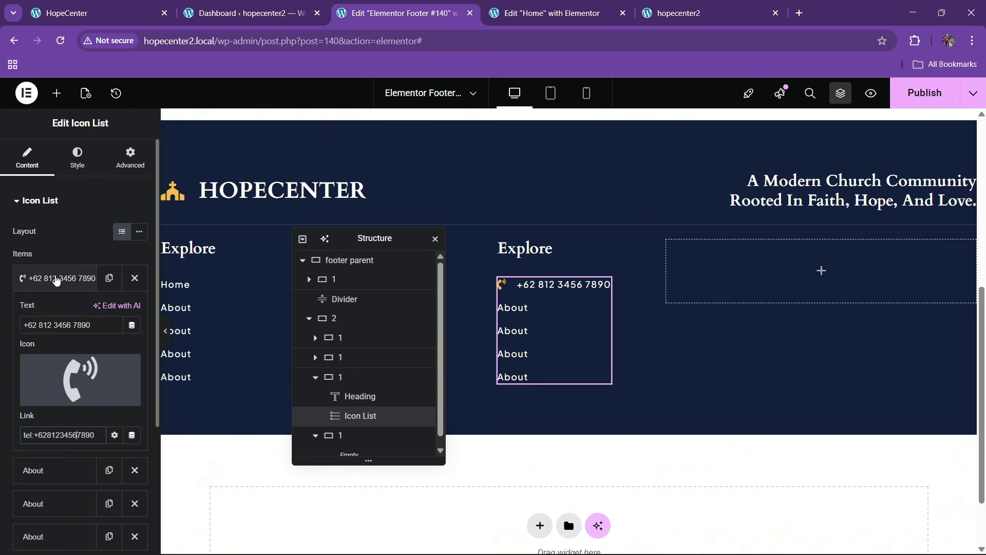
Delete the three About items from the contact list and duplicate the phone item twice
click(46, 278)
click(140, 319)
click(140, 320)
click(140, 320)
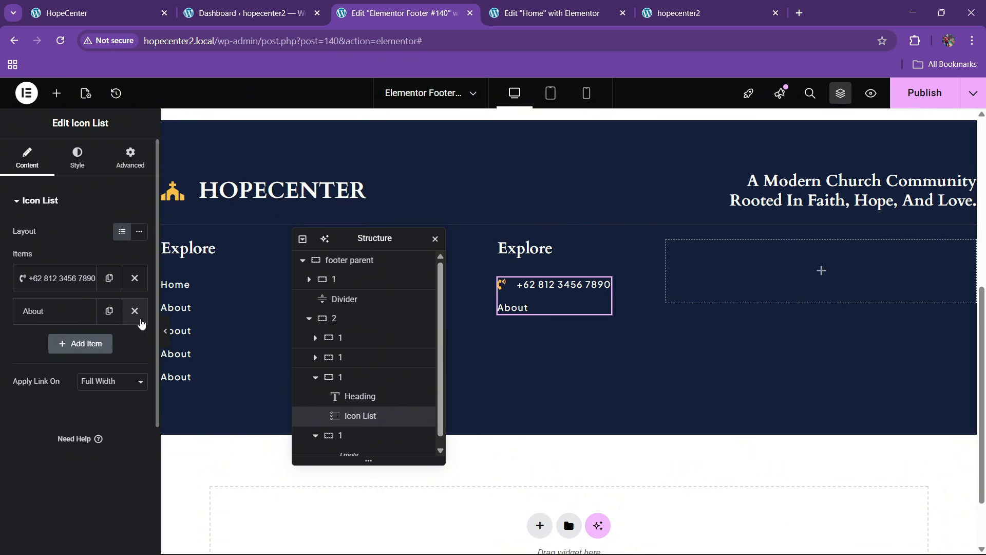
click(137, 316)
click(109, 278)
click(109, 311)
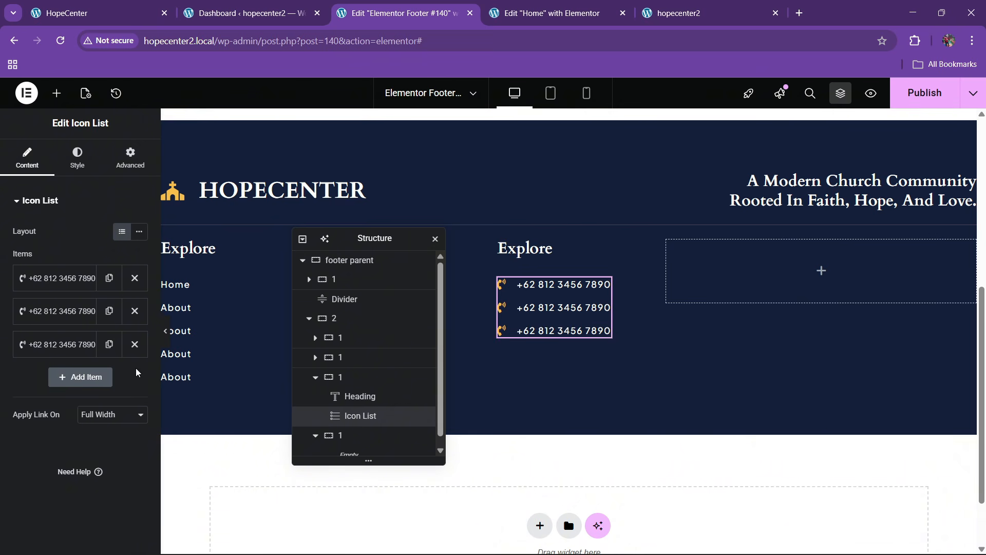
Copy the original footer's e-mail address into the second item and give it the Mail bulk icon
click(130, 4)
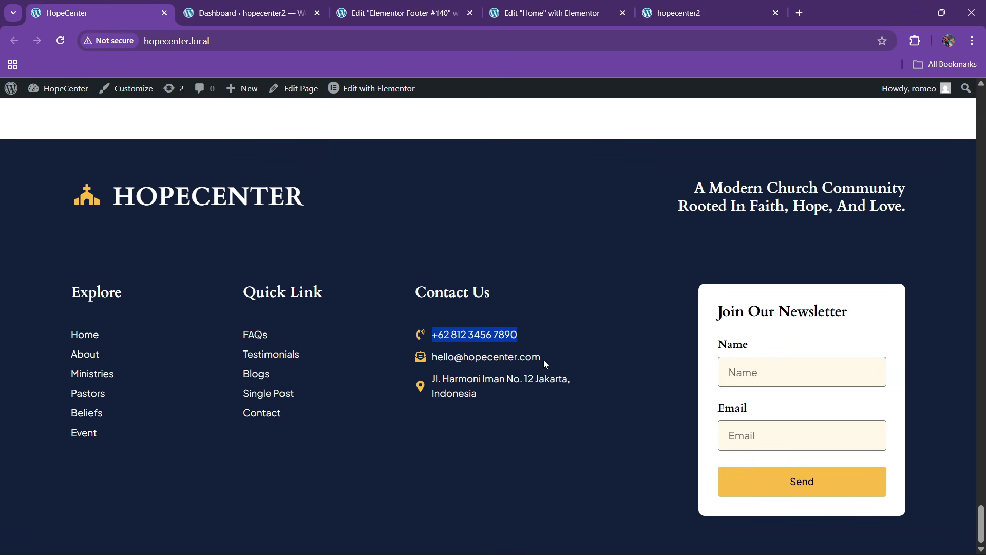
drag(544, 360, 444, 360)
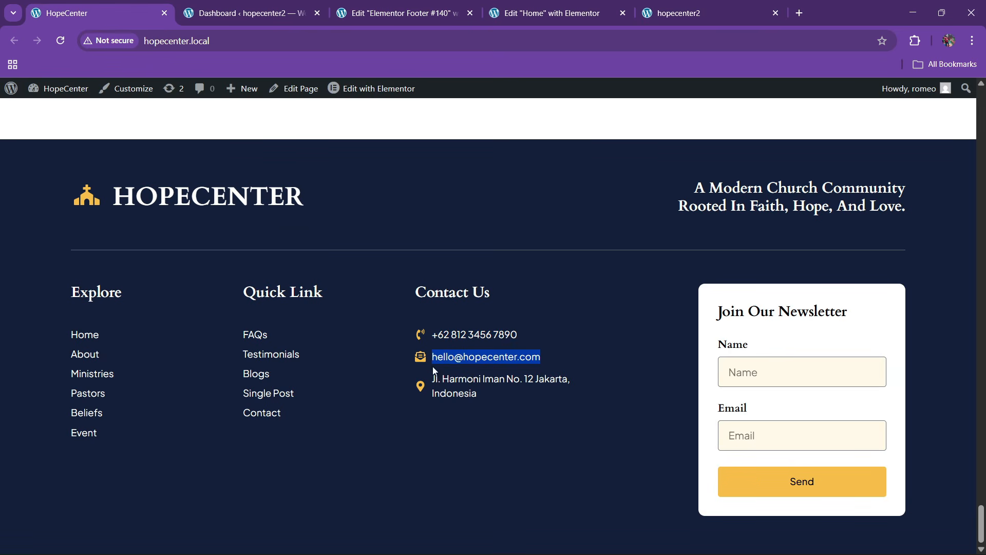
click(394, 13)
click(44, 314)
triple_click(51, 357)
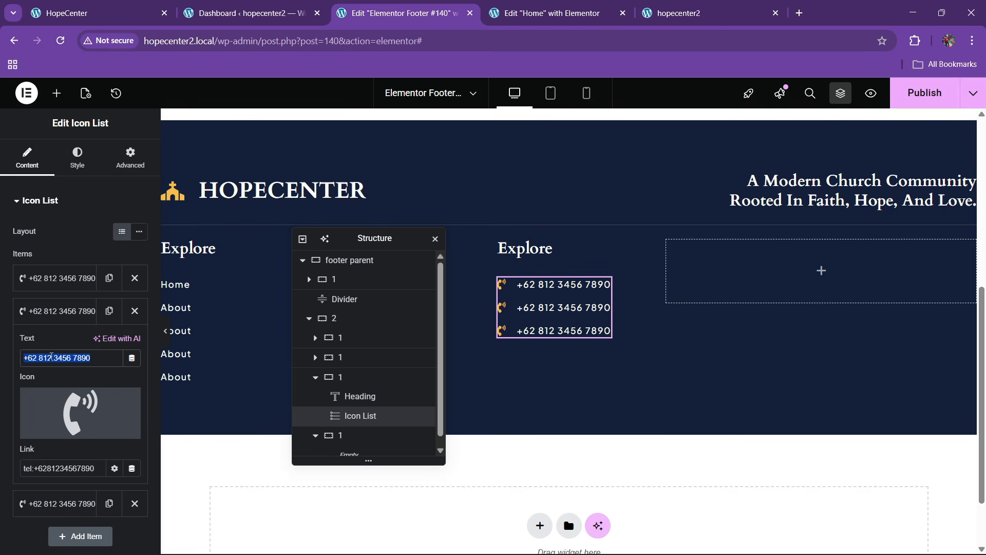
key(ctrl+v)
click(52, 424)
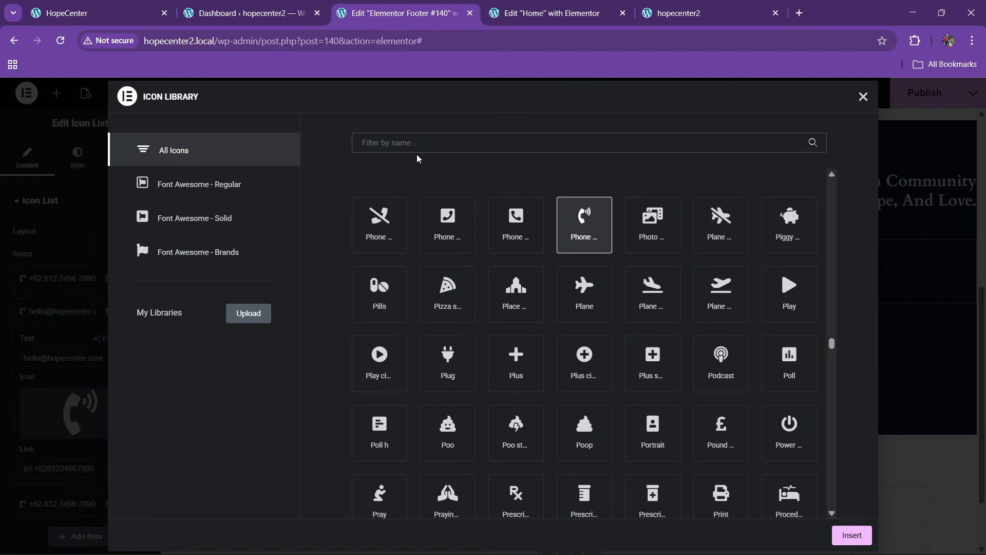
text(mail)
click(368, 222)
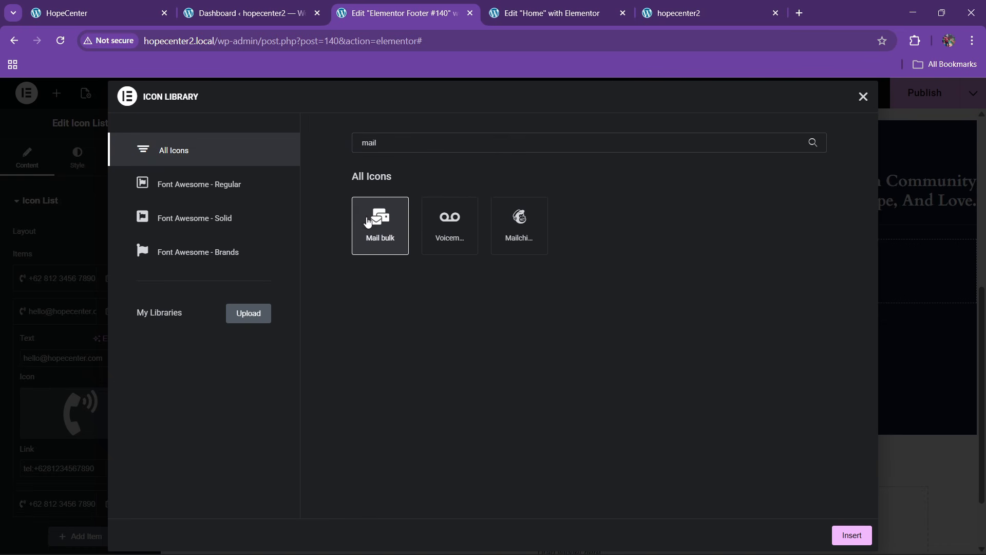
click(859, 530)
Give the third item the map marker icon and the street address copied from the original footer
click(114, 5)
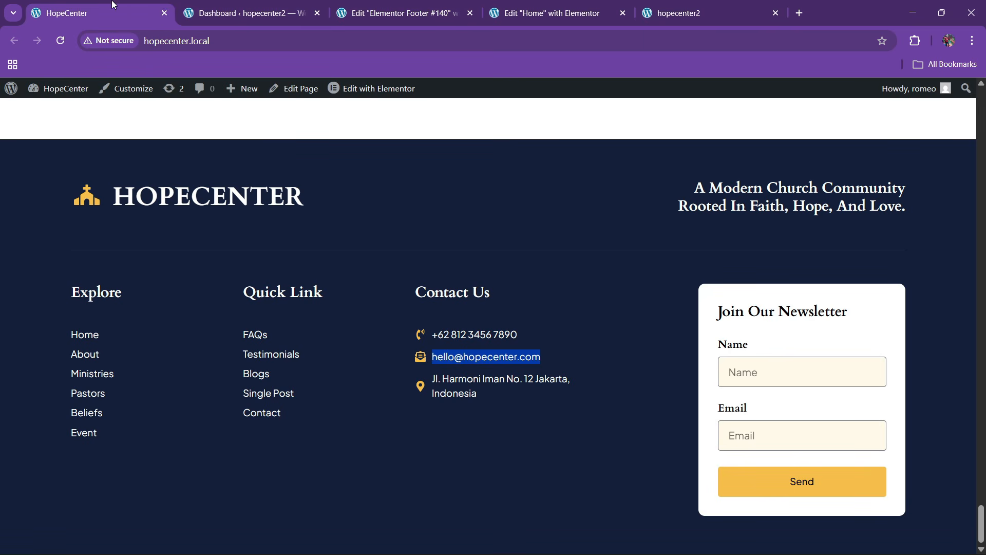
drag(431, 382, 486, 397)
key(ctrl+c)
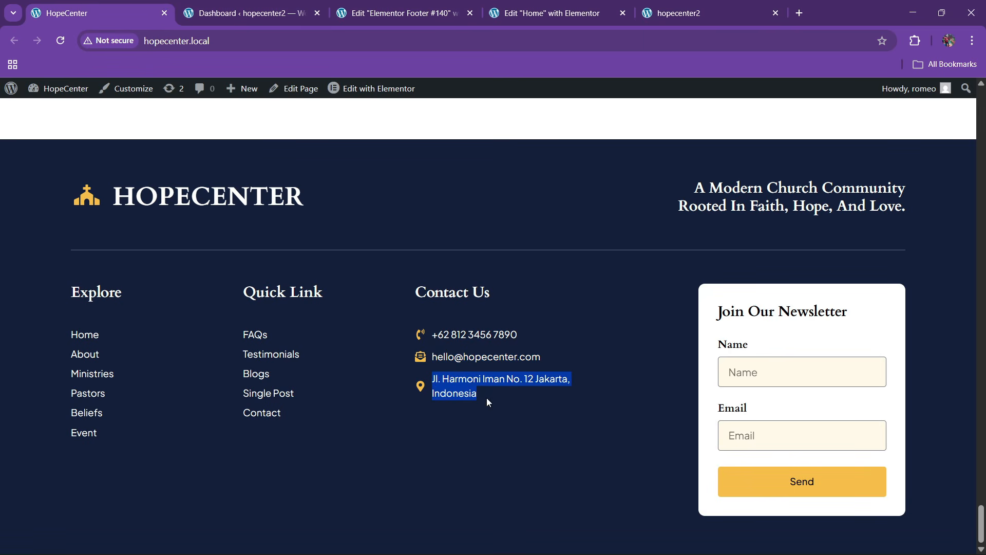
click(370, 13)
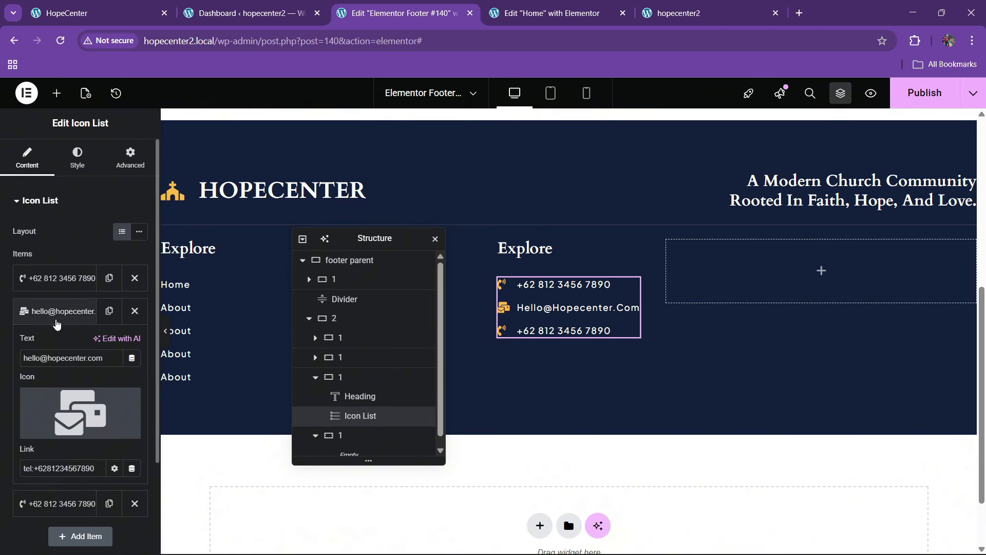
click(57, 310)
click(56, 344)
click(80, 446)
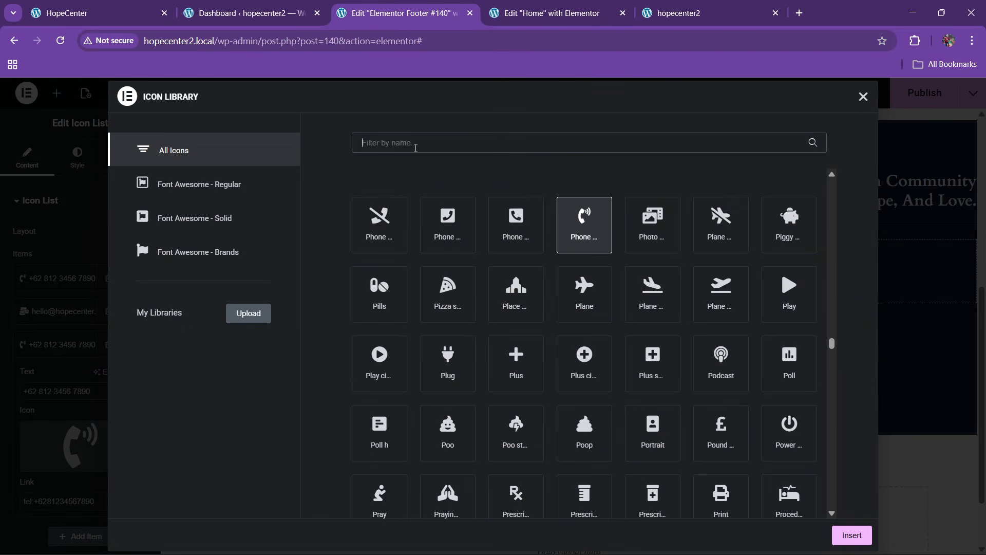
text(map)
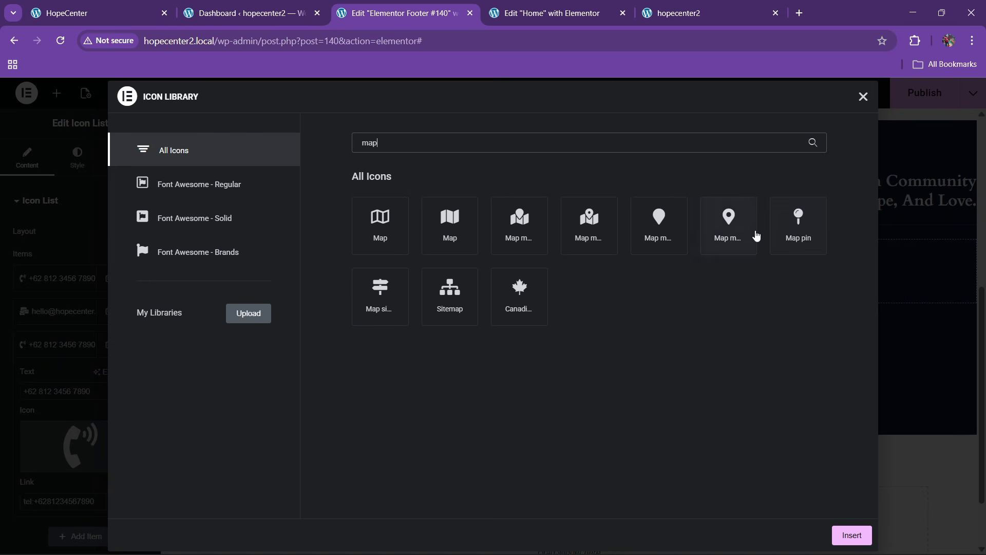
click(754, 234)
click(851, 535)
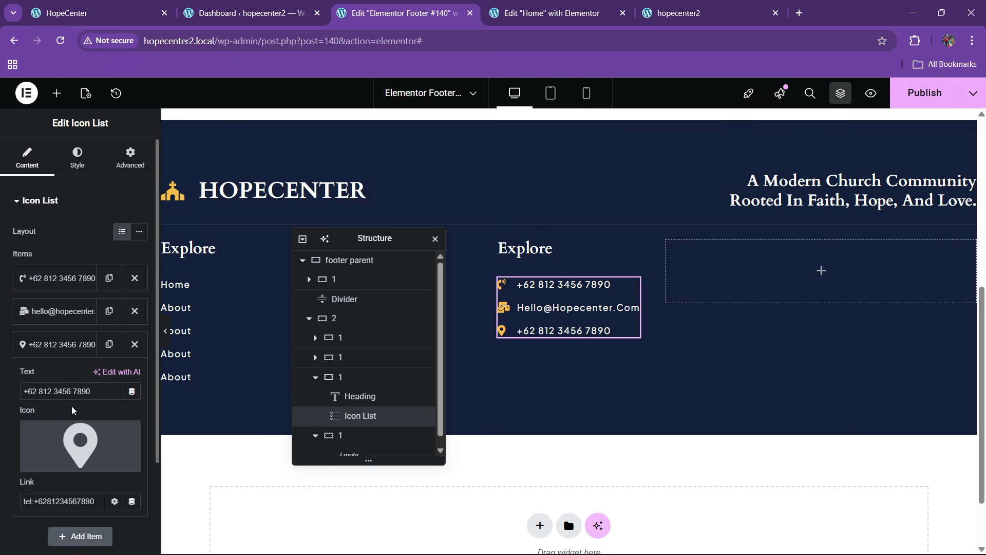
triple_click(72, 391)
key(ctrl+v)
click(57, 354)
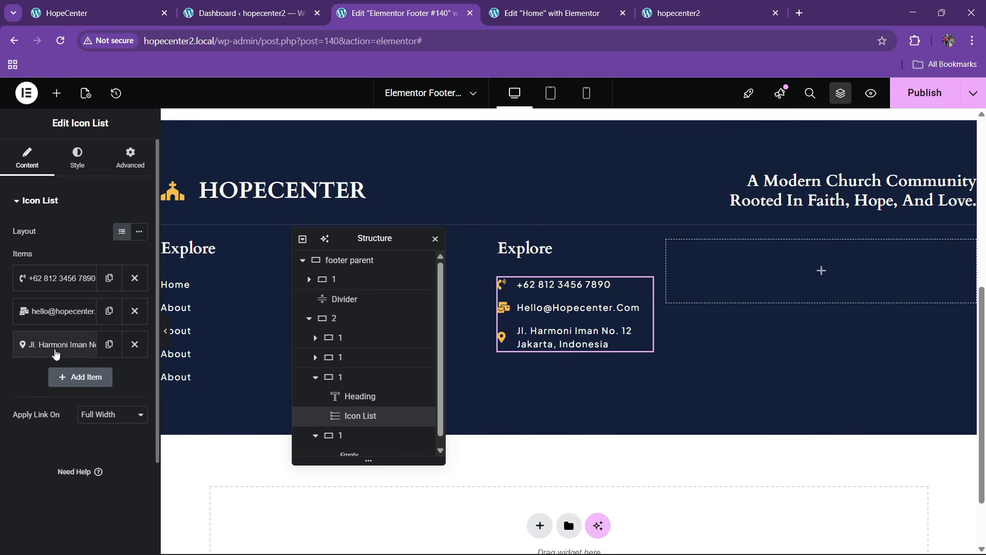
click(77, 157)
Set the contact list icon size to 19 and save
click(52, 349)
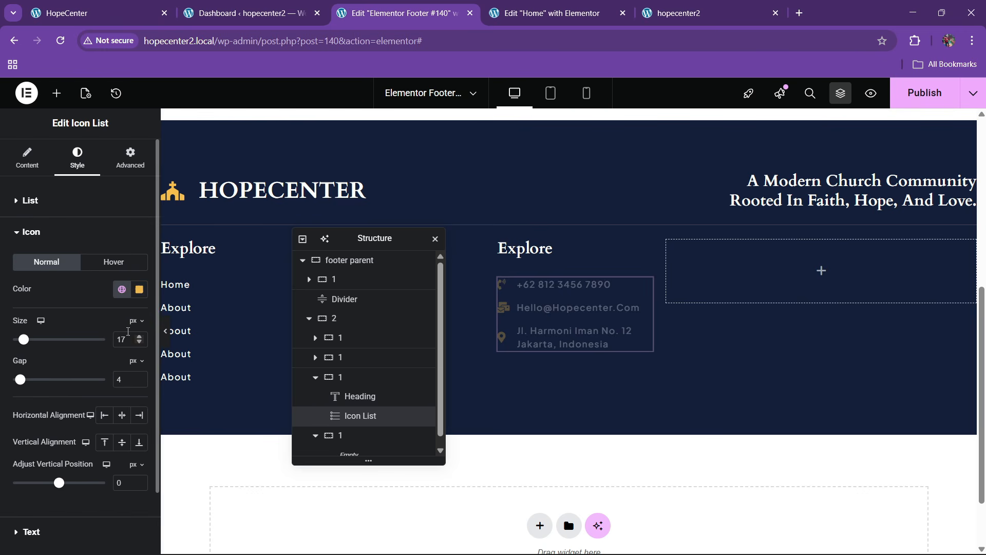
click(138, 334)
click(139, 337)
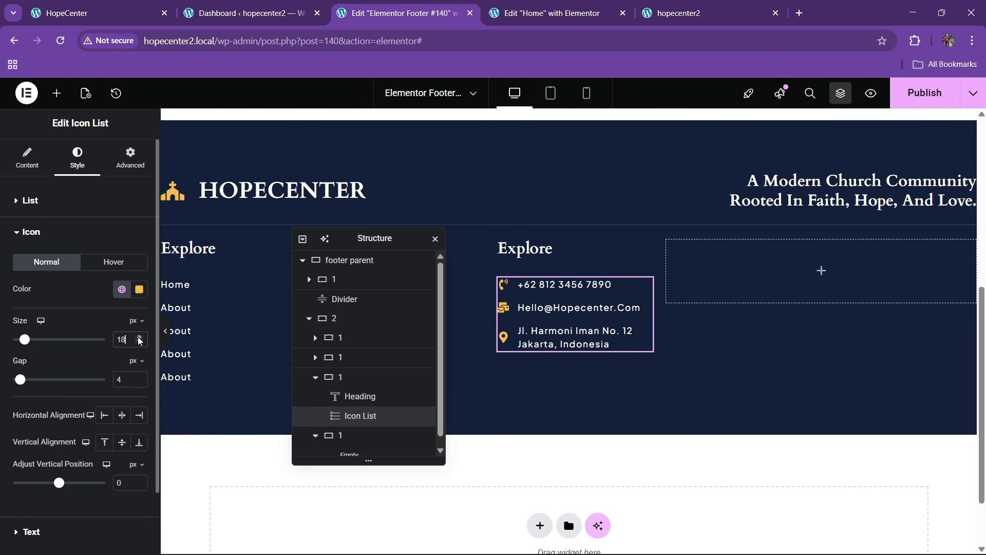
click(139, 337)
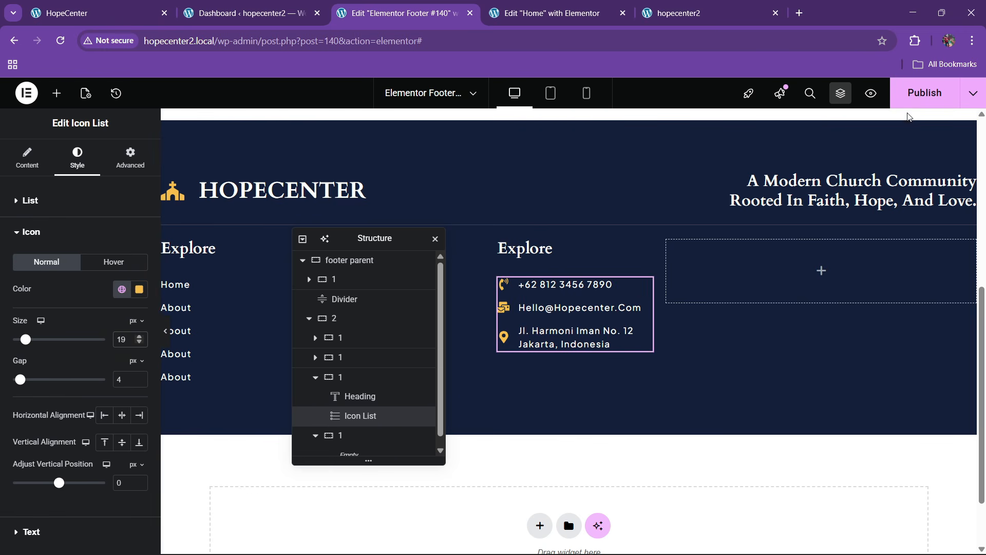
key(ctrl+s)
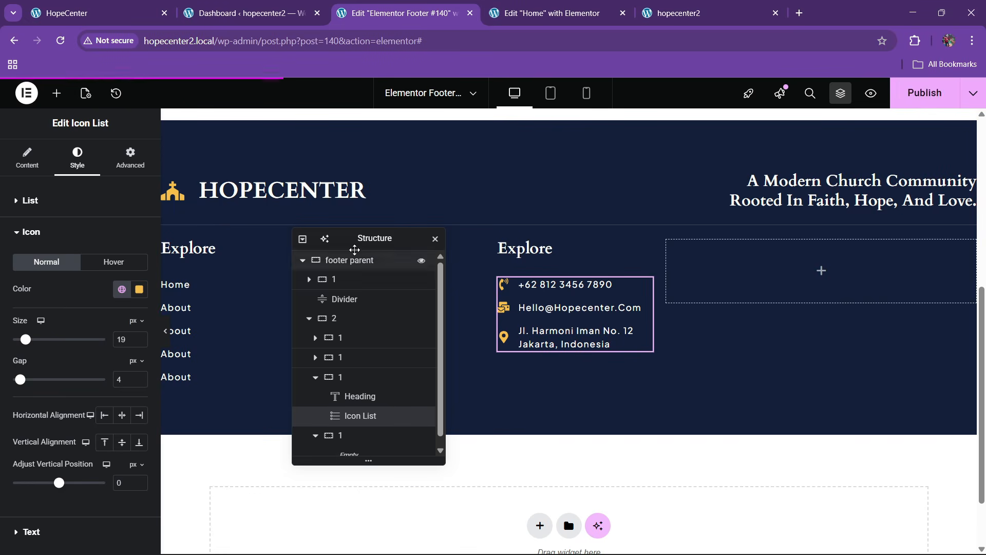
Set the footer columns container 2 gap to 40 and publish the footer
drag(359, 239, 380, 206)
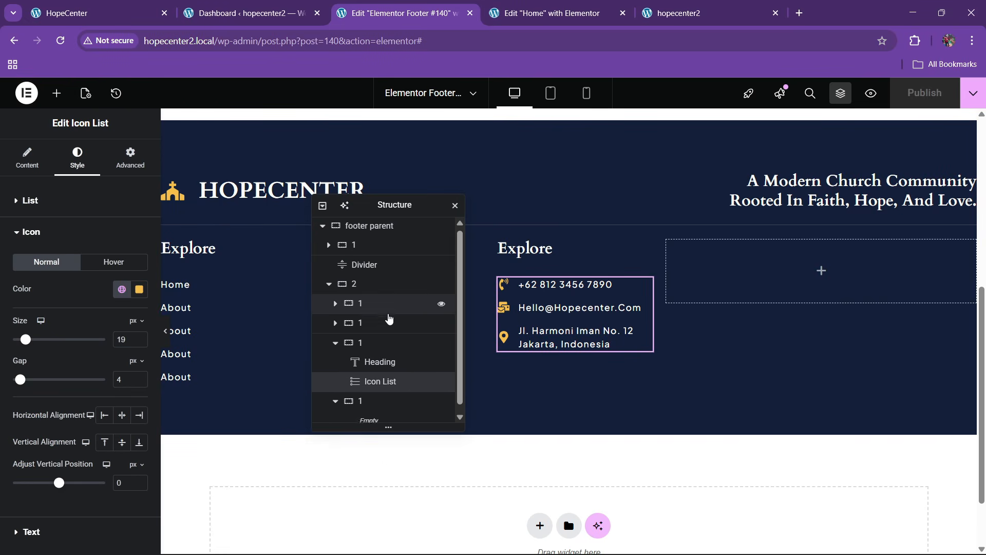
scroll(392, 317, down, 1)
click(360, 276)
scroll(57, 344, down, 3)
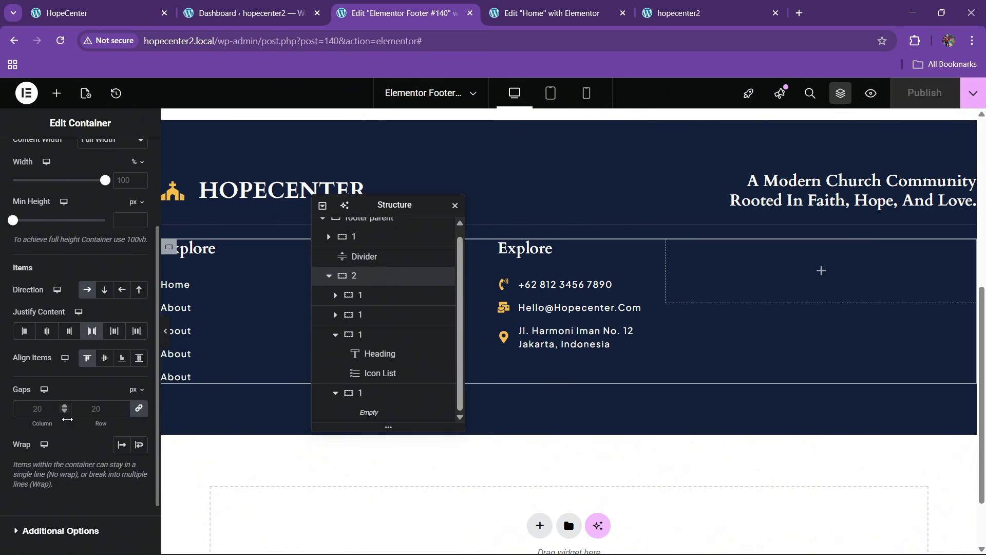
click(114, 403)
text(40)
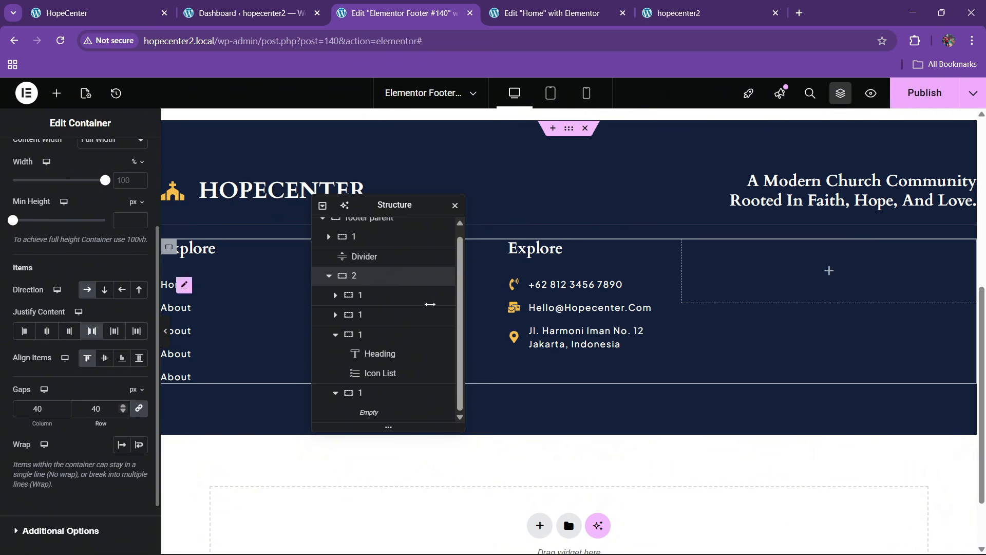
click(918, 101)
click(131, 14)
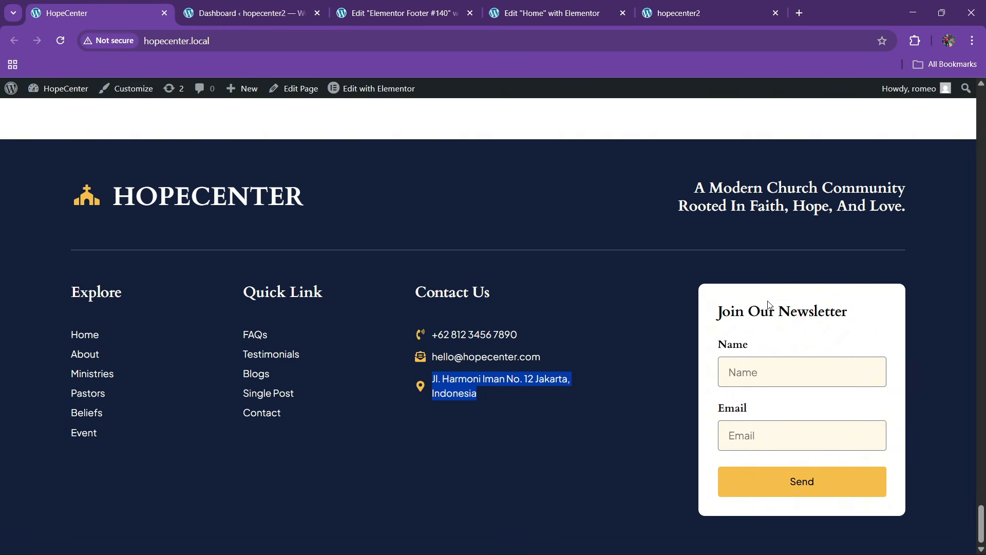
click(404, 13)
Add a white-background container to the empty right footer column, entering 30 in its Advanced settings
click(56, 93)
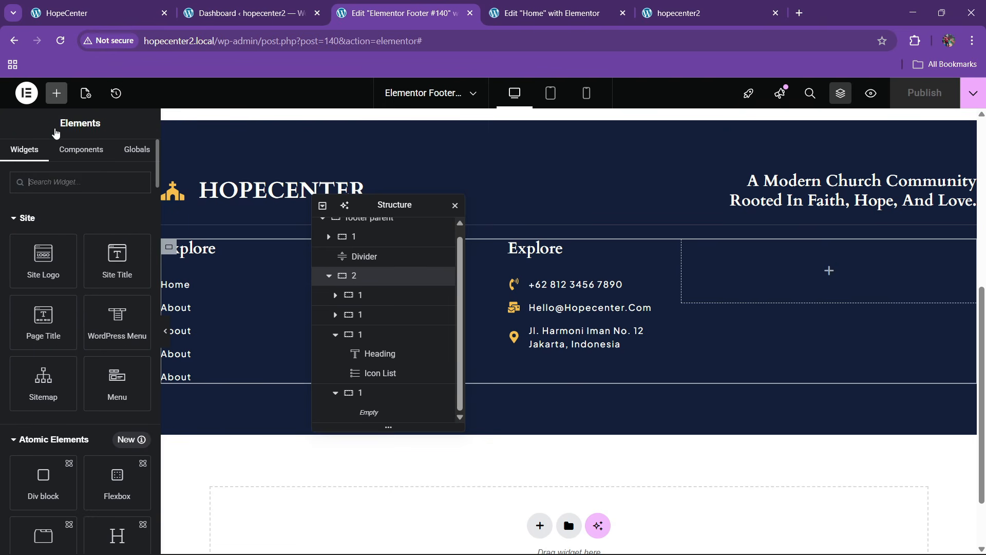
scroll(77, 309, down, 10)
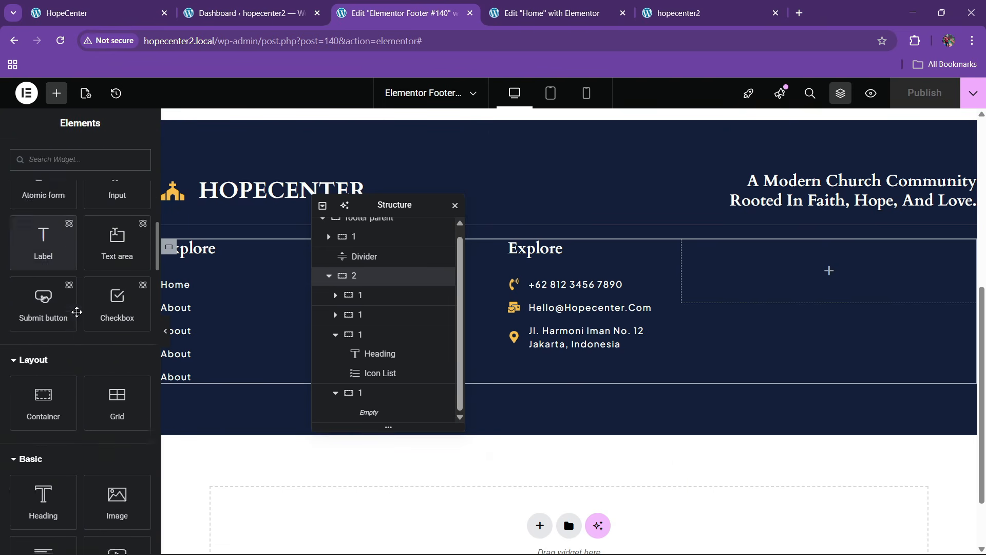
drag(43, 334, 910, 278)
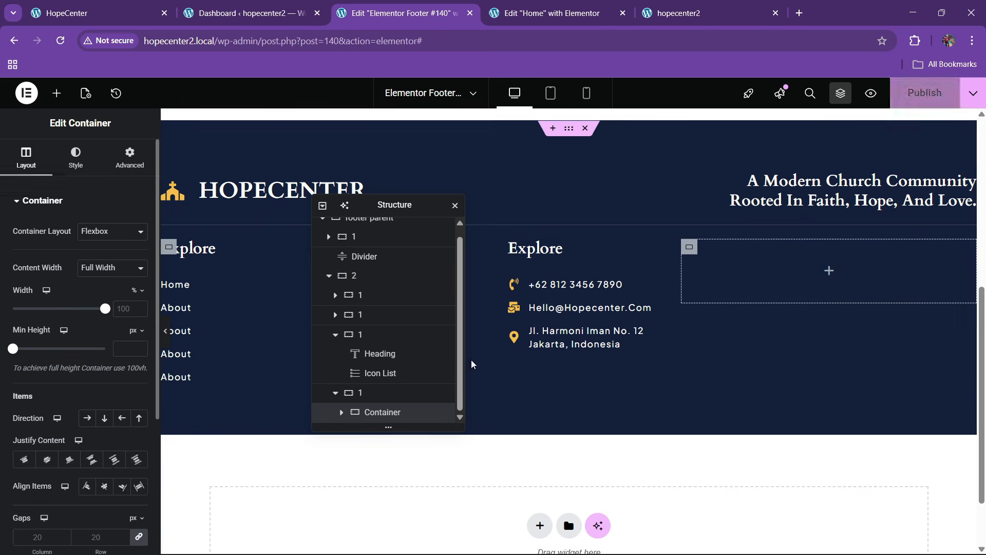
click(76, 157)
click(87, 258)
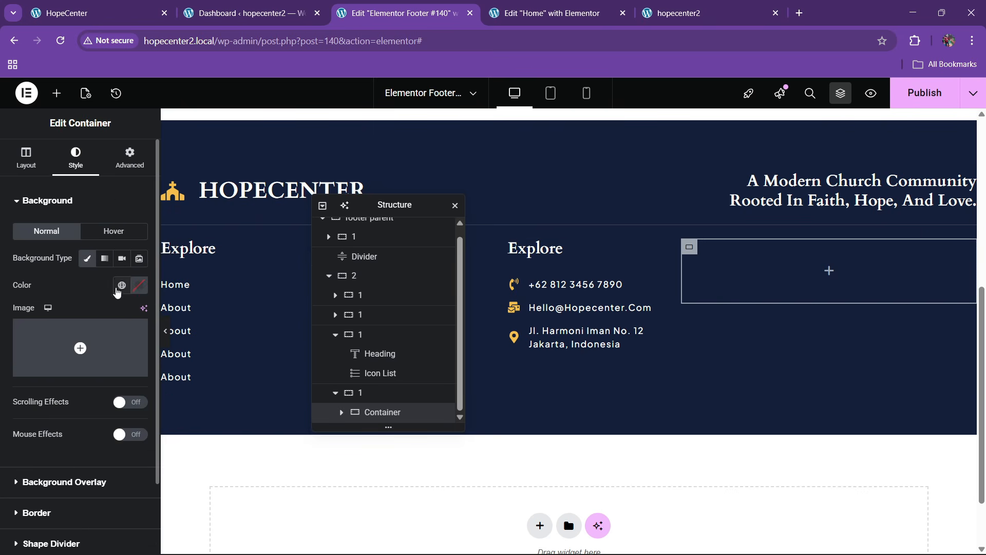
click(139, 285)
drag(125, 398, 66, 287)
click(66, 287)
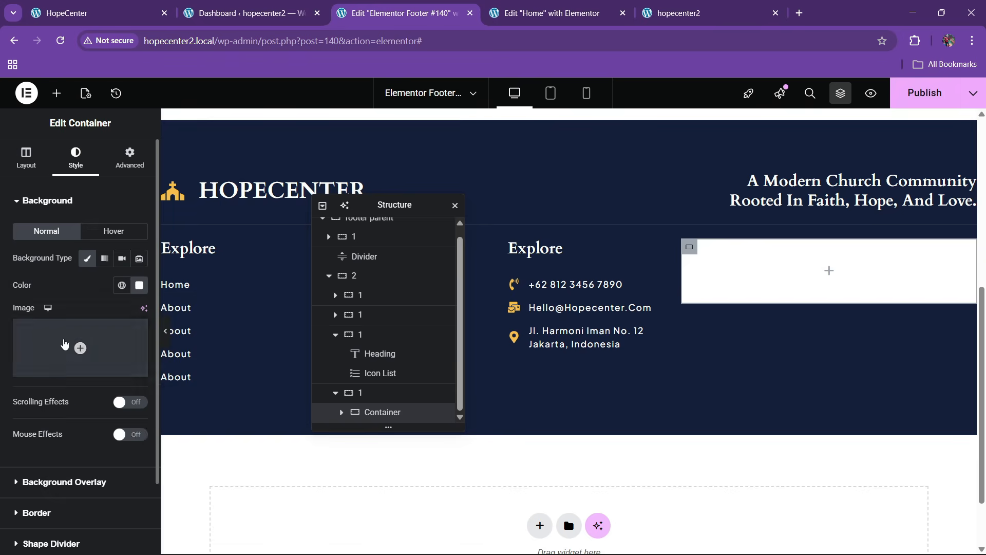
scroll(66, 346, down, 3)
click(30, 427)
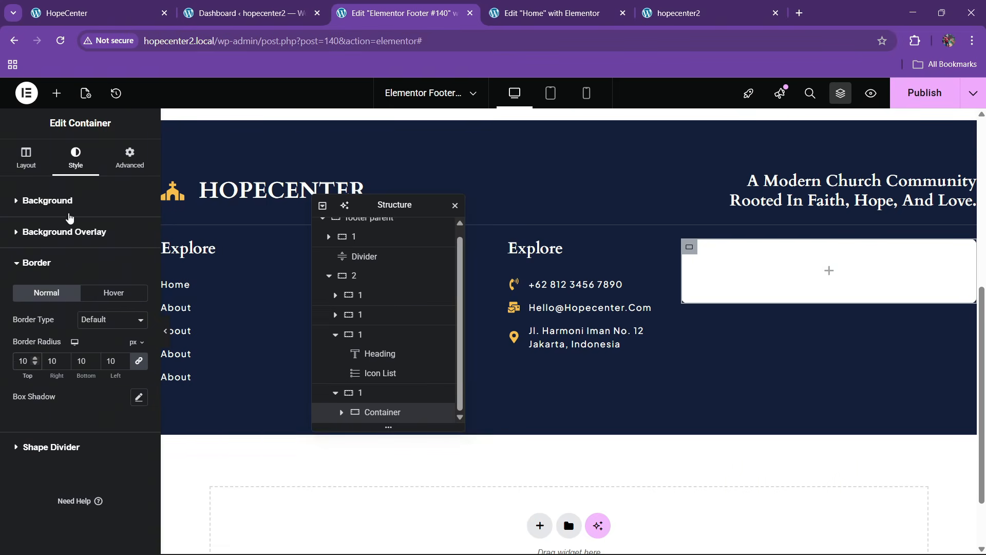
click(123, 165)
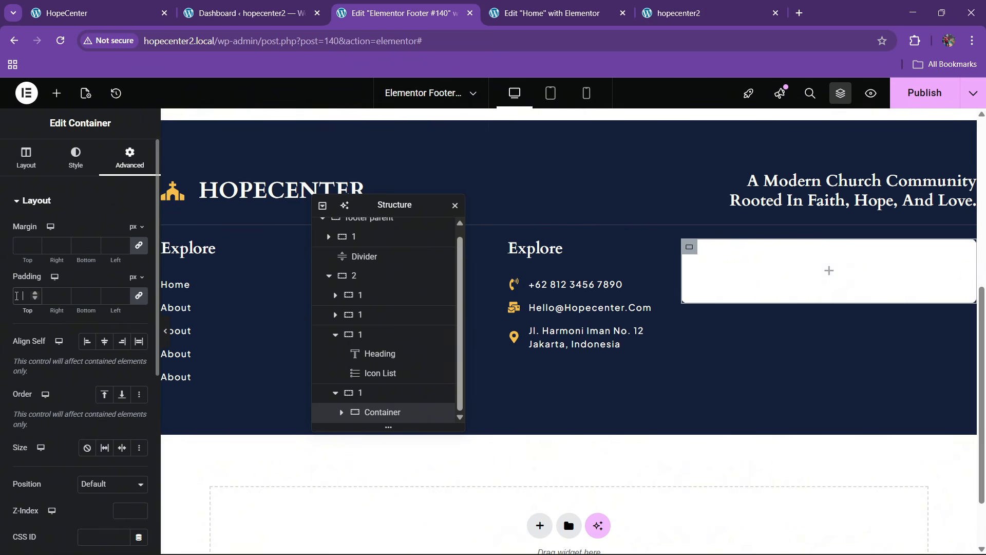
text(30)
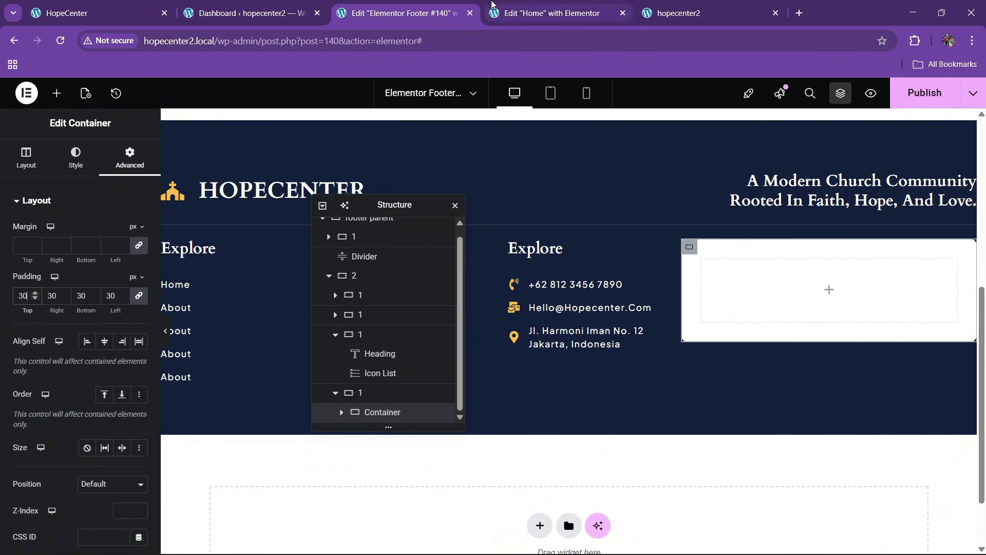
Drag a Form widget into the right footer column and rename its container 'form box'
click(494, 14)
scroll(545, 334, up, 15)
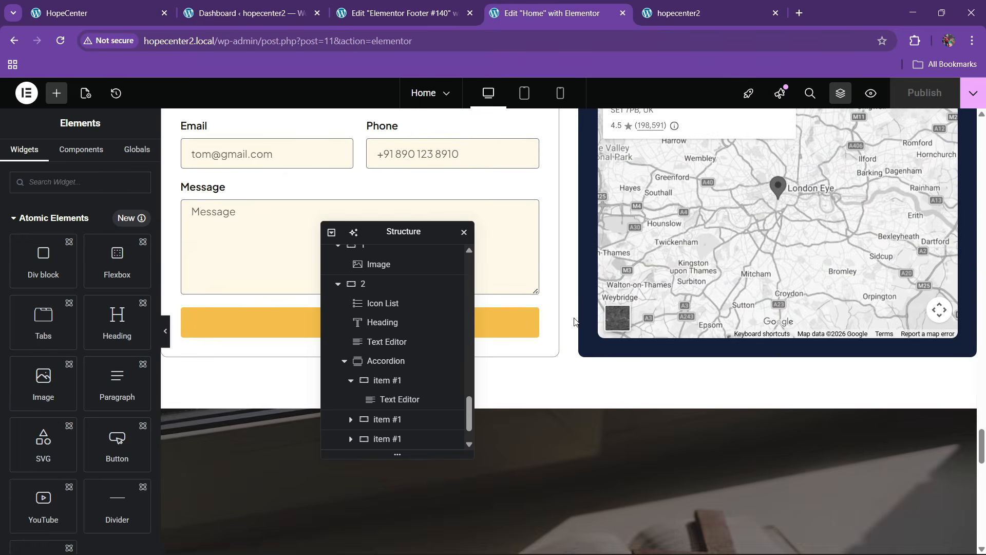
right_click(337, 199)
click(391, 8)
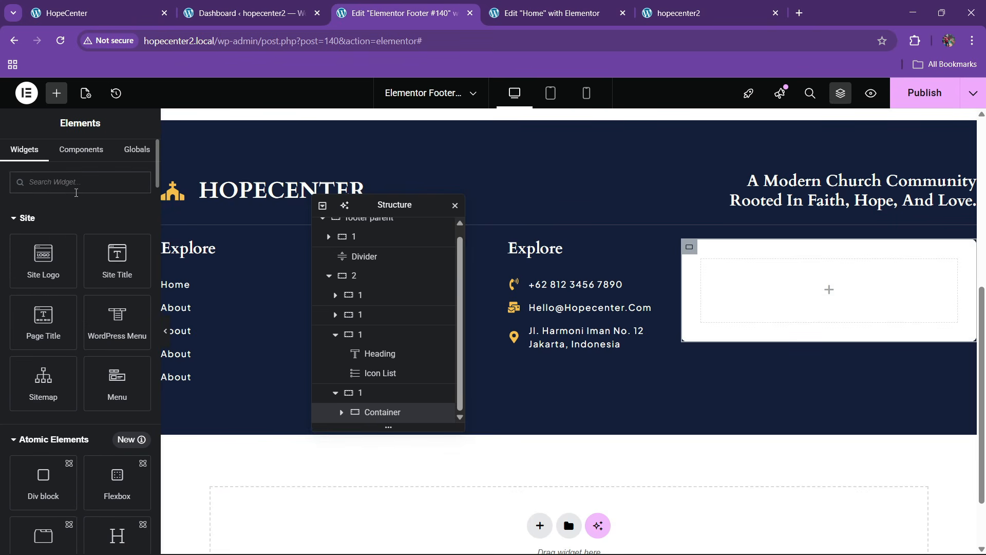
text(form)
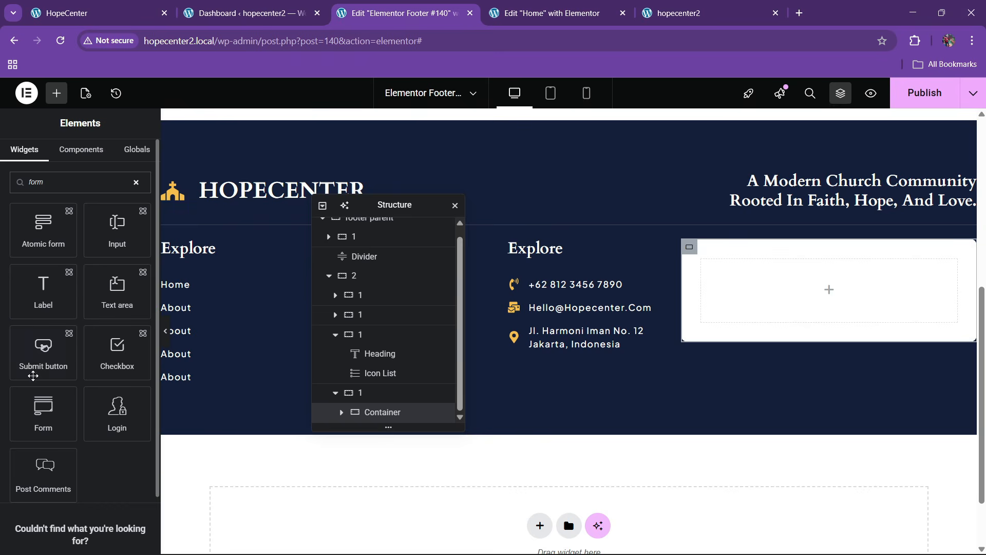
scroll(33, 376, down, 2)
drag(36, 354, 757, 304)
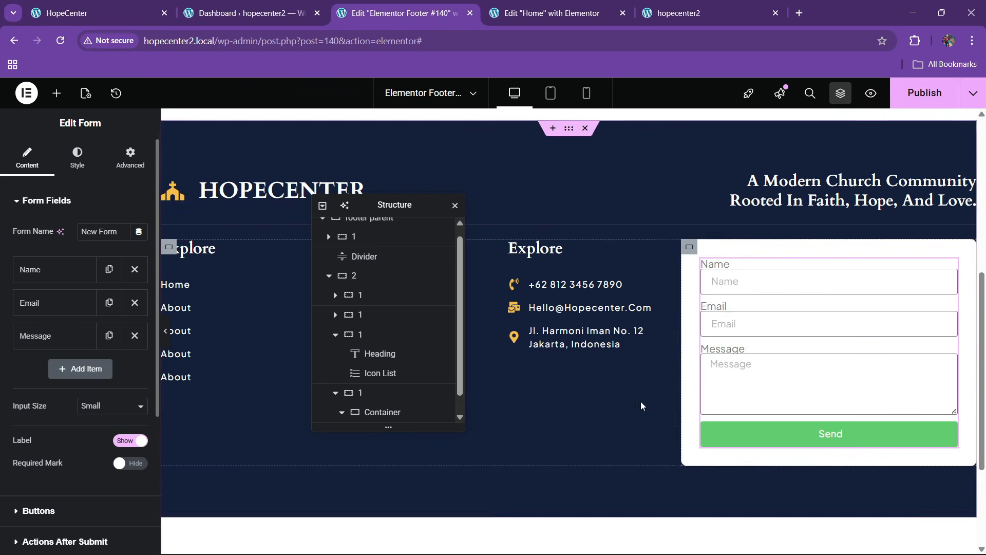
scroll(389, 359, down, 1)
double_click(386, 395)
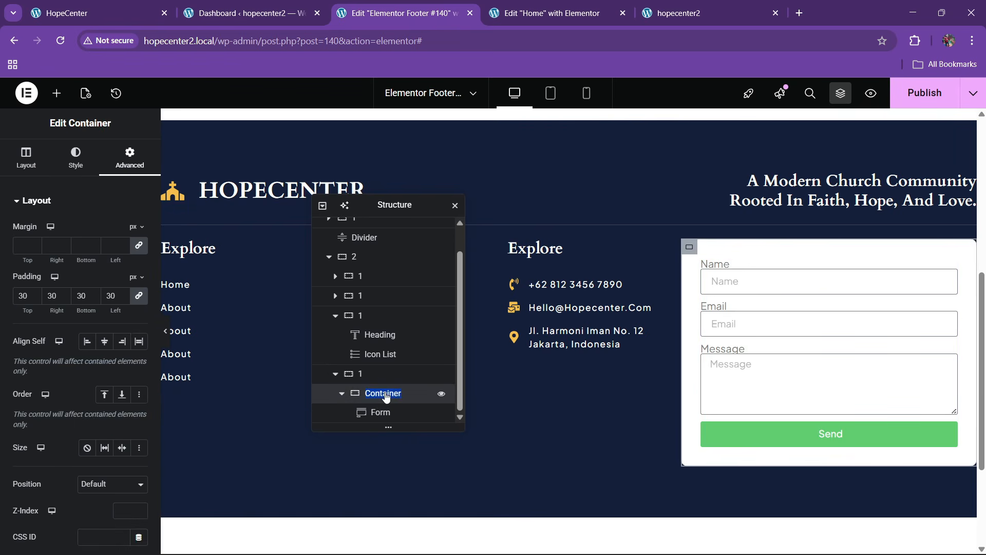
text(form box)
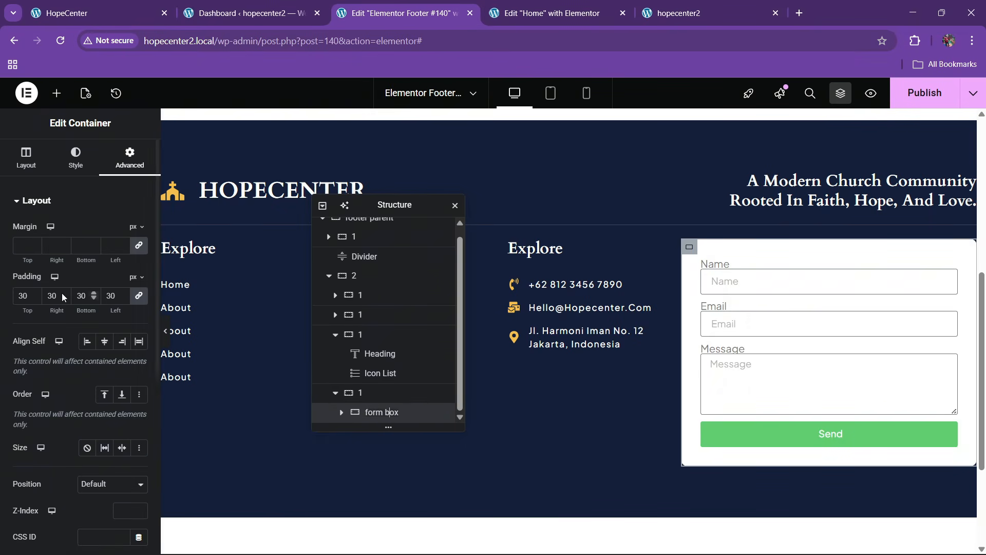
Set the form box width to 65% and align it to the column's right end
click(29, 167)
drag(106, 315, 75, 321)
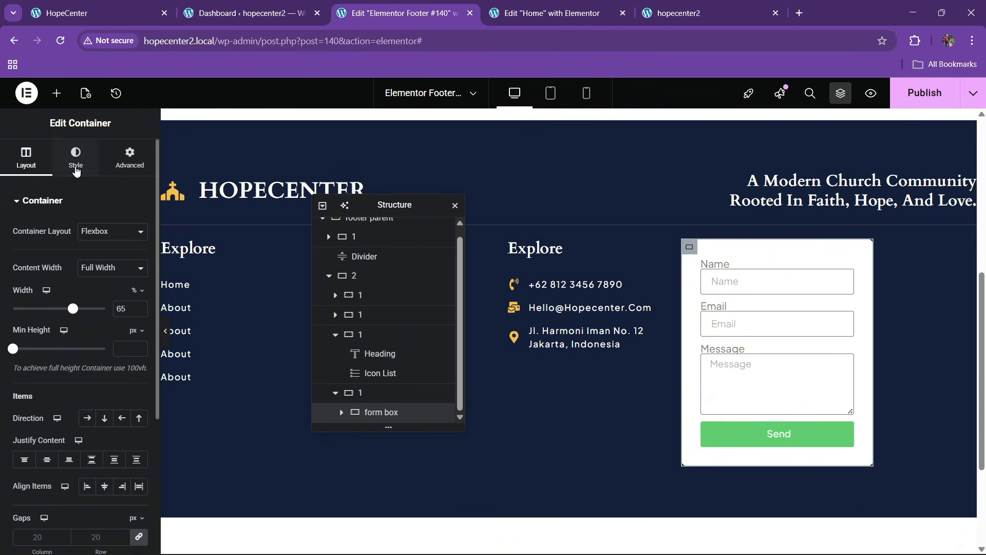
click(76, 169)
click(36, 425)
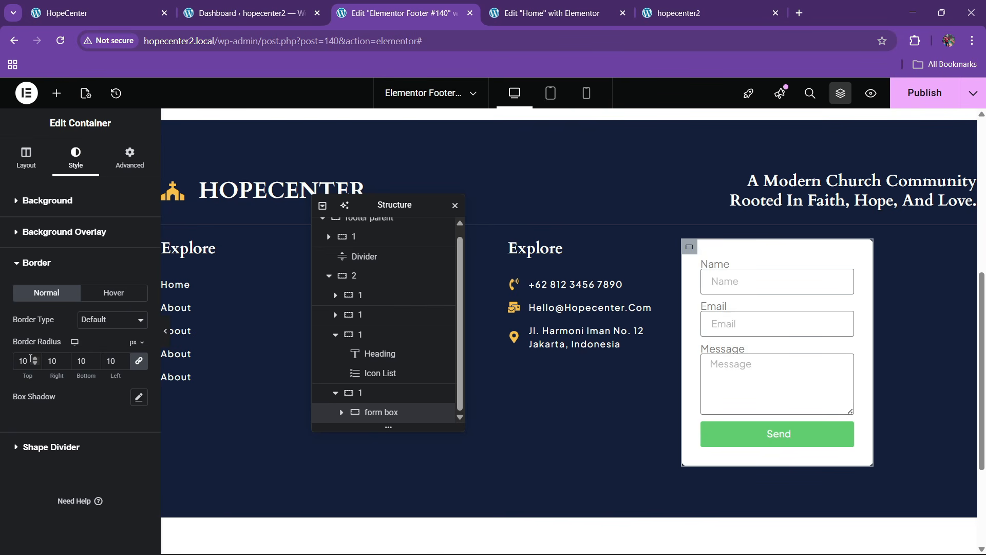
click(130, 157)
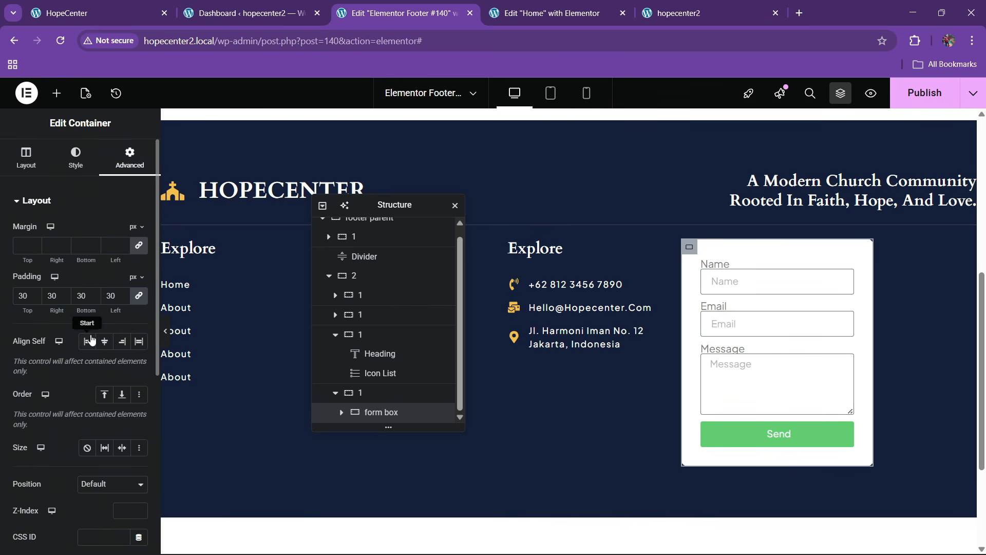
click(121, 341)
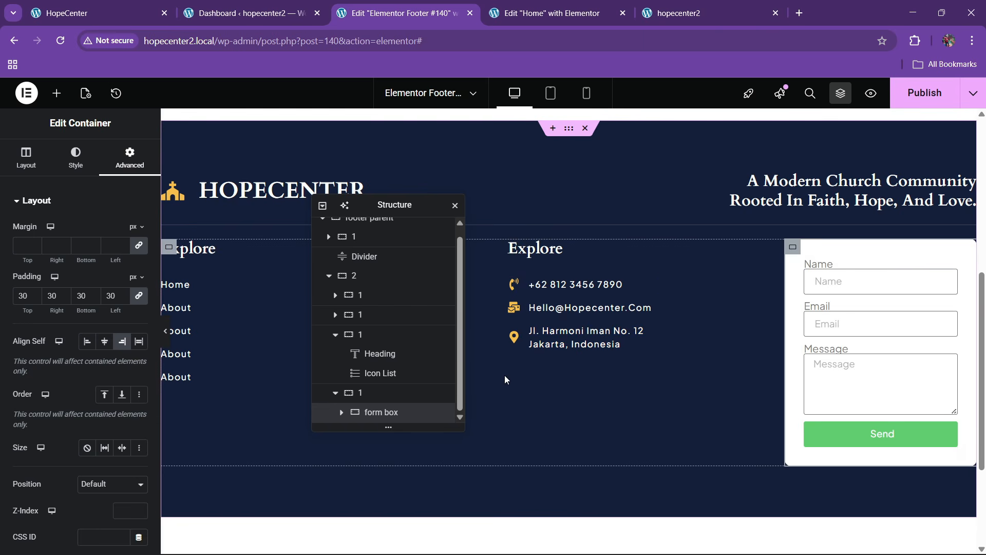
click(103, 12)
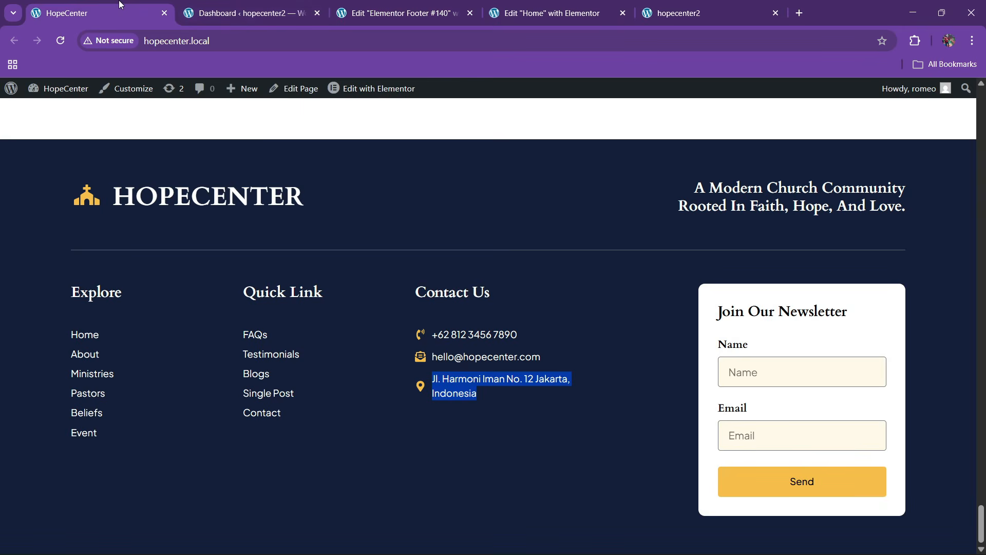
Copy the Home page form and paste its style onto the footer form
click(425, 4)
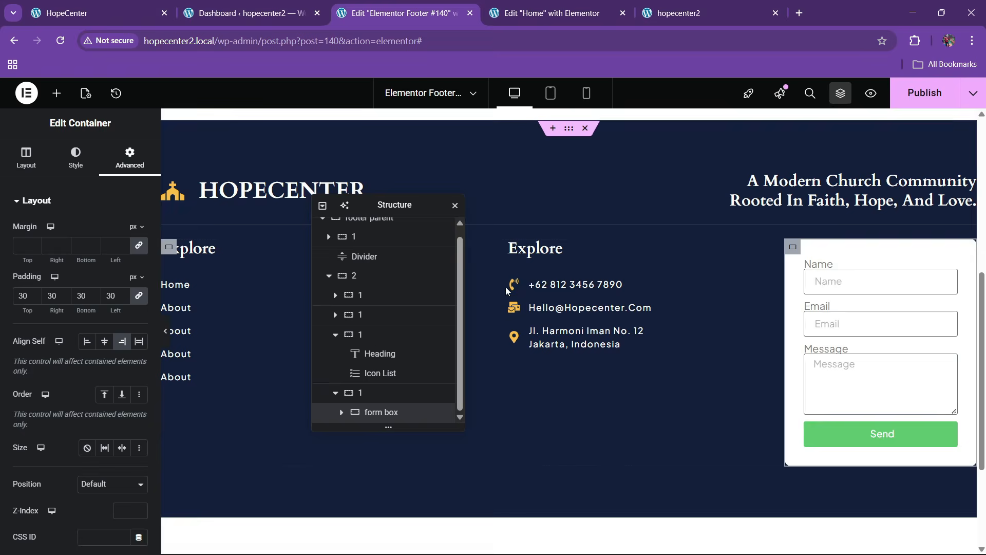
click(531, 4)
right_click(315, 177)
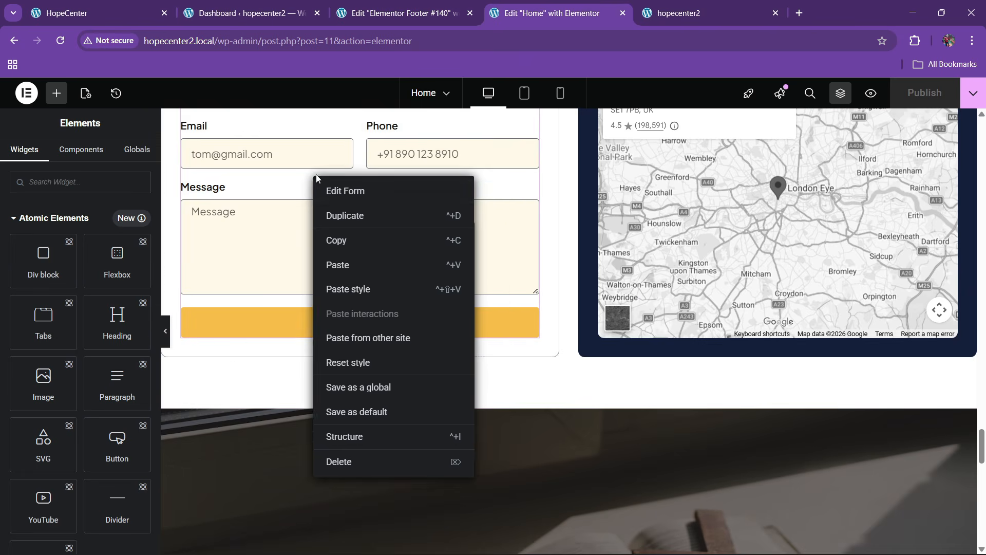
click(347, 242)
right_click(361, 242)
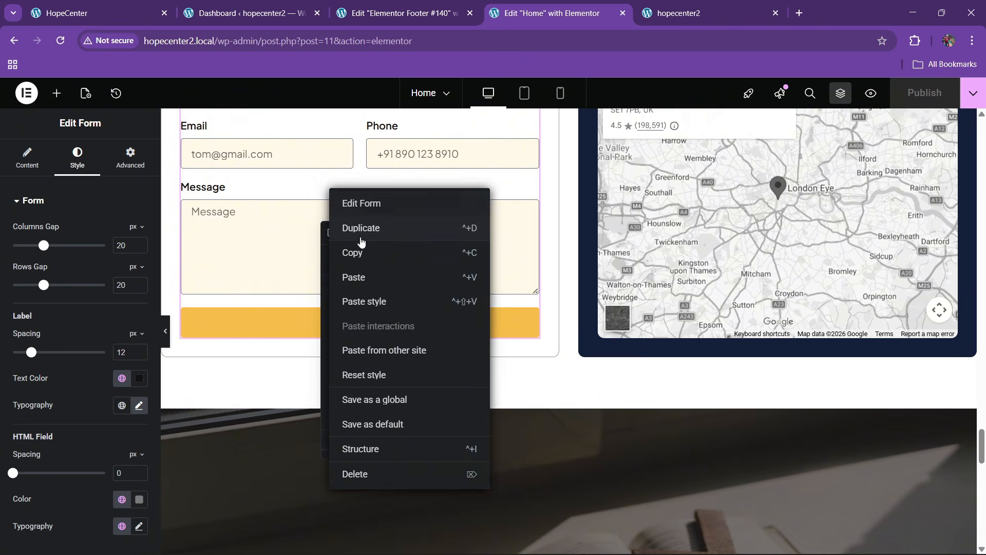
click(361, 250)
click(434, 6)
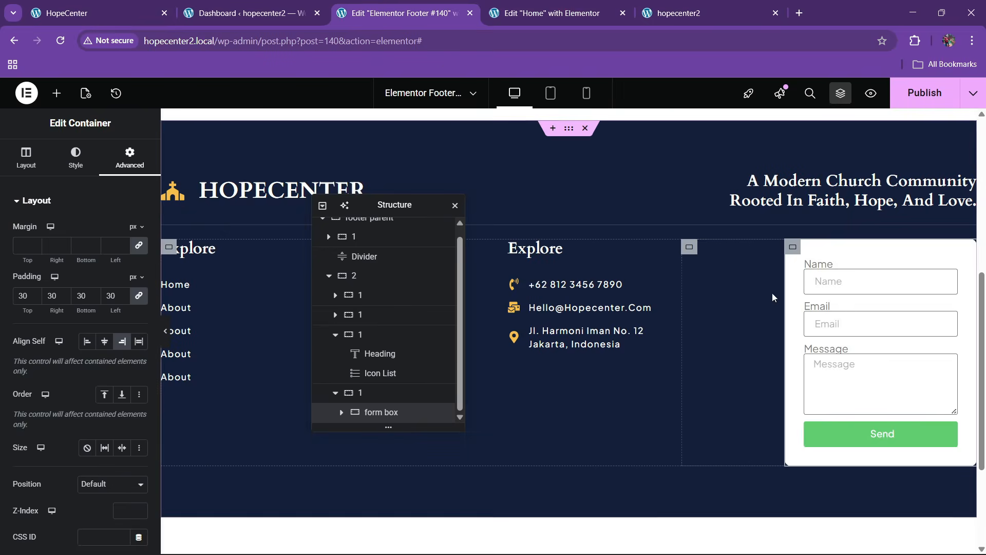
right_click(835, 260)
click(853, 364)
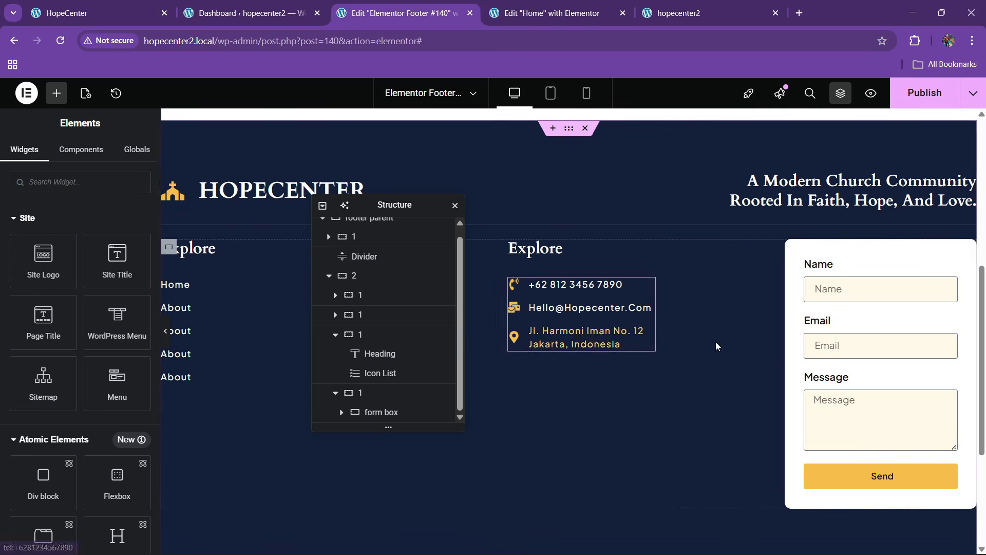
click(846, 330)
Remove the Message field and set the submit button text to Subscribe
click(135, 334)
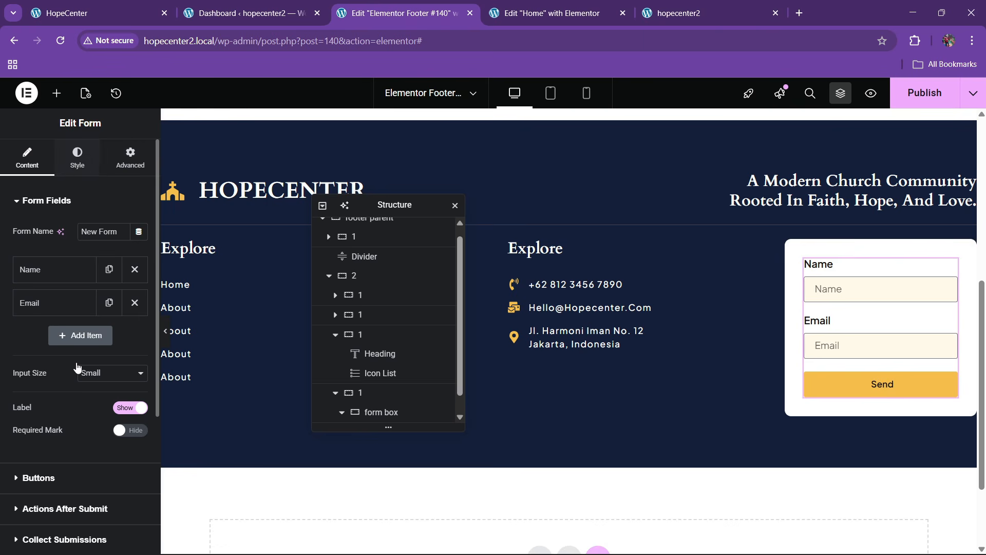
scroll(77, 367, down, 3)
click(49, 348)
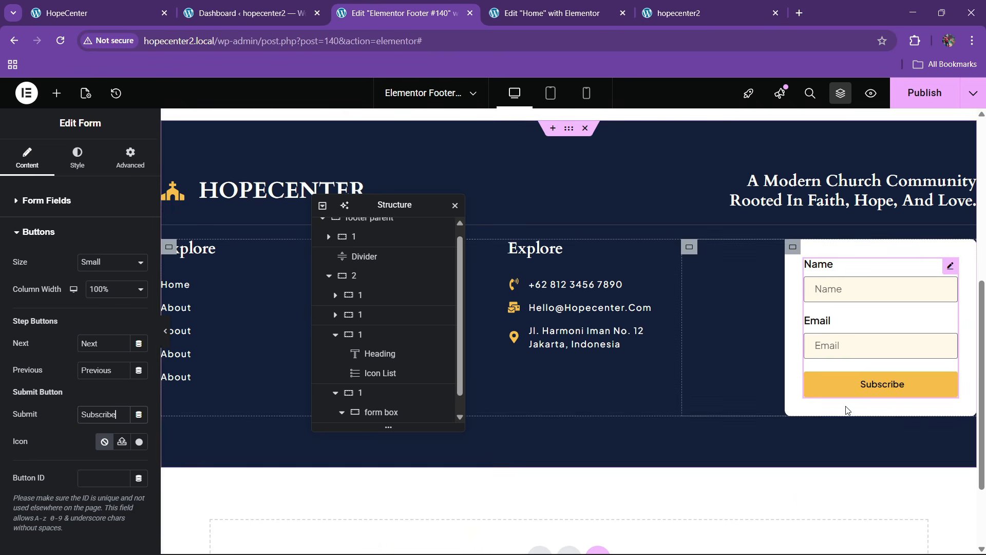
Give the Subscribe button the dark blue global colour as its hover background
click(78, 154)
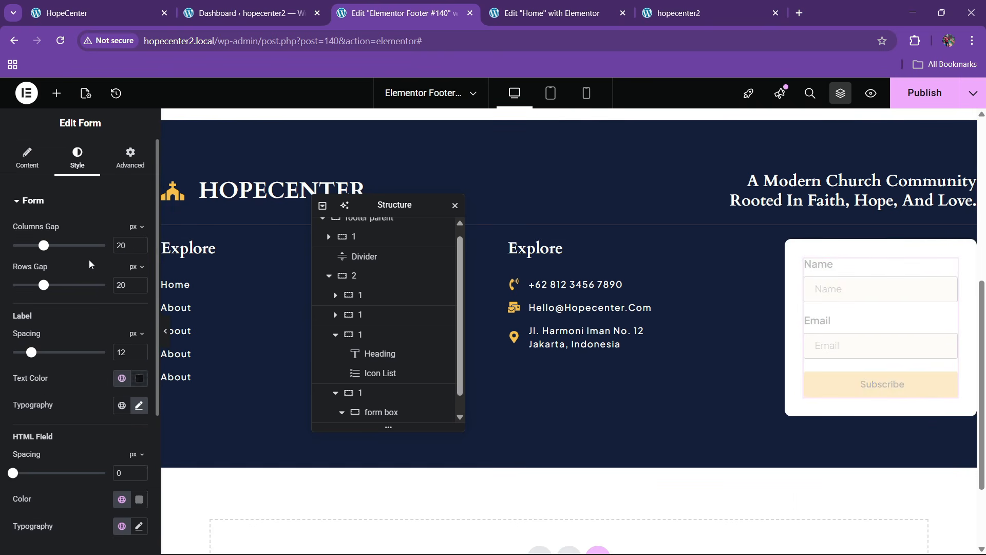
scroll(82, 264, down, 5)
click(41, 404)
scroll(89, 334, down, 3)
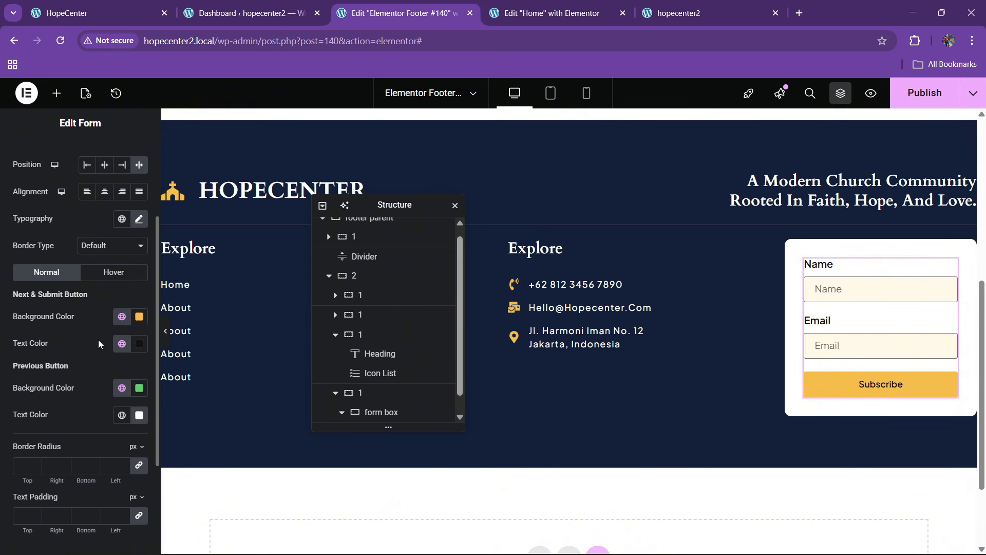
click(101, 281)
click(122, 316)
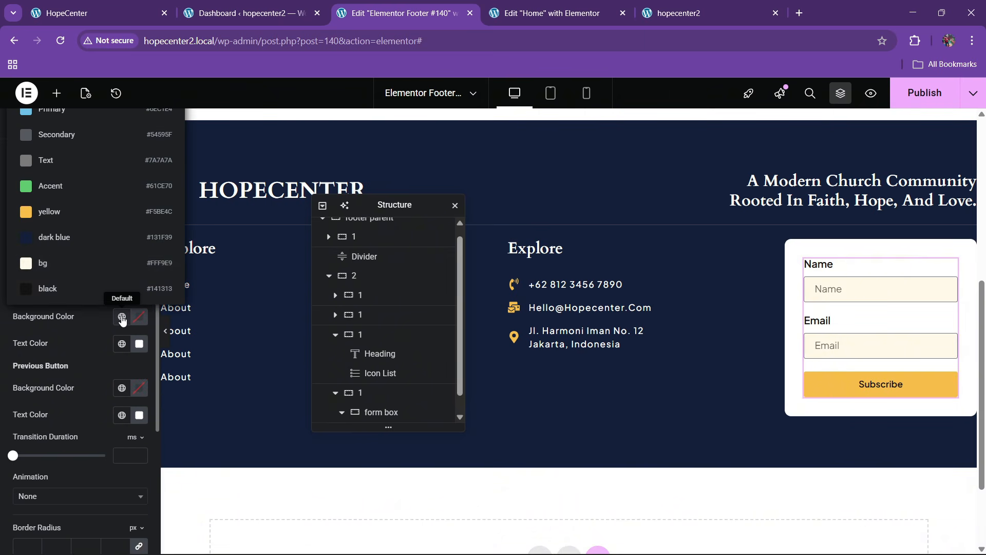
click(57, 237)
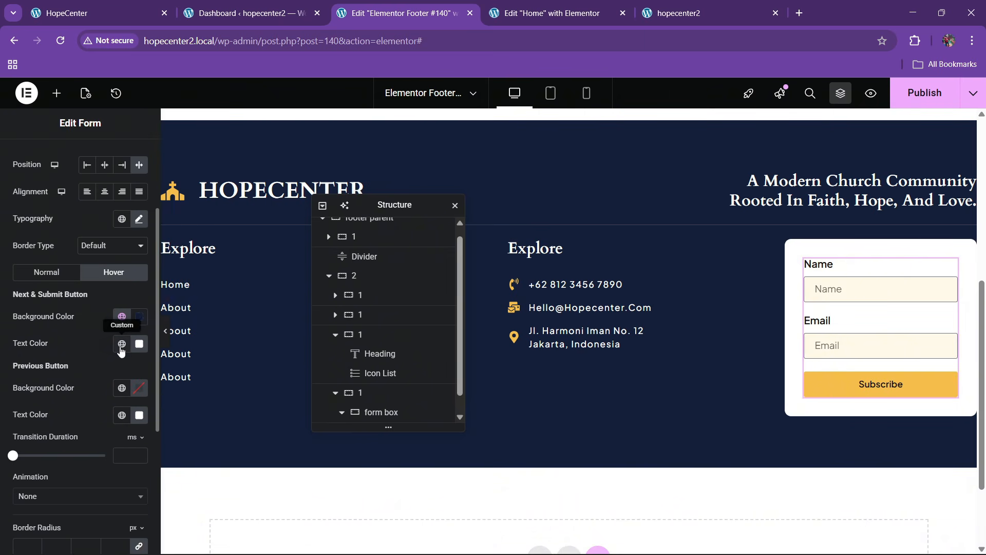
click(122, 343)
click(80, 363)
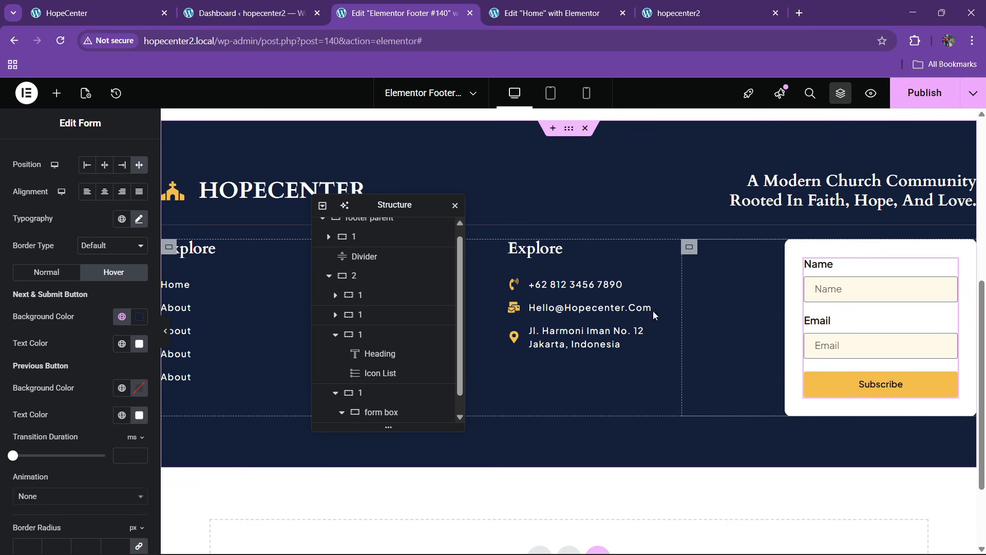
key(ctrl+1)
click(477, 4)
scroll(330, 282, up, 1)
Set the footer parent container's gap to 60
click(329, 282)
click(347, 234)
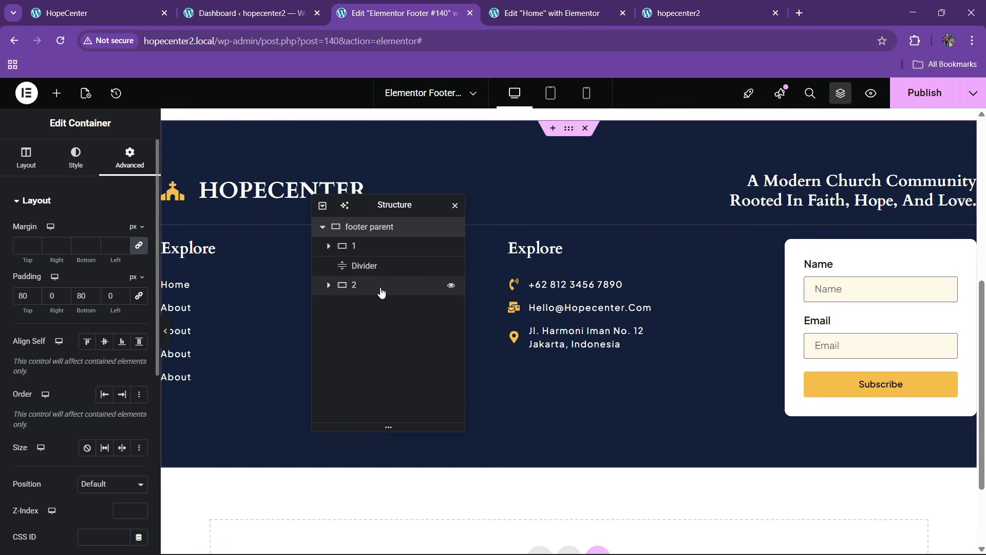
click(26, 157)
scroll(88, 367, down, 3)
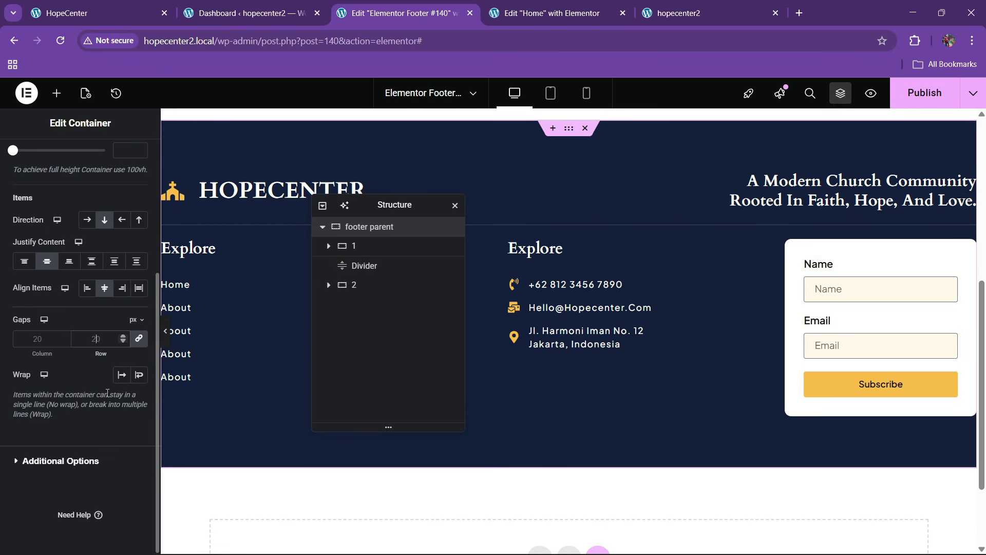
text(40)
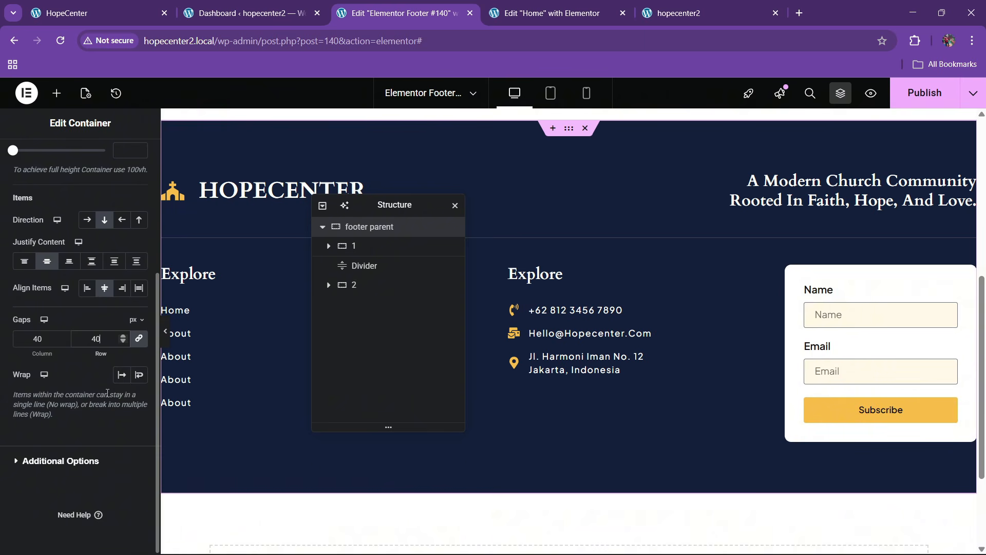
key(BackSpace)
key(BackSpace)
text(60)
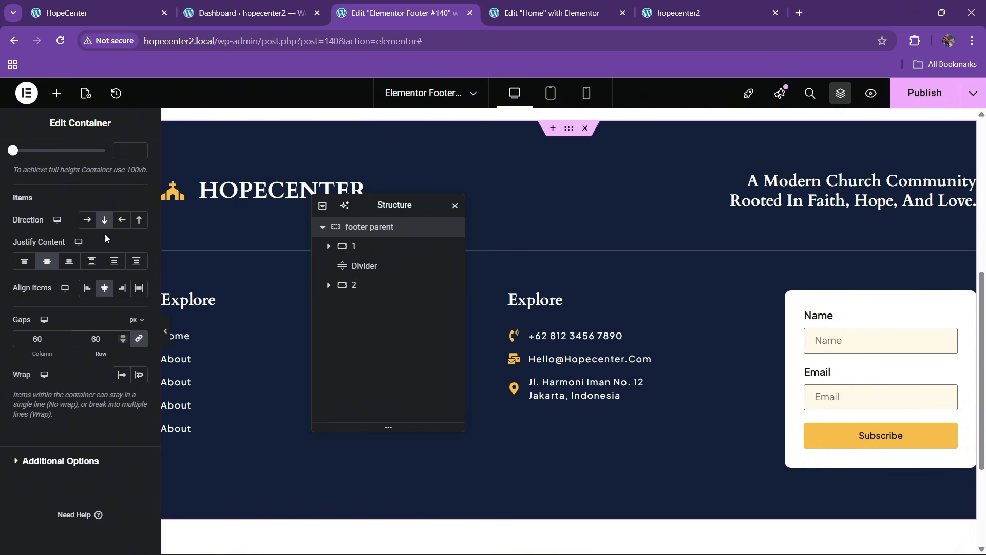
Change the footer's top and bottom padding to 60 and publish
scroll(108, 239, up, 4)
click(129, 157)
click(80, 296)
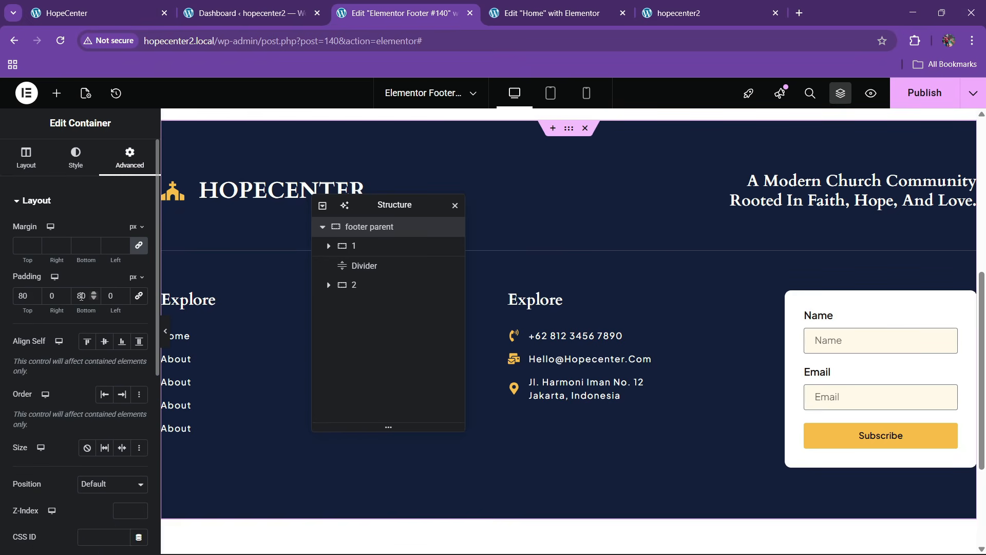
key(BackSpace)
text(6)
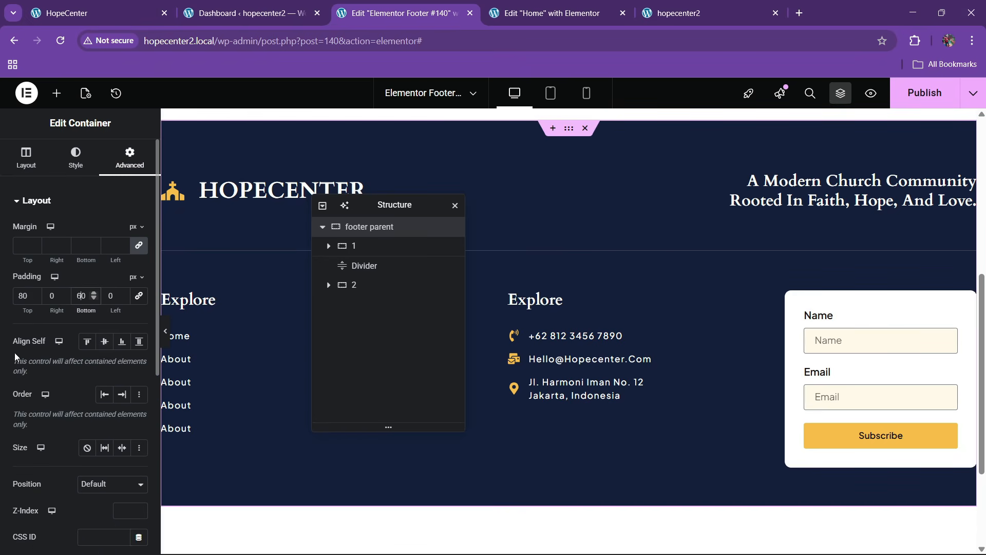
key(BackSpace)
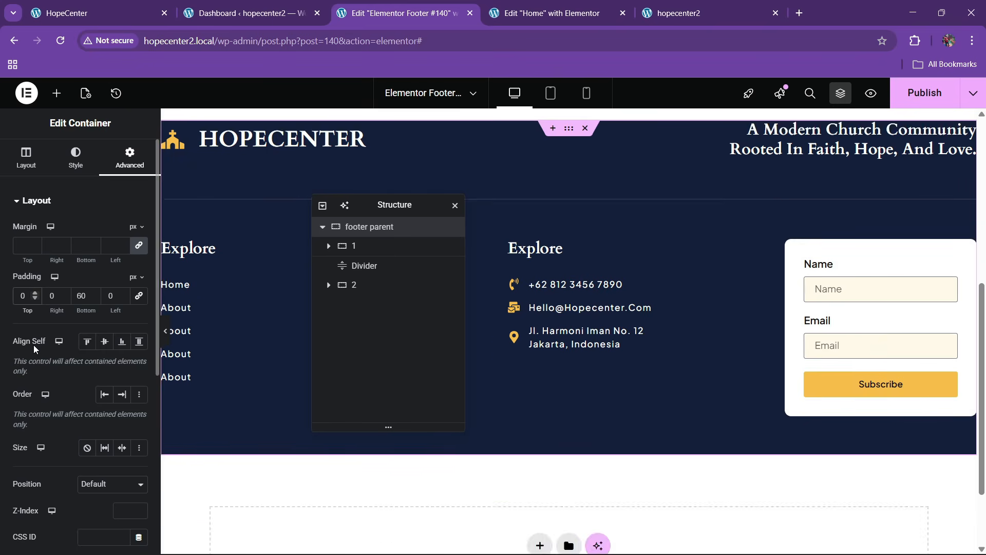
text(6)
click(918, 94)
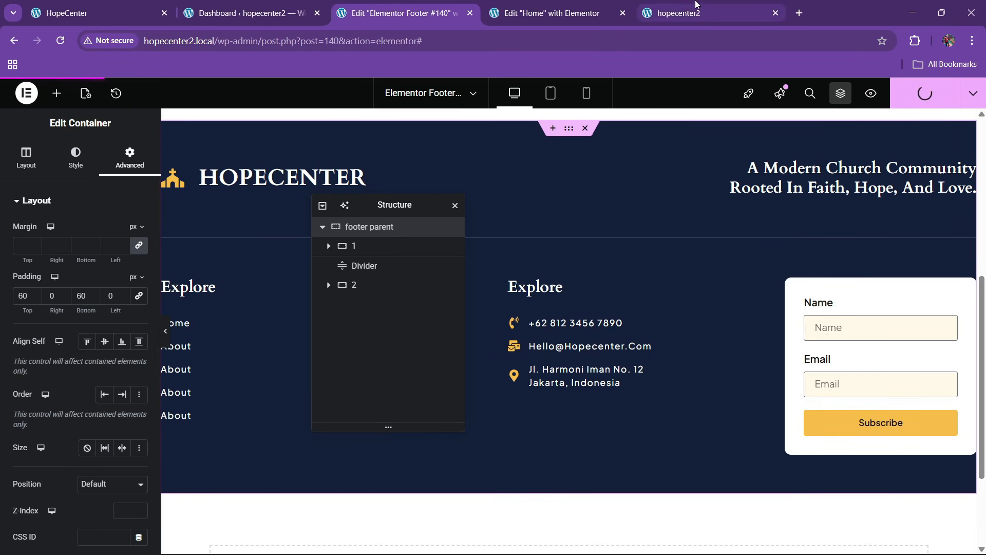
Reload the hopecenter2 page and scroll down to its updated footer
mouse_move(684, 6)
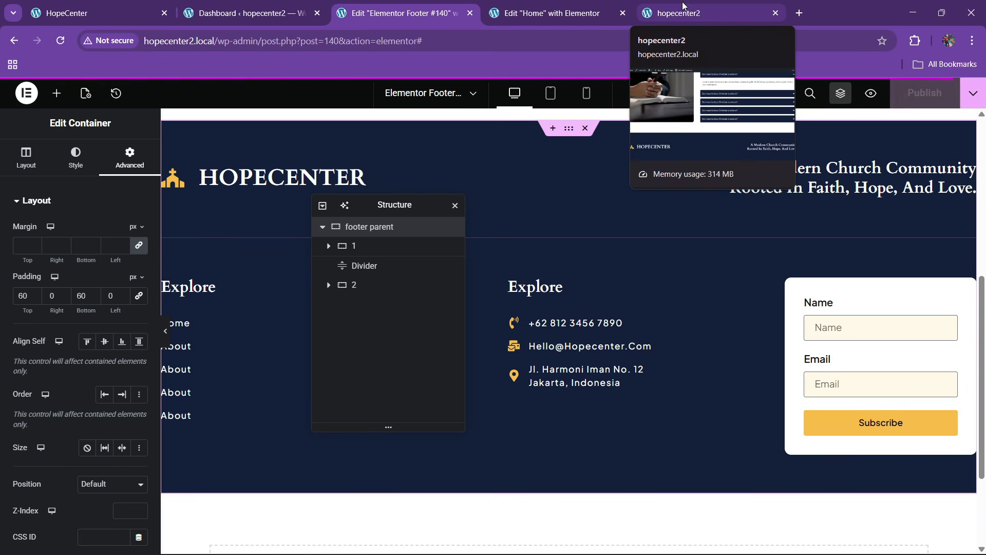
click(684, 6)
click(516, 50)
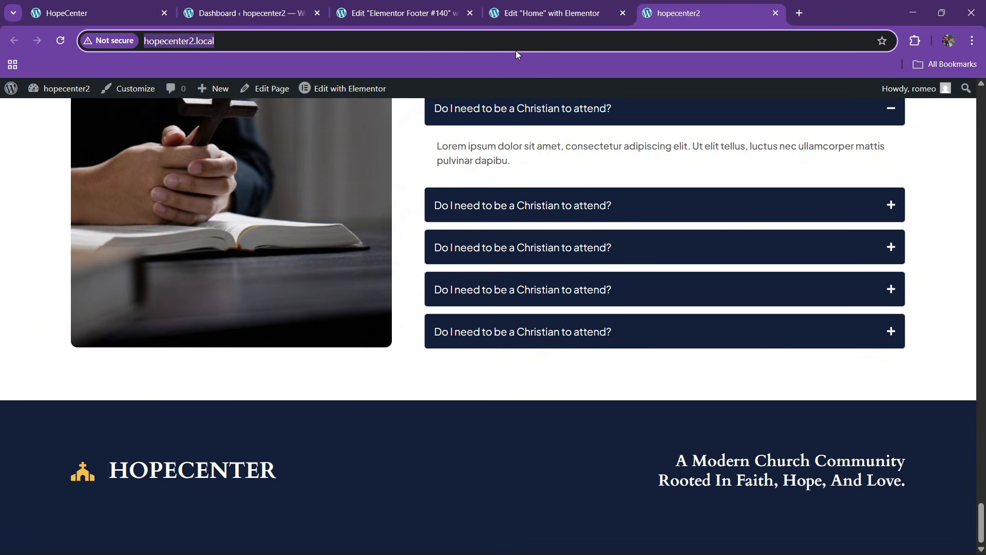
key(Return)
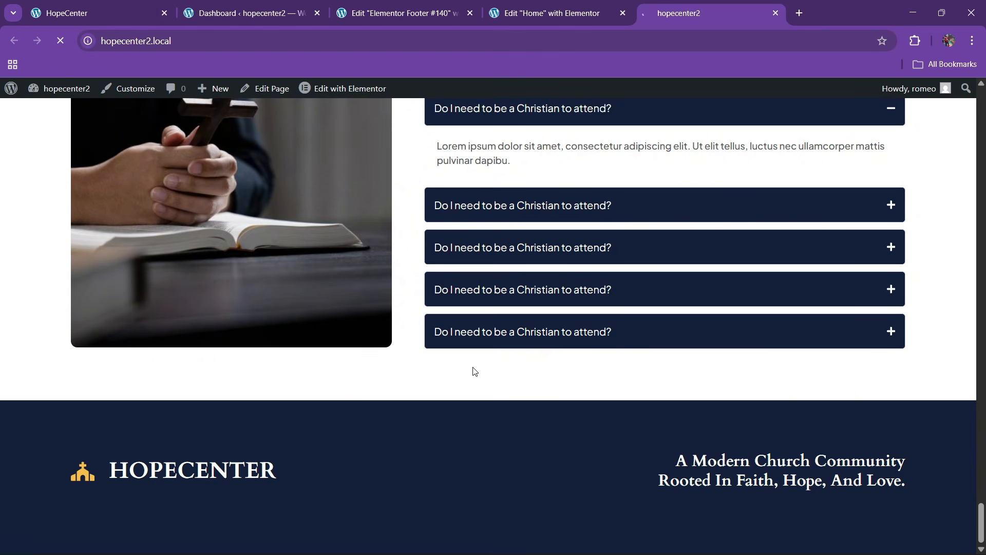
scroll(744, 246, down, 5)
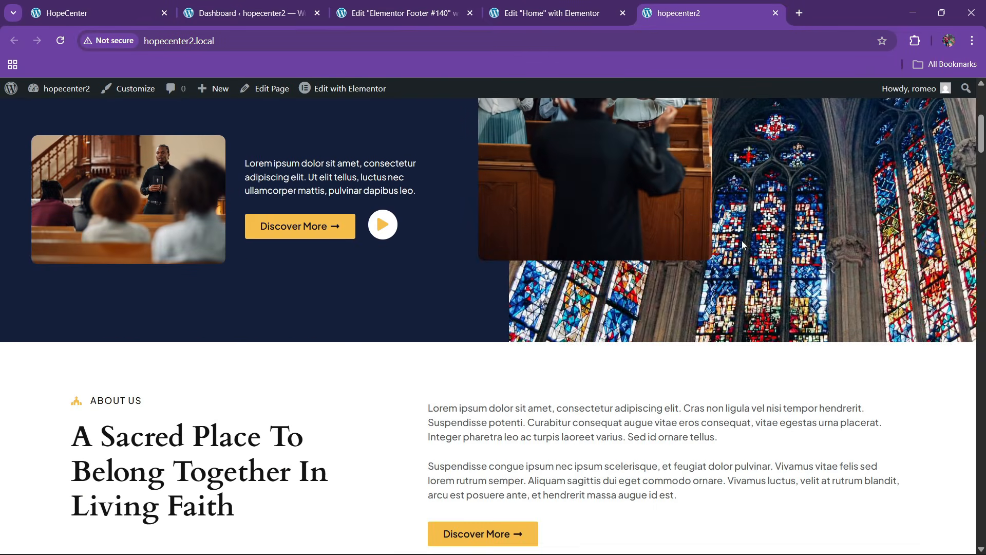
drag(983, 148, 973, 552)
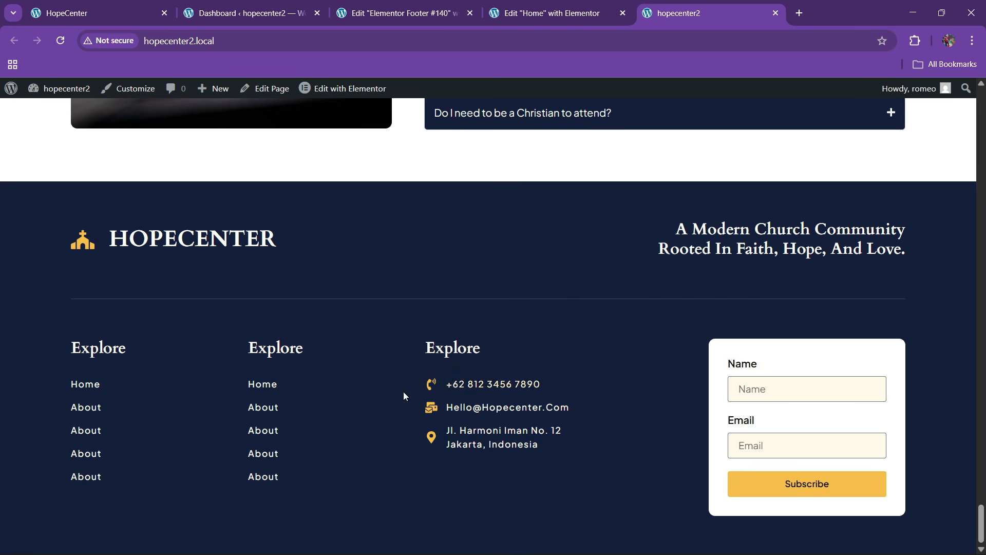
Compare with the original HopeCenter site and scroll it back to the top
click(103, 10)
click(426, 4)
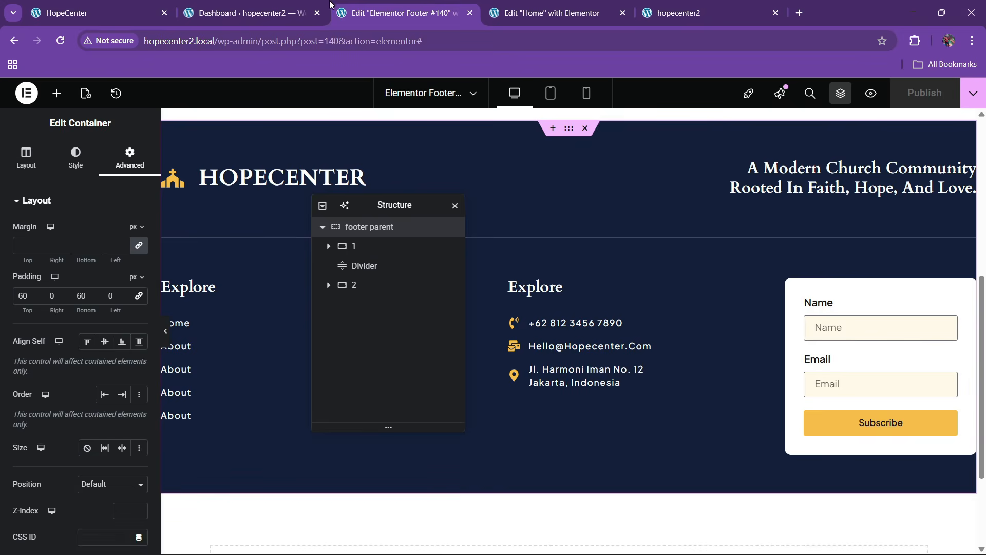
click(115, 10)
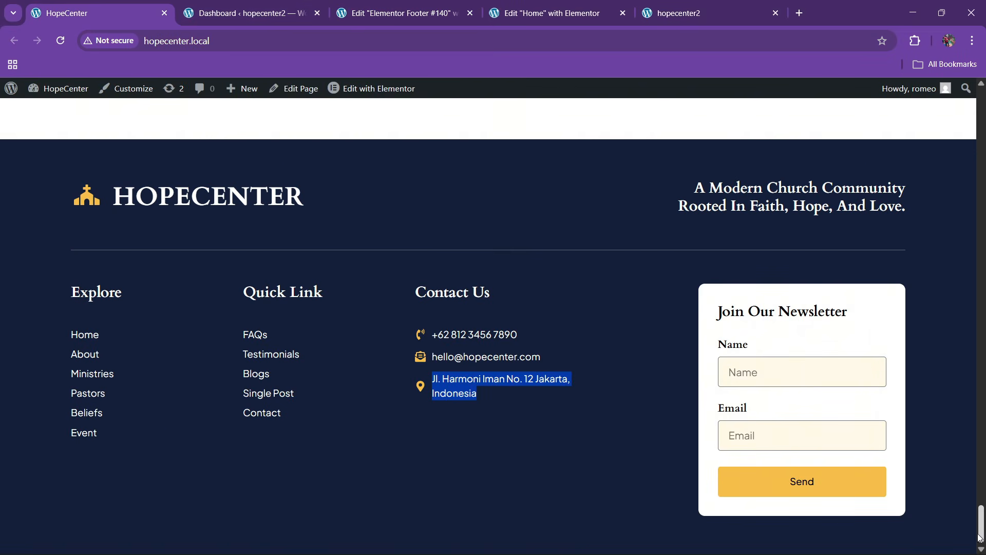
drag(980, 534, 980, 108)
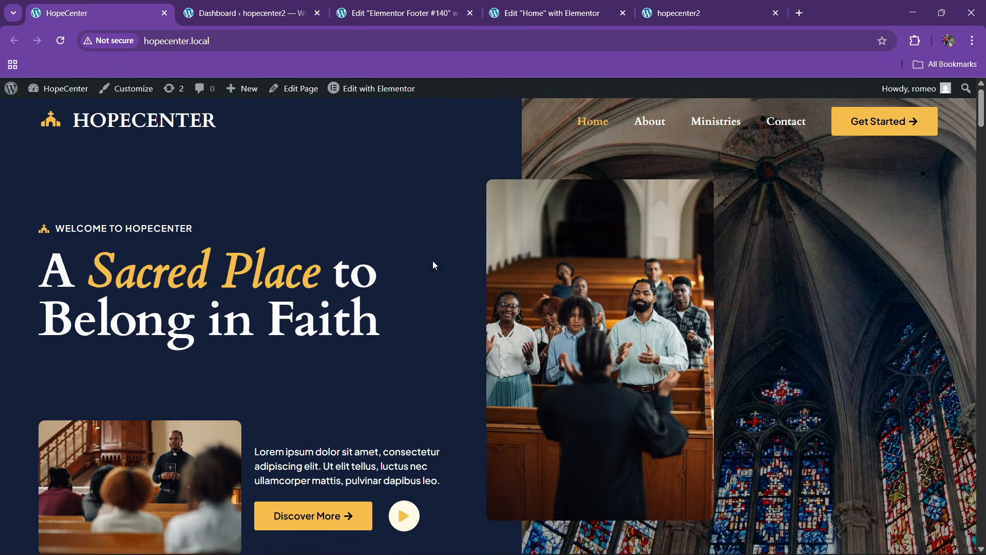
Create a menu named 'final menu' assigned to the Header location
click(244, 13)
mouse_move(39, 333)
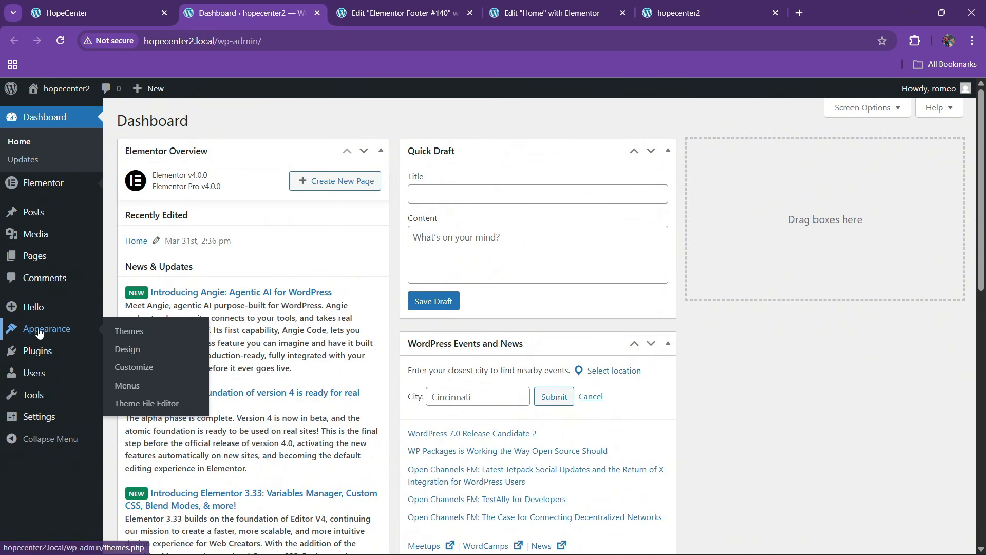
click(129, 385)
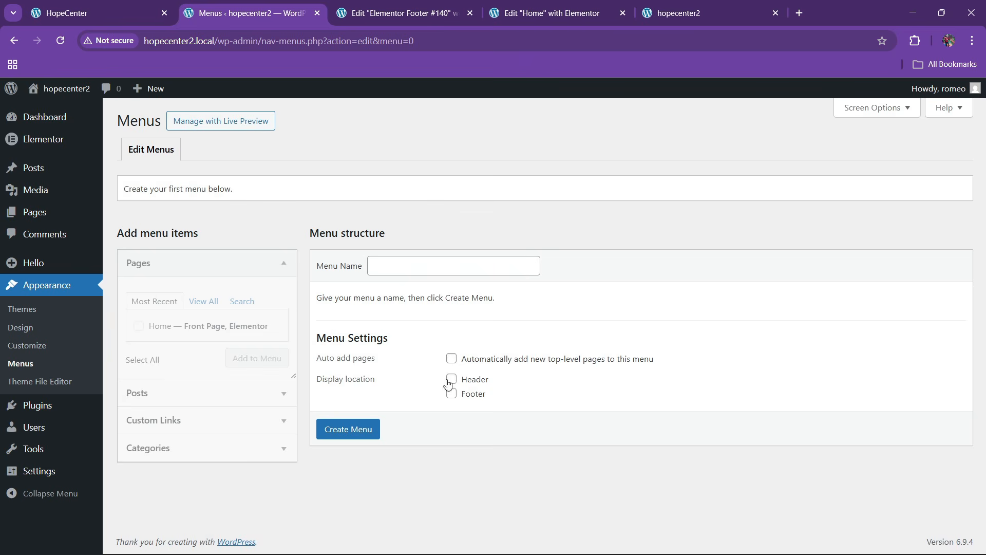
click(385, 269)
click(440, 294)
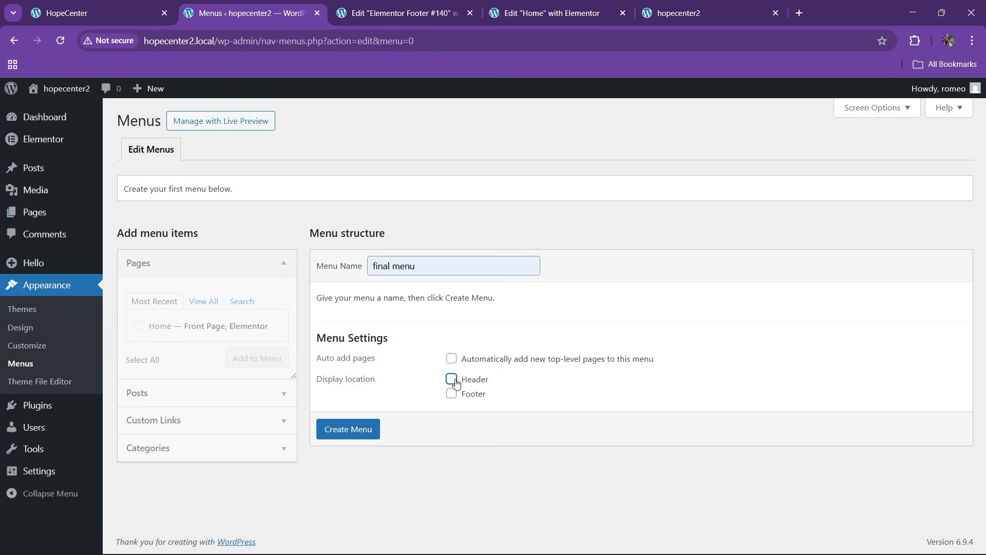
click(452, 380)
click(355, 431)
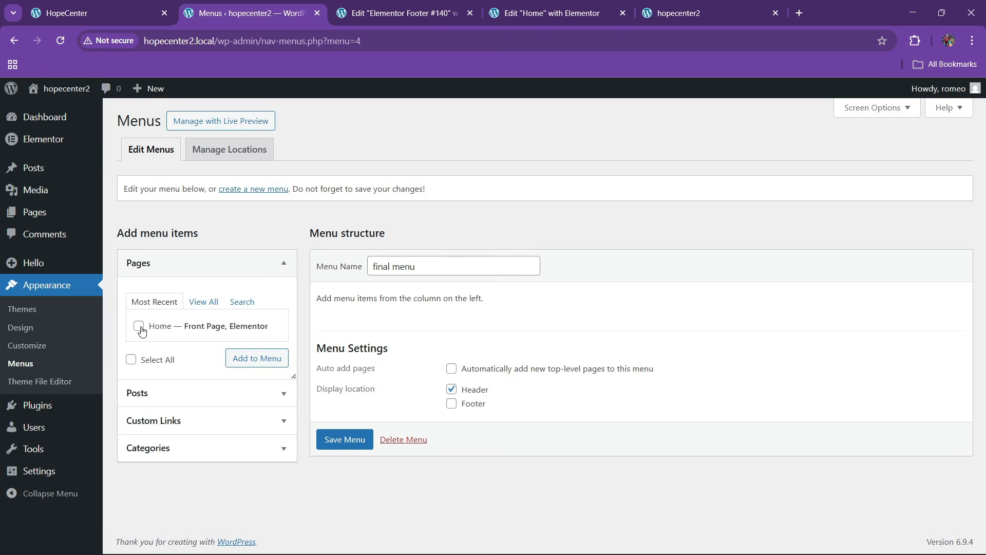
Add the Home page to 'final menu' and save it
click(140, 327)
click(244, 358)
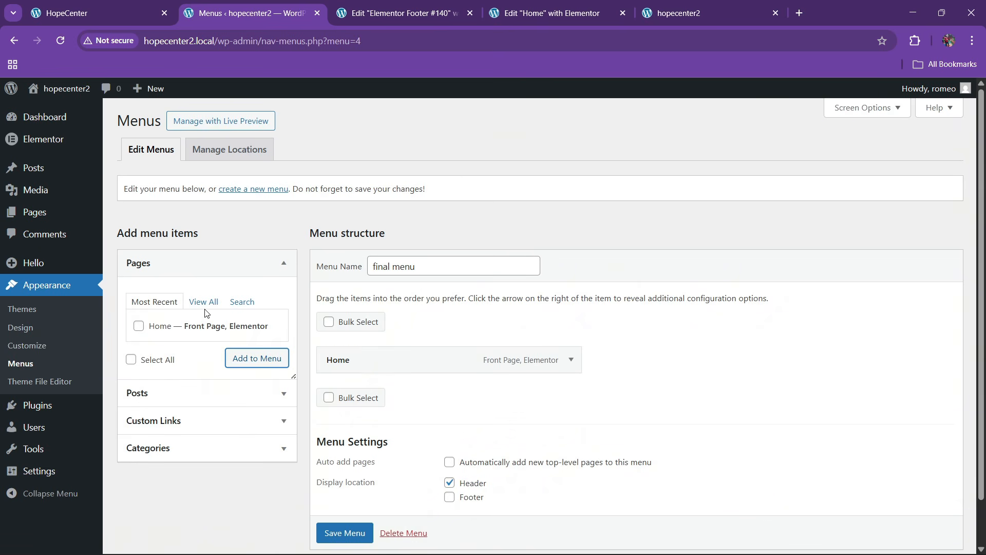
click(203, 302)
scroll(271, 351, down, 1)
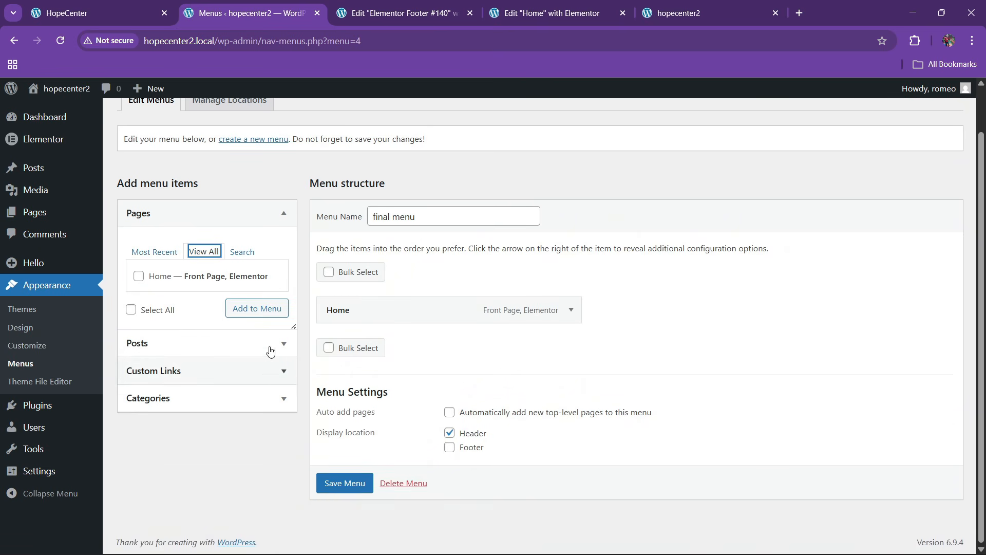
click(330, 483)
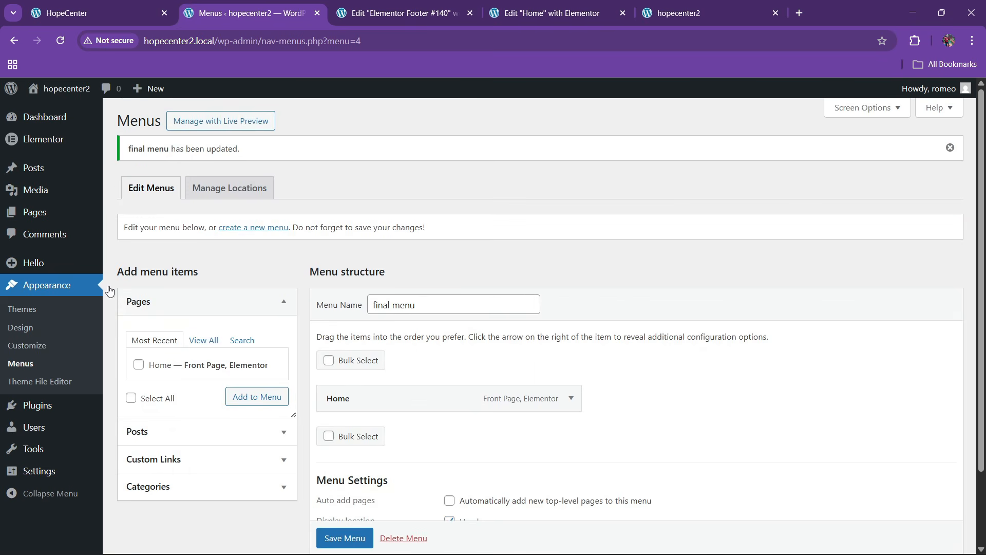
Create and publish an 'About' page using the Elementor Full Width template
click(123, 214)
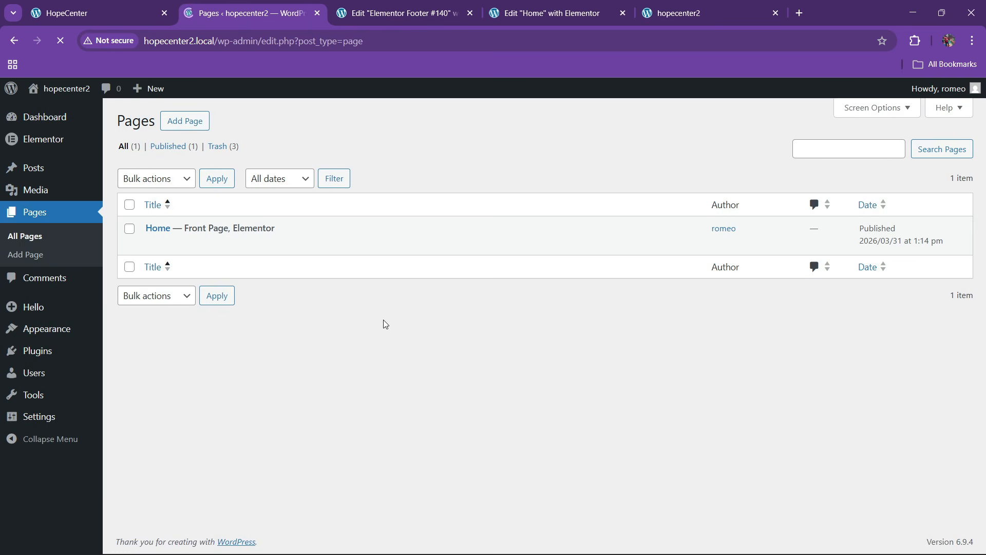
click(191, 121)
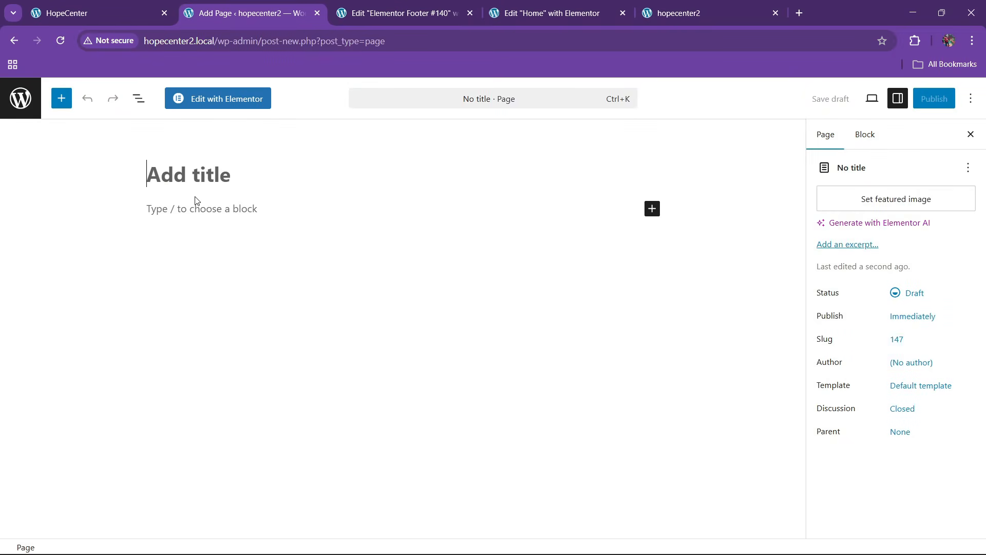
text(About)
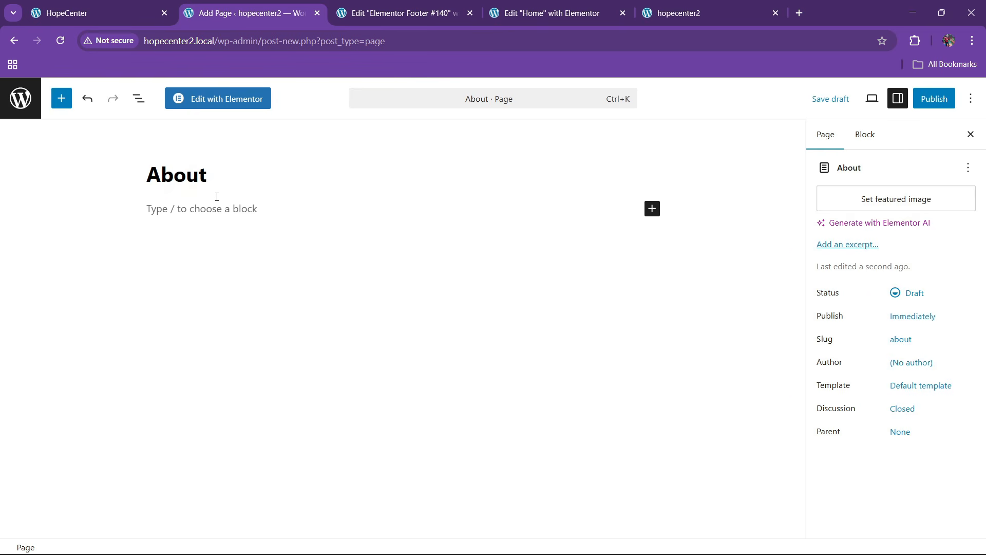
click(899, 385)
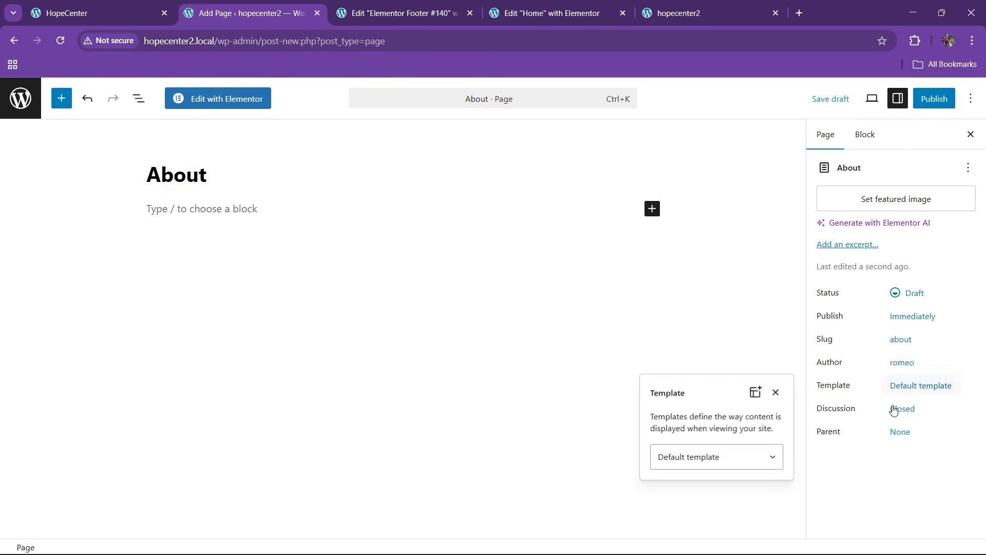
click(736, 455)
click(708, 510)
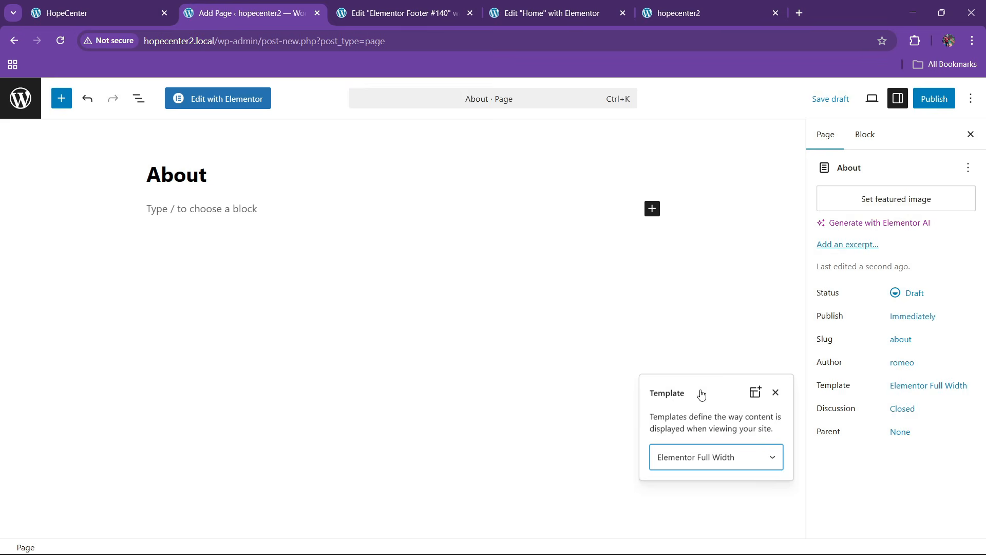
click(934, 99)
click(930, 99)
click(90, 2)
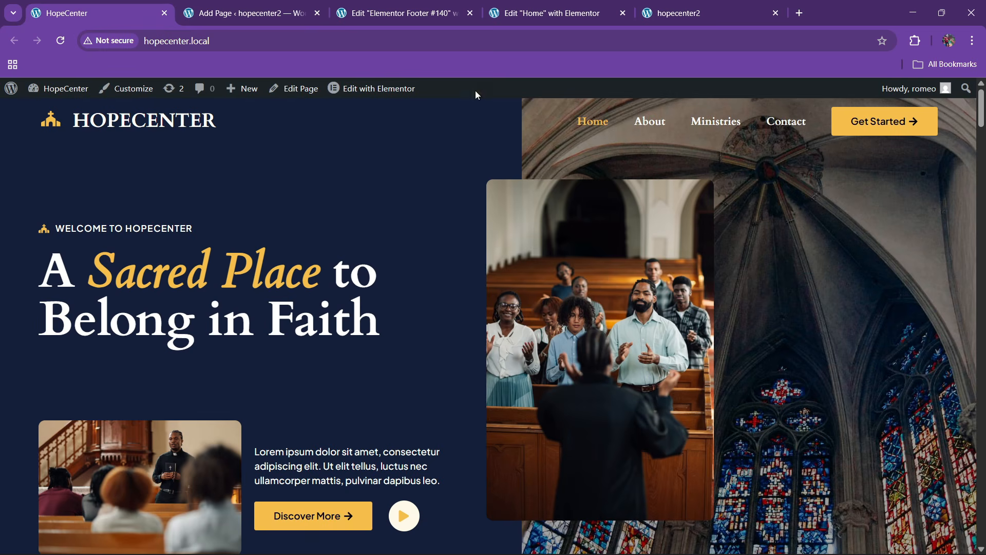
click(274, 14)
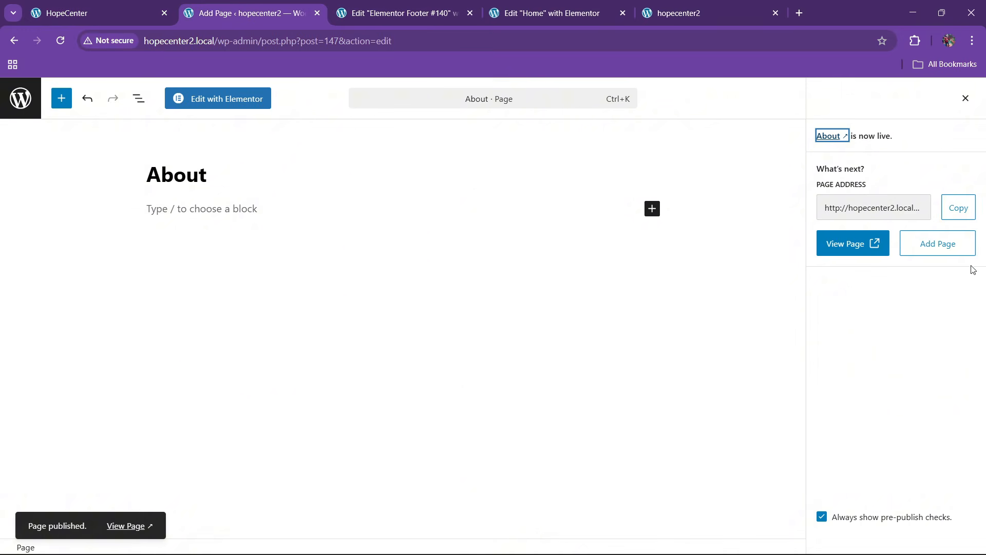
Create and publish a 'Ministries' page with the Elementor Full Width template
click(929, 247)
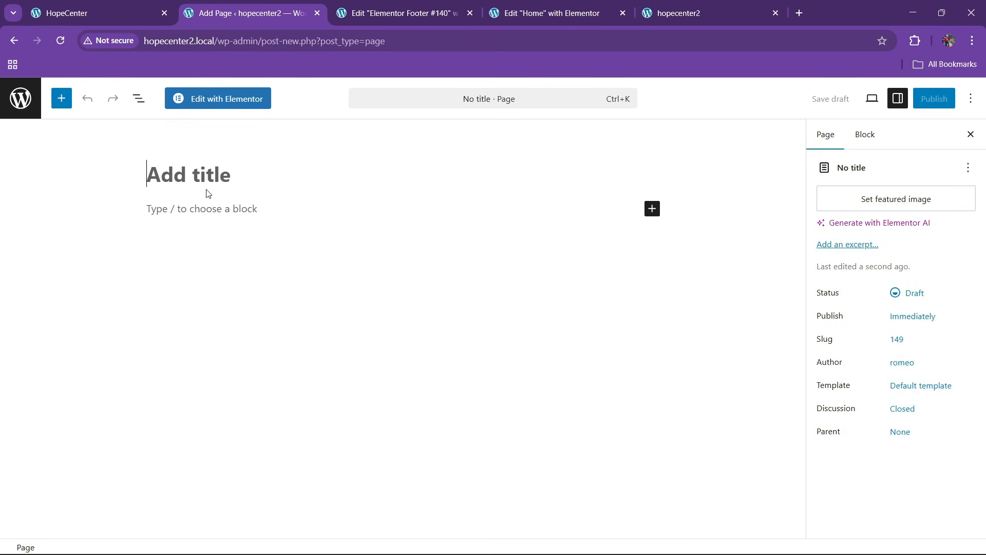
text(Minis)
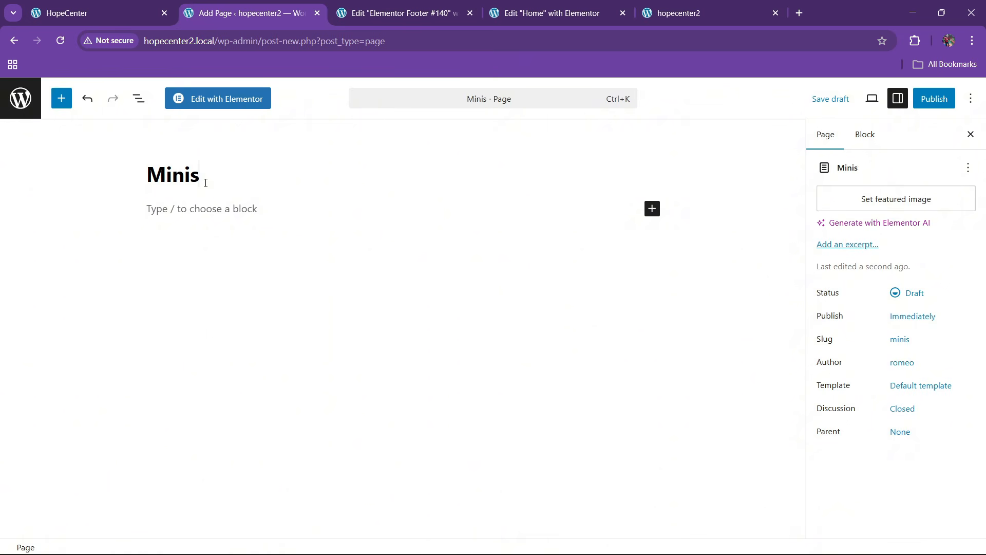
text(tries)
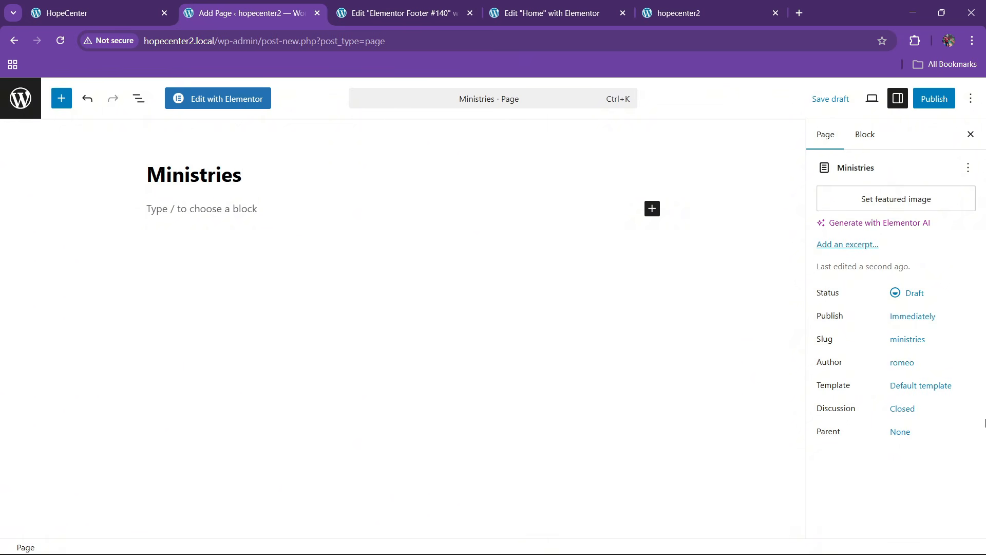
click(920, 386)
click(734, 460)
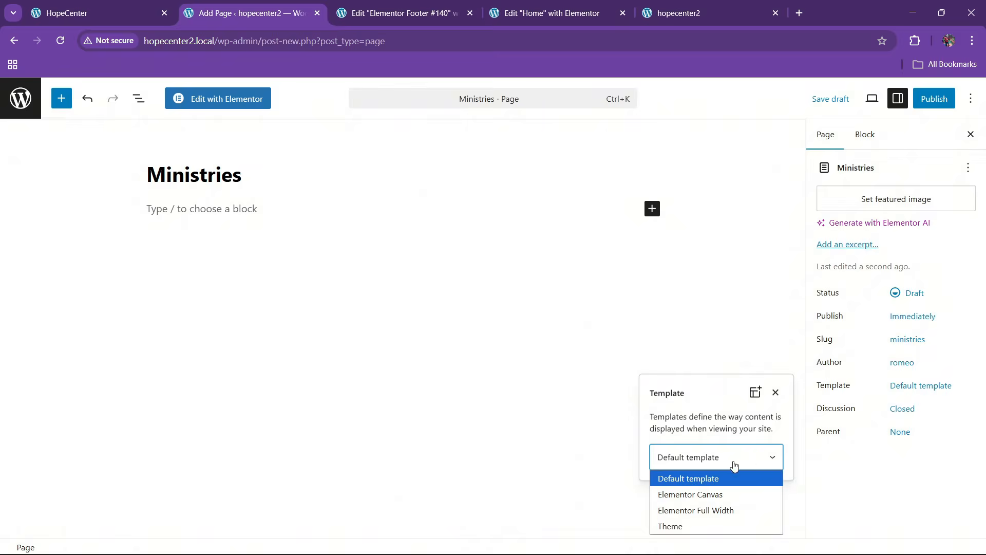
click(700, 513)
click(934, 98)
click(935, 97)
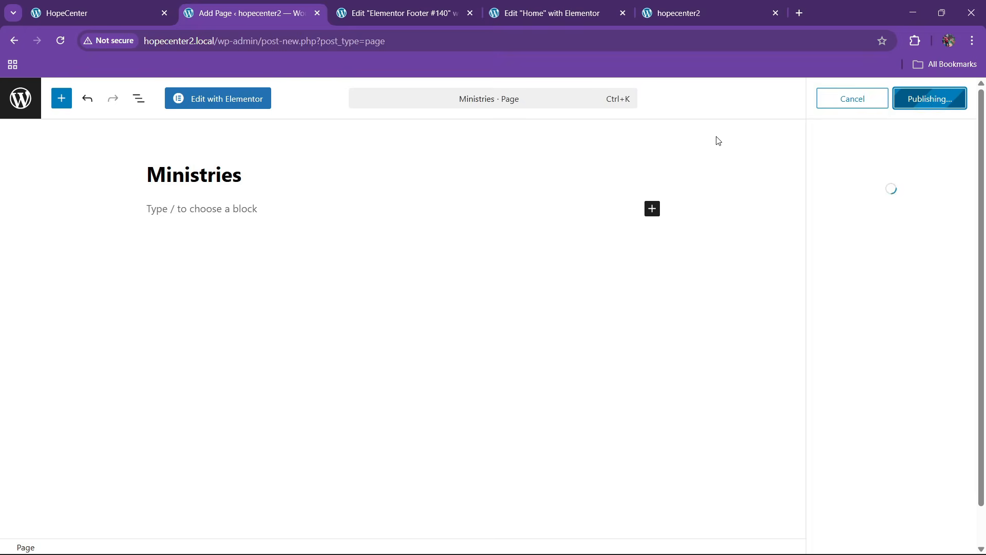
Create and publish a 'Contact' page with the Elementor Full Width template
click(915, 244)
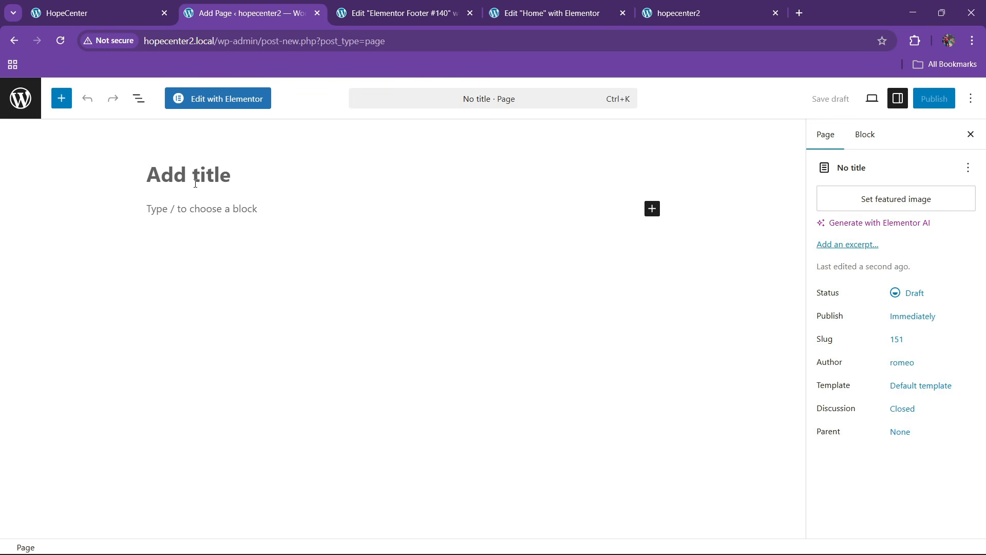
text(Contact)
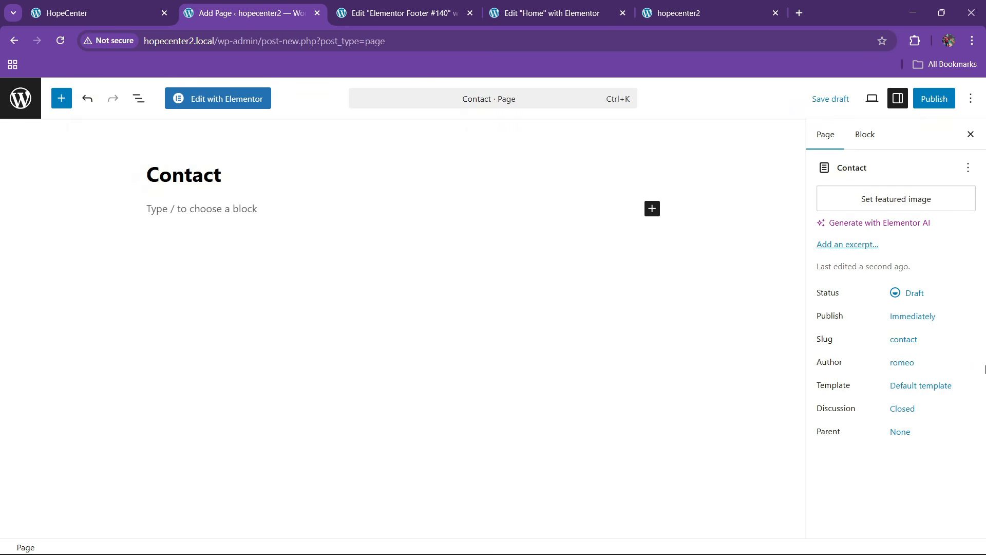
click(919, 386)
click(732, 460)
click(714, 505)
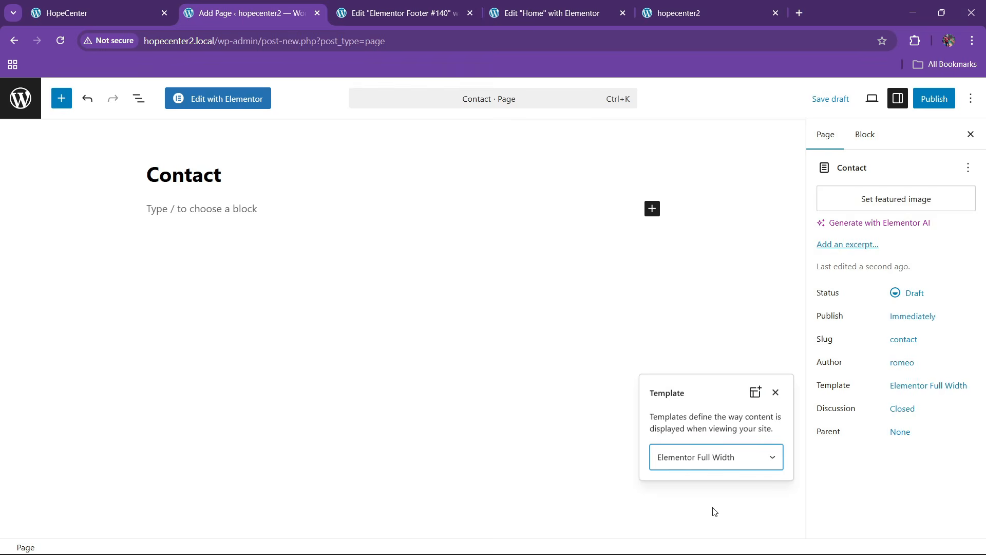
click(934, 98)
click(936, 98)
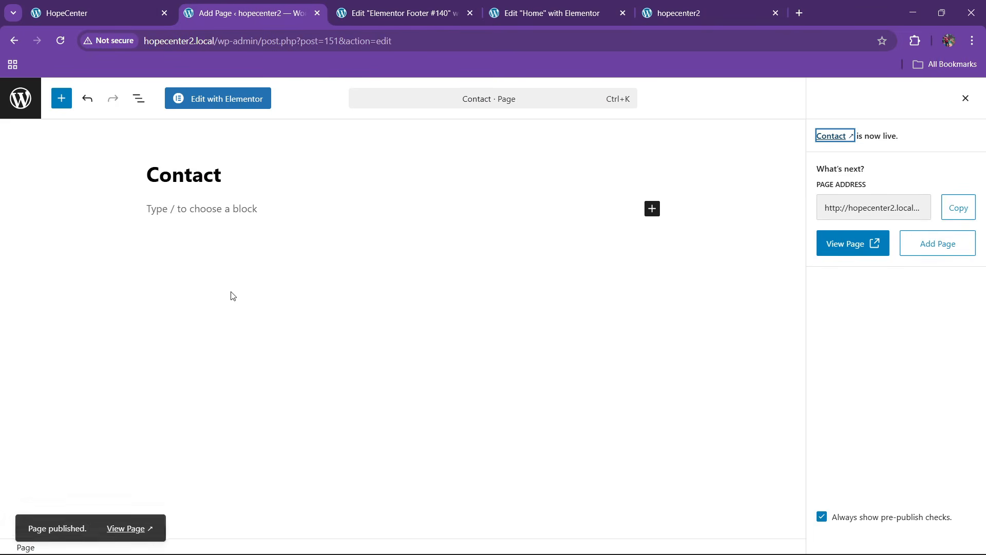
Go to Appearance > Menus from the pages list
click(21, 98)
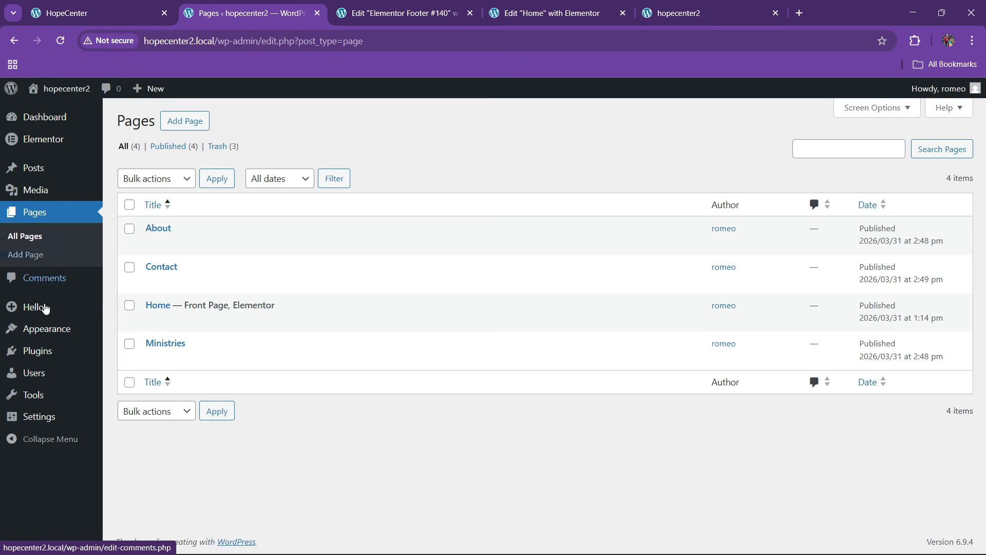
mouse_move(73, 332)
click(129, 386)
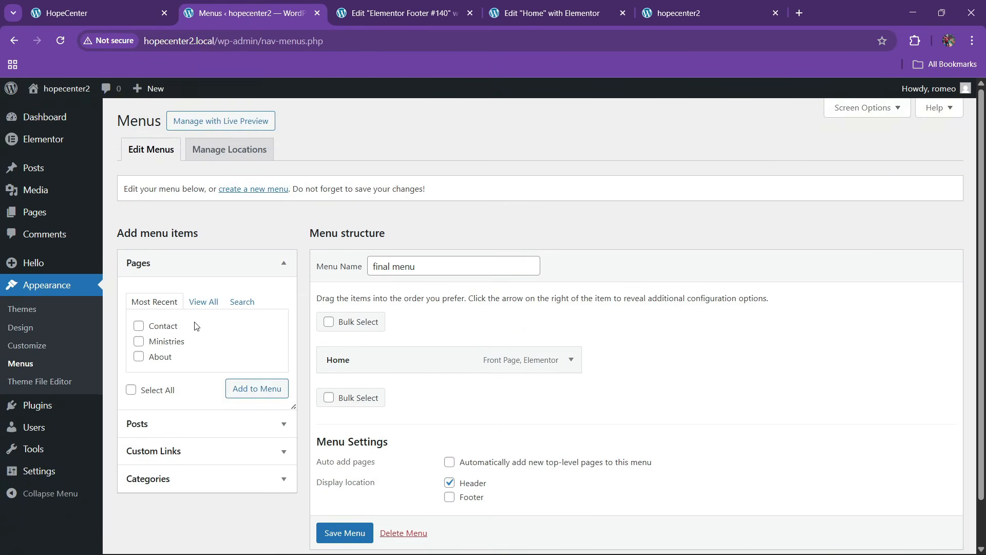
Add About, Contact and Ministries to final menu, move Ministries above Contact, and save
scroll(260, 329, down, 1)
click(203, 251)
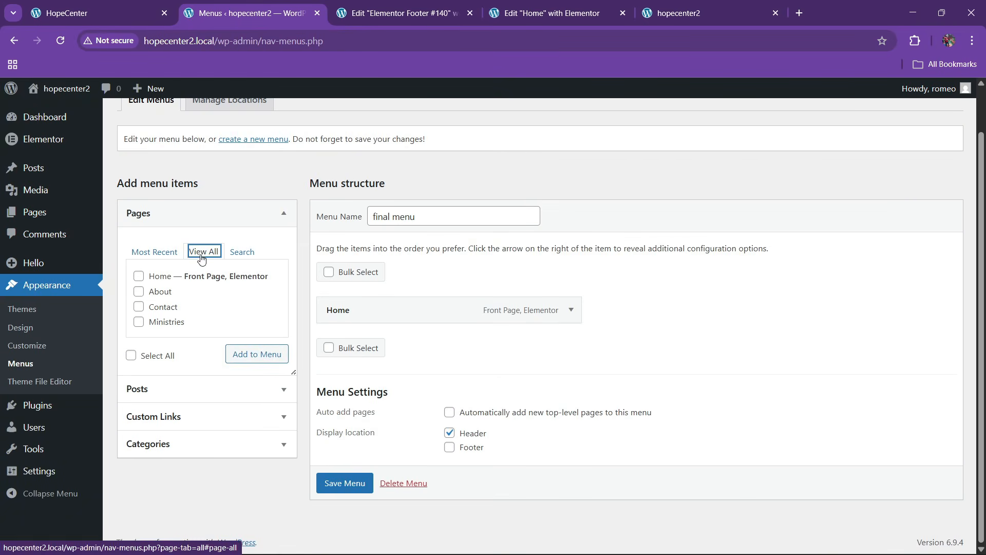
click(139, 292)
click(138, 307)
click(139, 322)
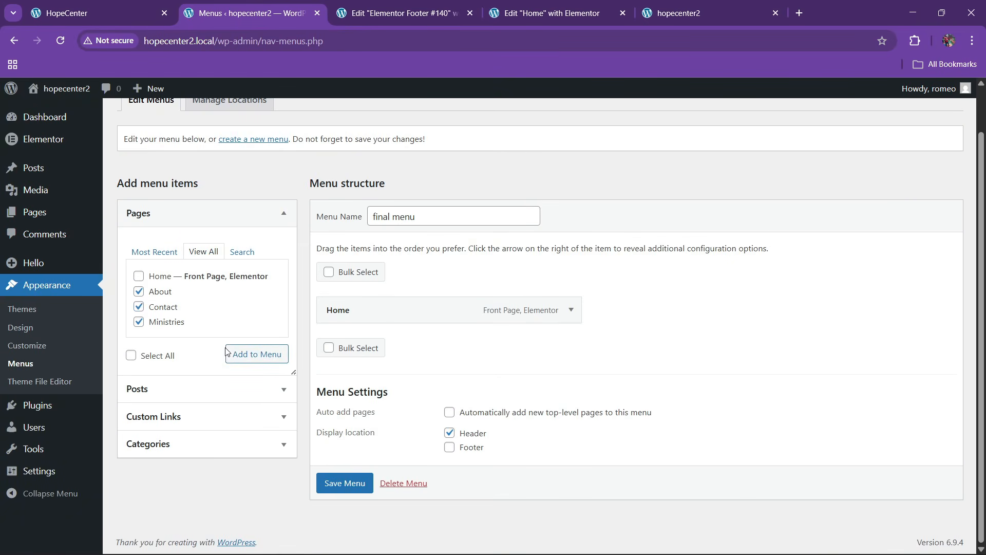
click(260, 354)
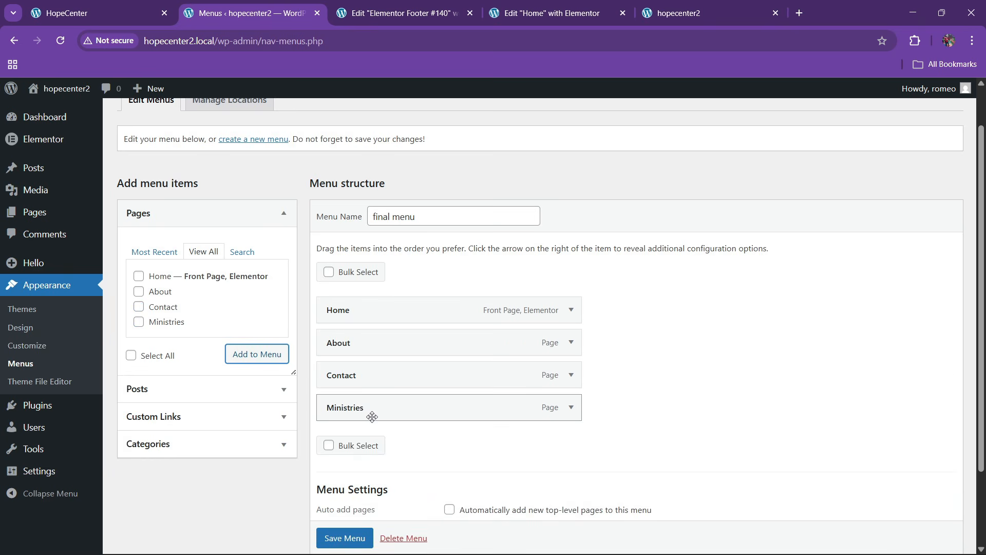
drag(367, 414, 396, 418)
scroll(396, 419, down, 2)
click(335, 483)
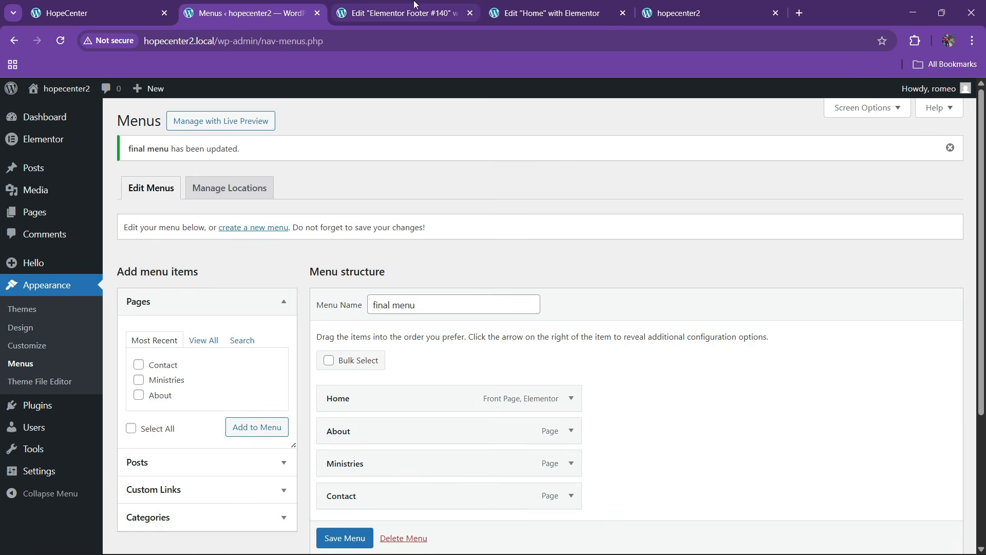
Open the Elementor Theme Builder in a new browser tab
mouse_move(92, 147)
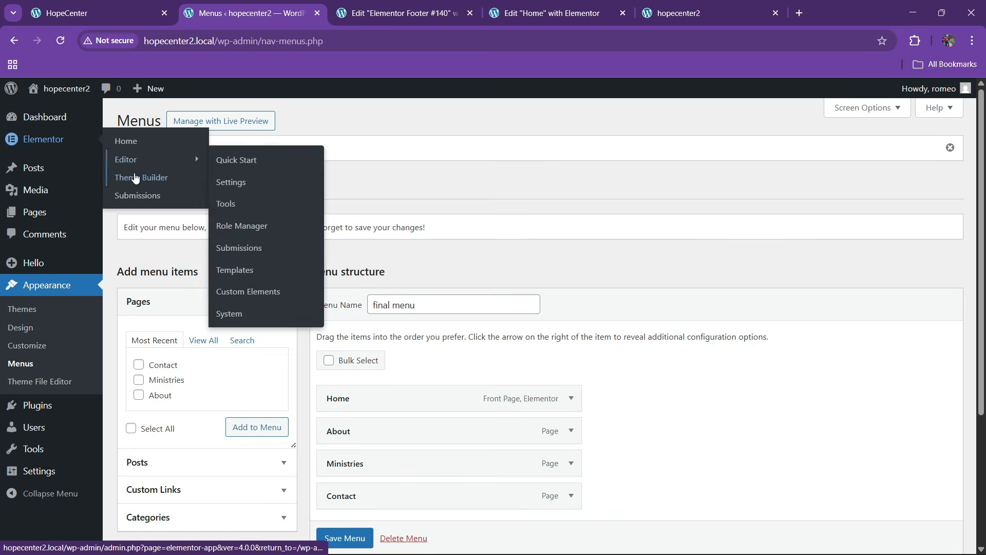
right_click(139, 178)
click(165, 189)
click(378, 5)
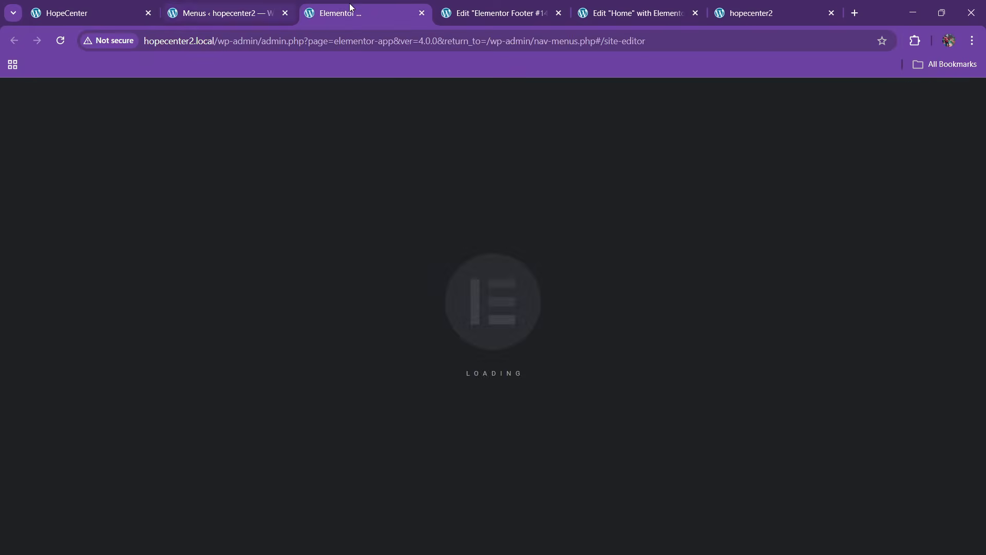
click(94, 5)
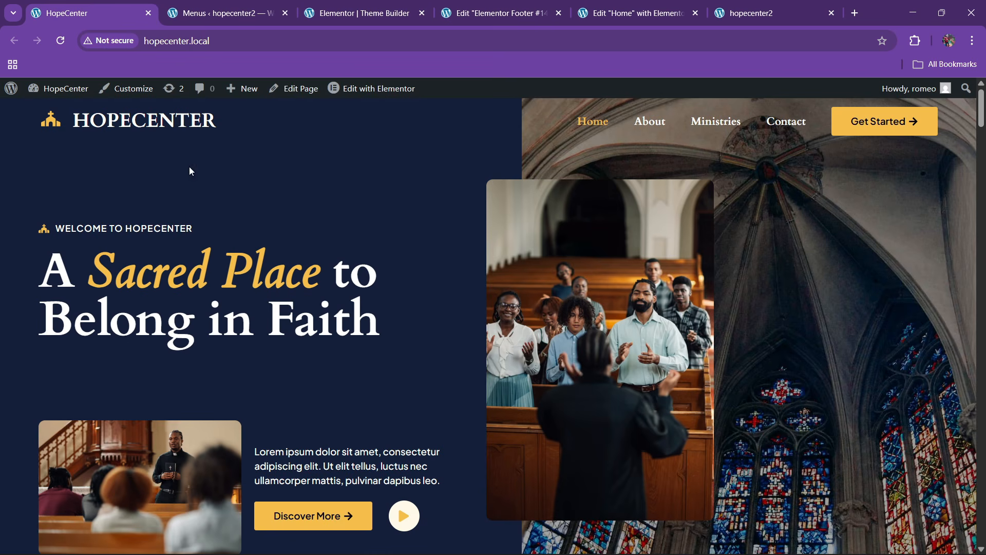
click(513, 7)
click(371, 5)
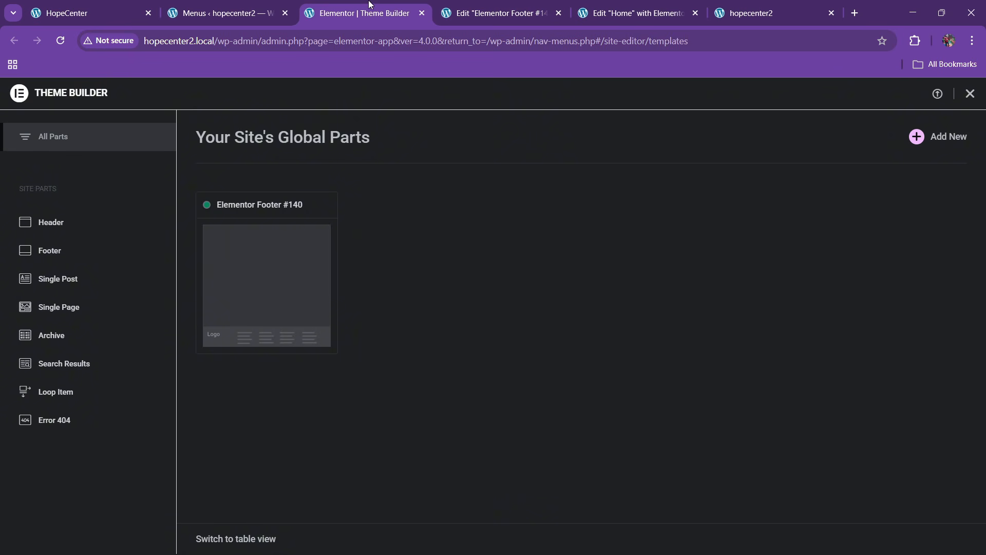
Create a new header template from the Theme Builder's Header section
click(110, 218)
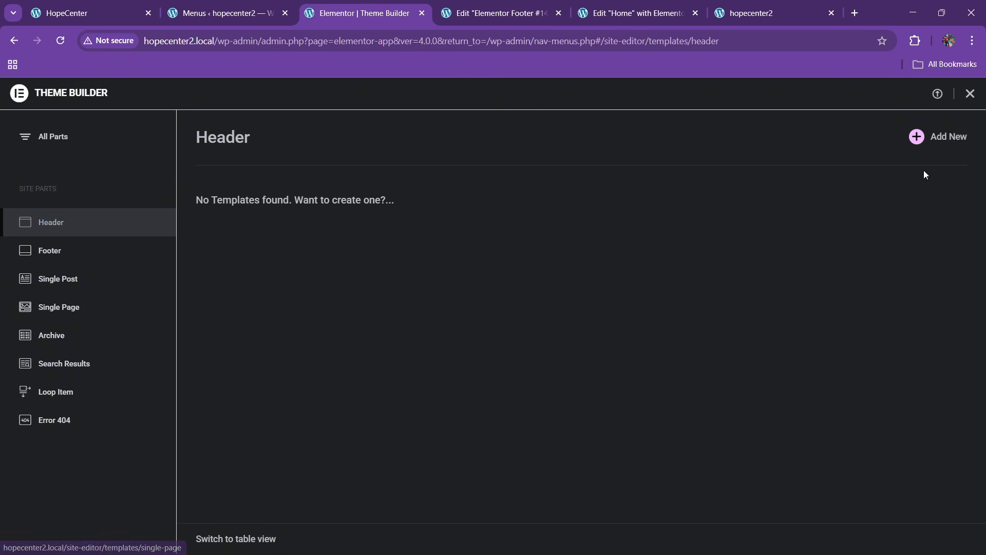
click(917, 136)
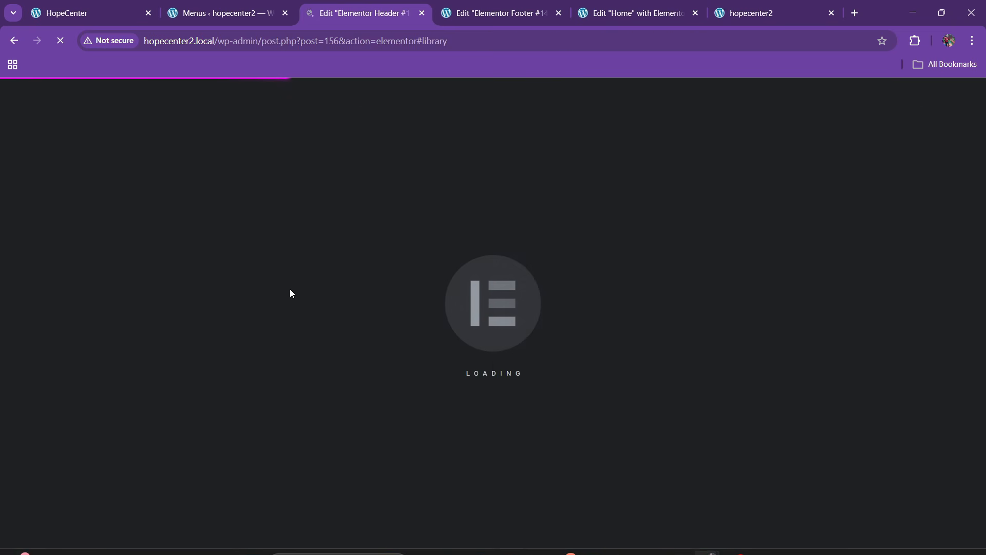
click(100, 6)
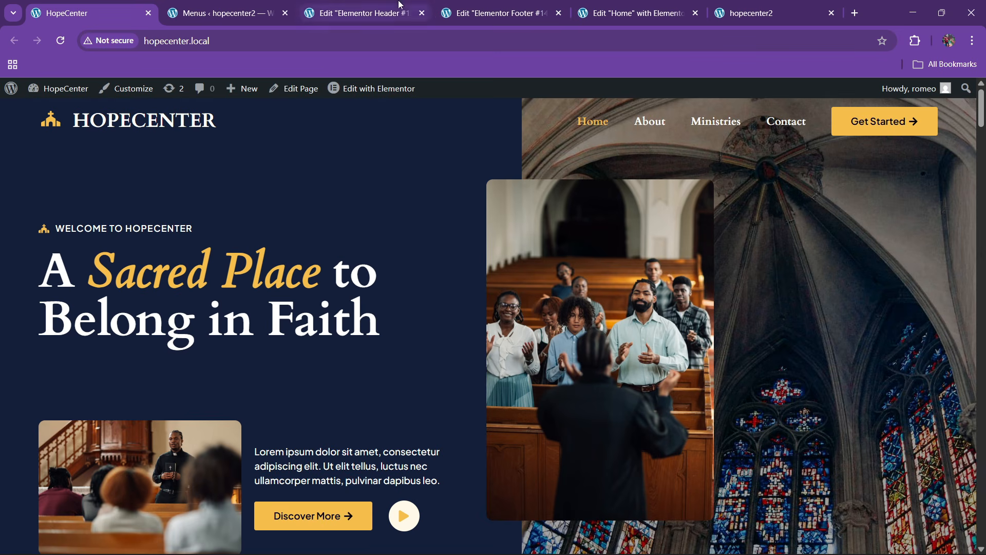
click(360, 13)
Add a one-third / two-thirds flexbox container to the header, replacing an equal two-column one
click(869, 115)
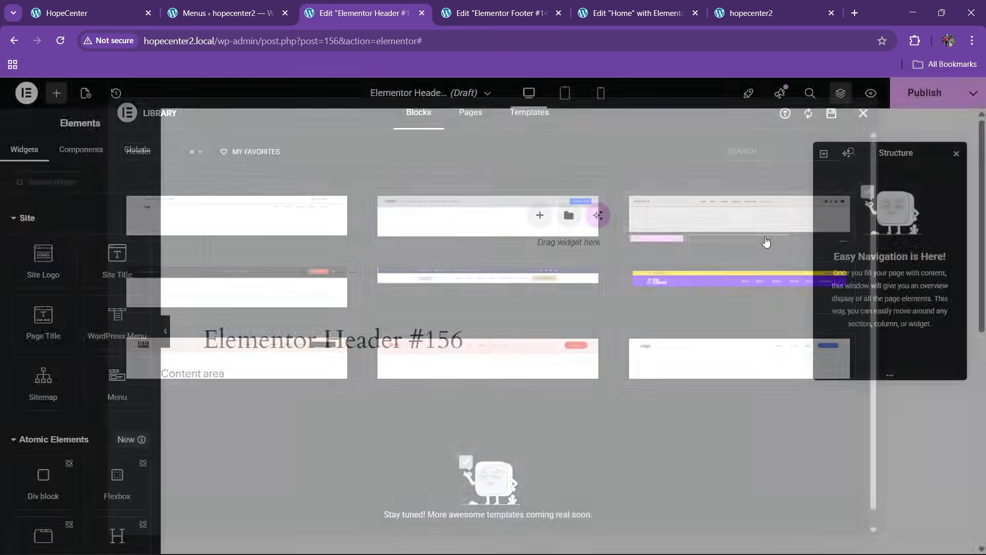
click(539, 216)
click(524, 251)
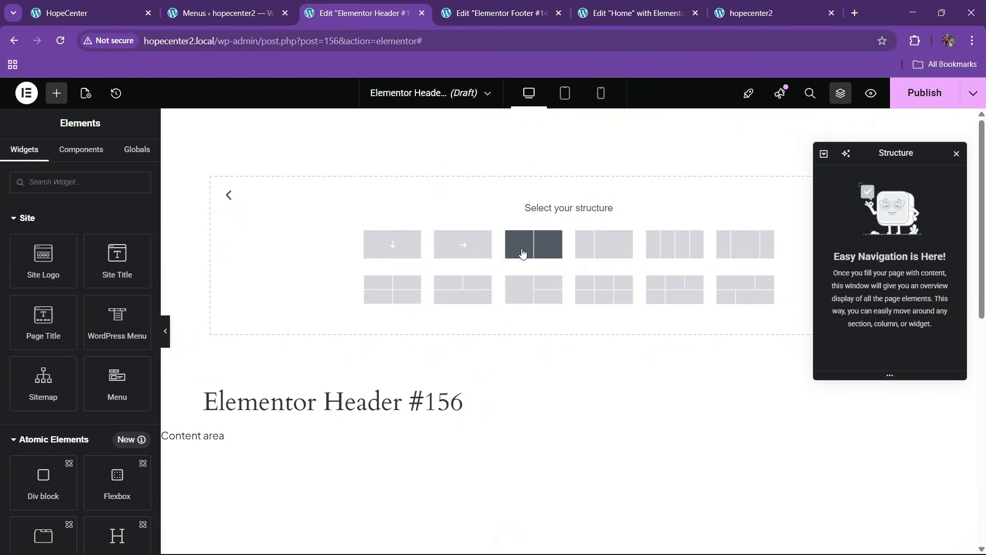
click(77, 13)
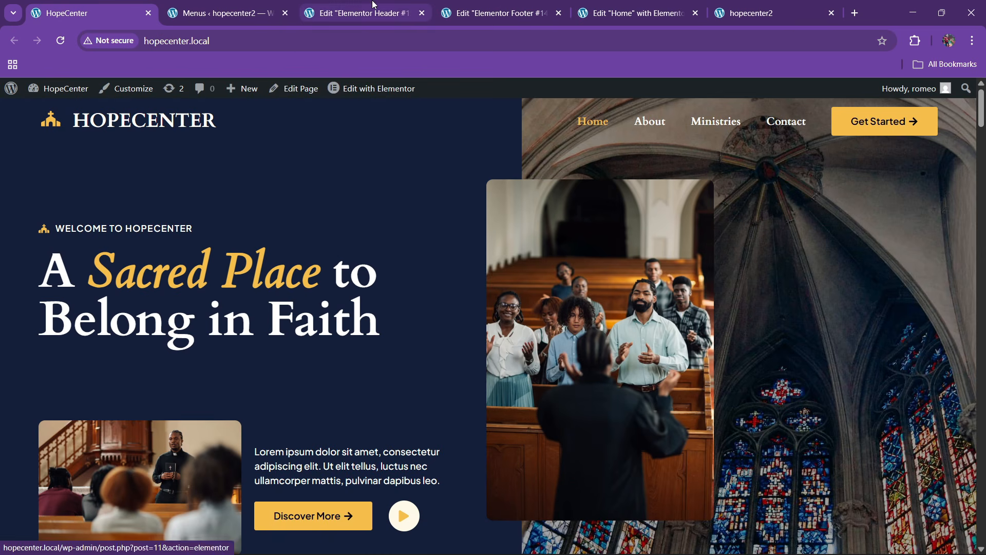
click(360, 13)
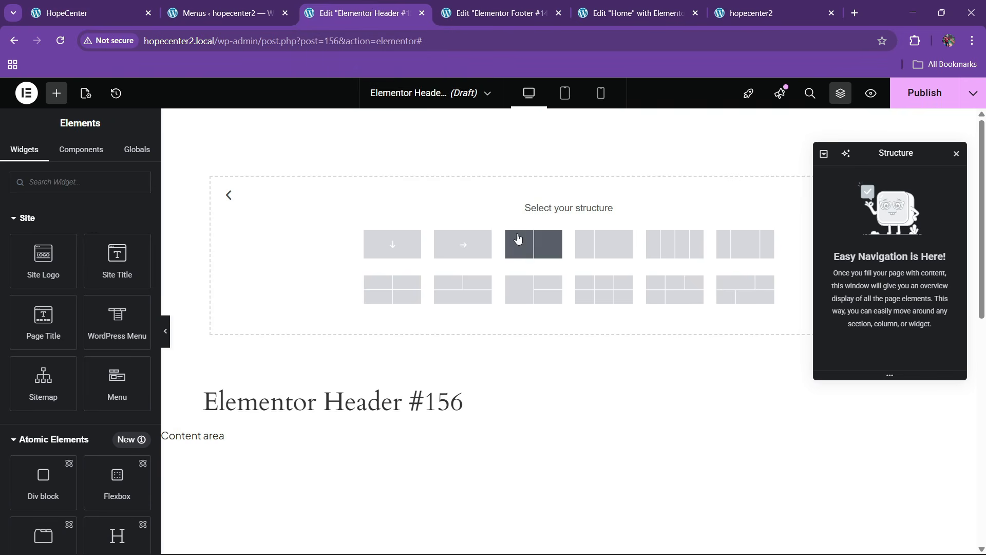
click(527, 251)
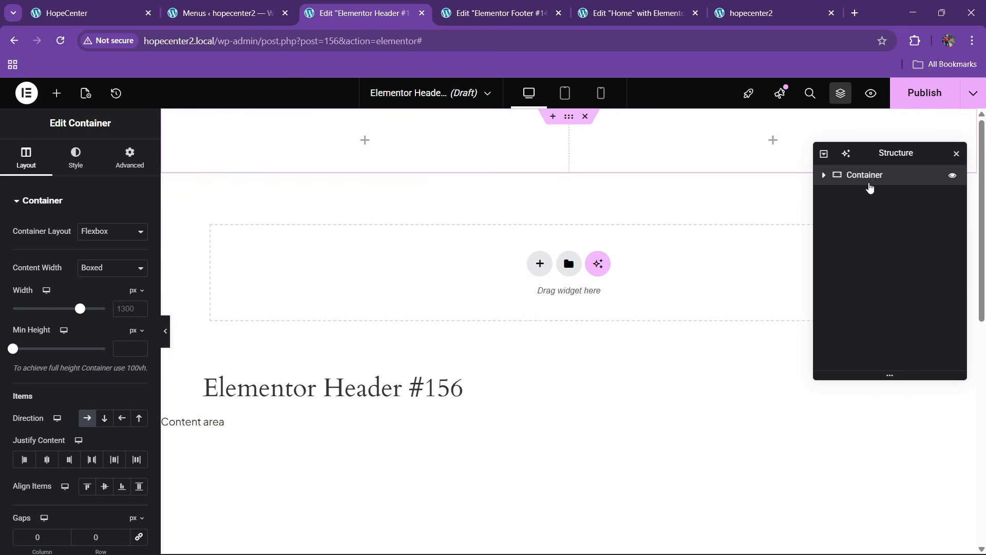
right_click(870, 181)
click(852, 507)
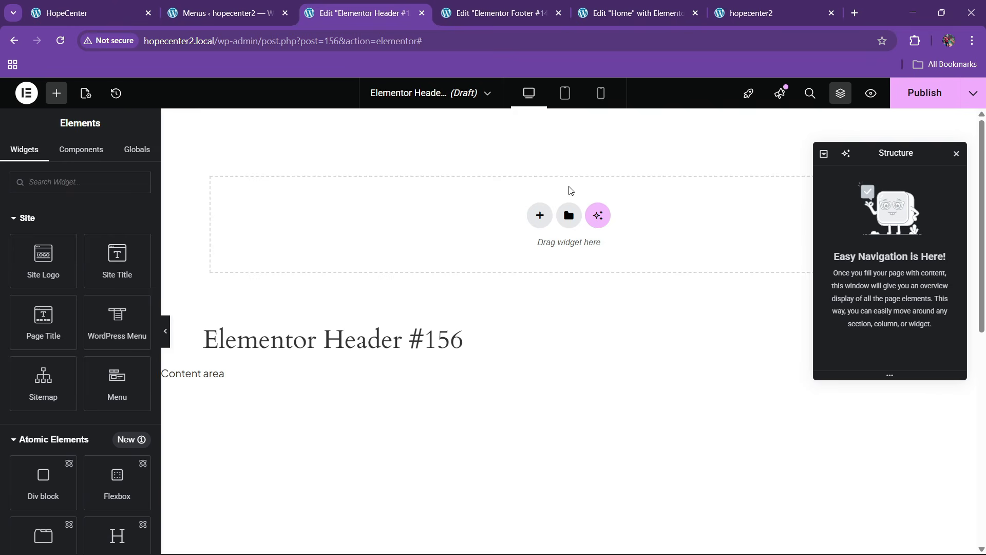
click(539, 264)
click(529, 249)
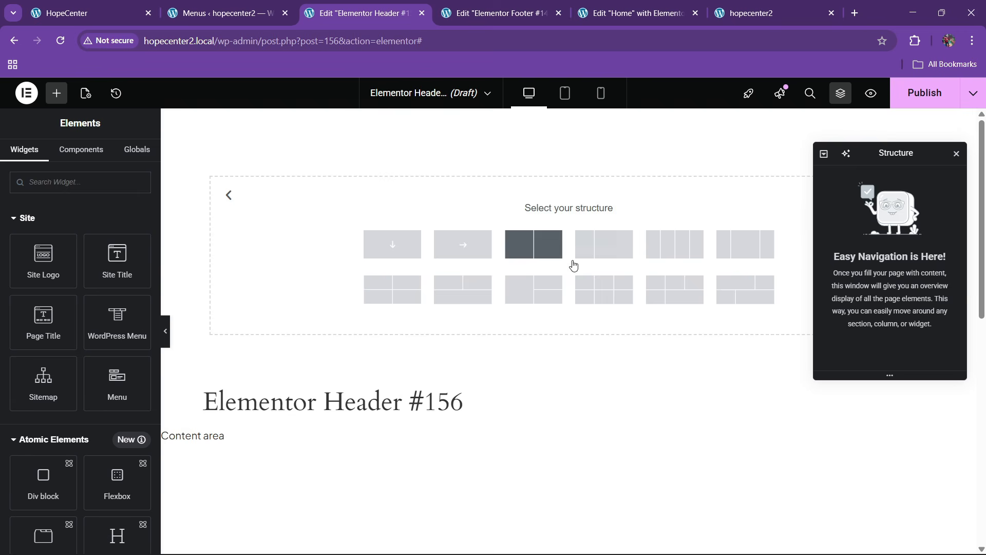
click(611, 247)
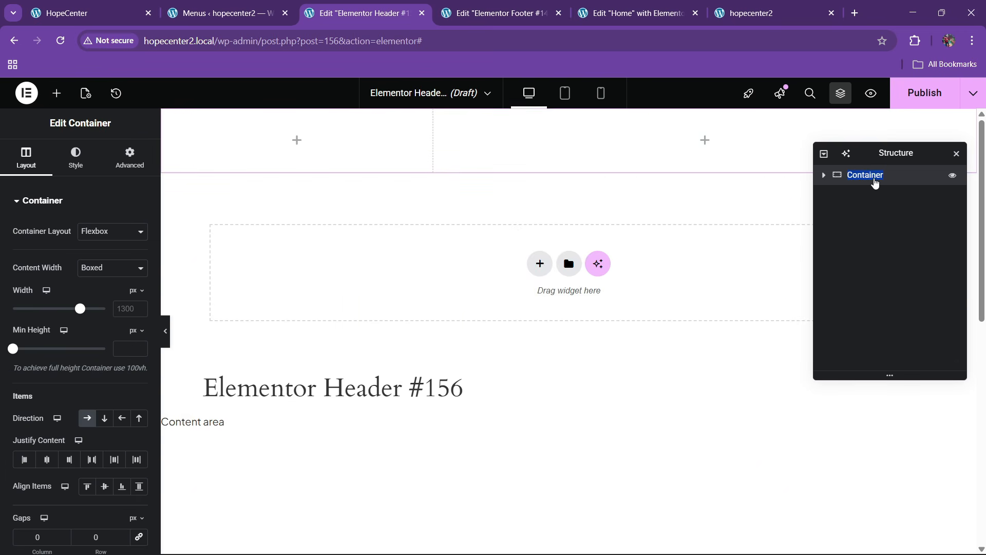
Rename the container 'header pain box' and give it the dark blue global background
click(875, 177)
text(header pa)
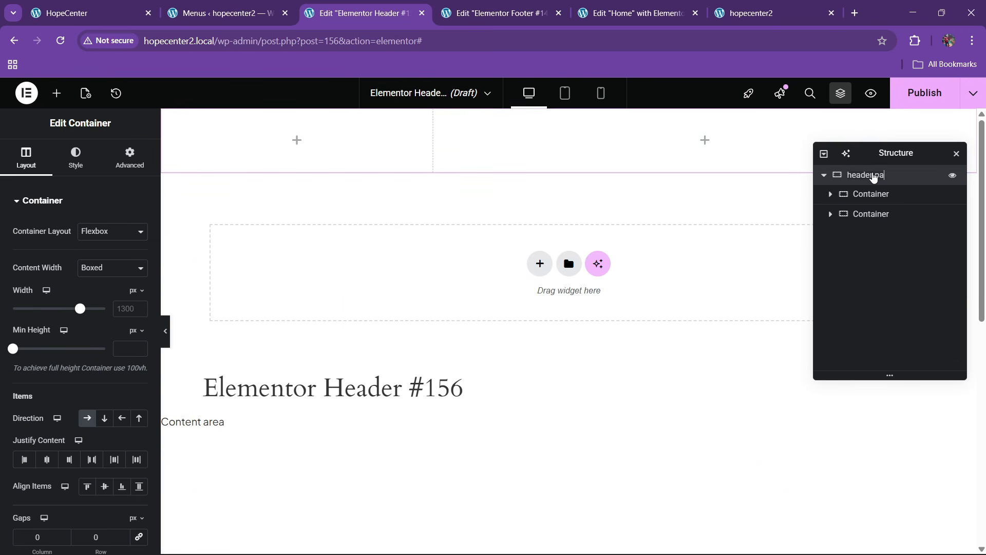
text(in box)
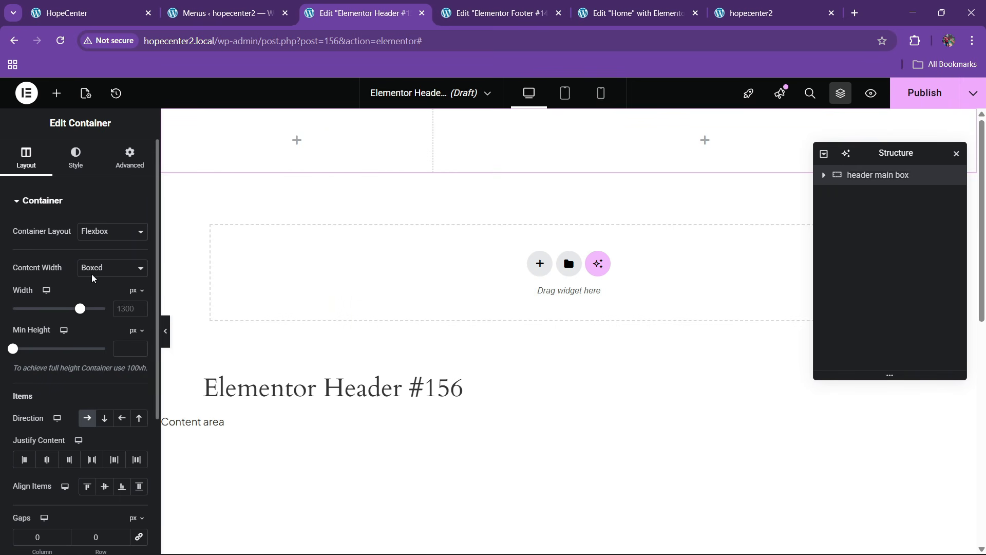
click(88, 165)
click(87, 258)
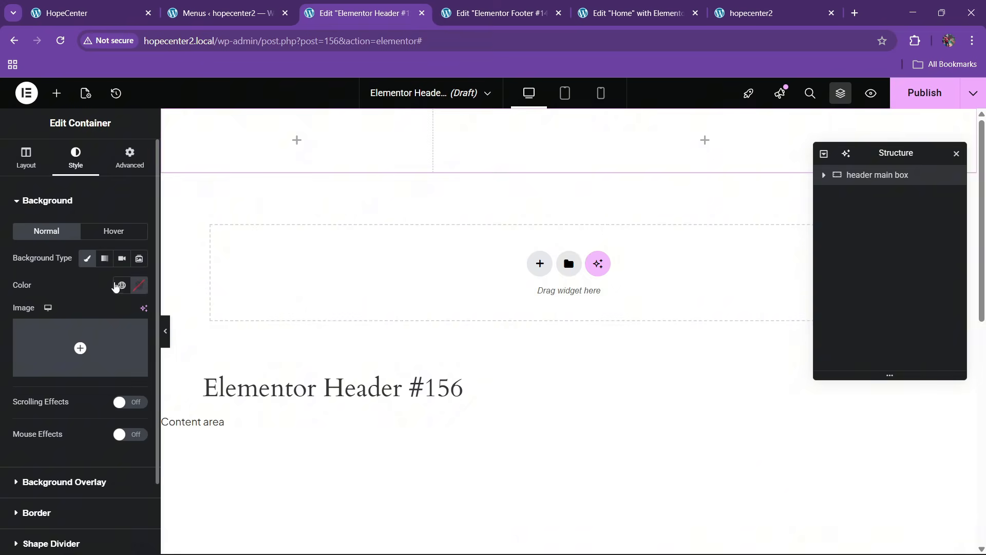
click(116, 286)
click(78, 466)
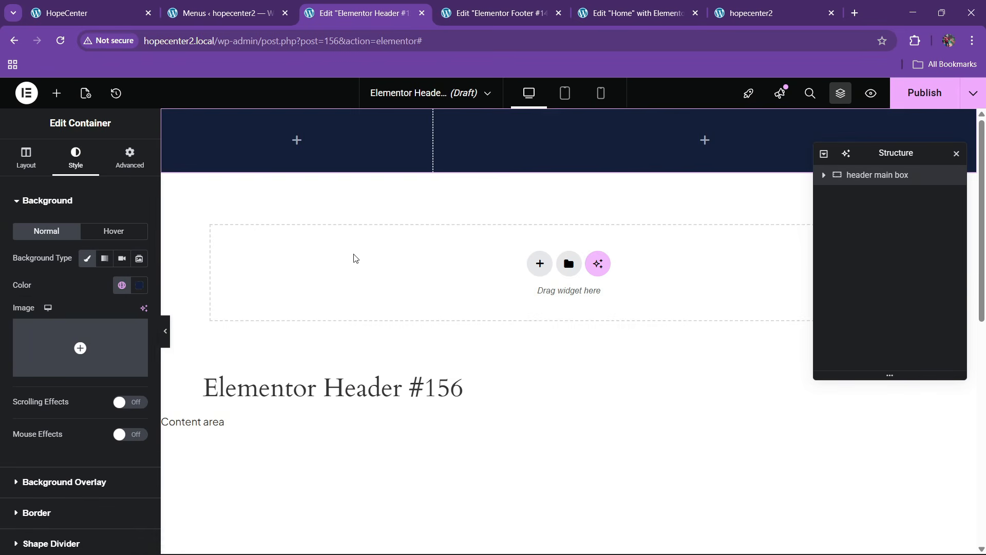
Clear the container's top margin and set unlinked top and bottom padding to 10 px
click(128, 157)
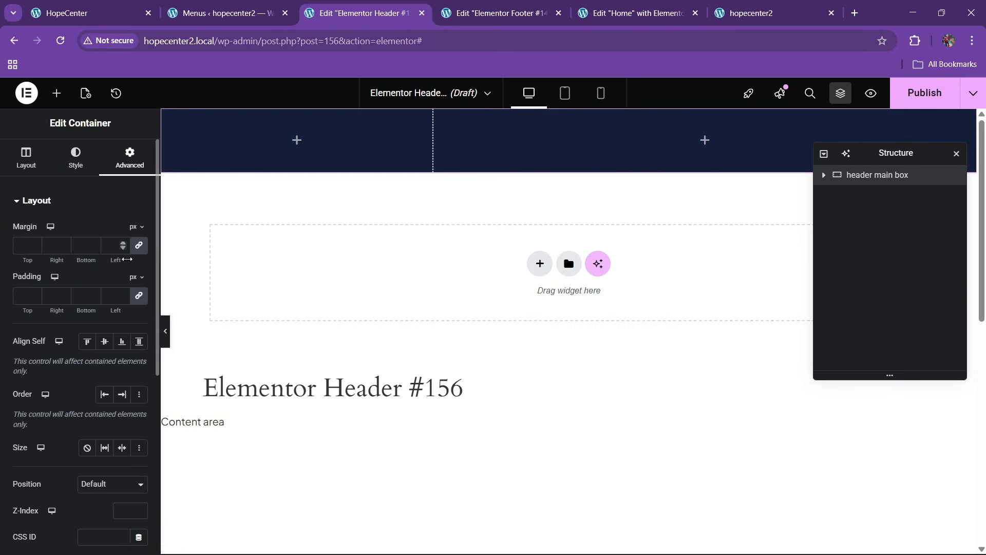
text(10)
click(79, 247)
text(1)
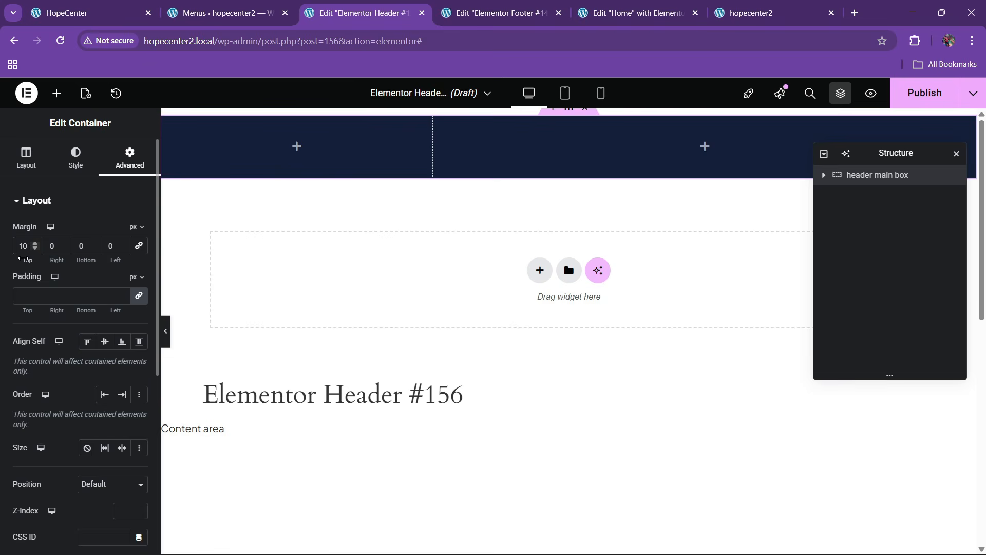
key(BackSpace)
key(BackSpace)
click(138, 300)
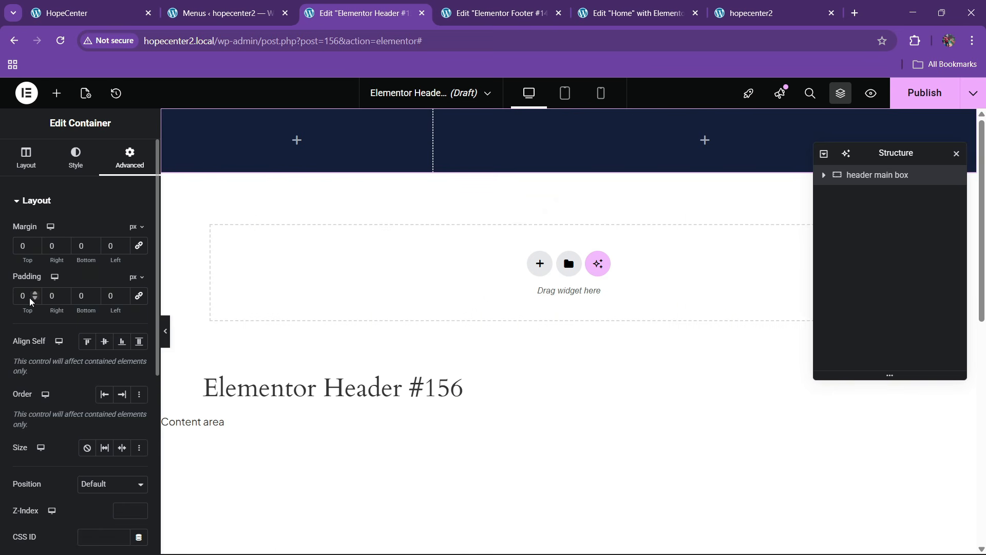
text(1)
click(75, 300)
text(1)
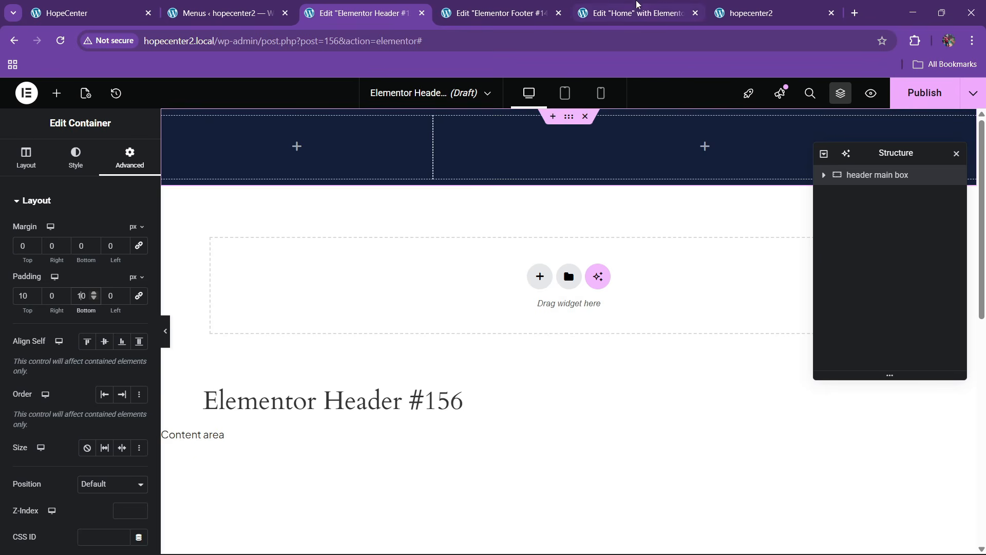
key(ctrl+Tab)
Copy the footer's HOPECENTER logo widget and paste it into the header's left column
right_click(267, 184)
click(301, 244)
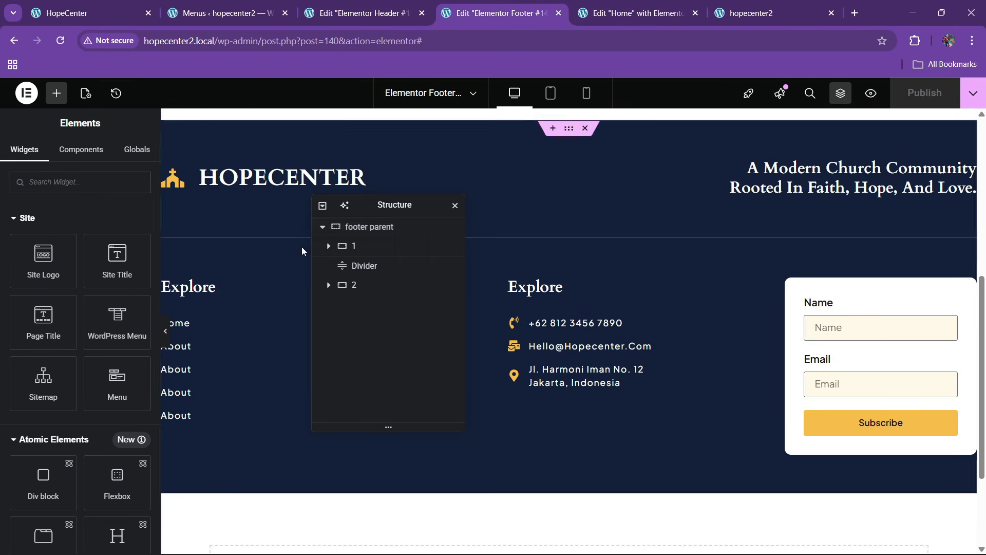
key(ctrl+shift+Tab)
right_click(223, 153)
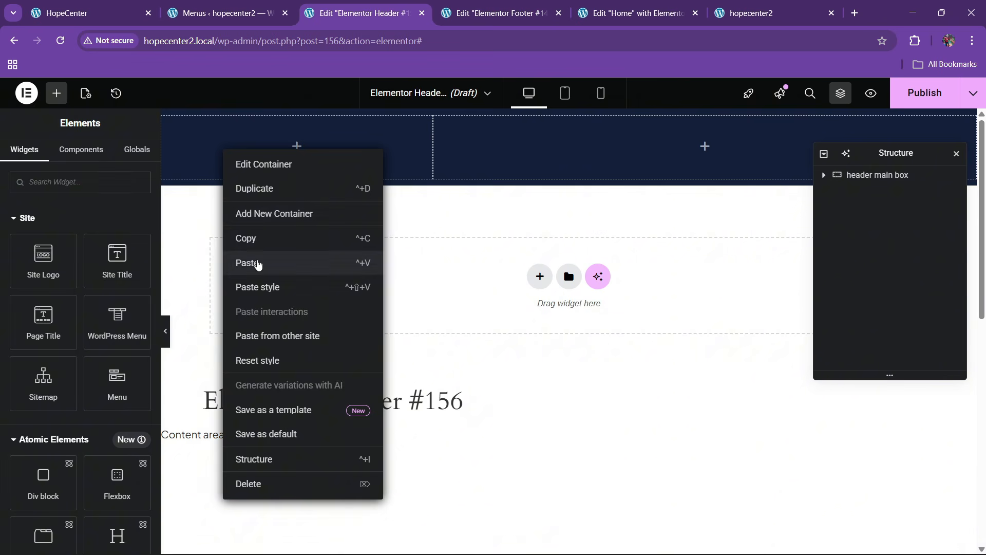
click(257, 263)
Vertically center the header container's content
click(130, 157)
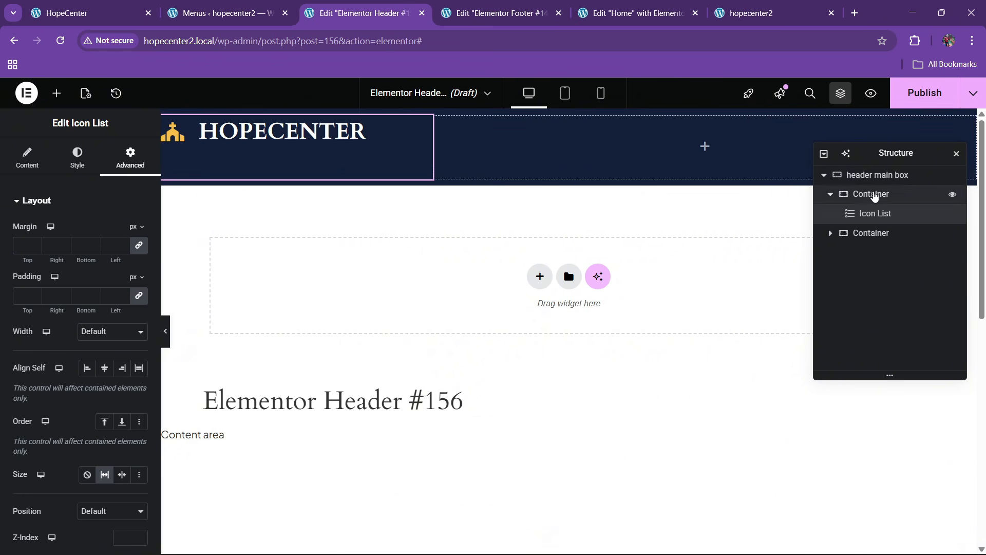
click(832, 175)
click(26, 163)
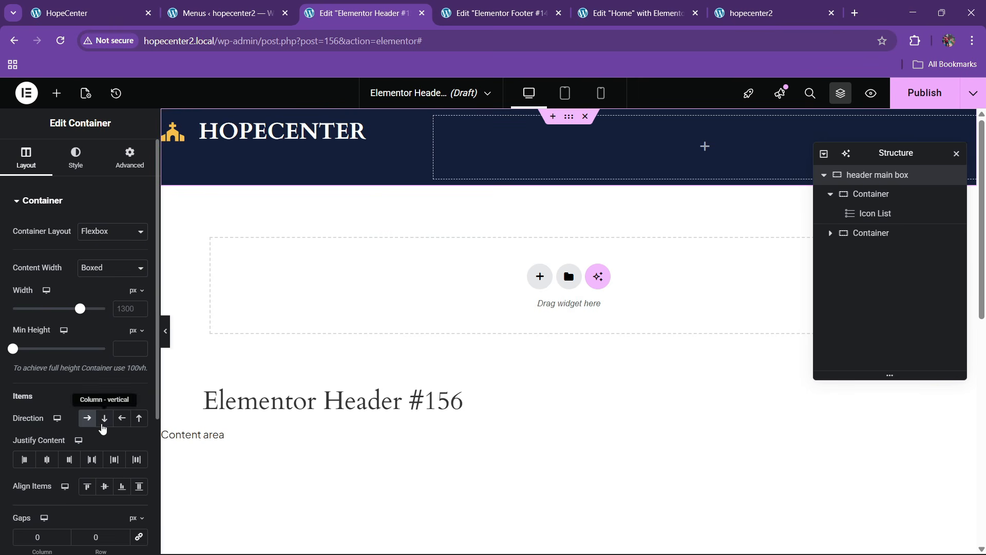
click(92, 458)
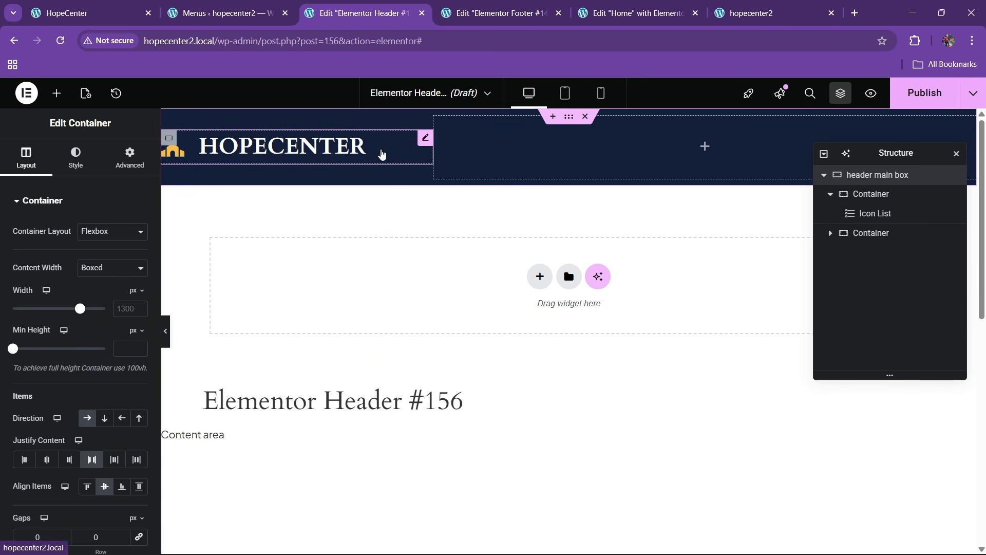
Set the logo's icon size to 30 and its text size to 24
click(424, 138)
click(76, 157)
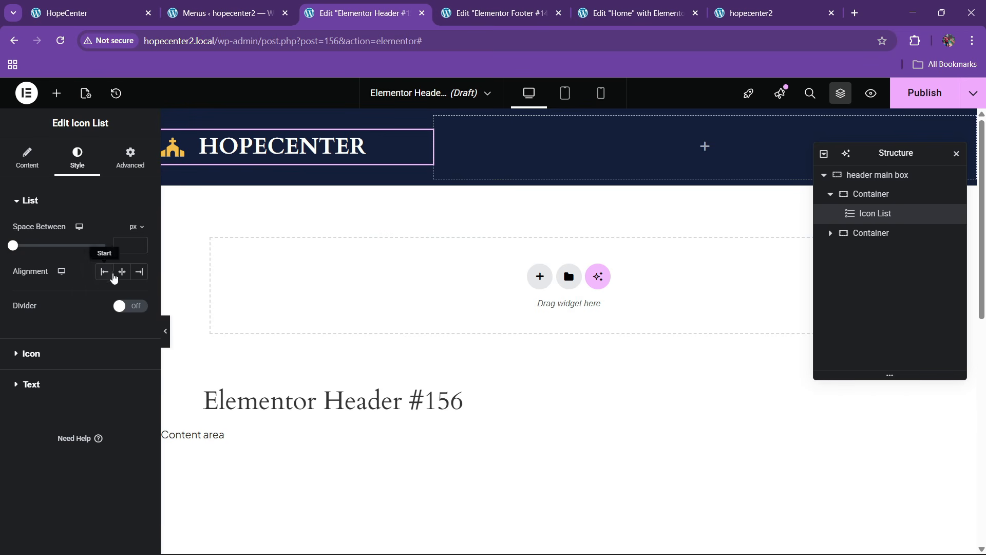
click(60, 366)
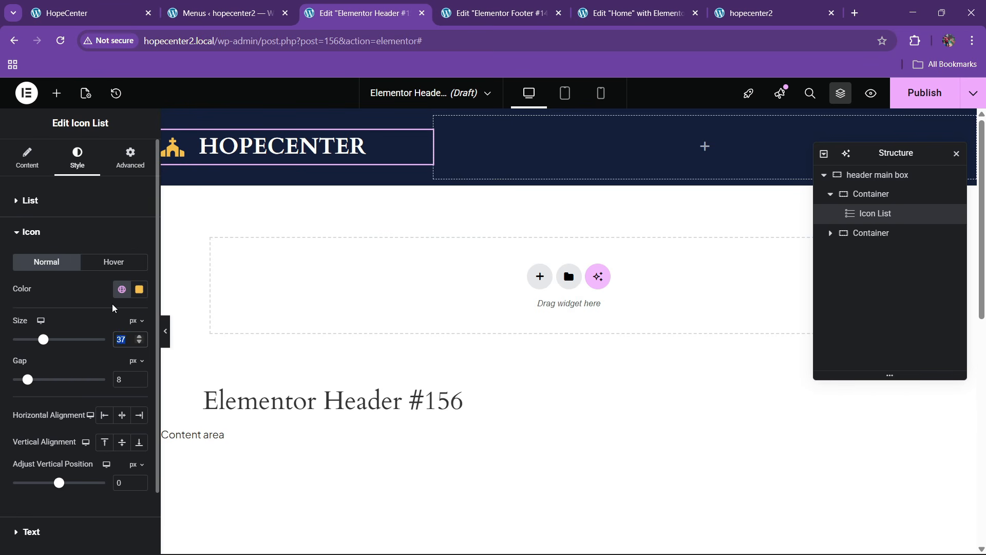
text(25)
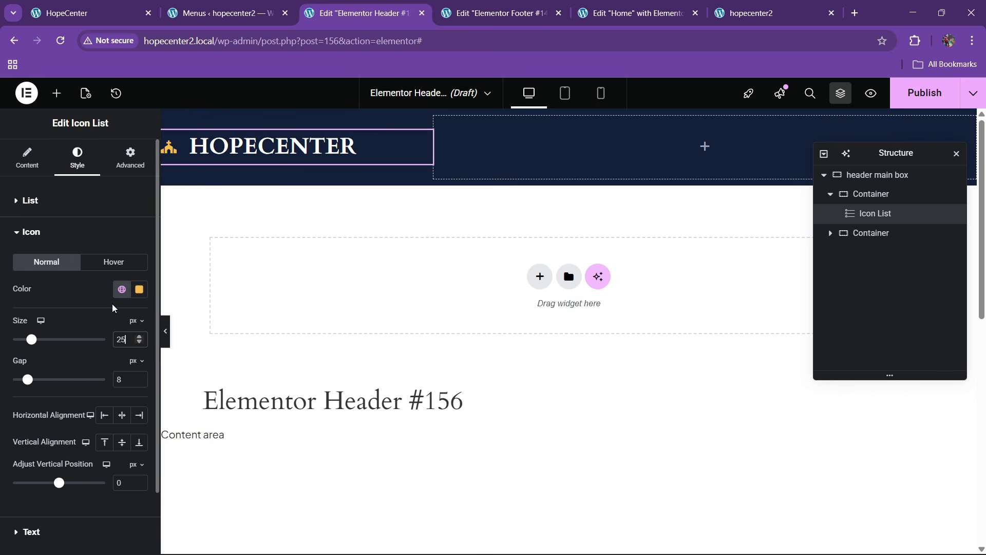
key(BackSpace)
key(BackSpace)
text(30)
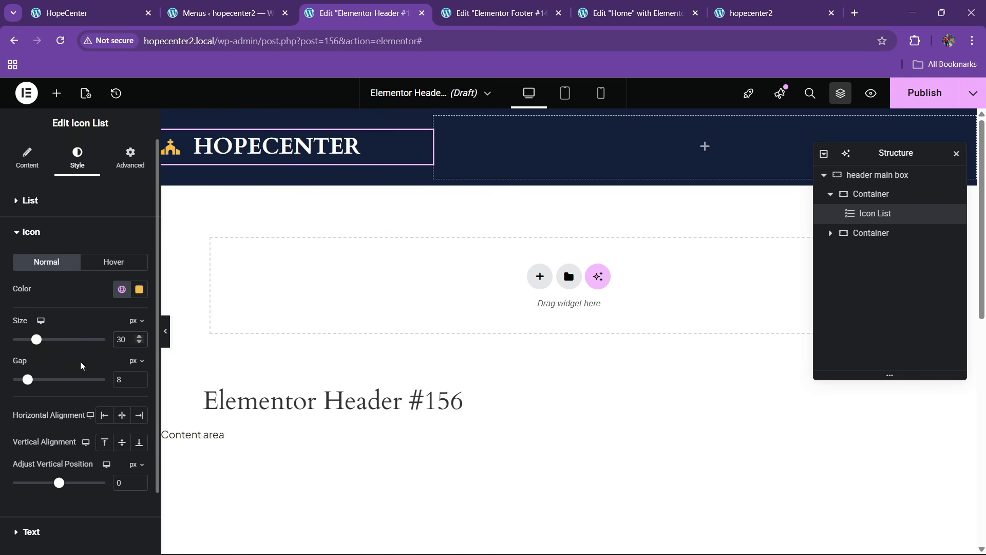
scroll(81, 366, down, 2)
click(51, 459)
click(139, 294)
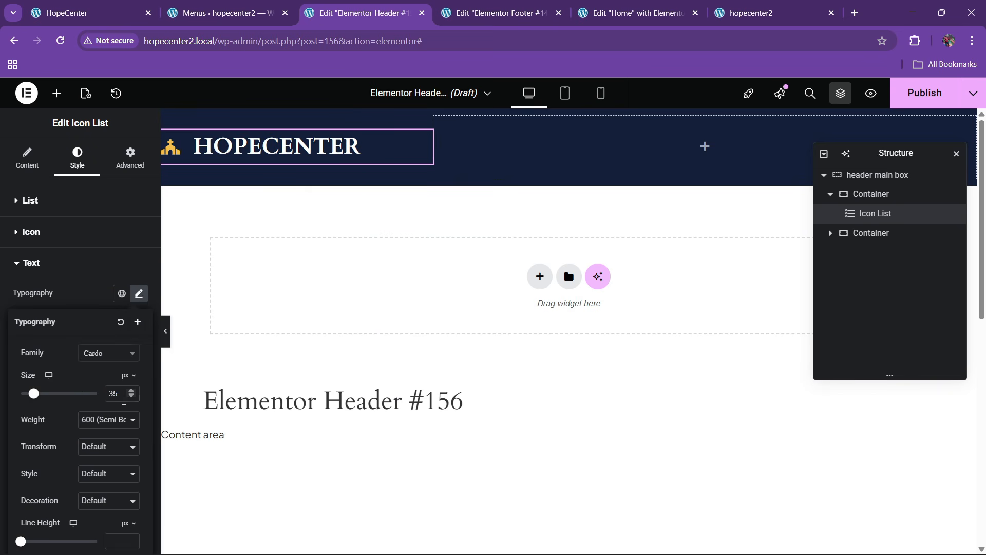
text(30)
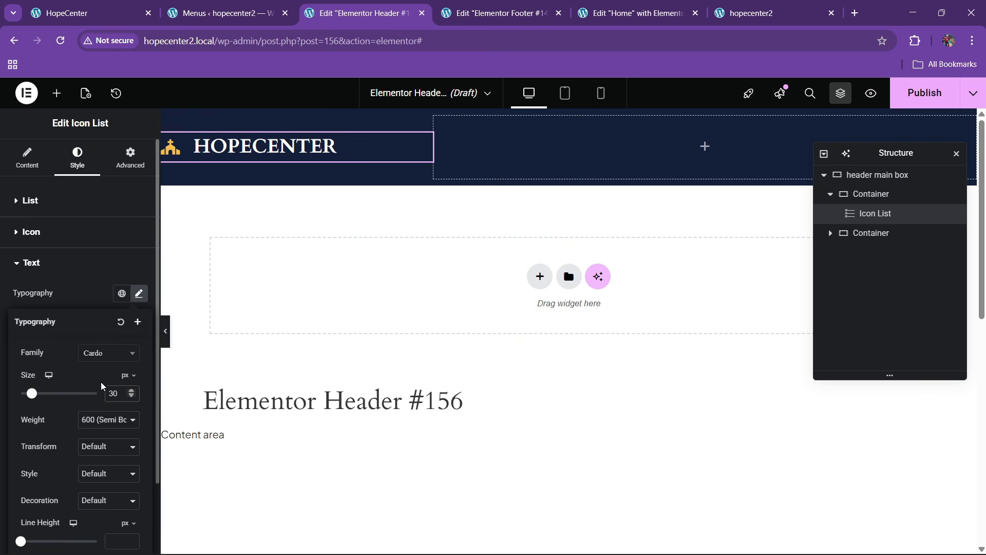
click(133, 399)
click(134, 398)
click(134, 399)
click(134, 399)
click(133, 399)
click(134, 399)
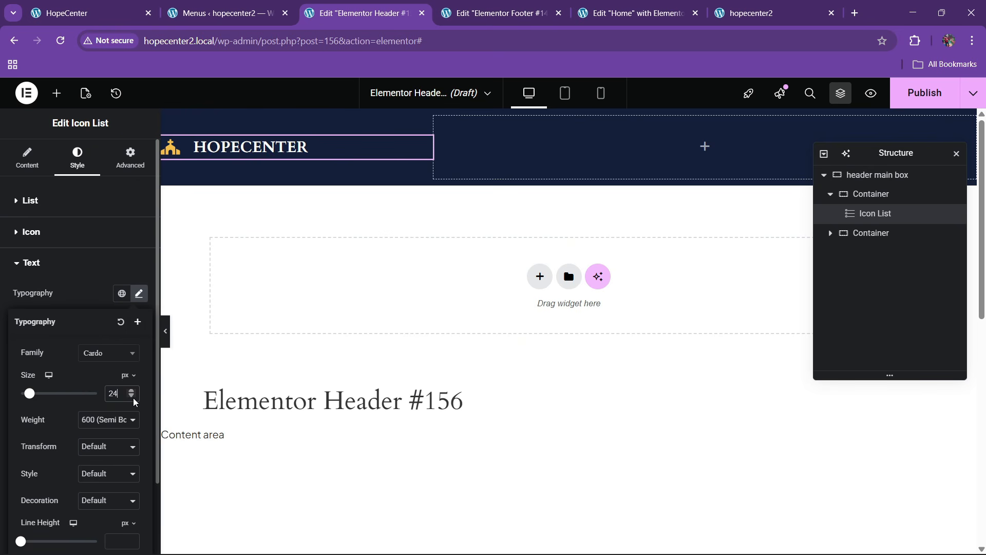
Reduce the gap between the logo icon and text to 0
click(29, 201)
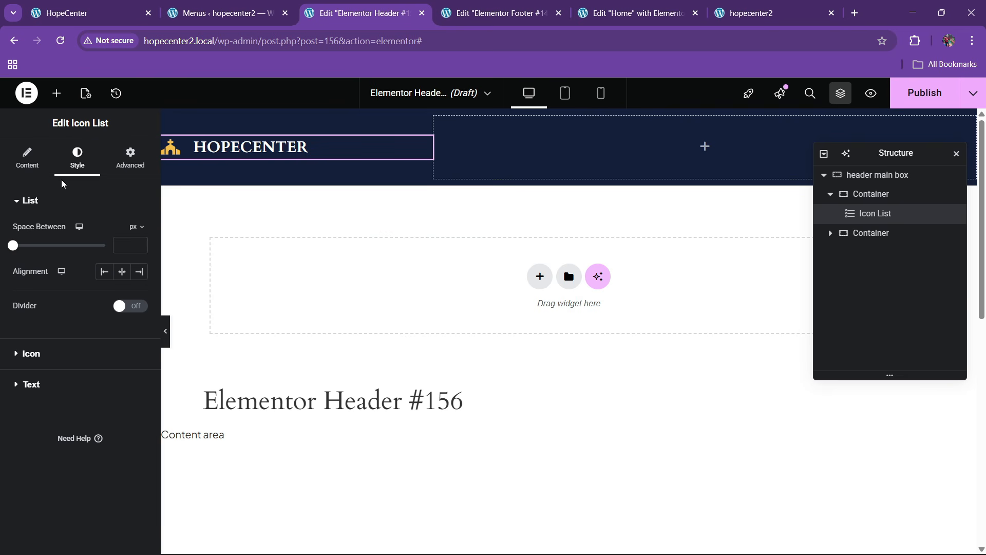
click(37, 354)
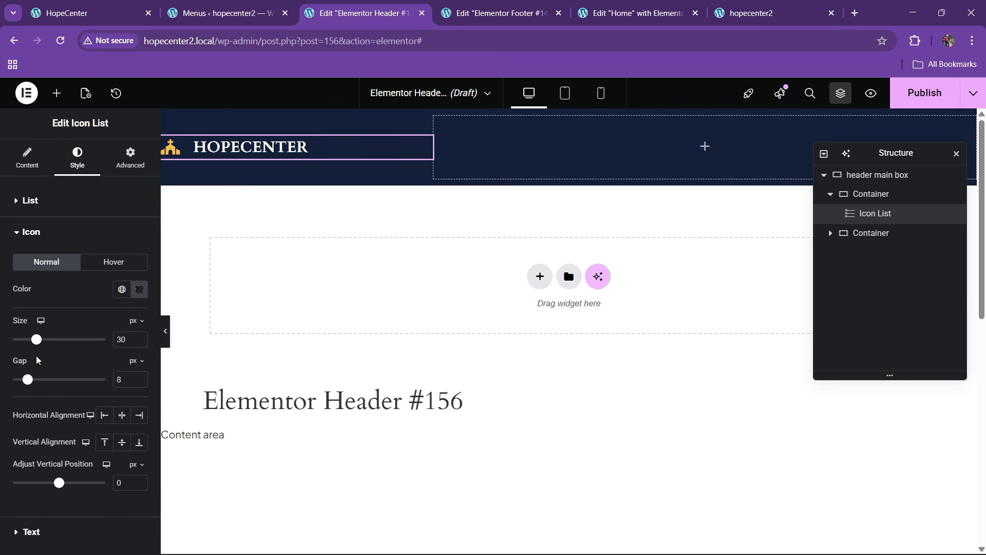
click(139, 382)
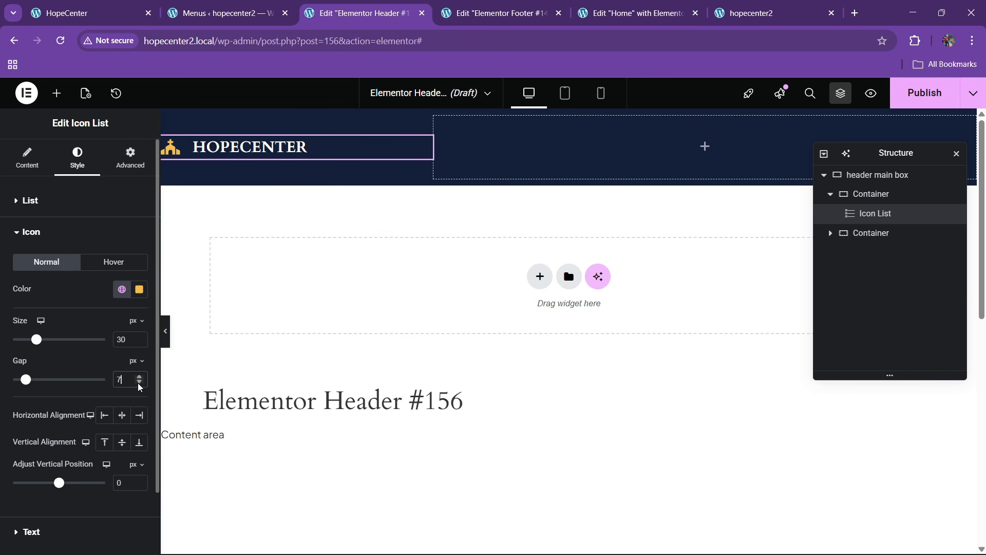
click(140, 383)
click(139, 383)
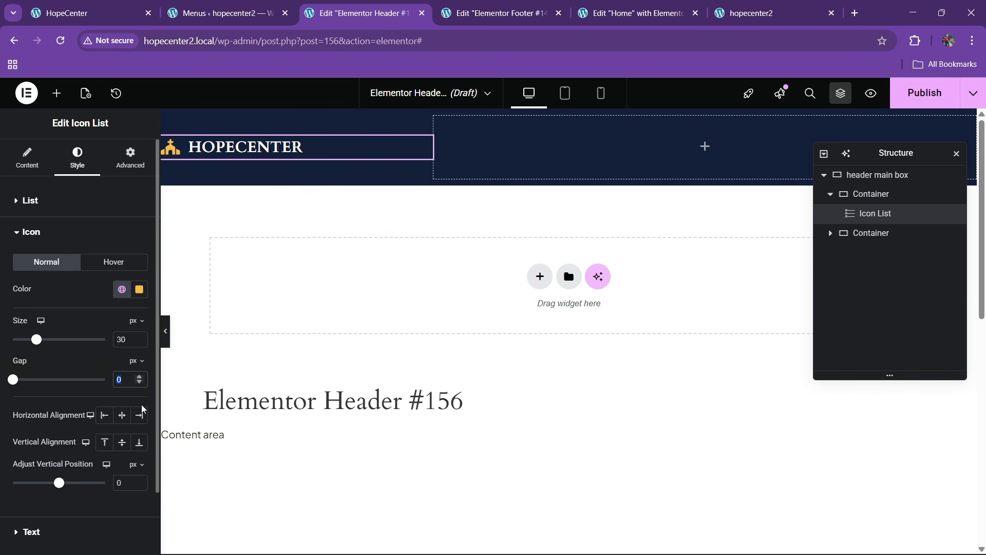
click(146, 5)
click(379, 5)
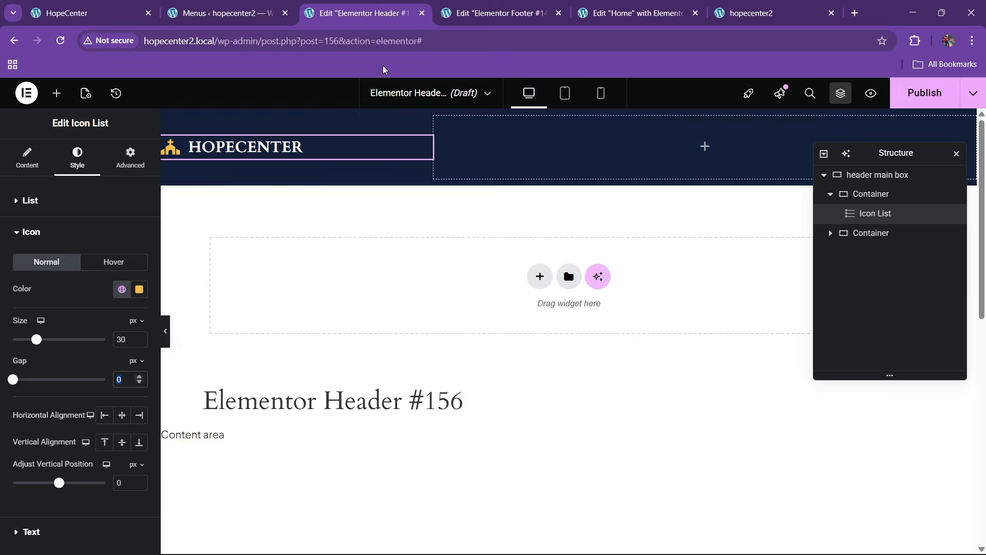
Place a WordPress Menu widget in the header's right column
click(56, 94)
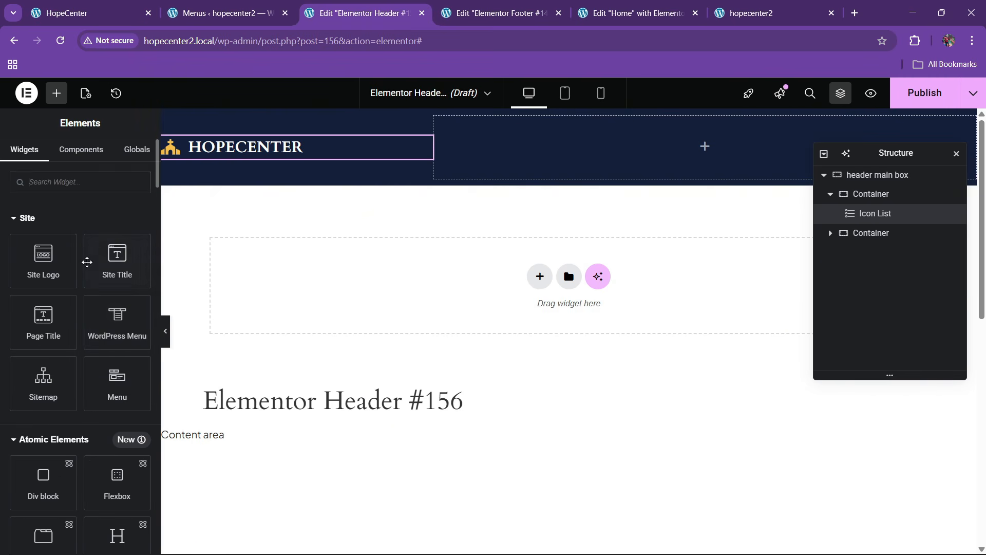
drag(114, 331, 577, 172)
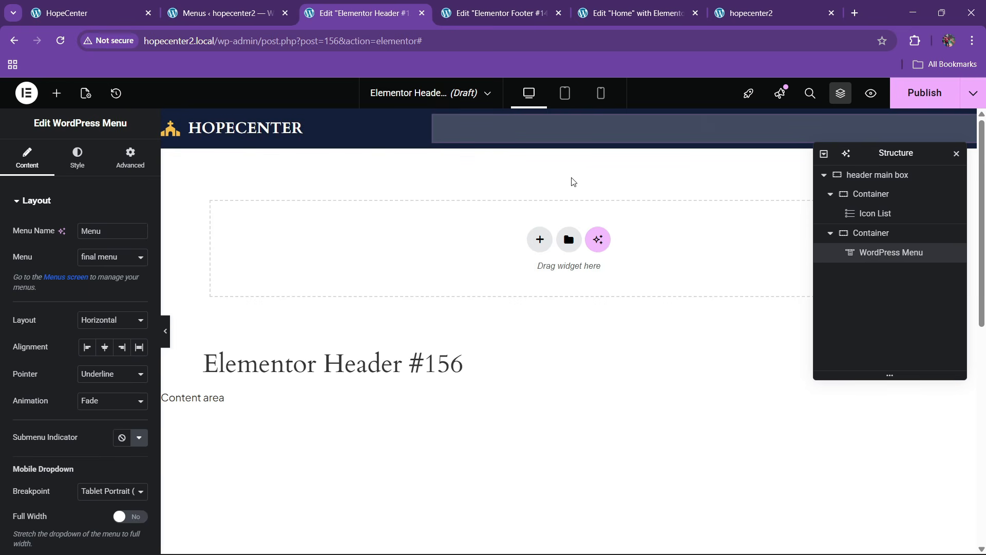
click(88, 10)
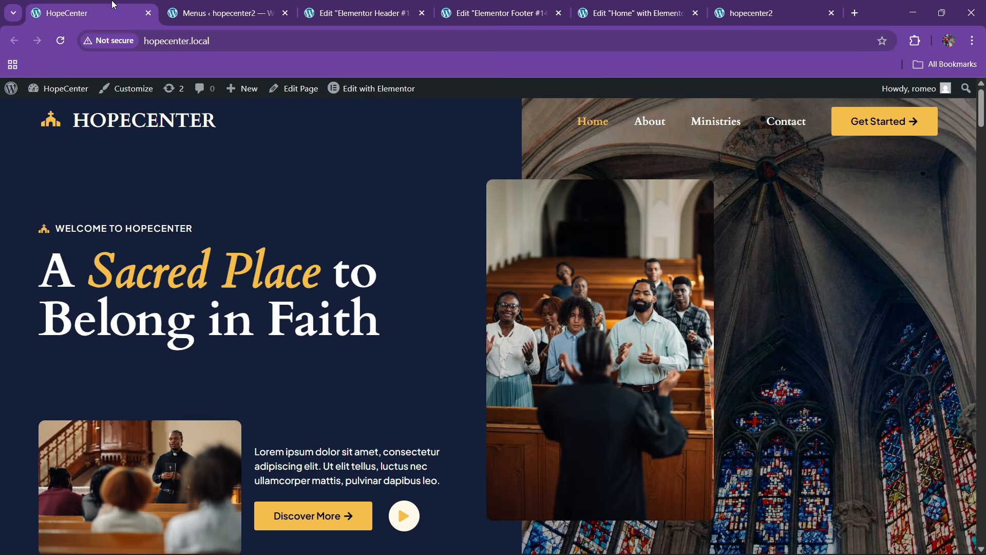
click(358, 7)
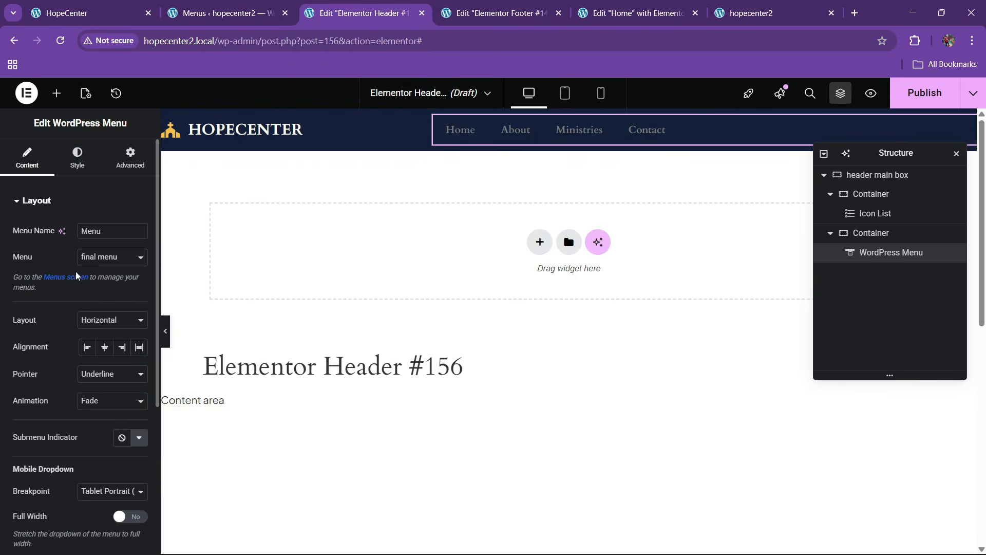
Set the menu pointer to Text, animation None, dropdown Full Width with centered text
scroll(75, 284, down, 1)
click(106, 320)
click(95, 421)
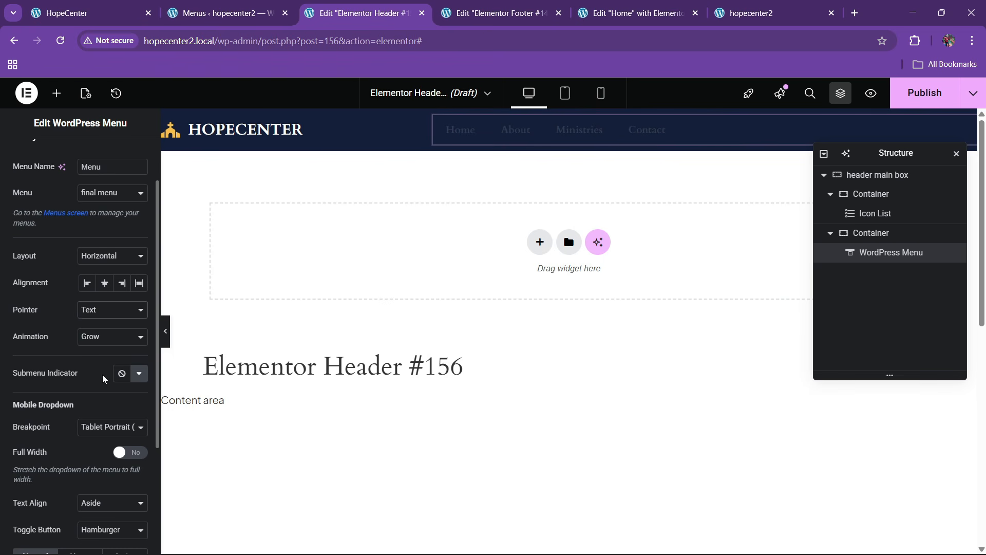
click(106, 337)
click(92, 446)
scroll(118, 350, down, 2)
click(133, 324)
click(103, 376)
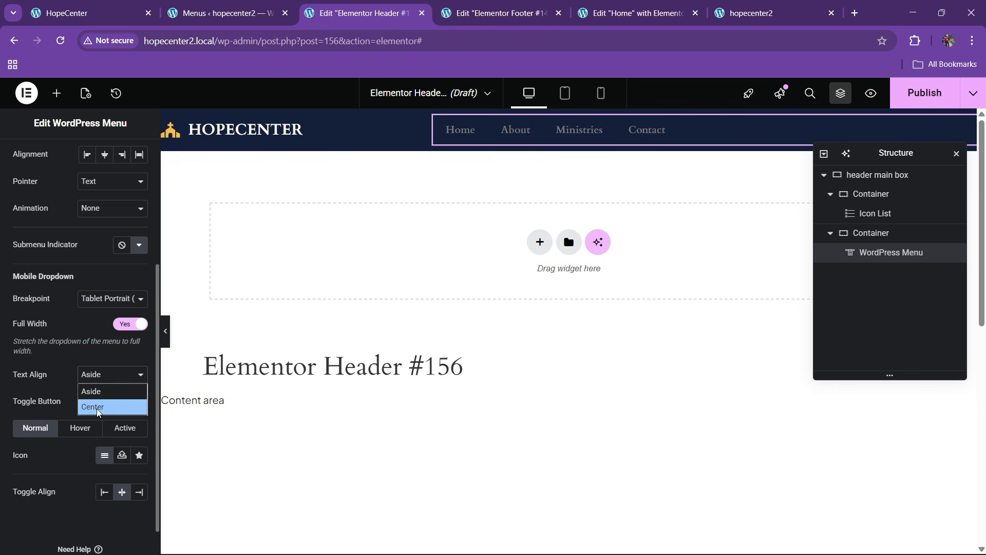
click(99, 410)
scroll(81, 205, up, 10)
Make the menu text white, with yellow for hover and active items
click(77, 158)
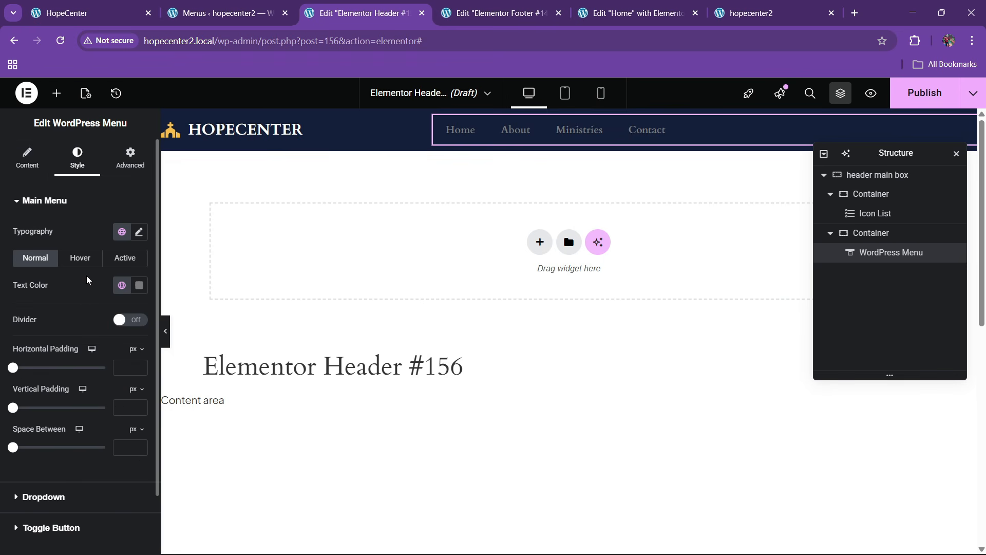
click(139, 286)
click(64, 337)
click(77, 278)
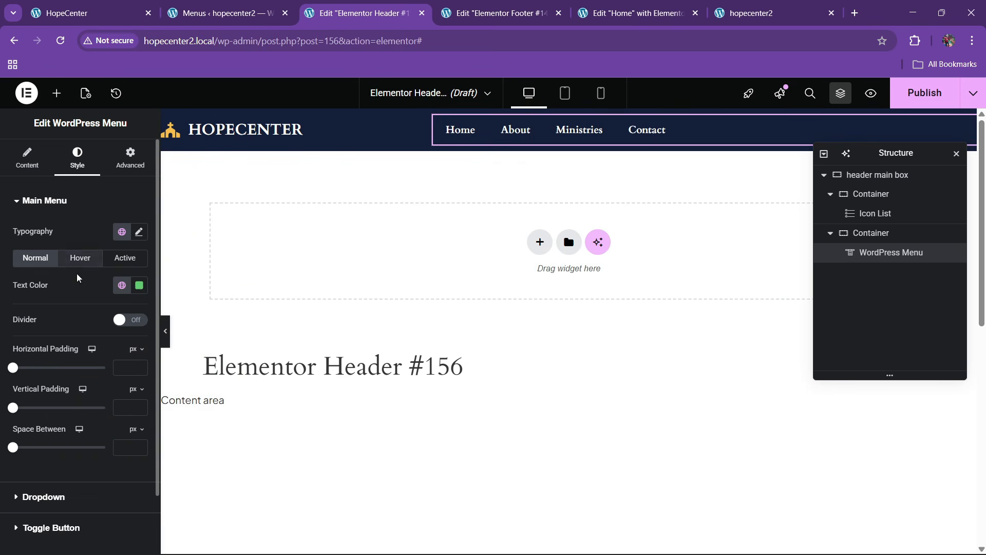
click(80, 258)
click(122, 285)
click(25, 446)
click(125, 258)
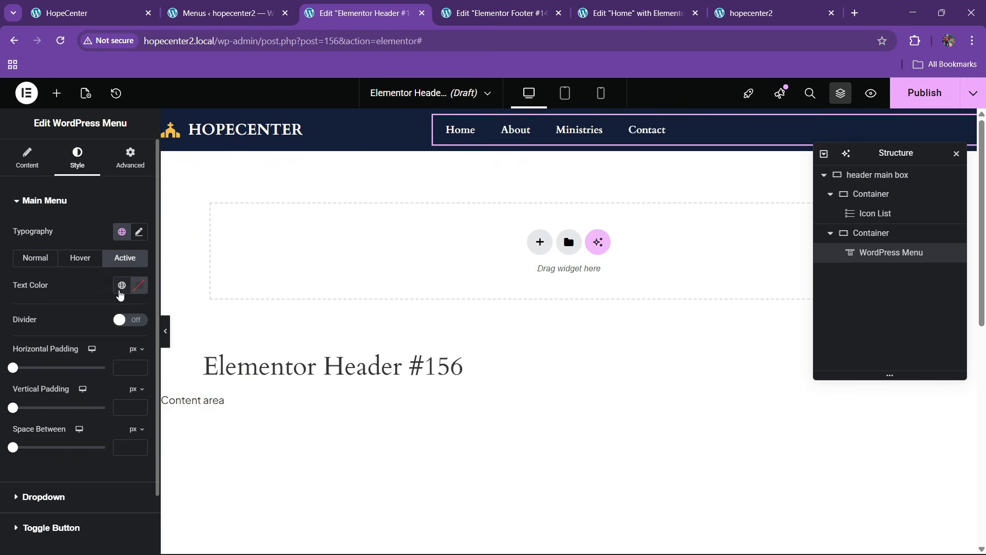
click(122, 286)
click(26, 446)
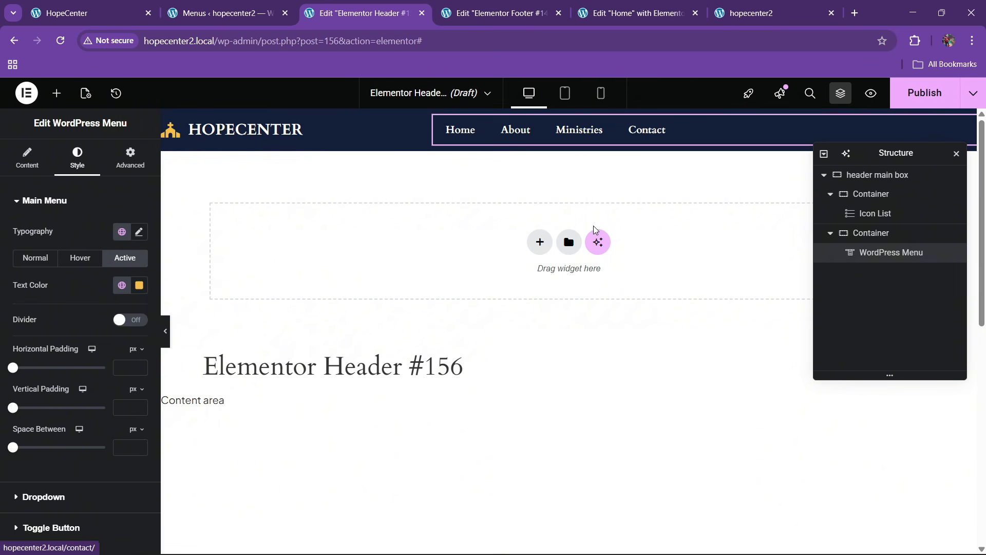
click(877, 232)
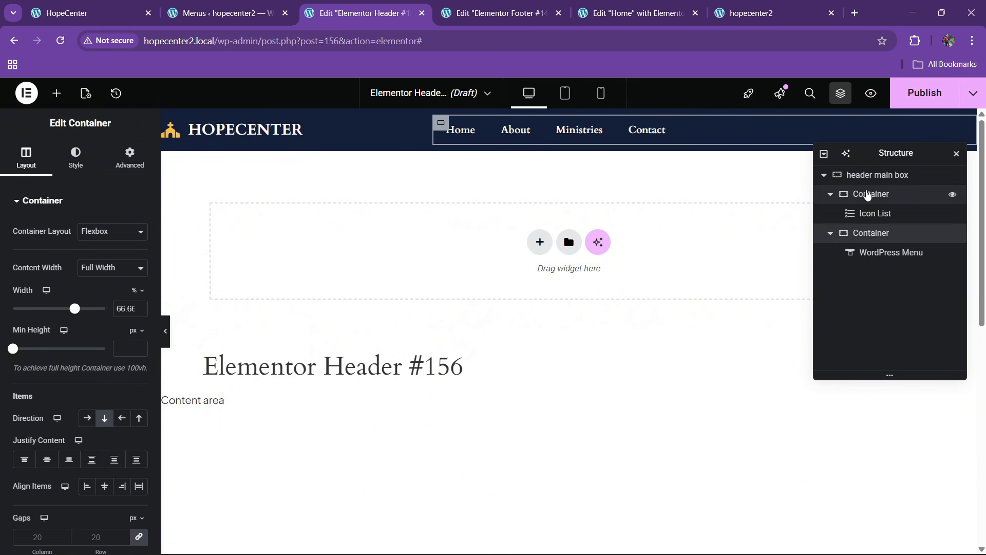
Lay out the header's navigation container as a row justified to the end
click(867, 195)
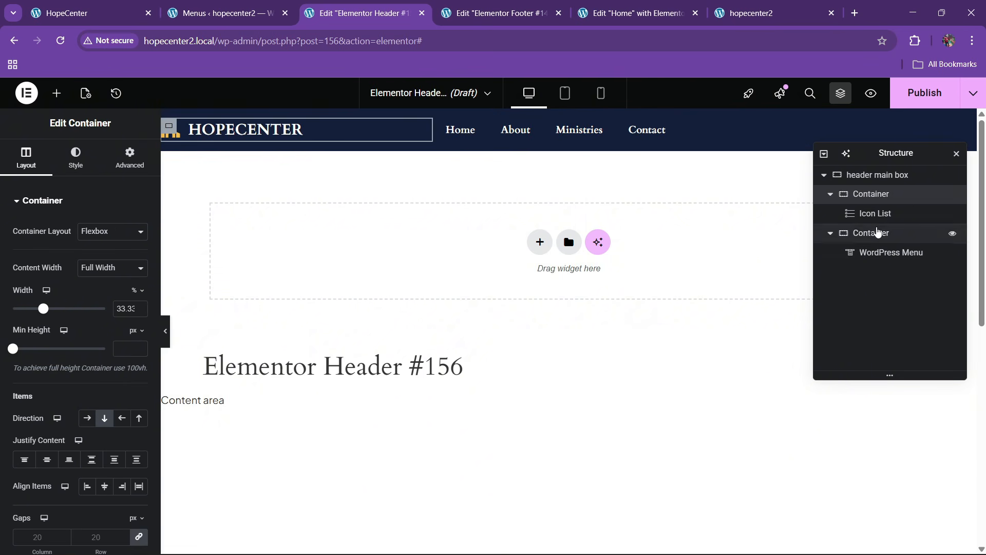
click(878, 233)
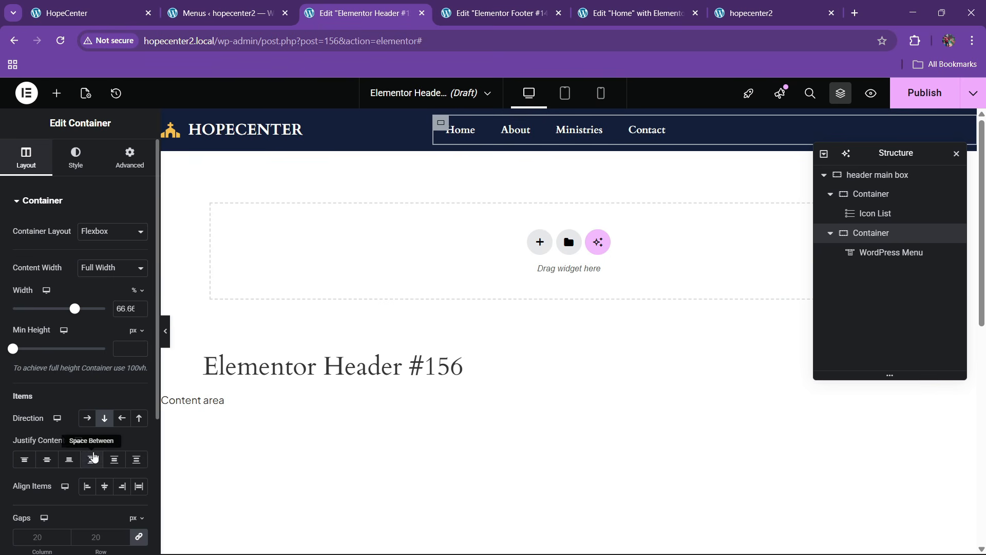
click(88, 419)
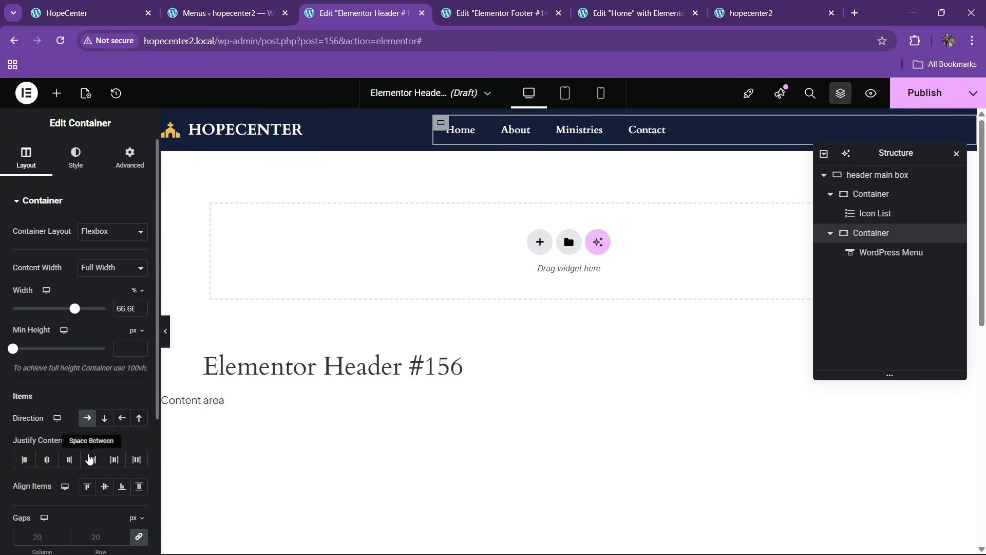
click(70, 460)
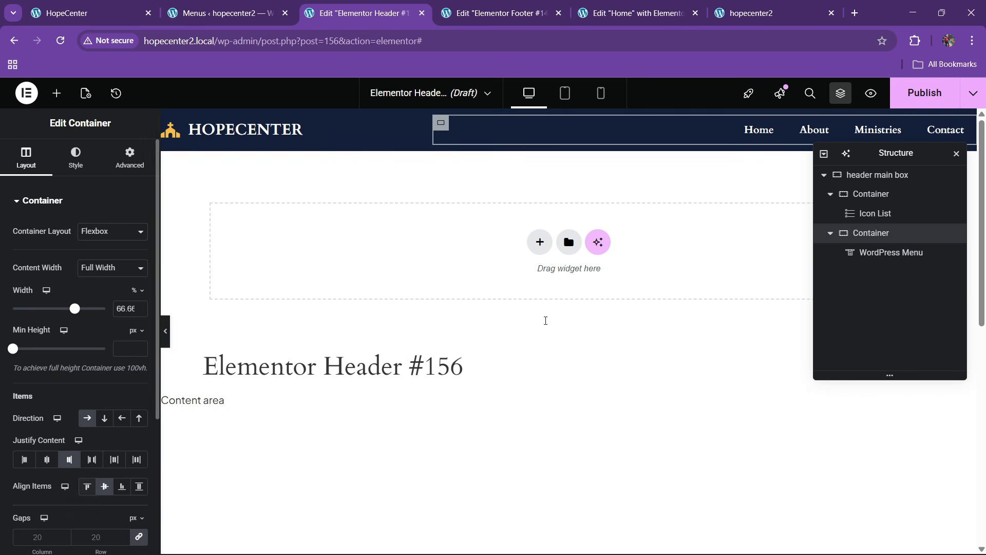
Copy the Home page's Discover More button and paste it after the header's WordPress Menu
click(599, 12)
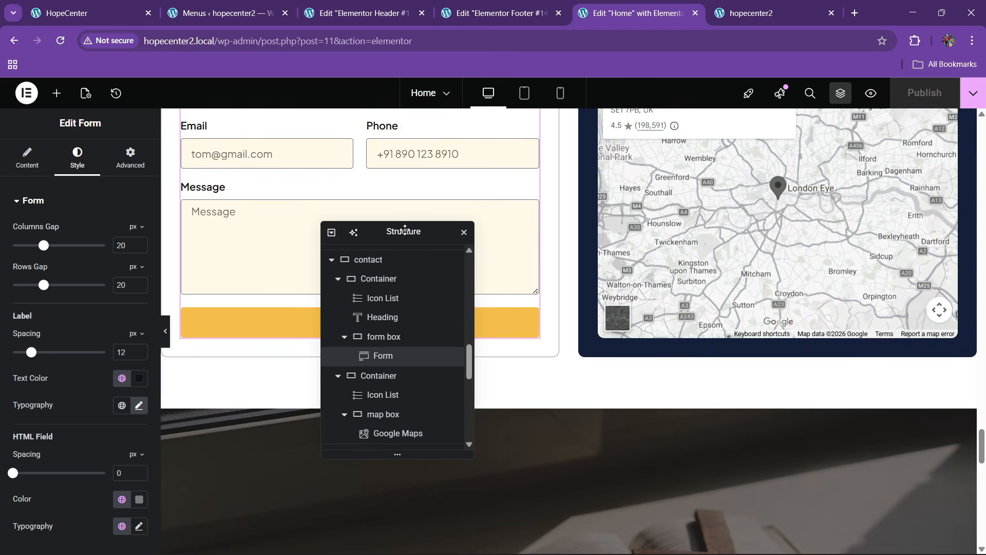
drag(405, 232, 800, 230)
scroll(476, 285, up, 12)
scroll(471, 278, up, 4)
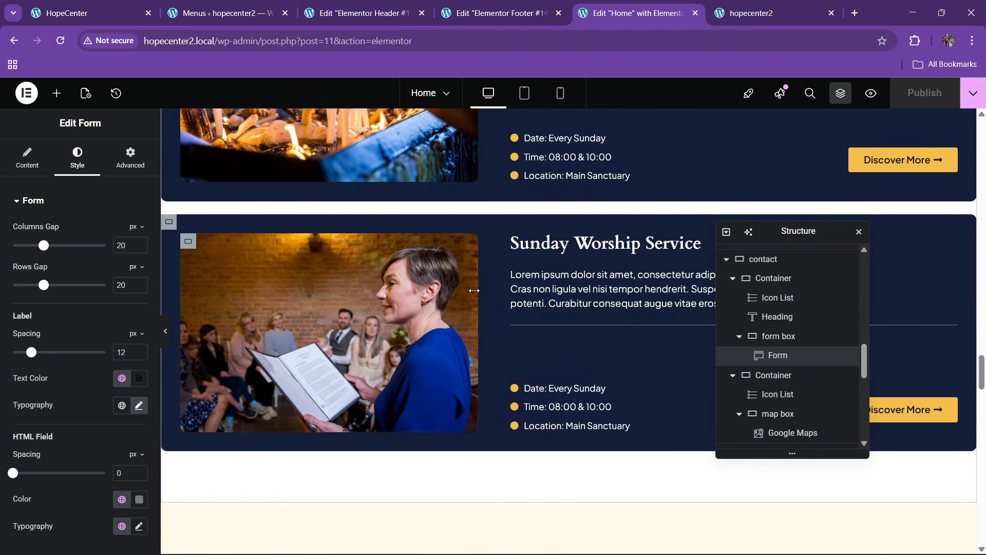
right_click(894, 161)
click(881, 226)
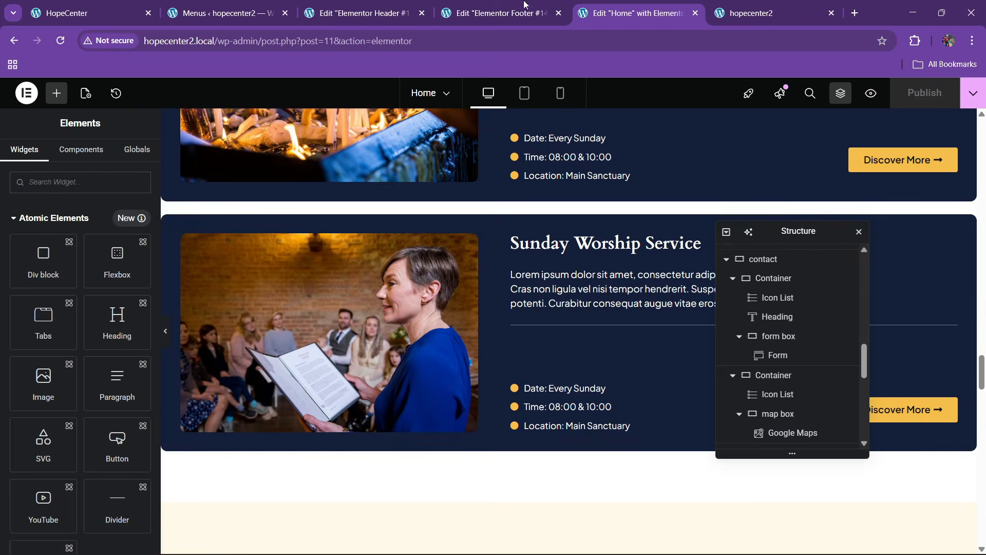
click(360, 13)
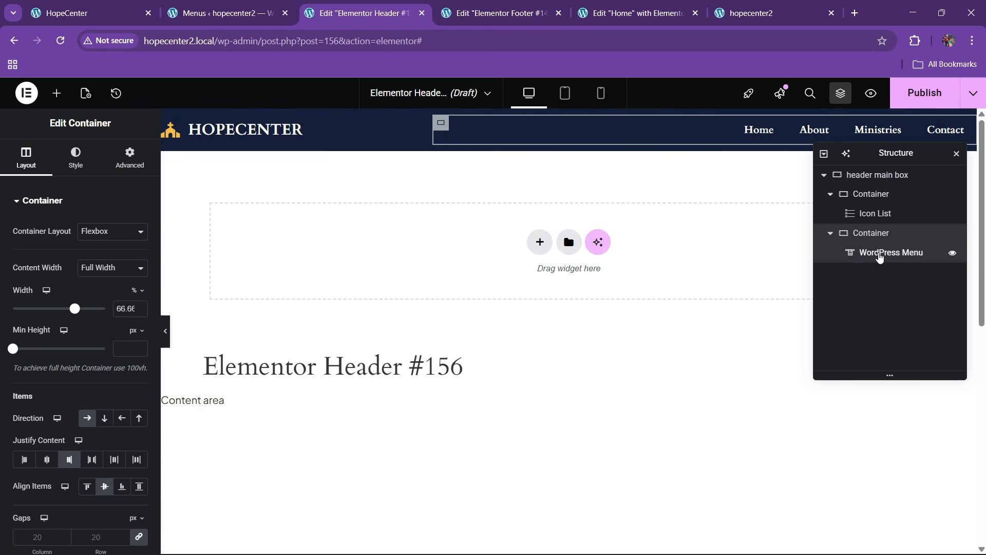
right_click(881, 254)
click(855, 347)
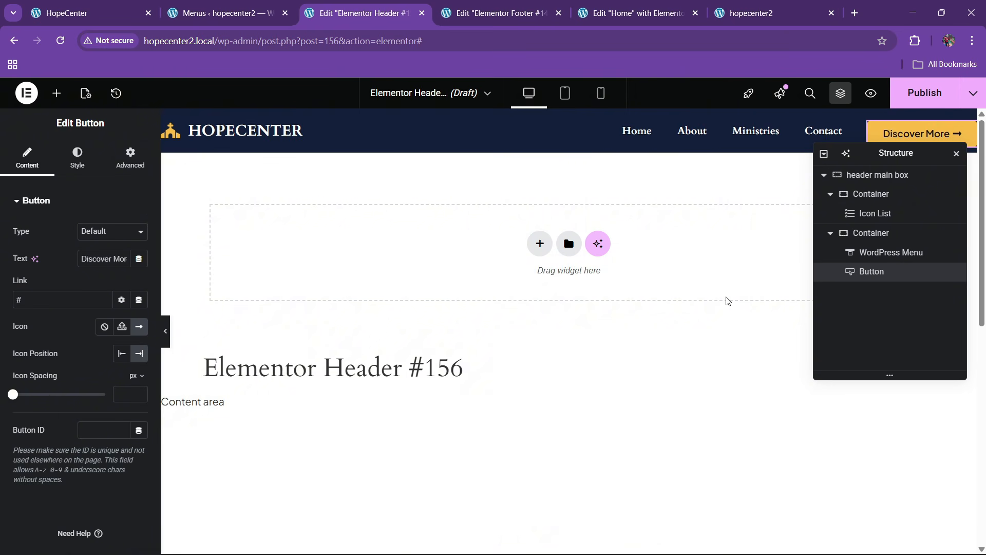
Set the menu-and-button container's gap to 40 px
click(868, 233)
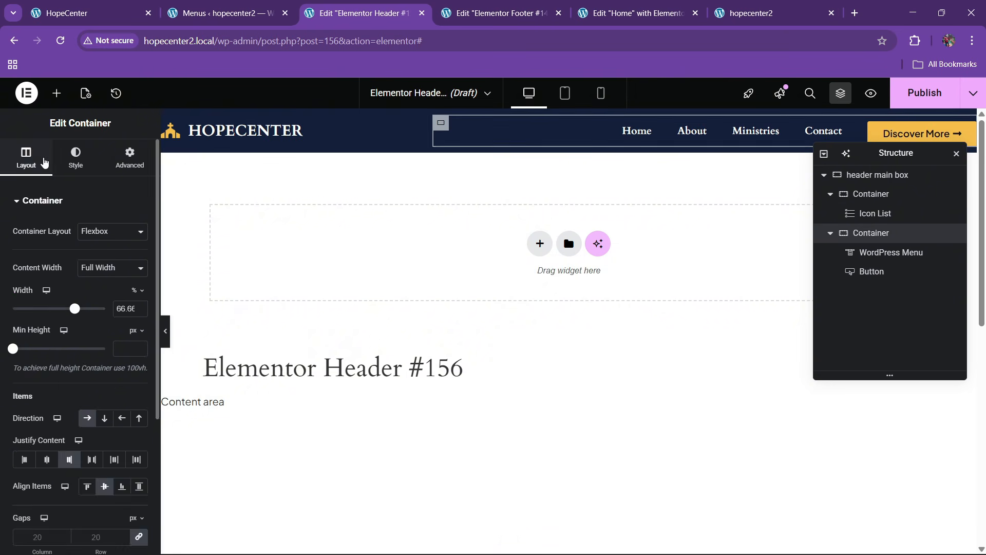
scroll(51, 270, down, 4)
text(30)
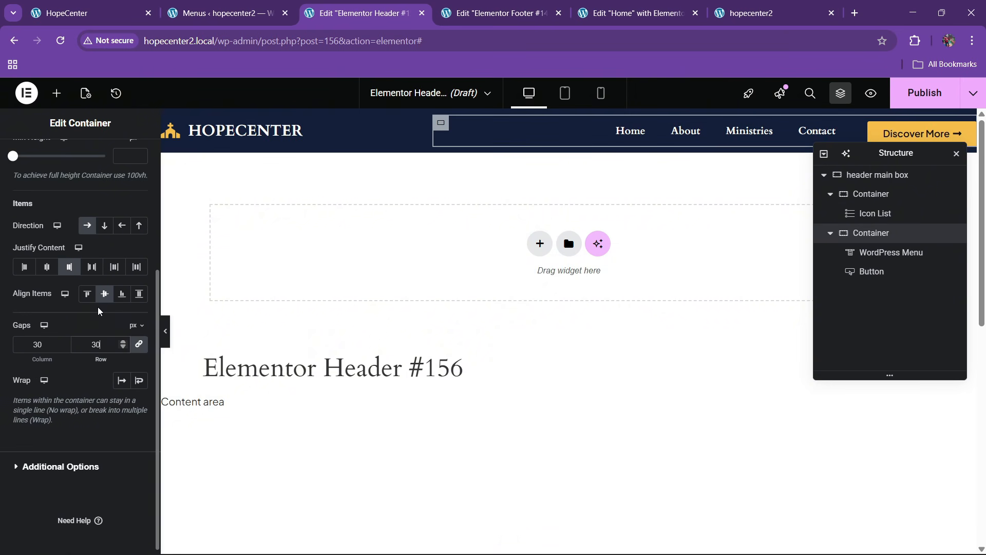
key(BackSpace)
key(BackSpace)
text(40)
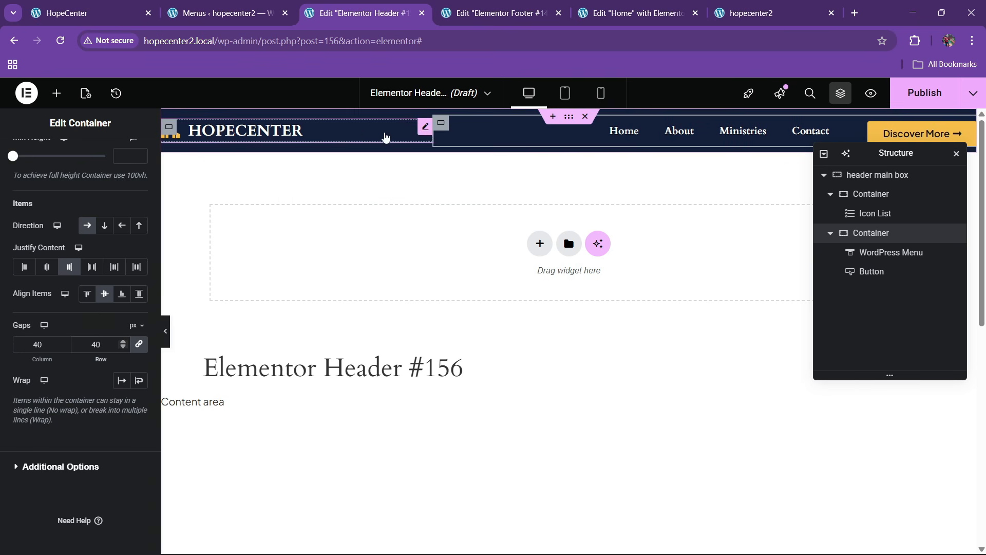
Select the HOPECENTER logo widget and enlarge its icon size
click(420, 132)
click(85, 173)
click(47, 359)
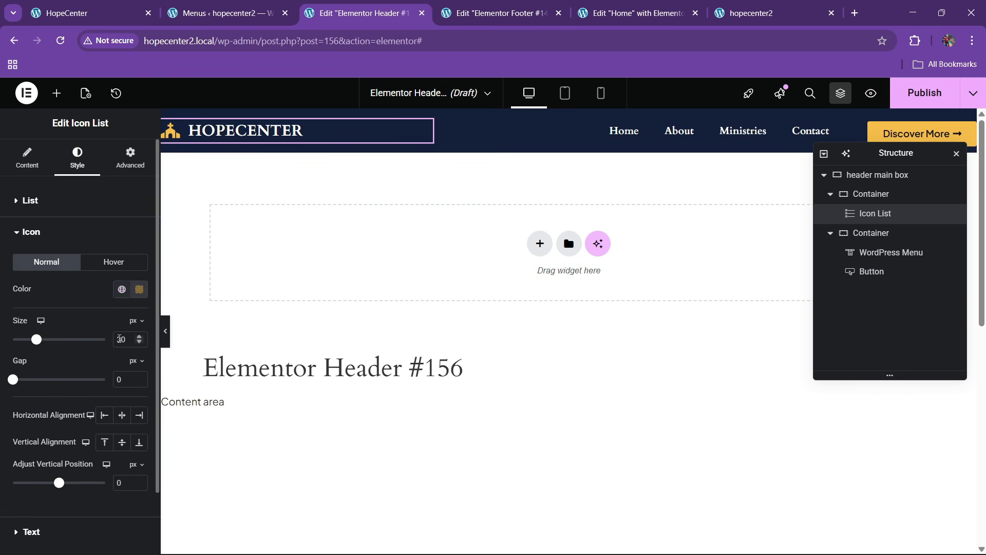
text(35)
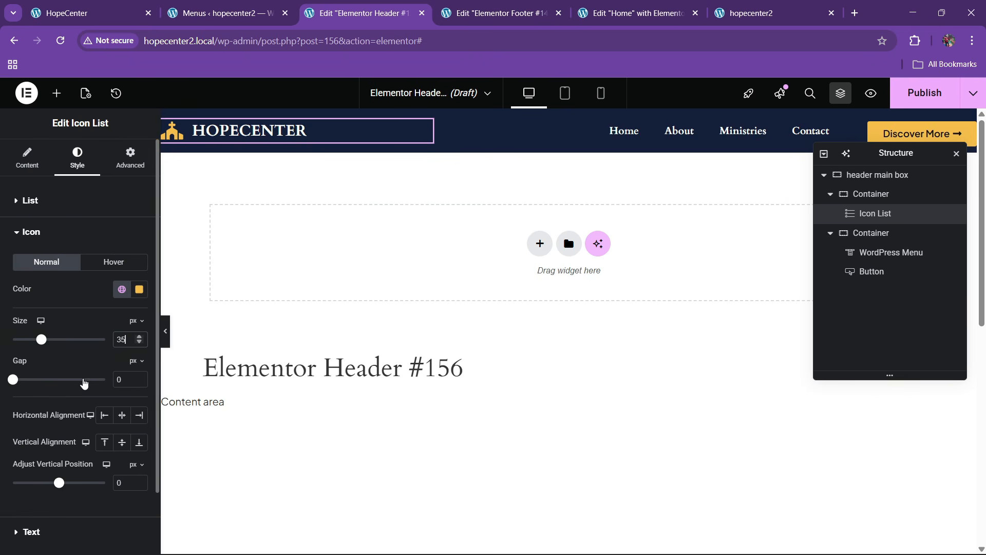
key(BackSpace)
text(0)
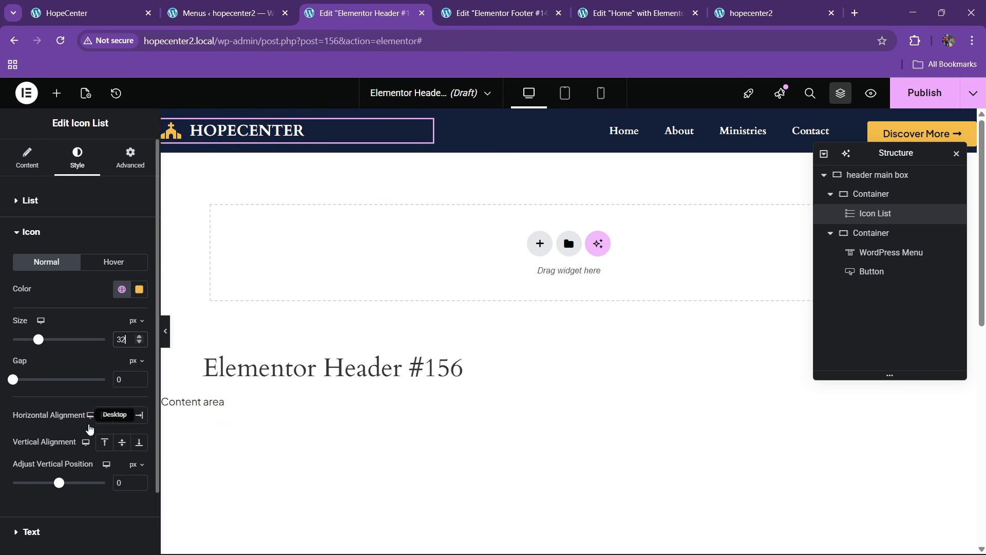
Set the logo text's typography size to 26 px
click(58, 529)
click(139, 299)
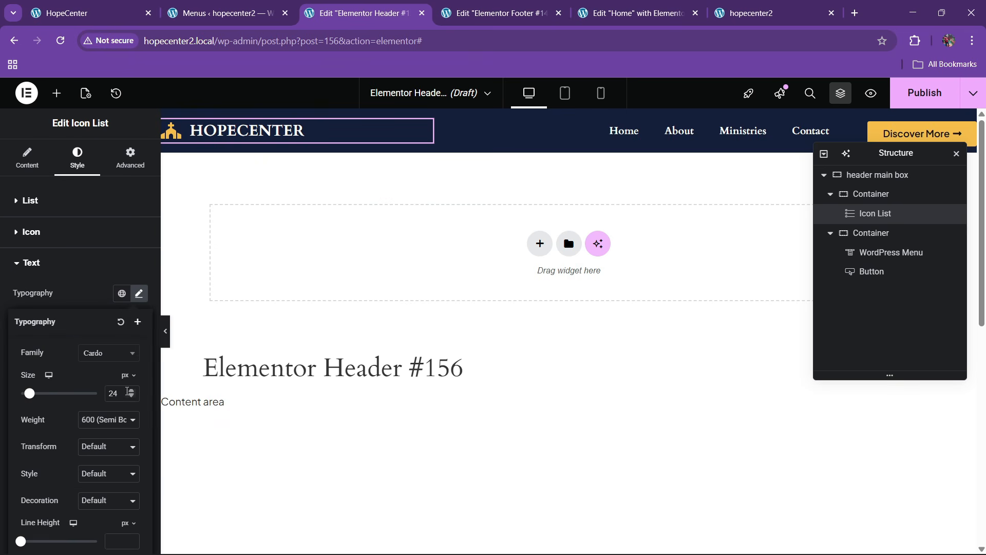
click(129, 390)
click(129, 390)
click(130, 390)
click(130, 397)
click(132, 399)
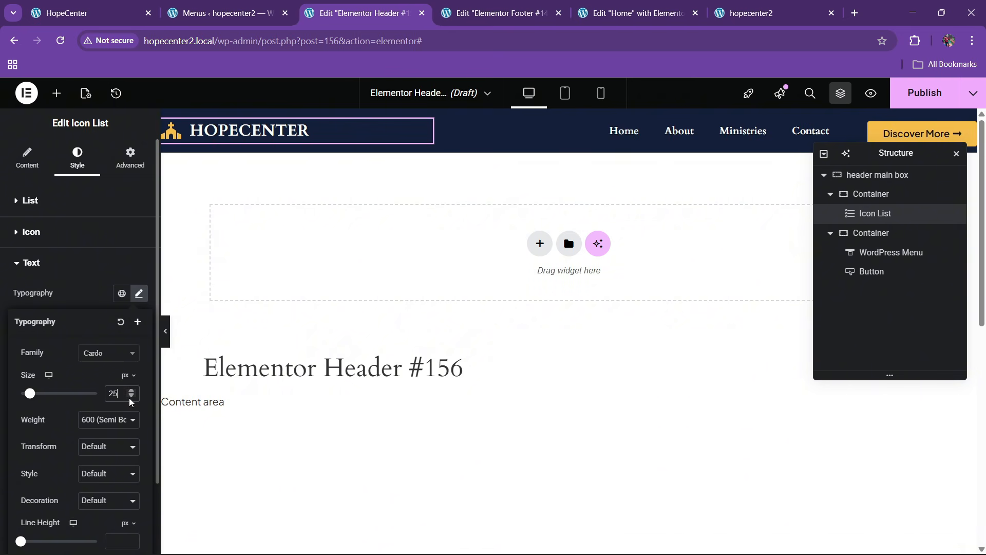
click(131, 391)
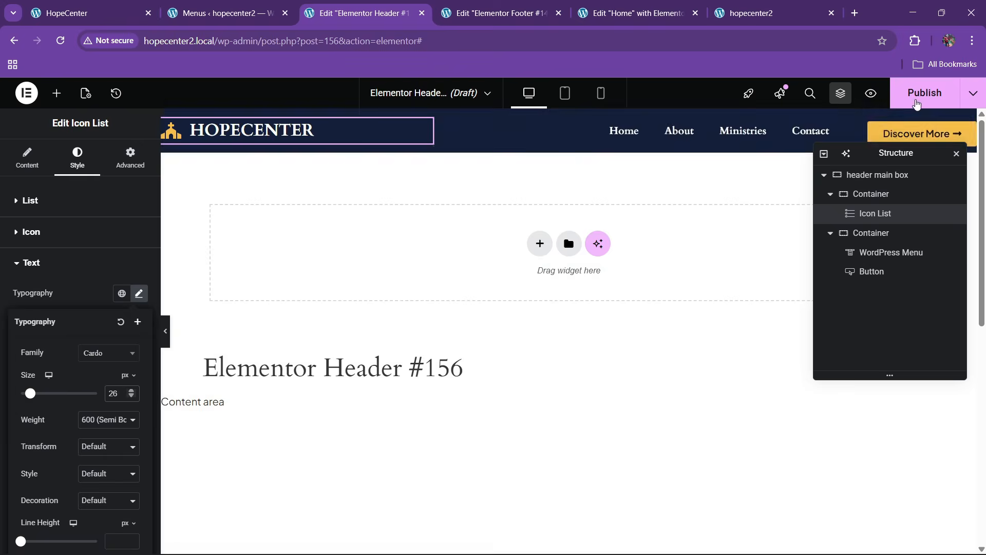
Publish the header template with an Include > Entire Site display condition
click(924, 93)
click(502, 384)
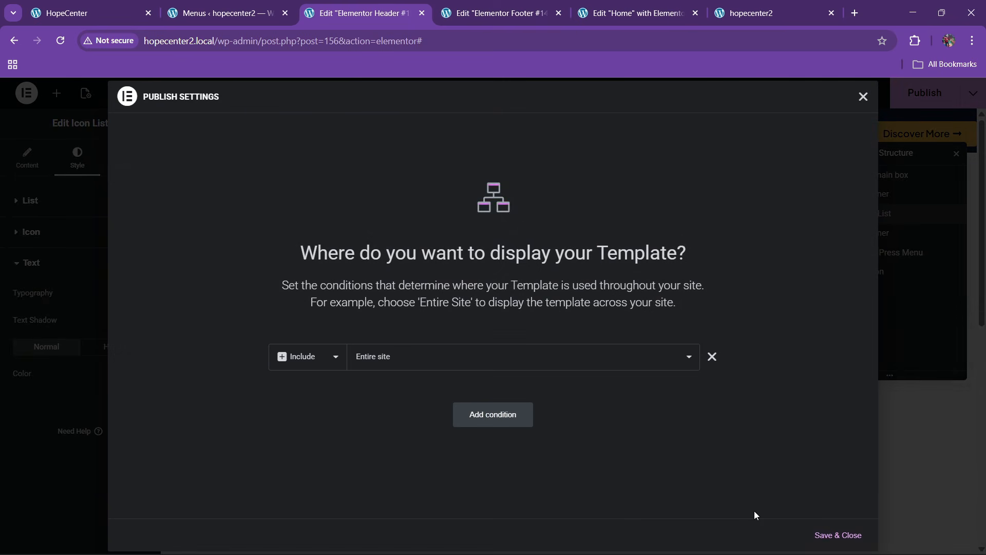
click(833, 535)
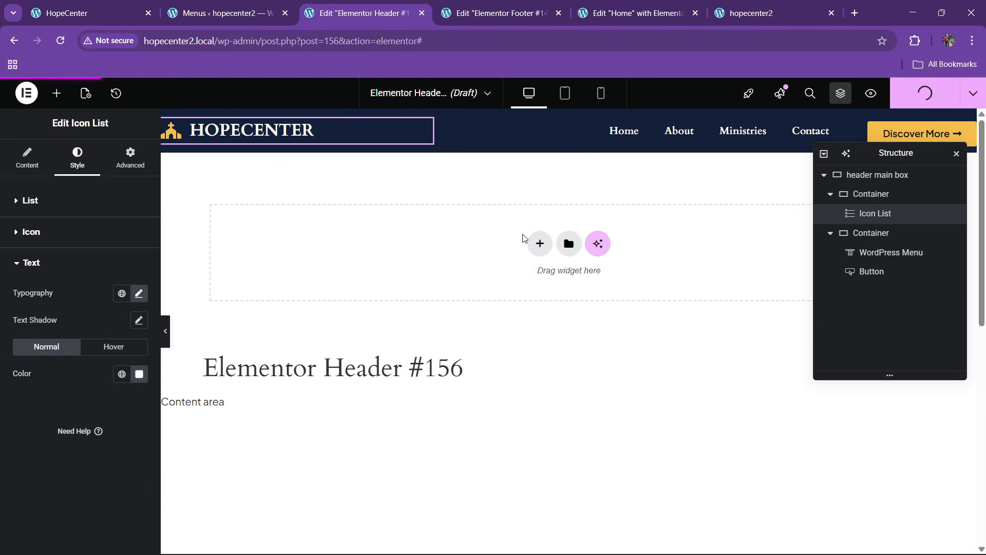
Reload the live hopecenter2 site to check the new header, then return to the header editor
click(751, 13)
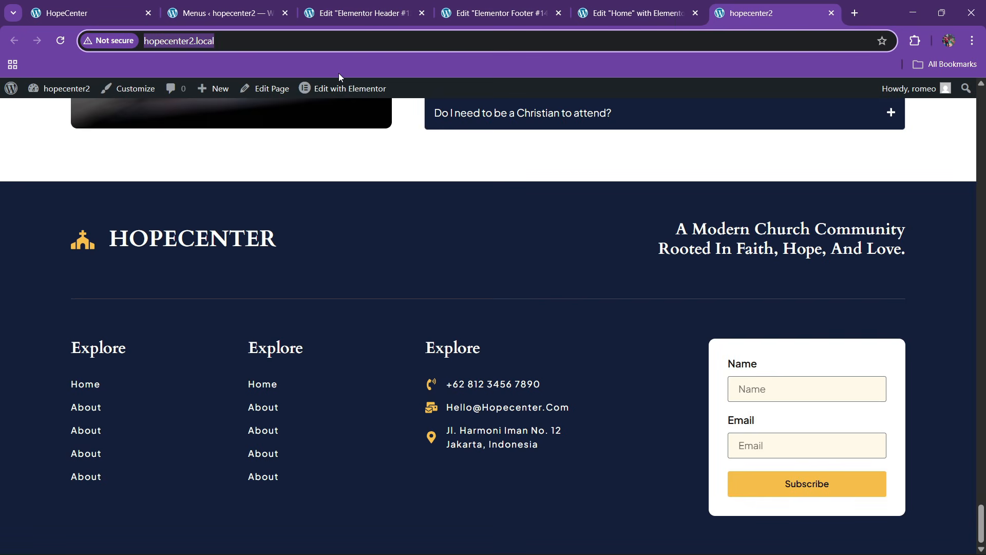
key(Return)
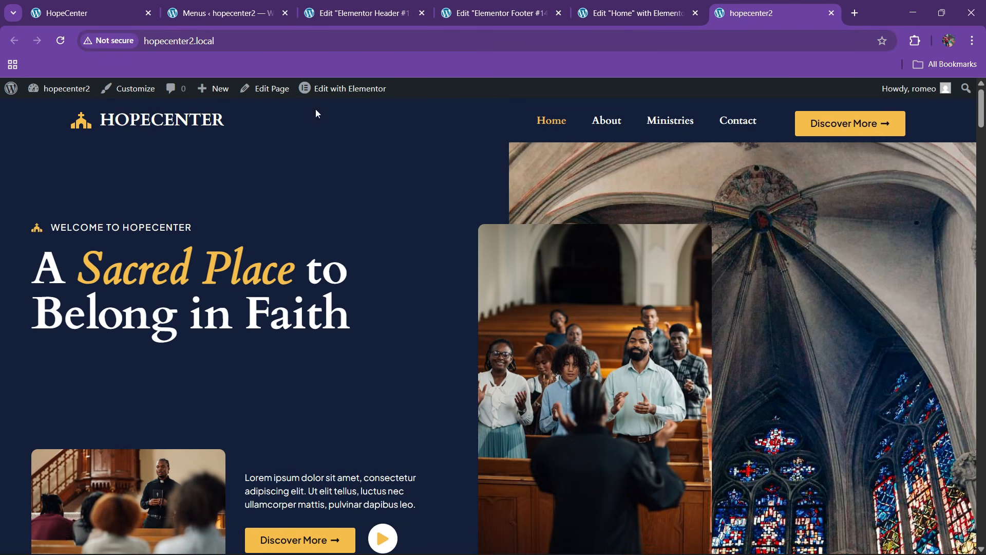
click(359, 13)
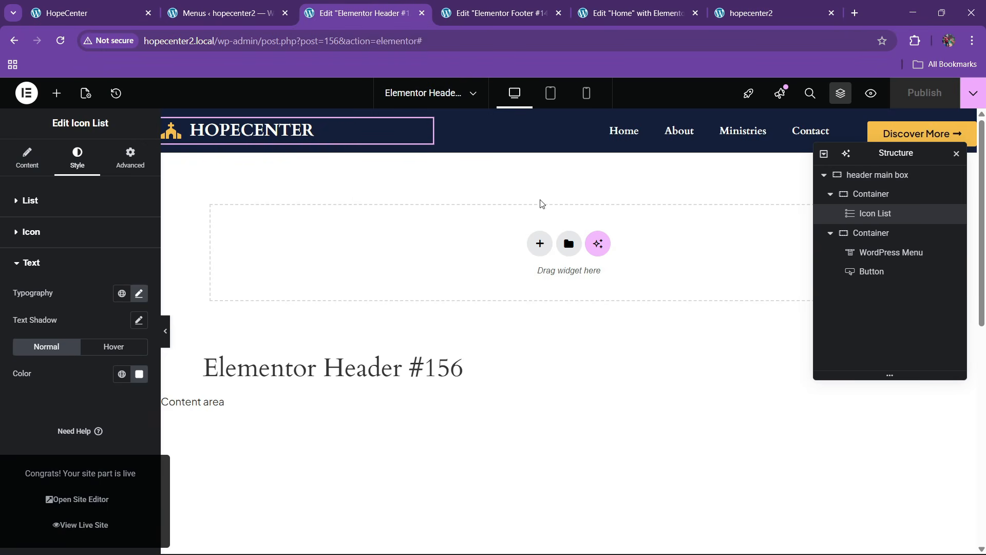
Set the header main box's boxed width to 1400 px and publish
click(874, 174)
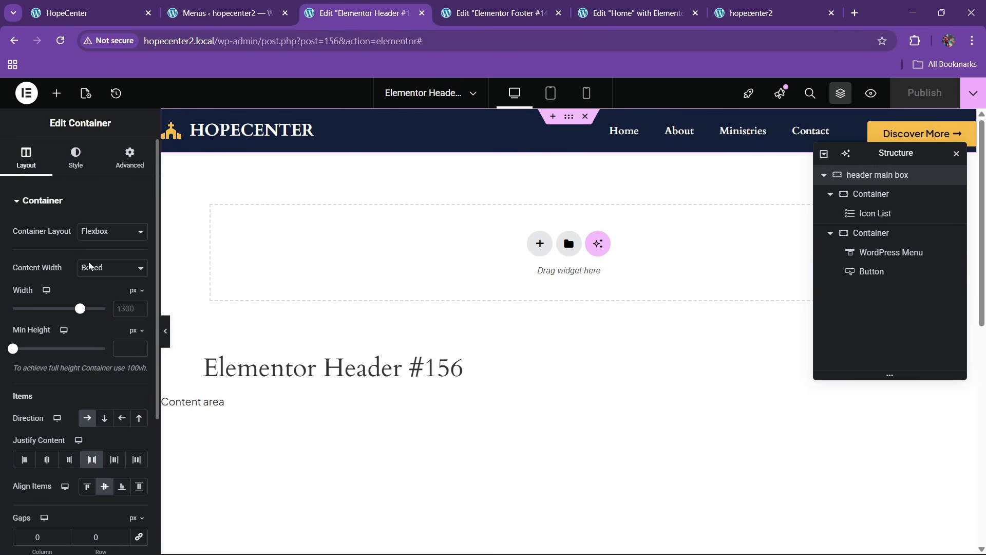
text(1400)
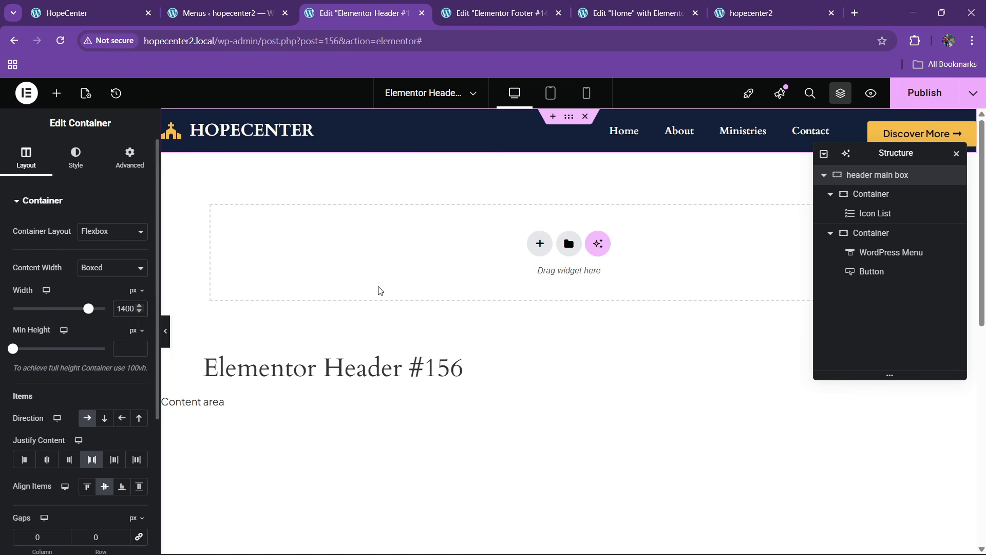
click(917, 94)
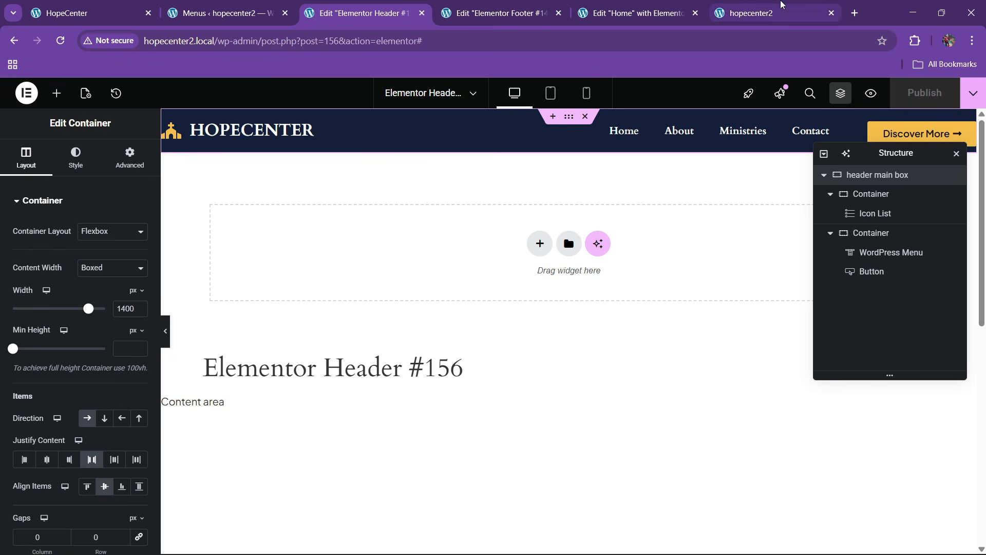
Reload the live hopecenter2 home page and scroll to check the wider header
click(751, 13)
click(286, 46)
key(Return)
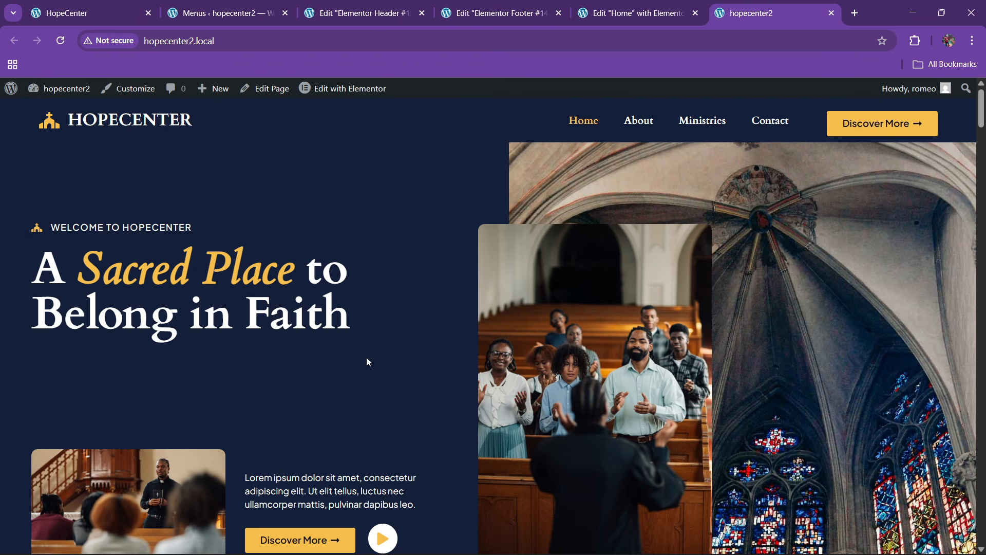
scroll(367, 359, down, 4)
scroll(368, 360, up, 4)
scroll(368, 362, down, 2)
scroll(368, 361, up, 2)
Enter Z-Index 99, checking the Home page hero section's Advanced settings for reference
click(363, 9)
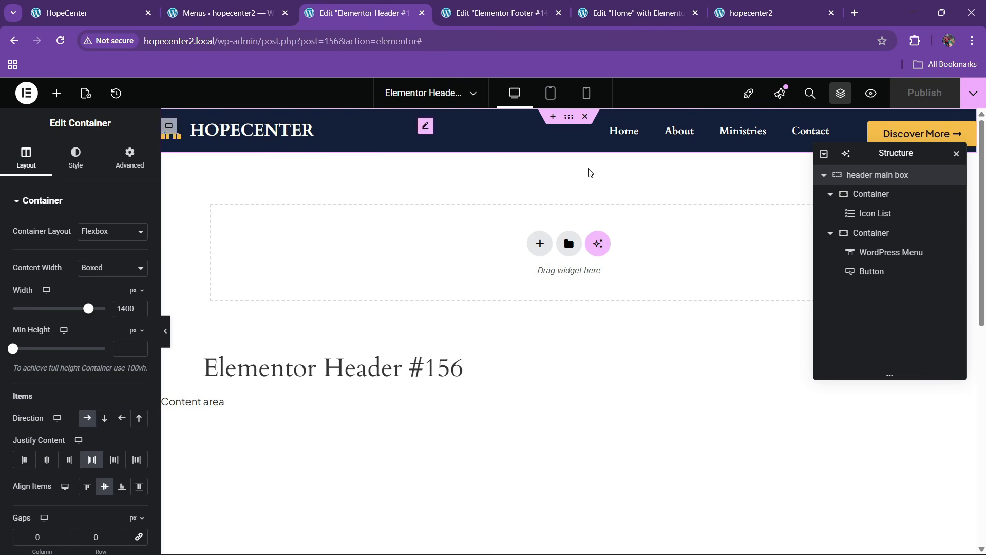
click(129, 157)
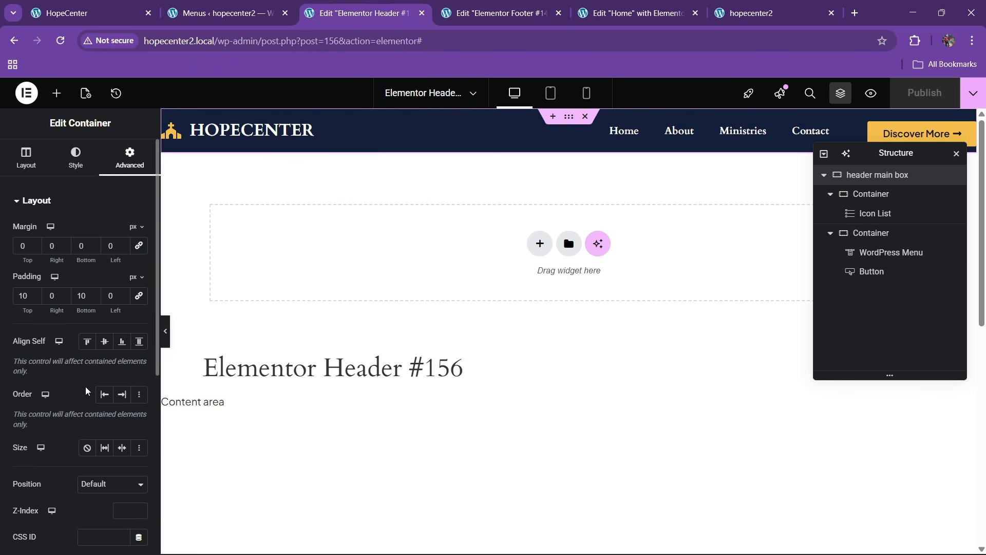
scroll(85, 343, down, 4)
click(119, 320)
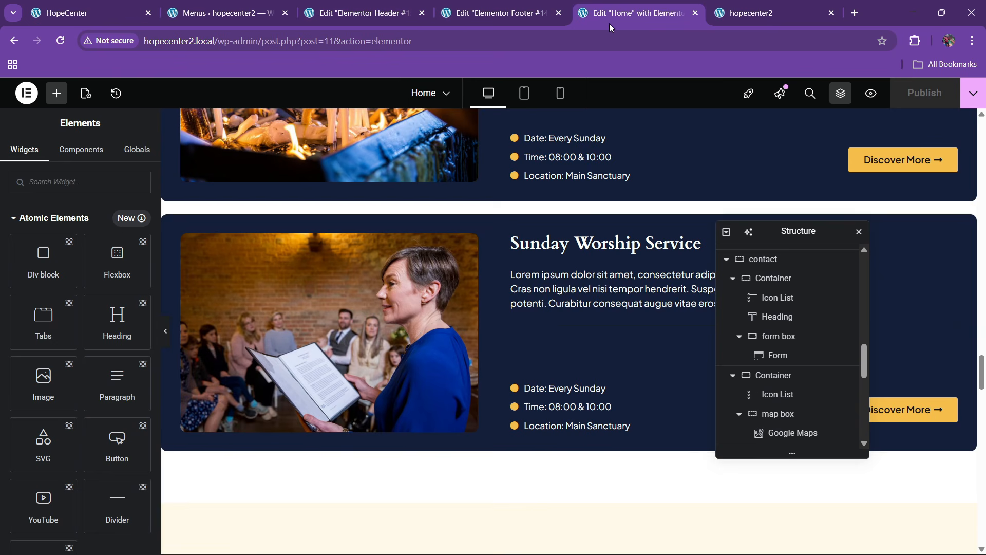
click(611, 20)
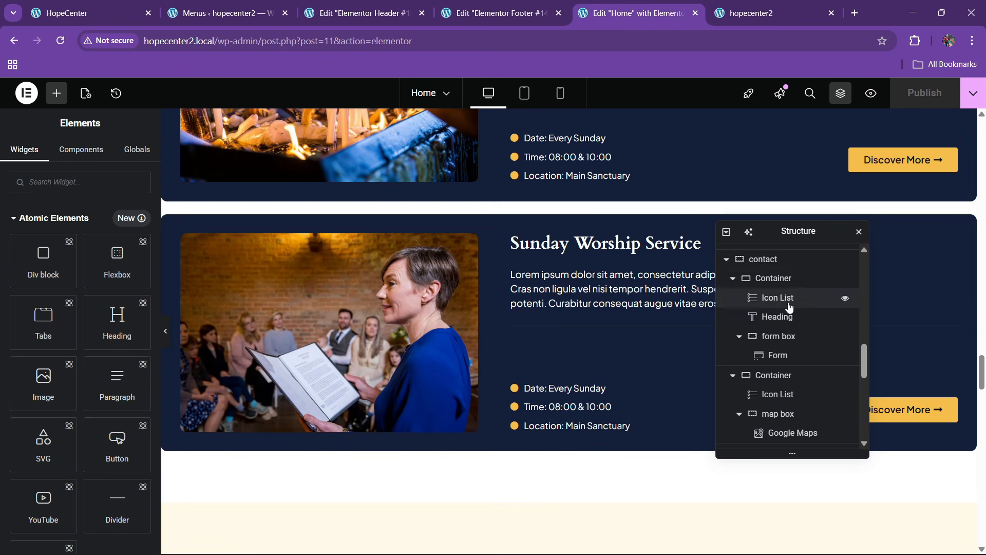
scroll(788, 303, up, 10)
click(781, 252)
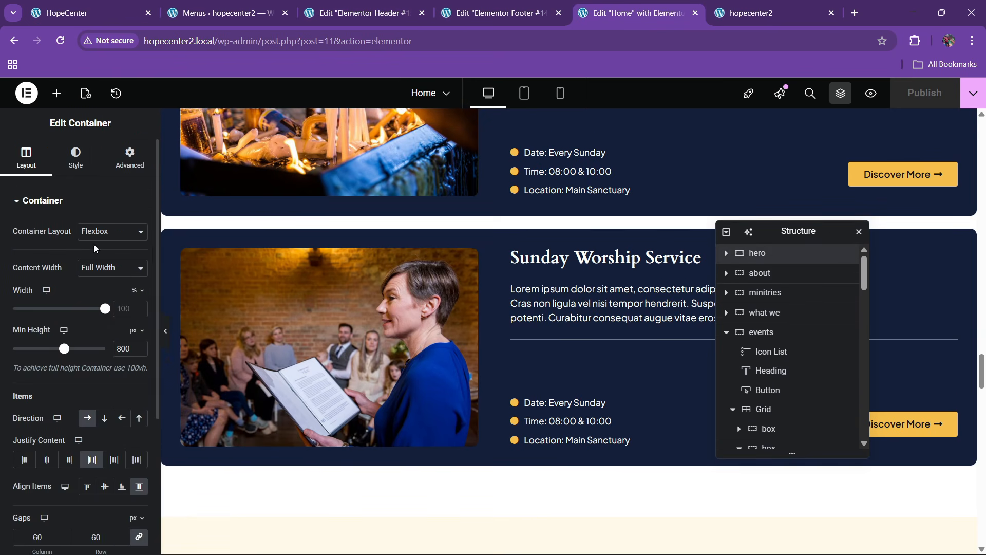
click(123, 167)
scroll(66, 360, down, 5)
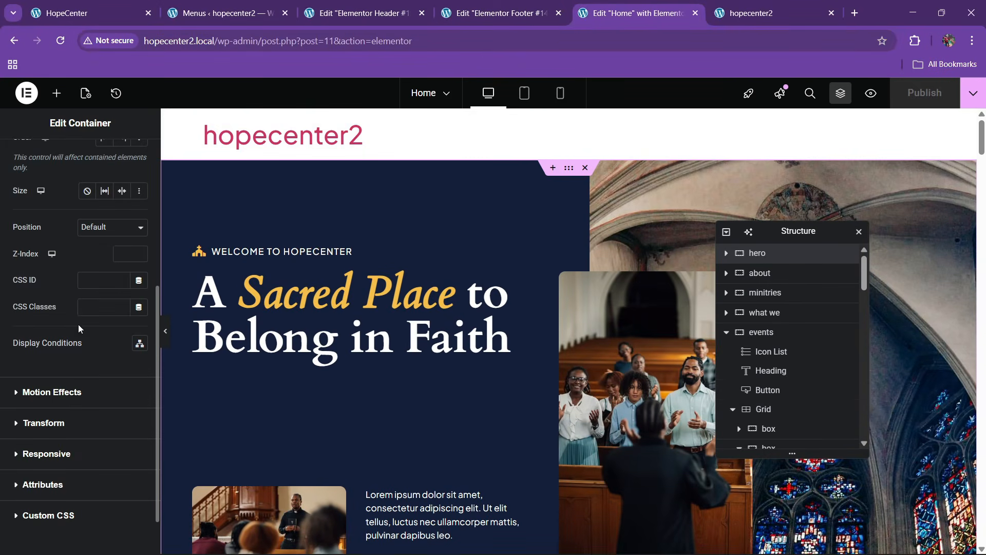
text(99)
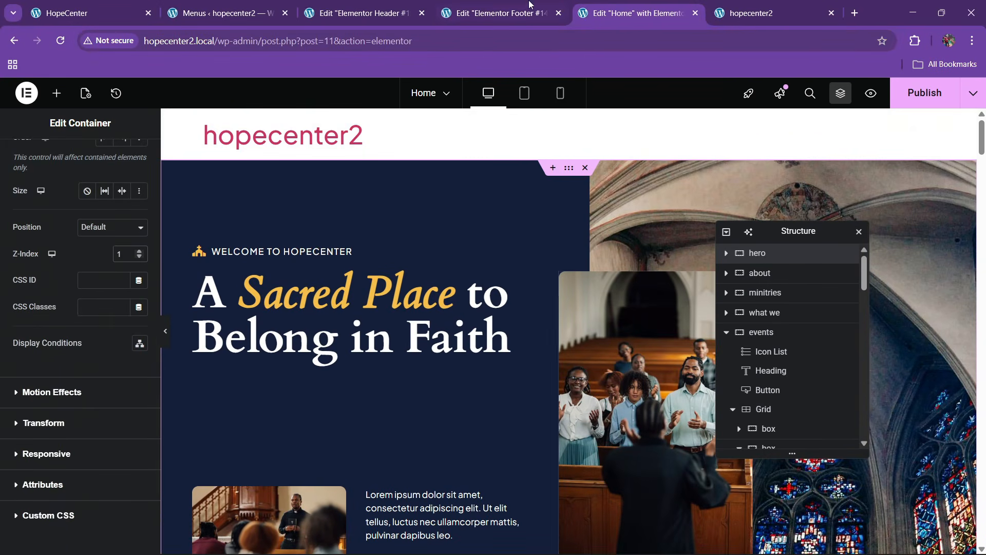
Give the header main box a -6 em bottom margin and publish the header
key(ctrl+shift+Tab)
key(ctrl+shift+Tab)
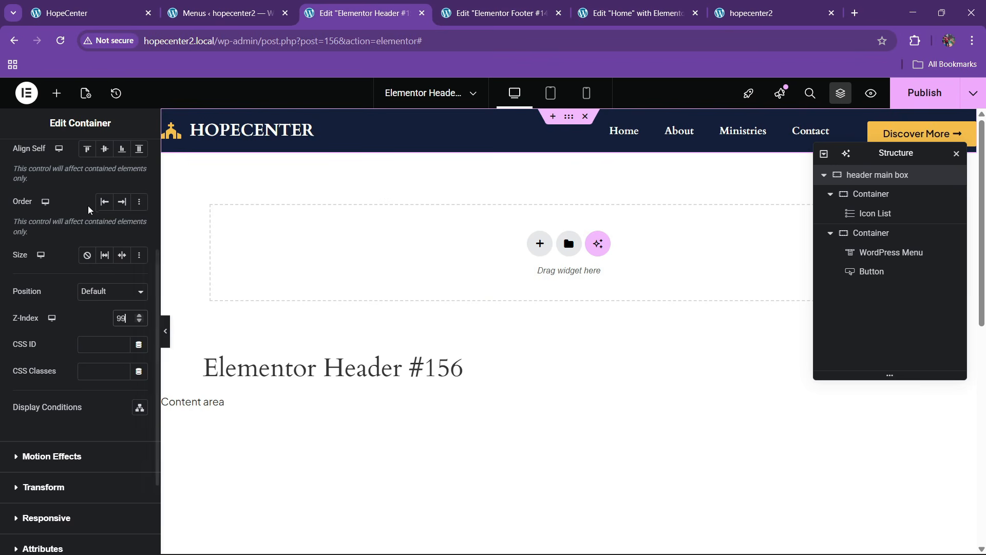
click(877, 178)
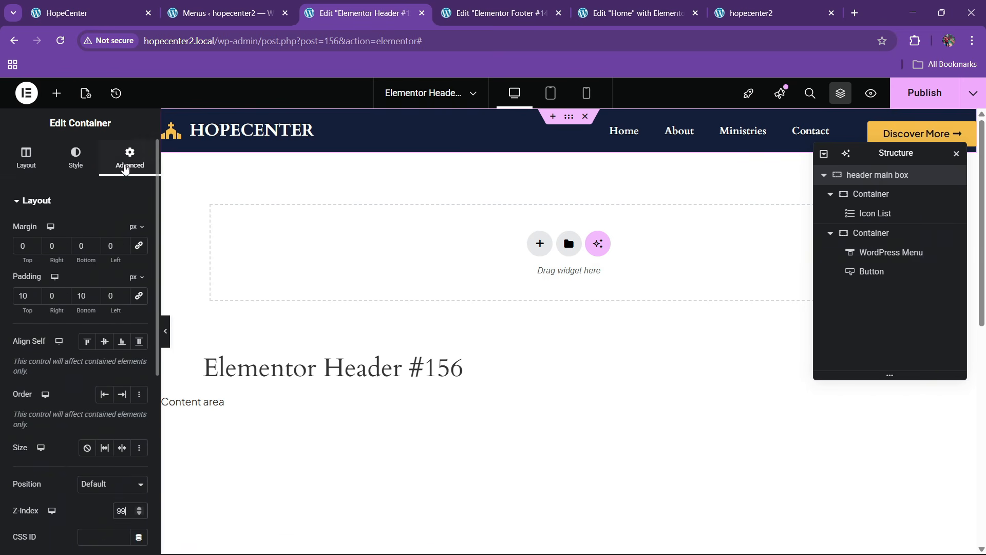
mouse_move(137, 230)
click(133, 265)
click(93, 248)
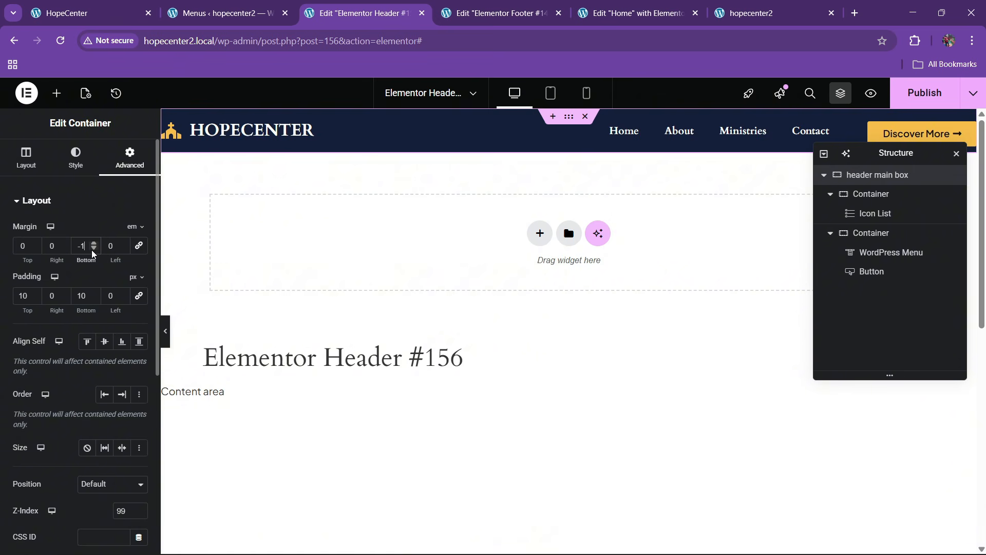
click(93, 249)
click(94, 248)
click(93, 249)
click(94, 249)
click(93, 249)
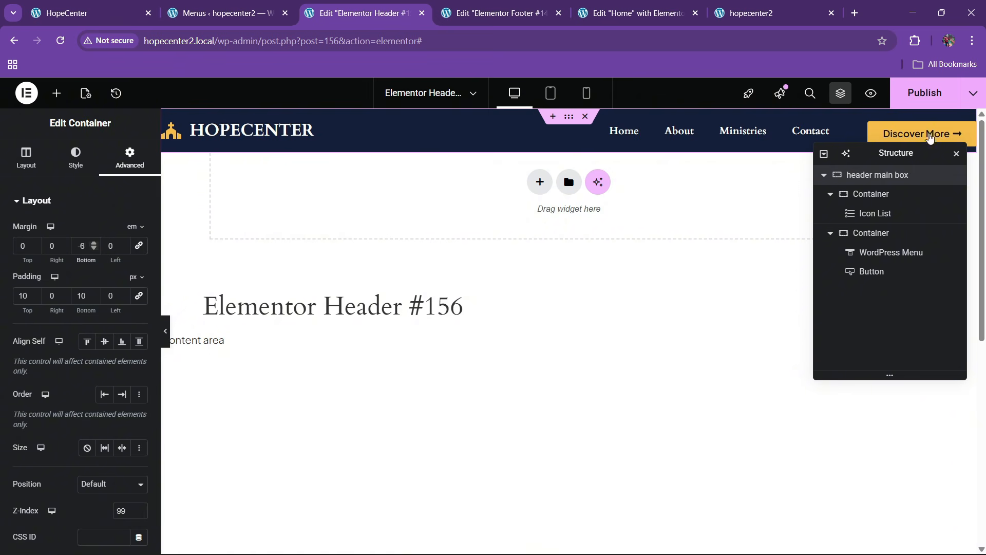
click(925, 93)
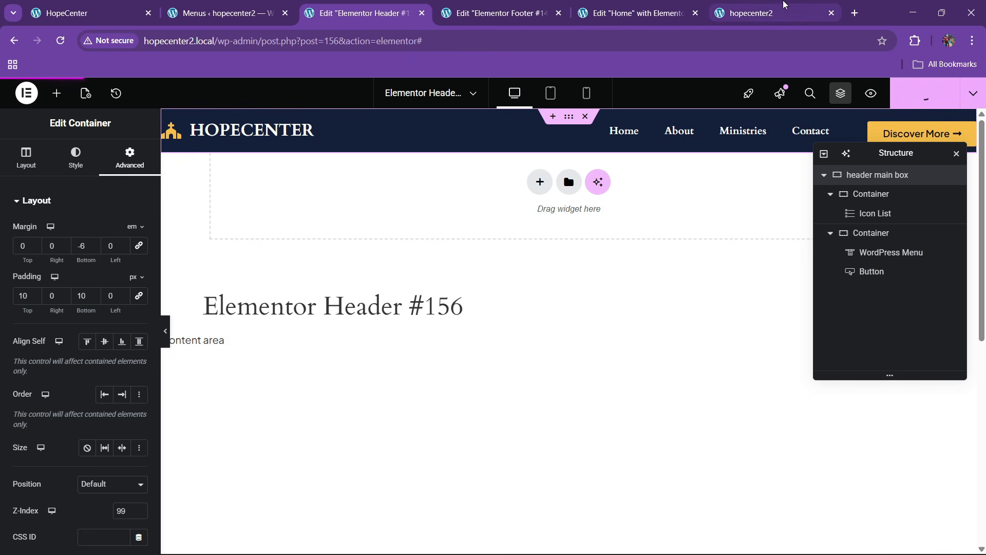
Publish the Home page changes in Elementor
click(683, 5)
click(733, 6)
click(589, 5)
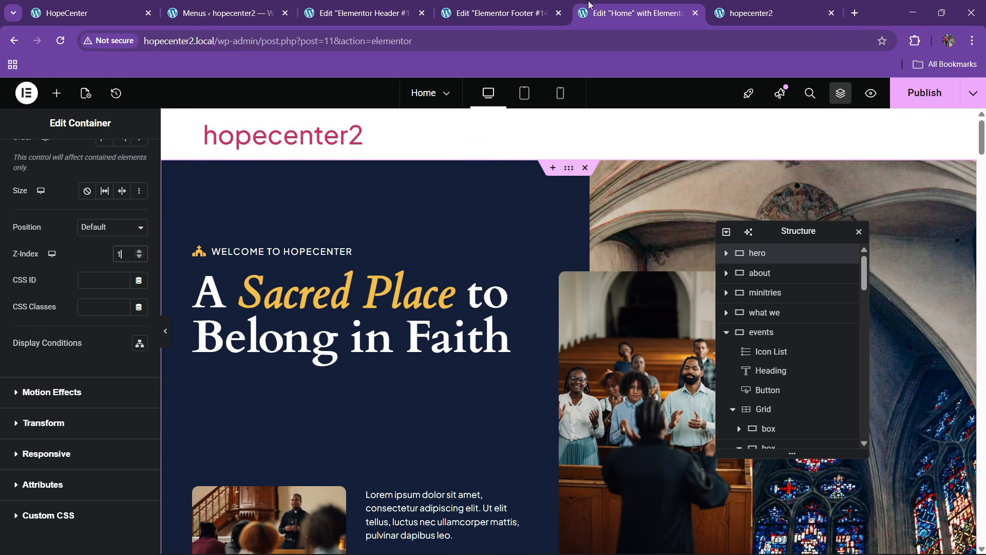
click(924, 99)
Reload the live hopecenter2 homepage to see the hero under the header, then return to the header editor
mouse_move(748, 9)
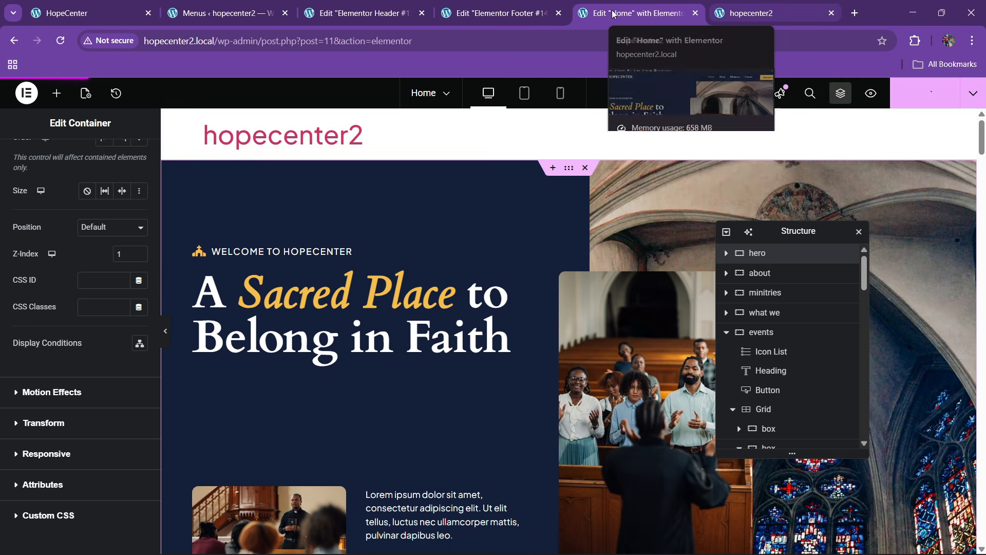
click(751, 12)
click(308, 37)
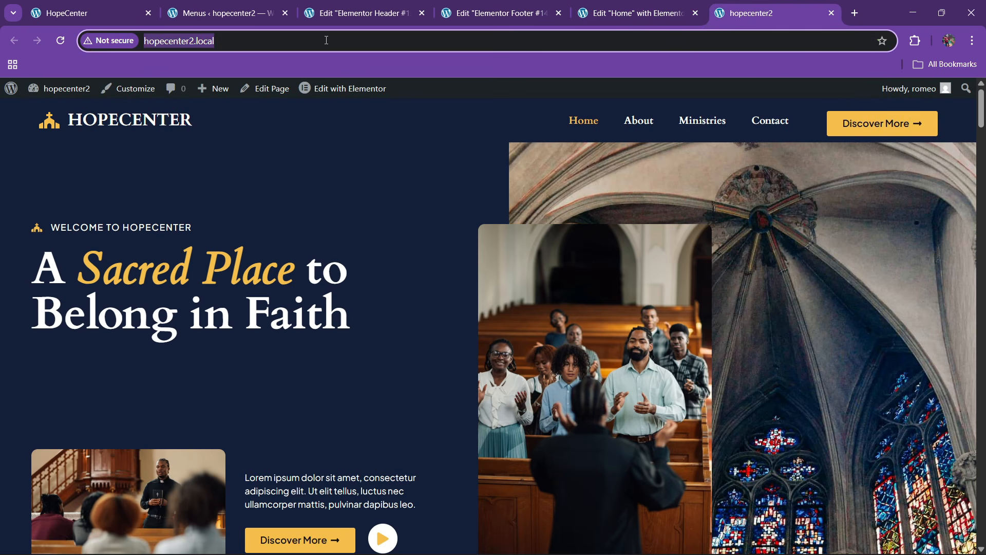
key(Return)
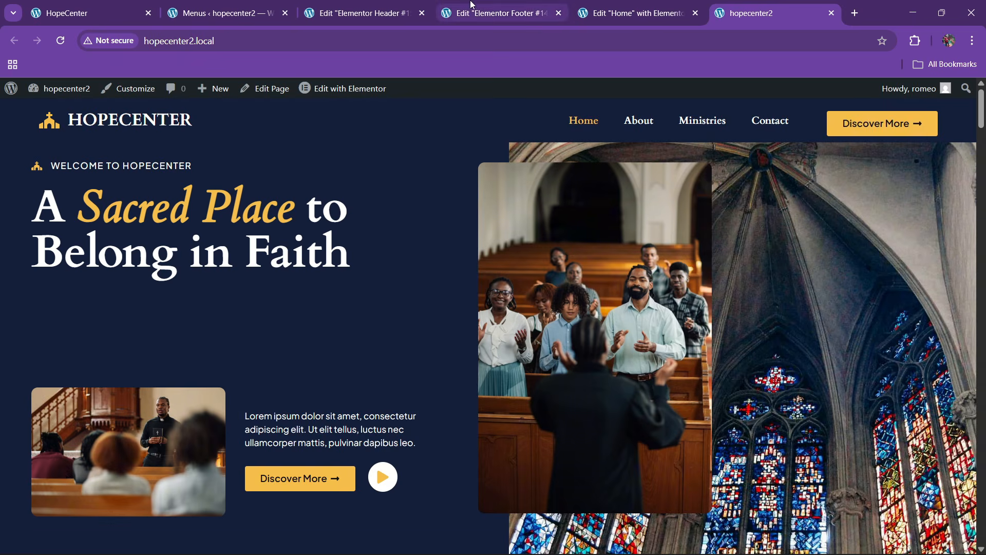
click(362, 13)
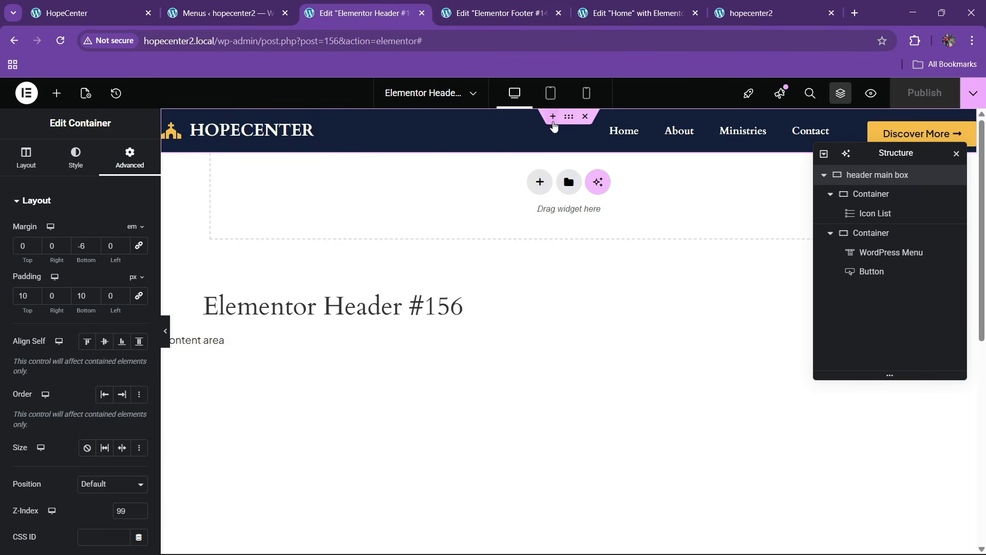
Set the header background colour's alpha to 0 and publish with Ctrl+S
click(76, 157)
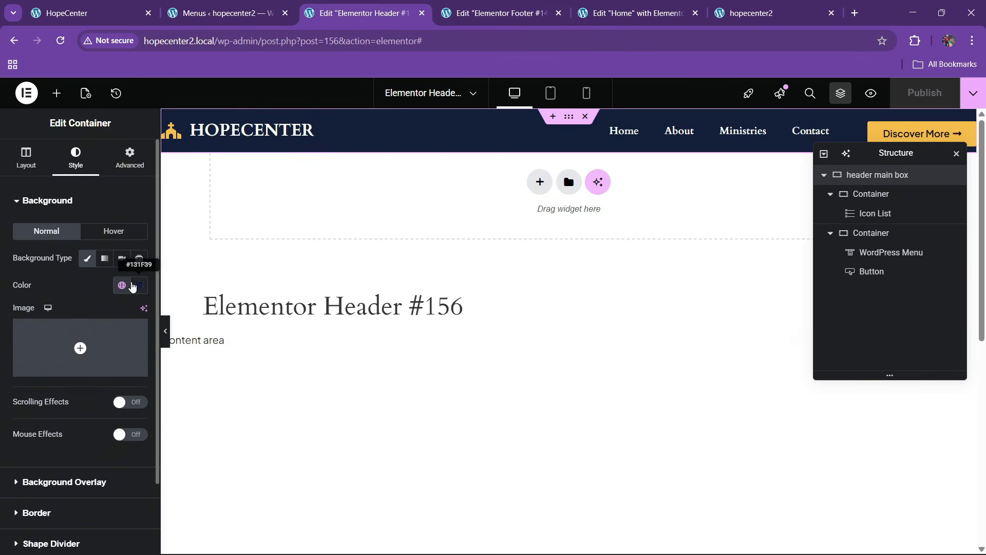
click(138, 285)
drag(206, 450, 66, 453)
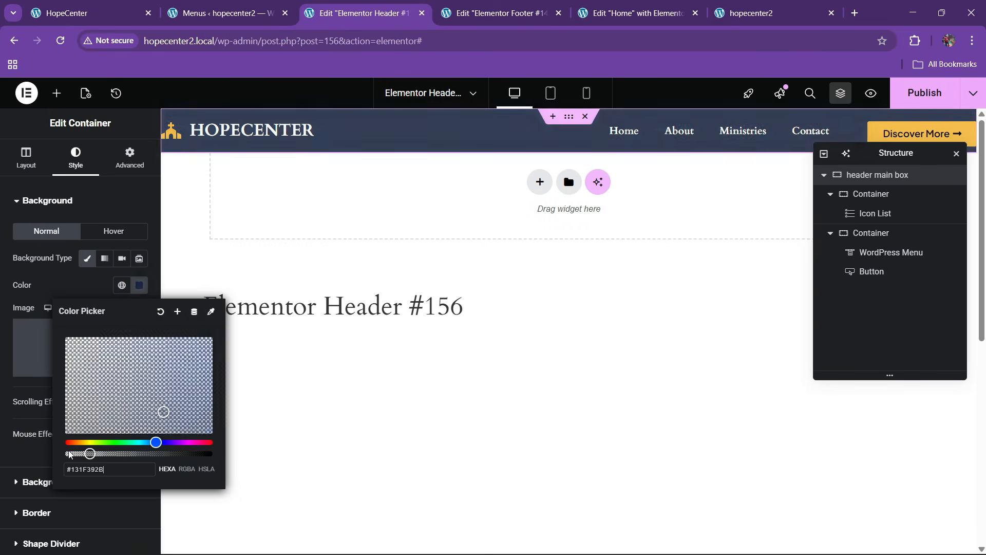
click(106, 203)
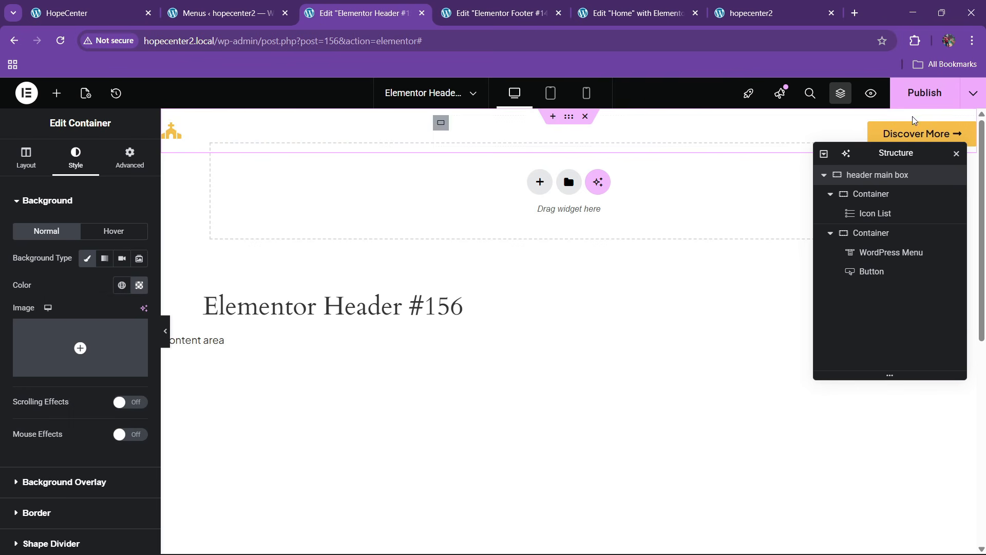
key(ctrl+s)
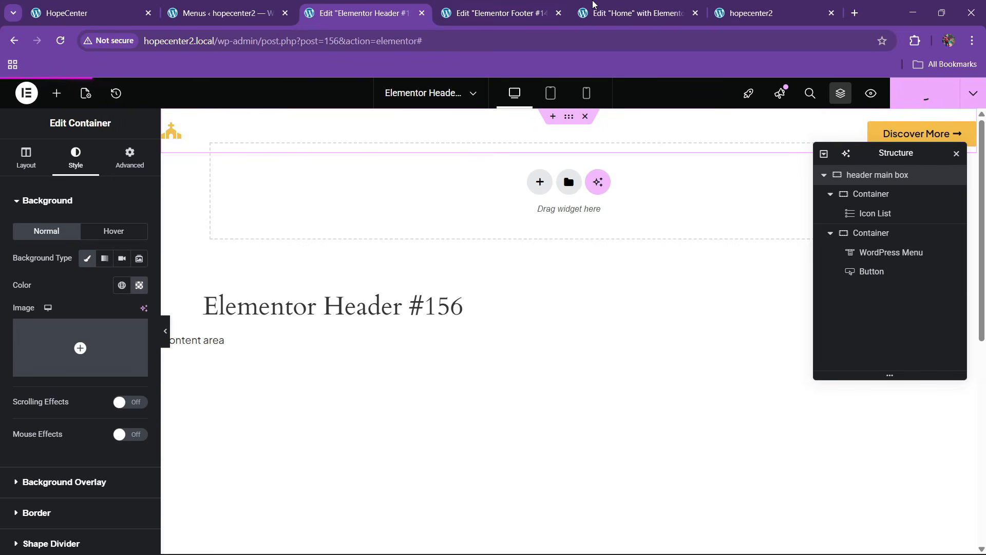
Reload the live hopecenter2 homepage, then open the original HopeCenter site to compare
click(755, 6)
click(221, 13)
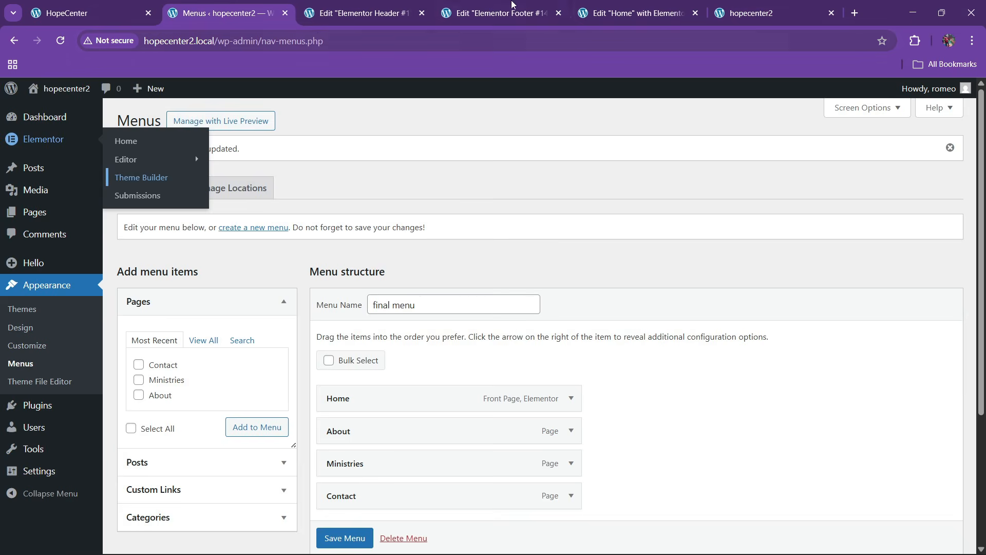
click(746, 4)
click(308, 41)
key(Return)
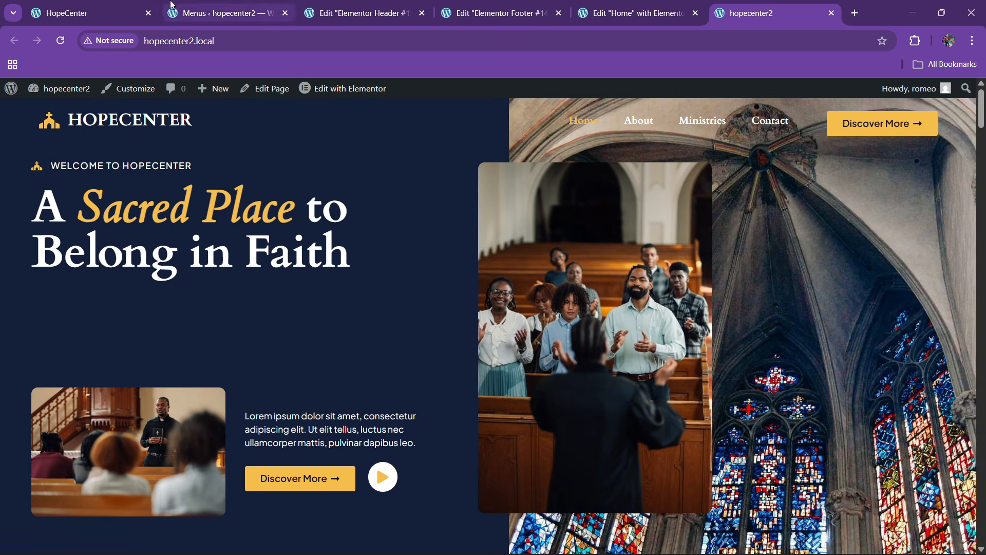
click(88, 13)
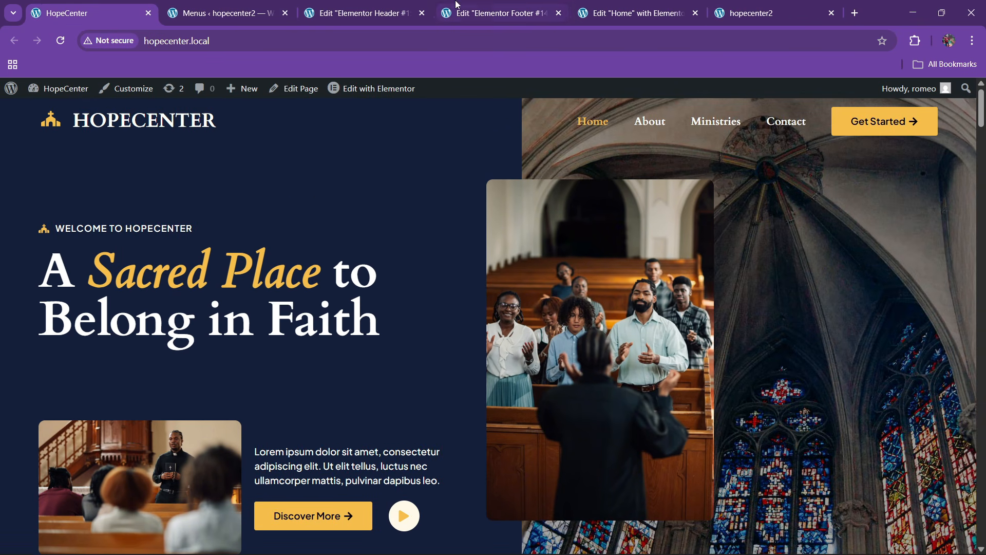
Give the hero's second container a dark blue global colour overlay with slightly lower opacity
click(636, 13)
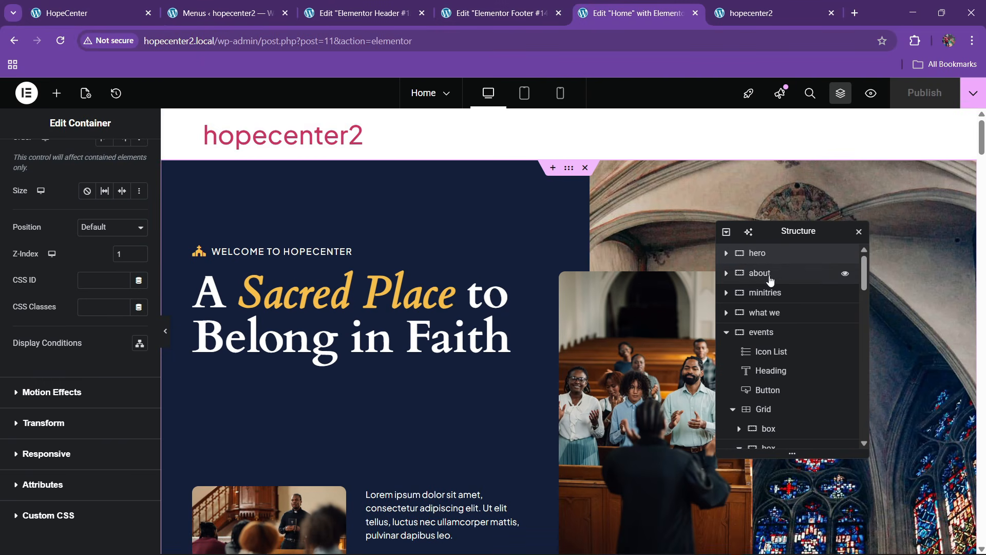
click(726, 253)
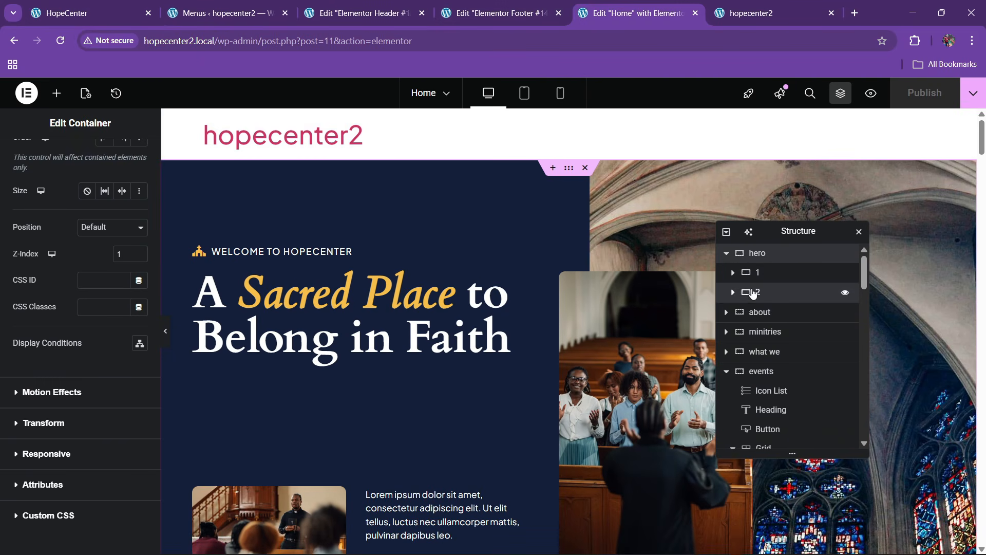
click(758, 292)
click(76, 154)
scroll(67, 282, down, 5)
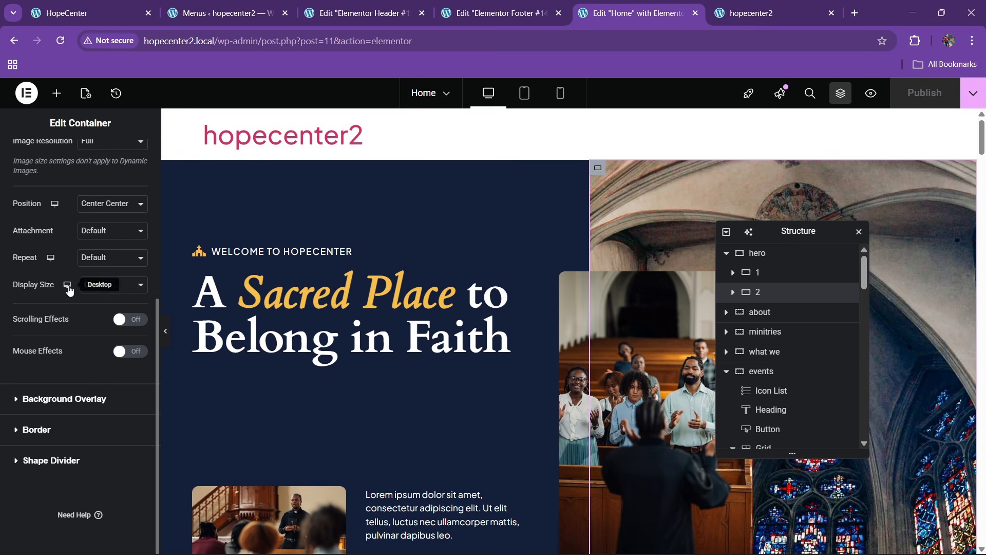
click(57, 407)
click(119, 290)
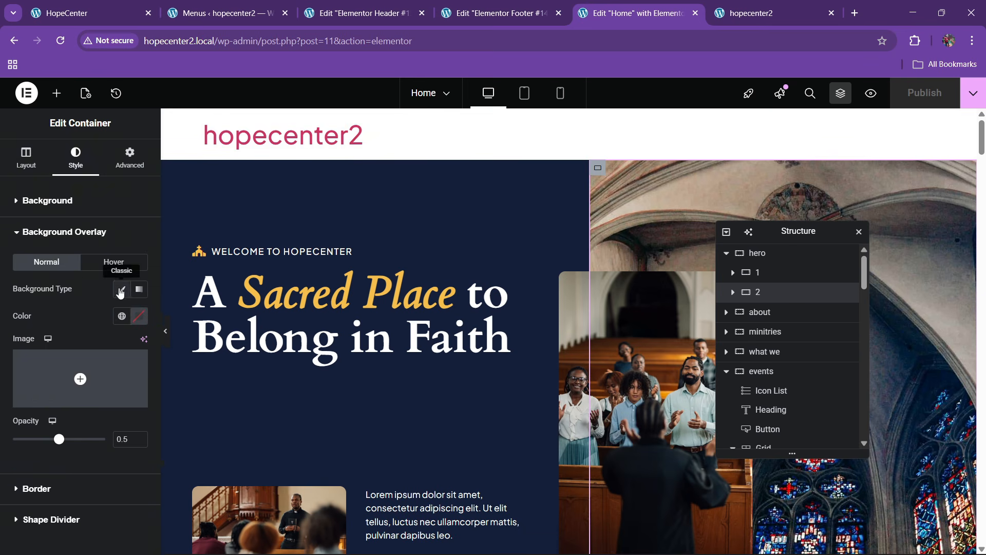
click(122, 316)
click(55, 240)
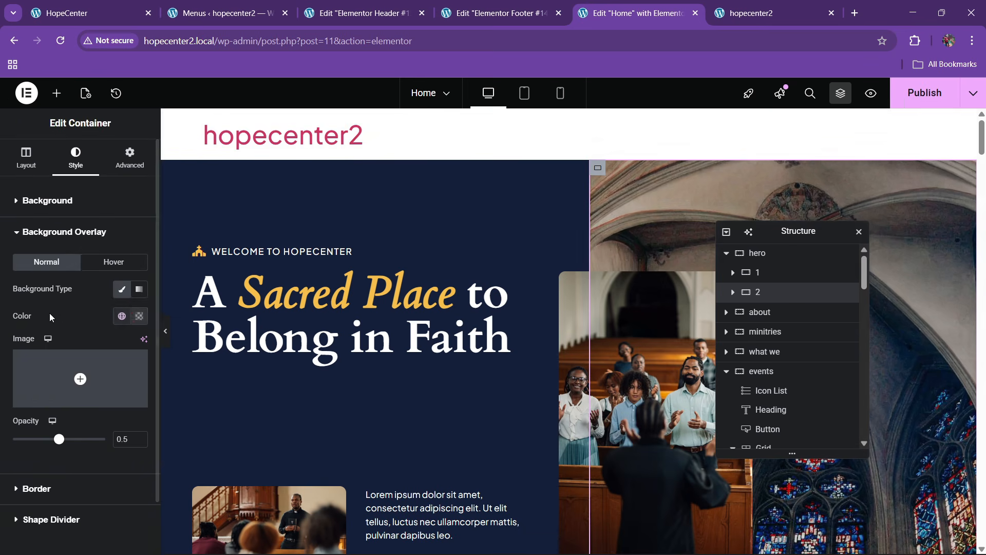
drag(57, 445, 51, 450)
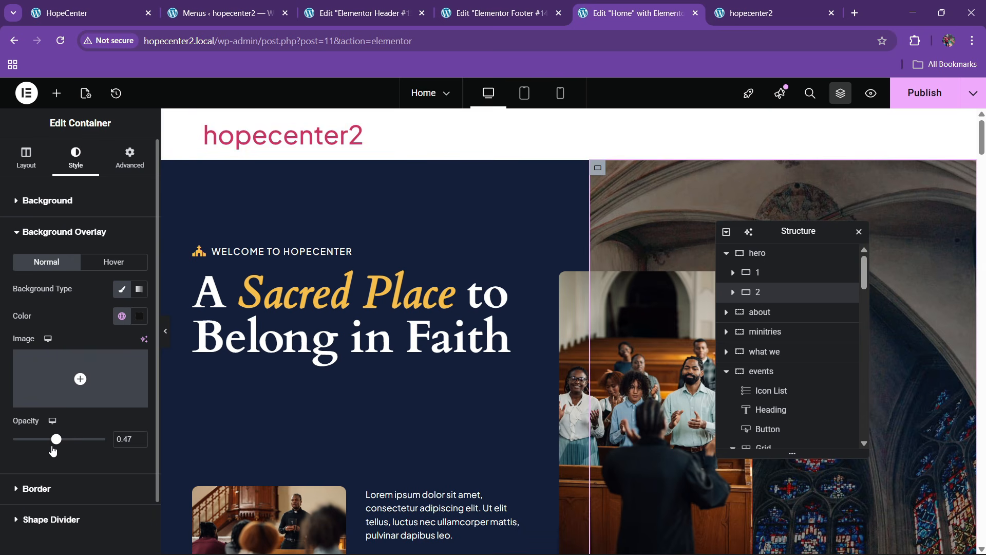
Publish the Home page, reload the live homepage to check, and return to the editor
click(920, 93)
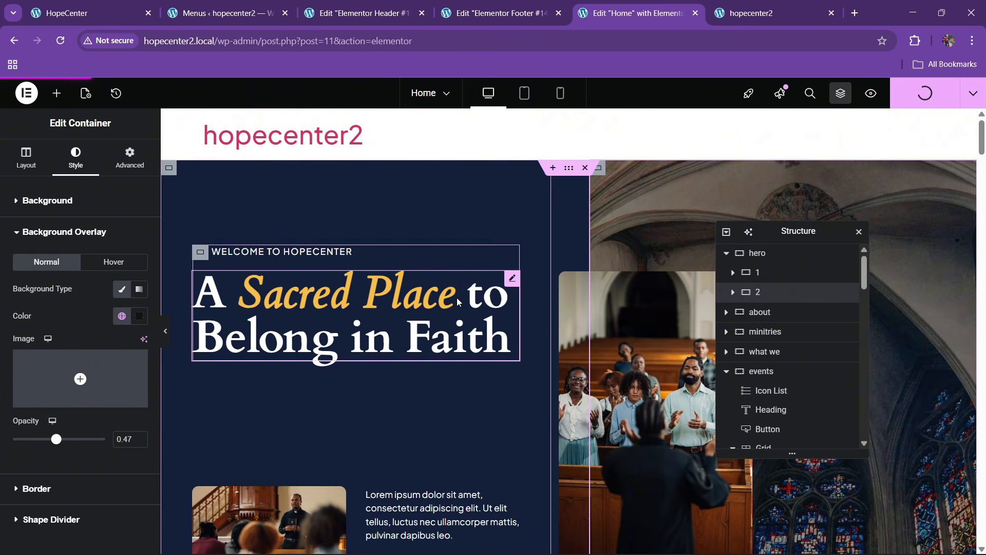
click(737, 7)
click(399, 42)
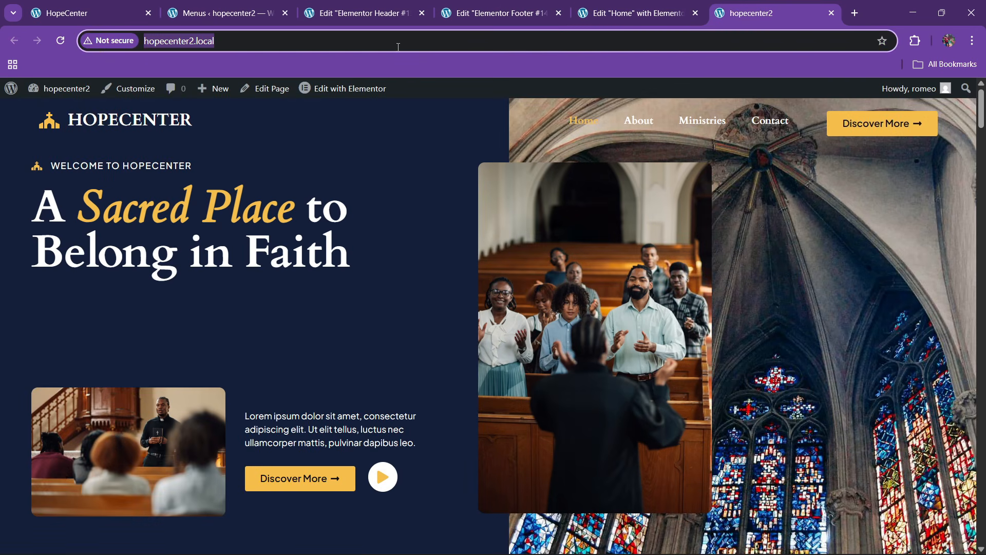
key(Return)
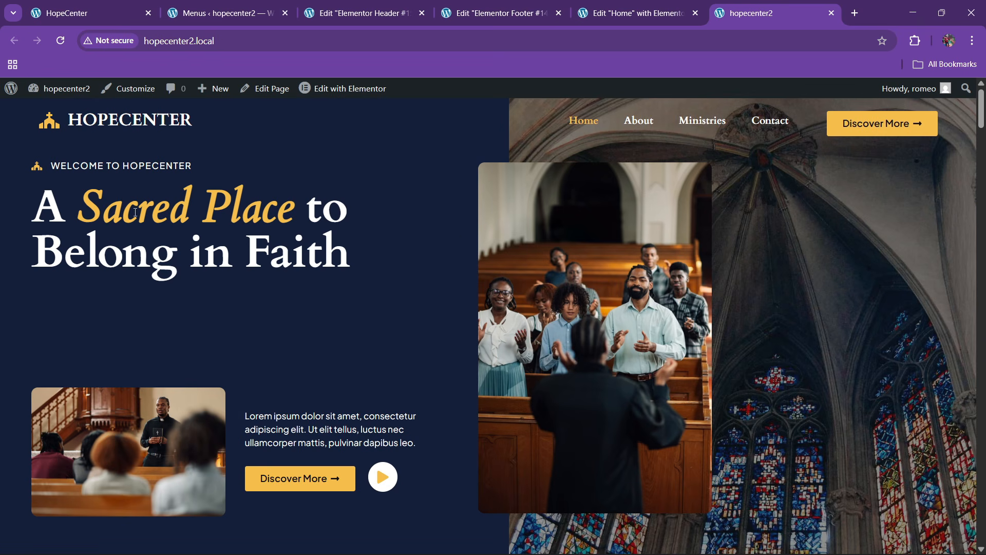
click(637, 12)
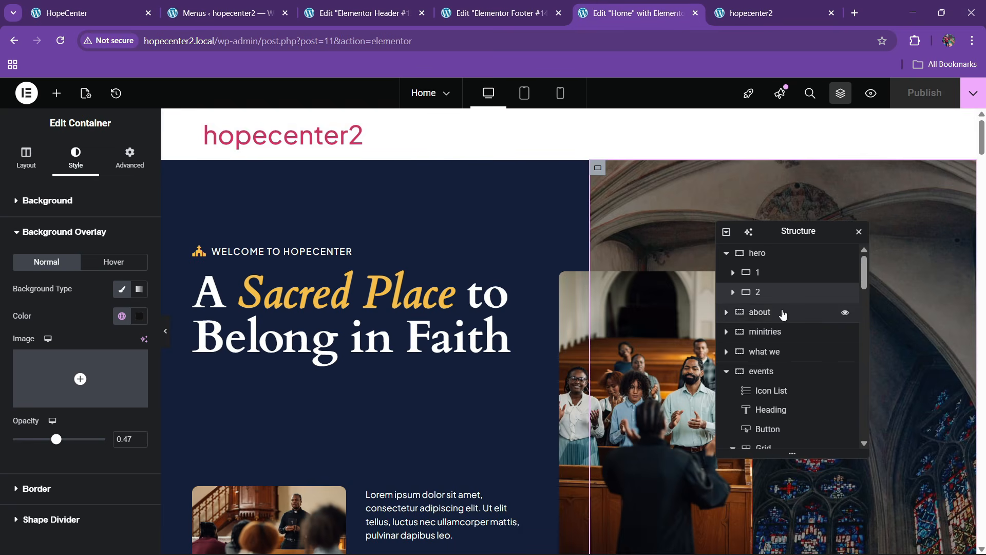
Set the hero's left column container padding to 50 on all sides
click(760, 278)
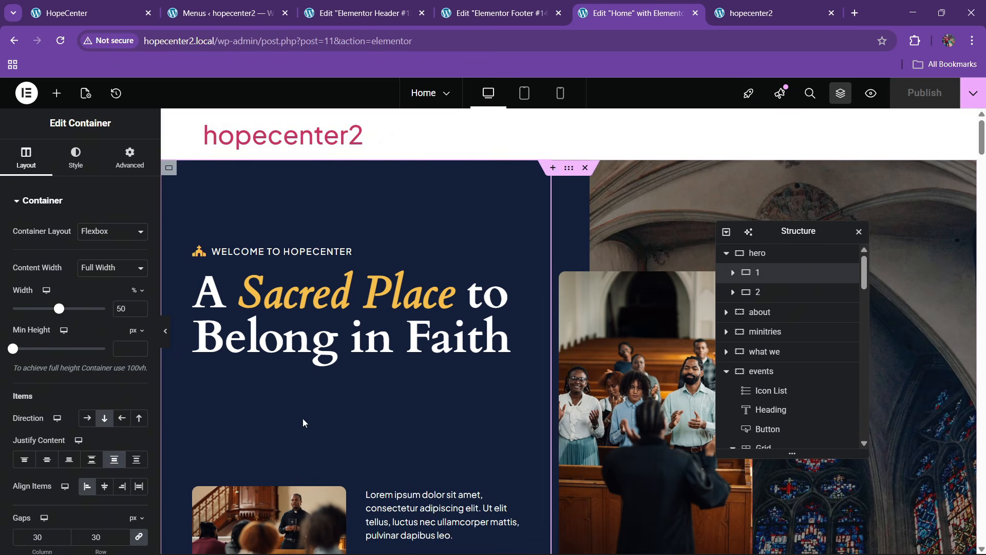
click(770, 291)
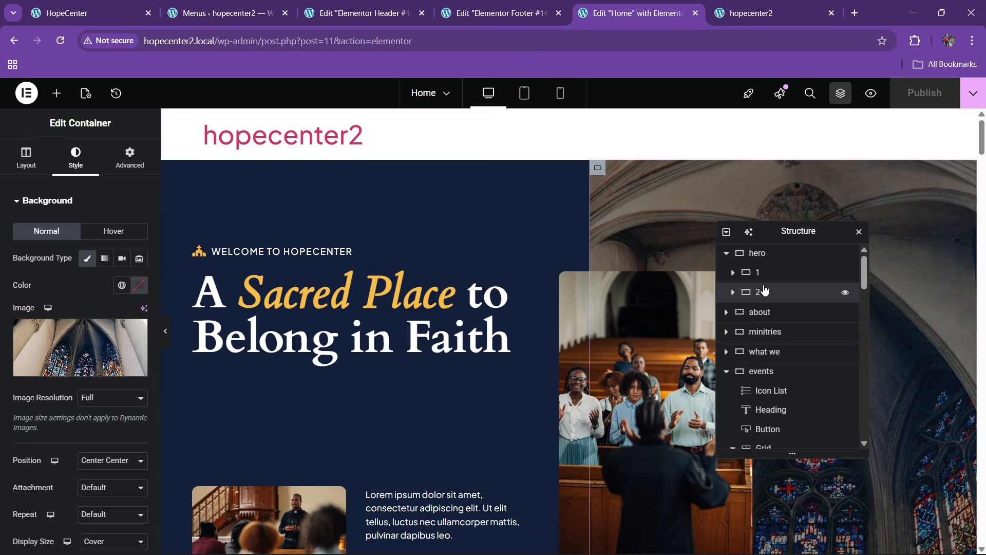
click(764, 276)
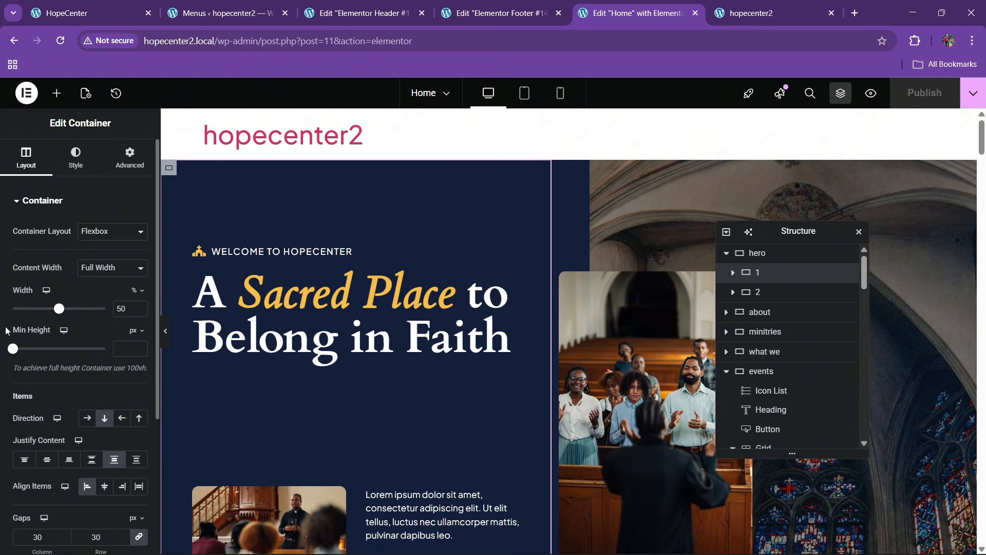
click(755, 13)
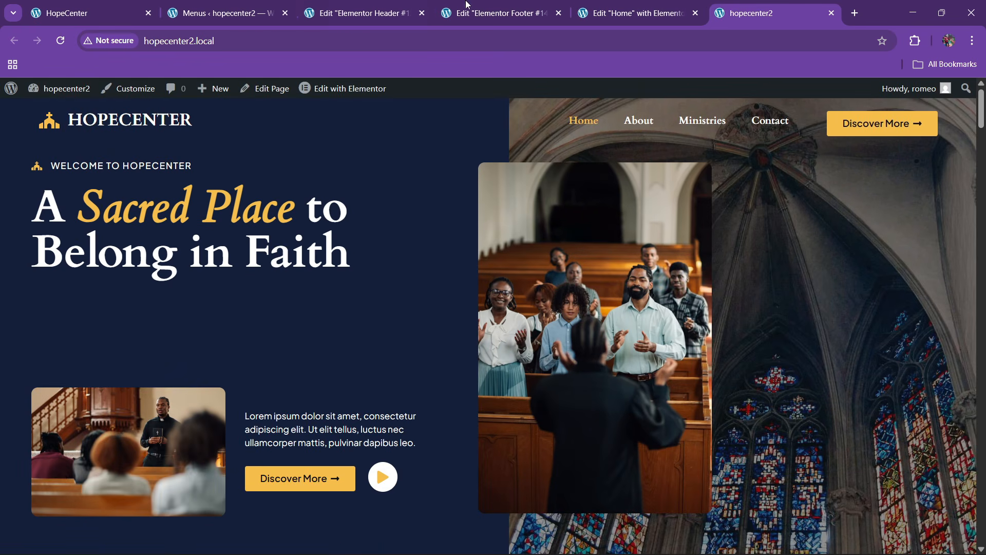
click(637, 11)
click(130, 156)
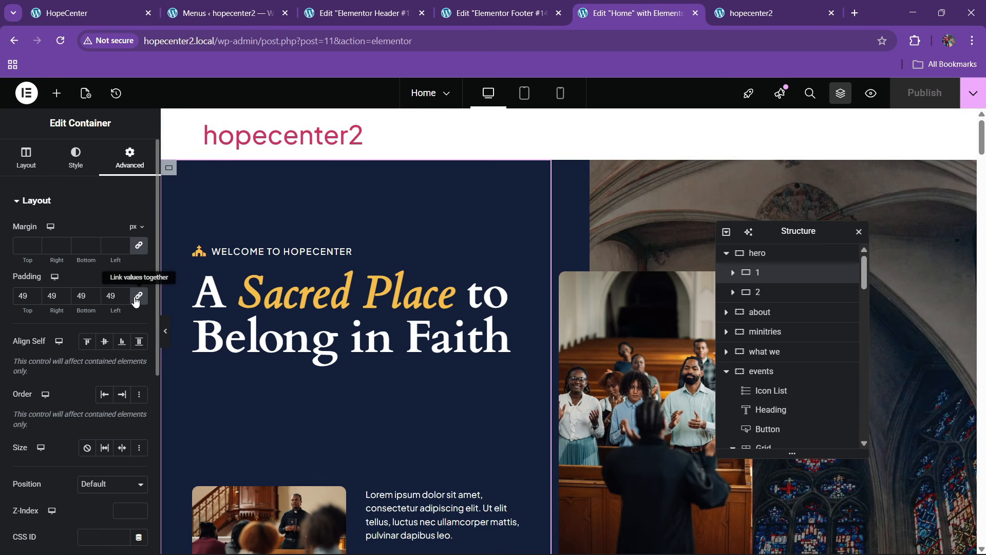
click(123, 299)
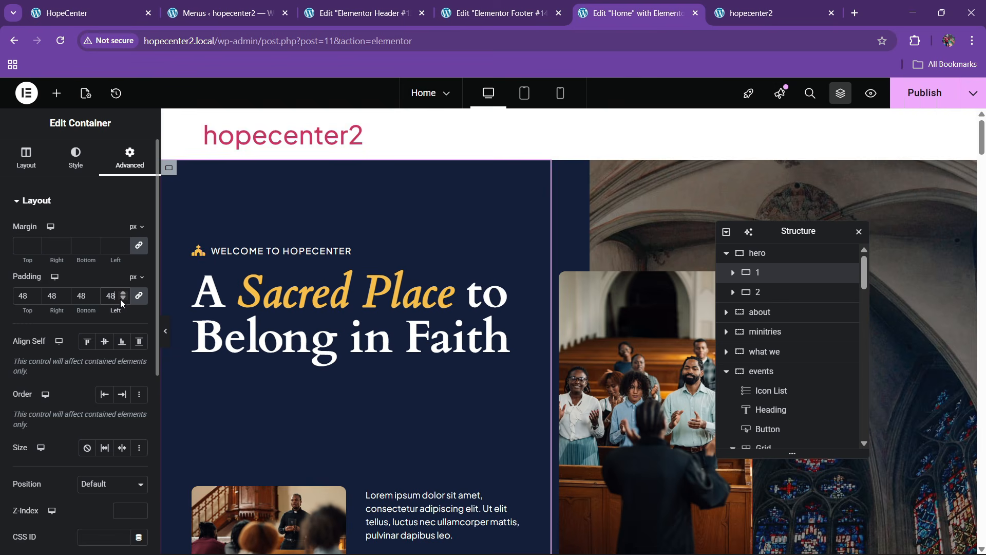
click(122, 294)
click(123, 294)
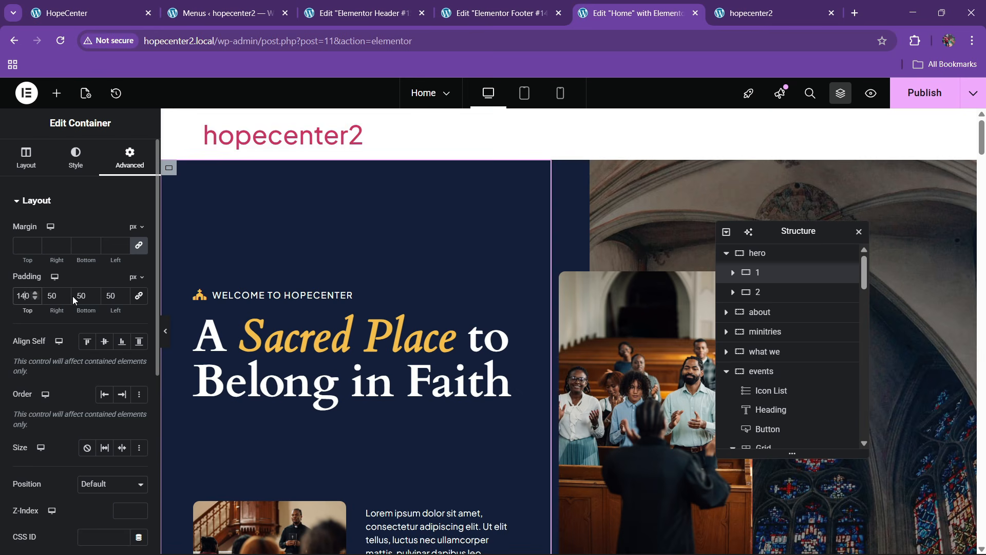
Set the column's bottom padding to 100, publish, and review the reloaded live page
key(BackSpace)
text(100)
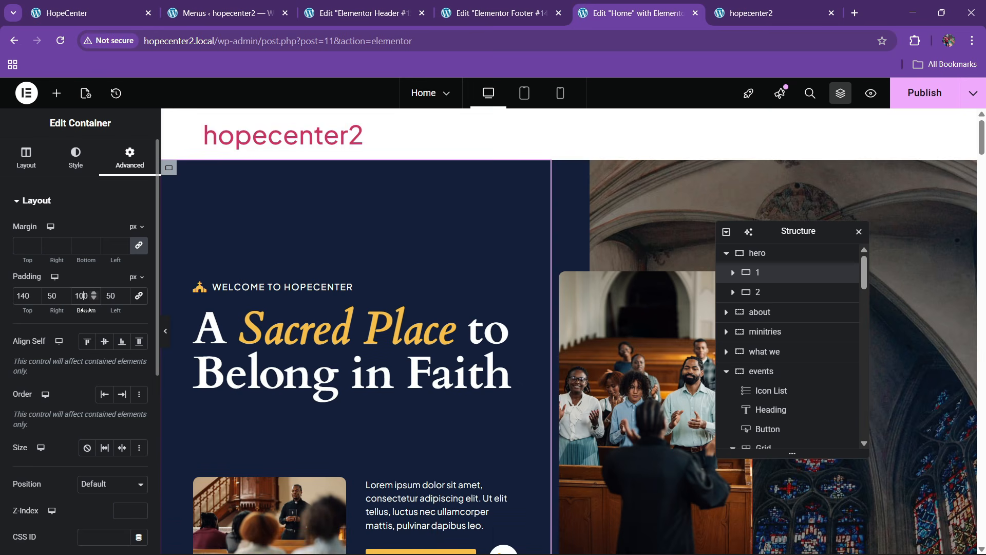
click(923, 95)
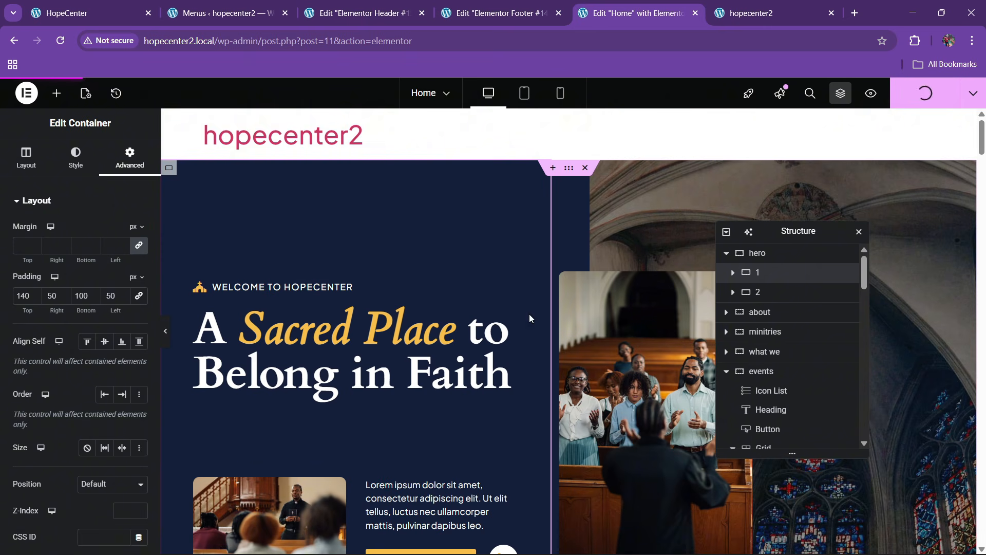
click(733, 5)
click(396, 41)
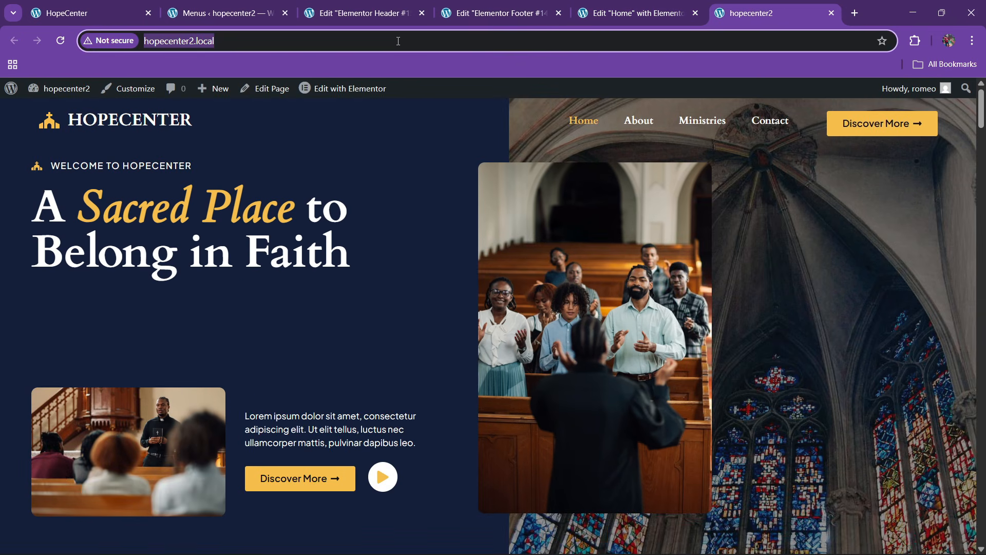
key(Return)
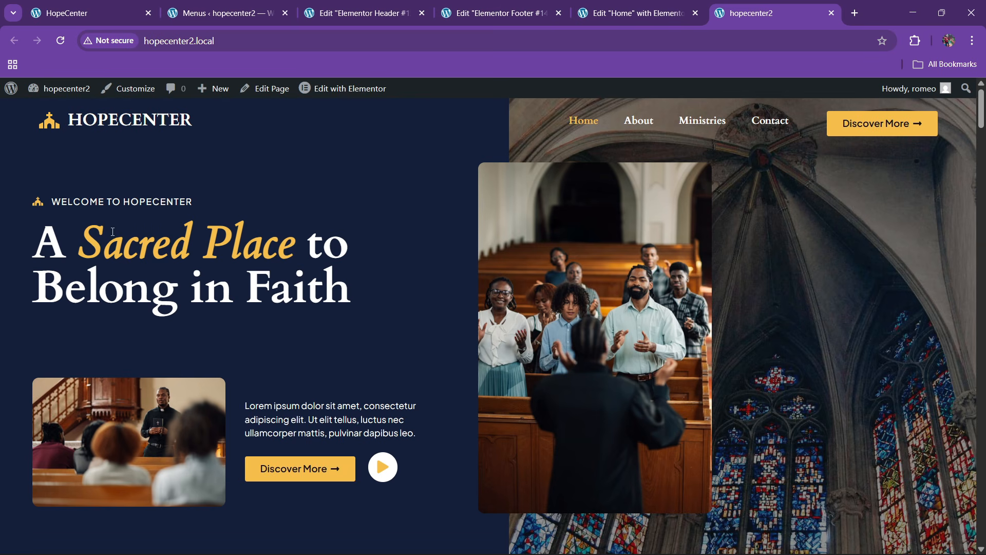
scroll(263, 287, down, 5)
scroll(263, 287, up, 5)
scroll(209, 316, down, 1)
scroll(160, 349, up, 1)
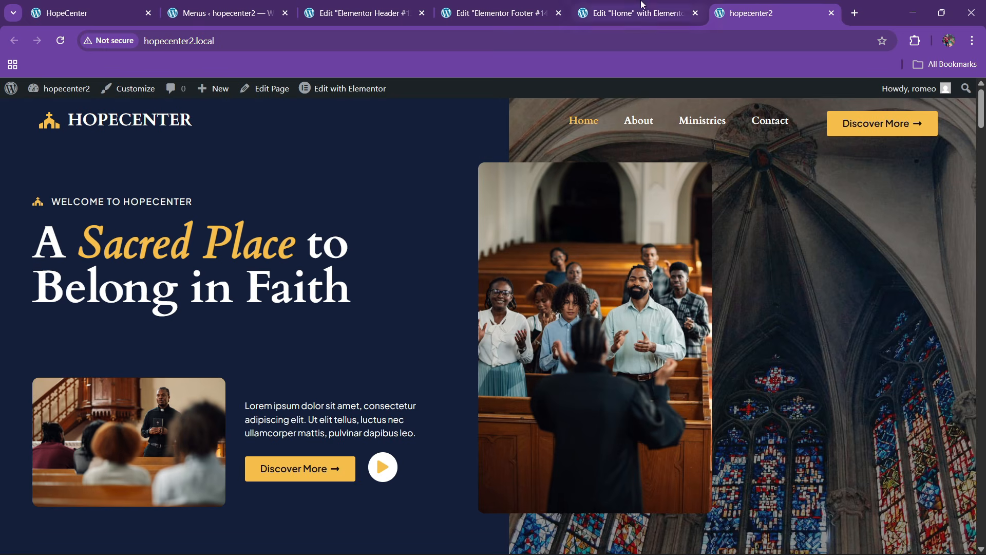
click(632, 13)
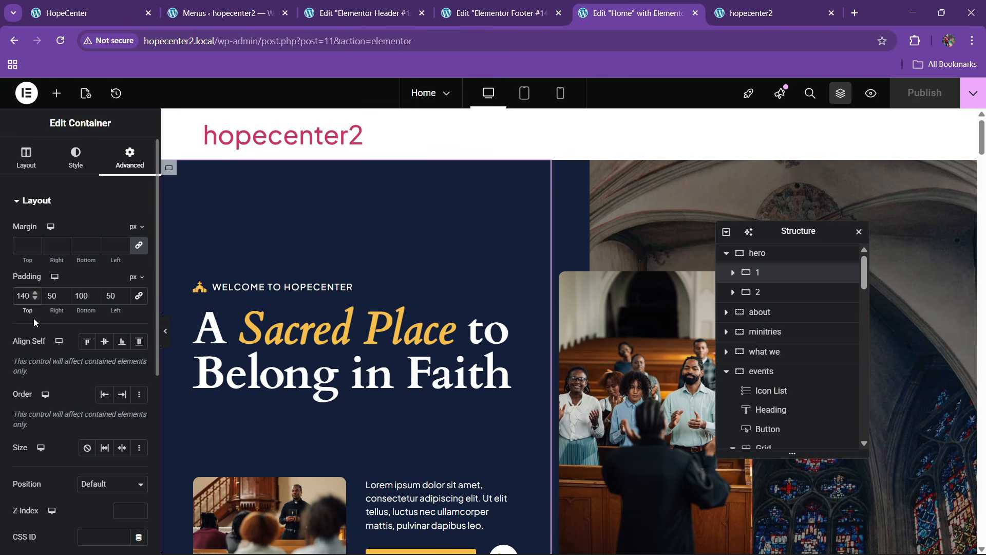
Raise the column's top padding to 180, publish, and reload the live home page
key(BackSpace)
text(8)
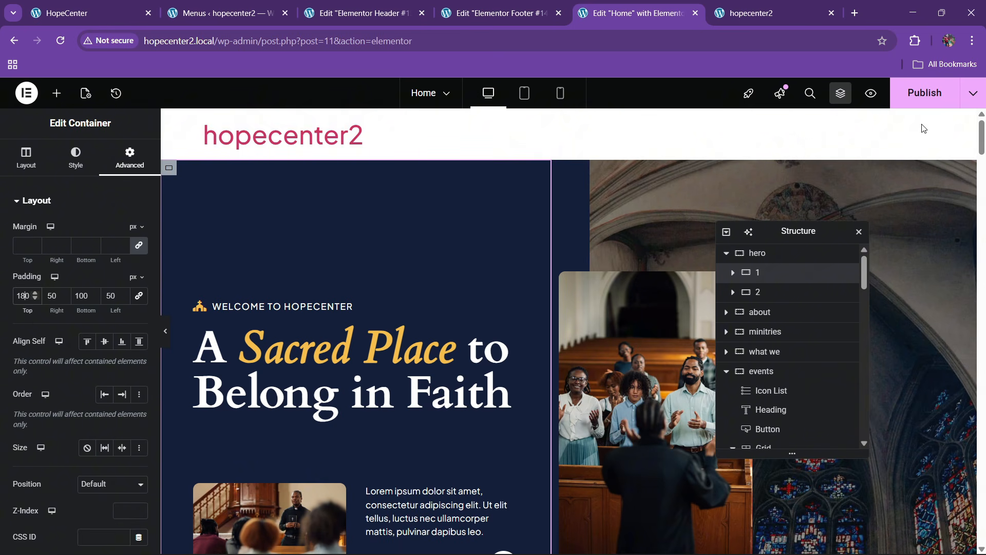
click(924, 93)
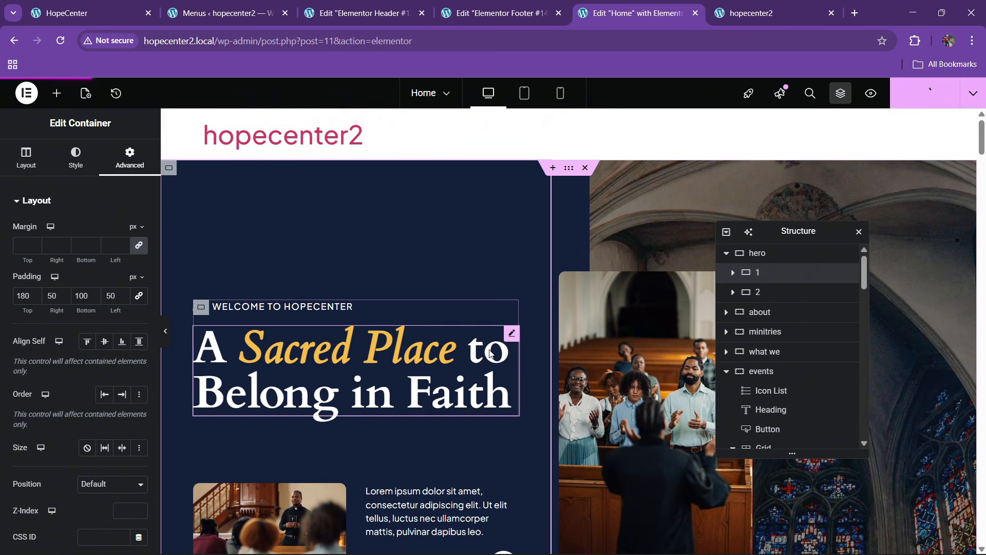
click(770, 13)
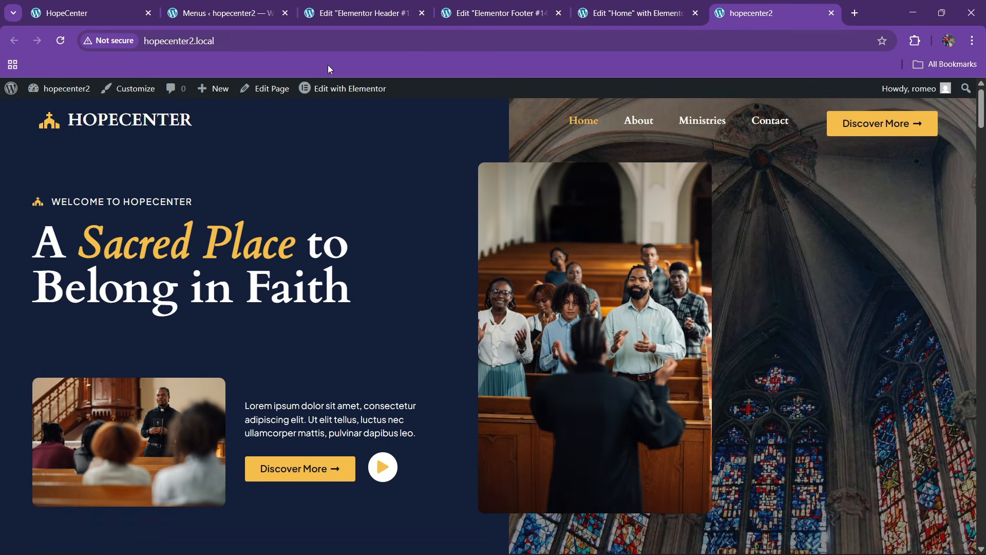
click(320, 40)
key(Return)
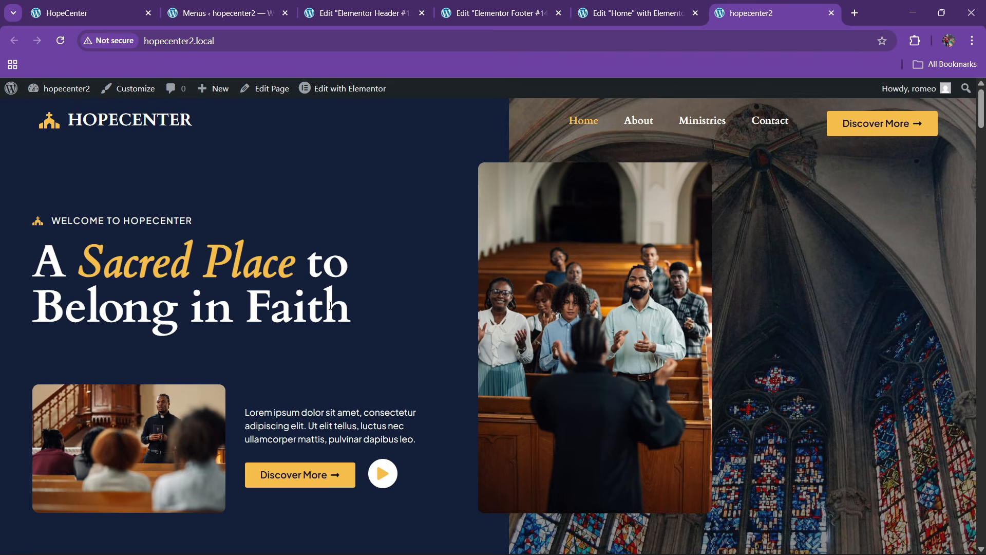
Scroll the live hopecenter2 page down to its footer, then load the original HopeCenter home page for comparison
scroll(449, 291, down, 10)
scroll(451, 297, down, 20)
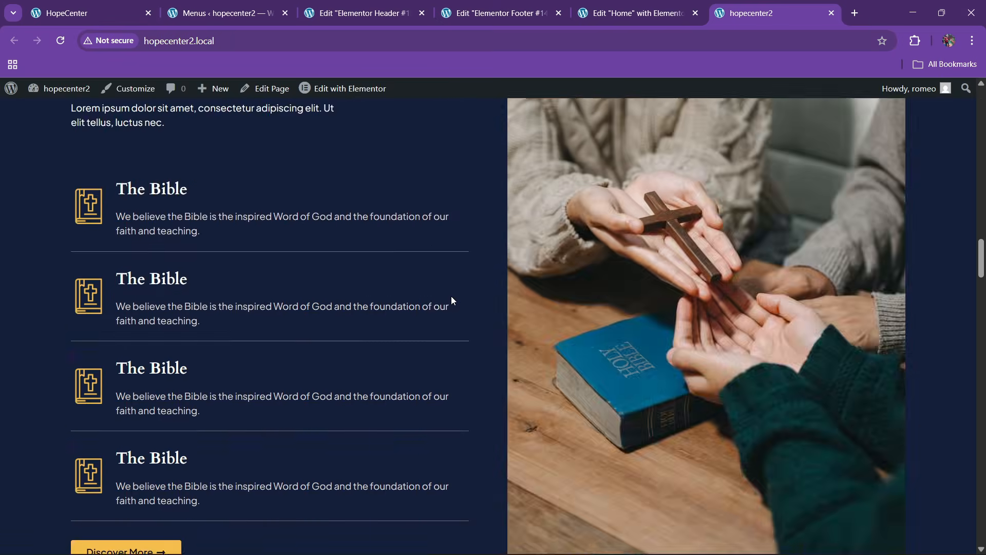
scroll(451, 297, down, 20)
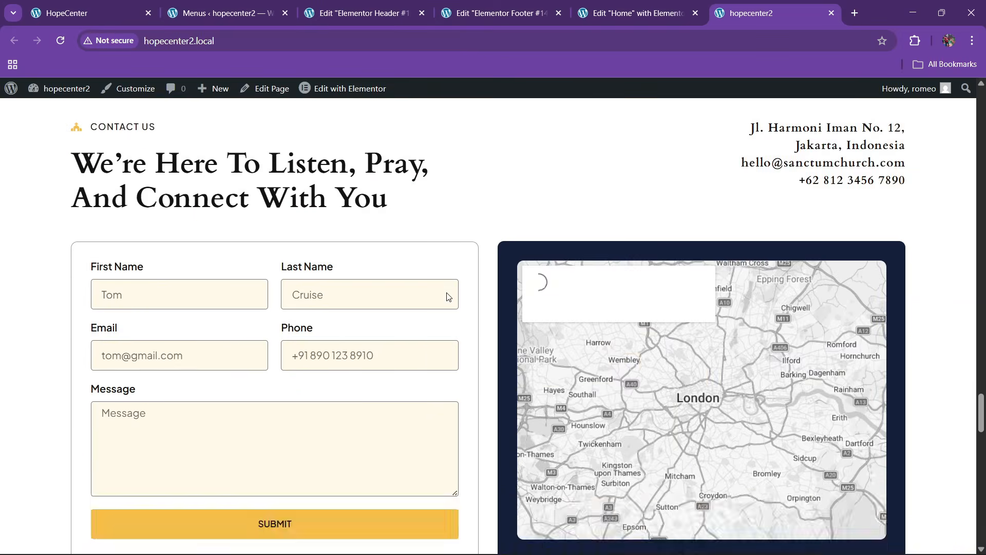
scroll(446, 302, down, 6)
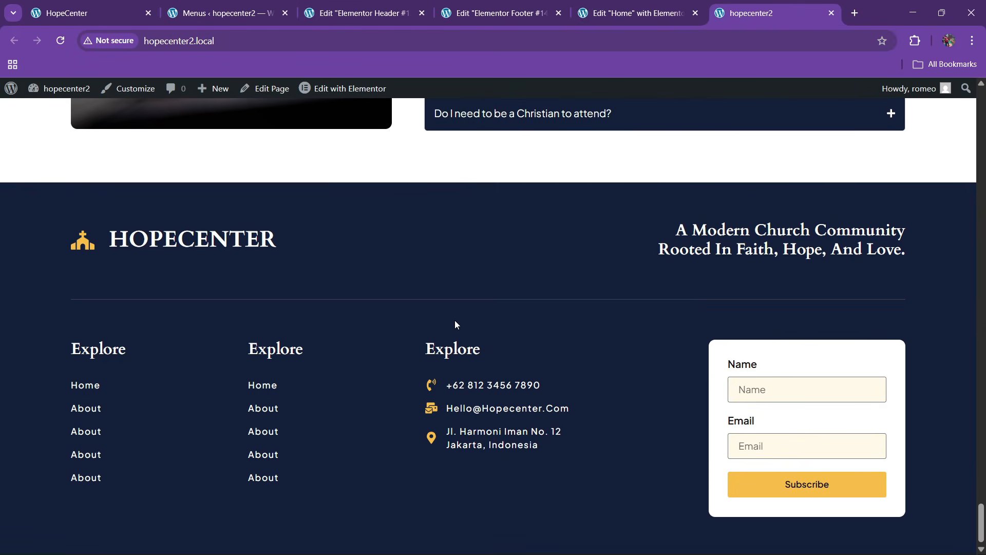
scroll(456, 324, up, 5)
scroll(436, 326, down, 5)
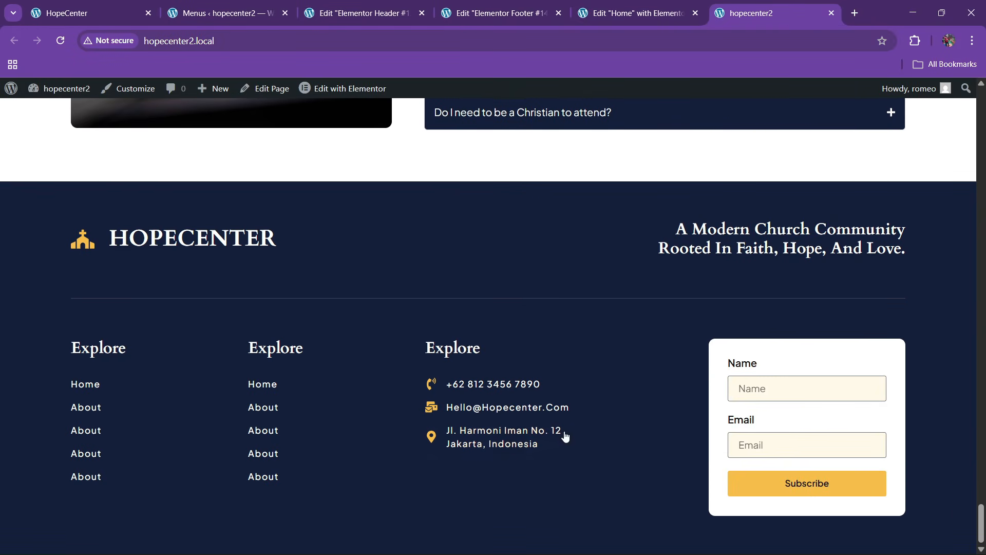
drag(981, 524, 981, 105)
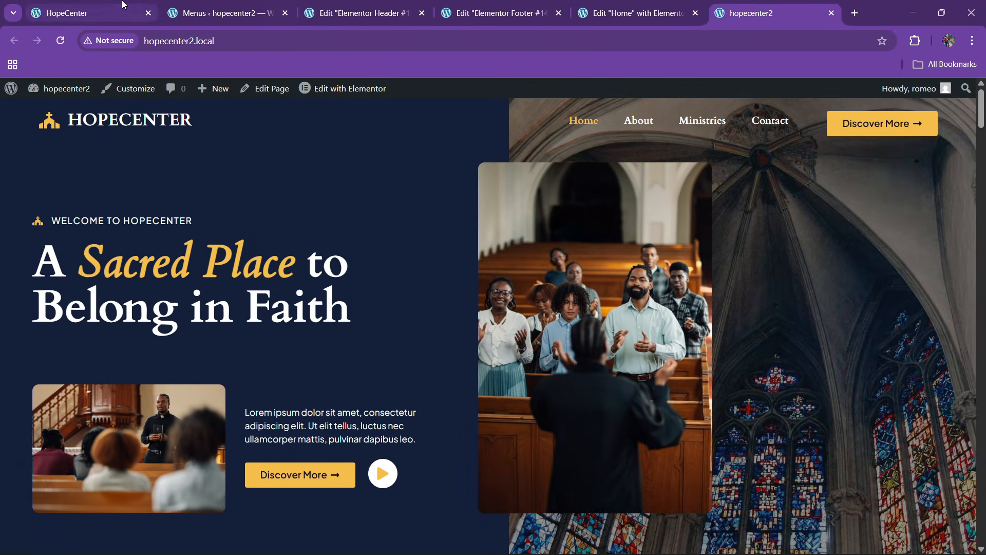
click(123, 4)
click(650, 124)
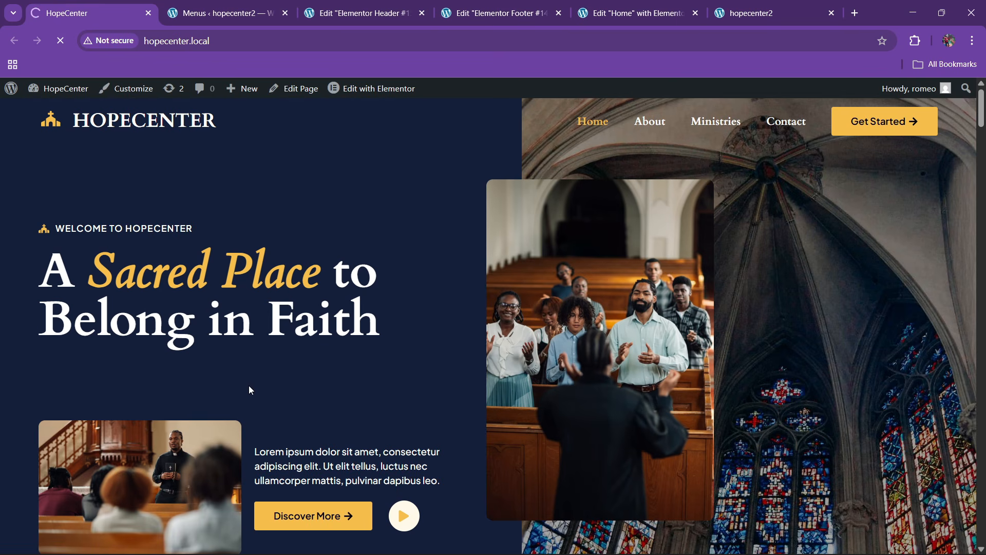
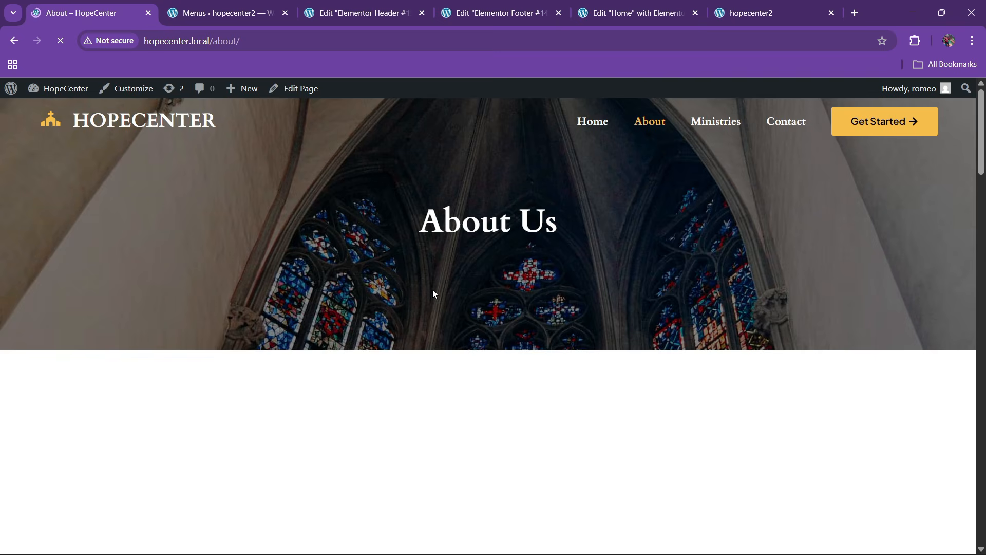
Scroll through the original HopeCenter About page, then return to the hopecenter2 admin
scroll(401, 298, down, 5)
scroll(367, 295, up, 4)
scroll(364, 297, down, 8)
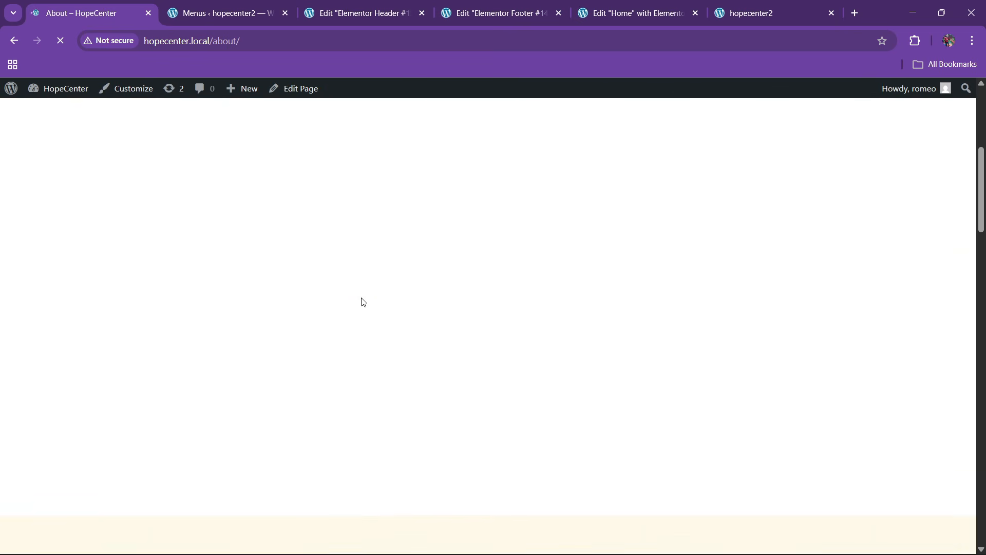
scroll(358, 287, up, 8)
scroll(354, 288, down, 12)
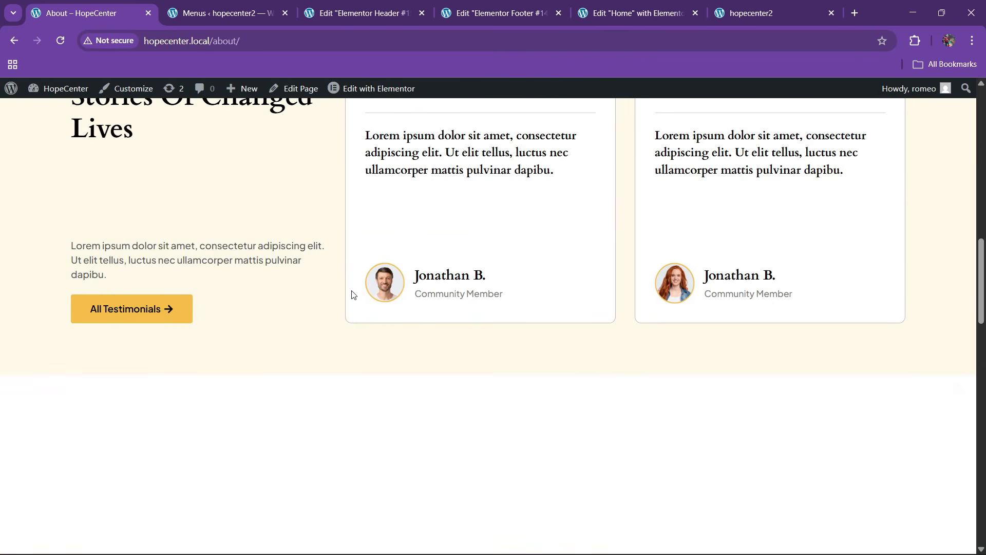
scroll(325, 274, up, 8)
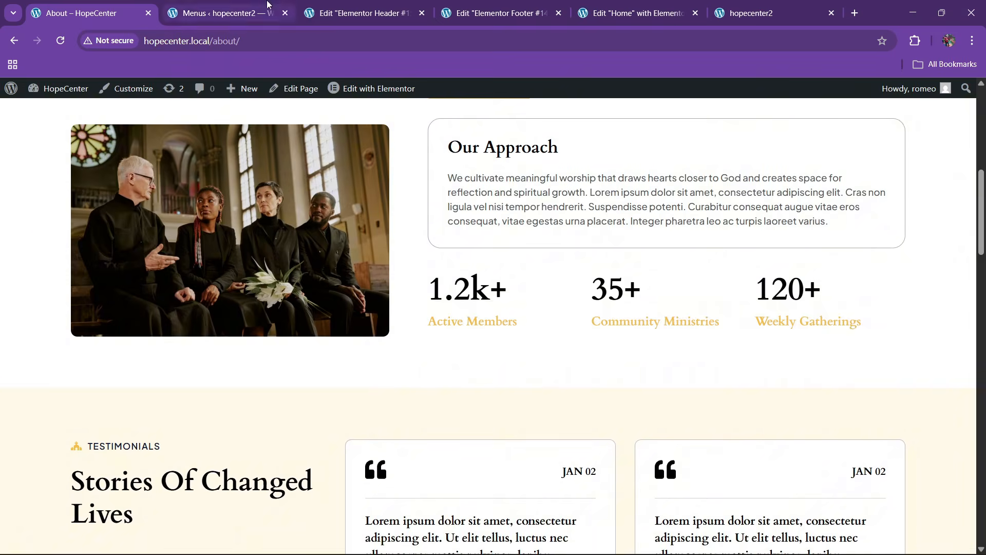
click(221, 13)
Open the hopecenter2 All Pages list and check the live About page
mouse_move(25, 213)
click(124, 222)
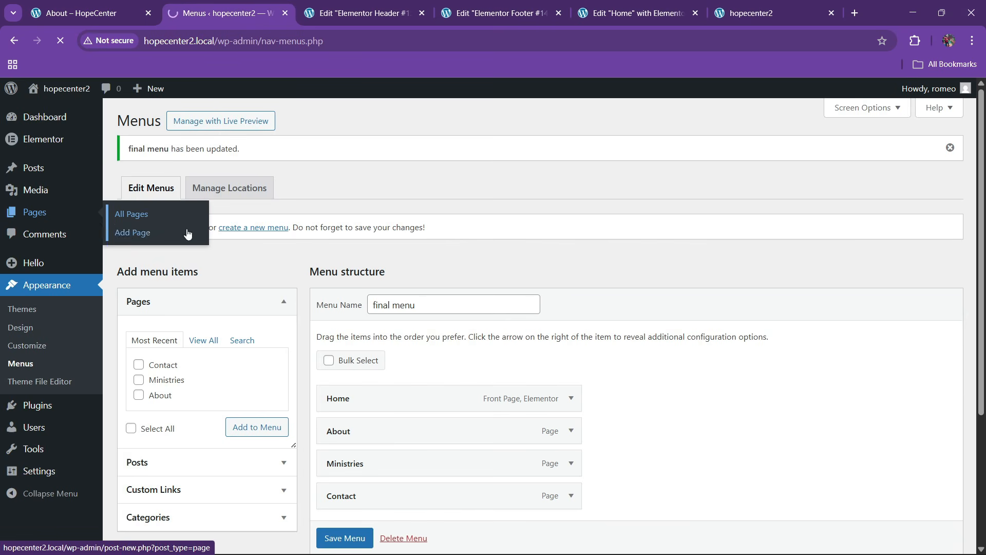
click(786, 6)
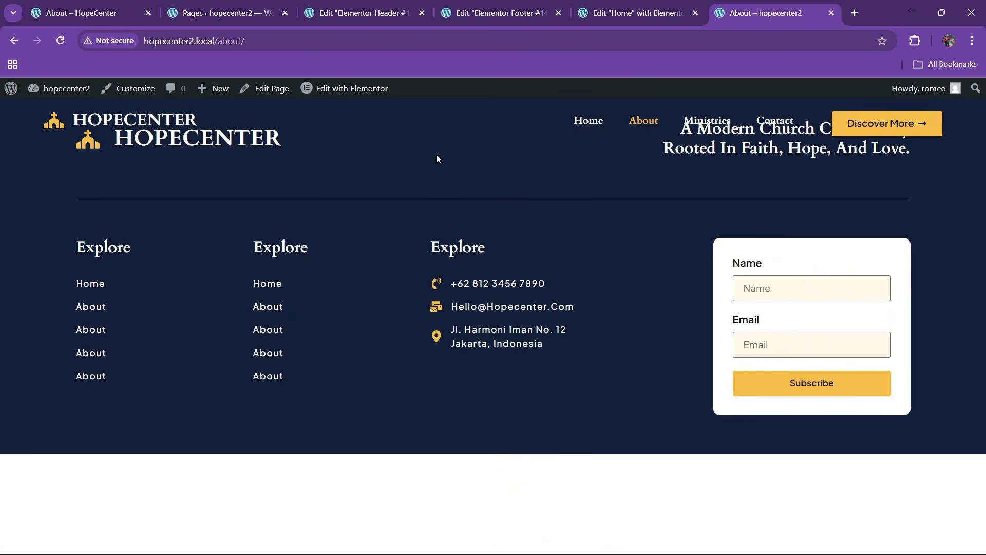
right_click(340, 87)
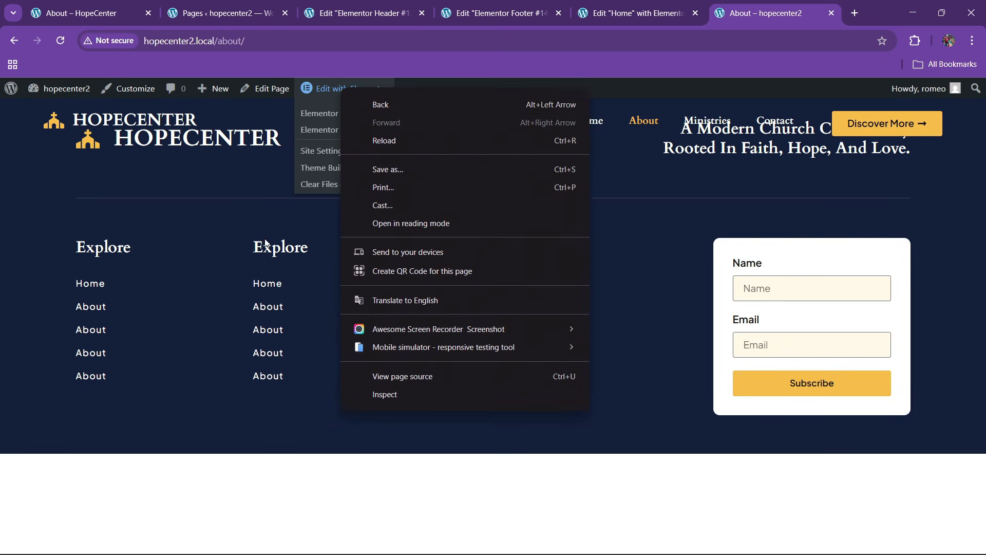
key(Escape)
click(247, 7)
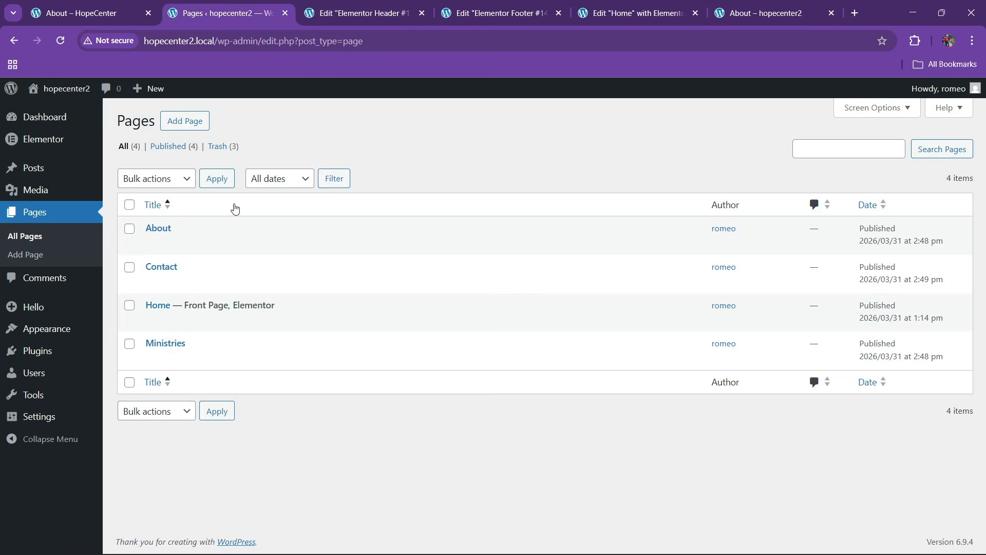
Open the About page's Edit link in a new tab and launch Elementor on it
right_click(152, 243)
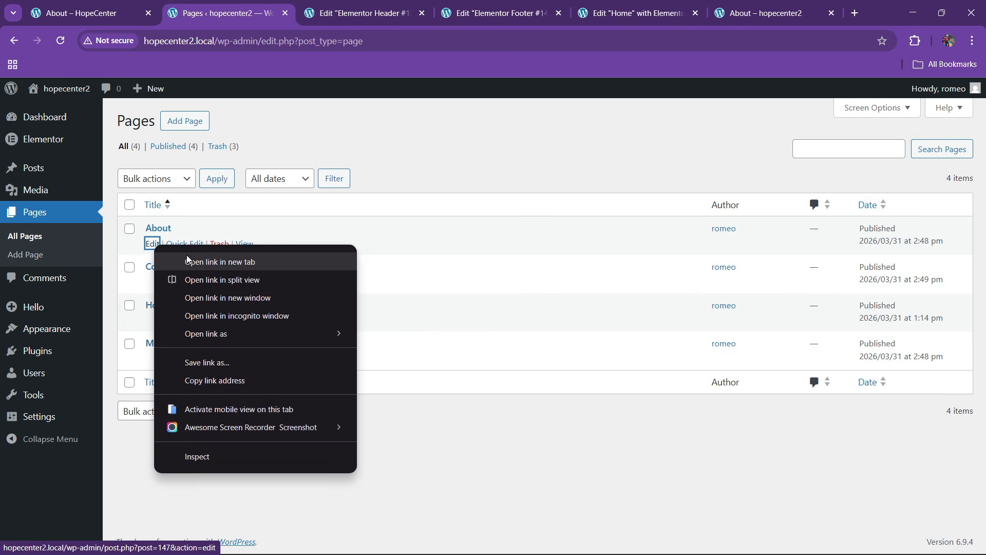
click(433, 440)
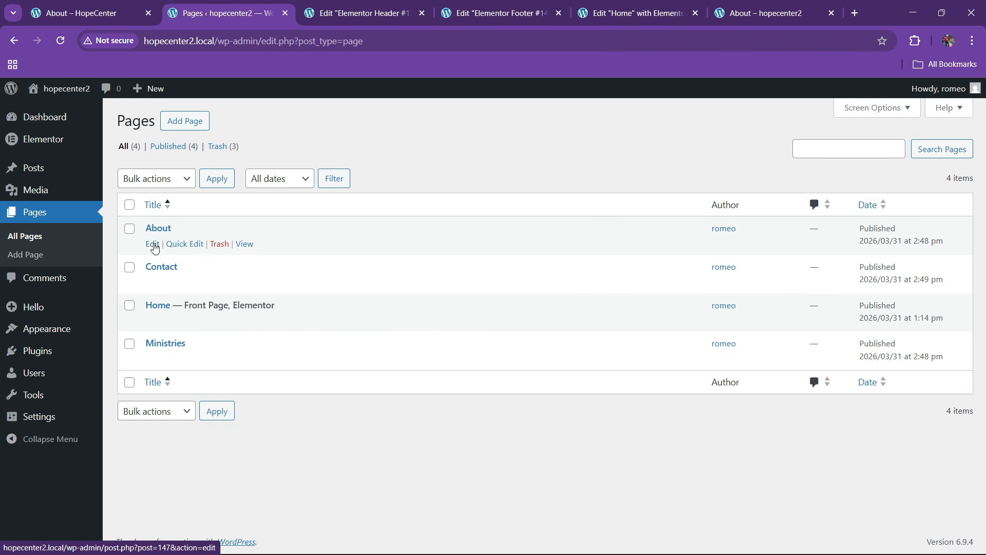
right_click(154, 245)
click(184, 262)
key(ctrl+Tab)
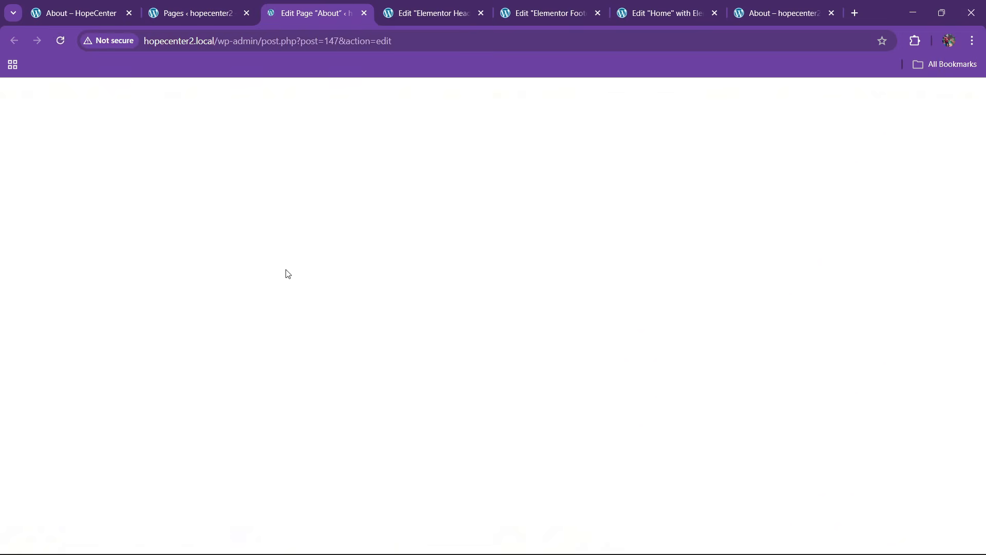
click(235, 99)
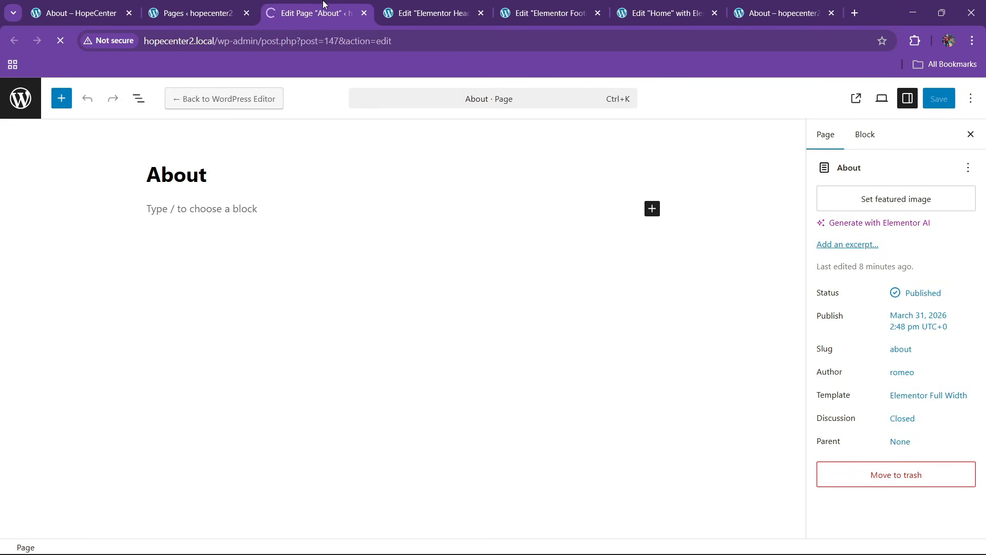
Close the Header and Footer editor tabs and place the About editor after Home
click(426, 13)
click(481, 13)
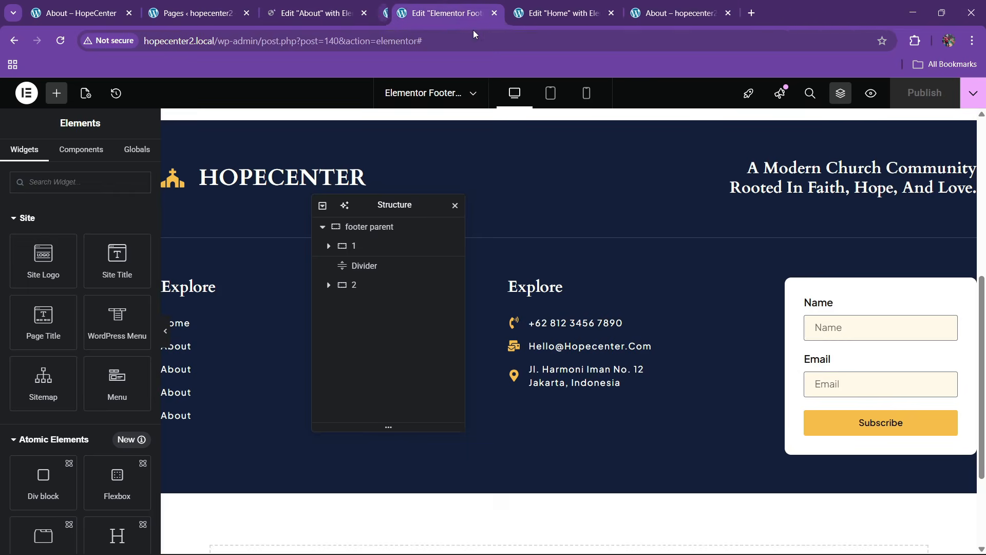
click(480, 13)
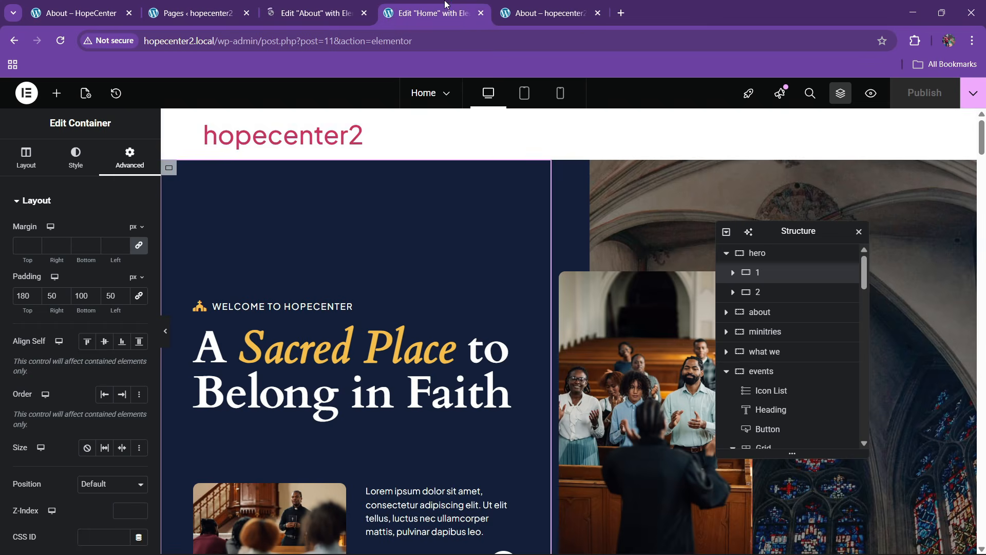
click(529, 4)
click(427, 12)
click(415, 4)
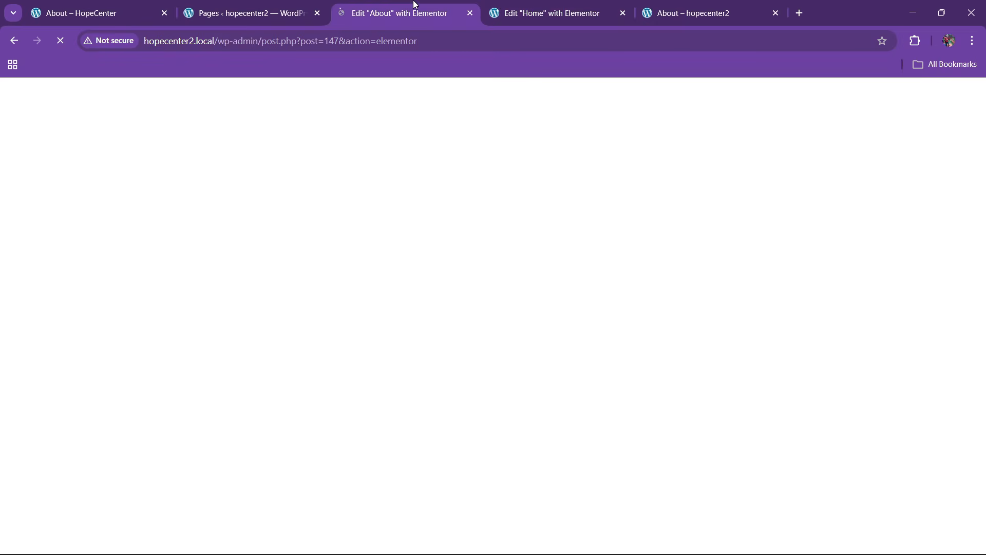
drag(411, 7, 584, 8)
click(737, 5)
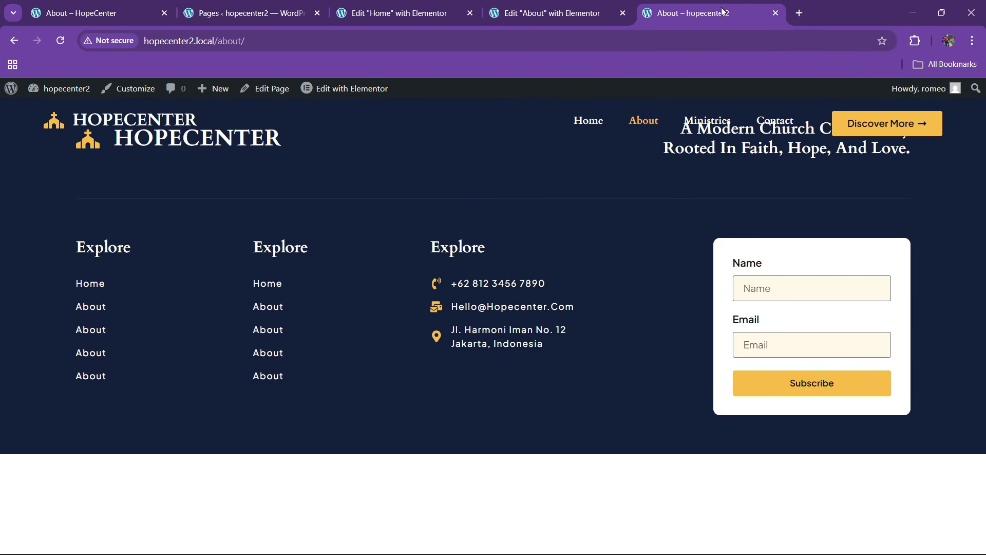
click(561, 9)
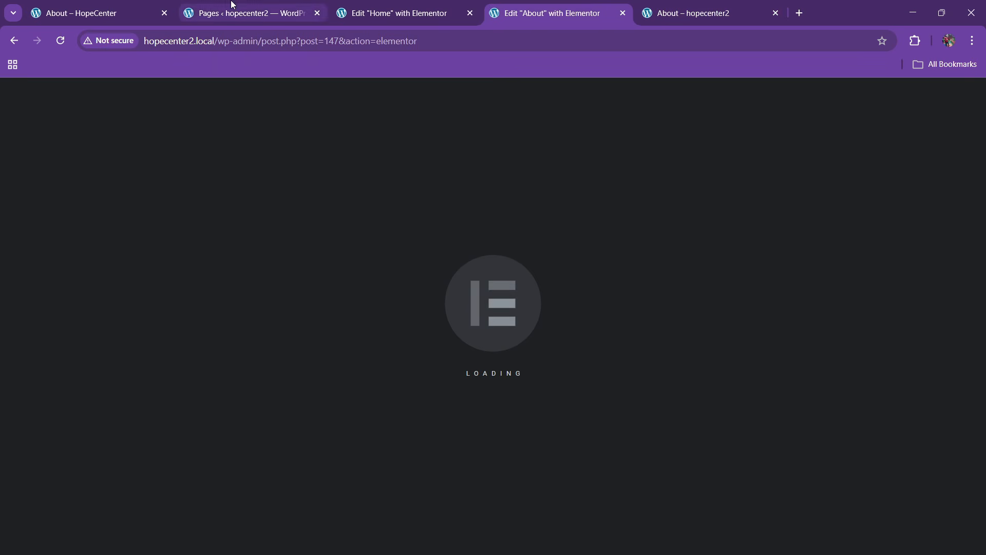
Review the original HopeCenter About page, then return to the About page editor
click(128, 13)
scroll(319, 288, up, 8)
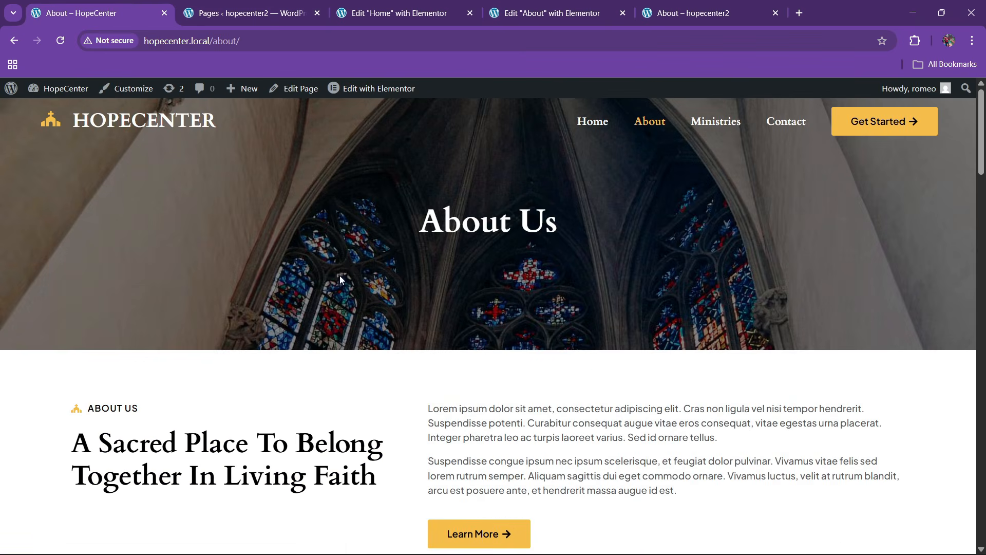
scroll(357, 282, down, 7)
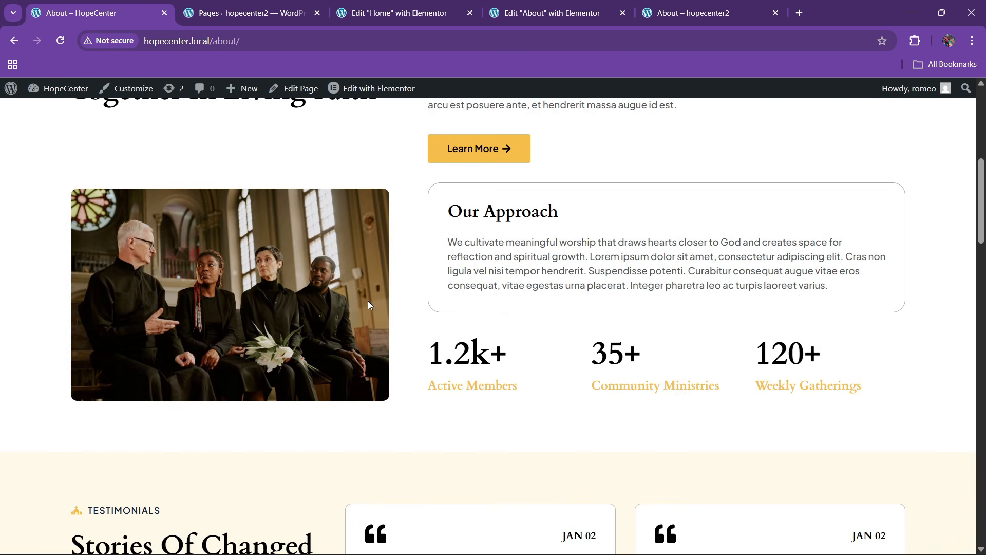
scroll(382, 314, up, 4)
click(400, 13)
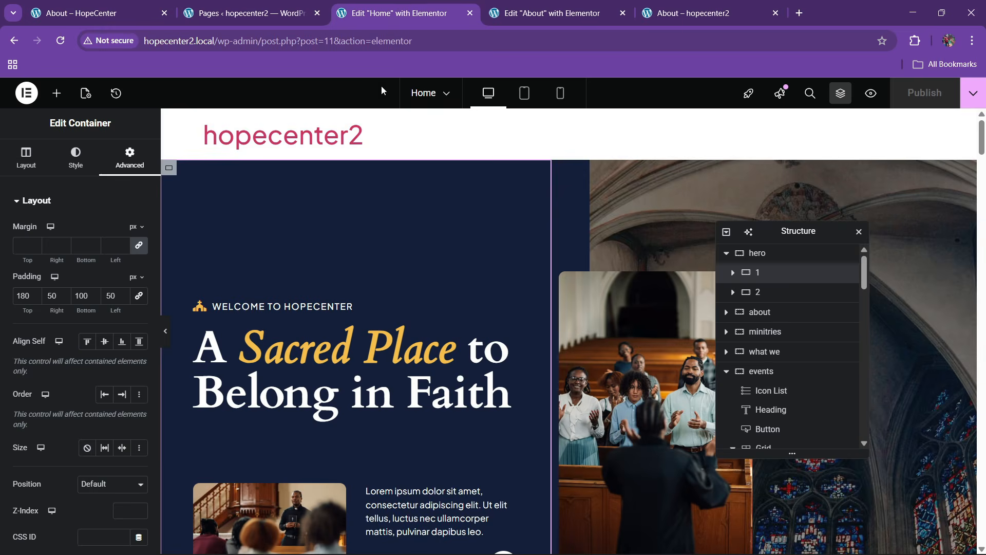
click(246, 13)
click(438, 5)
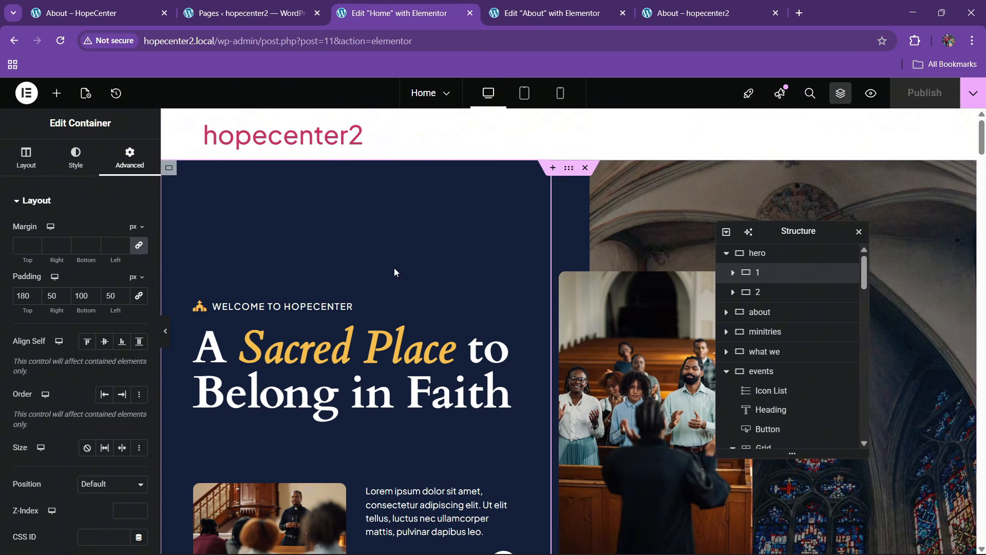
click(569, 5)
Add a flexbox hero section with home3.jpg as a centered, cover-sized background image
click(539, 216)
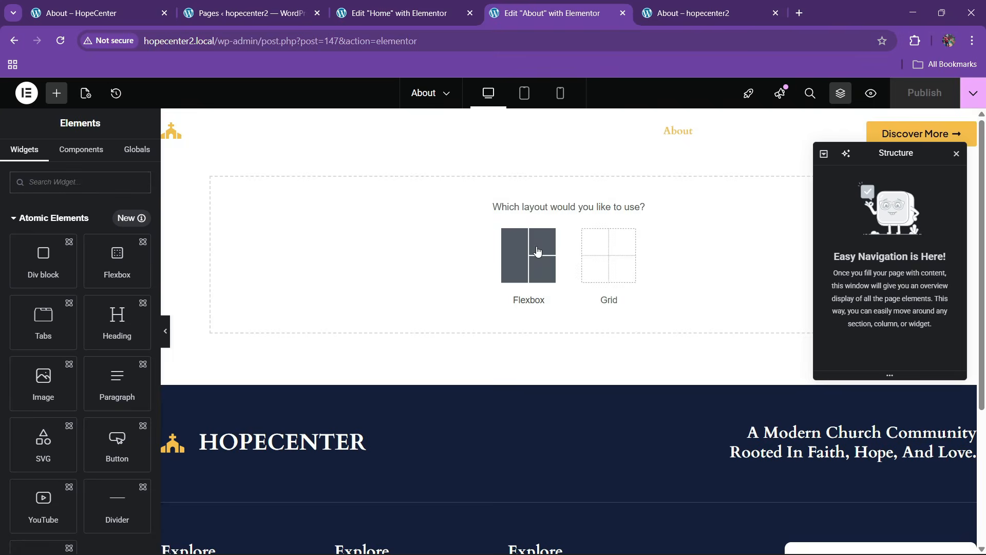
click(530, 253)
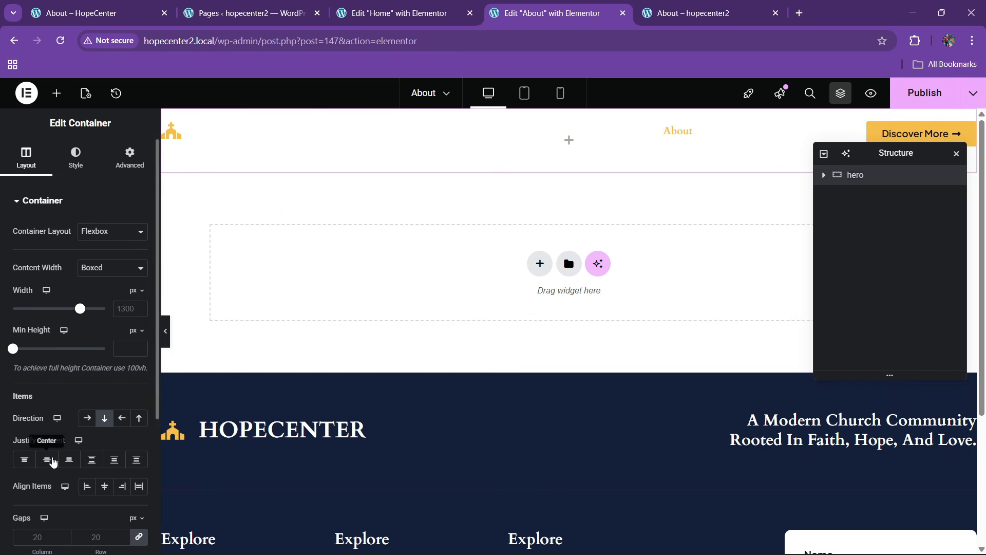
click(75, 156)
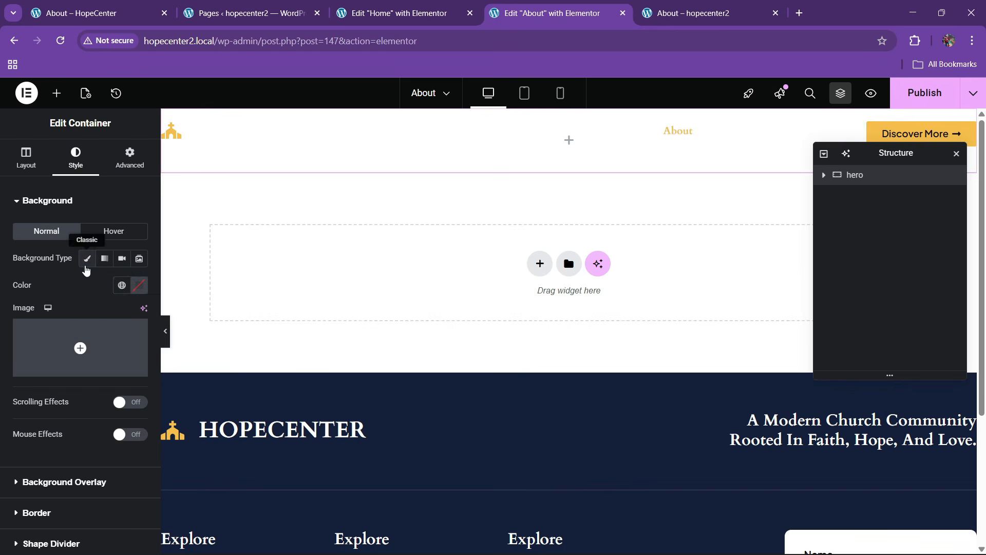
click(95, 348)
click(405, 249)
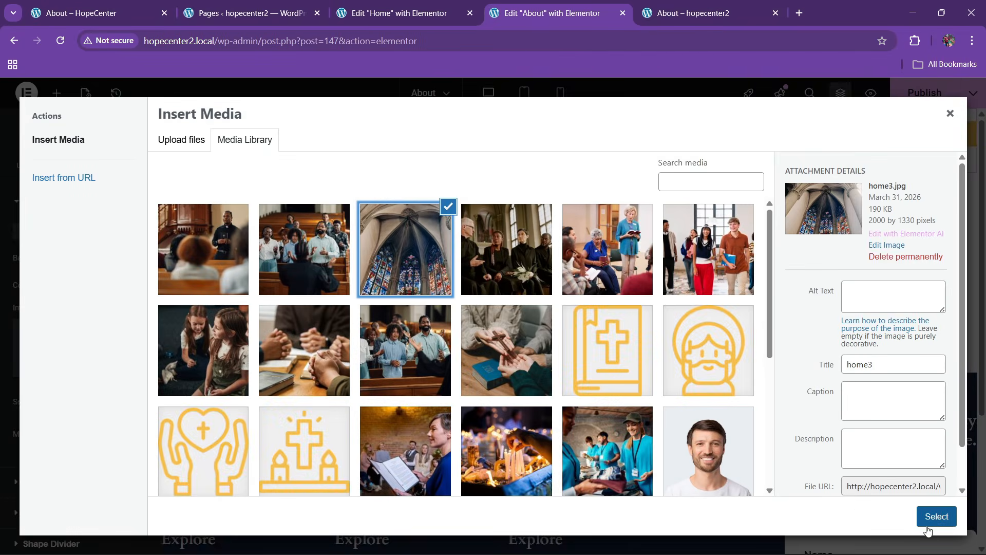
click(928, 530)
scroll(30, 341, down, 3)
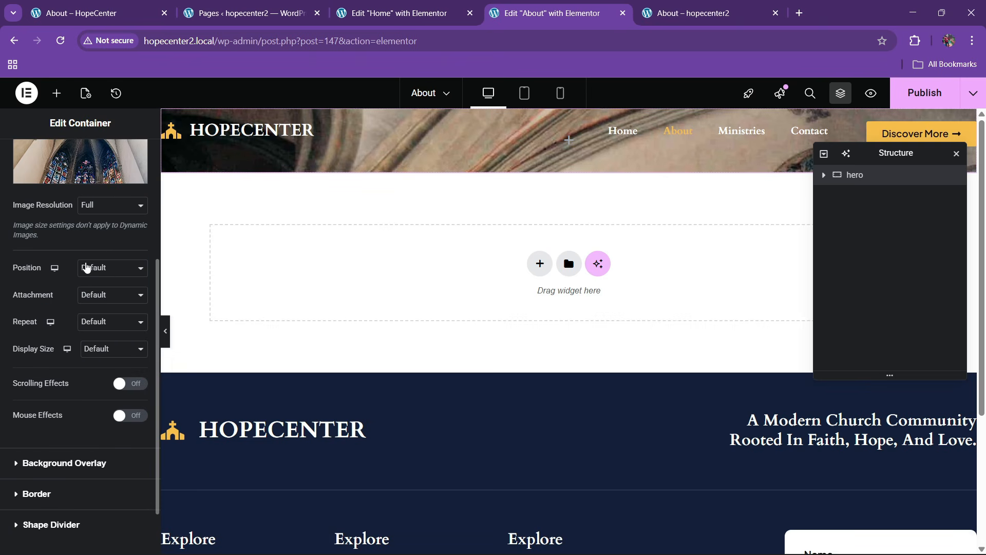
click(86, 267)
click(90, 297)
click(100, 350)
click(96, 399)
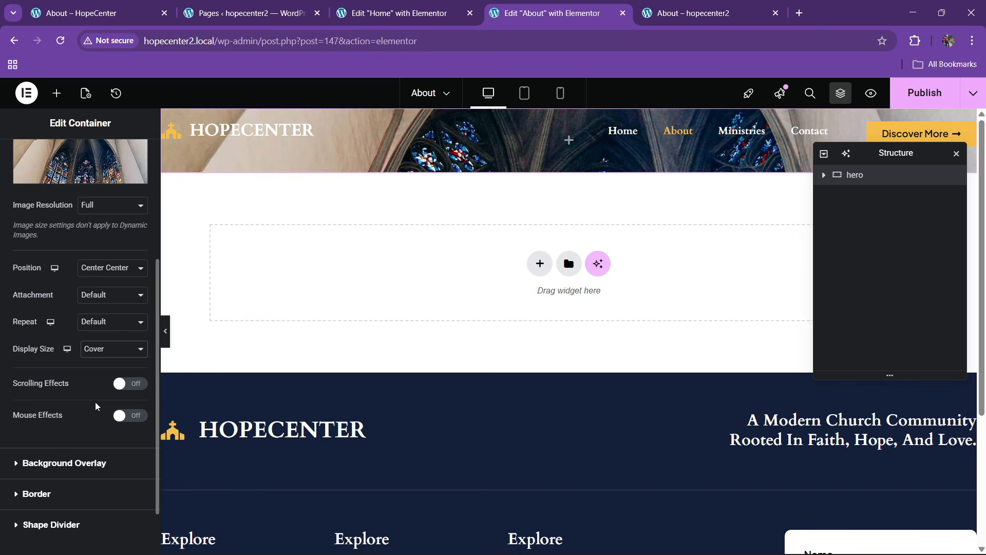
scroll(51, 236, up, 5)
Give the hero a 500 px minimum height and a classic black overlay at 0.61 opacity
click(26, 157)
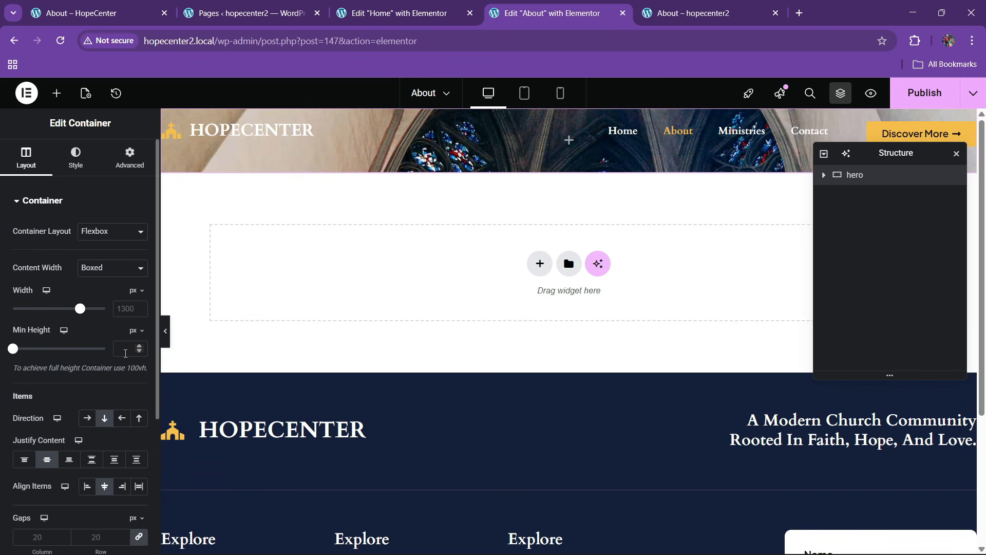
click(130, 348)
text(500)
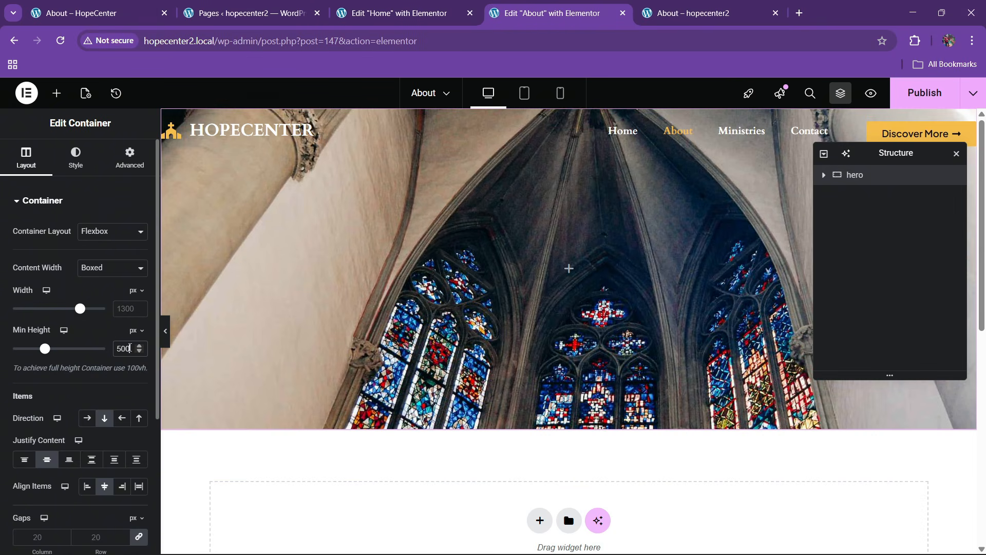
click(76, 157)
scroll(57, 334, down, 10)
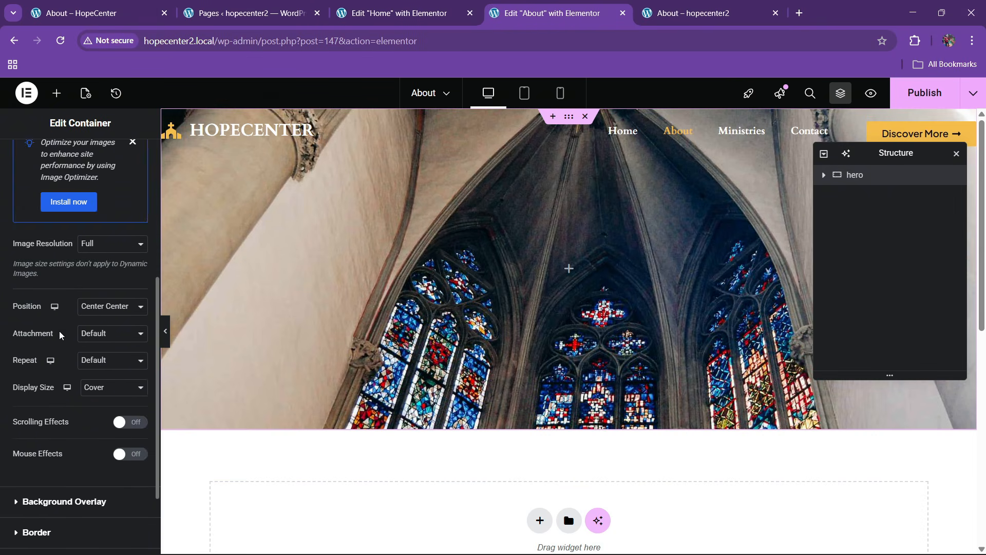
click(57, 291)
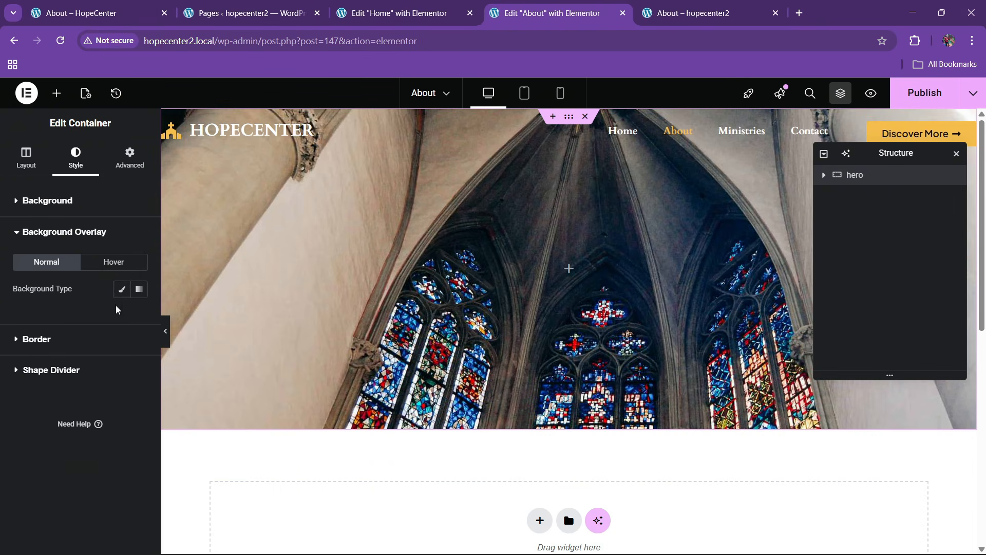
click(121, 286)
click(122, 316)
click(51, 288)
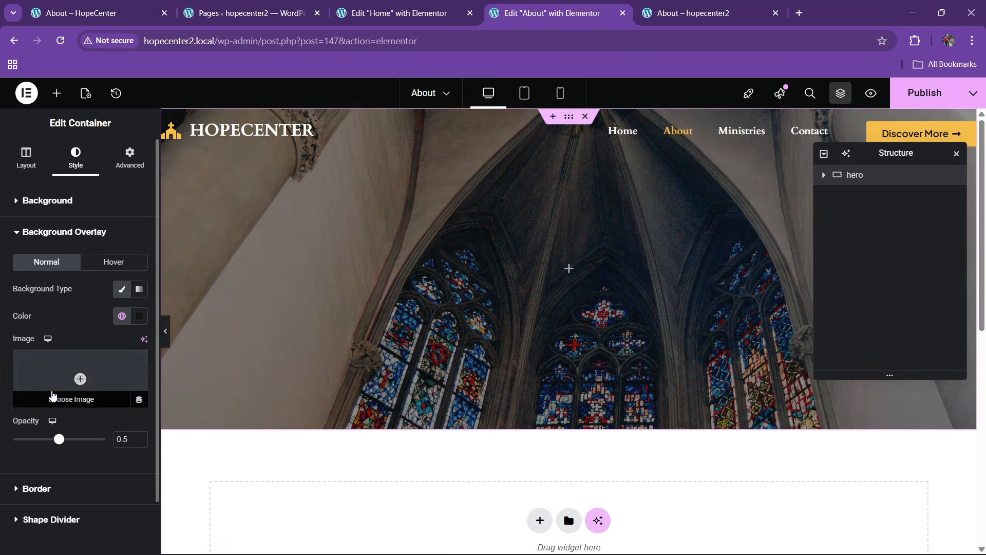
drag(54, 446, 69, 449)
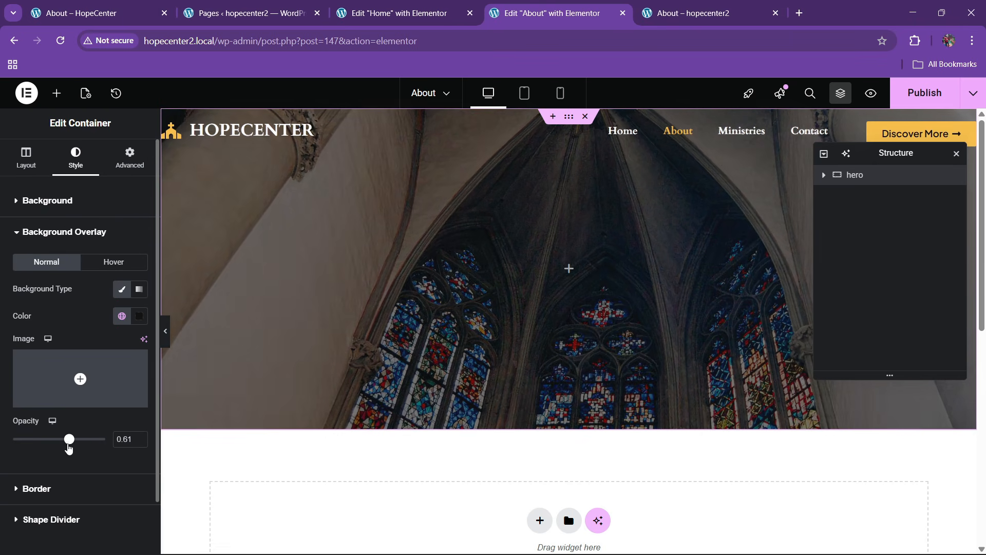
Copy the Home page heading and paste it into the About hero container
click(391, 13)
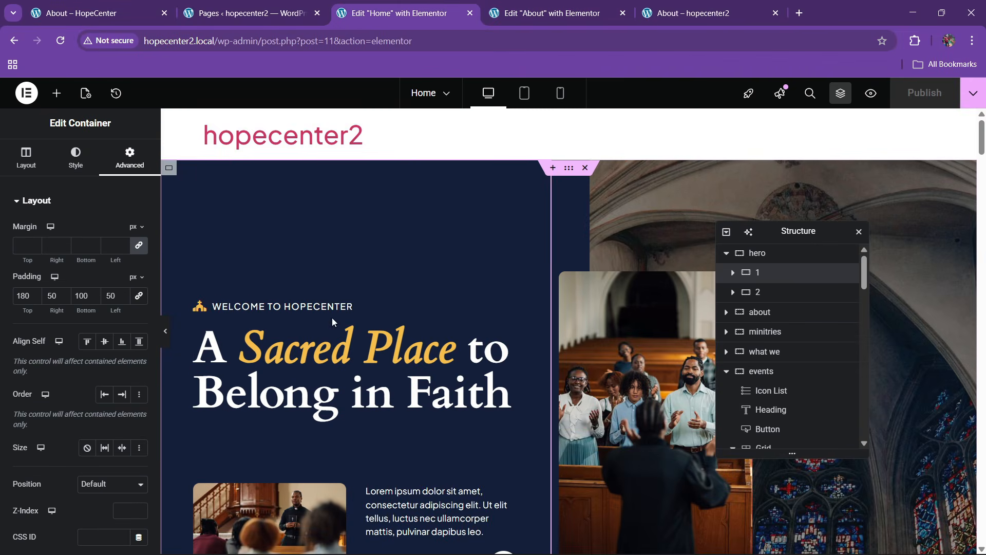
scroll(332, 317, down, 10)
scroll(393, 353, up, 3)
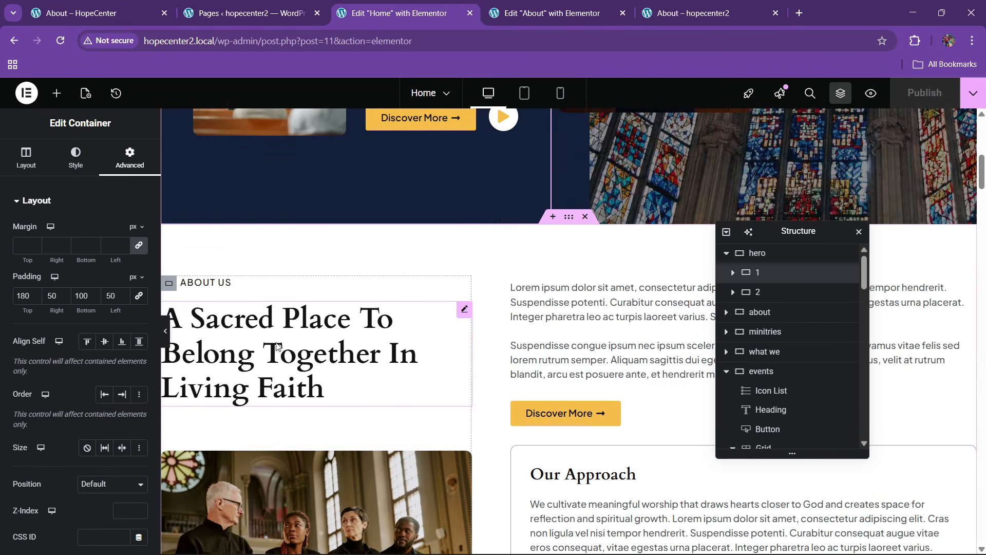
right_click(278, 347)
click(569, 4)
right_click(396, 301)
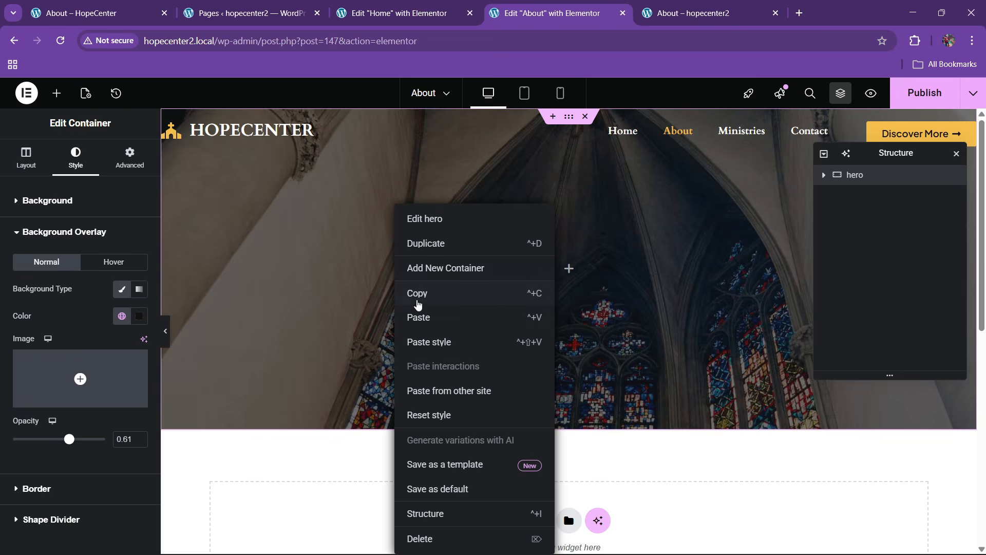
click(418, 315)
click(855, 174)
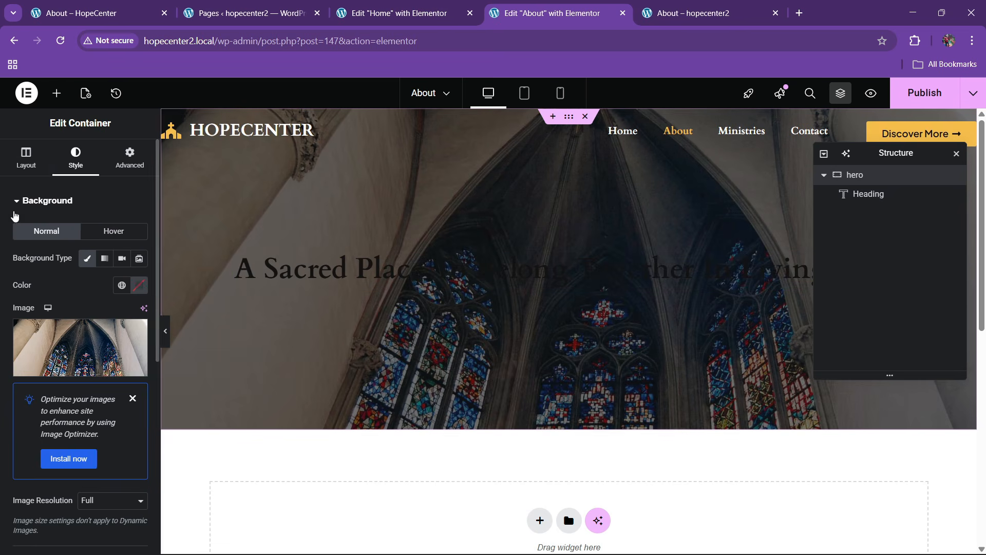
click(26, 157)
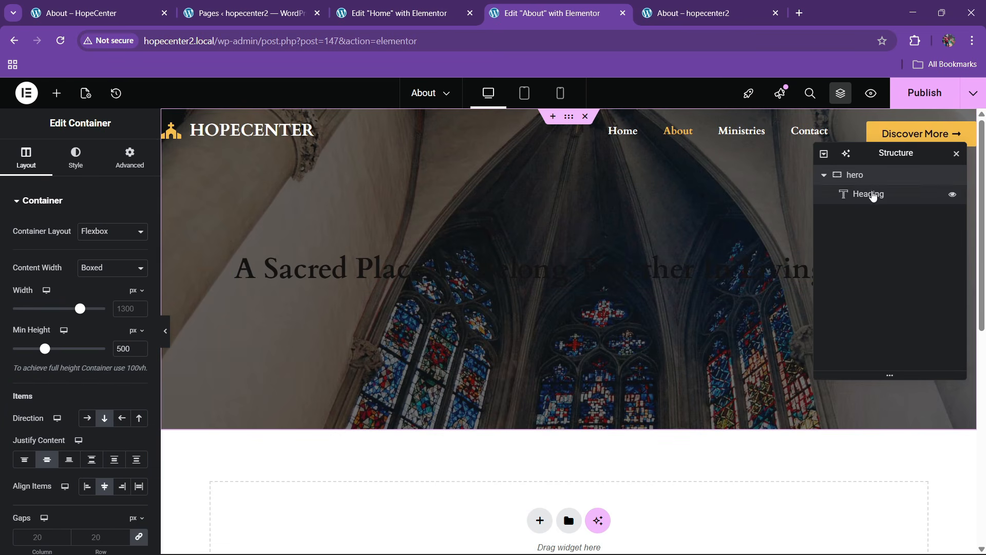
Retitle the pasted heading 'About Us' and make its text white
click(871, 193)
key(ctrl+a)
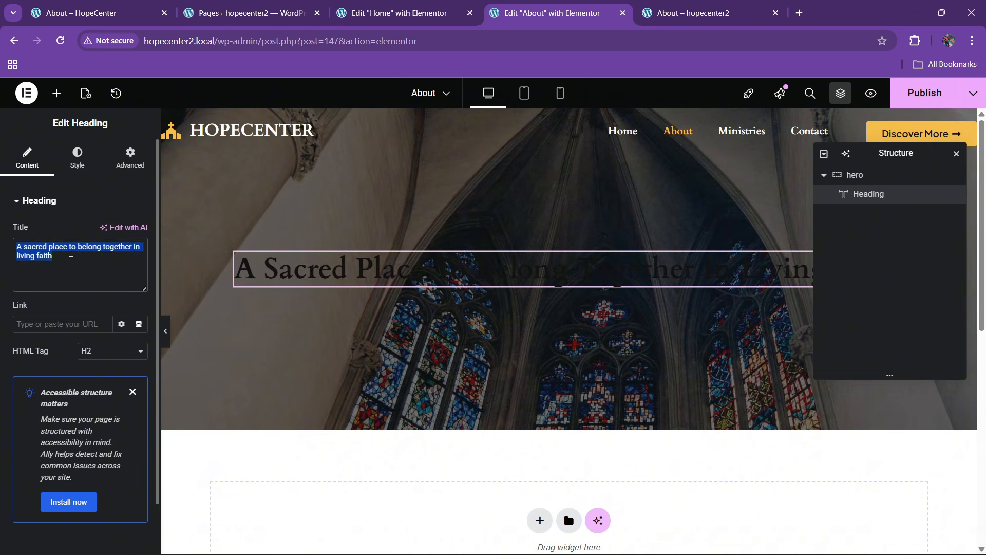
key(BackSpace)
text(About us)
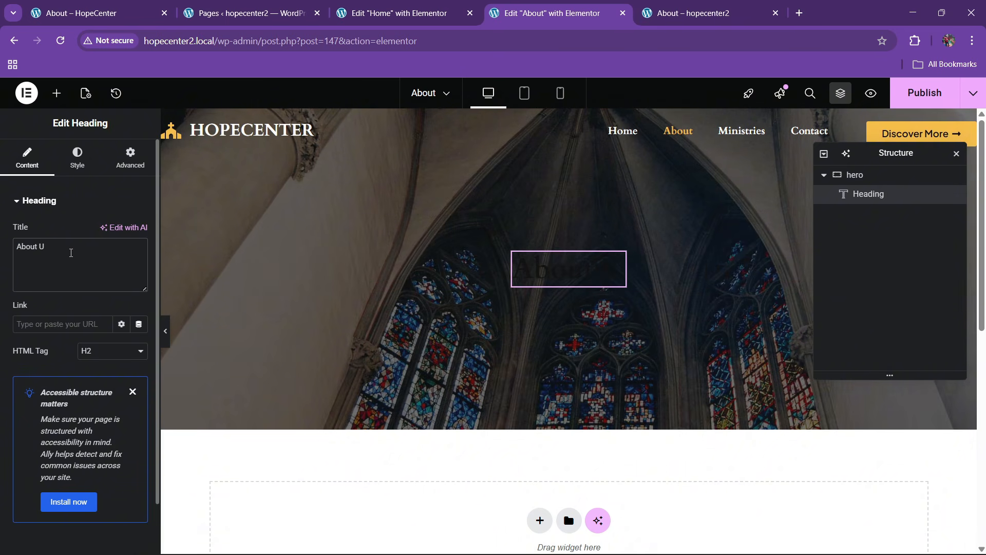
click(83, 157)
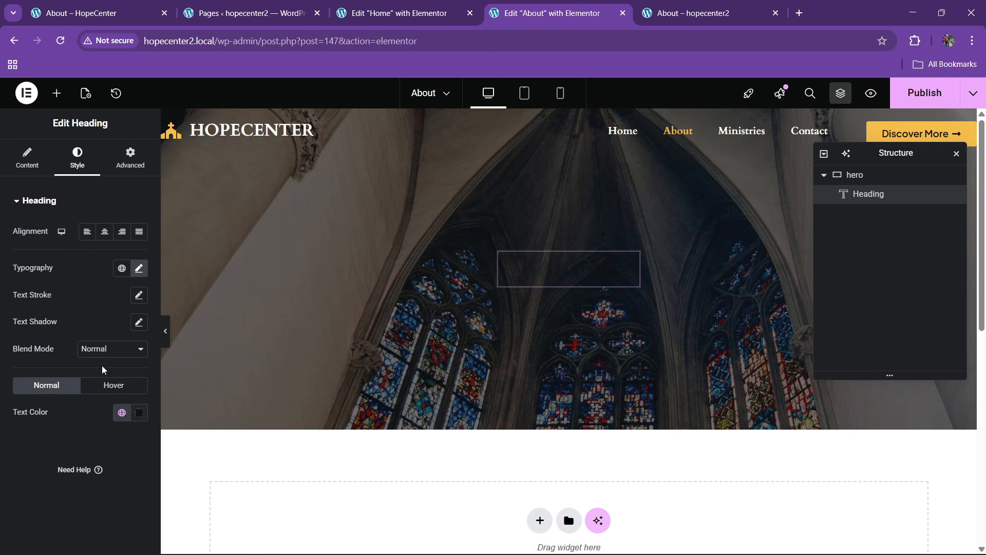
click(139, 412)
click(67, 242)
click(2, 473)
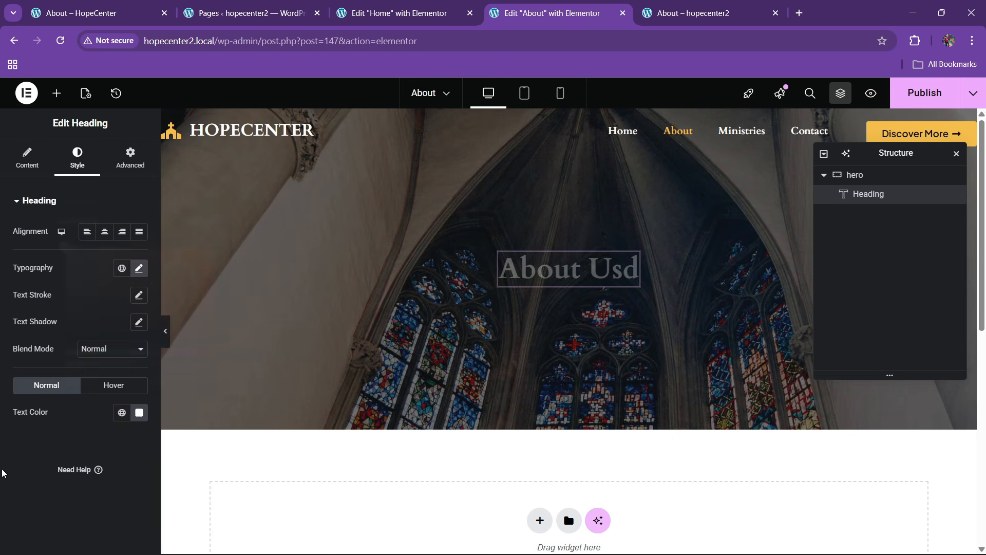
click(28, 156)
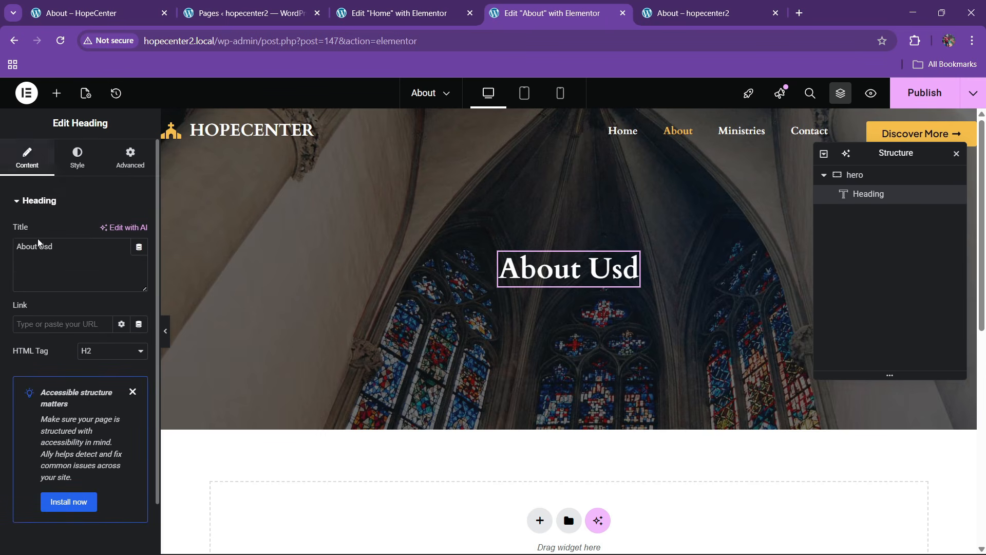
click(79, 253)
key(BackSpace)
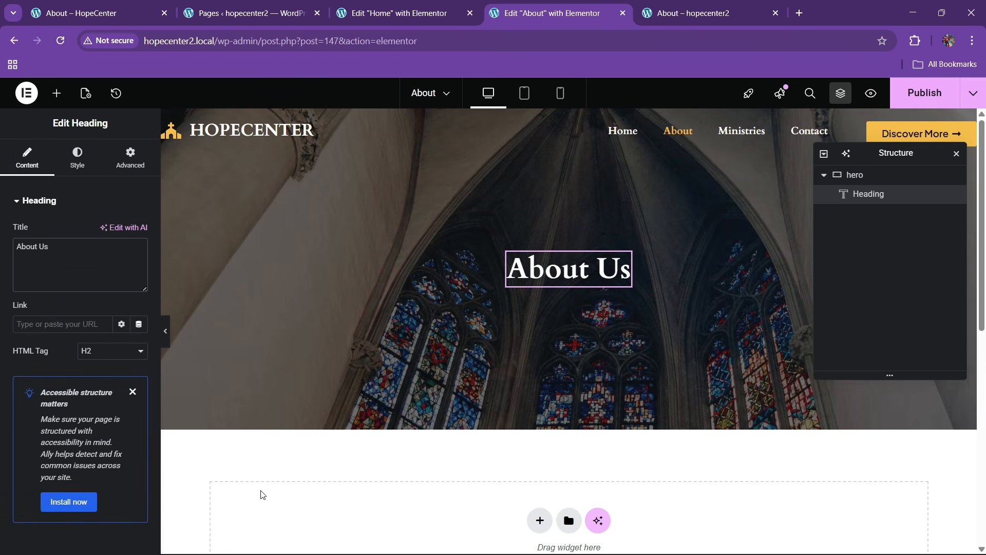
click(126, 11)
click(396, 13)
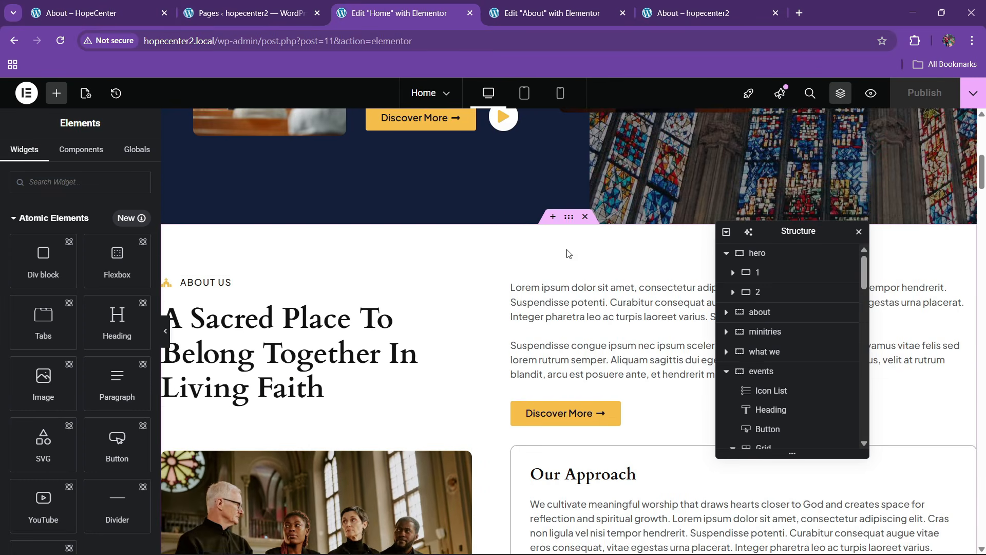
Copy the Home page's about section and paste it below the About hero
right_click(569, 223)
key(Escape)
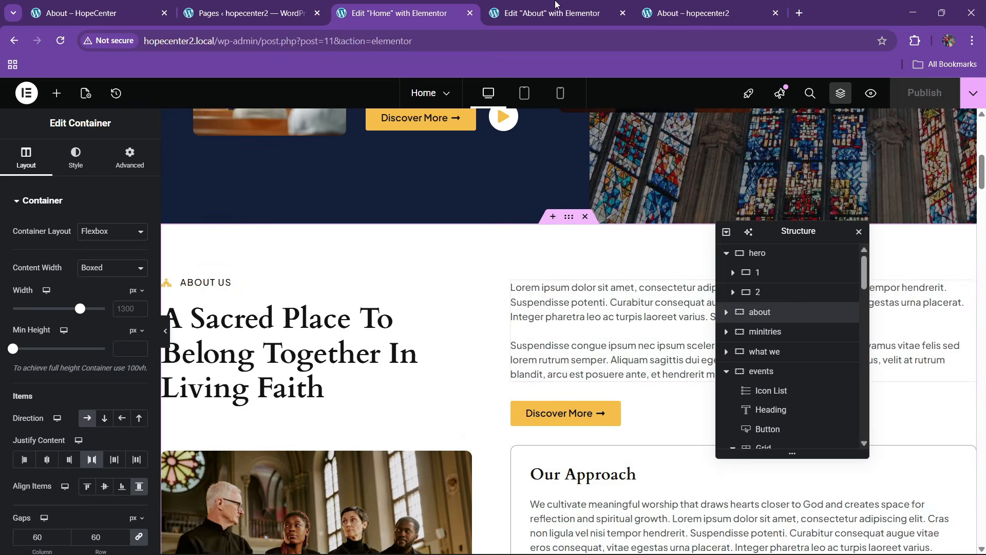
key(ctrl+Tab)
scroll(319, 377, down, 2)
right_click(320, 376)
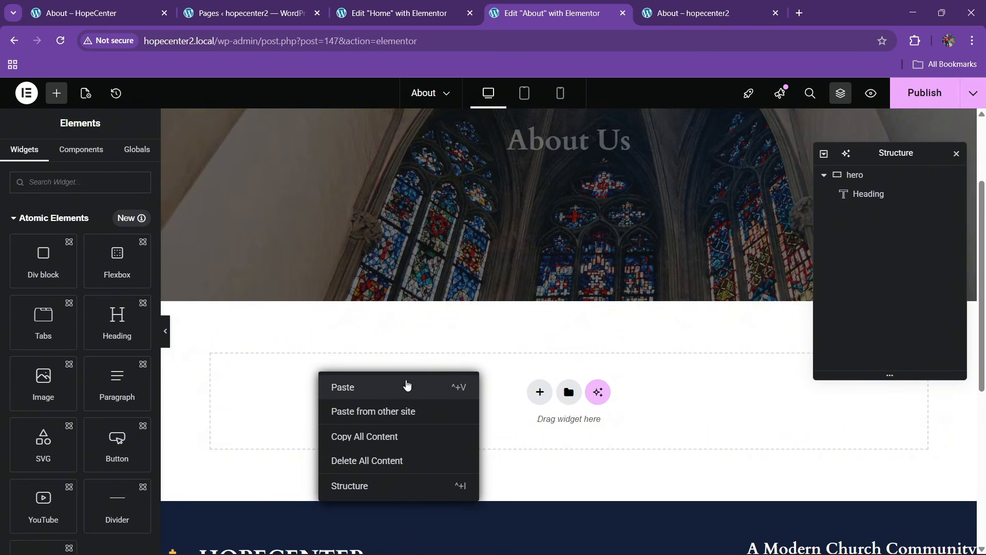
click(406, 385)
Compare with the reference About page and look over the Home page's sections
click(212, 9)
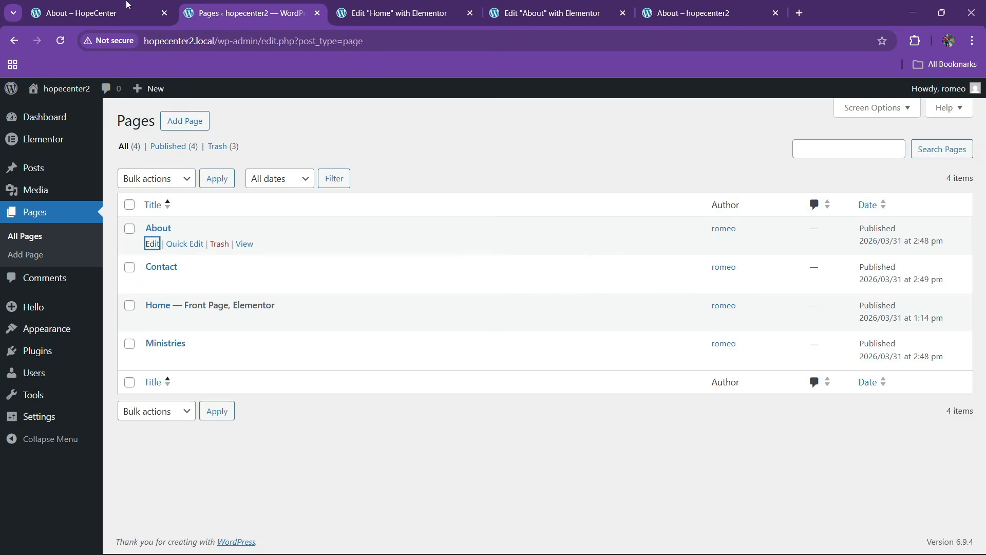
click(128, 4)
scroll(371, 317, down, 1)
scroll(371, 317, down, 10)
scroll(381, 359, up, 1)
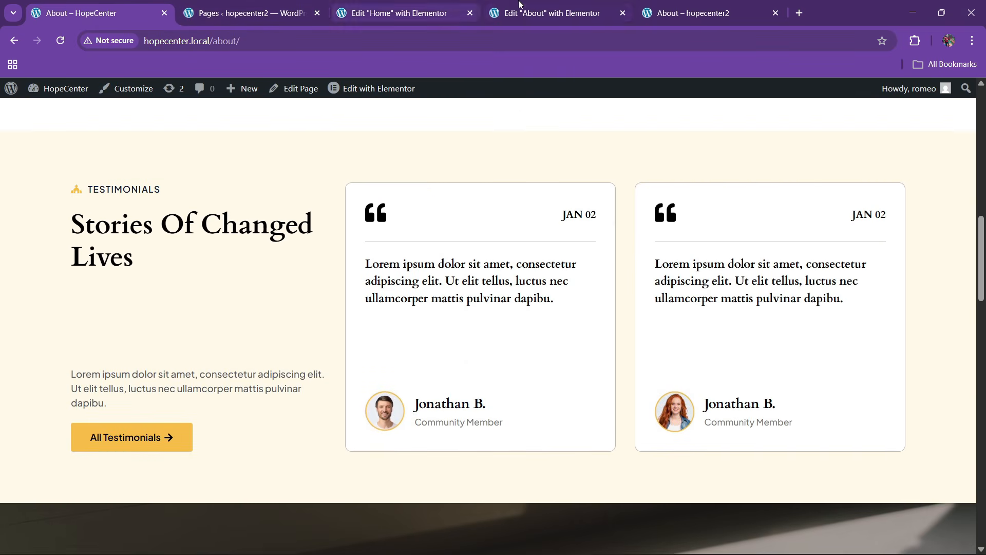
click(514, 13)
click(414, 10)
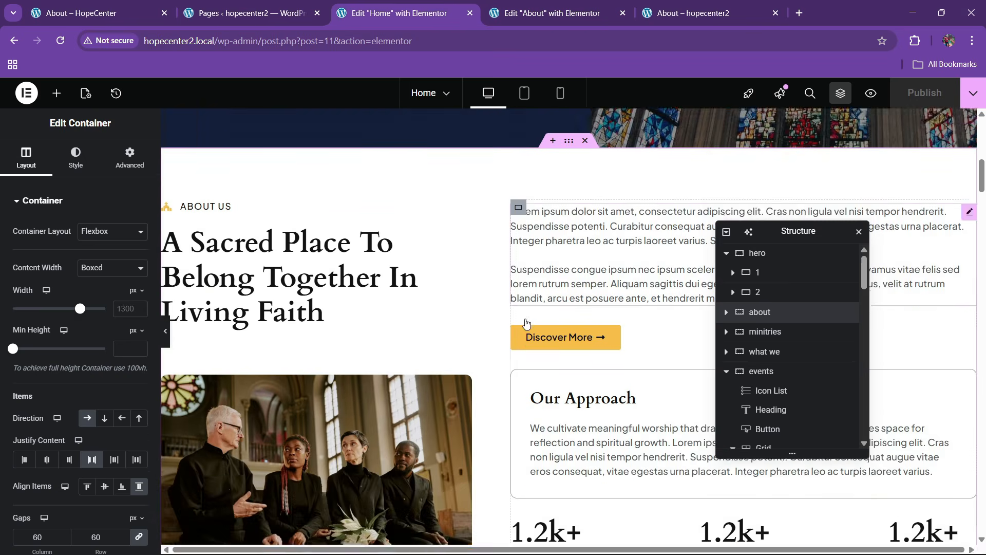
scroll(532, 332, down, 10)
scroll(532, 332, down, 5)
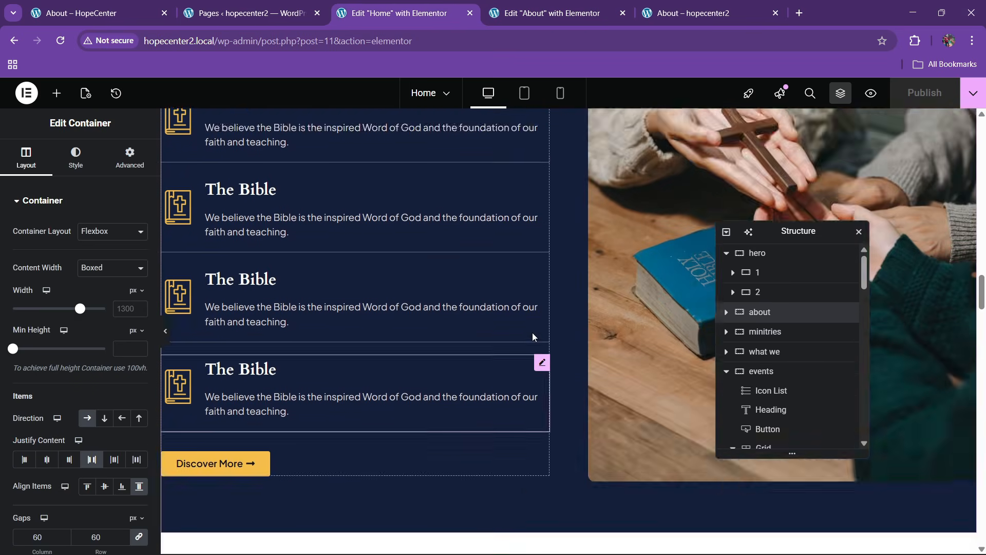
scroll(532, 332, up, 15)
scroll(533, 309, up, 4)
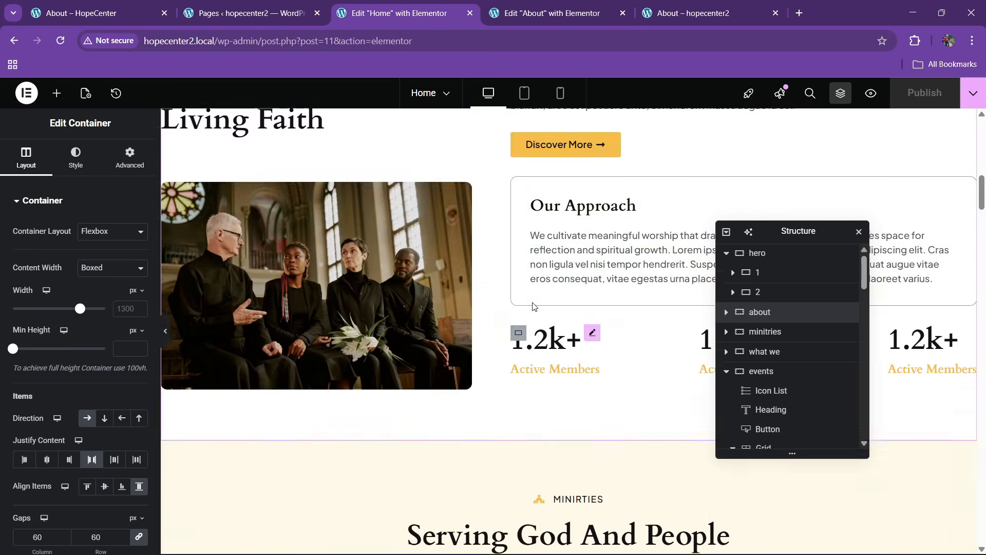
scroll(531, 325, down, 15)
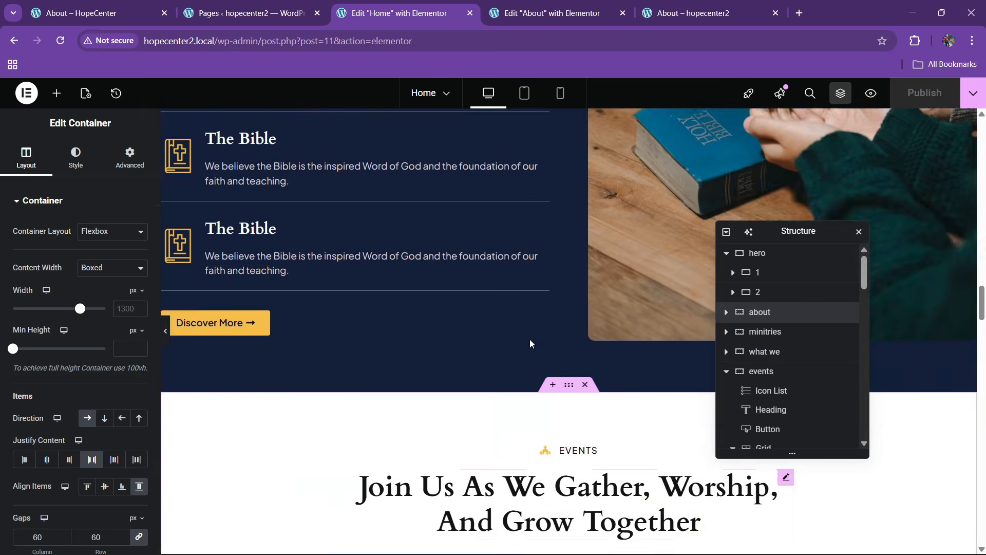
scroll(529, 339, up, 5)
Copy the What We Believe section from Home and paste it into the About page
click(564, 144)
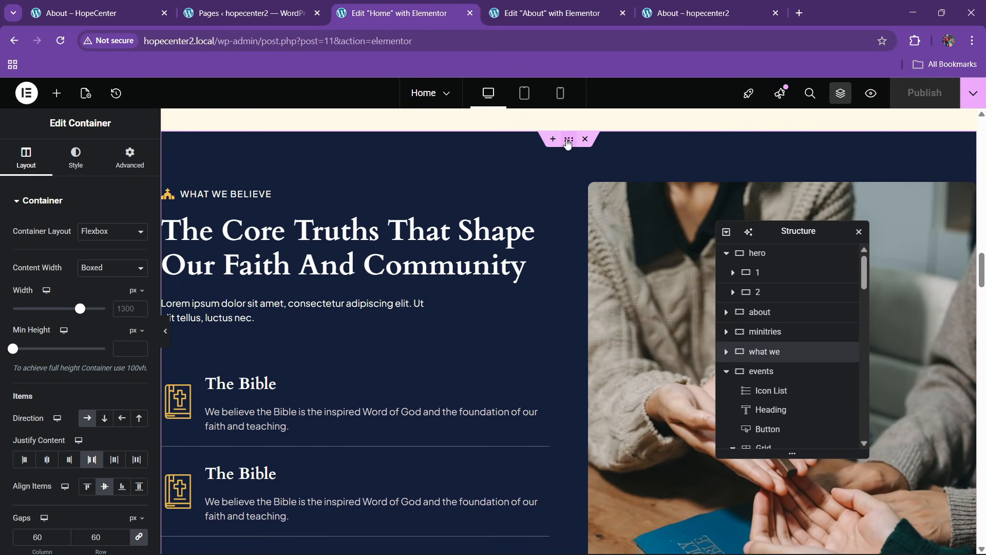
right_click(564, 144)
click(576, 223)
key(ctrl+Tab)
scroll(520, 297, down, 15)
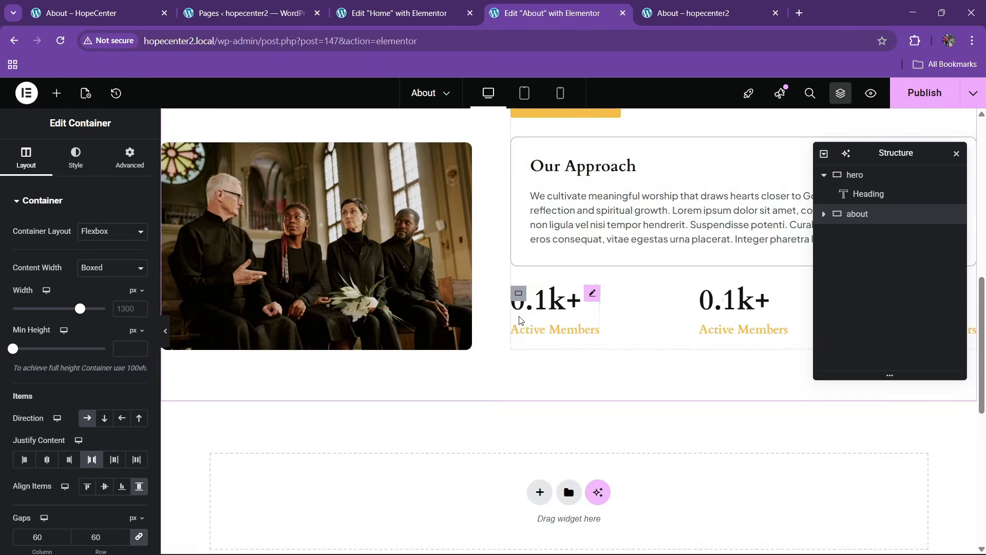
right_click(386, 258)
click(406, 261)
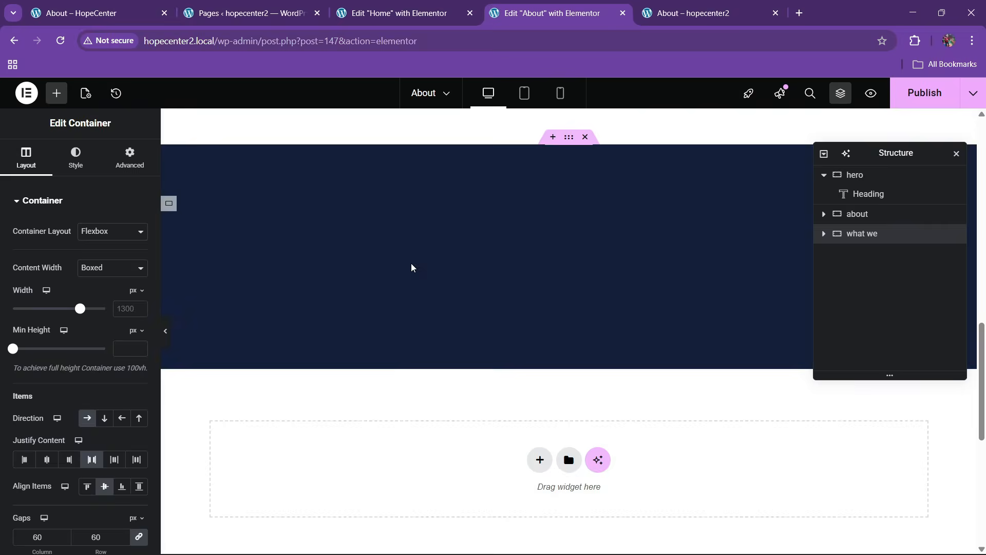
scroll(475, 325, up, 15)
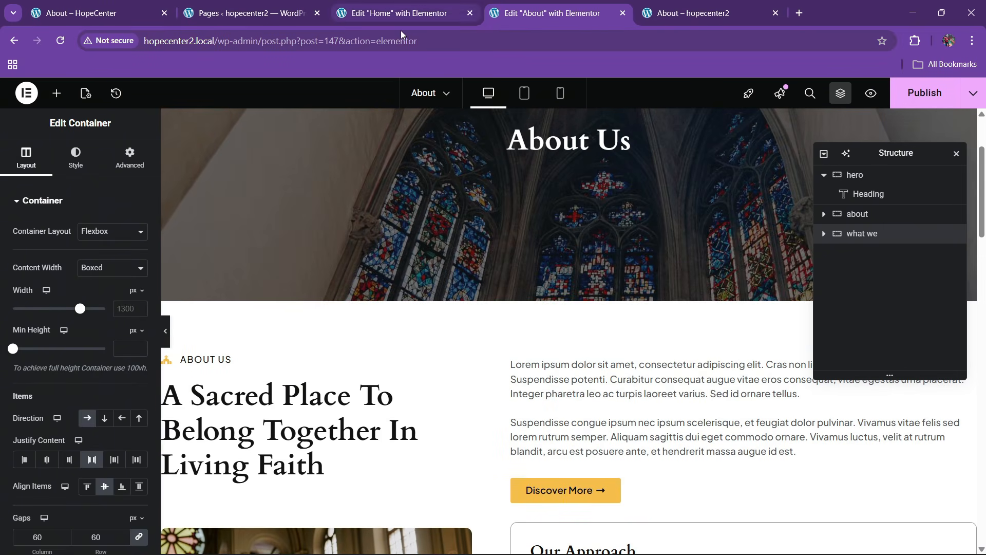
Copy the testimonials (reviews) section into the About page and scroll back to the hero
click(400, 19)
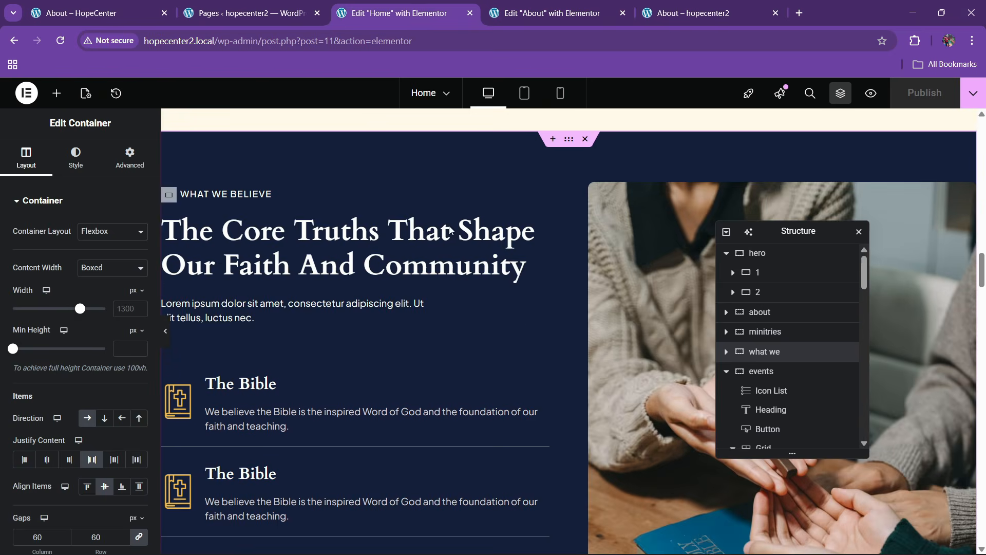
scroll(506, 340, down, 10)
scroll(505, 340, down, 5)
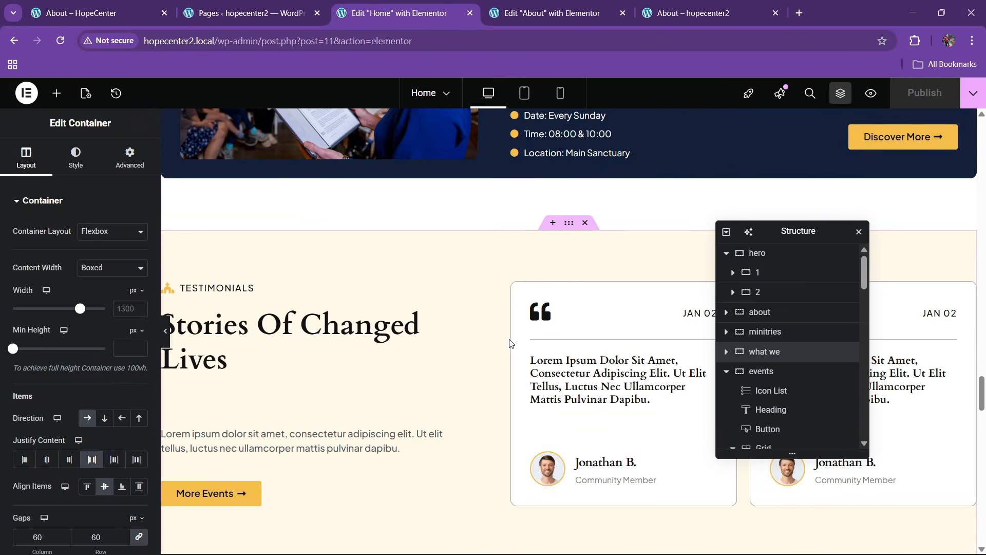
right_click(566, 226)
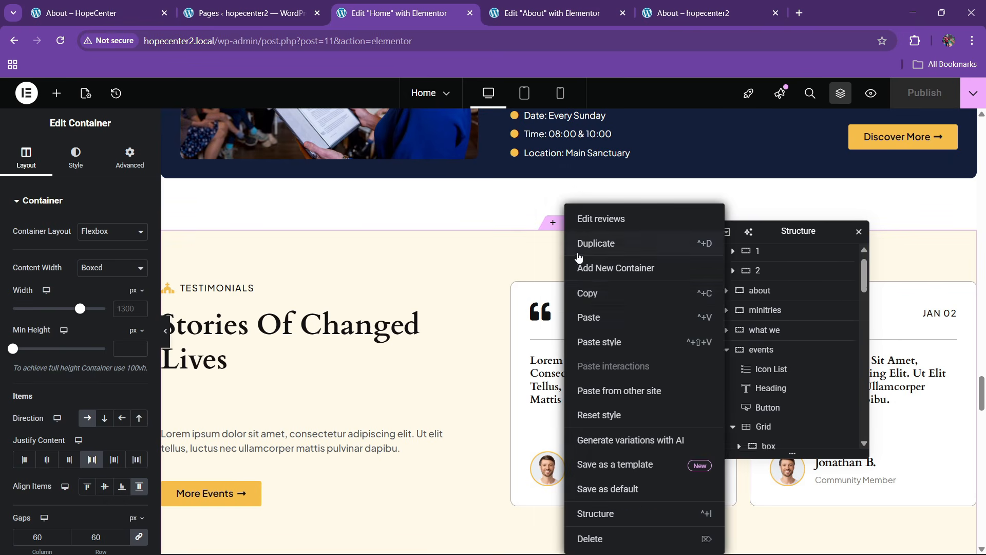
click(591, 293)
click(544, 12)
scroll(463, 327, down, 10)
scroll(464, 336, down, 10)
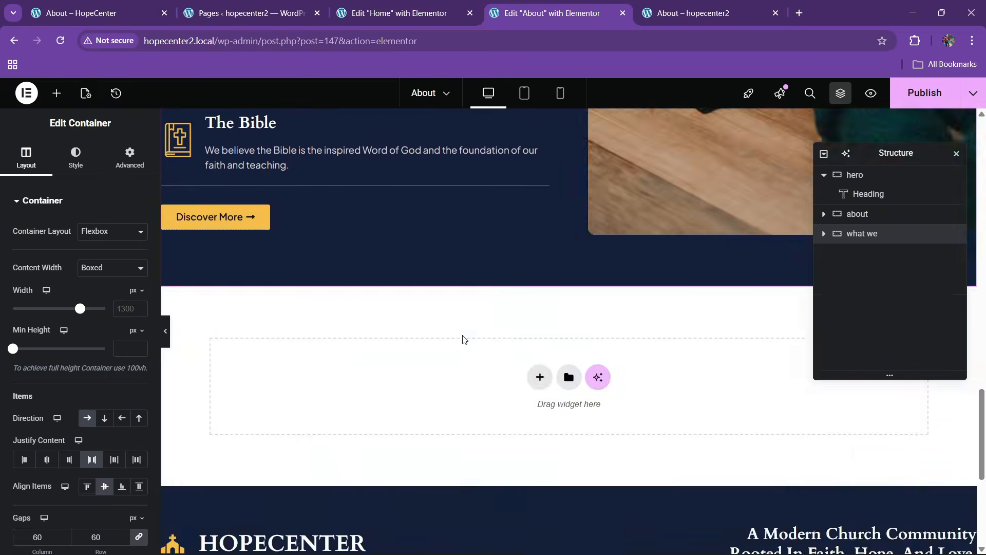
right_click(395, 224)
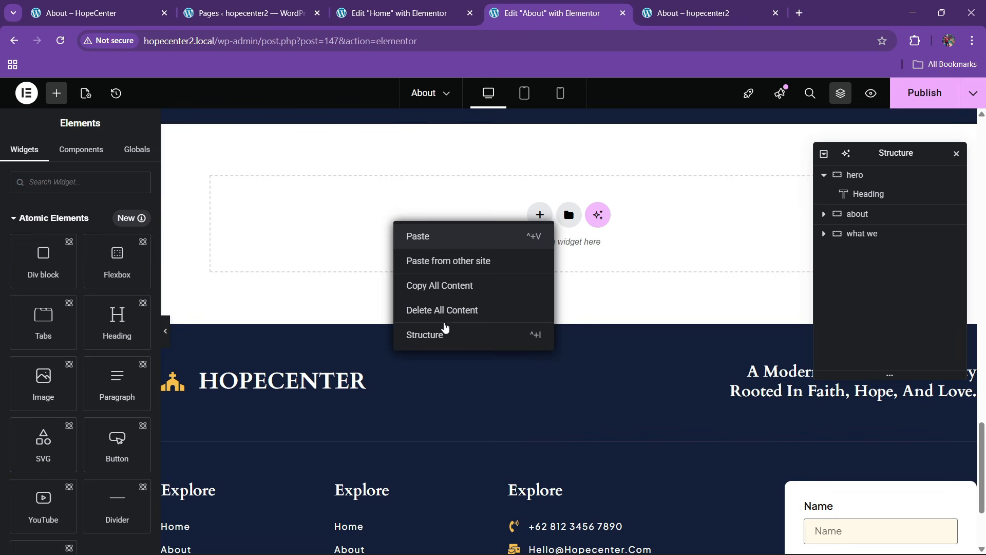
scroll(435, 323, up, 1)
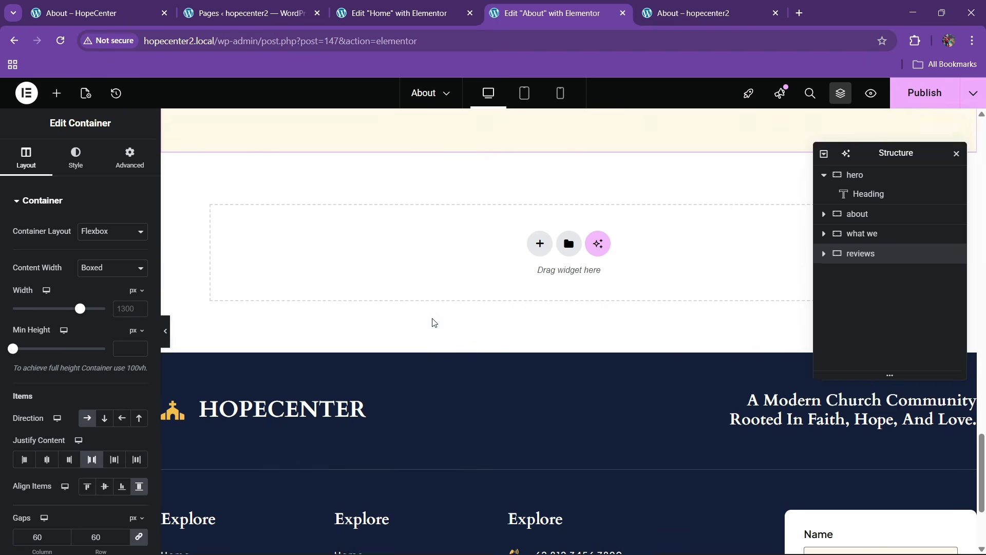
scroll(432, 323, up, 10)
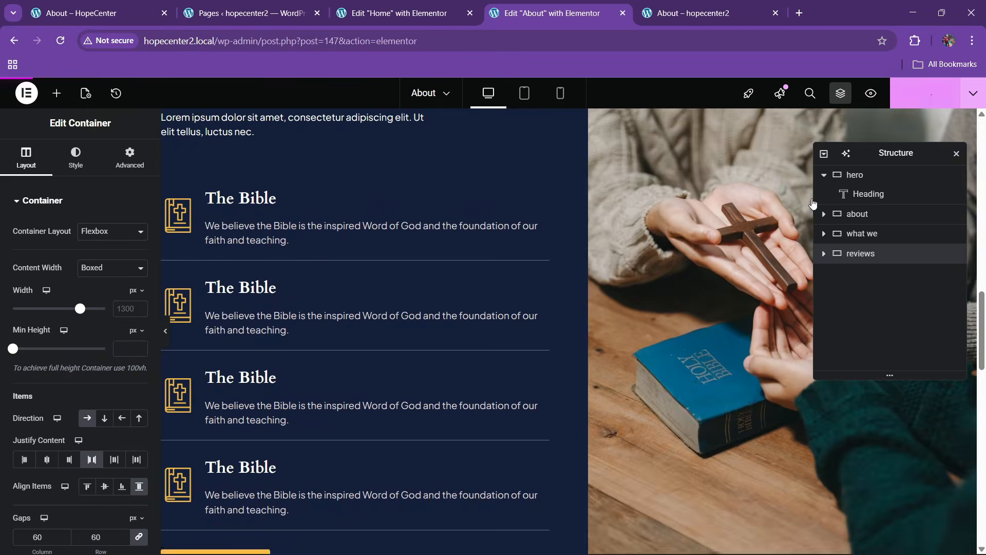
scroll(341, 285, up, 10)
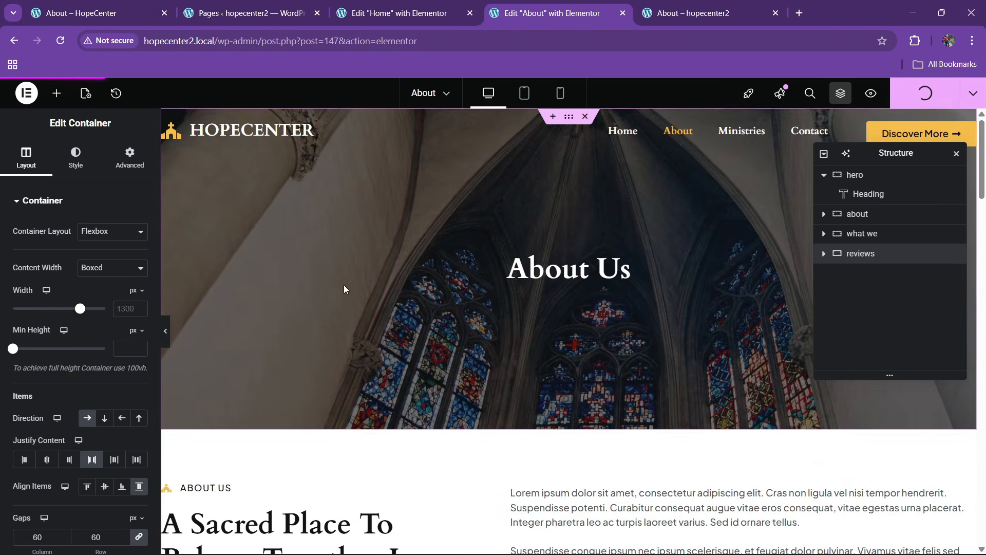
Reduce the hero's minimum height from 500 to 400 px and reload the live About page
click(689, 13)
click(276, 40)
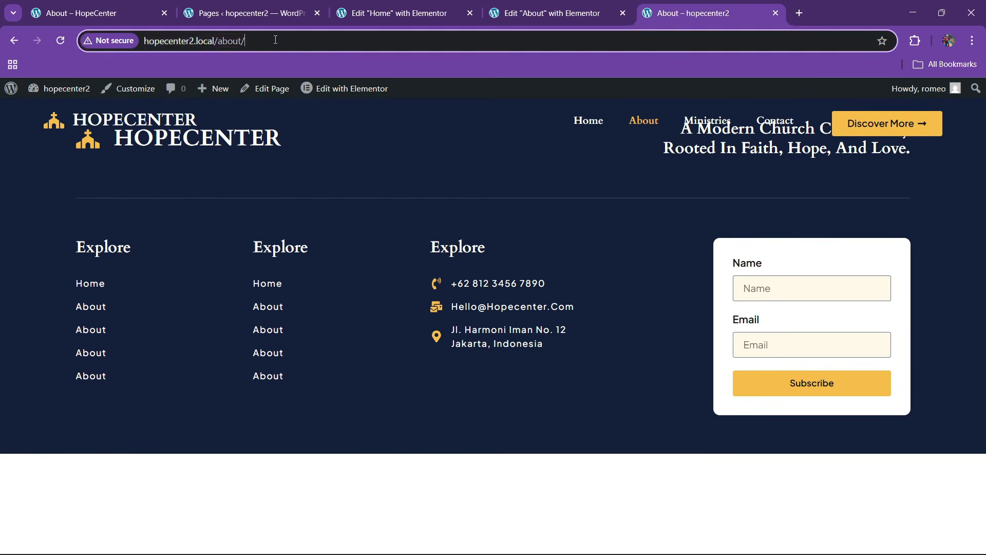
key(Return)
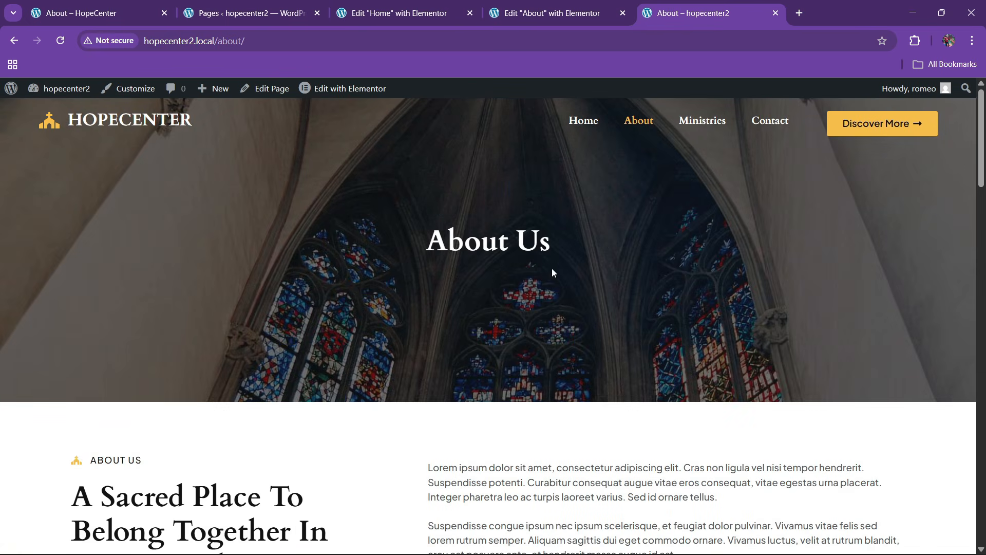
click(547, 4)
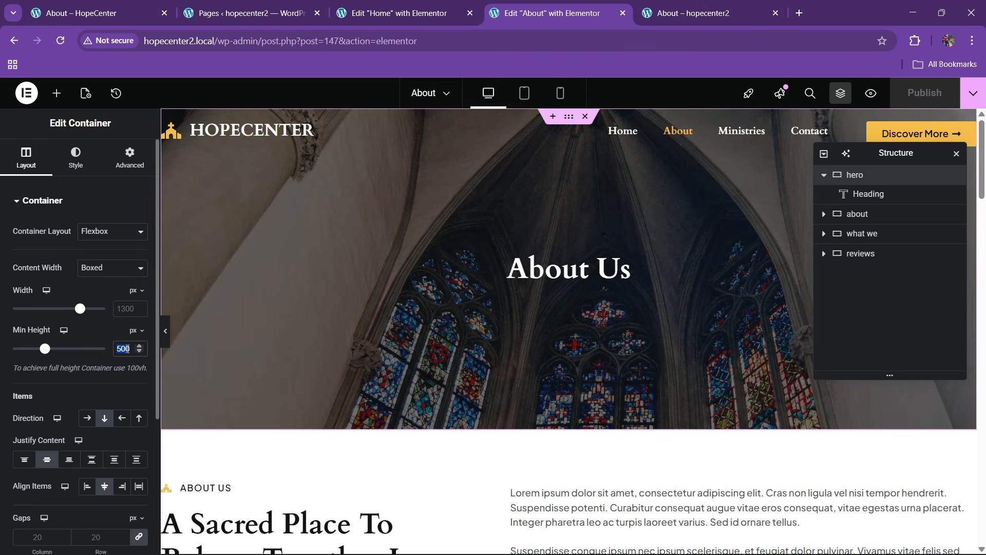
text(400)
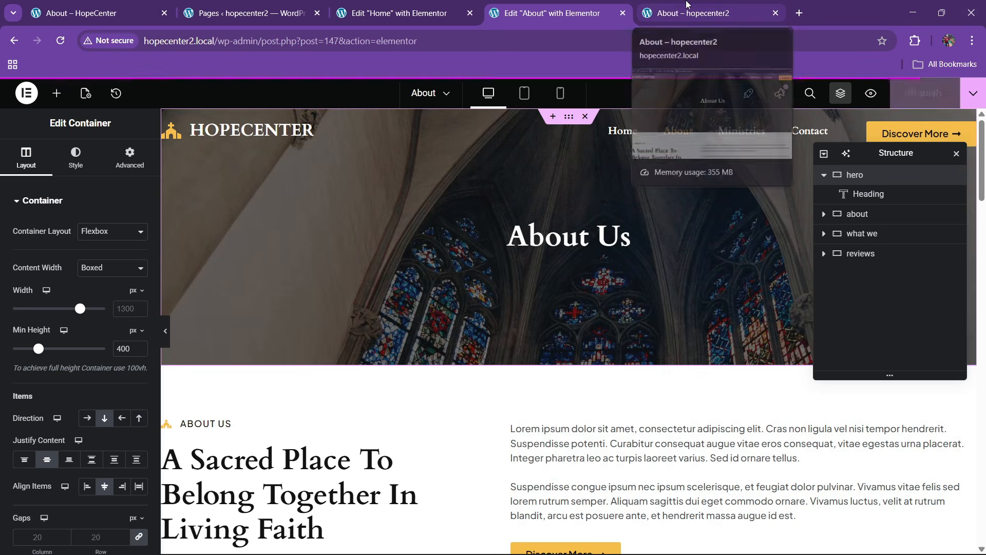
click(708, 5)
click(456, 43)
key(Return)
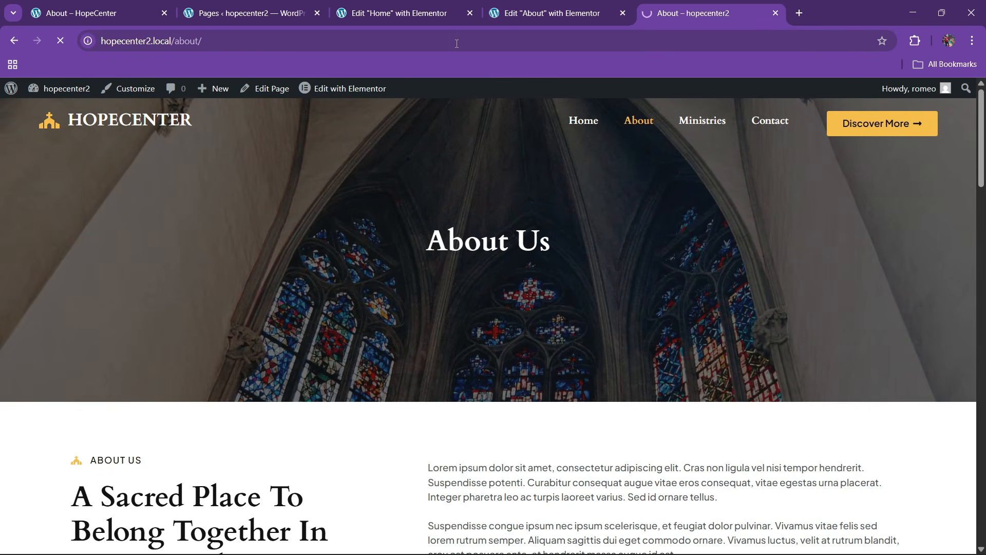
Compare the shorter hero against the original site's About page
click(149, 5)
scroll(716, 144, up, 5)
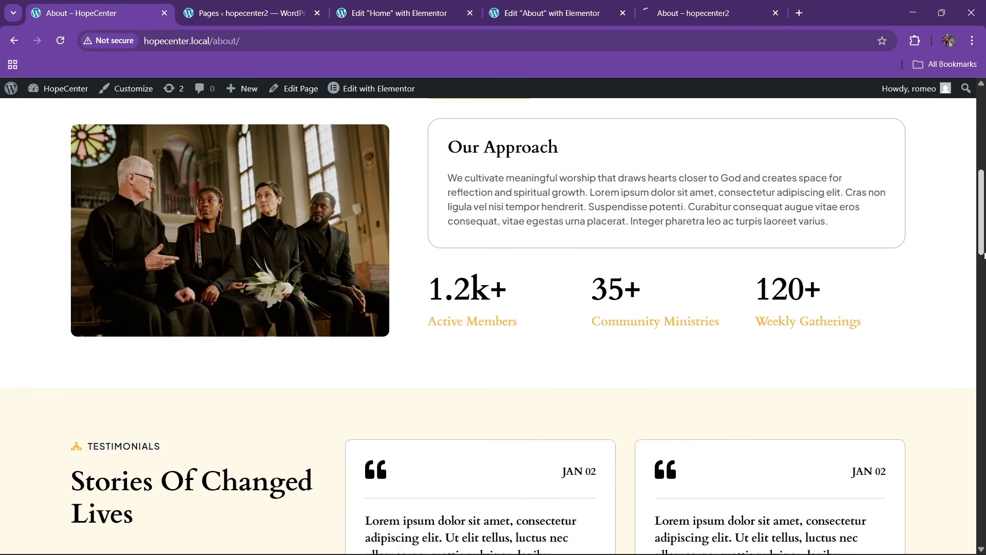
drag(983, 213, 984, 133)
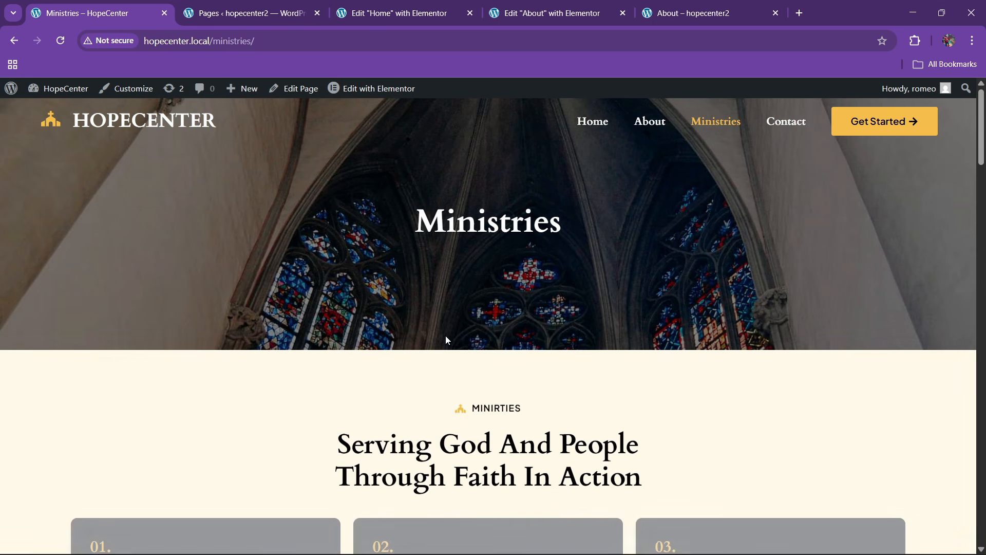
scroll(423, 336, down, 5)
scroll(424, 336, up, 5)
click(565, 11)
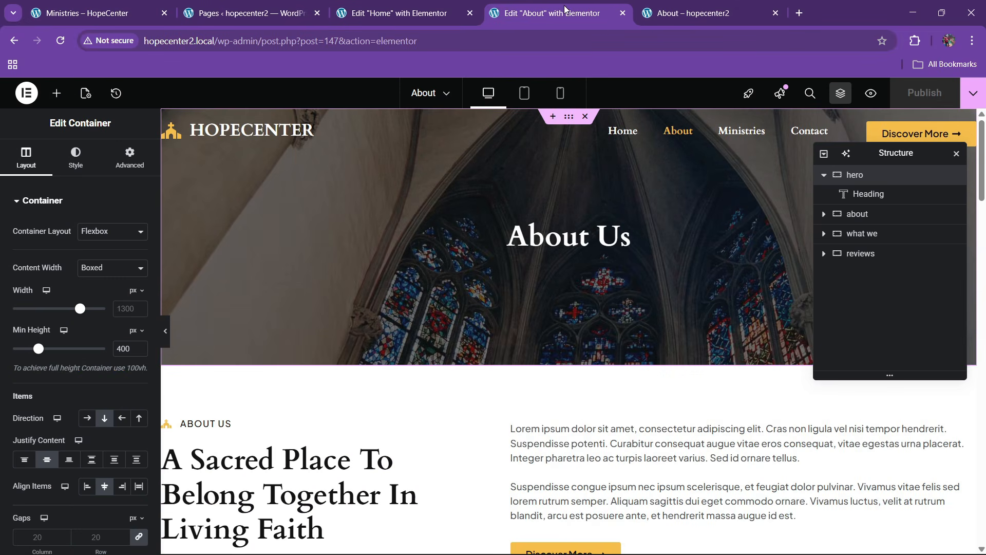
Open the Ministries page from the Pages list in Elementor in its own tab
click(398, 5)
click(243, 5)
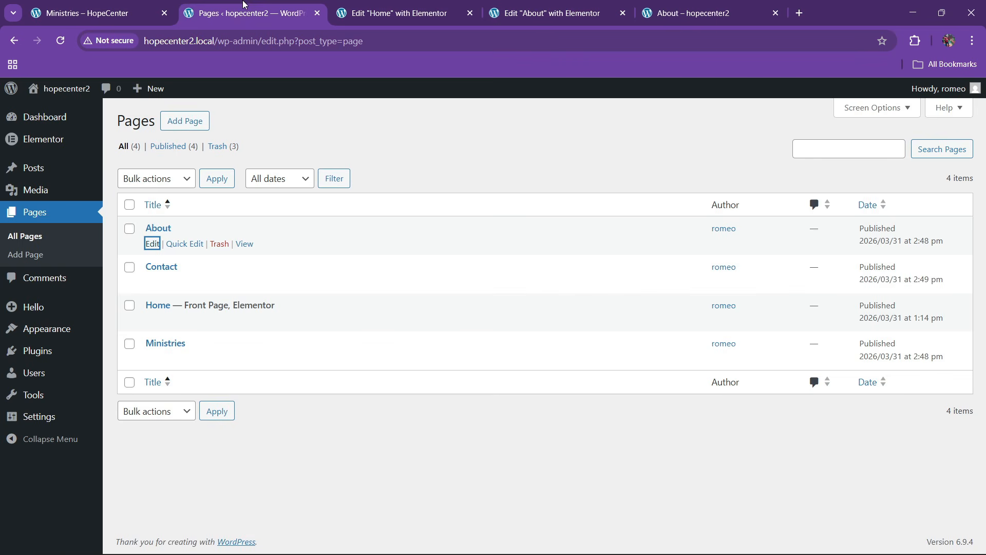
right_click(157, 361)
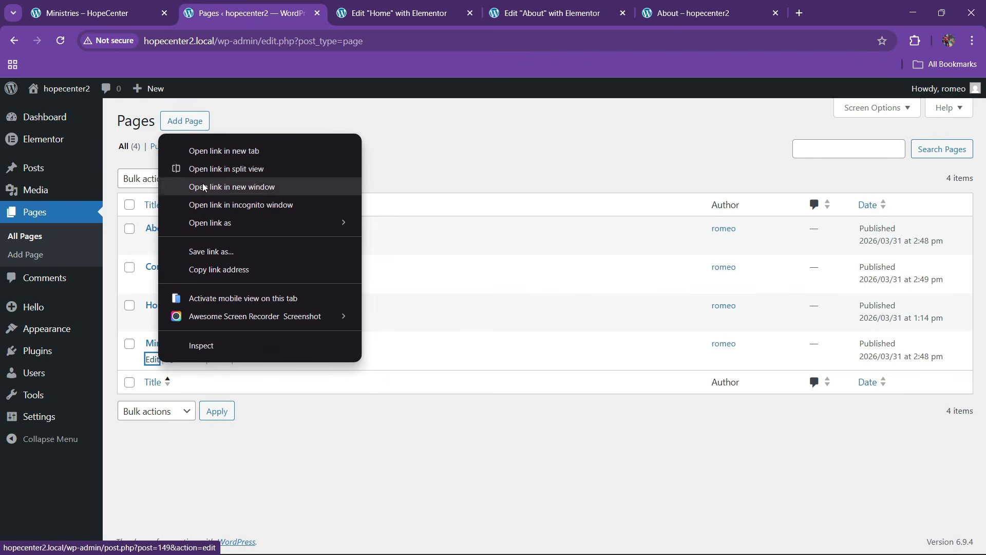
click(190, 151)
click(352, 15)
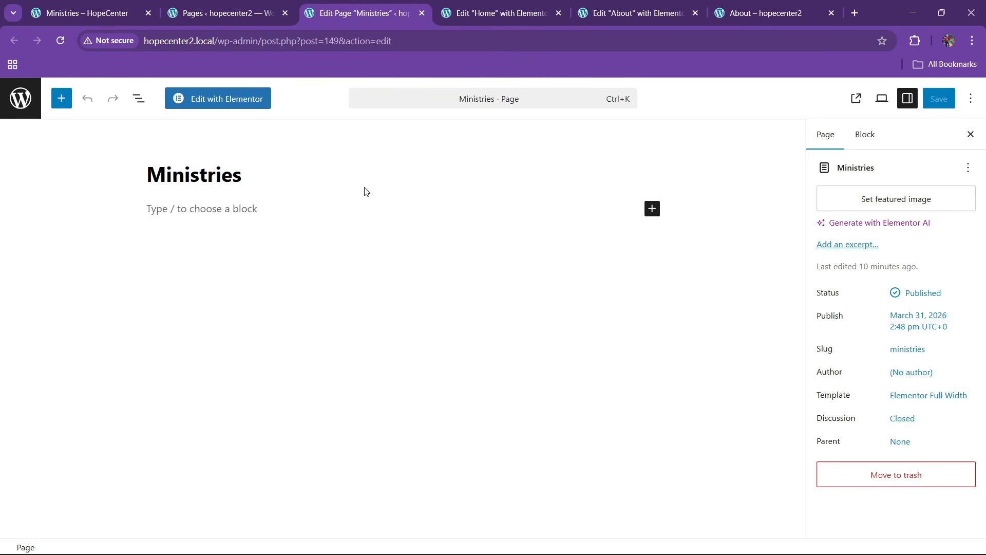
click(228, 99)
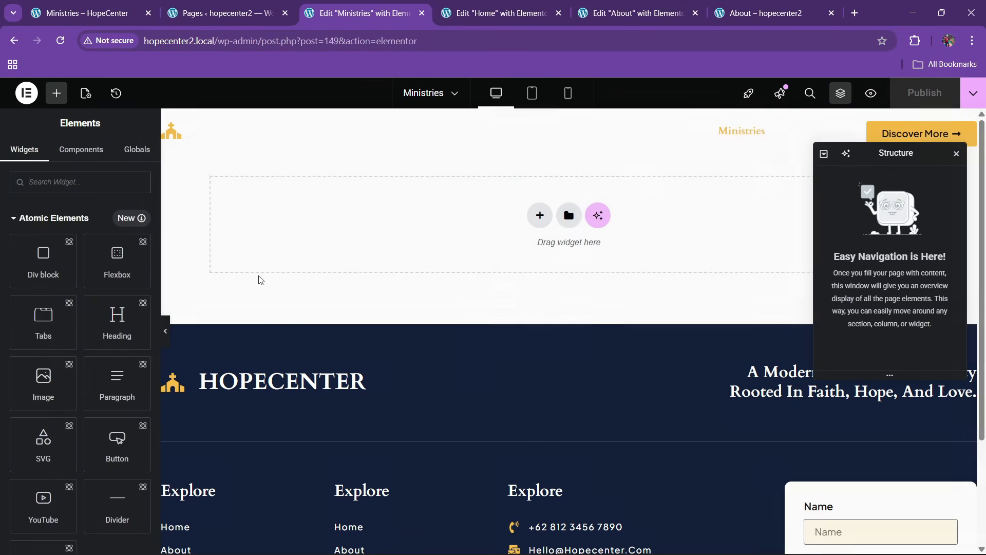
Copy the About page's stained-glass hero section and paste it onto the empty Ministries page
click(649, 5)
drag(409, 5, 643, 4)
click(531, 5)
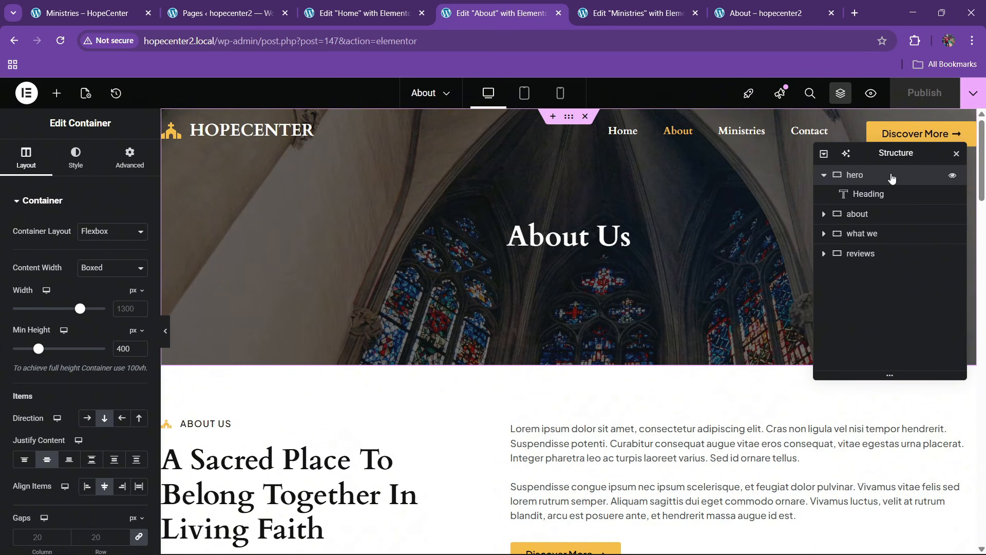
right_click(869, 179)
click(857, 267)
click(663, 7)
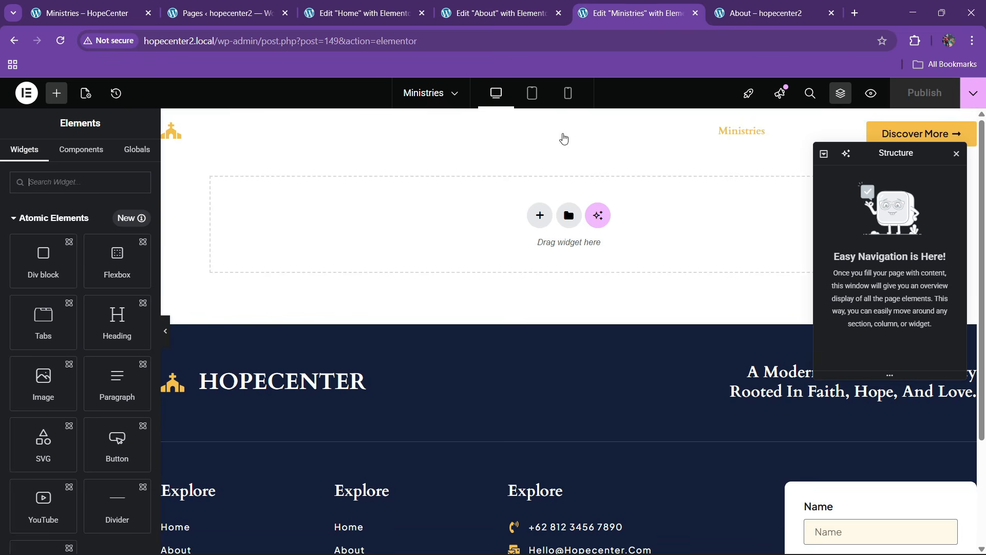
right_click(383, 240)
click(406, 251)
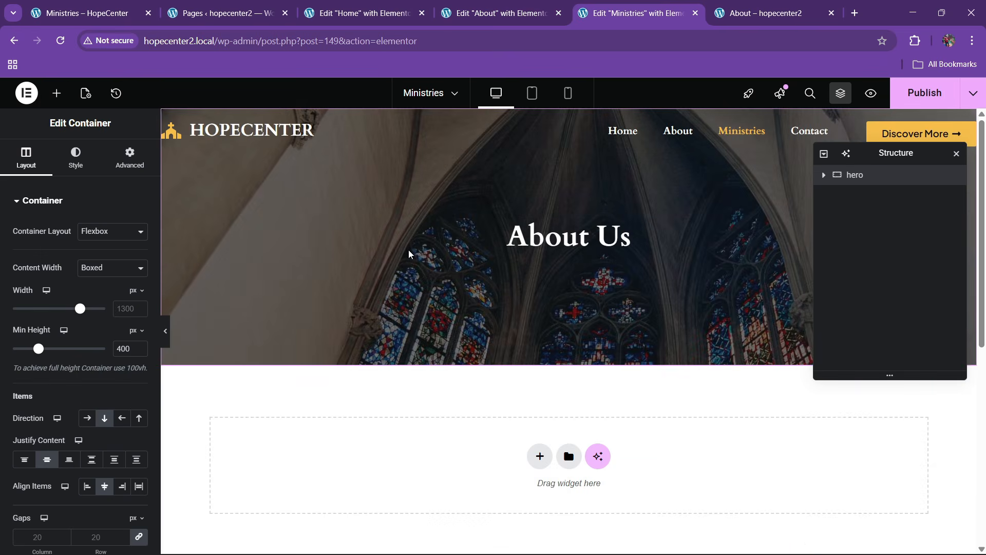
Change the pasted hero heading to Ministries, checking it against the original site's Ministries page
click(520, 252)
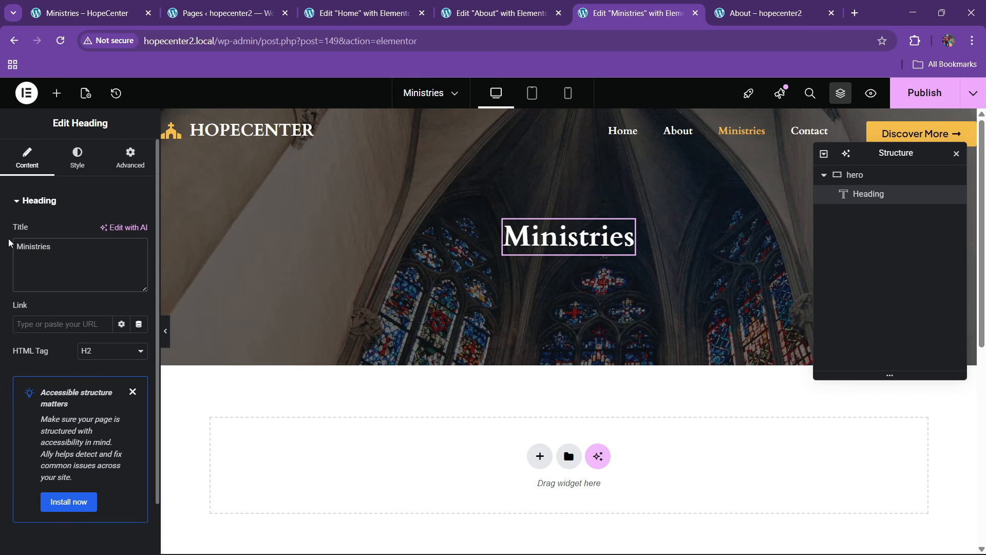
key(ctrl+1)
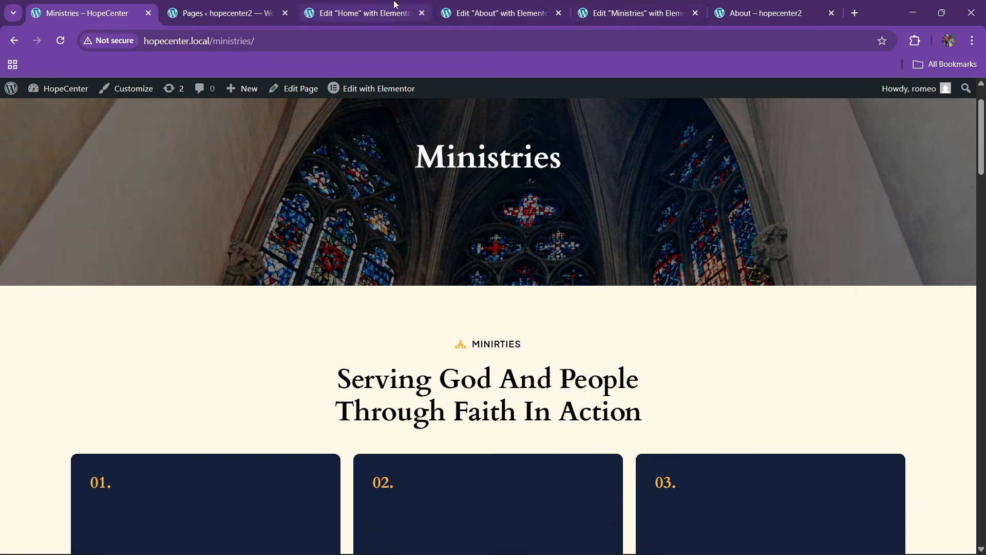
click(360, 13)
scroll(453, 263, up, 20)
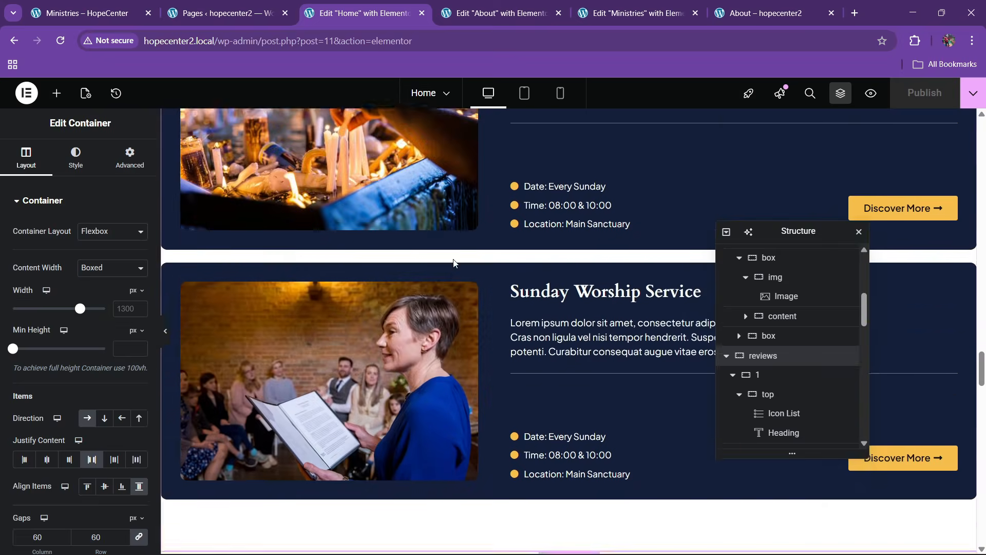
Copy the Home page's Ministries section below the Ministries hero, comparing with the original site's next section
scroll(458, 261, up, 20)
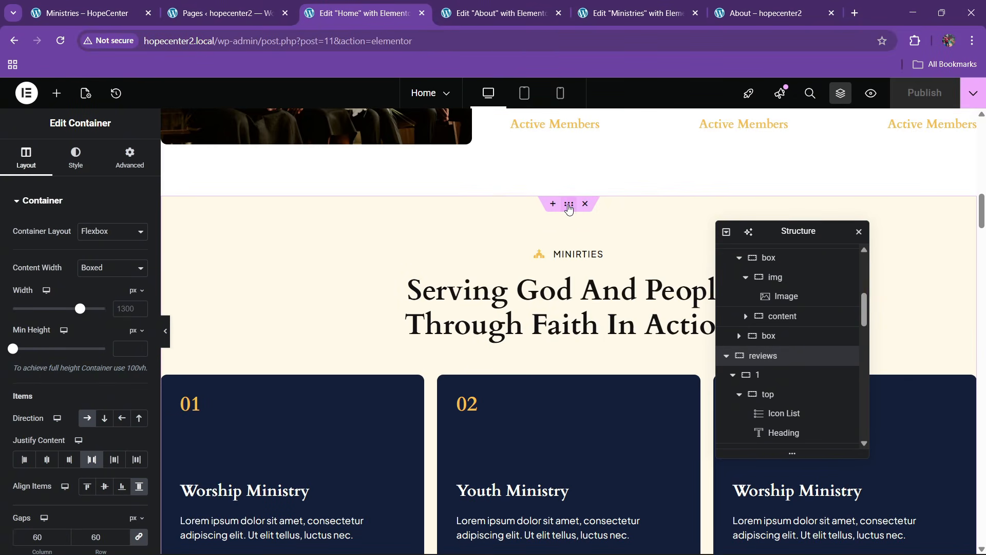
right_click(568, 206)
click(592, 292)
click(637, 13)
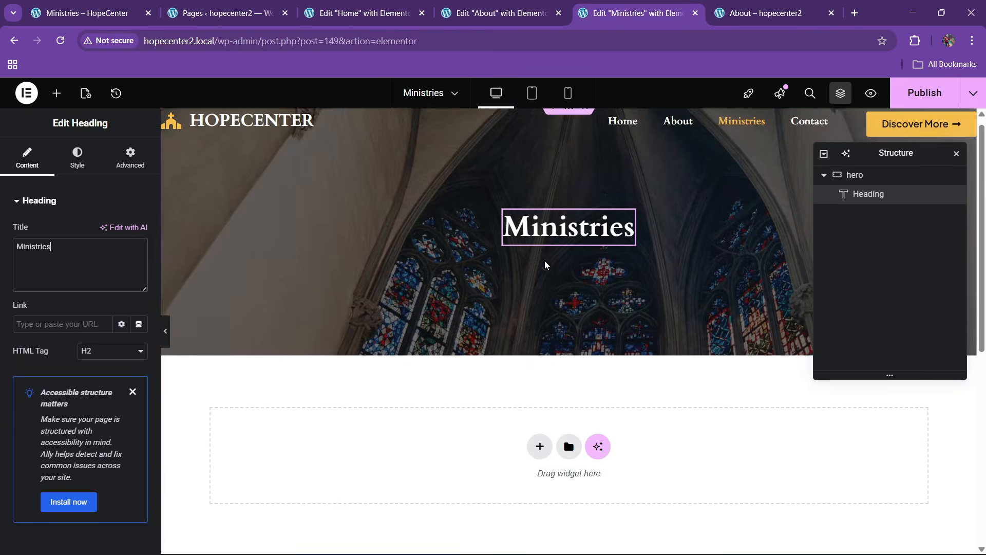
scroll(545, 260, down, 5)
right_click(421, 213)
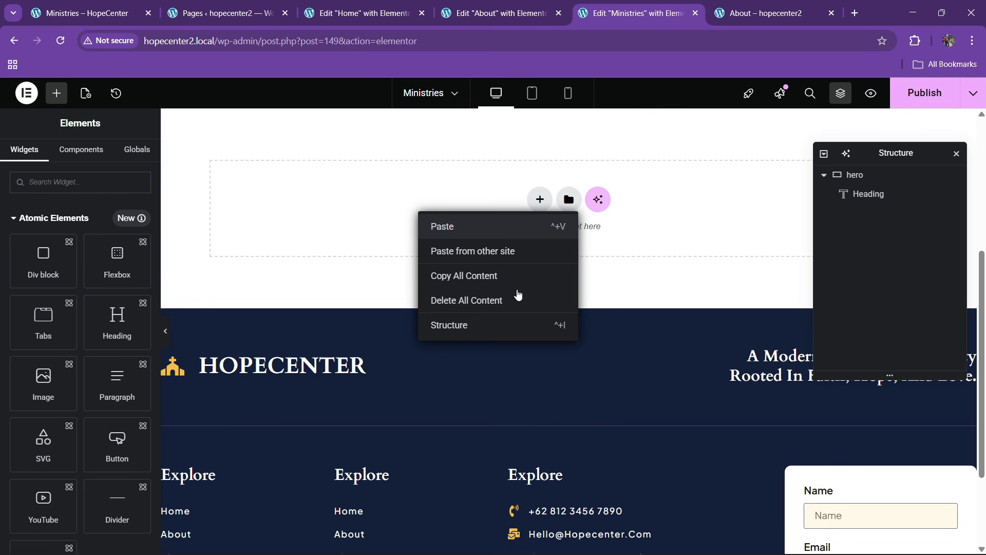
click(103, 13)
scroll(419, 264, down, 15)
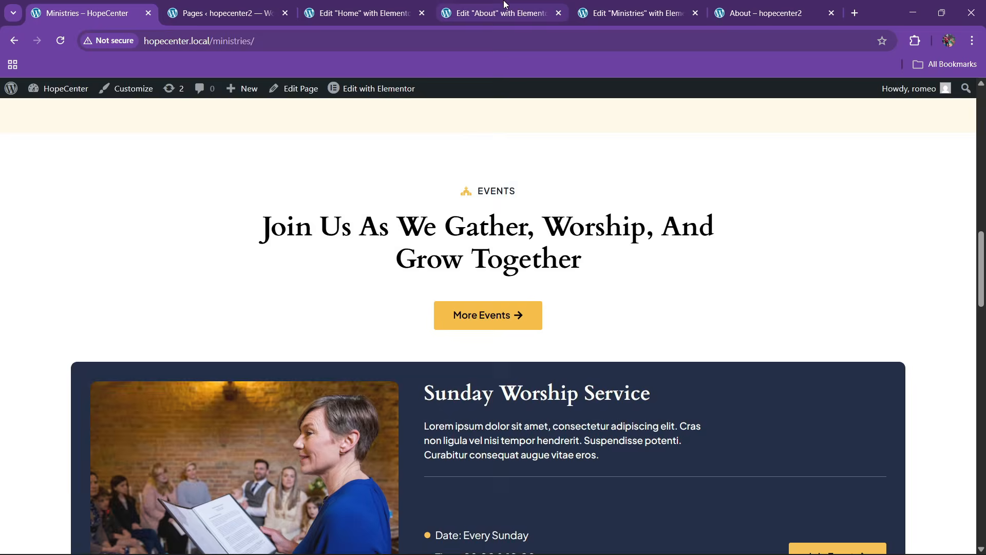
click(591, 12)
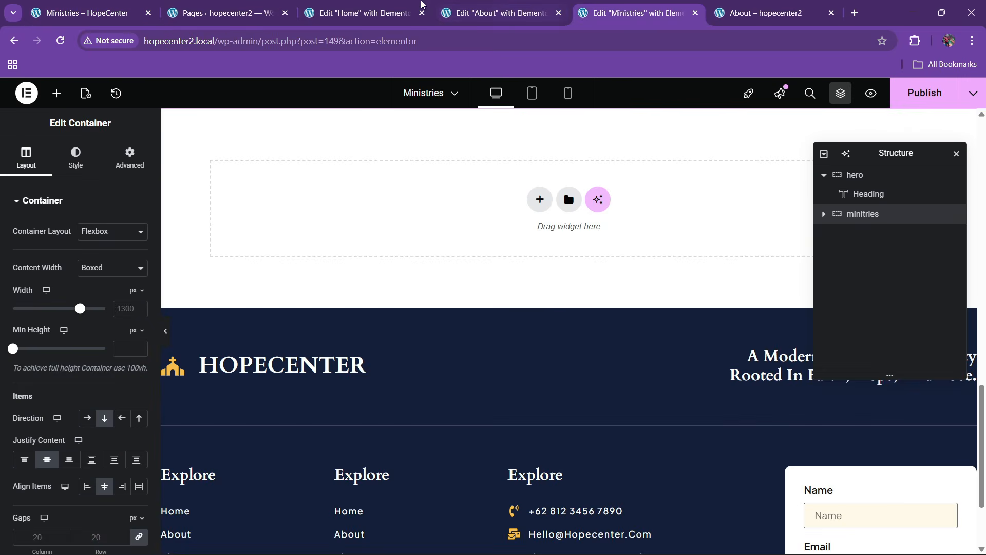
Copy the Home page's Events section and paste it into the Ministries page with Ctrl+V
click(370, 13)
scroll(488, 329, up, 12)
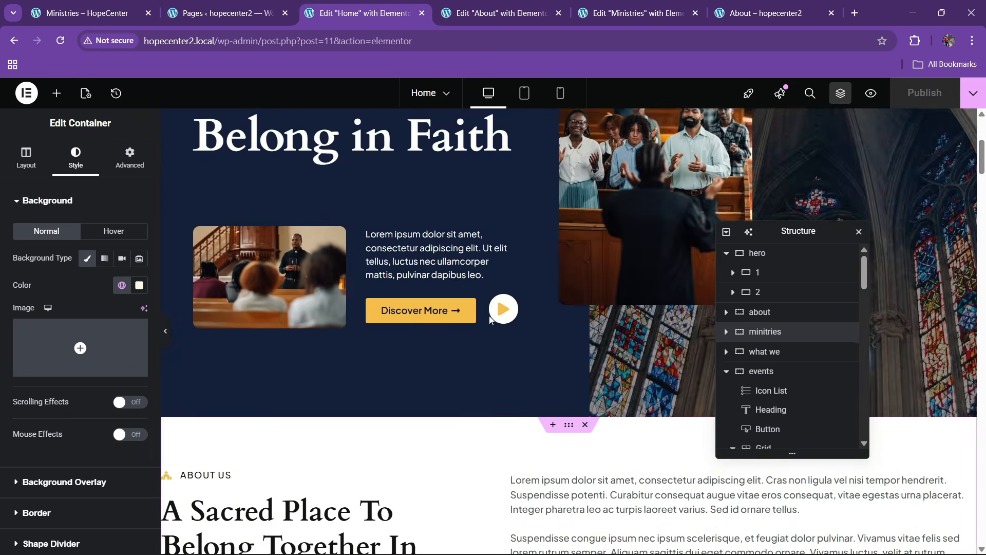
scroll(489, 316, down, 20)
scroll(494, 320, down, 15)
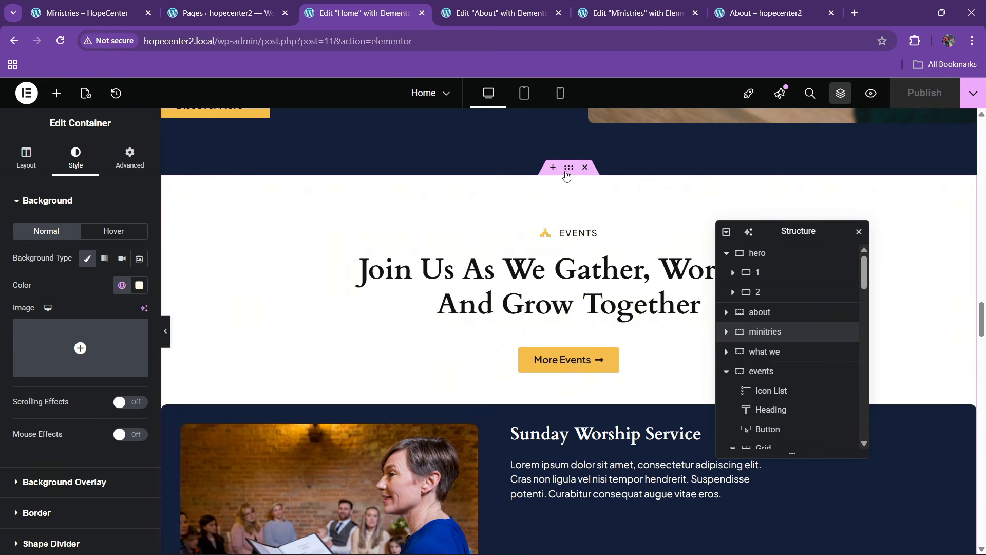
click(567, 170)
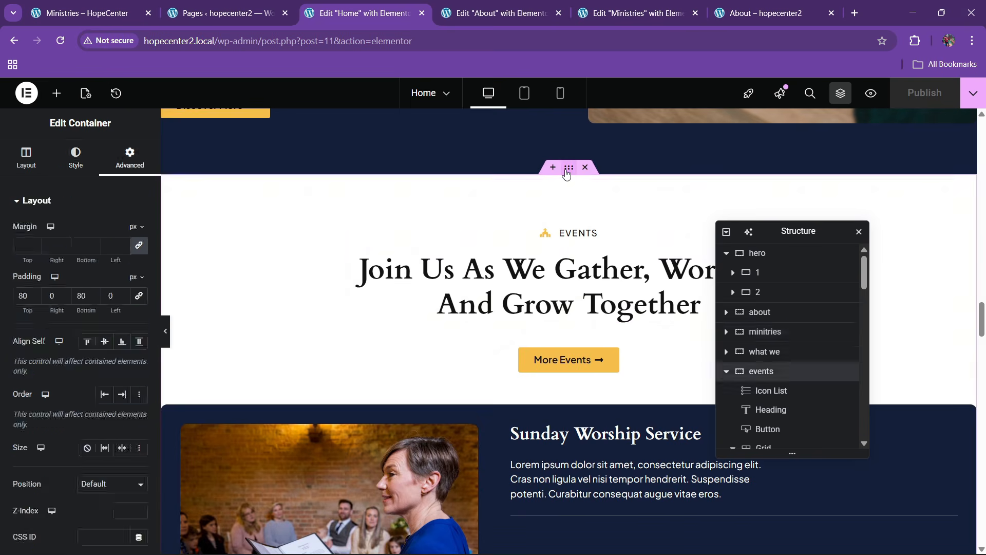
right_click(567, 171)
click(591, 265)
click(660, 4)
scroll(562, 245, down, 1)
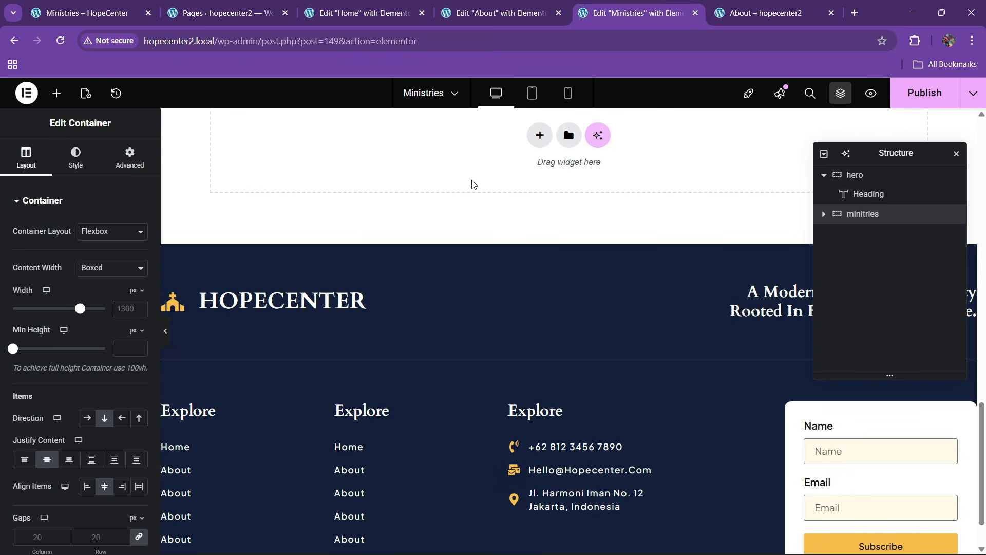
right_click(397, 168)
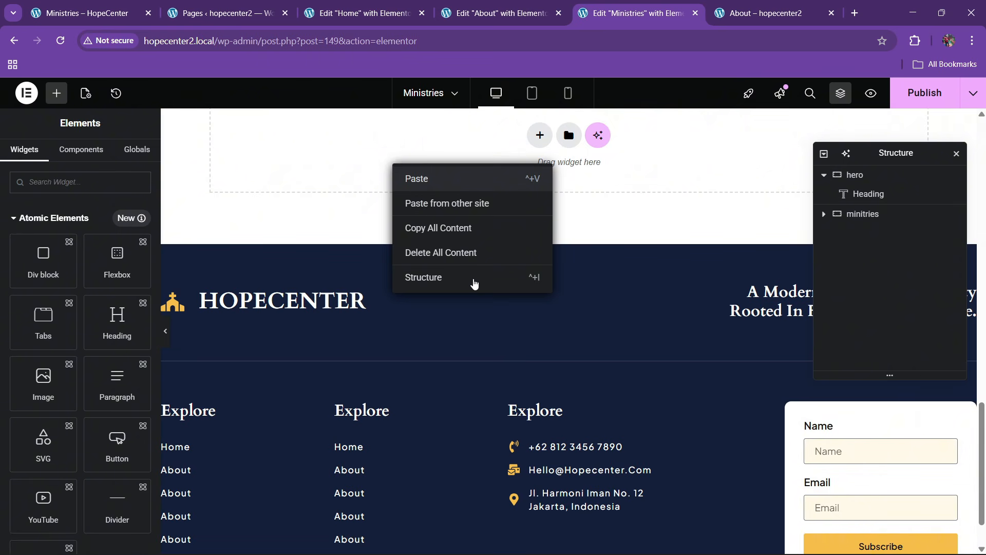
key(ctrl+v)
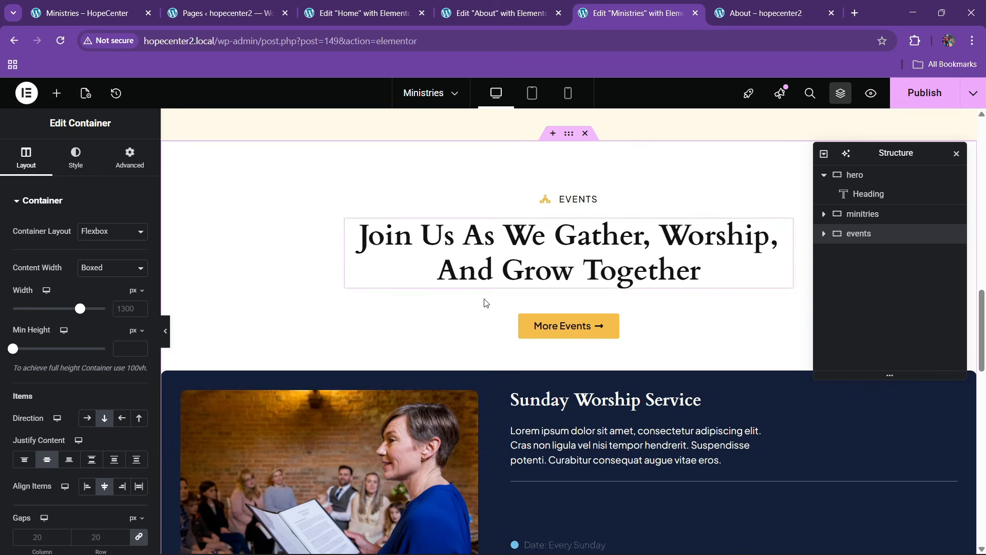
click(87, 13)
Copy the 'Begin Your Journey Of Faith And Belonging' call-to-action section from the Home page
scroll(504, 345, down, 10)
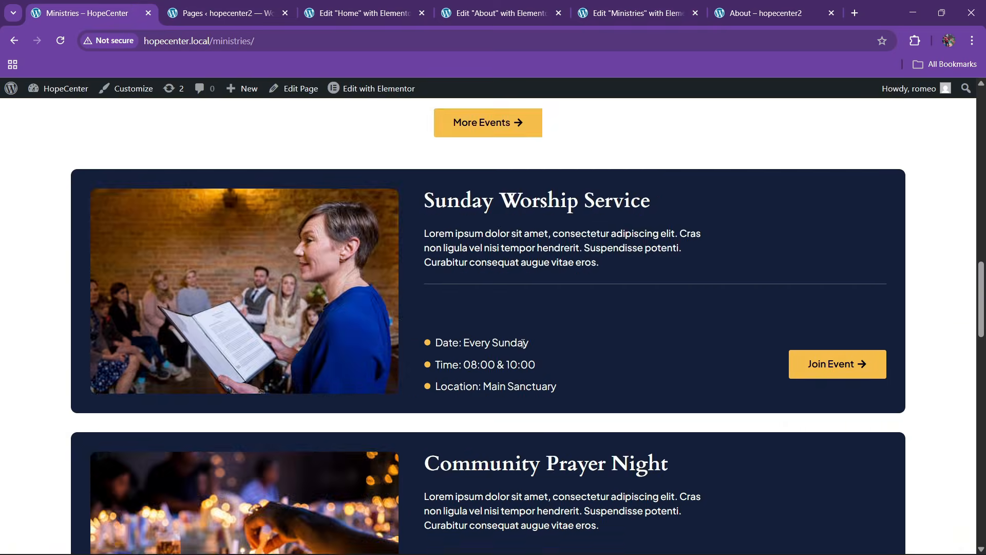
scroll(502, 350, down, 5)
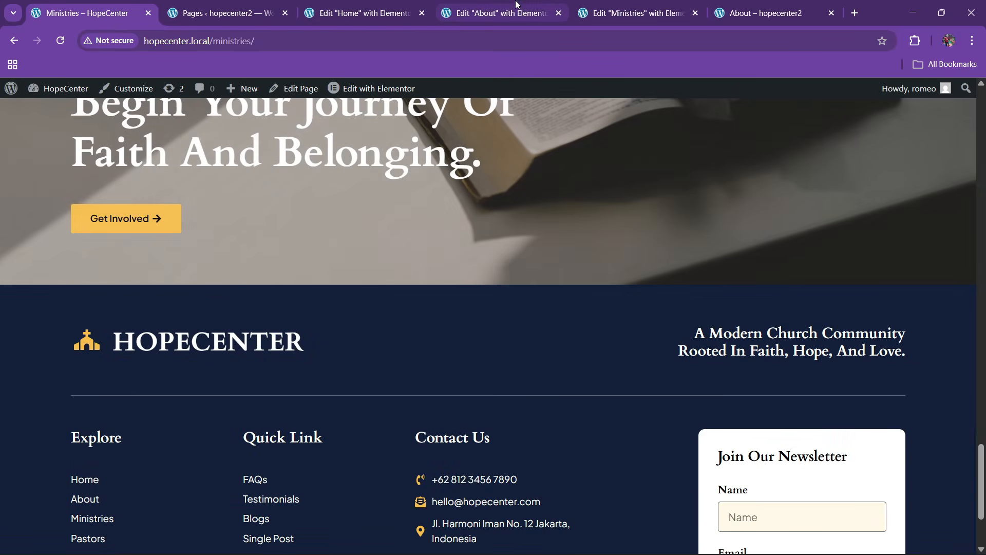
key(ctrl+5)
scroll(647, 275, down, 5)
key(ctrl+3)
scroll(542, 365, down, 10)
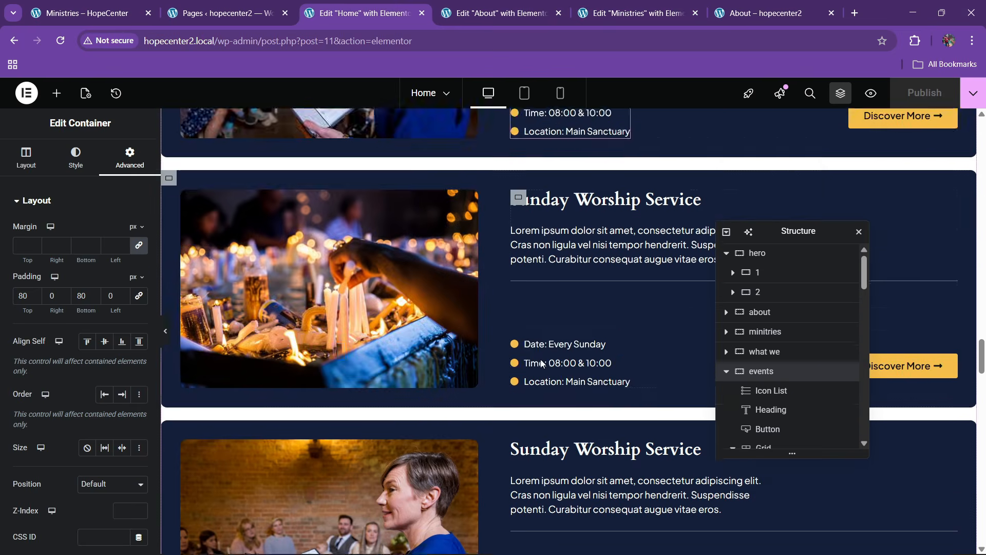
scroll(541, 363, down, 15)
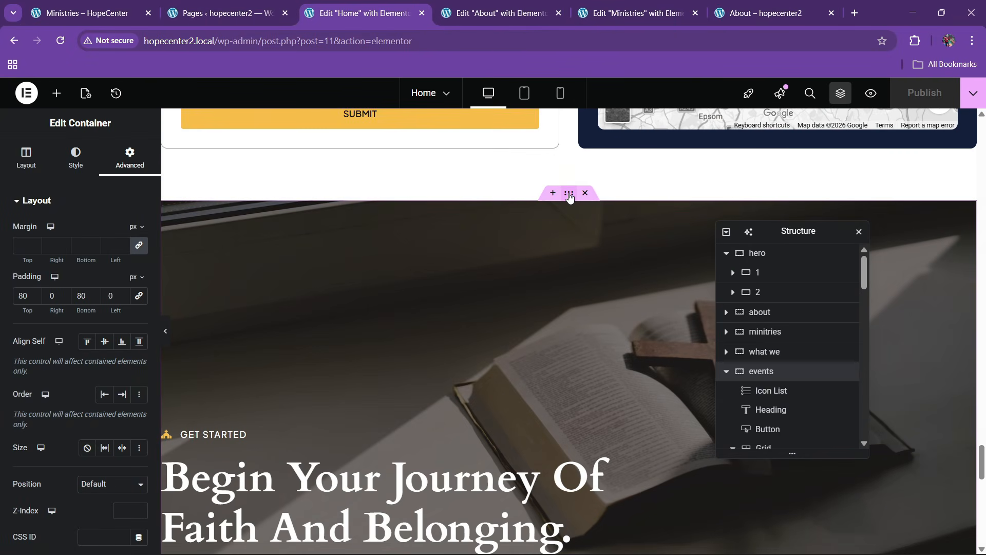
click(570, 196)
right_click(570, 195)
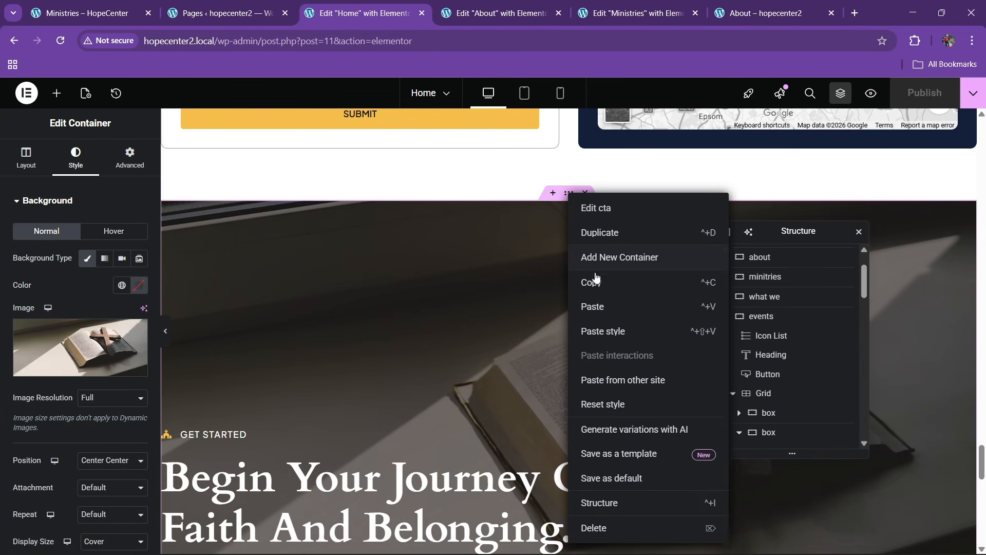
click(597, 282)
Paste the call-to-action section below the Events section on Ministries and publish with Ctrl+S
key(ctrl+5)
scroll(596, 267, down, 8)
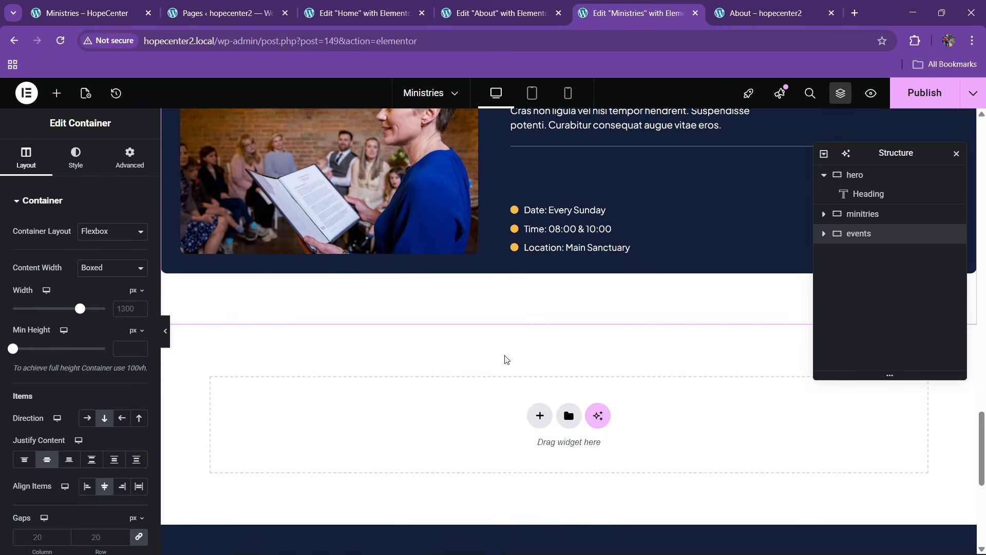
right_click(370, 413)
click(388, 425)
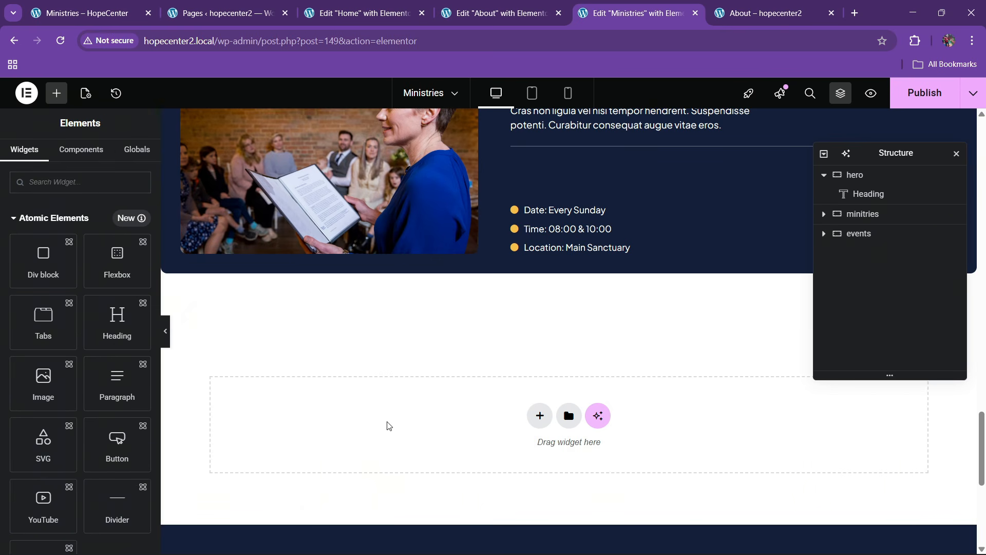
right_click(389, 426)
click(408, 435)
scroll(489, 350, down, 3)
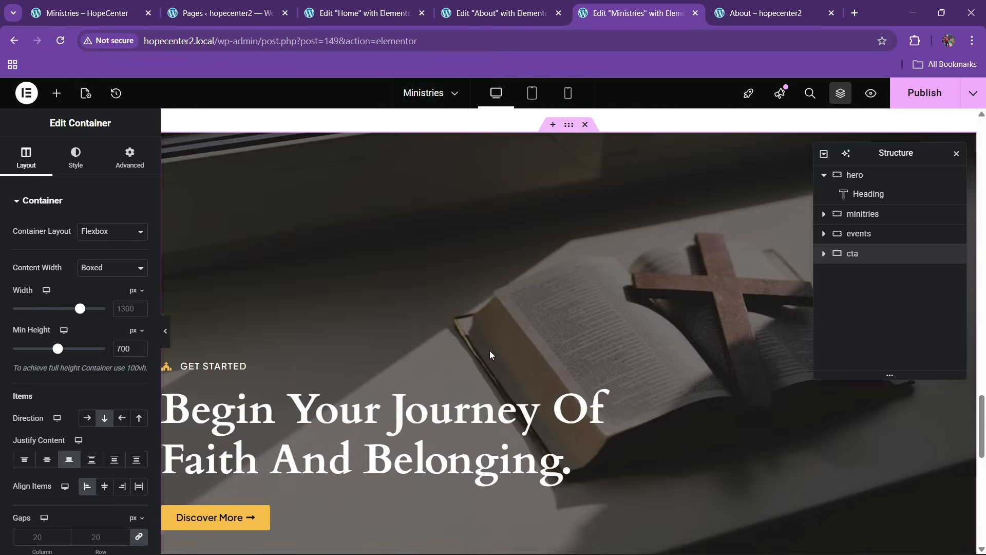
scroll(489, 351, up, 4)
key(ctrl+s)
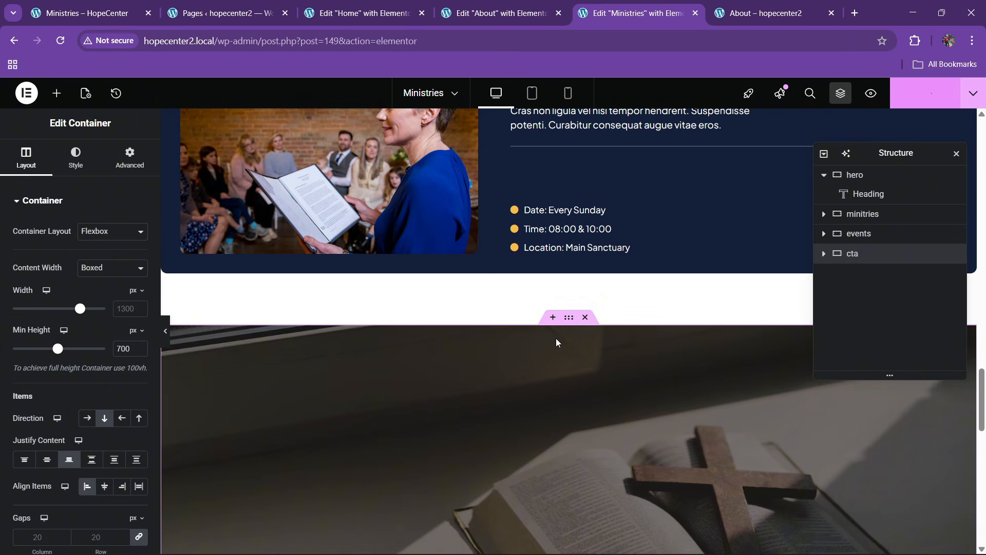
scroll(452, 288, up, 10)
scroll(493, 288, up, 8)
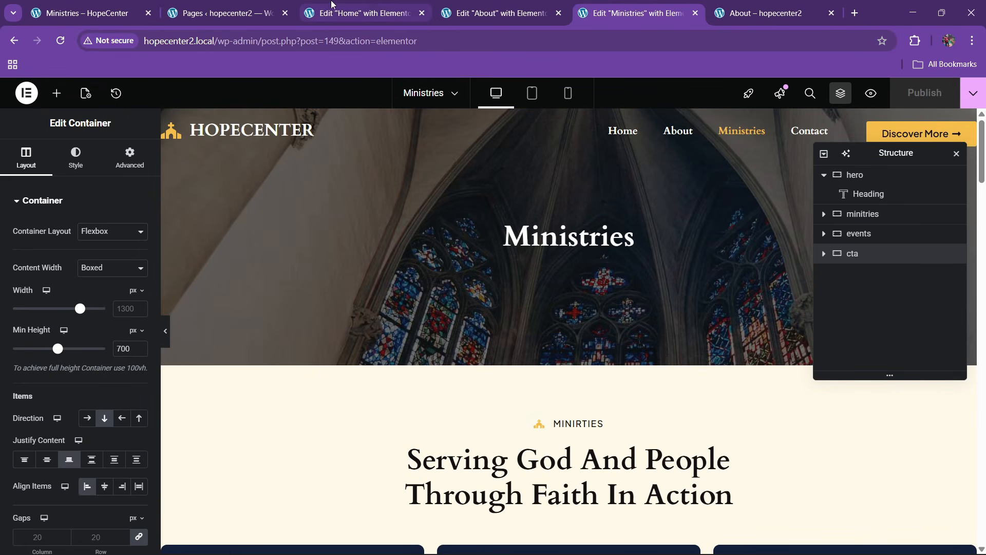
Review the live Ministries page, then close the Ministries Elementor editor tab
click(751, 6)
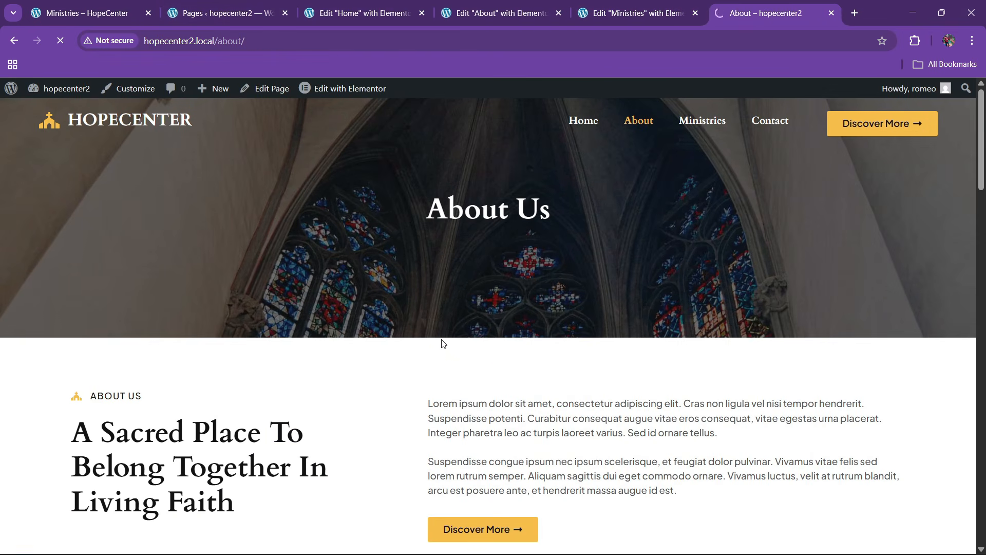
scroll(441, 349, down, 20)
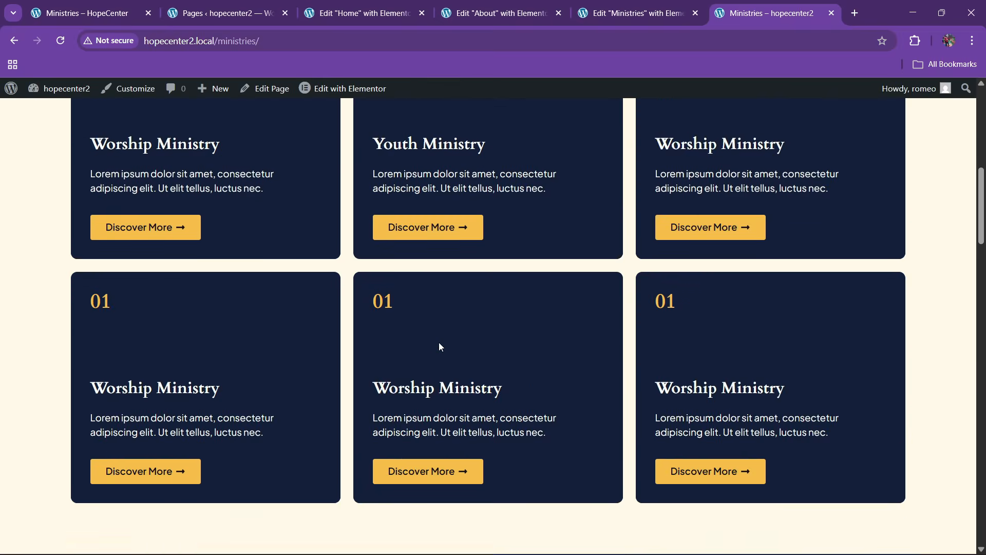
scroll(438, 355, down, 7)
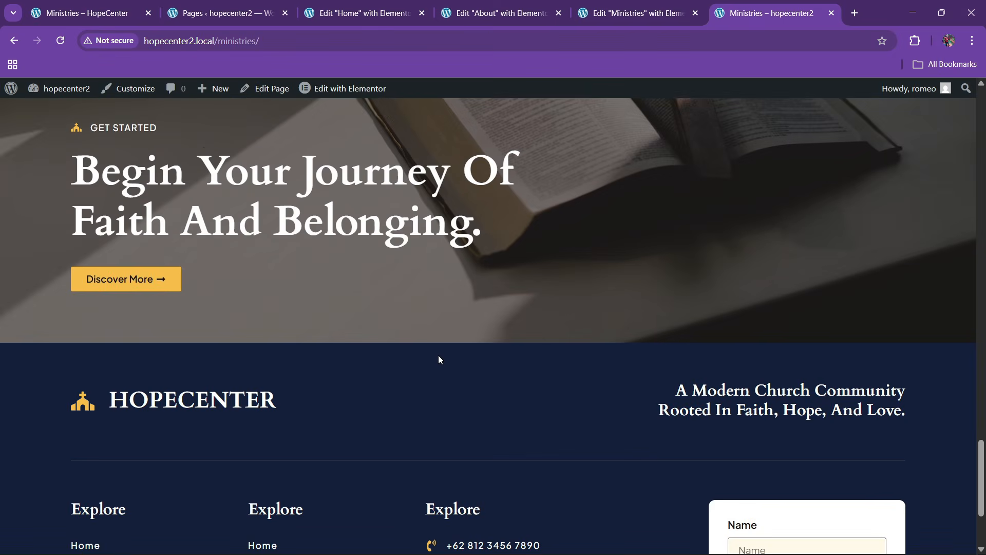
scroll(440, 355, up, 15)
click(662, 6)
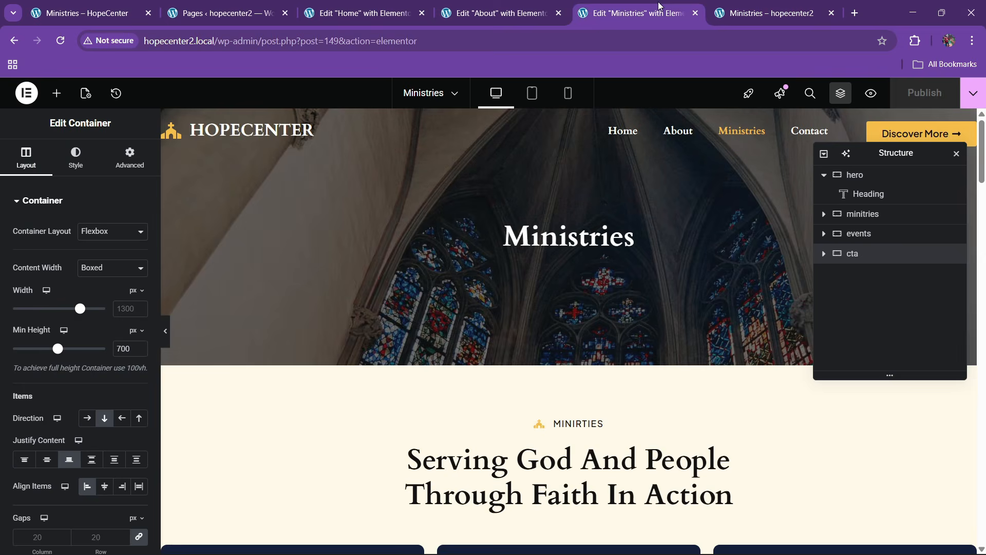
click(697, 13)
Open the empty Contact page in Elementor in a new tab beside the other editors
click(231, 5)
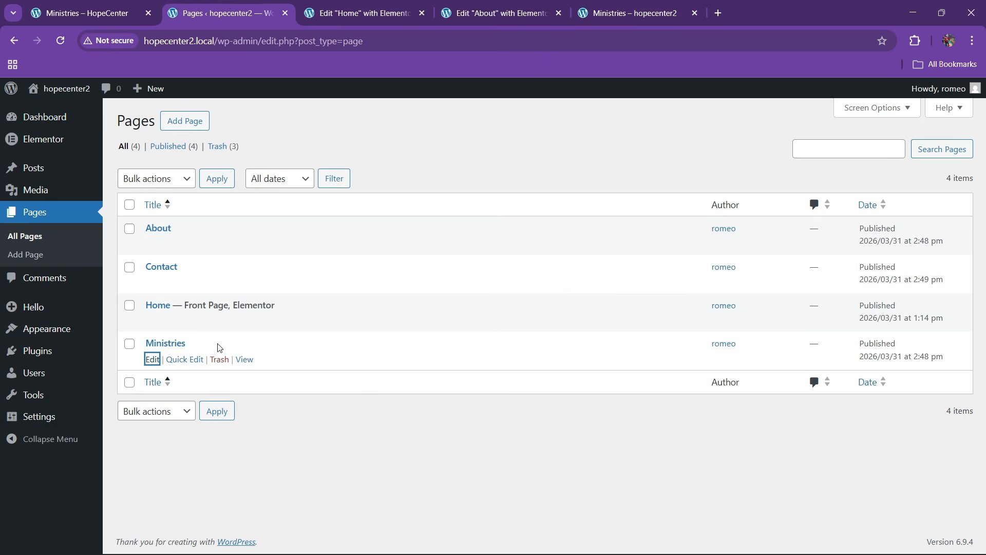
right_click(152, 282)
click(191, 300)
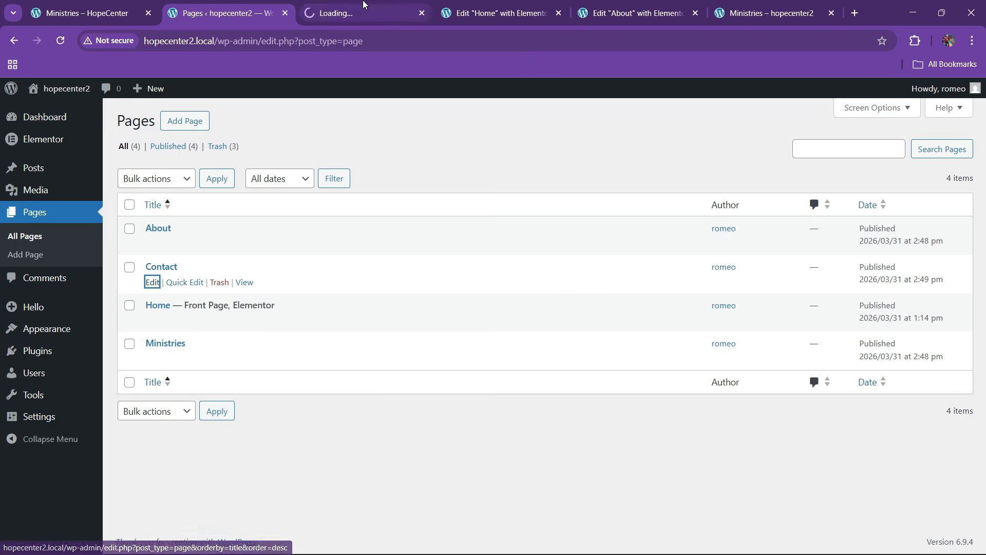
click(363, 7)
drag(363, 7, 634, 4)
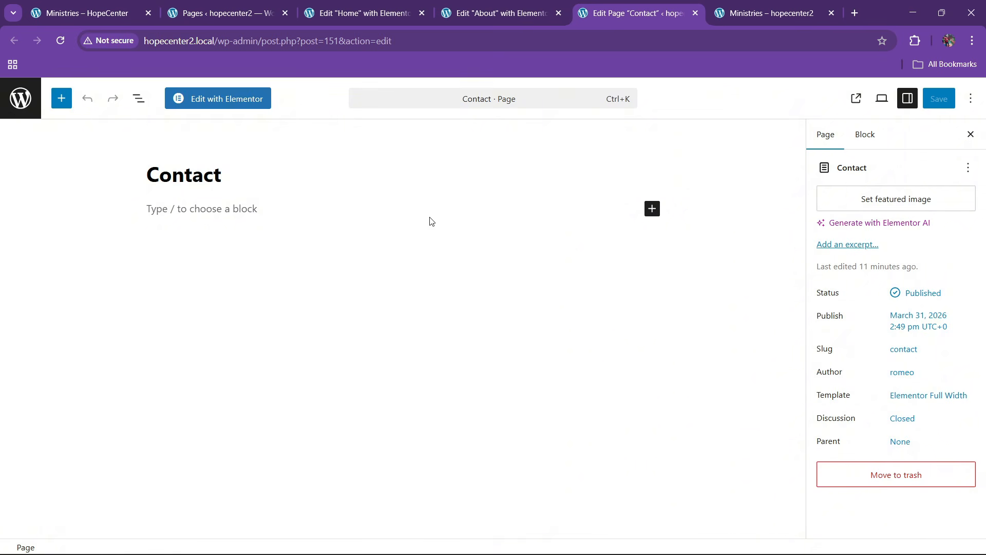
click(247, 105)
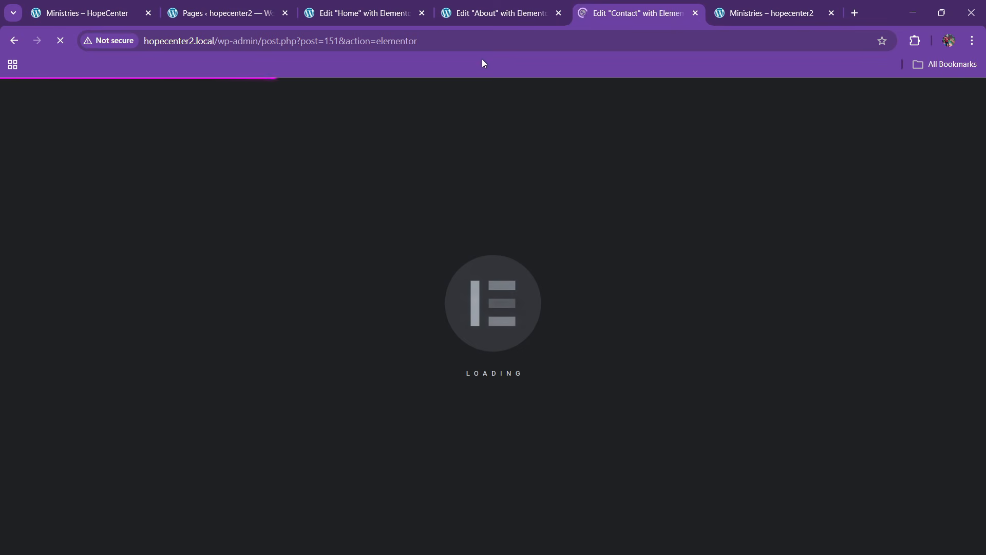
Copy the Home page's contact form and map section and bring up paste on the Contact page
click(359, 13)
scroll(541, 326, down, 5)
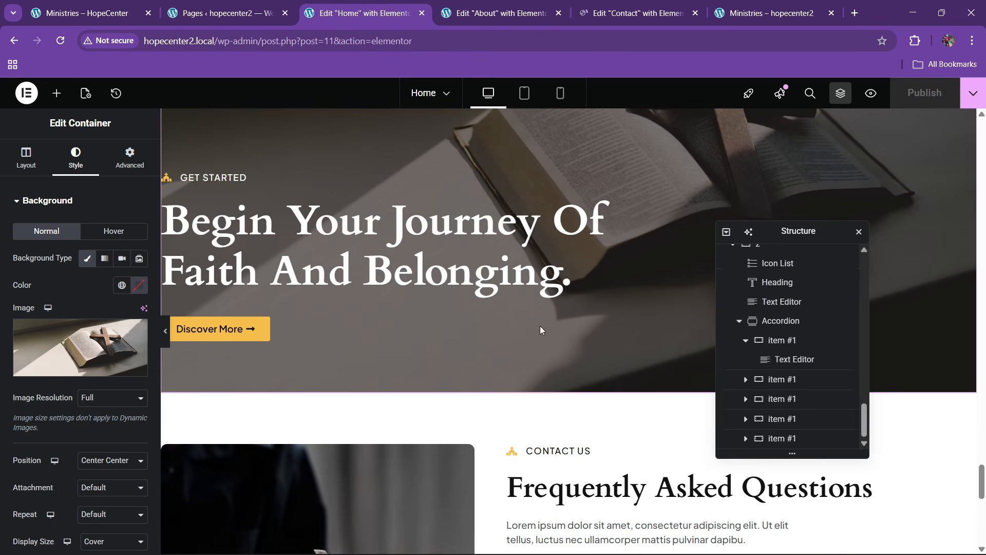
scroll(519, 334, down, 8)
scroll(495, 336, up, 11)
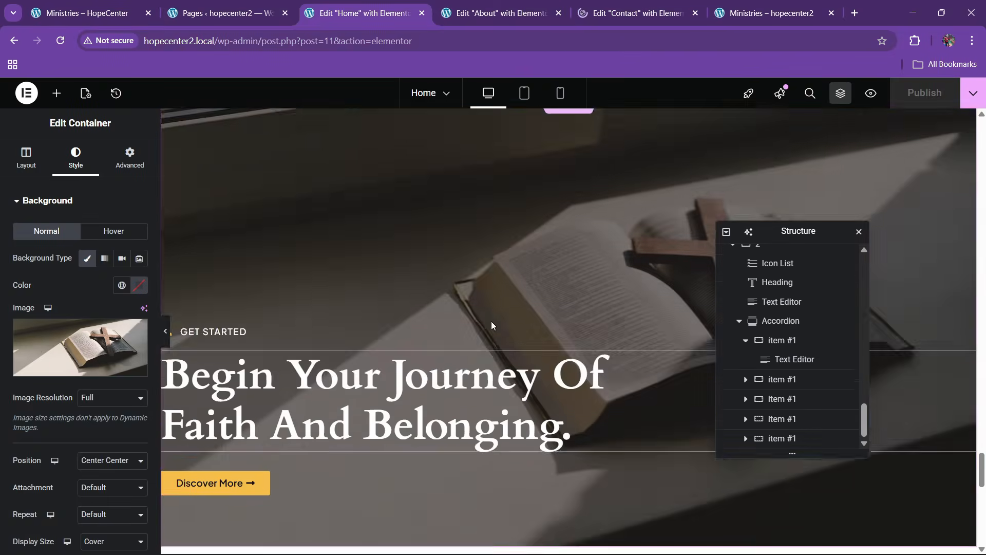
scroll(491, 325, up, 5)
click(568, 179)
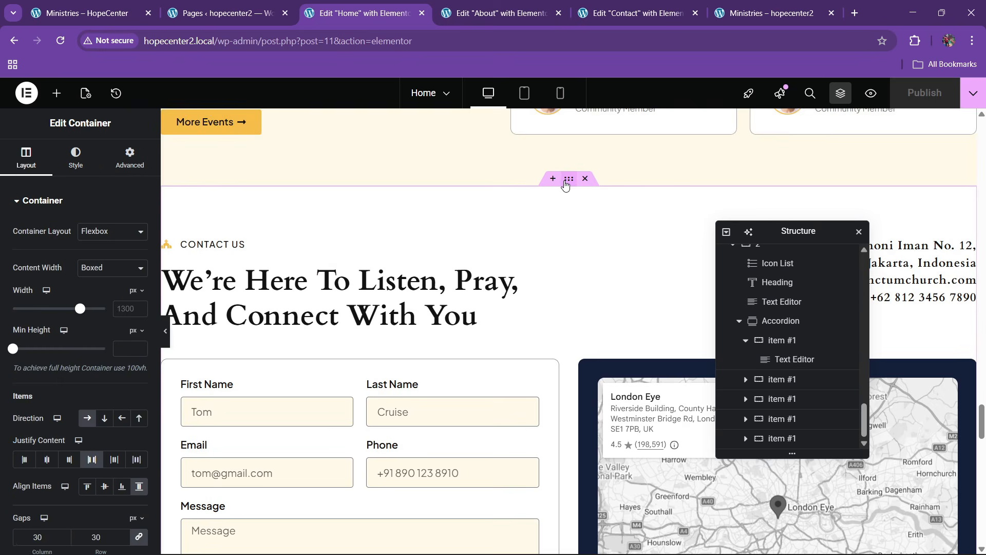
right_click(569, 178)
click(590, 330)
click(642, 12)
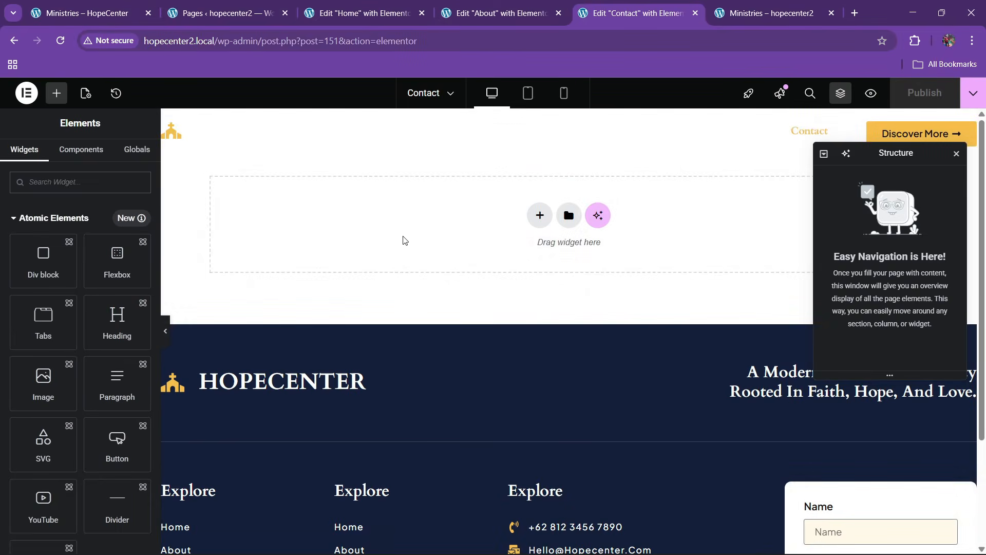
right_click(403, 238)
Dismiss the paste menu and copy the About page's stained-glass hero section instead
click(428, 252)
right_click(428, 255)
click(437, 236)
click(493, 13)
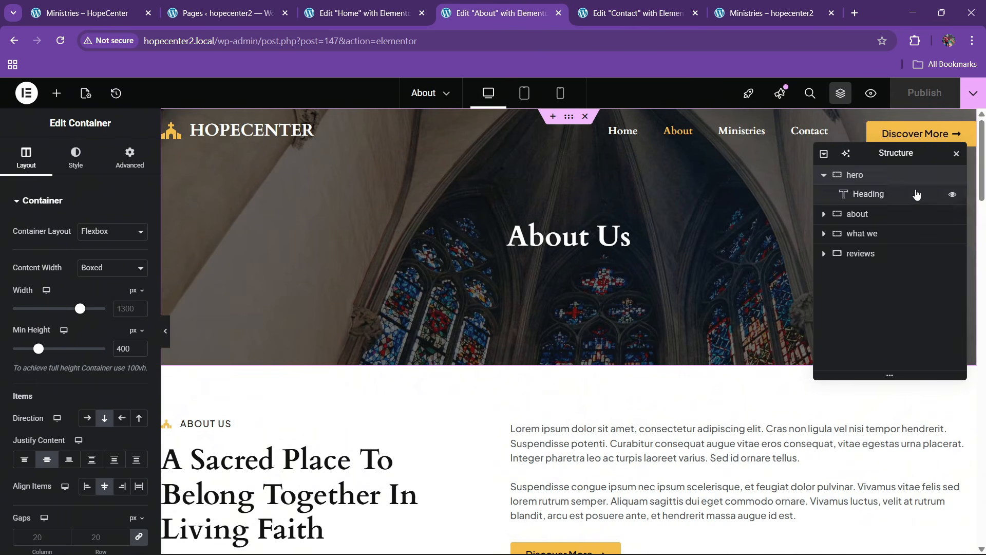
right_click(828, 175)
click(854, 259)
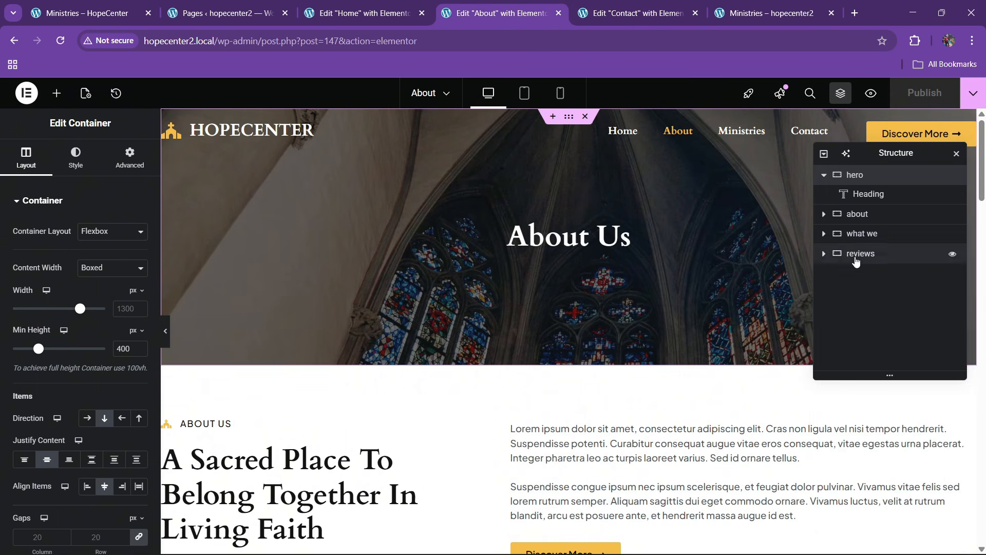
click(671, 5)
Paste the hero into the empty Contact page and retype its heading as 'Contact Us'
right_click(434, 198)
click(478, 235)
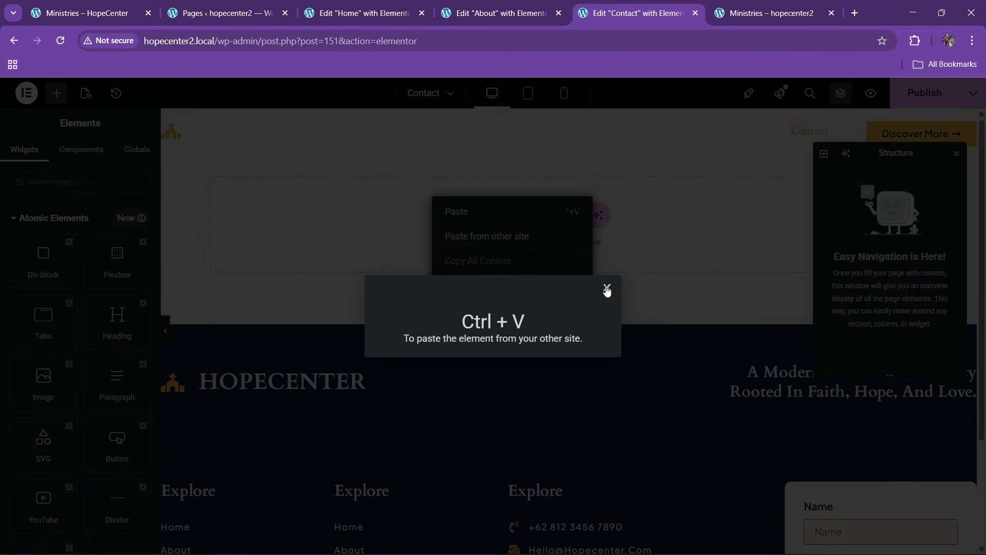
click(607, 290)
right_click(389, 225)
click(412, 240)
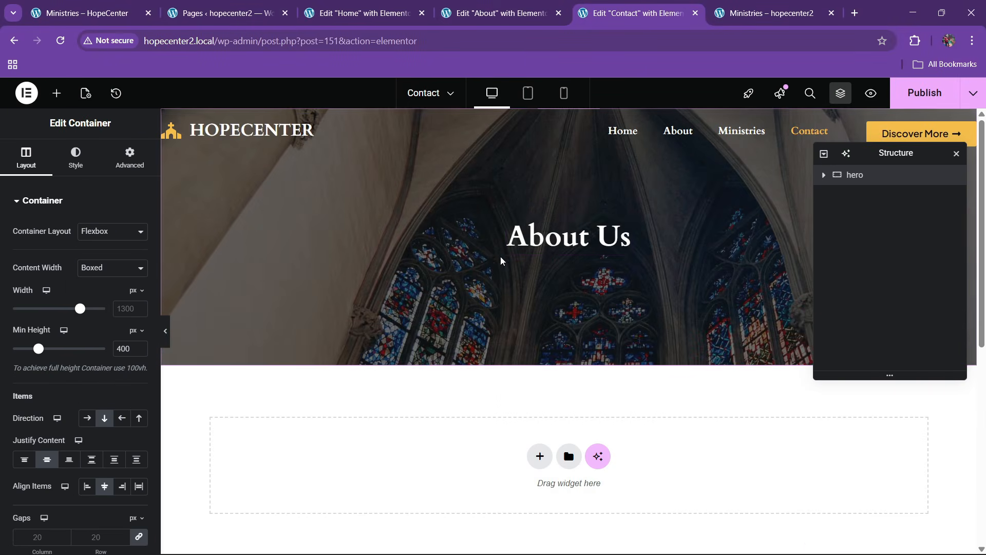
click(601, 234)
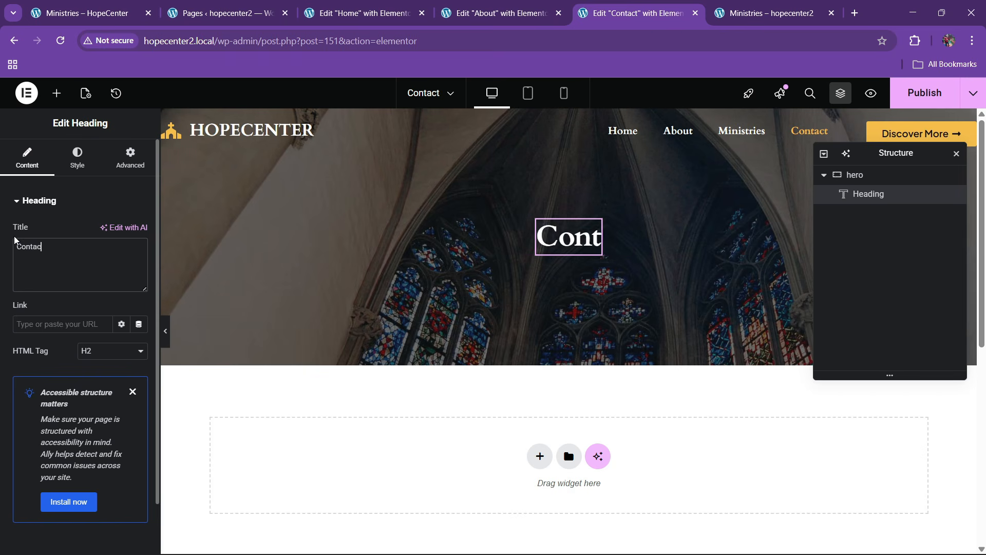
text(Contact U)
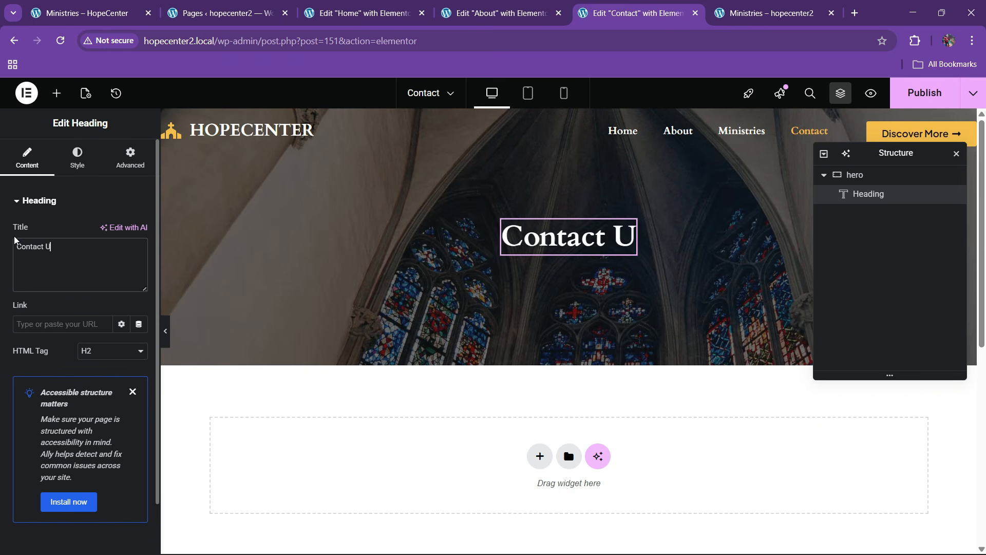
text(s)
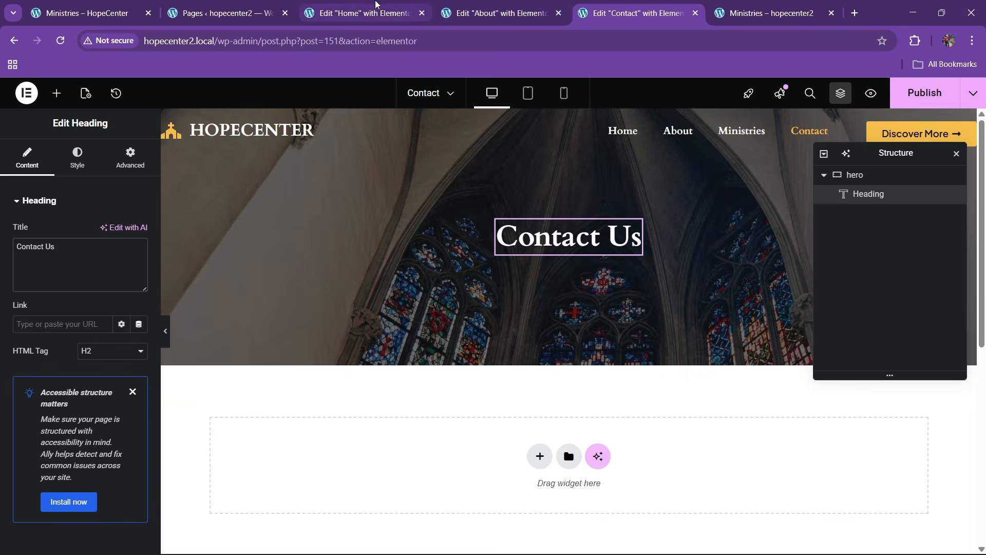
Copy the Home page's contact form-and-map section and paste it below the Contact Us hero
click(376, 6)
right_click(569, 183)
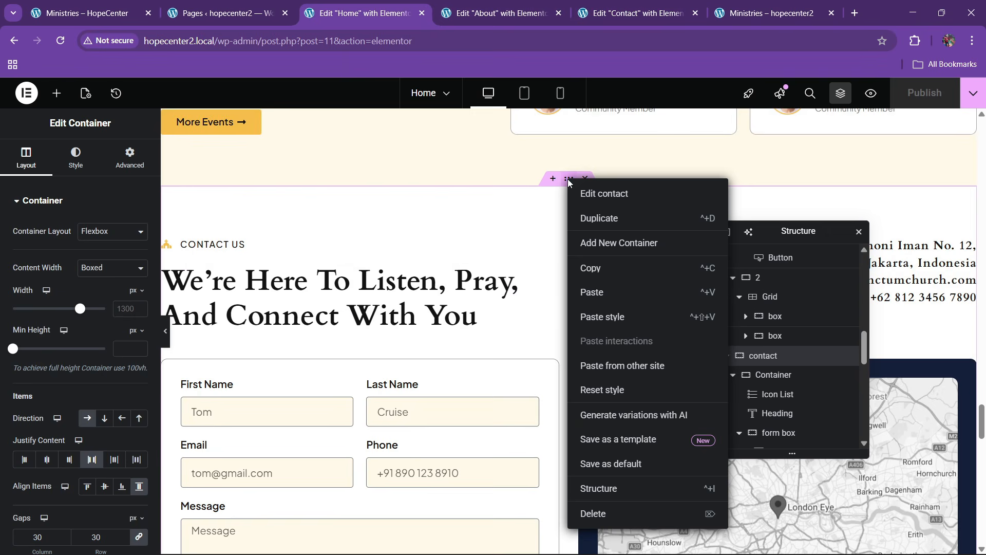
click(586, 266)
click(637, 13)
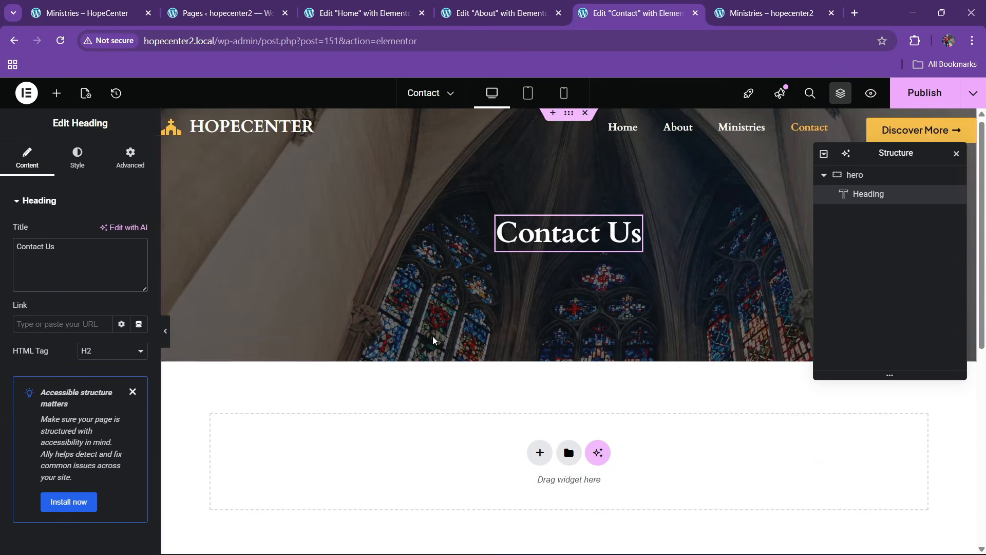
scroll(381, 326, down, 2)
right_click(383, 328)
click(403, 337)
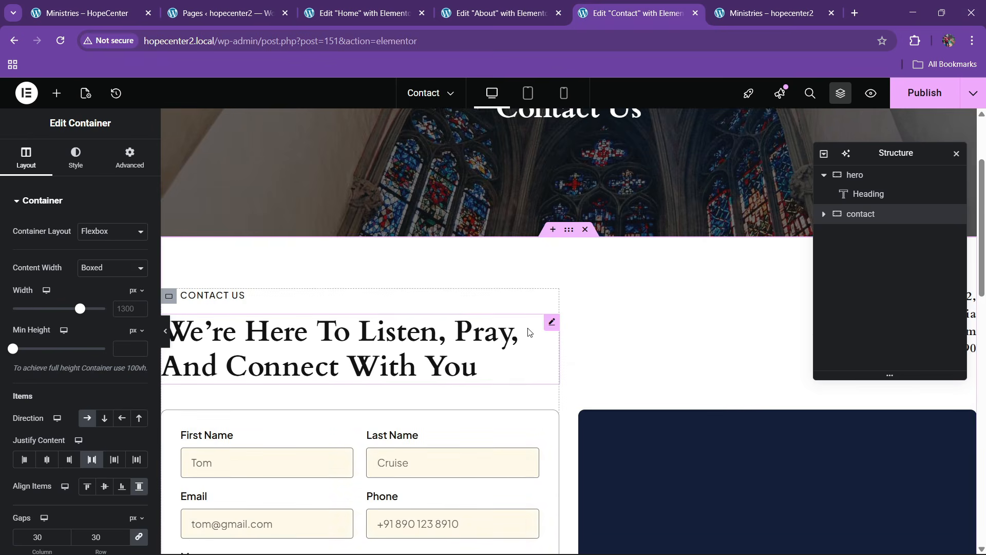
scroll(554, 336, down, 4)
scroll(502, 324, up, 3)
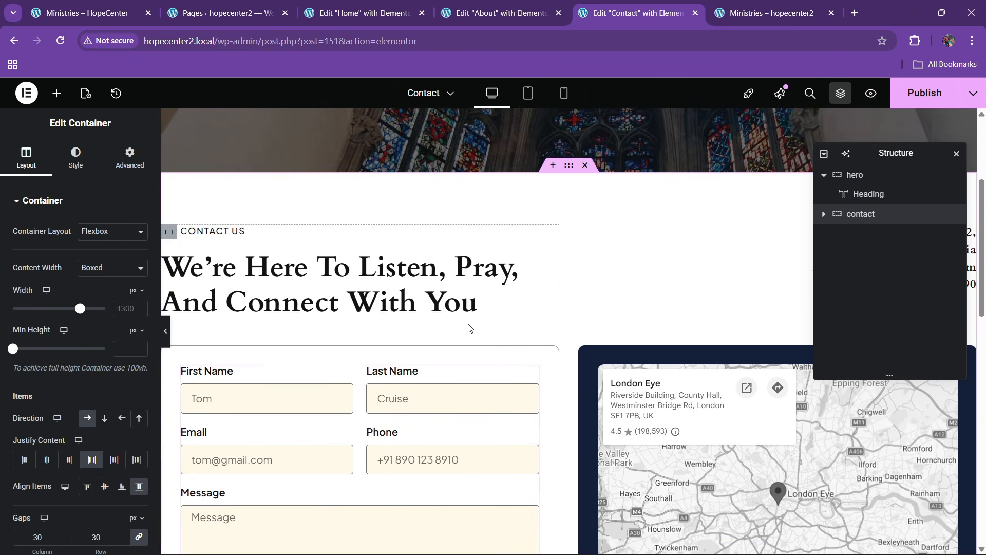
Copy the FAQ section from the Home page editor after a look at the live Ministries page
click(135, 4)
scroll(427, 266, up, 10)
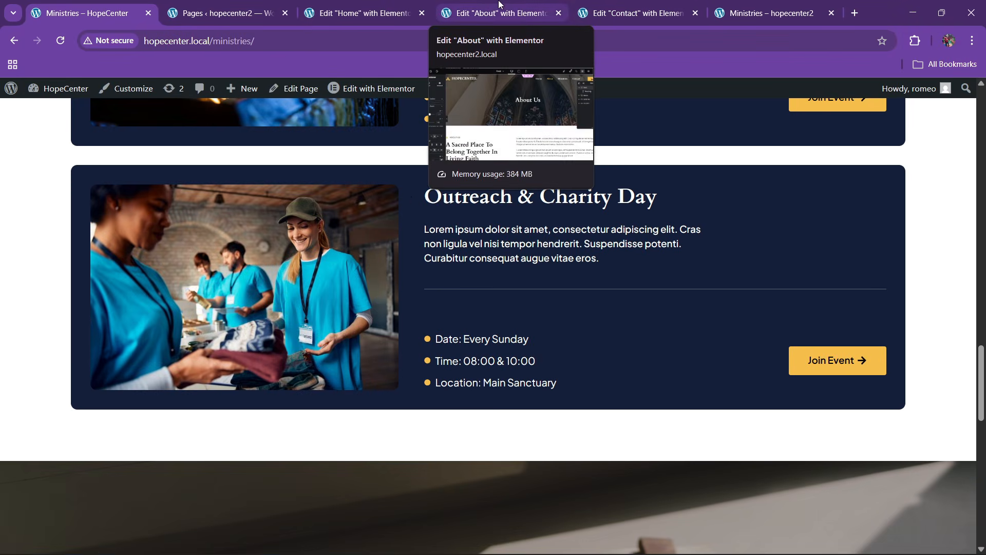
click(362, 13)
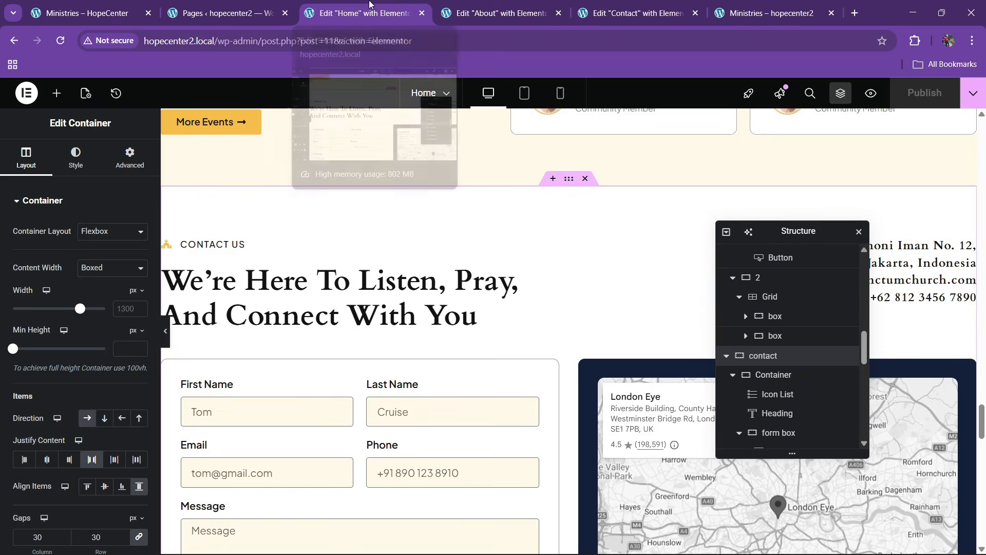
scroll(501, 253, down, 5)
scroll(501, 257, down, 12)
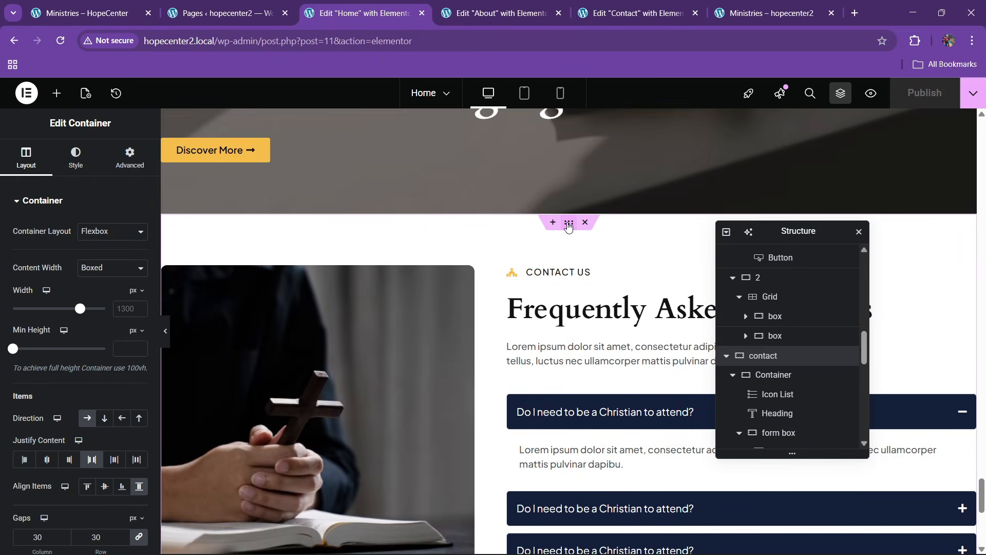
right_click(569, 224)
click(589, 292)
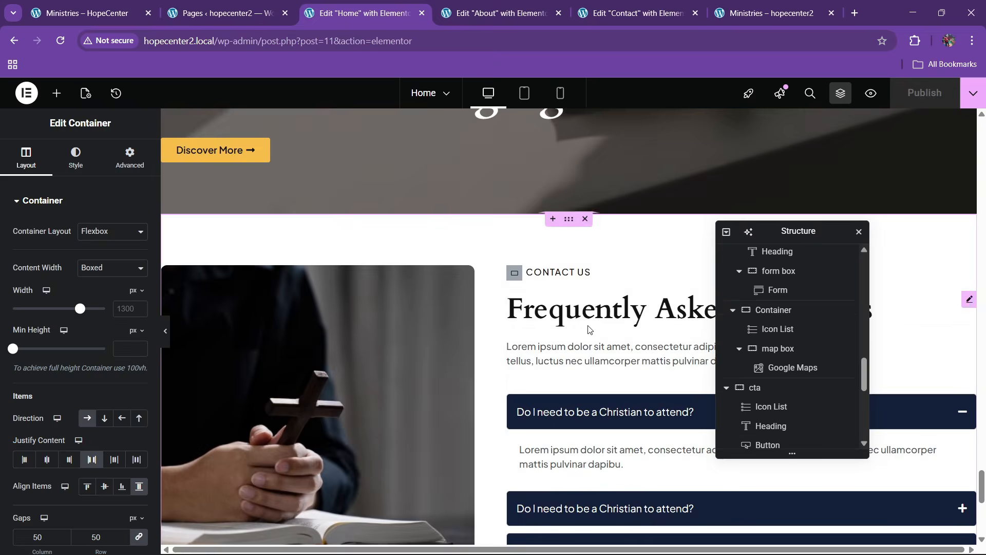
Paste the FAQ section below the contact section with Ctrl+V and publish the Contact page
click(629, 13)
scroll(554, 264, down, 7)
scroll(553, 266, down, 3)
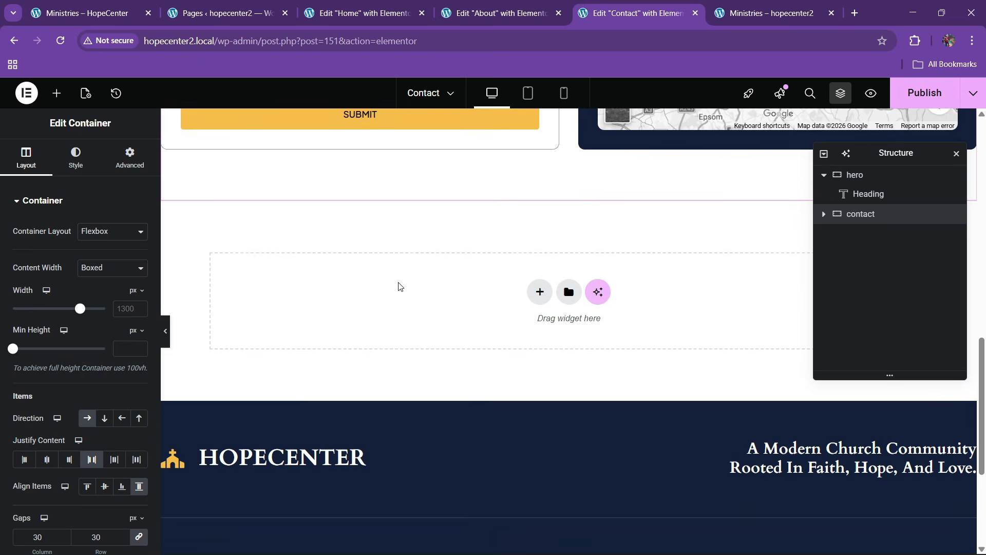
right_click(399, 286)
key(ctrl+v)
scroll(430, 238, up, 20)
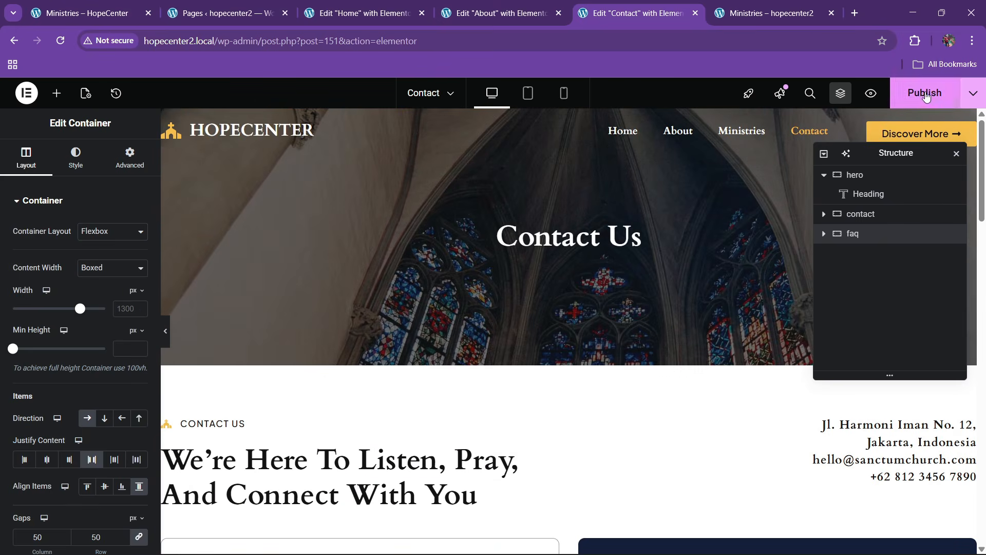
click(926, 96)
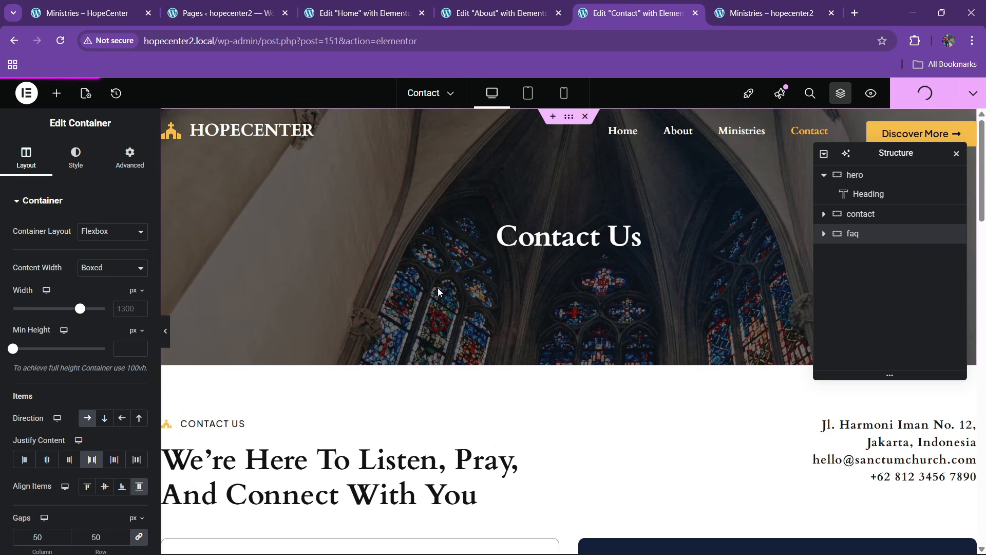
Scroll through the live site to check the published Contact page, then return to the Contact editor
click(771, 13)
scroll(735, 136, down, 6)
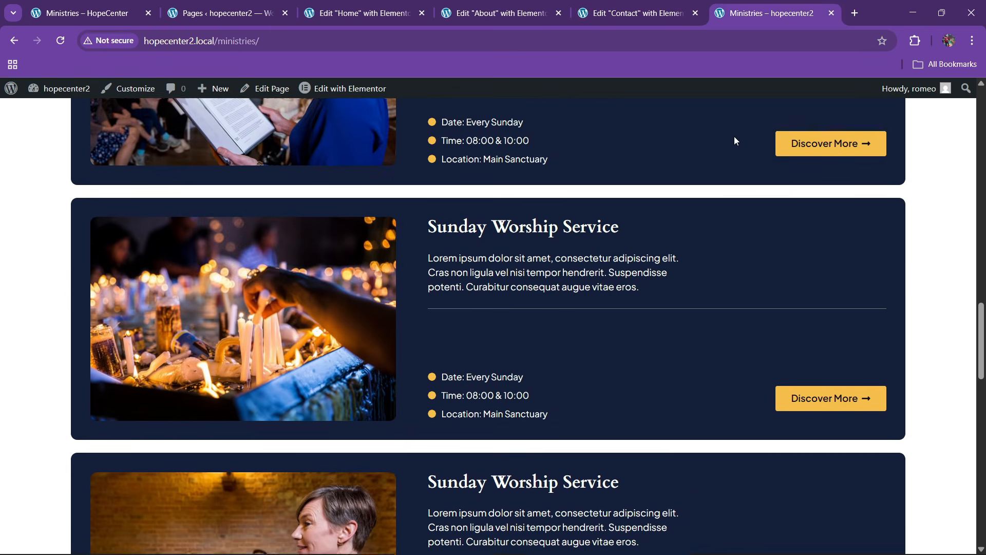
scroll(735, 137, up, 10)
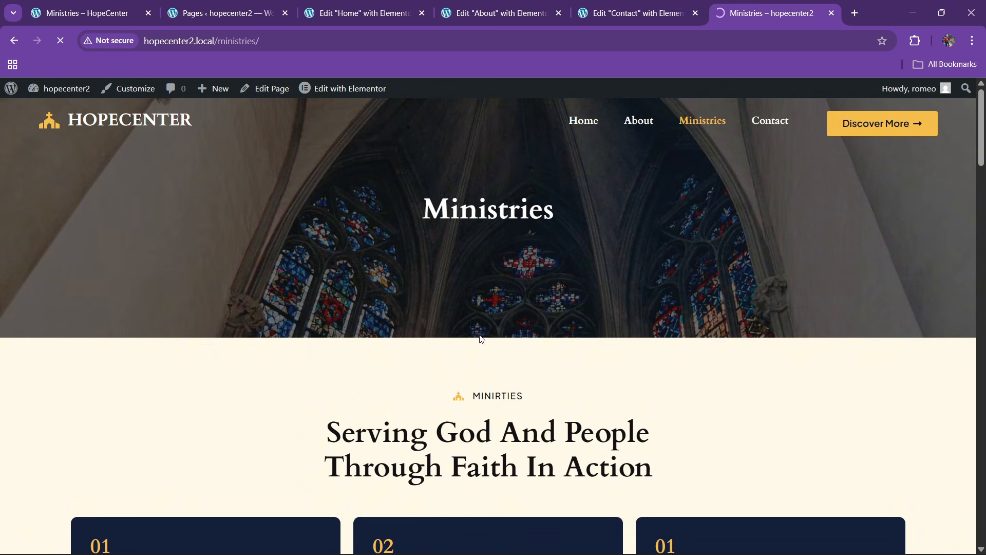
scroll(483, 341, down, 6)
scroll(482, 344, down, 15)
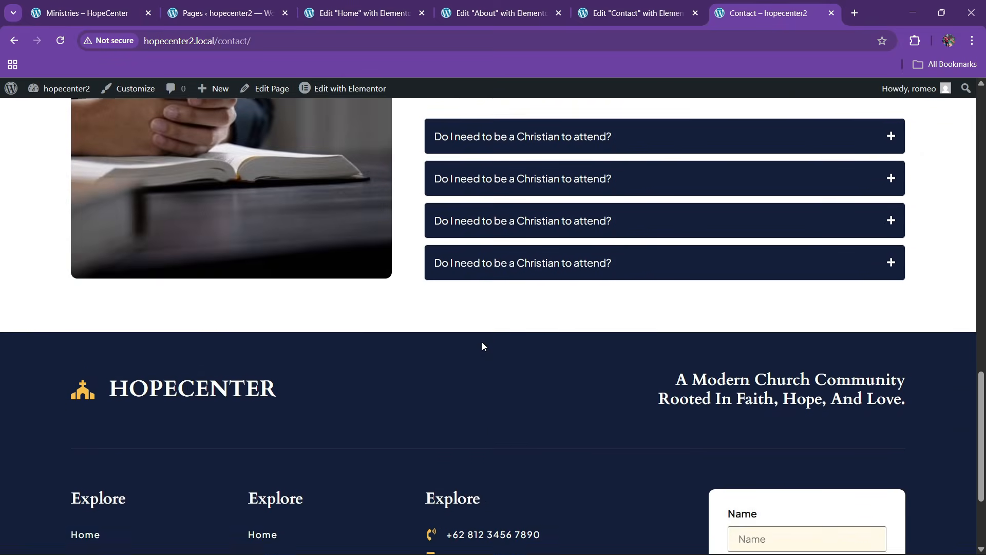
scroll(482, 344, up, 3)
scroll(485, 344, up, 12)
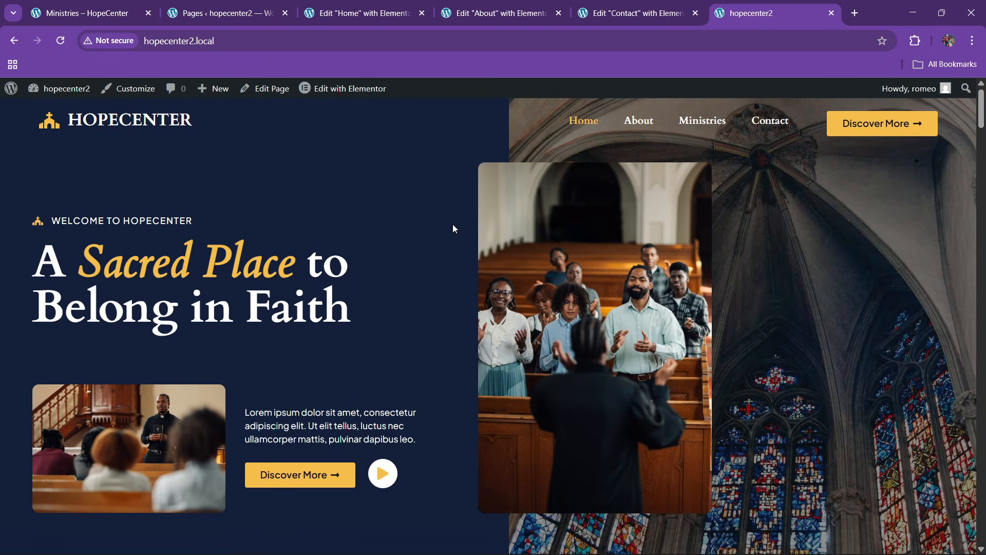
scroll(485, 332, down, 15)
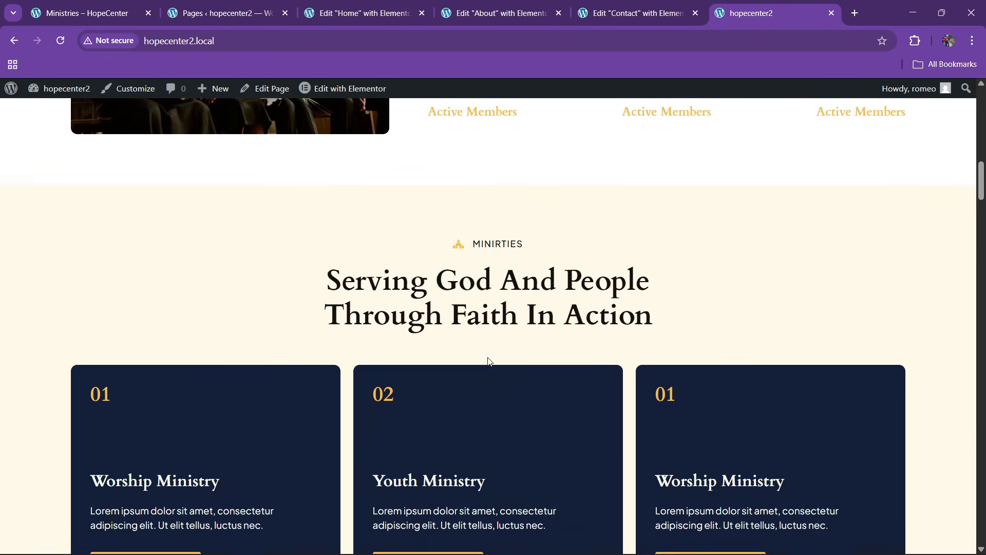
scroll(491, 361, down, 5)
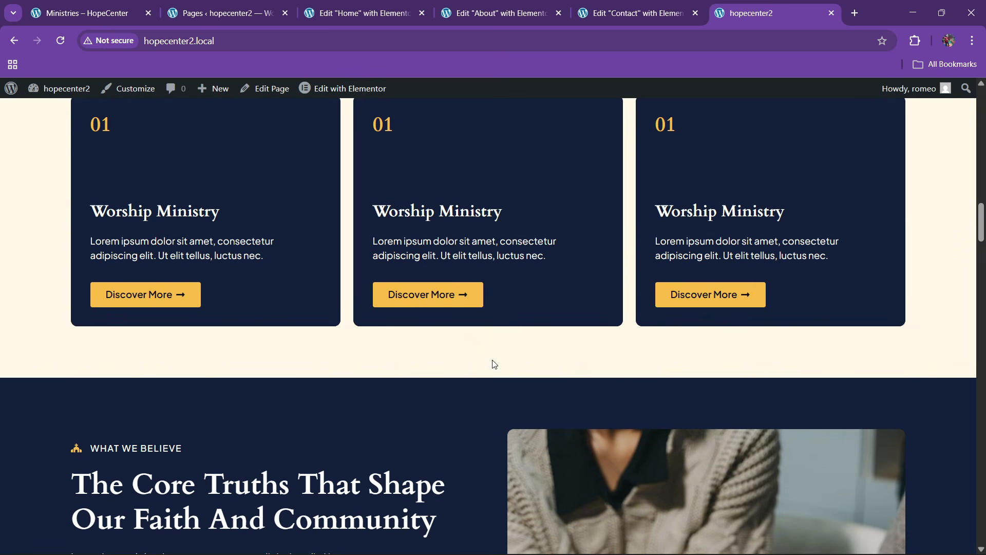
scroll(482, 354, up, 20)
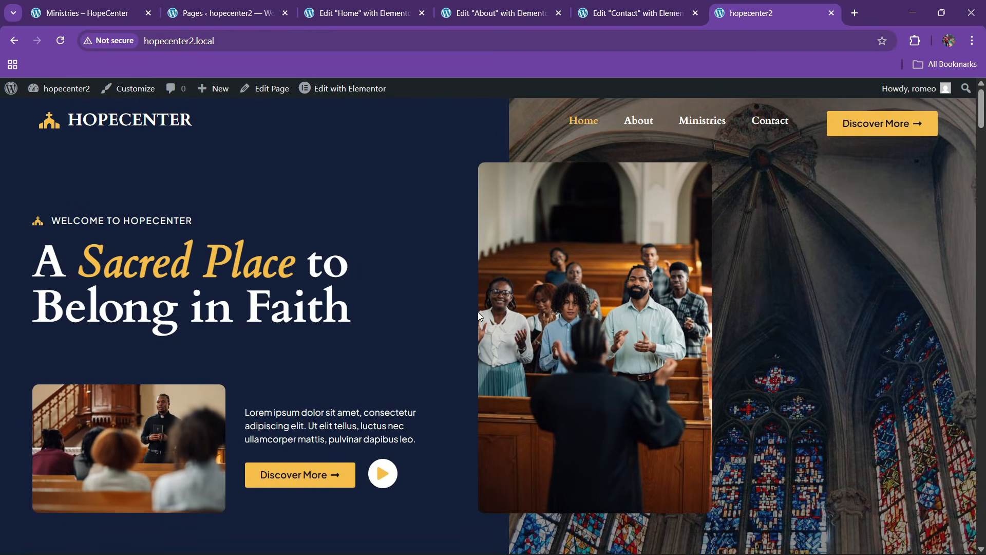
scroll(480, 313, down, 5)
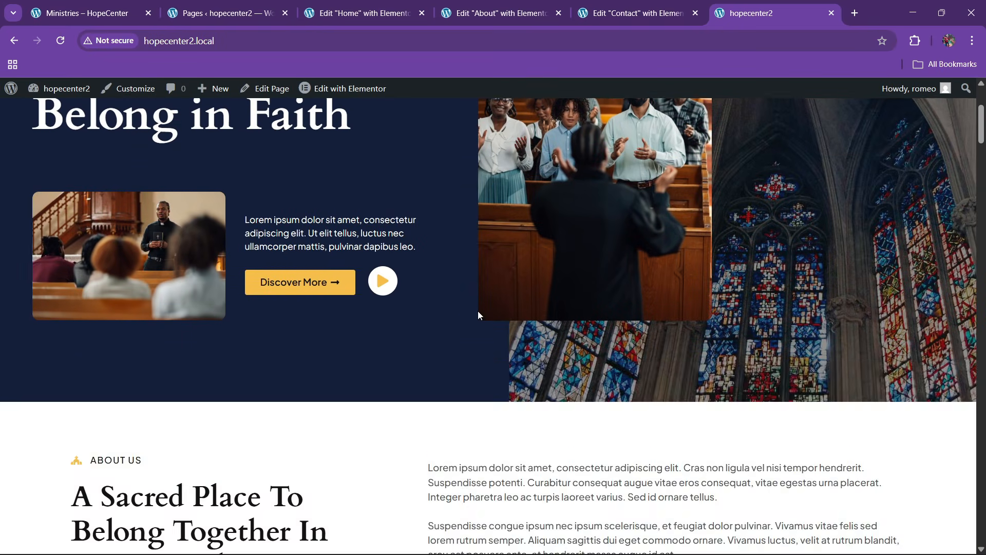
scroll(480, 313, up, 5)
scroll(457, 293, down, 4)
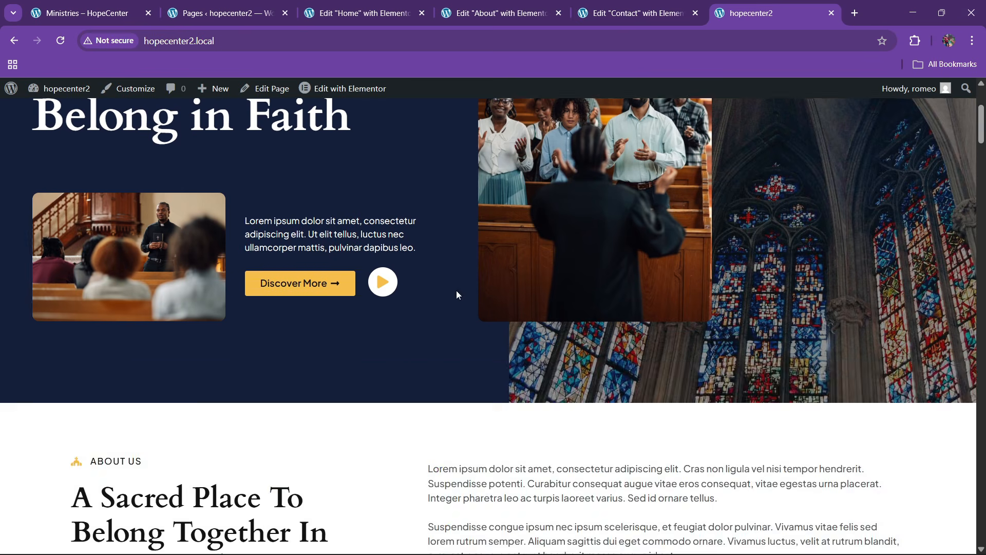
scroll(457, 293, up, 4)
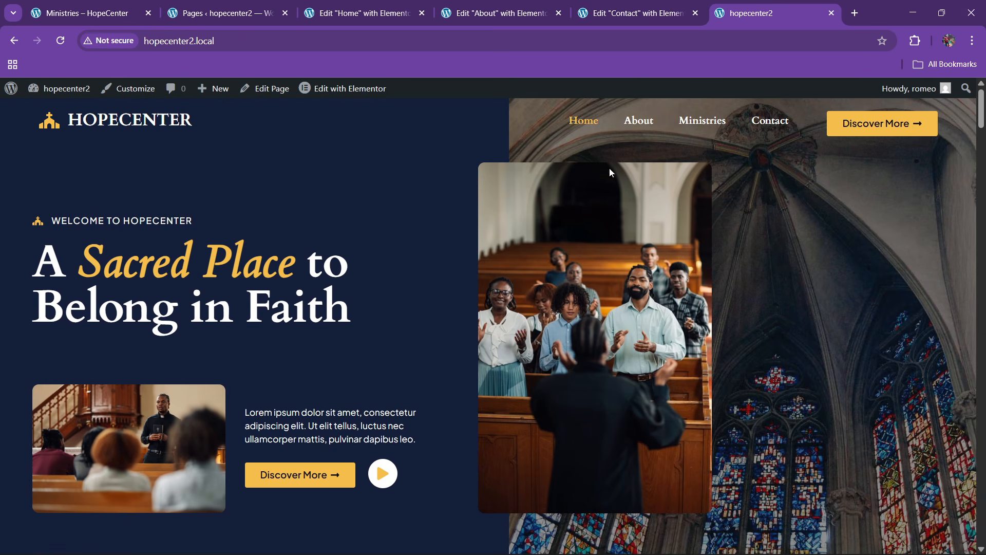
key(ctrl+shift+Tab)
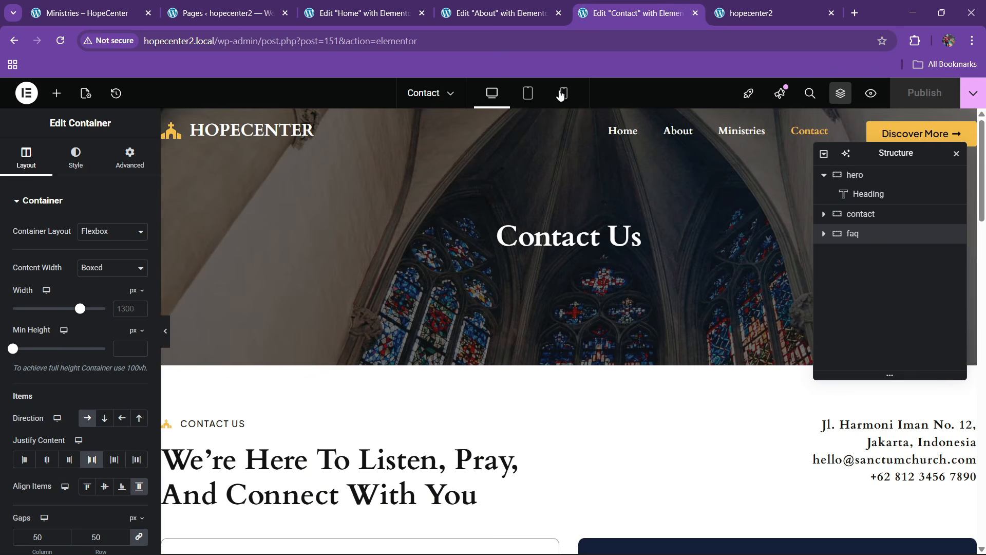
Set the Contact hero container's mobile minimum height to 350
scroll(577, 307, down, 20)
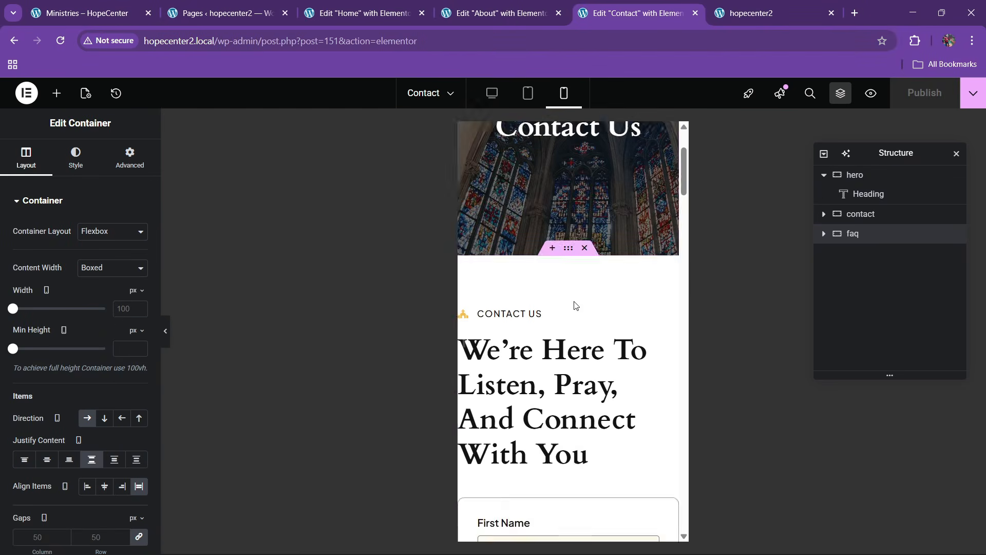
scroll(574, 295, up, 20)
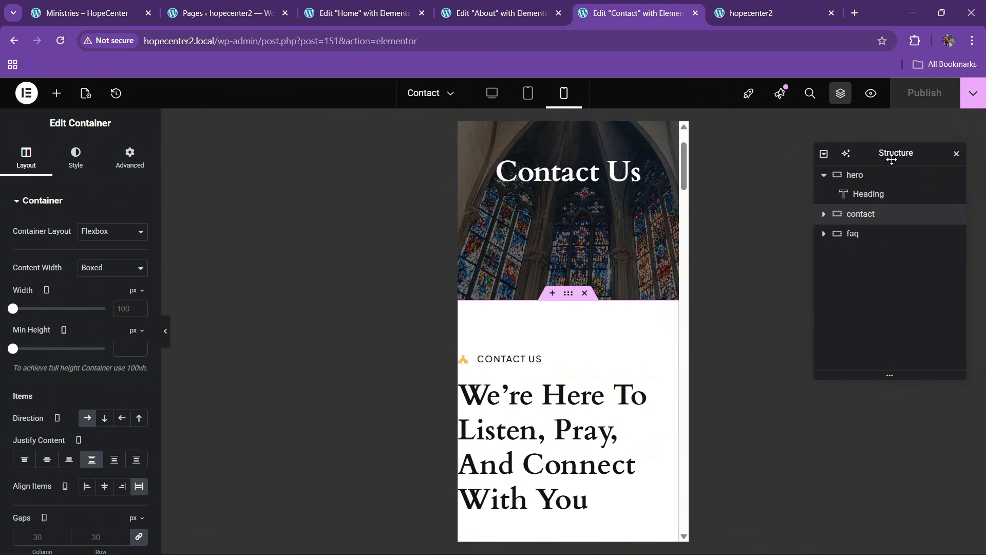
click(846, 176)
scroll(592, 257, up, 2)
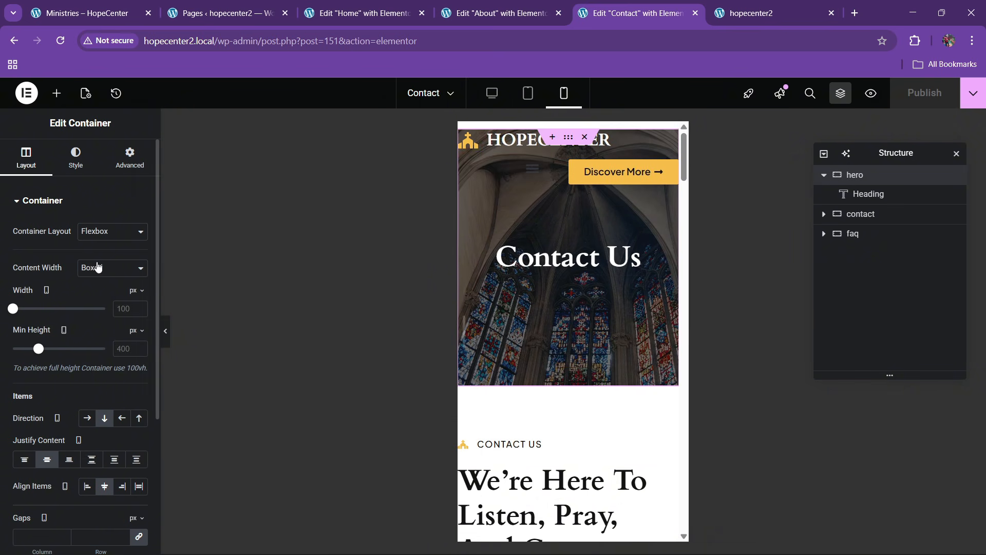
text(350)
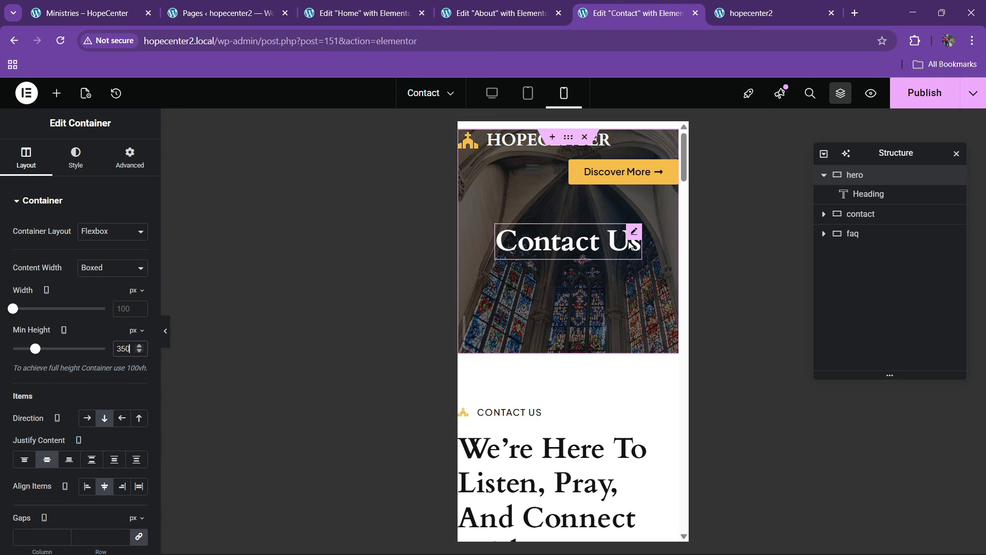
Set the 'Contact Us' heading's mobile typography size to 35
click(569, 241)
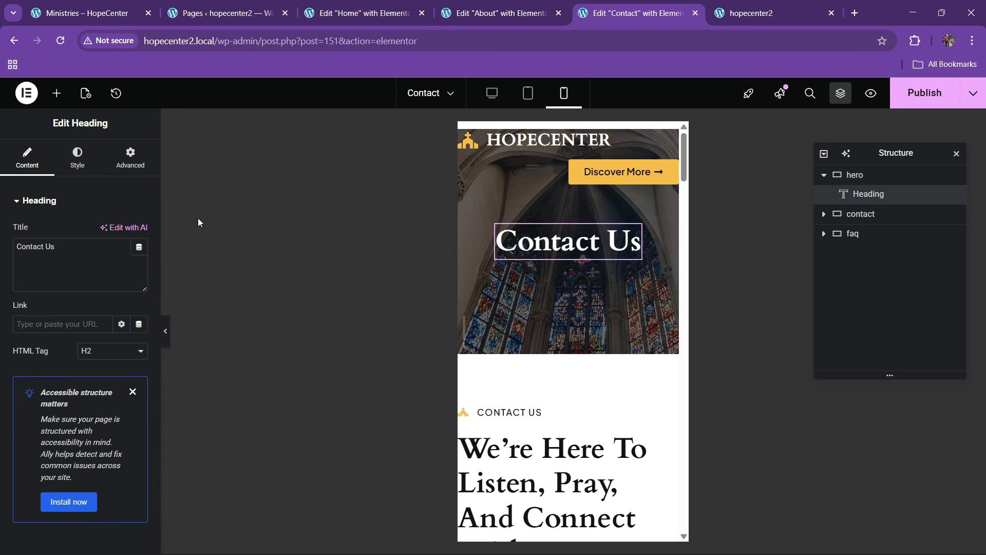
click(77, 157)
click(138, 268)
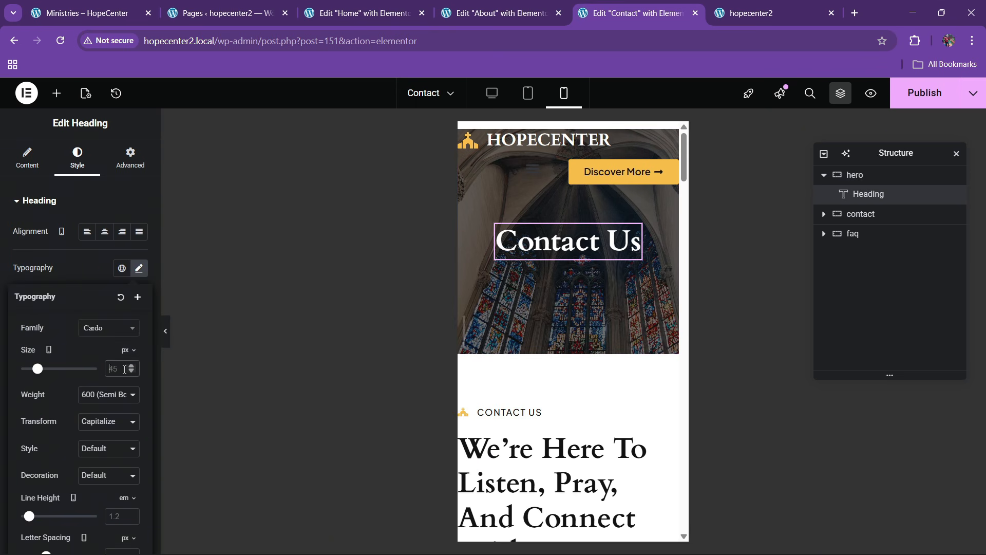
text(40)
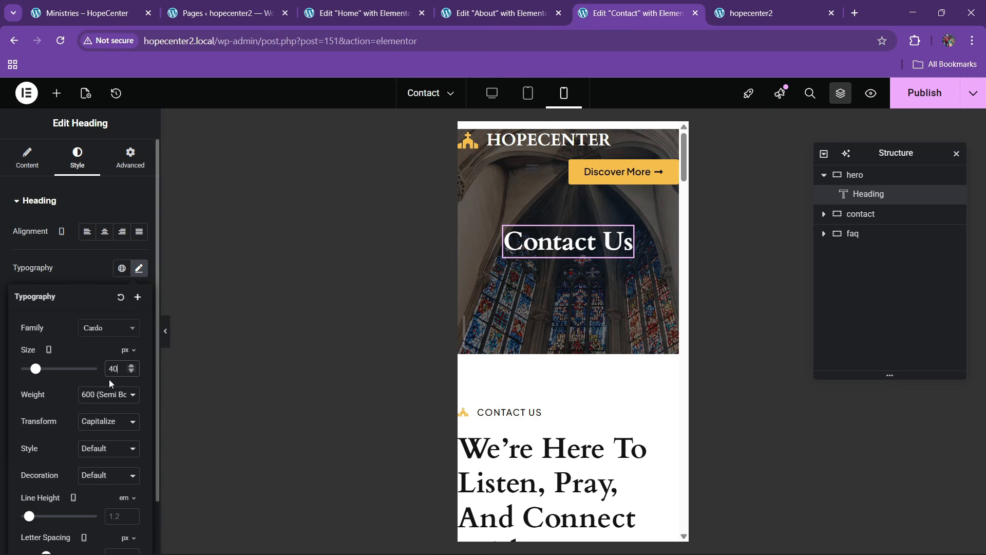
key(BackSpace)
key(BackSpace)
text(35)
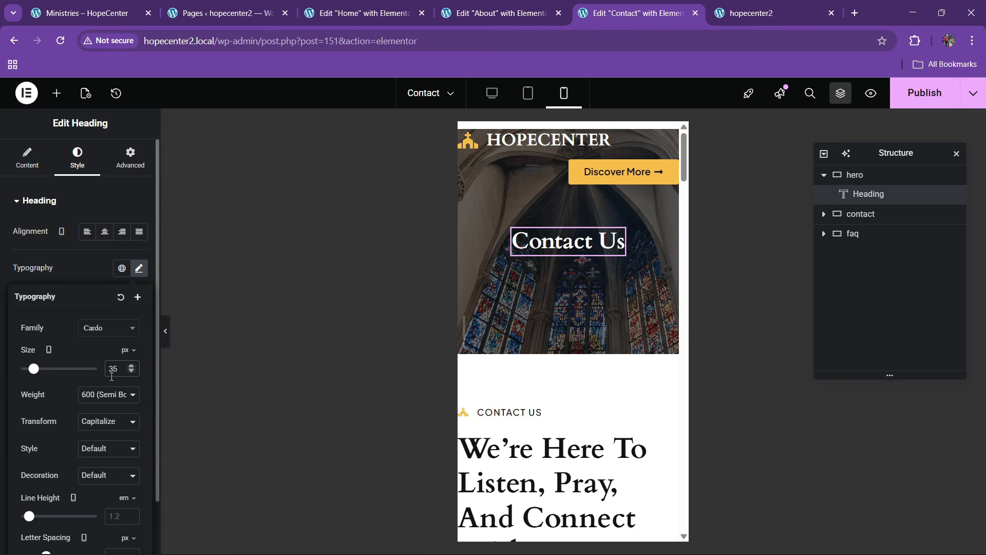
Give the contact section container 60/20/60/20 padding on mobile
click(861, 214)
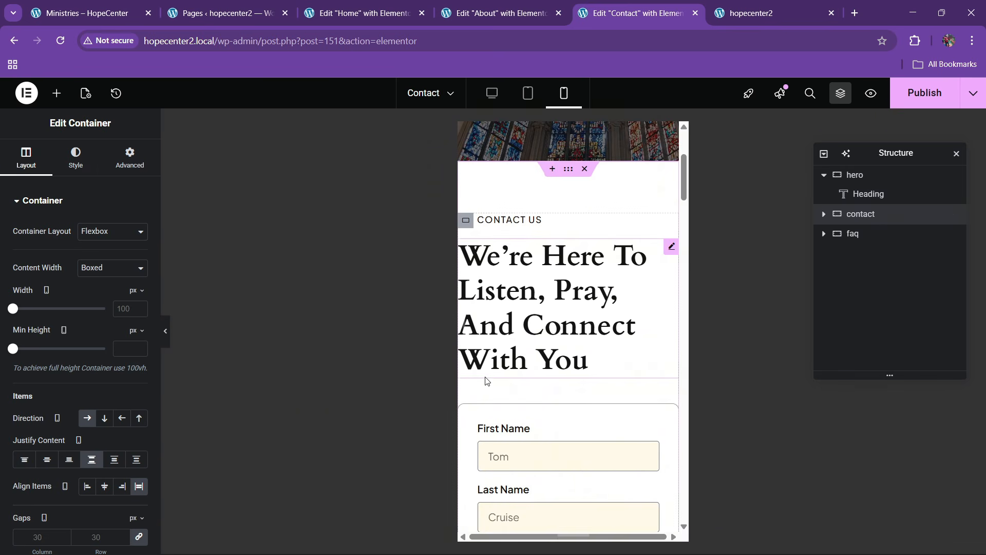
click(131, 158)
click(139, 296)
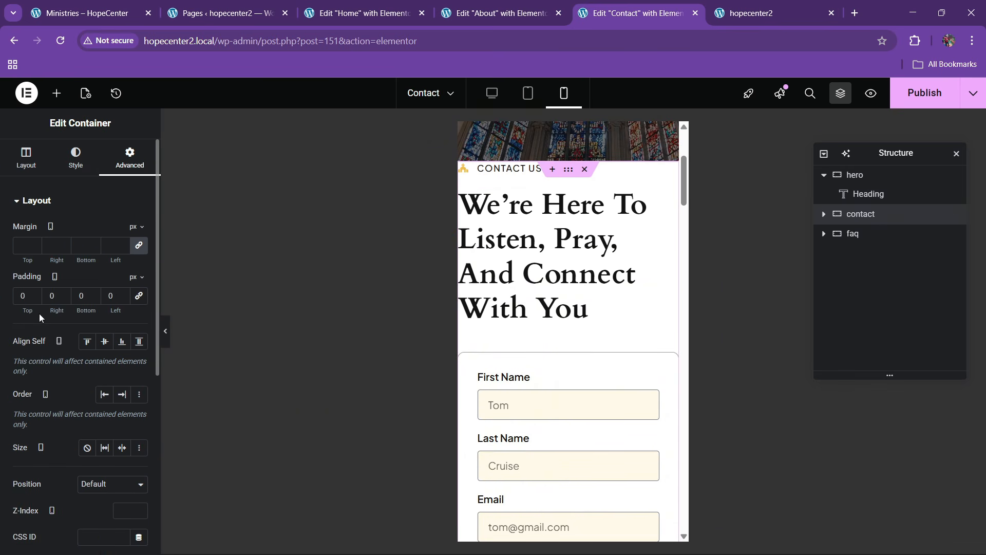
text(60)
key(Tab)
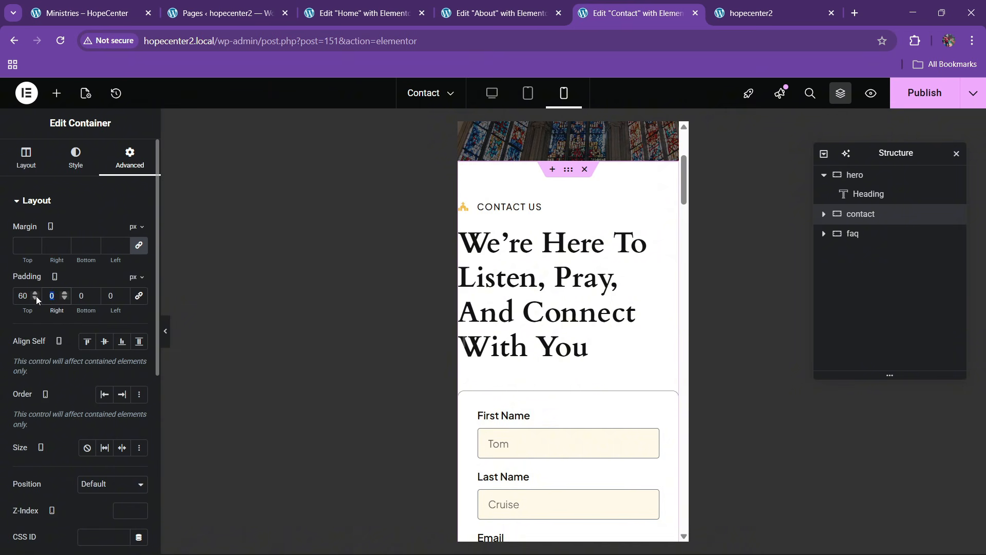
text(20)
key(Tab)
text(60)
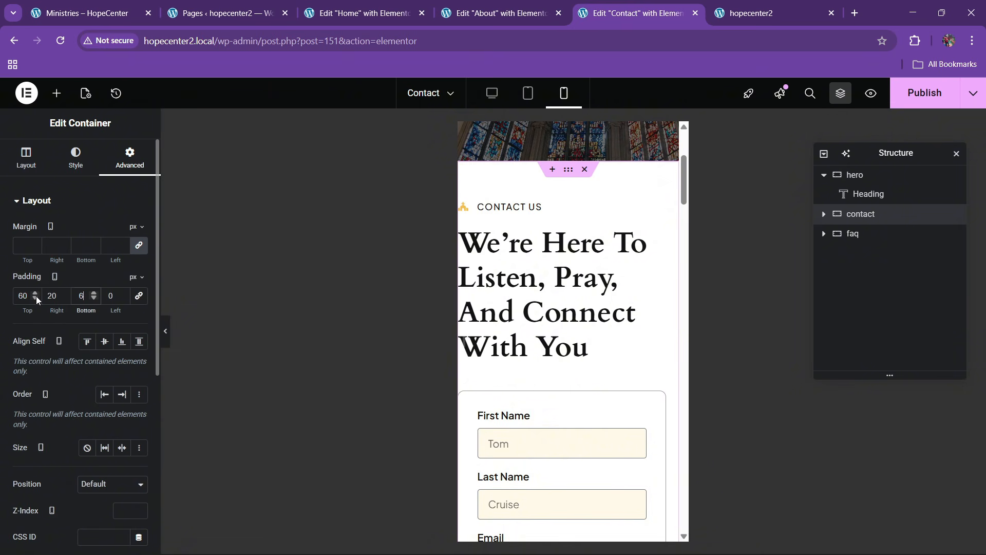
key(Tab)
text(20)
Set the contact heading's mobile typography size to 30
click(651, 244)
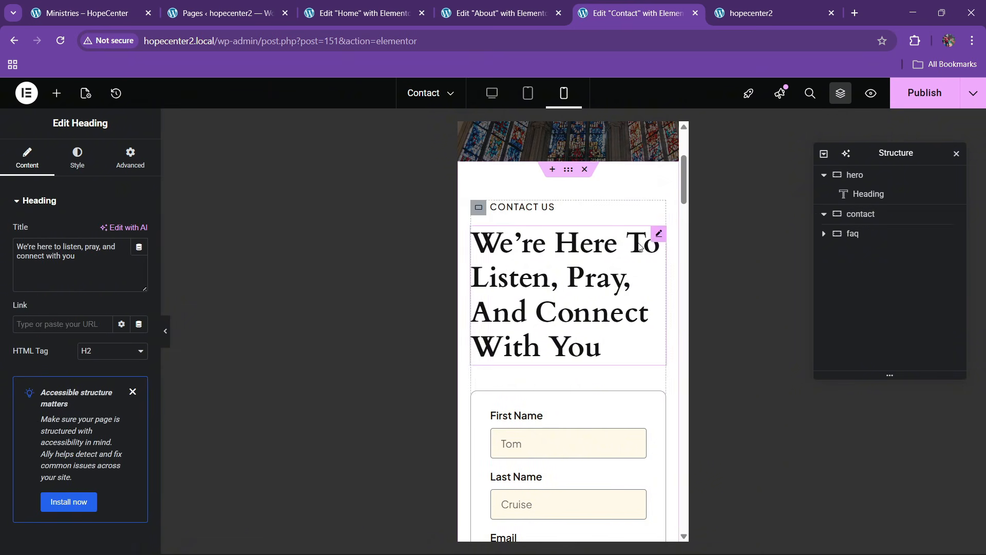
click(77, 156)
click(139, 268)
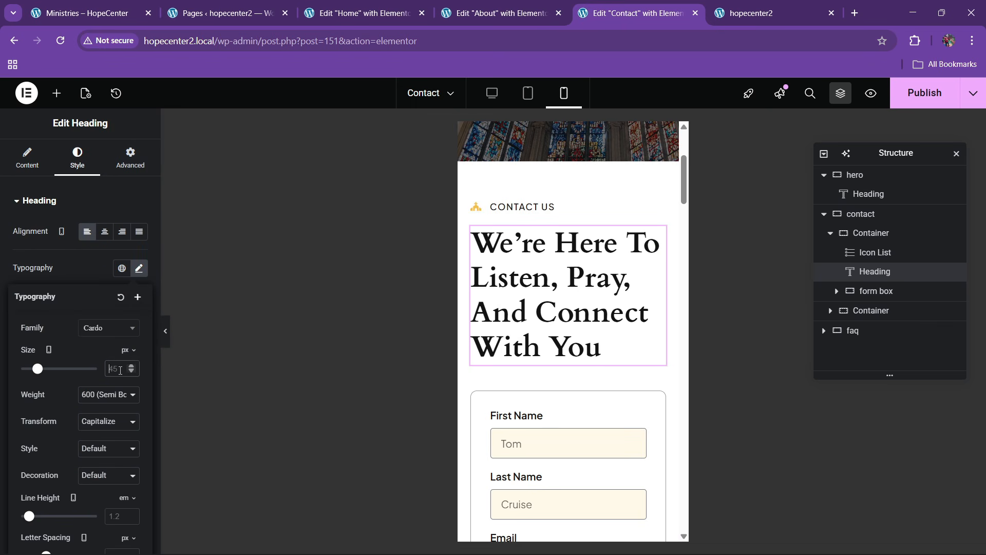
text(30)
Give the form box container 20 px padding on mobile
scroll(523, 351, down, 3)
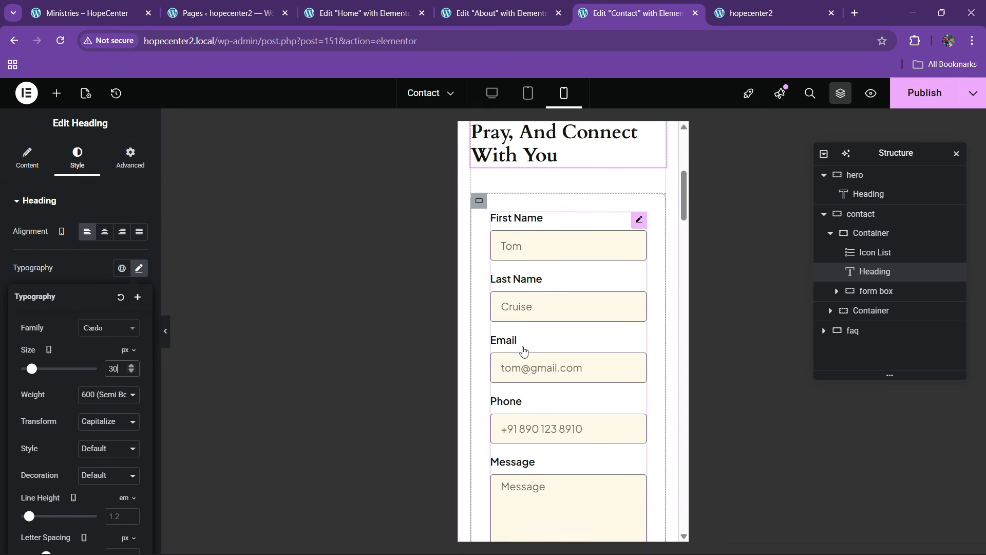
click(479, 201)
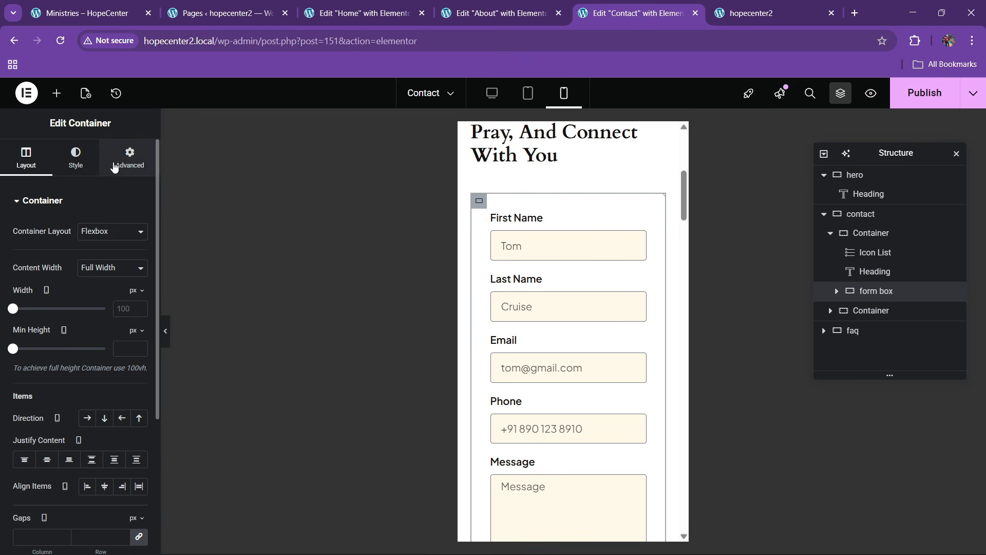
click(130, 157)
click(27, 296)
text(20)
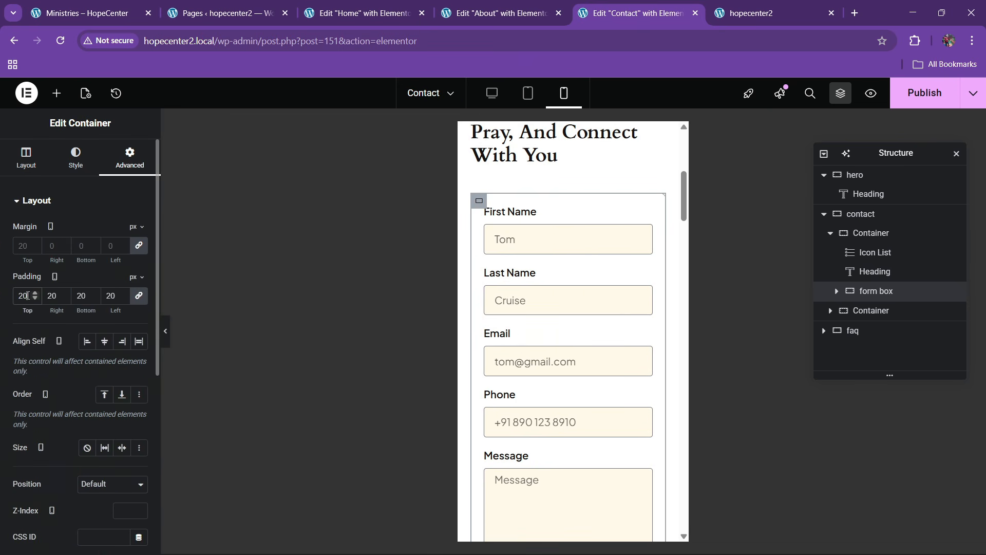
Set the Google Maps widget height to 250 on mobile
scroll(555, 346, down, 6)
scroll(557, 342, up, 2)
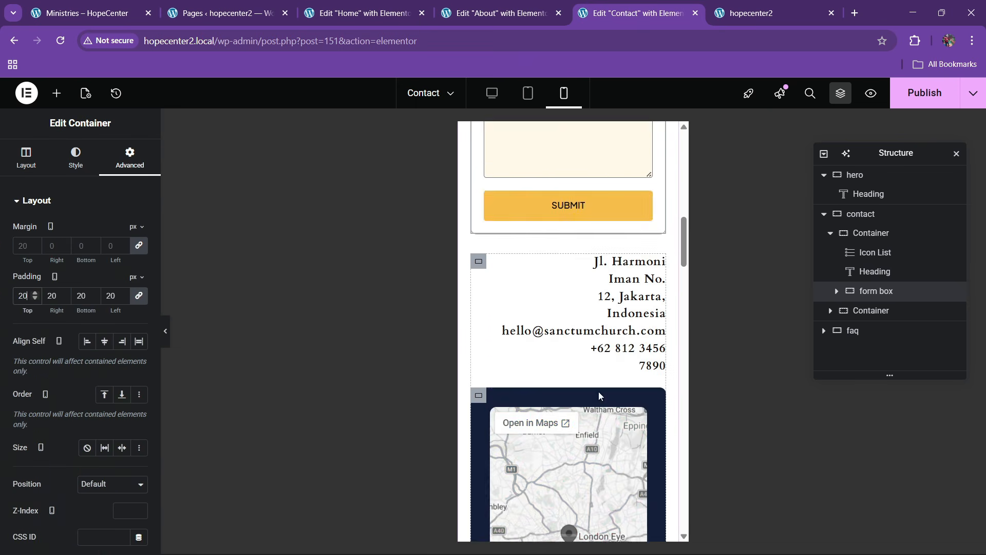
scroll(541, 324, down, 3)
click(641, 223)
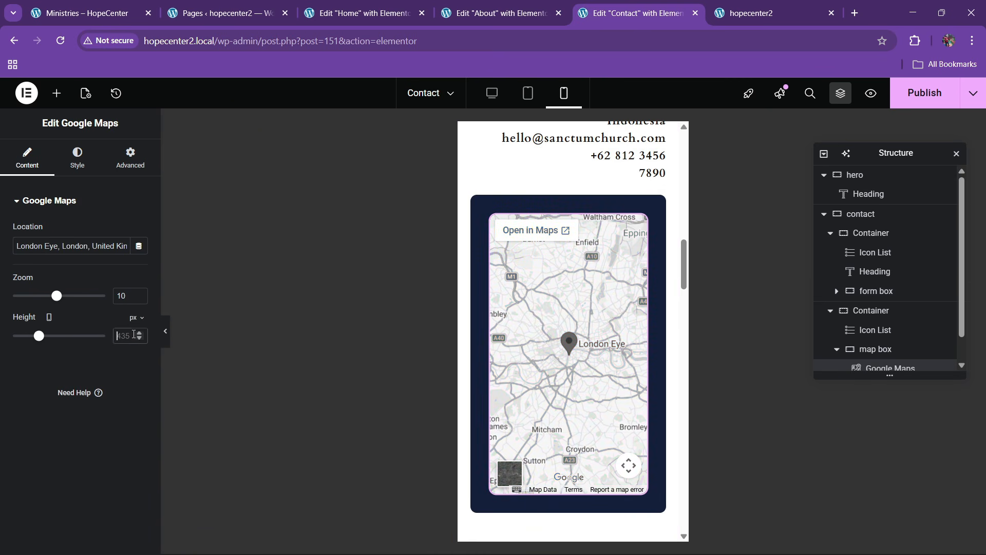
text(300)
key(BackSpace)
key(BackSpace)
key(BackSpace)
text(250)
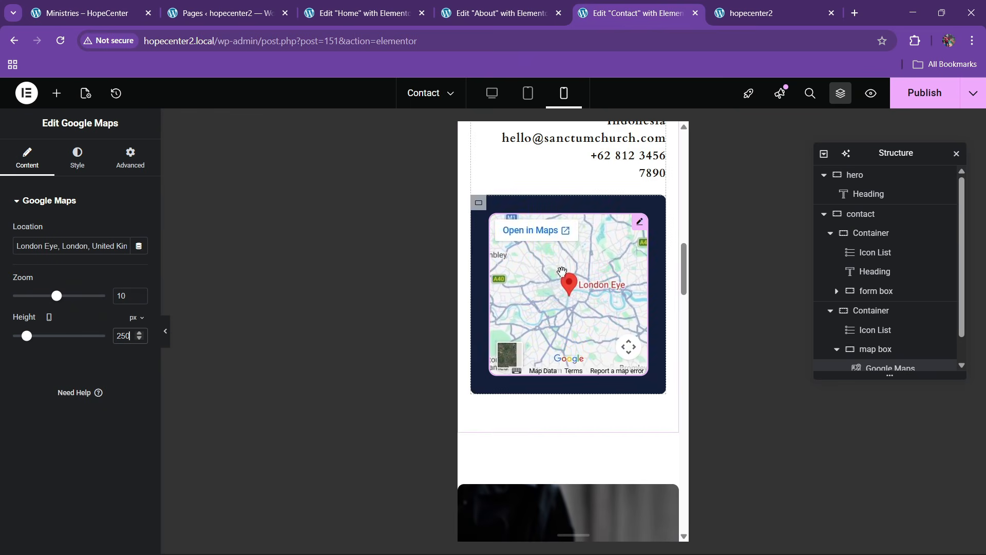
scroll(596, 323, down, 5)
scroll(581, 319, up, 3)
Set the image and FAQ section's mobile padding to 0/20/60/20
click(568, 298)
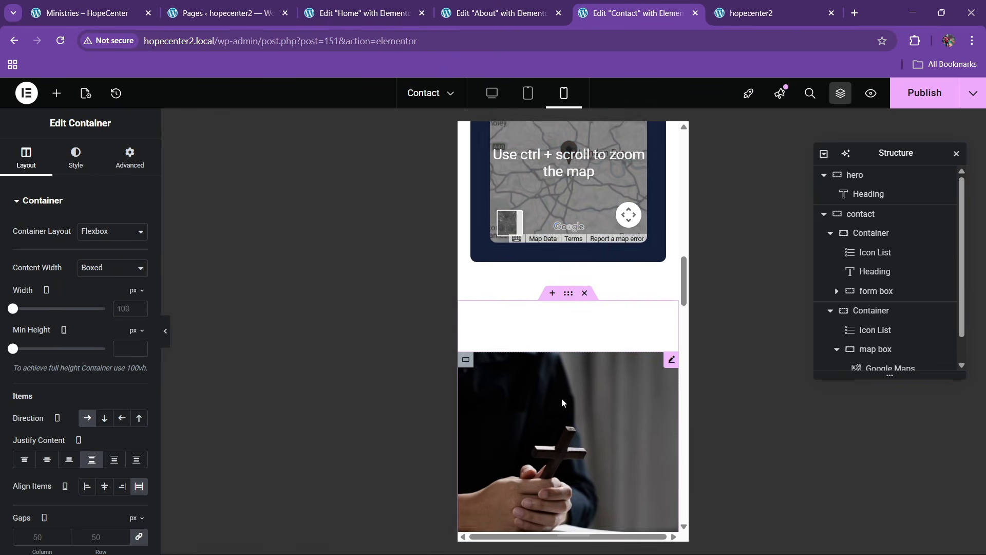
scroll(562, 398, down, 4)
click(130, 156)
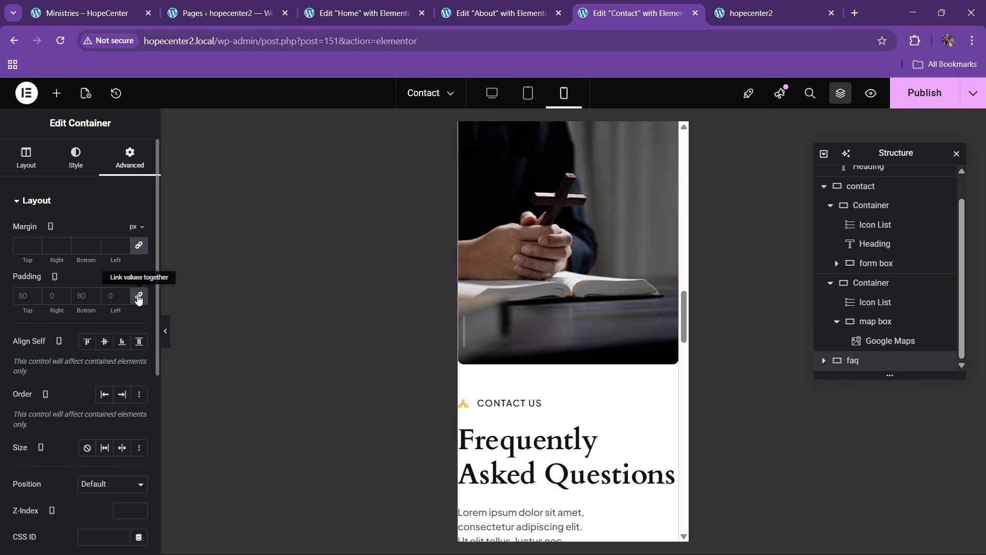
click(139, 296)
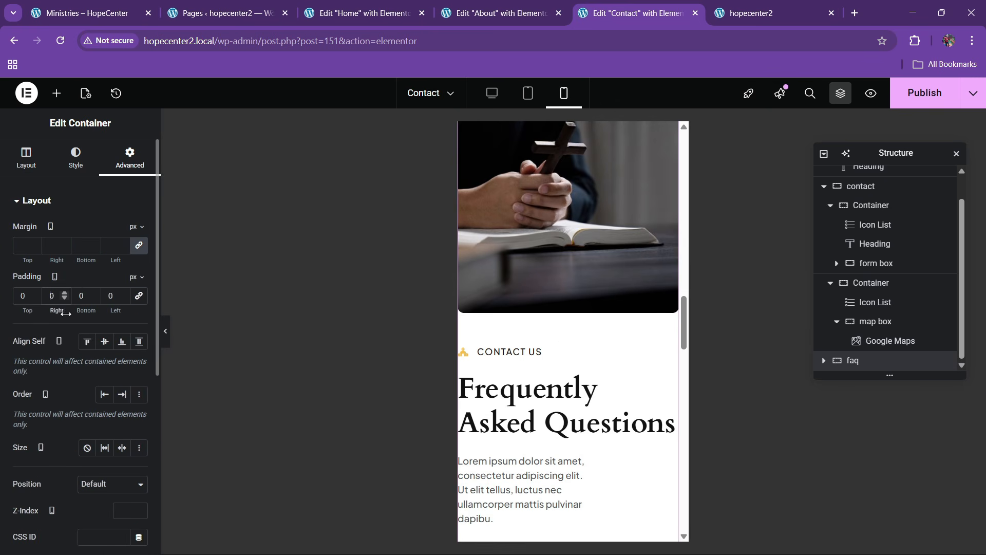
text(2)
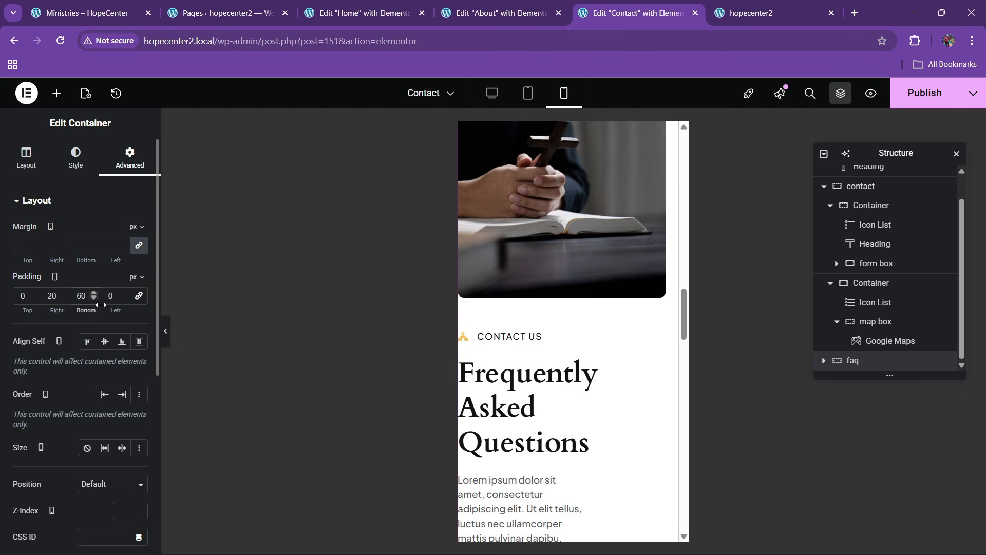
text(2)
Set the FAQ heading's mobile typography size to 30
scroll(596, 337, down, 3)
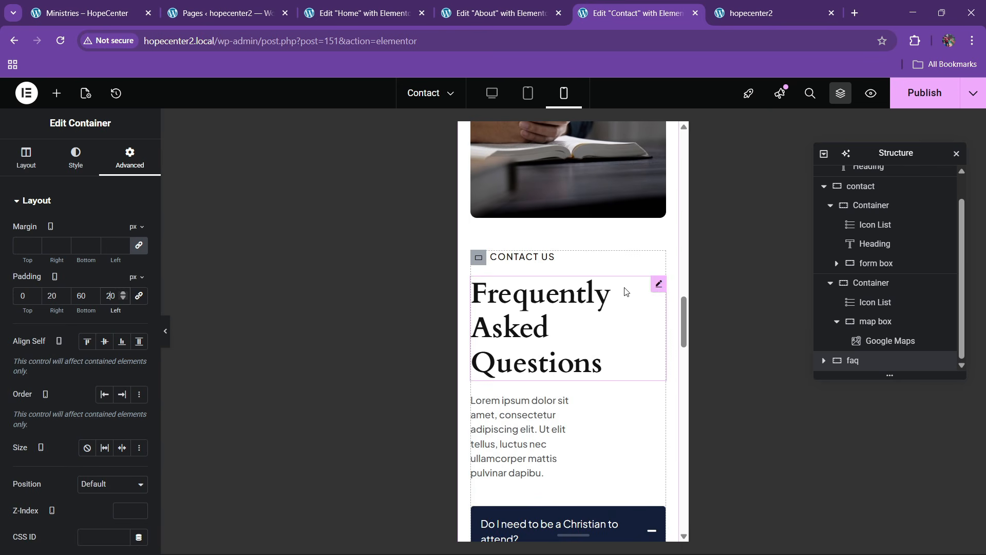
click(658, 285)
click(77, 157)
click(139, 268)
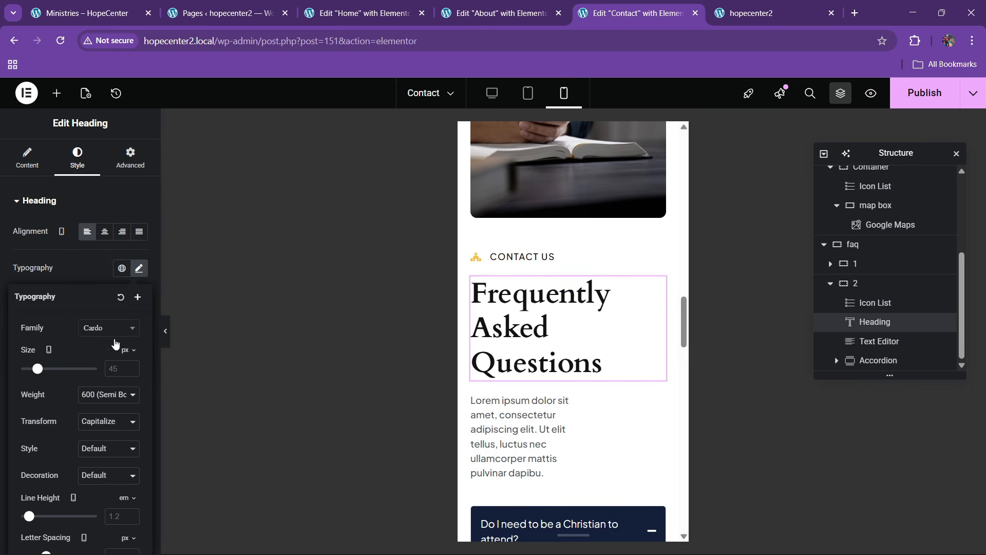
text(30)
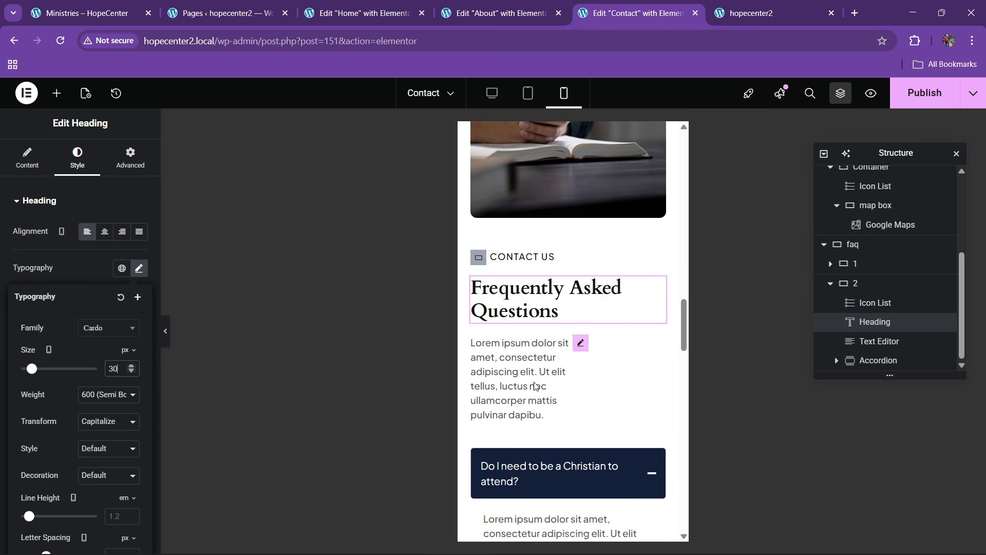
Make the FAQ intro text widget Full Width
scroll(579, 227, down, 2)
click(581, 216)
click(131, 157)
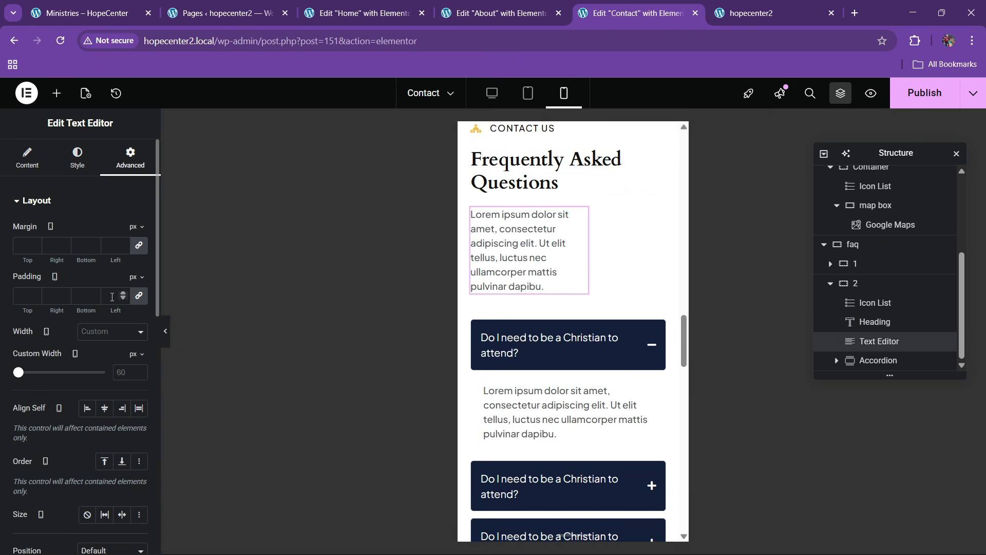
click(101, 331)
click(103, 368)
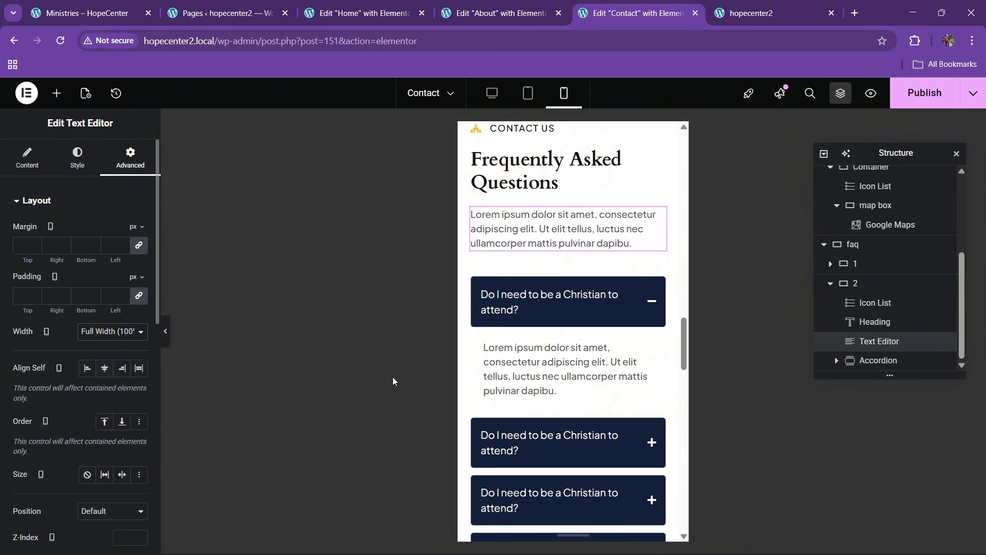
Publish the Contact page and open the site footer for editing
scroll(546, 356, down, 5)
scroll(547, 349, up, 3)
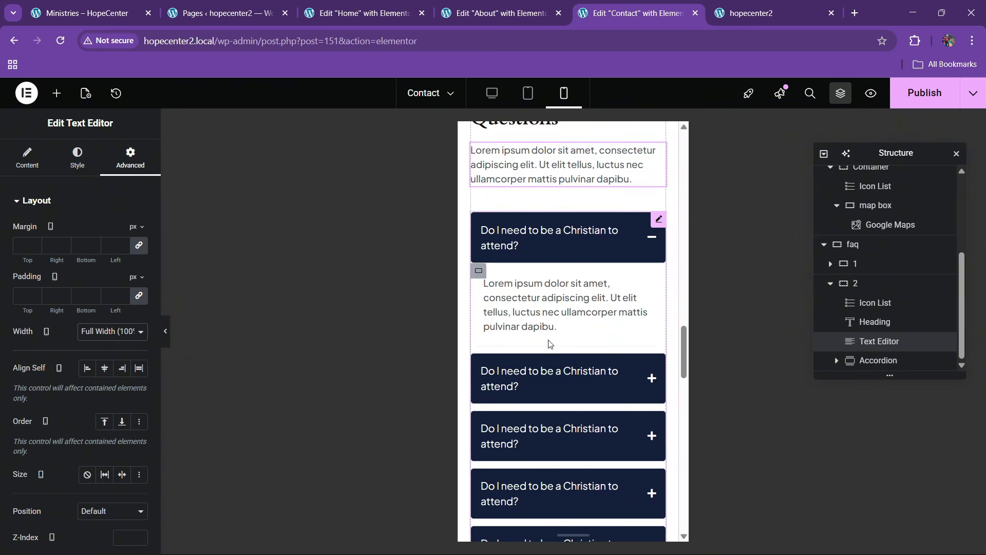
click(569, 255)
scroll(568, 355, down, 10)
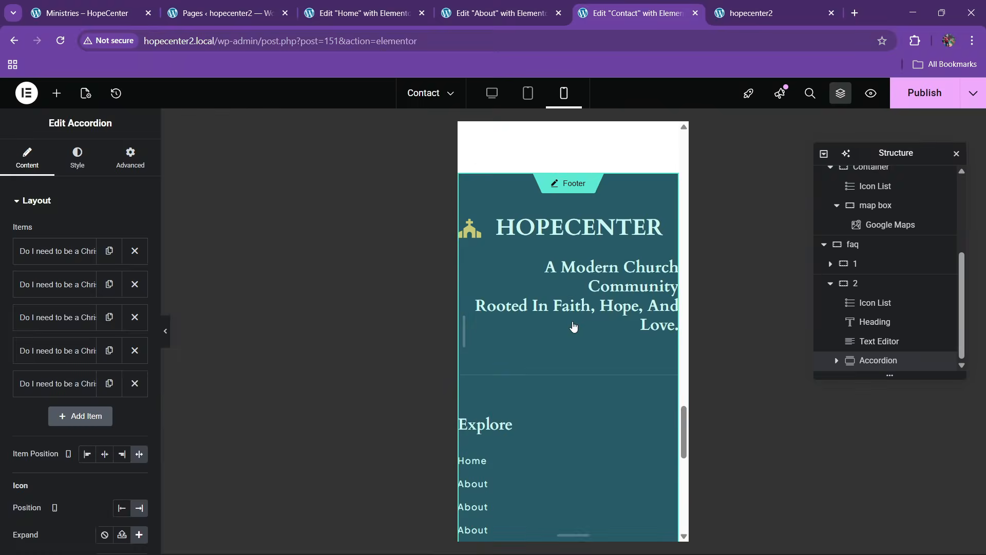
click(928, 103)
scroll(564, 218, up, 10)
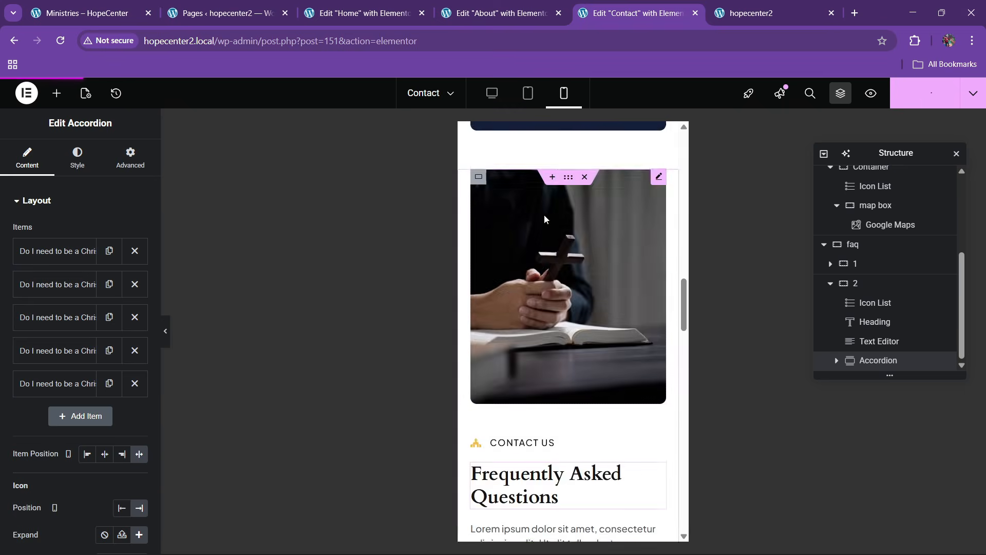
scroll(564, 218, up, 10)
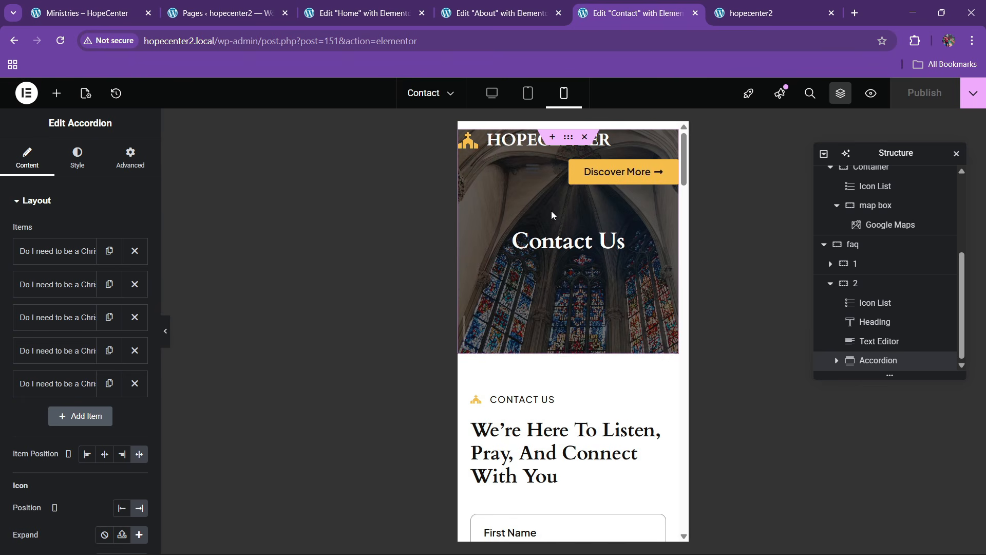
scroll(577, 267, down, 10)
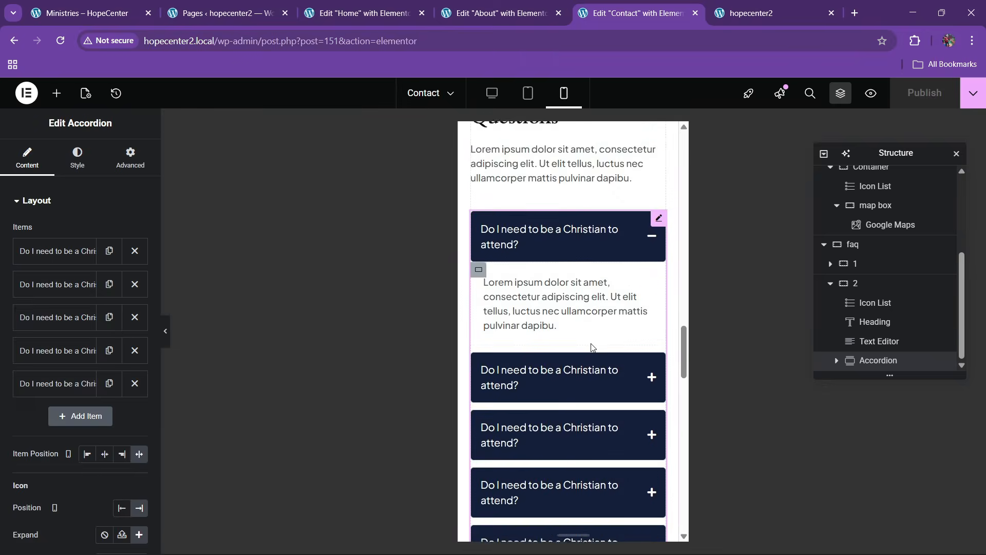
scroll(592, 348, down, 5)
click(536, 351)
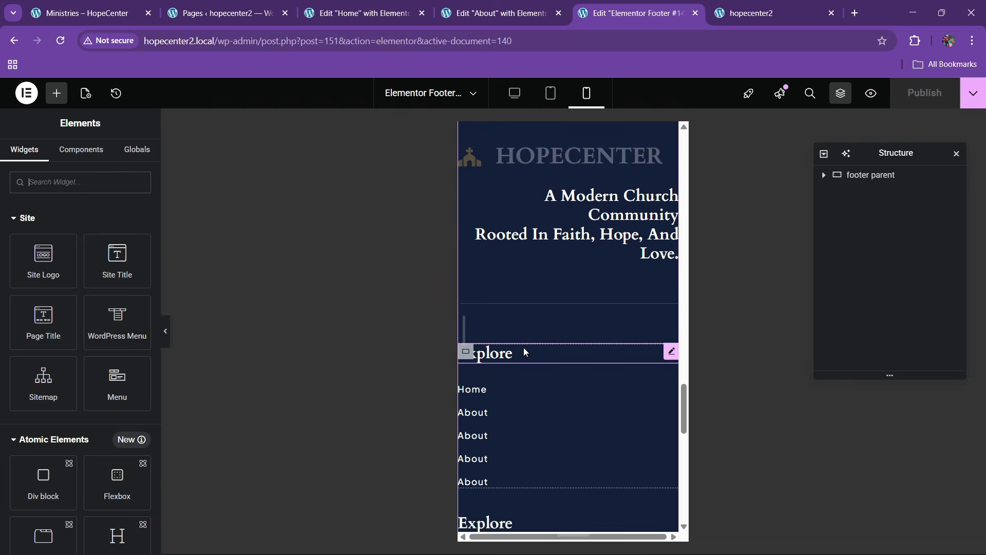
Adjust the footer container's mobile padding, with 20 px on the left and right
scroll(525, 352, up, 3)
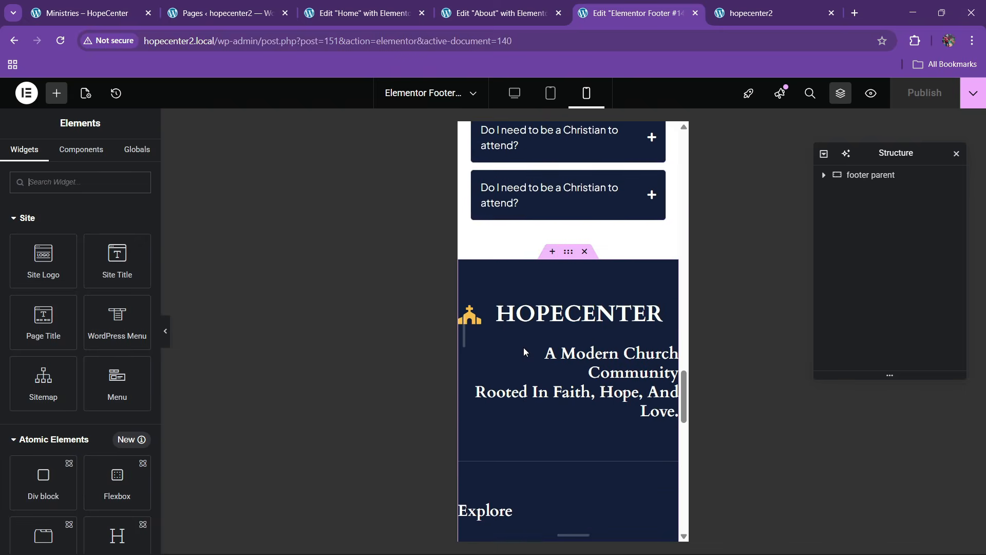
click(569, 253)
scroll(545, 362, down, 4)
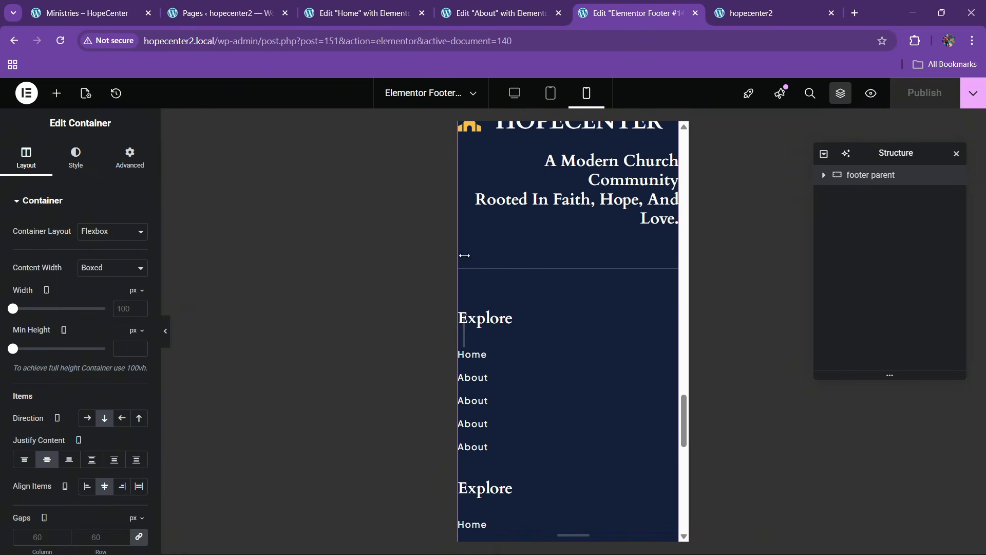
scroll(513, 261, up, 4)
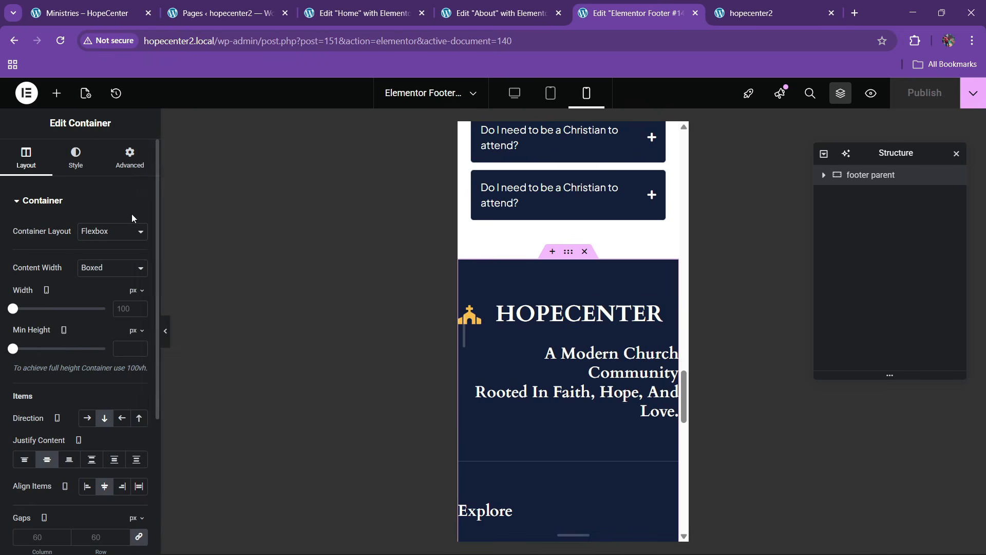
click(130, 157)
click(25, 297)
text(0)
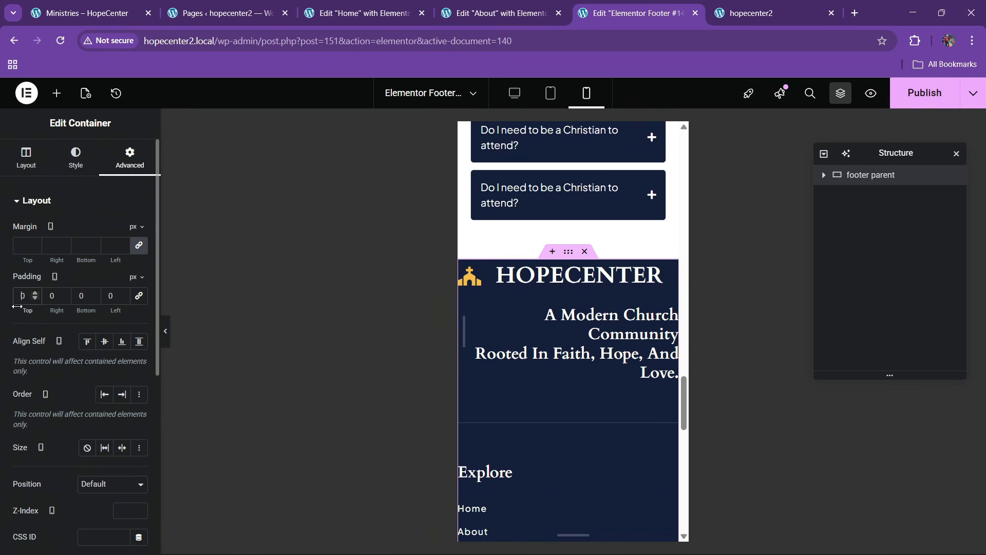
text(6)
click(50, 296)
text(2)
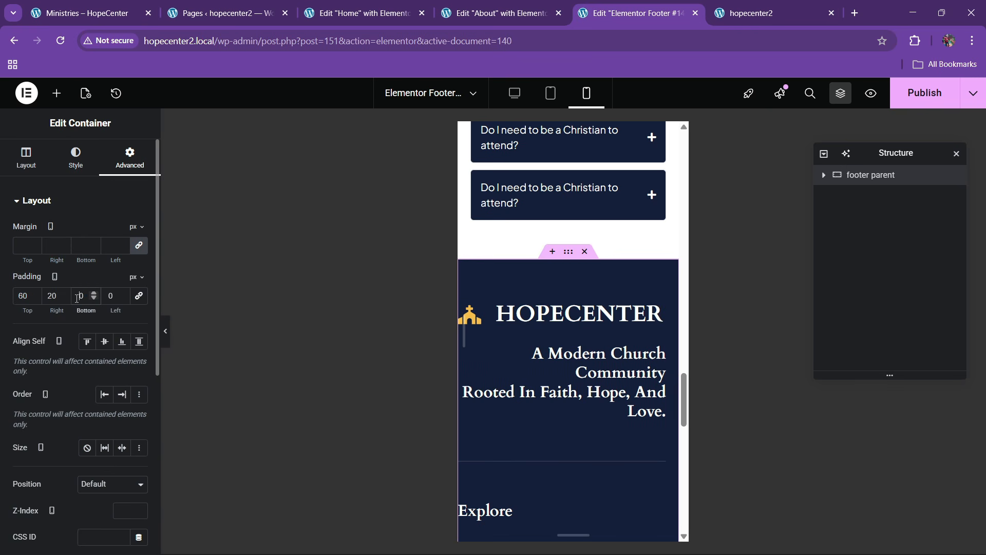
click(110, 297)
text(2)
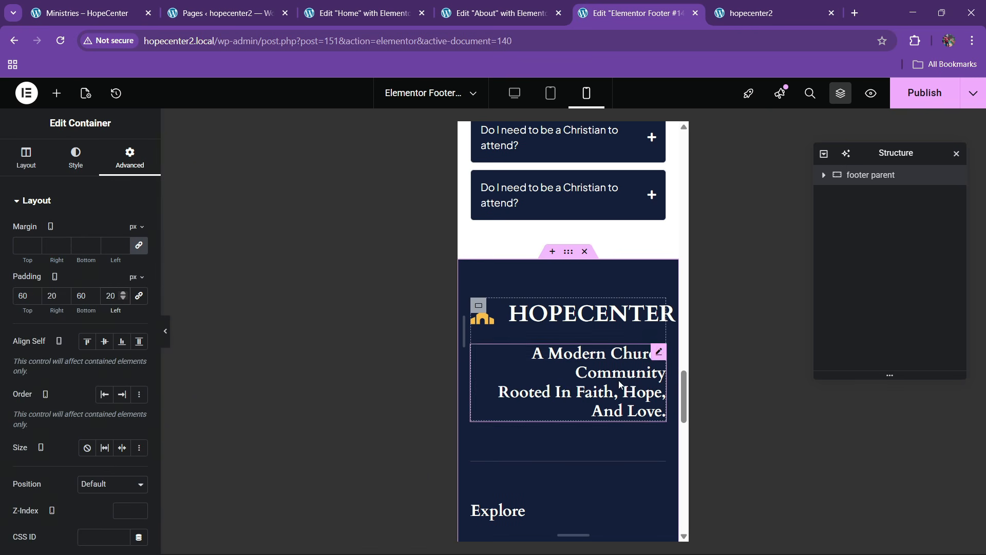
Set the footer tagline's mobile typography size to 17
click(662, 358)
click(77, 157)
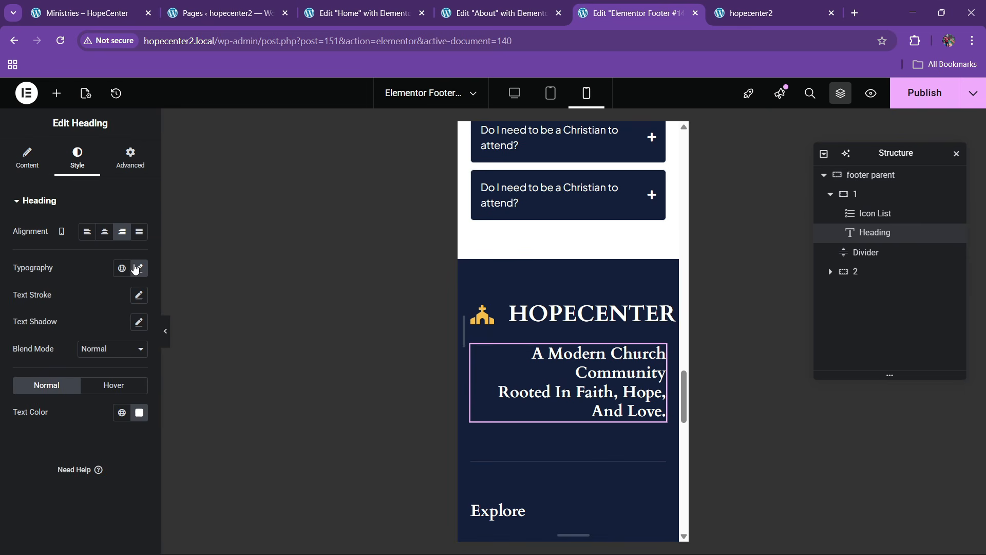
click(137, 268)
double_click(129, 368)
text(17)
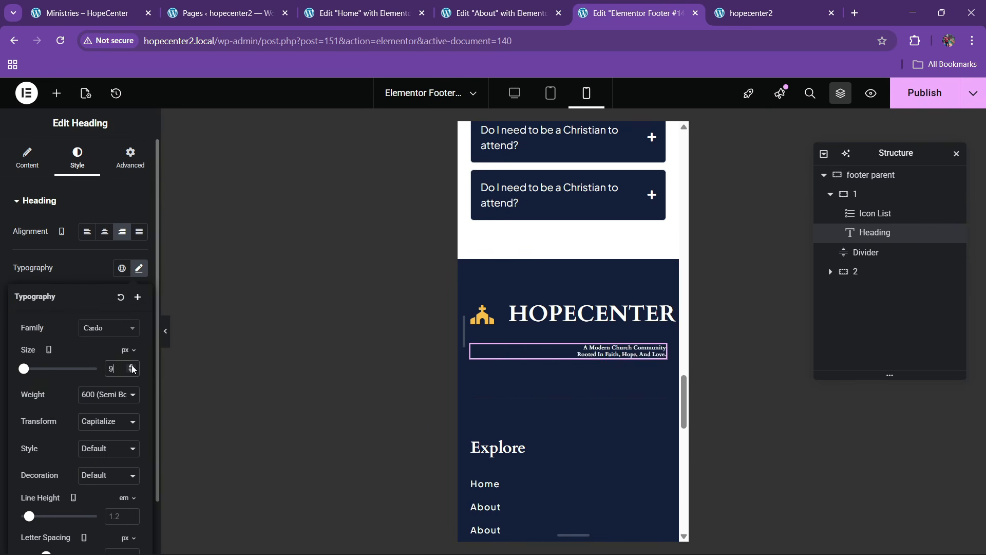
Shrink the HOPECENTER logo icon to 27 px and its text to 25 px
click(660, 304)
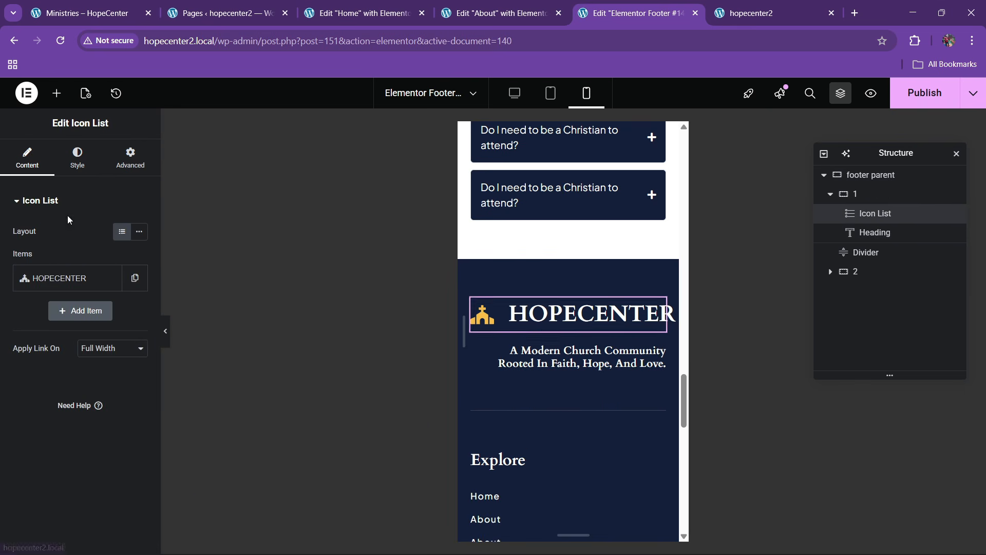
click(77, 157)
click(71, 353)
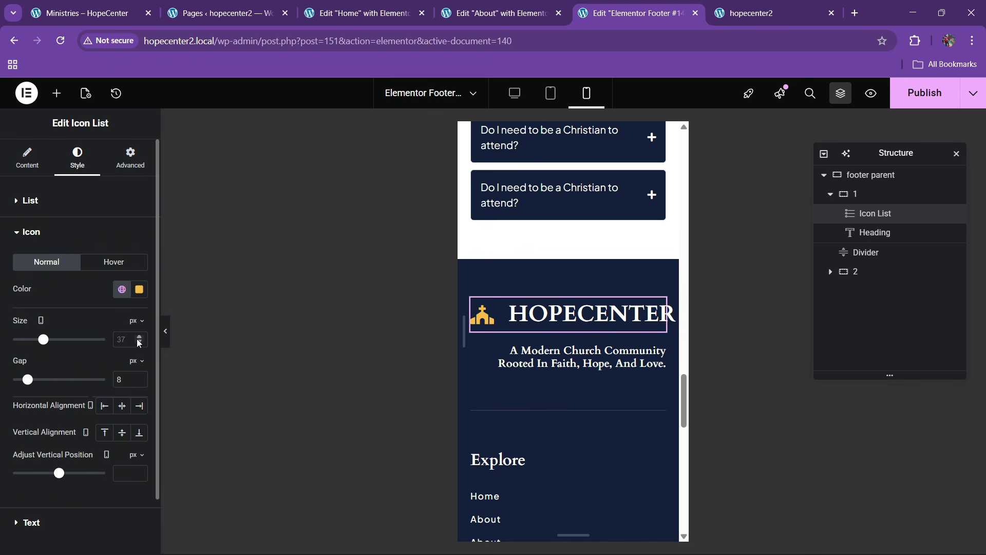
click(140, 338)
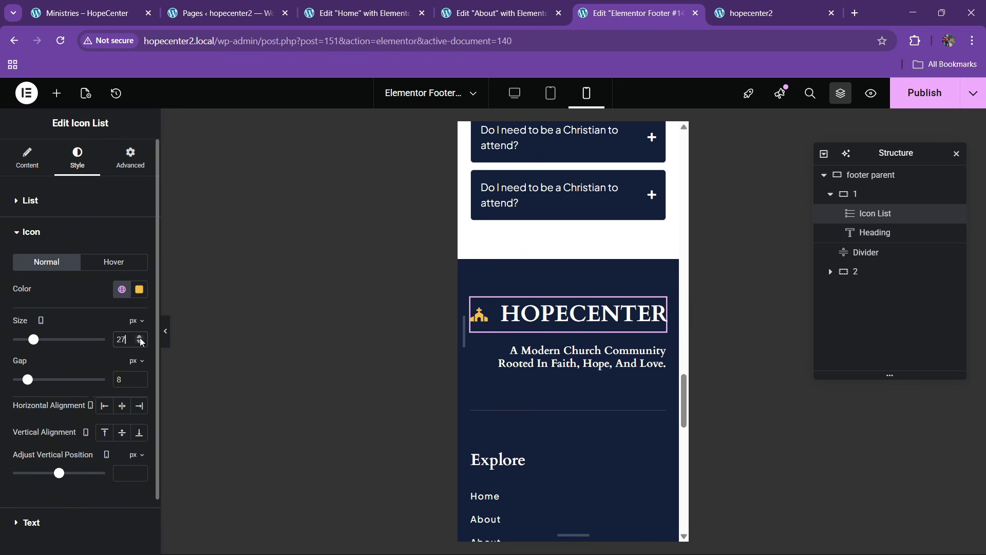
scroll(85, 424, down, 2)
click(57, 459)
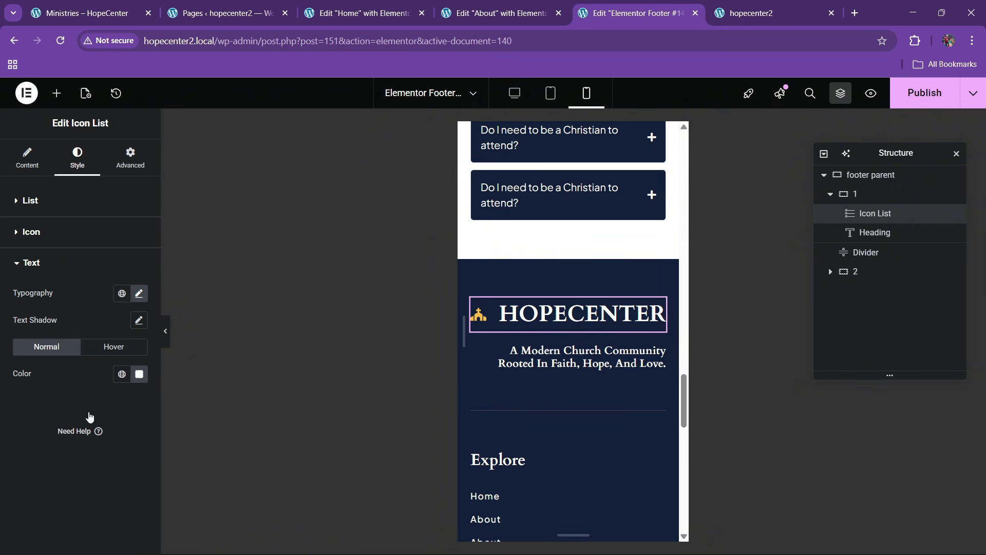
click(139, 297)
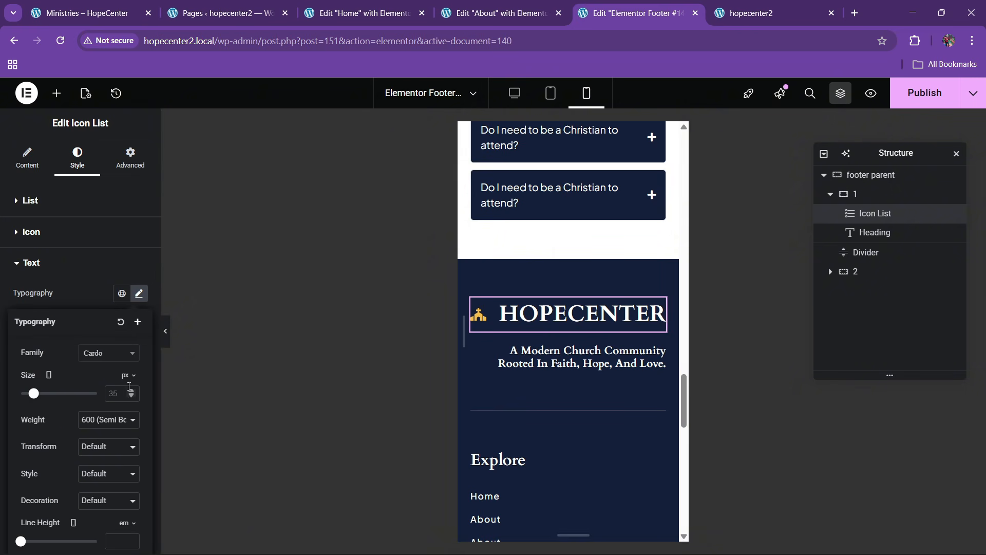
click(131, 392)
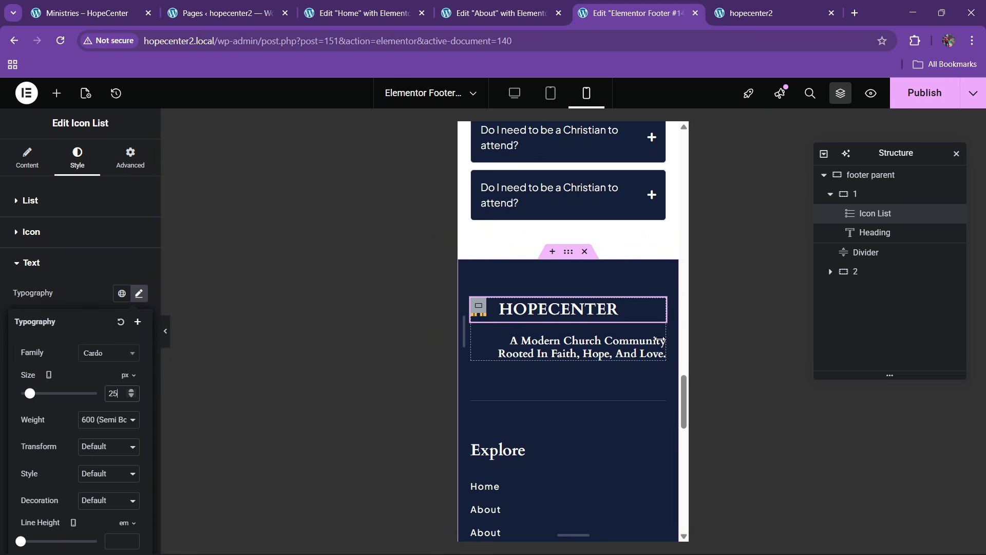
click(659, 341)
Left-align the footer tagline text
click(104, 232)
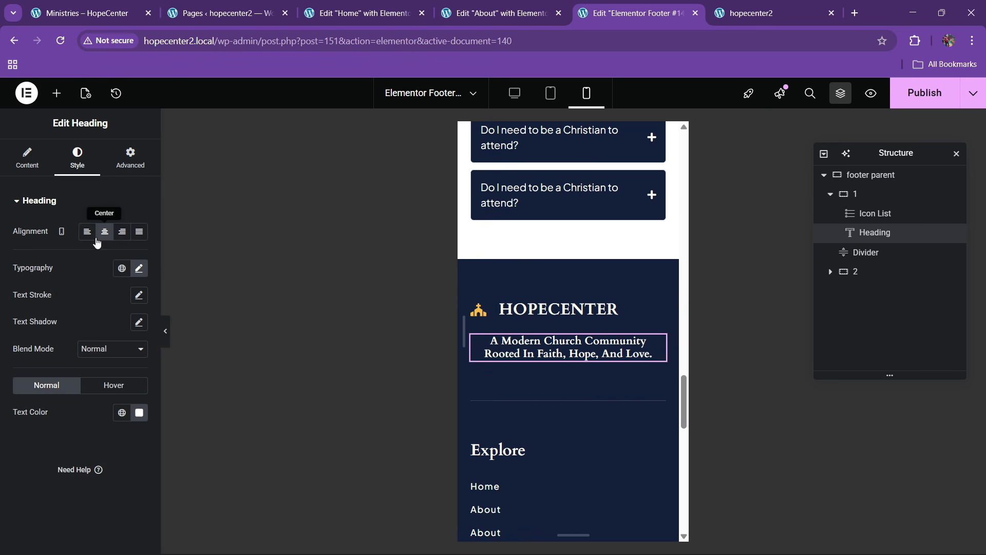
click(88, 232)
scroll(523, 278, down, 4)
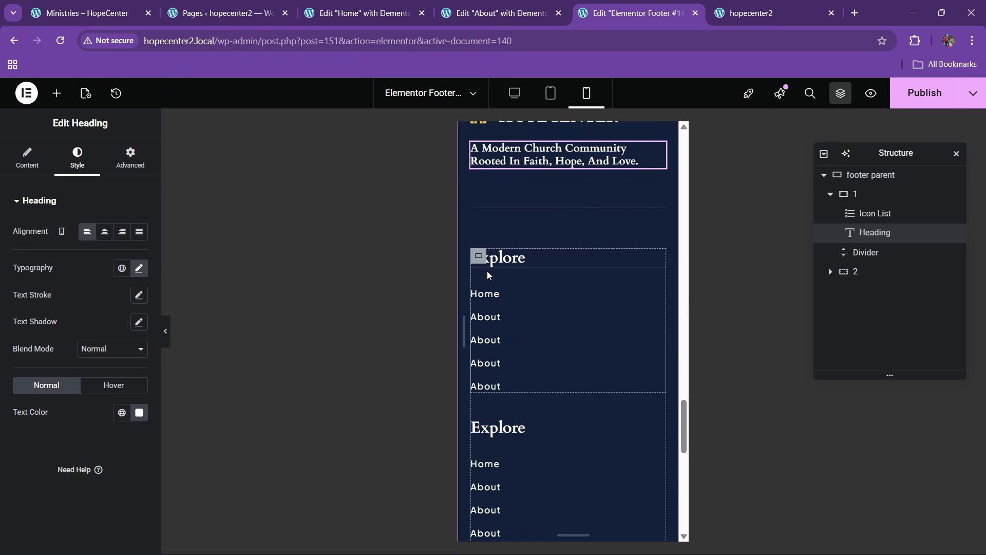
Set the footer container's layout gaps to 40
click(868, 174)
click(26, 157)
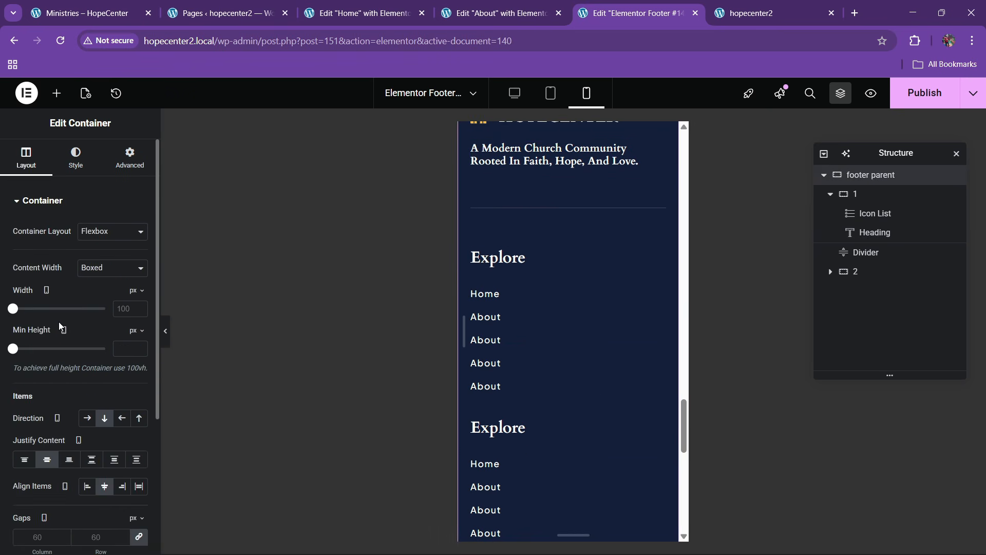
scroll(100, 411, down, 3)
click(101, 415)
text(40)
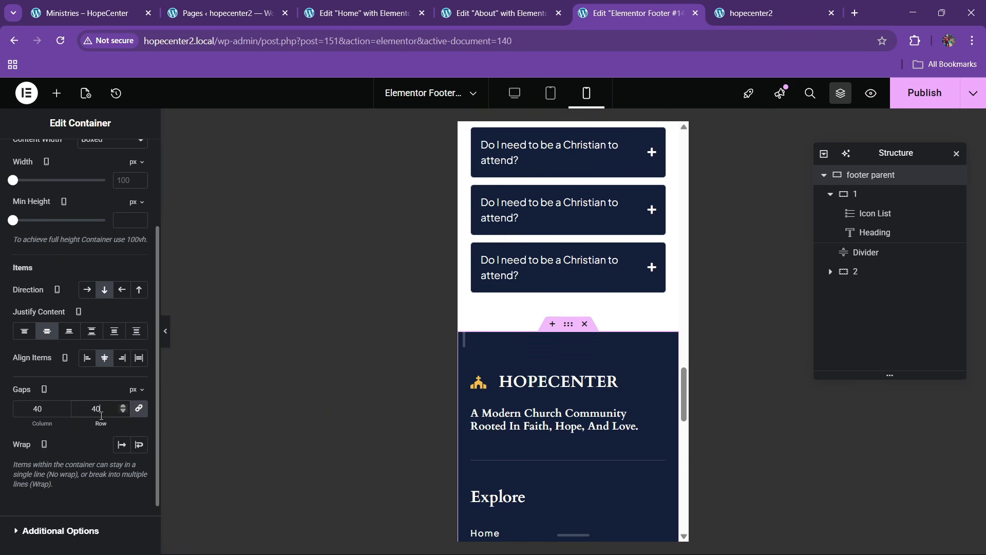
key(BackSpace)
key(BackSpace)
text(30)
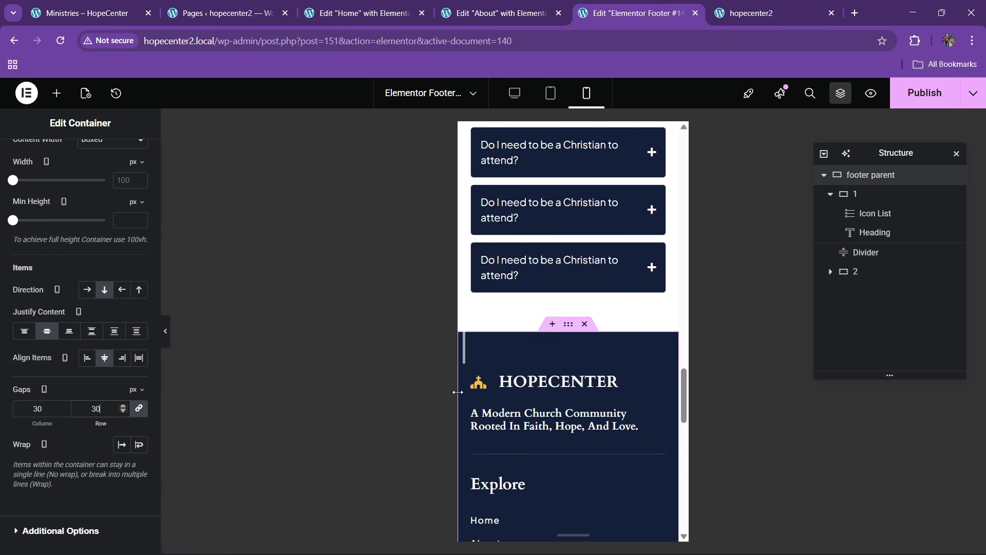
scroll(591, 356, down, 4)
key(BackSpace)
key(BackSpace)
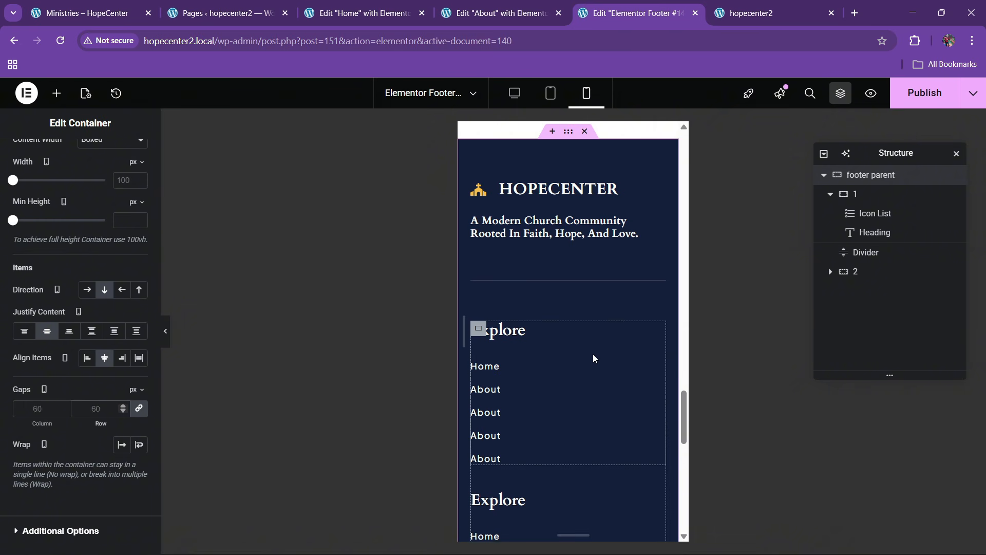
text(40)
Publish the footer and switch to editing the site header
scroll(535, 339, down, 5)
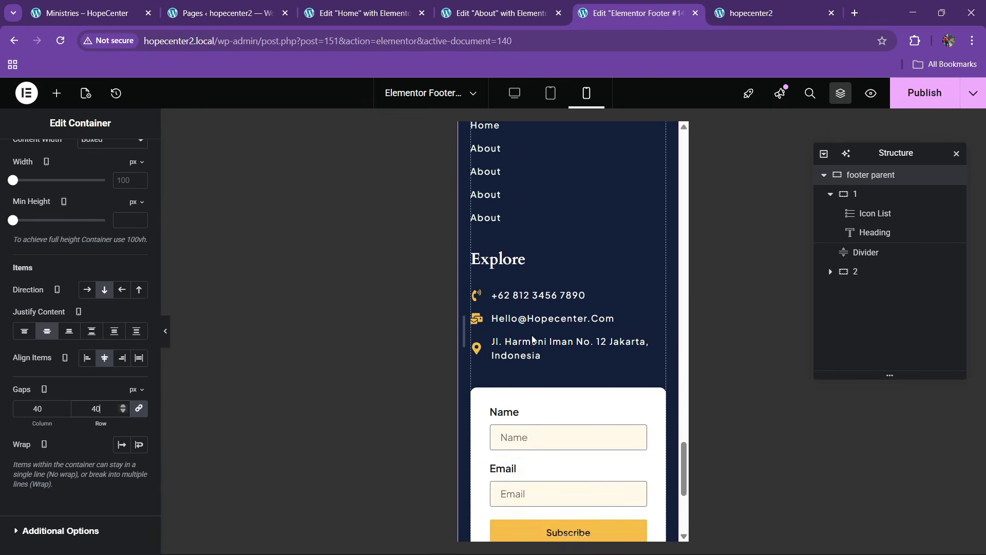
scroll(533, 340, down, 6)
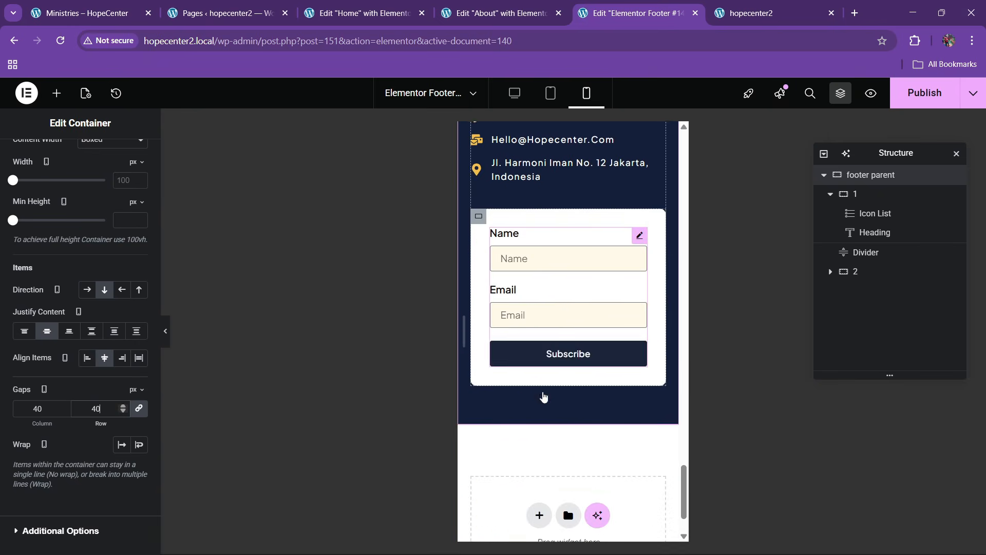
click(912, 93)
scroll(513, 272, up, 15)
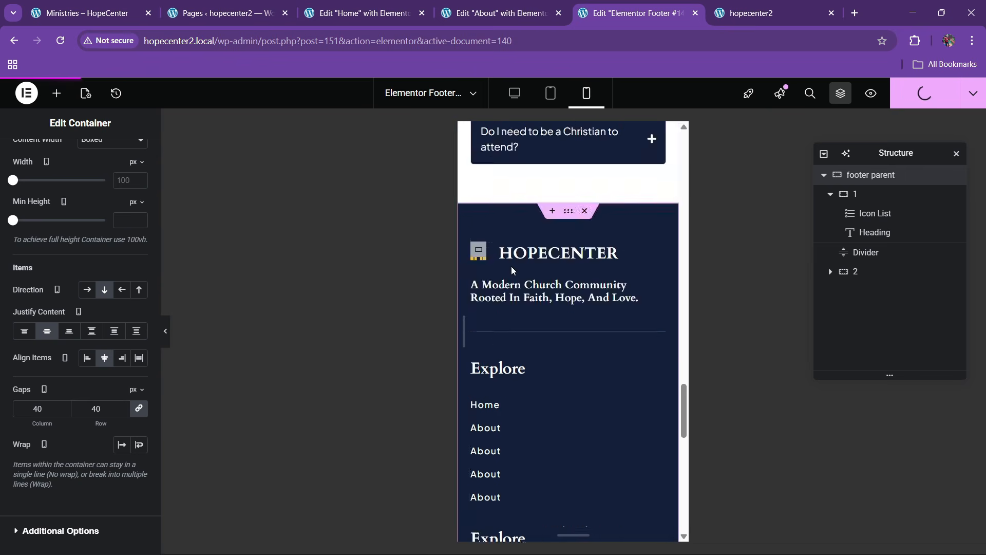
scroll(513, 273, up, 18)
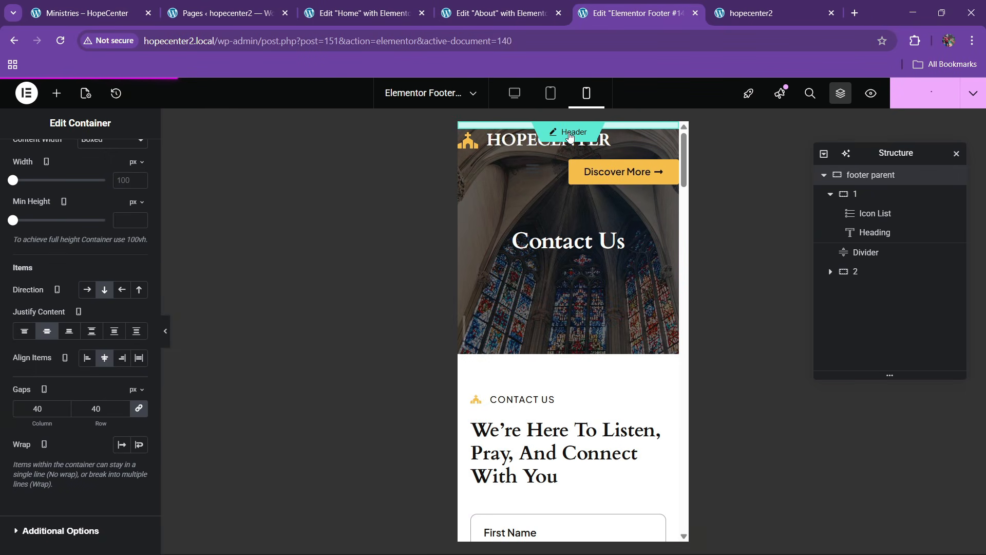
click(535, 221)
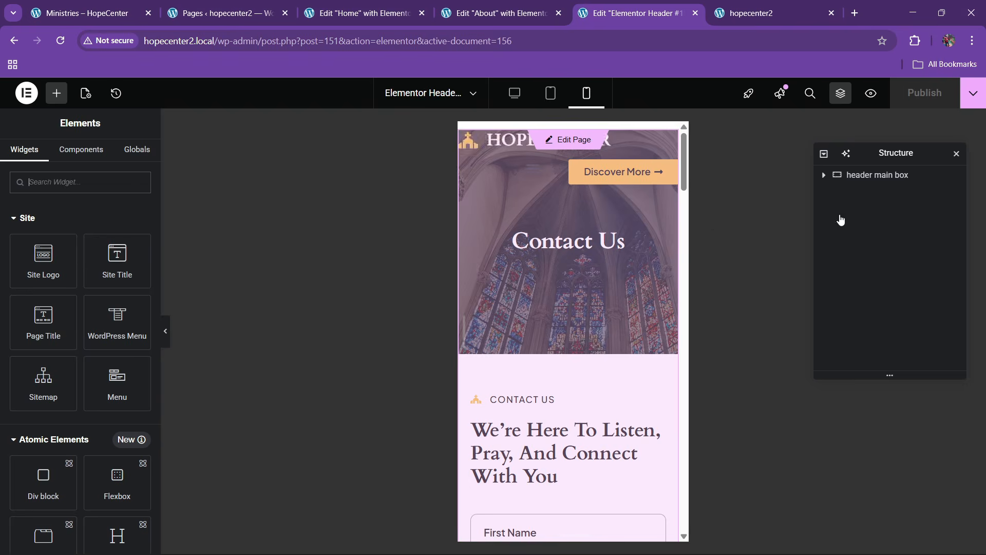
Style the menu's hamburger toggle with a yellow background and dark blue lines
click(830, 177)
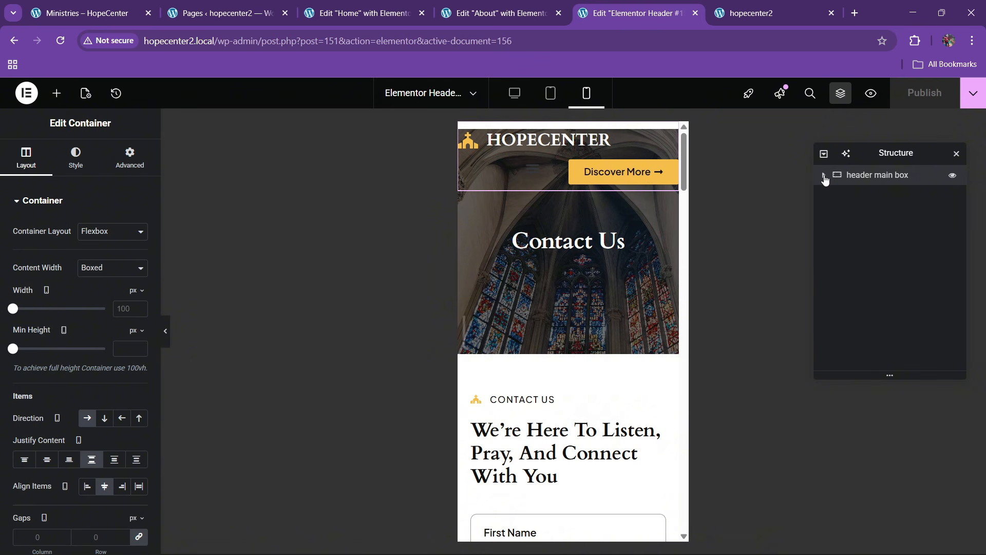
click(876, 198)
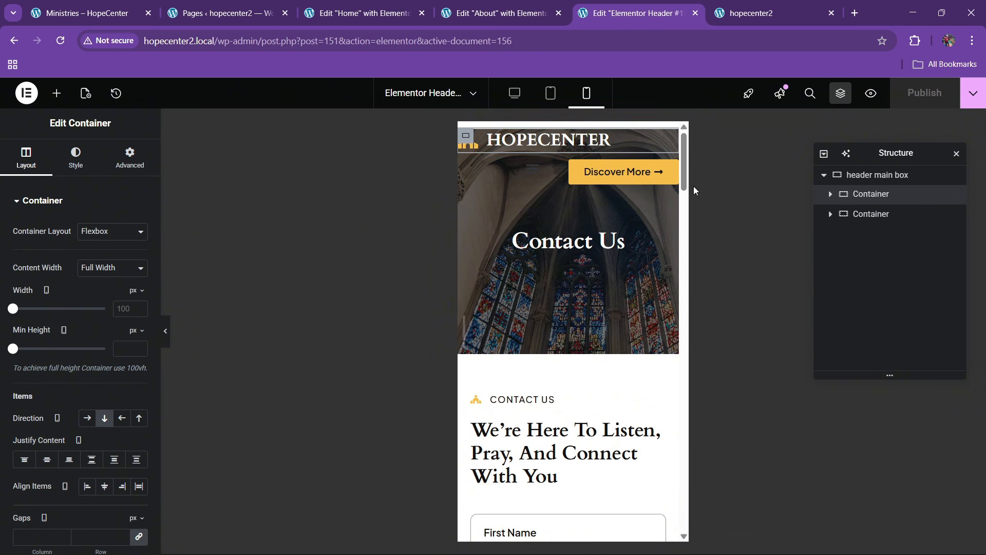
click(538, 165)
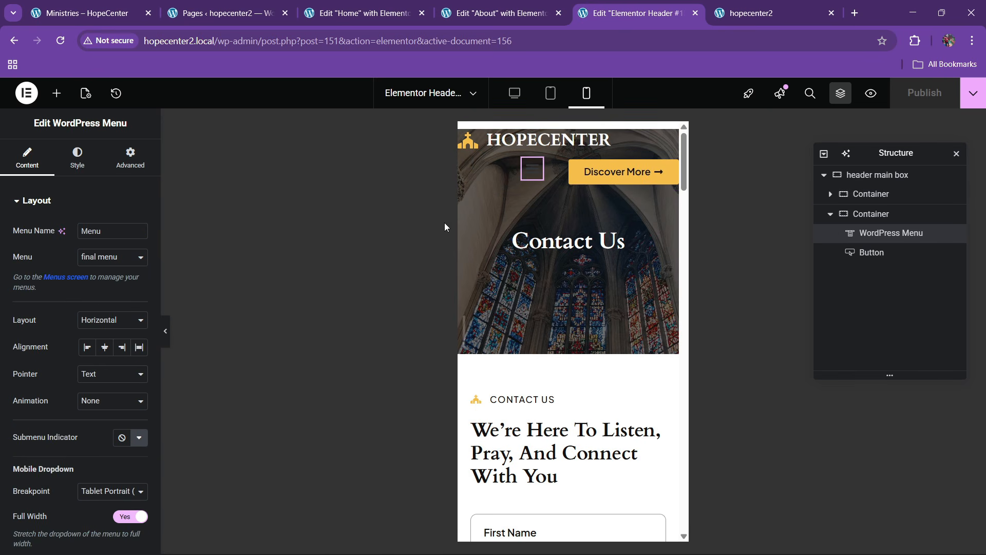
scroll(40, 335, down, 4)
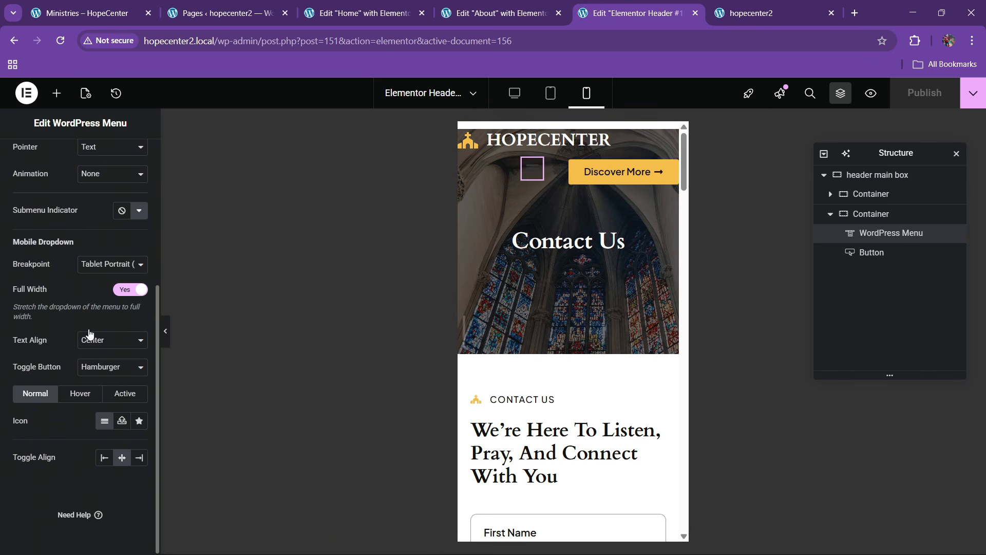
scroll(90, 334, up, 5)
click(78, 163)
scroll(66, 315, down, 1)
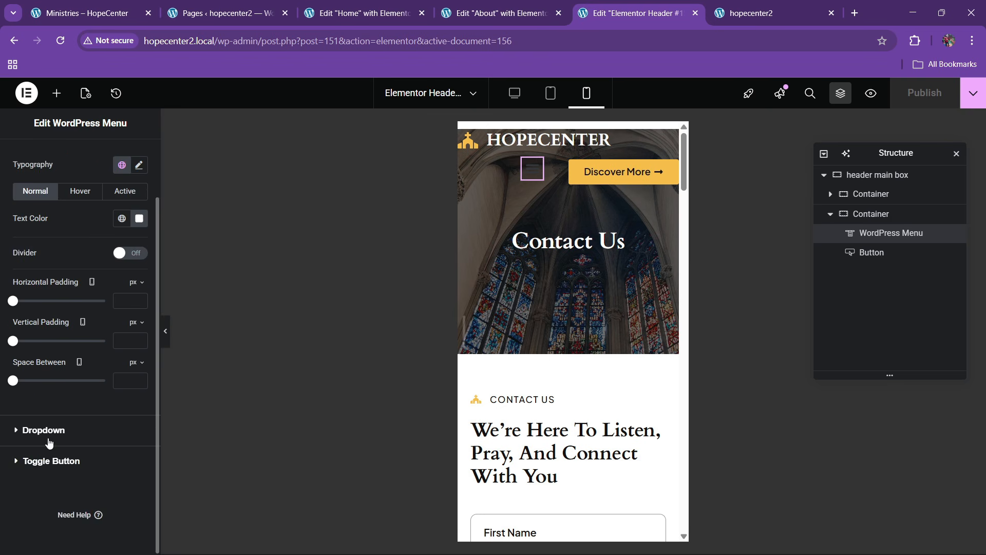
click(51, 462)
click(124, 348)
click(67, 317)
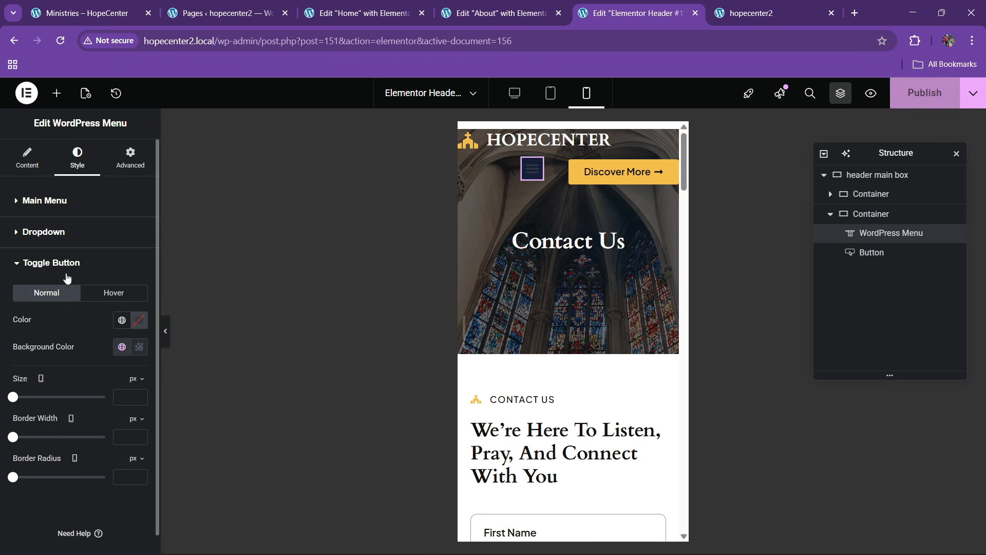
click(124, 349)
click(61, 244)
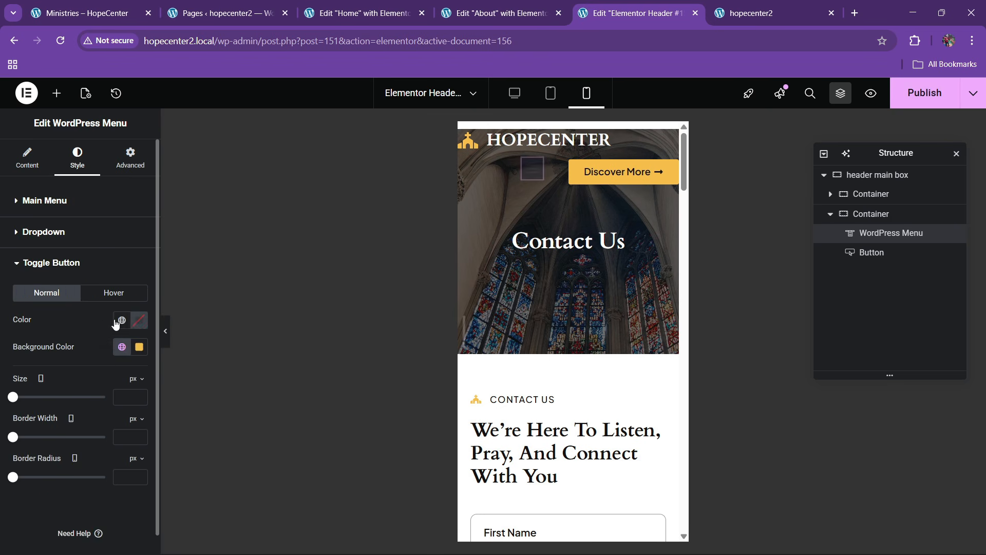
click(123, 348)
click(64, 242)
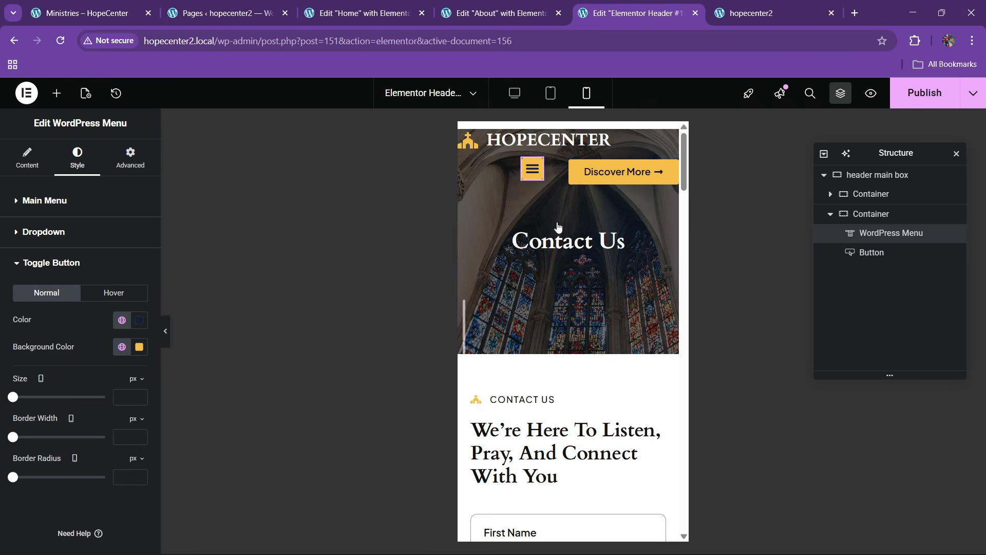
Hide the Discover More button on mobile portrait and preview the header
click(872, 252)
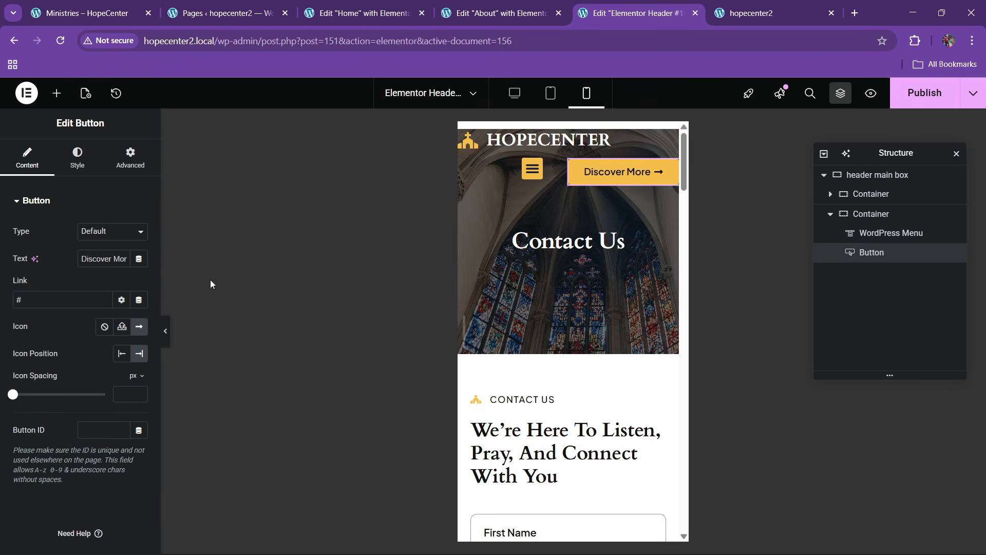
scroll(72, 288, down, 5)
scroll(66, 329, down, 5)
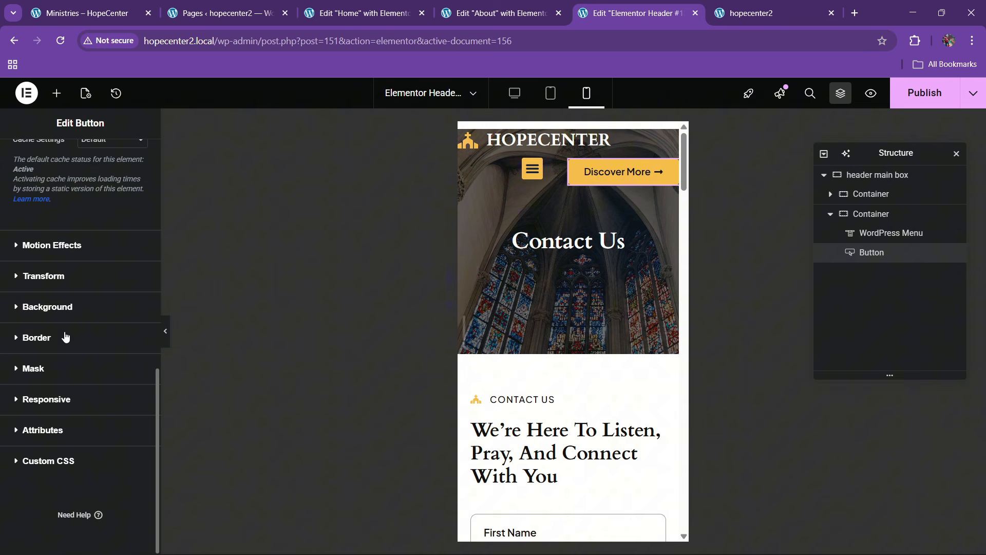
click(50, 399)
click(129, 499)
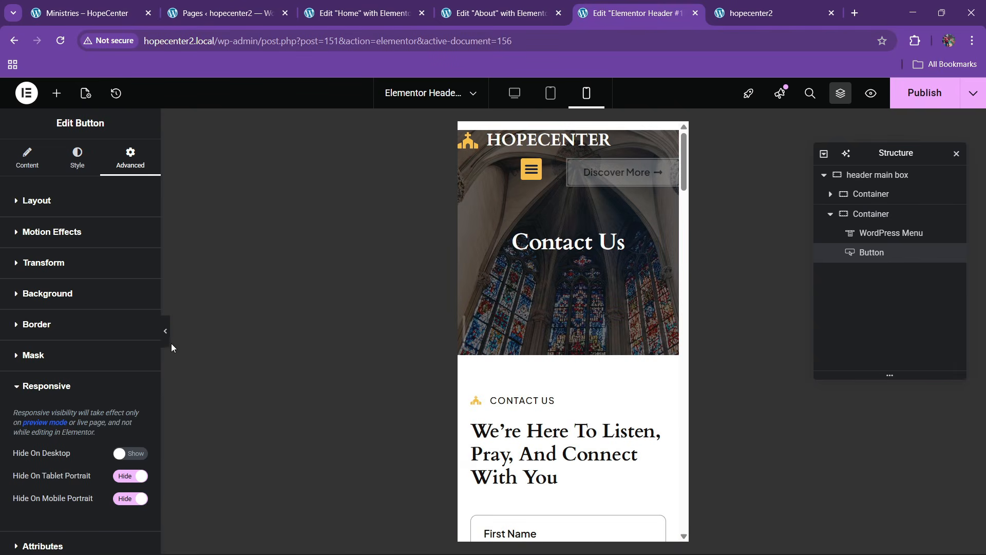
click(171, 344)
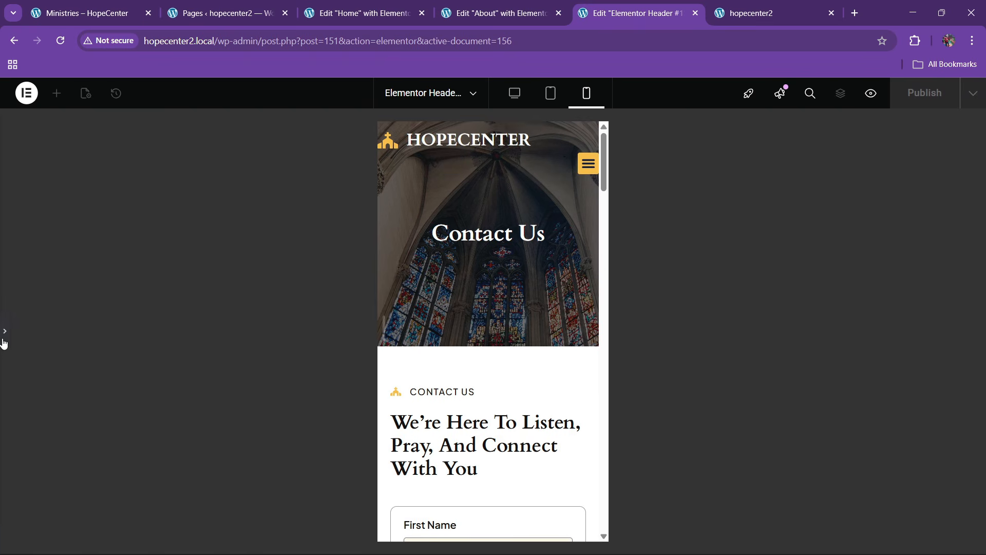
Set the menu-and-button container's width to 100 and preview the header
click(4, 343)
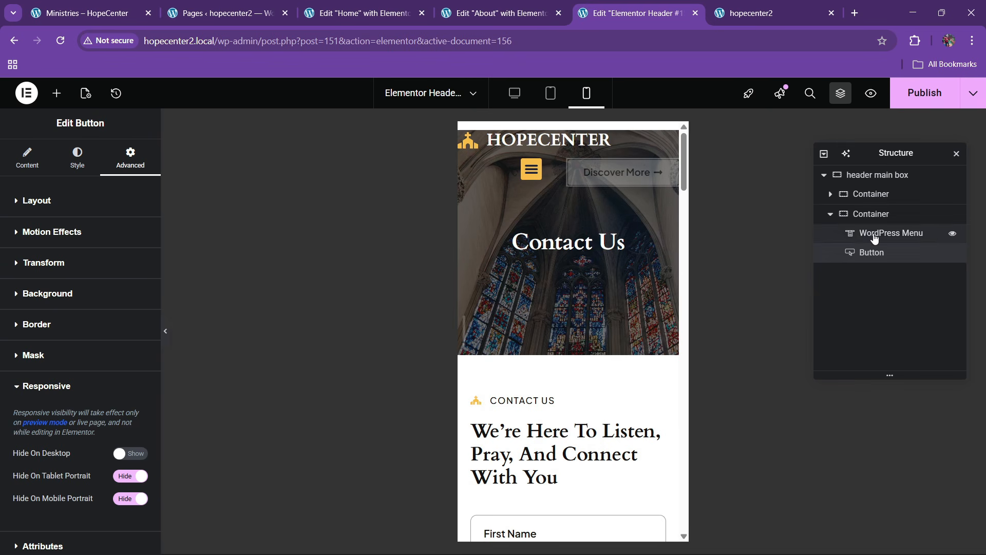
click(876, 217)
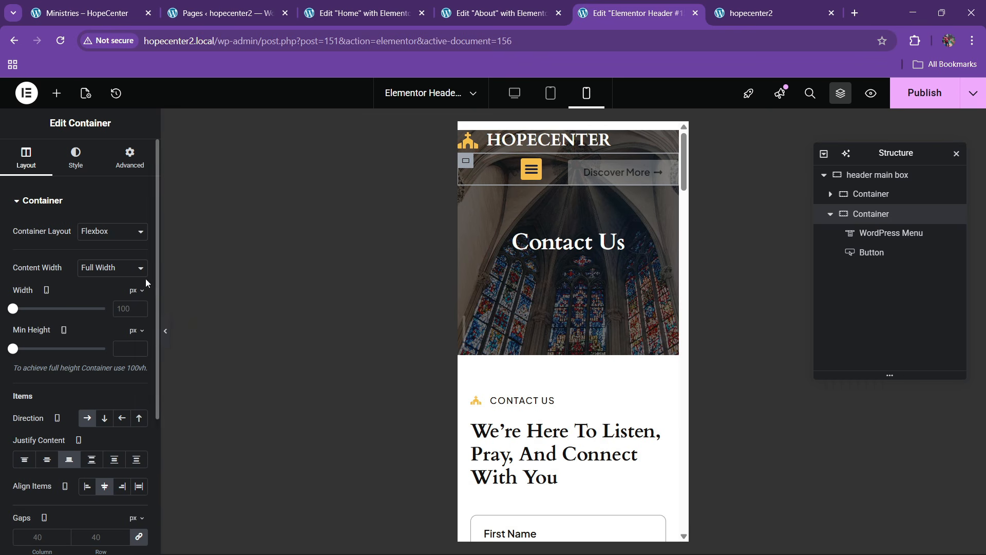
click(124, 308)
text(100)
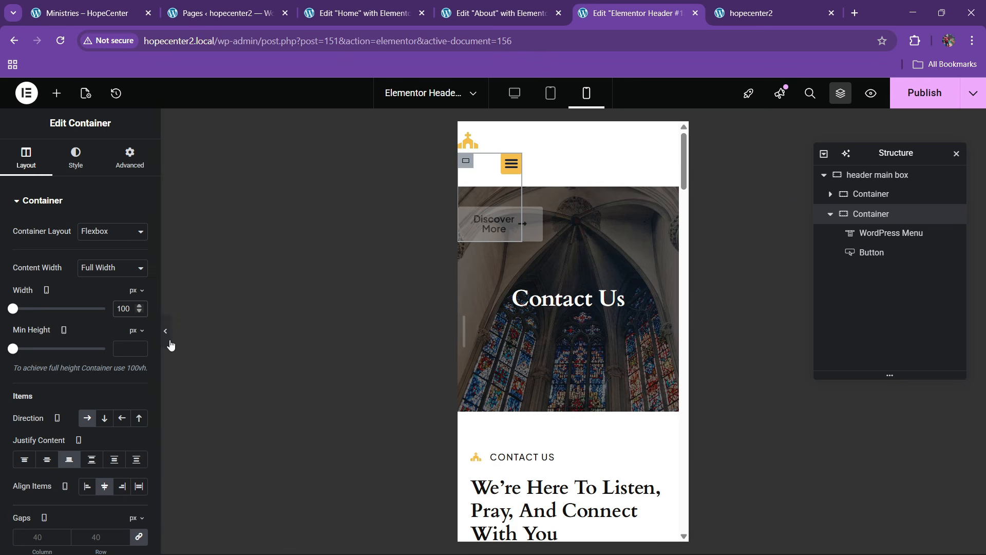
click(169, 342)
click(4, 331)
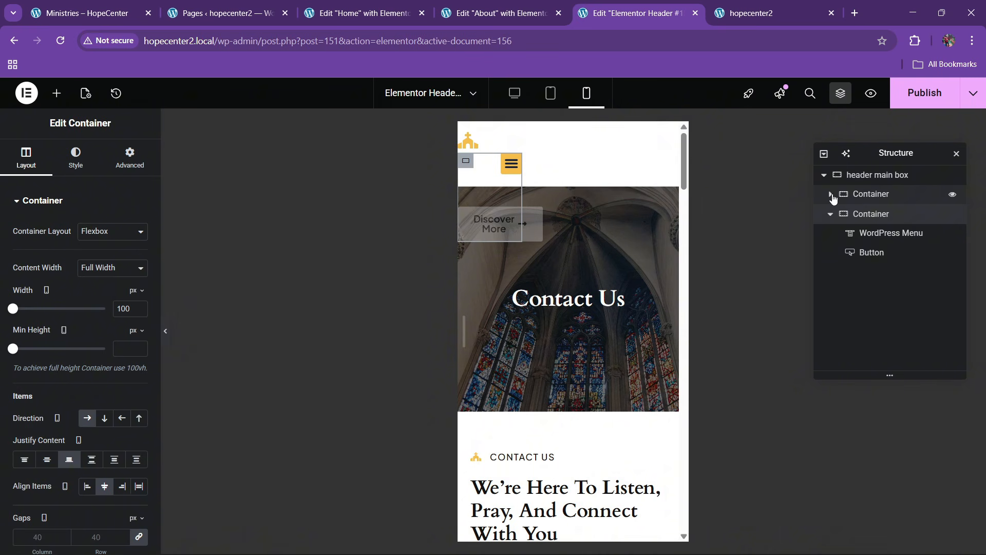
Review the HOPECENTER logo list's Advanced settings and check the header layout in preview
click(831, 195)
click(868, 214)
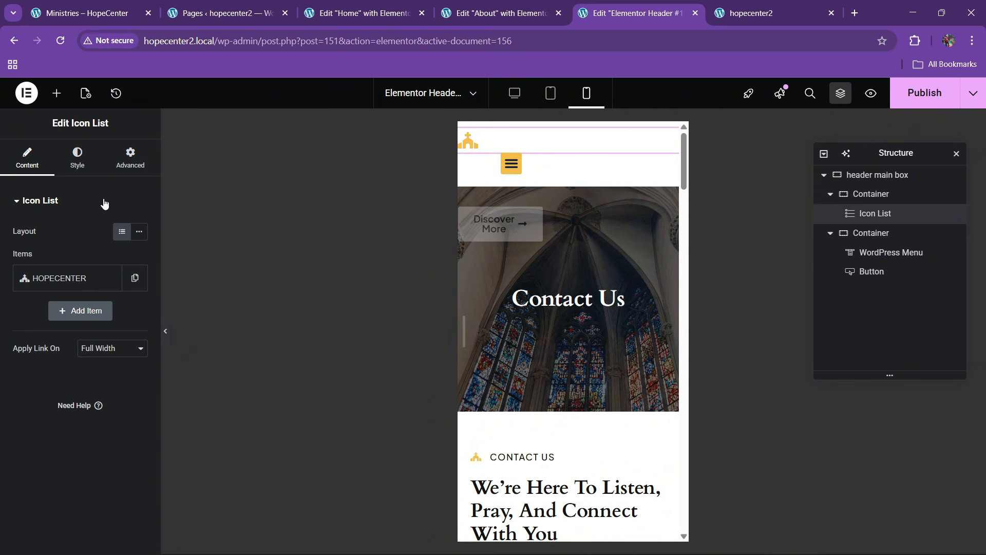
click(131, 157)
scroll(46, 349, down, 3)
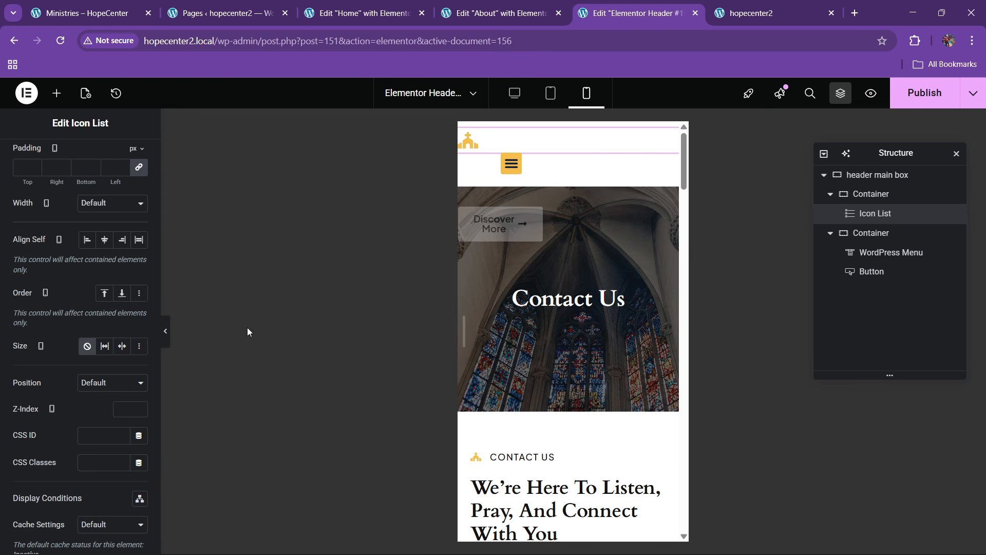
click(166, 341)
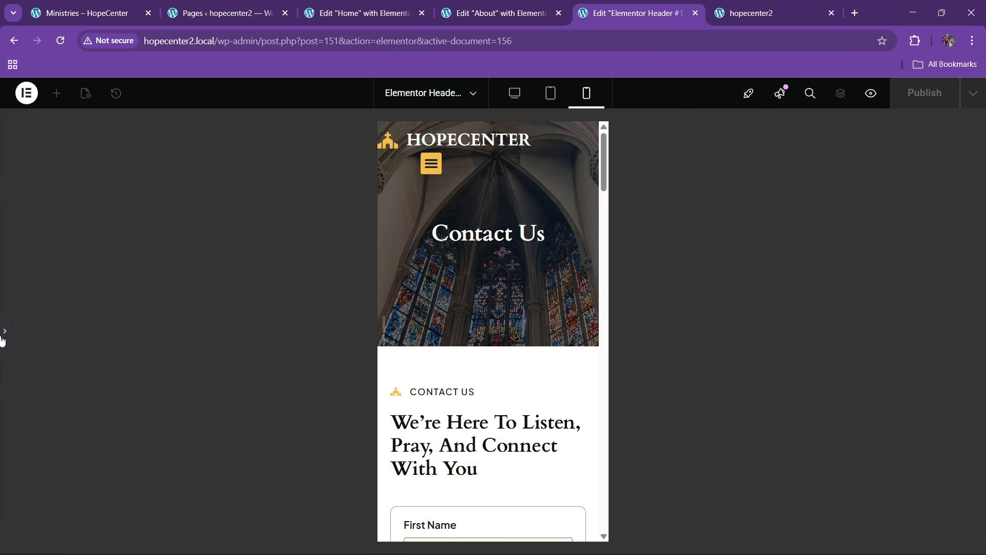
click(5, 329)
Narrow the menu-and-button container's width to 50 px and preview the header
click(874, 197)
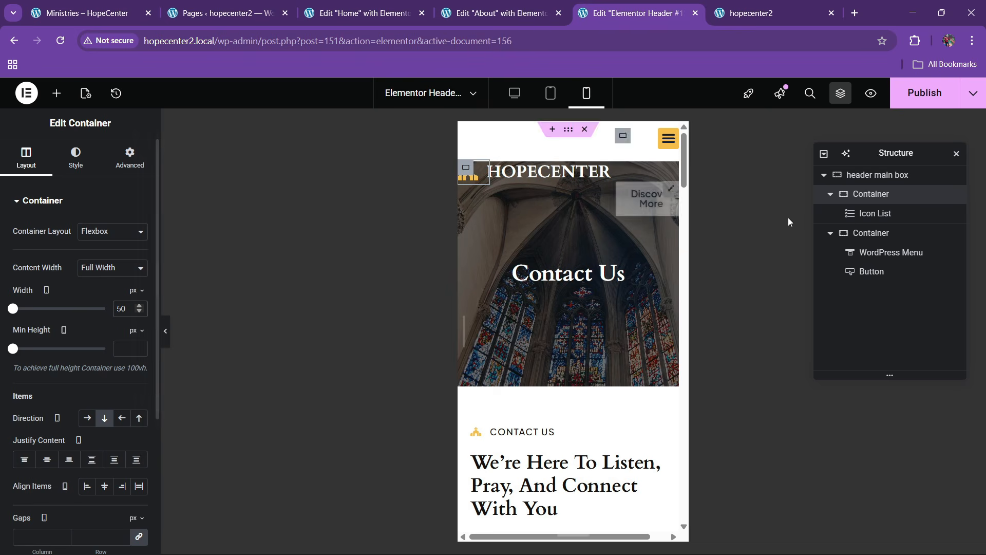
click(871, 233)
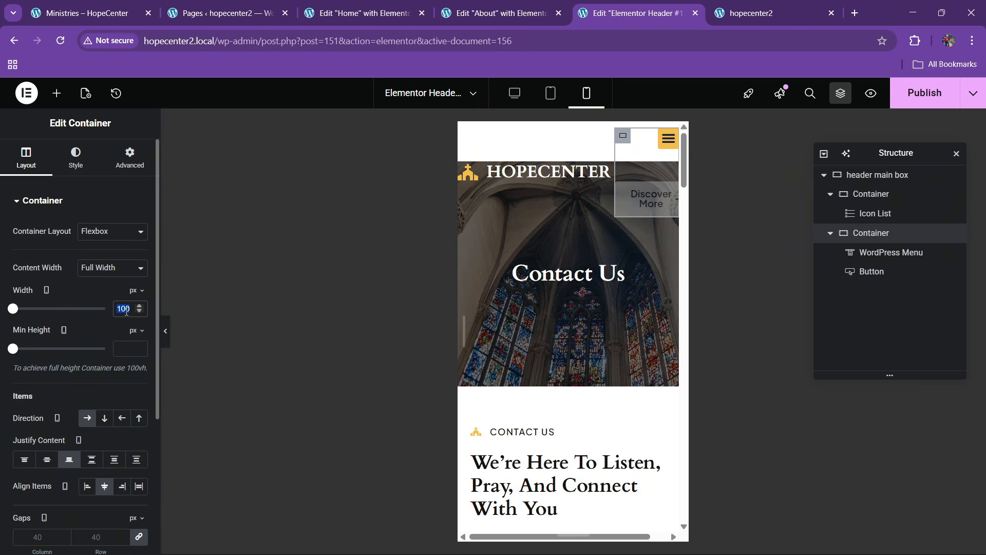
text(50)
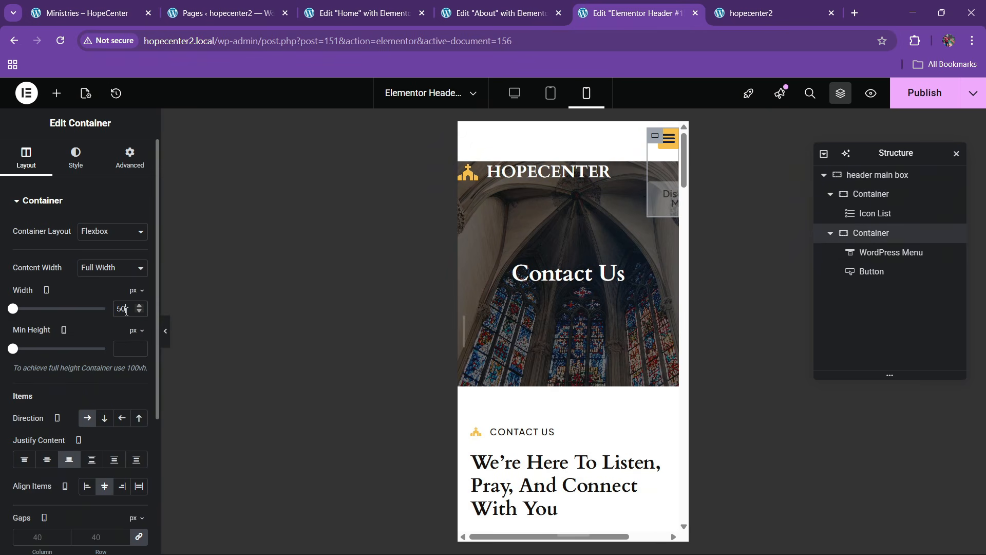
click(169, 338)
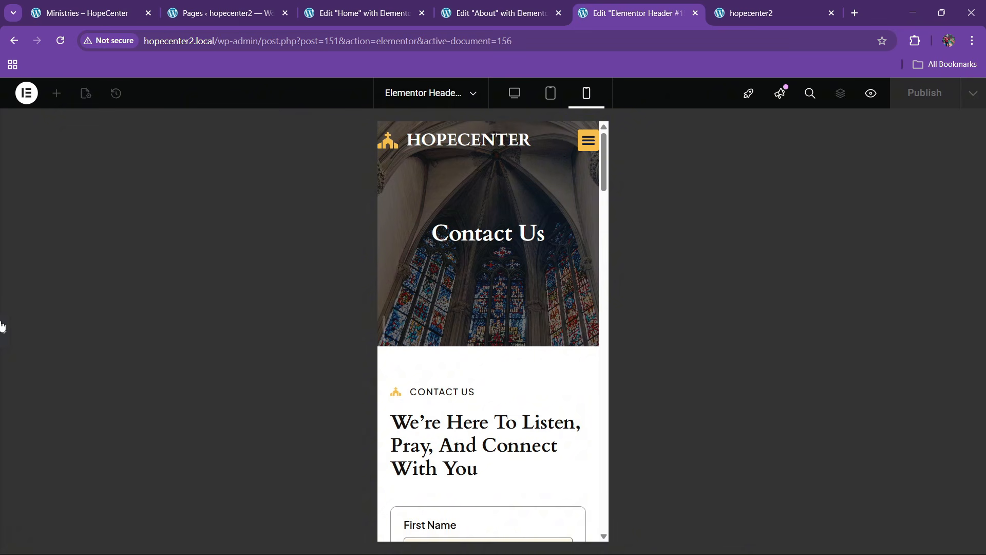
Give the header main box 10 px padding and preview the result
click(3, 327)
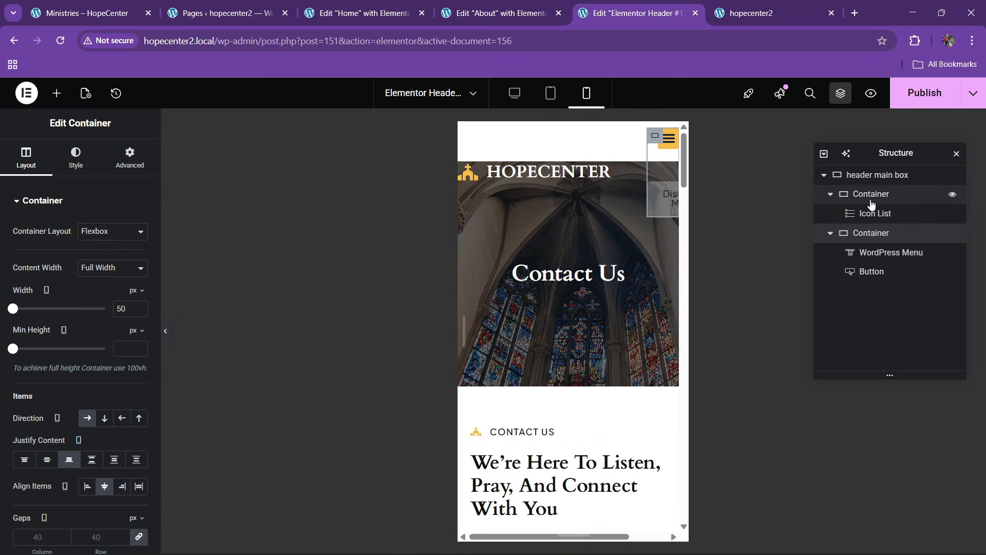
click(130, 157)
text(10)
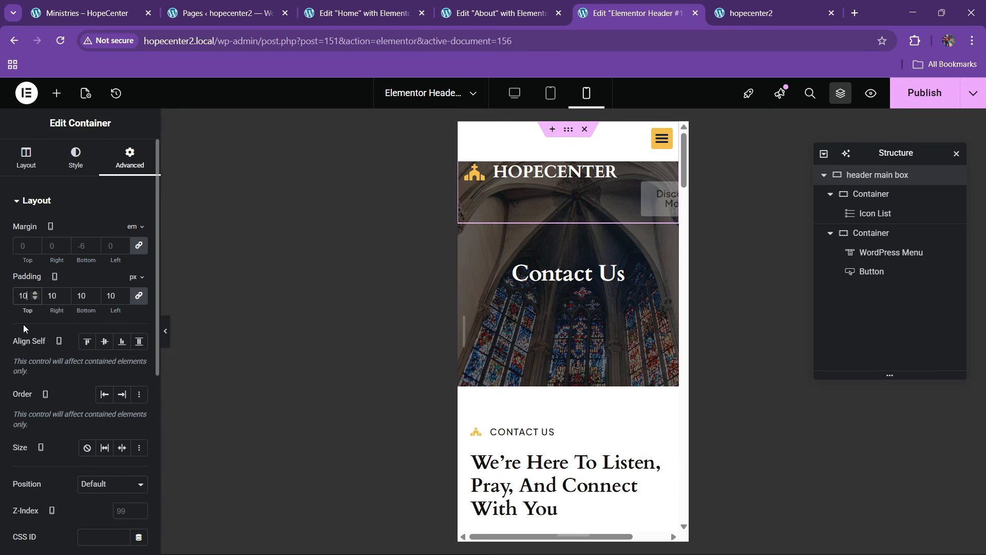
click(166, 331)
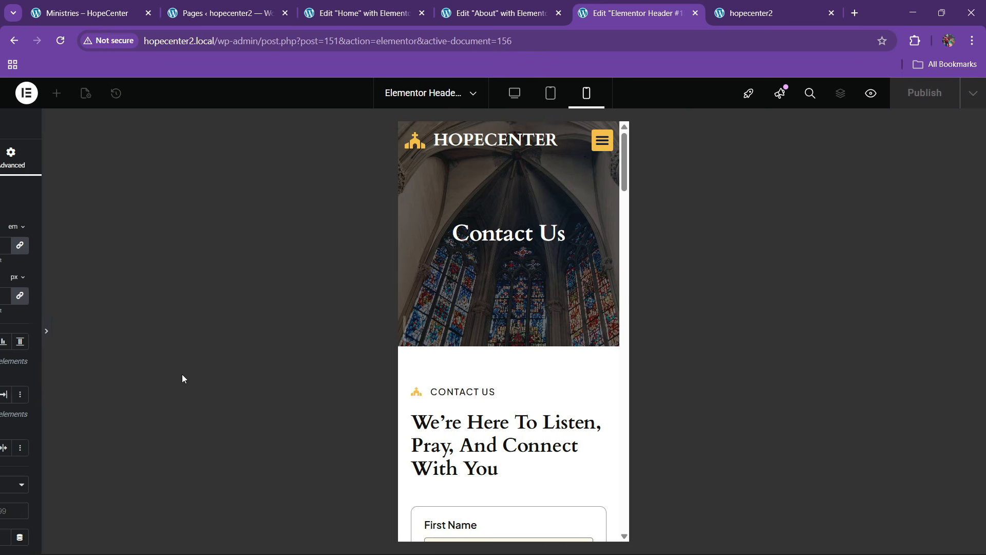
Check the mobile dropdown in preview, then open the navigation menu's Dropdown styling options
click(580, 152)
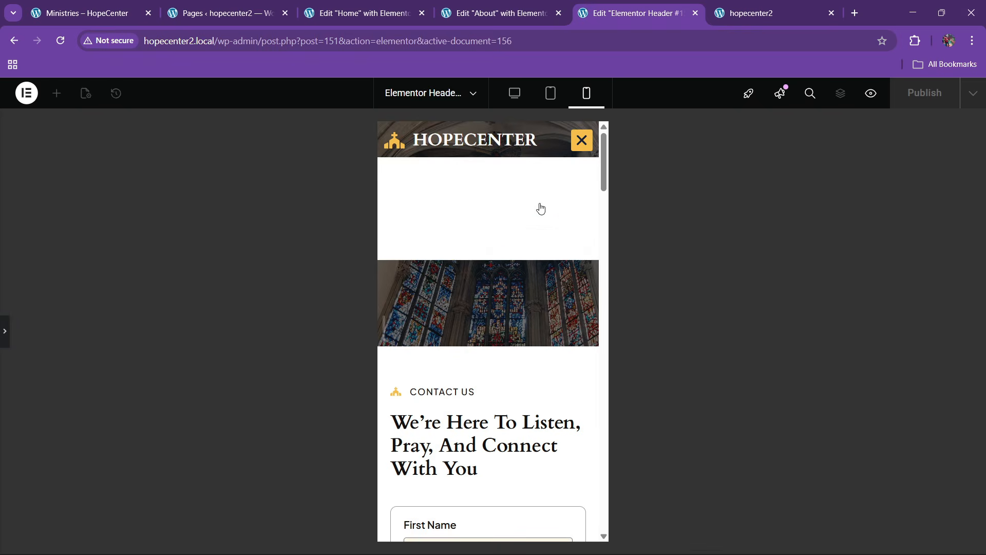
click(5, 331)
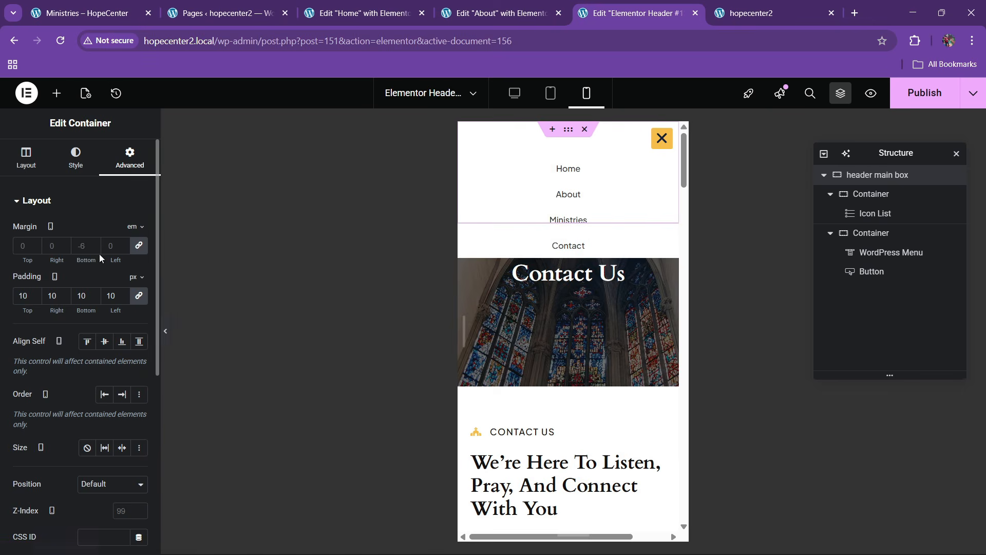
click(75, 158)
scroll(51, 312, down, 2)
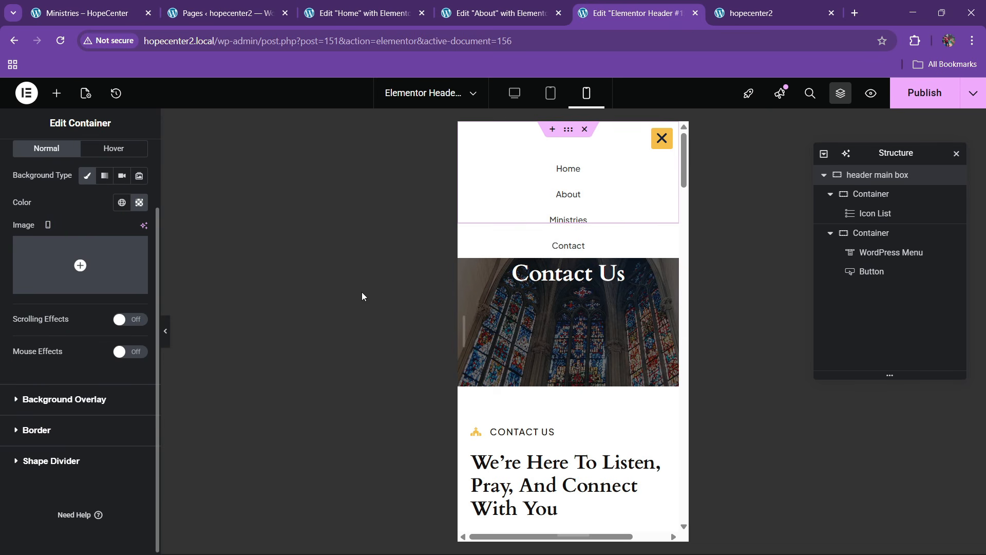
click(898, 220)
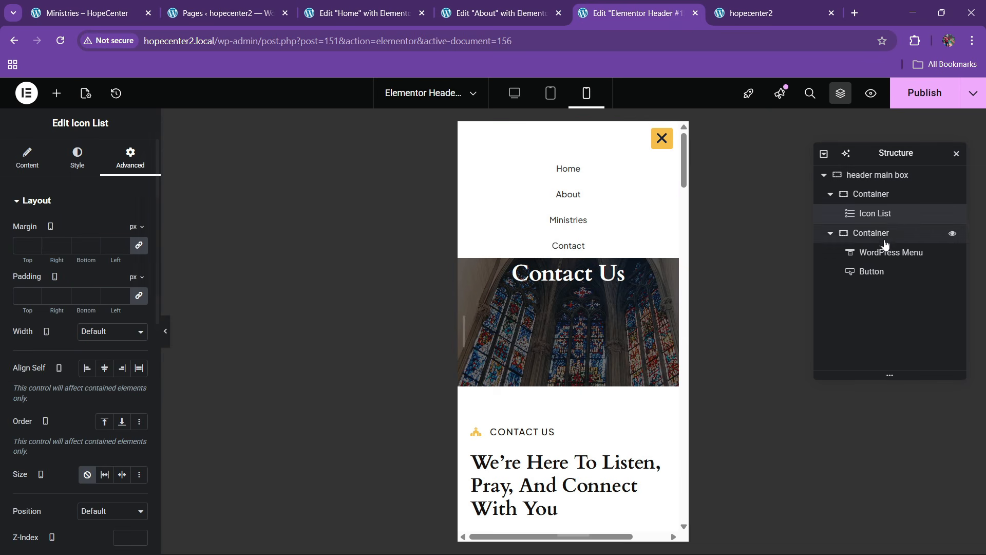
click(868, 252)
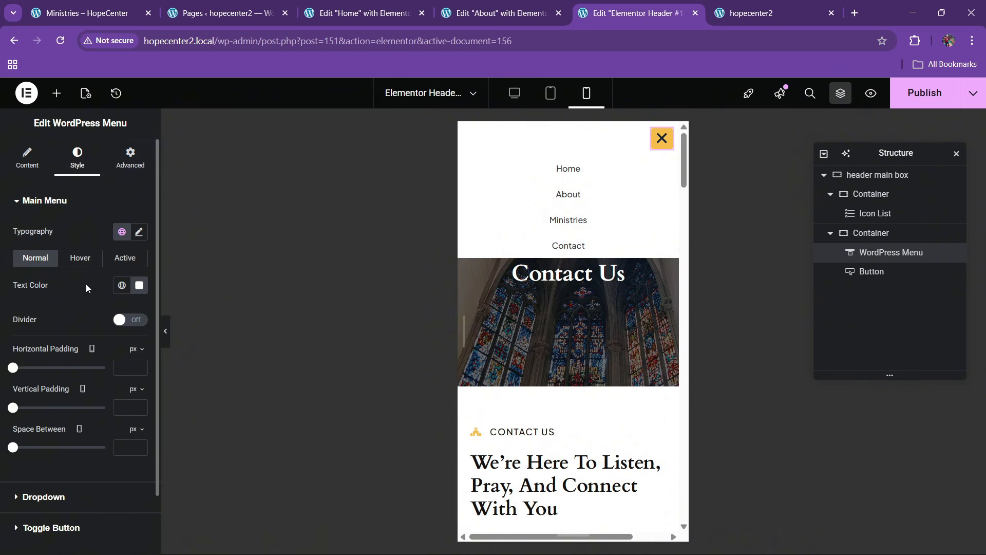
scroll(101, 342, down, 1)
click(45, 432)
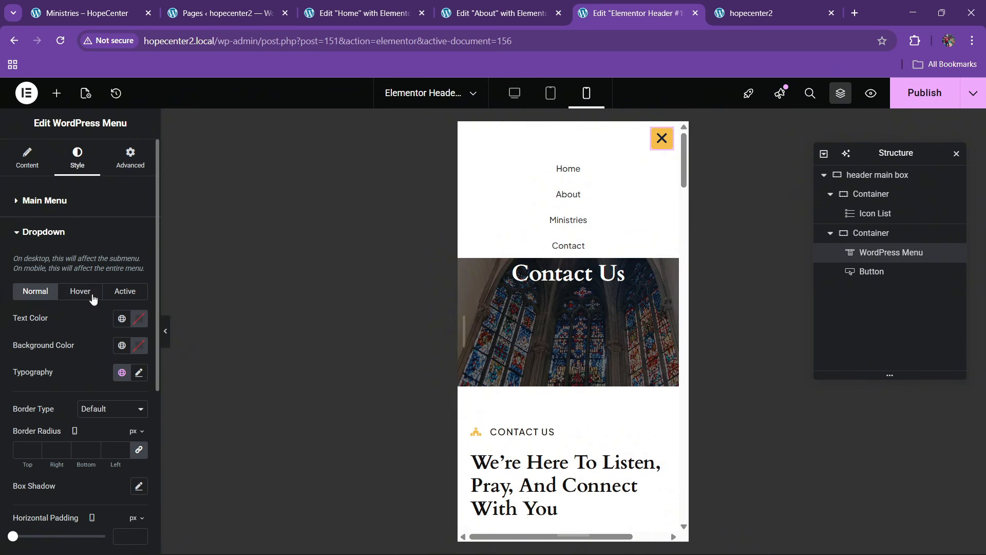
Make hovered dropdown items use the global cream bg colour for text
click(121, 346)
click(66, 256)
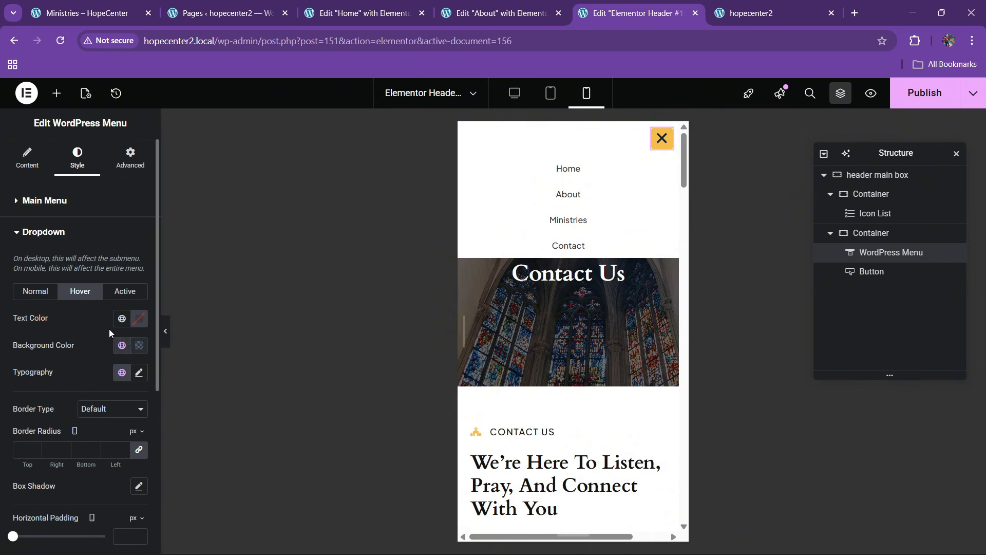
click(122, 321)
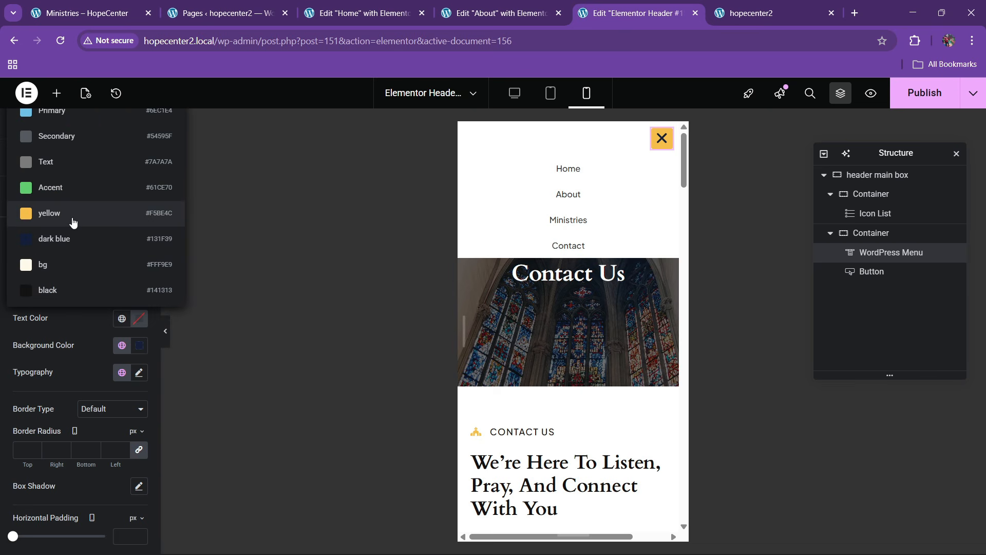
click(73, 264)
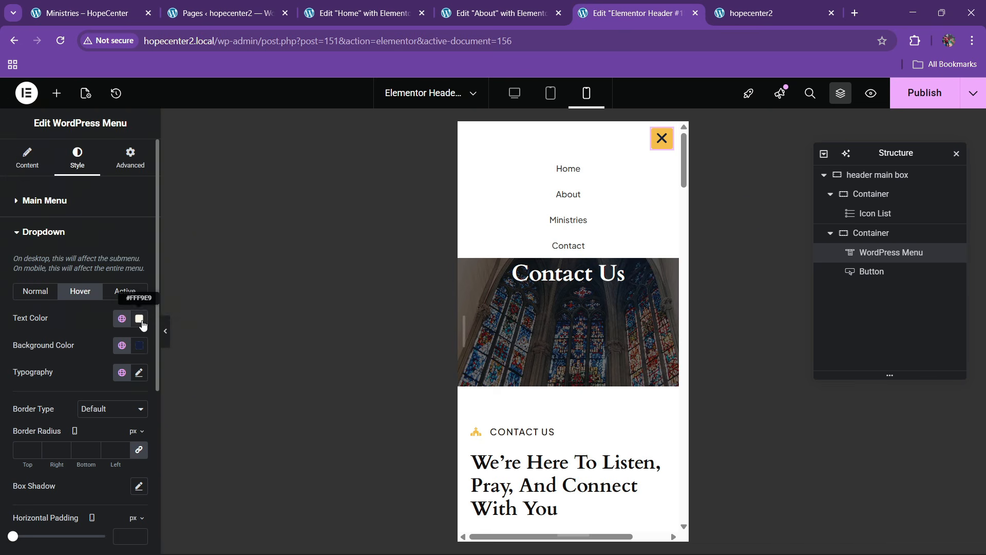
click(141, 323)
Give the active dropdown item a dark blue background and white text
click(49, 329)
click(125, 291)
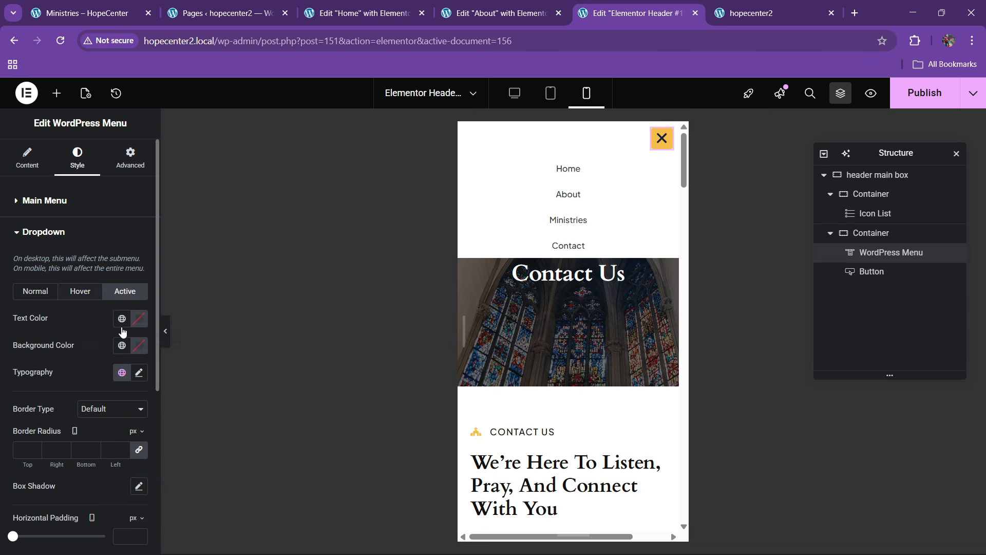
click(122, 319)
click(70, 272)
click(139, 321)
drag(113, 406, 24, 314)
click(24, 315)
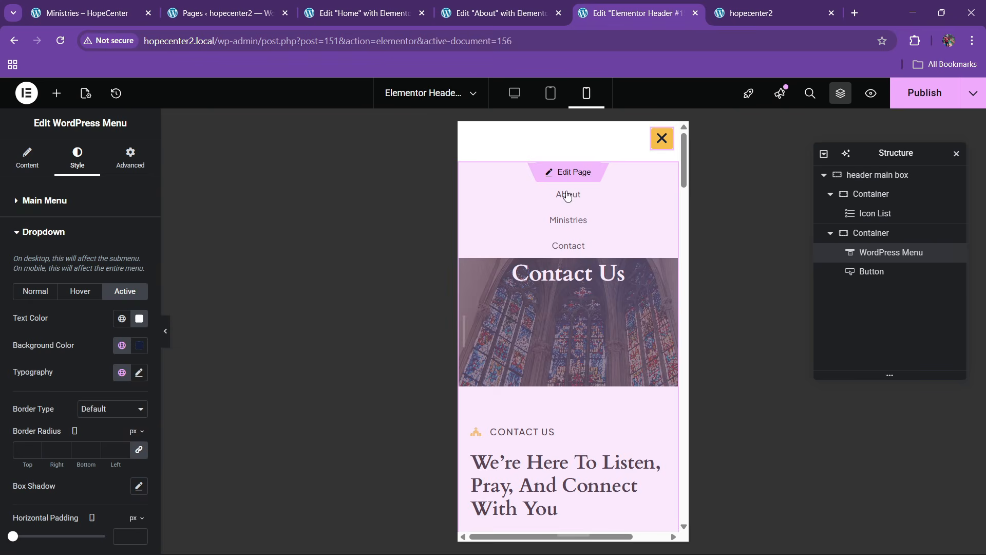
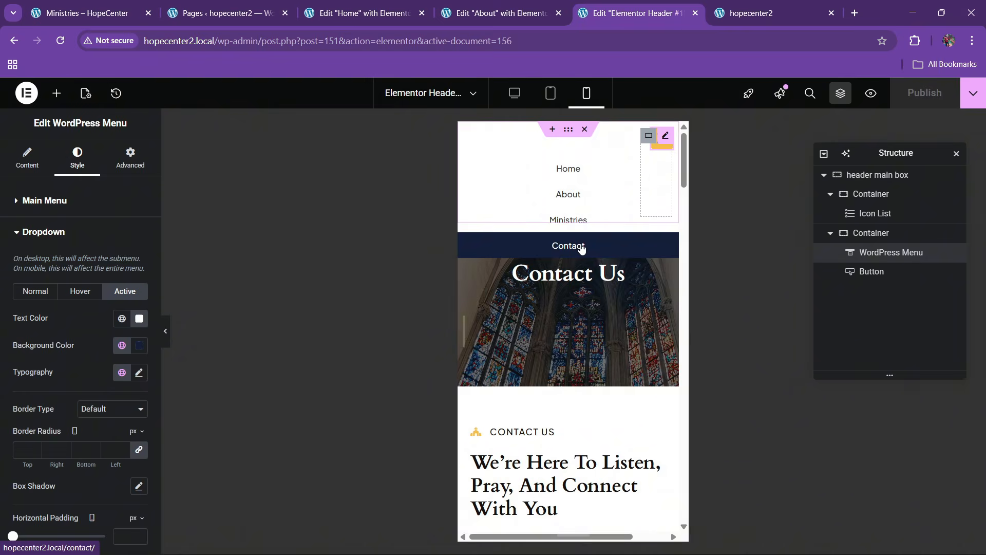
Publish the header, reload the live site and open DevTools in a docked phone-sized view
click(751, 13)
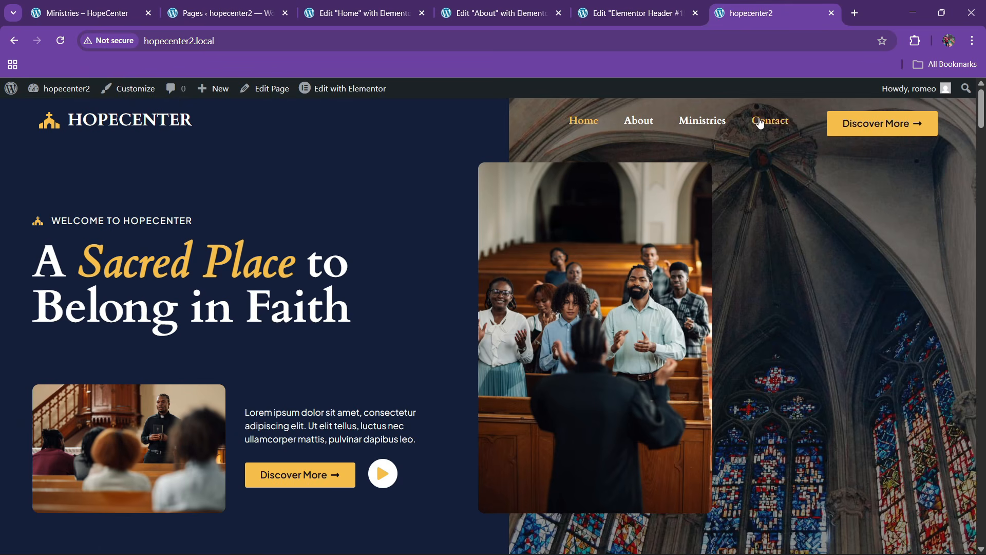
key(ctrl+r)
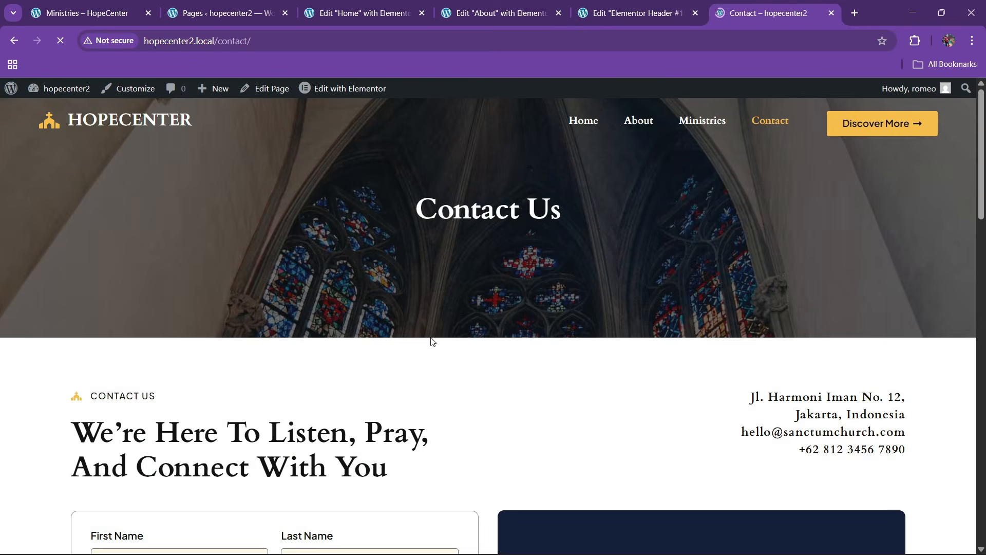
right_click(345, 338)
click(389, 323)
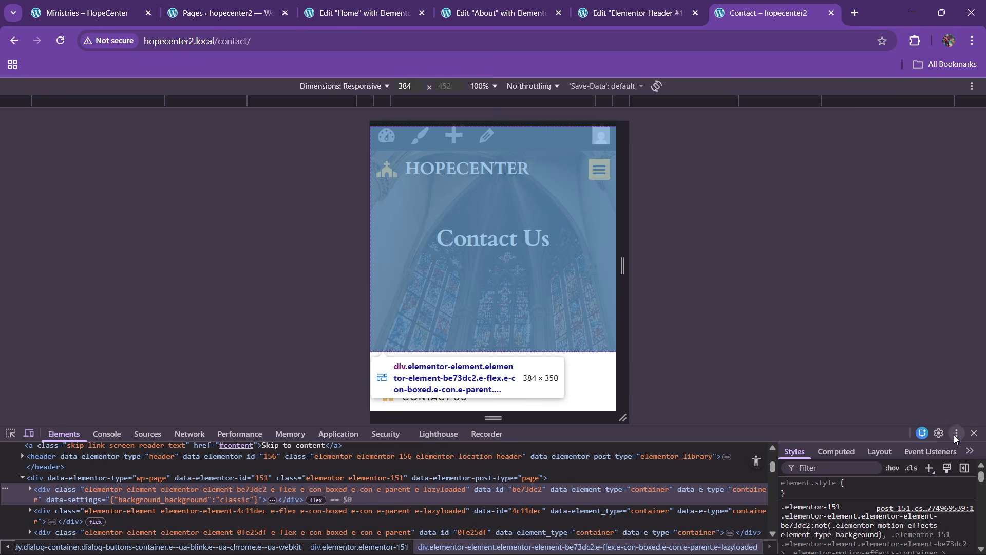
click(955, 433)
click(957, 438)
Open the mobile hamburger menu and go to About from it
scroll(358, 312, down, 4)
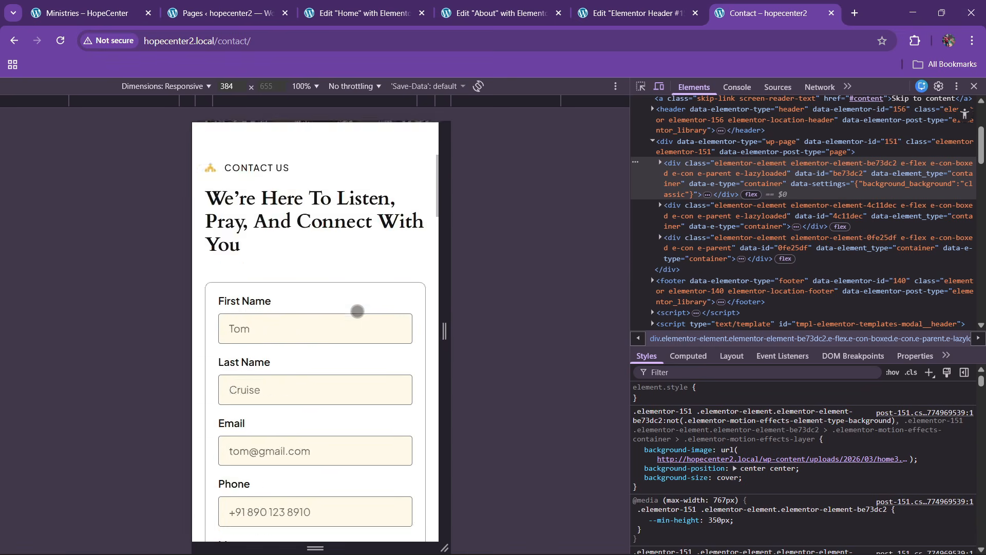
scroll(357, 311, down, 20)
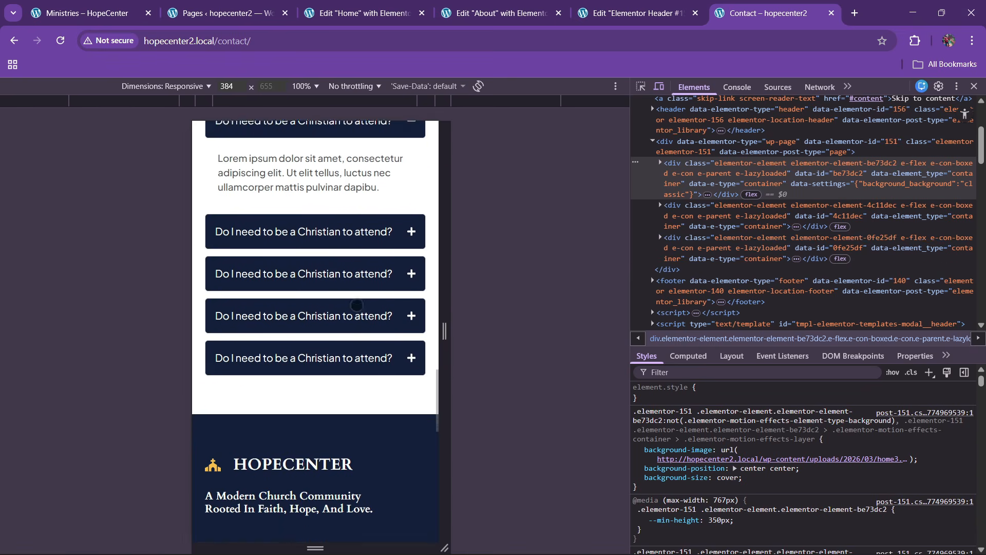
scroll(357, 305, down, 3)
scroll(348, 292, up, 18)
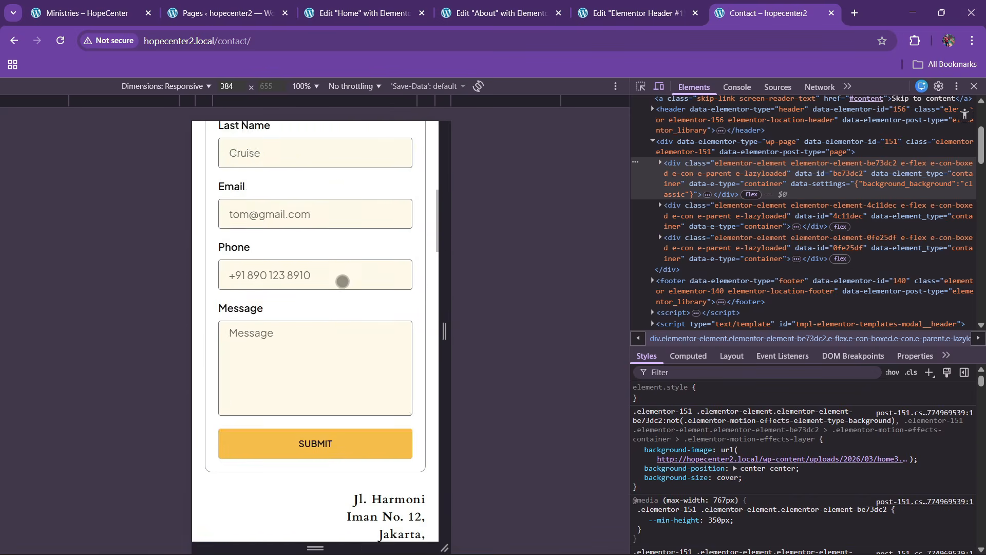
scroll(342, 282, up, 8)
click(419, 177)
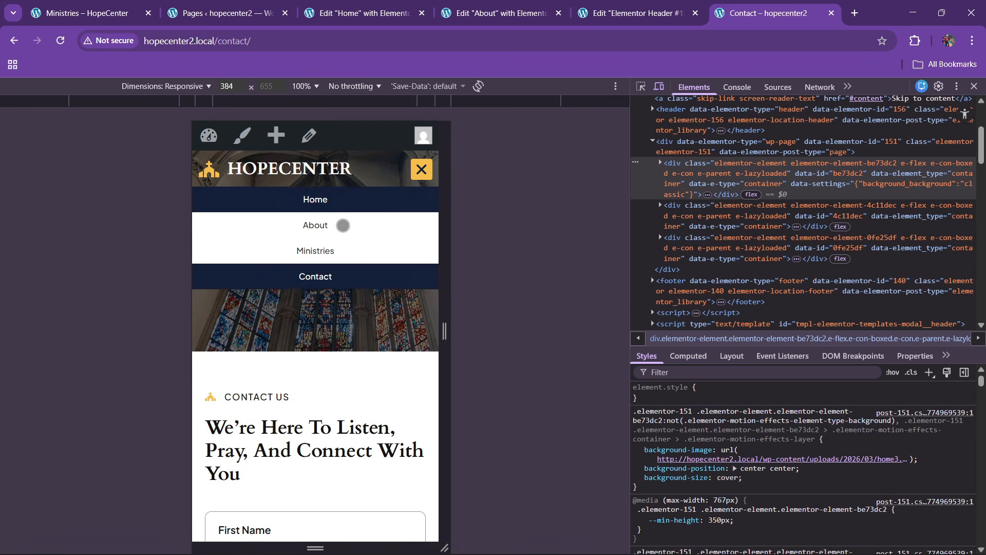
click(324, 228)
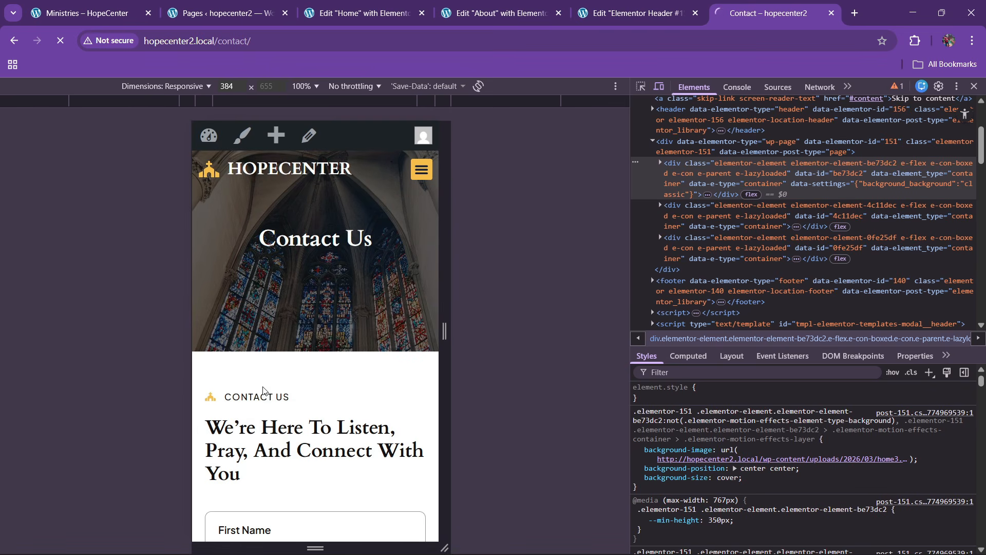
Close DevTools and the header editor tab
click(975, 86)
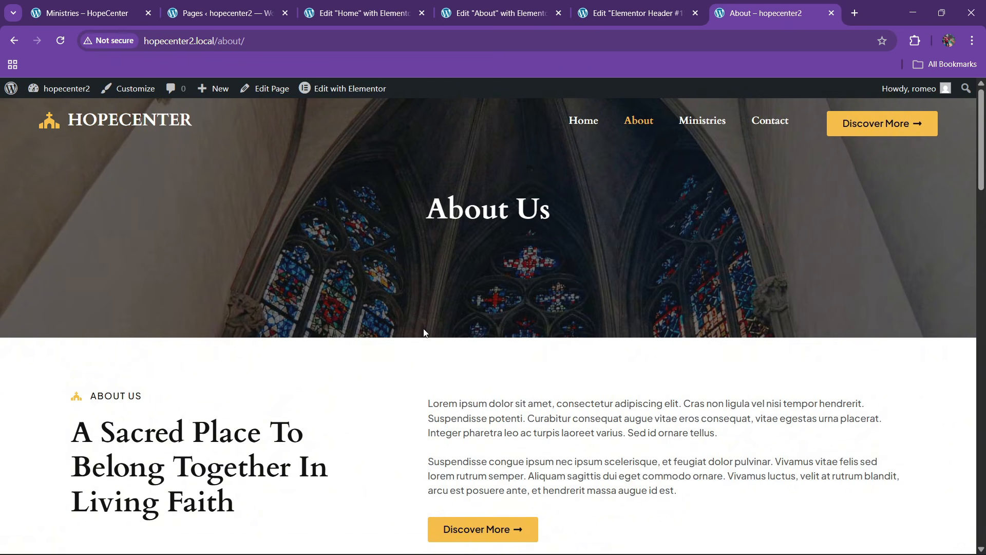
click(654, 4)
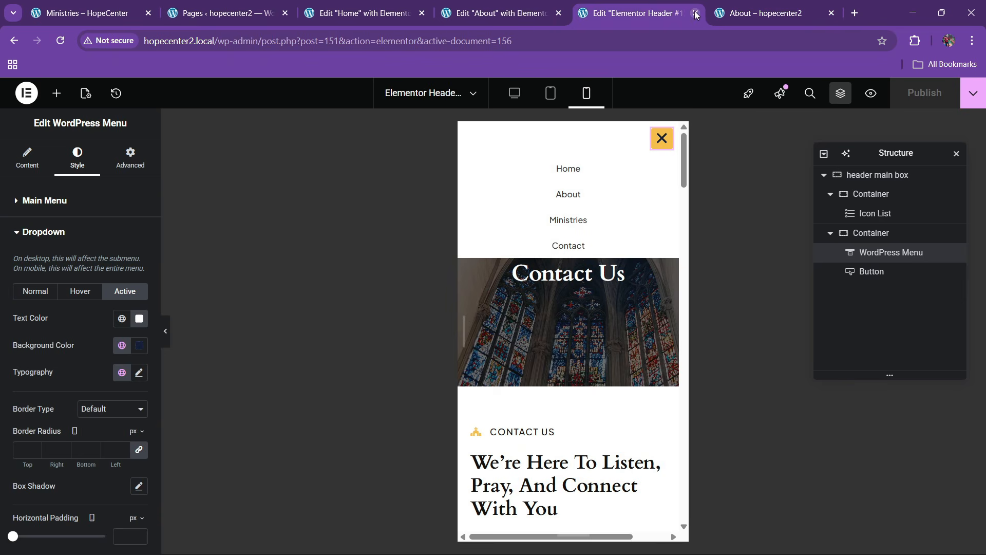
click(696, 14)
Switch to the About page editor and select the hero section container
click(501, 13)
scroll(529, 308, down, 1)
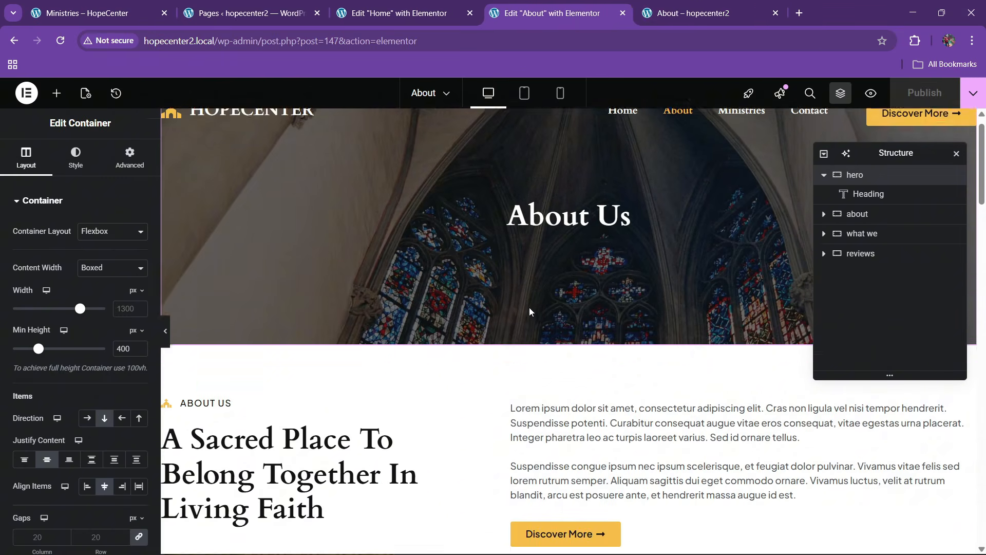
scroll(530, 308, down, 2)
scroll(543, 276, up, 3)
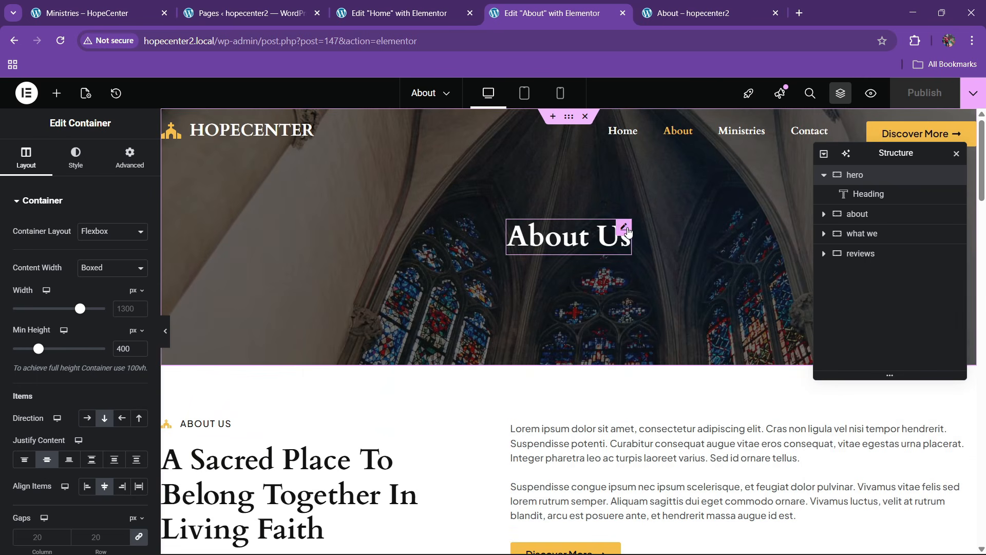
click(624, 228)
click(131, 154)
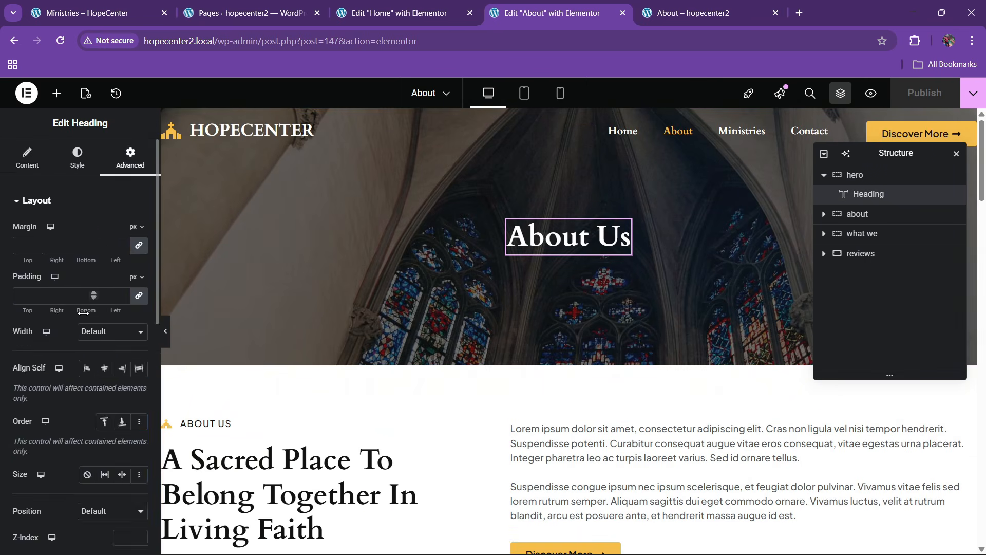
scroll(66, 336, down, 5)
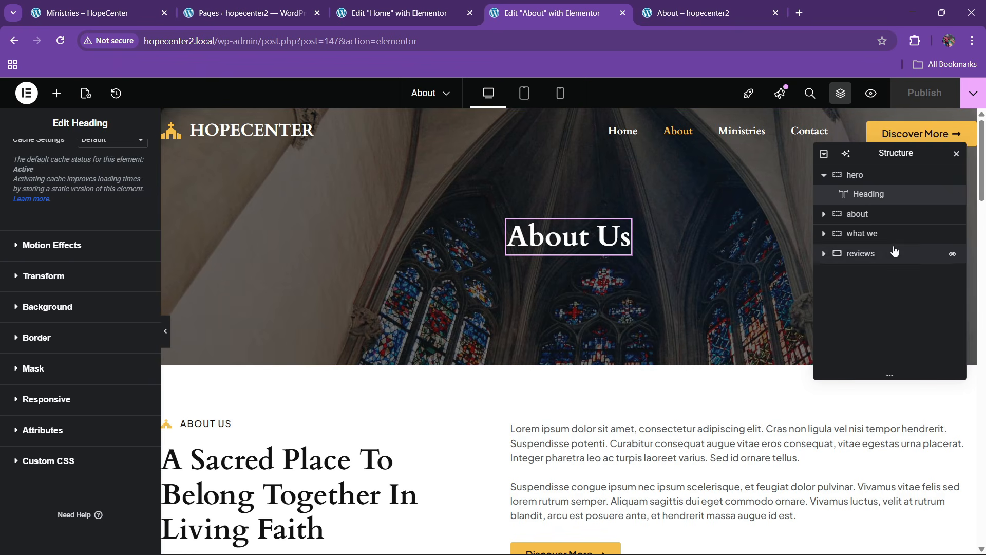
click(858, 177)
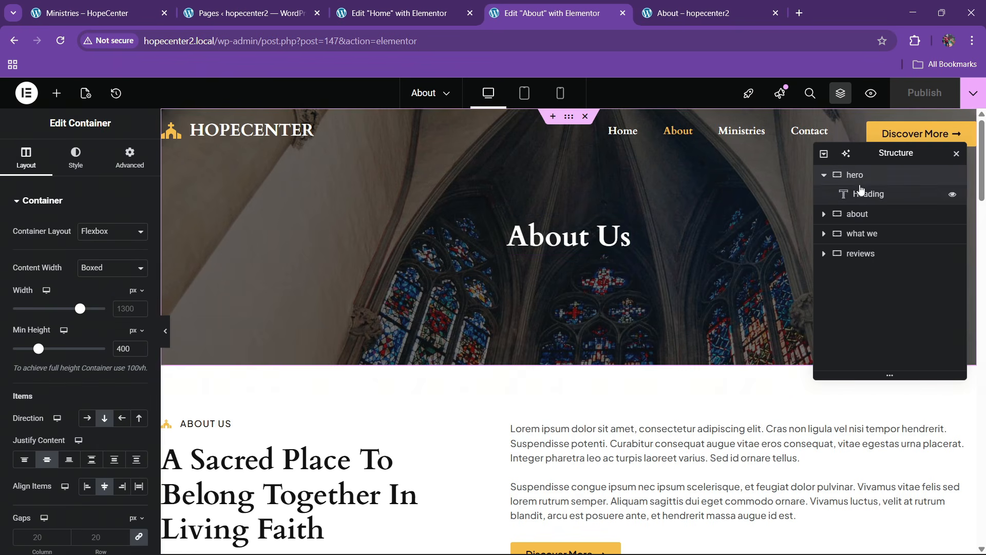
click(857, 192)
click(862, 184)
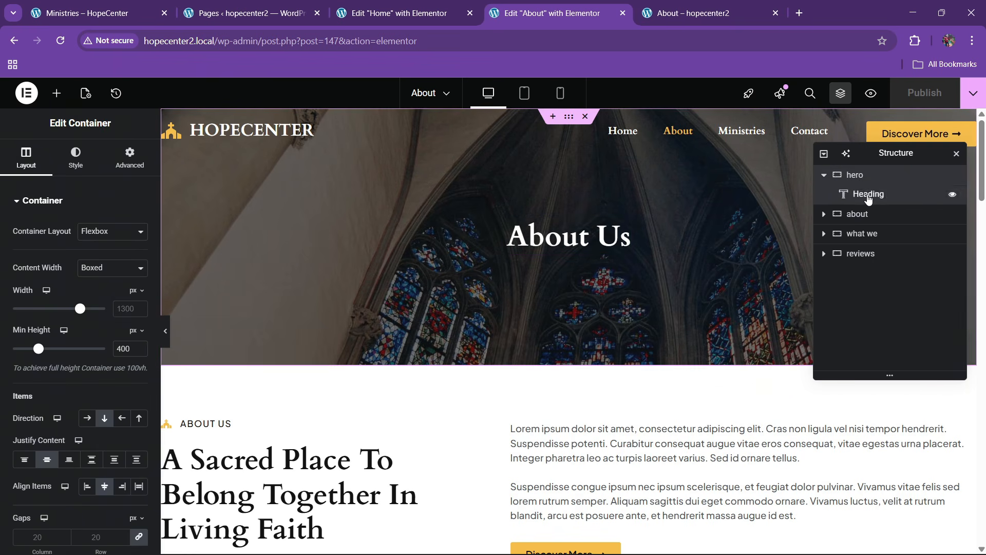
click(867, 193)
click(861, 177)
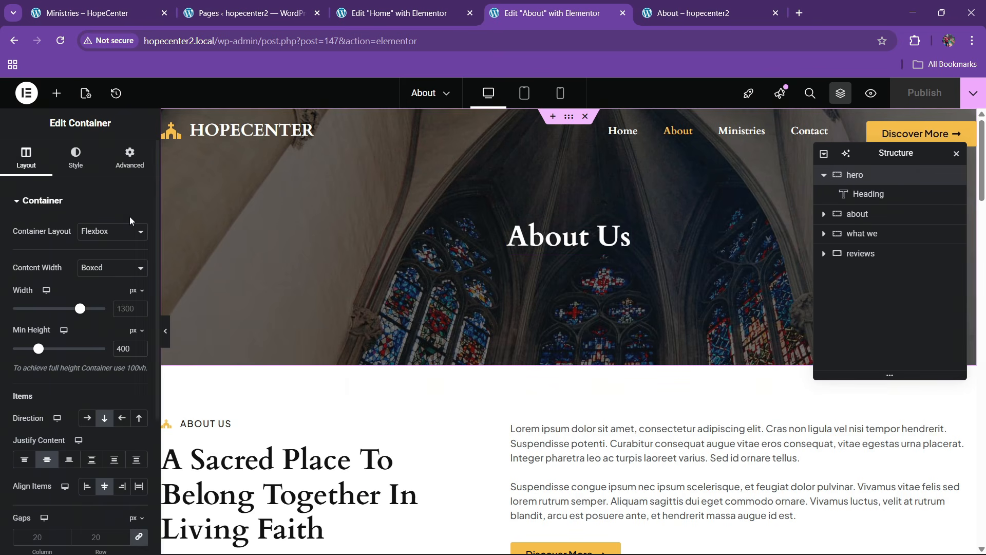
Give the hero container a Fade In entrance with Slow duration and 100 ms delay
click(130, 157)
scroll(91, 359, down, 5)
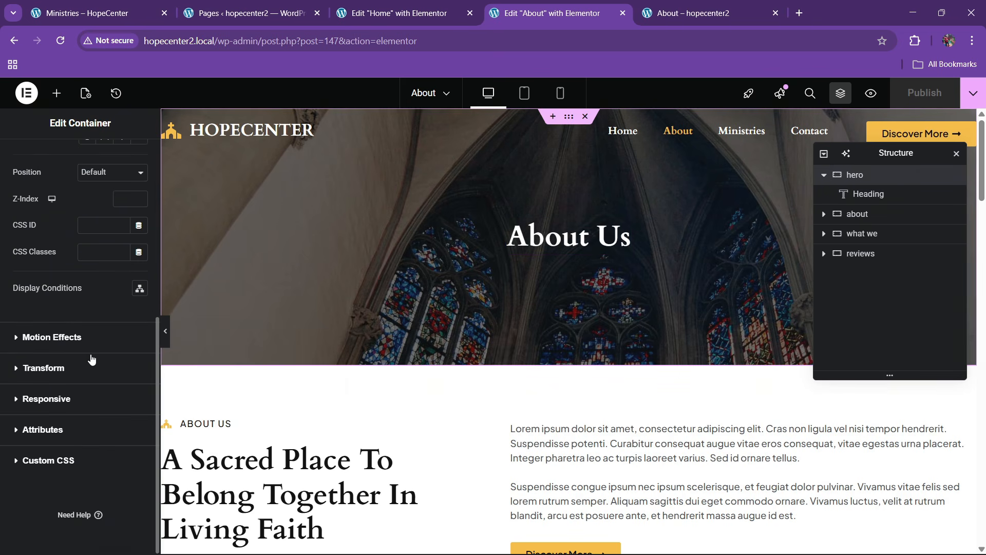
click(65, 337)
click(52, 414)
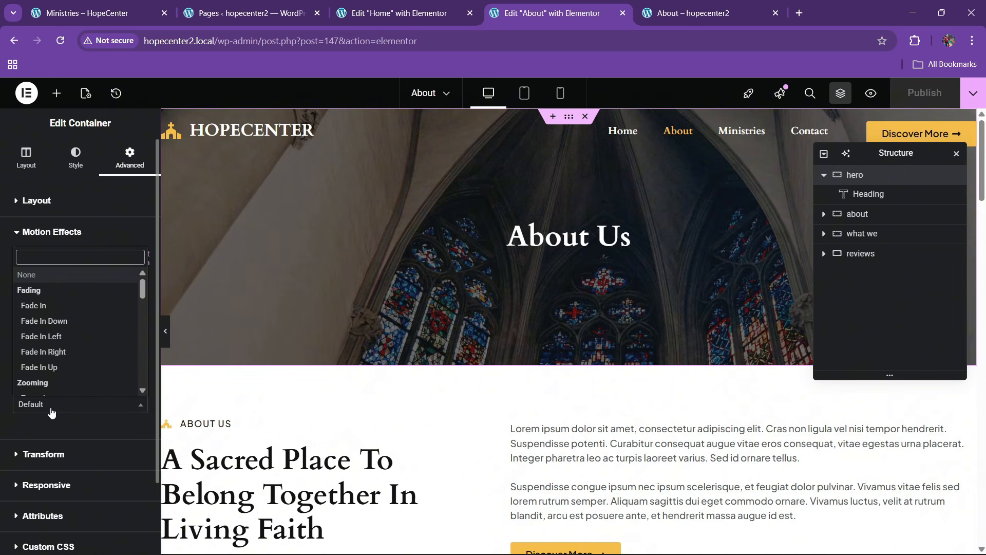
click(32, 325)
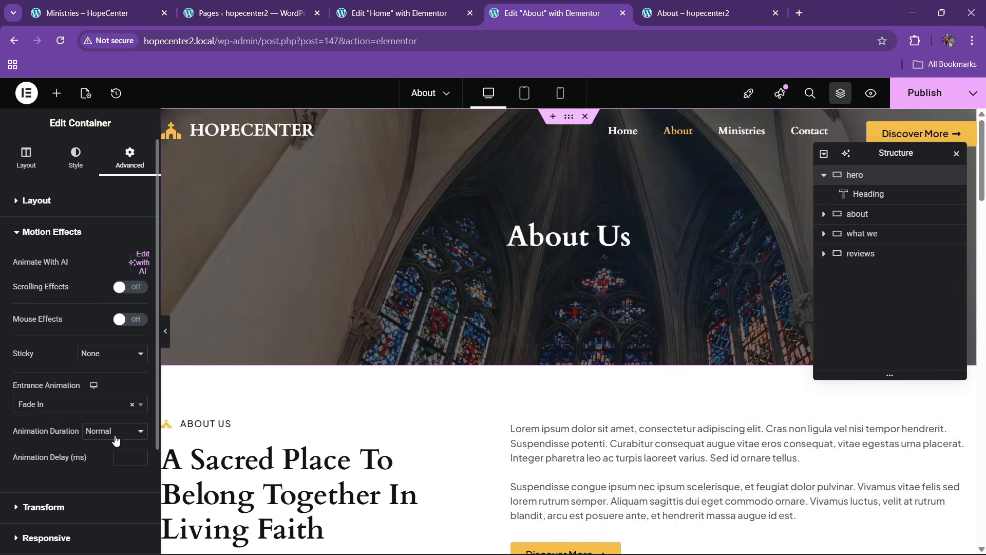
click(97, 447)
click(130, 457)
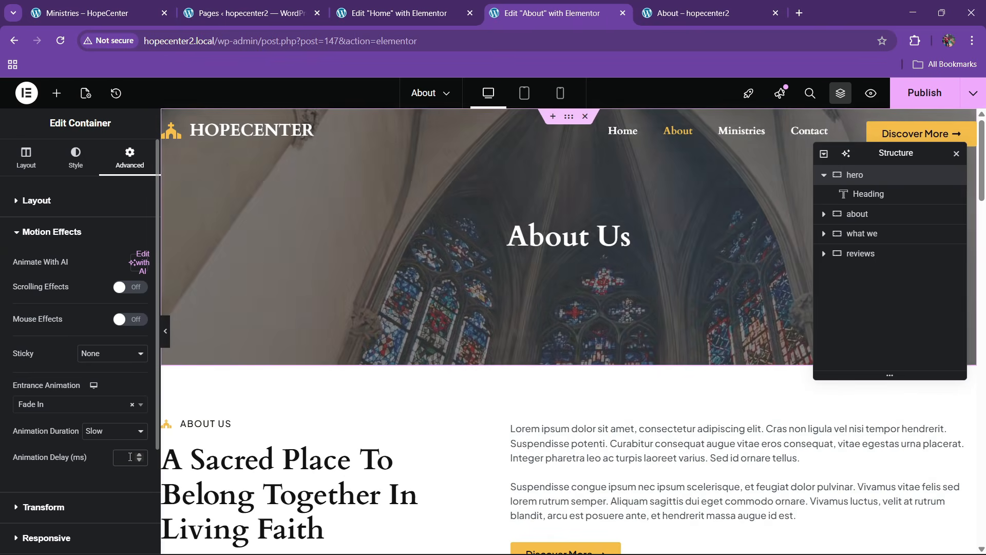
text(100)
scroll(565, 437, down, 4)
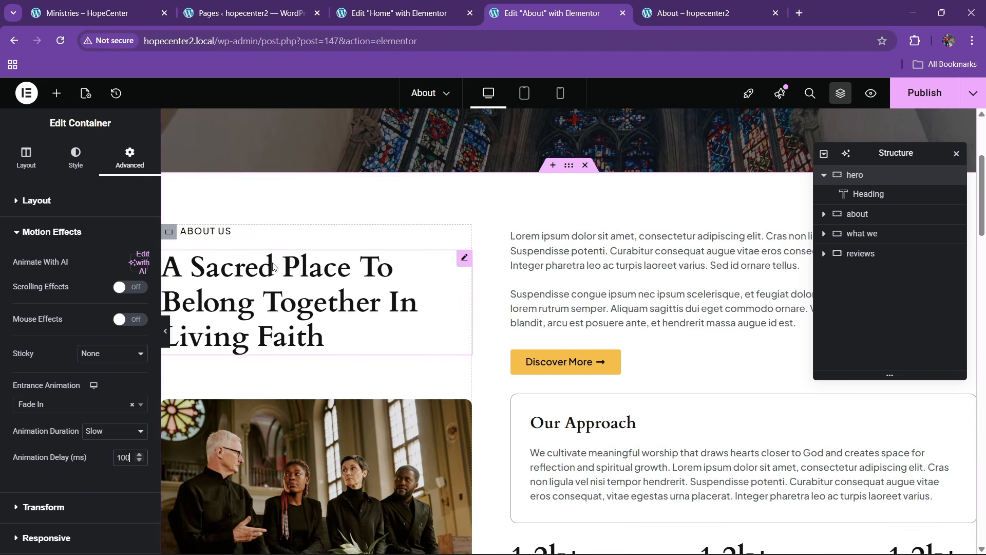
scroll(277, 266, down, 2)
scroll(278, 267, up, 2)
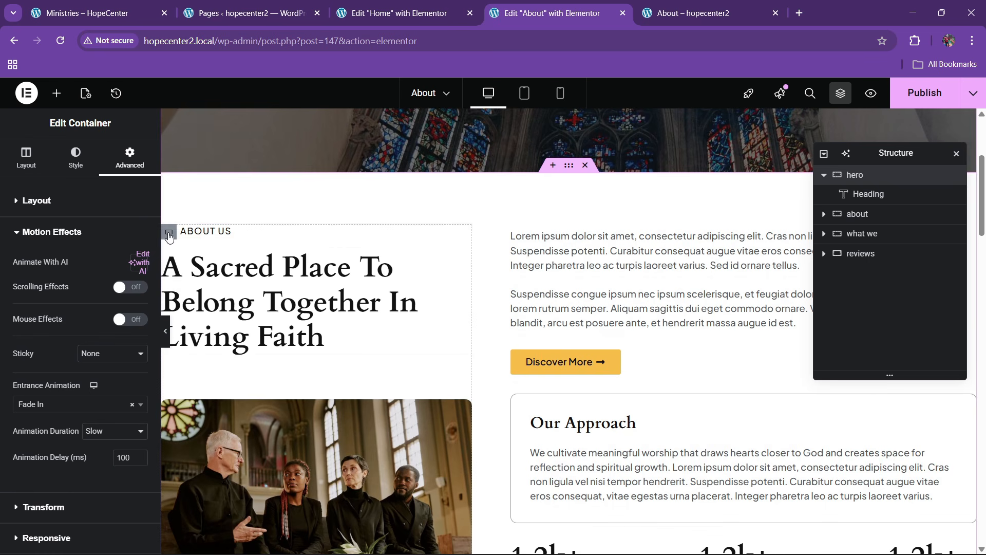
click(169, 234)
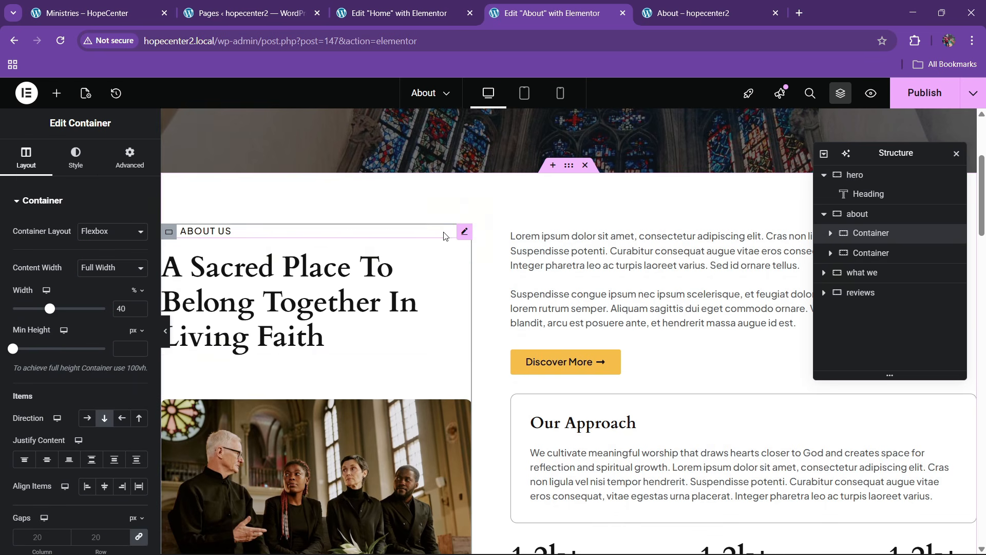
Give the ABOUT US icon list a Slide In Up entrance at Fast speed
click(464, 232)
click(130, 156)
scroll(77, 293, down, 5)
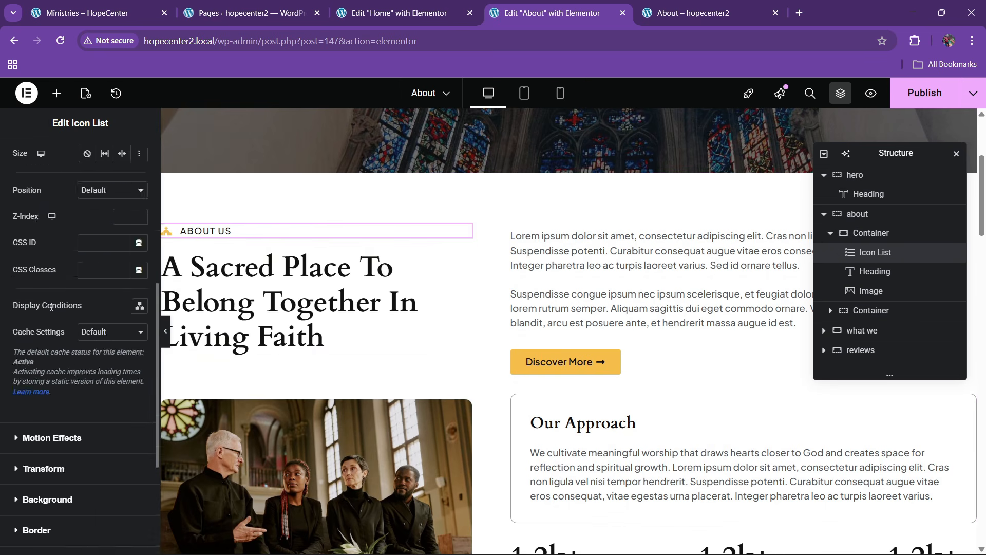
scroll(49, 318, down, 4)
click(46, 246)
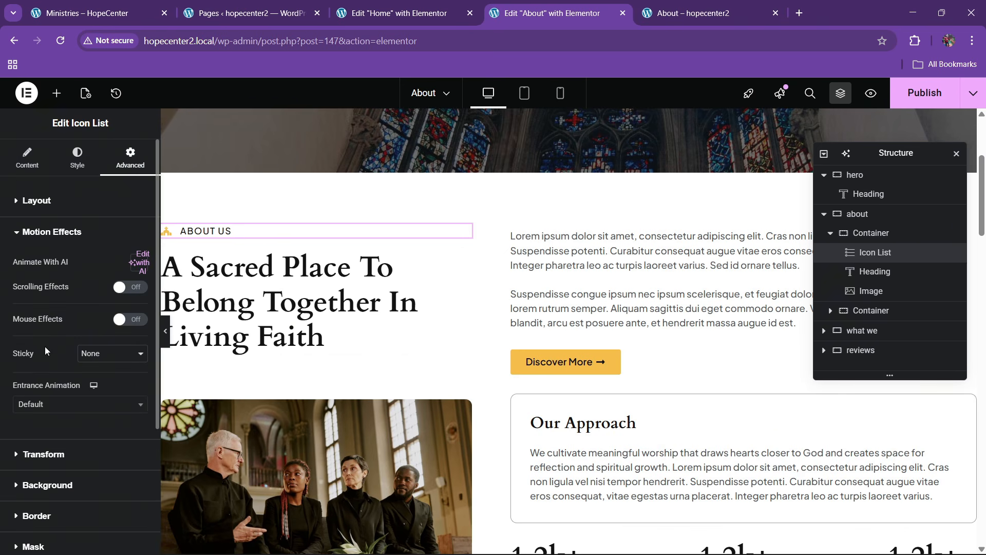
click(42, 405)
text(slide)
key(Down)
key(Down)
key(Down)
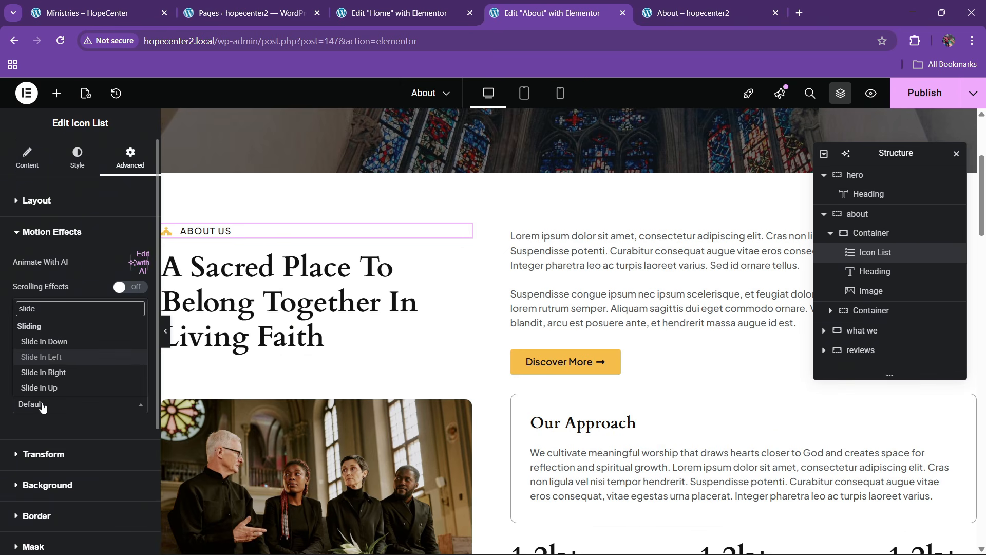
key(Return)
click(110, 431)
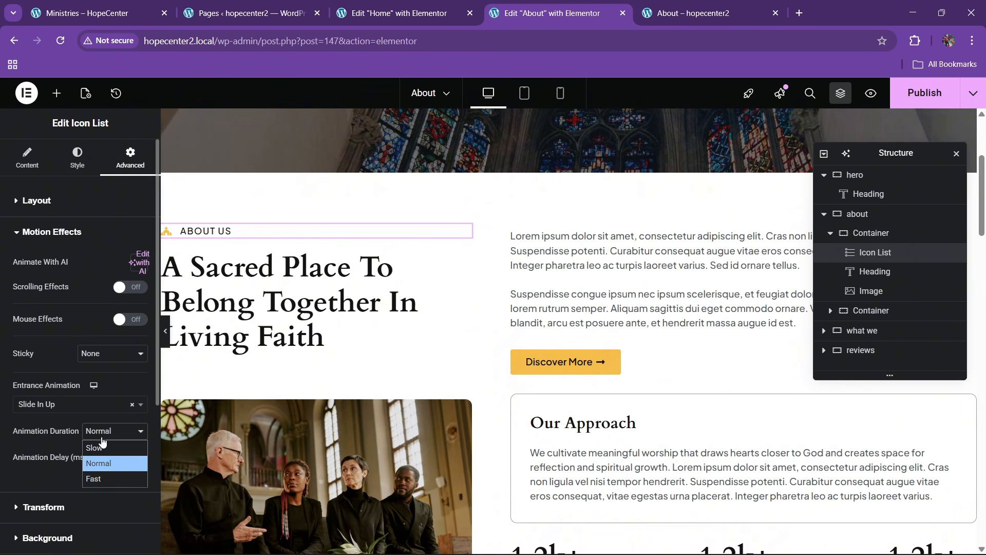
click(104, 469)
click(107, 434)
click(104, 480)
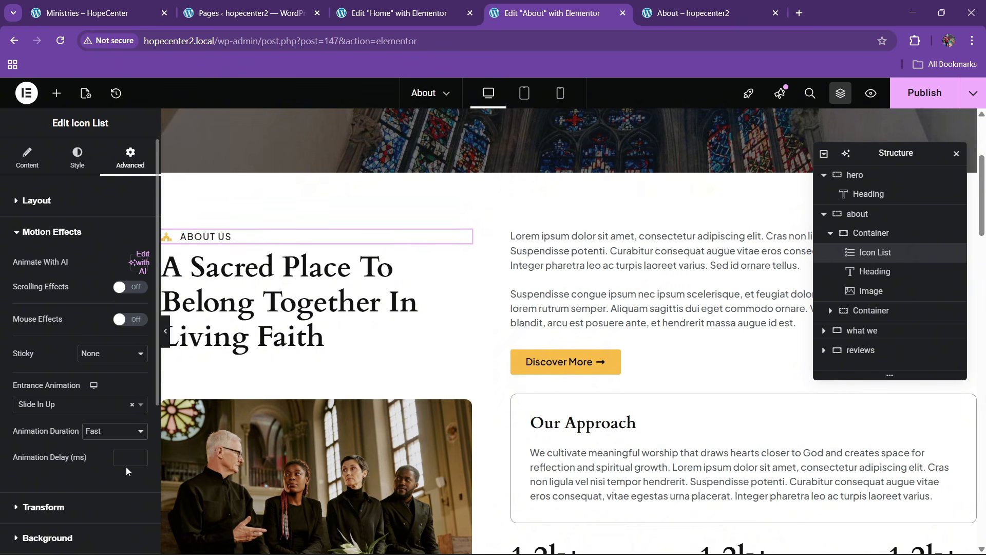
click(108, 458)
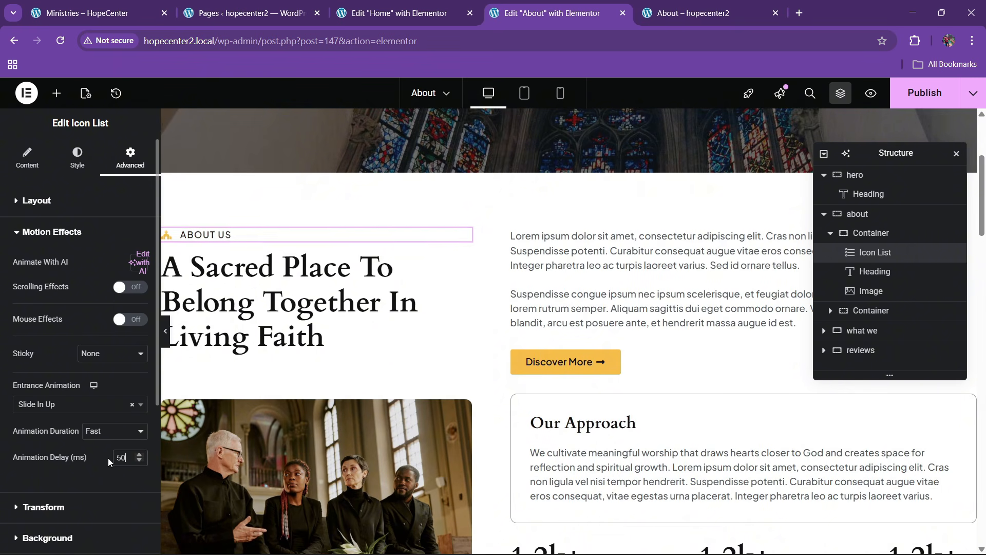
Set the About heading's entrance to Zoom In, Fast, with a 100 ms delay
click(465, 258)
click(130, 156)
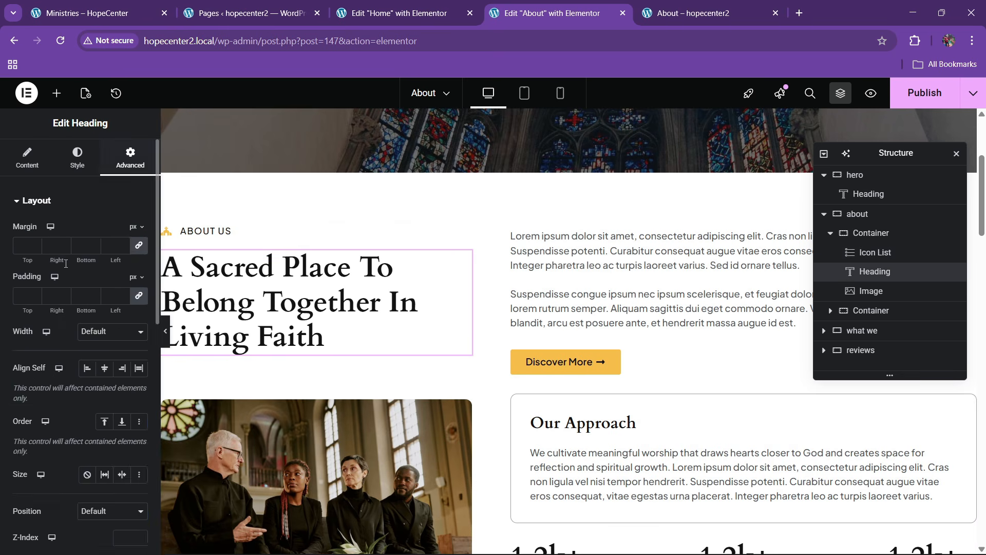
scroll(65, 296, down, 8)
click(52, 249)
click(38, 406)
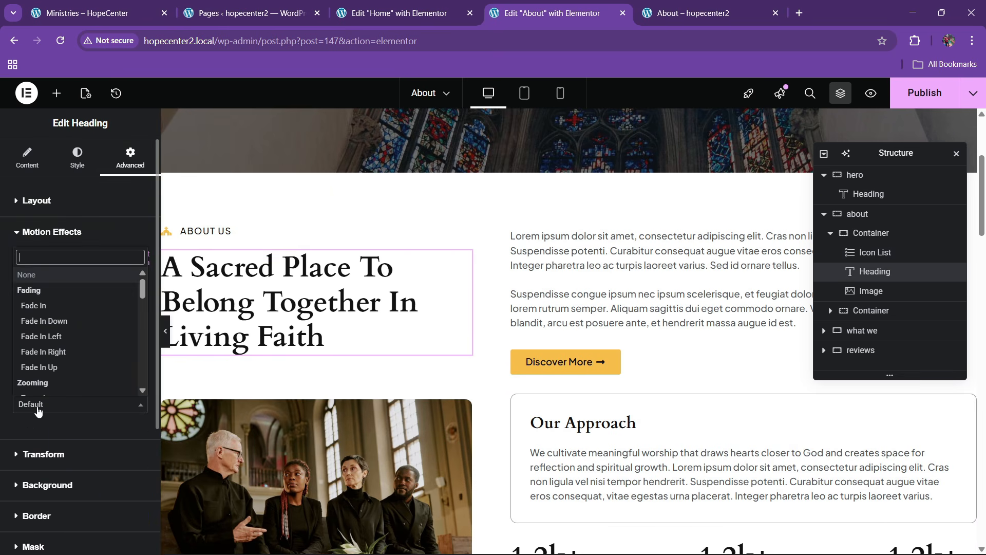
text(zoom)
key(Return)
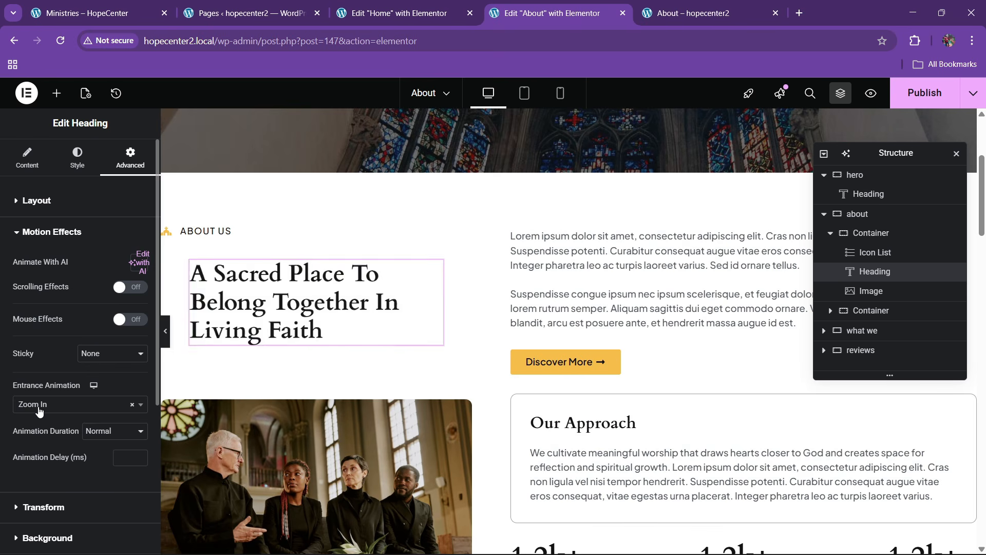
click(86, 431)
click(100, 483)
click(121, 459)
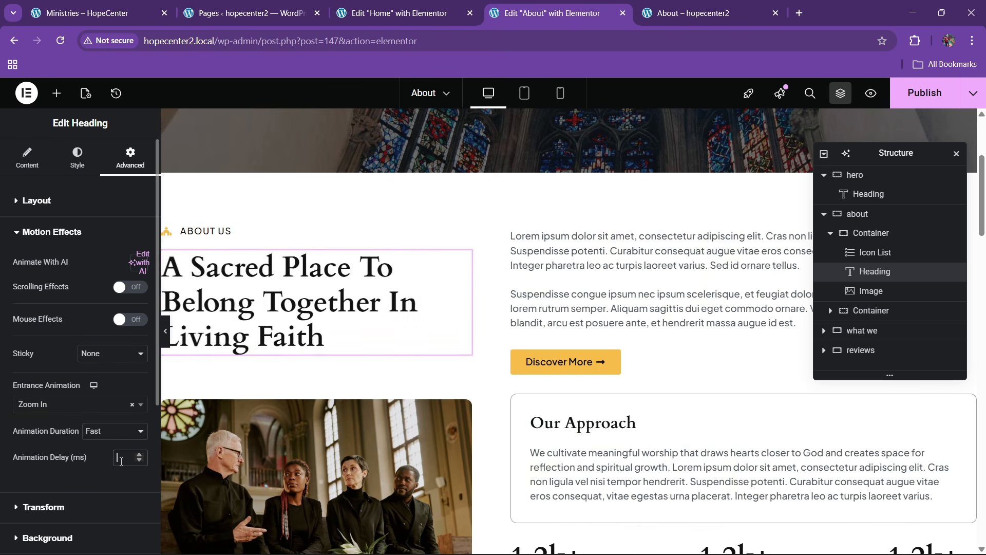
text(100)
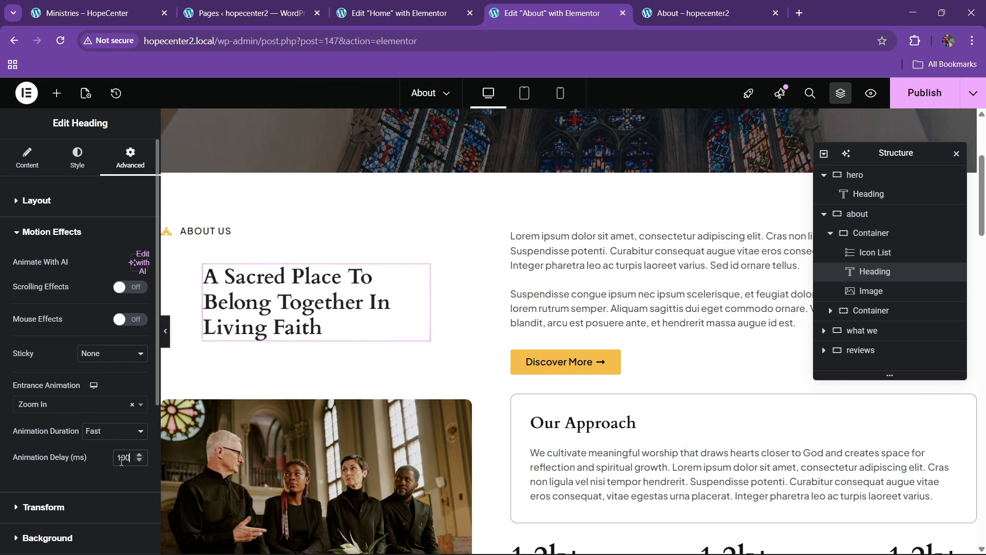
scroll(396, 333, down, 2)
scroll(396, 333, down, 1)
Set the church photo's entrance to Zoom In, Fast, with a 150 ms delay
click(448, 226)
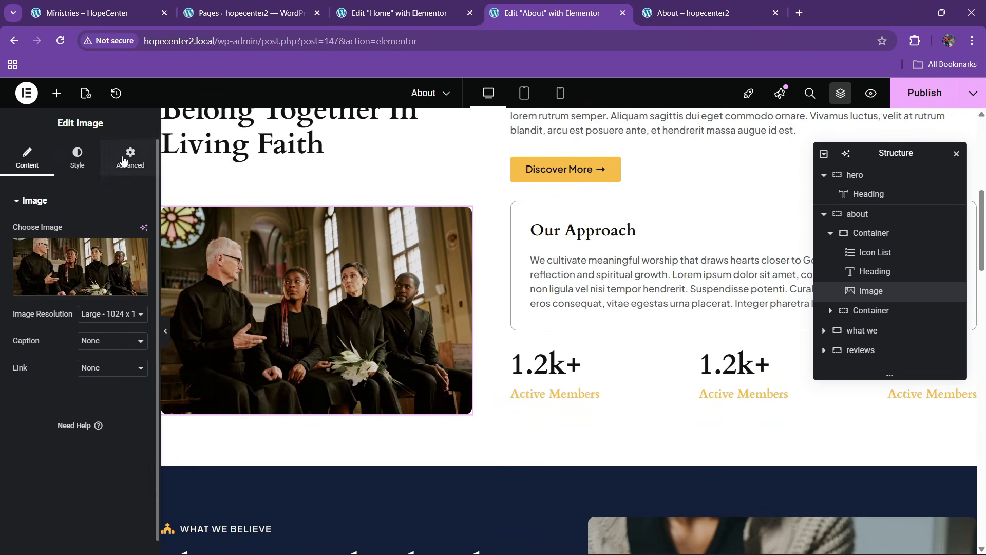
click(131, 157)
scroll(65, 331, down, 6)
click(48, 244)
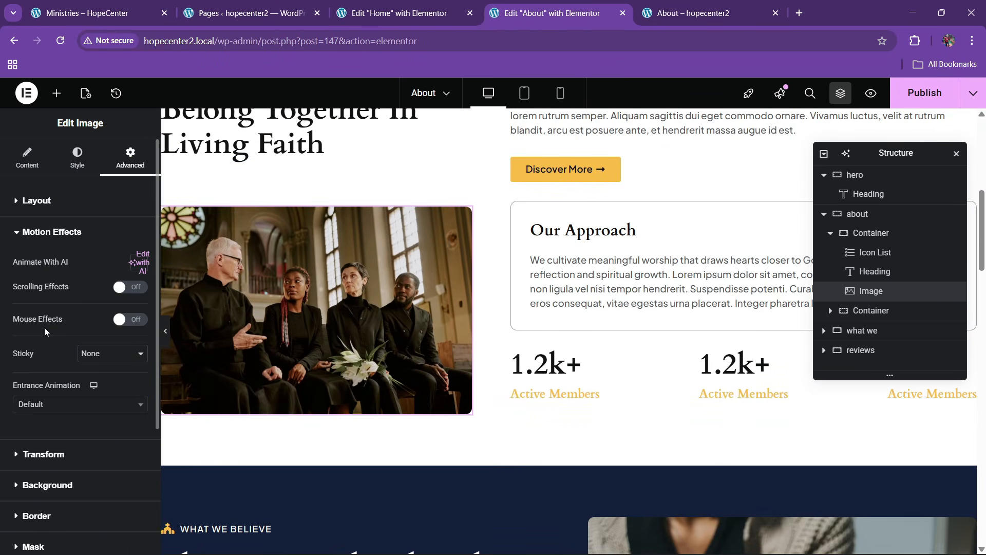
click(48, 405)
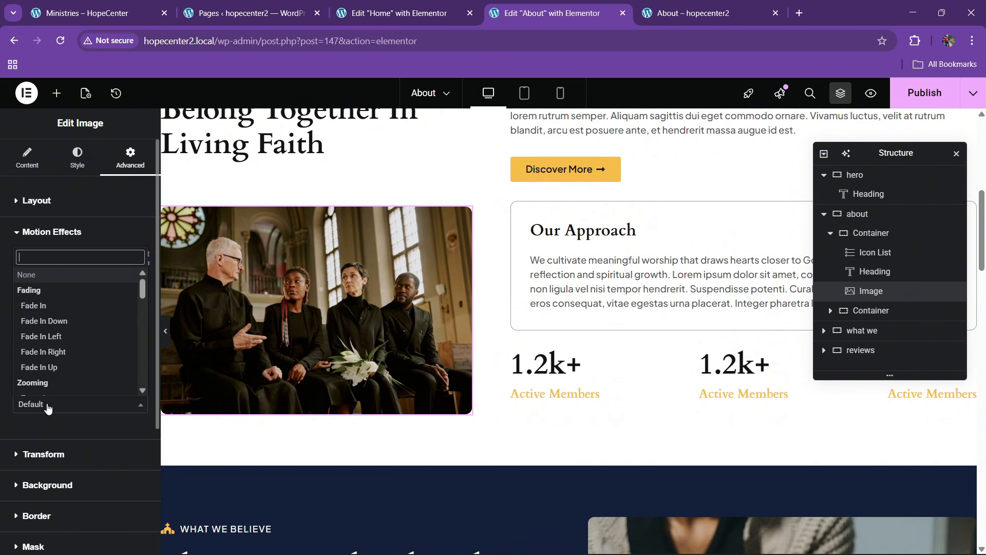
text(zoom)
key(Return)
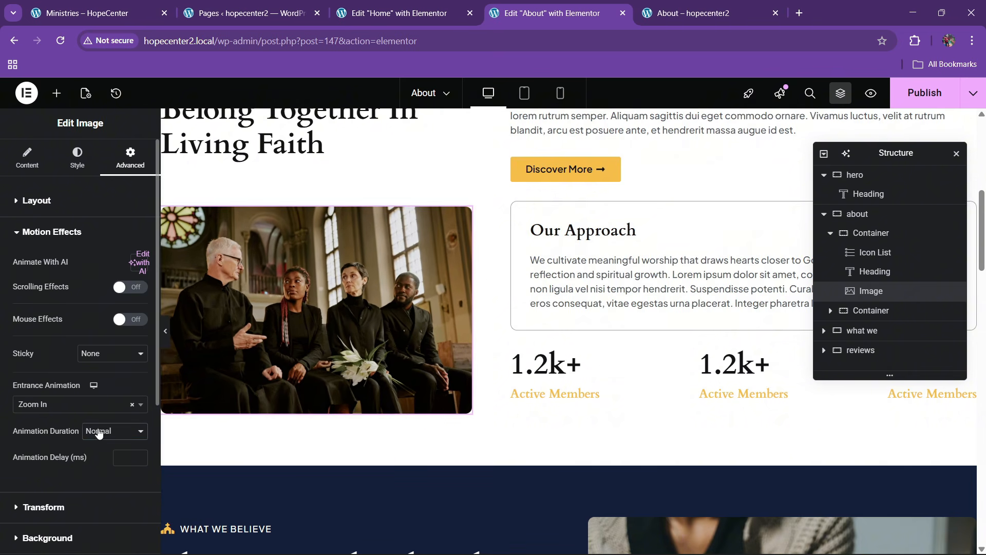
click(99, 433)
click(104, 476)
click(124, 459)
text(1)
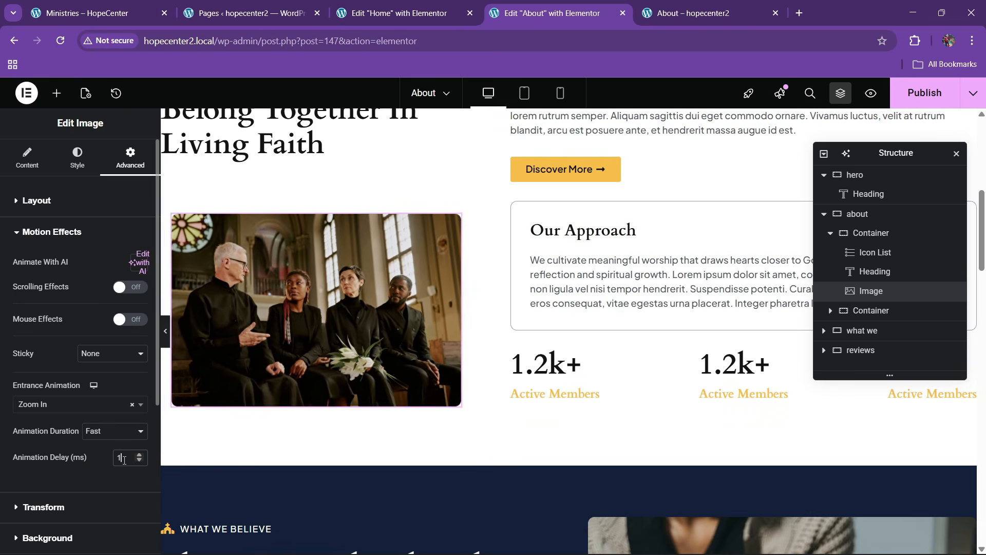
text(50)
scroll(610, 224, up, 3)
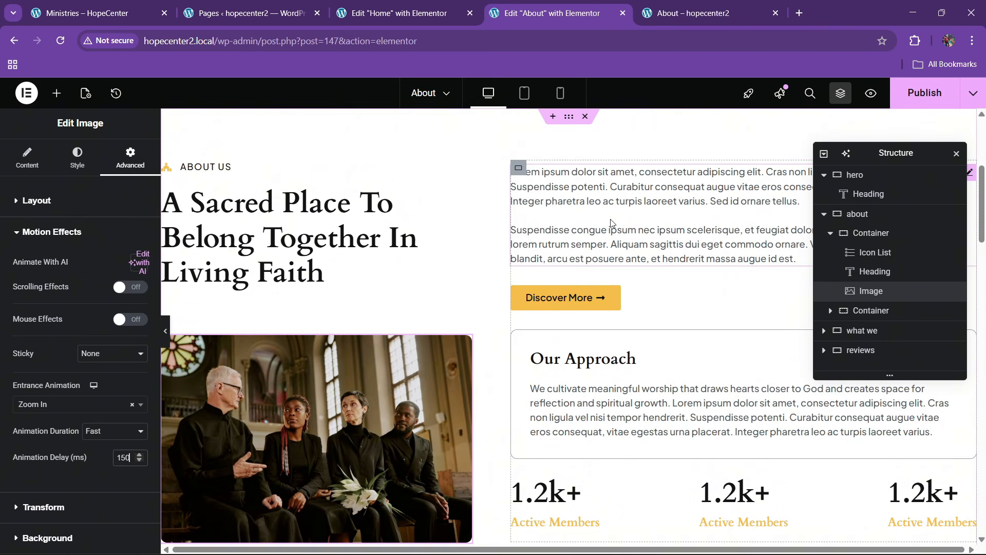
Set the right-hand column container to Slide In Right, Fast, with a 200 ms delay
click(879, 311)
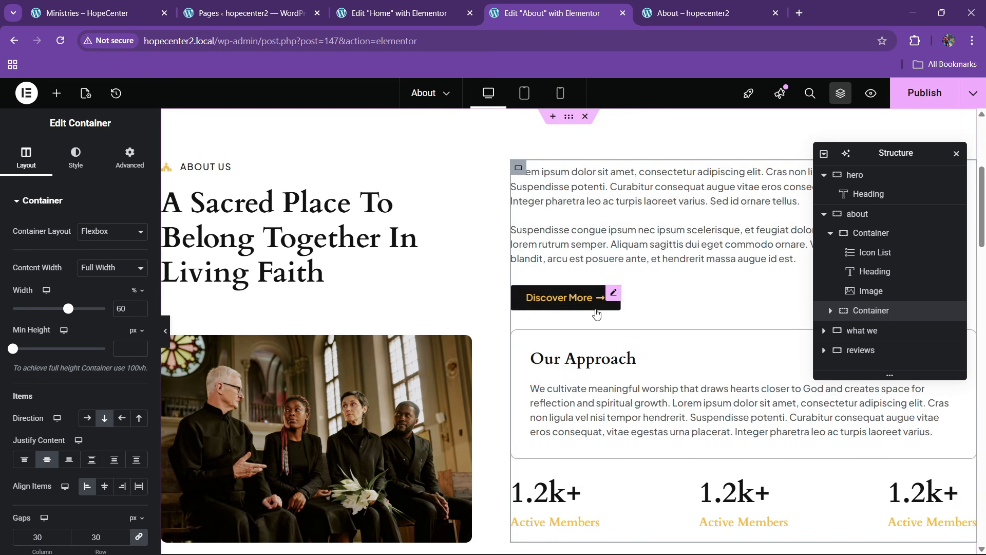
click(130, 156)
scroll(82, 334, down, 3)
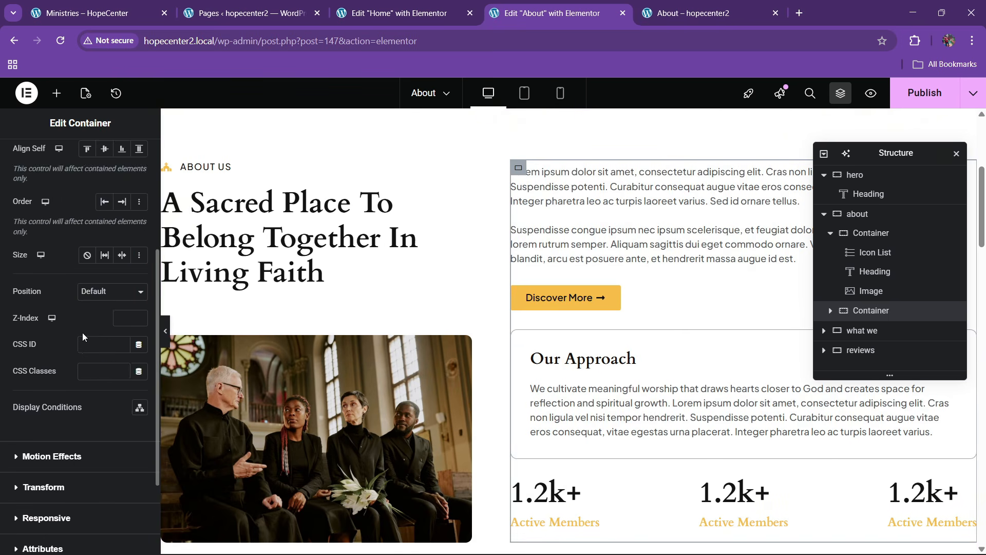
scroll(82, 332, down, 2)
click(58, 339)
click(42, 406)
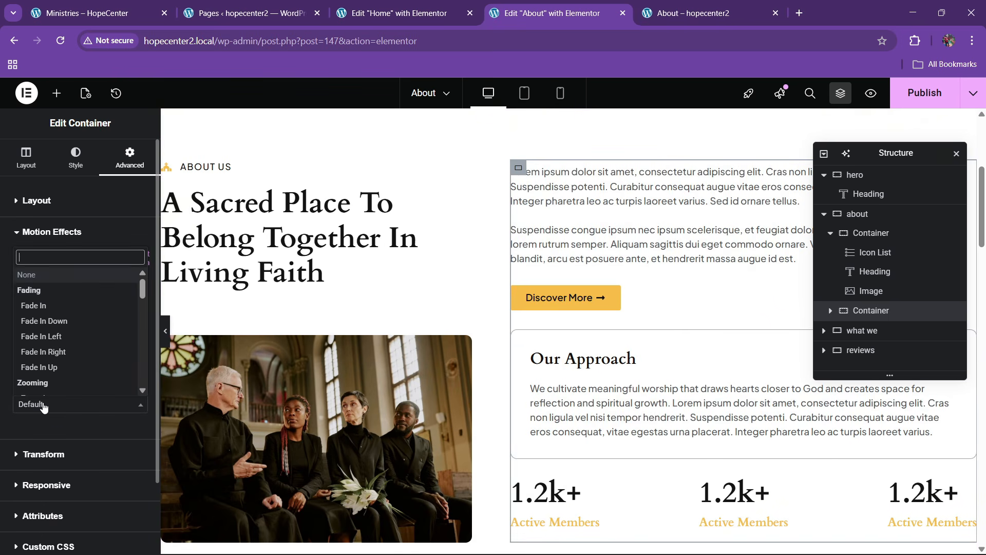
text(slide)
key(Down)
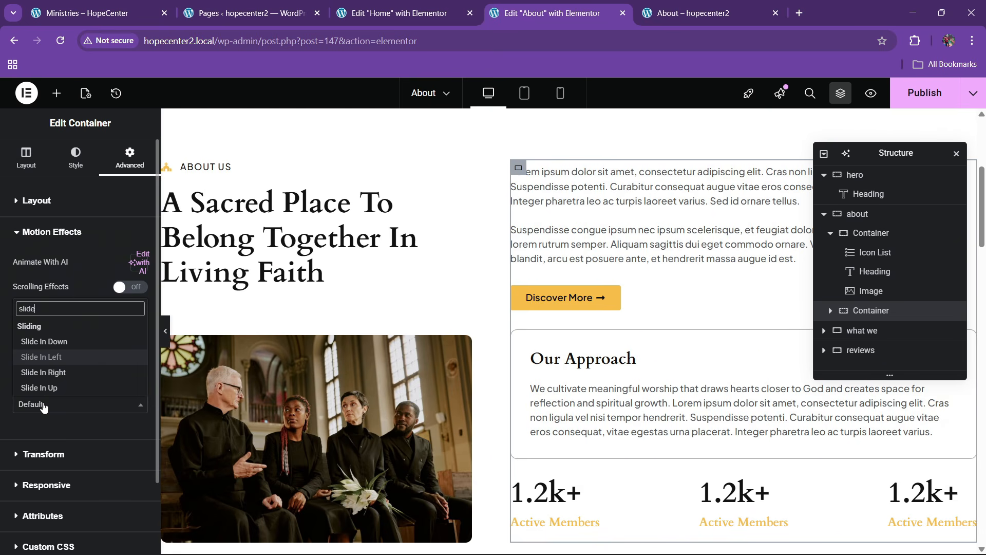
key(Down)
key(Return)
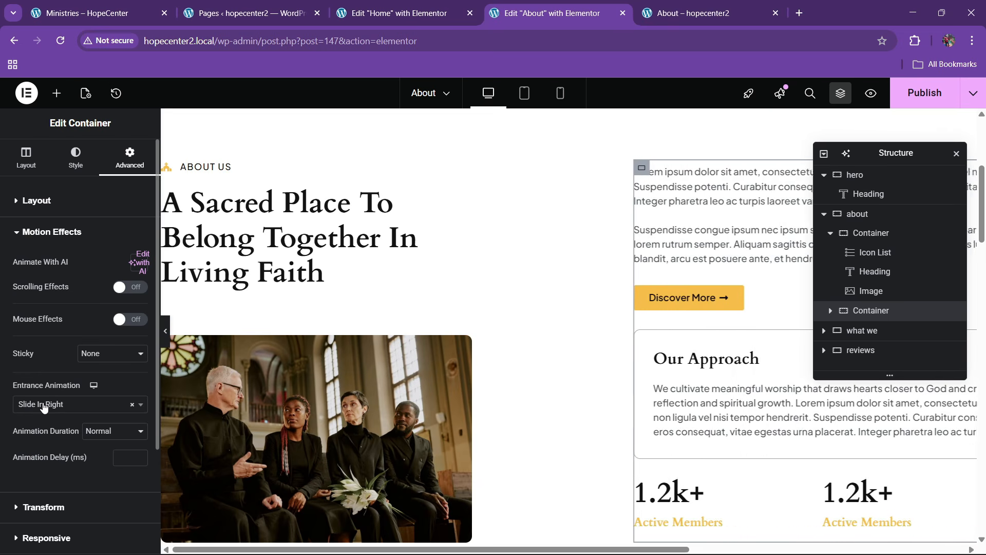
click(105, 432)
click(110, 469)
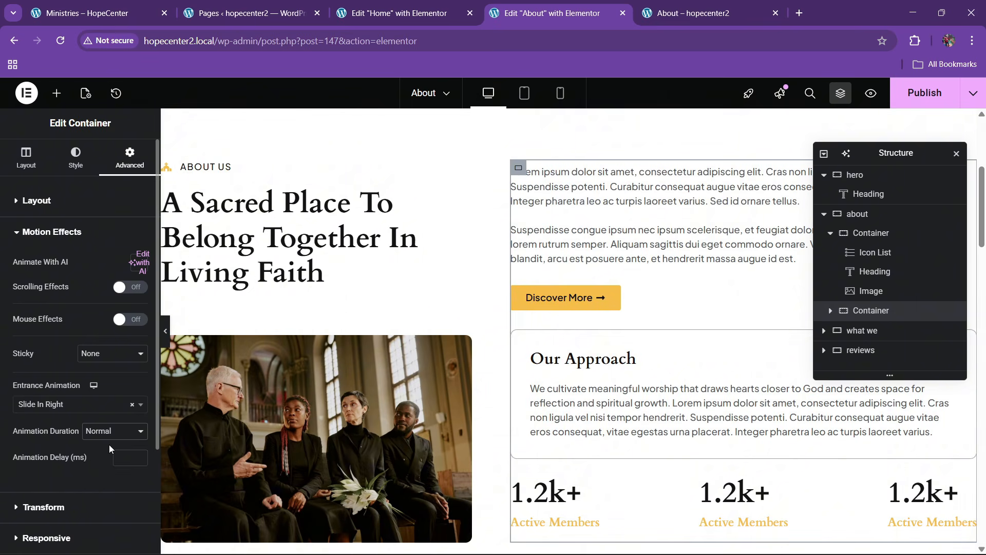
click(109, 437)
click(111, 478)
text(200)
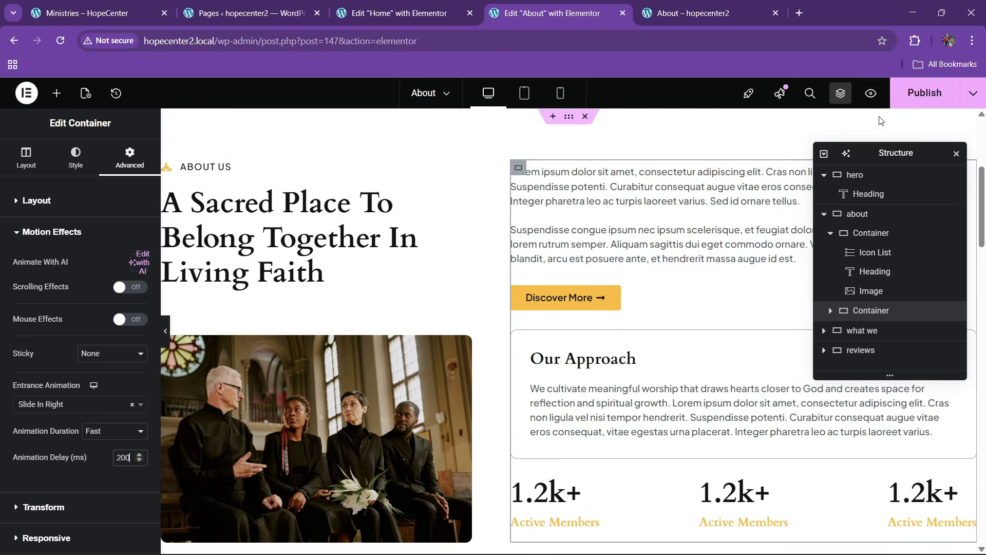
scroll(438, 263, down, 2)
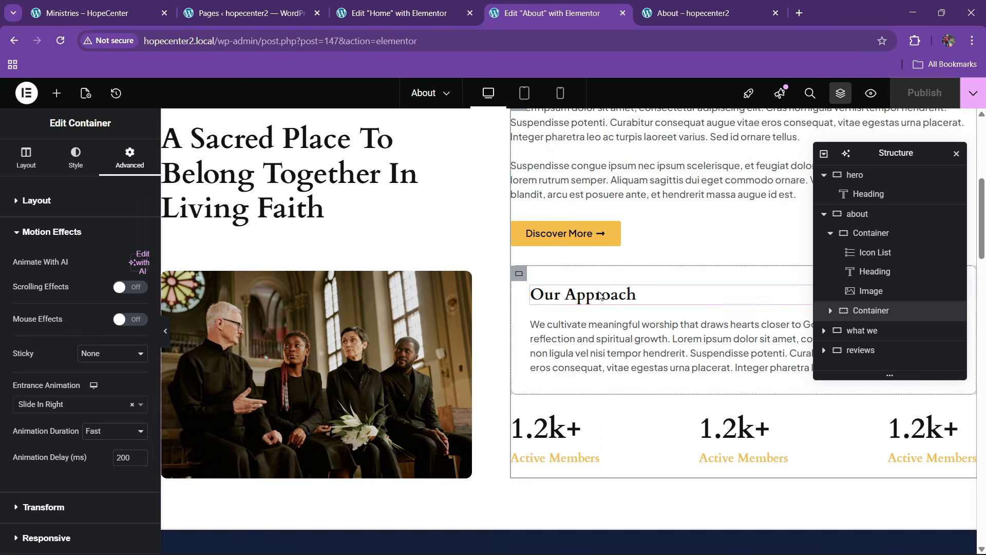
Reload the live About page and scroll through it to watch the entrance animations
click(674, 4)
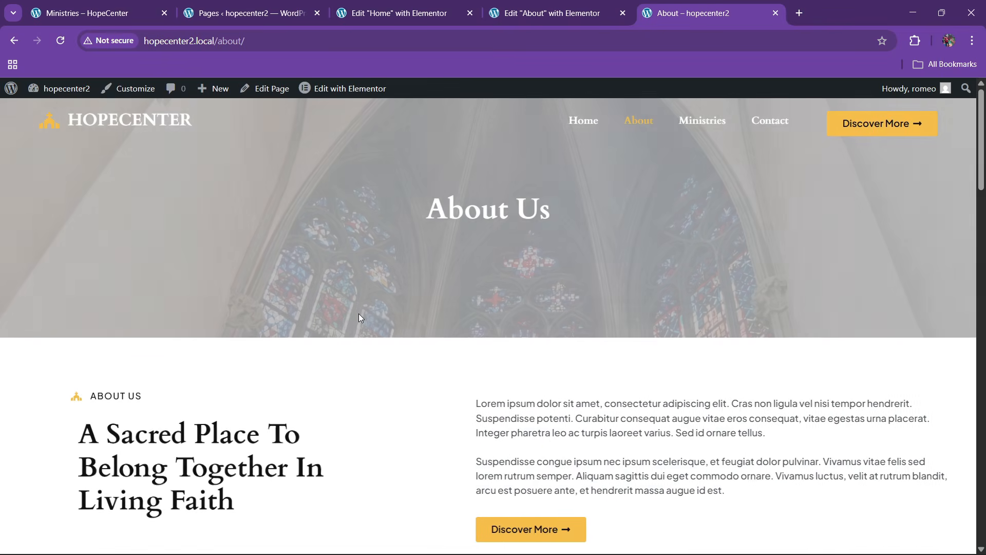
scroll(383, 312, down, 7)
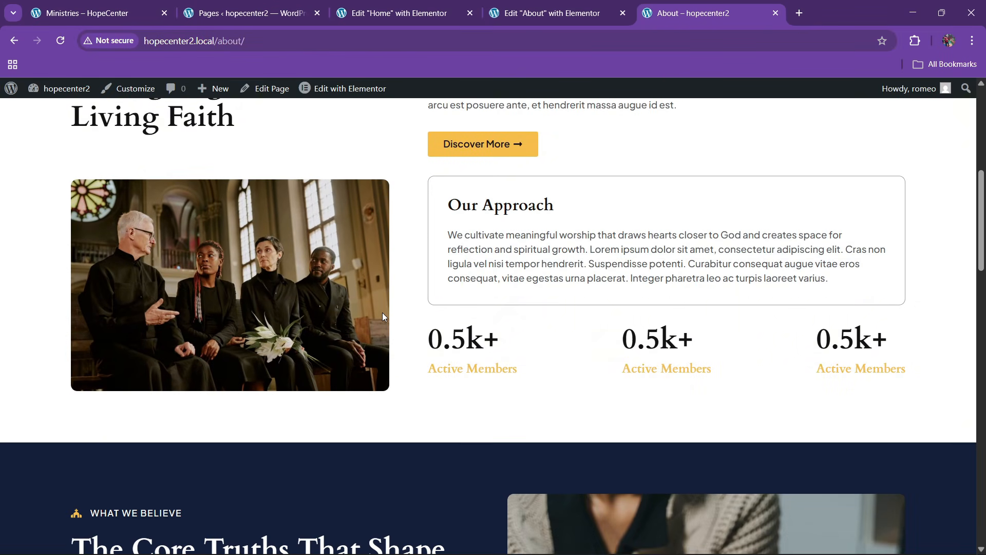
click(297, 41)
key(Return)
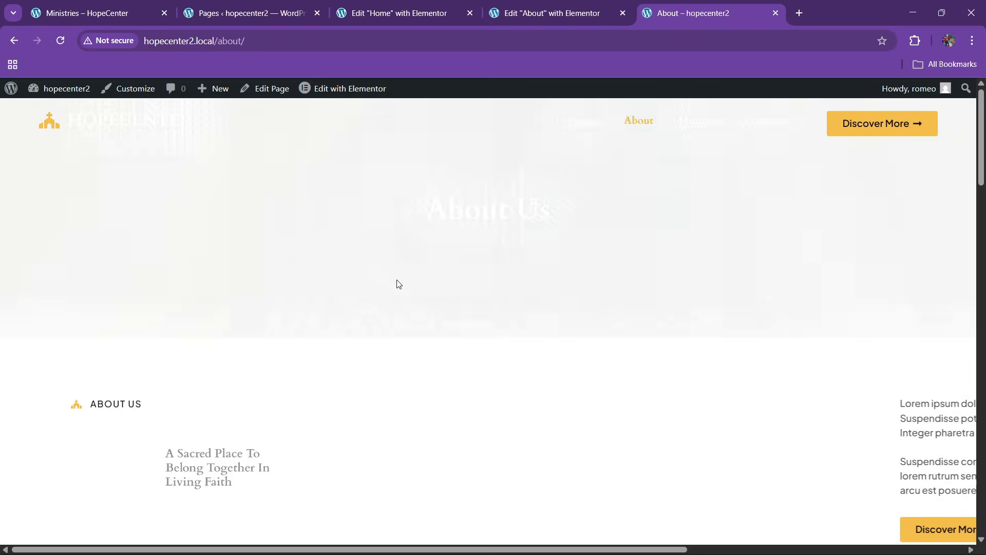
scroll(441, 309, down, 5)
scroll(445, 306, down, 10)
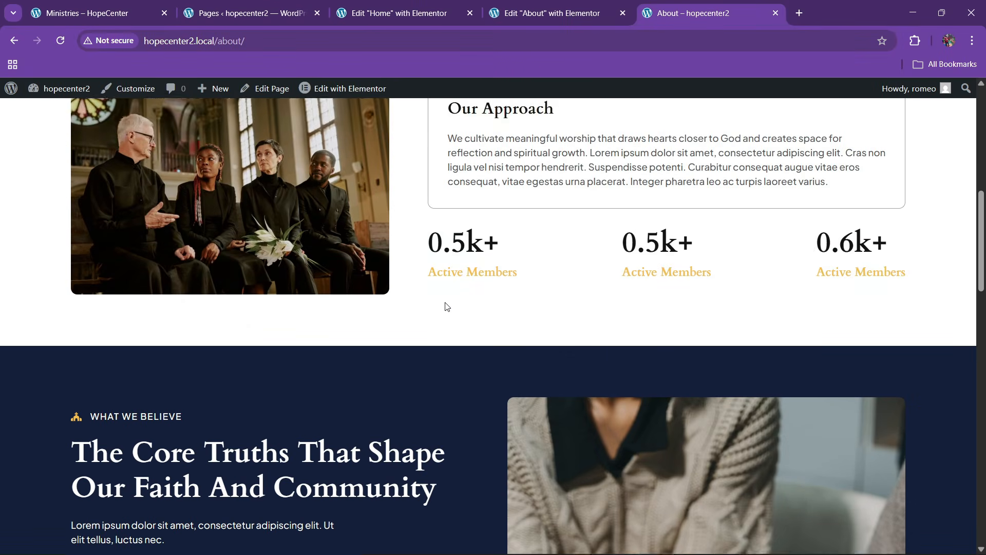
scroll(445, 307, down, 10)
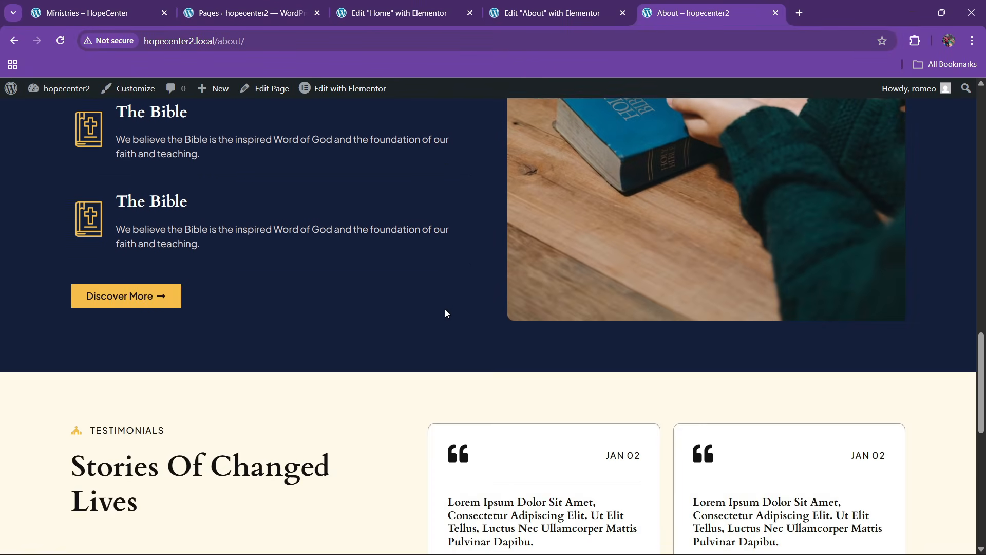
scroll(434, 293, up, 5)
scroll(428, 280, up, 12)
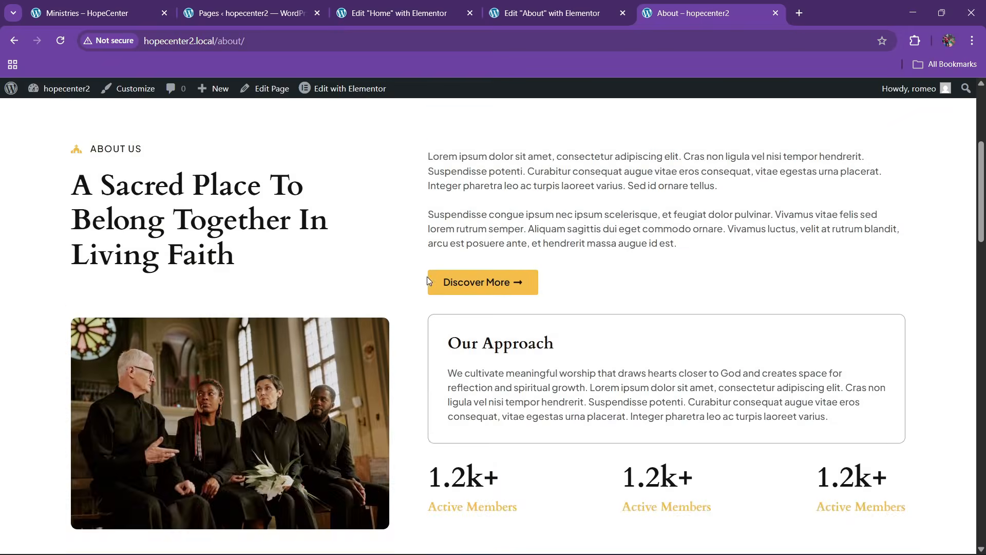
key(F5)
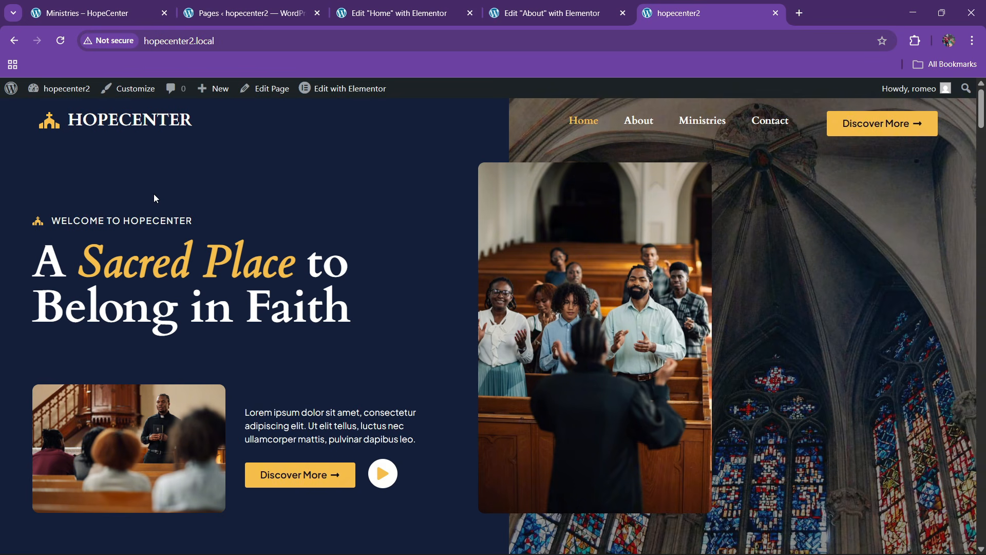
Scroll down and back up through the live home page below the HopeCenter hero
scroll(273, 301, down, 6)
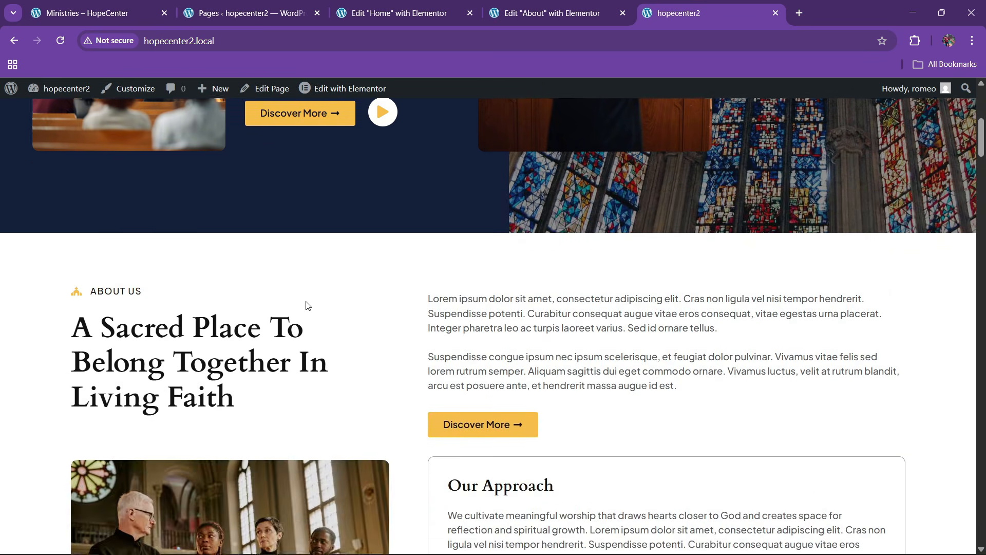
scroll(306, 306, up, 7)
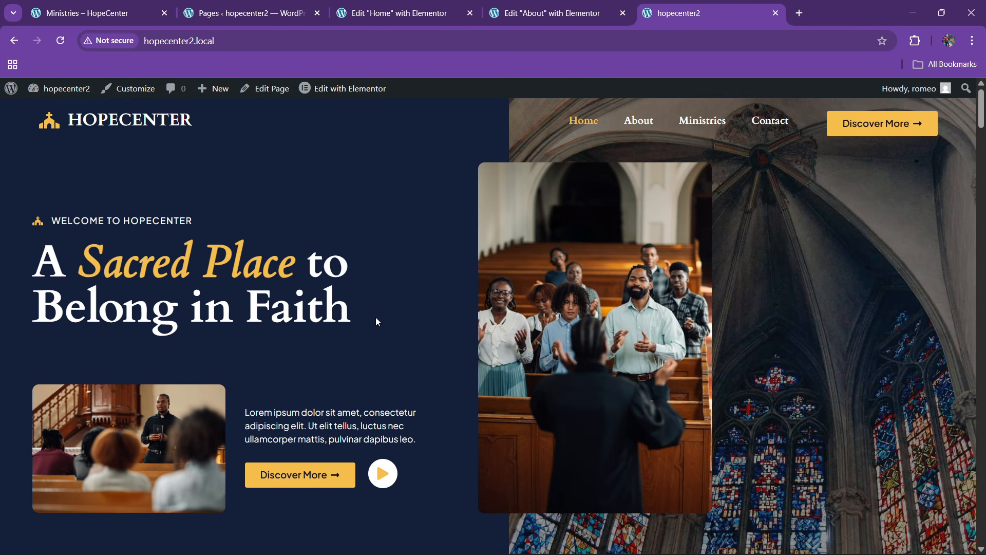
scroll(378, 322, down, 5)
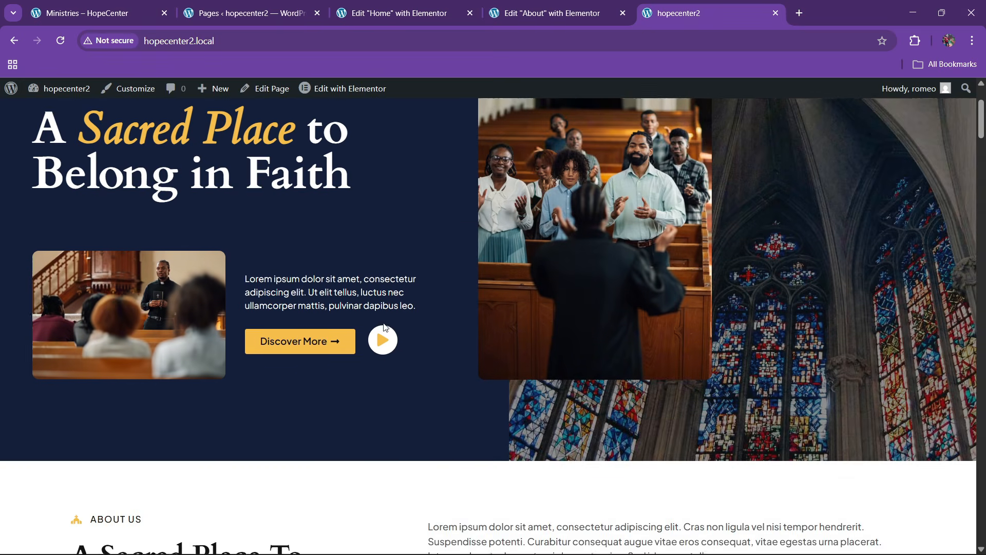
scroll(387, 326, up, 4)
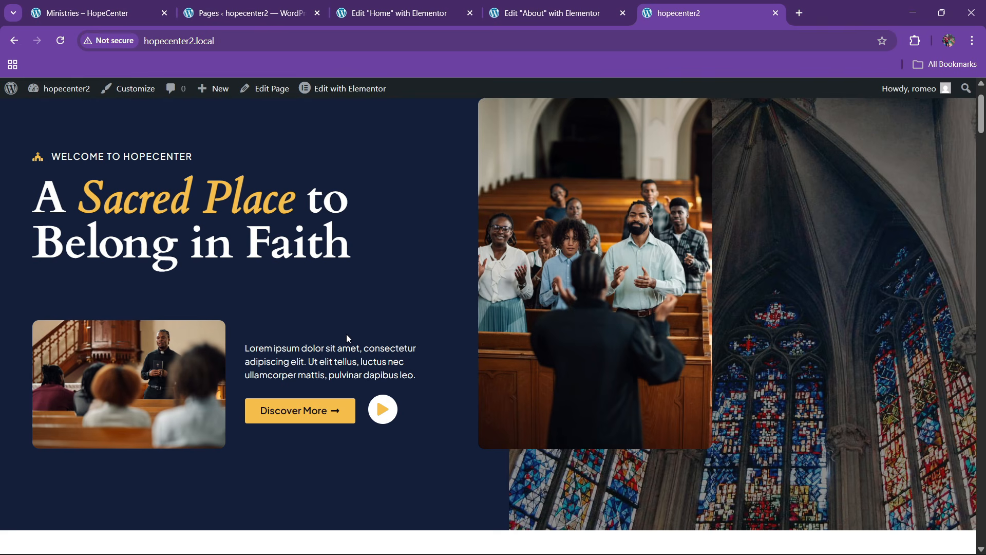
scroll(346, 333, up, 1)
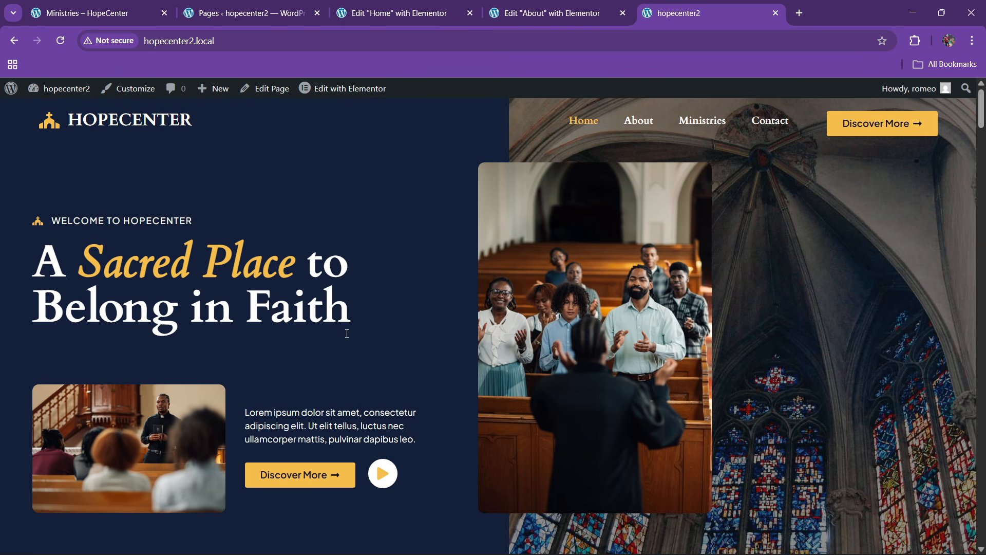